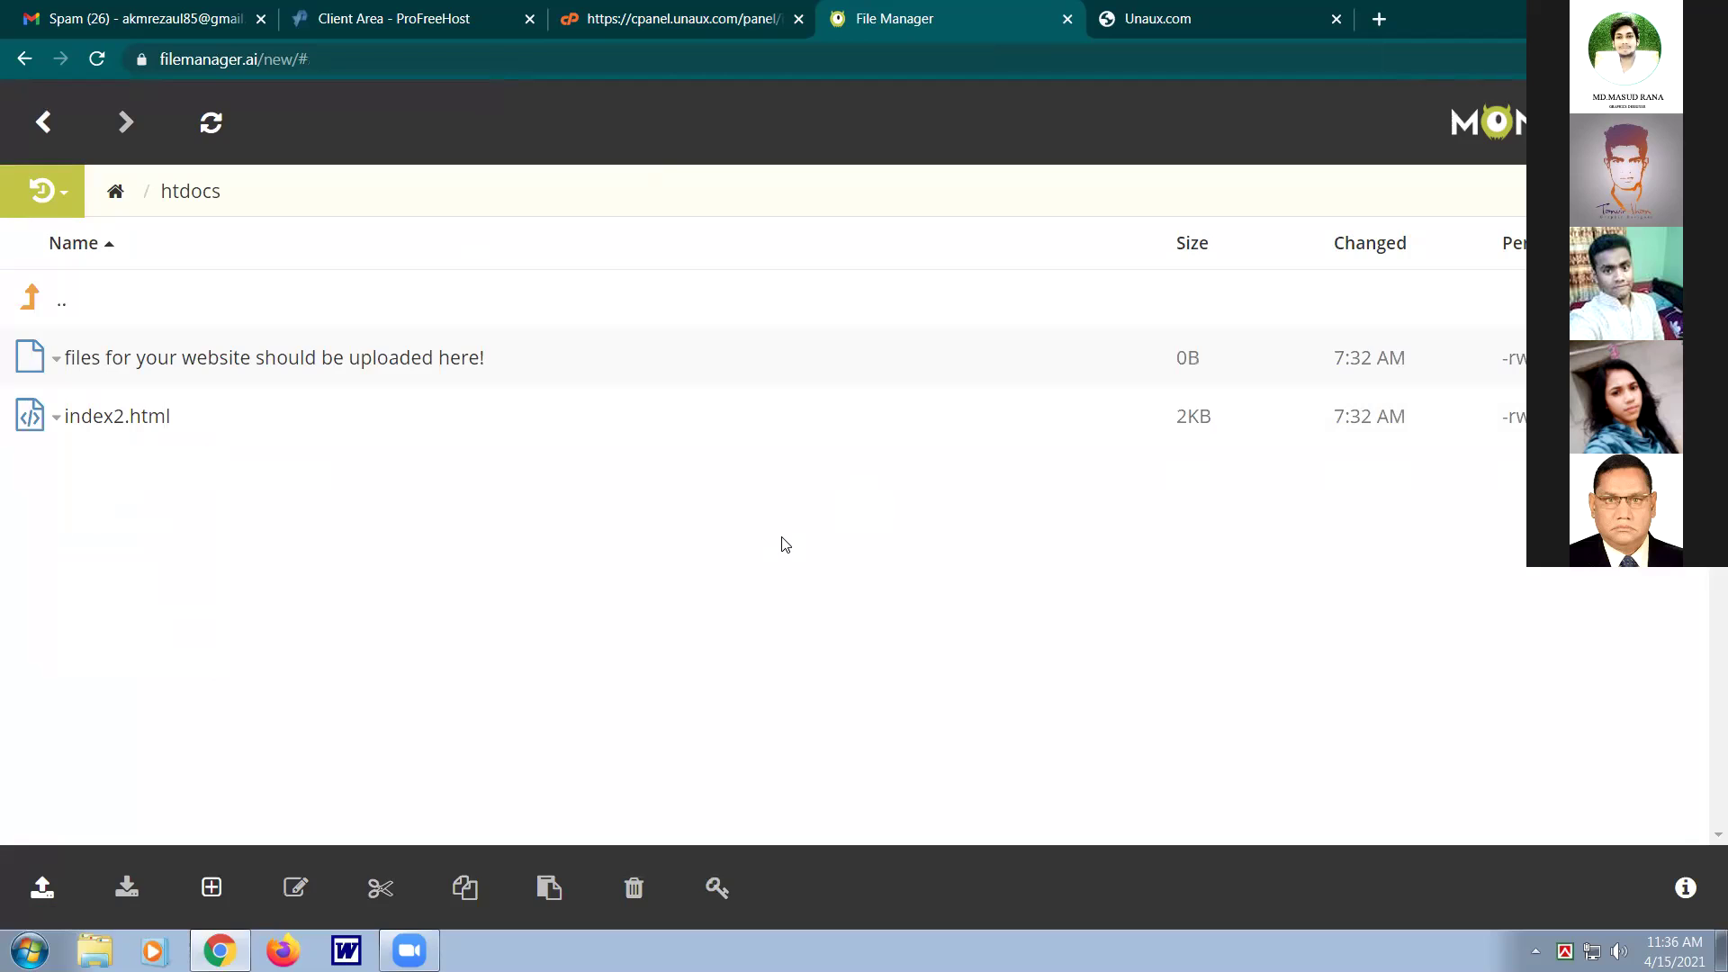
Delete the placeholder notice file and index2.html from htdocs in Monsta FTP
{"action": "left_click", "coordinate": [57, 360]}
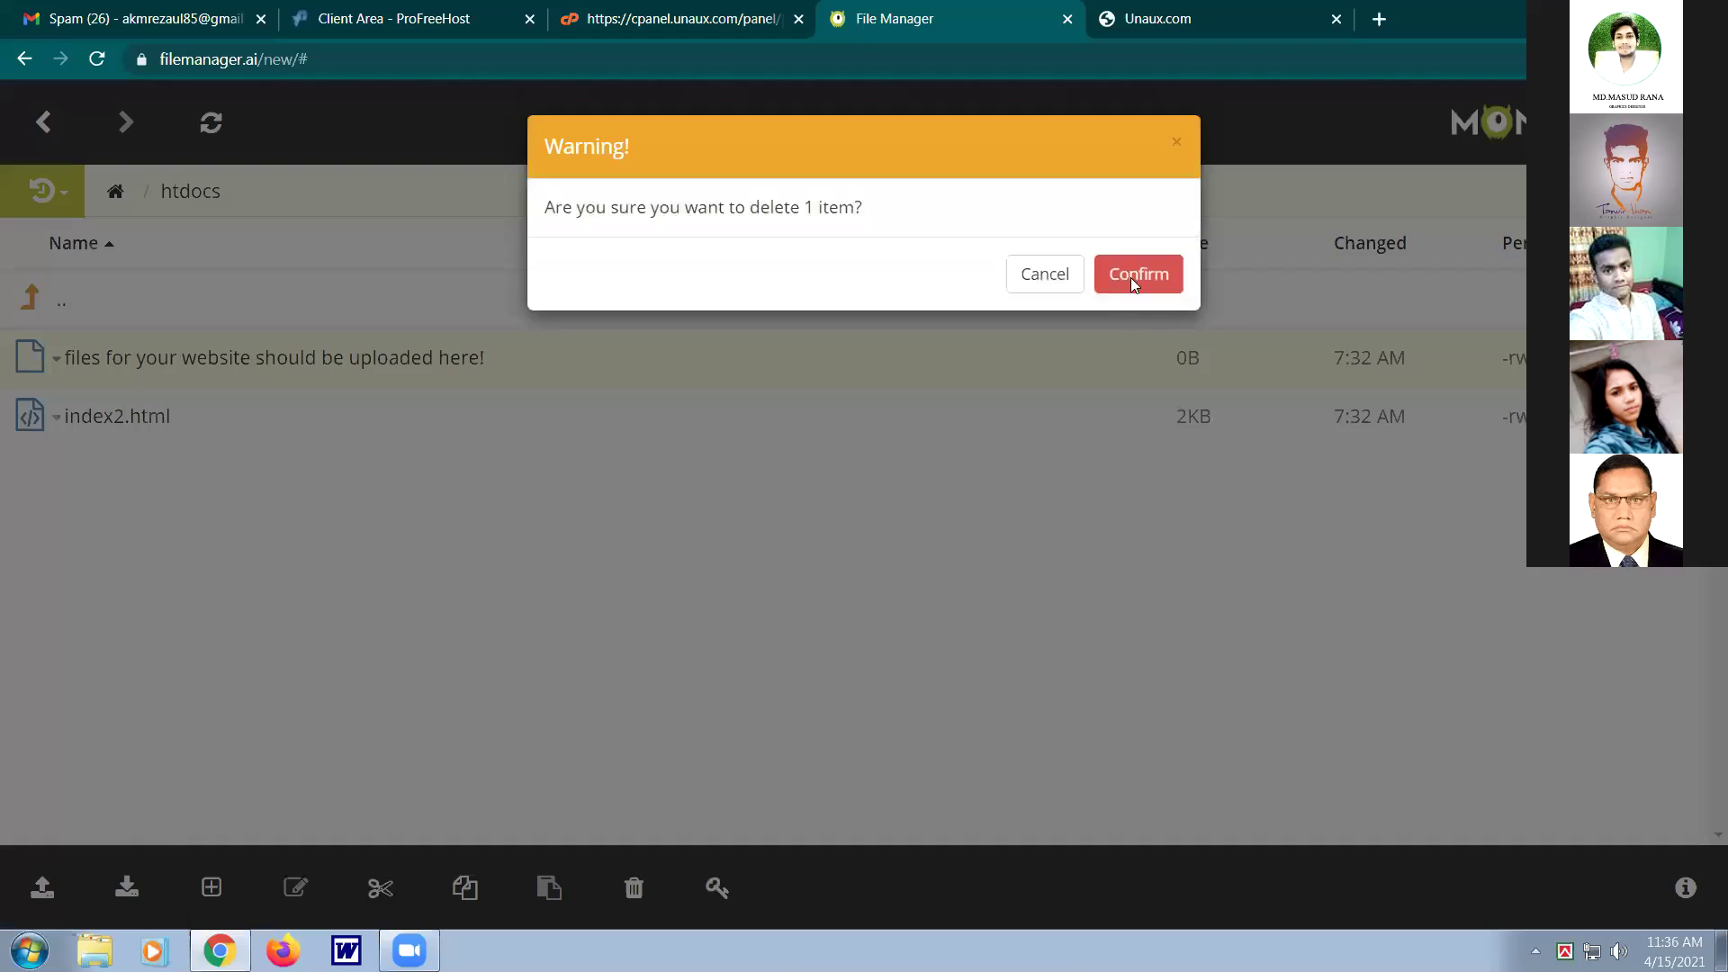
{"action": "left_click", "coordinate": [1135, 275]}
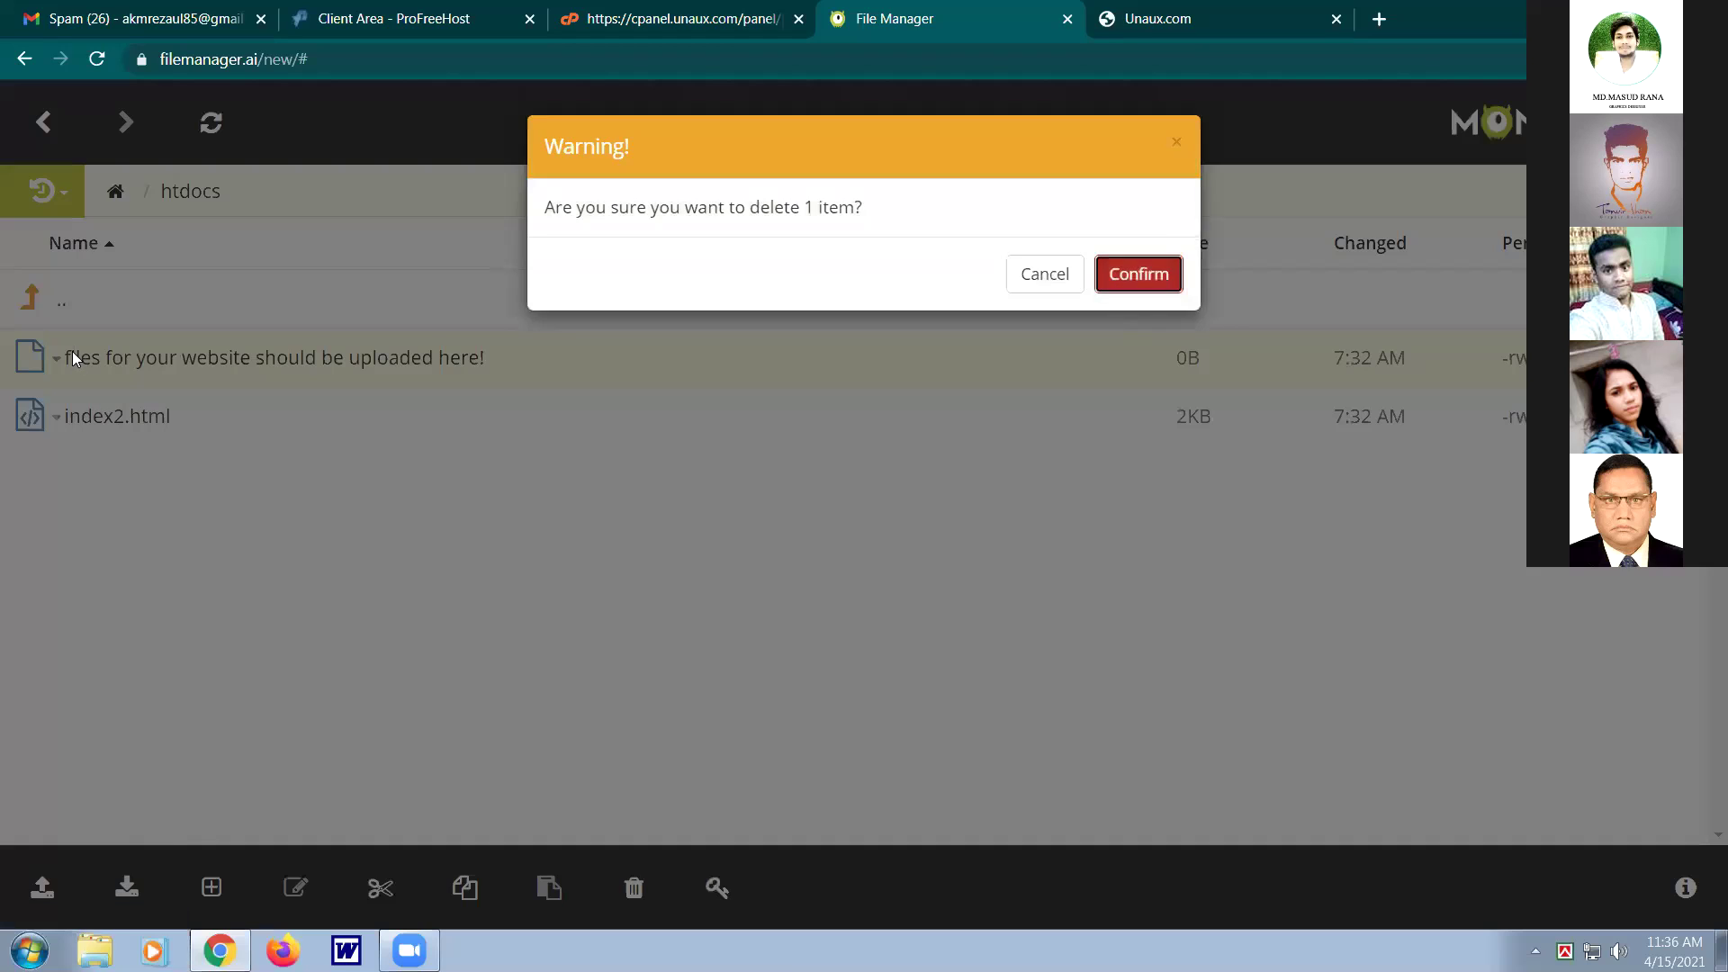
{"action": "left_click", "coordinate": [56, 358]}
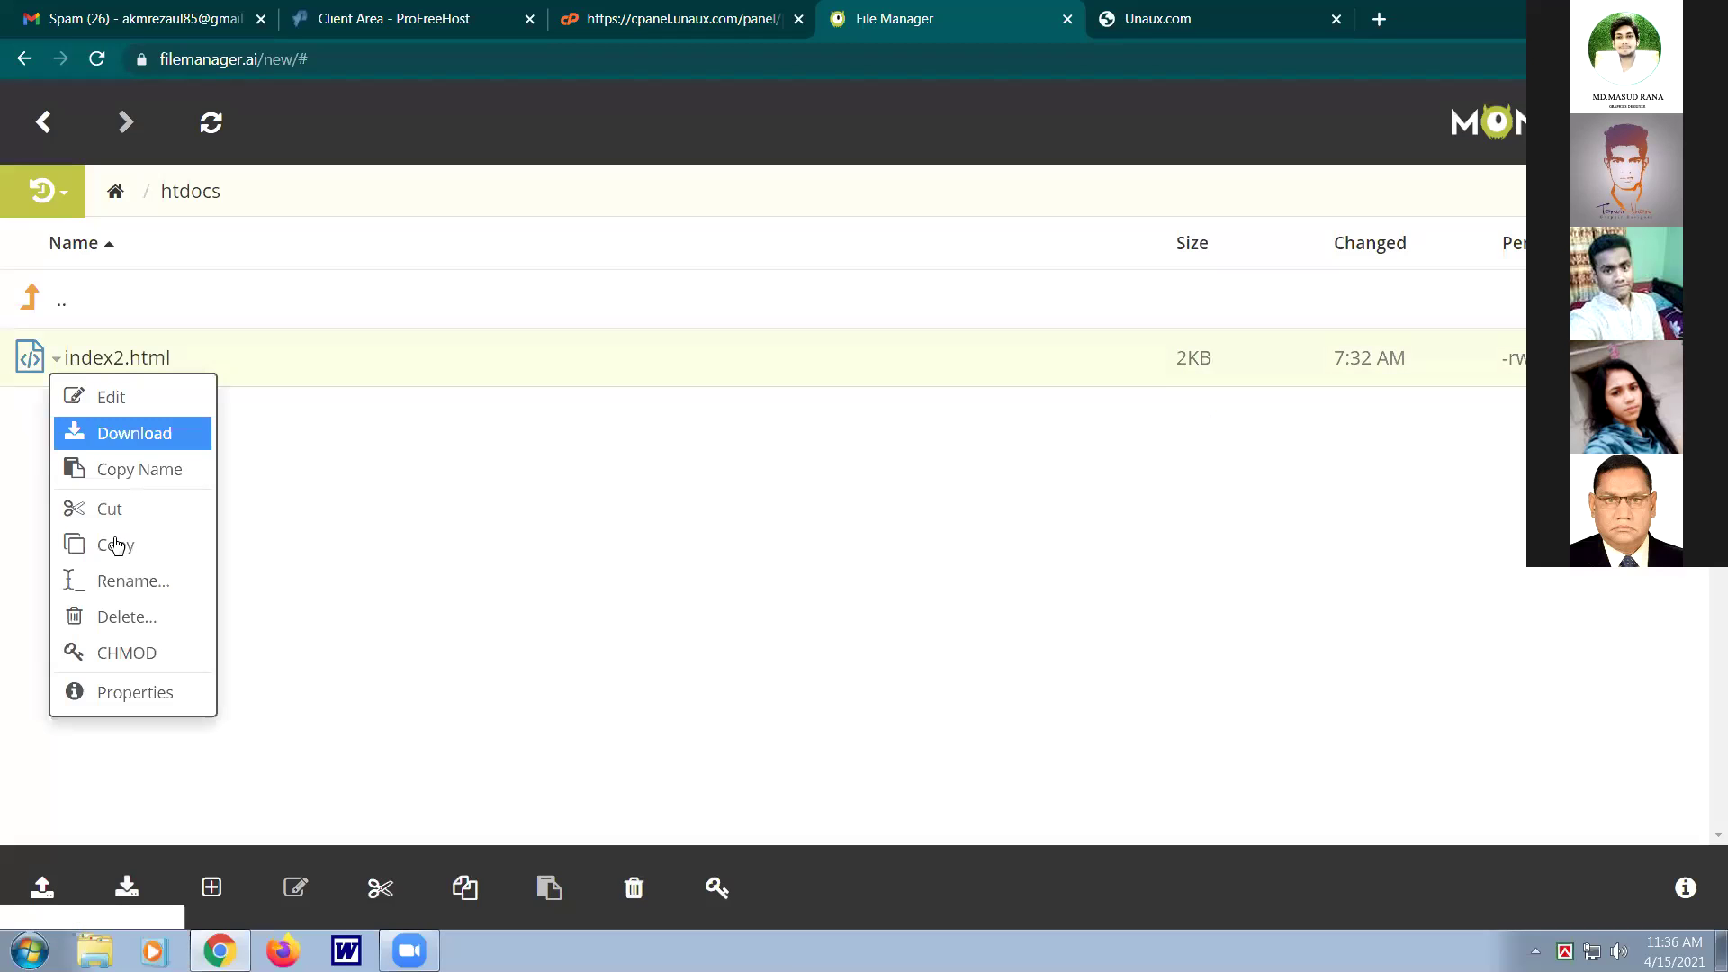
{"action": "left_click", "coordinate": [137, 619]}
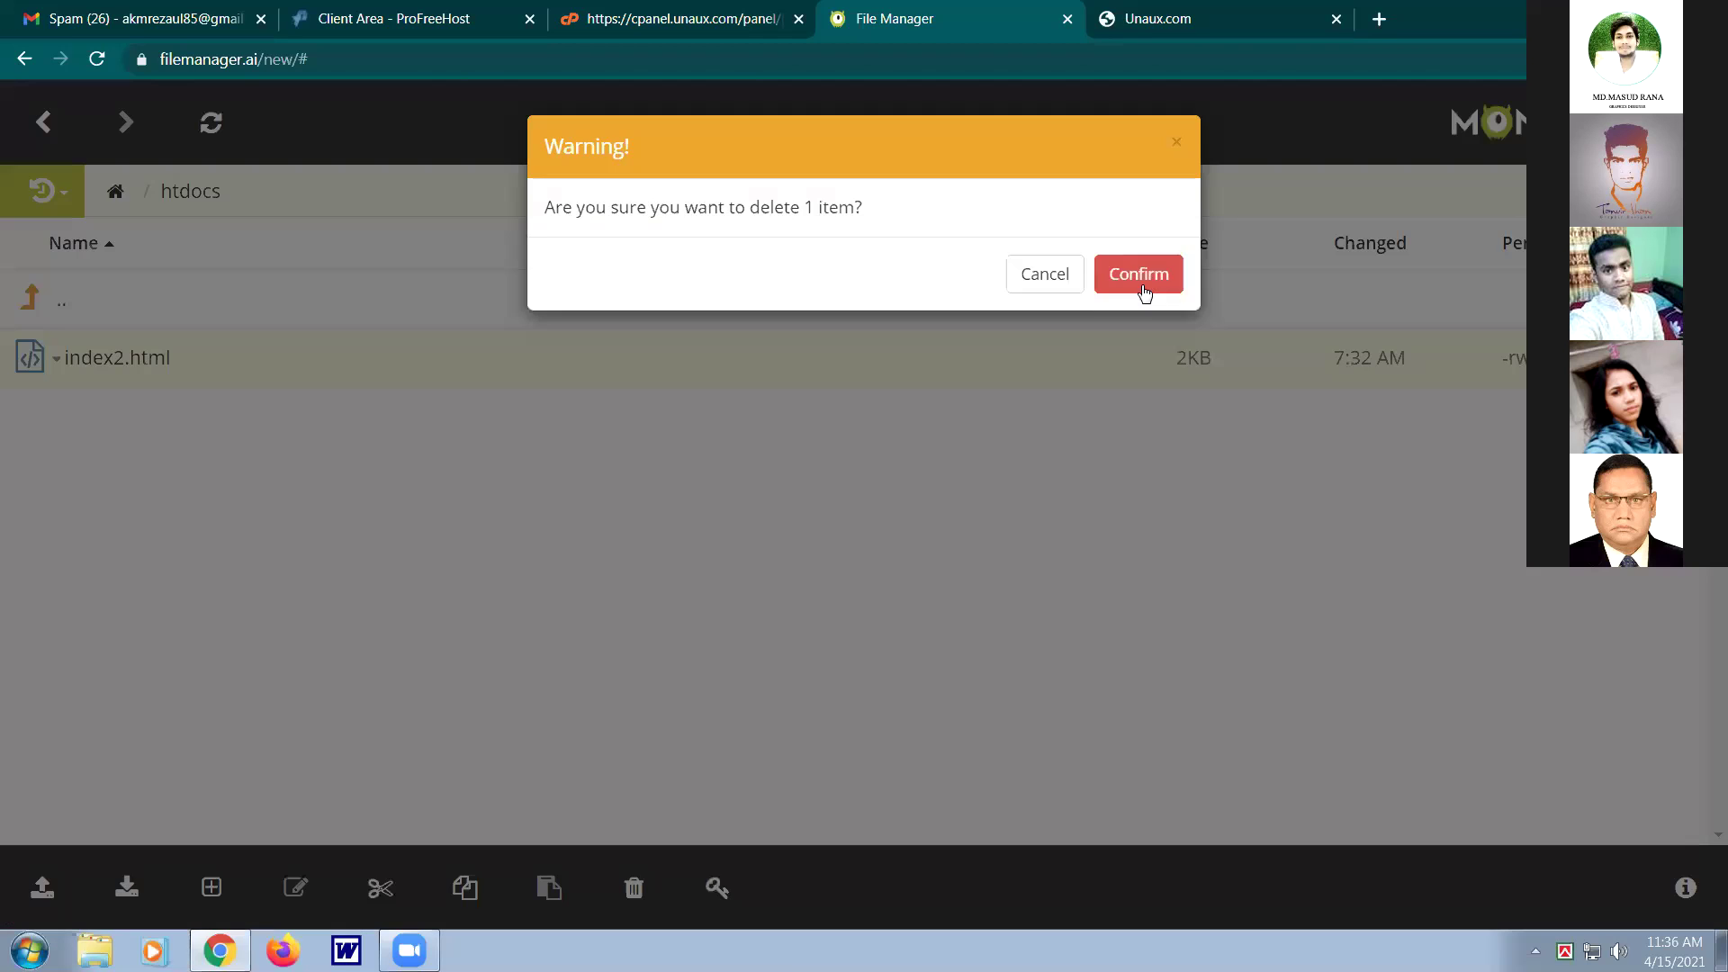
{"action": "left_click", "coordinate": [1137, 275]}
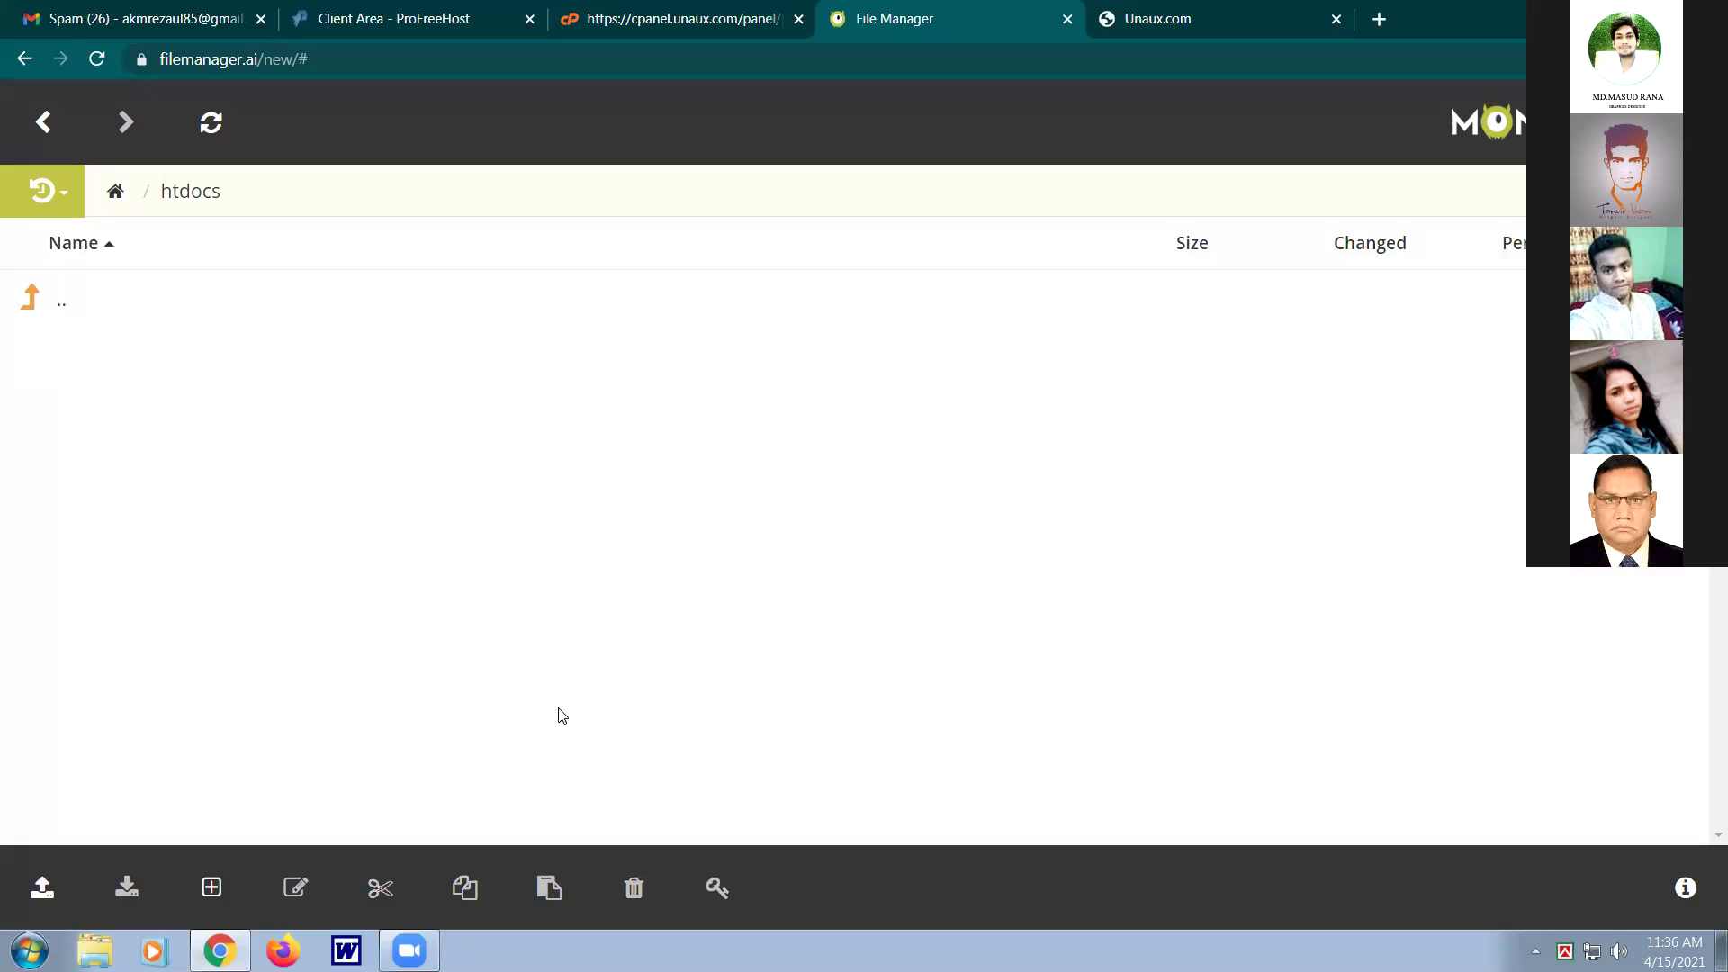
Move through the control panel, file listing and live site tabs, ending on the ProFreeHost client area
{"action": "left_click", "coordinate": [656, 12]}
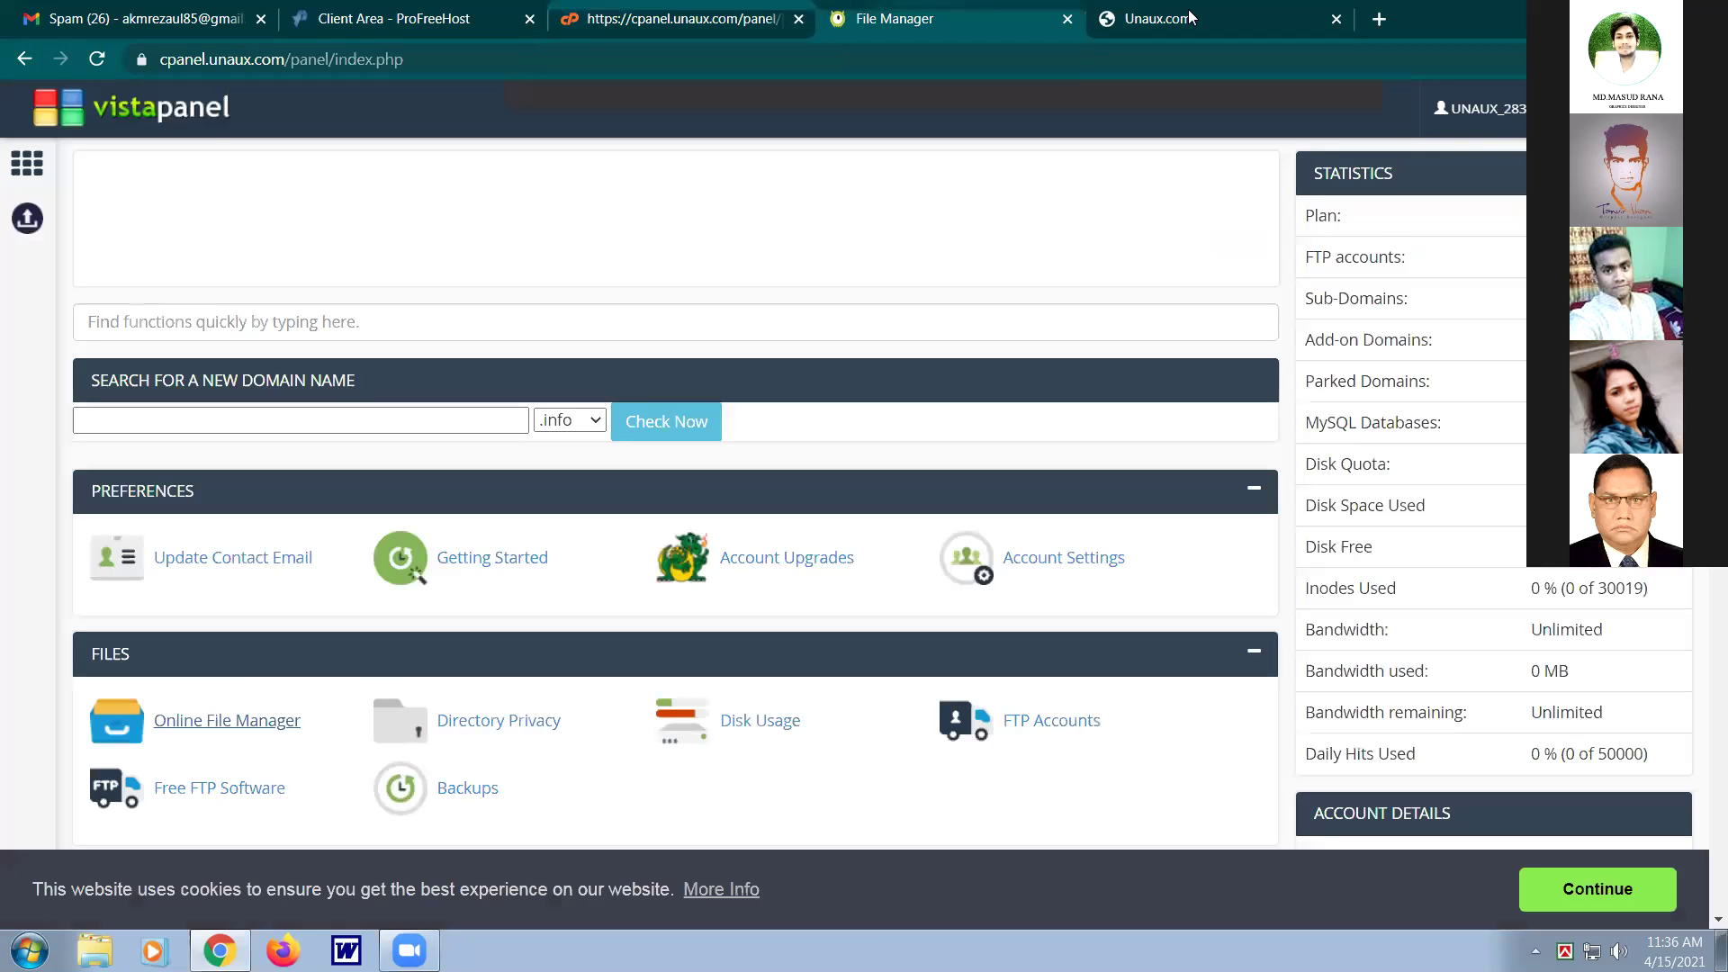
{"action": "left_click", "coordinate": [891, 18]}
{"action": "key", "text": "ctrl+Tab"}
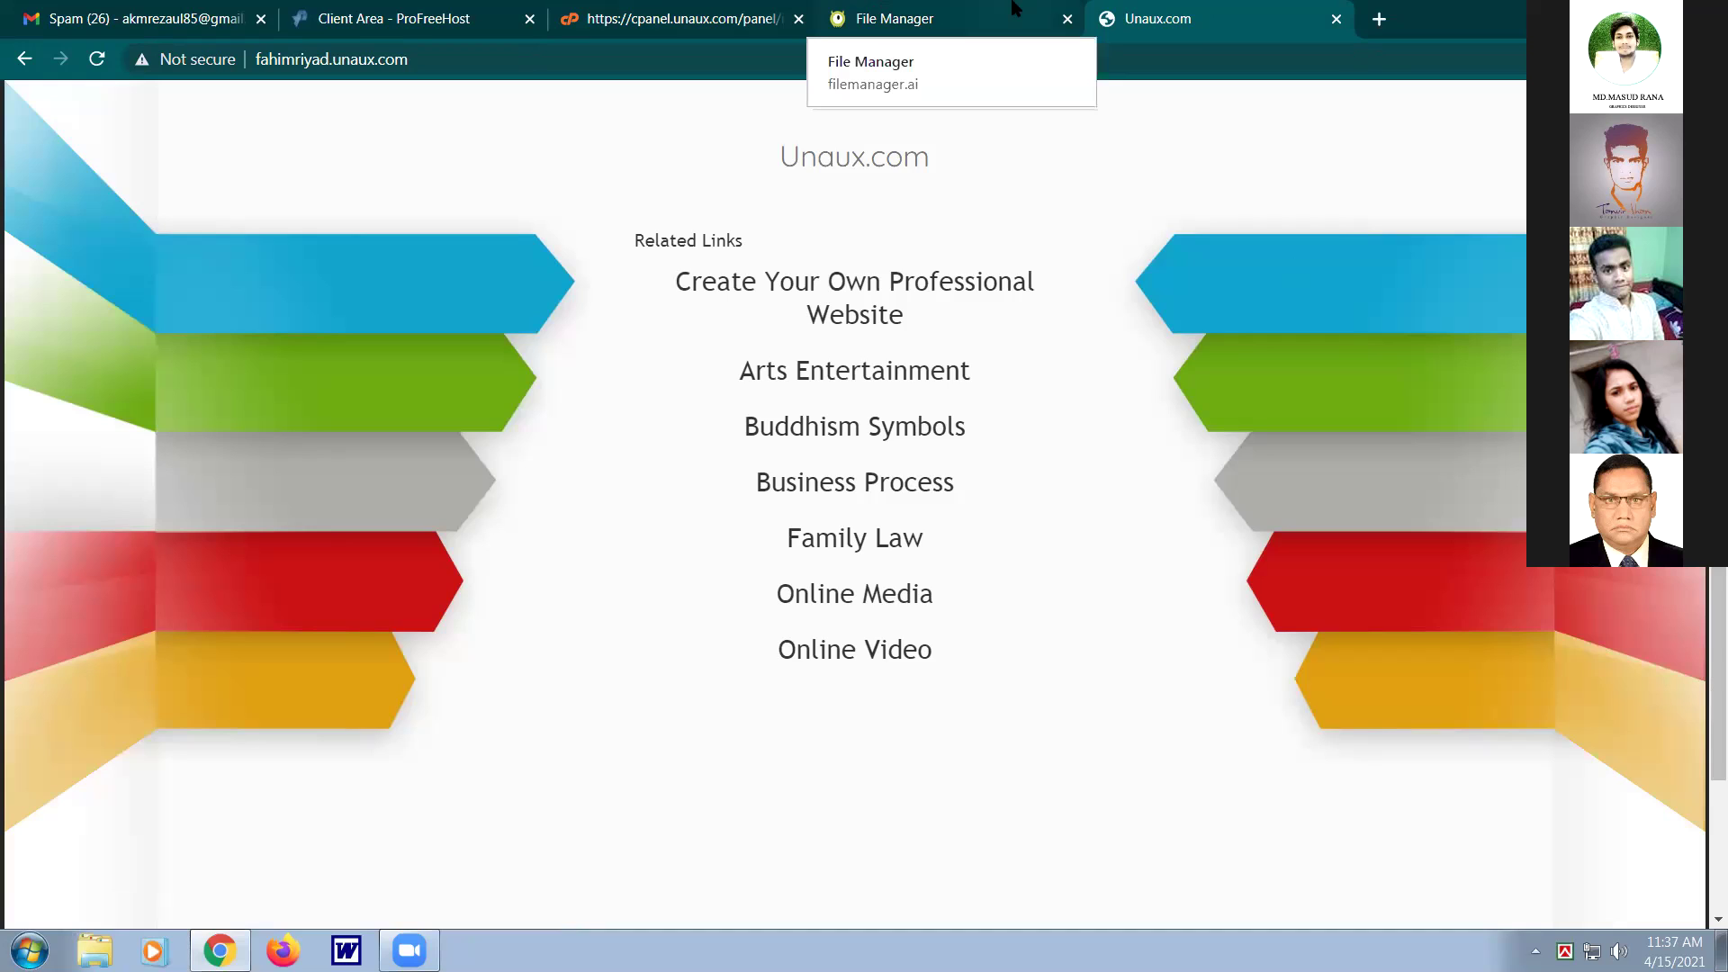
{"action": "left_click", "coordinate": [1015, 9]}
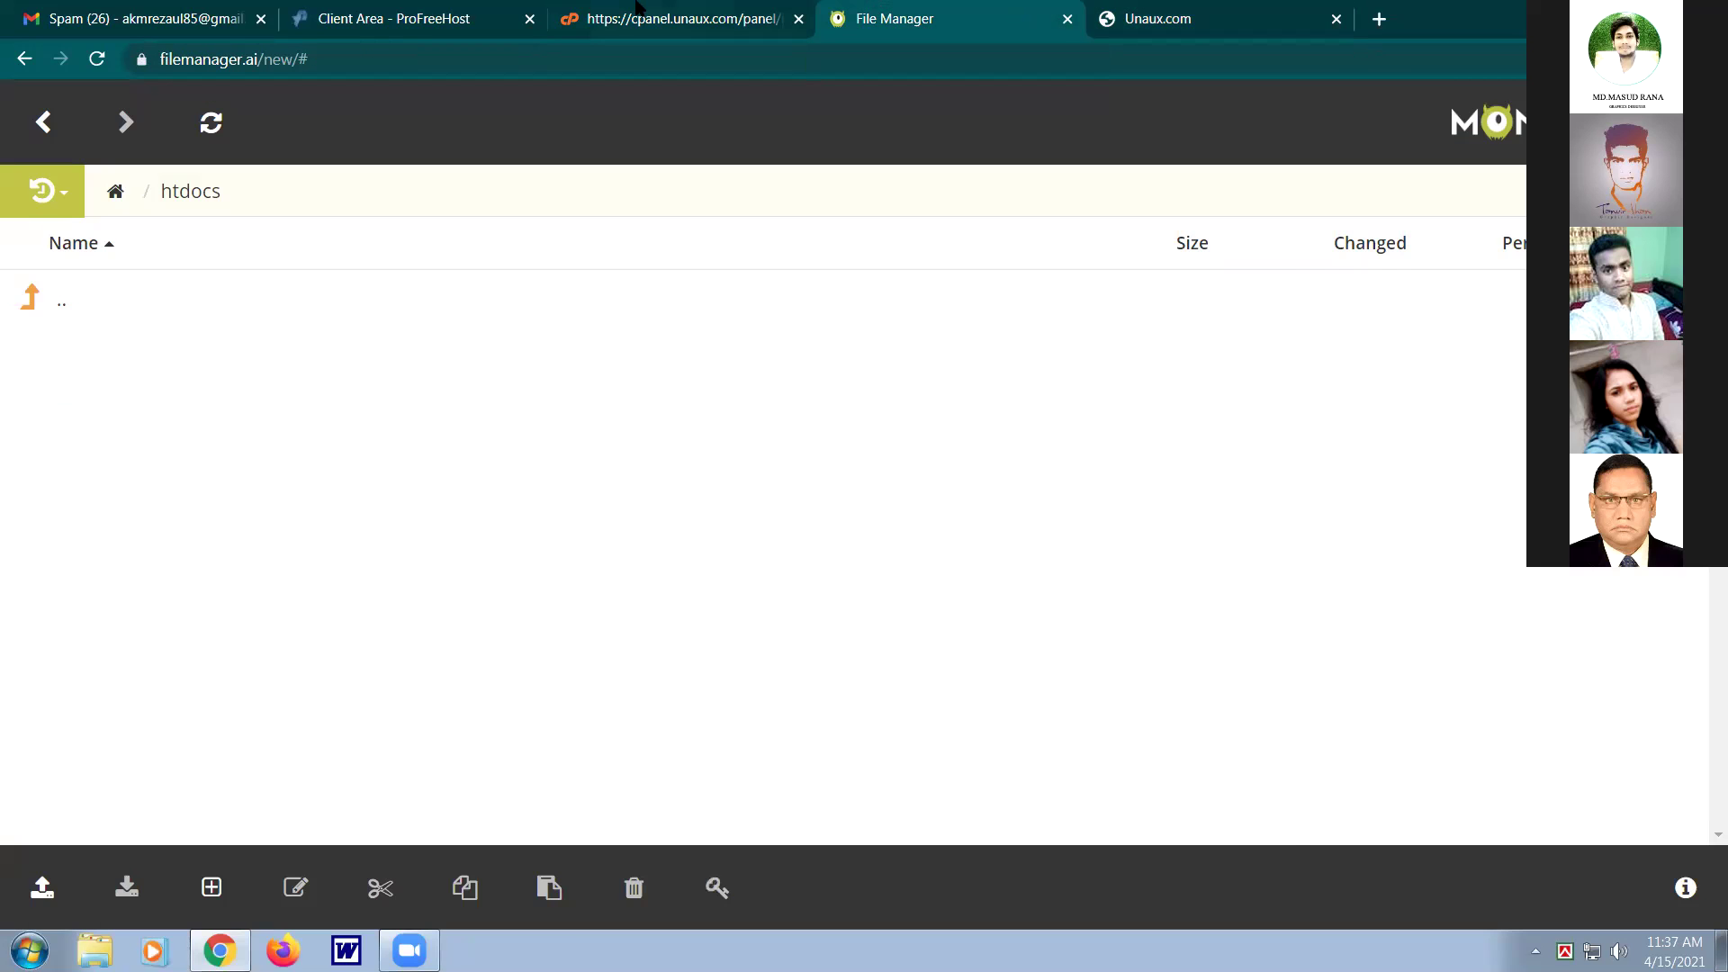
{"action": "left_click", "coordinate": [636, 11]}
{"action": "left_click", "coordinate": [387, 18]}
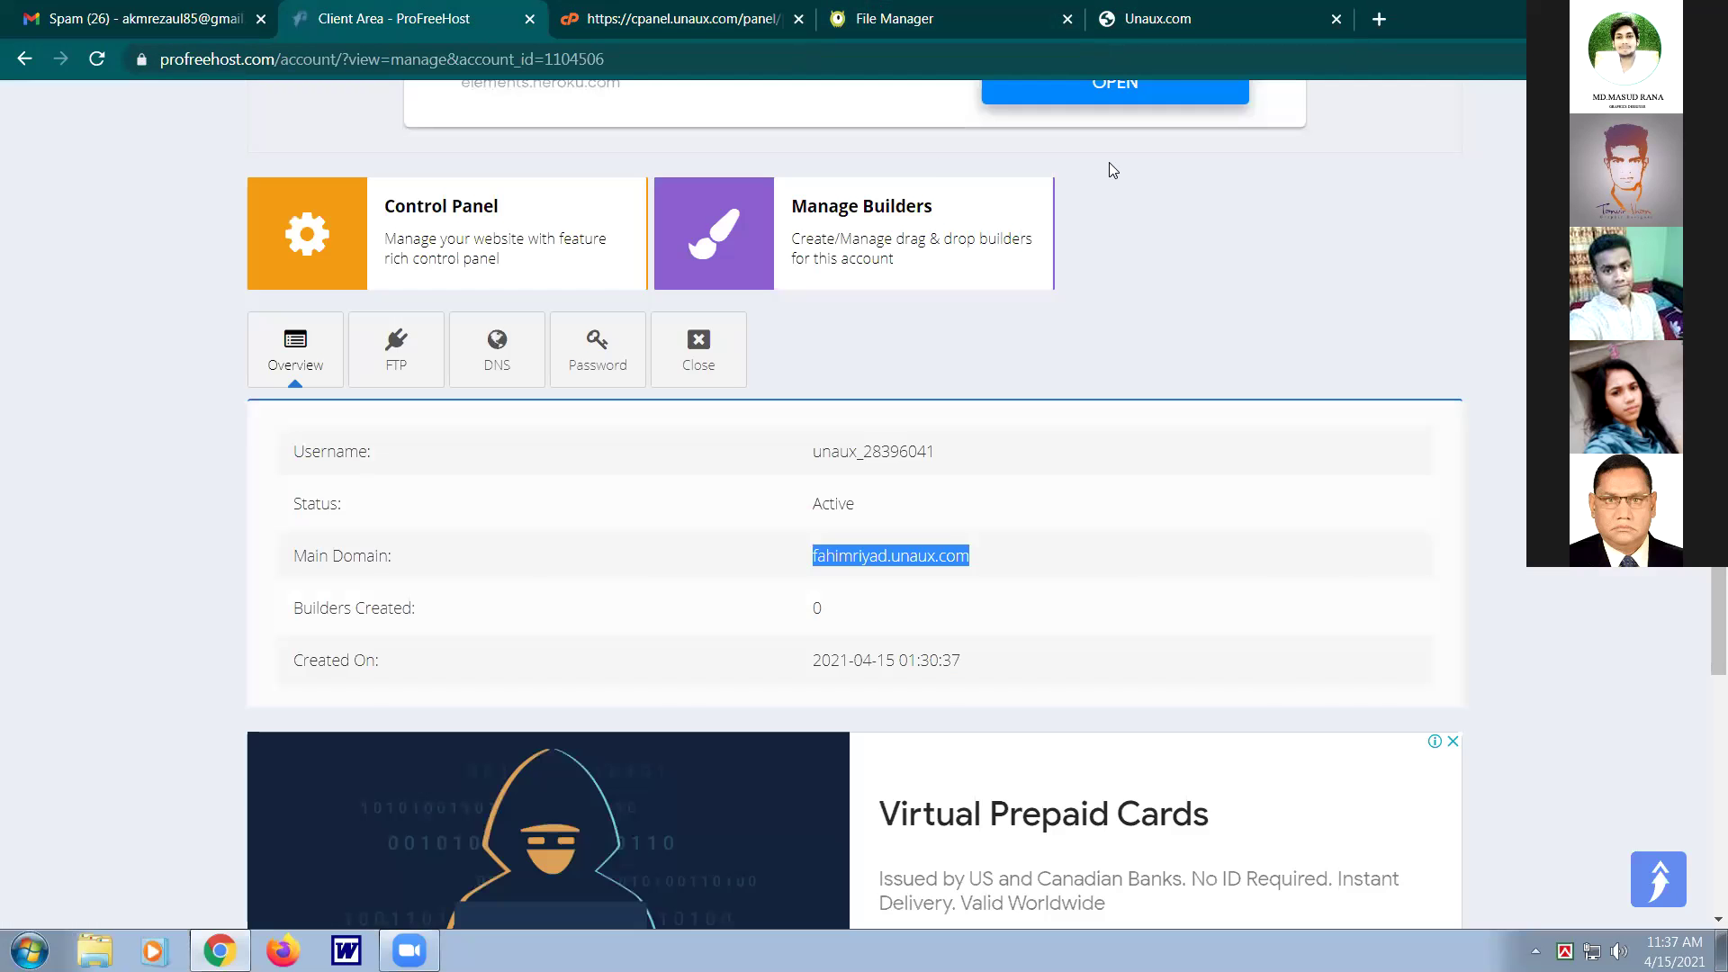
Go back to the list of hosting accounts
{"action": "left_click", "coordinate": [1219, 215]}
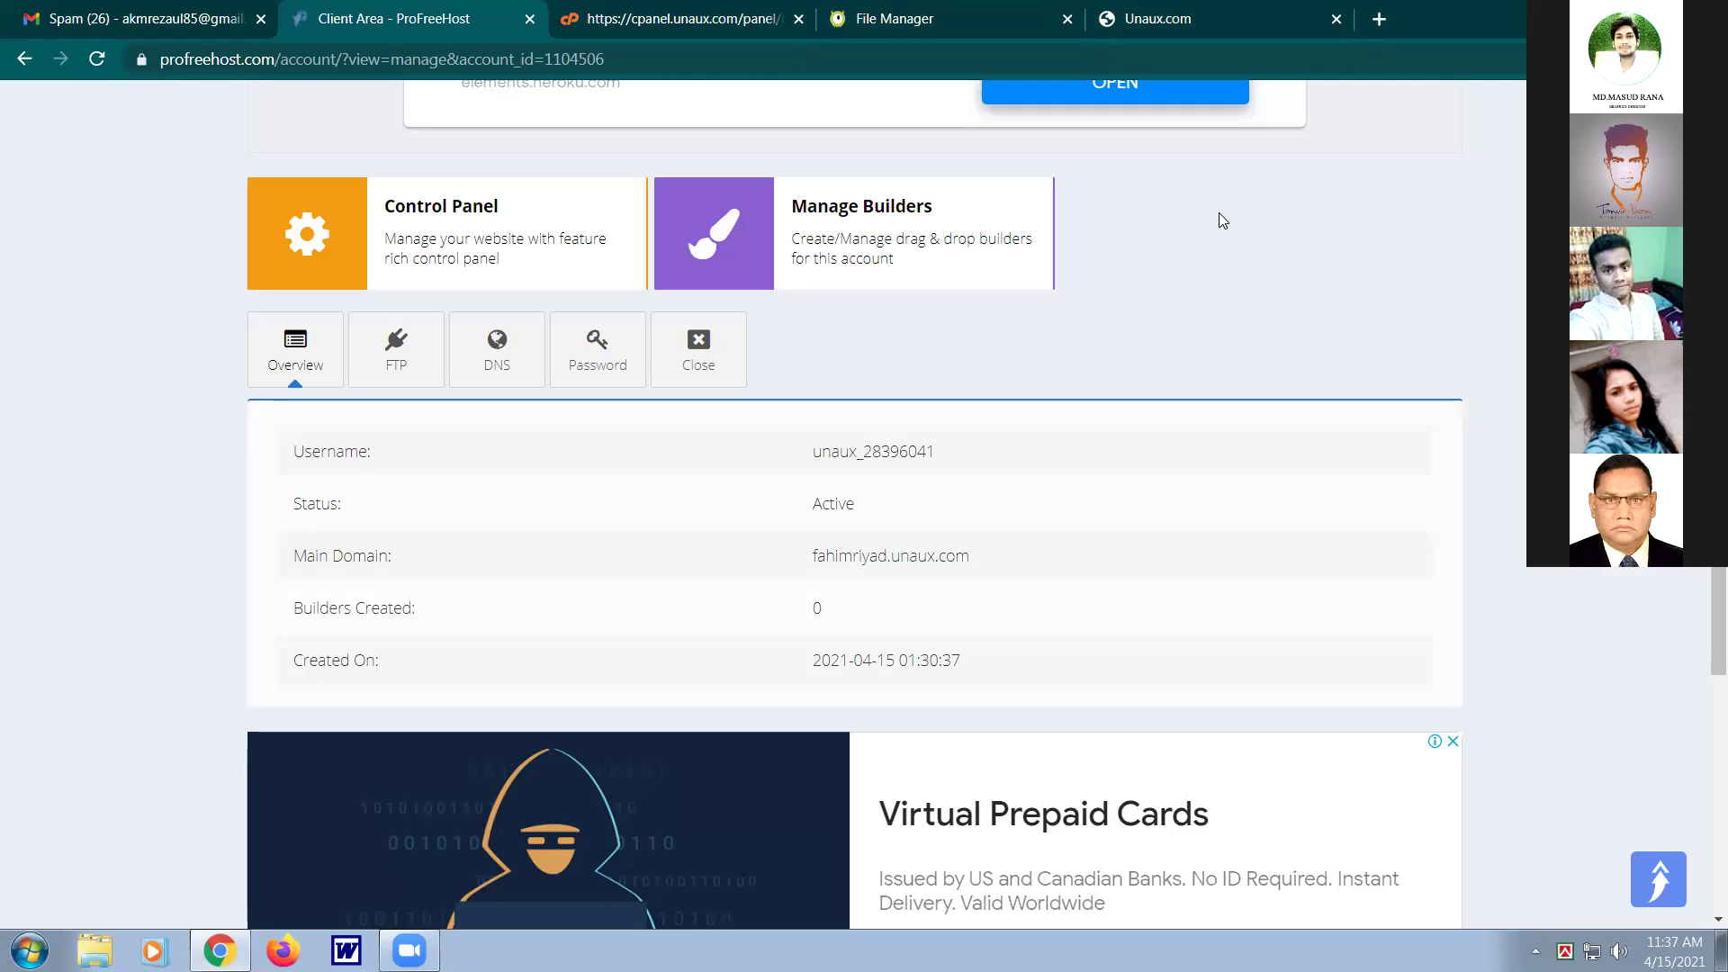
{"action": "left_click", "coordinate": [25, 61]}
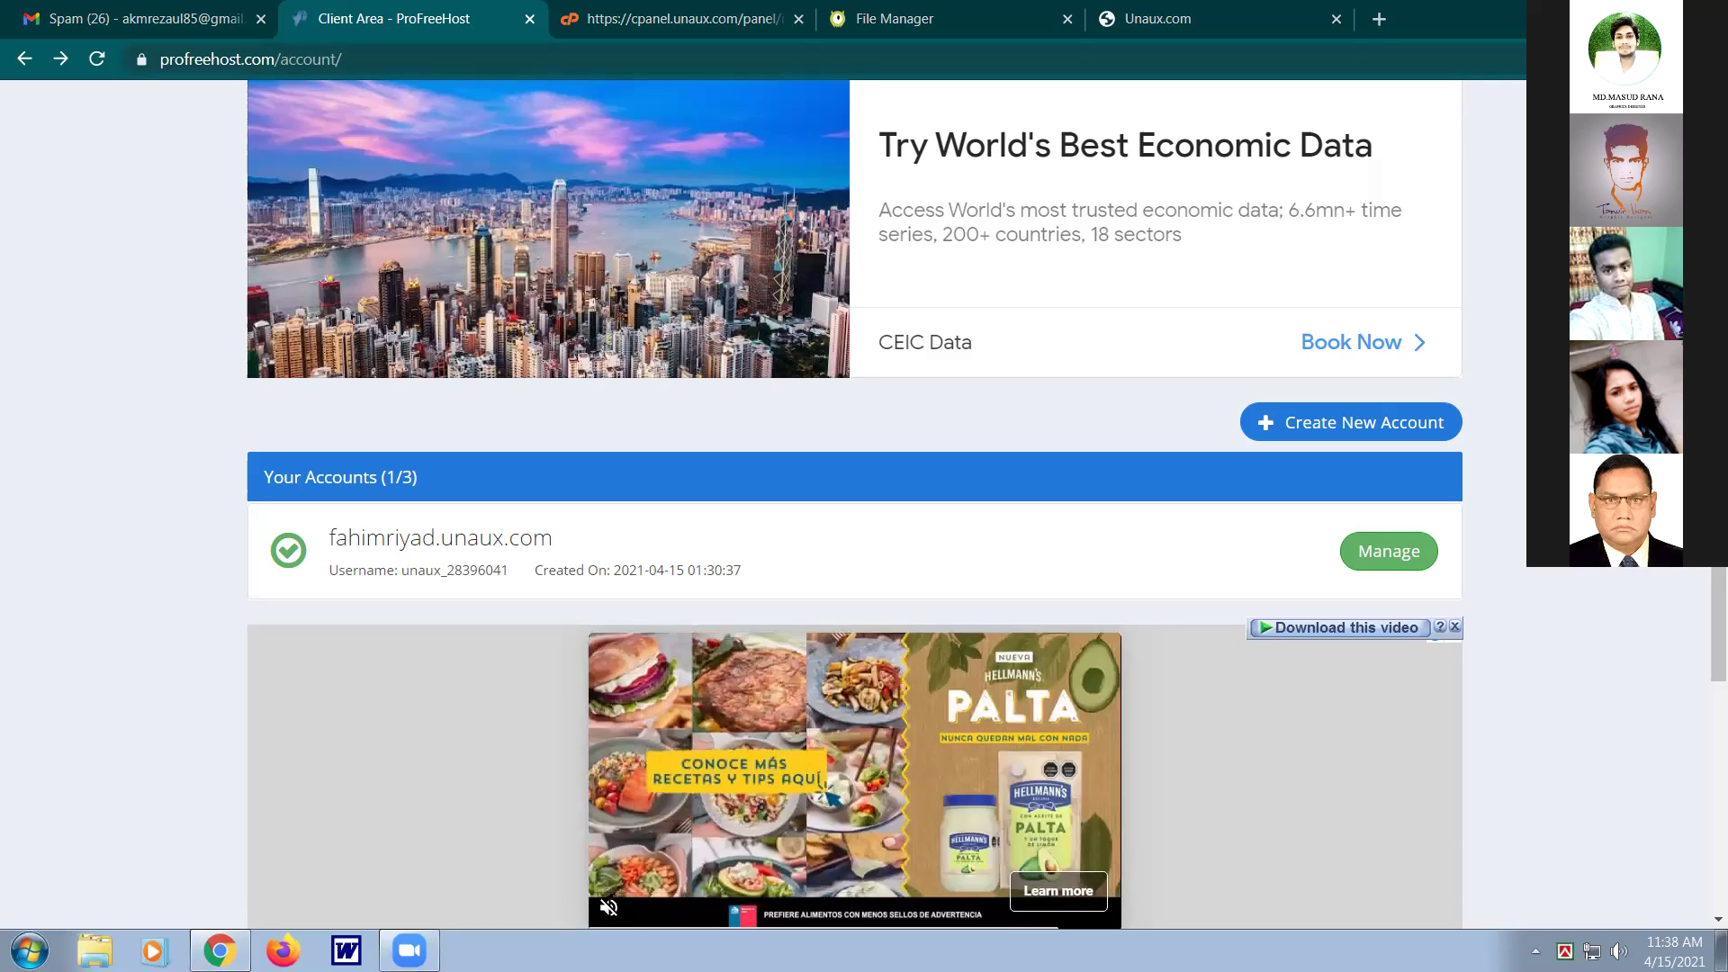
{"action": "key", "text": "XF86AudioRaiseVolume"}
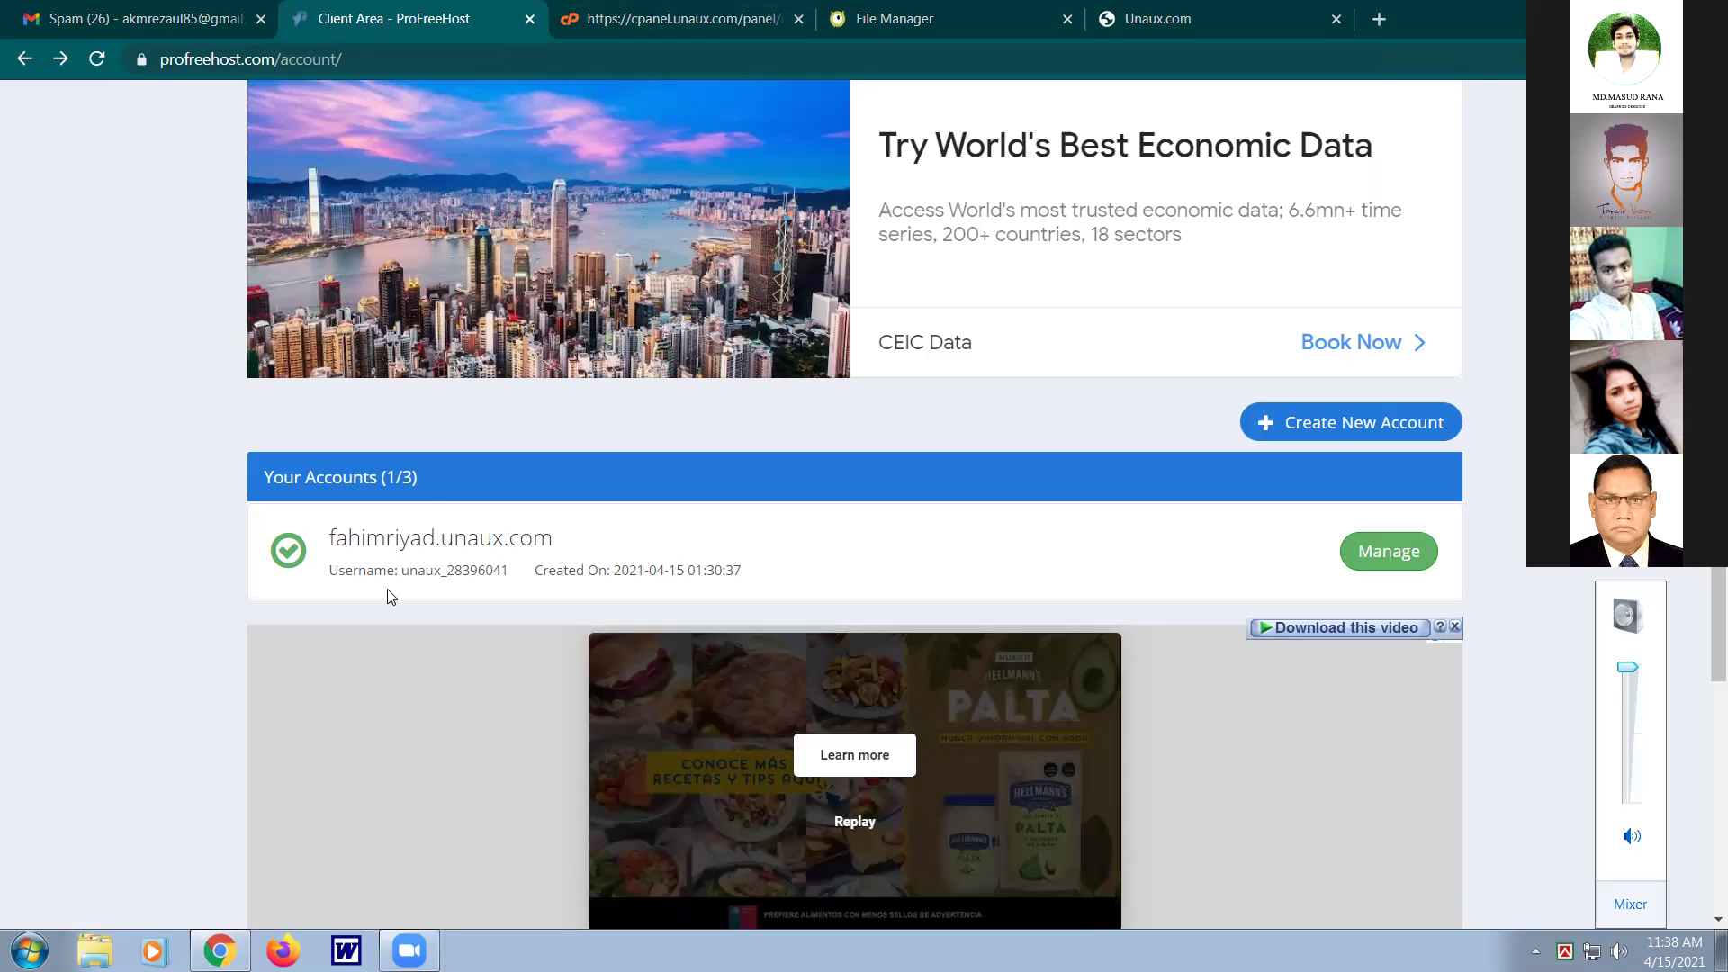
{"action": "left_click", "coordinate": [424, 522]}
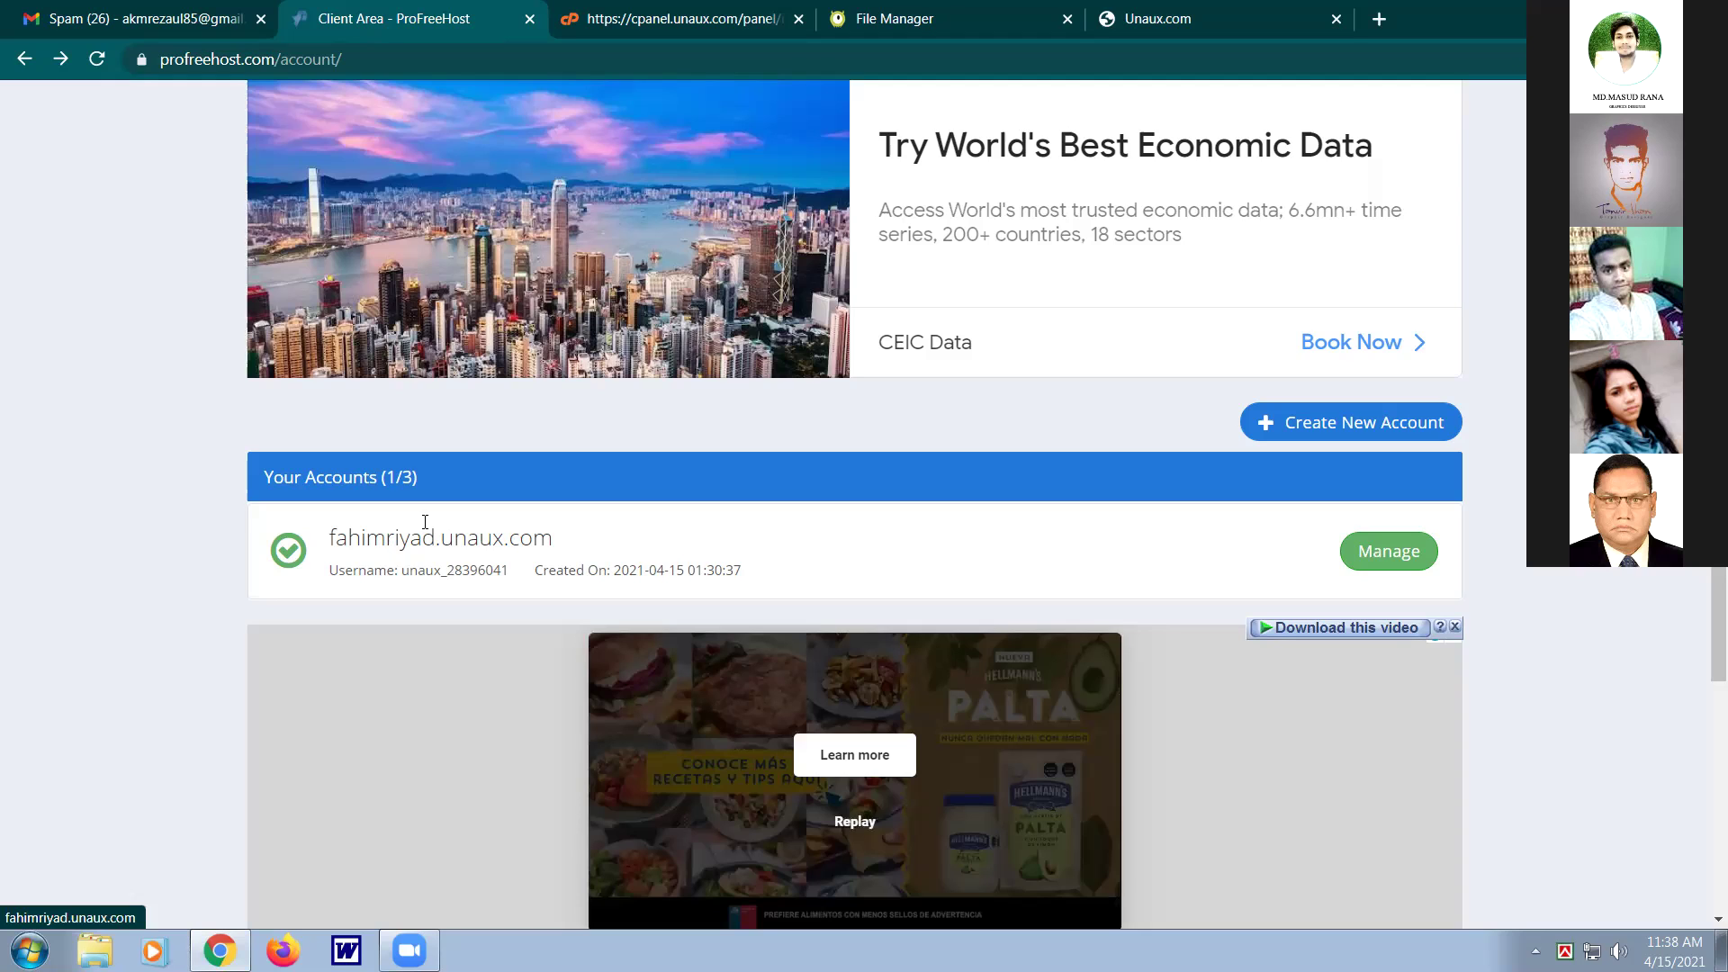
Select the account's domain and switch to its live Unaux.com site tab
{"action": "double_click", "coordinate": [335, 532]}
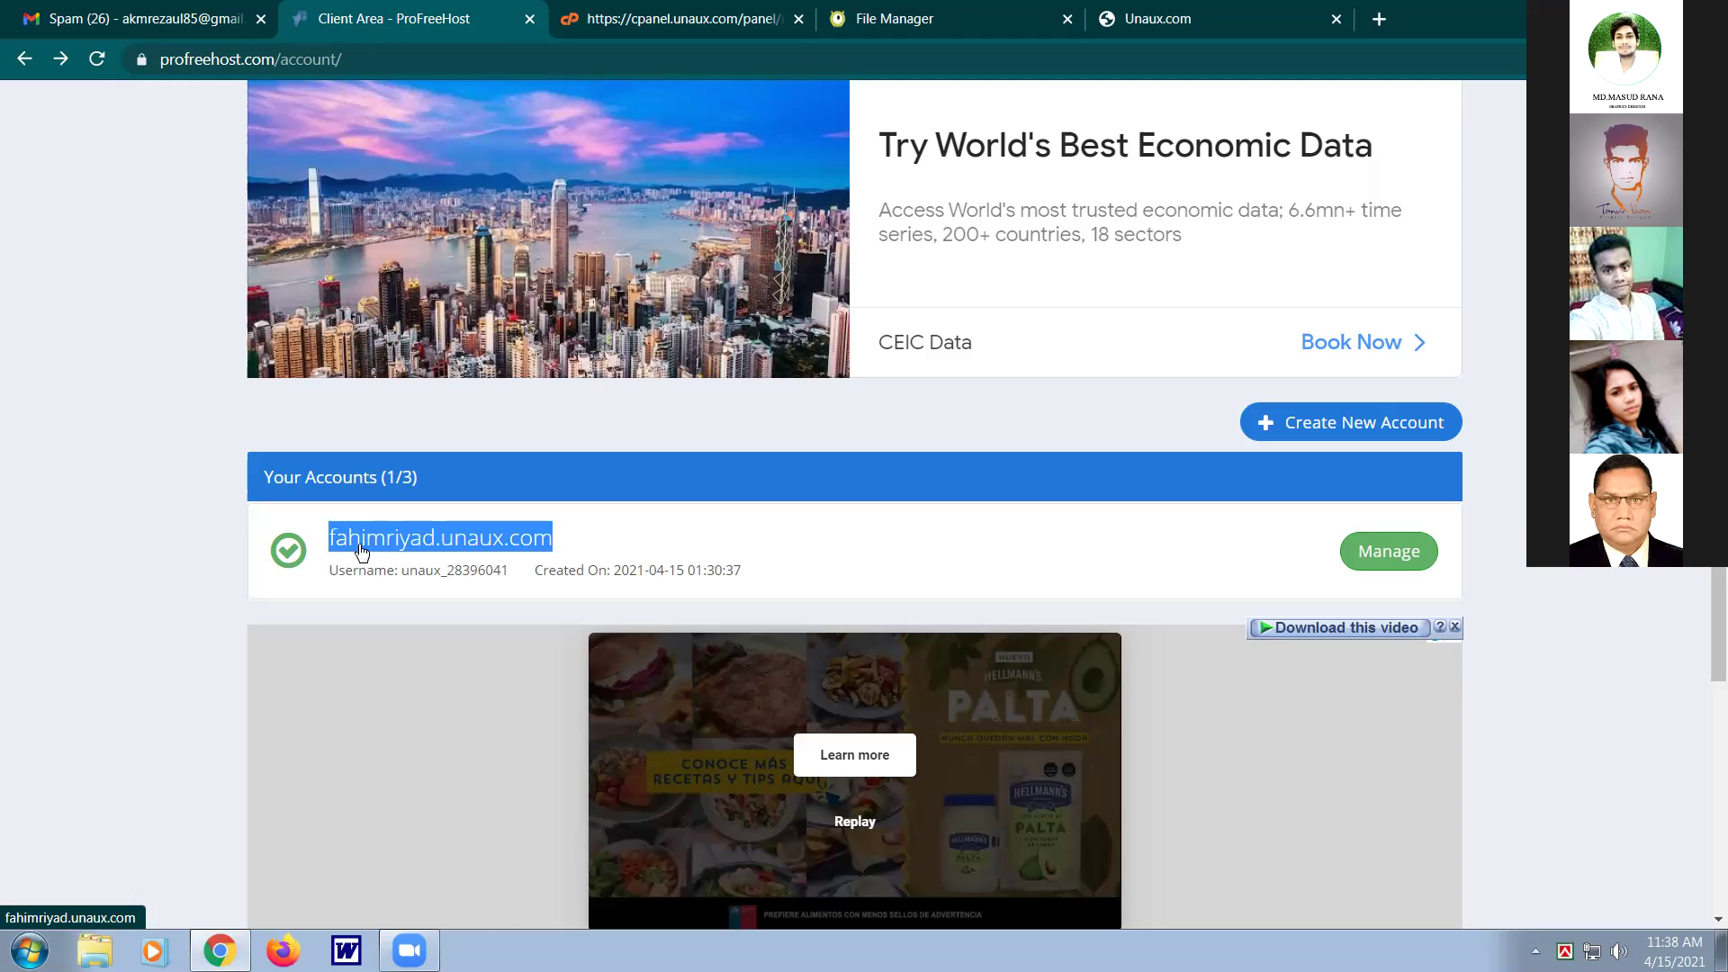
{"action": "left_click", "coordinate": [1209, 11]}
{"action": "left_click", "coordinate": [504, 52]}
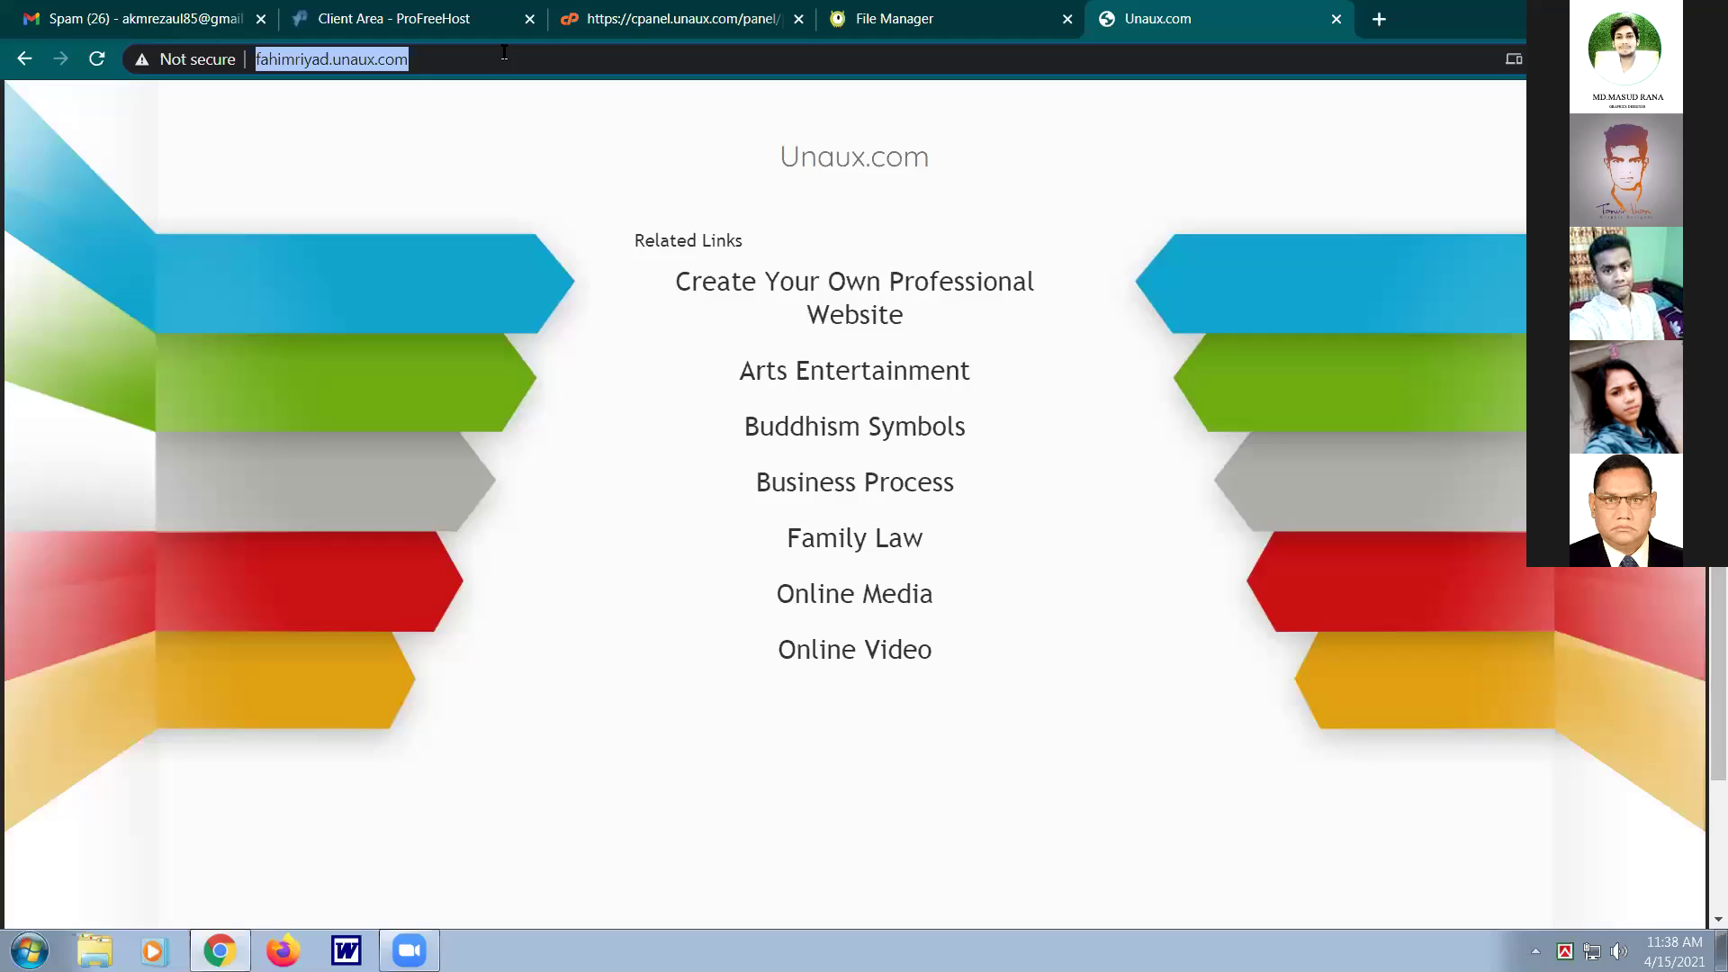
Reload the live site, still on the Unaux.com placeholder, and go back to the file manager
{"action": "left_click", "coordinate": [503, 52]}
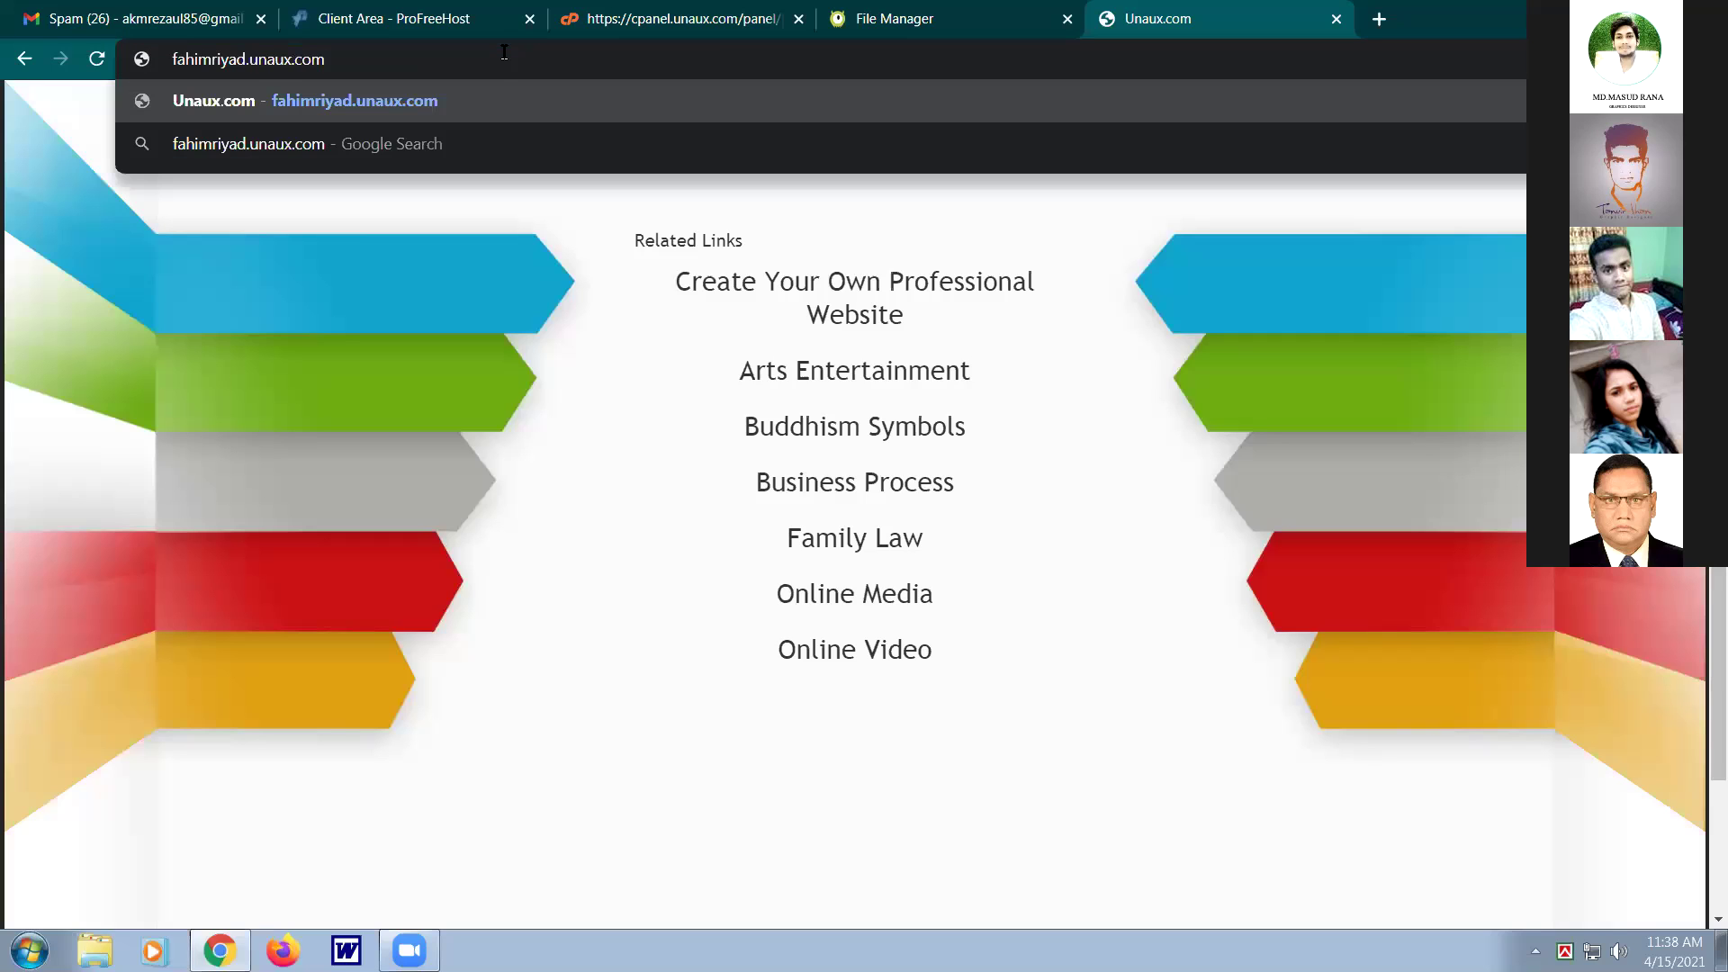
{"action": "key", "text": "Return"}
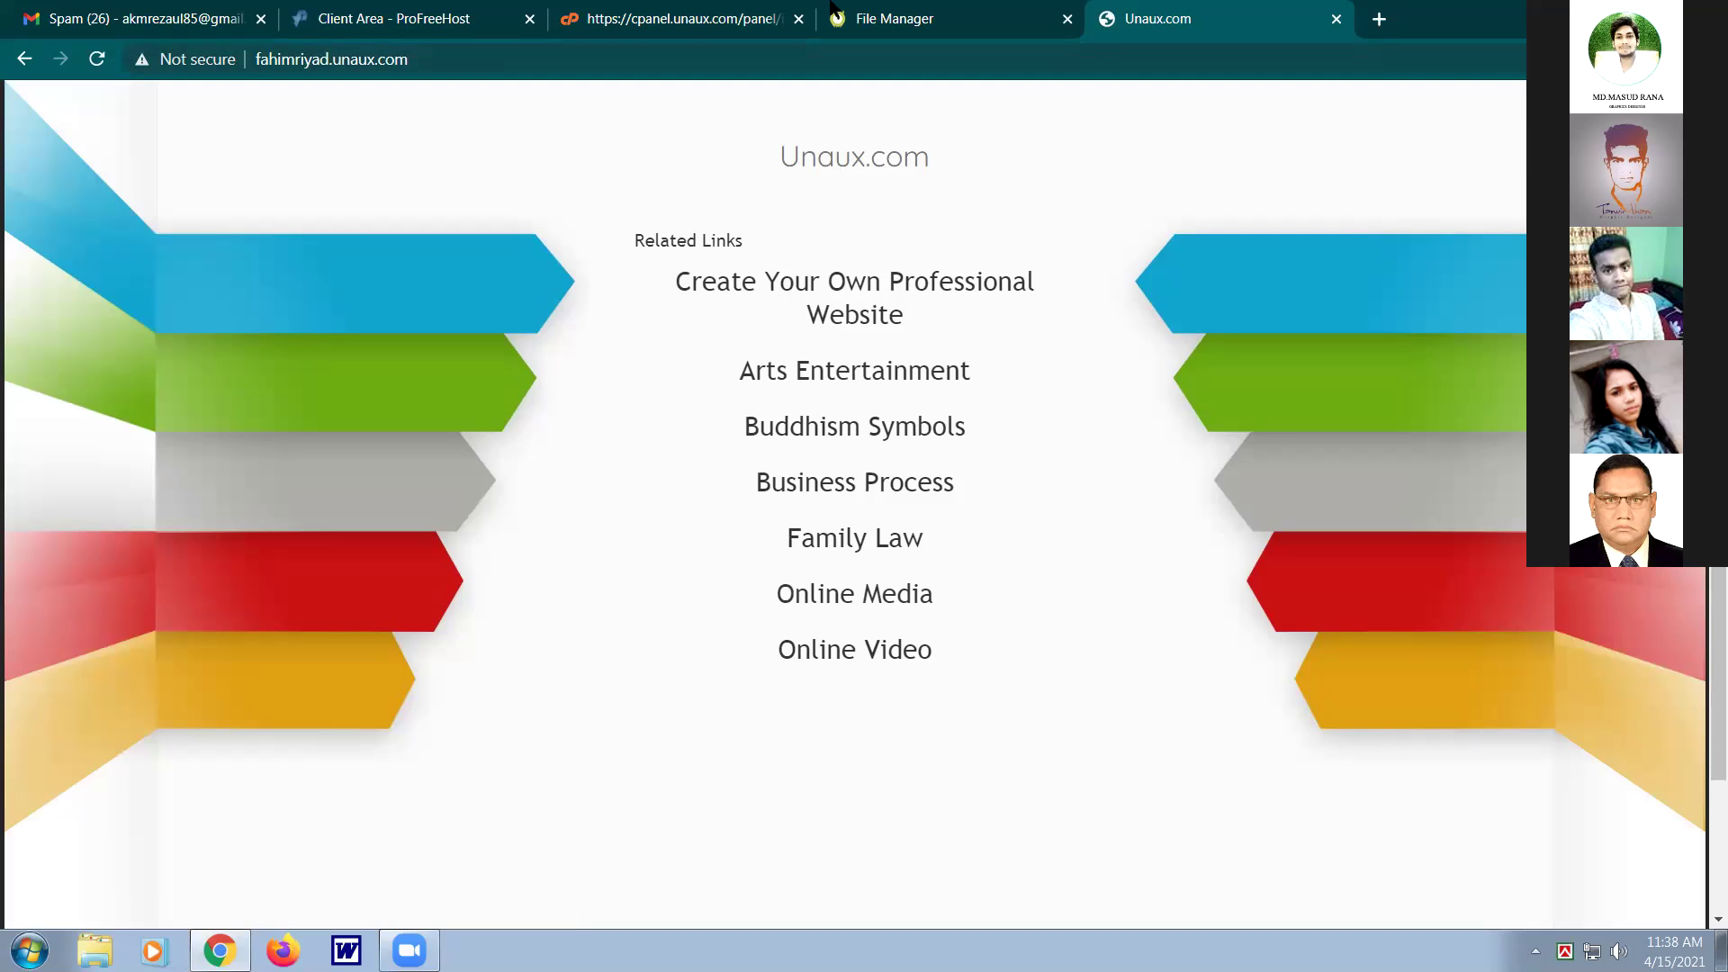
{"action": "left_click", "coordinate": [926, 12]}
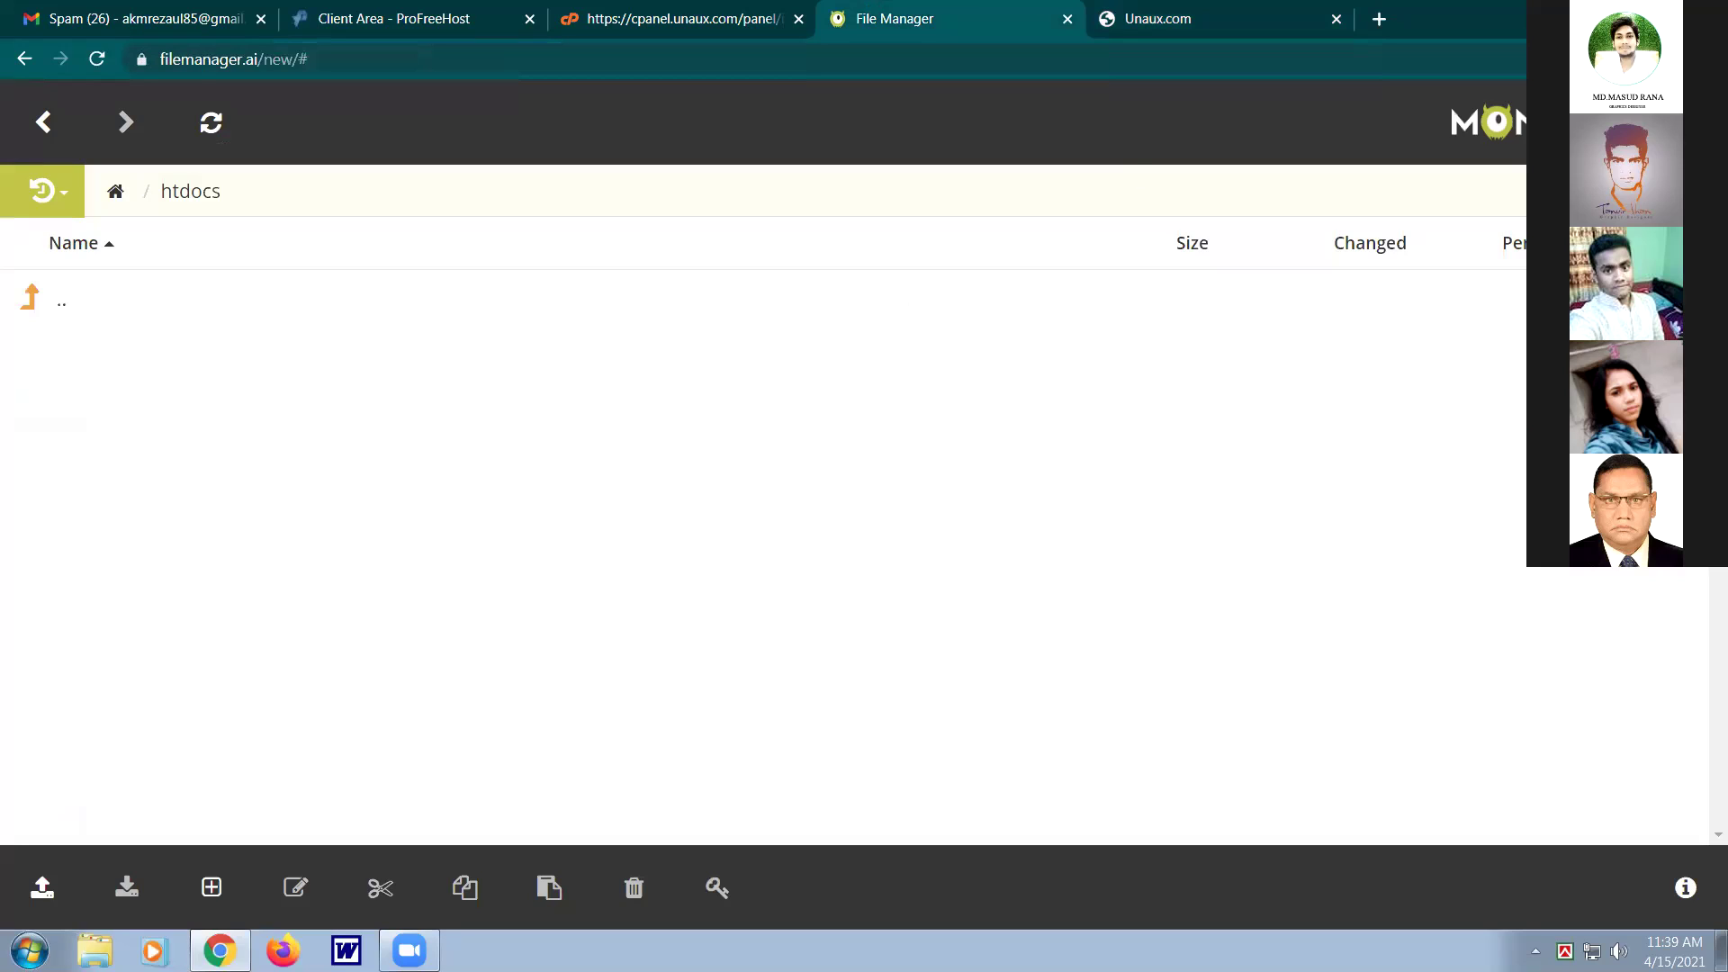
Open the Computer window, launch and close Sublime Text, then bring up Monsta FTP's upload options
{"action": "key", "text": "super+d"}
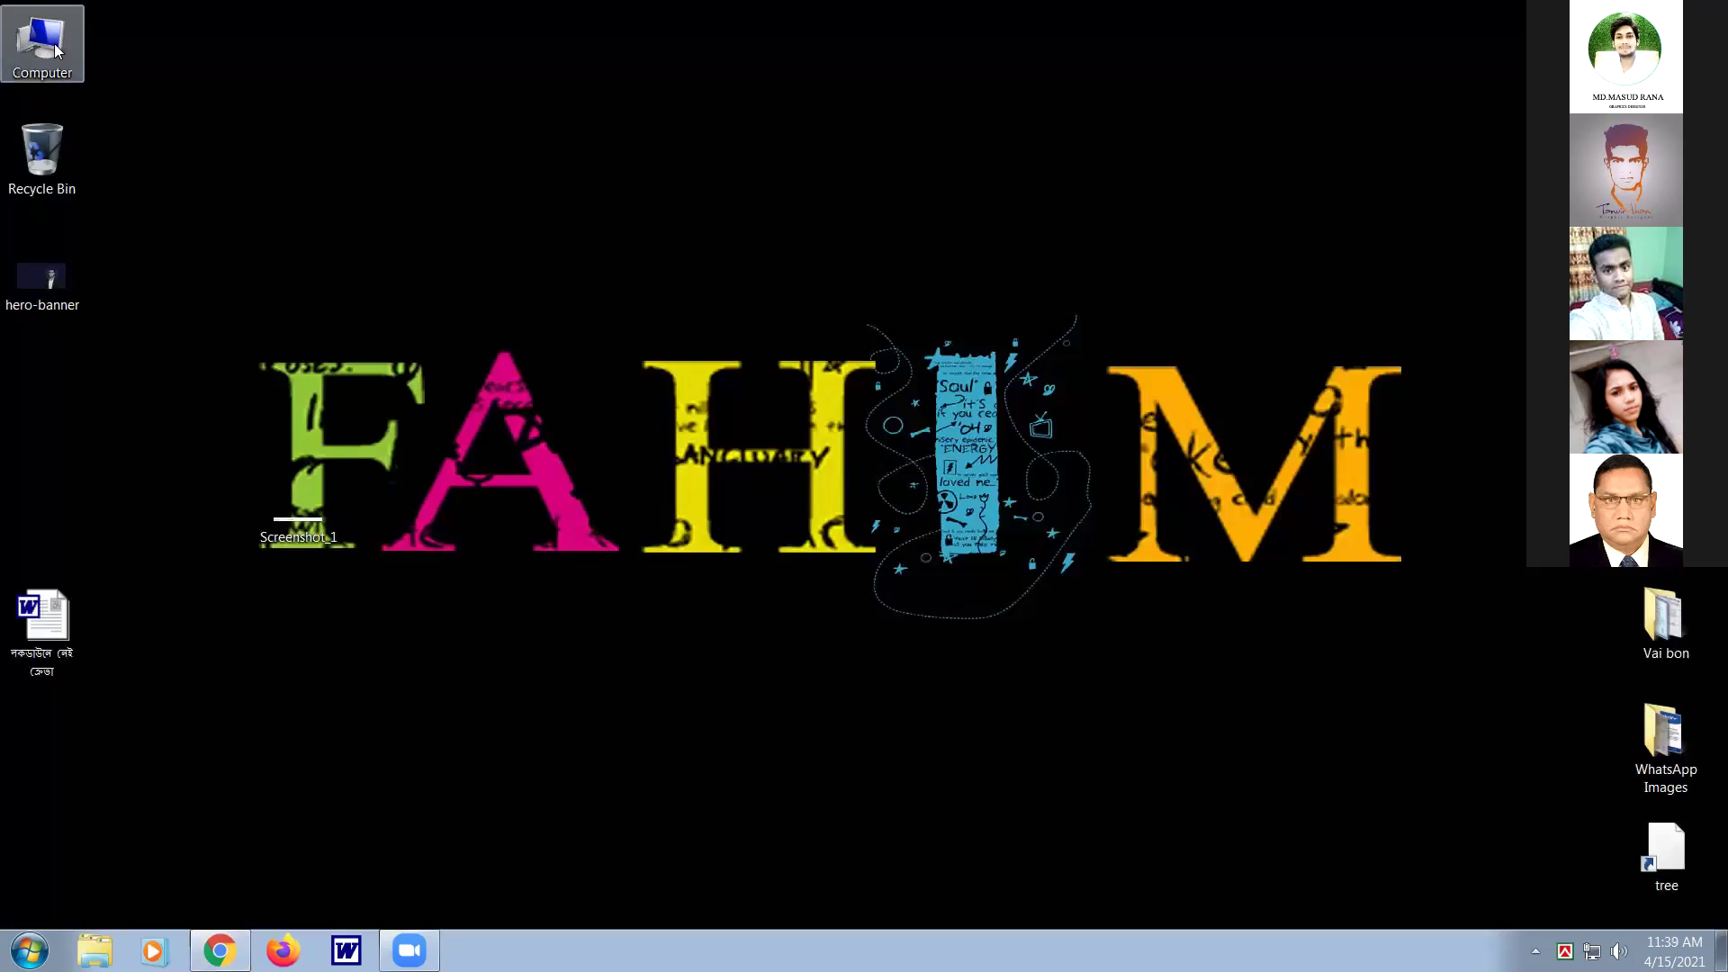
{"action": "double_click", "coordinate": [56, 49]}
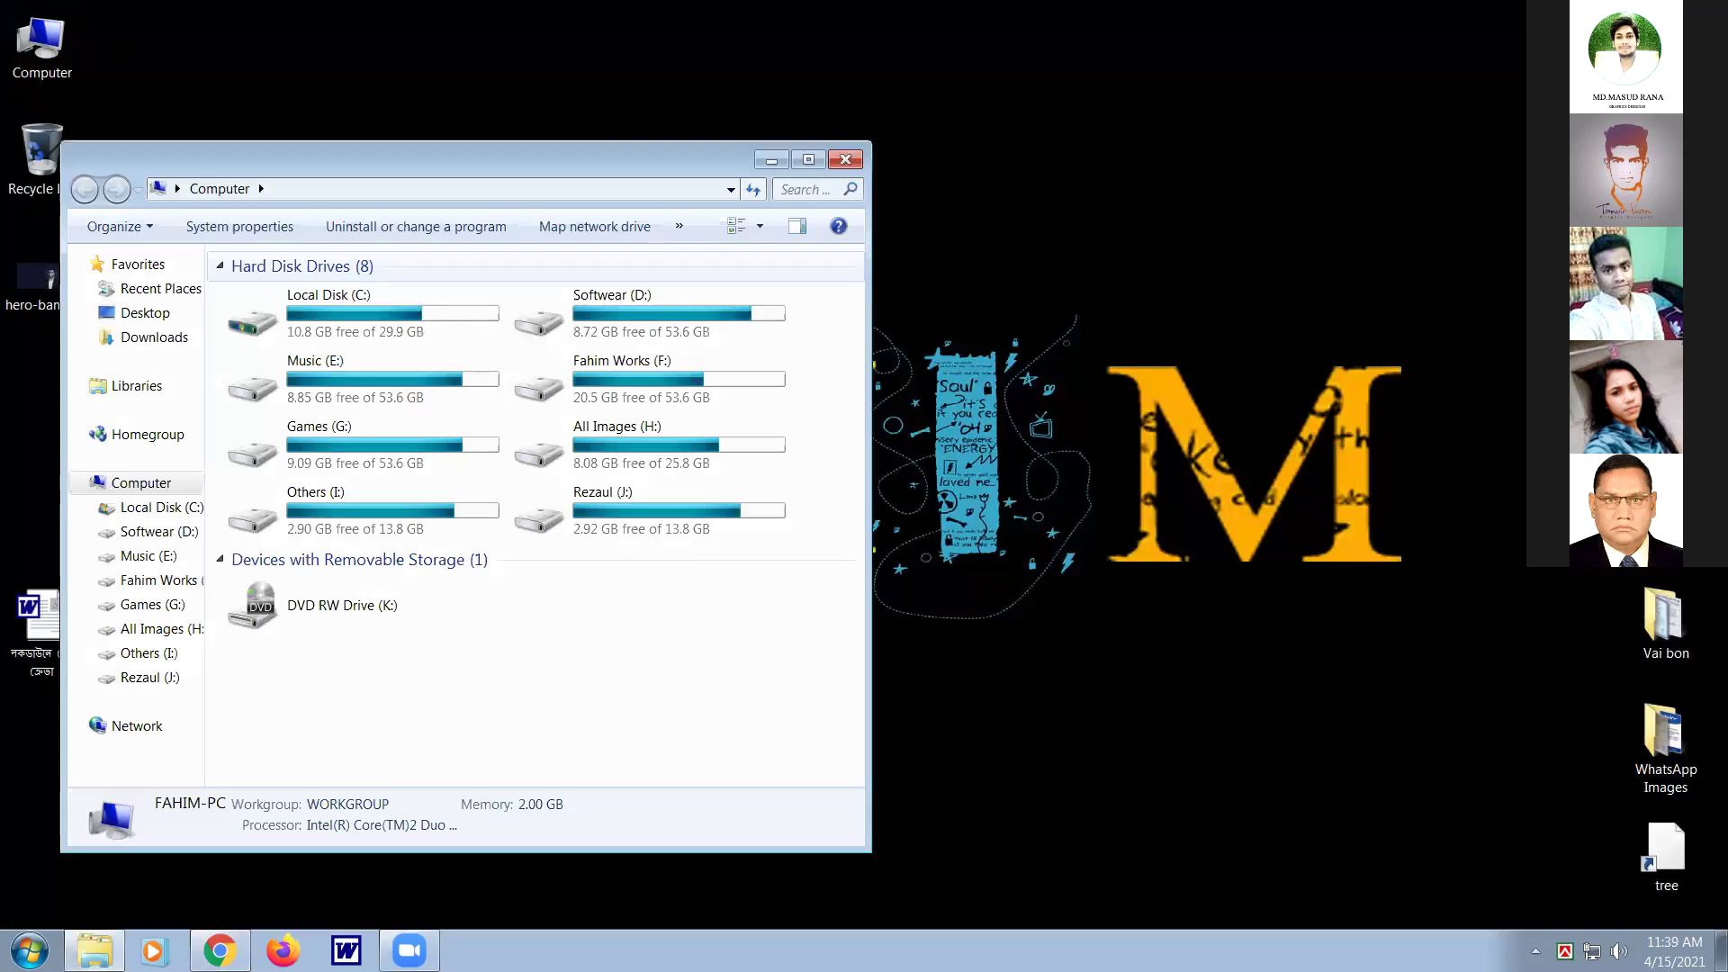
{"action": "key", "text": "super"}
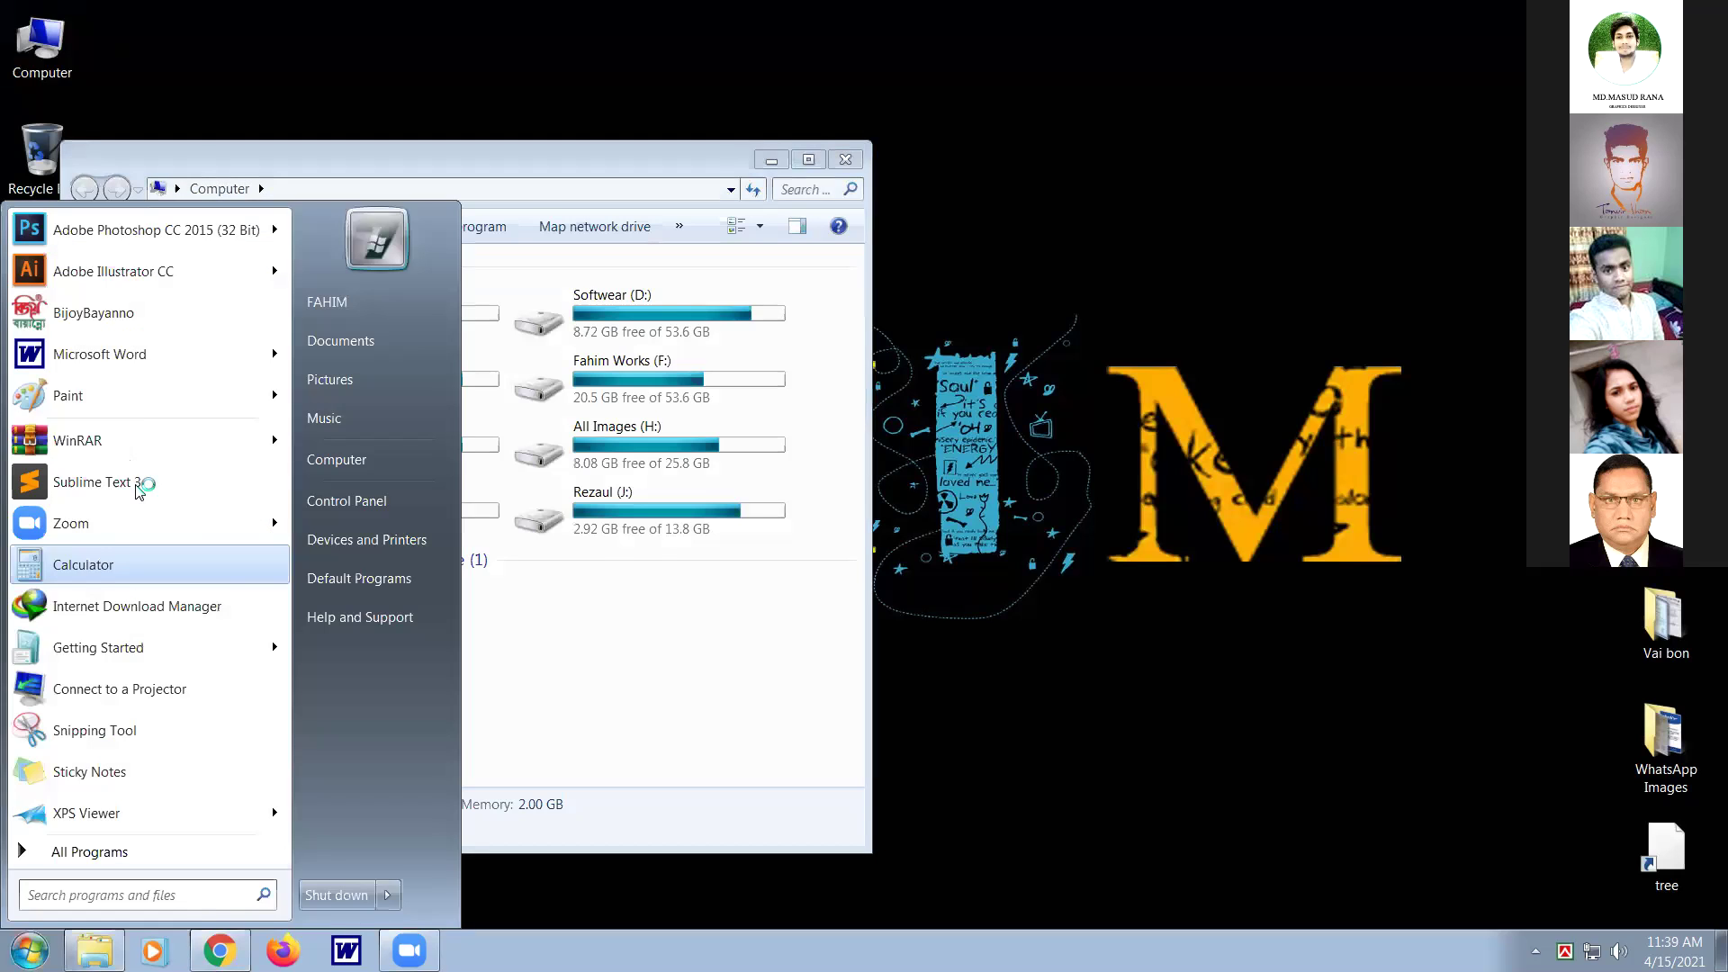
{"action": "left_click", "coordinate": [115, 468]}
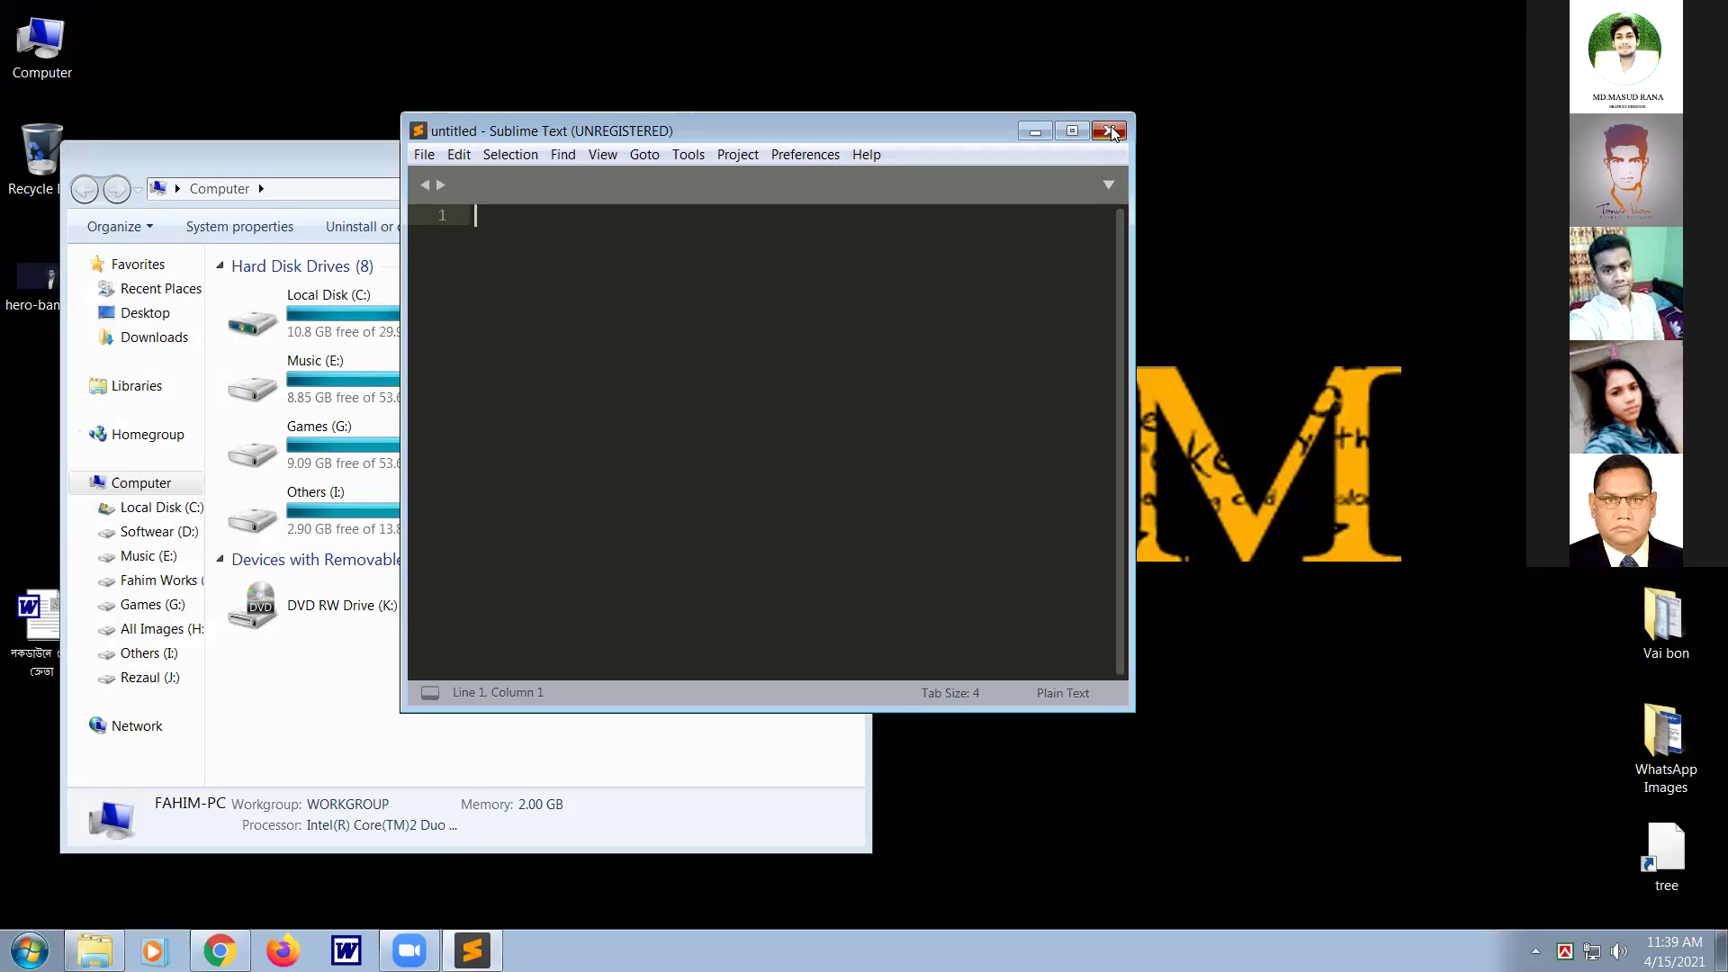
{"action": "left_click", "coordinate": [1110, 132]}
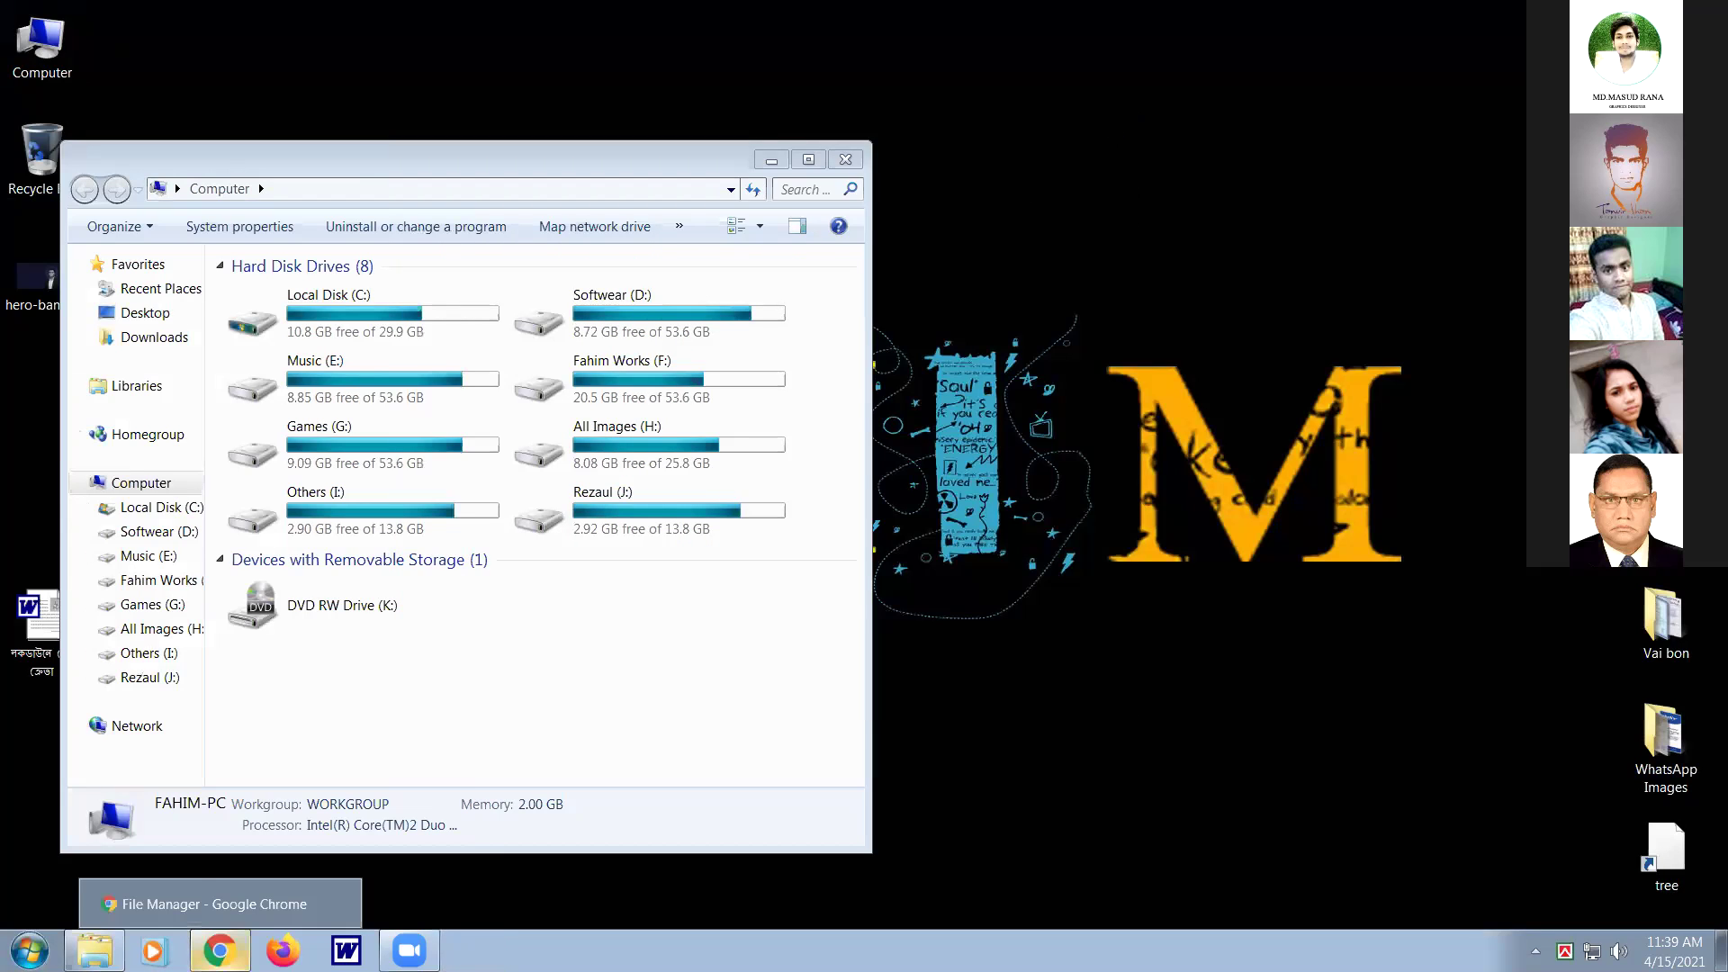
{"action": "left_click", "coordinate": [219, 950]}
{"action": "left_click", "coordinate": [41, 887]}
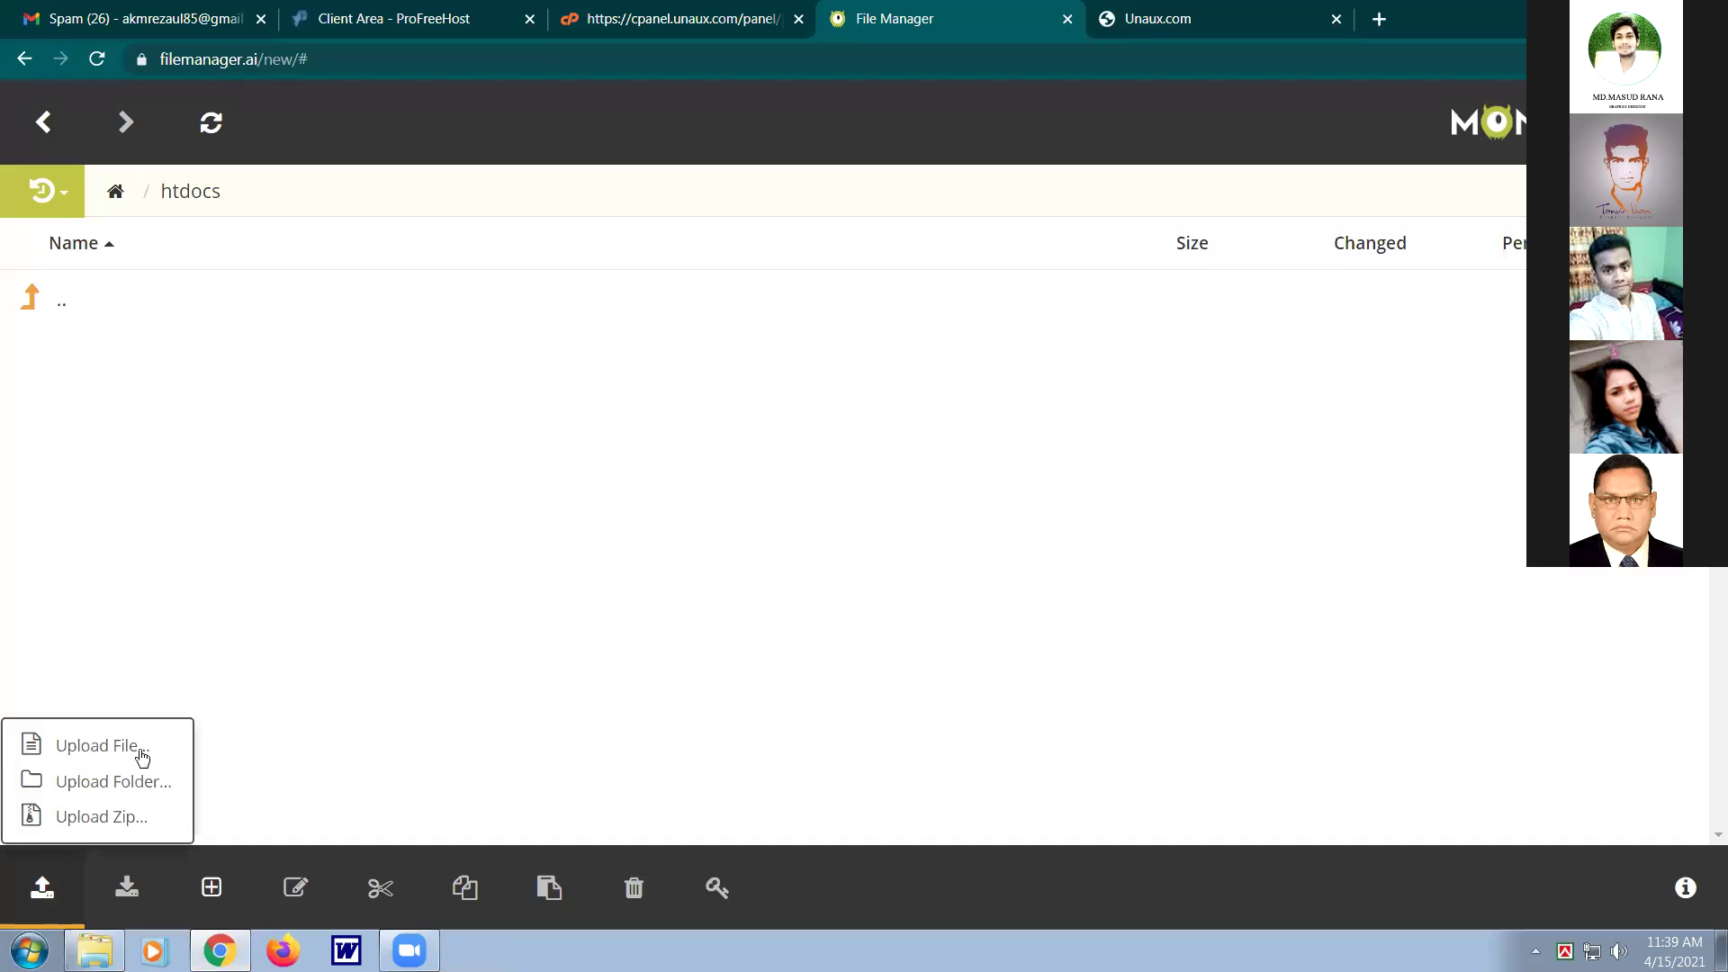
Upload the JPG photo into htdocs and reload the live site to check it
{"action": "left_click", "coordinate": [142, 756]}
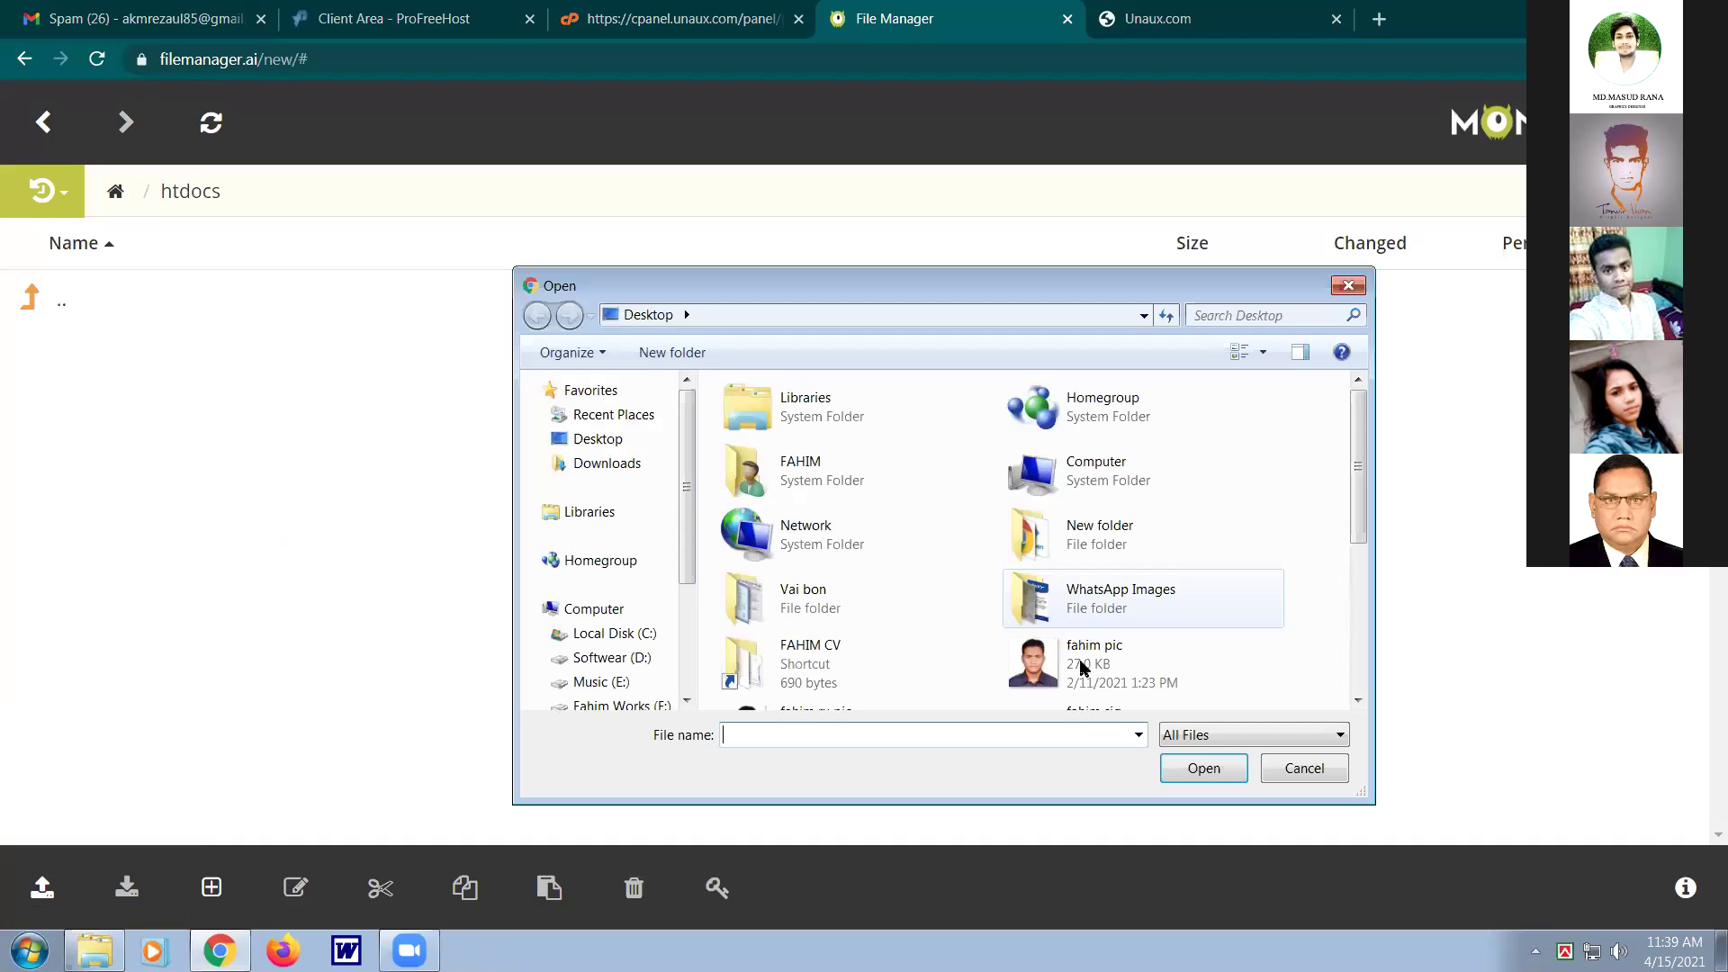
{"action": "double_click", "coordinate": [1082, 666]}
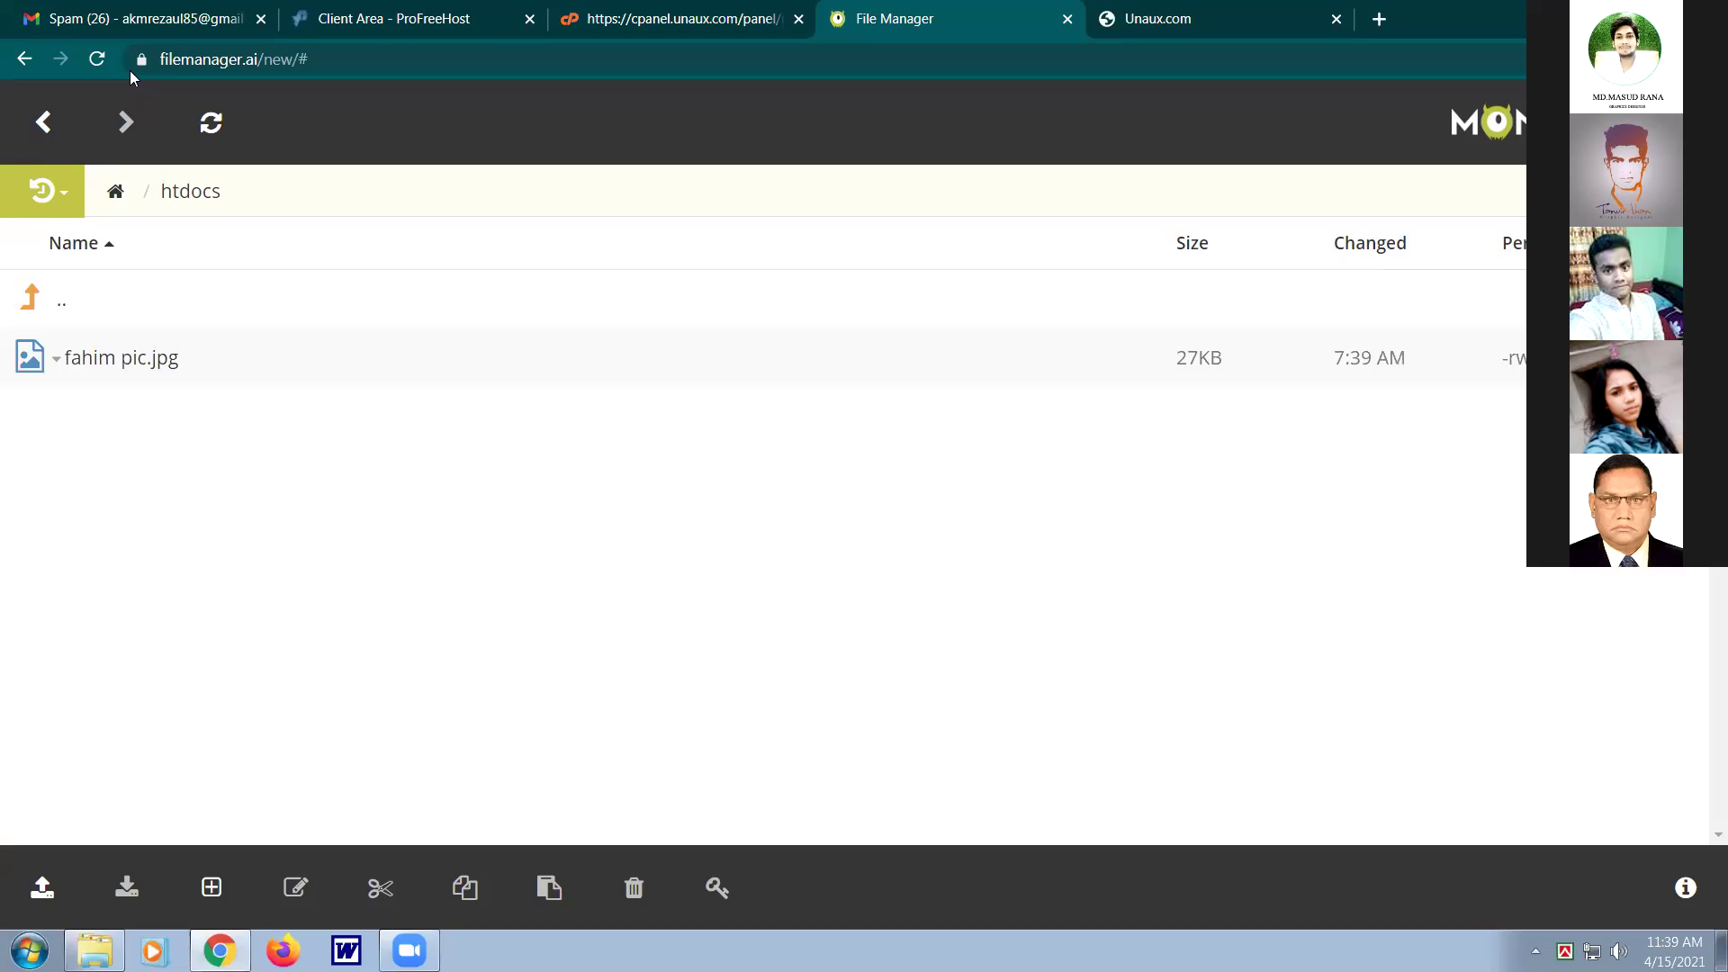
{"action": "key", "text": "ctrl+Tab"}
{"action": "key", "text": "F5"}
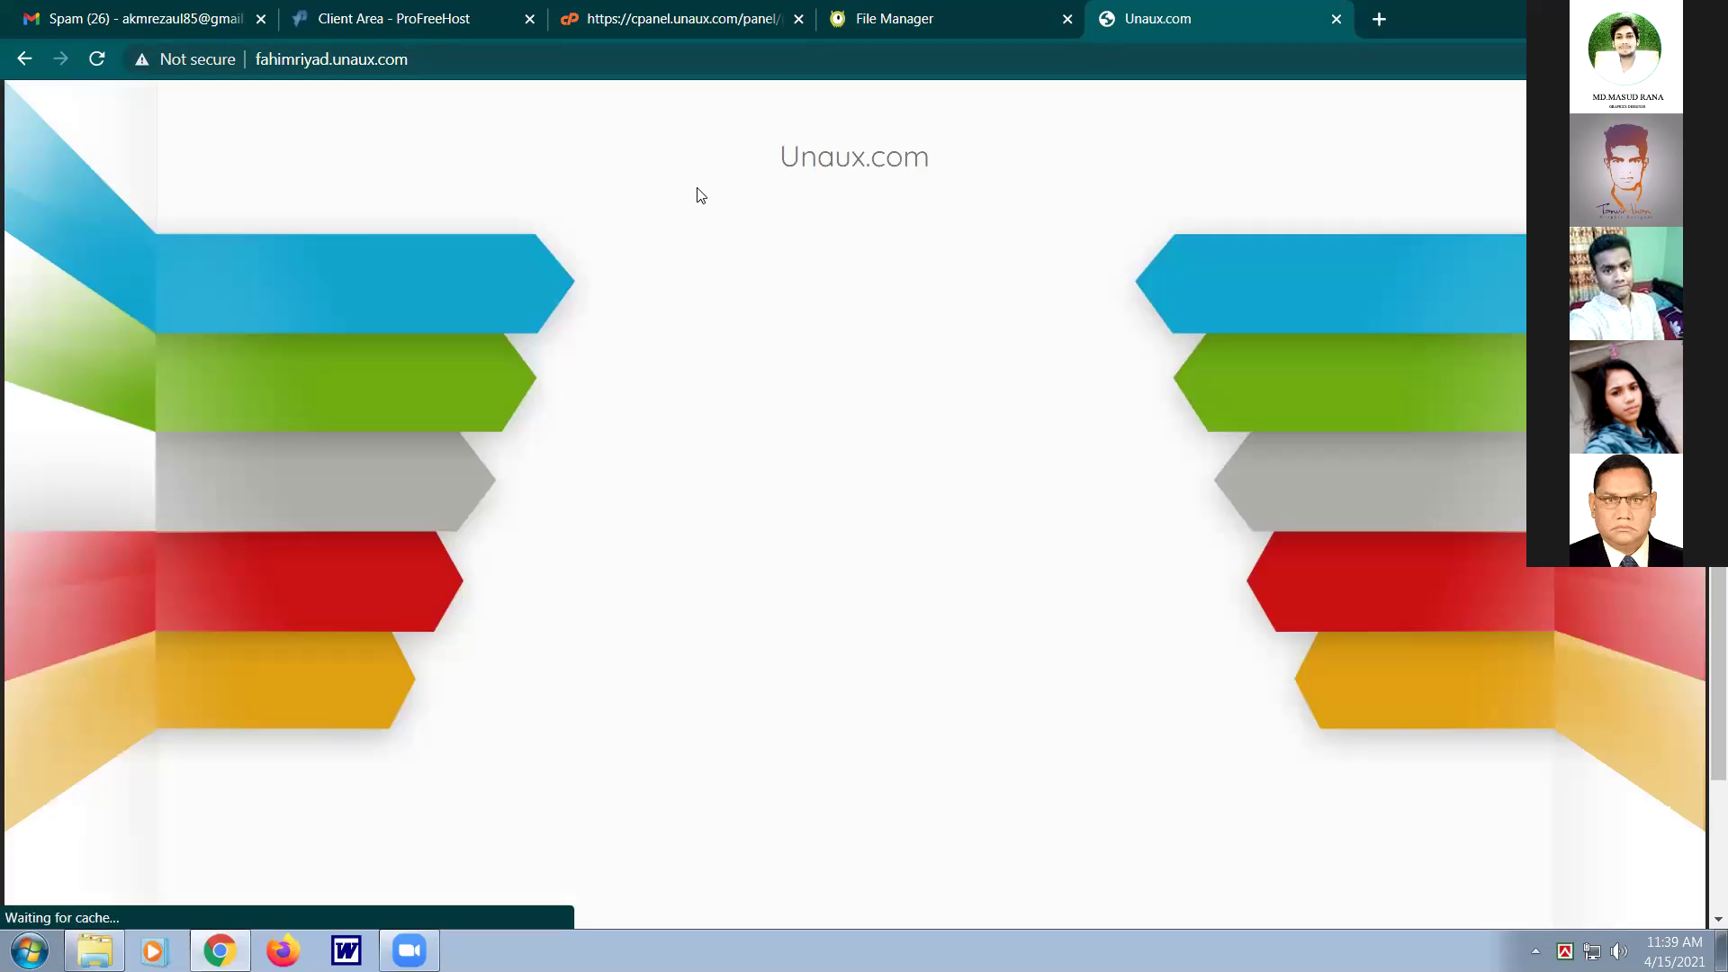
Return to the file manager tab and step back through the browser history
{"action": "left_click", "coordinate": [994, 9]}
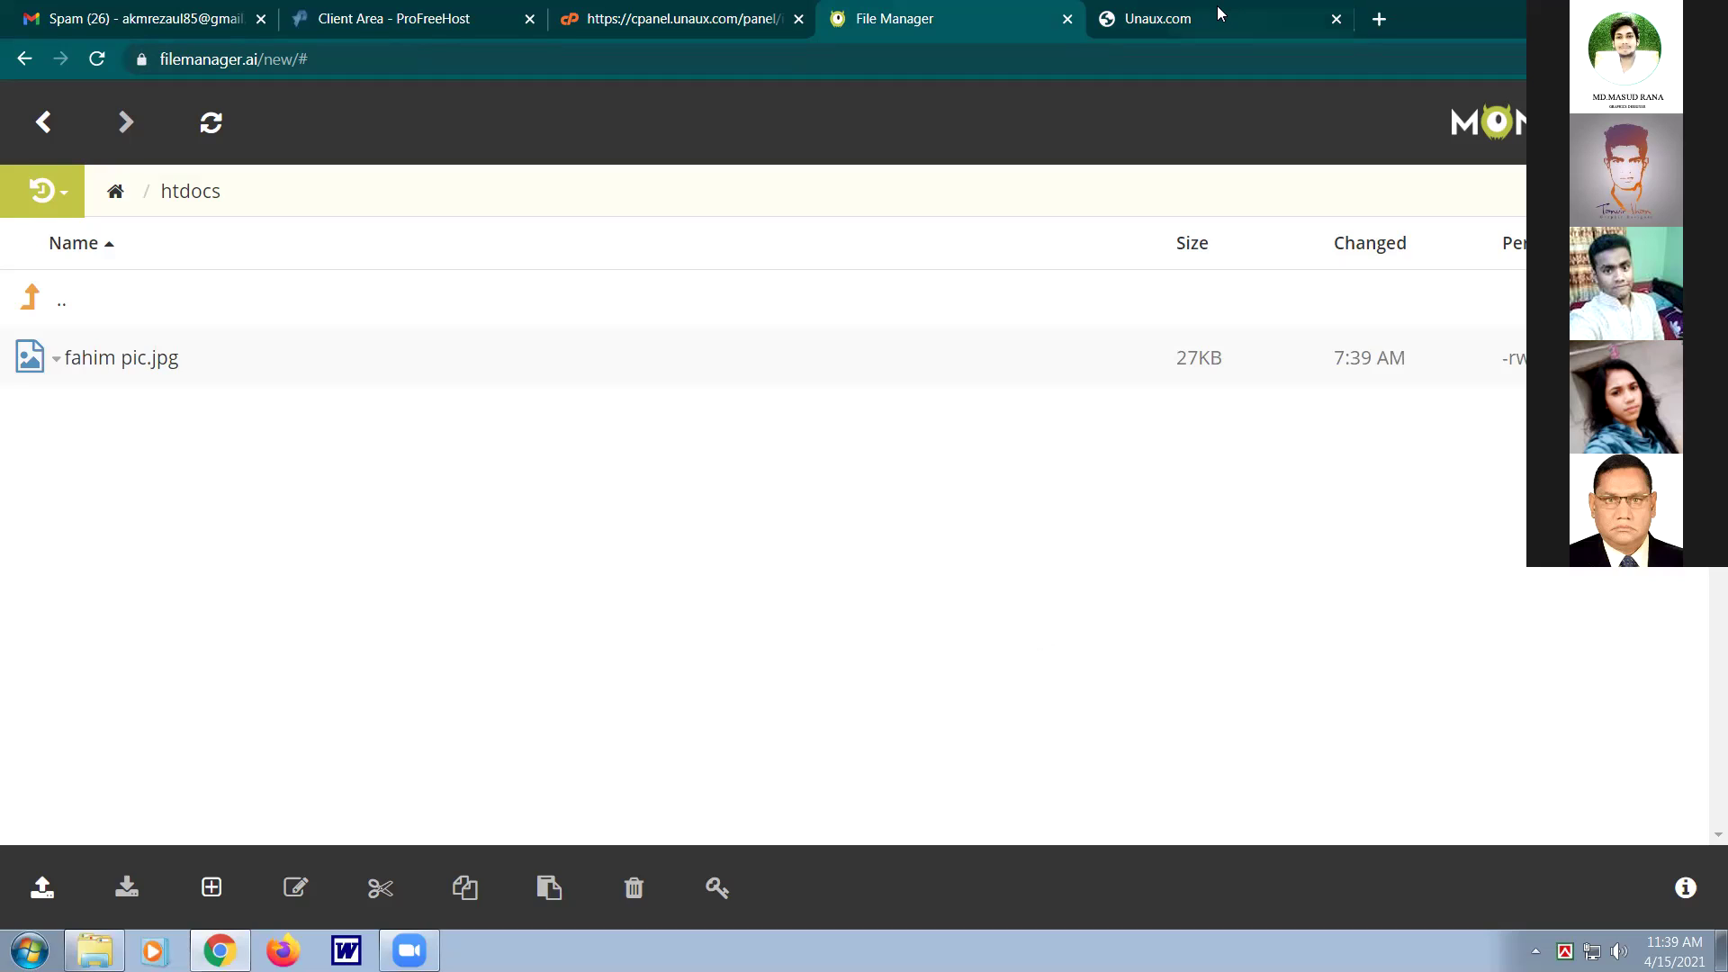
{"action": "left_click", "coordinate": [23, 59]}
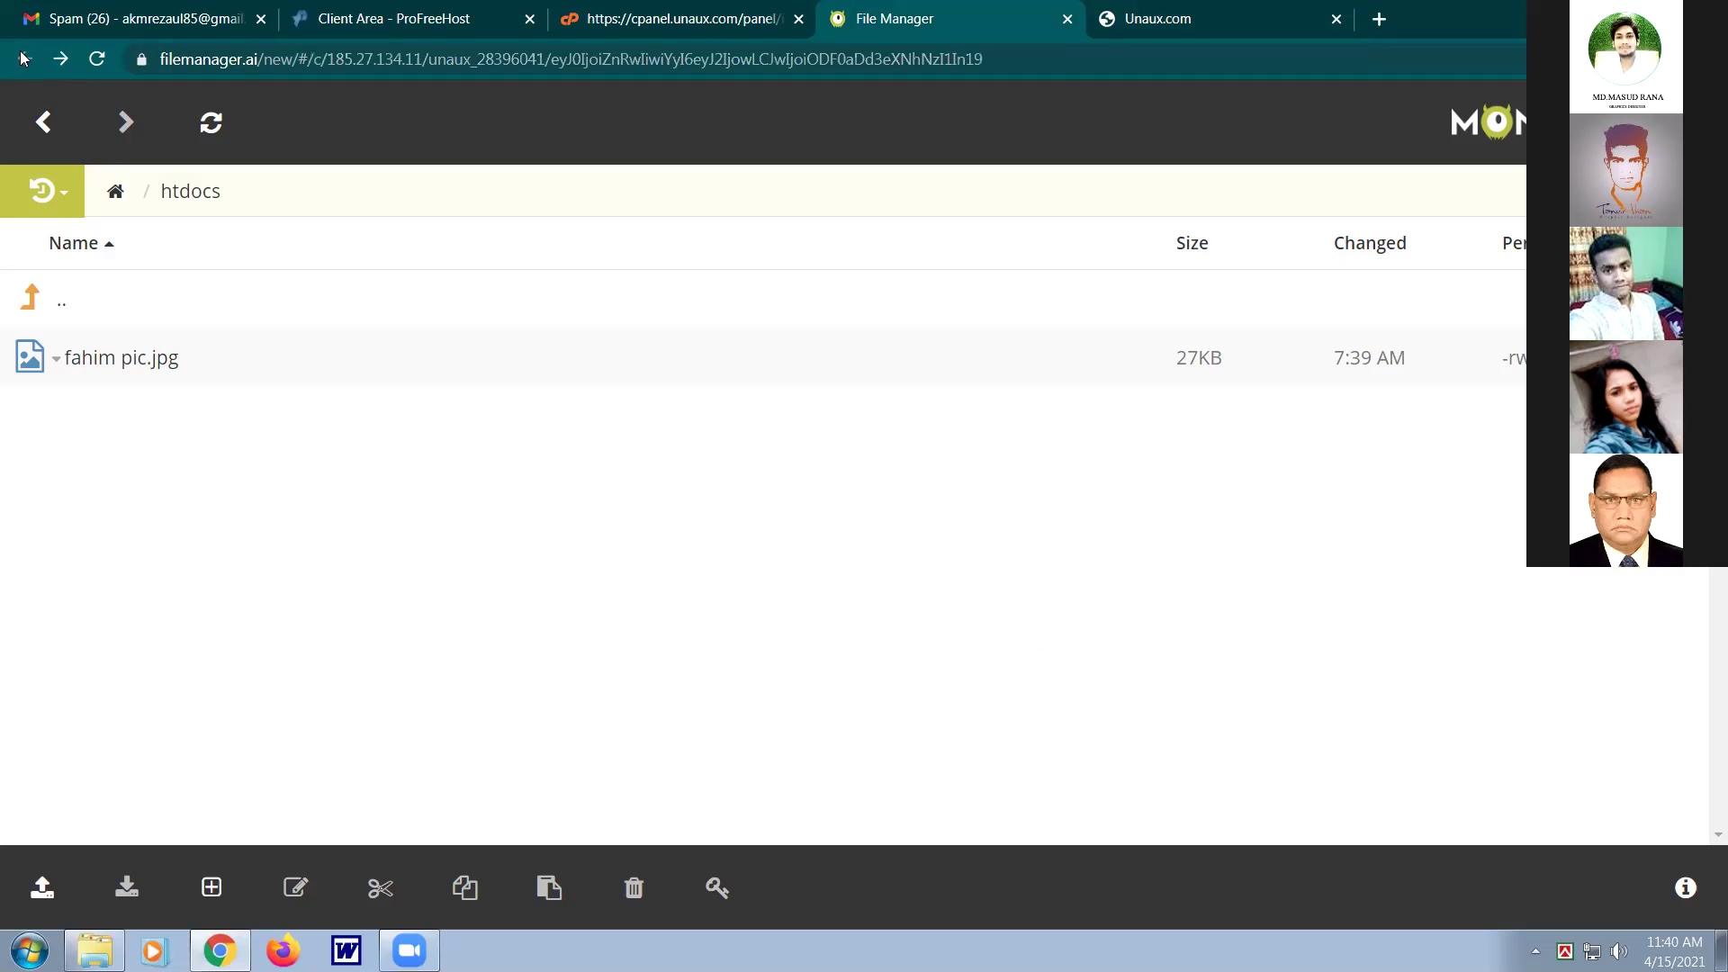
{"action": "left_click", "coordinate": [23, 58]}
{"action": "left_click", "coordinate": [45, 126]}
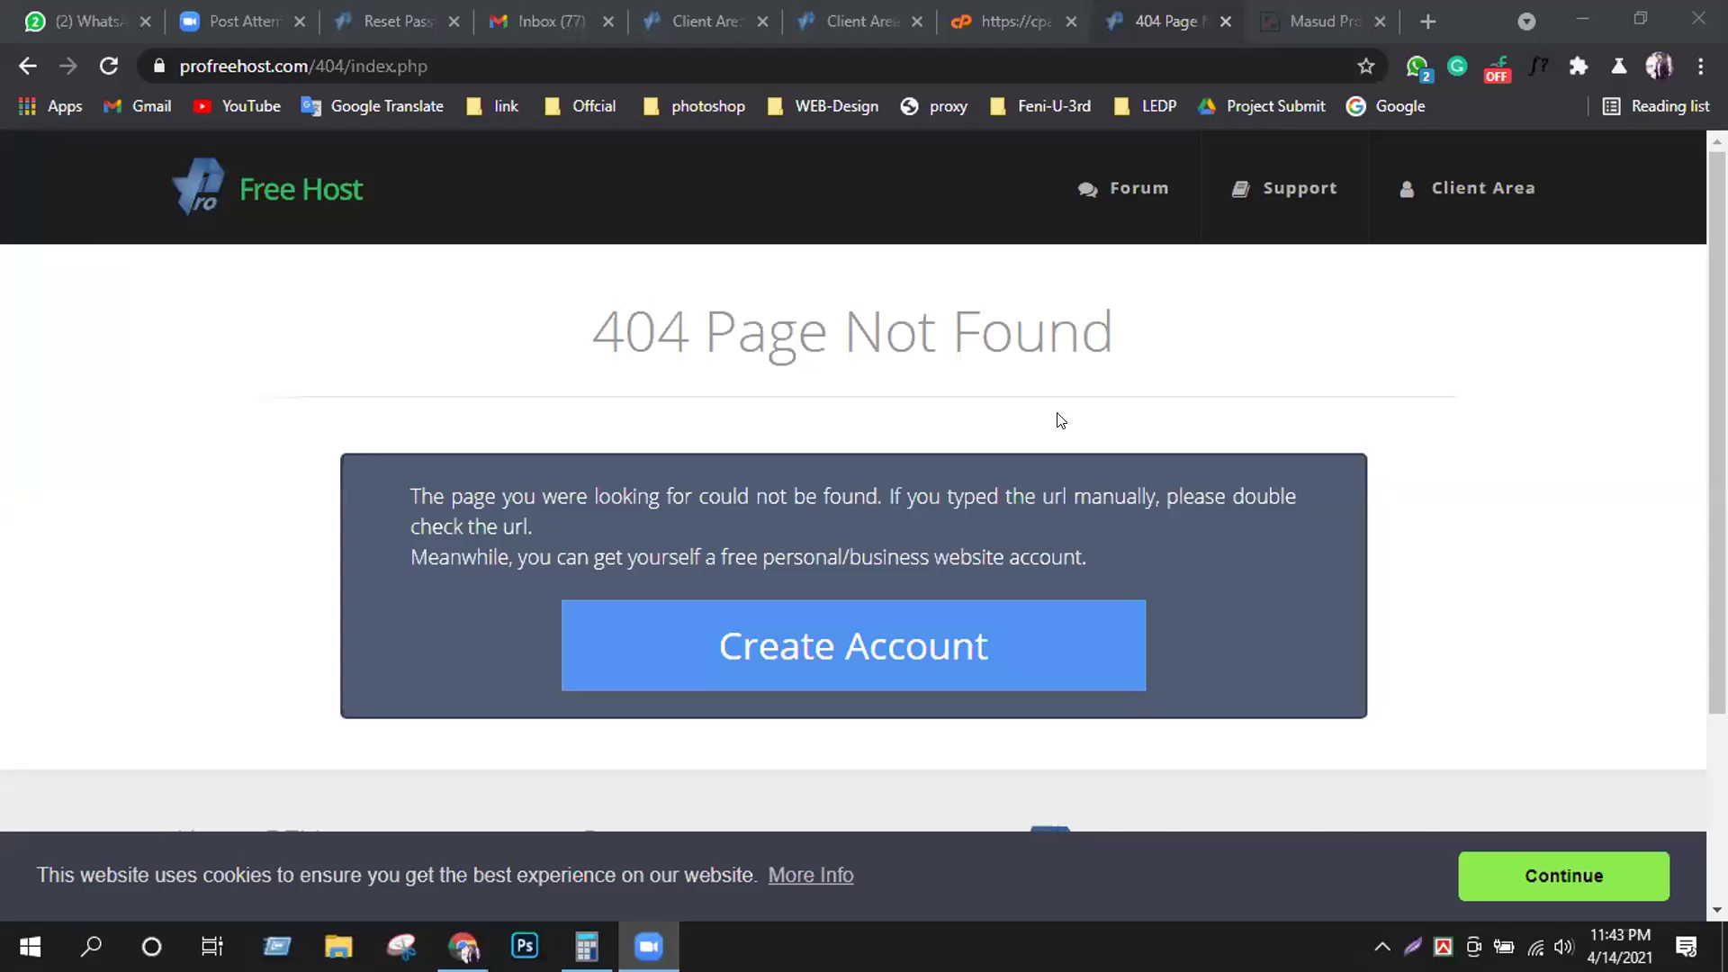
Open the Online File Manager from VistaPanel's Files section
{"action": "scroll", "coordinate": [1059, 420], "scroll_direction": "down", "scroll_amount": 3}
{"action": "left_click", "coordinate": [1265, 4]}
{"action": "left_click", "coordinate": [1145, 7]}
{"action": "left_click", "coordinate": [975, 8]}
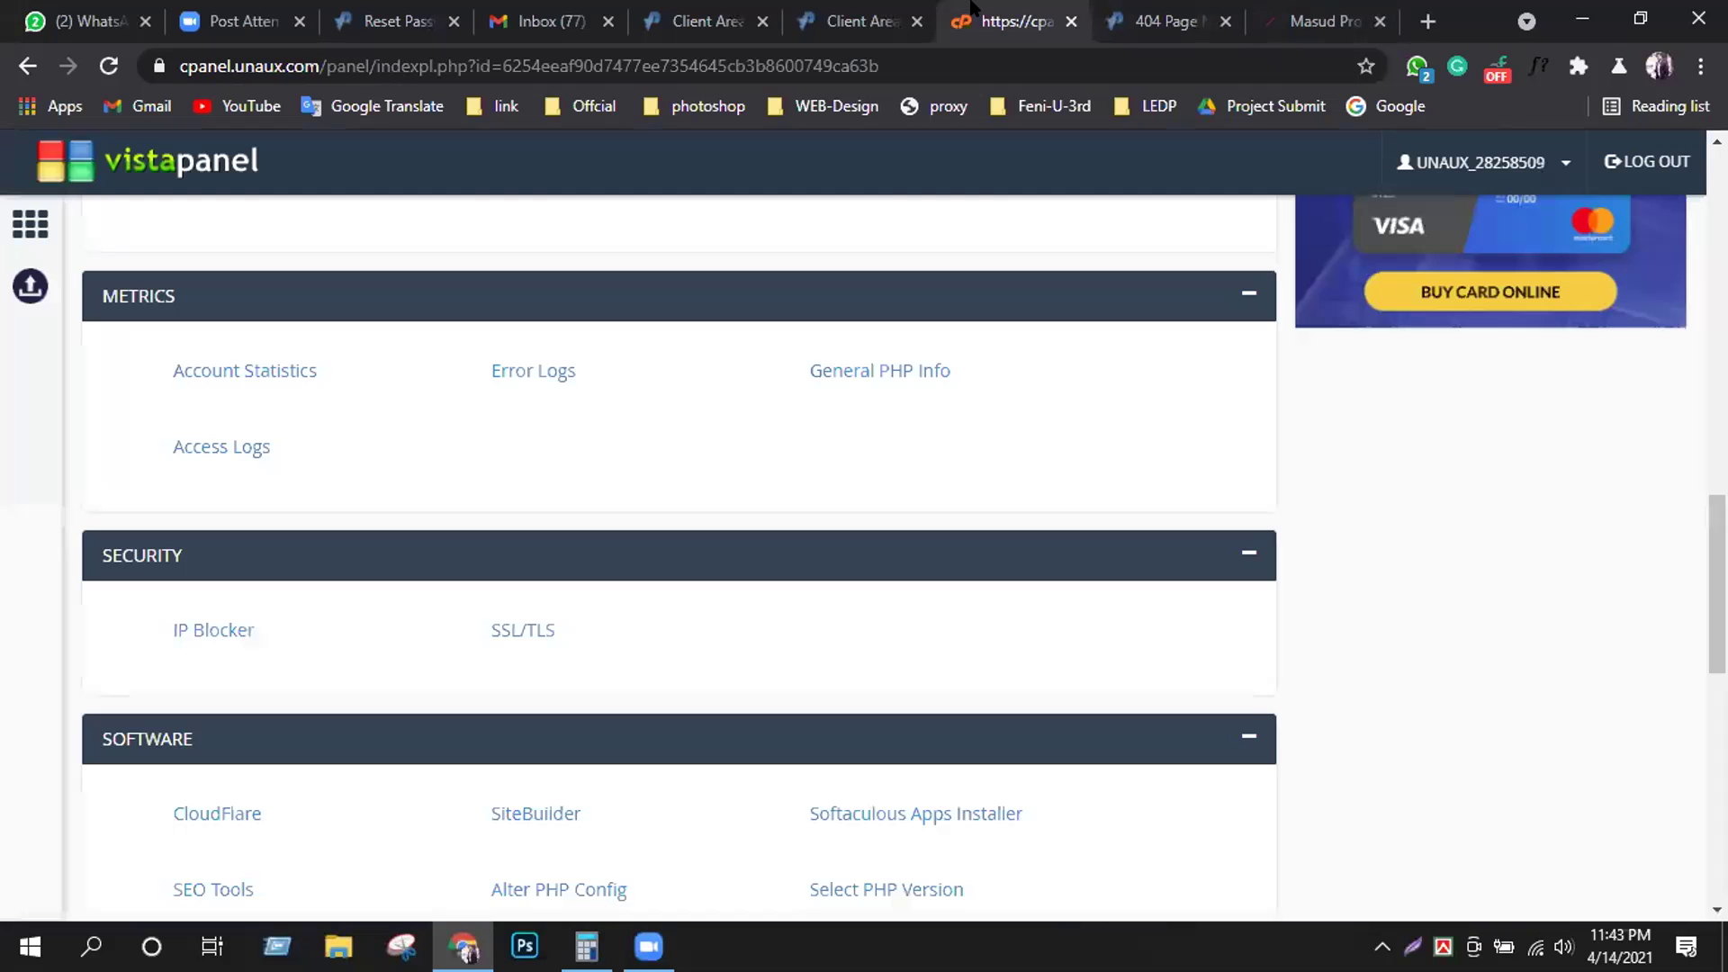
{"action": "scroll", "coordinate": [548, 598], "scroll_direction": "up", "scroll_amount": 12}
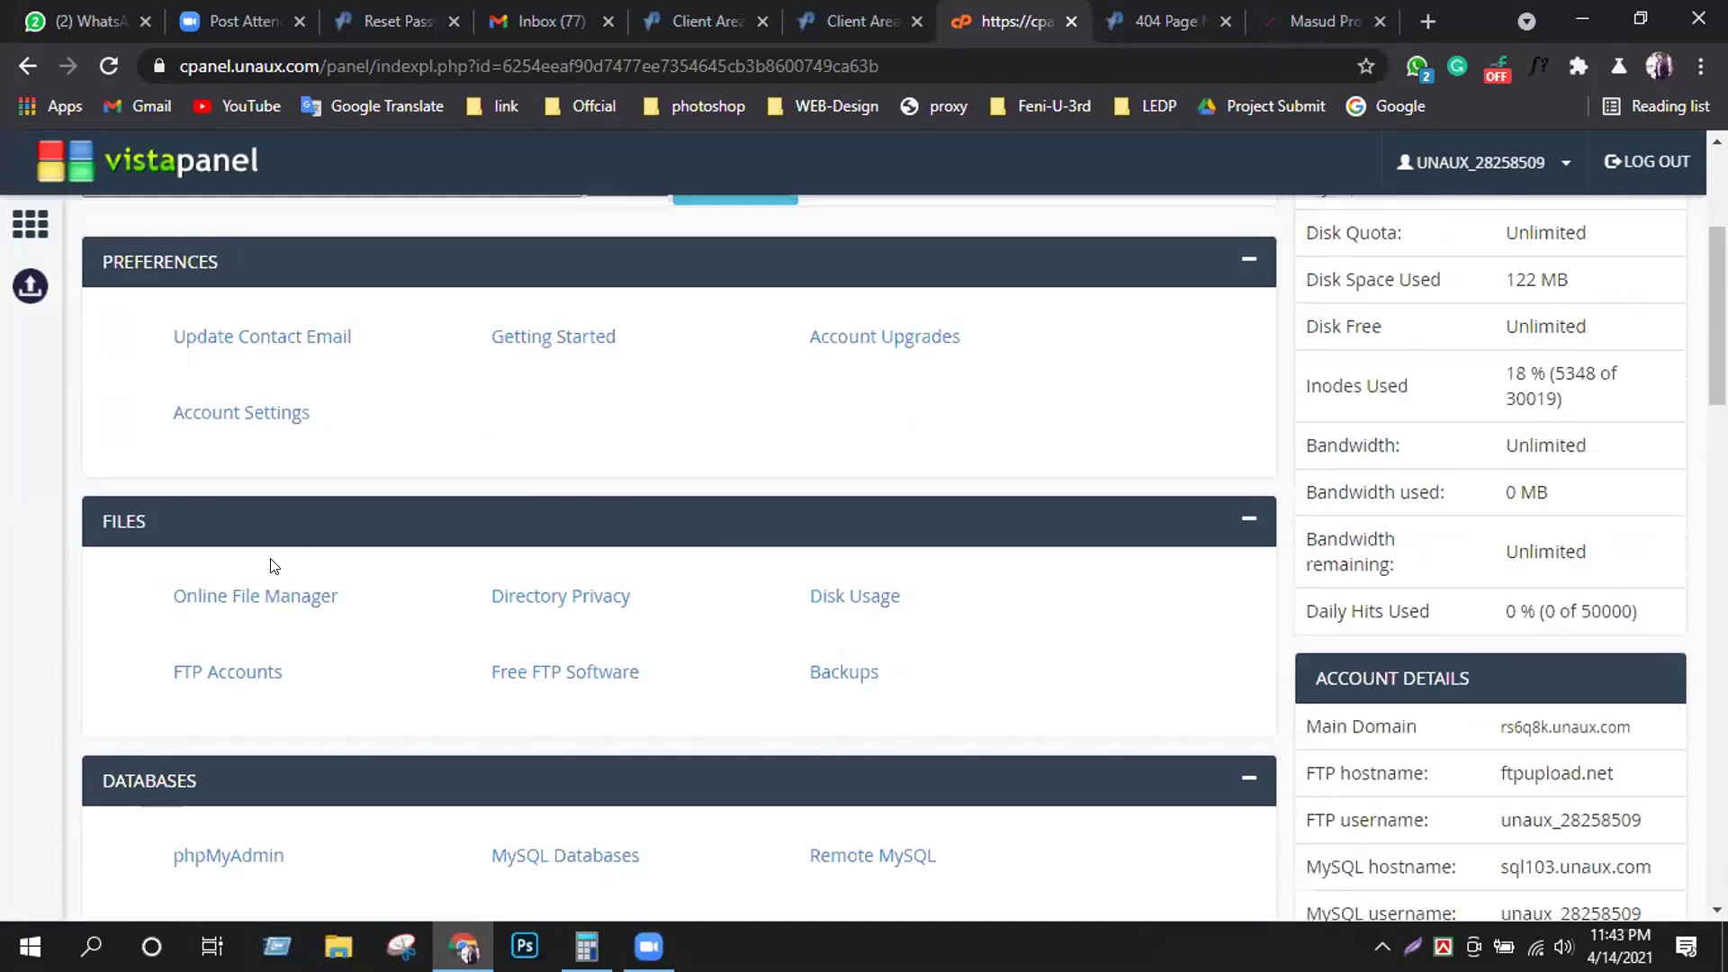
{"action": "scroll", "coordinate": [270, 575], "scroll_direction": "up", "scroll_amount": 3}
{"action": "scroll", "coordinate": [243, 405], "scroll_direction": "down", "scroll_amount": 5}
{"action": "left_click", "coordinate": [248, 419]}
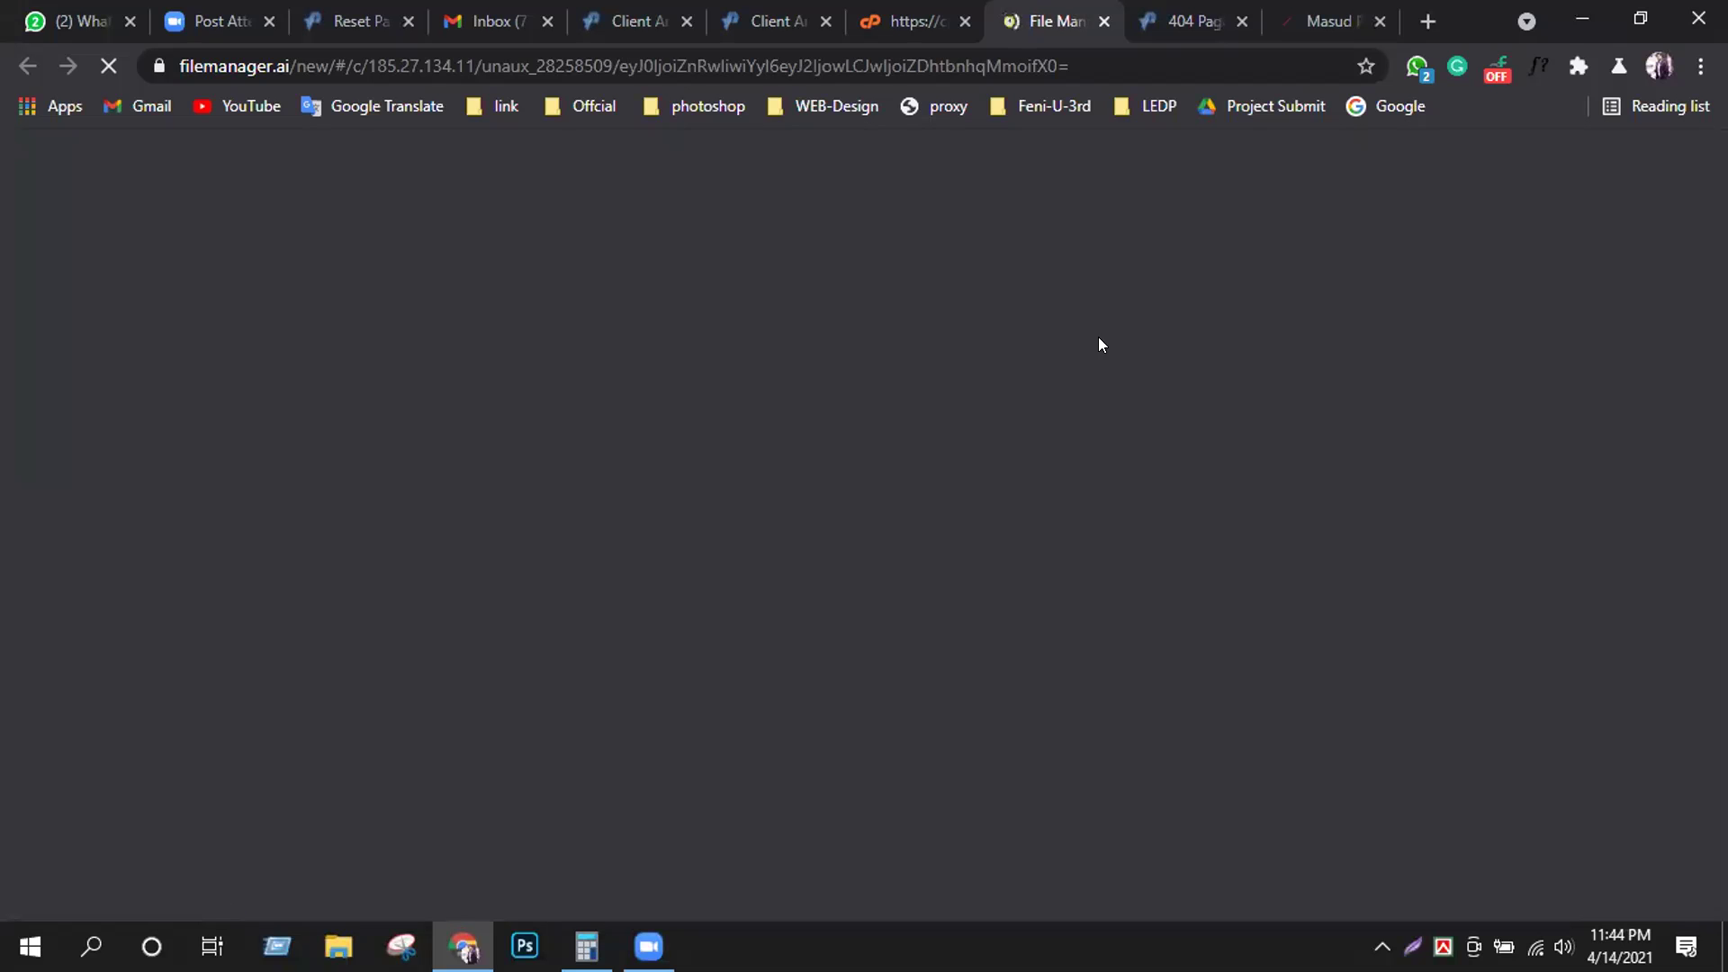
Send the 404 tab back to the designshop site and close the unneeded extra tabs
{"action": "left_click", "coordinate": [1189, 21]}
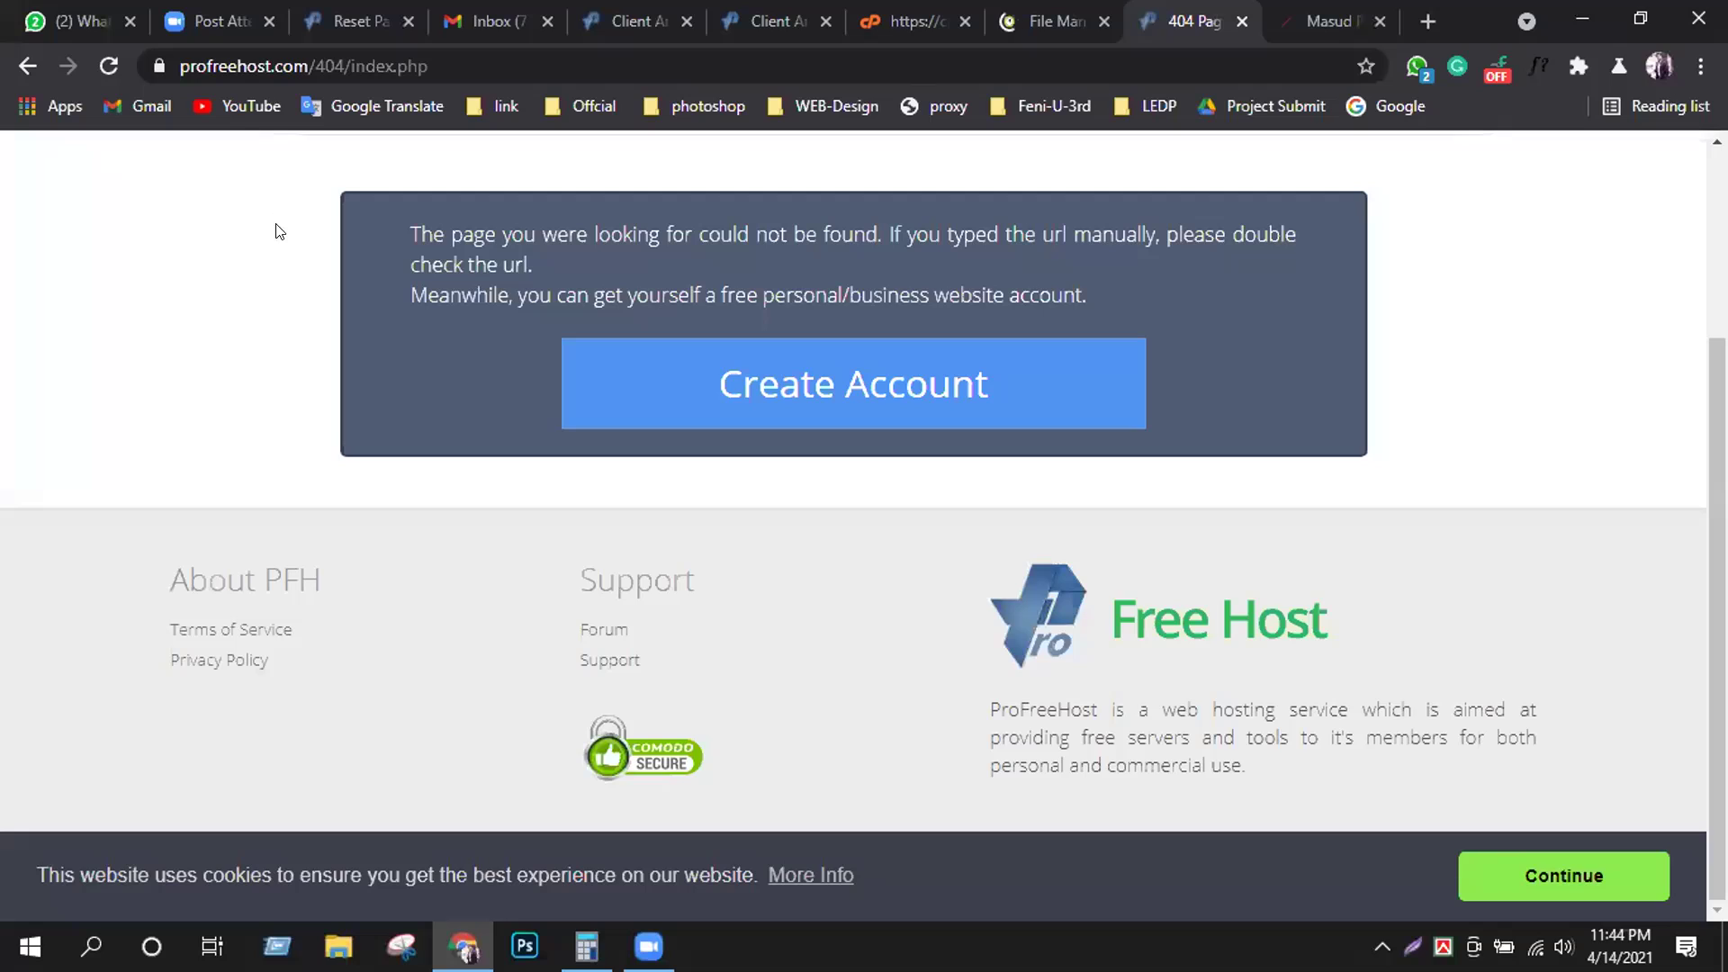
{"action": "left_click", "coordinate": [32, 65]}
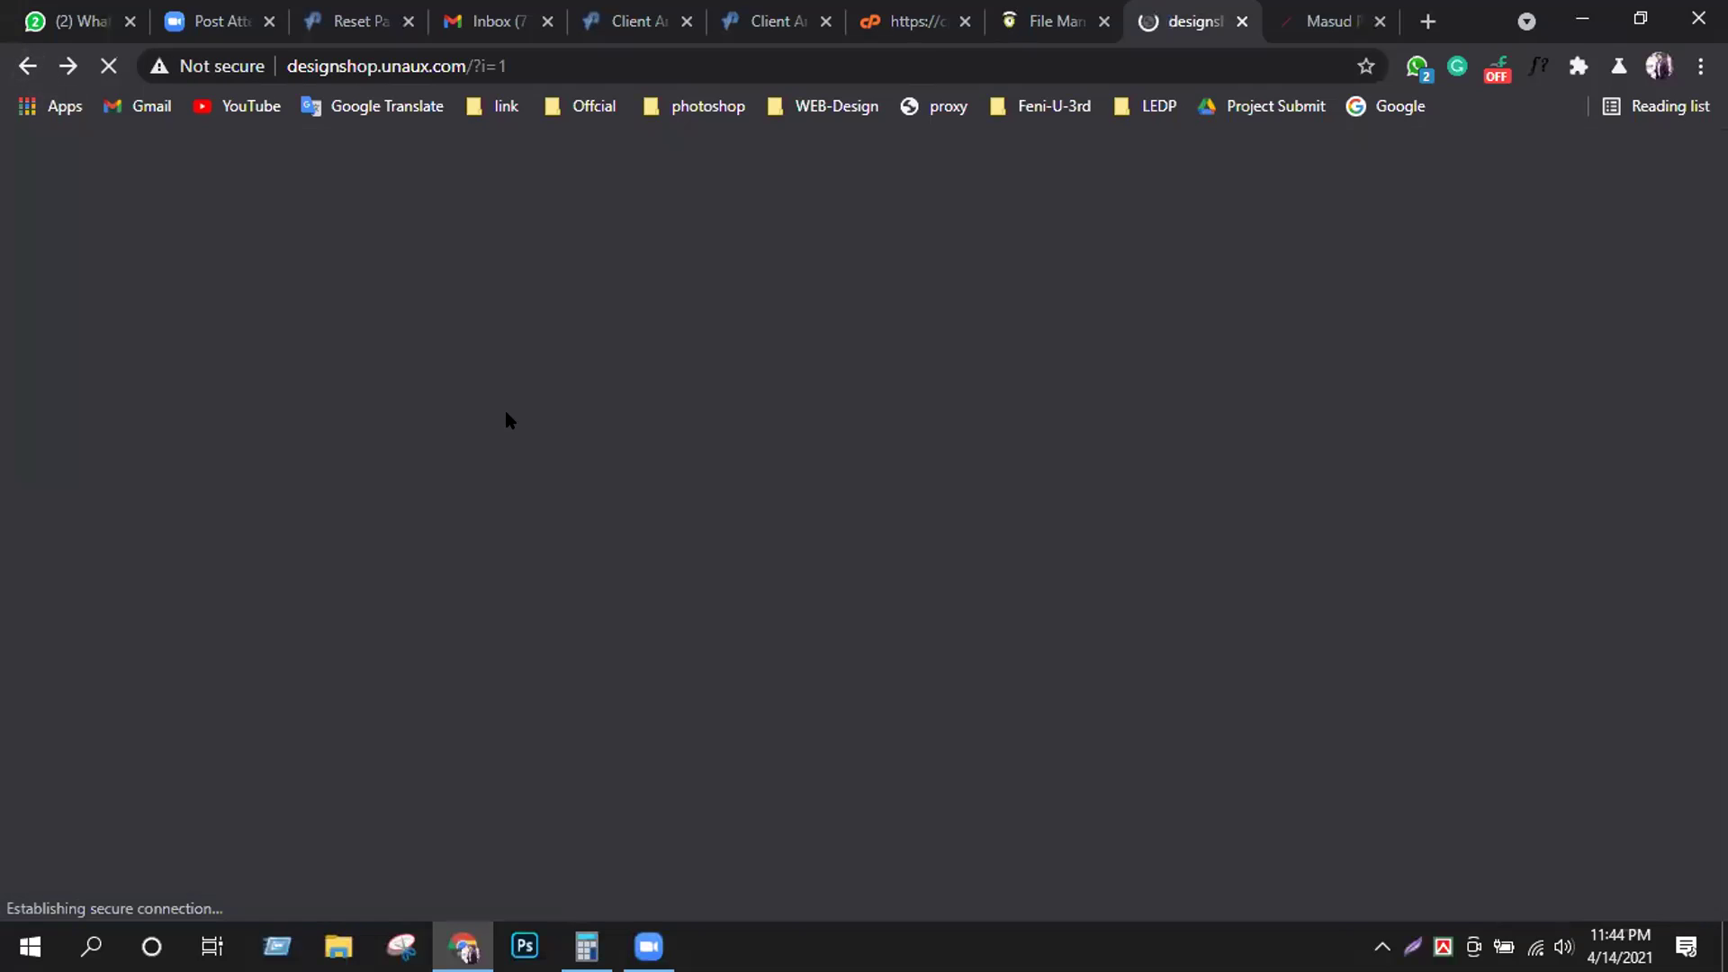
{"action": "key", "text": "ctrl+shift+Tab"}
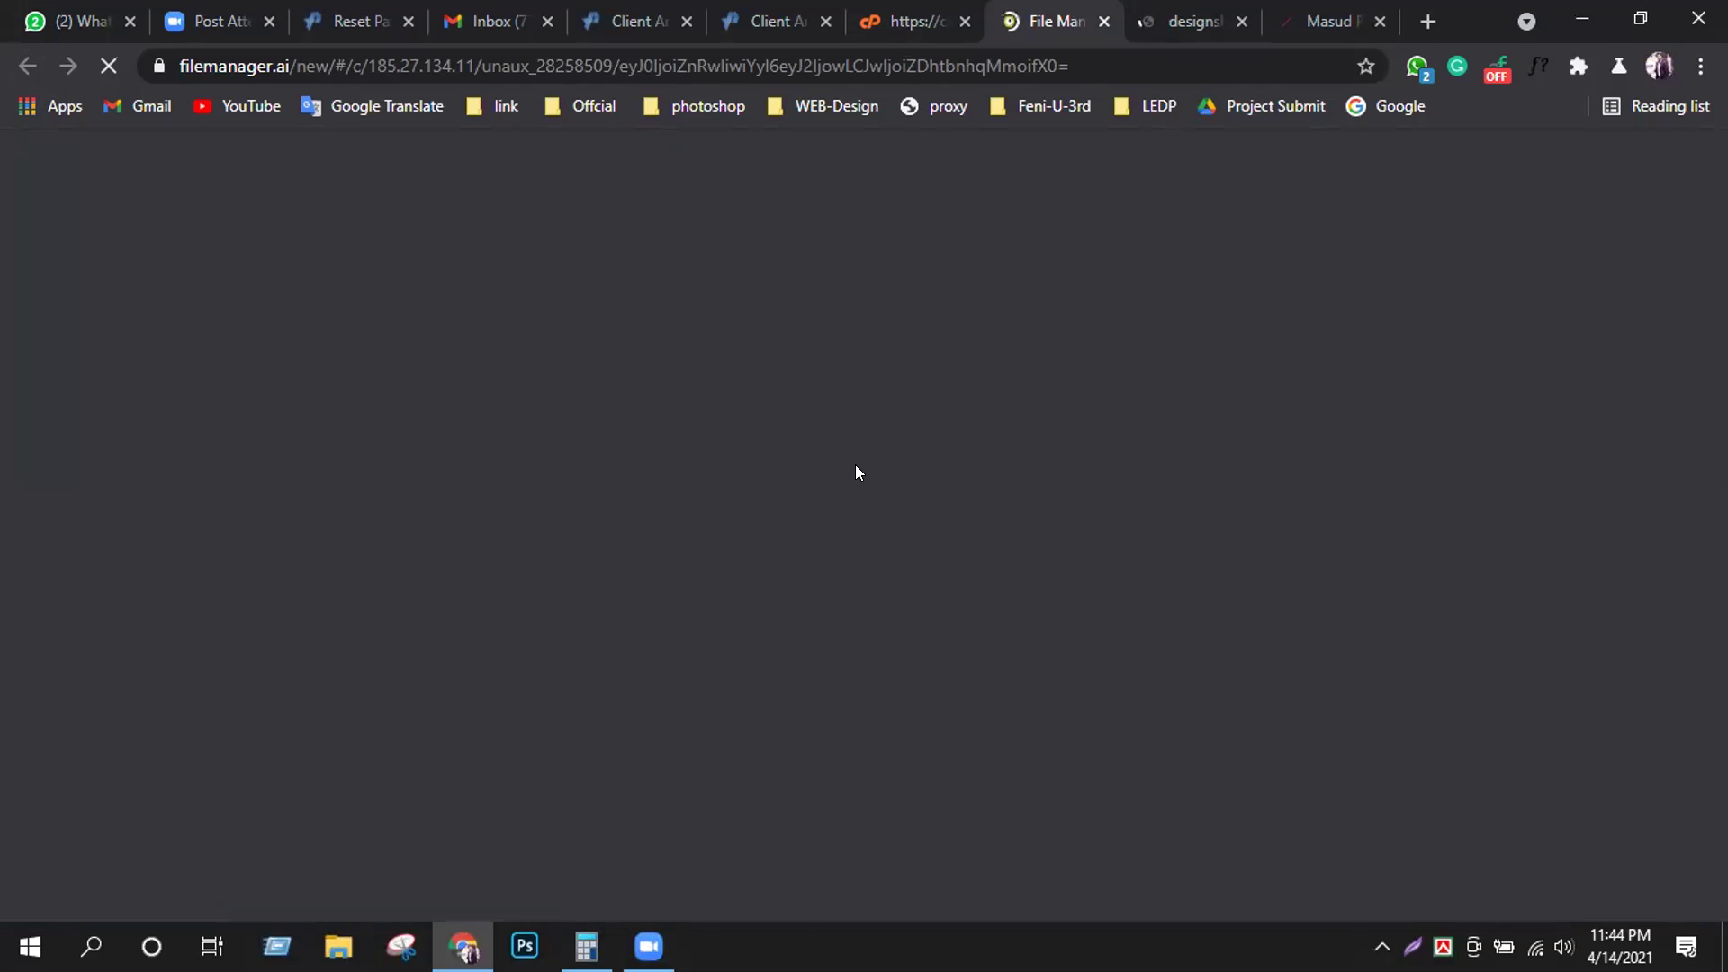
{"action": "left_click", "coordinate": [1379, 20]}
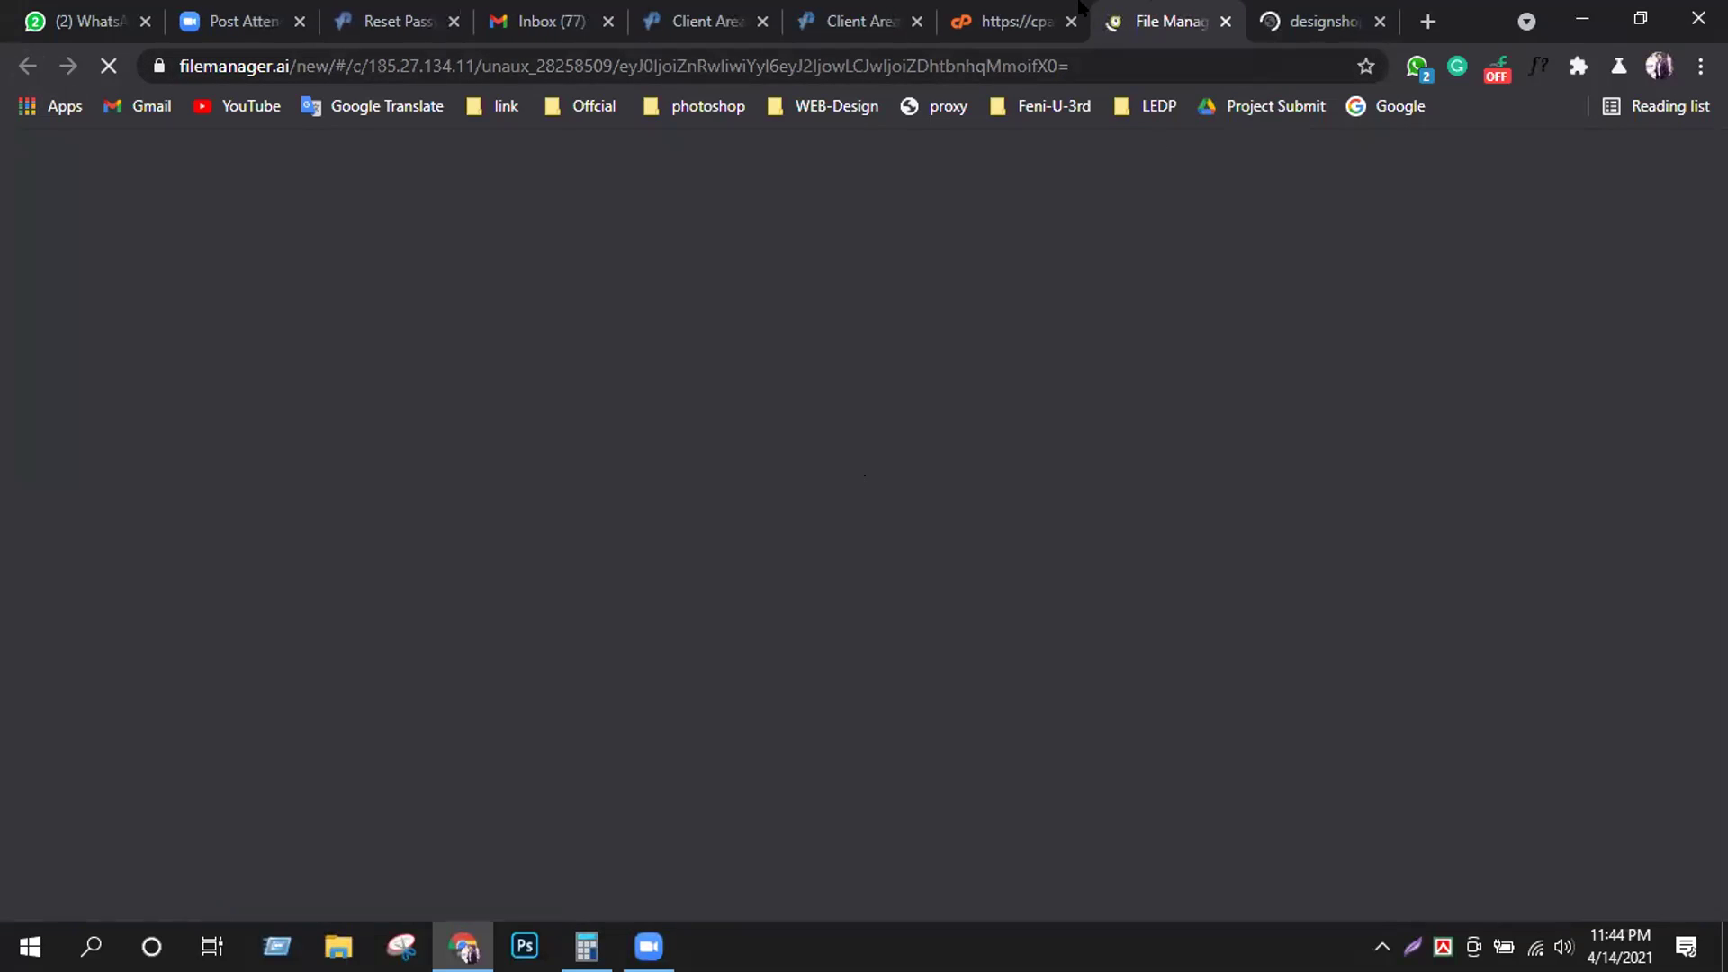
{"action": "left_click", "coordinate": [1014, 23]}
{"action": "scroll", "coordinate": [671, 478], "scroll_direction": "down", "scroll_amount": 4}
{"action": "scroll", "coordinate": [737, 502], "scroll_direction": "up", "scroll_amount": 6}
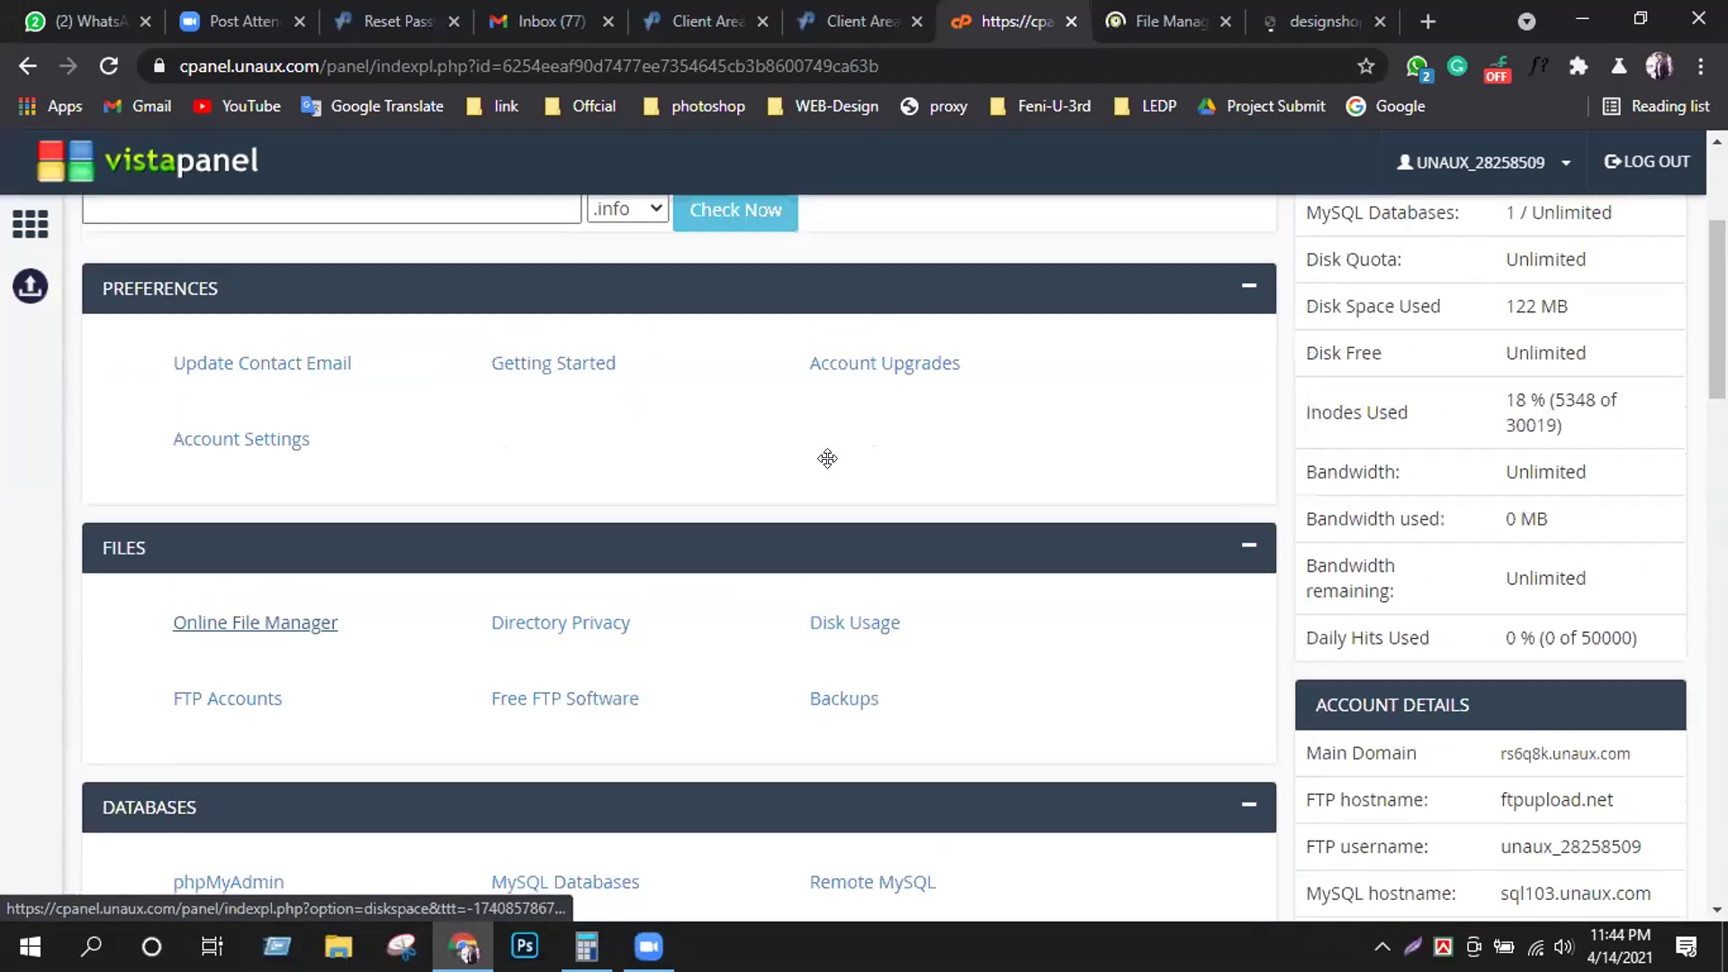
{"action": "scroll", "coordinate": [826, 458], "scroll_direction": "up", "scroll_amount": 3}
{"action": "left_click", "coordinate": [708, 20]}
{"action": "left_click", "coordinate": [856, 24]}
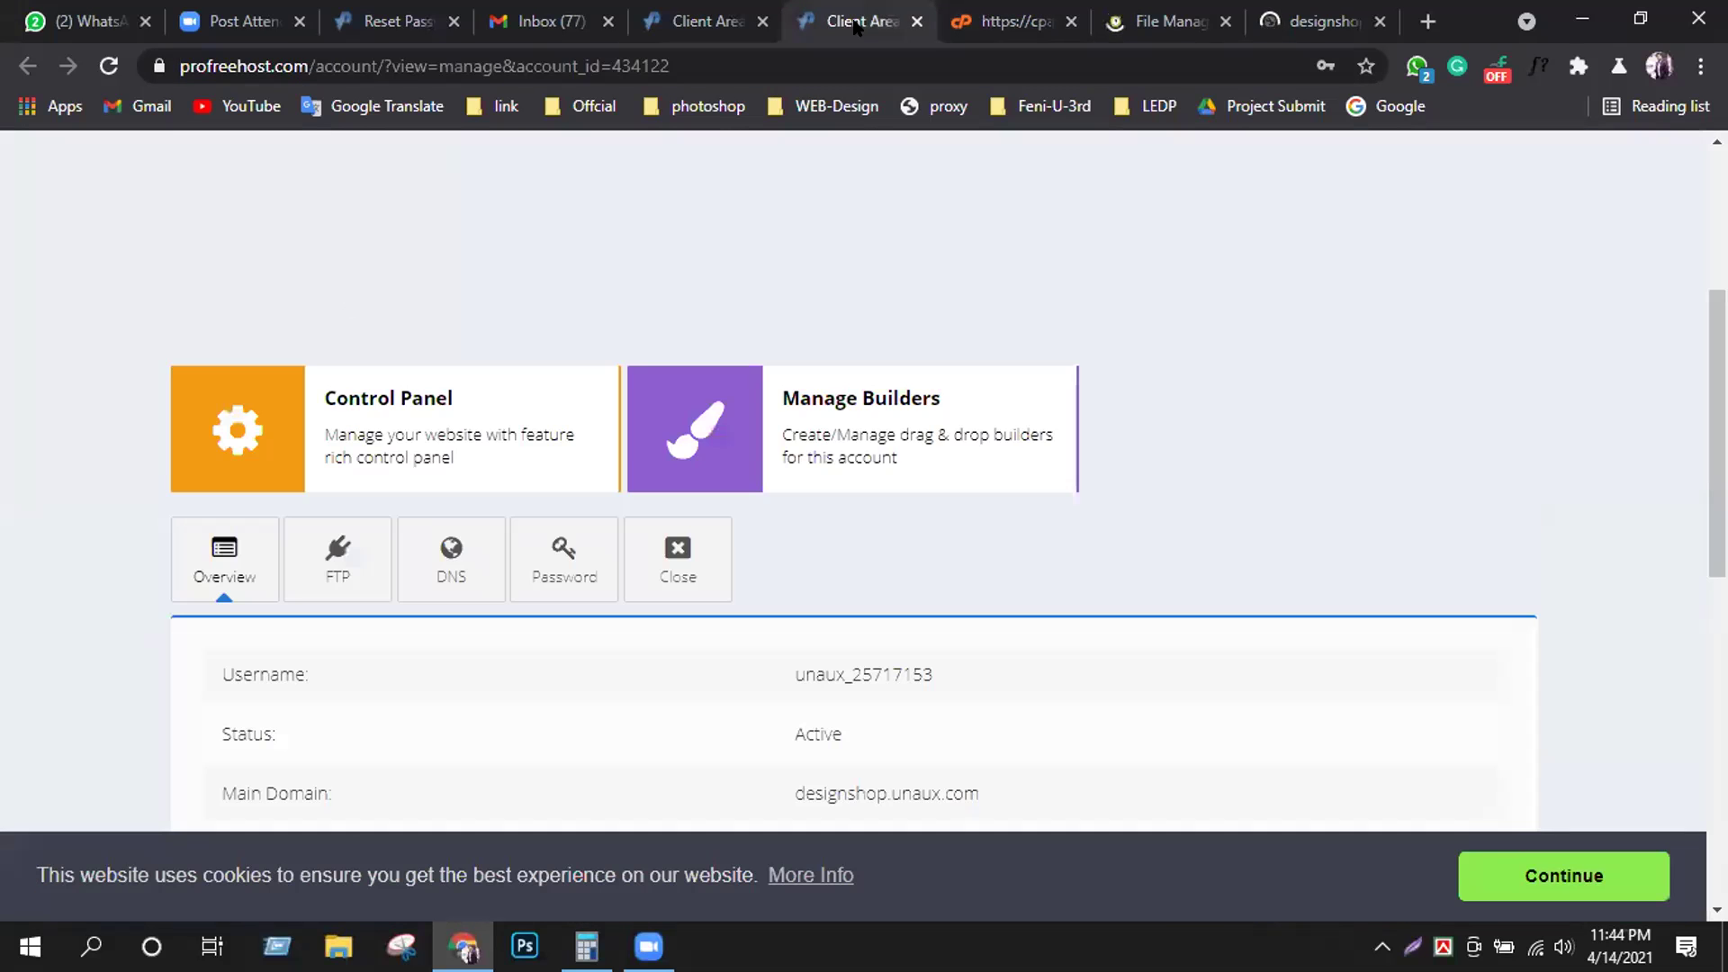
{"action": "left_click", "coordinate": [917, 21]}
{"action": "left_click", "coordinate": [982, 11]}
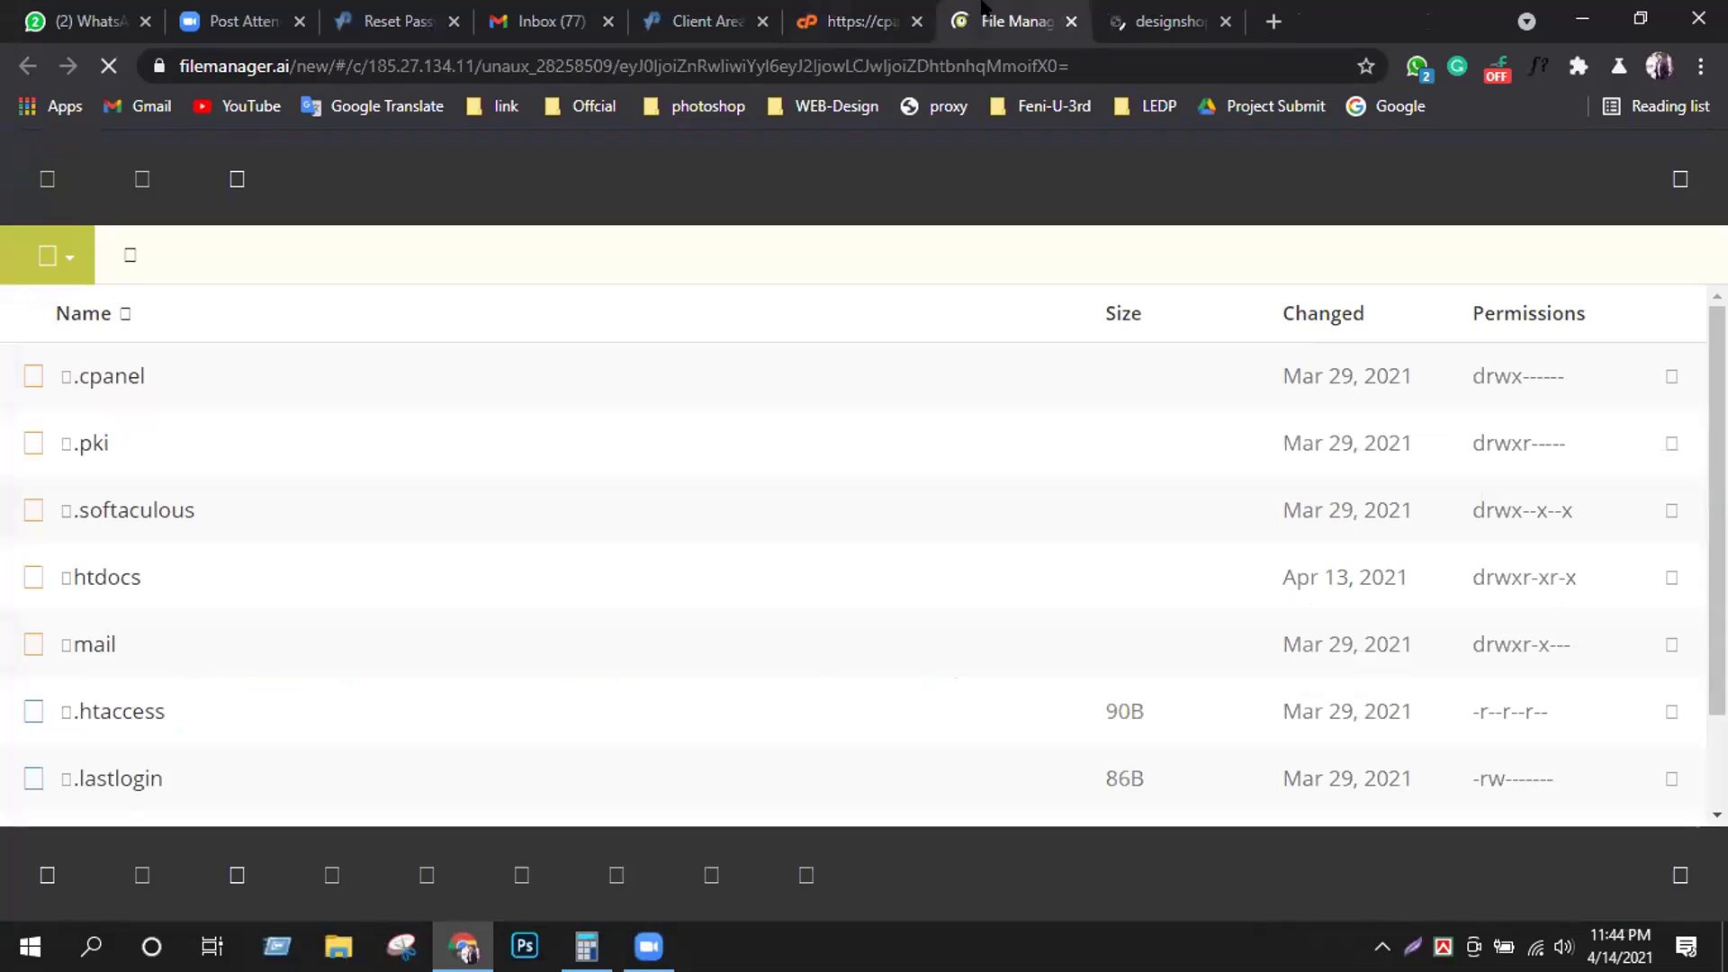
Open htdocs to view the WordPress files: wp-admin, wp-content, wp-includes and index.php
{"action": "scroll", "coordinate": [547, 486], "scroll_direction": "down", "scroll_amount": 1}
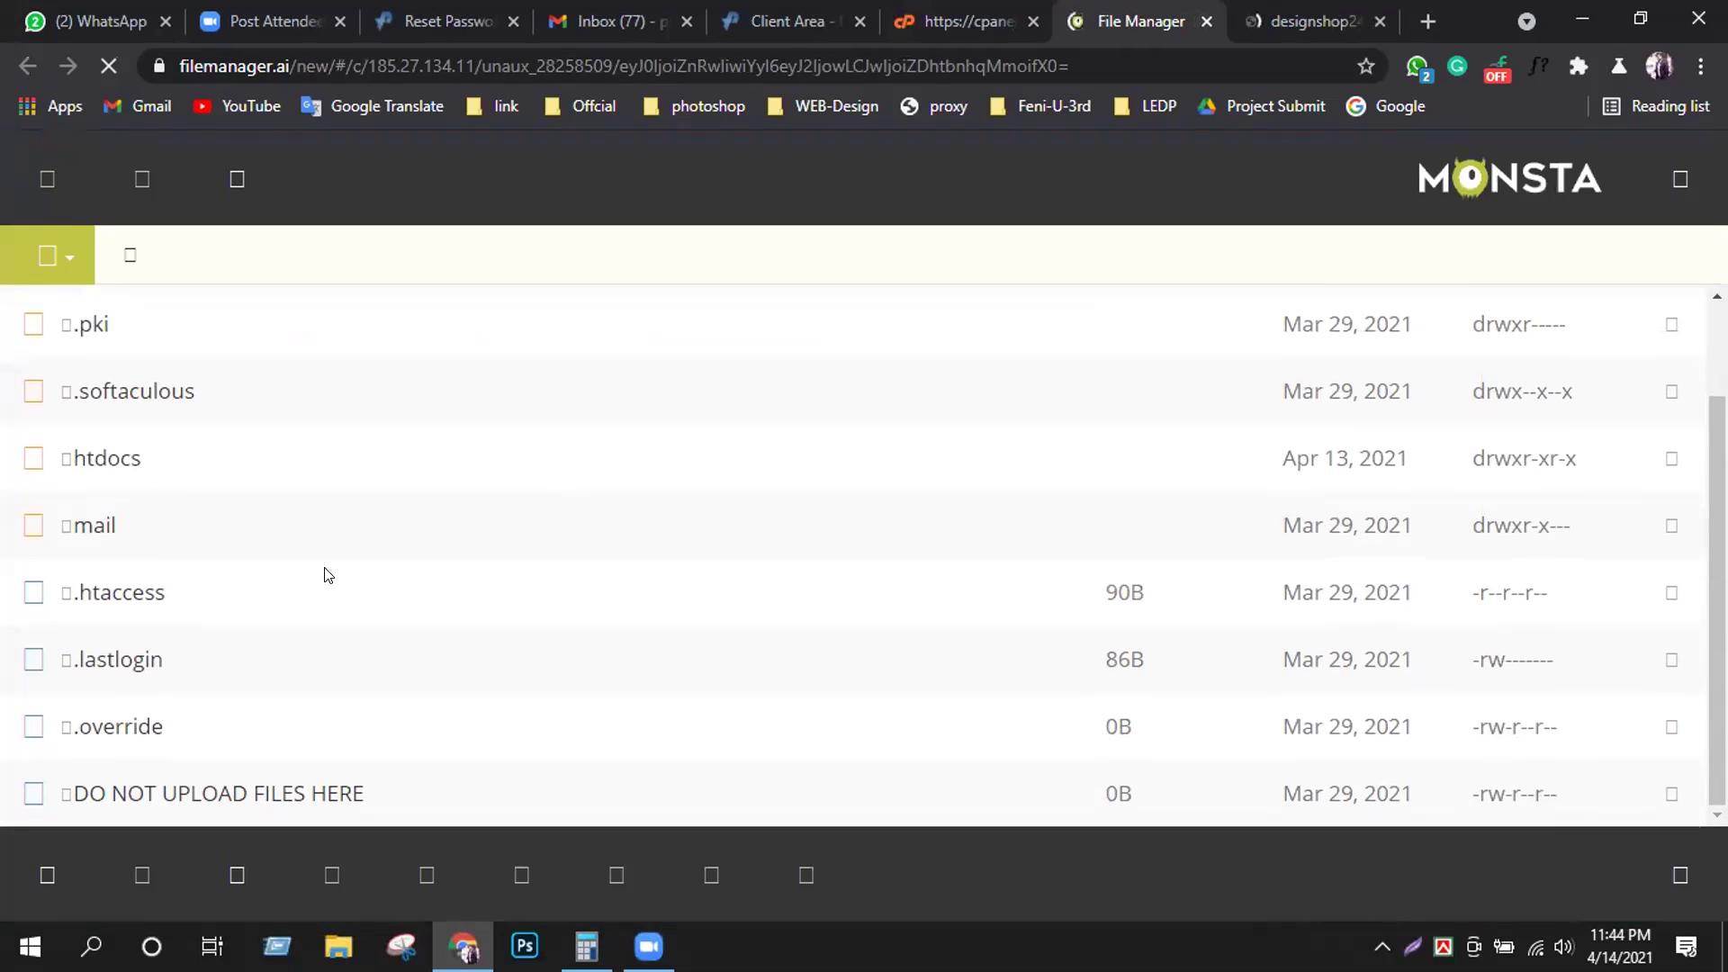
{"action": "scroll", "coordinate": [329, 576], "scroll_direction": "up", "scroll_amount": 1}
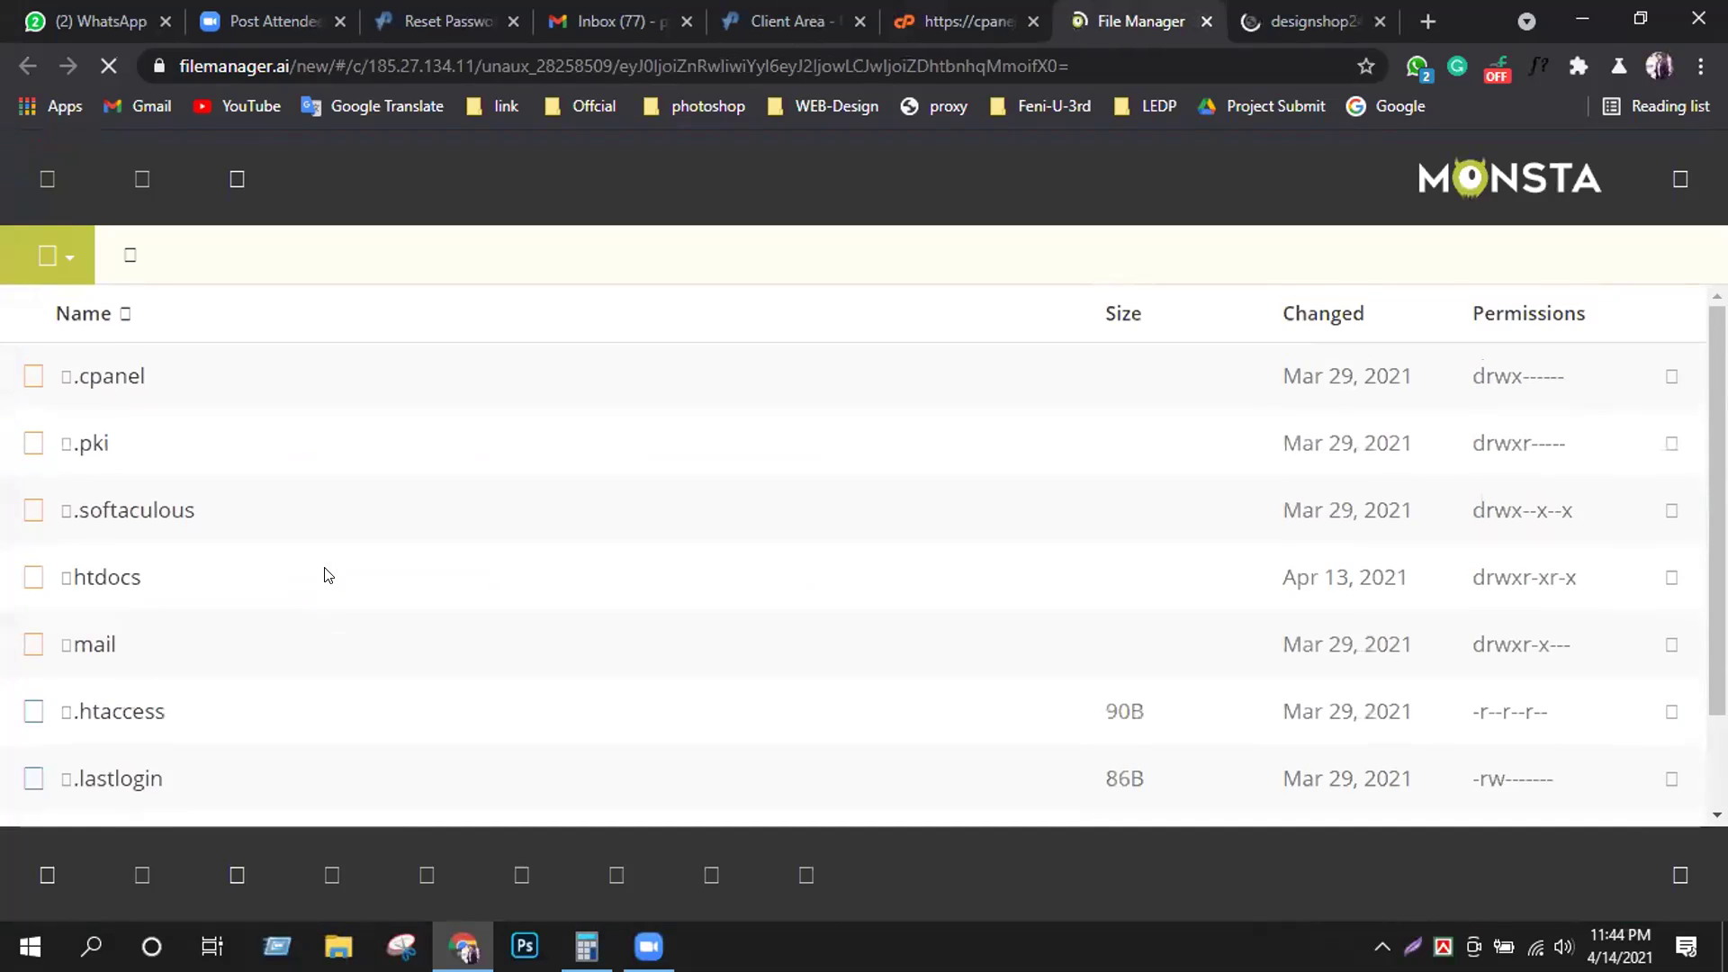
{"action": "scroll", "coordinate": [329, 576], "scroll_direction": "down", "scroll_amount": 1}
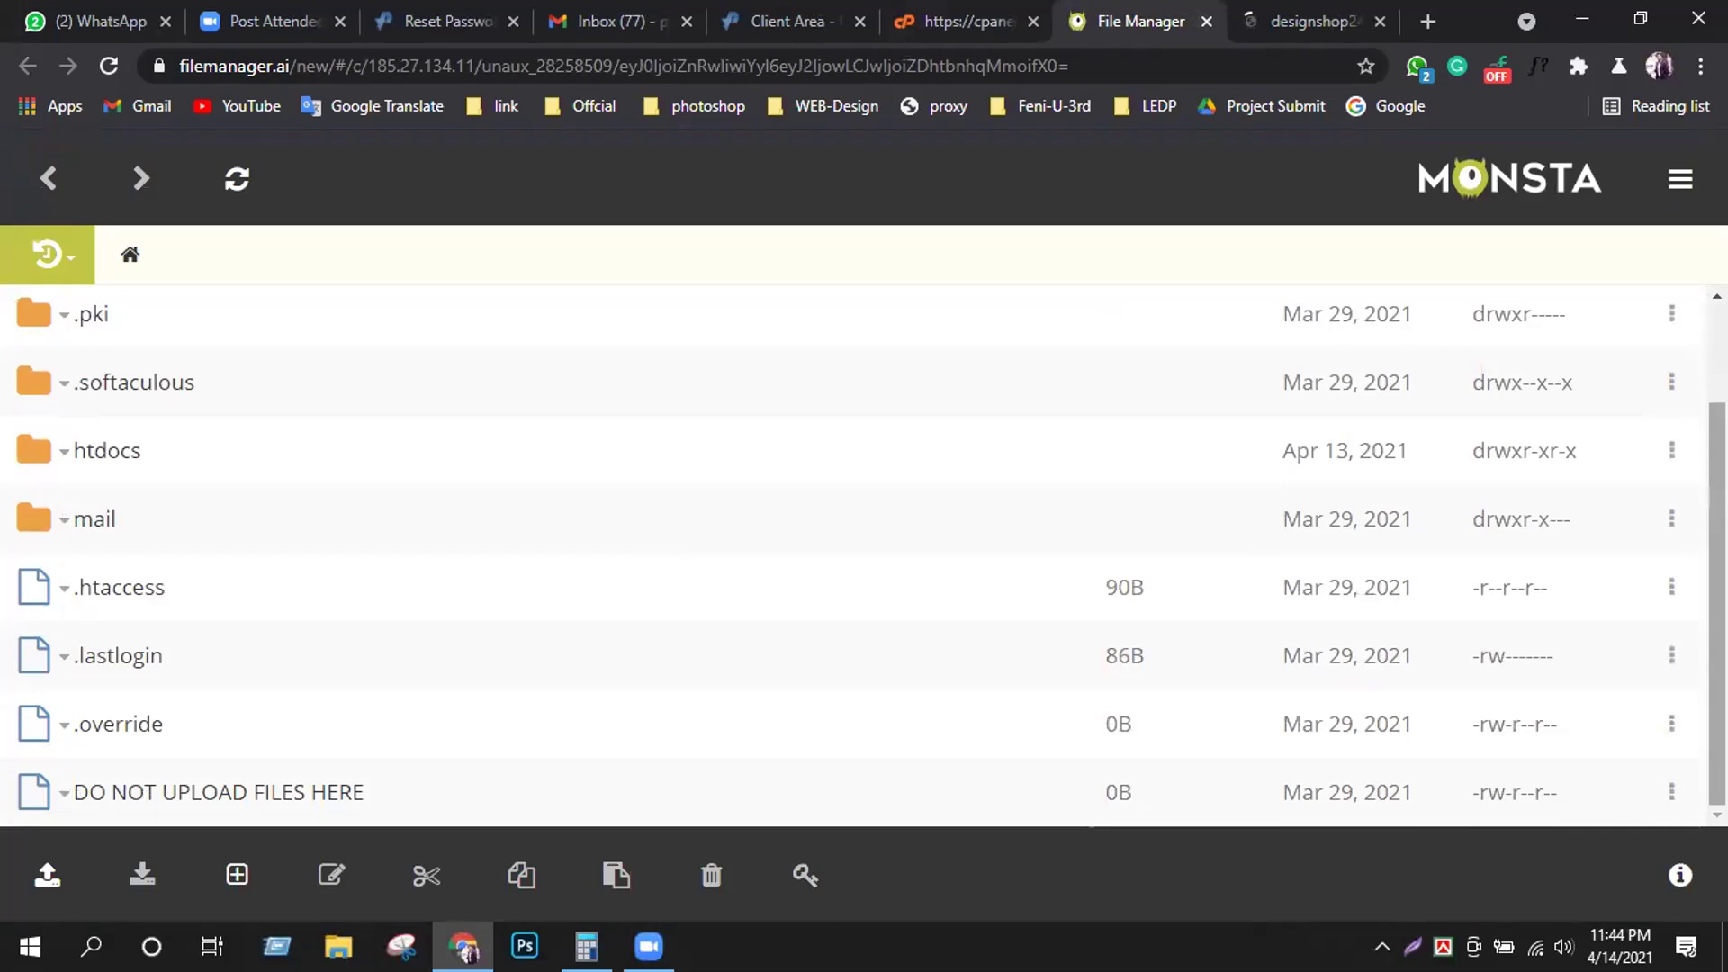
{"action": "scroll", "coordinate": [249, 576], "scroll_direction": "up", "scroll_amount": 1}
{"action": "scroll", "coordinate": [248, 576], "scroll_direction": "down", "scroll_amount": 1}
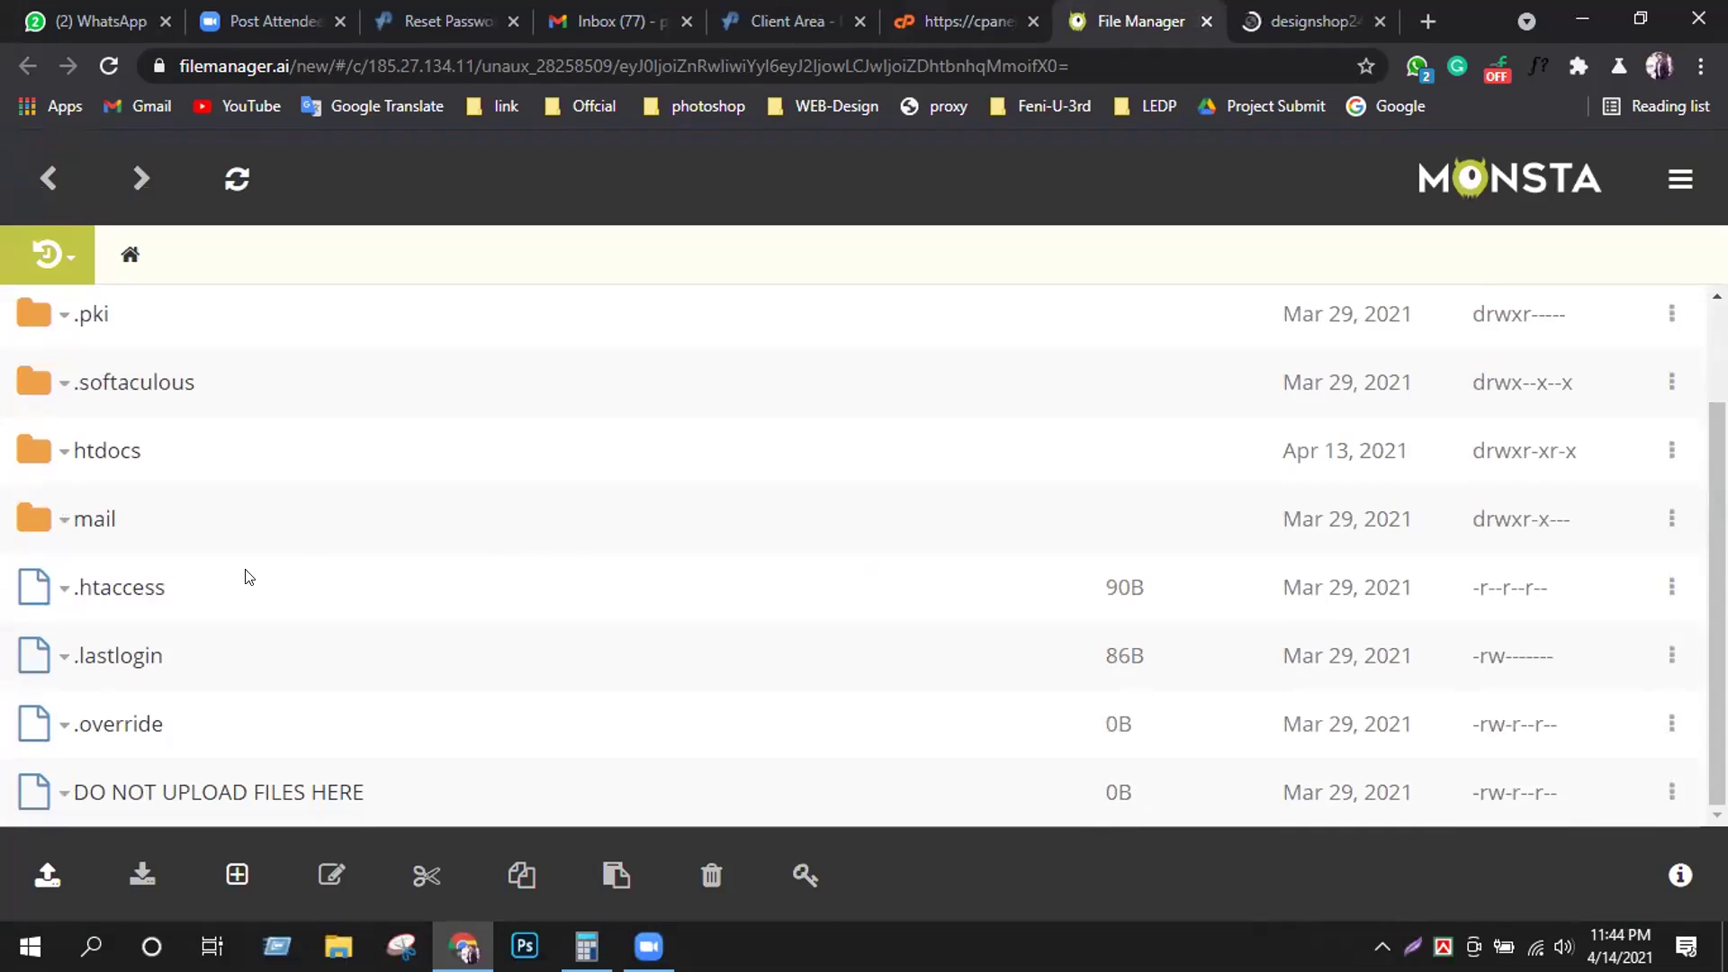
{"action": "left_click", "coordinate": [91, 454]}
{"action": "scroll", "coordinate": [216, 522], "scroll_direction": "down", "scroll_amount": 5}
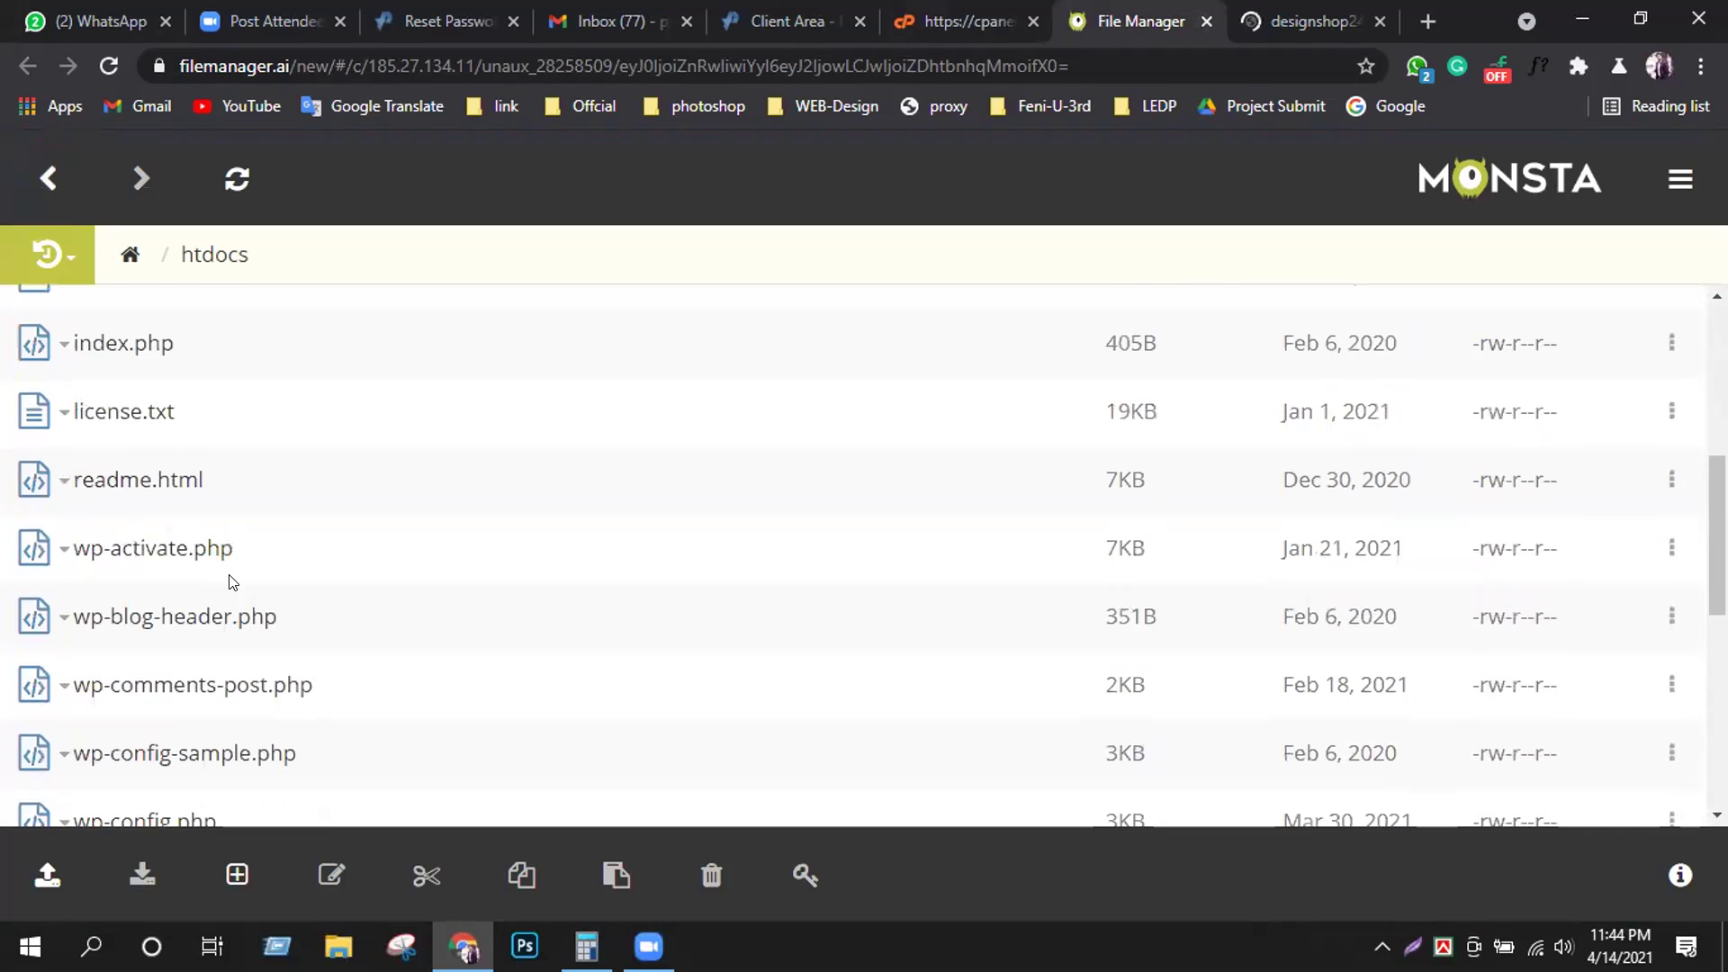
{"action": "scroll", "coordinate": [232, 582], "scroll_direction": "down", "scroll_amount": 6}
{"action": "scroll", "coordinate": [283, 678], "scroll_direction": "up", "scroll_amount": 12}
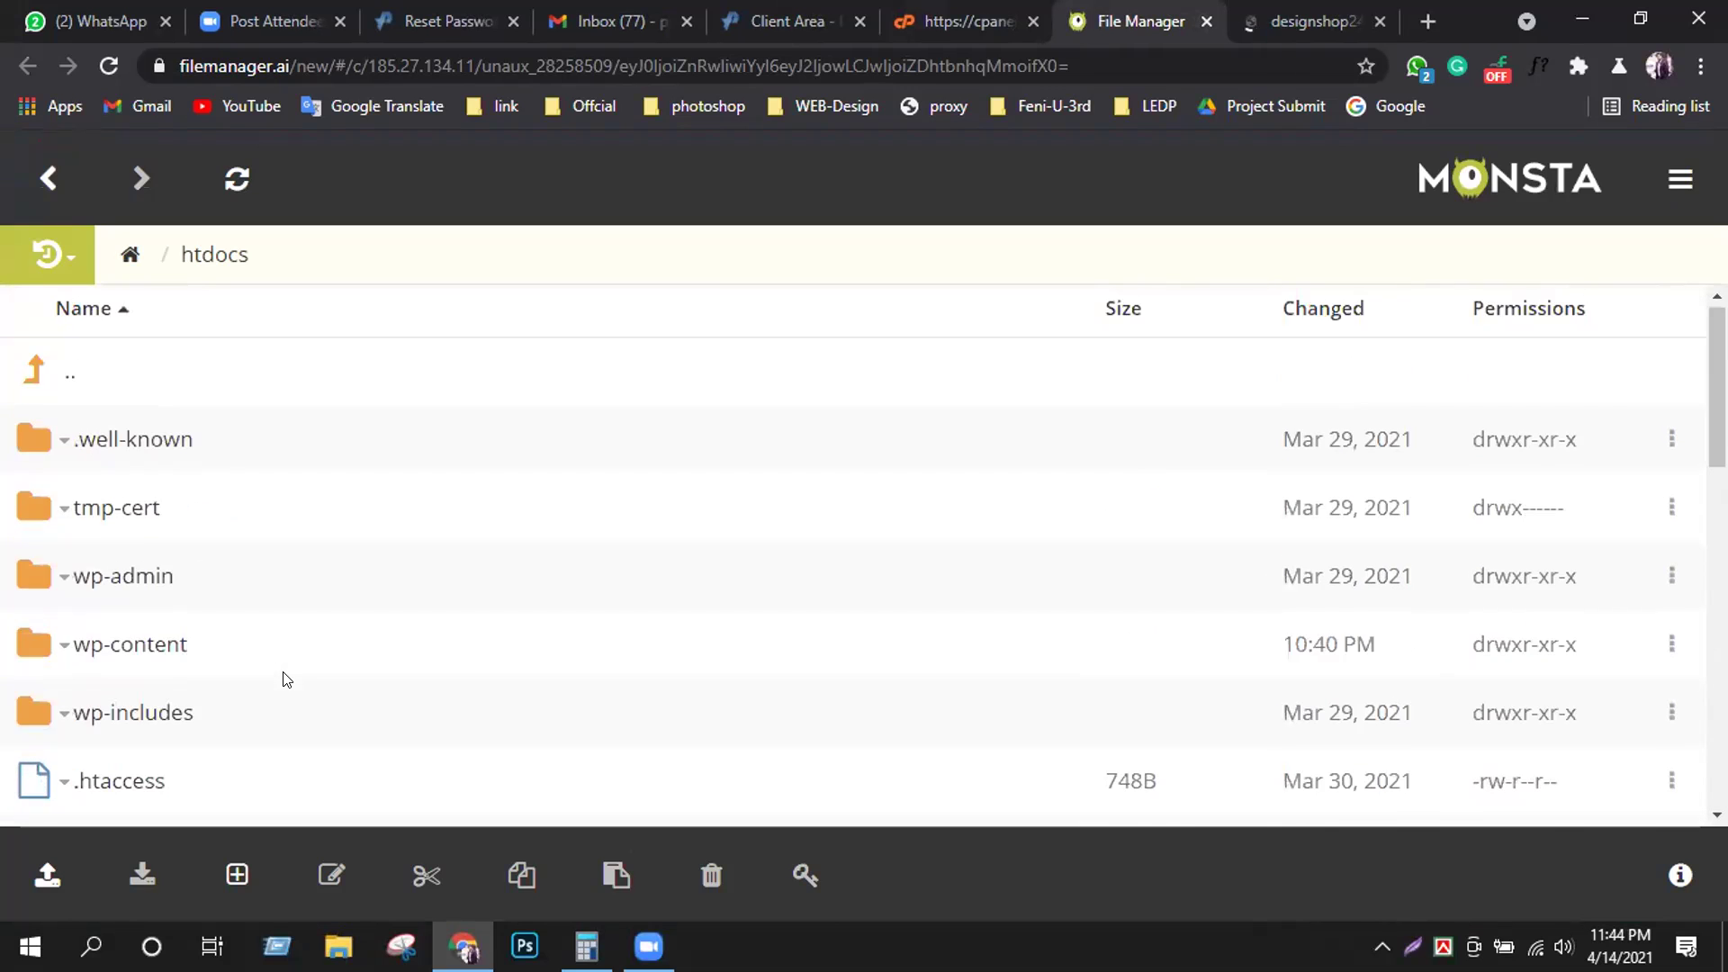
Browse the DESIGNSHOP24 homepage and check its mini cart is empty
{"action": "key", "text": "ctrl+Tab"}
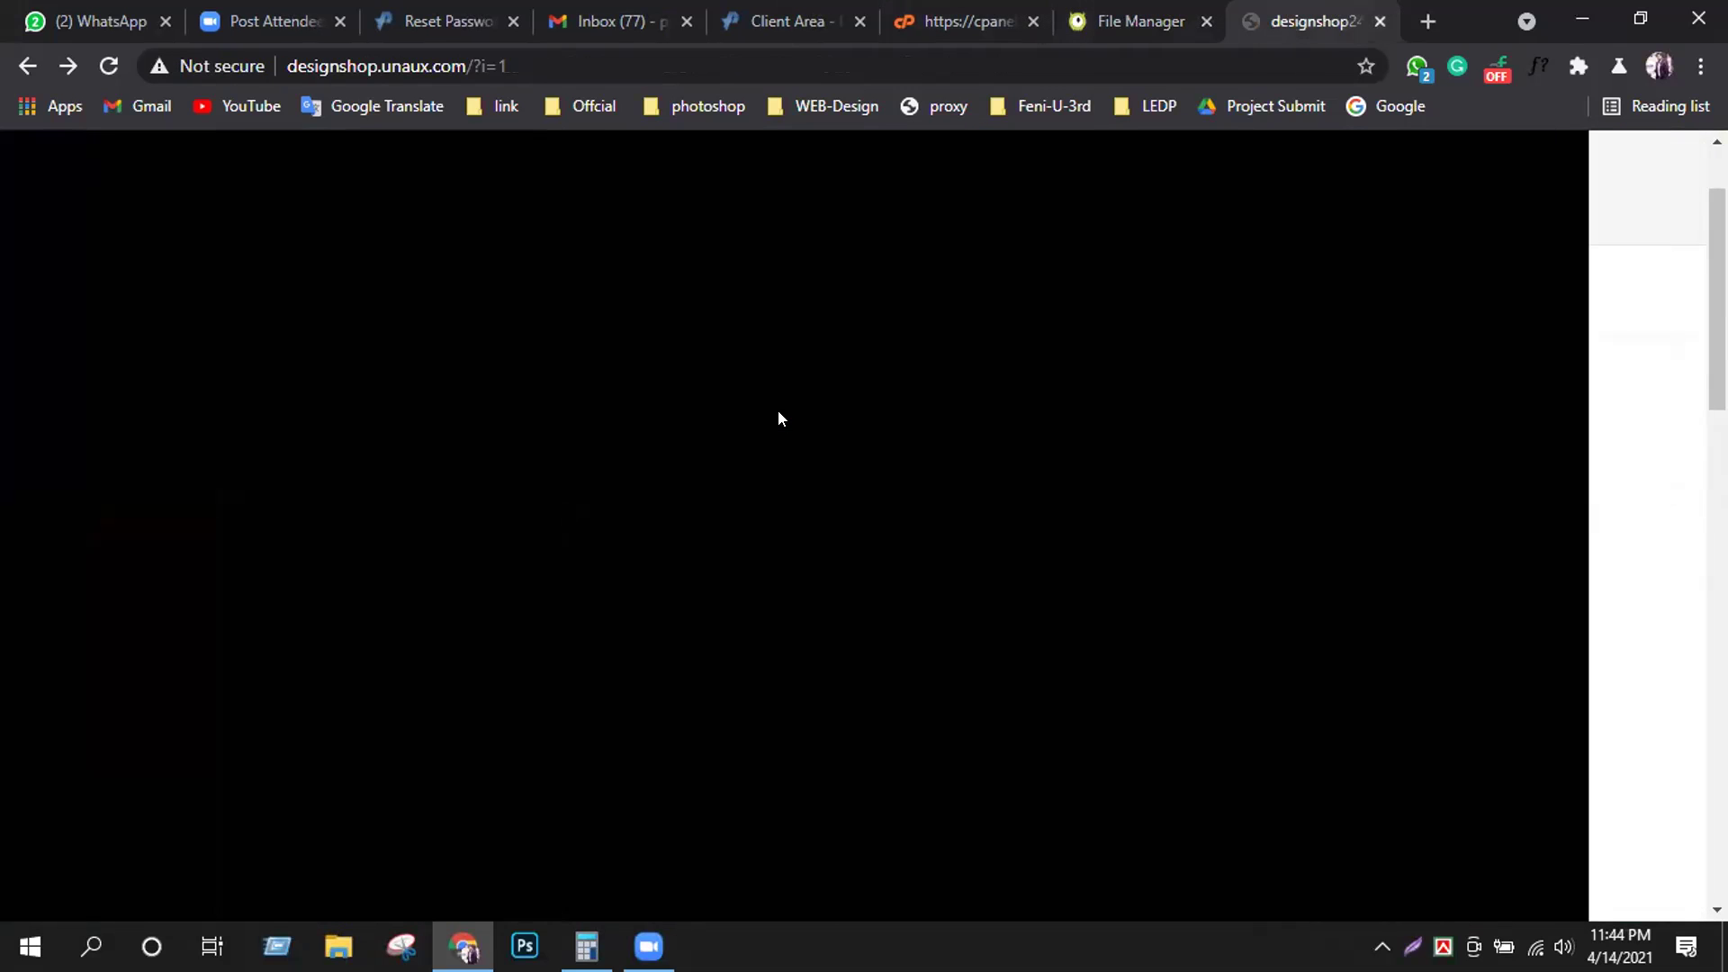
{"action": "scroll", "coordinate": [412, 525], "scroll_direction": "down", "scroll_amount": 10}
{"action": "scroll", "coordinate": [1080, 549], "scroll_direction": "up", "scroll_amount": 10}
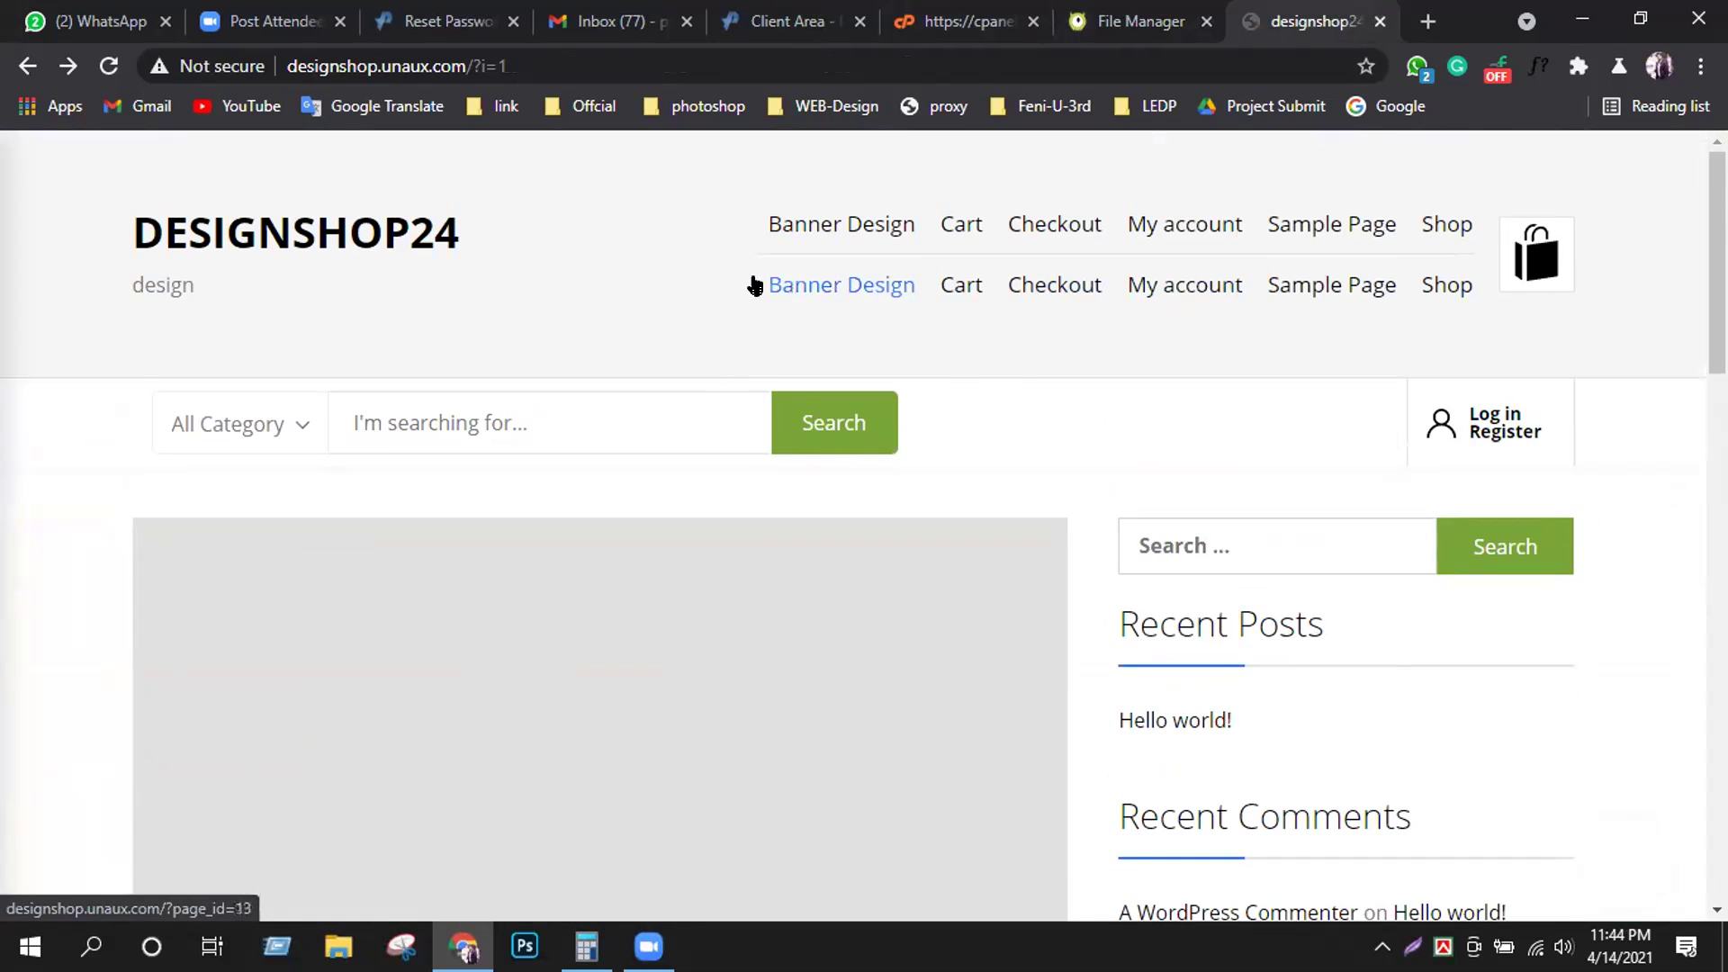
{"action": "scroll", "coordinate": [732, 456], "scroll_direction": "down", "scroll_amount": 4}
{"action": "scroll", "coordinate": [733, 455], "scroll_direction": "up", "scroll_amount": 4}
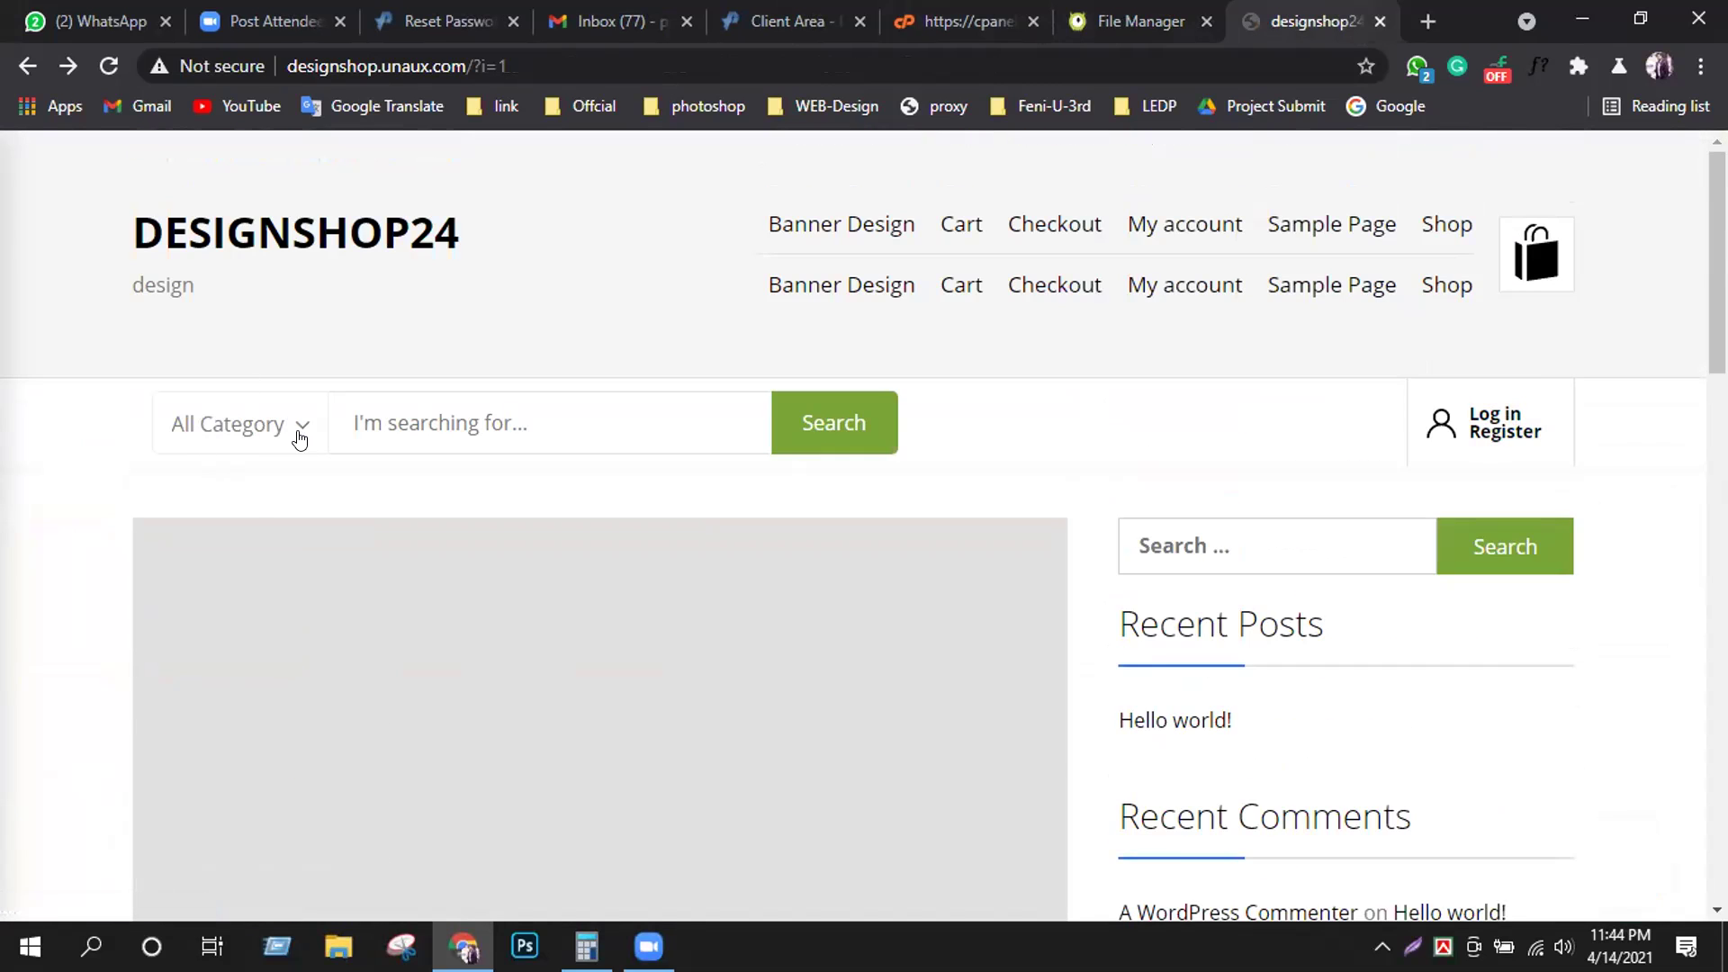
{"action": "scroll", "coordinate": [262, 378], "scroll_direction": "down", "scroll_amount": 10}
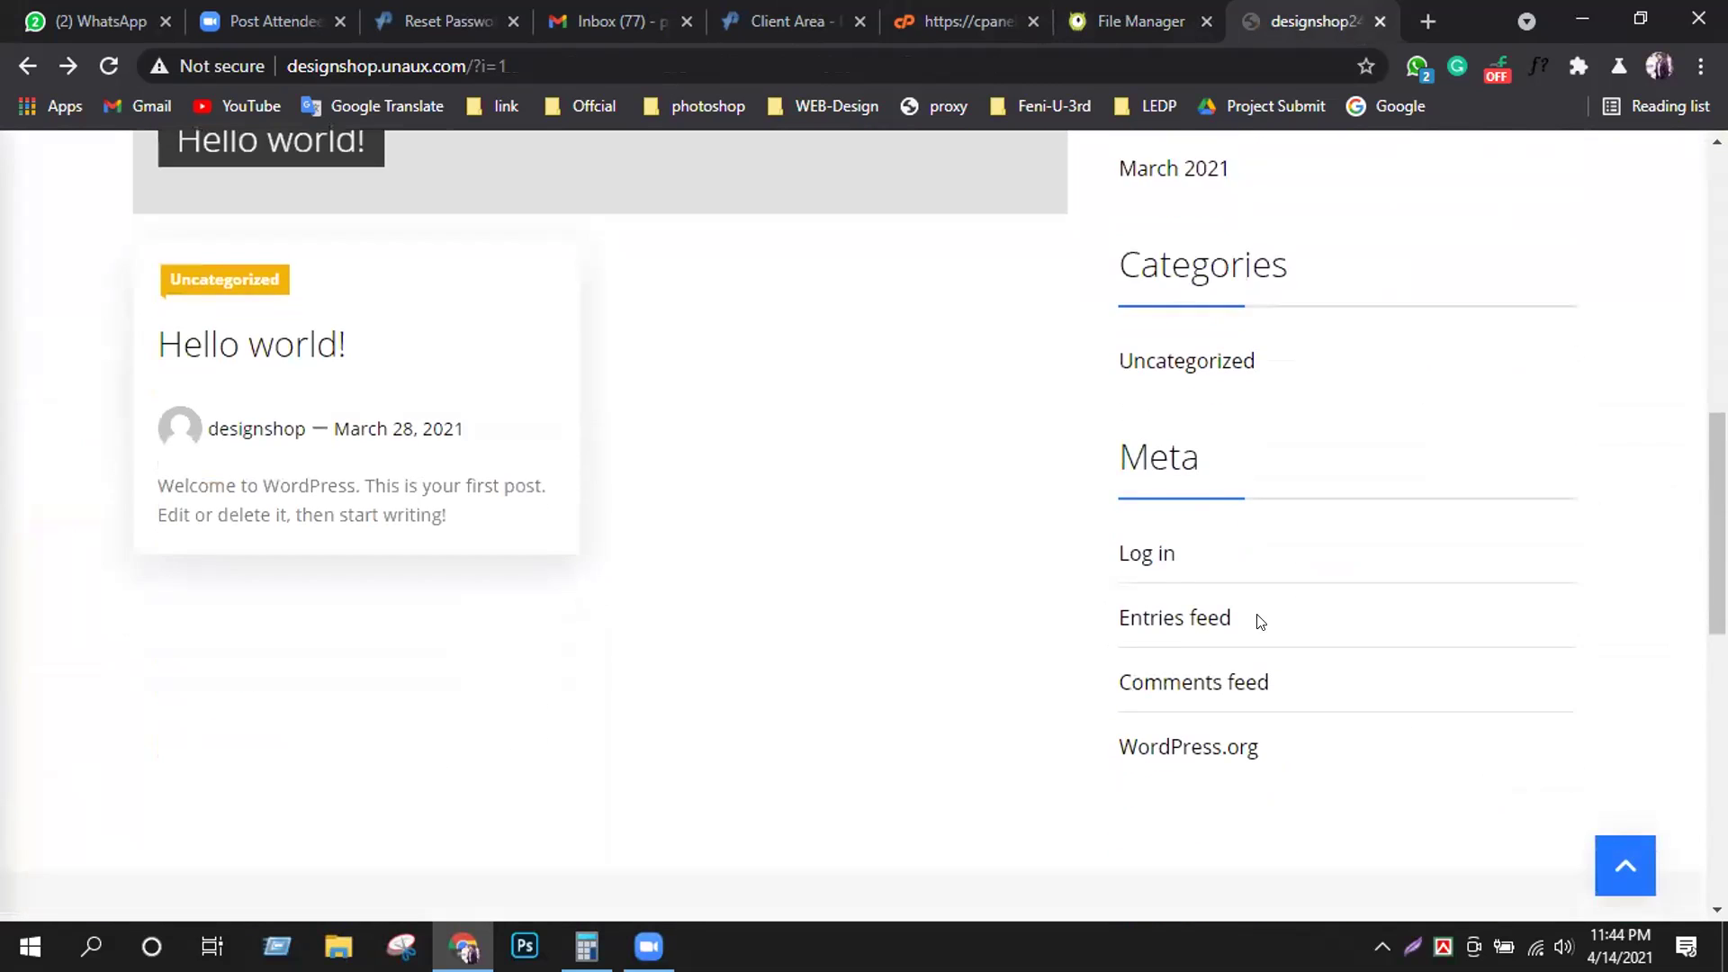
{"action": "scroll", "coordinate": [1131, 351], "scroll_direction": "down", "scroll_amount": 2}
{"action": "scroll", "coordinate": [961, 693], "scroll_direction": "down", "scroll_amount": 2}
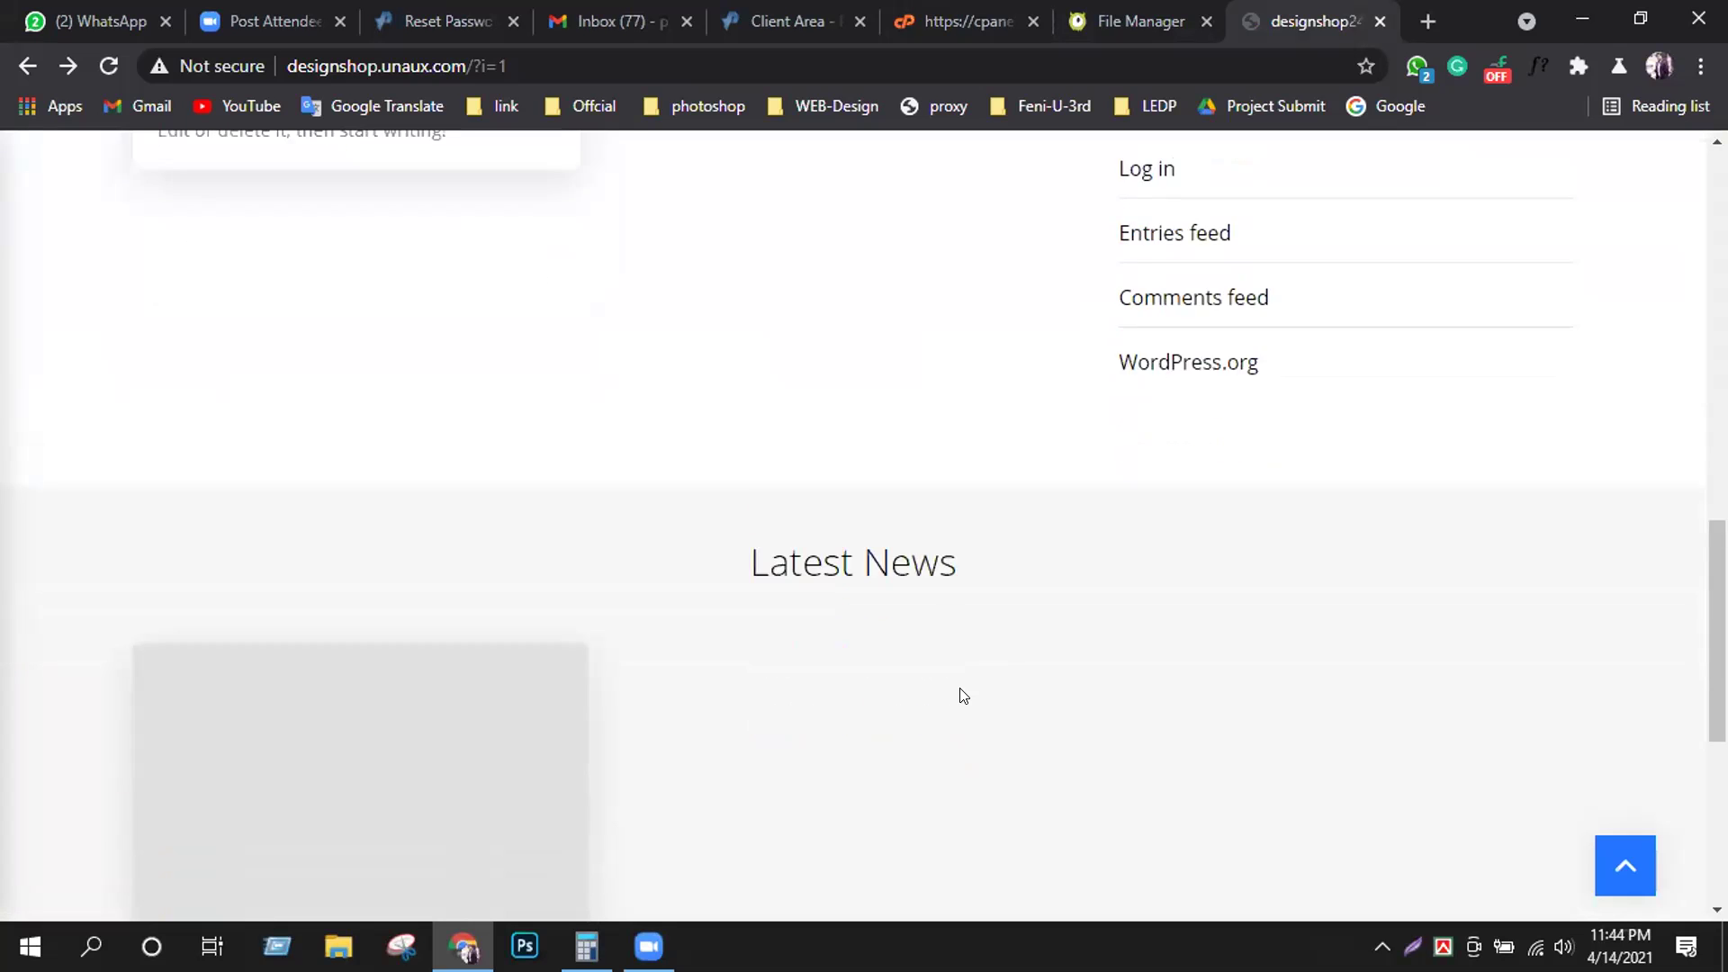
{"action": "scroll", "coordinate": [957, 694], "scroll_direction": "down", "scroll_amount": 5}
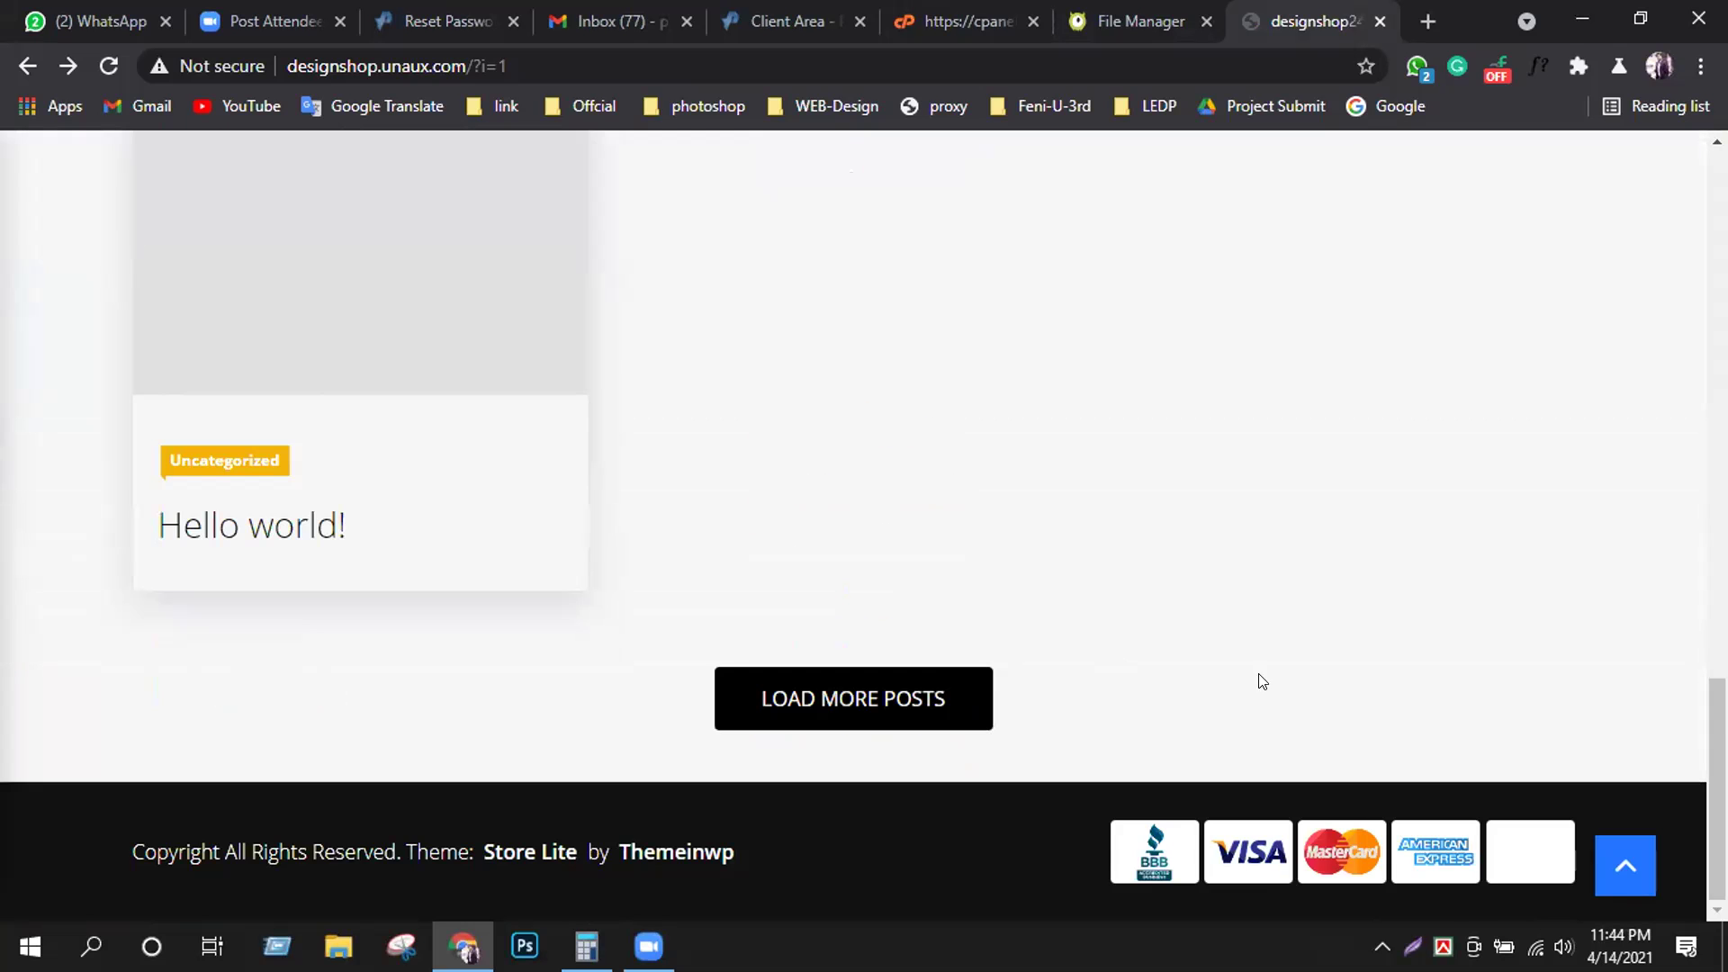
{"action": "scroll", "coordinate": [532, 315], "scroll_direction": "up", "scroll_amount": 20}
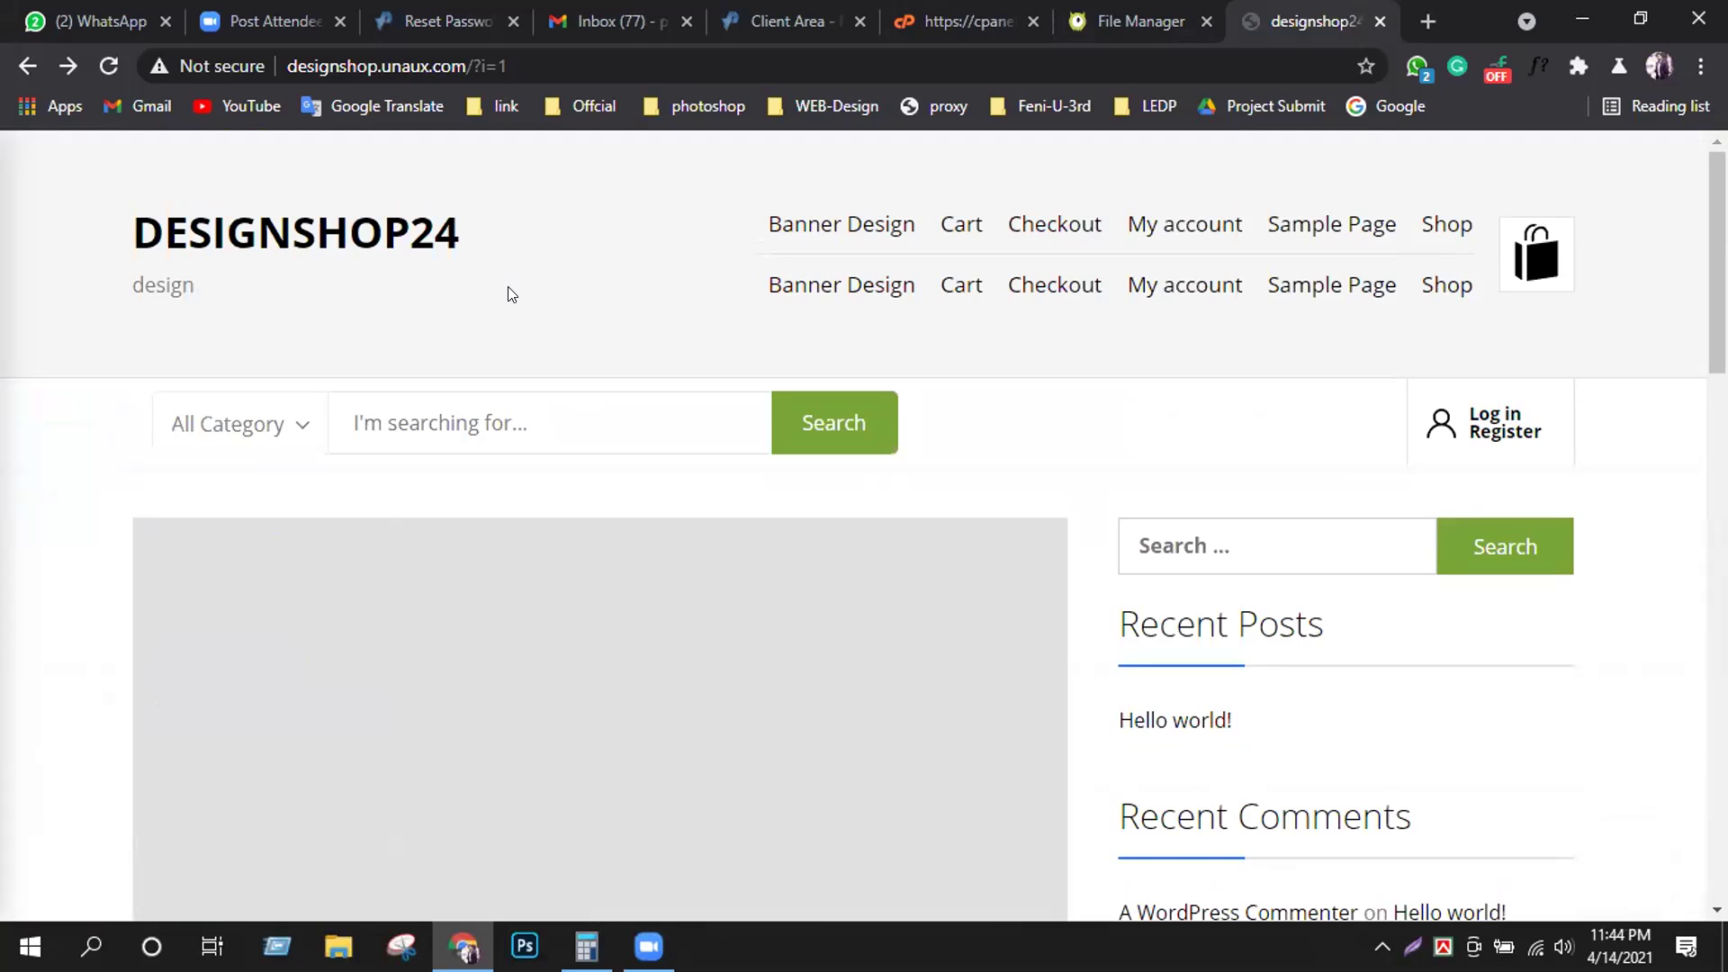
{"action": "left_click", "coordinate": [1536, 261]}
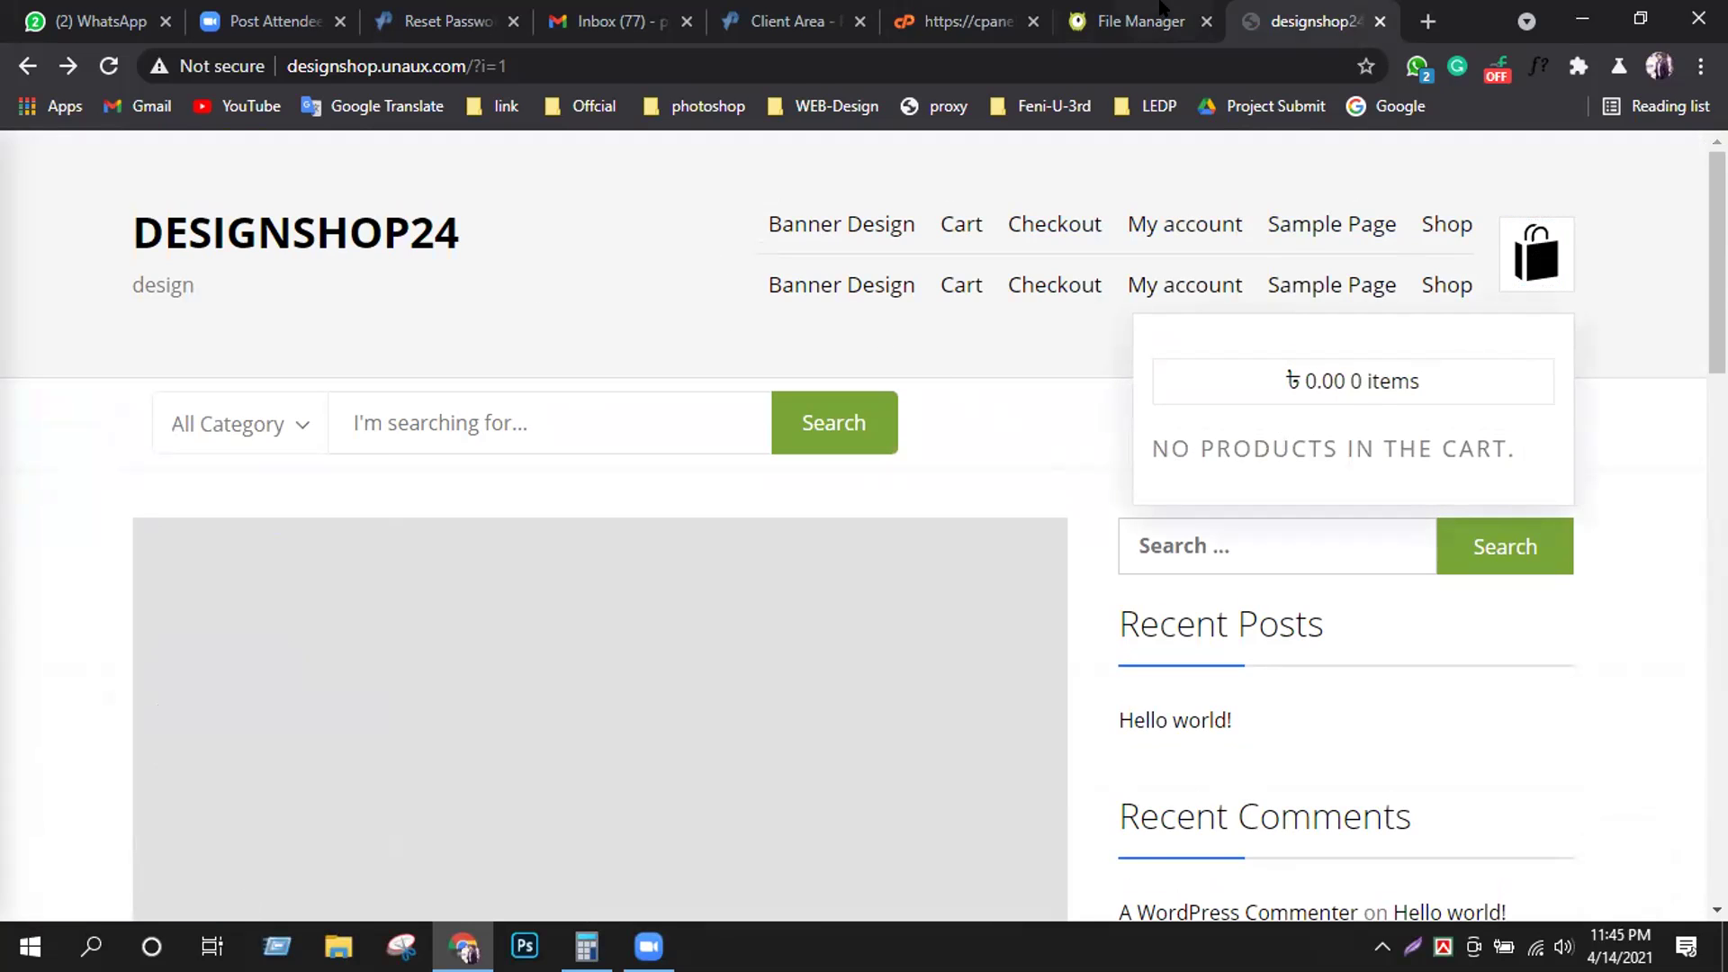
Replace the ?i=1 ending of the site address with wp-admin
{"action": "left_click", "coordinate": [1141, 21]}
{"action": "left_click", "coordinate": [1312, 21]}
{"action": "left_click", "coordinate": [596, 67]}
{"action": "left_click", "coordinate": [596, 67]}
{"action": "key", "text": "shift+Left"}
{"action": "key", "text": "shift+Left"}
{"action": "key", "text": "shift+Left"}
{"action": "key", "text": "shift+Left"}
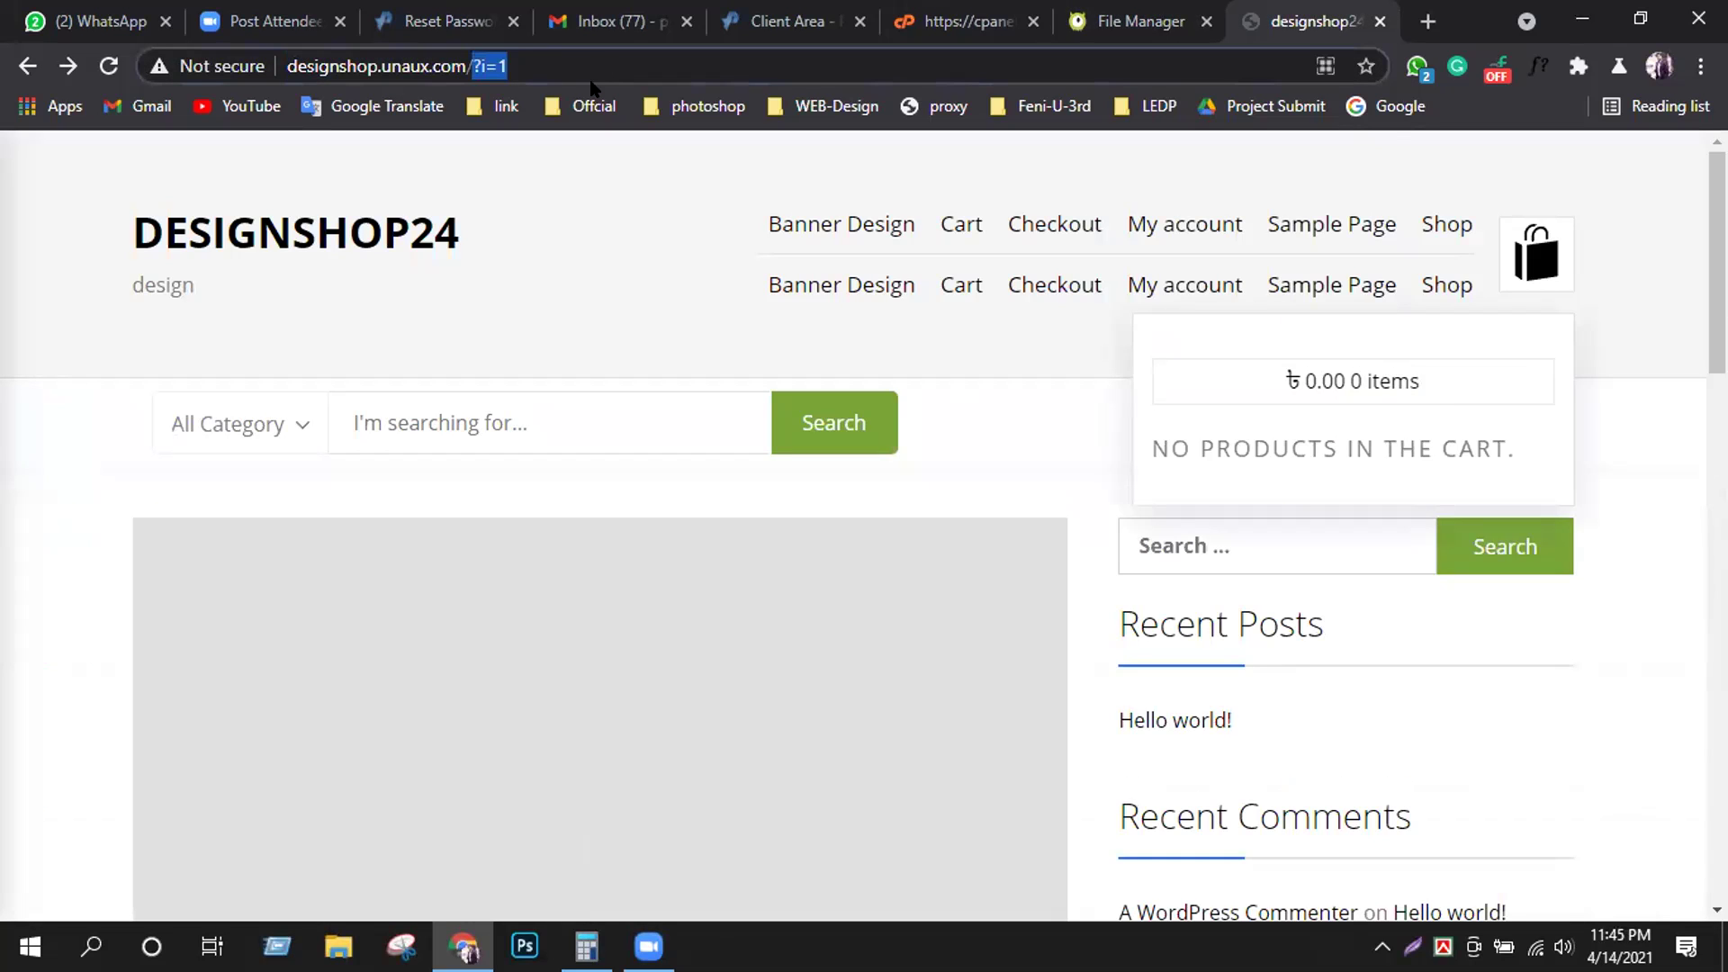
{"action": "type", "text": "wp-admin"}
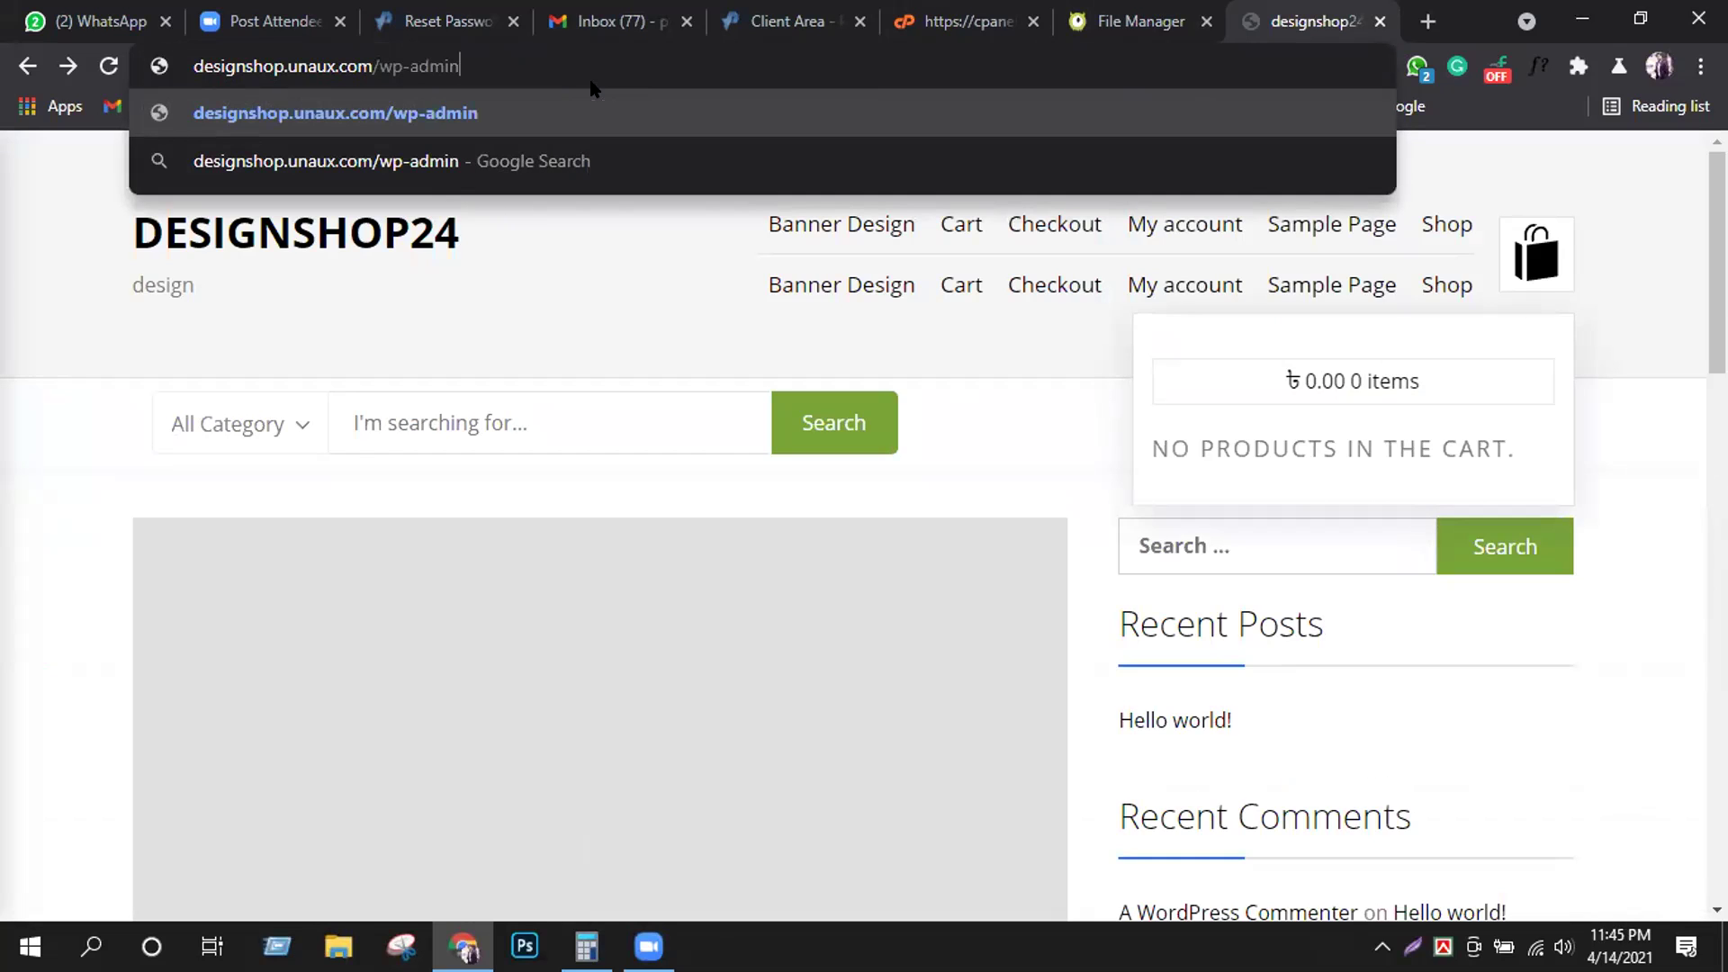
Load the site's wp-admin login page
{"action": "key", "text": "Return"}
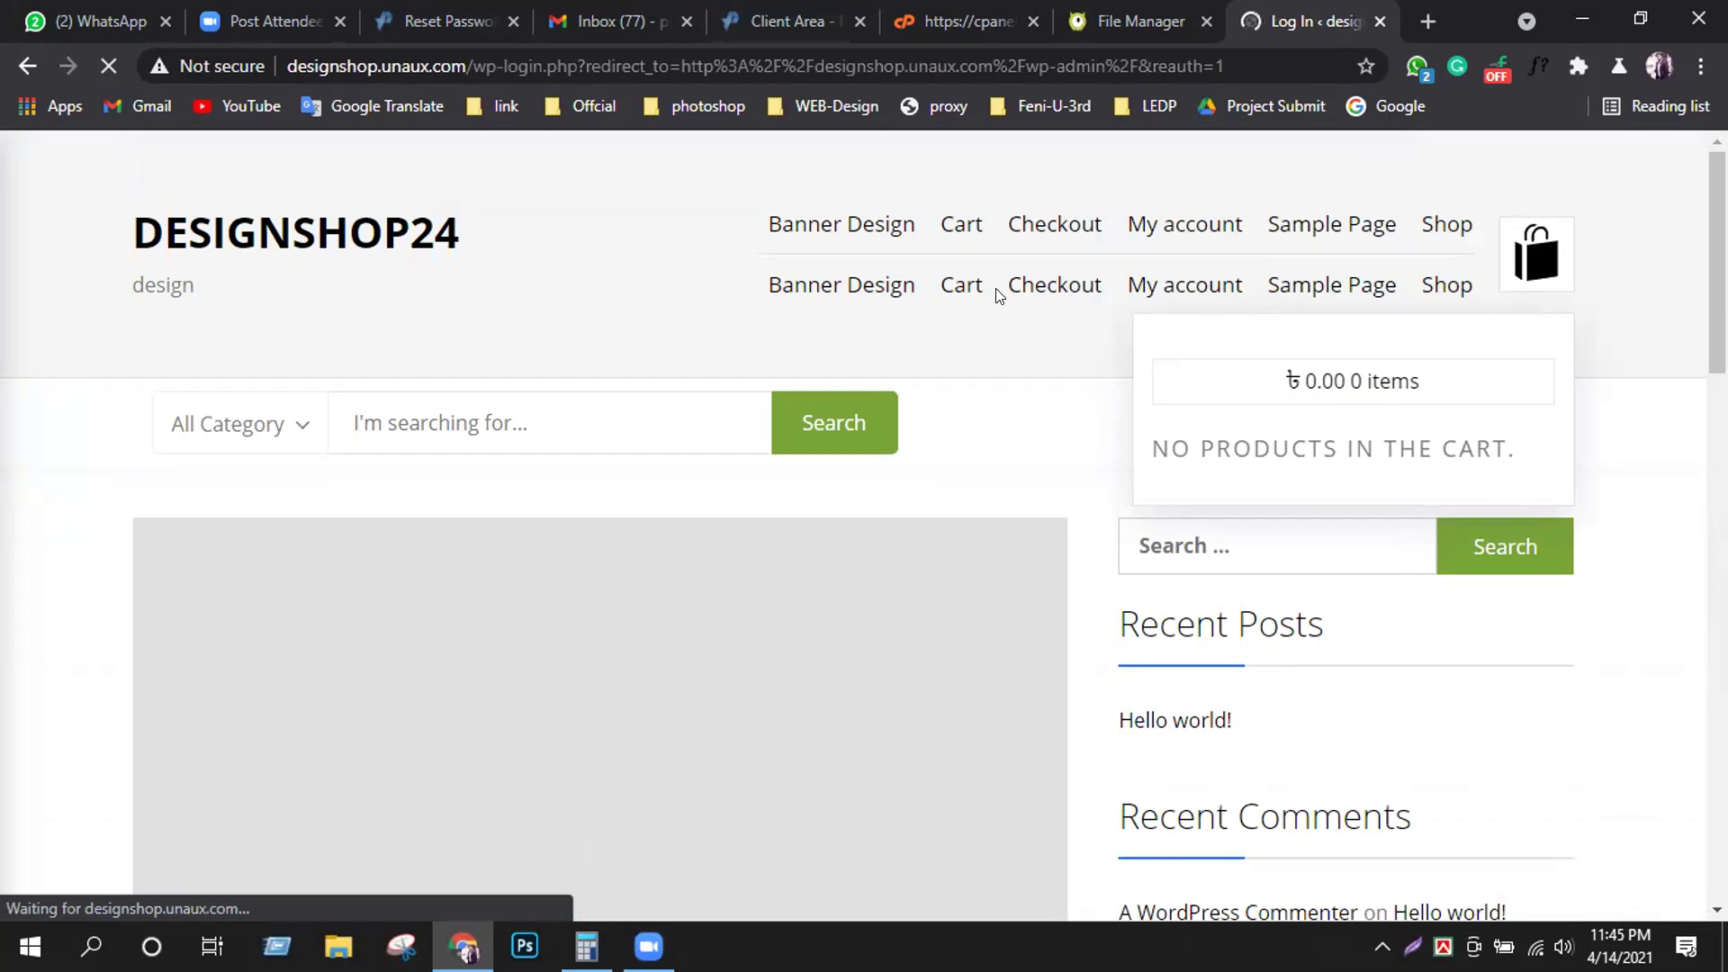
{"action": "scroll", "coordinate": [898, 334], "scroll_direction": "down", "scroll_amount": 5}
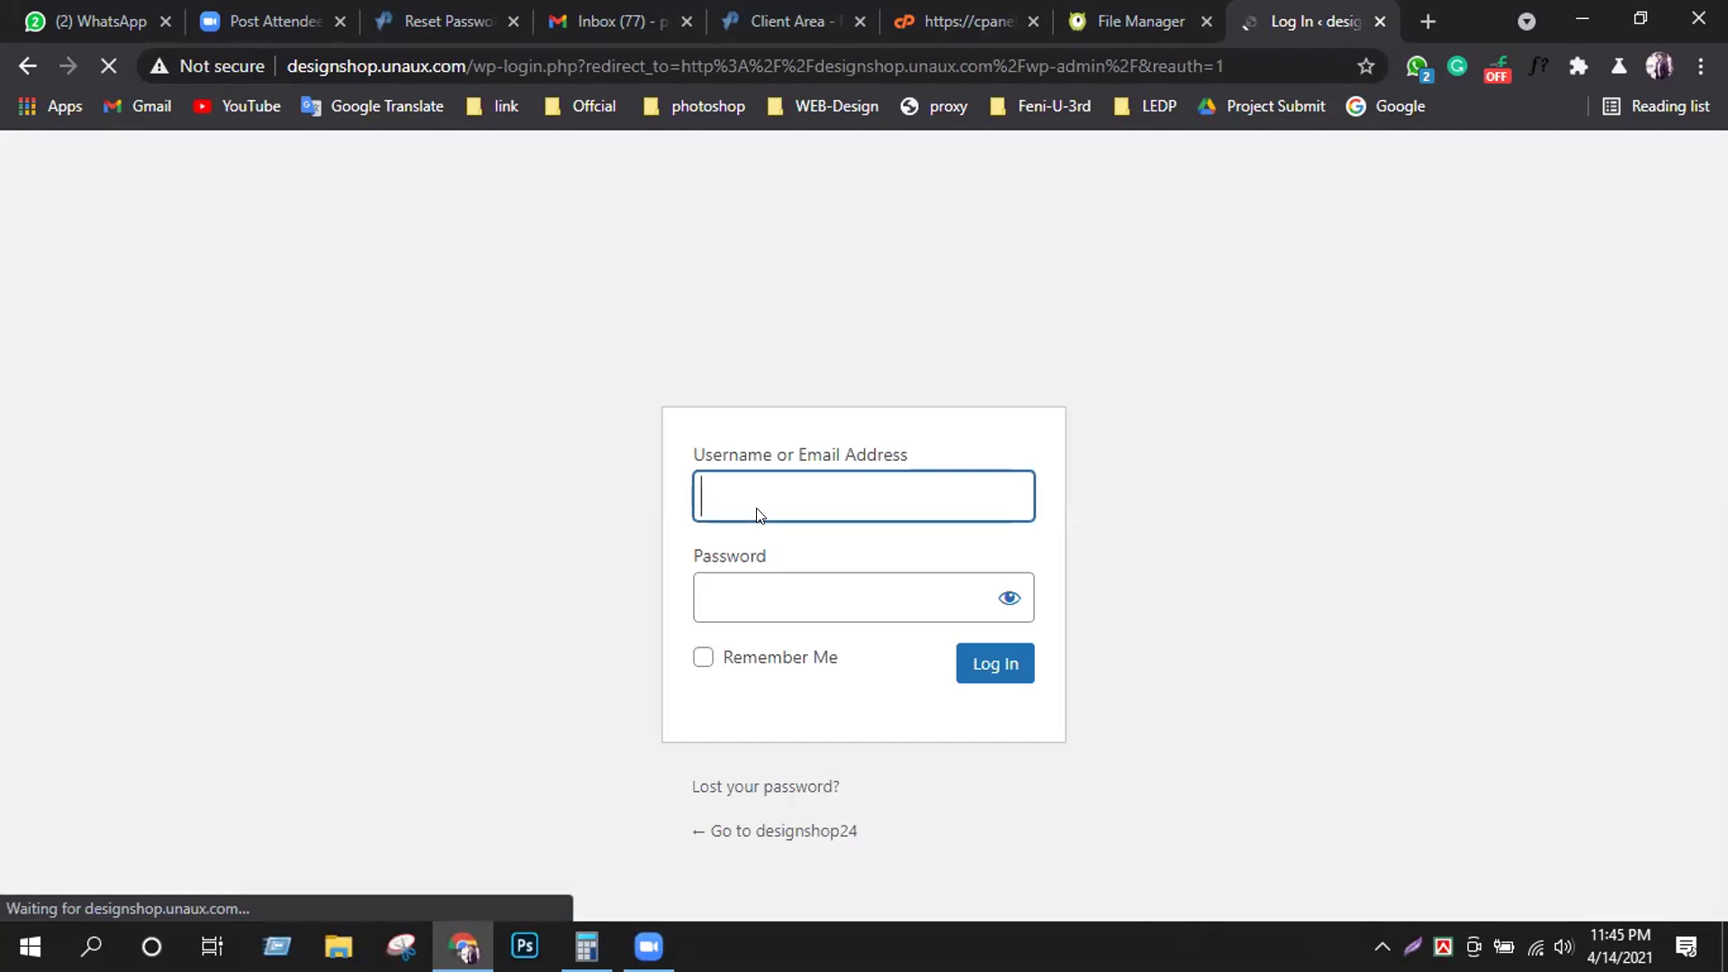
{"action": "left_click", "coordinate": [761, 497]}
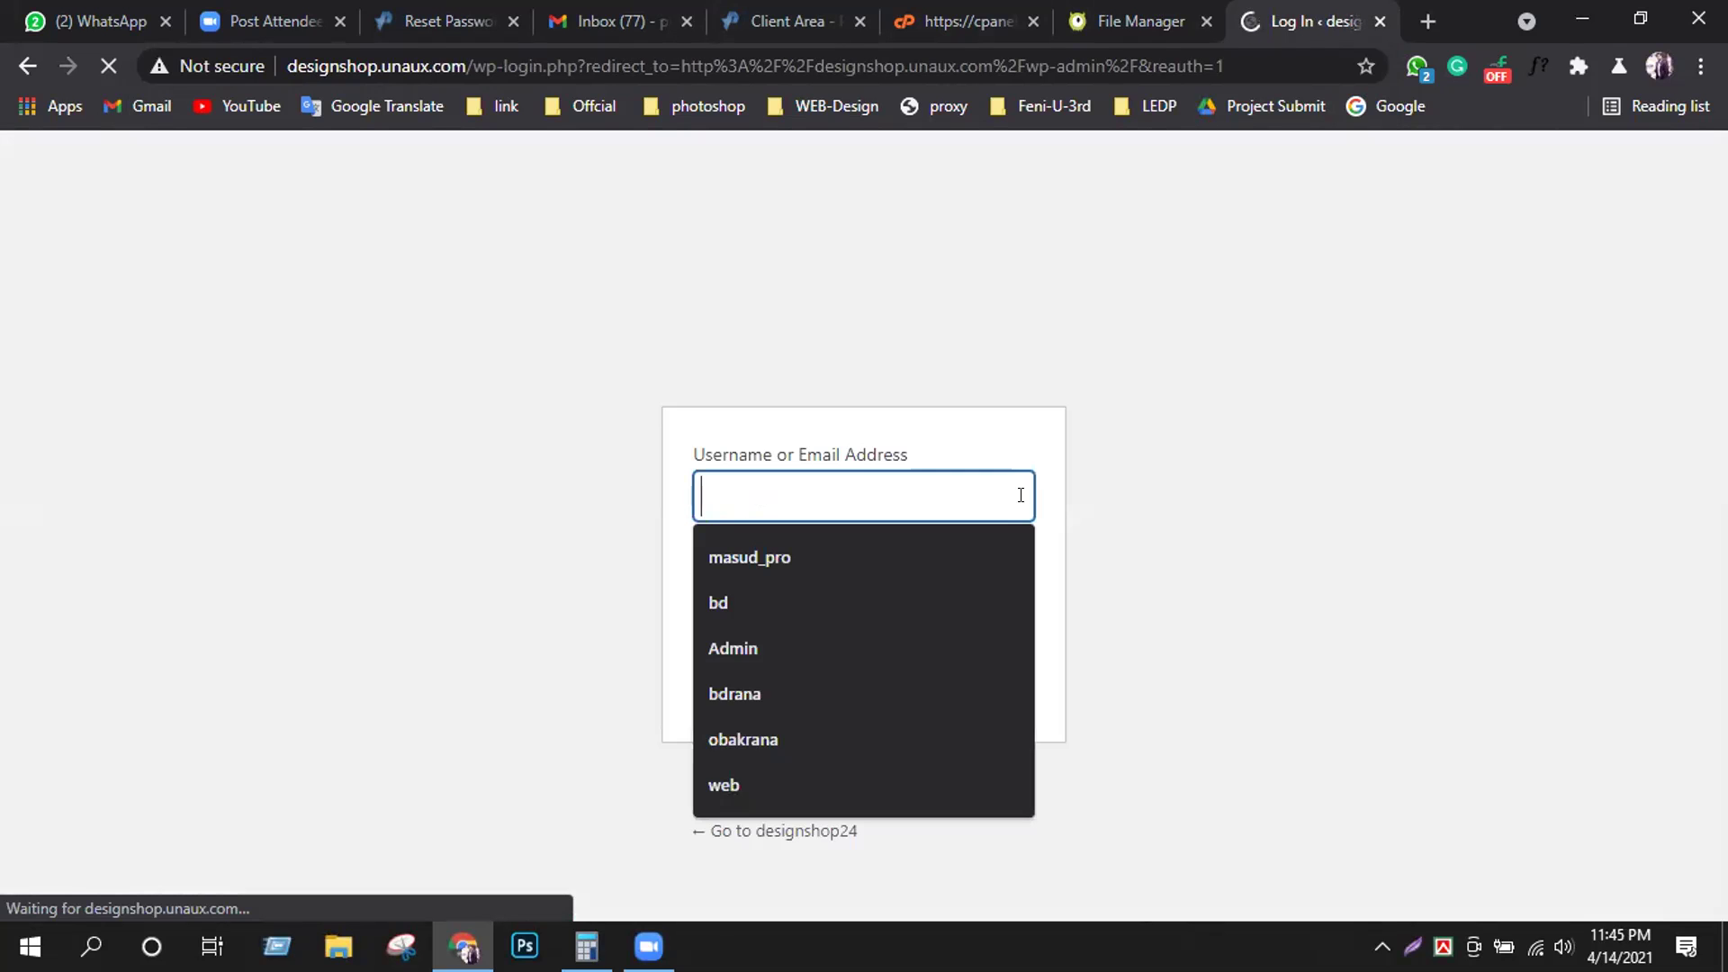
{"action": "left_click", "coordinate": [1295, 494]}
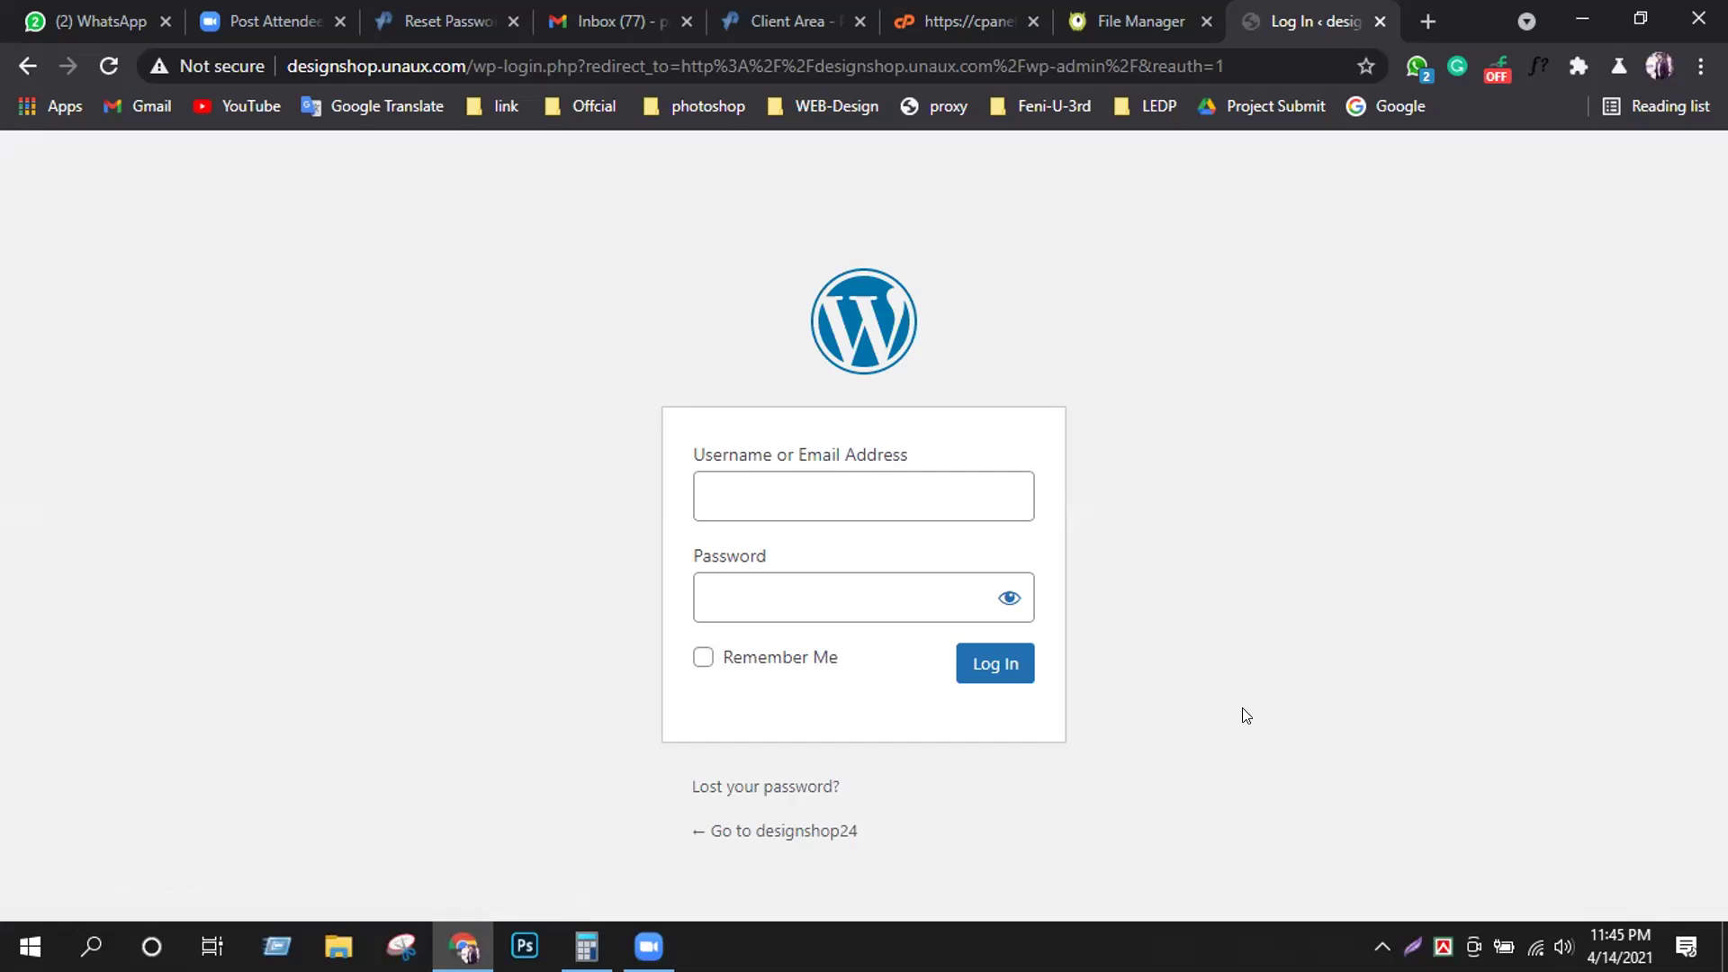
Fill in a saved username, clear it again, and go to the 'Lost your password?' page
{"action": "left_click", "coordinate": [950, 495]}
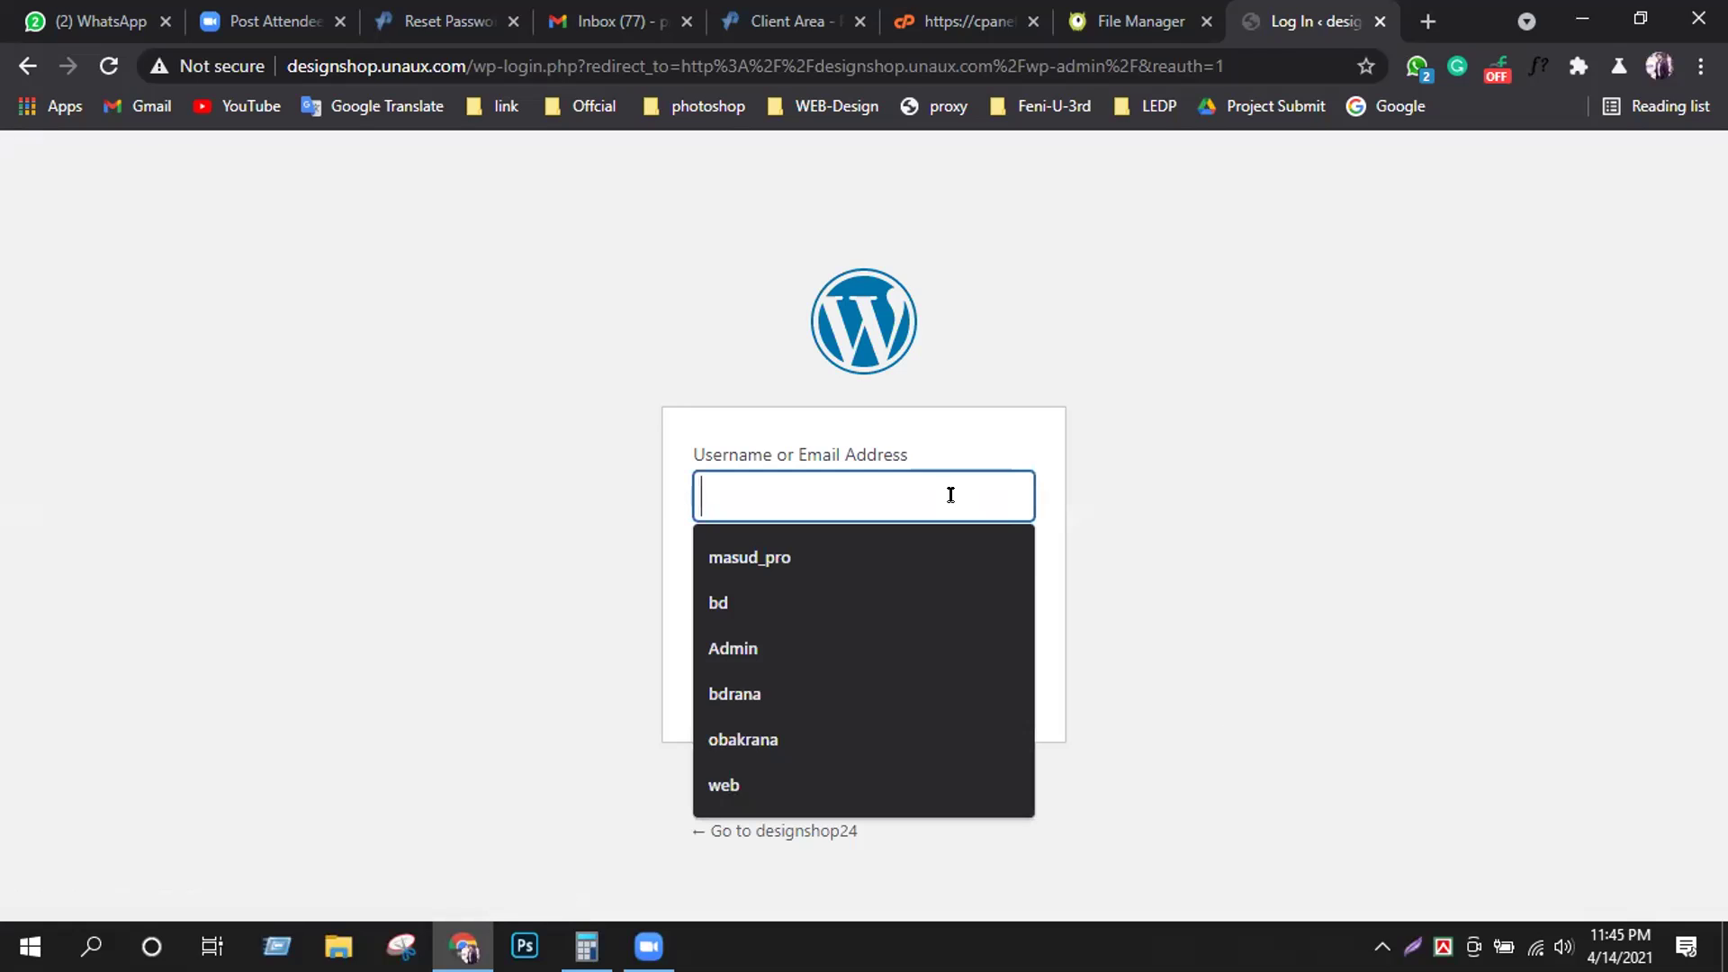
{"action": "left_click", "coordinate": [938, 546]}
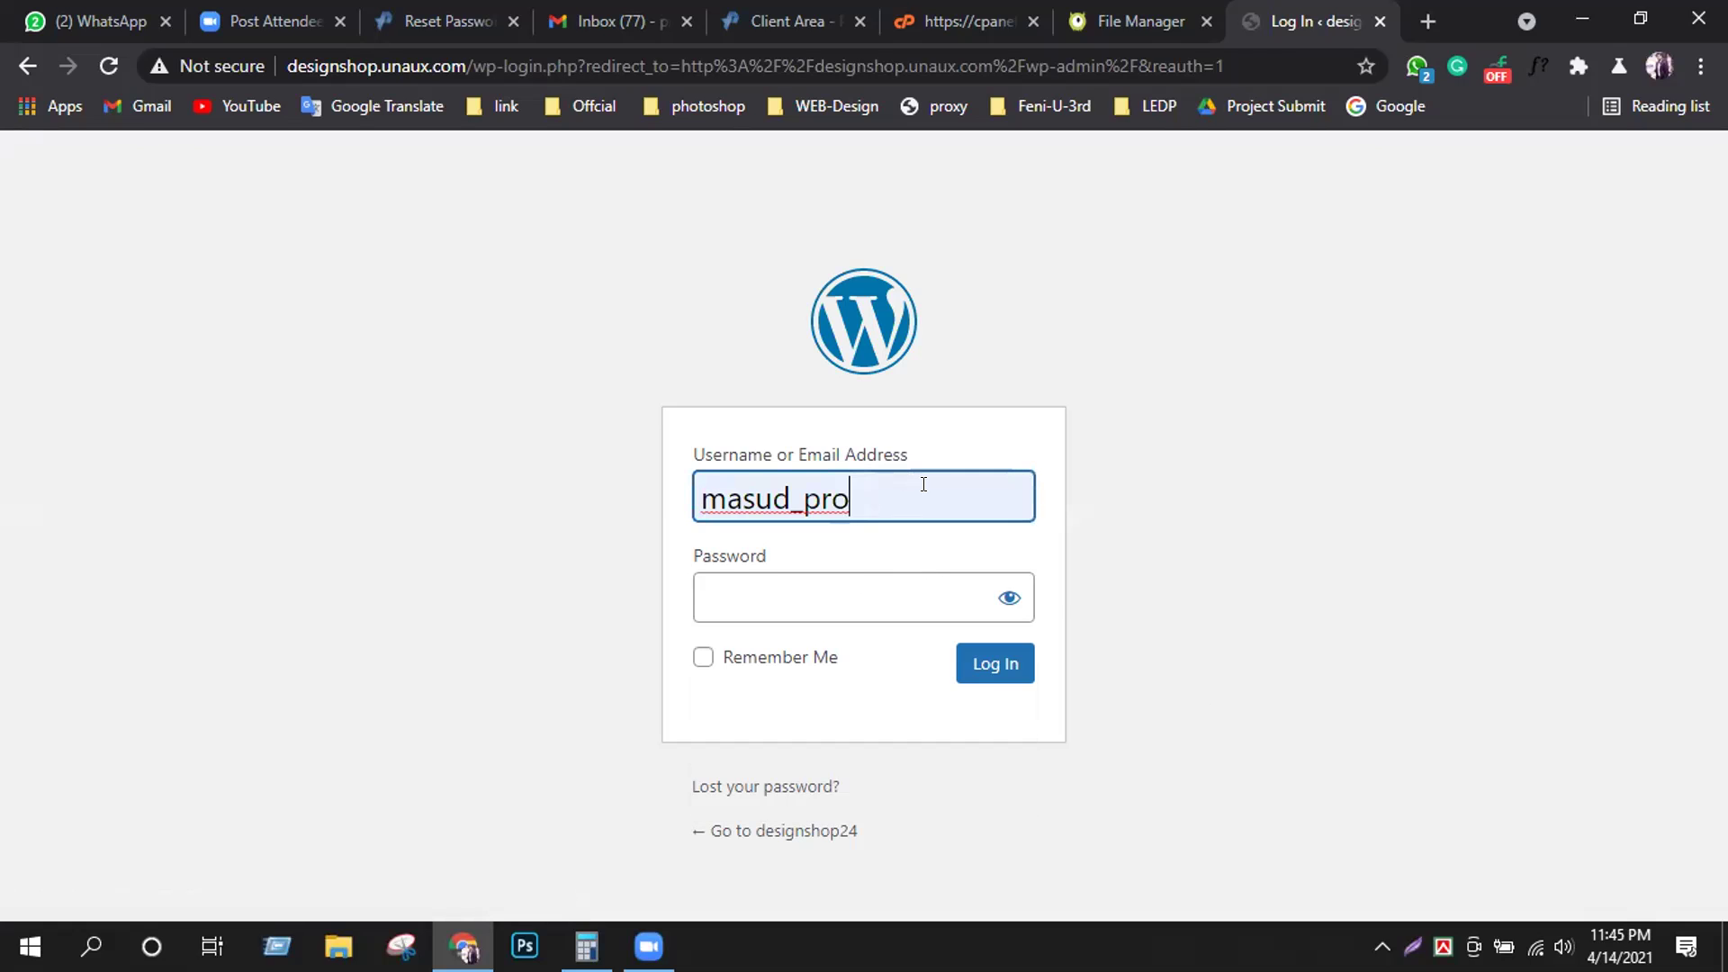
{"action": "key", "text": "ctrl+a"}
{"action": "key", "text": "BackSpace"}
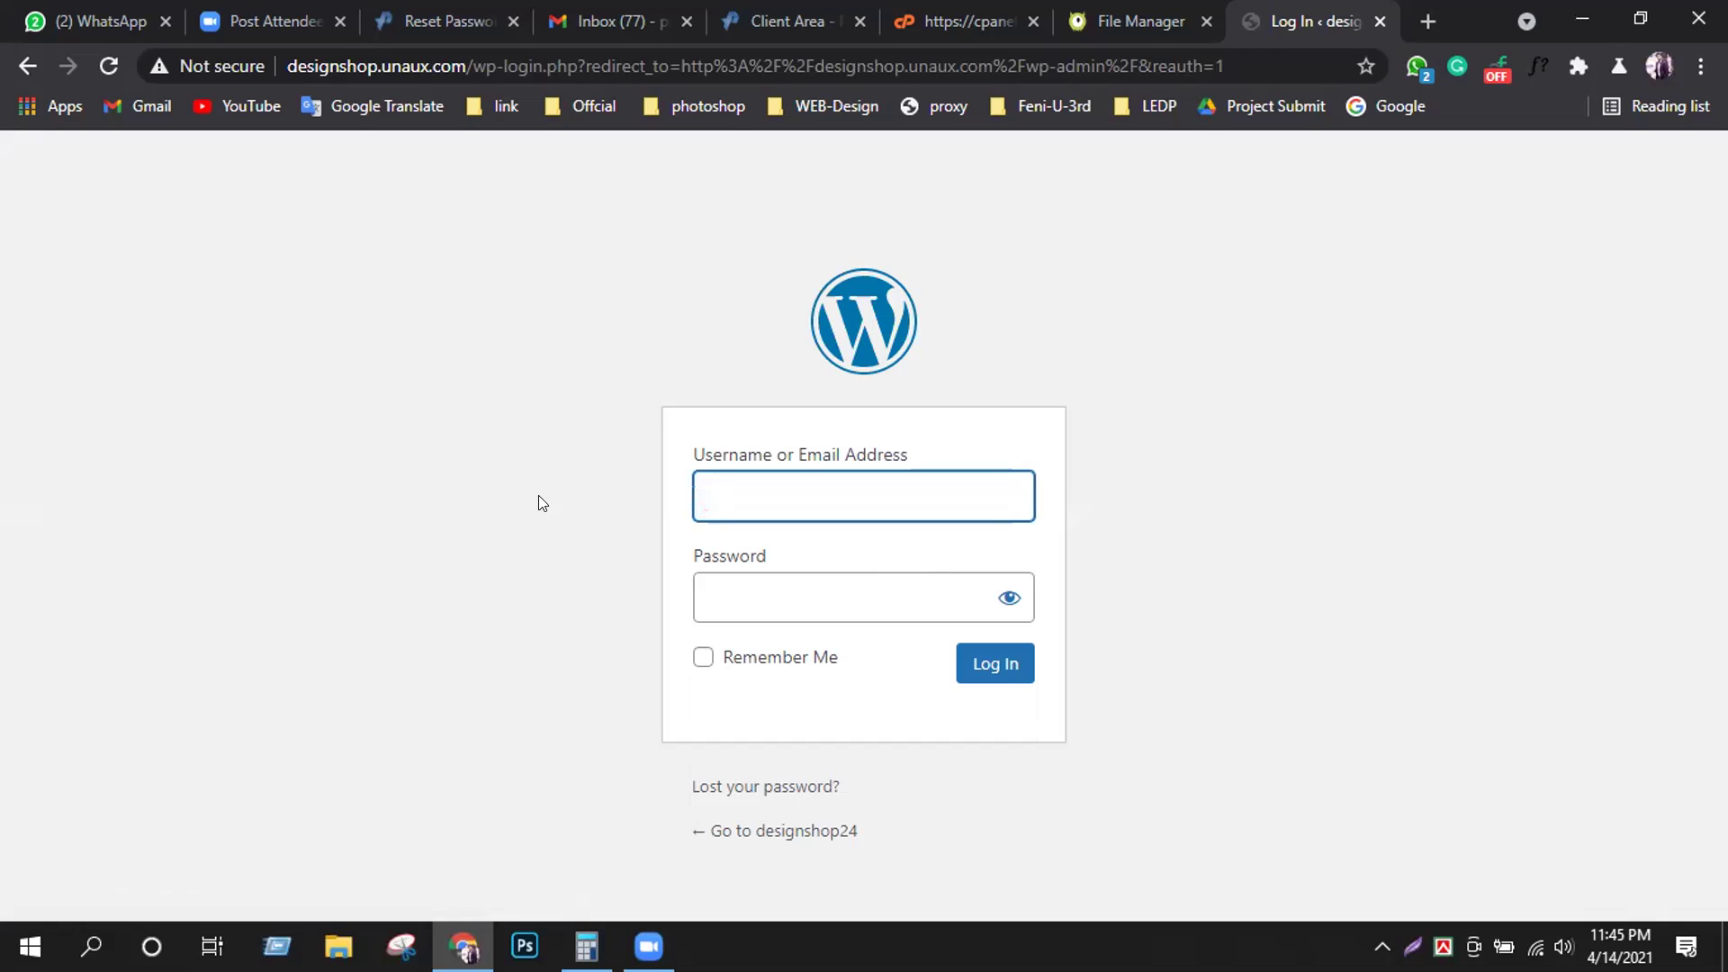
{"action": "left_click", "coordinate": [1422, 351]}
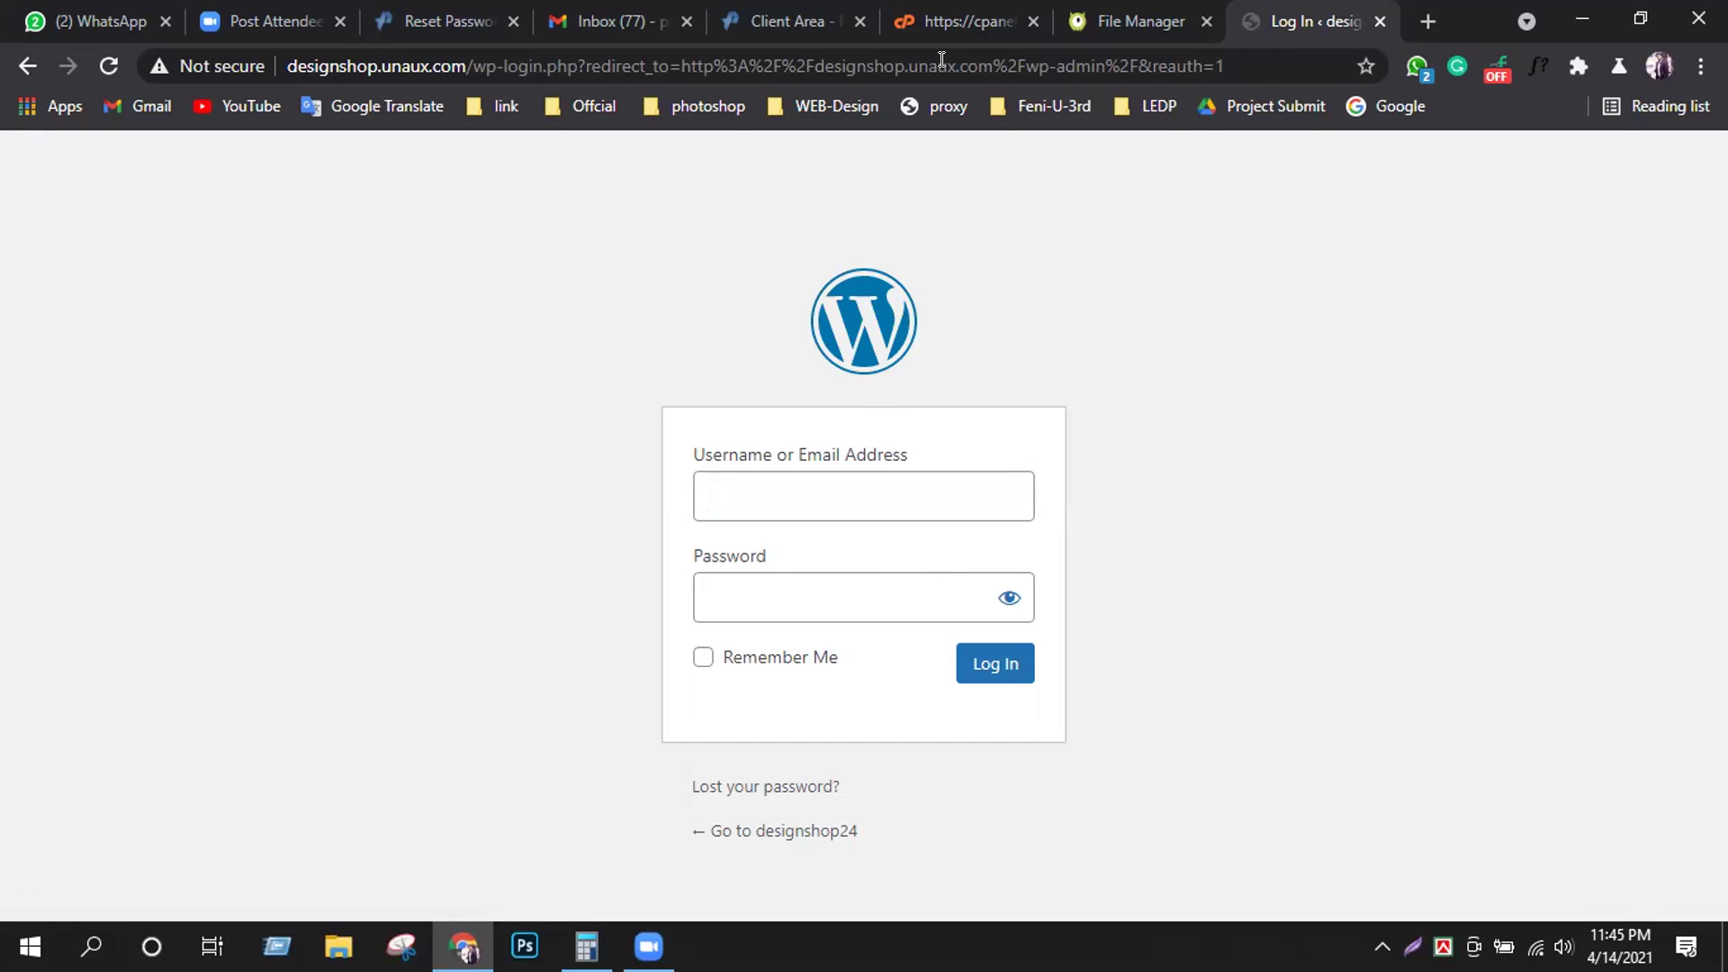
{"action": "left_click", "coordinate": [761, 787]}
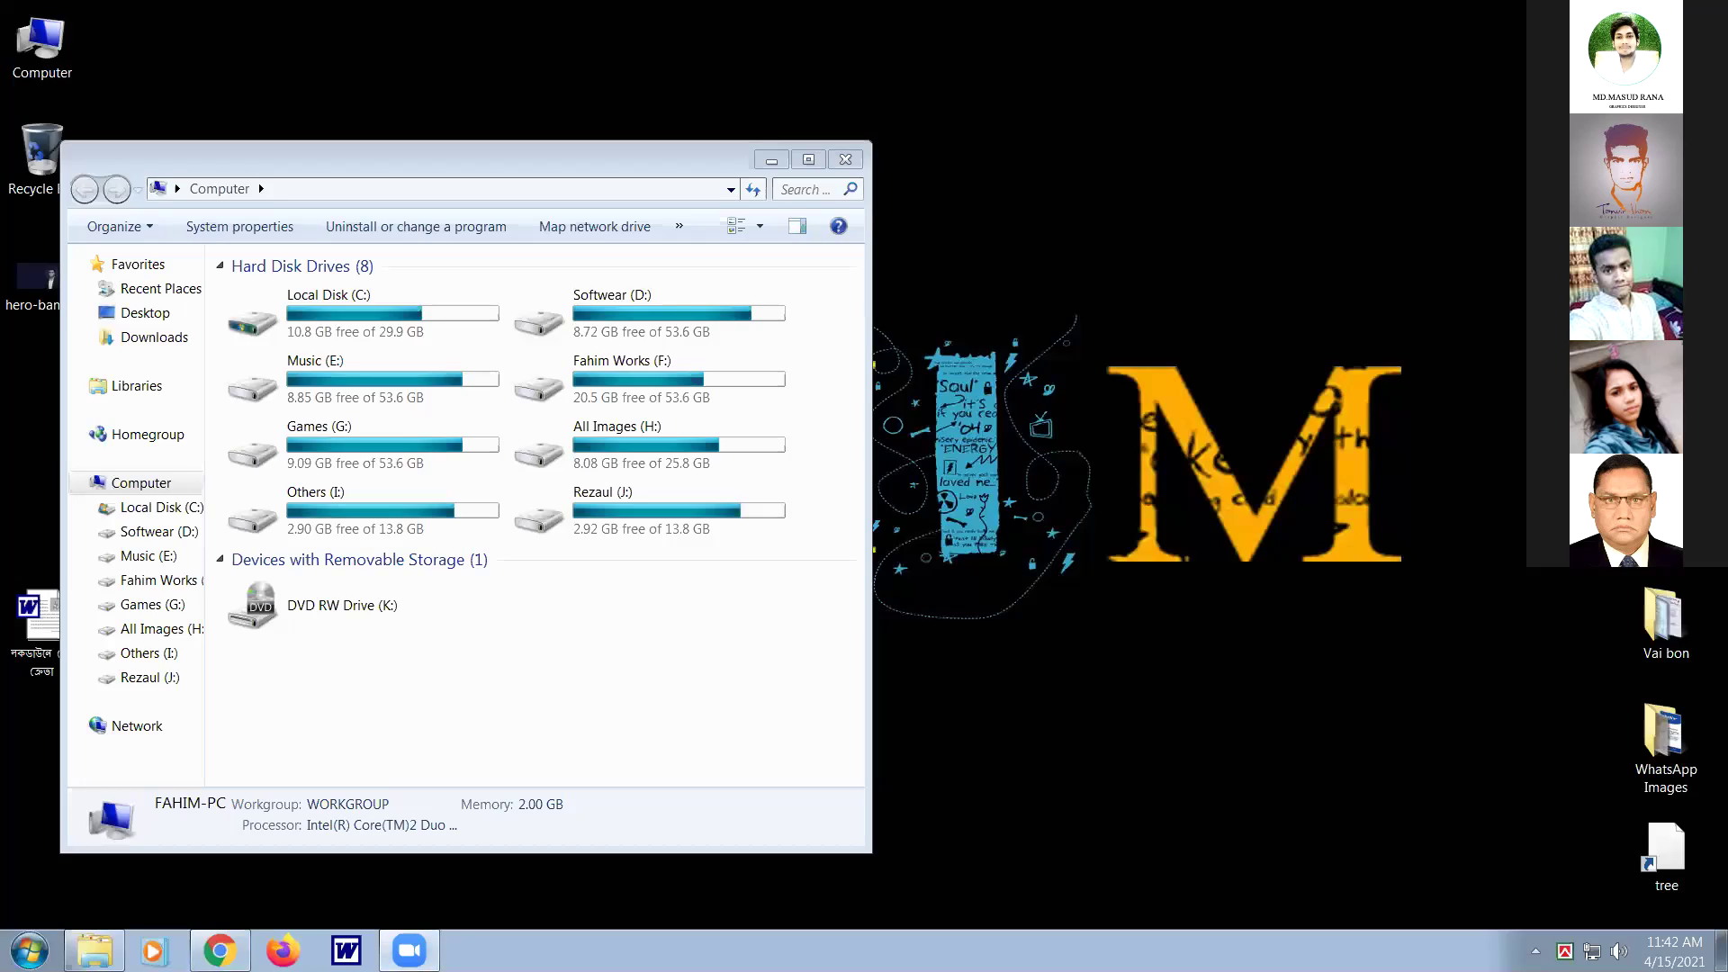
Return to the VistaPanel dashboard and launch Softaculous Apps Installer from the Software section
{"action": "left_click", "coordinate": [218, 952]}
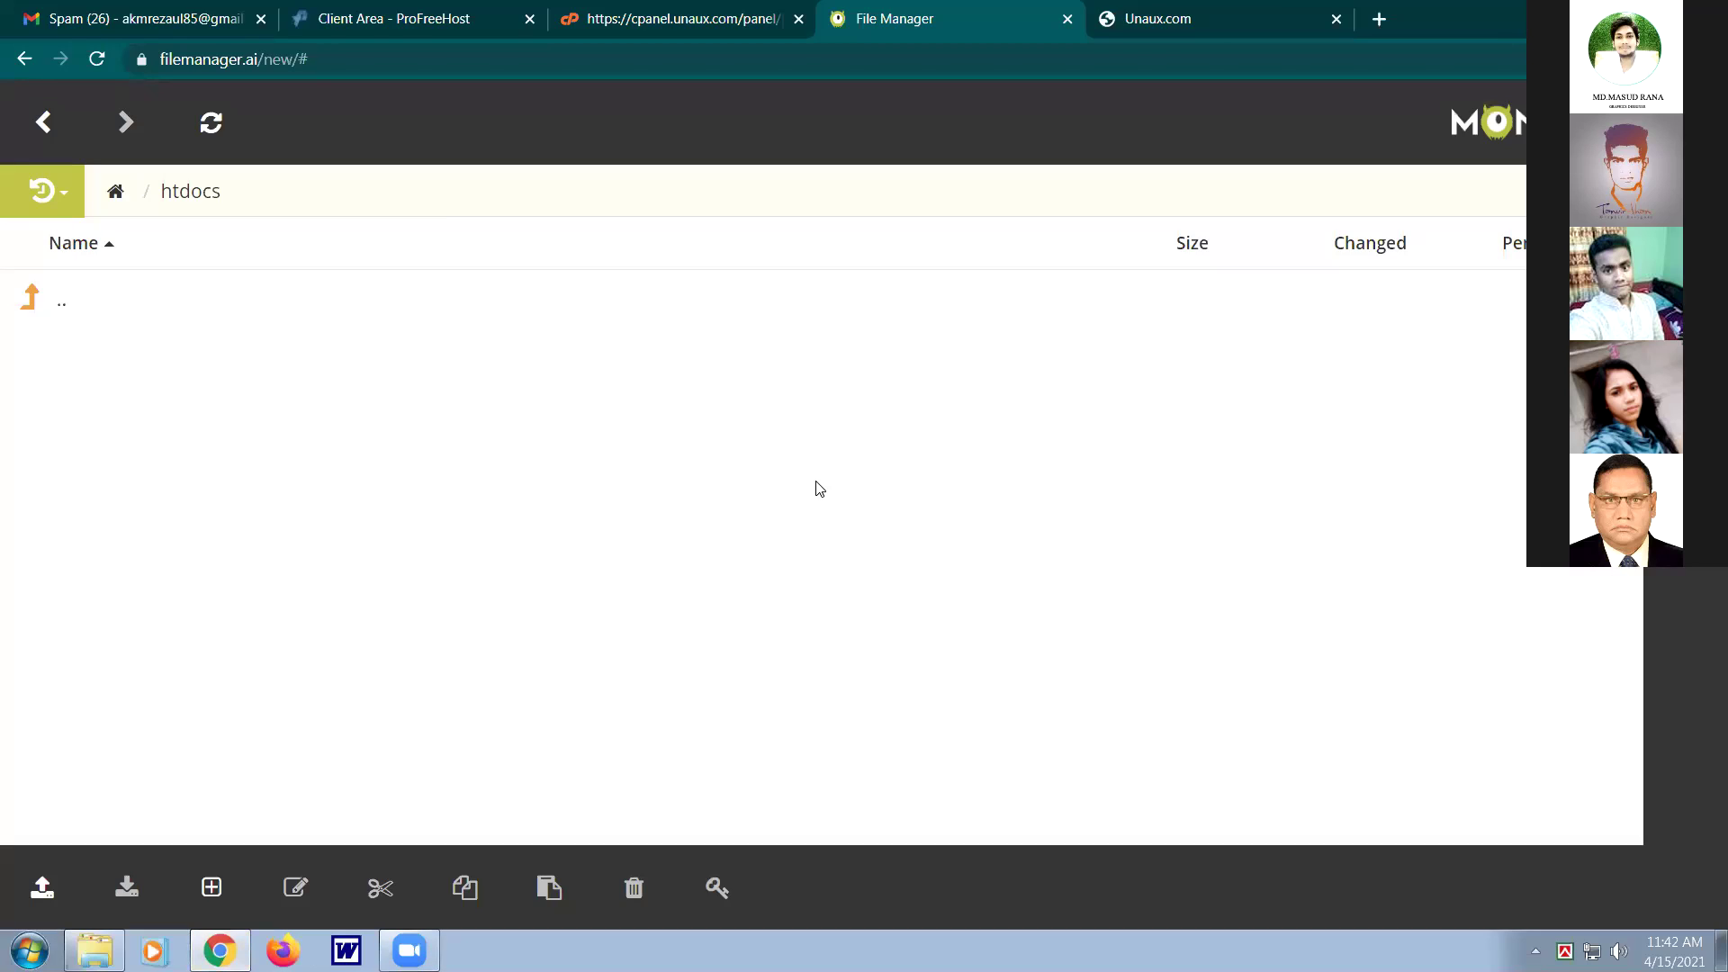
{"action": "left_click", "coordinate": [633, 7]}
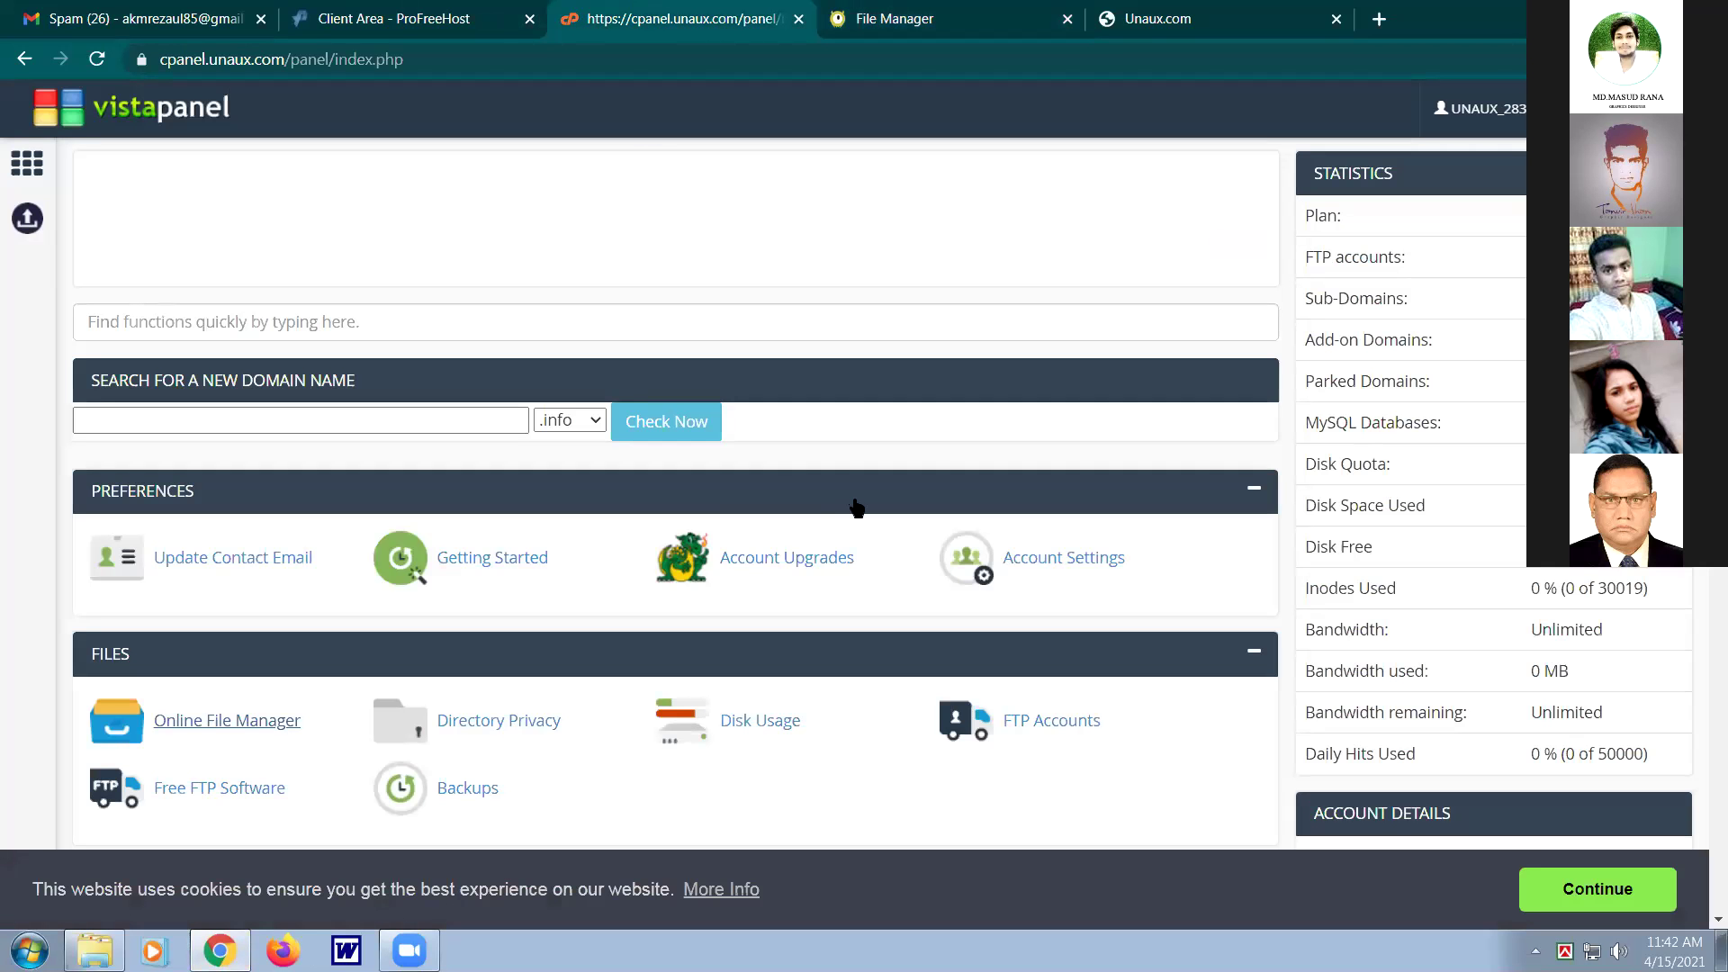
{"action": "scroll", "coordinate": [856, 507], "scroll_direction": "down", "scroll_amount": 15}
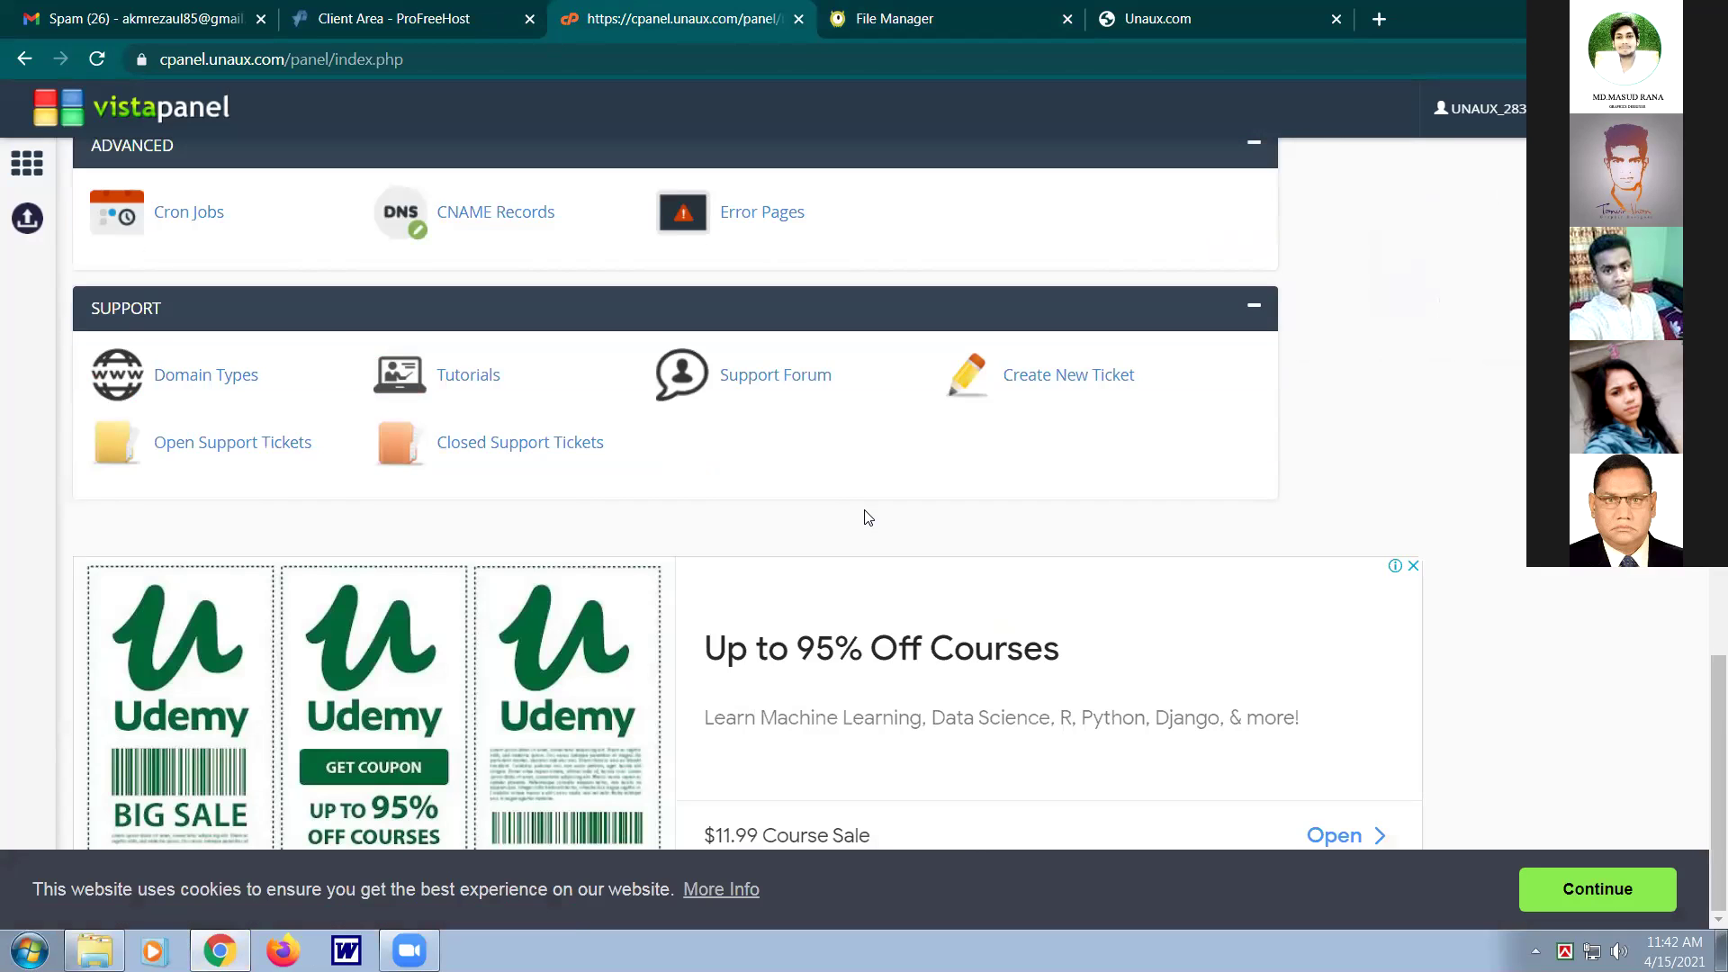
{"action": "scroll", "coordinate": [869, 517], "scroll_direction": "up", "scroll_amount": 4}
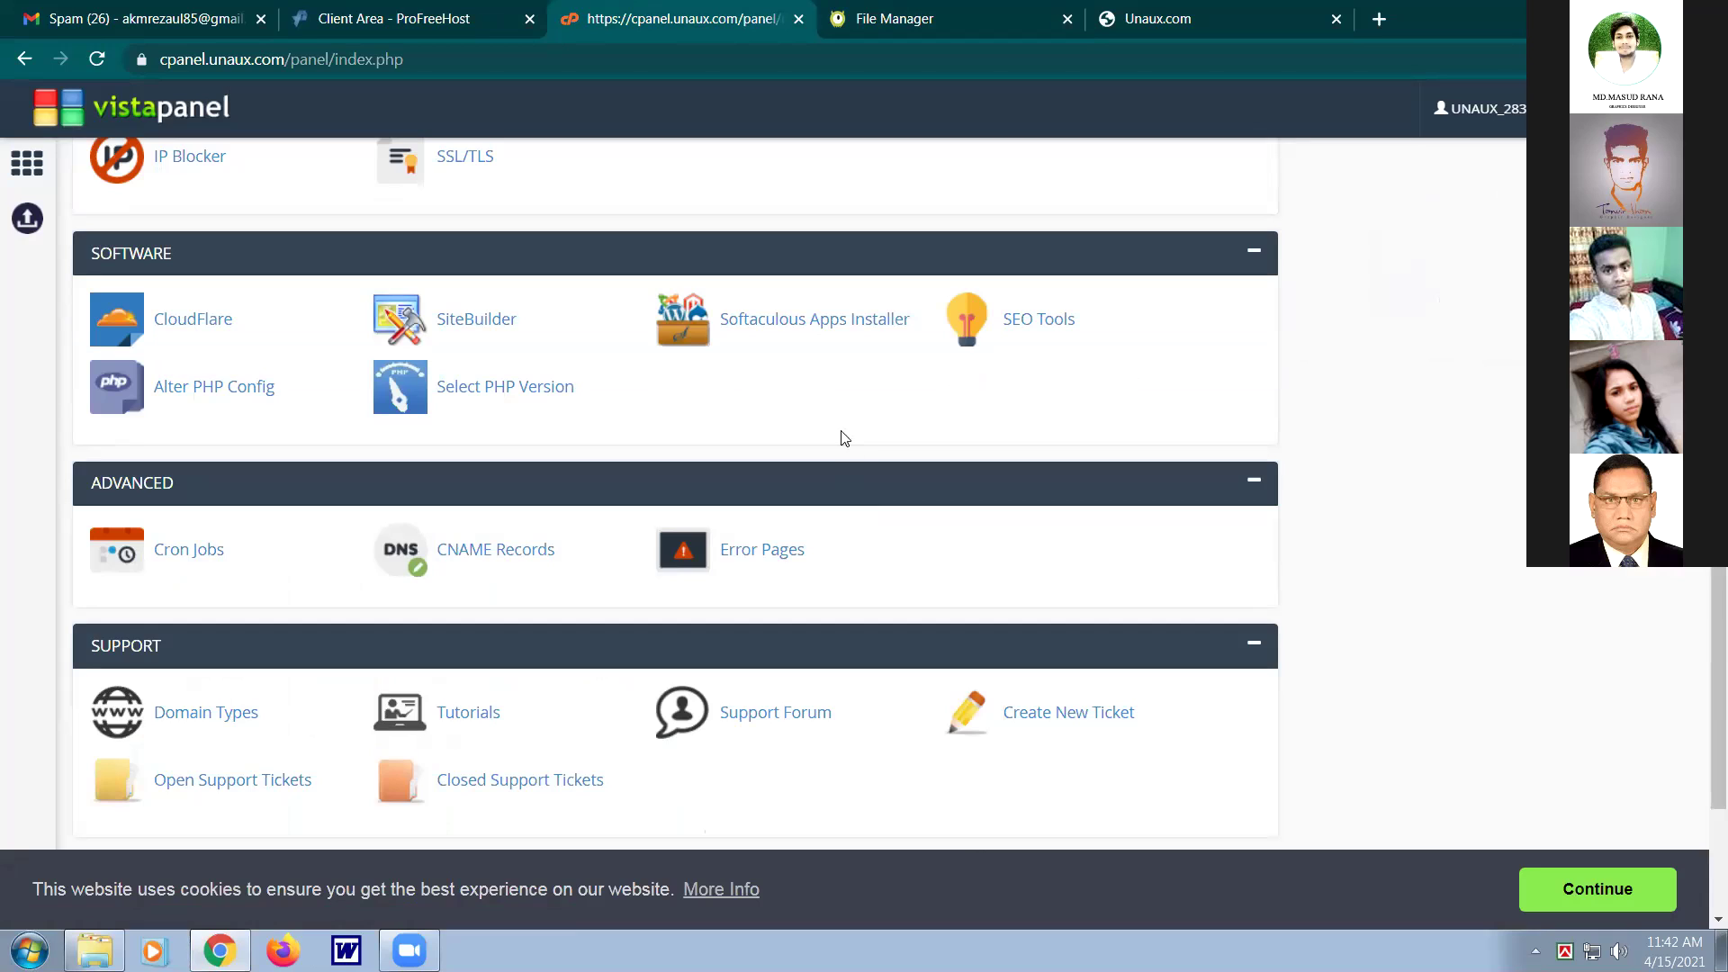
{"action": "left_click", "coordinate": [824, 315]}
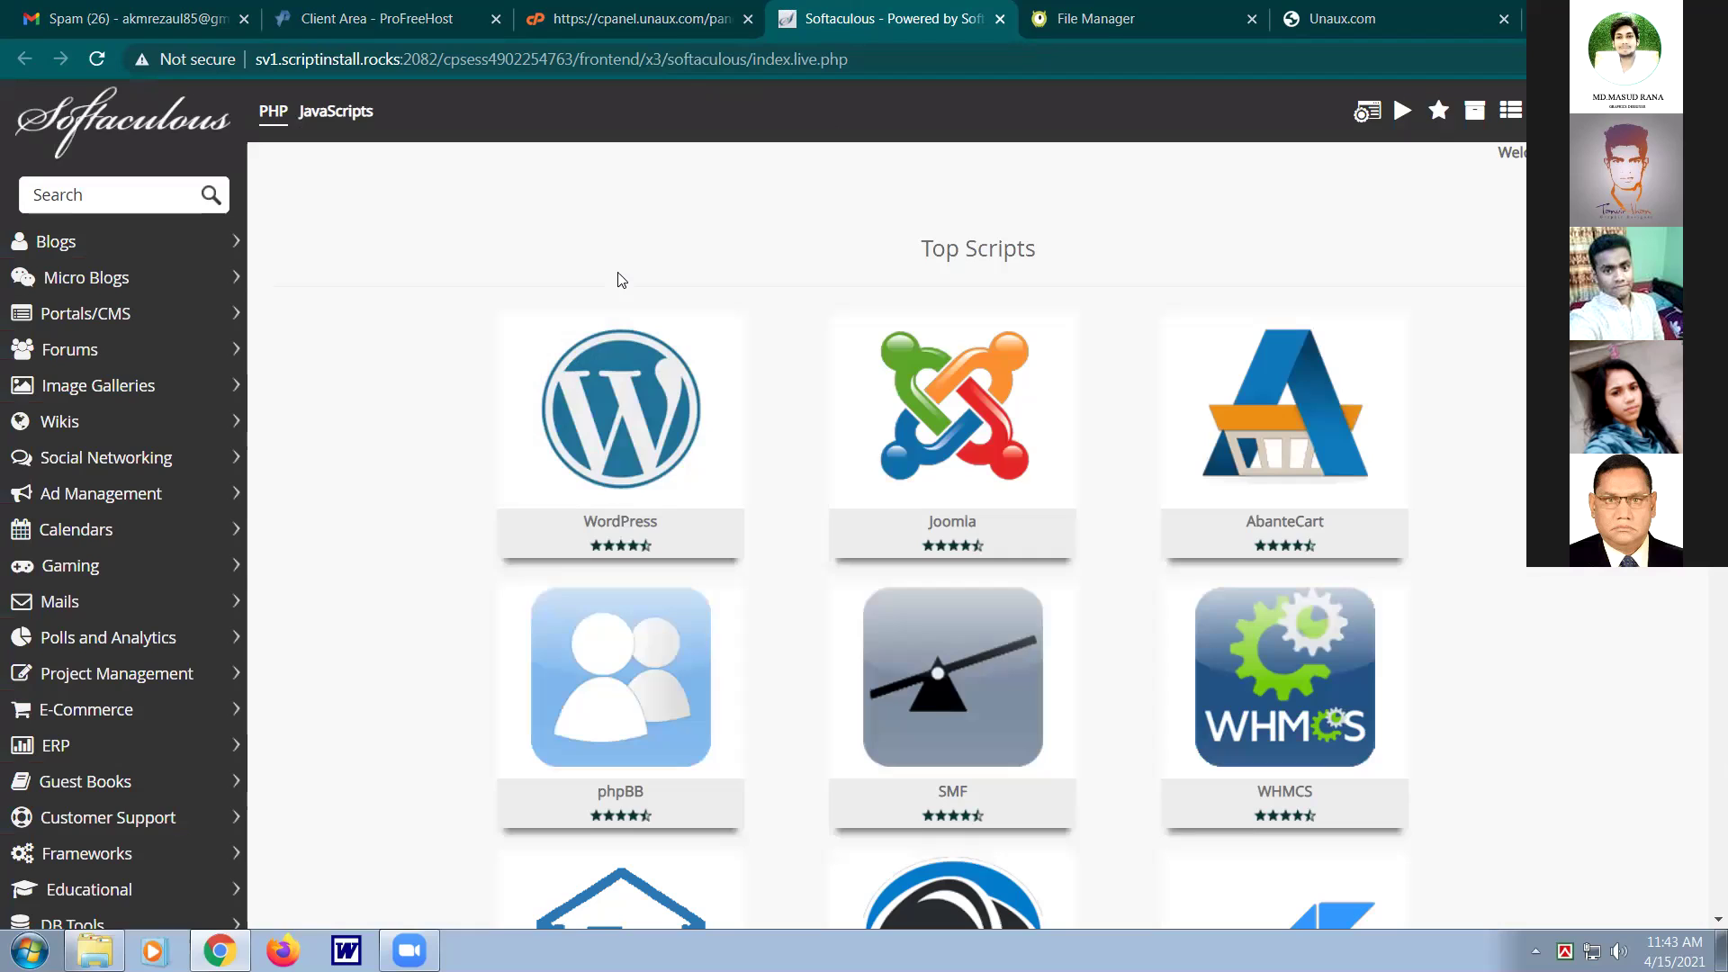
Start a WordPress installation and set the Site Name to the owner's name
{"action": "mouse_move", "coordinate": [621, 400]}
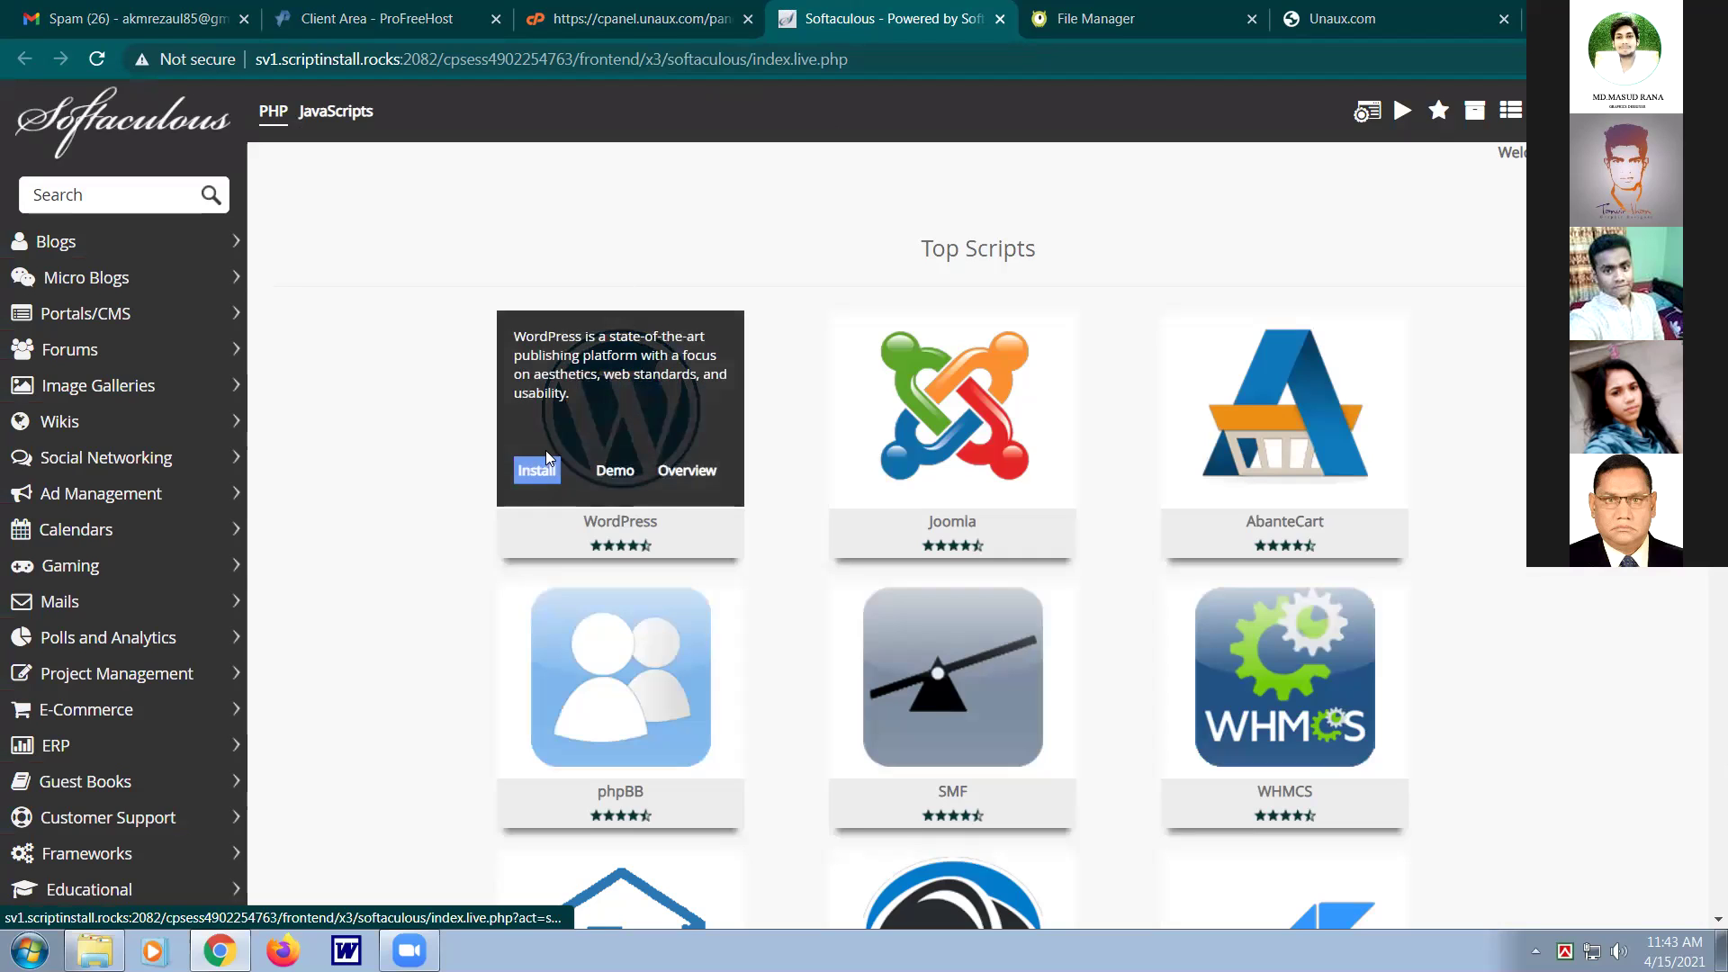
{"action": "left_click", "coordinate": [538, 473]}
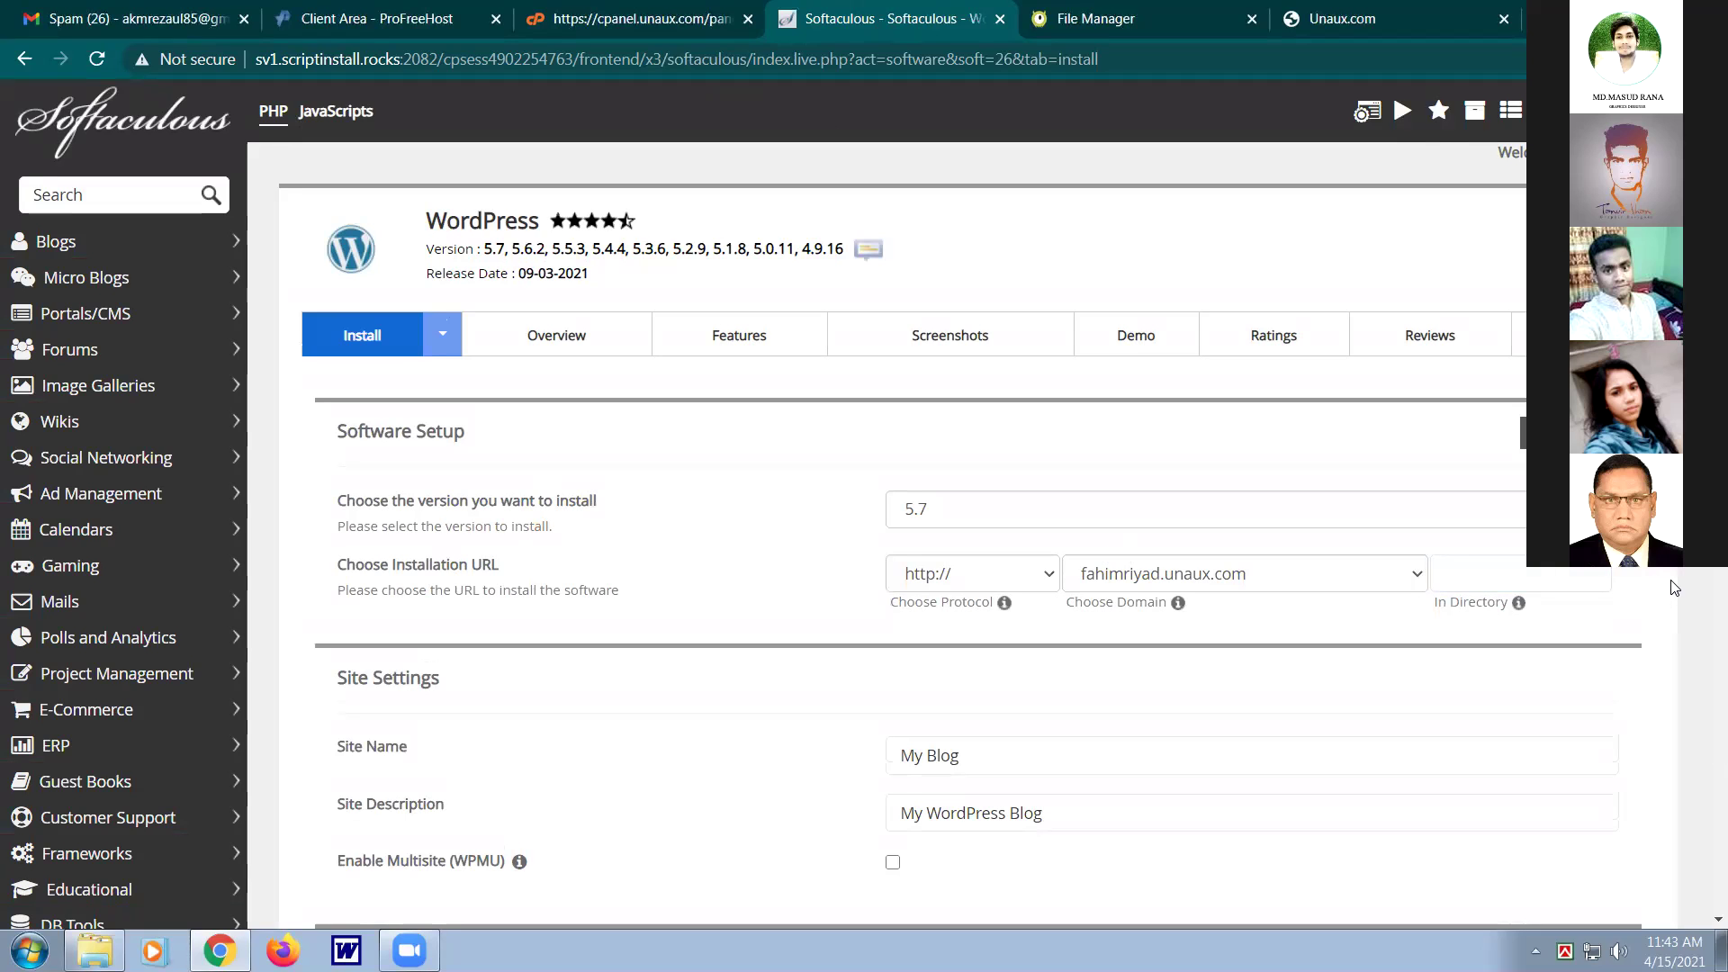
{"action": "scroll", "coordinate": [1674, 587], "scroll_direction": "down", "scroll_amount": 3}
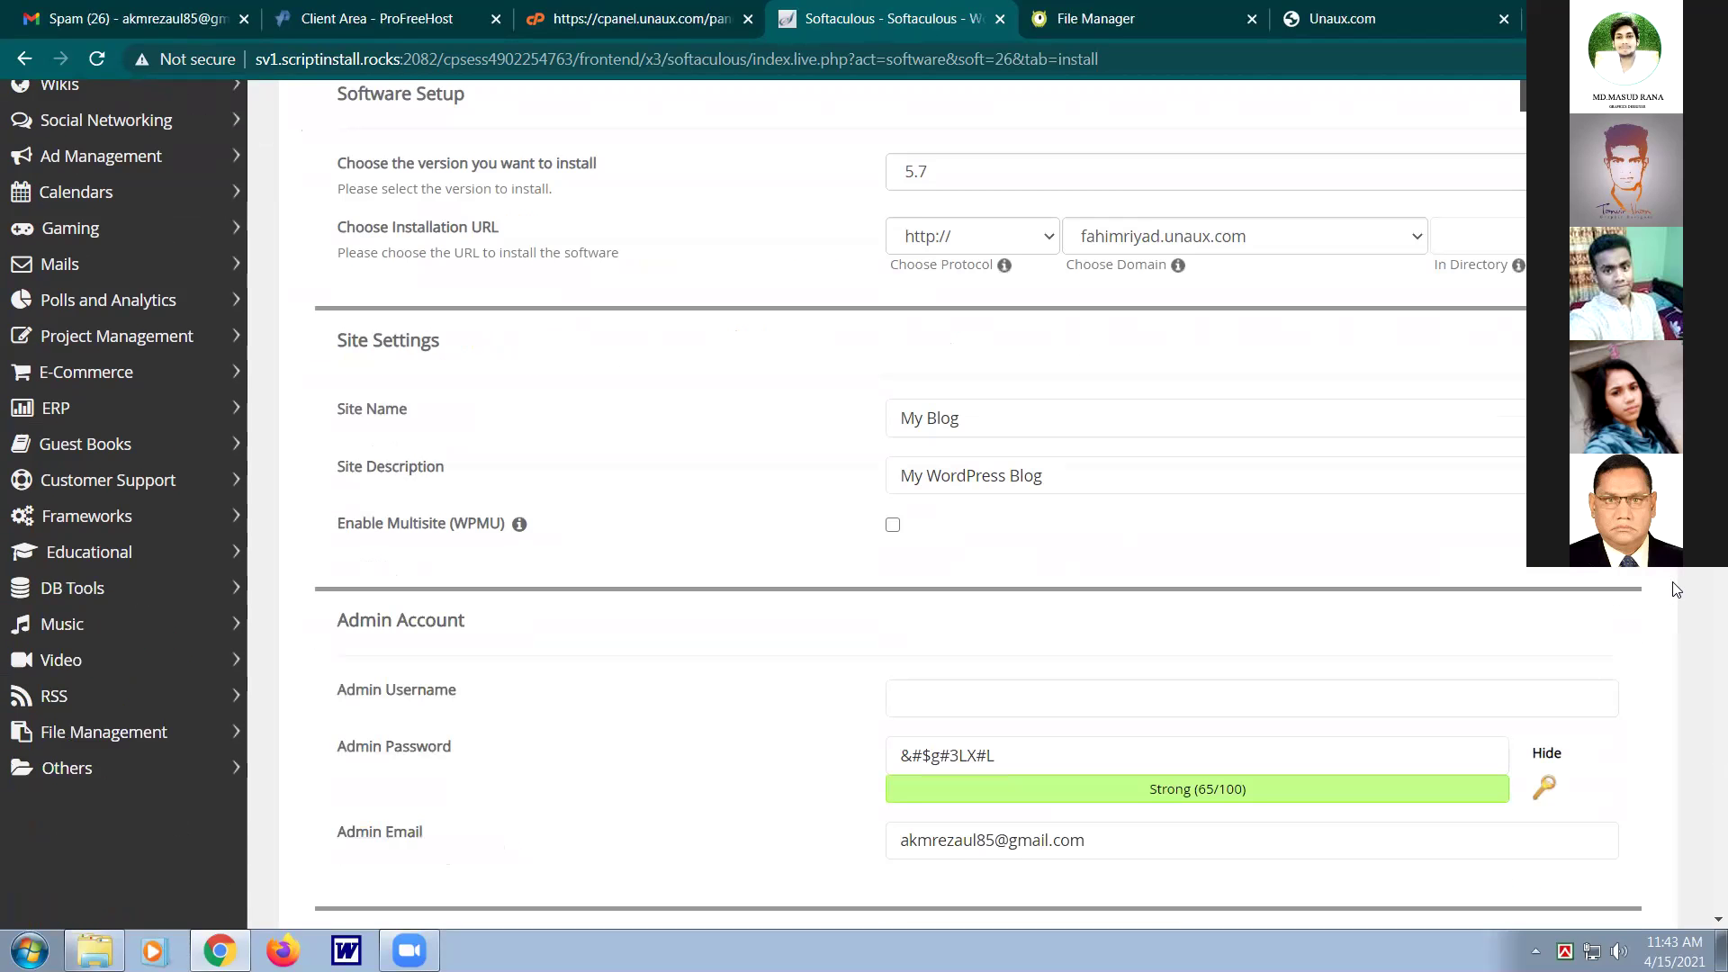
{"action": "left_click", "coordinate": [1215, 469]}
{"action": "left_click", "coordinate": [1195, 414]}
{"action": "triple_click", "coordinate": [1108, 418]}
Set the Site Description to 'Personal Website', correcting the typo
{"action": "double_click", "coordinate": [1096, 466]}
{"action": "left_click", "coordinate": [1096, 466]}
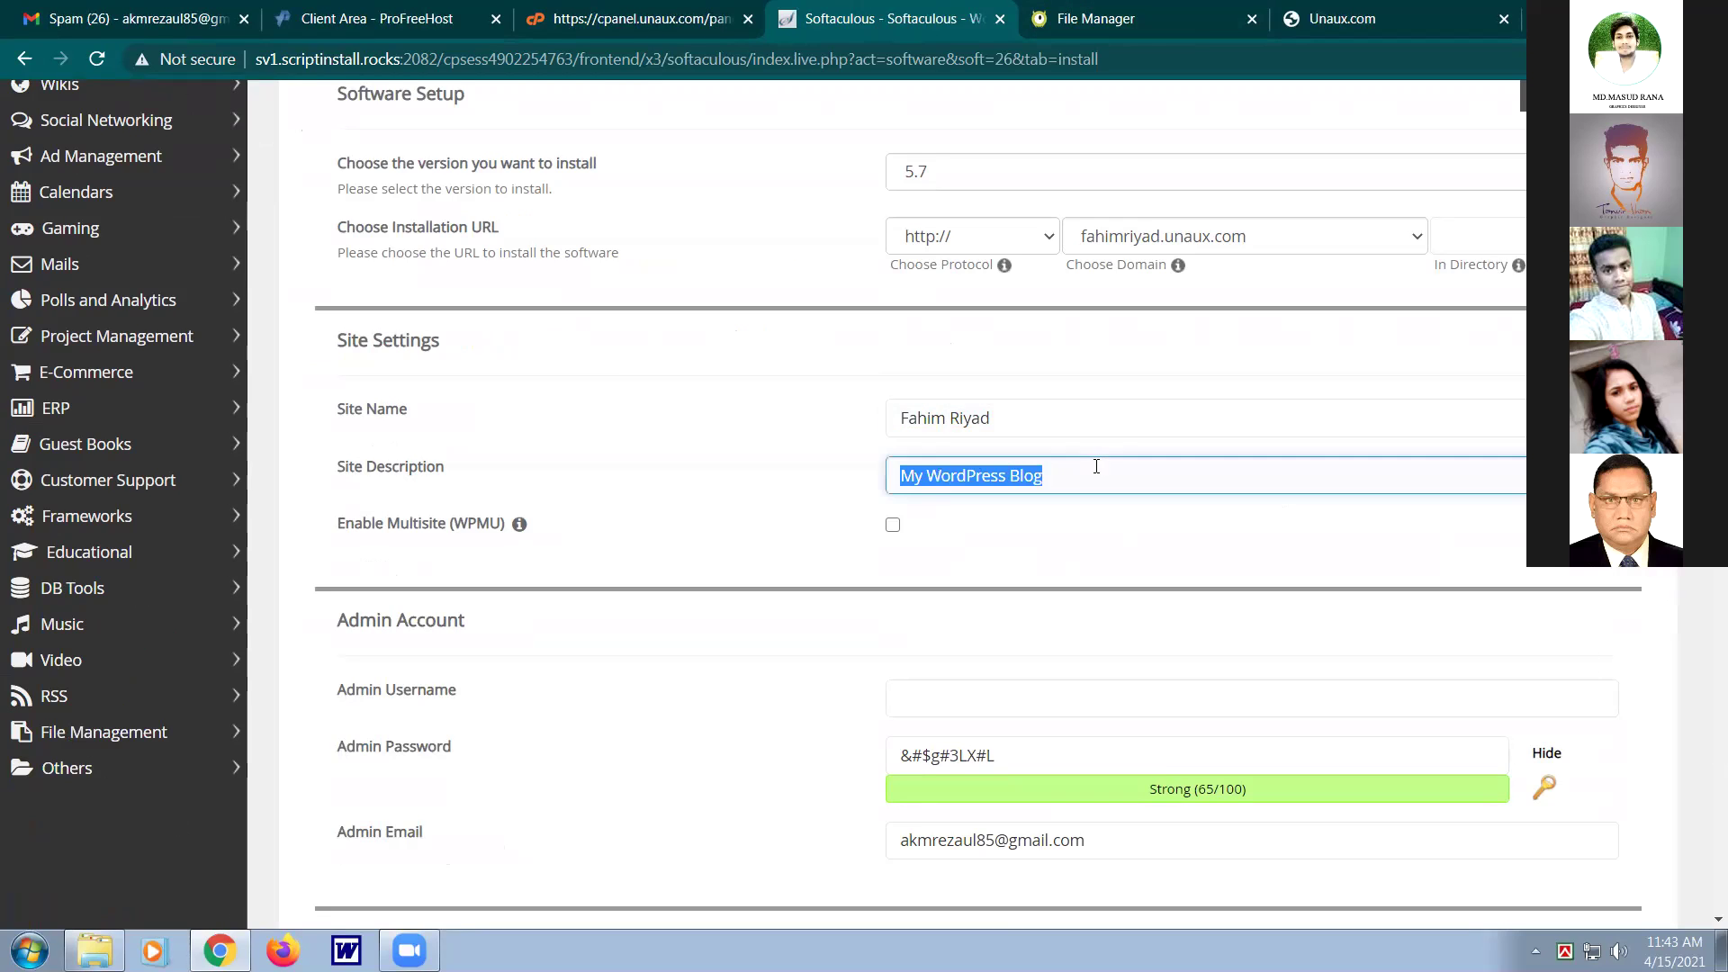
{"action": "type", "text": "Personal"}
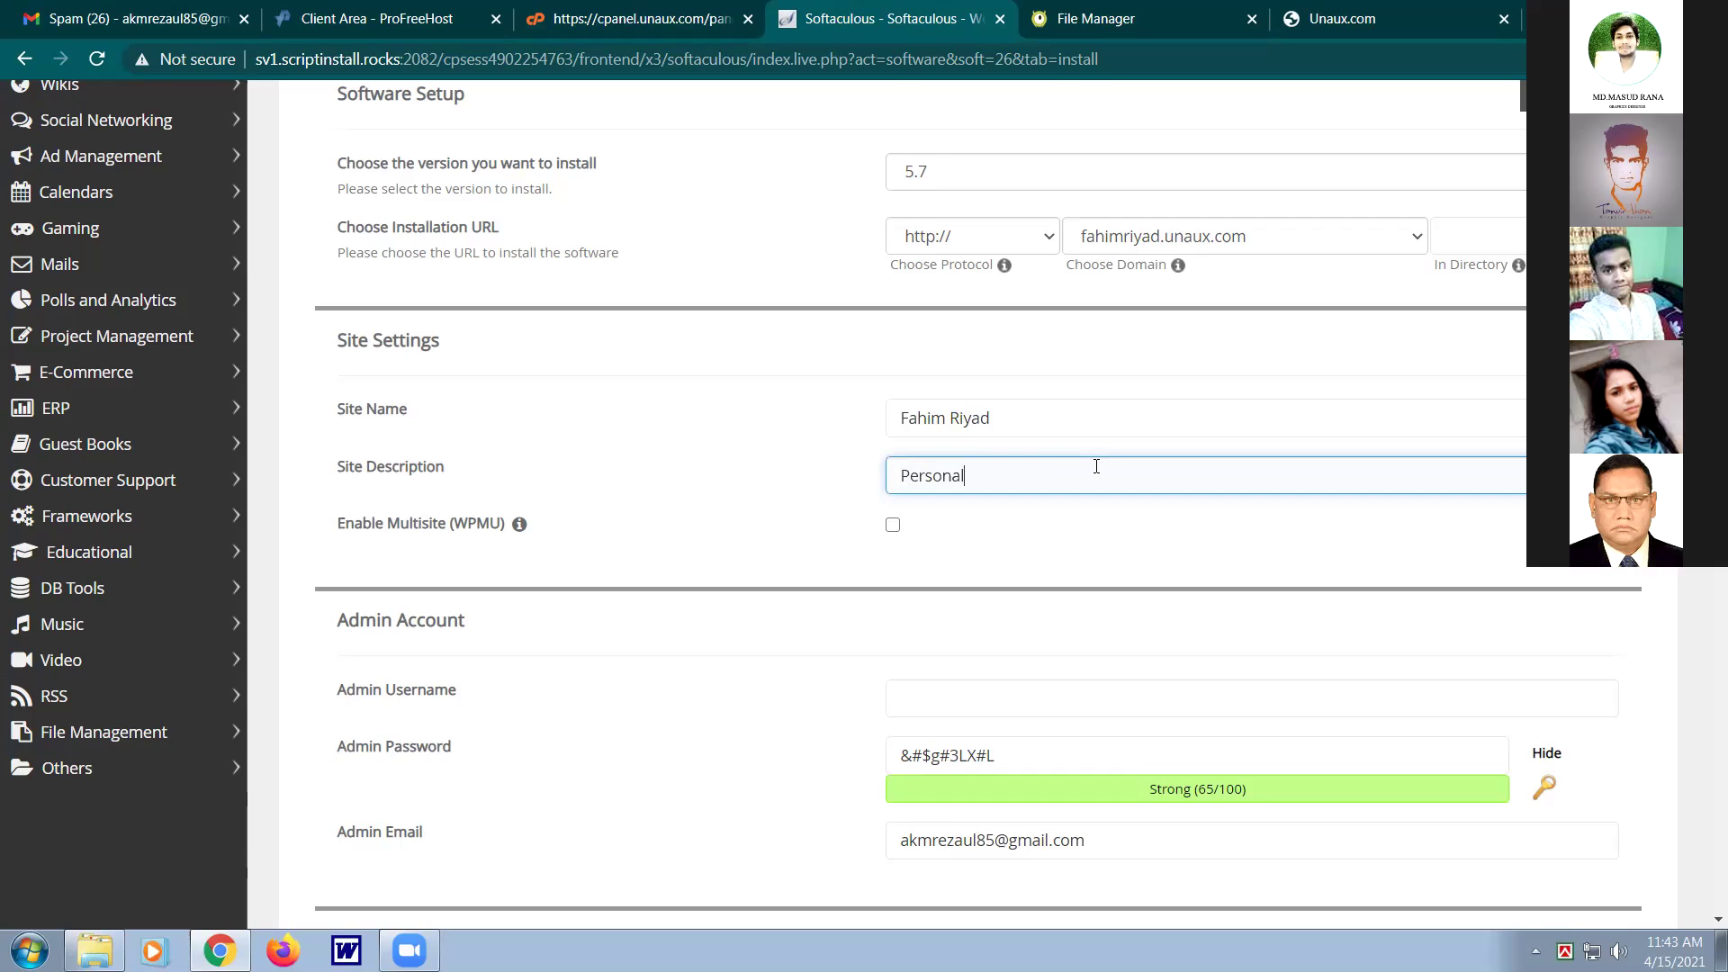
{"action": "type", "text": " Wensite"}
{"action": "key", "text": "Left"}
{"action": "key", "text": "Left"}
{"action": "key", "text": "Left"}
{"action": "key", "text": "Left"}
{"action": "key", "text": "BackSpace"}
{"action": "type", "text": "b"}
{"action": "left_click", "coordinate": [1477, 661]}
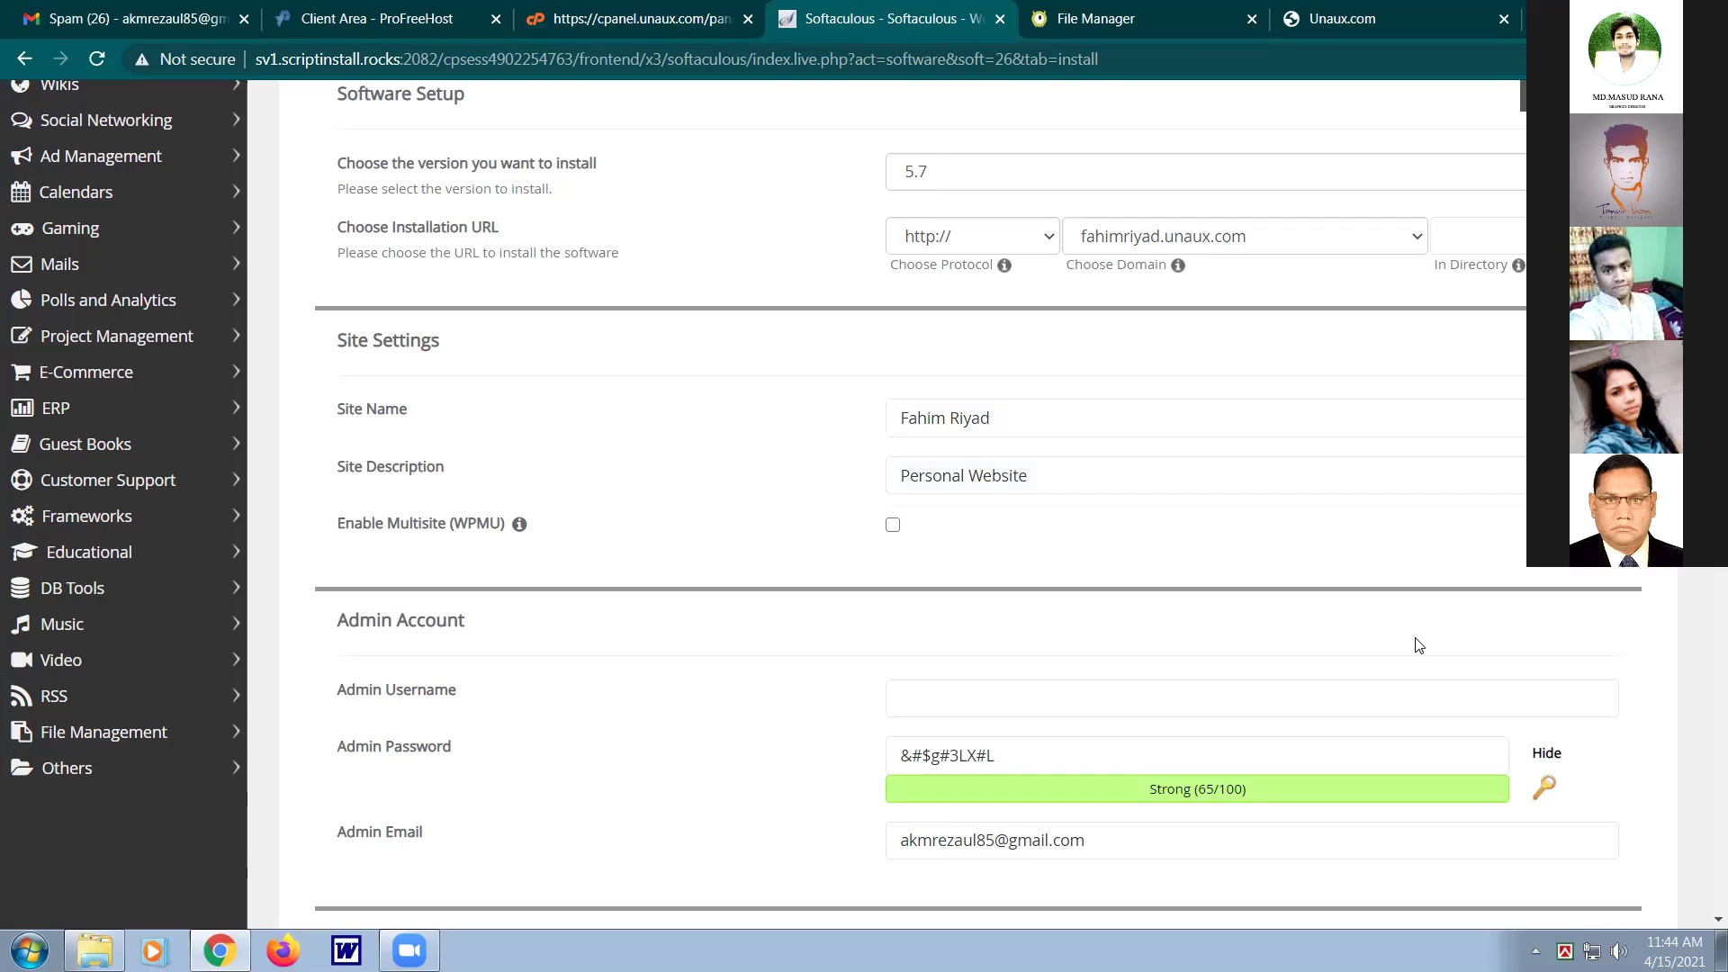
Set the admin username to 'admin' and enter the admin password
{"action": "scroll", "coordinate": [981, 477], "scroll_direction": "down", "scroll_amount": 2}
{"action": "left_click", "coordinate": [981, 477]}
{"action": "type", "text": "admin"}
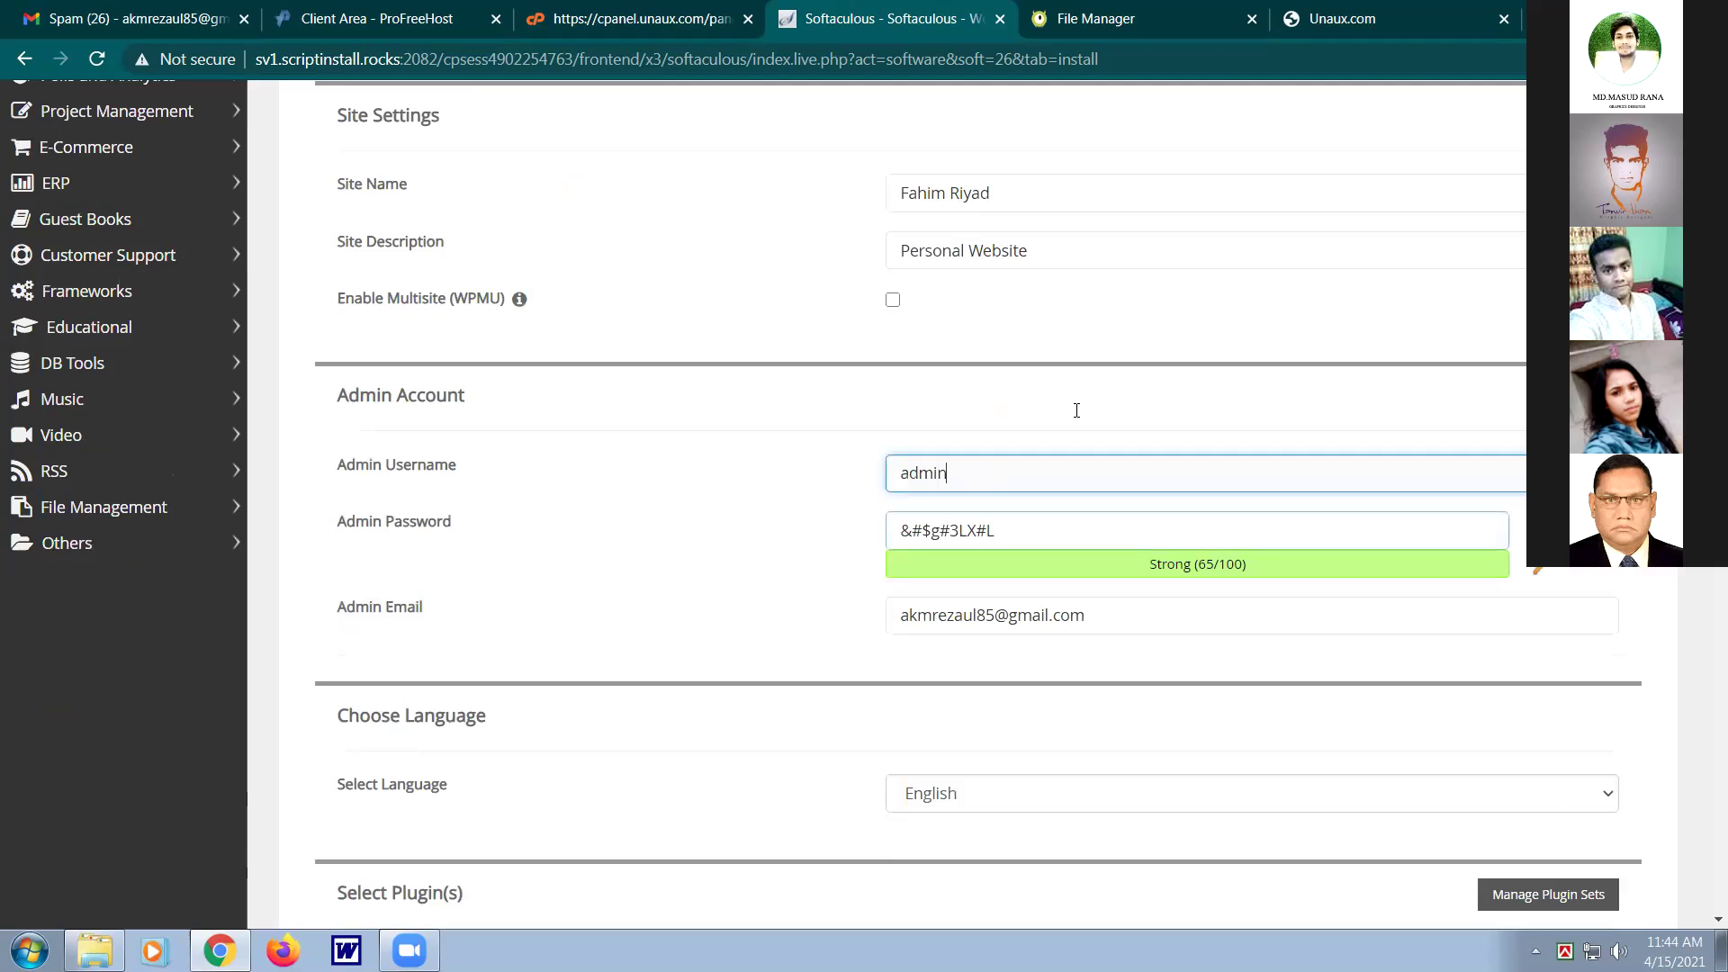
{"action": "key", "text": "Tab"}
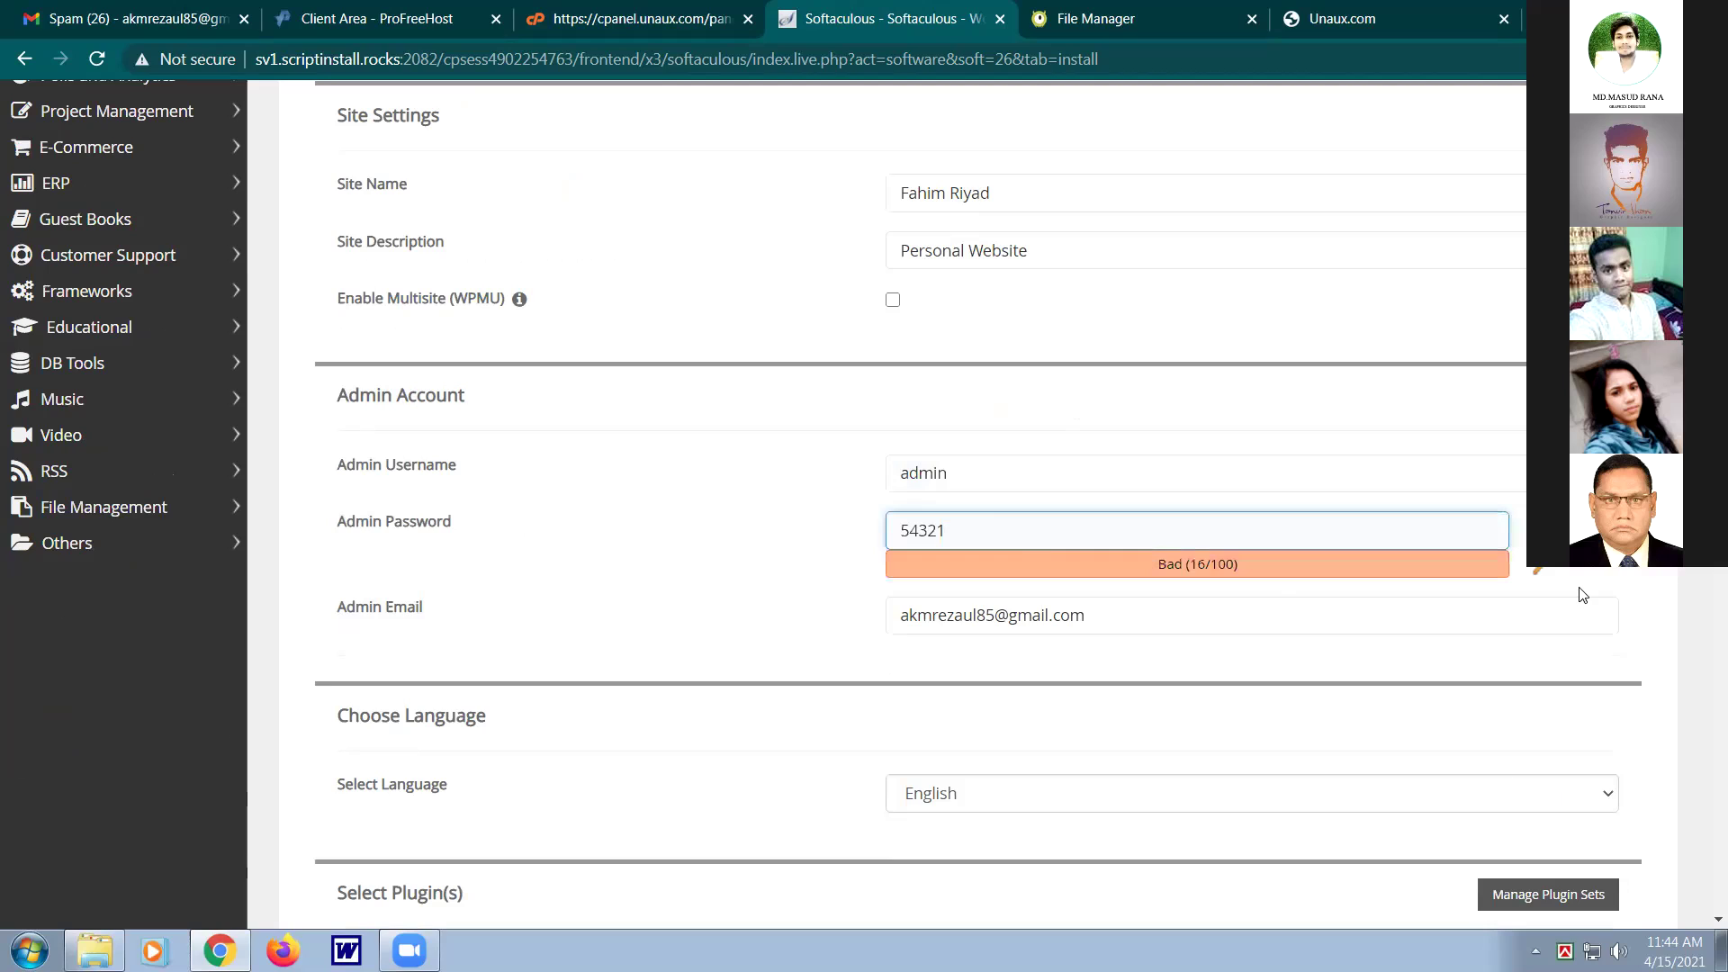
{"action": "key", "text": "Tab"}
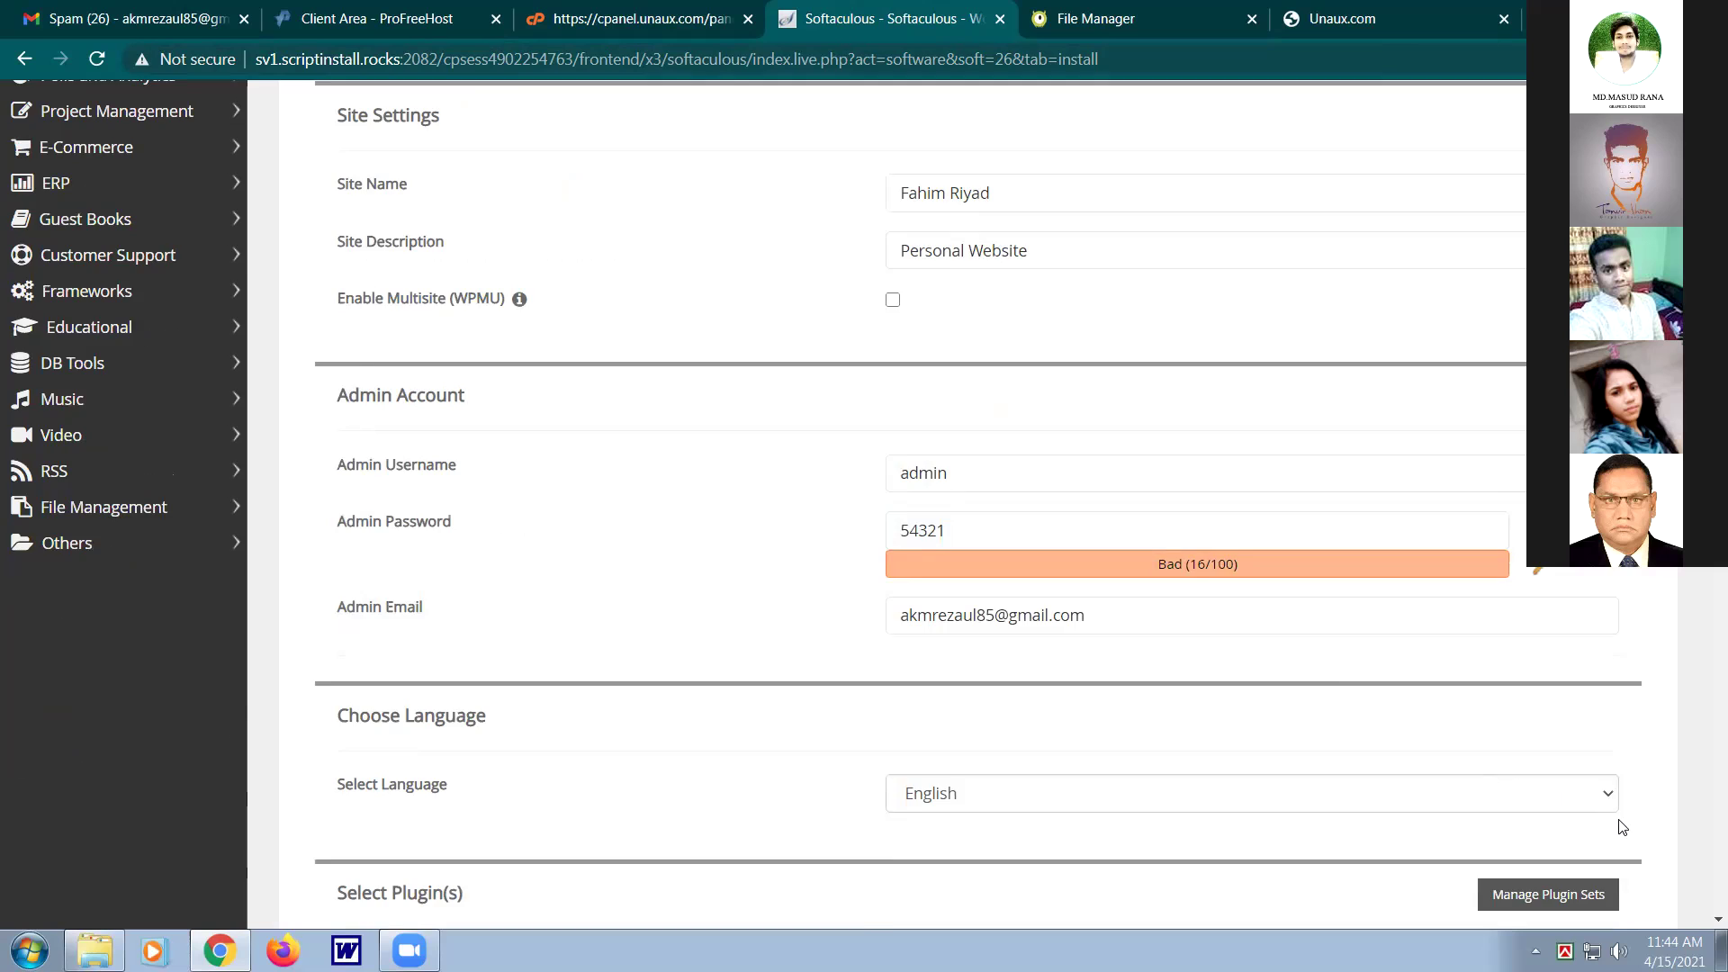
Choose the Restoneu-Ex theme and start the WordPress installation
{"action": "scroll", "coordinate": [1637, 819], "scroll_direction": "down", "scroll_amount": 5}
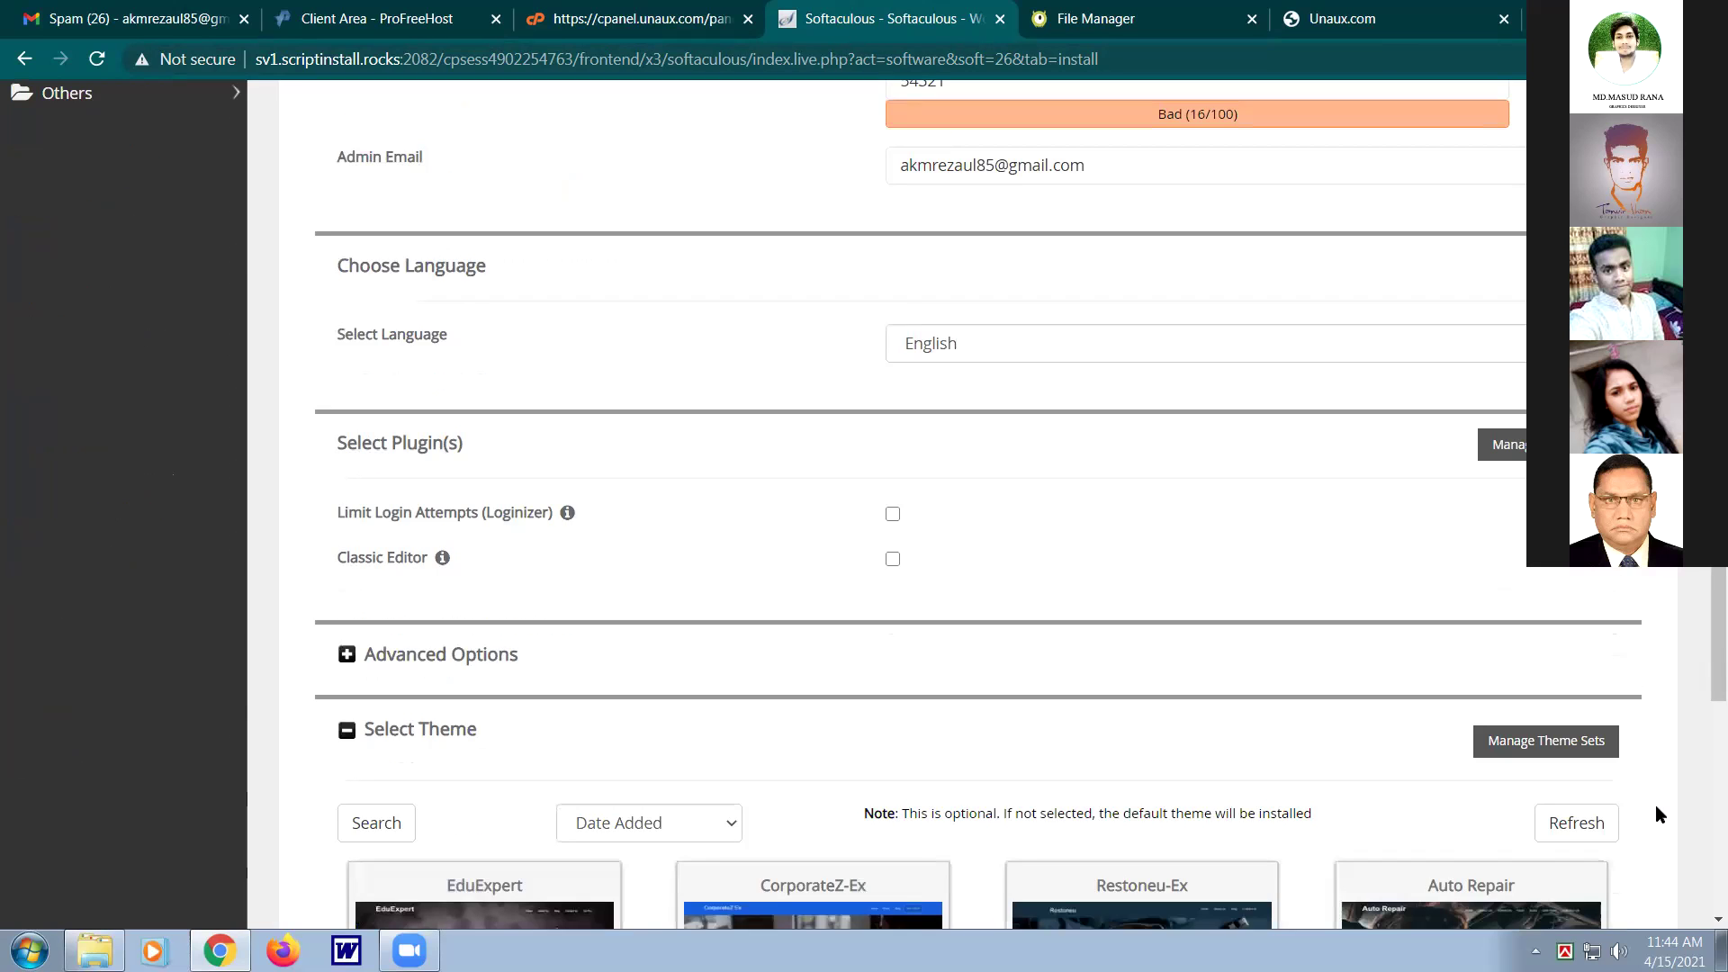
{"action": "scroll", "coordinate": [1655, 814], "scroll_direction": "down", "scroll_amount": 3}
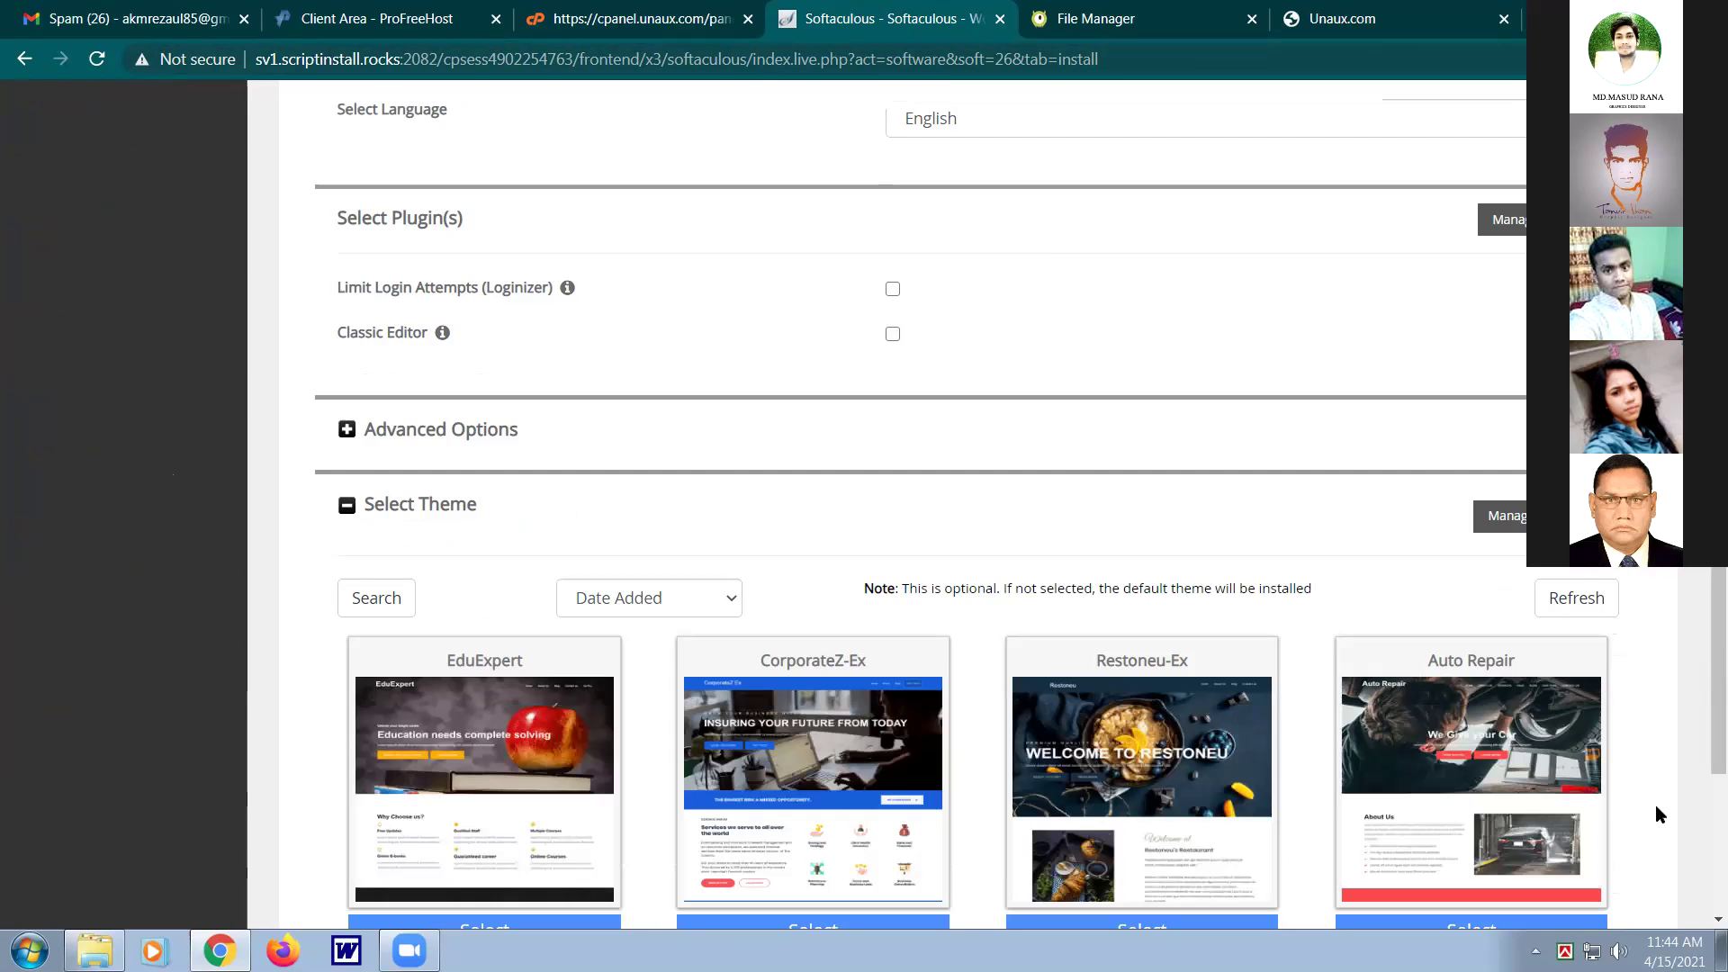
{"action": "scroll", "coordinate": [1655, 806], "scroll_direction": "down", "scroll_amount": 5}
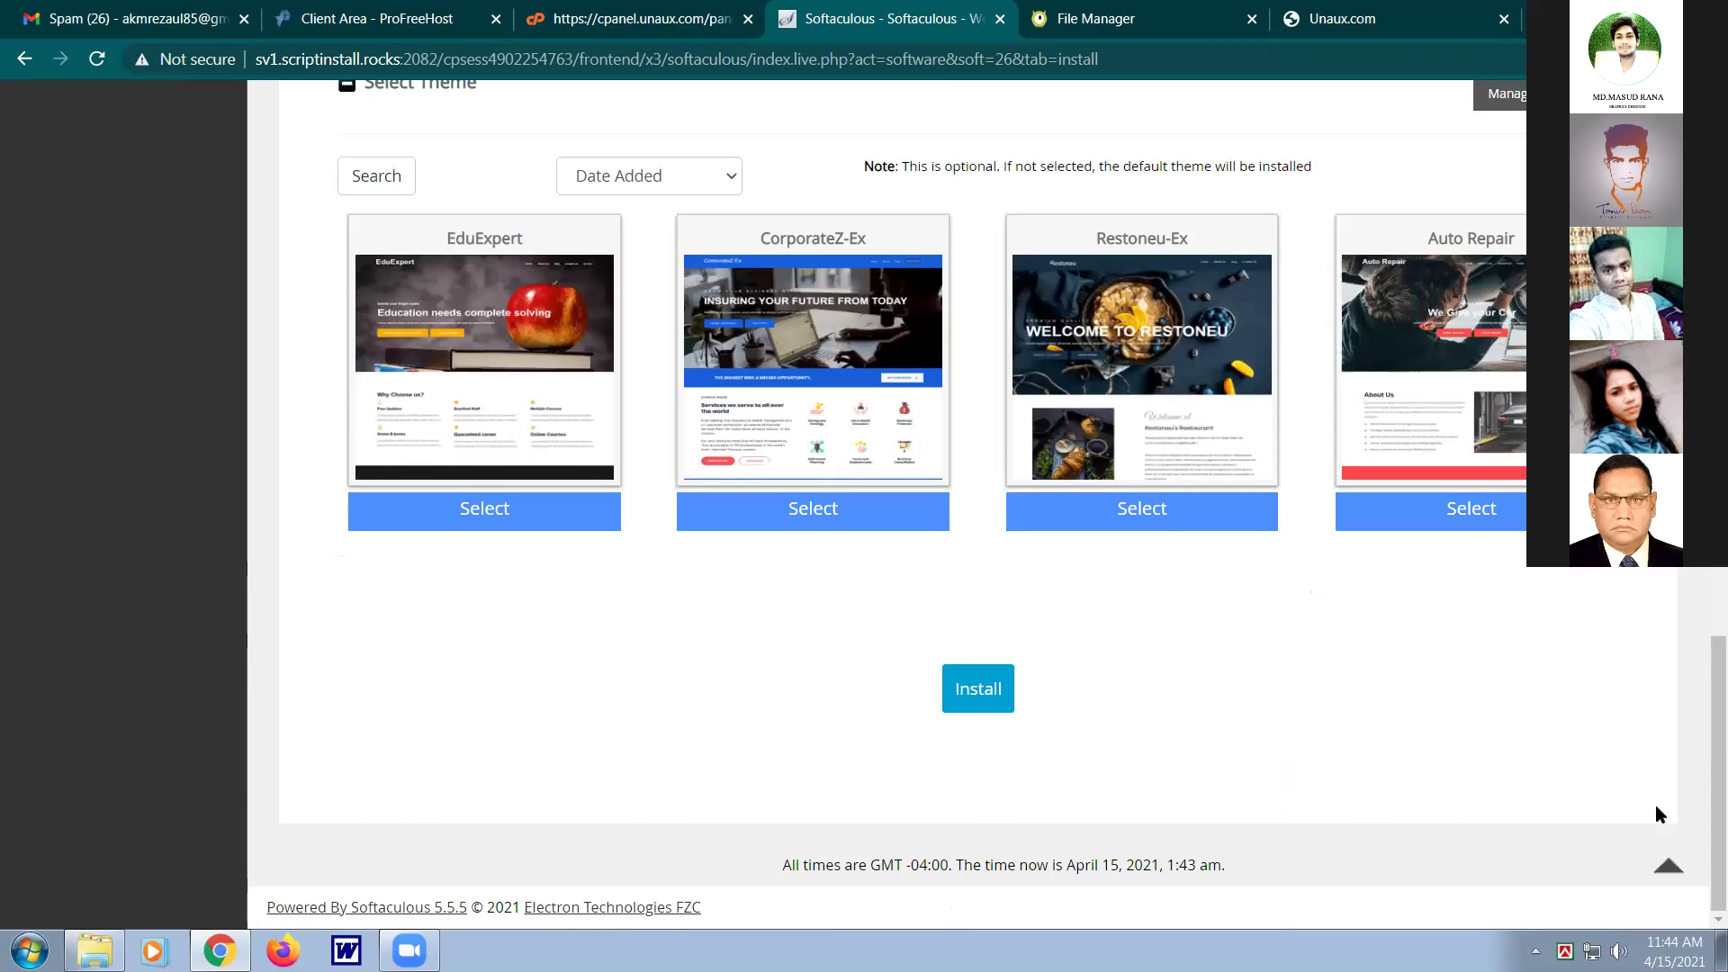
{"action": "left_click", "coordinate": [1163, 511]}
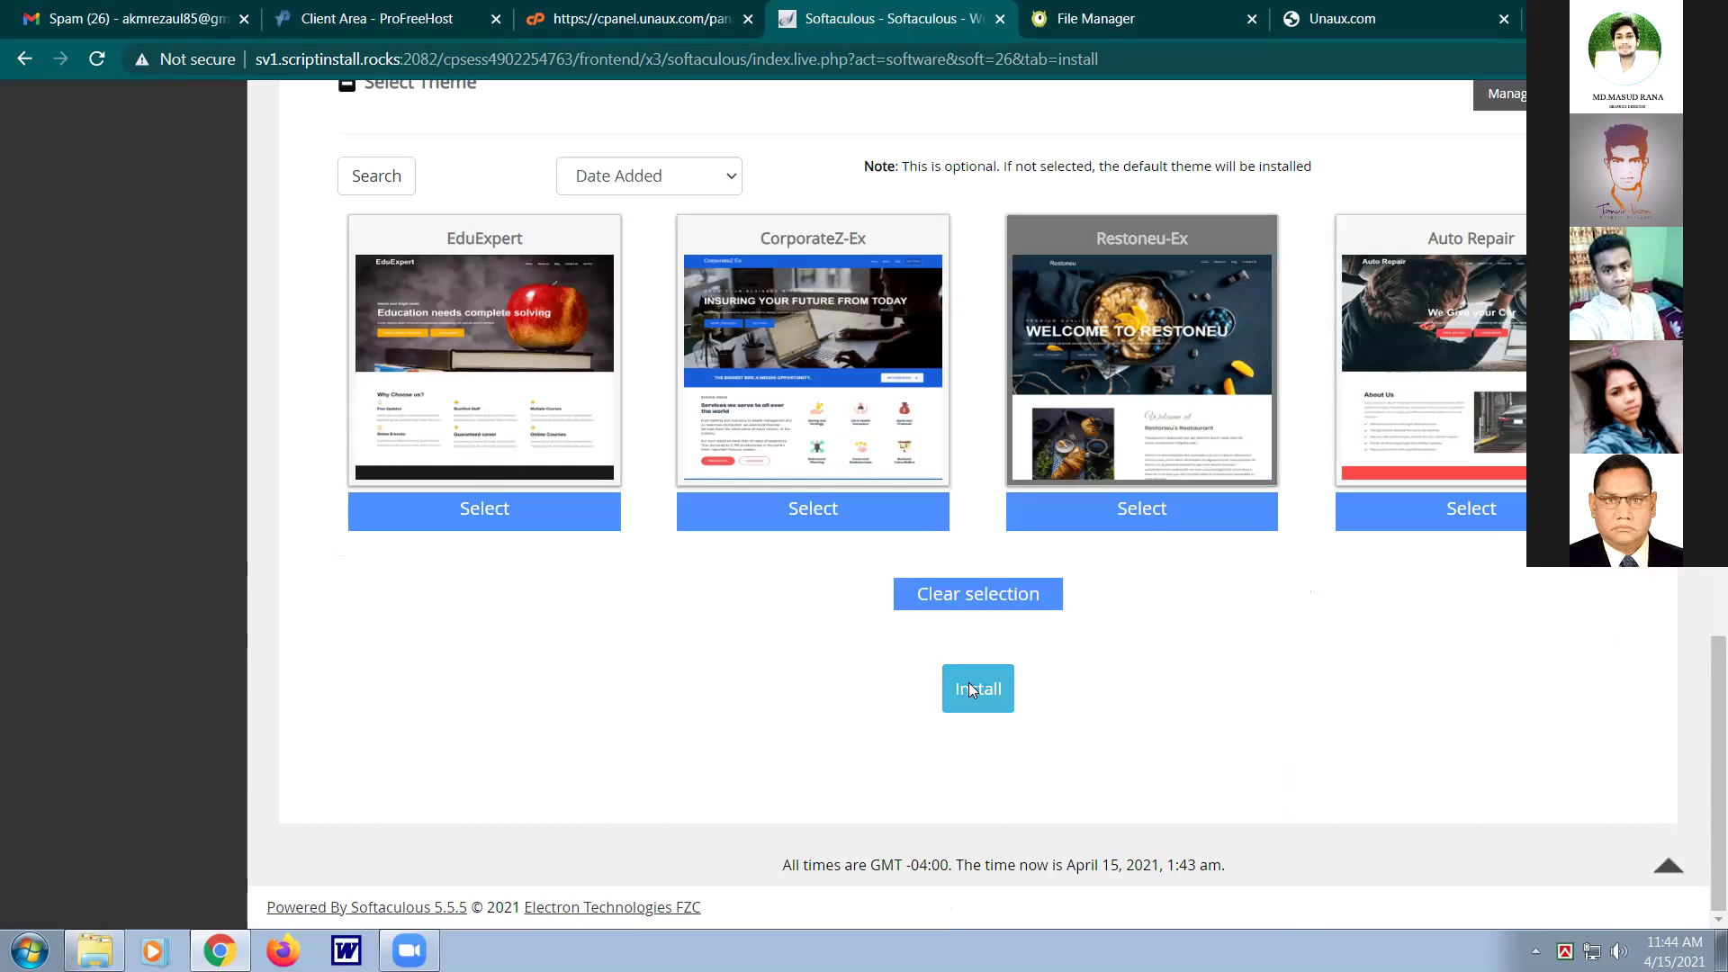
{"action": "left_click", "coordinate": [968, 689]}
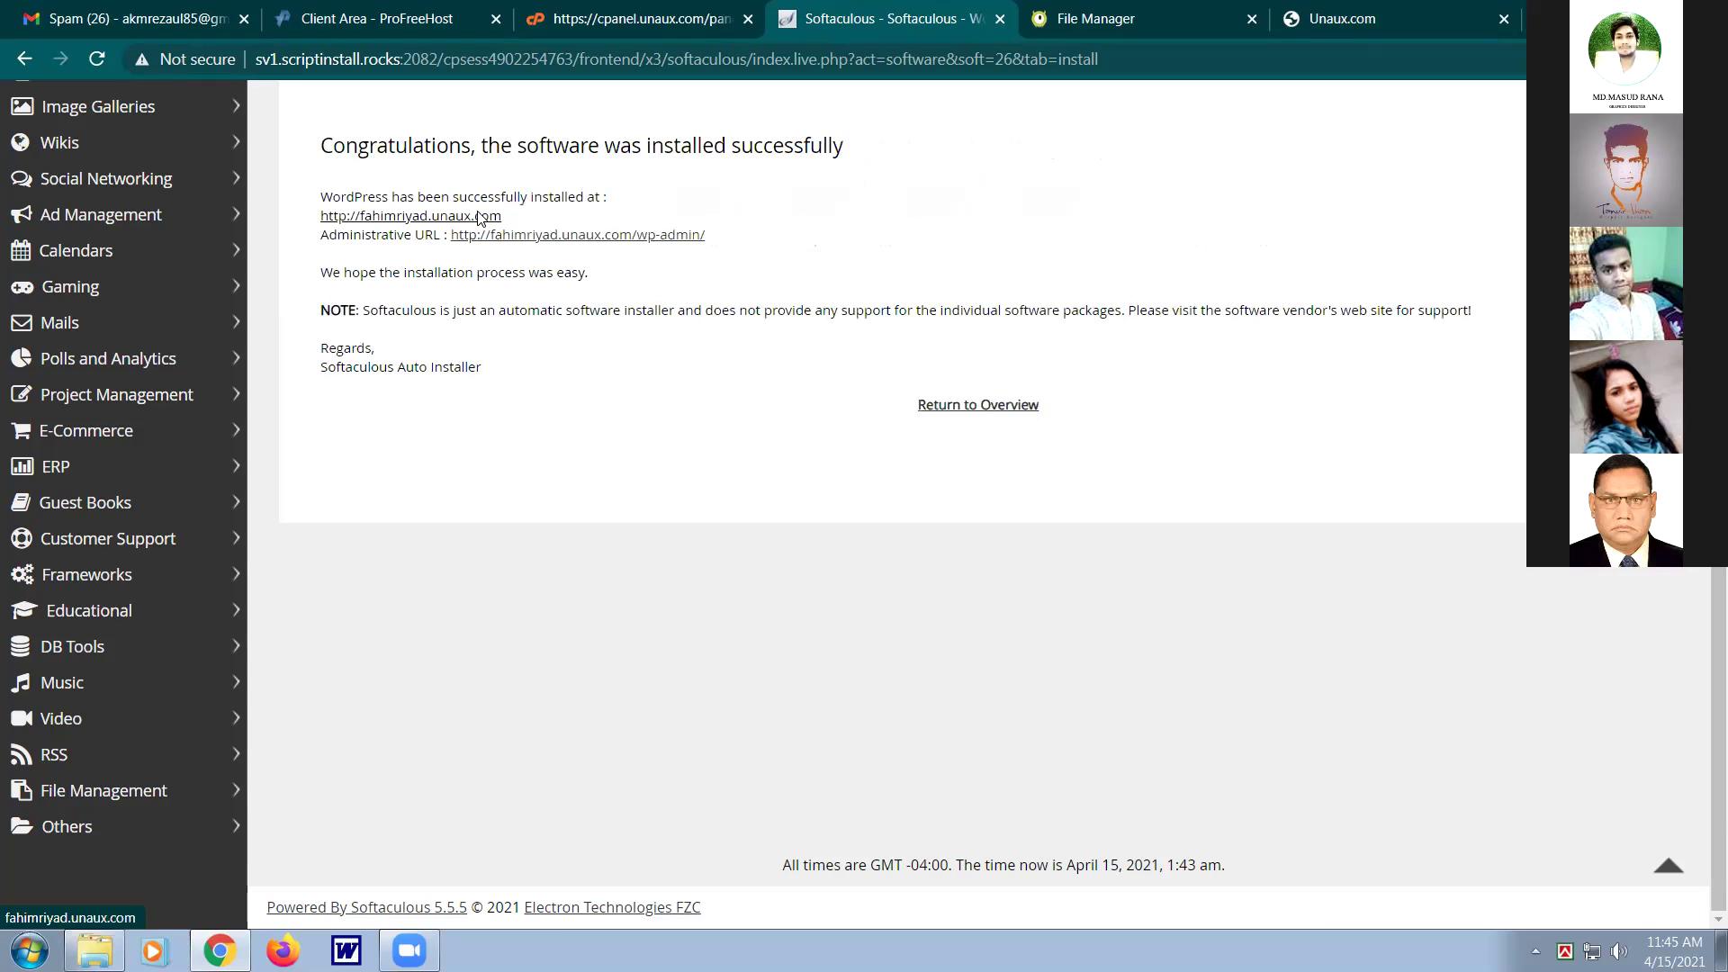
View the new site's Unaux.com placeholder, then open Softaculous's Administrative URL in a new tab
{"action": "left_click", "coordinate": [480, 217]}
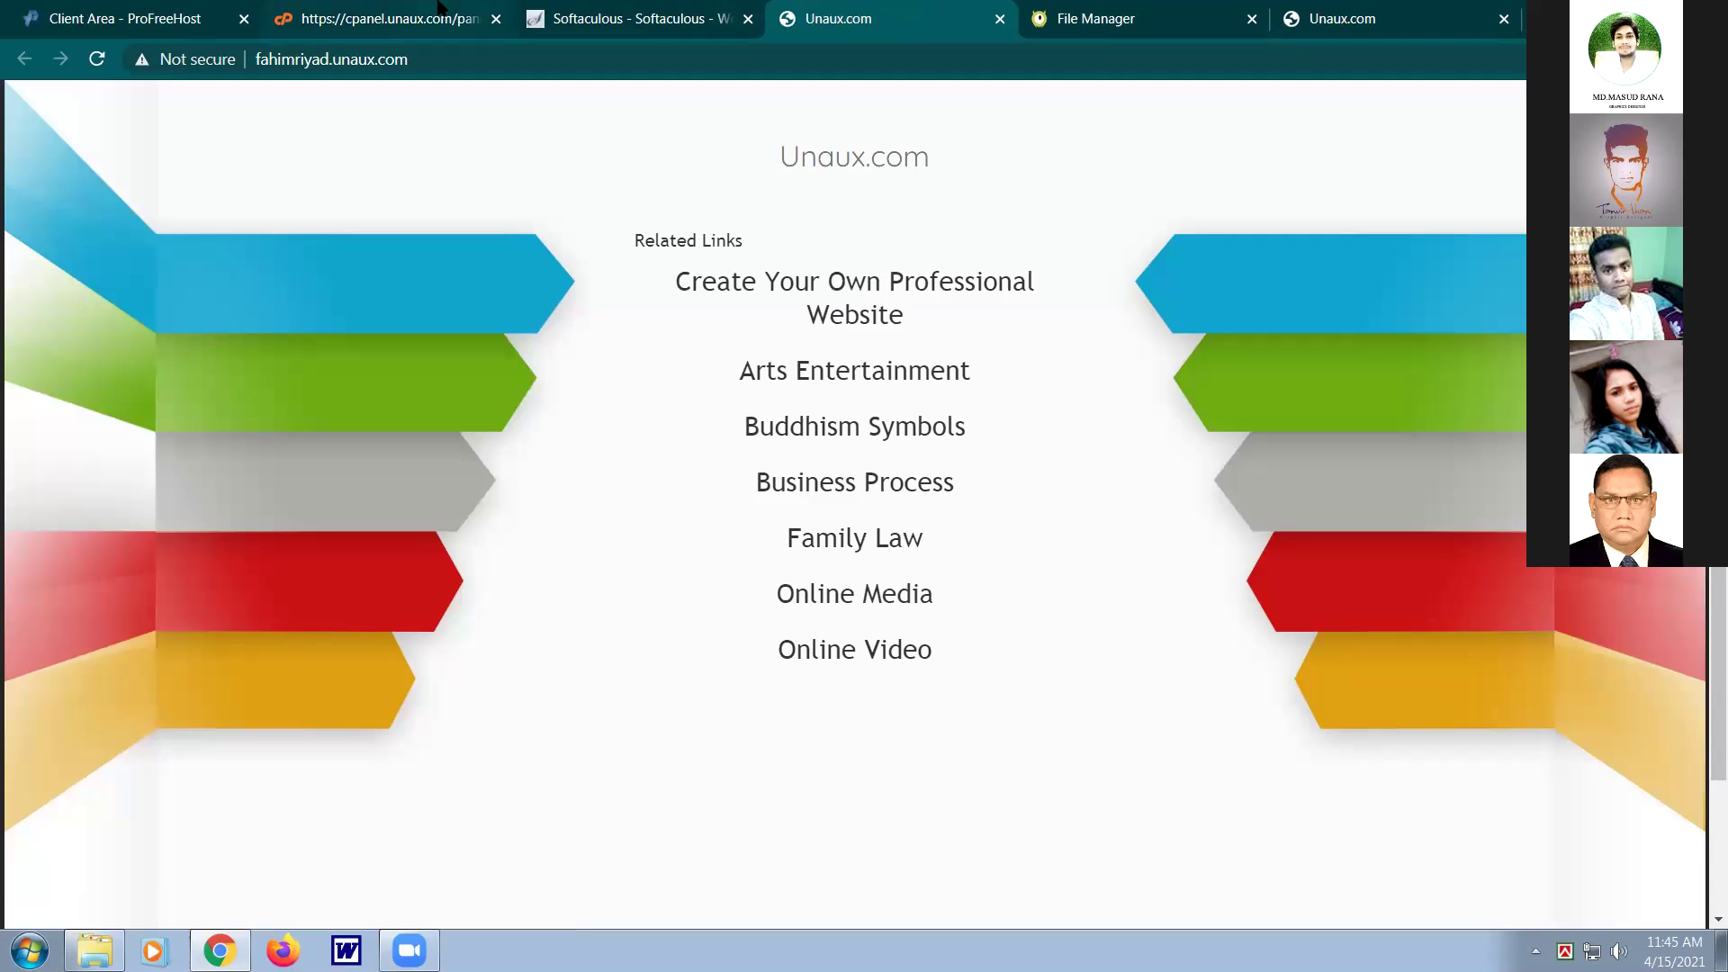
{"action": "left_click", "coordinate": [440, 6]}
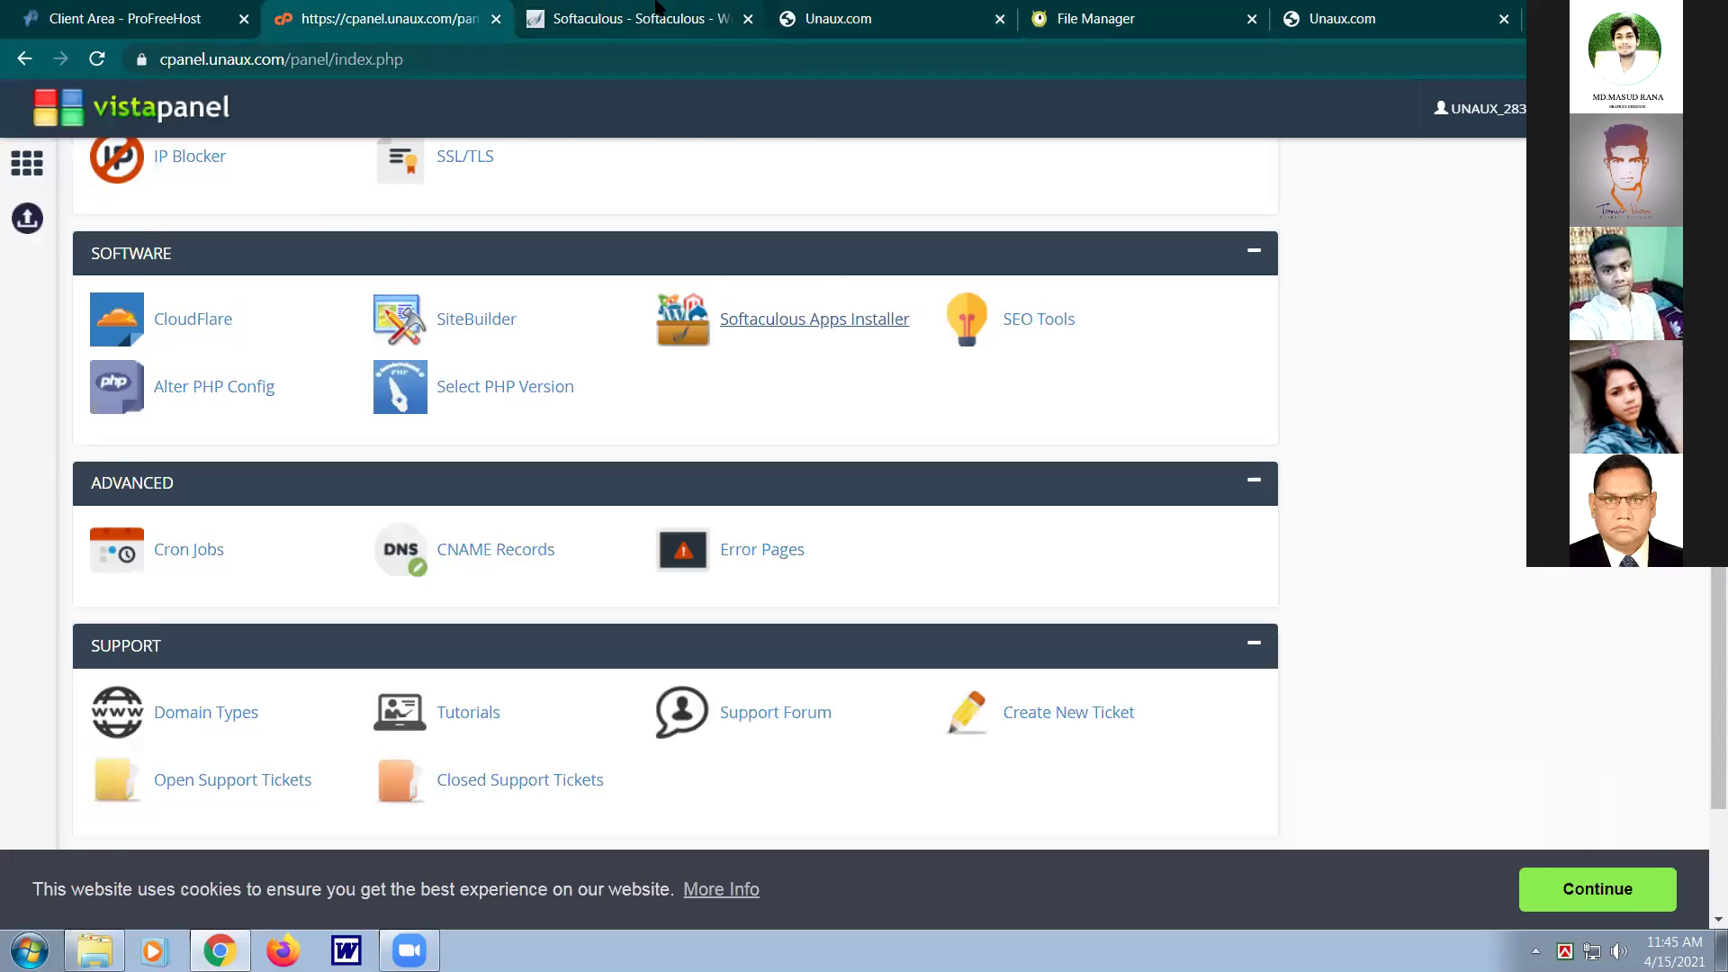
{"action": "left_click", "coordinate": [660, 7]}
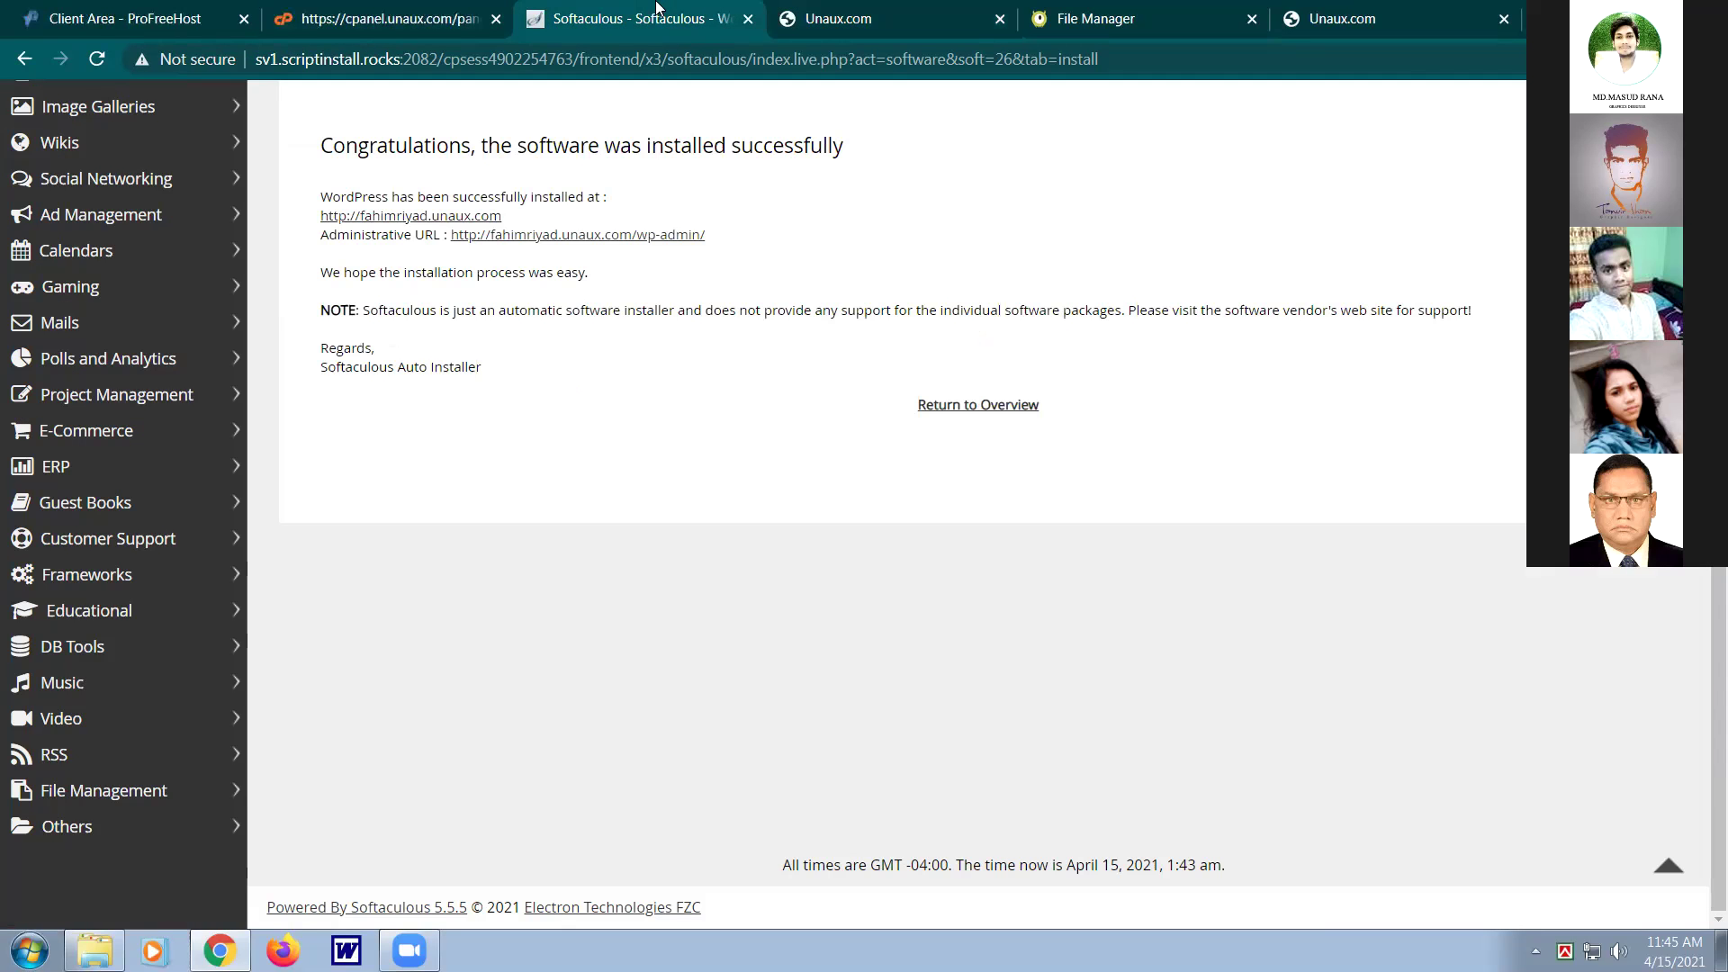
{"action": "right_click", "coordinate": [658, 243]}
{"action": "left_click", "coordinate": [729, 187]}
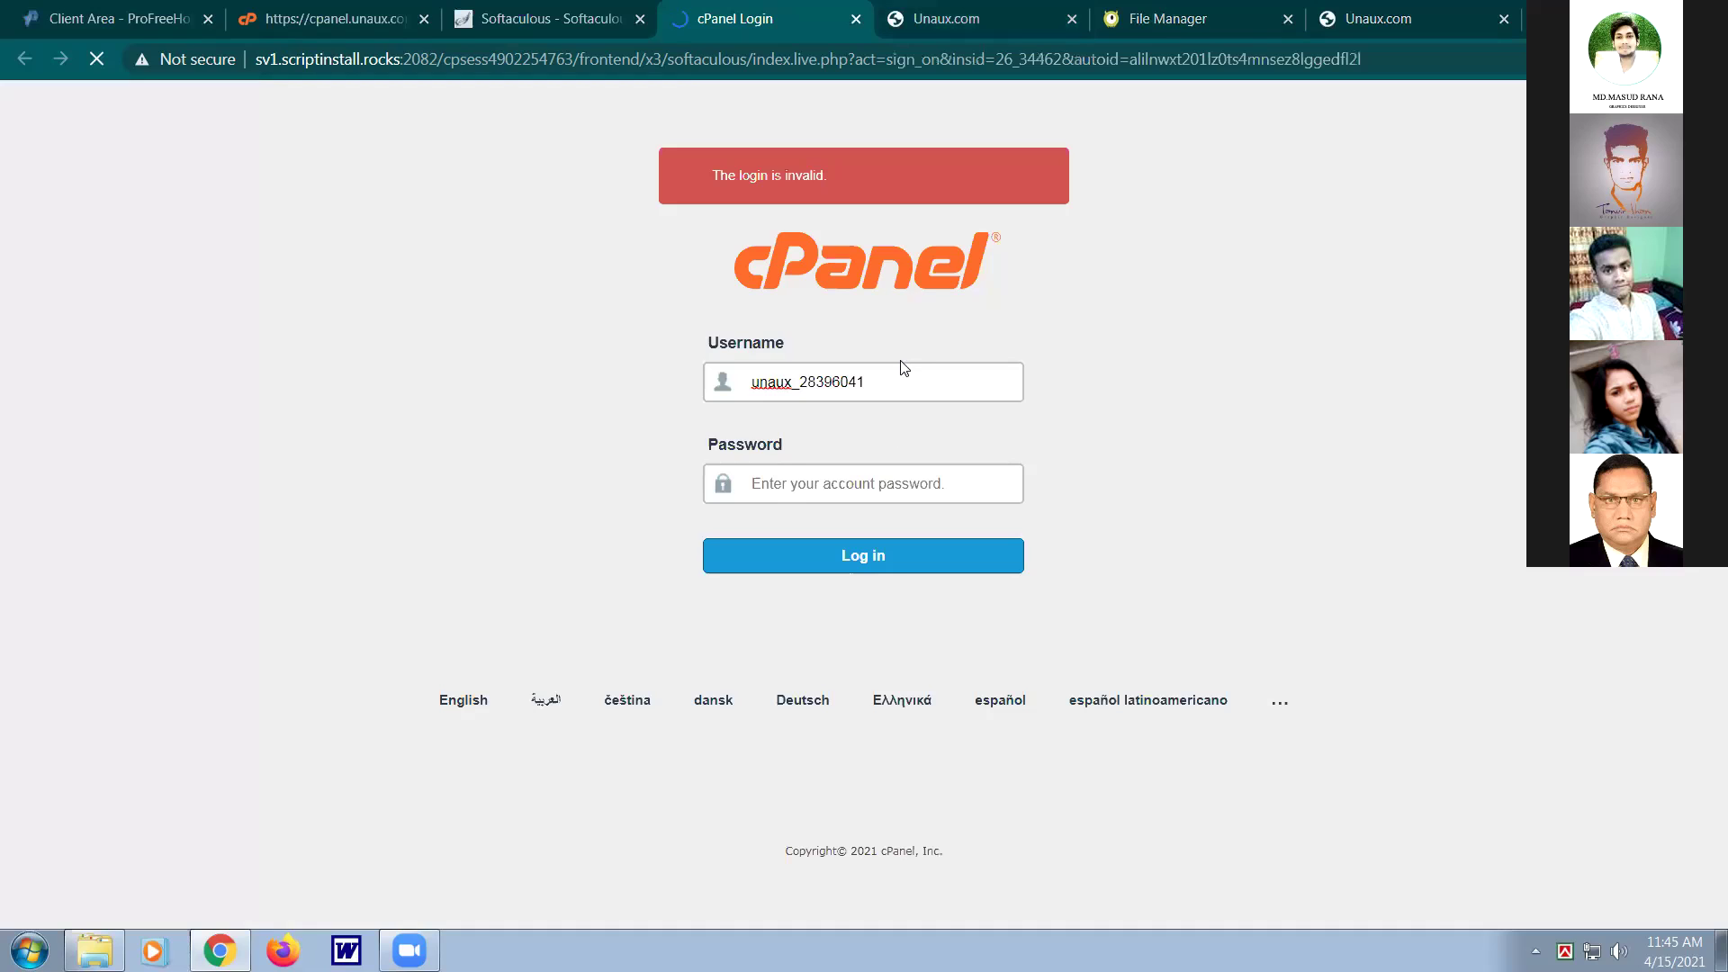
Sign in on the cPanel login page as admin with the account password
{"action": "double_click", "coordinate": [901, 361]}
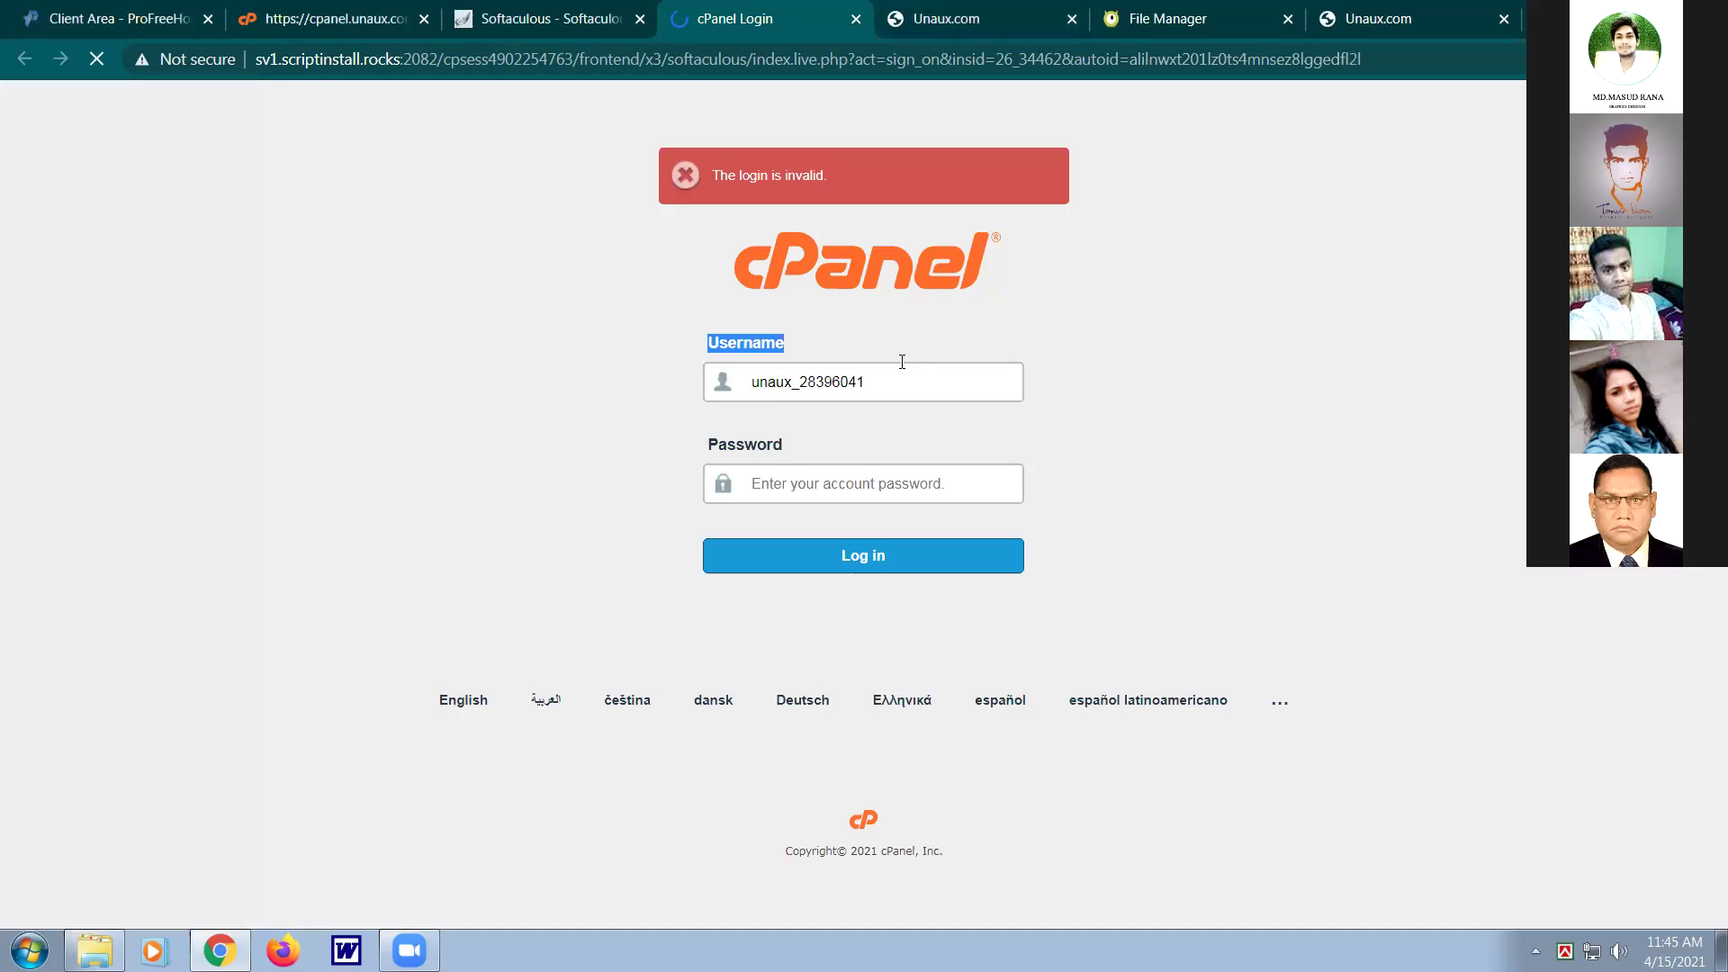
{"action": "type", "text": "a"}
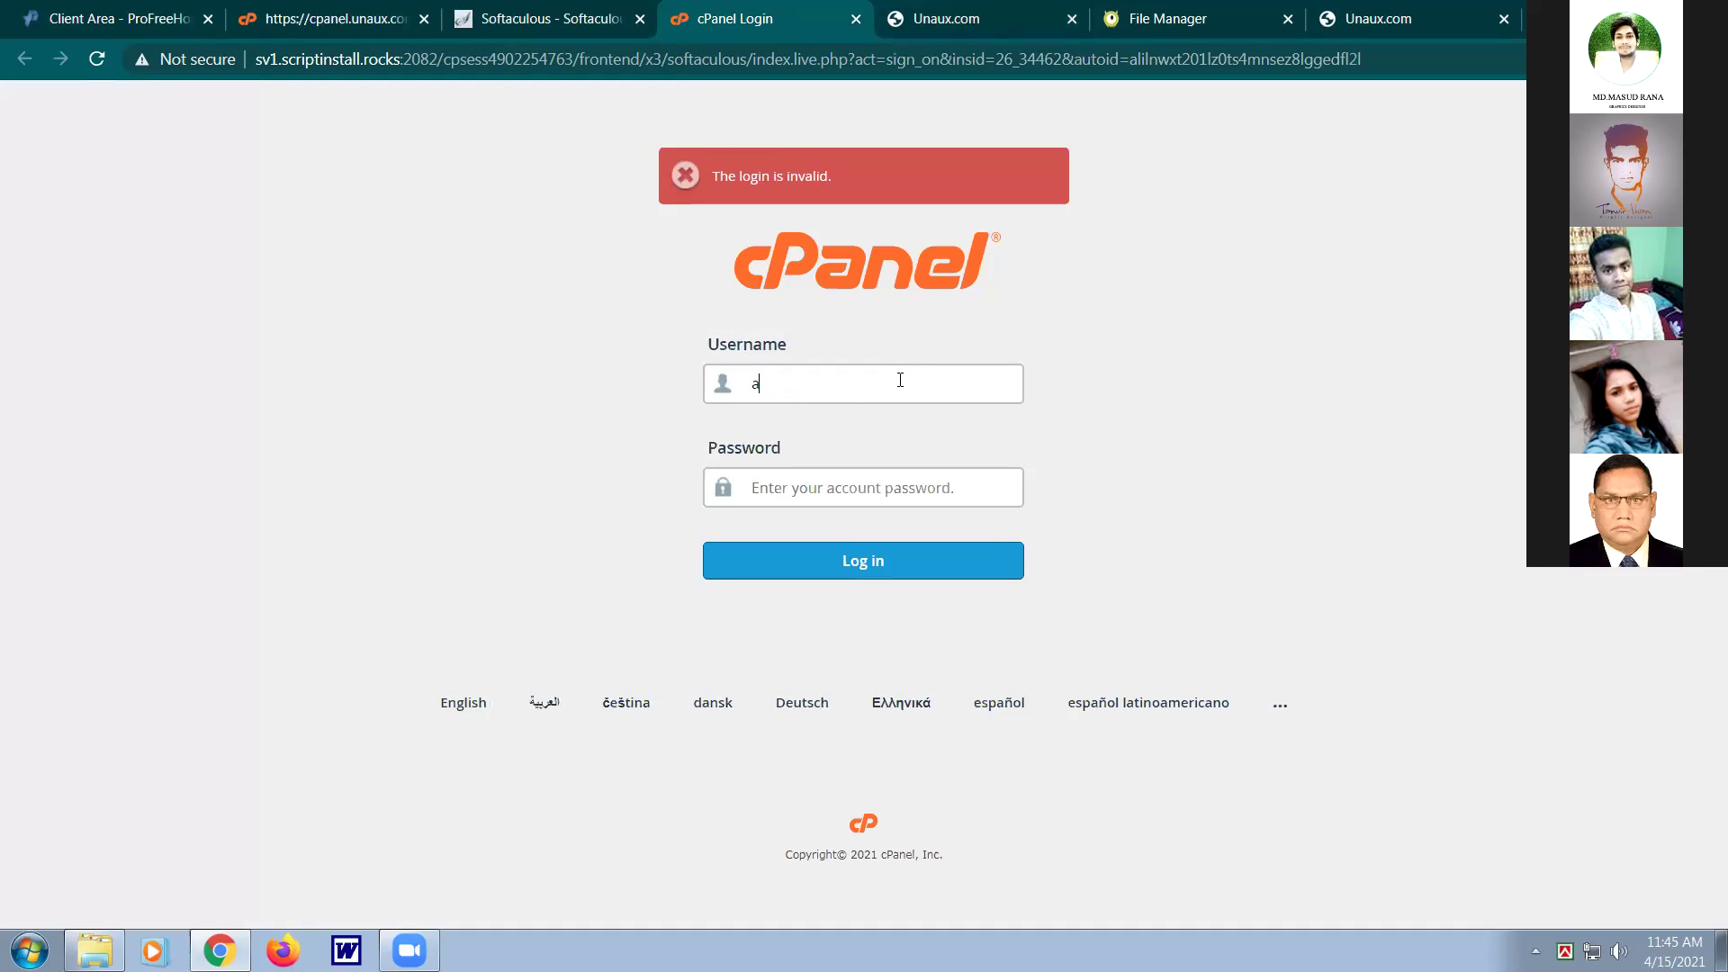
{"action": "type", "text": "dmin"}
{"action": "left_click", "coordinate": [877, 485]}
{"action": "type", "text": "***"}
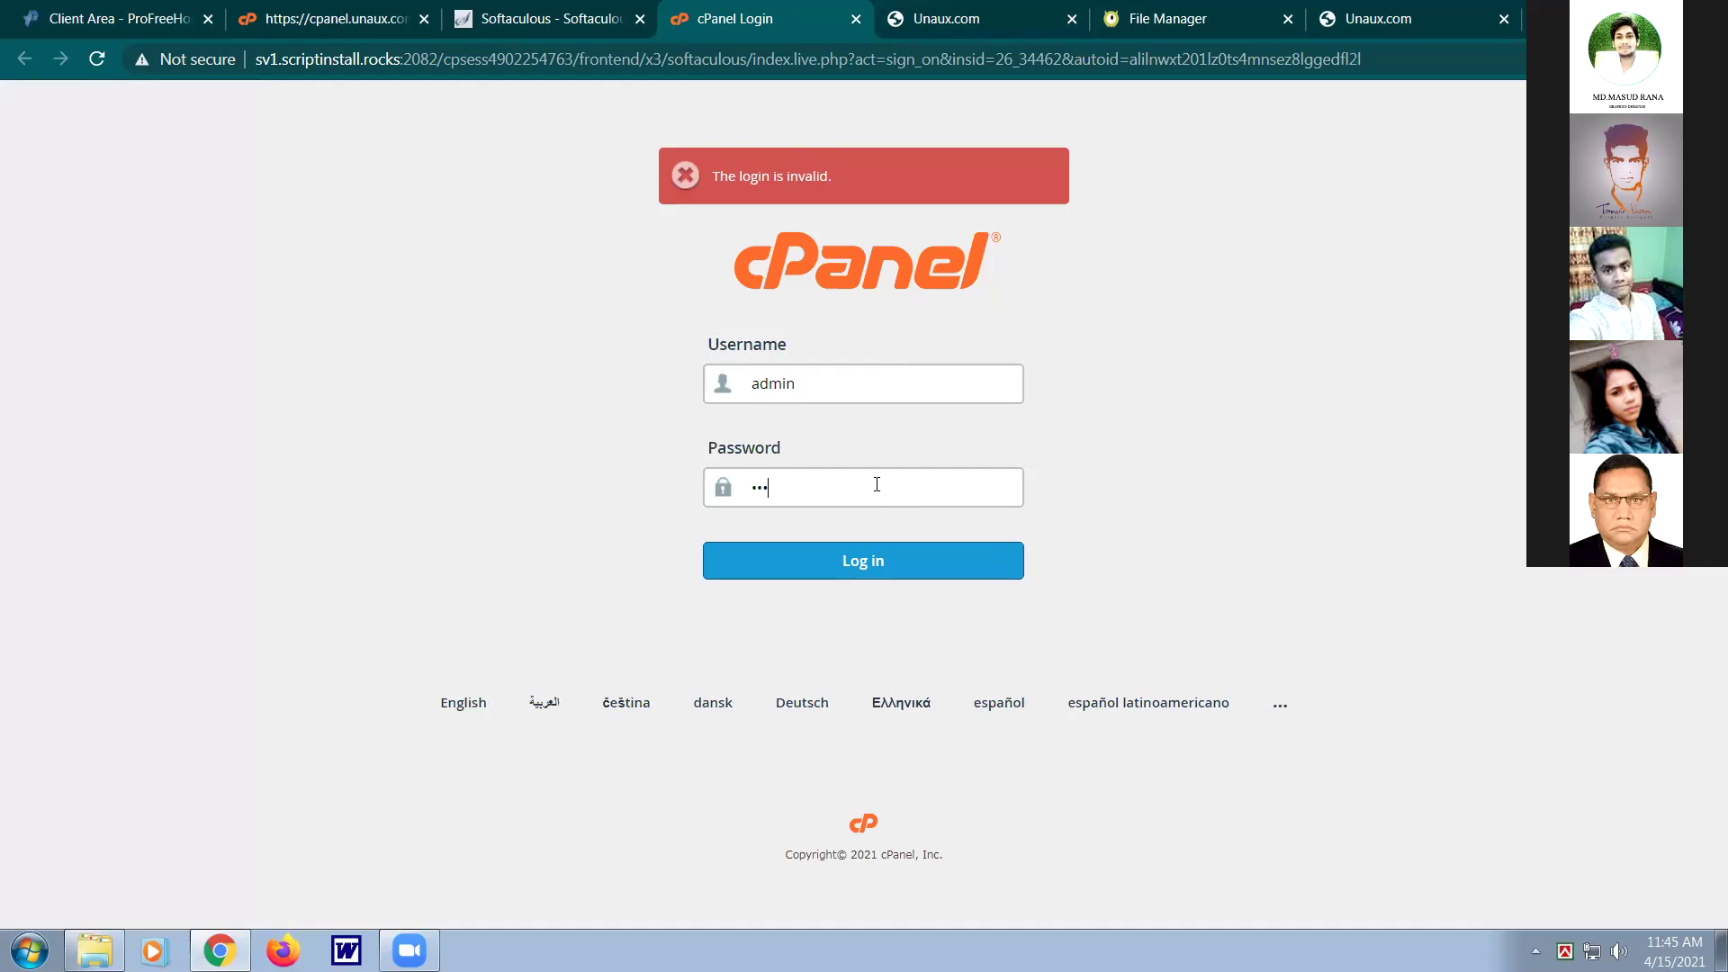
{"action": "type", "text": "**"}
{"action": "left_click", "coordinate": [864, 566]}
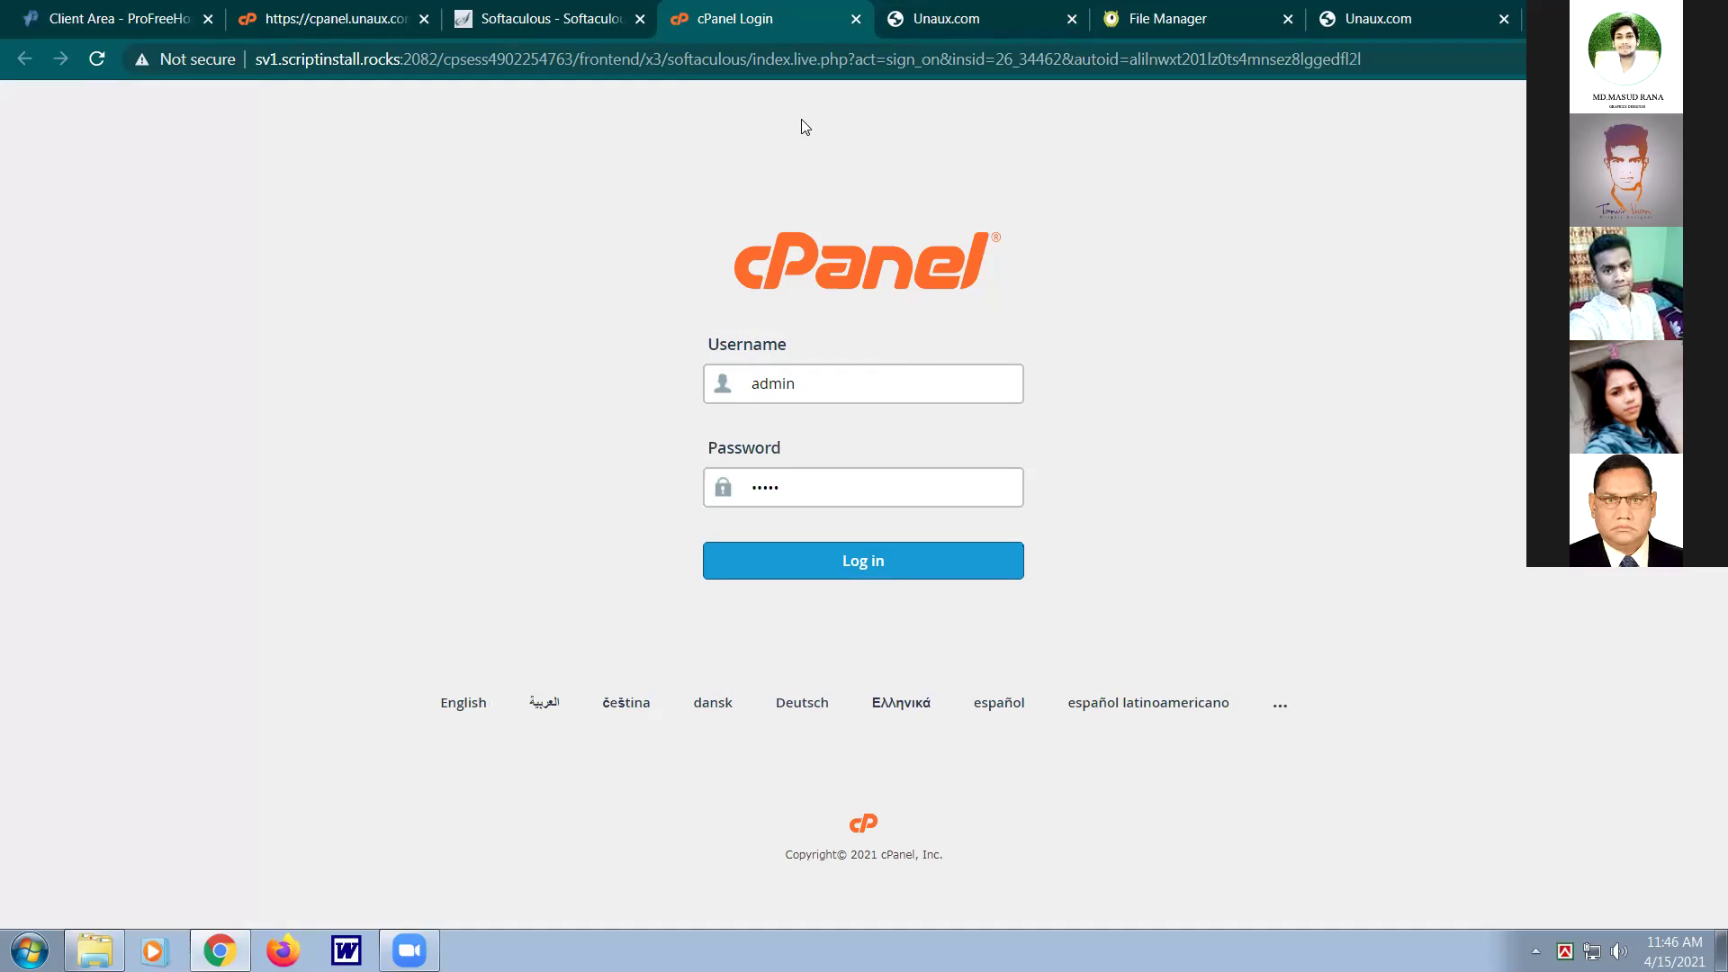
{"action": "left_click", "coordinate": [641, 13]}
Close the Softaculous, cPanel Login, File Manager and extra Unaux.com tabs
{"action": "left_click", "coordinate": [642, 16]}
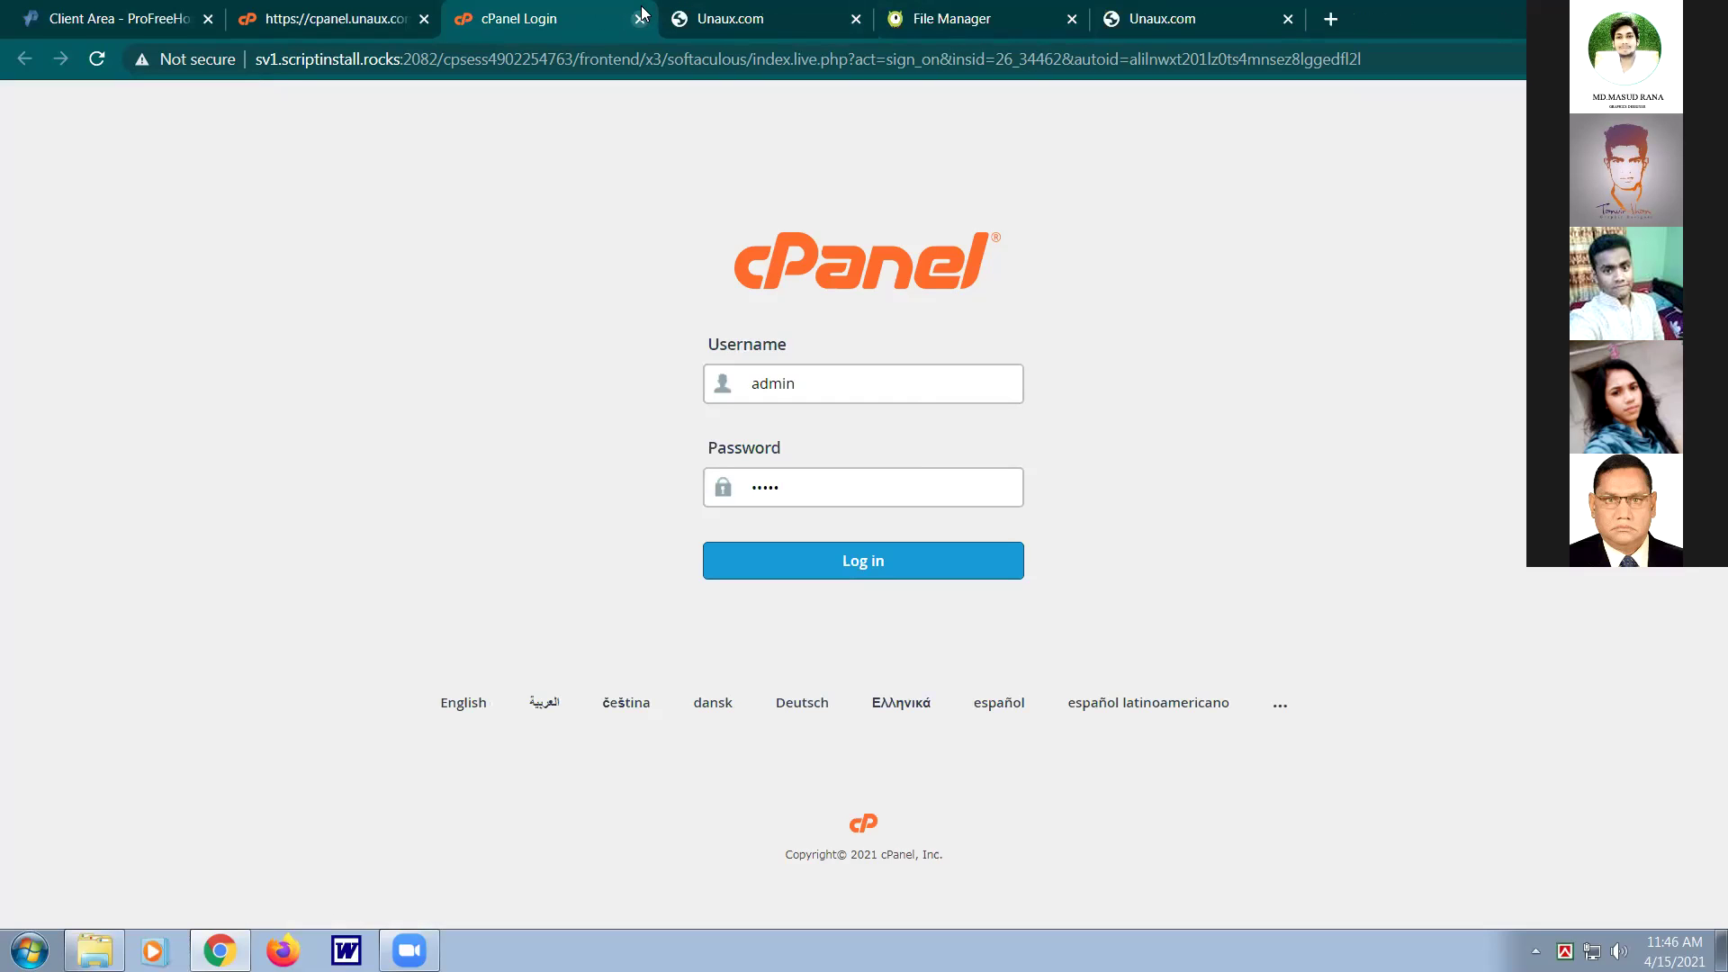
{"action": "left_click", "coordinate": [641, 16]}
{"action": "left_click", "coordinate": [641, 16]}
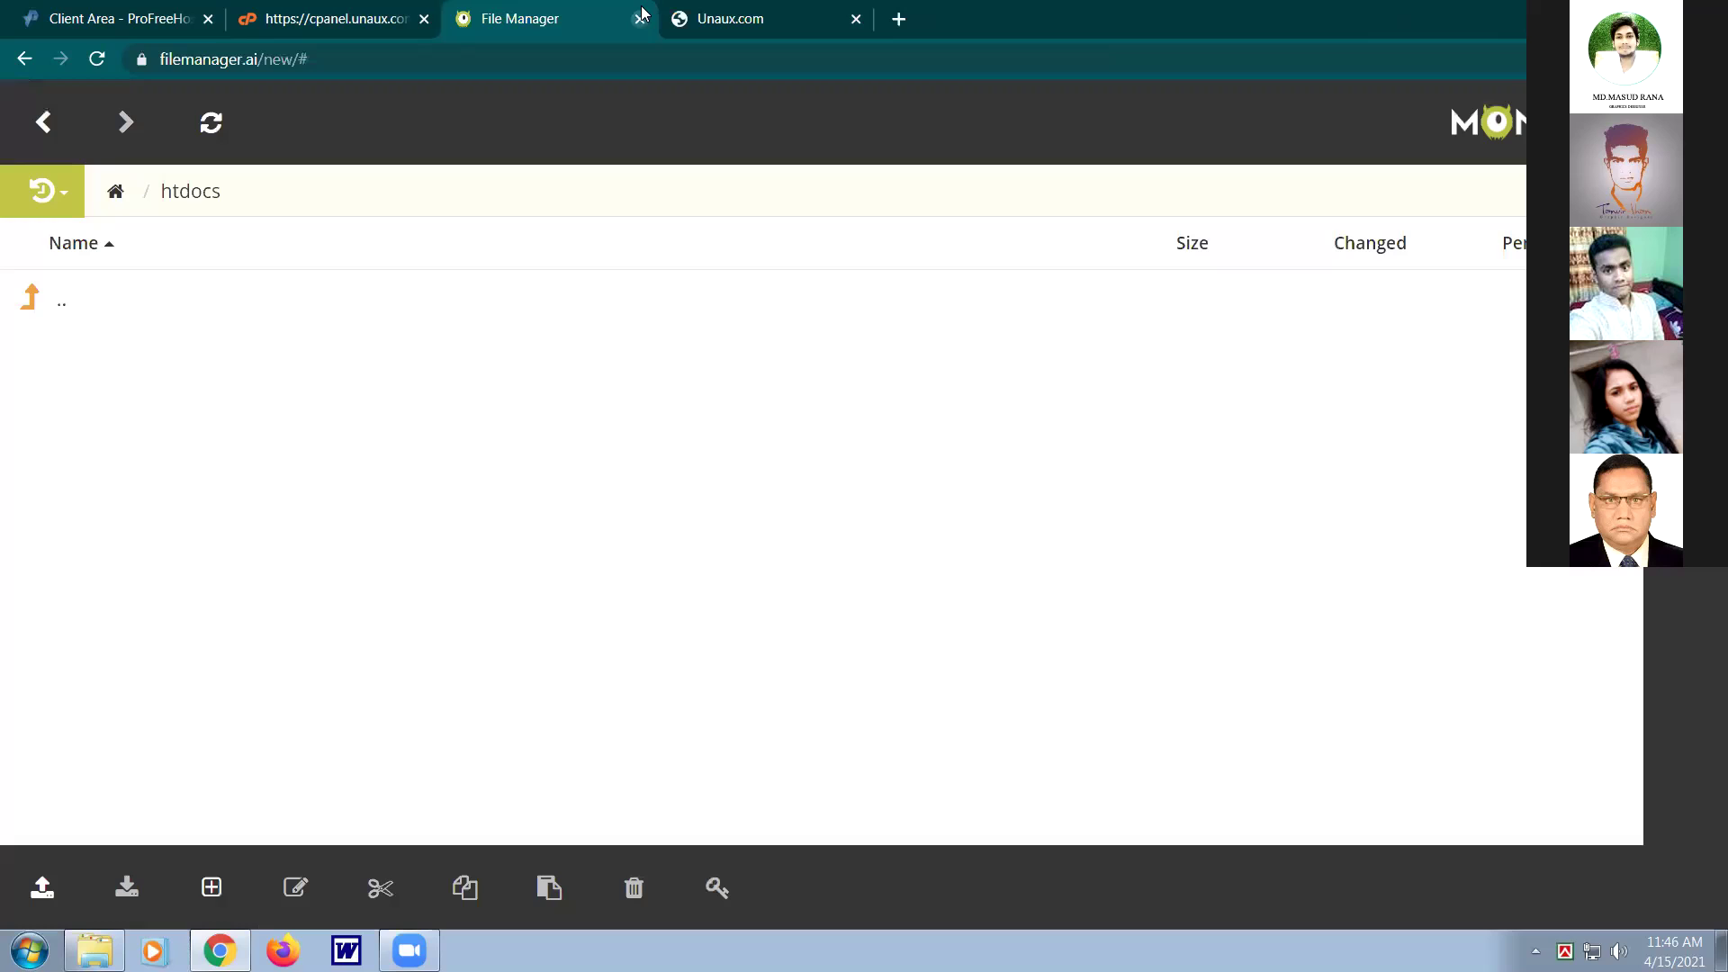
{"action": "left_click", "coordinate": [640, 18]}
{"action": "key", "text": "ctrl+w"}
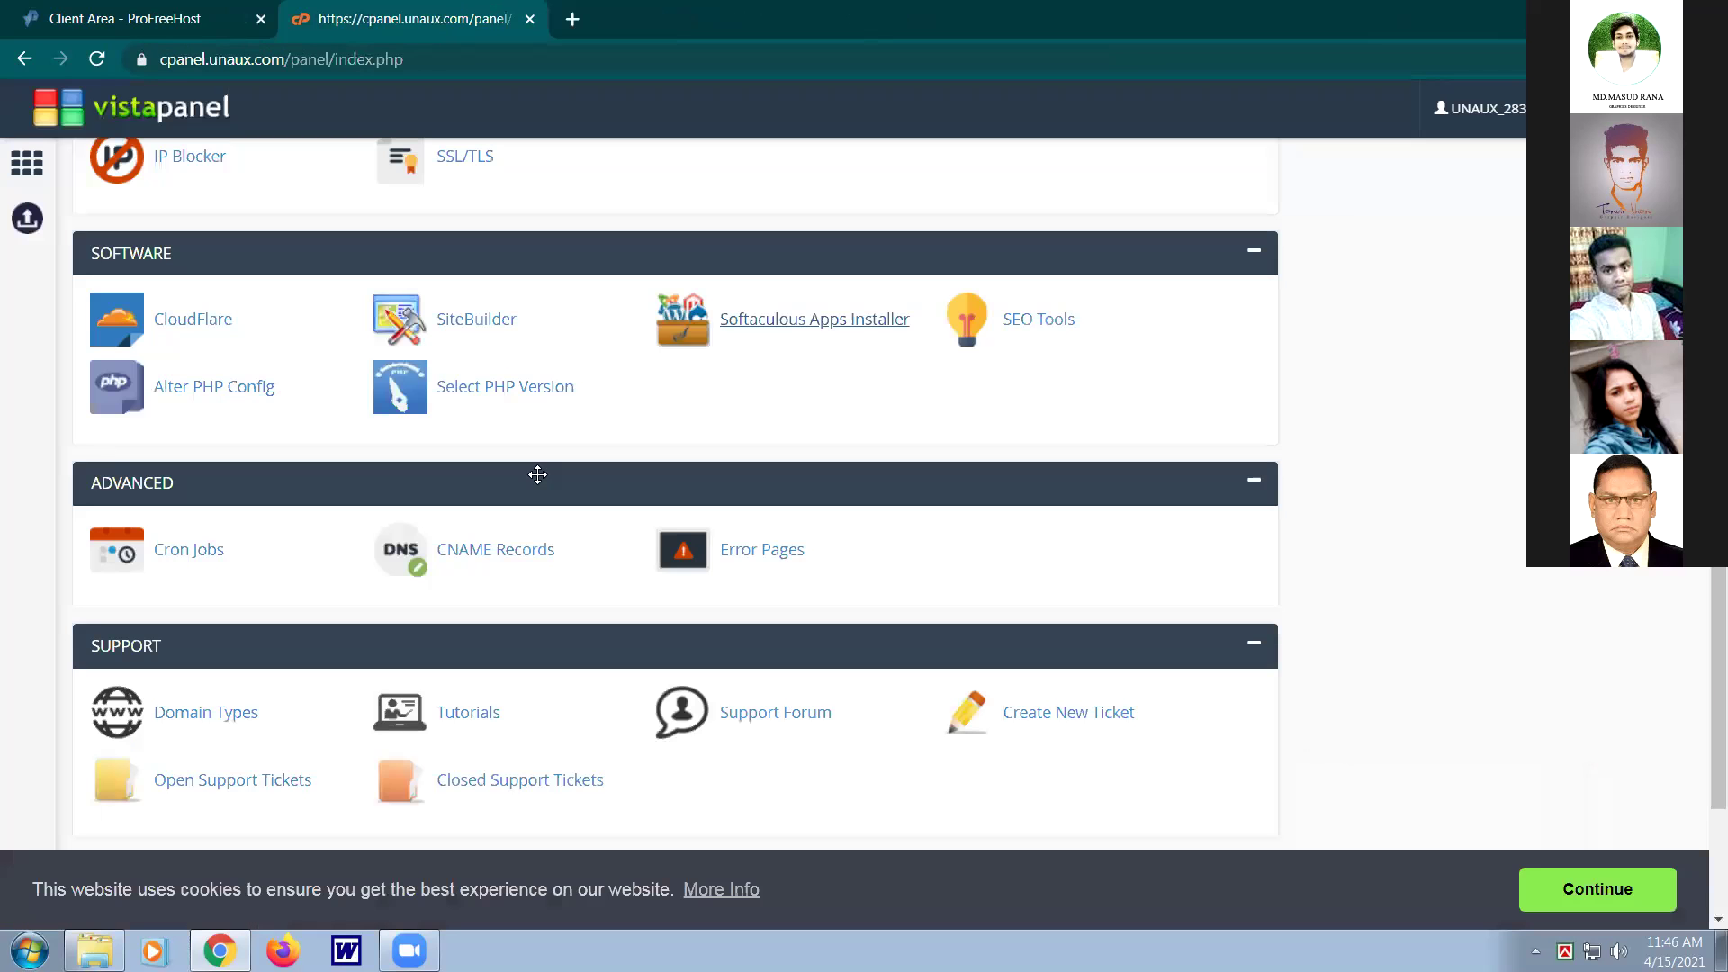
Go back to the ProFreeHost Client Area and choose Create New Account
{"action": "scroll", "coordinate": [1034, 540], "scroll_direction": "up", "scroll_amount": 10}
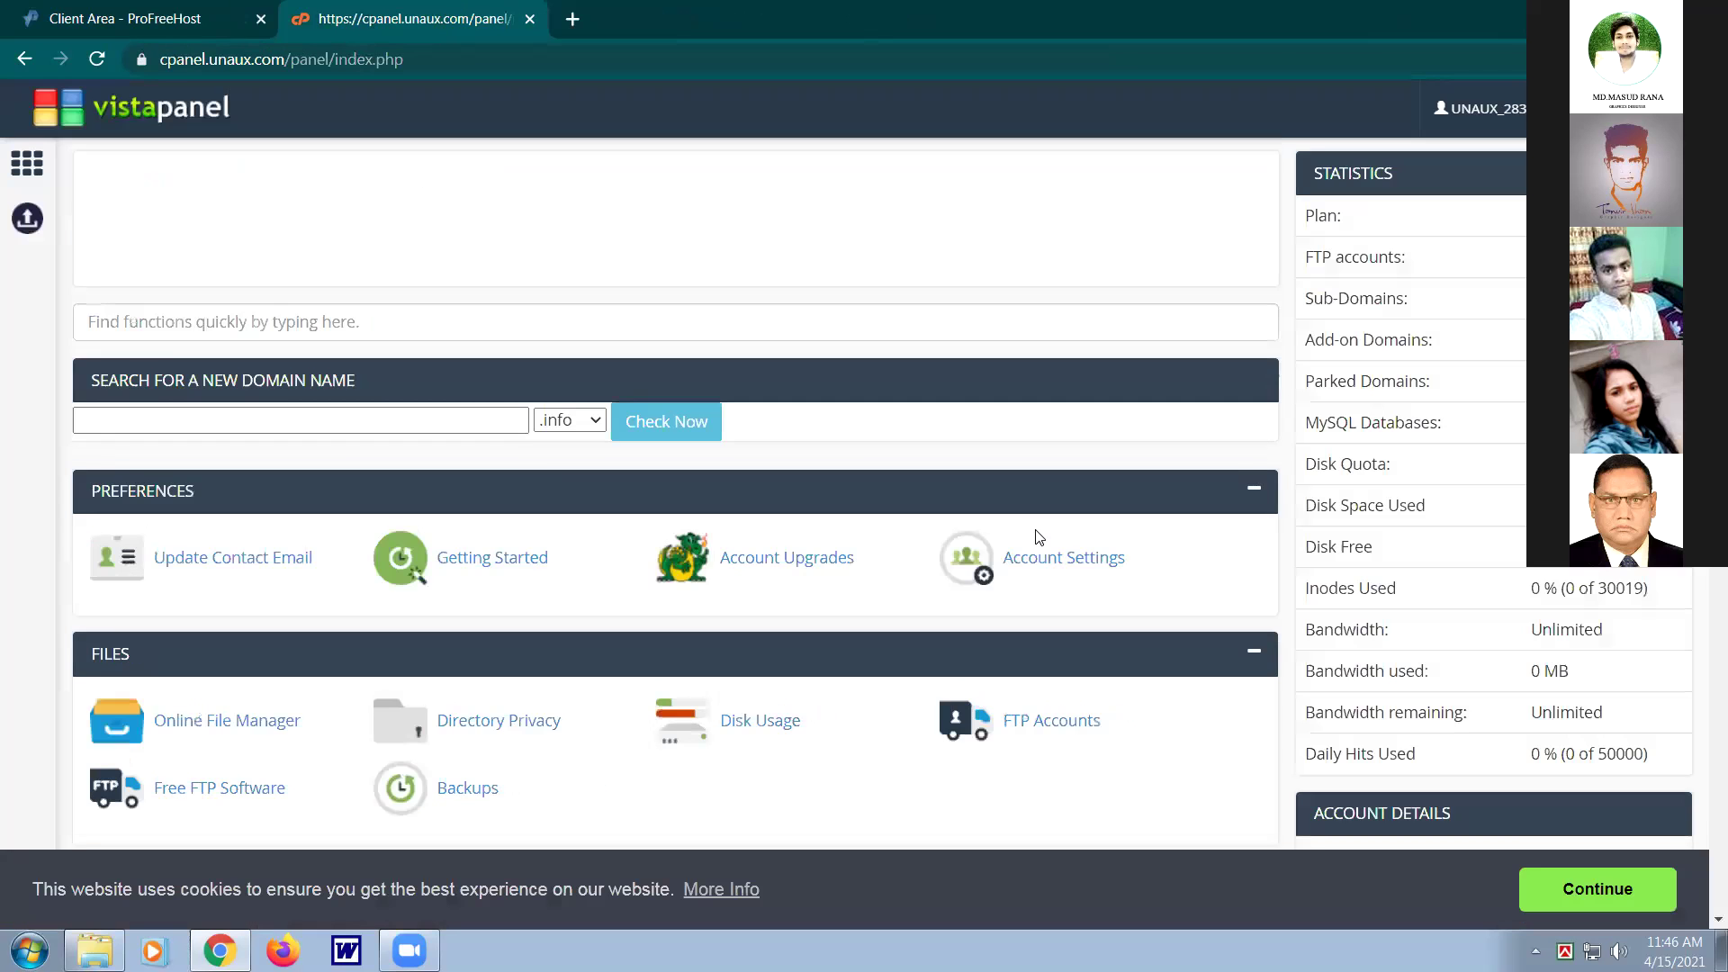
{"action": "key", "text": "ctrl+shift+Tab"}
{"action": "left_click", "coordinate": [1379, 416]}
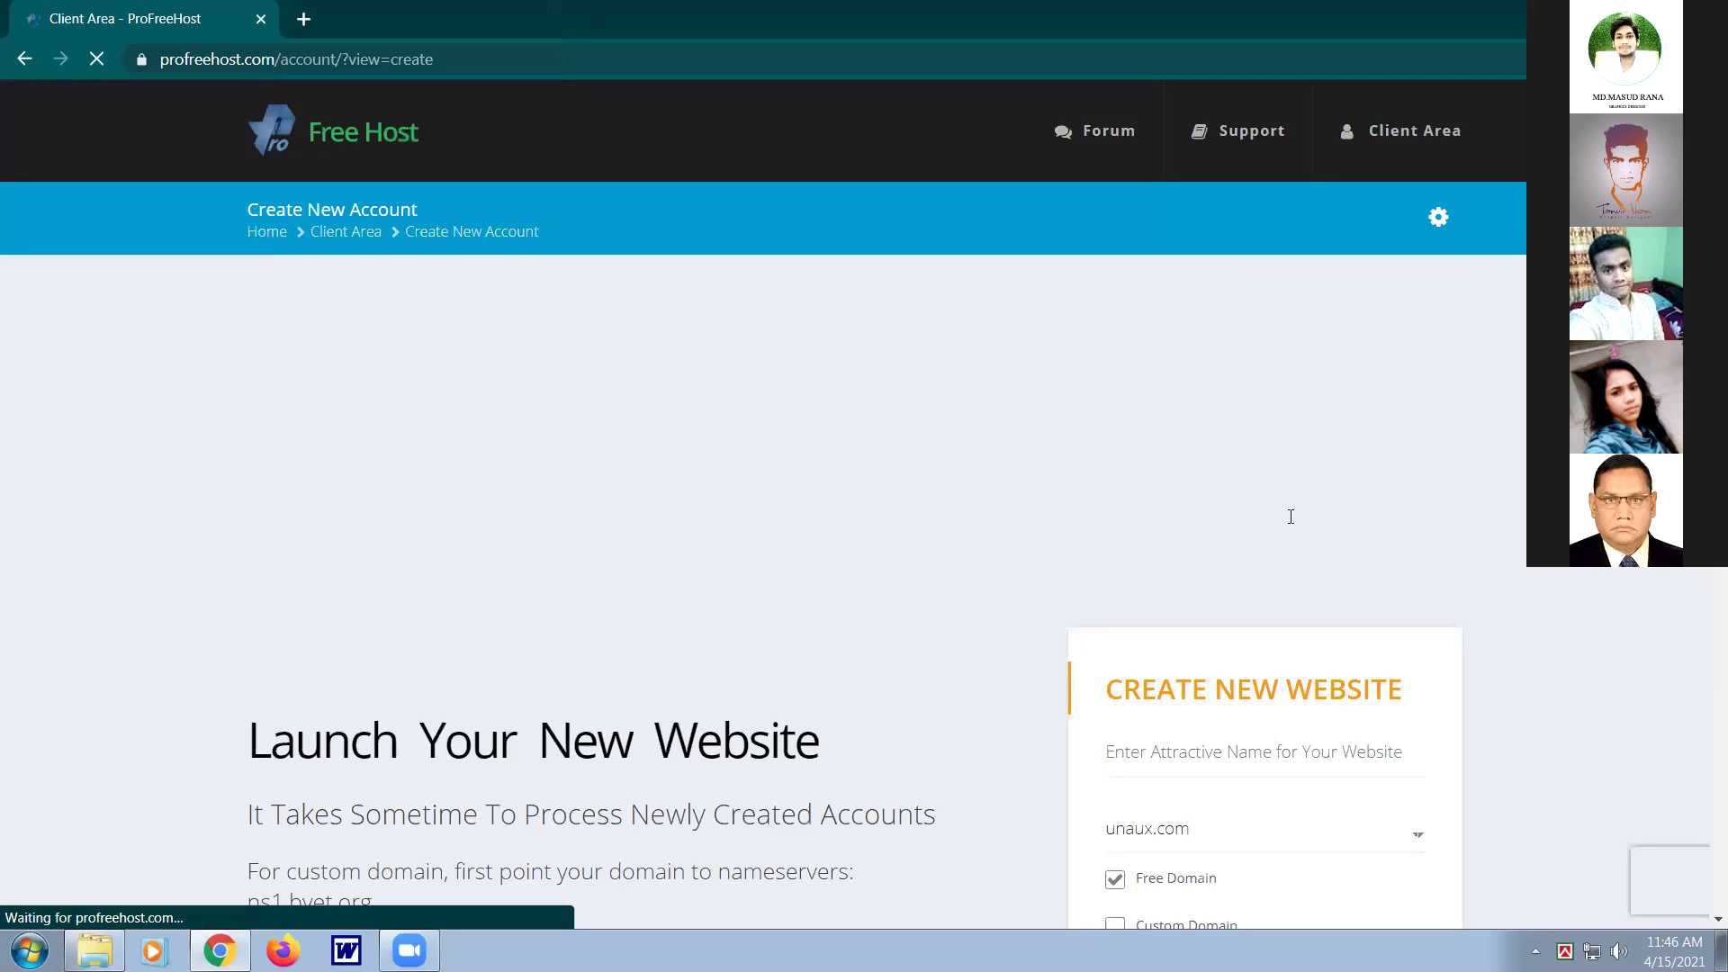
Request goodnewss.unaux.com as a free website, which fails with a reCAPTCHA error
{"action": "scroll", "coordinate": [1290, 517], "scroll_direction": "down", "scroll_amount": 3}
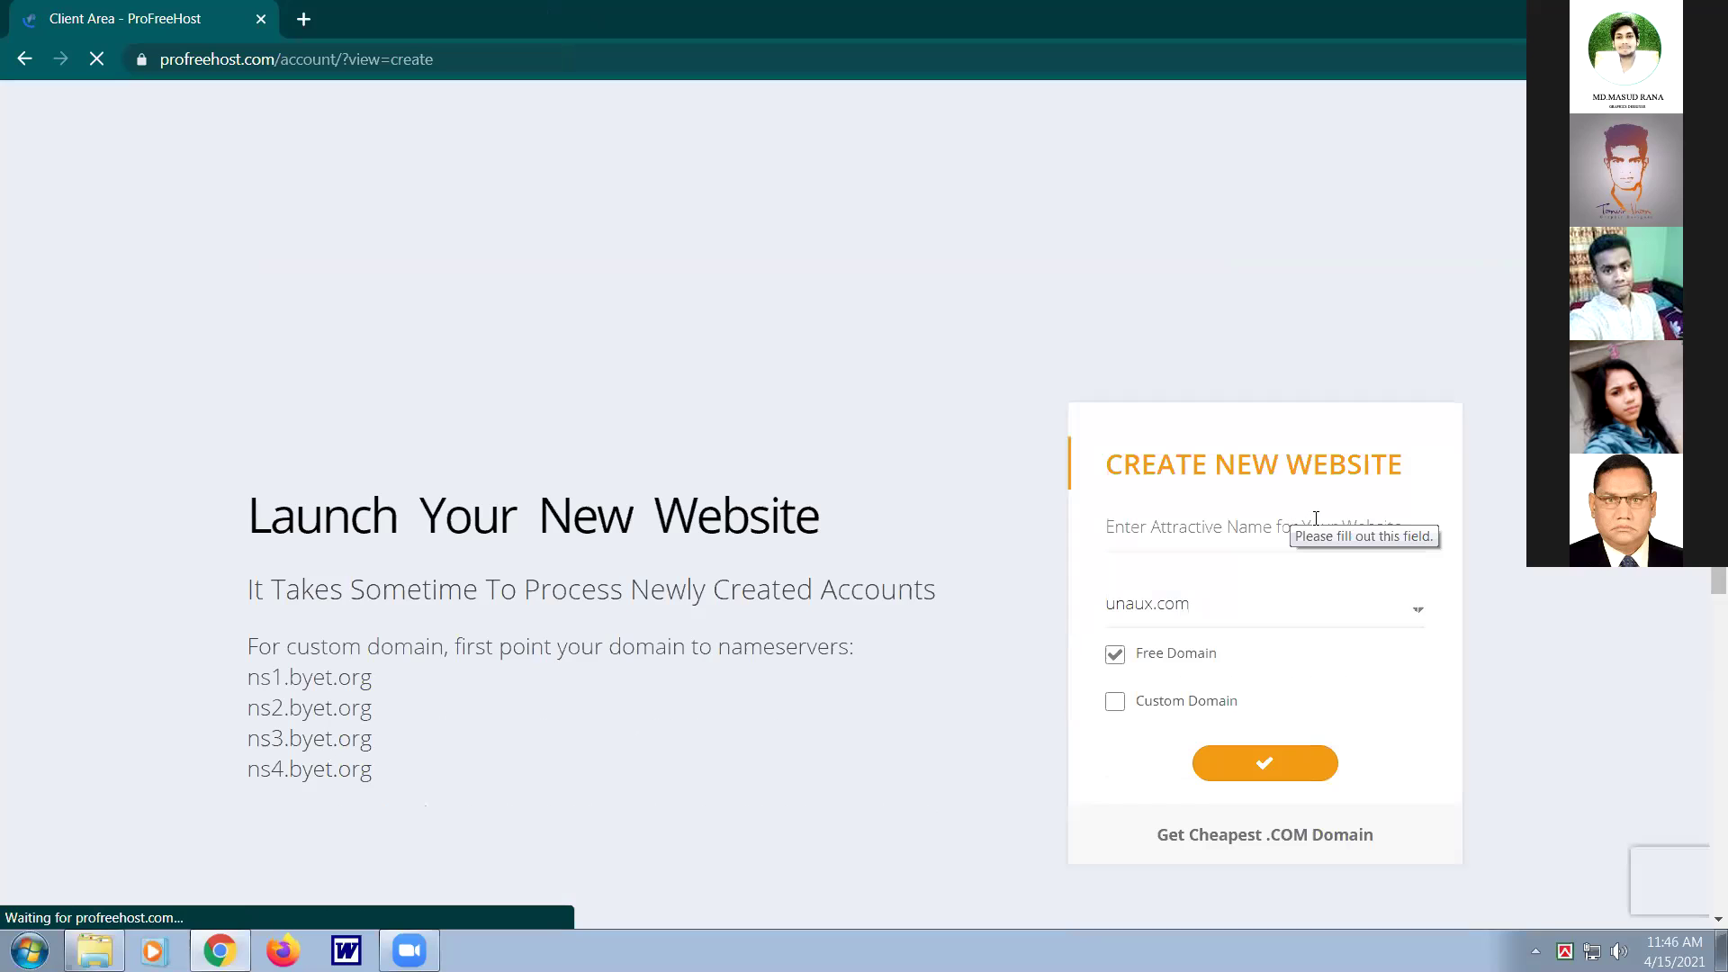
{"action": "left_click", "coordinate": [1315, 519]}
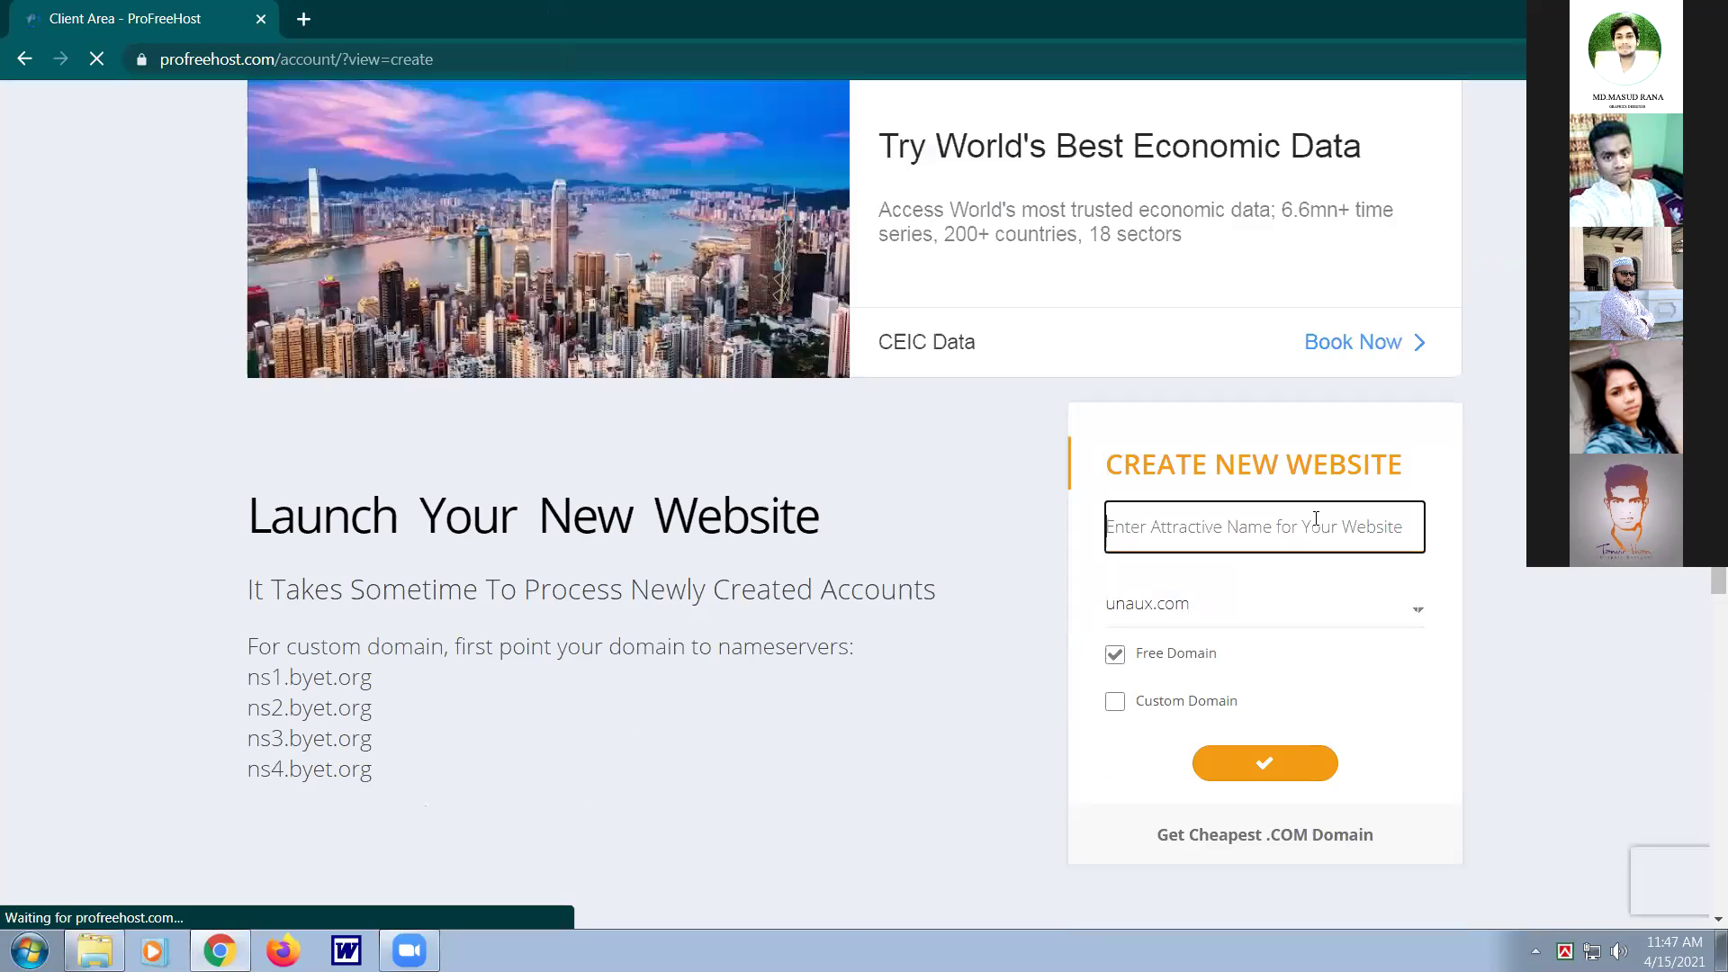
{"action": "type", "text": "goodne"}
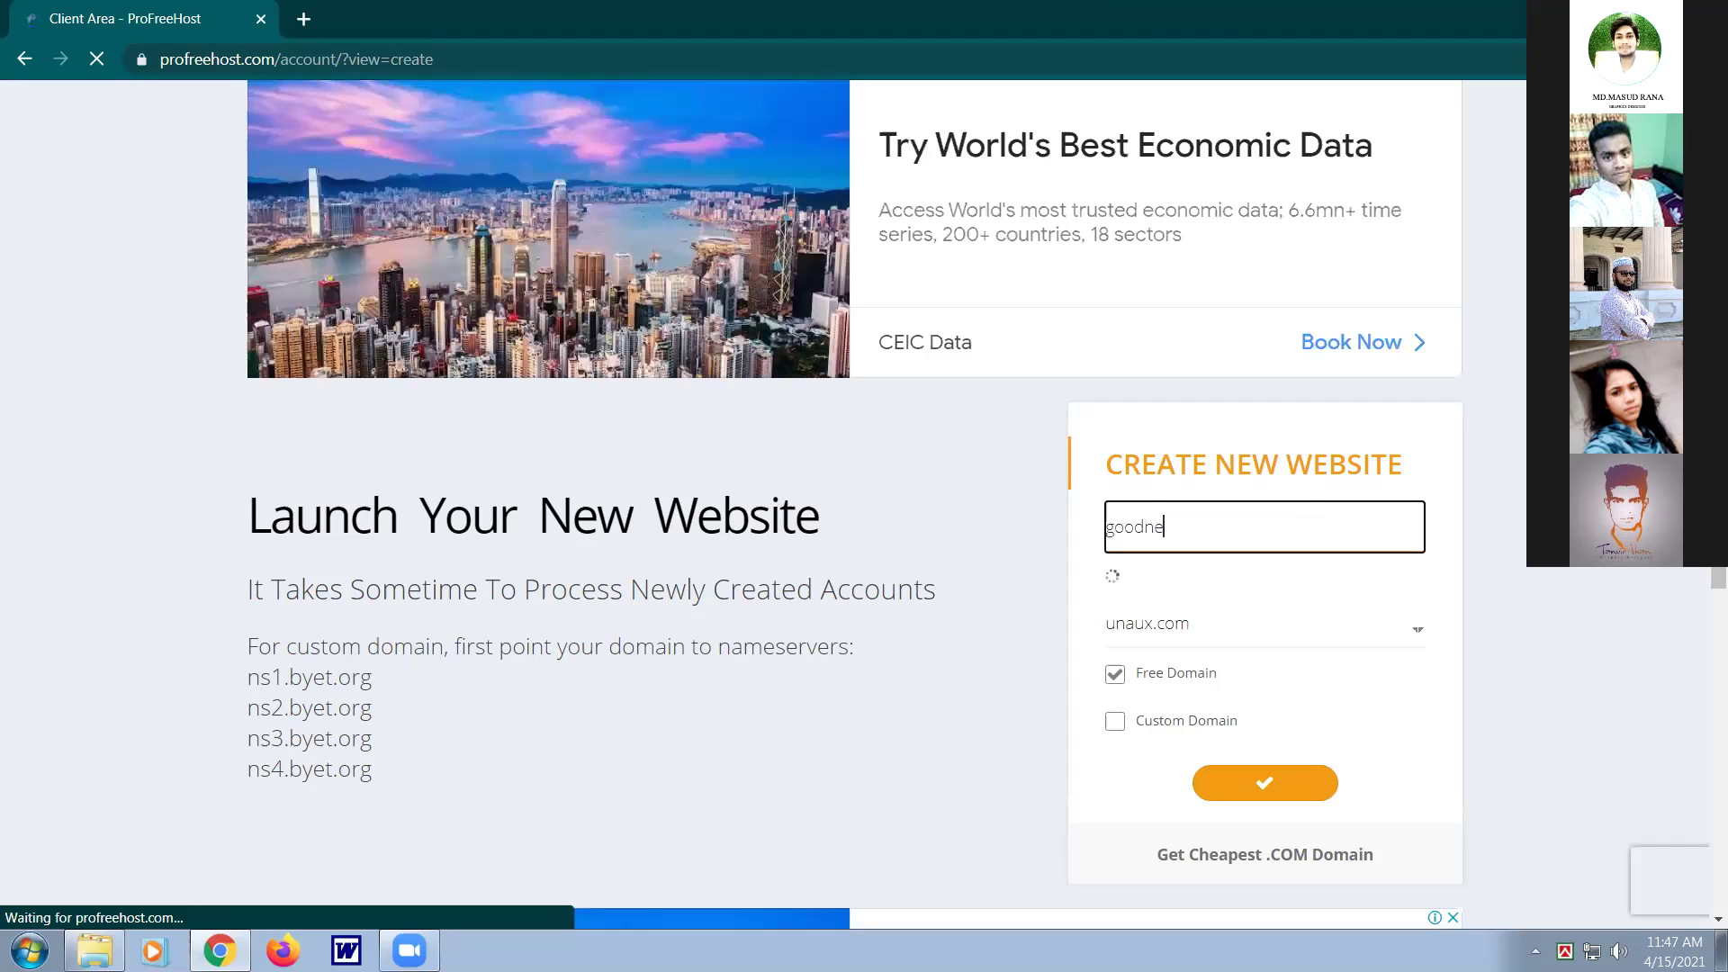
{"action": "type", "text": "ws"}
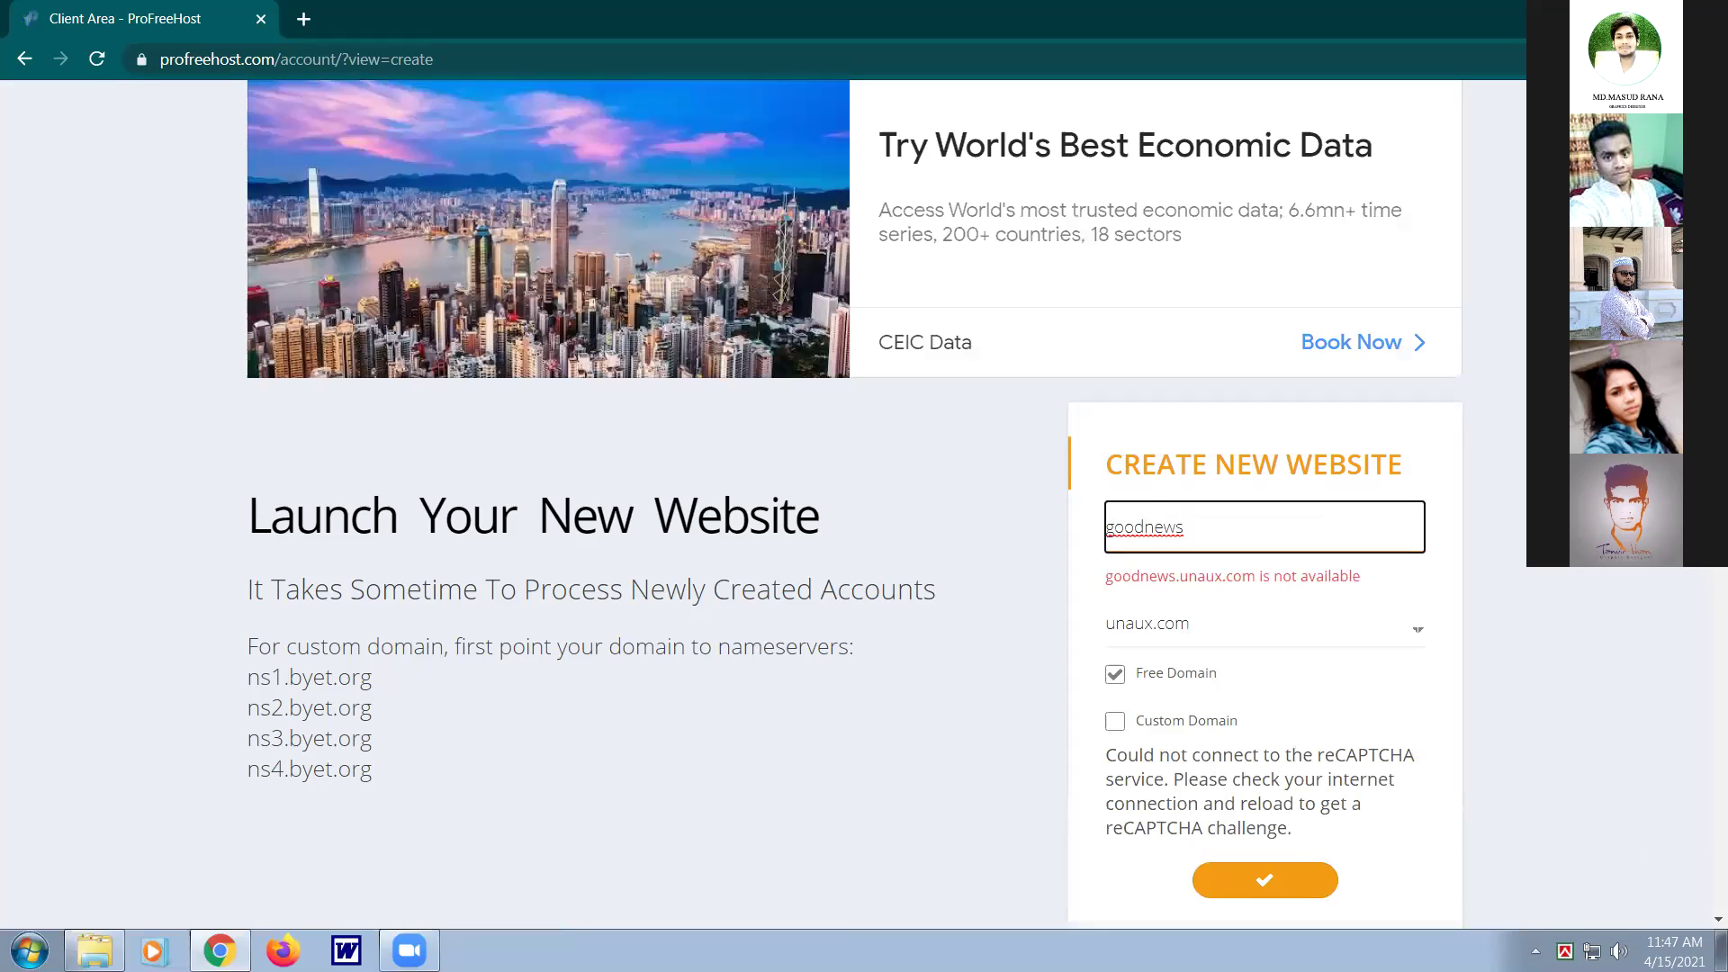
{"action": "type", "text": "s"}
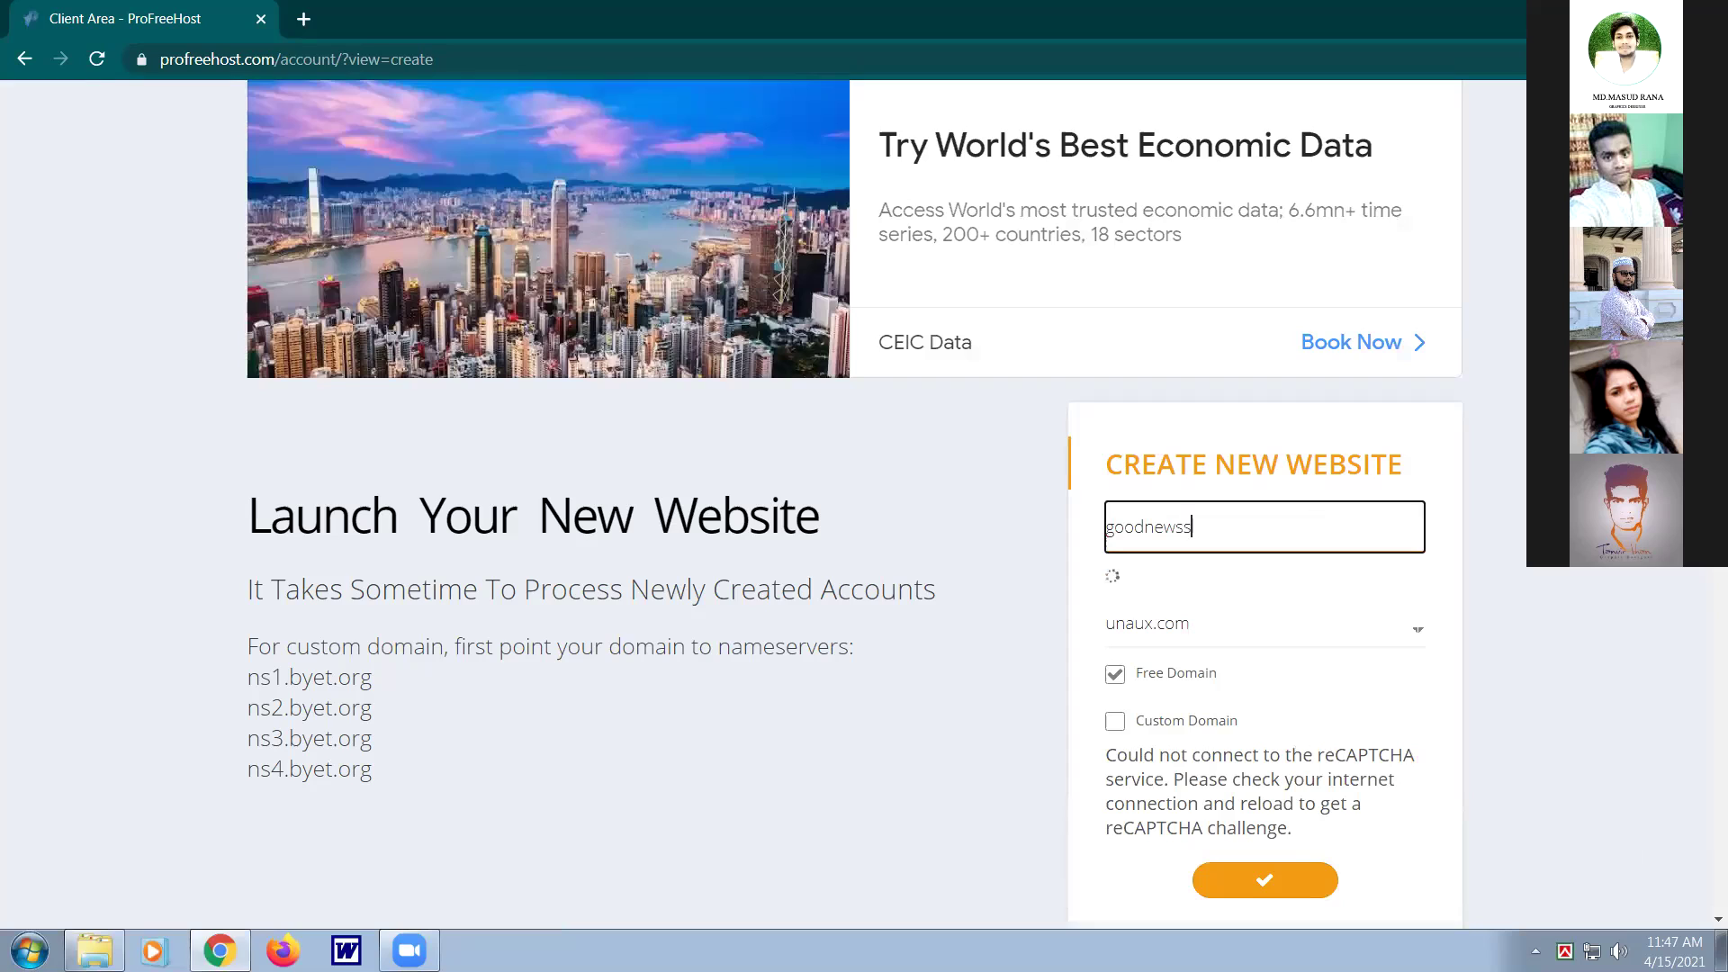
{"action": "left_click", "coordinate": [1463, 747]}
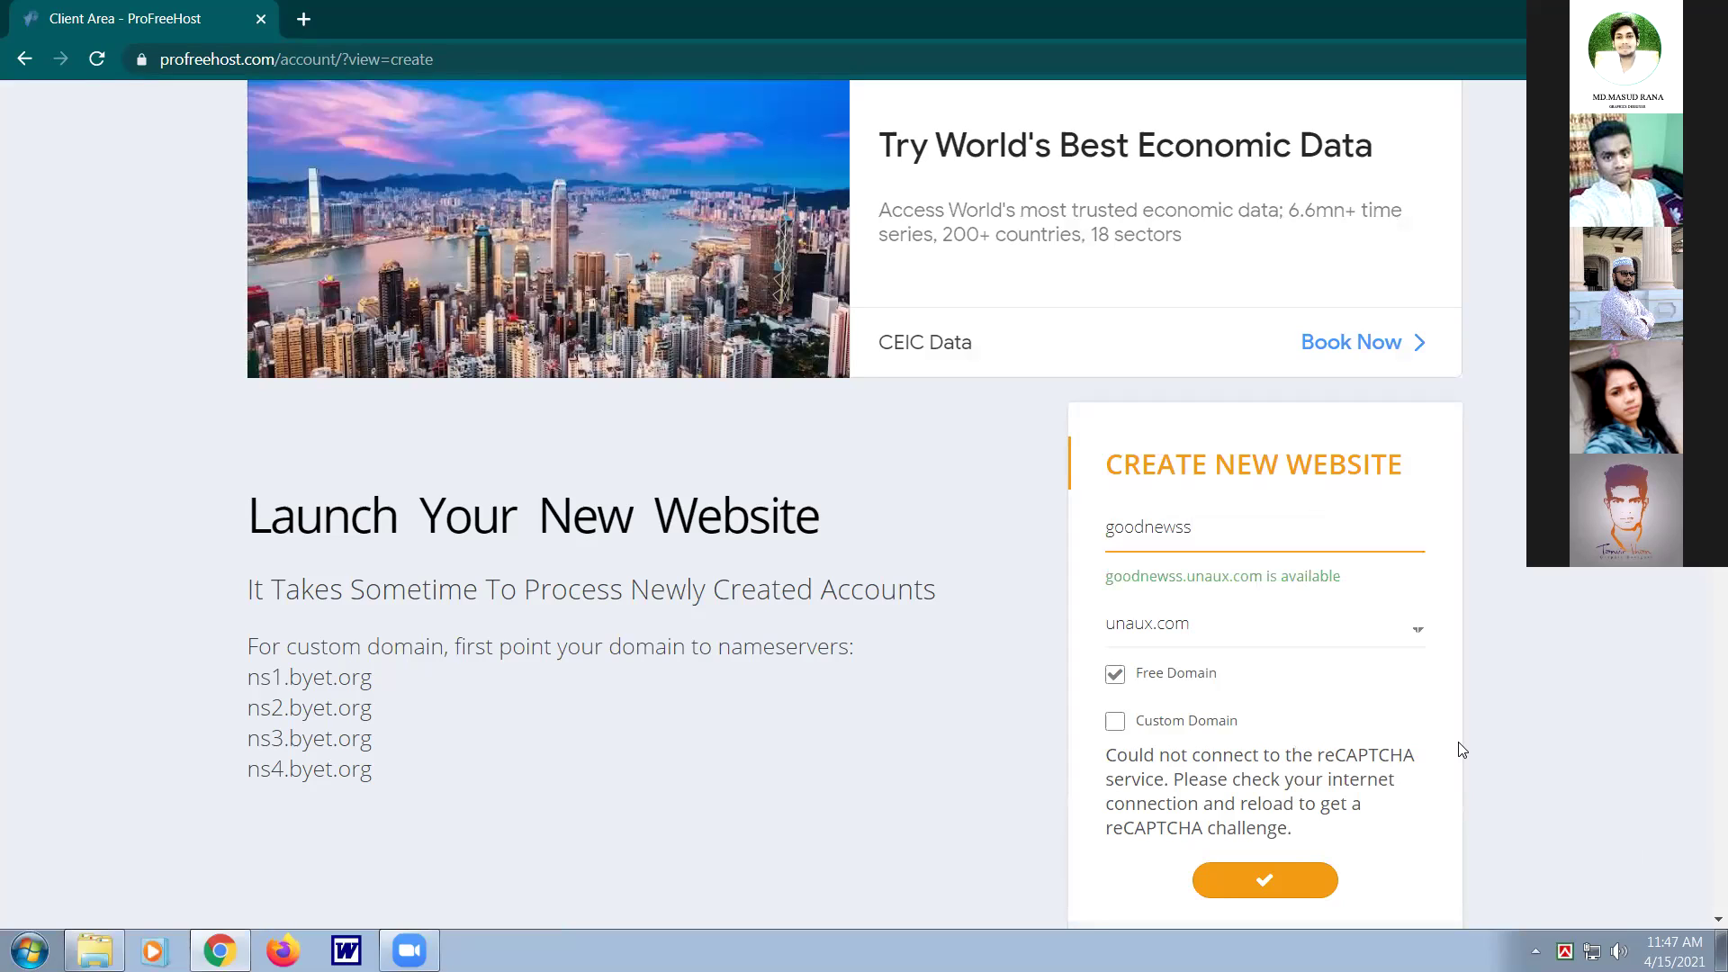
{"action": "scroll", "coordinate": [1286, 782], "scroll_direction": "down", "scroll_amount": 1}
{"action": "left_click", "coordinate": [1287, 779]}
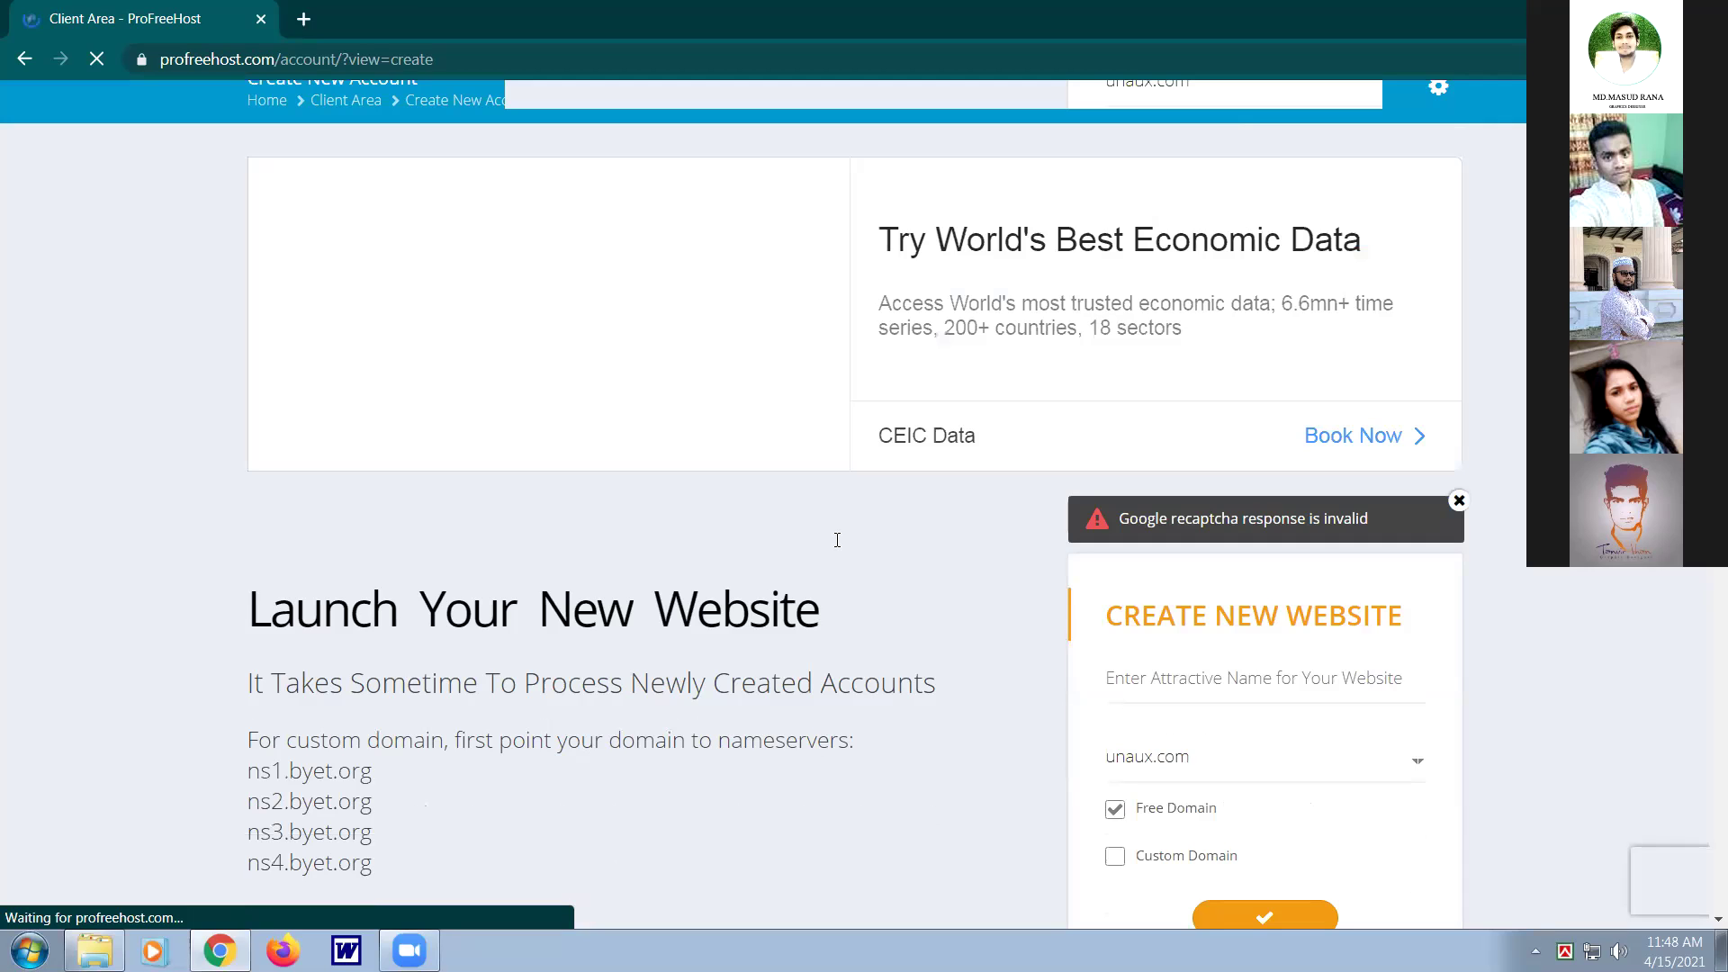
Change the site name from abcdefg to abc321 and submit; reCAPTCHA rejects it again
{"action": "scroll", "coordinate": [837, 539], "scroll_direction": "down", "scroll_amount": 5}
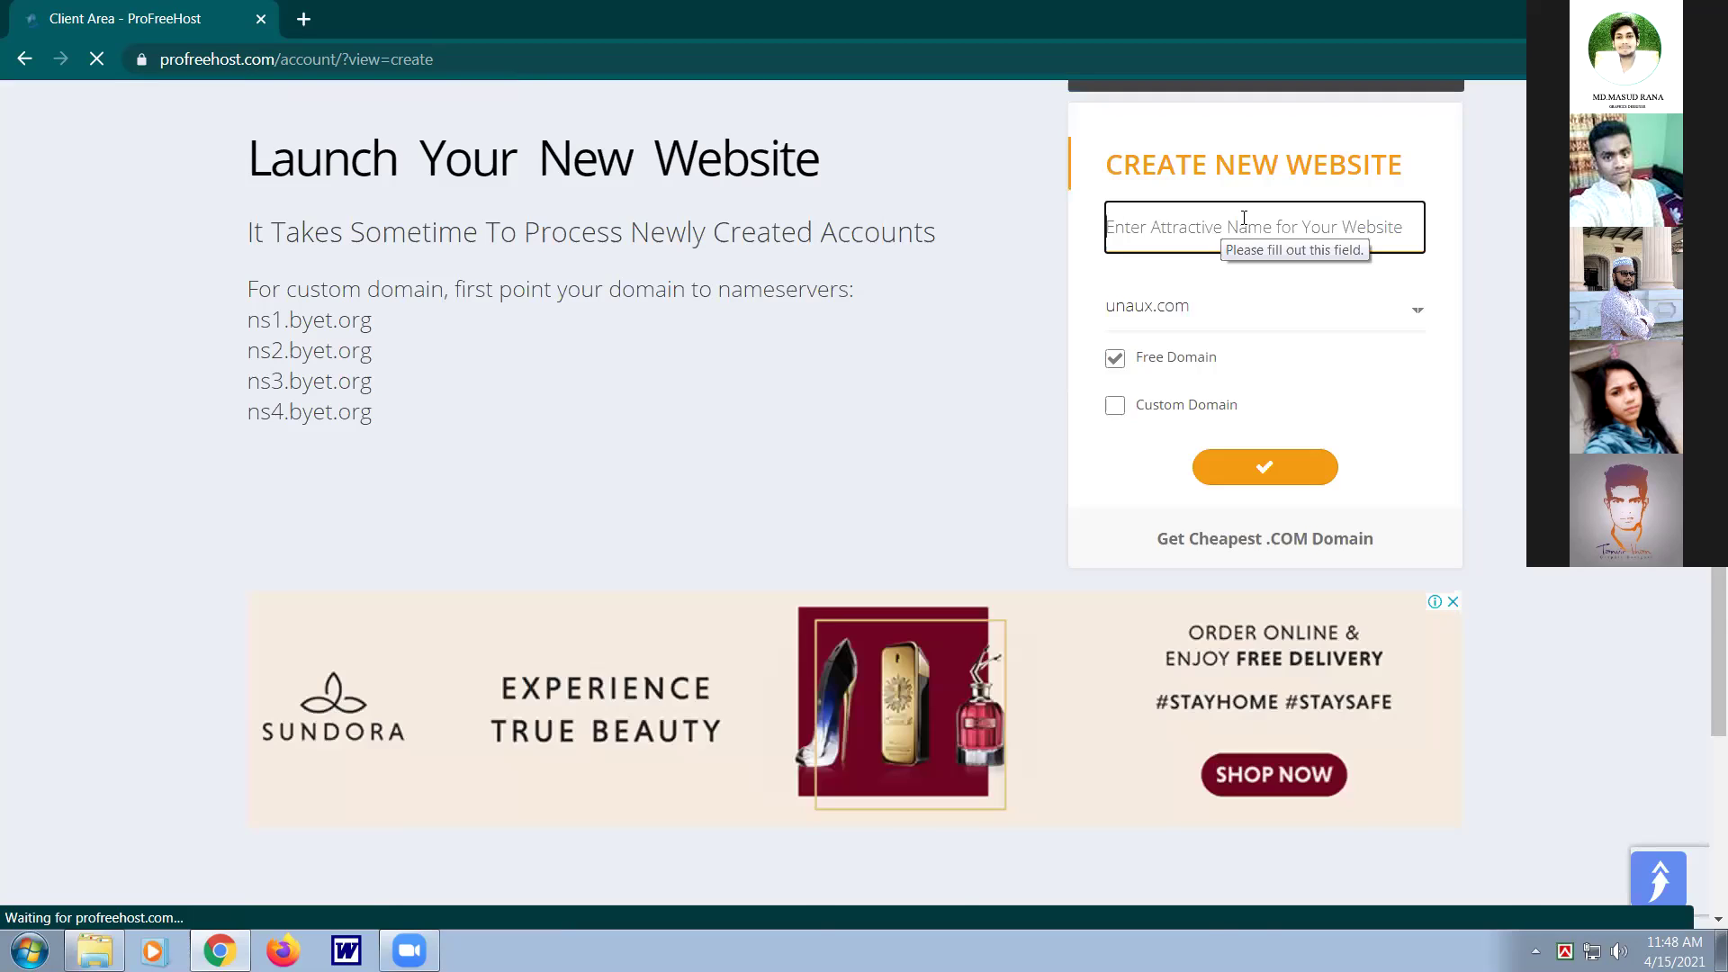
{"action": "type", "text": "abcdefg"}
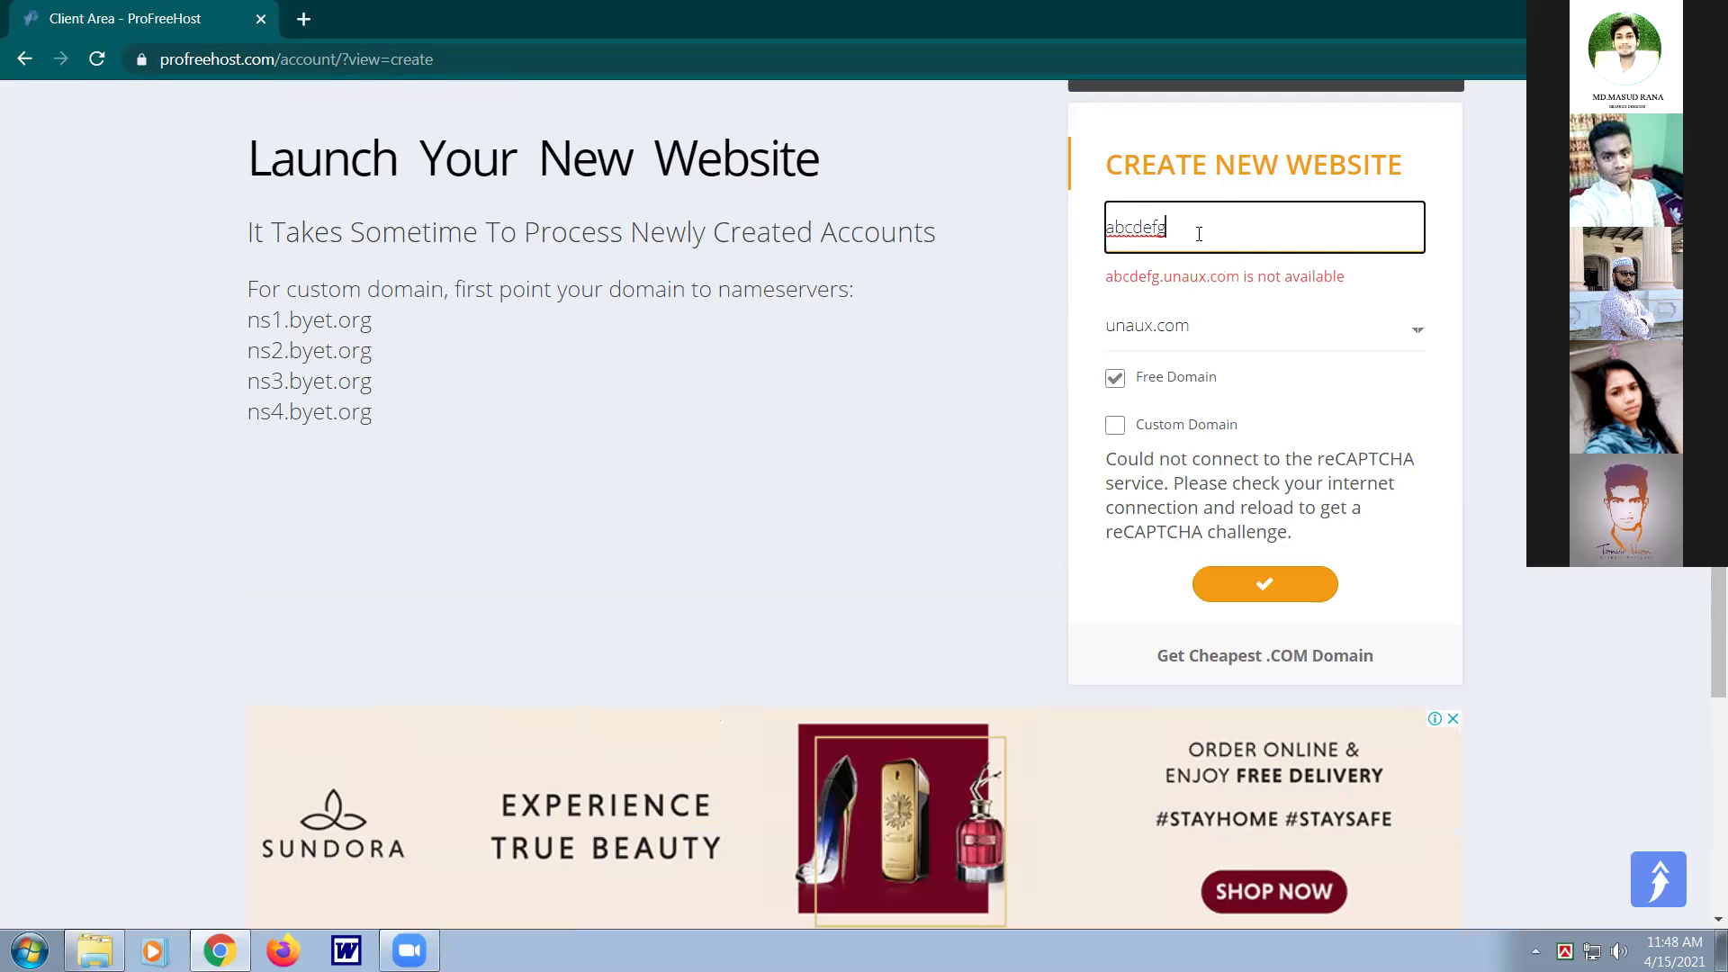
{"action": "left_click_drag", "start_coordinate": [1186, 232], "coordinate": [1132, 229]}
{"action": "key", "text": "BackSpace"}
{"action": "type", "text": "321"}
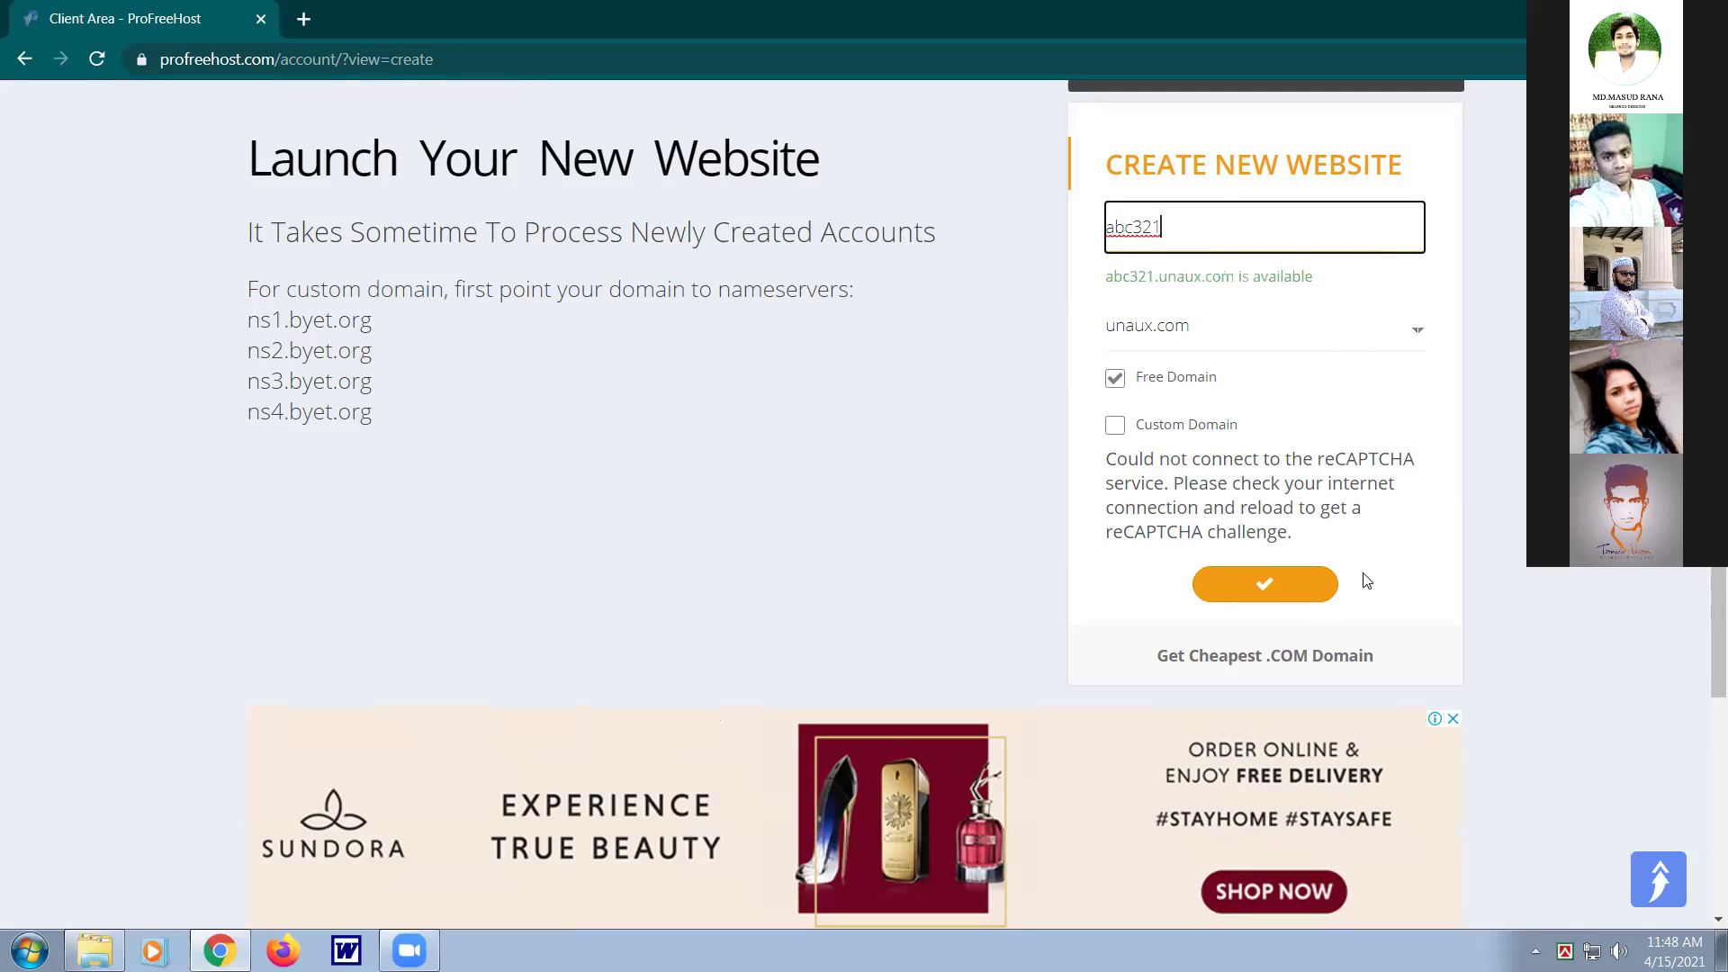
{"action": "left_click", "coordinate": [1366, 583]}
{"action": "left_click", "coordinate": [1282, 587]}
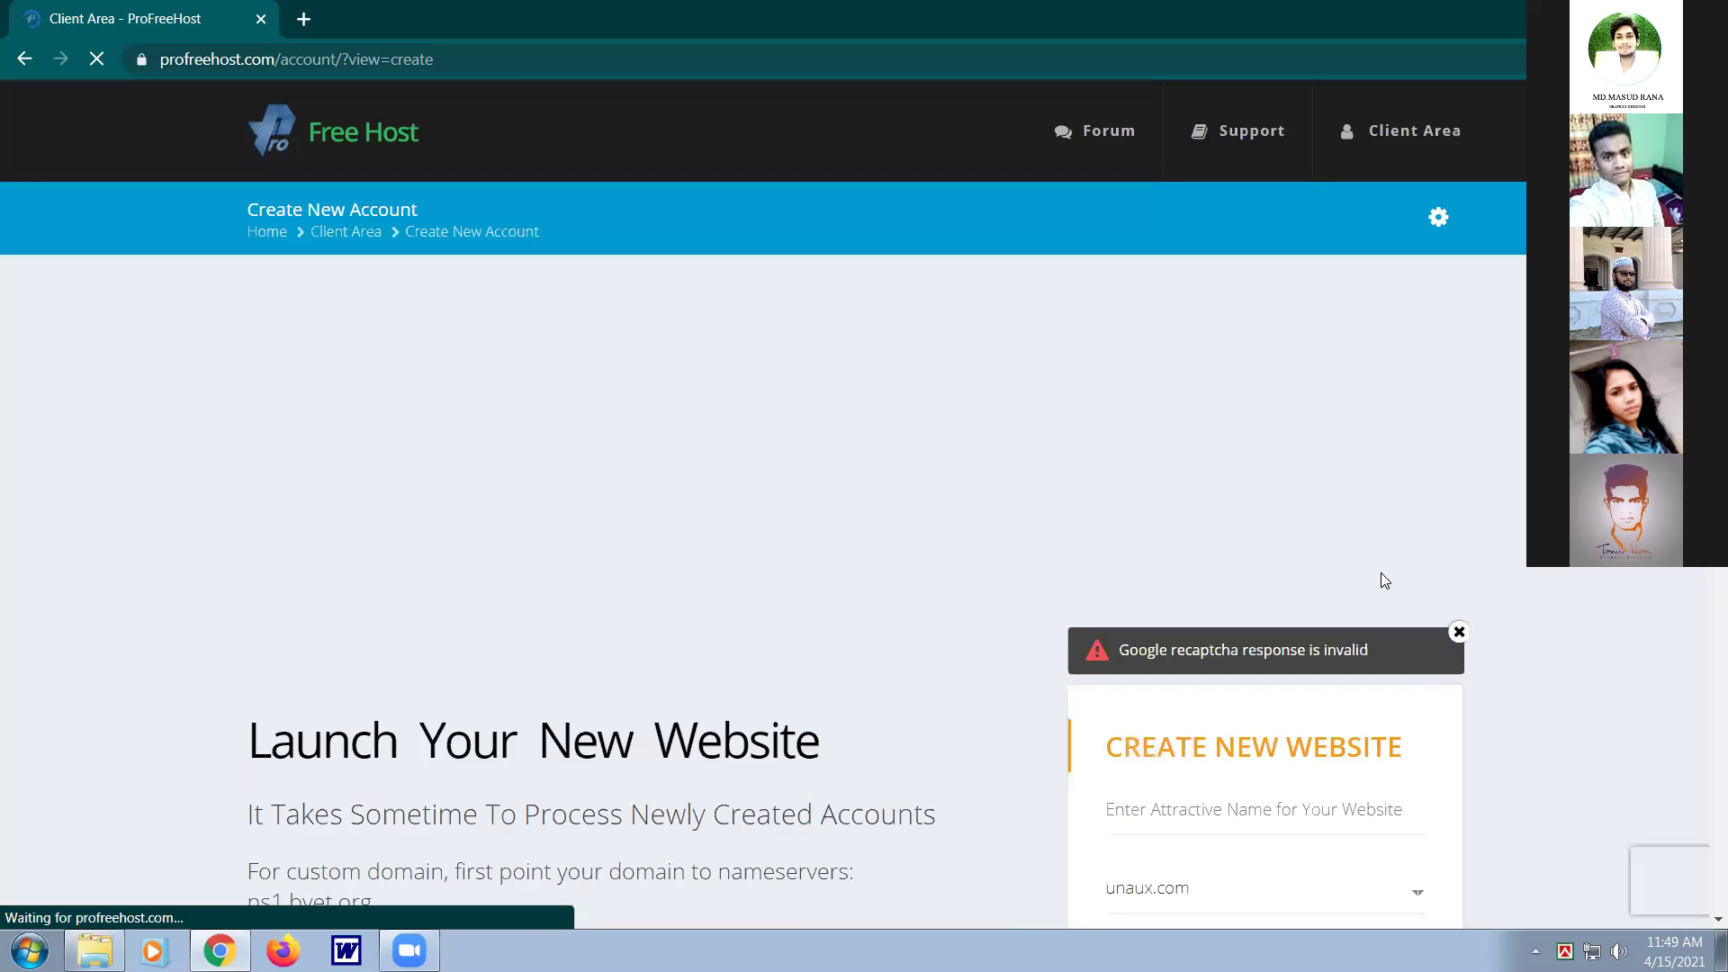
Enter abc321 as the website name and submit it via Tab and Enter
{"action": "scroll", "coordinate": [1382, 573], "scroll_direction": "down", "scroll_amount": 2}
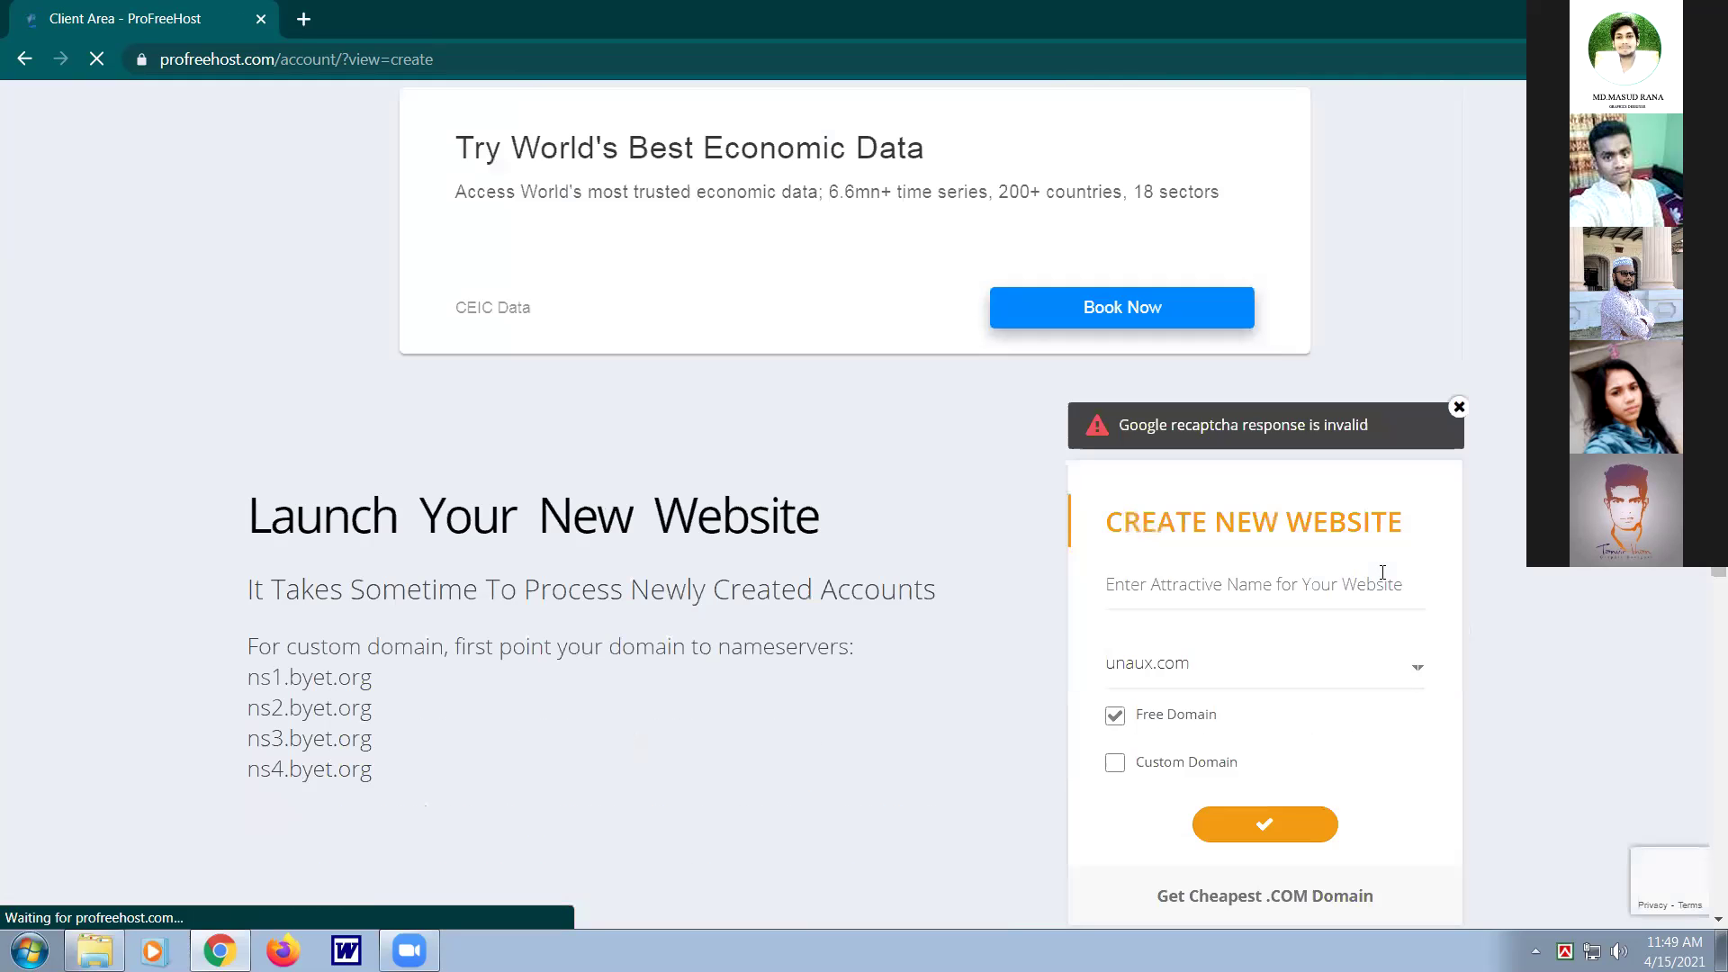
{"action": "left_click", "coordinate": [1379, 574]}
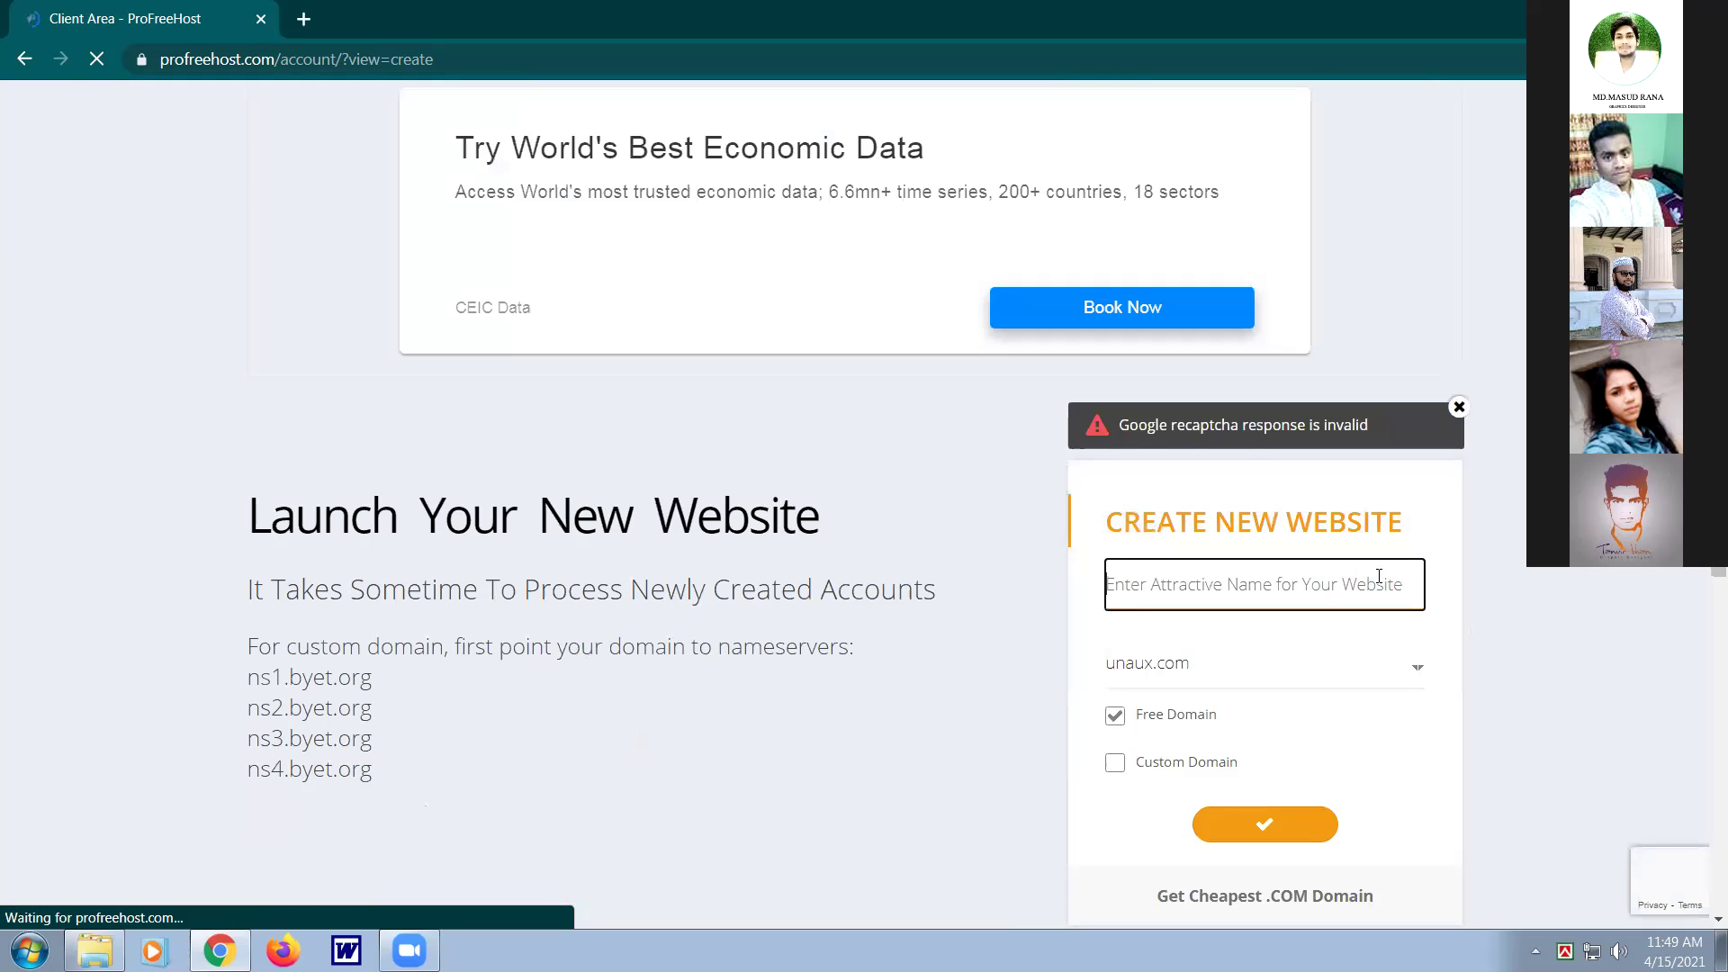
{"action": "type", "text": "abc321"}
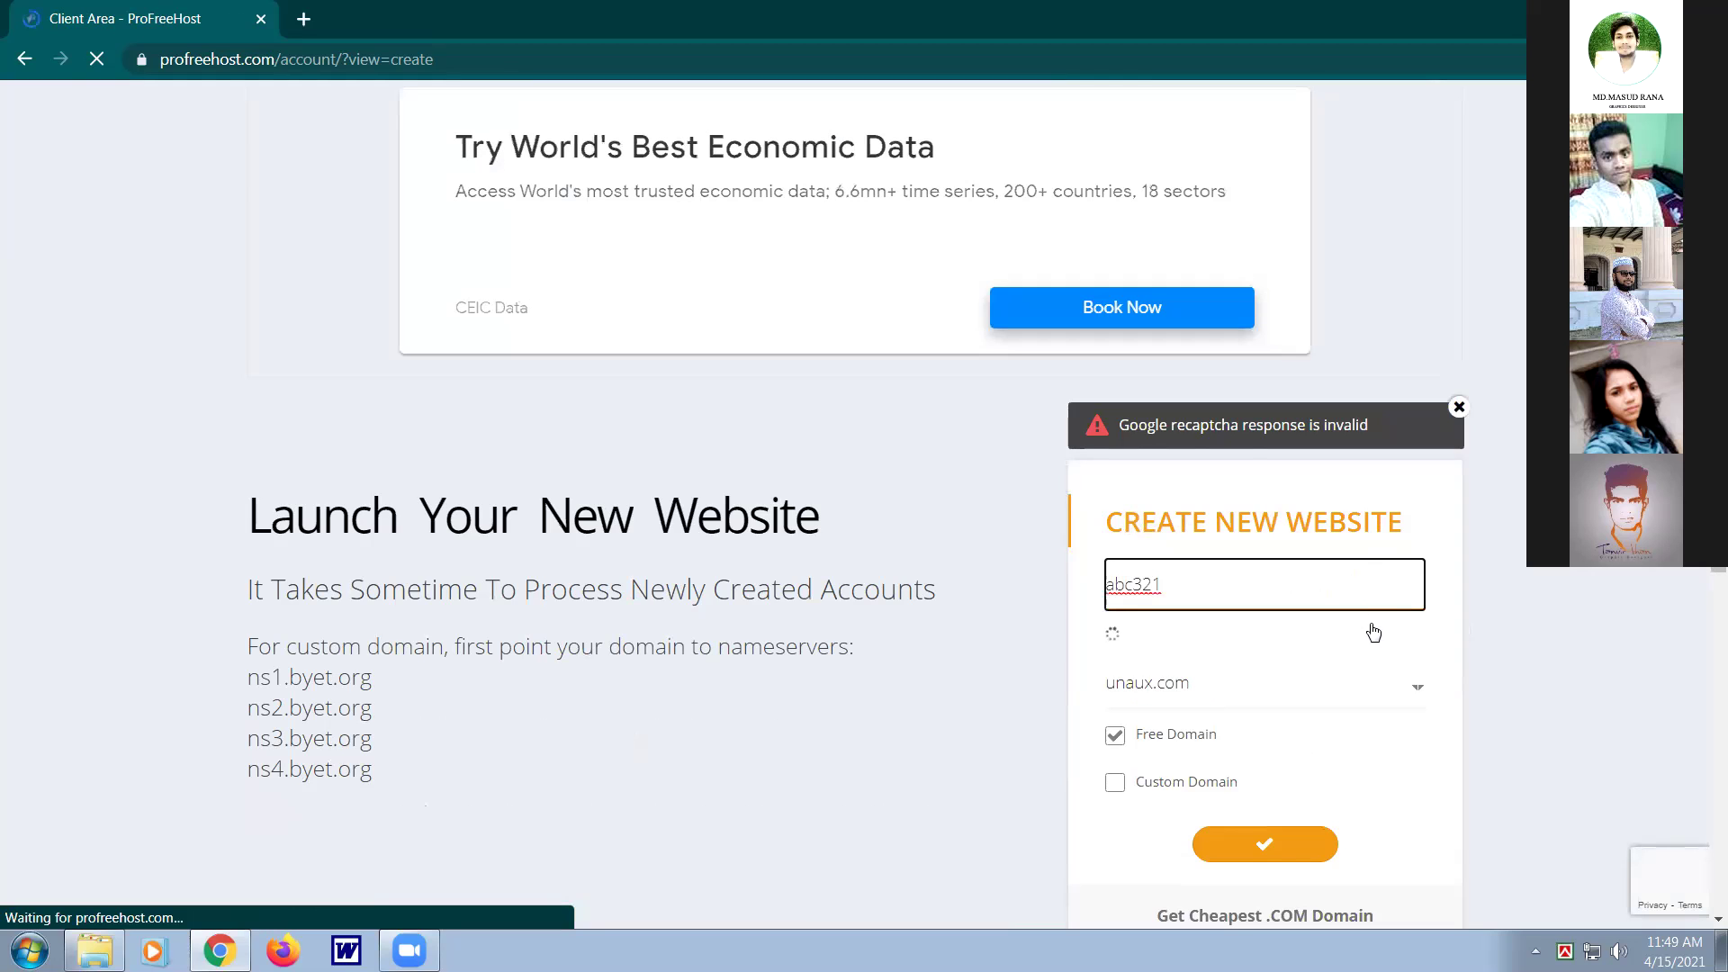
{"action": "key", "text": "Tab"}
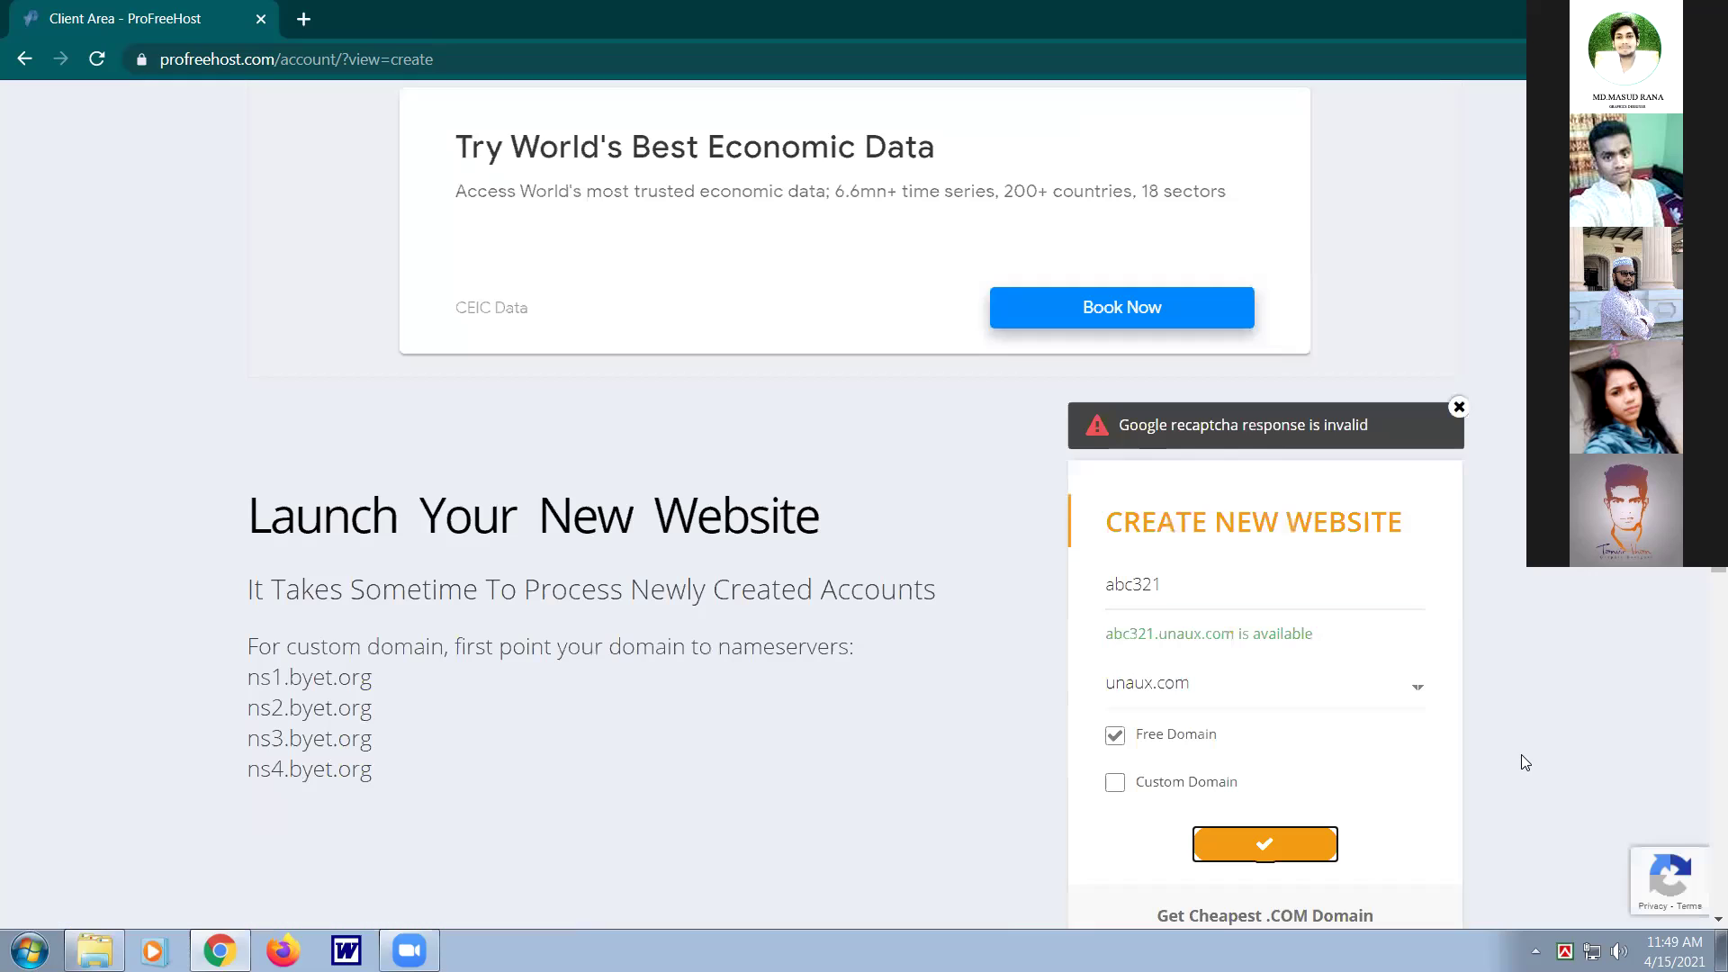
{"action": "key", "text": "Return"}
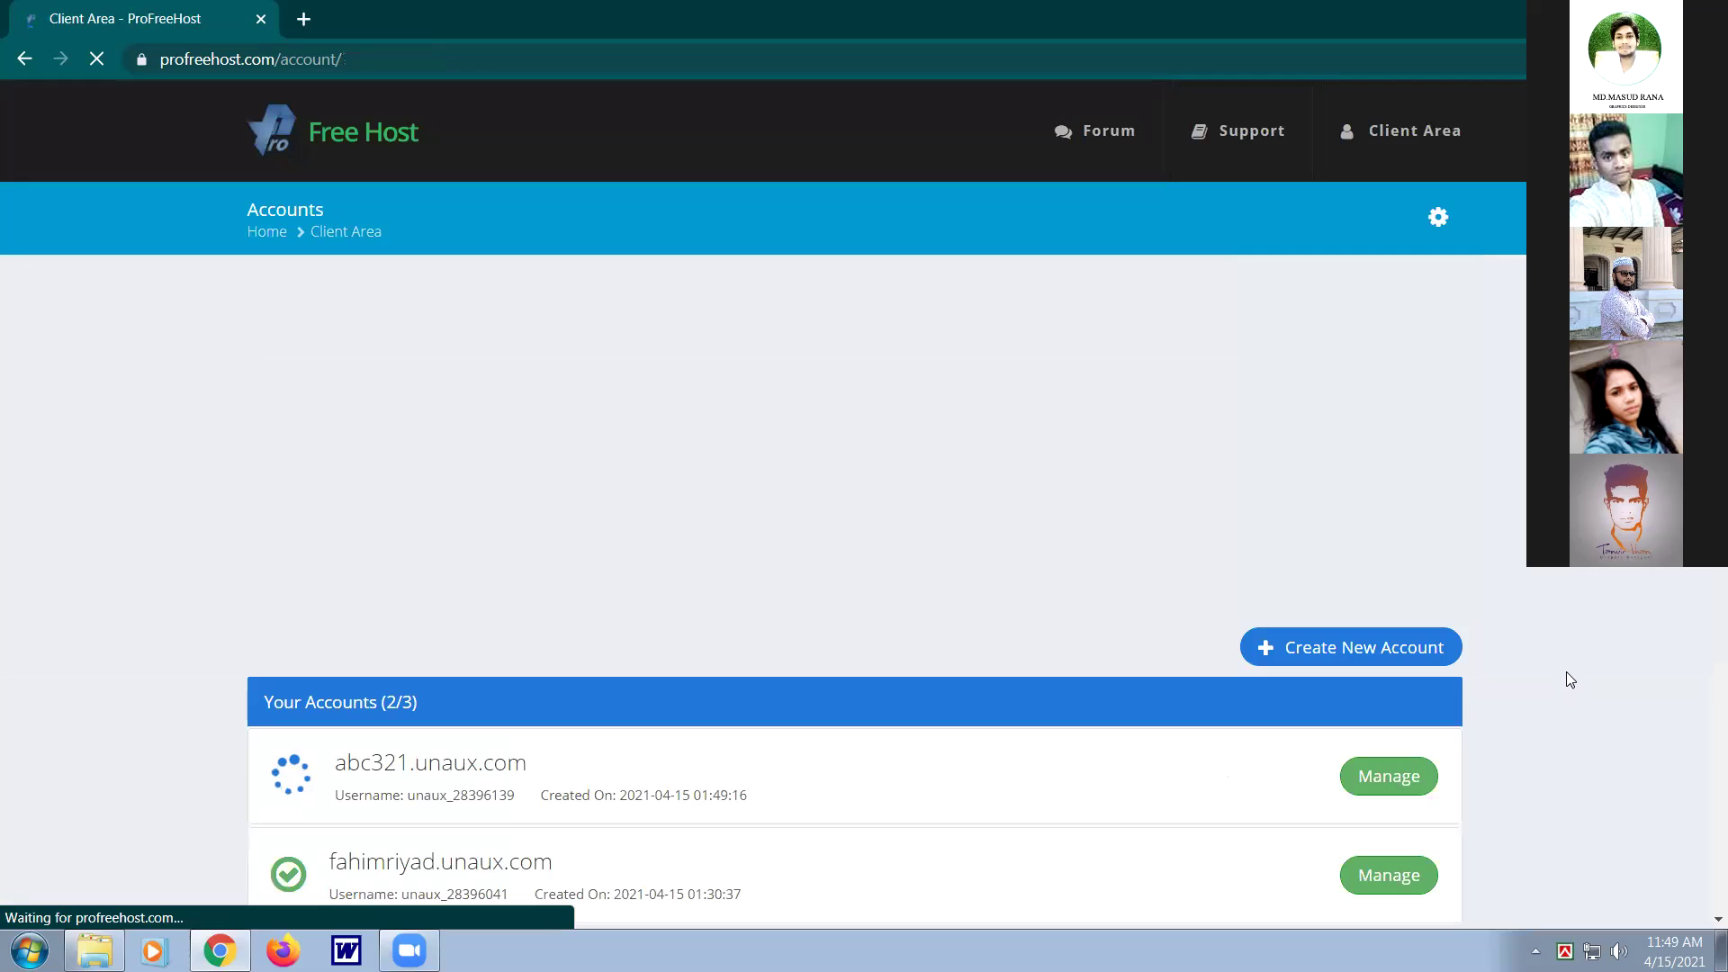
Open the abc321.unaux.com Manage page in a new browser tab
{"action": "scroll", "coordinate": [1405, 547], "scroll_direction": "down", "scroll_amount": 2}
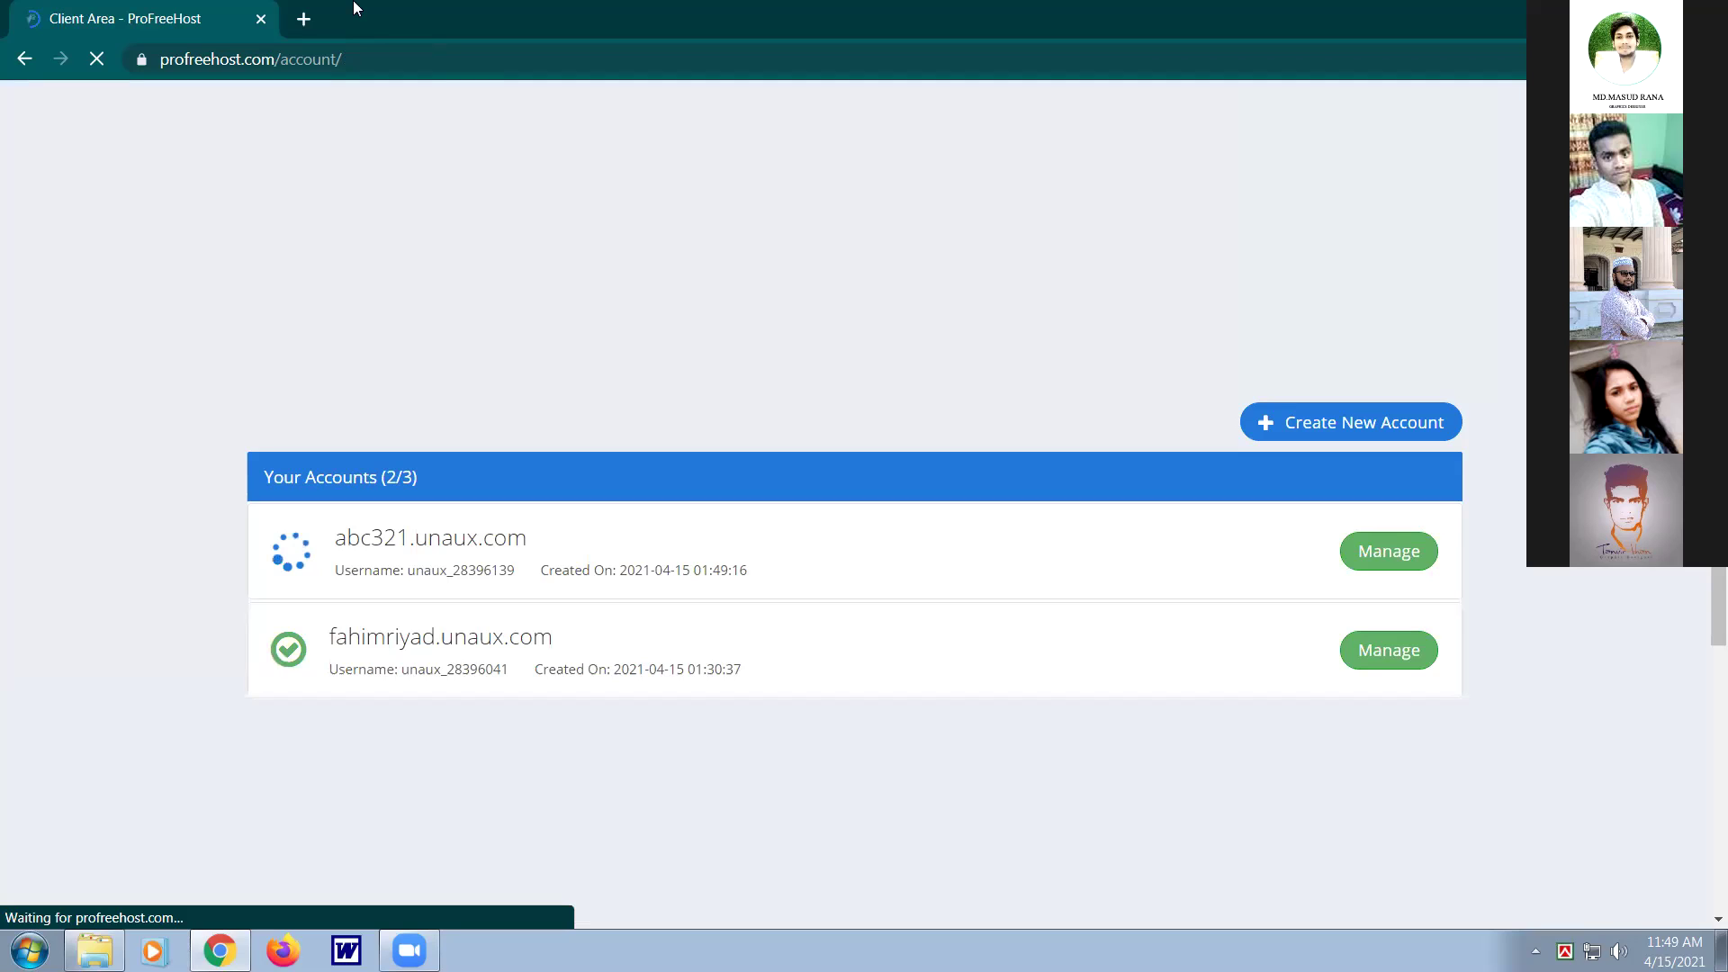
{"action": "left_click_drag", "start_coordinate": [353, 8], "coordinate": [354, 8]}
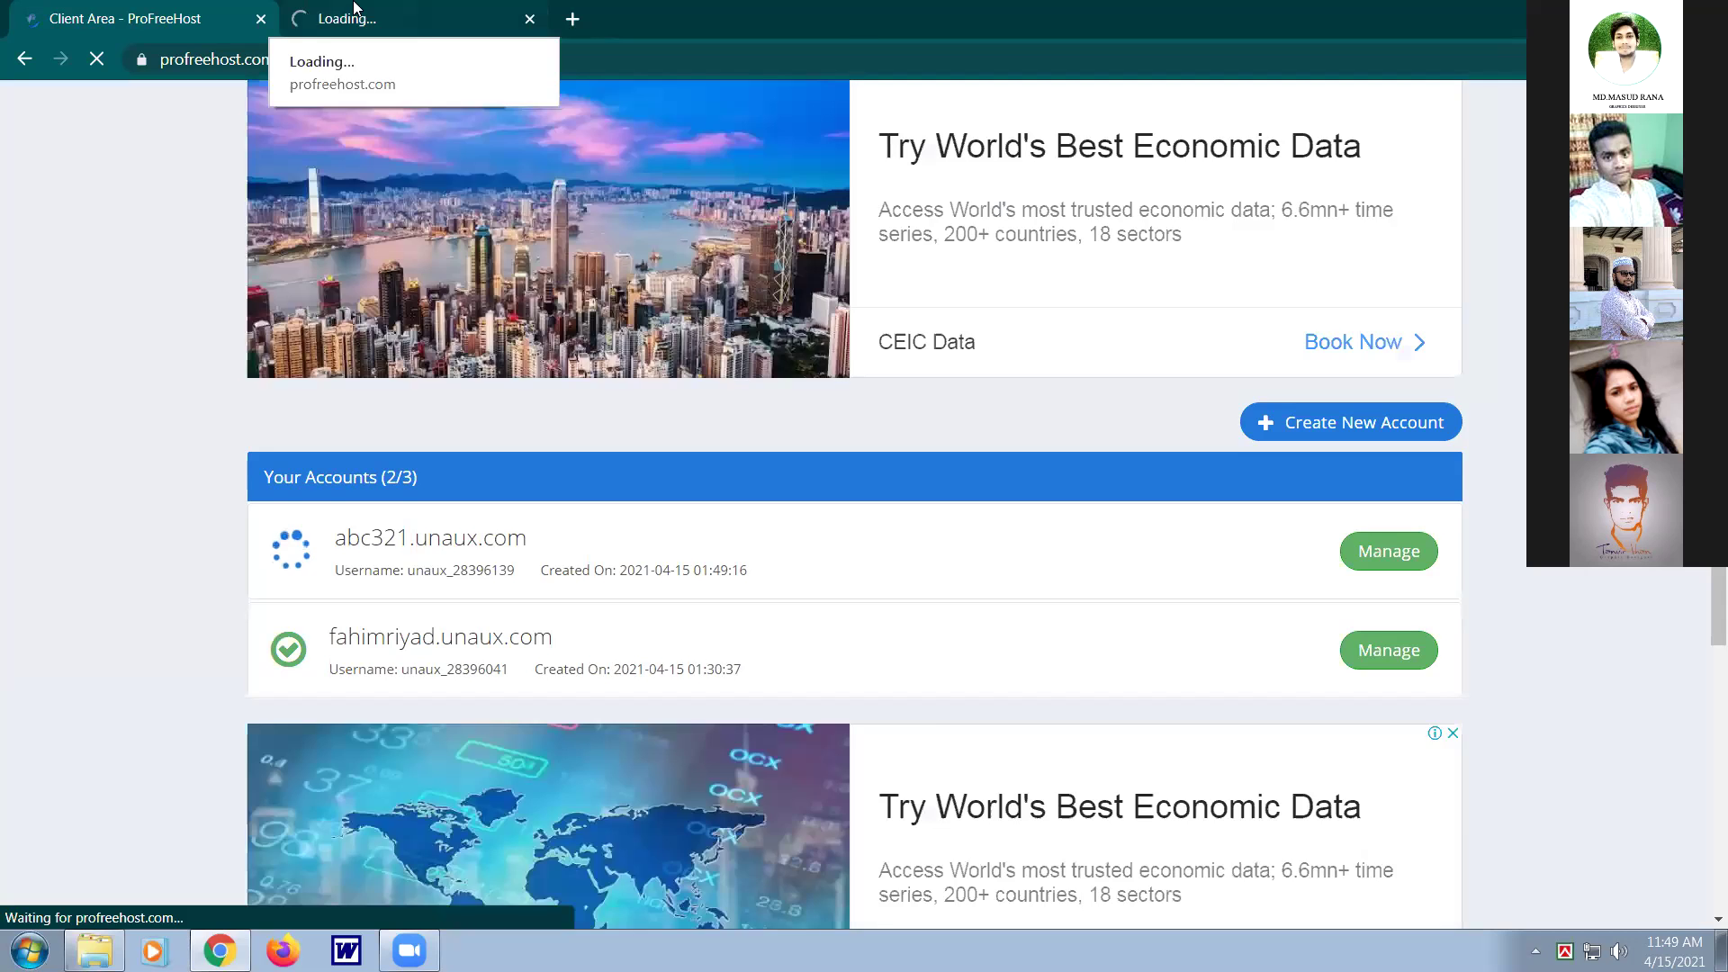
{"action": "left_click", "coordinate": [353, 8]}
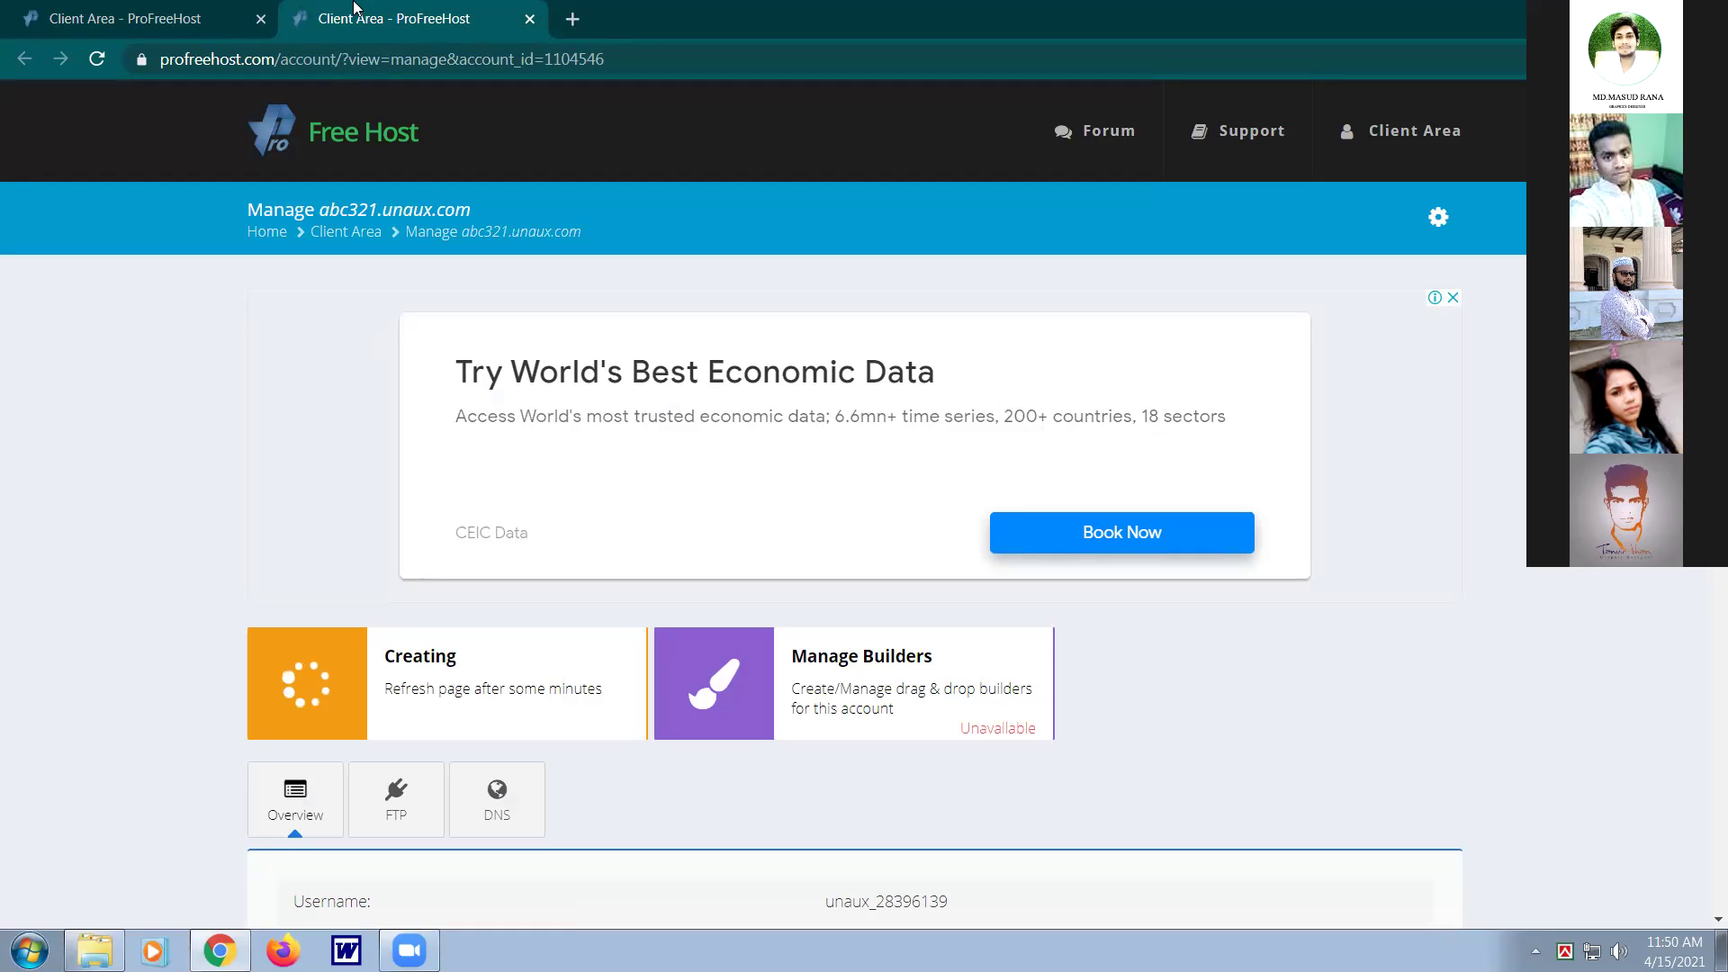
Reload the abc321.unaux.com manage page until the Control Panel card appears
{"action": "left_click", "coordinate": [98, 63]}
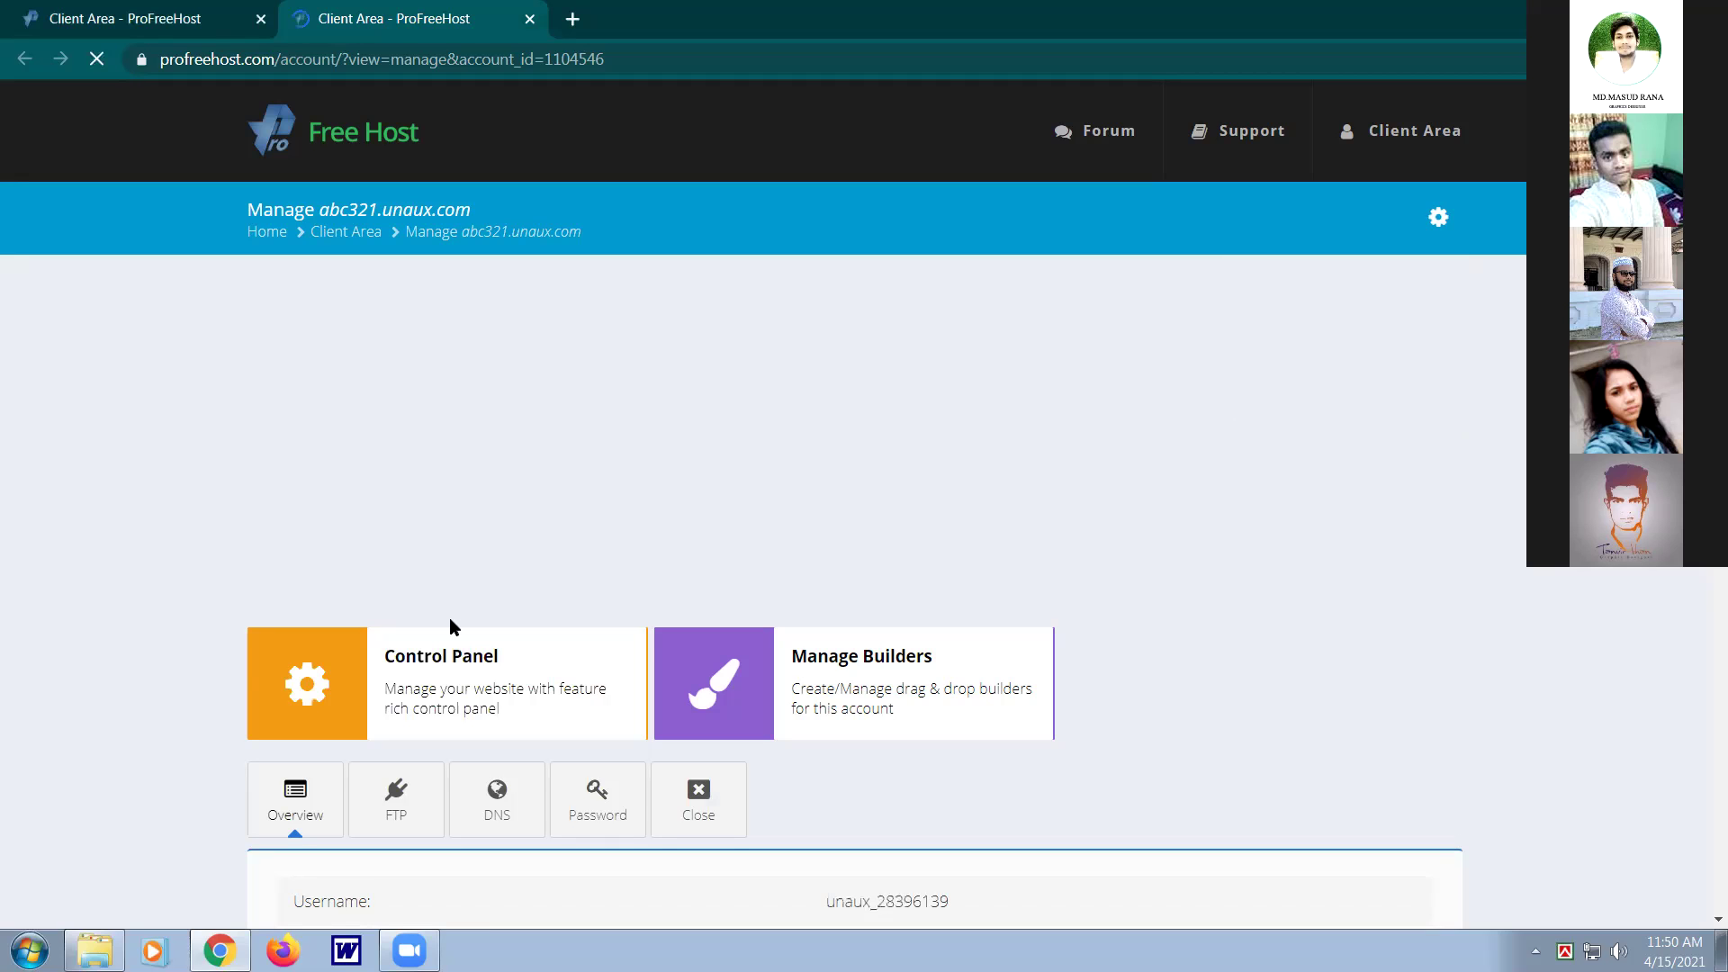
Open the abc321.unaux.com Control Panel and accept service e-mails with I Approve
{"action": "left_click", "coordinate": [420, 681]}
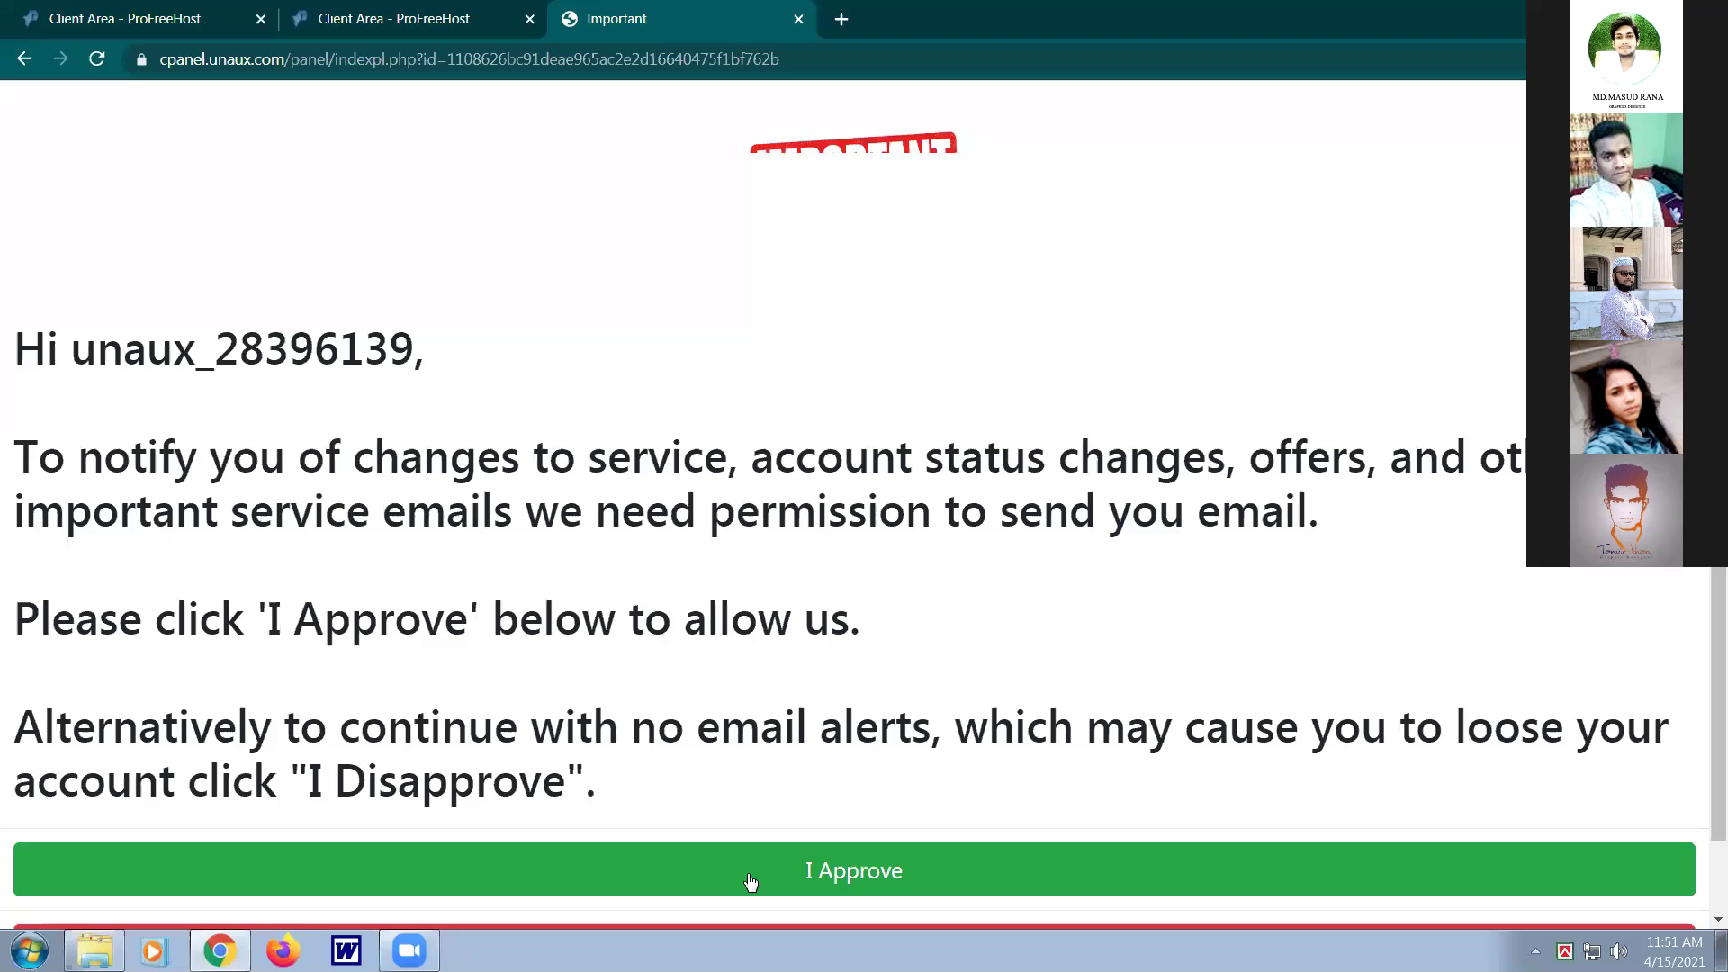
{"action": "left_click", "coordinate": [751, 881]}
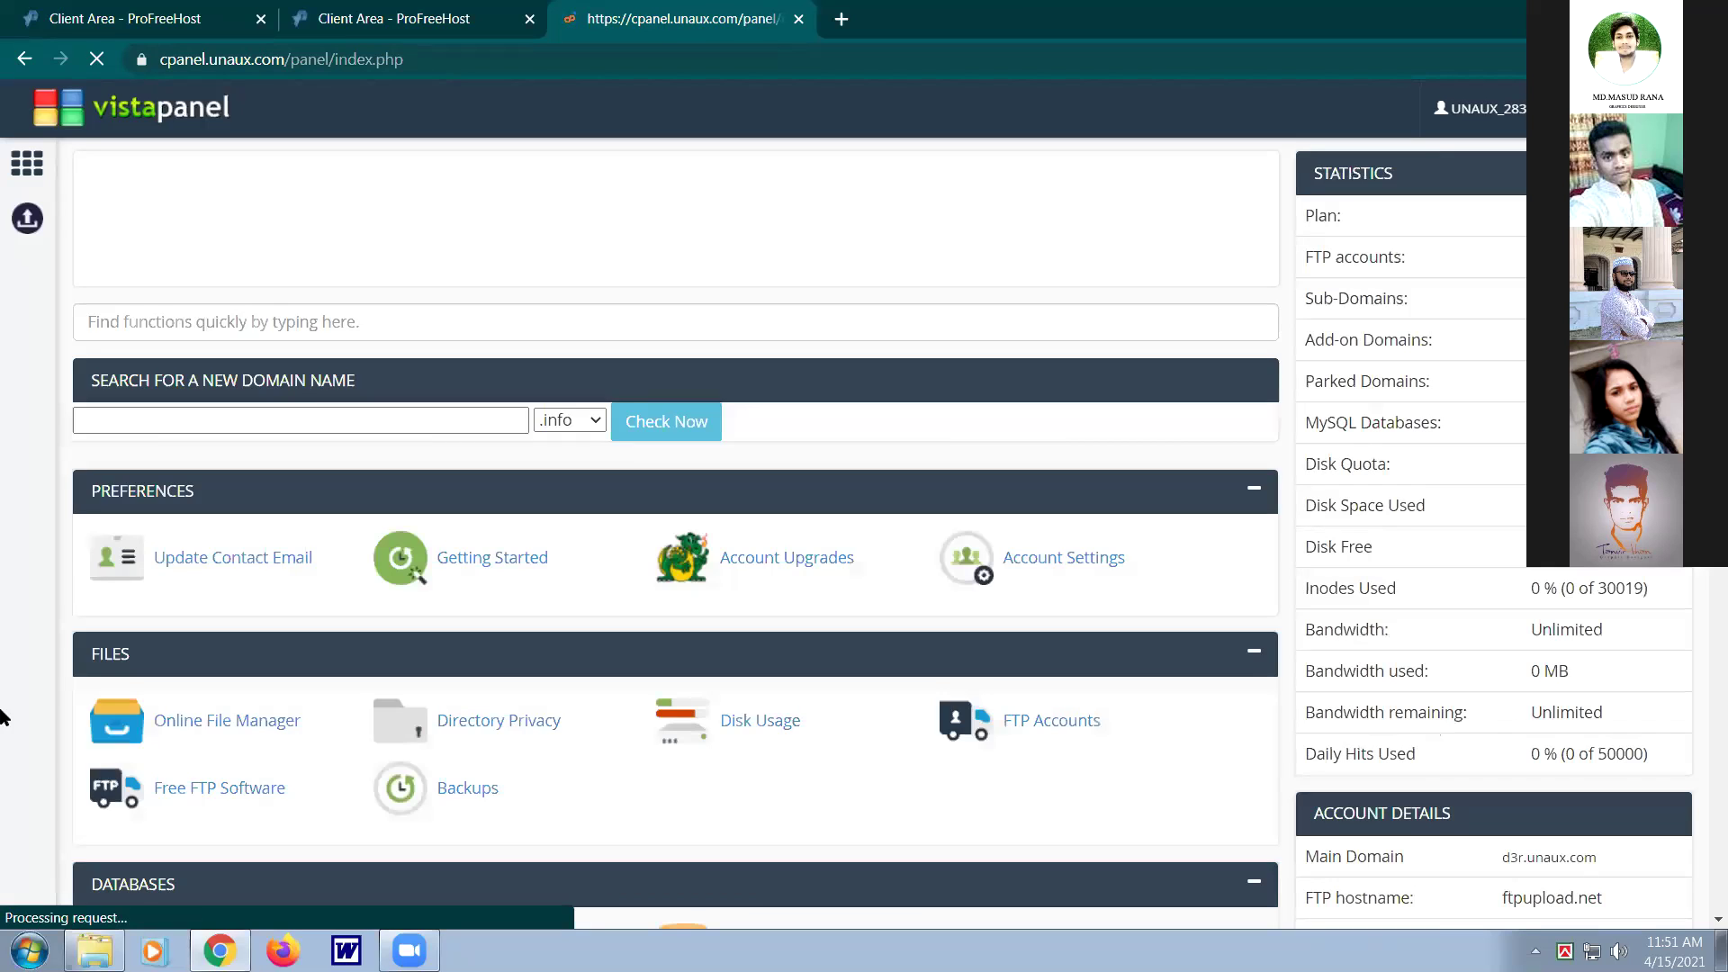
Dismiss the cookie notice and switch back to the ProFreeHost Your Accounts list
{"action": "left_click", "coordinate": [1628, 891]}
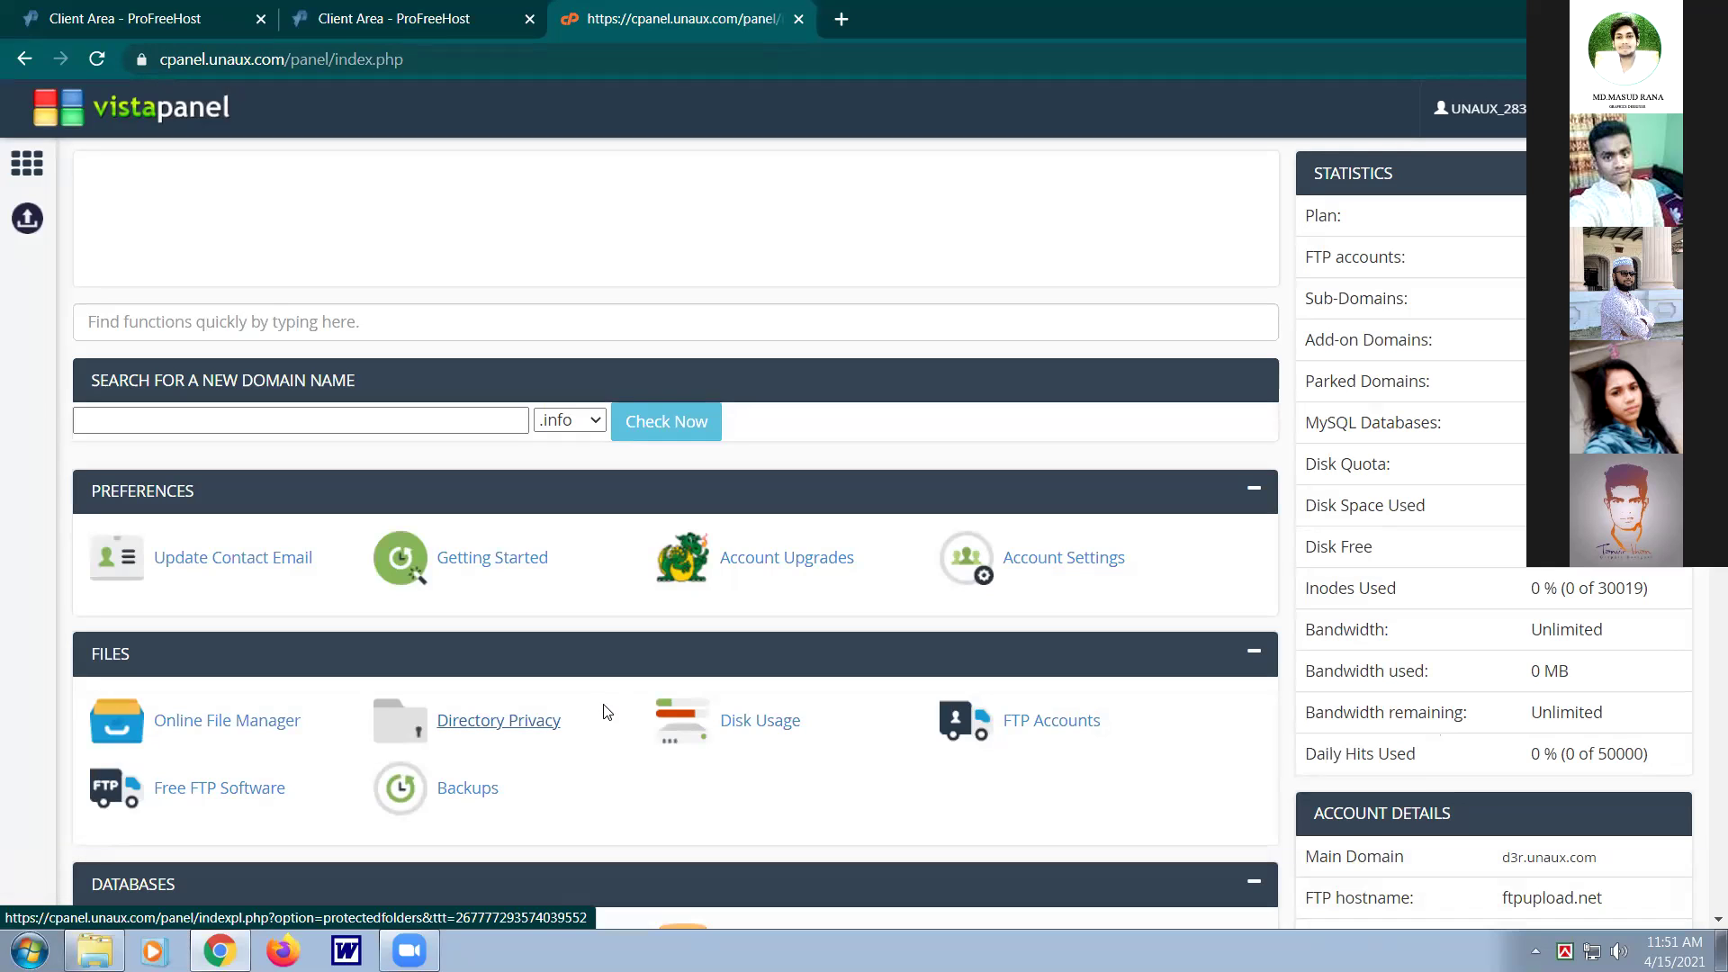
{"action": "left_click", "coordinate": [377, 9]}
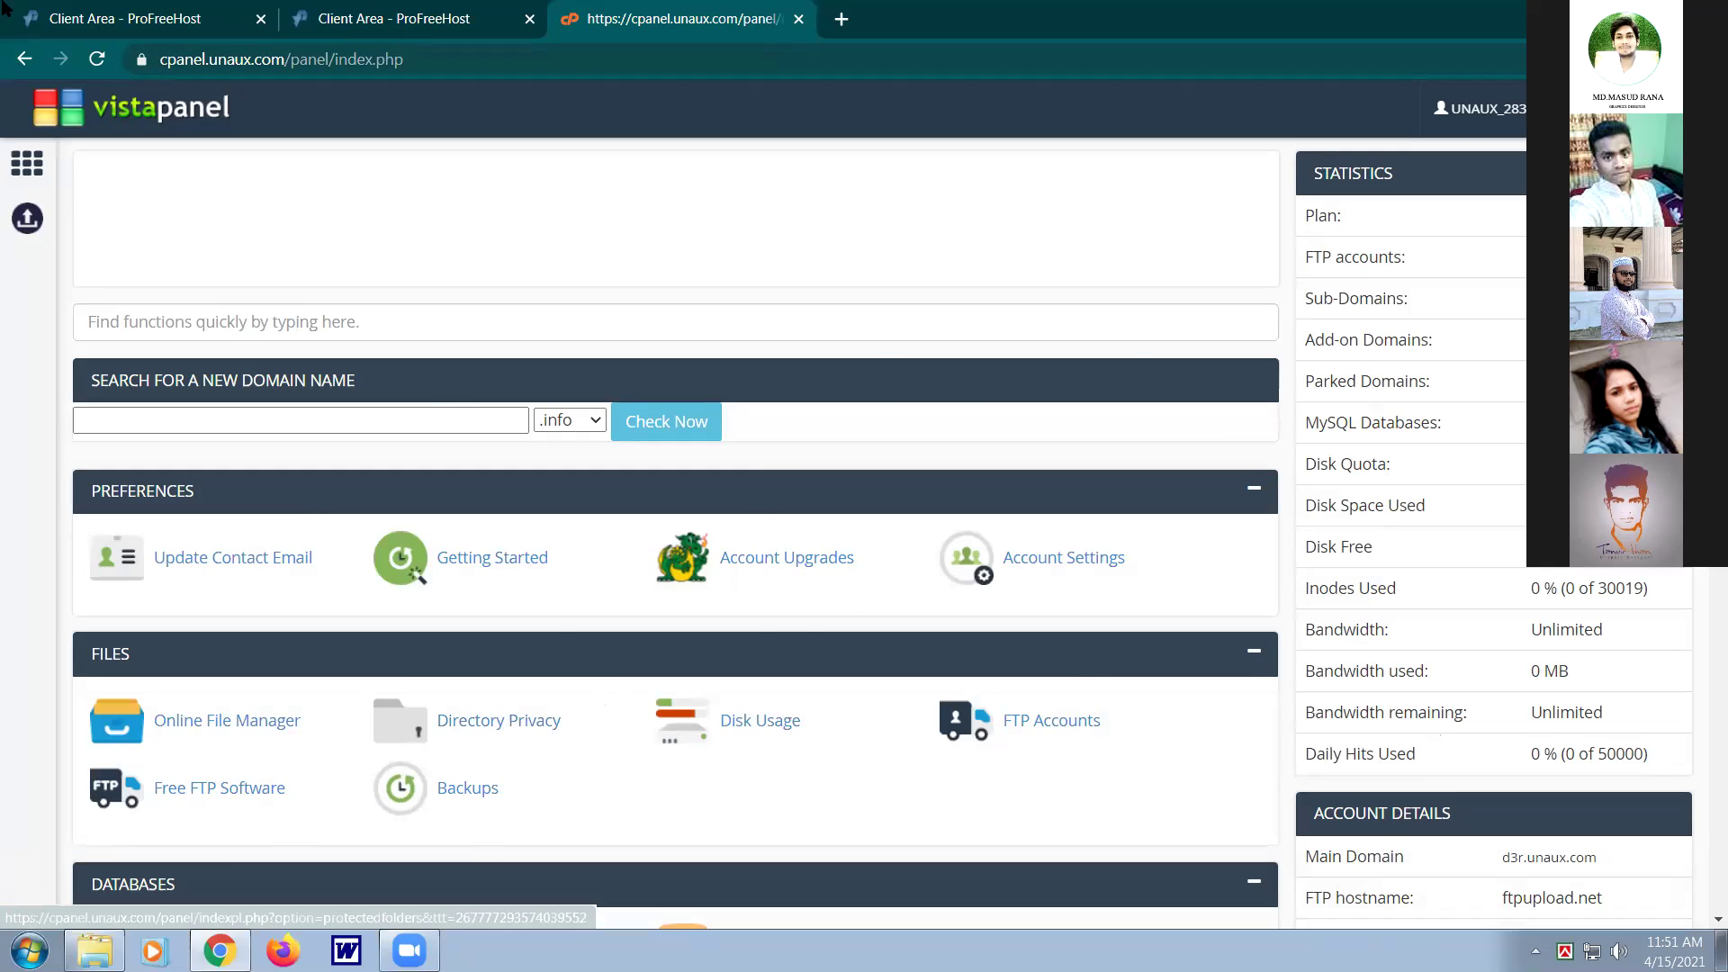
{"action": "left_click", "coordinate": [5, 9]}
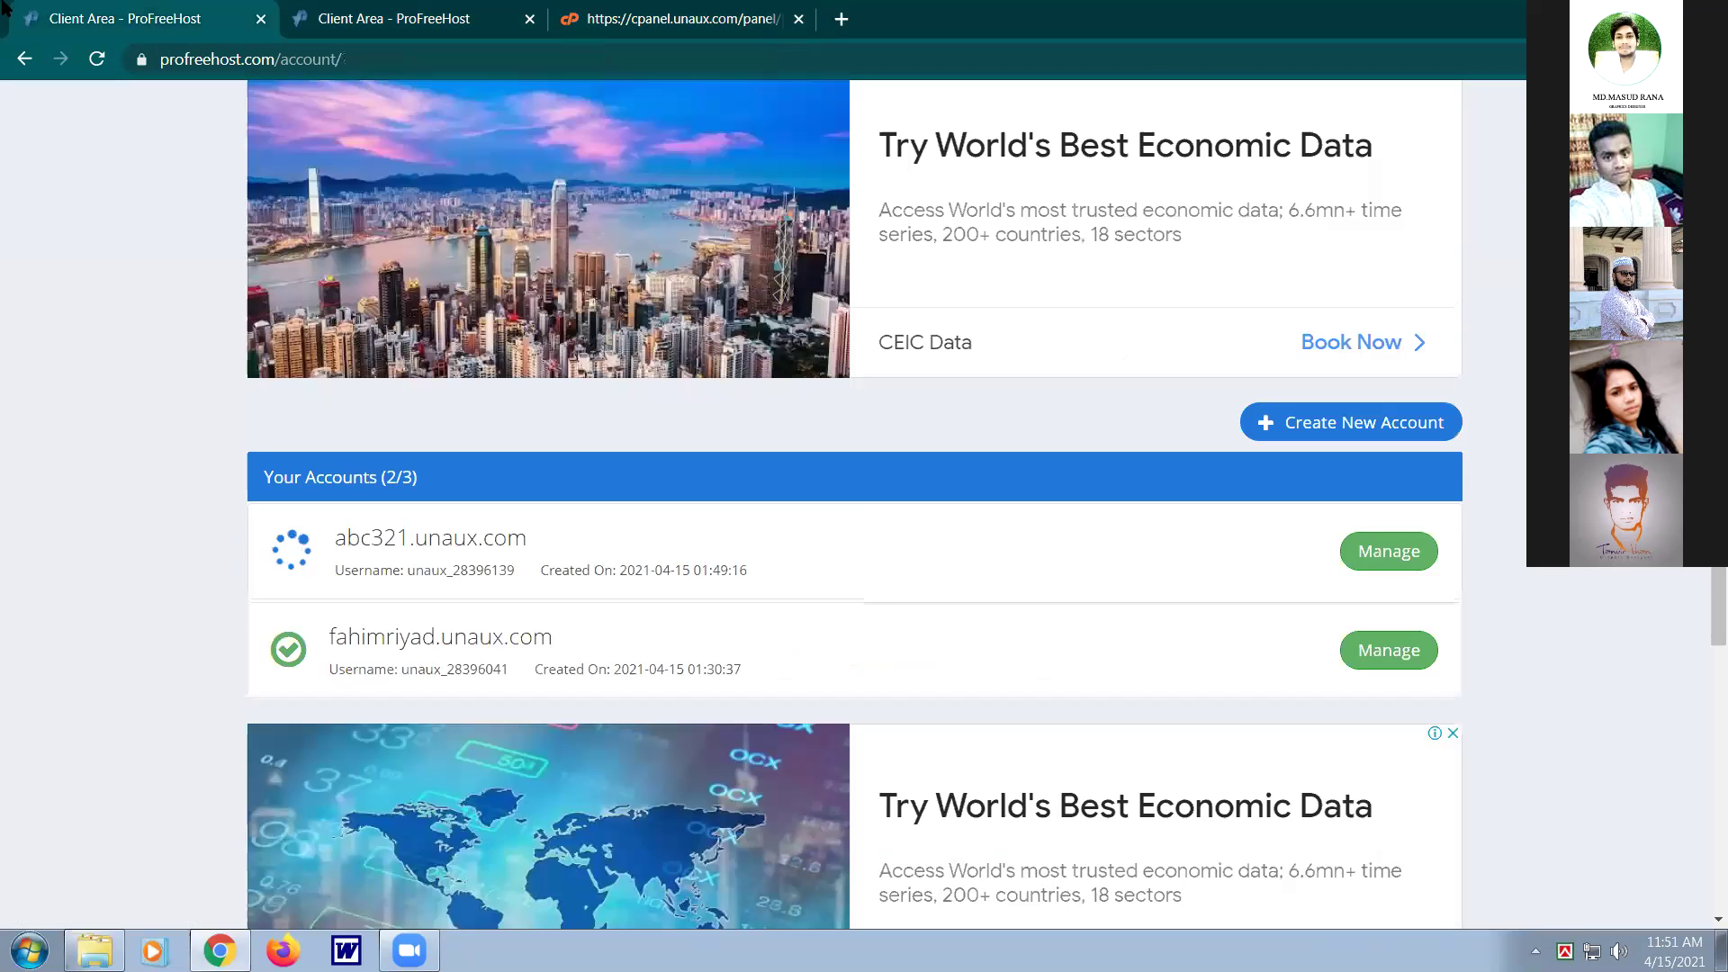
Refresh the account list, load abc321.unaux.com in a new tab, then return to VistaPanel
{"action": "left_click", "coordinate": [98, 59]}
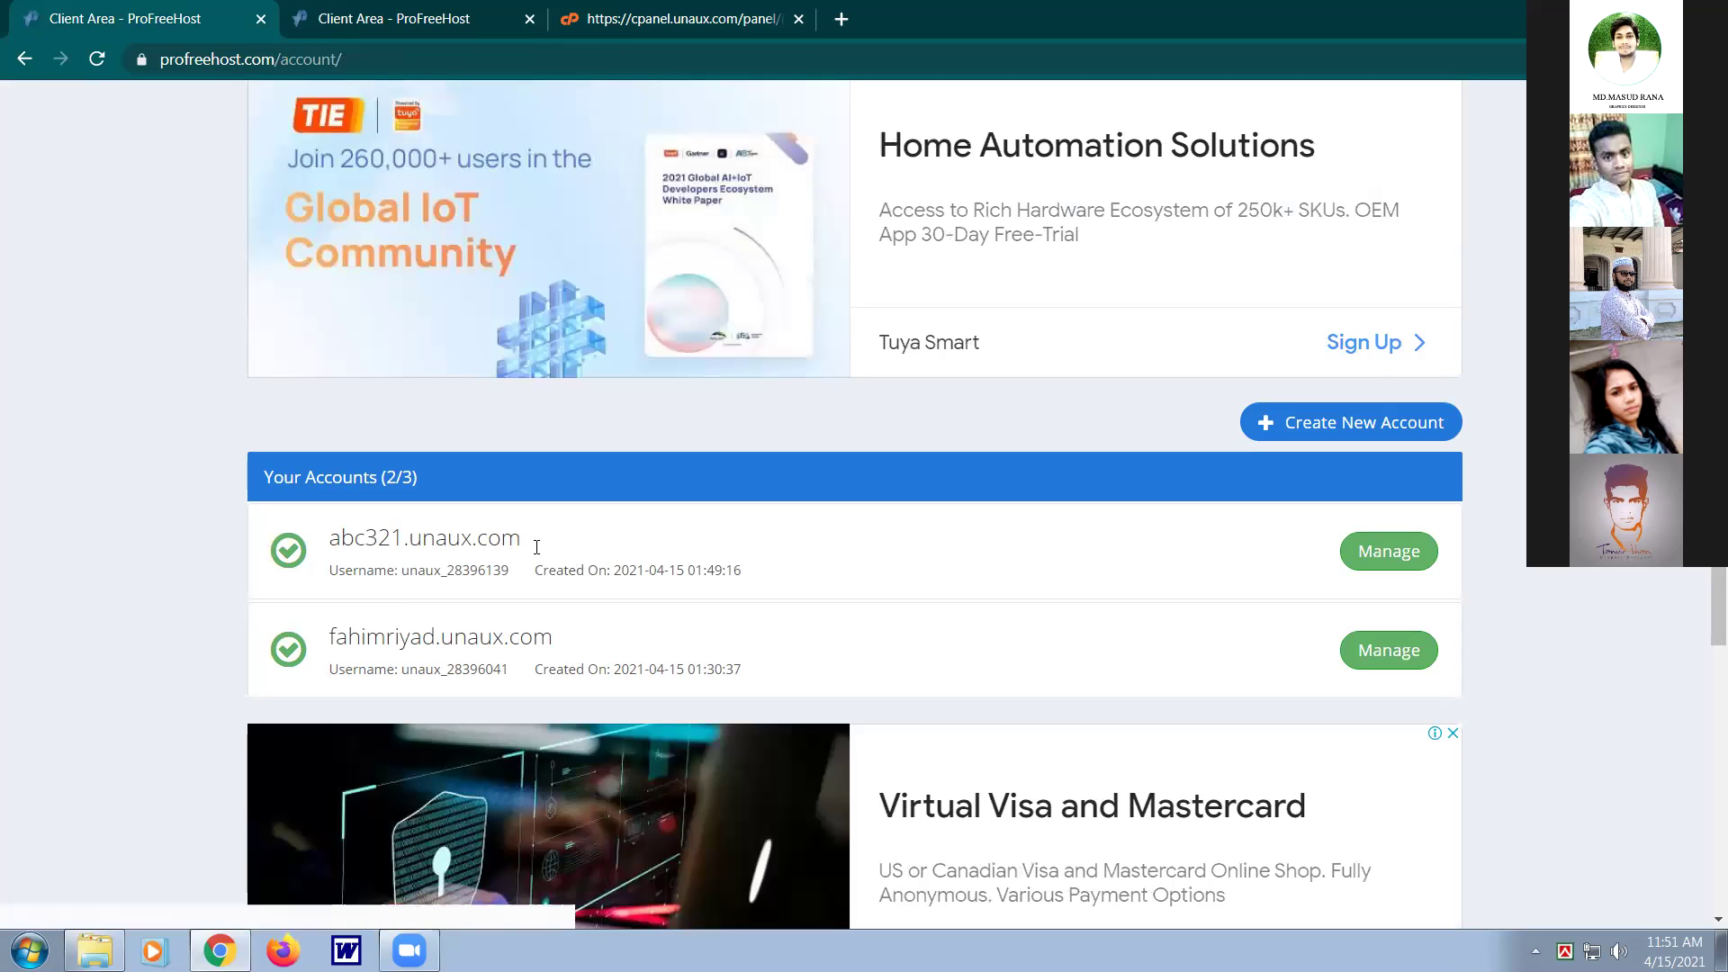
{"action": "double_click", "coordinate": [444, 537]}
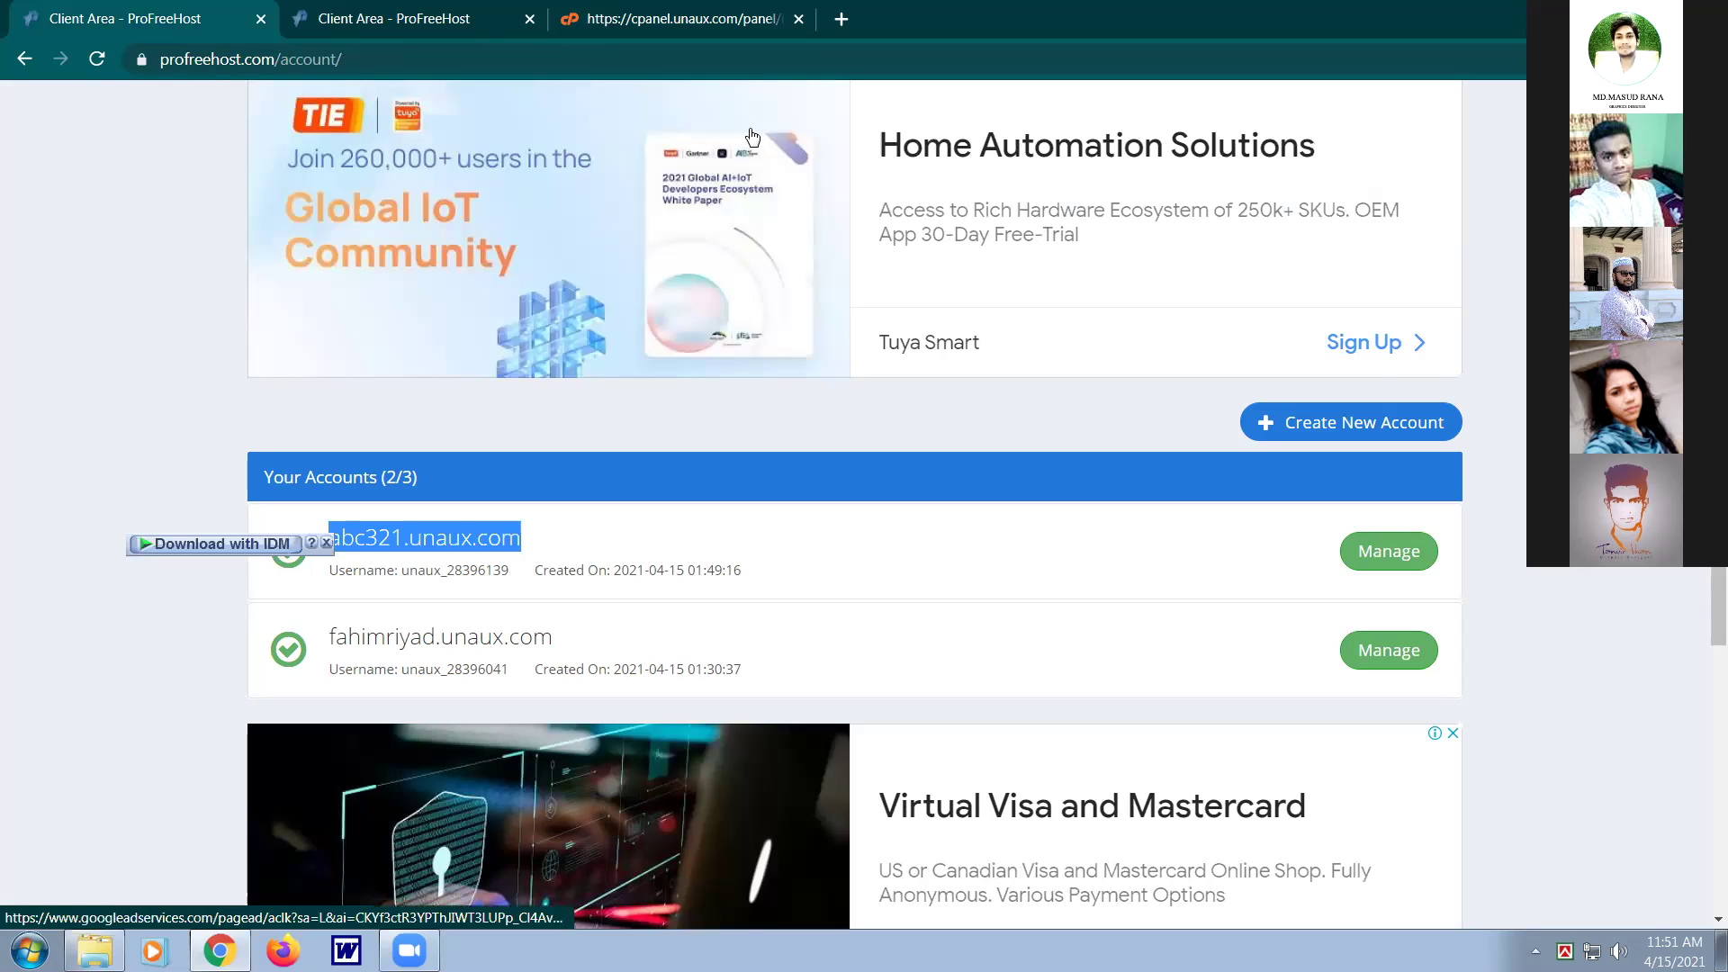
{"action": "key", "text": "ctrl+c"}
{"action": "key", "text": "ctrl+t"}
{"action": "key", "text": "ctrl+v"}
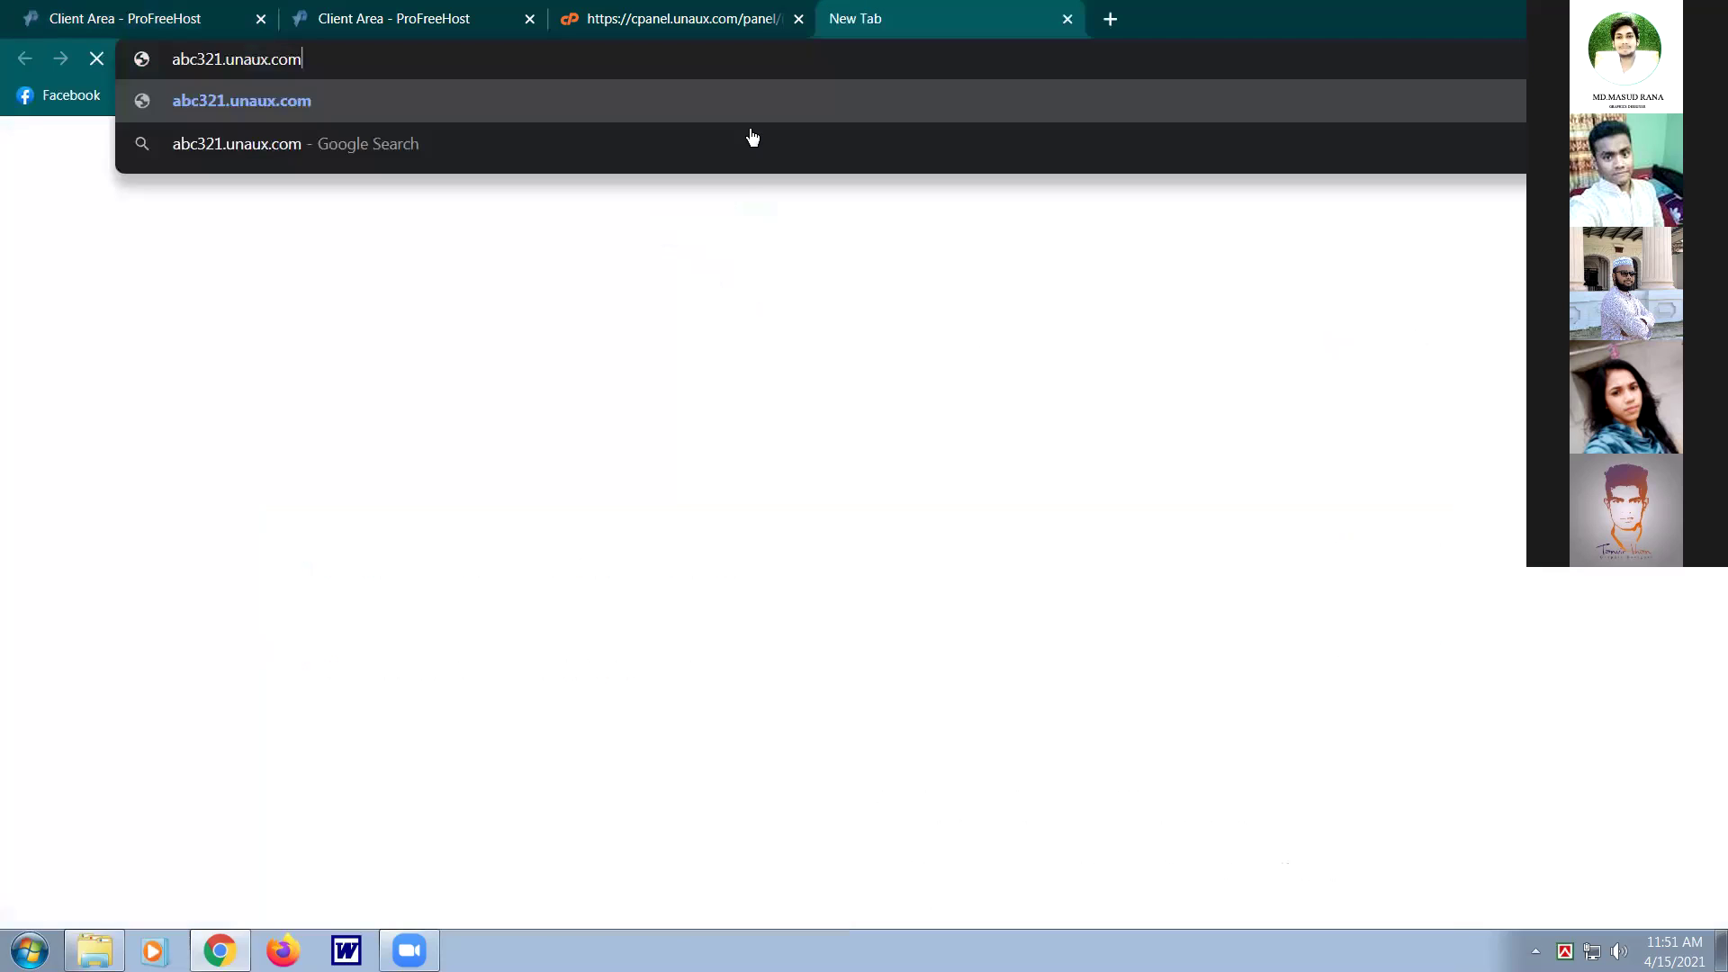
{"action": "key", "text": "Return"}
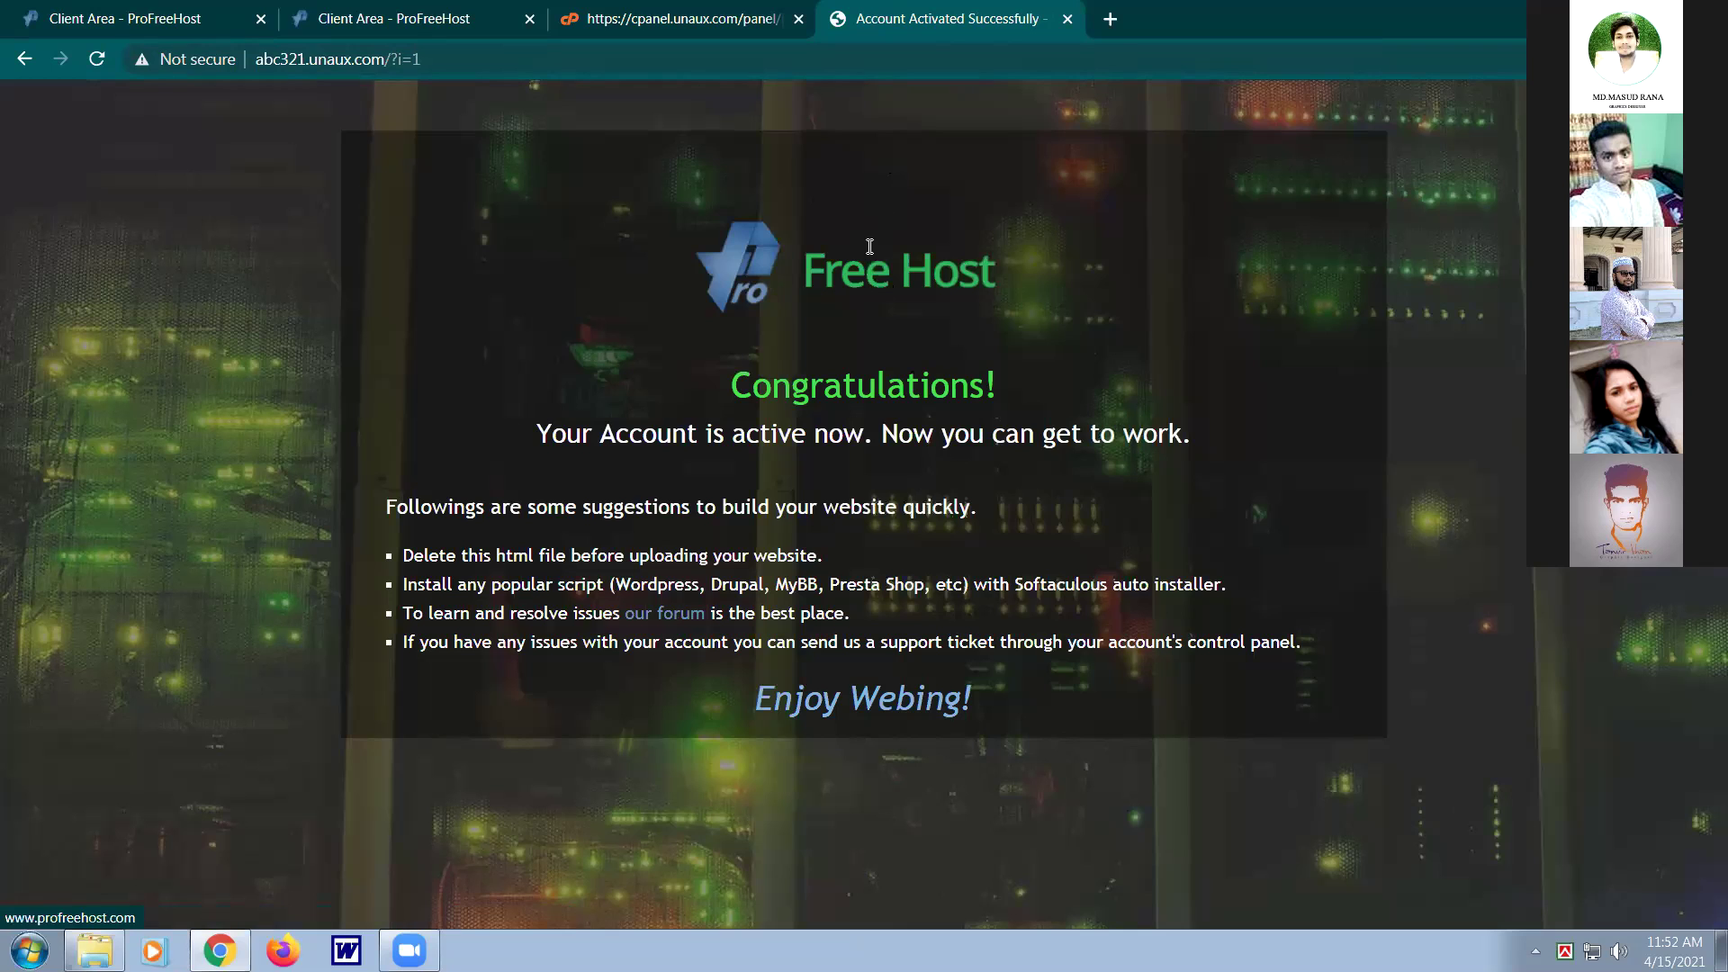
{"action": "left_click", "coordinate": [711, 9]}
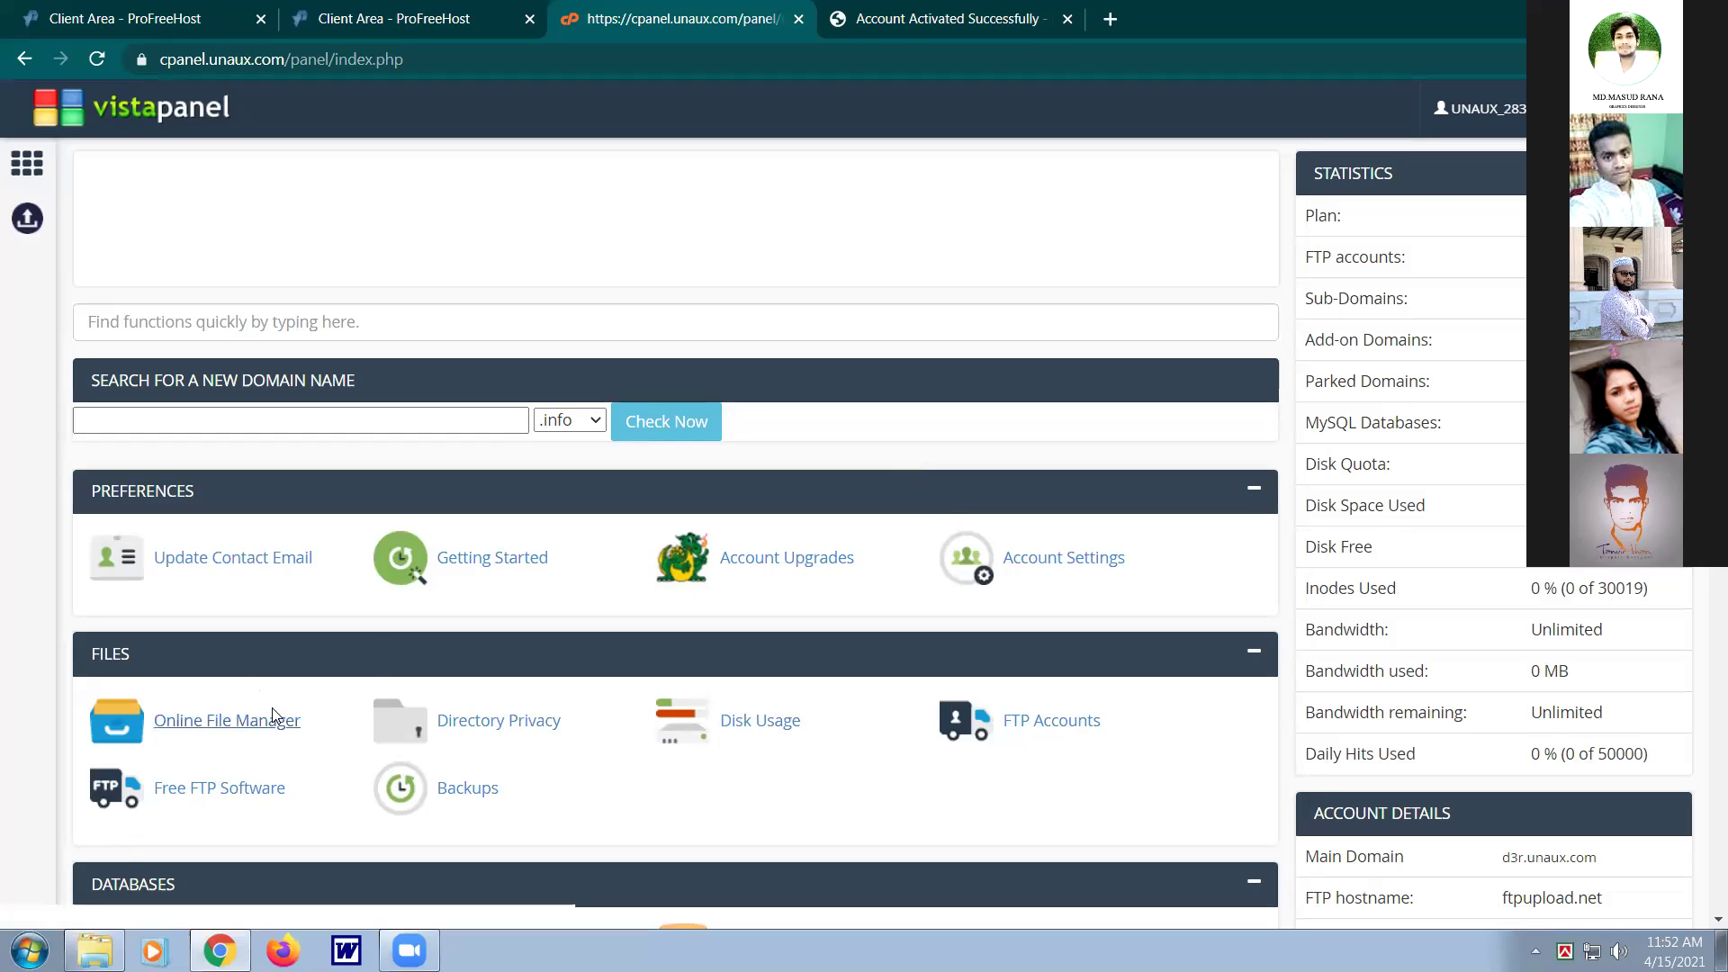
Open the Online File Manager and enter the htdocs folder
{"action": "left_click", "coordinate": [227, 720]}
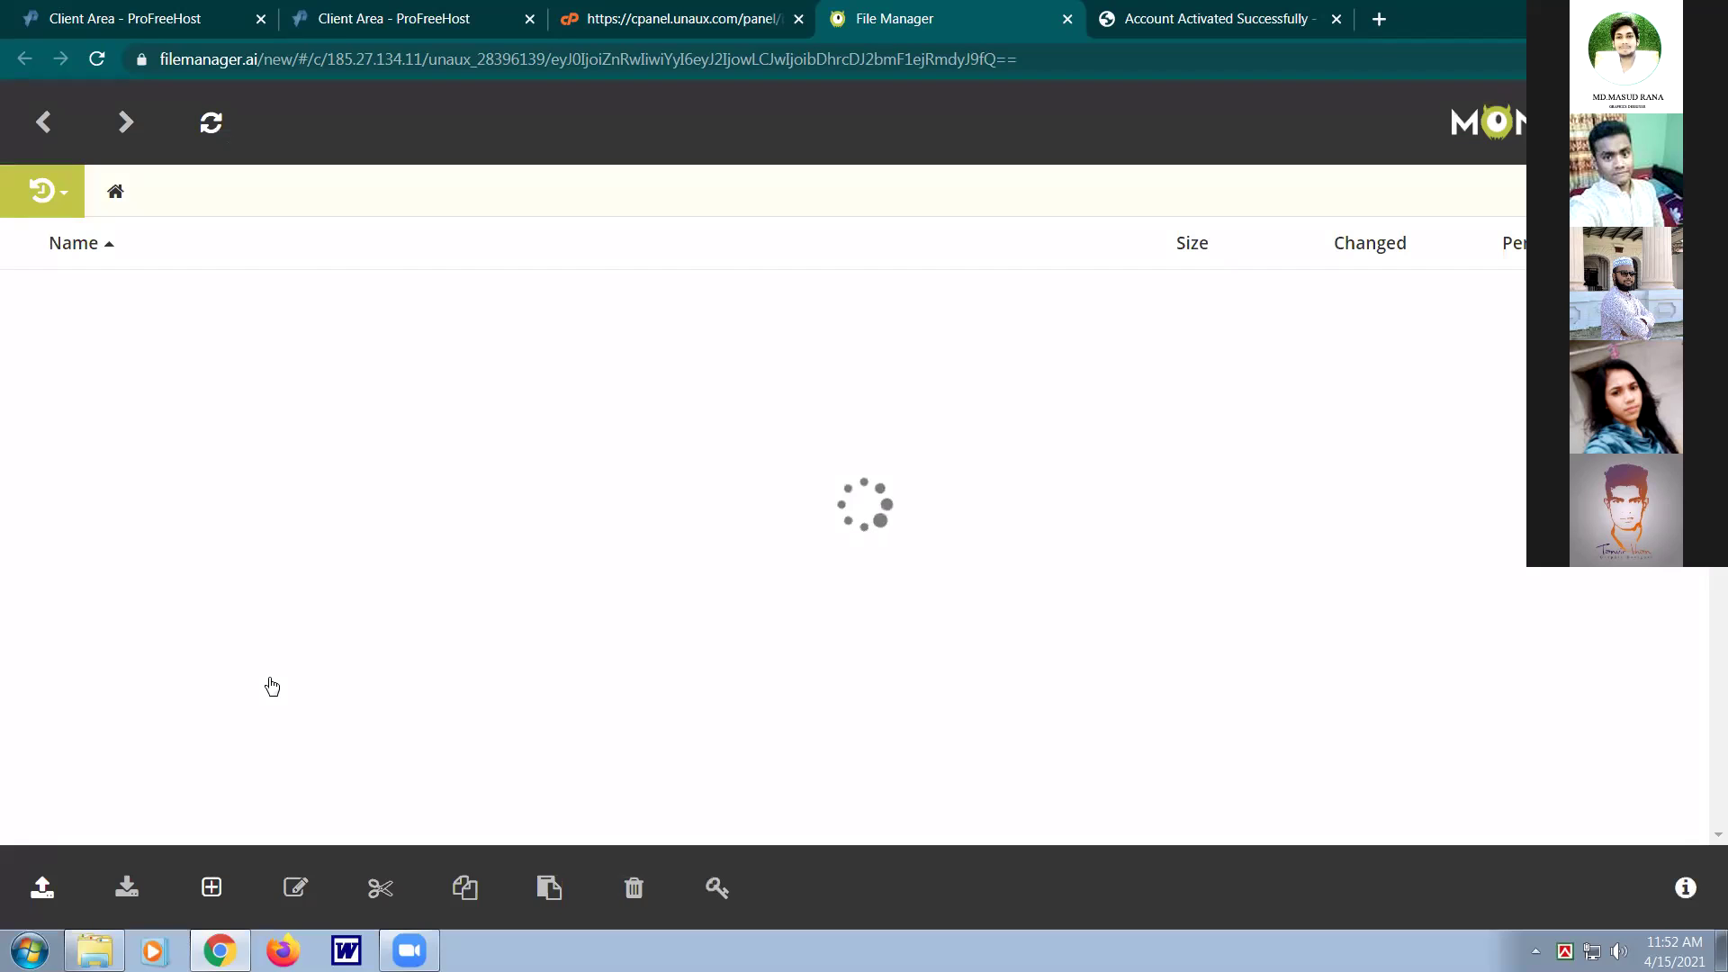
{"action": "left_click", "coordinate": [56, 301]}
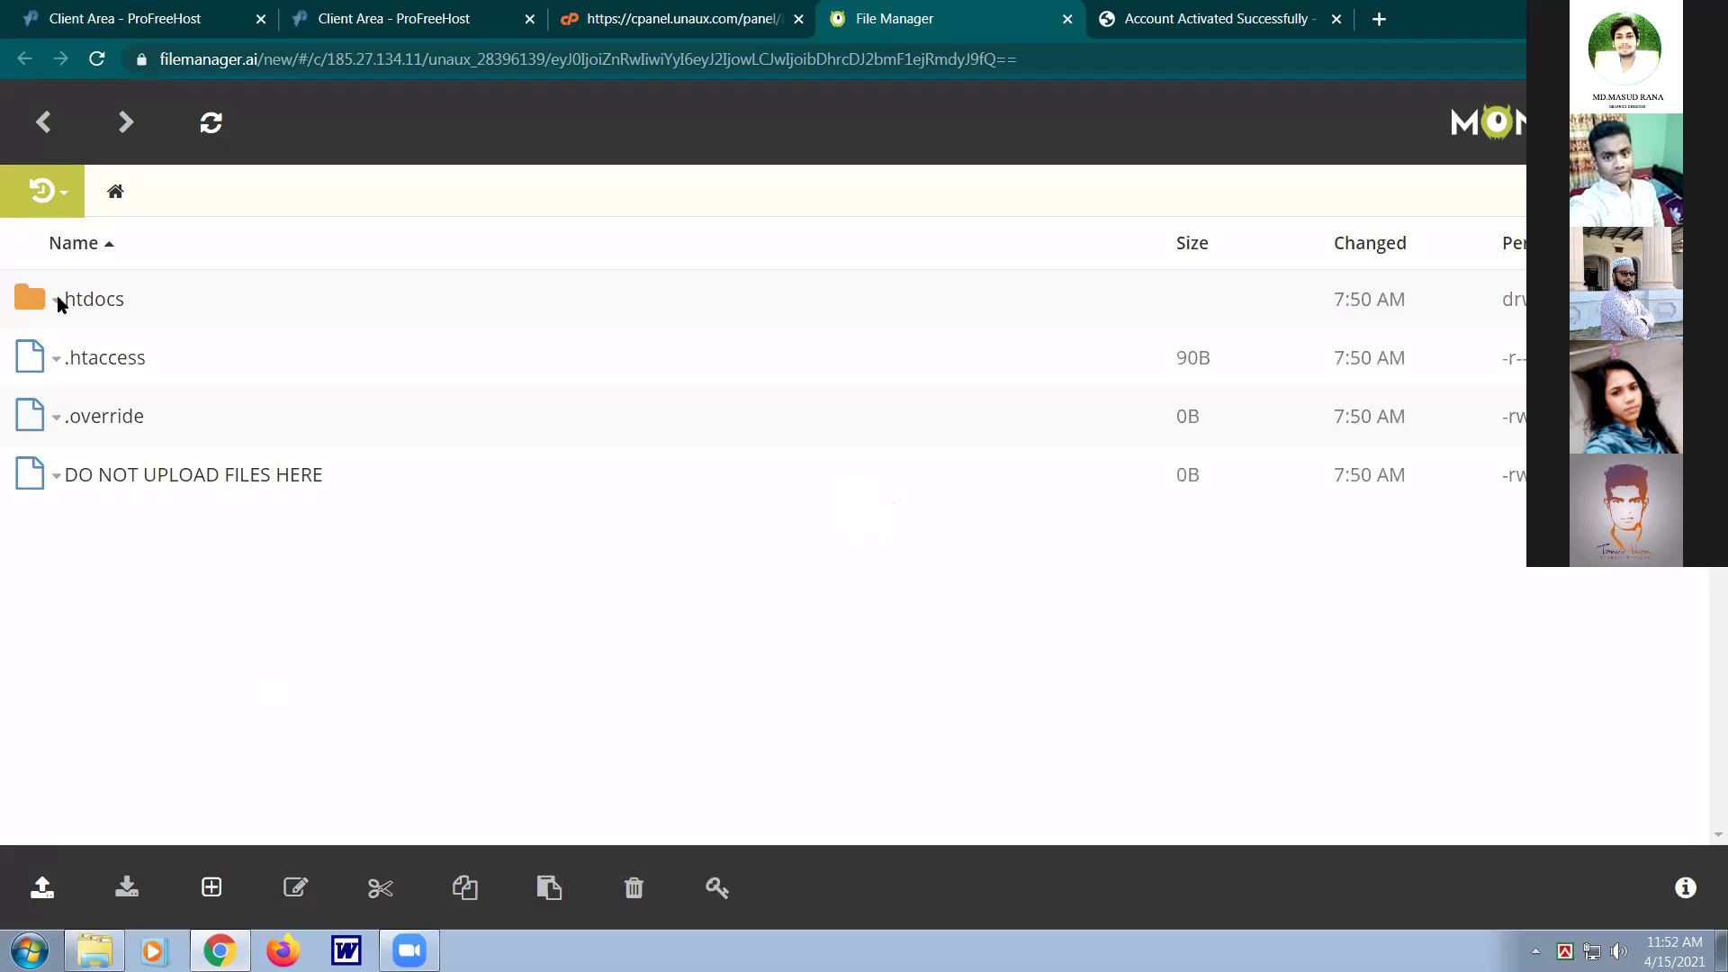
{"action": "left_click", "coordinate": [103, 341]}
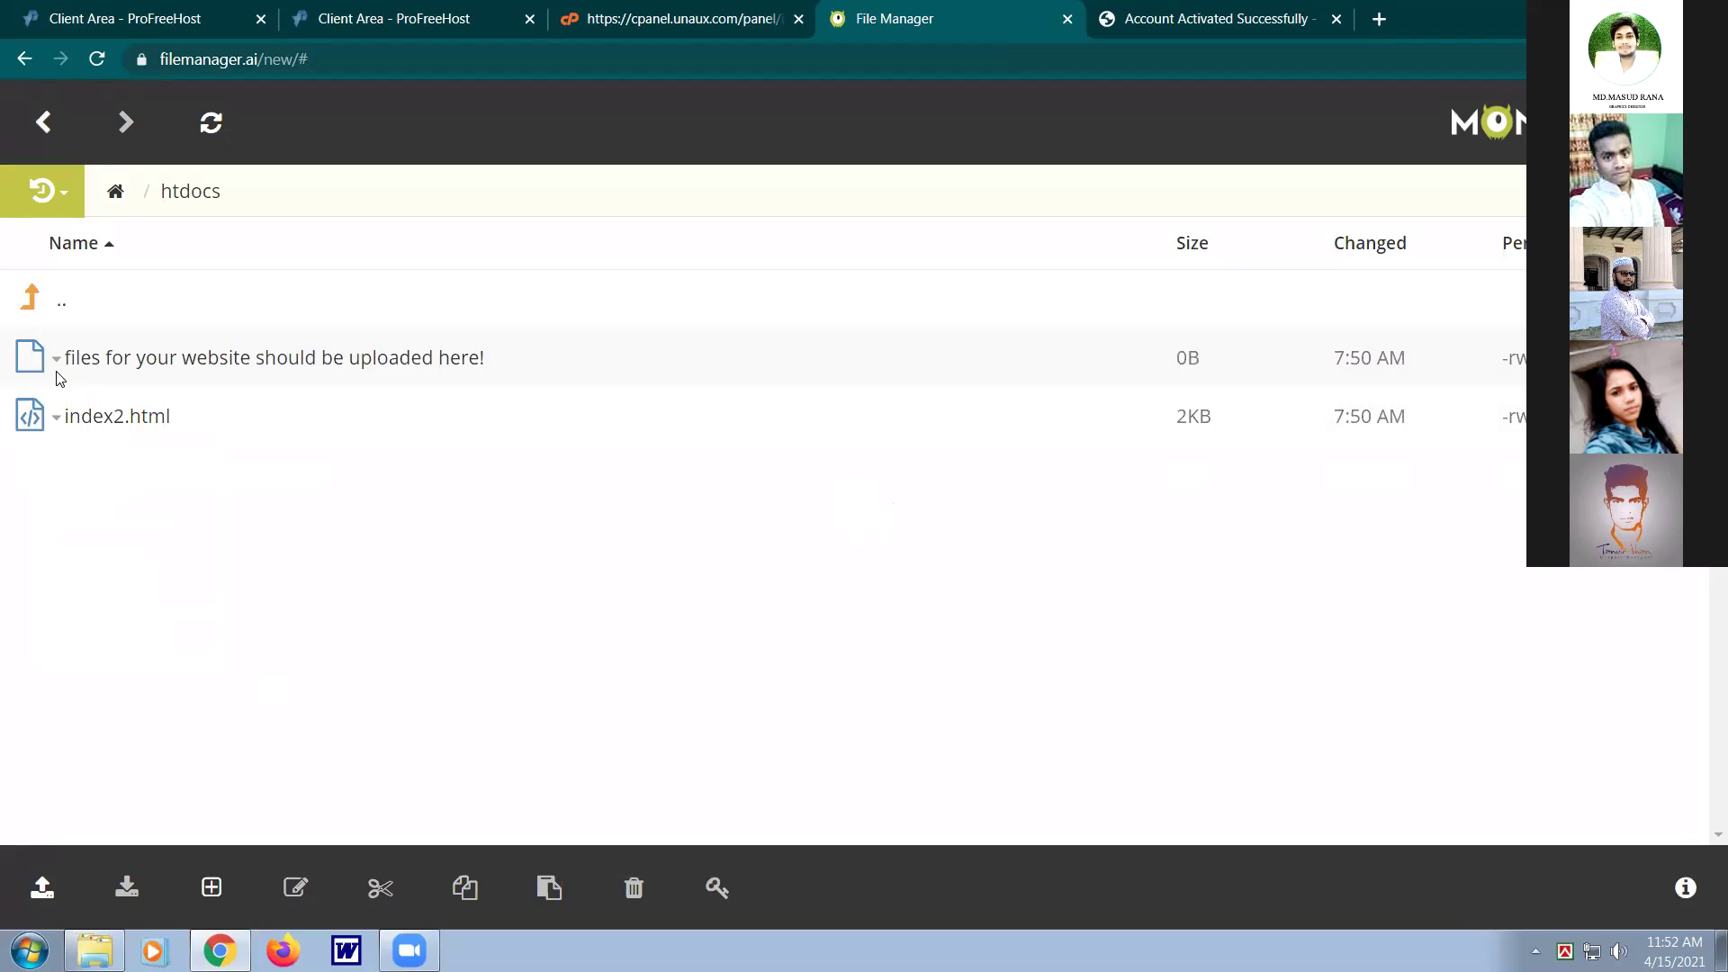
Delete the placeholder file and index2.html from htdocs, then return to the site's tab
{"action": "left_click", "coordinate": [52, 364]}
{"action": "left_click", "coordinate": [124, 619]}
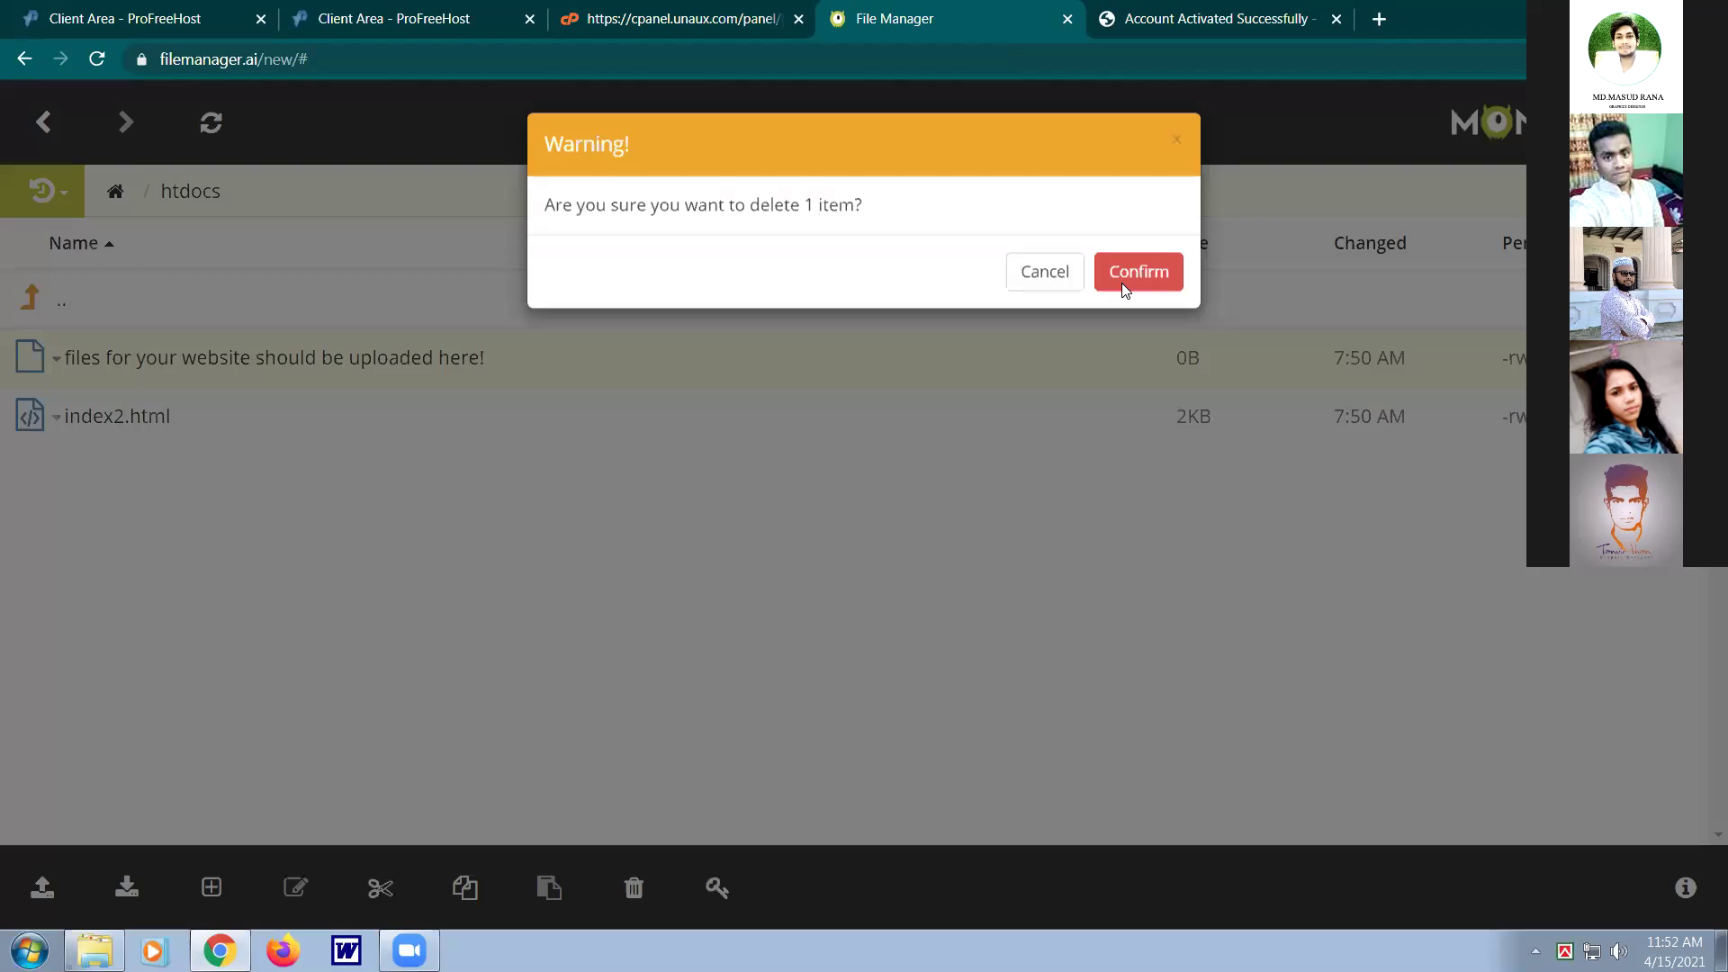
{"action": "left_click", "coordinate": [1122, 288]}
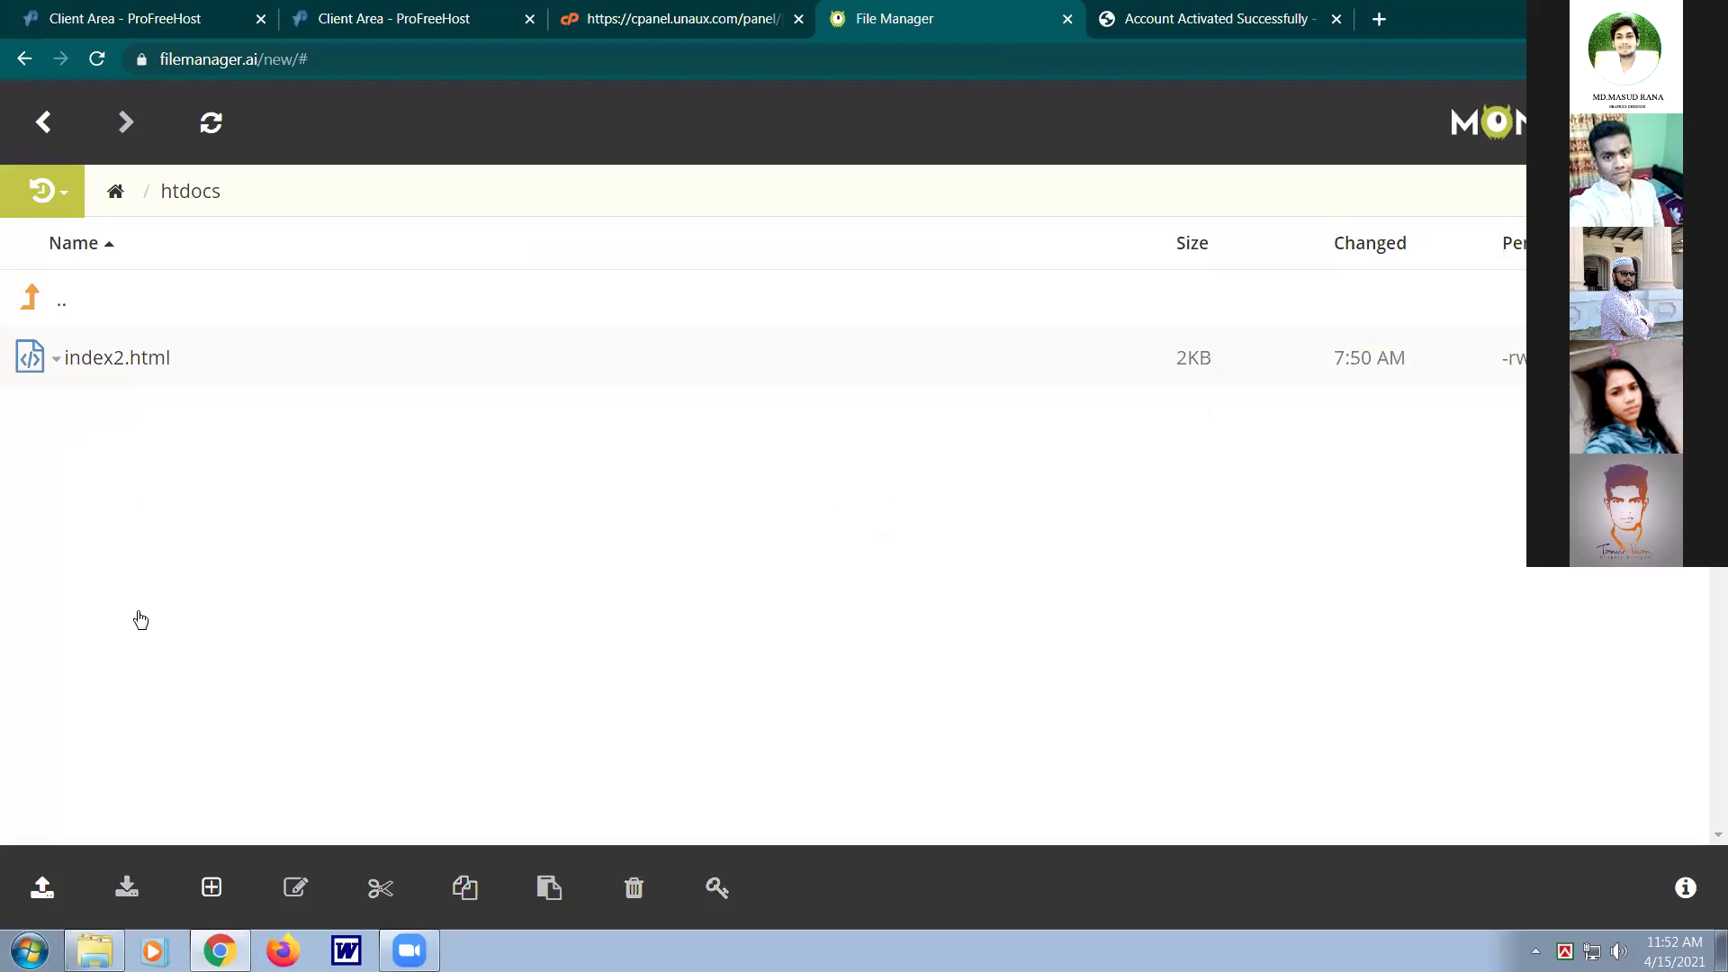
{"action": "right_click", "coordinate": [141, 619]}
{"action": "key", "text": "Delete"}
{"action": "key", "text": "Return"}
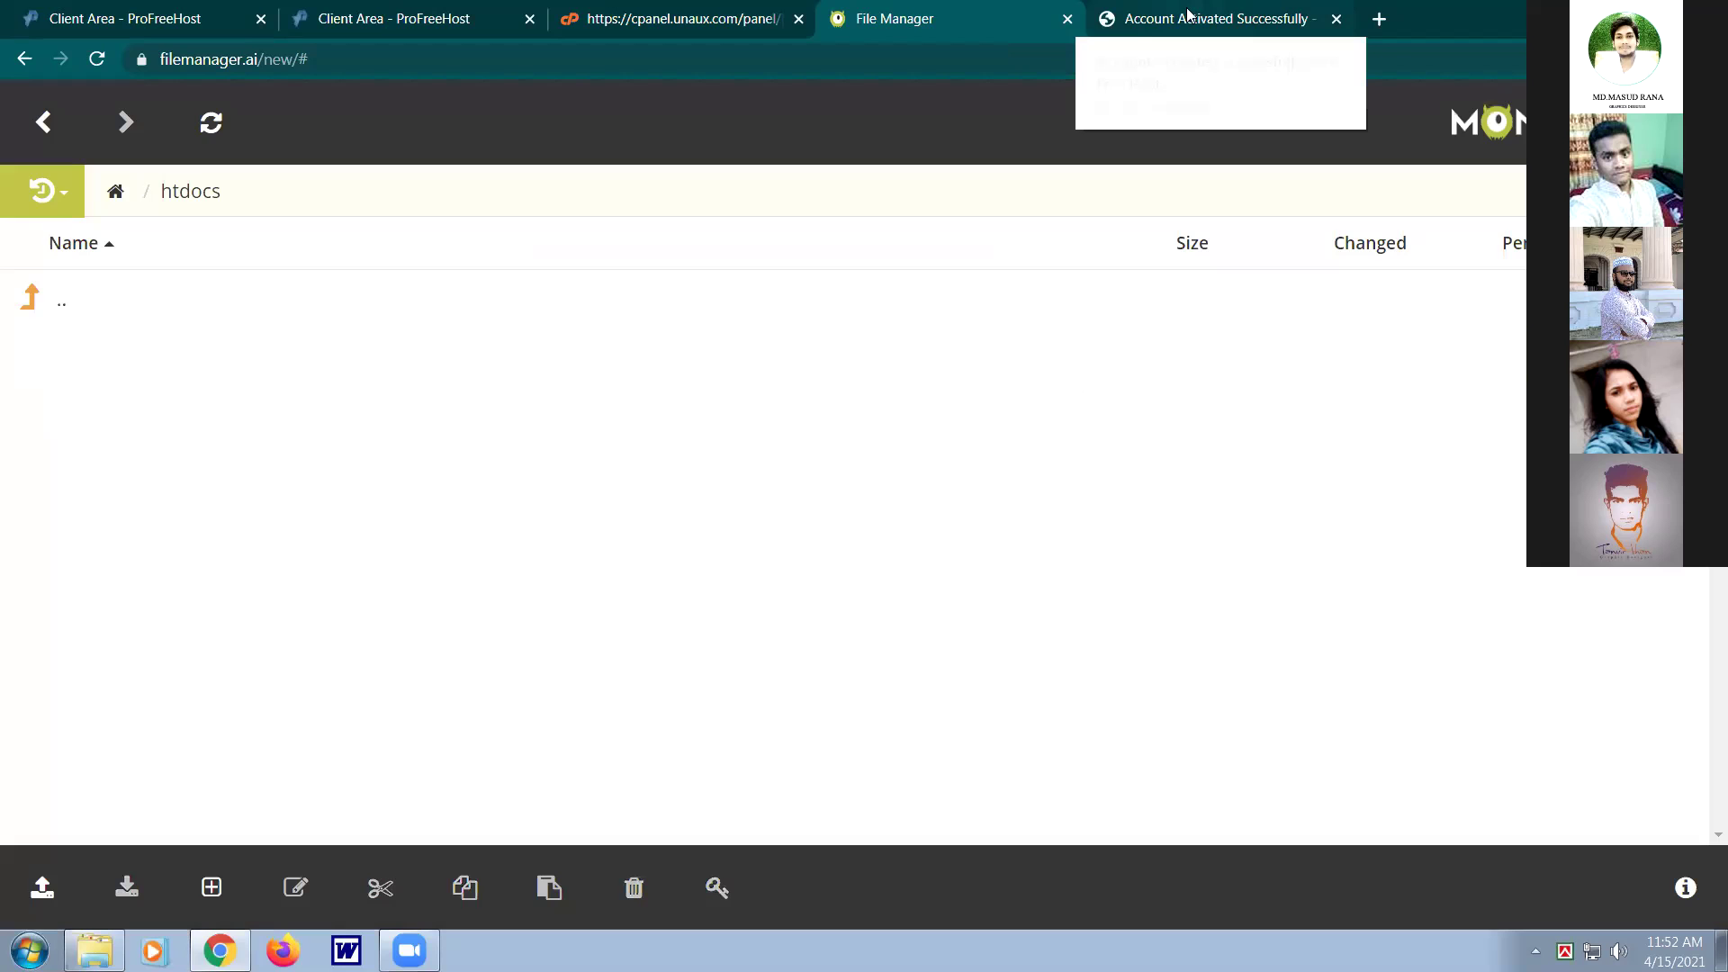
{"action": "key", "text": "ctrl+Tab"}
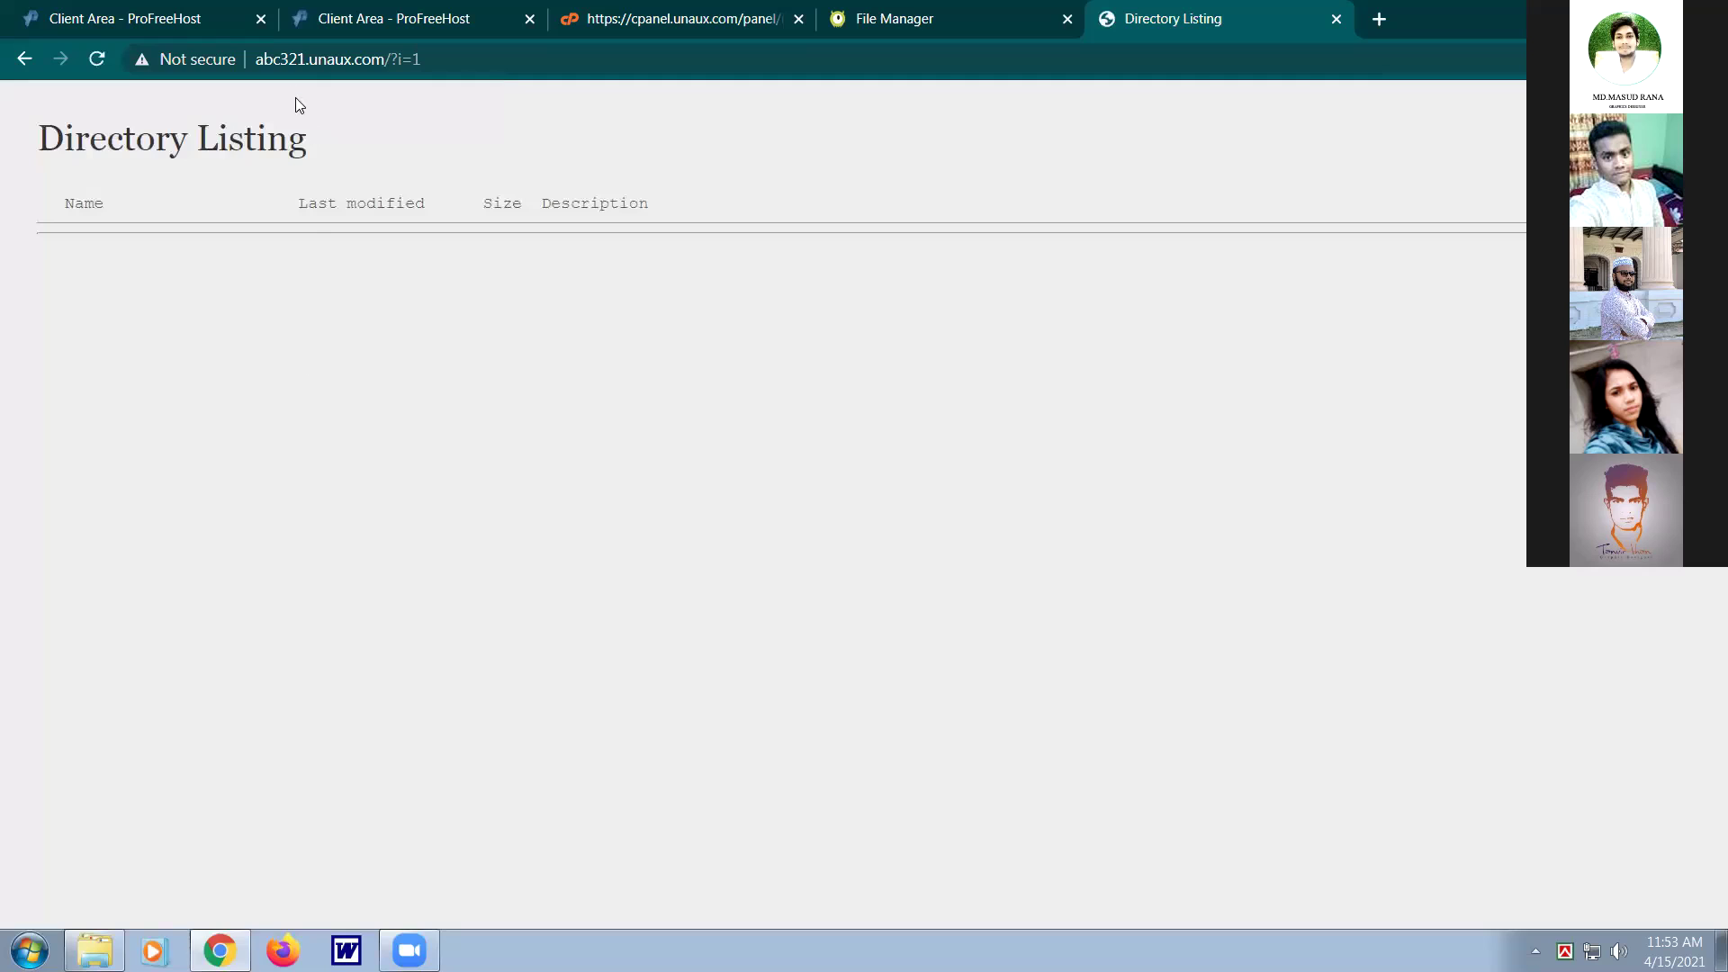
Reload abc321.unaux.com without '/?i=1' to see the empty directory listing, then return to the file manager
{"action": "left_click_drag", "start_coordinate": [388, 56], "coordinate": [426, 54]}
{"action": "key", "text": "BackSpace"}
{"action": "key", "text": "Return"}
{"action": "left_click", "coordinate": [899, 7]}
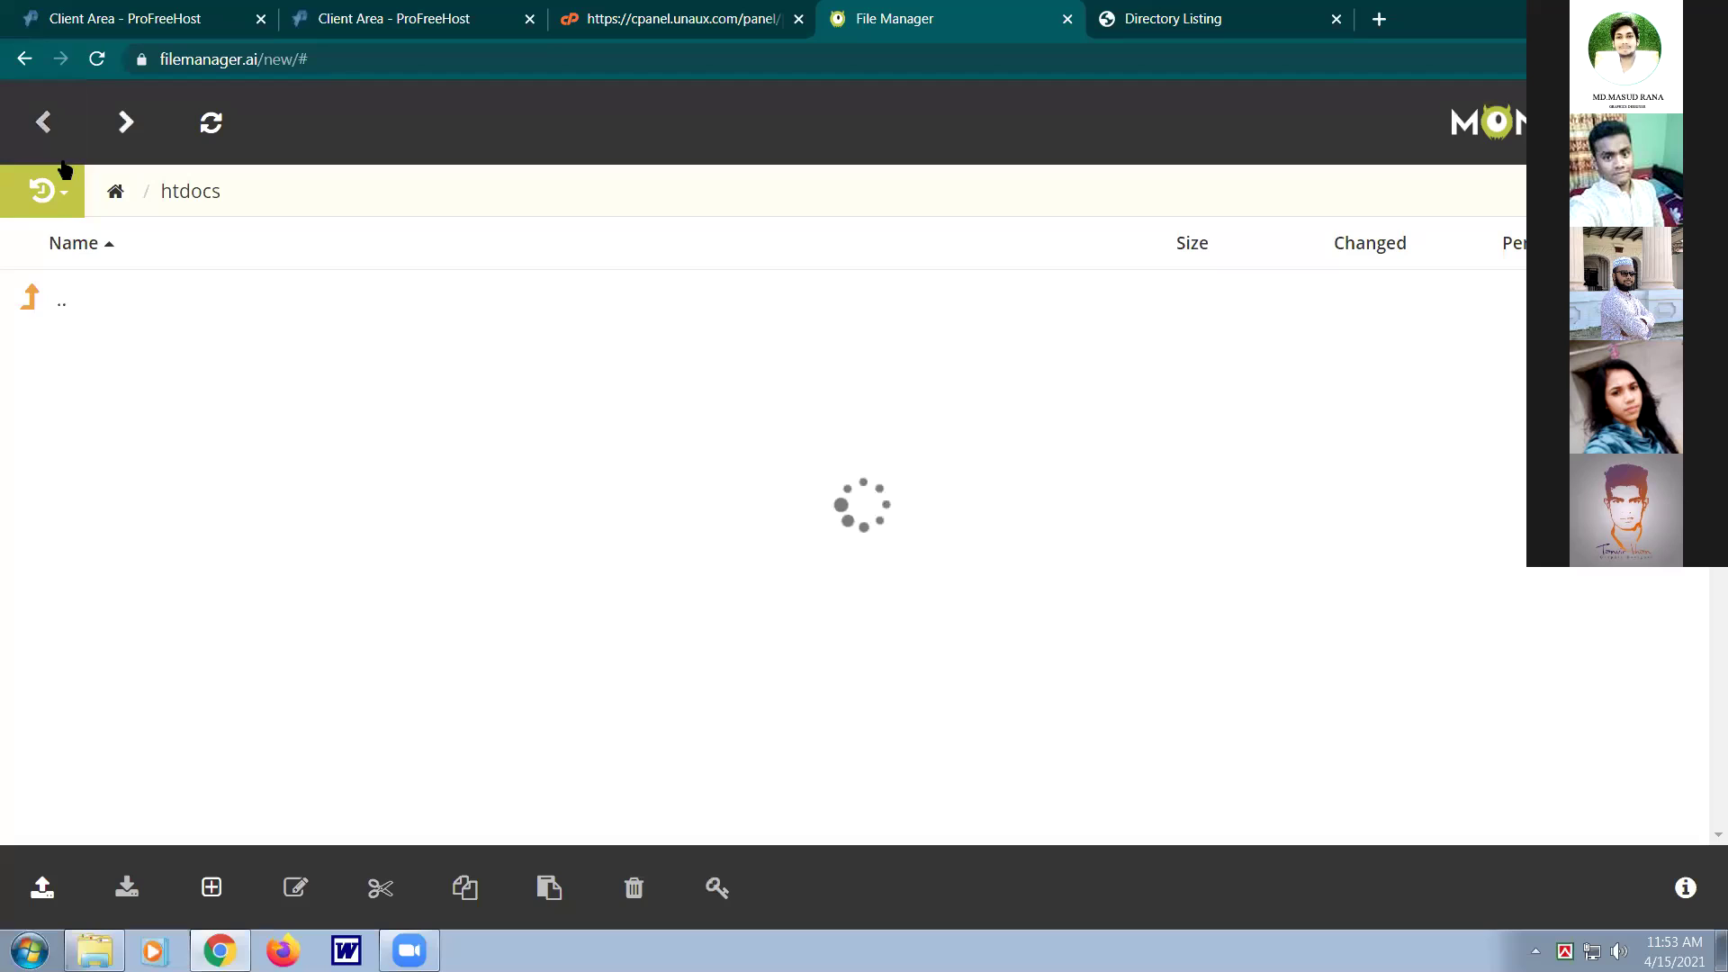
Navigate from the root folder into htdocs in Monsta FTP
{"action": "double_click", "coordinate": [61, 300]}
{"action": "right_click", "coordinate": [56, 304]}
{"action": "left_click", "coordinate": [189, 351]}
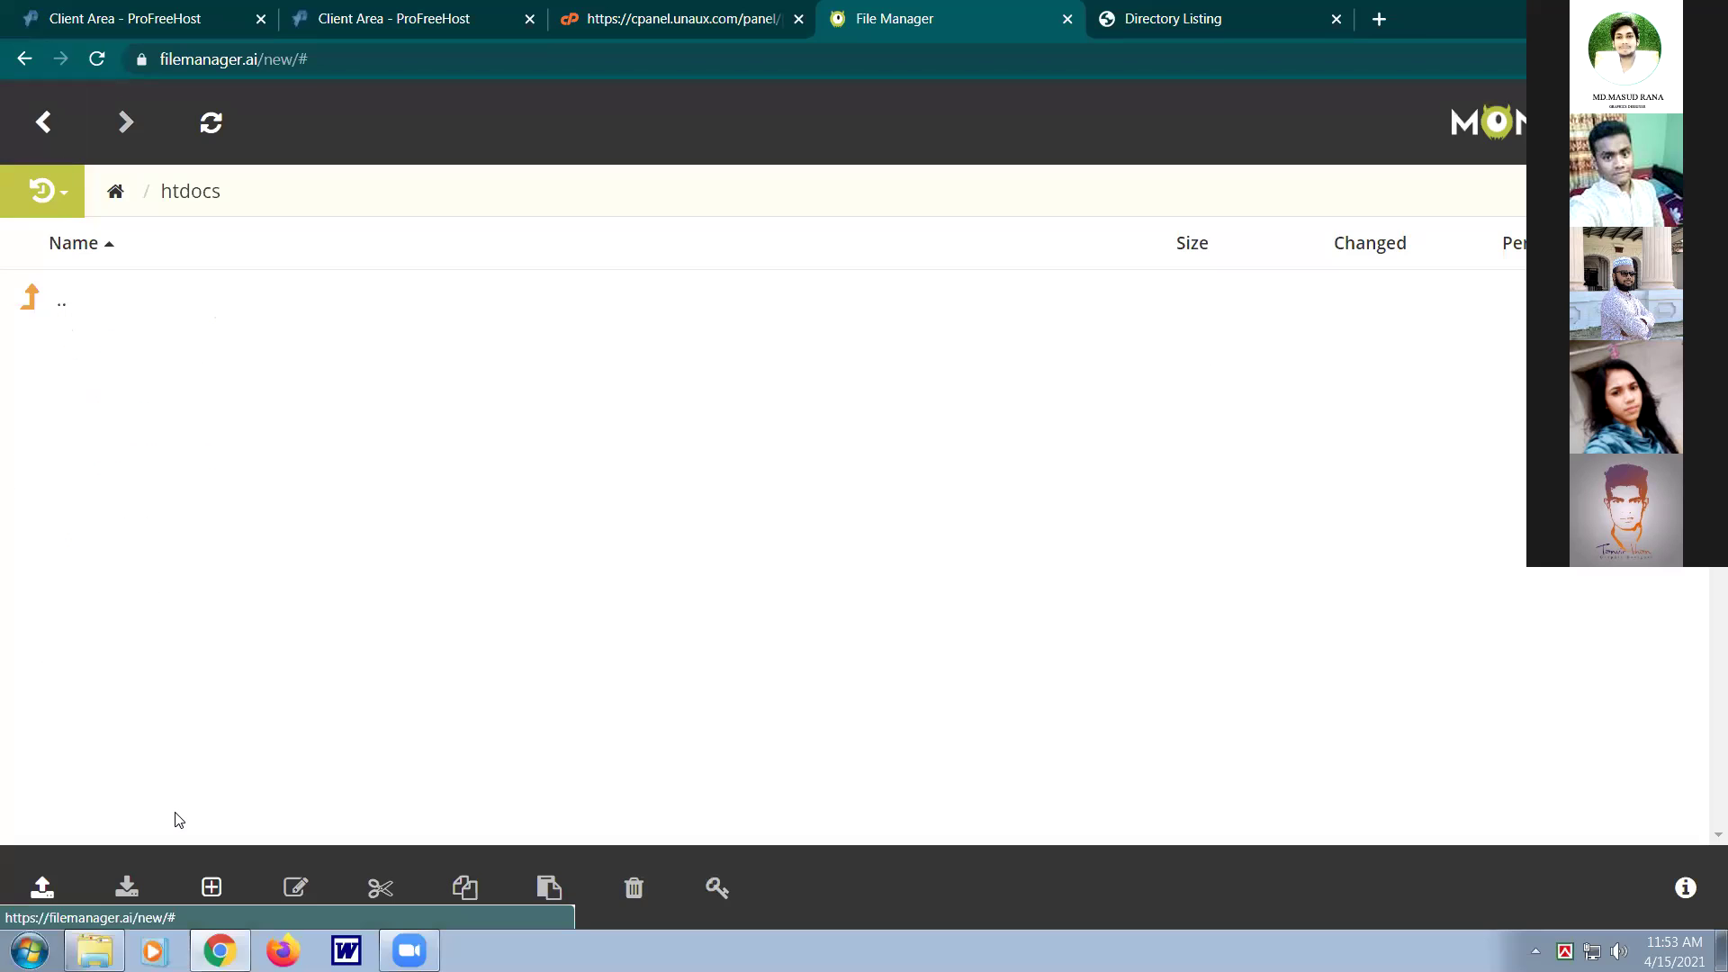
Upload the 27 KB JPG image and reload the live site's directory listing to show it
{"action": "left_click", "coordinate": [42, 887]}
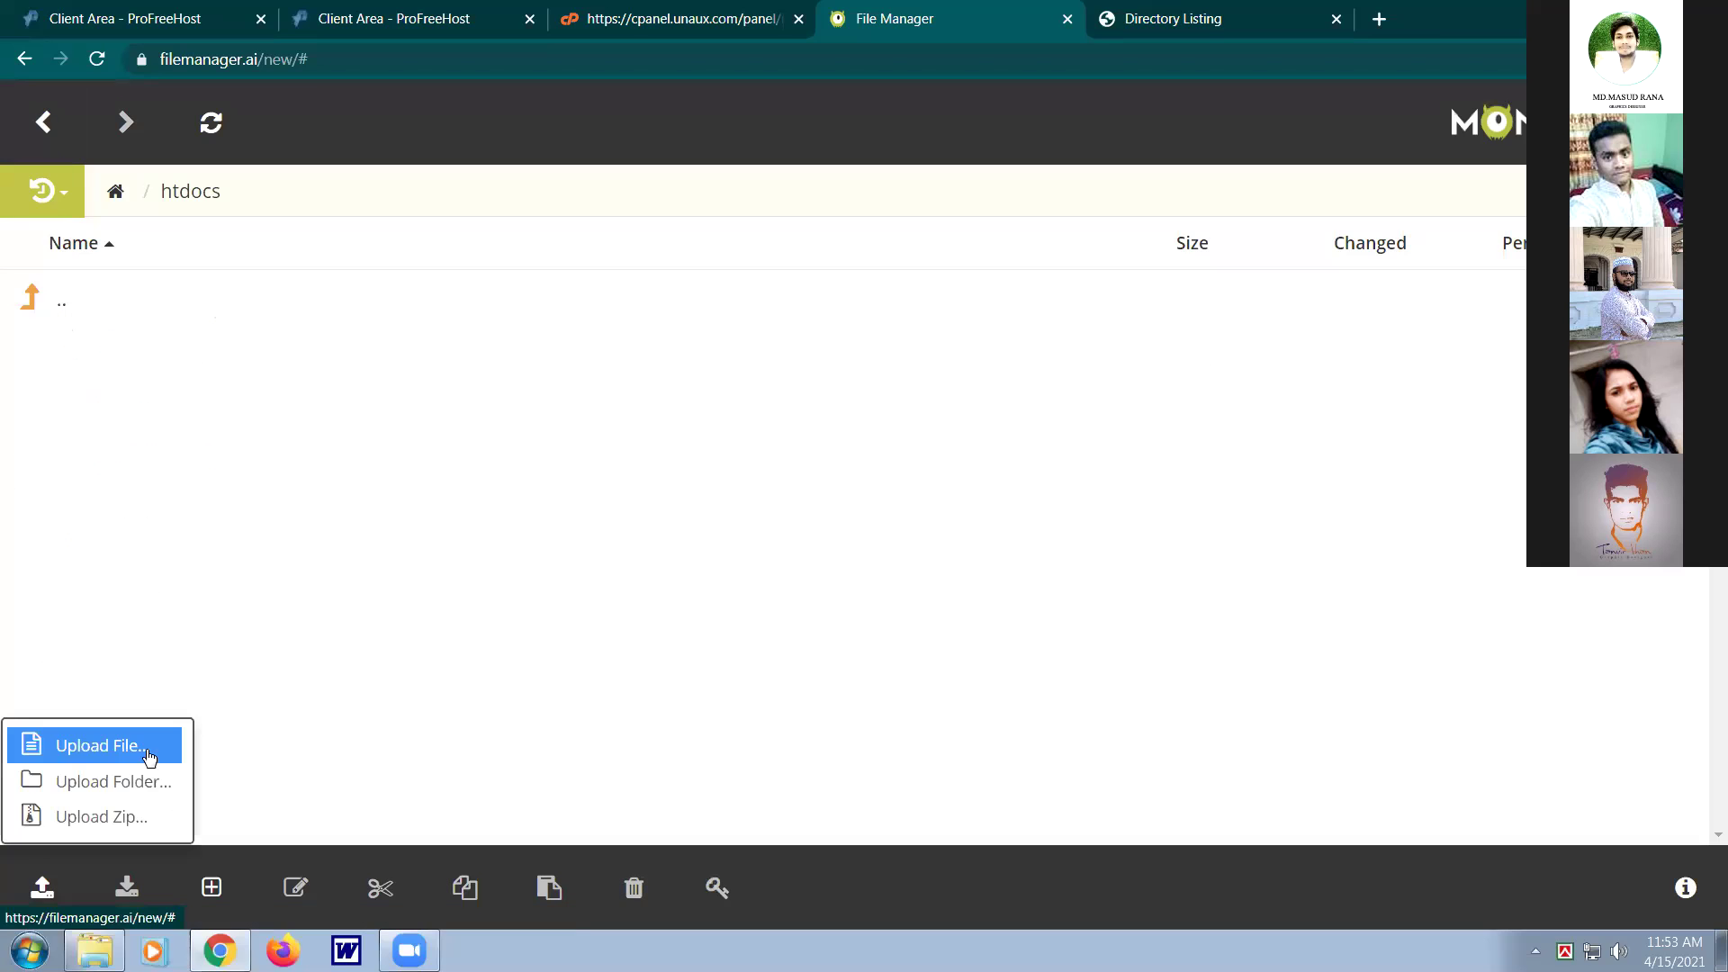
{"action": "left_click", "coordinate": [873, 514]}
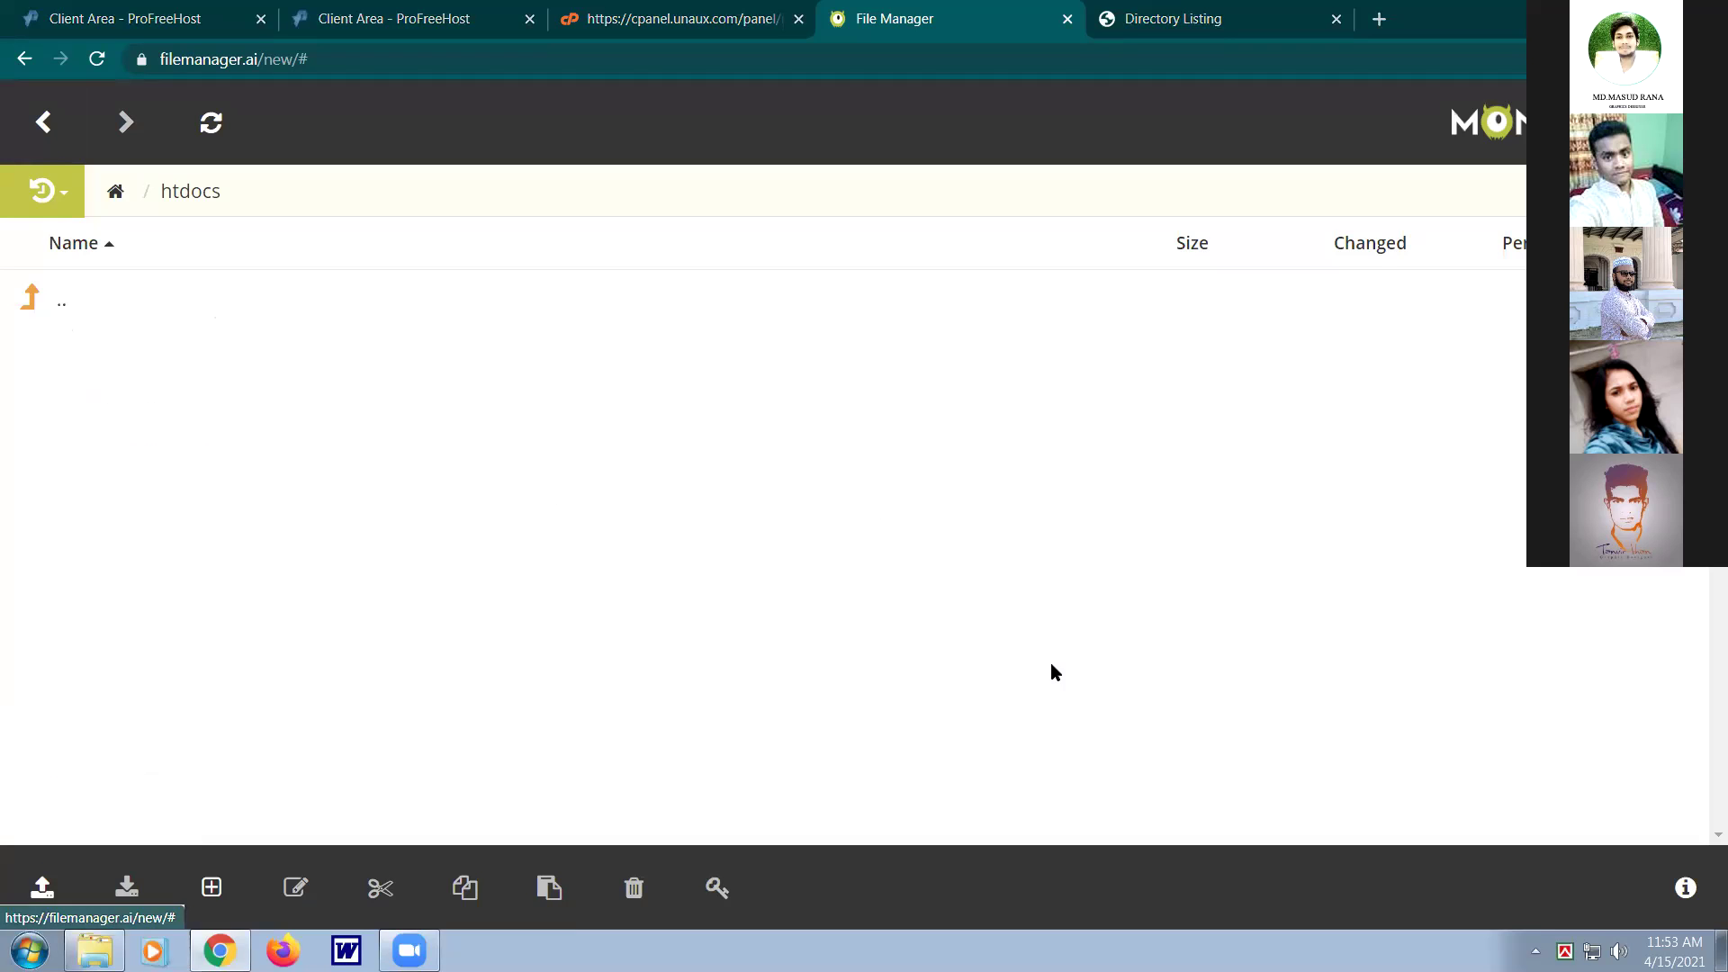
{"action": "double_click", "coordinate": [1060, 666]}
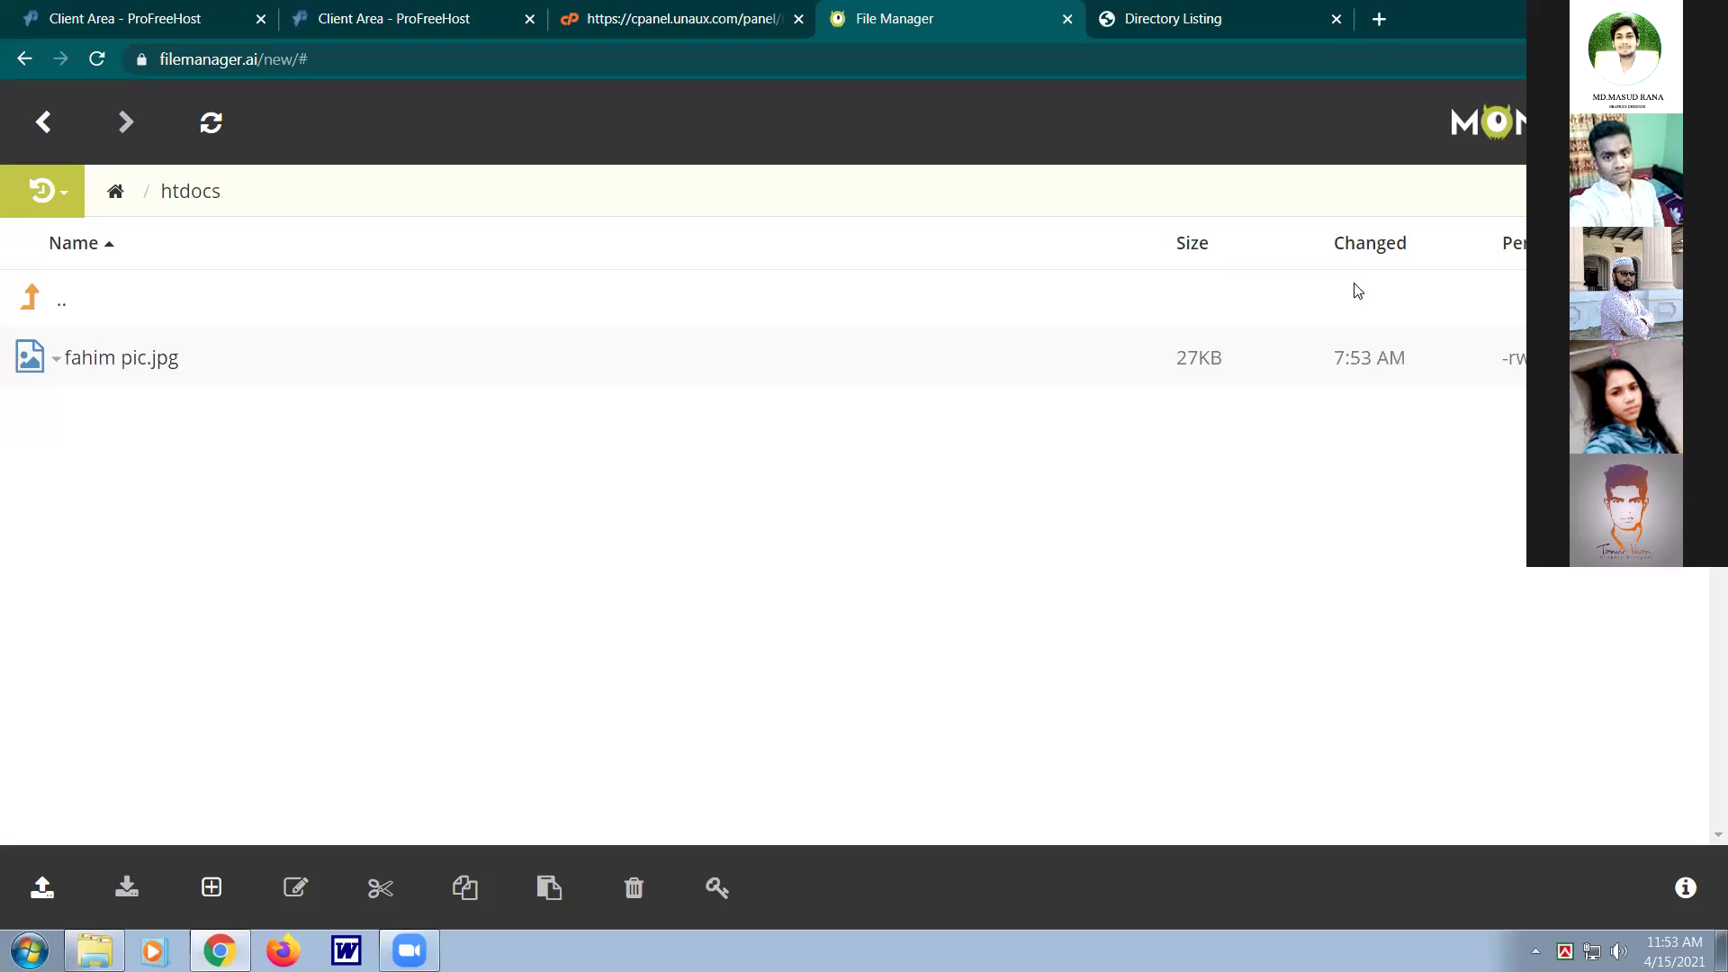
{"action": "left_click", "coordinate": [1152, 16]}
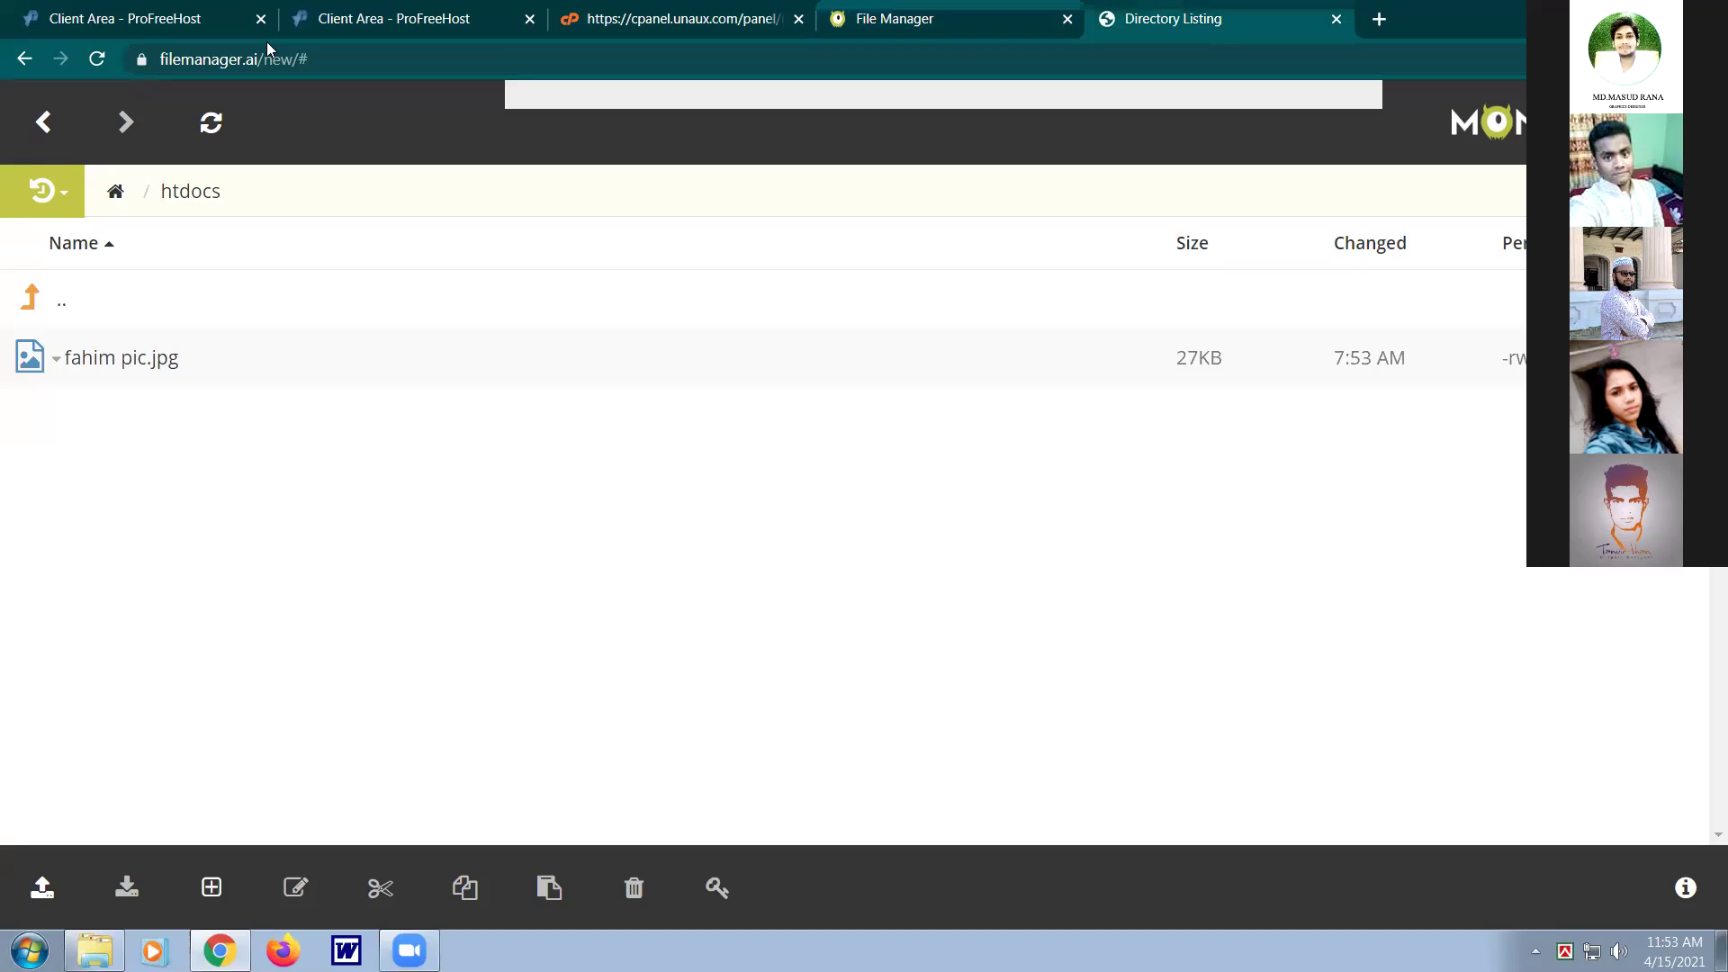
{"action": "left_click", "coordinate": [91, 63]}
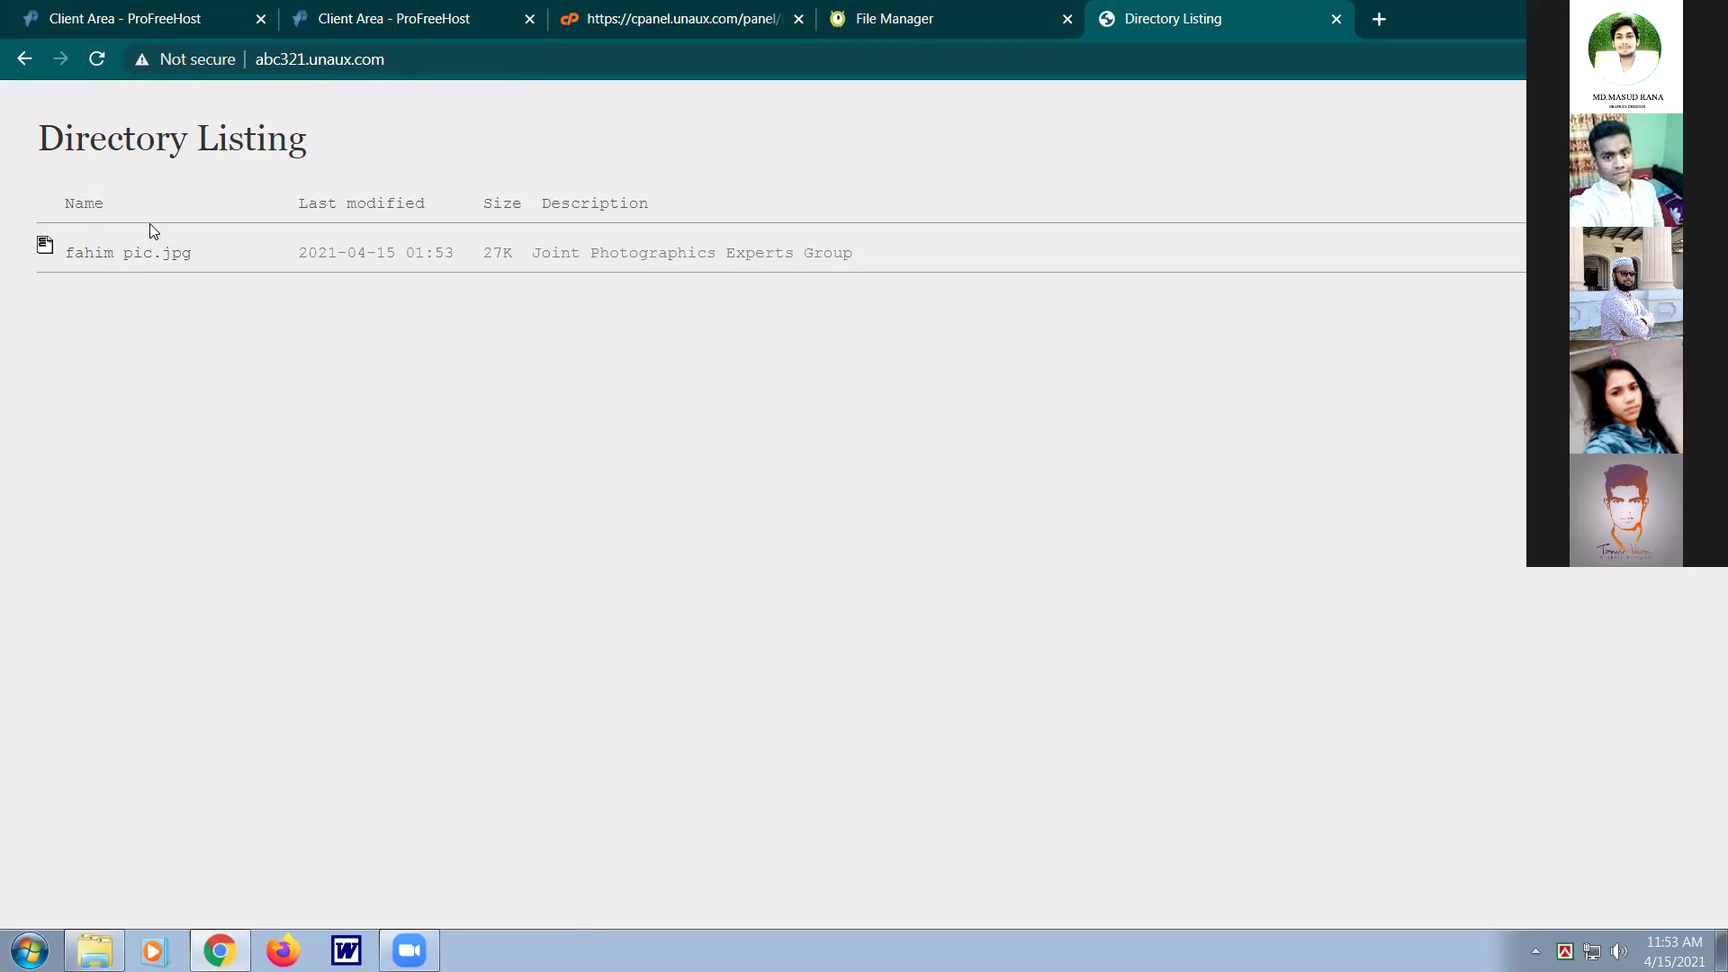
Return to the File Manager tab, where htdocs holds only the uploaded JPG
{"action": "left_click", "coordinate": [979, 7]}
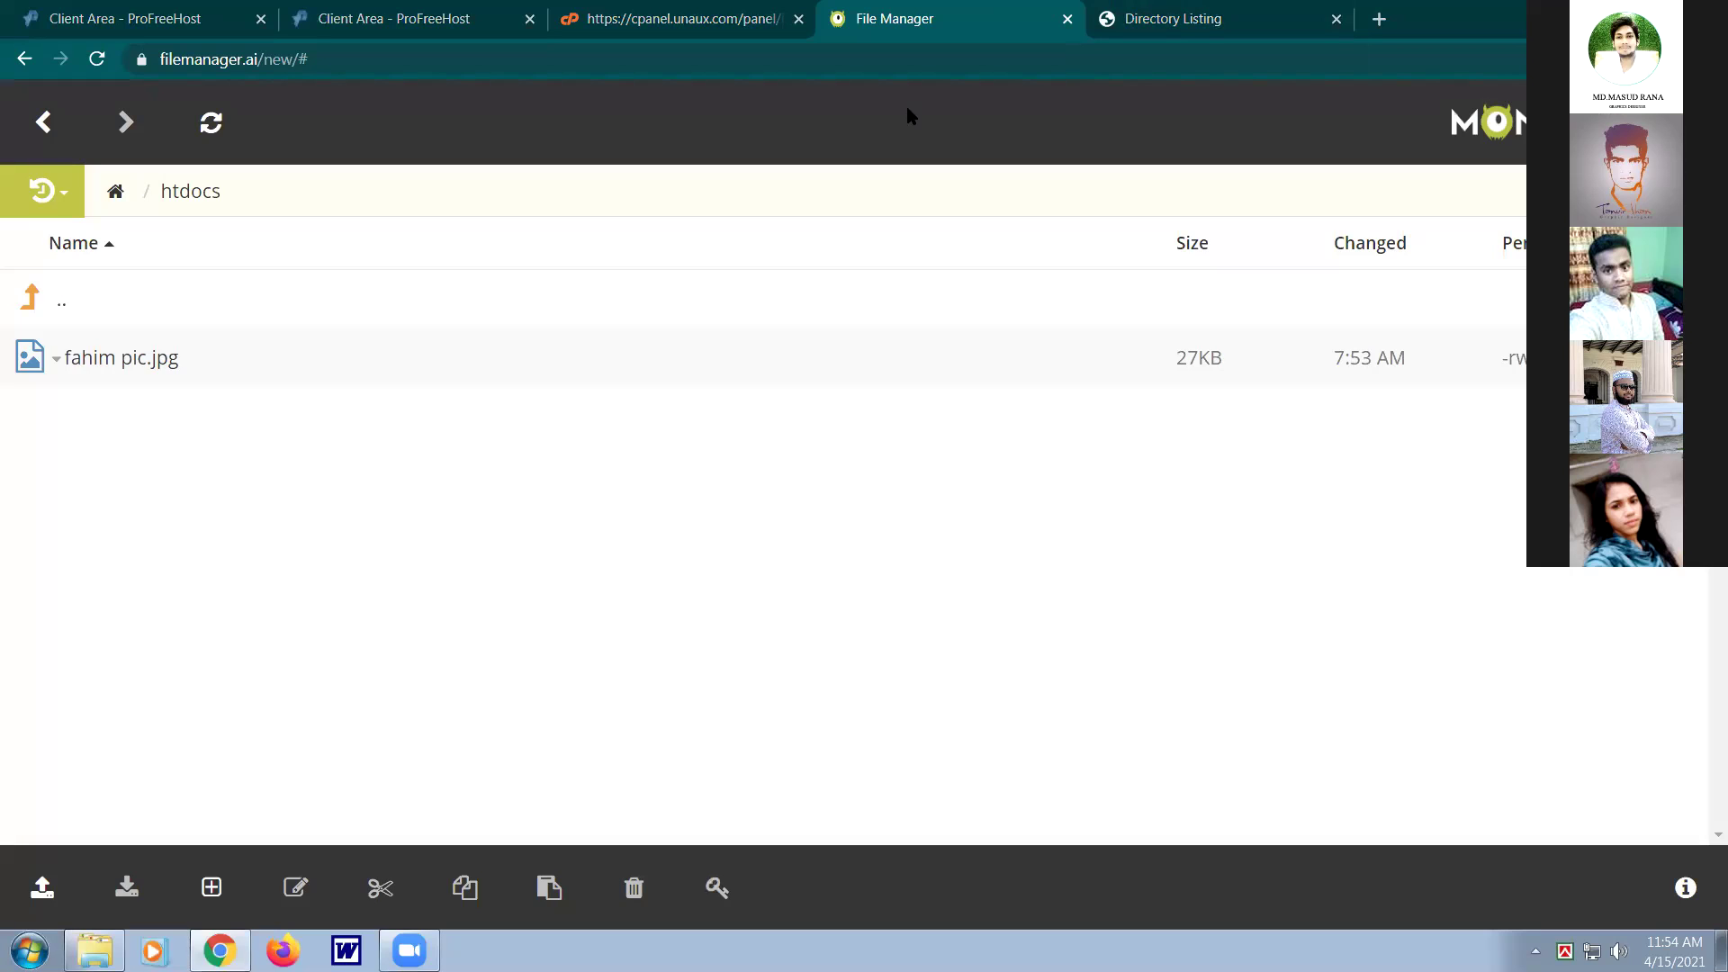
Scroll the VistaPanel dashboard down to the Software section
{"action": "left_click", "coordinate": [678, 11]}
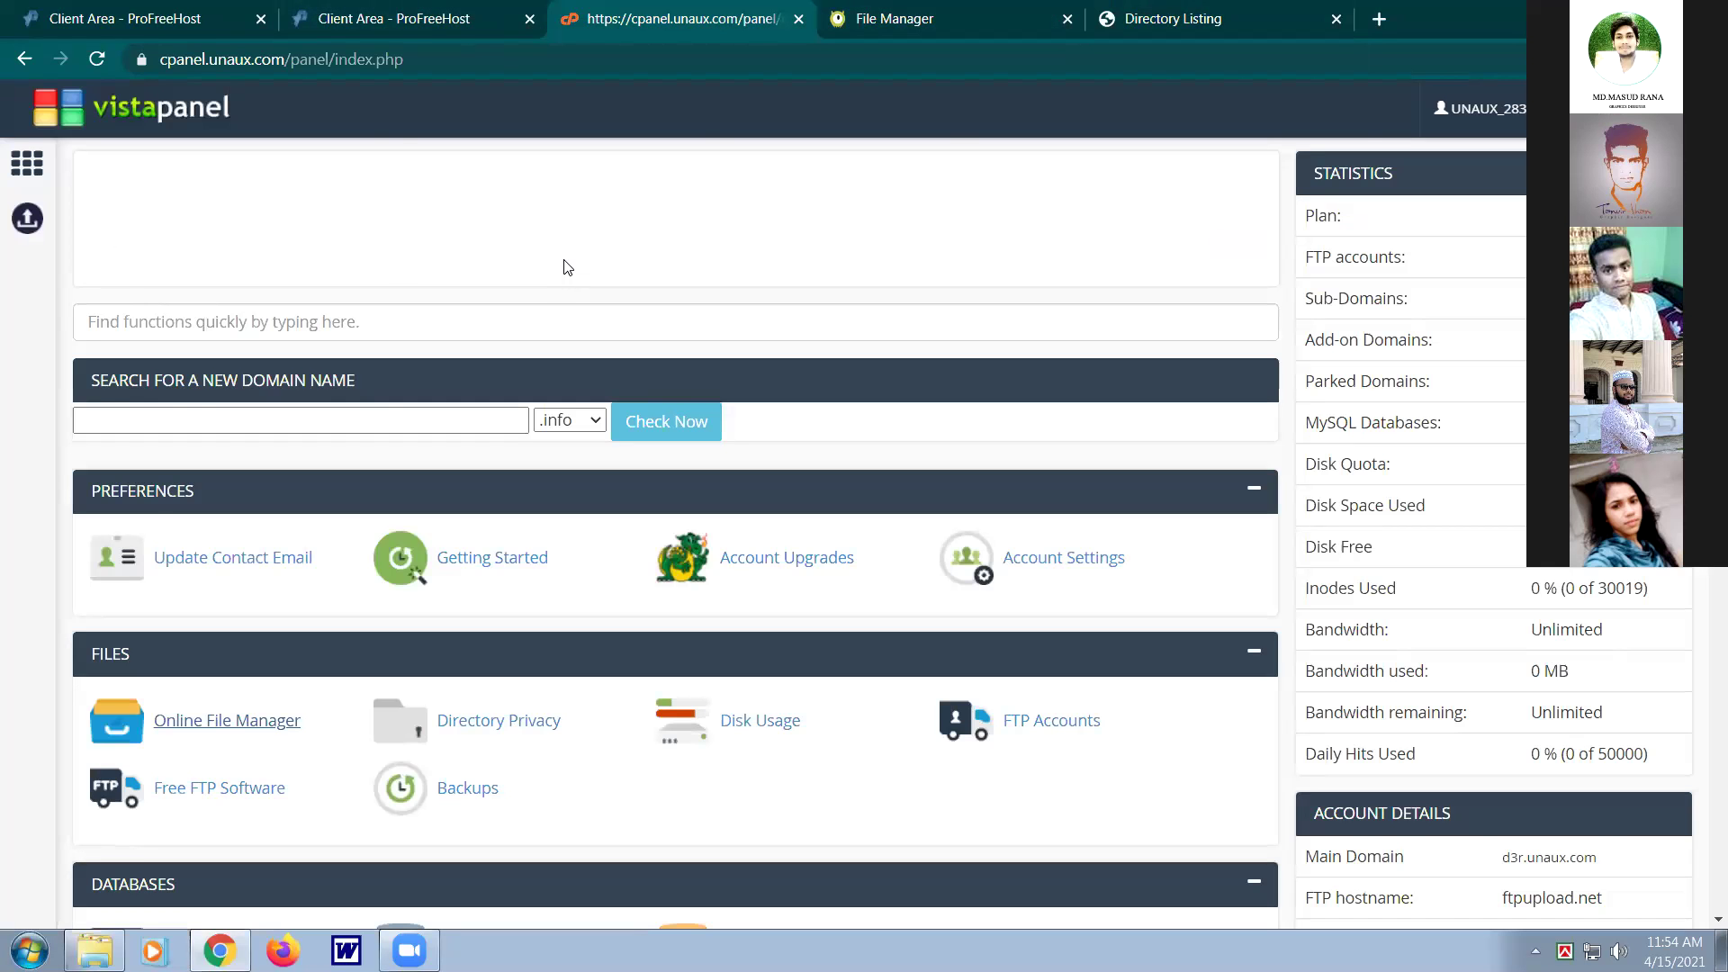
{"action": "scroll", "coordinate": [568, 270], "scroll_direction": "down", "scroll_amount": 6}
{"action": "scroll", "coordinate": [568, 268], "scroll_direction": "down", "scroll_amount": 11}
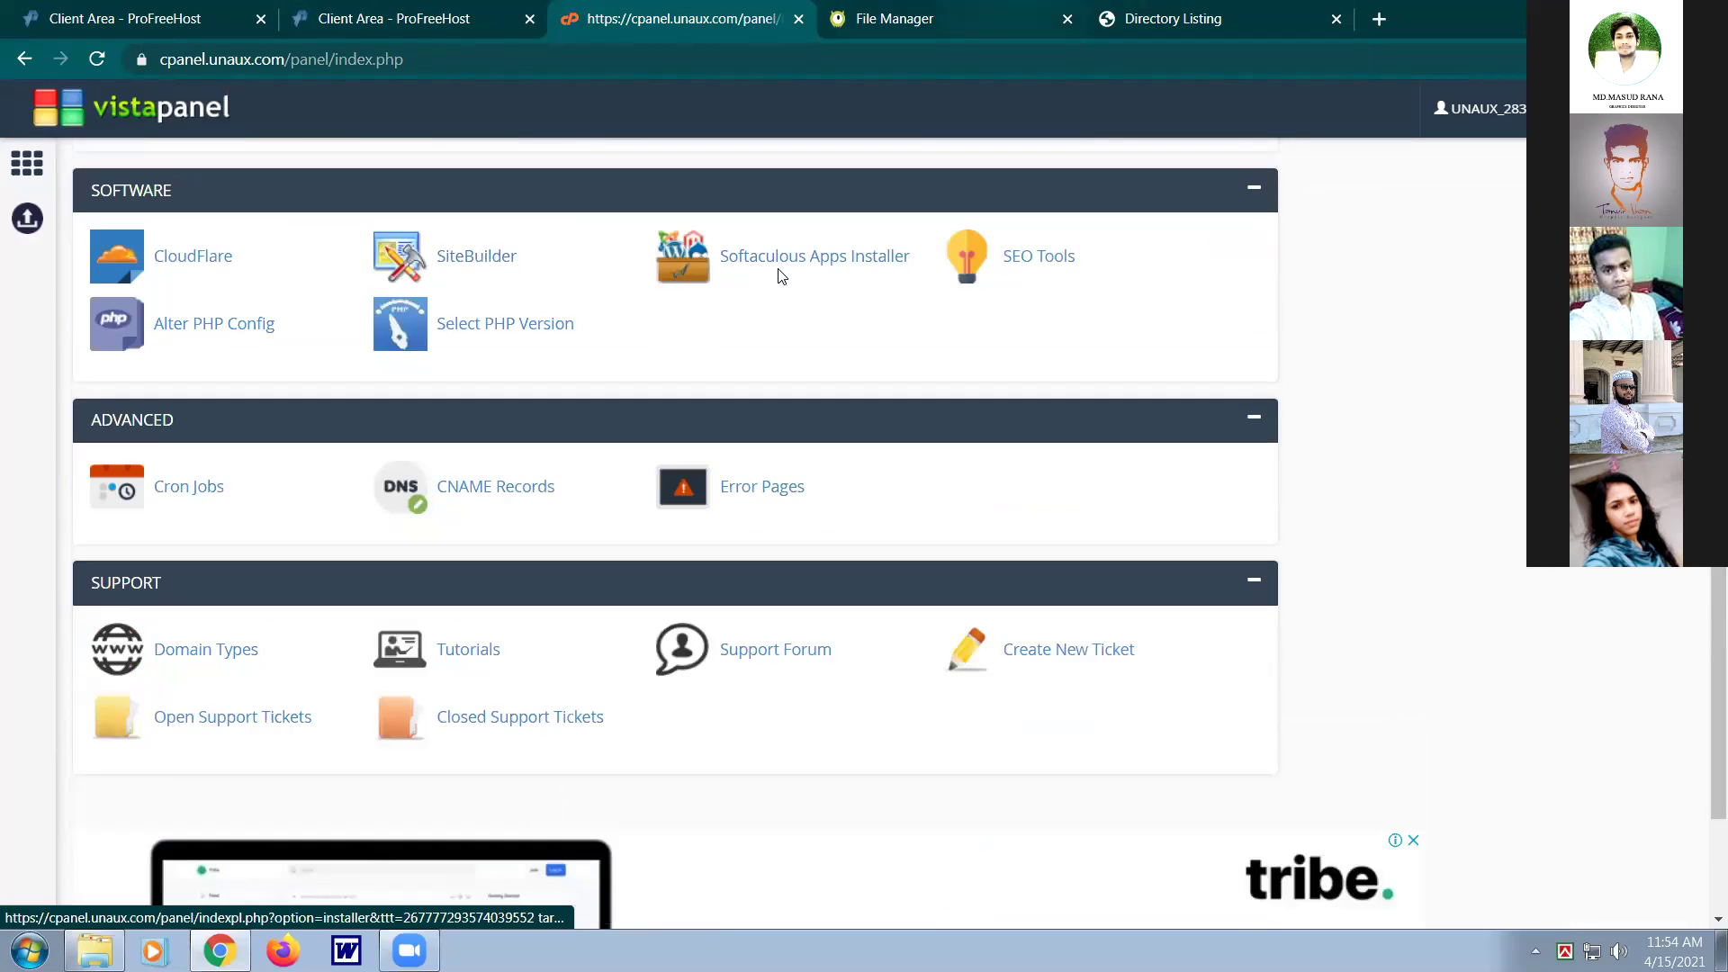
Delete the uploaded JPG from htdocs, then launch Softaculous Apps Installer from VistaPanel
{"action": "key", "text": "ctrl+Tab"}
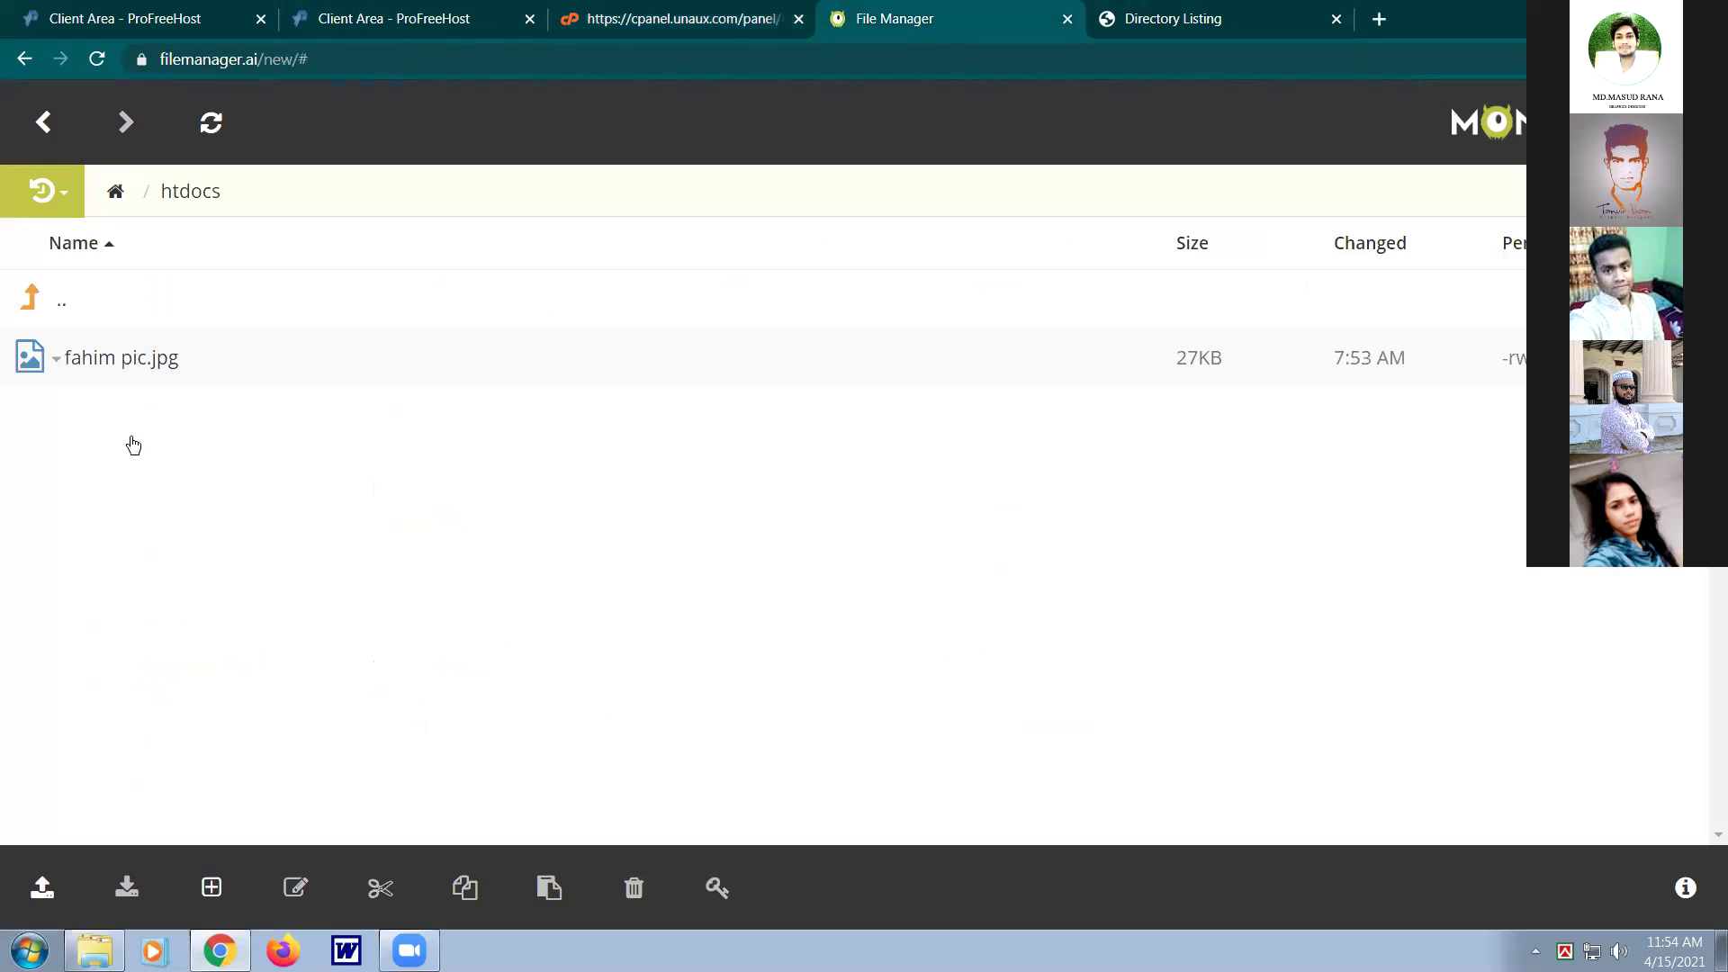
{"action": "left_click", "coordinate": [127, 585]}
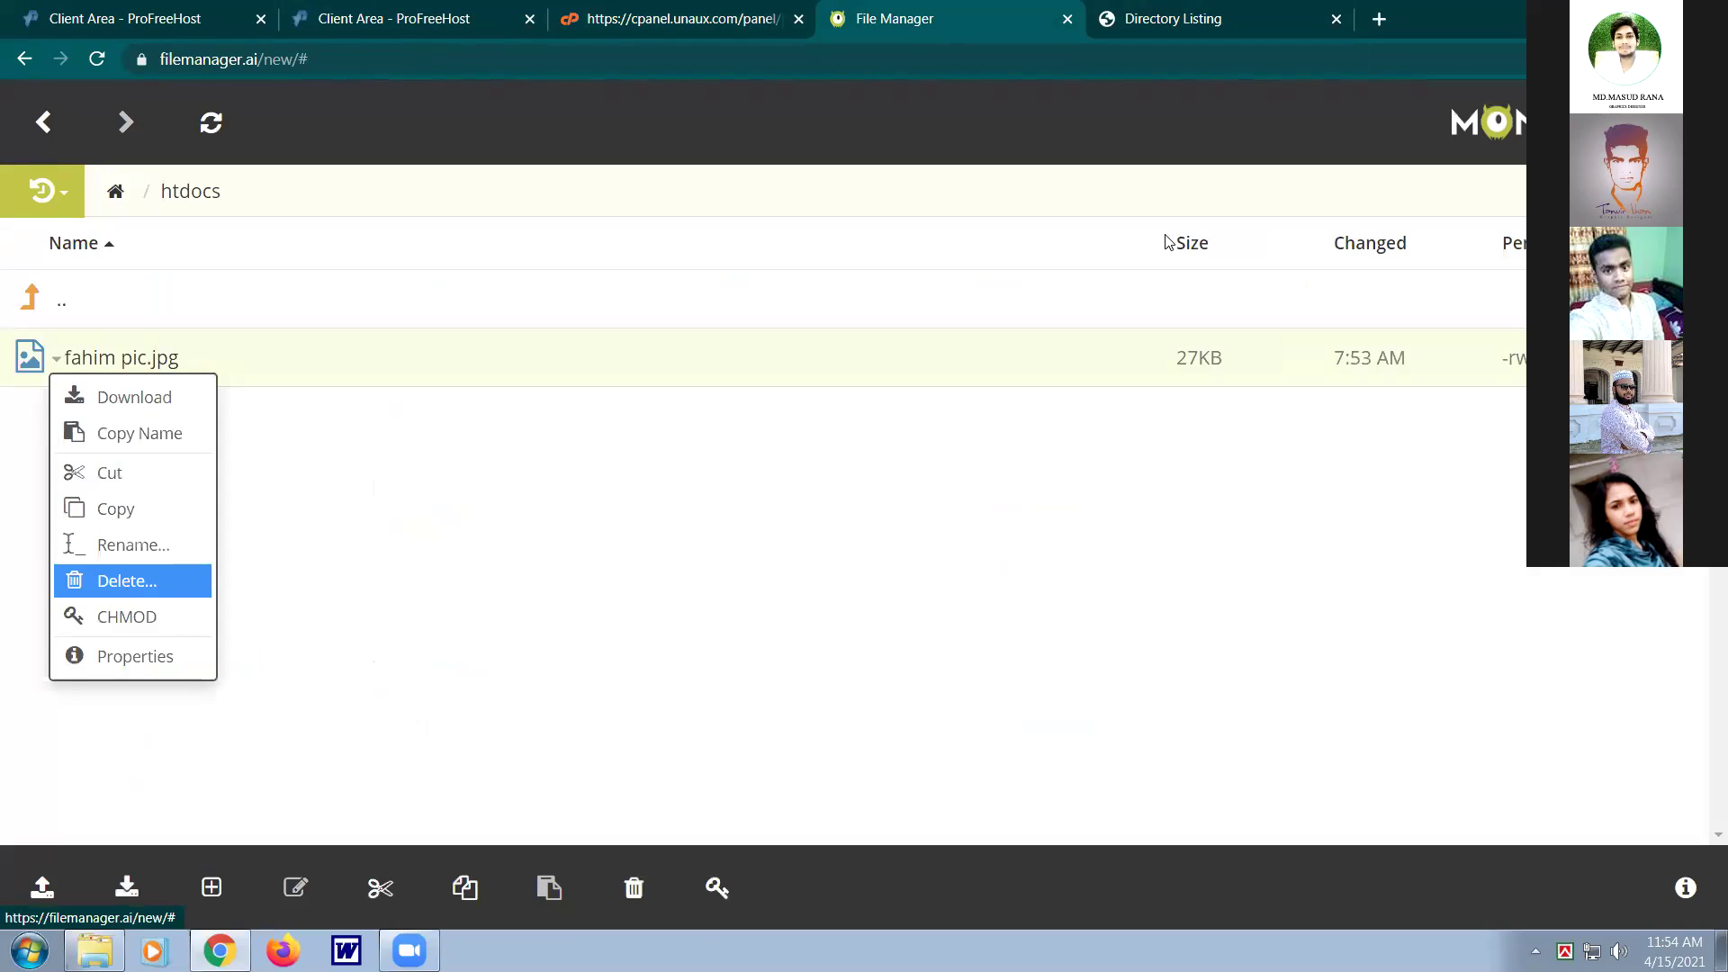
{"action": "left_click", "coordinate": [1106, 257]}
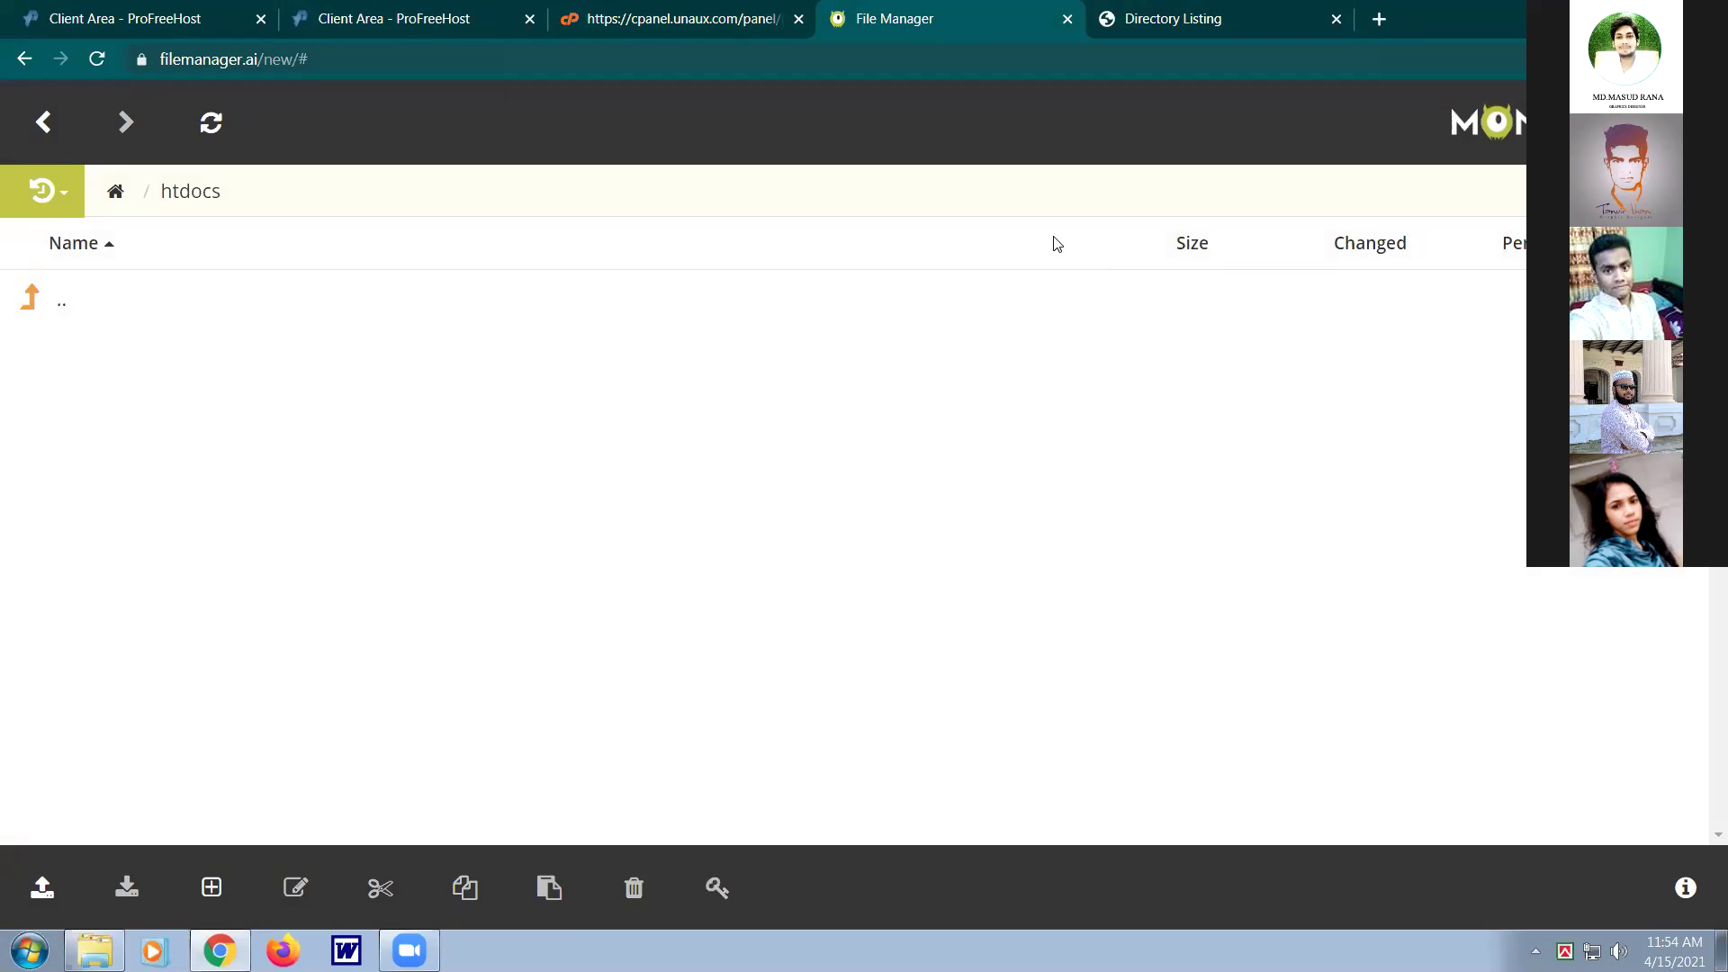
{"action": "key", "text": "ctrl+shift+Tab"}
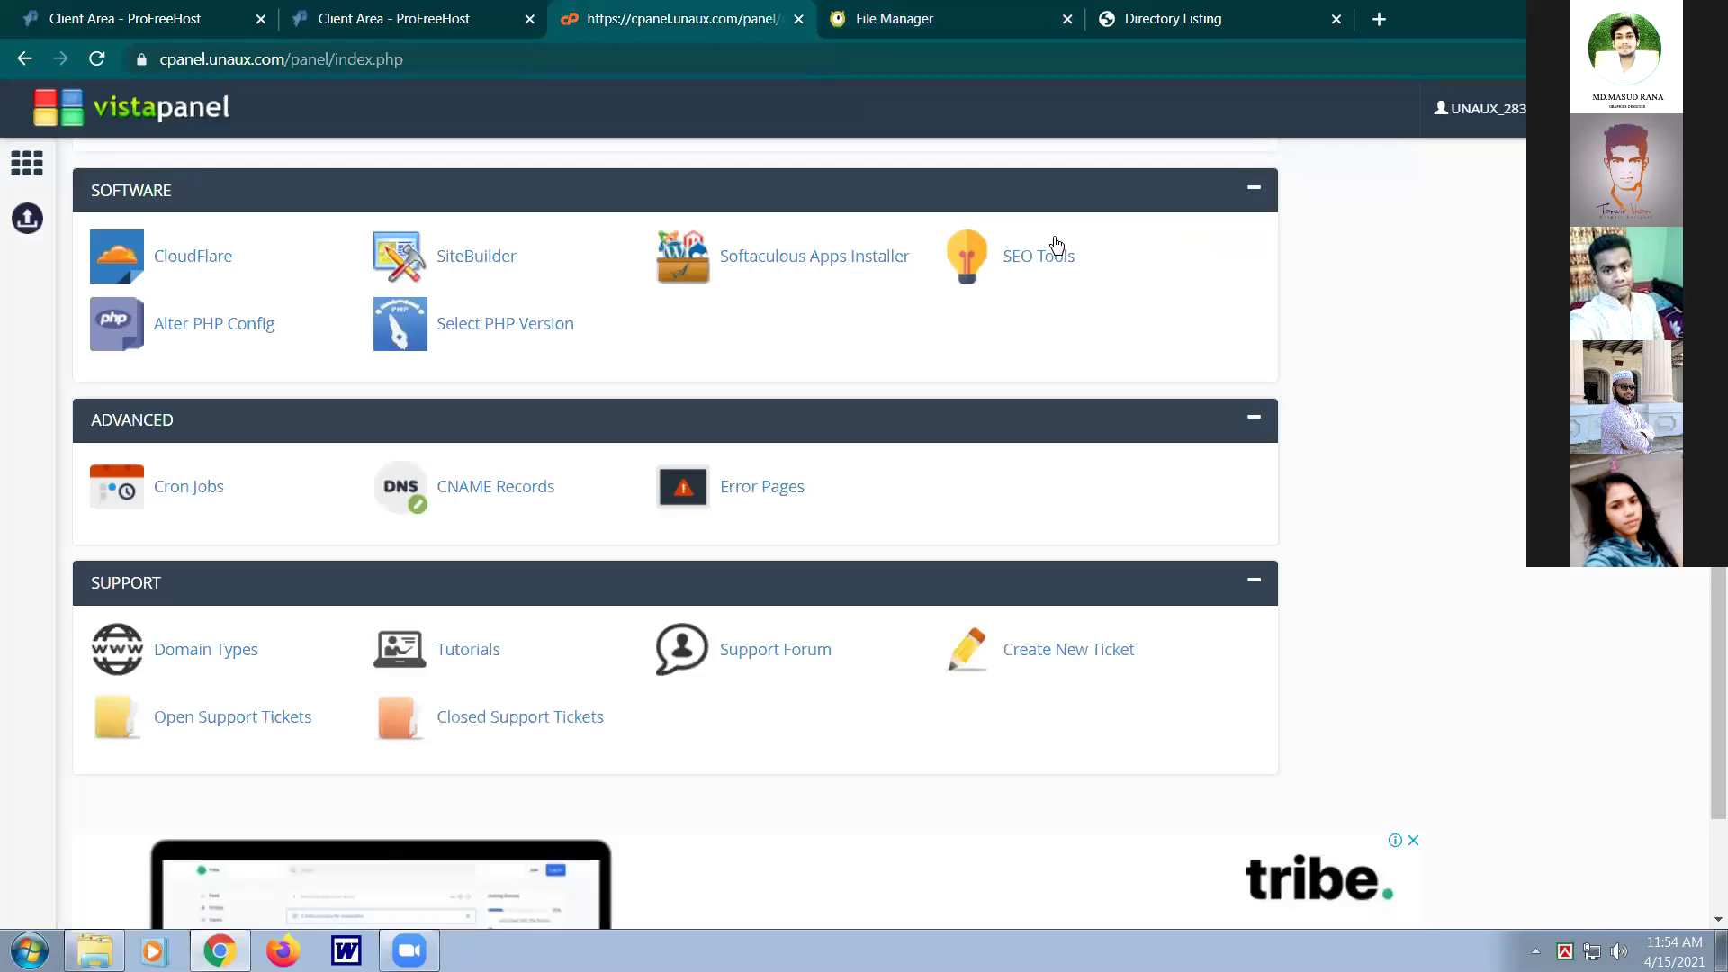
{"action": "left_click", "coordinate": [790, 262]}
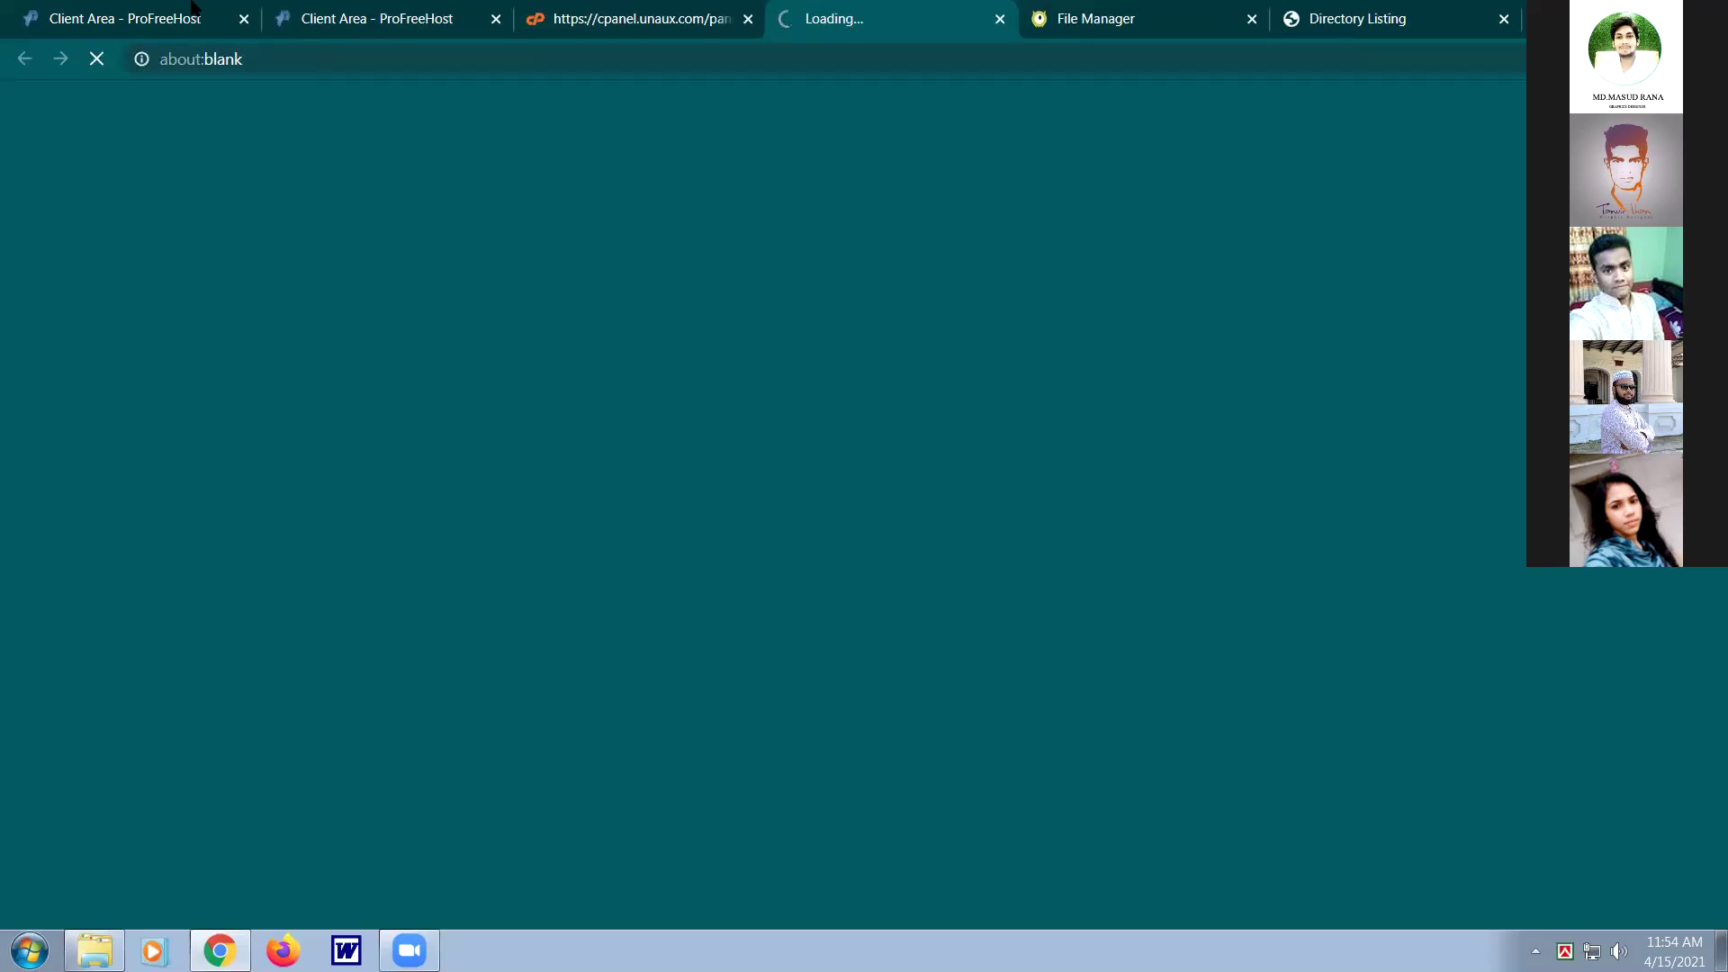
Switch to the Softaculous tab showing WordPress among the Top Scripts
{"action": "left_click", "coordinate": [434, 13]}
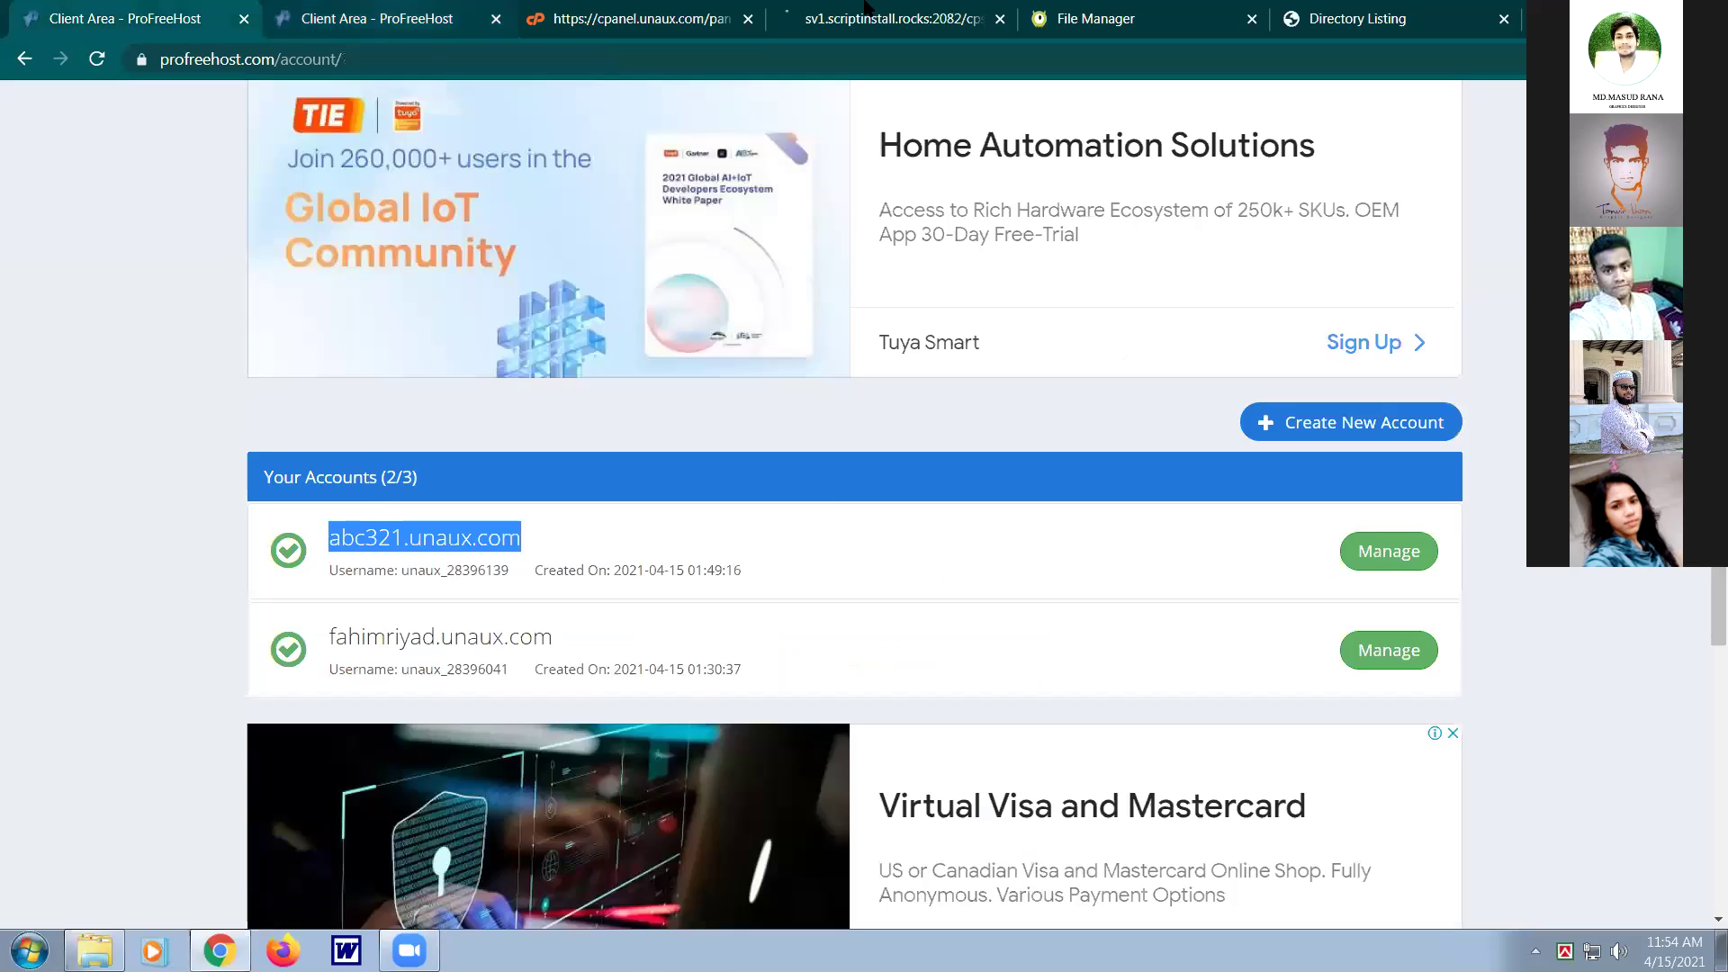
{"action": "left_click", "coordinate": [878, 7]}
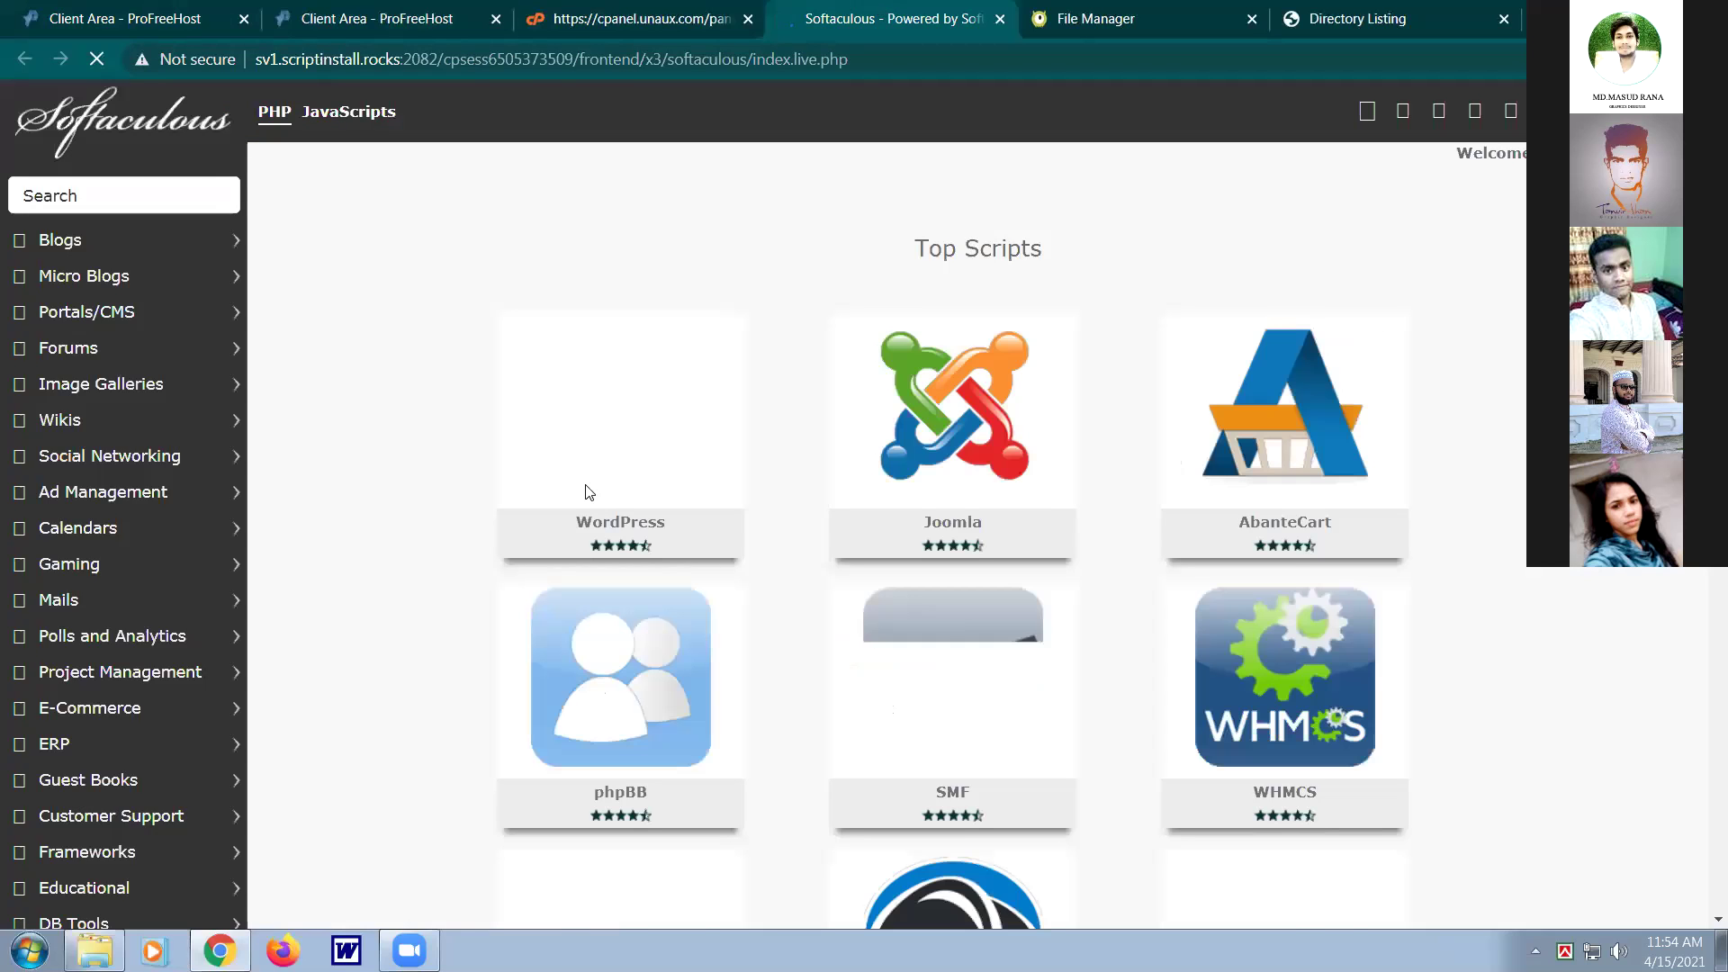
{"action": "mouse_move", "coordinate": [561, 483]}
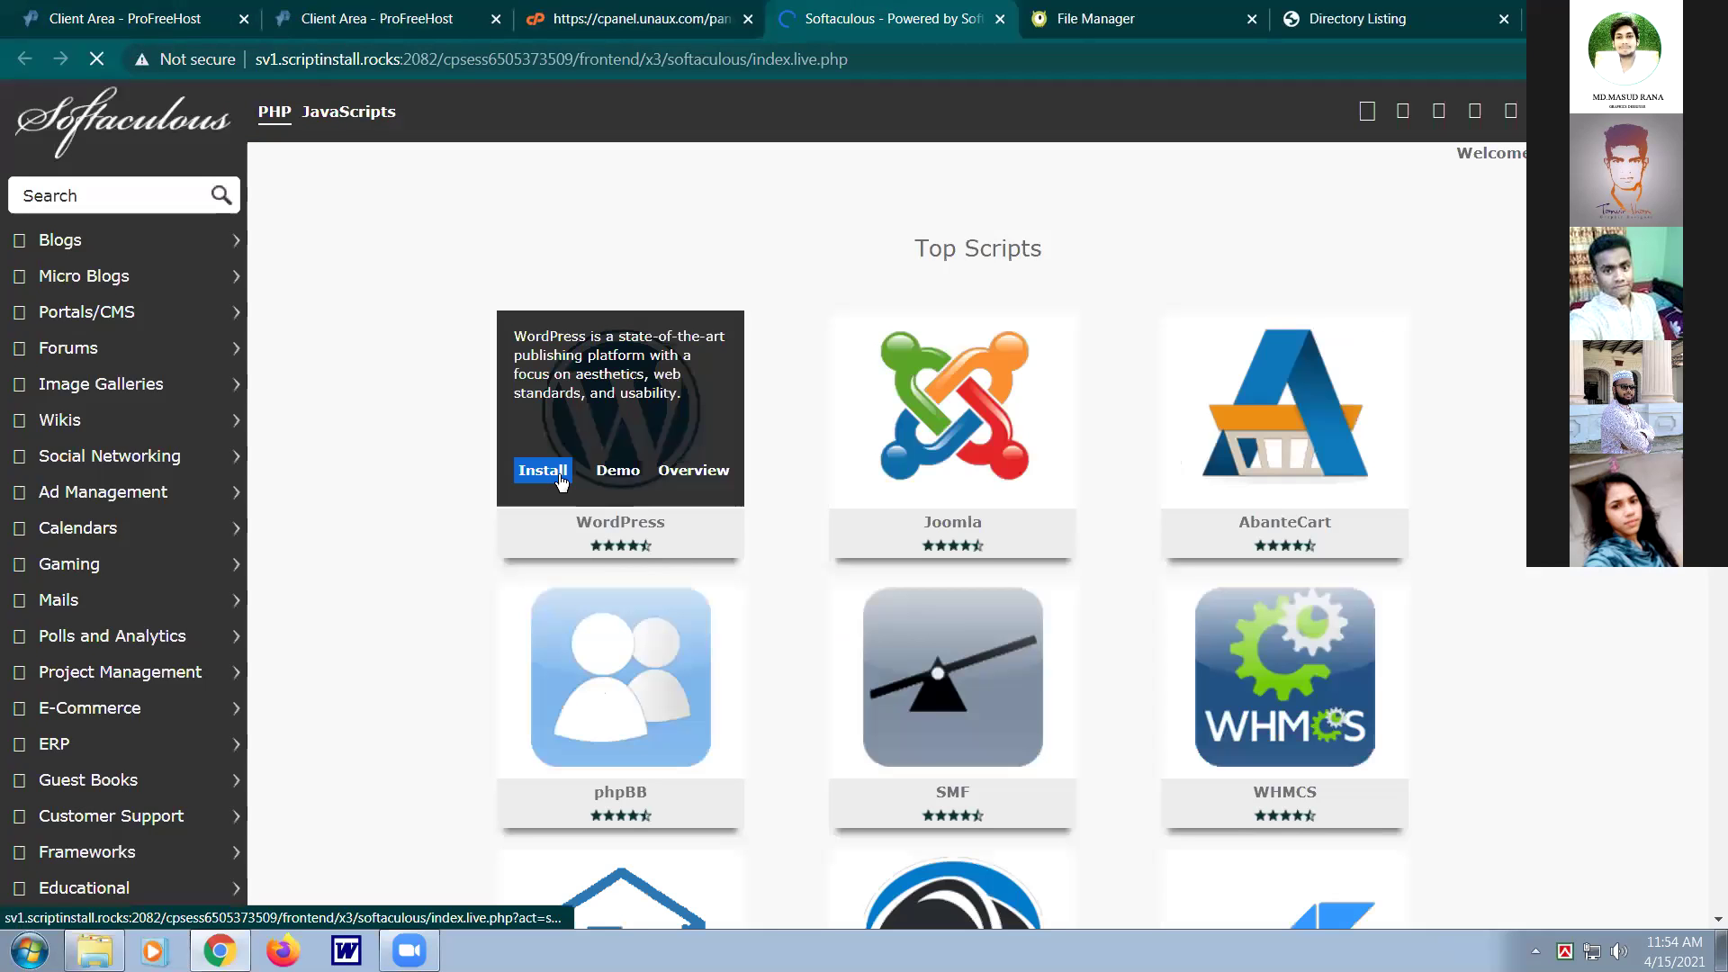
Start a WordPress install with site name ABC321 and description 'My Blog'
{"action": "left_click", "coordinate": [559, 479]}
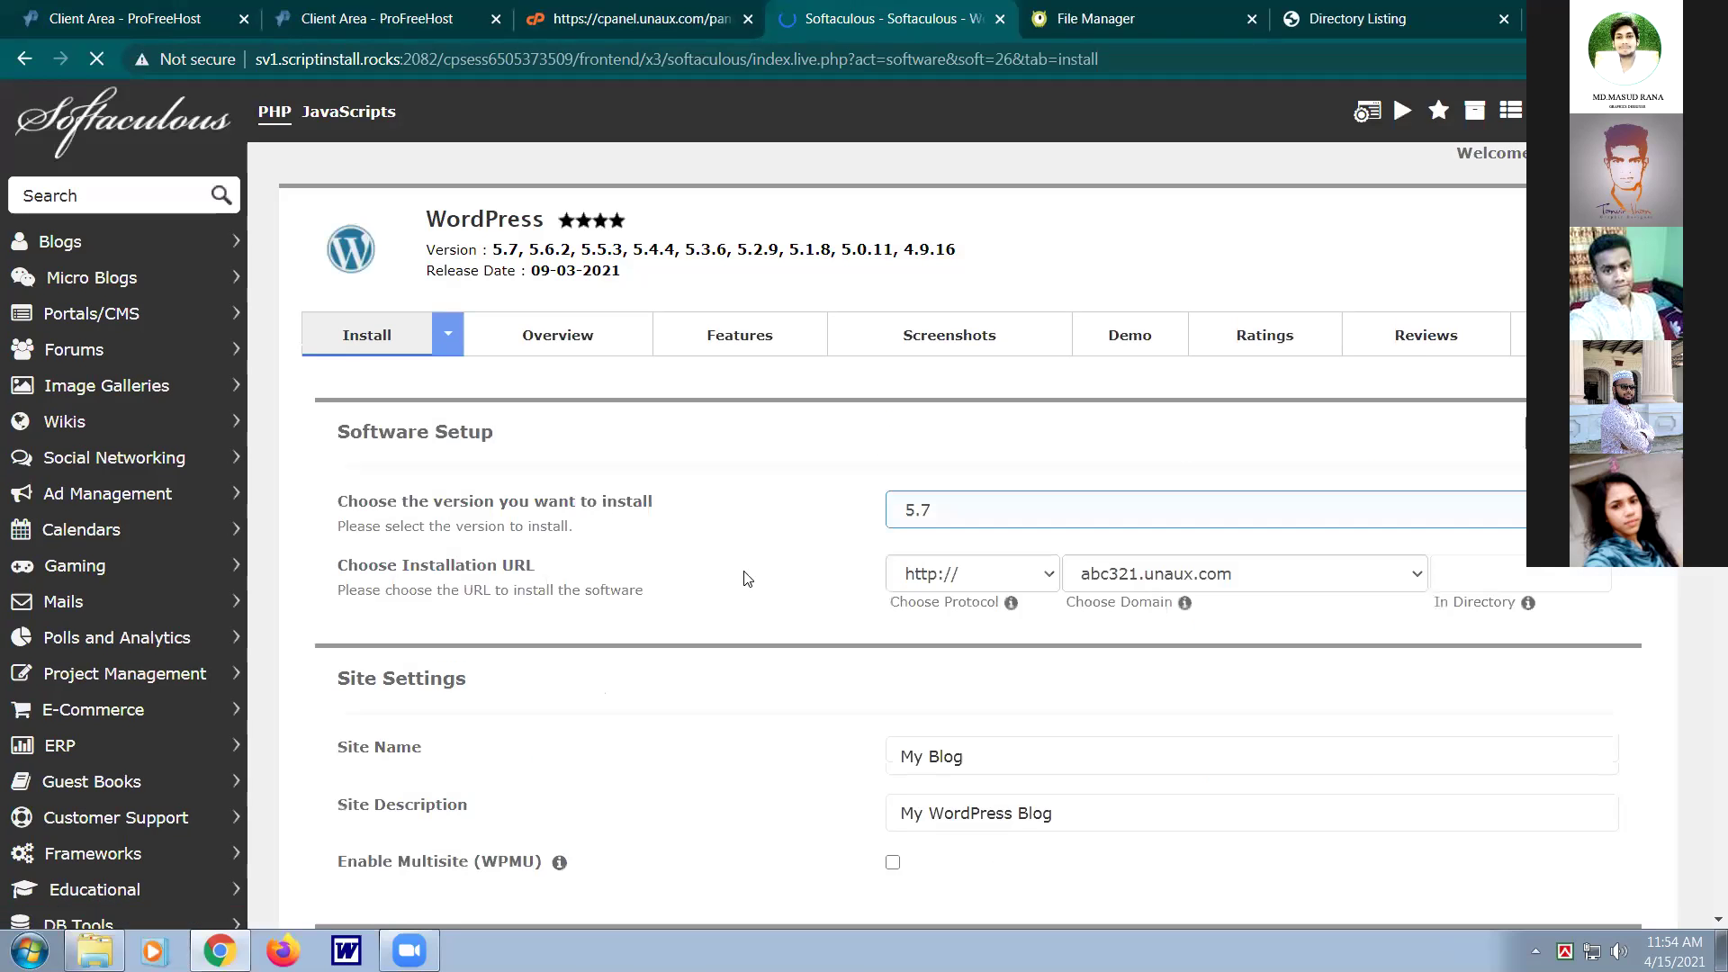
{"action": "scroll", "coordinate": [937, 626], "scroll_direction": "down", "scroll_amount": 1}
{"action": "triple_click", "coordinate": [940, 623]}
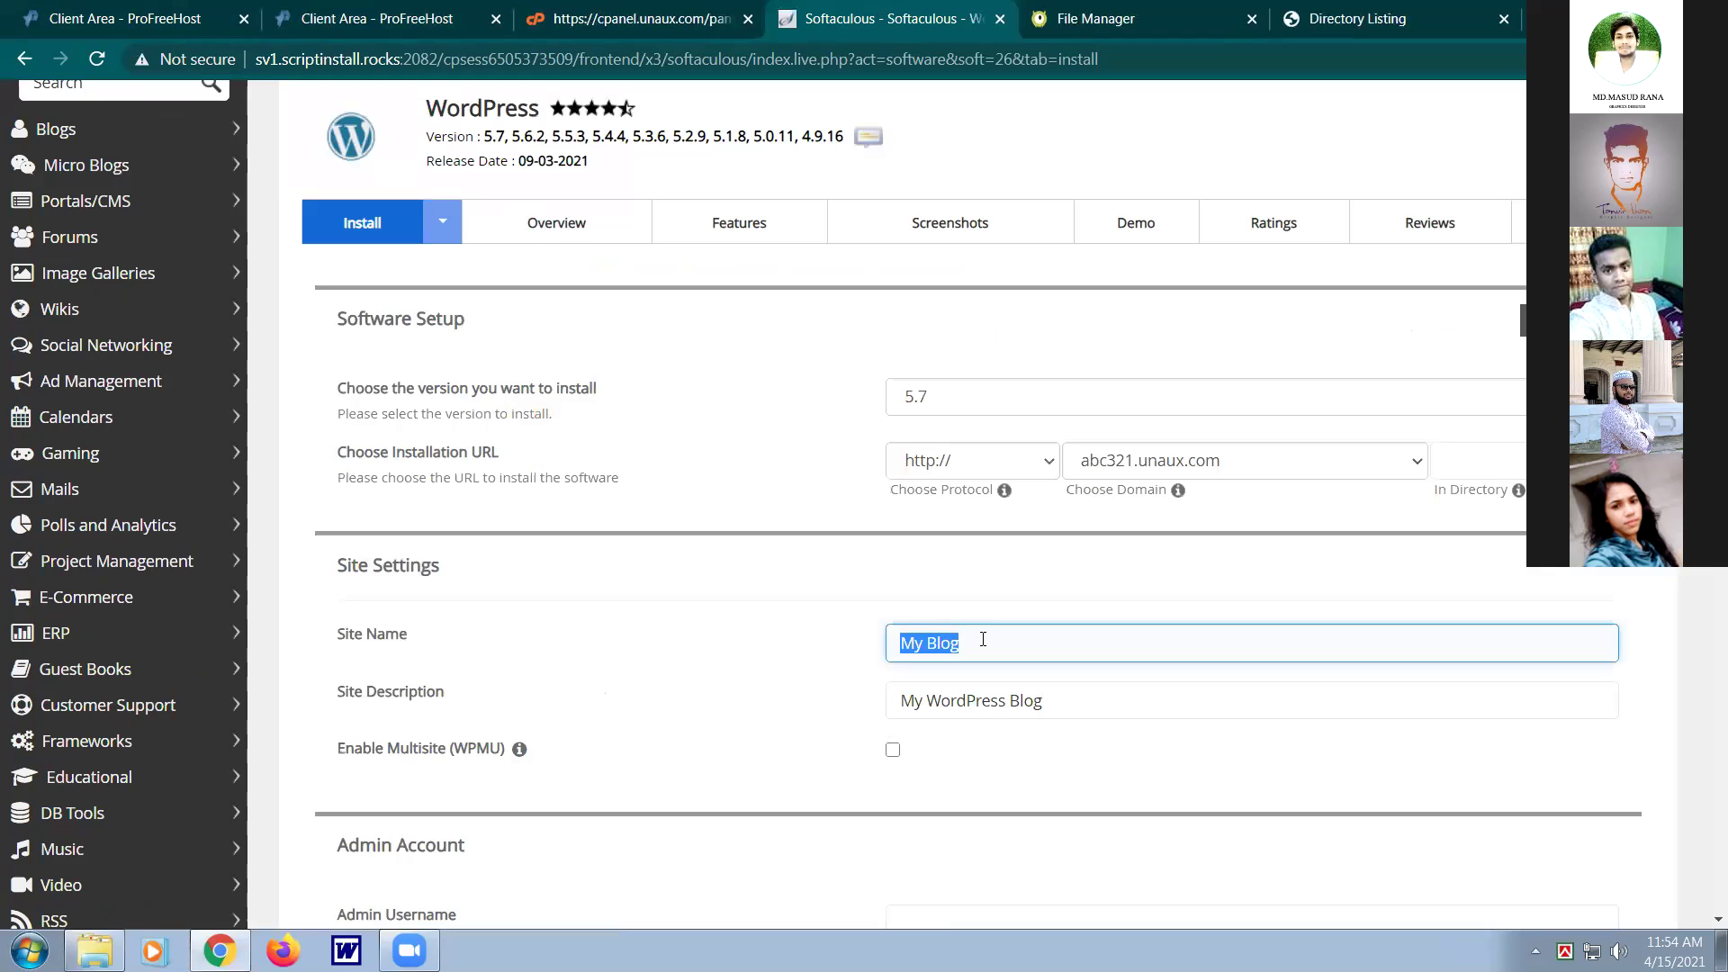
{"action": "type", "text": "ABC321"}
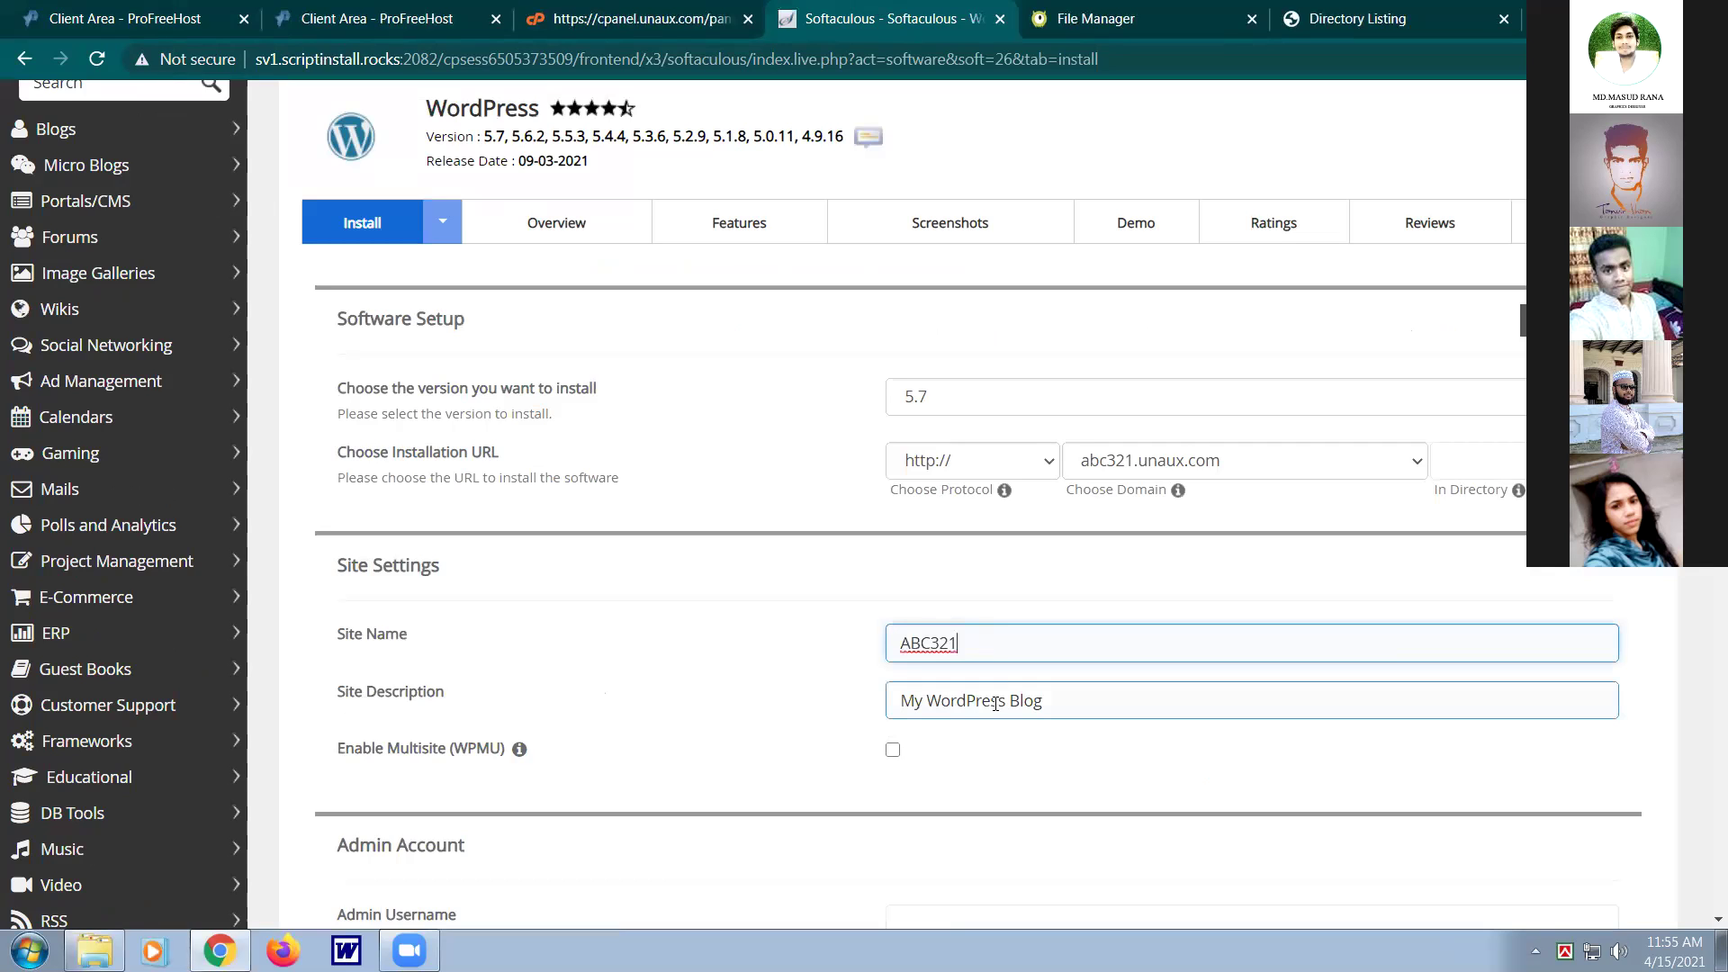
{"action": "double_click", "coordinate": [995, 702]}
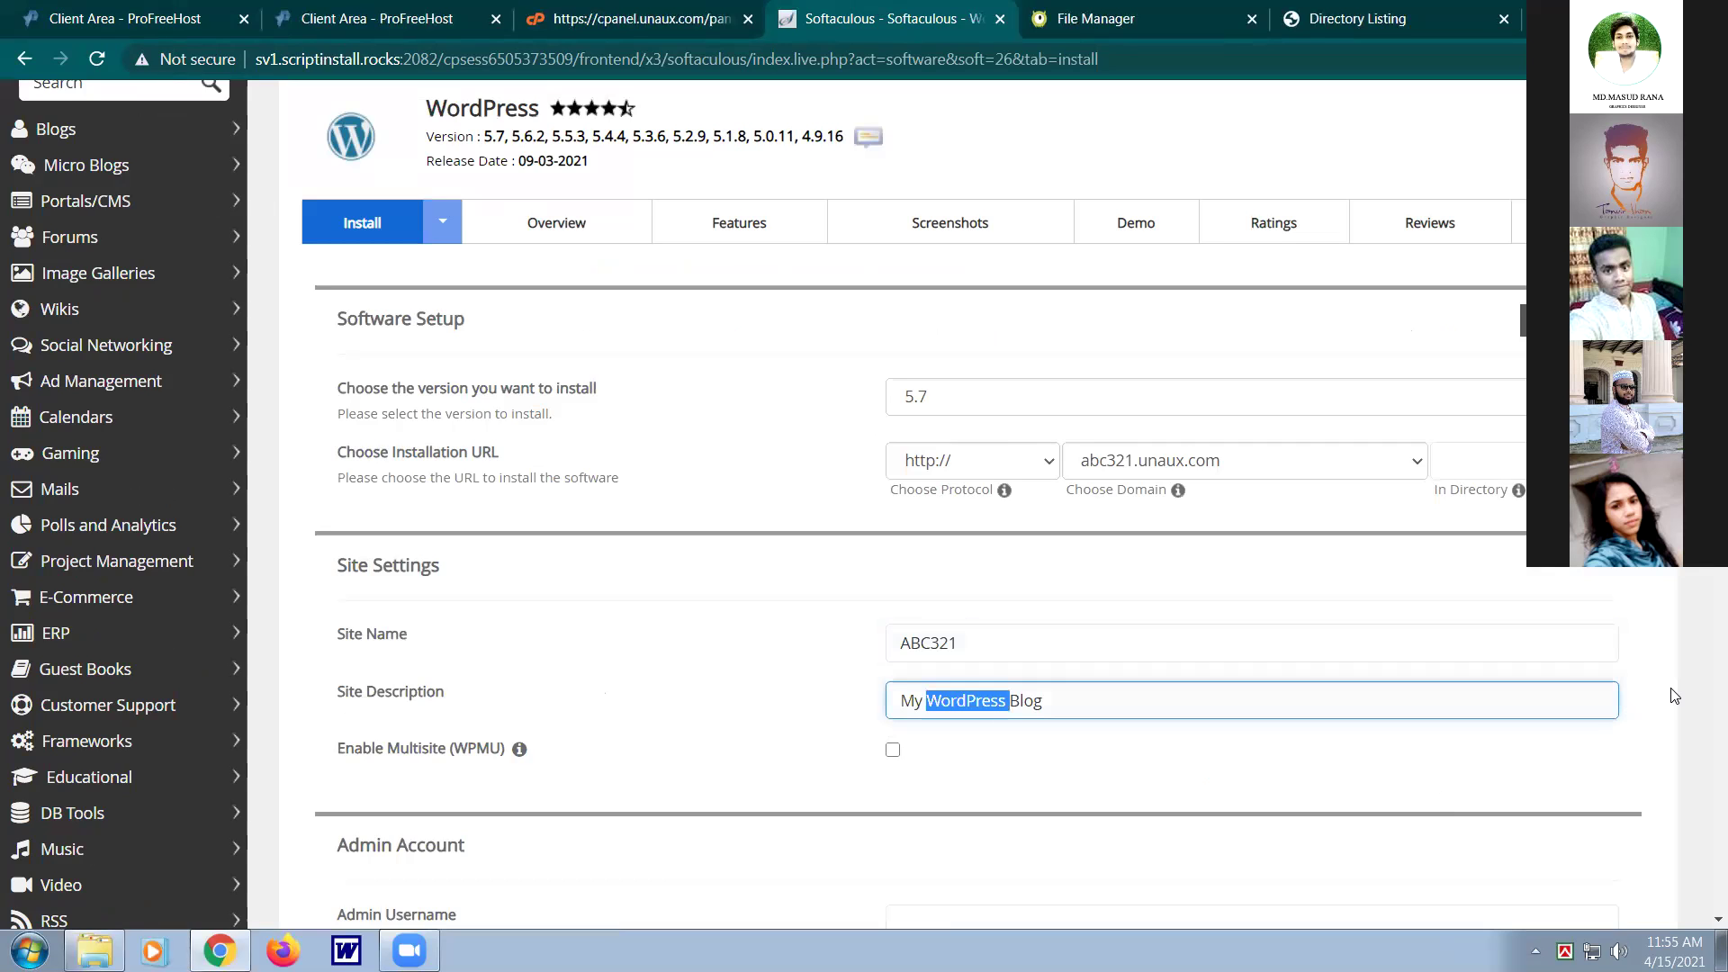
{"action": "key", "text": "BackSpace"}
Set the admin username to 'admin' and replace the generated admin password
{"action": "scroll", "coordinate": [926, 269], "scroll_direction": "down", "scroll_amount": 5}
{"action": "left_click", "coordinate": [989, 365]}
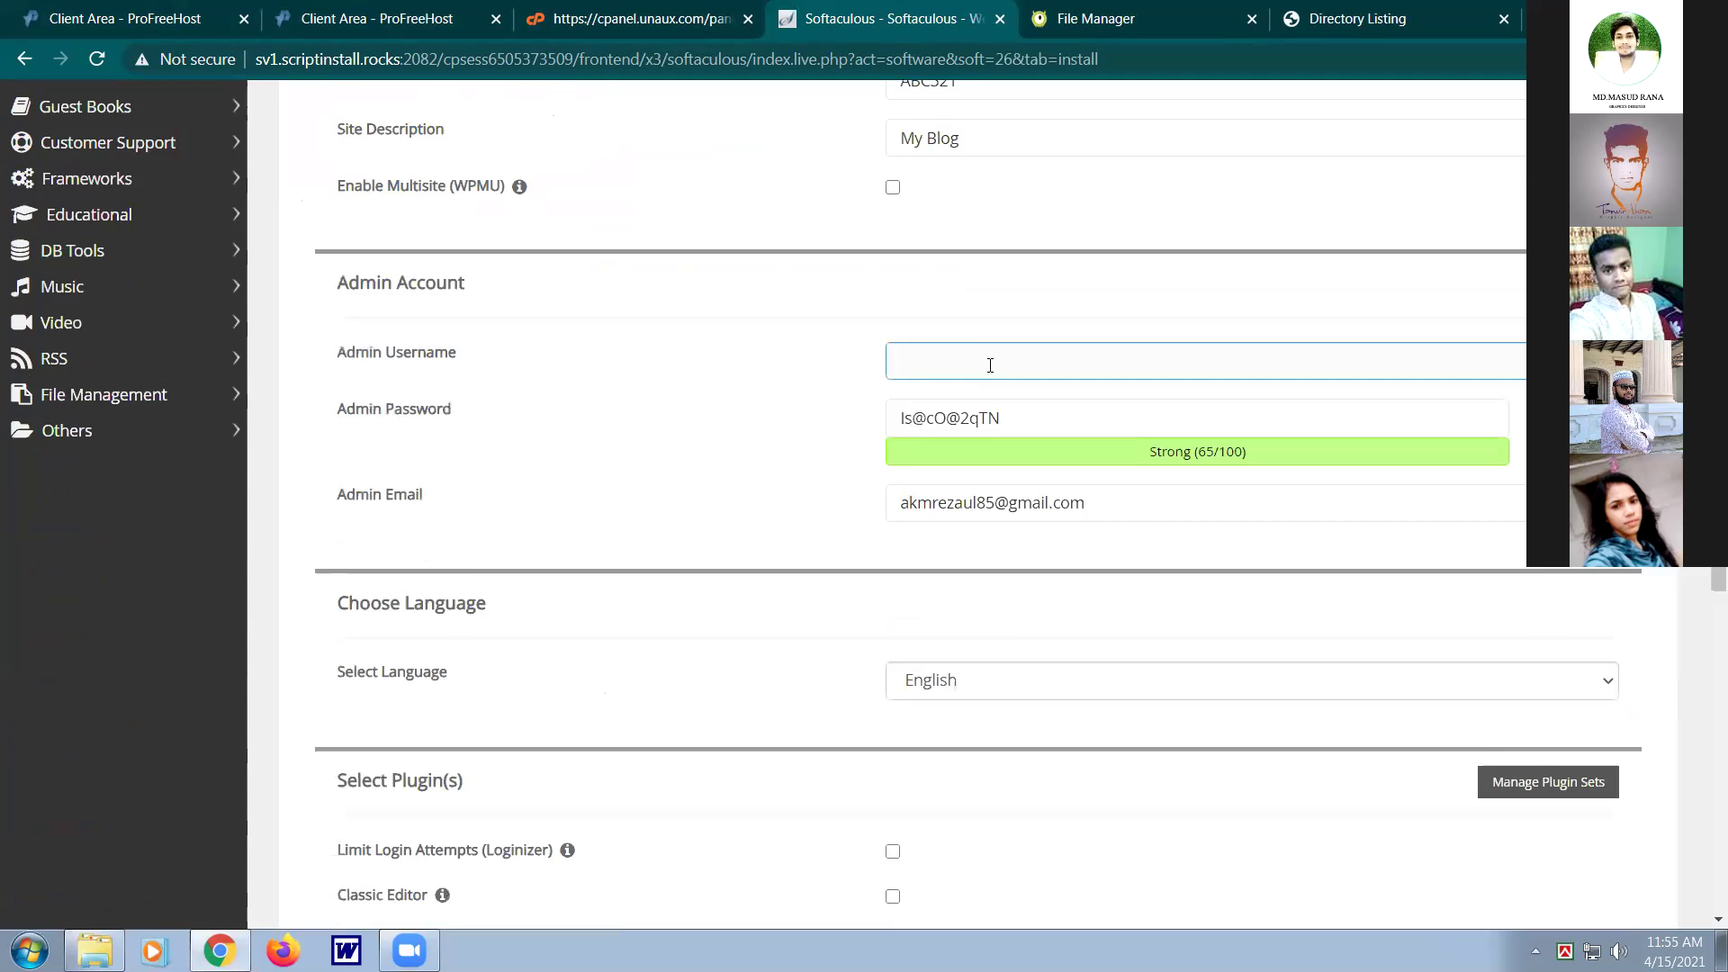
{"action": "type", "text": "admin"}
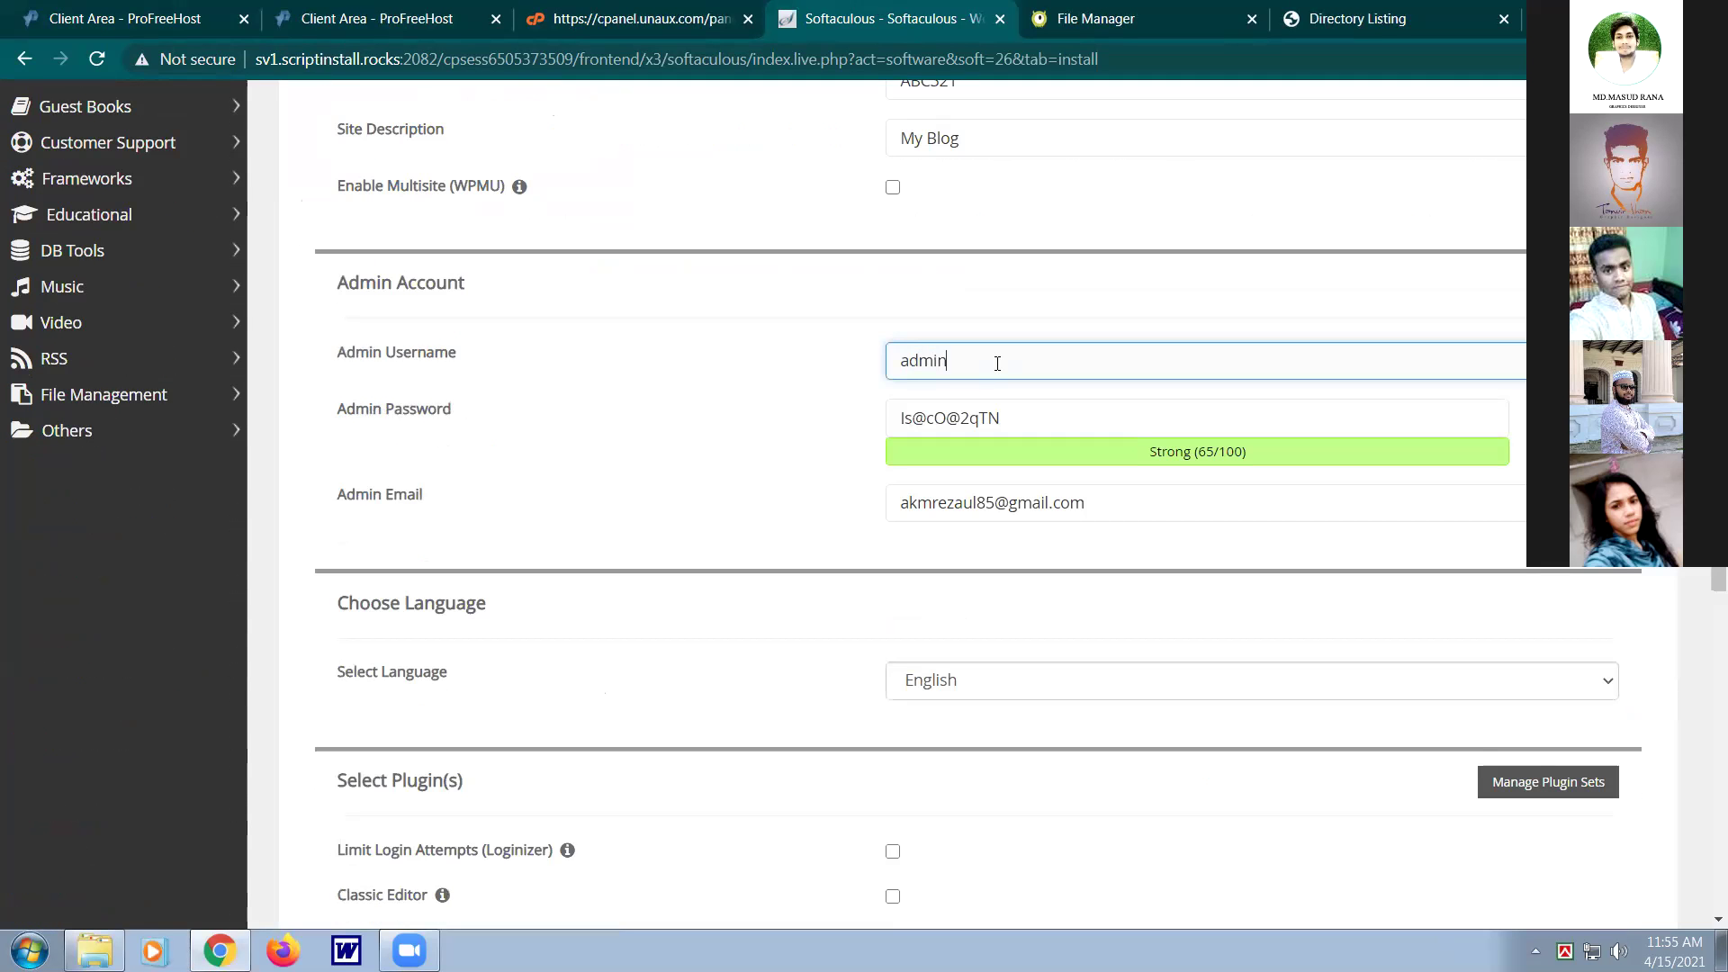
{"action": "double_click", "coordinate": [1033, 408]}
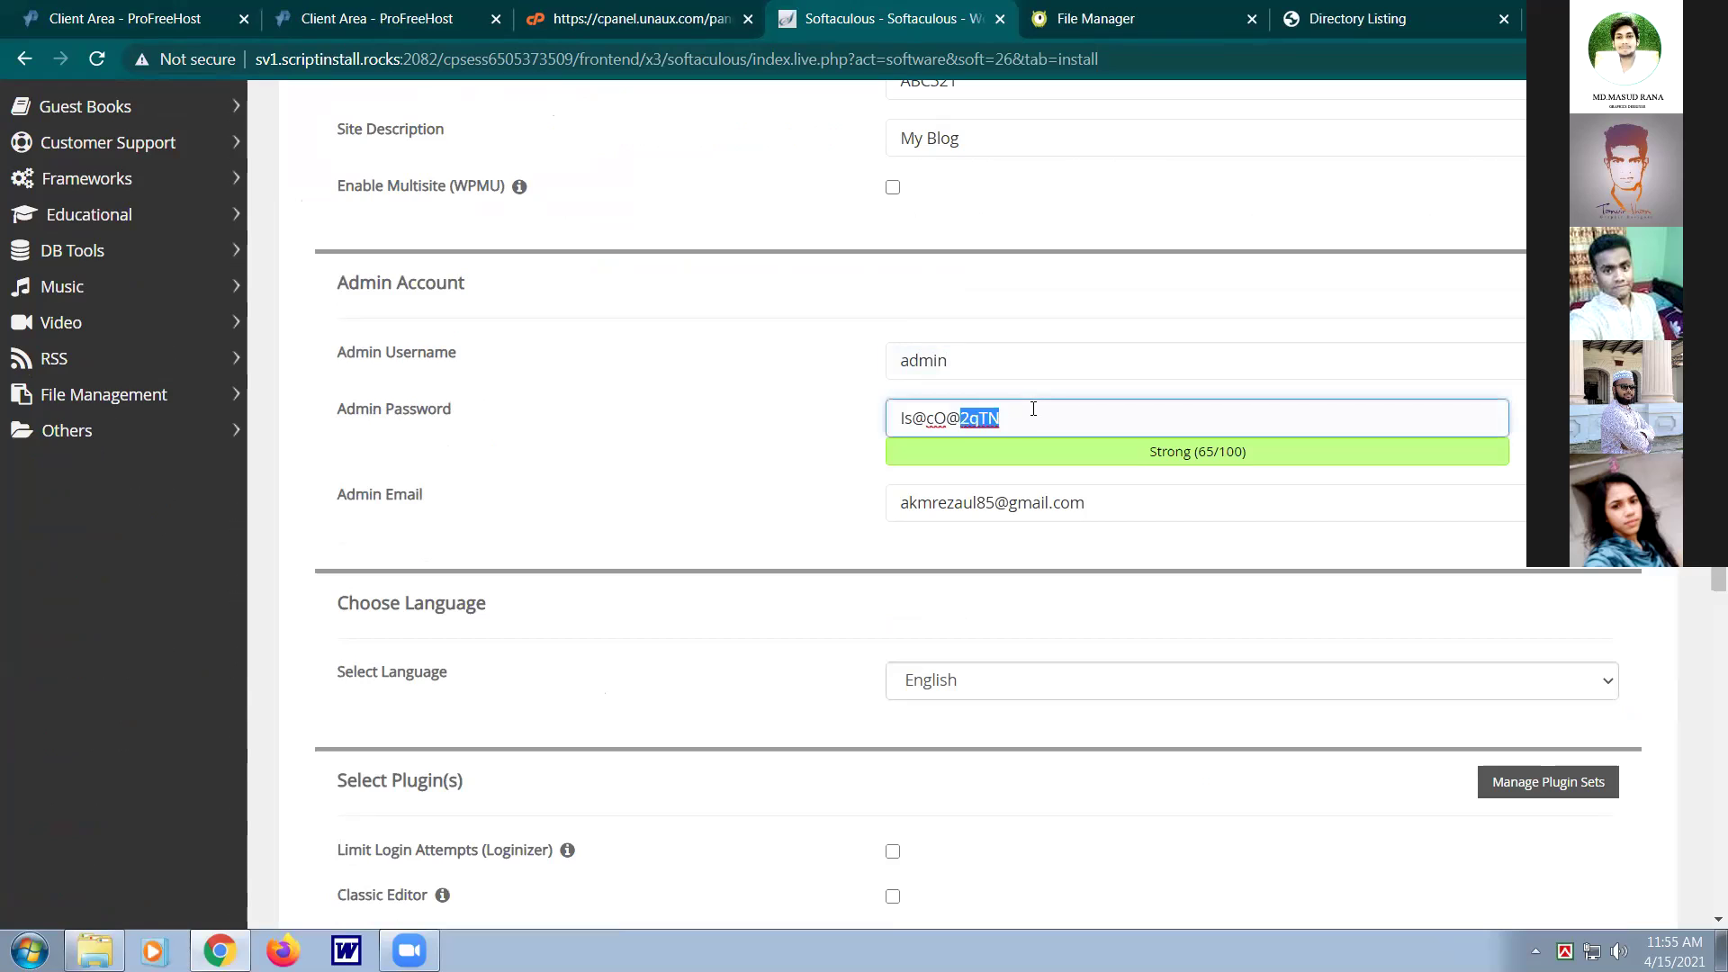
{"action": "triple_click", "coordinate": [1035, 412]}
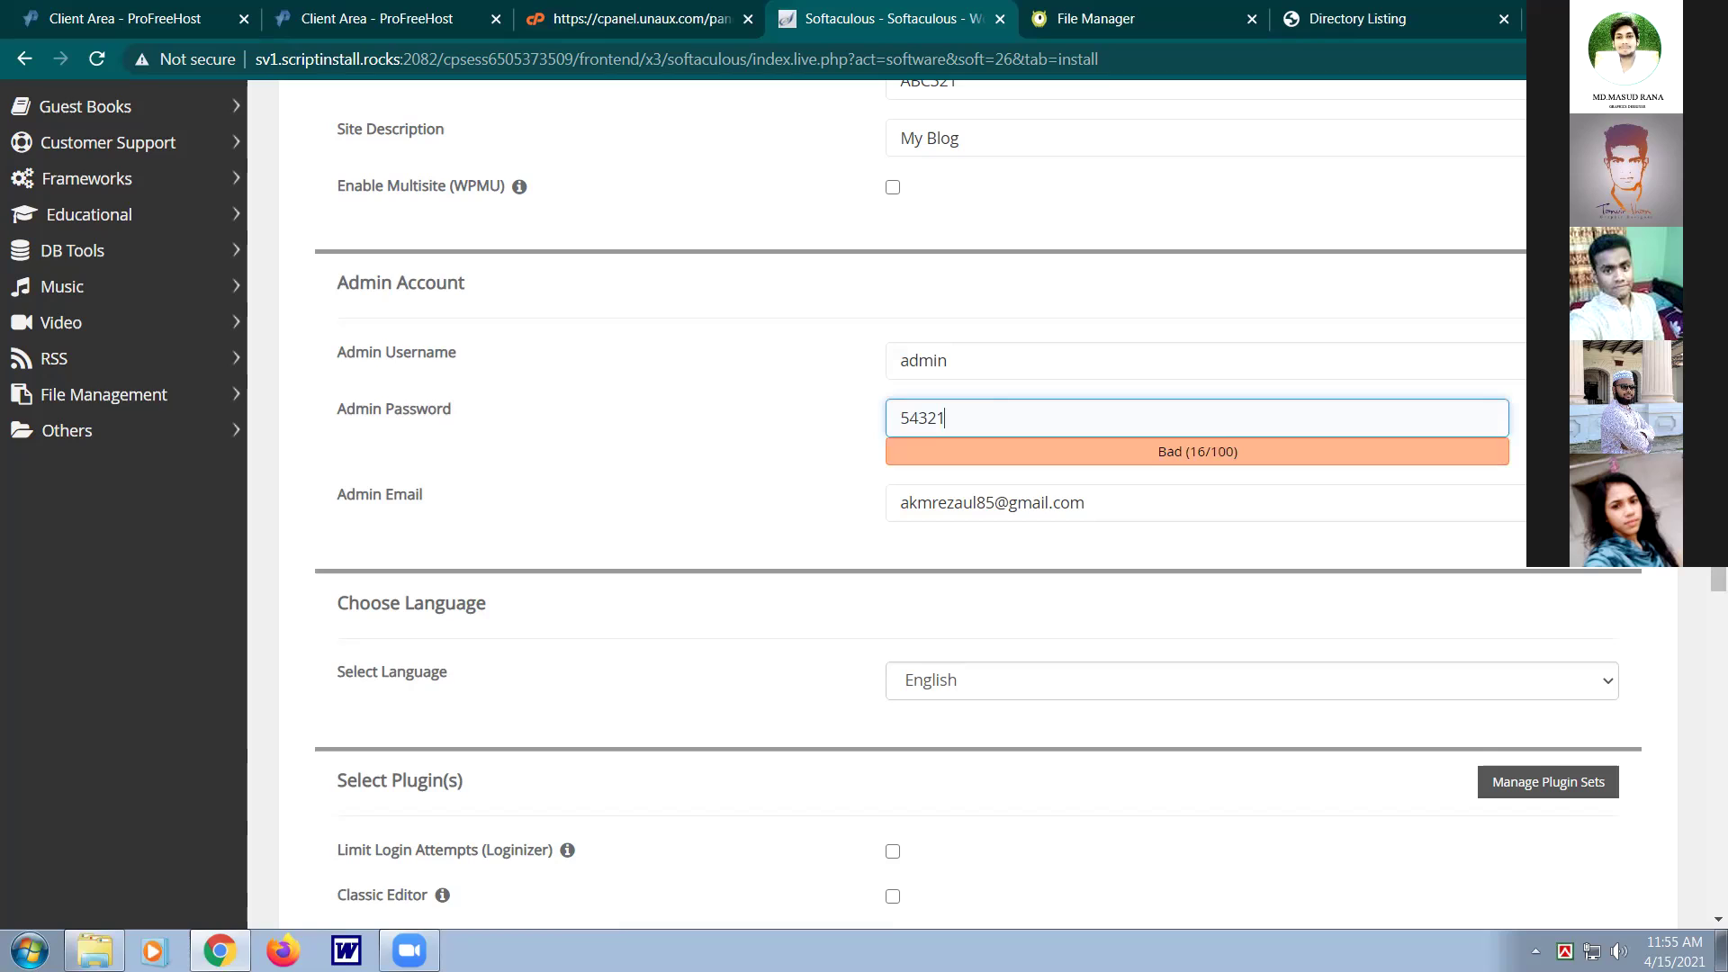
Select the Restoneu-Ex theme and submit the WordPress installation
{"action": "scroll", "coordinate": [976, 504], "scroll_direction": "down", "scroll_amount": 1}
{"action": "left_click", "coordinate": [990, 390]}
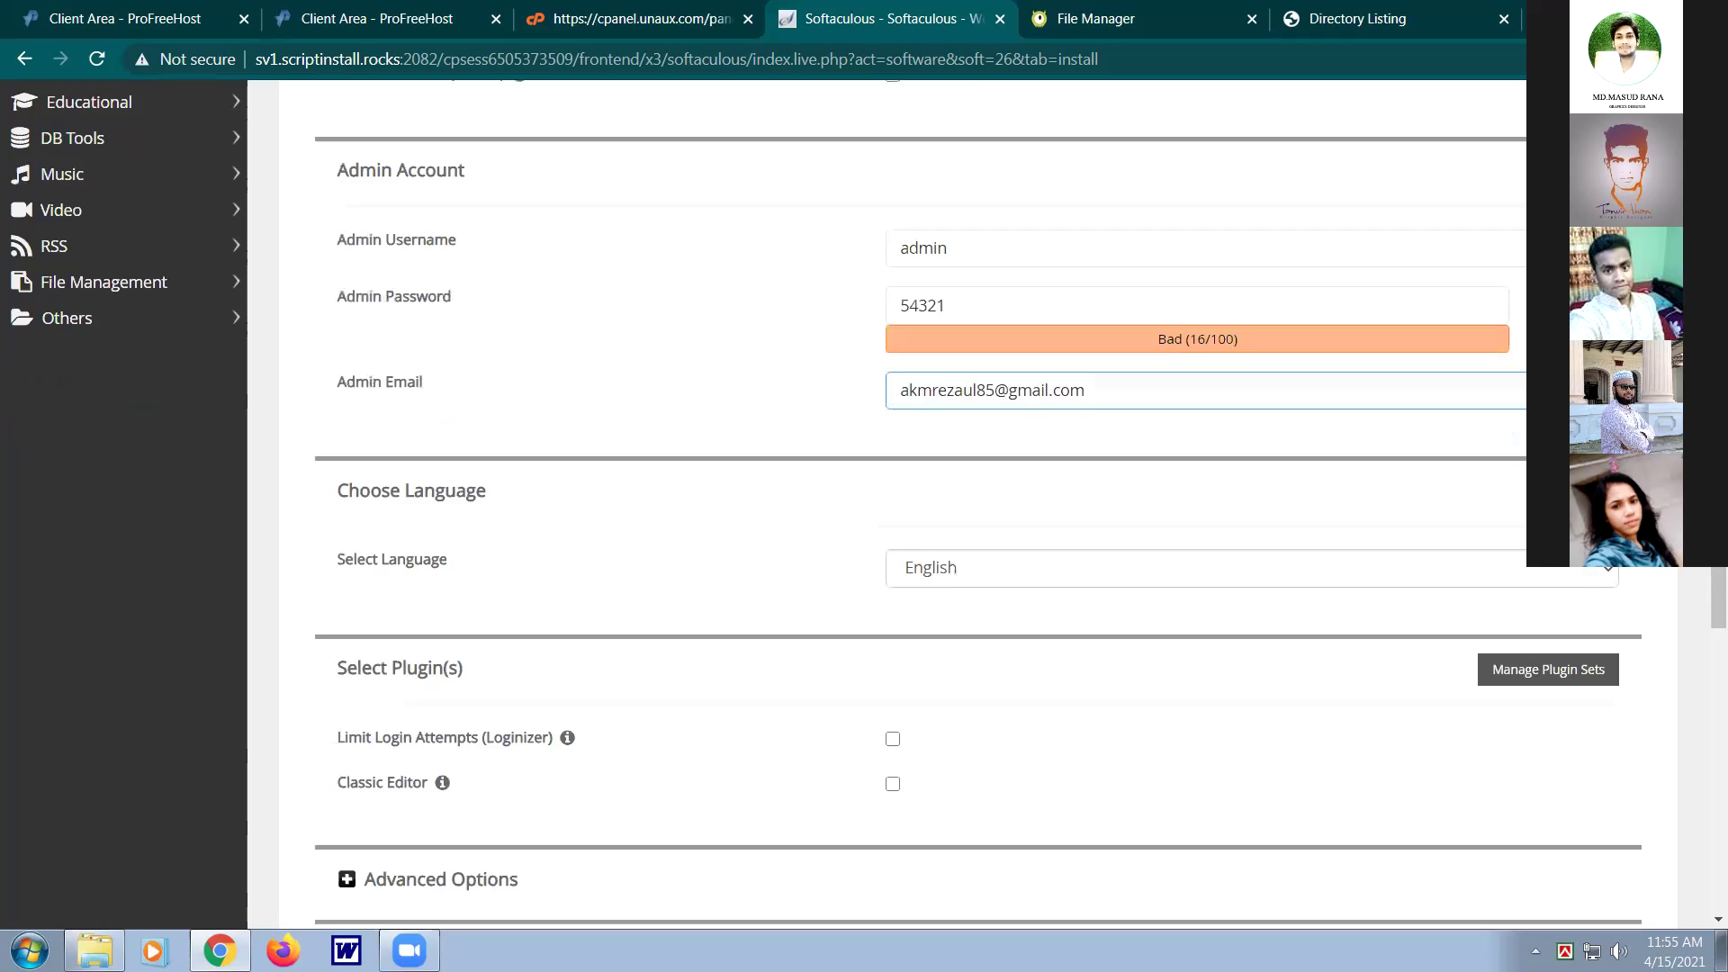
{"action": "scroll", "coordinate": [1155, 727], "scroll_direction": "down", "scroll_amount": 6}
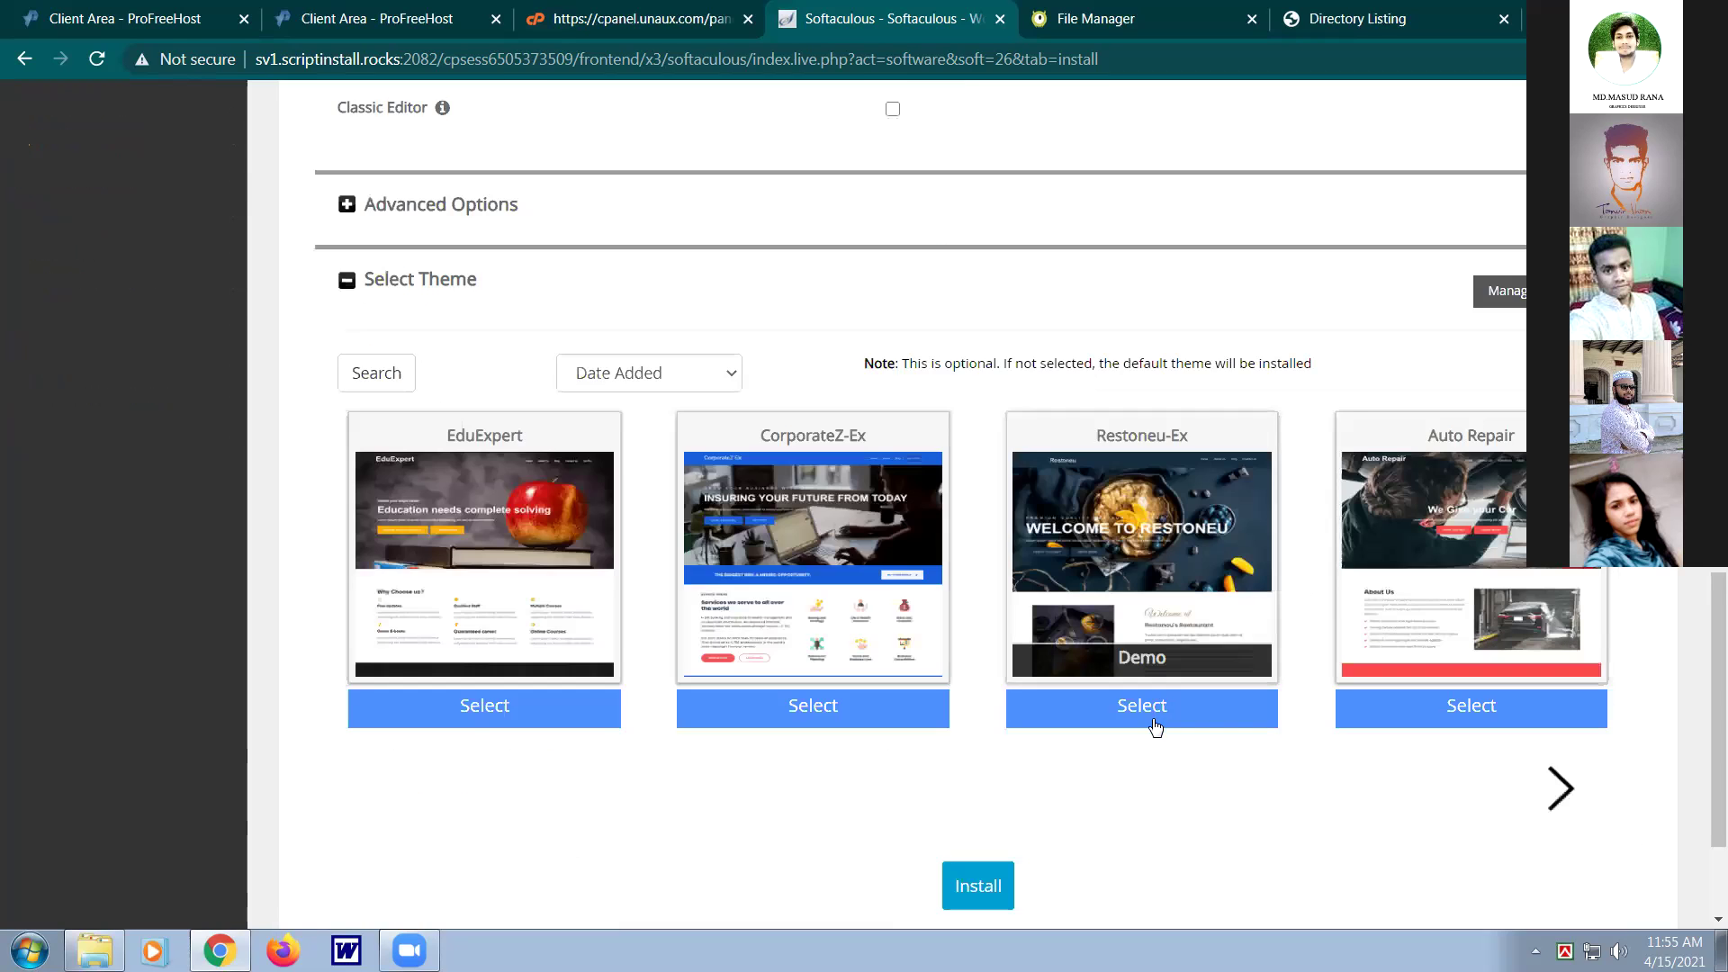
{"action": "left_click", "coordinate": [1153, 722]}
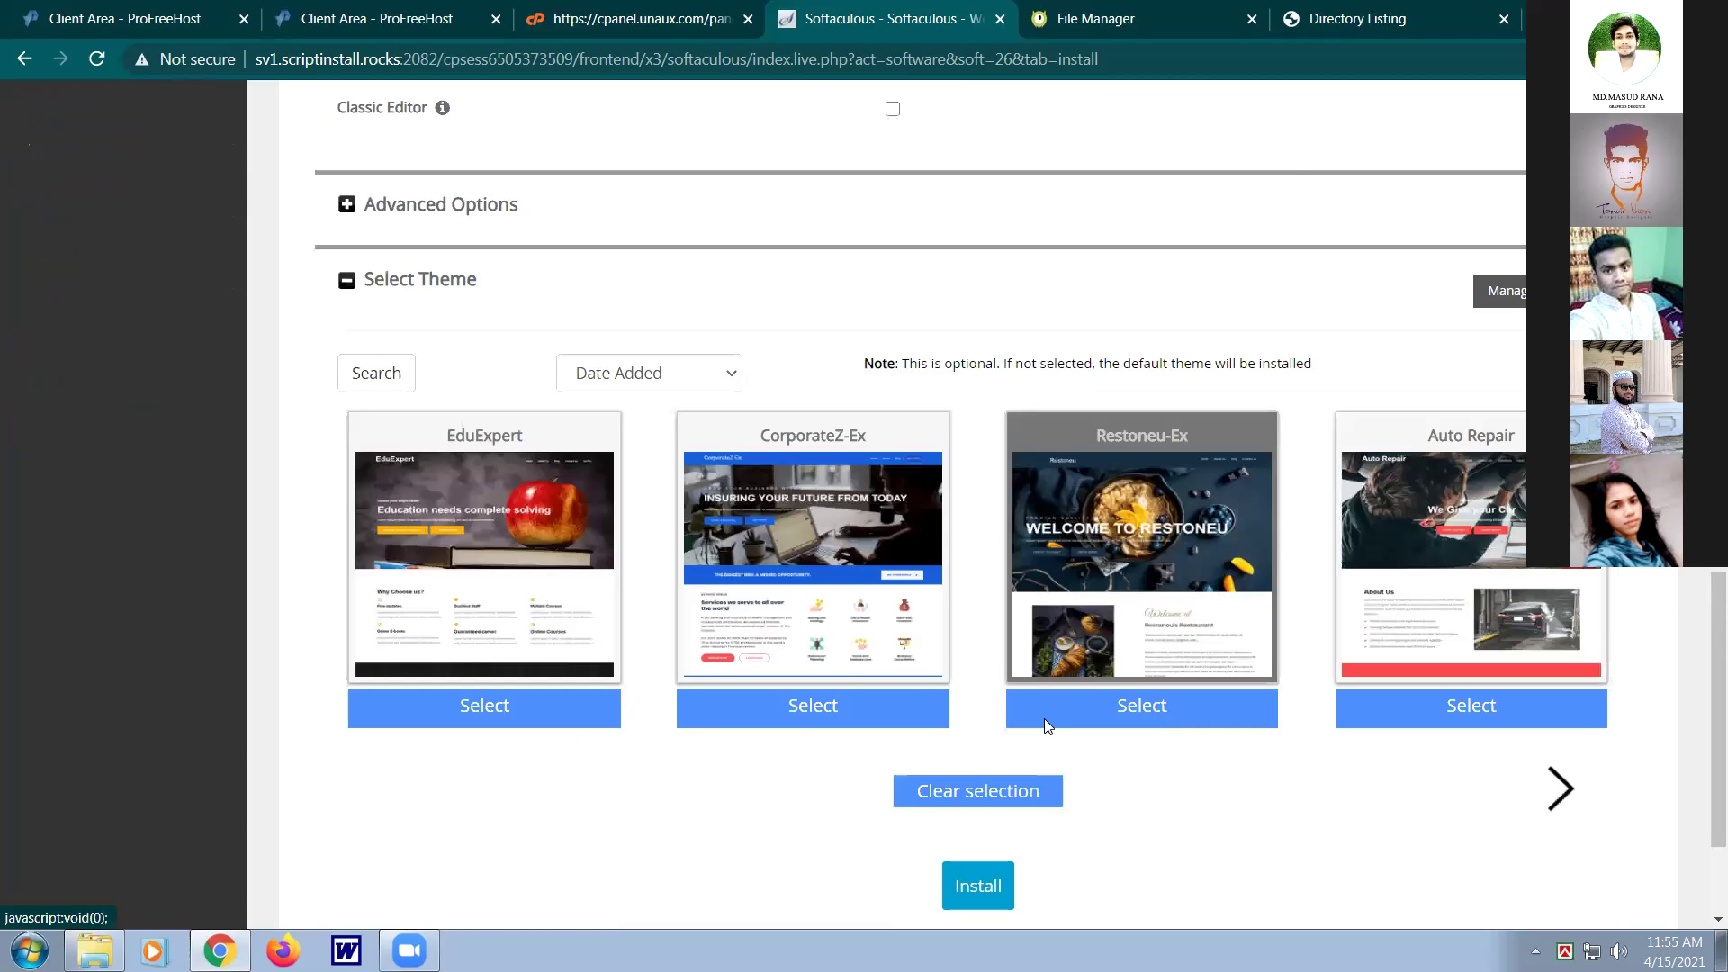
{"action": "scroll", "coordinate": [987, 695], "scroll_direction": "down", "scroll_amount": 2}
{"action": "left_click", "coordinate": [987, 694]}
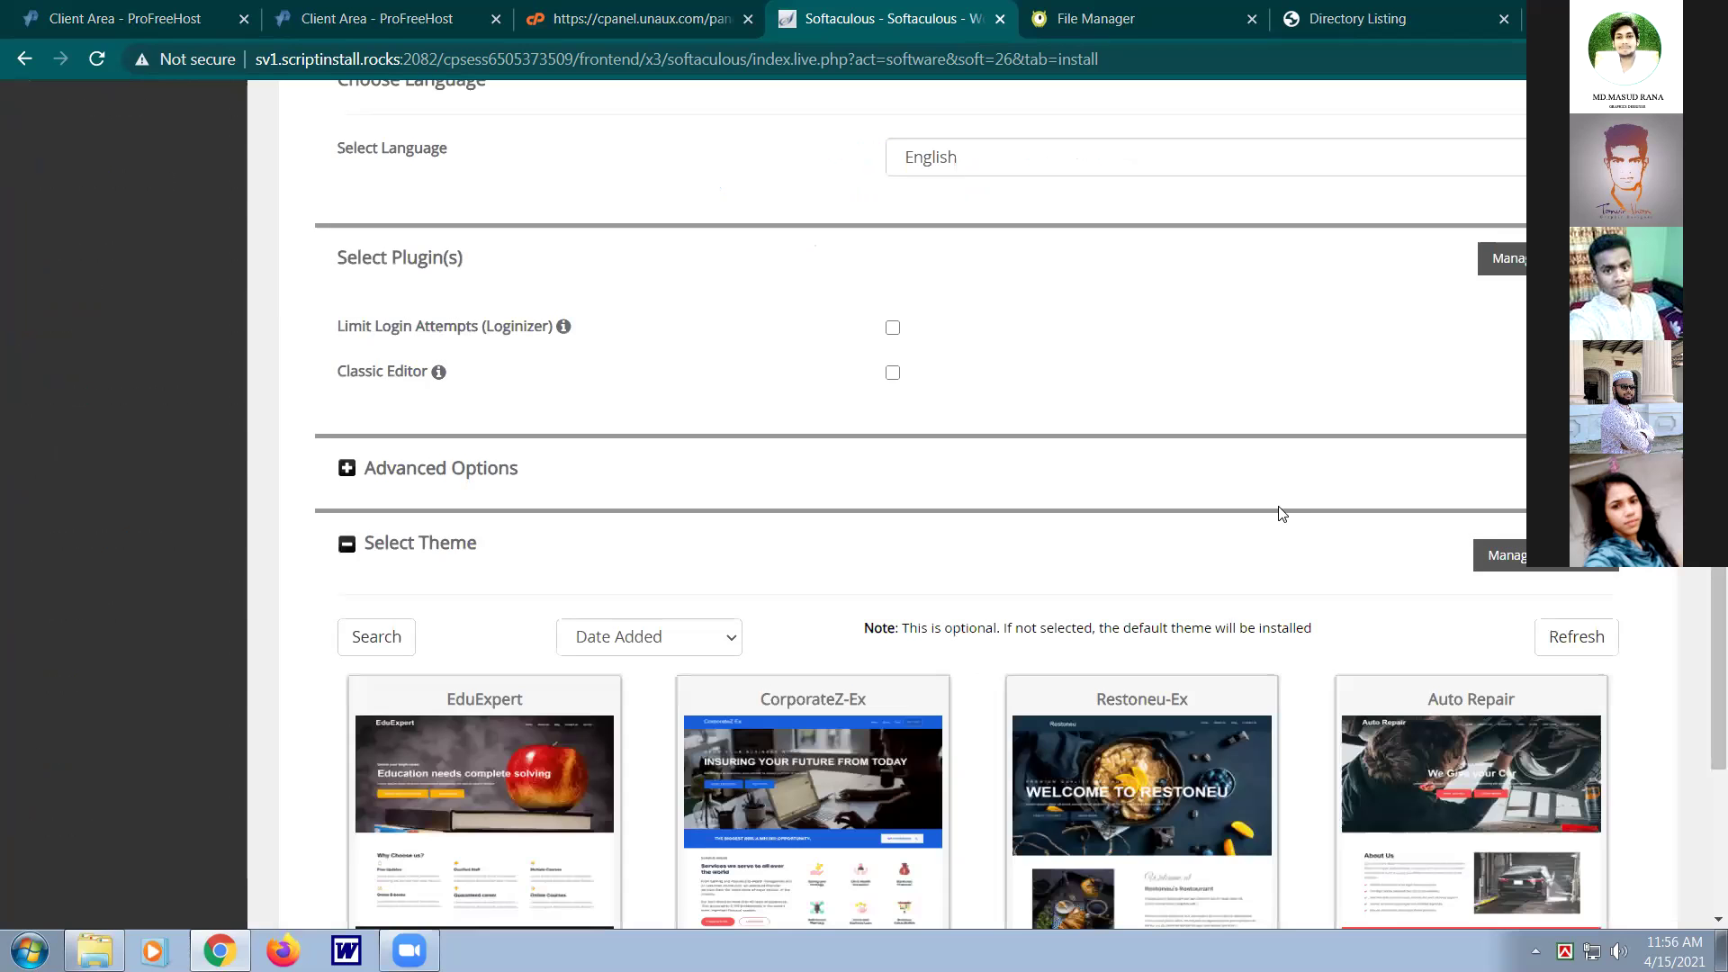
Check the directory listing tab, then scroll up the install form to the MySQL connection error
{"action": "key", "text": "ctrl+9"}
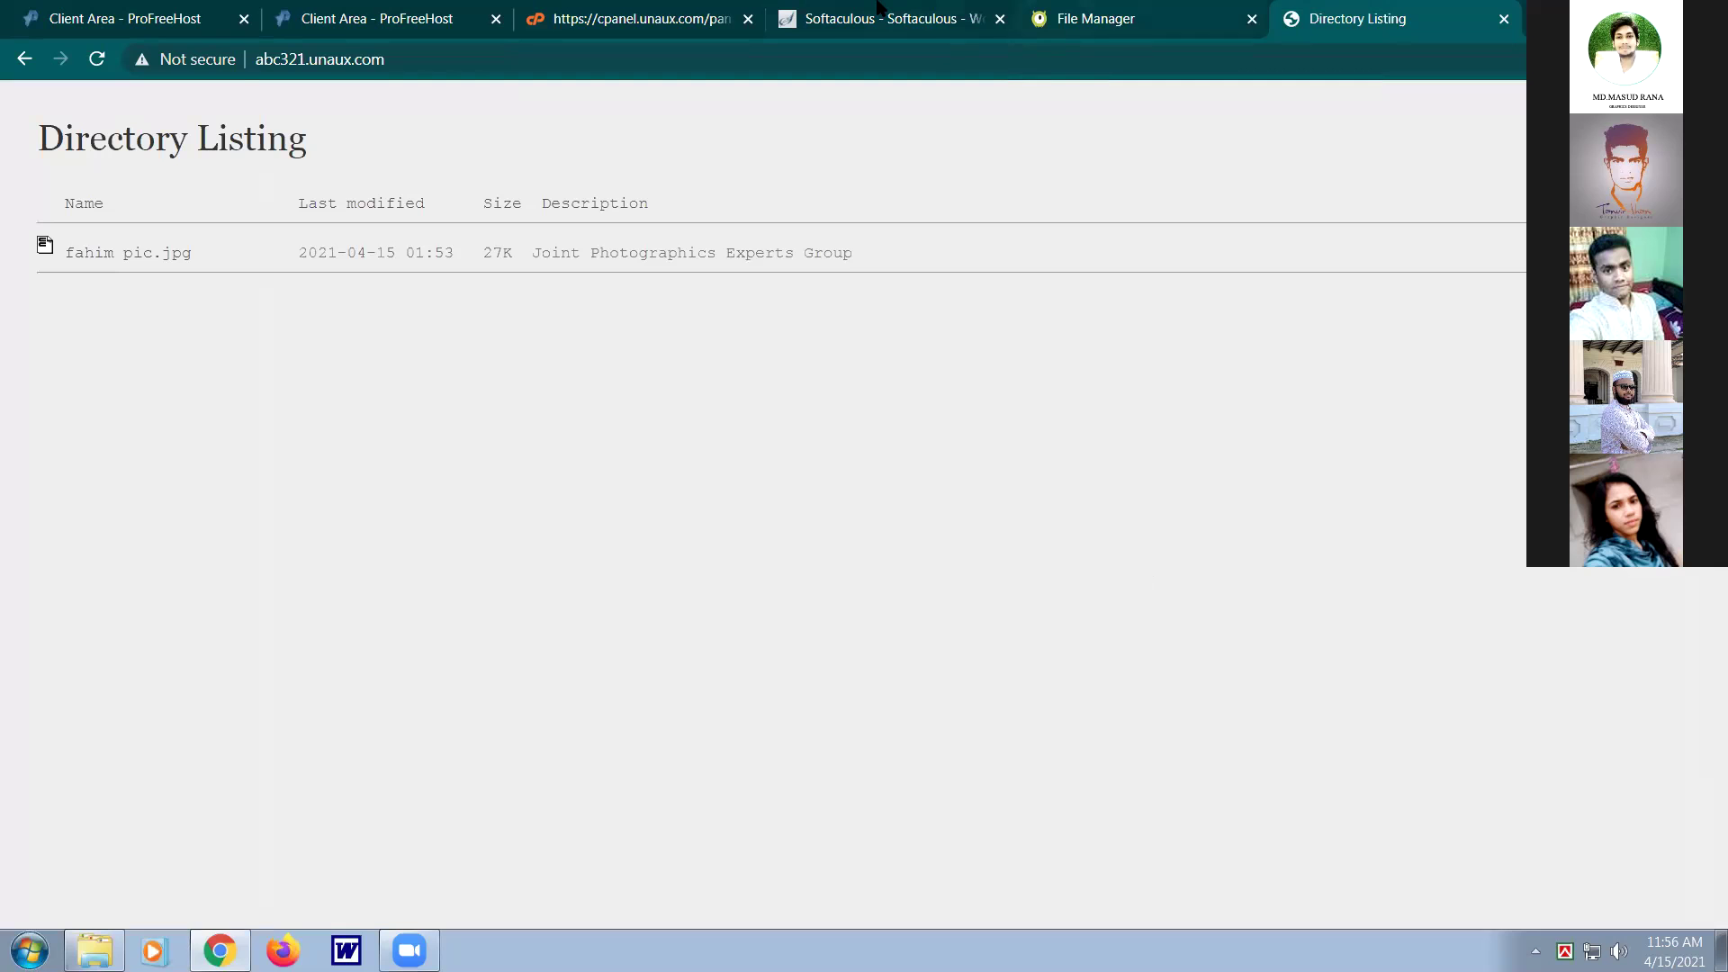
{"action": "key", "text": "ctrl+4"}
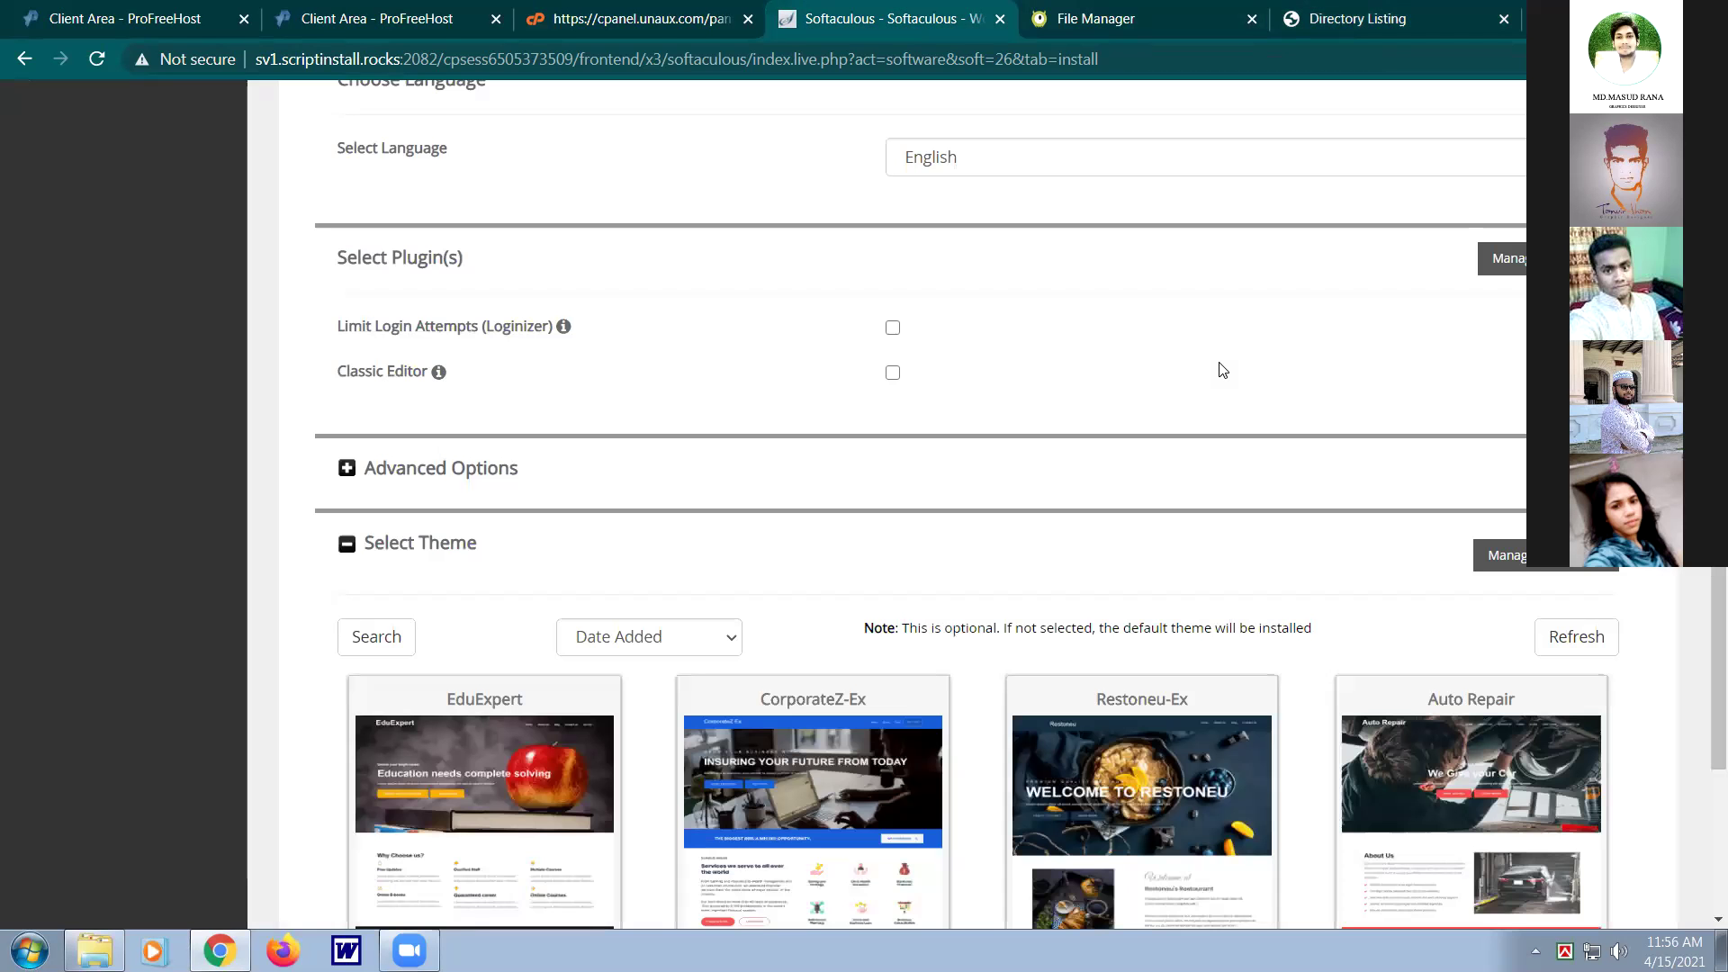
{"action": "scroll", "coordinate": [1218, 363], "scroll_direction": "up", "scroll_amount": 10}
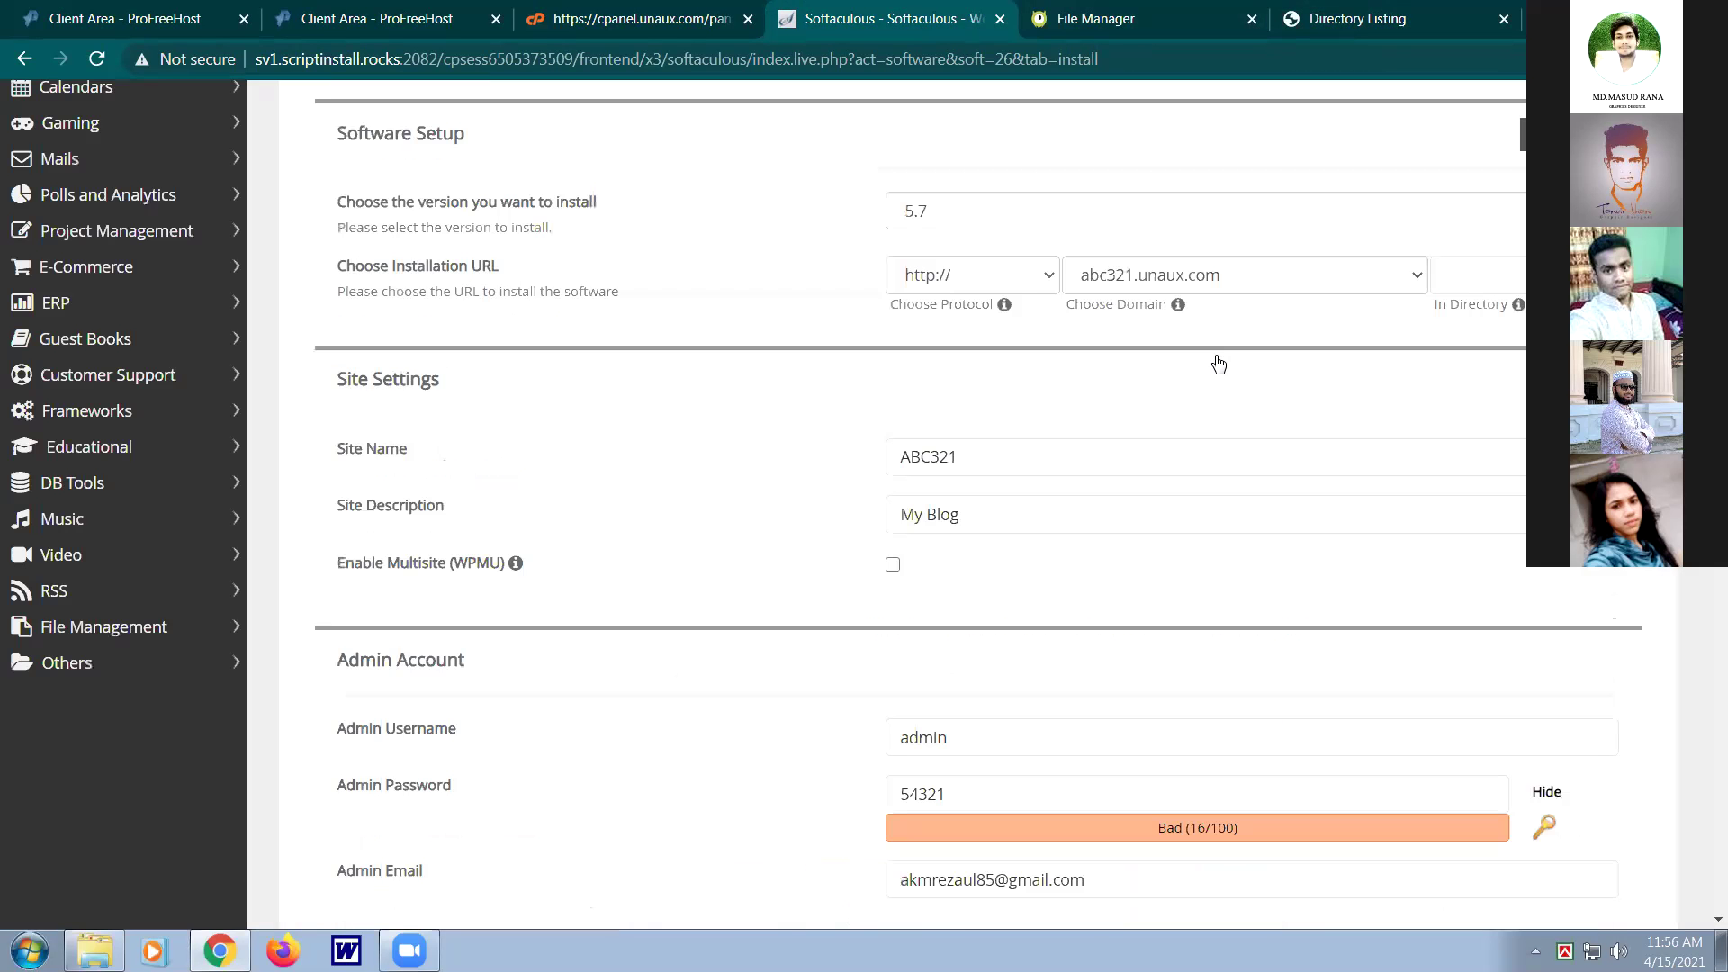
{"action": "scroll", "coordinate": [1218, 363], "scroll_direction": "up", "scroll_amount": 5}
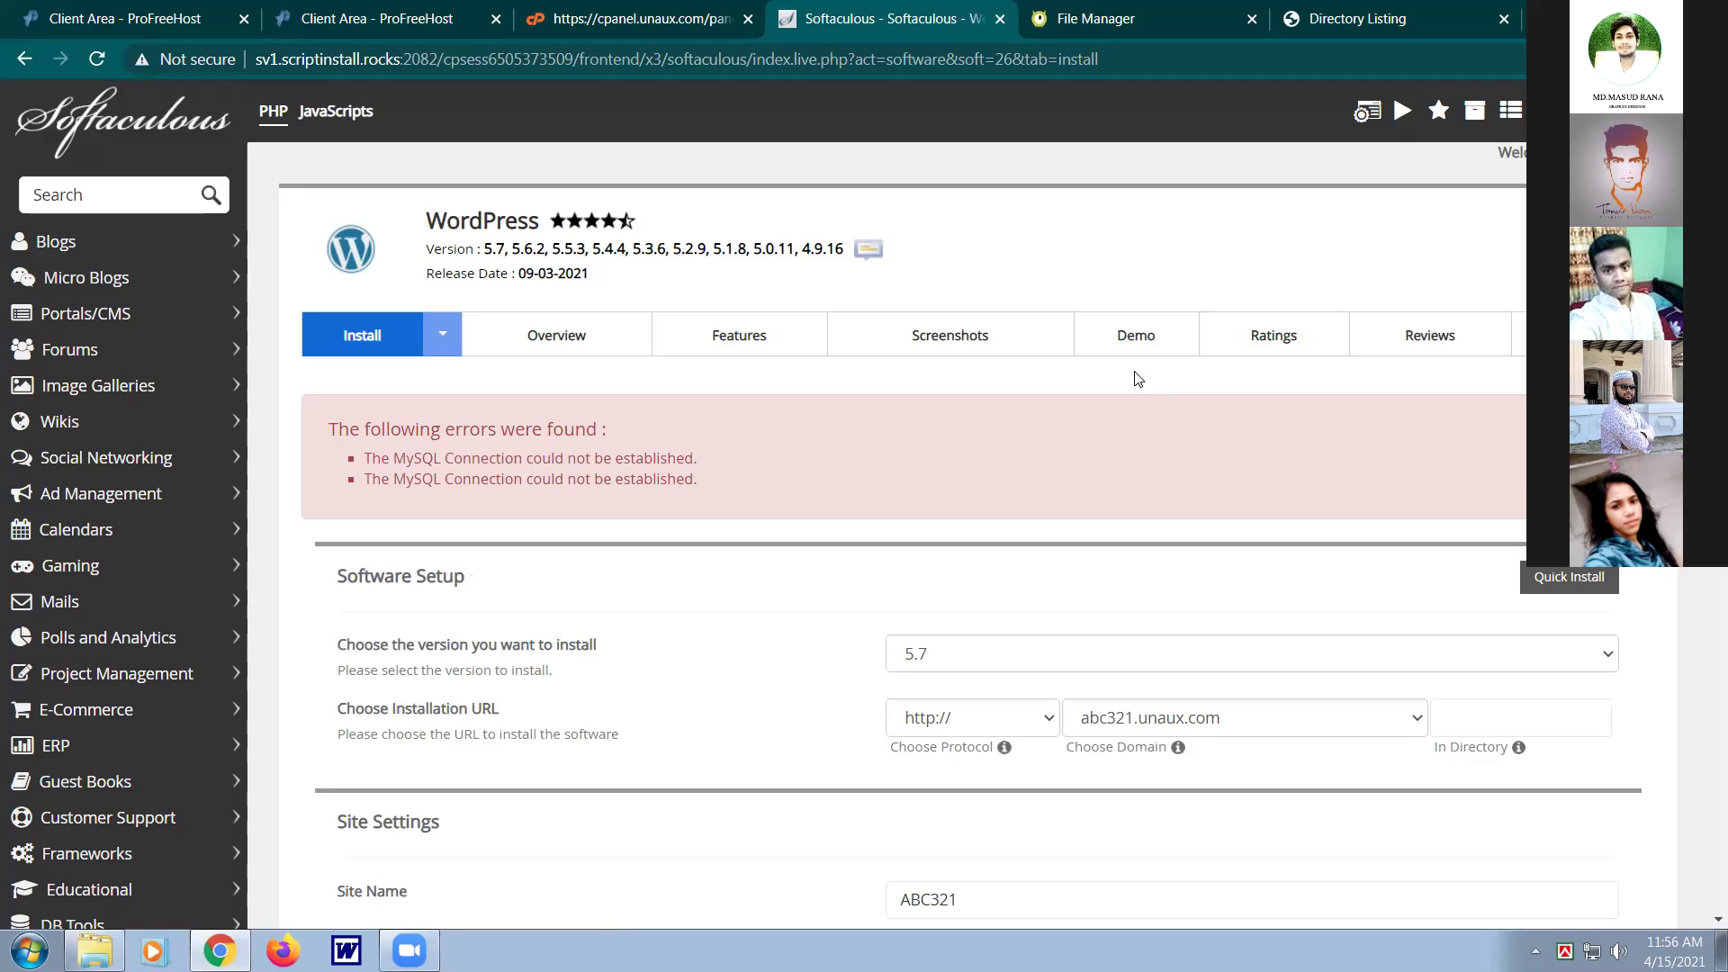
Replace the admin password with a new, stronger password
{"action": "scroll", "coordinate": [1136, 376], "scroll_direction": "down", "scroll_amount": 9}
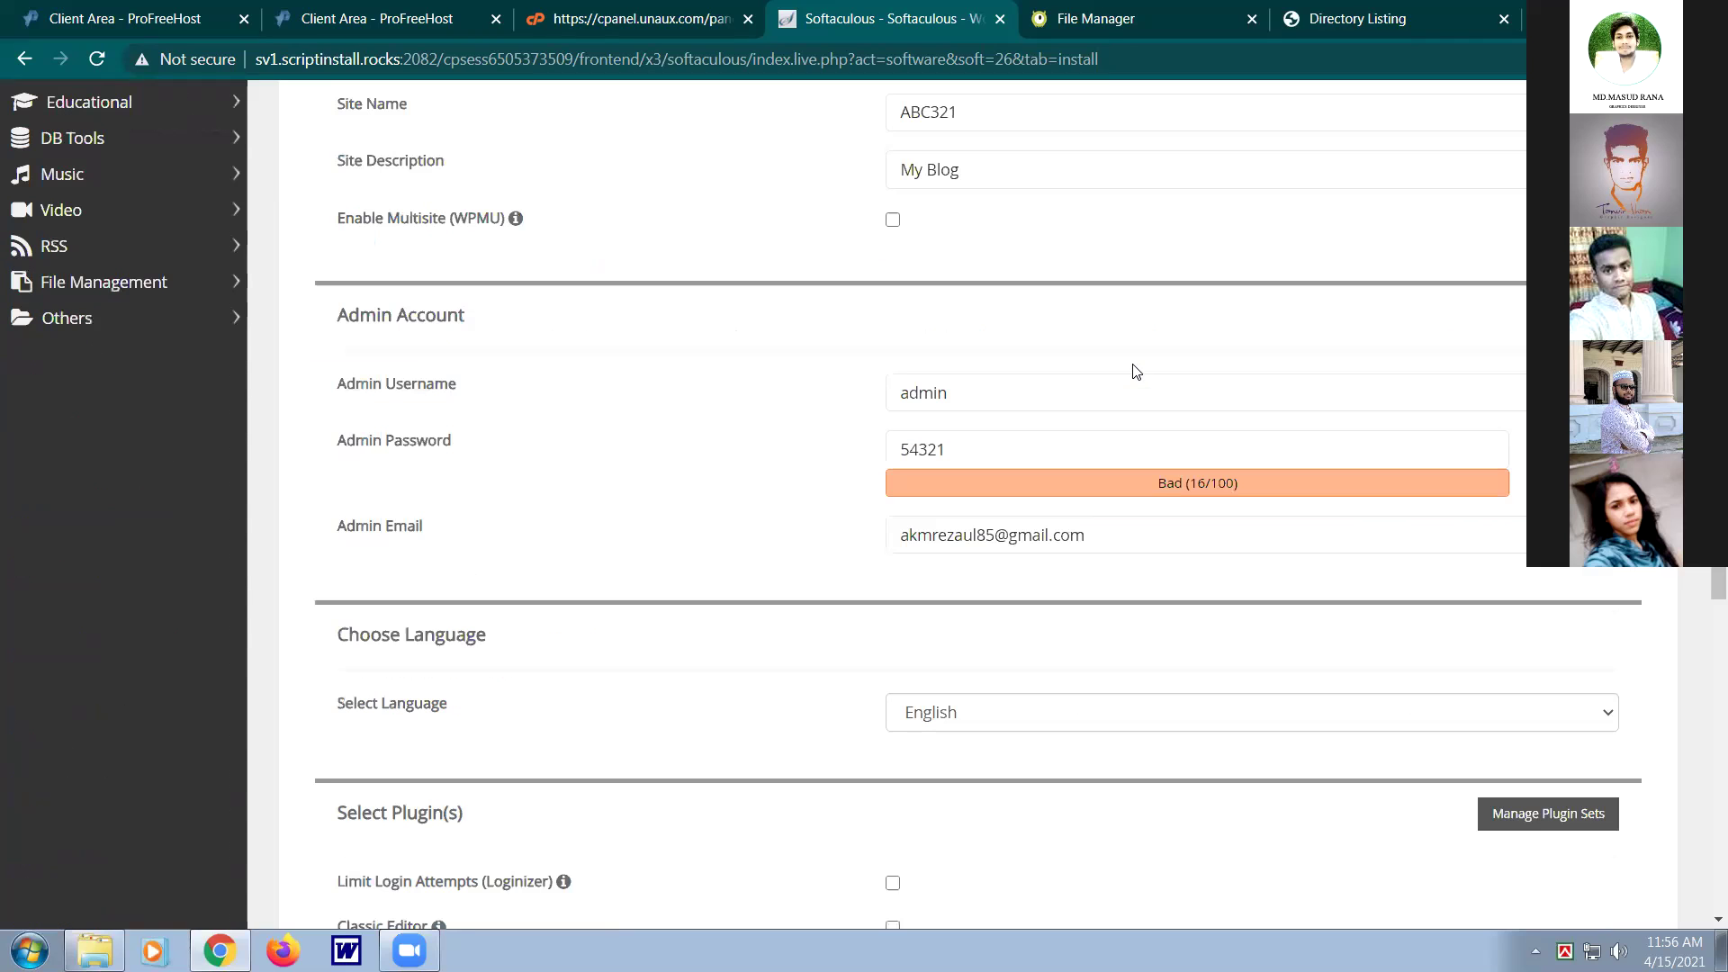
{"action": "left_click", "coordinate": [1059, 443]}
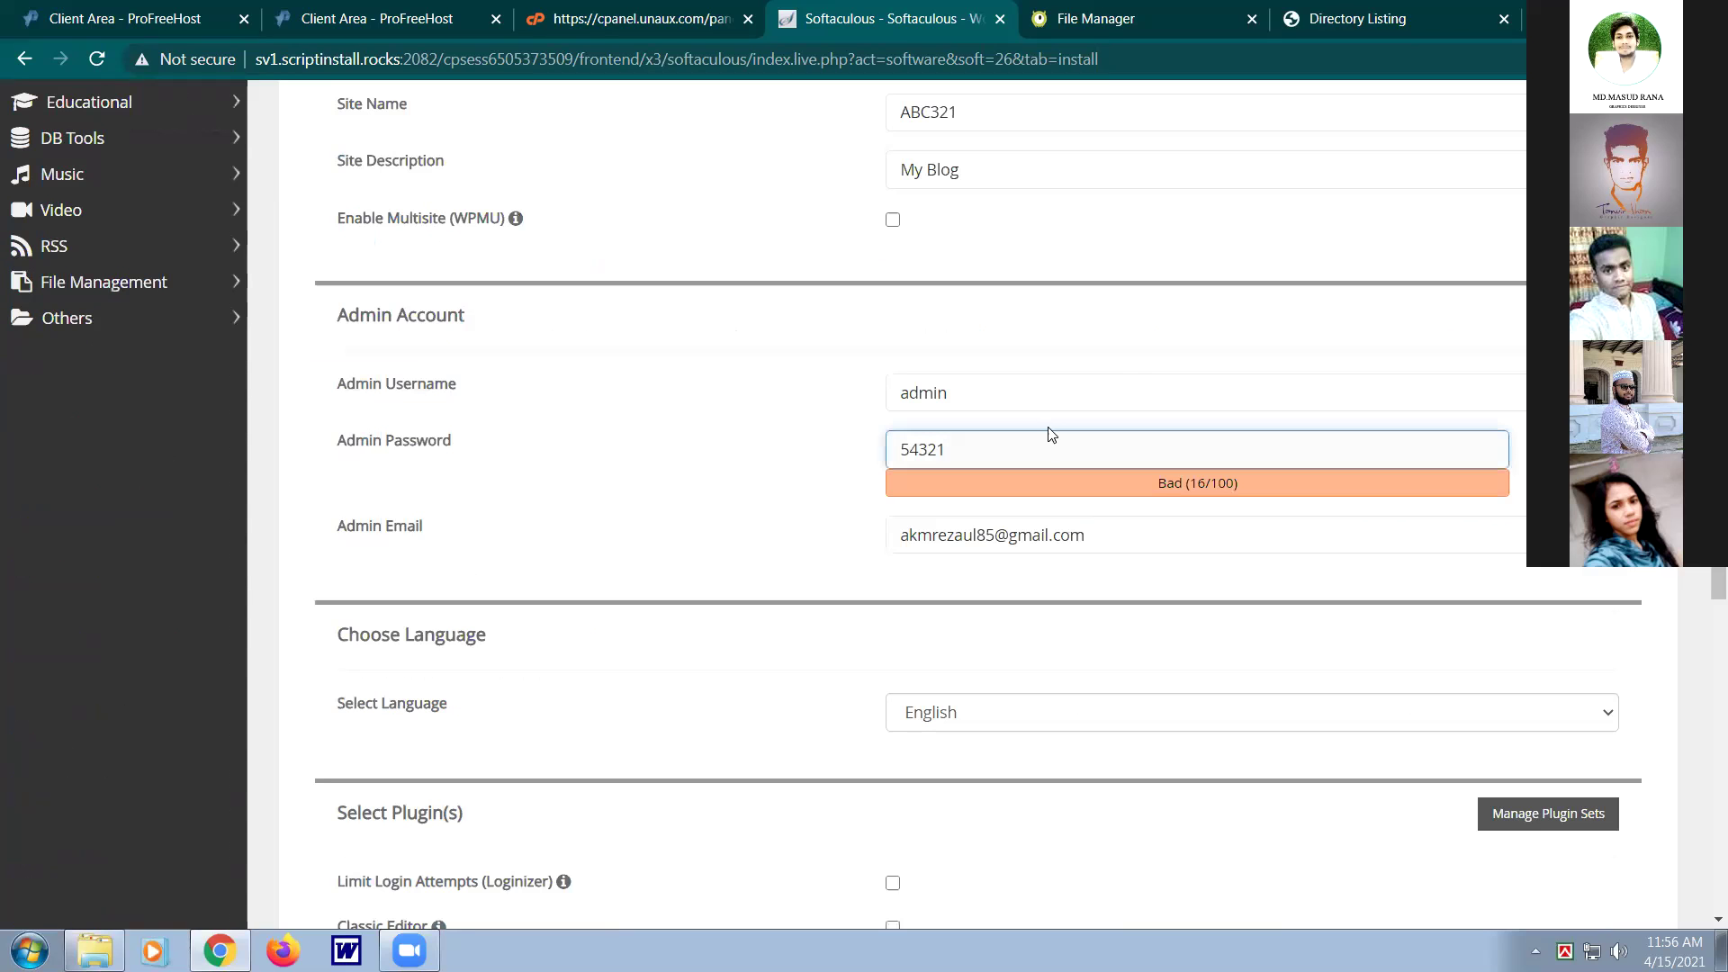
{"action": "key", "text": "Left"}
{"action": "key", "text": "Home"}
{"action": "type", "text": "F"}
{"action": "key", "text": "ctrl+a"}
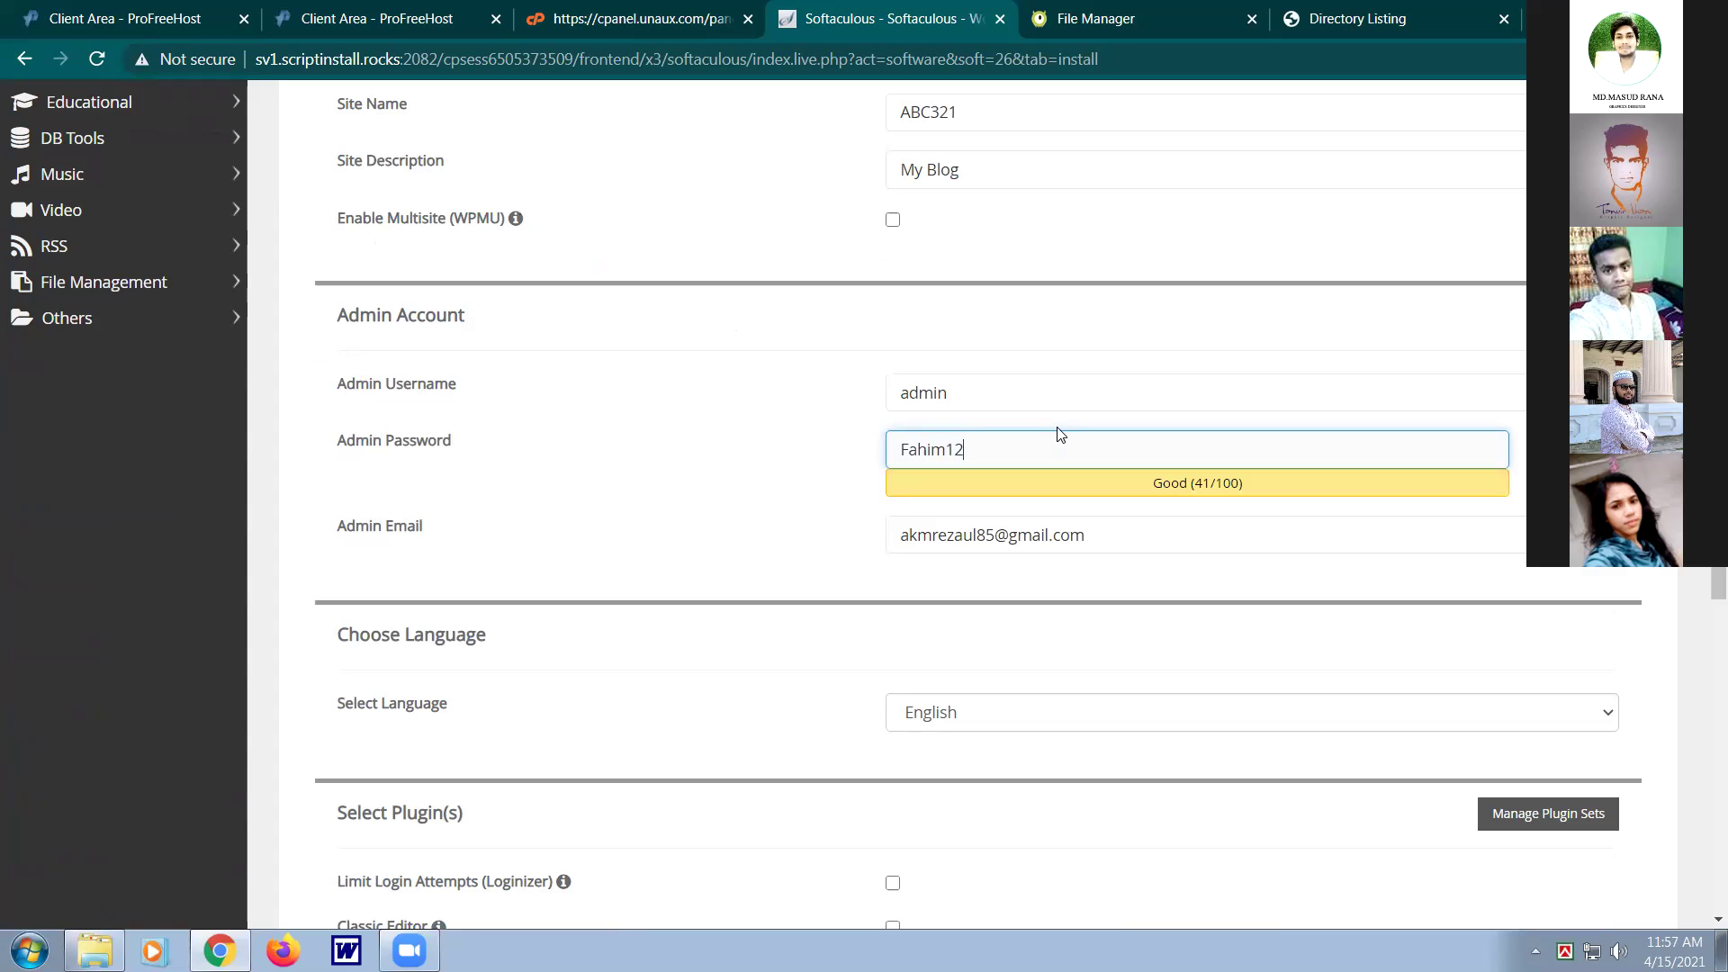
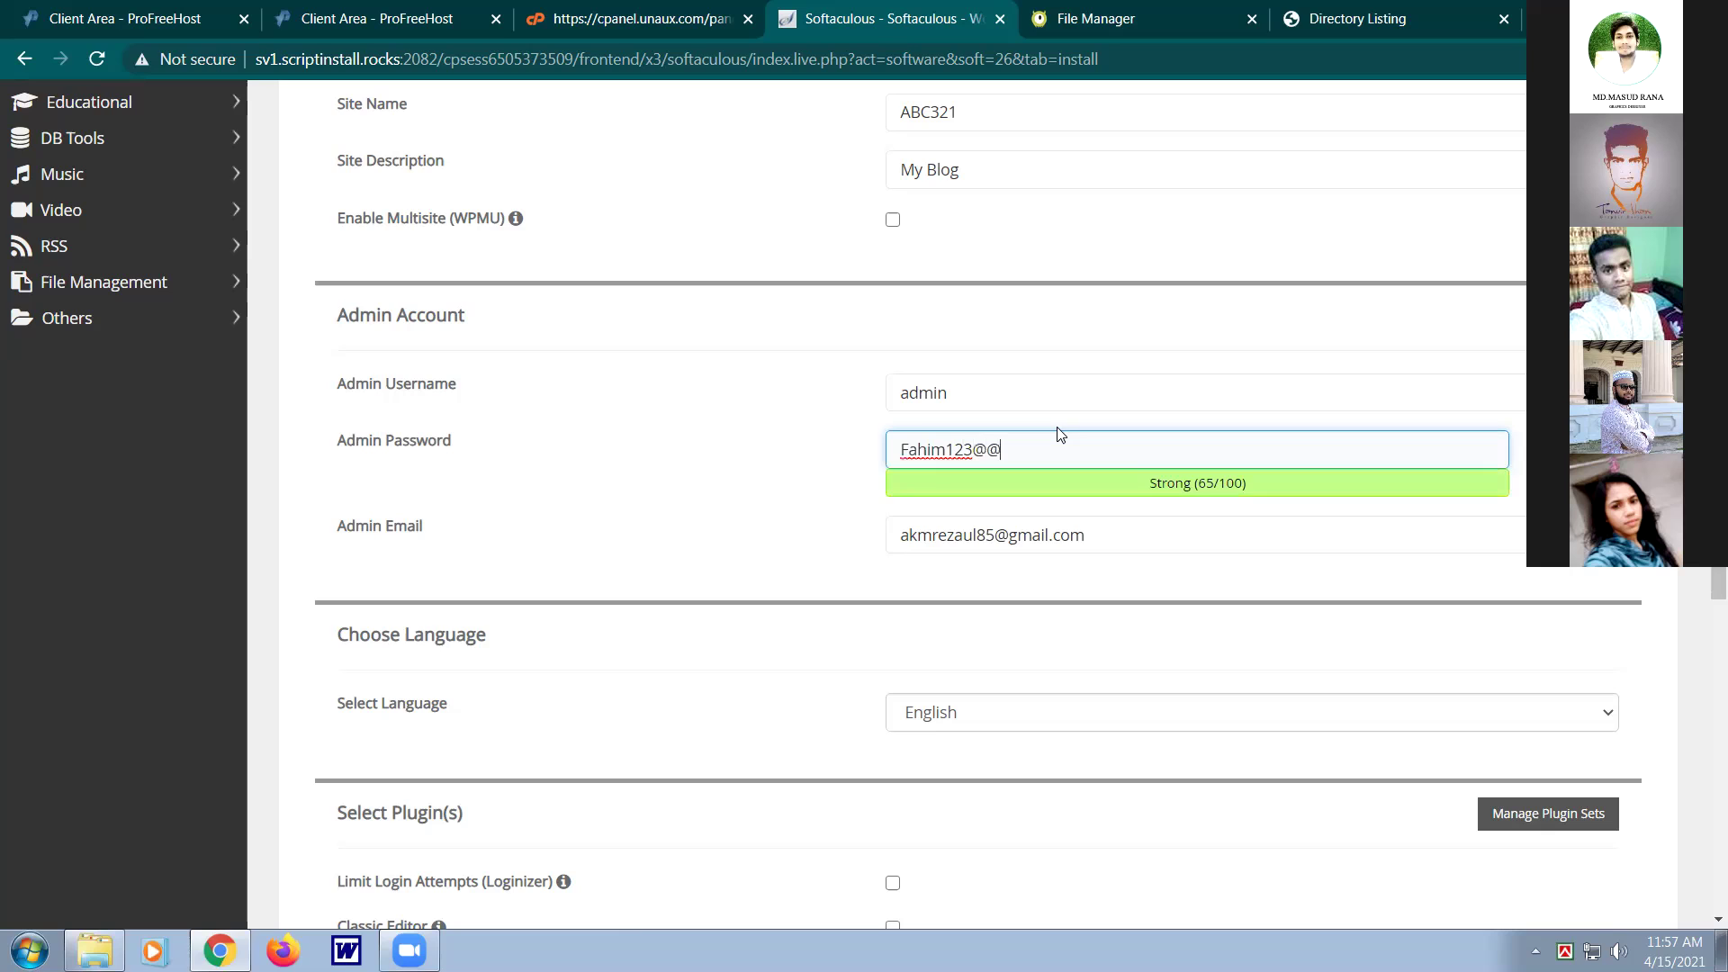
{"action": "left_click", "coordinate": [1699, 707]}
Choose the EduExpert theme instead of Restoneu-Ex
{"action": "scroll", "coordinate": [1699, 707], "scroll_direction": "down", "scroll_amount": 3}
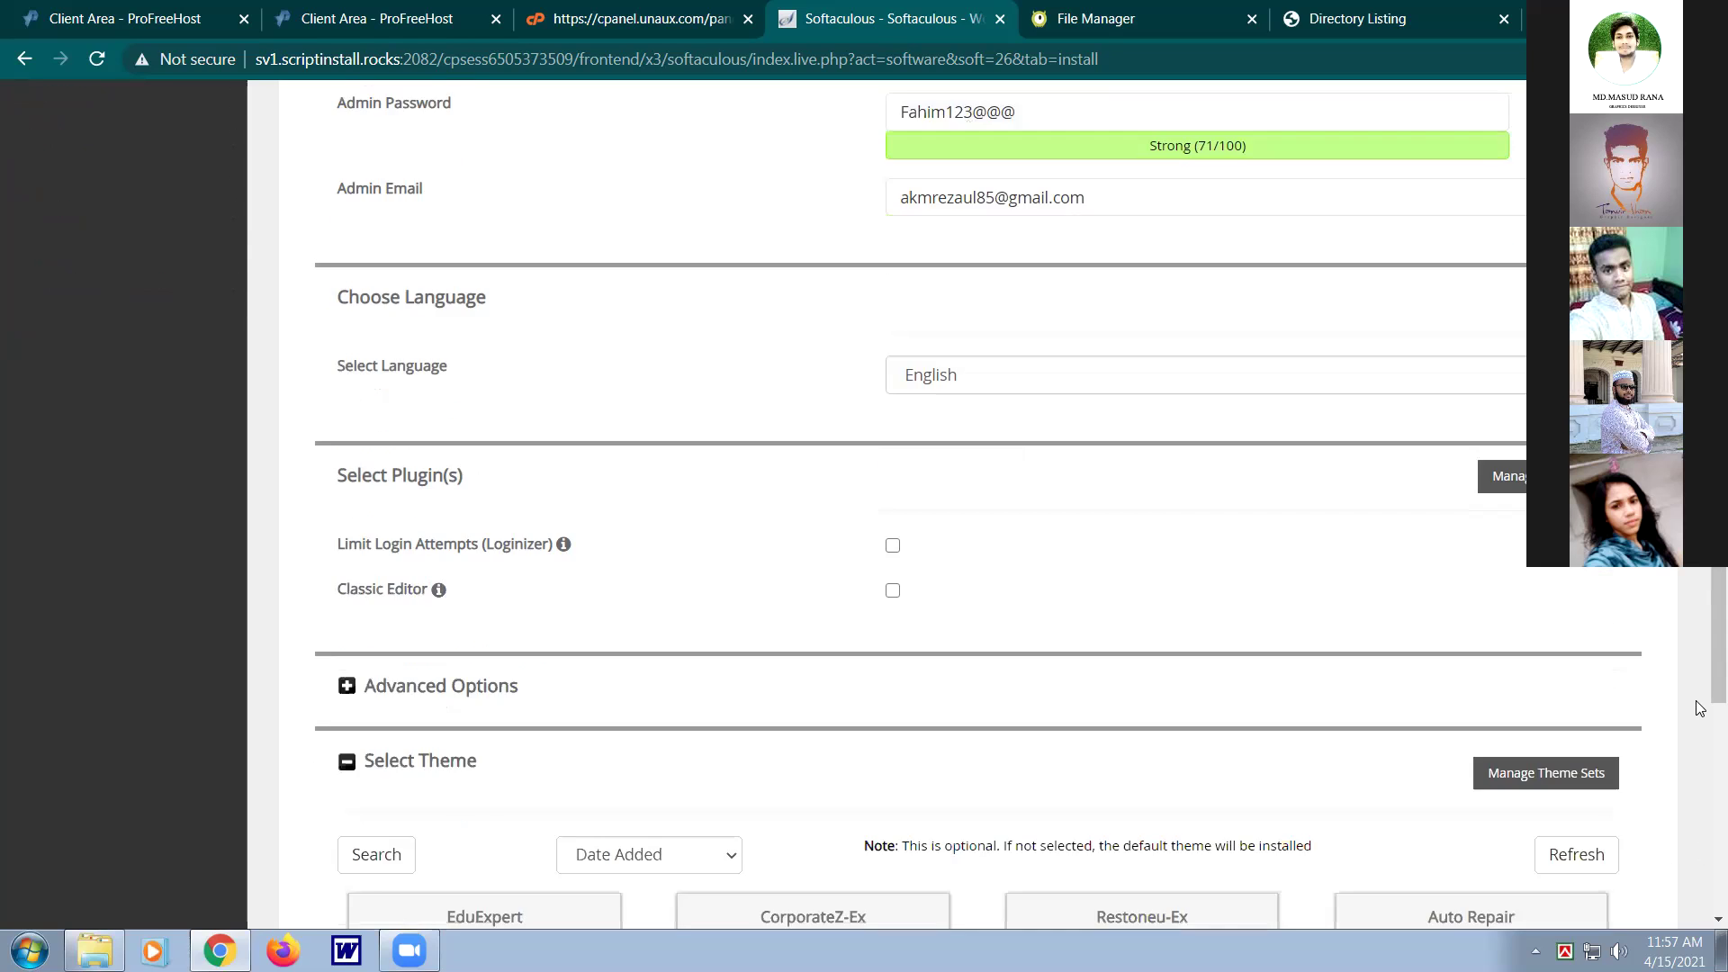
{"action": "scroll", "coordinate": [1698, 706], "scroll_direction": "down", "scroll_amount": 1}
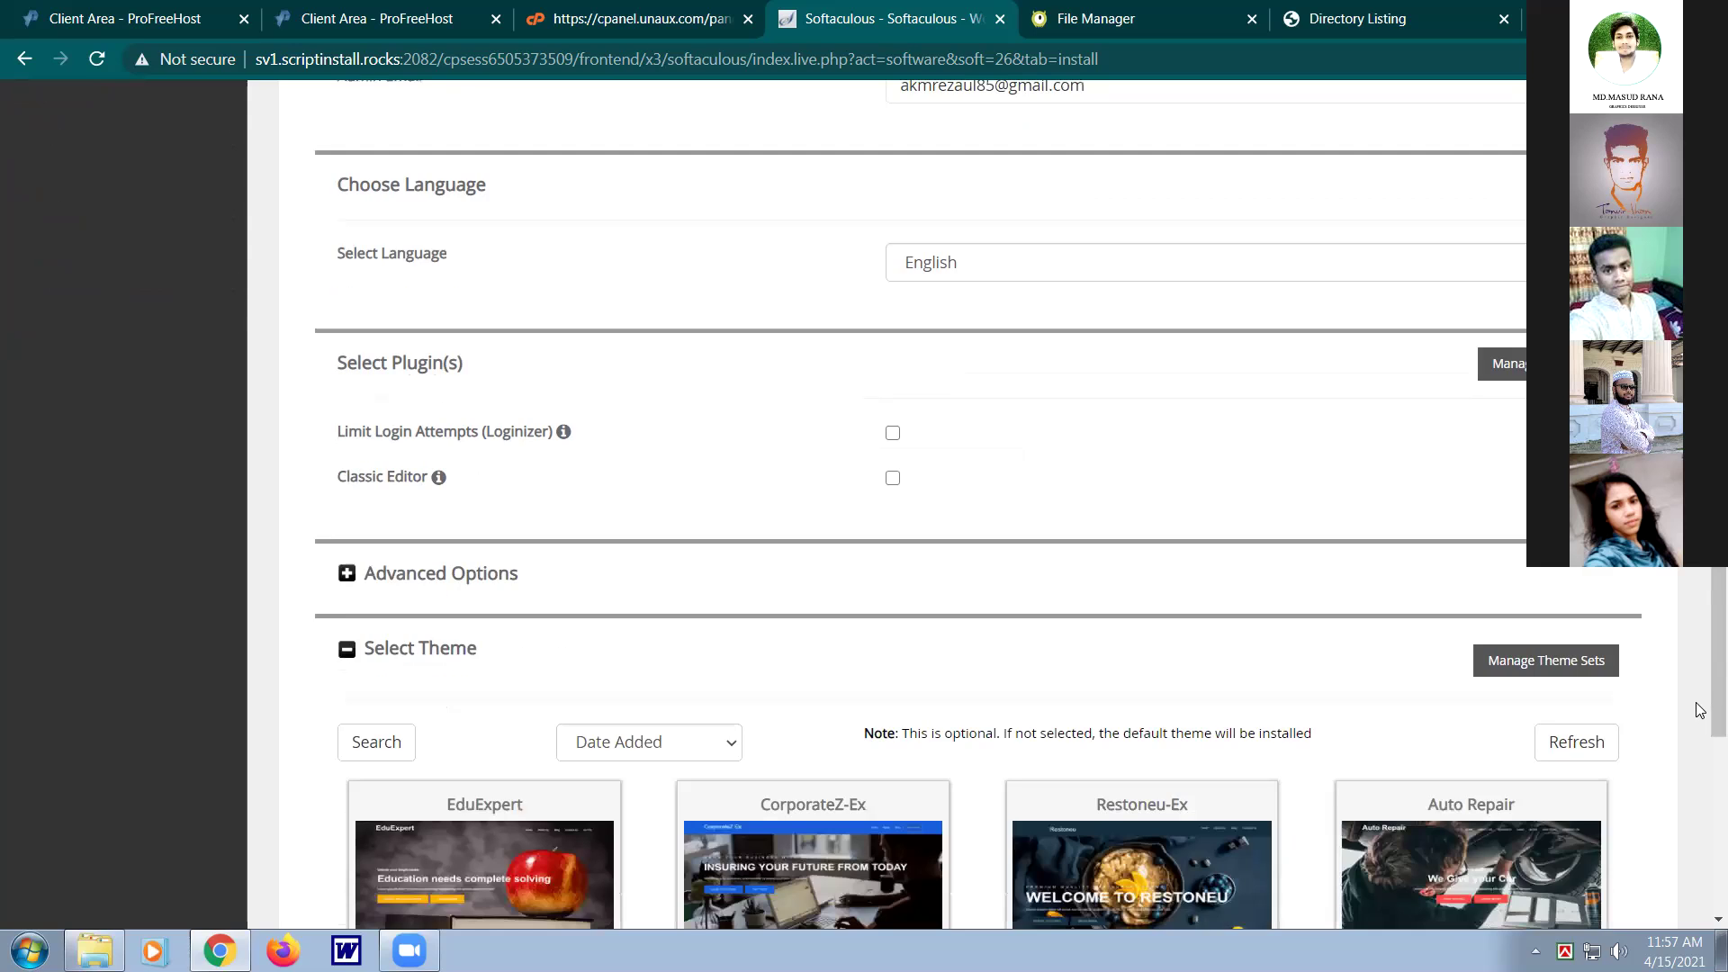
{"action": "scroll", "coordinate": [1699, 710], "scroll_direction": "down", "scroll_amount": 4}
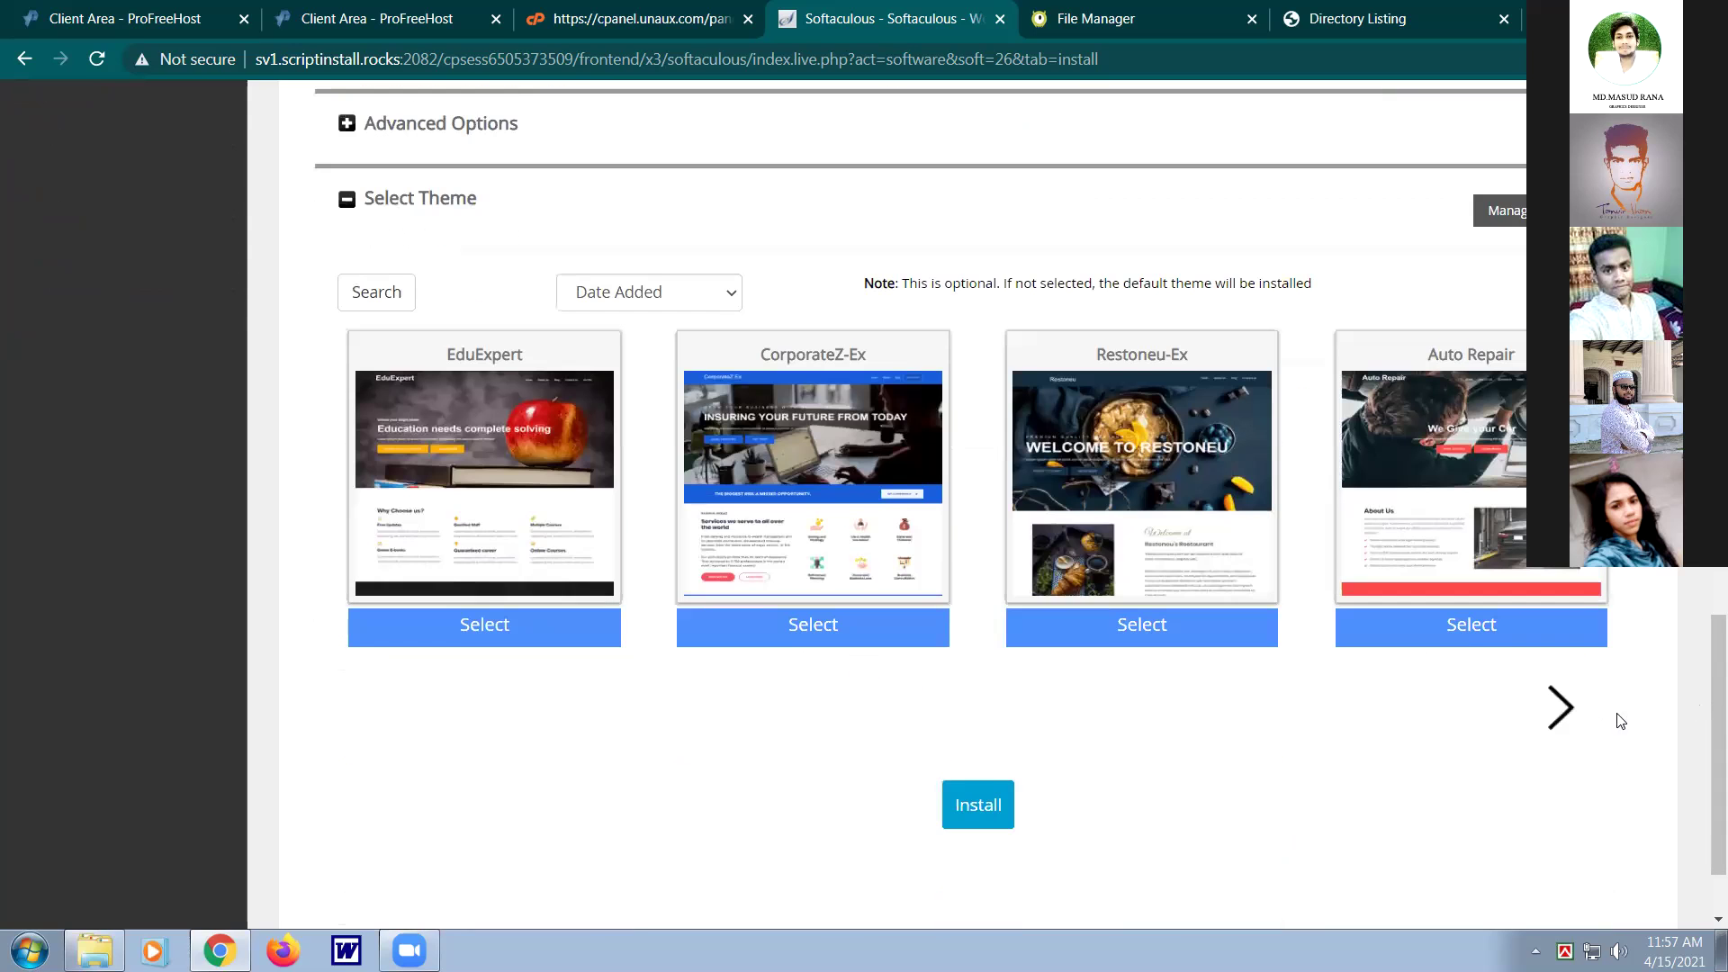
{"action": "left_click", "coordinate": [472, 635]}
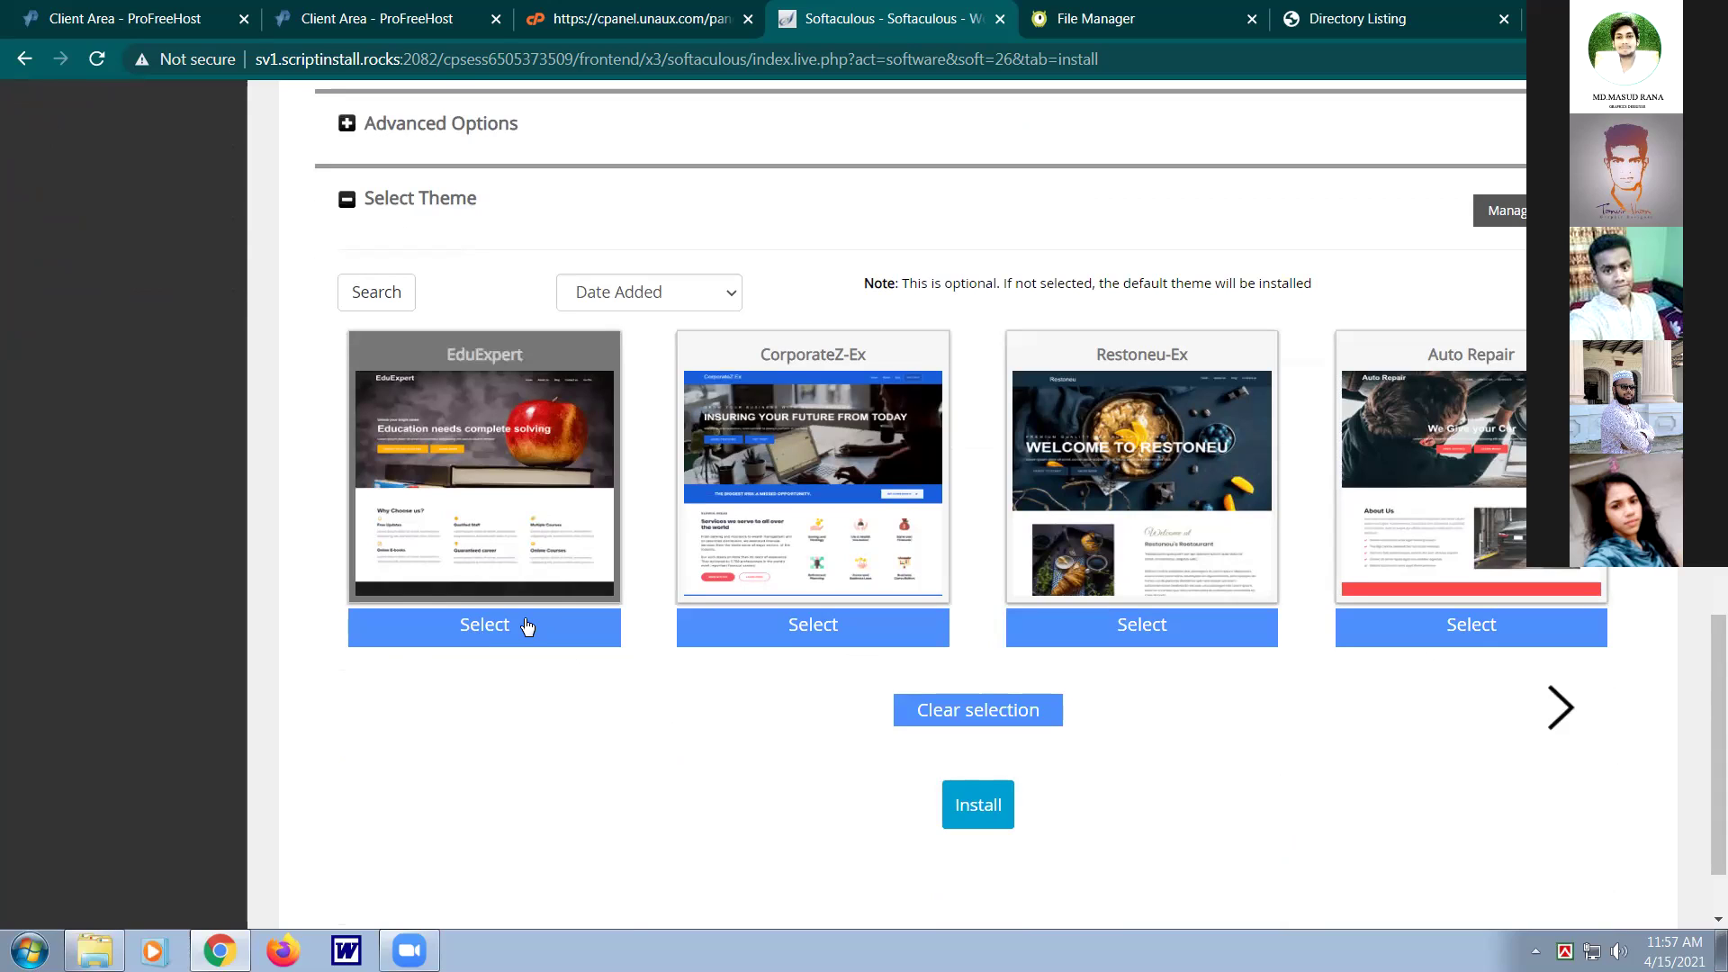
Resubmit the WordPress install form, starting a new install attempt at 4%
{"action": "left_click", "coordinate": [983, 804]}
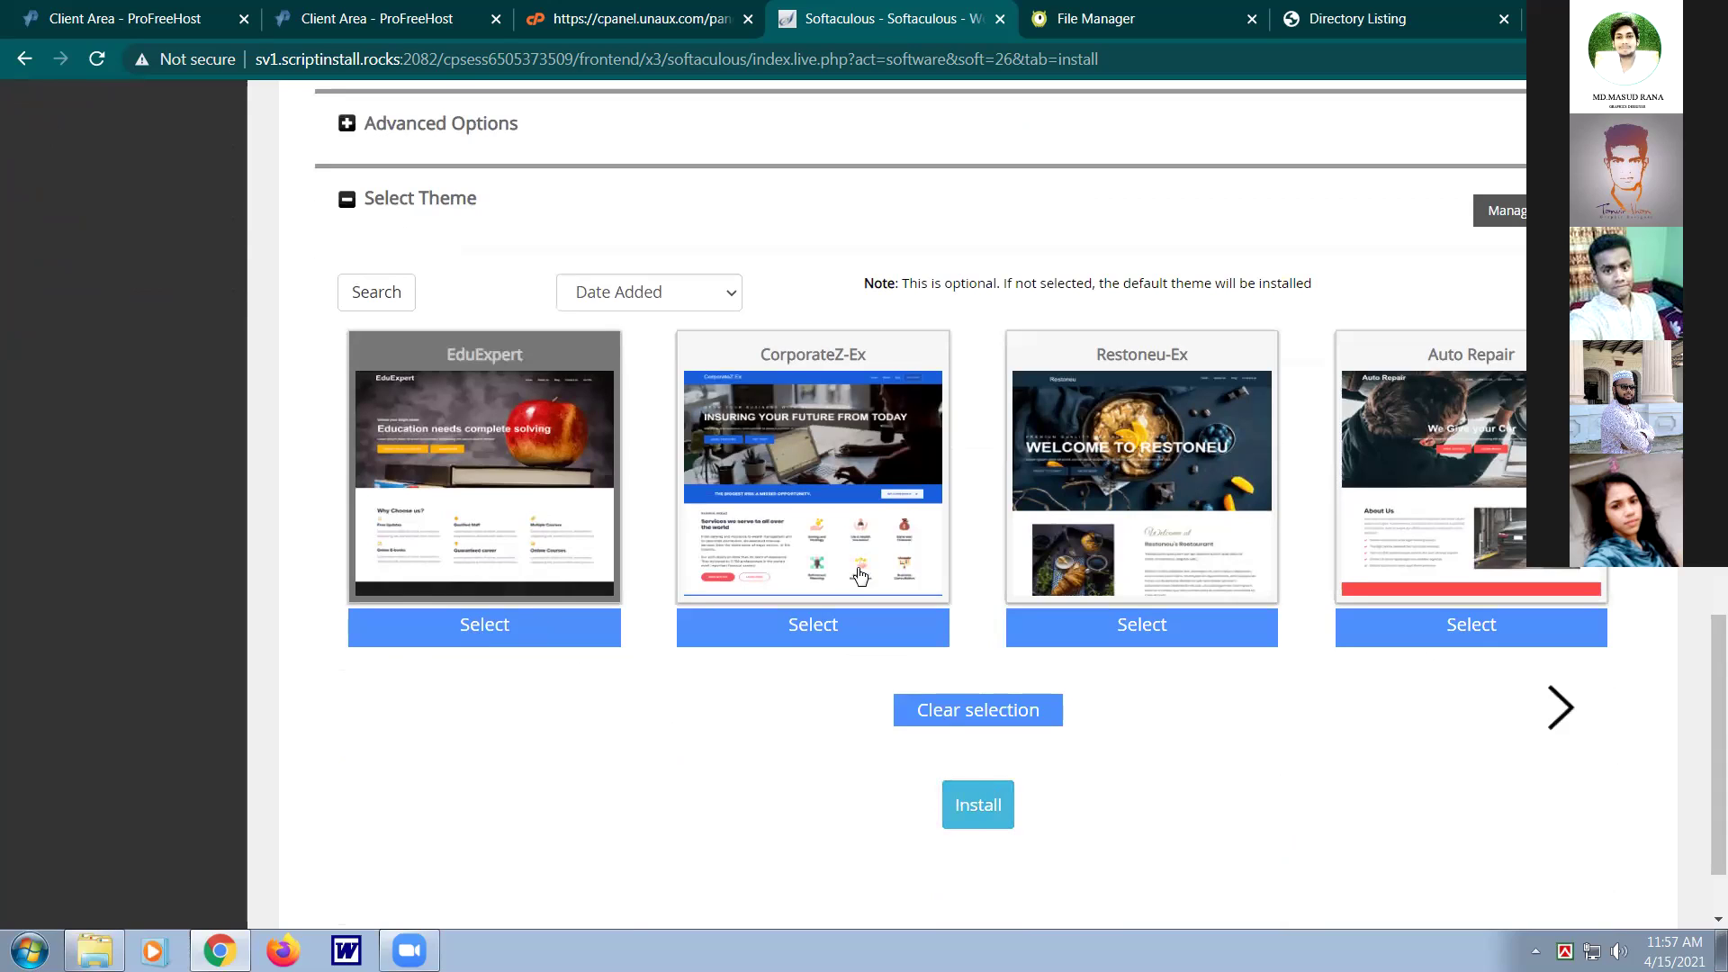
{"action": "scroll", "coordinate": [810, 540], "scroll_direction": "up", "scroll_amount": 5}
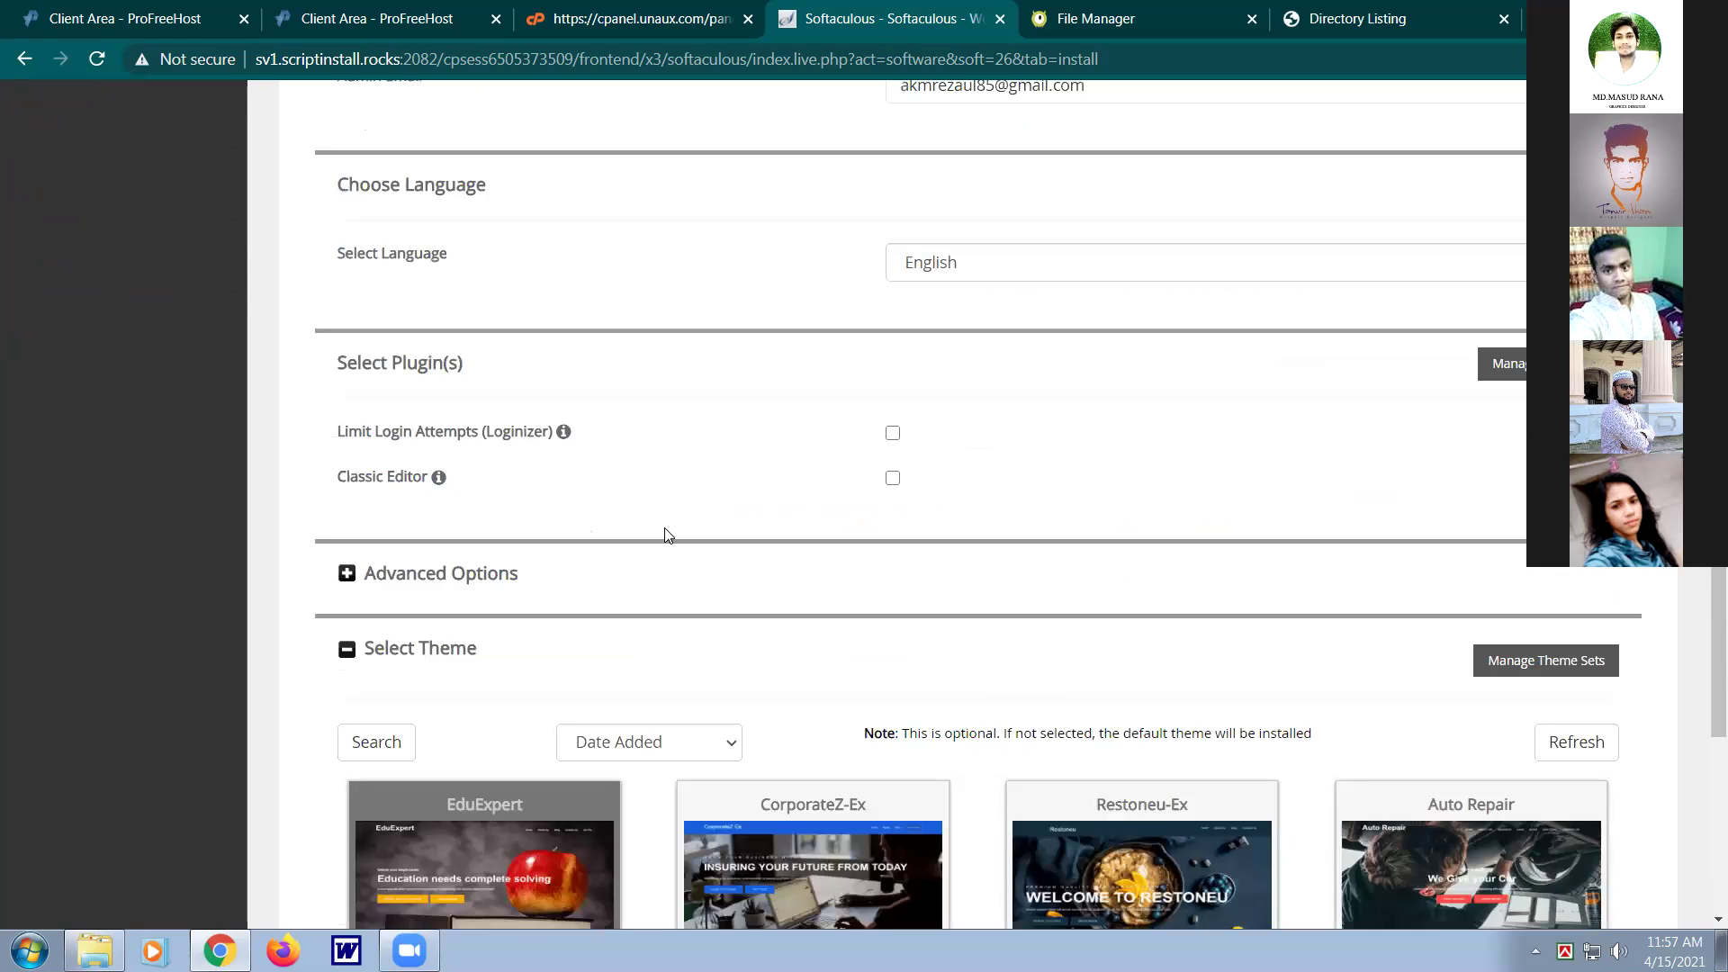
{"action": "scroll", "coordinate": [676, 528], "scroll_direction": "up", "scroll_amount": 6}
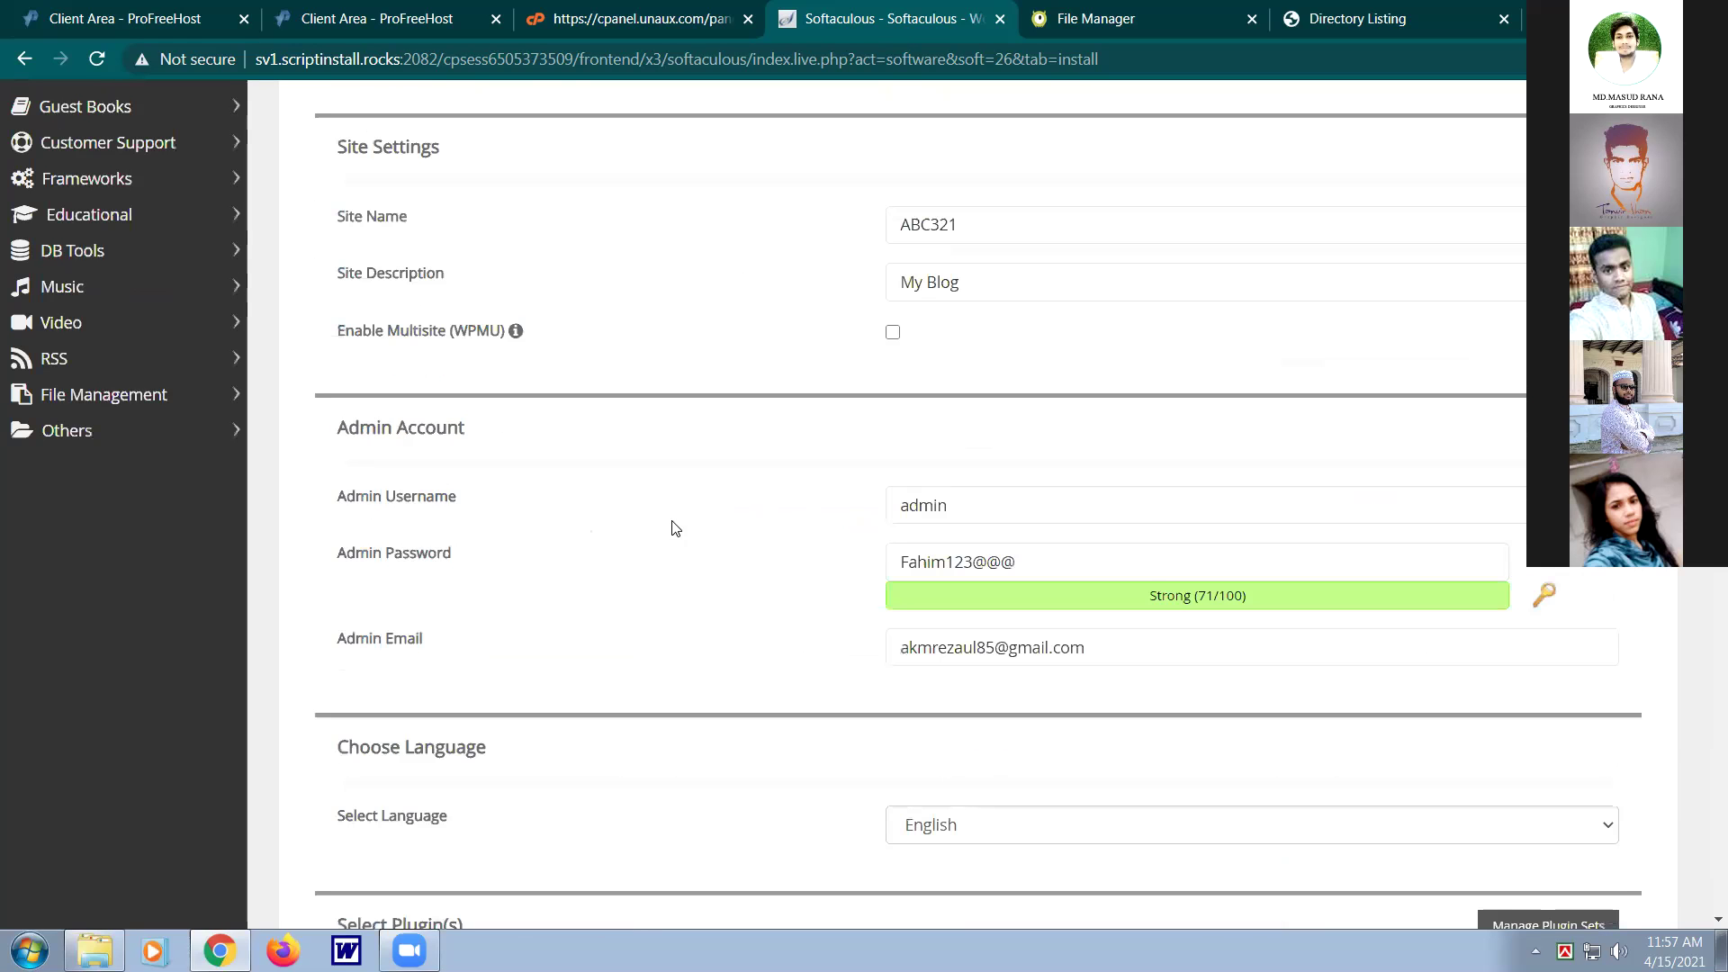
{"action": "scroll", "coordinate": [984, 563], "scroll_direction": "up", "scroll_amount": 4}
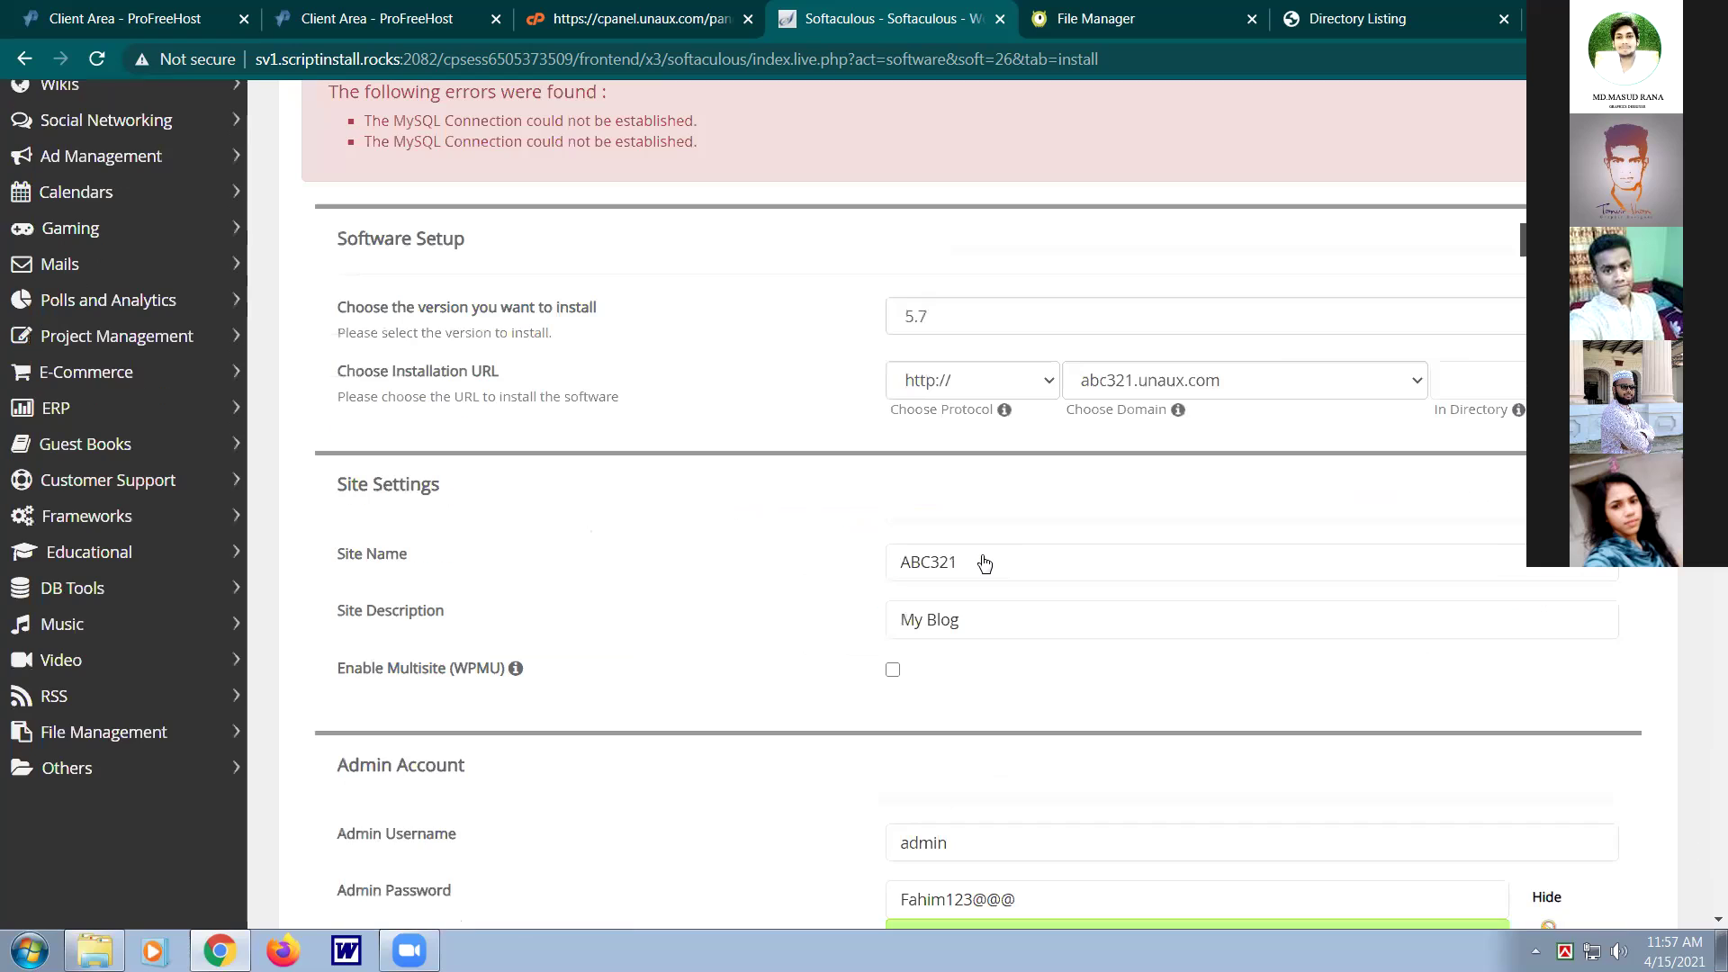
{"action": "key", "text": "Return"}
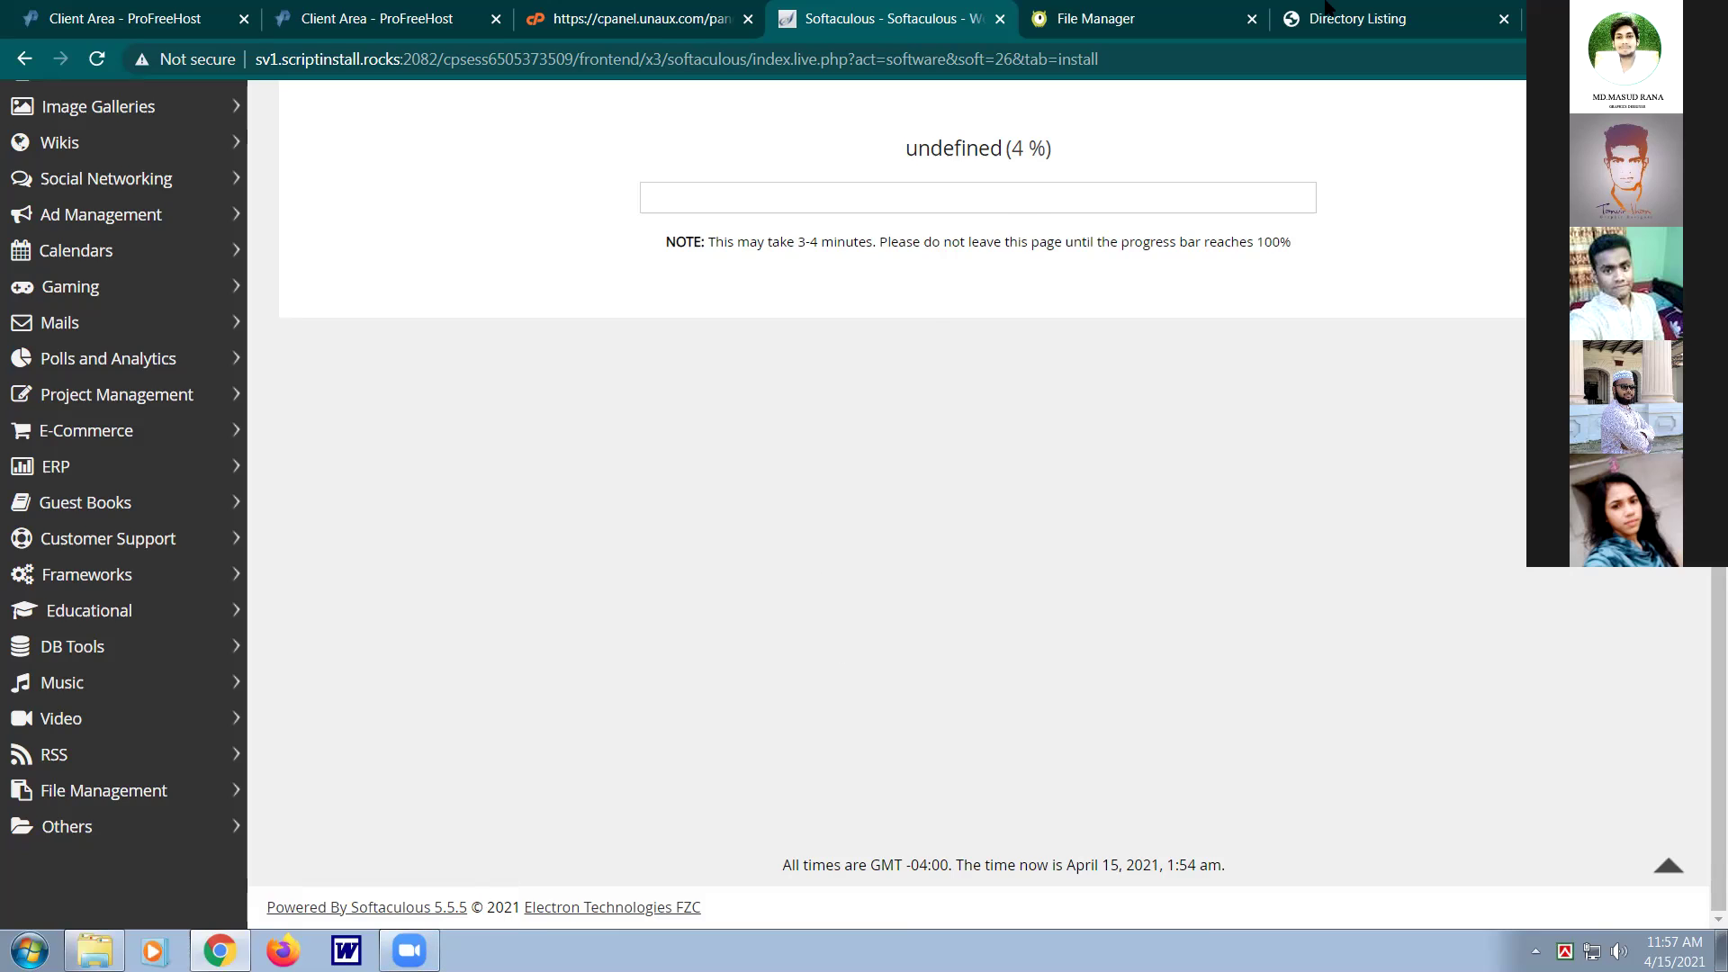
Reload the abc321.unaux.com directory listing to confirm it's empty, then return to the 4% install progress
{"action": "left_click", "coordinate": [1404, 17]}
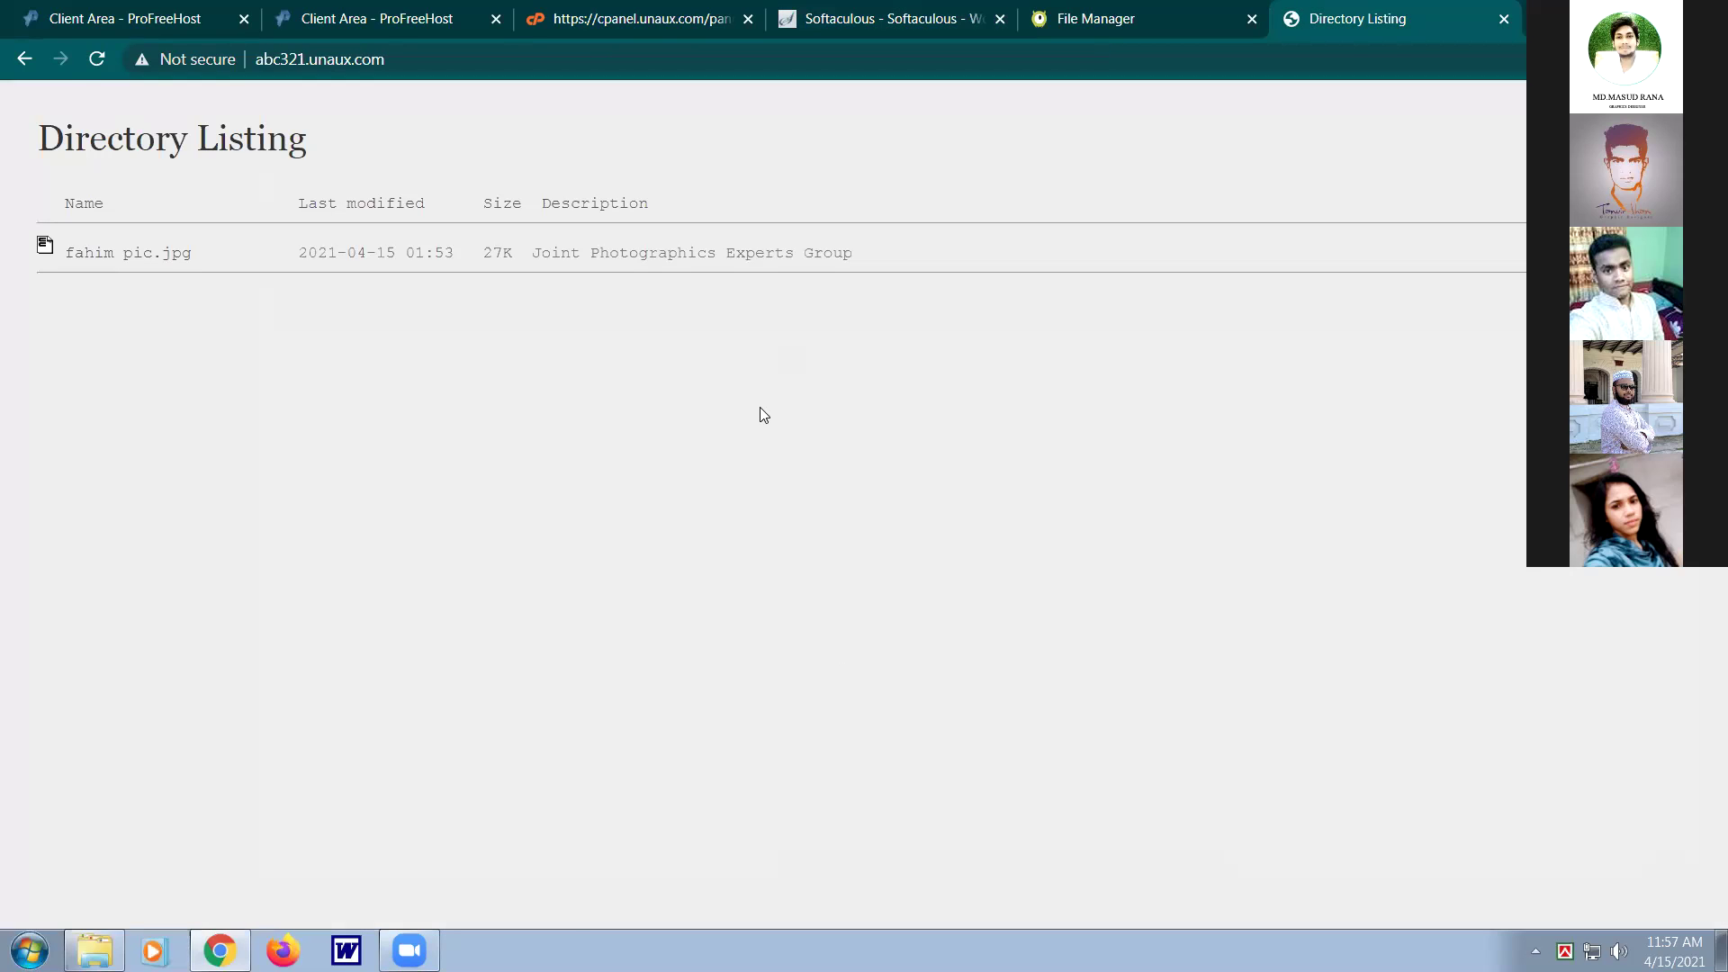
{"action": "key", "text": "F5"}
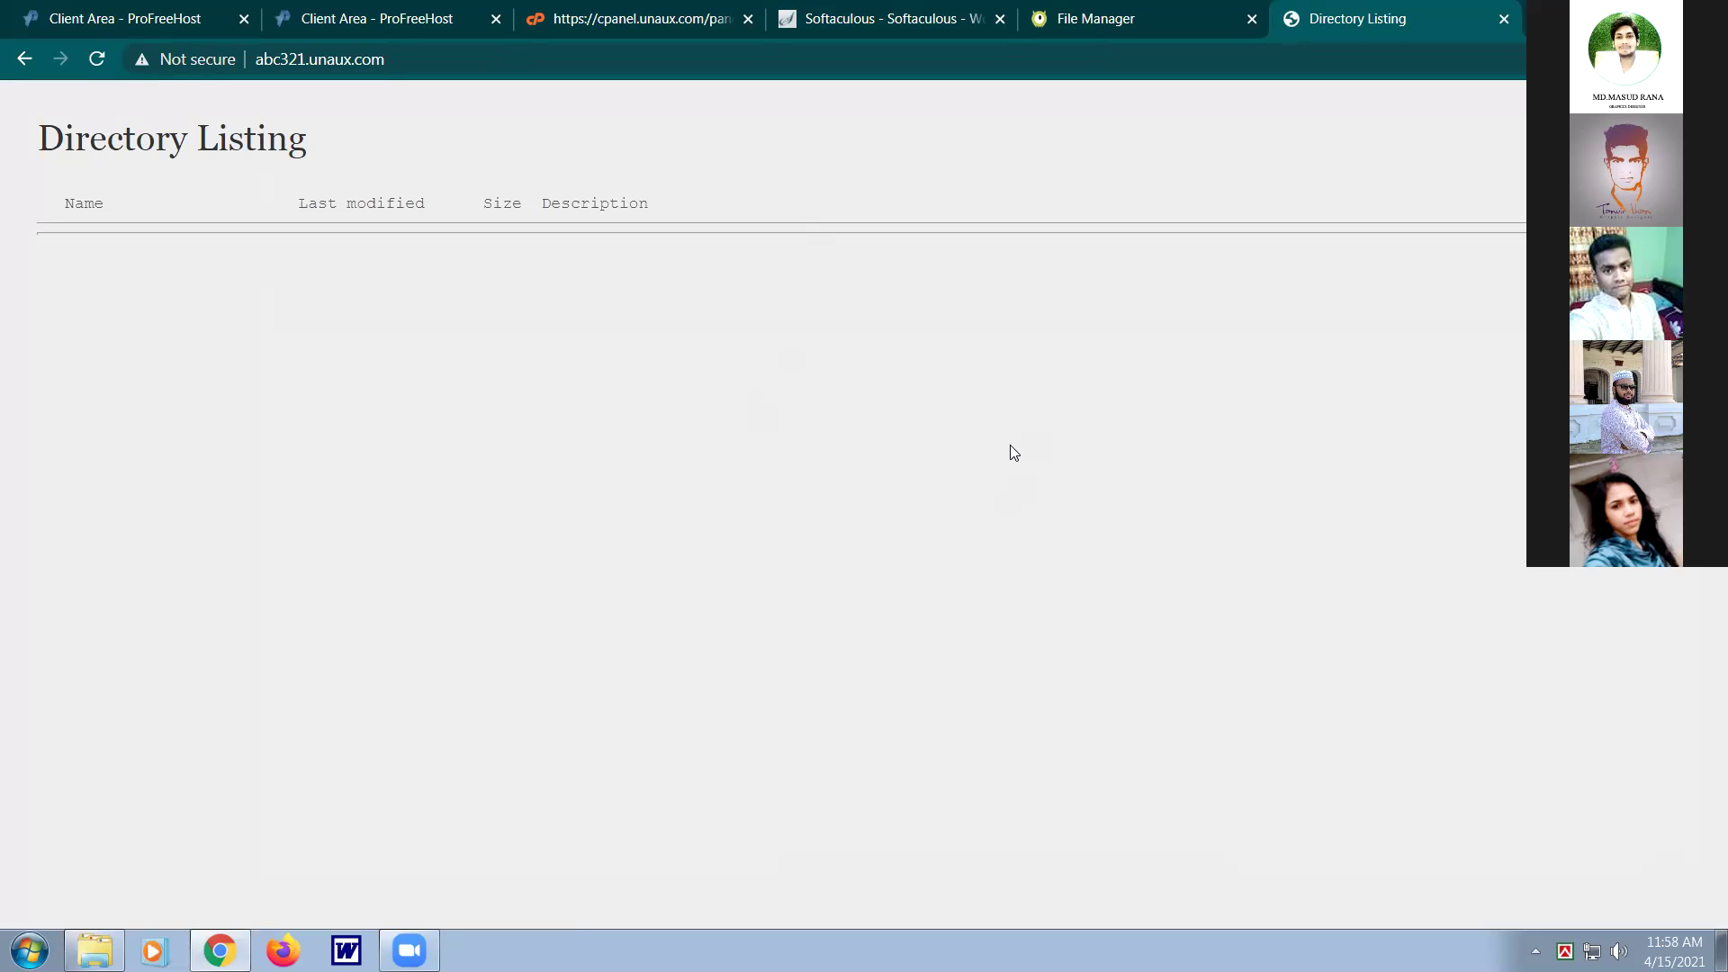
{"action": "left_click", "coordinate": [946, 11]}
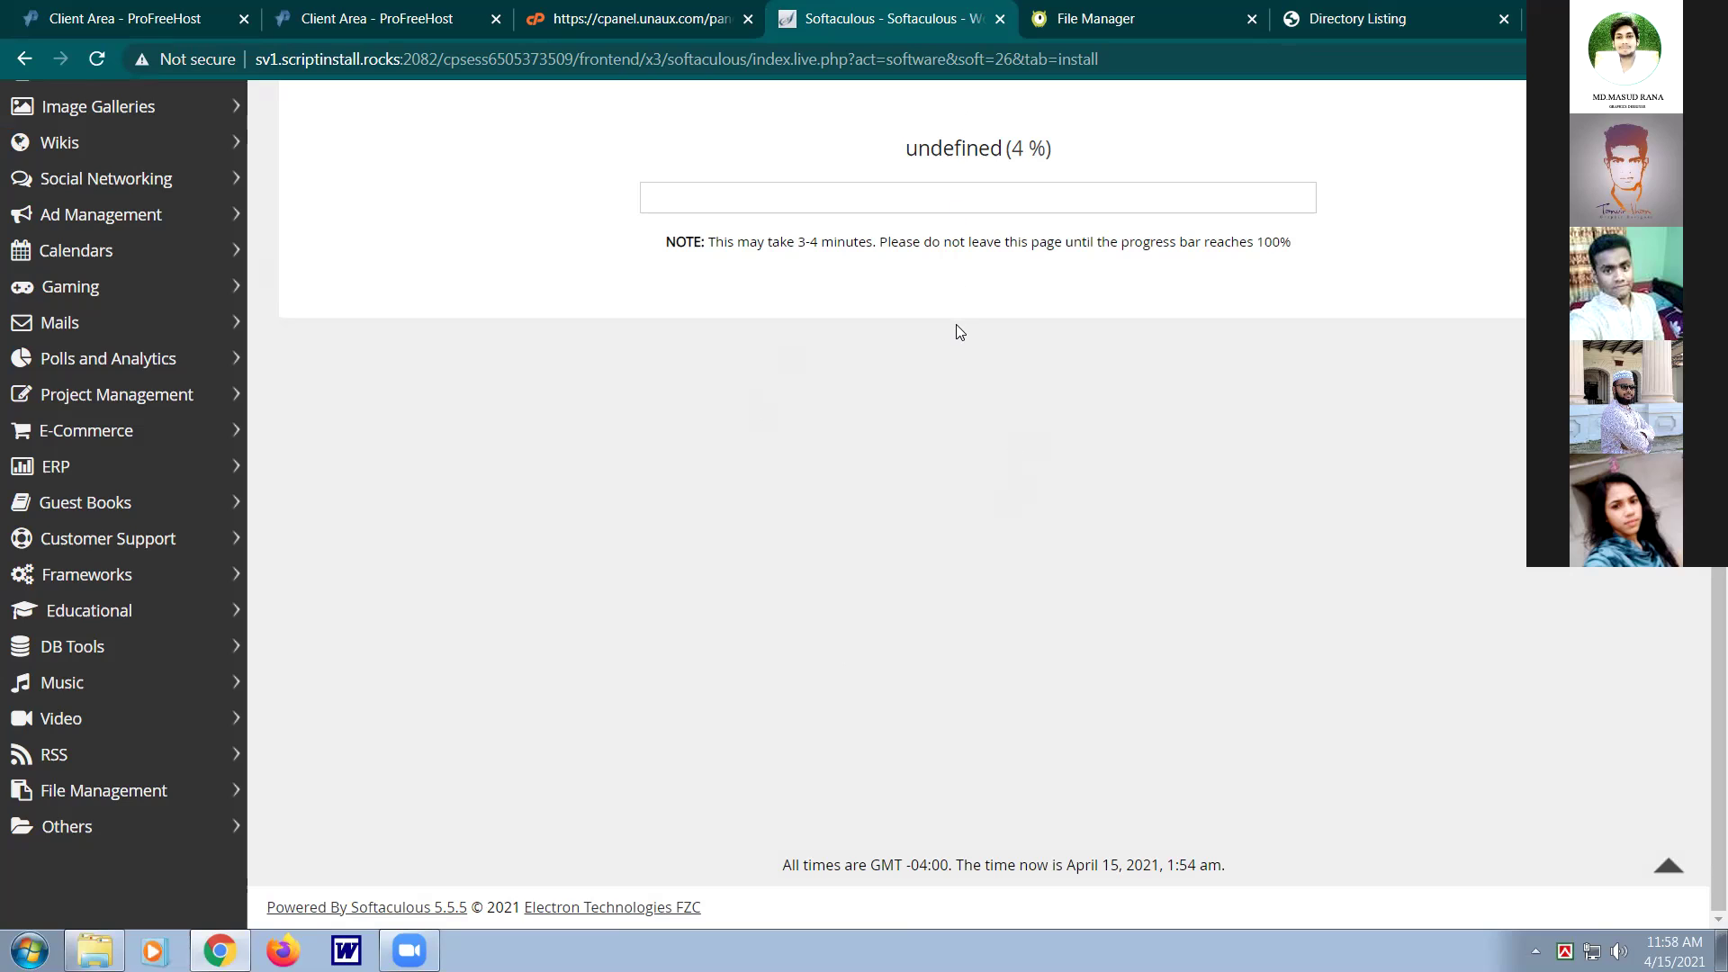
{"action": "scroll", "coordinate": [959, 333], "scroll_direction": "up", "scroll_amount": 3}
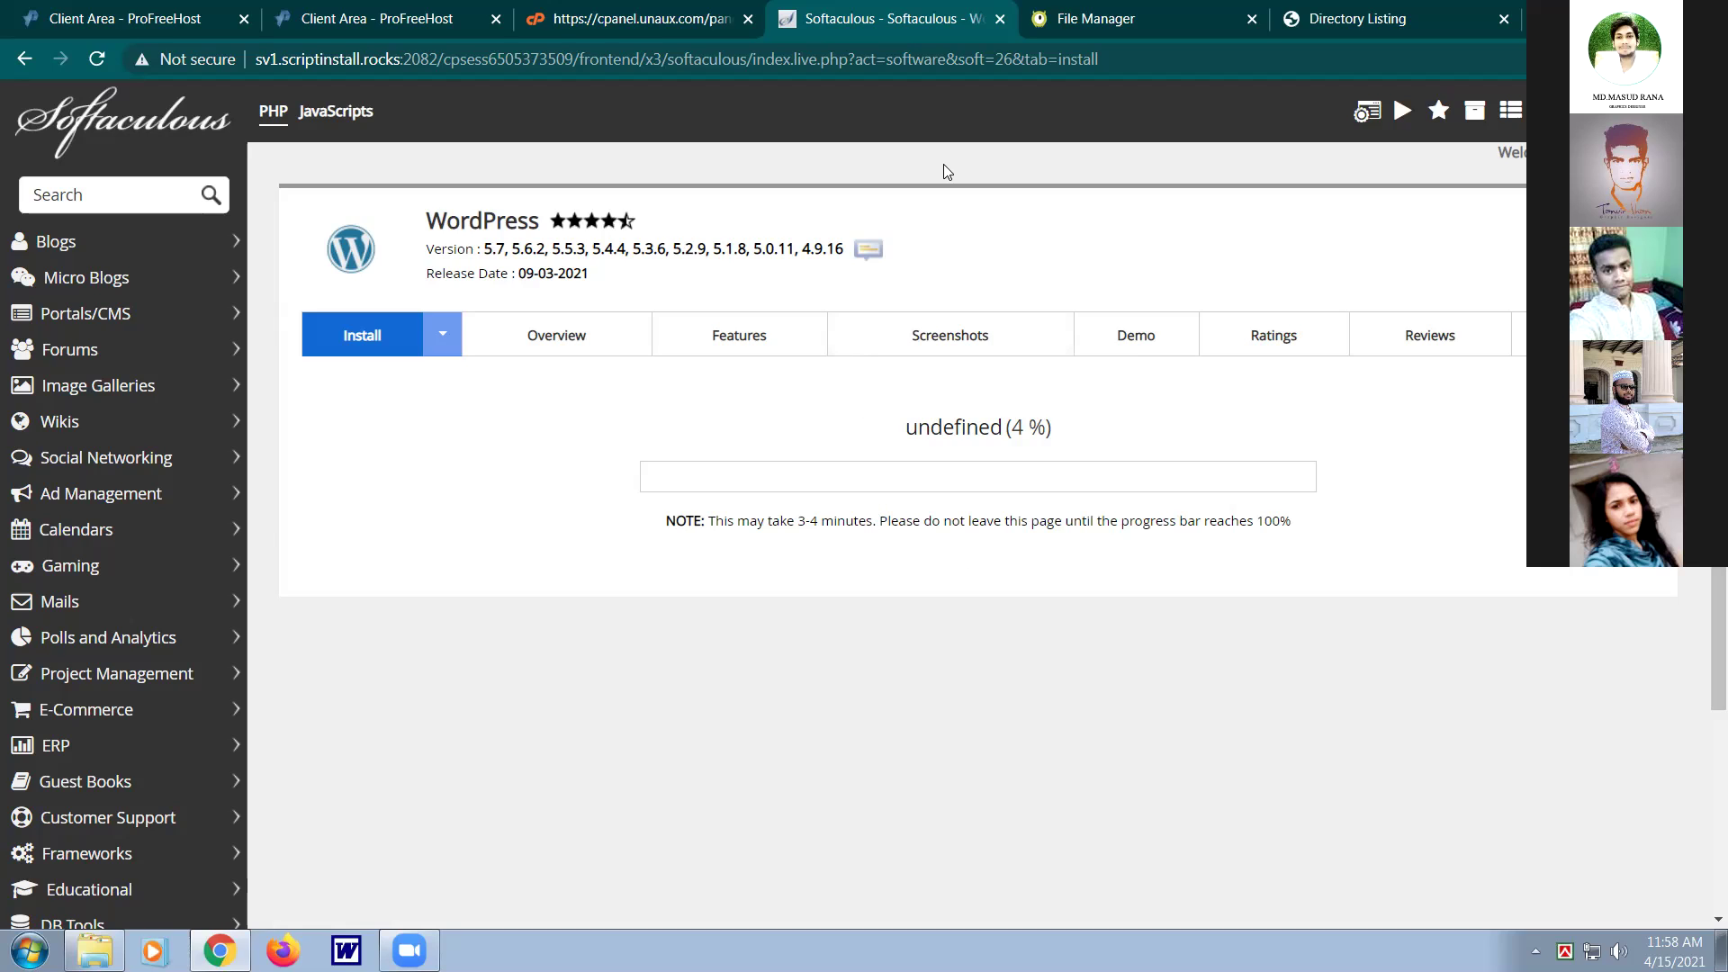
Close the stalled installer and File Manager tabs and relaunch Softaculous to a fresh WordPress install form
{"action": "left_click", "coordinate": [997, 17]}
{"action": "left_click", "coordinate": [997, 17]}
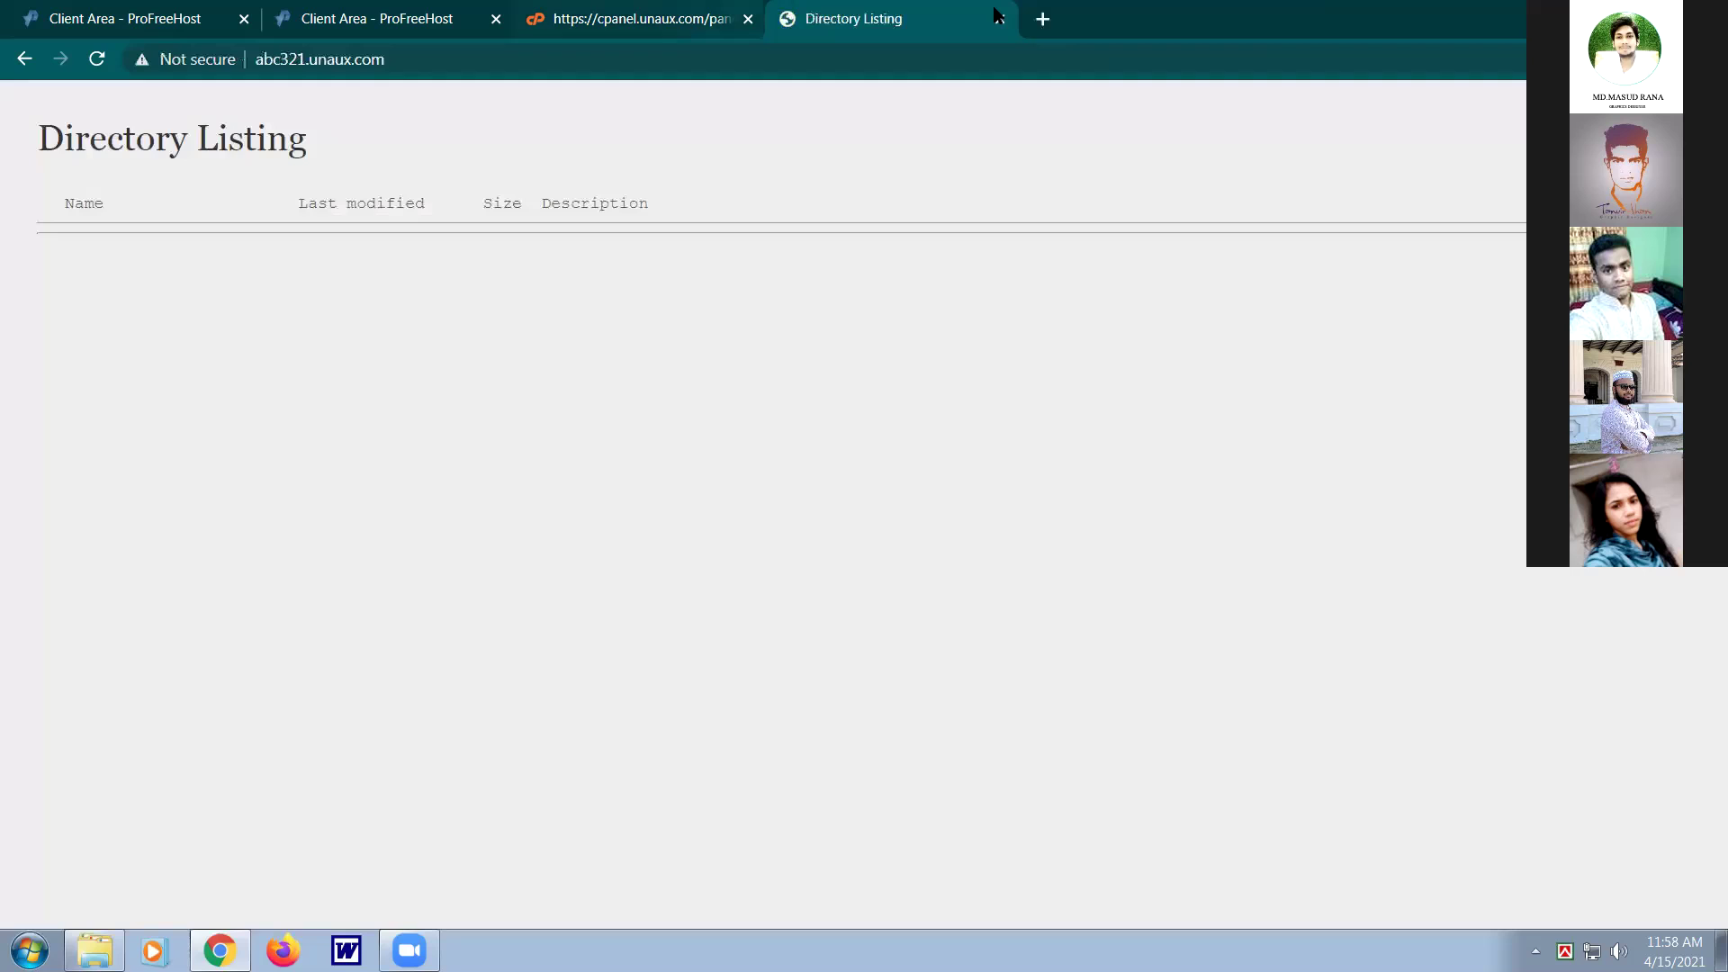
{"action": "left_click", "coordinate": [711, 18]}
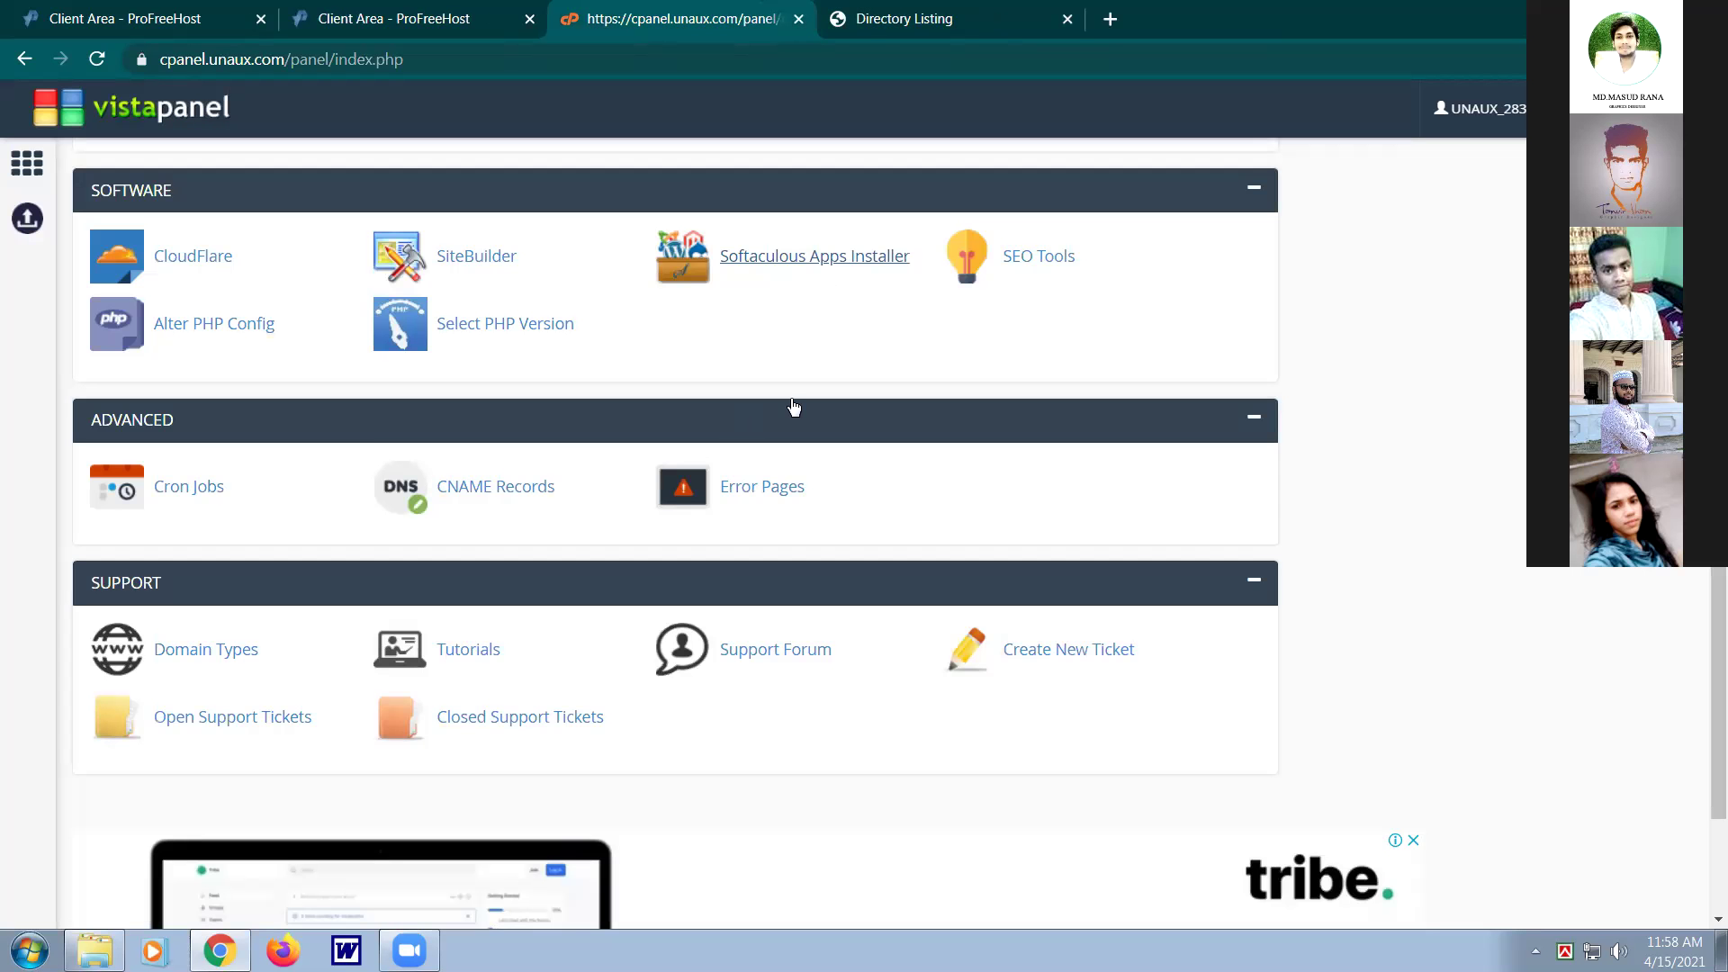
{"action": "scroll", "coordinate": [789, 385], "scroll_direction": "up", "scroll_amount": 2}
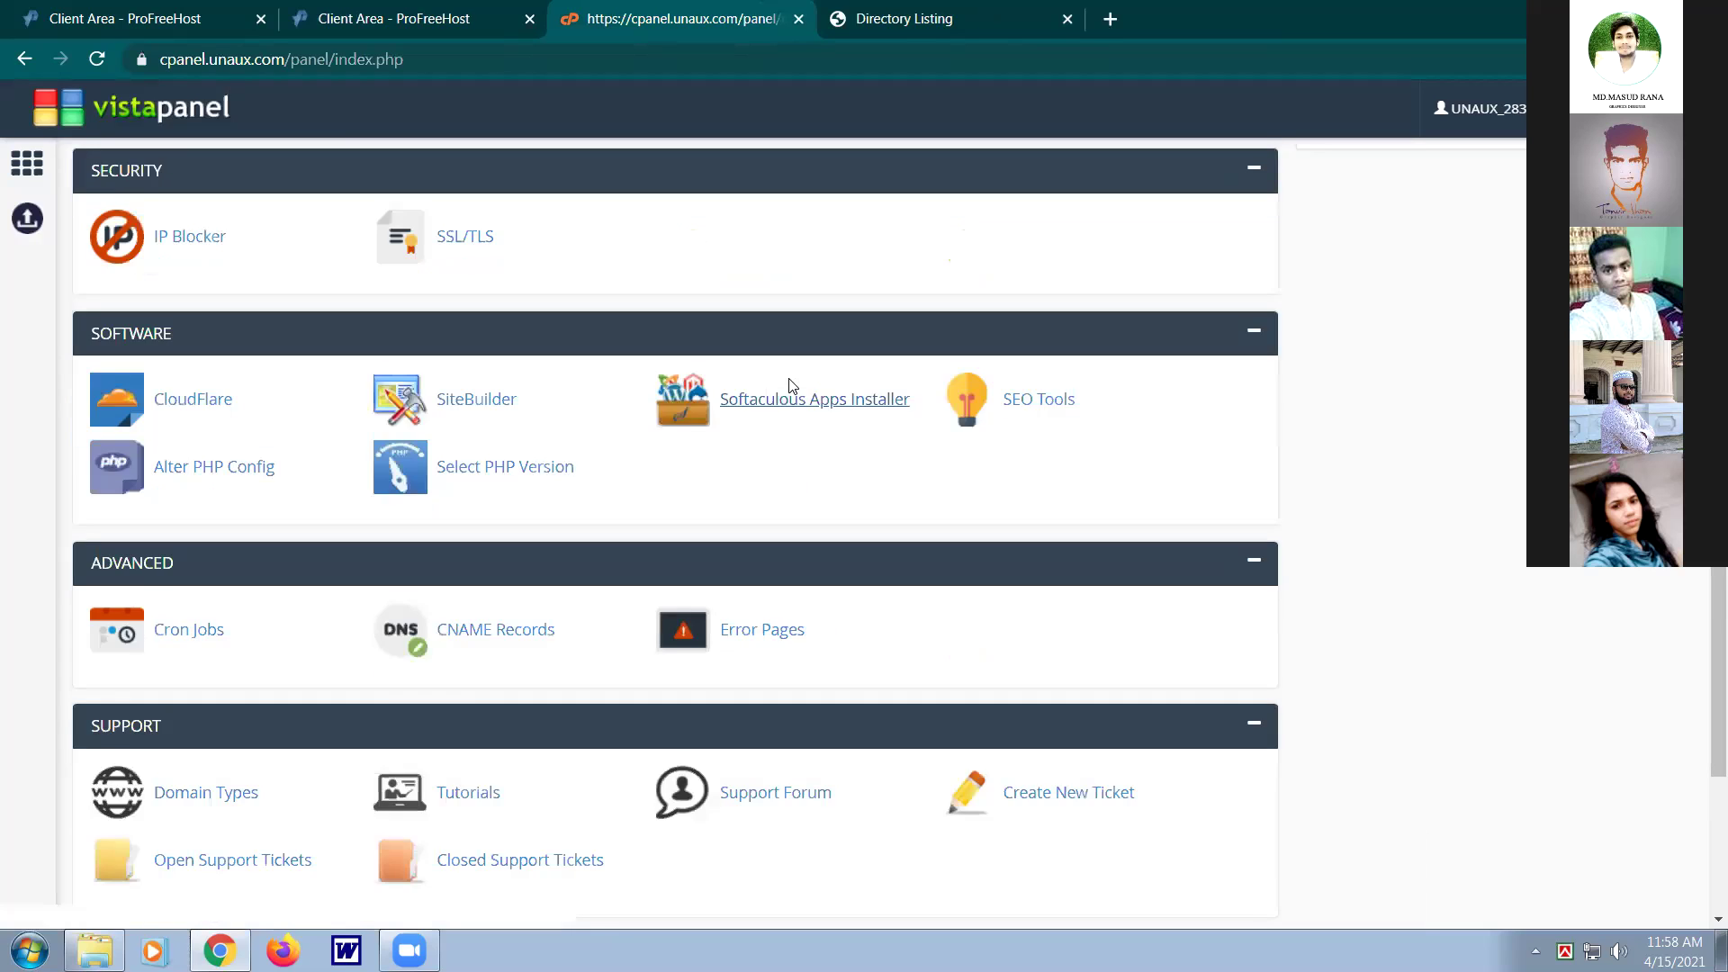
{"action": "left_click", "coordinate": [789, 387]}
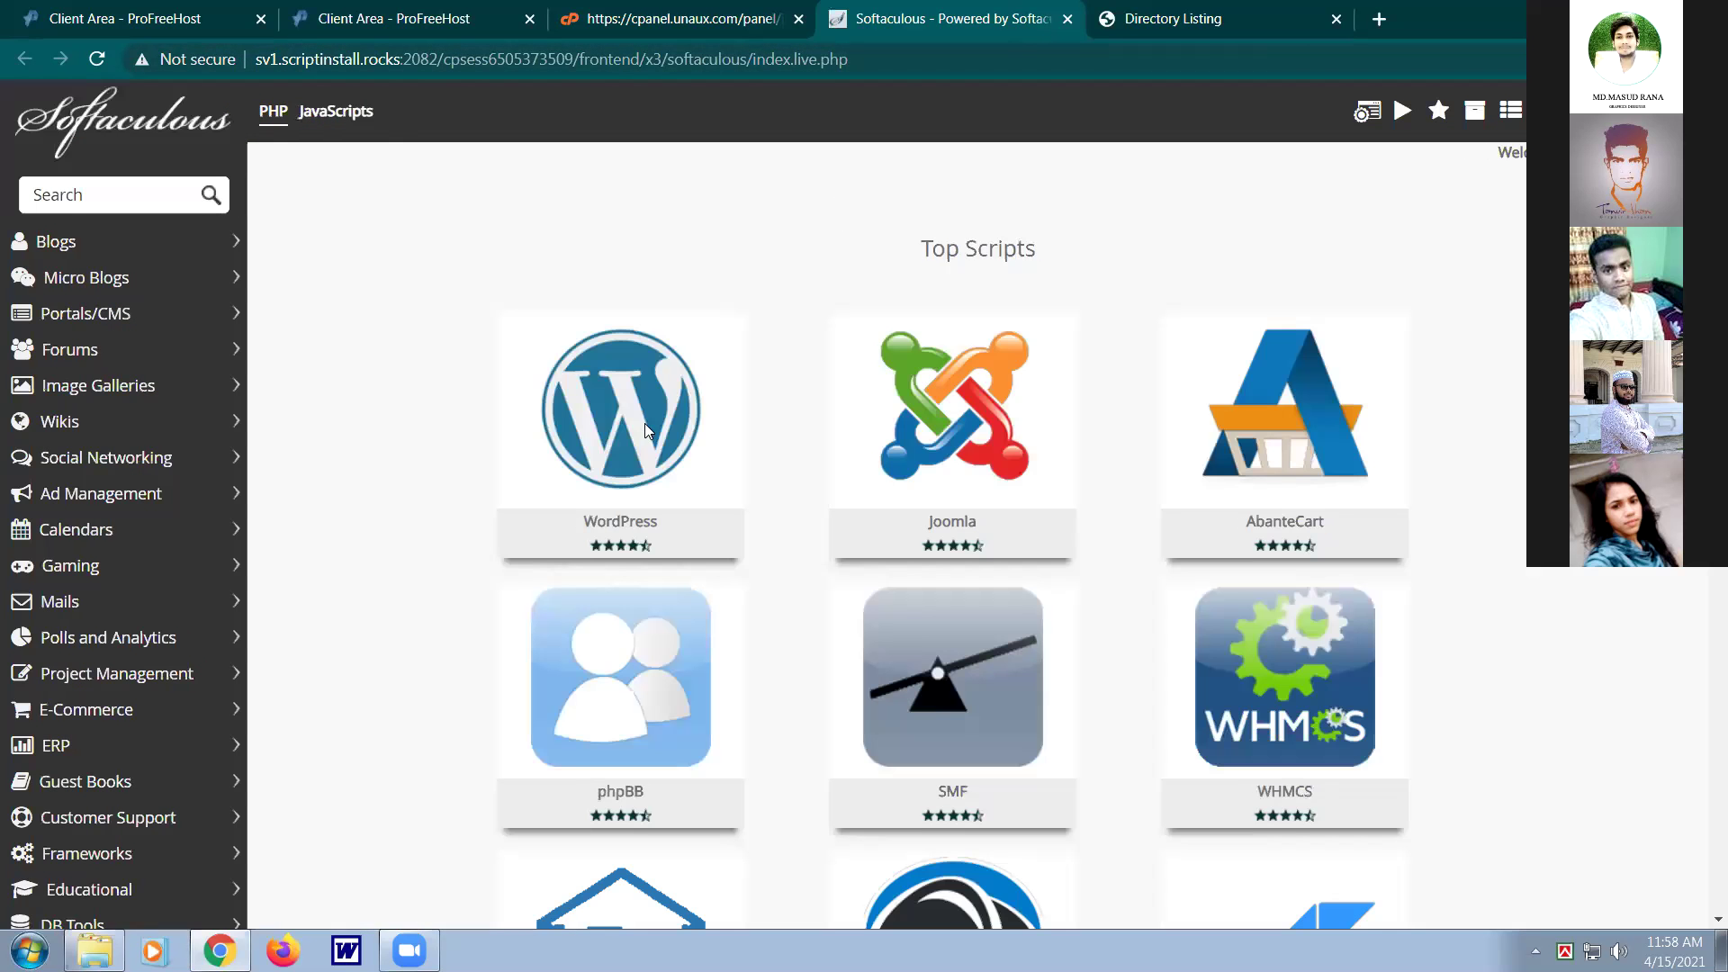
{"action": "left_click", "coordinate": [551, 477]}
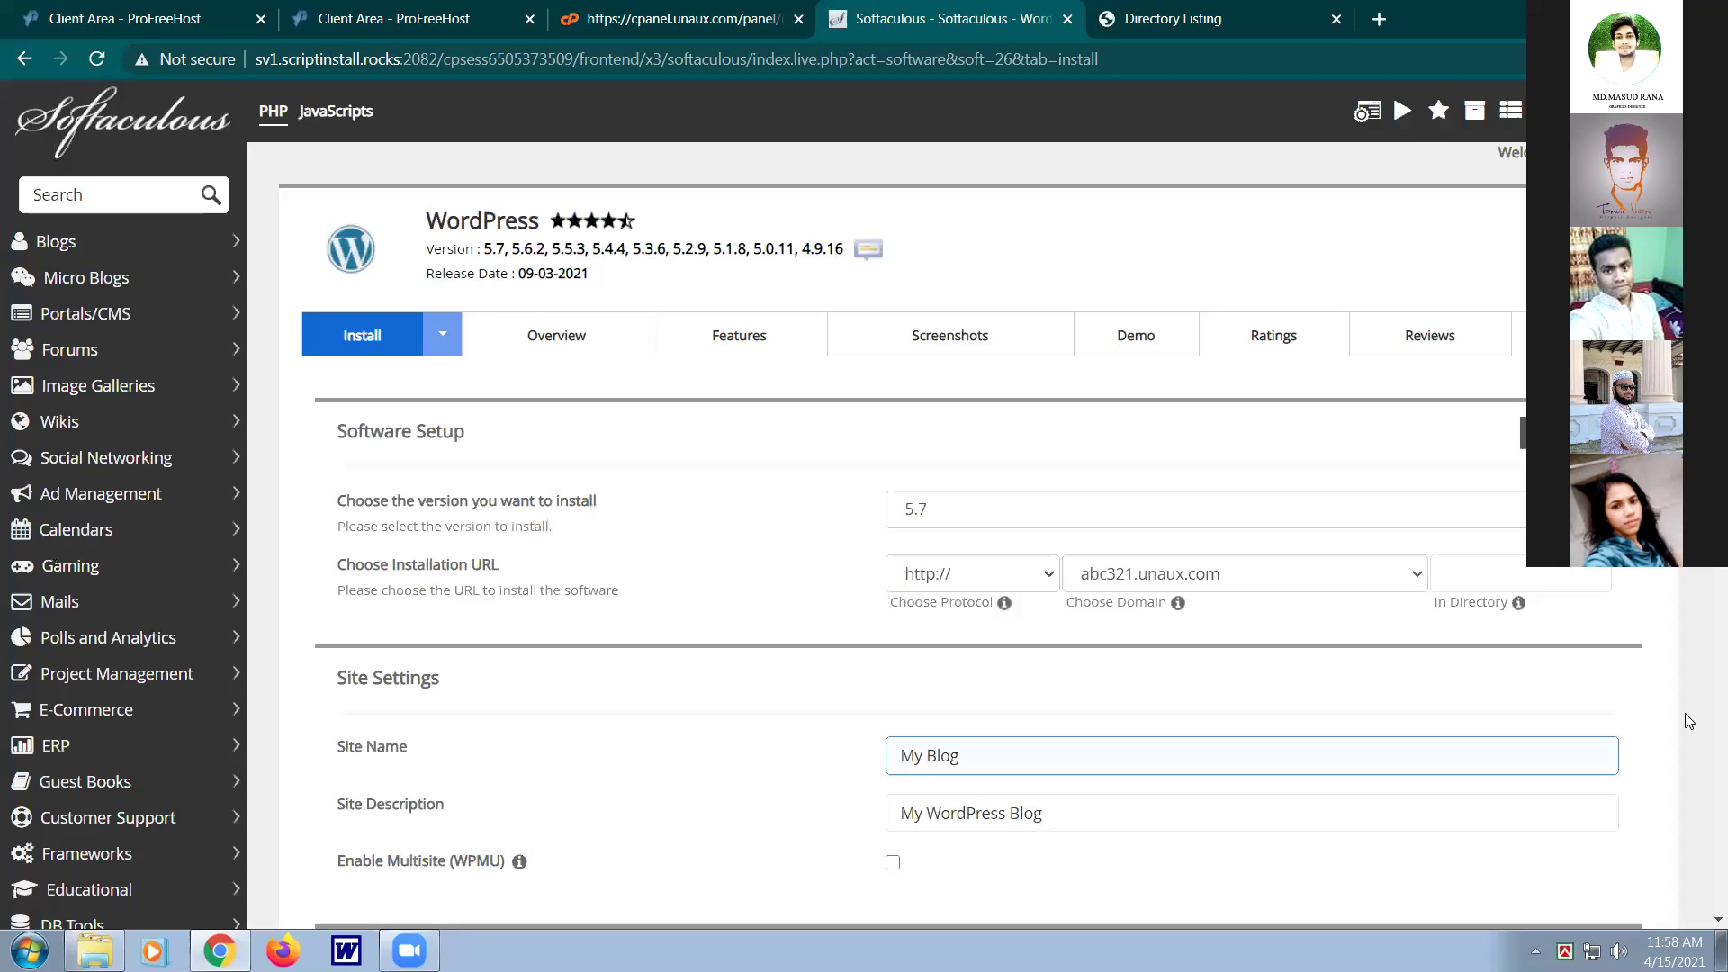
Set the admin username to admin and replace the generated password with a custom admin password
{"action": "scroll", "coordinate": [1684, 711], "scroll_direction": "down", "scroll_amount": 3}
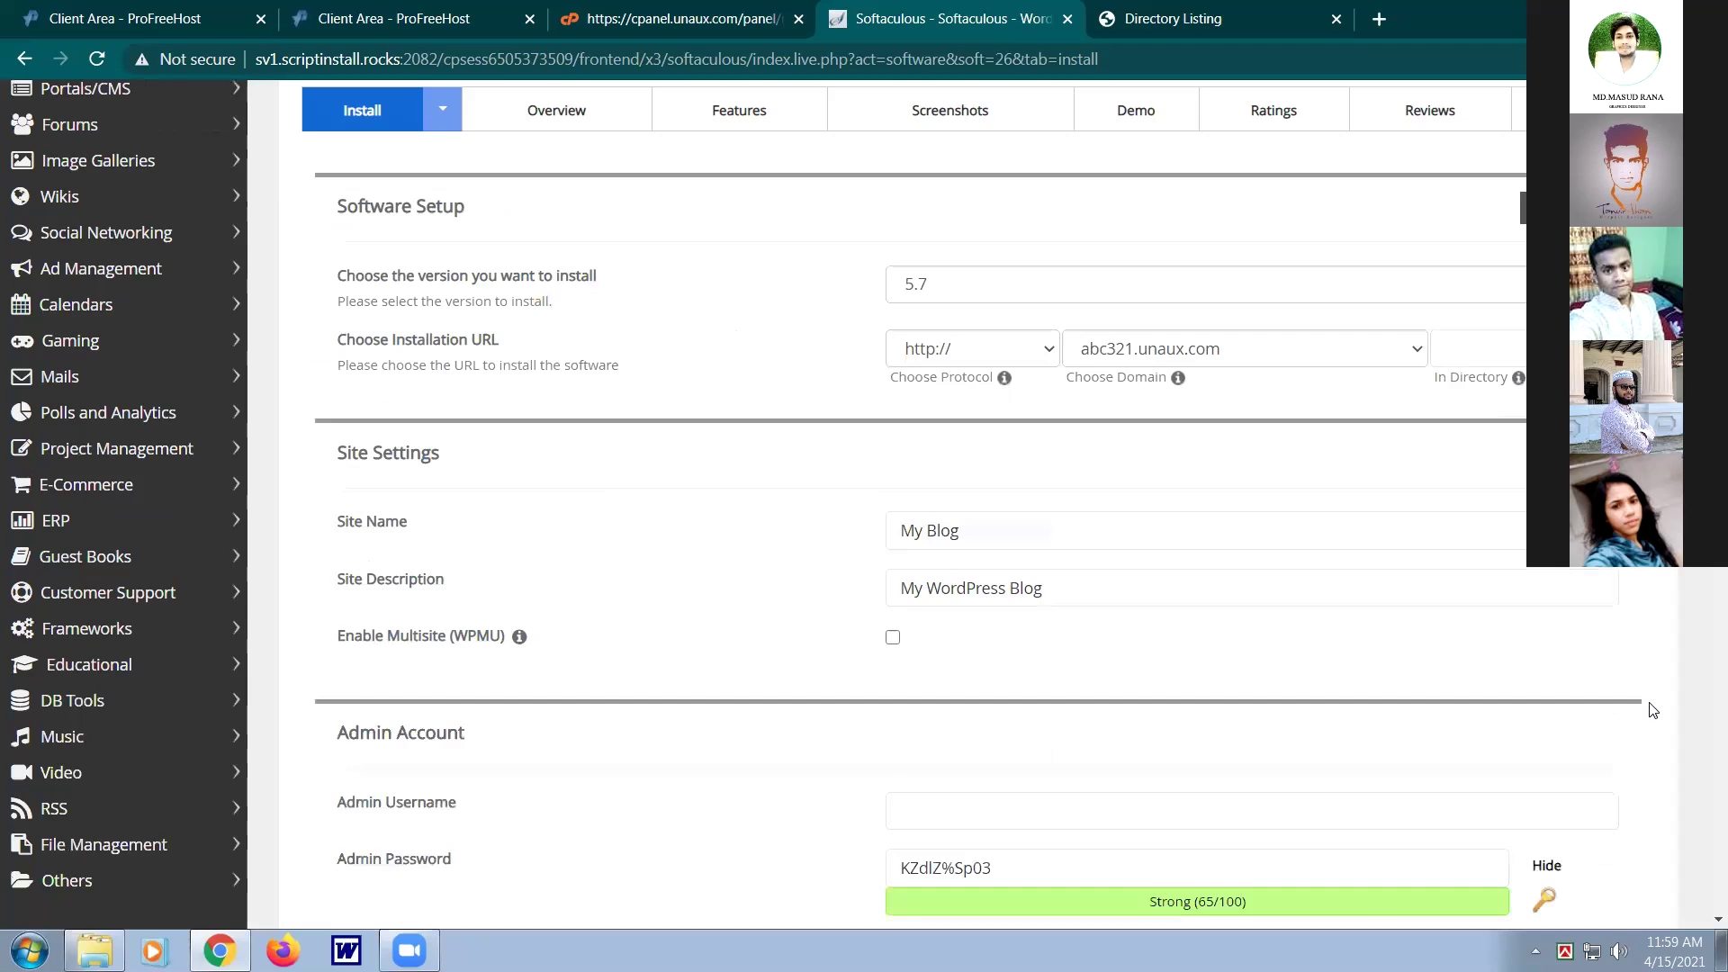
{"action": "scroll", "coordinate": [1653, 710], "scroll_direction": "down", "scroll_amount": 3}
{"action": "left_click", "coordinate": [1080, 612]}
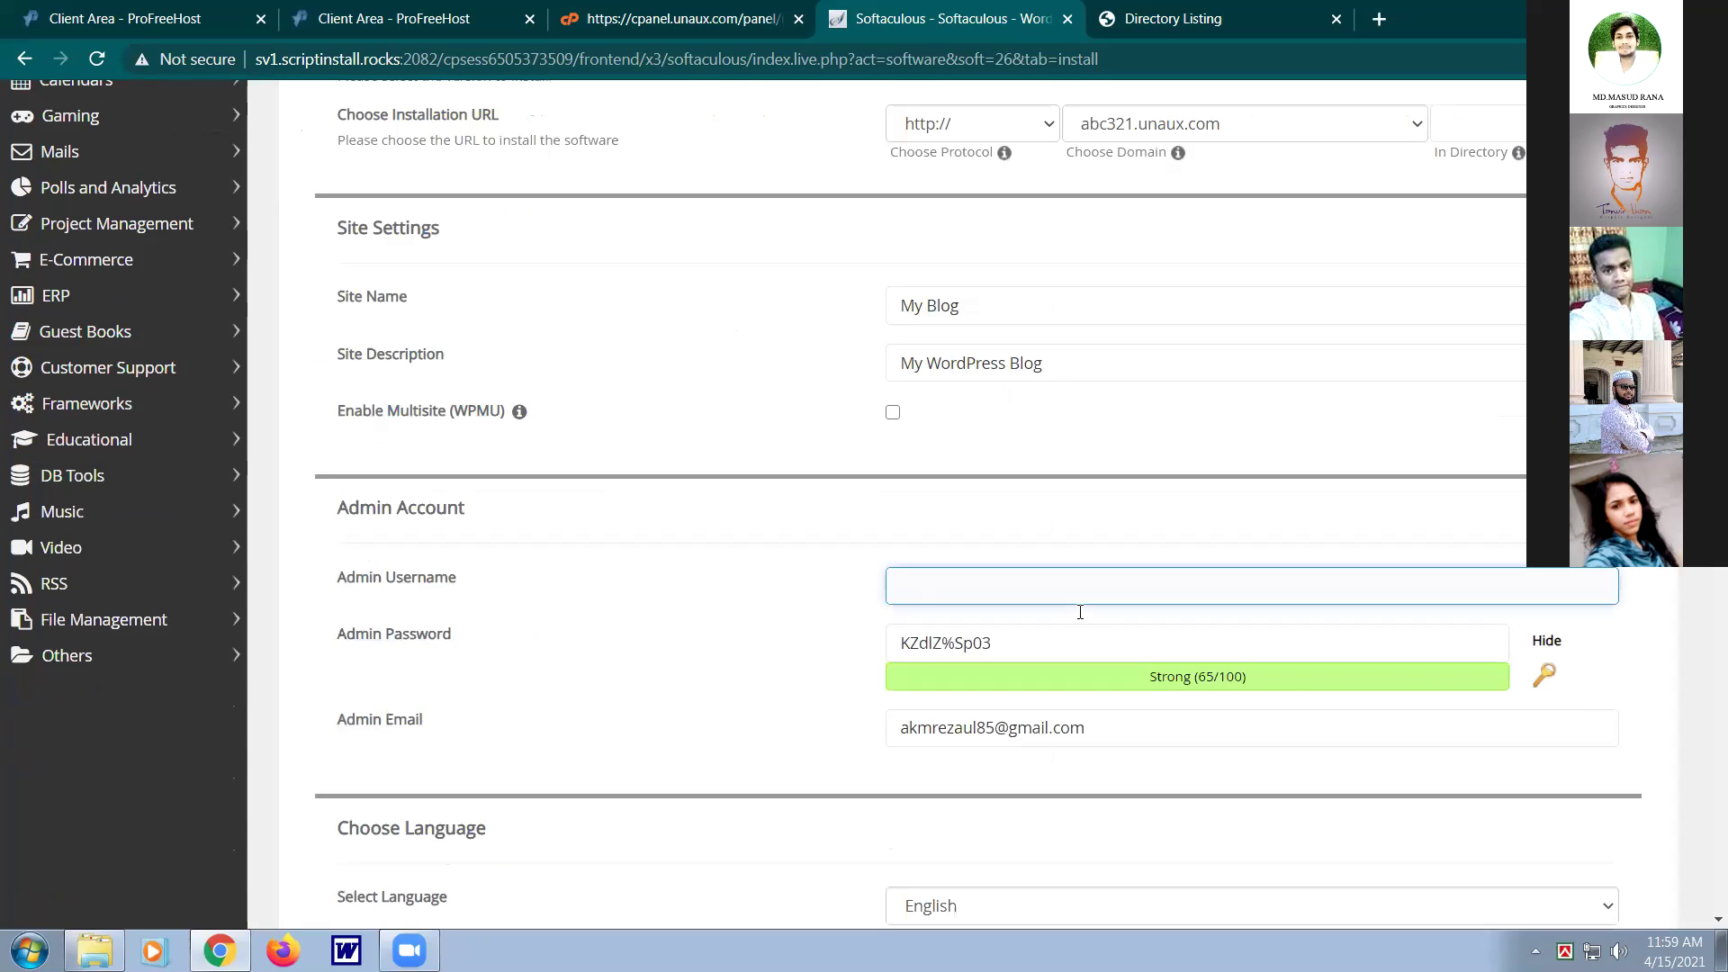
{"action": "type", "text": "admin"}
{"action": "triple_click", "coordinate": [1049, 647]}
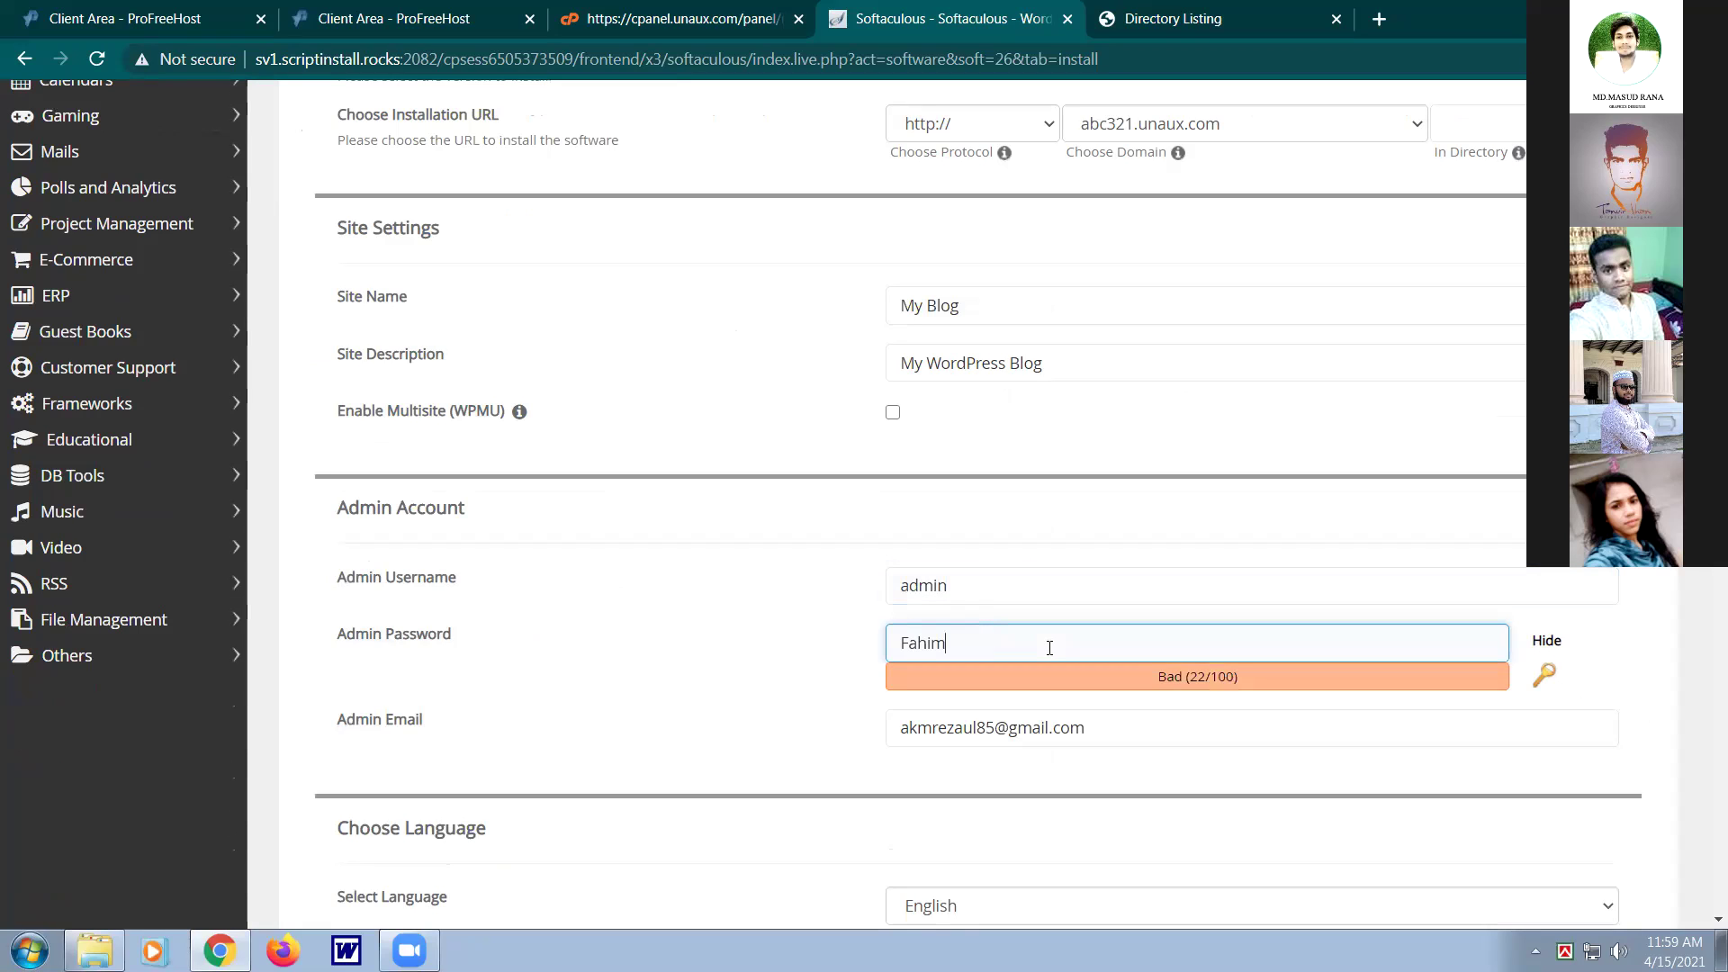
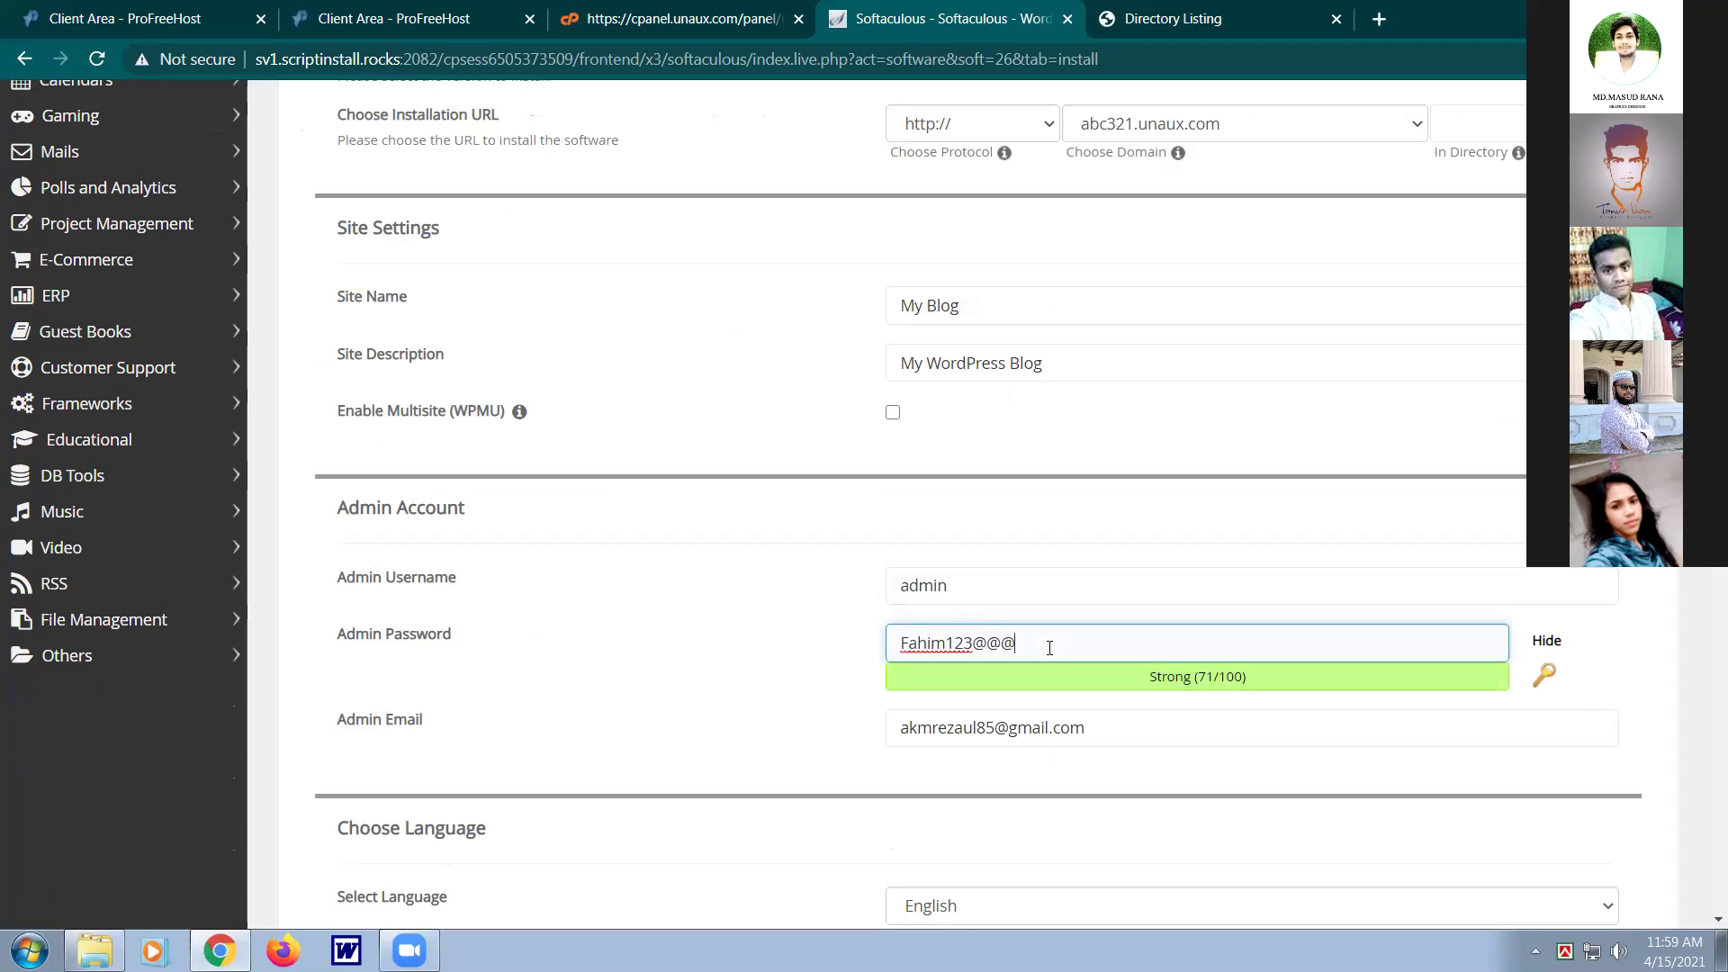
{"action": "left_click", "coordinate": [1679, 600]}
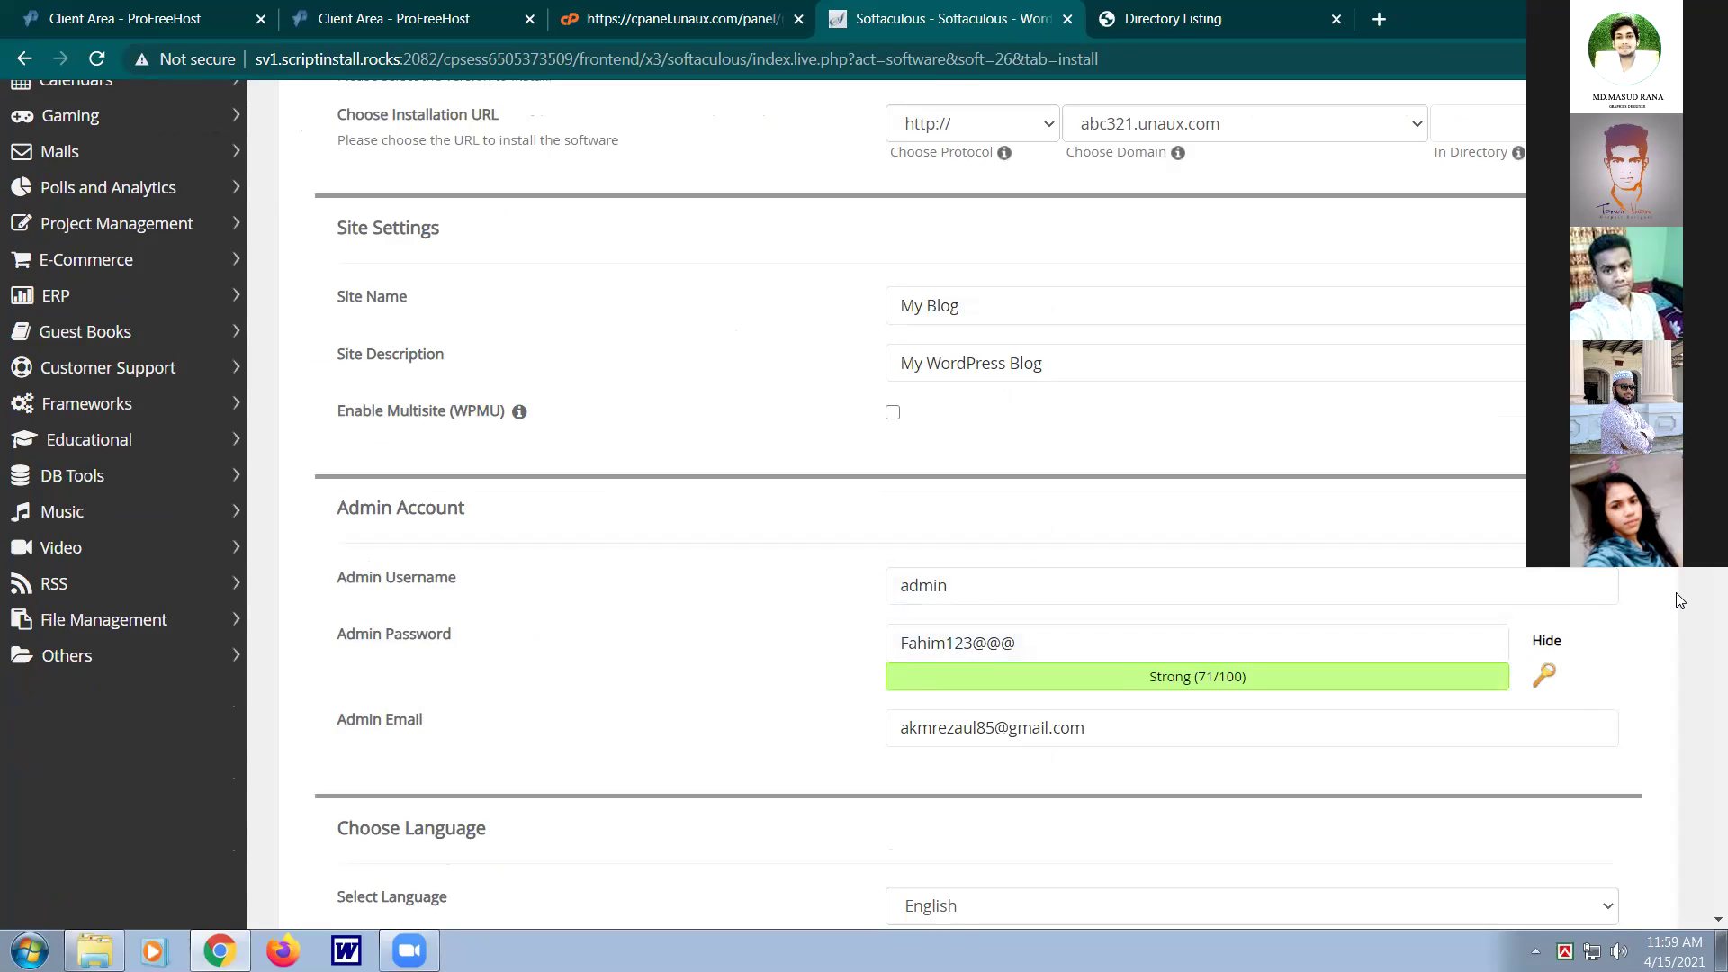
Check the advanced options, select the EduExpert theme and submit the WordPress installation
{"action": "scroll", "coordinate": [1681, 612], "scroll_direction": "down", "scroll_amount": 2}
{"action": "scroll", "coordinate": [1686, 621], "scroll_direction": "down", "scroll_amount": 1}
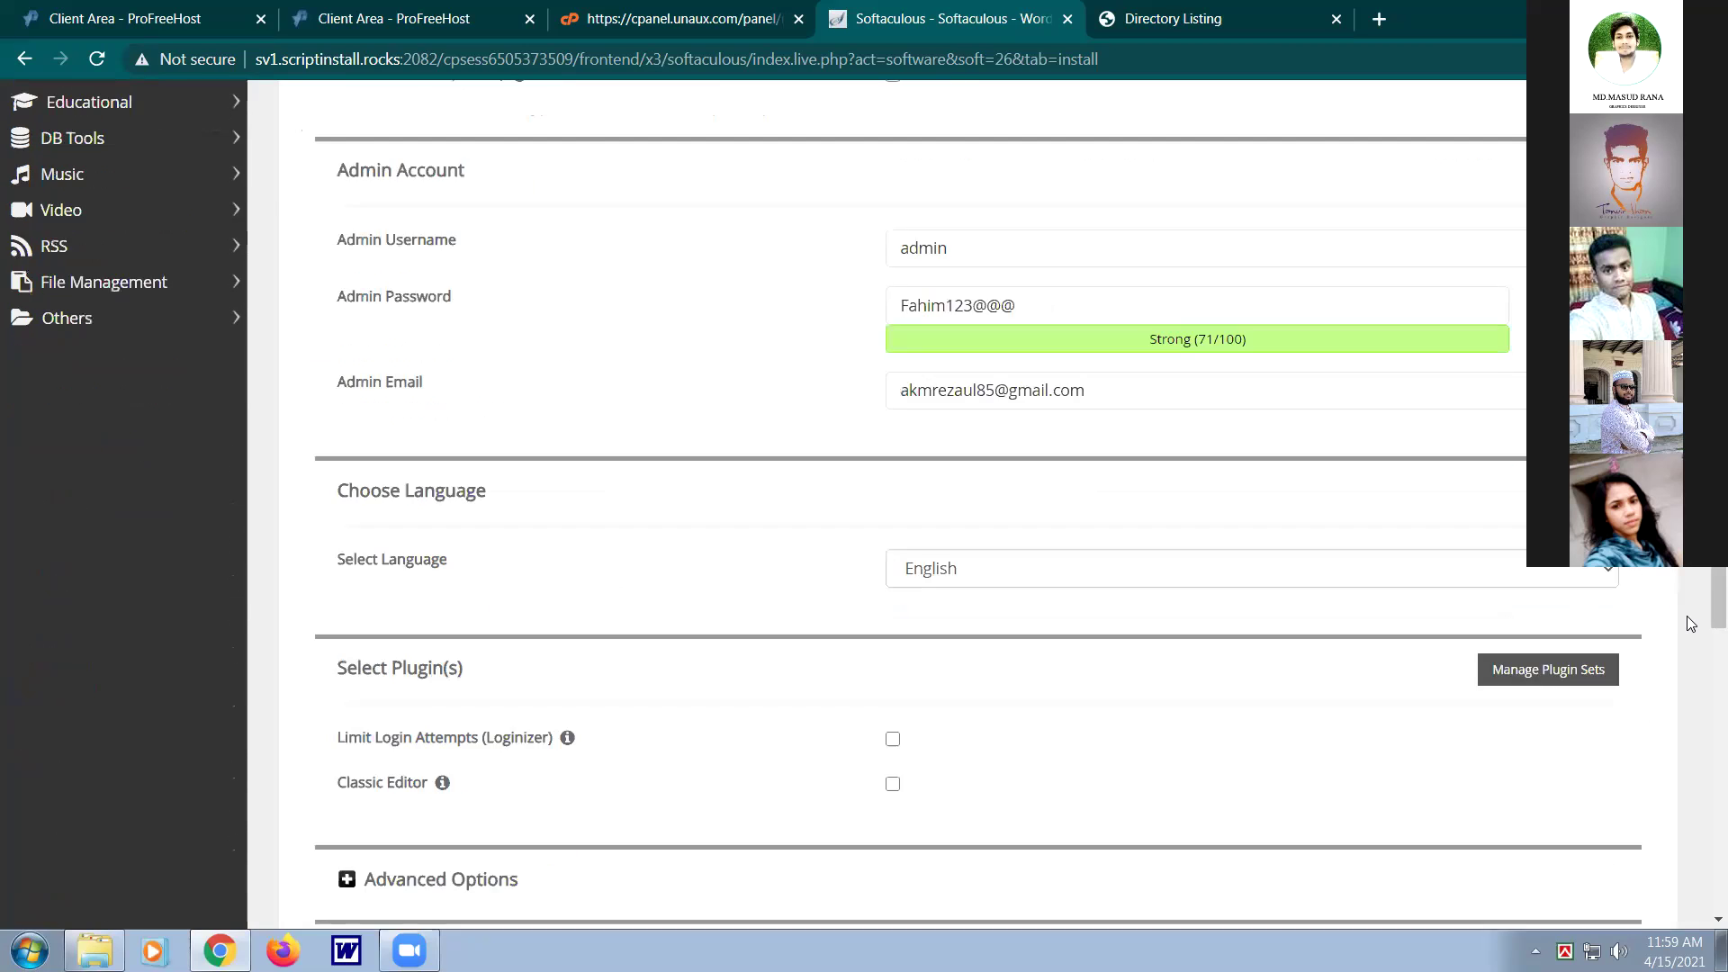
{"action": "scroll", "coordinate": [1690, 622], "scroll_direction": "down", "scroll_amount": 2}
{"action": "scroll", "coordinate": [1690, 622], "scroll_direction": "down", "scroll_amount": 2}
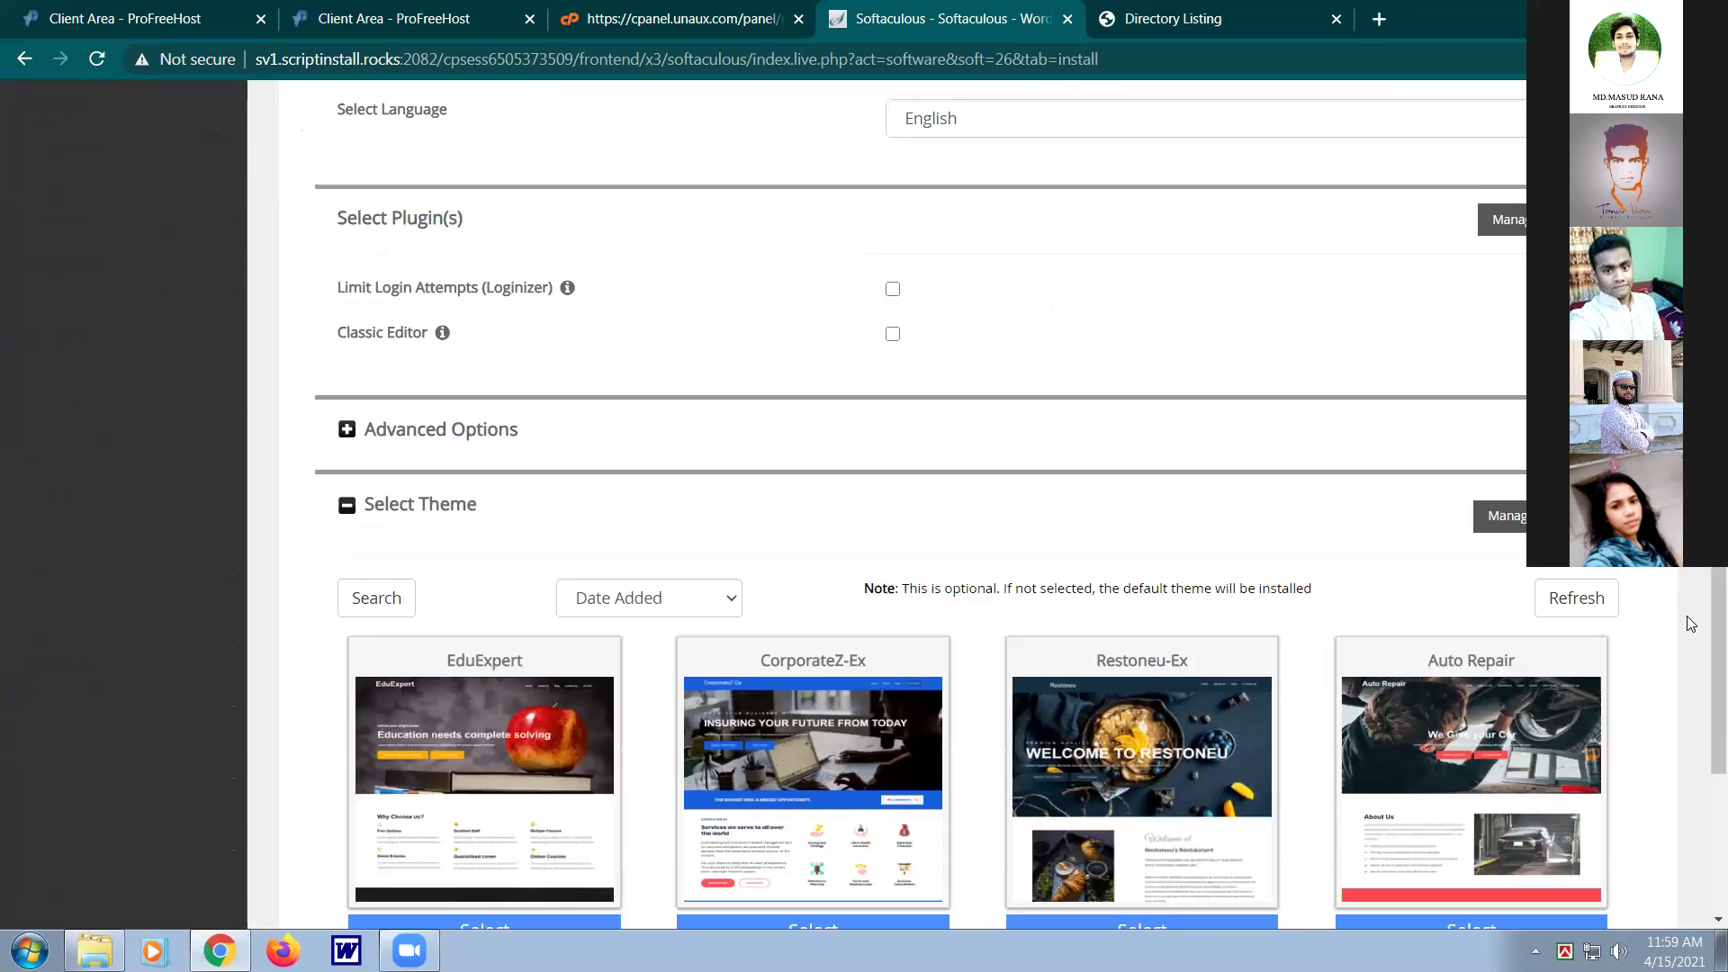
{"action": "left_click", "coordinate": [367, 430]}
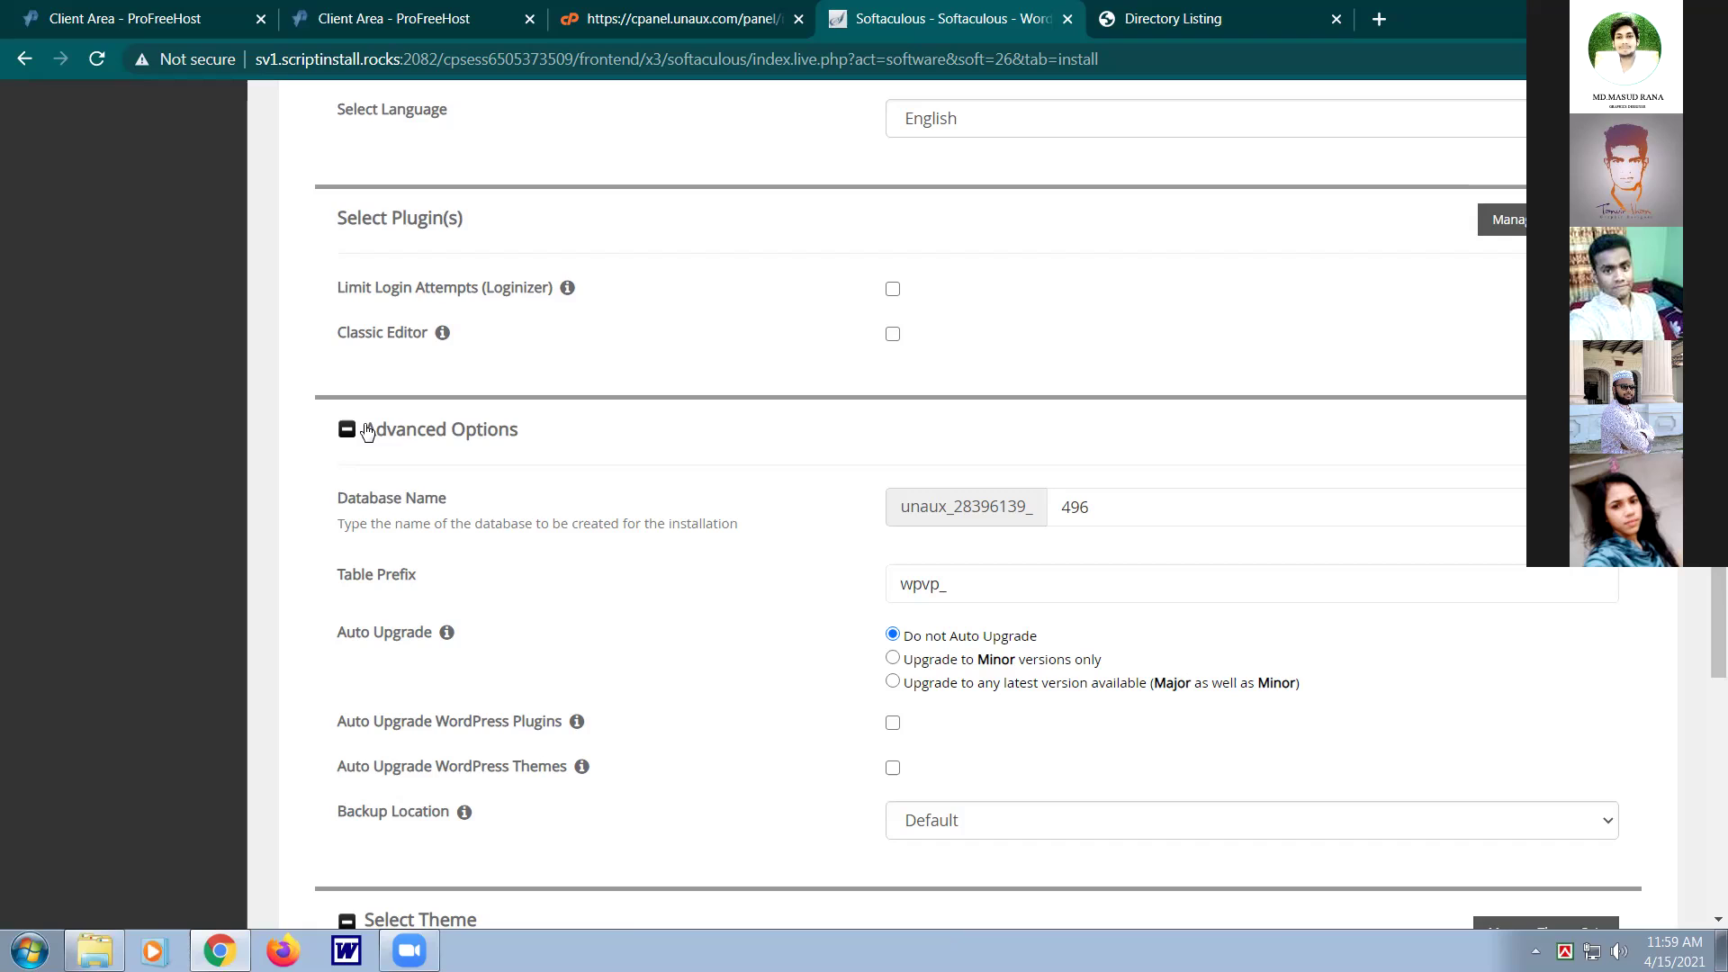
{"action": "left_click", "coordinate": [367, 430]}
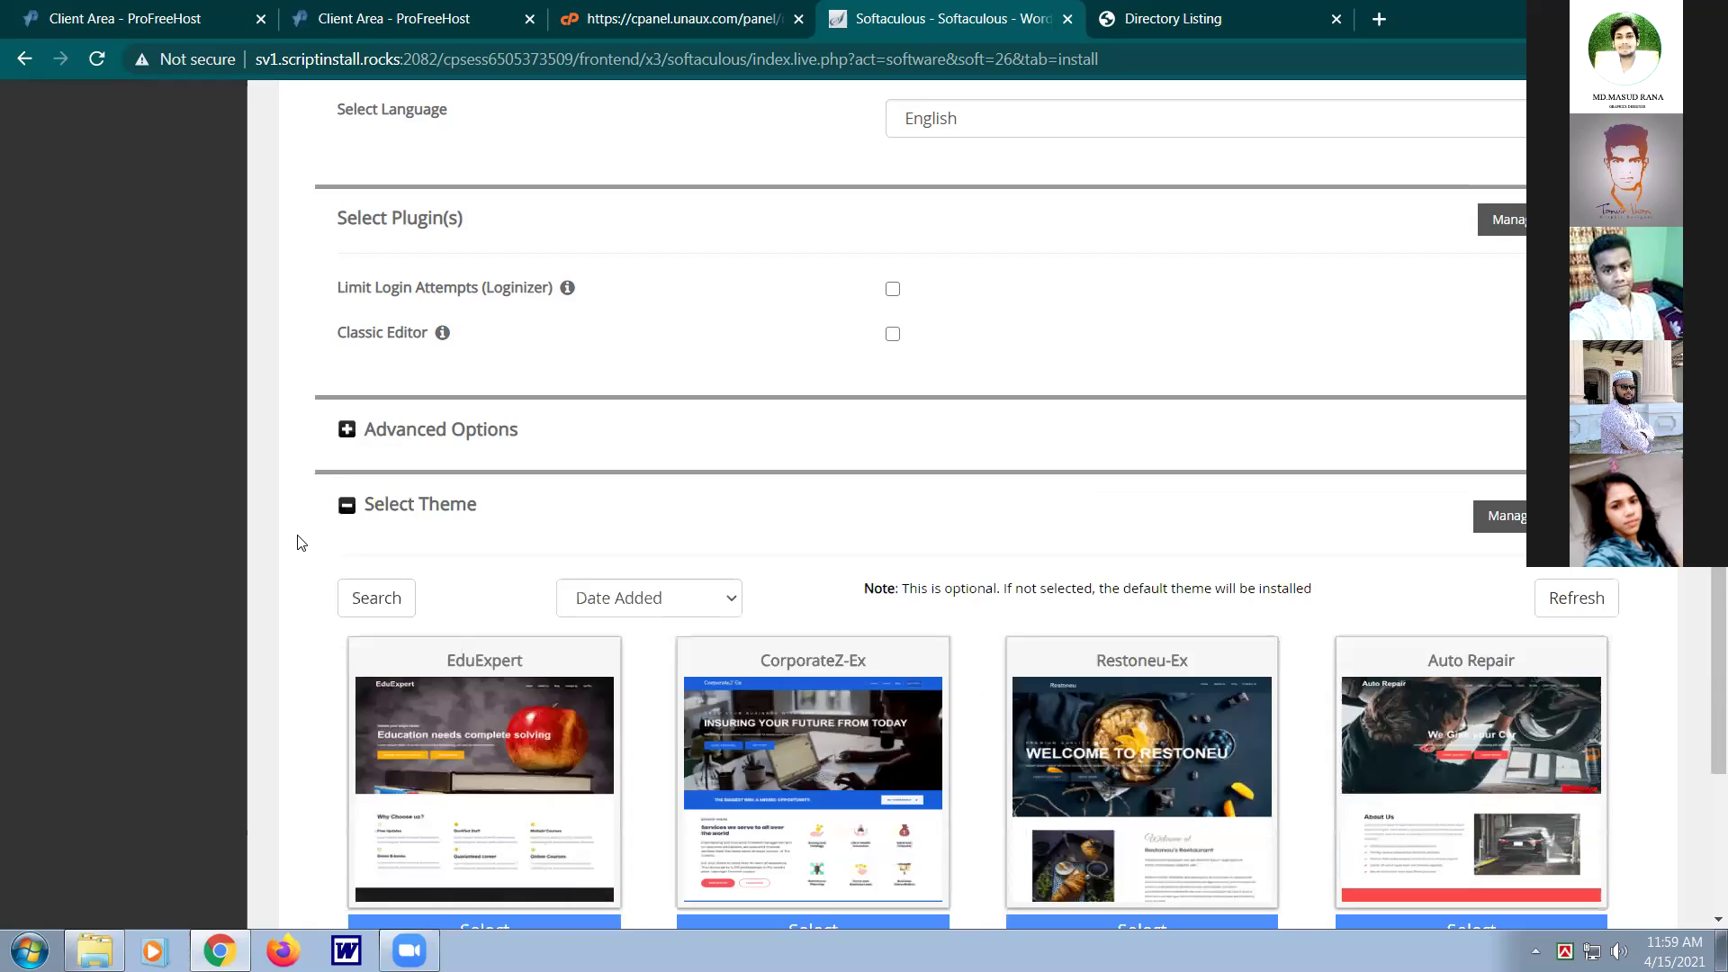
{"action": "scroll", "coordinate": [301, 542], "scroll_direction": "down", "scroll_amount": 4}
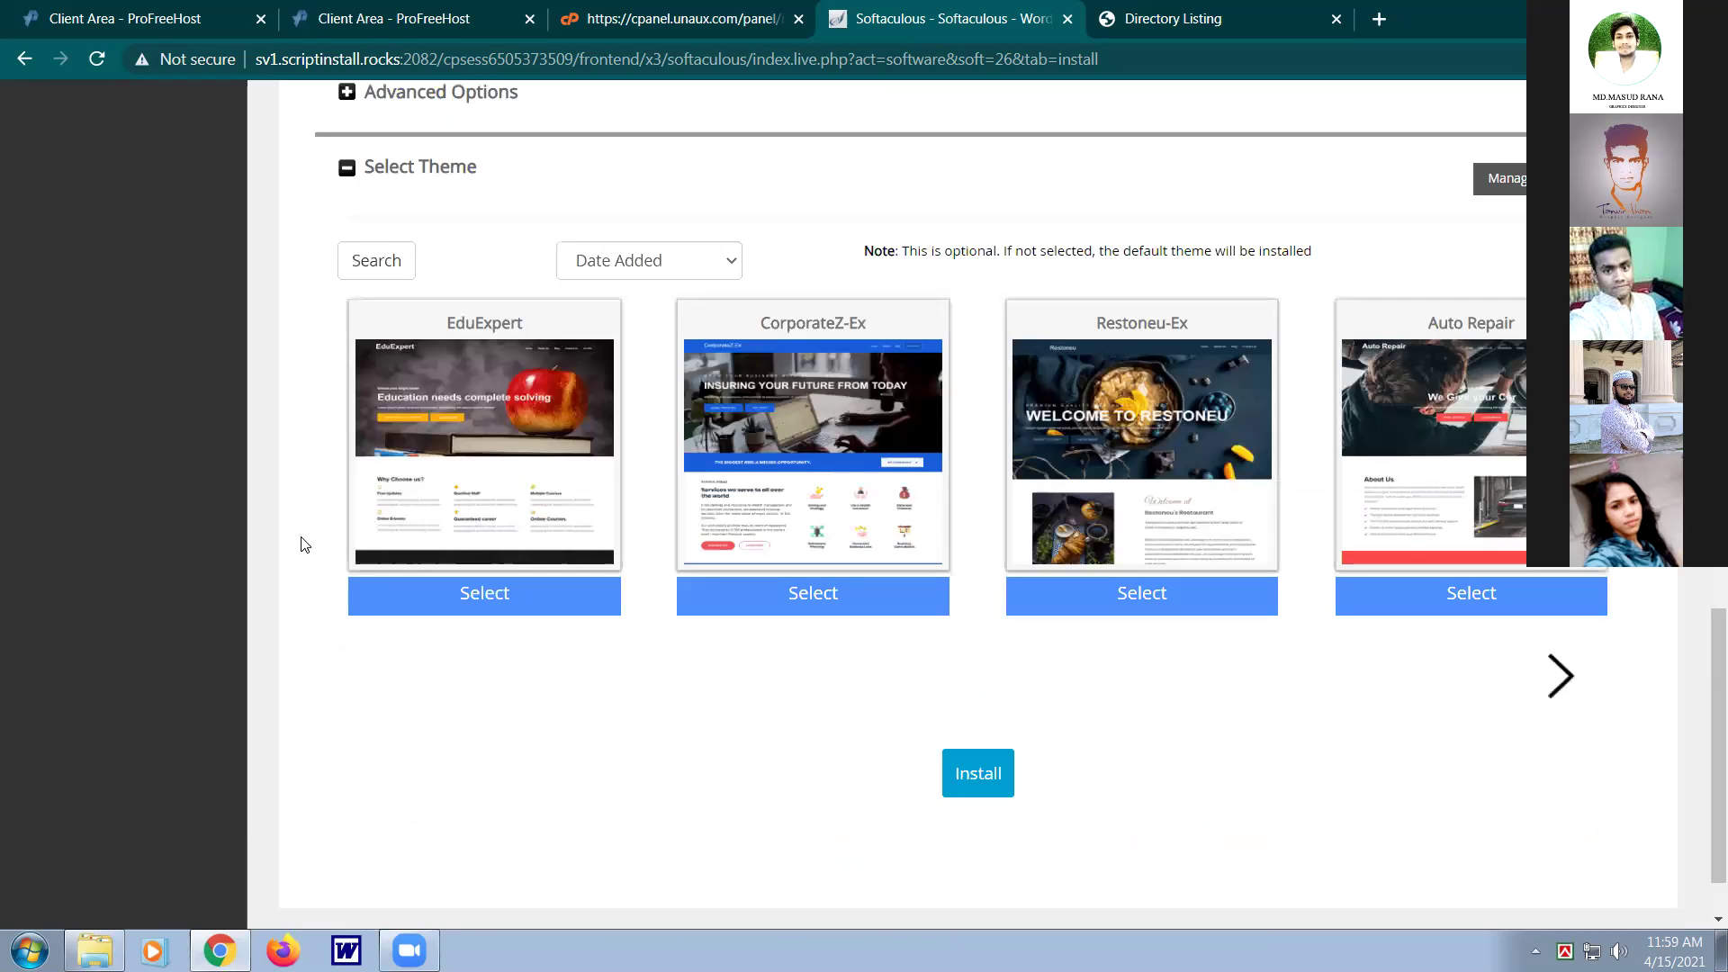
{"action": "left_click", "coordinate": [522, 605]}
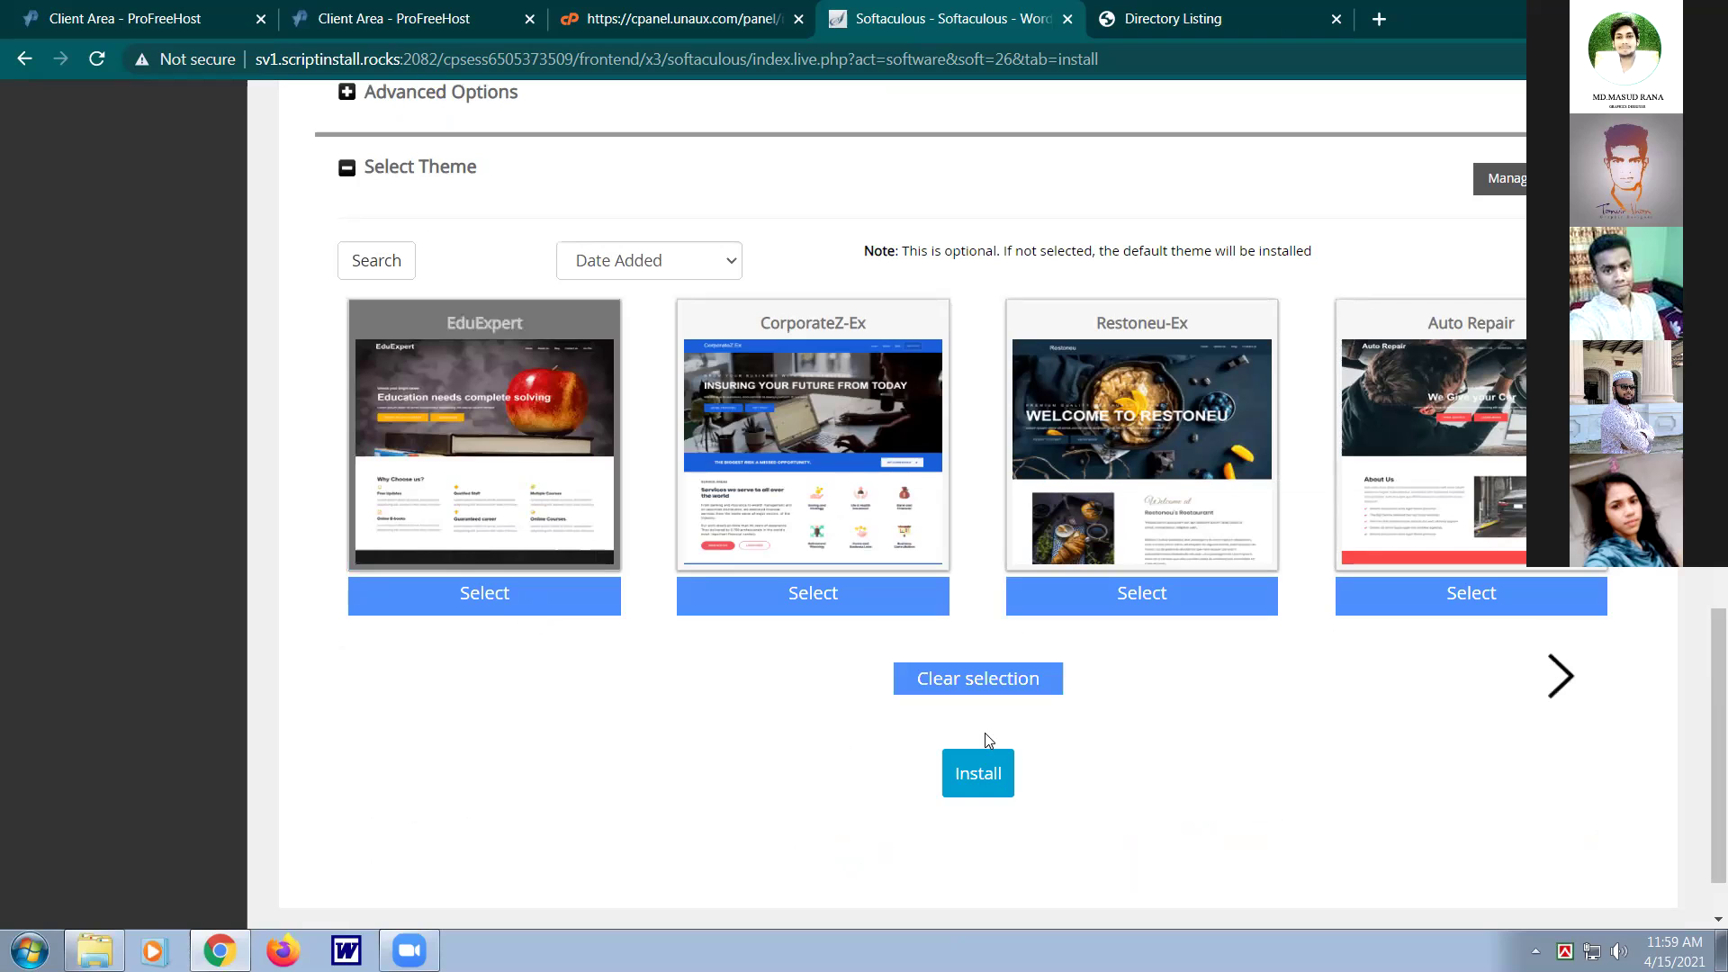
{"action": "left_click", "coordinate": [970, 787]}
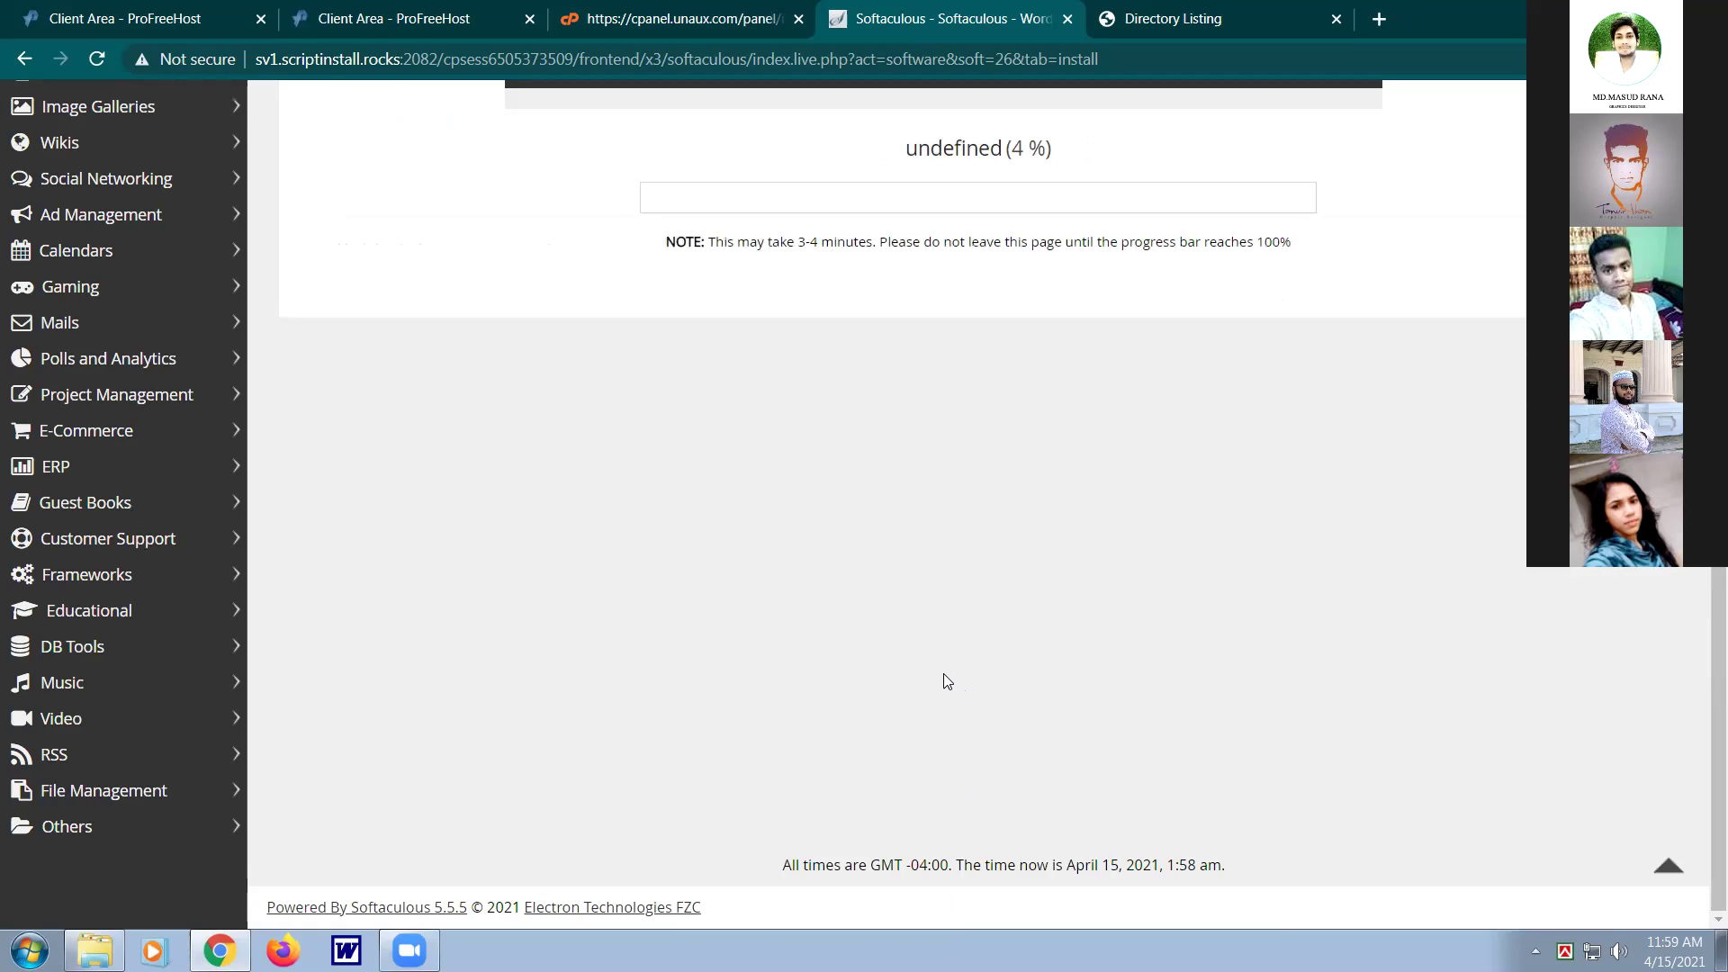
Scroll up to watch the WordPress installation progress bar standing at 4%
{"action": "scroll", "coordinate": [935, 666], "scroll_direction": "up", "scroll_amount": 3}
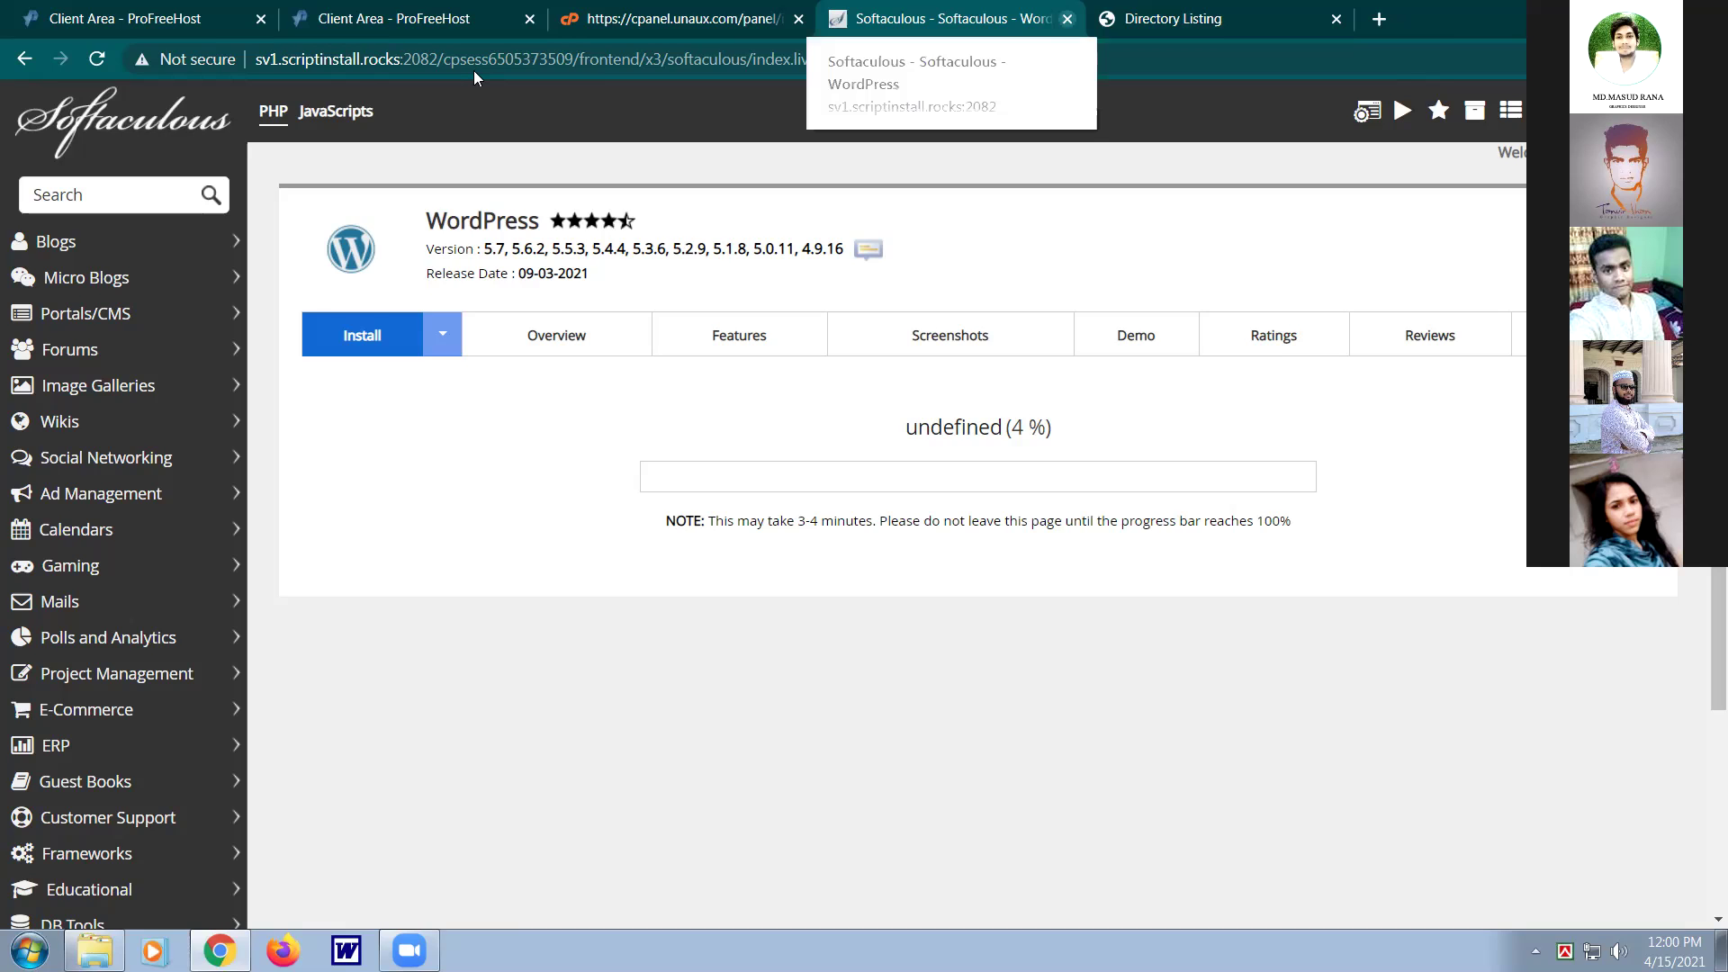
Close the installer tab and open the Online File Manager from cPanel's Files section
{"action": "left_click", "coordinate": [1067, 19]}
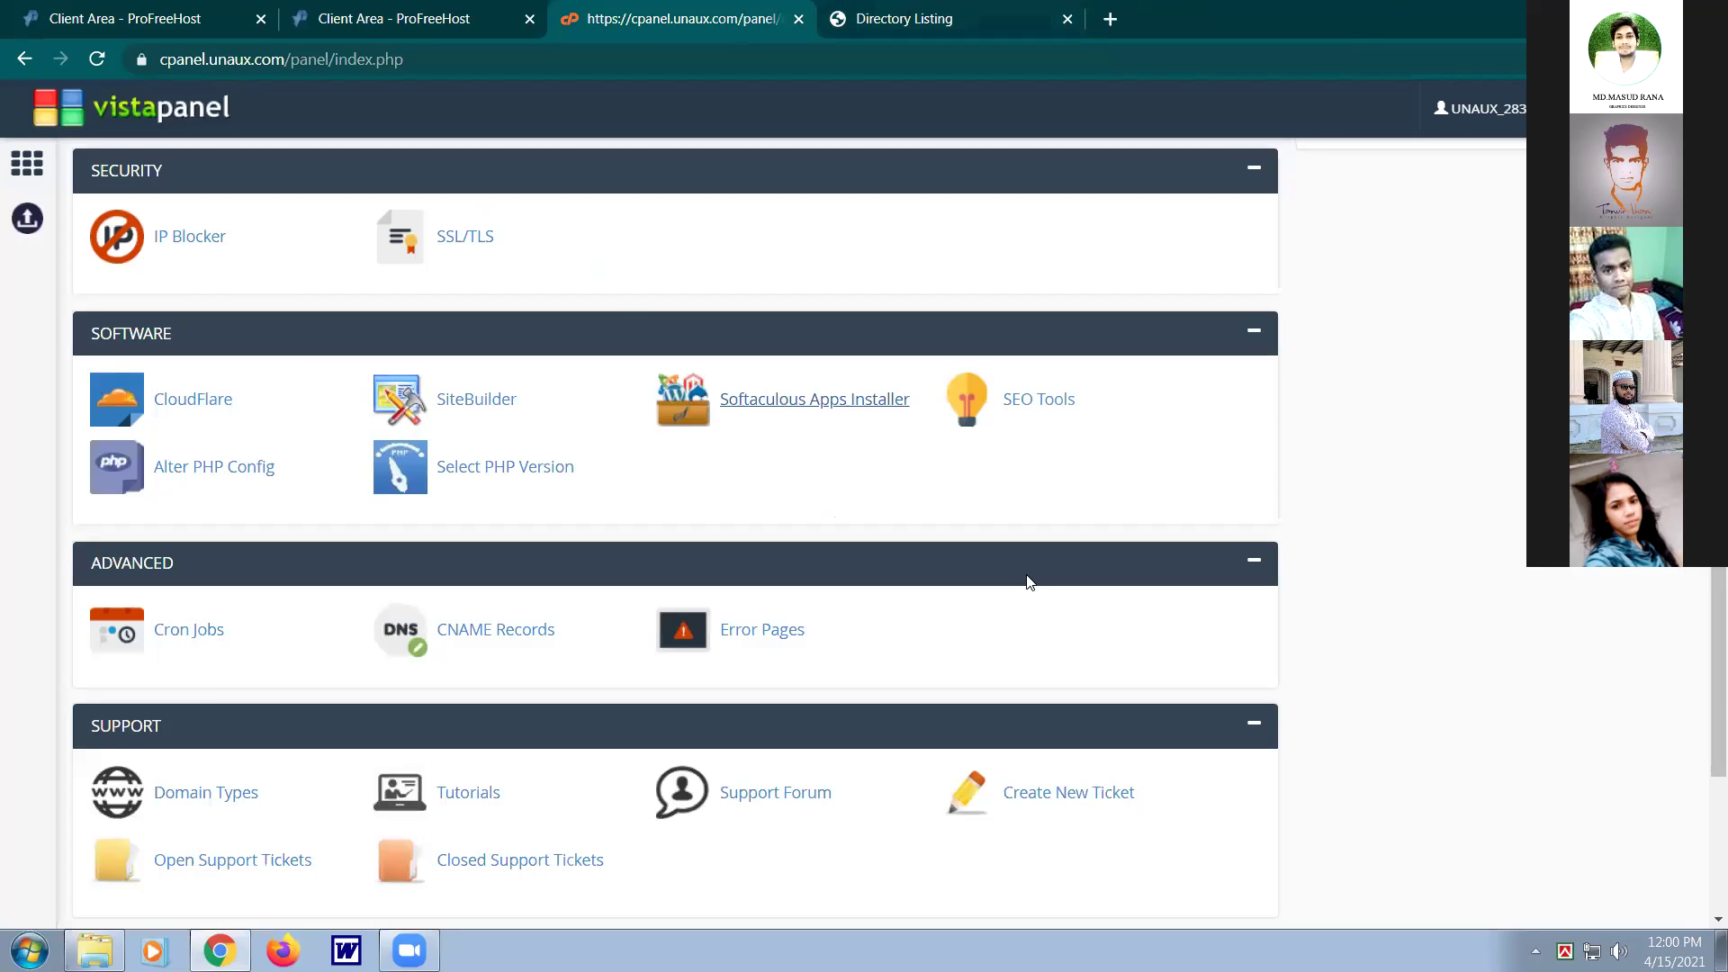
{"action": "scroll", "coordinate": [1028, 581], "scroll_direction": "up", "scroll_amount": 7}
{"action": "scroll", "coordinate": [225, 535], "scroll_direction": "up", "scroll_amount": 5}
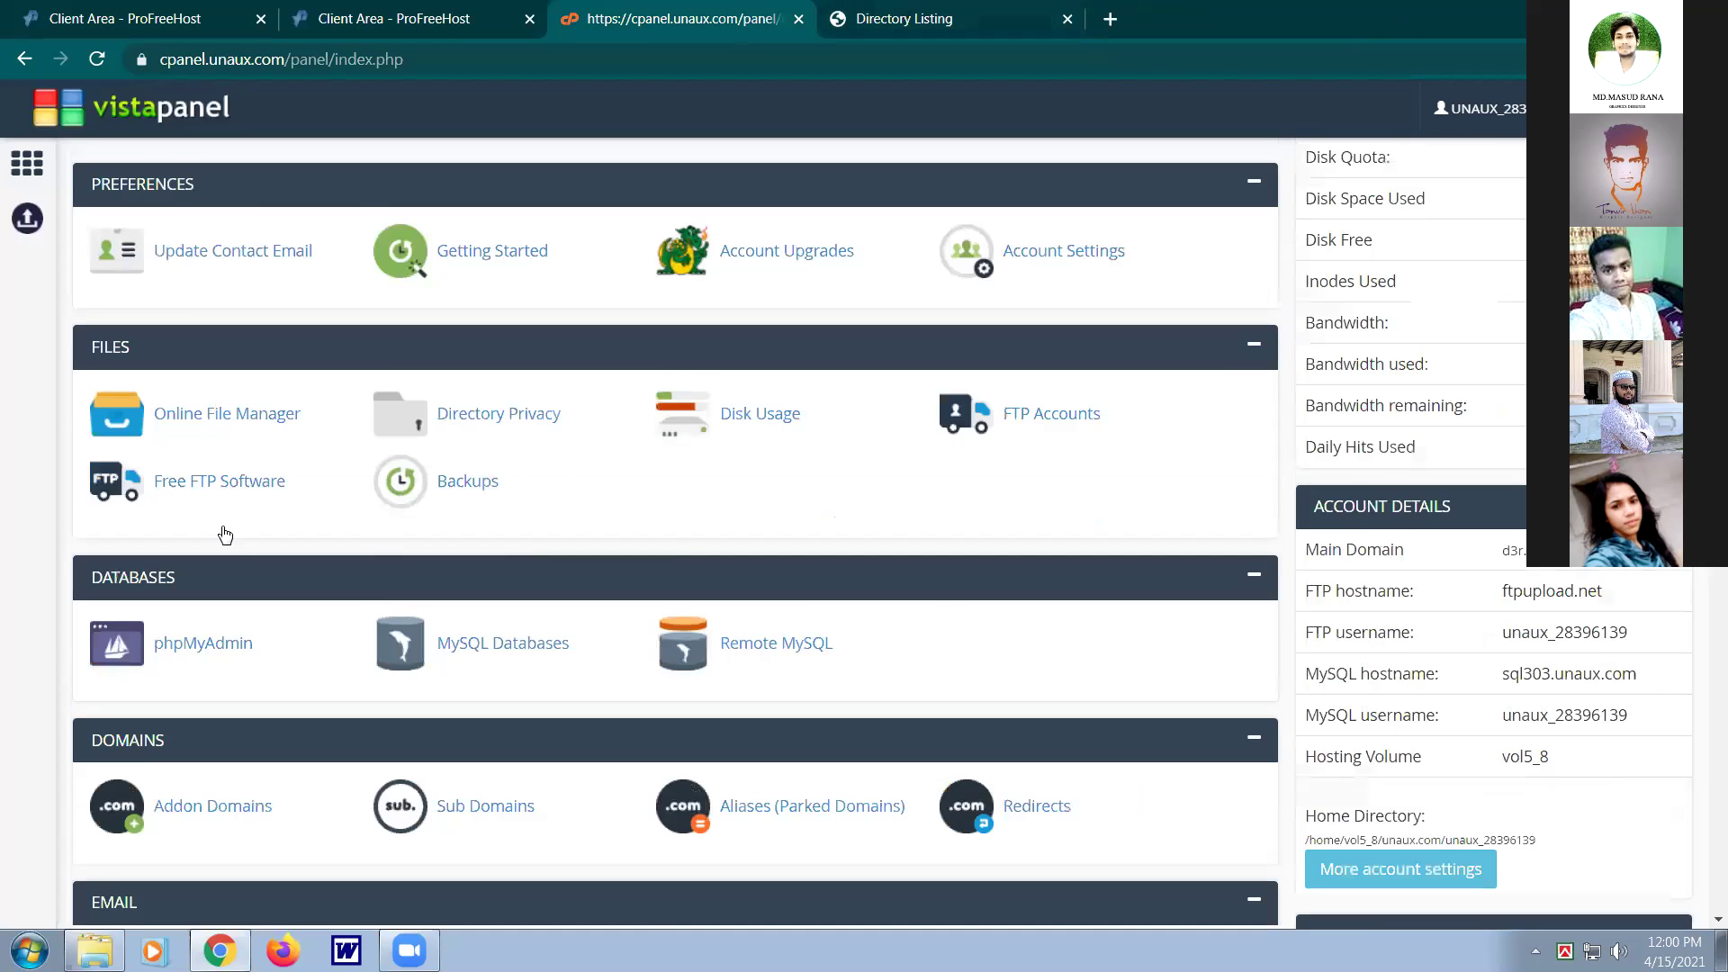
{"action": "scroll", "coordinate": [225, 535], "scroll_direction": "up", "scroll_amount": 1}
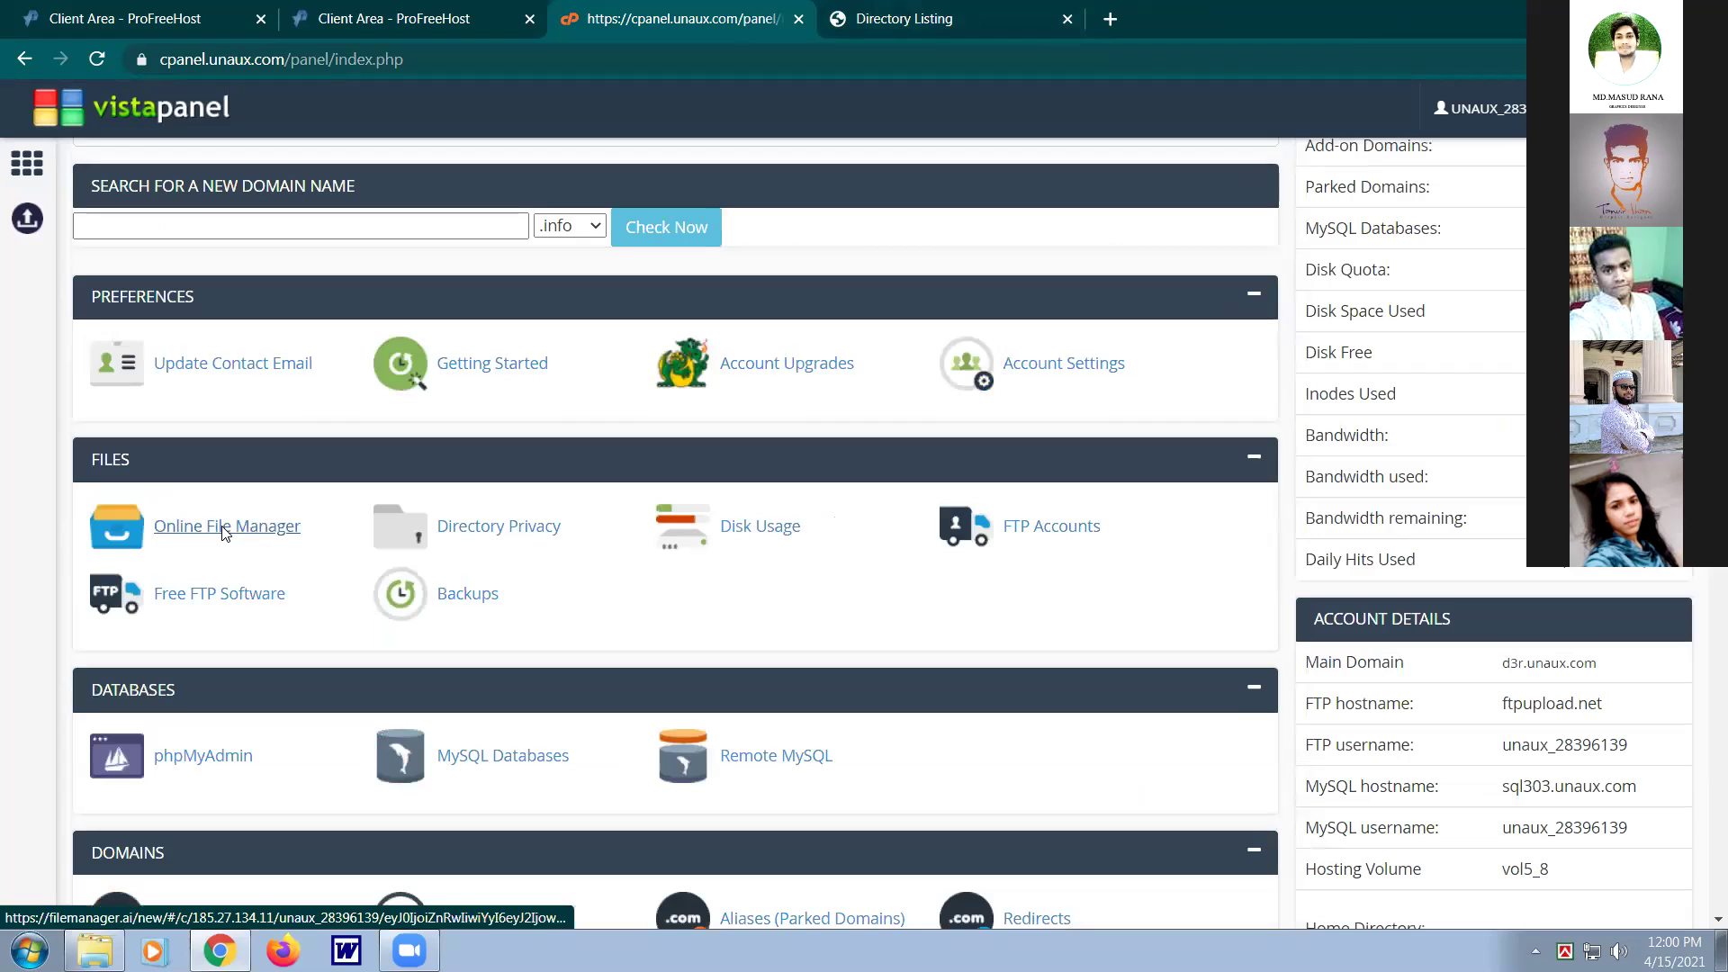
{"action": "left_click", "coordinate": [223, 530]}
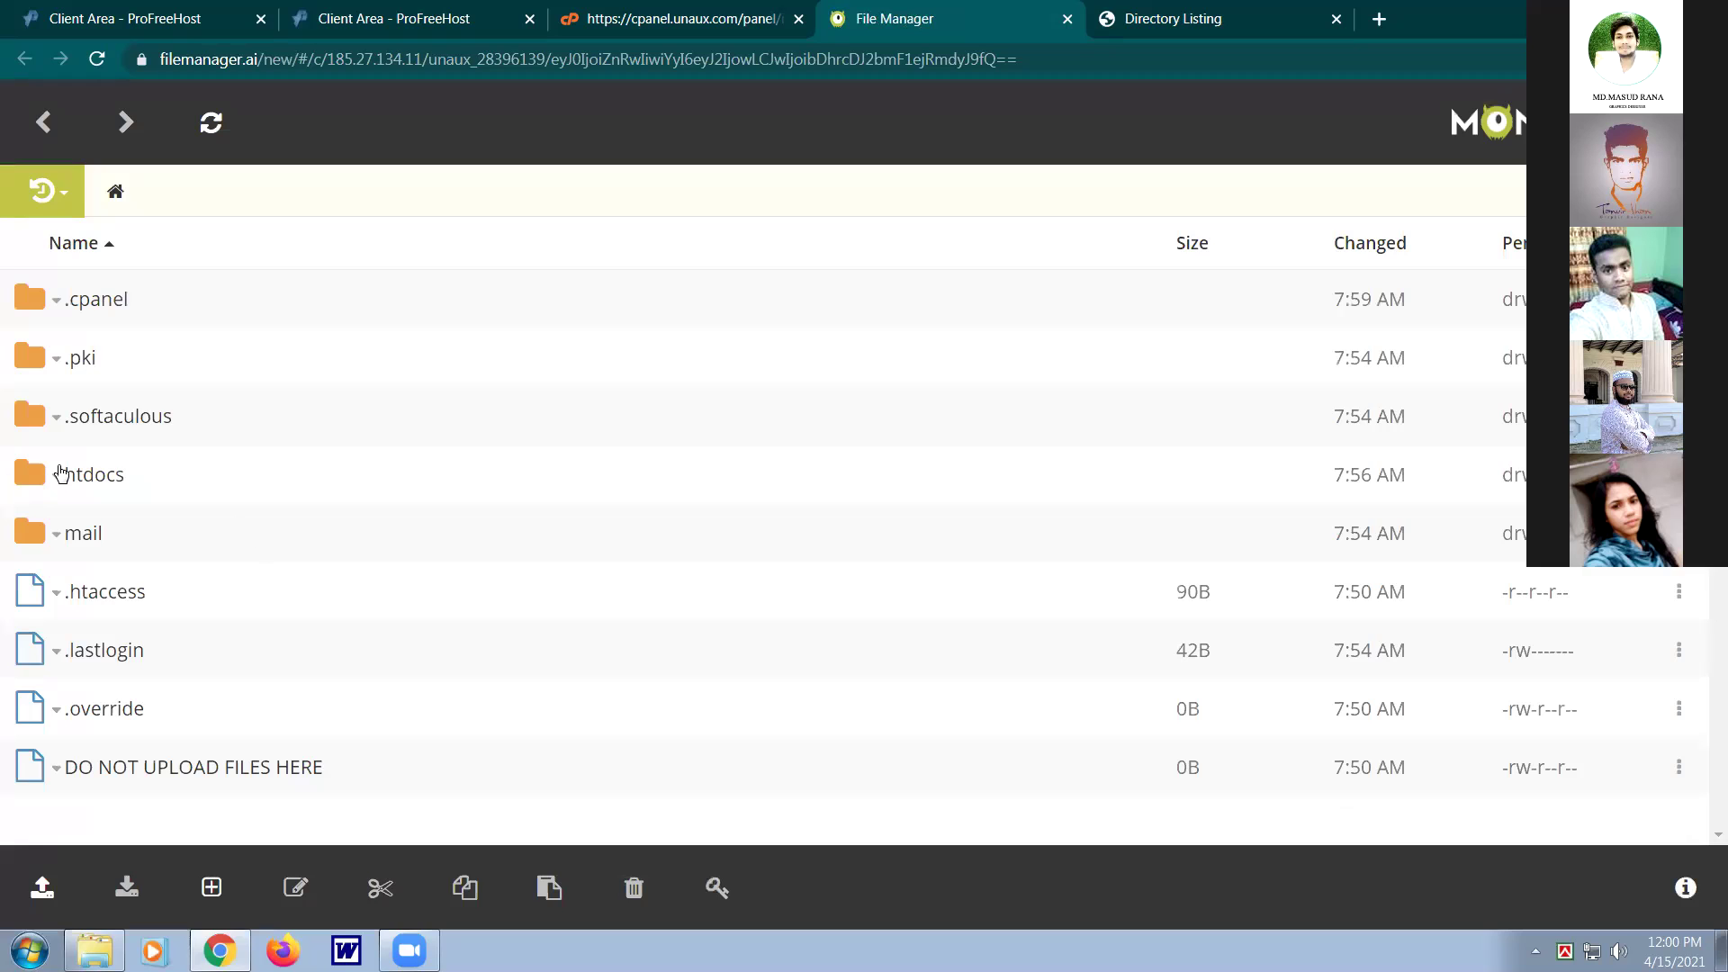
{"action": "left_click", "coordinate": [59, 475]}
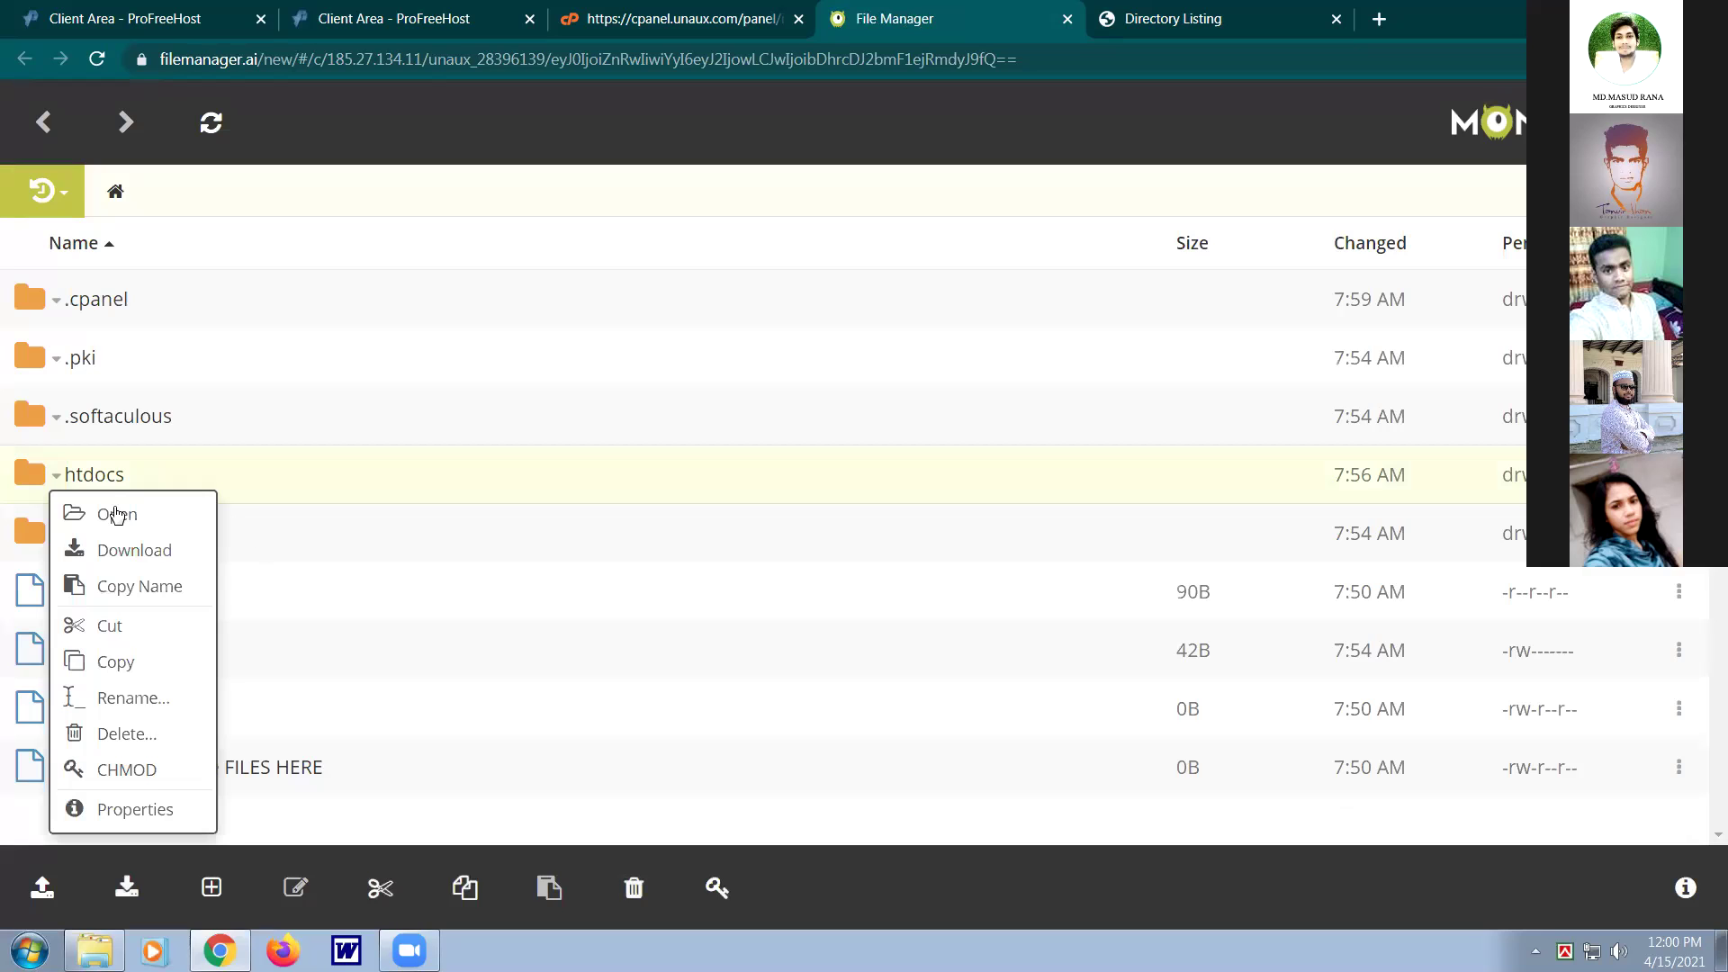
{"action": "left_click", "coordinate": [364, 159]}
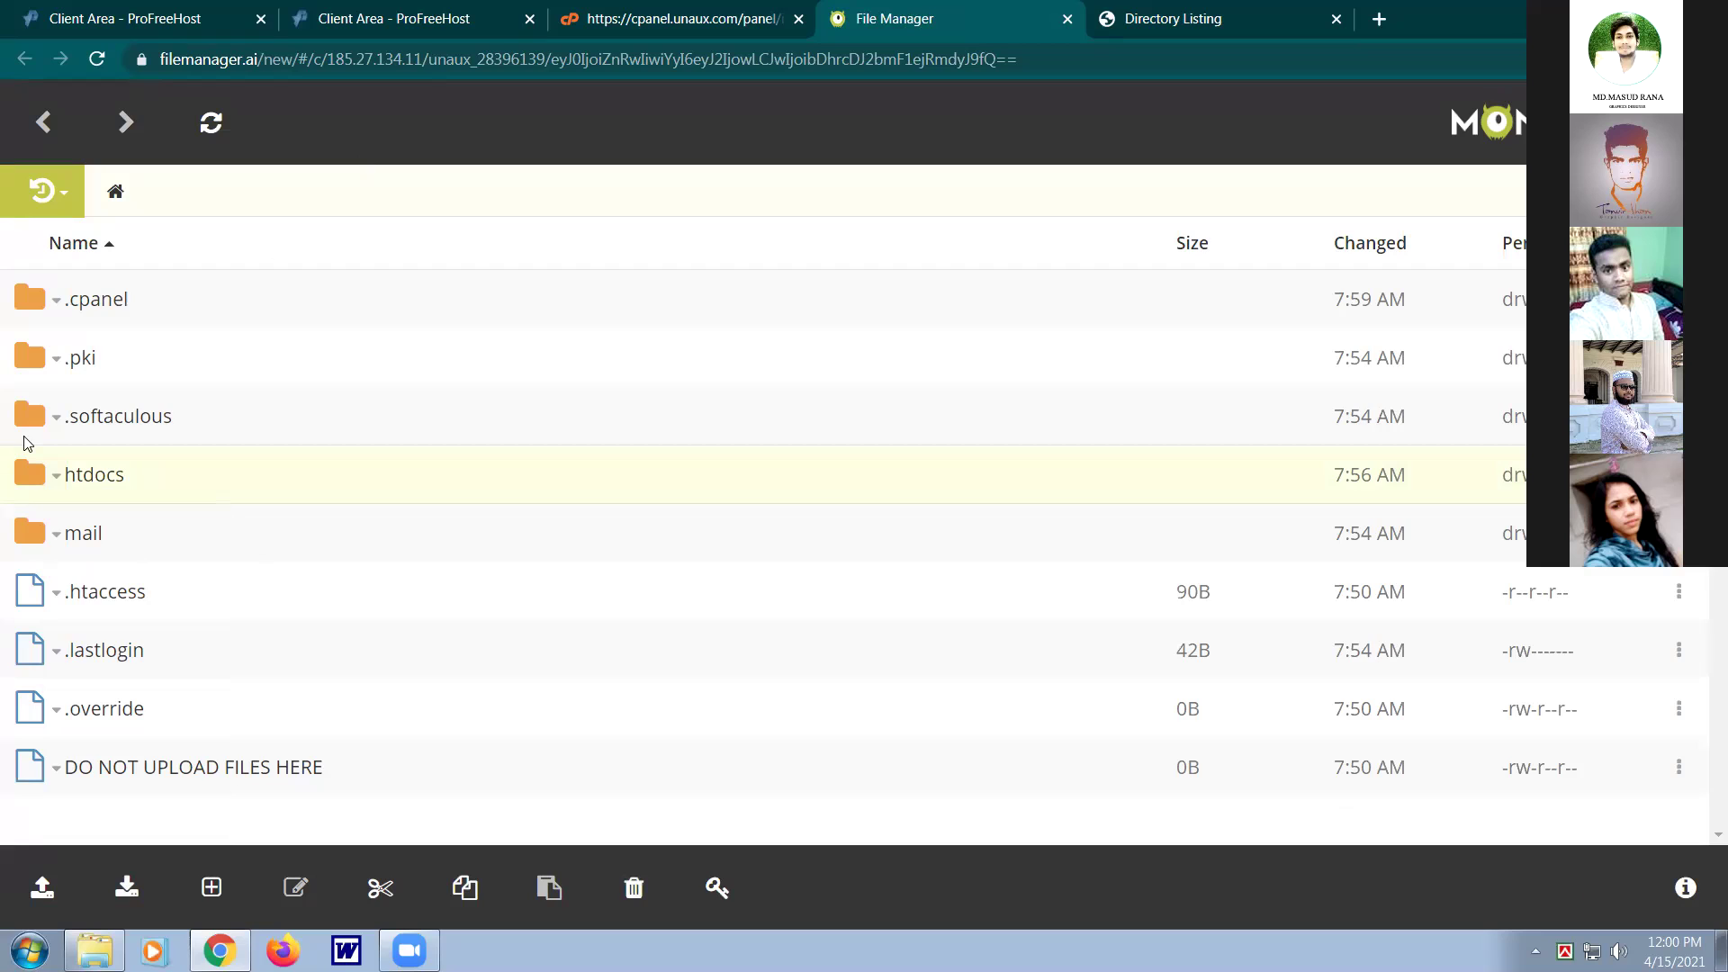
{"action": "left_click", "coordinate": [54, 477]}
{"action": "left_click", "coordinate": [106, 515]}
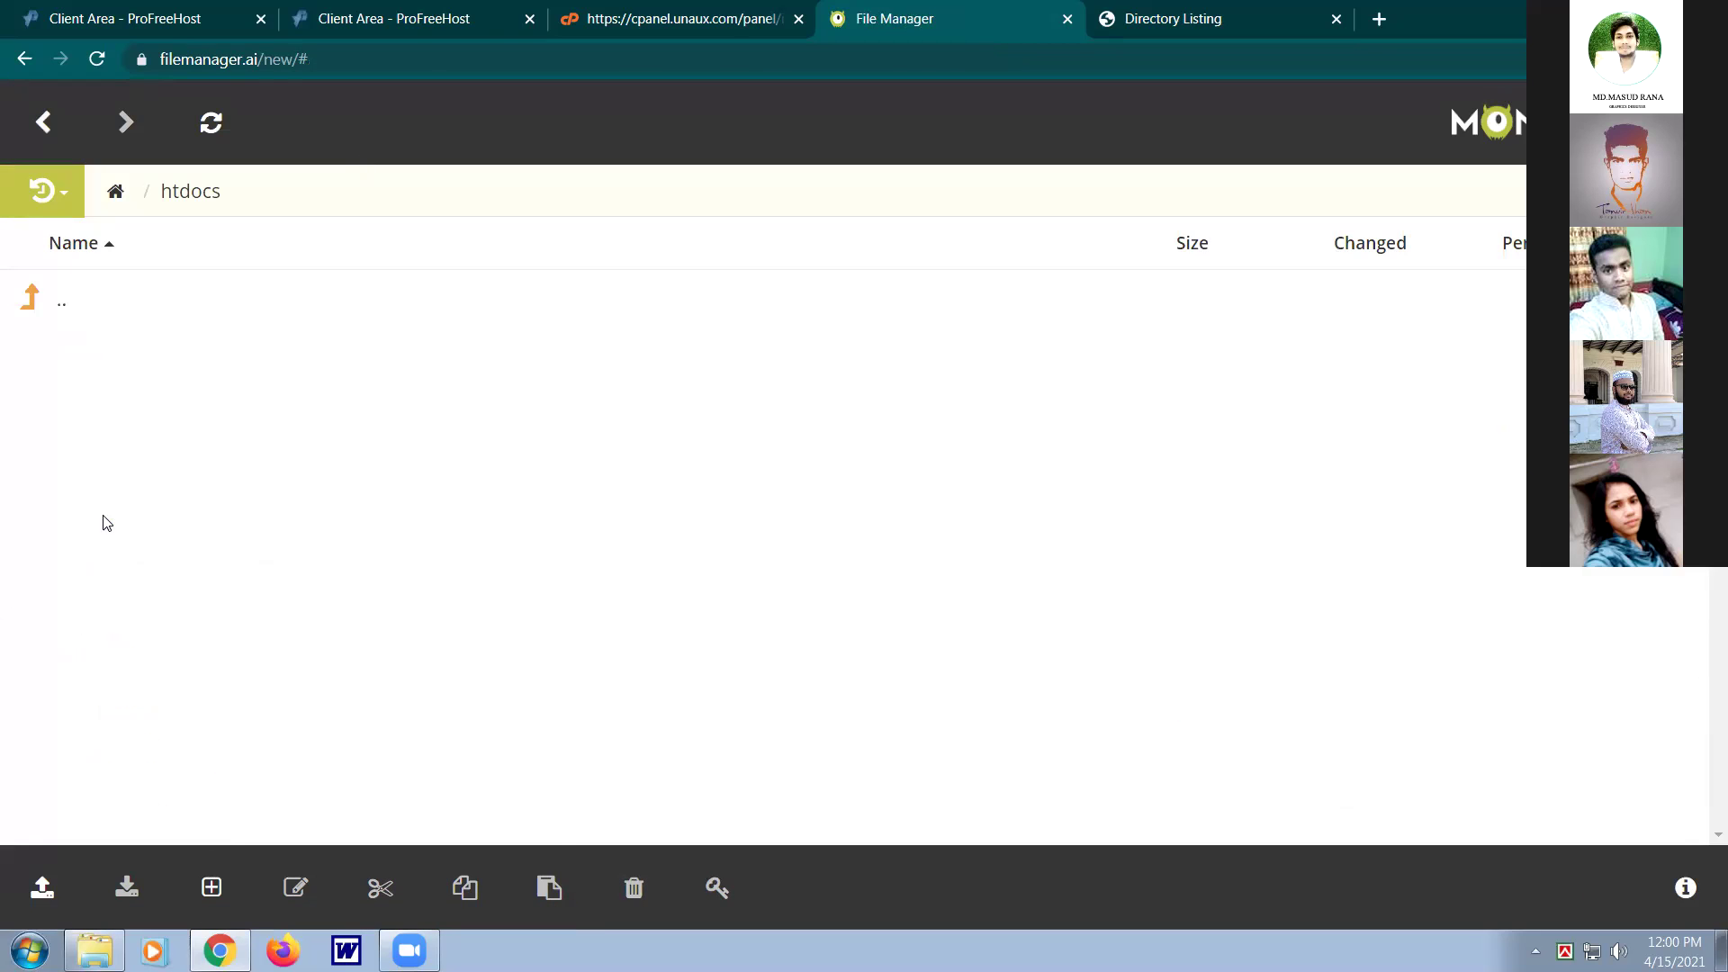
{"action": "left_click", "coordinate": [38, 122]}
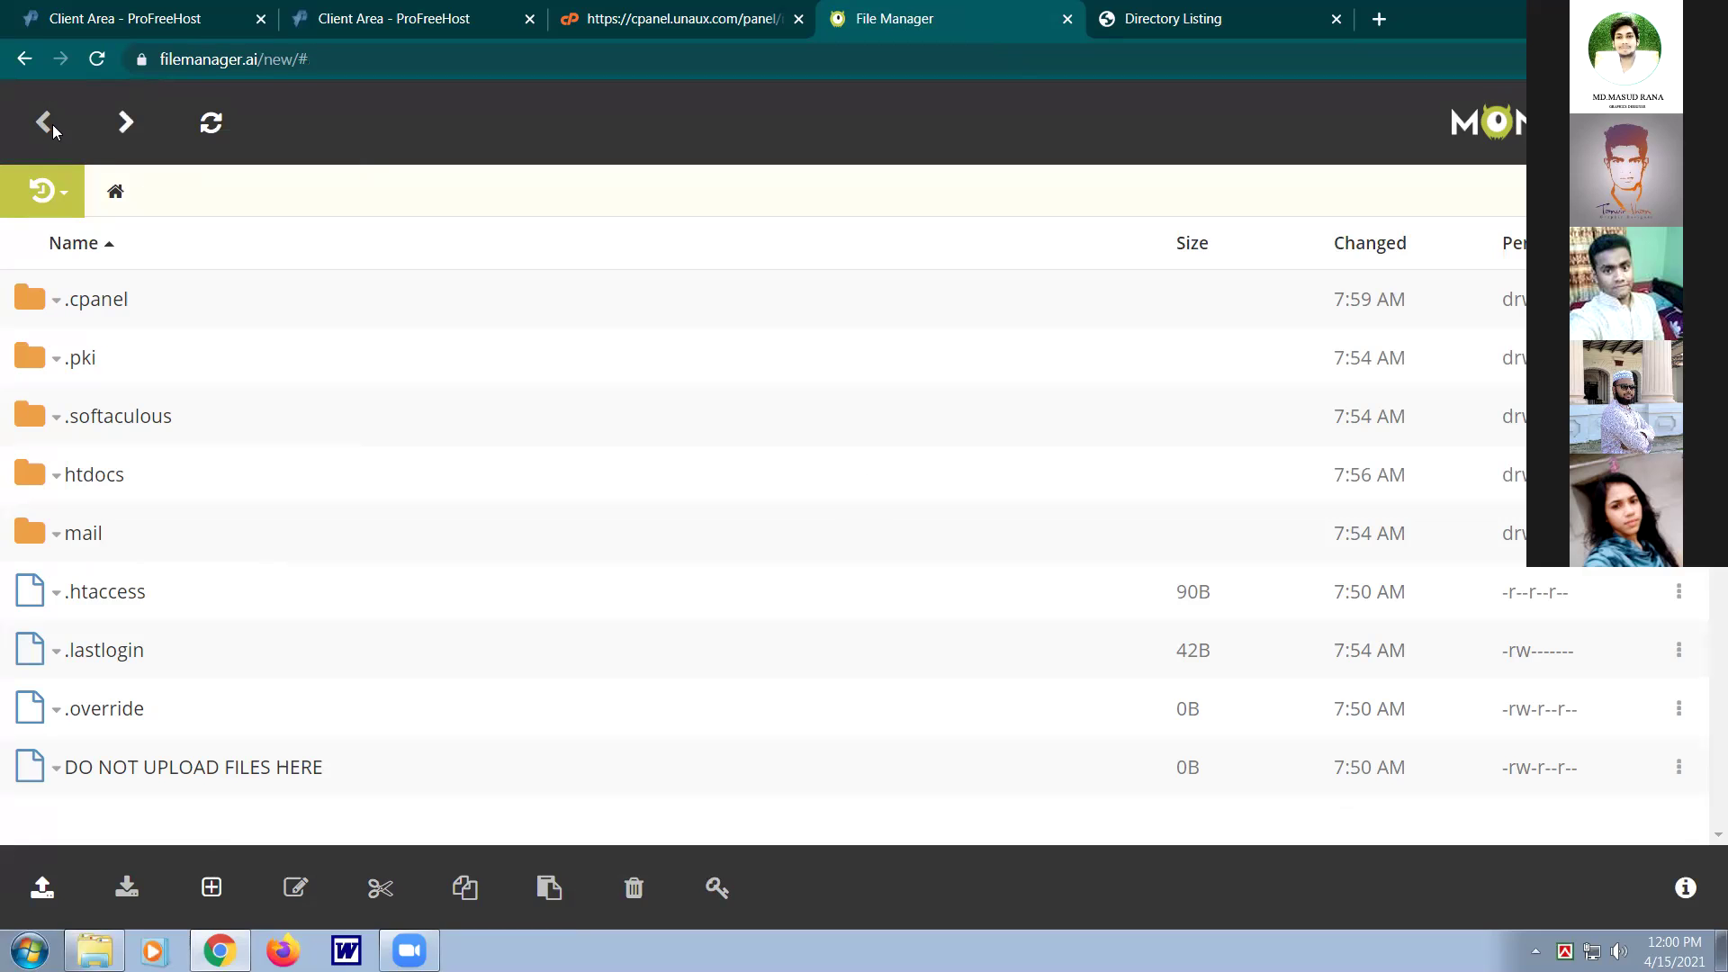
{"action": "left_click", "coordinate": [57, 303]}
{"action": "left_click", "coordinate": [151, 562]}
{"action": "left_click", "coordinate": [1138, 272]}
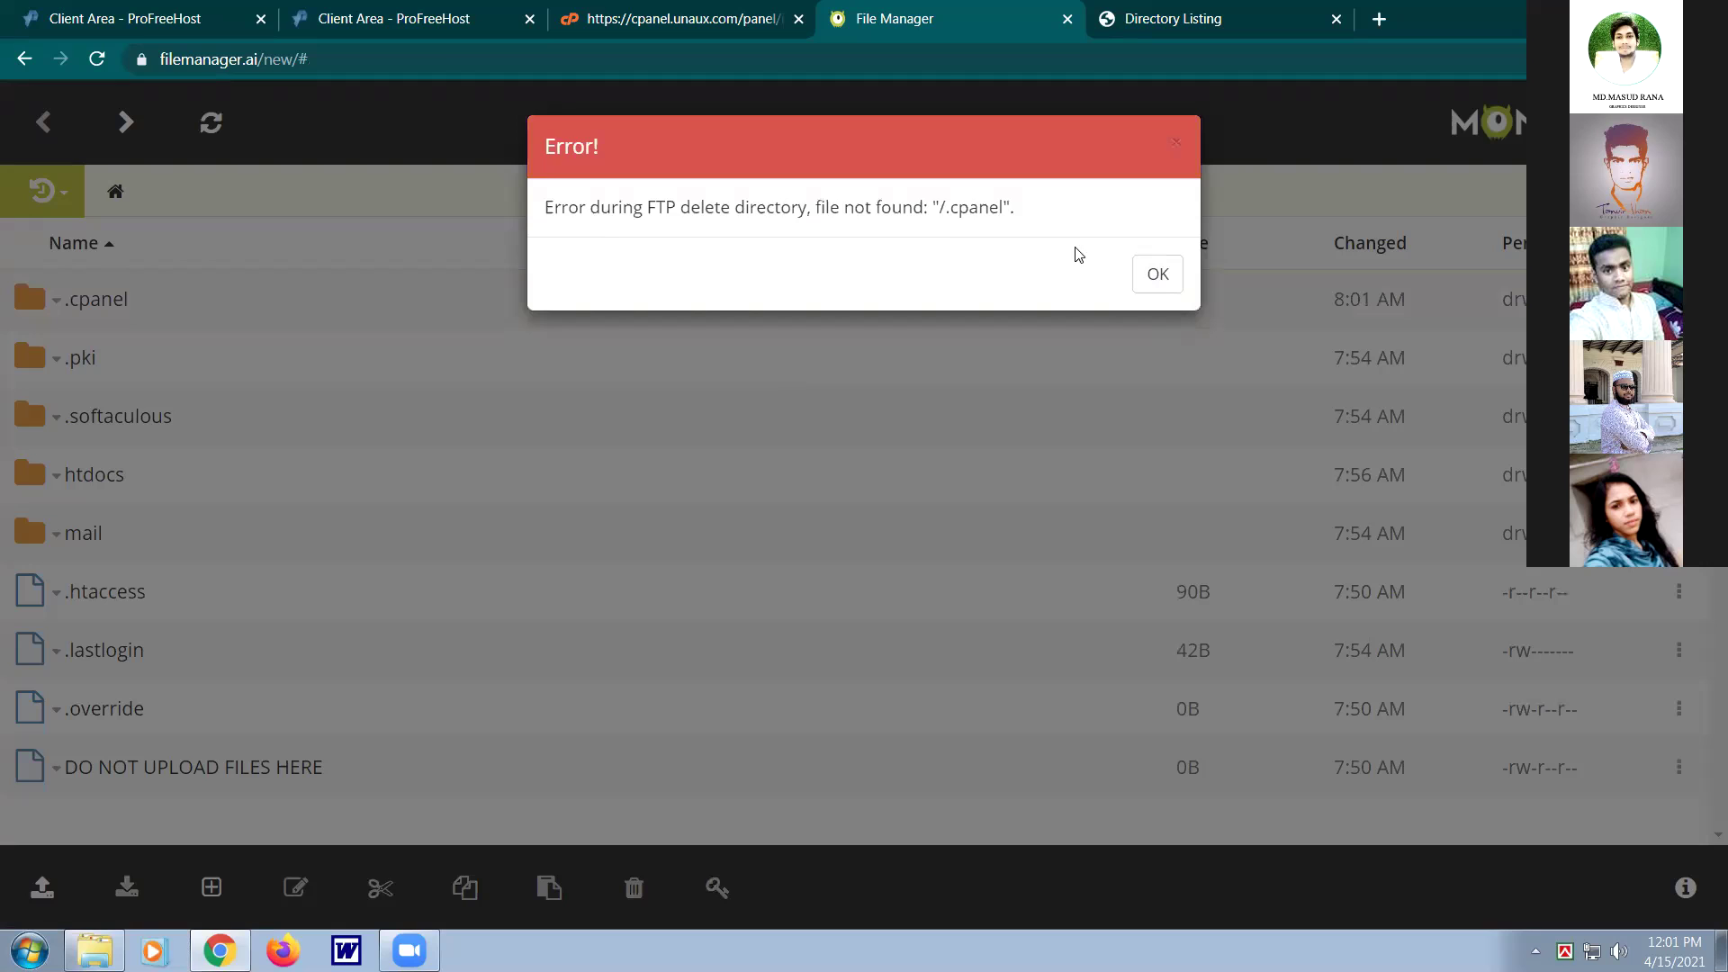
{"action": "left_click", "coordinate": [1152, 274]}
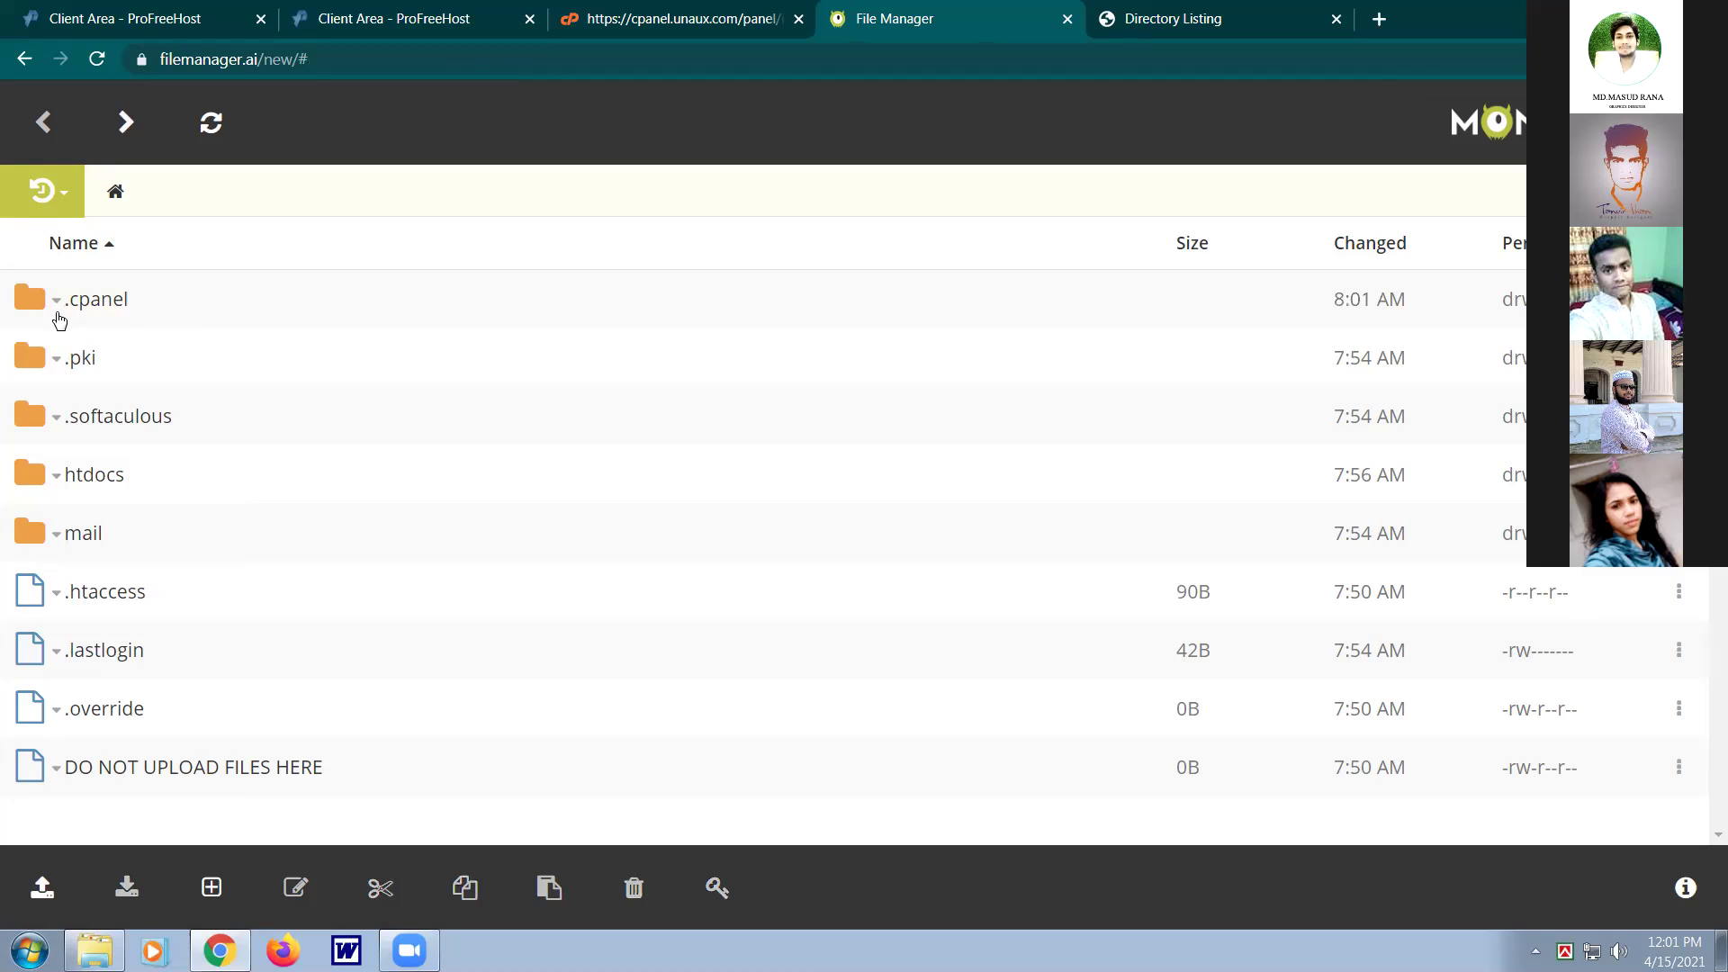
Delete the .softaculous folder from the root directory and confirm
{"action": "left_click", "coordinate": [56, 419]}
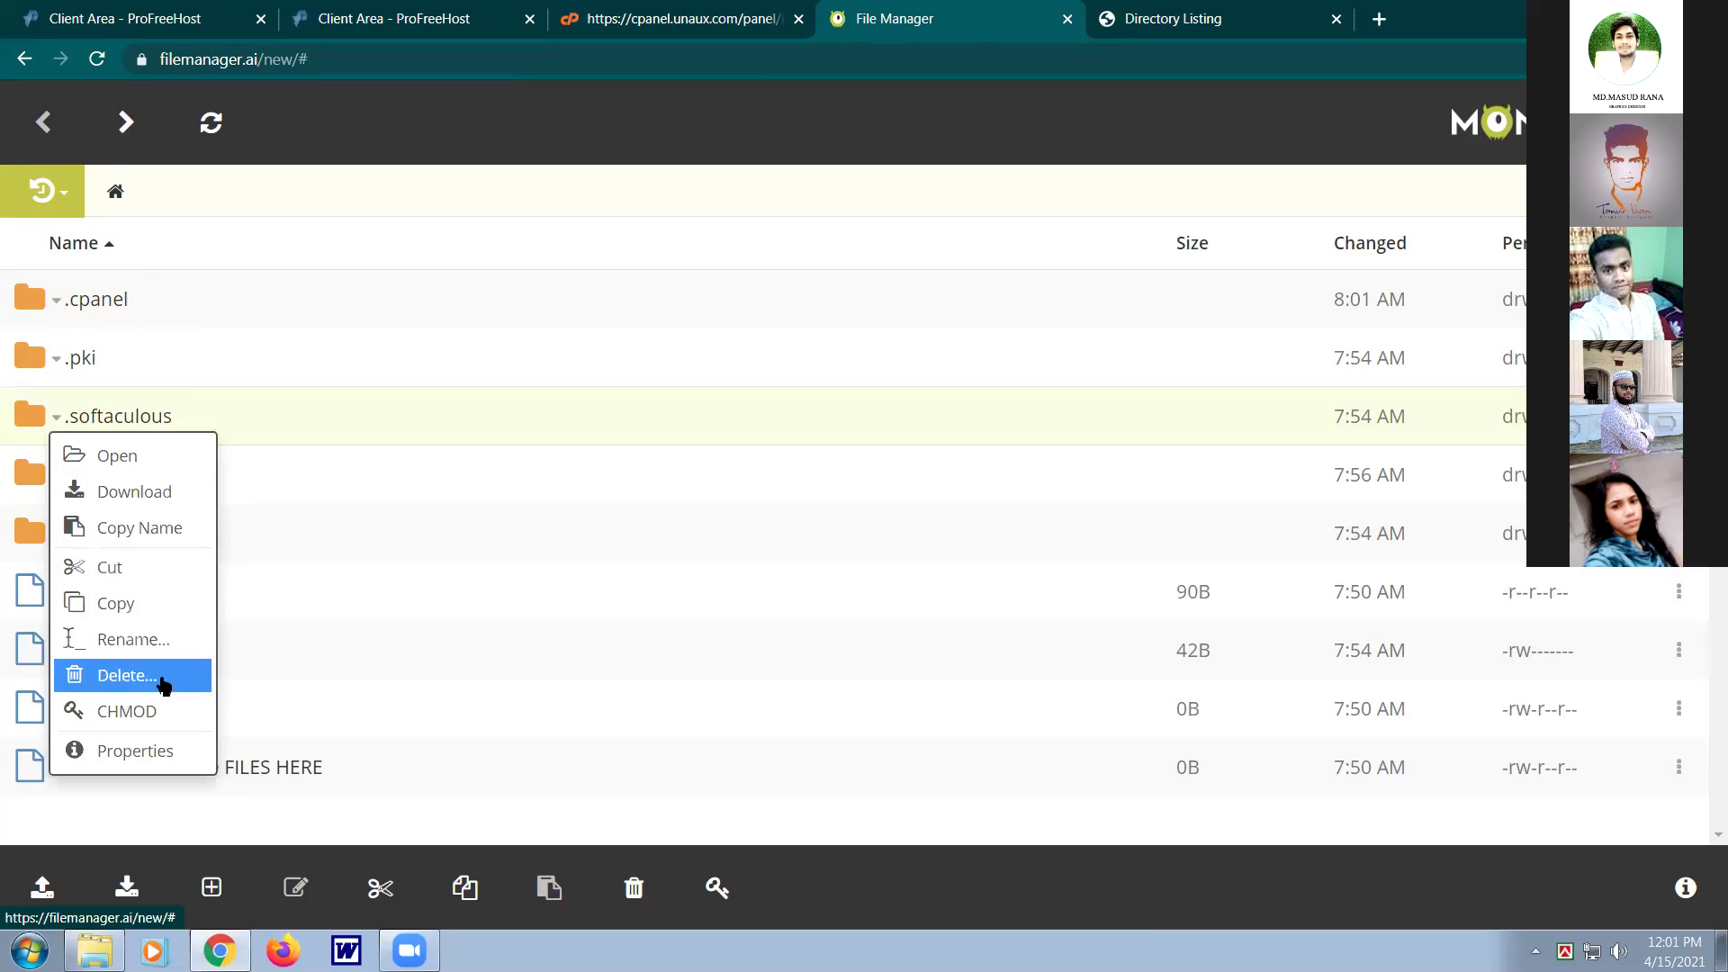
{"action": "left_click", "coordinate": [162, 680]}
{"action": "left_click", "coordinate": [1138, 261]}
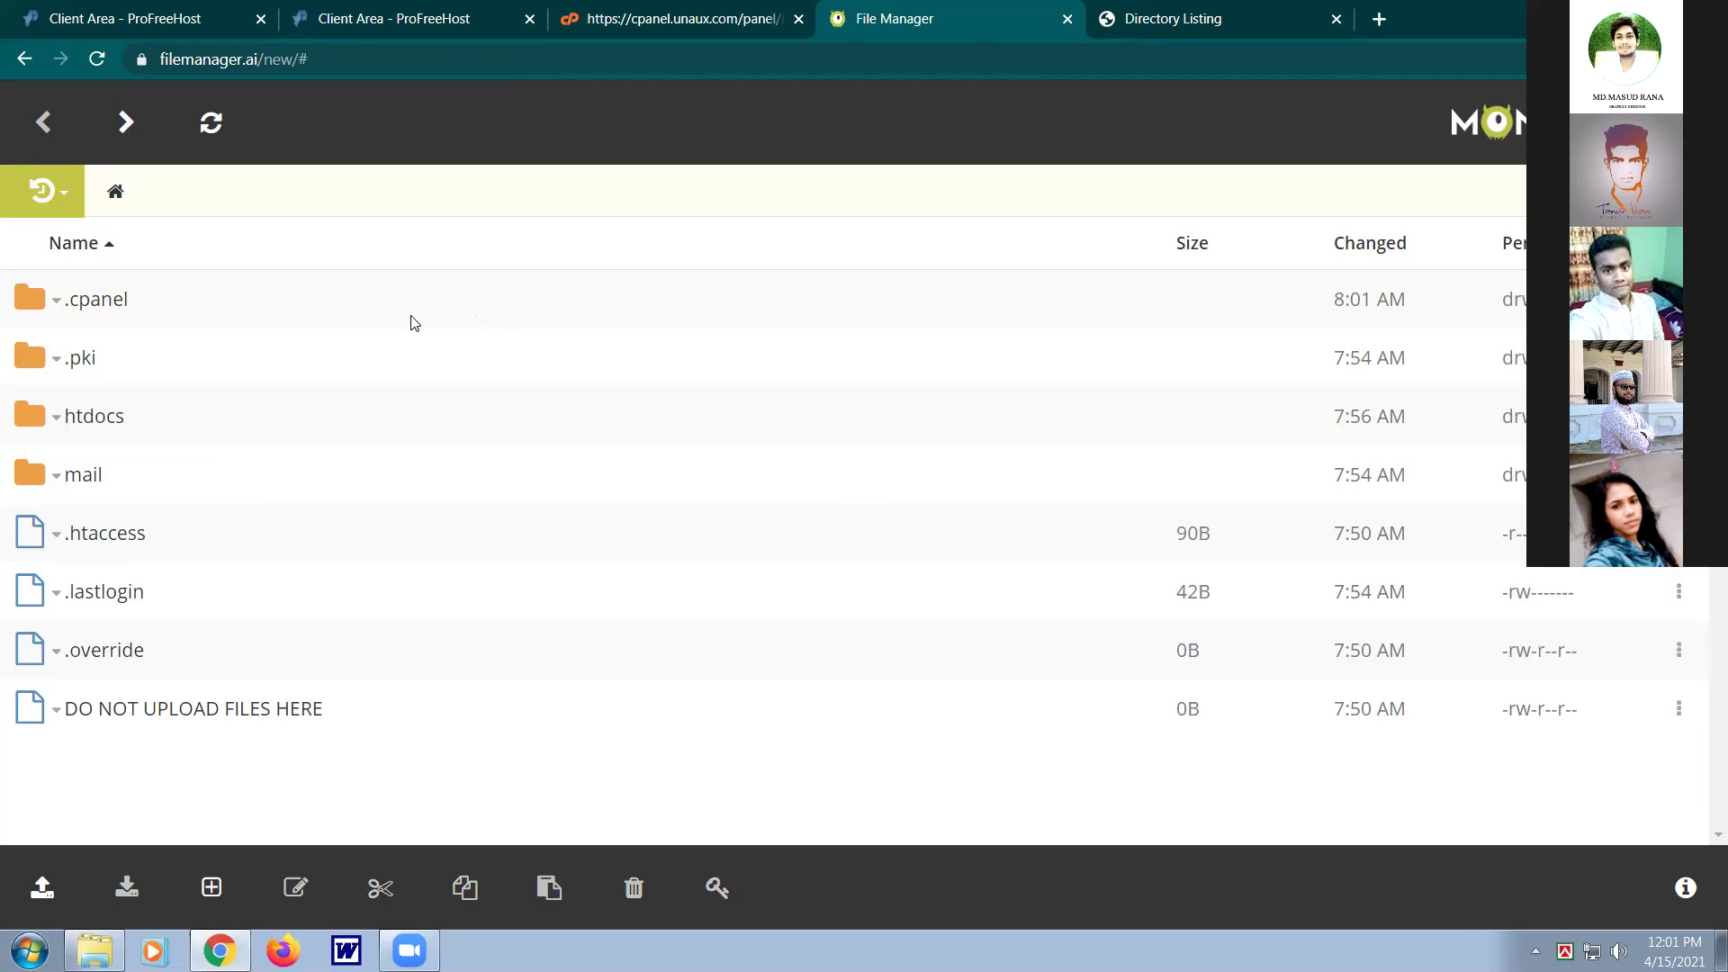
Retry deleting the .cpanel folder, then dismiss the resulting file-not-found error
{"action": "left_click", "coordinate": [47, 322]}
{"action": "left_click", "coordinate": [131, 562]}
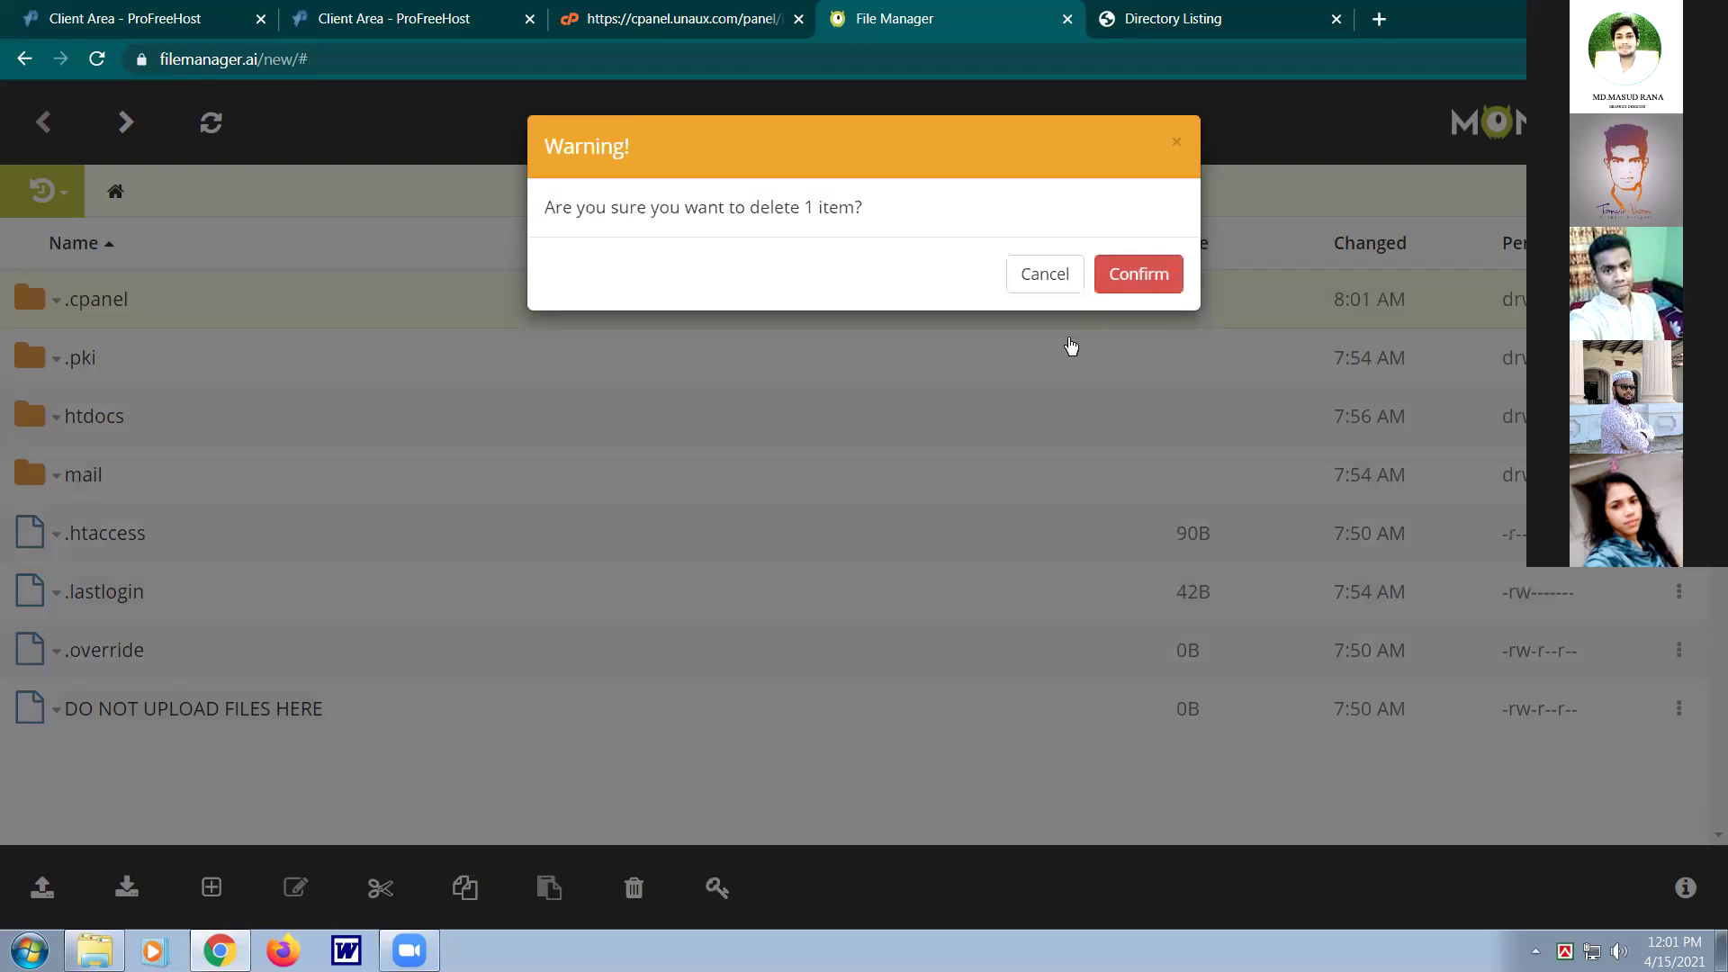
{"action": "left_click", "coordinate": [1135, 277]}
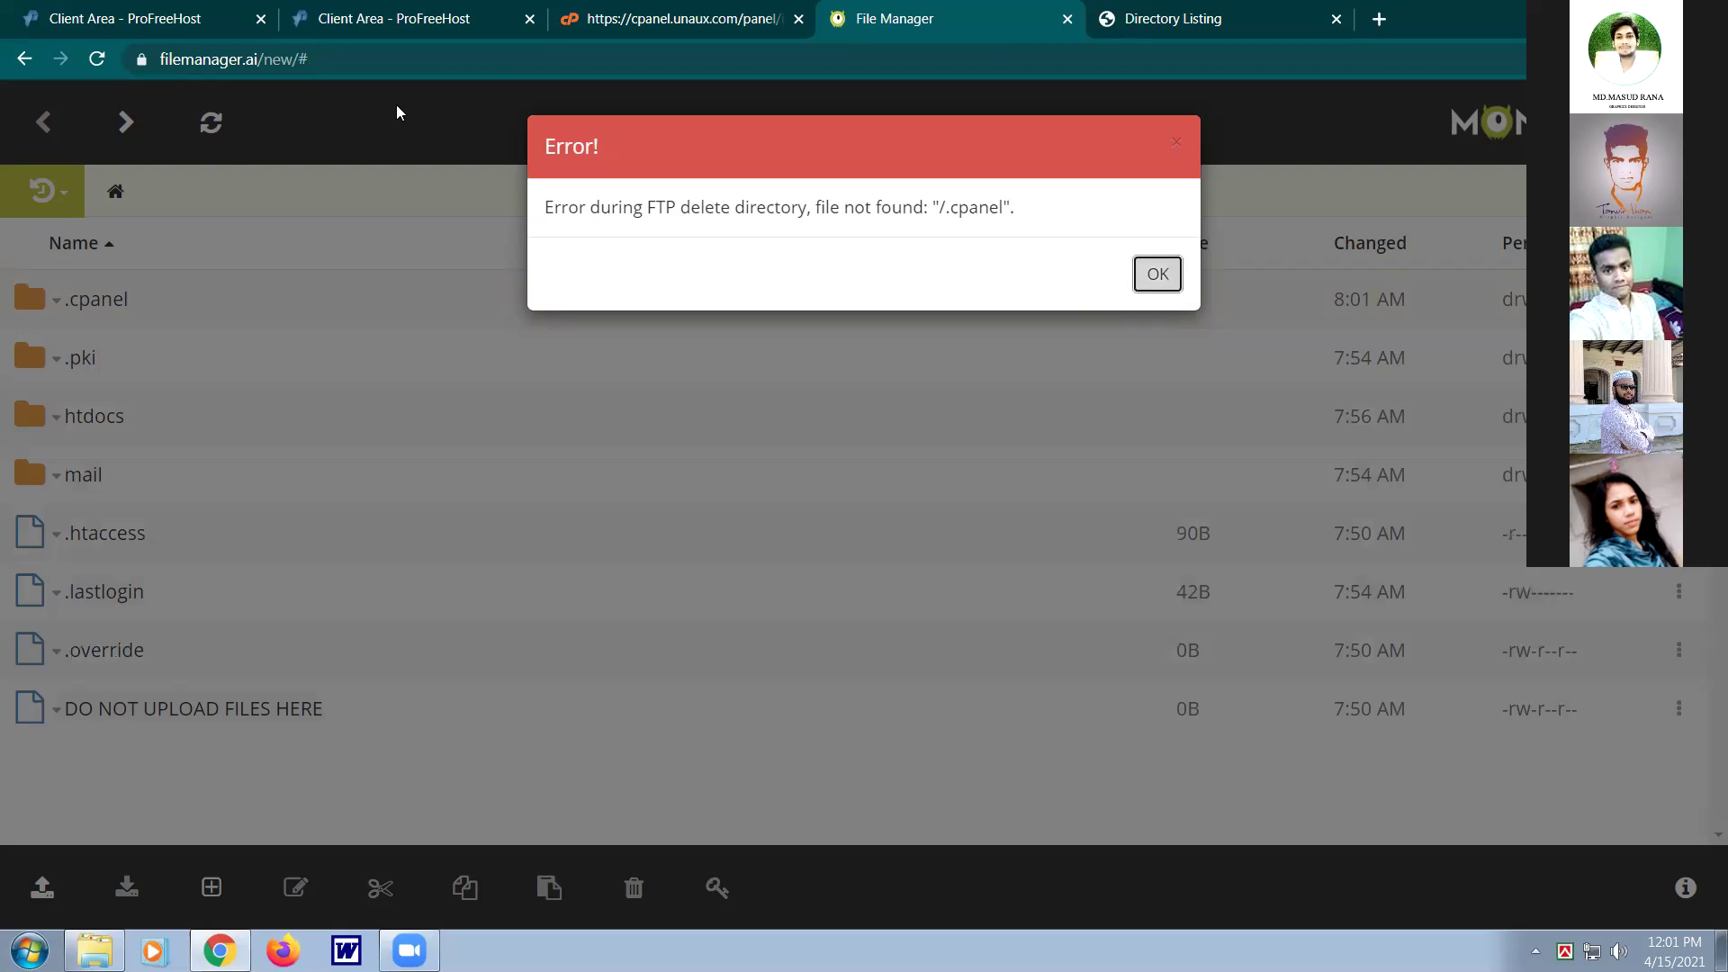
{"action": "key", "text": "Return"}
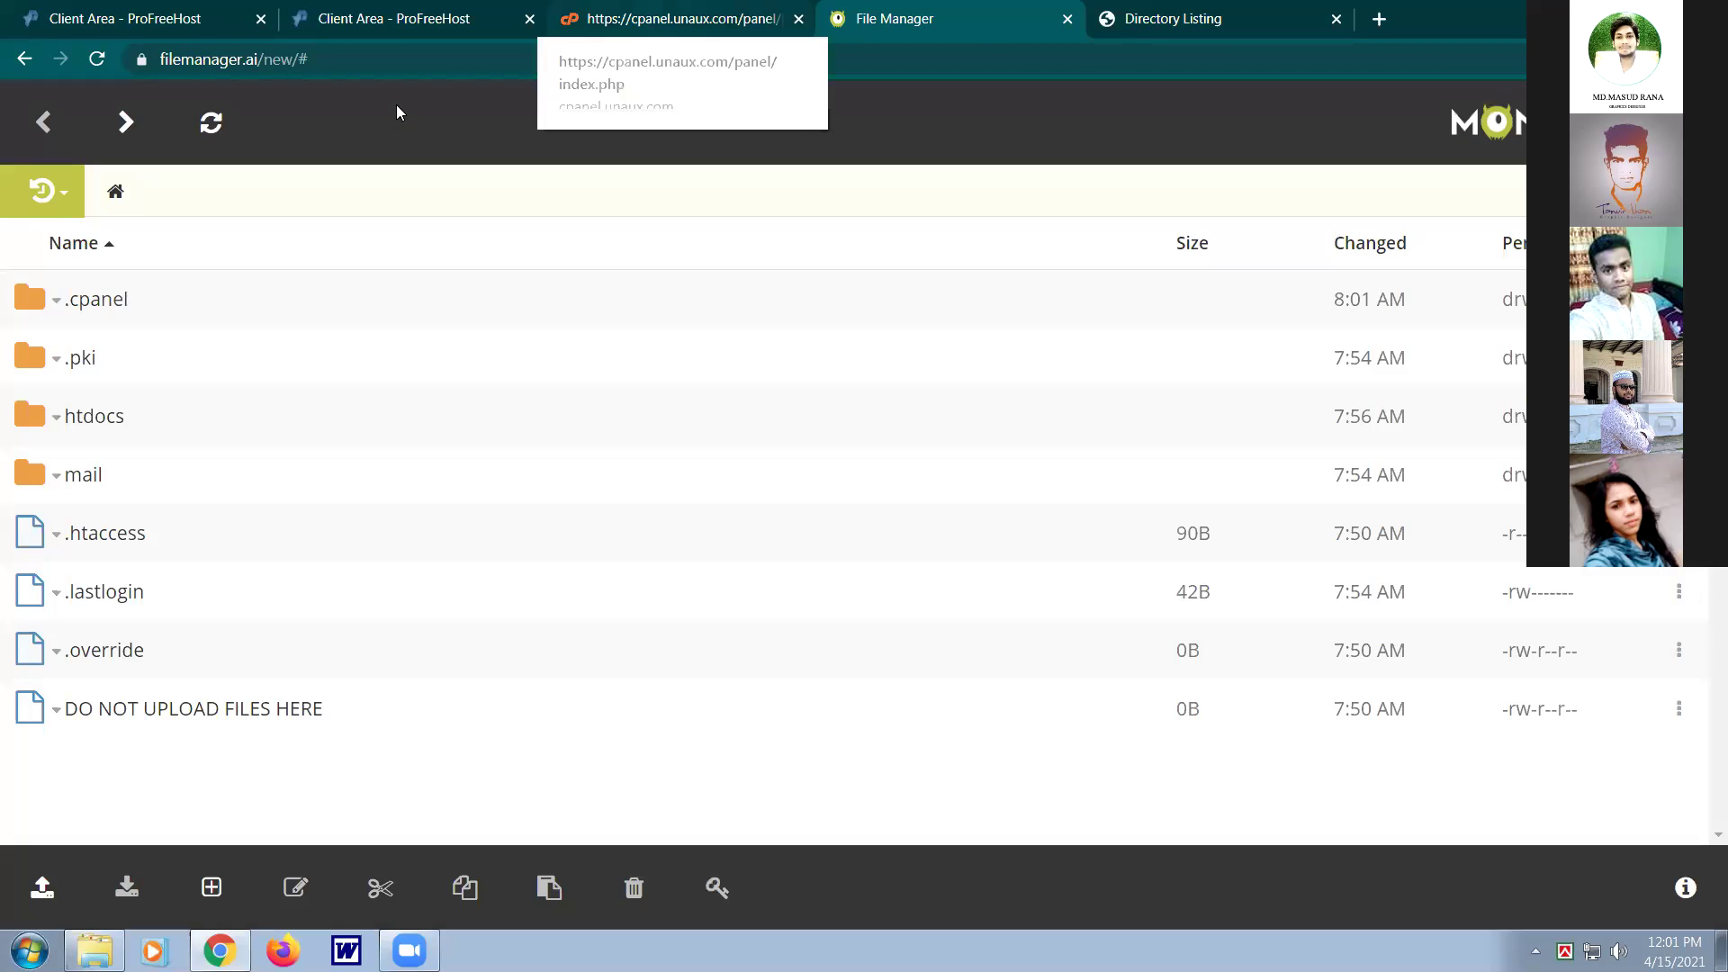
Return to the cPanel tab and launch Softaculous Apps Installer from the Software section
{"action": "key", "text": "ctrl+shift+Tab"}
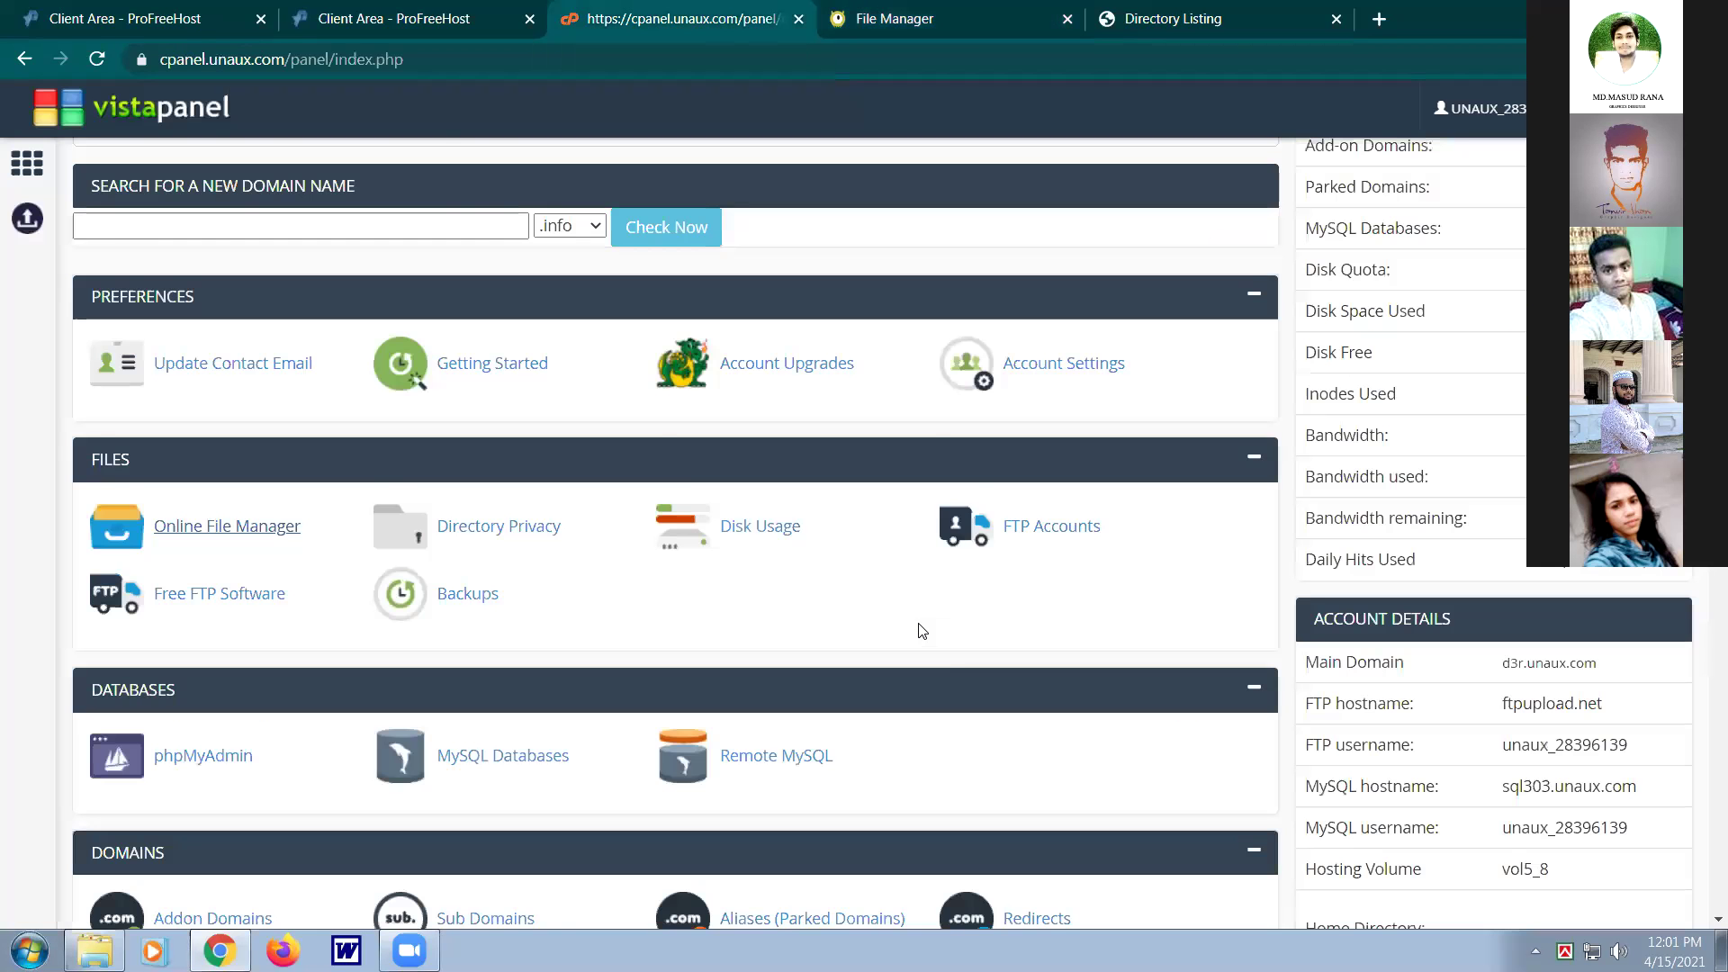
{"action": "scroll", "coordinate": [921, 630], "scroll_direction": "down", "scroll_amount": 5}
{"action": "scroll", "coordinate": [919, 631], "scroll_direction": "down", "scroll_amount": 15}
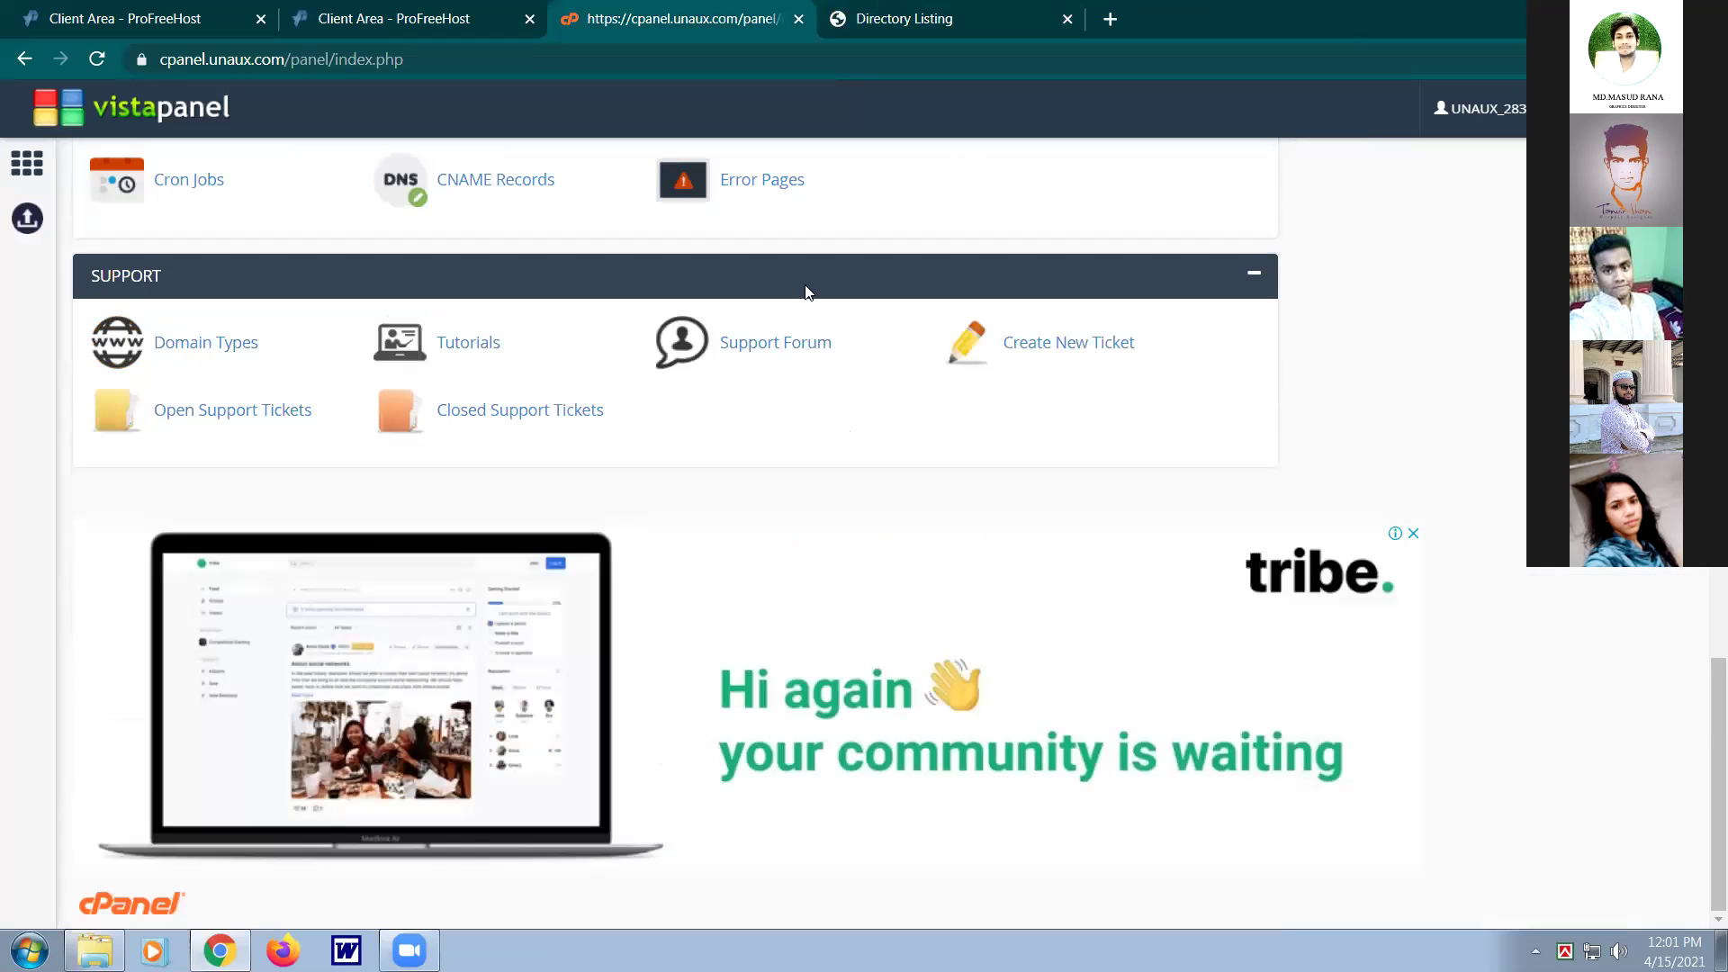
{"action": "scroll", "coordinate": [805, 281], "scroll_direction": "up", "scroll_amount": 4}
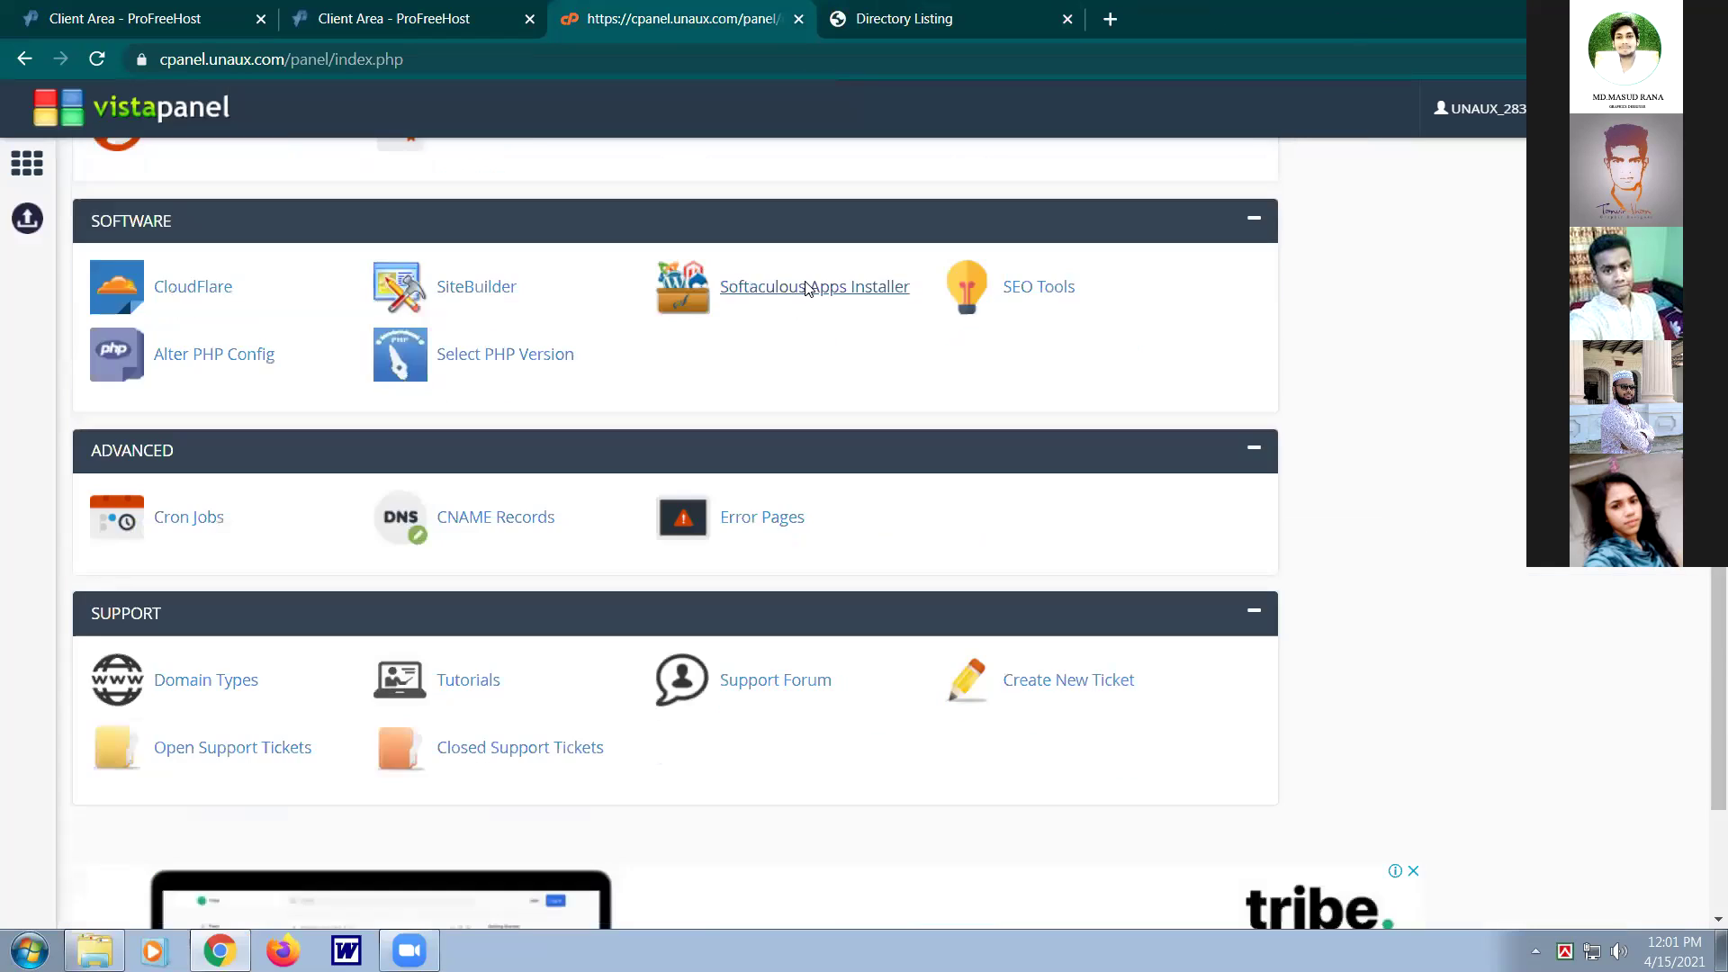
{"action": "left_click", "coordinate": [804, 281]}
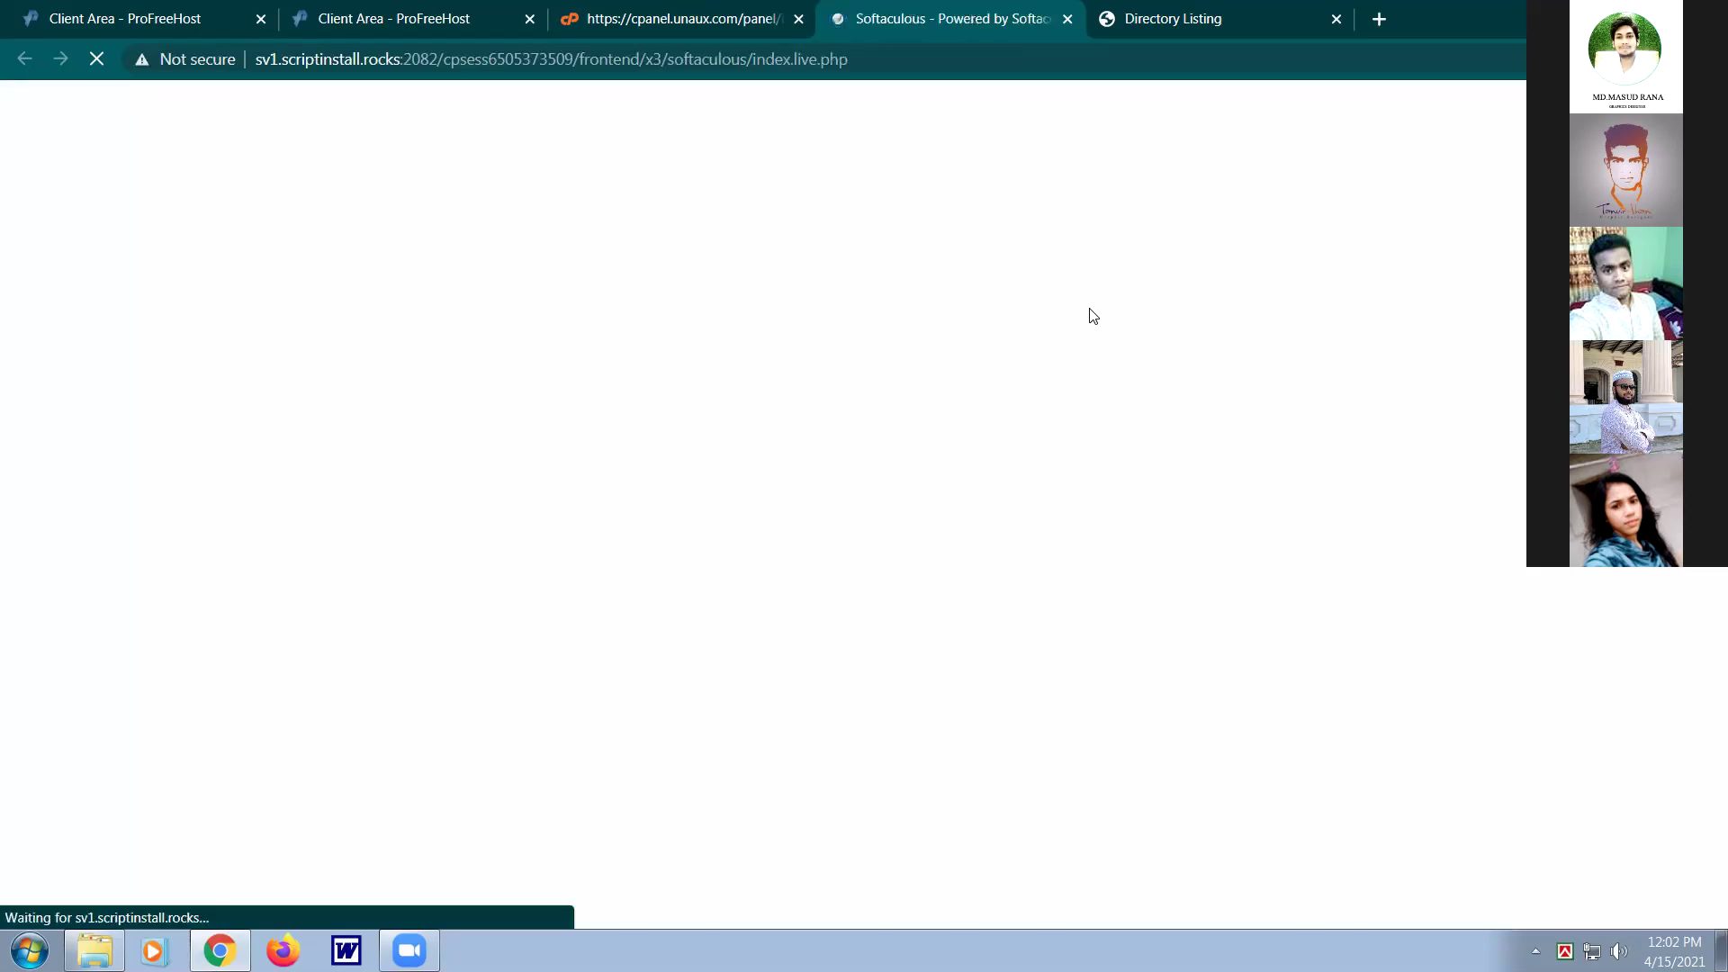
{"action": "mouse_move", "coordinate": [553, 468]}
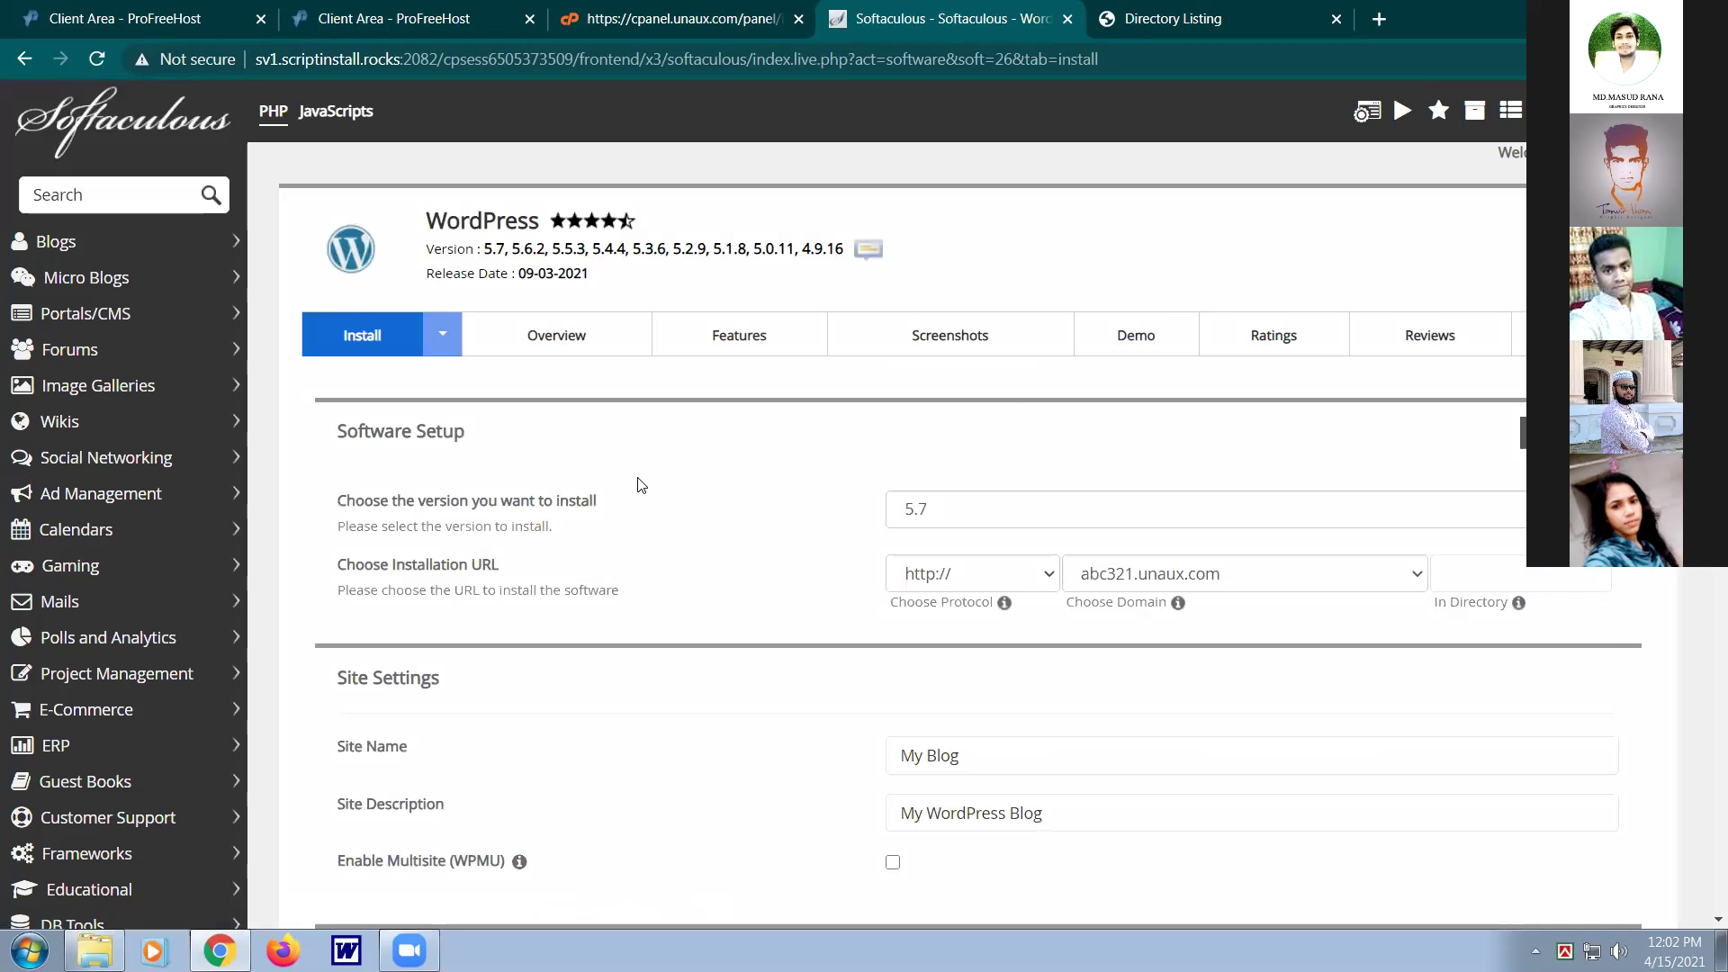
Enter admin as the username and replace the generated password with a custom admin password
{"action": "scroll", "coordinate": [1449, 373], "scroll_direction": "down", "scroll_amount": 2}
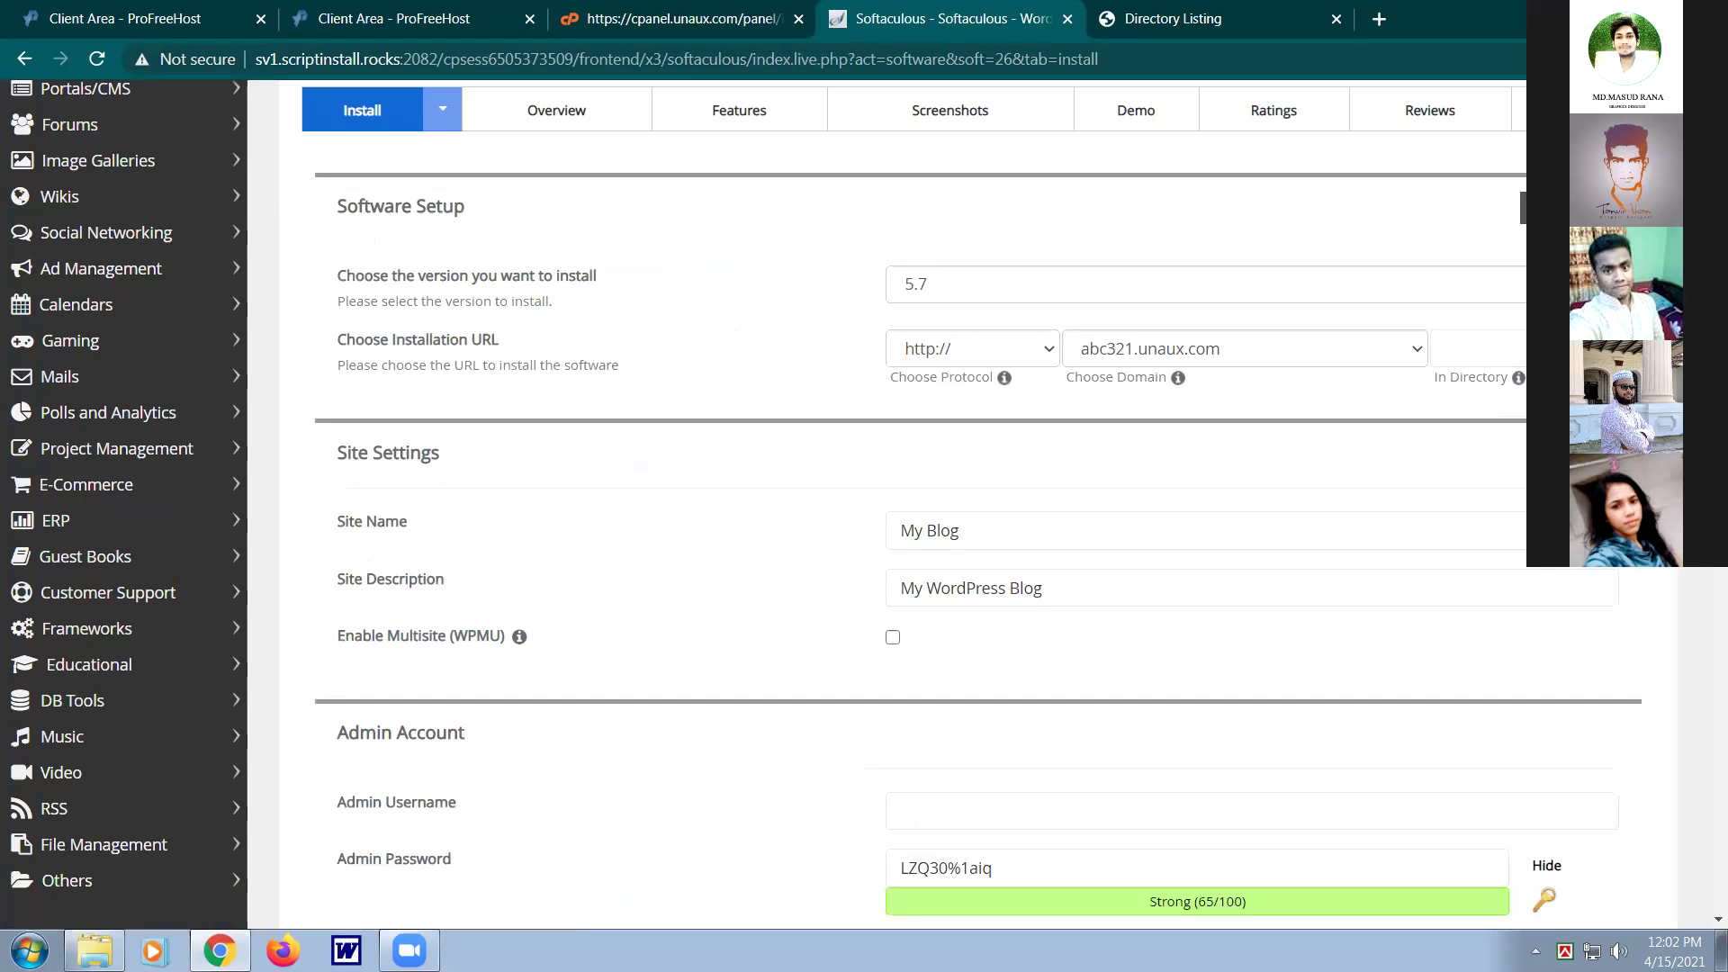
{"action": "scroll", "coordinate": [884, 407], "scroll_direction": "down", "scroll_amount": 1}
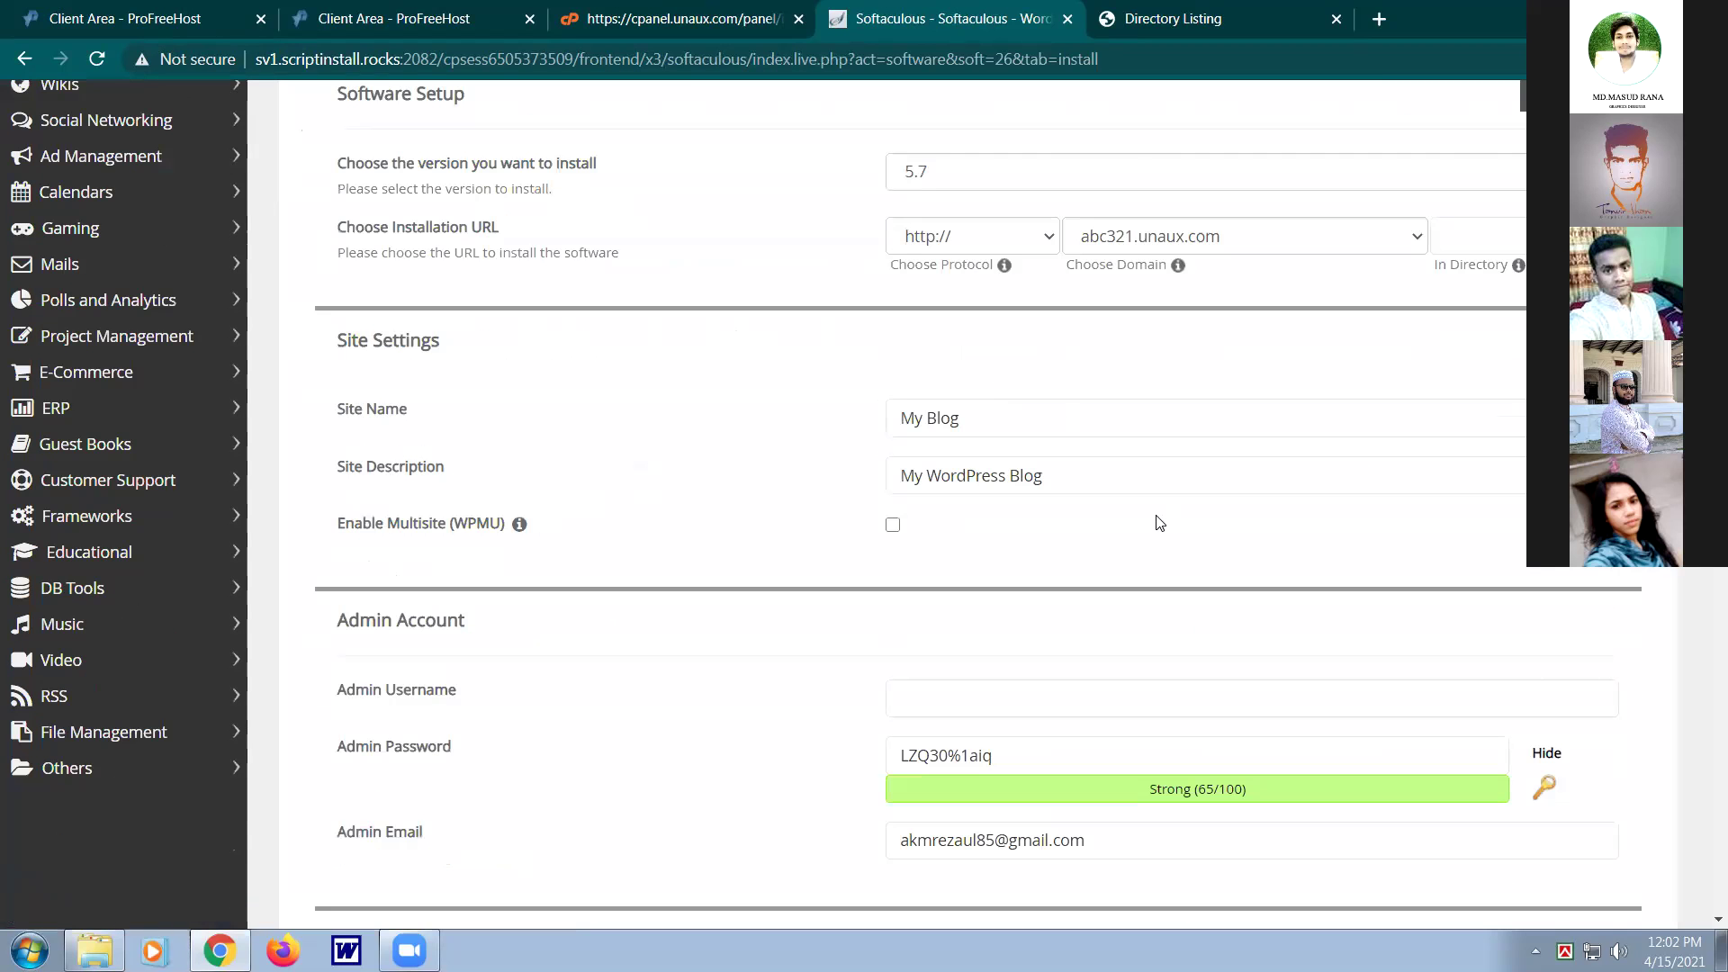
{"action": "scroll", "coordinate": [810, 459], "scroll_direction": "down", "scroll_amount": 1}
{"action": "scroll", "coordinate": [808, 457], "scroll_direction": "down", "scroll_amount": 1}
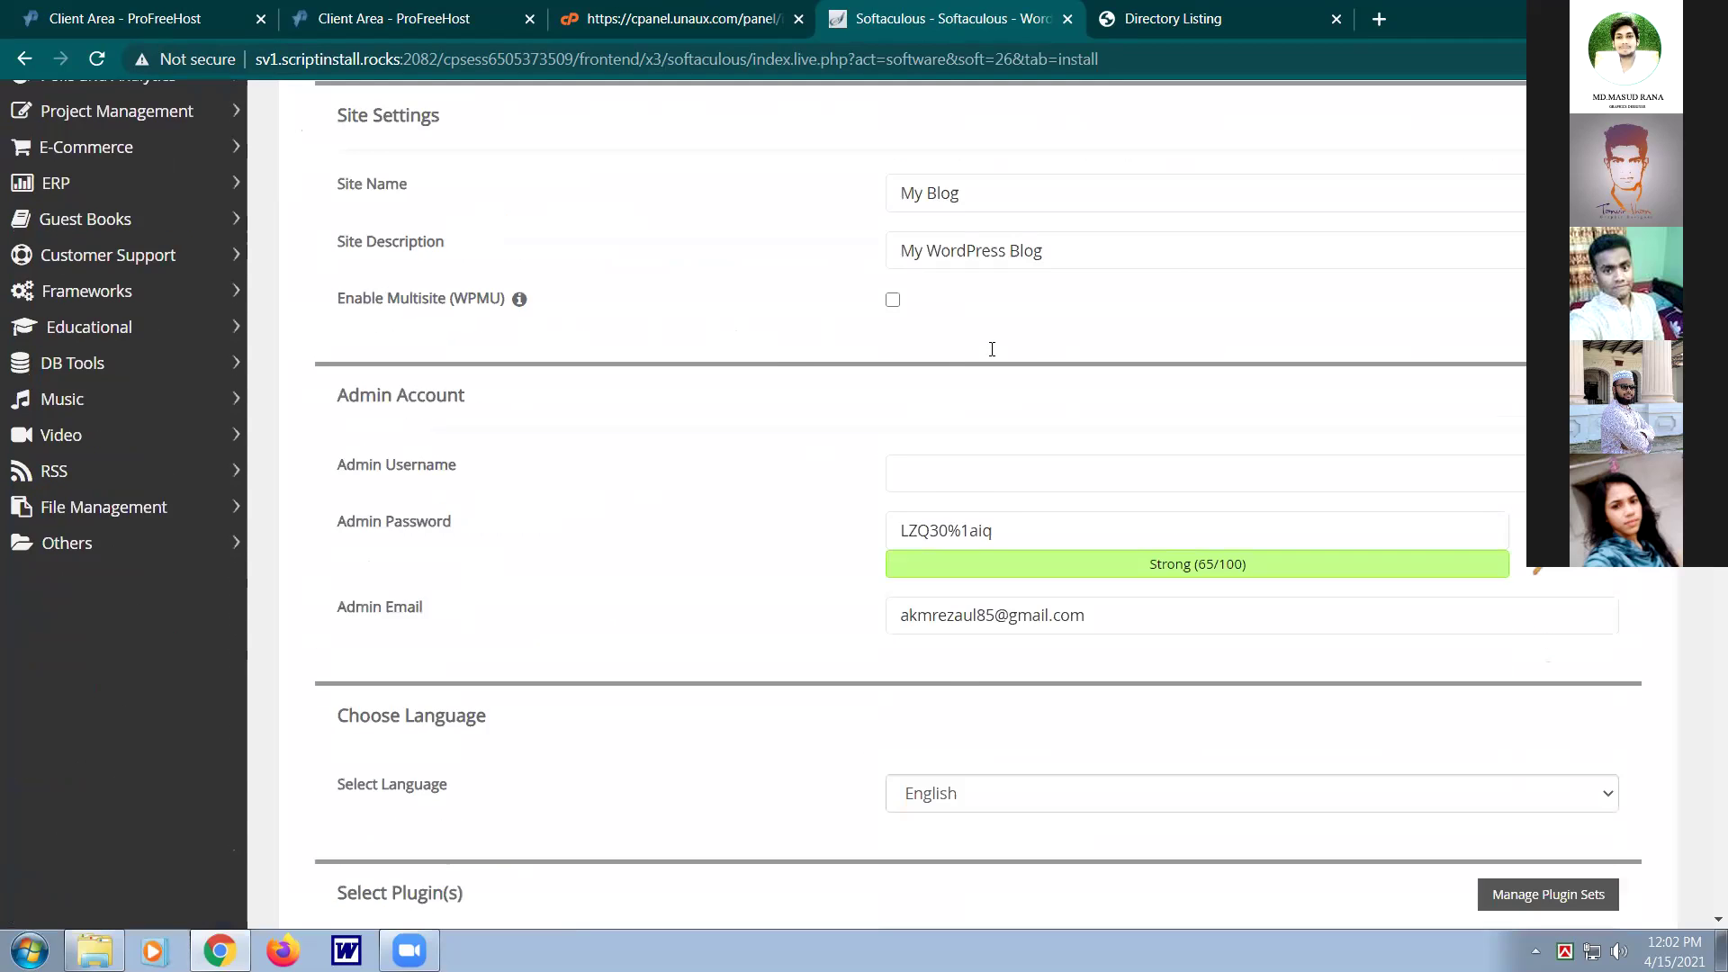
{"action": "scroll", "coordinate": [992, 349], "scroll_direction": "down", "scroll_amount": 1}
{"action": "left_click", "coordinate": [997, 349]}
{"action": "type", "text": "a"}
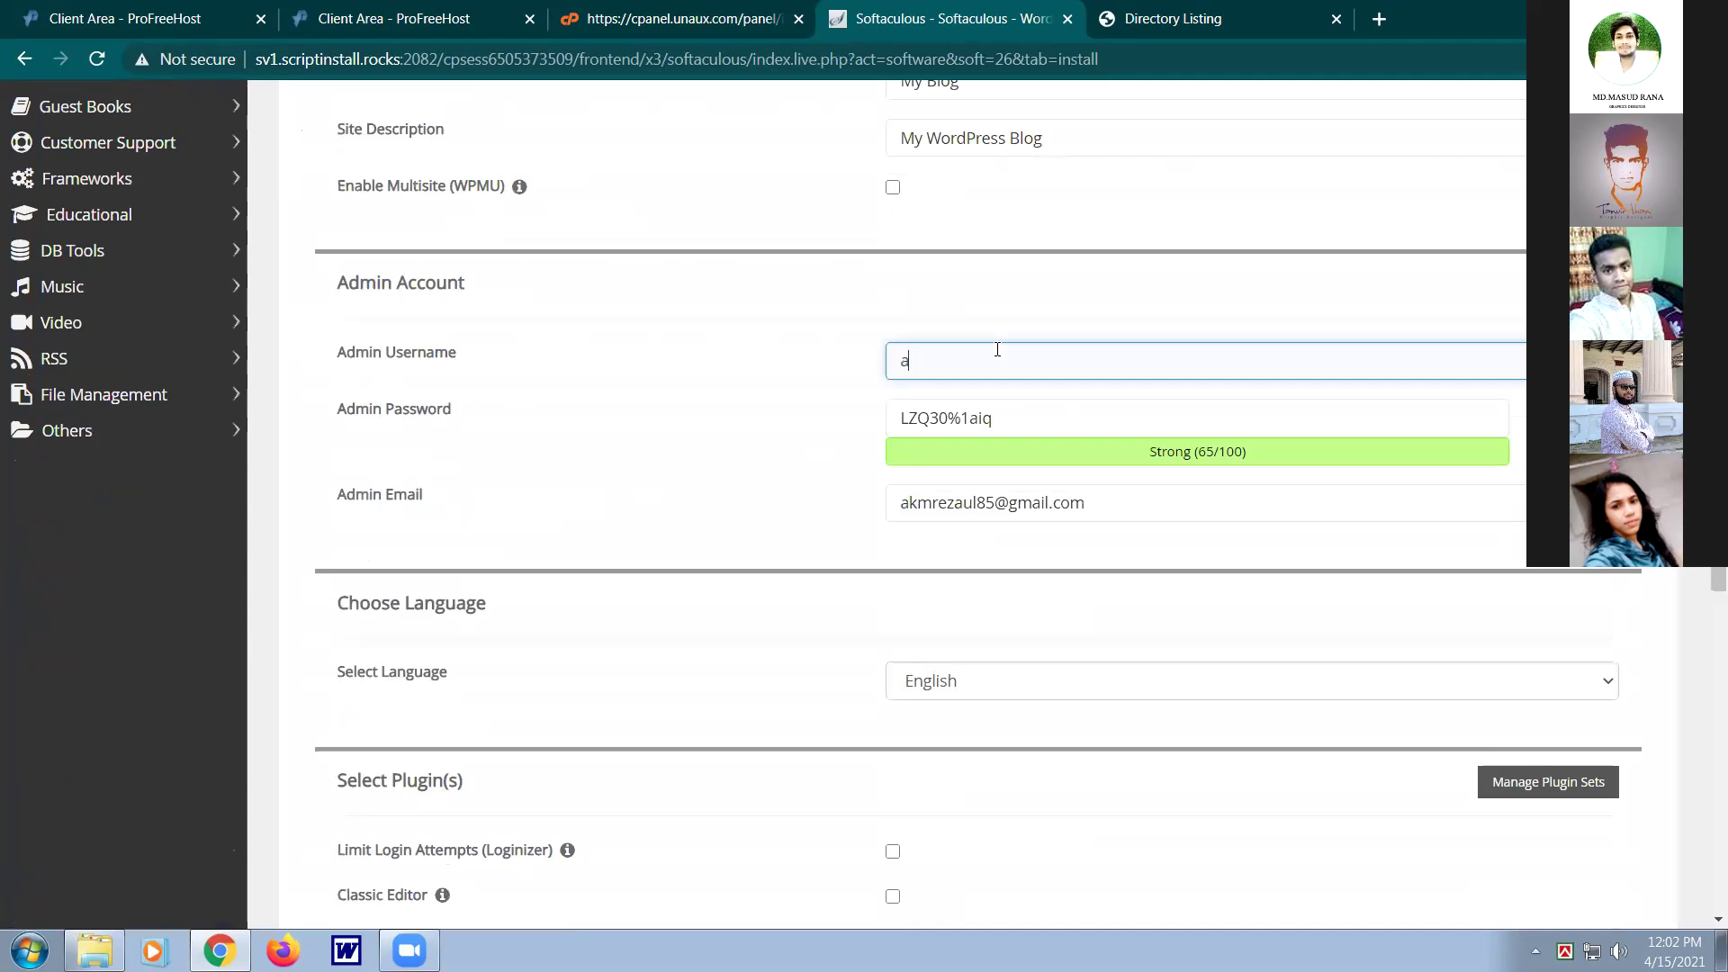
{"action": "type", "text": "dmin"}
{"action": "left_click", "coordinate": [1044, 411]}
{"action": "key", "text": "ctrl+a"}
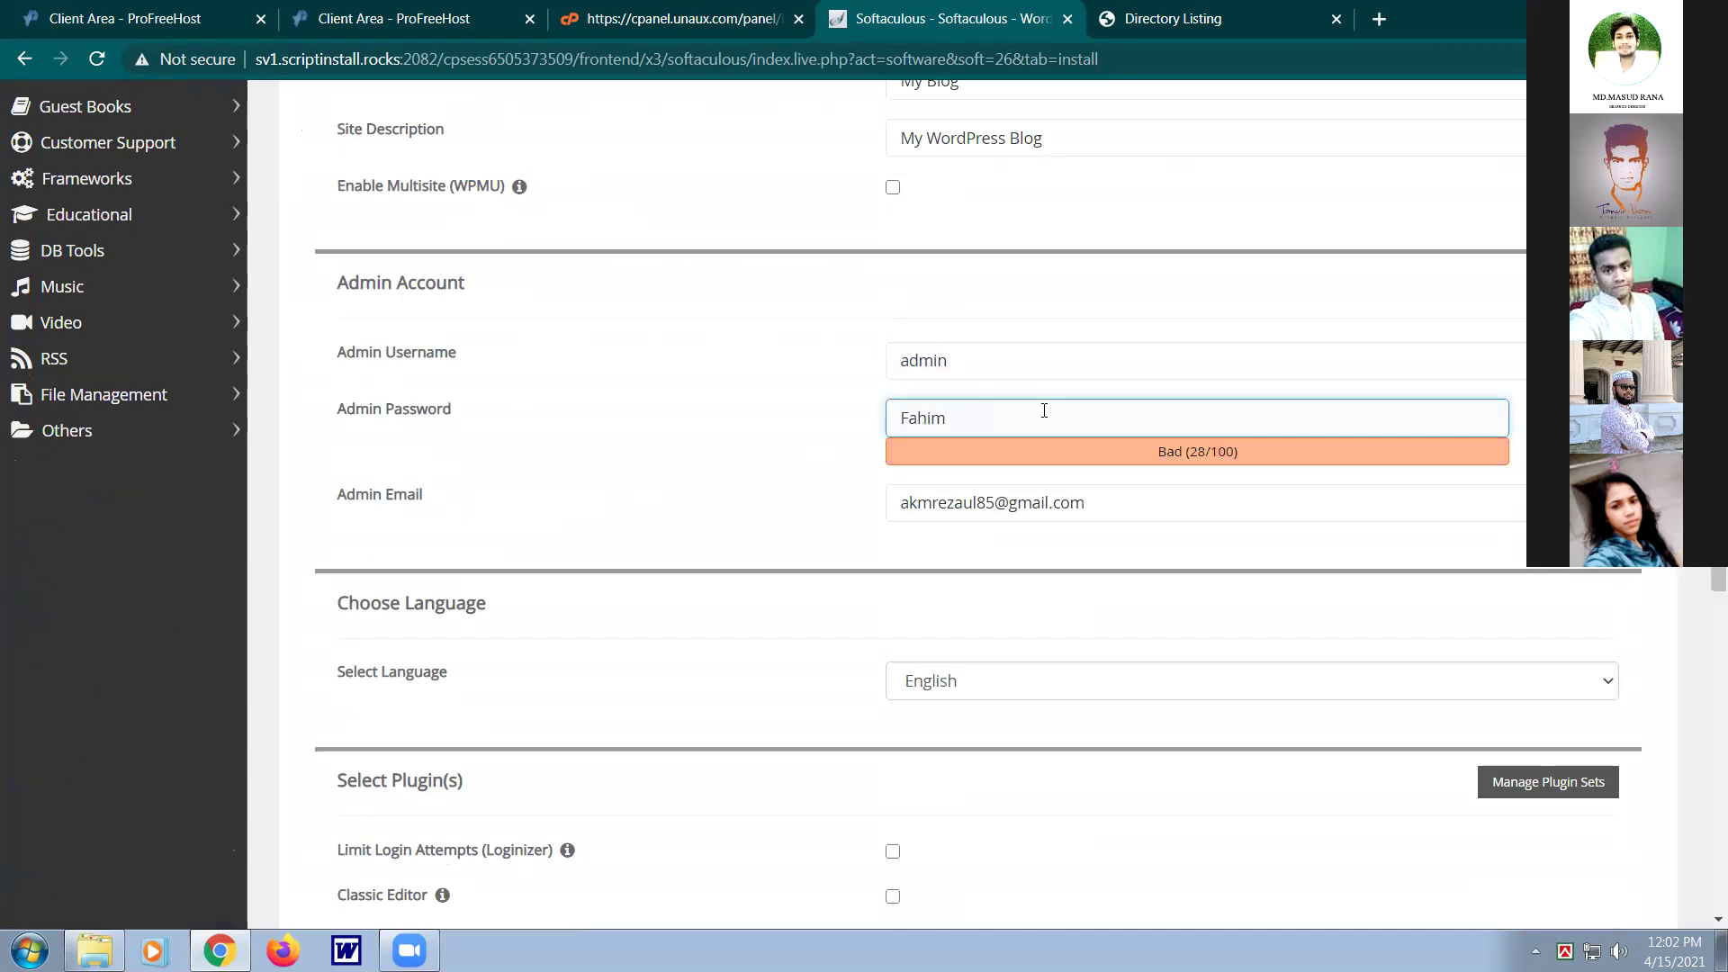
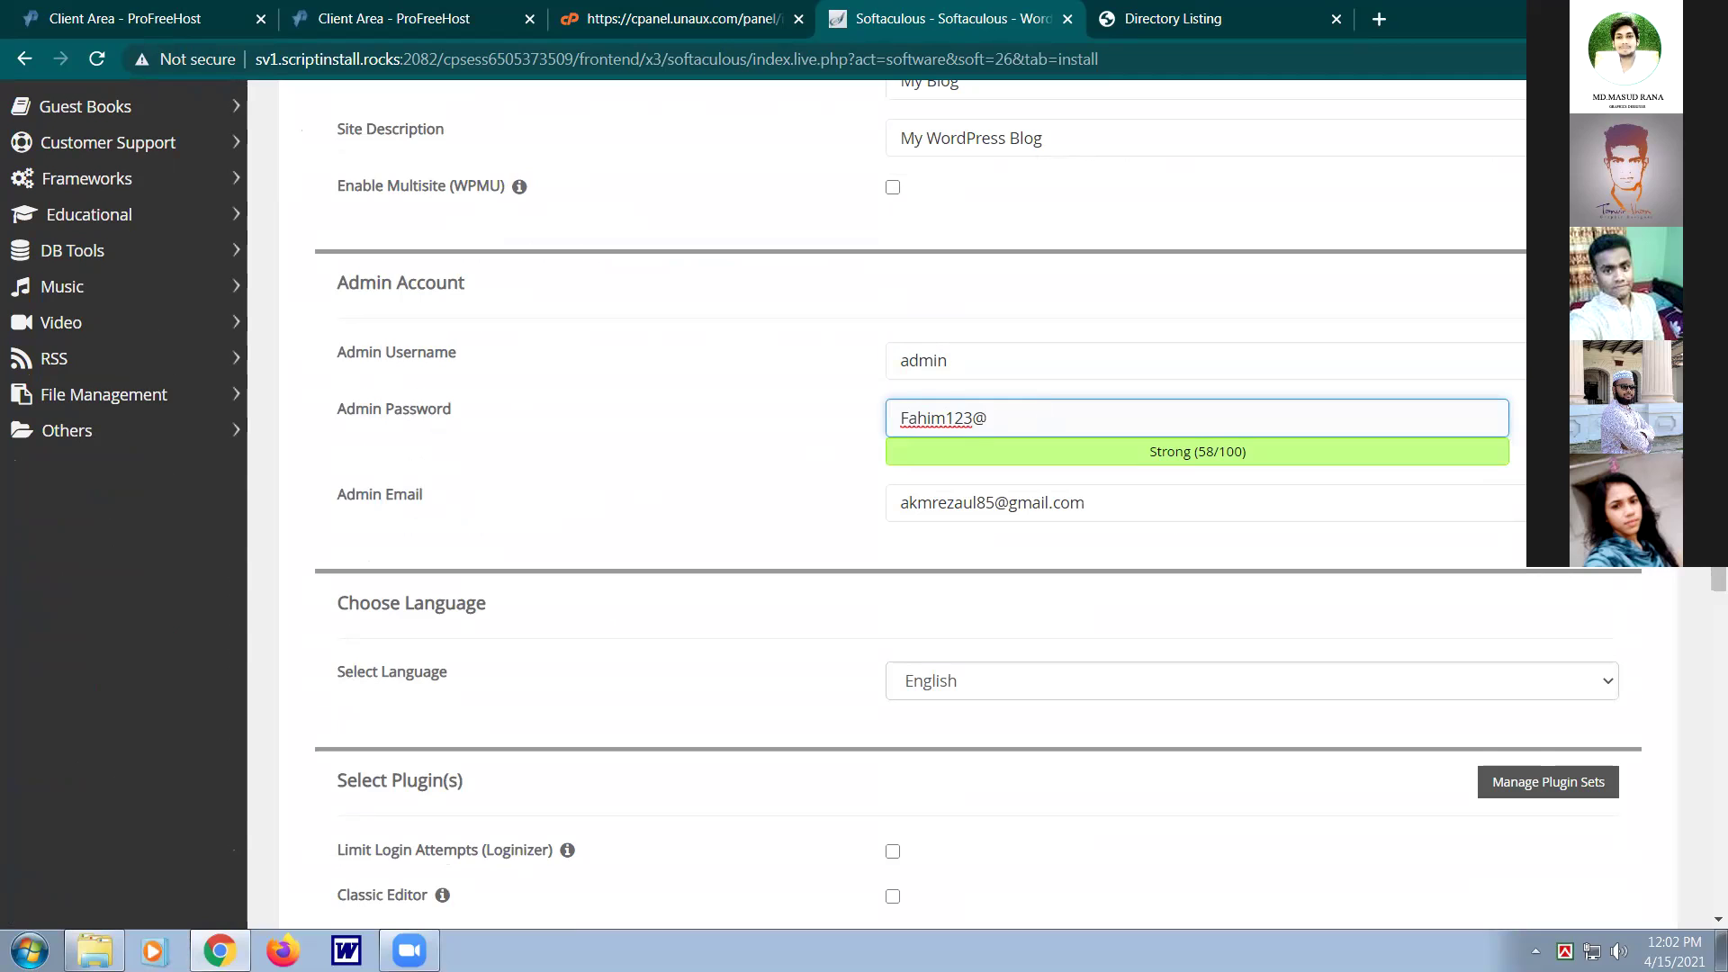
{"action": "key", "text": "Tab"}
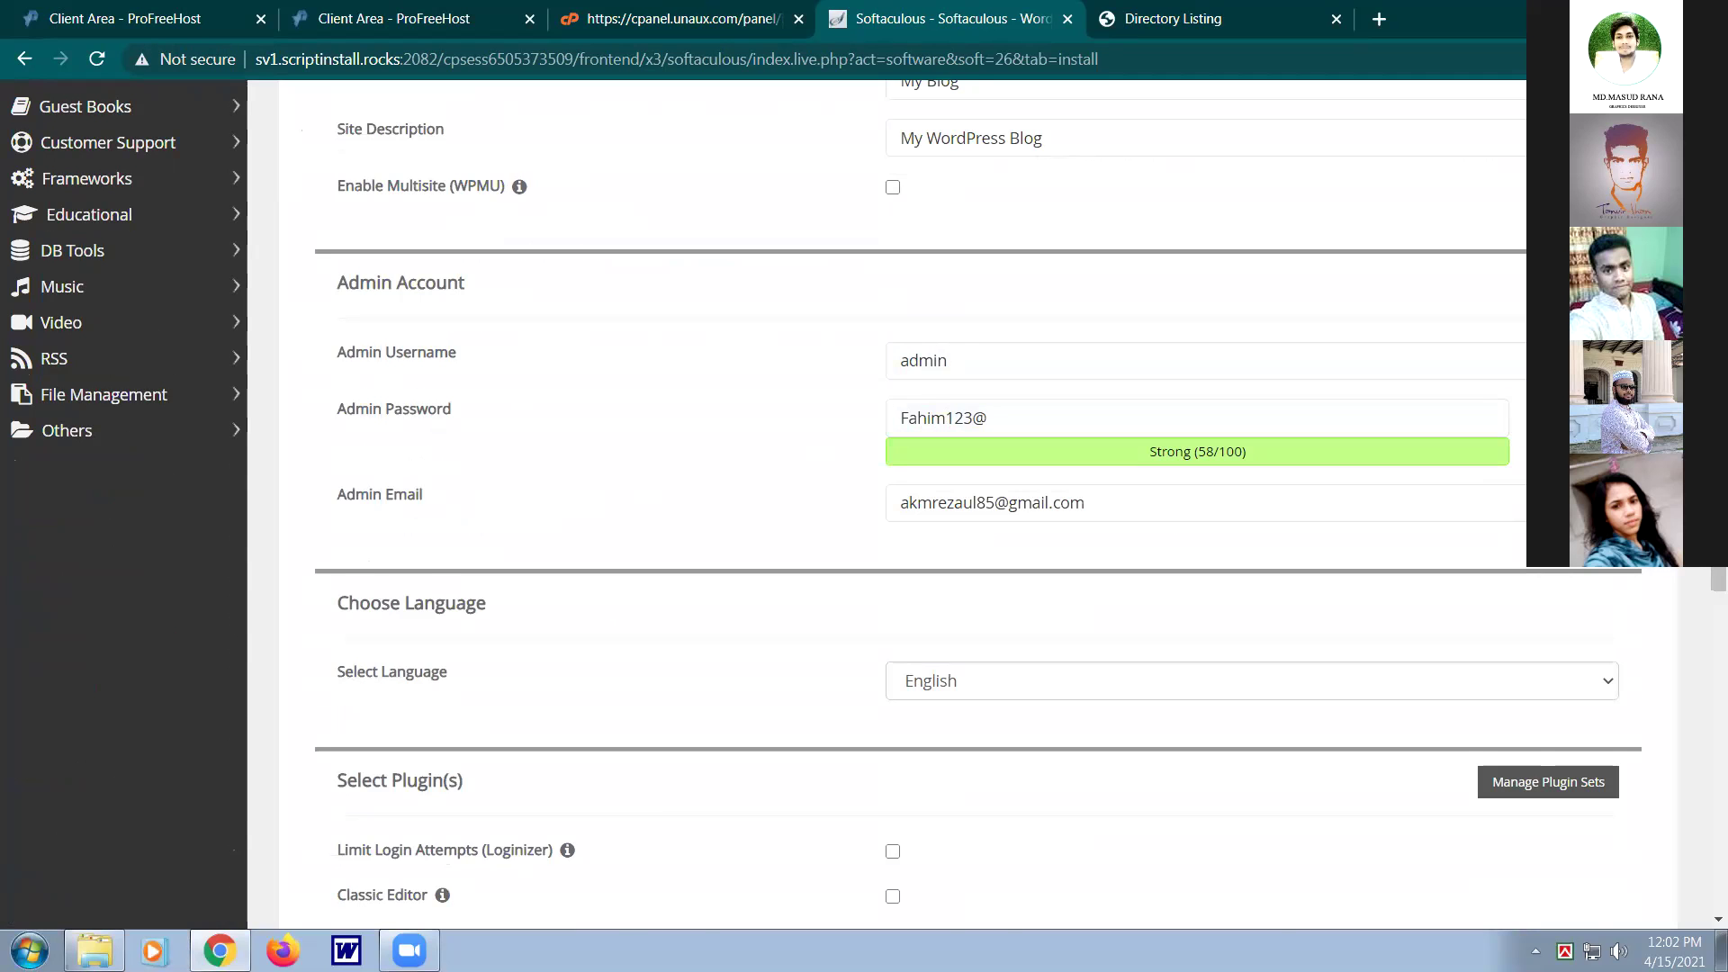
Choose the CorporateZ-Ex theme for the new WordPress site
{"action": "scroll", "coordinate": [864, 504], "scroll_direction": "down", "scroll_amount": 4}
{"action": "scroll", "coordinate": [864, 504], "scroll_direction": "down", "scroll_amount": 6}
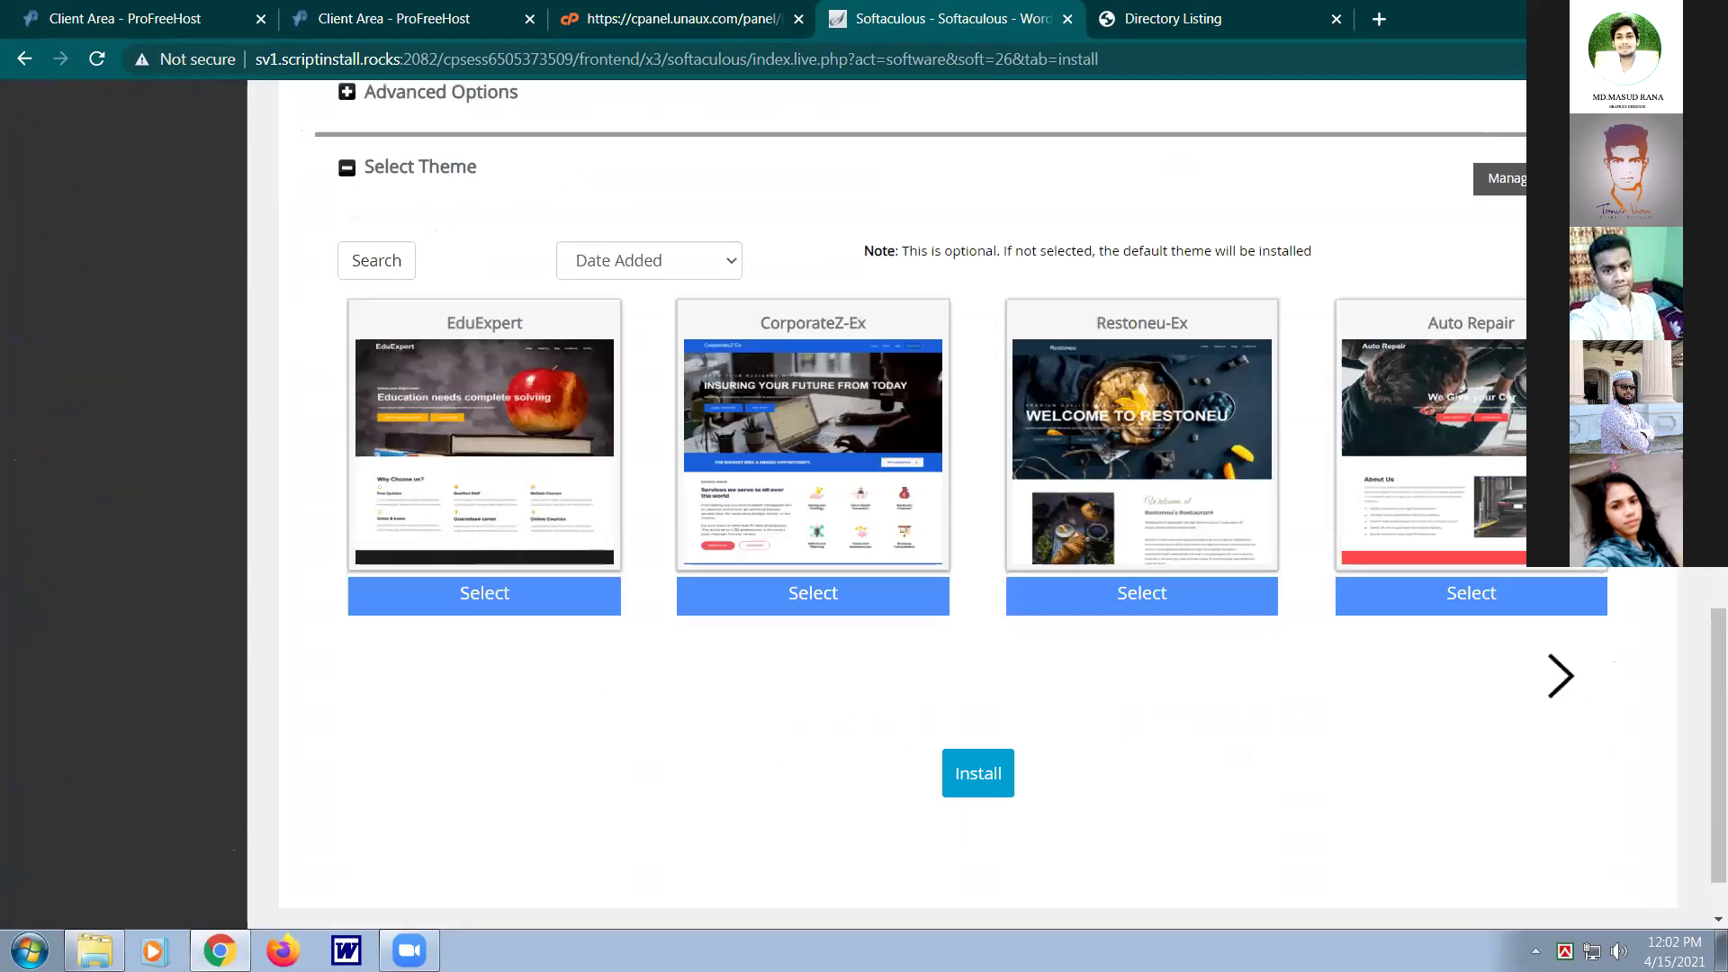
{"action": "left_click", "coordinate": [810, 596]}
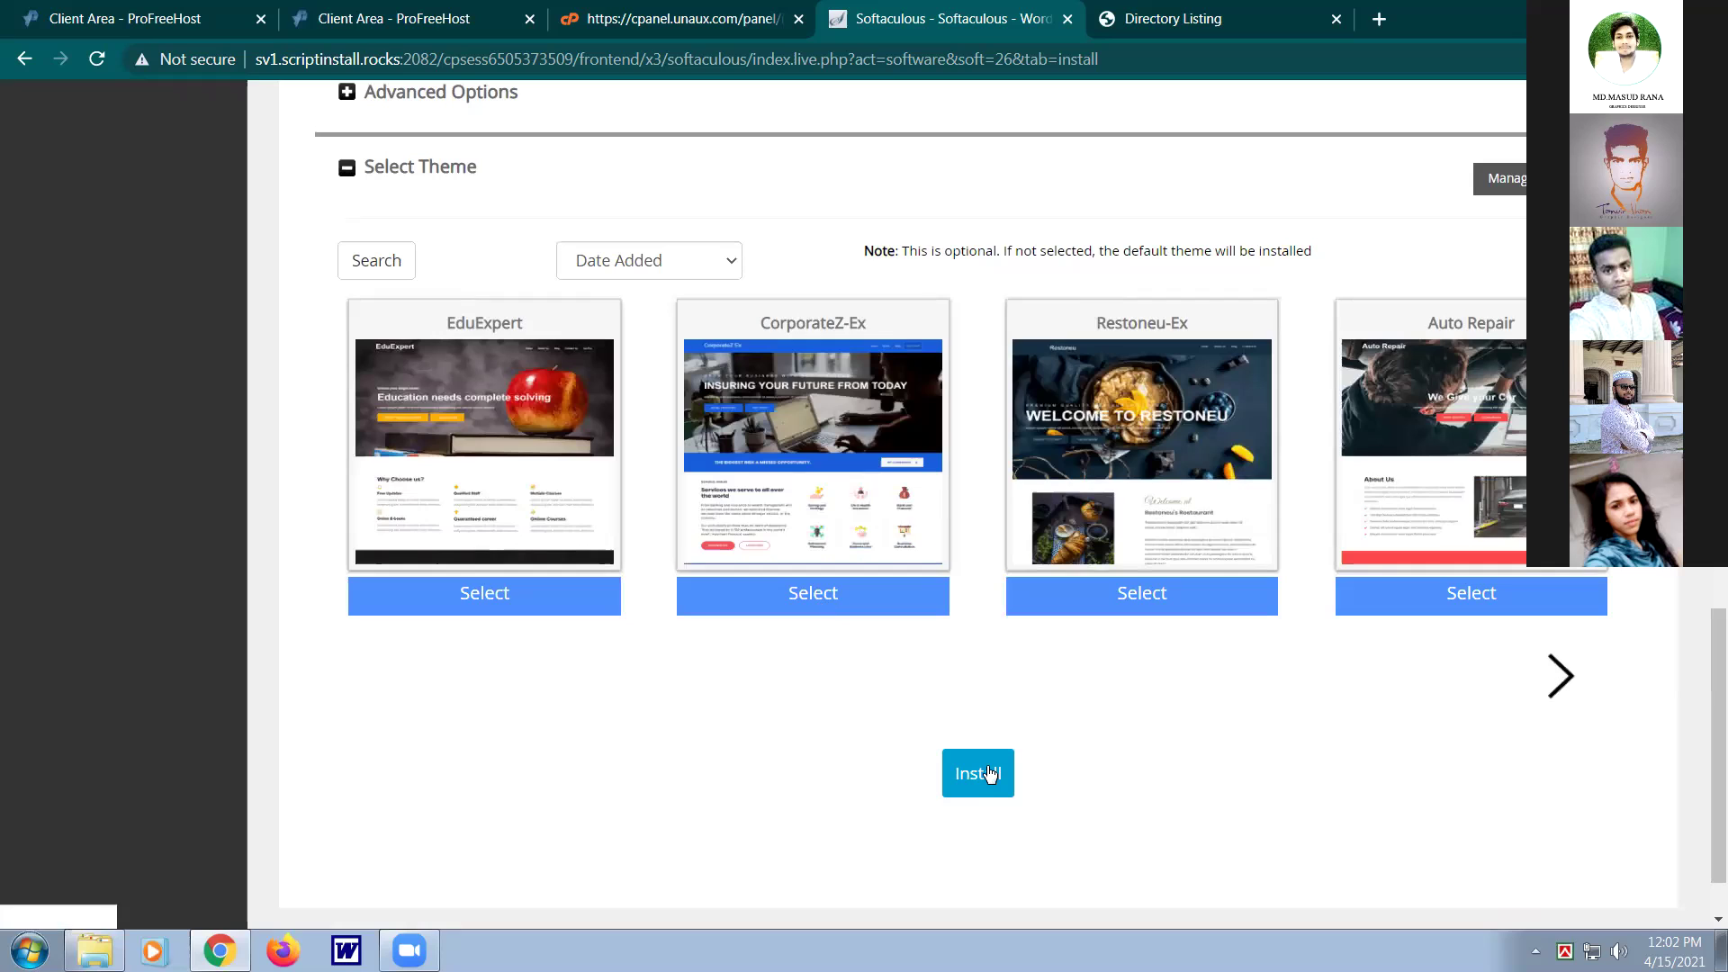
Run the WordPress installation on abc321.unaux.com until Softaculous reports success
{"action": "left_click", "coordinate": [993, 780]}
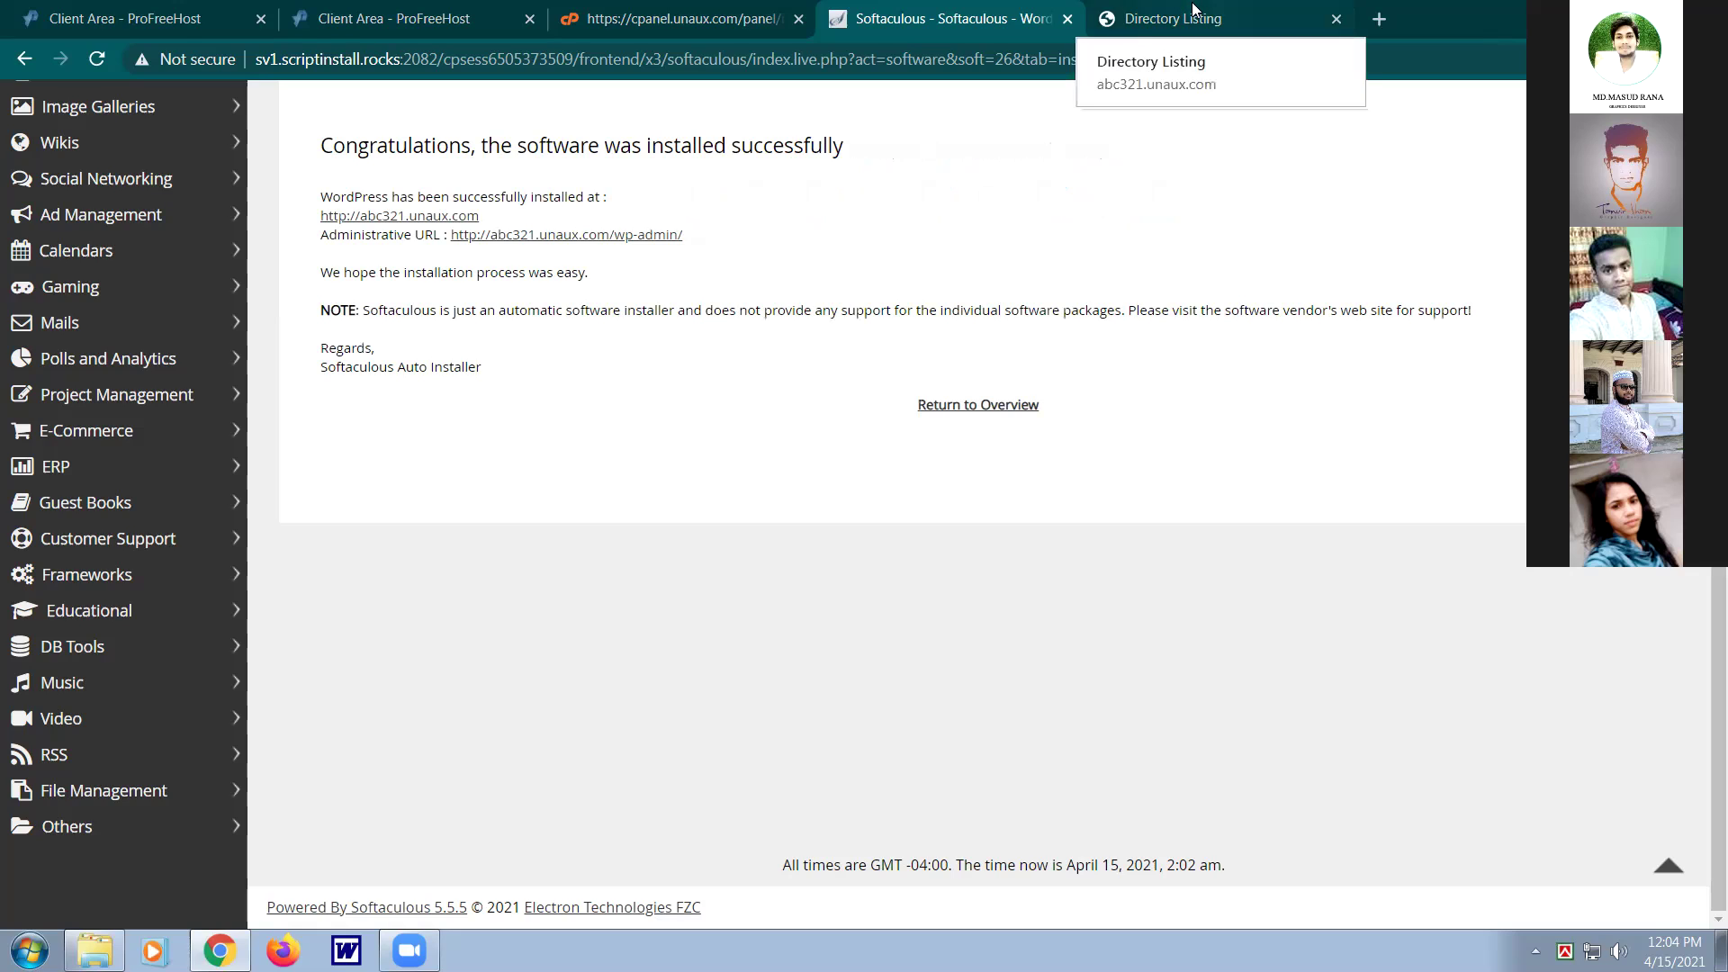
Reload abc321.unaux.com repeatedly until it loads past the WordPress maintenance notice
{"action": "left_click", "coordinate": [1193, 10]}
{"action": "key", "text": "F5"}
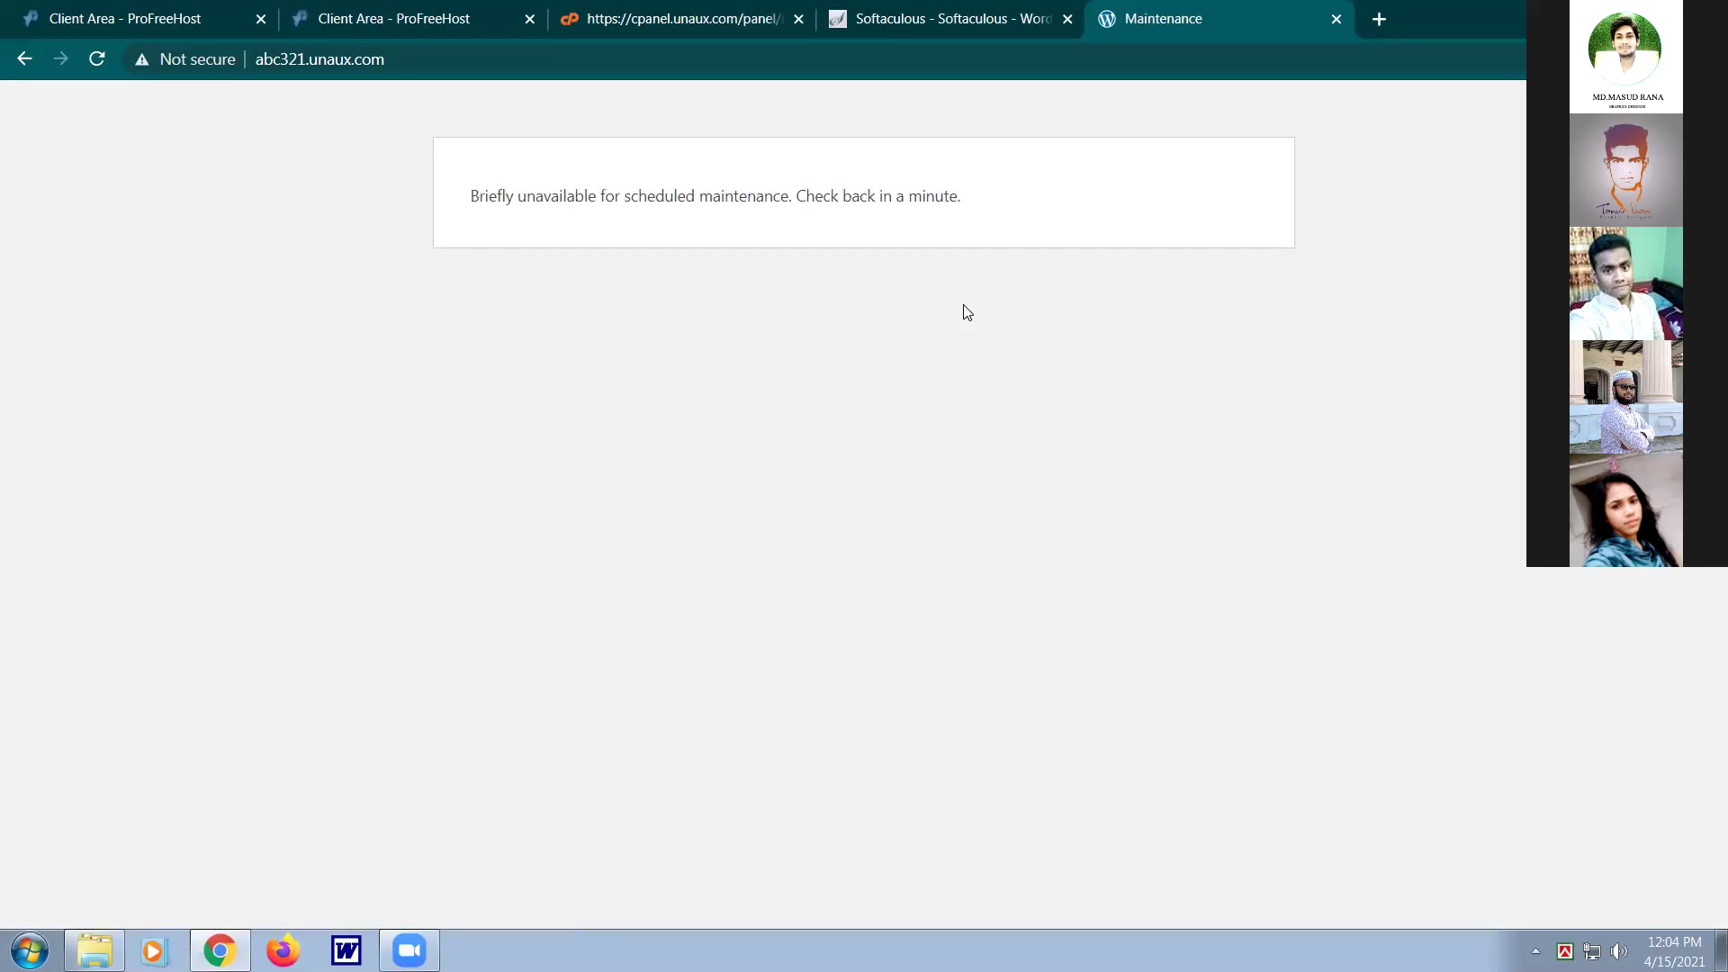
{"action": "key", "text": "F5"}
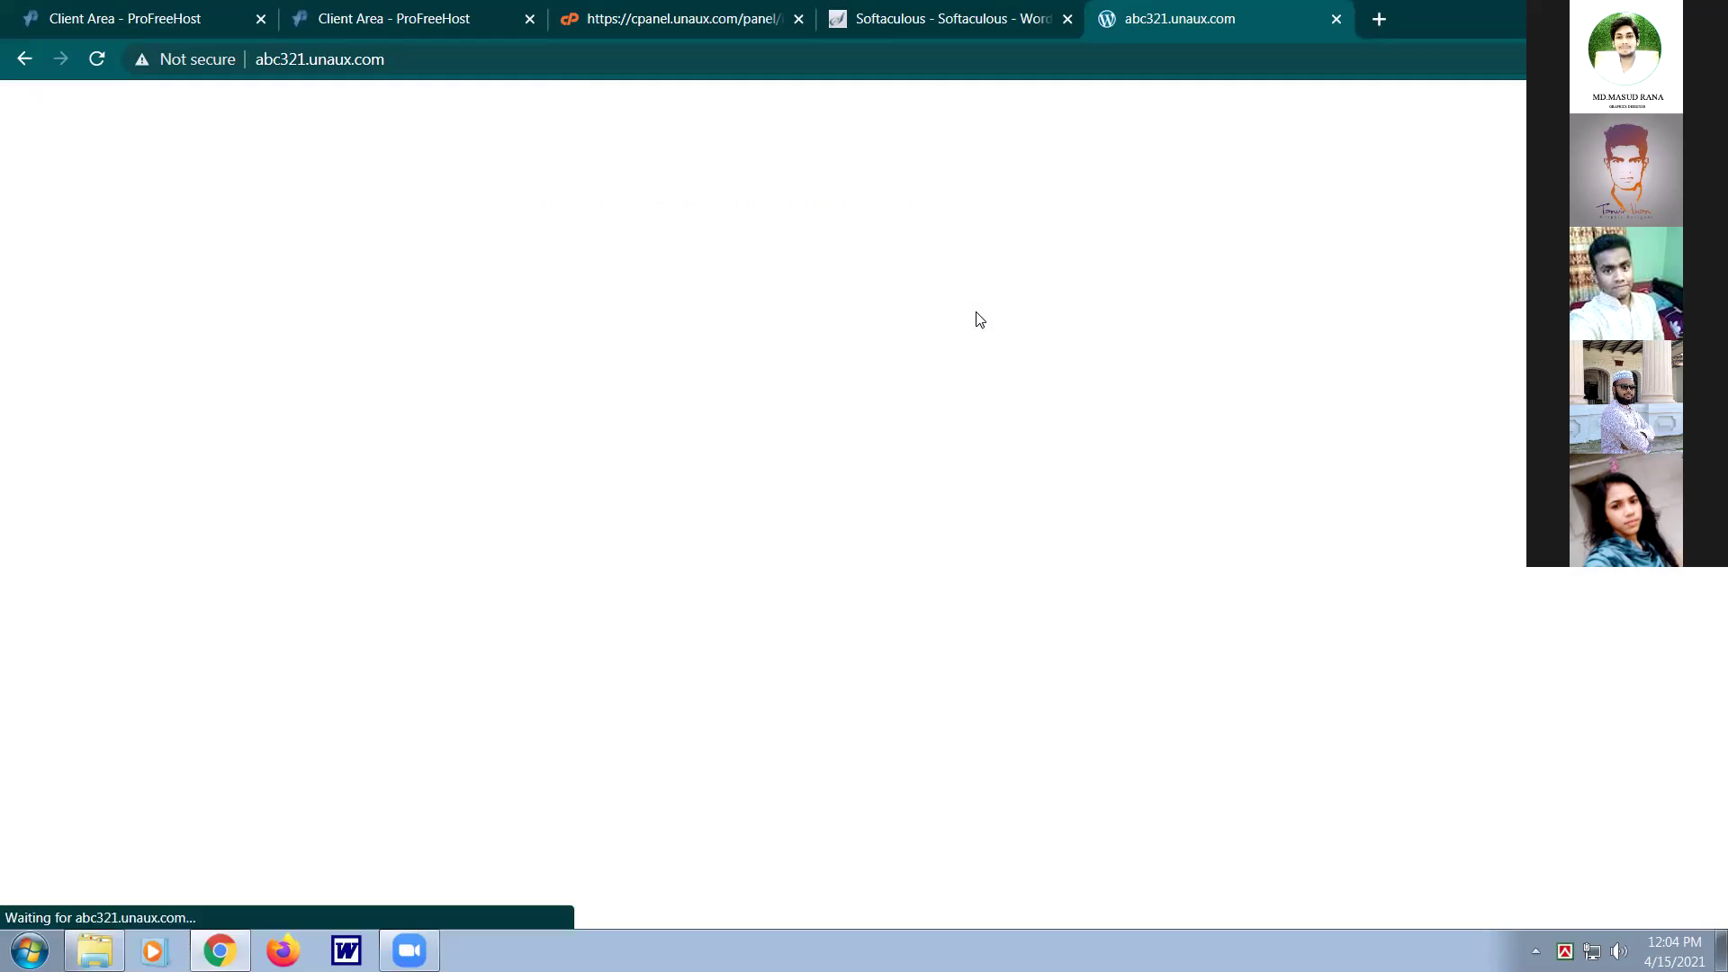
{"action": "key", "text": "F5"}
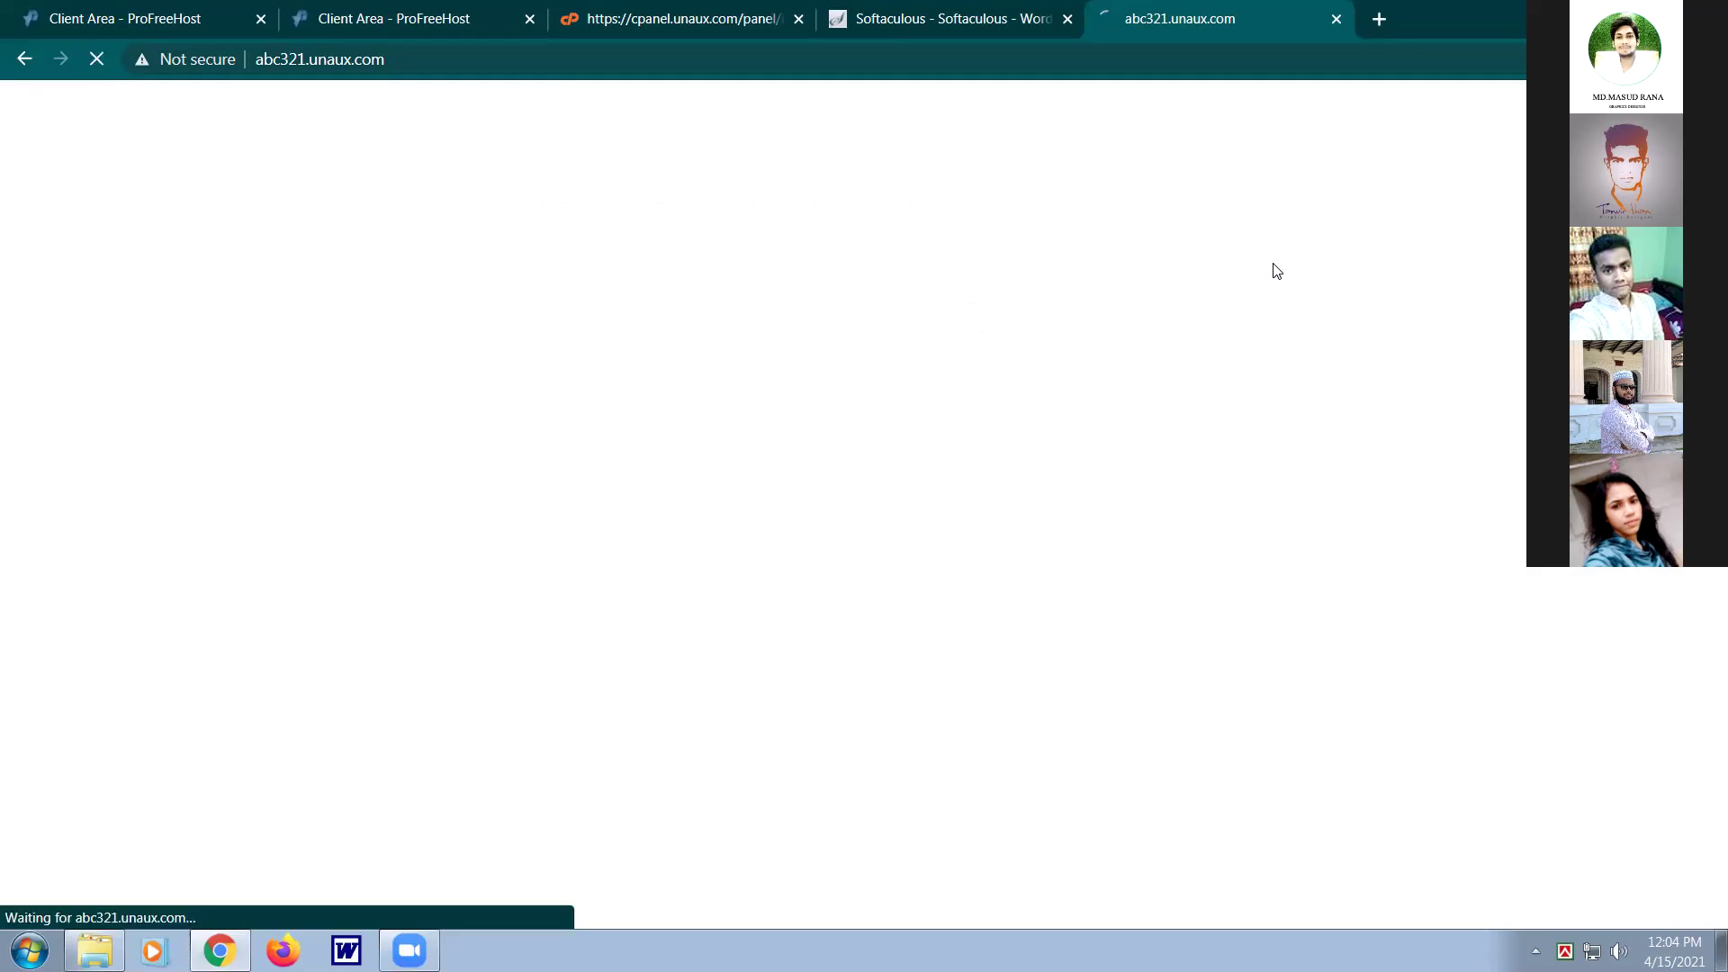
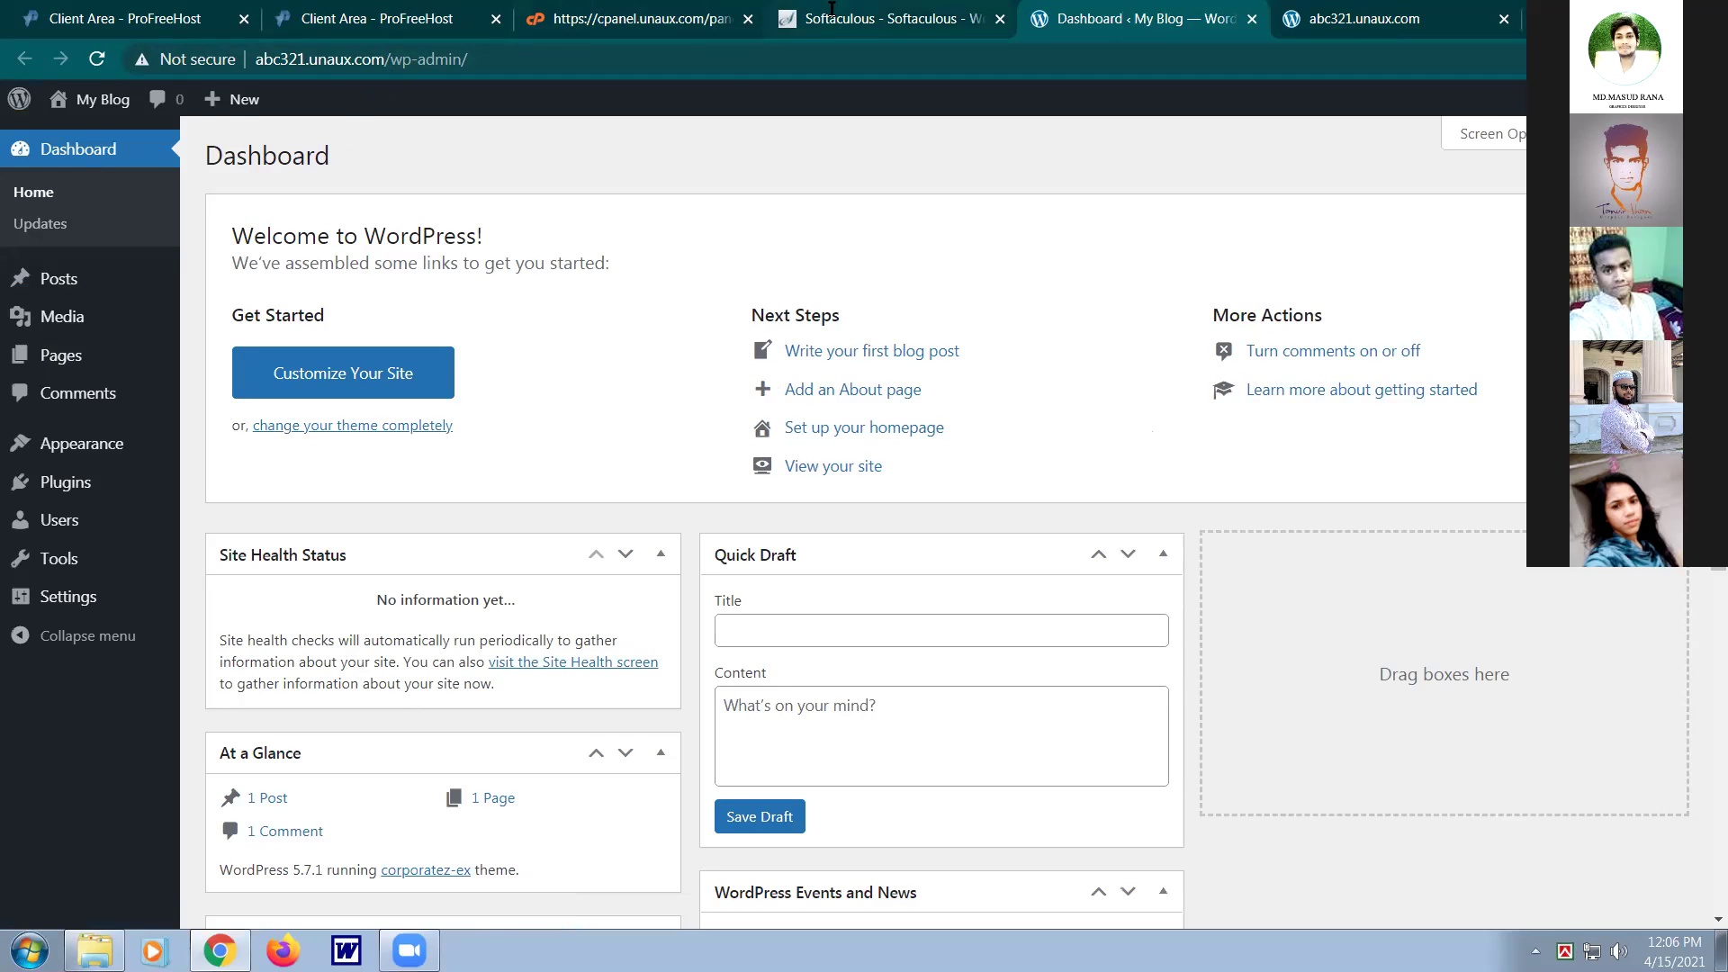
Close both site pages showing the missing corporatez-ex theme directory error, back to the dashboard
{"action": "key", "text": "ctrl+shift+Tab"}
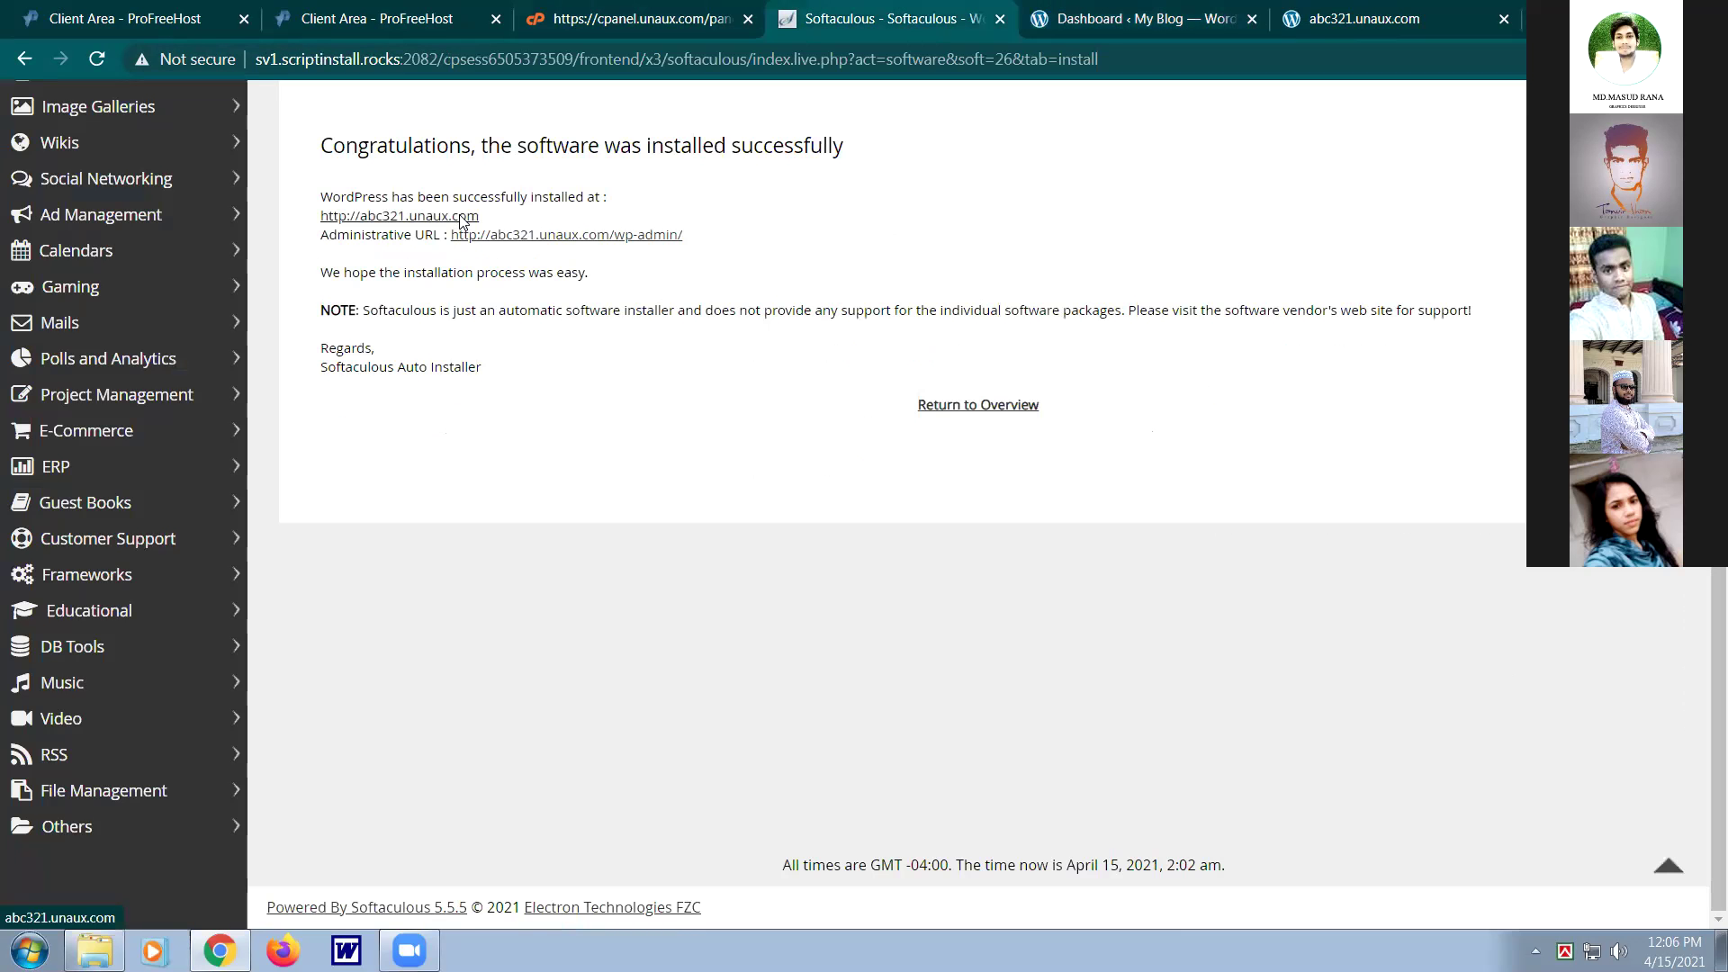
{"action": "left_click", "coordinate": [536, 235]}
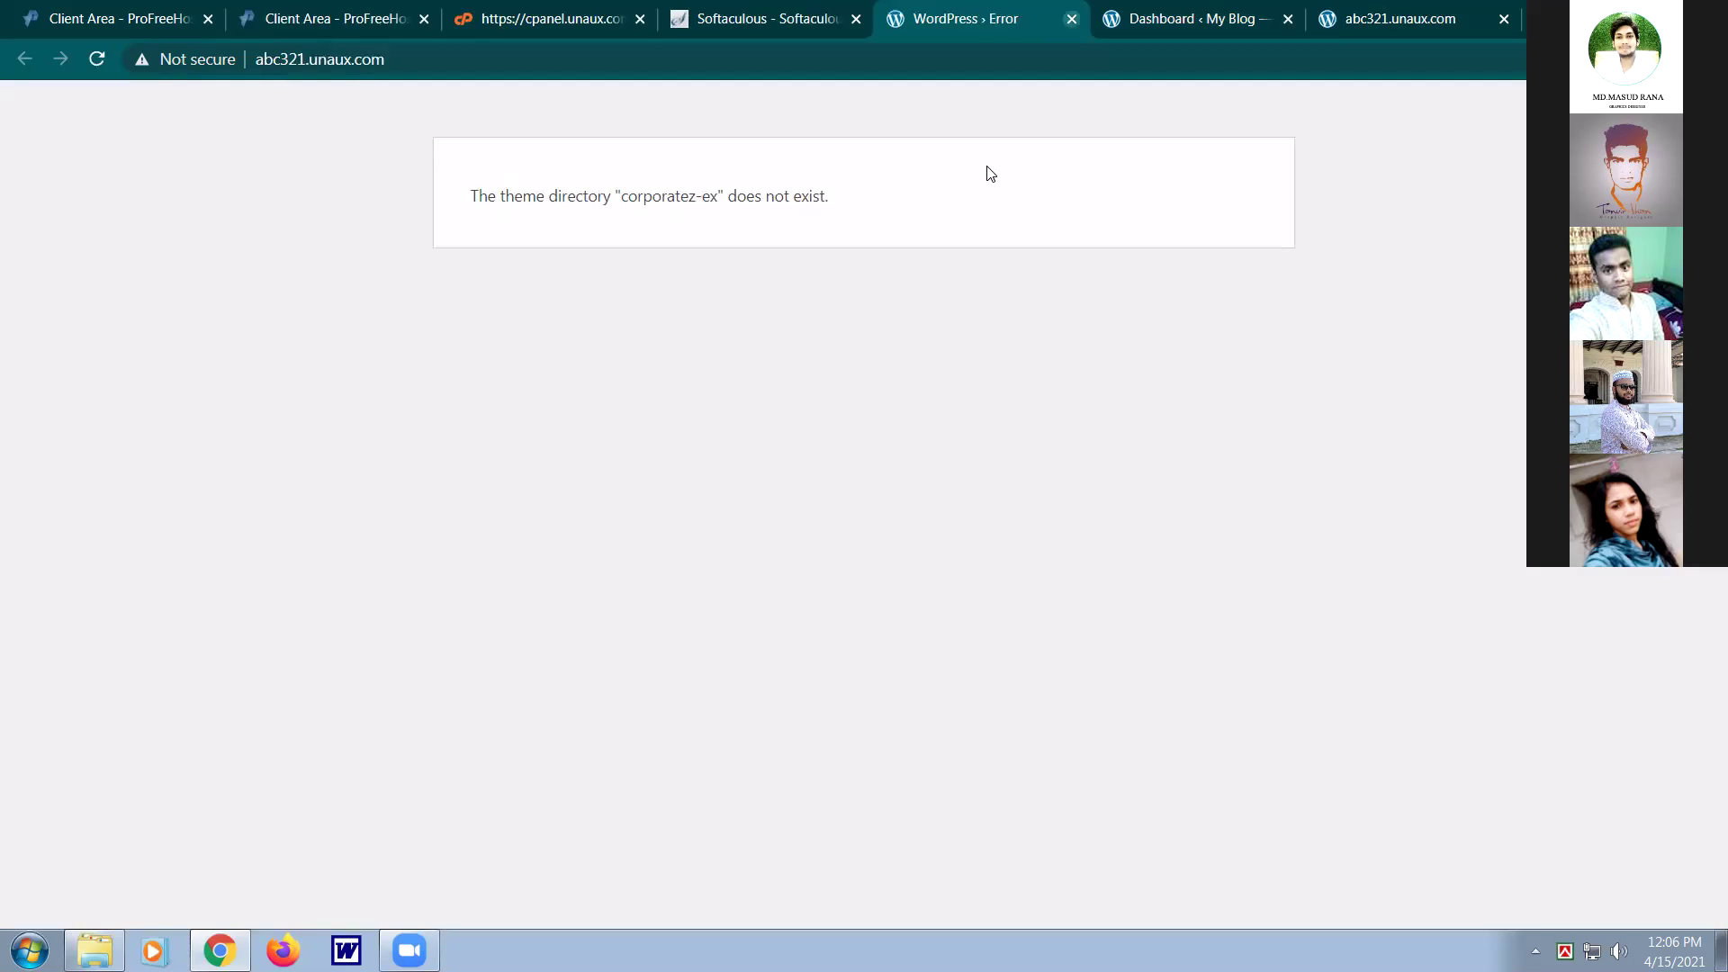
{"action": "key", "text": "ctrl+w"}
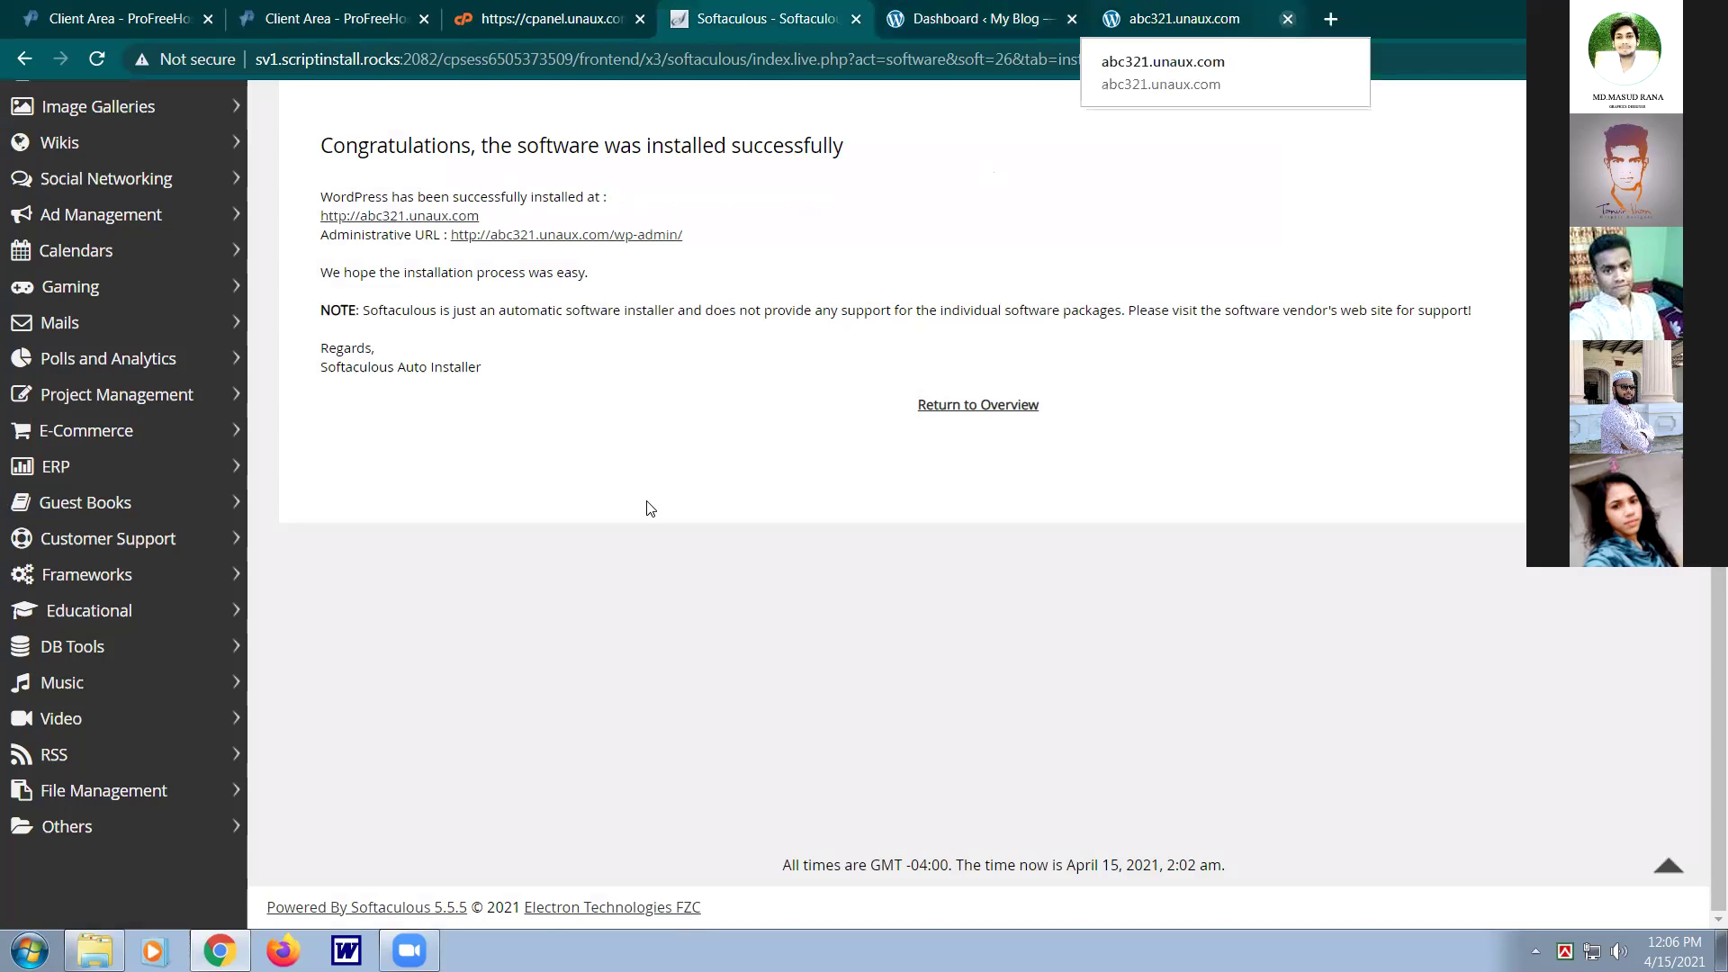
{"action": "key", "text": "ctrl+w"}
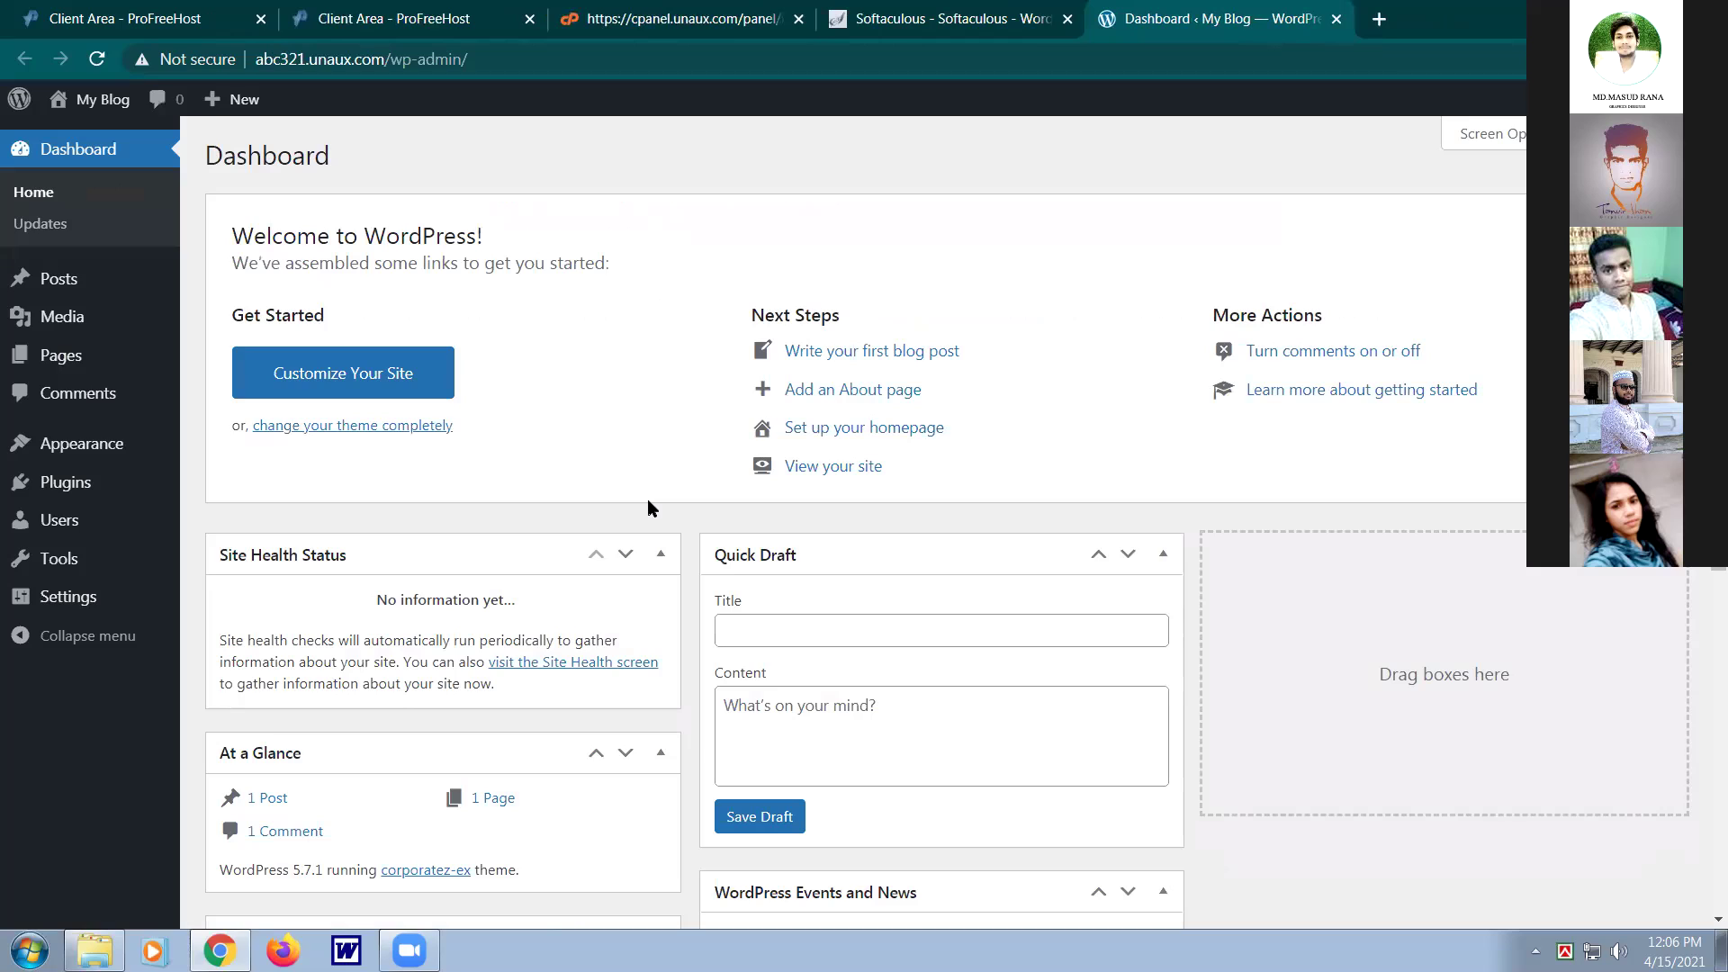
Activate a Corporatez-Ex theme copy from the installed Themes list
{"action": "mouse_move", "coordinate": [153, 444]}
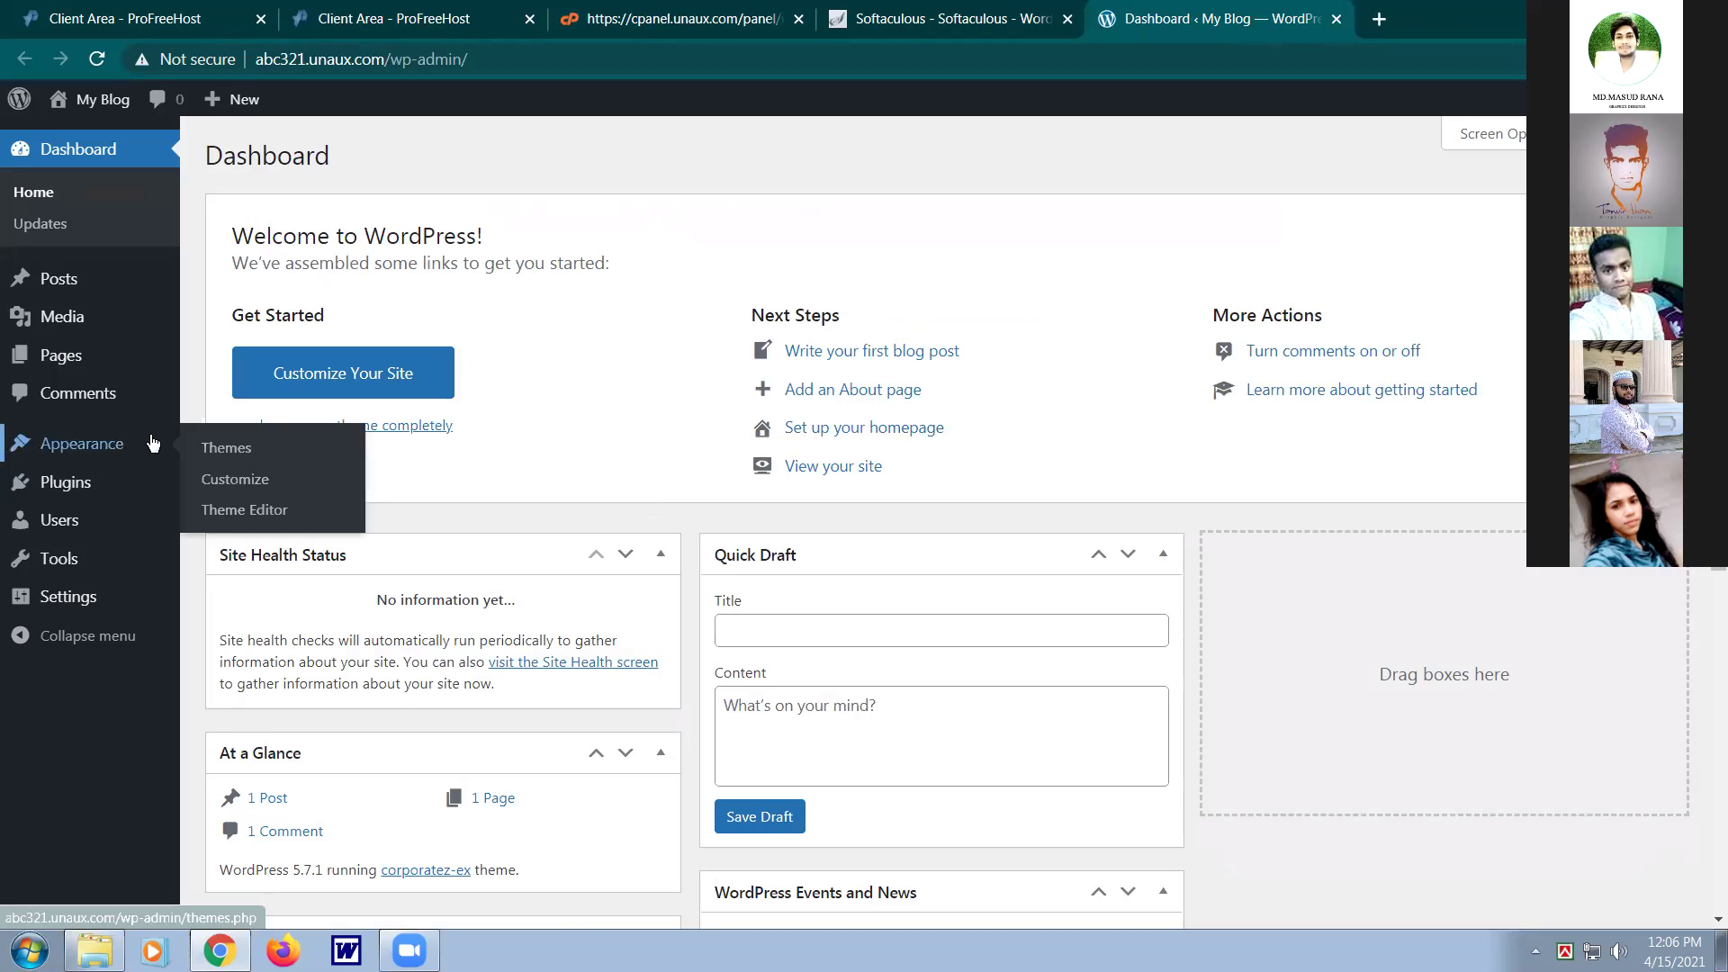
{"action": "left_click", "coordinate": [247, 448]}
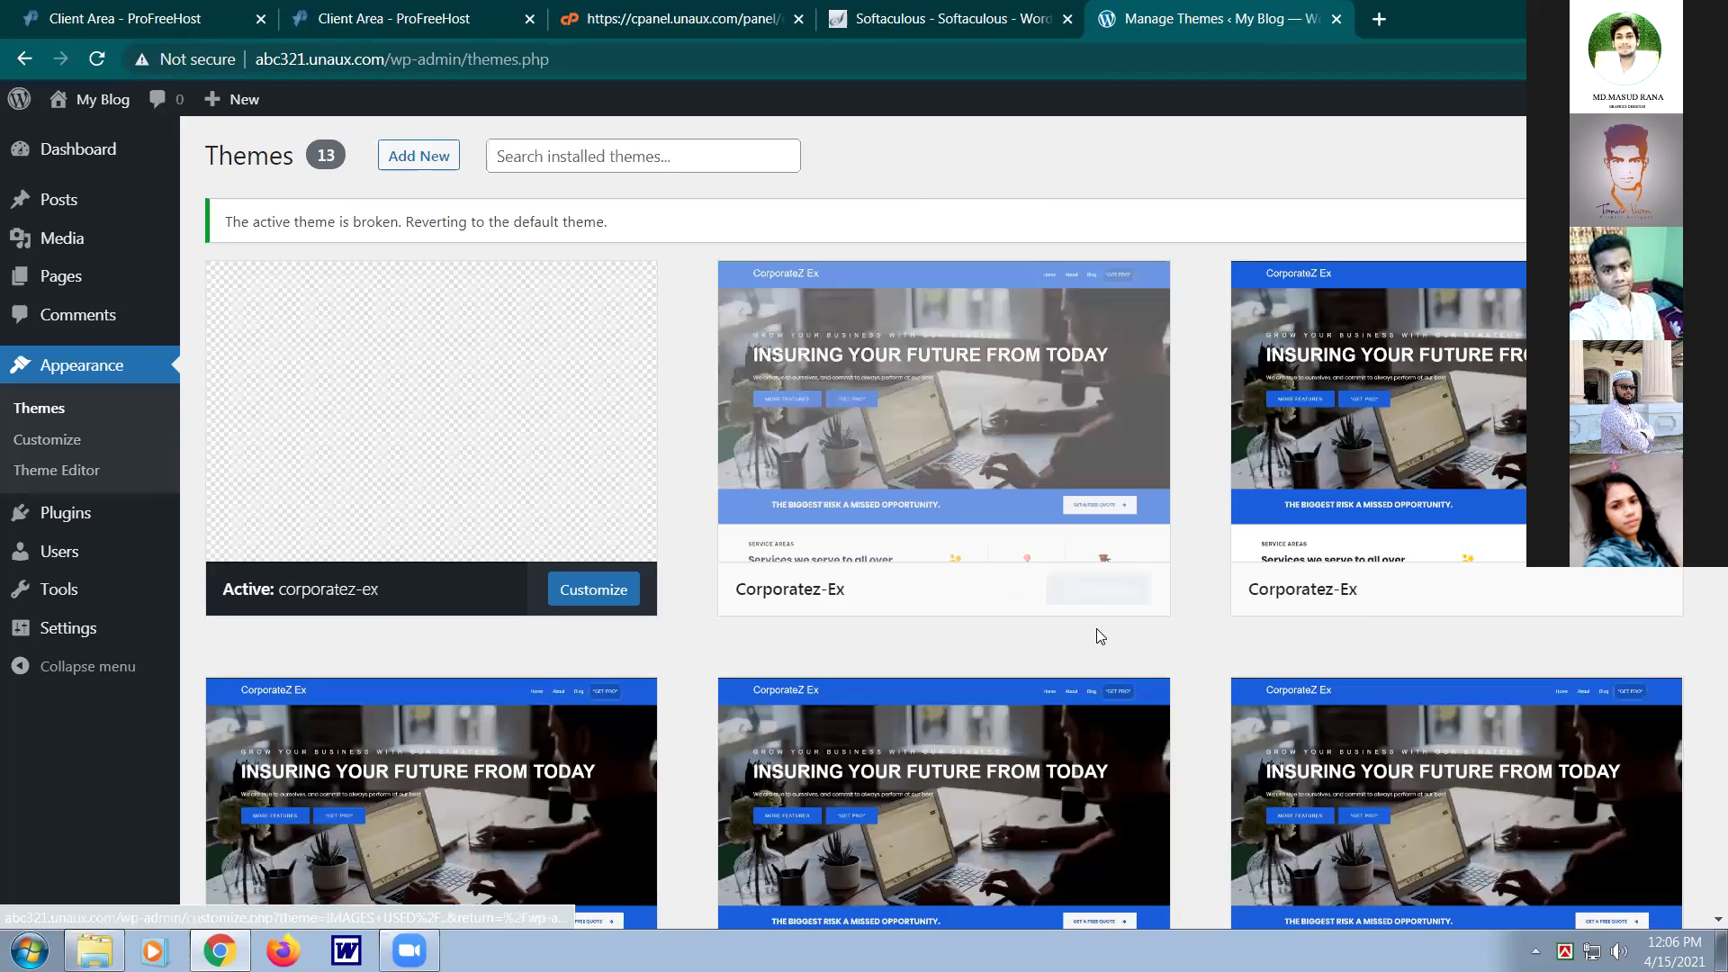
{"action": "left_click", "coordinate": [1004, 590]}
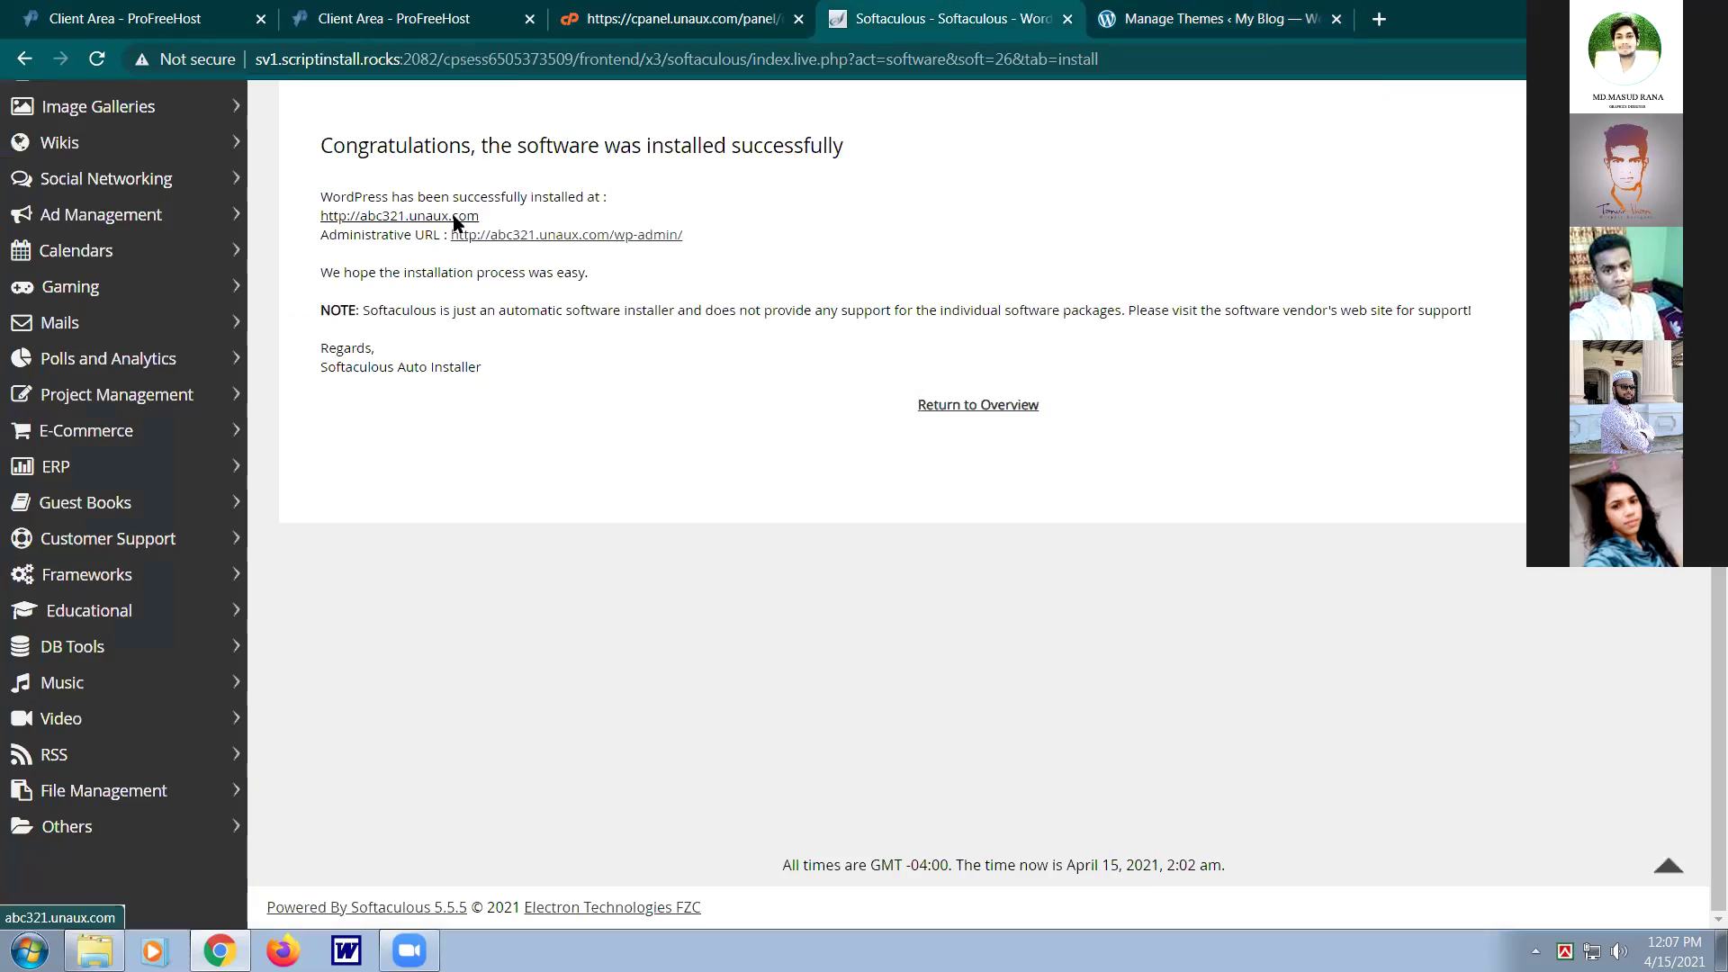
Visit the live site and scroll through its Corporatez-Ex homepage
{"action": "left_click", "coordinate": [453, 222]}
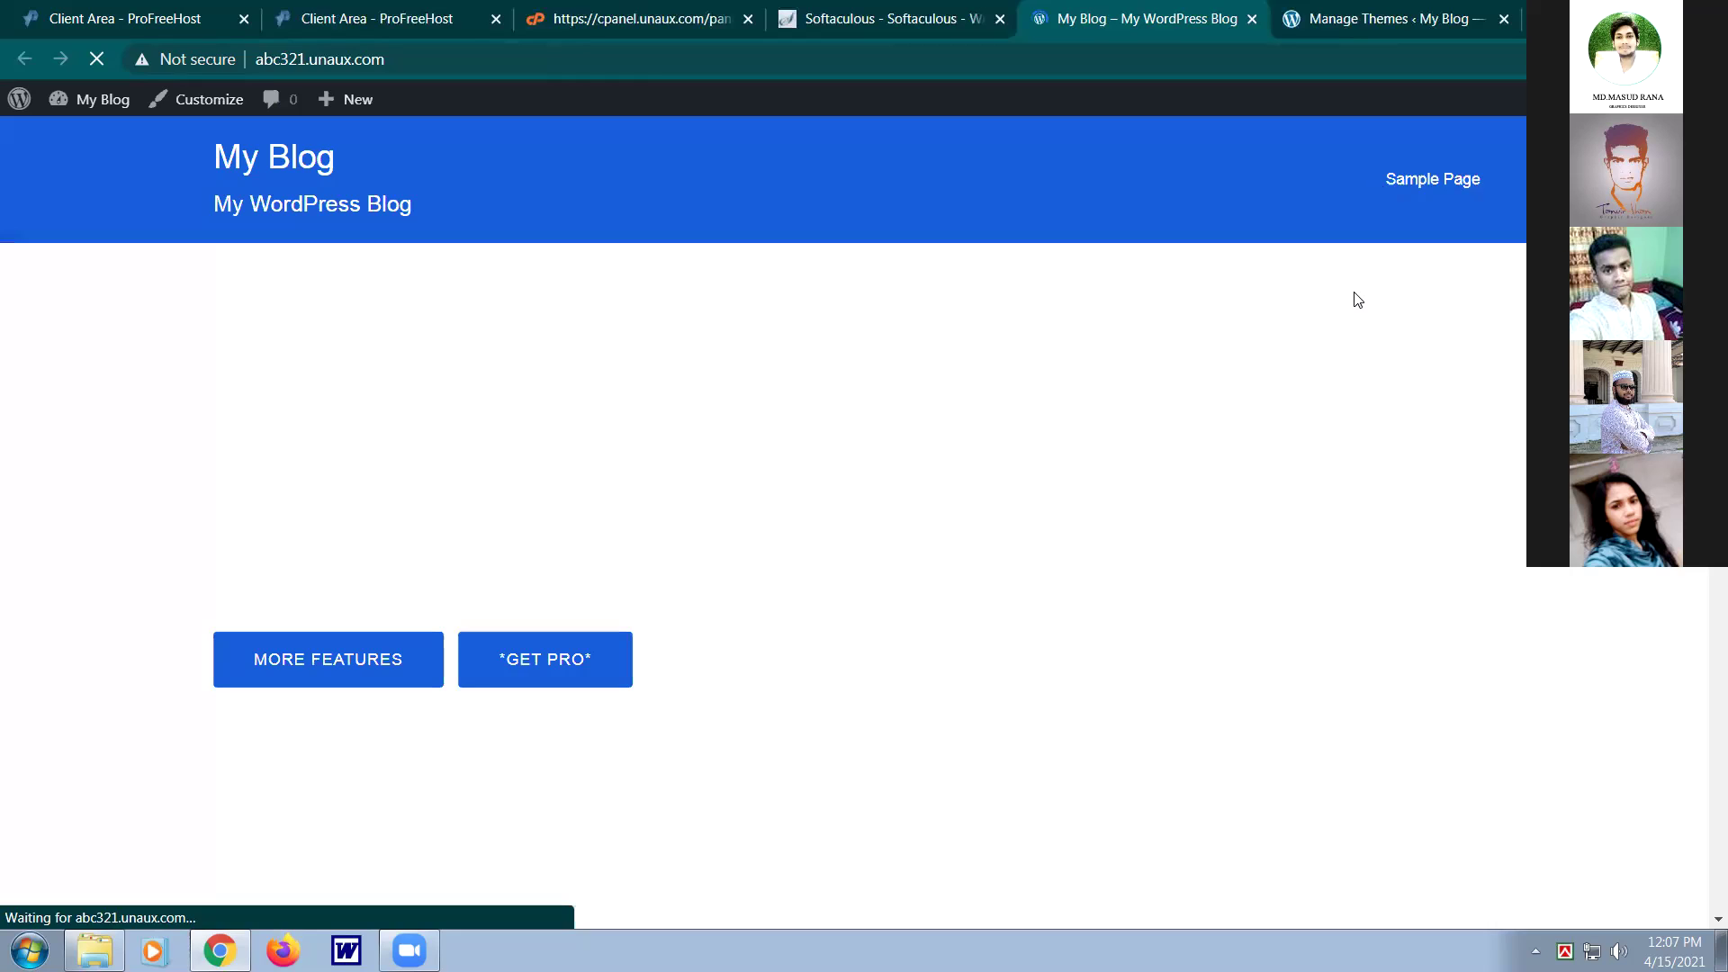
{"action": "scroll", "coordinate": [1352, 286], "scroll_direction": "down", "scroll_amount": 5}
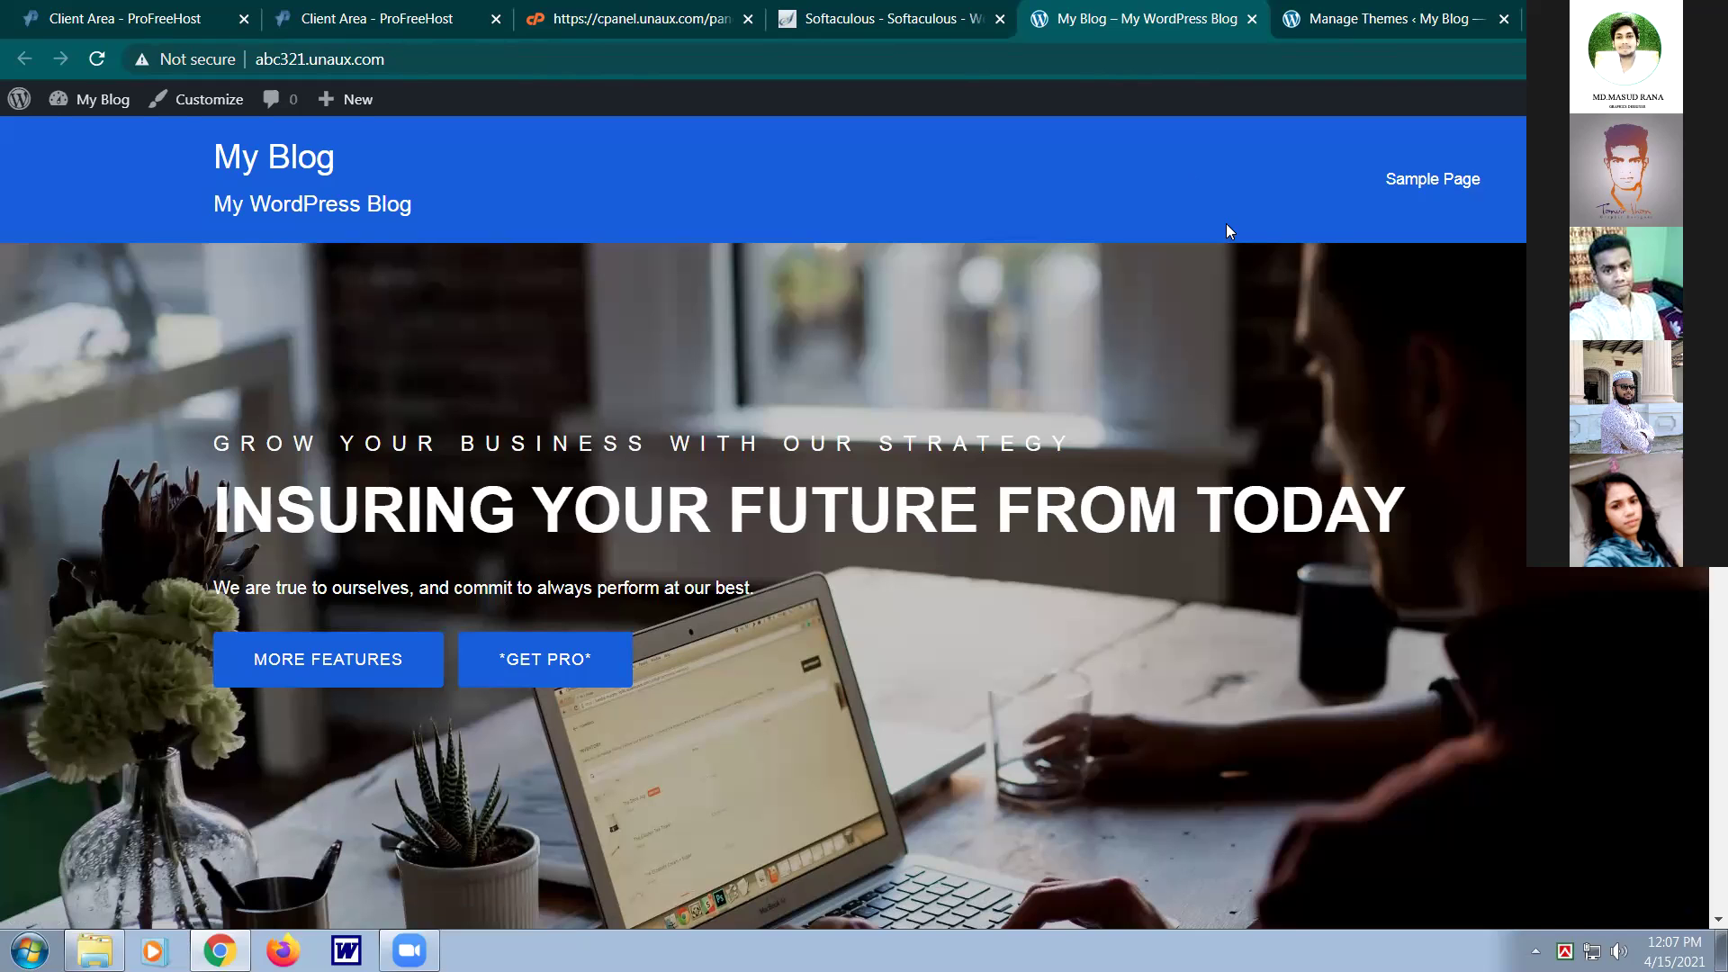
{"action": "scroll", "coordinate": [1225, 223], "scroll_direction": "down", "scroll_amount": 15}
{"action": "scroll", "coordinate": [1225, 360], "scroll_direction": "up", "scroll_amount": 7}
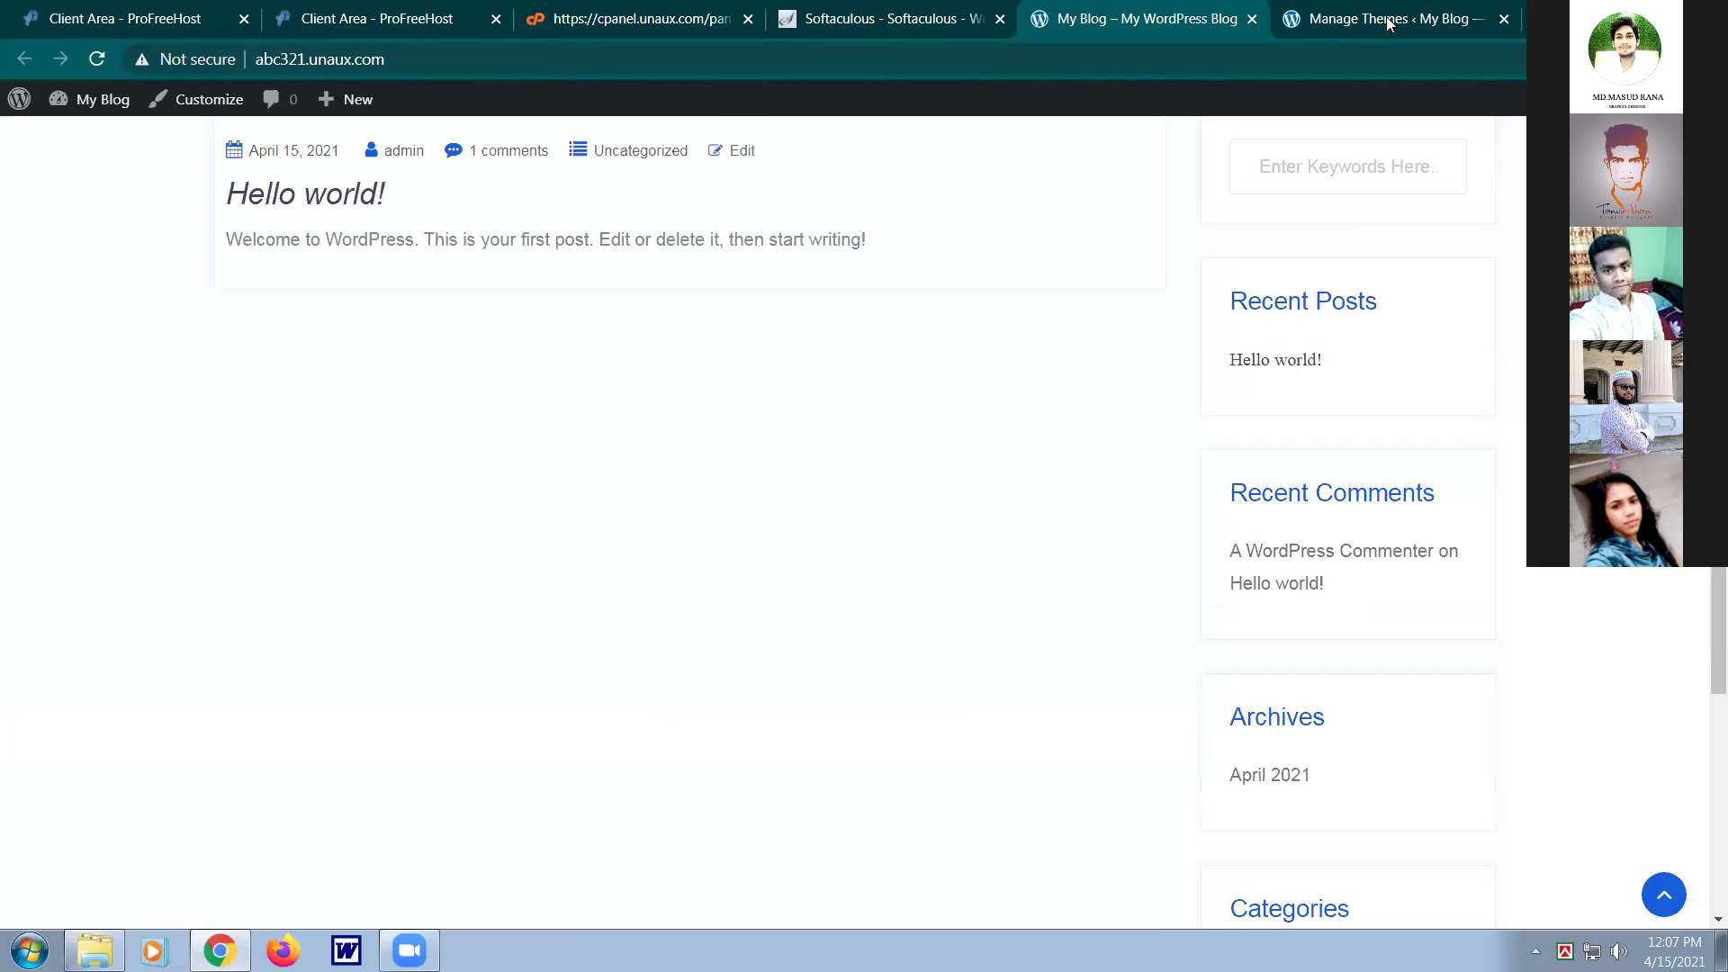
Compare the themes page with the live blog, then close the cPanel and Softaculous installer pages
{"action": "left_click", "coordinate": [1389, 21]}
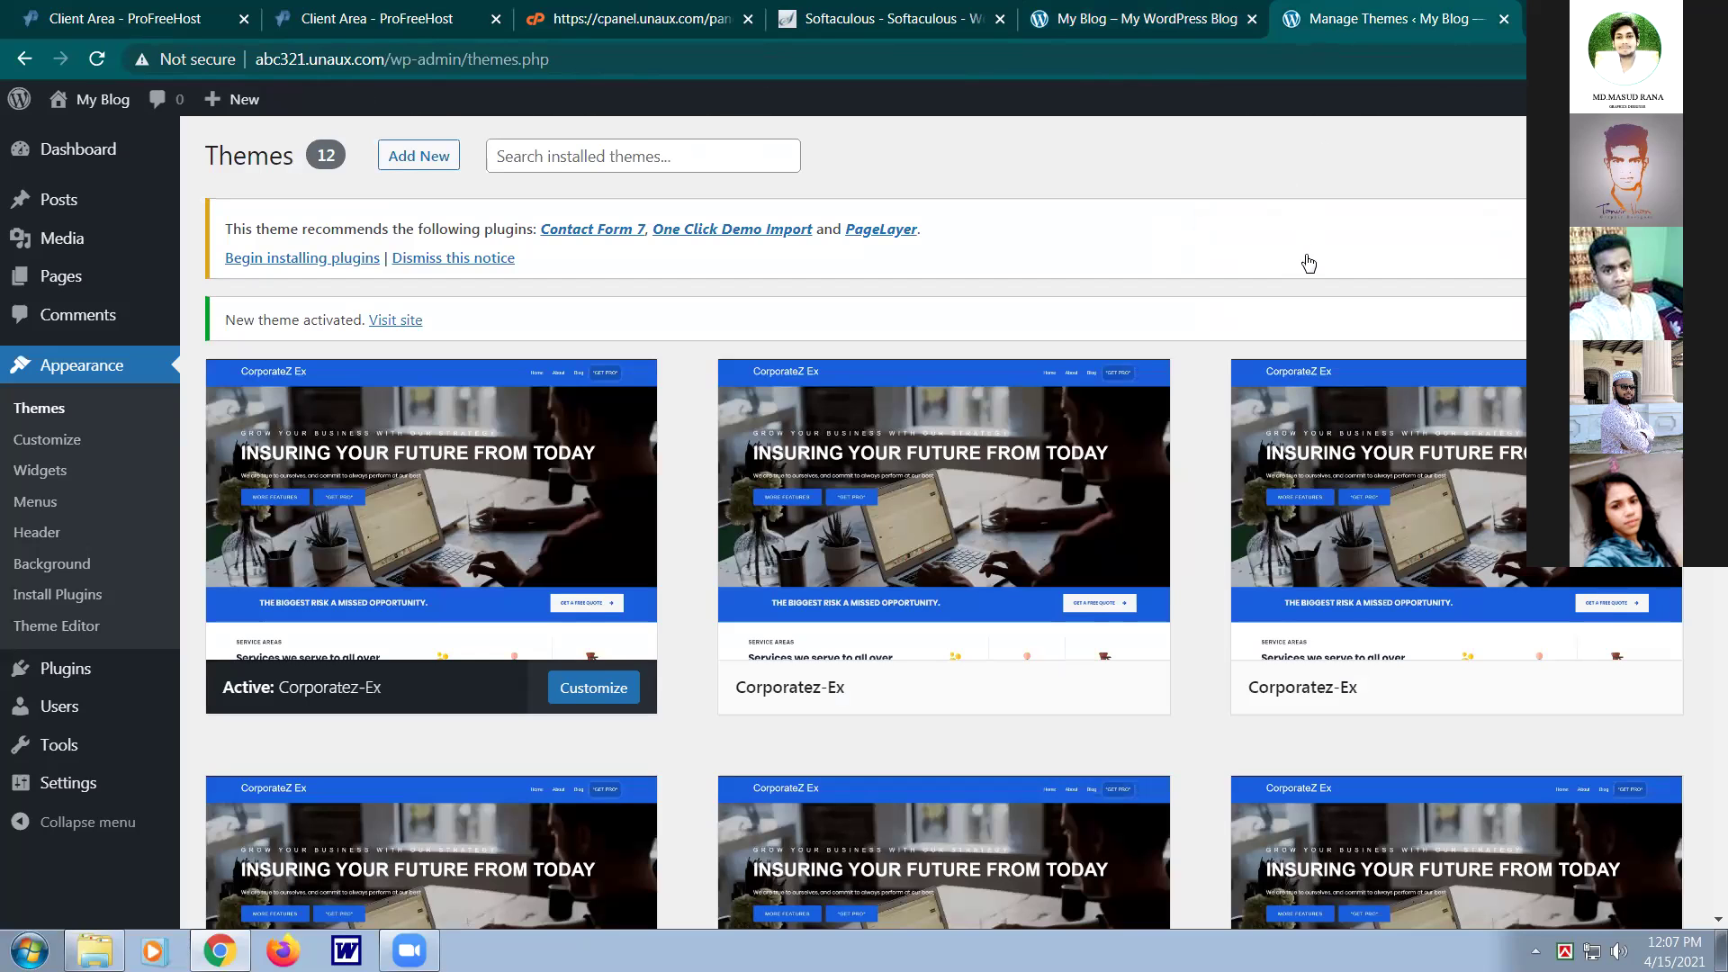
{"action": "scroll", "coordinate": [902, 550], "scroll_direction": "down", "scroll_amount": 6}
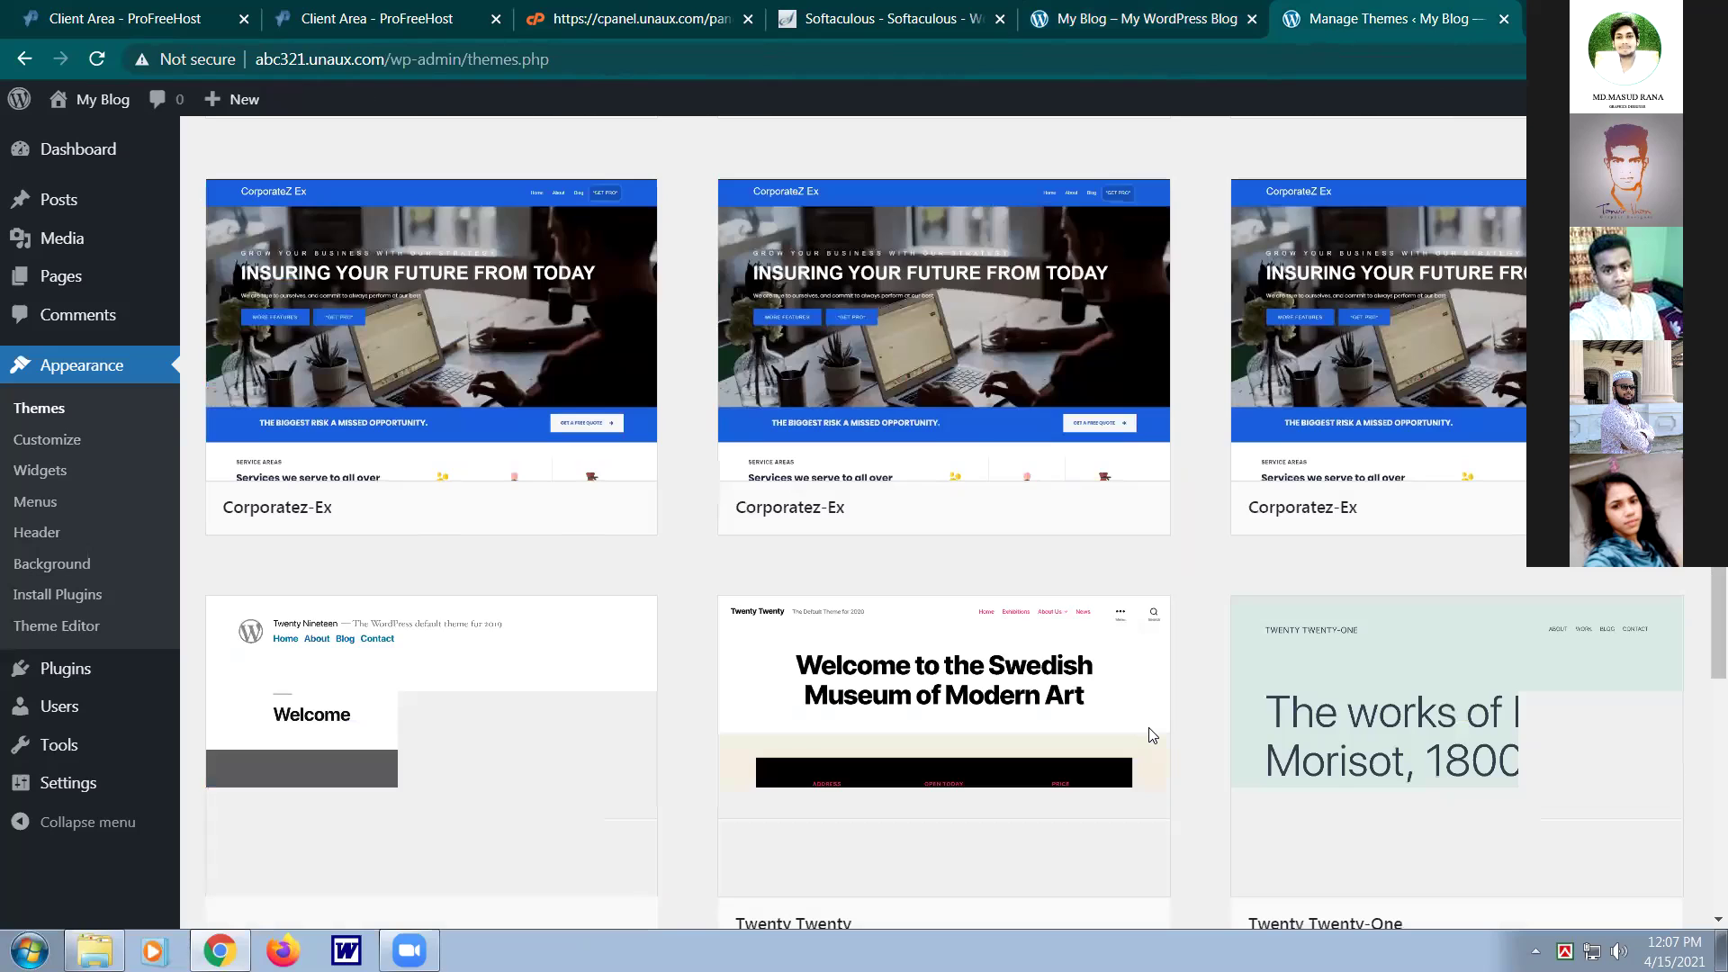
{"action": "scroll", "coordinate": [1125, 773], "scroll_direction": "down", "scroll_amount": 4}
{"action": "scroll", "coordinate": [1079, 674], "scroll_direction": "up", "scroll_amount": 4}
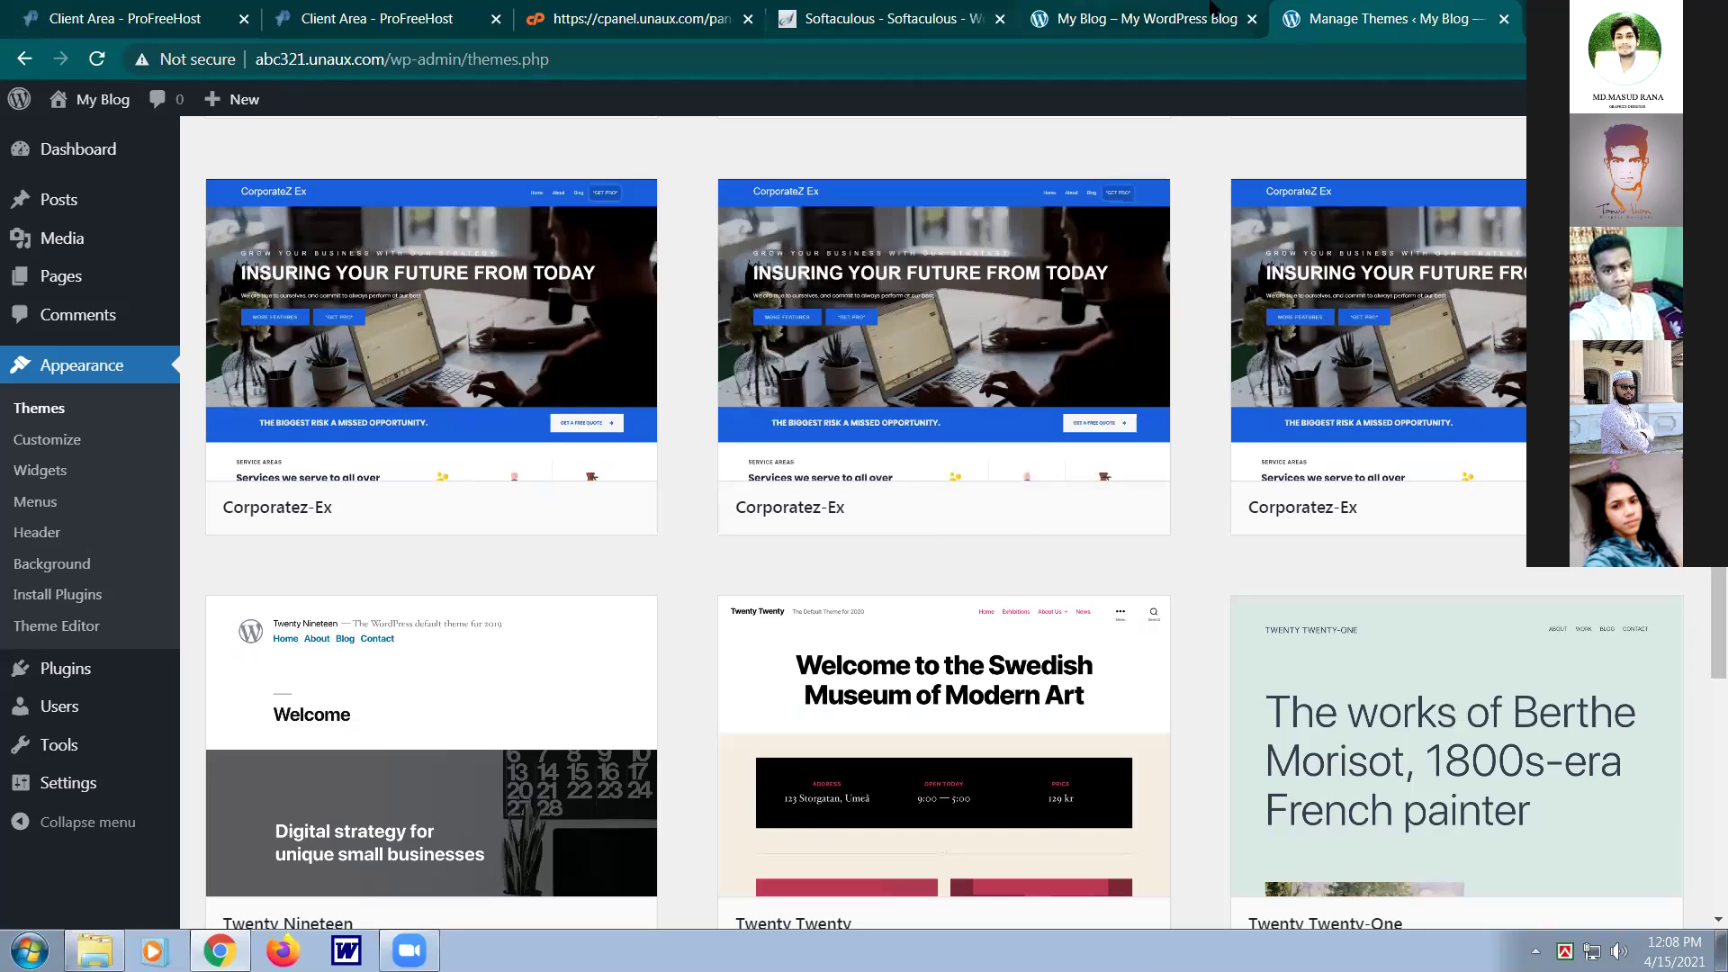
{"action": "left_click", "coordinate": [891, 18]}
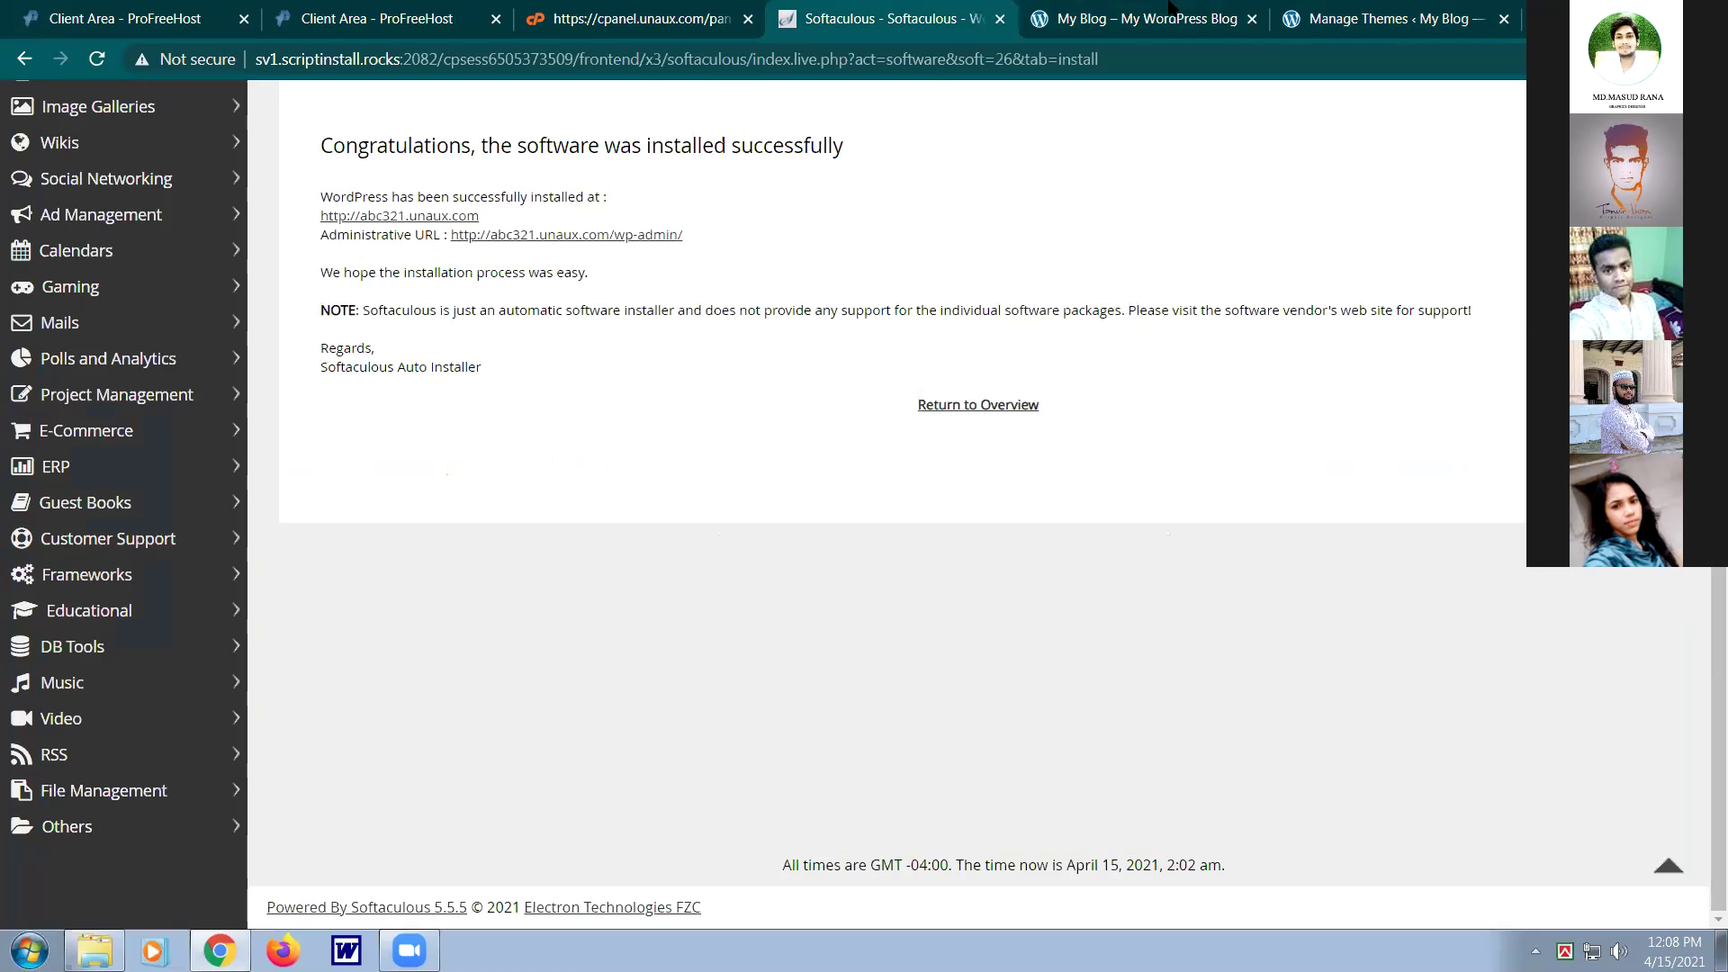
{"action": "left_click", "coordinate": [1171, 8]}
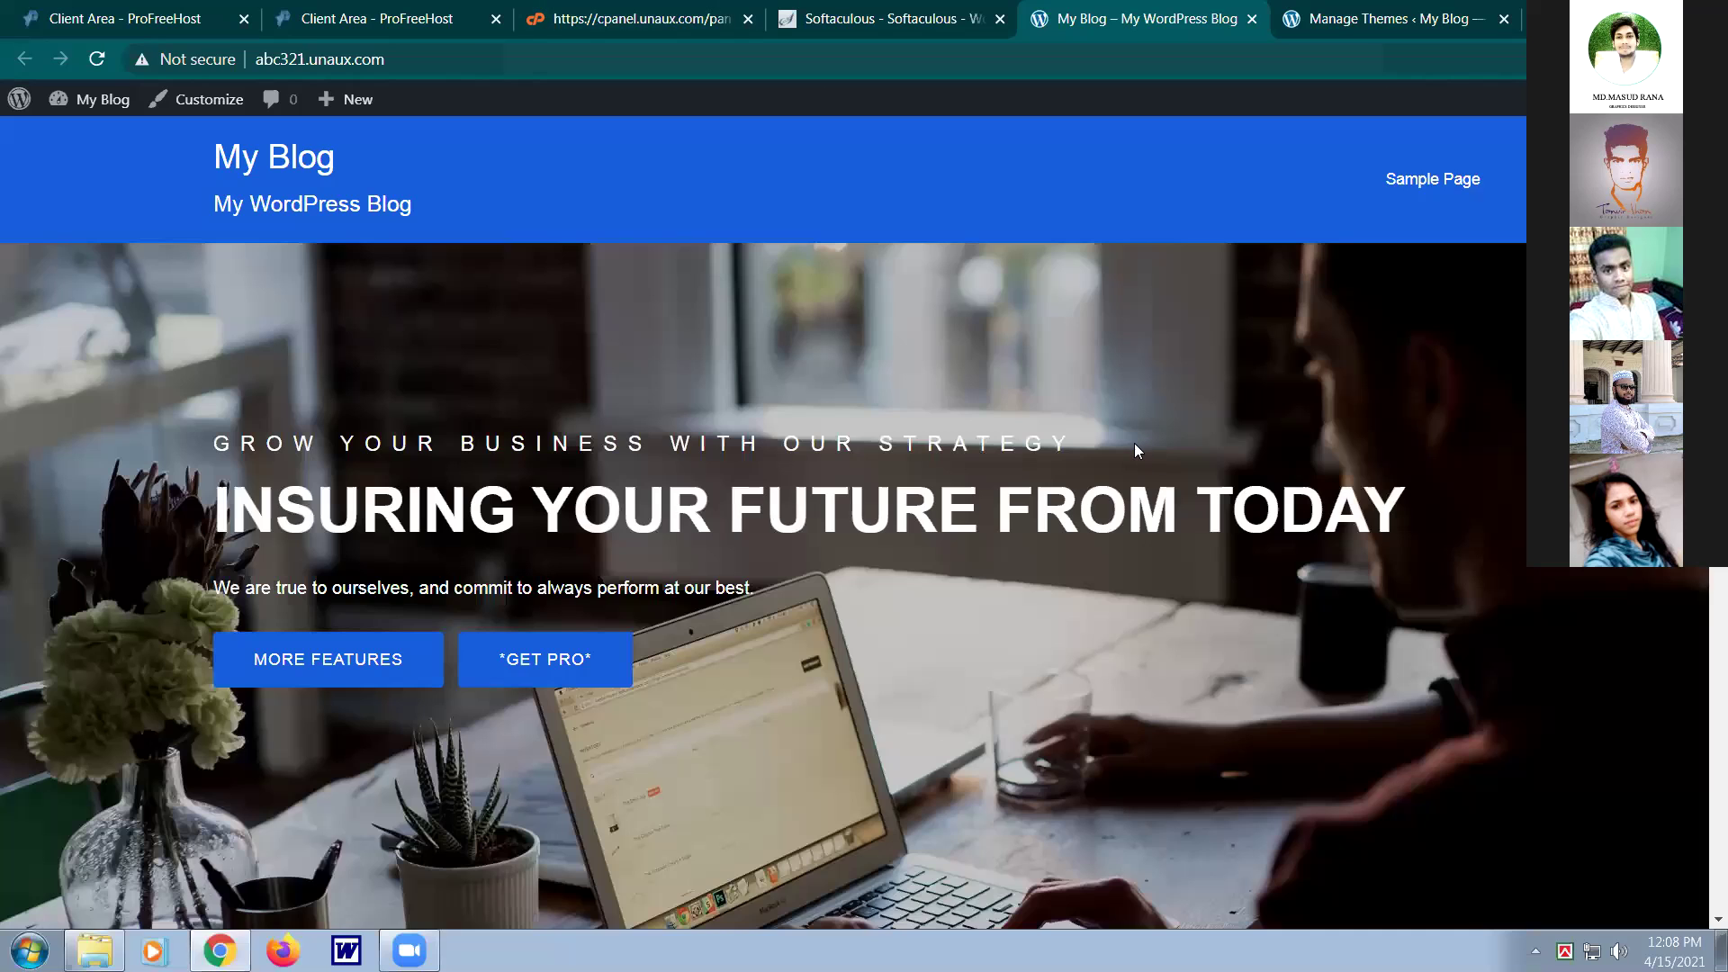
{"action": "key", "text": "ctrl+Tab"}
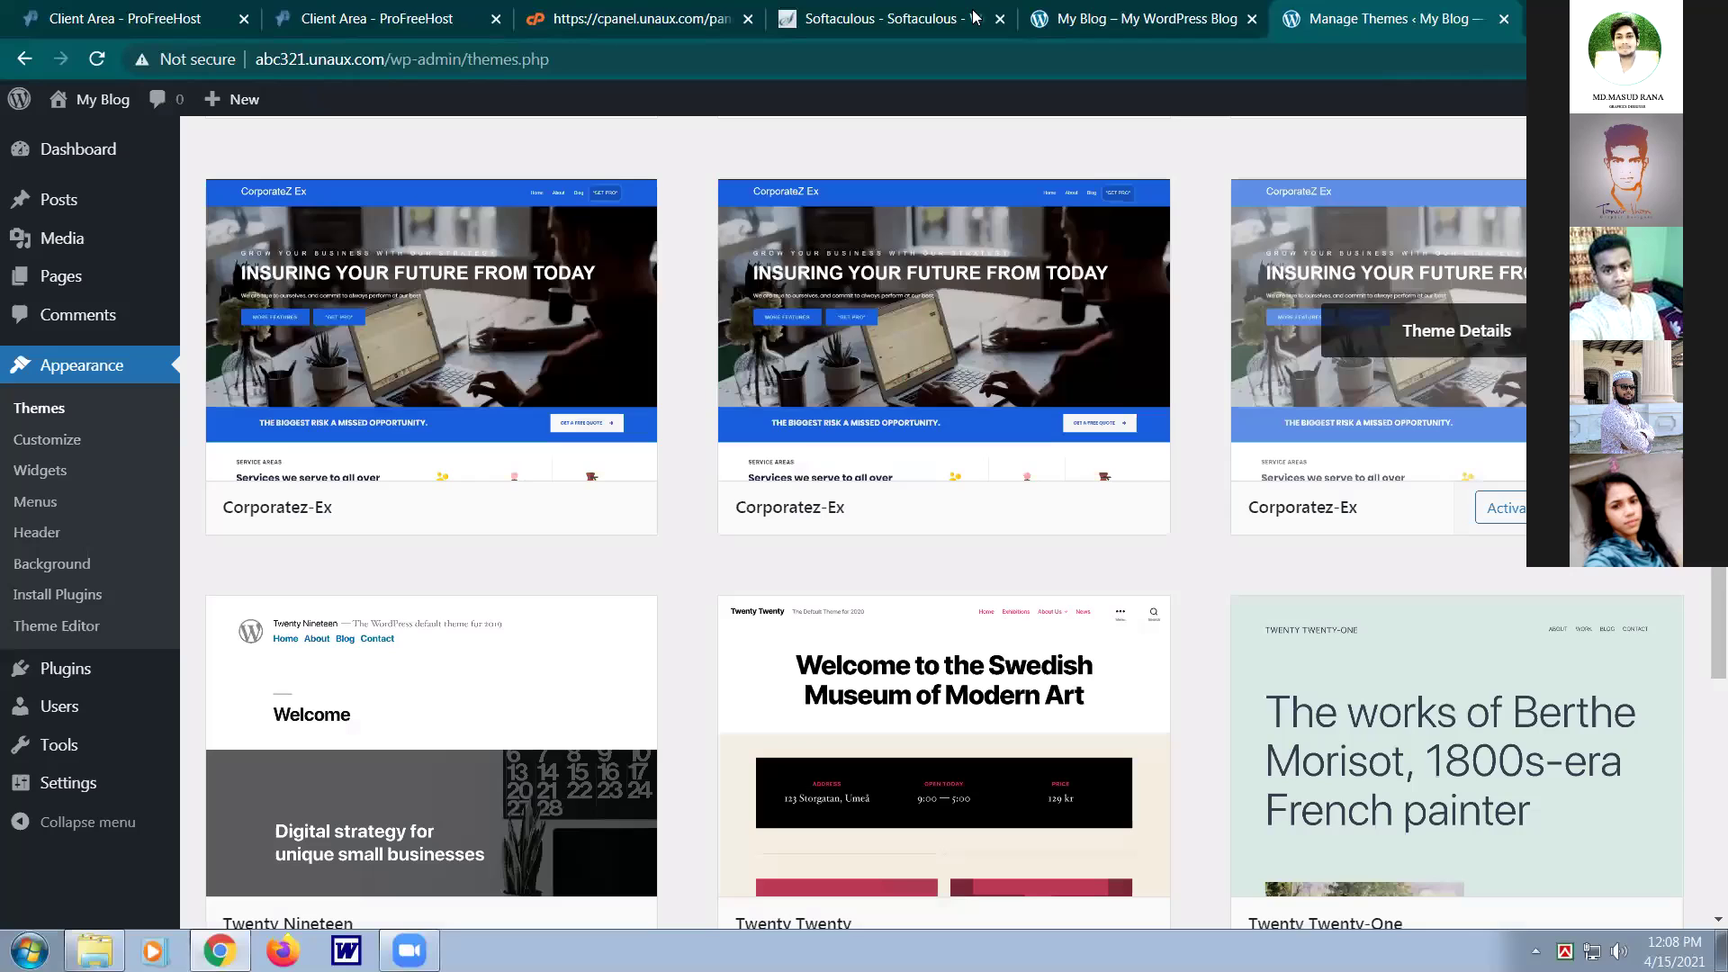
{"action": "key", "text": "ctrl+shift+Tab"}
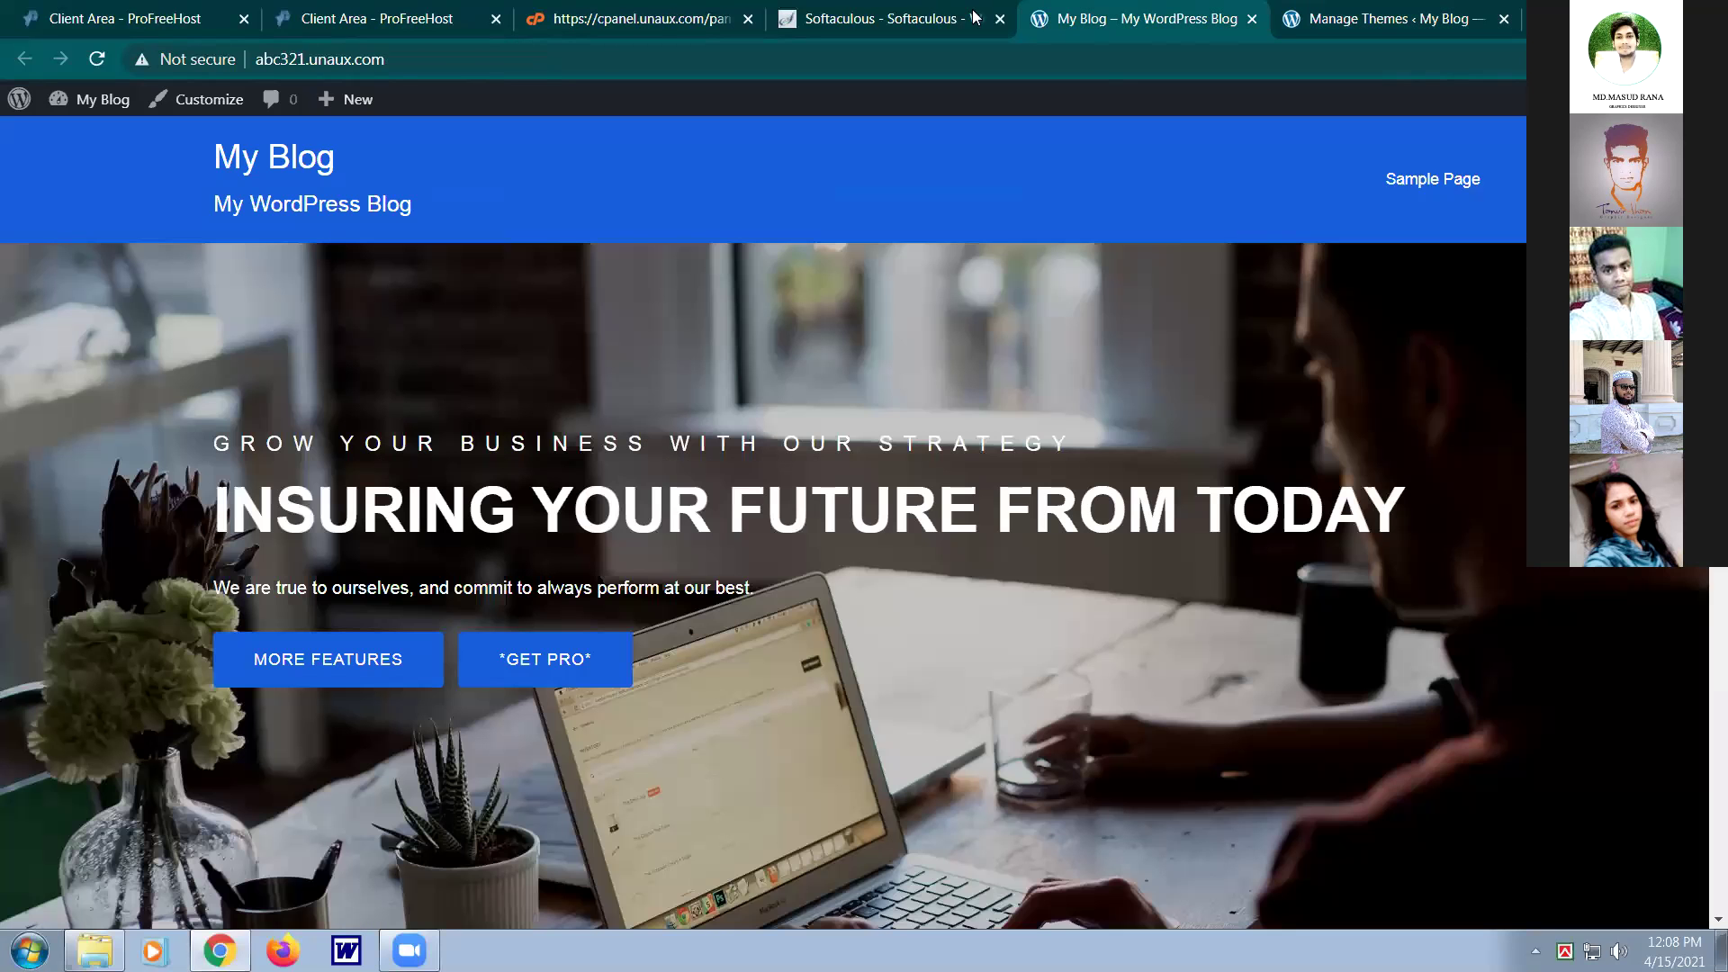
{"action": "left_click", "coordinate": [973, 16]}
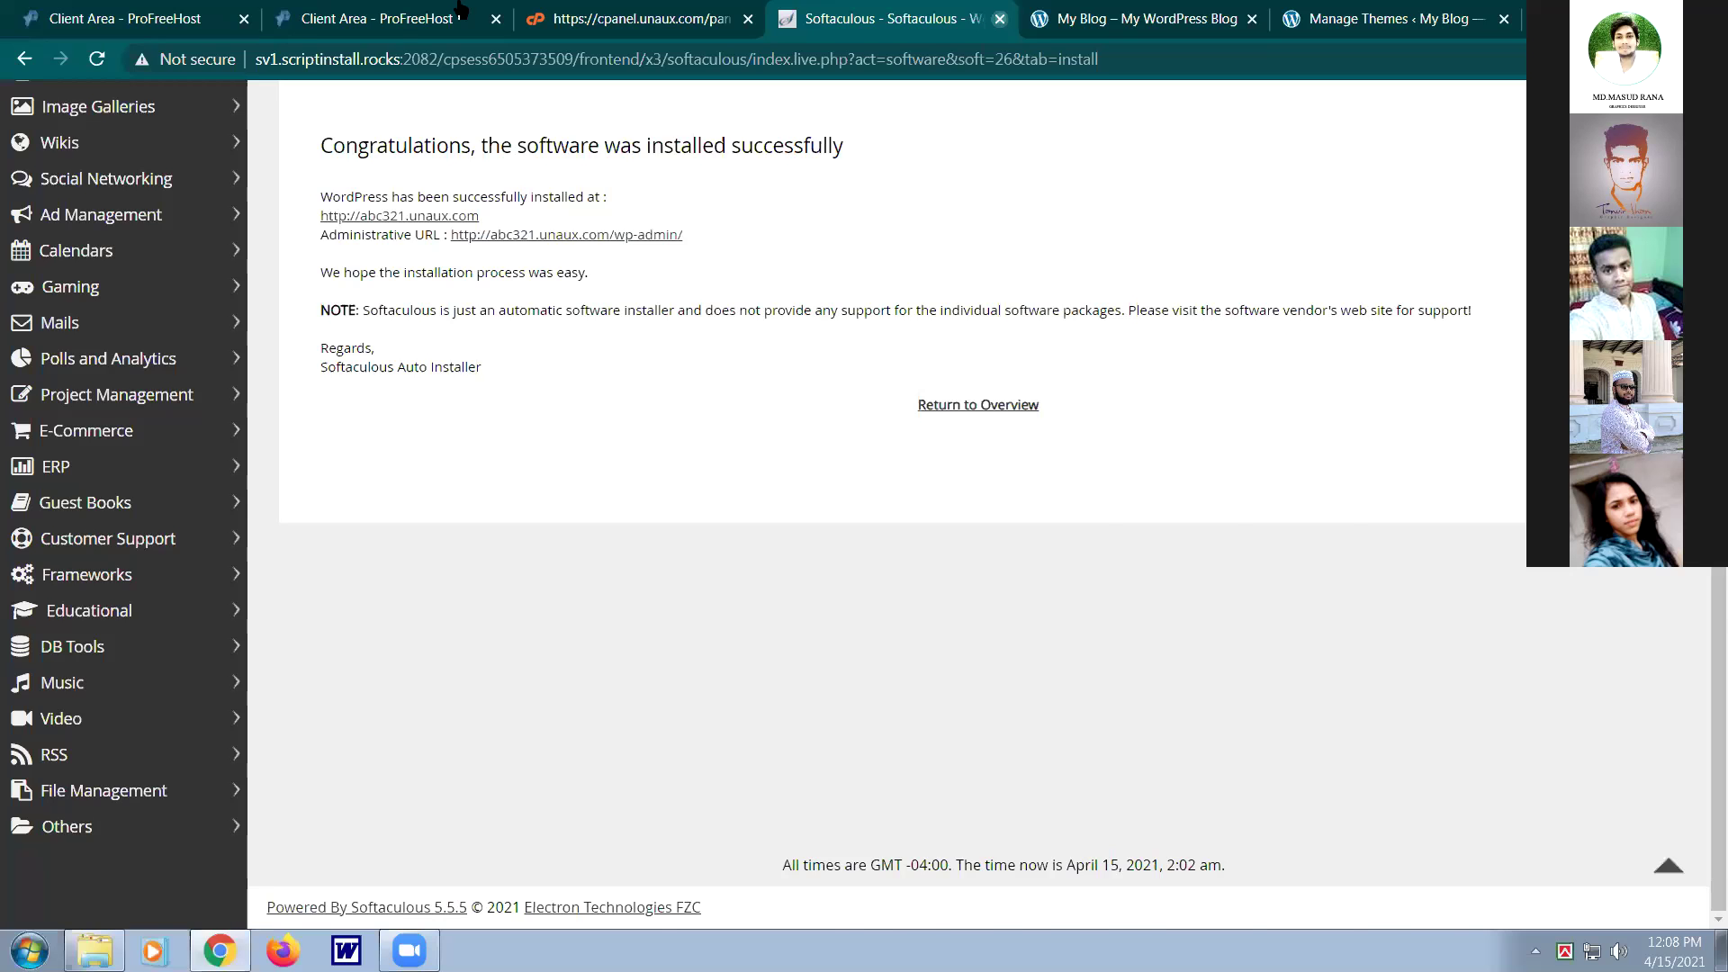
{"action": "key", "text": "ctrl+w"}
{"action": "key", "text": "ctrl+w"}
Close both ProFreeHost client area pages and return to the Manage Themes page
{"action": "left_click", "coordinate": [461, 9]}
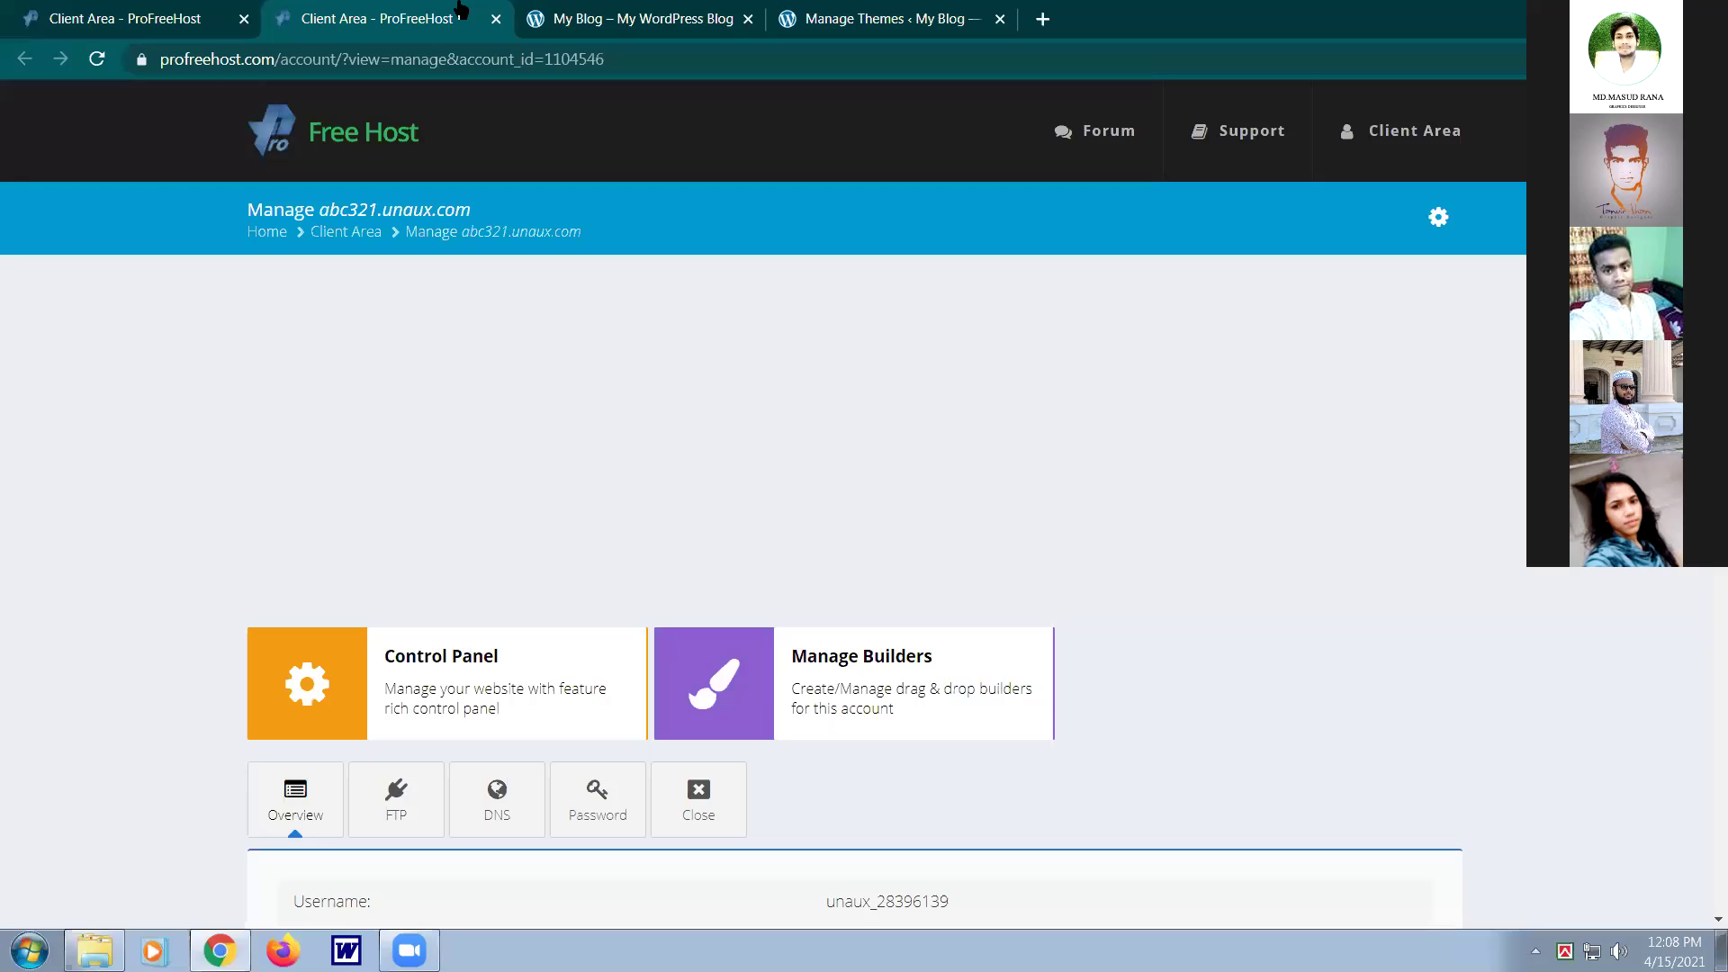
{"action": "scroll", "coordinate": [501, 327], "scroll_direction": "down", "scroll_amount": 3}
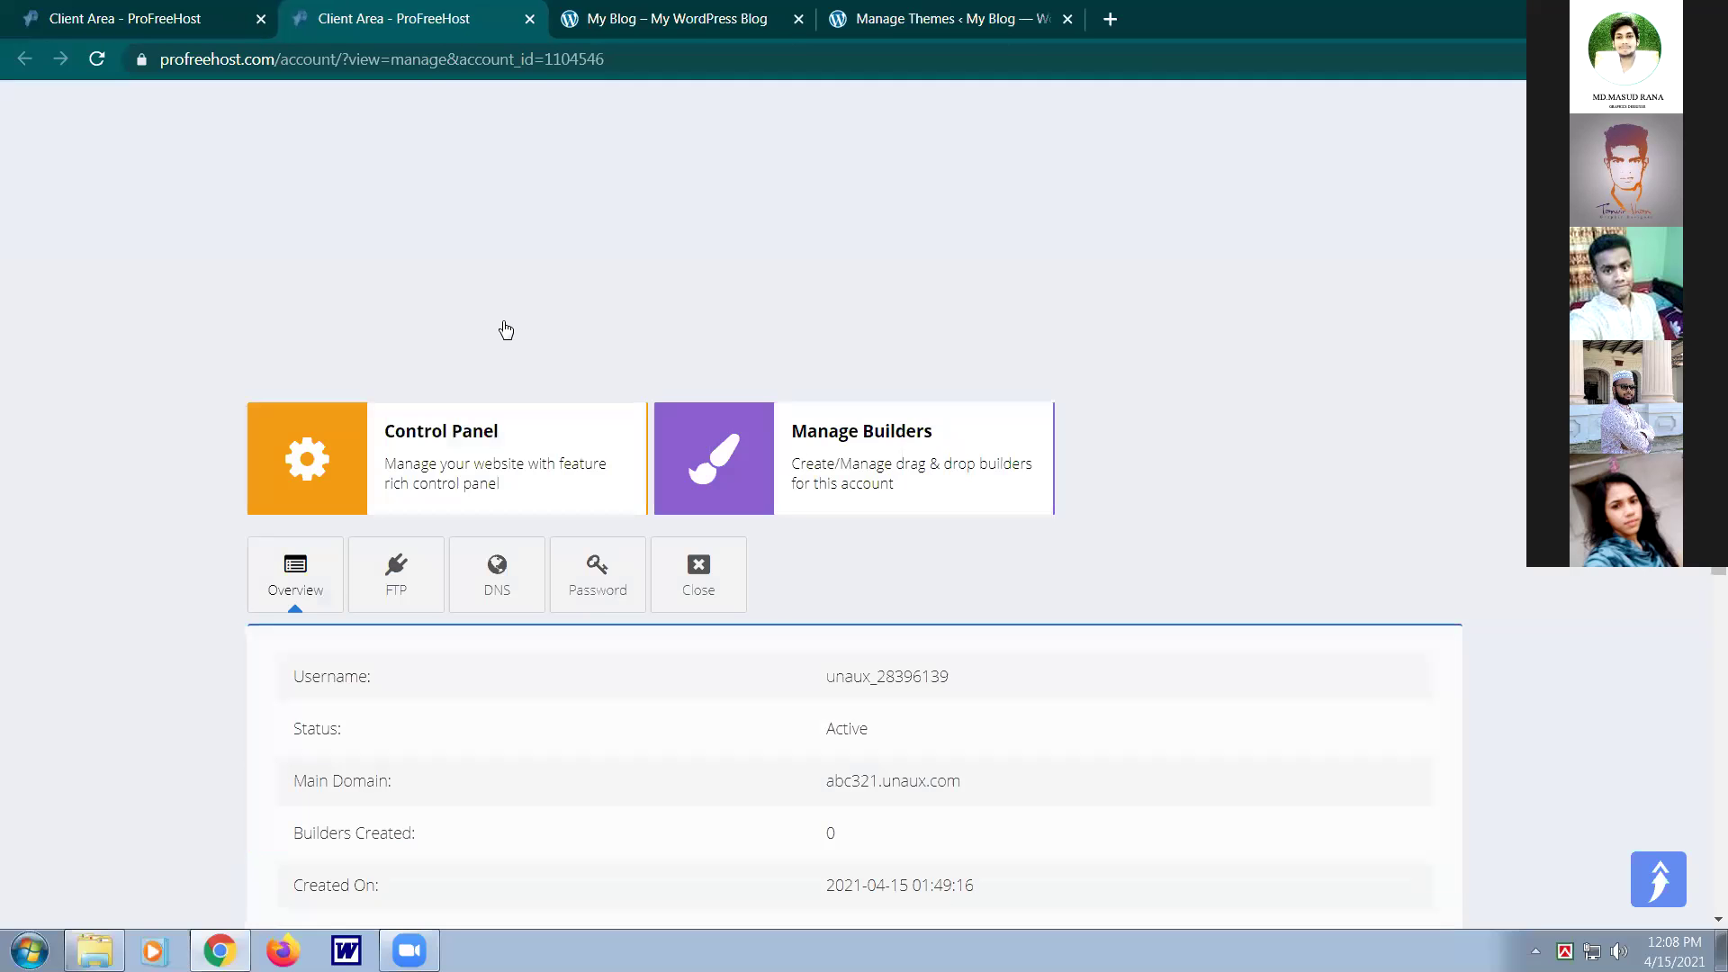
{"action": "scroll", "coordinate": [506, 329], "scroll_direction": "up", "scroll_amount": 3}
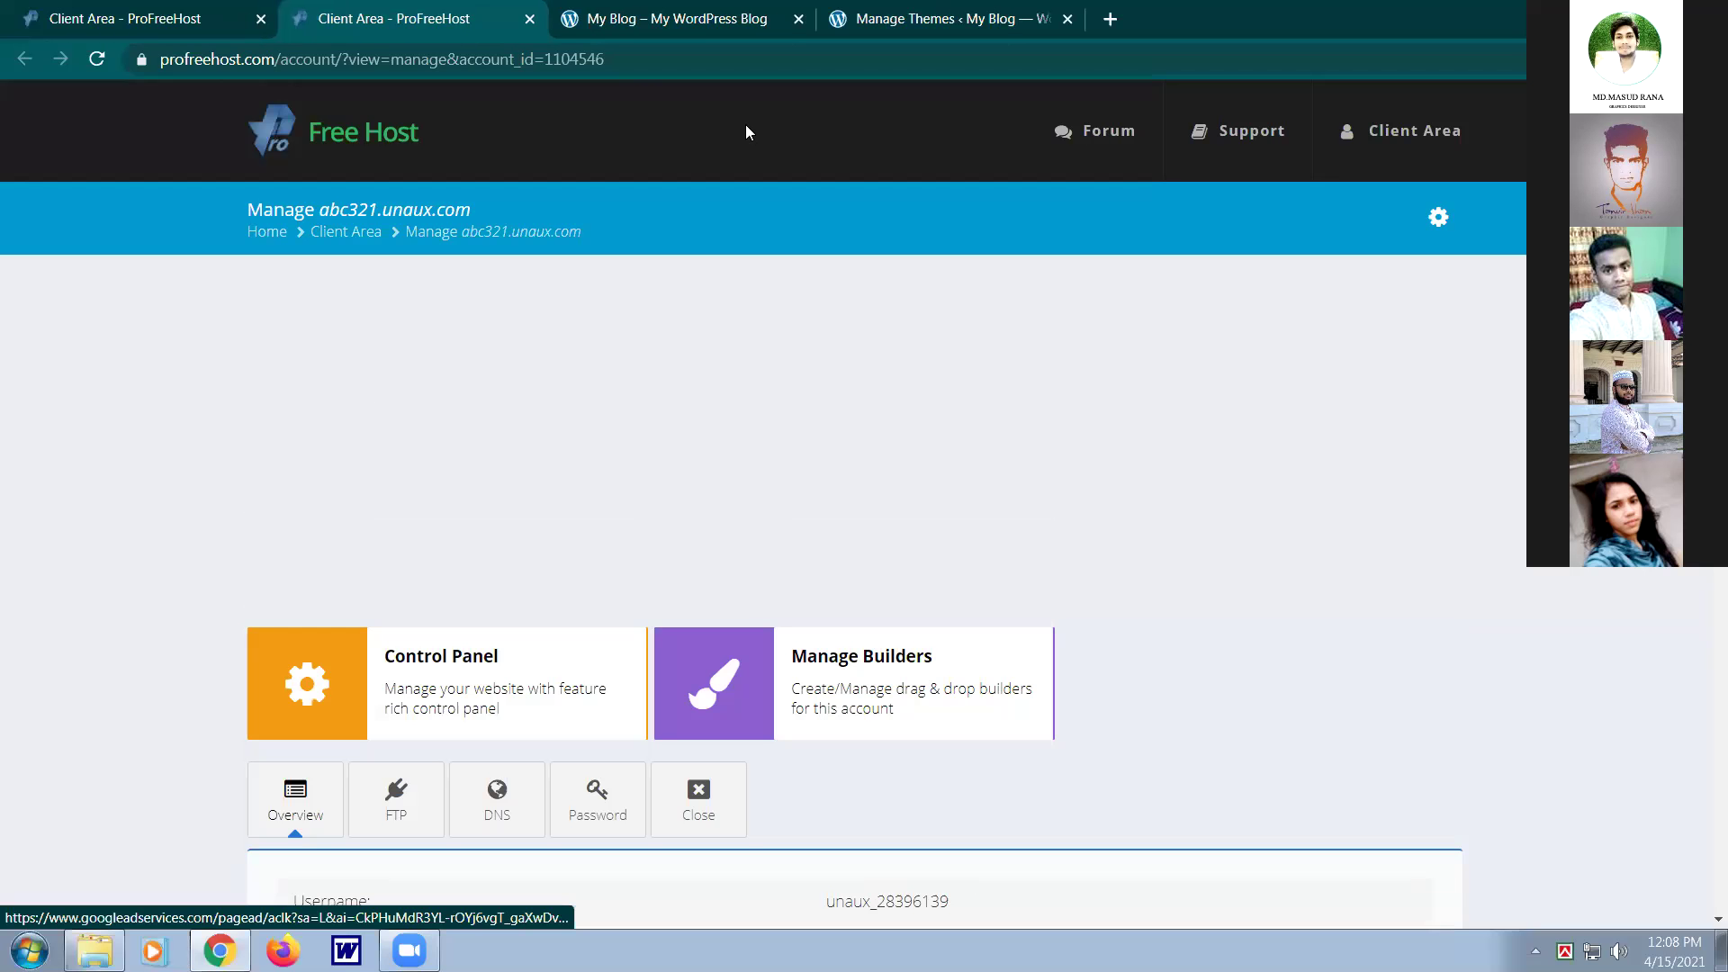
{"action": "key", "text": "ctrl+w"}
{"action": "key", "text": "ctrl+w"}
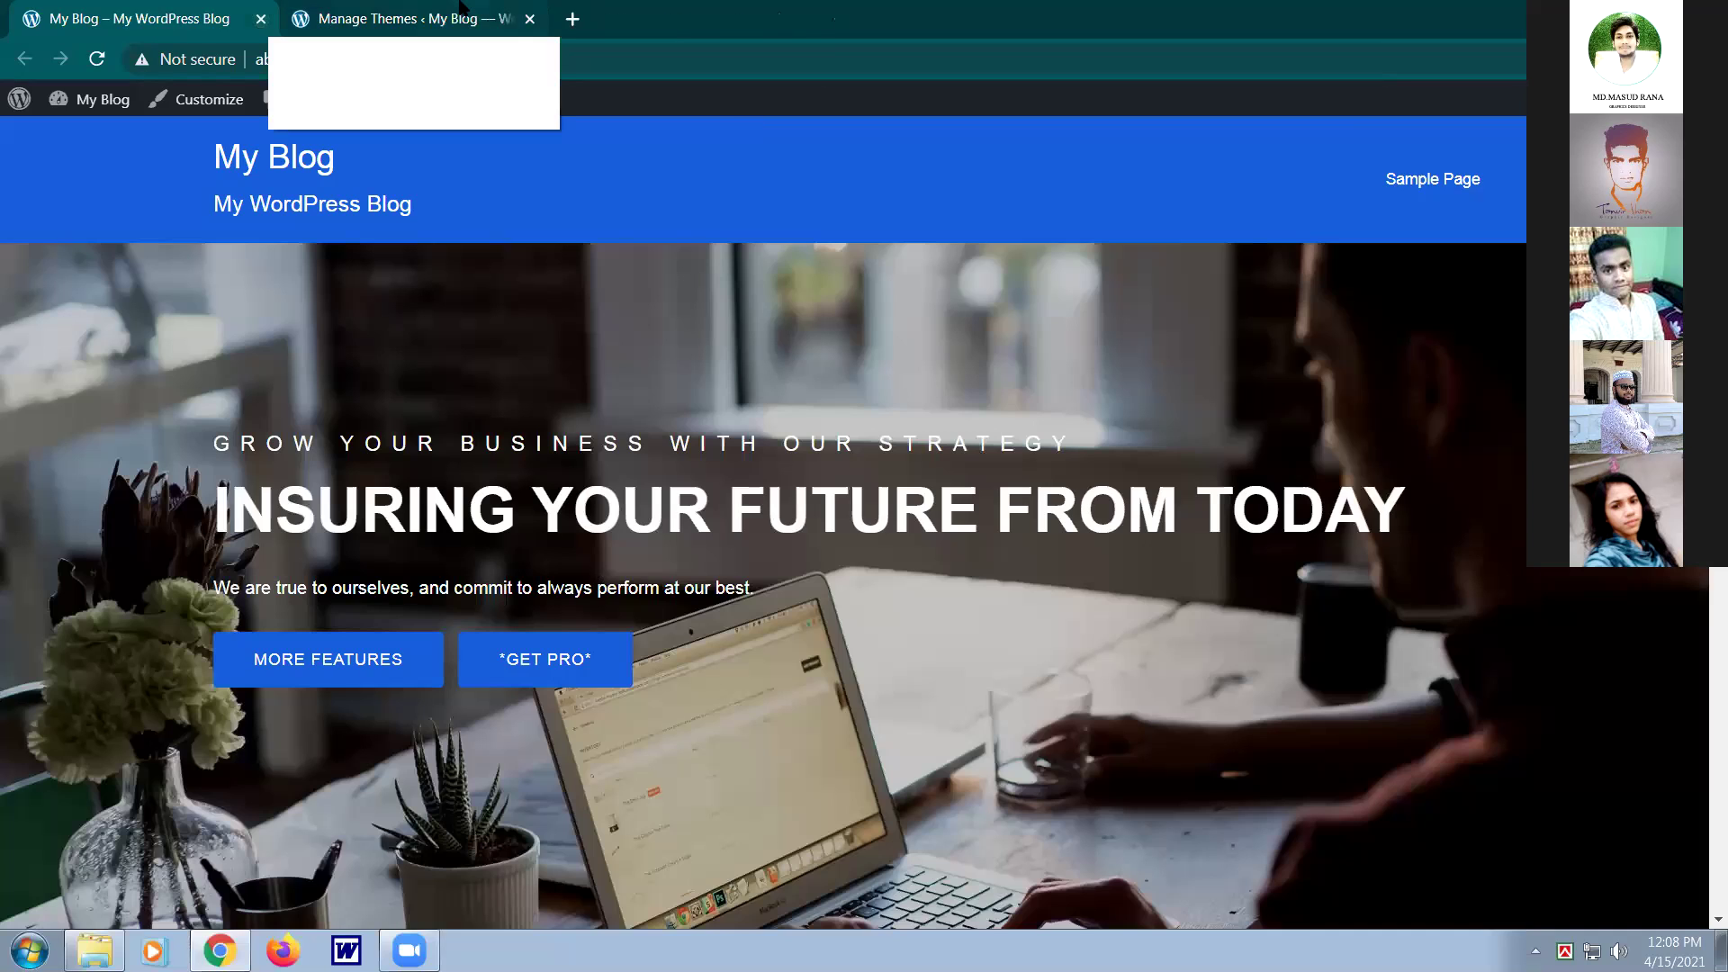
{"action": "left_click", "coordinate": [460, 9]}
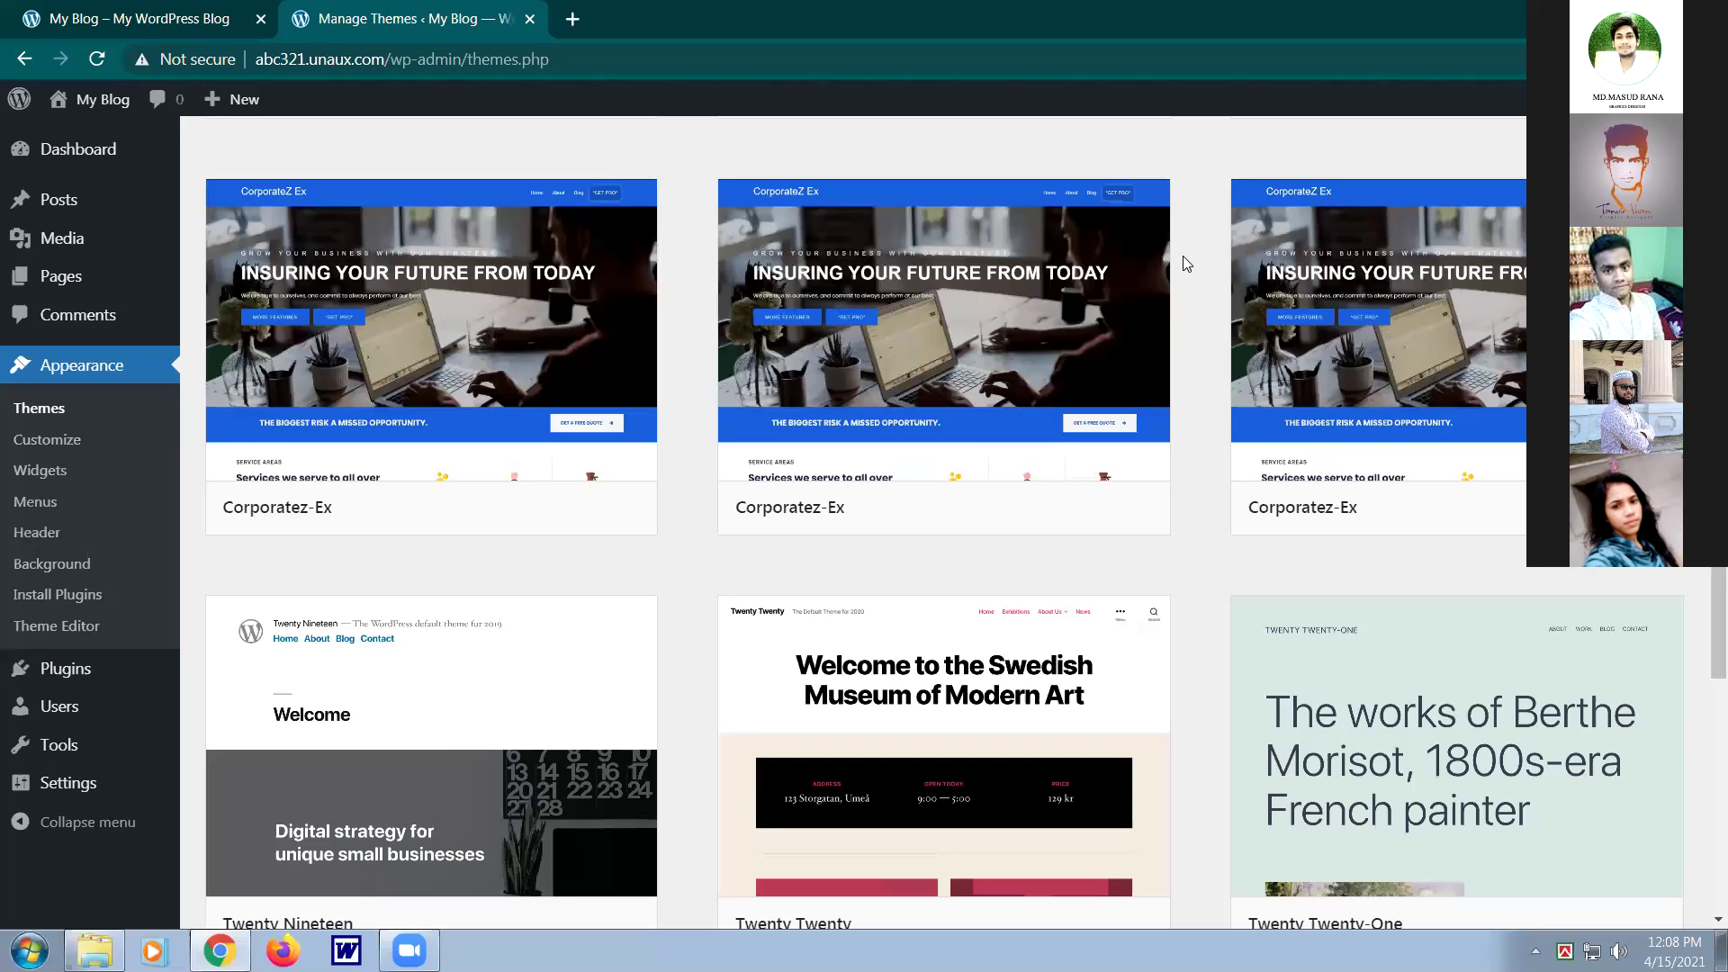
{"action": "scroll", "coordinate": [1163, 308], "scroll_direction": "down", "scroll_amount": 3}
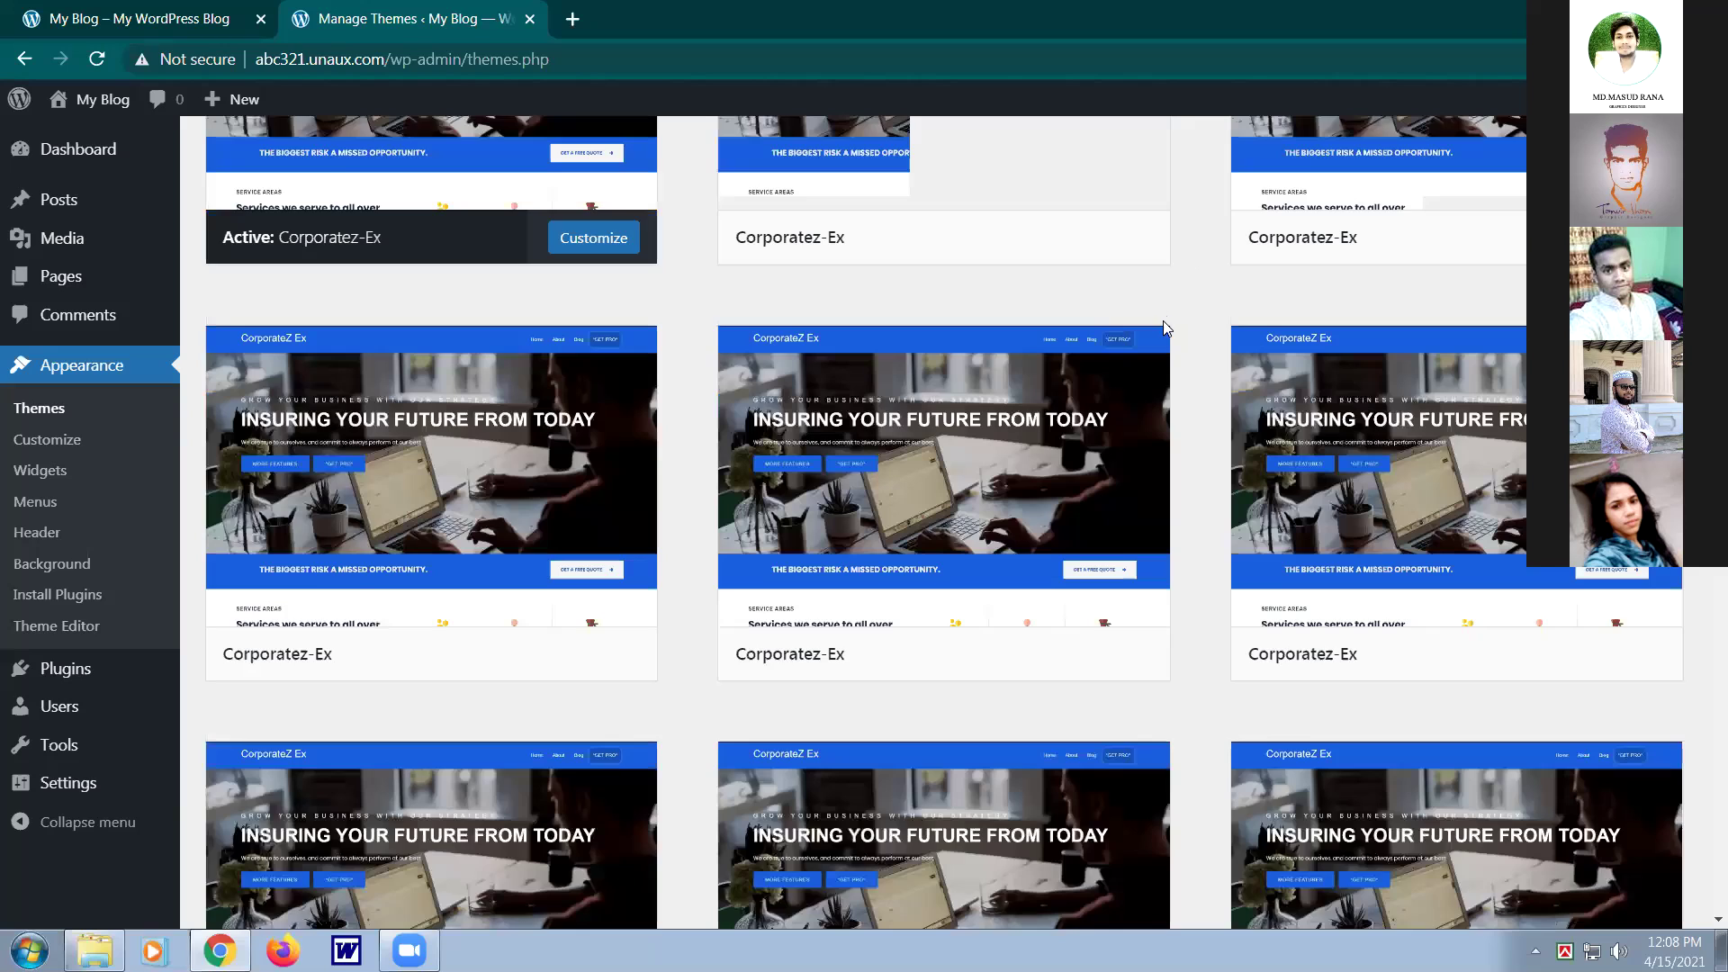
{"action": "scroll", "coordinate": [1163, 322], "scroll_direction": "up", "scroll_amount": 5}
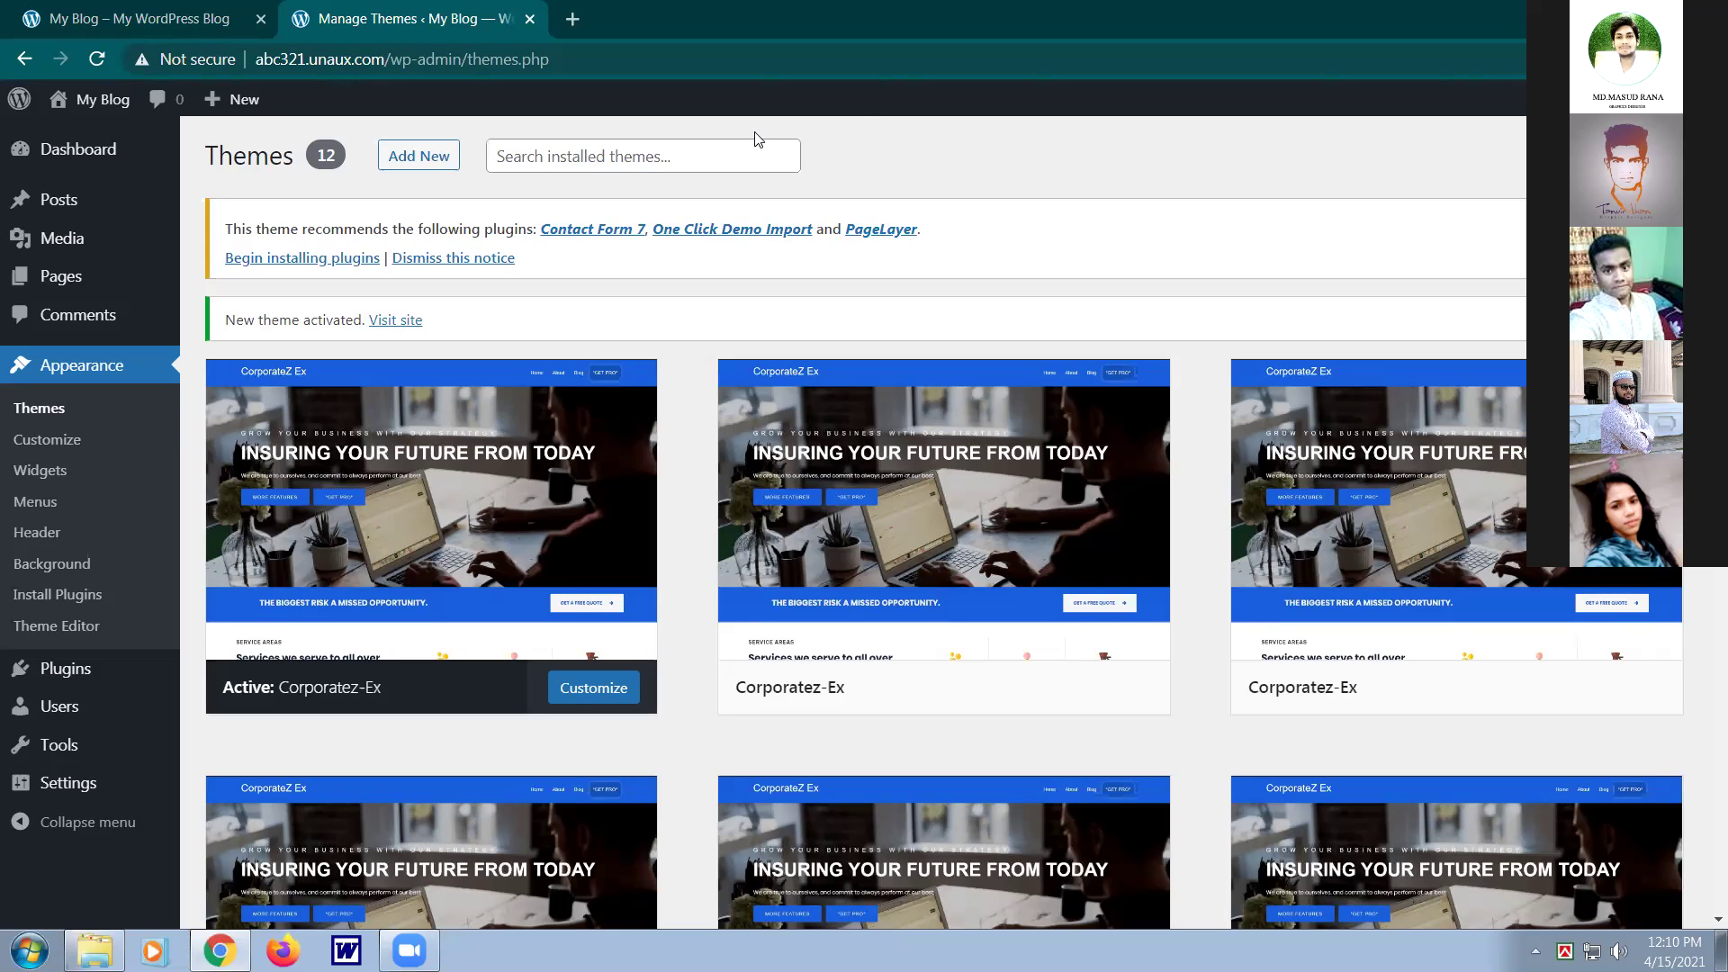
Upload and install intrinsic-child.zip from Downloads > Compressed, then go back to the Themes page
{"action": "left_click", "coordinate": [434, 163]}
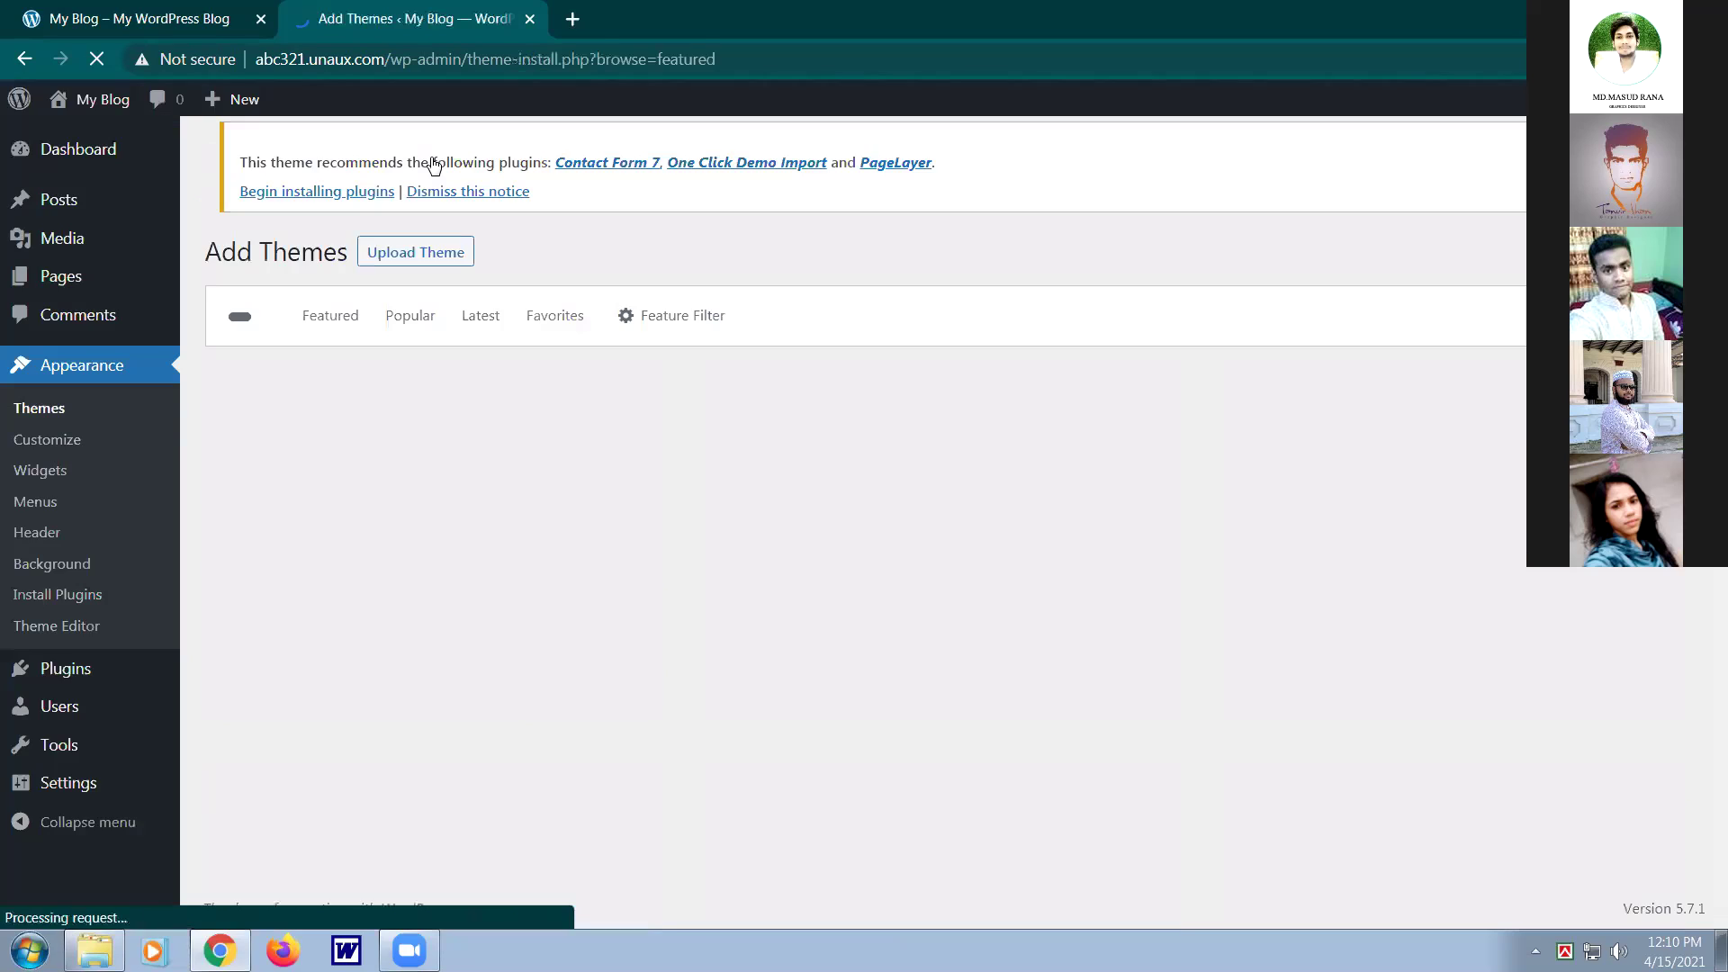
{"action": "left_click", "coordinate": [430, 157]}
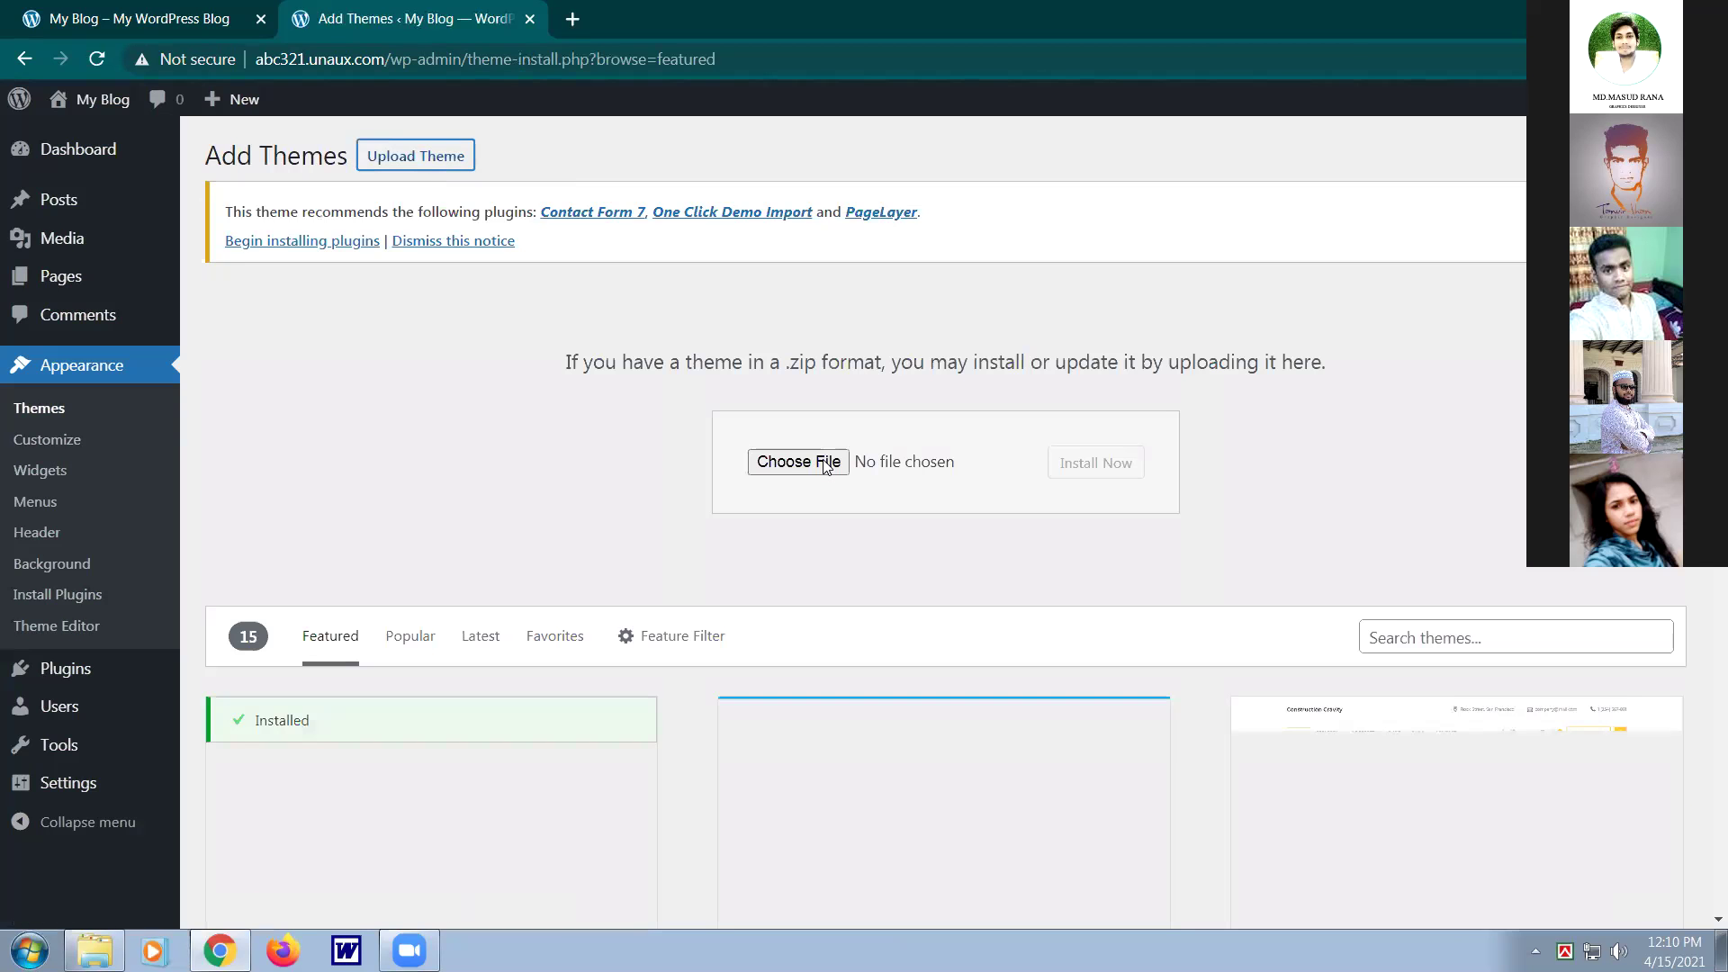
{"action": "left_click", "coordinate": [827, 451]}
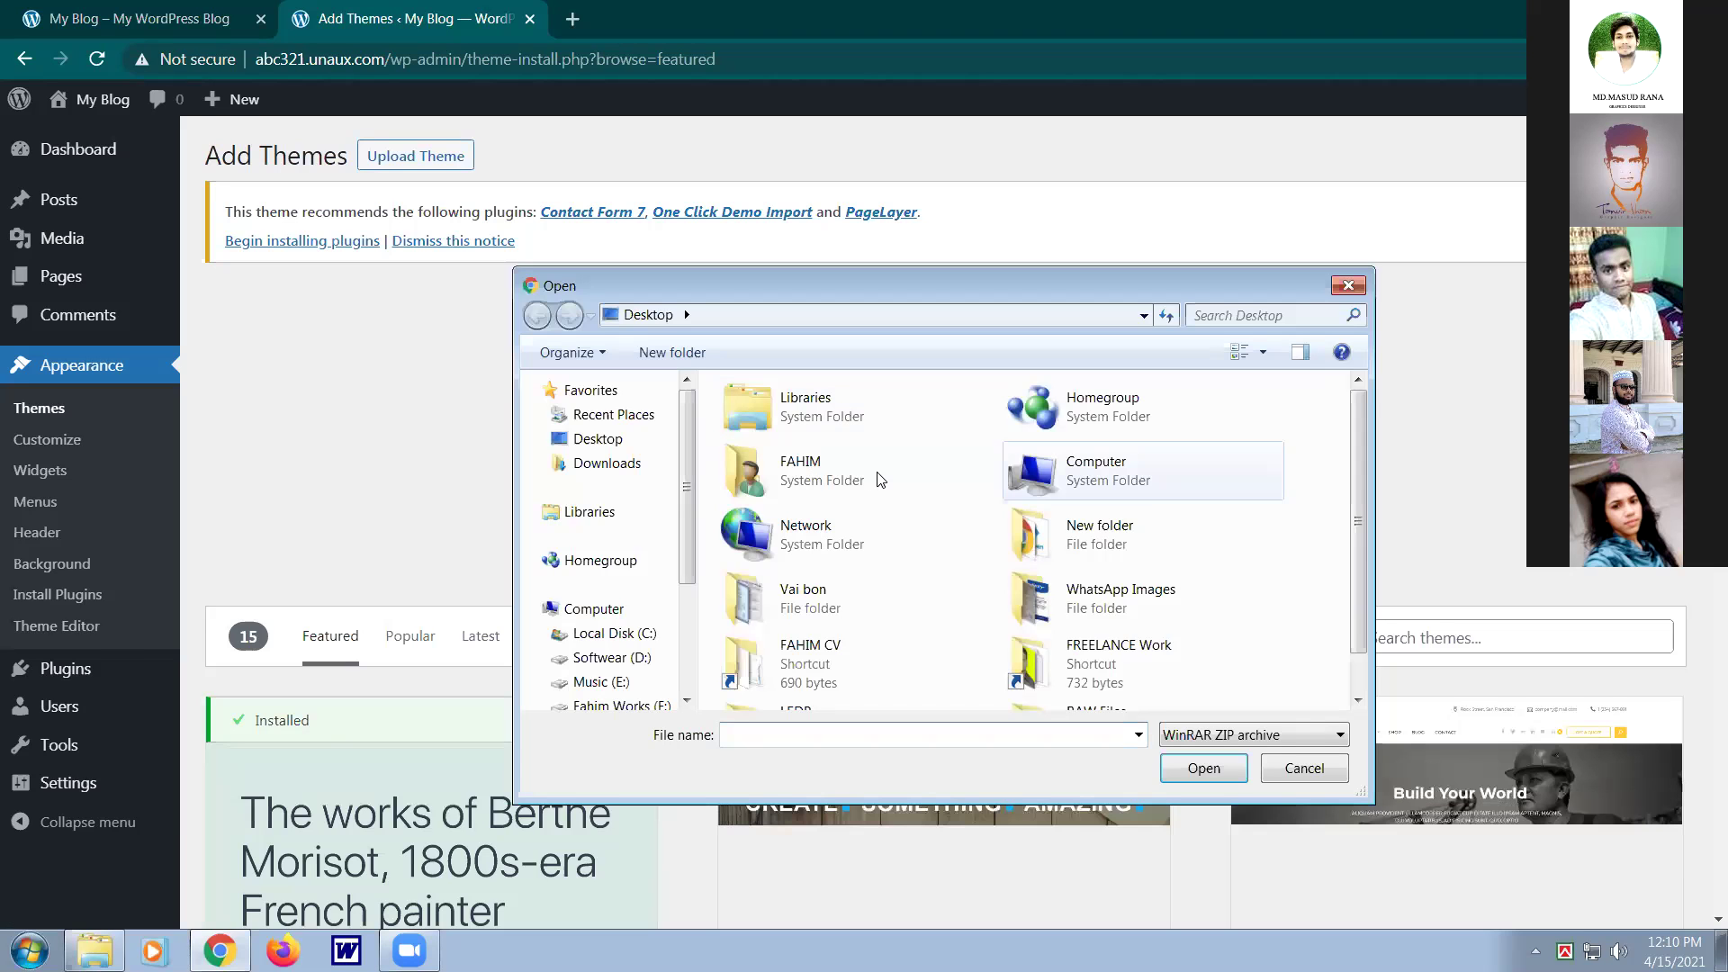
{"action": "left_click", "coordinate": [607, 463]}
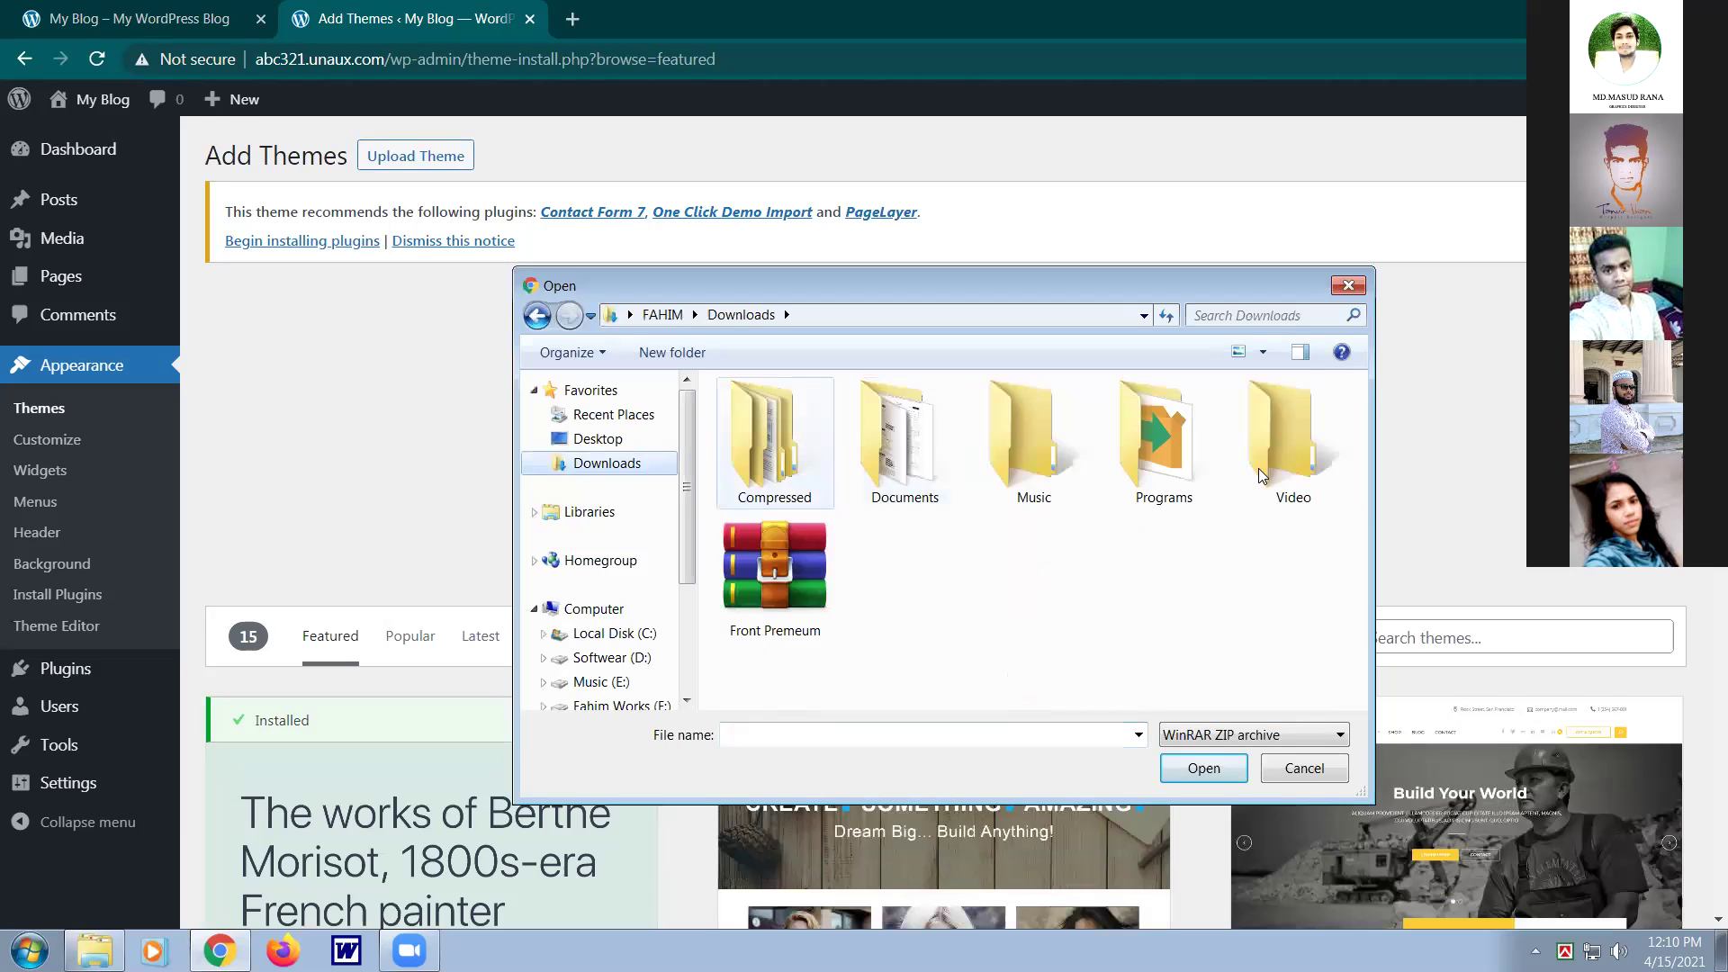
{"action": "double_click", "coordinate": [774, 441]}
{"action": "left_click", "coordinate": [774, 584]}
{"action": "left_click", "coordinate": [1203, 769]}
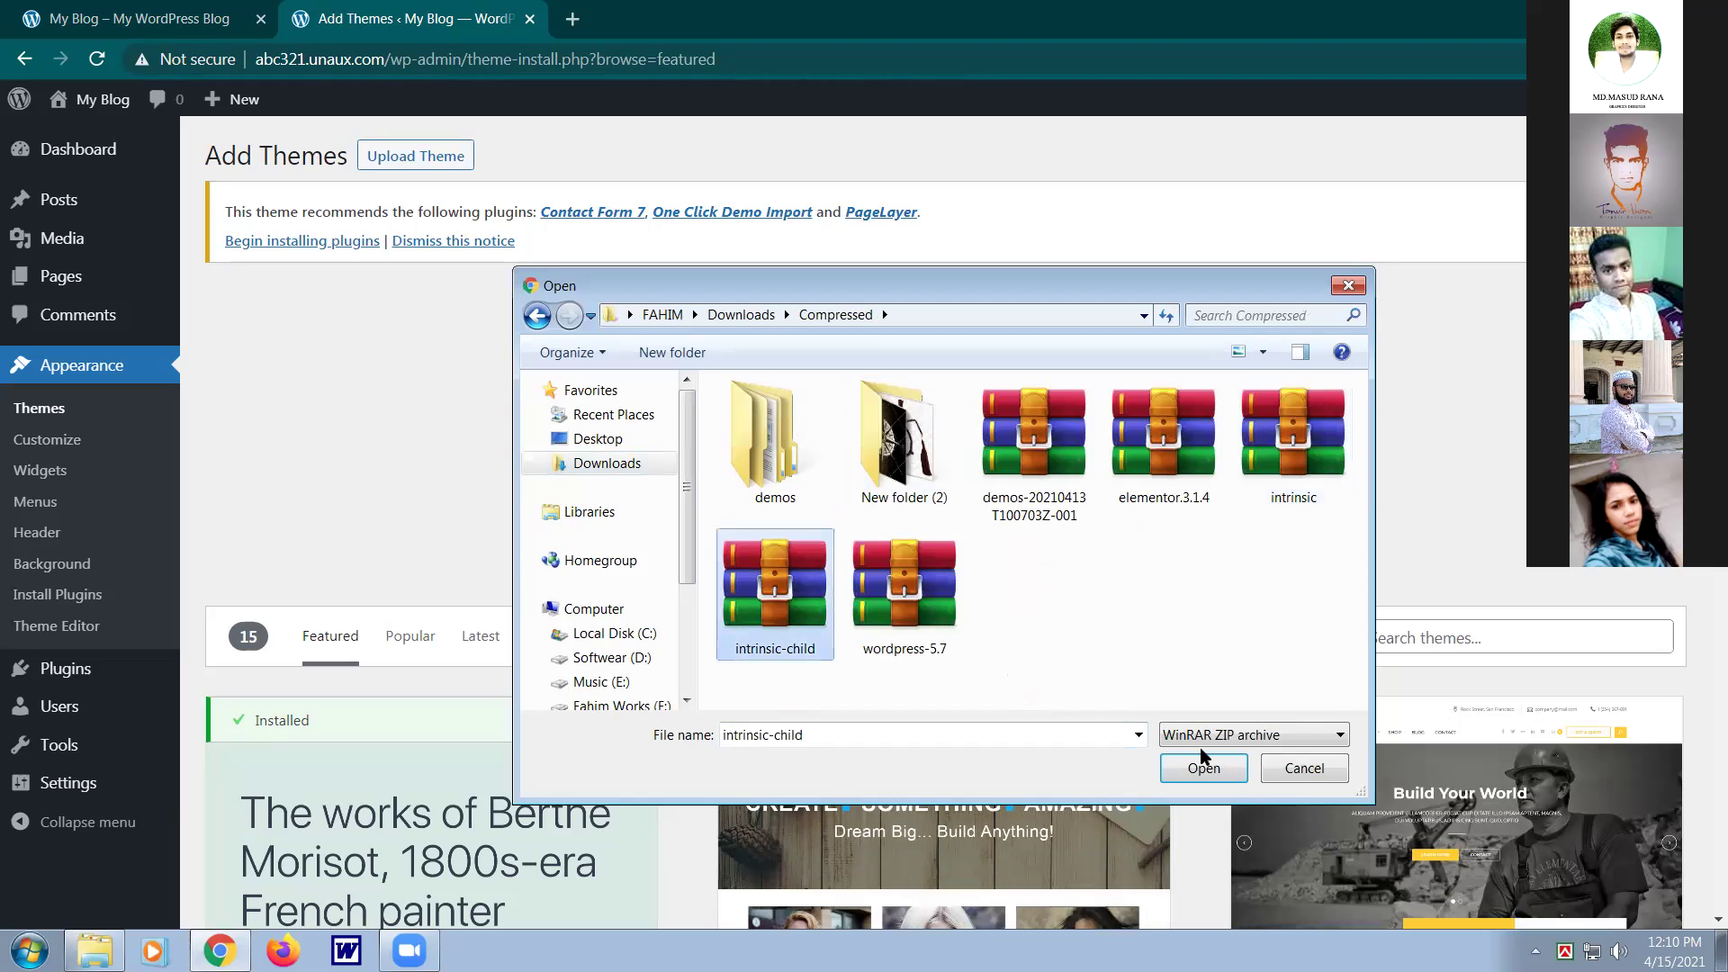
{"action": "left_click", "coordinate": [1135, 463]}
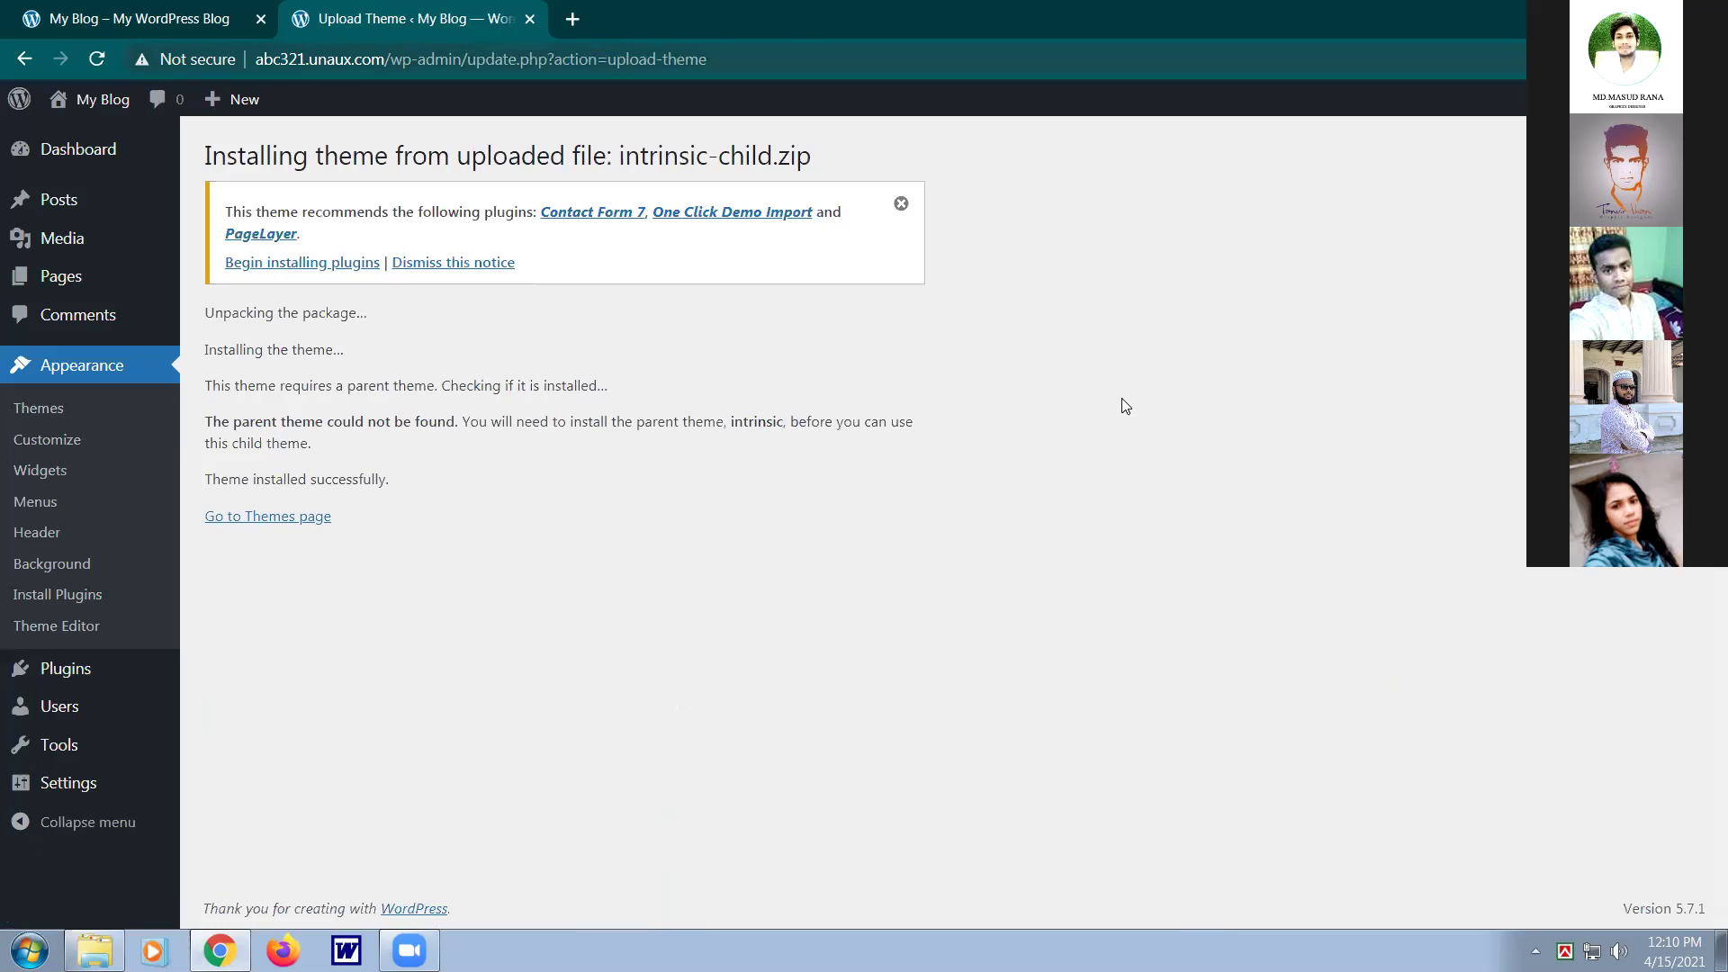
{"action": "left_click", "coordinate": [213, 519]}
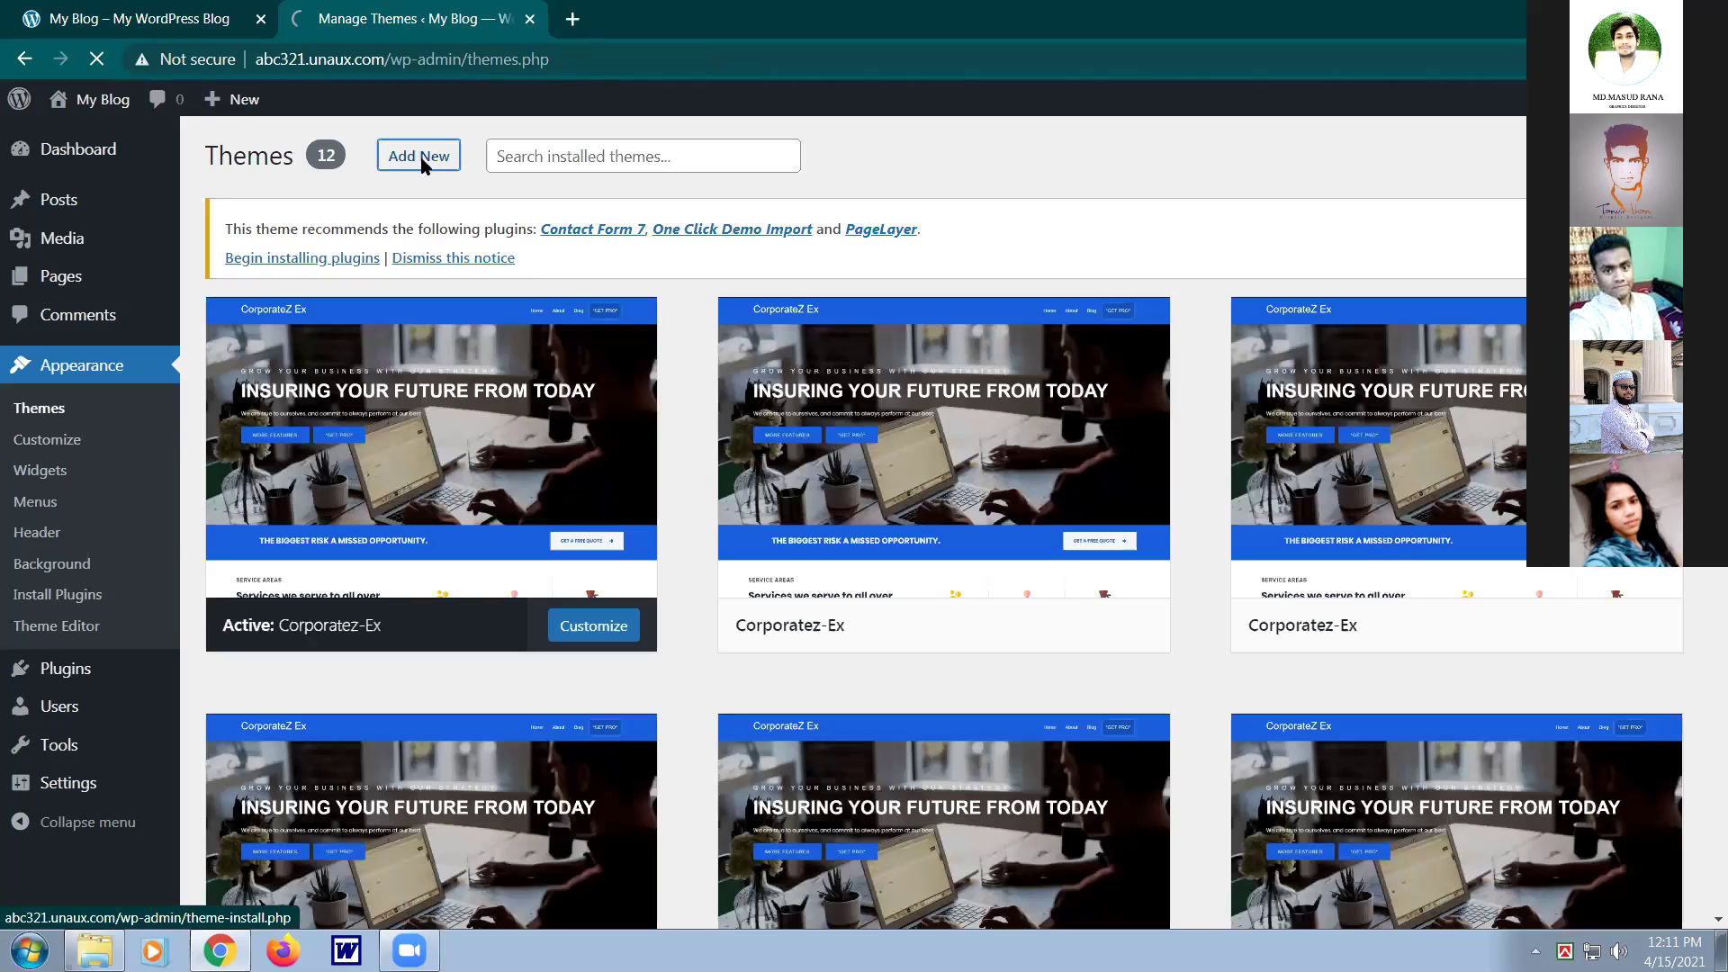
Upload the parent theme archive intrinsic.zip and start its installation
{"action": "left_click", "coordinate": [421, 162]}
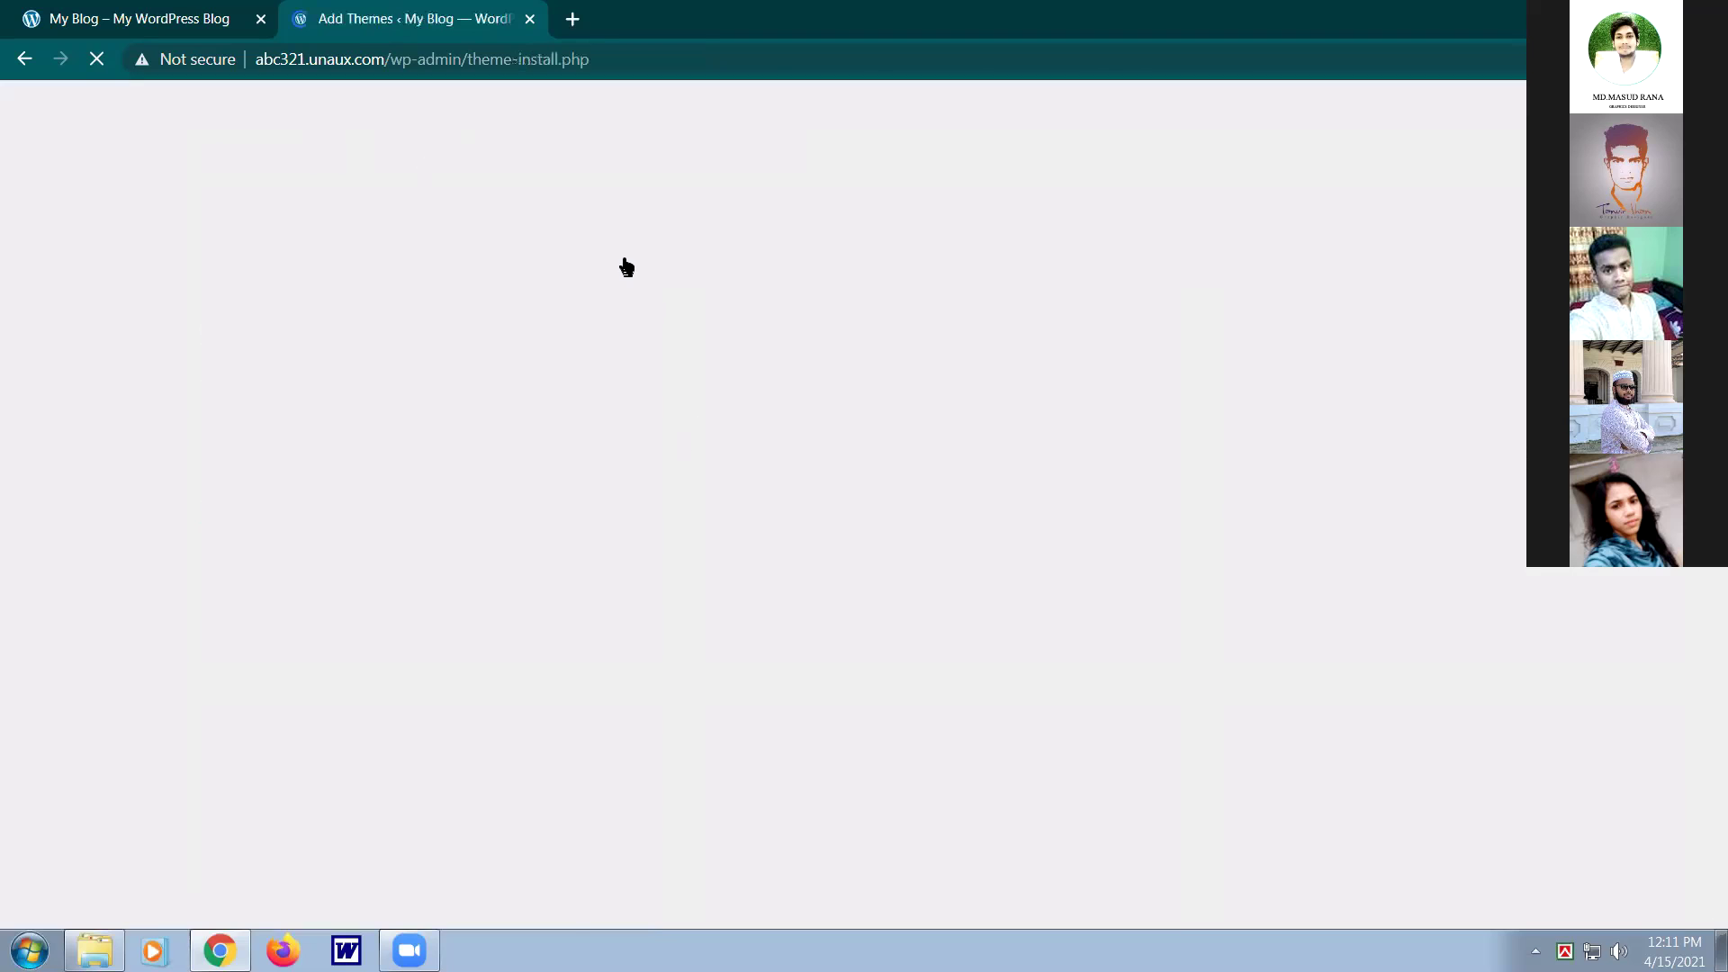
{"action": "left_click", "coordinate": [466, 168]}
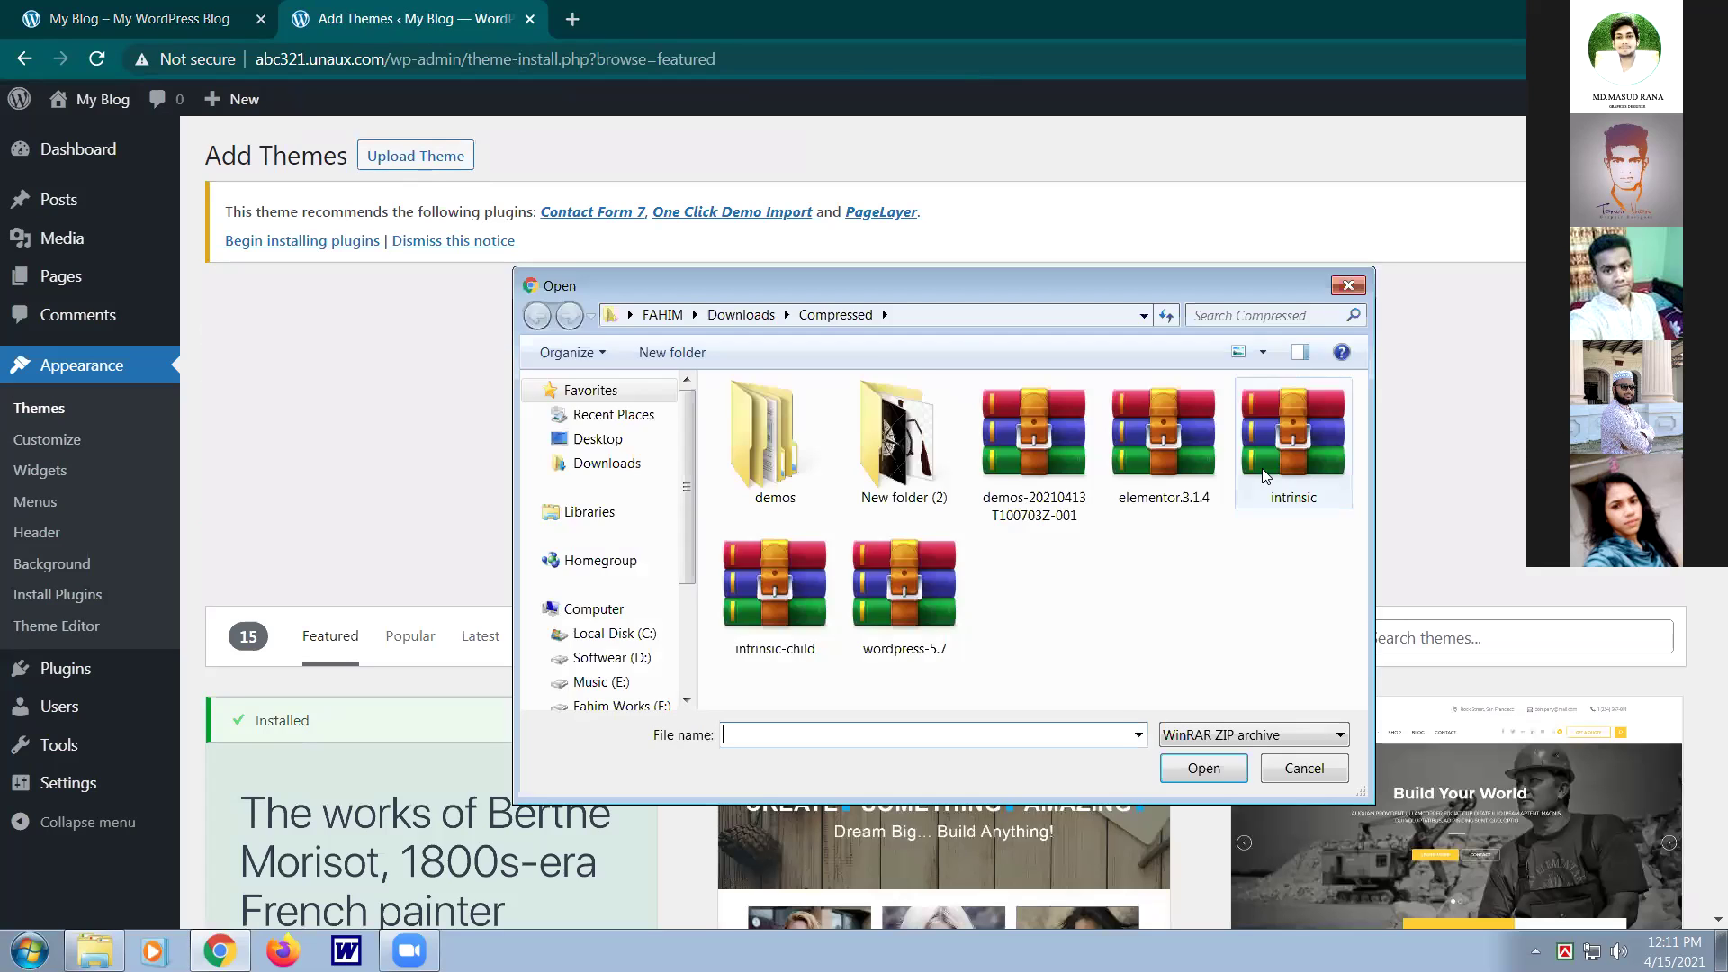
{"action": "double_click", "coordinate": [1269, 473]}
{"action": "left_click", "coordinate": [1105, 465]}
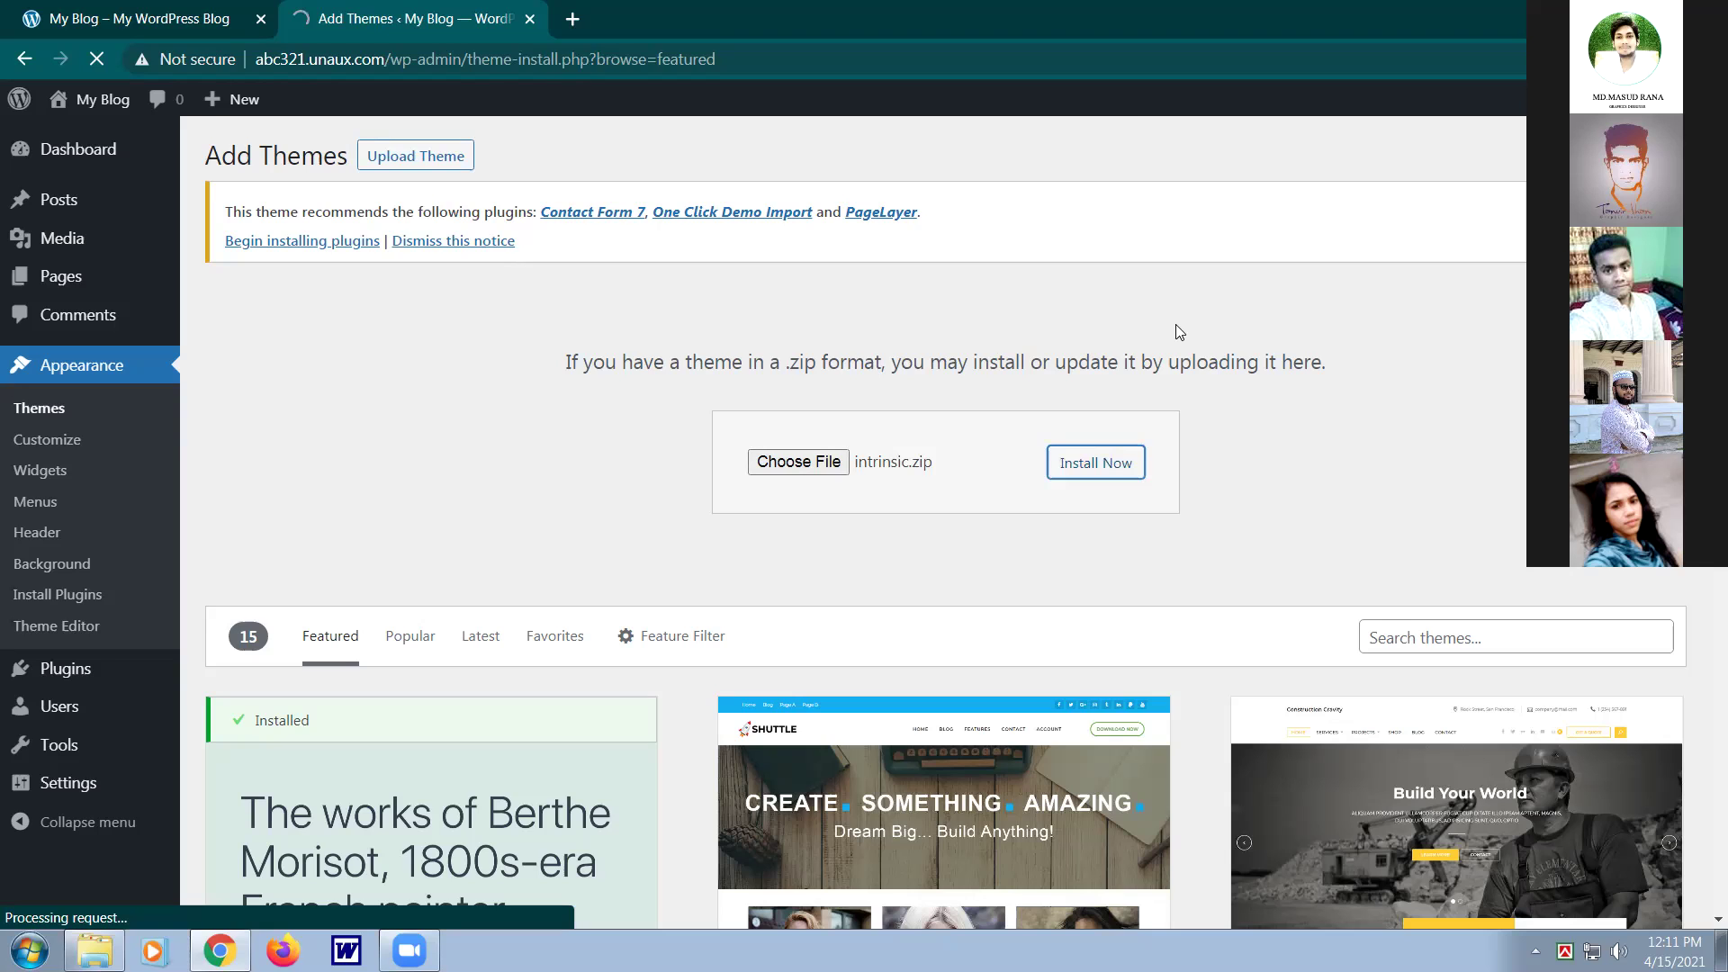
Wait for the upload and review the 'already installed' Intrinsic 1.0.1 comparison page
{"action": "scroll", "coordinate": [1175, 332], "scroll_direction": "down", "scroll_amount": 5}
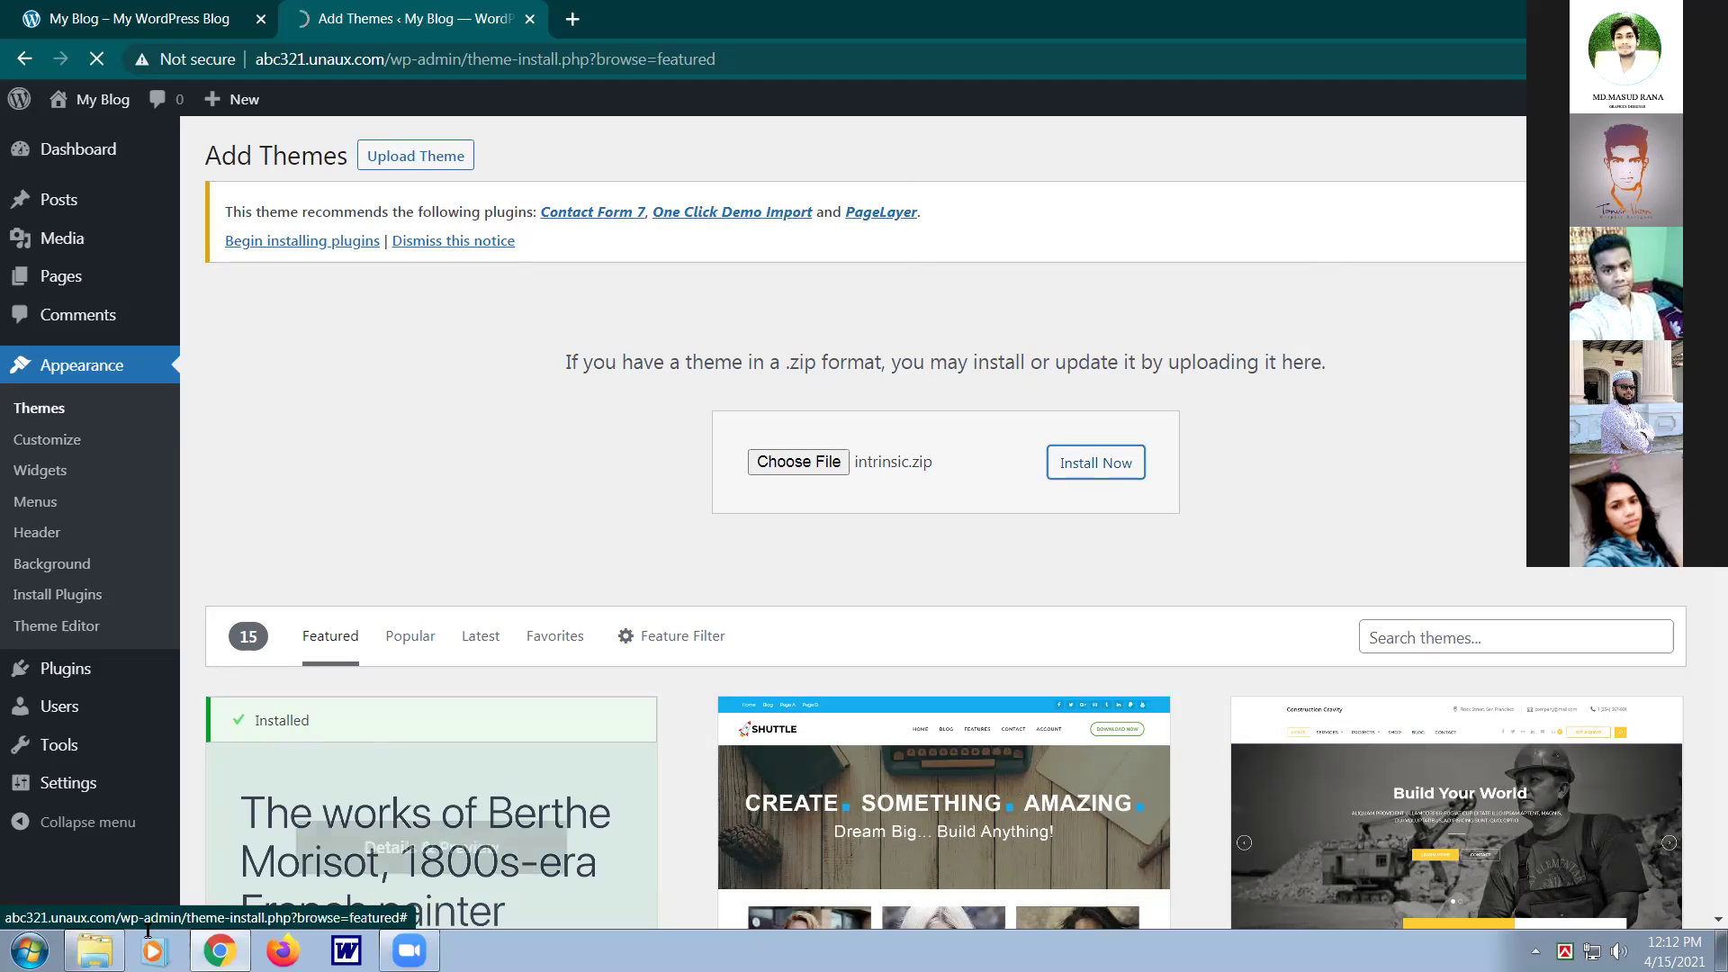
{"action": "left_click", "coordinate": [1247, 405]}
{"action": "triple_click", "coordinate": [1193, 351]}
{"action": "left_click", "coordinate": [1193, 351]}
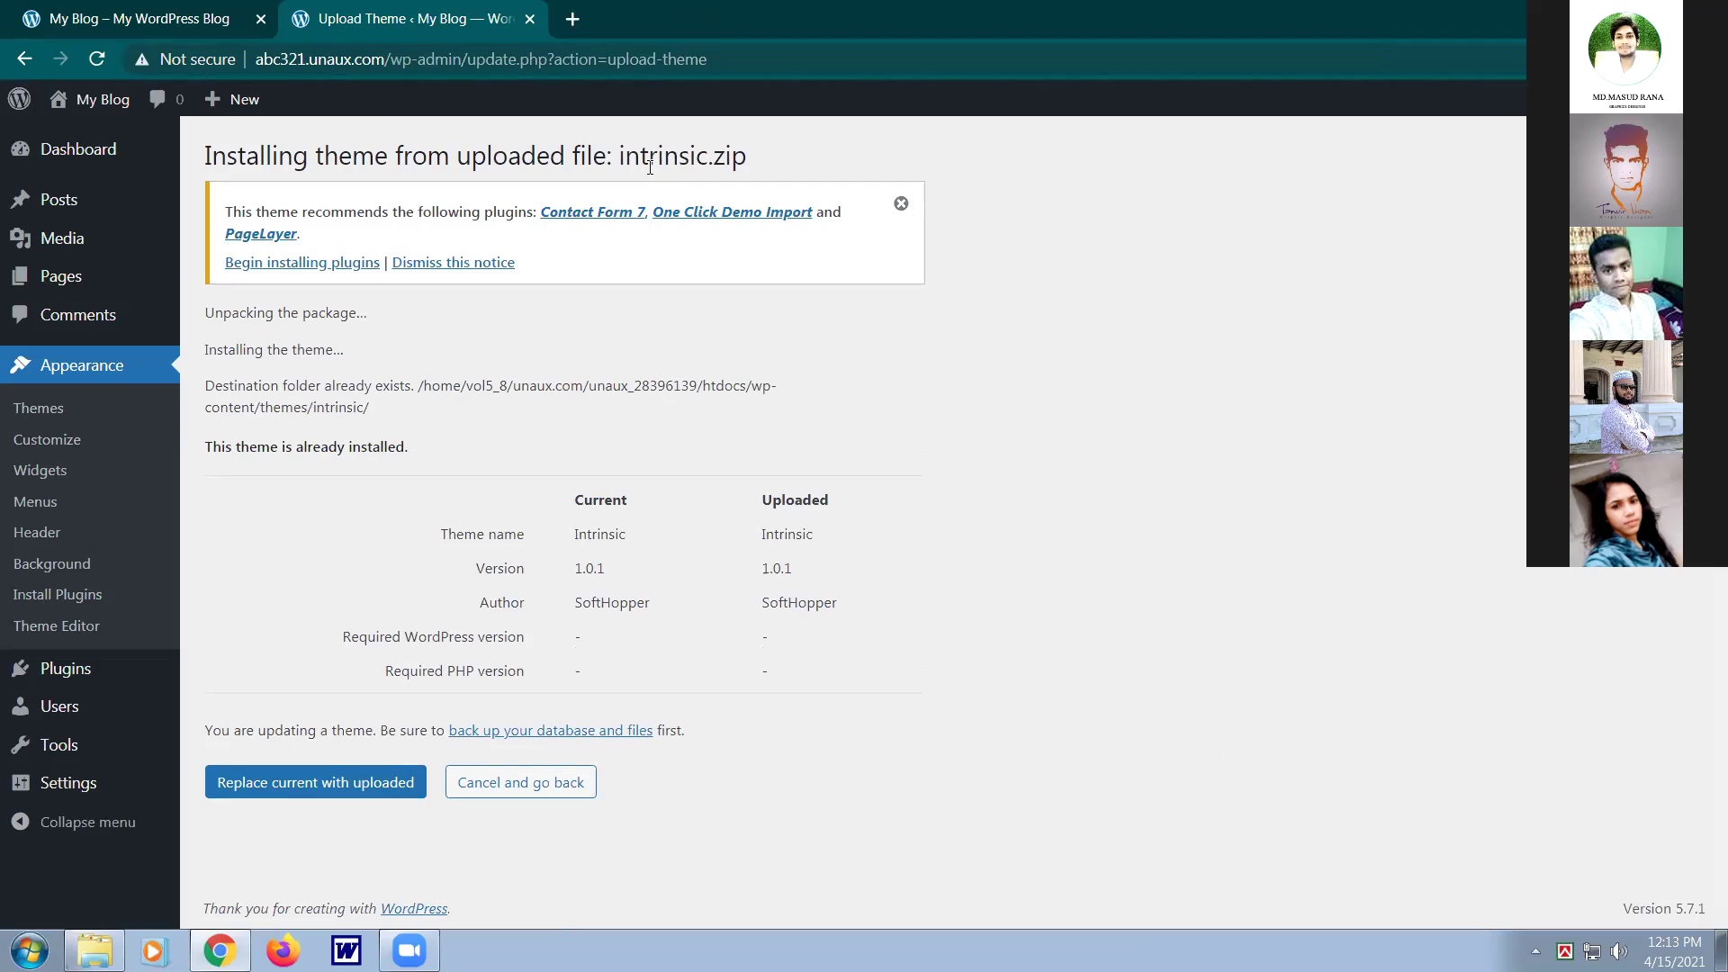
Highlight the theme name in the heading and go back to the 14-theme Themes list
{"action": "left_click_drag", "start_coordinate": [708, 154], "coordinate": [619, 151]}
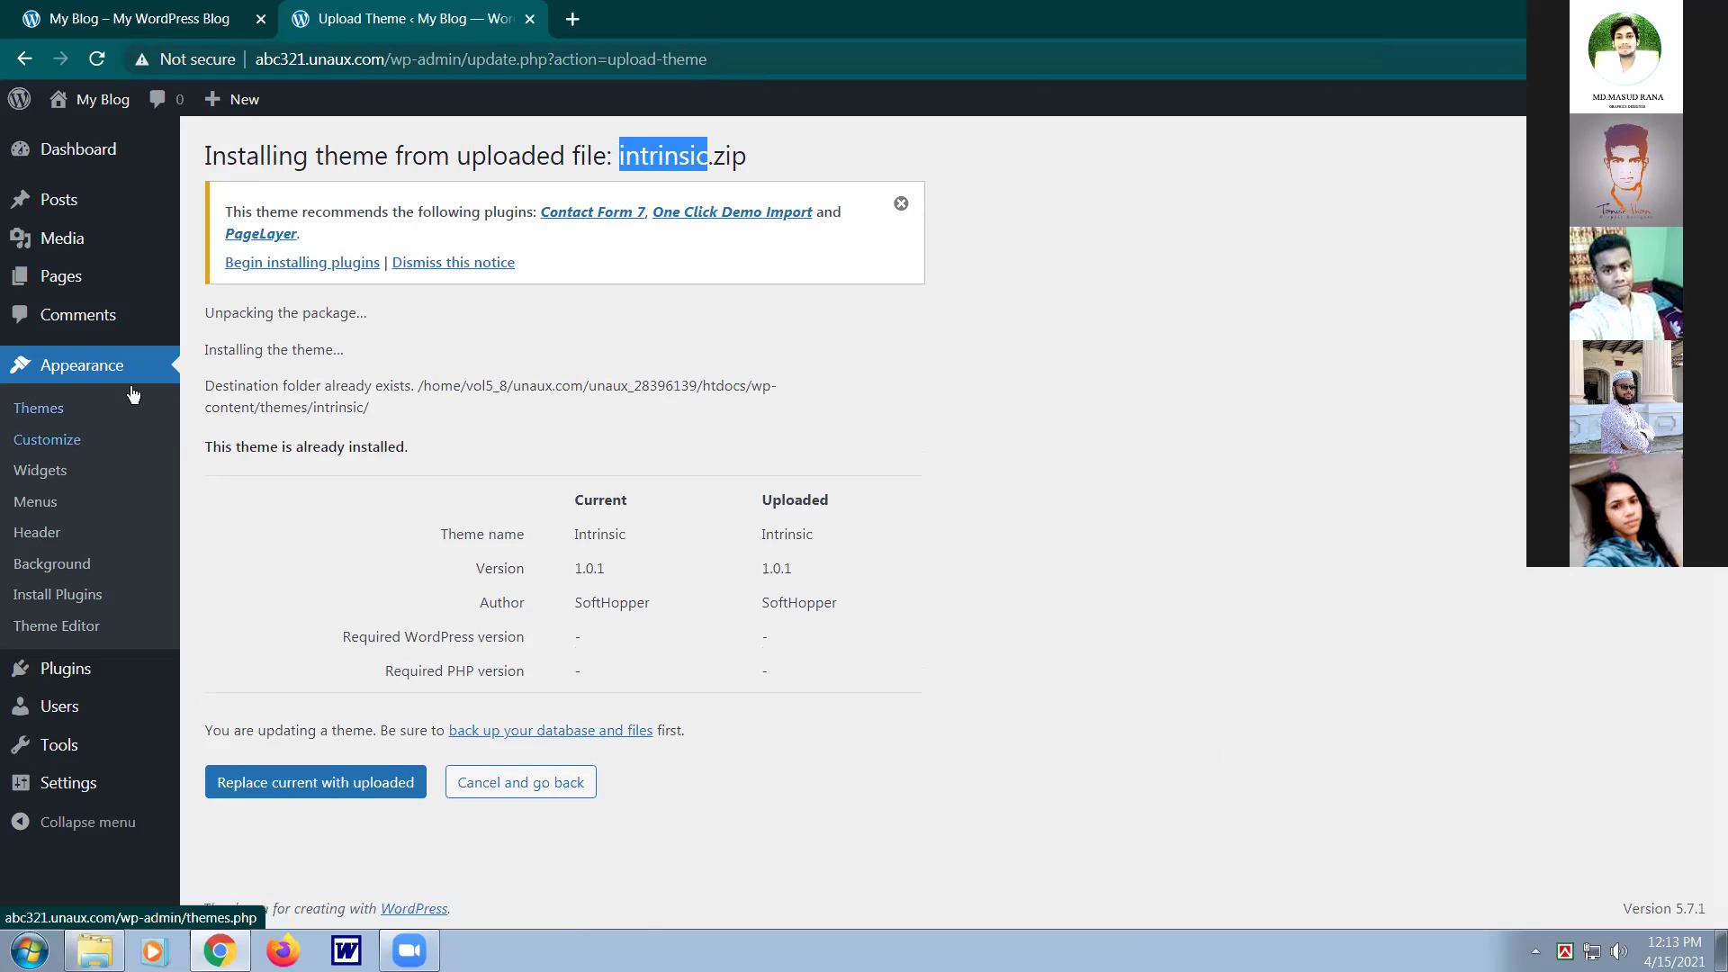
{"action": "left_click", "coordinate": [105, 412]}
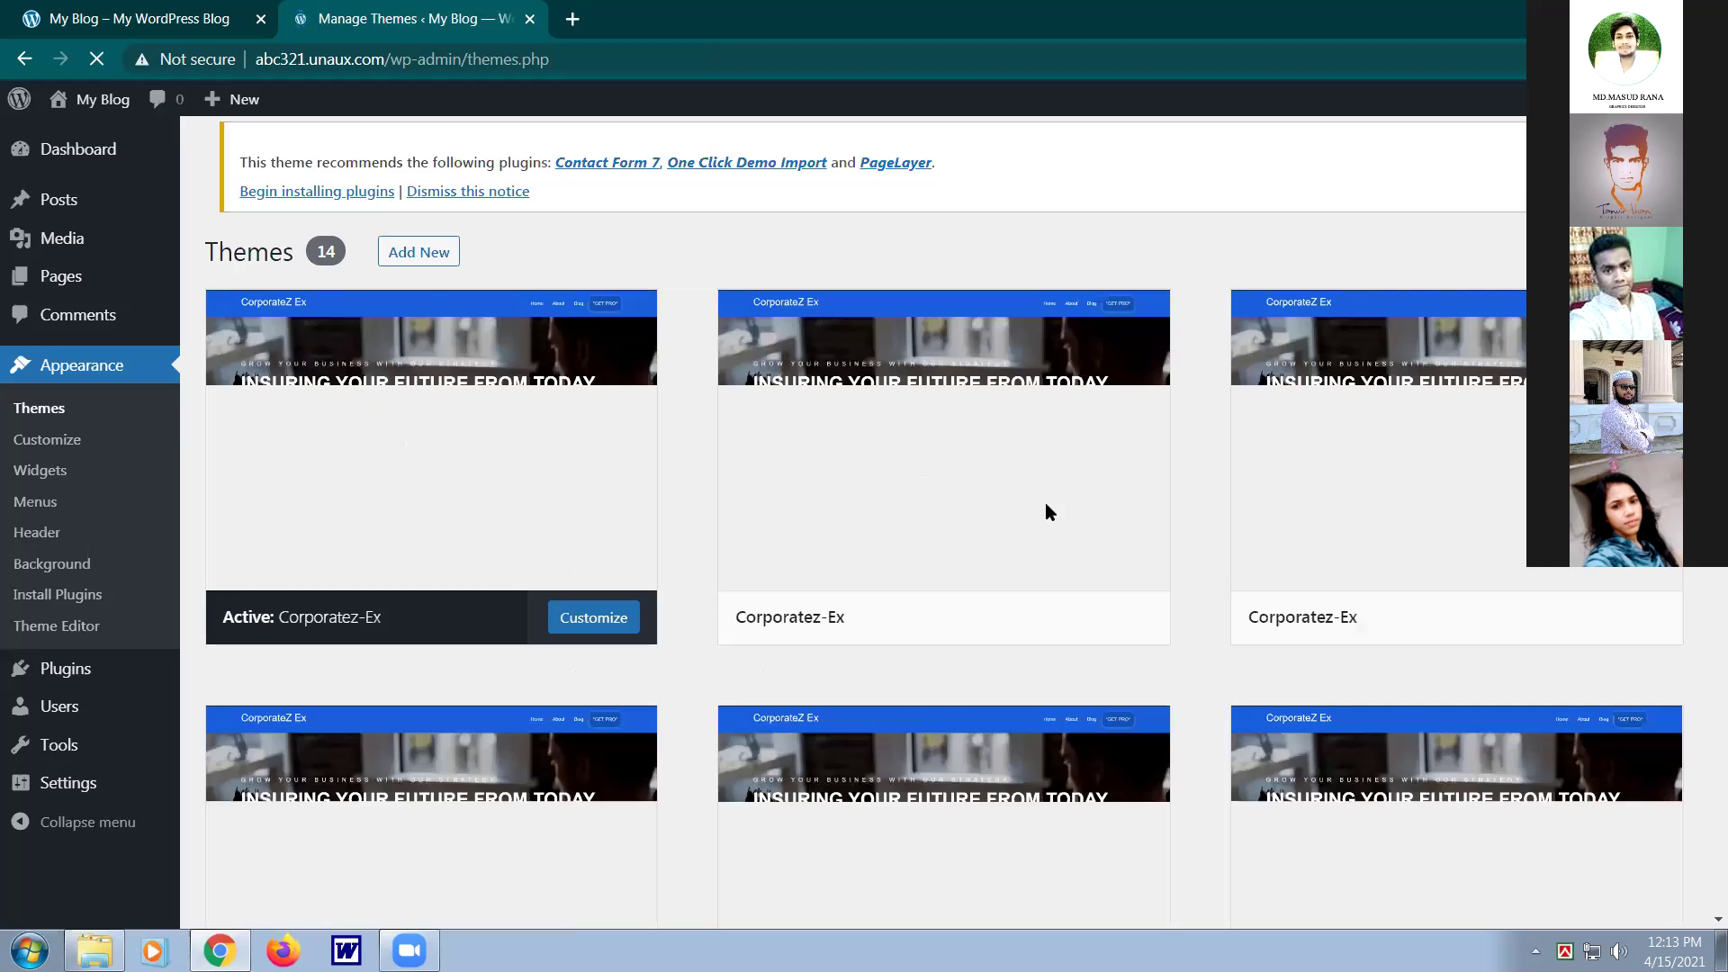
Scroll to the Intrinsic Child Theme card and activate it
{"action": "scroll", "coordinate": [1044, 502], "scroll_direction": "down", "scroll_amount": 2}
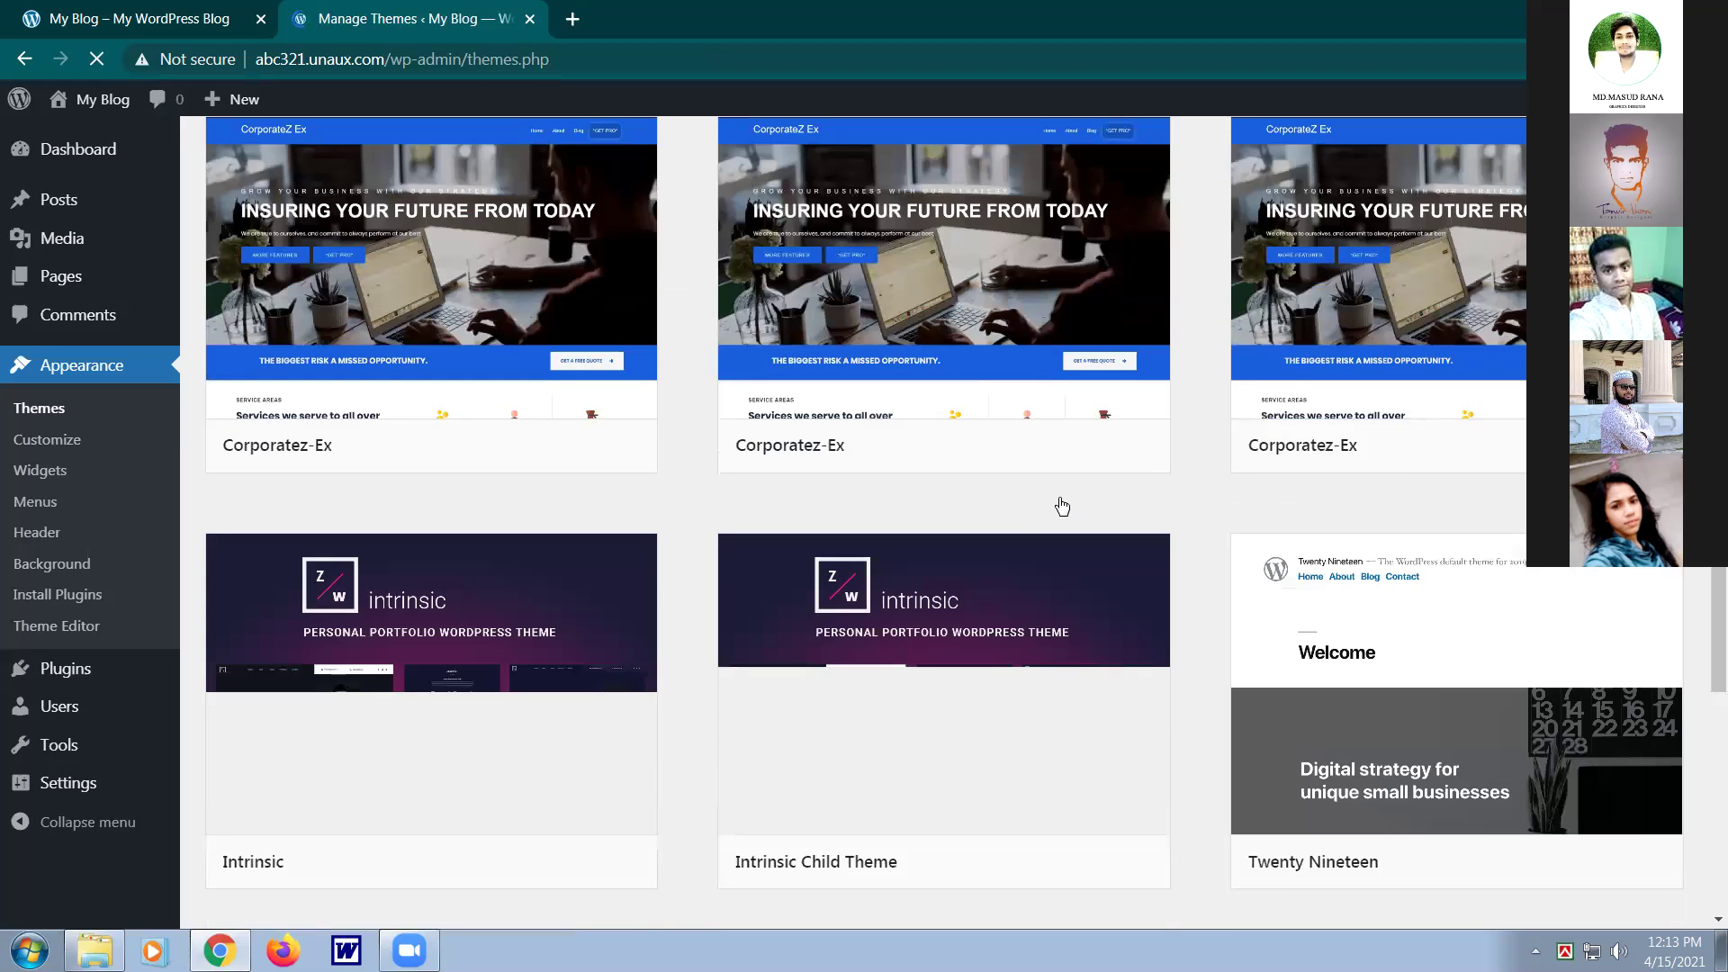
{"action": "scroll", "coordinate": [697, 454], "scroll_direction": "down", "scroll_amount": 3}
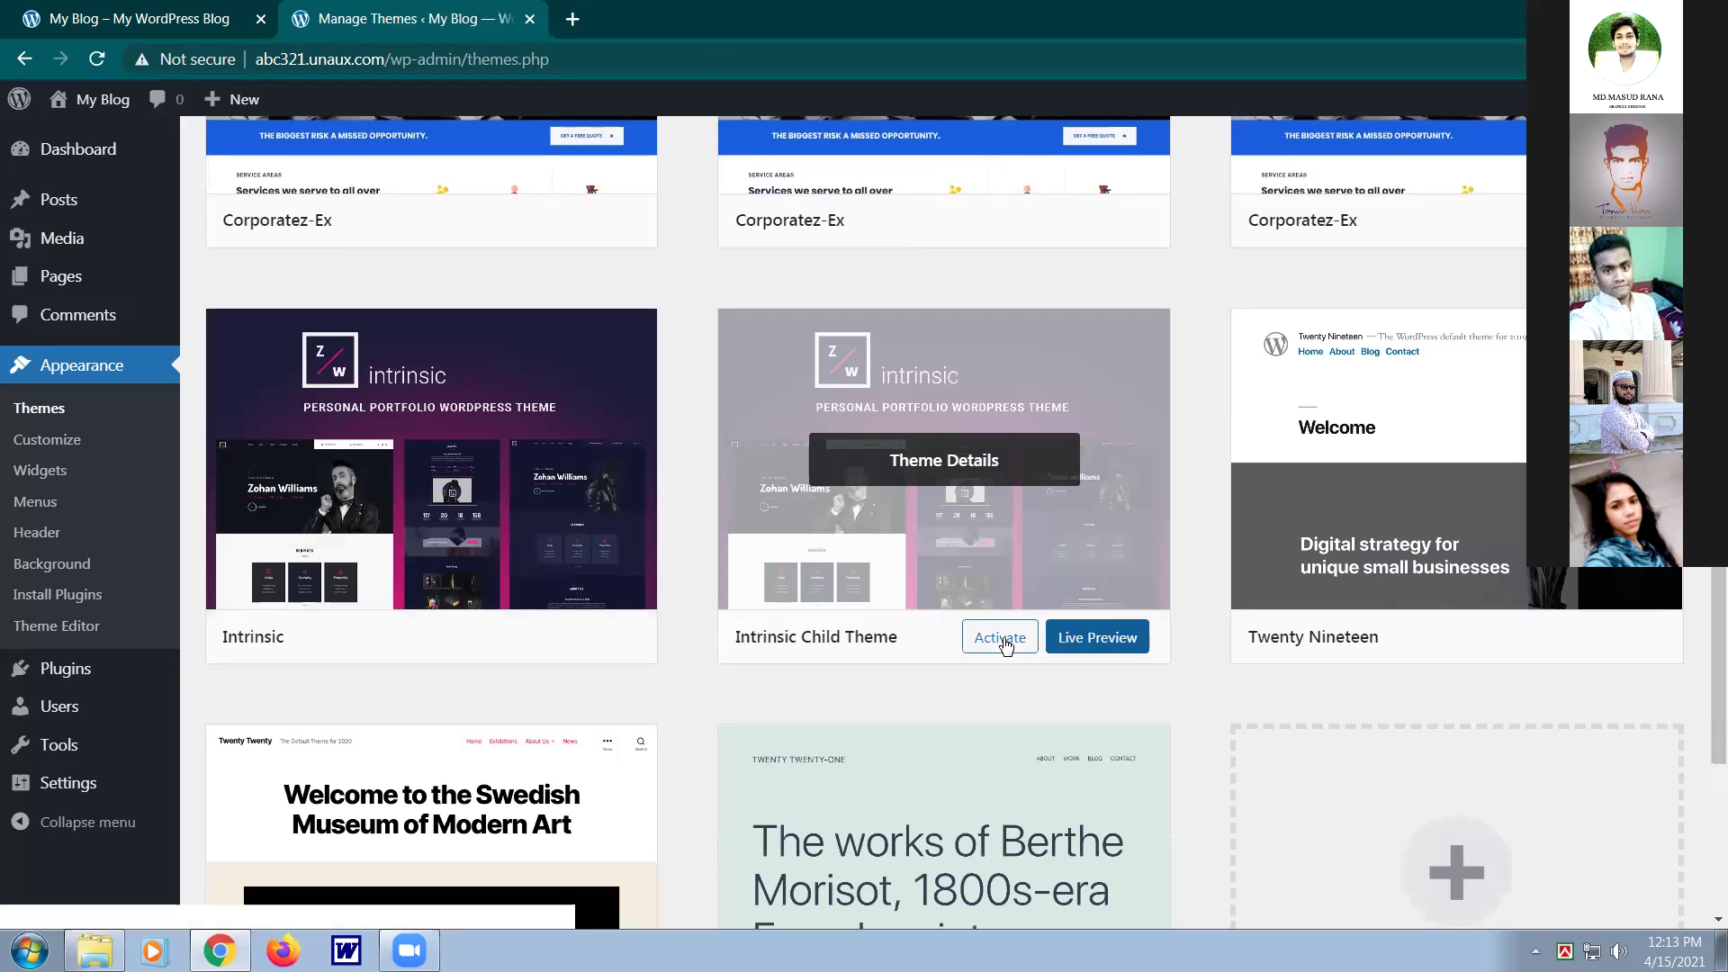
{"action": "left_click", "coordinate": [1005, 644]}
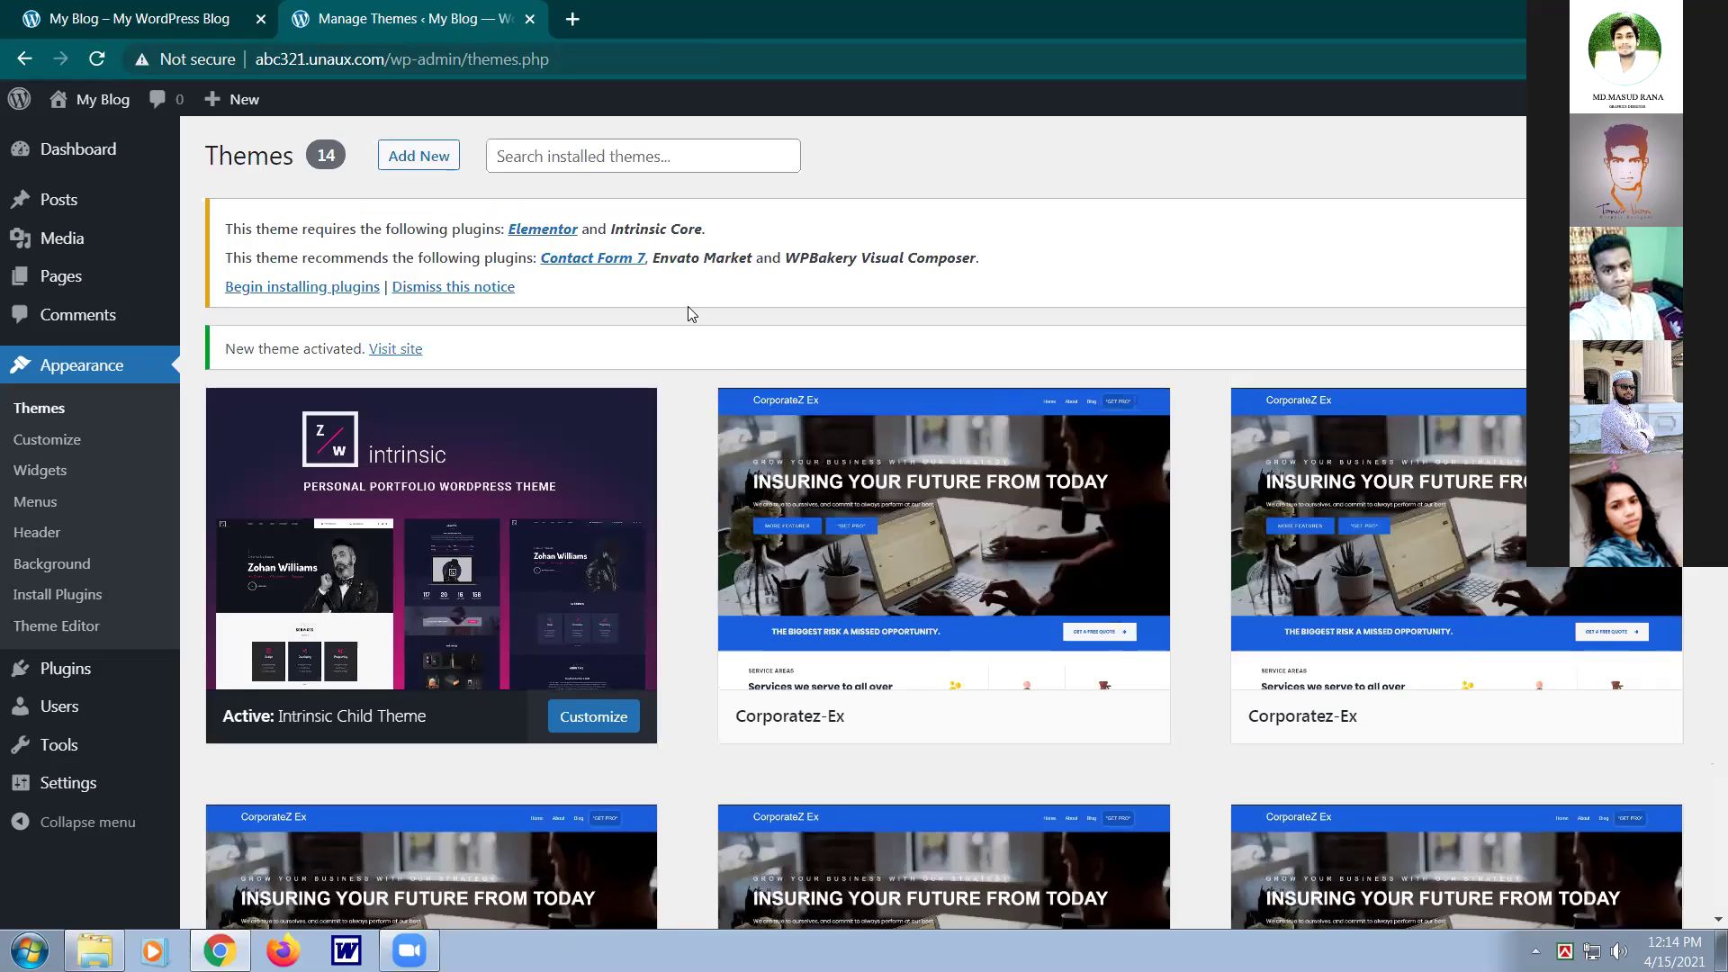
{"action": "mouse_move", "coordinate": [532, 500]}
{"action": "left_click", "coordinate": [225, 19]}
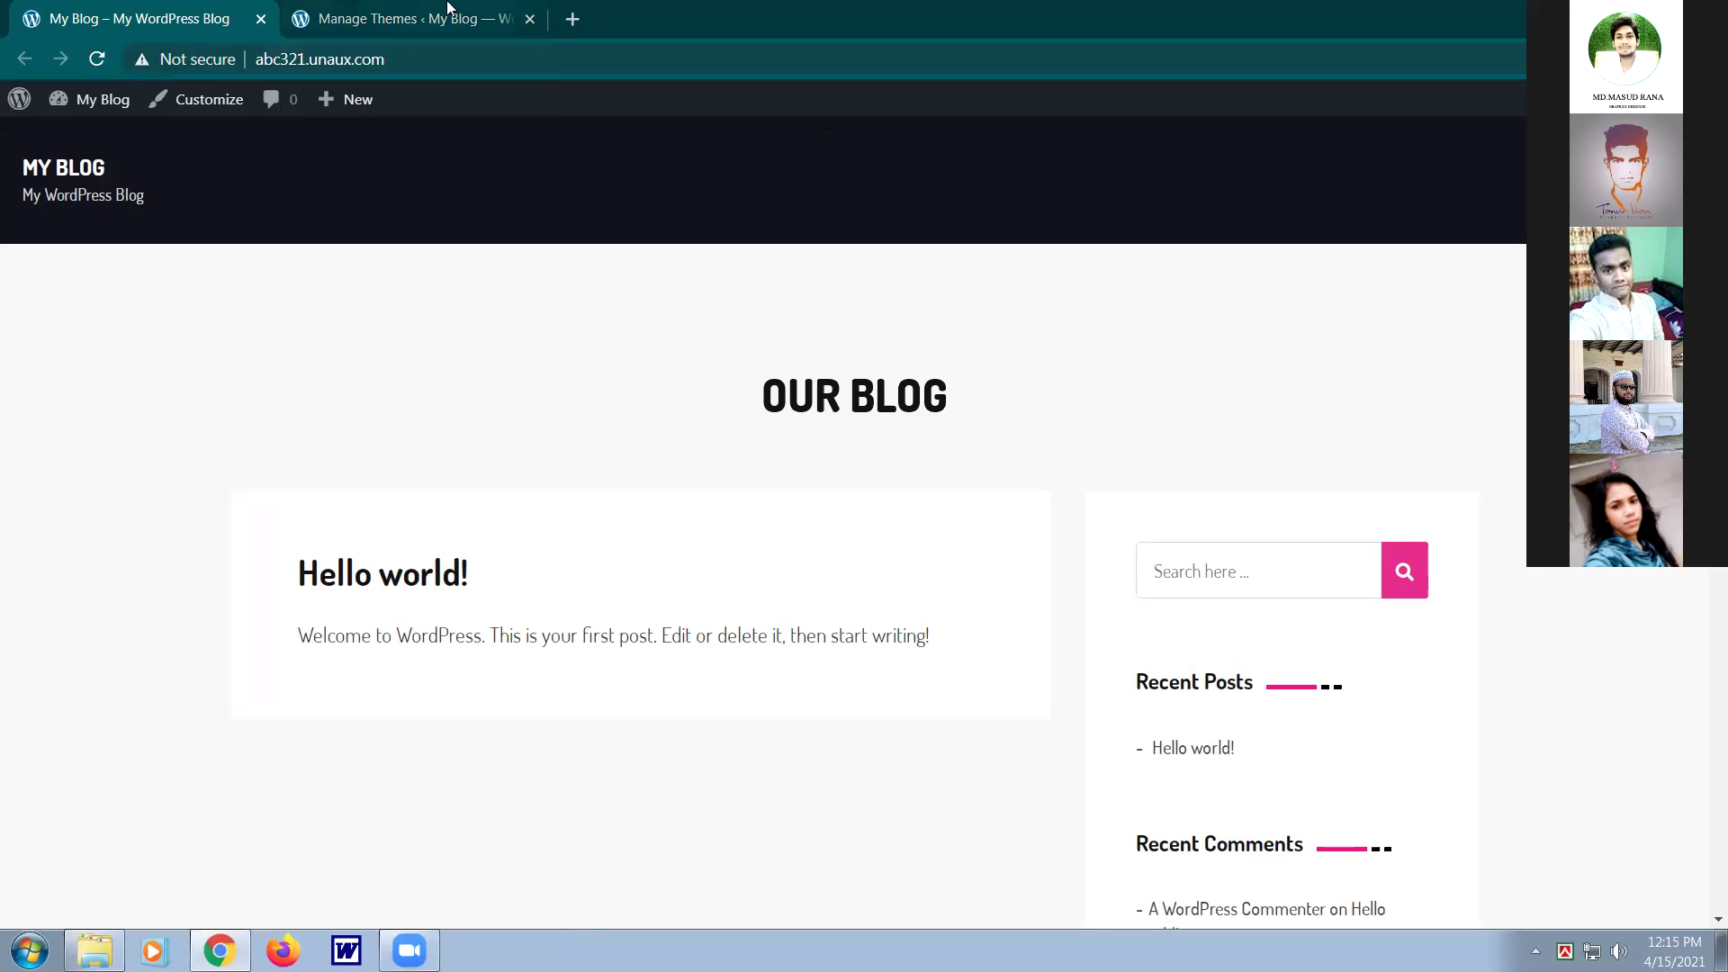
{"action": "left_click", "coordinate": [447, 11]}
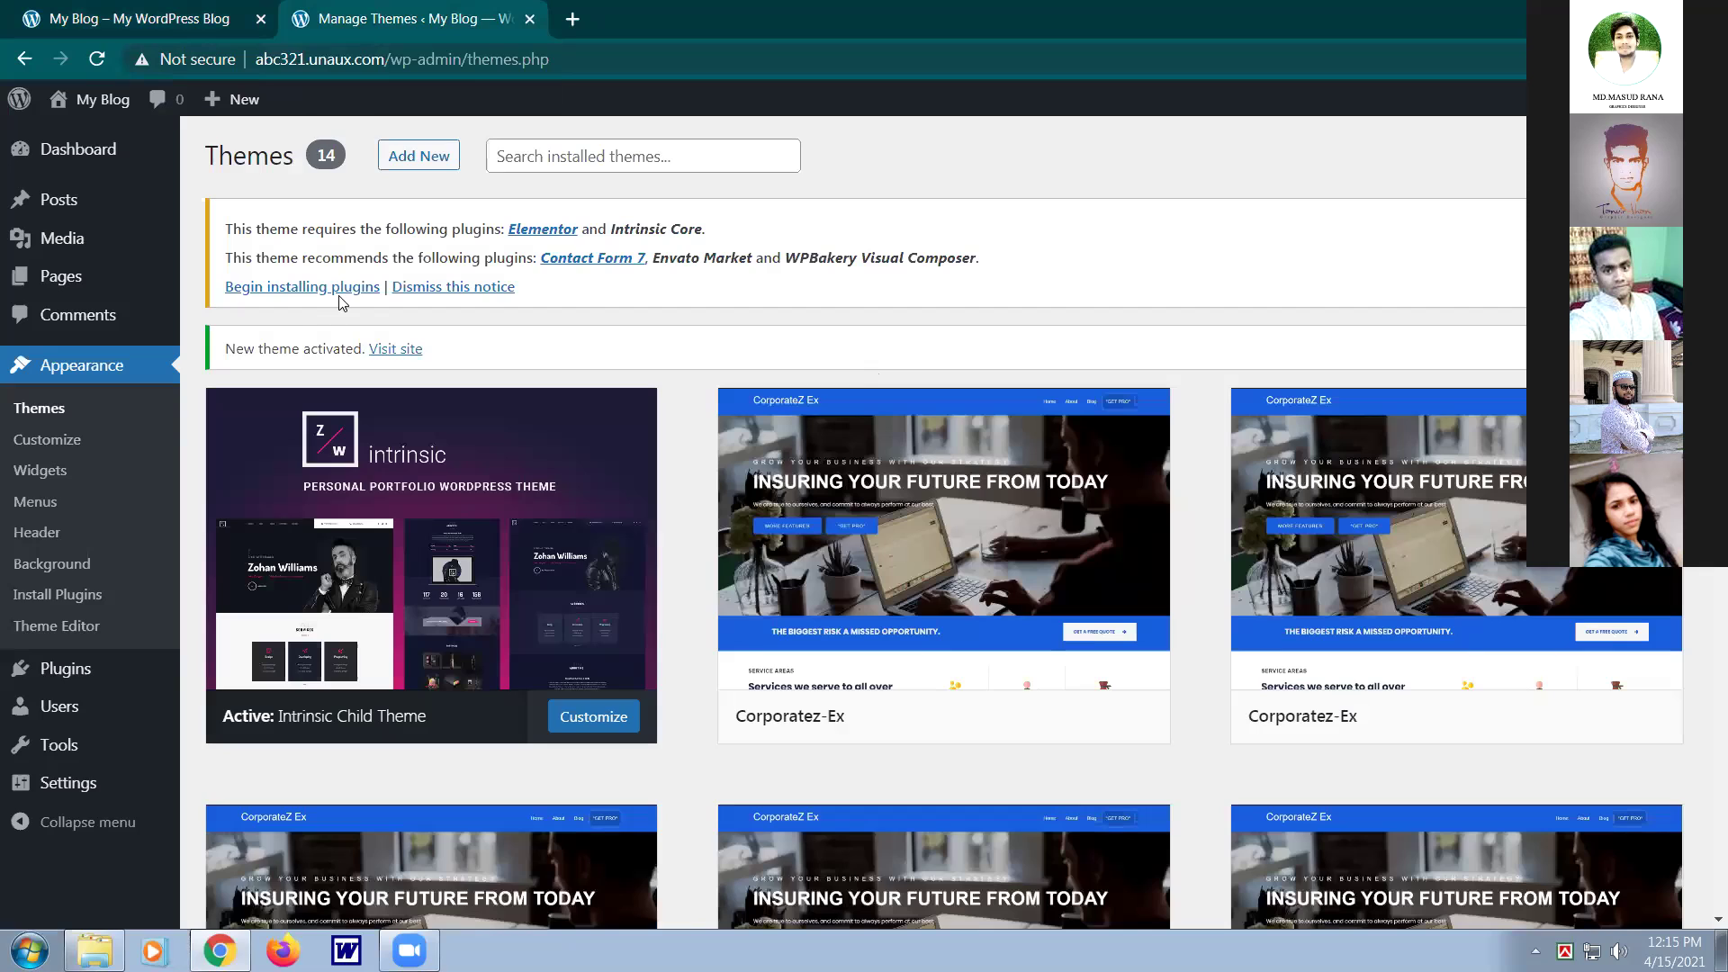
Open the theme's required plugins list (Elementor, Intrinsic Core), then go to Plugins > Add New
{"action": "left_click", "coordinate": [342, 288]}
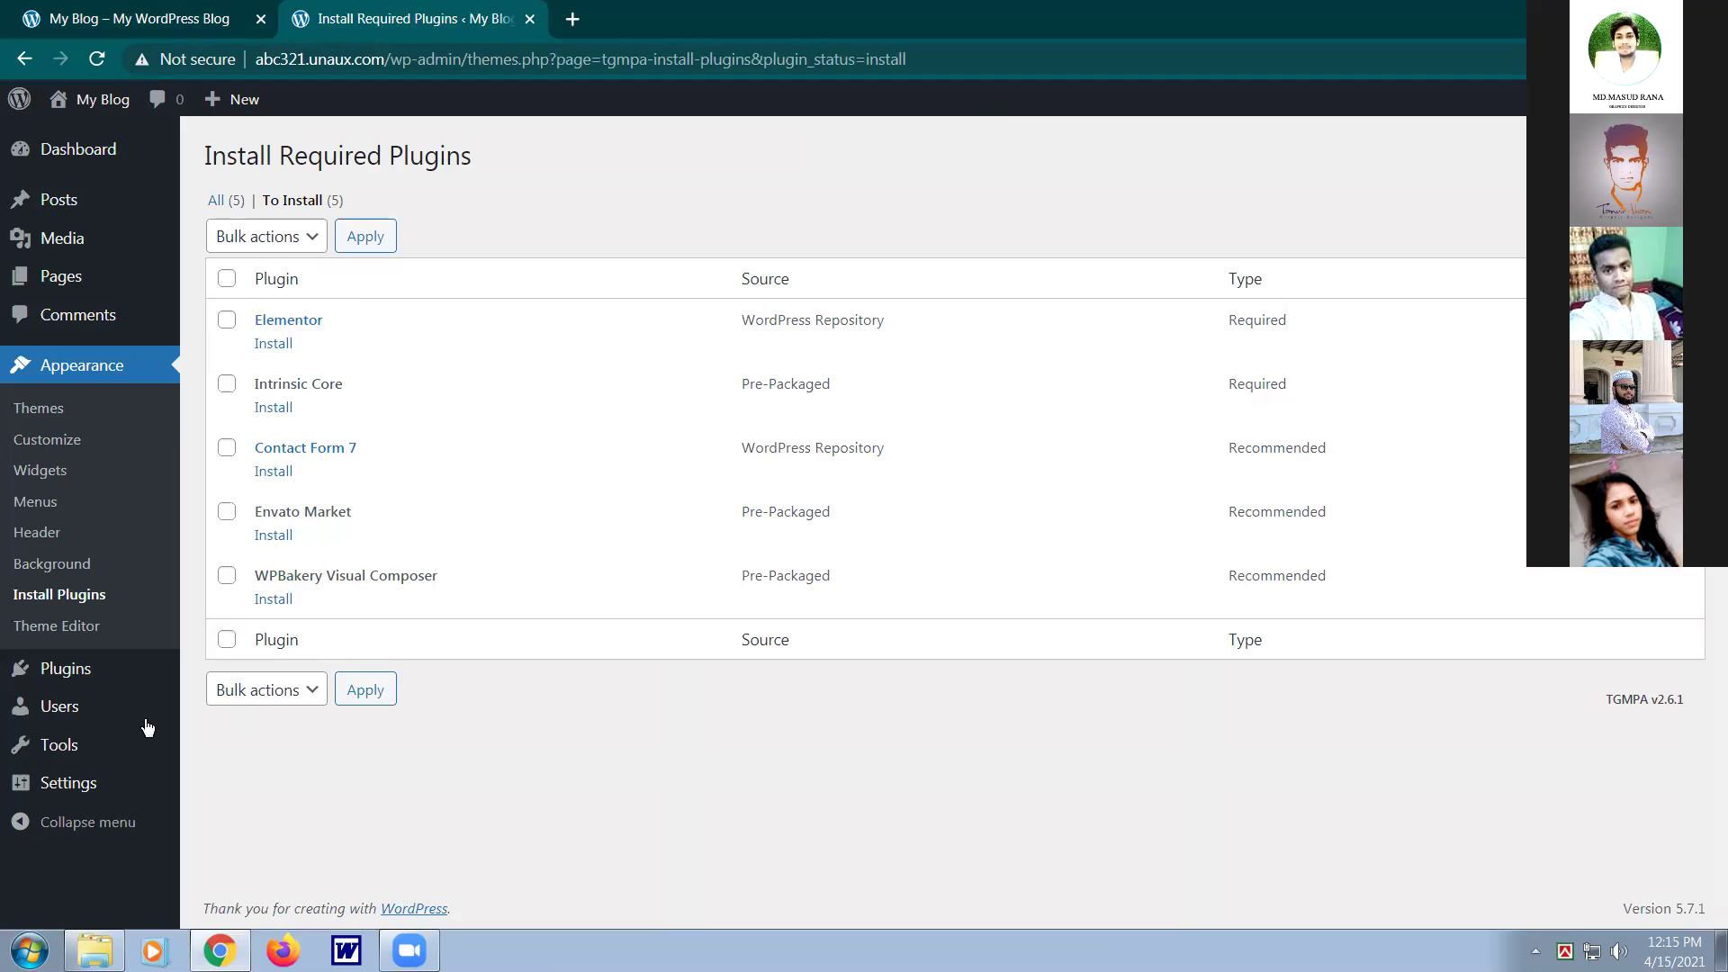
{"action": "mouse_move", "coordinate": [102, 682]}
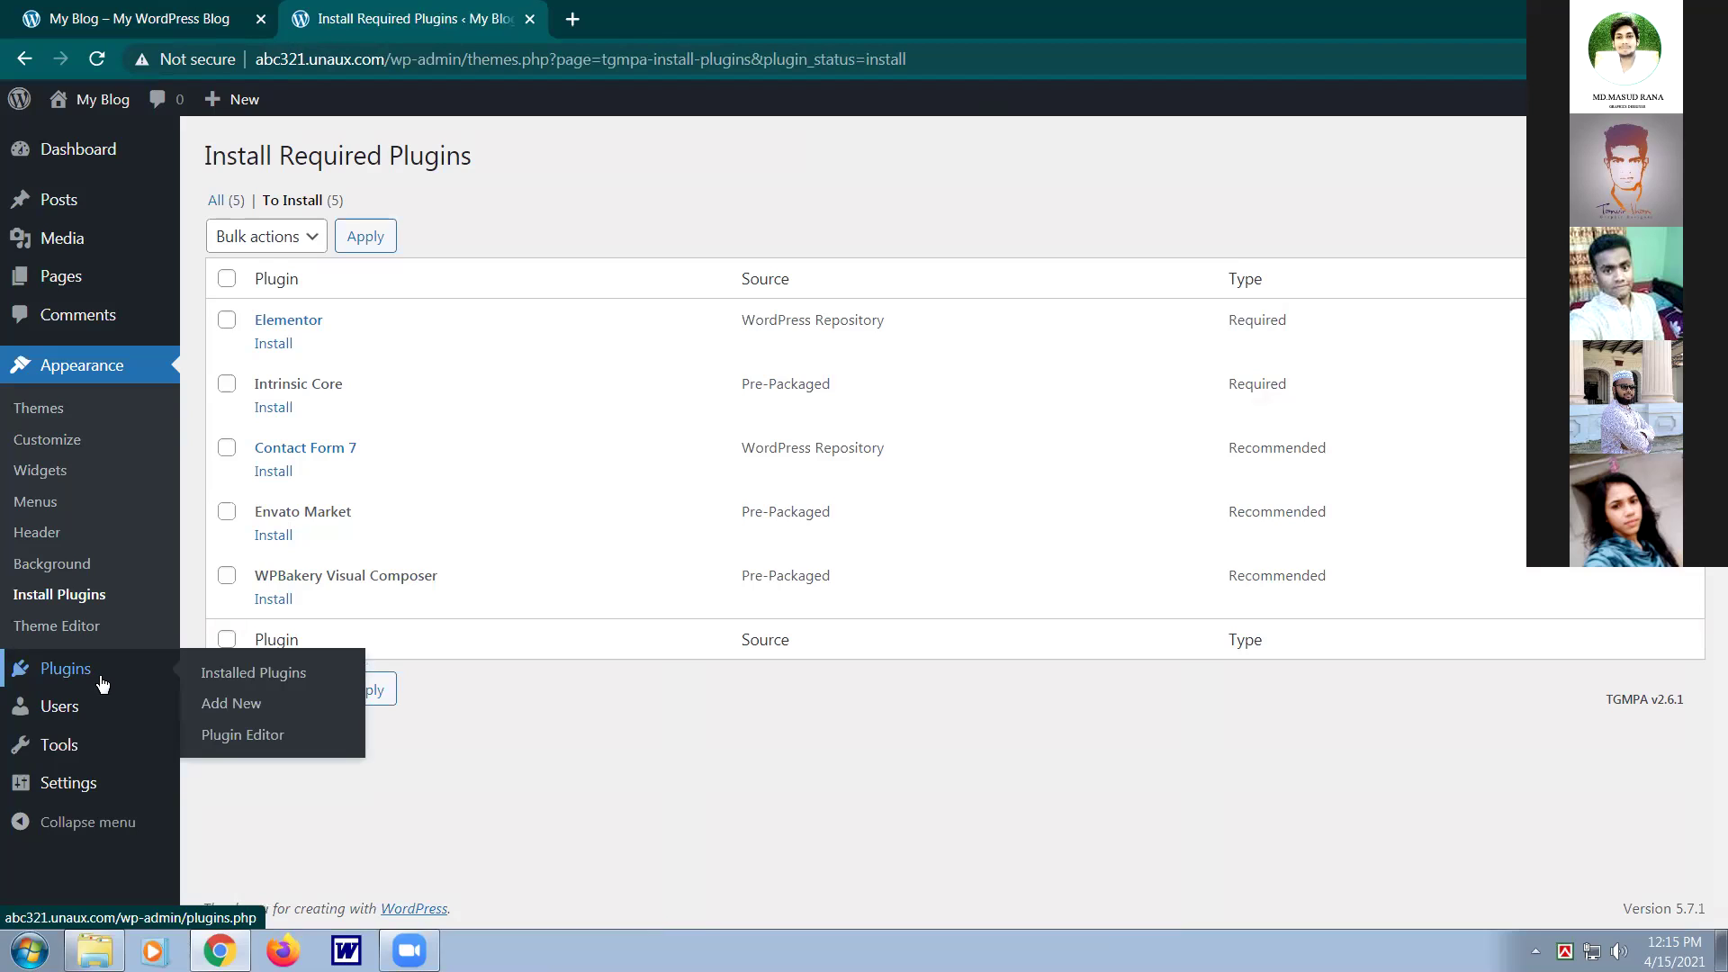
{"action": "left_click", "coordinate": [256, 677]}
{"action": "left_click", "coordinate": [263, 711]}
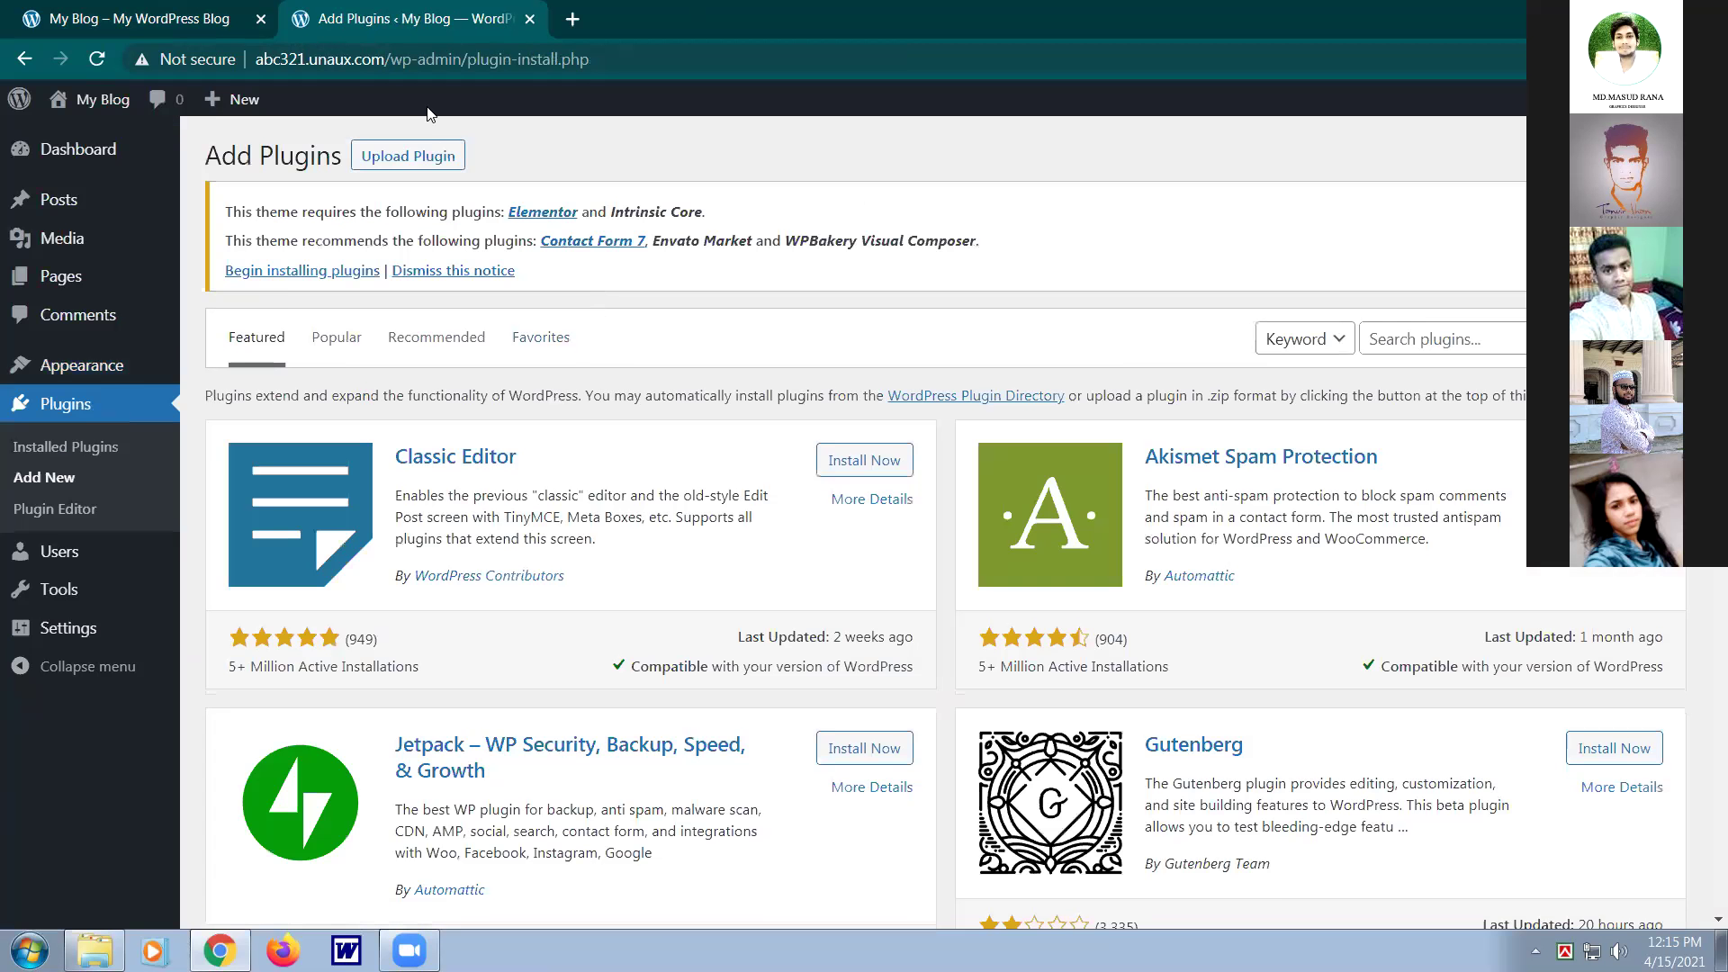
Search the plugin directory for 'elementor'
{"action": "left_click", "coordinate": [1486, 351]}
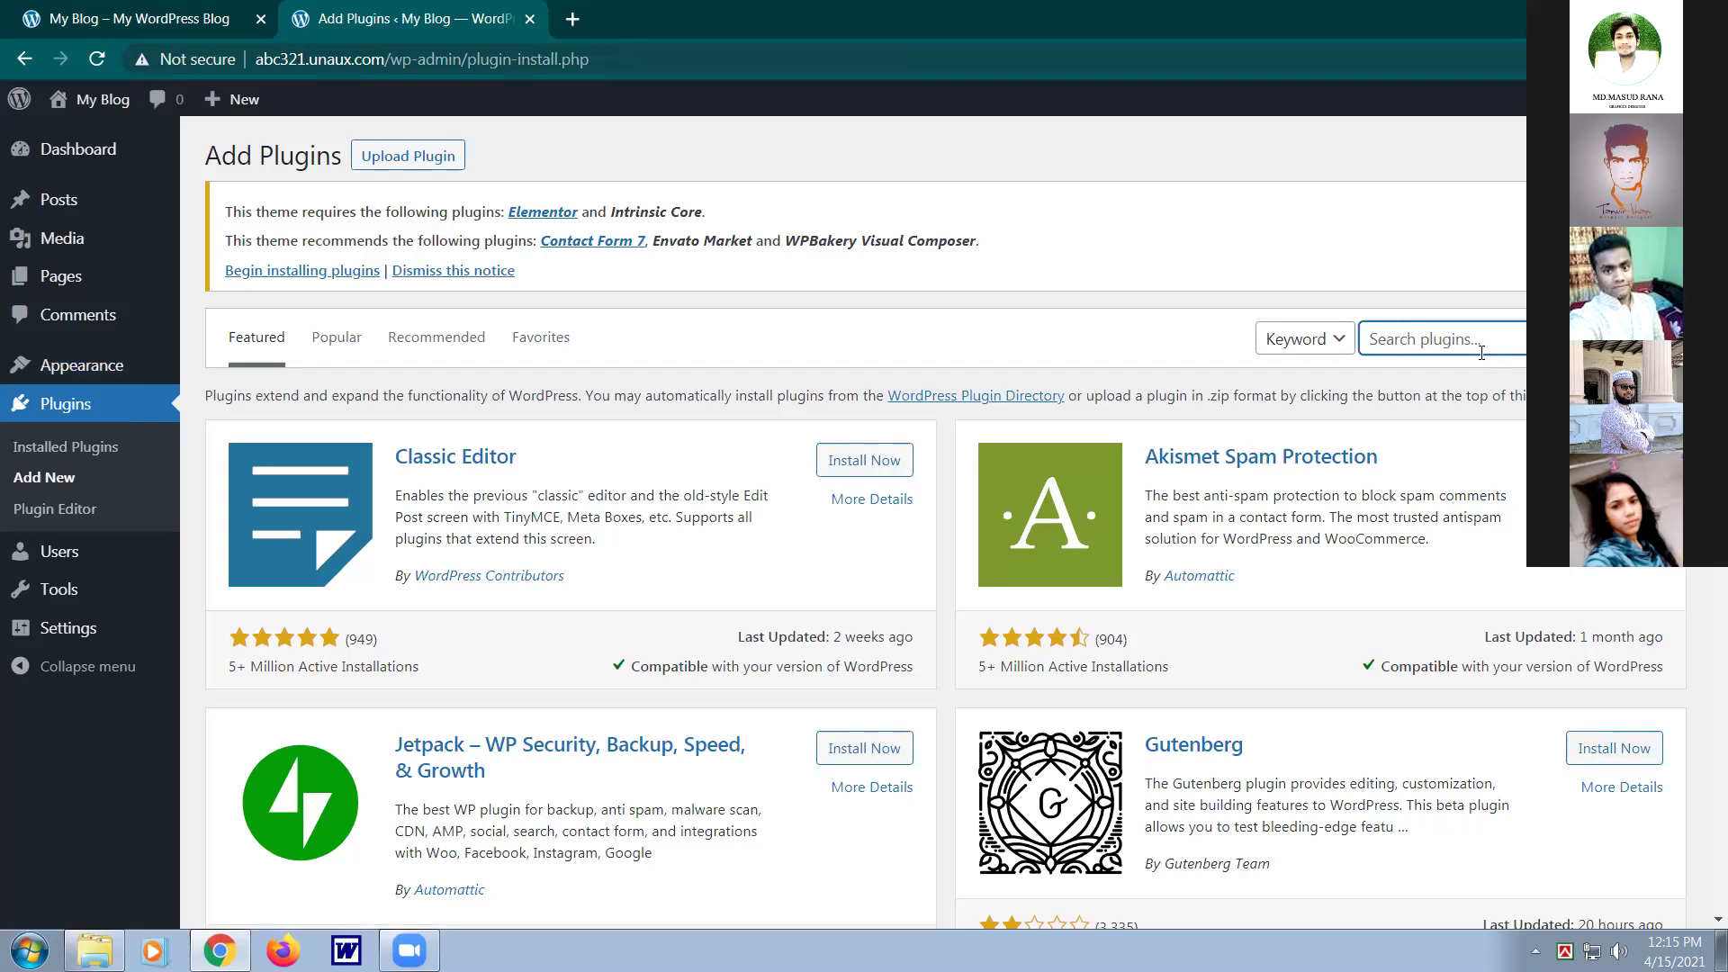
{"action": "type", "text": "el"}
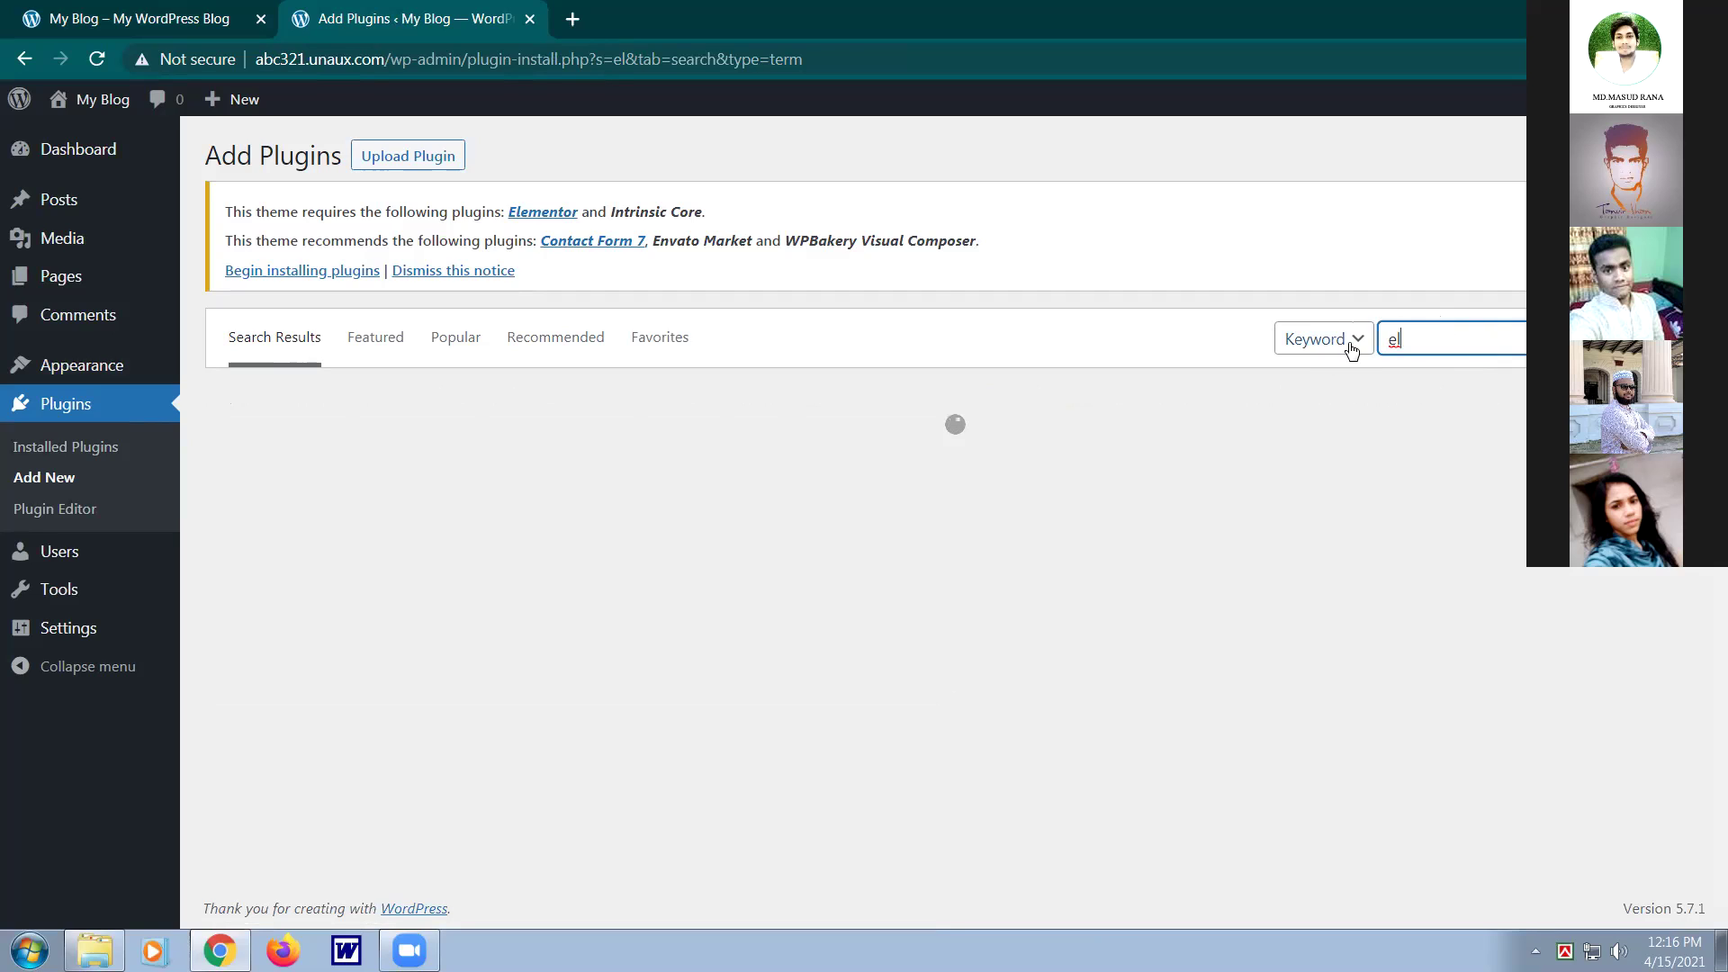
{"action": "type", "text": "e"}
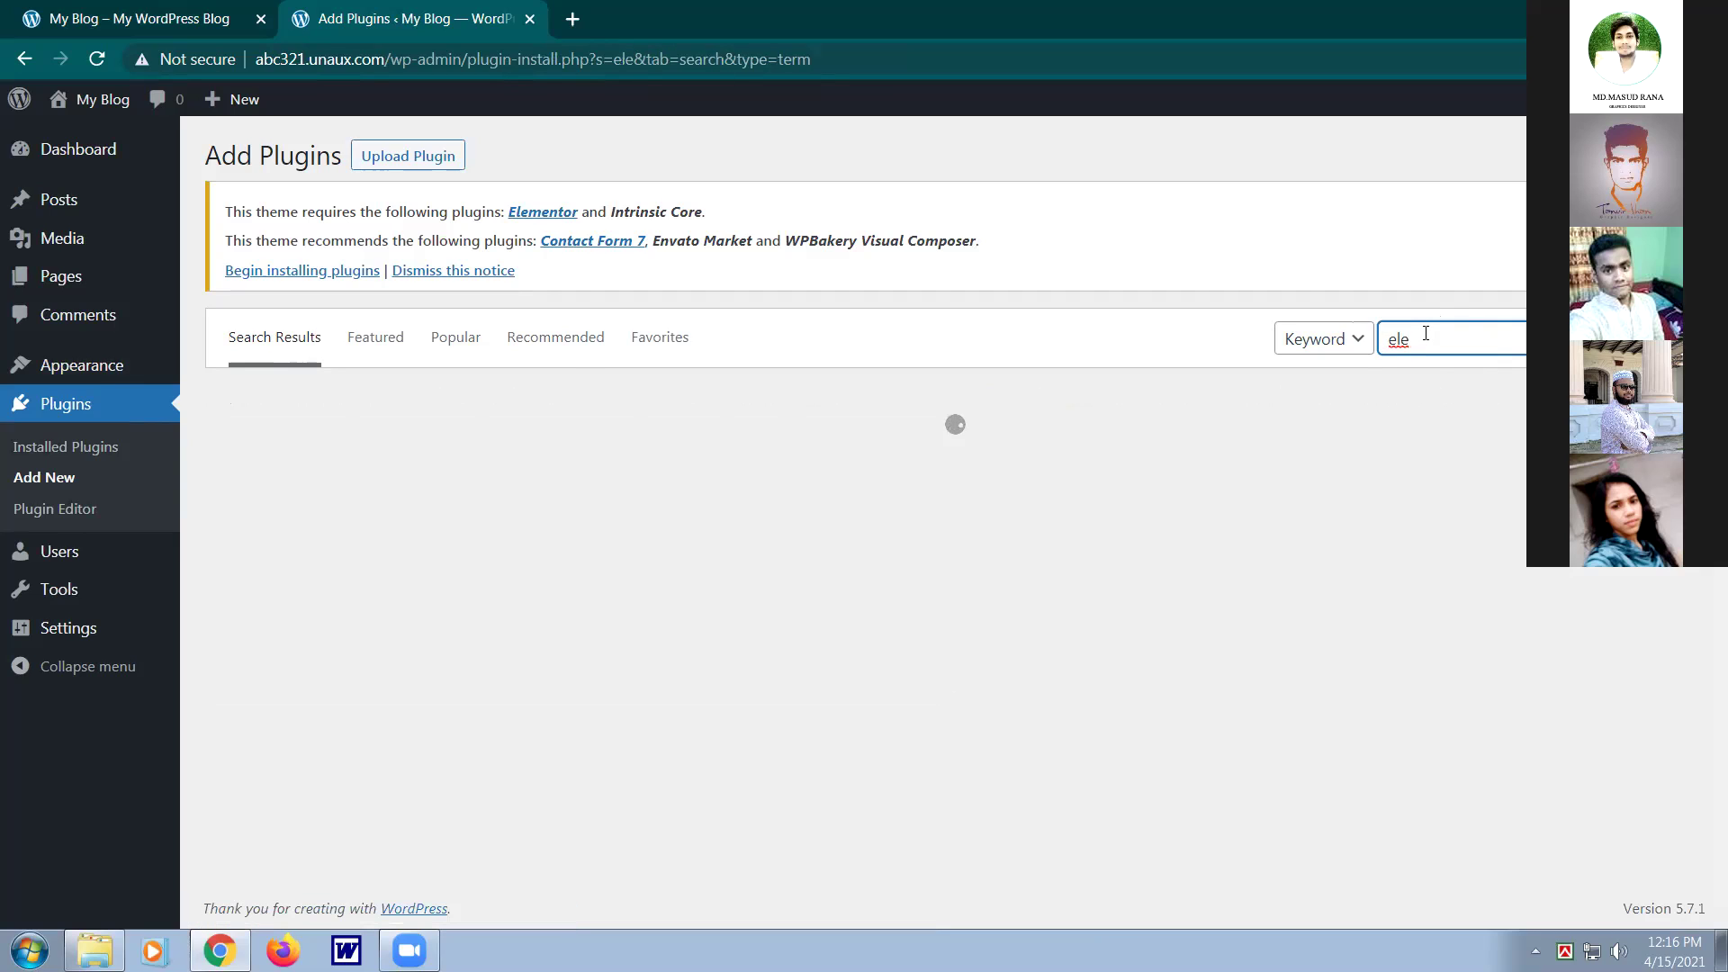
{"action": "type", "text": "mentor"}
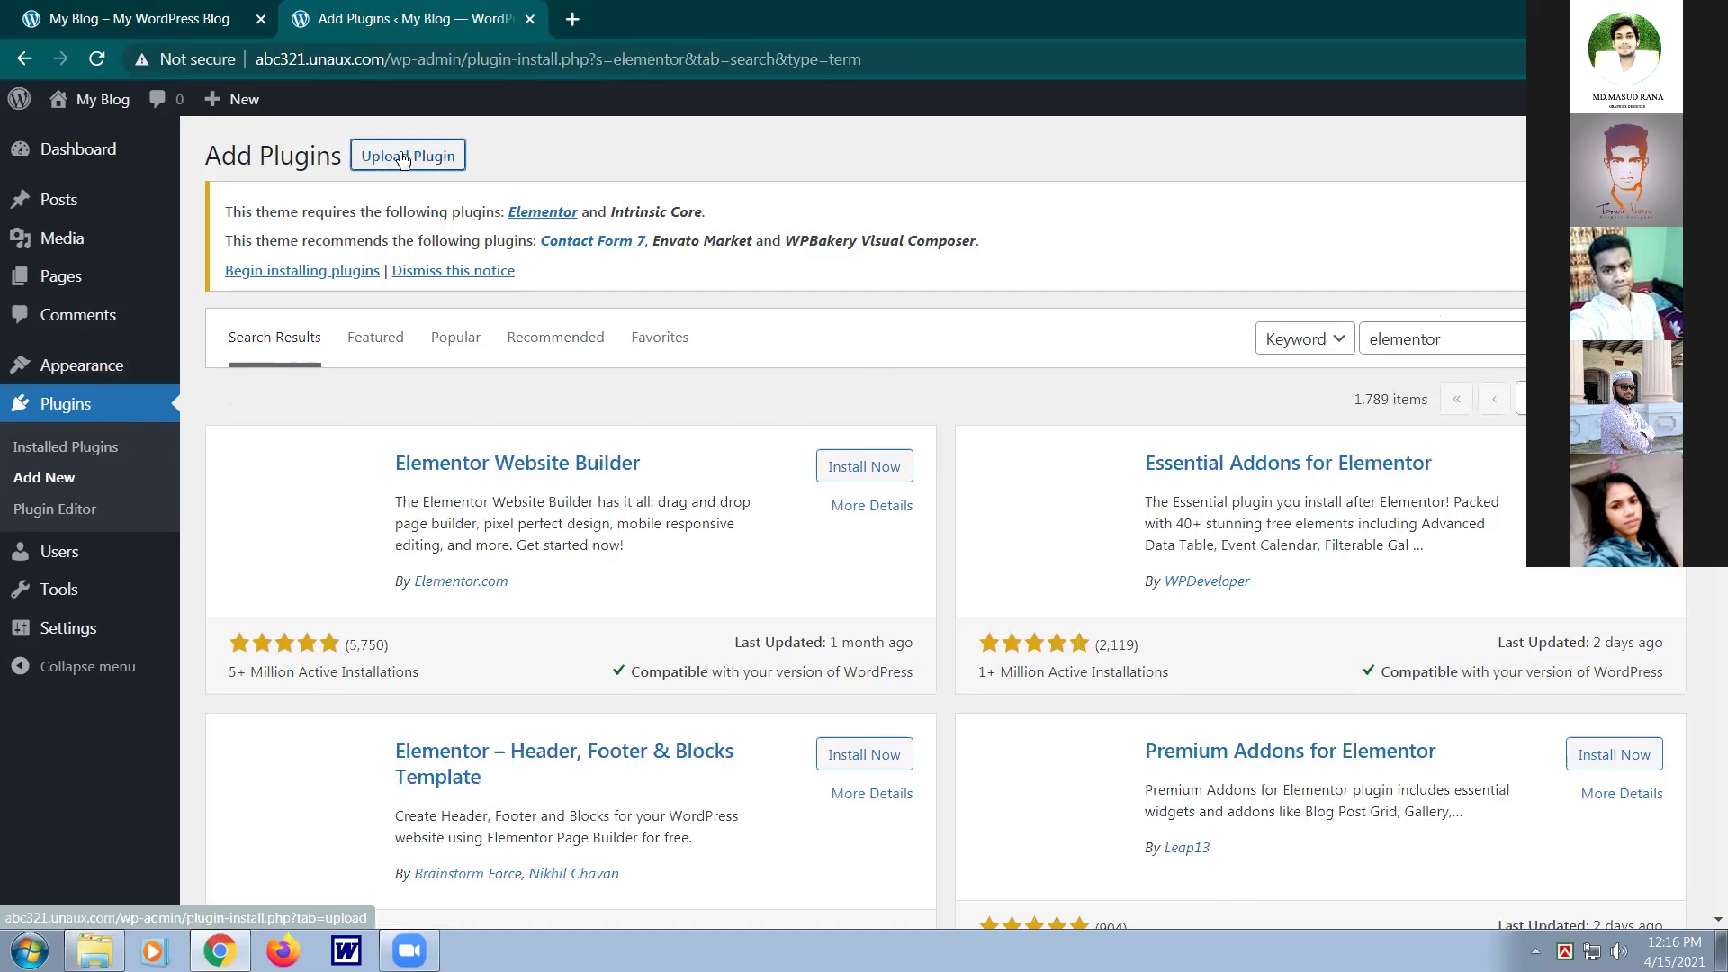
Install Elementor Website Builder from the search results
{"action": "left_click", "coordinate": [404, 156]}
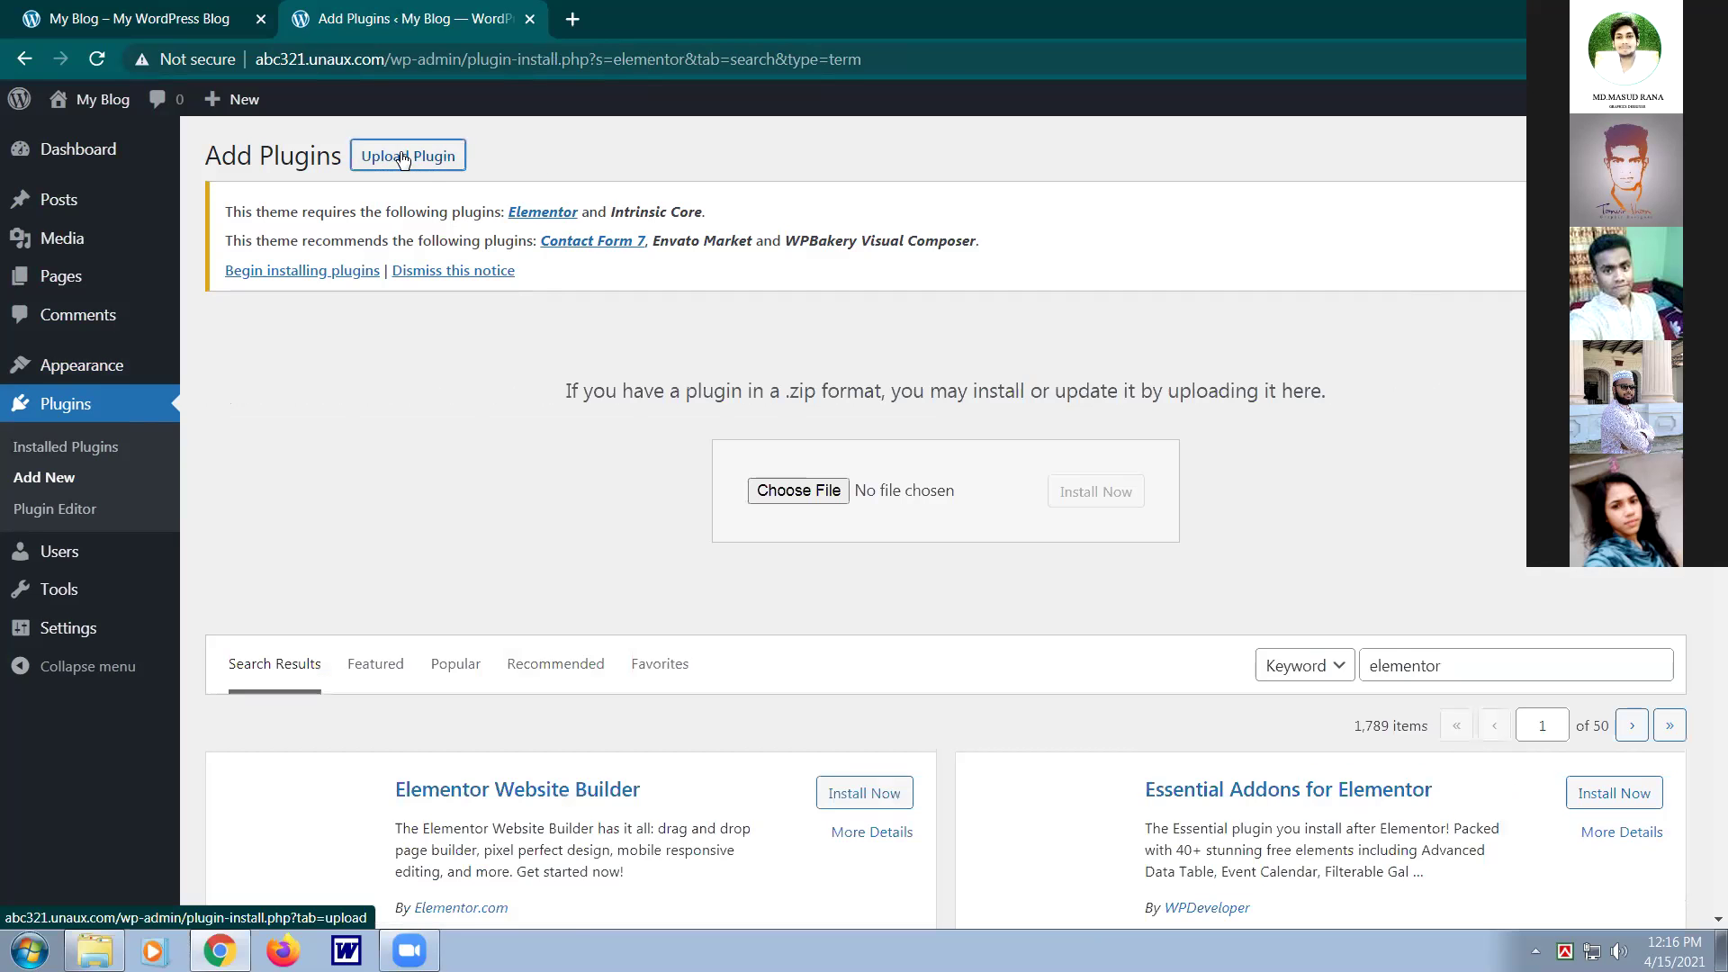
{"action": "scroll", "coordinate": [864, 575], "scroll_direction": "down", "scroll_amount": 2}
{"action": "left_click", "coordinate": [864, 569]}
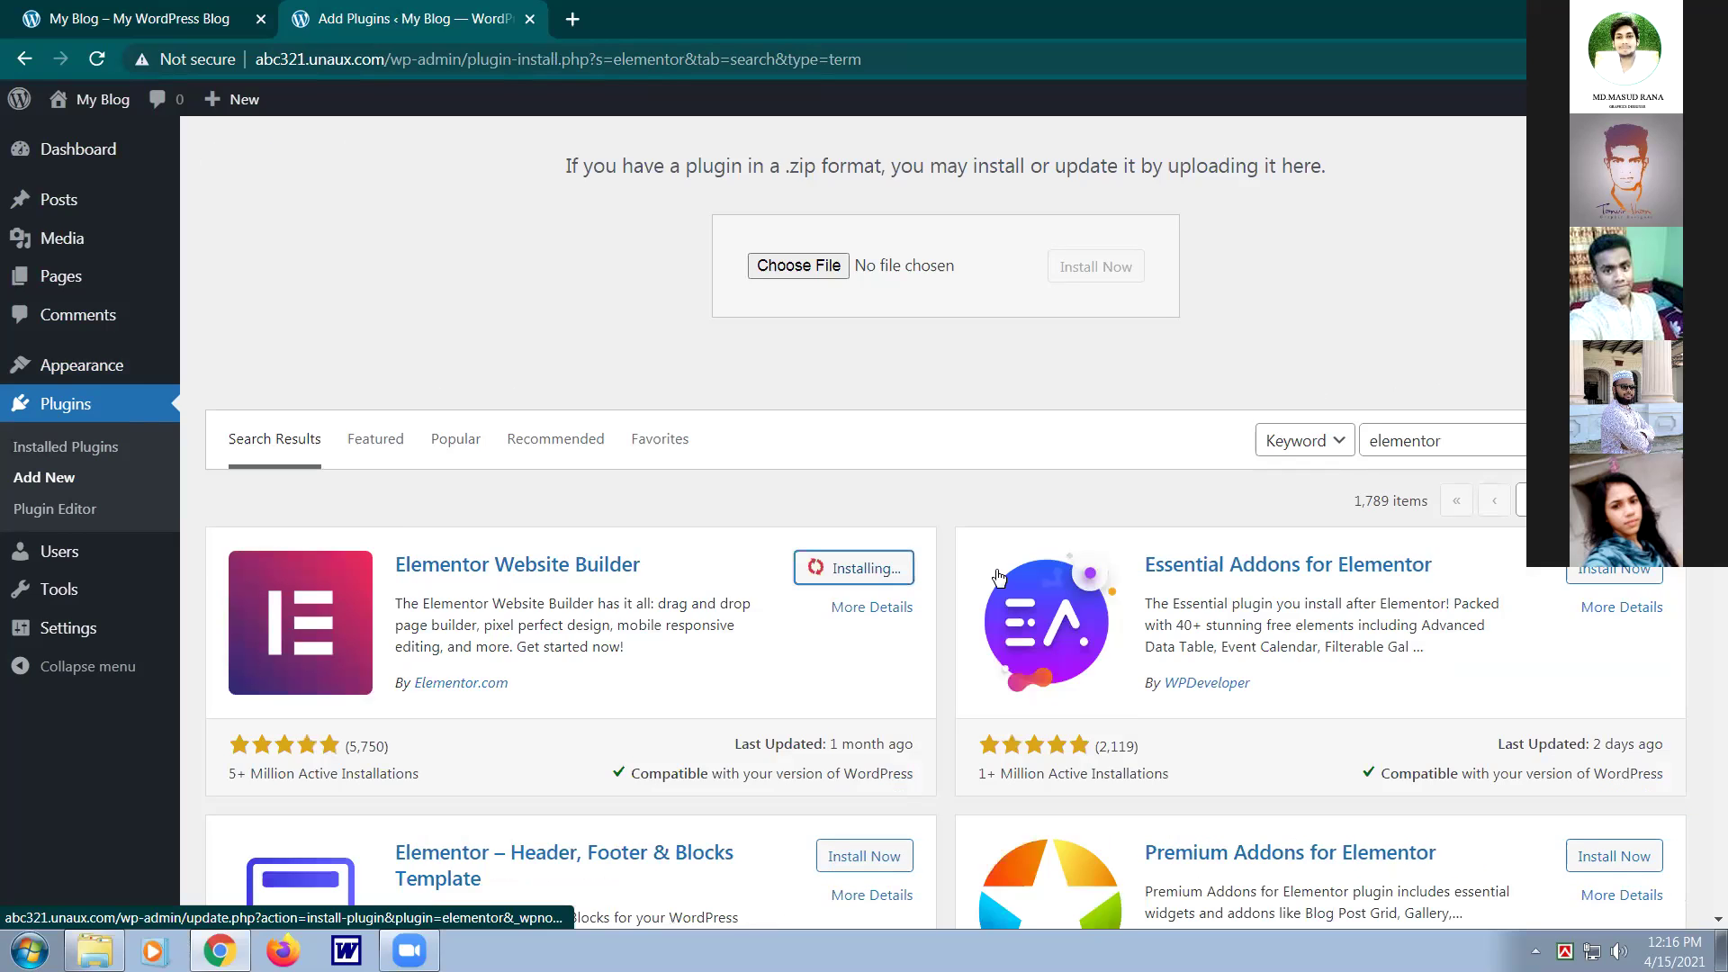
{"action": "scroll", "coordinate": [966, 585], "scroll_direction": "down", "scroll_amount": 2}
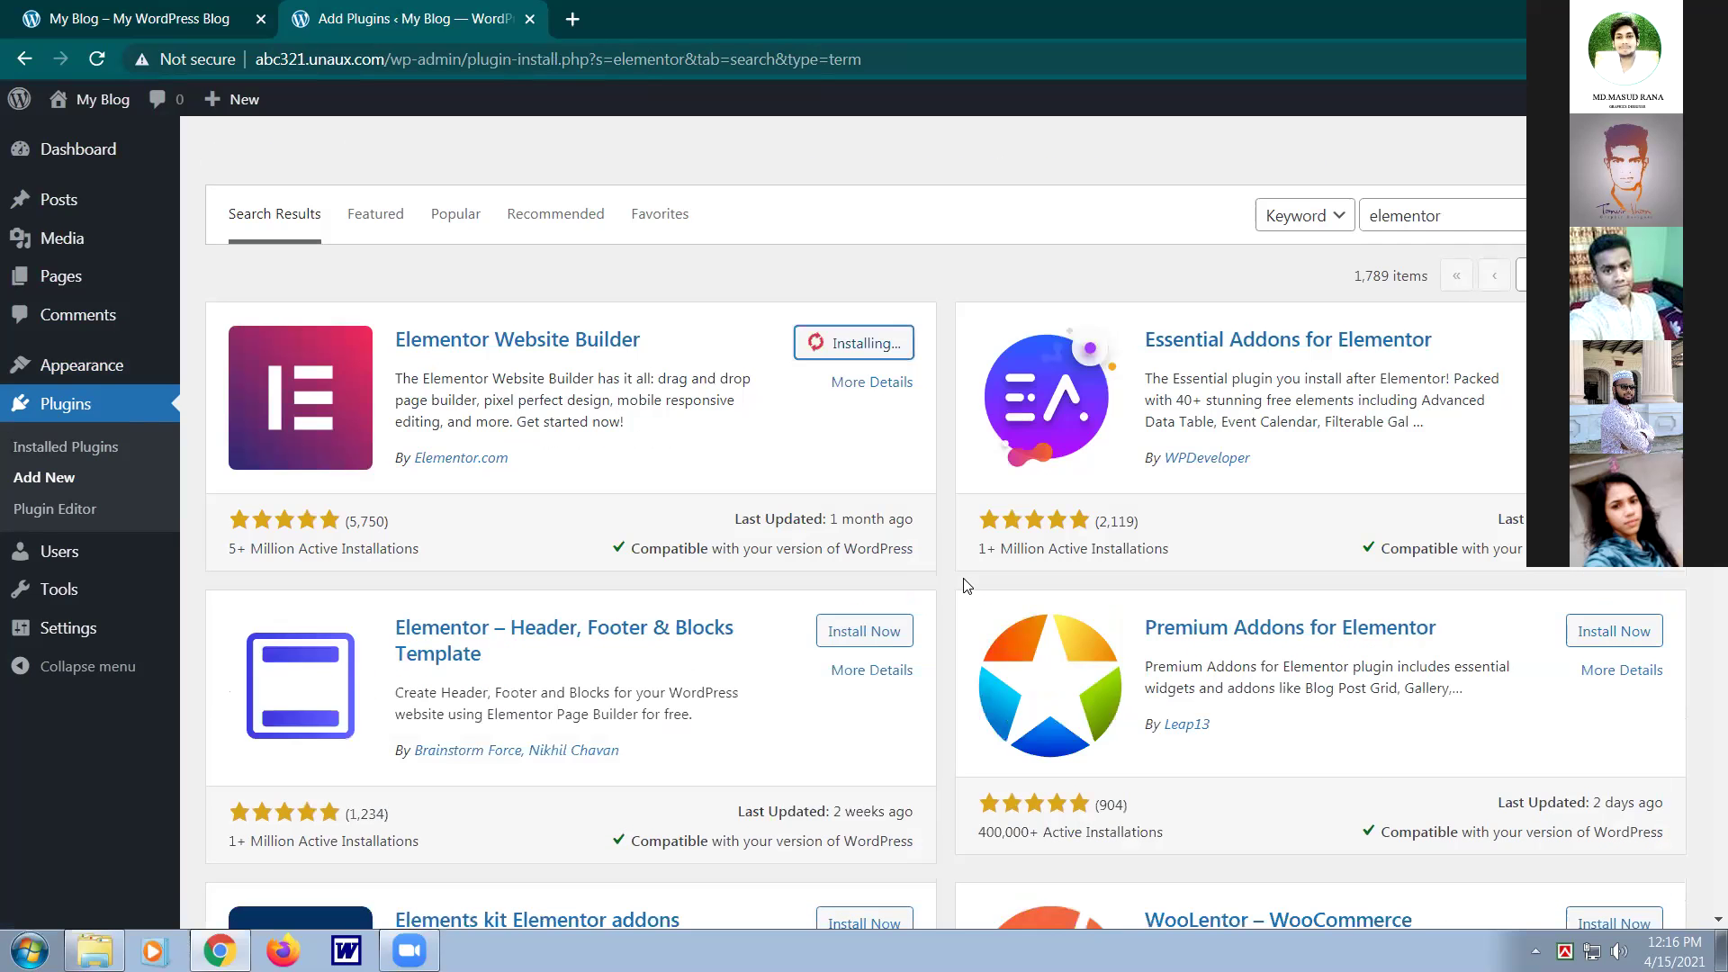
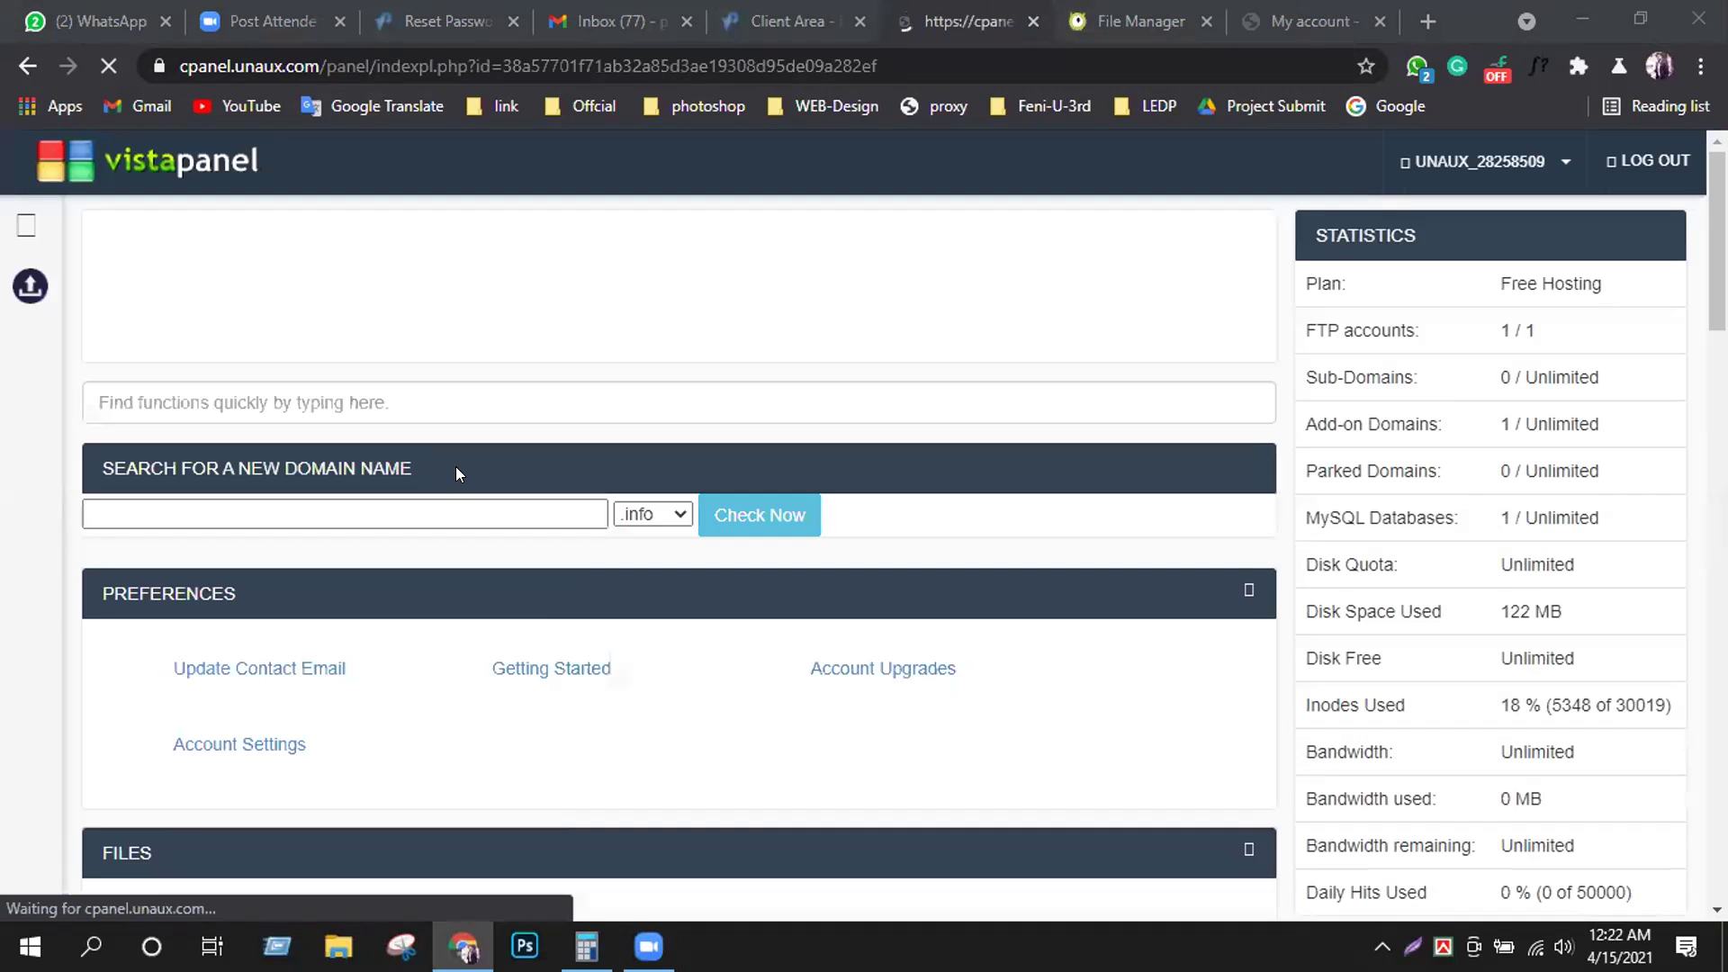
Open the Free FTP Software page in a new tab beside the dashboard
{"action": "scroll", "coordinate": [456, 468], "scroll_direction": "down", "scroll_amount": 4}
{"action": "scroll", "coordinate": [455, 473], "scroll_direction": "down", "scroll_amount": 5}
{"action": "scroll", "coordinate": [456, 474], "scroll_direction": "up", "scroll_amount": 4}
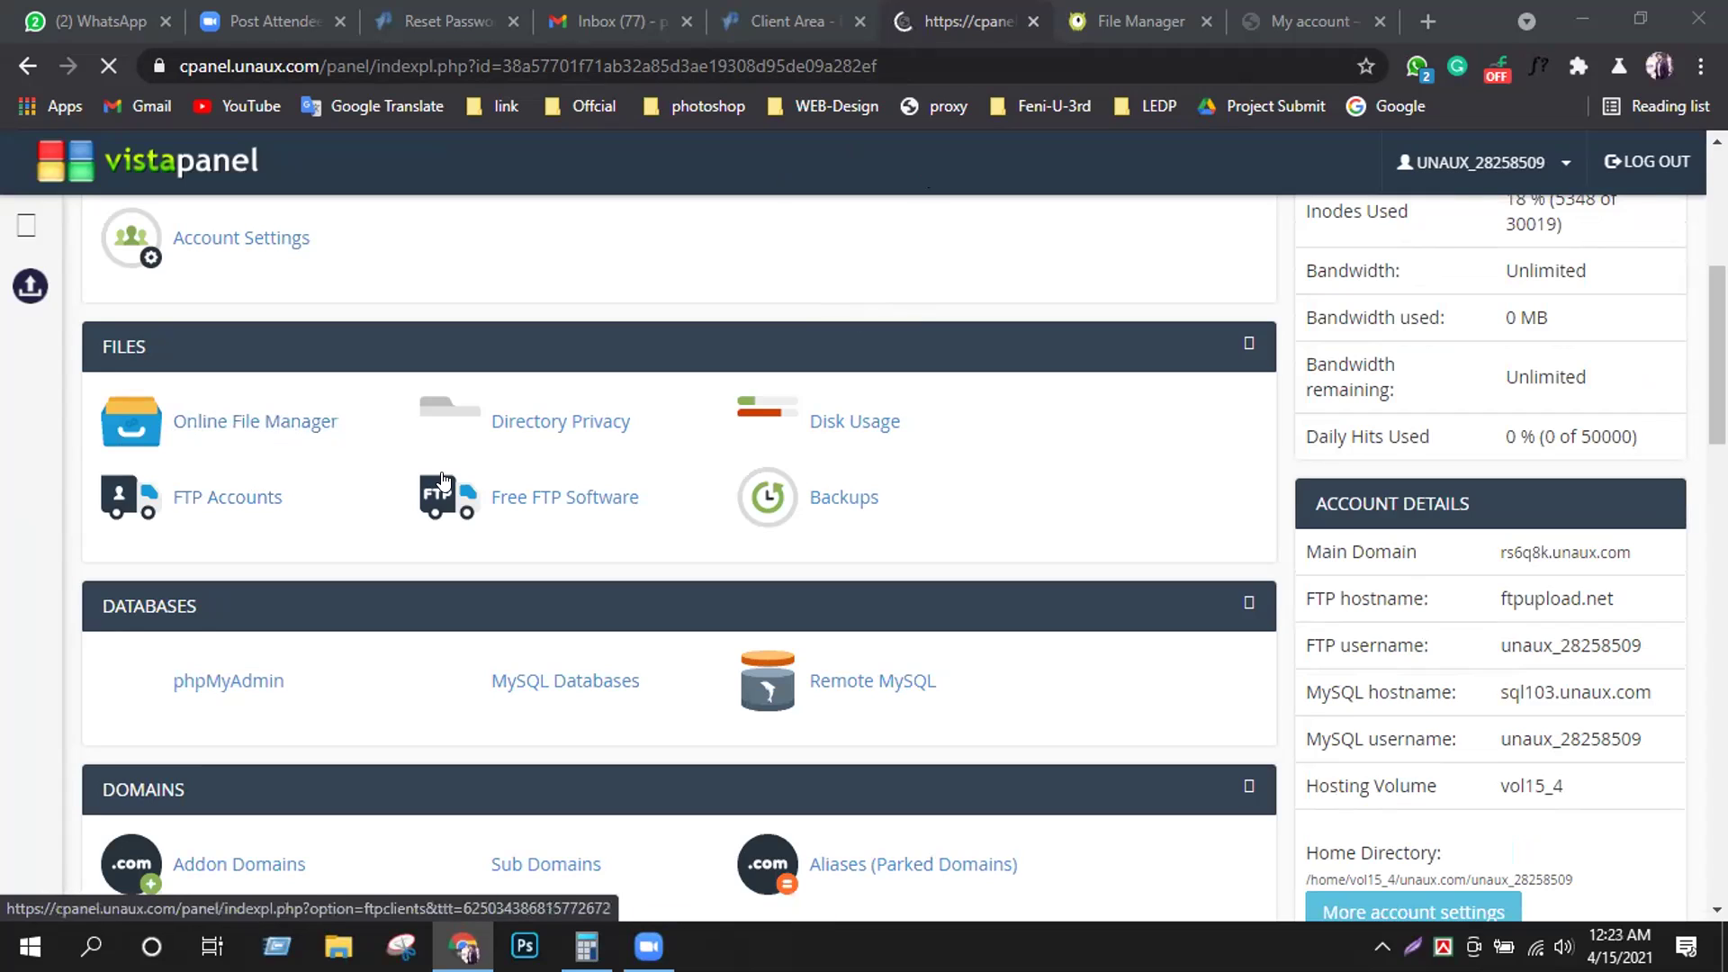
{"action": "right_click", "coordinate": [537, 495]}
{"action": "left_click", "coordinate": [580, 513]}
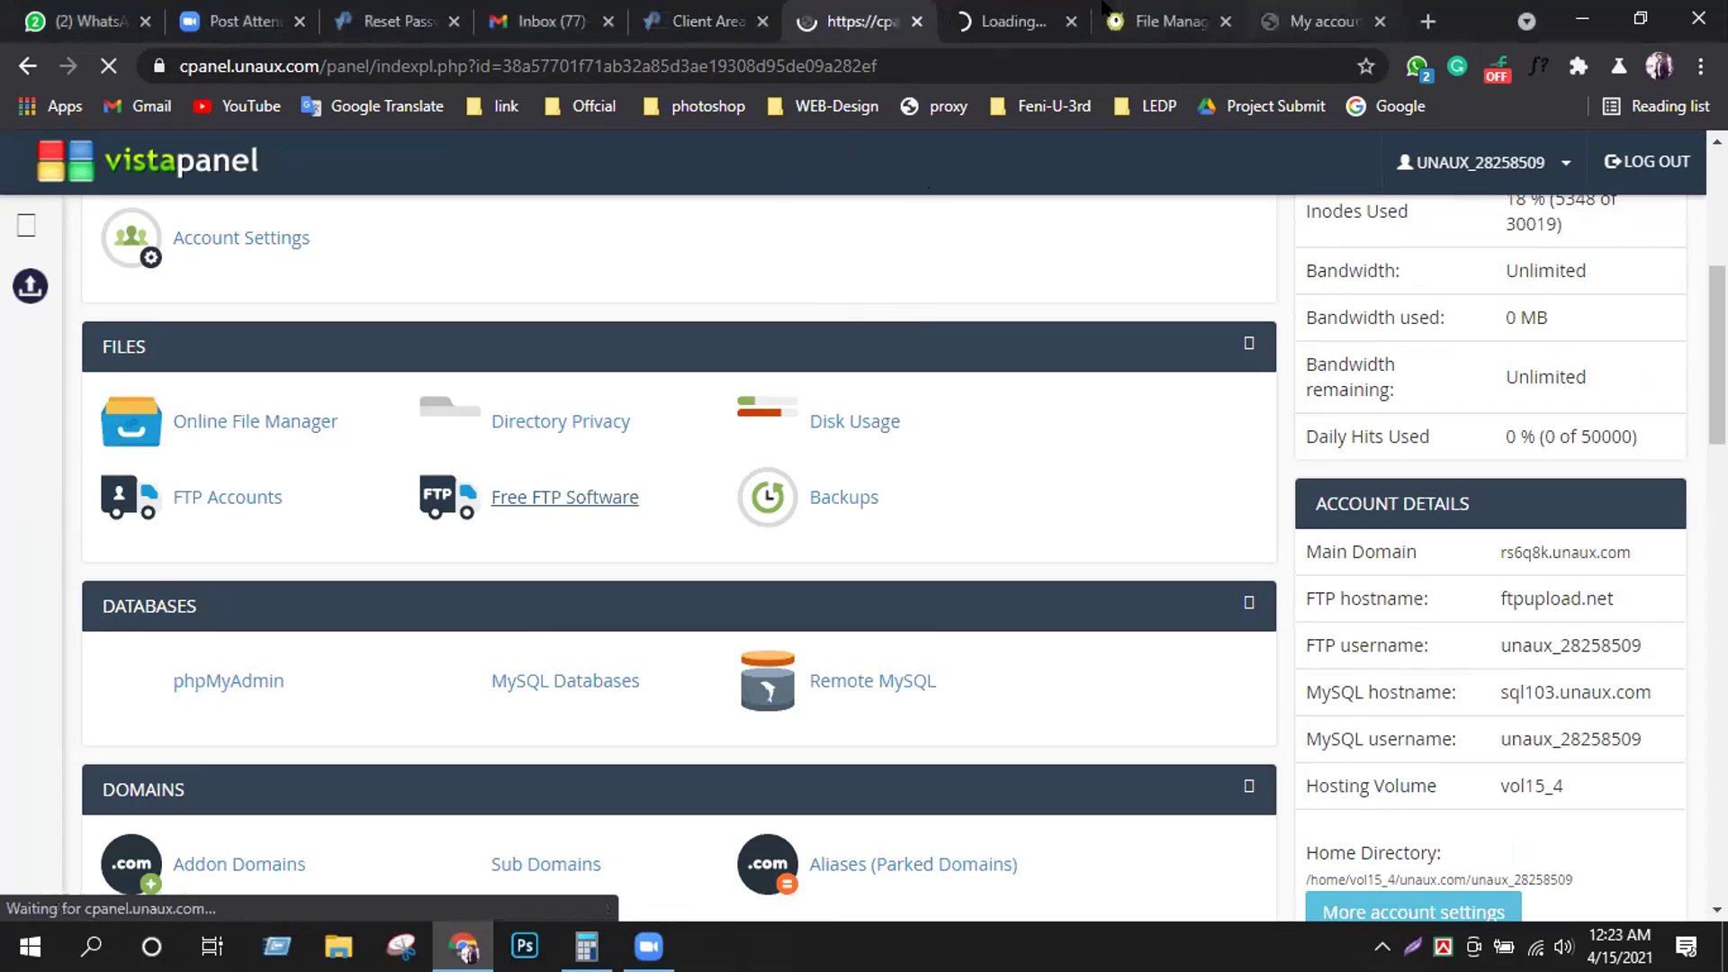
{"action": "key", "text": "ctrl+Tab"}
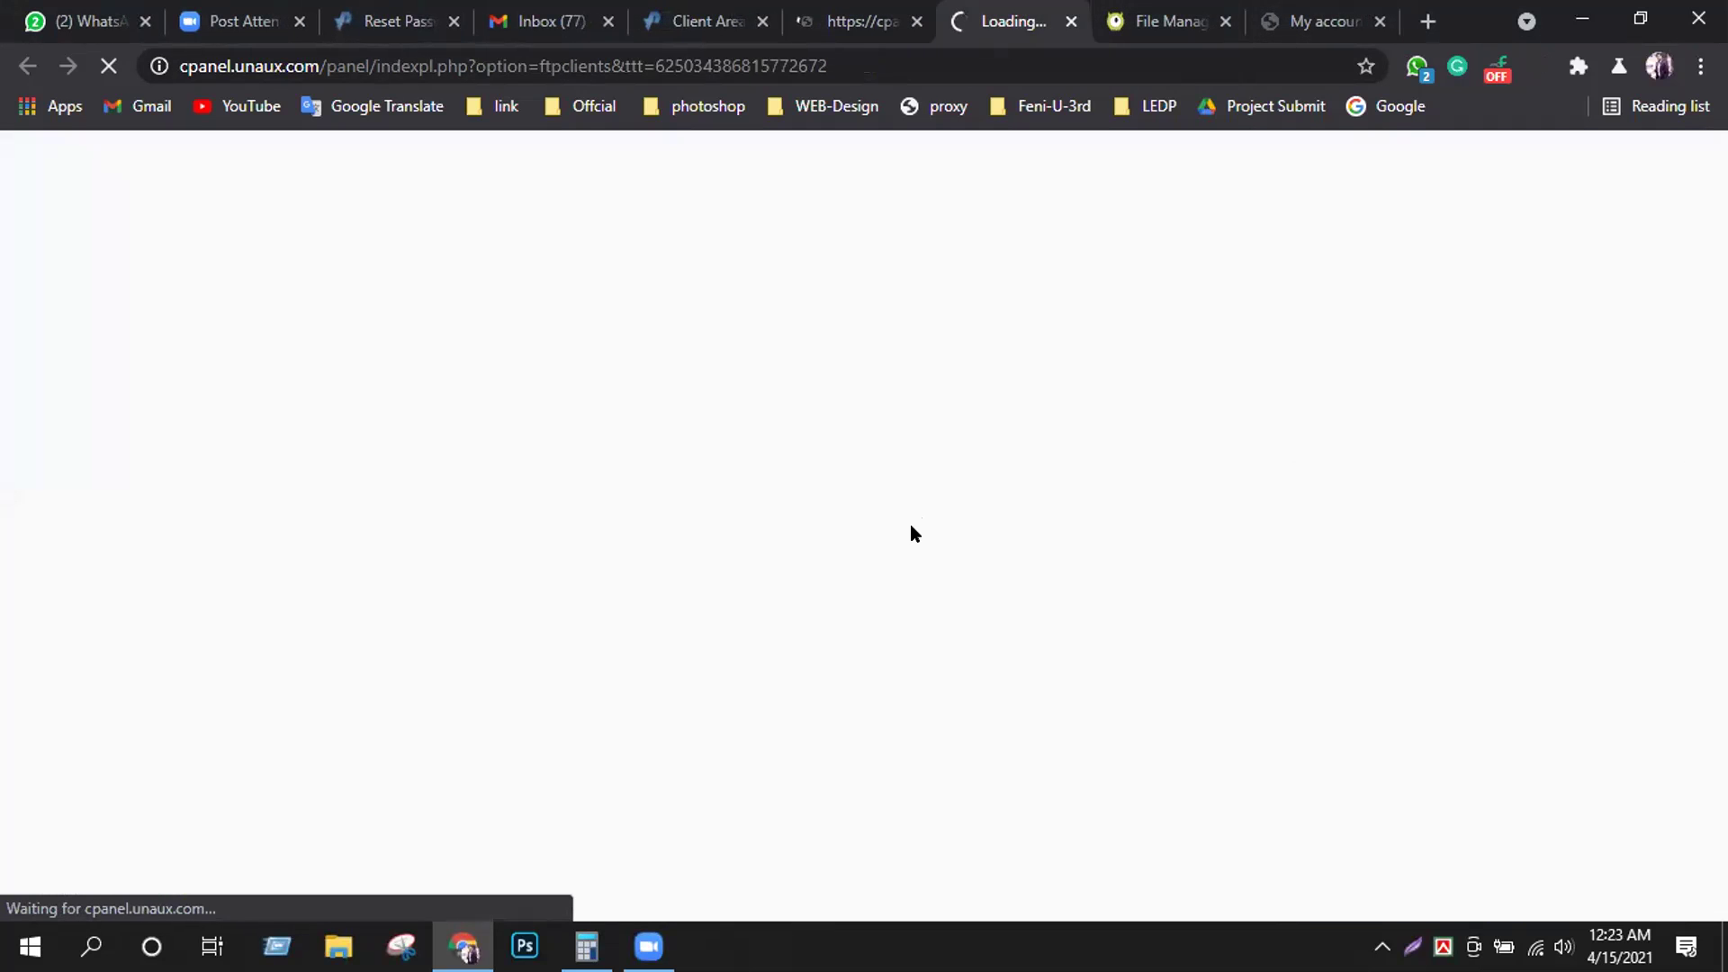
{"action": "key", "text": "ctrl+shift+Tab"}
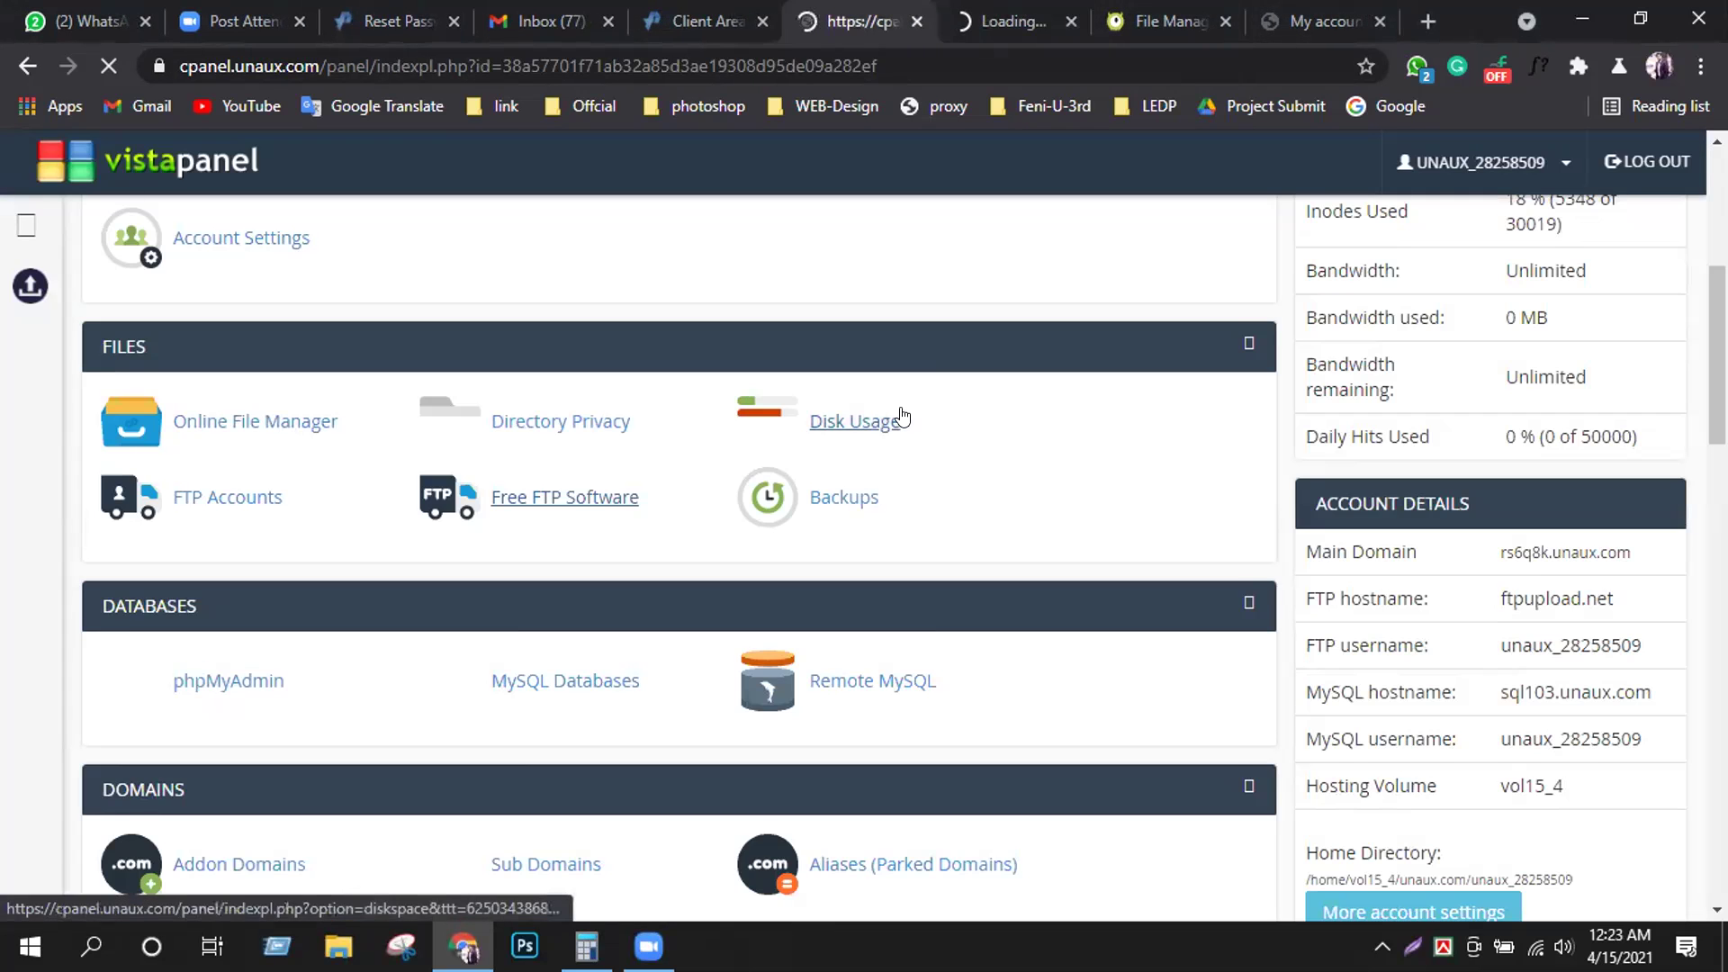
{"action": "scroll", "coordinate": [902, 415], "scroll_direction": "down", "scroll_amount": 1}
{"action": "key", "text": "ctrl+Tab"}
{"action": "key", "text": "ctrl+shift+Tab"}
{"action": "scroll", "coordinate": [232, 434], "scroll_direction": "down", "scroll_amount": 1}
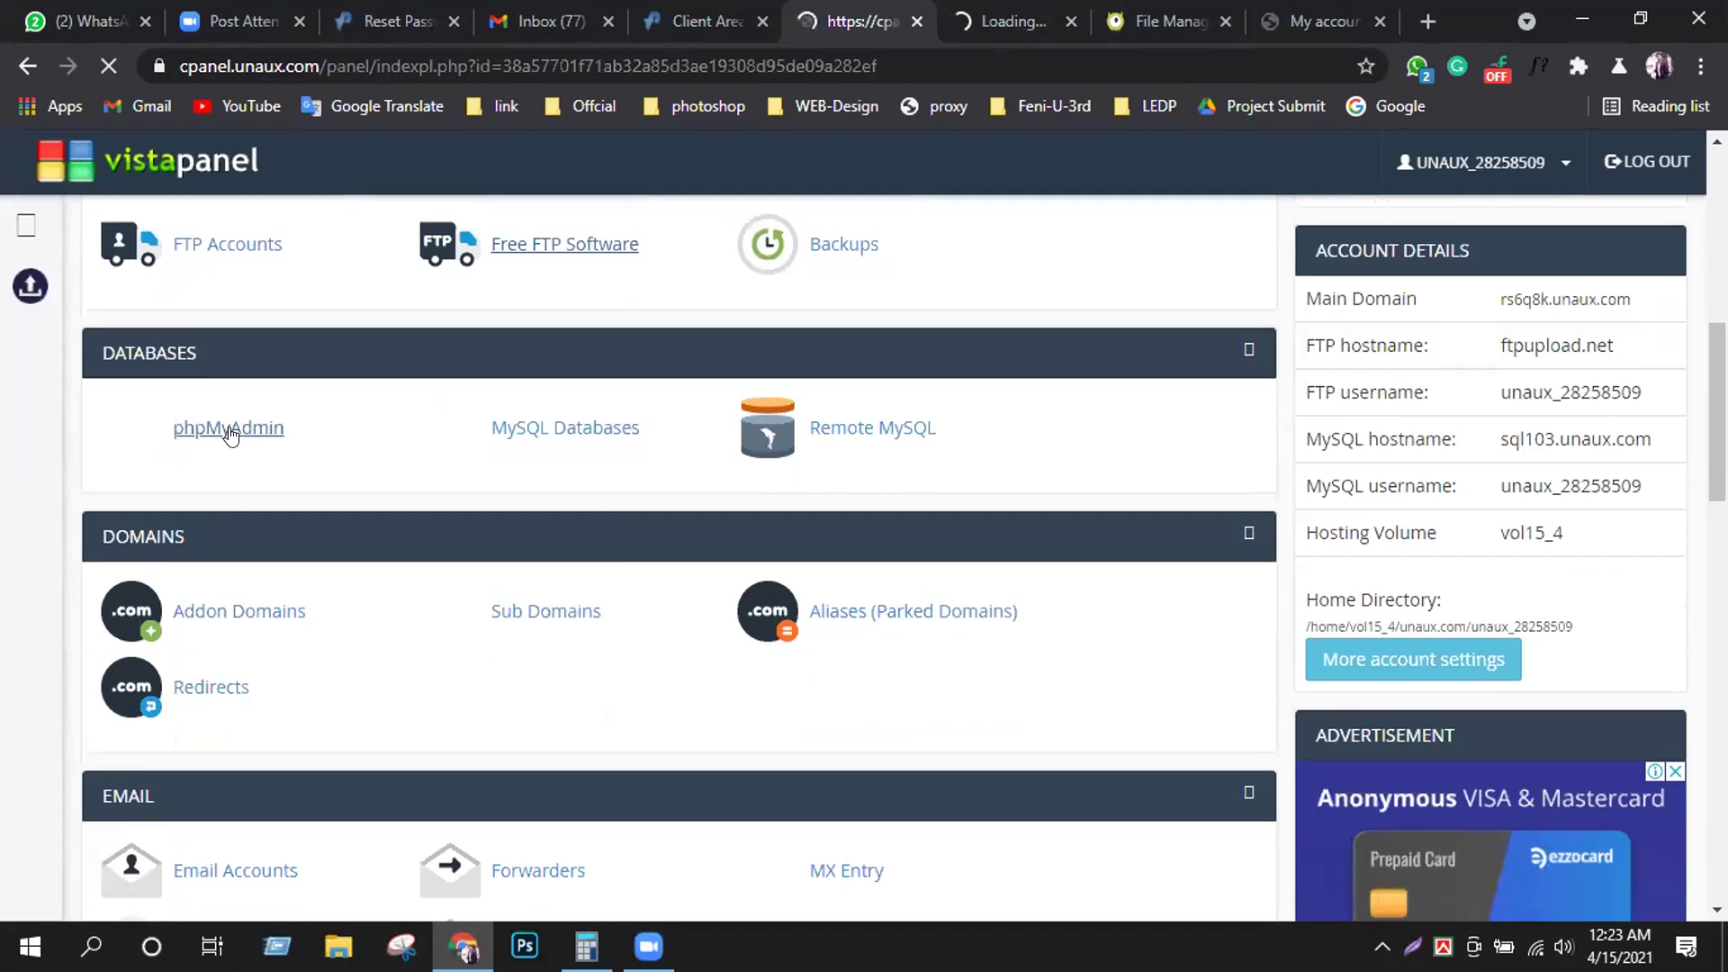
Open phpMyAdmin in a new tab and drag its tab left of the dashboard
{"action": "right_click", "coordinate": [231, 434]}
{"action": "left_click", "coordinate": [288, 448]}
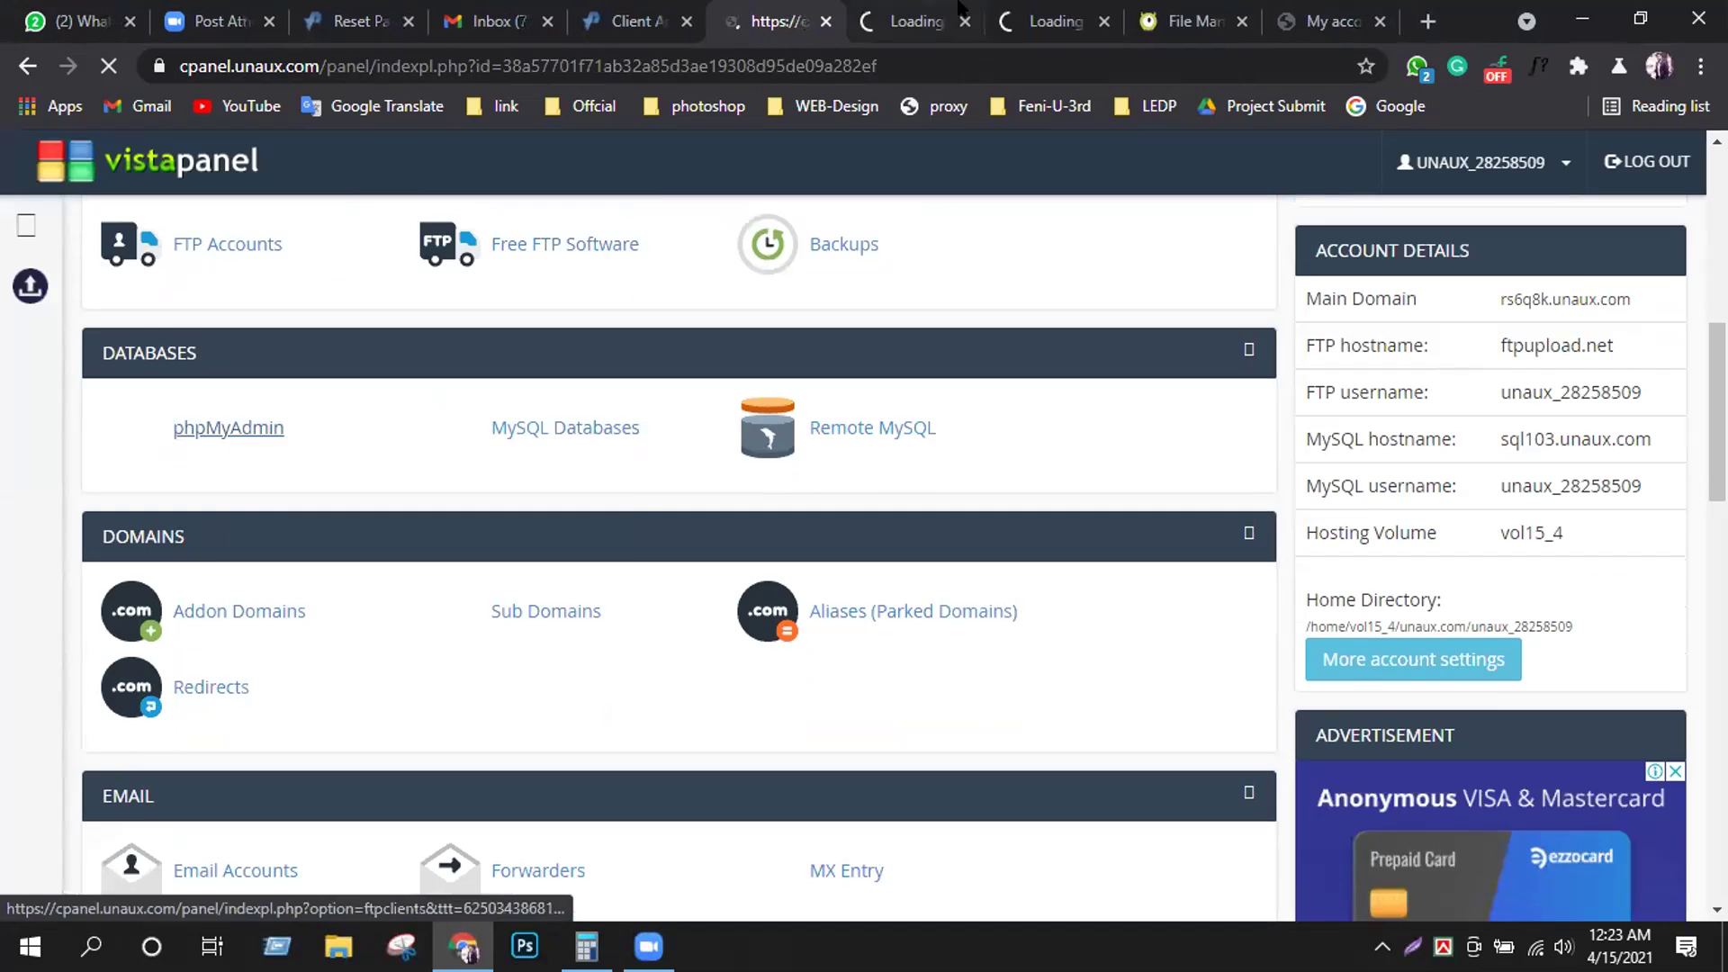
{"action": "left_click", "coordinate": [1040, 22]}
{"action": "left_click_drag", "start_coordinate": [1040, 22], "coordinate": [748, 11]}
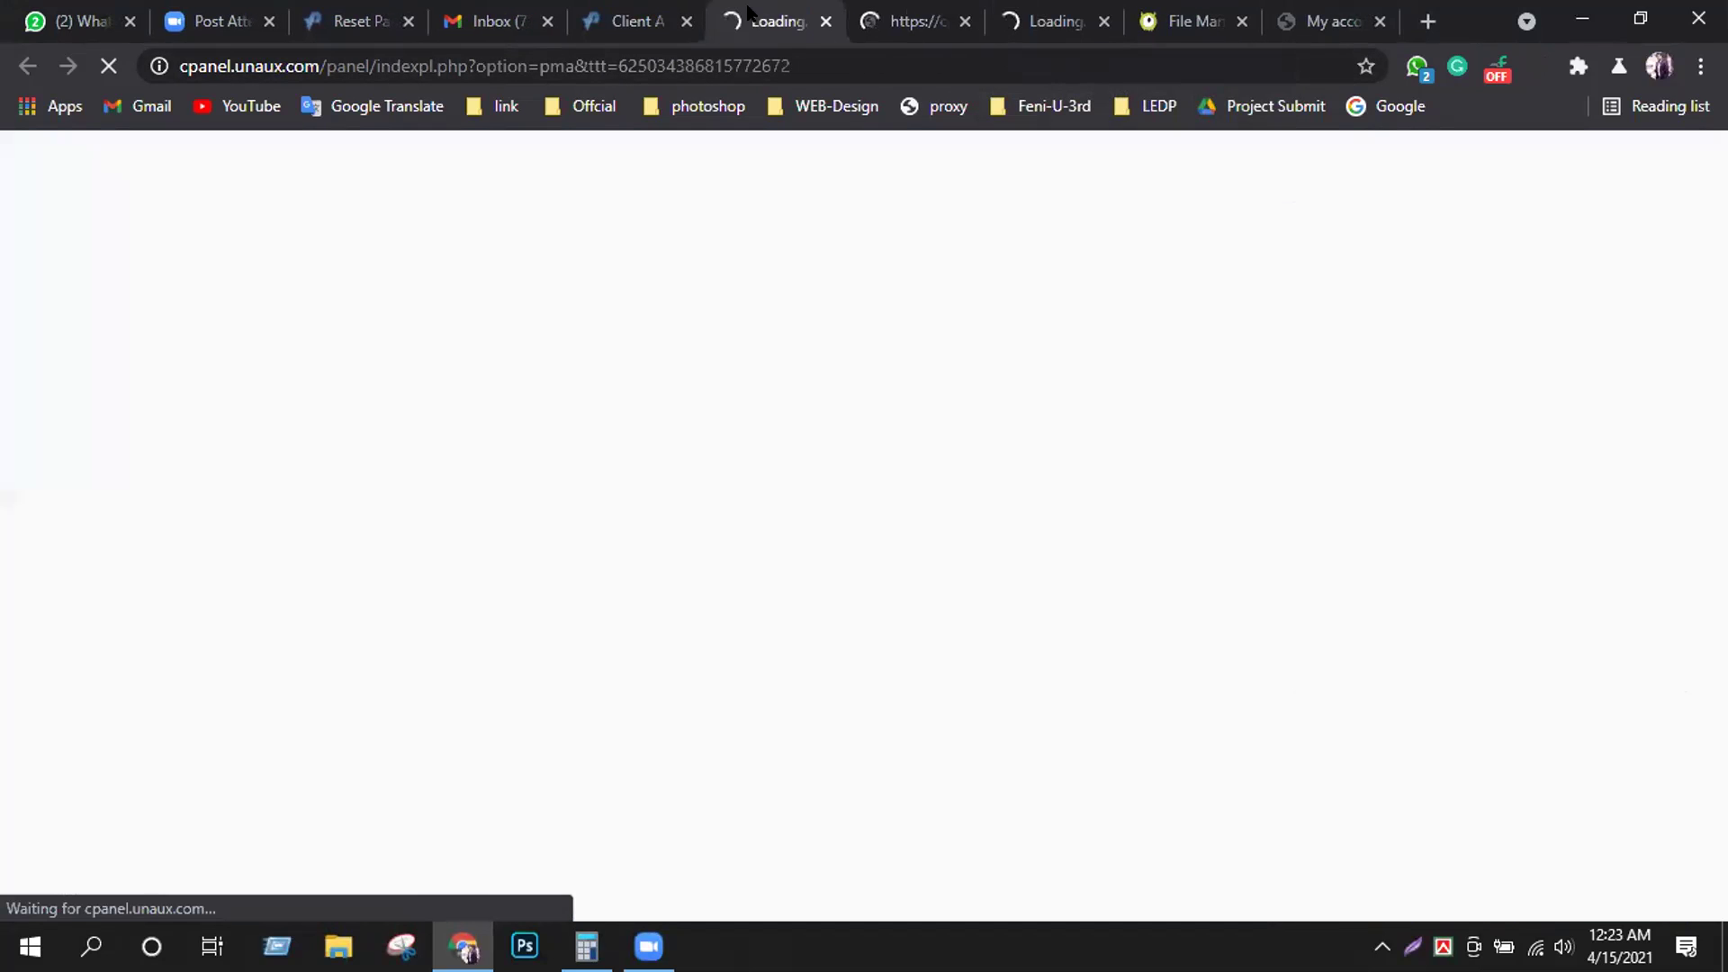
{"action": "left_click", "coordinate": [886, 20]}
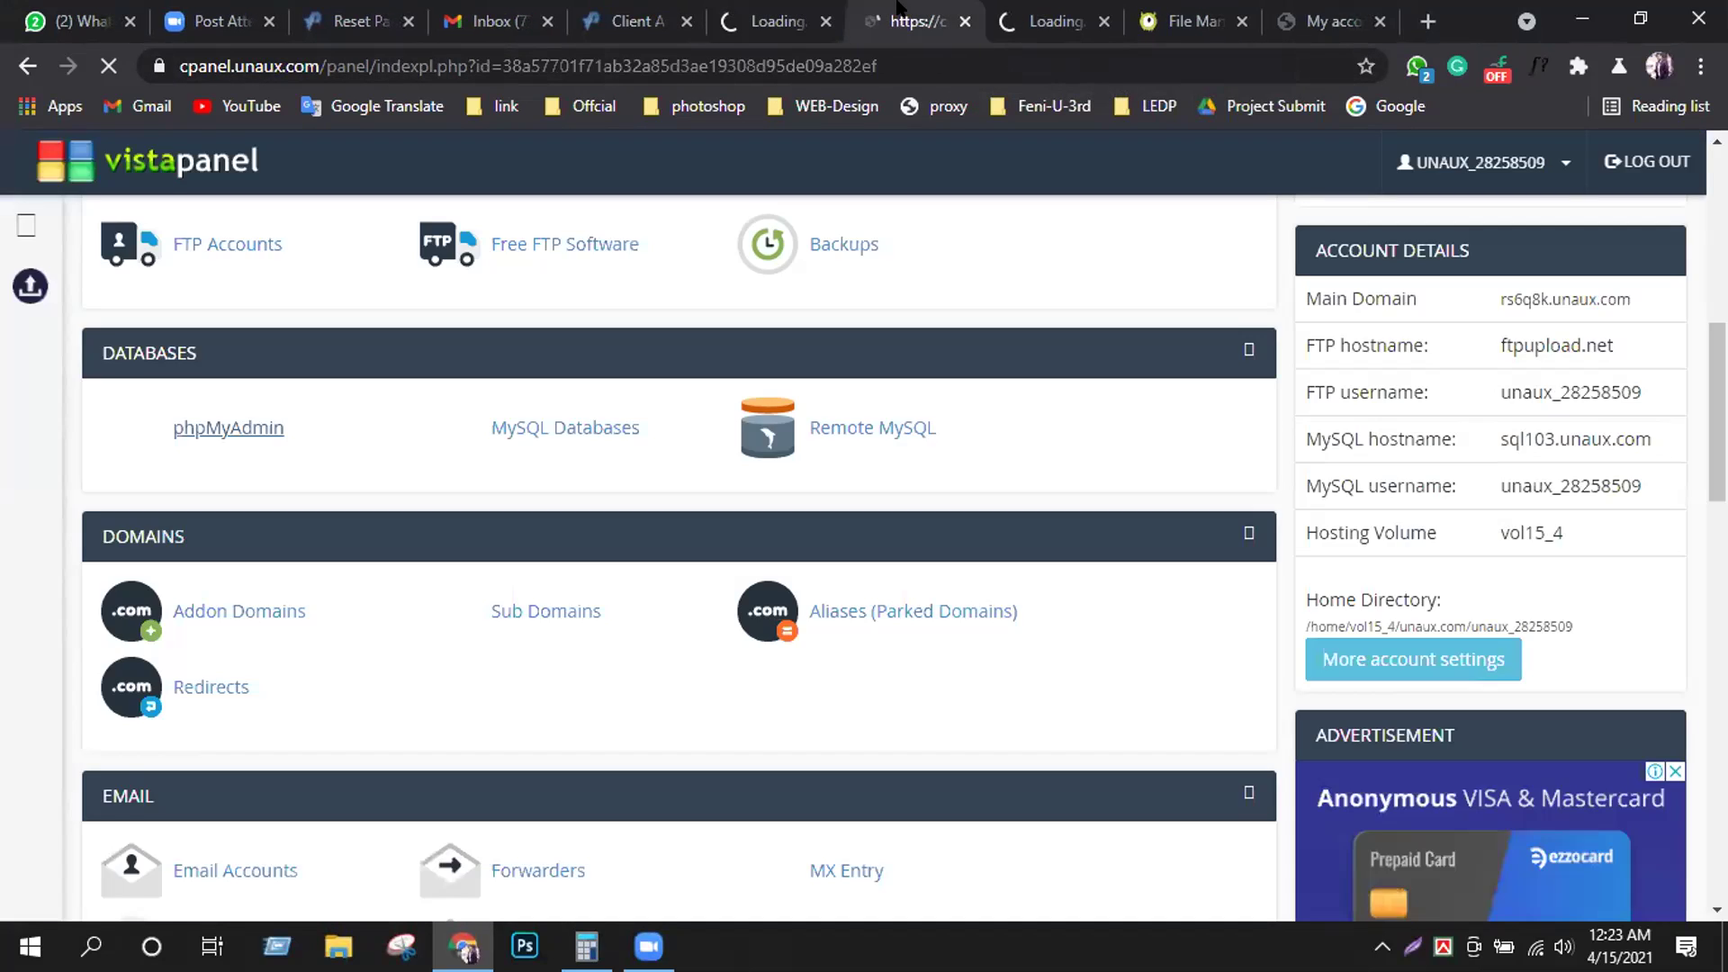
{"action": "left_click", "coordinate": [769, 21]}
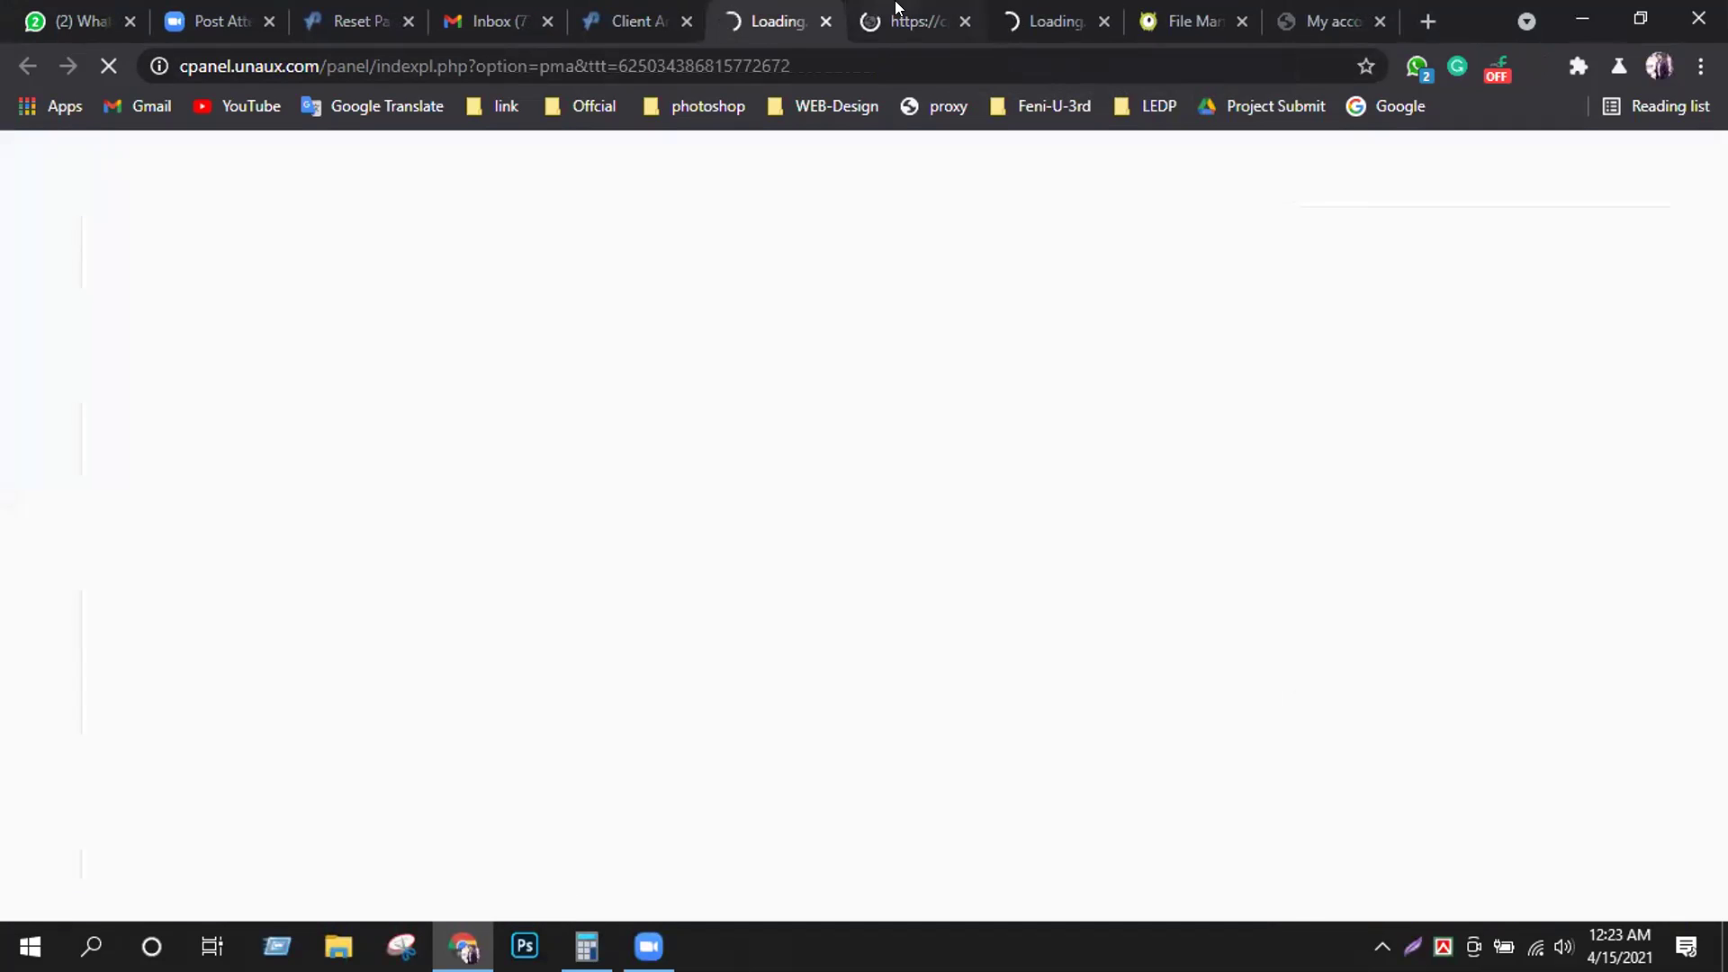
{"action": "left_click", "coordinate": [894, 19]}
{"action": "scroll", "coordinate": [403, 605], "scroll_direction": "up", "scroll_amount": 4}
{"action": "scroll", "coordinate": [402, 604], "scroll_direction": "up", "scroll_amount": 4}
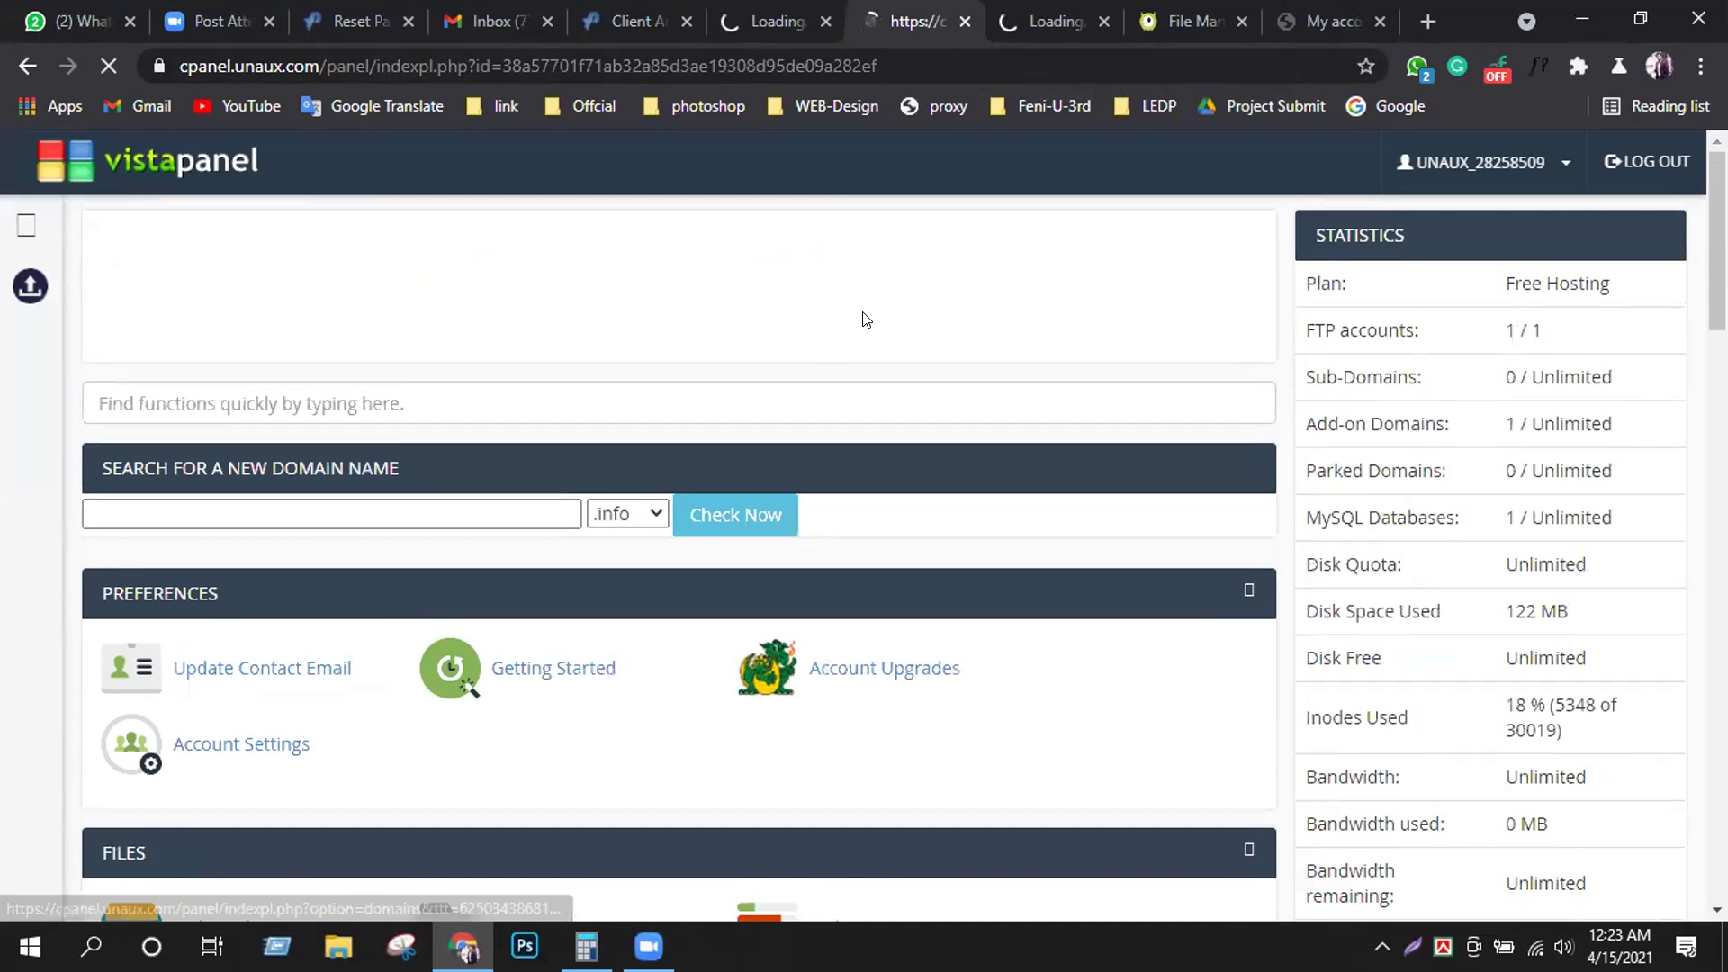
{"action": "left_click", "coordinate": [770, 20]}
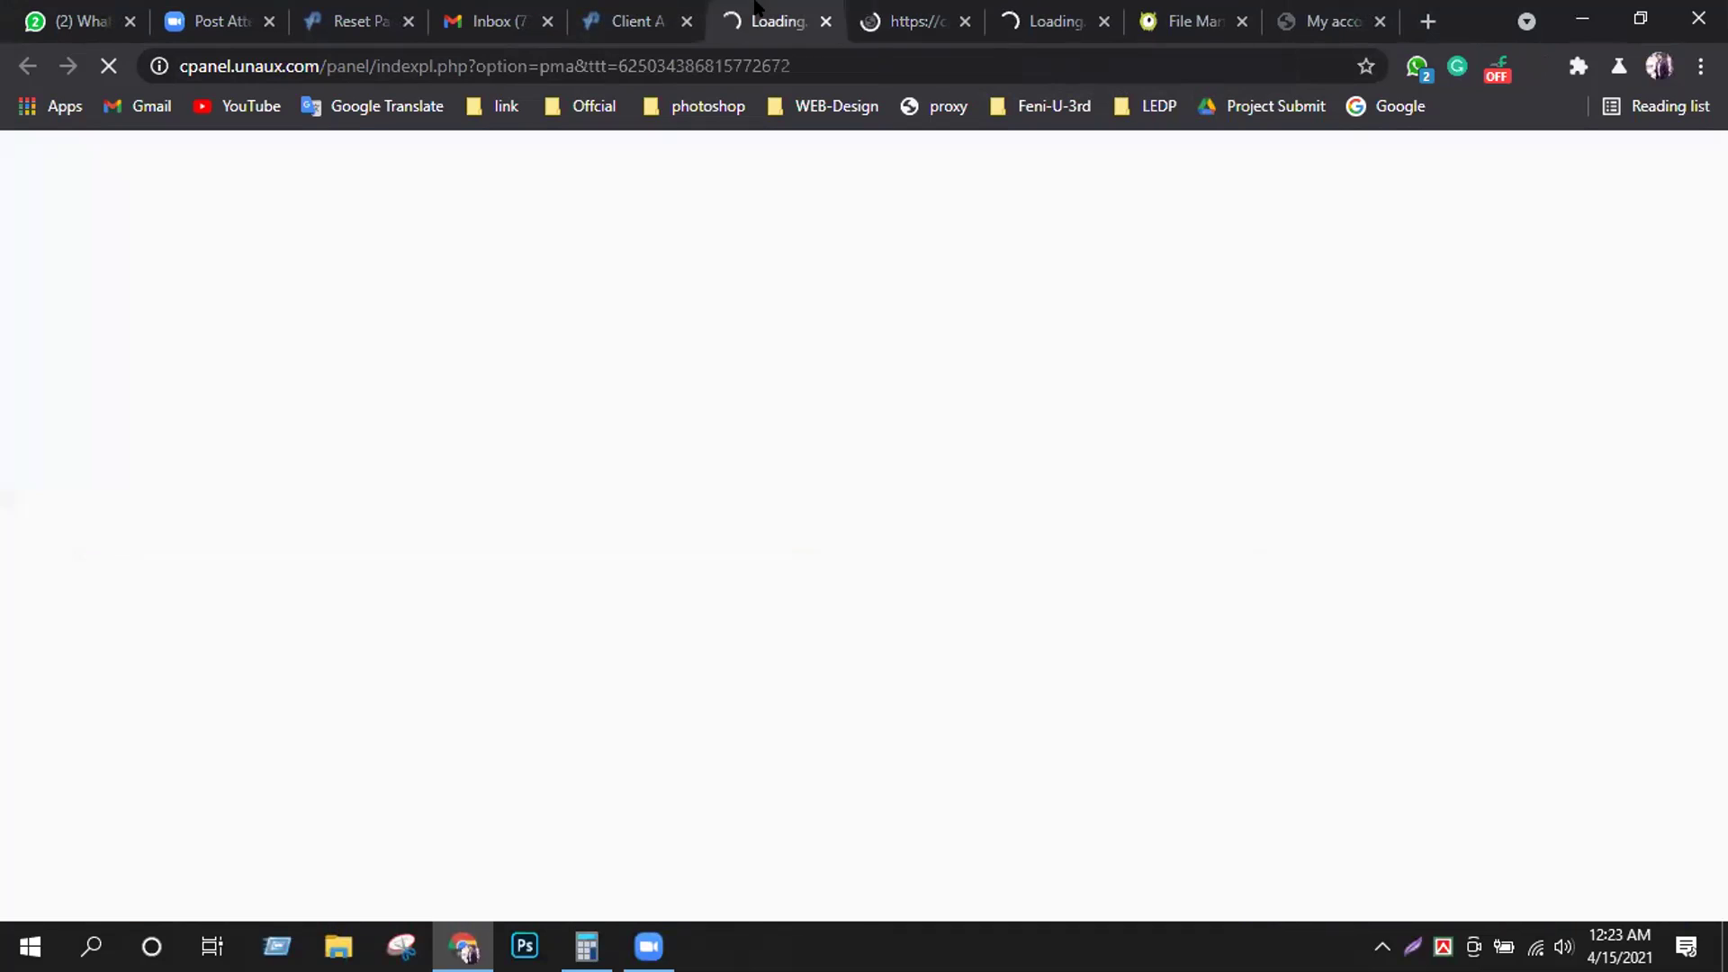
{"action": "left_click", "coordinate": [900, 20]}
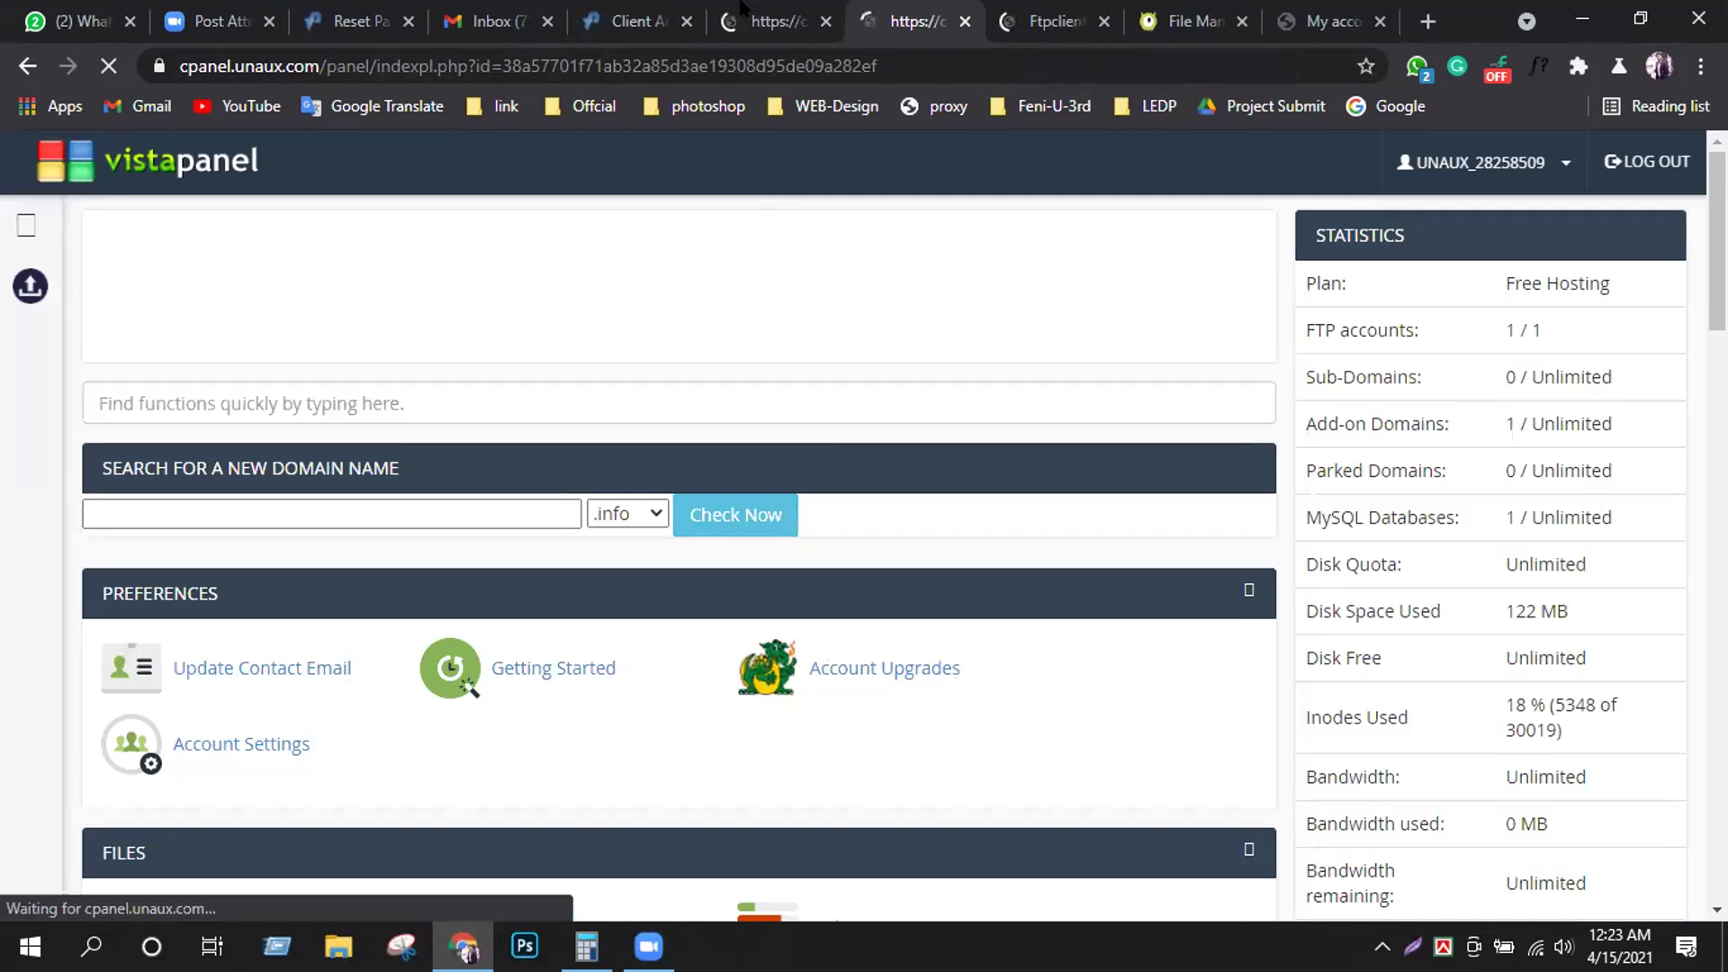
Check the loading phpMyAdmin tab and browse the FileZilla, WinSCP and other FTP client downloads
{"action": "key", "text": "ctrl+shift+Tab"}
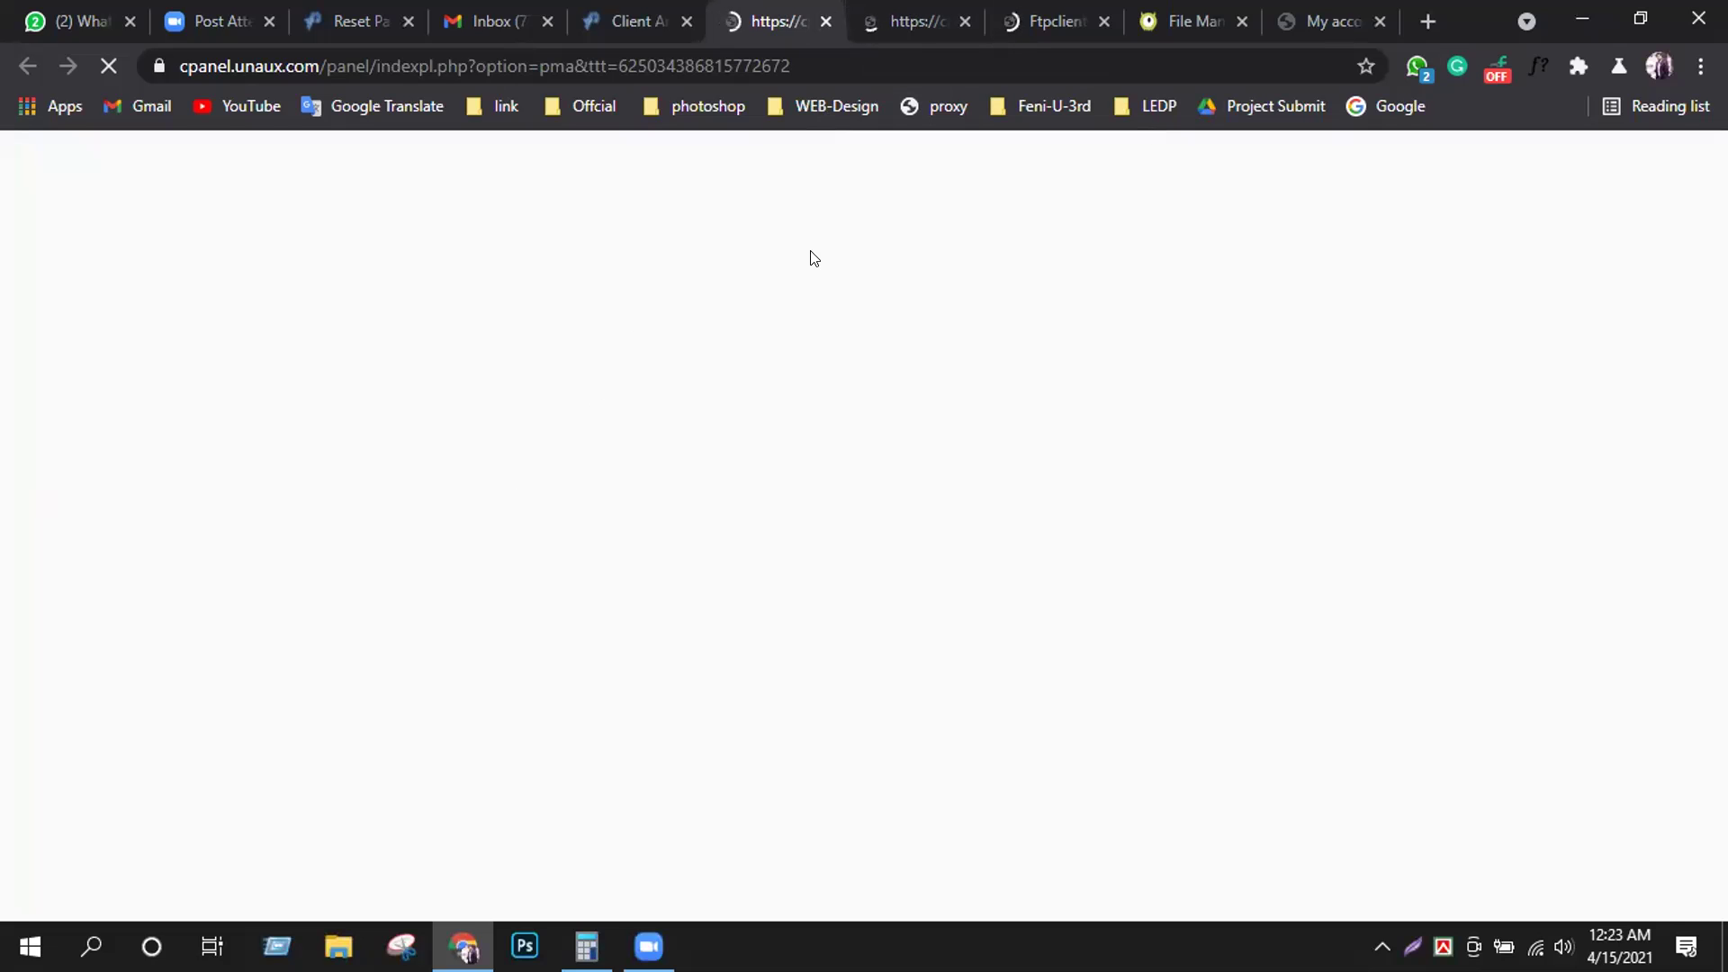
{"action": "left_click", "coordinate": [911, 18]}
{"action": "scroll", "coordinate": [585, 602], "scroll_direction": "down", "scroll_amount": 10}
{"action": "left_click", "coordinate": [779, 21]}
{"action": "left_click", "coordinate": [904, 21]}
{"action": "left_click", "coordinate": [1053, 20]}
{"action": "left_click", "coordinate": [900, 20]}
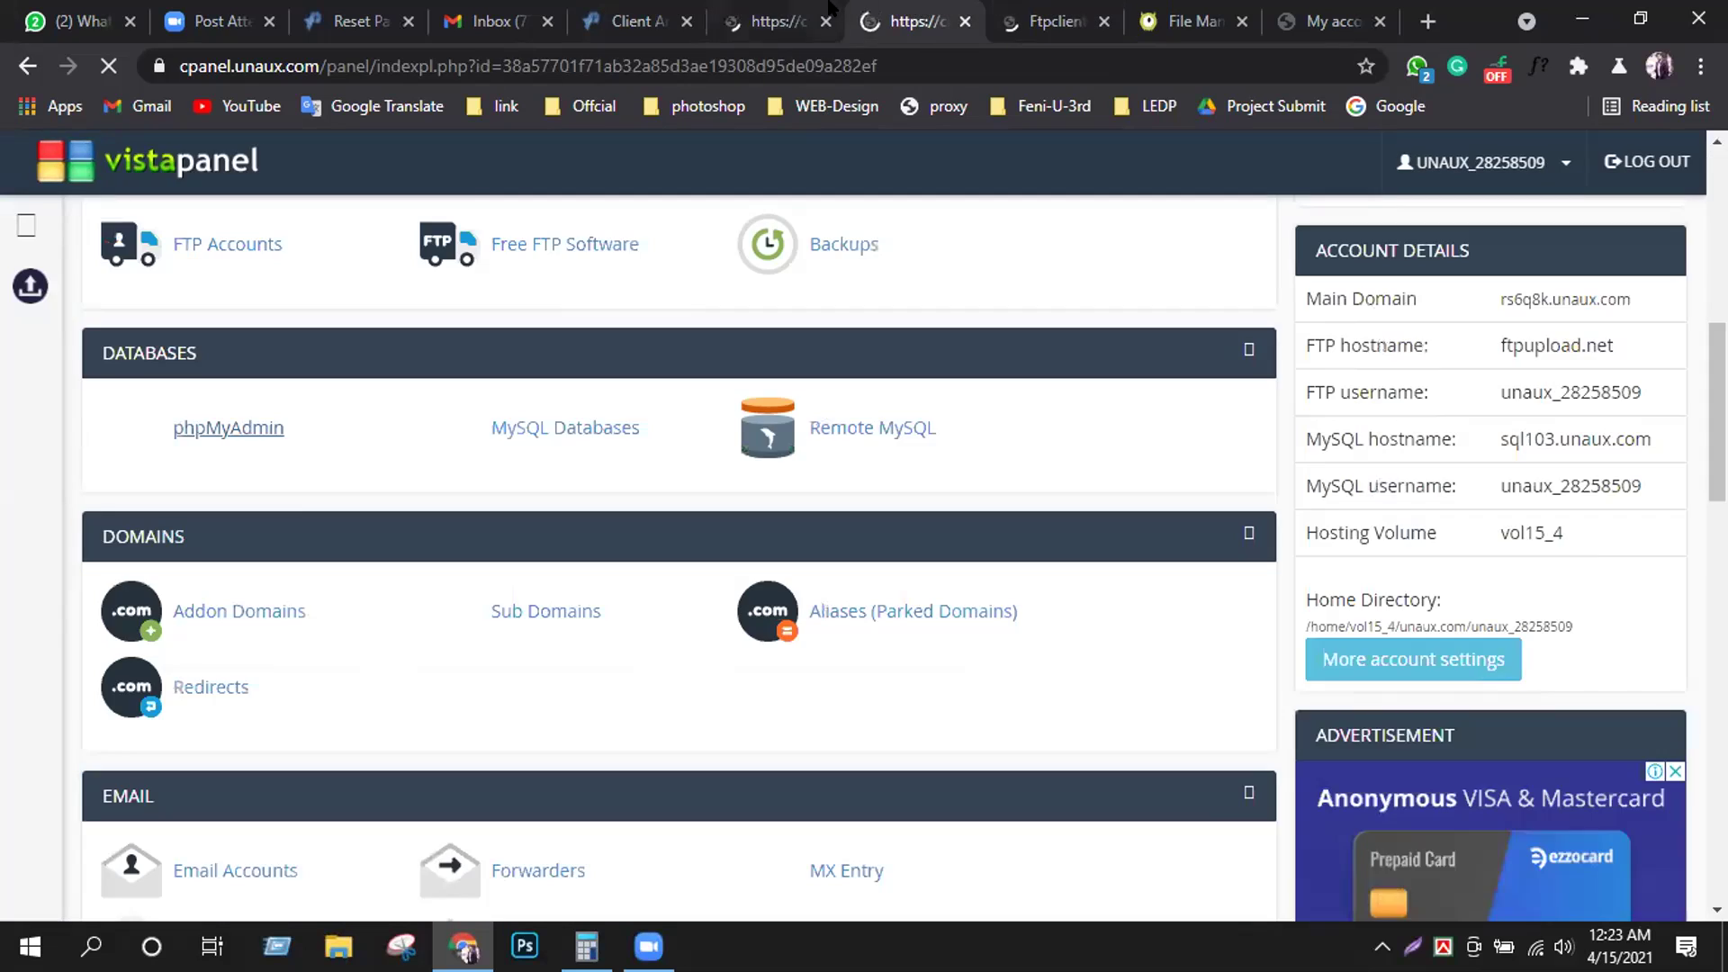
{"action": "left_click", "coordinate": [1003, 17]}
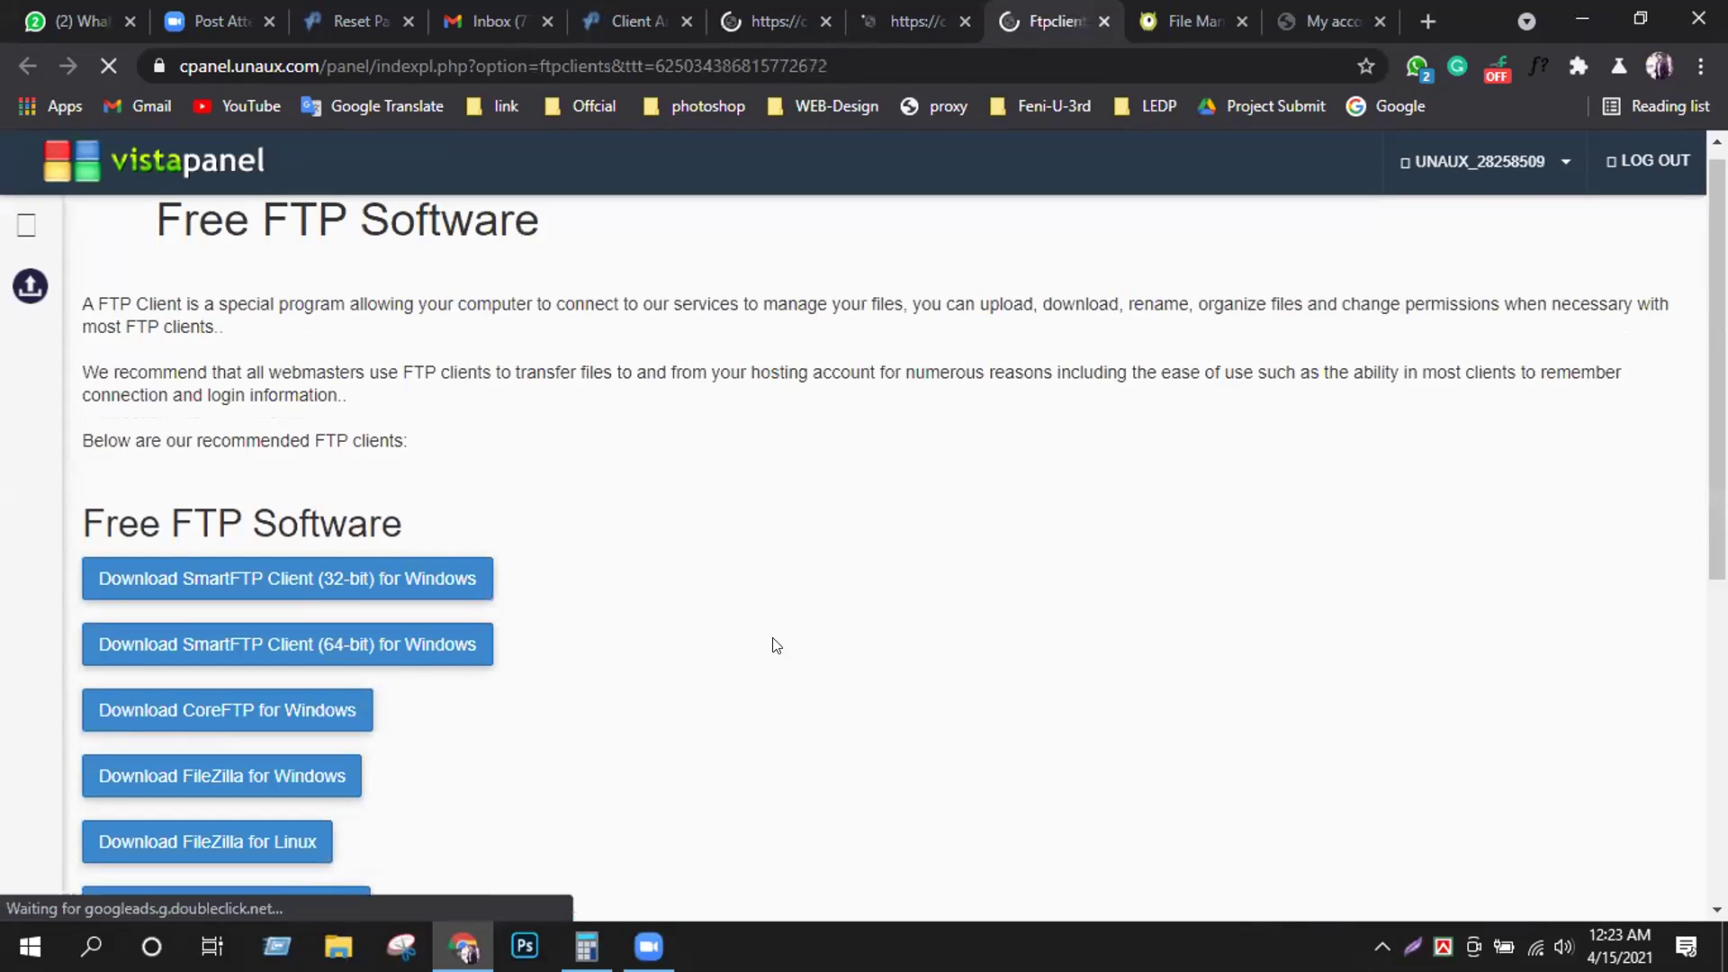
{"action": "scroll", "coordinate": [289, 545], "scroll_direction": "down", "scroll_amount": 2}
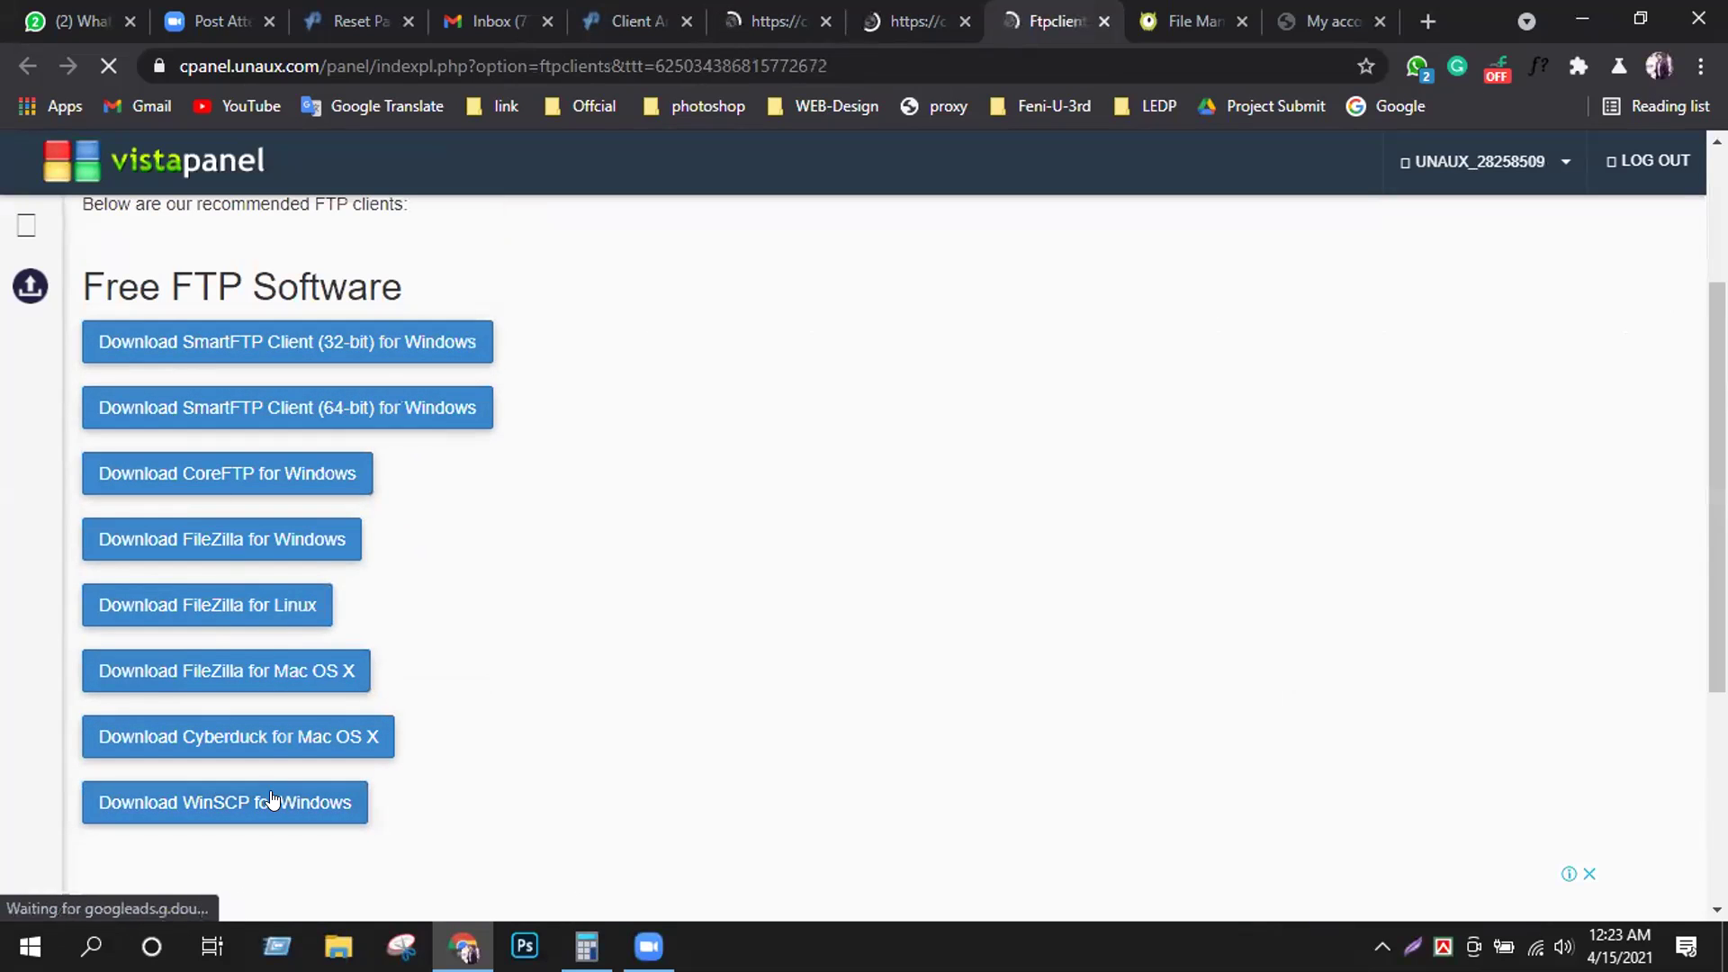
{"action": "scroll", "coordinate": [269, 405], "scroll_direction": "down", "scroll_amount": 1}
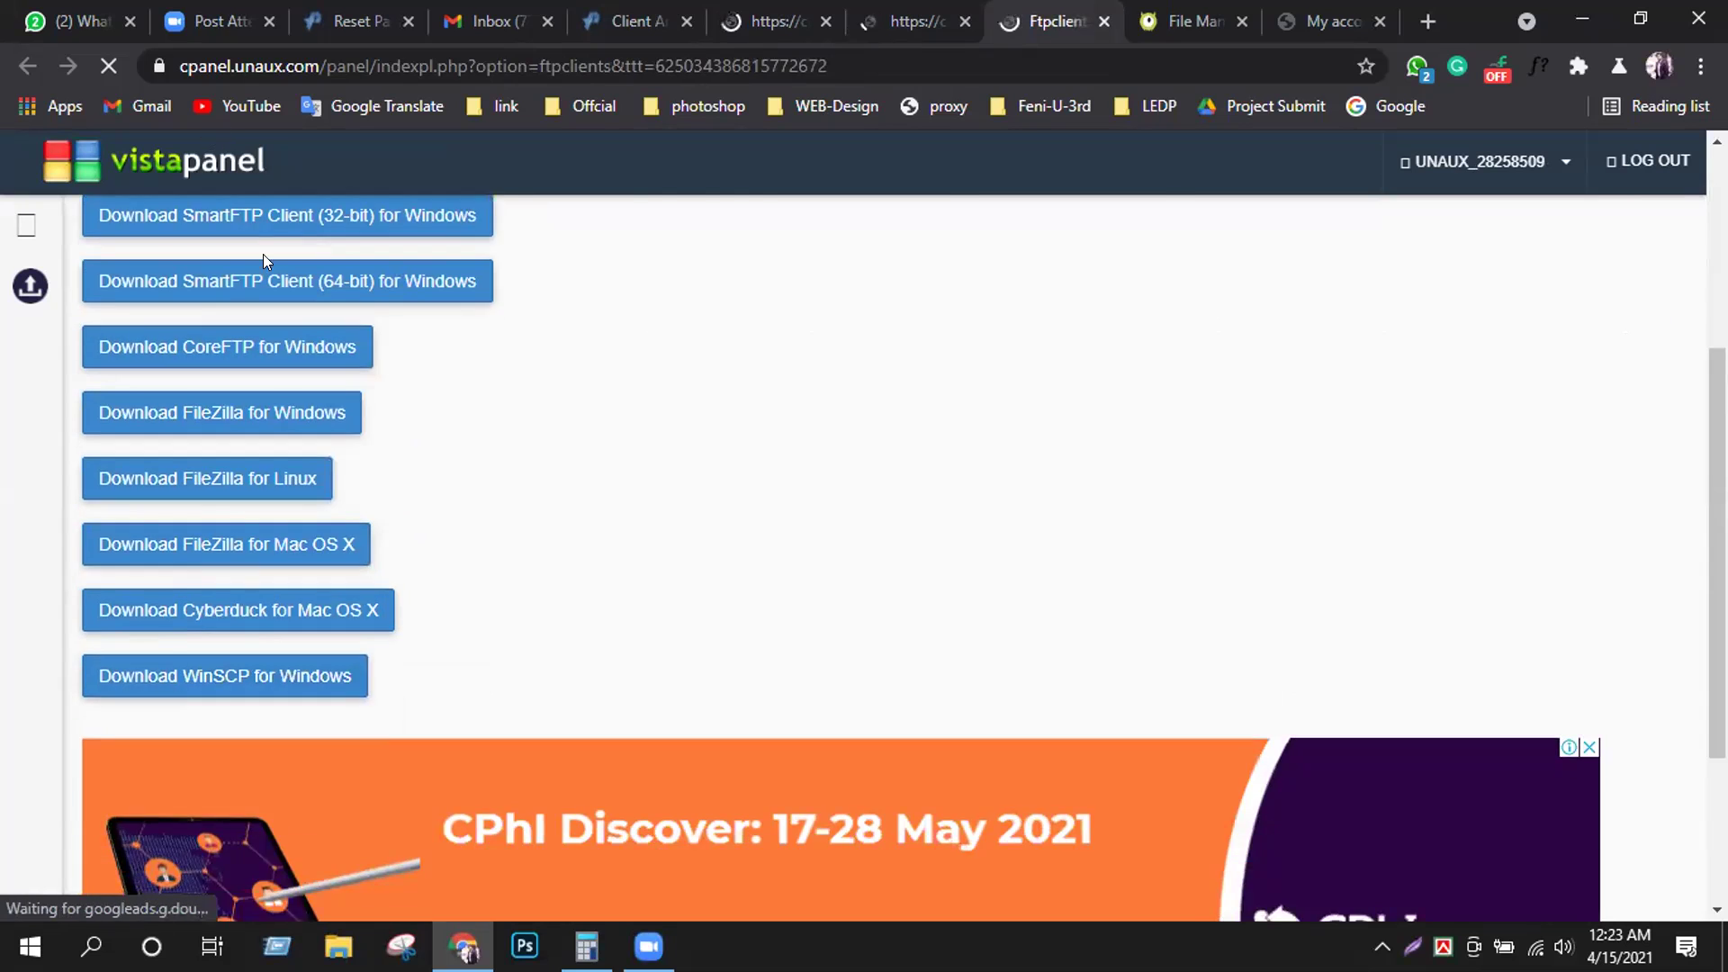
{"action": "scroll", "coordinate": [263, 254], "scroll_direction": "up", "scroll_amount": 2}
{"action": "scroll", "coordinate": [234, 558], "scroll_direction": "down", "scroll_amount": 5}
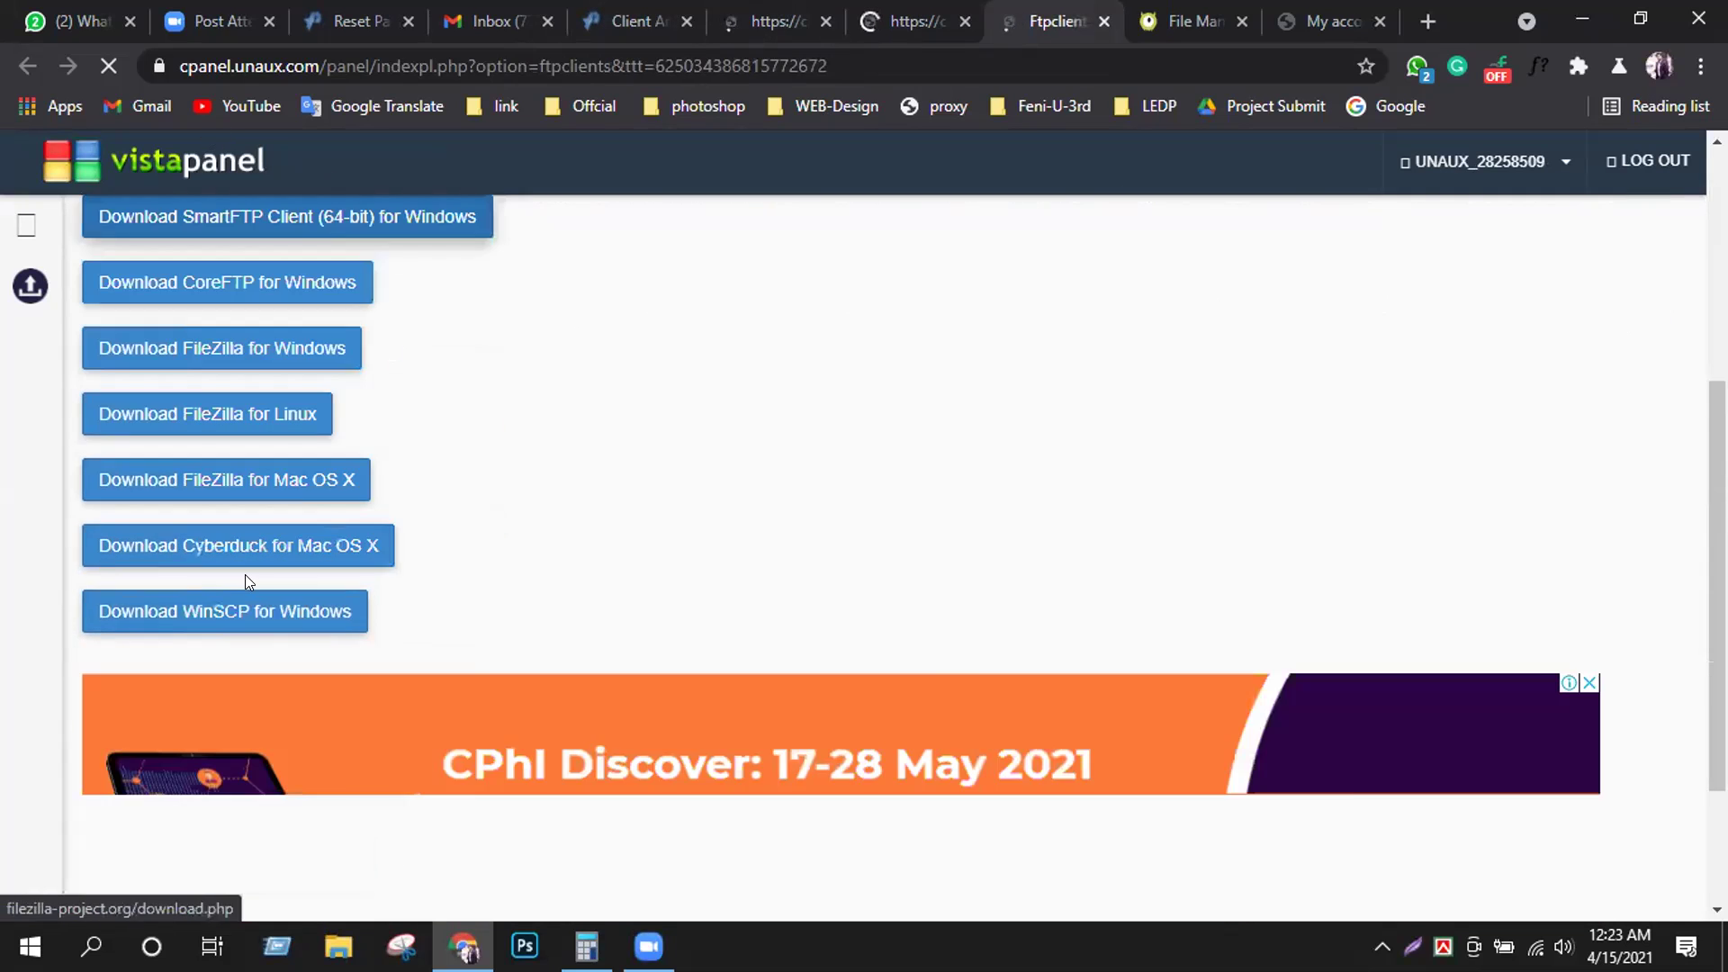
{"action": "left_click", "coordinate": [919, 11]}
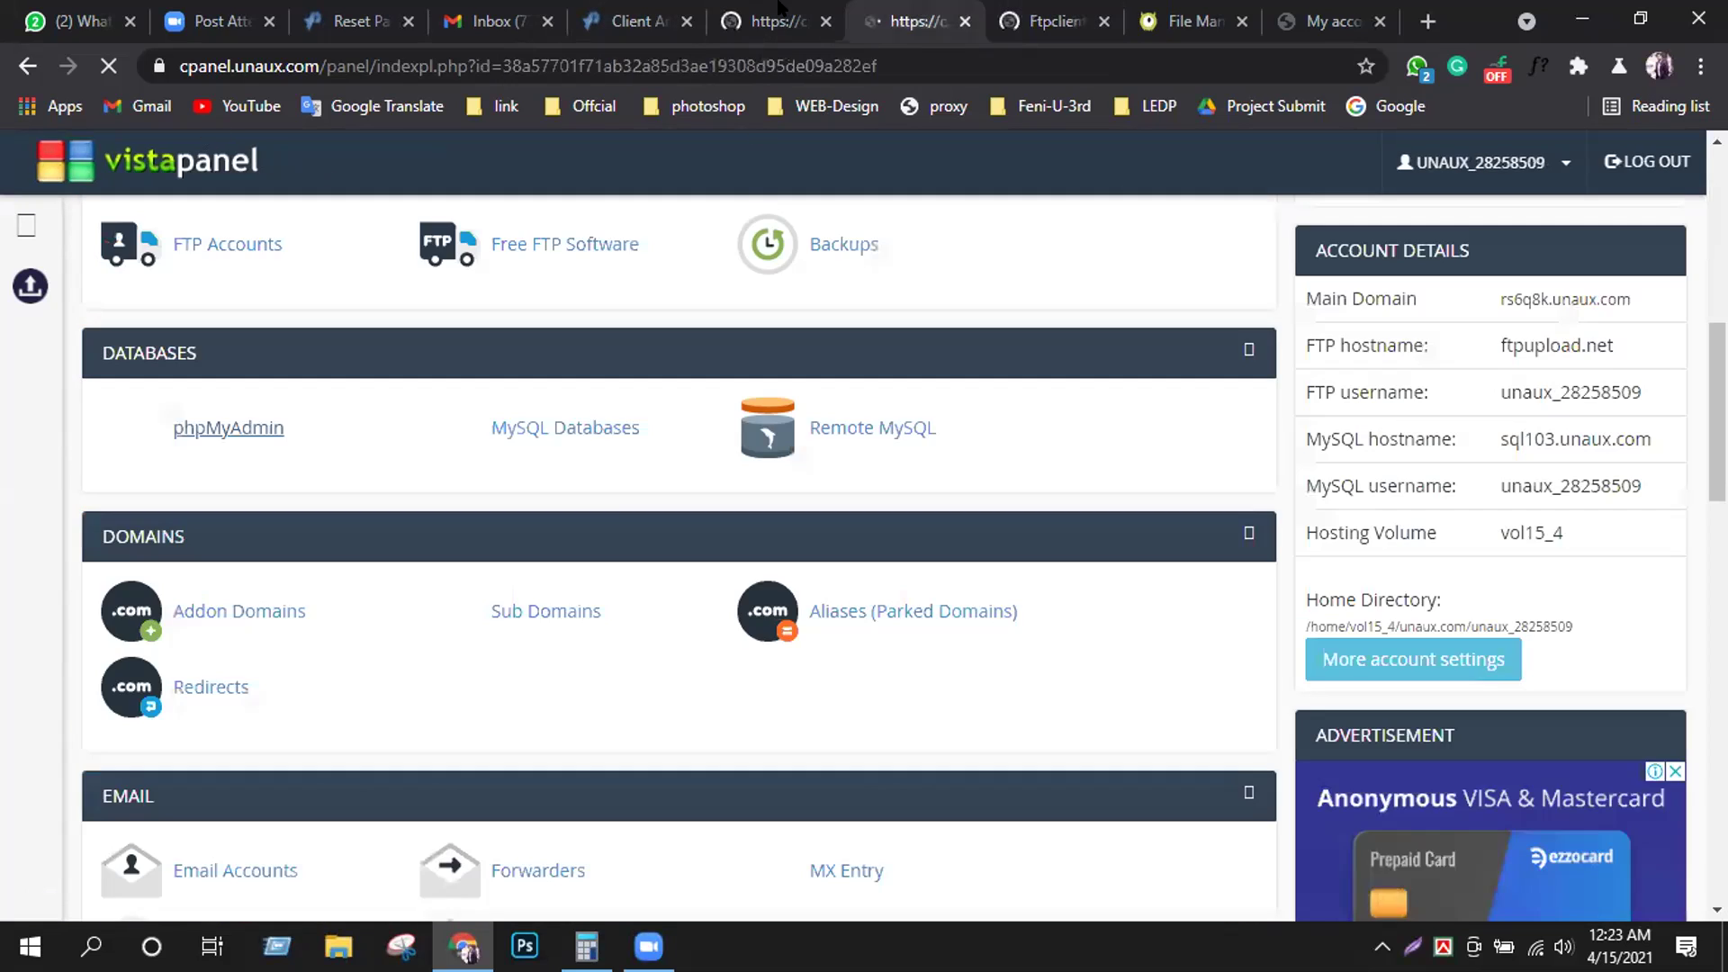
Launch SmartFTP Client from Windows search
{"action": "key", "text": "super+s"}
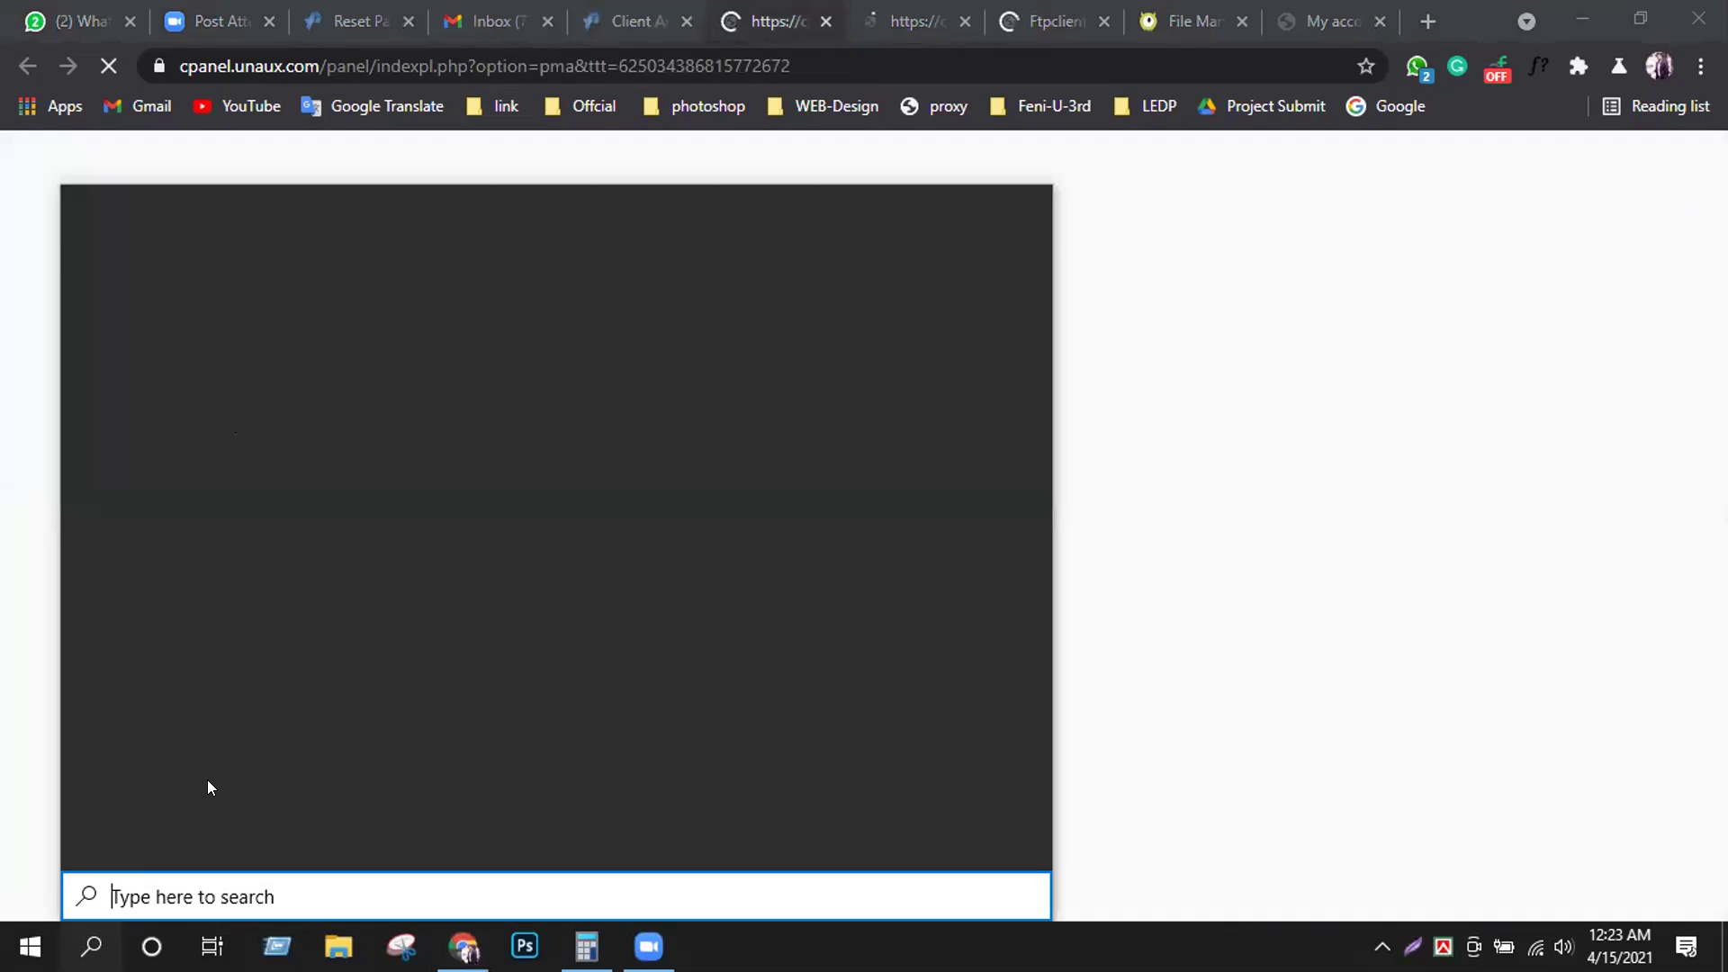
{"action": "left_click", "coordinate": [1025, 9]}
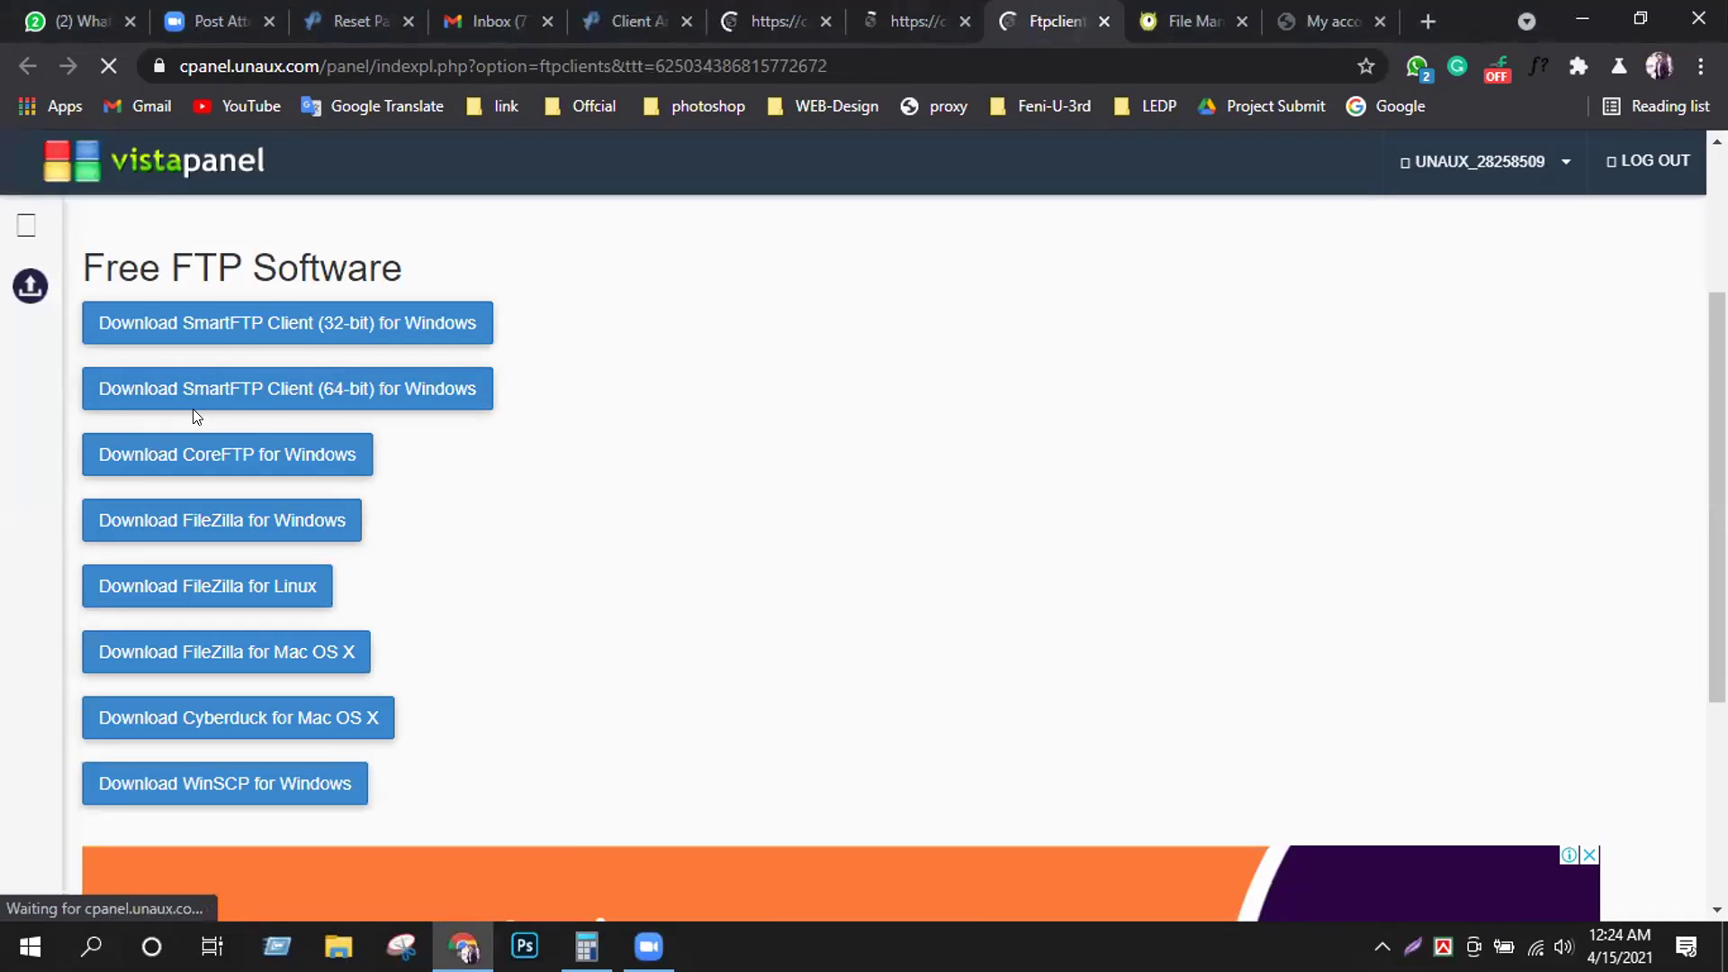
{"action": "key", "text": "ctrl+shift+Tab"}
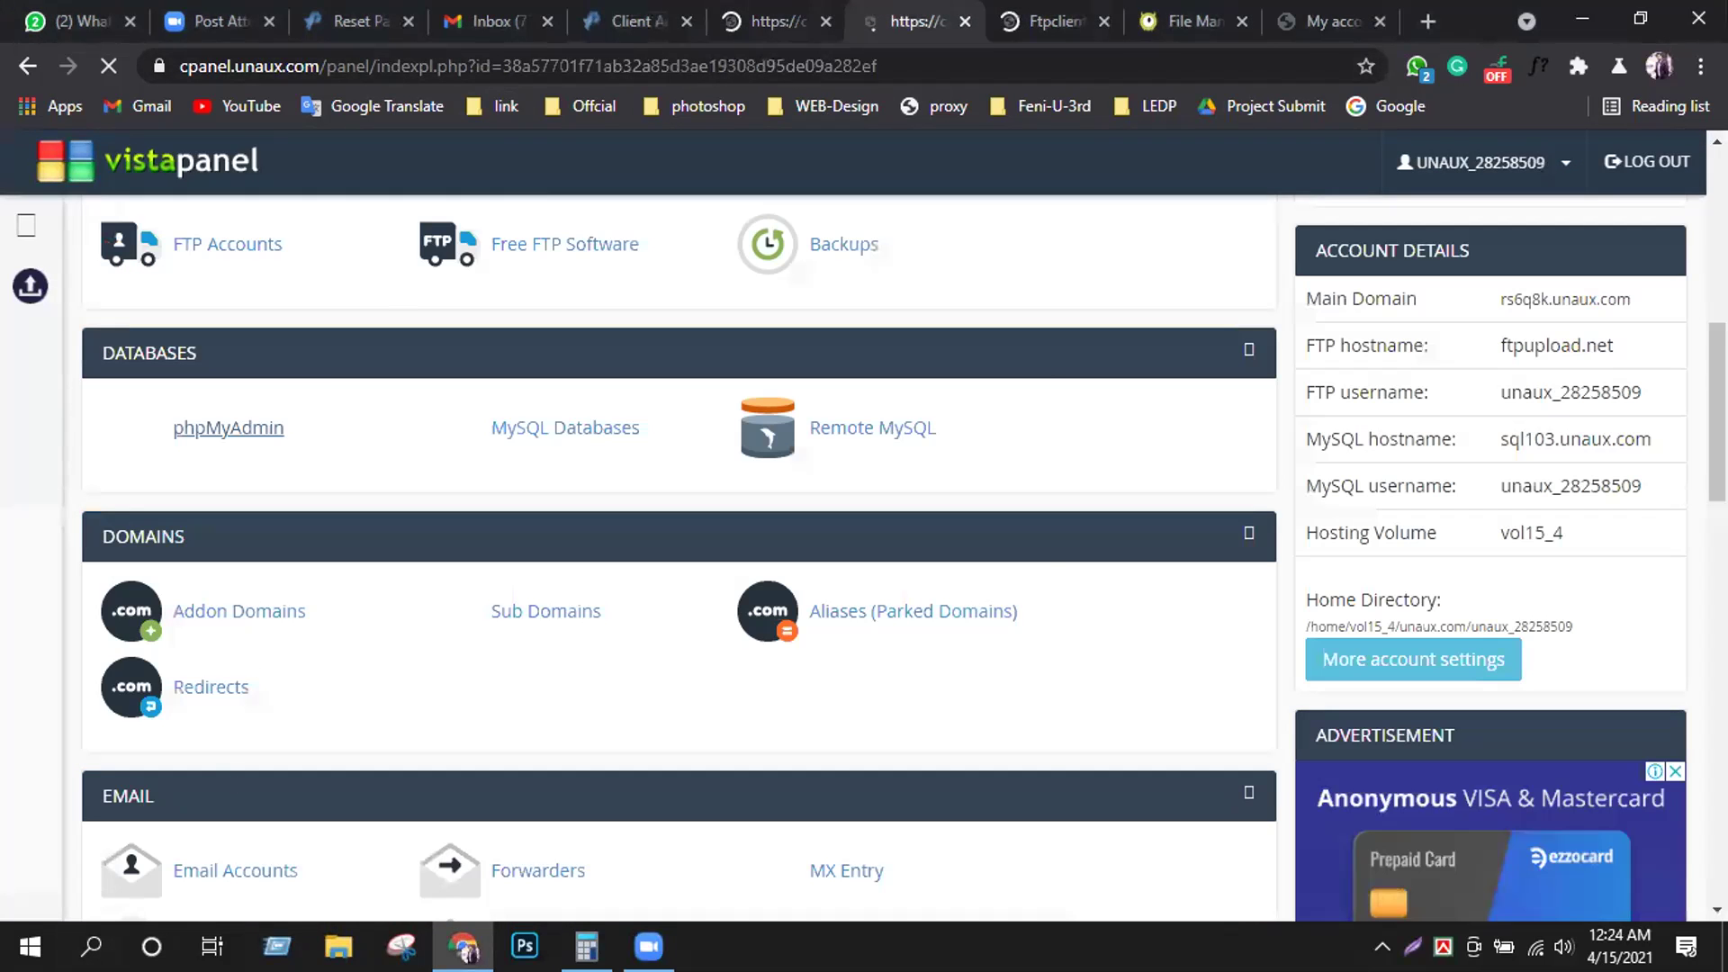
{"action": "key", "text": "super+s"}
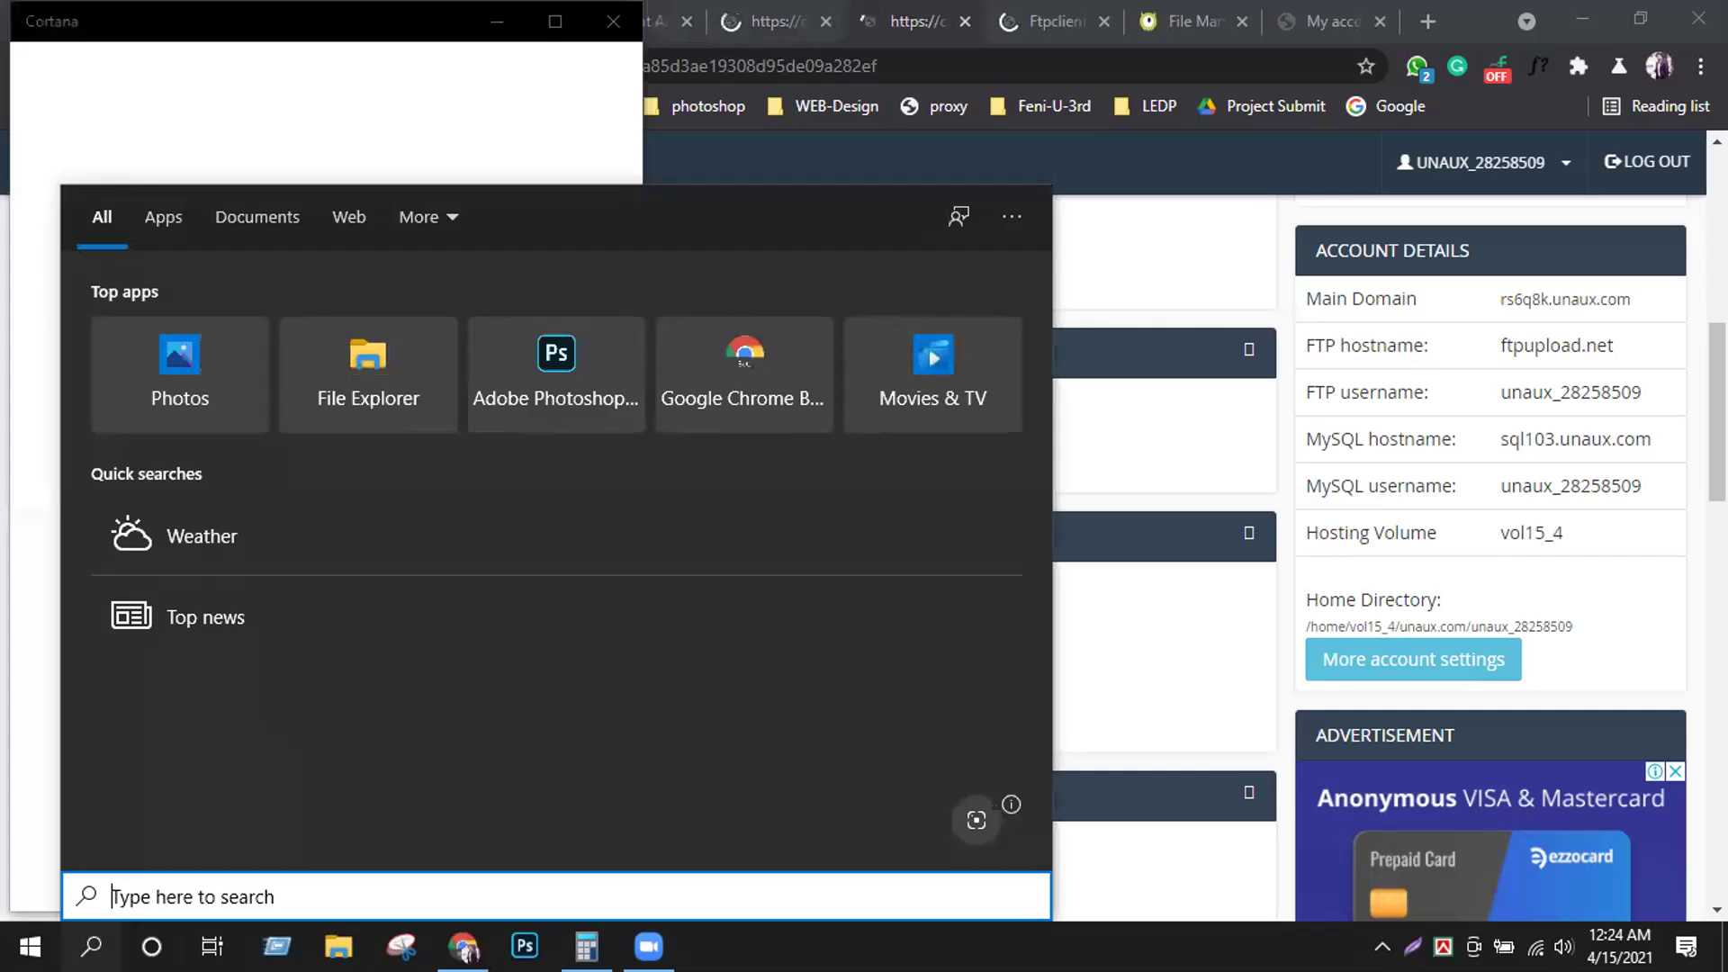
{"action": "type", "text": "sm"}
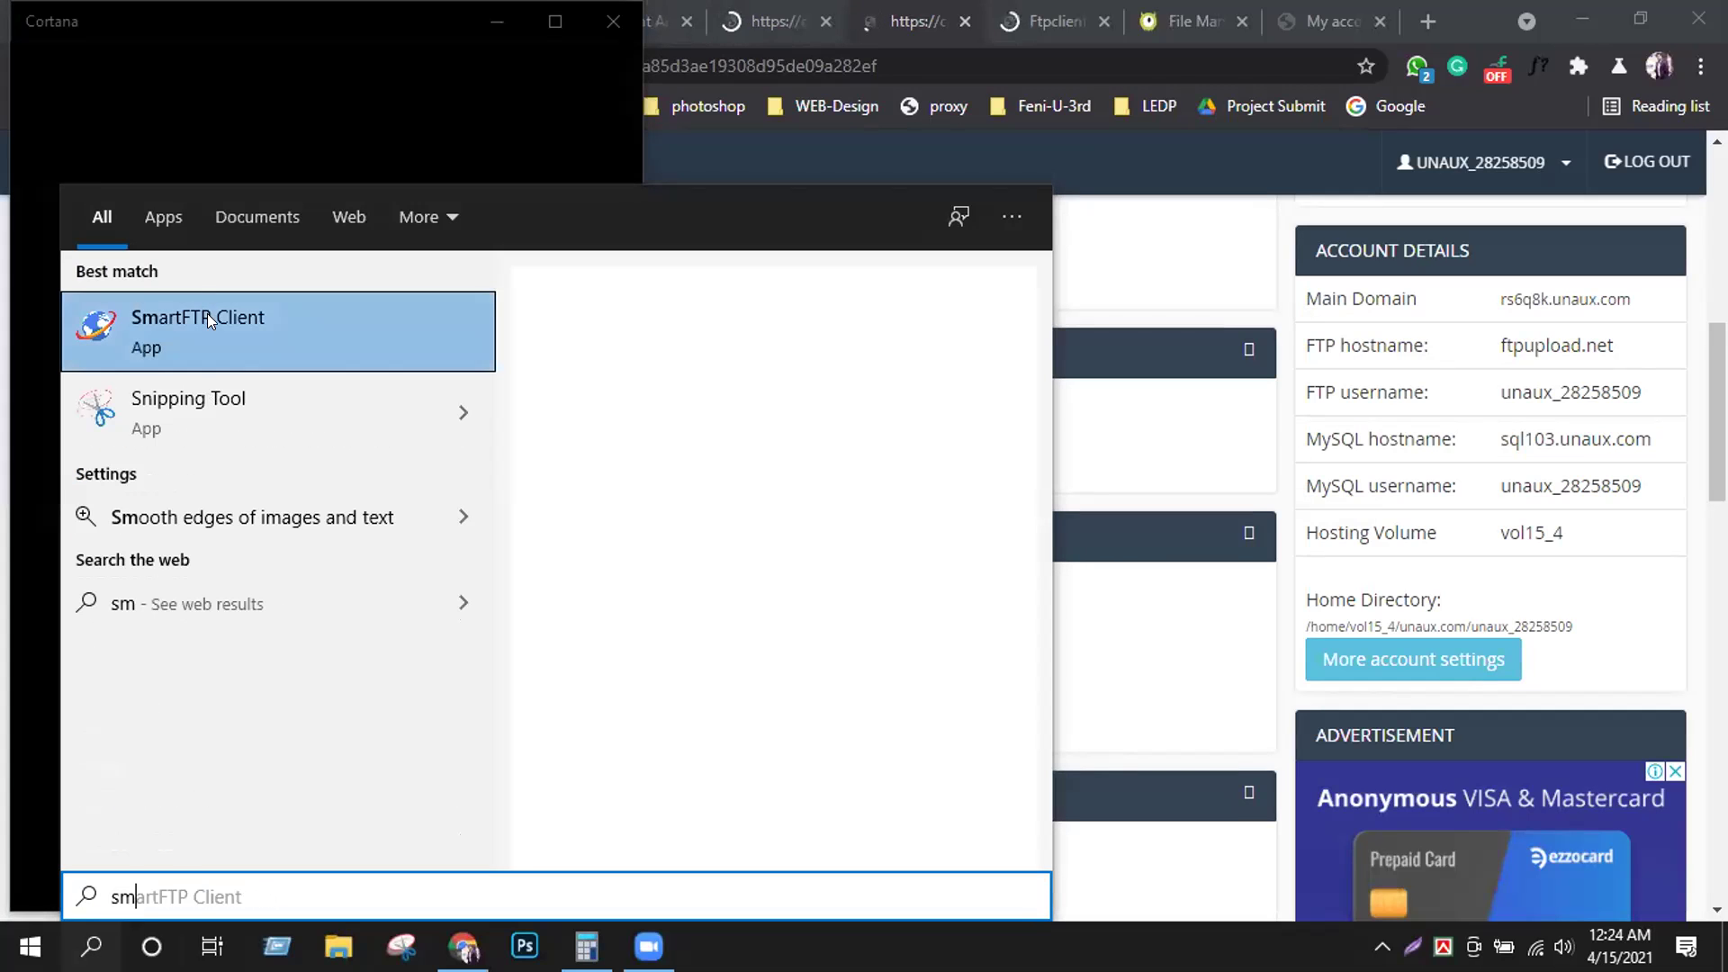
{"action": "left_click", "coordinate": [207, 315]}
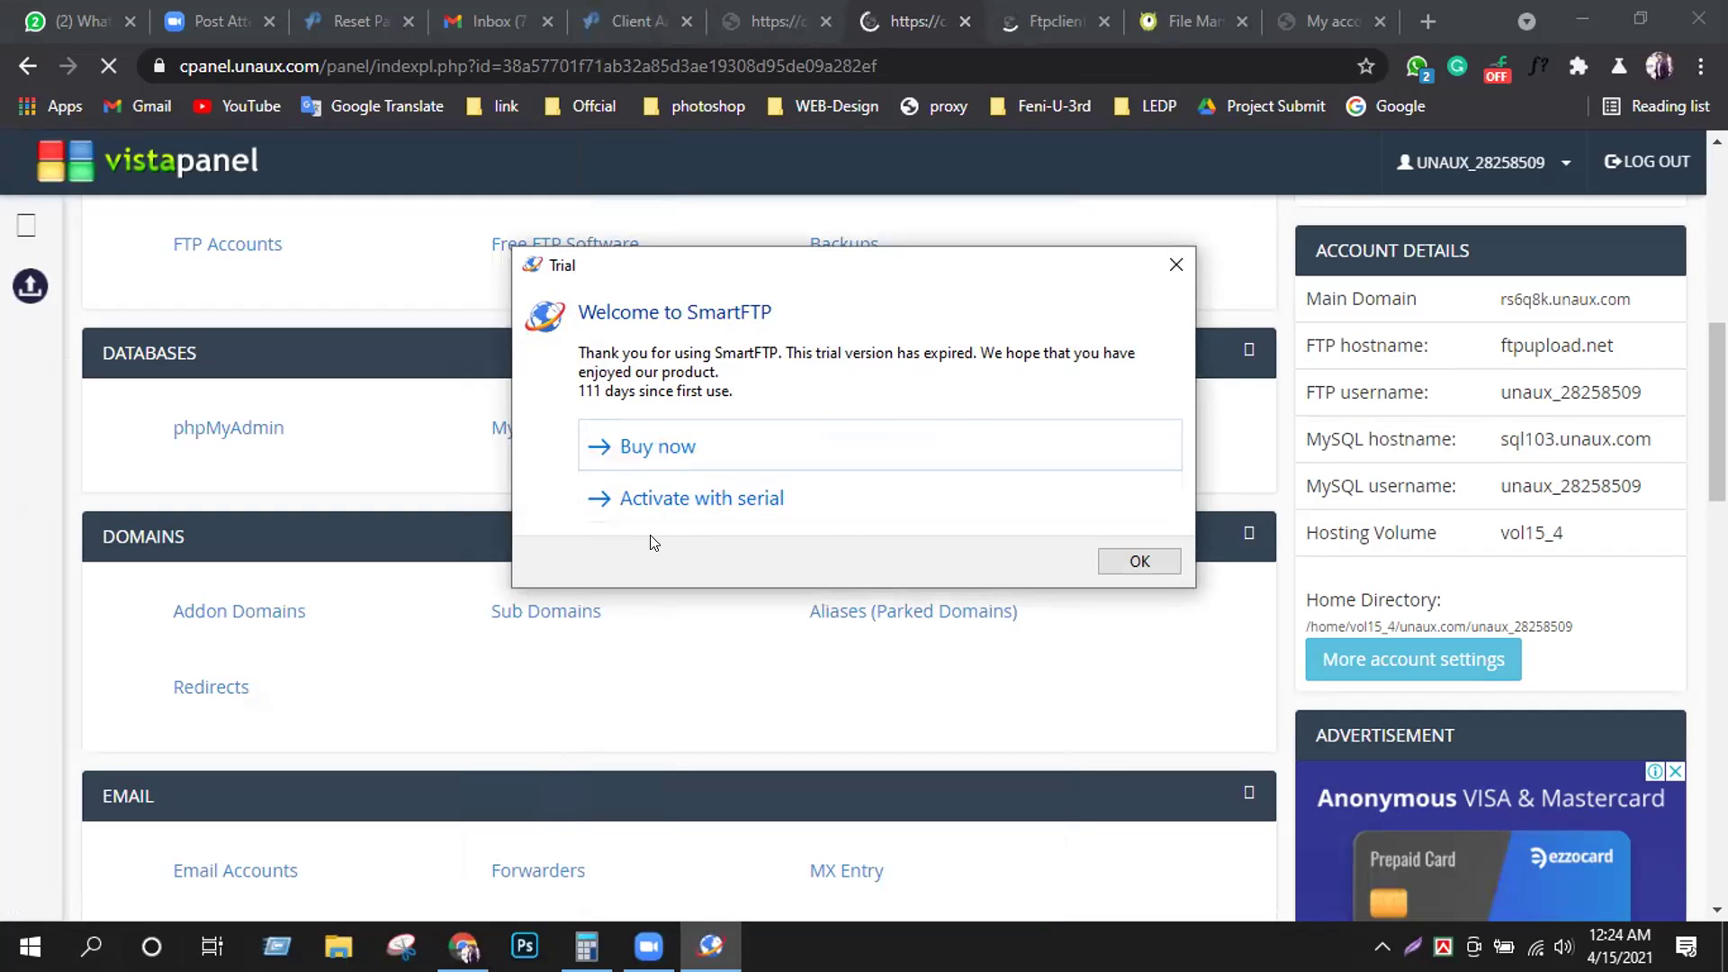
Cancel the serial activation and dismiss the expired-trial notice, opening the SmartFTP purchase page
{"action": "left_click", "coordinate": [774, 506]}
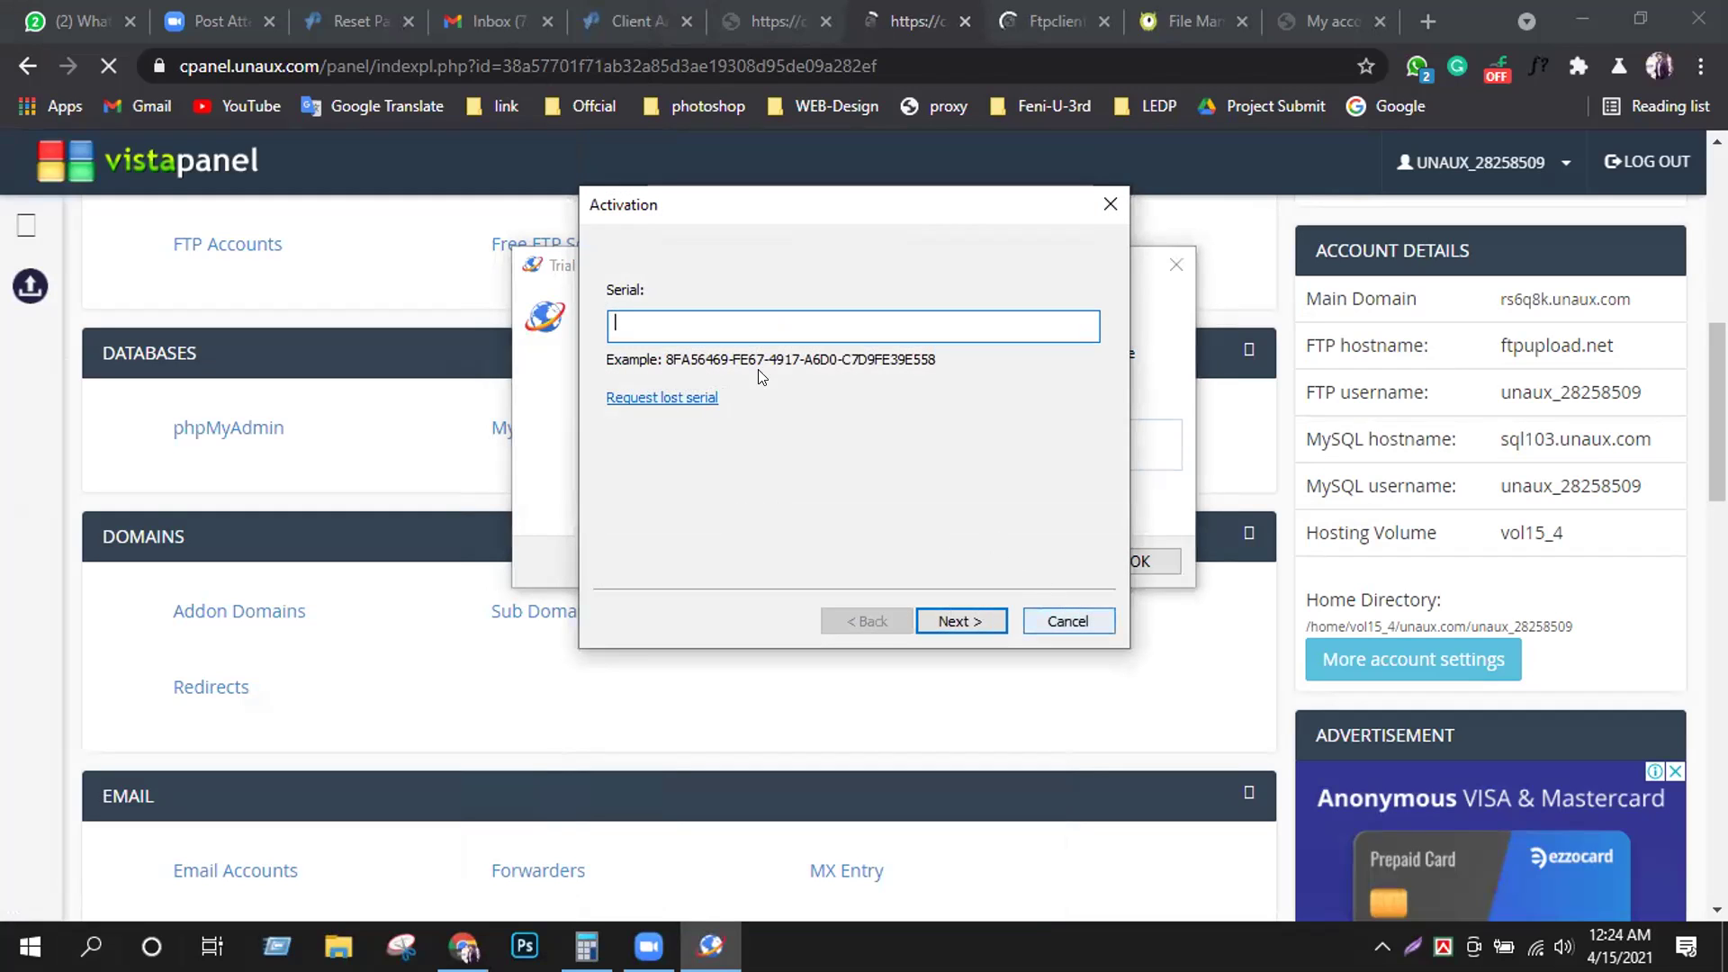
{"action": "left_click", "coordinate": [1068, 622]}
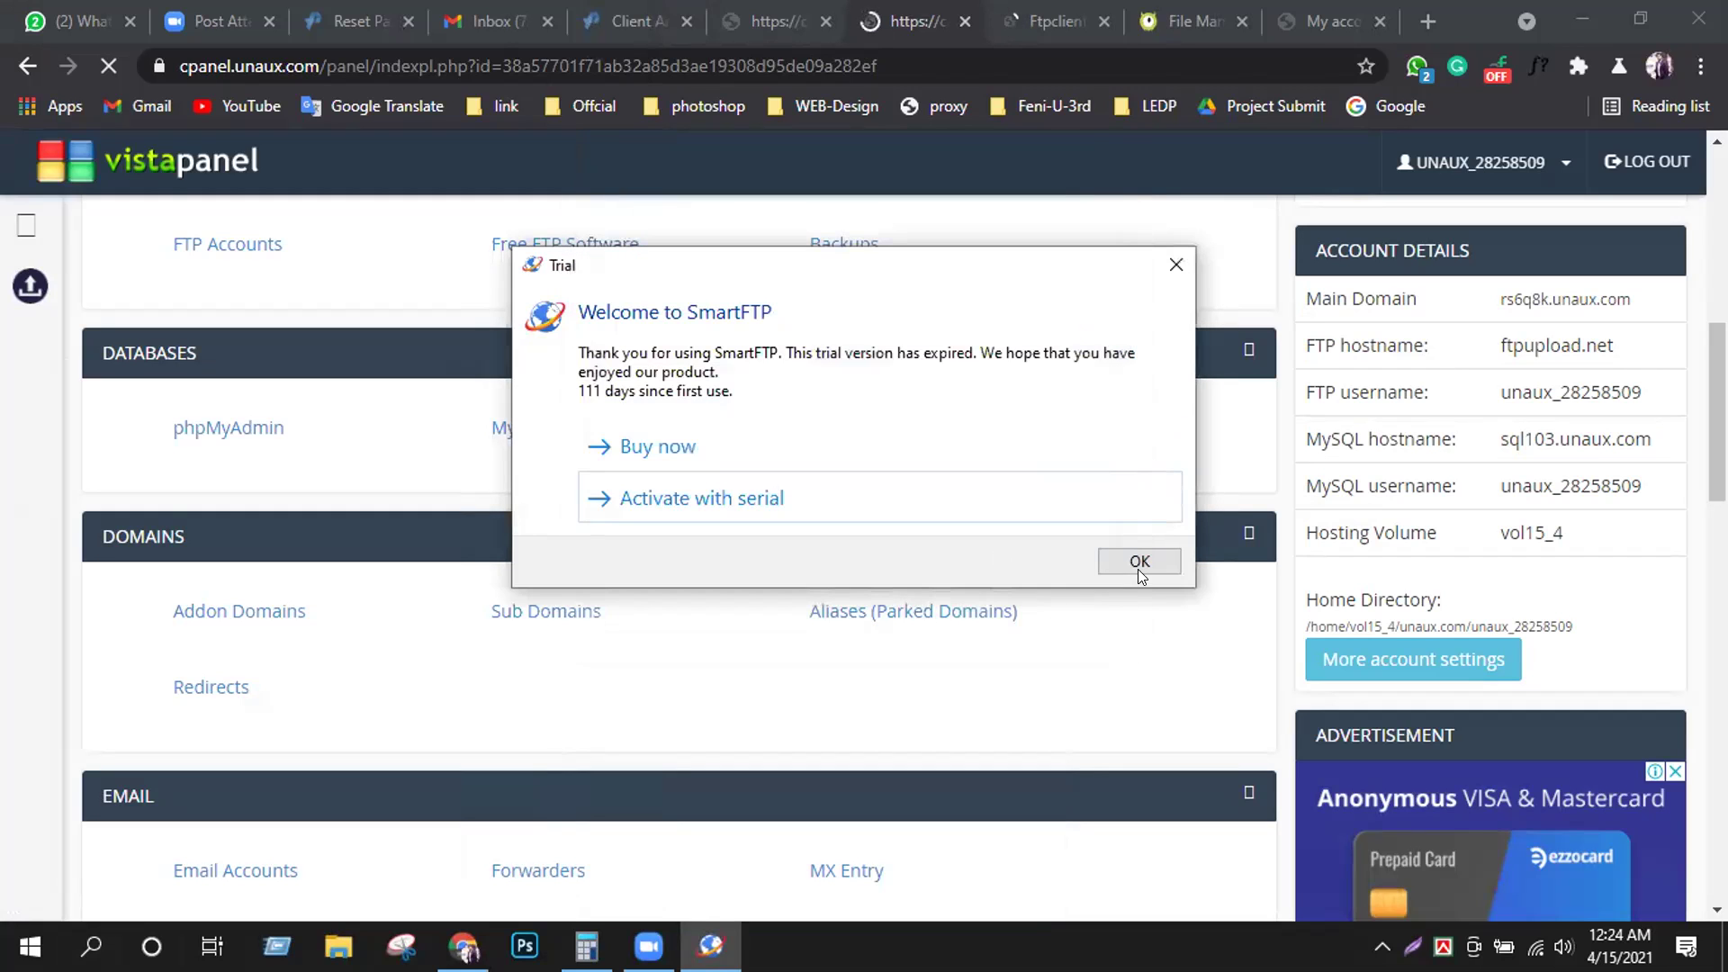
{"action": "left_click", "coordinate": [1139, 561]}
{"action": "scroll", "coordinate": [432, 612], "scroll_direction": "down", "scroll_amount": 4}
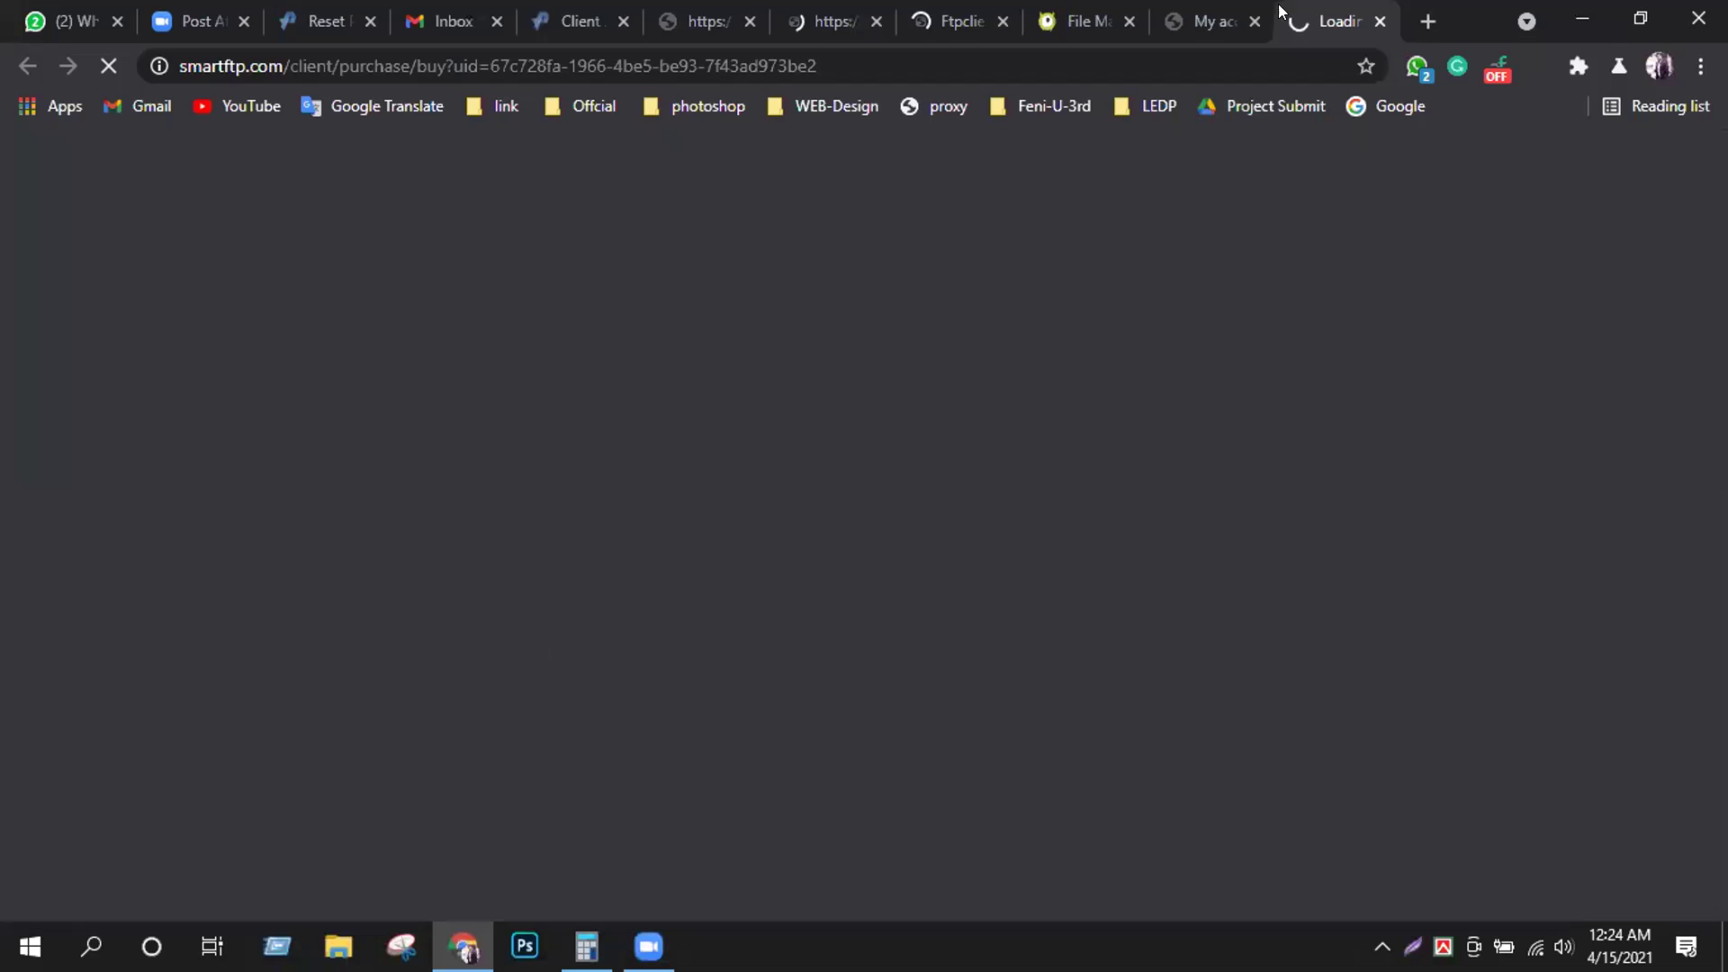
Close the SmartFTP purchase tab and return to the control panel dashboard
{"action": "left_click", "coordinate": [1379, 20]}
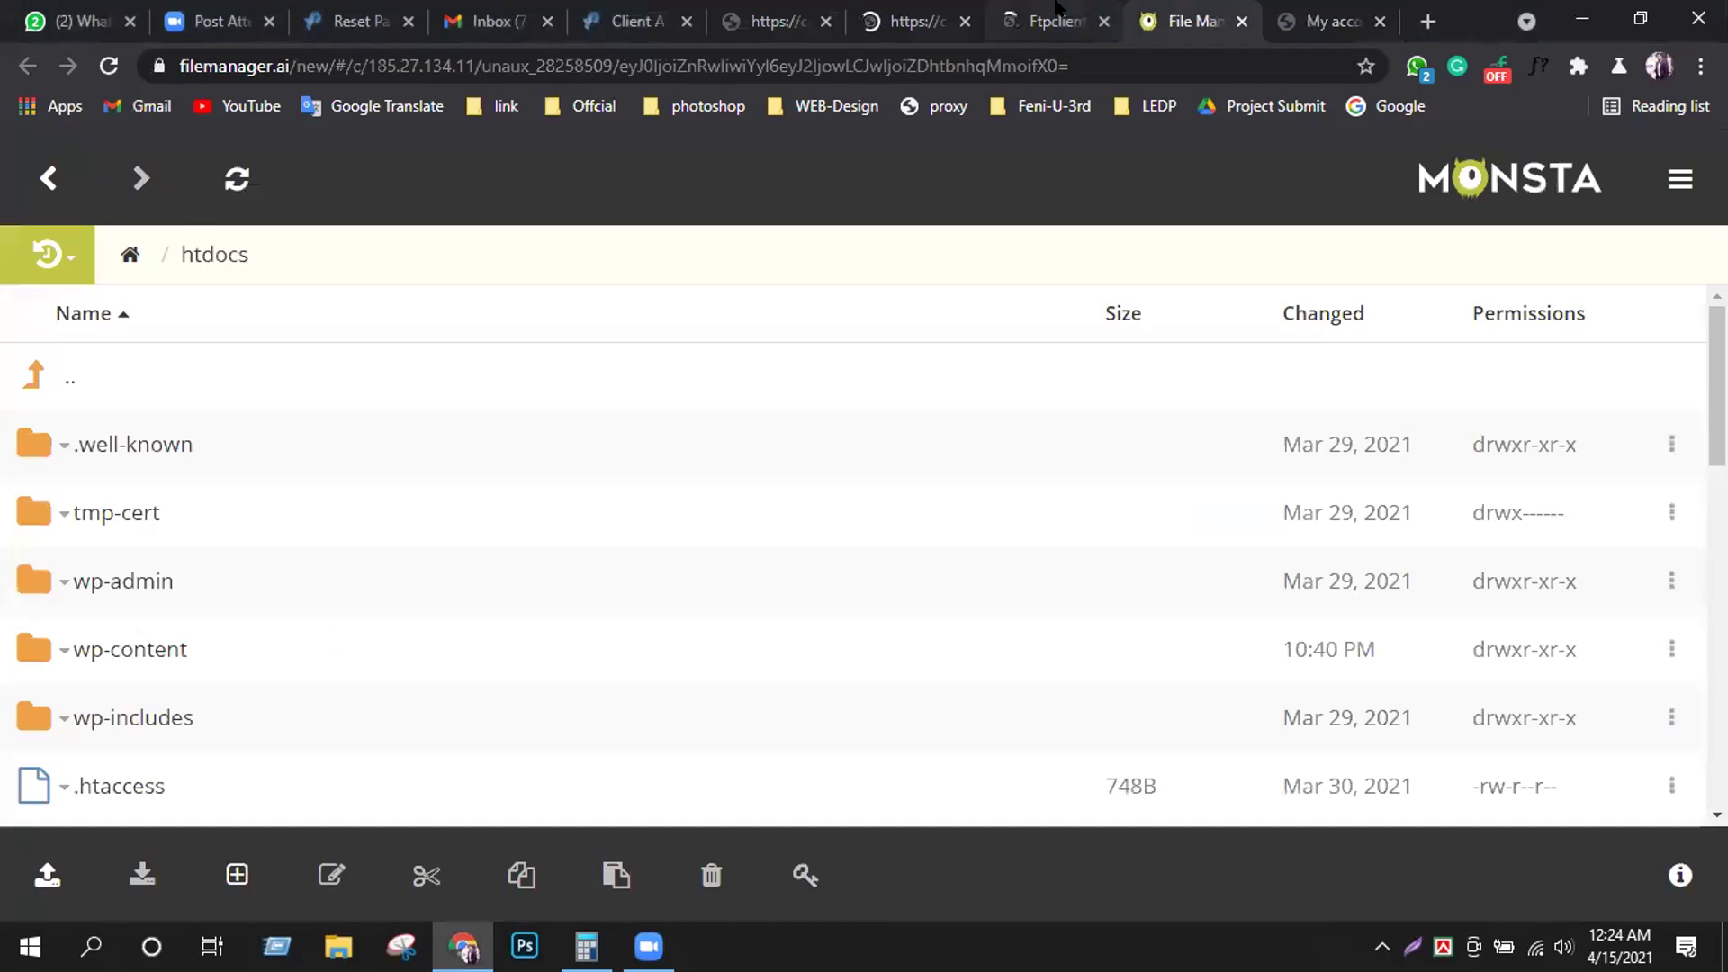
{"action": "left_click", "coordinate": [1057, 20]}
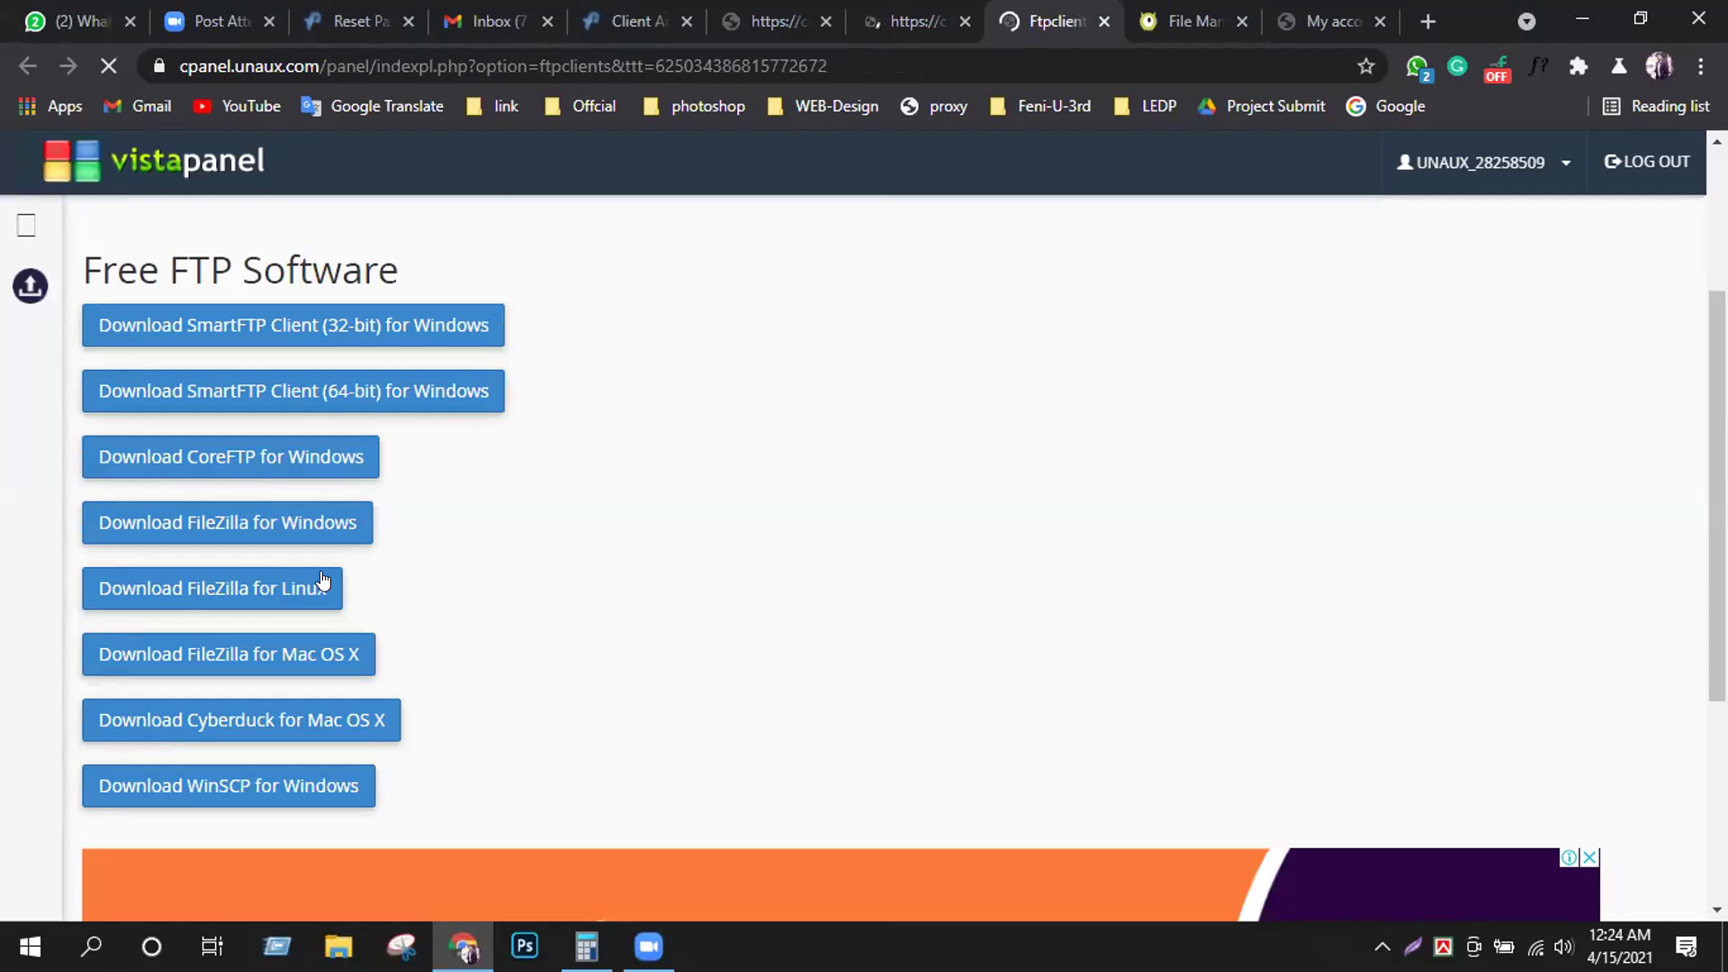
{"action": "scroll", "coordinate": [323, 580], "scroll_direction": "down", "scroll_amount": 1}
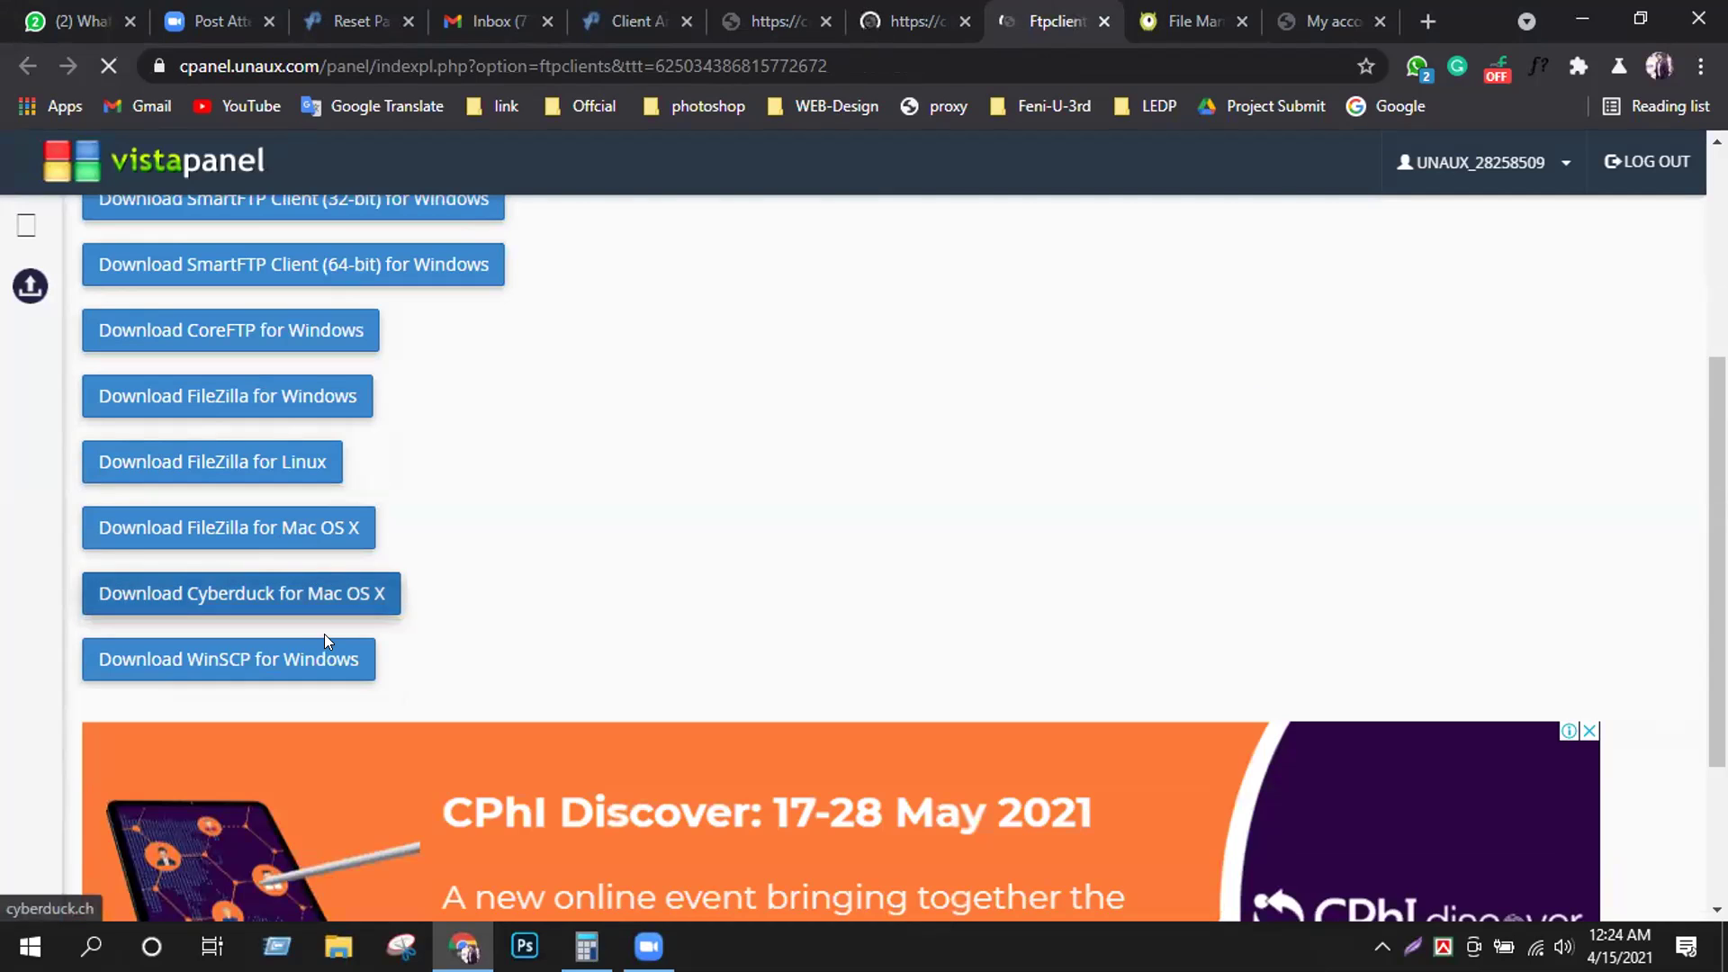
{"action": "left_click", "coordinate": [894, 7]}
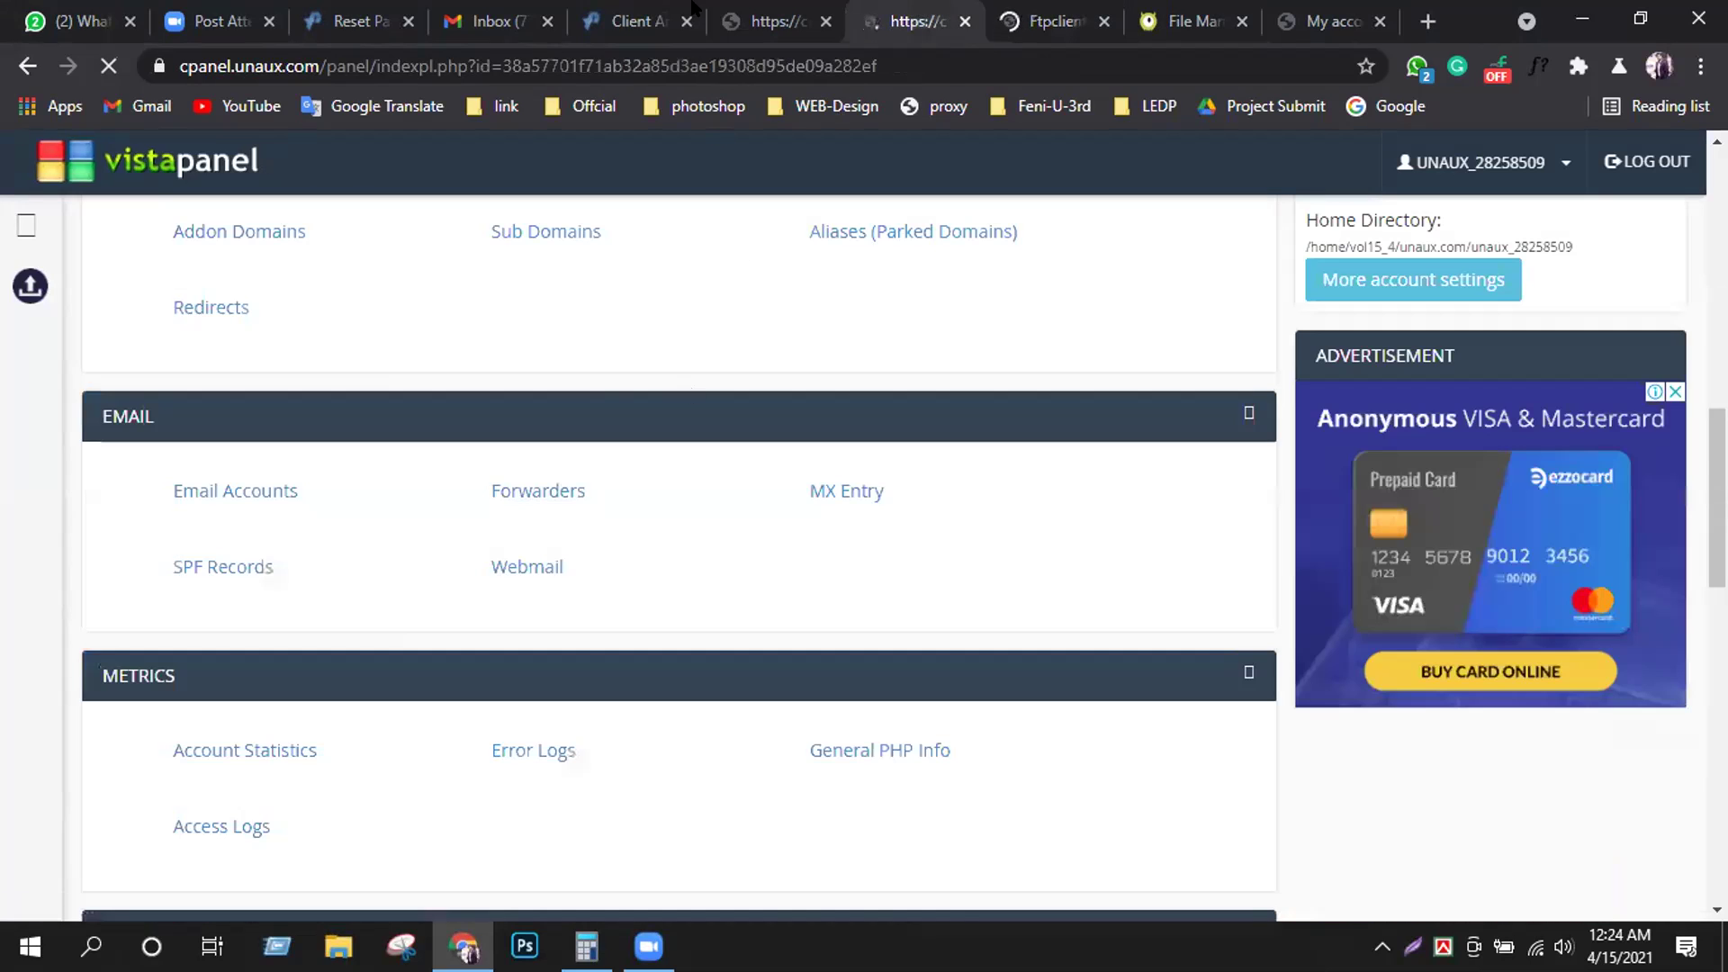
{"action": "left_click", "coordinate": [723, 9]}
{"action": "left_click", "coordinate": [1054, 9]}
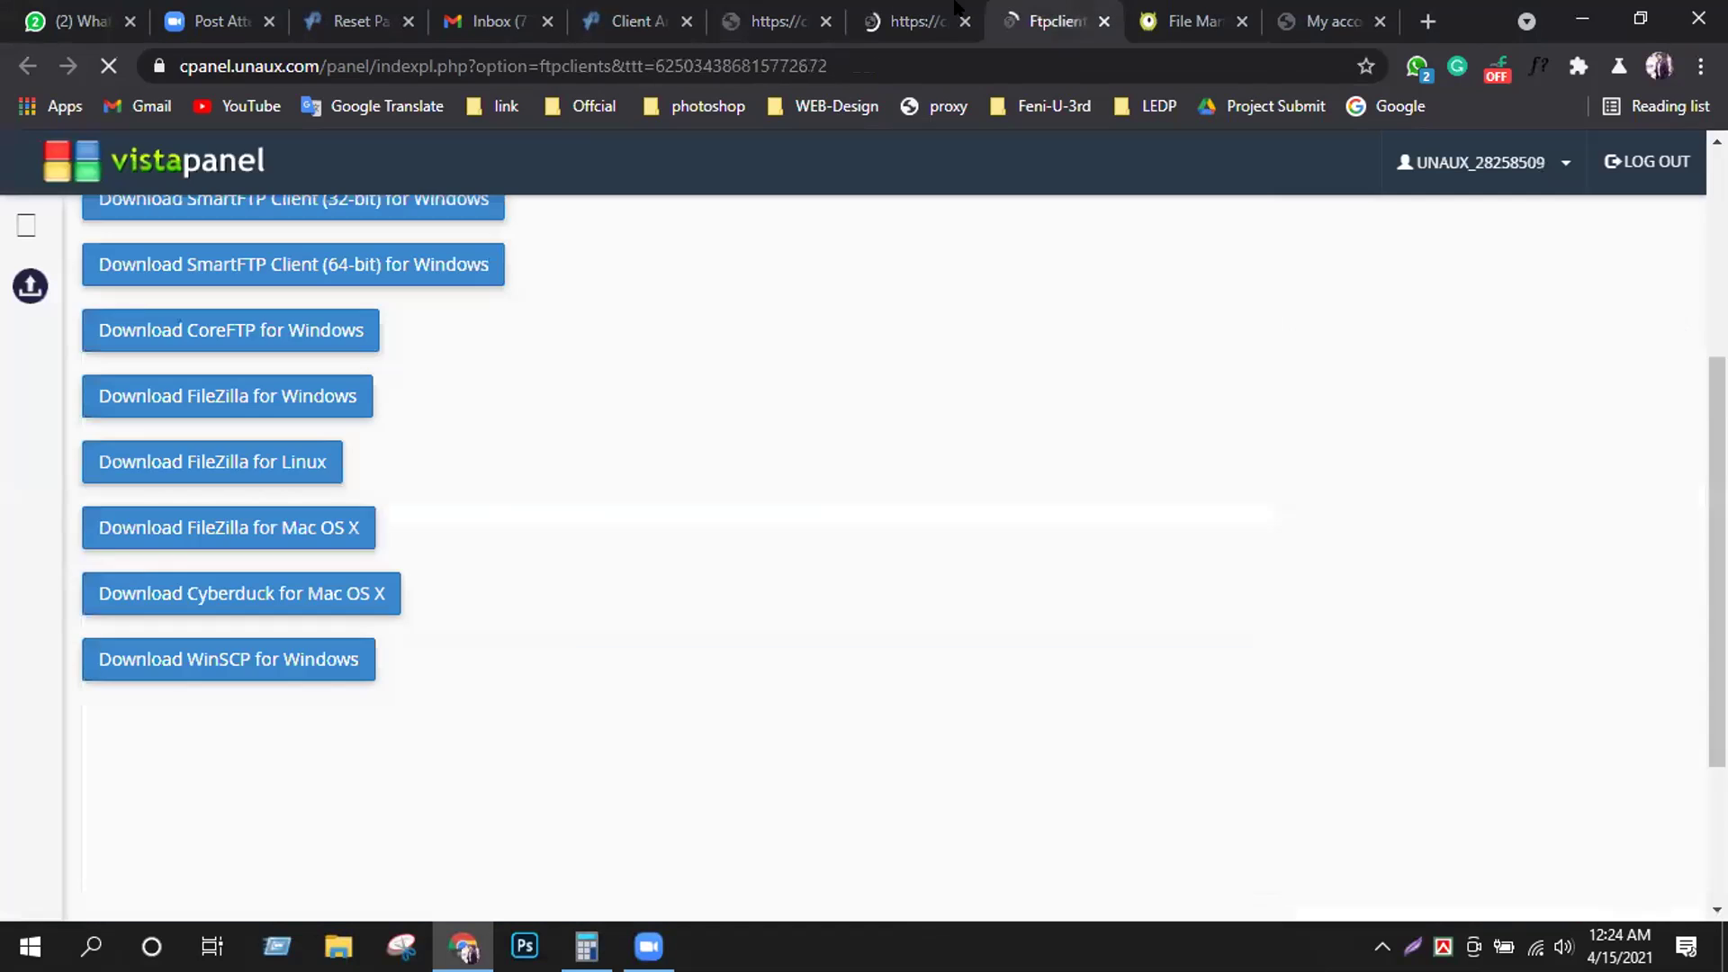
{"action": "key", "text": "ctrl+shift+Tab"}
{"action": "scroll", "coordinate": [752, 478], "scroll_direction": "up", "scroll_amount": 8}
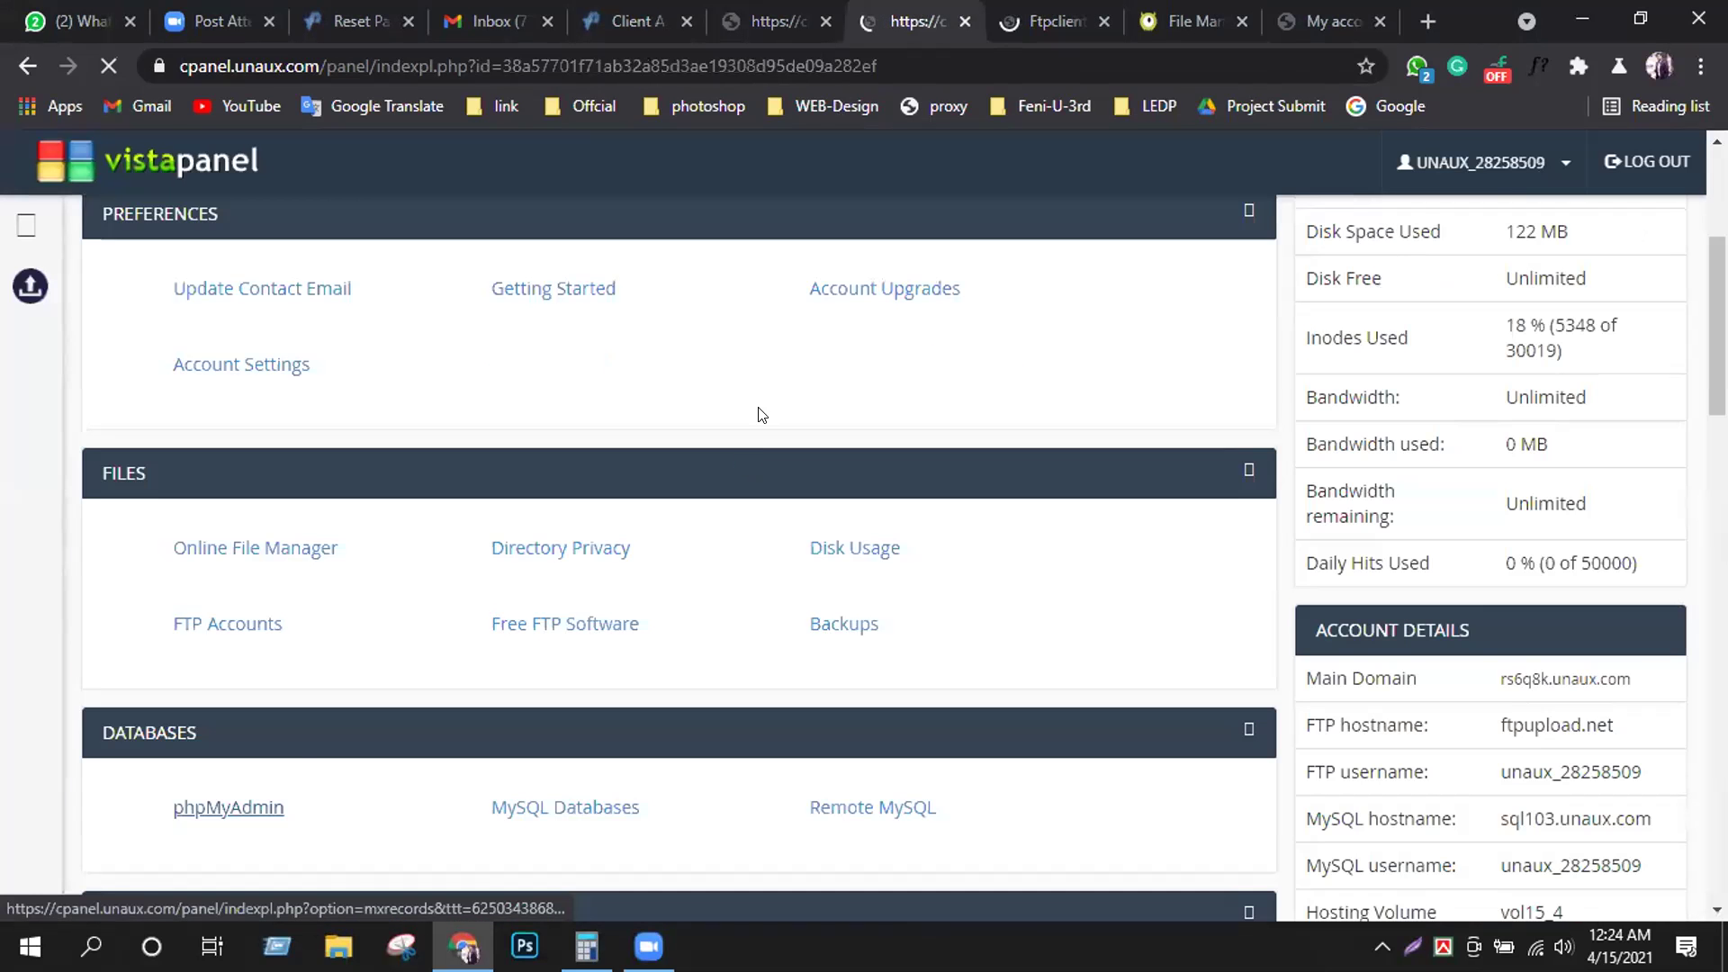
Reload the phpMyAdmin tab and close the FTP software downloads tab
{"action": "left_click", "coordinate": [740, 11]}
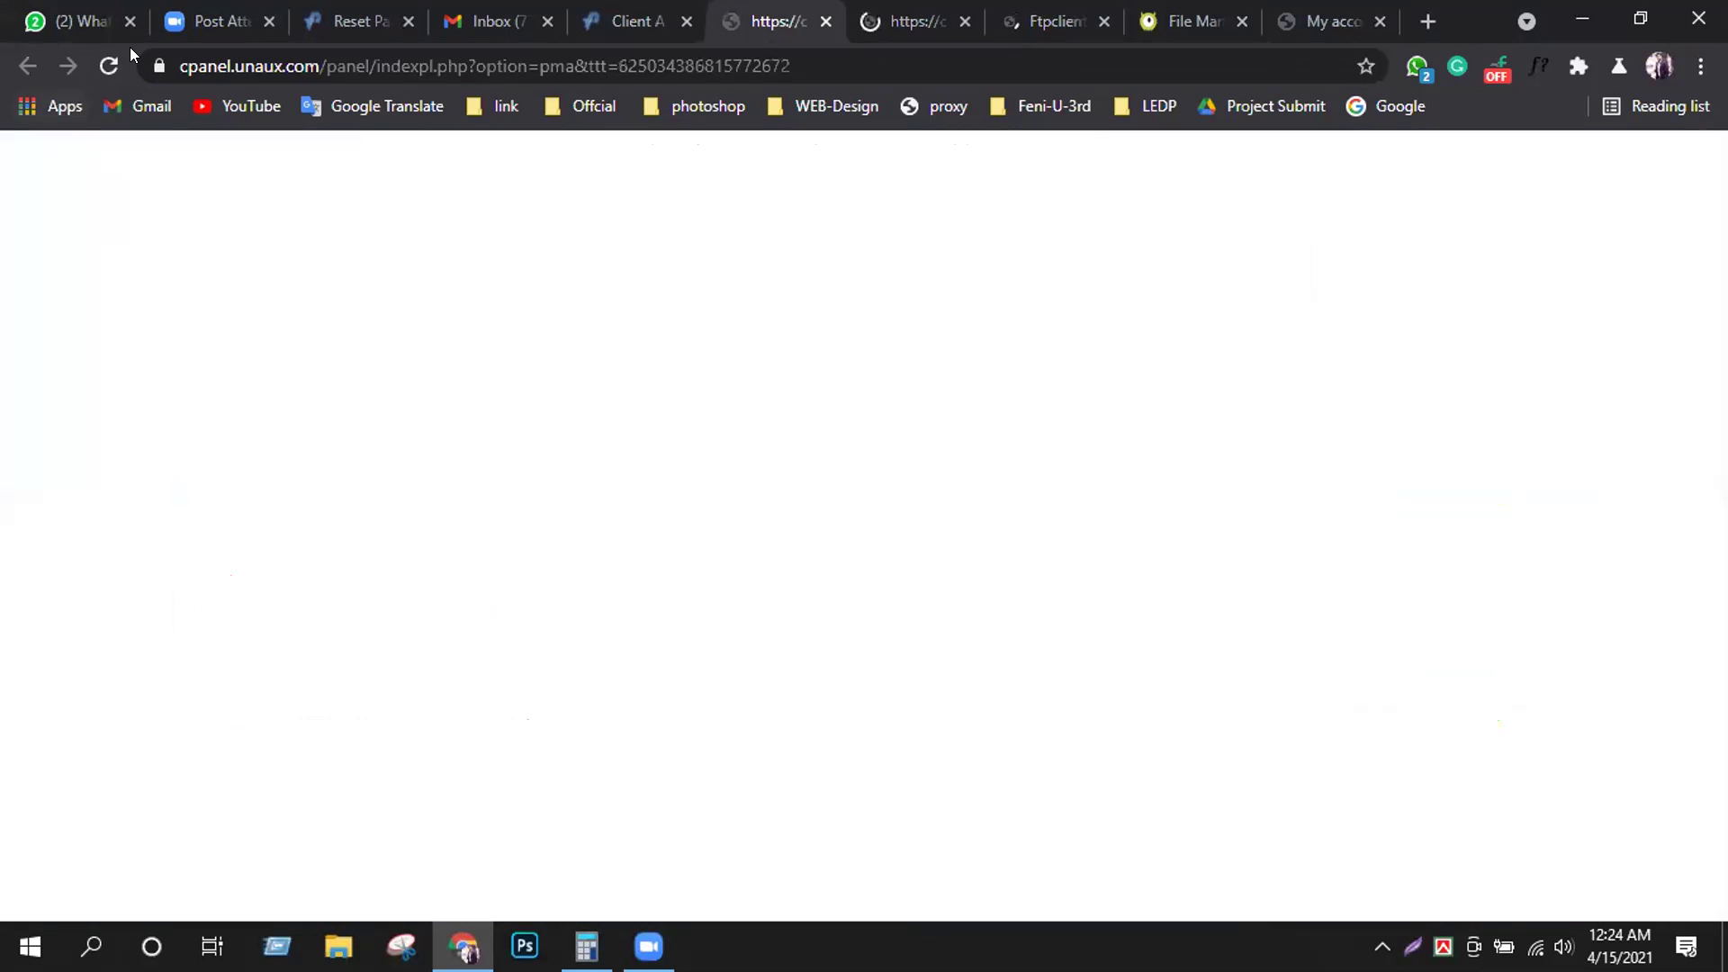
{"action": "left_click", "coordinate": [106, 59]}
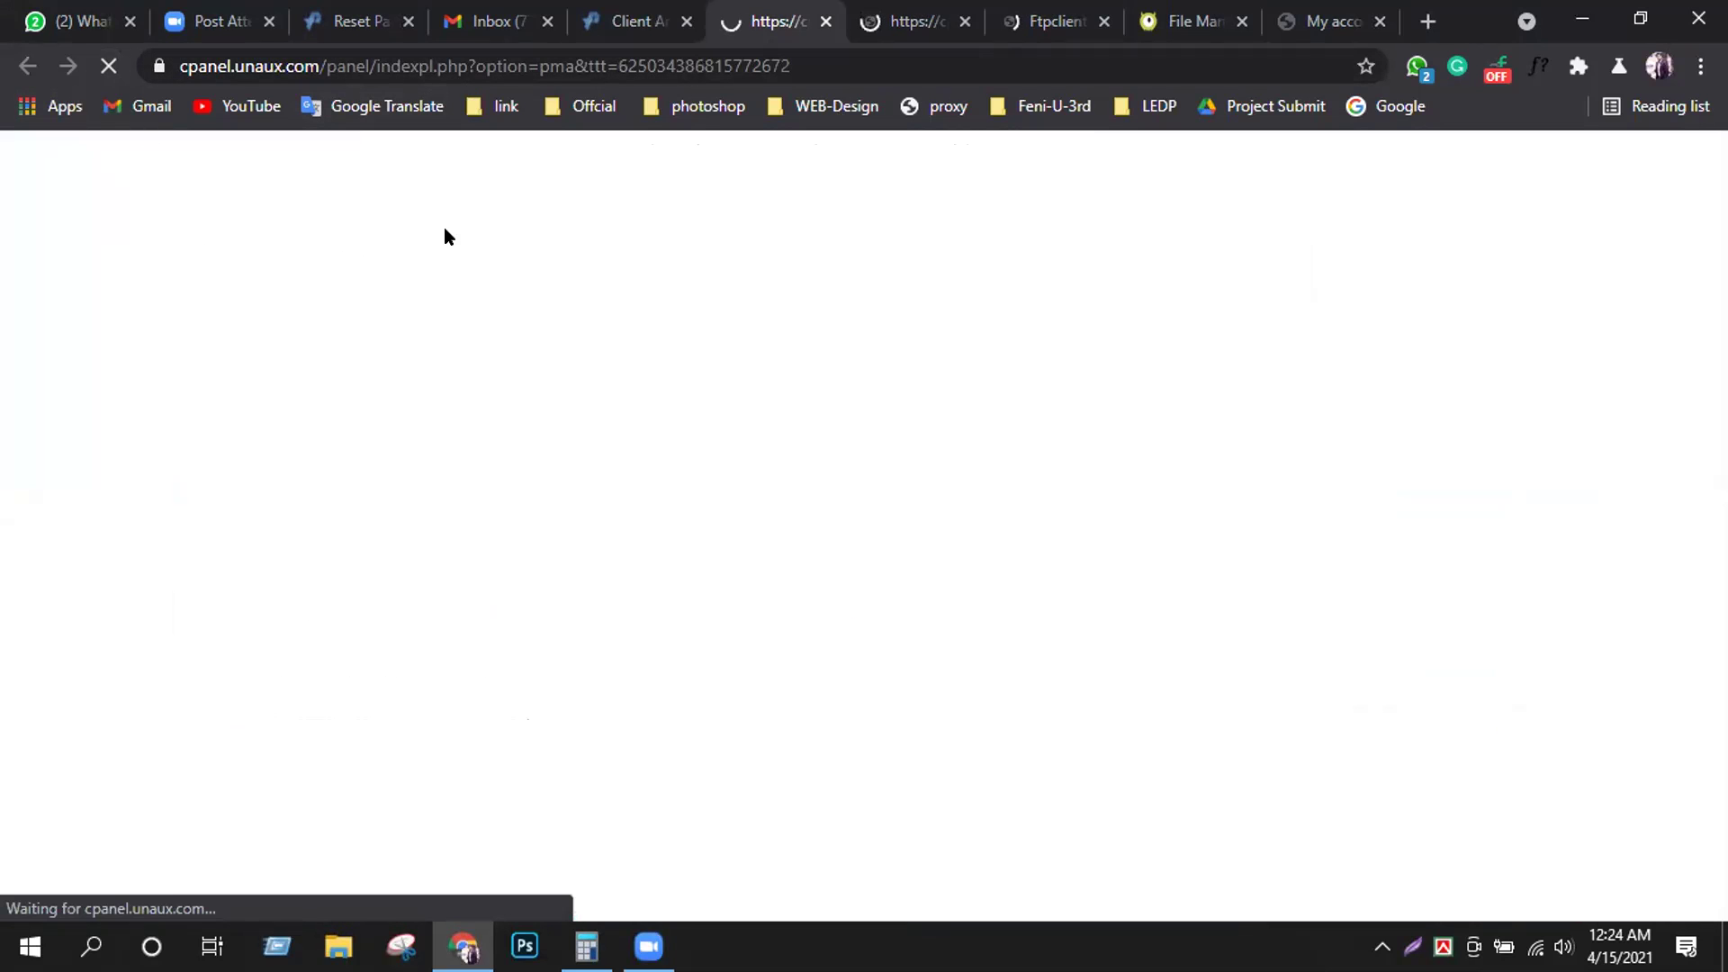
{"action": "key", "text": "ctrl+Tab"}
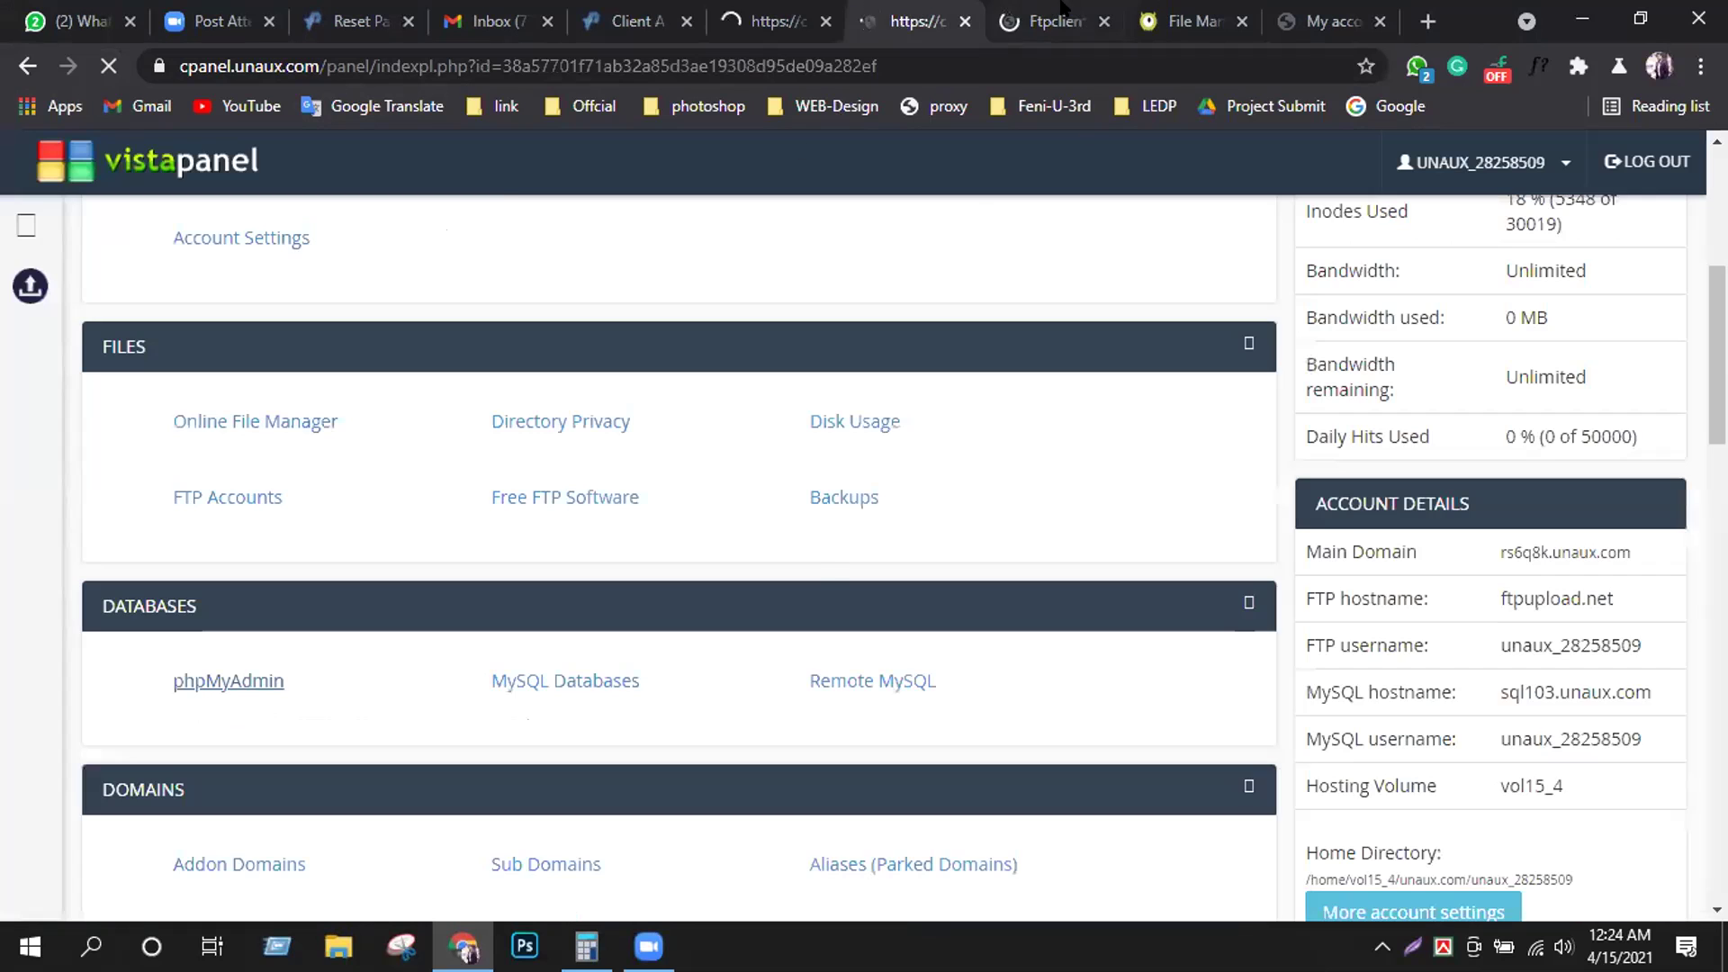
{"action": "left_click", "coordinate": [1053, 21]}
{"action": "key", "text": "ctrl+w"}
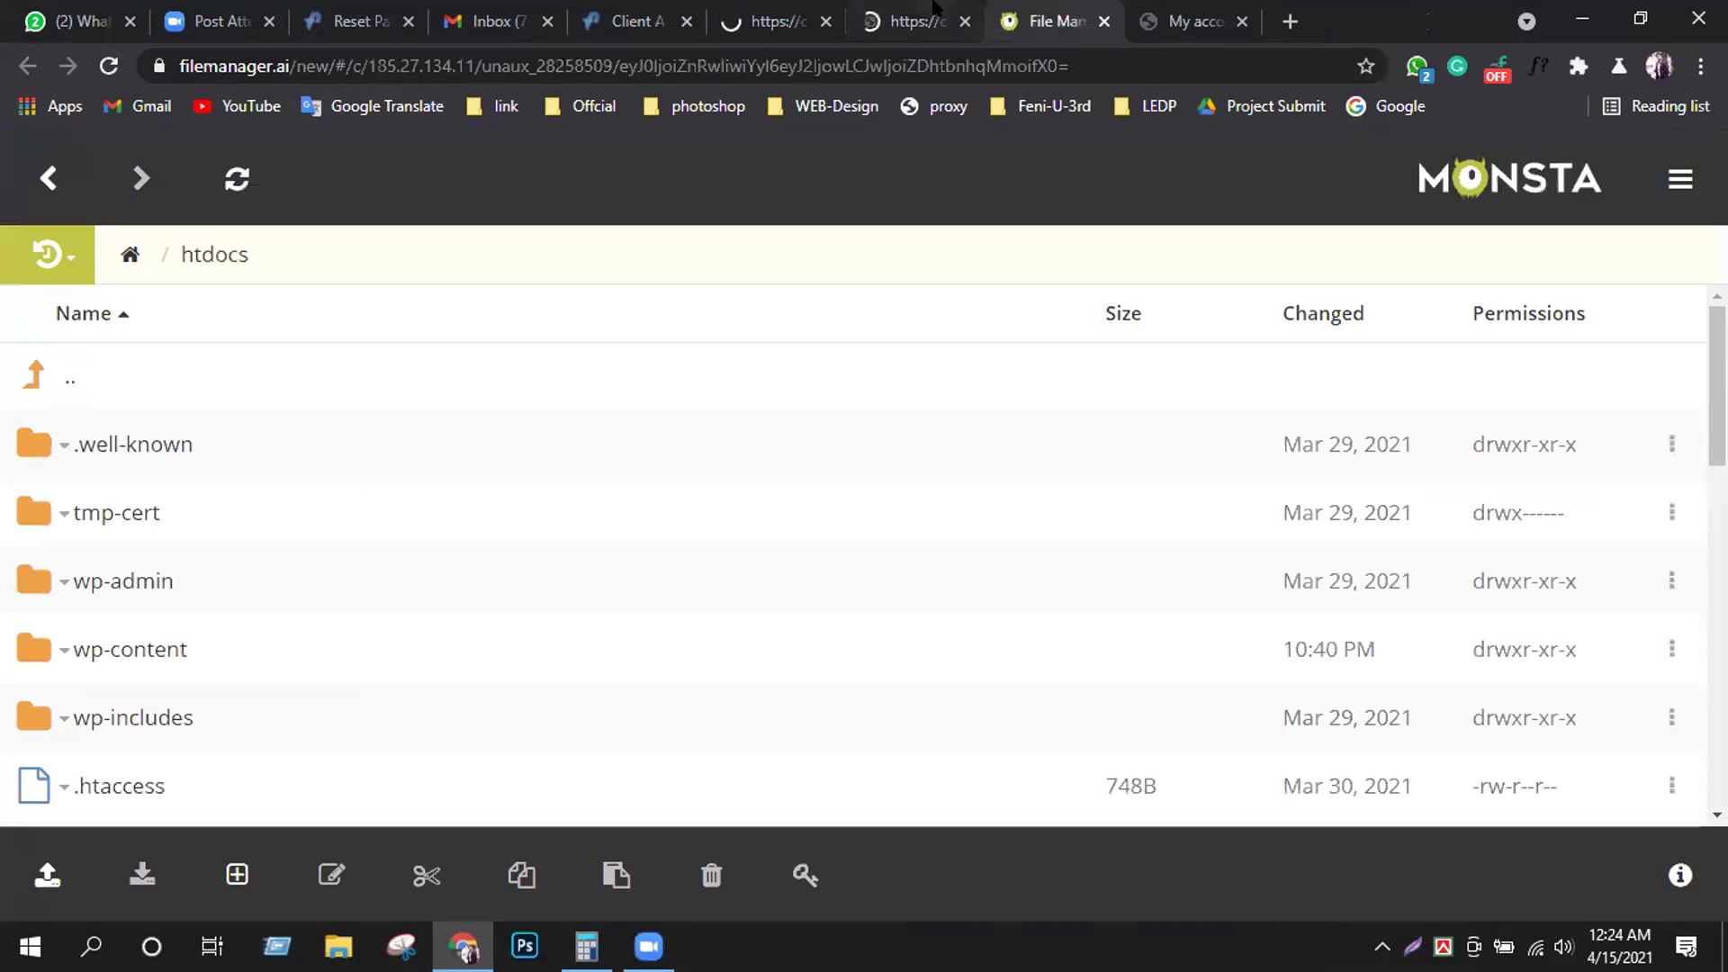
{"action": "left_click", "coordinate": [936, 7]}
{"action": "key", "text": "ctrl+shift+Tab"}
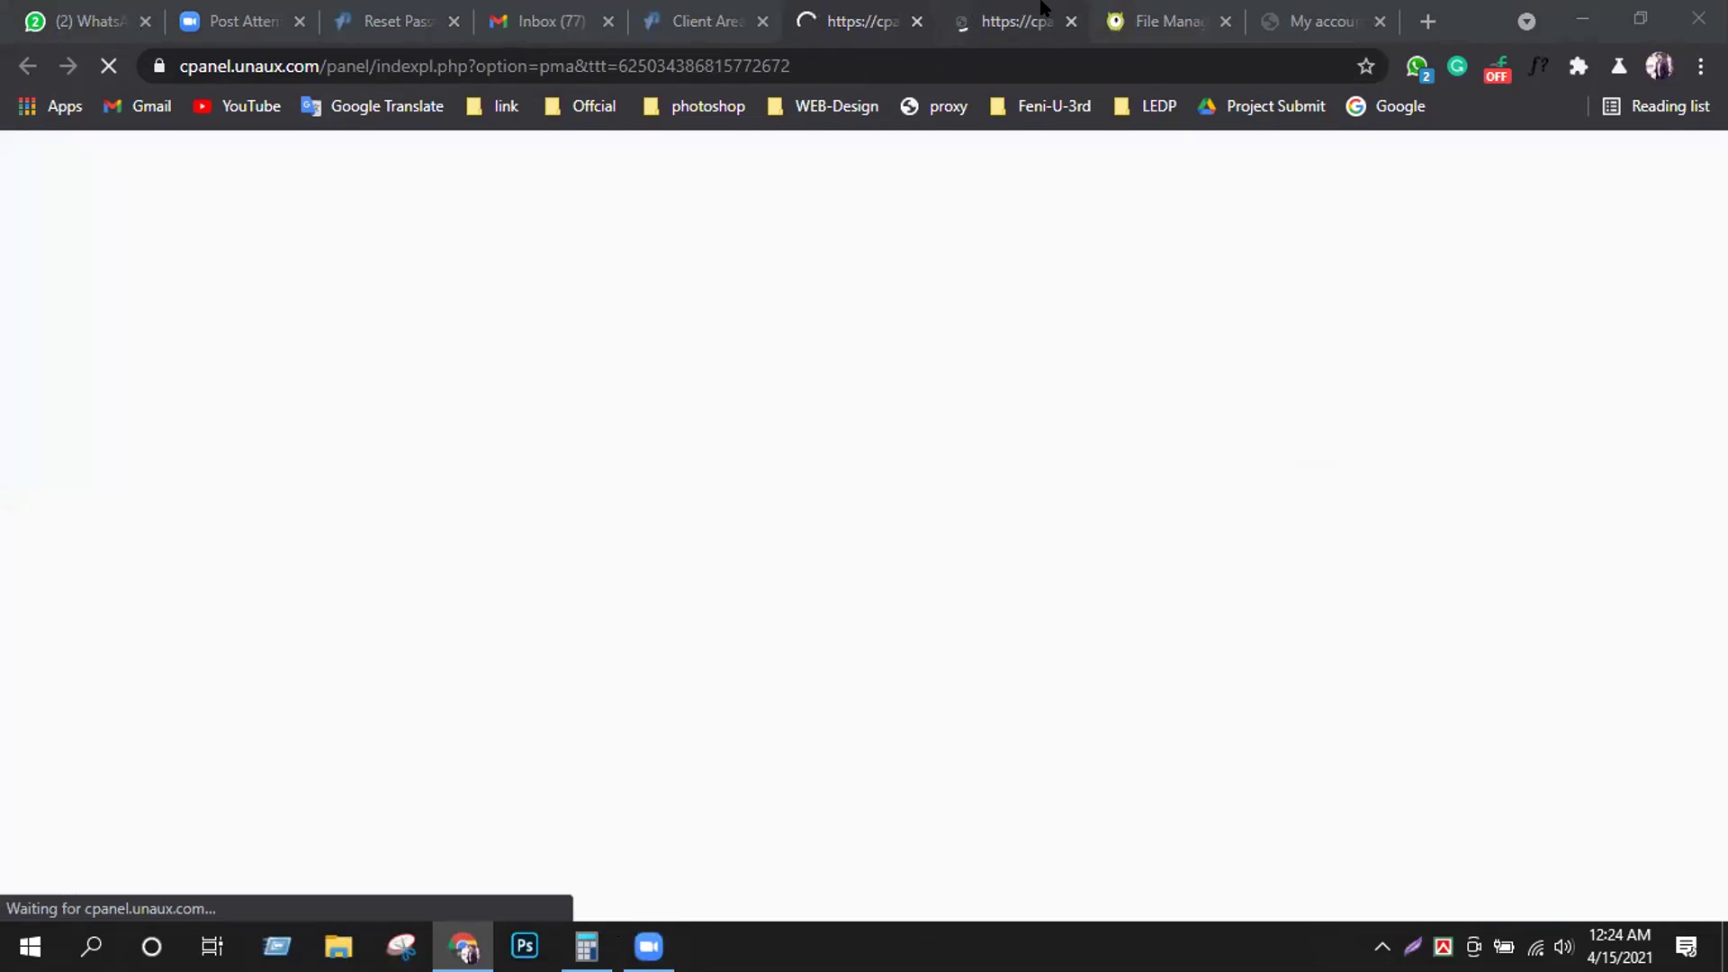
{"action": "left_click", "coordinate": [1013, 22]}
Go to the DesignShop24 lost-password page and start typing in the username or email field
{"action": "left_click", "coordinate": [1161, 18]}
{"action": "left_click", "coordinate": [1370, 9]}
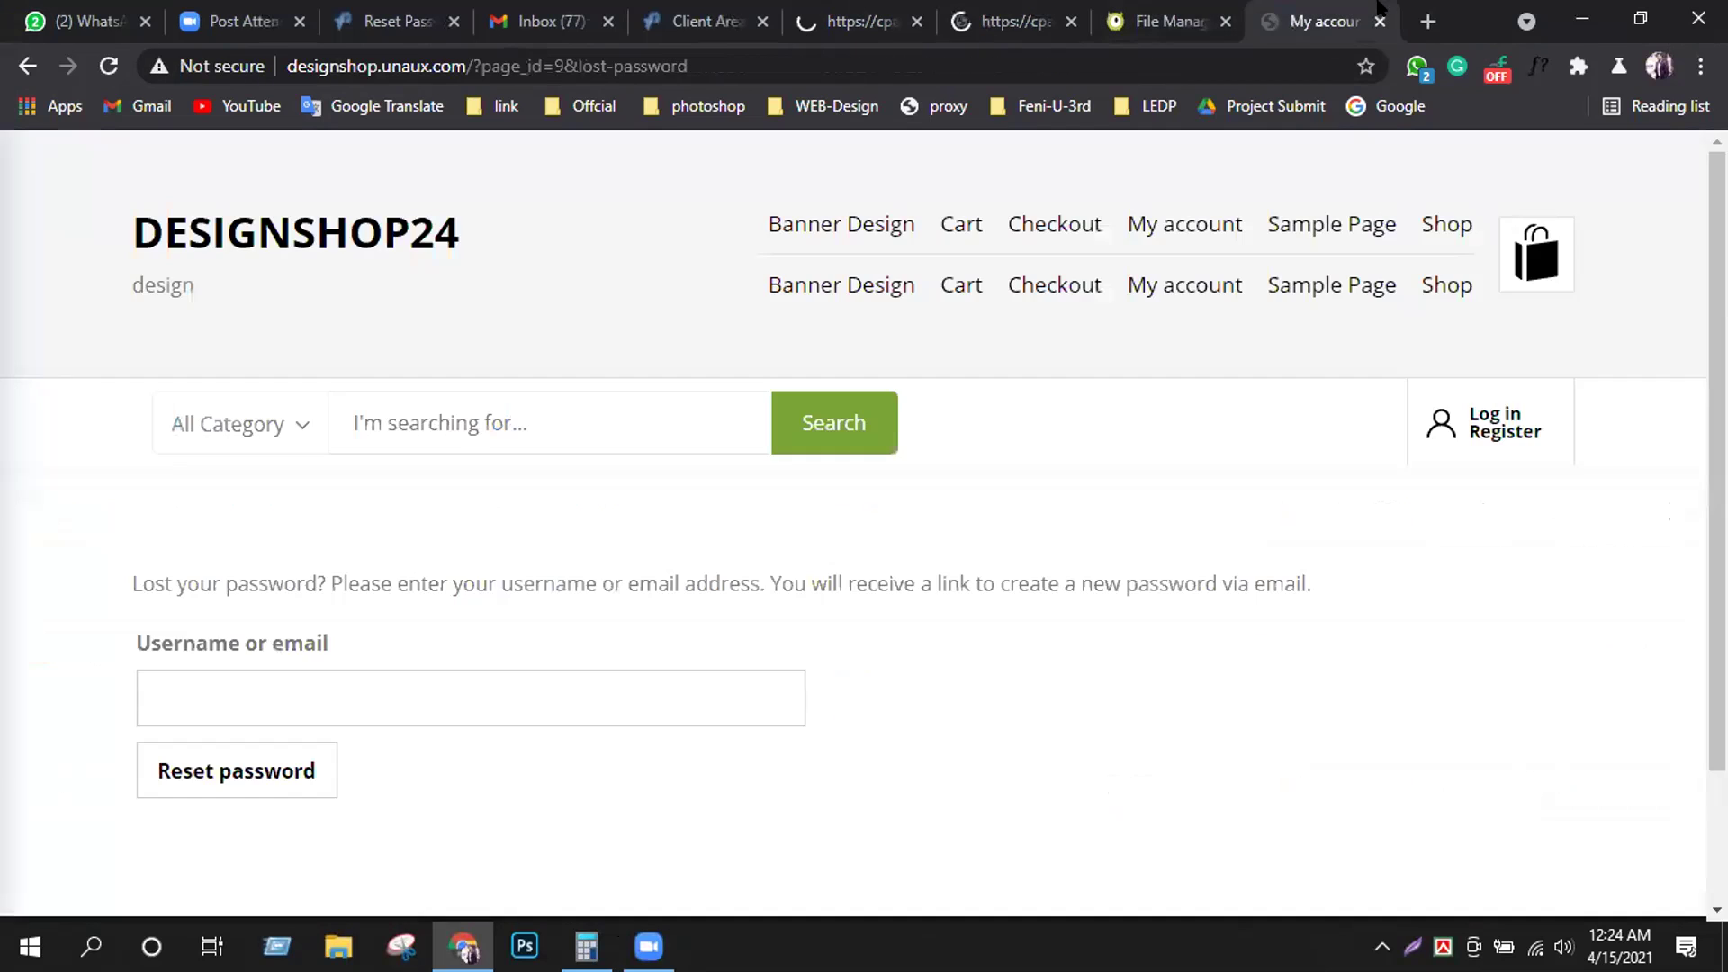
{"action": "scroll", "coordinate": [235, 585], "scroll_direction": "down", "scroll_amount": 2}
{"action": "left_click", "coordinate": [283, 537]}
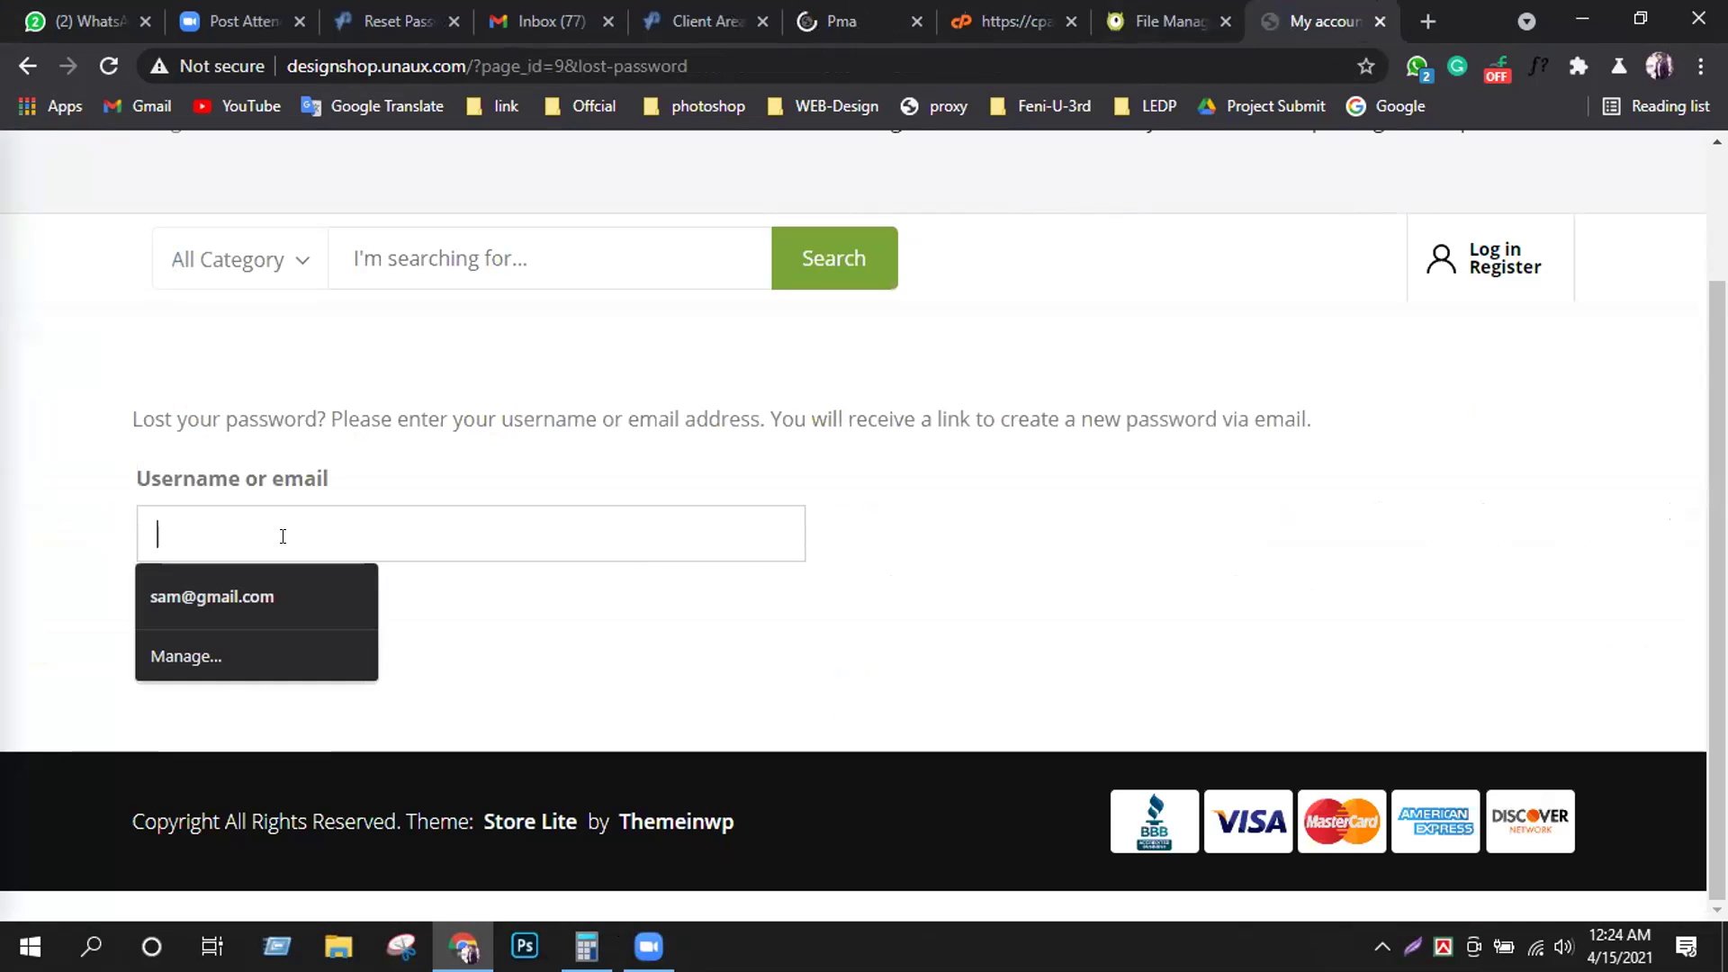
{"action": "type", "text": "ob"}
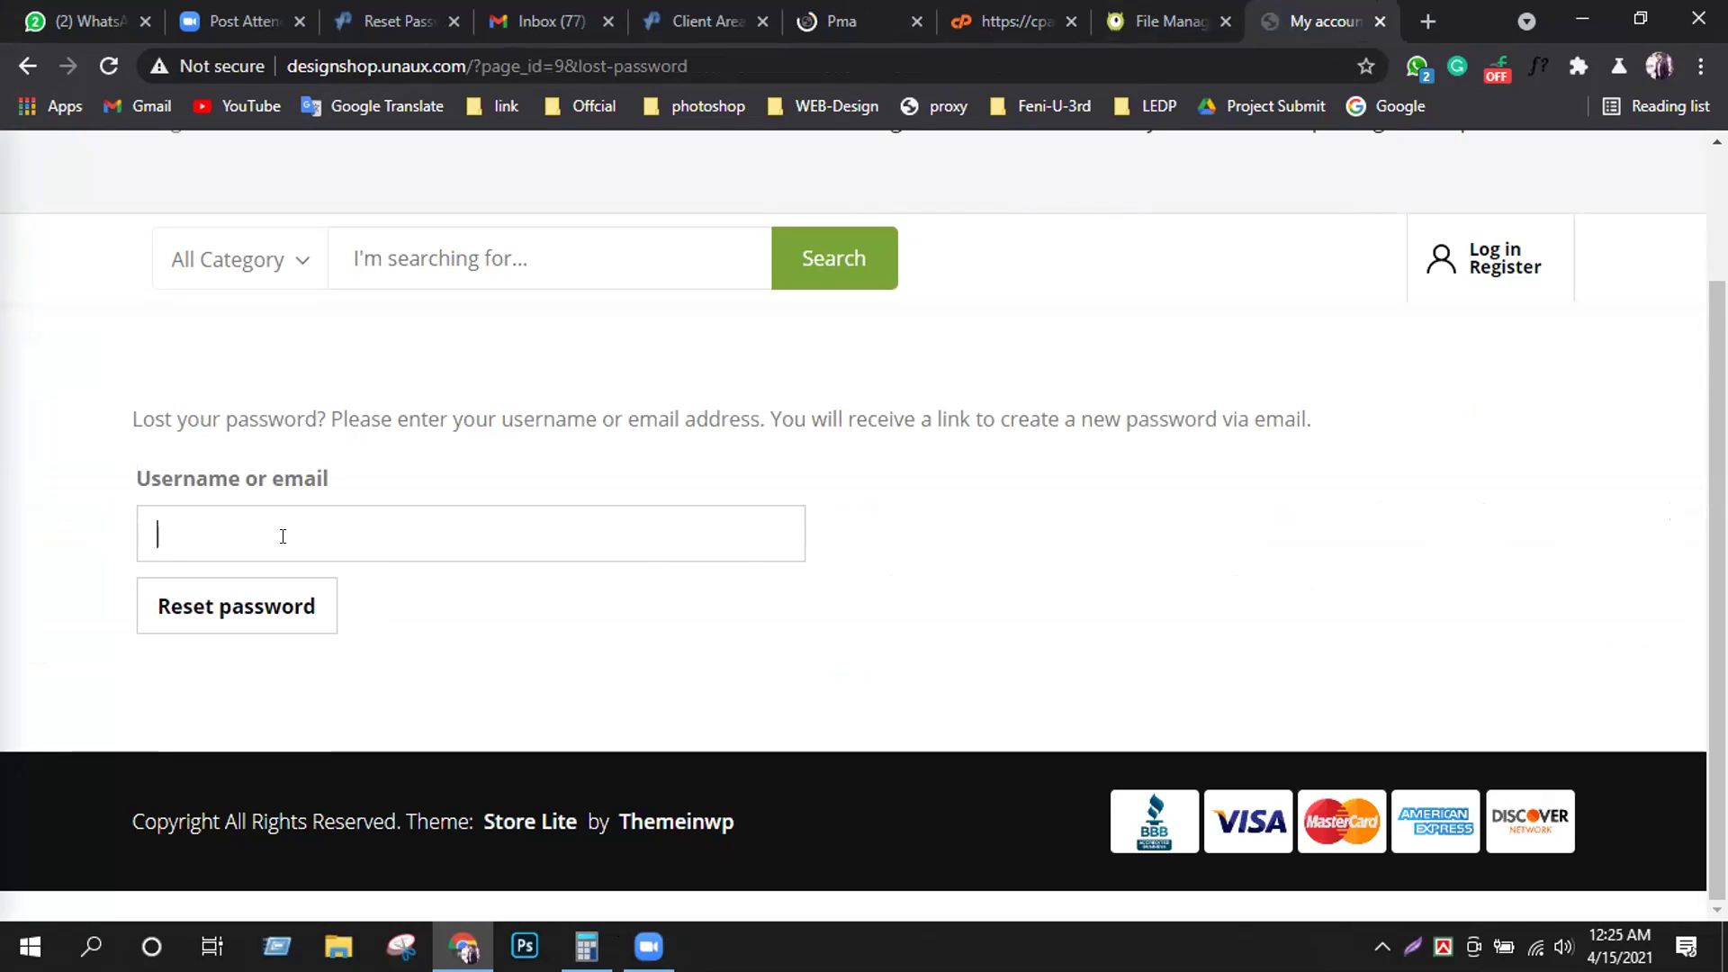
Copy the account e-mail from Gmail, paste it into the field, and submit Reset password
{"action": "left_click", "coordinate": [558, 7]}
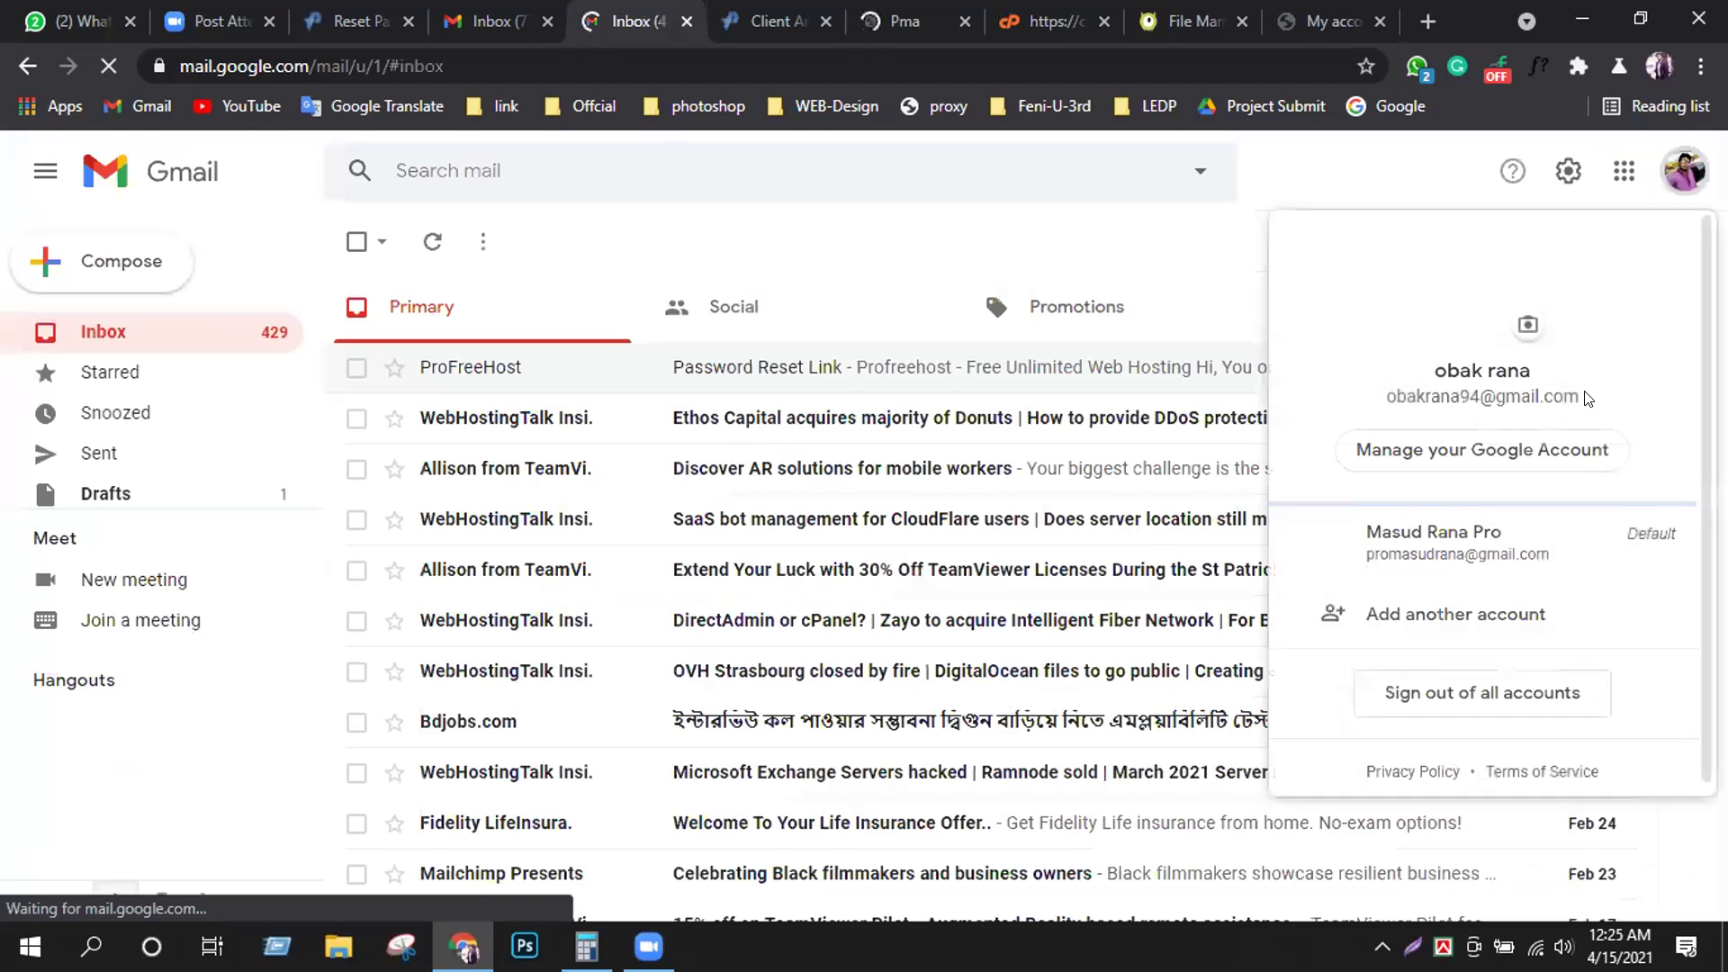
{"action": "triple_click", "coordinate": [1512, 388]}
{"action": "key", "text": "super+c"}
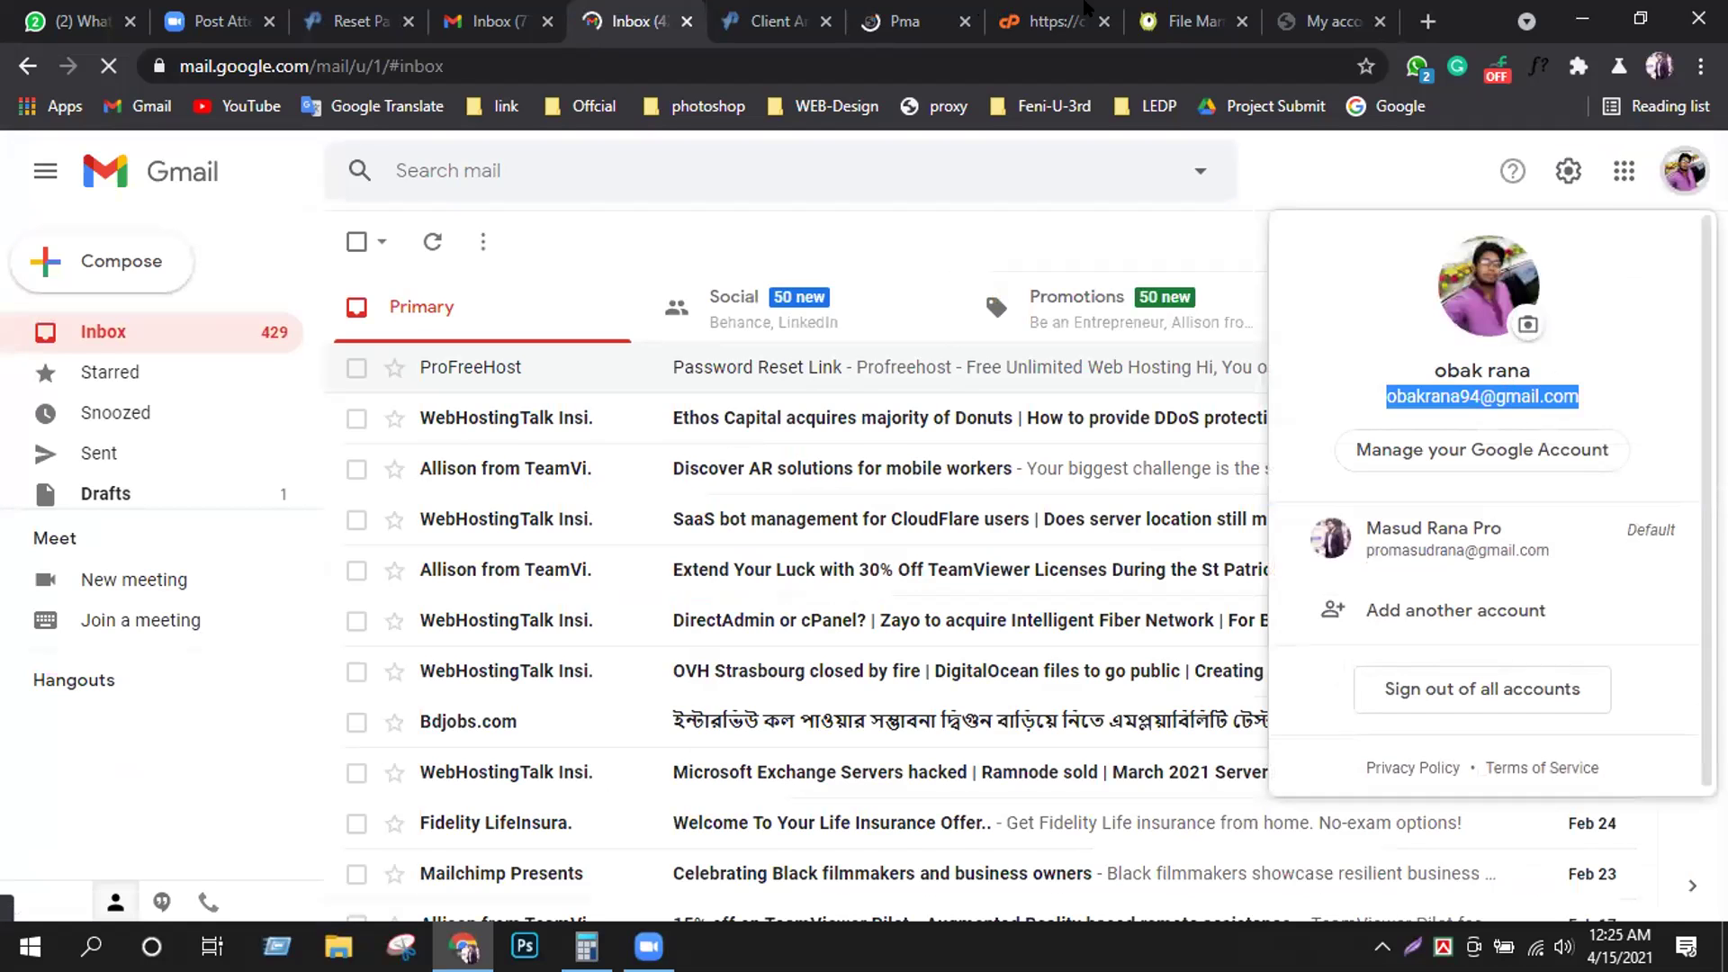
{"action": "left_click", "coordinate": [1086, 9]}
{"action": "left_click", "coordinate": [1314, 16]}
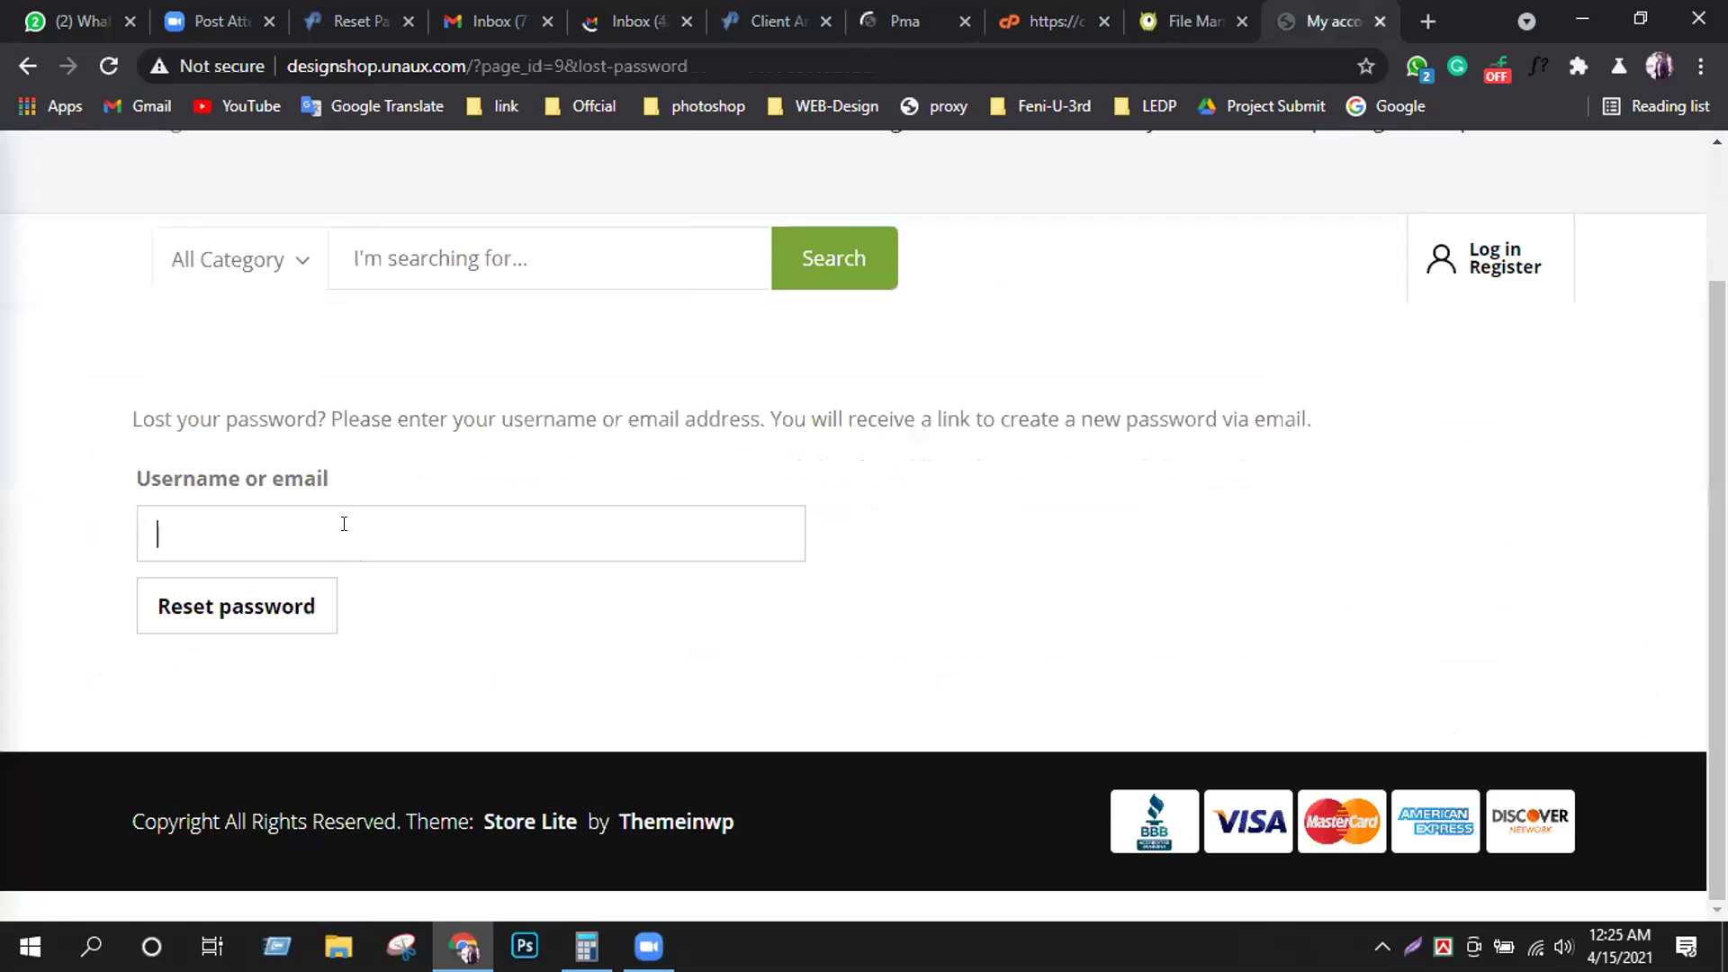
{"action": "right_click", "coordinate": [344, 523]}
{"action": "left_click", "coordinate": [432, 297]}
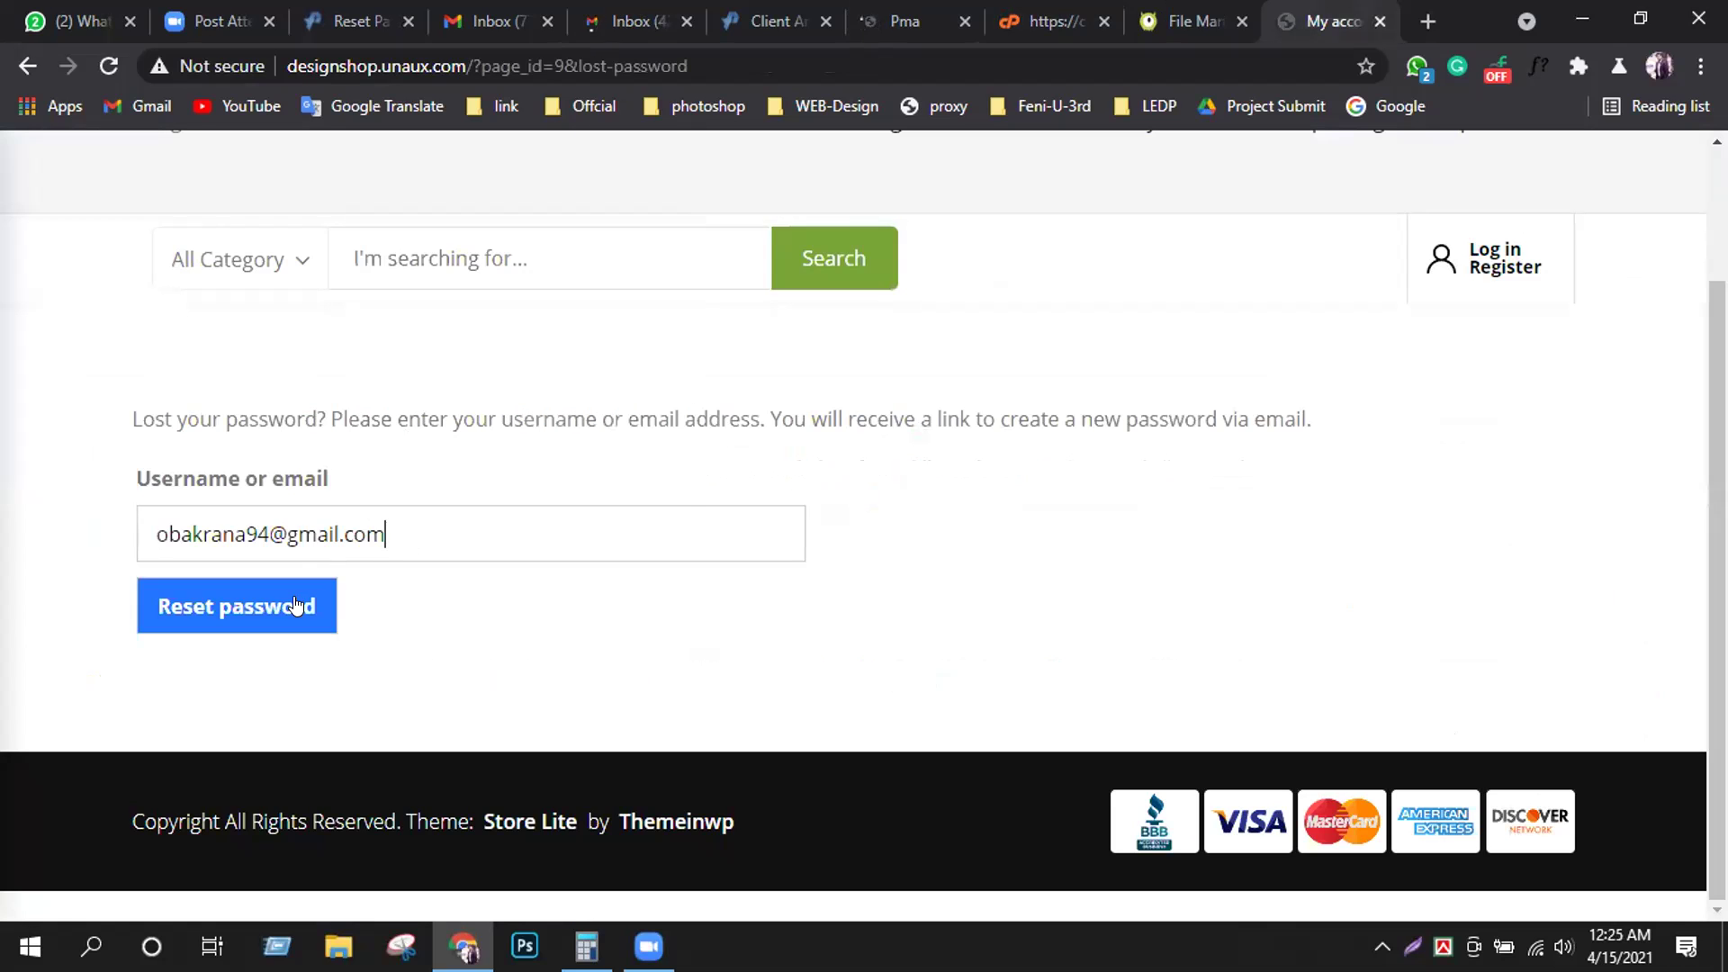
{"action": "left_click", "coordinate": [297, 605]}
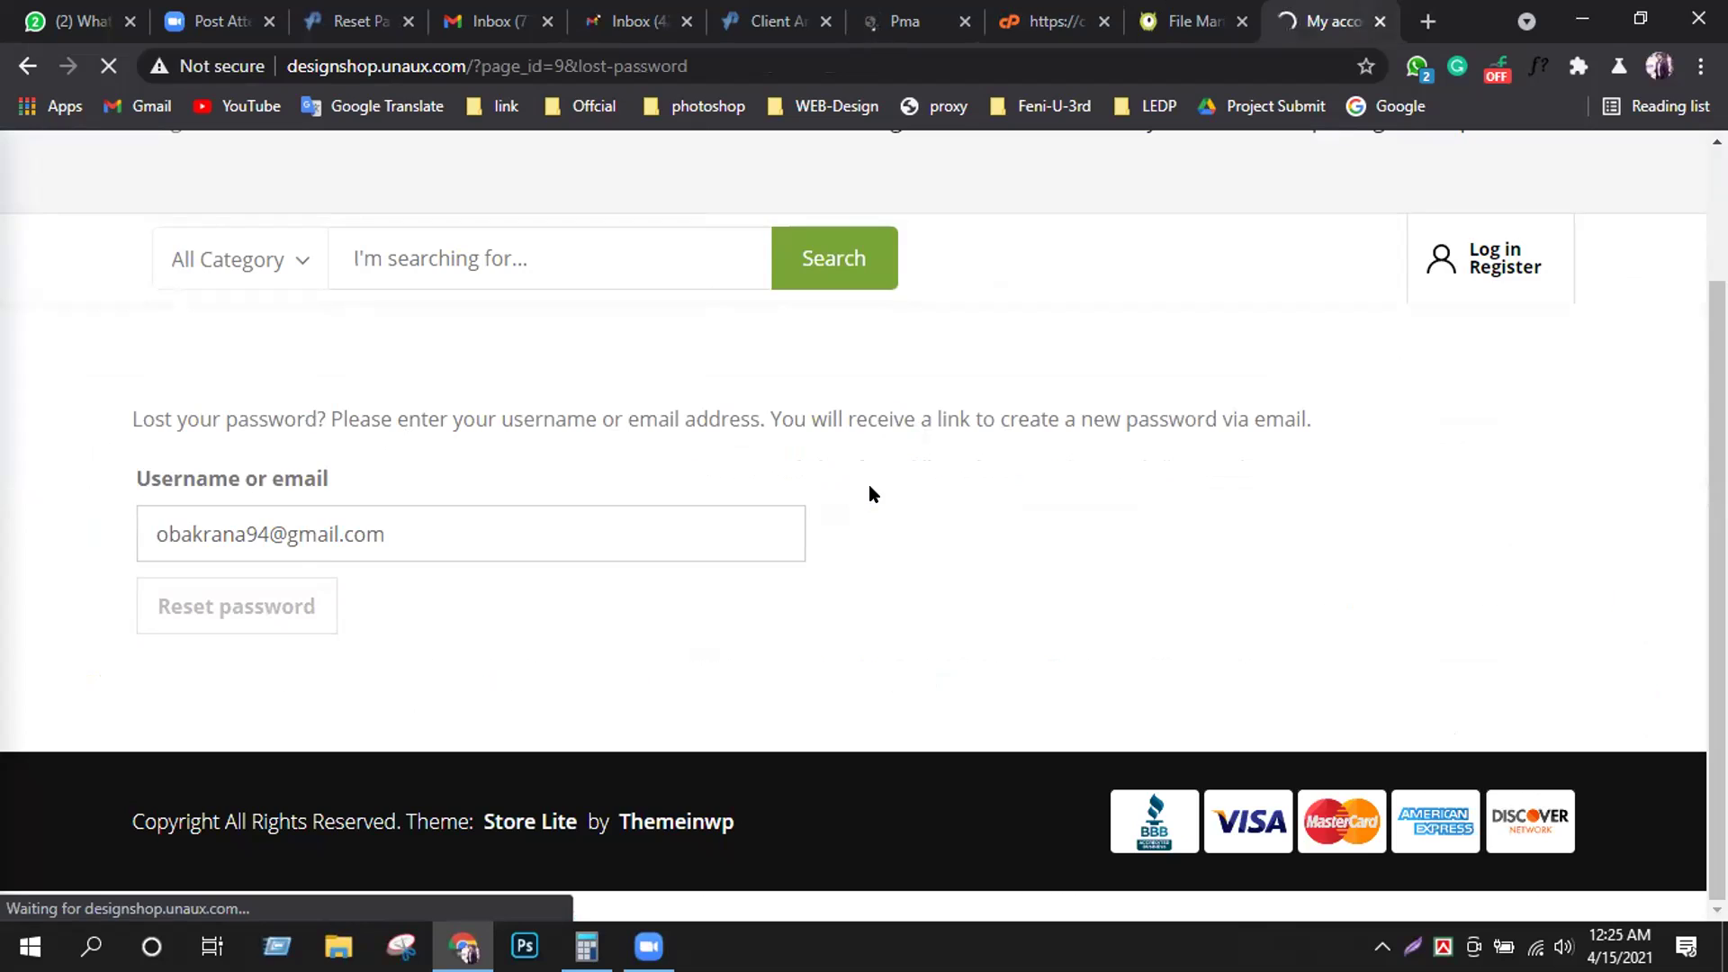
Scroll through the loaded phpMyAdmin page listing the site's database, then return to the htdocs listing
{"action": "left_click", "coordinate": [936, 9]}
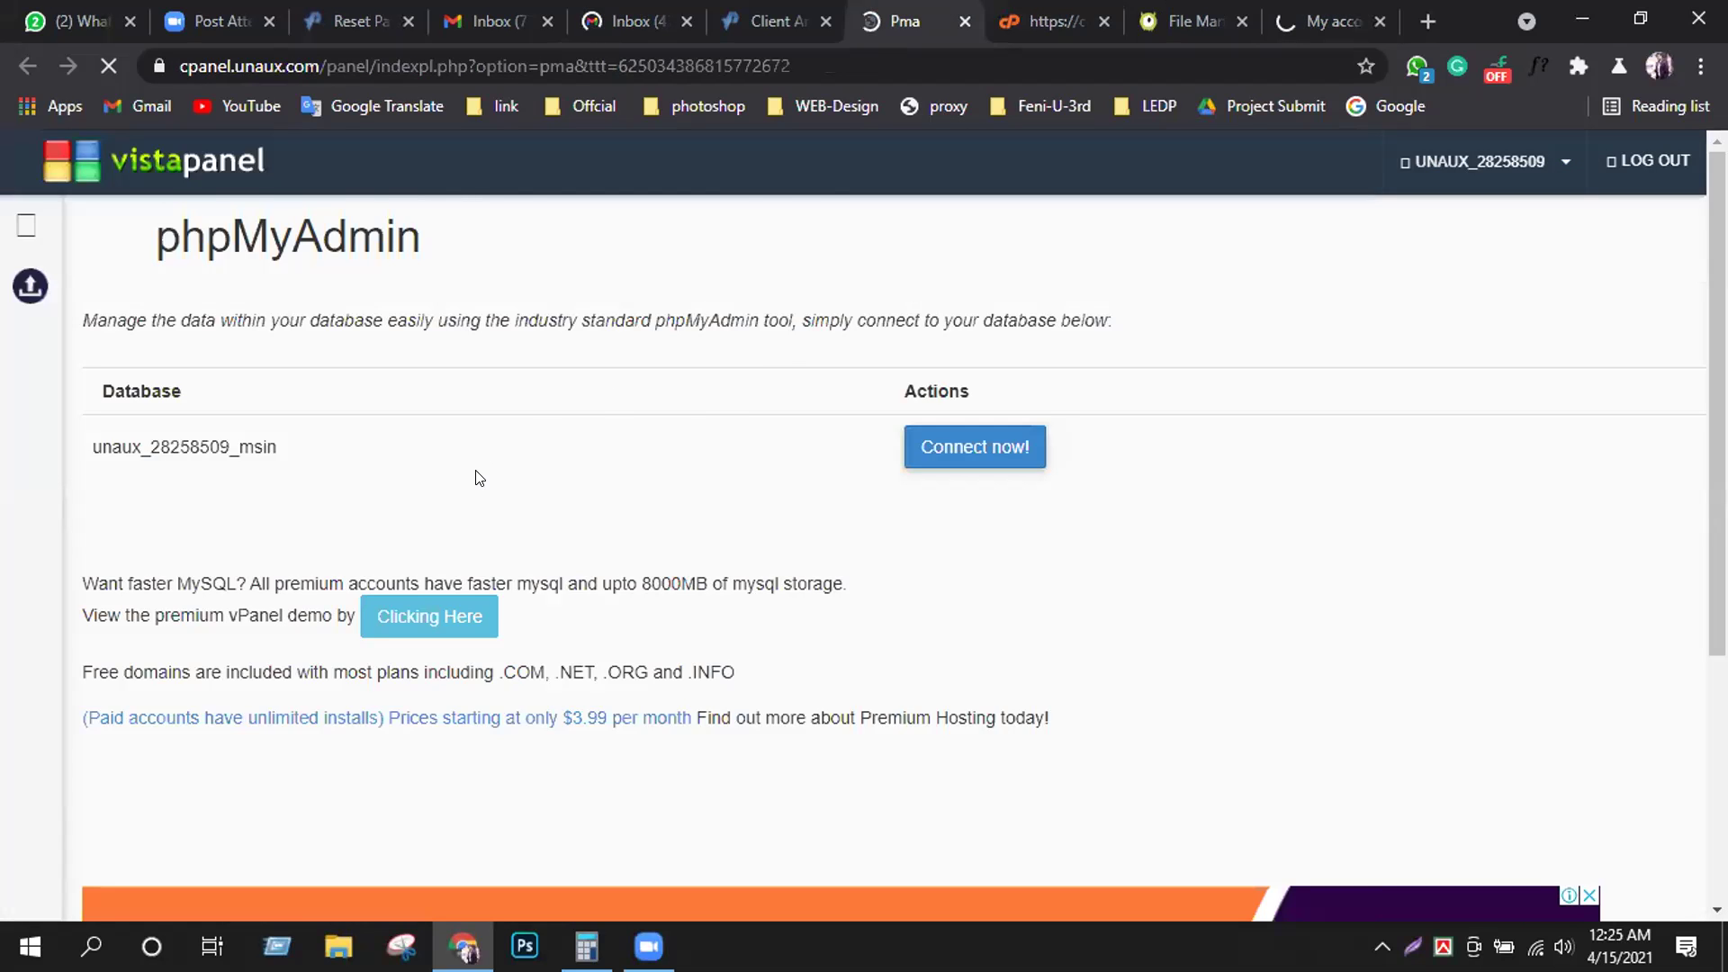
{"action": "scroll", "coordinate": [594, 504], "scroll_direction": "down", "scroll_amount": 4}
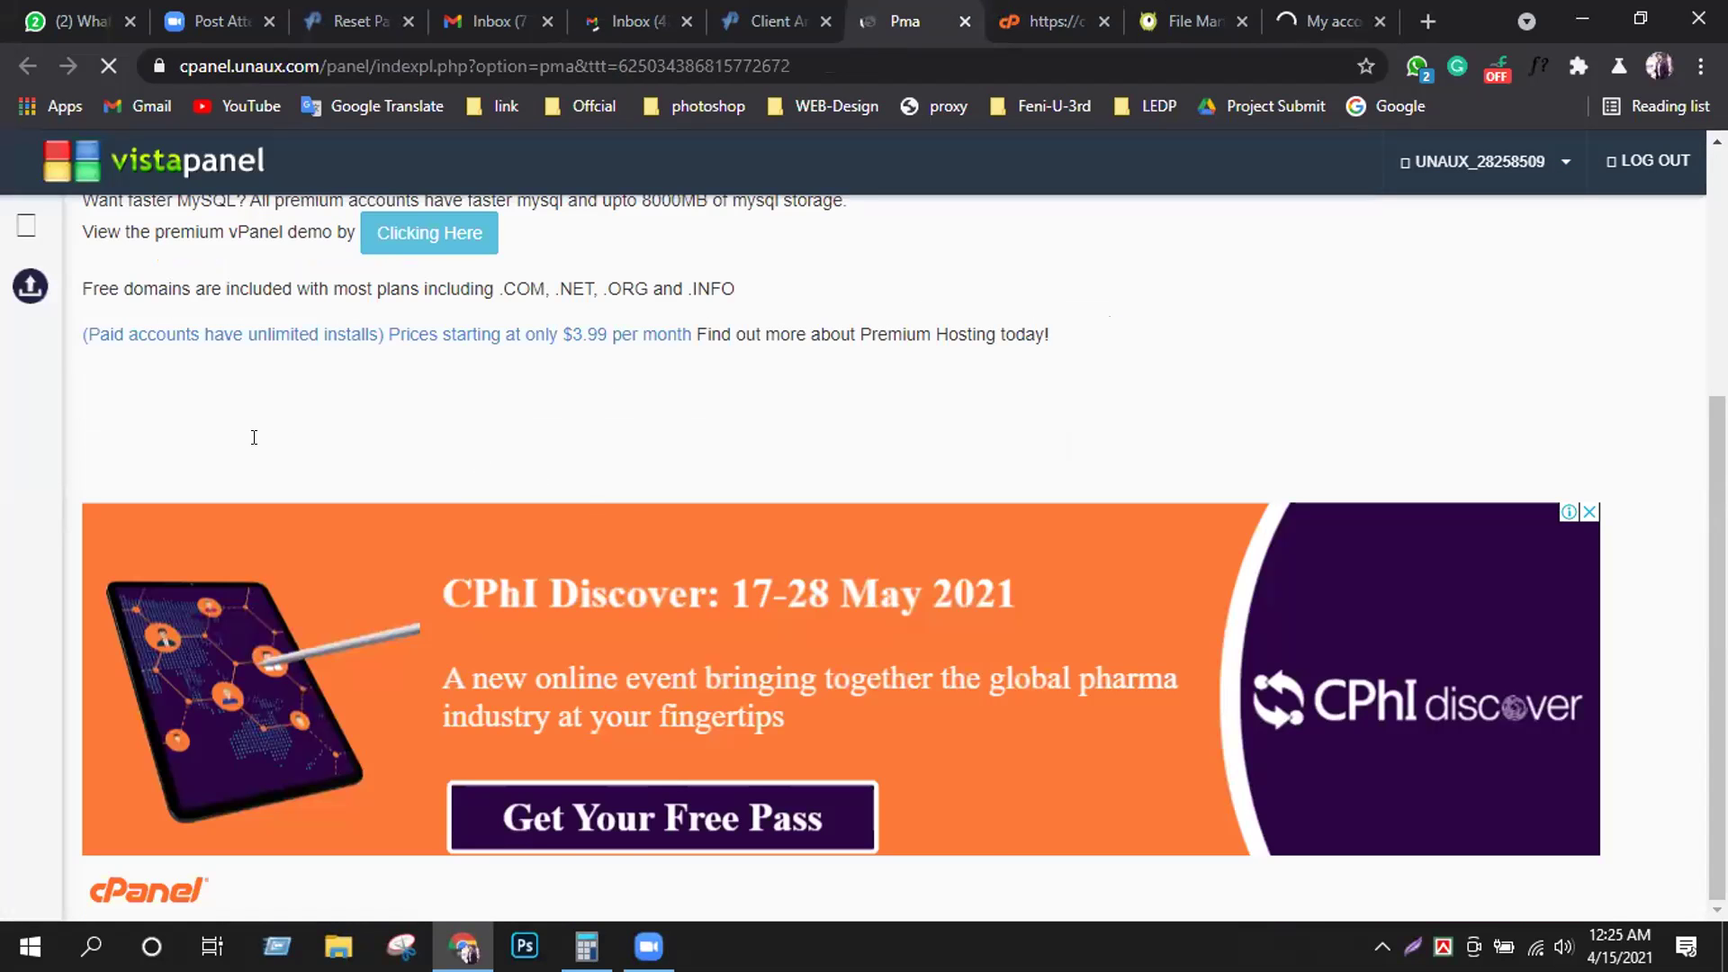
{"action": "scroll", "coordinate": [270, 495], "scroll_direction": "up", "scroll_amount": 4}
{"action": "scroll", "coordinate": [204, 663], "scroll_direction": "down", "scroll_amount": 4}
{"action": "scroll", "coordinate": [695, 576], "scroll_direction": "up", "scroll_amount": 4}
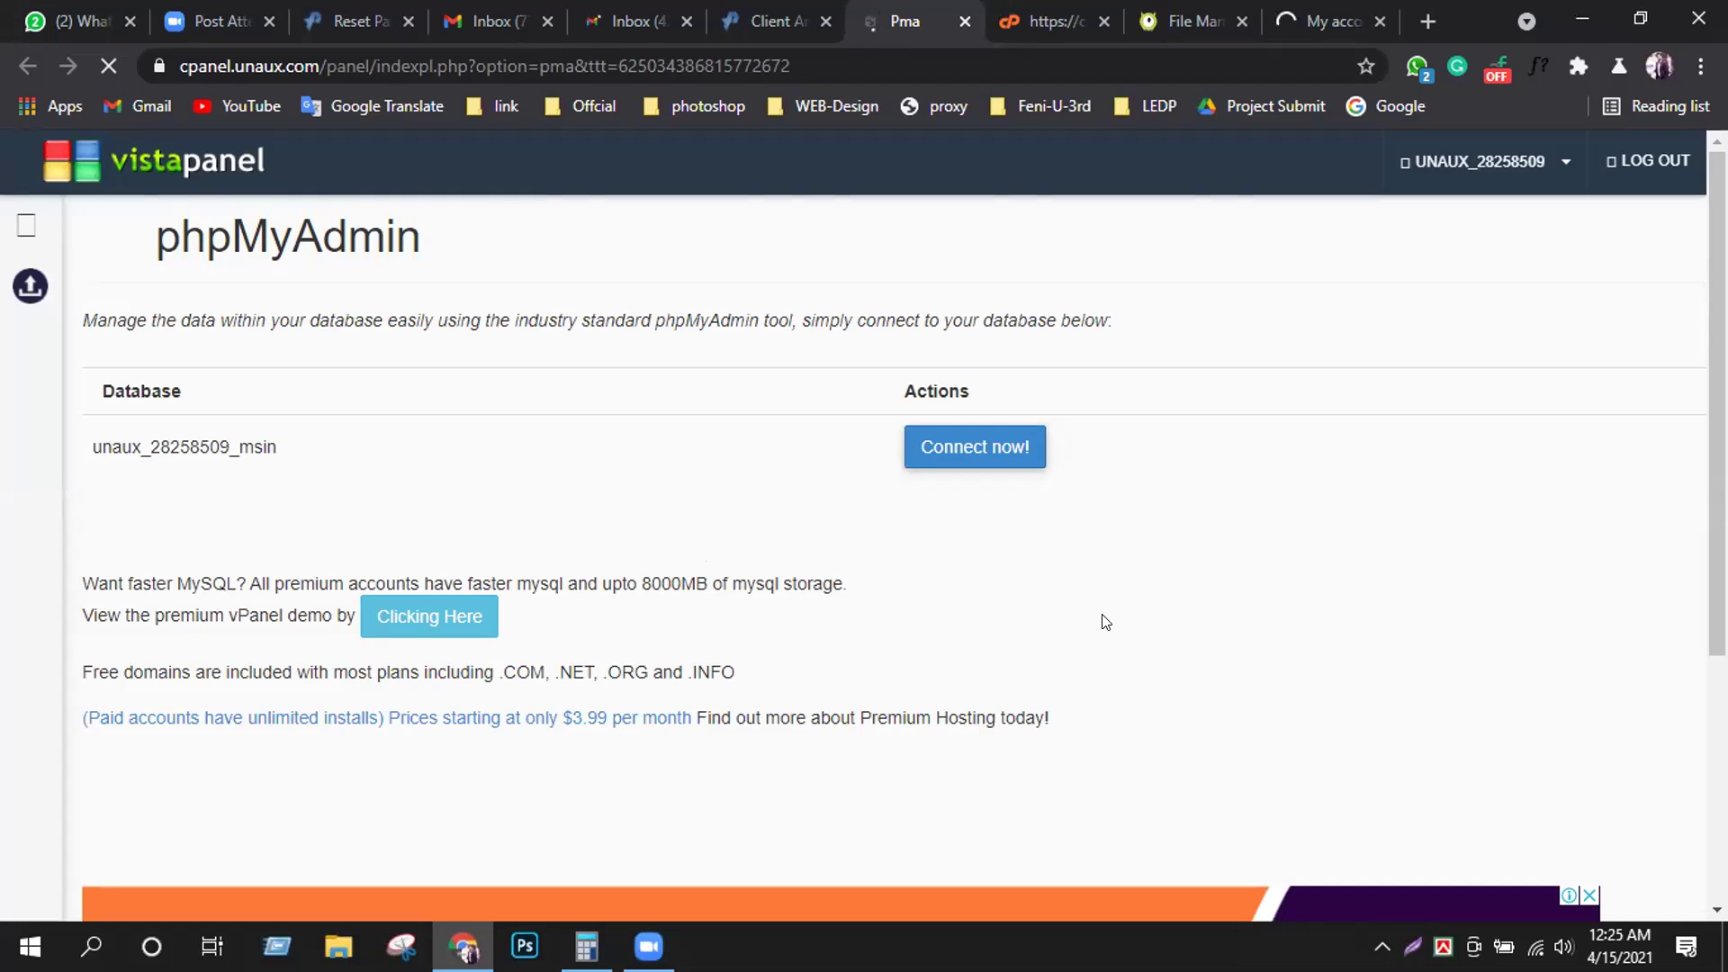
{"action": "scroll", "coordinate": [1108, 618], "scroll_direction": "down", "scroll_amount": 4}
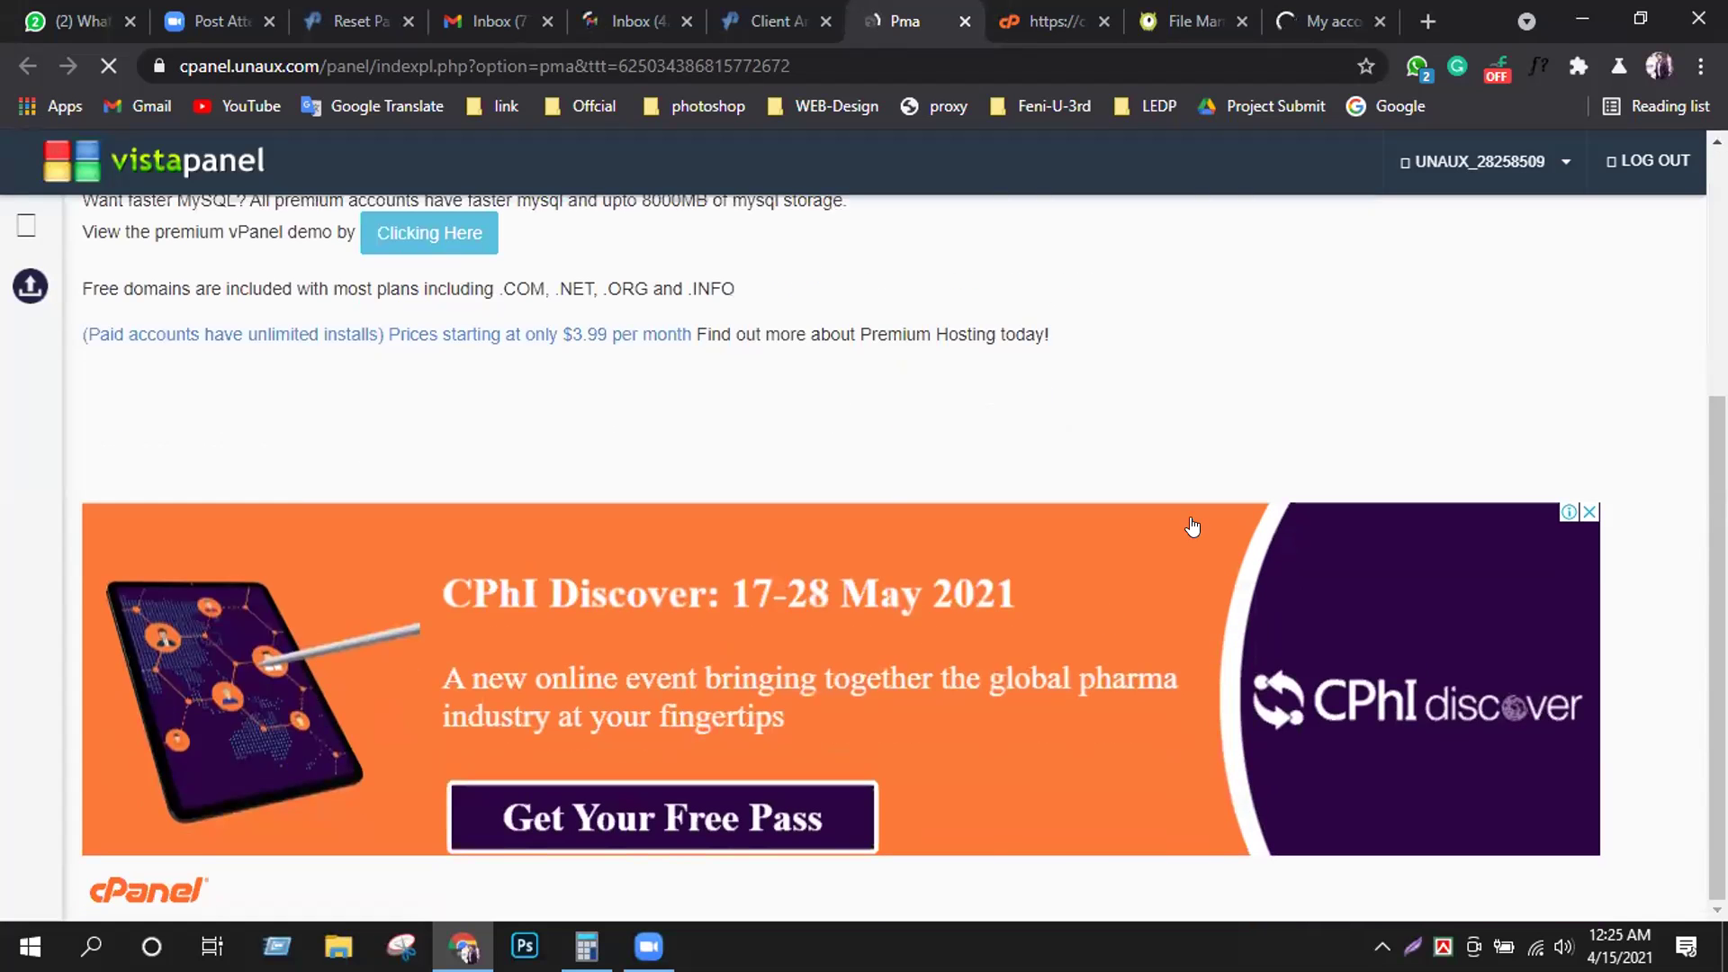
{"action": "key", "text": "ctrl+Tab"}
{"action": "key", "text": "ctrl+Tab"}
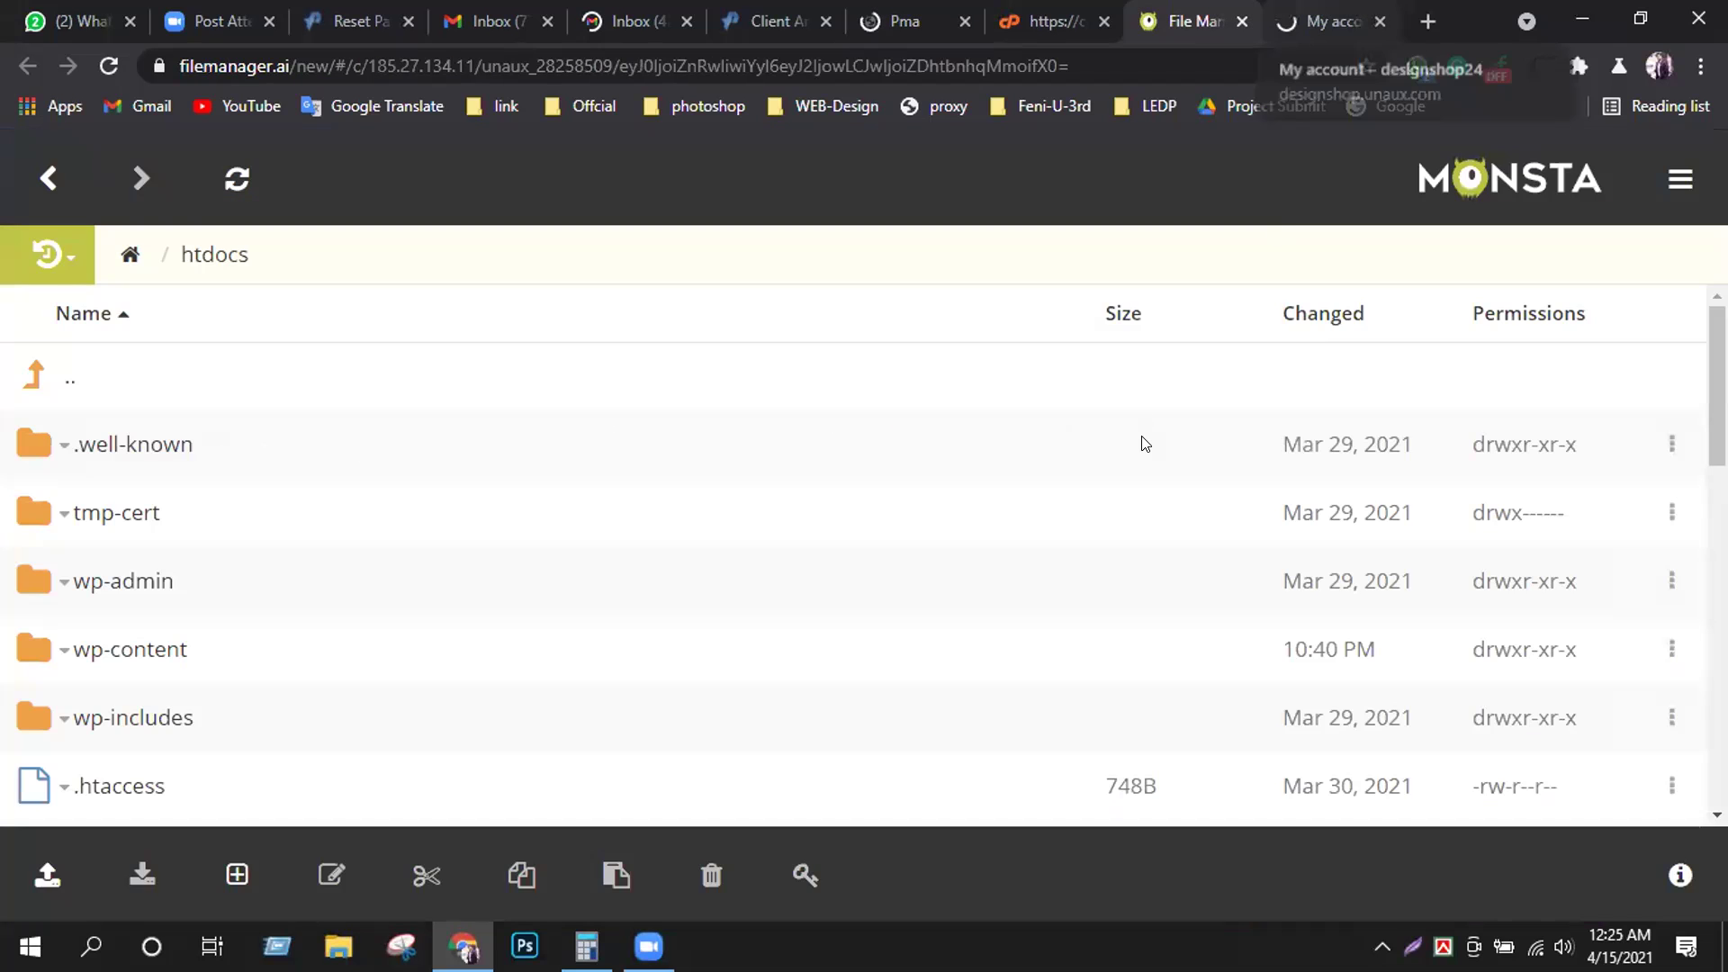
Return to the DesignShop24 lost-password page, which now reports "Invalid username or email."
{"action": "key", "text": "ctrl+Tab"}
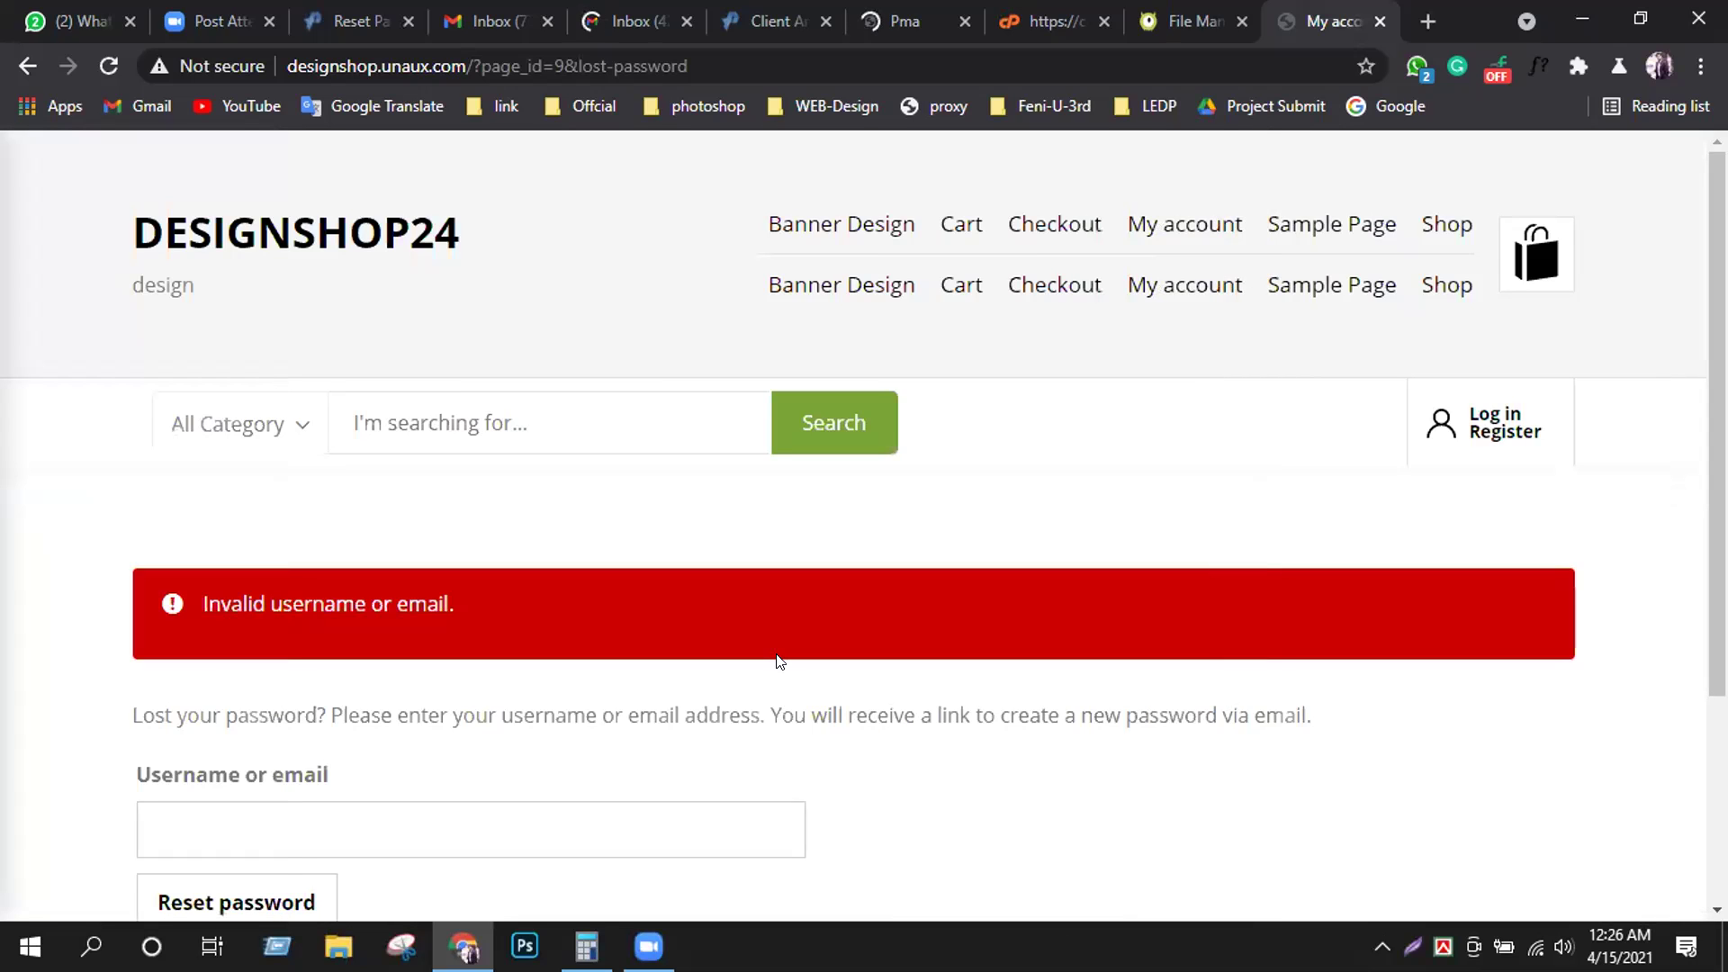
Recheck the username field, dismiss the saved-email suggestions, and go back to the VistaPanel dashboard
{"action": "scroll", "coordinate": [795, 661], "scroll_direction": "down", "scroll_amount": 3}
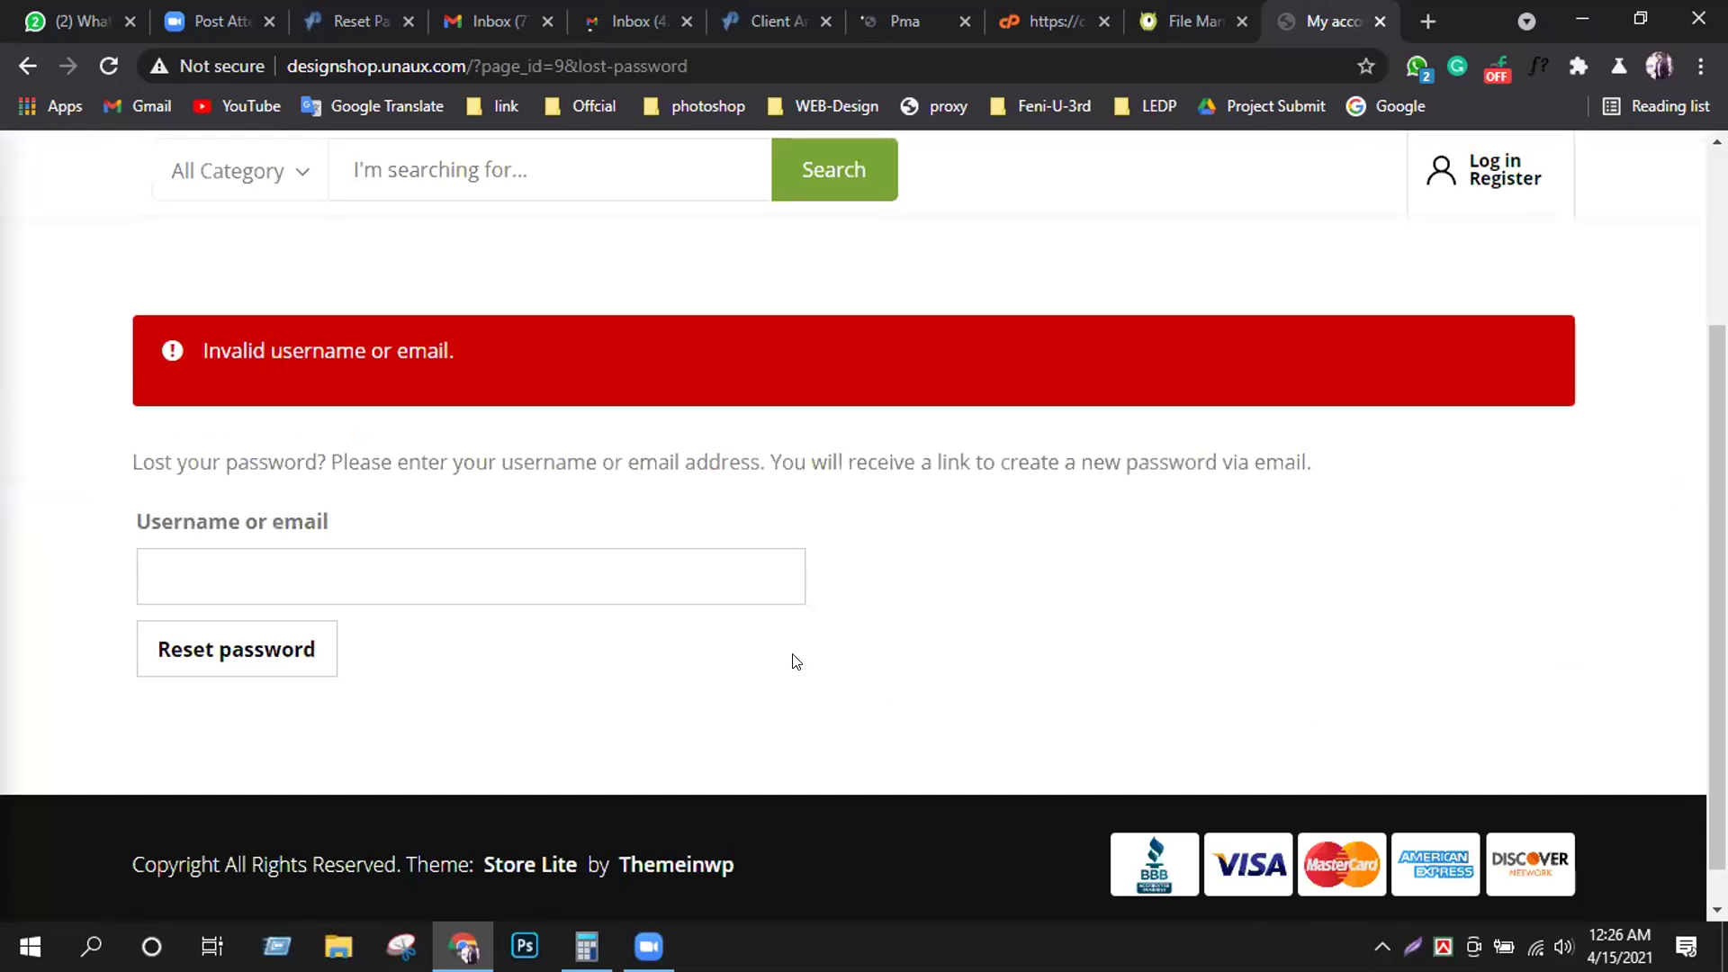
{"action": "left_click", "coordinate": [223, 578]}
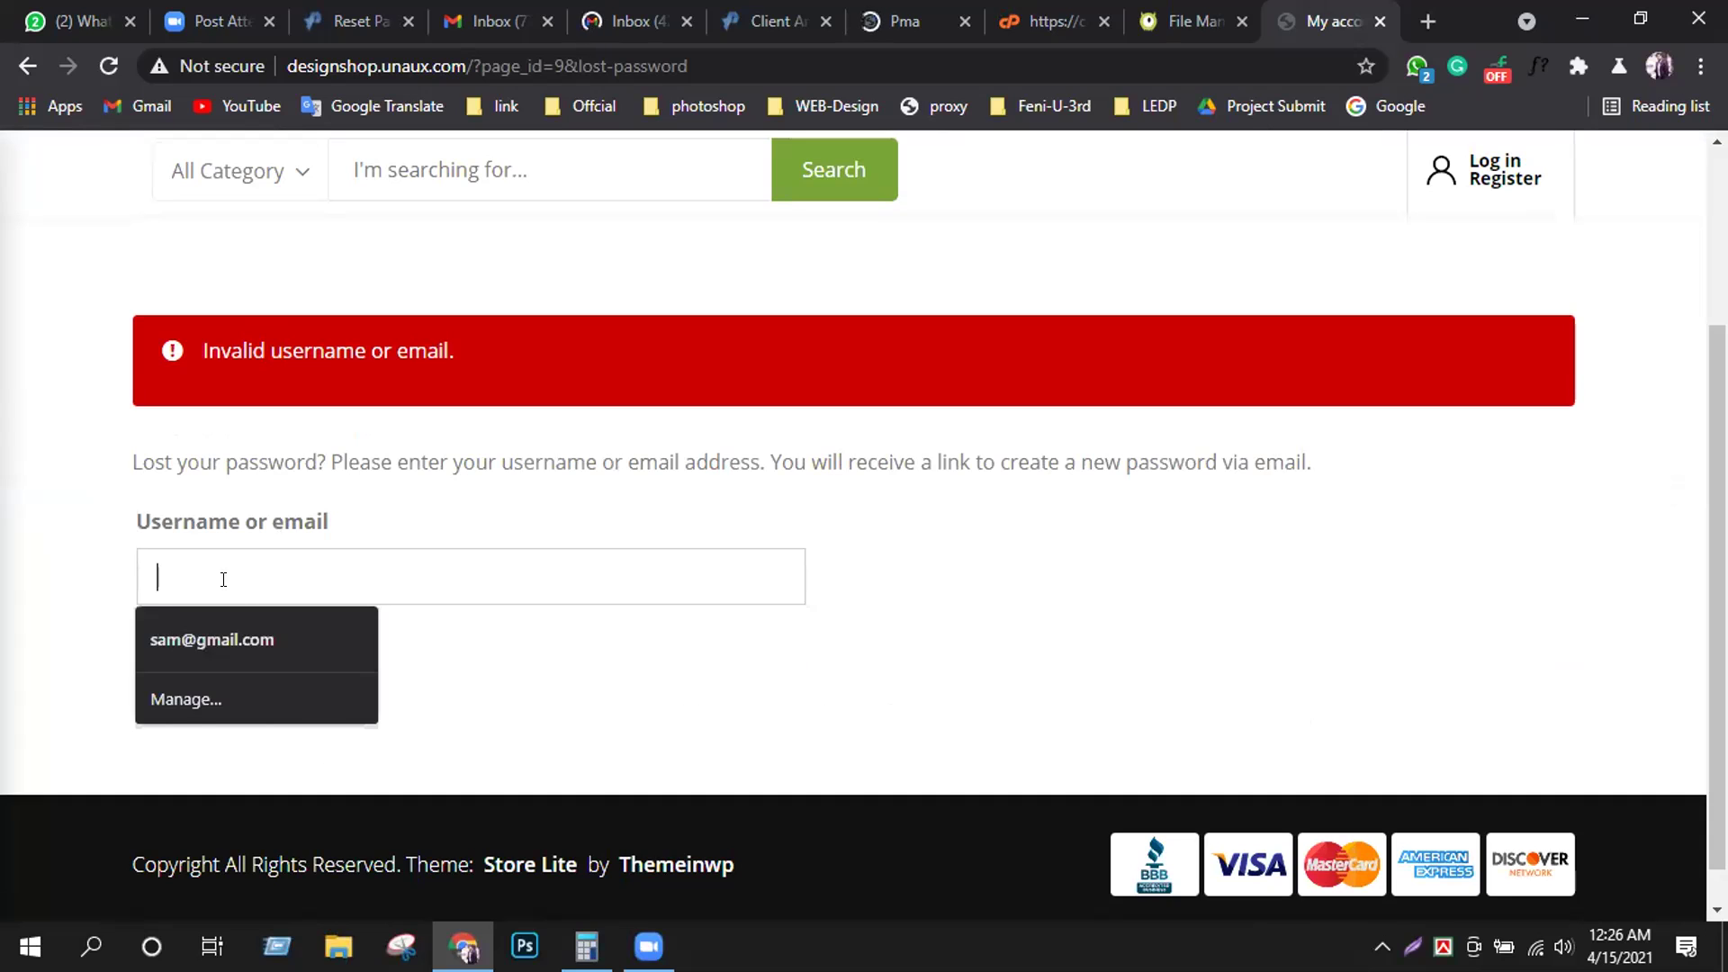
{"action": "left_click", "coordinate": [862, 558]}
{"action": "scroll", "coordinate": [861, 559], "scroll_direction": "up", "scroll_amount": 3}
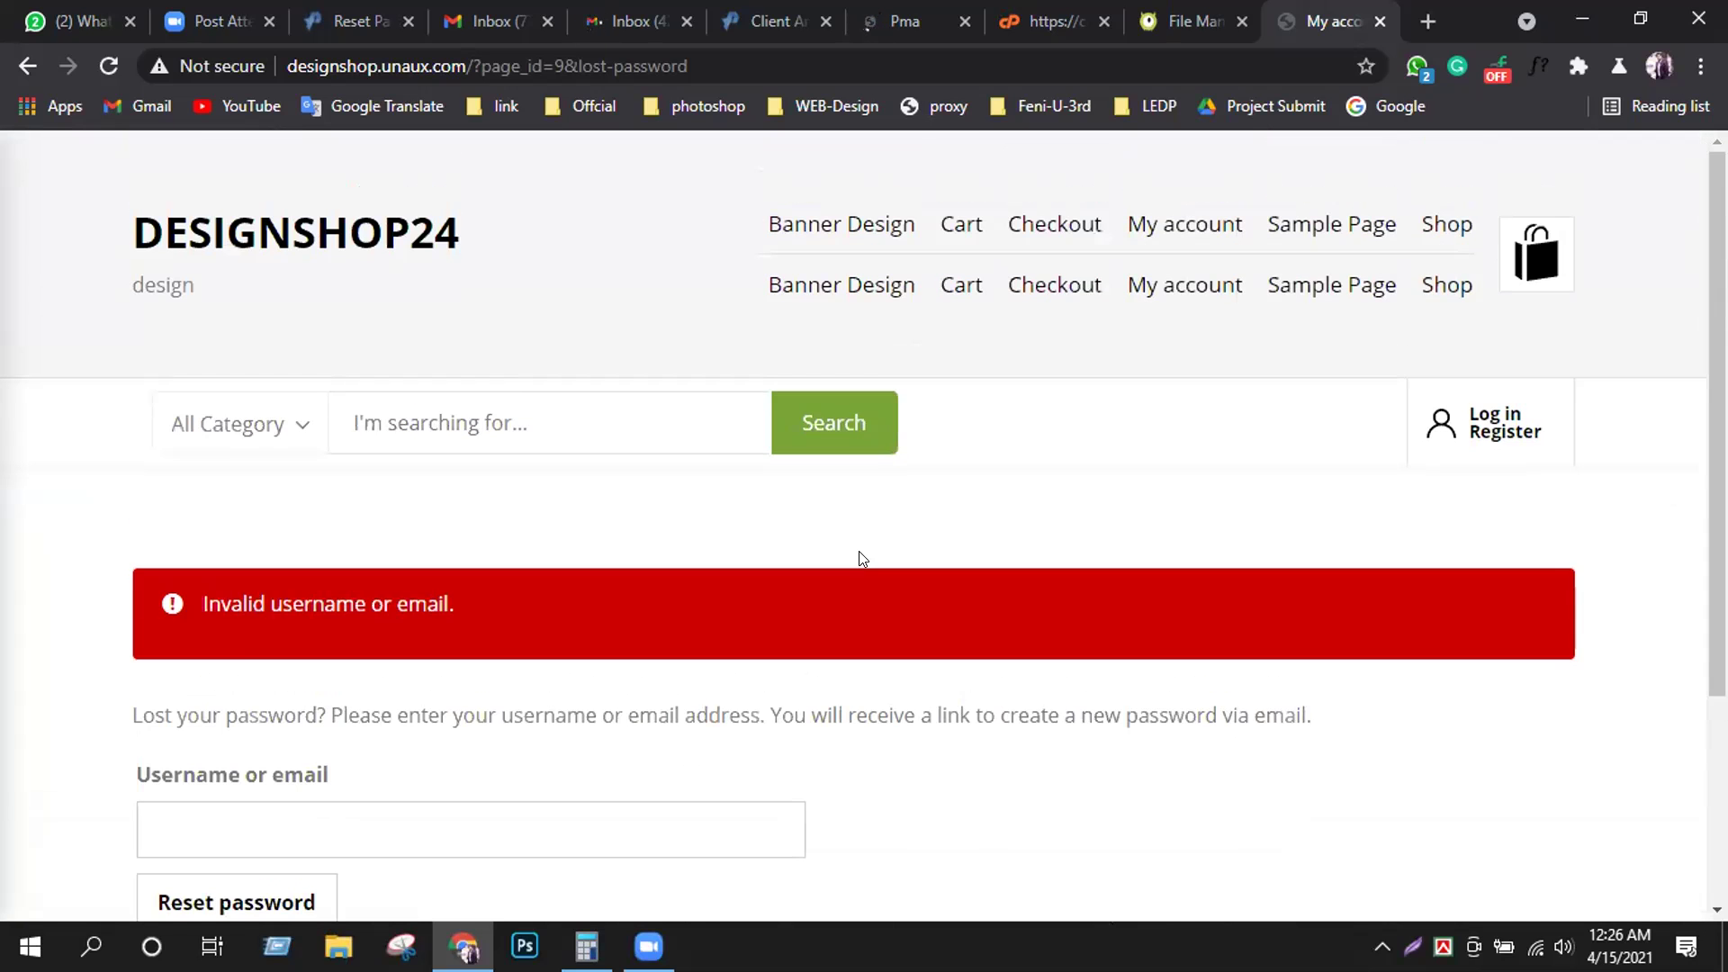
{"action": "scroll", "coordinate": [861, 559], "scroll_direction": "down", "scroll_amount": 3}
{"action": "scroll", "coordinate": [861, 559], "scroll_direction": "up", "scroll_amount": 3}
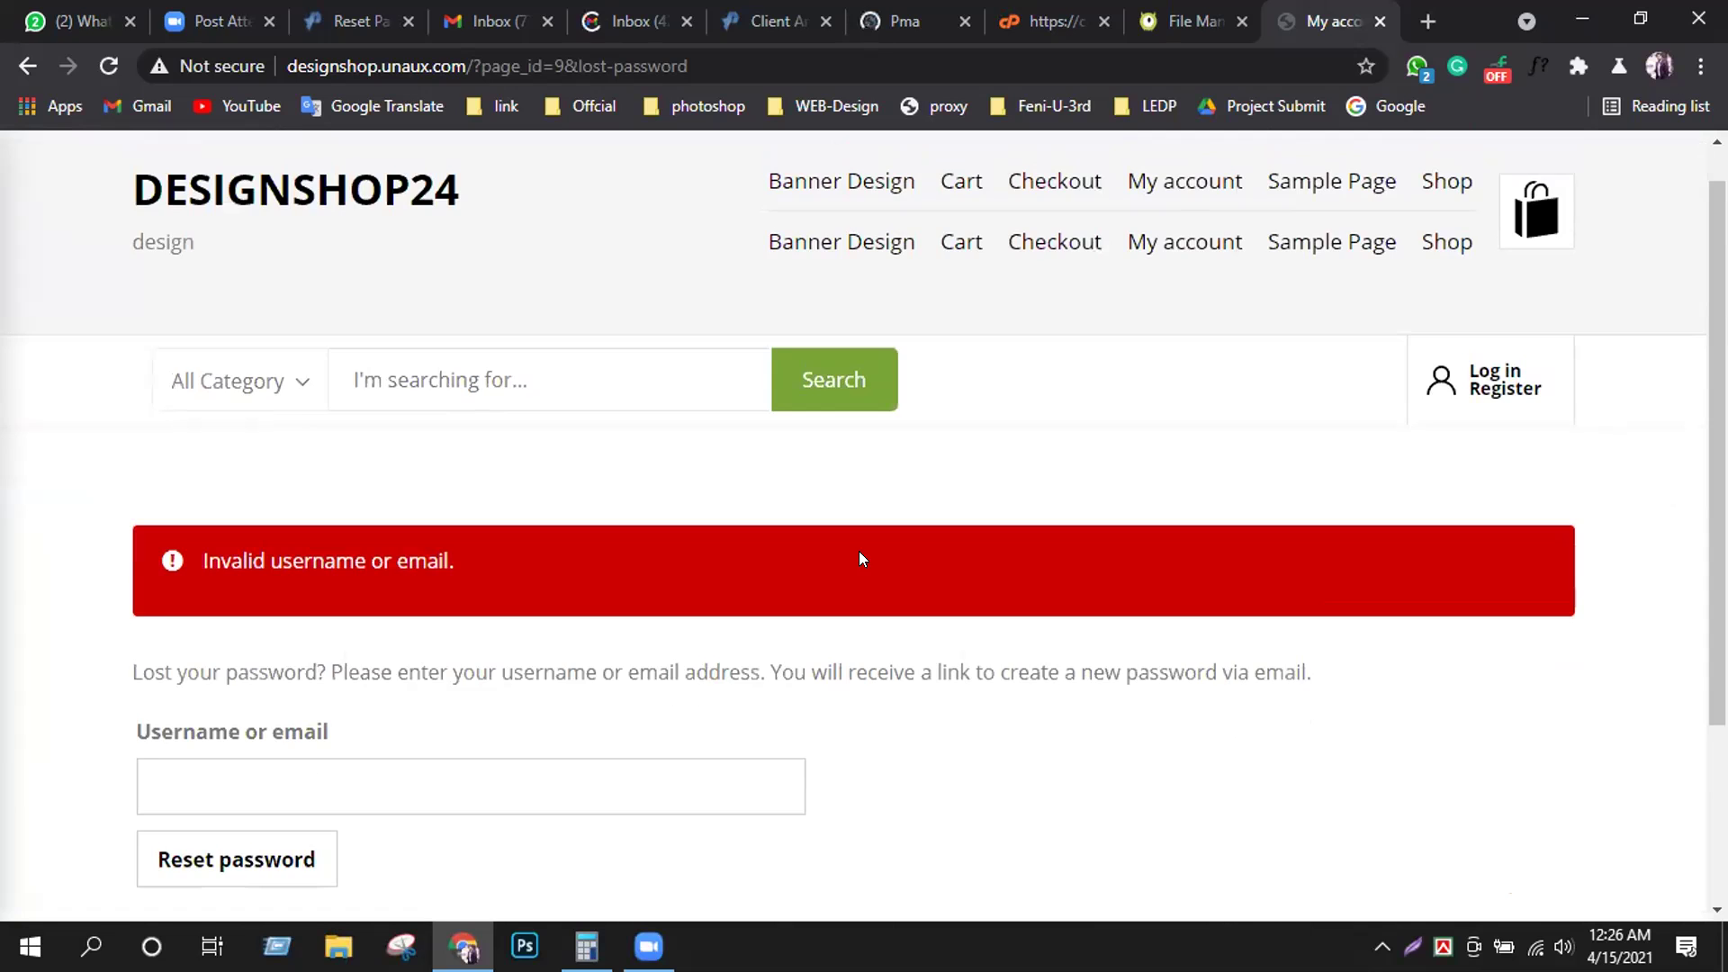
{"action": "scroll", "coordinate": [860, 558], "scroll_direction": "down", "scroll_amount": 3}
{"action": "scroll", "coordinate": [861, 558], "scroll_direction": "up", "scroll_amount": 3}
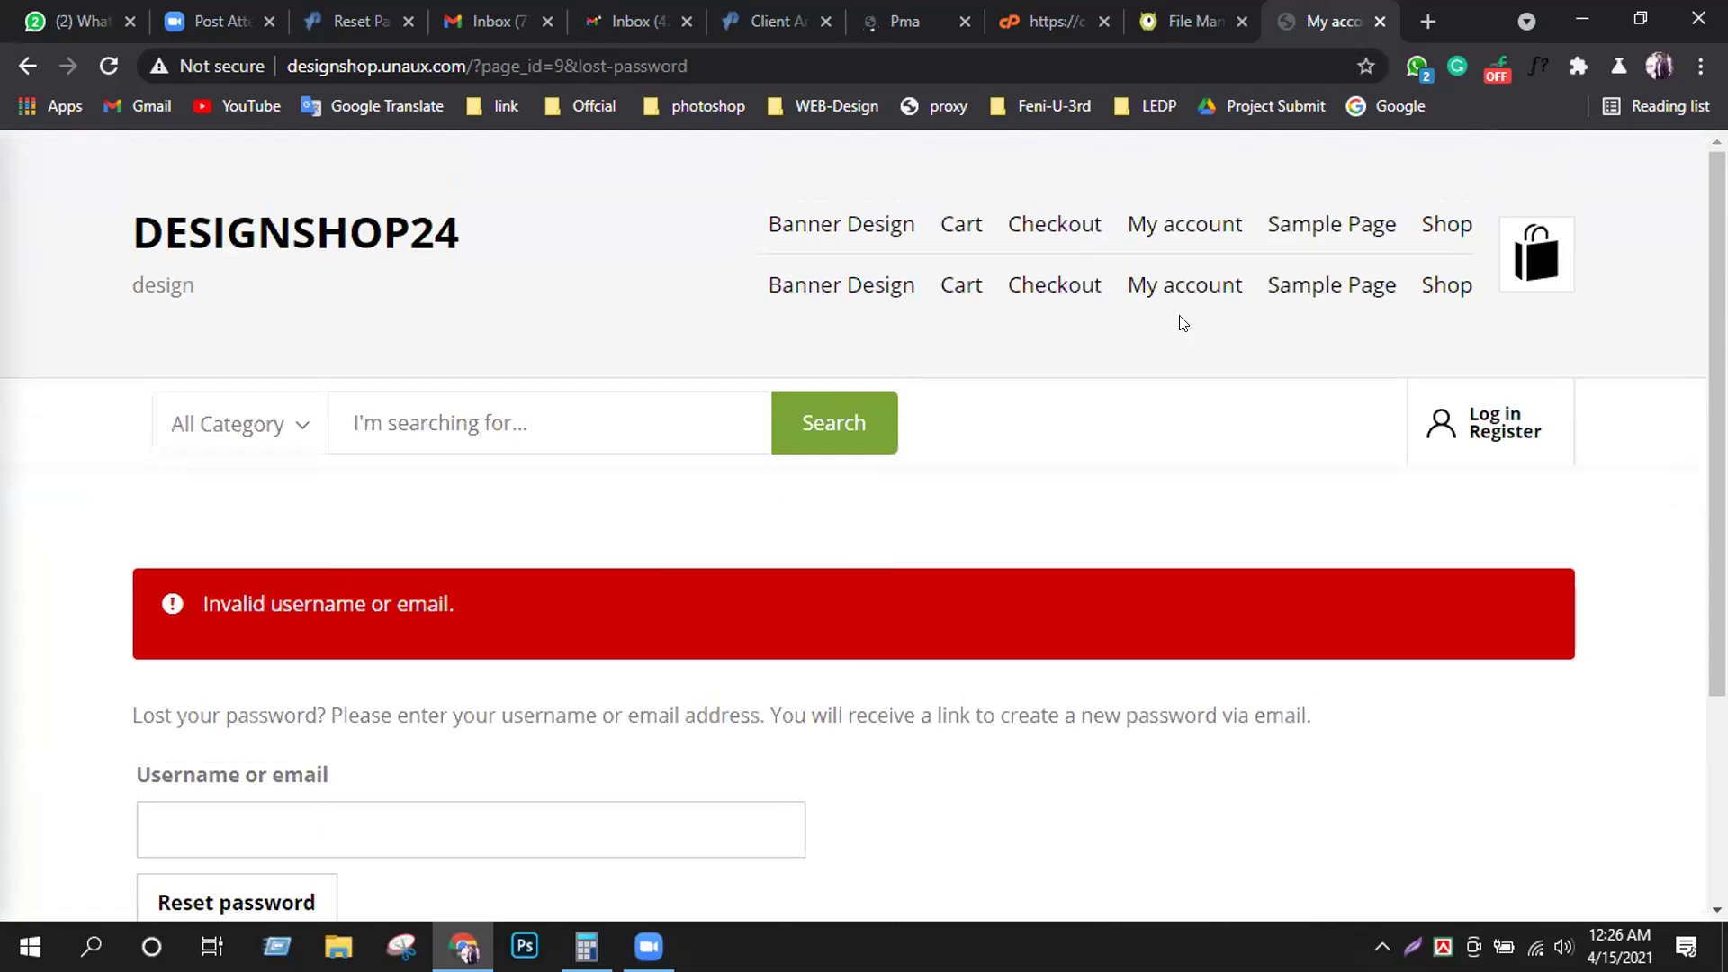
{"action": "scroll", "coordinate": [656, 558], "scroll_direction": "down", "scroll_amount": 3}
{"action": "left_click", "coordinate": [440, 550]}
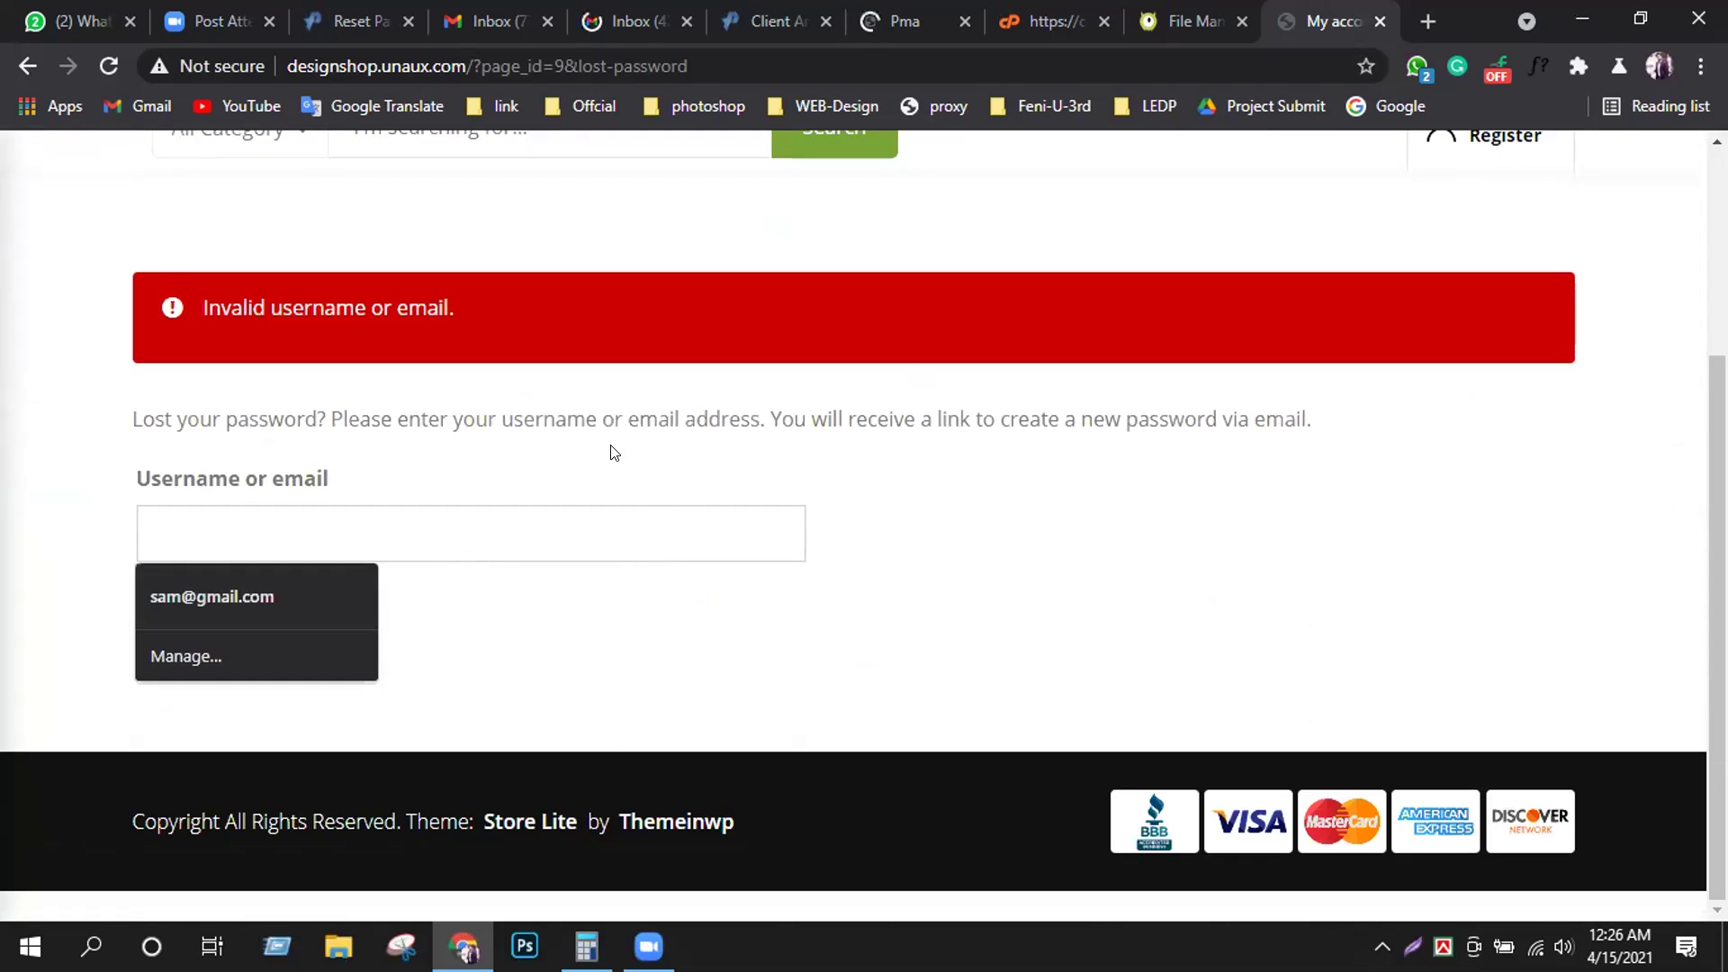
{"action": "left_click", "coordinate": [1062, 9]}
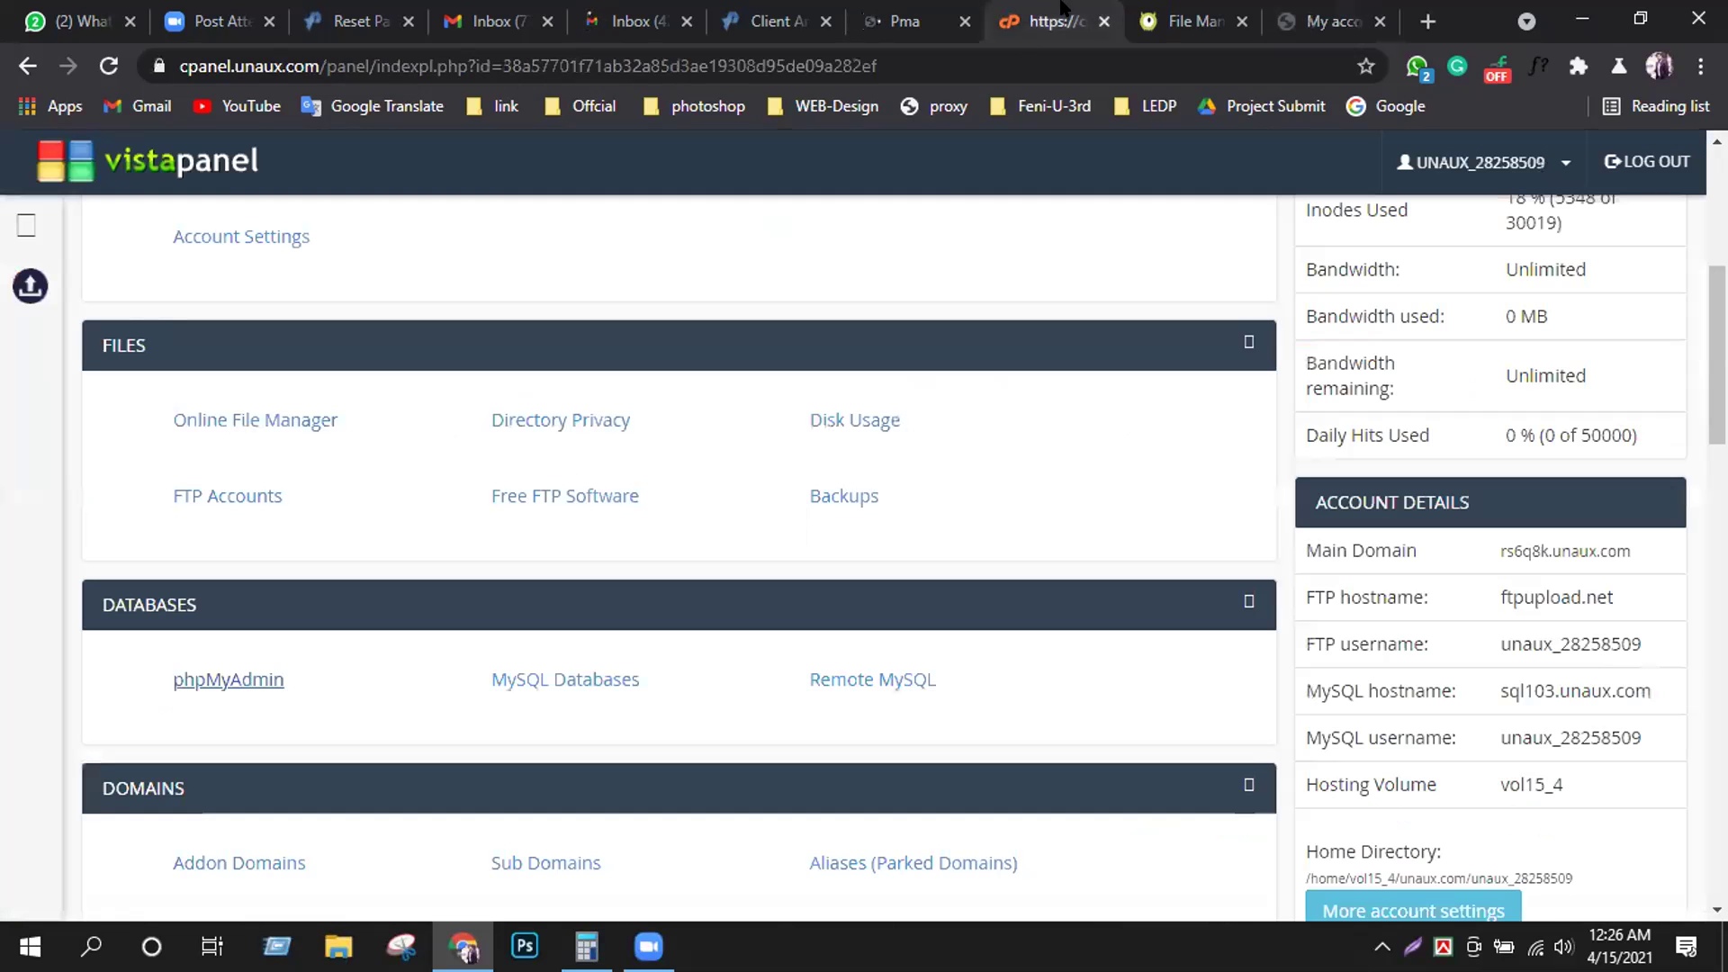
Open feebook.unaux.com from the ProFreeHost client area accounts list in a new tab
{"action": "left_click", "coordinate": [1138, 10]}
{"action": "left_click", "coordinate": [1040, 11]}
{"action": "left_click", "coordinate": [922, 7]}
{"action": "left_click", "coordinate": [792, 11]}
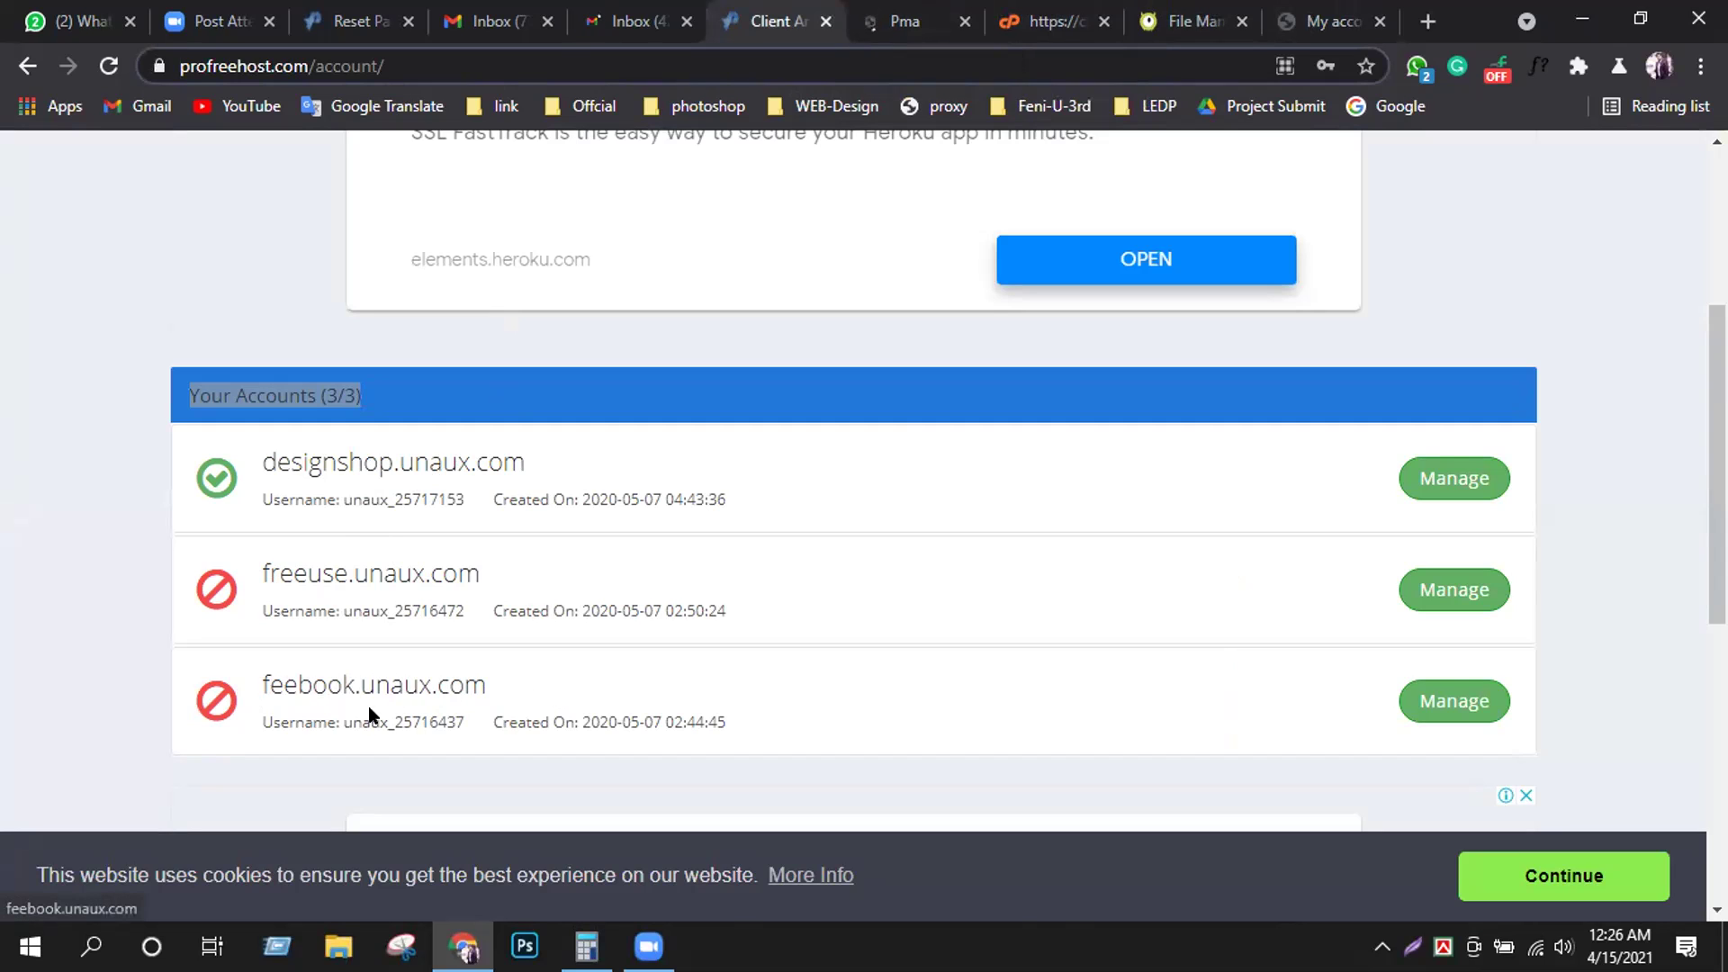
{"action": "left_click", "coordinate": [417, 686]}
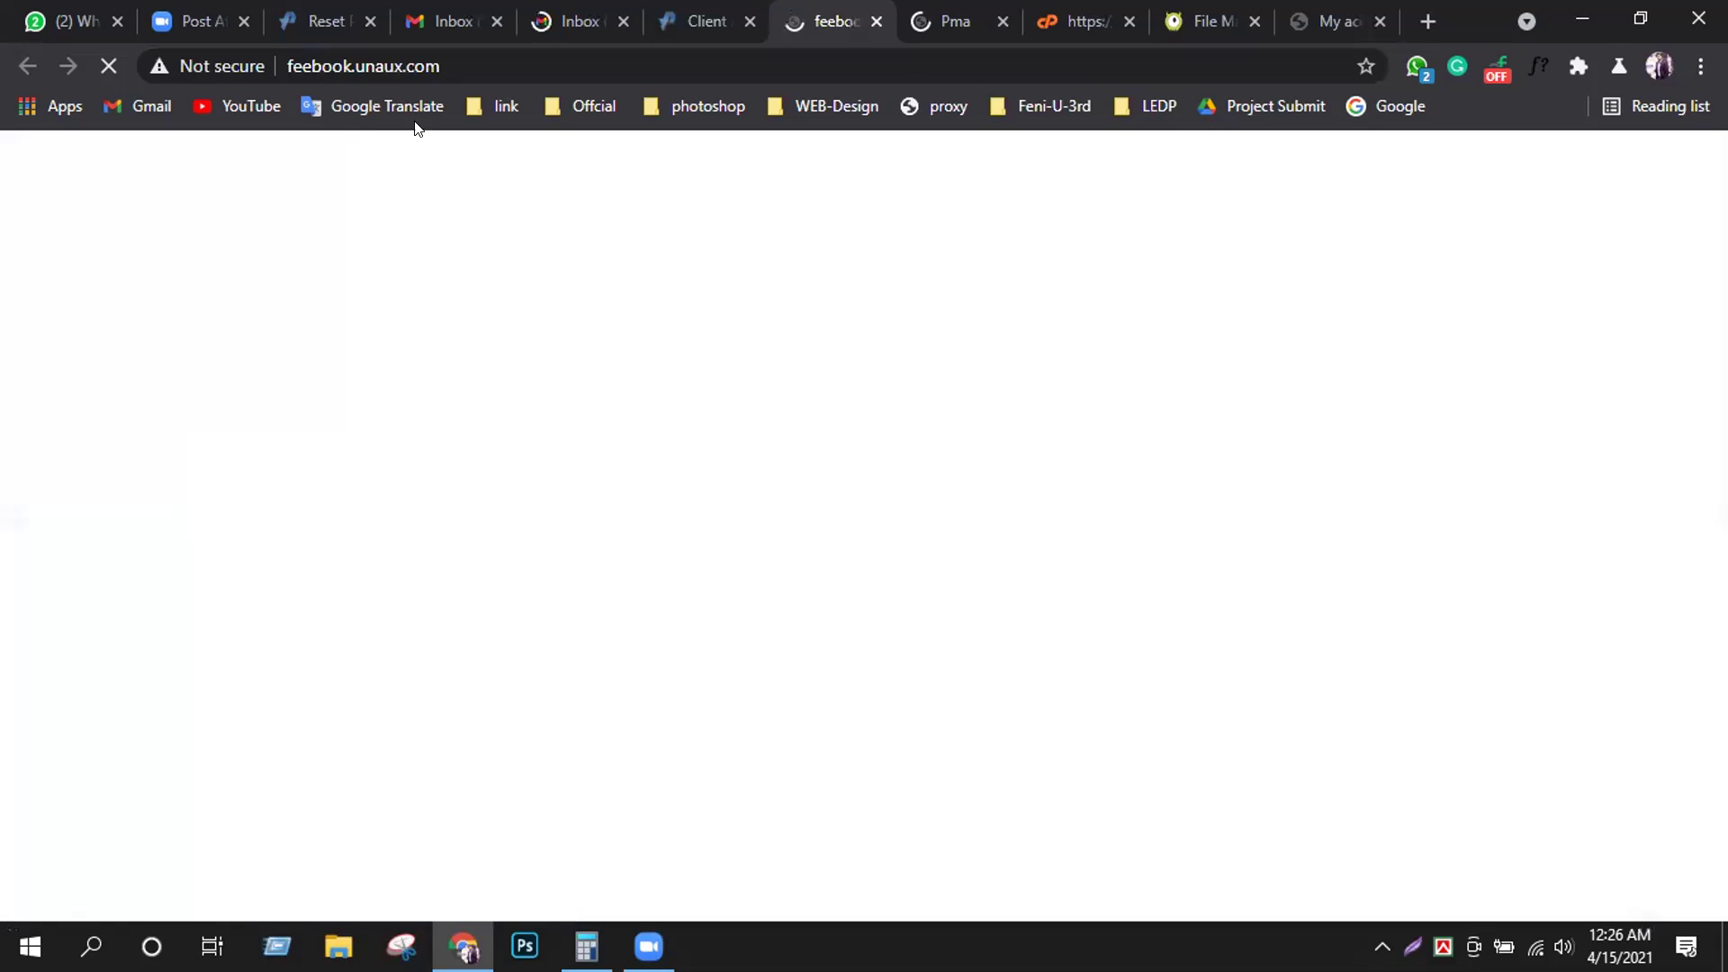
{"action": "left_click", "coordinate": [284, 65]}
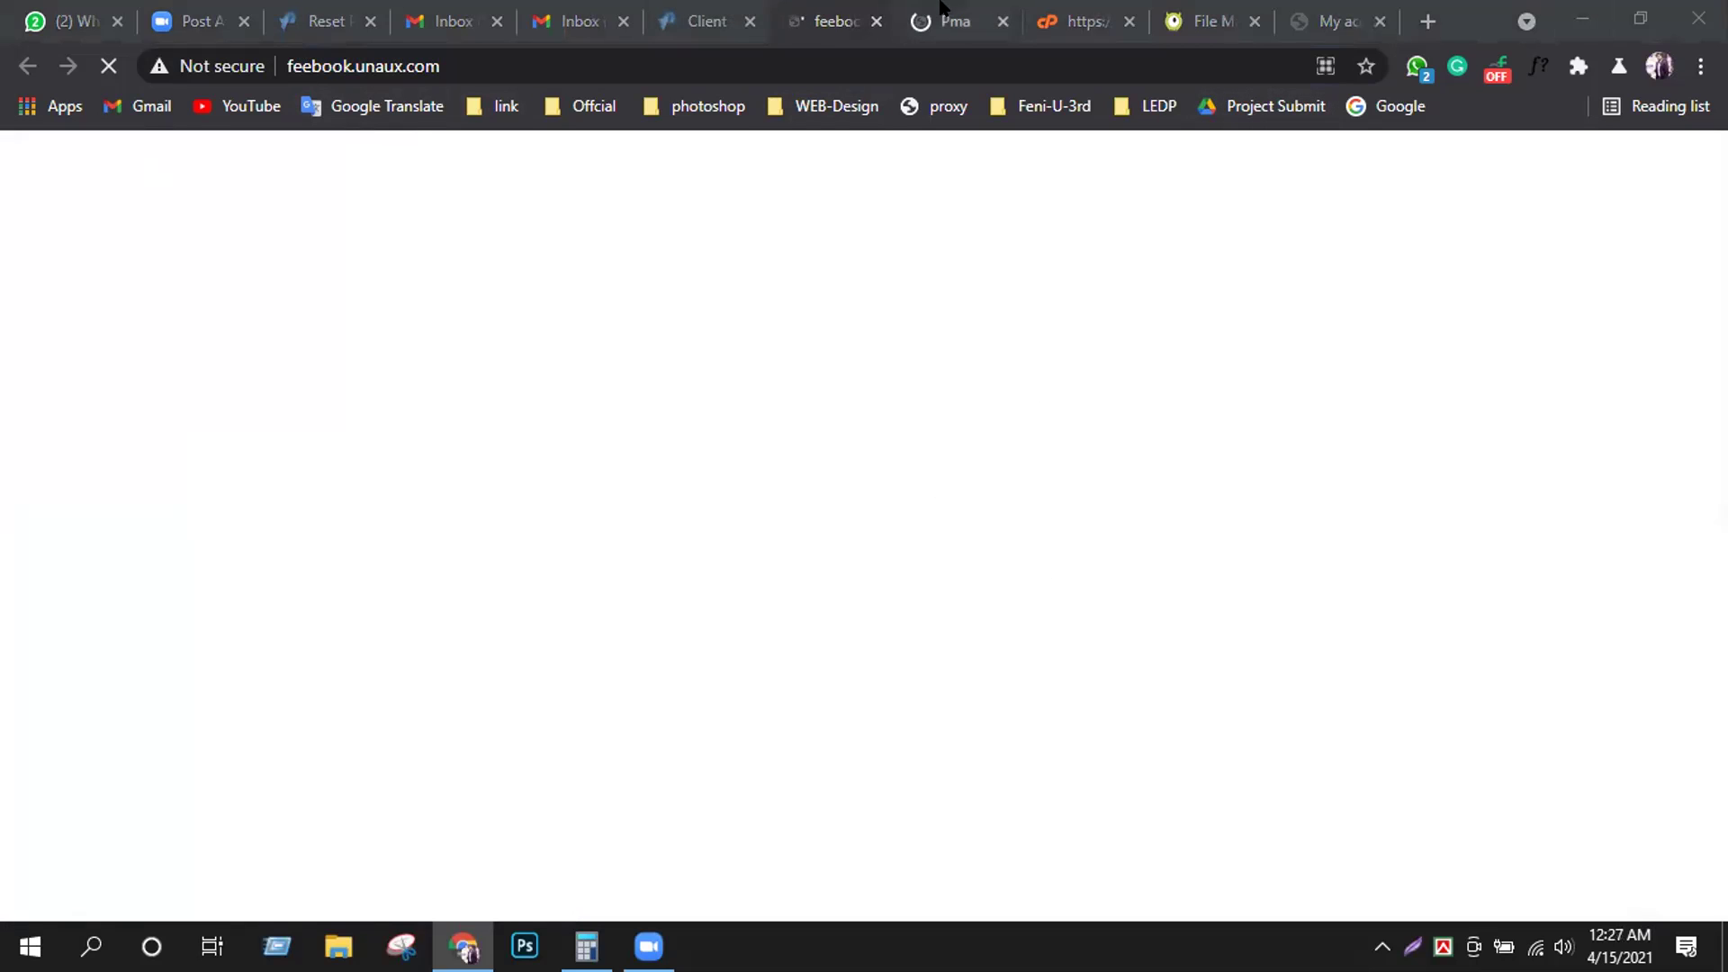
Check the still-blank feebook tab and close the Pma tab
{"action": "key", "text": "ctrl+Tab"}
{"action": "left_click", "coordinate": [859, 8]}
{"action": "left_click", "coordinate": [997, 18]}
{"action": "left_click", "coordinate": [1002, 21]}
Open a blank tab and recheck the username field on the lost-password page
{"action": "left_click", "coordinate": [1098, 20]}
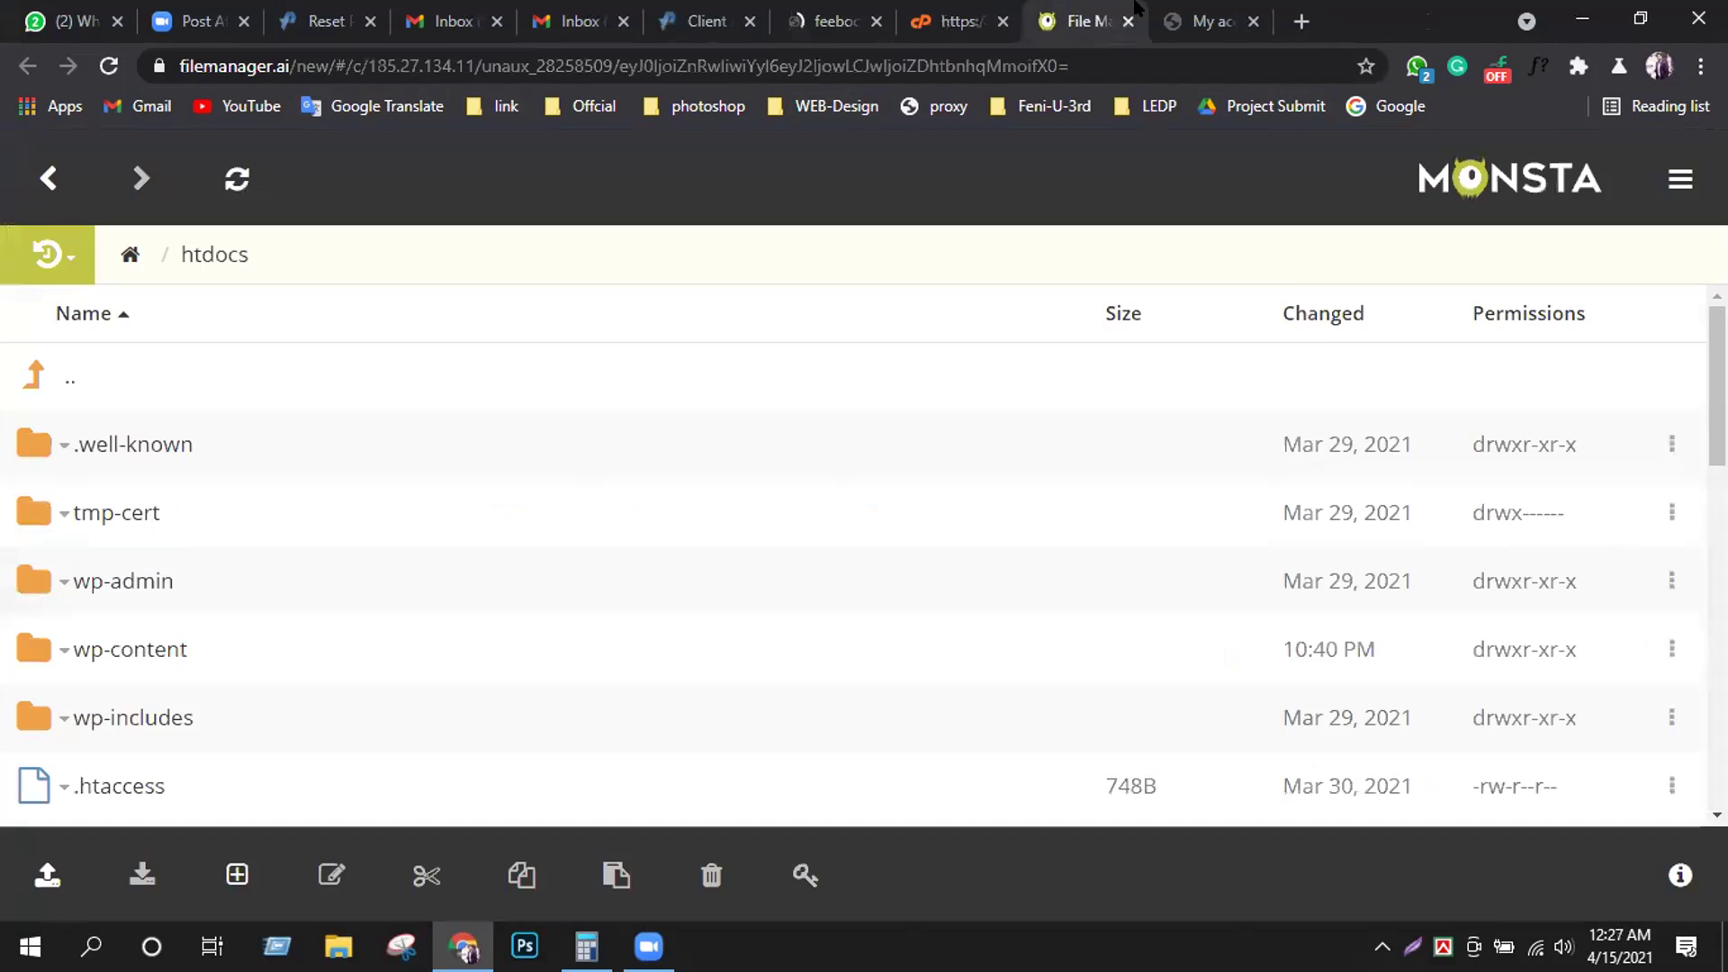
{"action": "key", "text": "ctrl+t"}
{"action": "left_click", "coordinate": [1157, 7]}
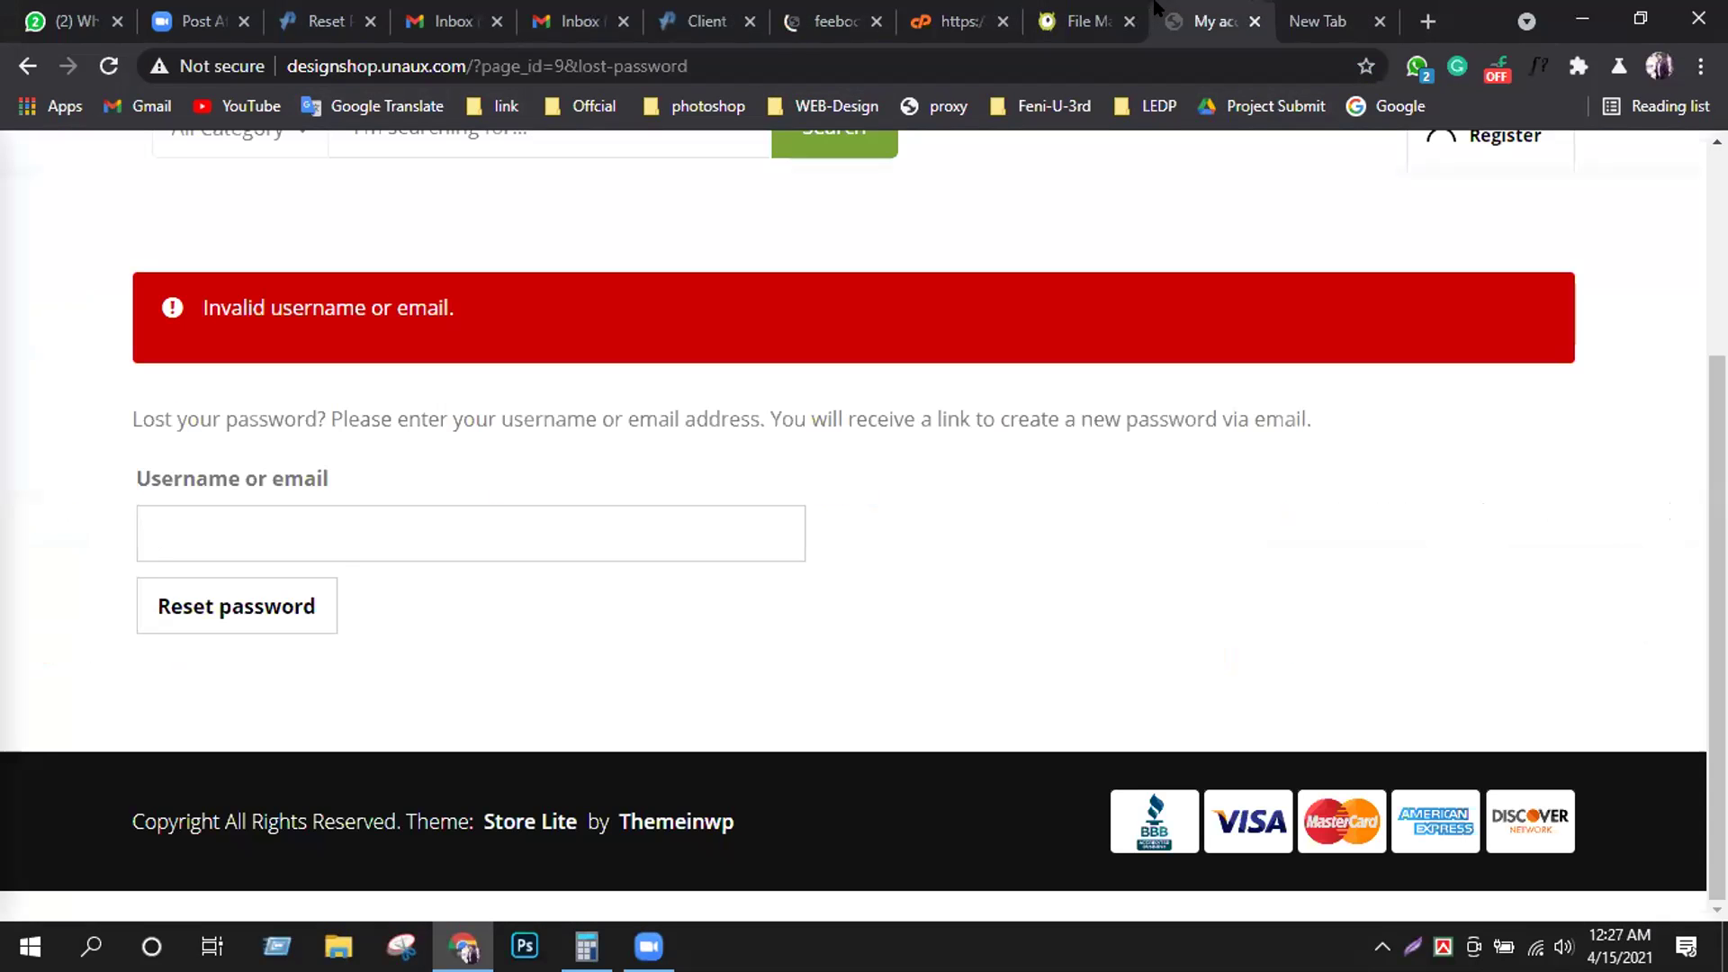
{"action": "left_click", "coordinate": [251, 538]}
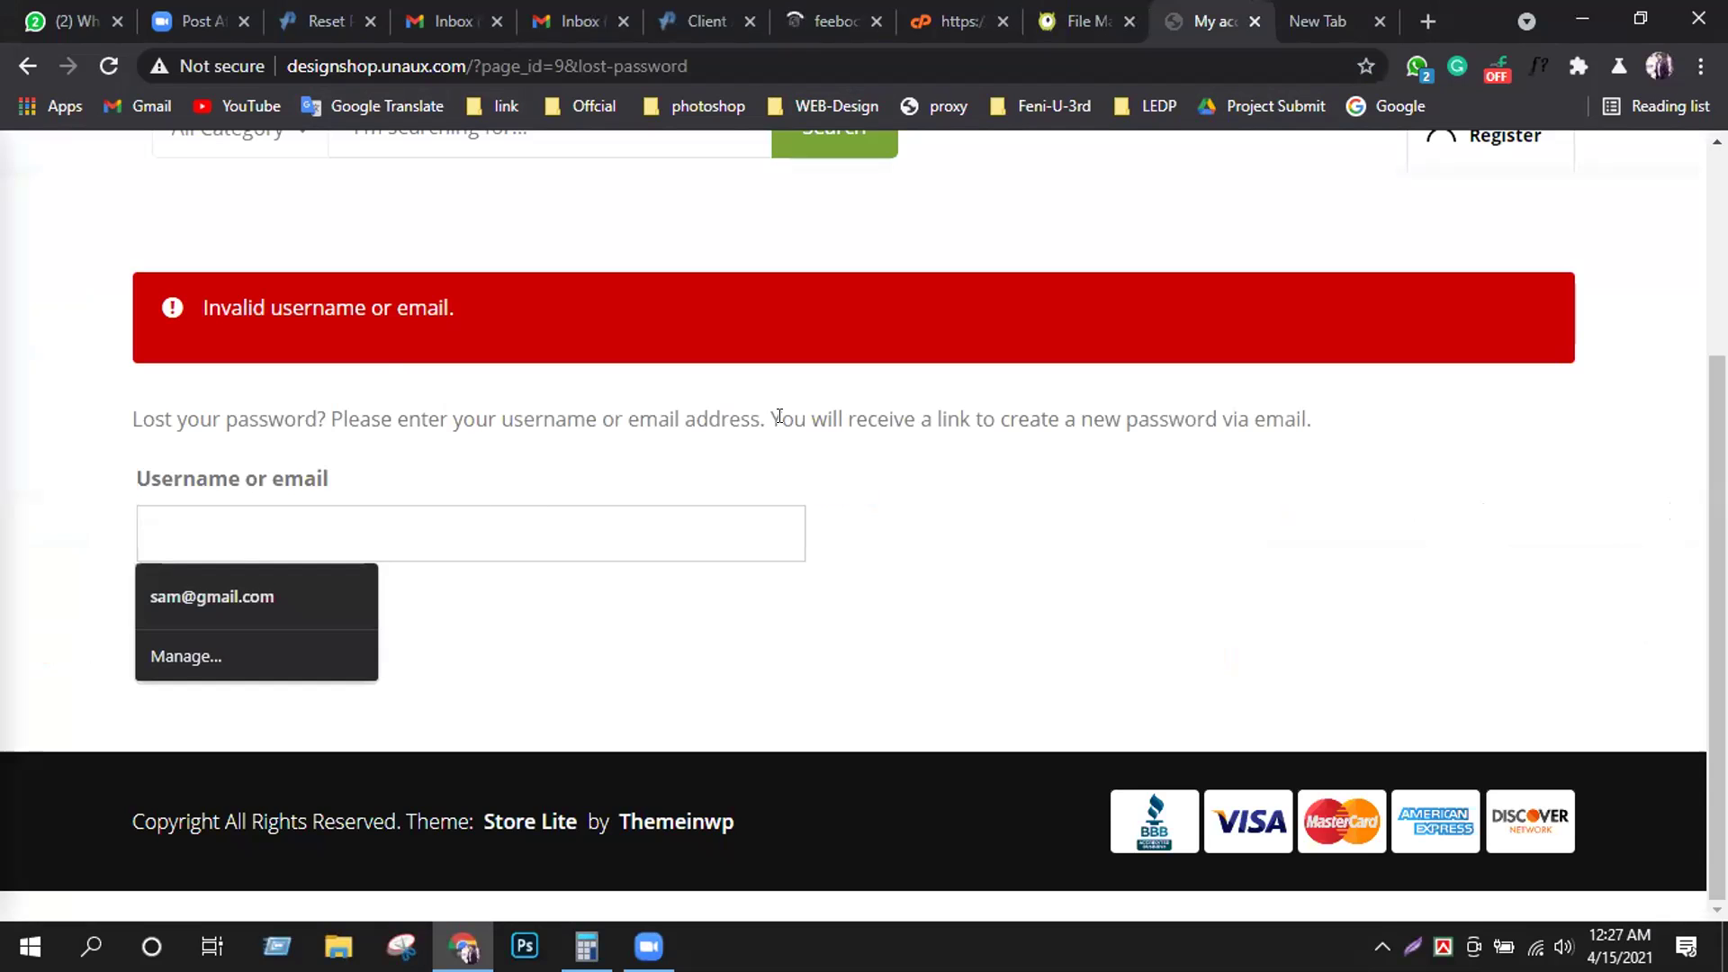
{"action": "left_click", "coordinate": [849, 428]}
{"action": "scroll", "coordinate": [1019, 381], "scroll_direction": "up", "scroll_amount": 3}
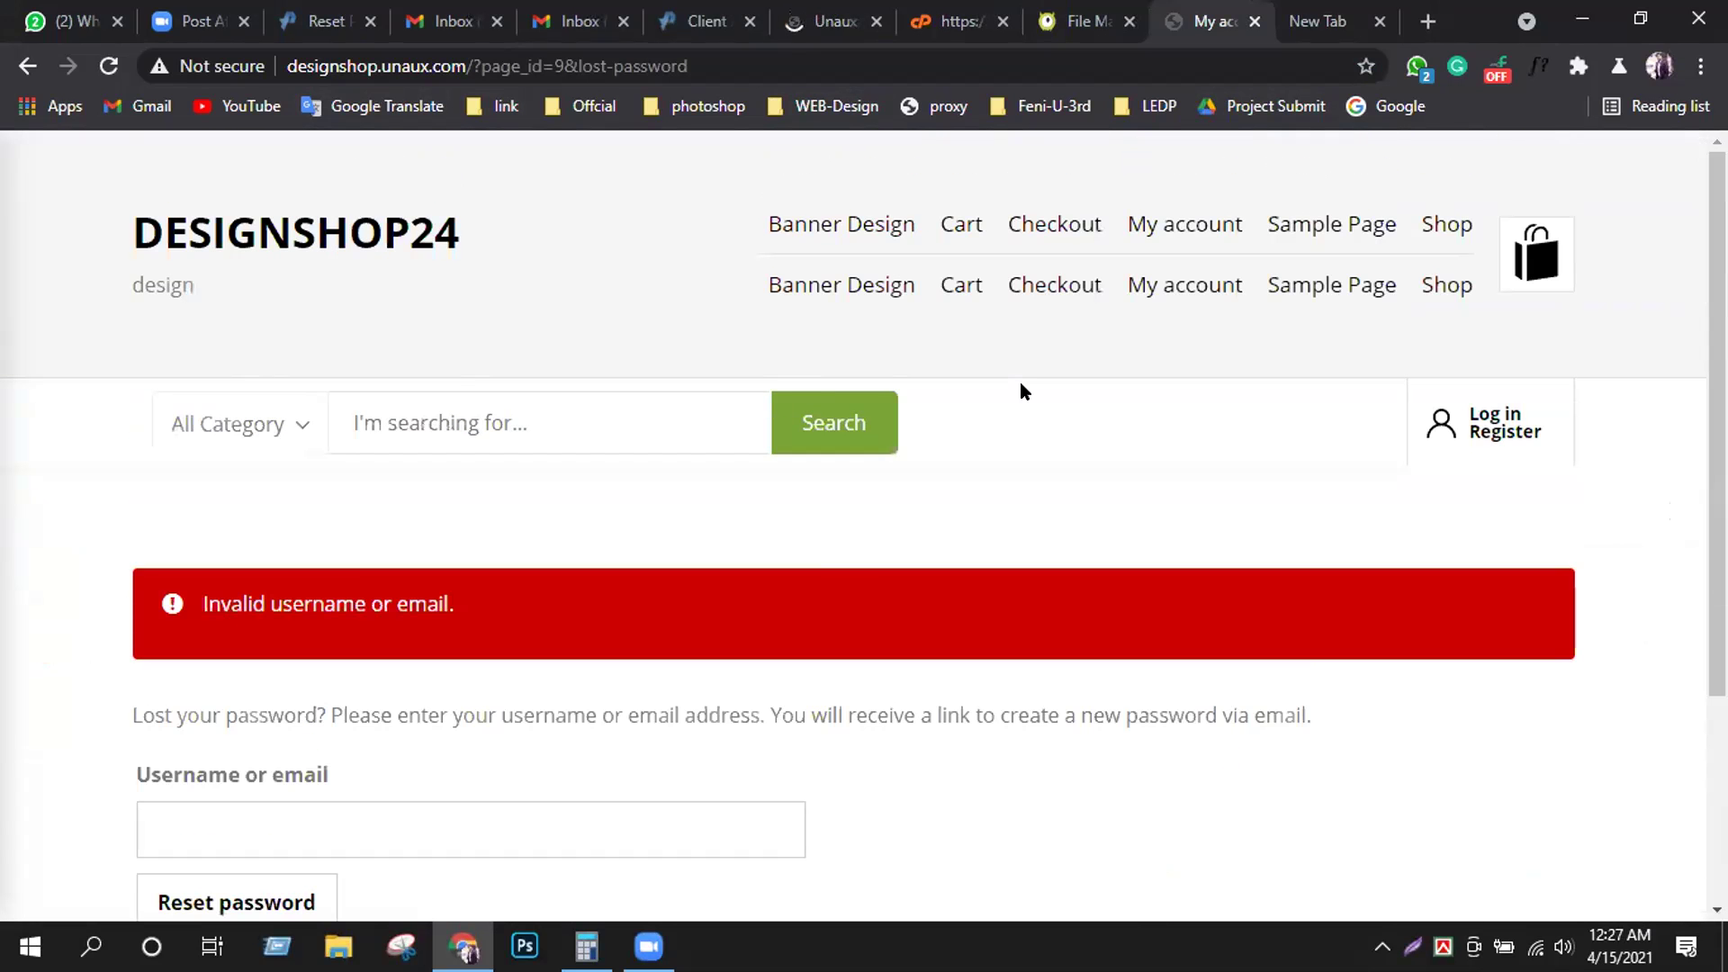
{"action": "scroll", "coordinate": [714, 363], "scroll_direction": "down", "scroll_amount": 2}
{"action": "scroll", "coordinate": [713, 362], "scroll_direction": "up", "scroll_amount": 2}
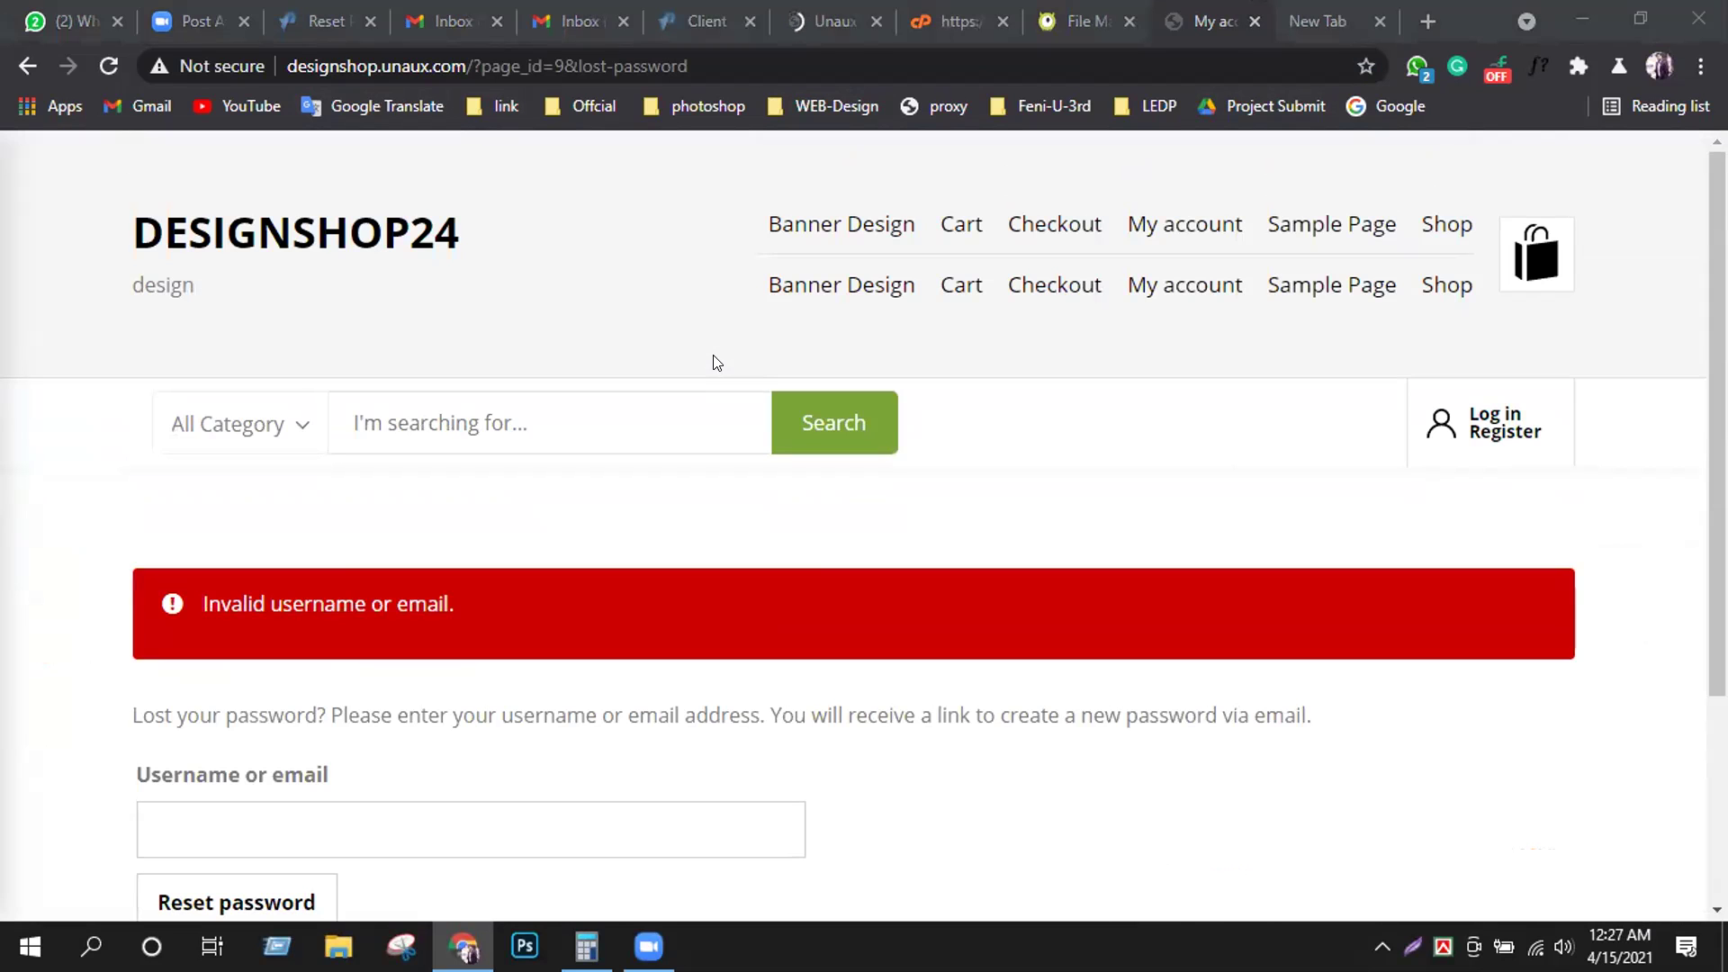
{"action": "scroll", "coordinate": [734, 360], "scroll_direction": "down", "scroll_amount": 3}
Browse wp-content, themes and astra in the file manager, then go back up to wp-content
{"action": "key", "text": "ctrl+shift+Tab"}
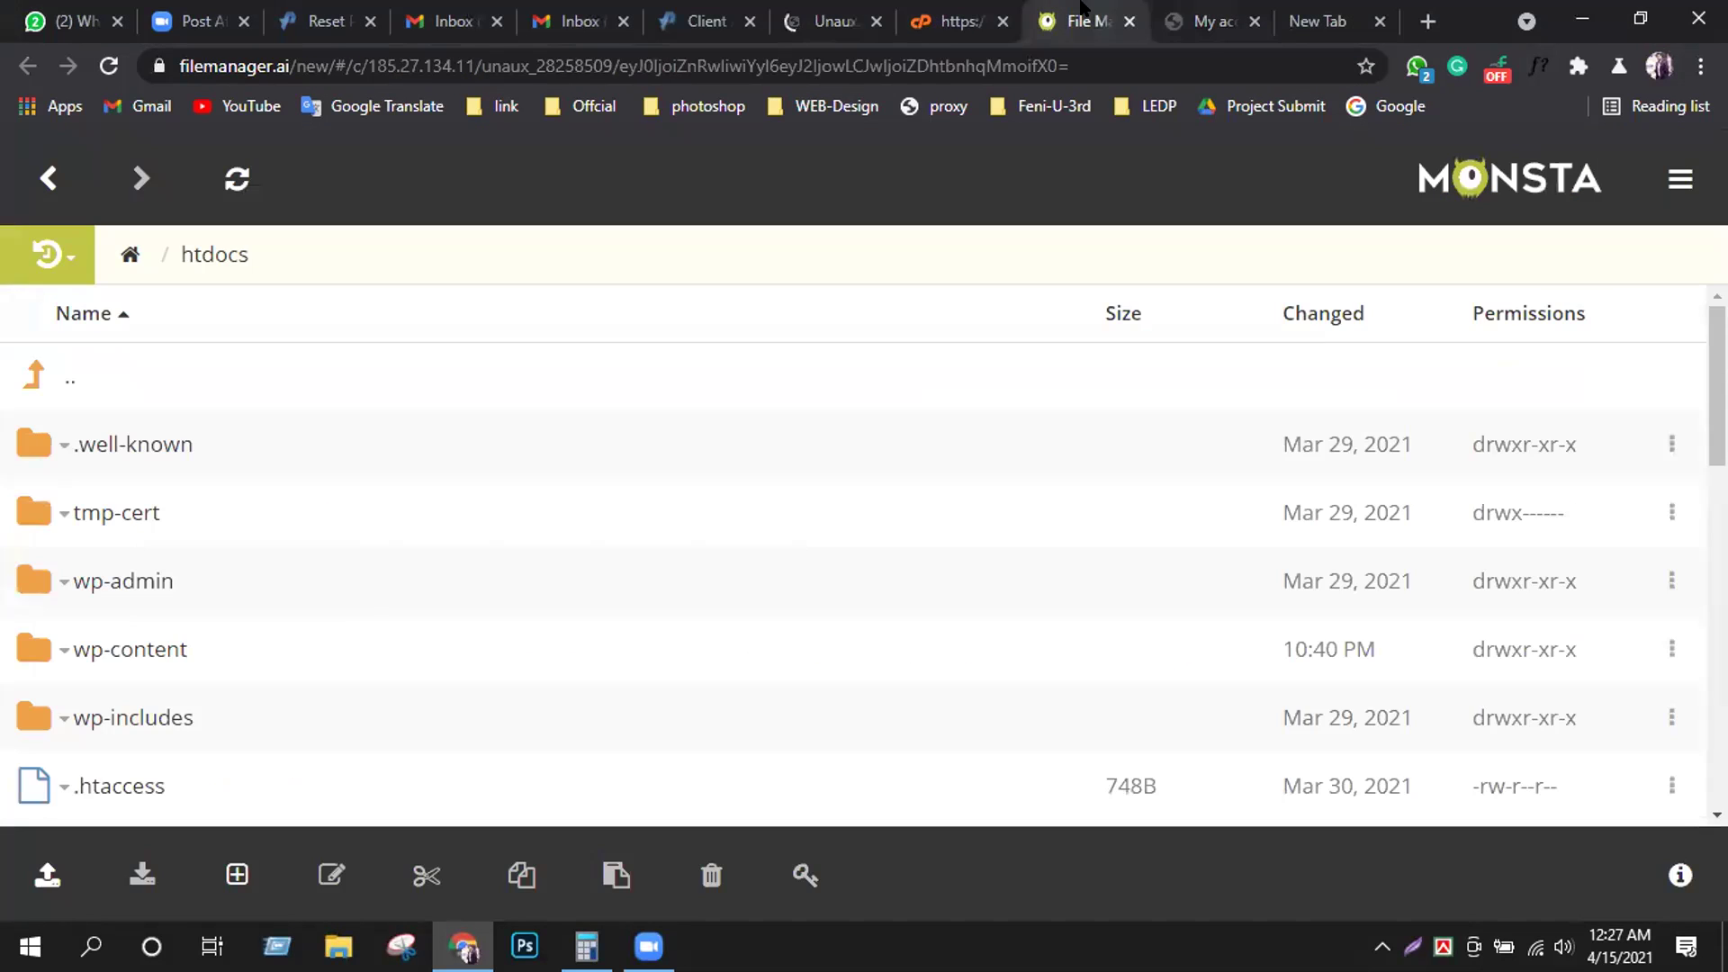
{"action": "scroll", "coordinate": [540, 450], "scroll_direction": "down", "scroll_amount": 3}
{"action": "scroll", "coordinate": [540, 342], "scroll_direction": "down", "scroll_amount": 1}
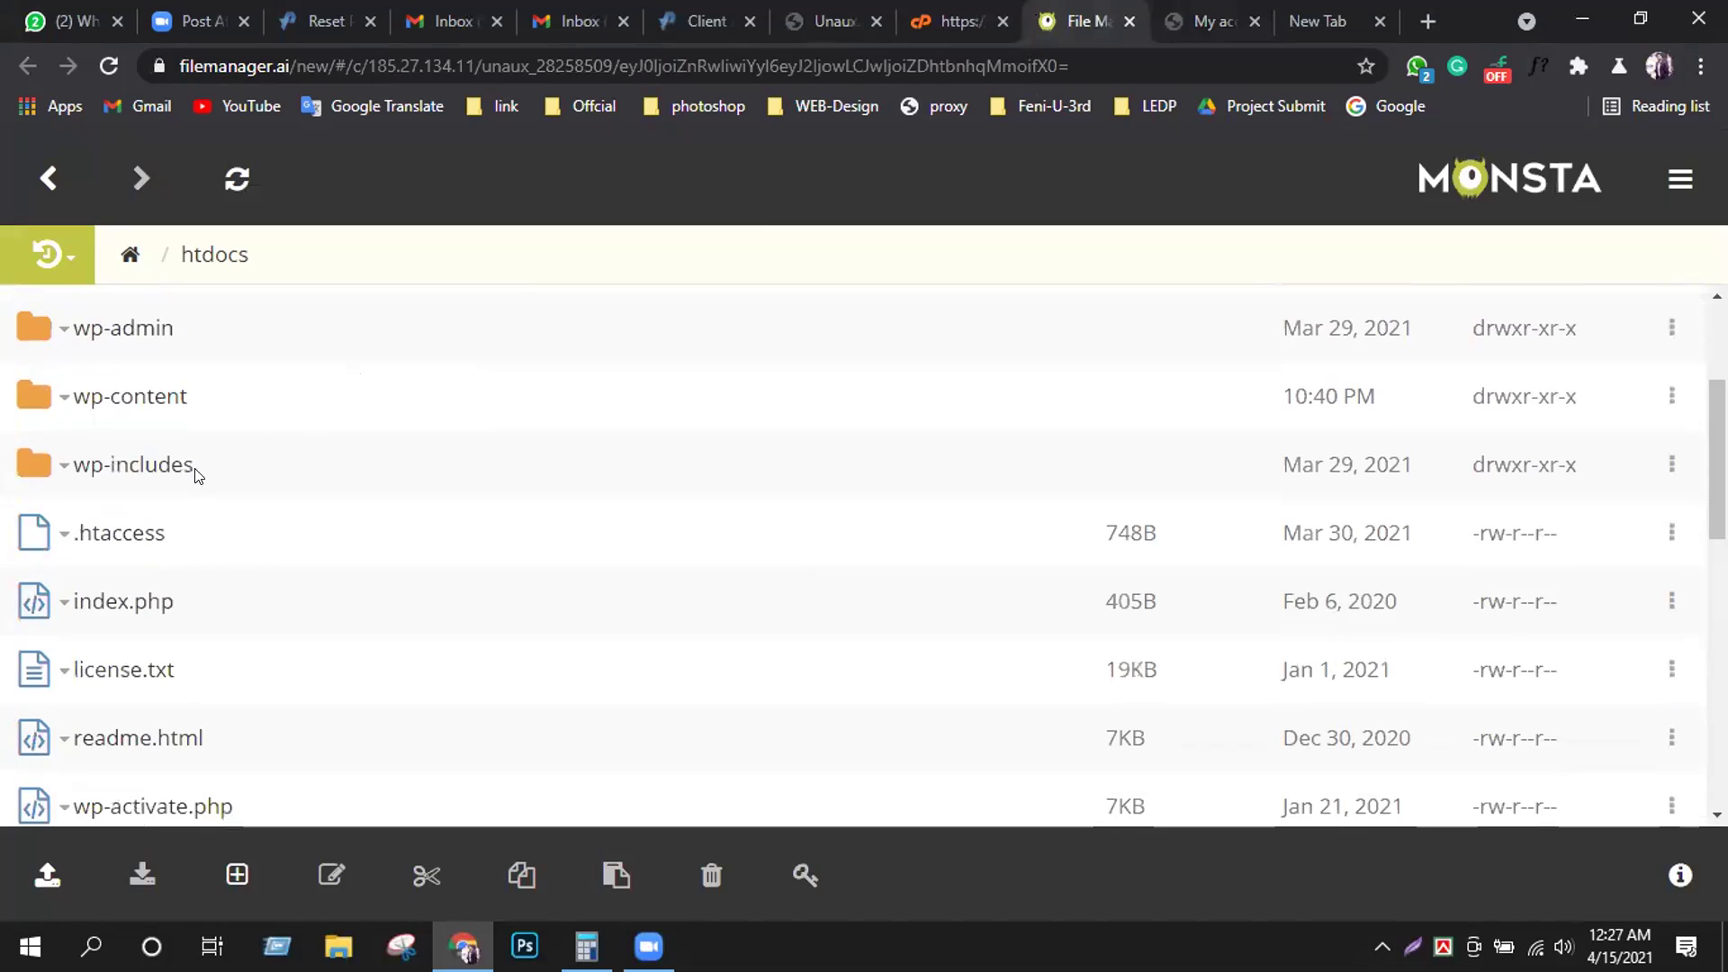
{"action": "scroll", "coordinate": [198, 475], "scroll_direction": "up", "scroll_amount": 3}
{"action": "left_click", "coordinate": [129, 526]}
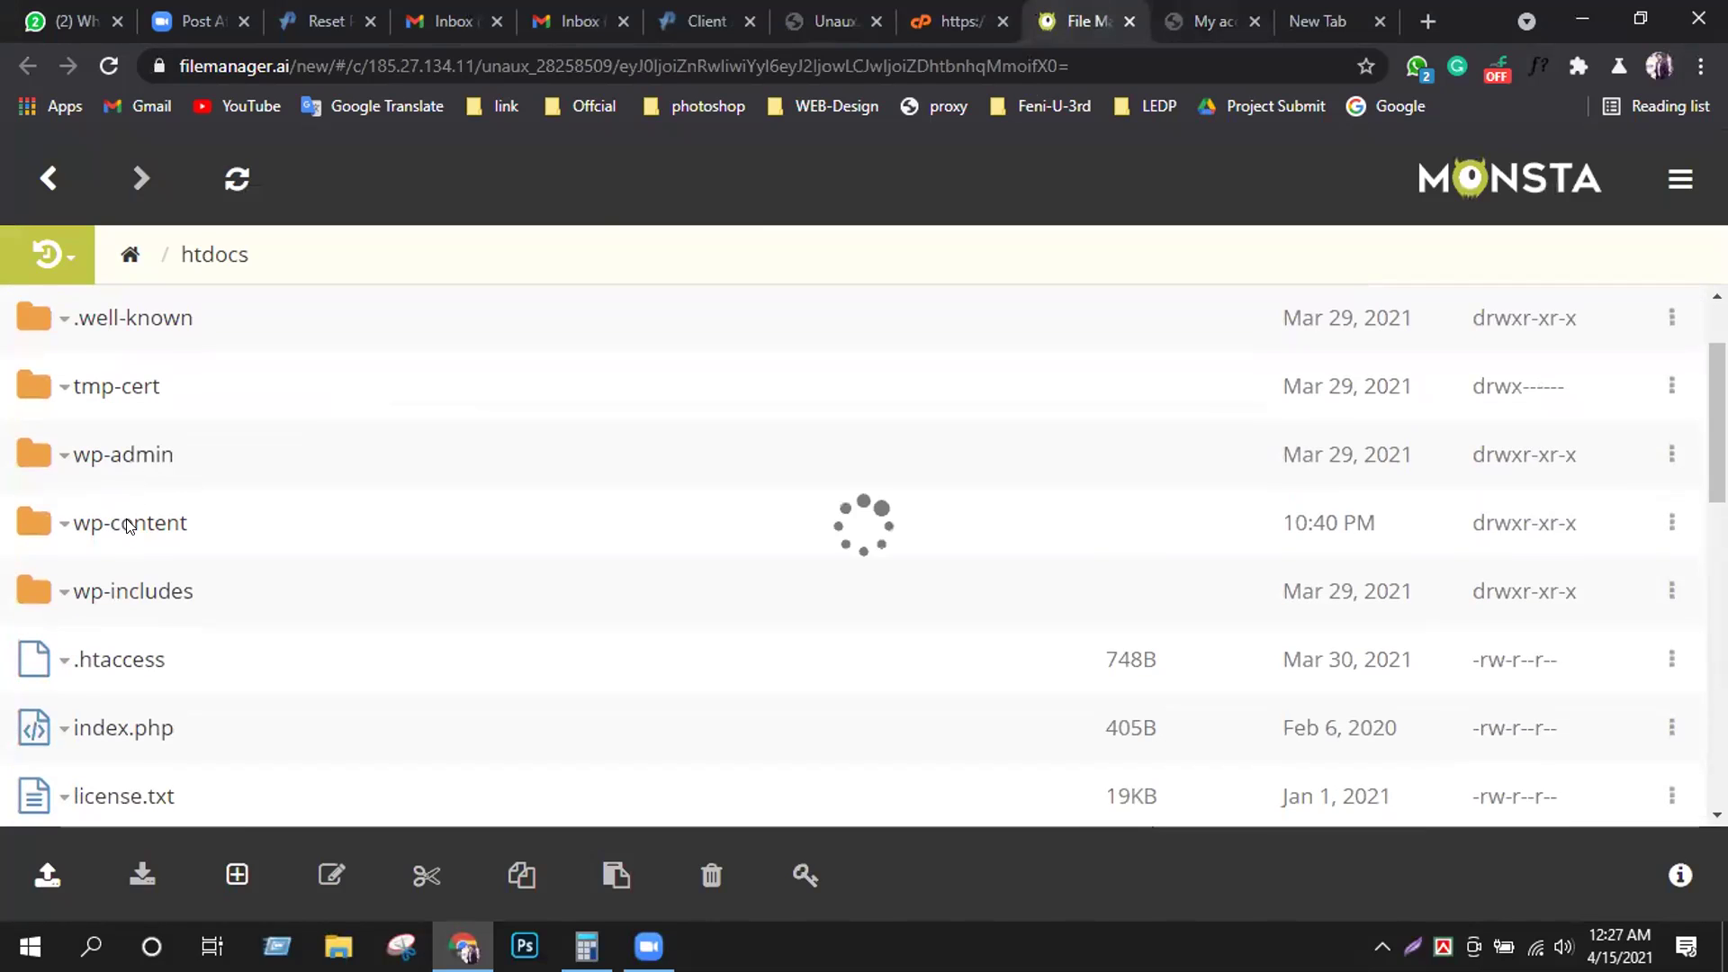
{"action": "left_click", "coordinate": [108, 521]}
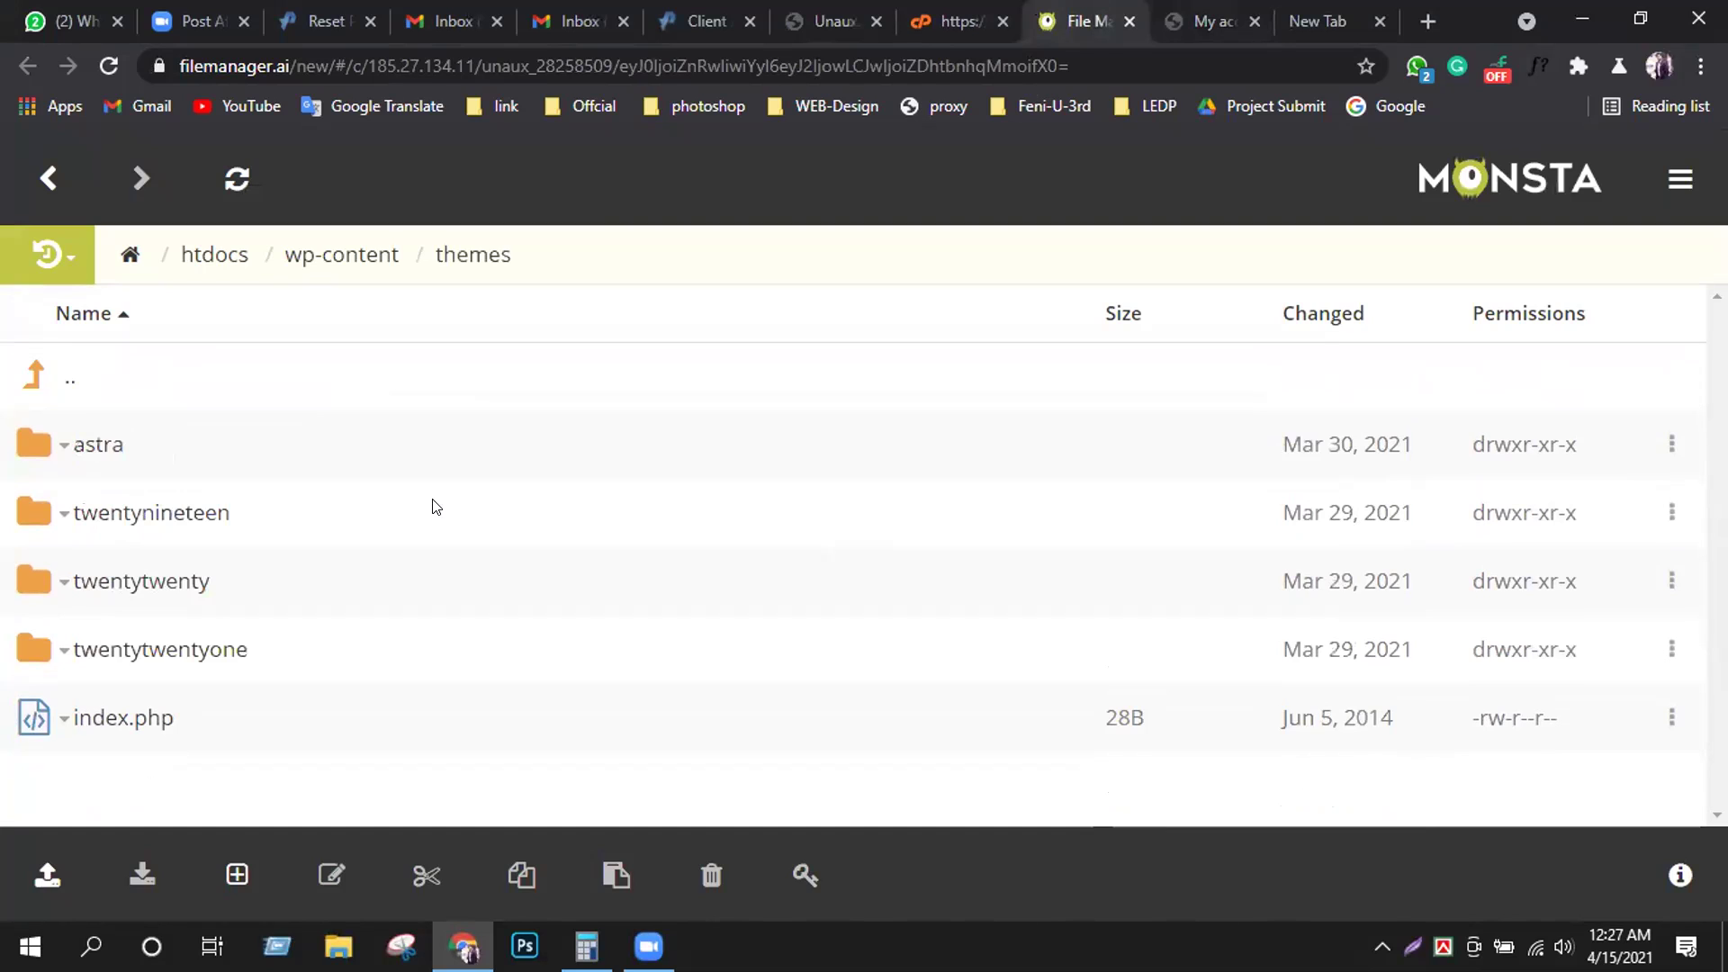
{"action": "left_click", "coordinate": [88, 445]}
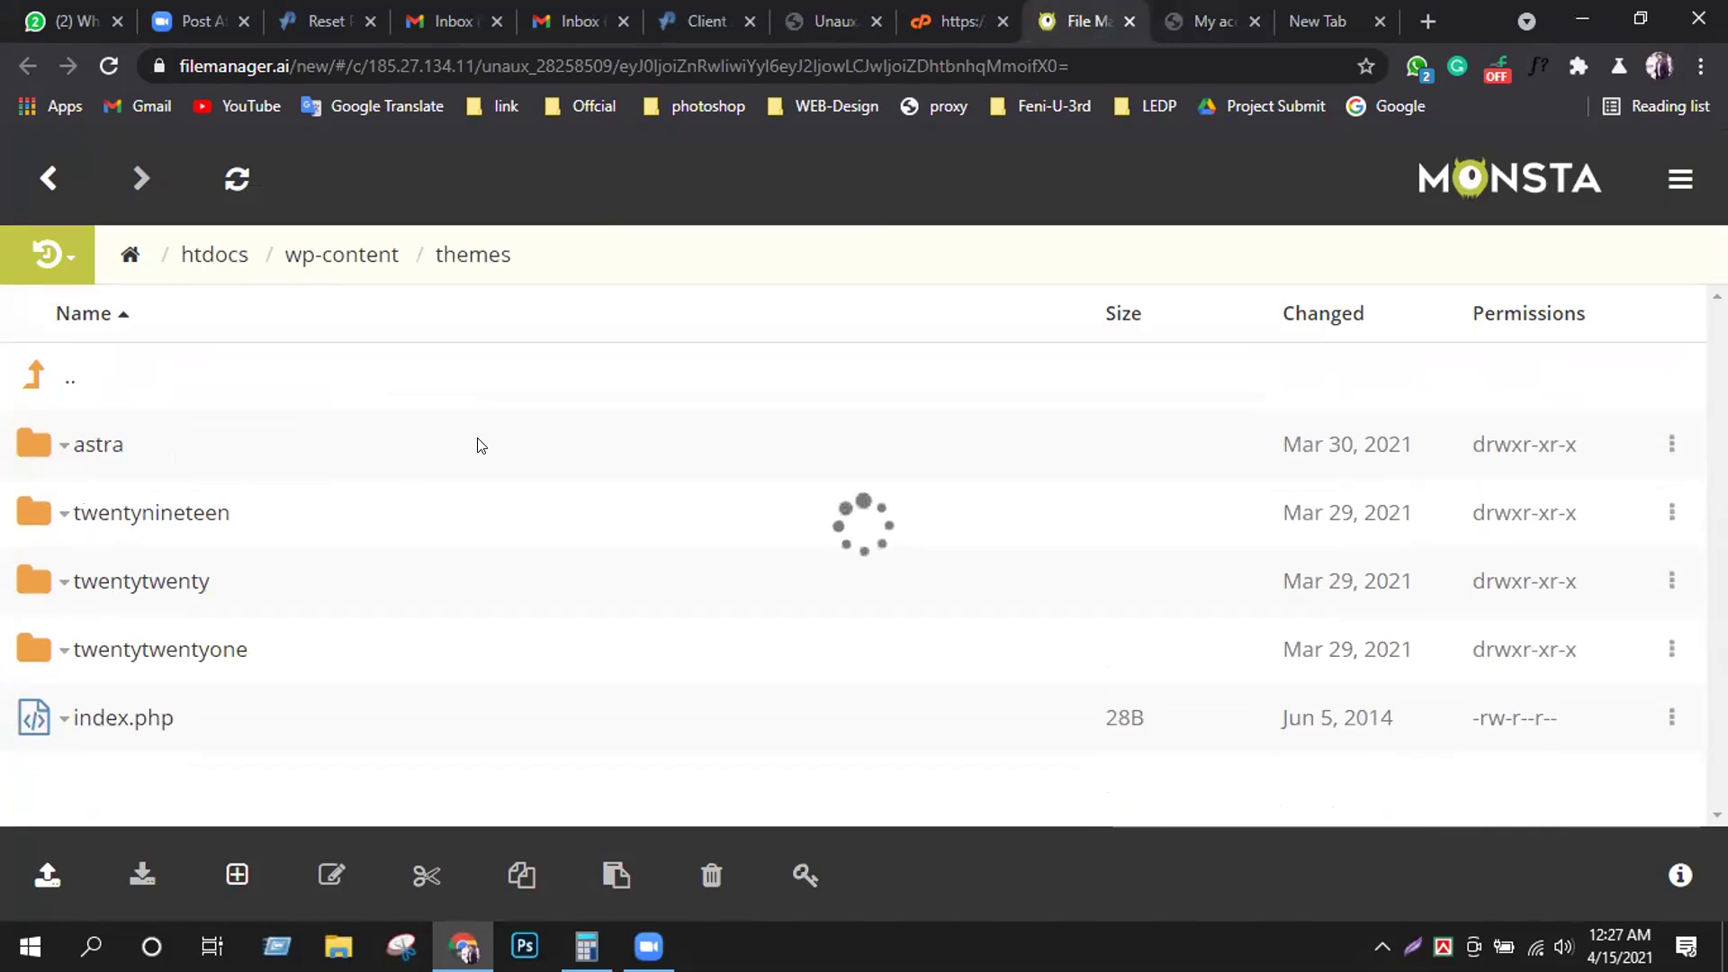
{"action": "scroll", "coordinate": [484, 445], "scroll_direction": "down", "scroll_amount": 3}
{"action": "scroll", "coordinate": [484, 444], "scroll_direction": "up", "scroll_amount": 3}
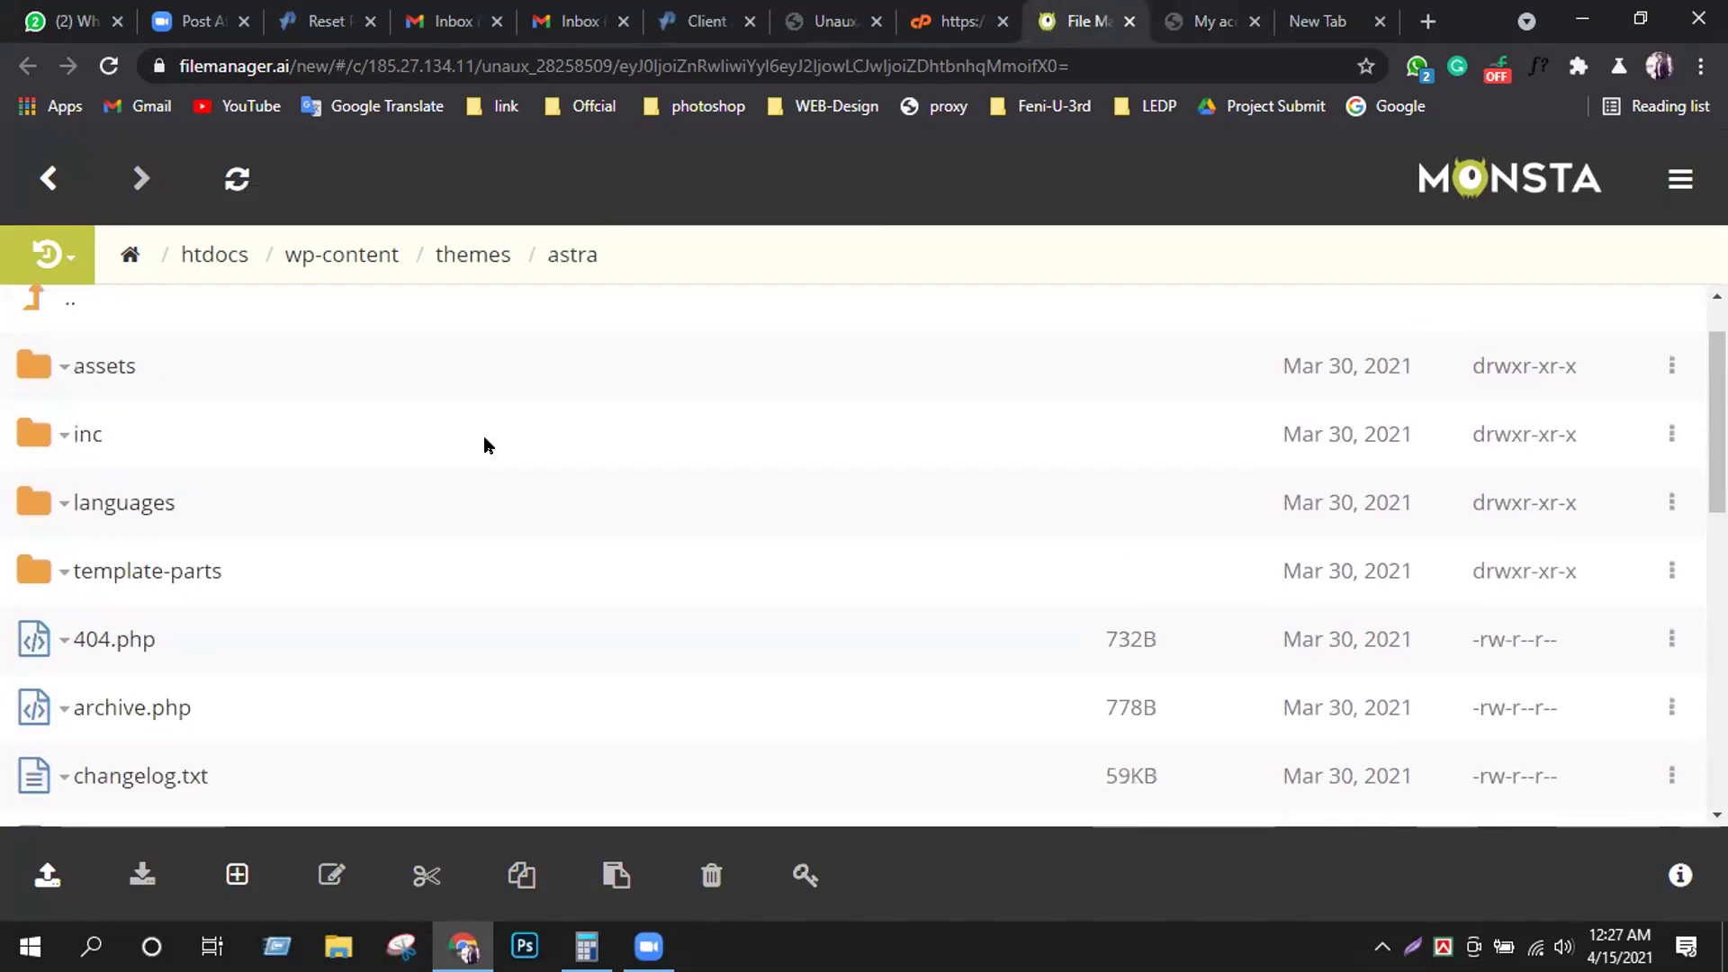
{"action": "left_click", "coordinate": [49, 185]}
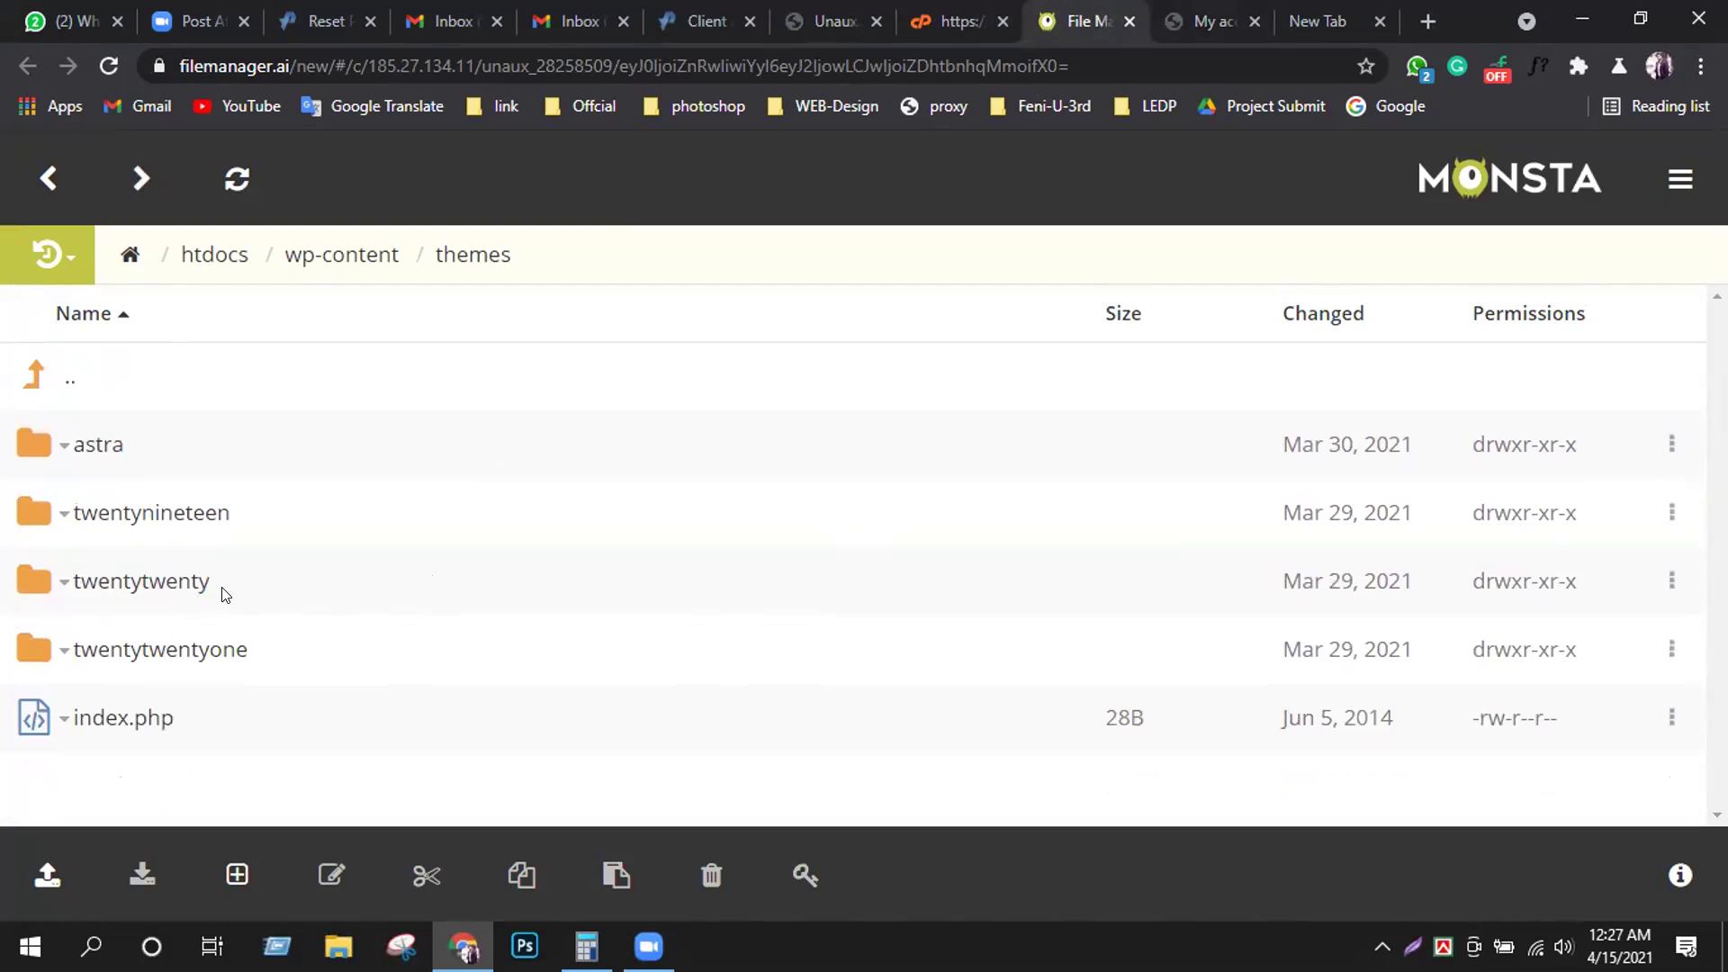
{"action": "left_click", "coordinate": [52, 179]}
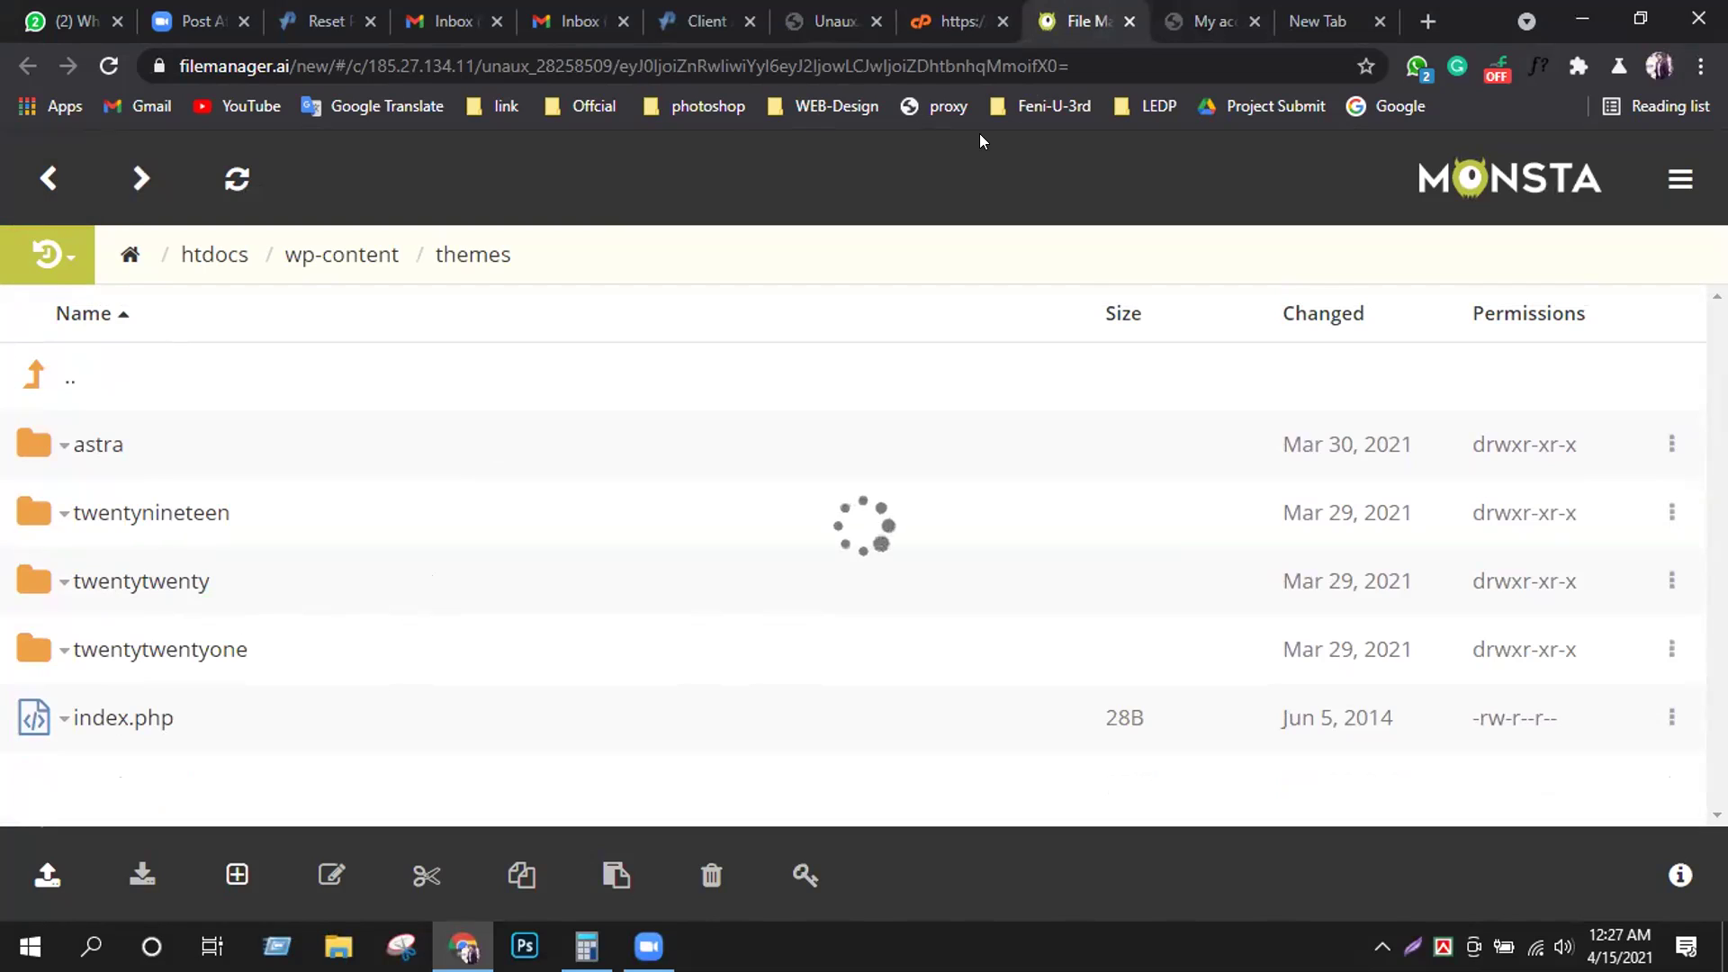
{"action": "left_click", "coordinate": [940, 9]}
Close the Unaux parked-domain tab and return to the file manager at wp-content
{"action": "left_click", "coordinate": [1039, 9]}
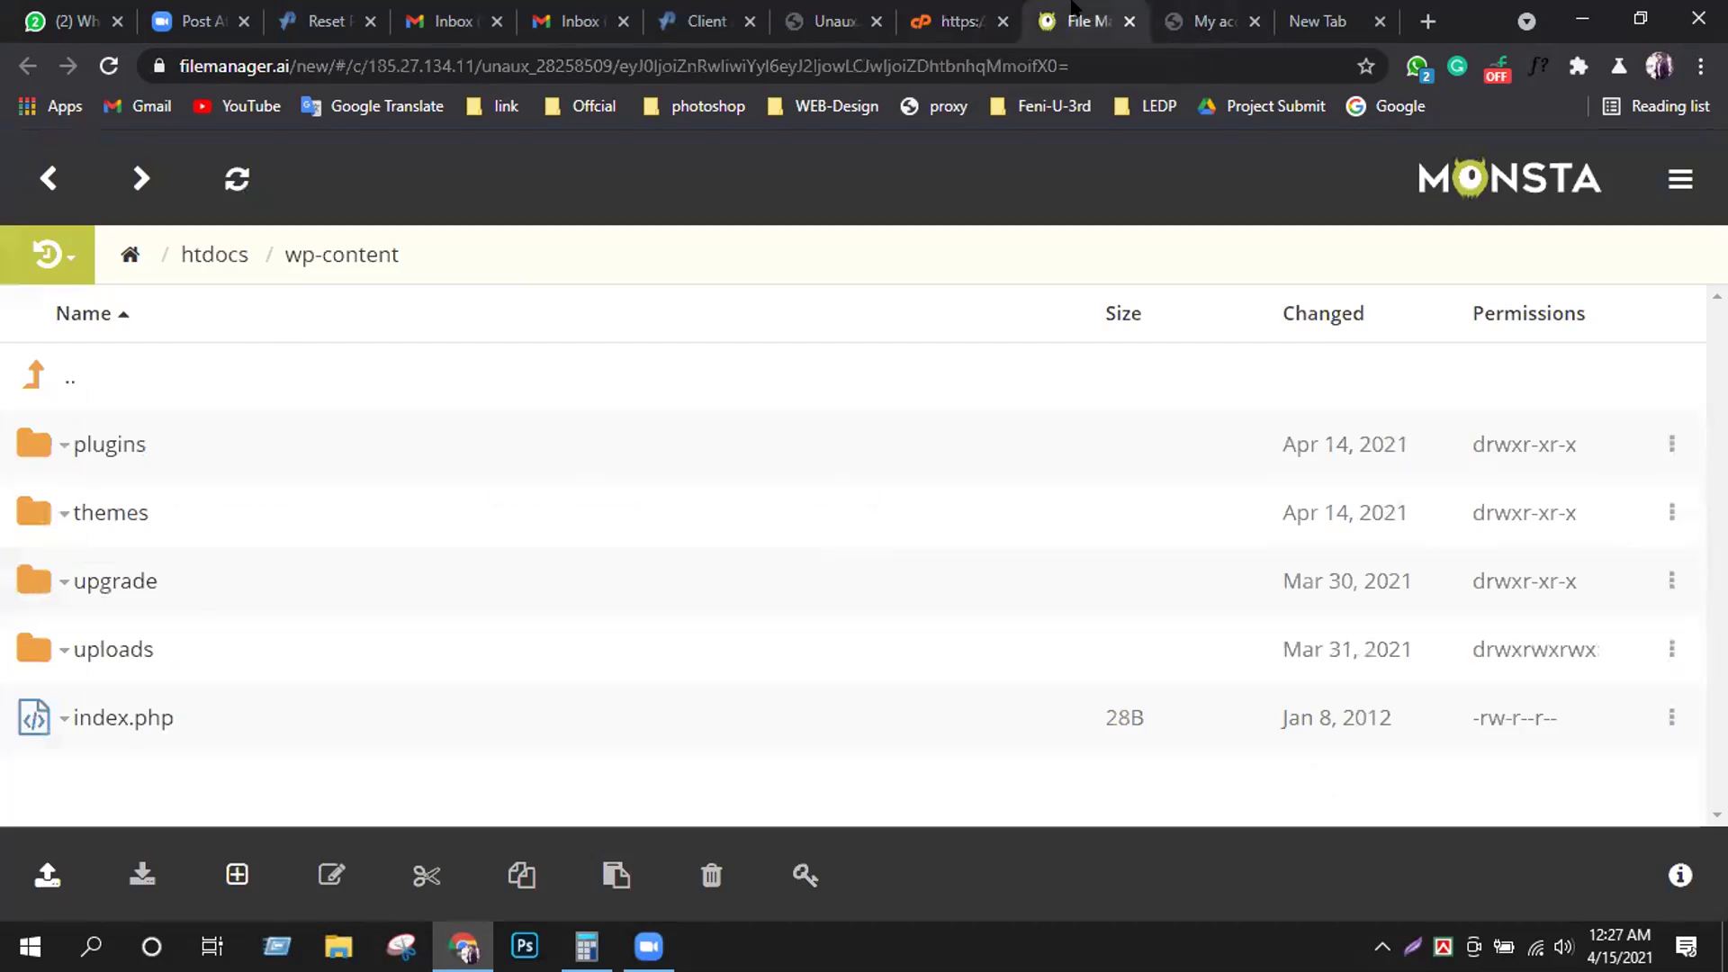
{"action": "left_click", "coordinate": [963, 14]}
{"action": "left_click", "coordinate": [851, 9]}
{"action": "left_click", "coordinate": [955, 9]}
{"action": "left_click", "coordinate": [855, 12]}
{"action": "left_click", "coordinate": [875, 20]}
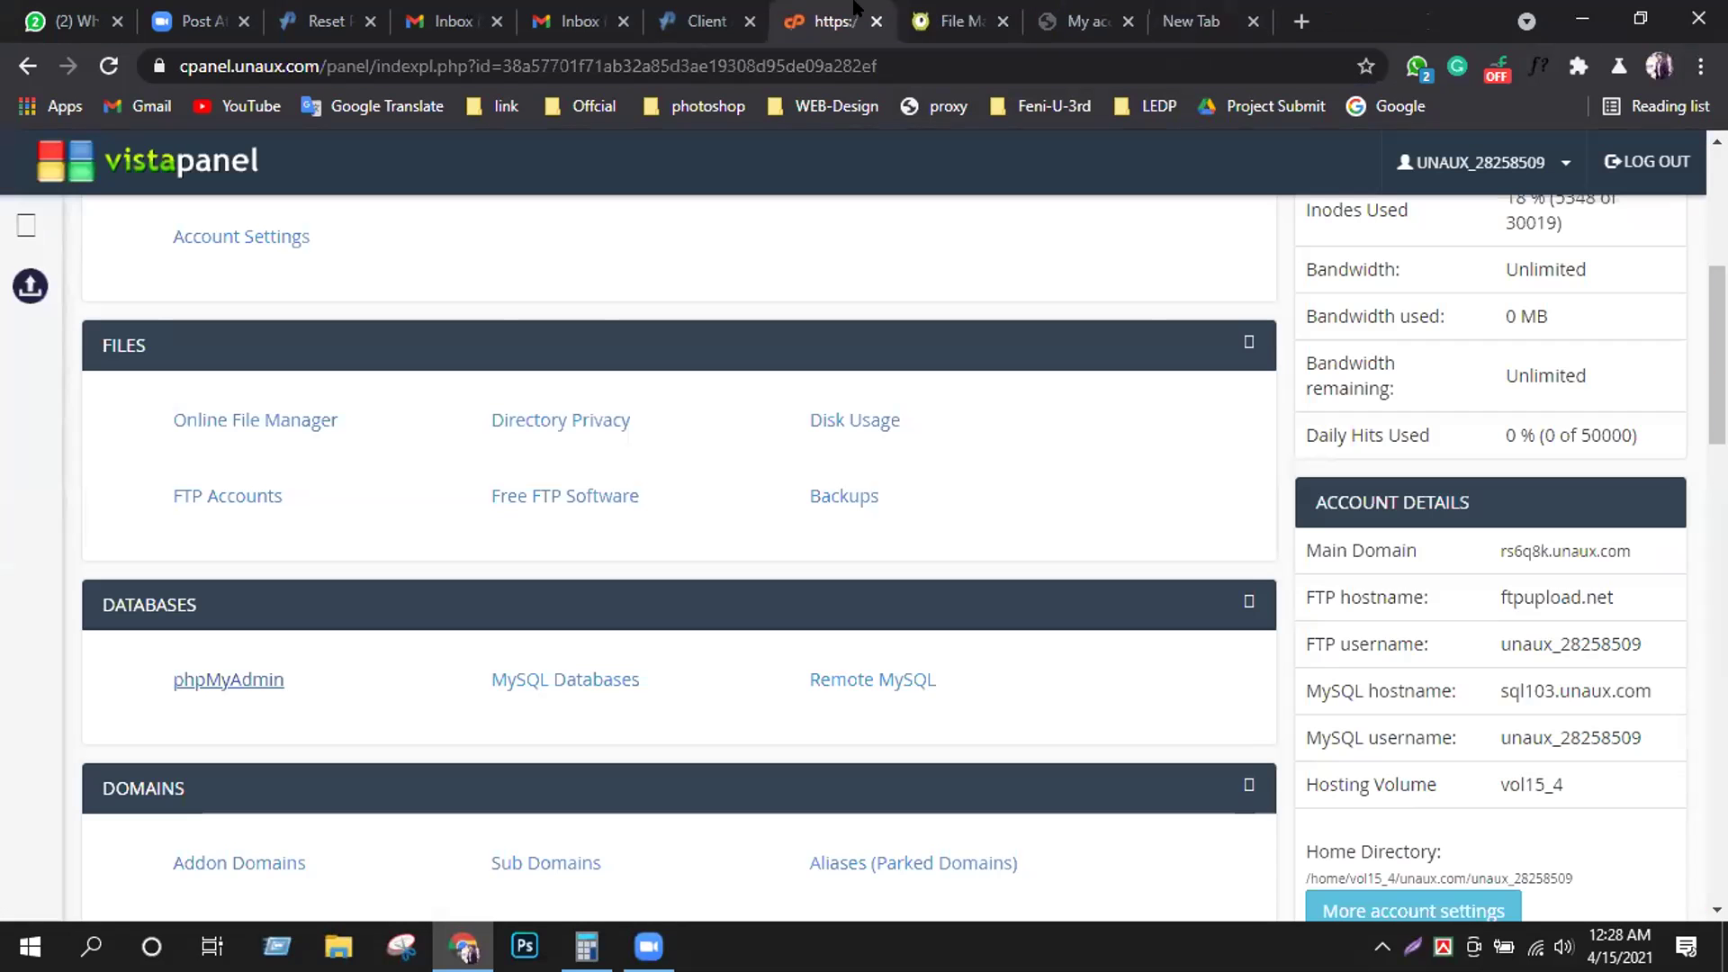
{"action": "left_click", "coordinate": [936, 9]}
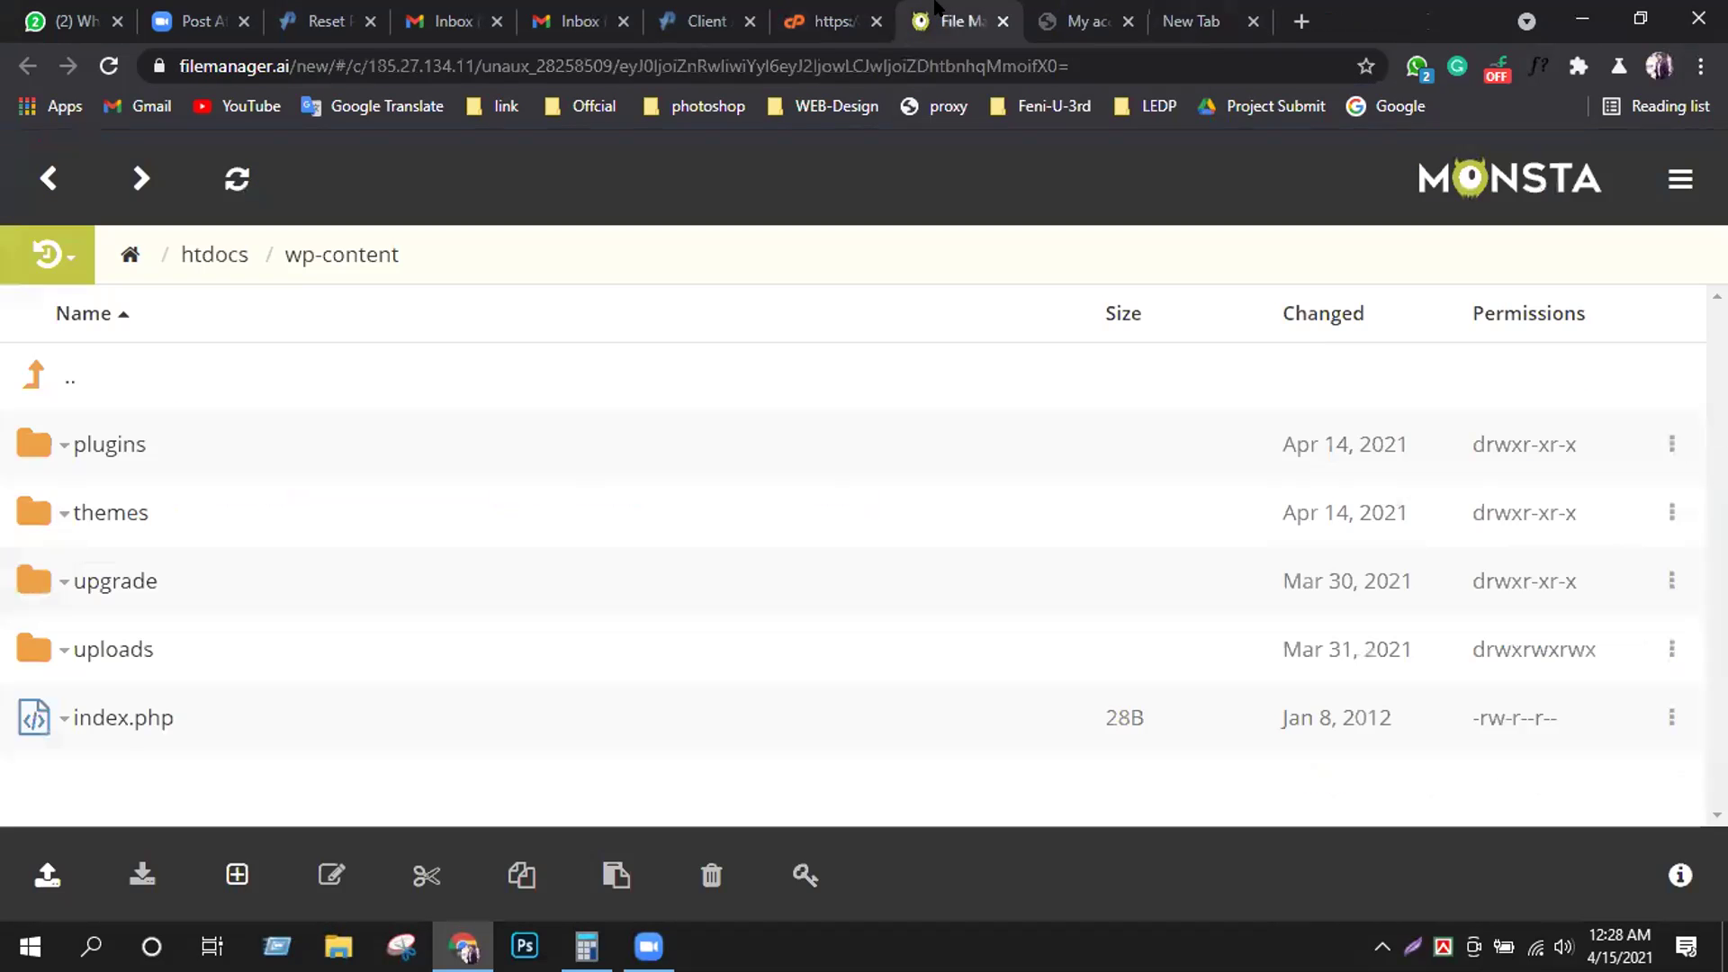
Peek into plugins and wp-content, then return to the htdocs folder listing
{"action": "left_click", "coordinate": [108, 445]}
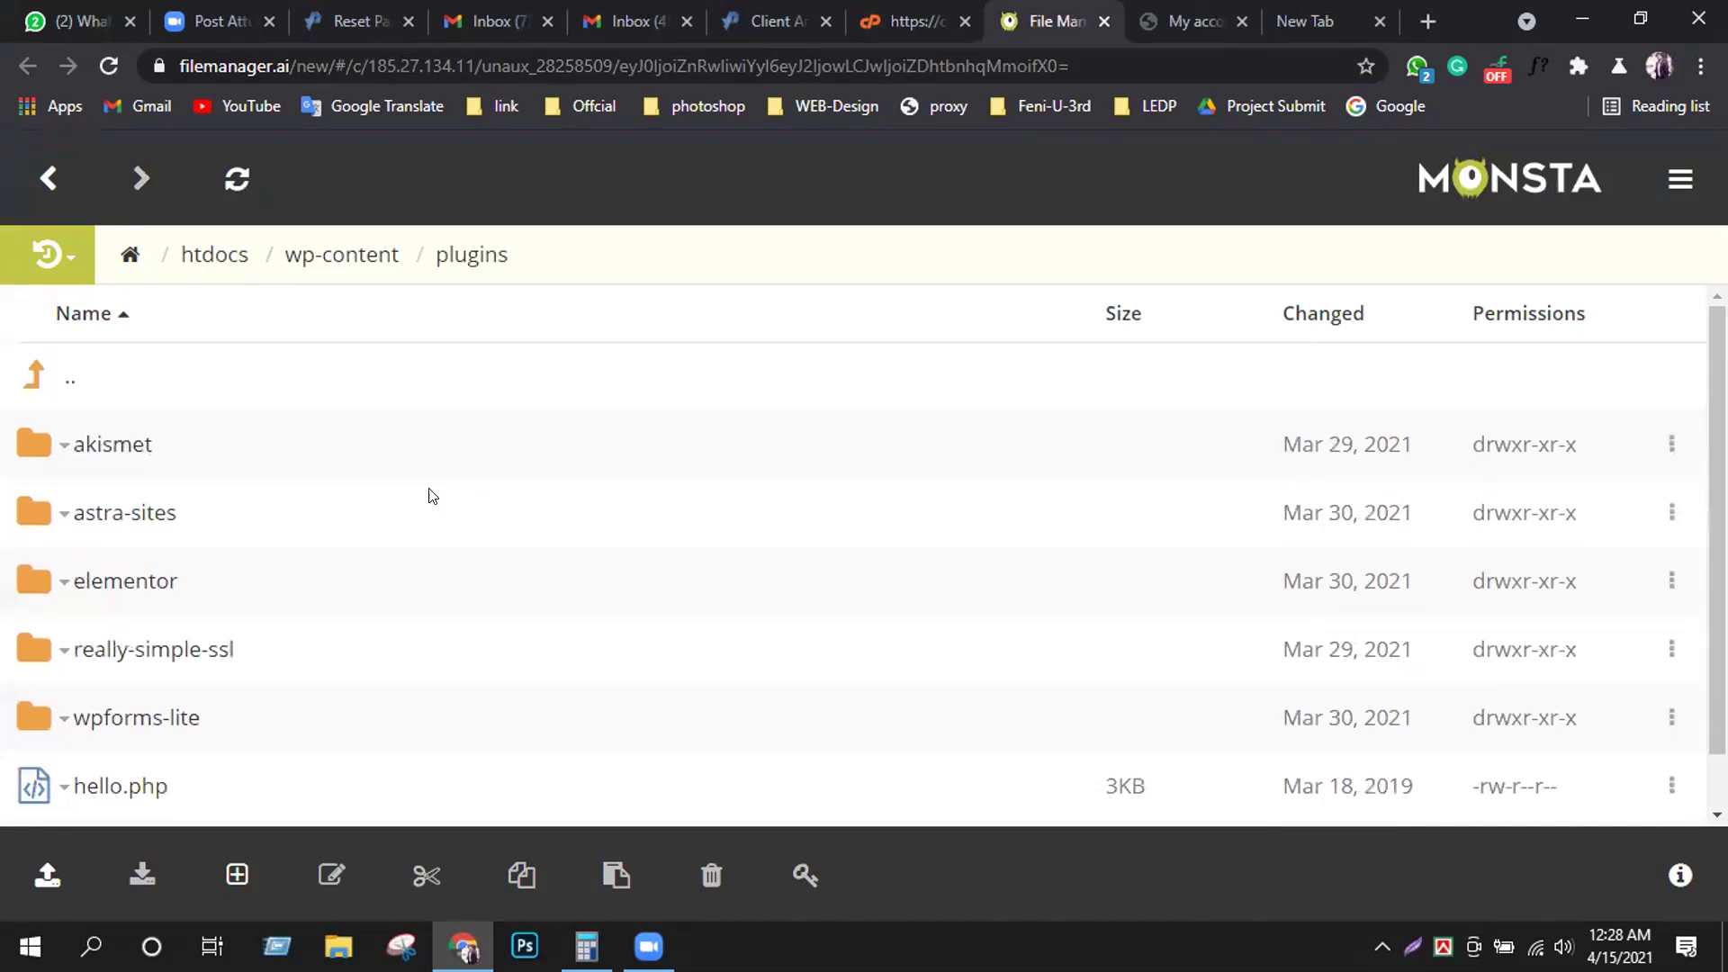
{"action": "left_click", "coordinate": [51, 179]}
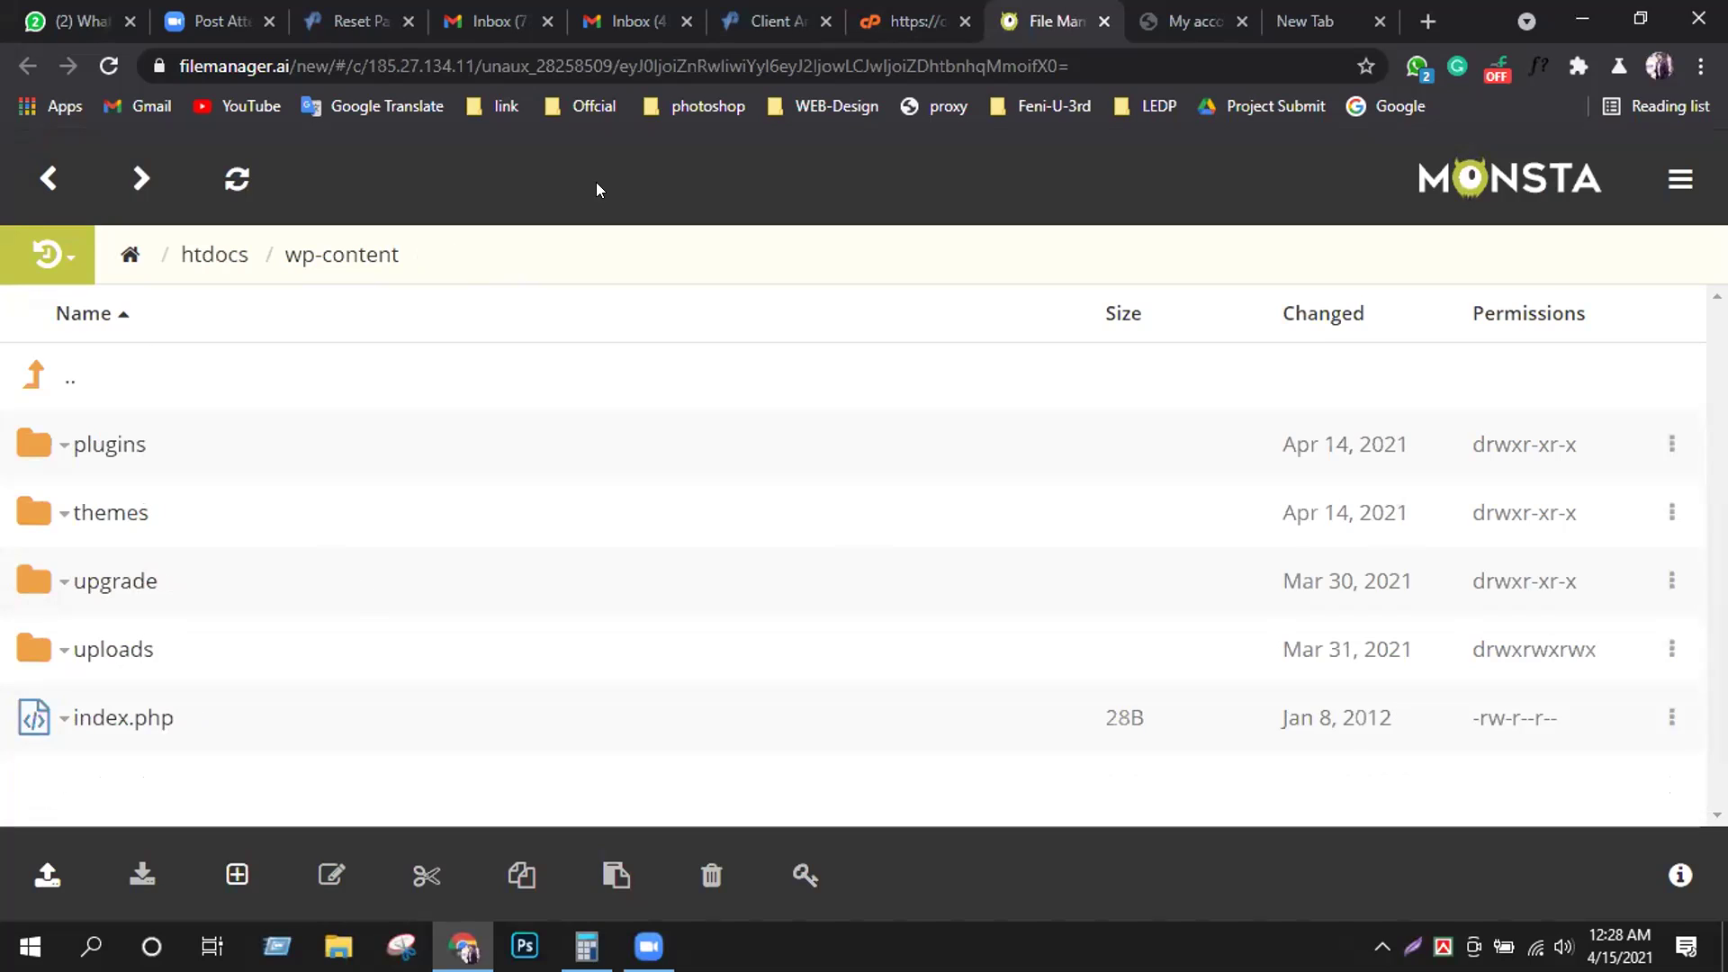
{"action": "left_click", "coordinate": [49, 185]}
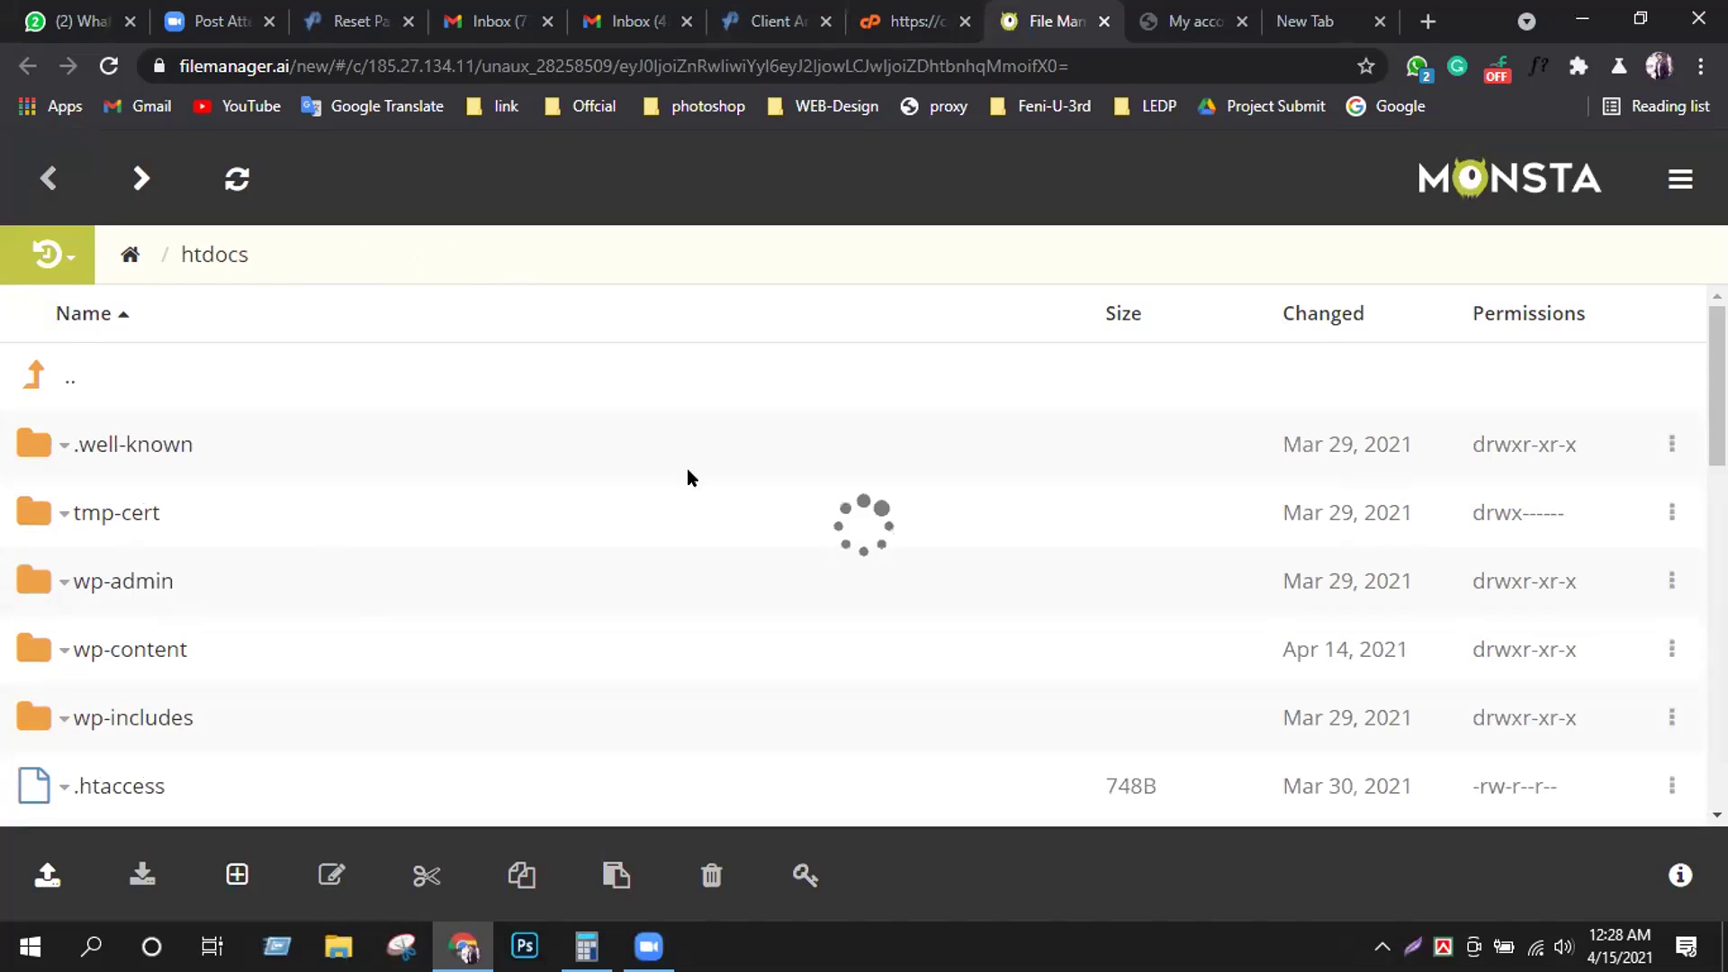
{"action": "scroll", "coordinate": [594, 541], "scroll_direction": "down", "scroll_amount": 2}
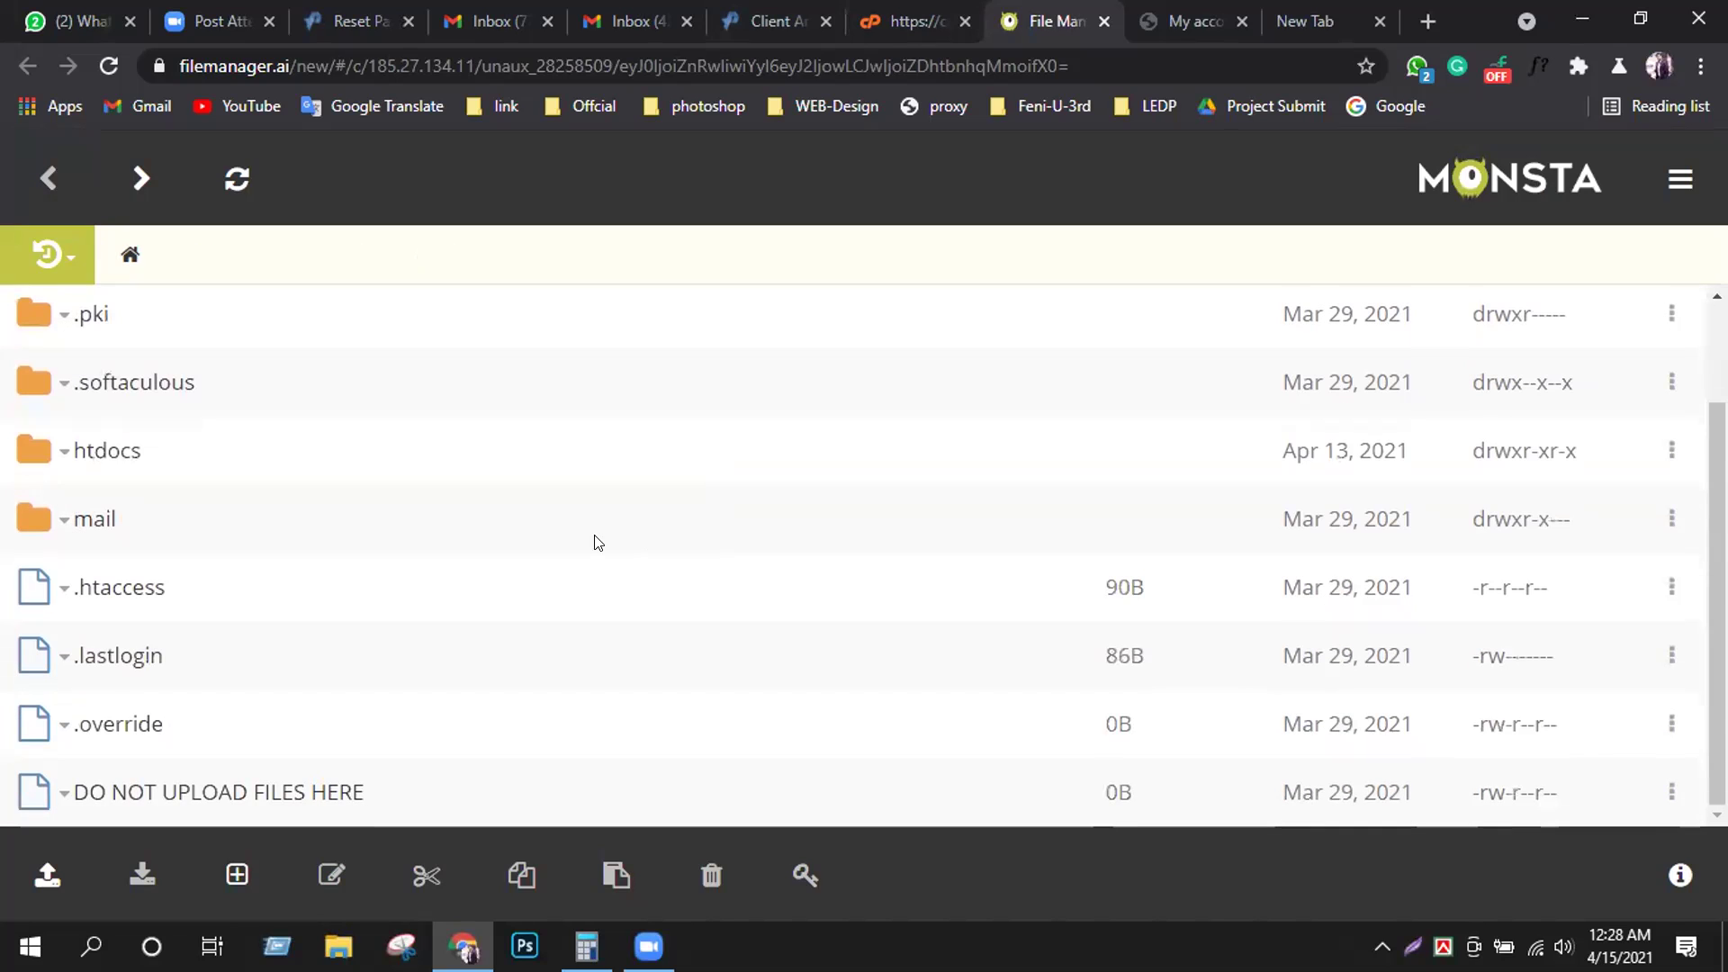
{"action": "left_click", "coordinate": [108, 453]}
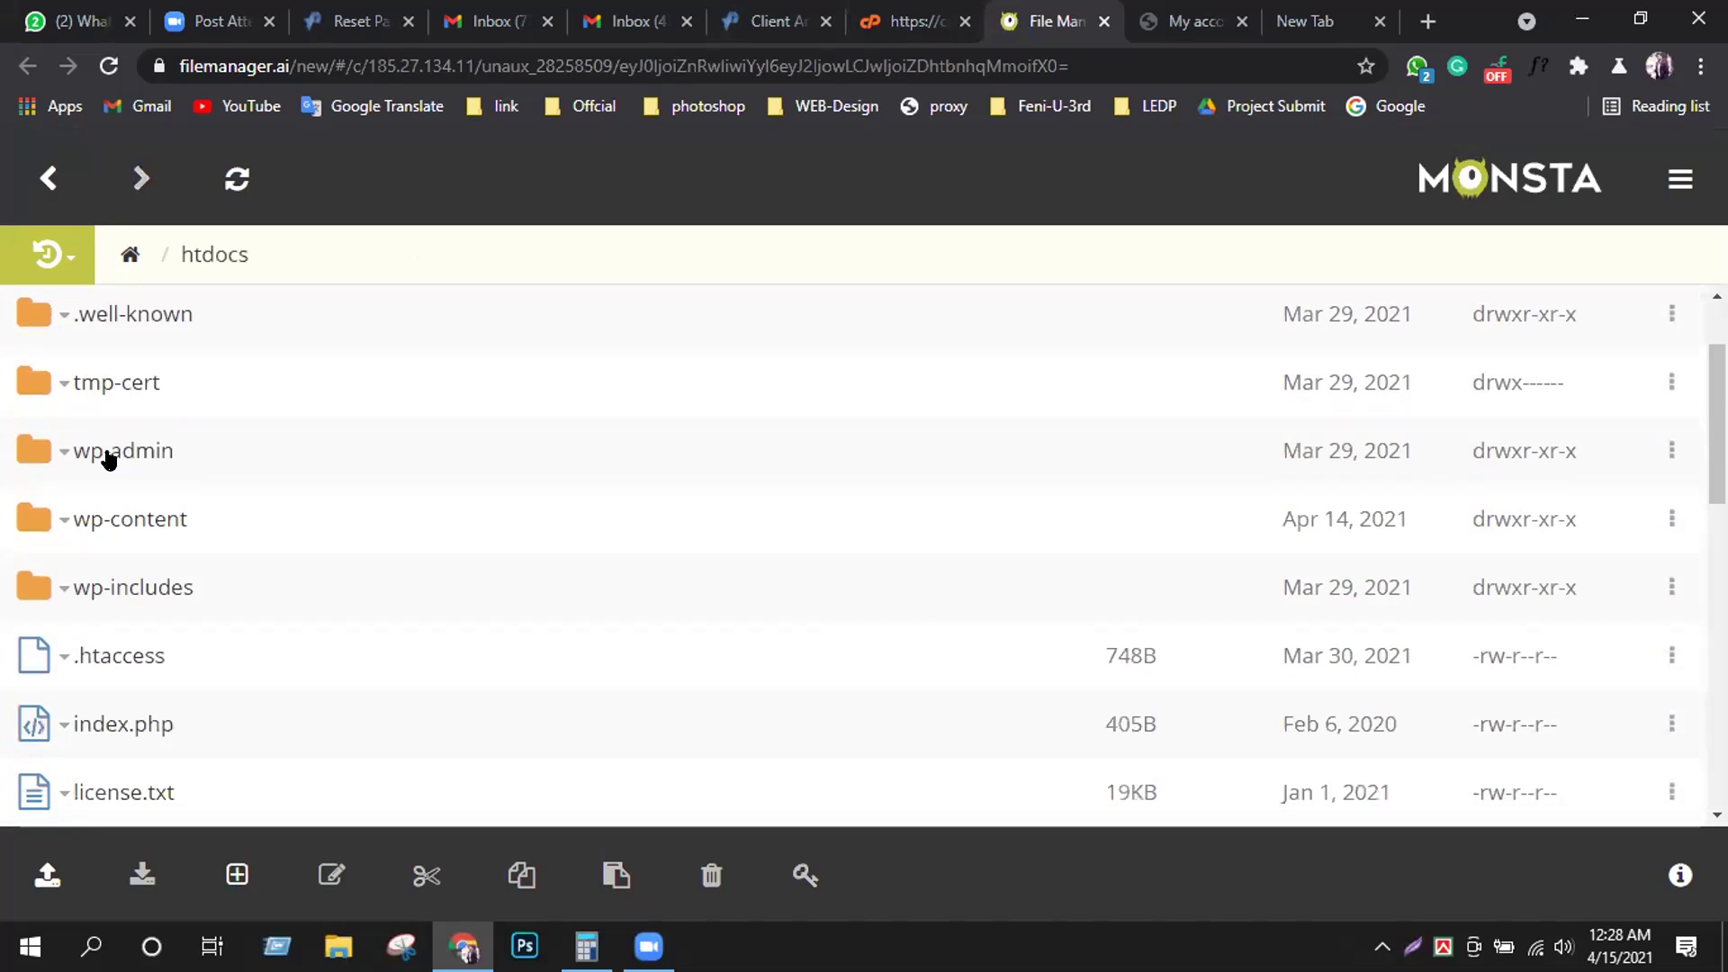
{"action": "scroll", "coordinate": [219, 698], "scroll_direction": "up", "scroll_amount": 2}
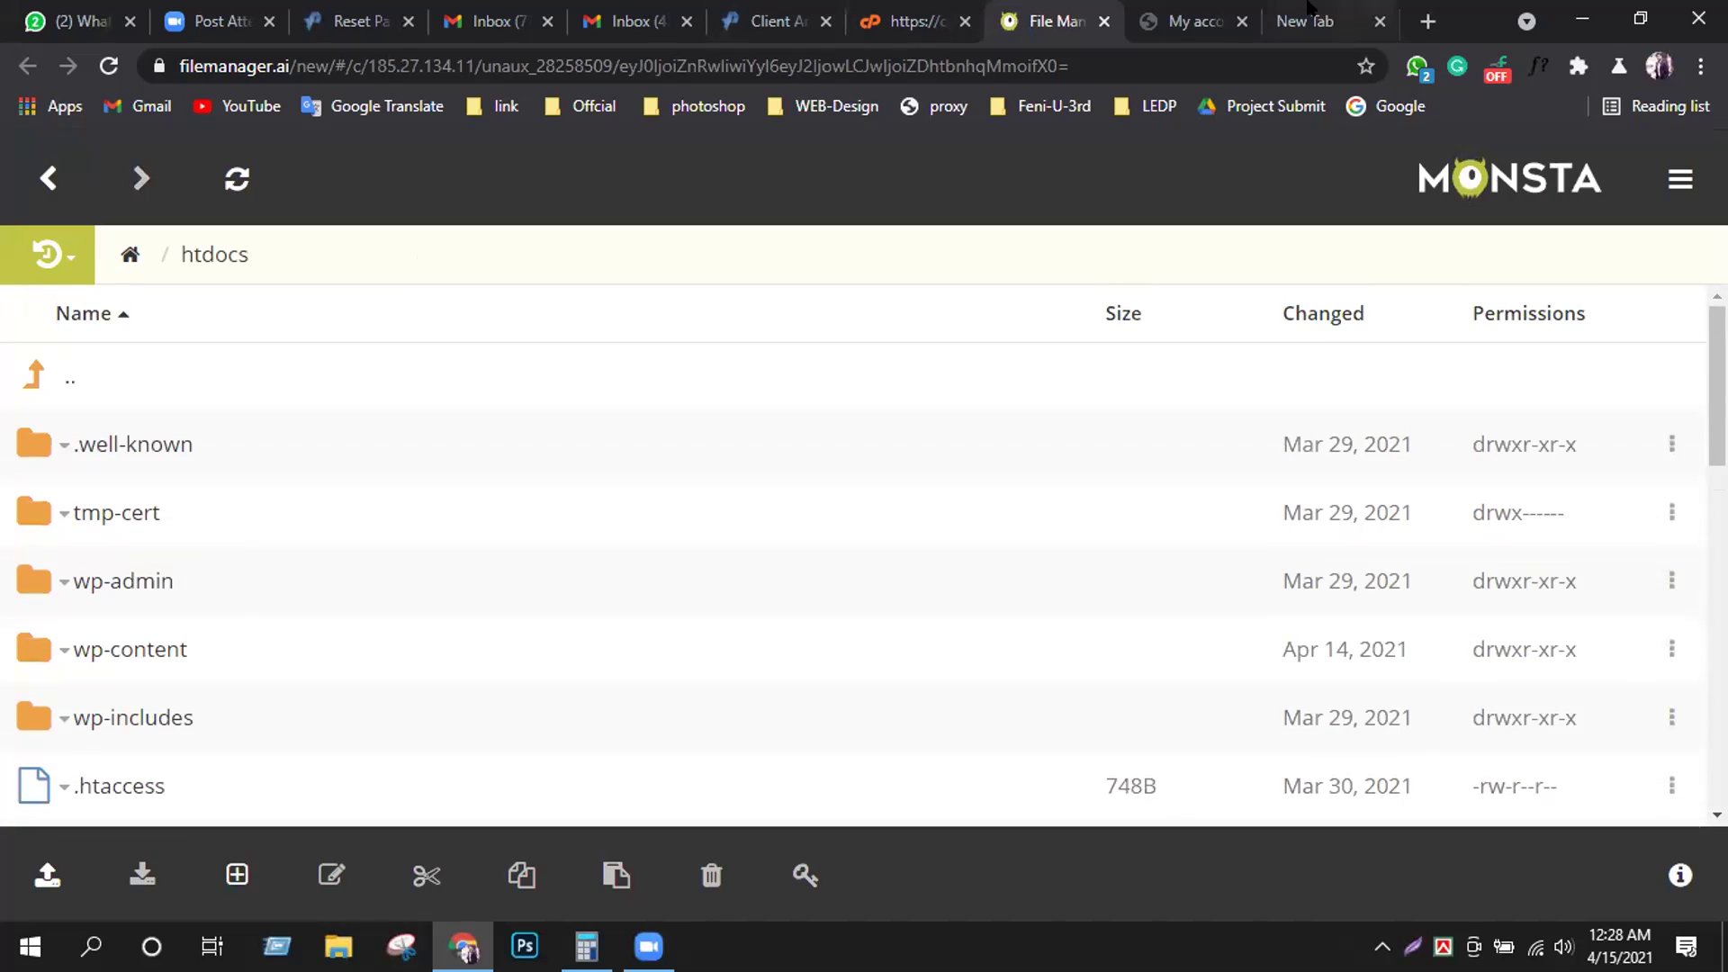
{"action": "scroll", "coordinate": [172, 725], "scroll_direction": "down", "scroll_amount": 3}
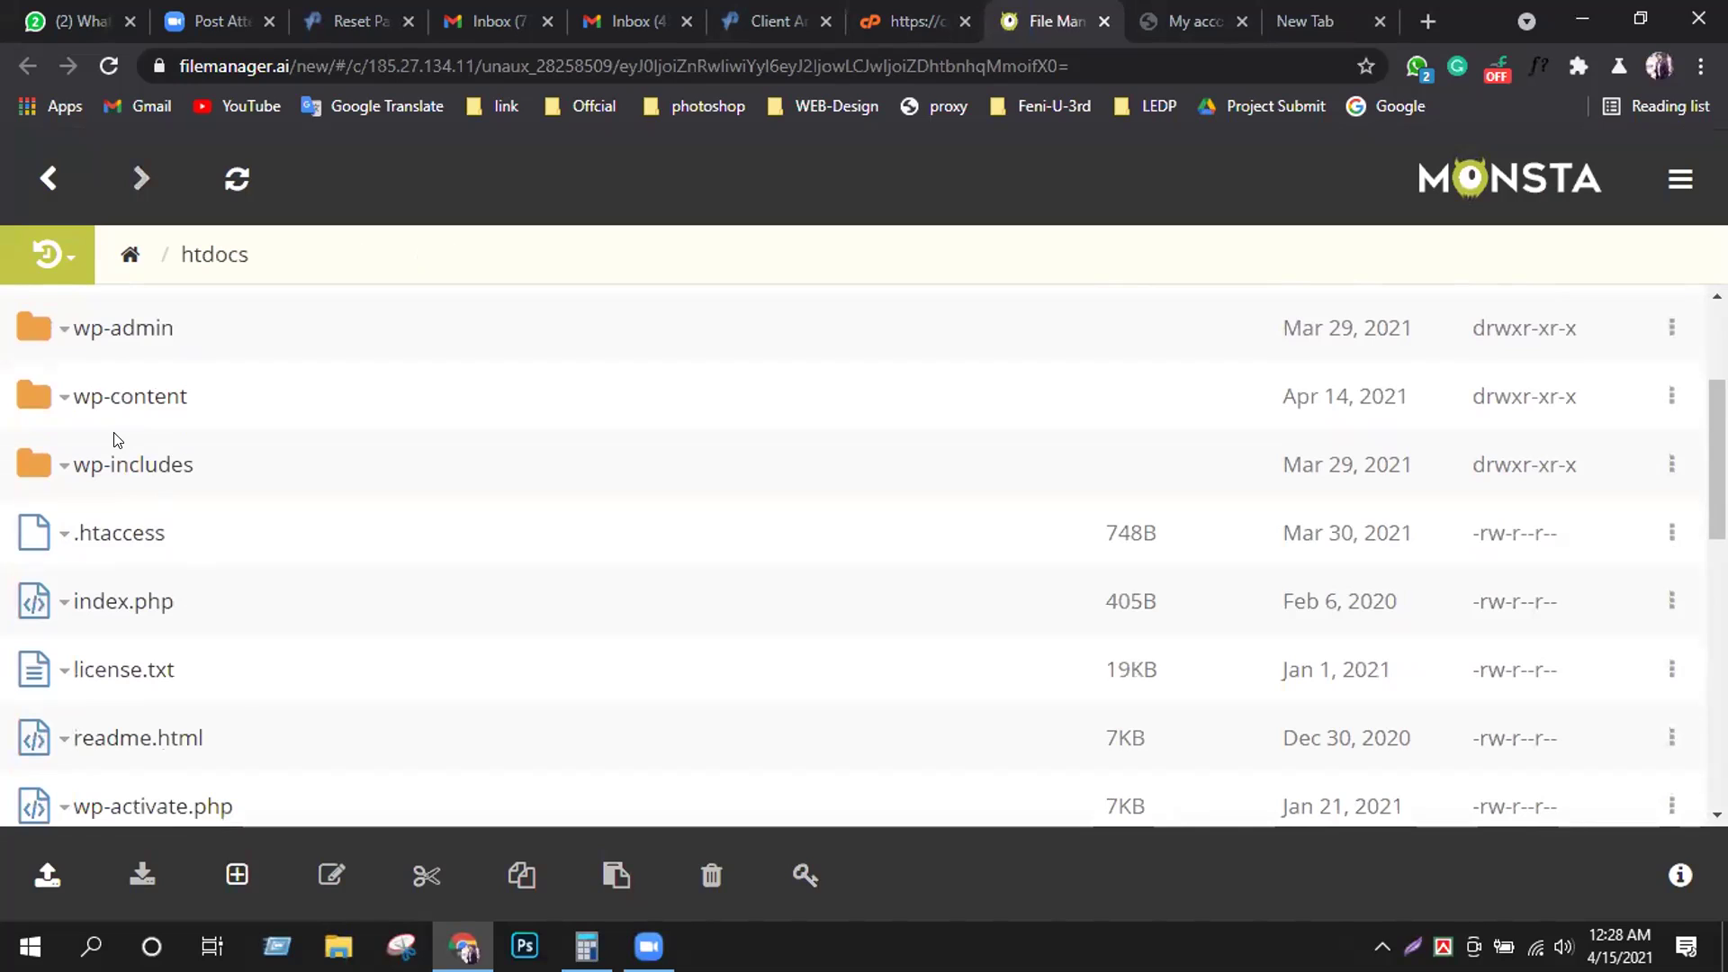
{"action": "left_click", "coordinate": [140, 398]}
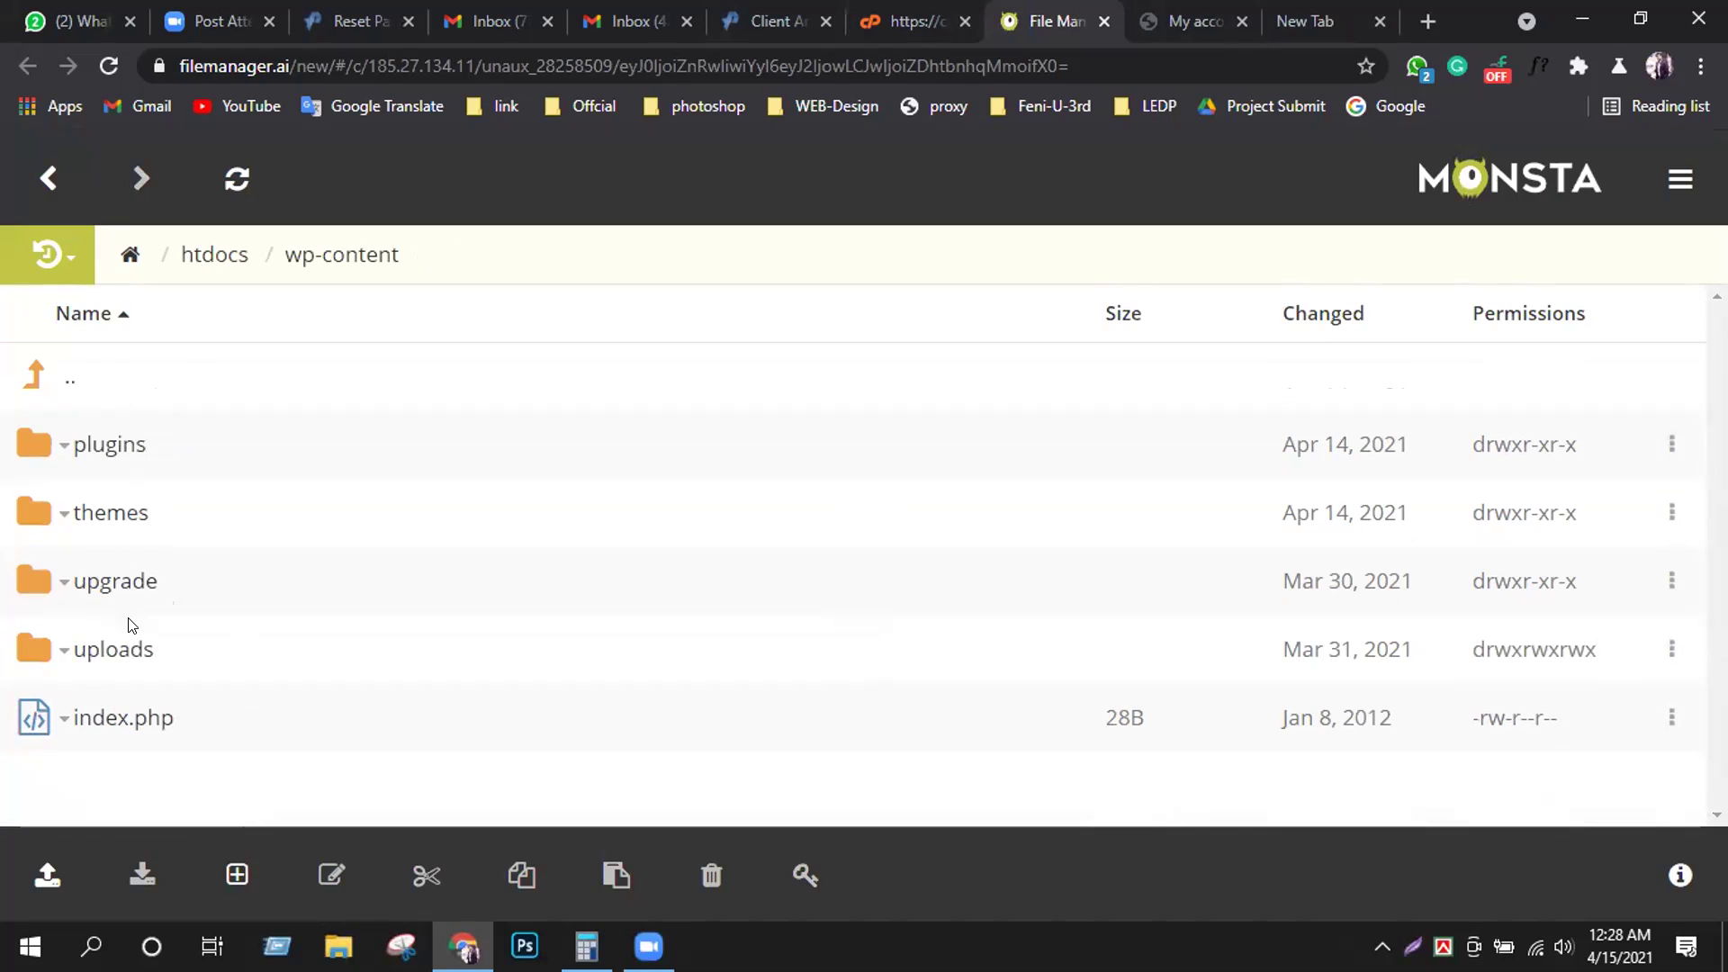
{"action": "left_click", "coordinate": [48, 184]}
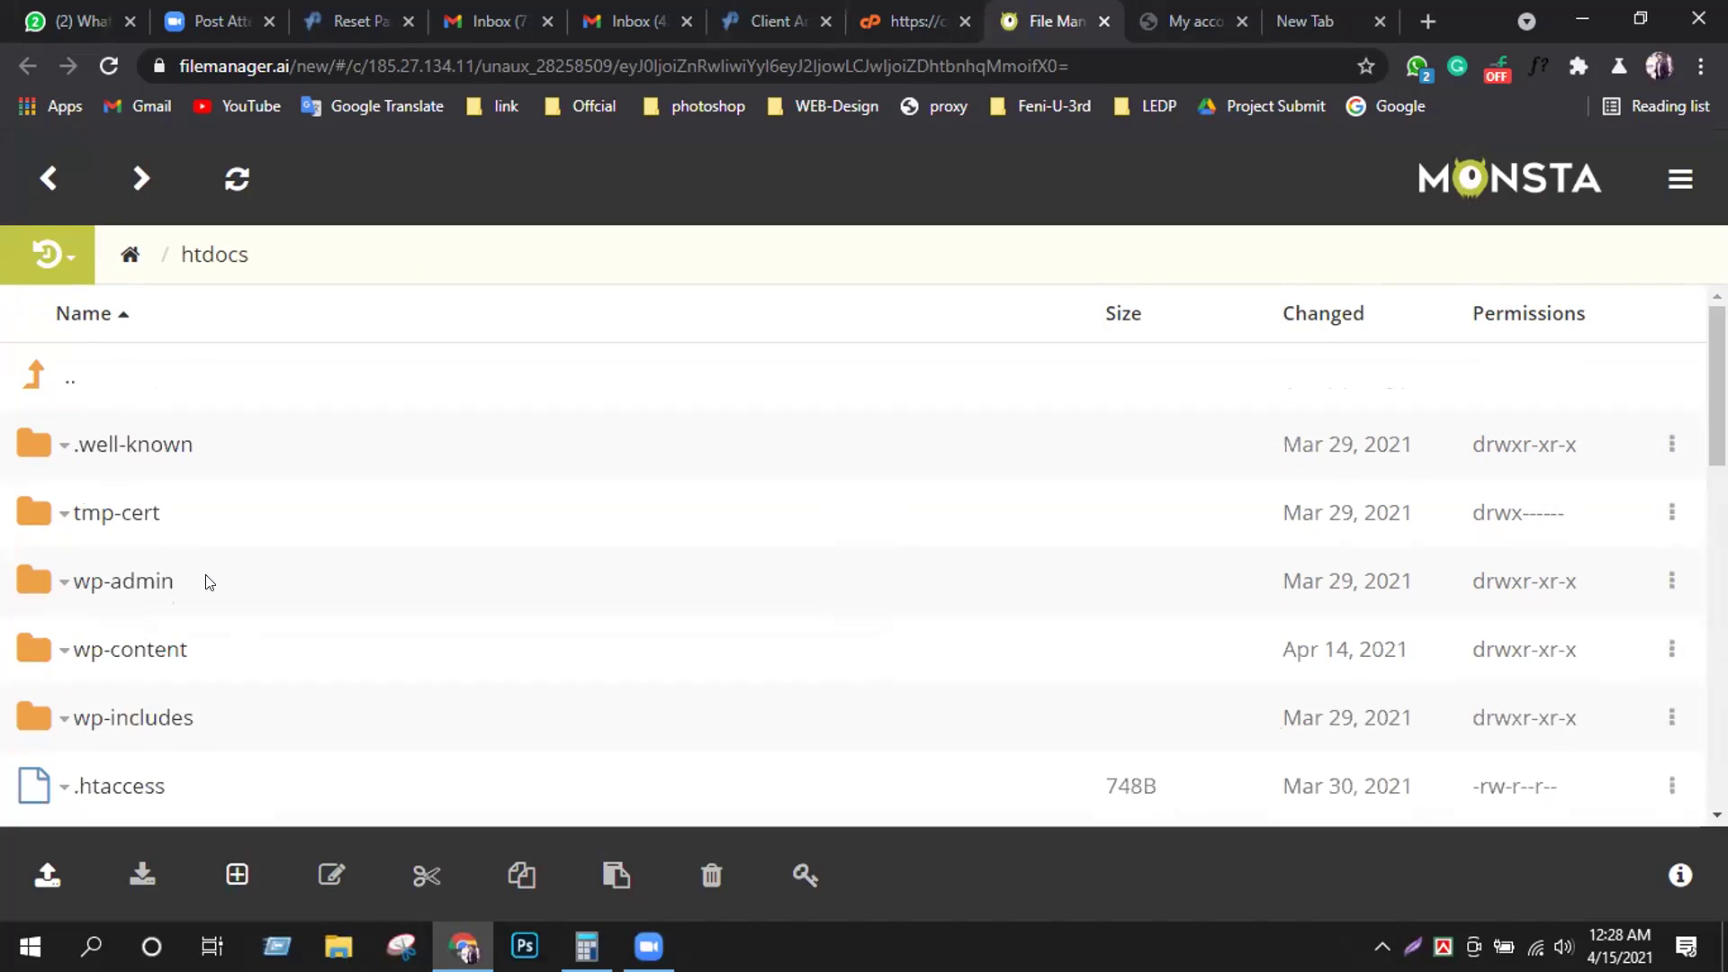
Open the wp-admin folder and scroll down to admin.php
{"action": "left_click", "coordinate": [151, 596]}
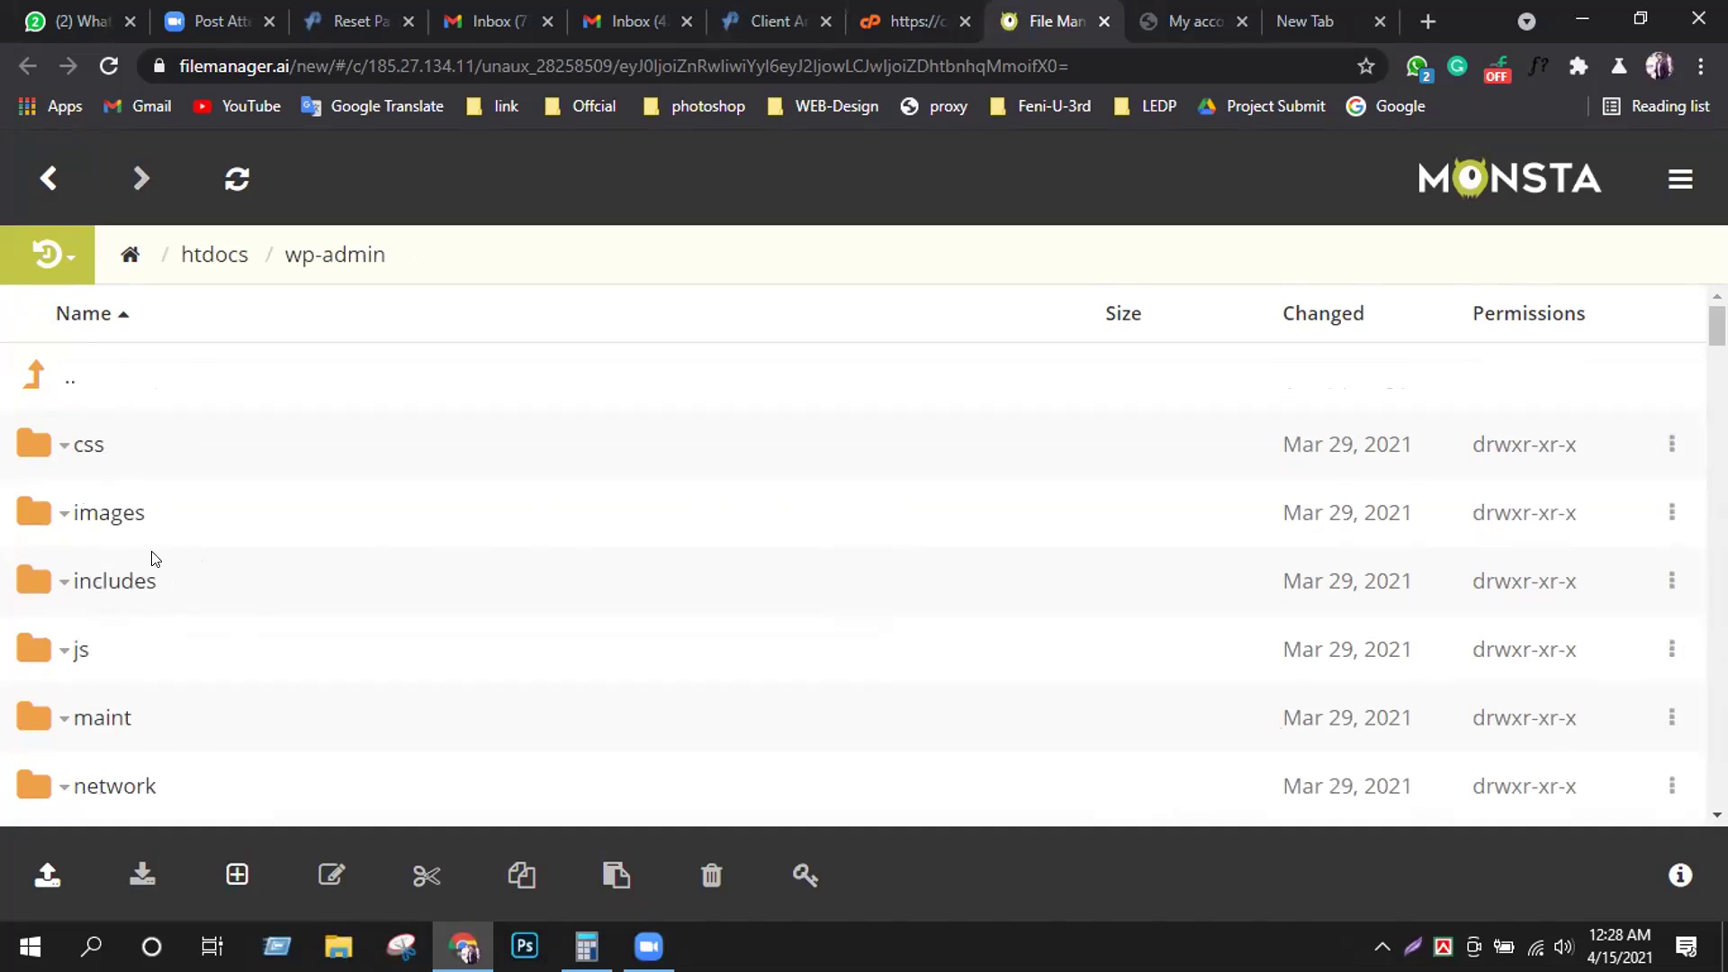
{"action": "scroll", "coordinate": [166, 637], "scroll_direction": "down", "scroll_amount": 1}
{"action": "scroll", "coordinate": [167, 637], "scroll_direction": "down", "scroll_amount": 4}
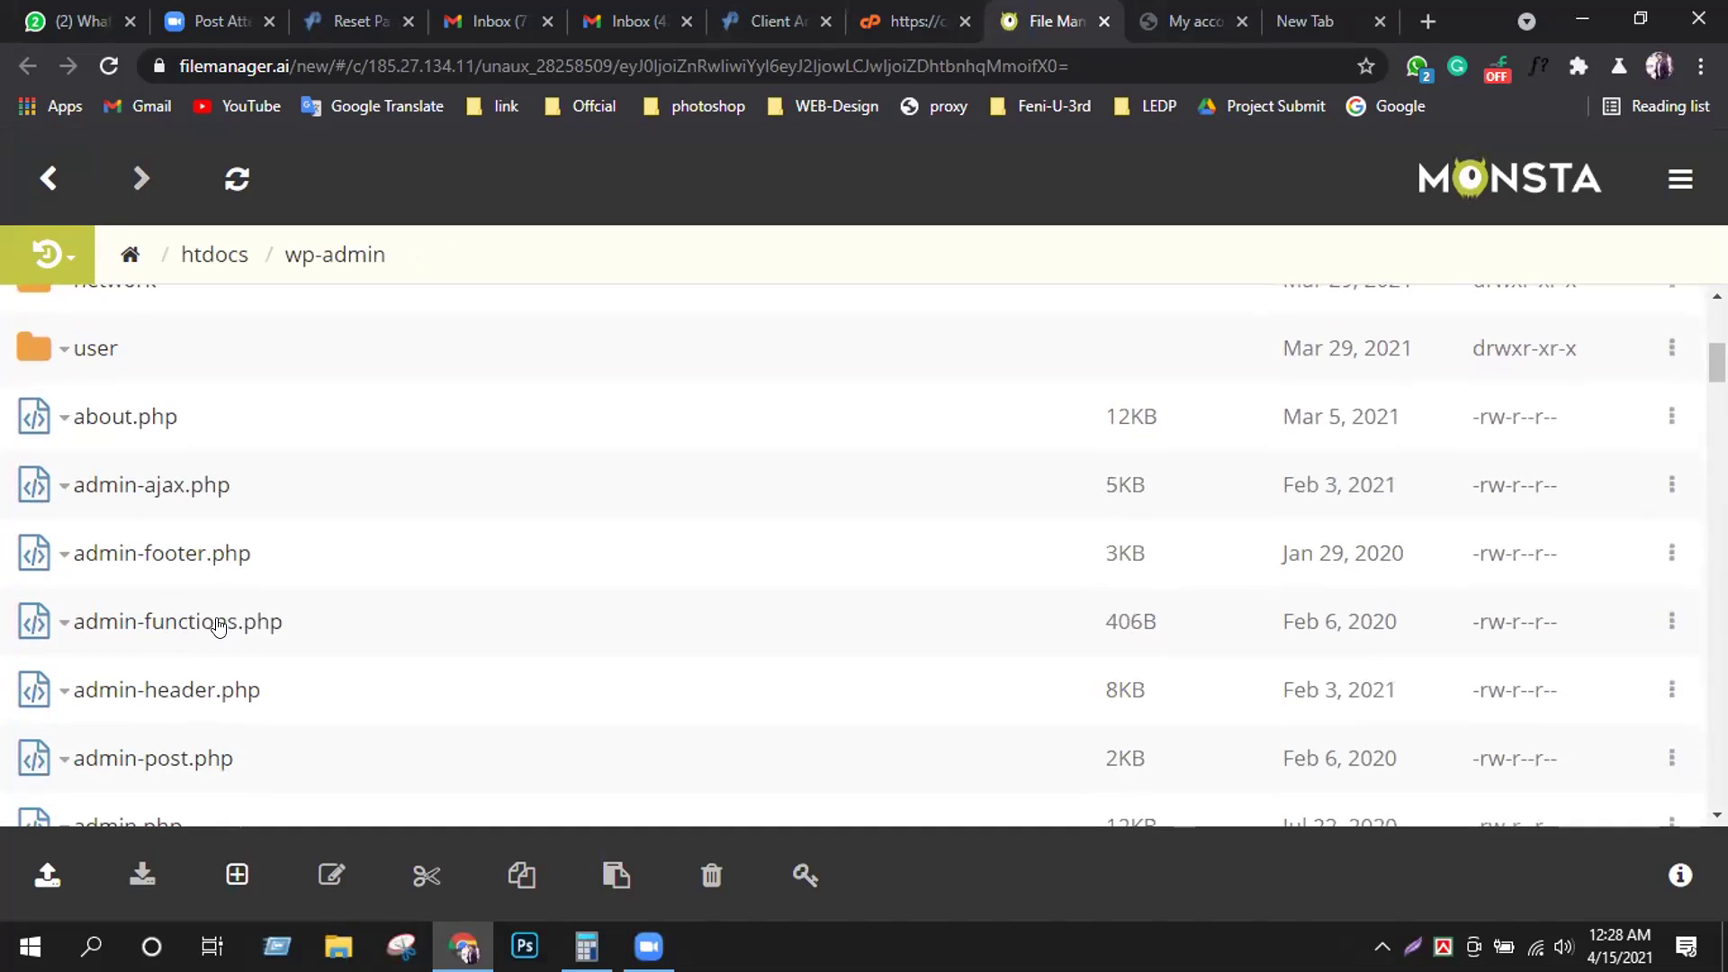
{"action": "scroll", "coordinate": [275, 617], "scroll_direction": "down", "scroll_amount": 3}
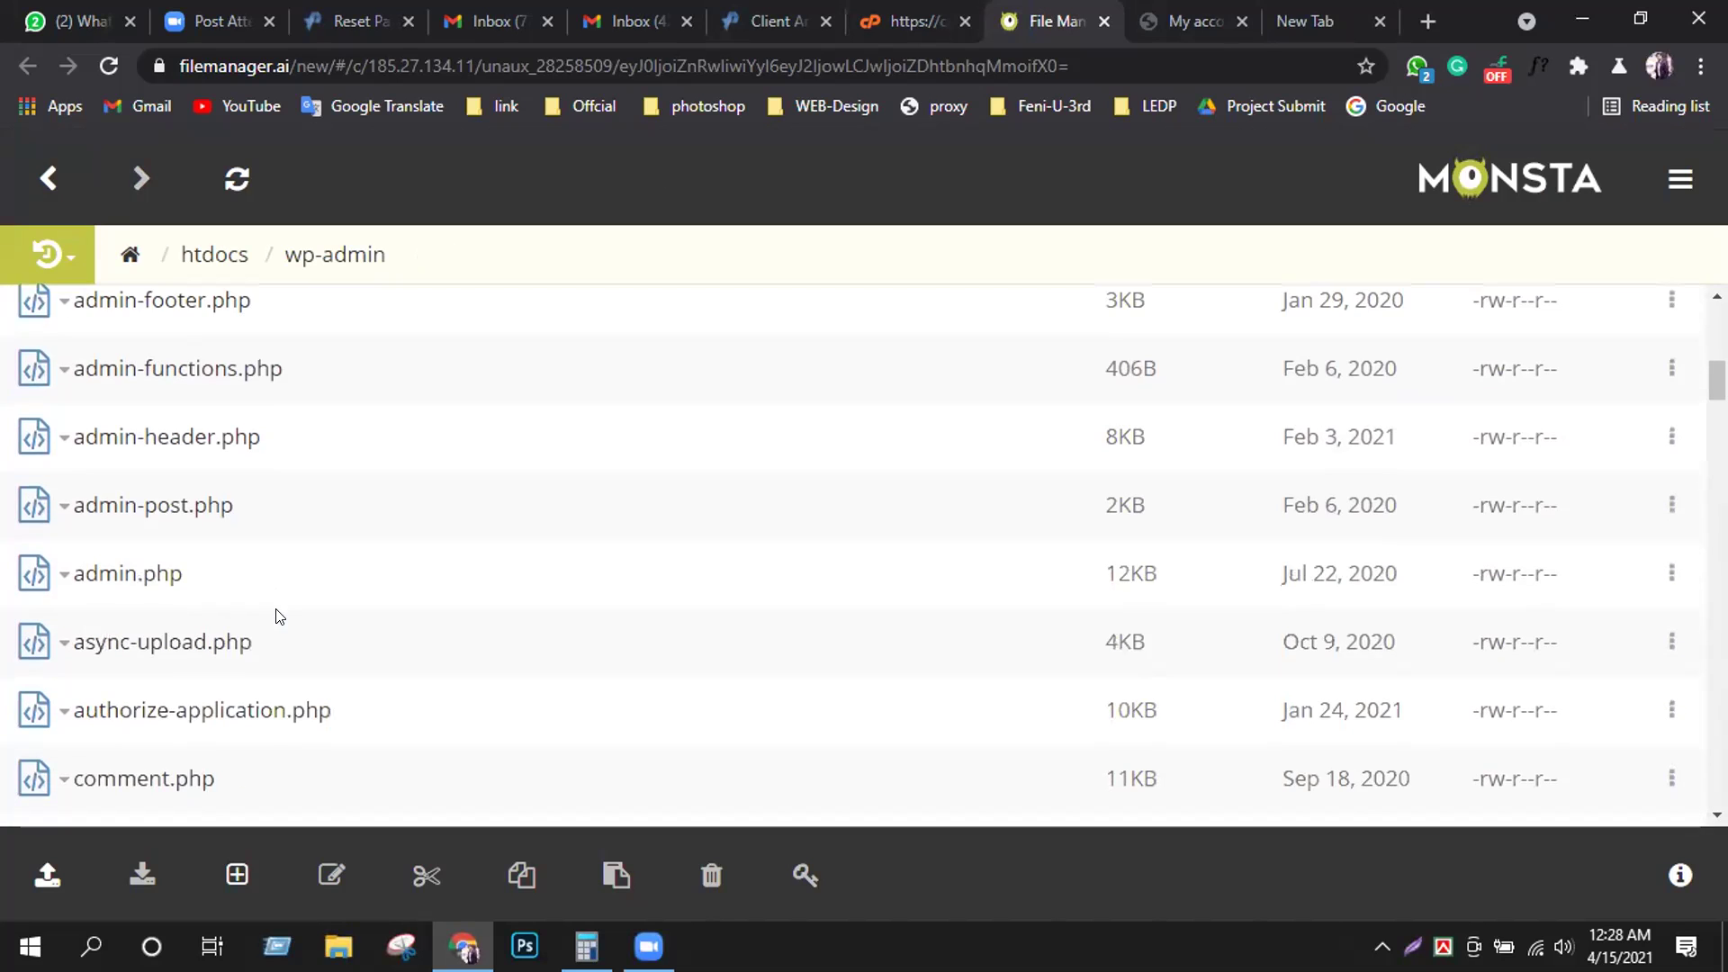
Open /htdocs/wp-admin/admin.php in Monsta FTP's built-in editor using Edit
{"action": "right_click", "coordinate": [168, 577]}
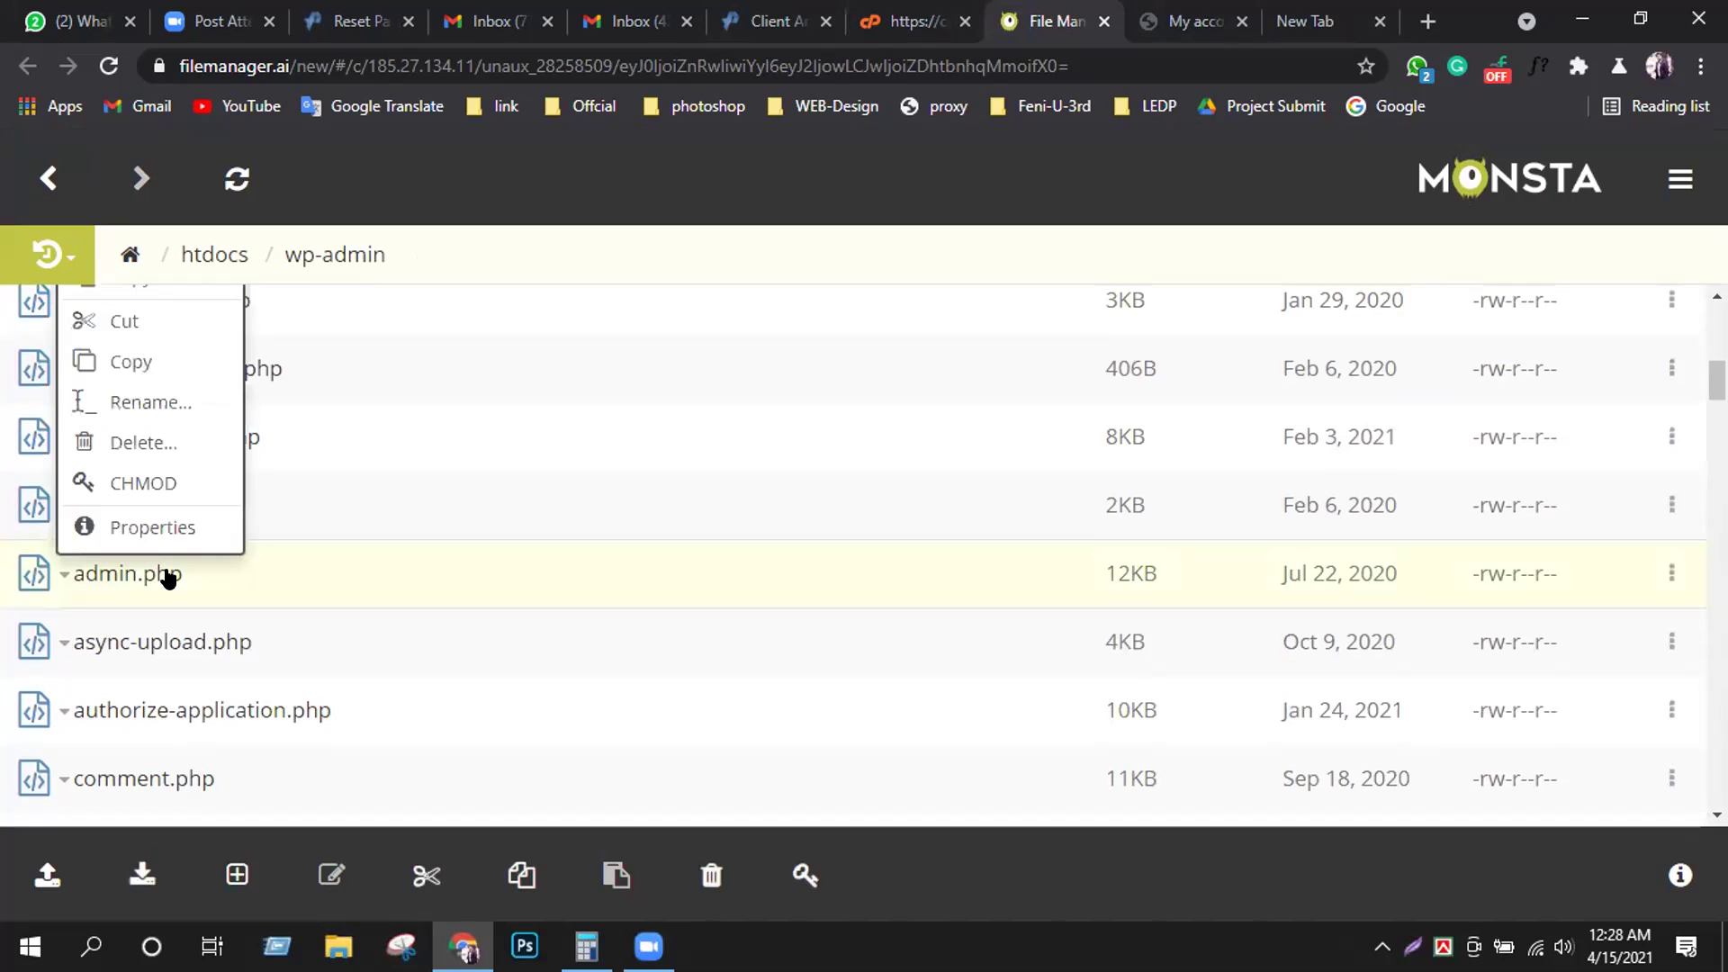
{"action": "scroll", "coordinate": [168, 440], "scroll_direction": "up", "scroll_amount": 1}
{"action": "scroll", "coordinate": [168, 440], "scroll_direction": "up", "scroll_amount": 2}
{"action": "left_click", "coordinate": [177, 452]}
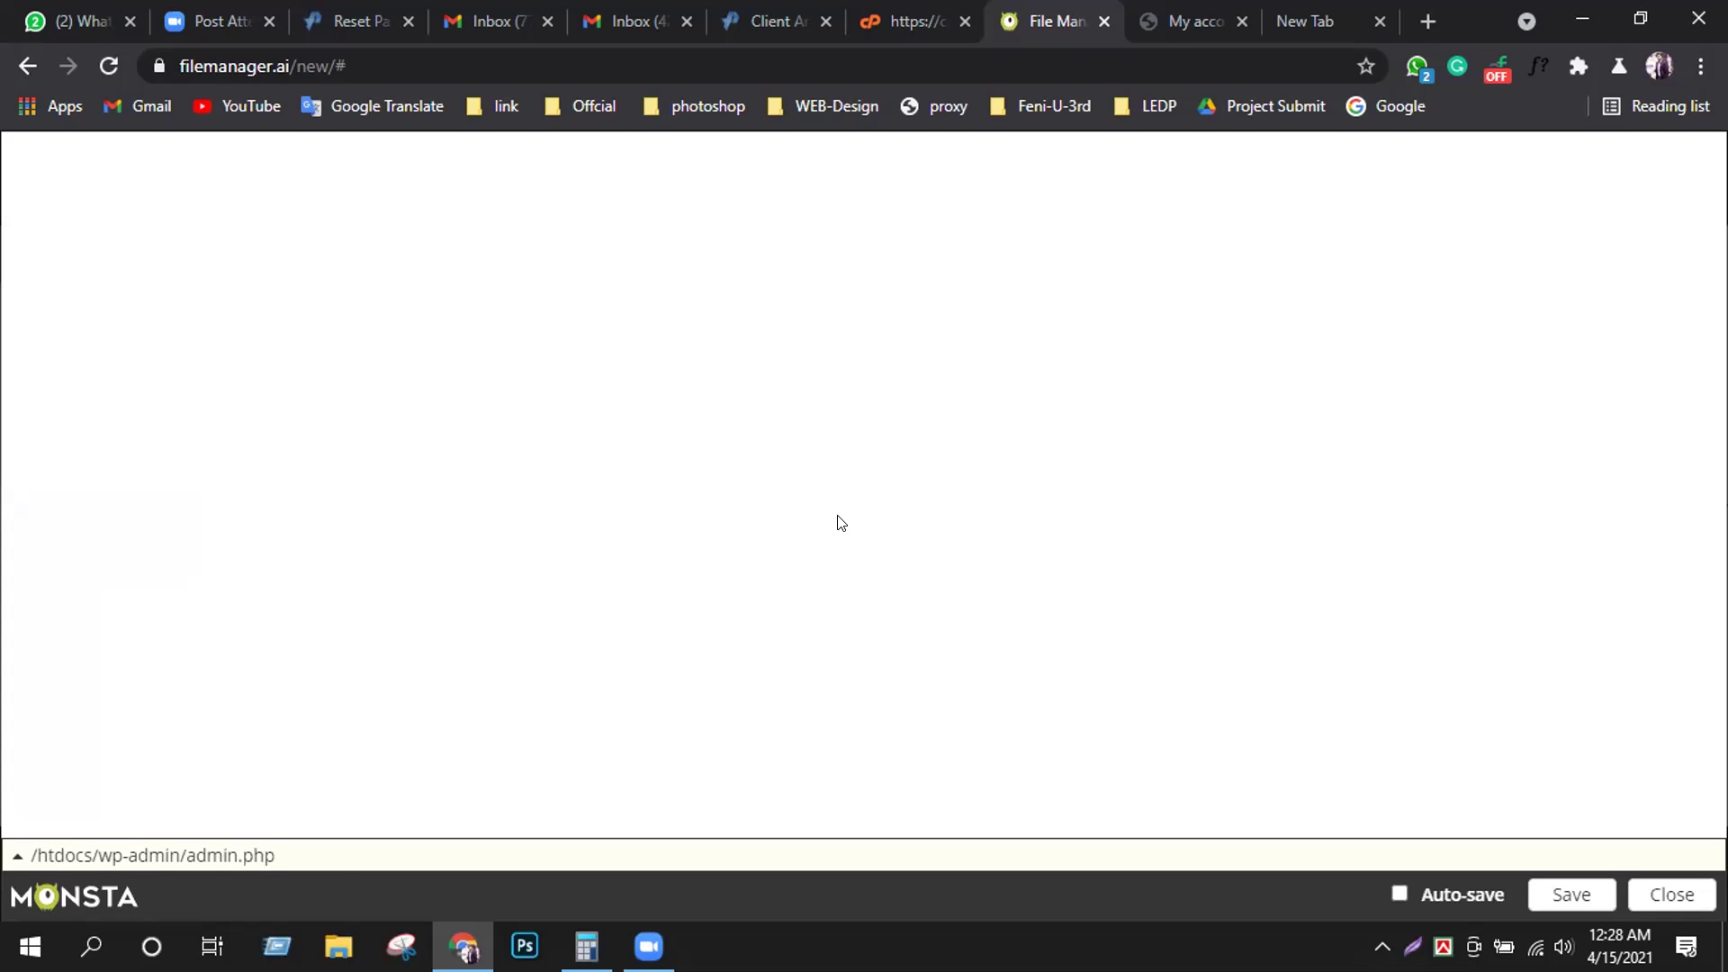
Close the admin.php editor and scroll the wp-admin list down to widgets.php
{"action": "left_click", "coordinate": [1668, 895]}
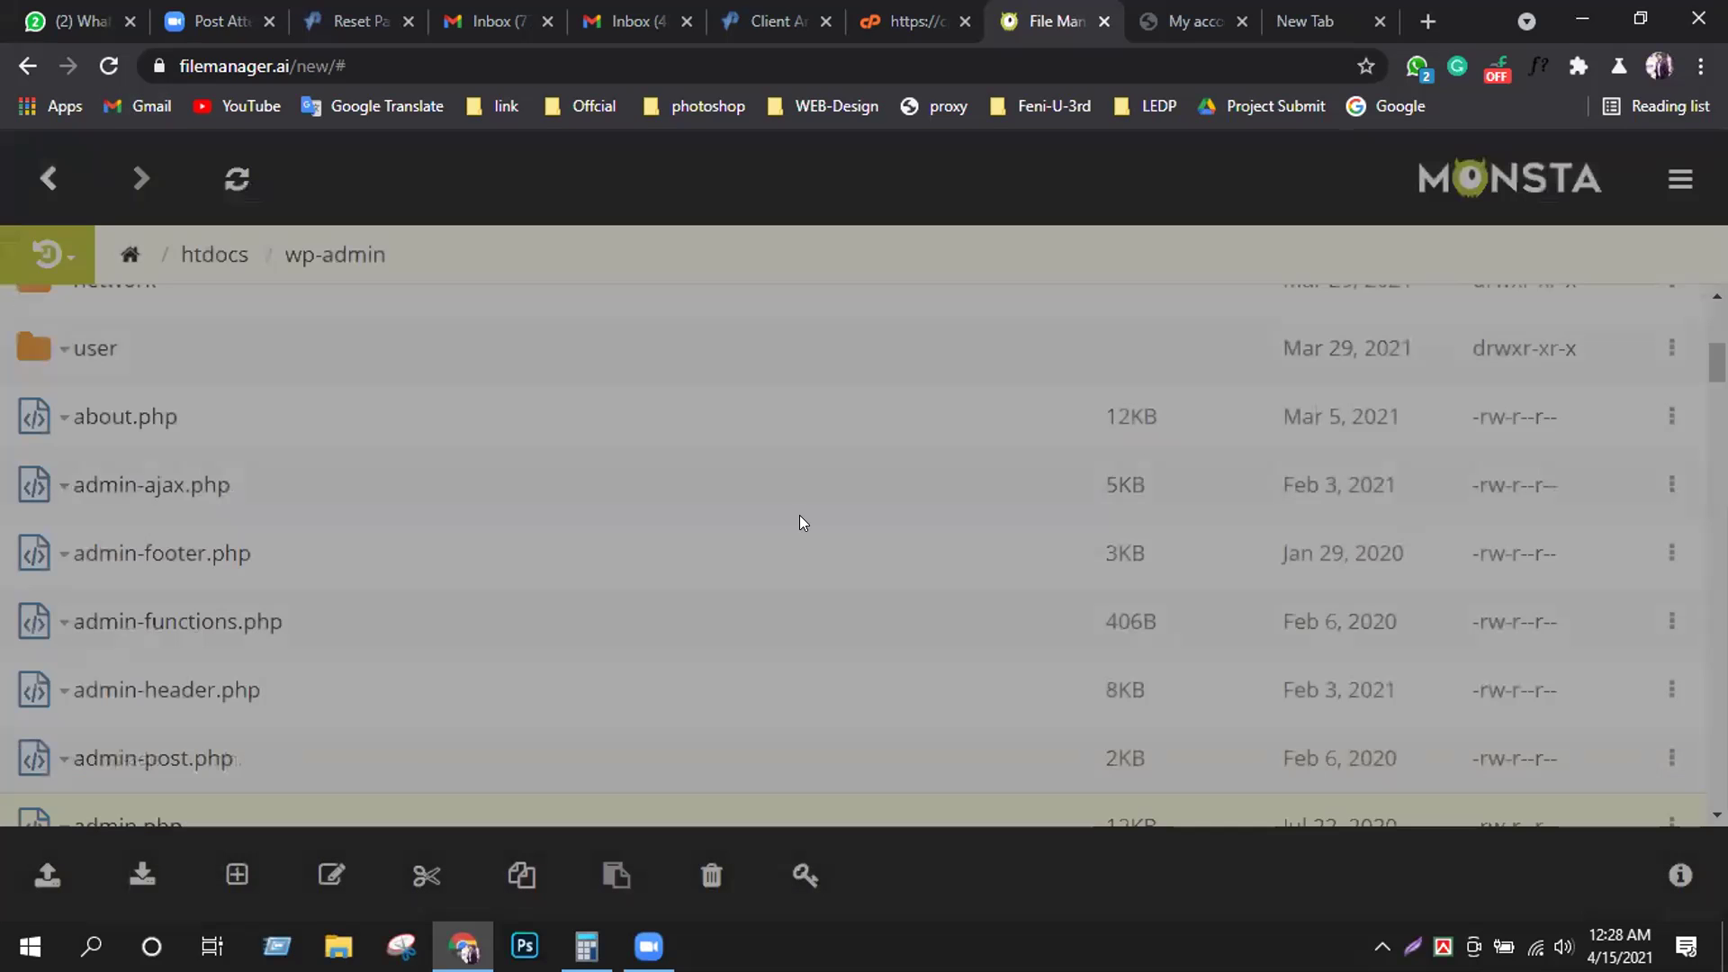
{"action": "scroll", "coordinate": [337, 659], "scroll_direction": "down", "scroll_amount": 1}
{"action": "scroll", "coordinate": [352, 646], "scroll_direction": "down", "scroll_amount": 6}
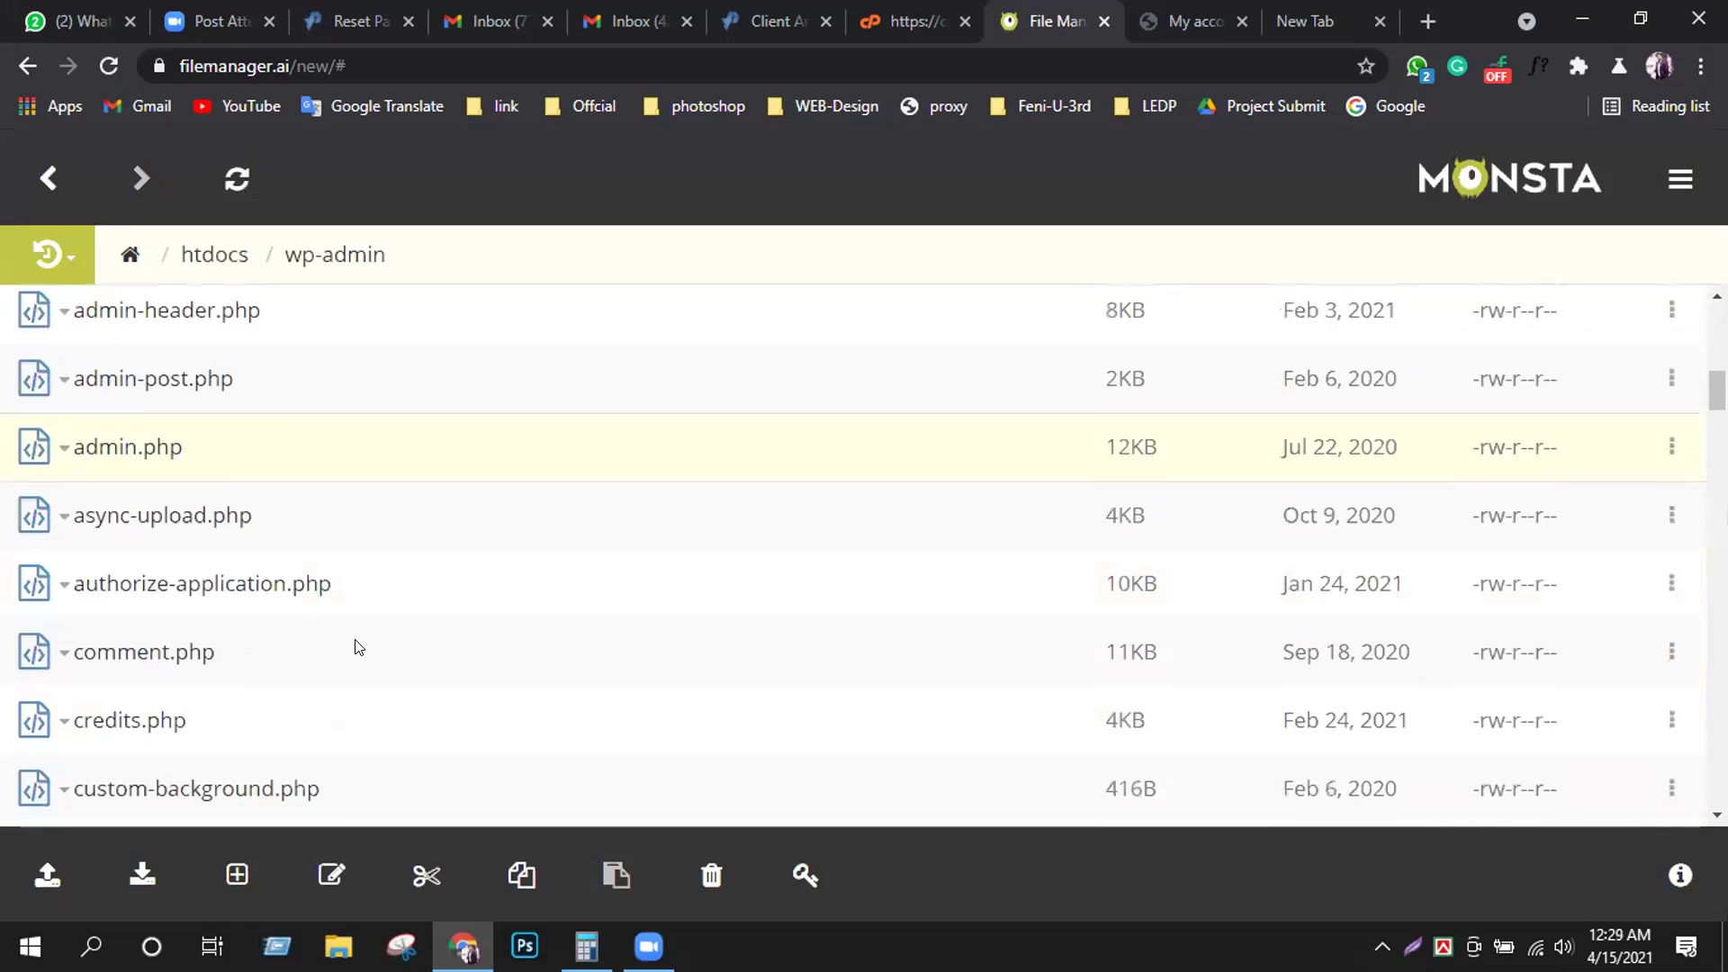
{"action": "scroll", "coordinate": [363, 641], "scroll_direction": "down", "scroll_amount": 2}
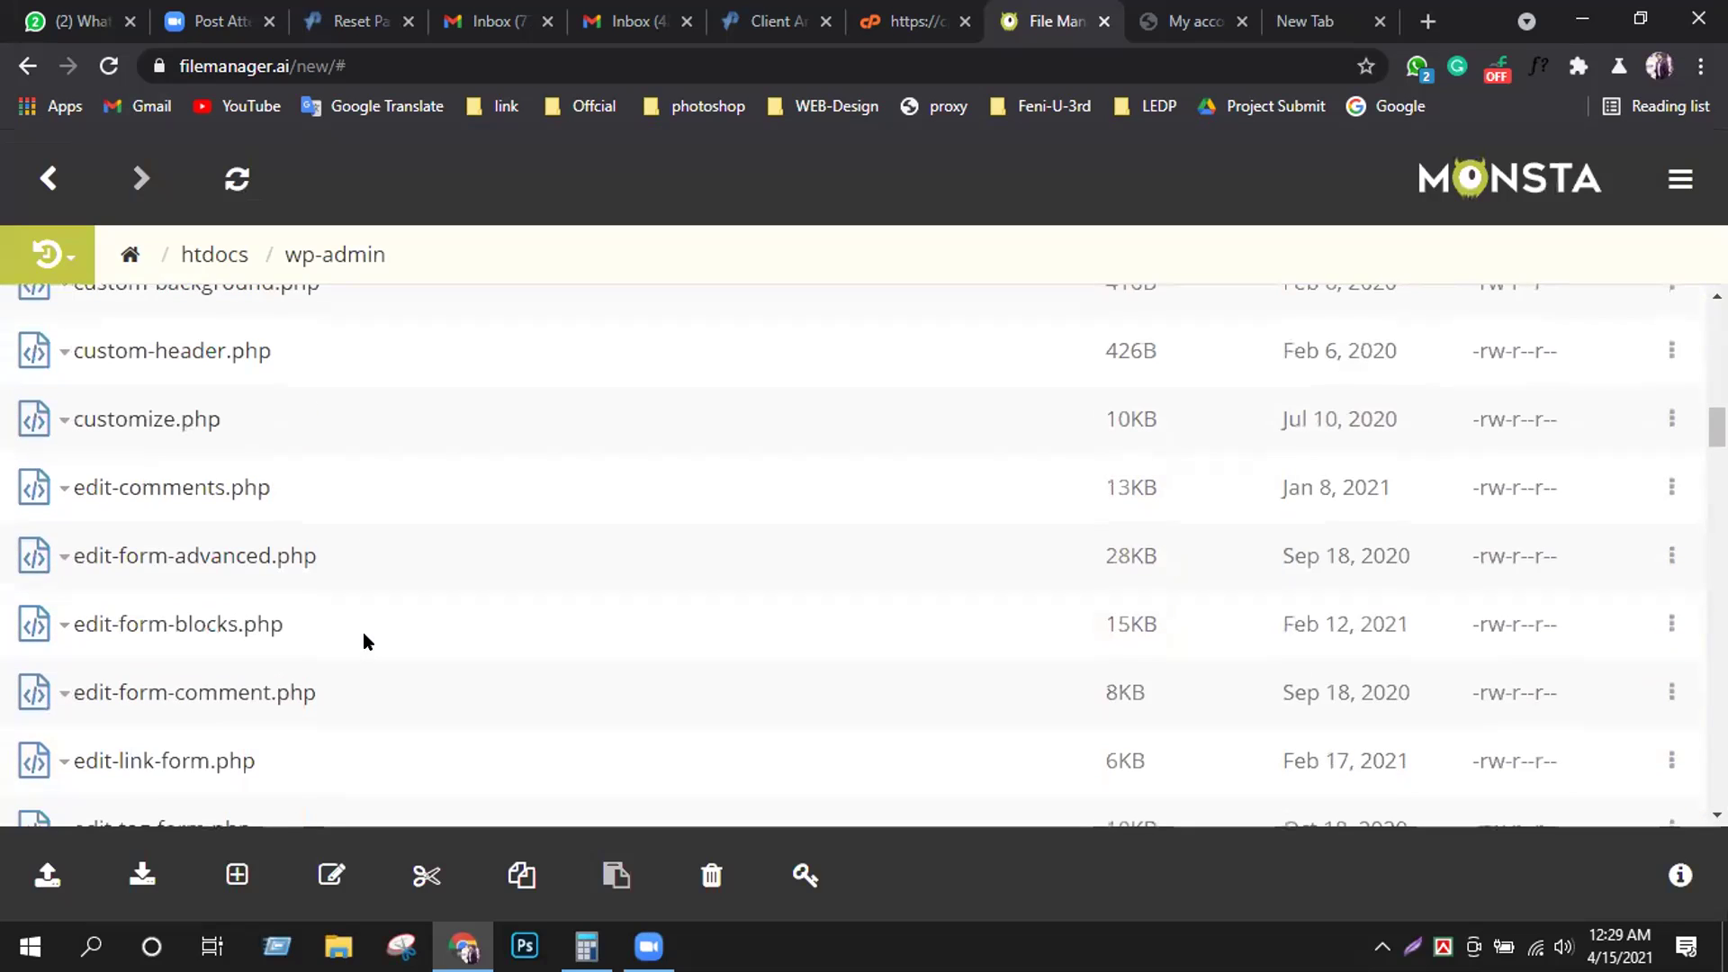
{"action": "scroll", "coordinate": [363, 640], "scroll_direction": "down", "scroll_amount": 2}
{"action": "scroll", "coordinate": [363, 640], "scroll_direction": "down", "scroll_amount": 6}
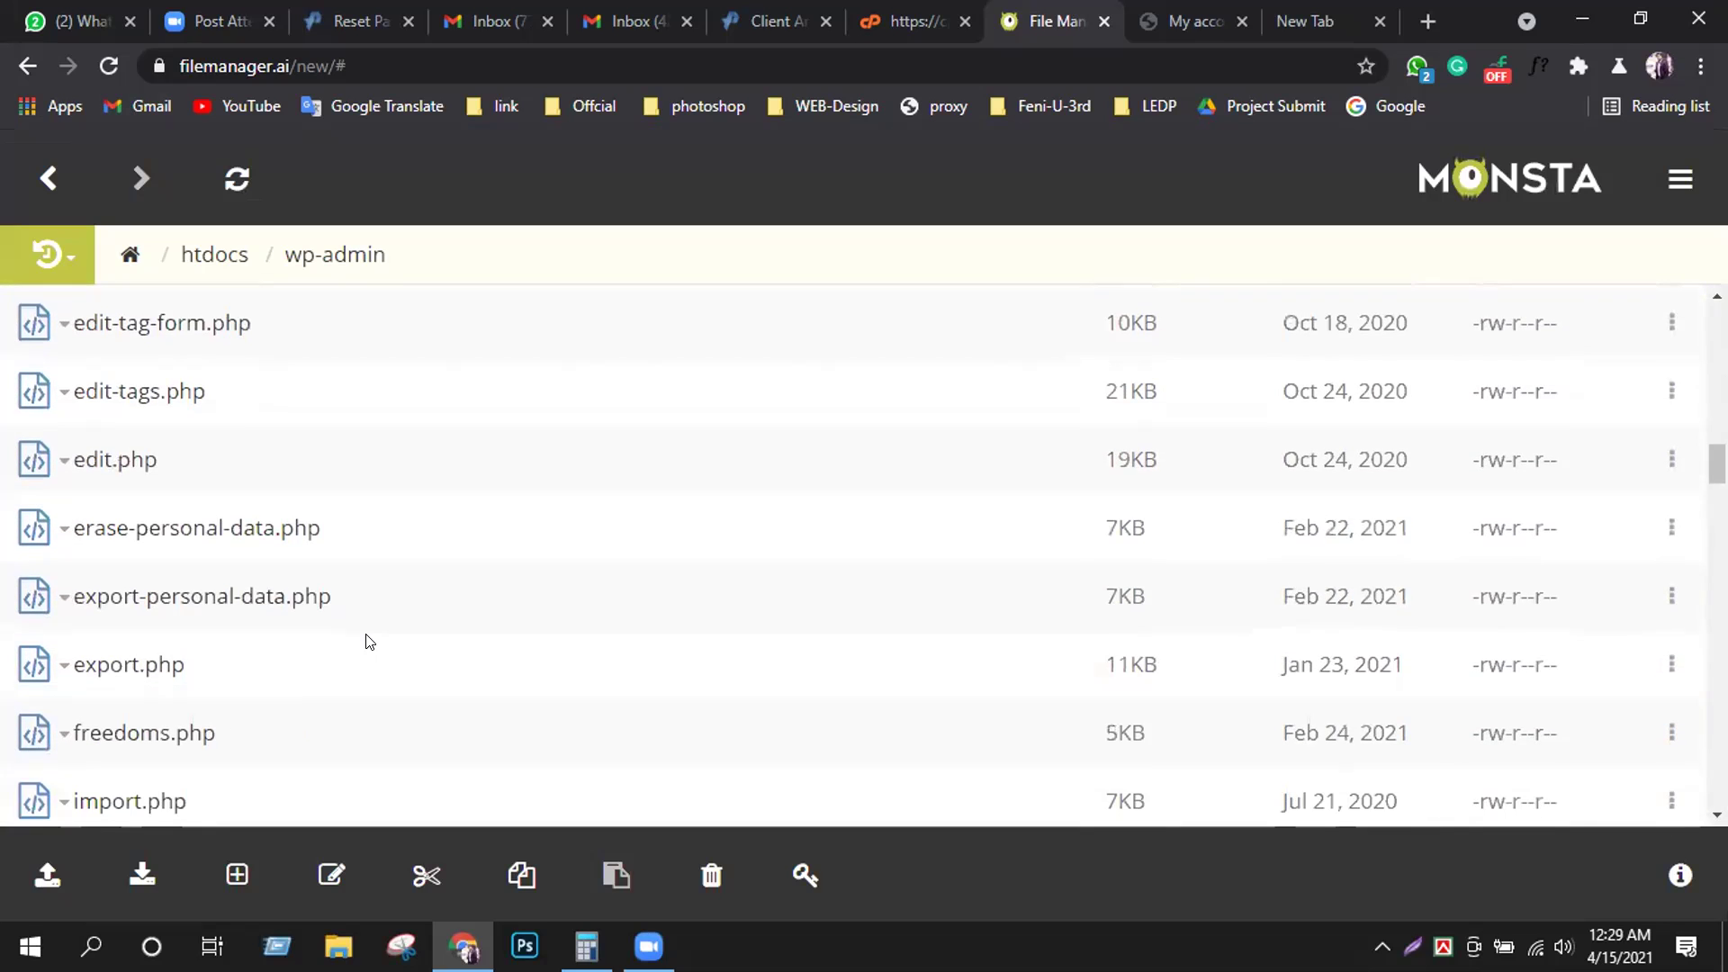
{"action": "scroll", "coordinate": [365, 640], "scroll_direction": "down", "scroll_amount": 7}
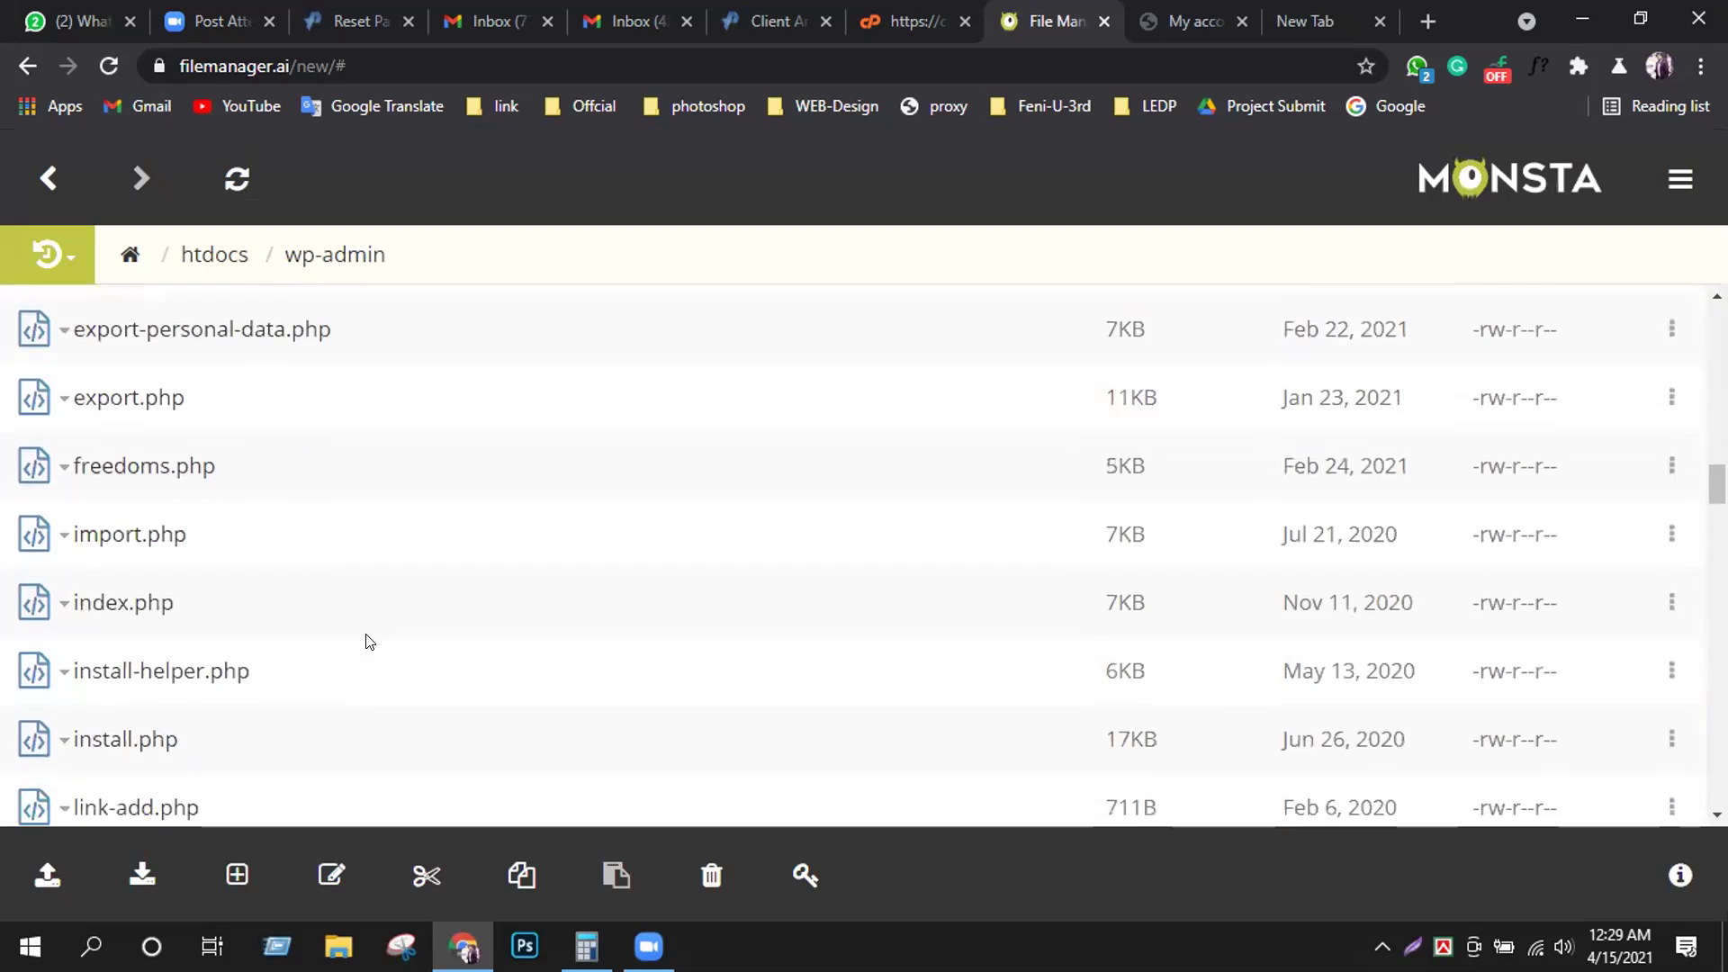
{"action": "scroll", "coordinate": [365, 641], "scroll_direction": "down", "scroll_amount": 8}
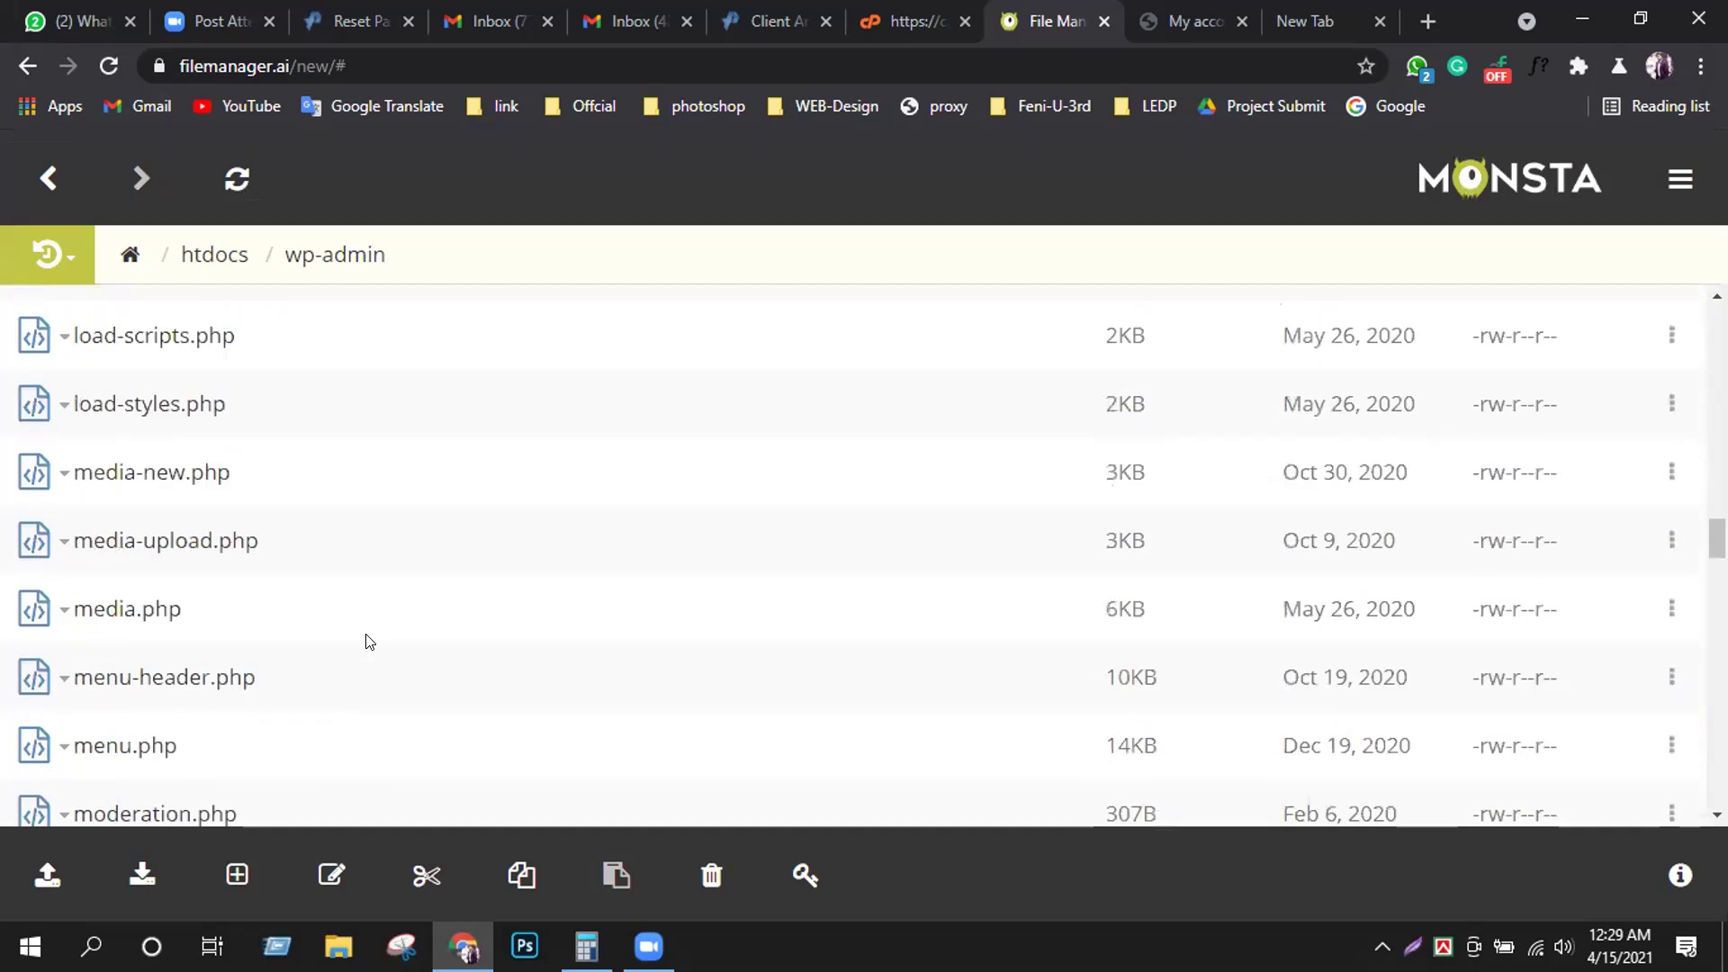
{"action": "scroll", "coordinate": [365, 641], "scroll_direction": "down", "scroll_amount": 10}
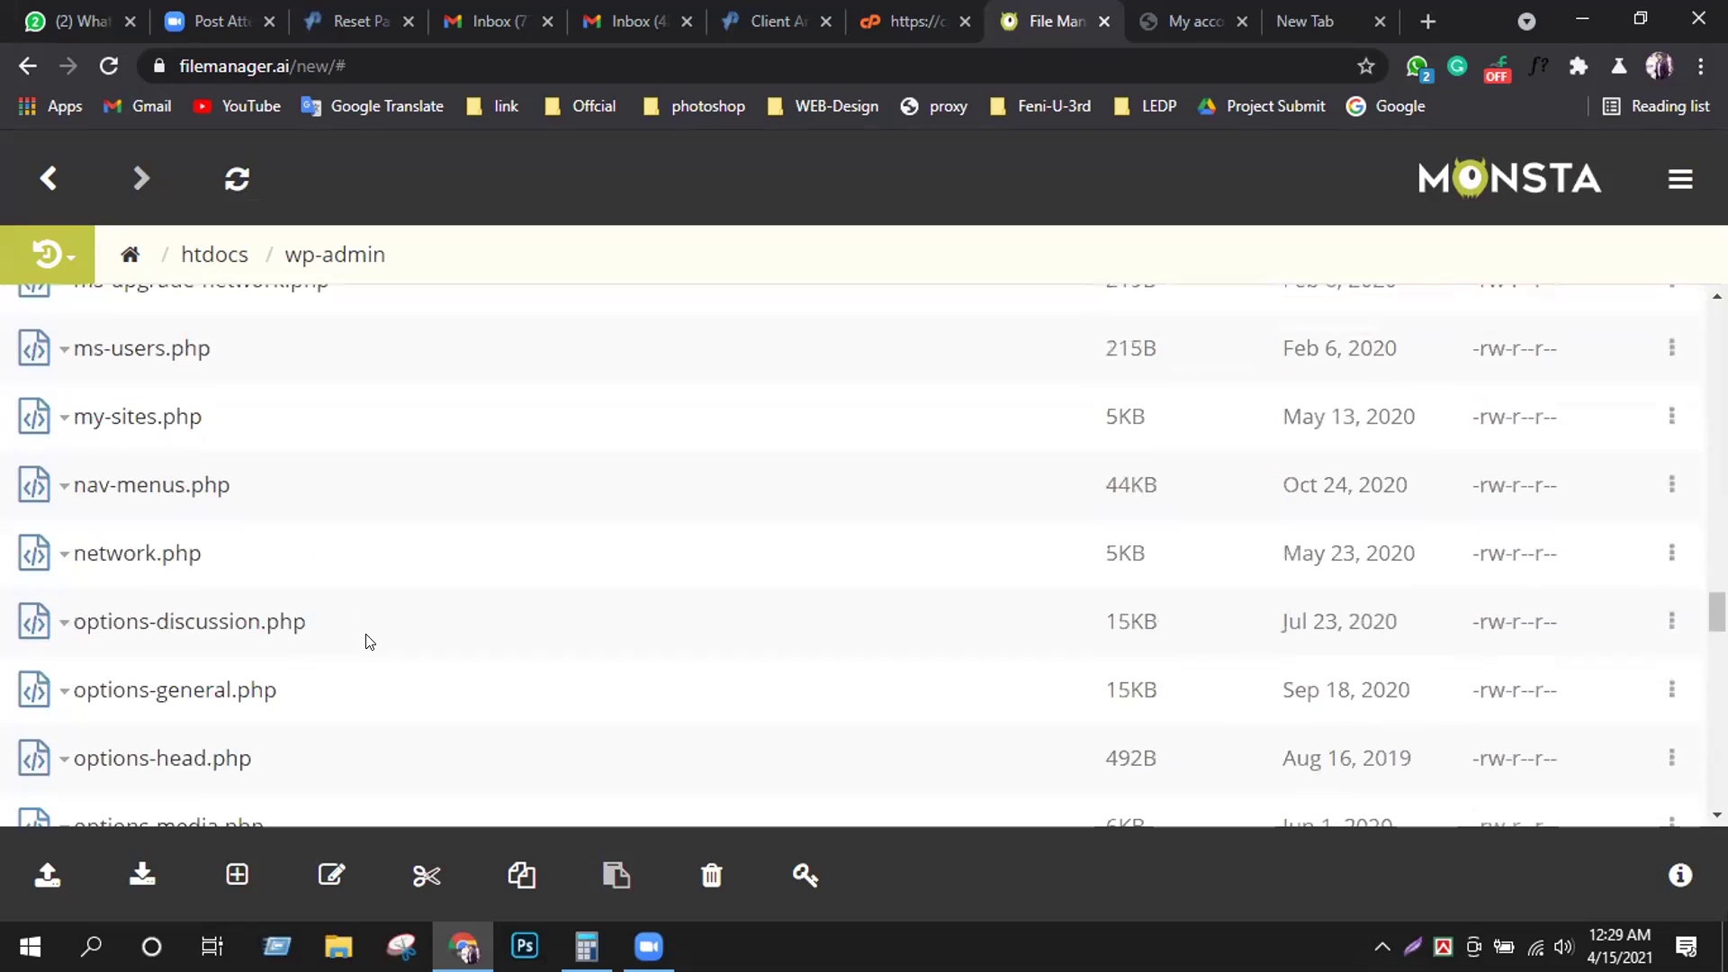
{"action": "scroll", "coordinate": [366, 642], "scroll_direction": "down", "scroll_amount": 8}
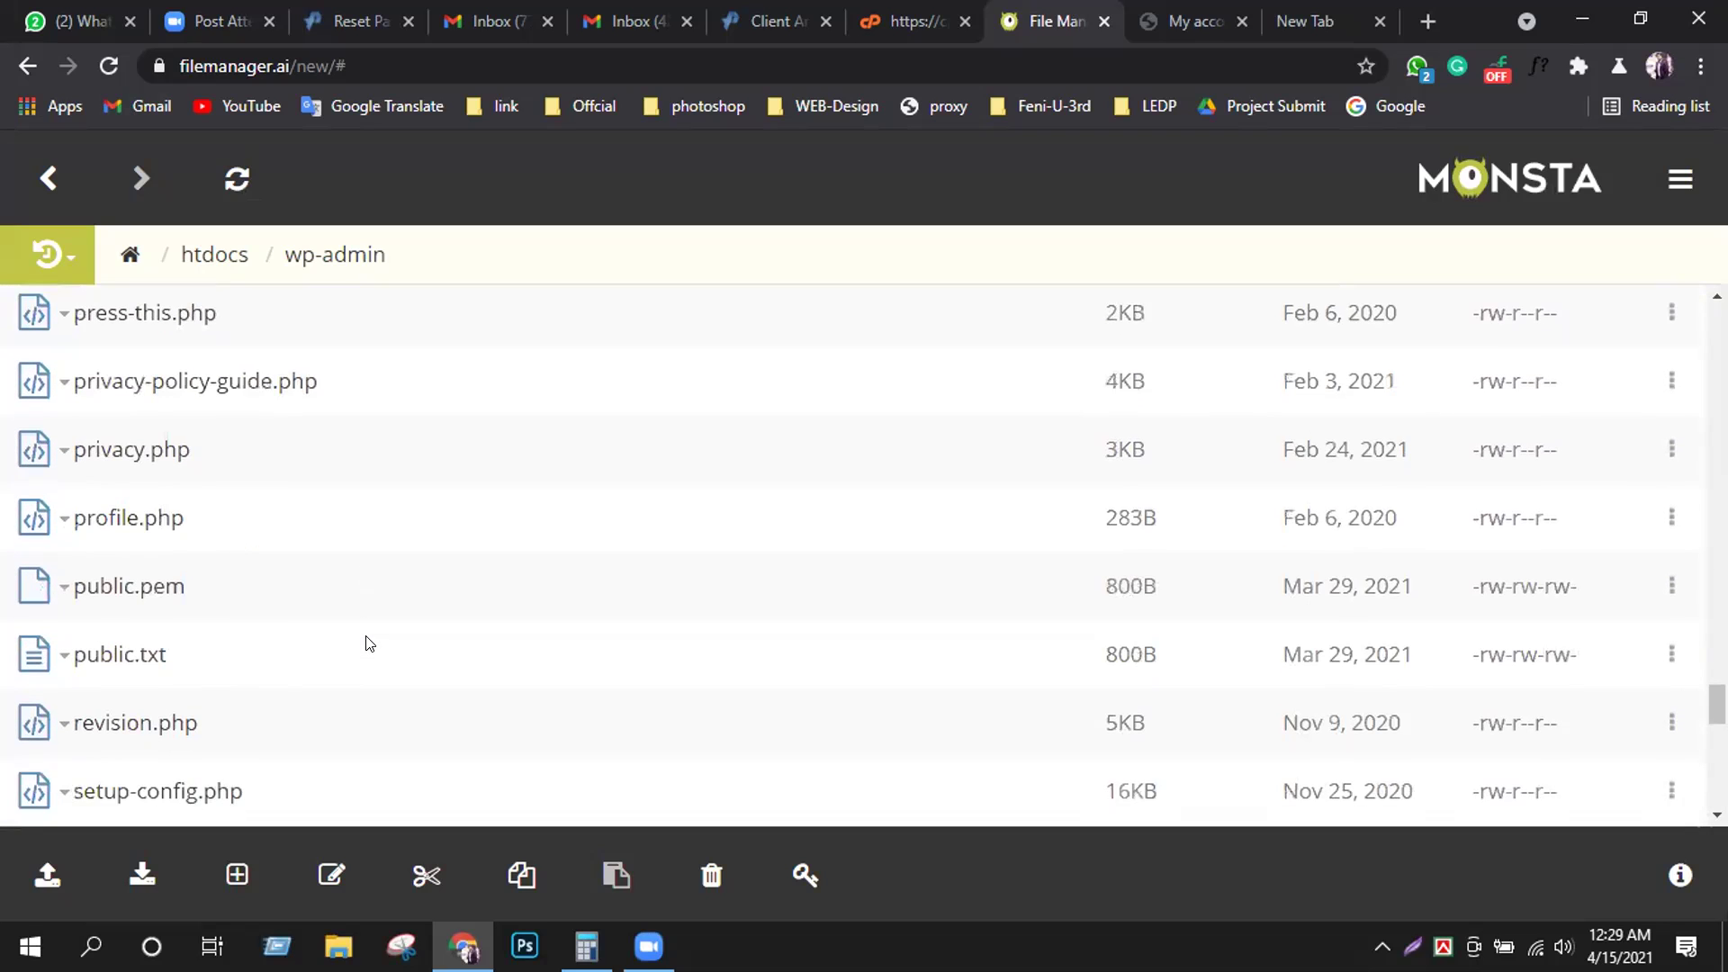
{"action": "scroll", "coordinate": [365, 644], "scroll_direction": "down", "scroll_amount": 8}
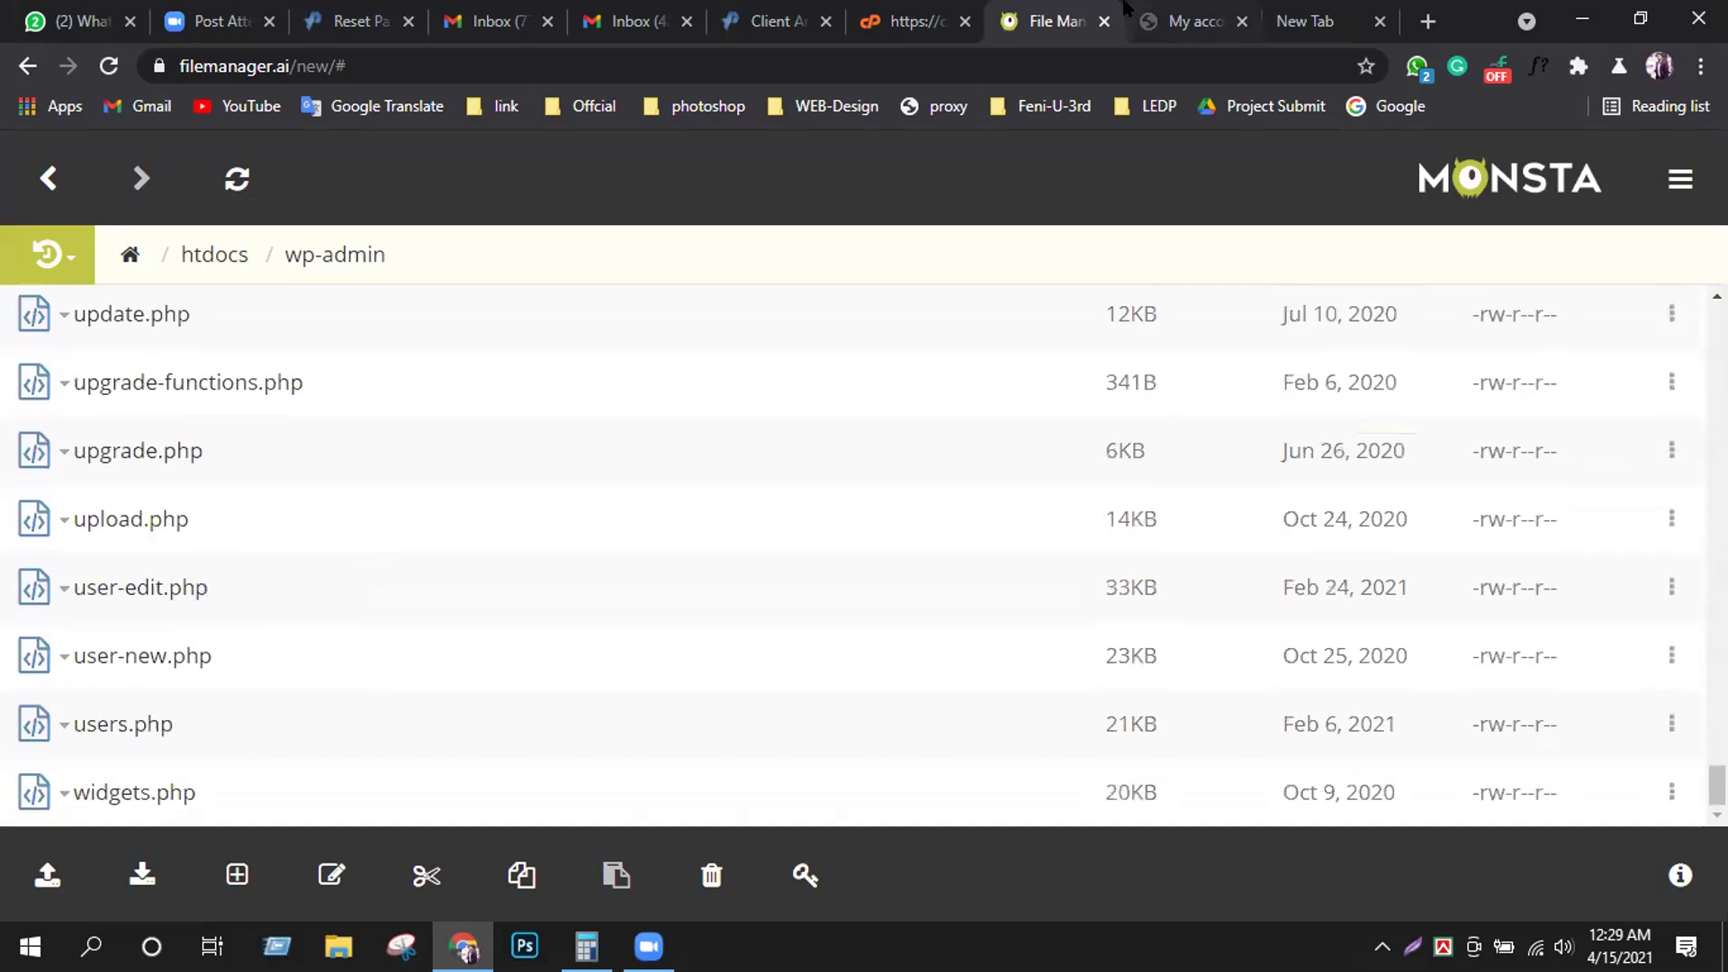
{"action": "left_click", "coordinate": [1217, 9]}
Remove '?page_id=9&lost-password' from the address and load designshop.unaux.com/wp-admin's login form
{"action": "left_click_drag", "start_coordinate": [481, 56], "coordinate": [734, 86]}
{"action": "key", "text": "BackSpace"}
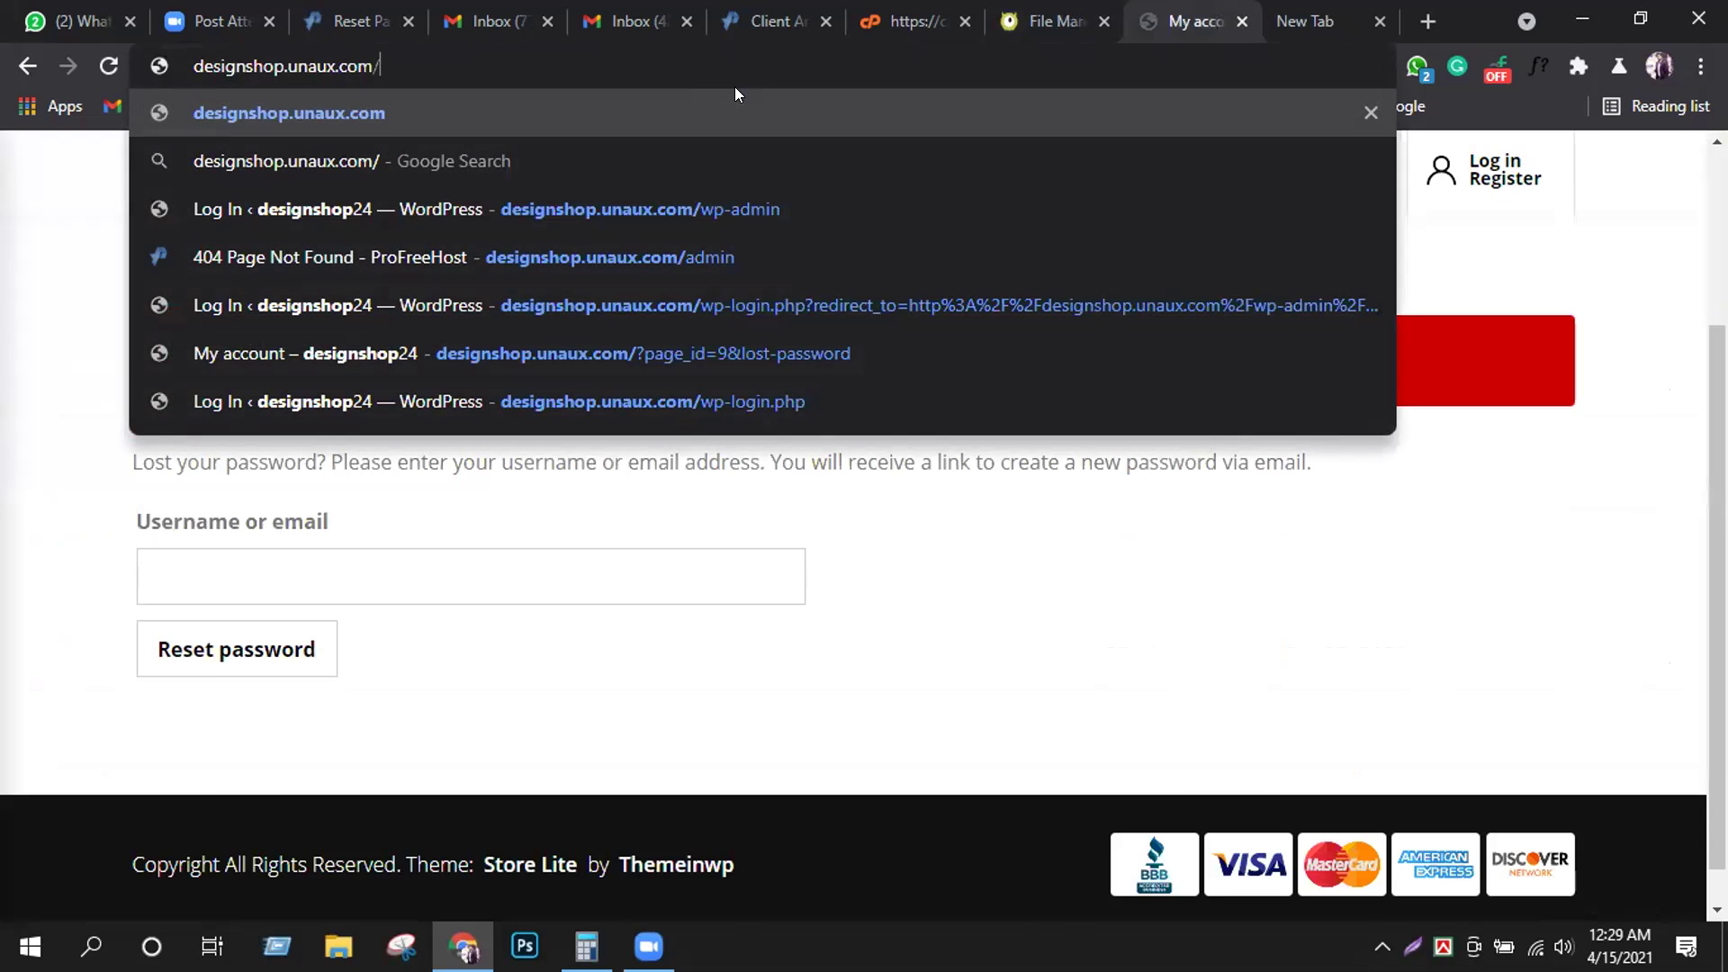
{"action": "left_click", "coordinate": [709, 211]}
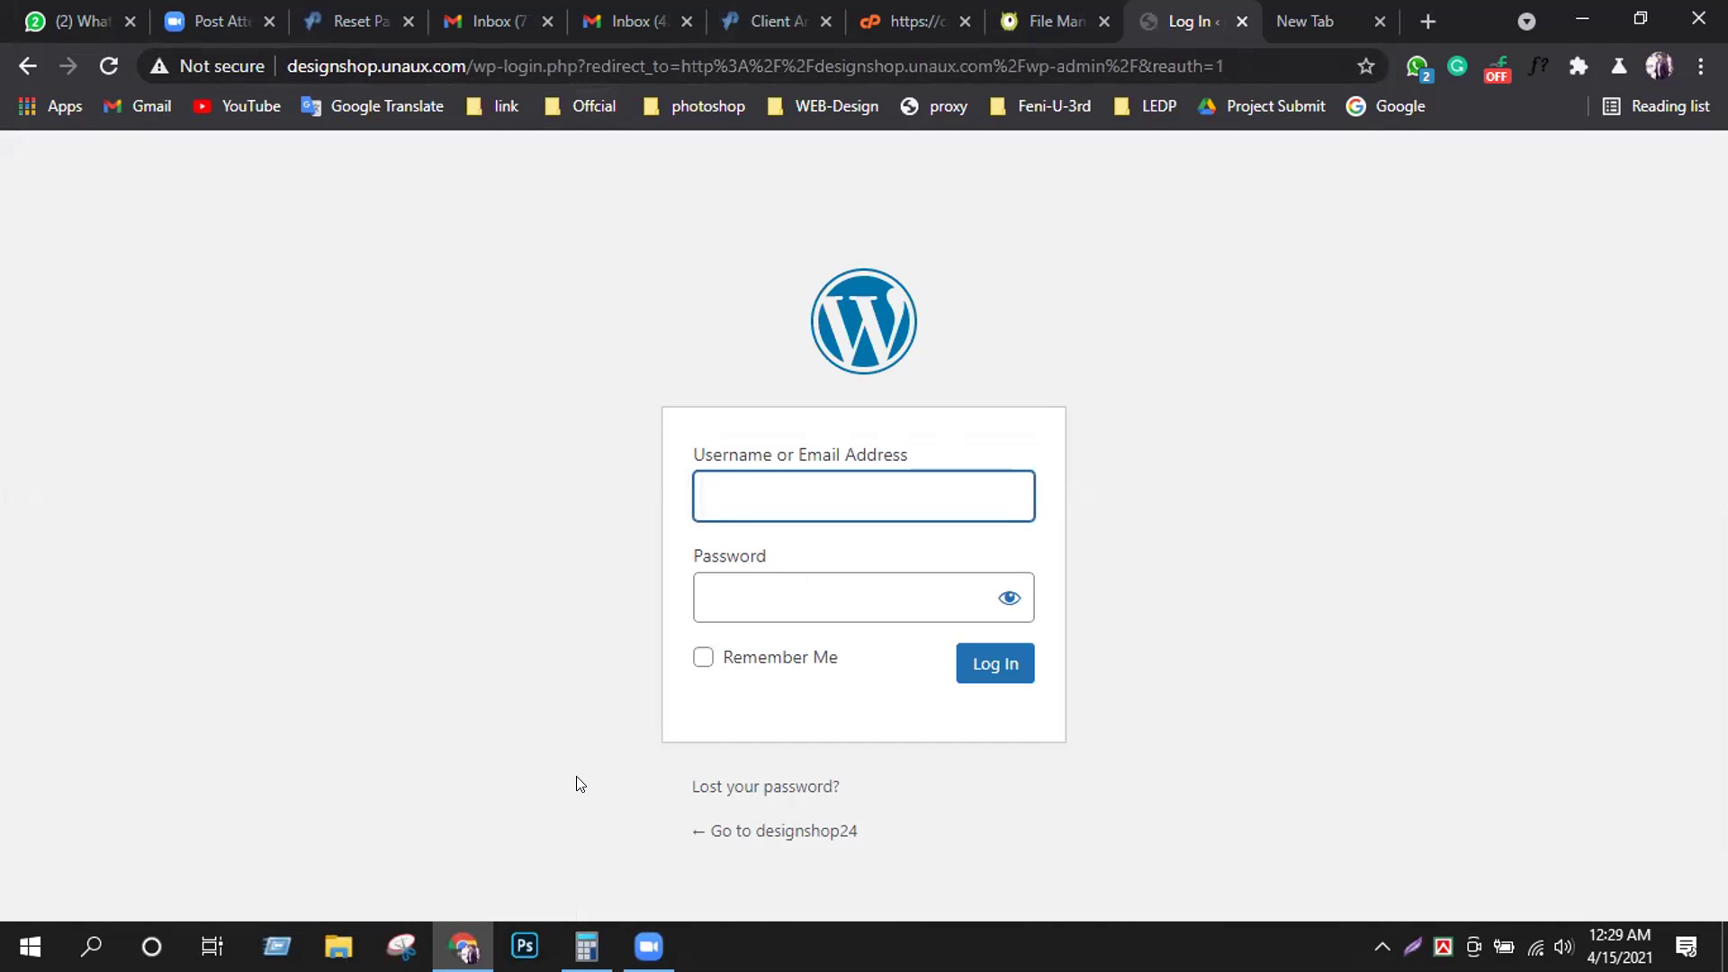
Back in the wp-admin file list, open the user subfolder
{"action": "left_click", "coordinate": [1062, 18]}
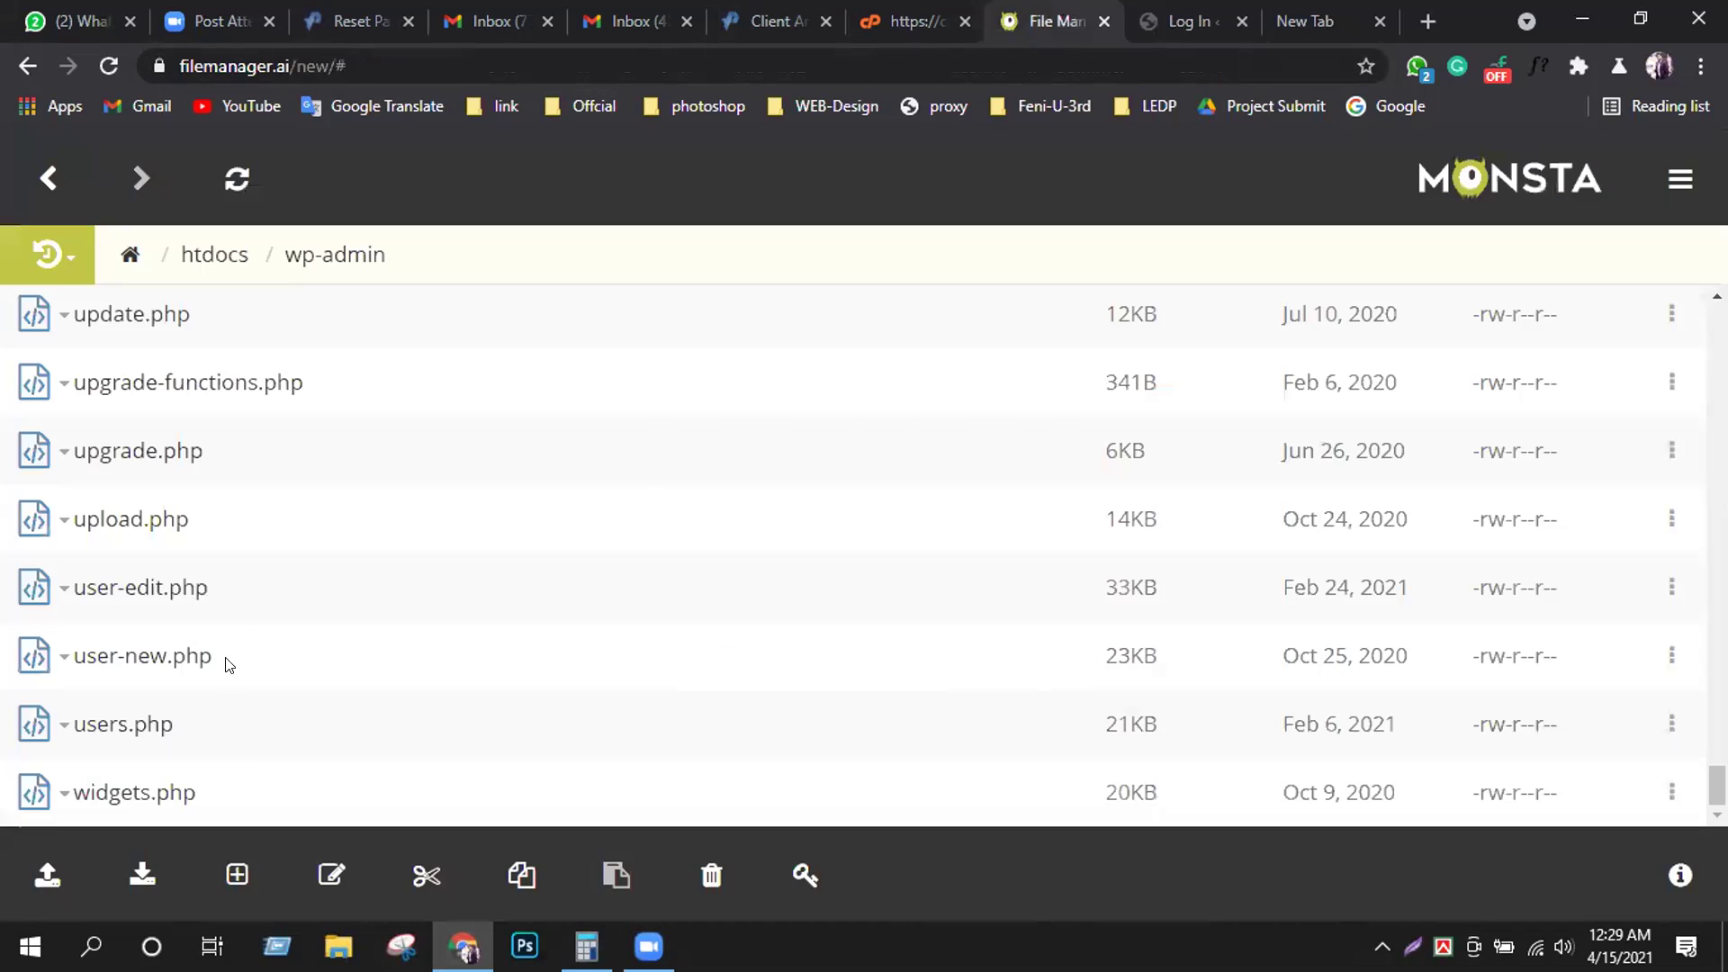
{"action": "scroll", "coordinate": [247, 554], "scroll_direction": "up", "scroll_amount": 10}
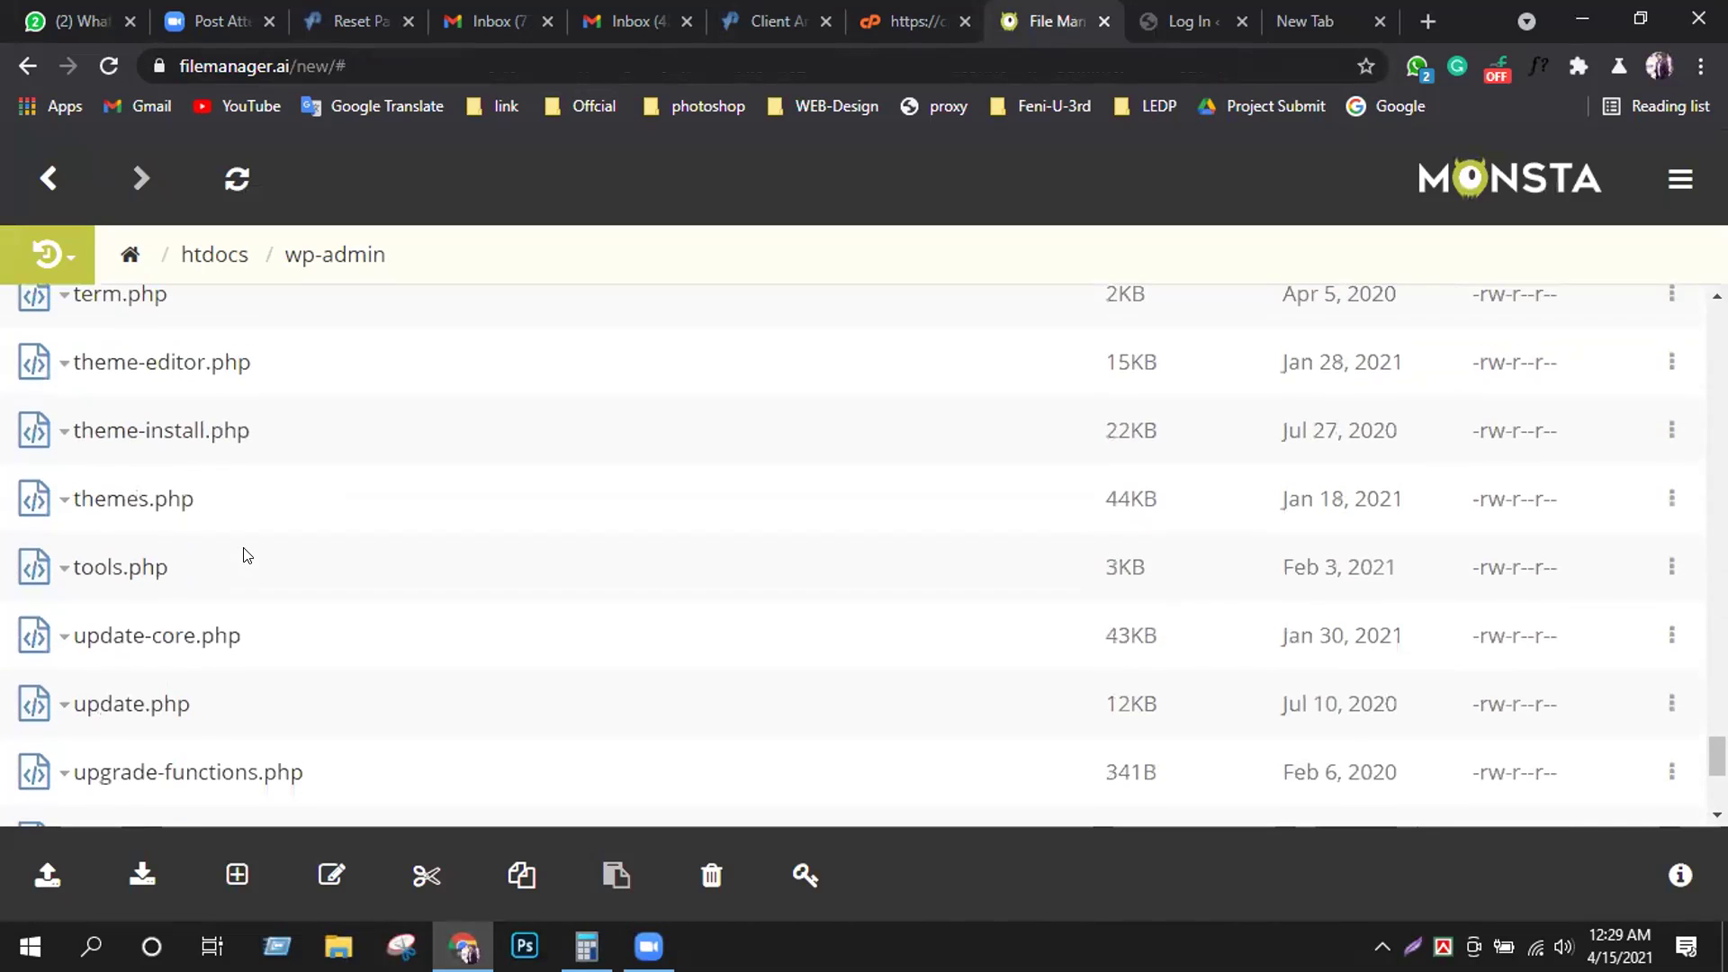
{"action": "scroll", "coordinate": [248, 555], "scroll_direction": "up", "scroll_amount": 20}
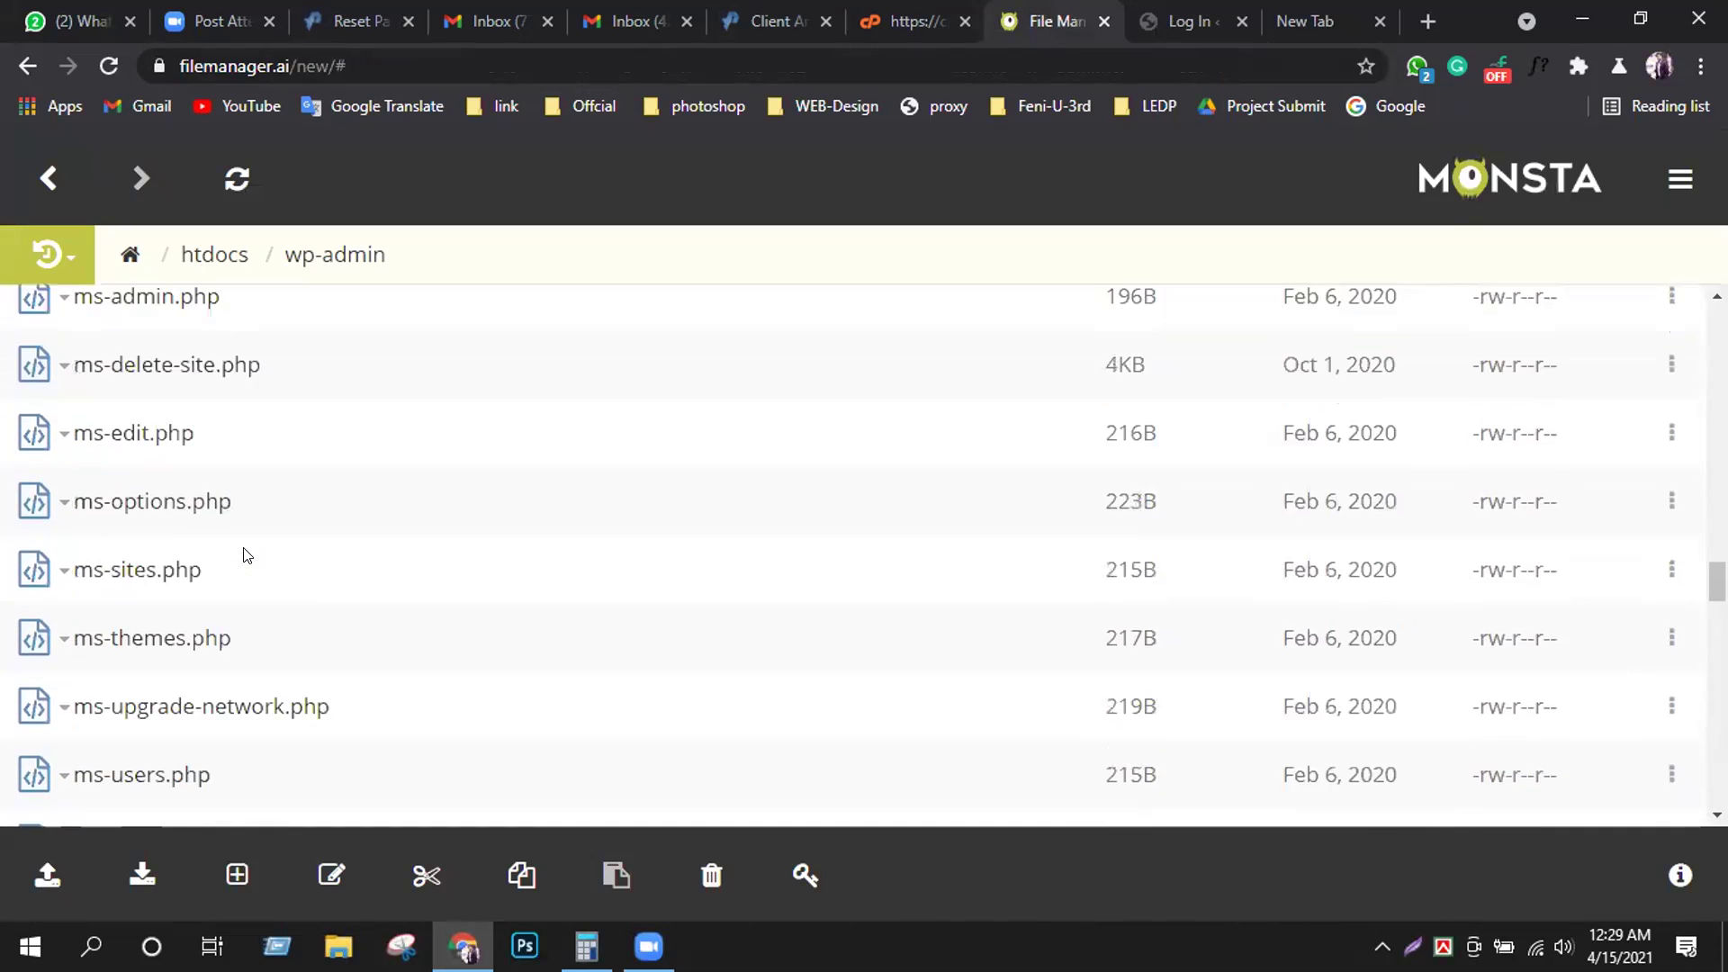
{"action": "scroll", "coordinate": [248, 554], "scroll_direction": "up", "scroll_amount": 20}
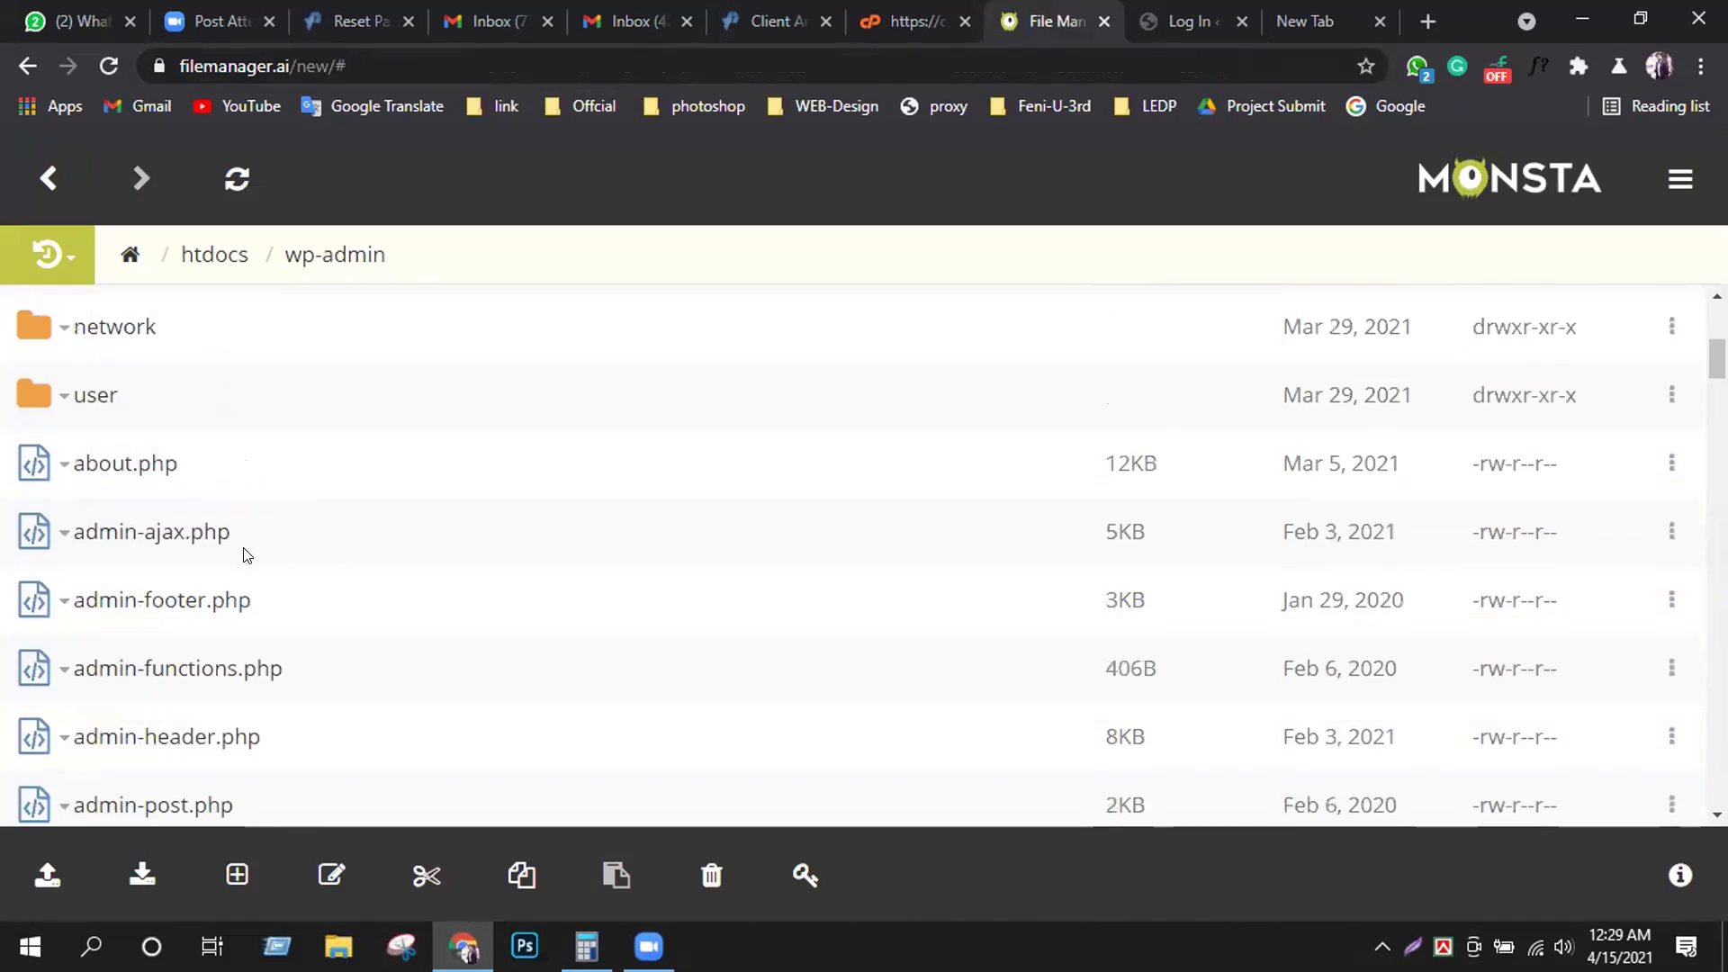
{"action": "scroll", "coordinate": [112, 549], "scroll_direction": "up", "scroll_amount": 4}
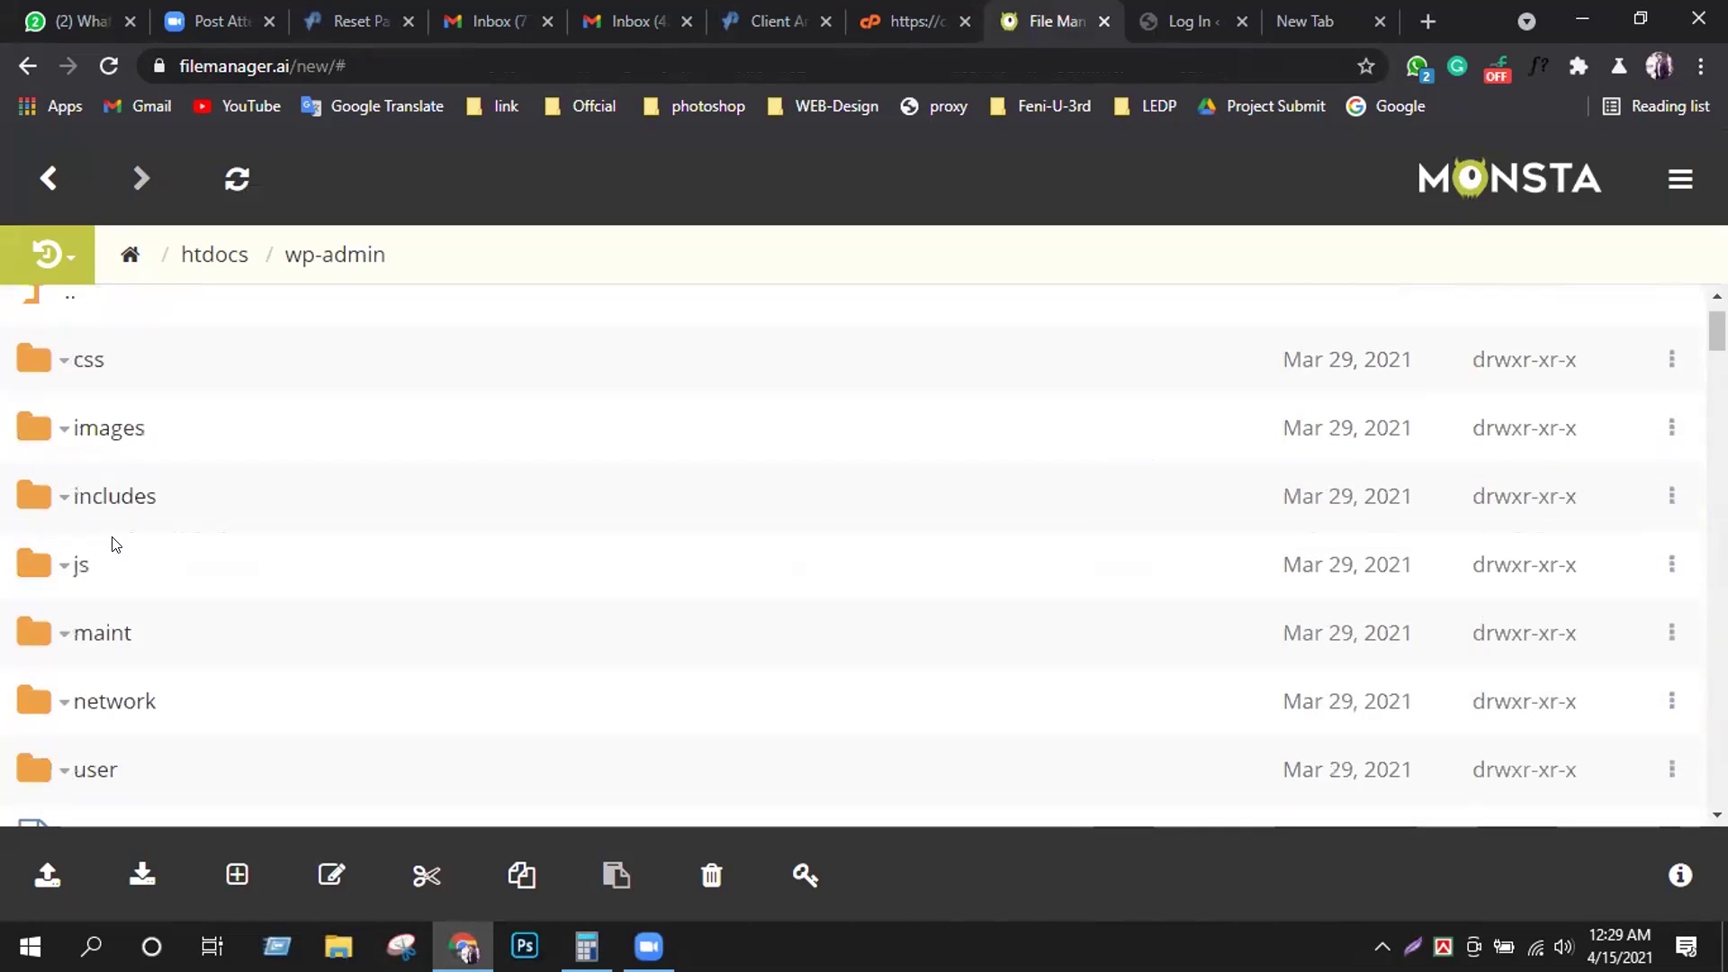
{"action": "scroll", "coordinate": [212, 521], "scroll_direction": "down", "scroll_amount": 2}
{"action": "left_click", "coordinate": [87, 603]}
Open the user folder's admin.php in the built-in editor
{"action": "scroll", "coordinate": [192, 359], "scroll_direction": "up", "scroll_amount": 3}
{"action": "scroll", "coordinate": [142, 504], "scroll_direction": "down", "scroll_amount": 2}
{"action": "scroll", "coordinate": [140, 545], "scroll_direction": "down", "scroll_amount": 1}
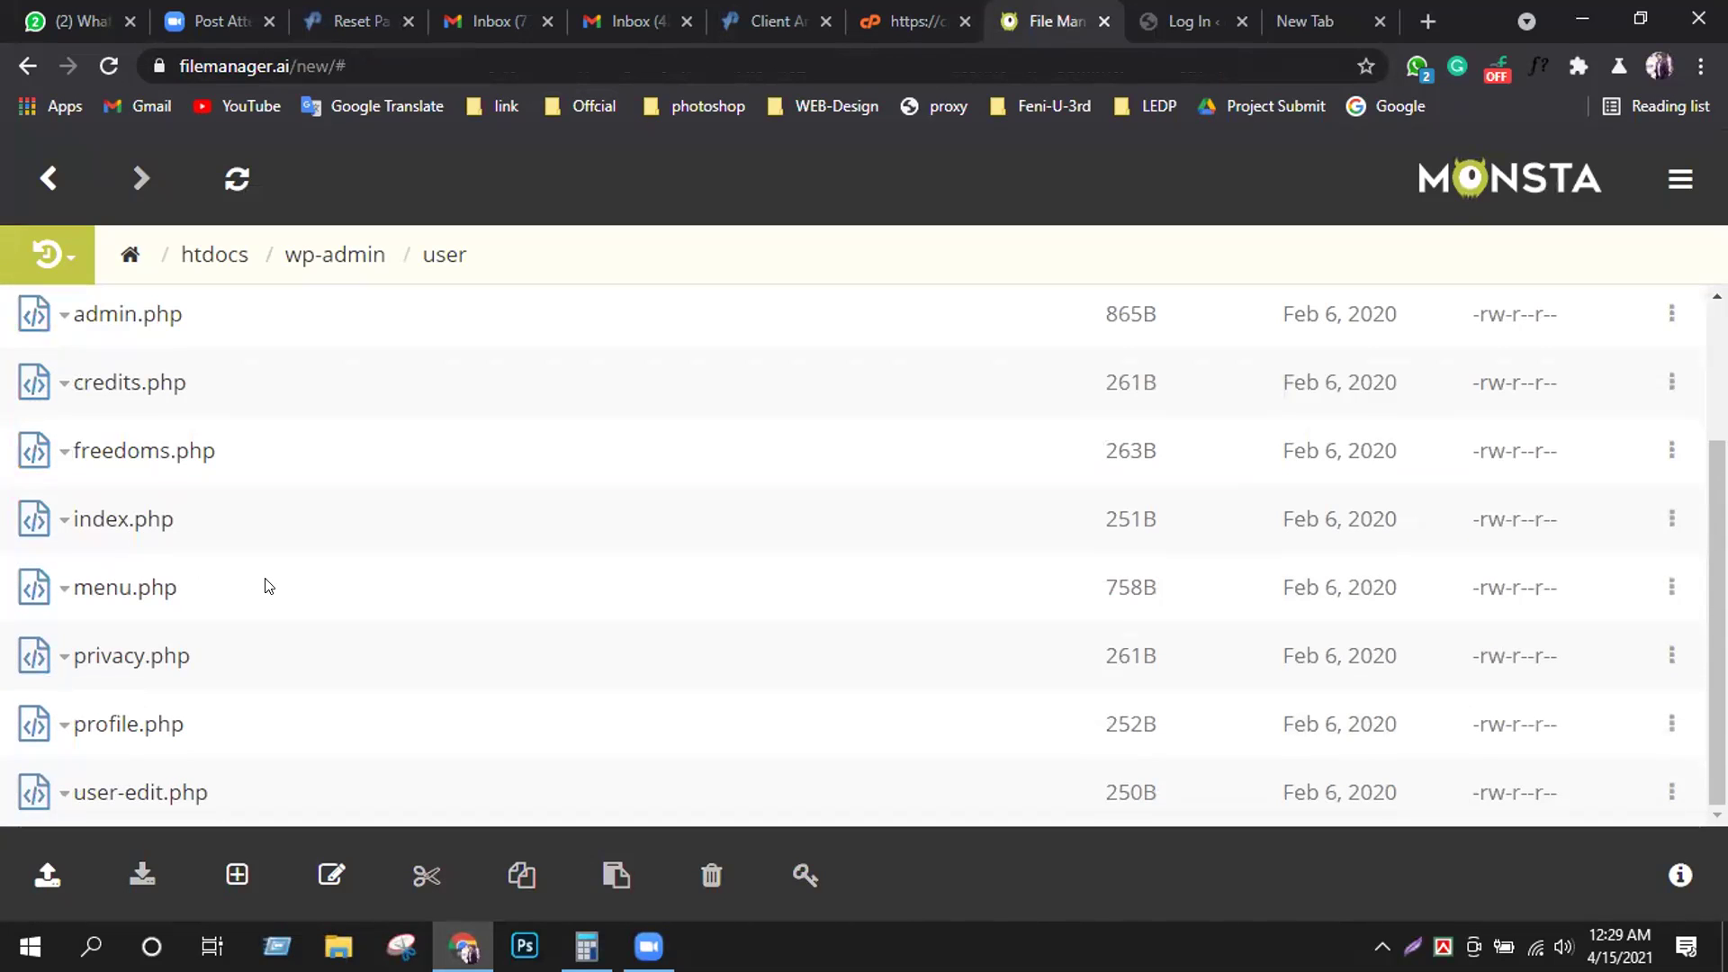
{"action": "scroll", "coordinate": [268, 585], "scroll_direction": "up", "scroll_amount": 3}
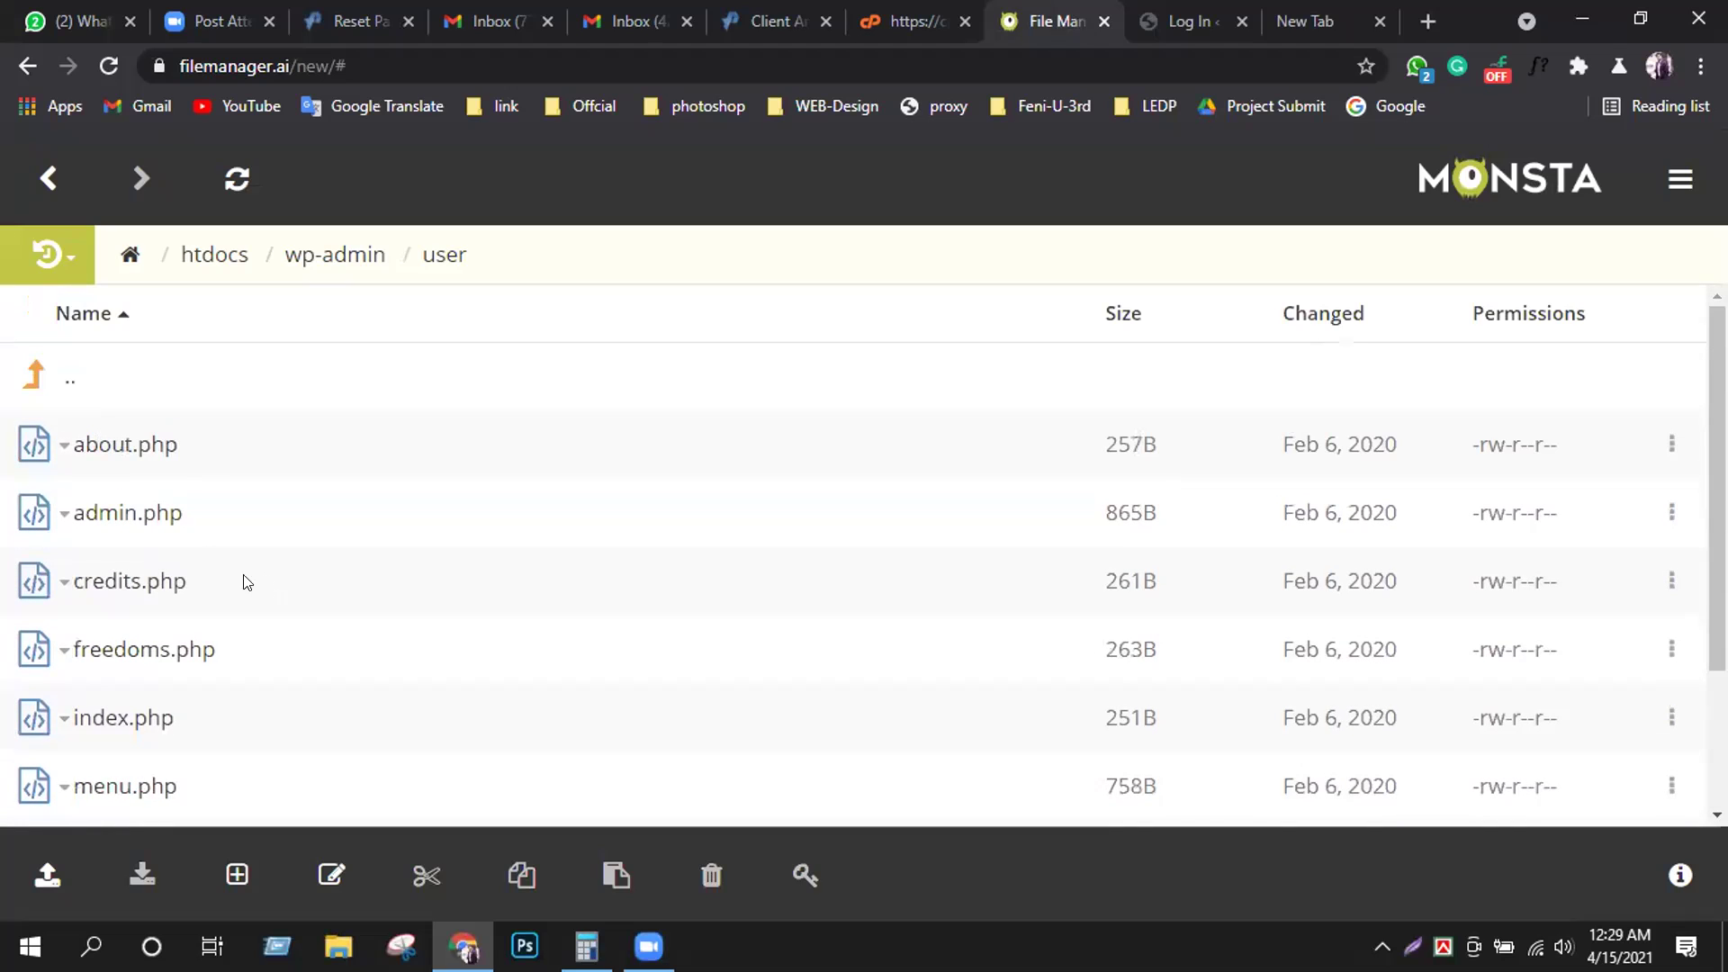
{"action": "right_click", "coordinate": [160, 519]}
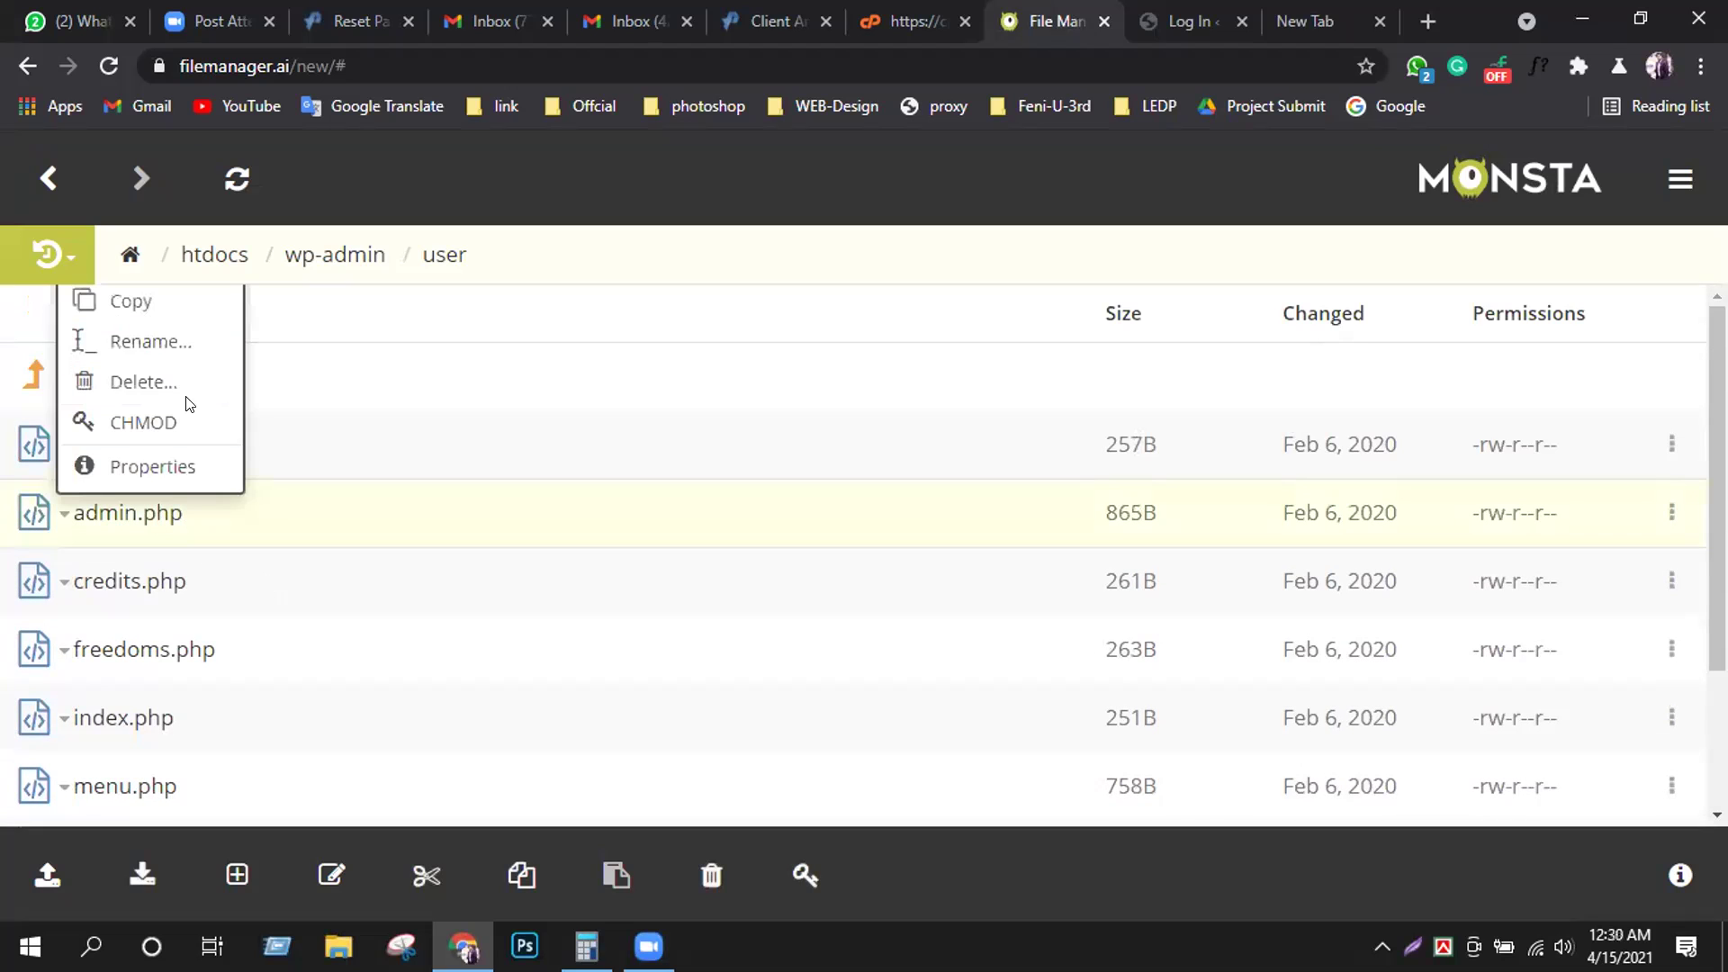
{"action": "left_click", "coordinate": [61, 518]}
{"action": "left_click", "coordinate": [61, 519]}
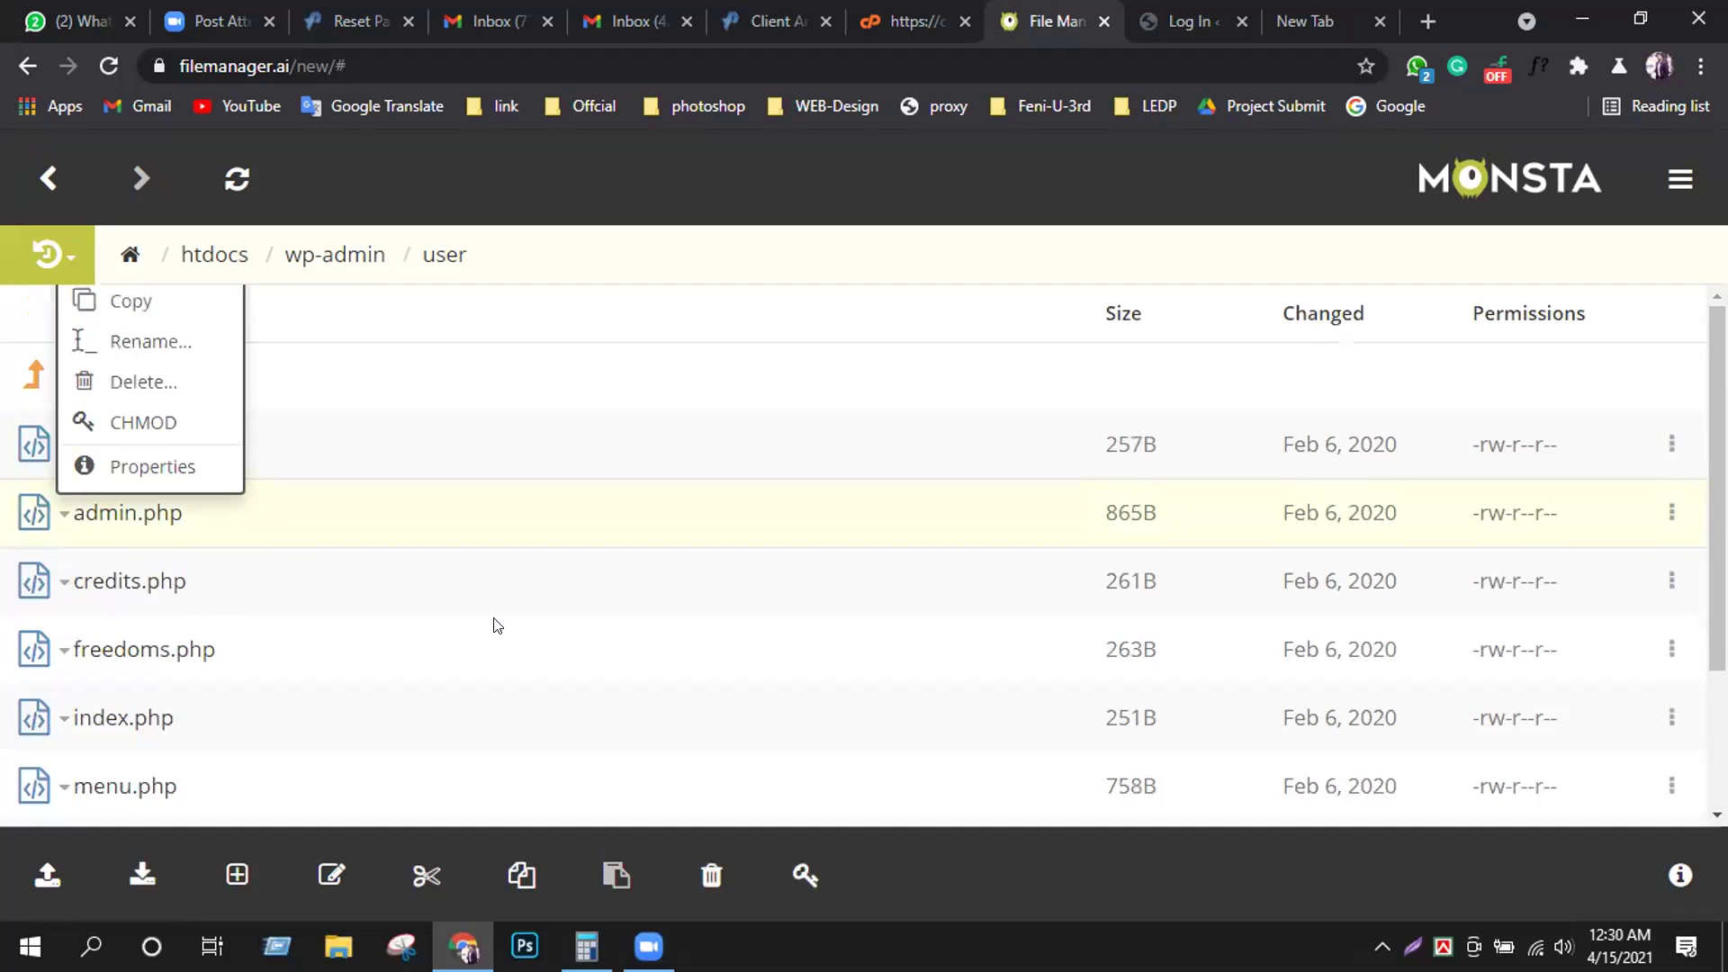
{"action": "scroll", "coordinate": [405, 494], "scroll_direction": "down", "scroll_amount": 2}
{"action": "scroll", "coordinate": [224, 413], "scroll_direction": "up", "scroll_amount": 2}
{"action": "left_click", "coordinate": [134, 515]}
{"action": "left_click", "coordinate": [135, 515]}
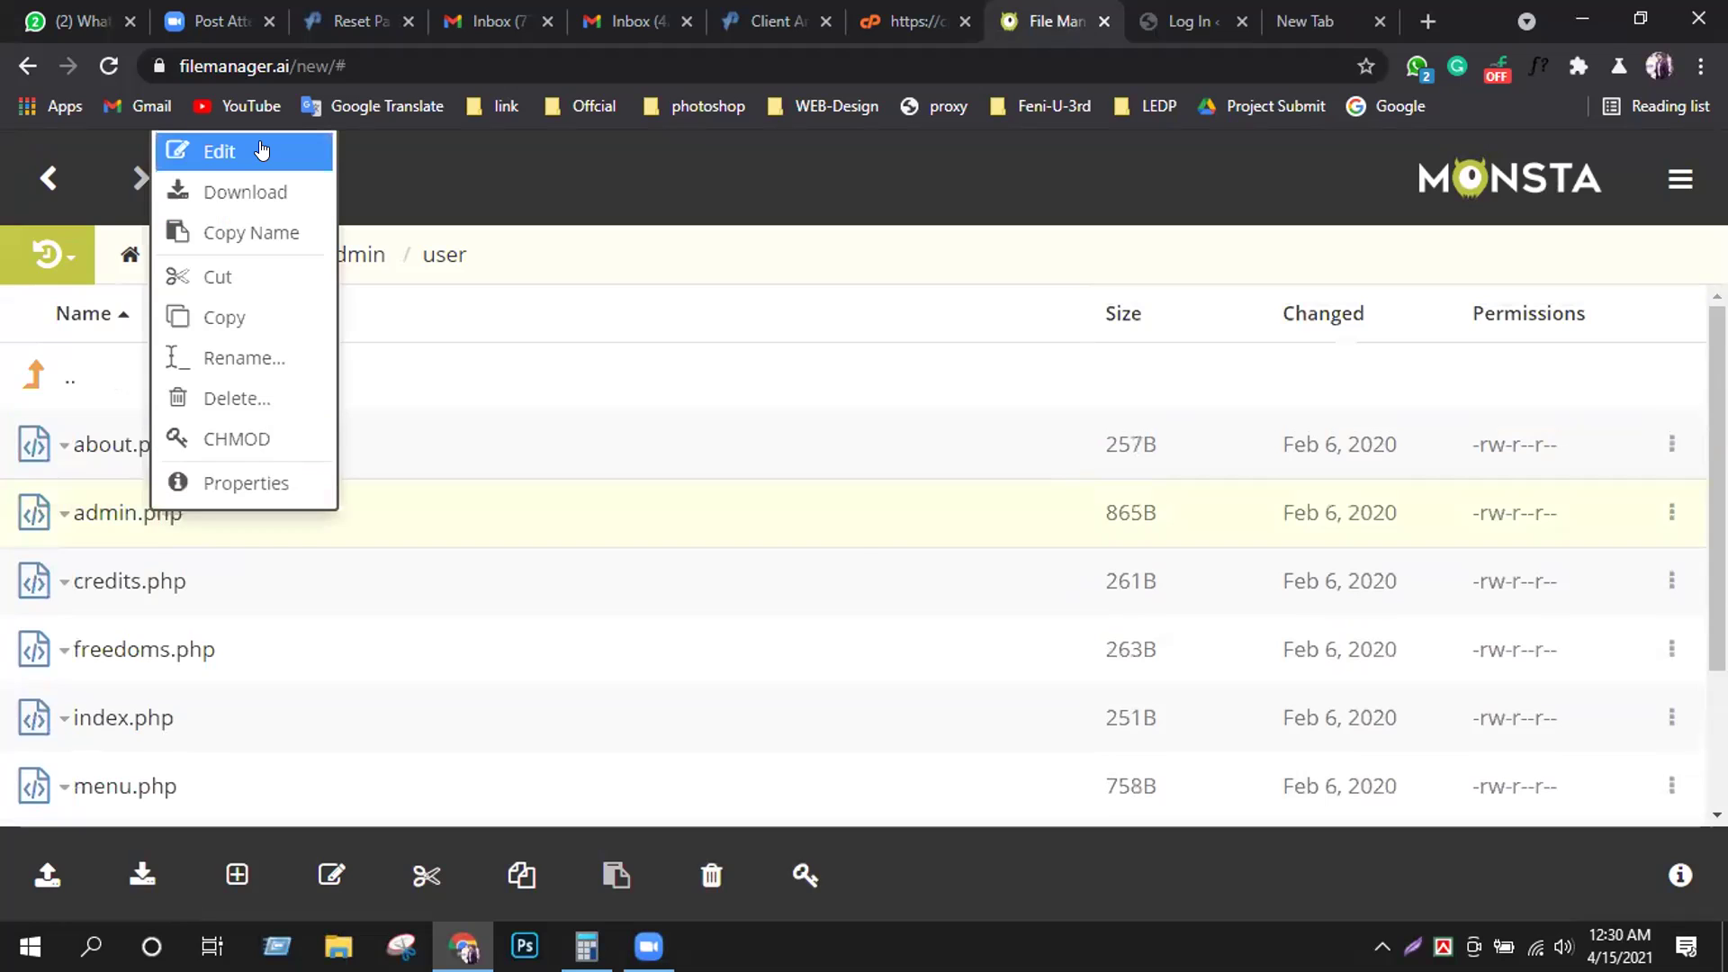
{"action": "left_click", "coordinate": [261, 149]}
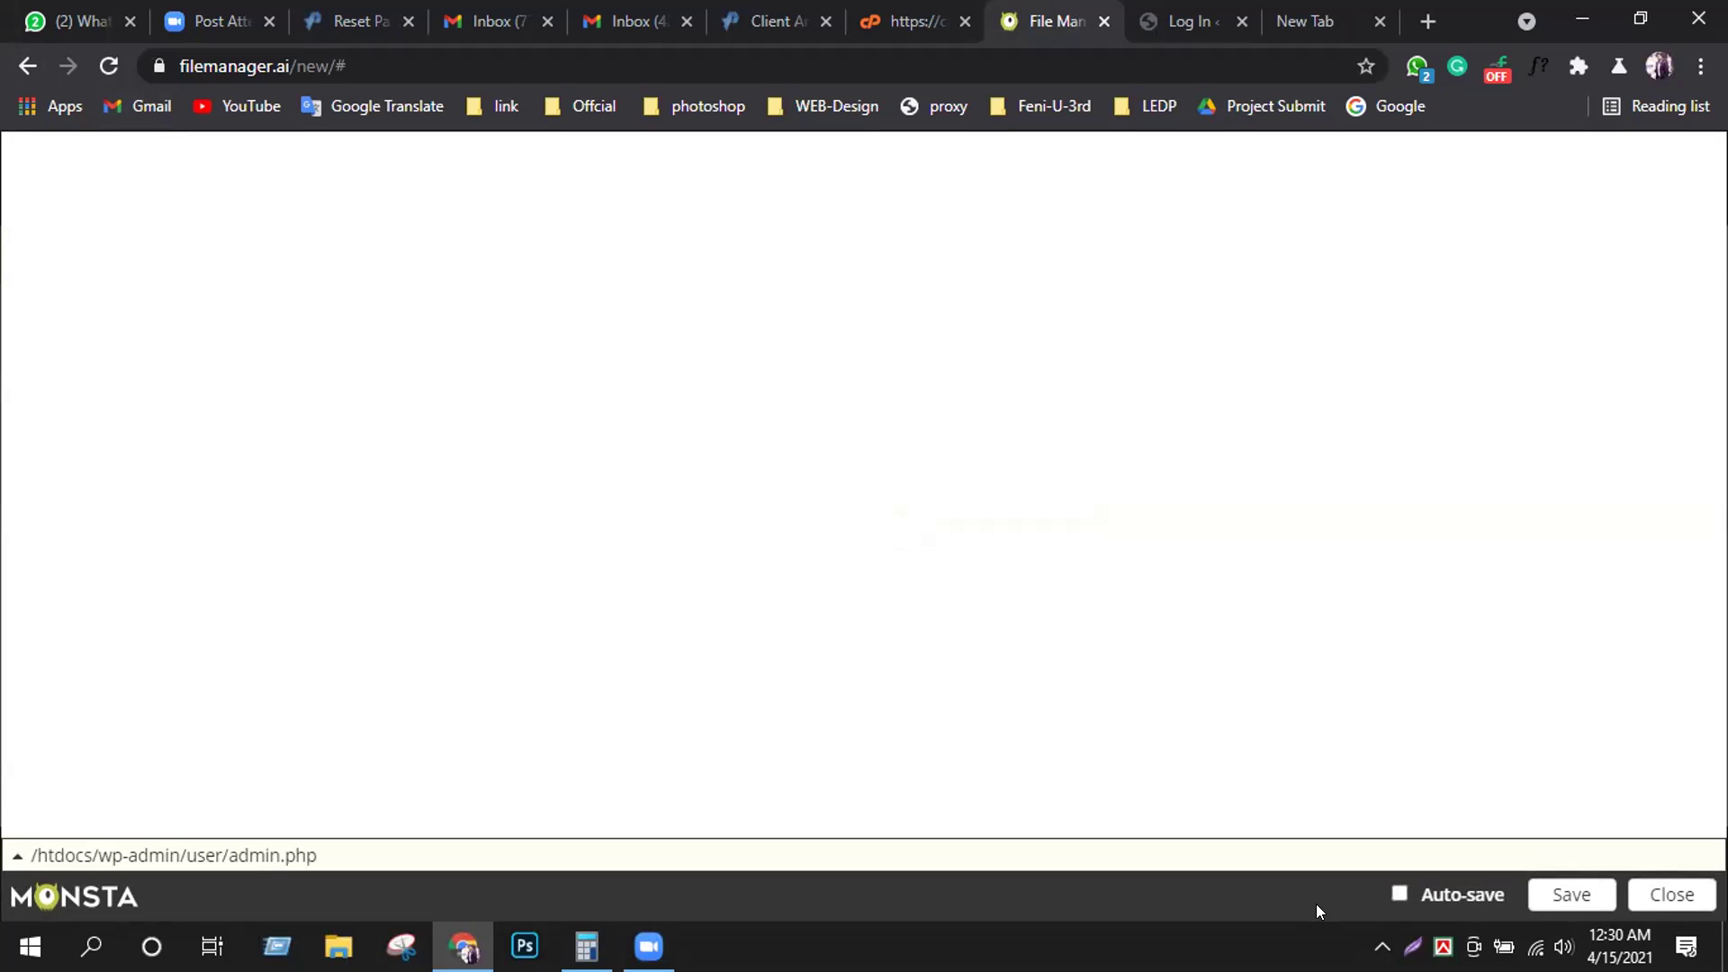
Close the editor and scroll down the wp-admin file list
{"action": "left_click", "coordinate": [1636, 895]}
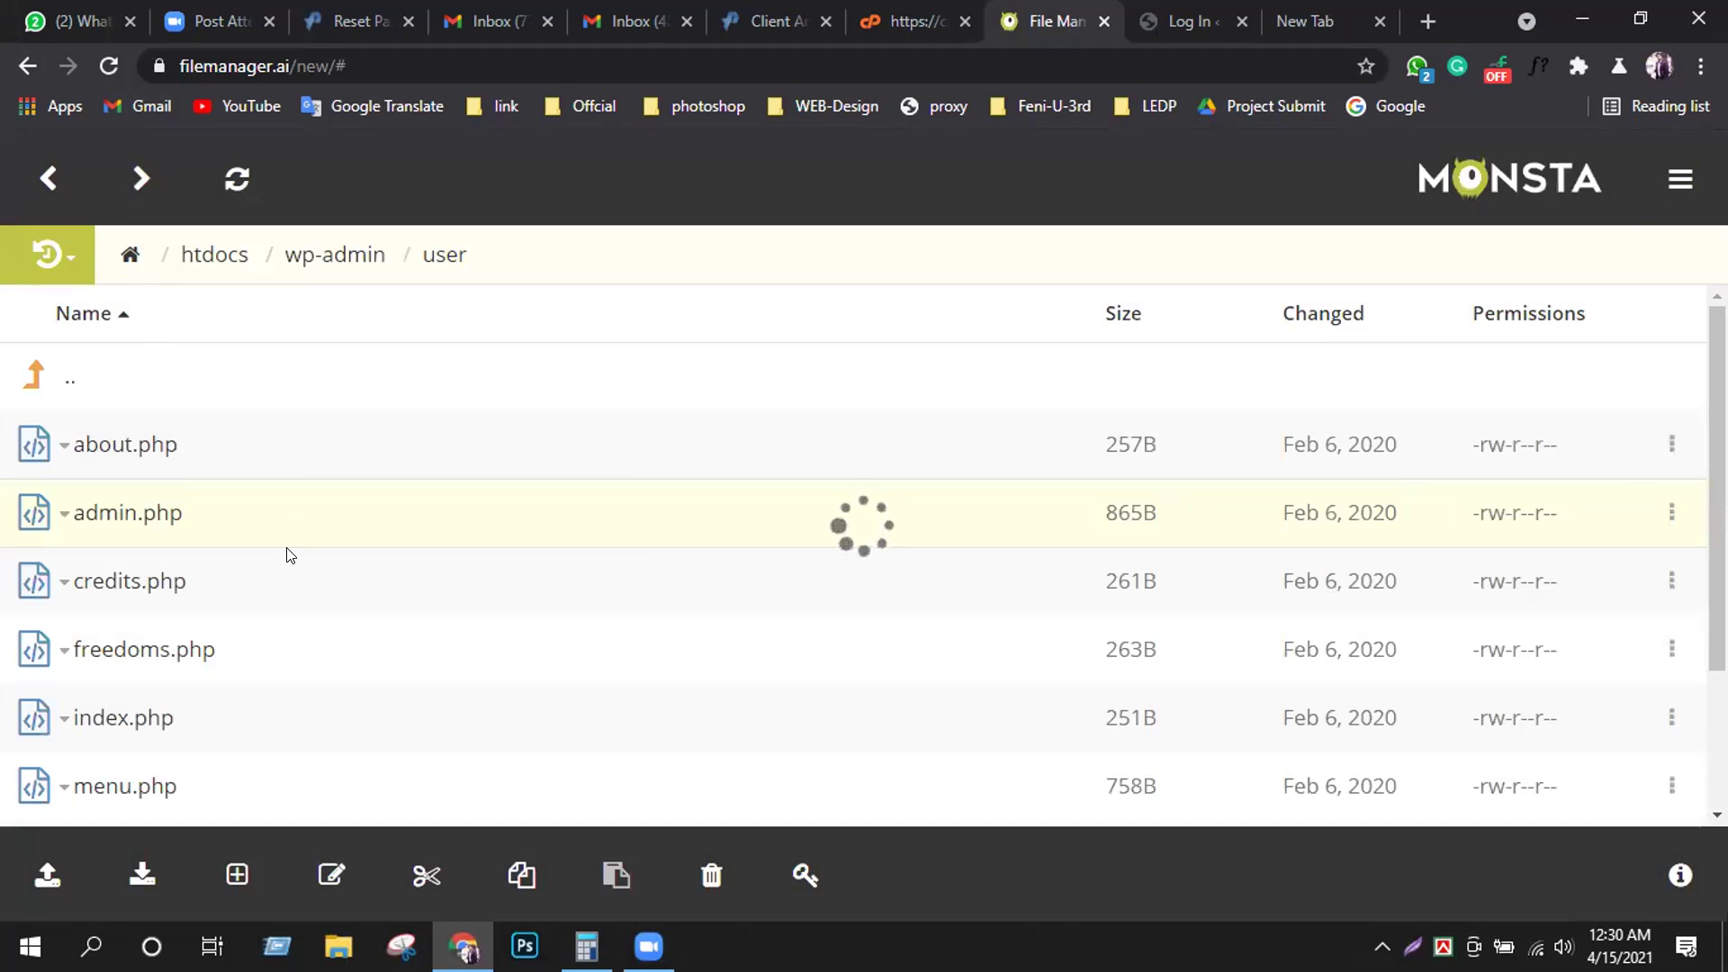
{"action": "scroll", "coordinate": [288, 558], "scroll_direction": "down", "scroll_amount": 9}
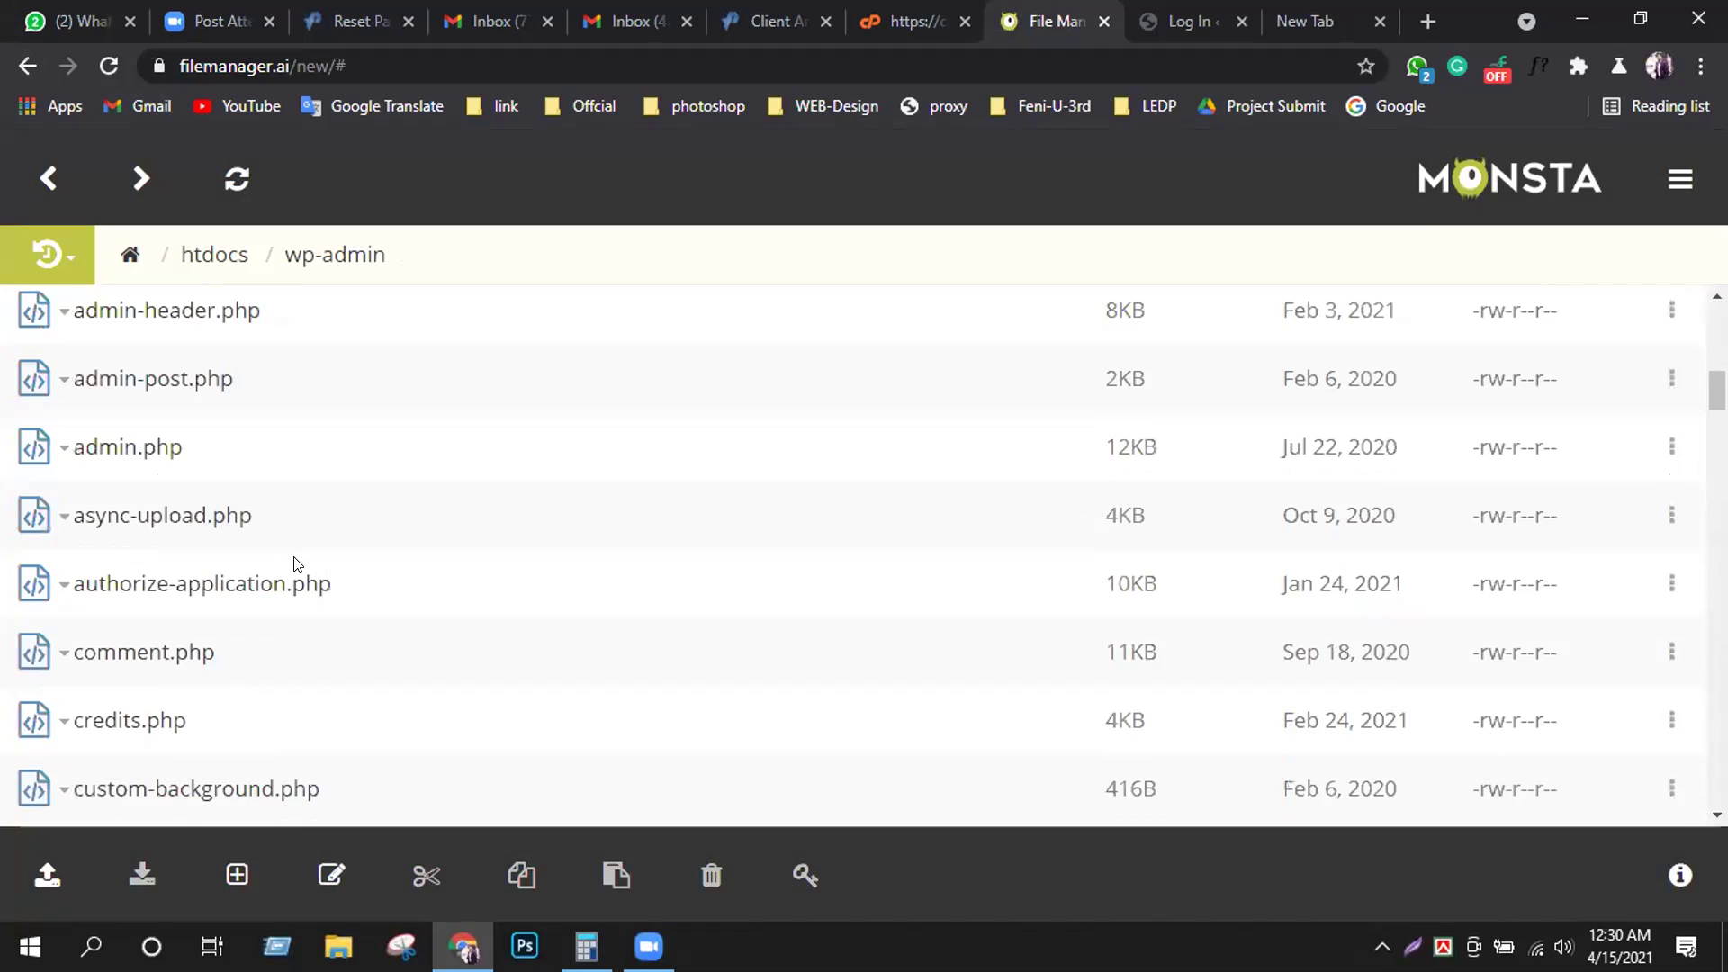
{"action": "scroll", "coordinate": [209, 486], "scroll_direction": "down", "scroll_amount": 20}
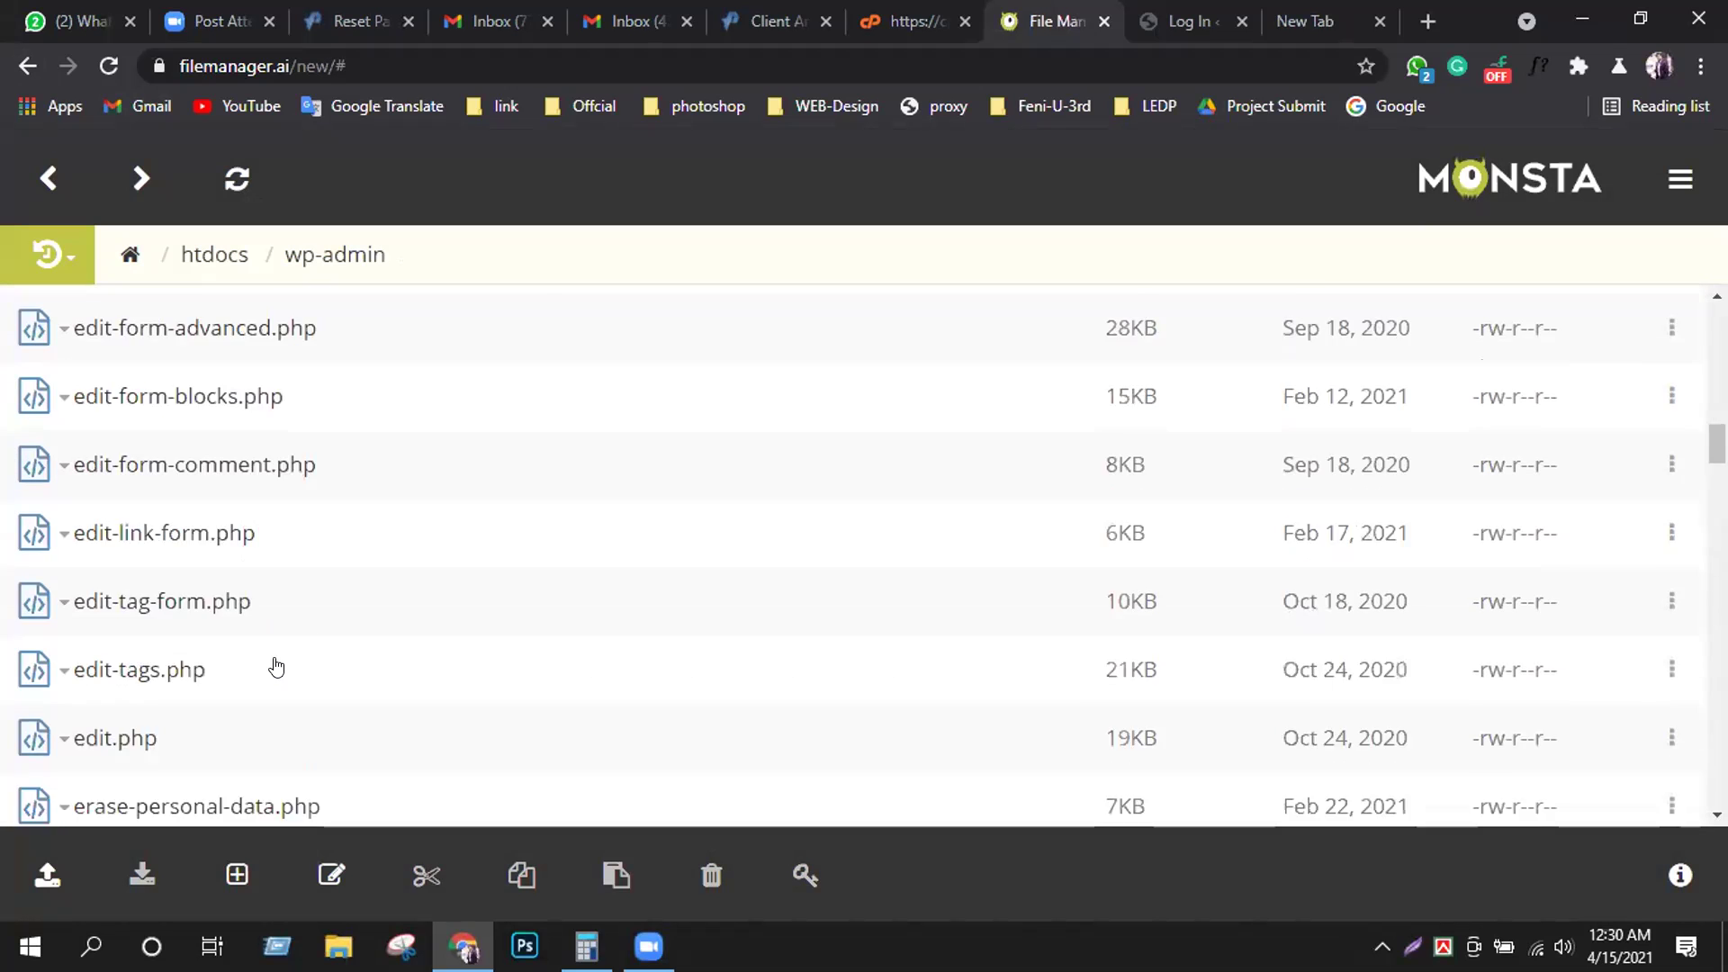
{"action": "scroll", "coordinate": [281, 684], "scroll_direction": "down", "scroll_amount": 20}
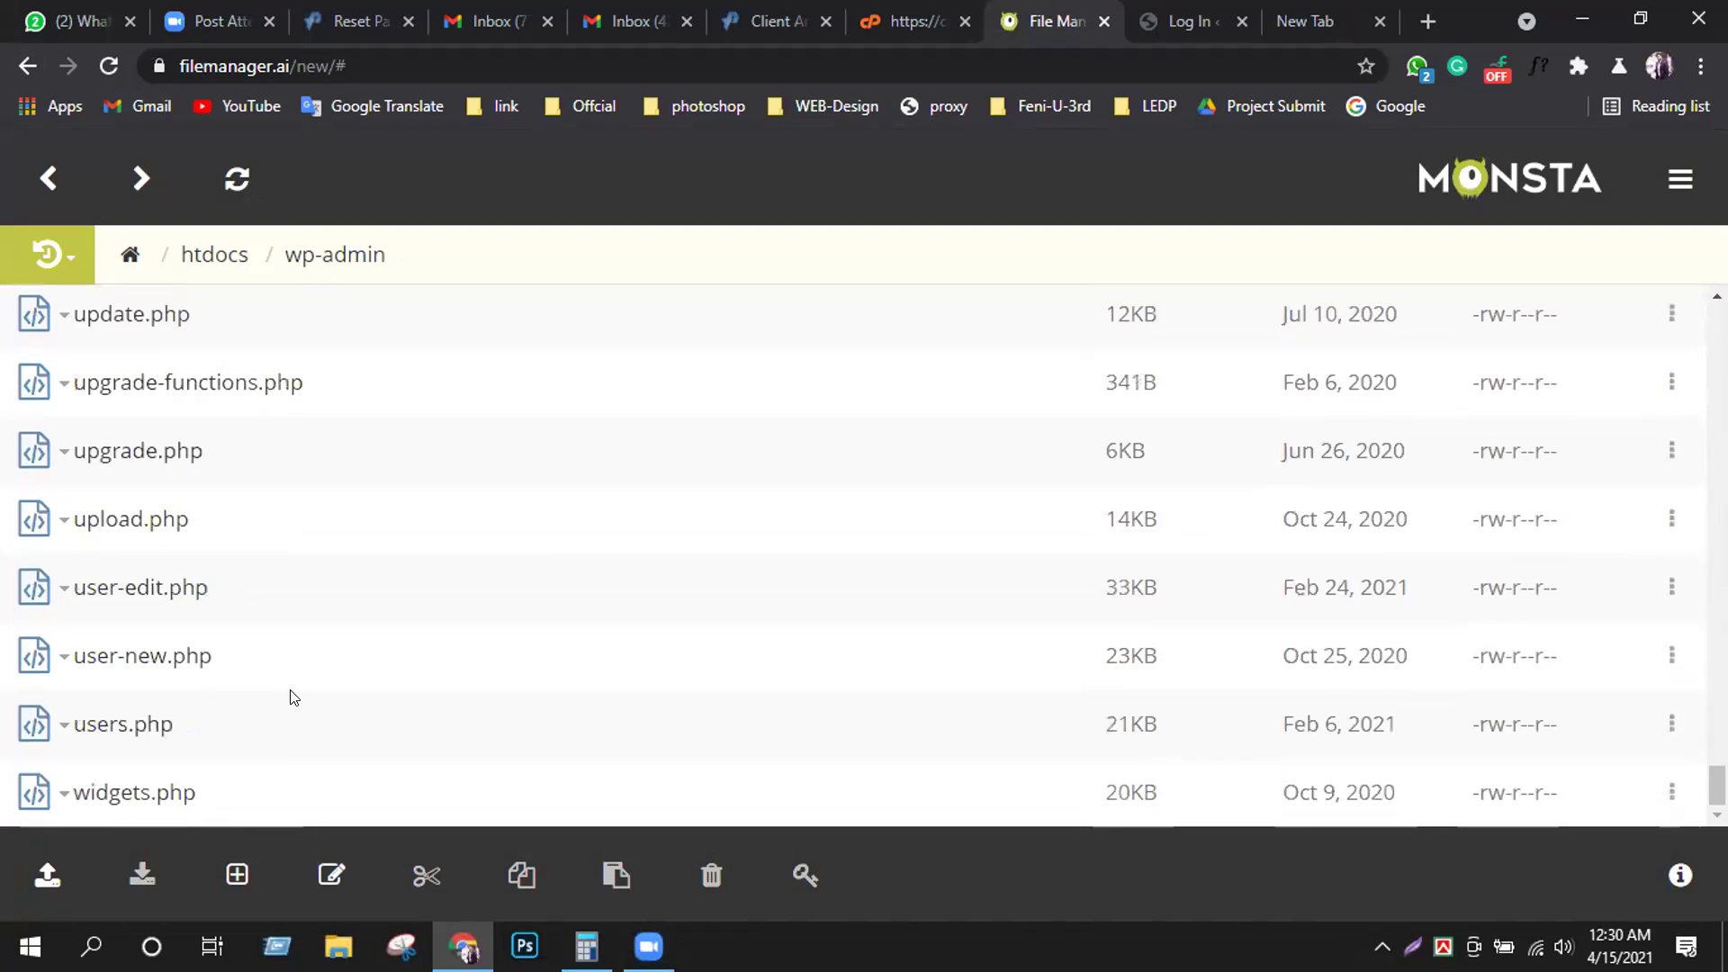
Briefly open users.php in the editor, close it, and scroll back up
{"action": "right_click", "coordinate": [142, 721]}
{"action": "left_click", "coordinate": [152, 360]}
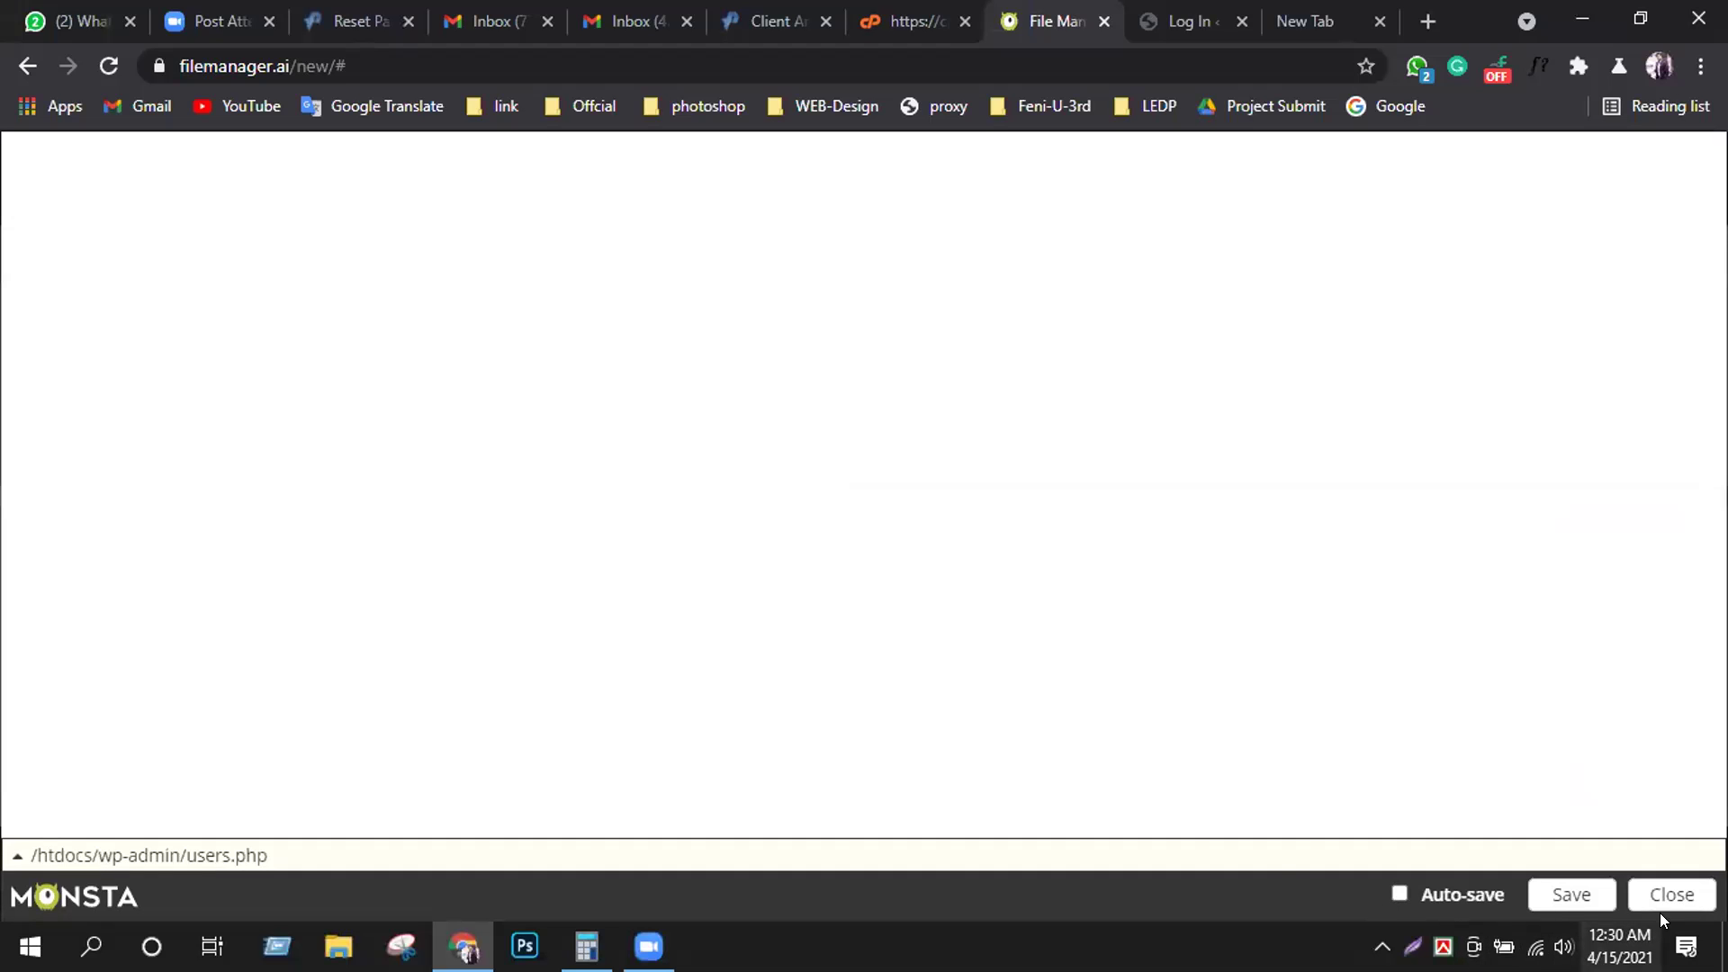
{"action": "left_click", "coordinate": [1667, 895]}
{"action": "scroll", "coordinate": [317, 594], "scroll_direction": "up", "scroll_amount": 4}
{"action": "scroll", "coordinate": [317, 593], "scroll_direction": "up", "scroll_amount": 20}
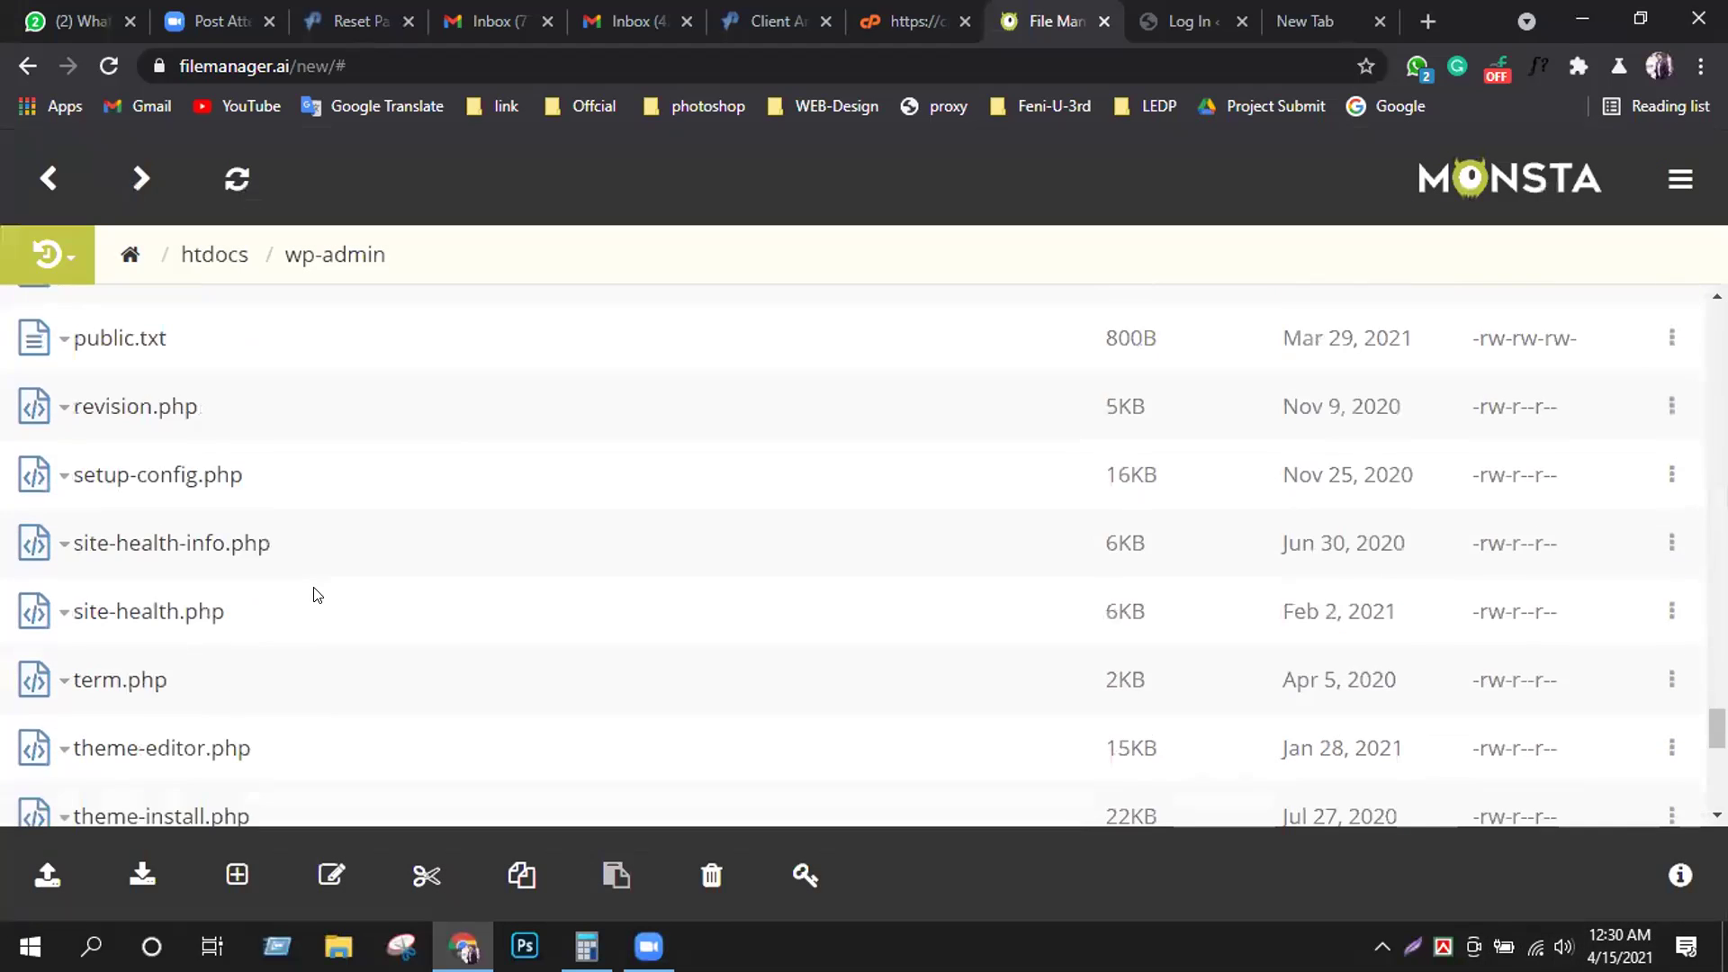
{"action": "scroll", "coordinate": [317, 593], "scroll_direction": "up", "scroll_amount": 20}
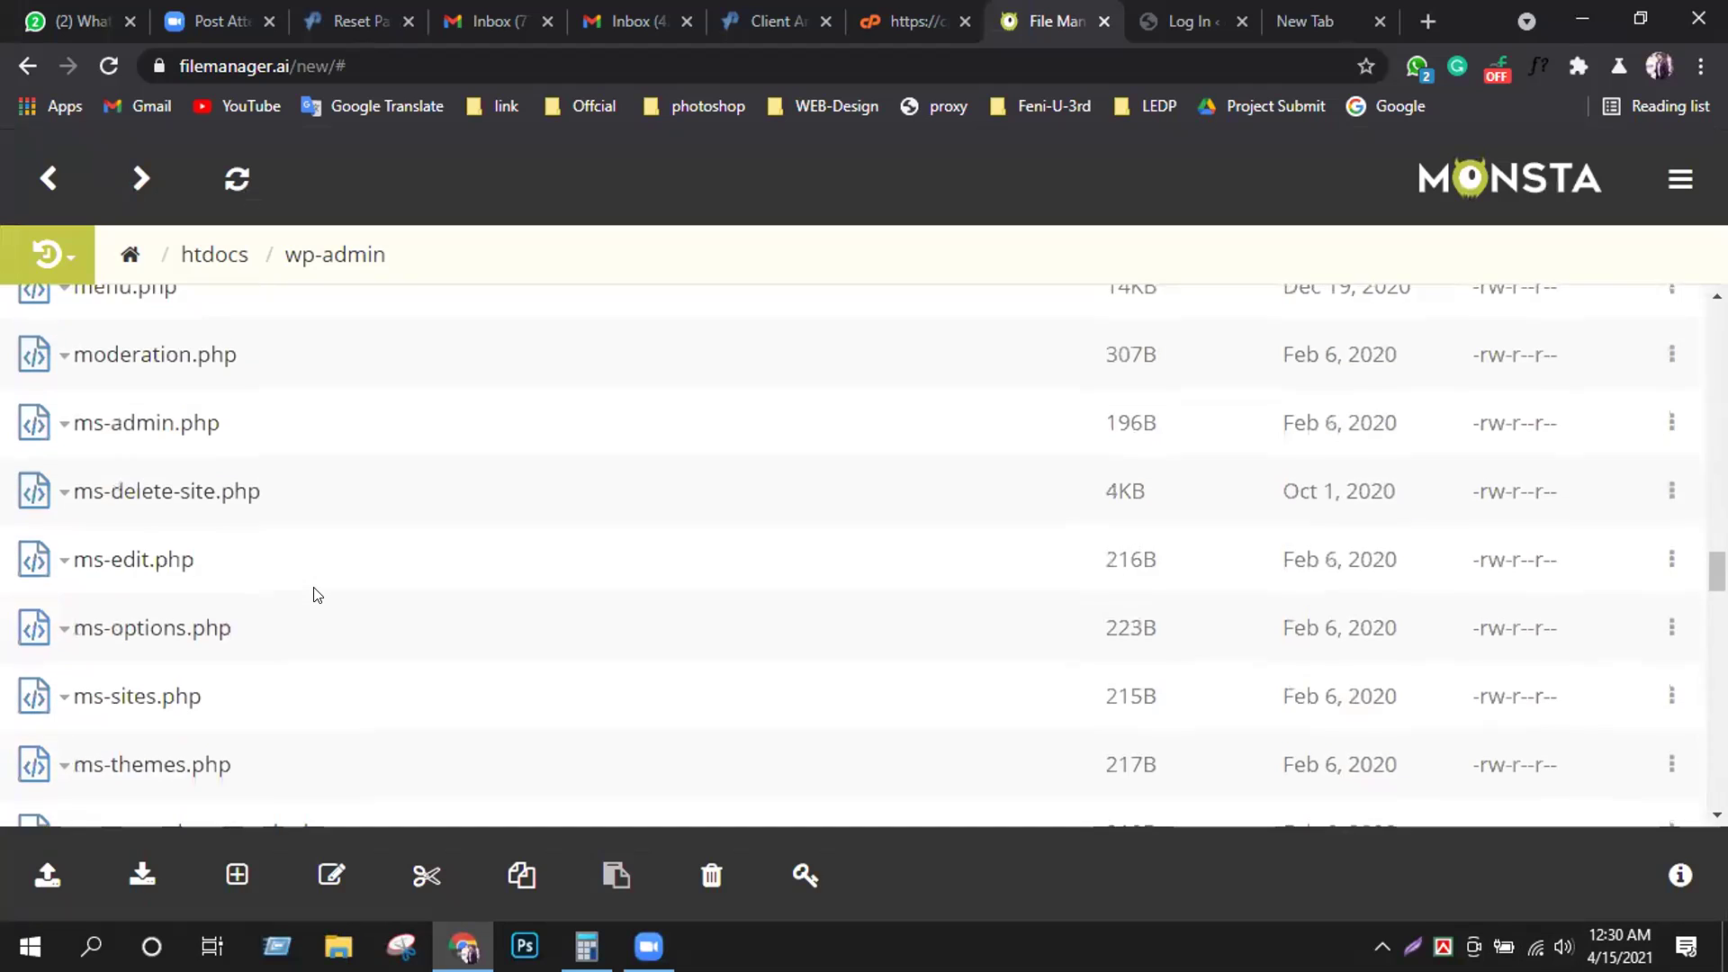
{"action": "scroll", "coordinate": [316, 594], "scroll_direction": "up", "scroll_amount": 20}
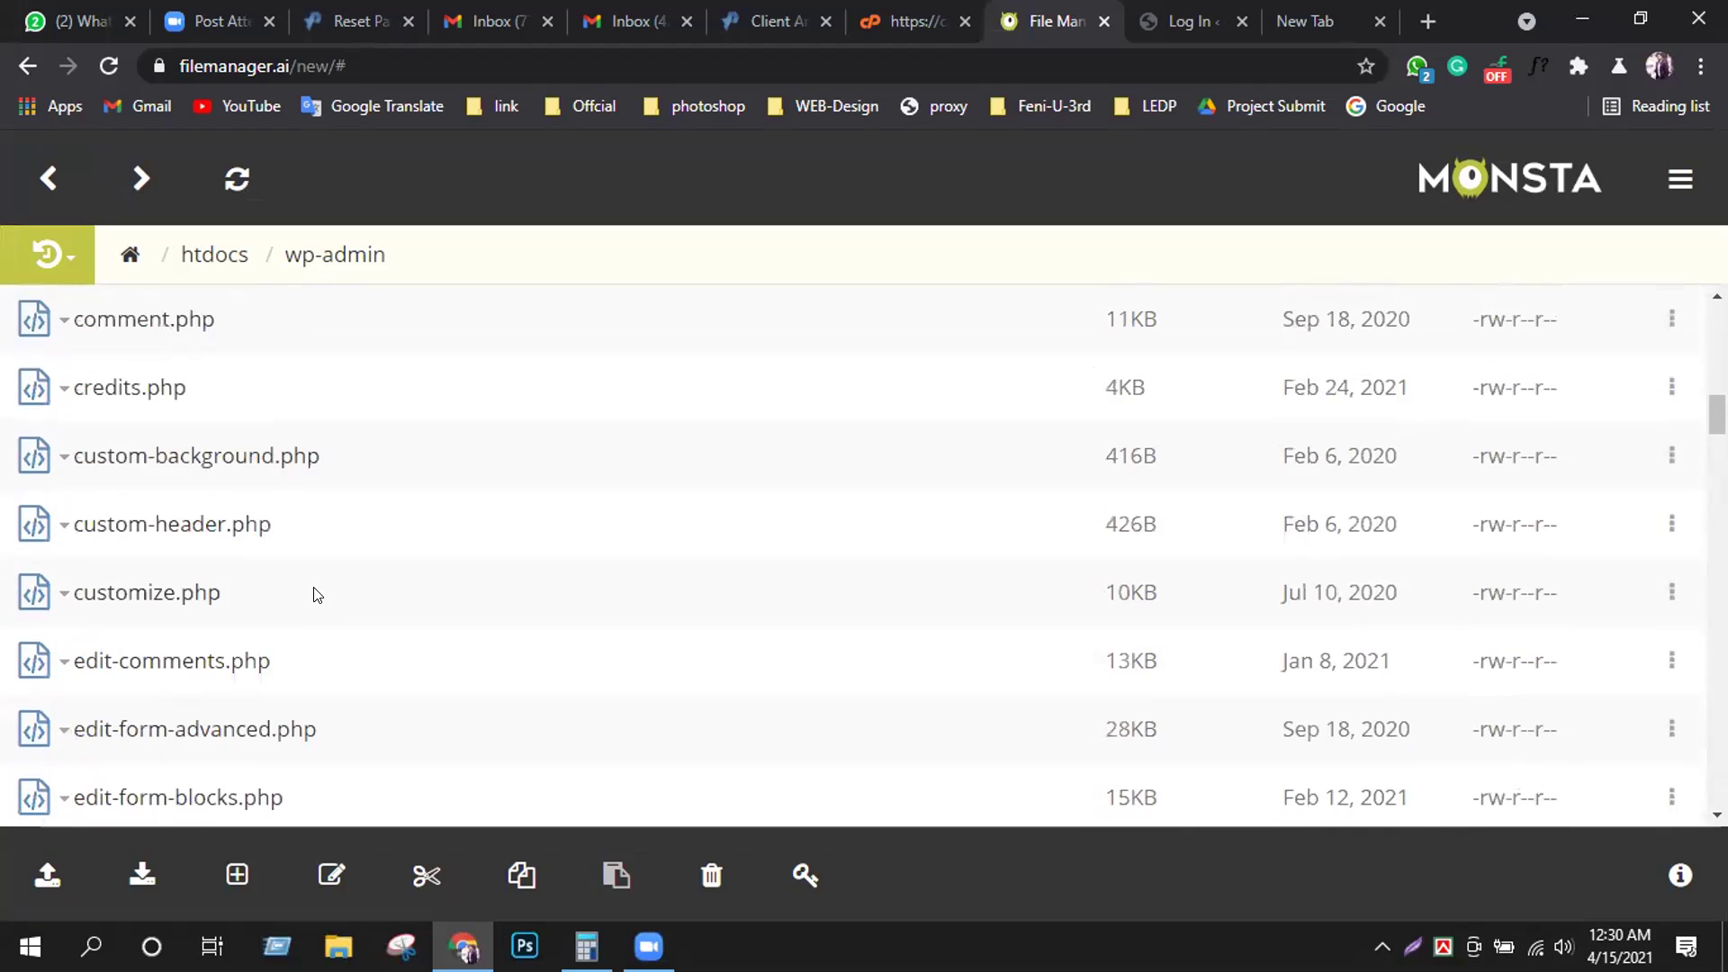
{"action": "scroll", "coordinate": [317, 594], "scroll_direction": "down", "scroll_amount": 6}
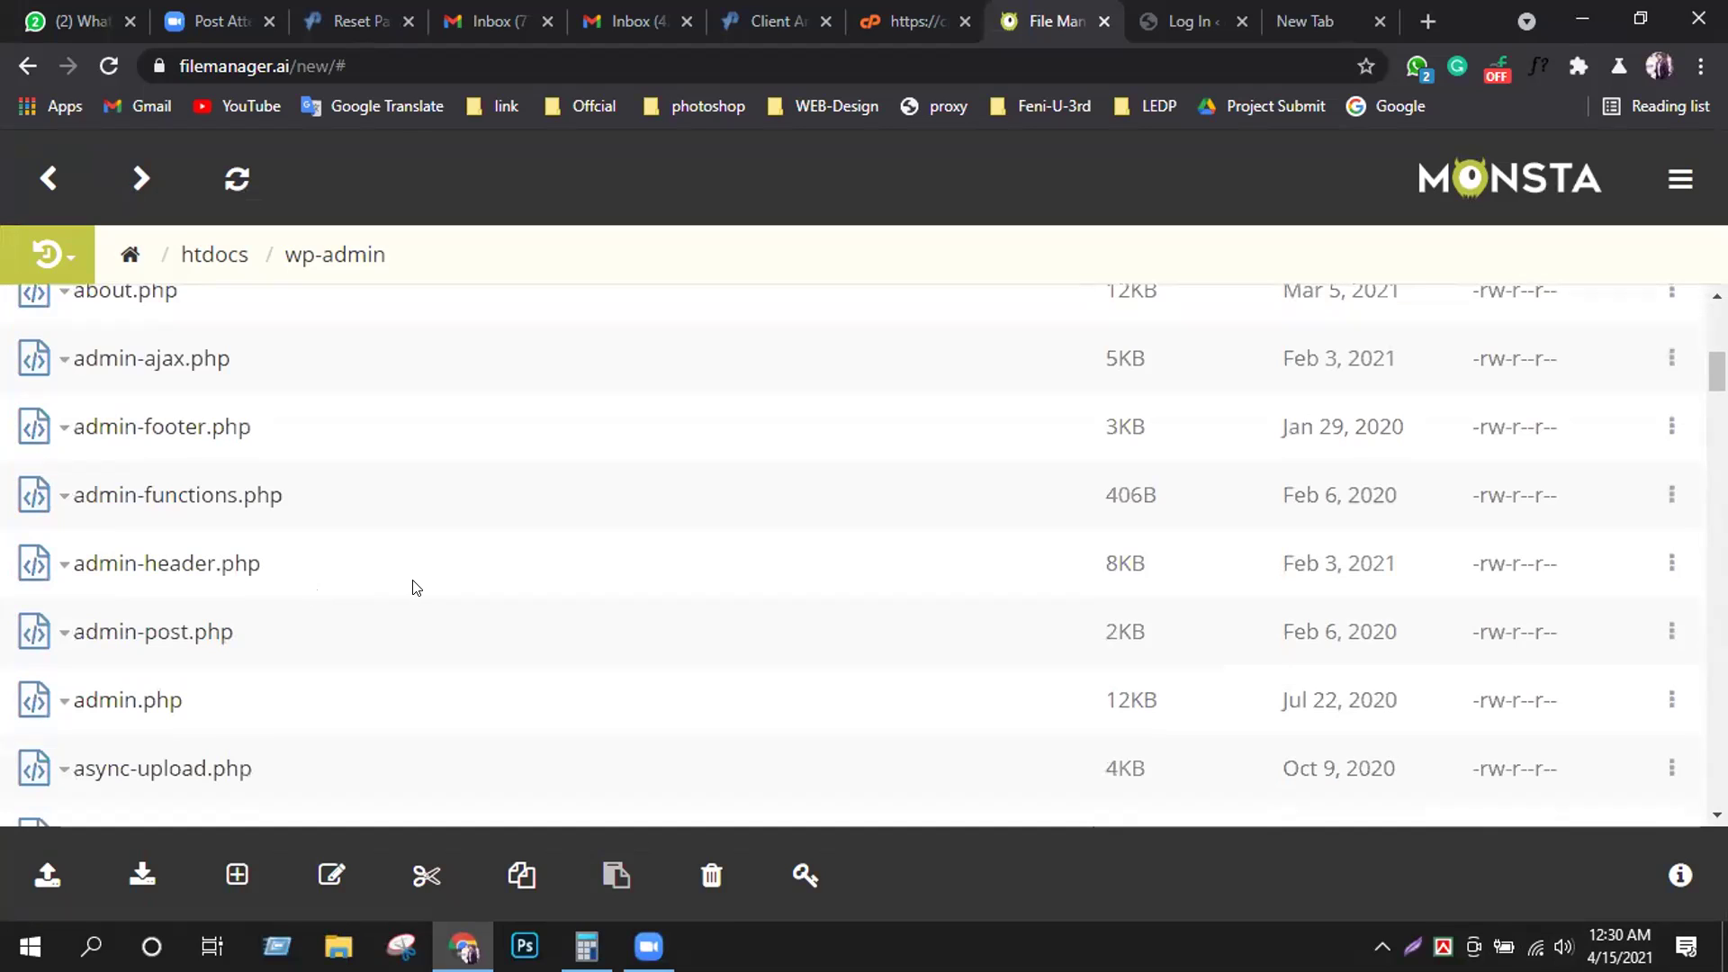
Download wp-admin's admin.php (11.8 KB) and show it in the Downloads folder
{"action": "right_click", "coordinate": [128, 700]}
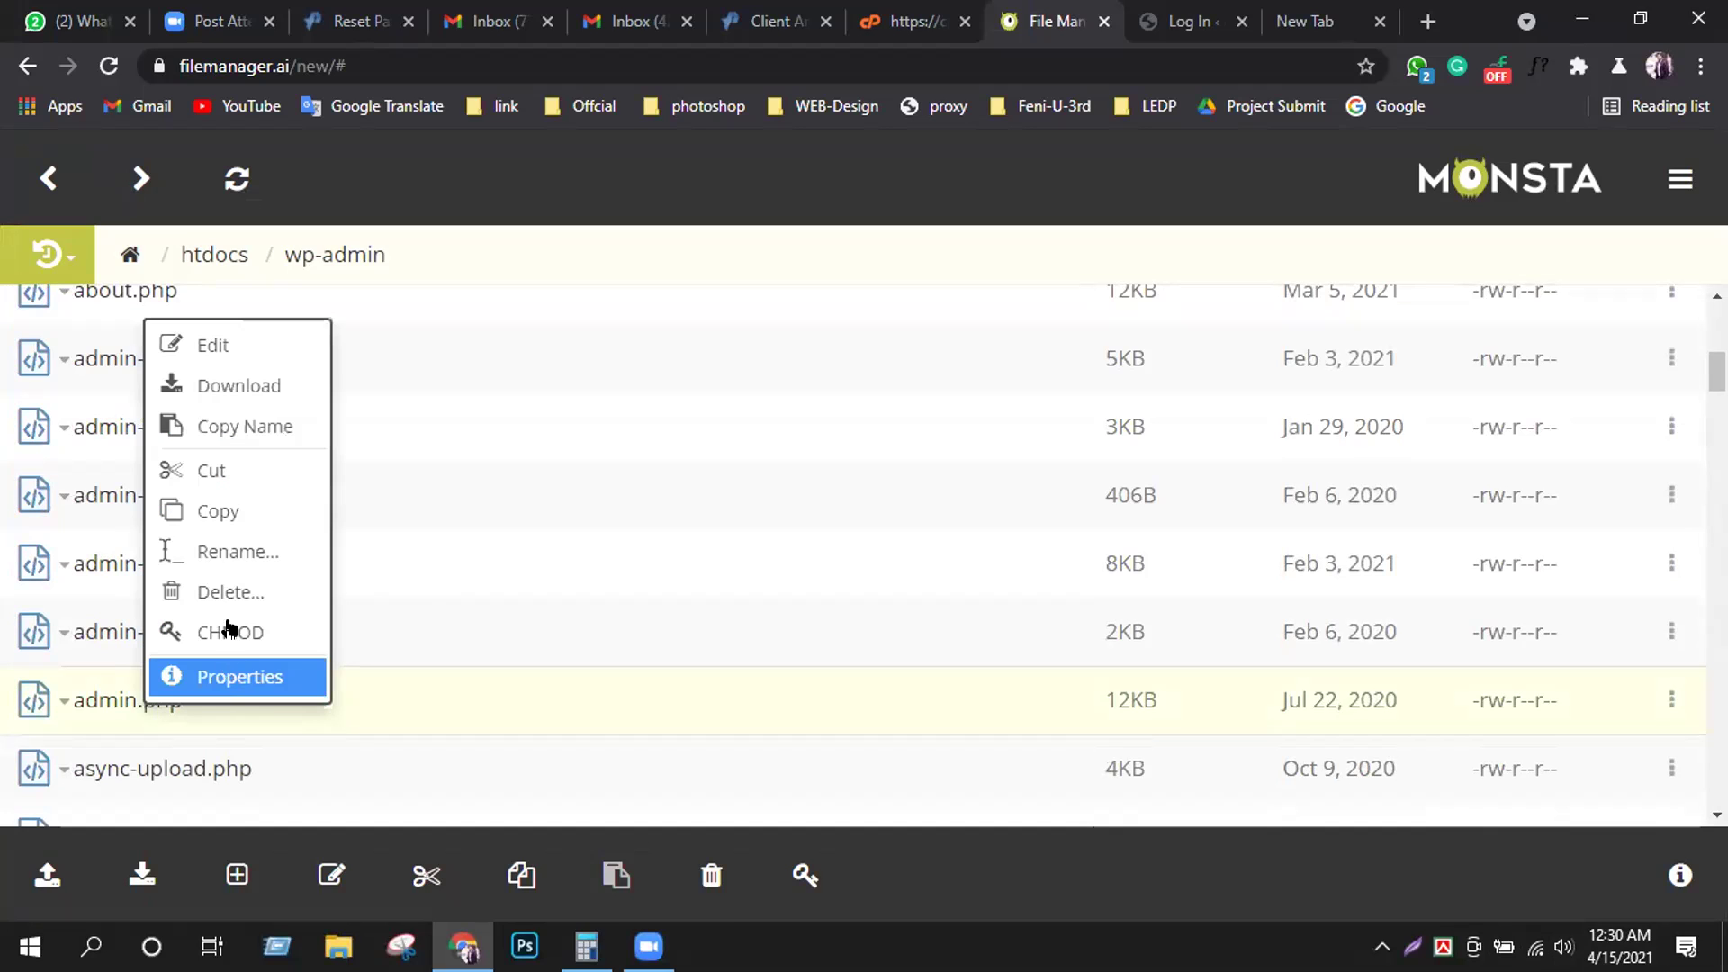
{"action": "left_click", "coordinate": [242, 385]}
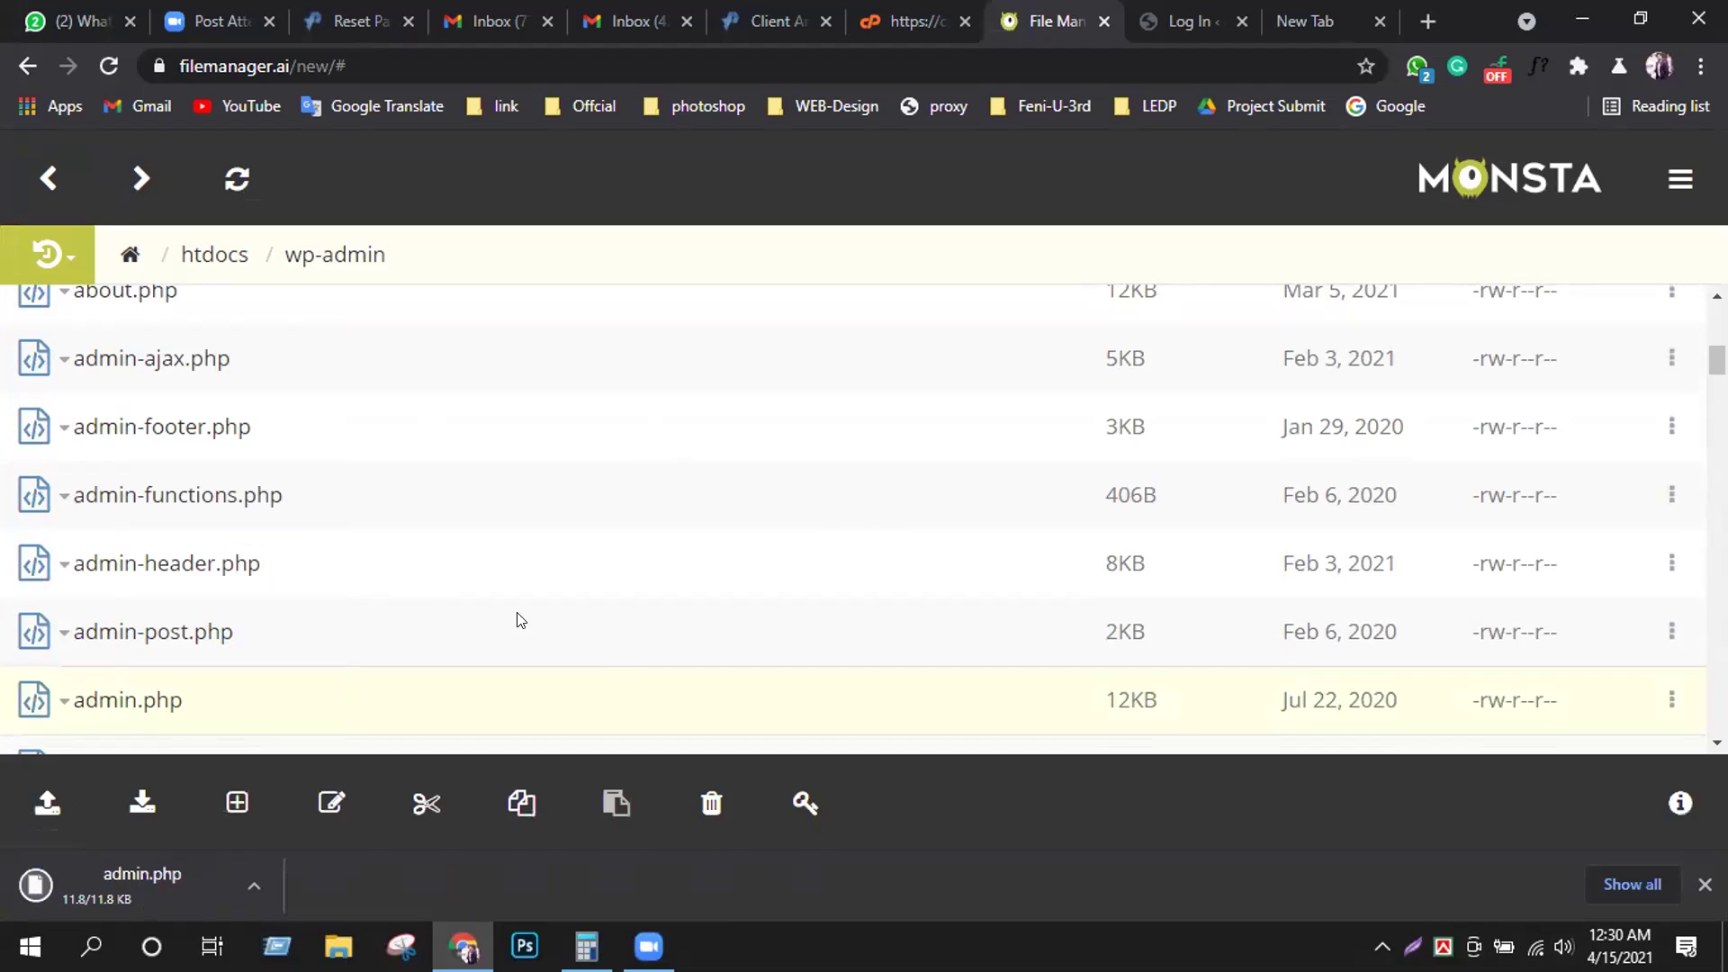
{"action": "left_click", "coordinate": [270, 887]}
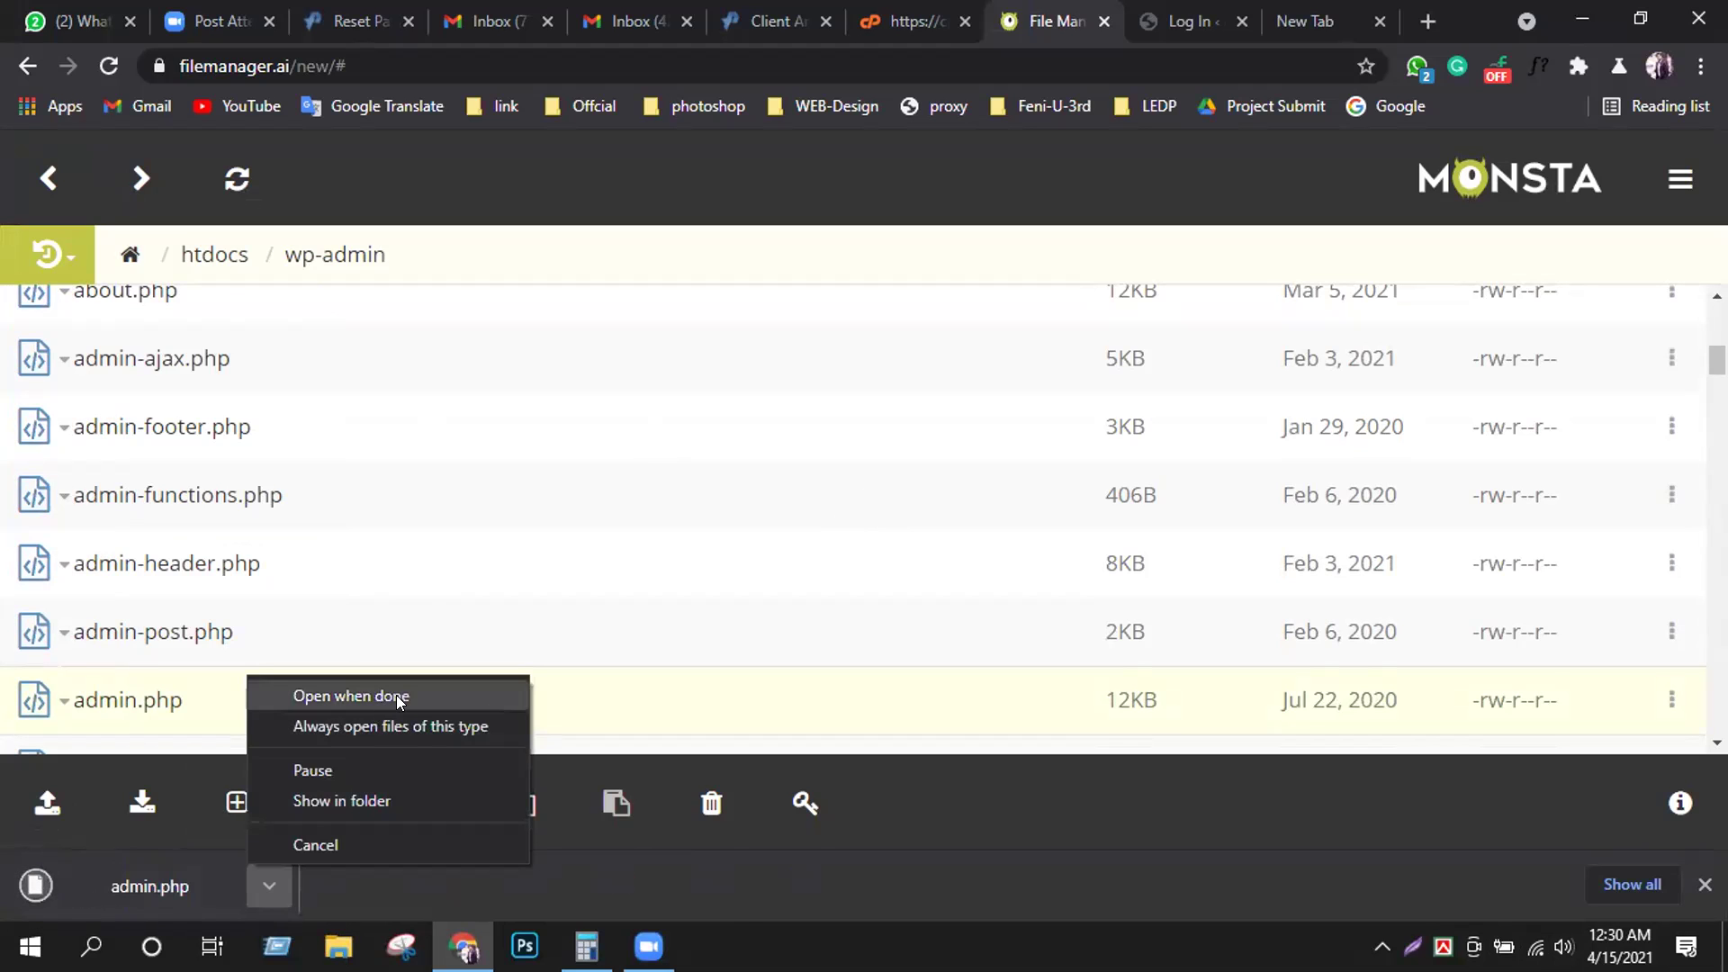
{"action": "left_click", "coordinate": [405, 800]}
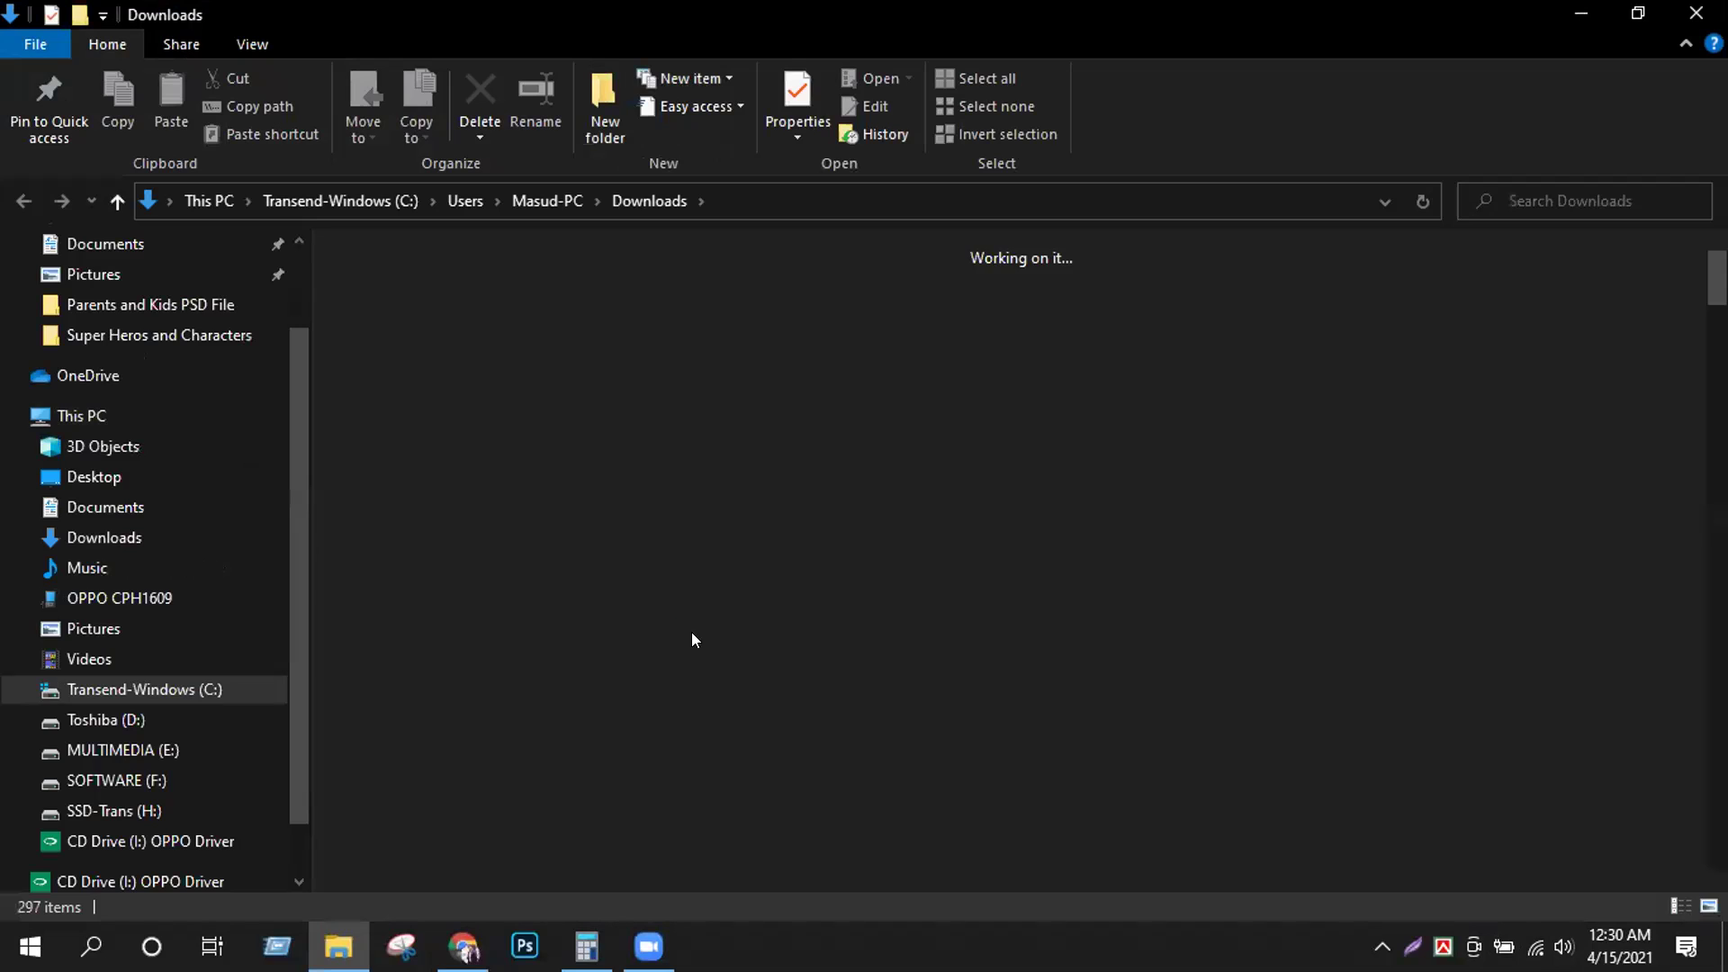
Open the downloaded admin.php from Downloads with Edit with Notepad++
{"action": "double_click", "coordinate": [450, 357]}
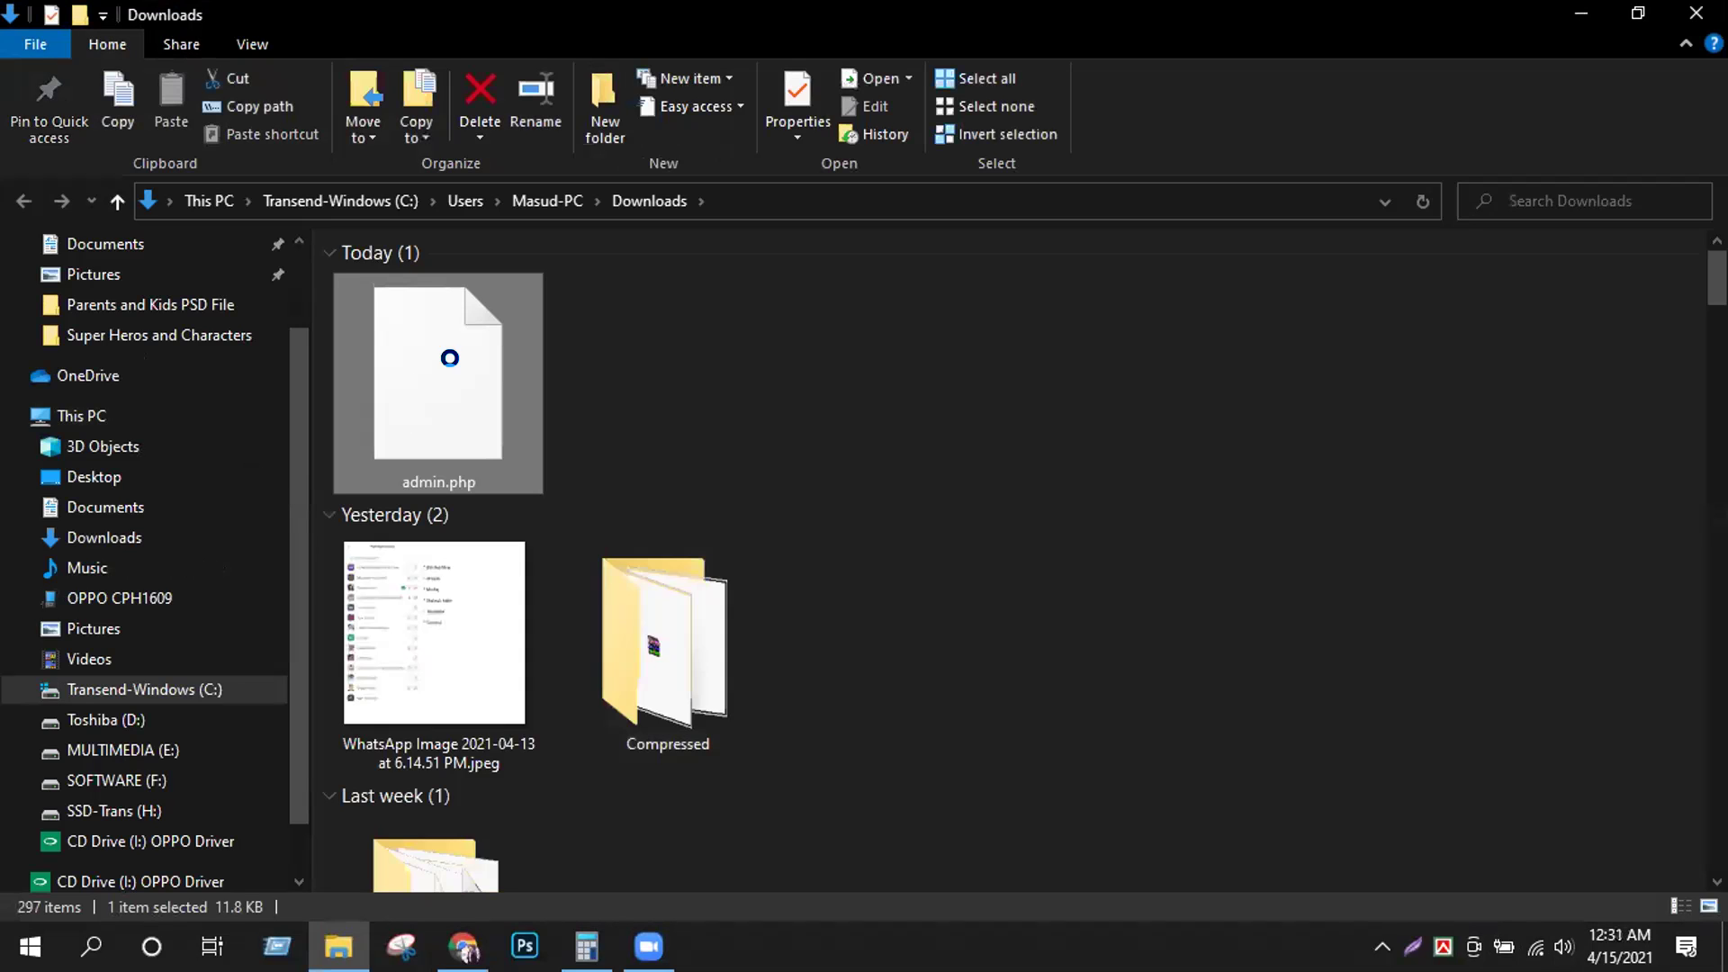
{"action": "right_click", "coordinate": [456, 362]}
{"action": "left_click", "coordinate": [534, 436]}
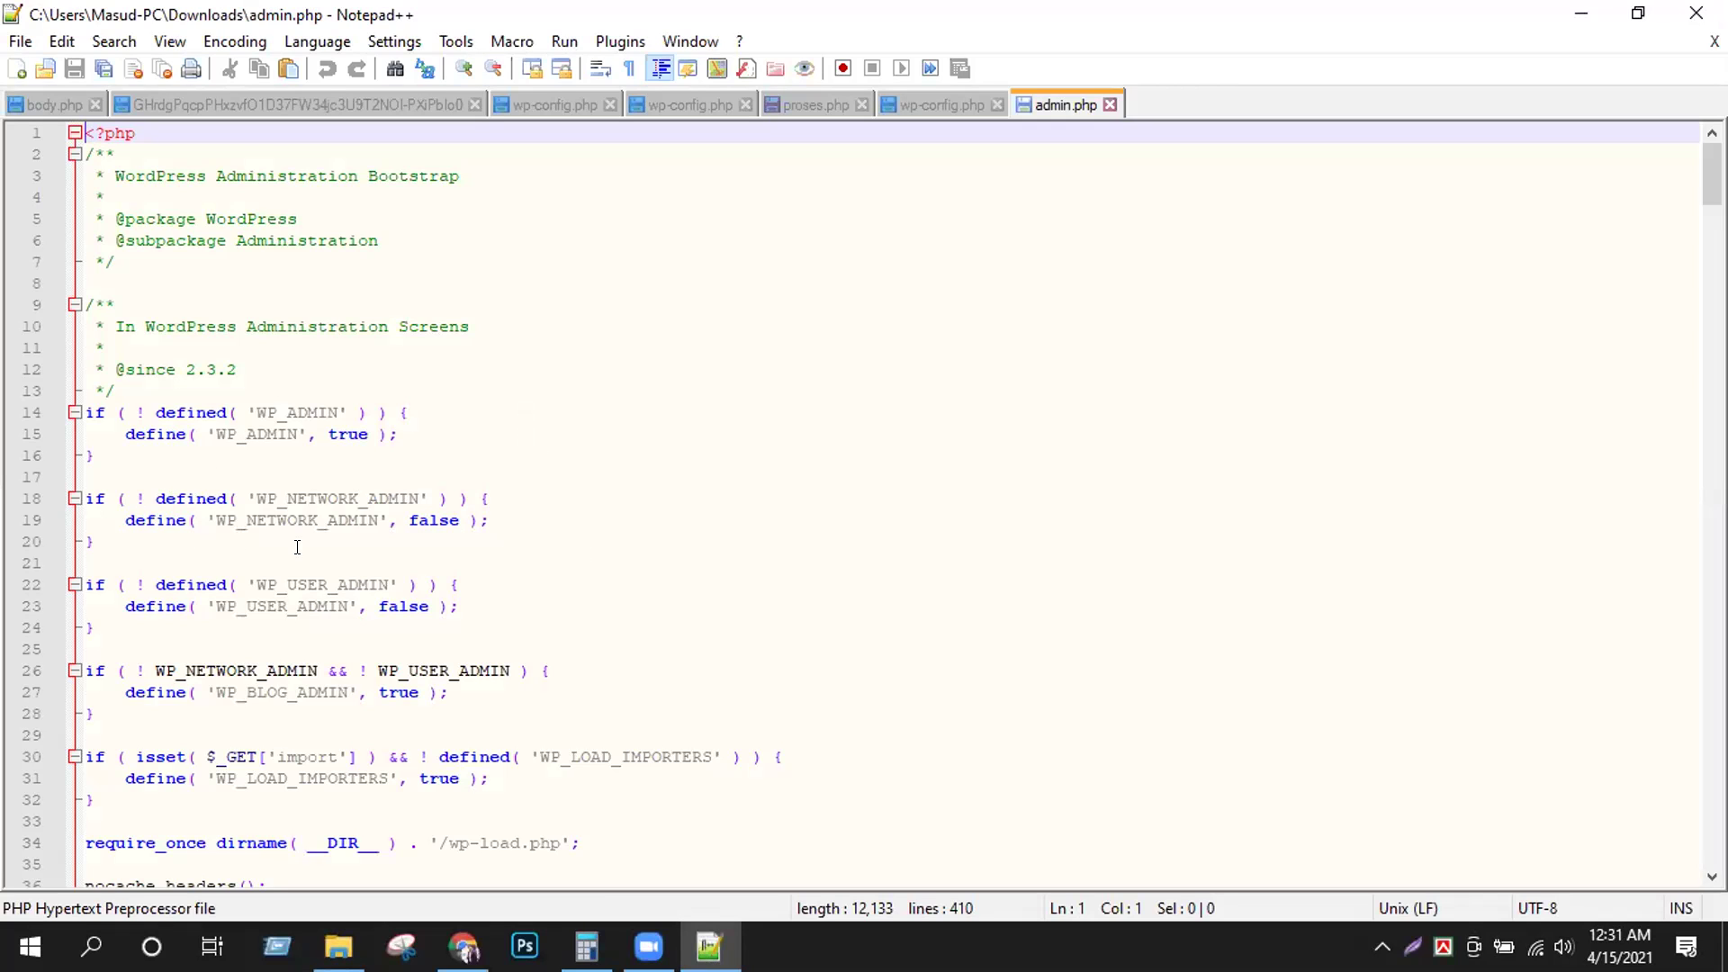
Scroll through admin.php's code in Notepad++
{"action": "scroll", "coordinate": [297, 546], "scroll_direction": "down", "scroll_amount": 1}
{"action": "scroll", "coordinate": [300, 554], "scroll_direction": "down", "scroll_amount": 2}
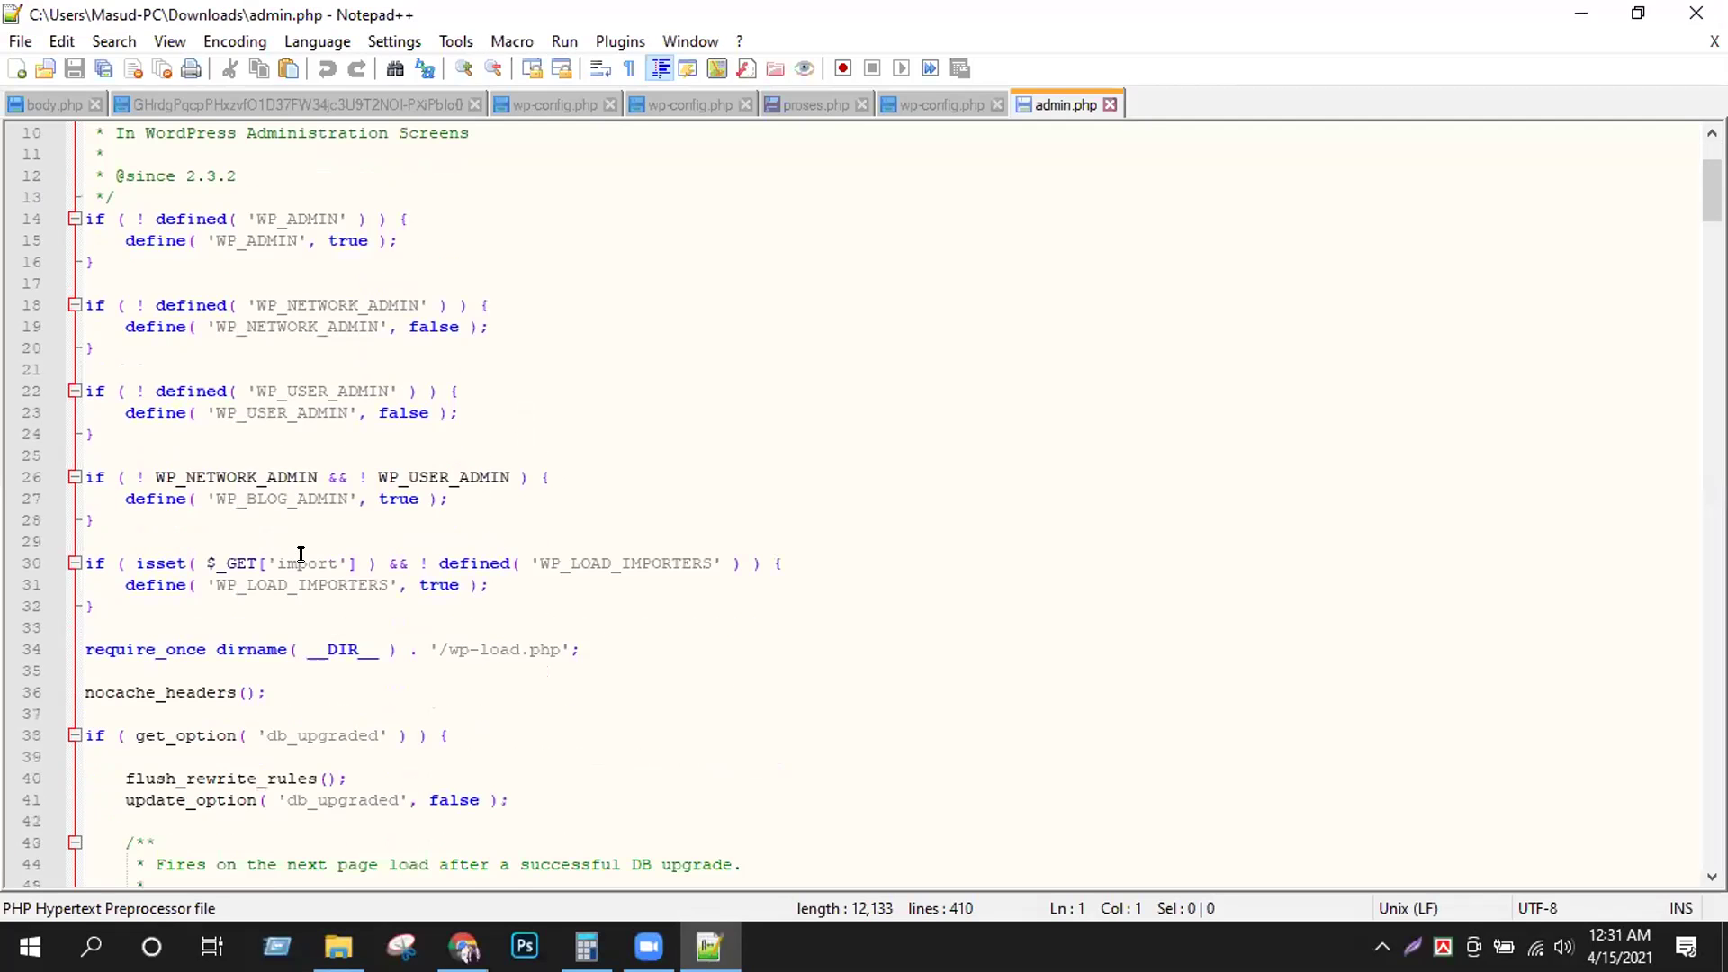
{"action": "scroll", "coordinate": [300, 554], "scroll_direction": "down", "scroll_amount": 4}
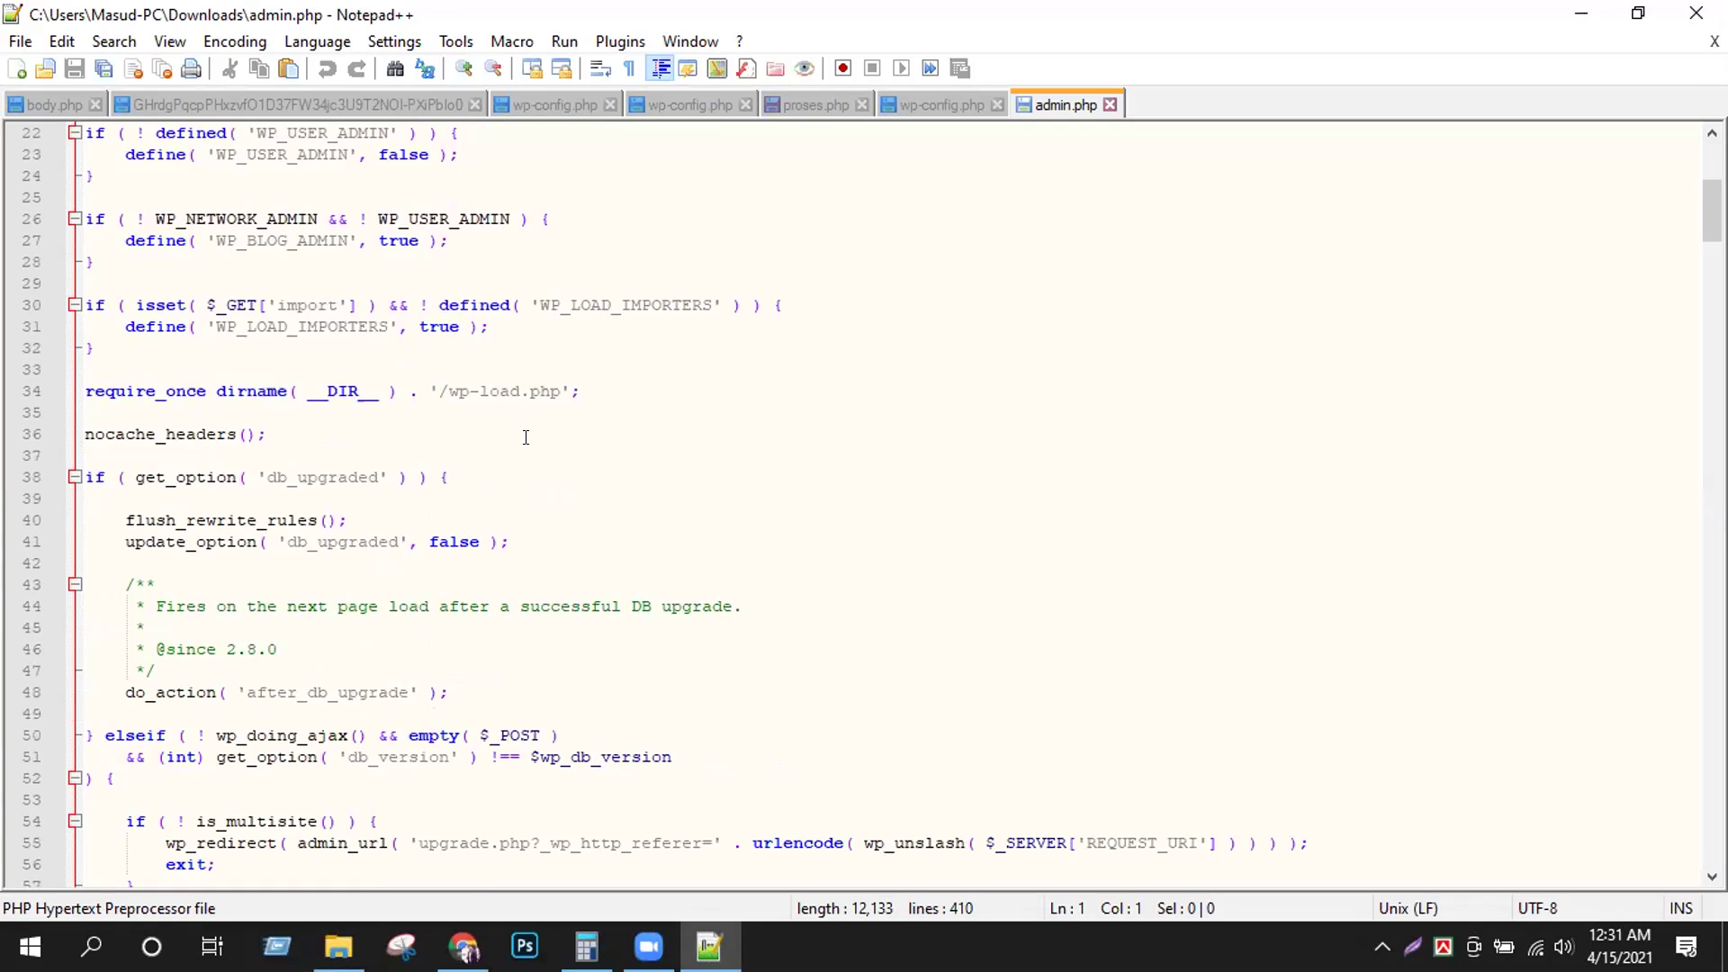
{"action": "scroll", "coordinate": [526, 437], "scroll_direction": "down", "scroll_amount": 4}
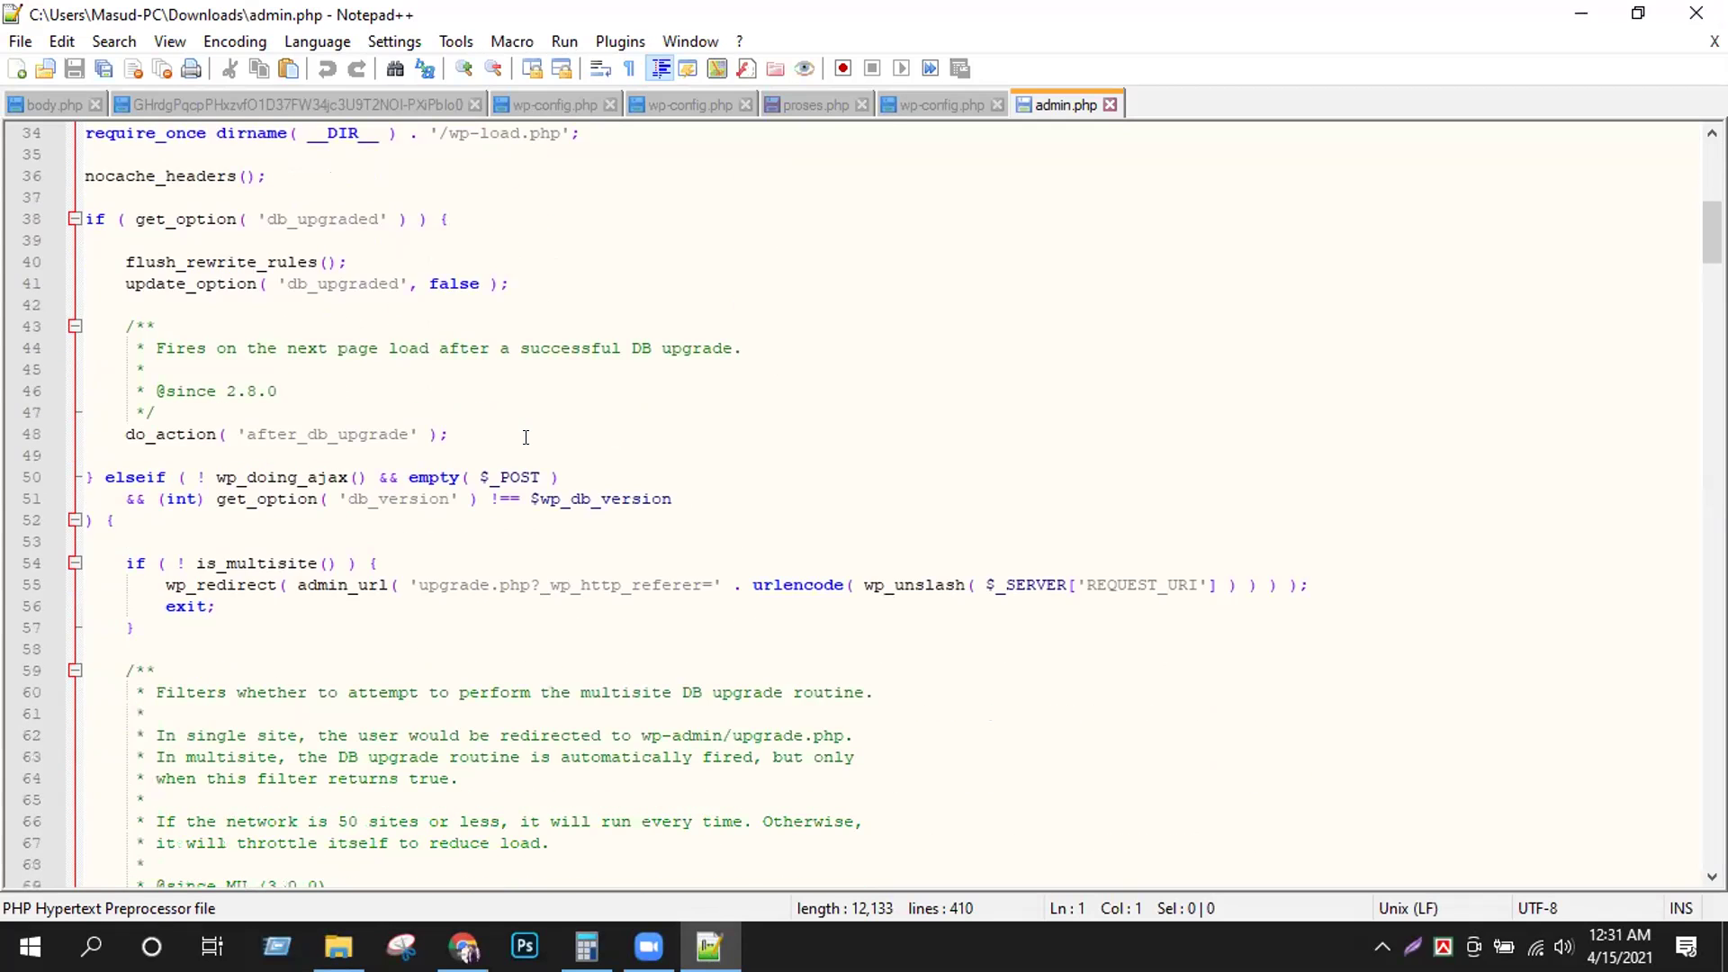
{"action": "scroll", "coordinate": [526, 438], "scroll_direction": "down", "scroll_amount": 10}
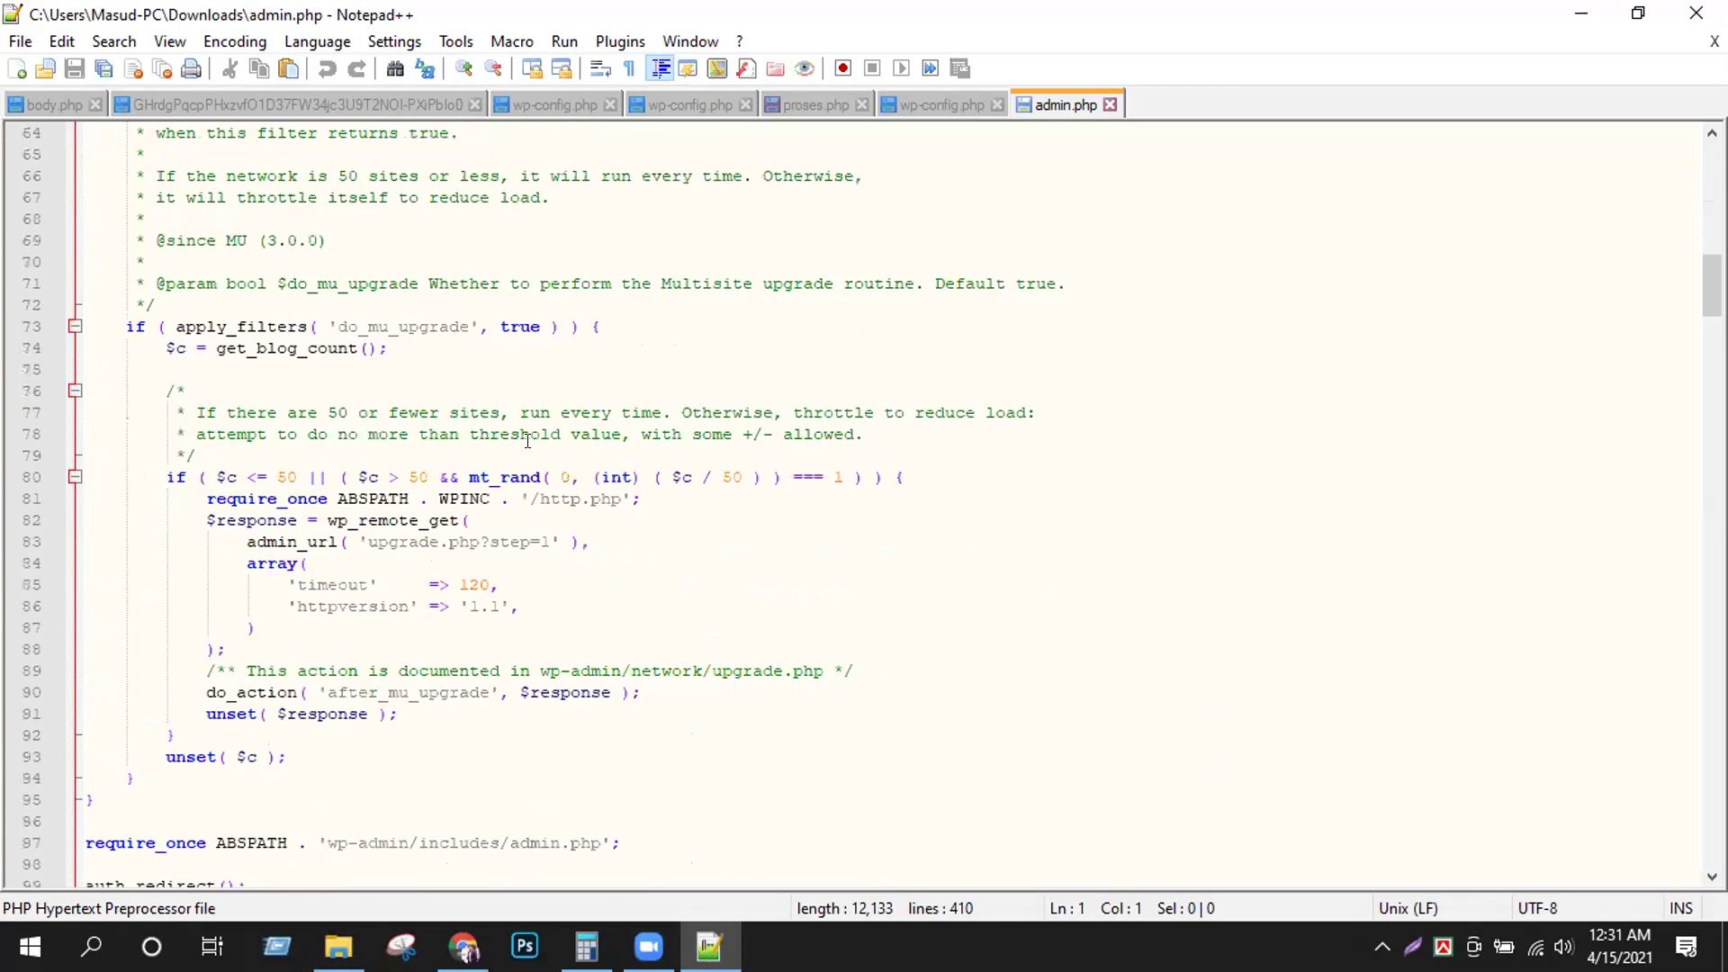
{"action": "scroll", "coordinate": [527, 439], "scroll_direction": "down", "scroll_amount": 17}
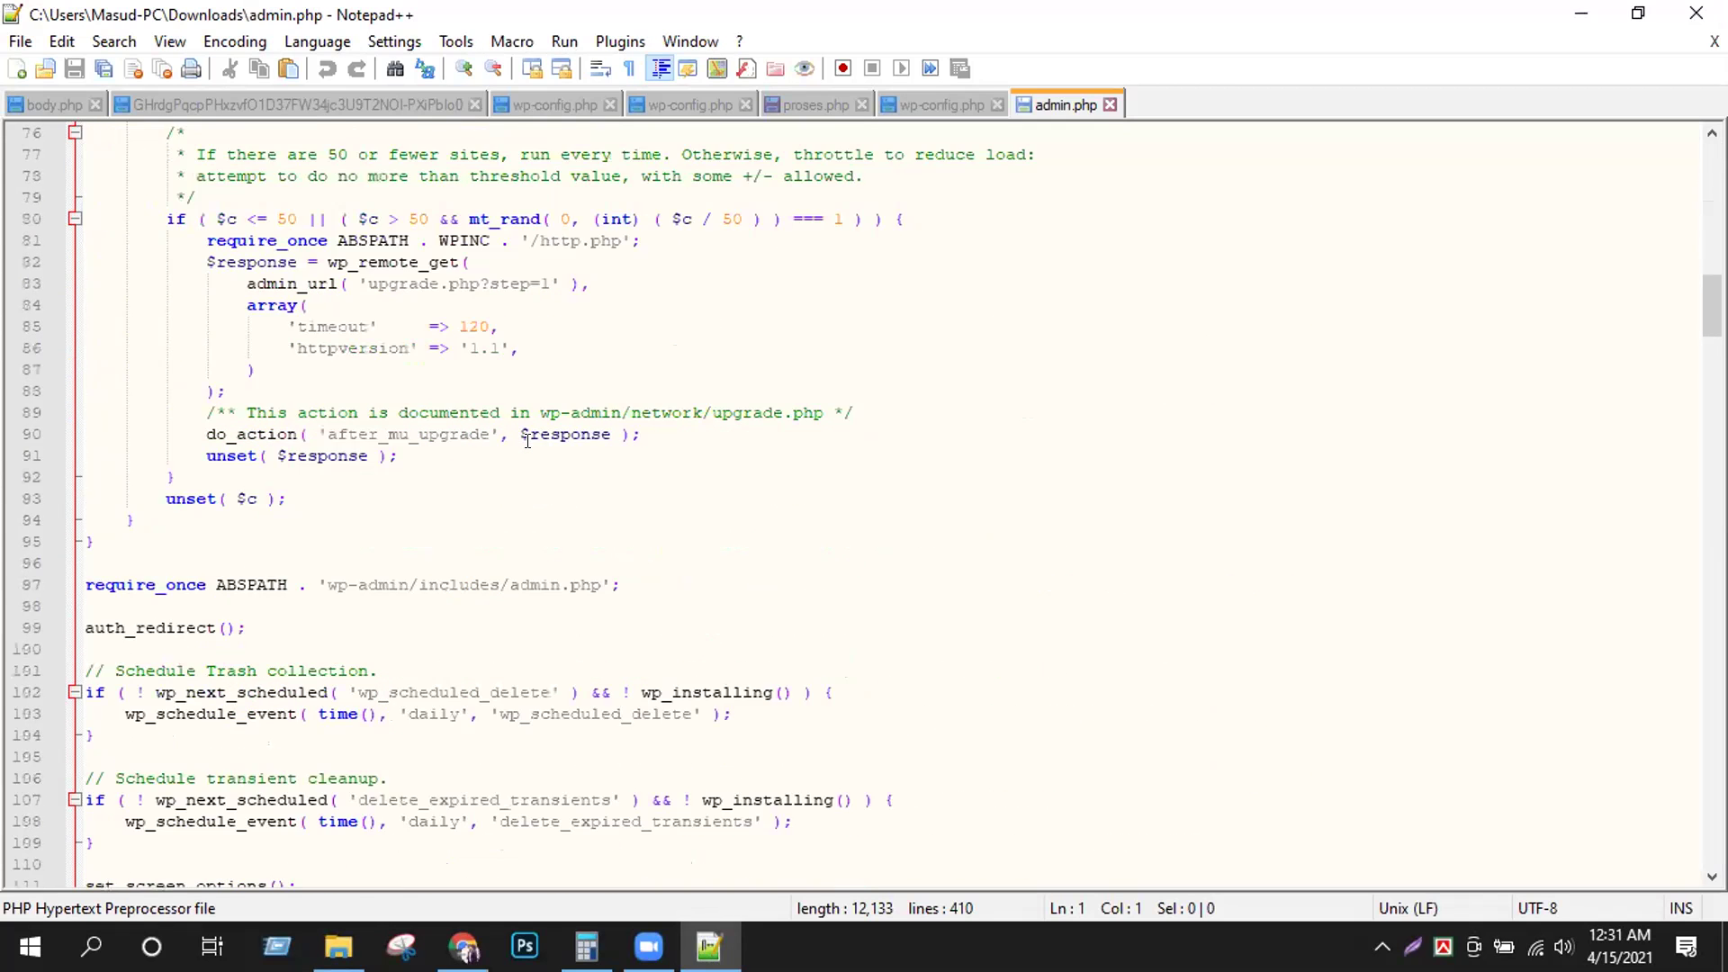
{"action": "scroll", "coordinate": [543, 475], "scroll_direction": "down", "scroll_amount": 2}
Check the WordPress login tab, then search admin.php for 'user' with Ctrl+F
{"action": "left_click", "coordinate": [464, 946]}
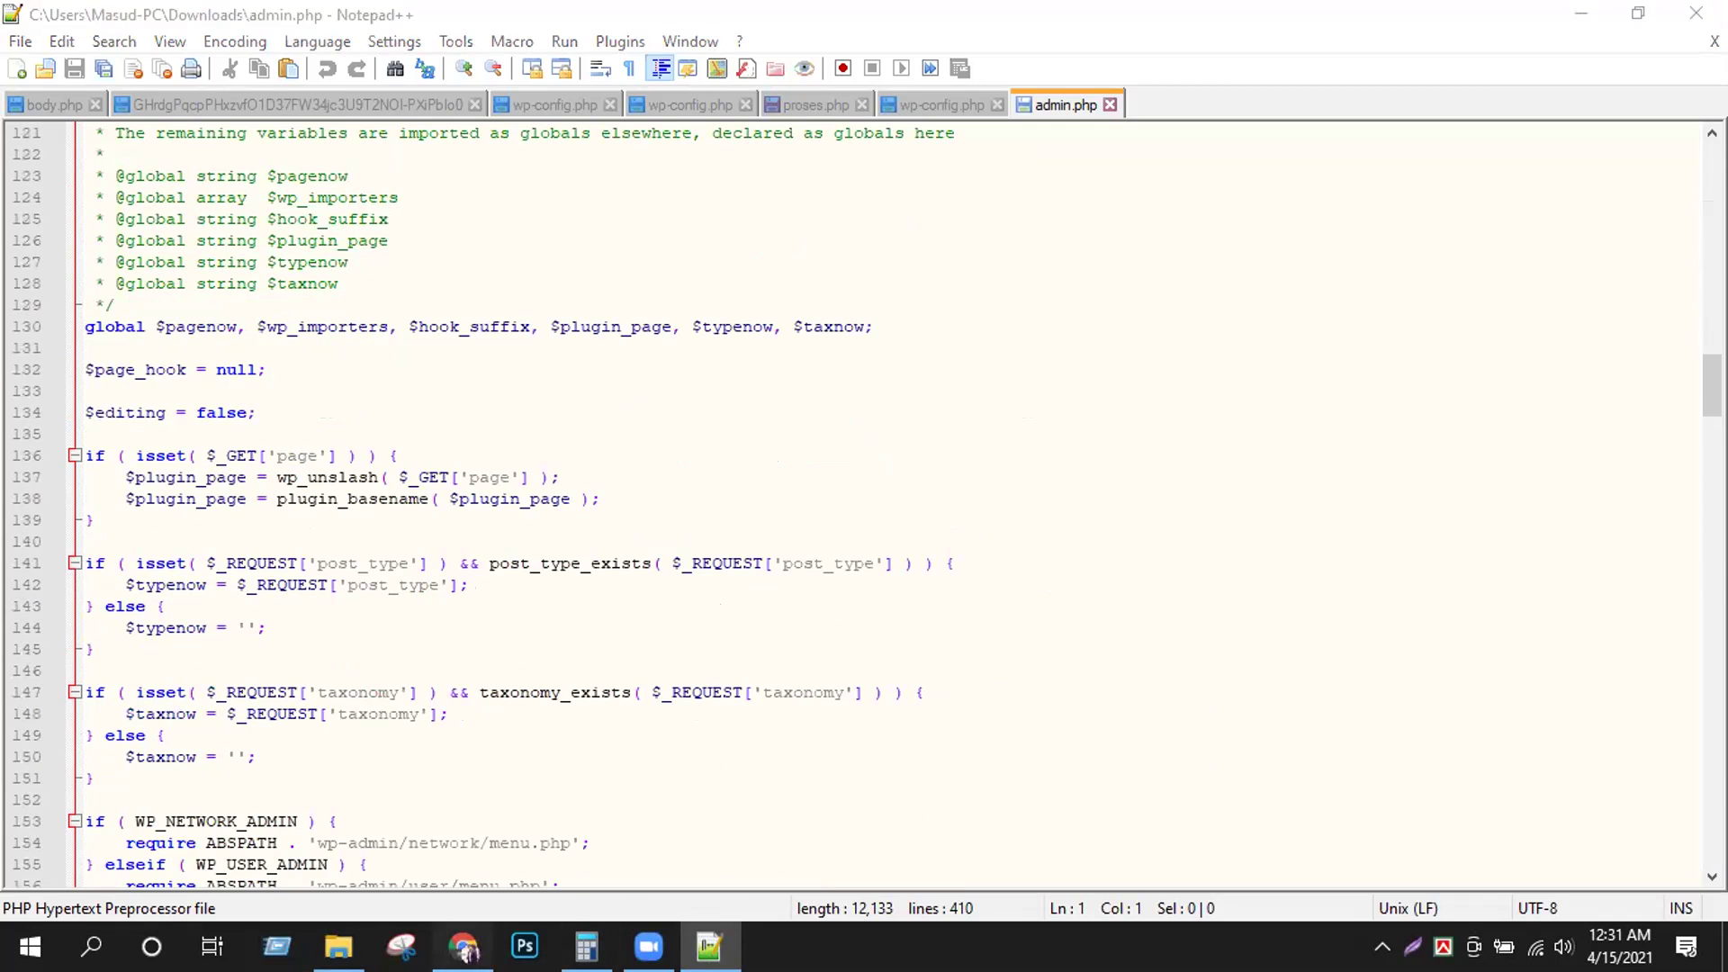
{"action": "left_click", "coordinate": [1188, 20]}
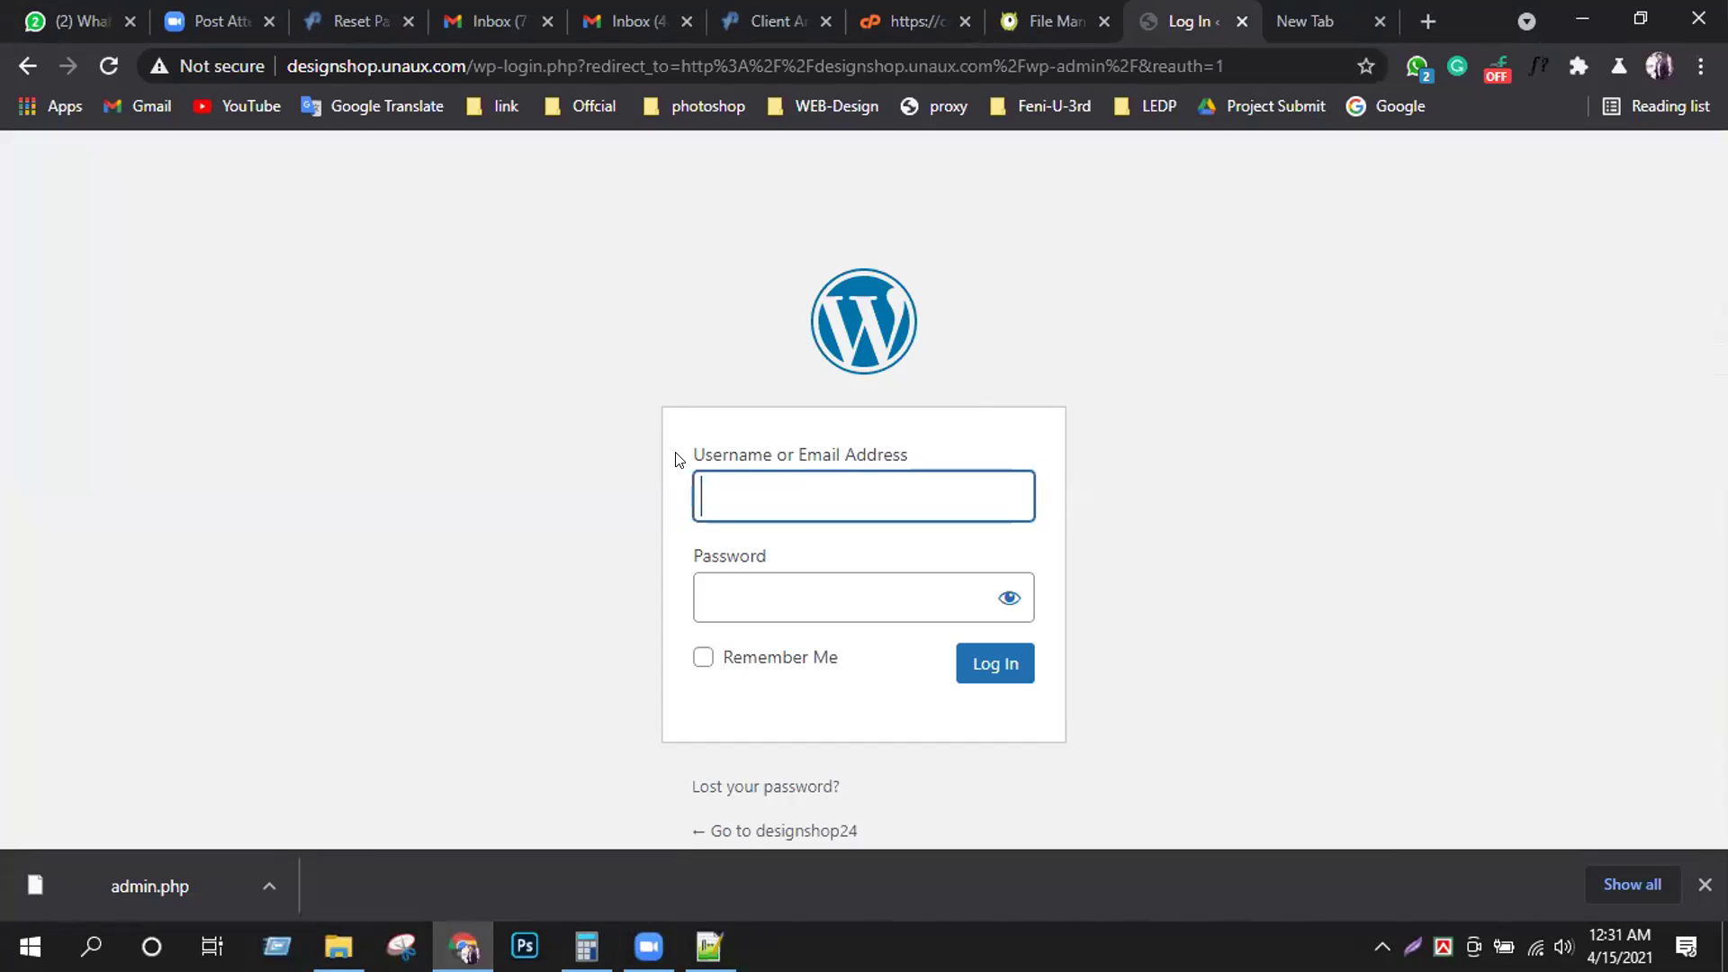
{"action": "left_click", "coordinate": [709, 945]}
{"action": "scroll", "coordinate": [536, 437], "scroll_direction": "up", "scroll_amount": 3}
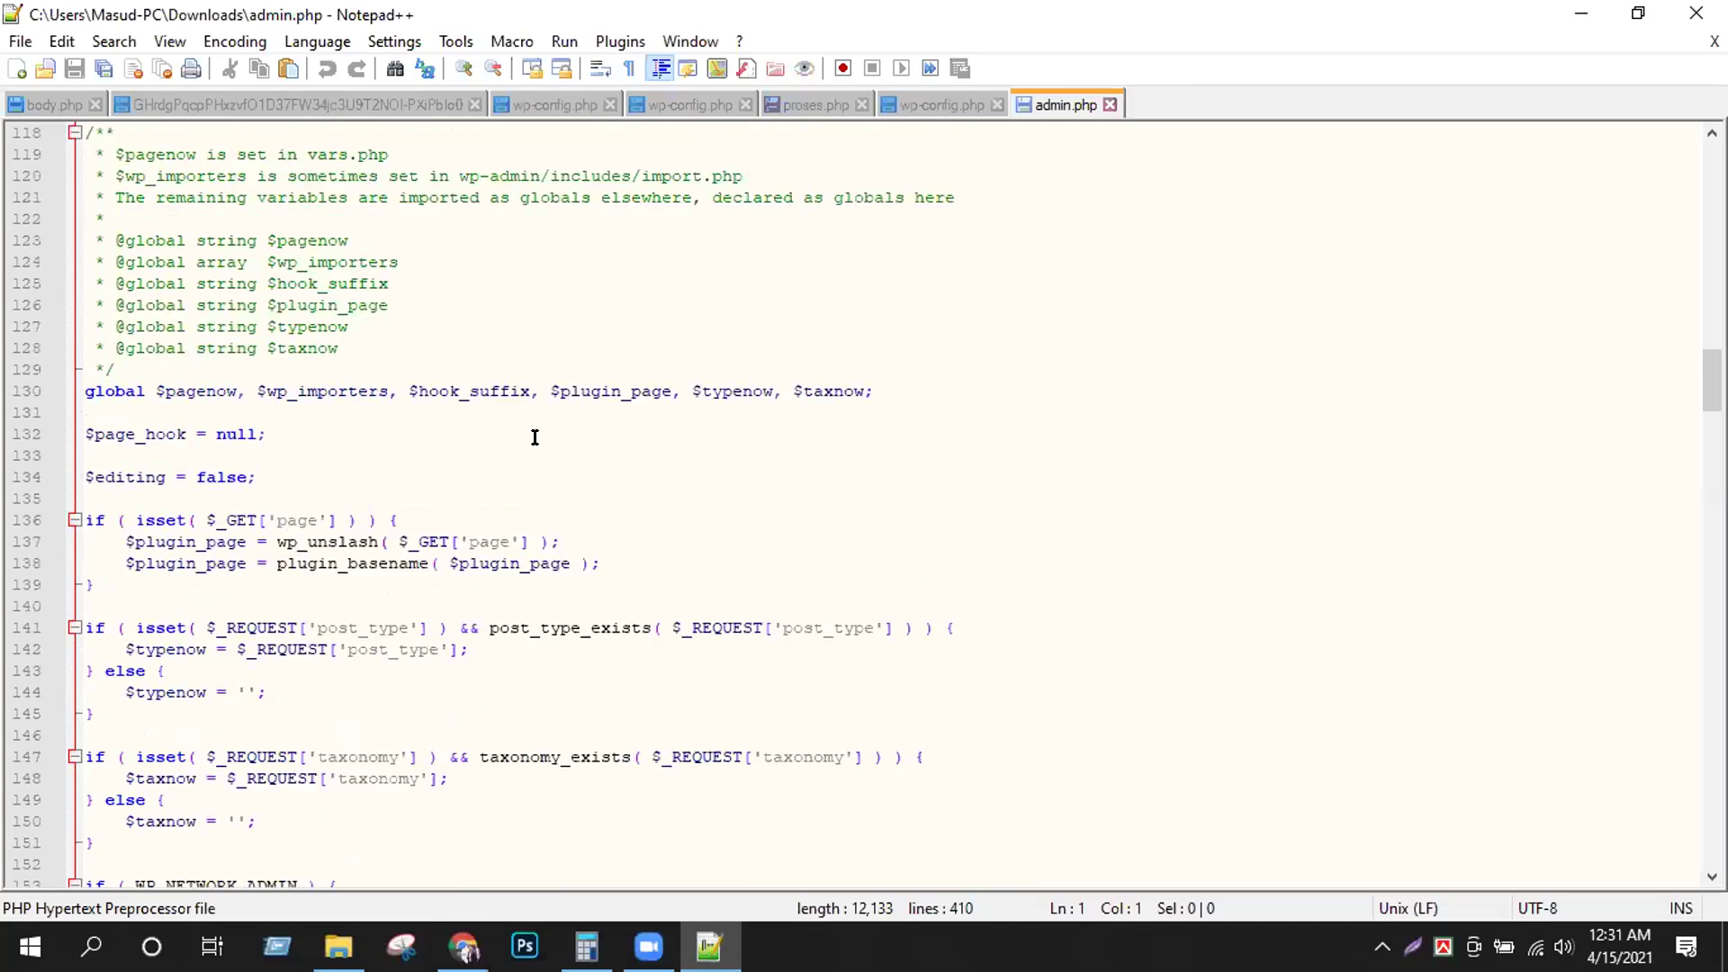
{"action": "key", "text": "ctrl+f"}
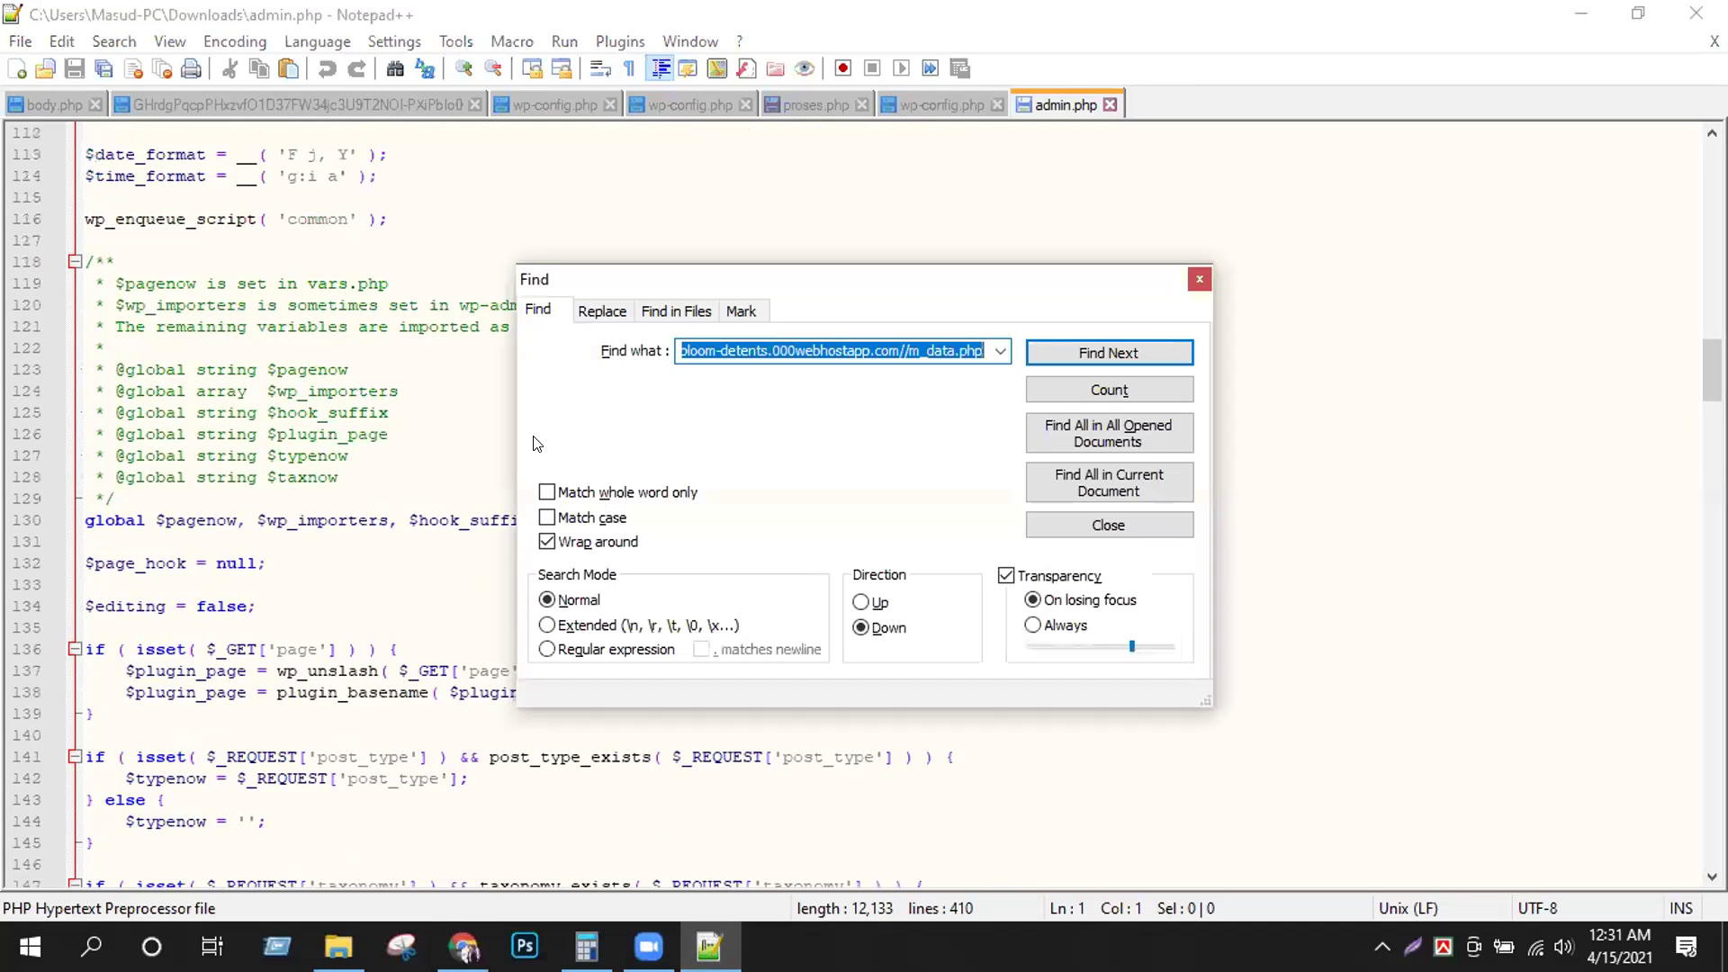
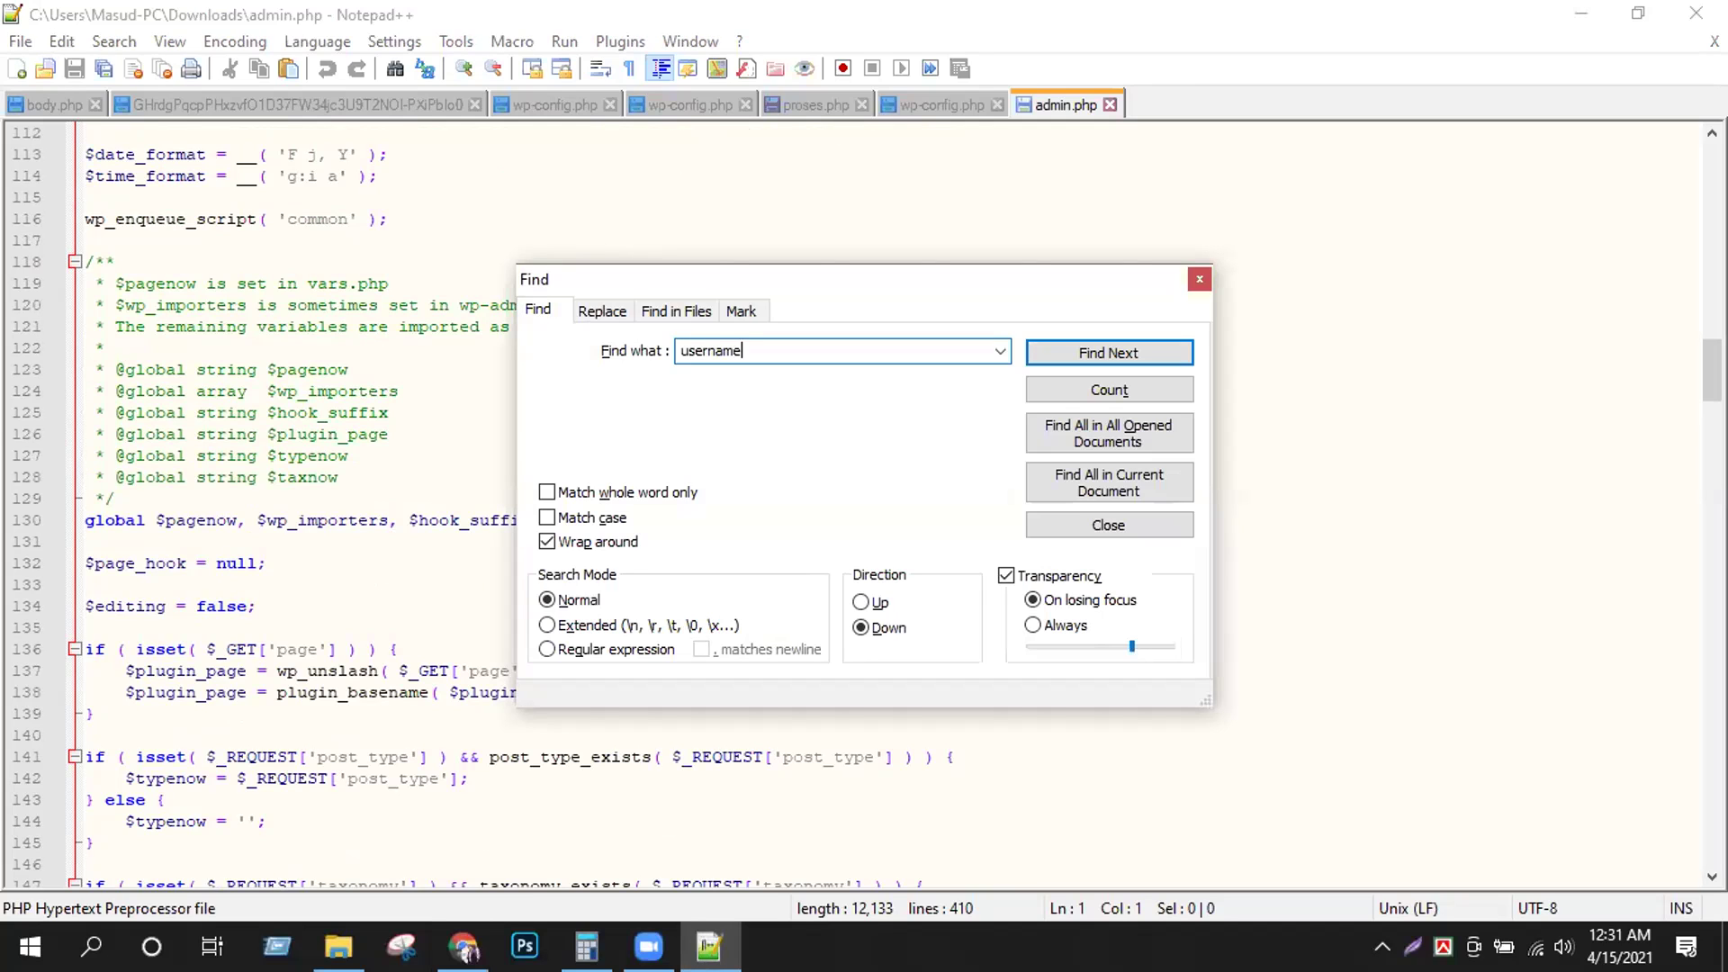
Search admin.php for 'username' downward, then with Direction set to Up, finding no match
{"action": "left_click", "coordinate": [1157, 351]}
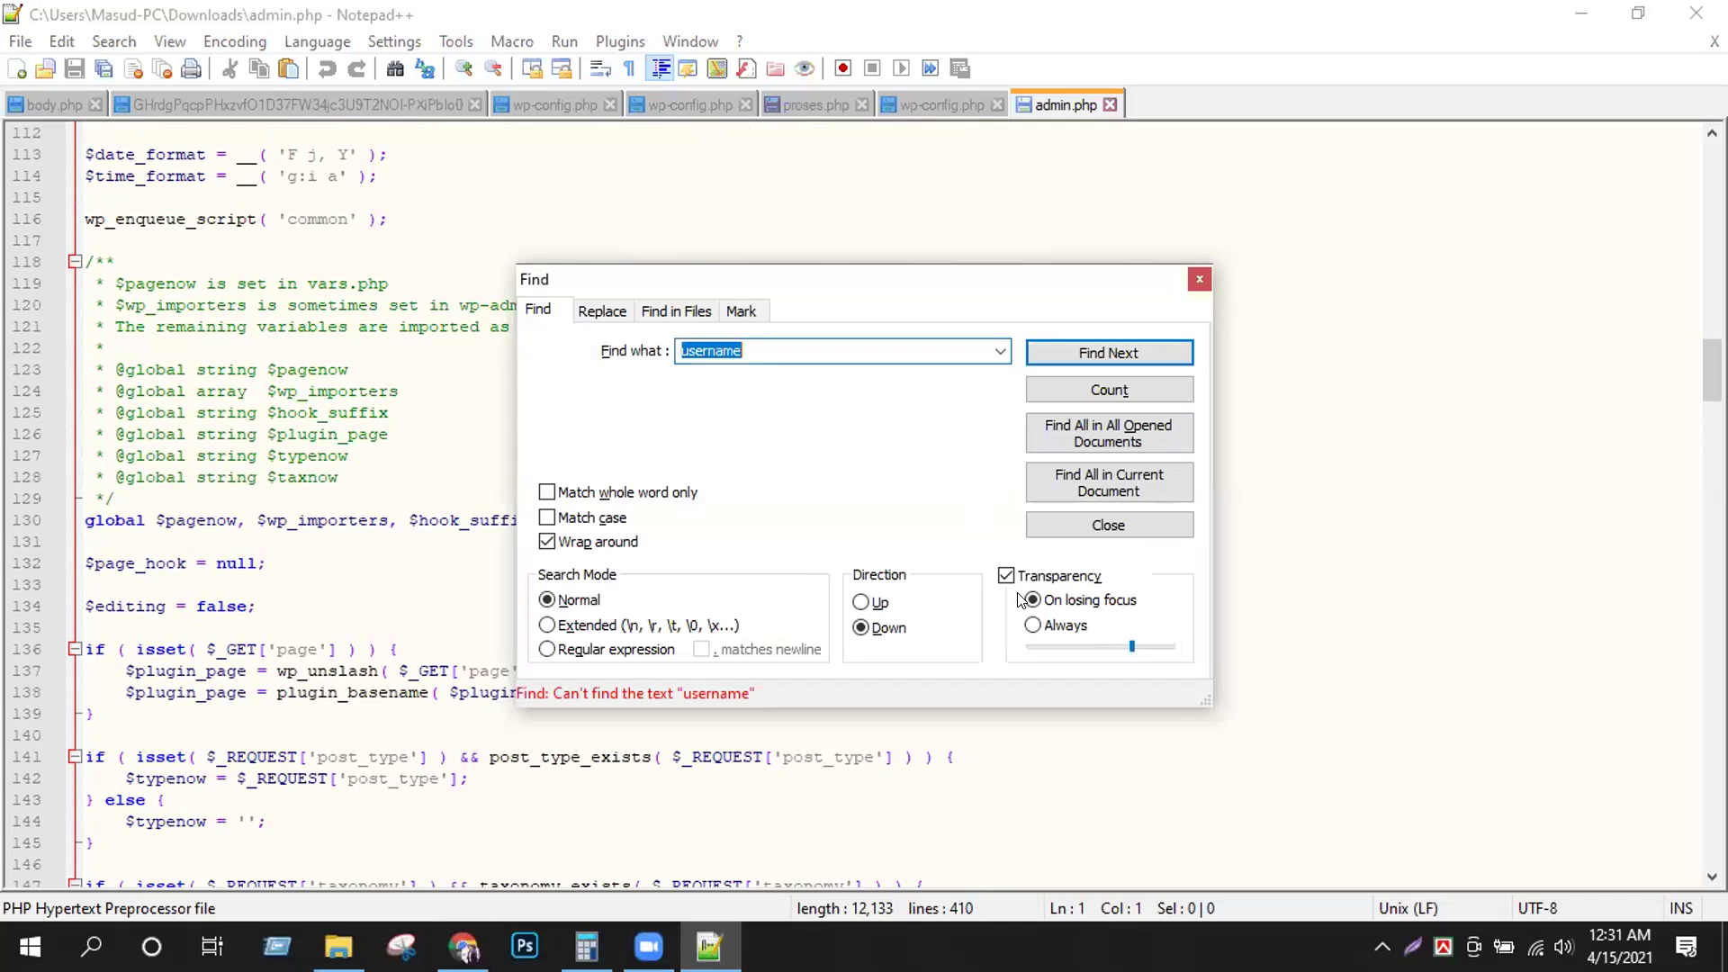
{"action": "left_click", "coordinate": [886, 603]}
{"action": "left_click", "coordinate": [1118, 353]}
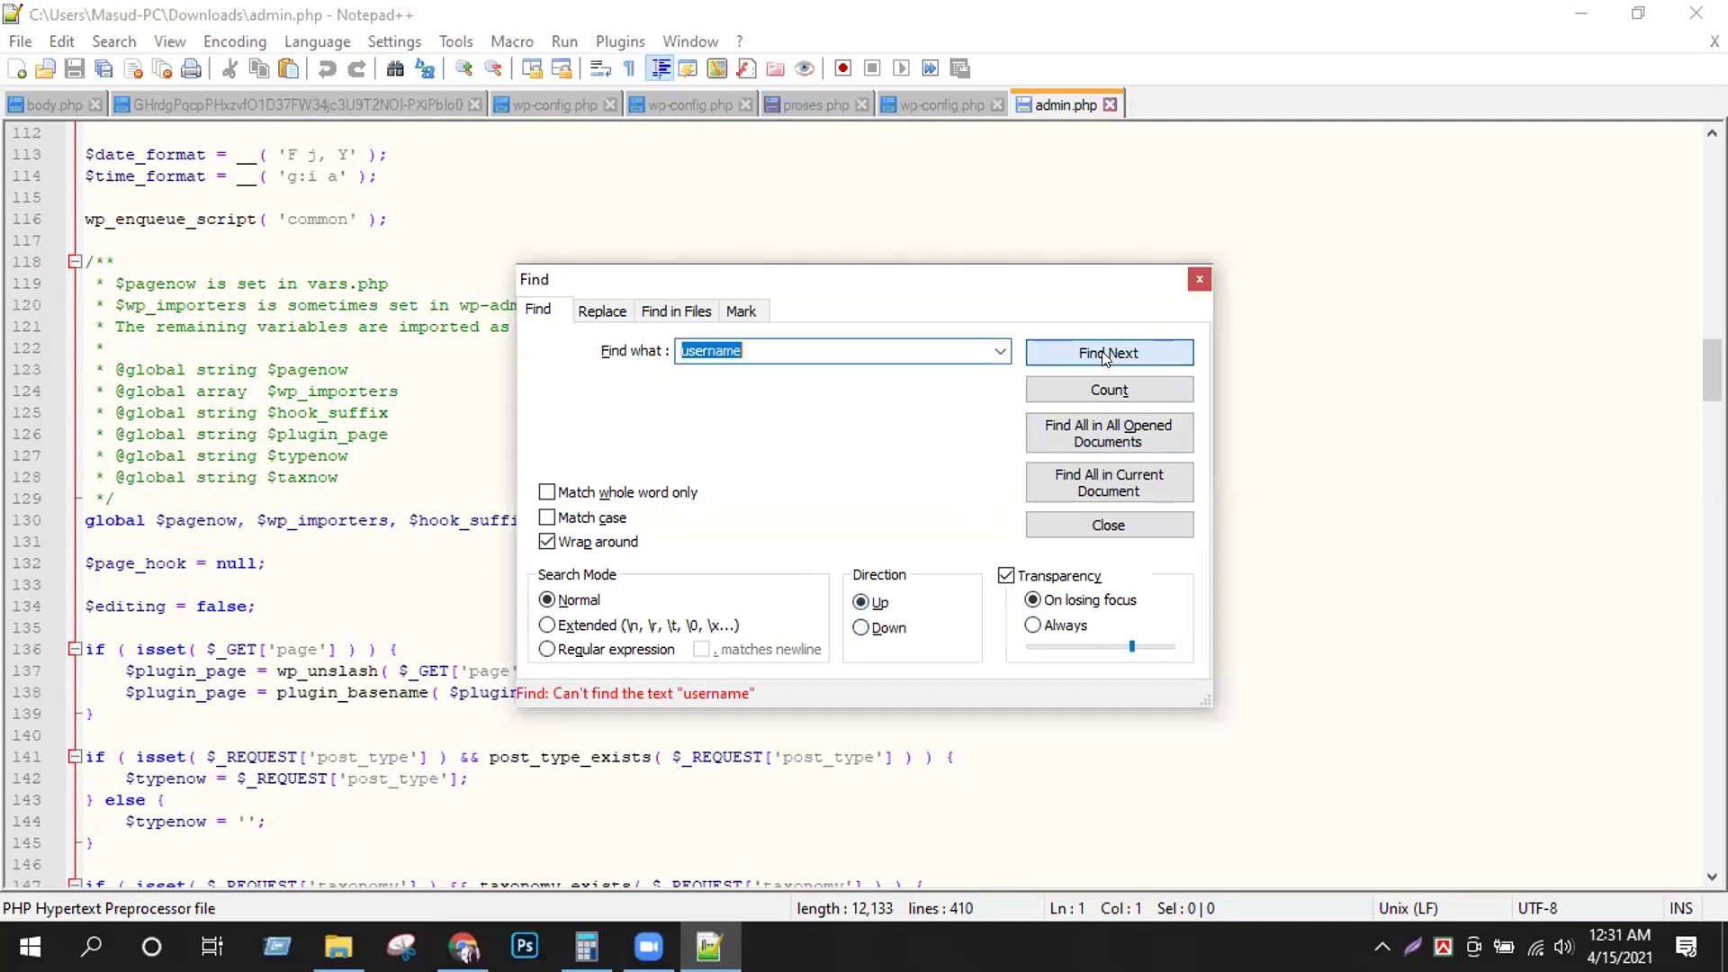
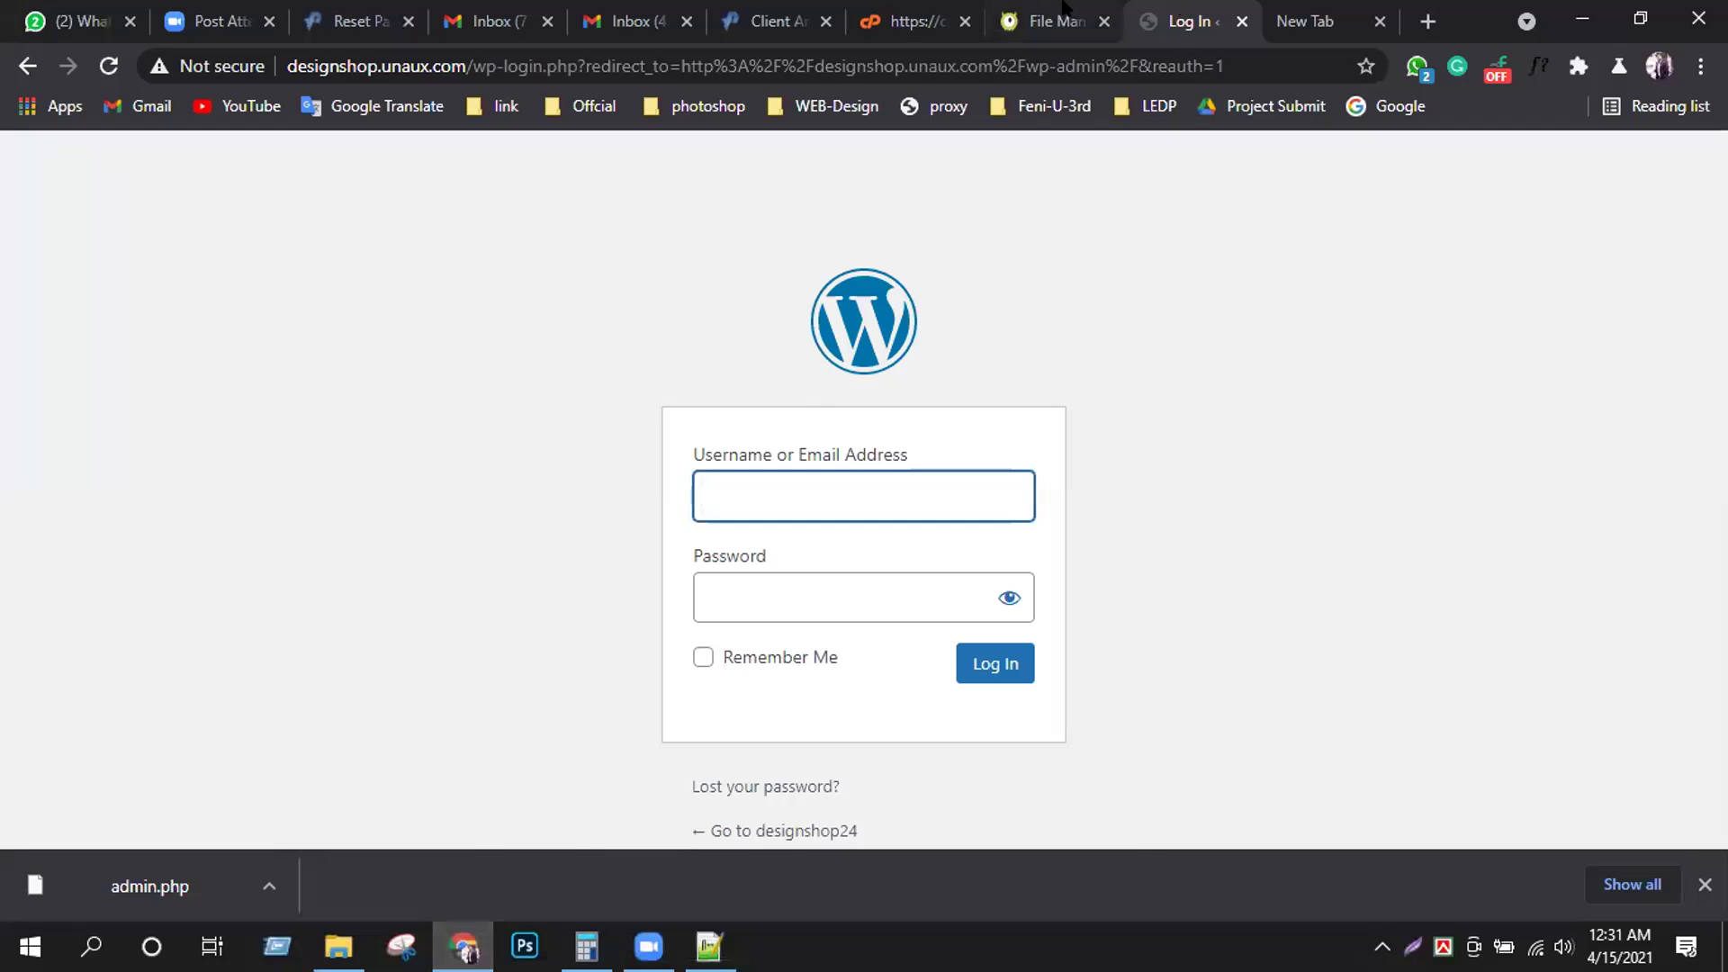
In Monsta FTP's wp-admin listing, find users.php and download it
{"action": "left_click", "coordinate": [1063, 4]}
{"action": "scroll", "coordinate": [255, 617], "scroll_direction": "down", "scroll_amount": 15}
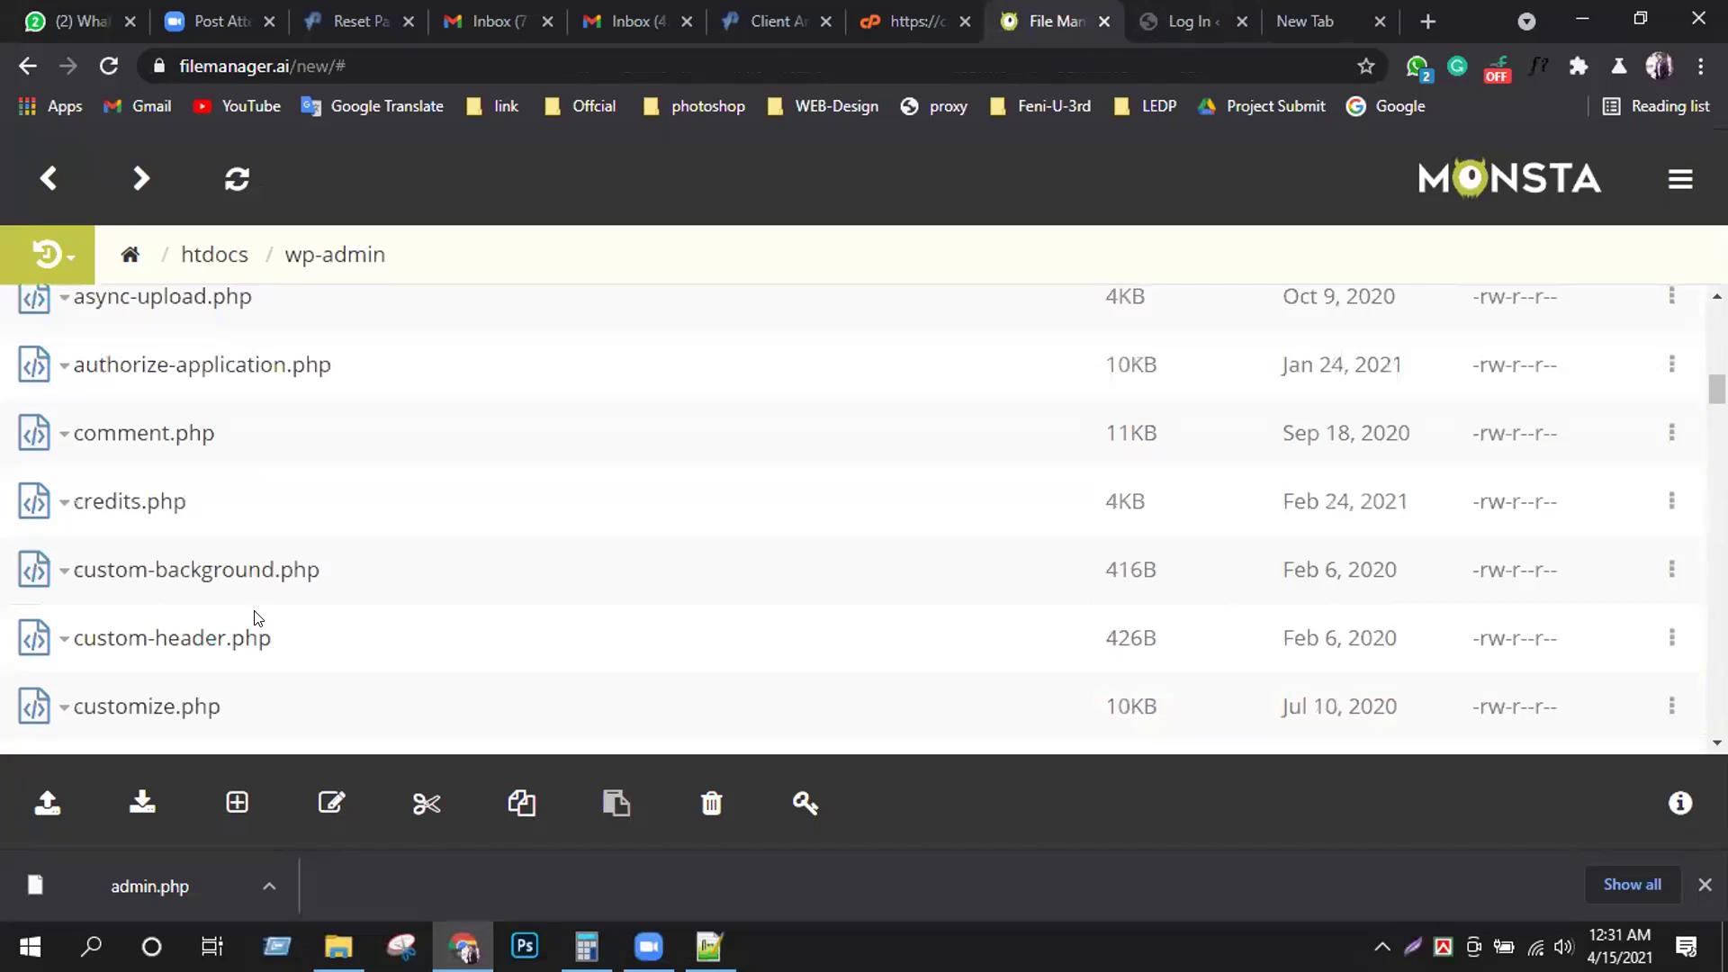
{"action": "scroll", "coordinate": [266, 615], "scroll_direction": "down", "scroll_amount": 5}
{"action": "scroll", "coordinate": [262, 615], "scroll_direction": "up", "scroll_amount": 12}
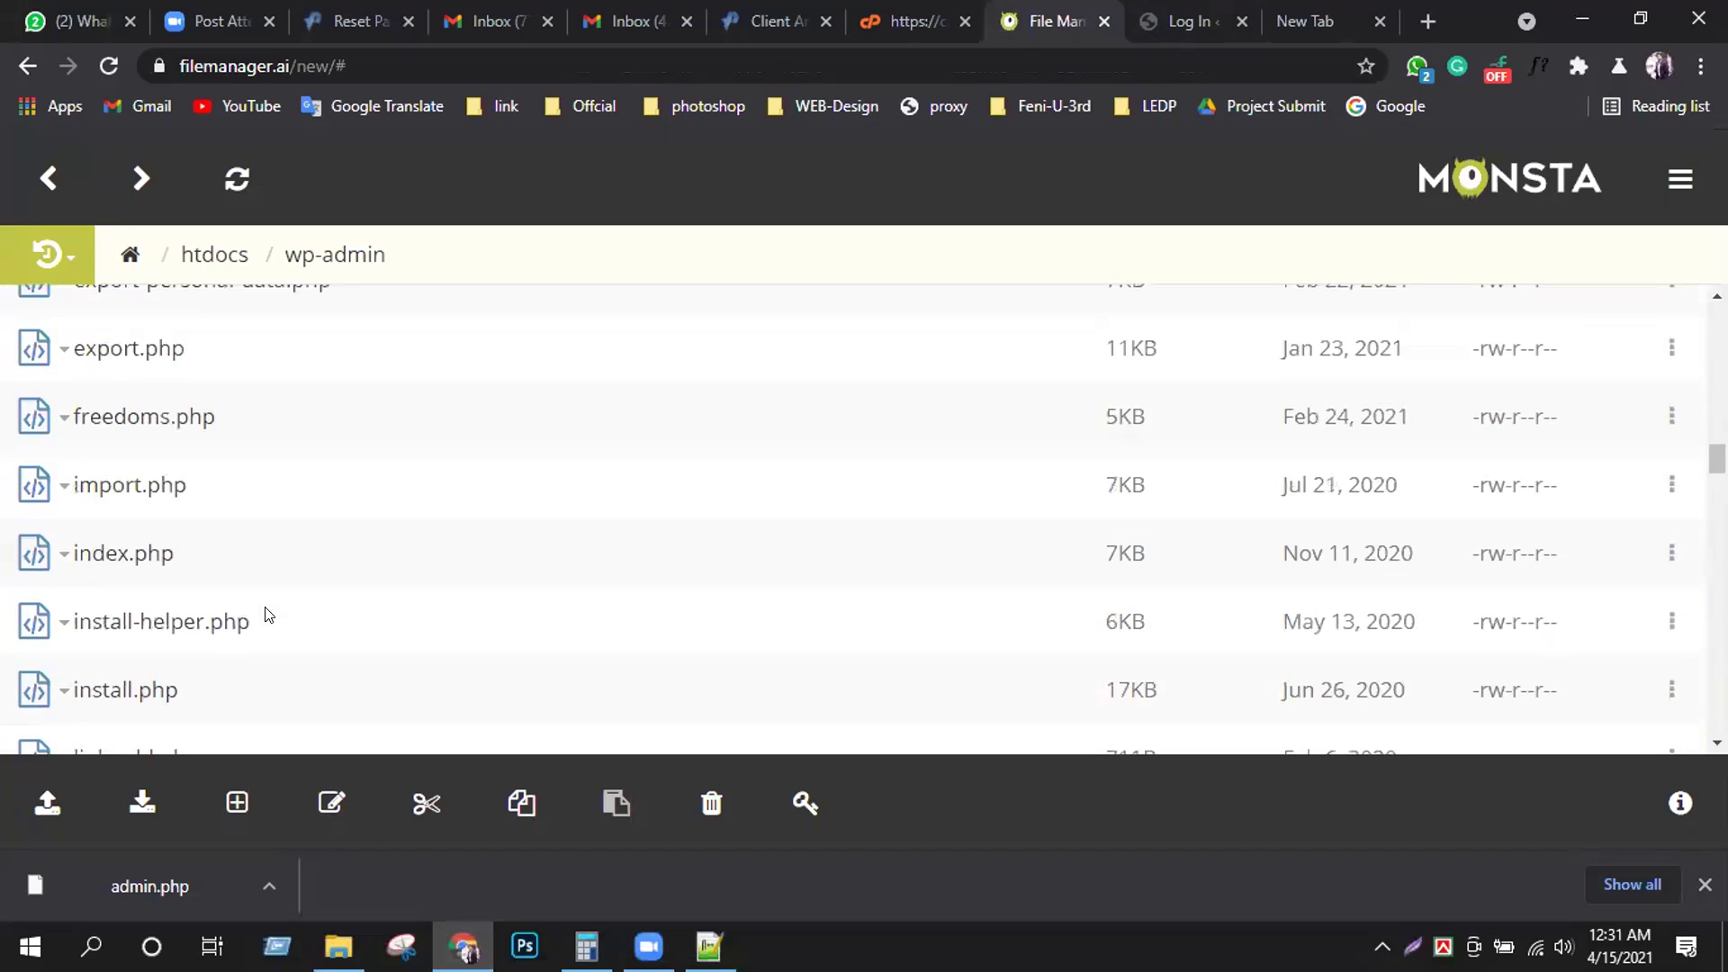
{"action": "scroll", "coordinate": [260, 616], "scroll_direction": "up", "scroll_amount": 4}
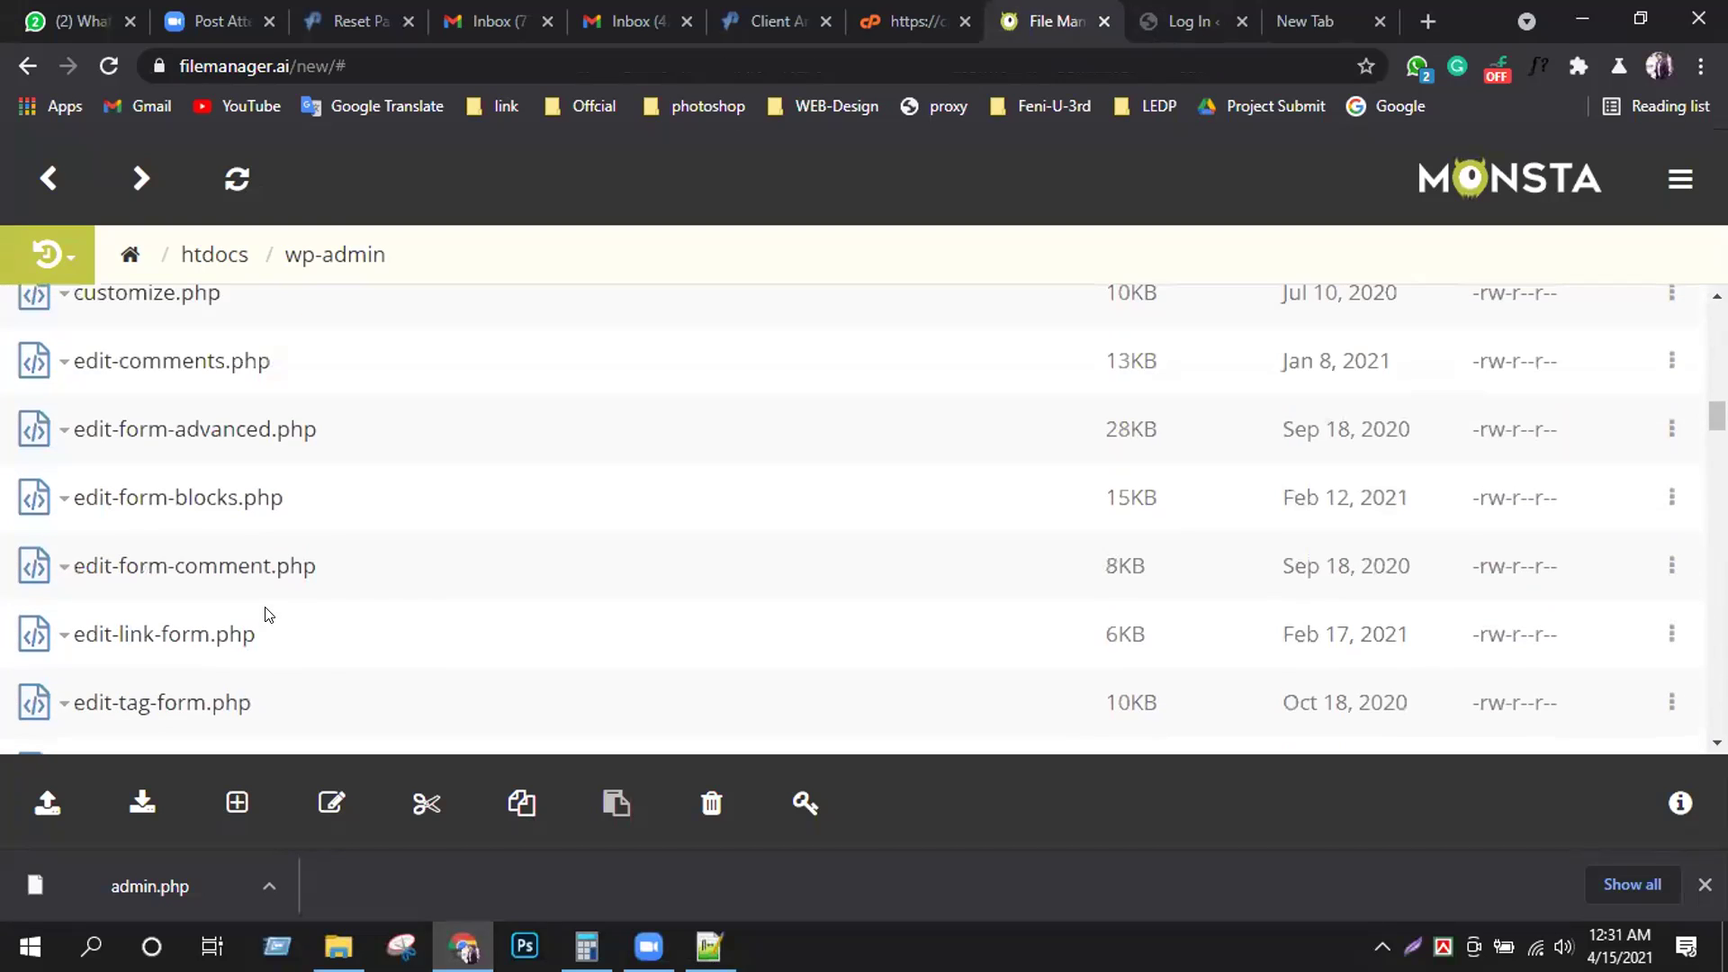
{"action": "scroll", "coordinate": [260, 616], "scroll_direction": "down", "scroll_amount": 20}
{"action": "scroll", "coordinate": [260, 616], "scroll_direction": "down", "scroll_amount": 20}
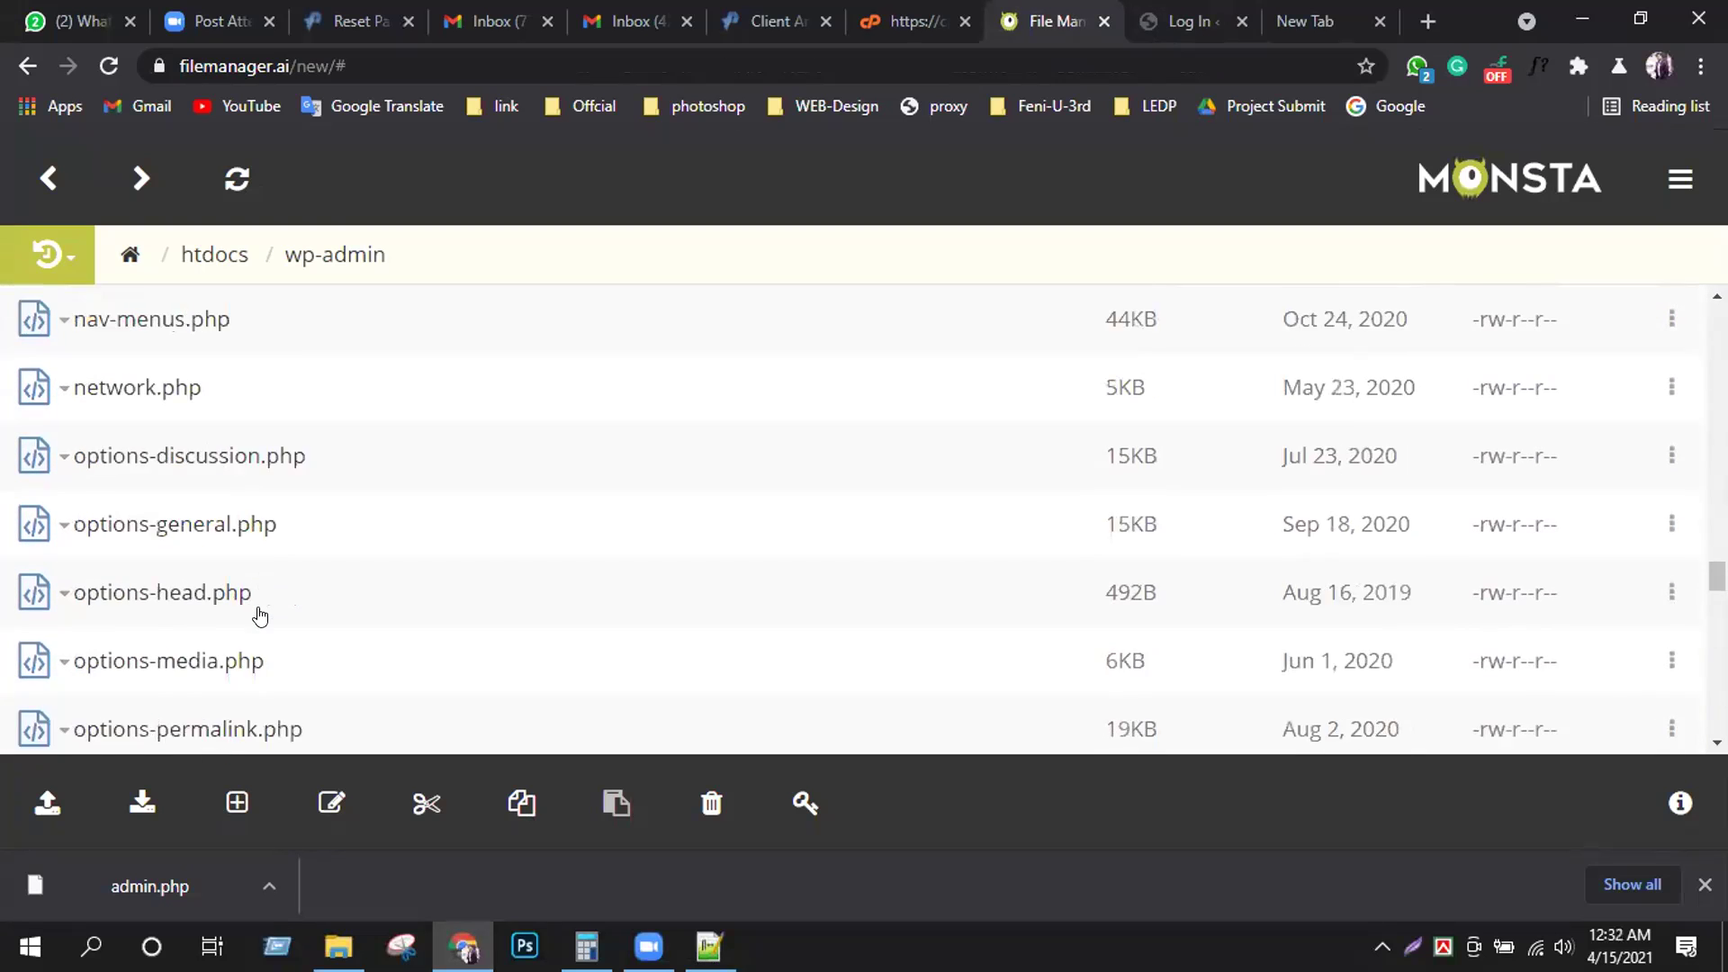
{"action": "scroll", "coordinate": [268, 610], "scroll_direction": "up", "scroll_amount": 6}
{"action": "scroll", "coordinate": [281, 590], "scroll_direction": "down", "scroll_amount": 6}
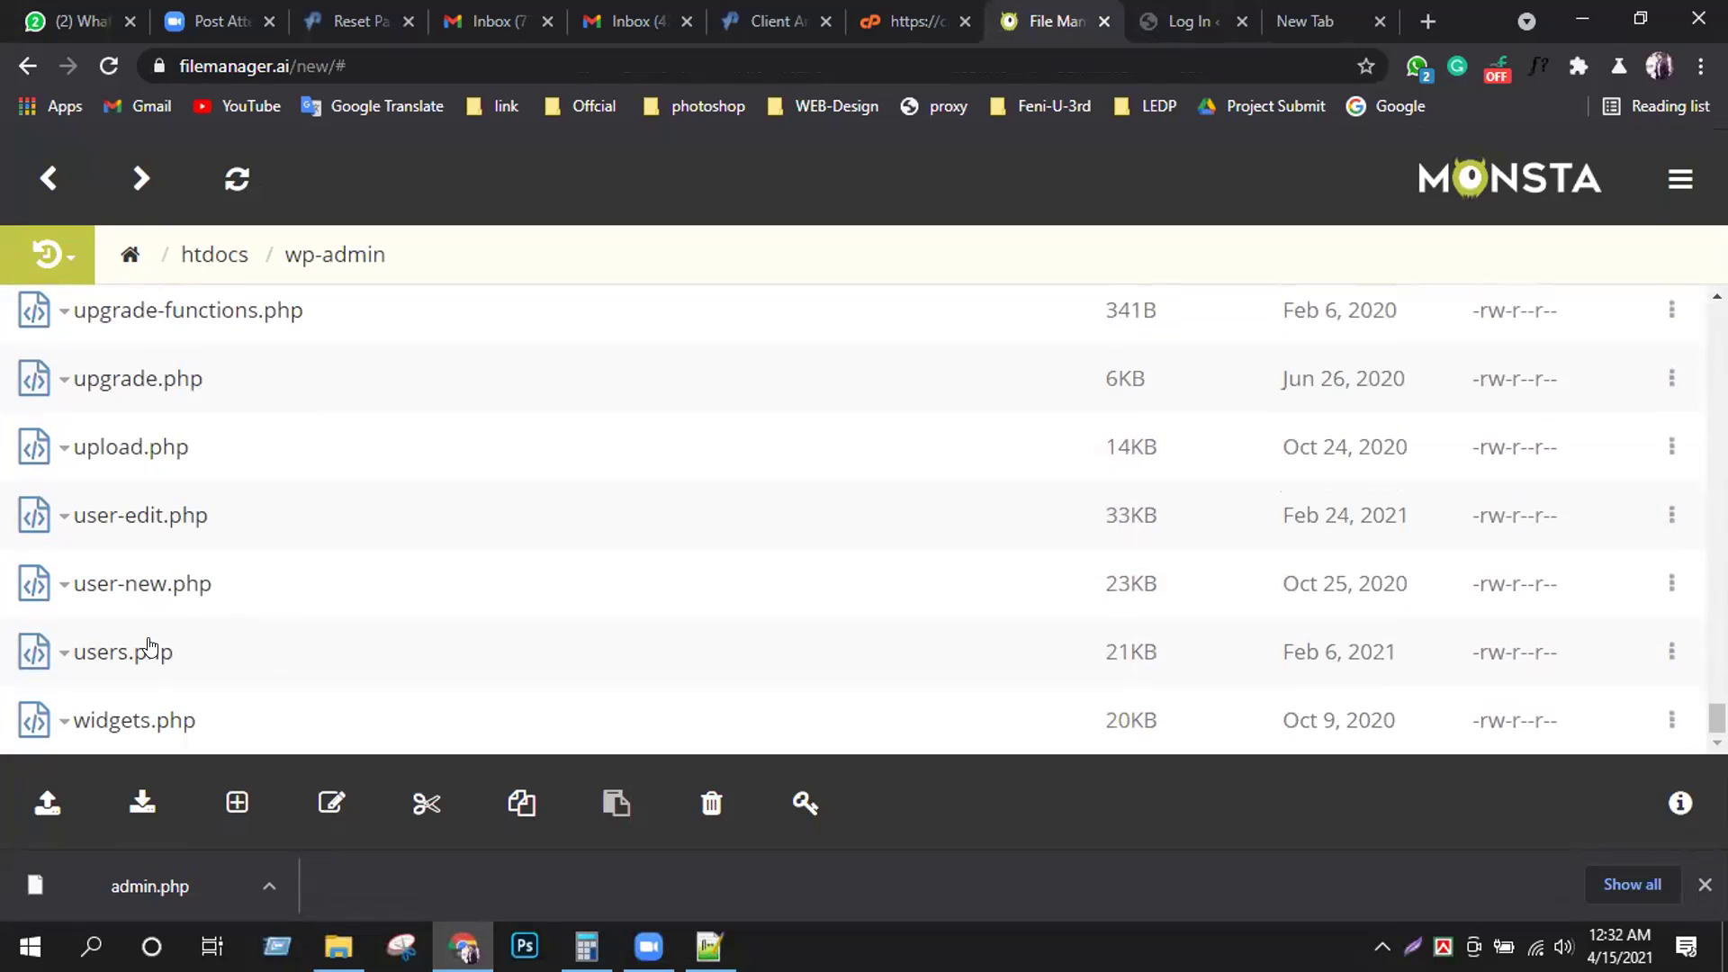
{"action": "right_click", "coordinate": [149, 646]}
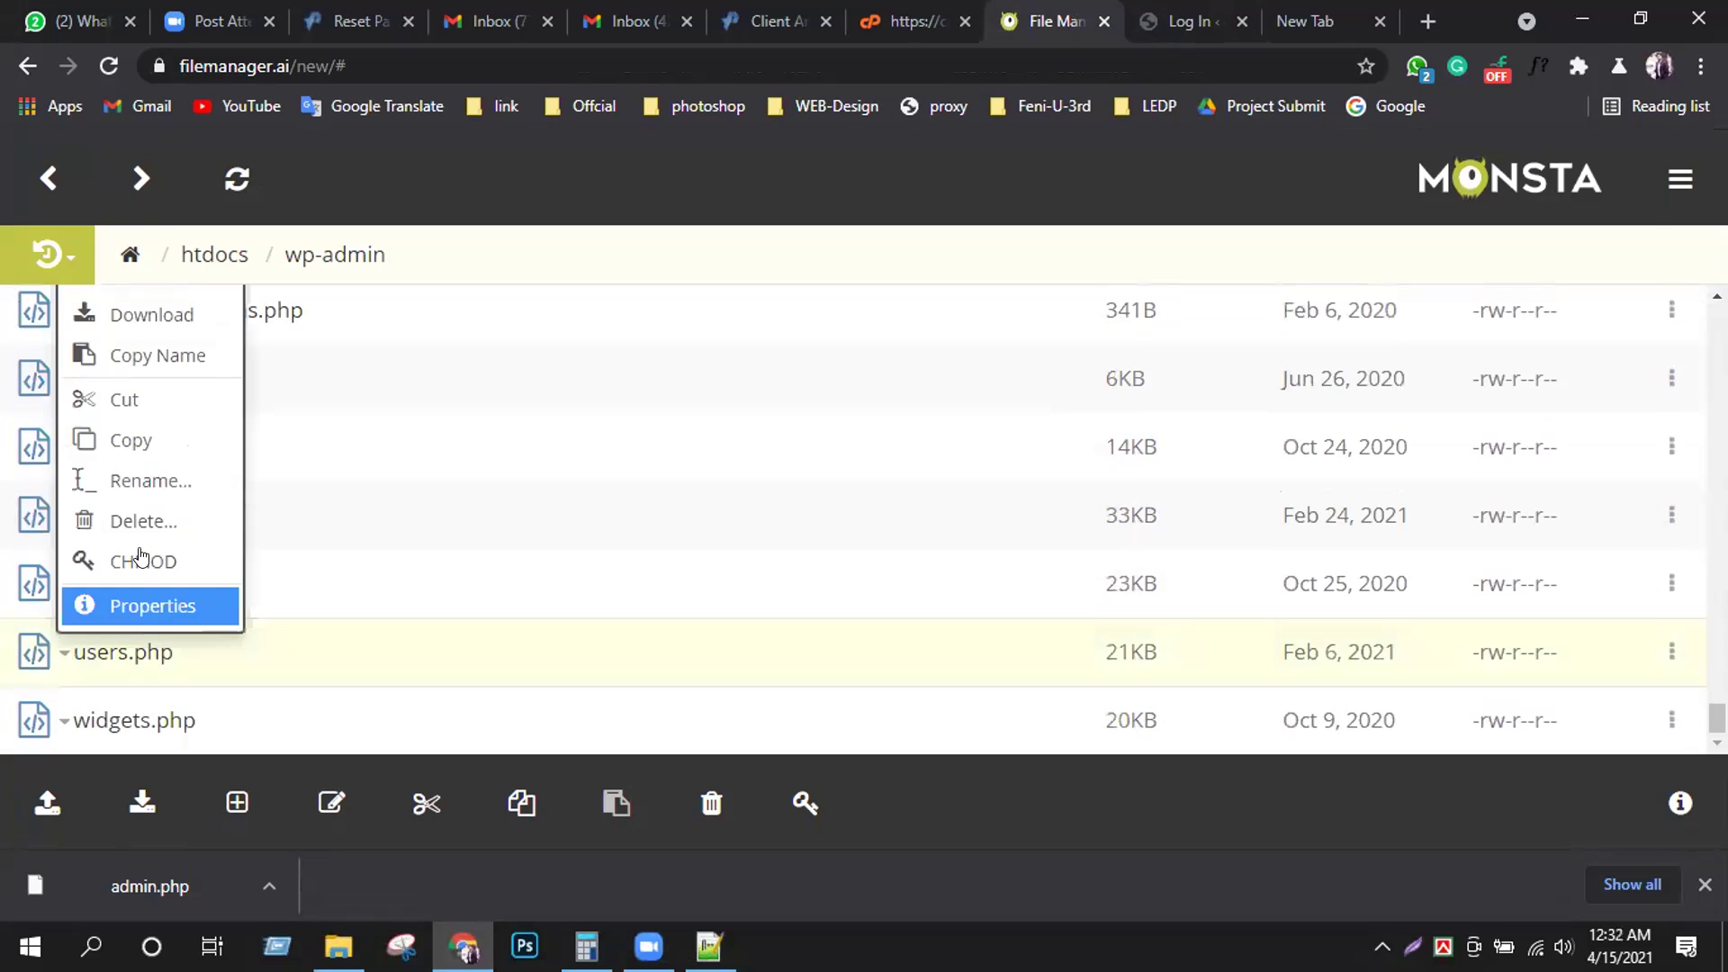
{"action": "left_click", "coordinate": [144, 314]}
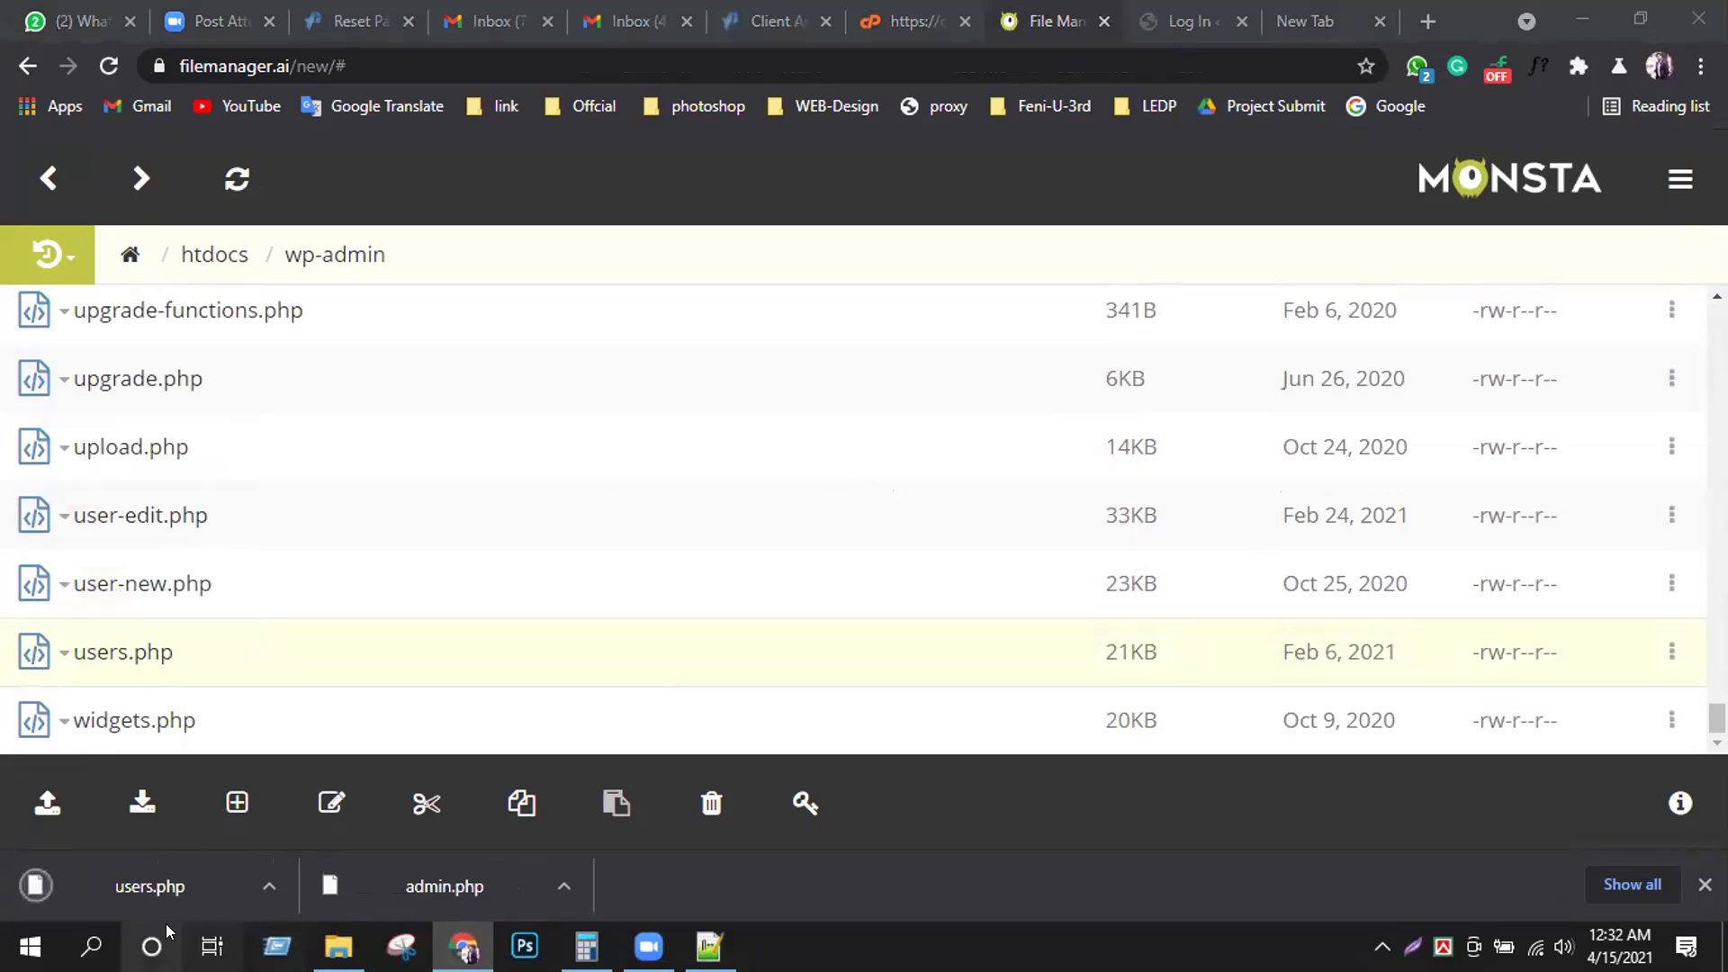
Show the downloaded users.php in the Downloads folder and open it with Notepad++
{"action": "left_click", "coordinate": [269, 885]}
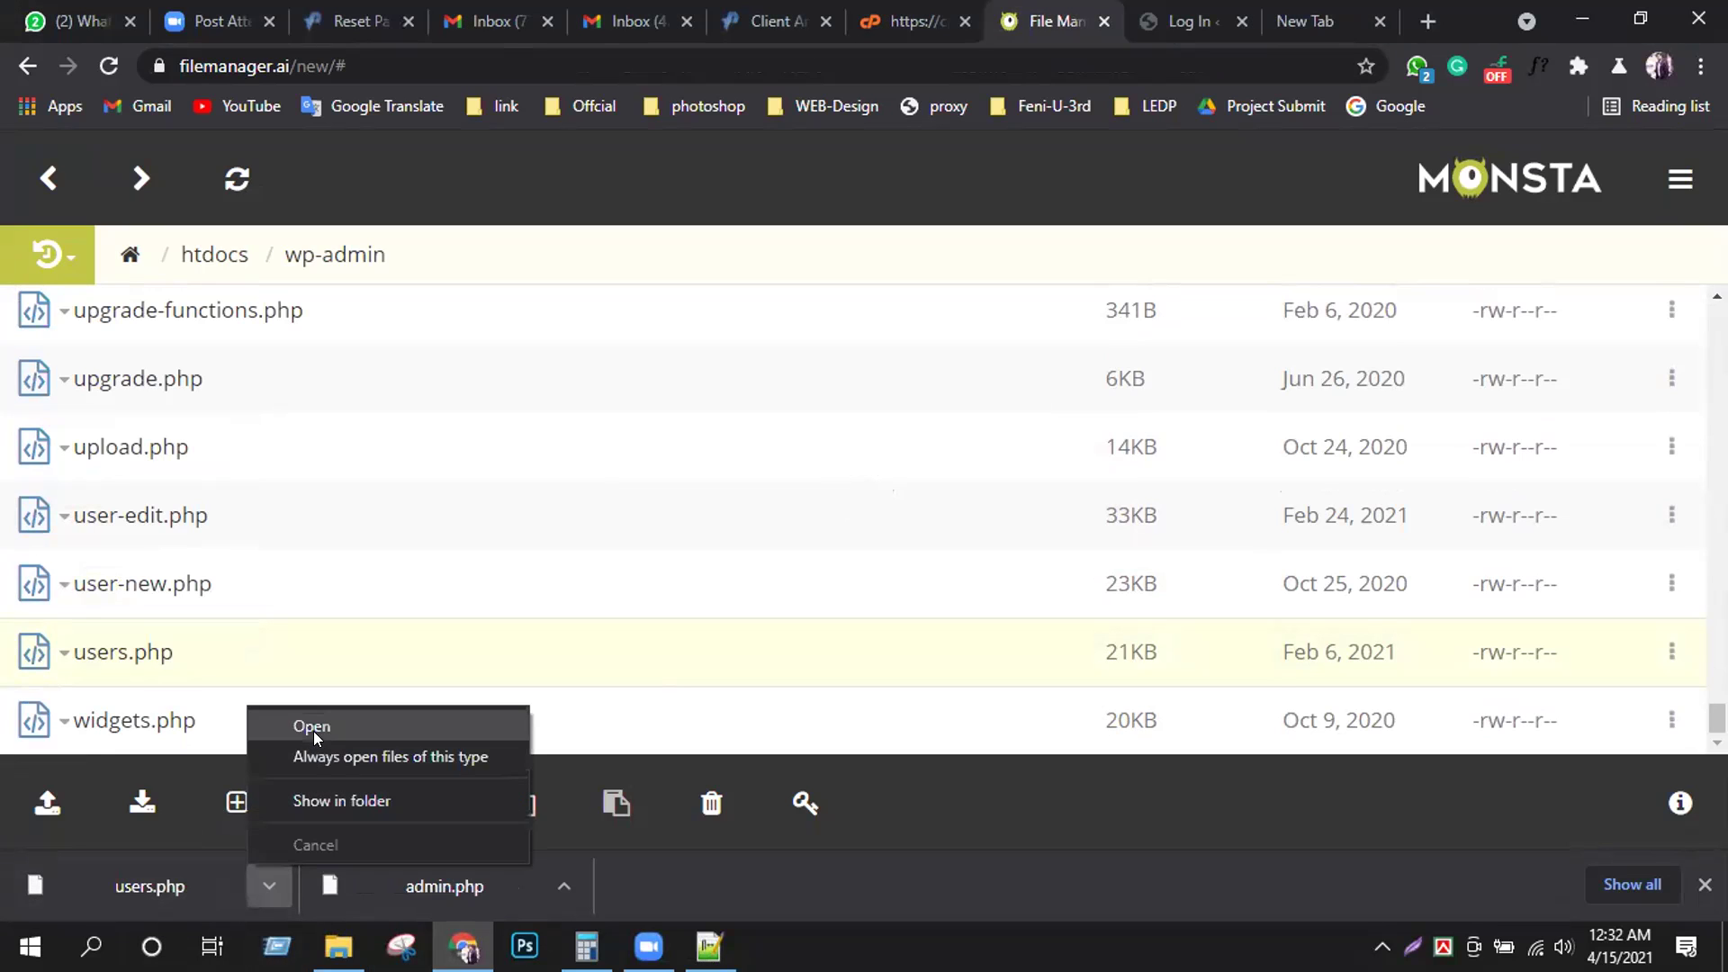
{"action": "left_click", "coordinate": [351, 800]}
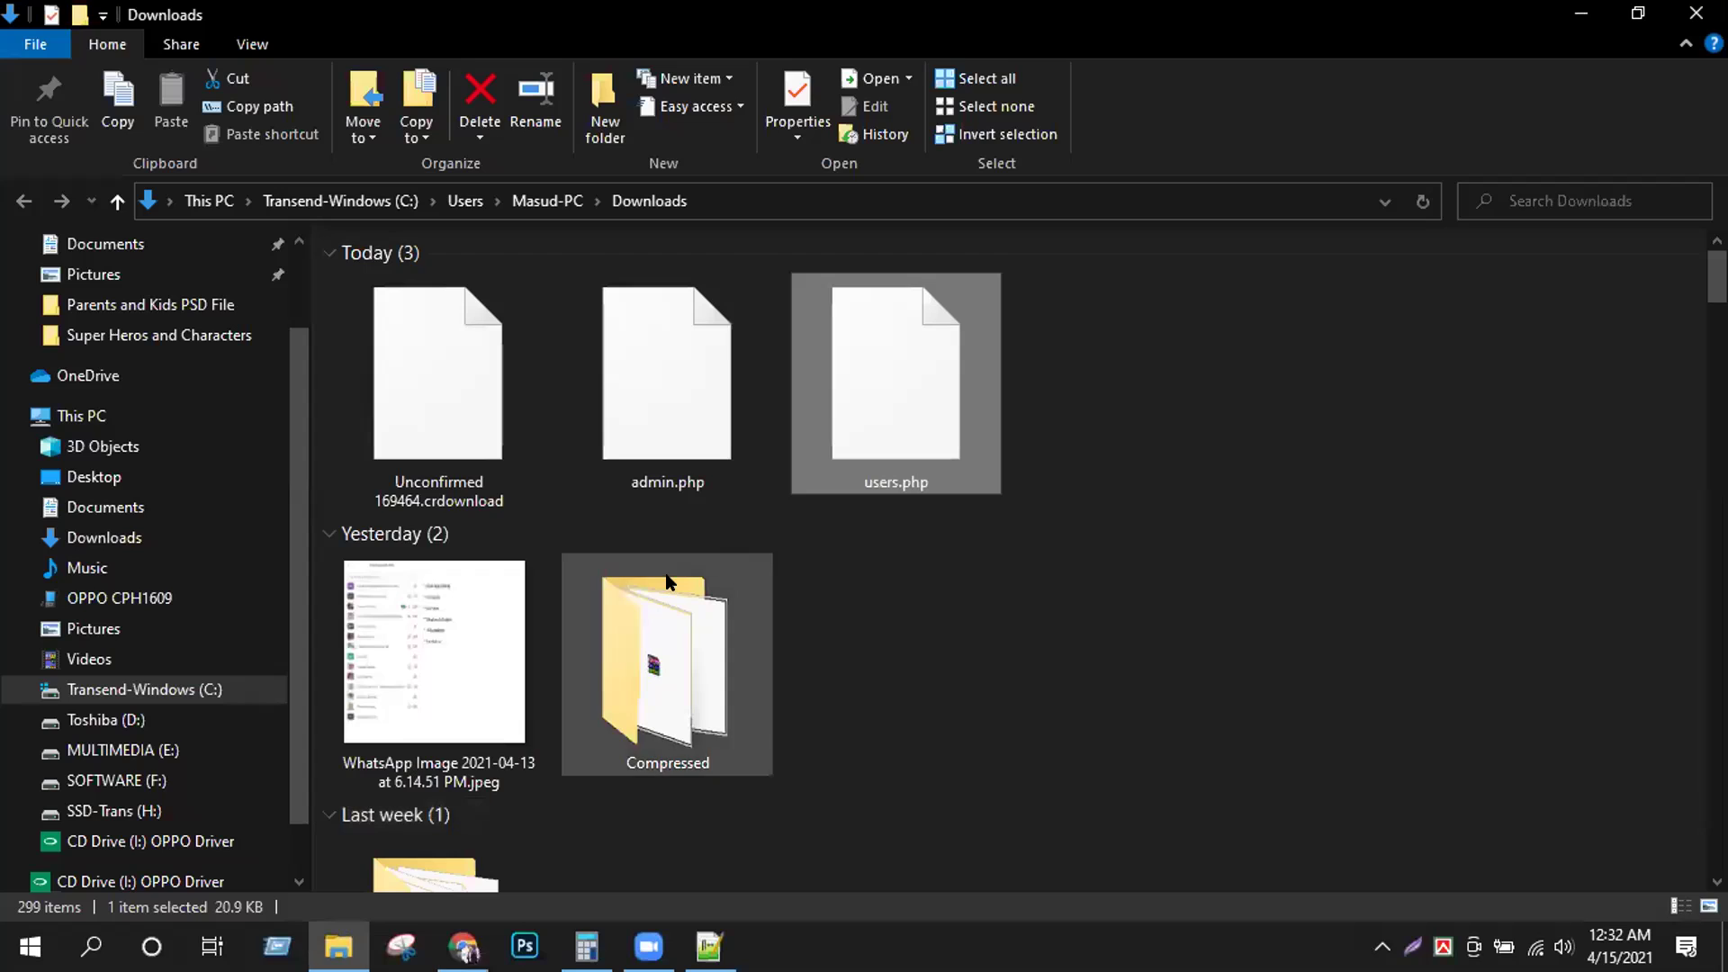
{"action": "right_click", "coordinate": [878, 367]}
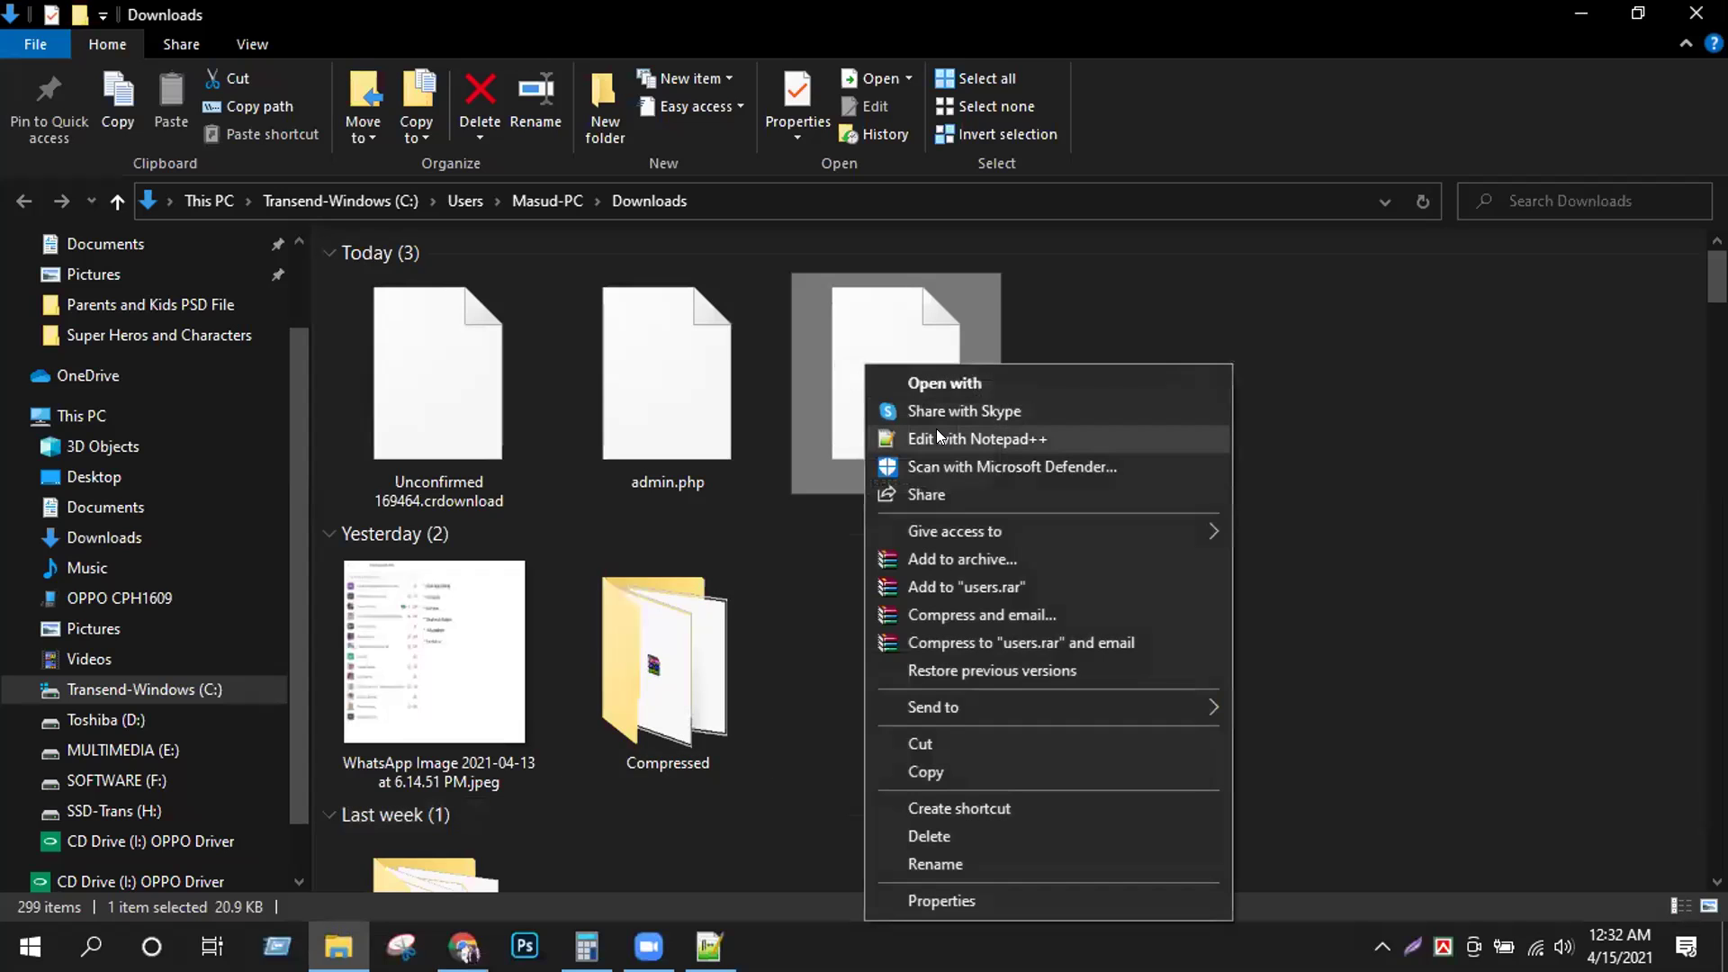
{"action": "left_click", "coordinate": [936, 429]}
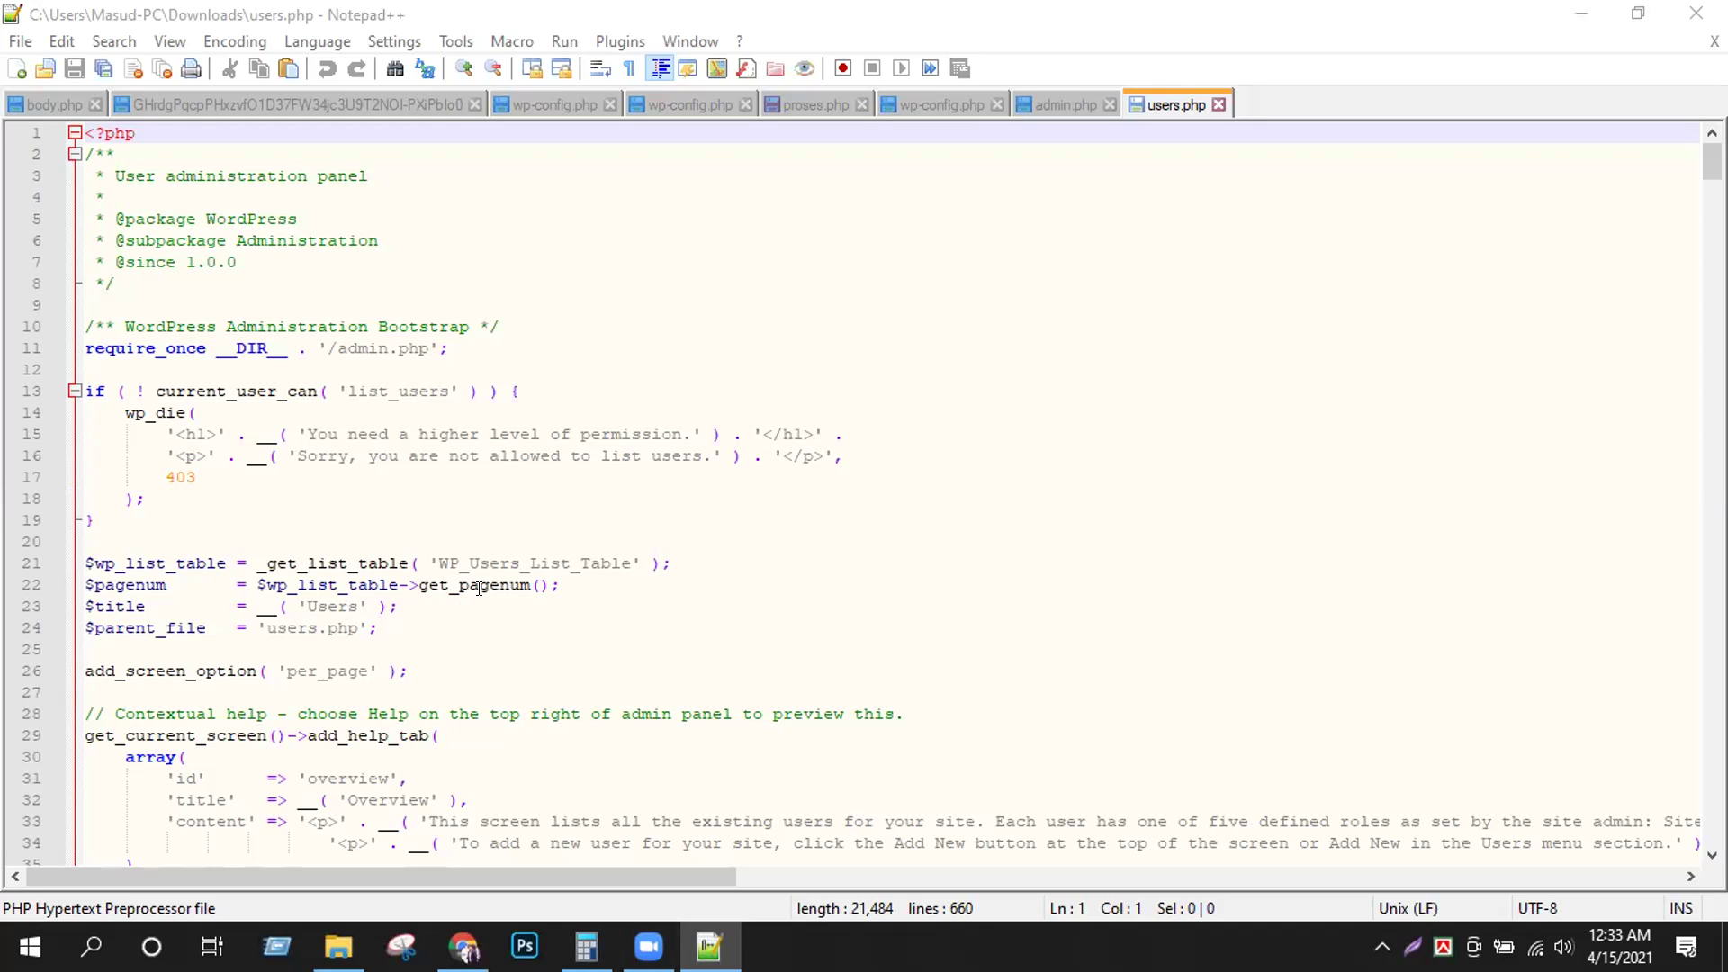
Read users.php in Notepad++ from the line 16 permission error down to the role-change code
{"action": "left_click", "coordinate": [365, 455]}
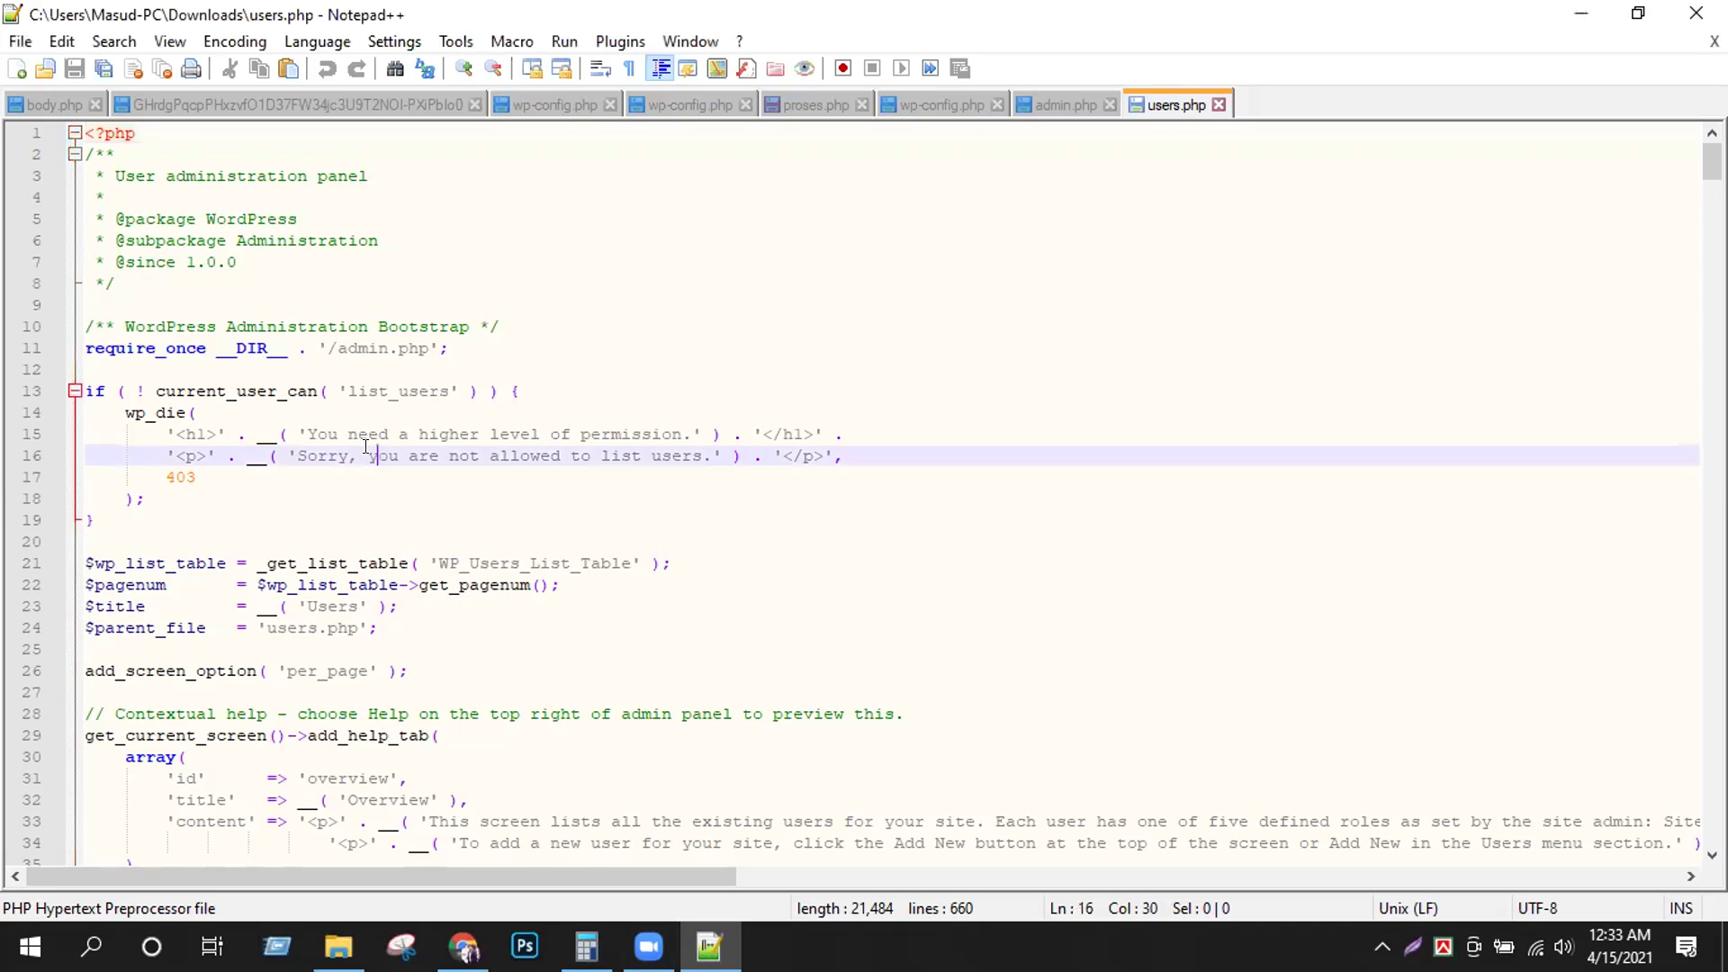
{"action": "scroll", "coordinate": [567, 515], "scroll_direction": "down", "scroll_amount": 8}
{"action": "scroll", "coordinate": [567, 515], "scroll_direction": "down", "scroll_amount": 8}
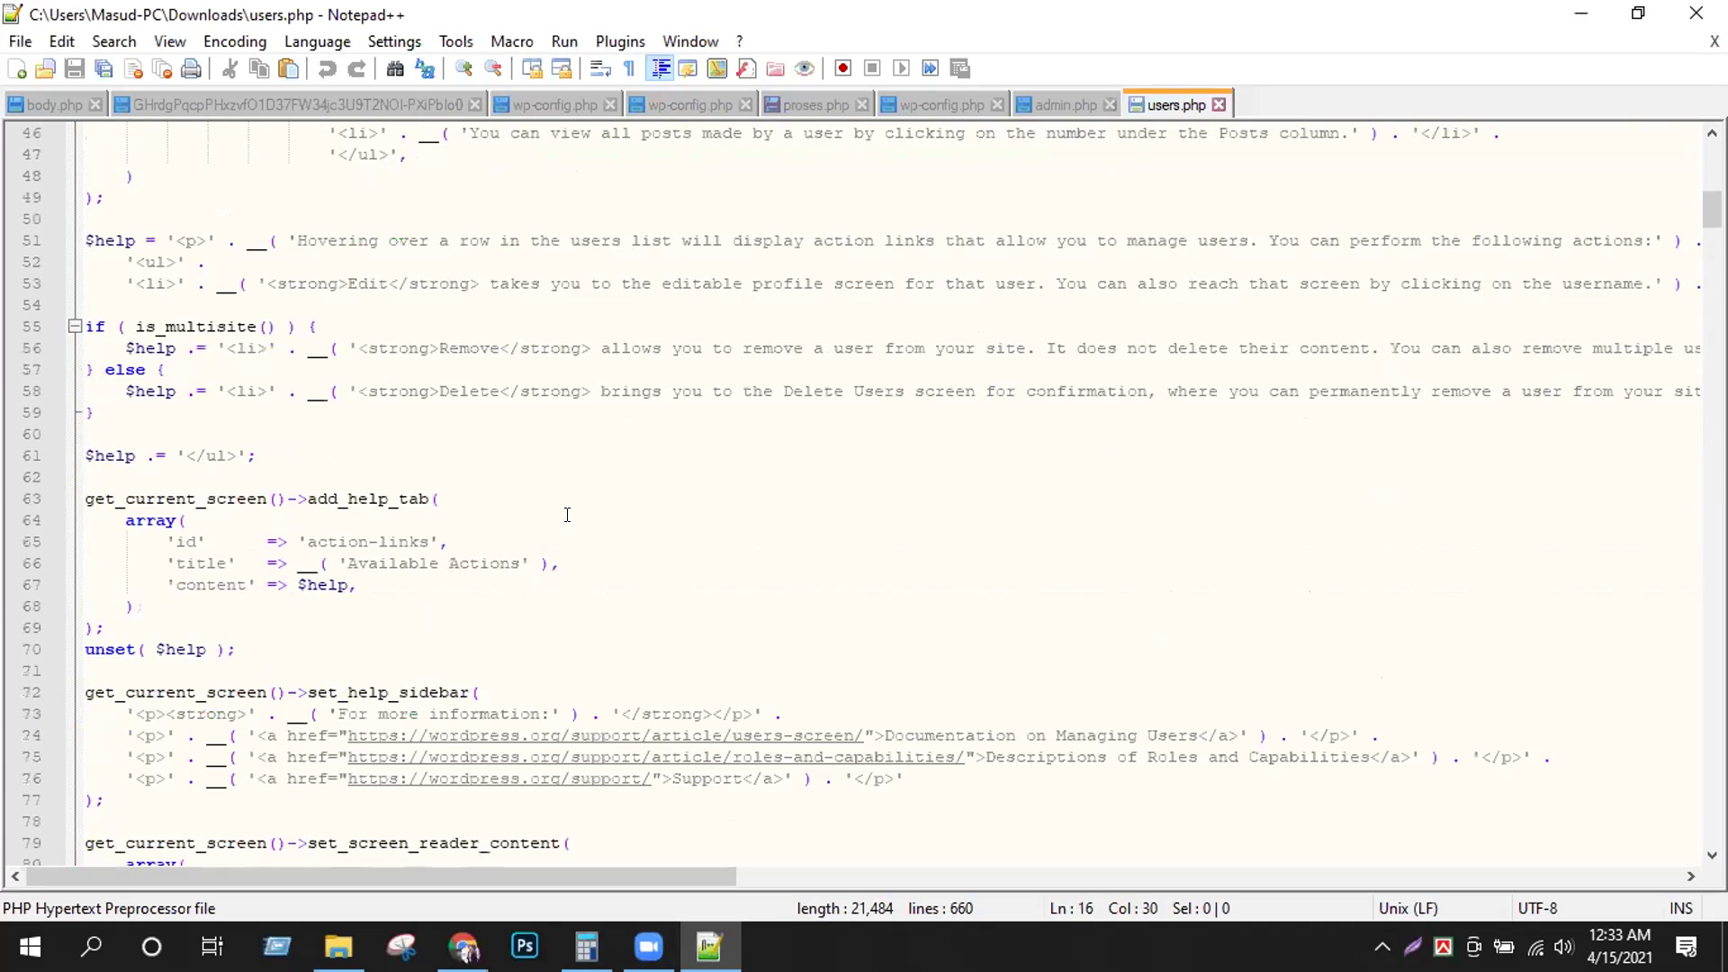
{"action": "scroll", "coordinate": [647, 684], "scroll_direction": "down", "scroll_amount": 7}
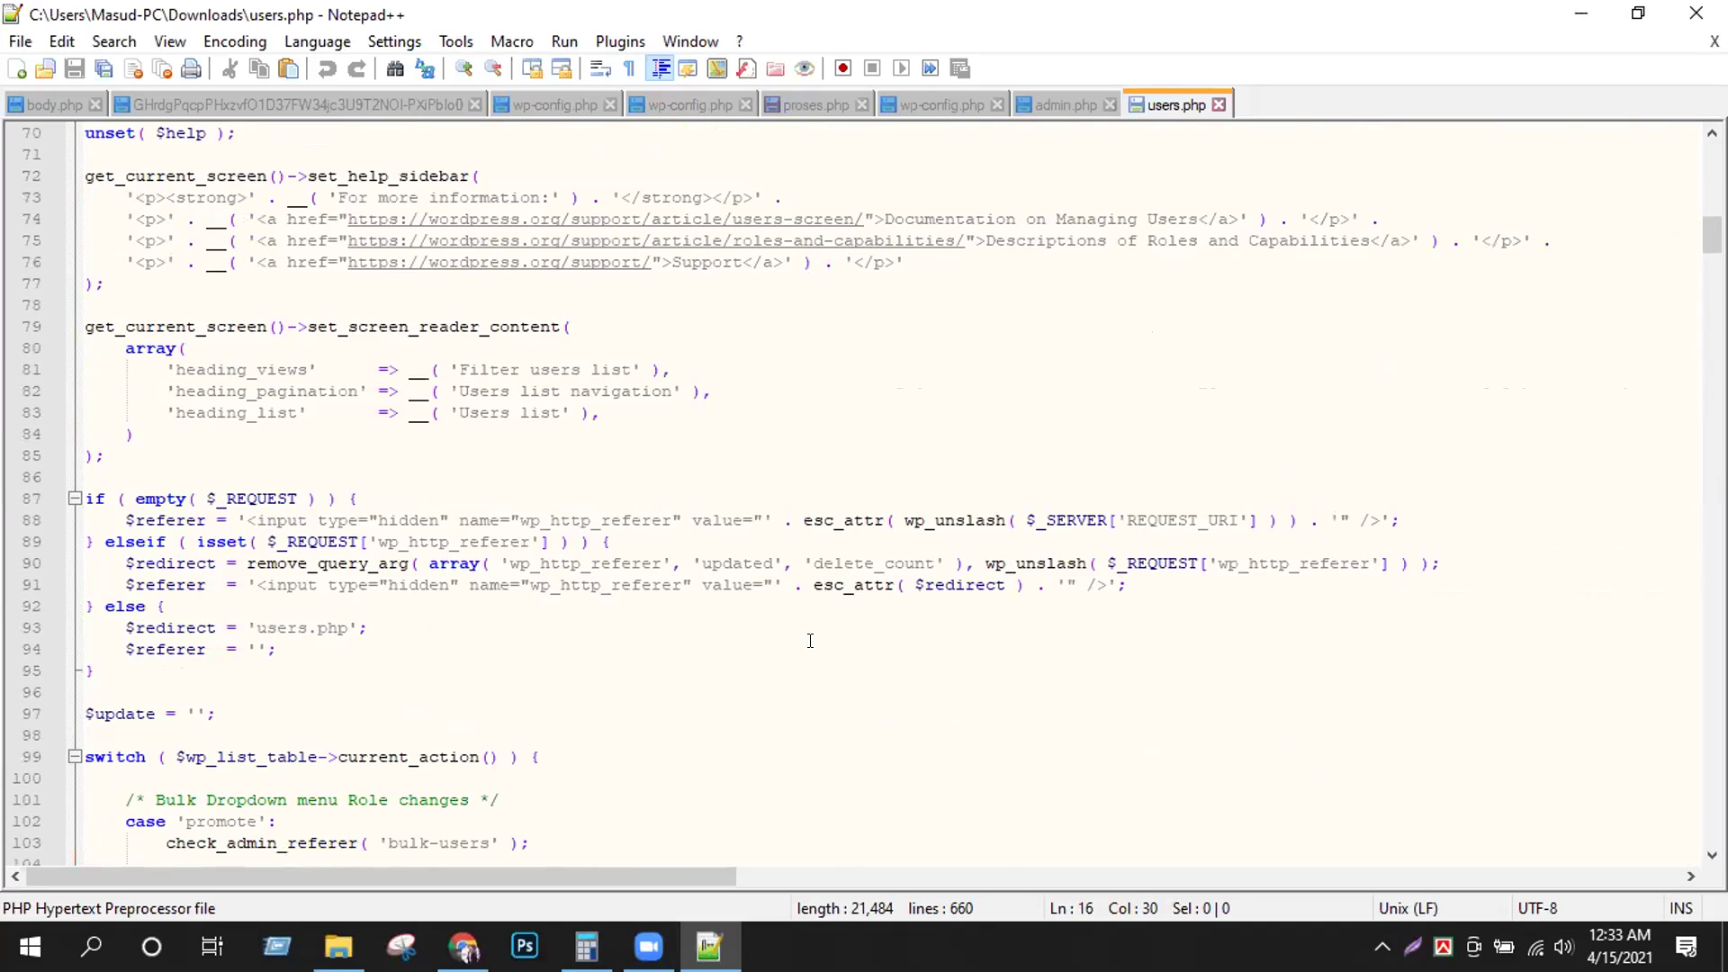
{"action": "scroll", "coordinate": [810, 641], "scroll_direction": "down", "scroll_amount": 2}
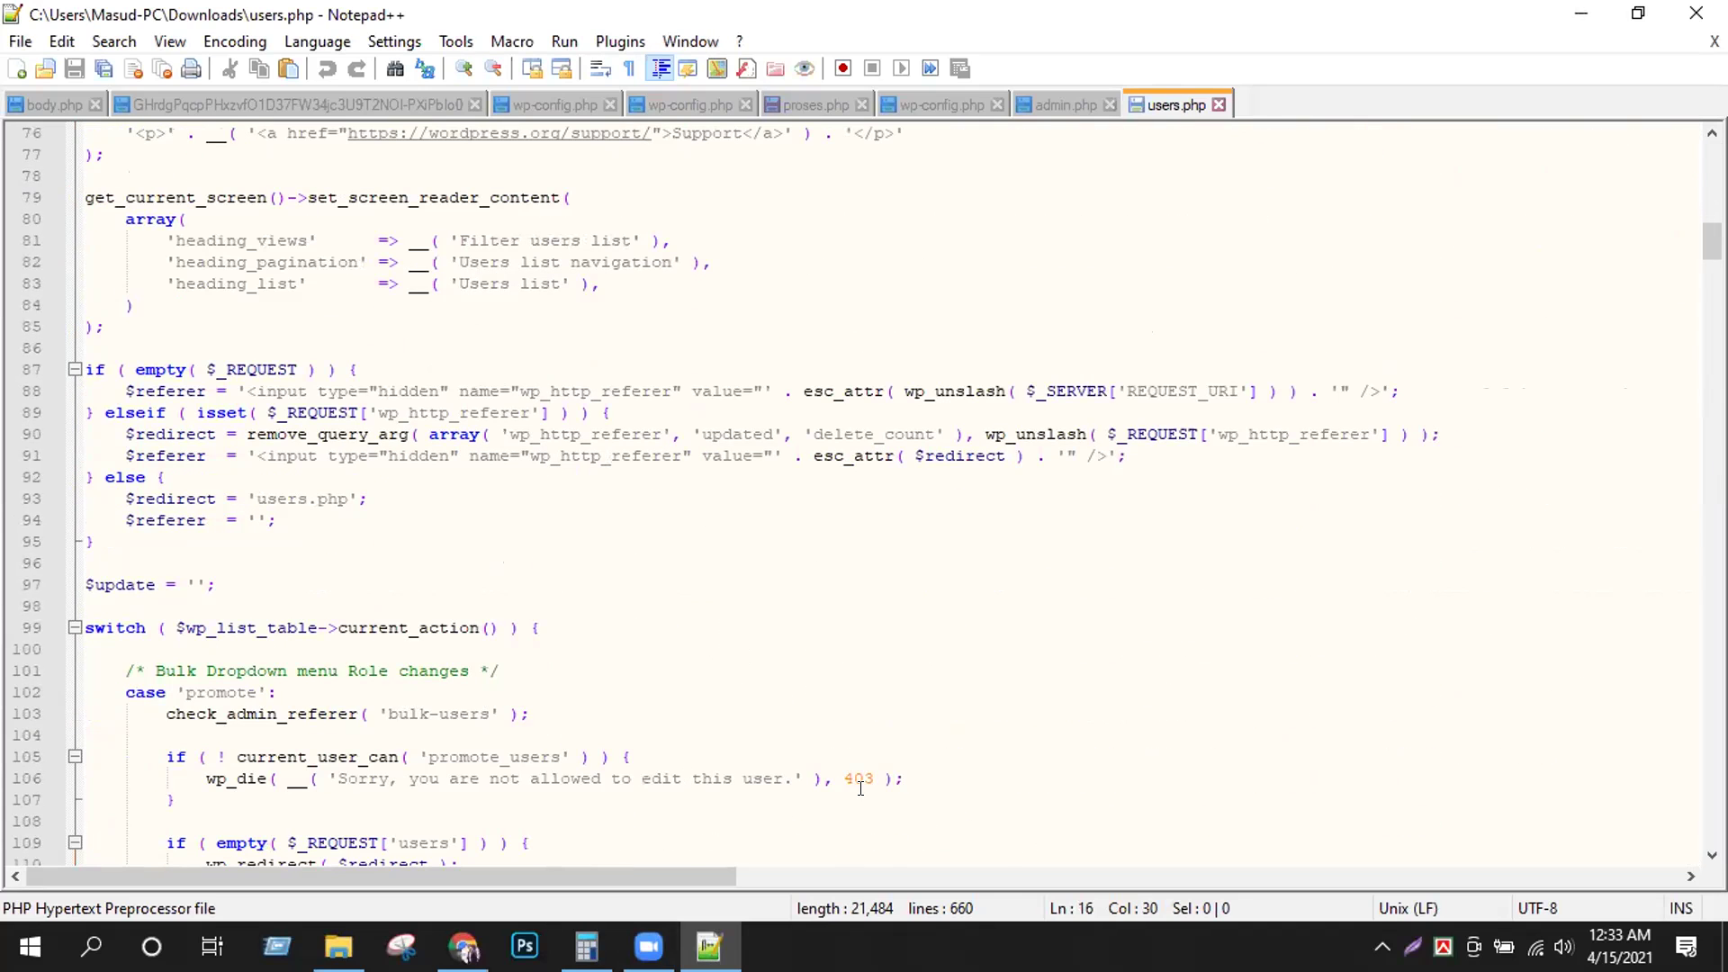
{"action": "scroll", "coordinate": [860, 788], "scroll_direction": "down", "scroll_amount": 2}
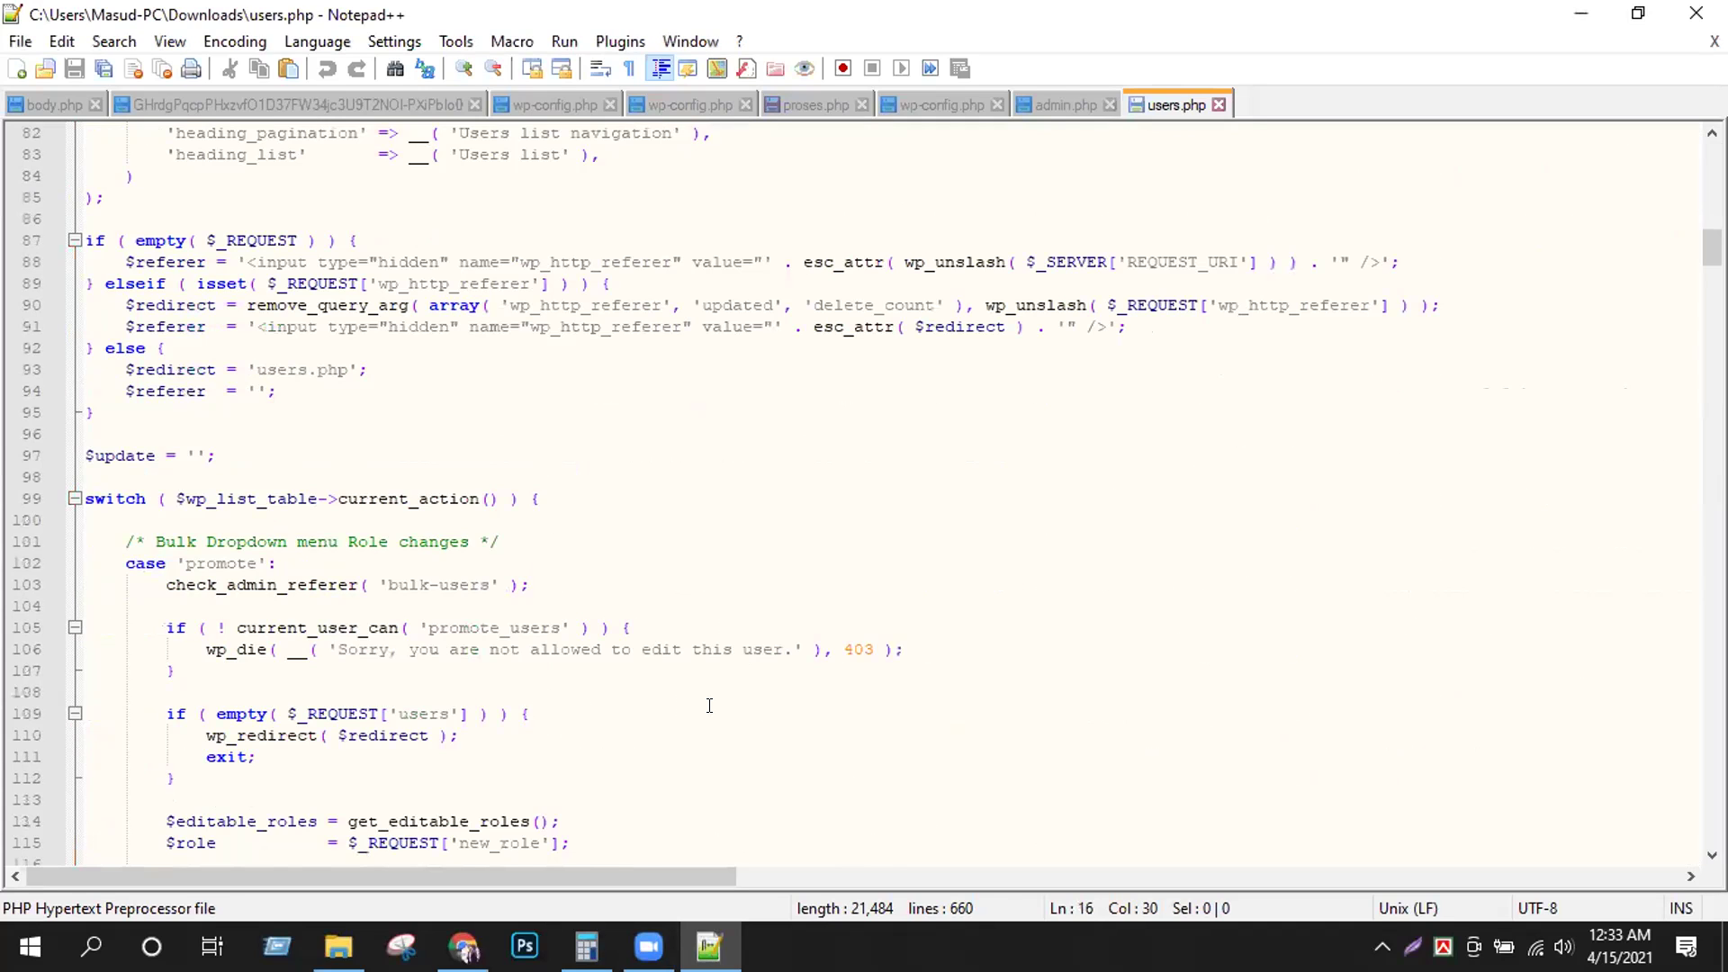
{"action": "scroll", "coordinate": [709, 704], "scroll_direction": "down", "scroll_amount": 1}
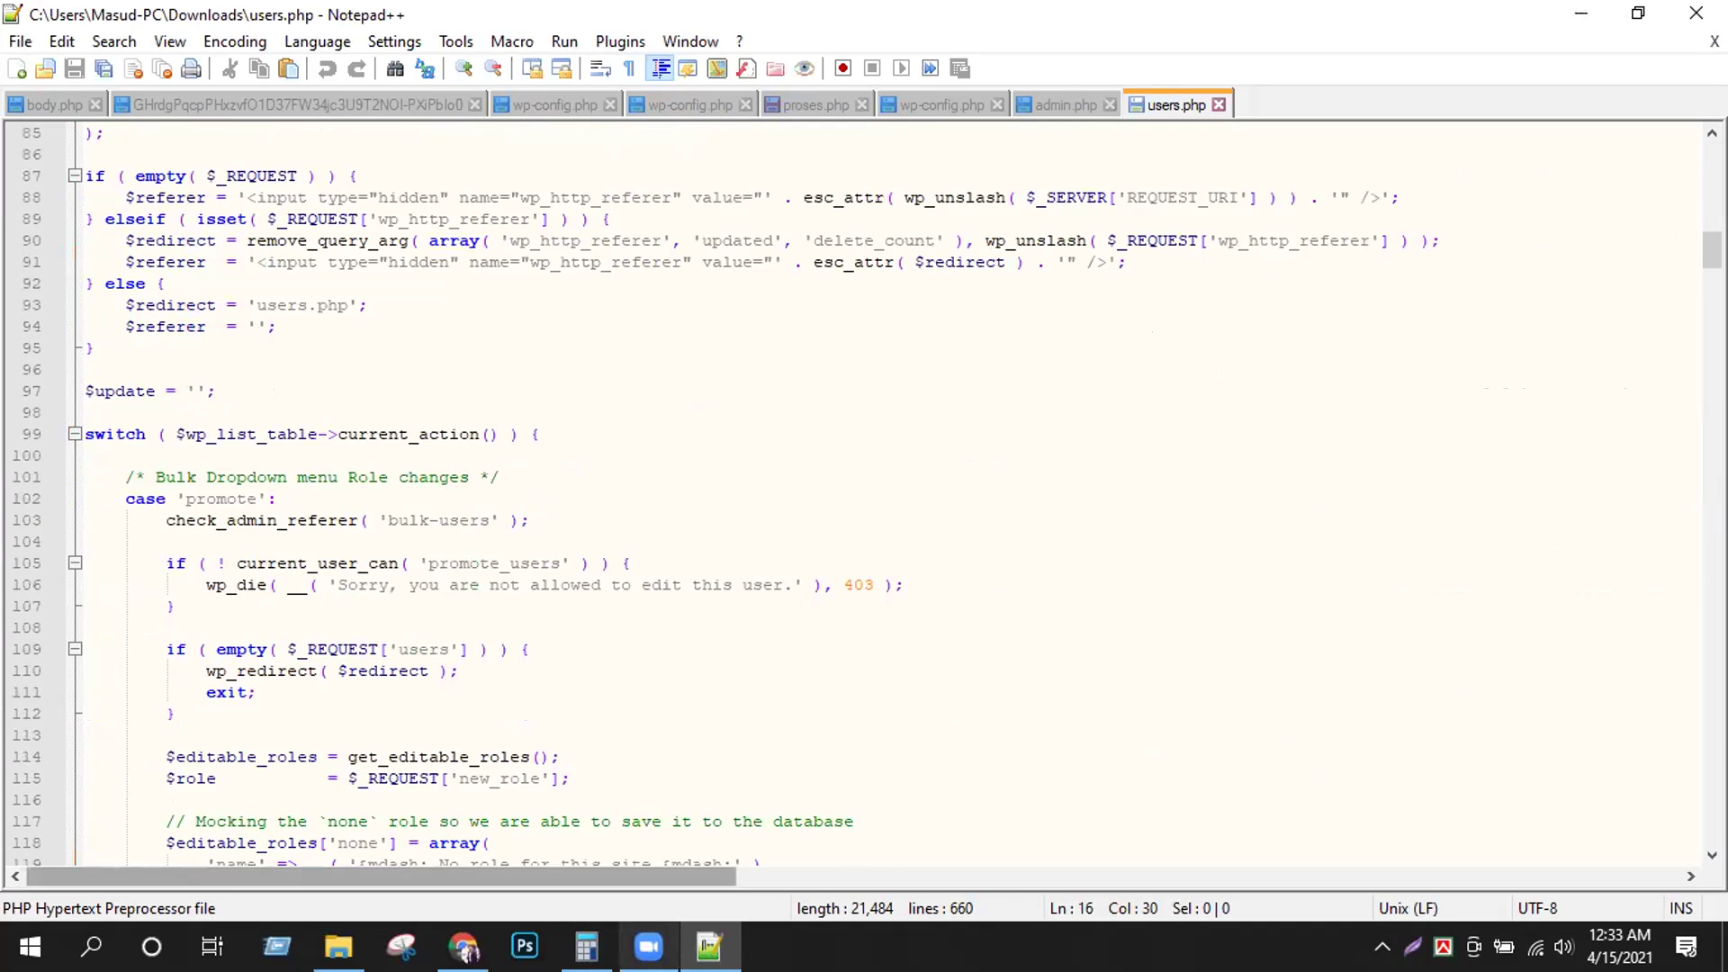
Back in Chrome, reload the WordPress login page to clear its fields, then switch to the new tab
{"action": "left_click", "coordinate": [468, 927]}
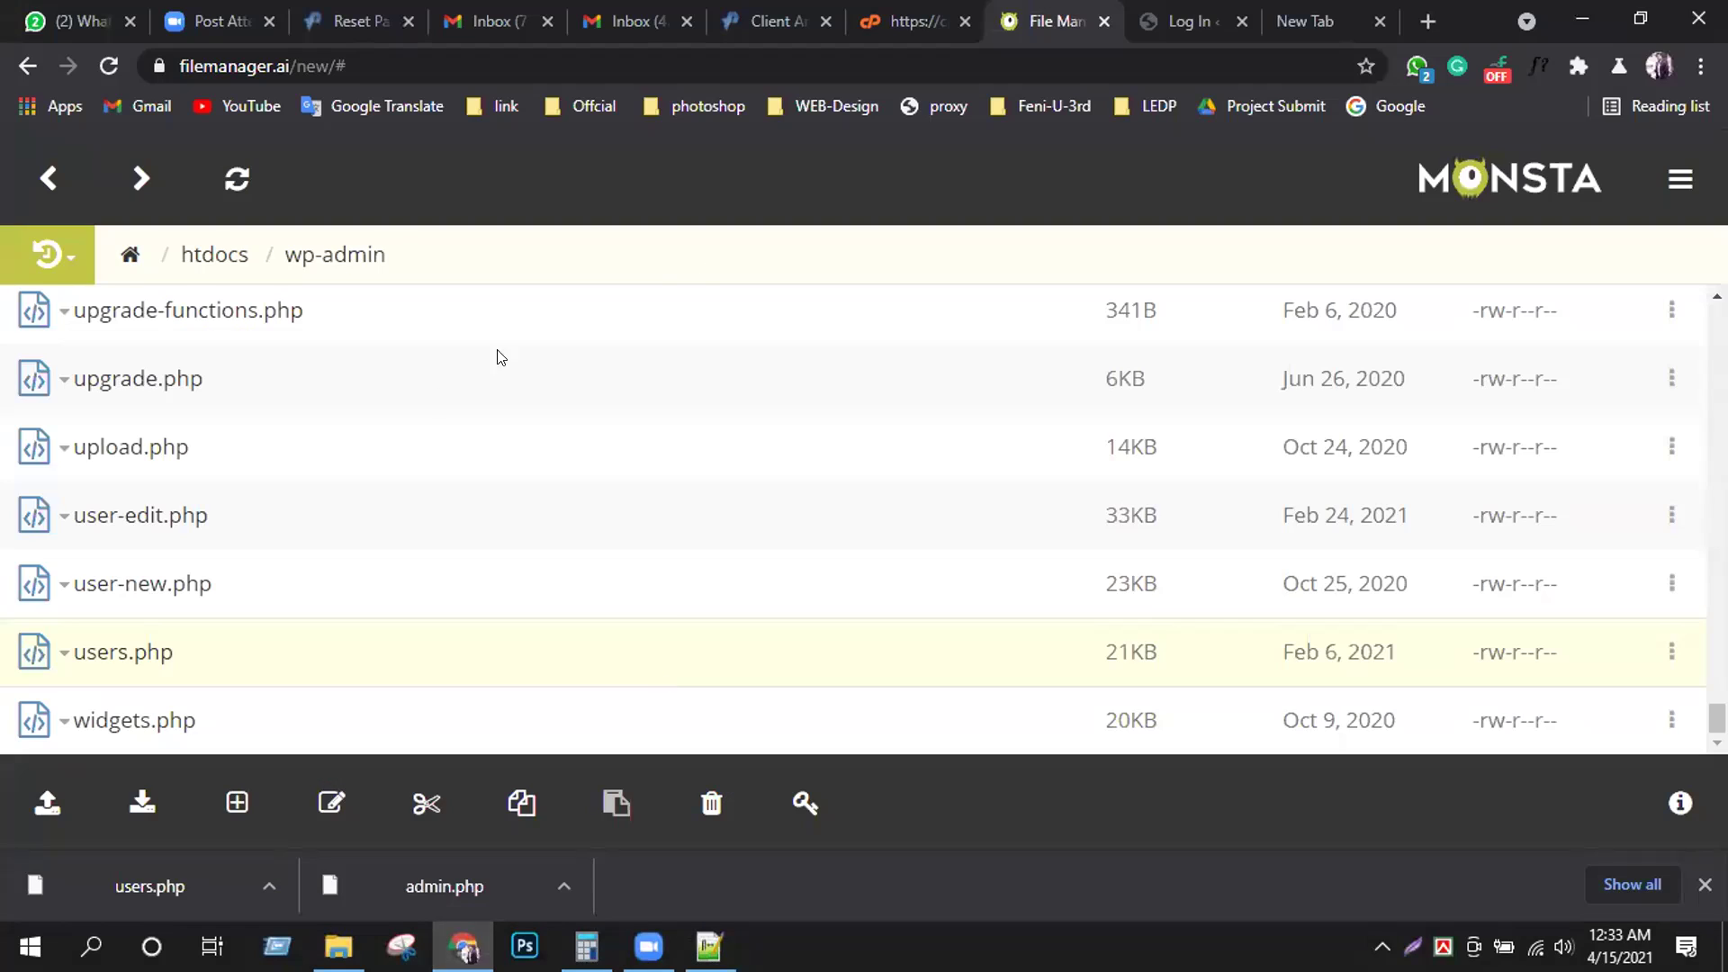
{"action": "left_click", "coordinate": [1240, 11]}
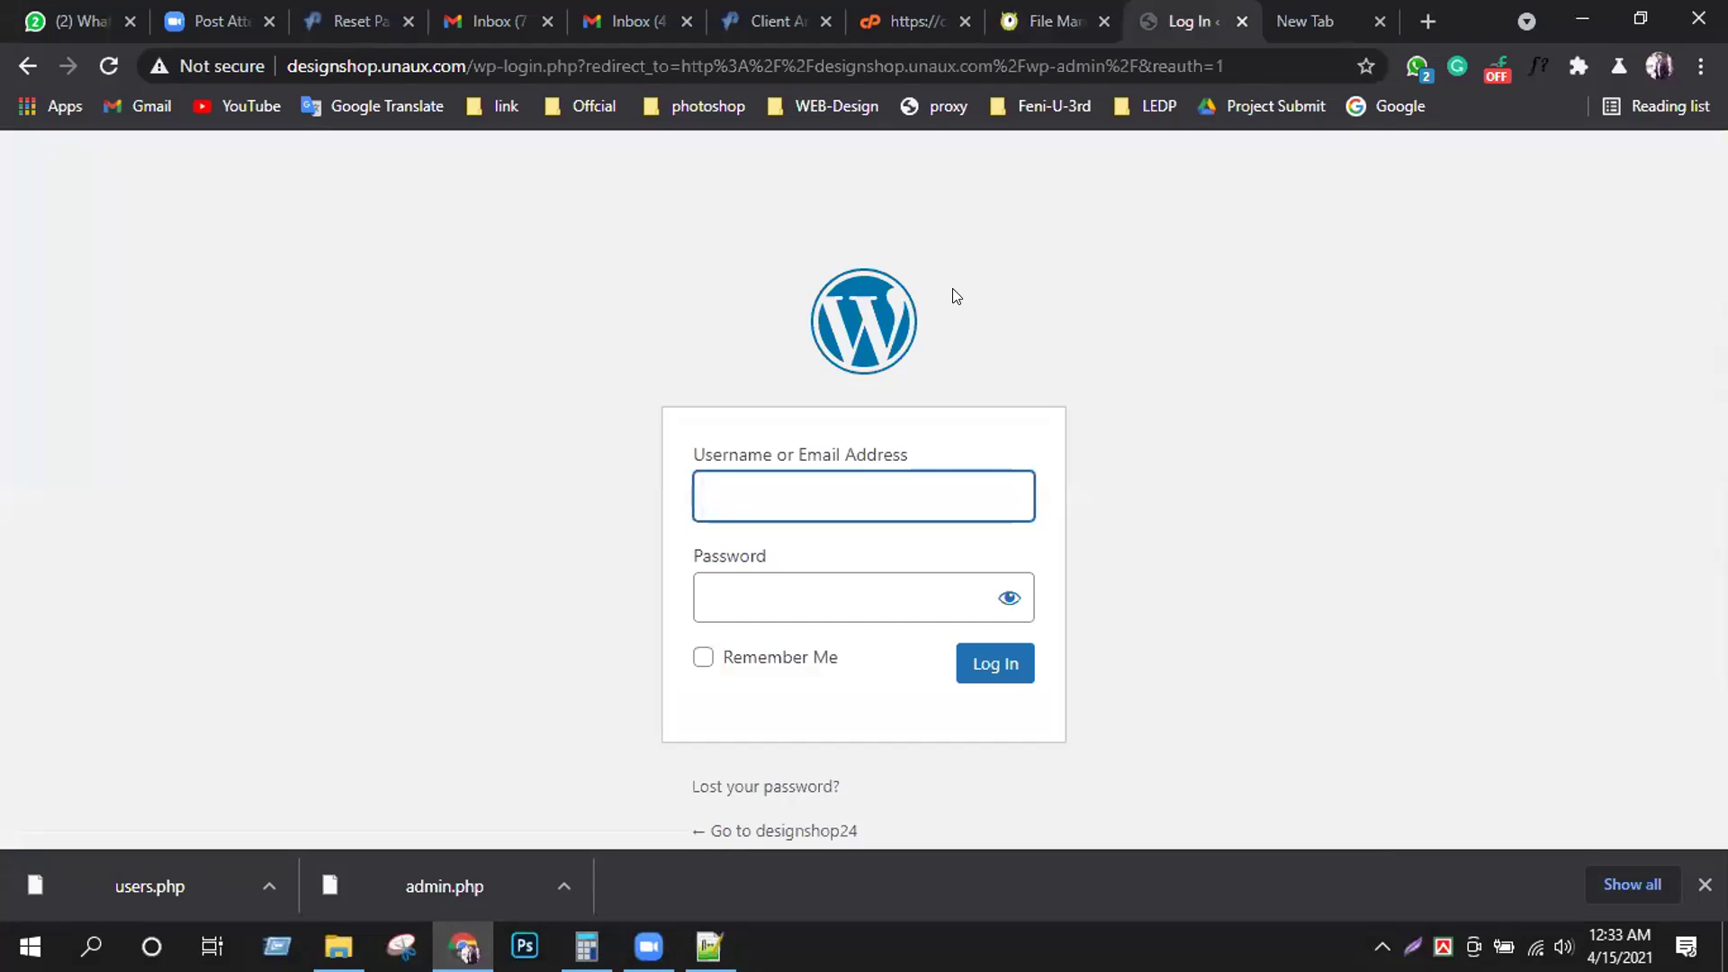
{"action": "left_click", "coordinate": [801, 460]}
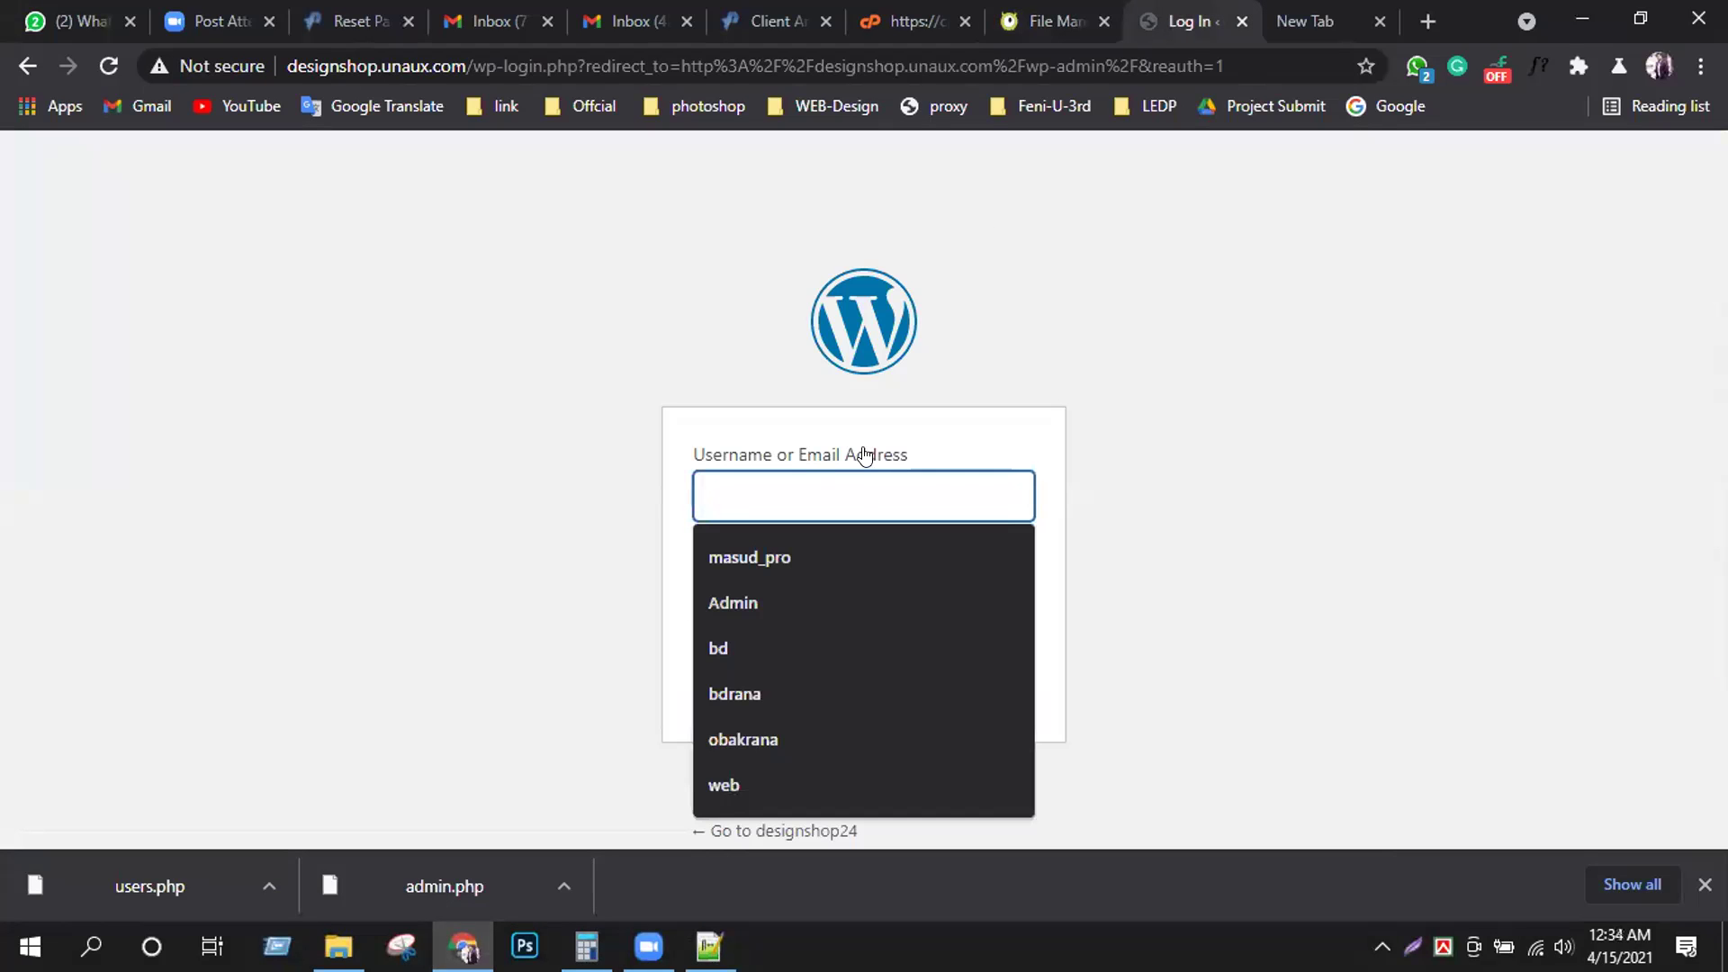
{"action": "left_click", "coordinate": [1060, 352]}
{"action": "left_click", "coordinate": [830, 519]}
{"action": "key", "text": "F5"}
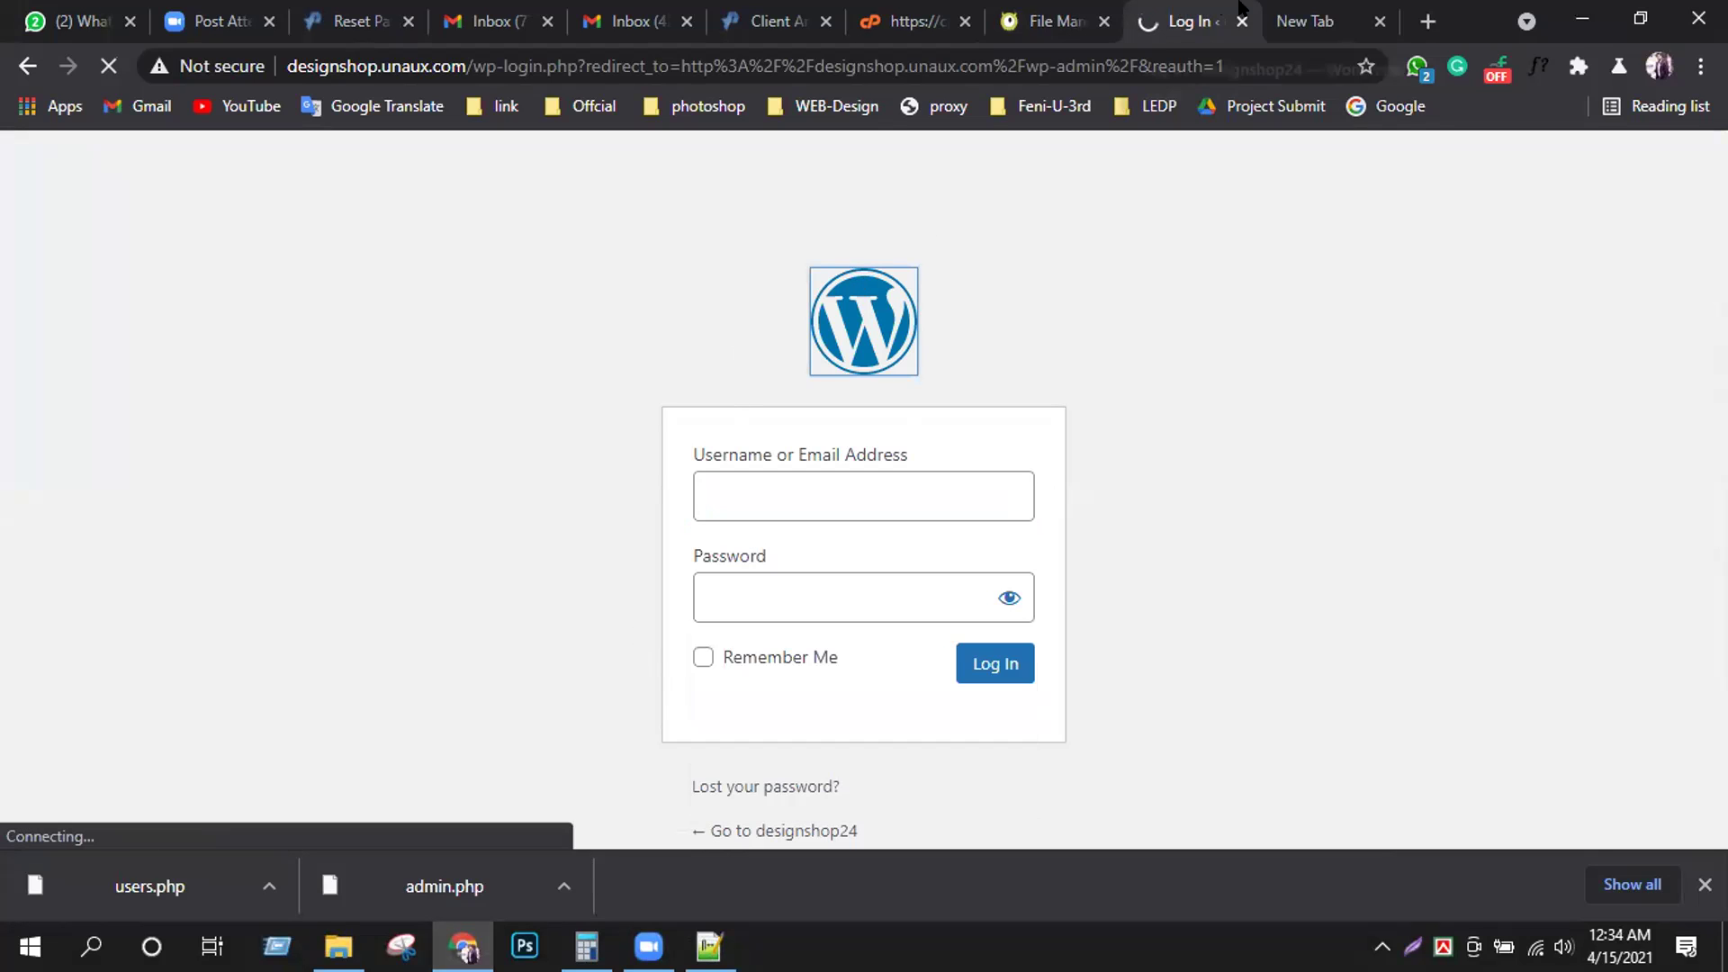
{"action": "left_click", "coordinate": [1305, 21]}
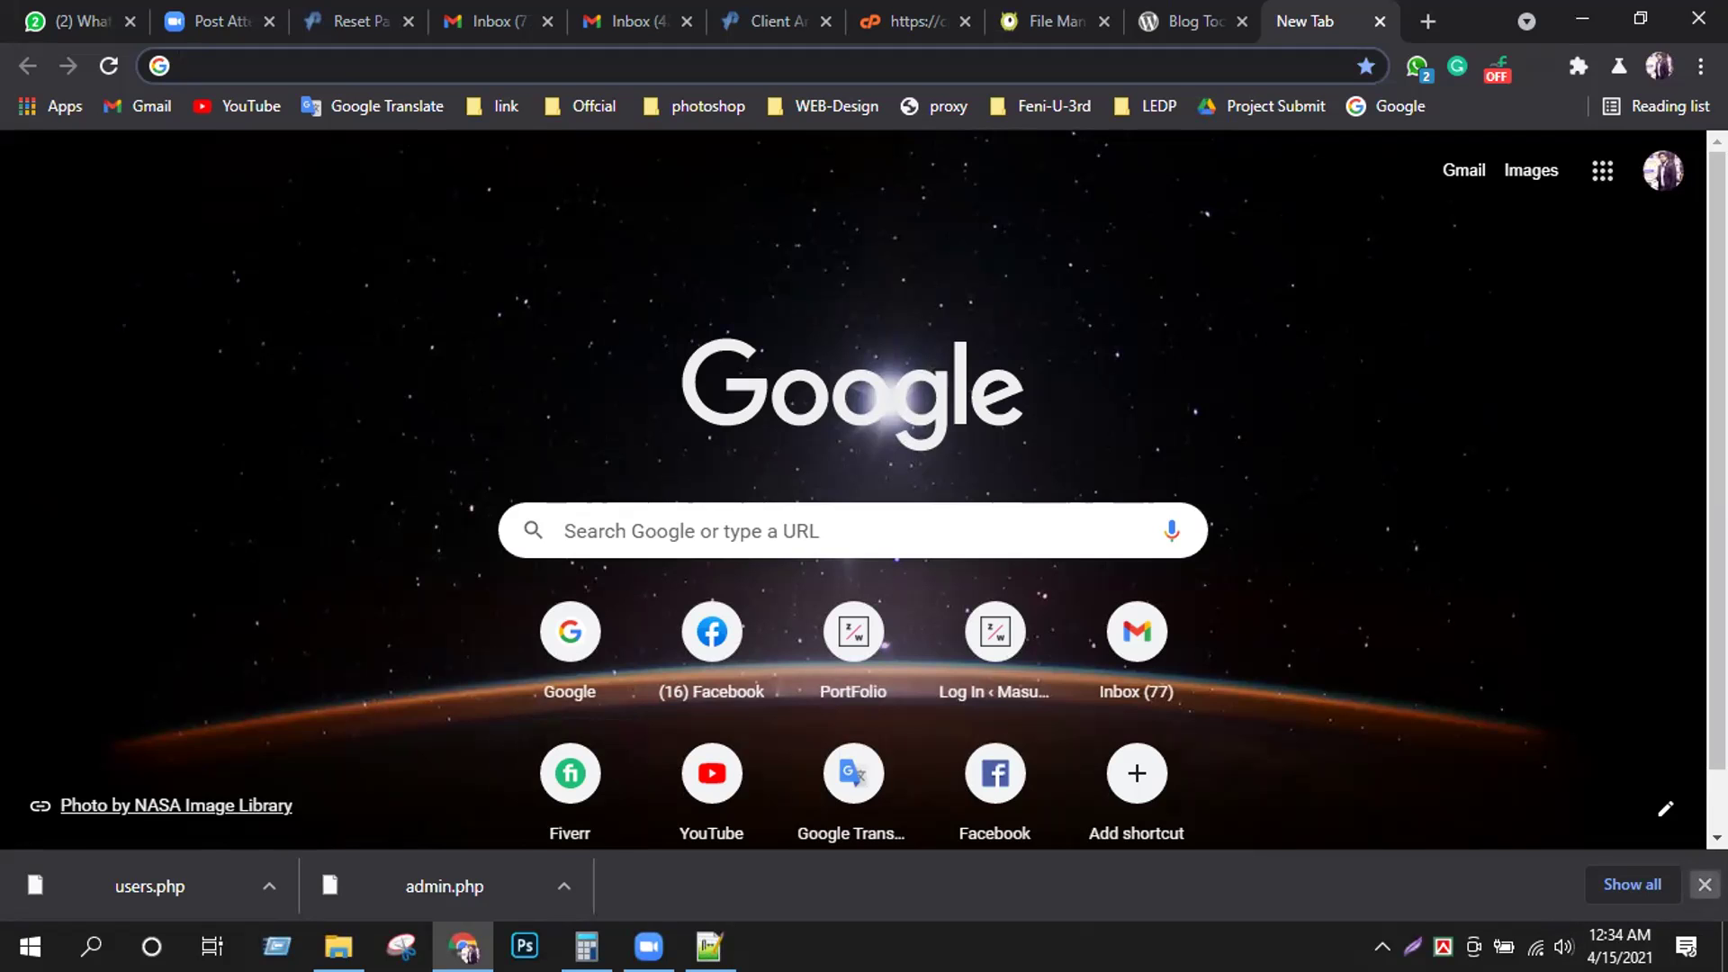
Close Chrome's downloads bar listing users.php and admin.php
{"action": "left_click", "coordinate": [1705, 884]}
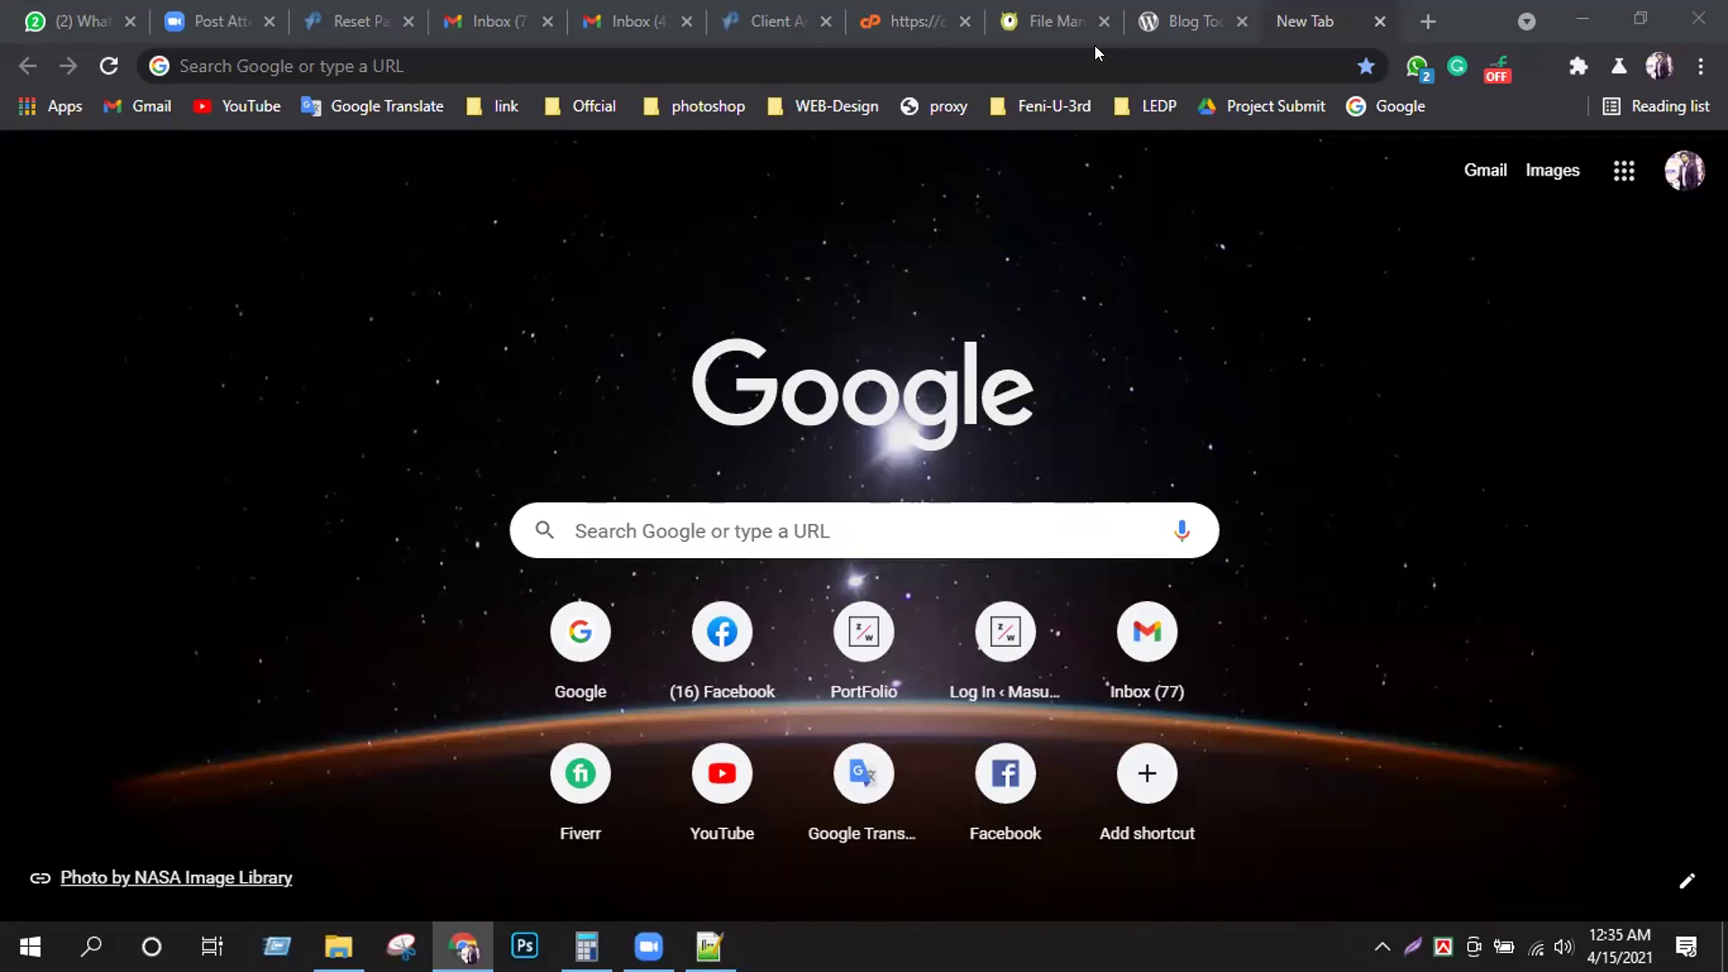
Review ProFreeHost's Accounts page with three hosting accounts, designshop.unaux.com active
{"action": "left_click", "coordinate": [792, 10]}
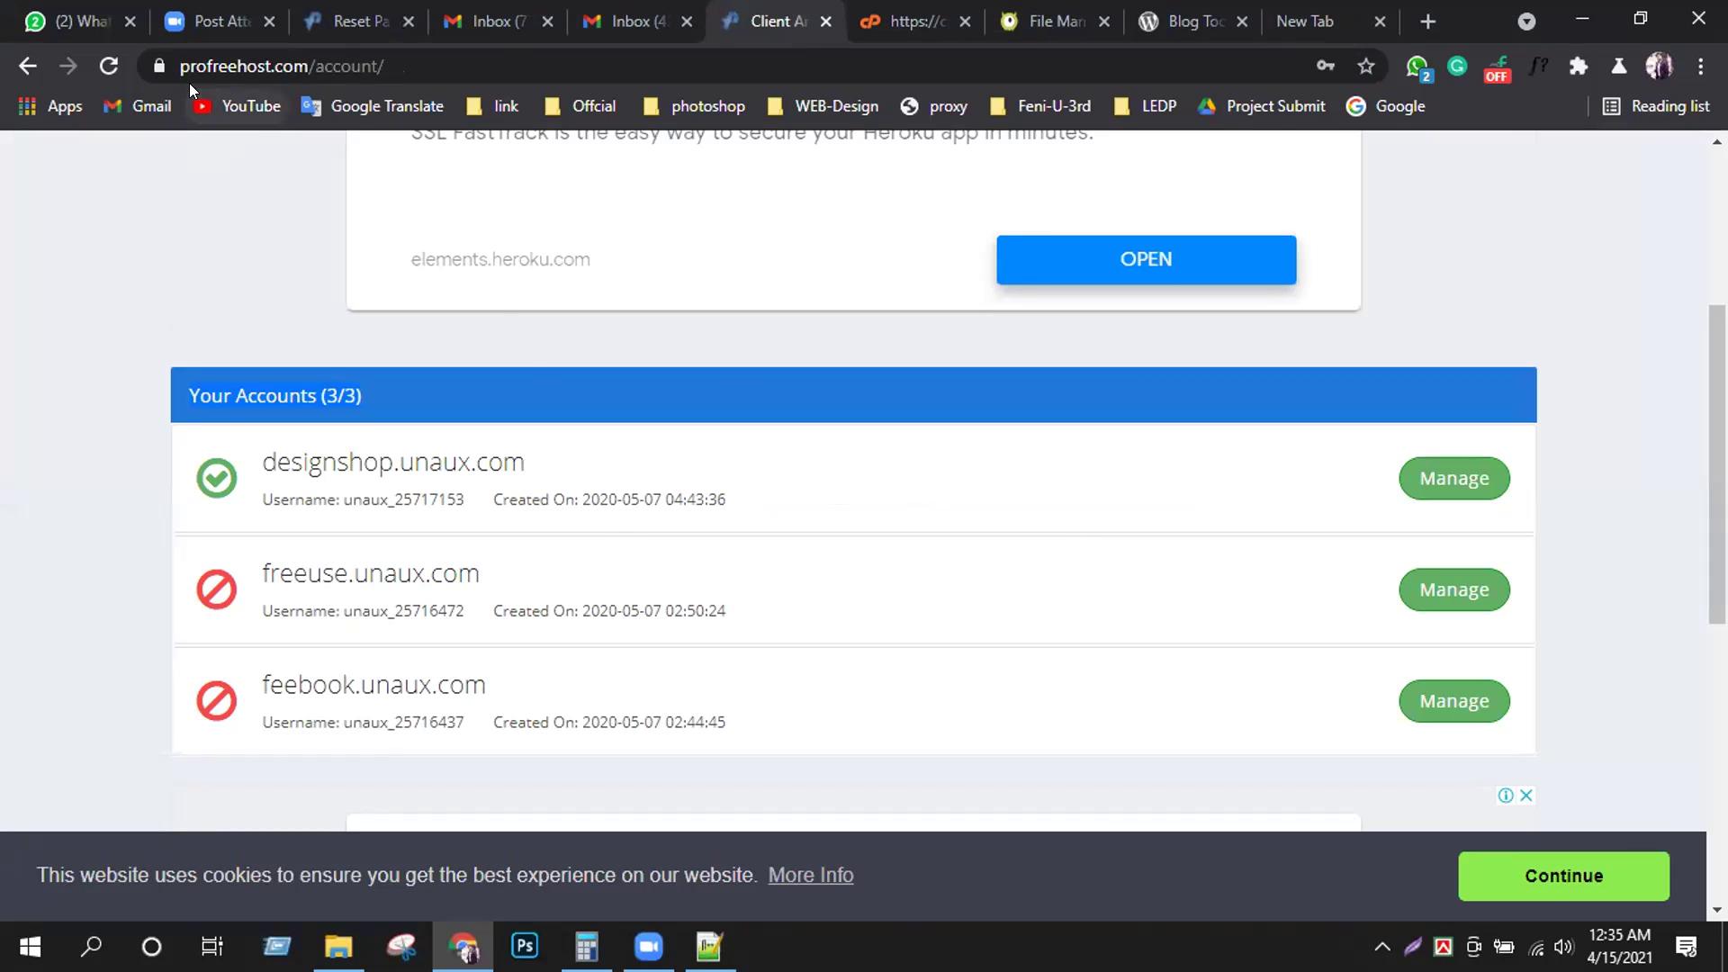
{"action": "left_click_drag", "start_coordinate": [299, 65], "coordinate": [180, 66]}
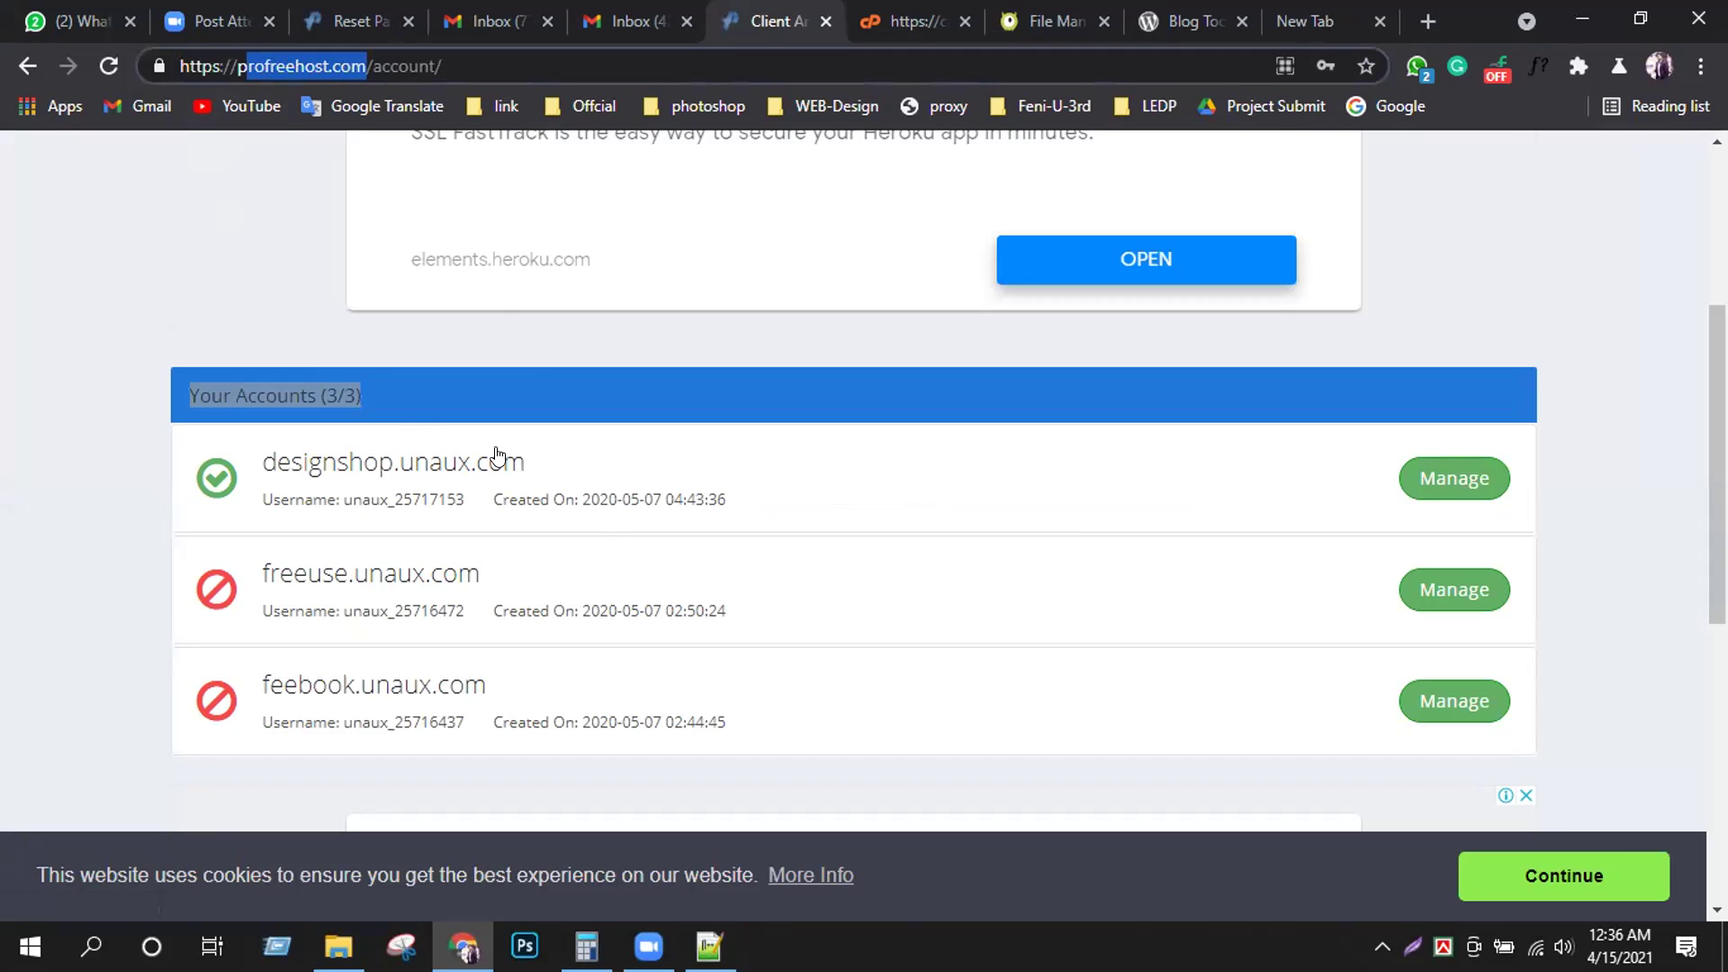
{"action": "scroll", "coordinate": [493, 595], "scroll_direction": "down", "scroll_amount": 1}
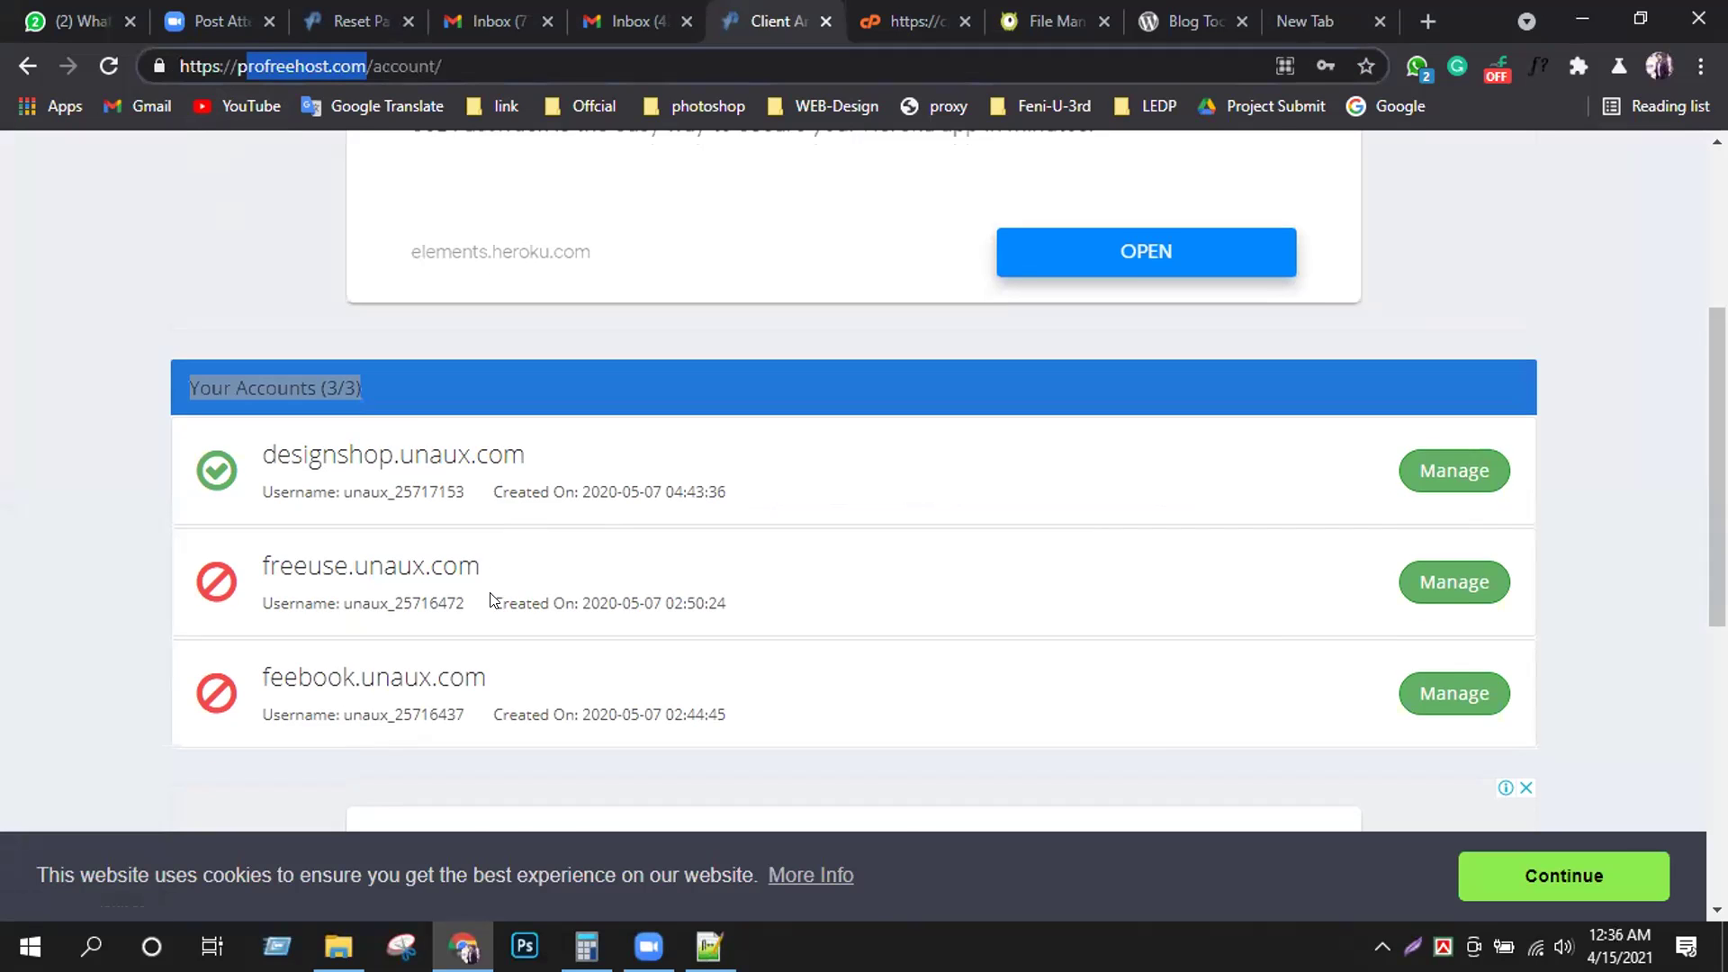
{"action": "scroll", "coordinate": [486, 598], "scroll_direction": "up", "scroll_amount": 3}
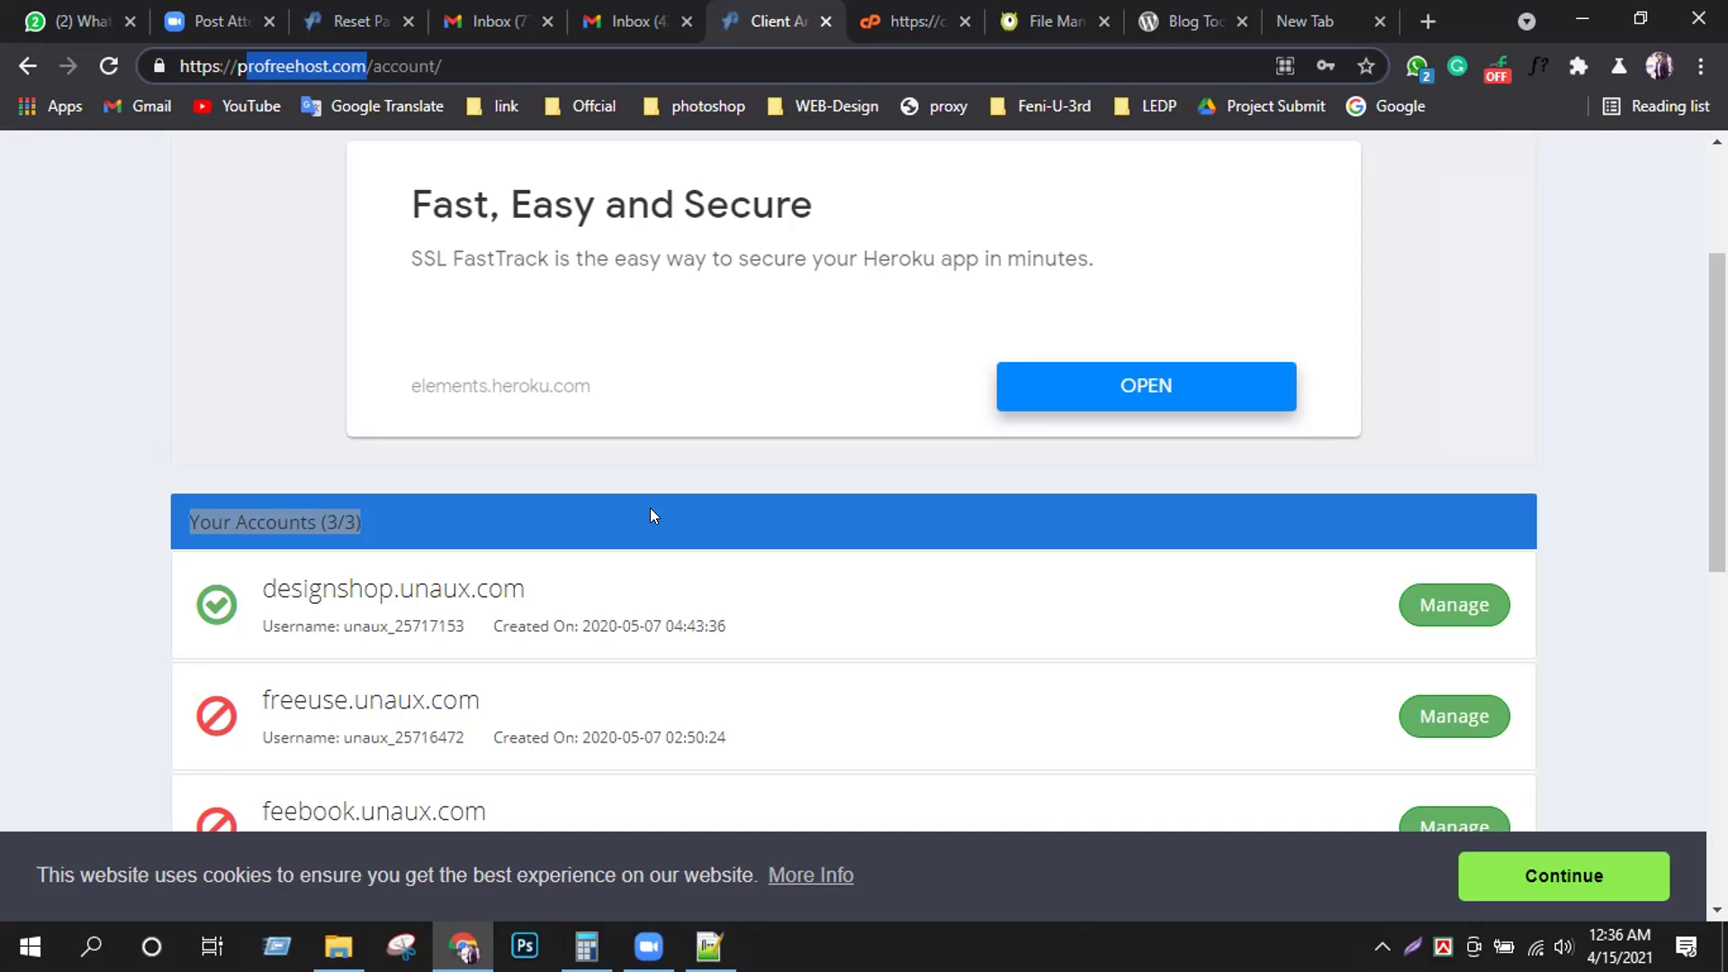
{"action": "scroll", "coordinate": [602, 607], "scroll_direction": "down", "scroll_amount": 5}
{"action": "scroll", "coordinate": [648, 586], "scroll_direction": "up", "scroll_amount": 2}
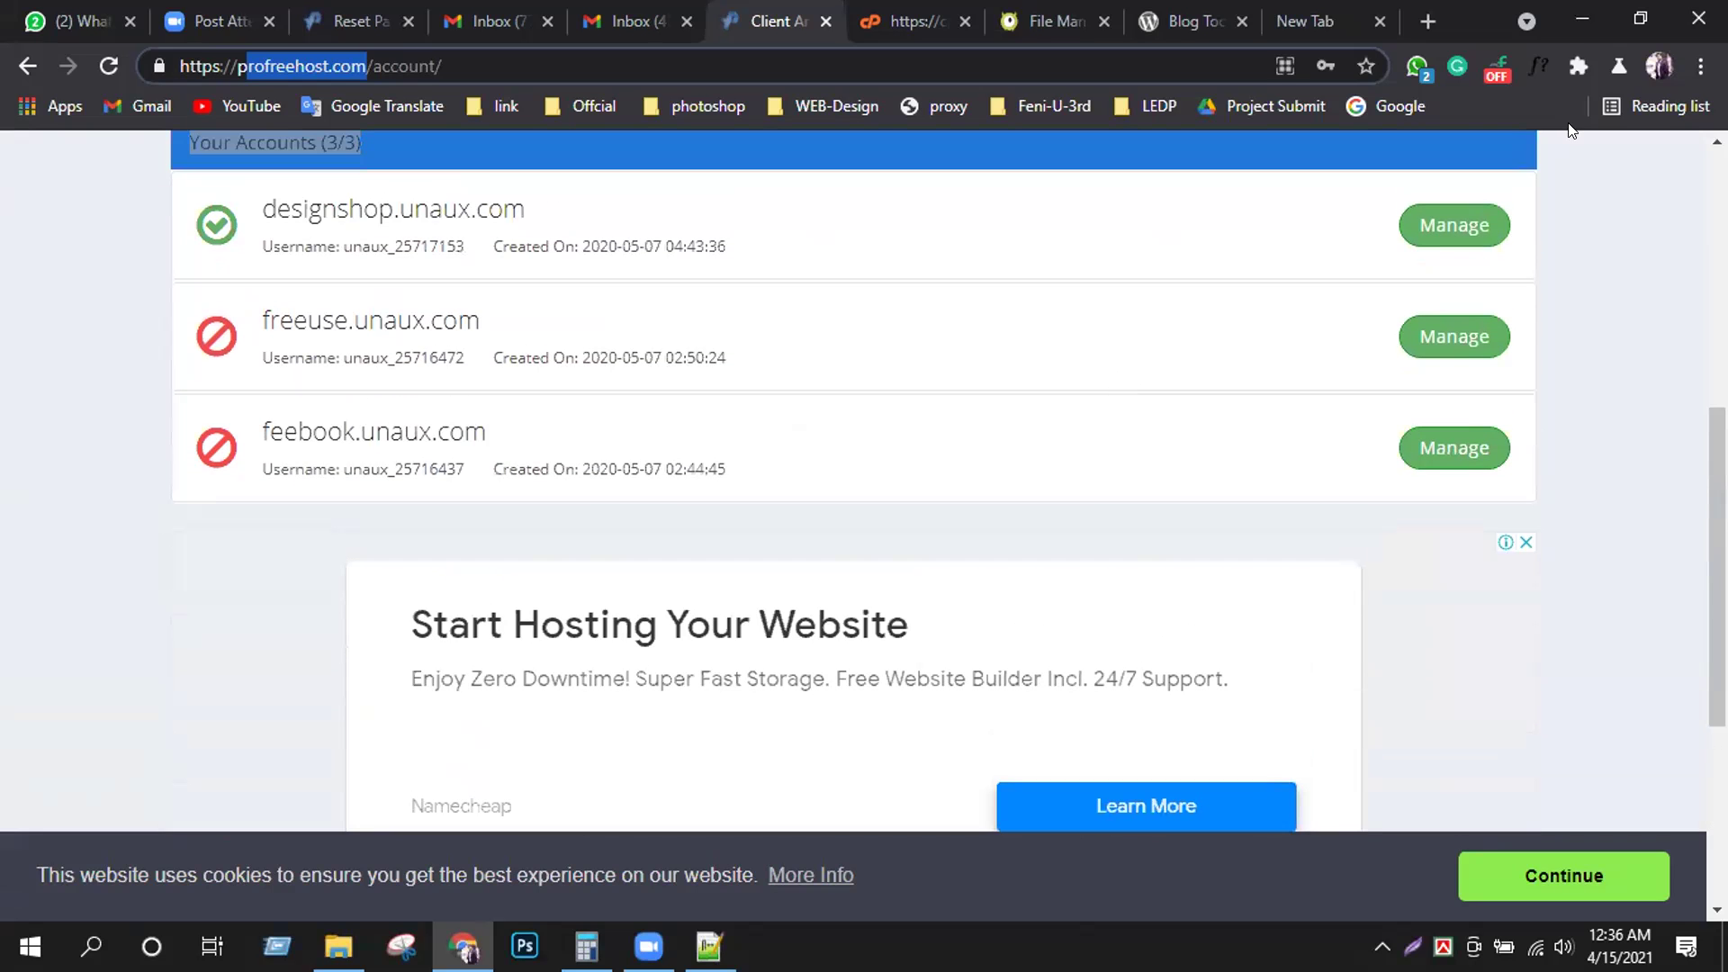
{"action": "scroll", "coordinate": [1099, 597], "scroll_direction": "up", "scroll_amount": 7}
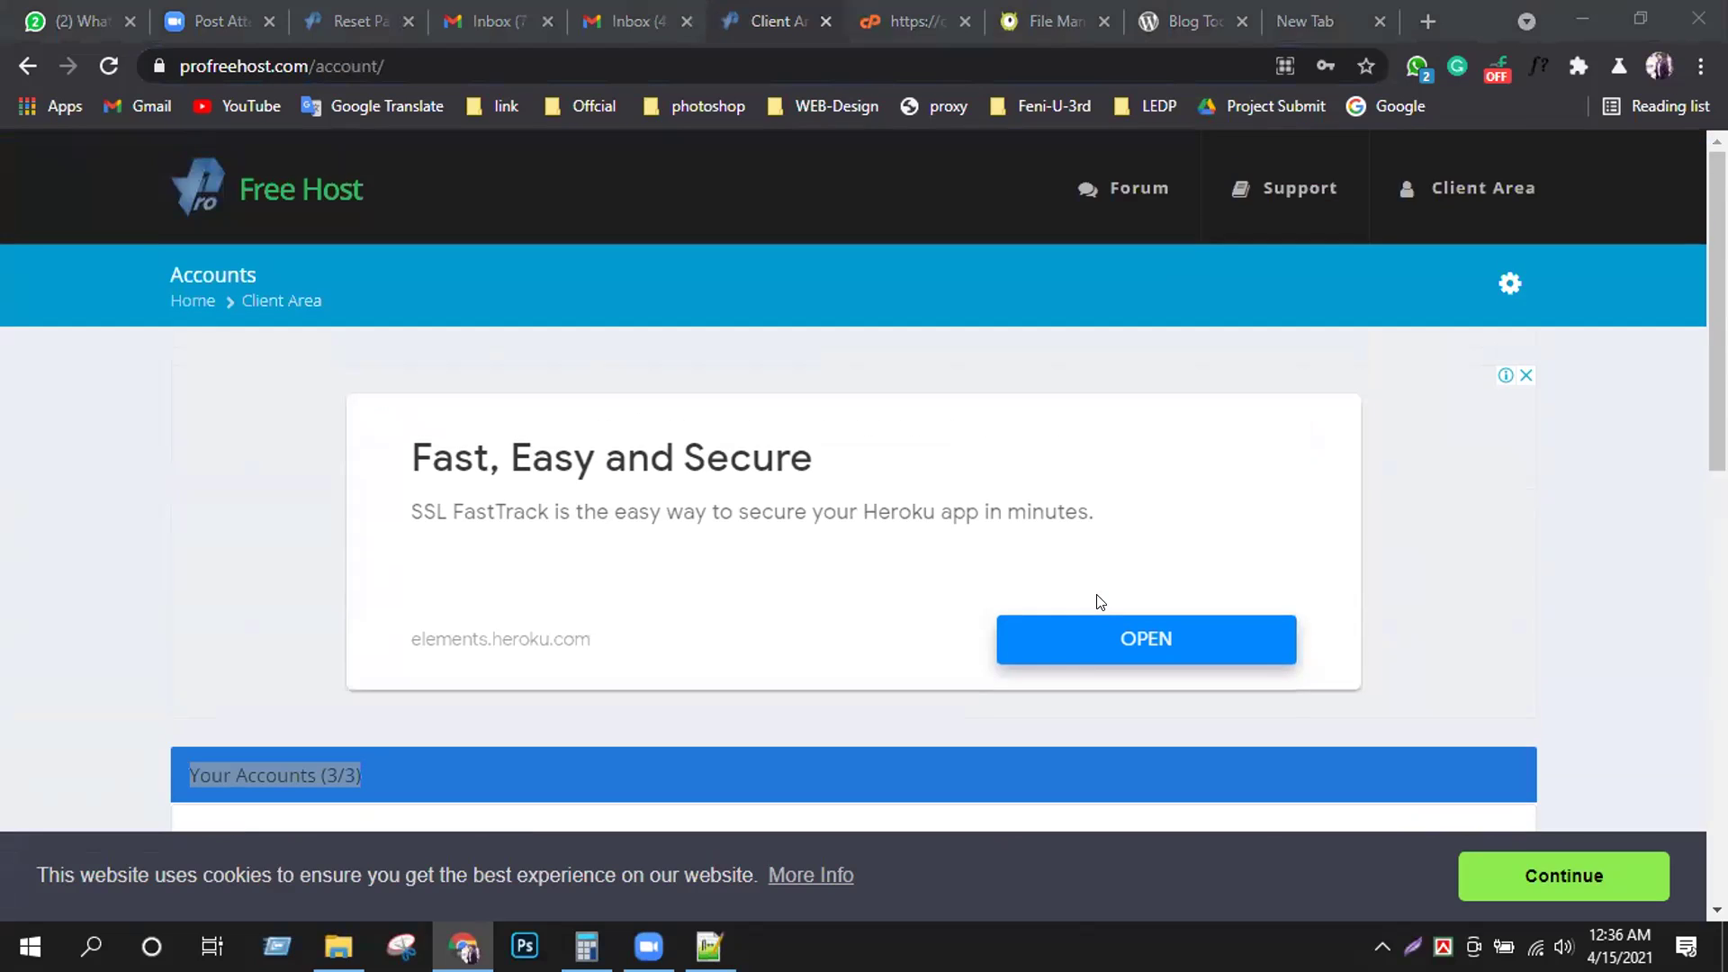
Open the ProFreeHost client area, dismiss the full-page ad, and try submitting the login form
{"action": "left_click", "coordinate": [1406, 218]}
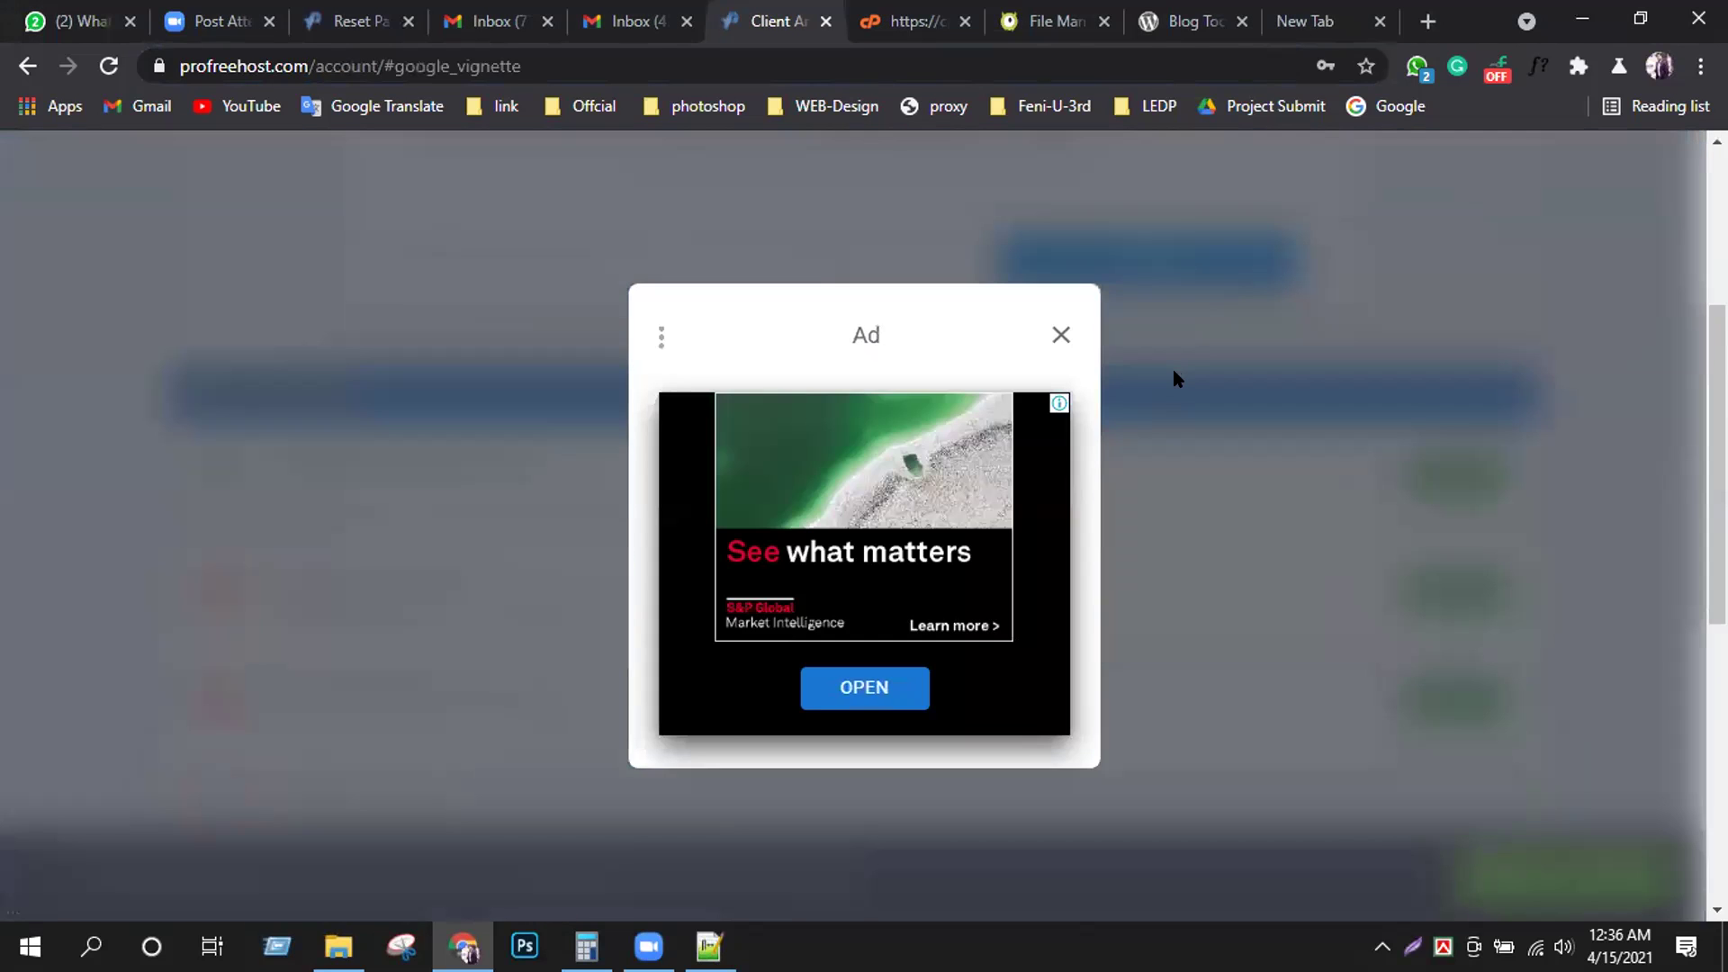
{"action": "left_click", "coordinate": [1058, 334]}
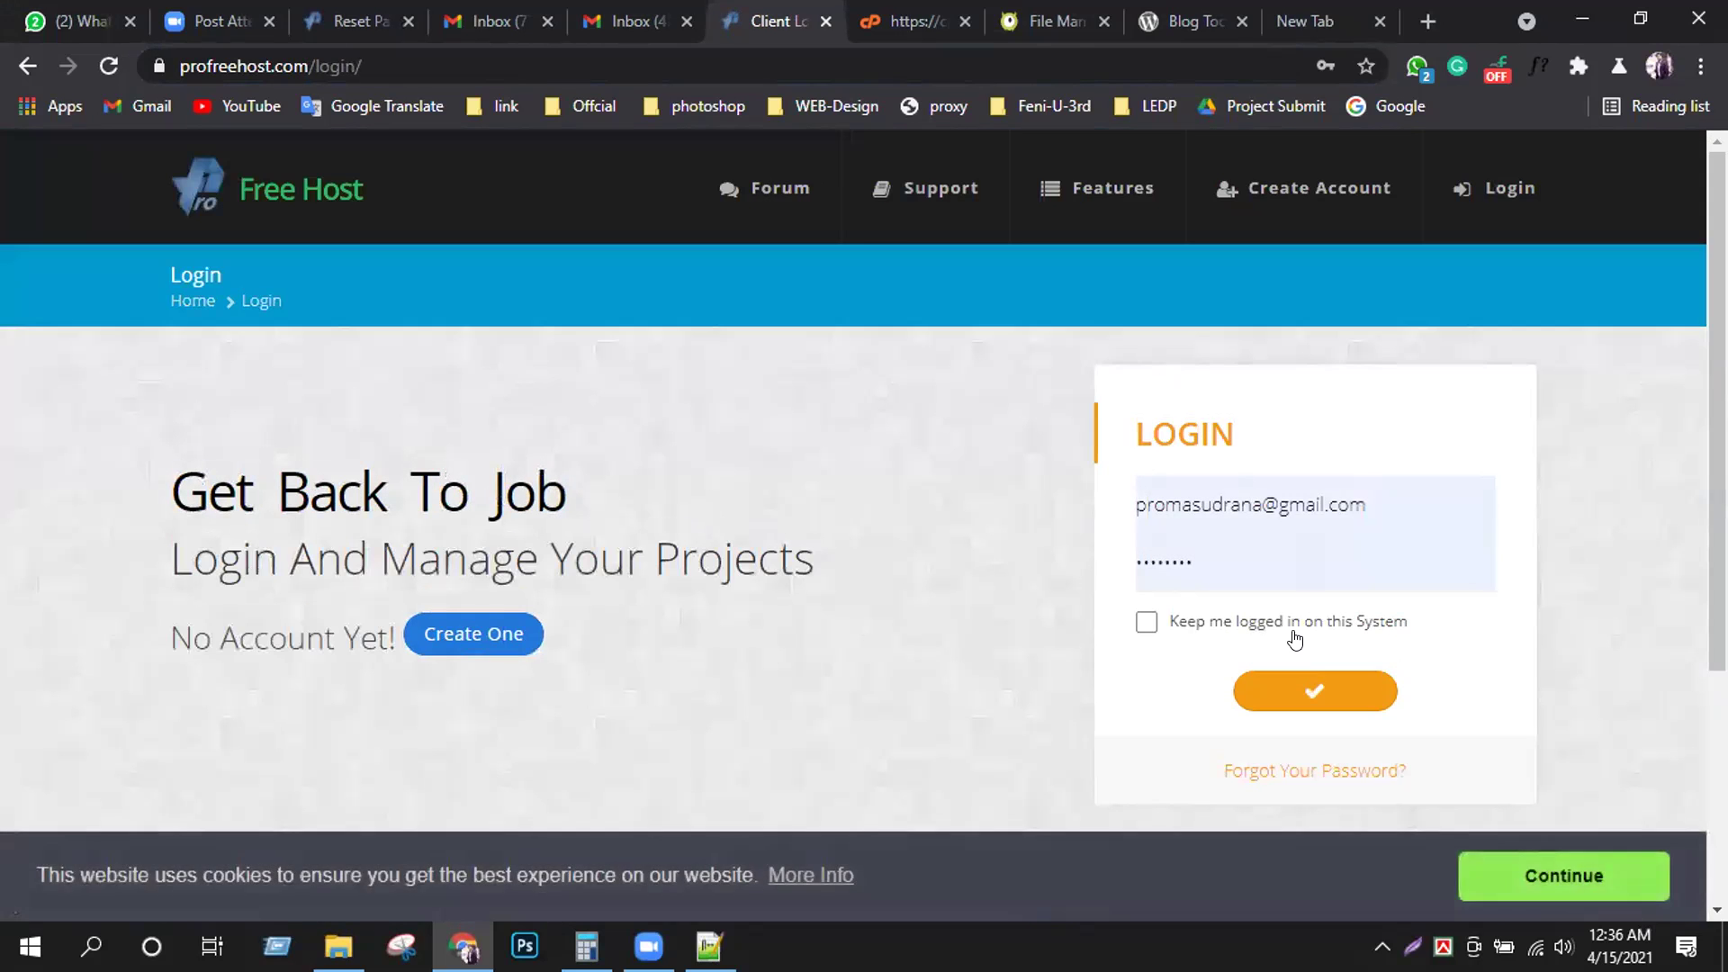
{"action": "left_click", "coordinate": [1288, 688]}
{"action": "scroll", "coordinate": [1156, 533], "scroll_direction": "down", "scroll_amount": 1}
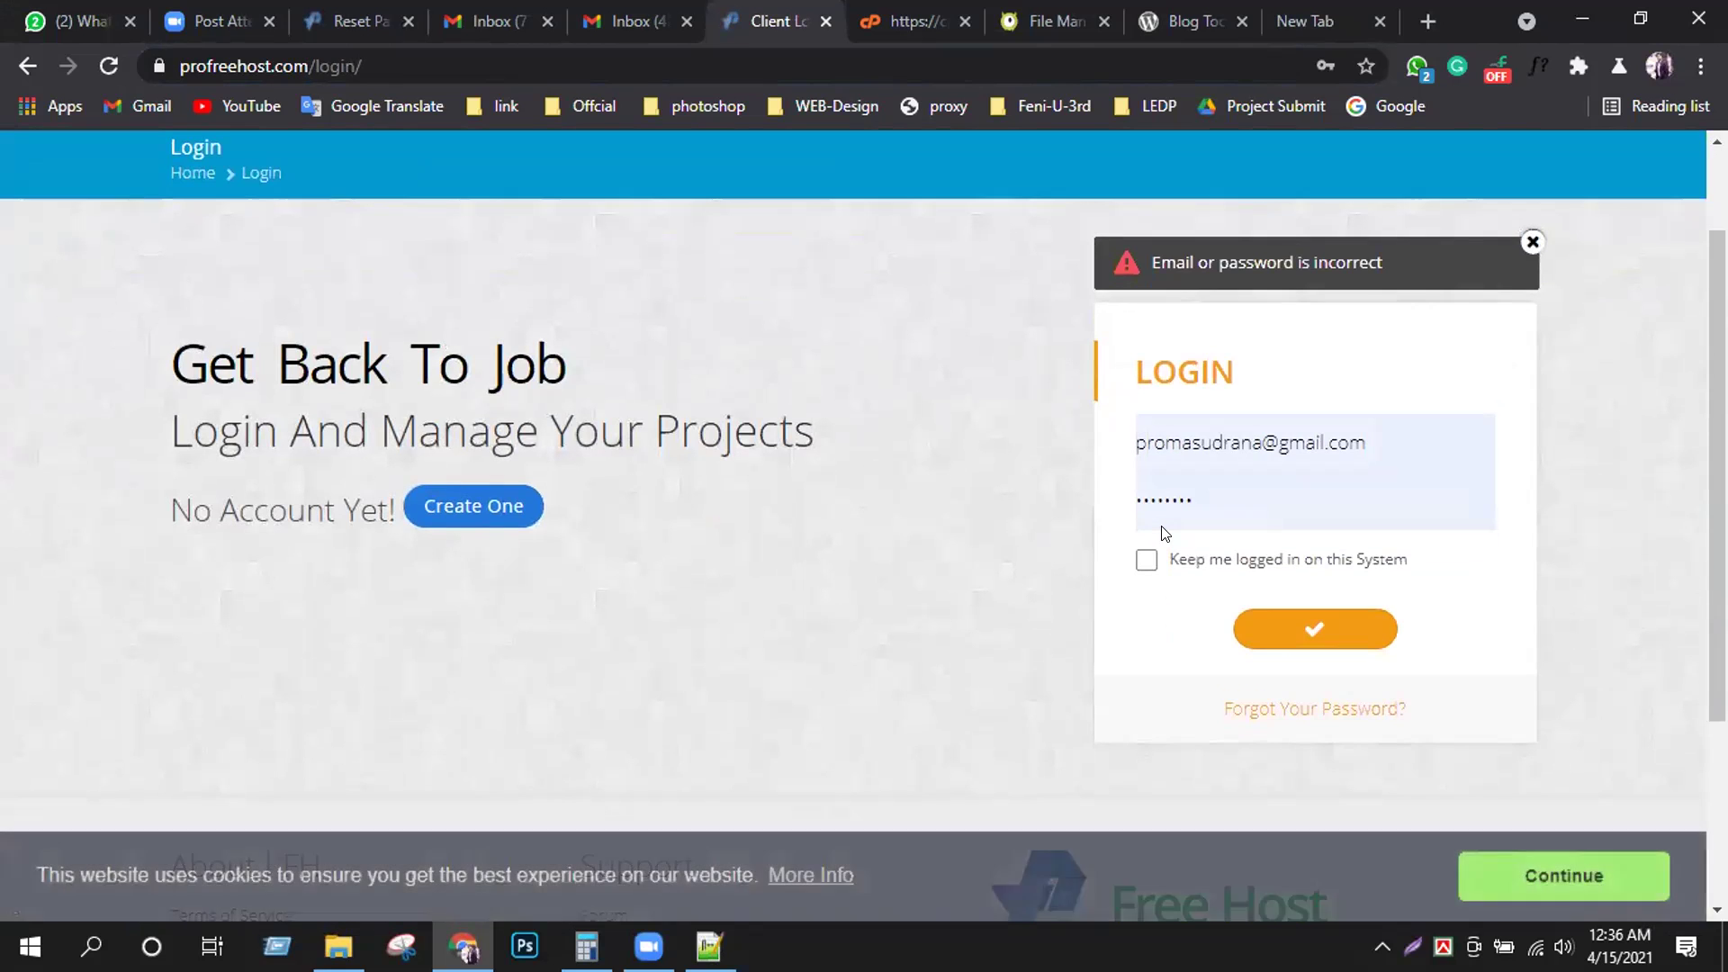
{"action": "left_click", "coordinate": [1266, 486]}
{"action": "left_click", "coordinate": [1035, 576]}
{"action": "left_click", "coordinate": [1321, 634]}
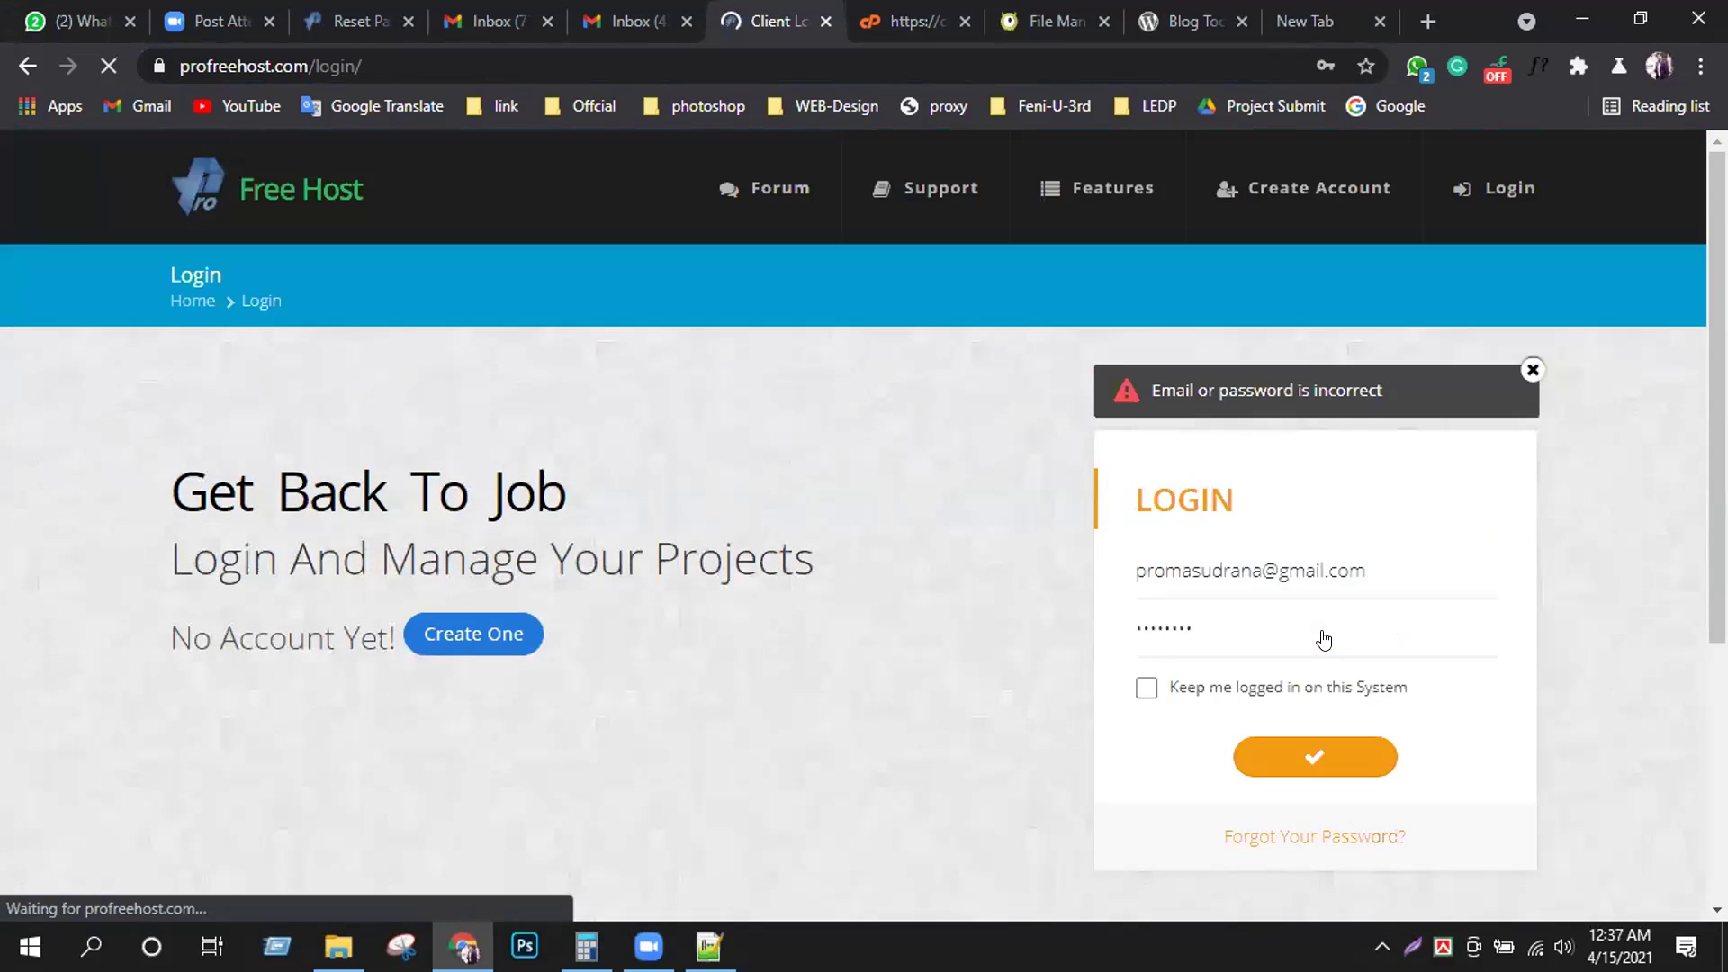
{"action": "scroll", "coordinate": [1330, 612], "scroll_direction": "down", "scroll_amount": 3}
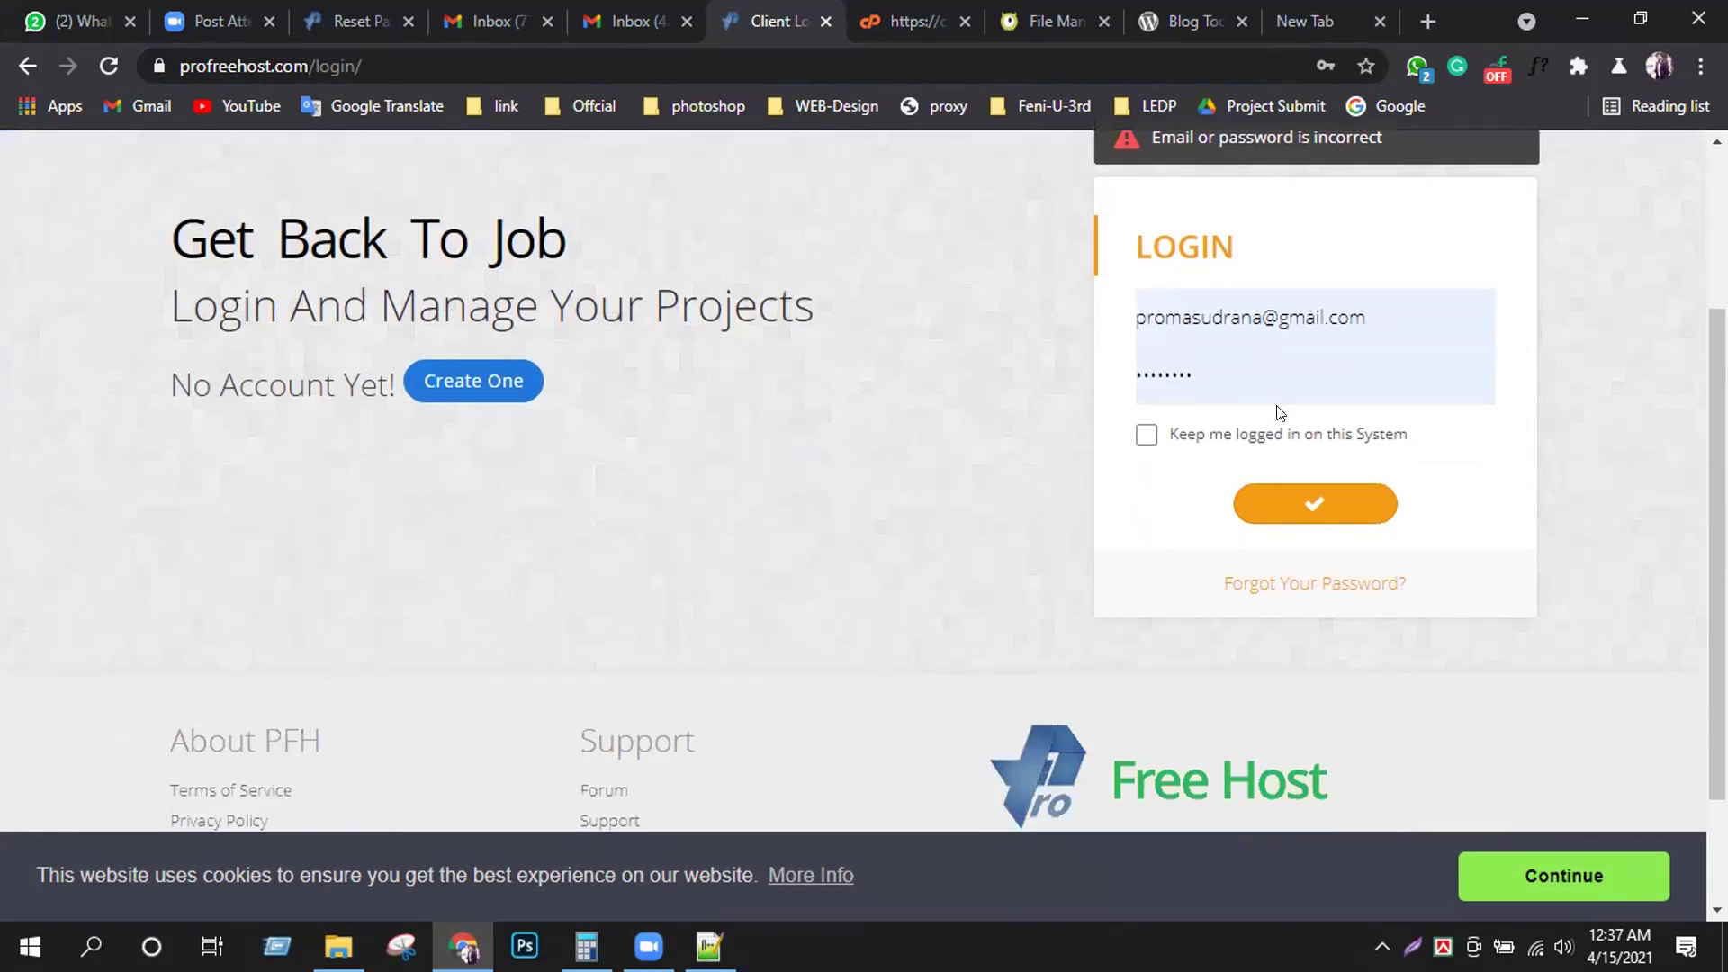
Re-enter the account password and log in, then scroll to masudpro.in under Your Accounts
{"action": "left_click", "coordinate": [1287, 376]}
{"action": "key", "text": "BackSpace"}
{"action": "key", "text": "BackSpace"}
{"action": "type", "text": "p"}
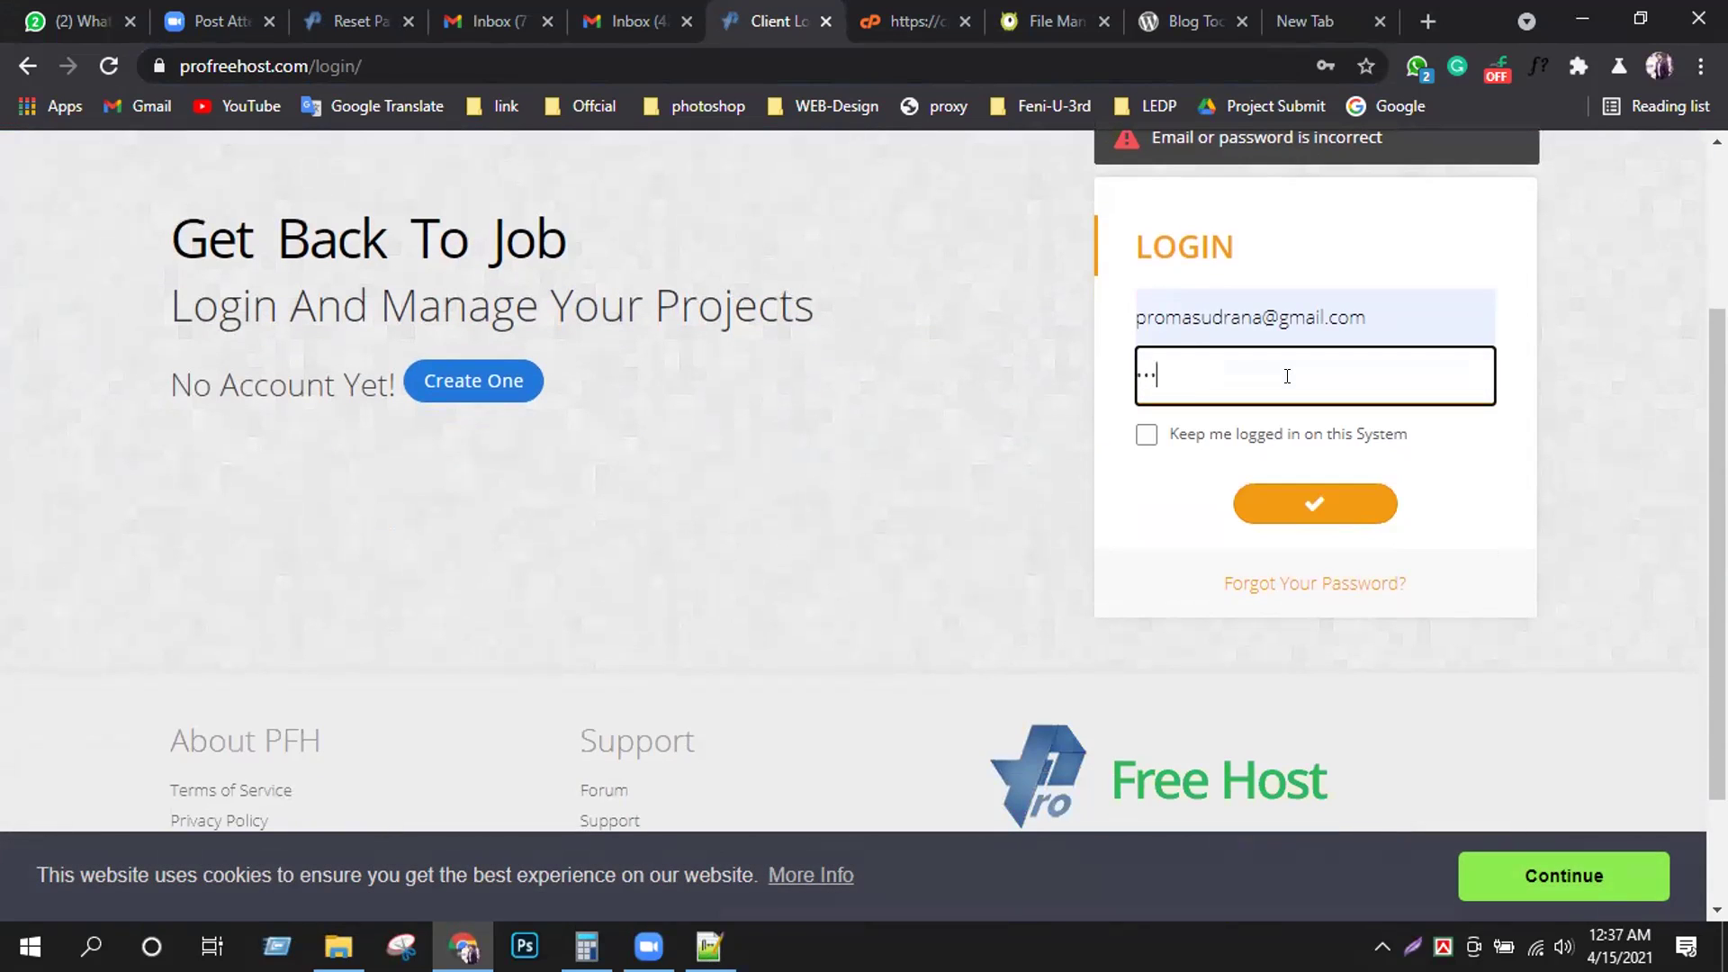
{"action": "key", "text": "Return"}
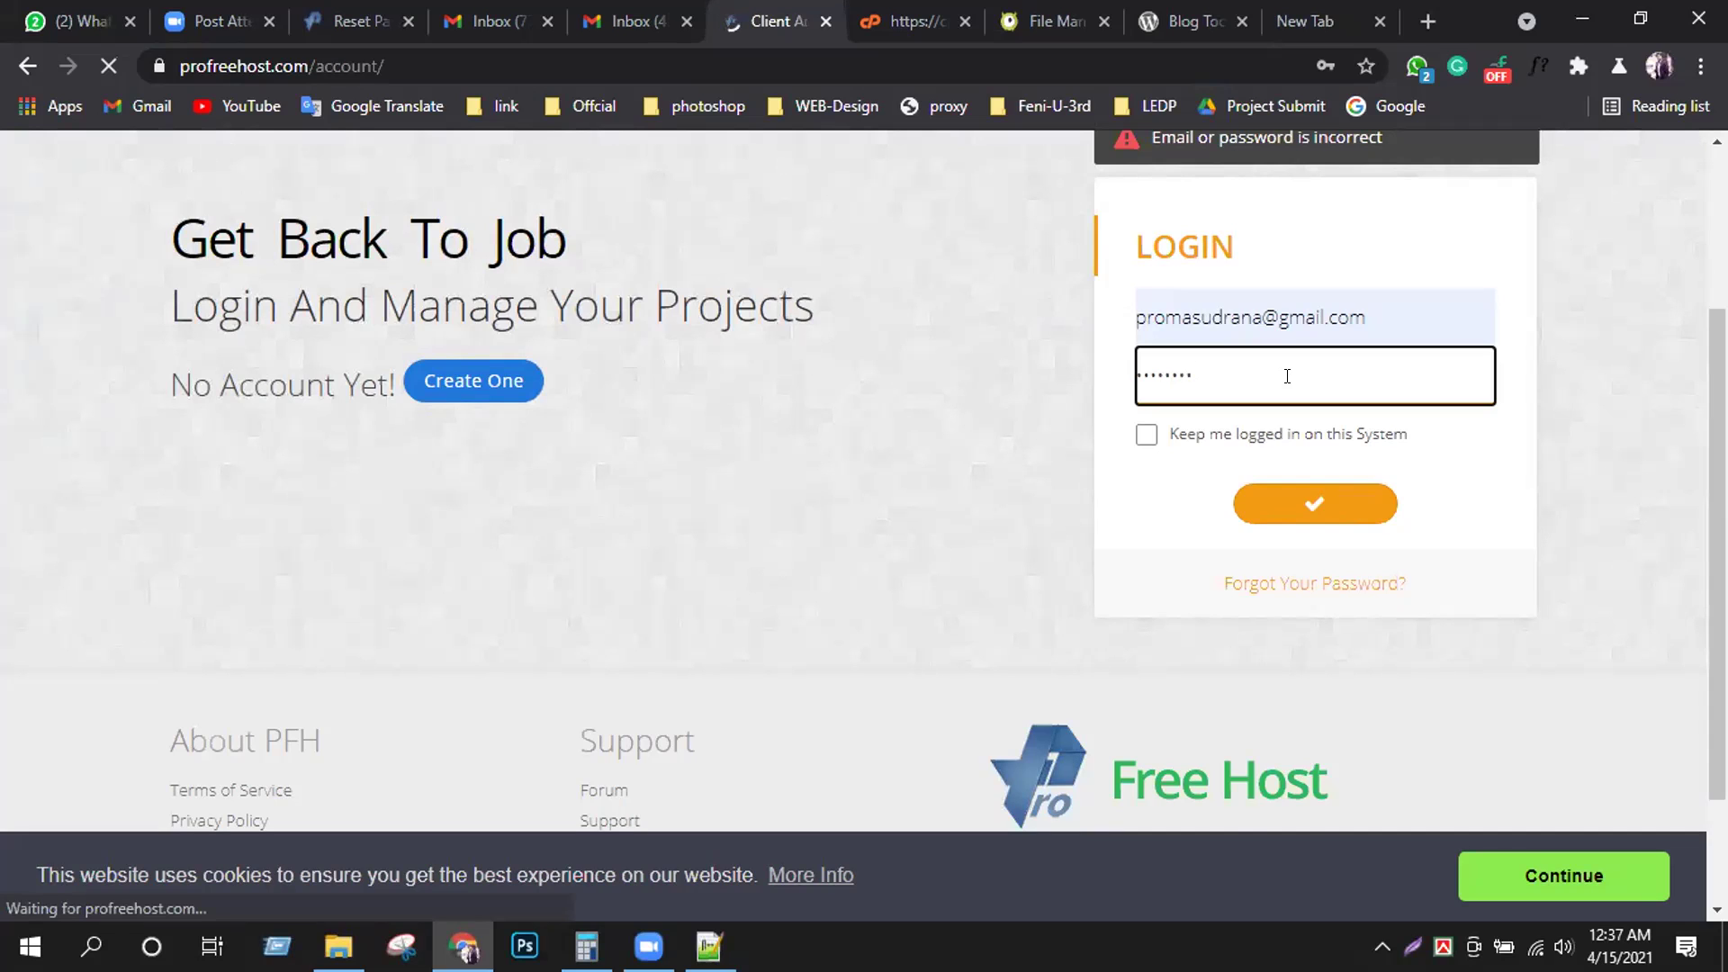
{"action": "scroll", "coordinate": [1226, 411], "scroll_direction": "down", "scroll_amount": 4}
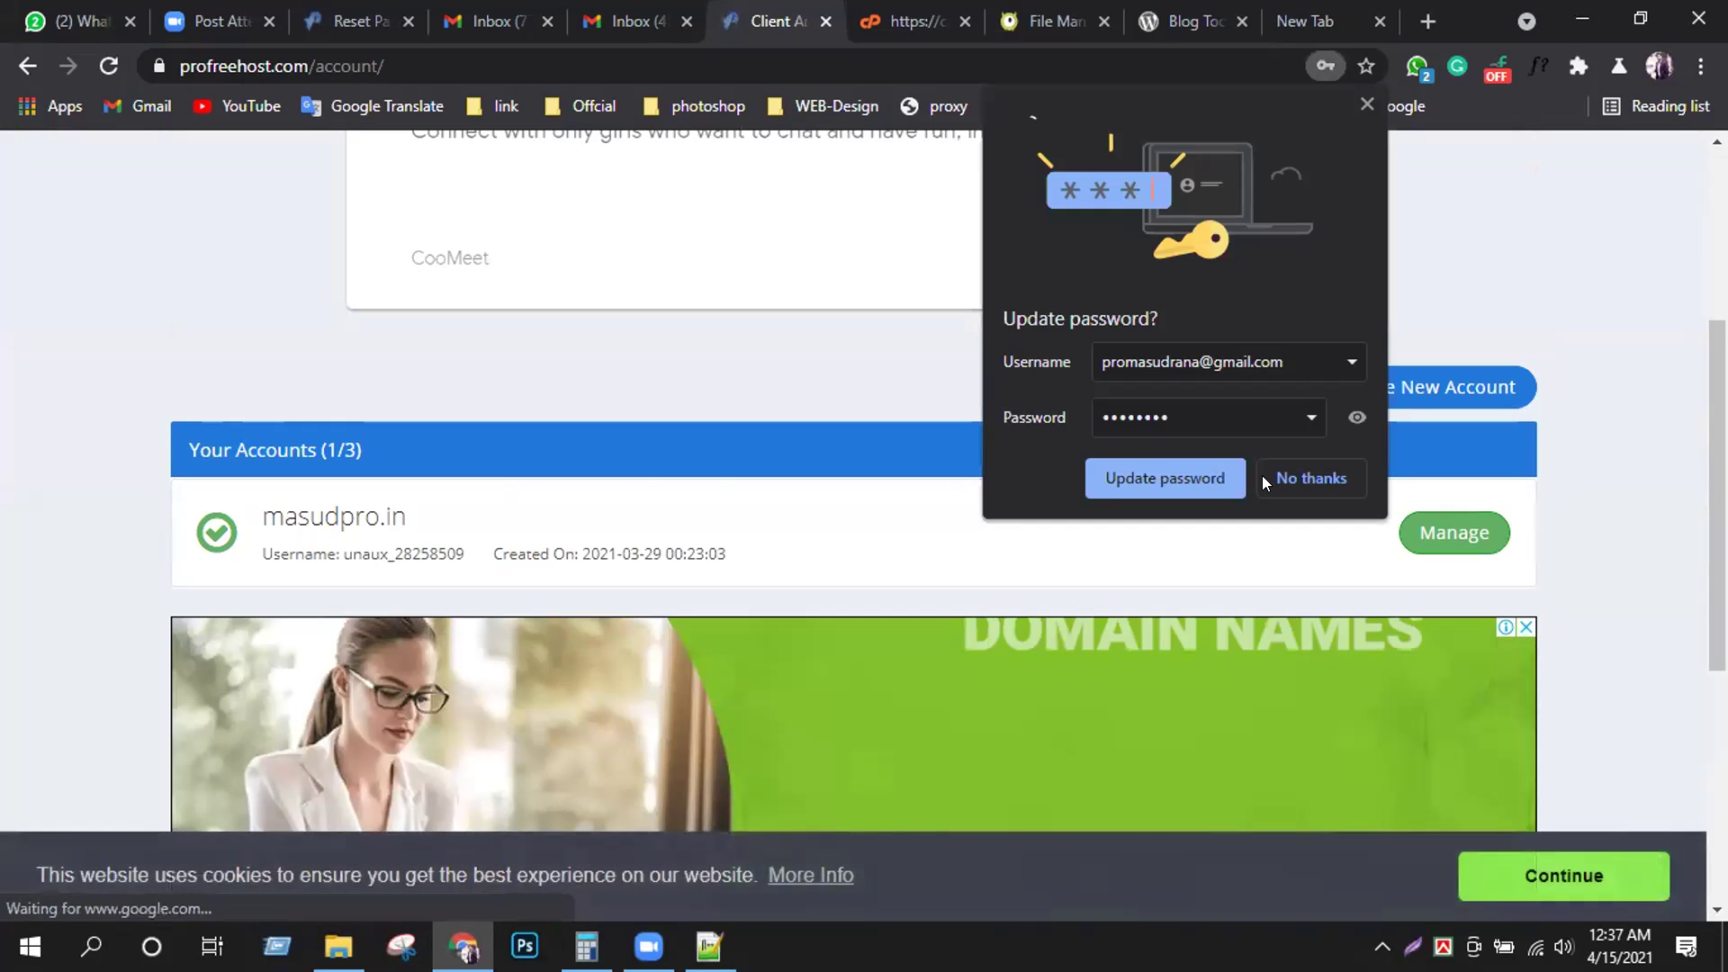
Dismiss the update-password prompt, open masudpro.in in a new tab, and close five unneeded tabs
{"action": "left_click", "coordinate": [1185, 471]}
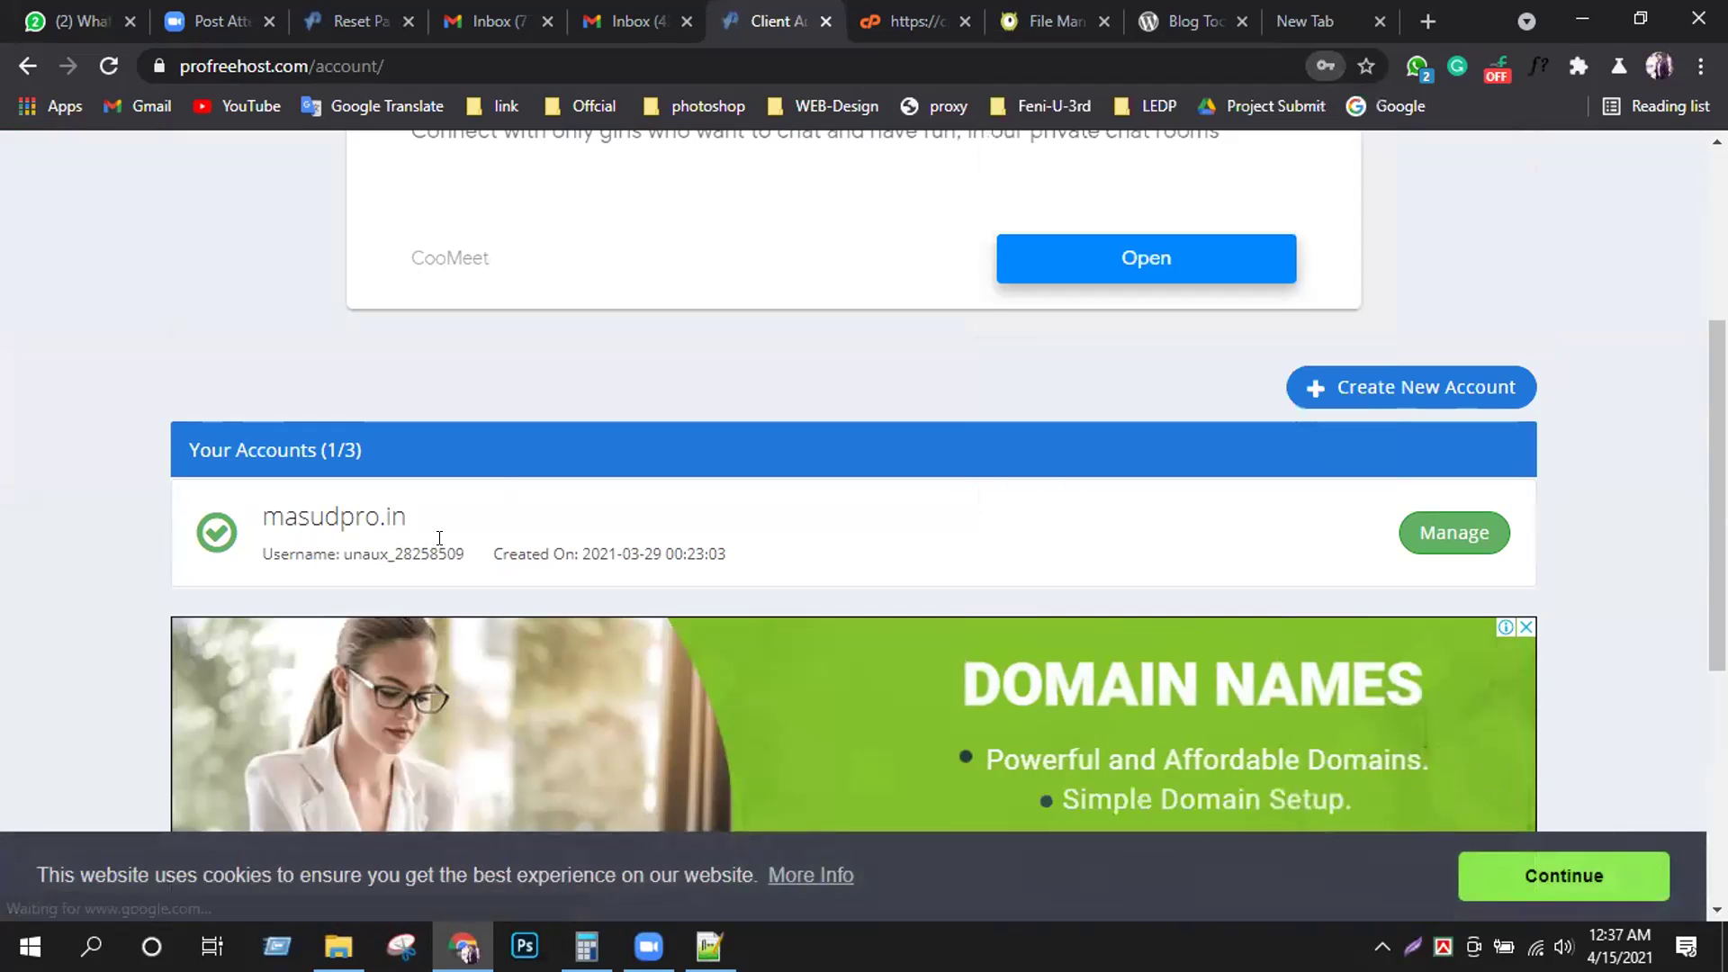
{"action": "left_click", "coordinate": [394, 512]}
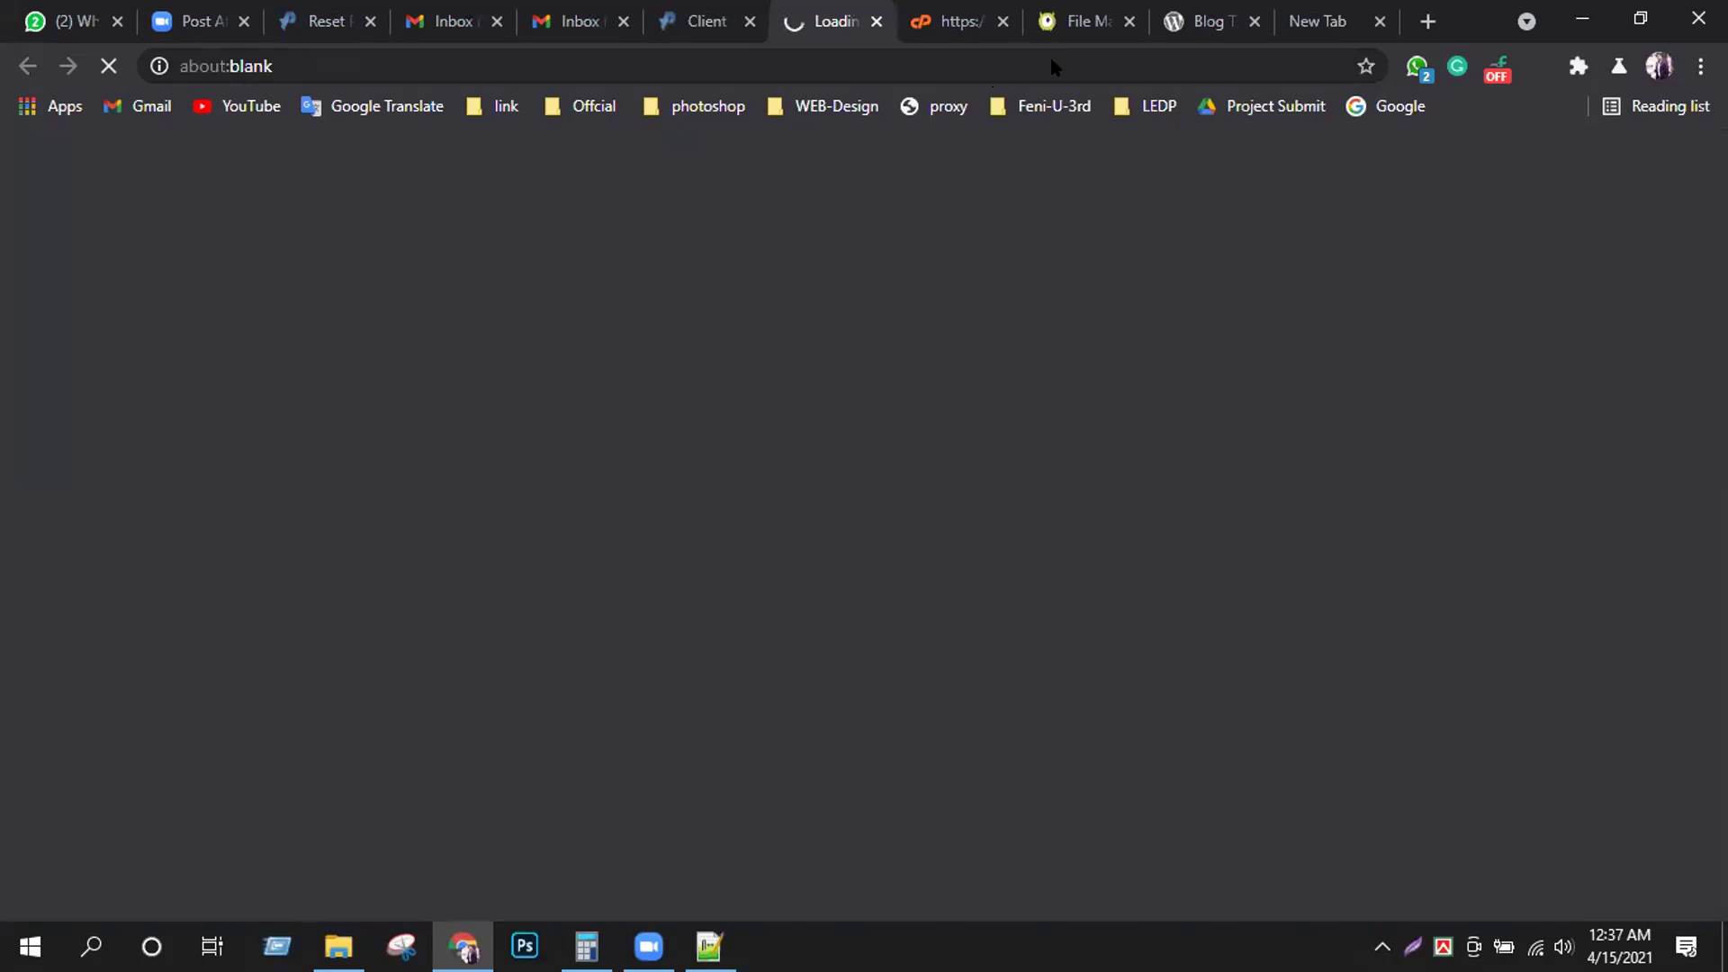
{"action": "left_click", "coordinate": [981, 21]}
{"action": "left_click", "coordinate": [1002, 20]}
{"action": "left_click", "coordinate": [1002, 20]}
{"action": "left_click", "coordinate": [1002, 20]}
{"action": "left_click", "coordinate": [1002, 21]}
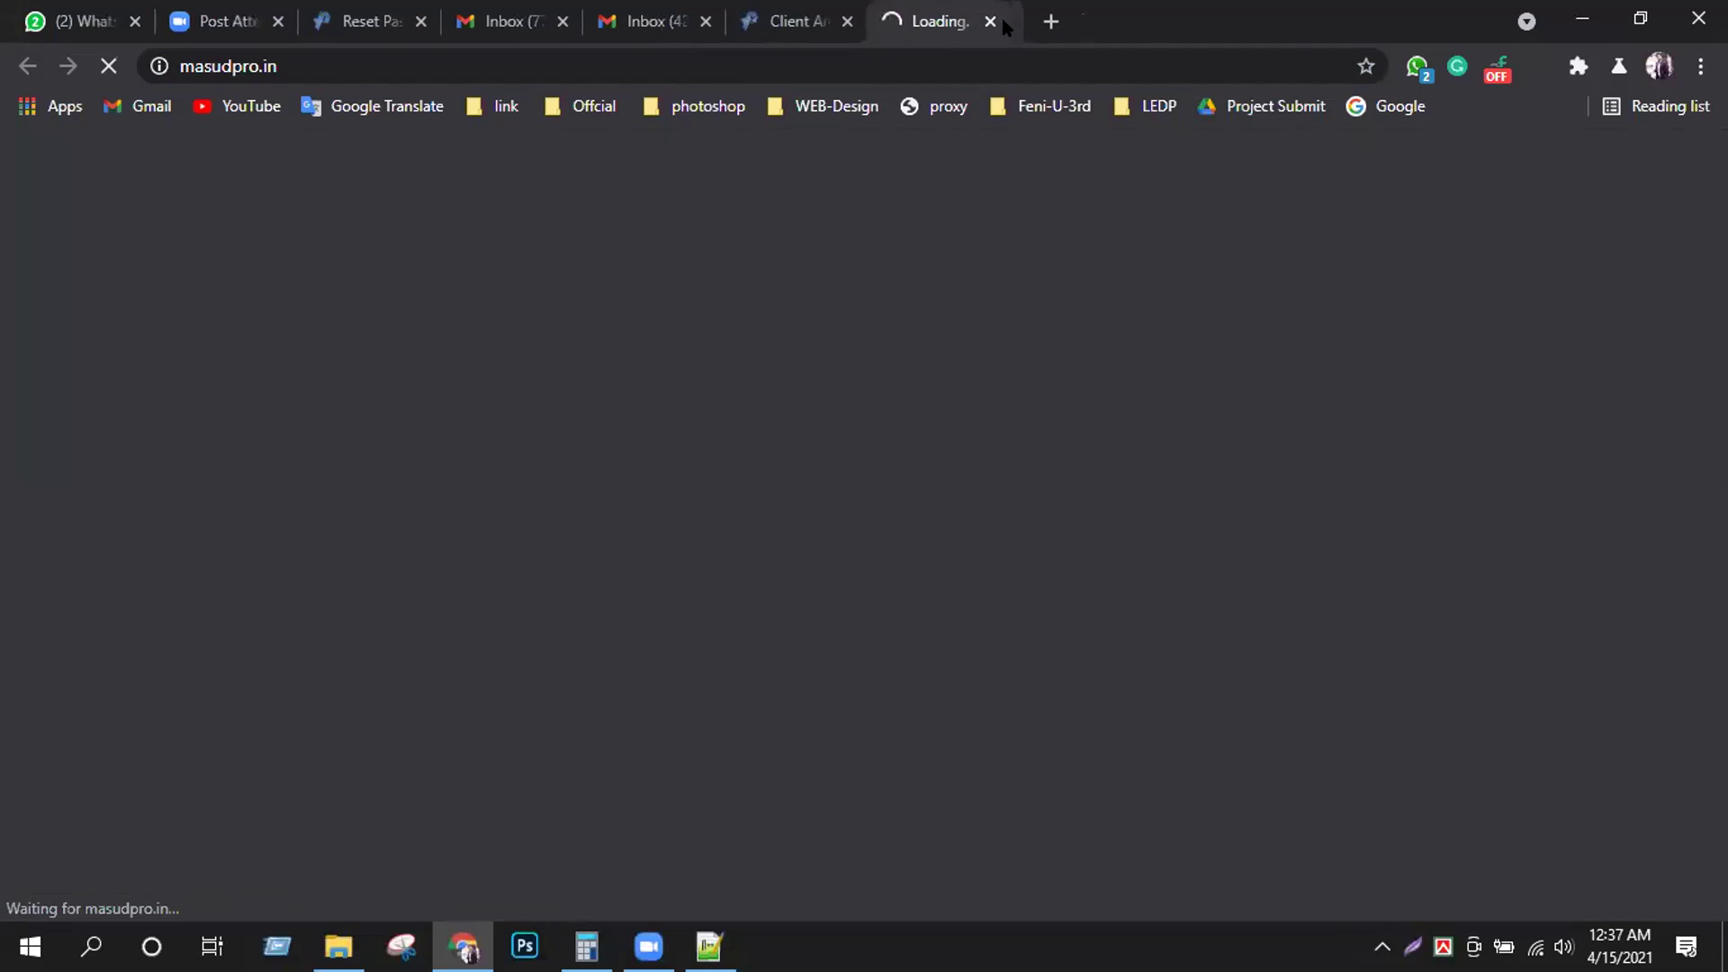
{"action": "left_click", "coordinate": [278, 21]}
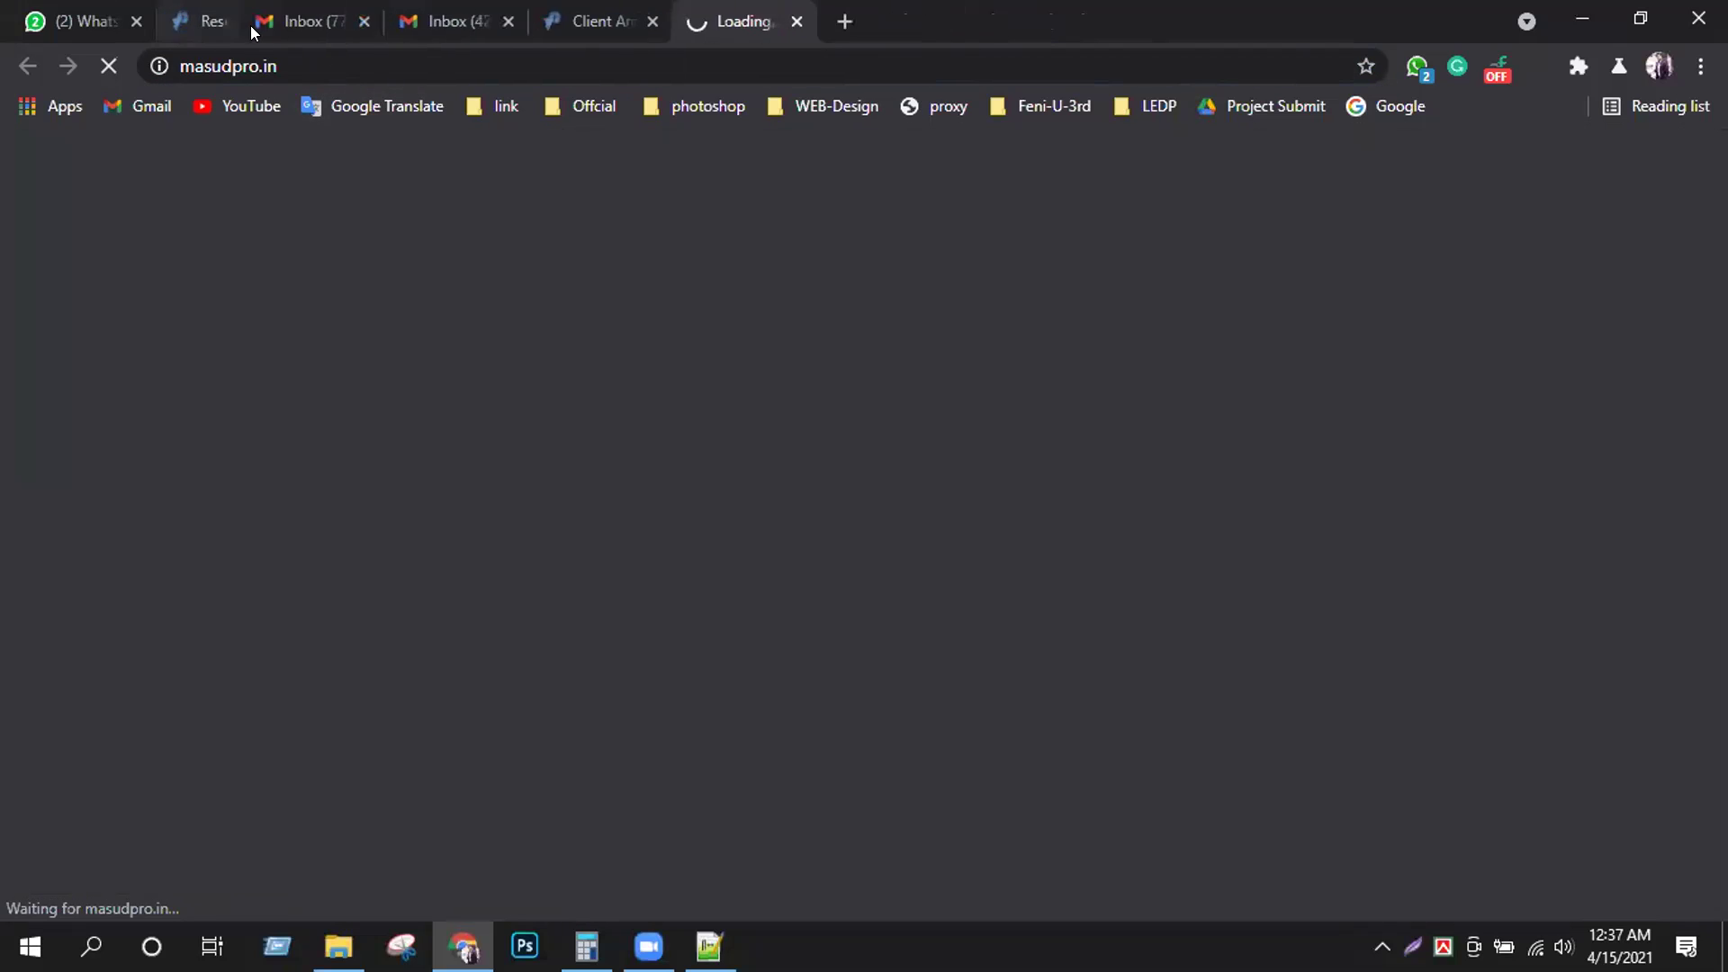
Close the password reset, WhatsApp and second Gmail tabs, then open a fresh blank tab
{"action": "left_click", "coordinate": [117, 22]}
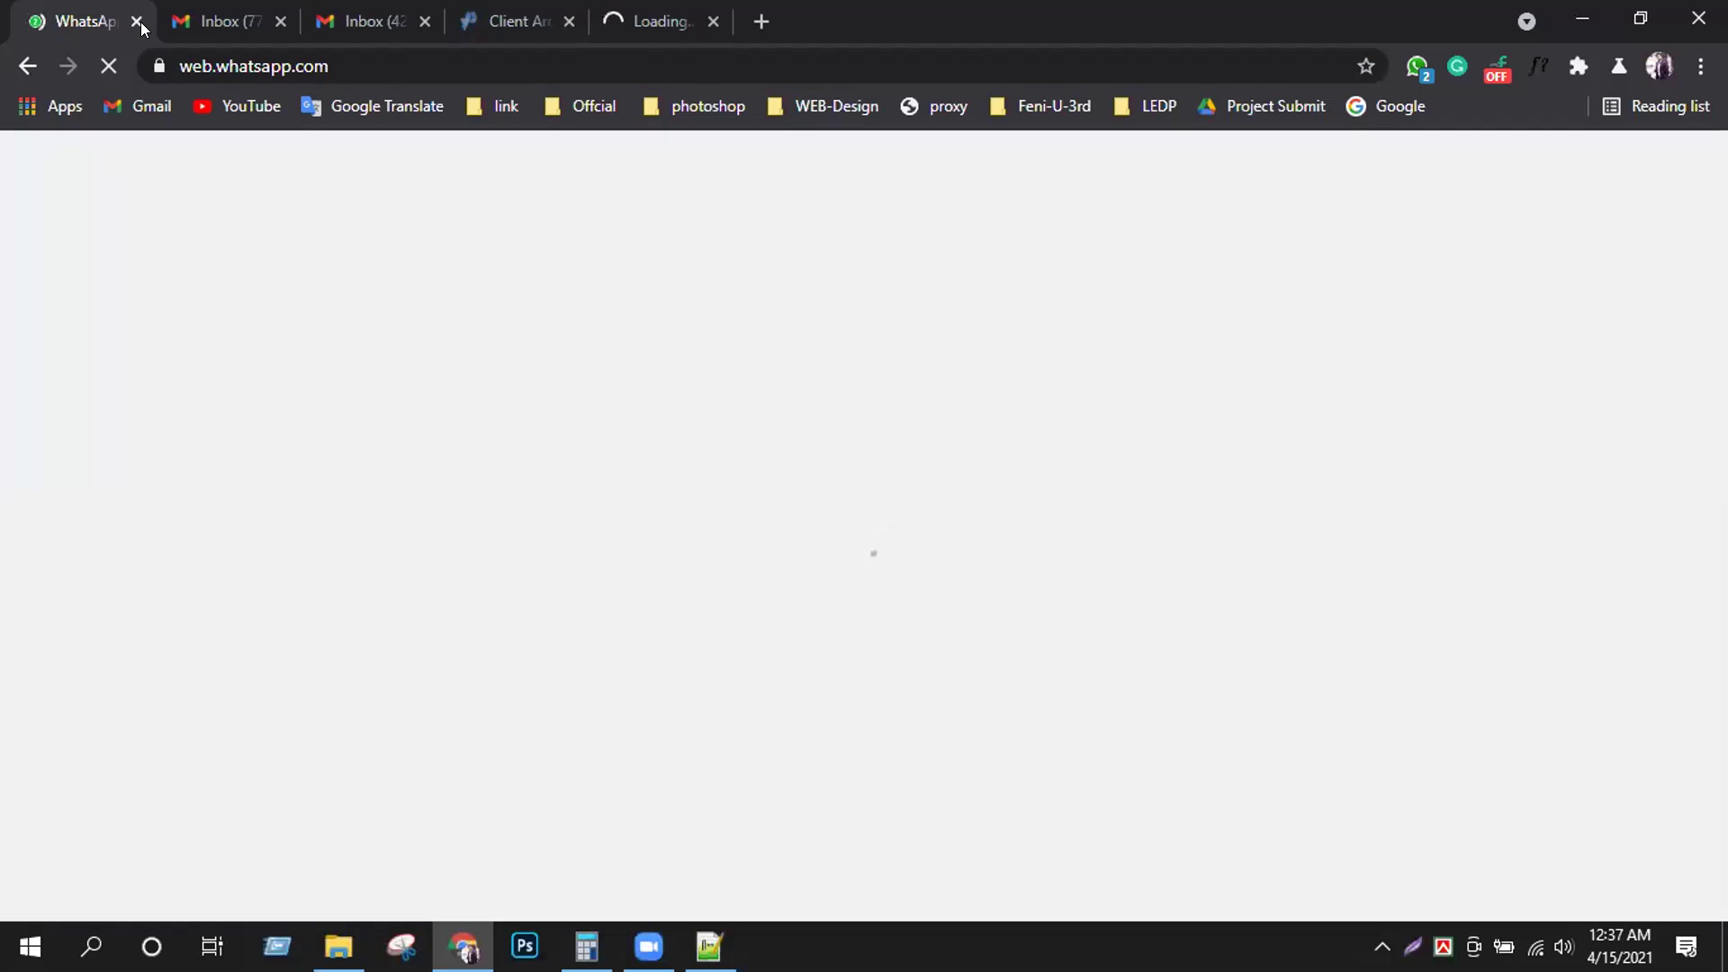
{"action": "left_click", "coordinate": [137, 23]}
{"action": "left_click", "coordinate": [256, 20]}
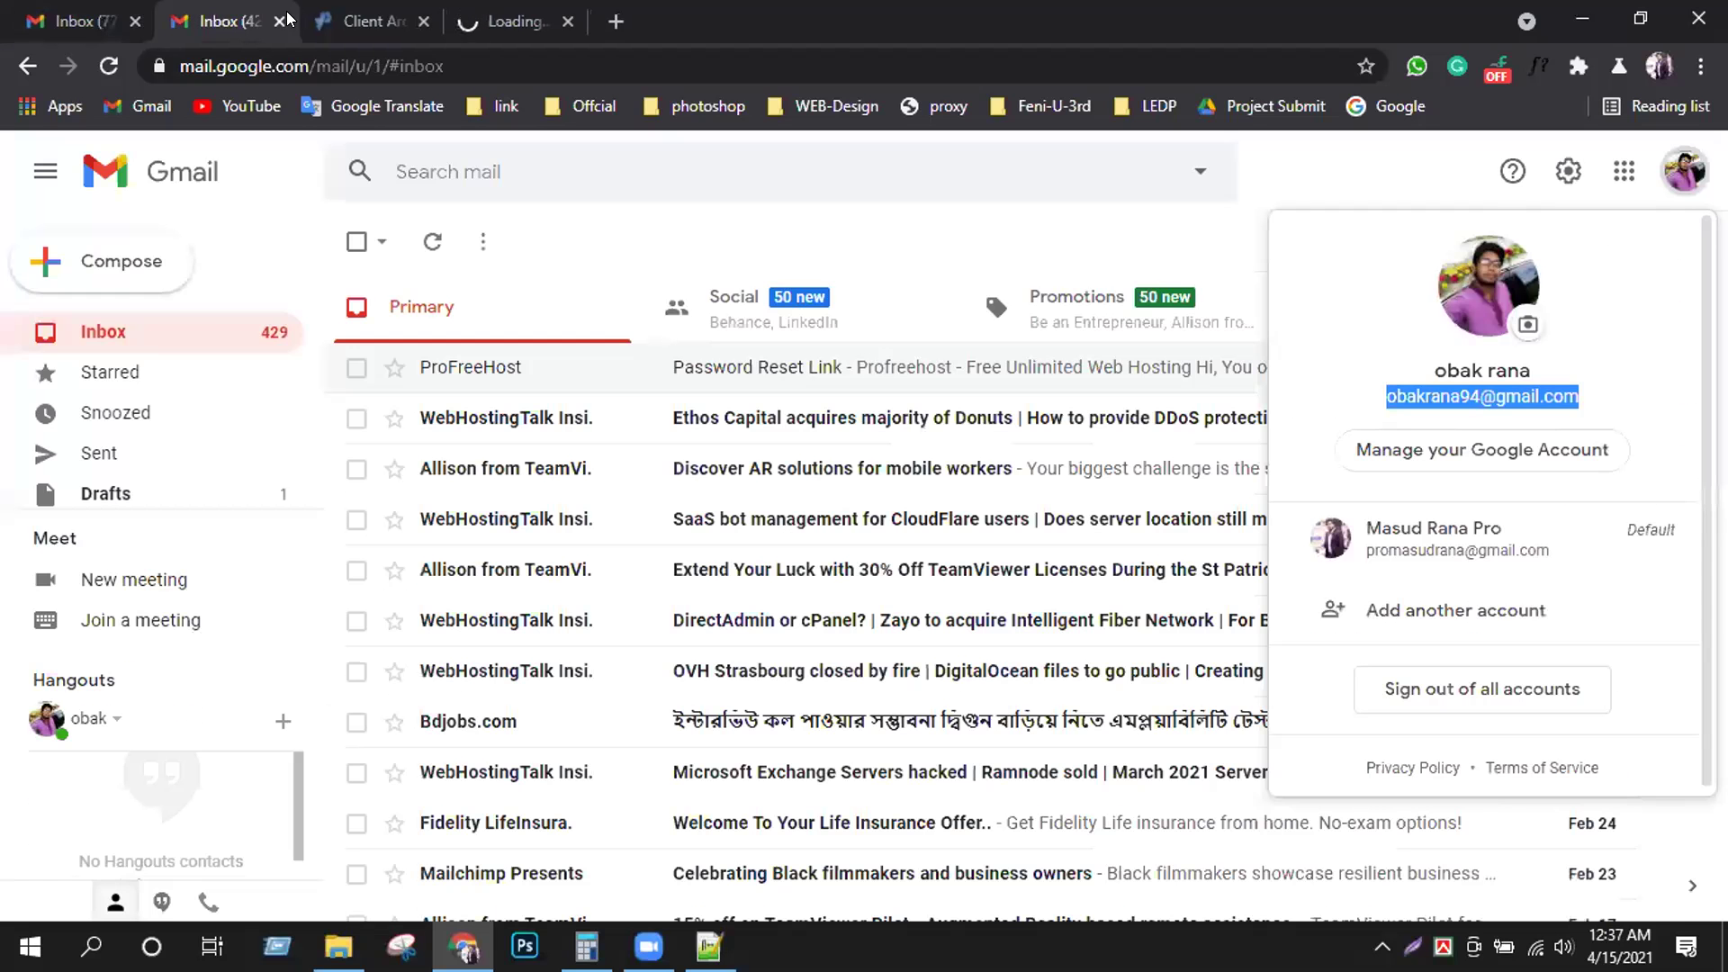
{"action": "left_click", "coordinate": [279, 20]}
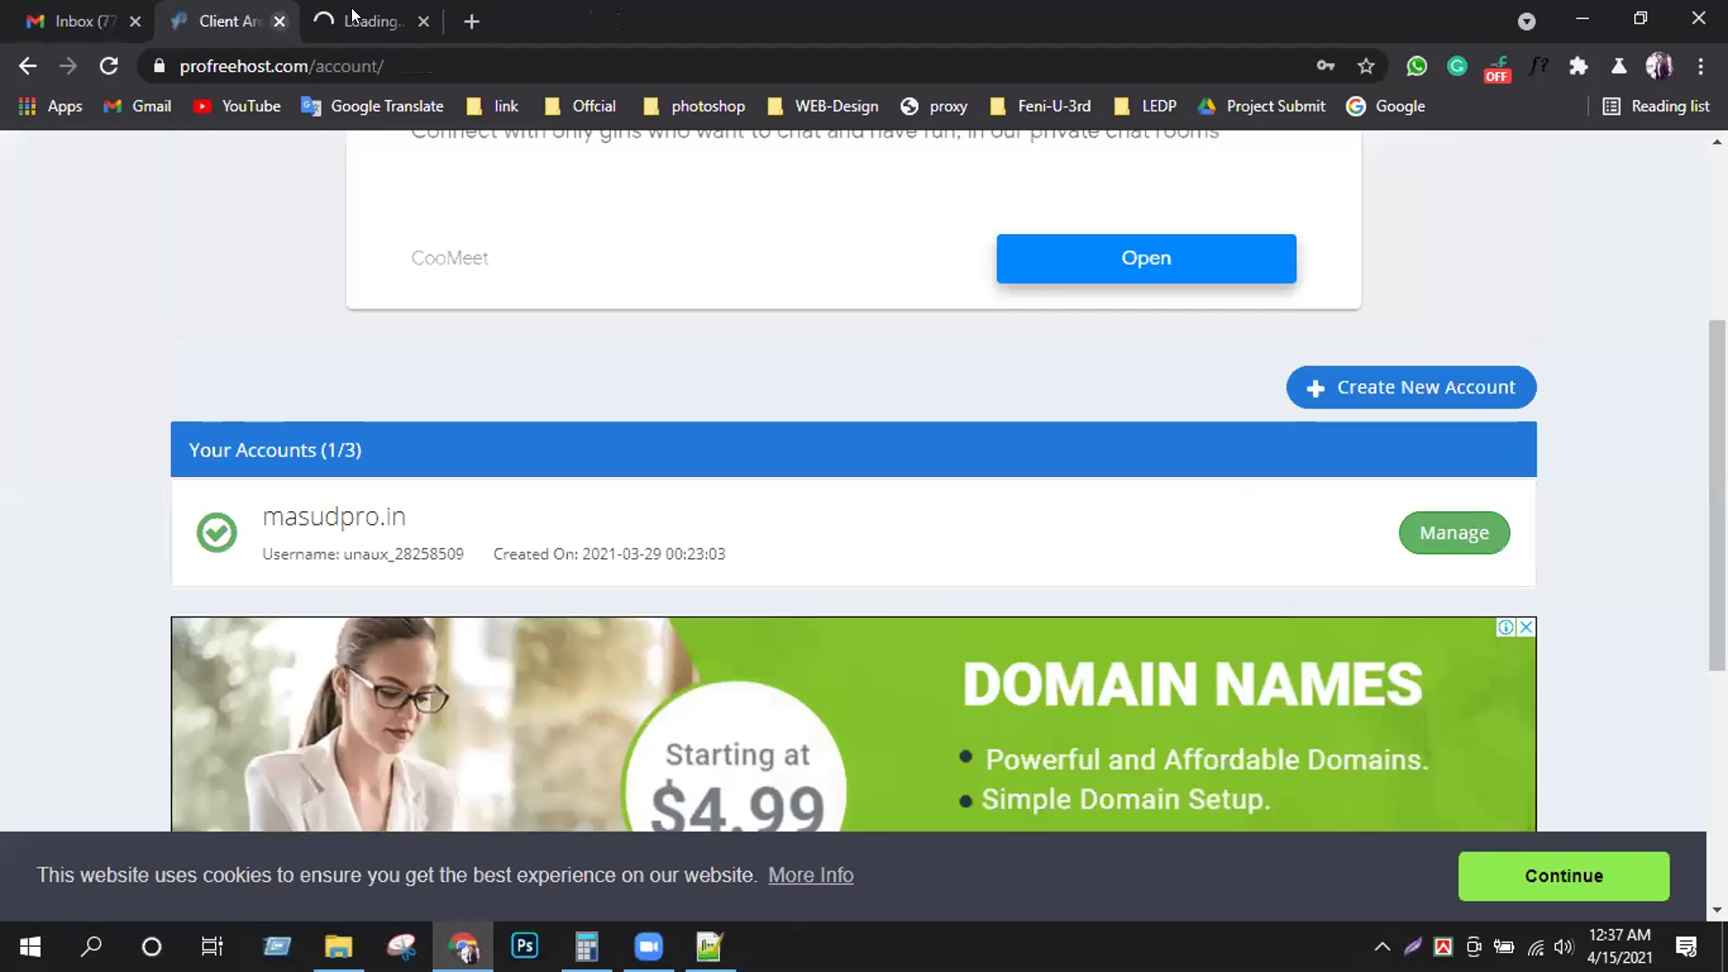
{"action": "left_click", "coordinate": [378, 20]}
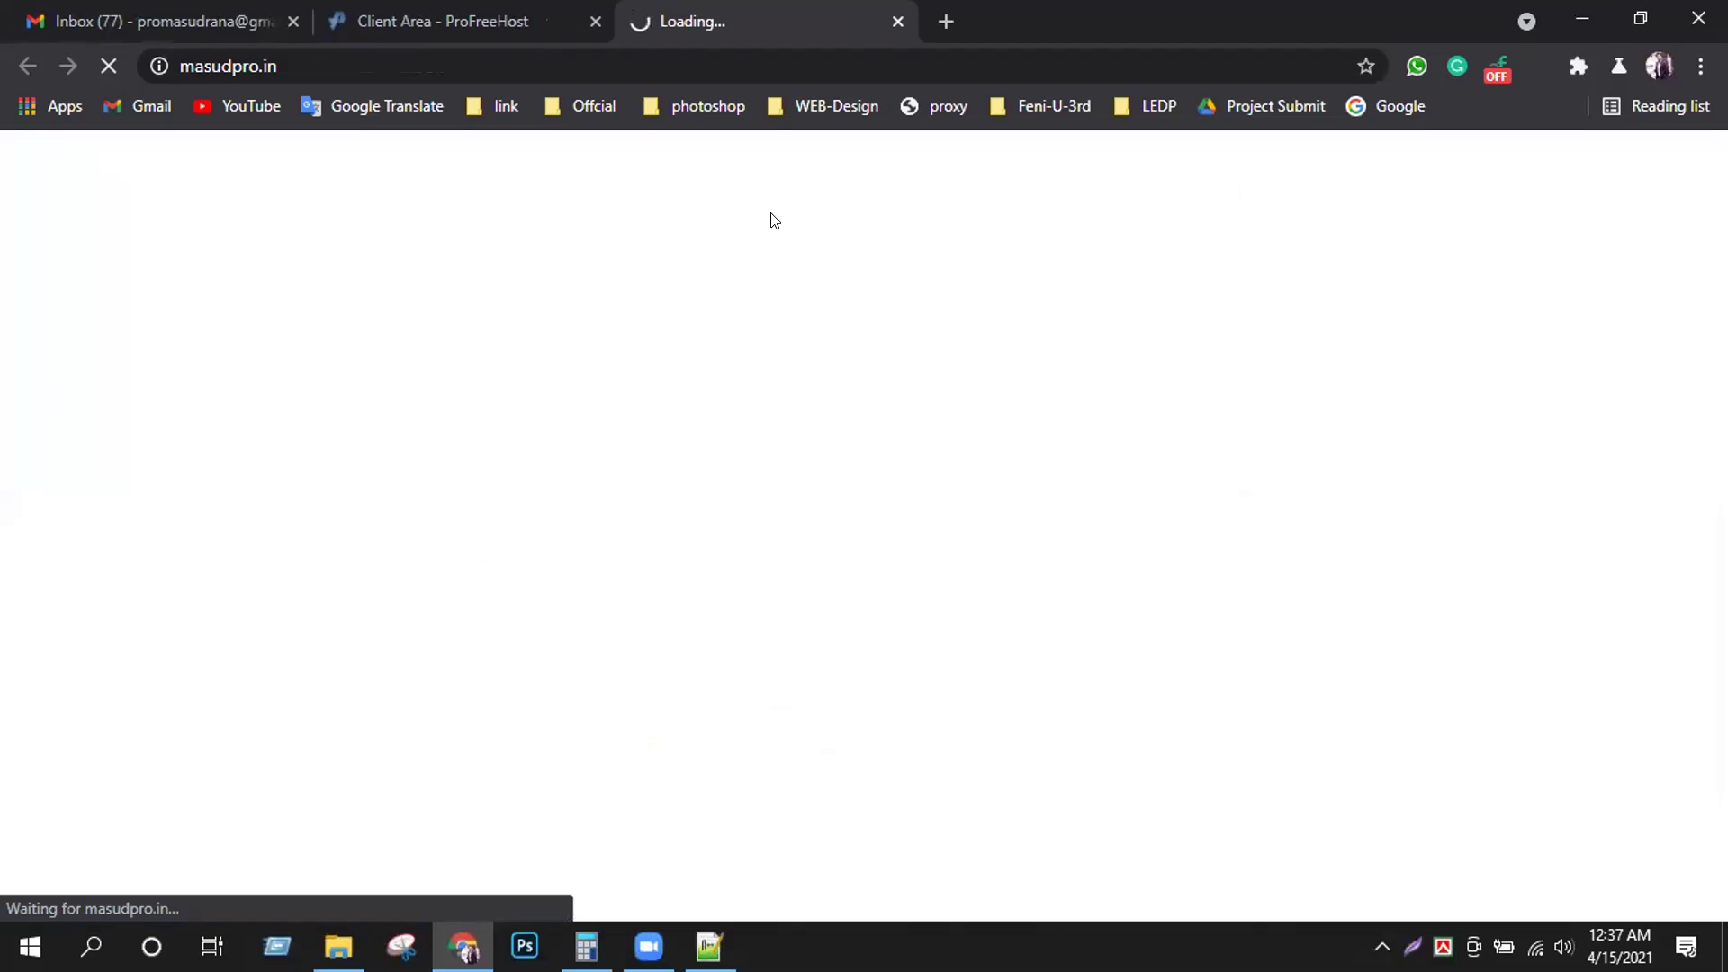
{"action": "left_click", "coordinate": [576, 20]}
{"action": "scroll", "coordinate": [540, 360], "scroll_direction": "down", "scroll_amount": 5}
{"action": "scroll", "coordinate": [501, 343], "scroll_direction": "up", "scroll_amount": 3}
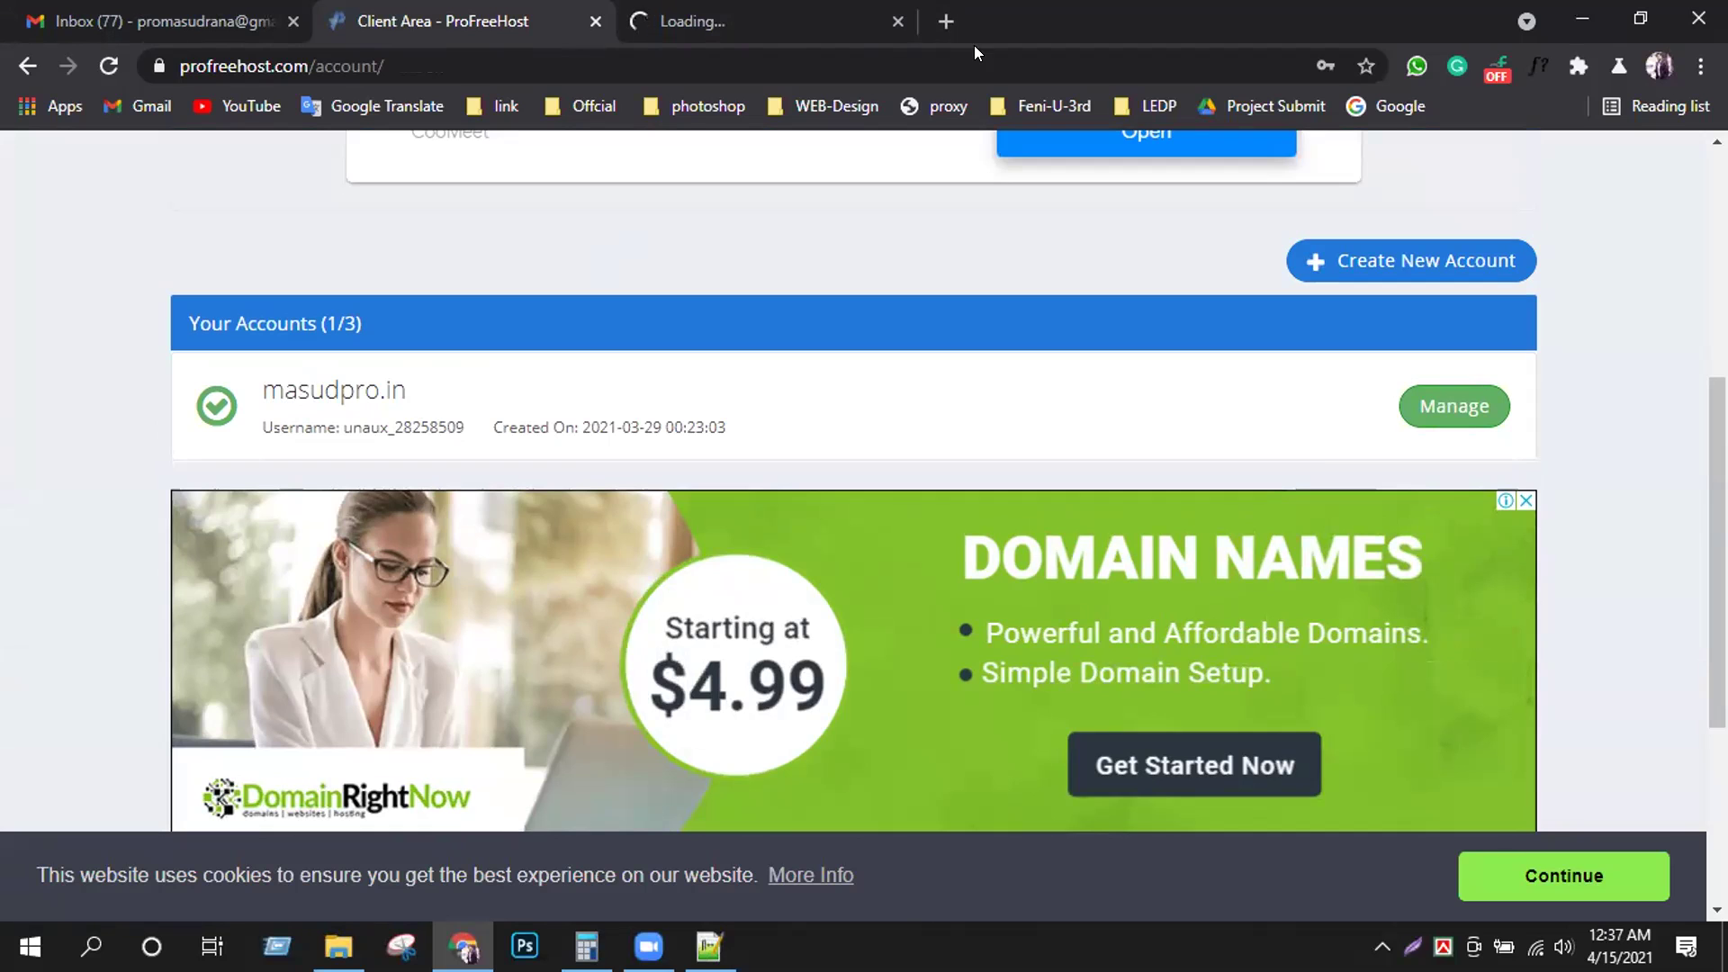
{"action": "left_click", "coordinate": [956, 20]}
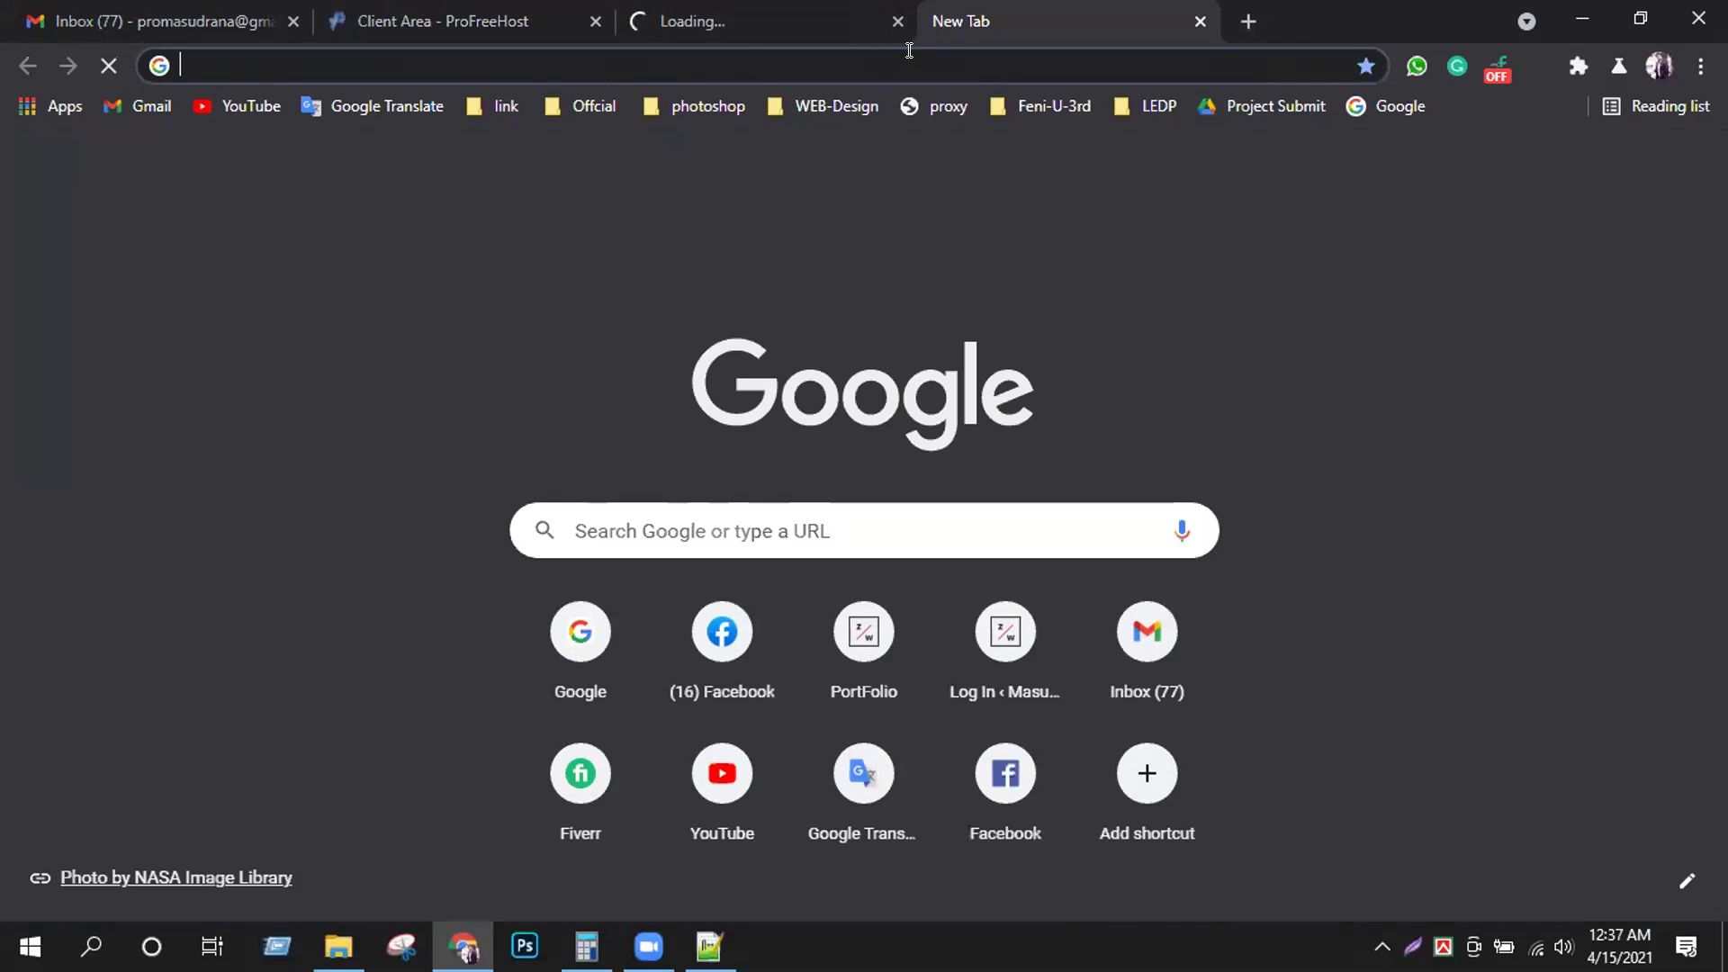
Search Google for 'domain' in the new tab, then return to the ProFreeHost Client Area tab
{"action": "type", "text": "doa"}
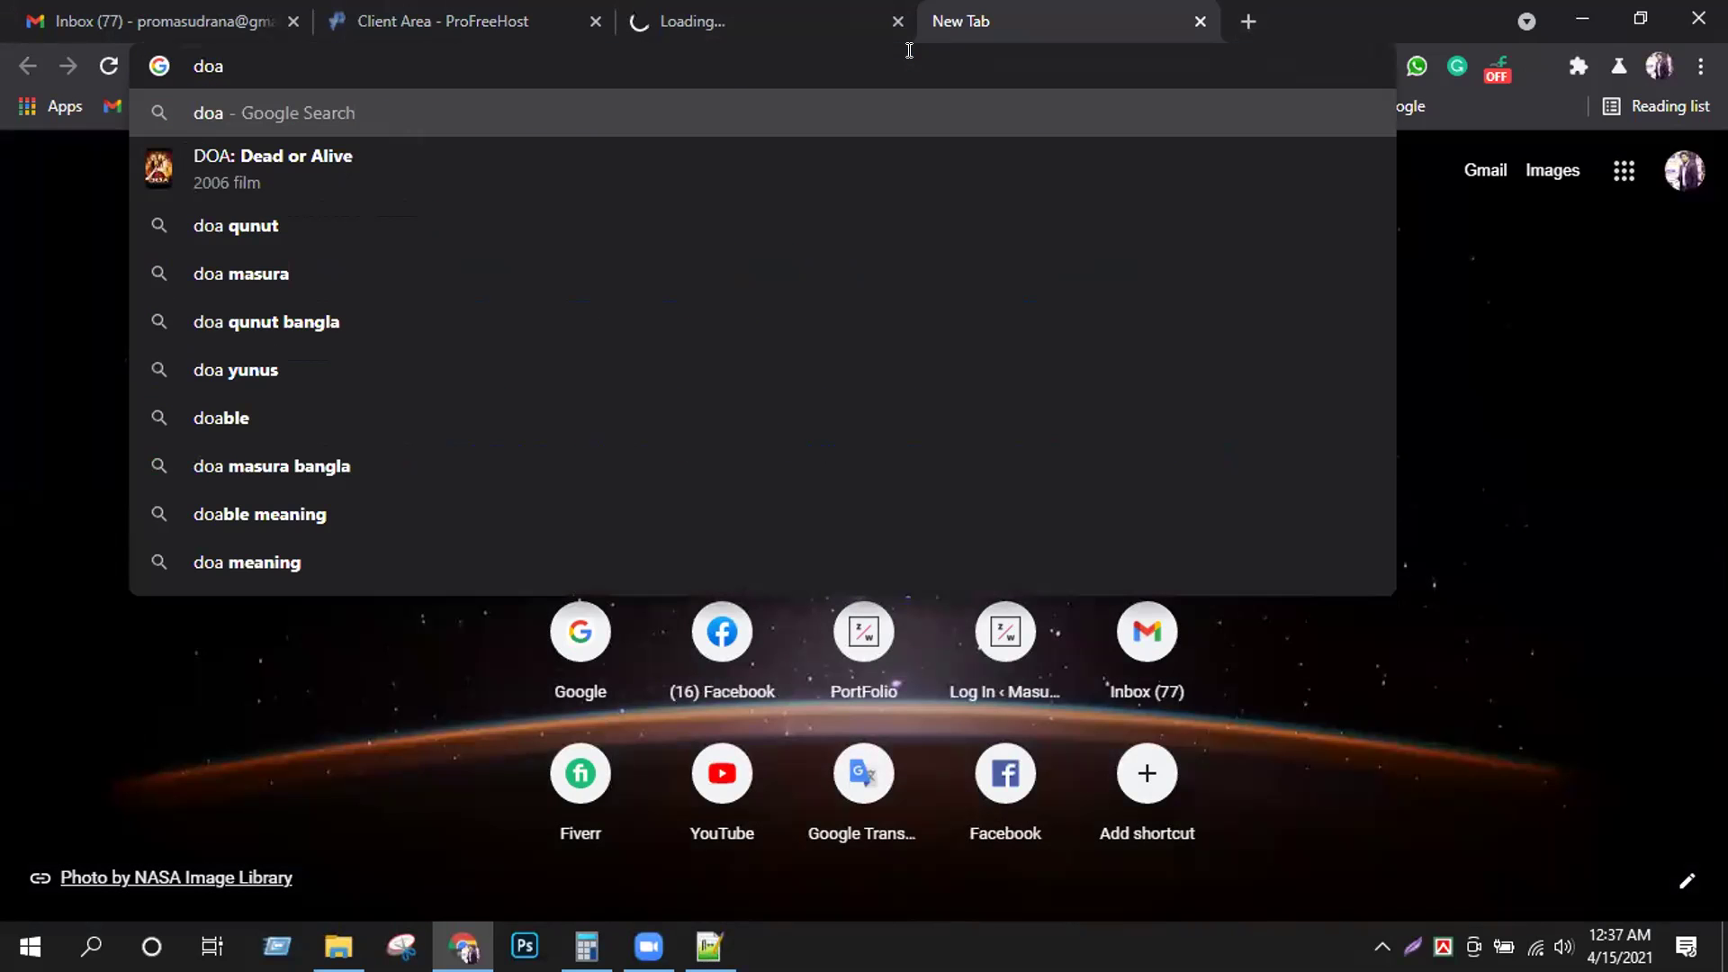
{"action": "key", "text": "BackSpace"}
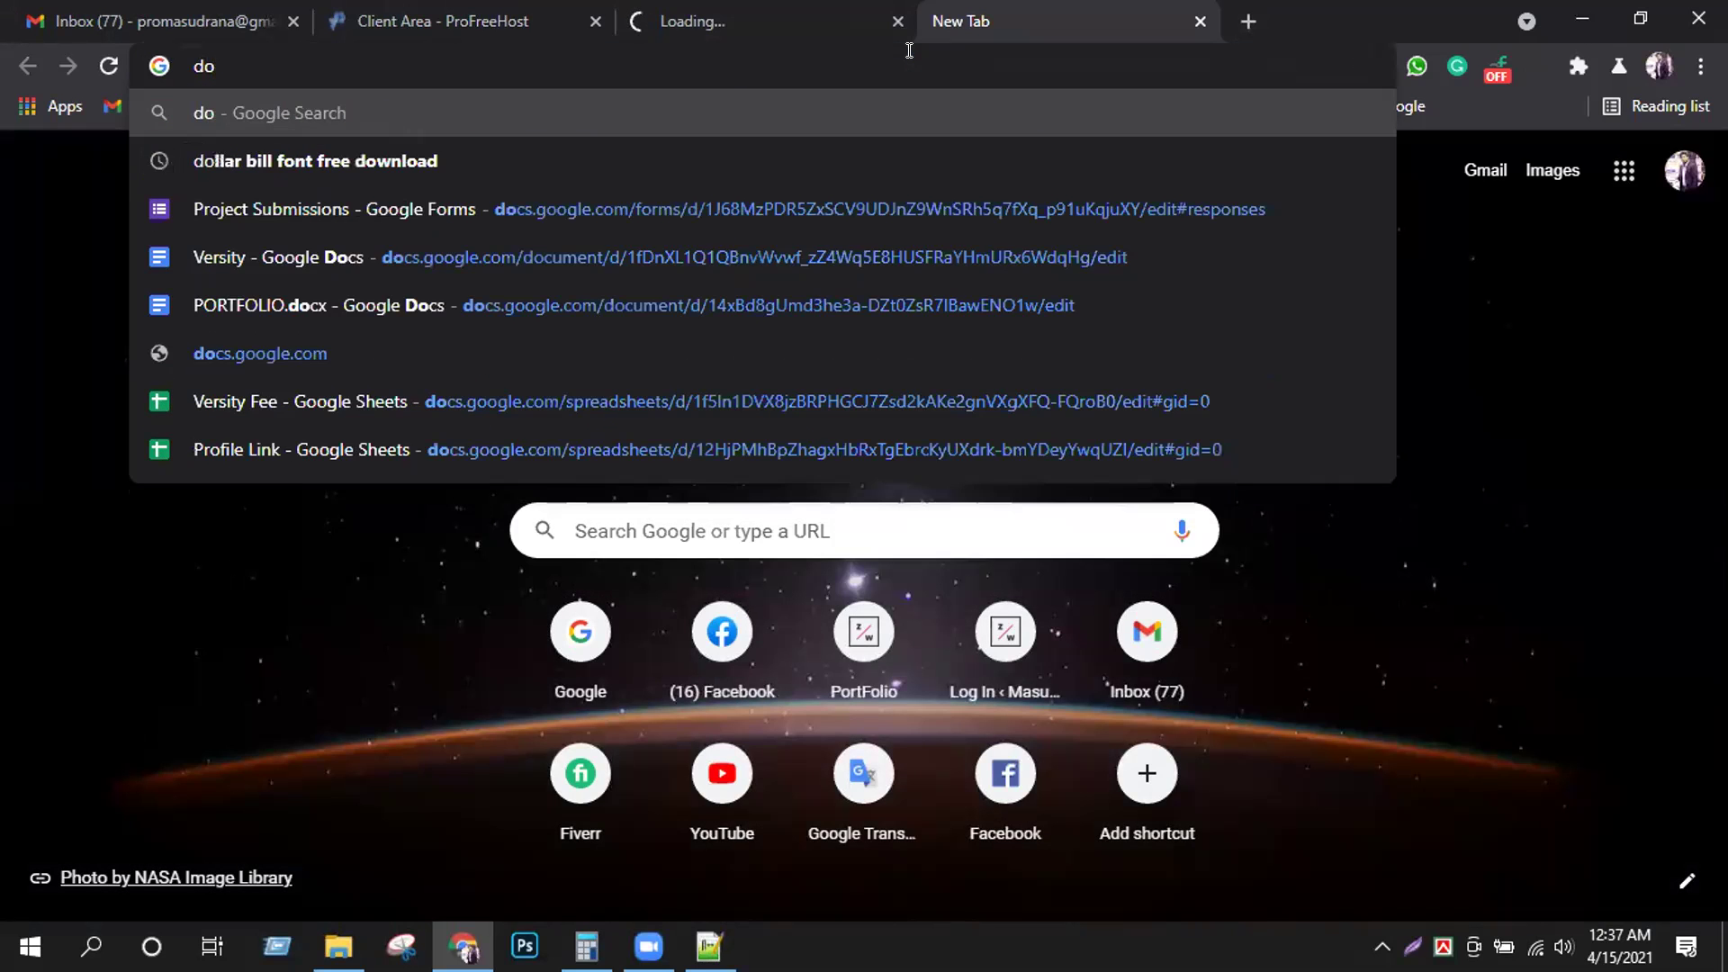
{"action": "type", "text": "main"}
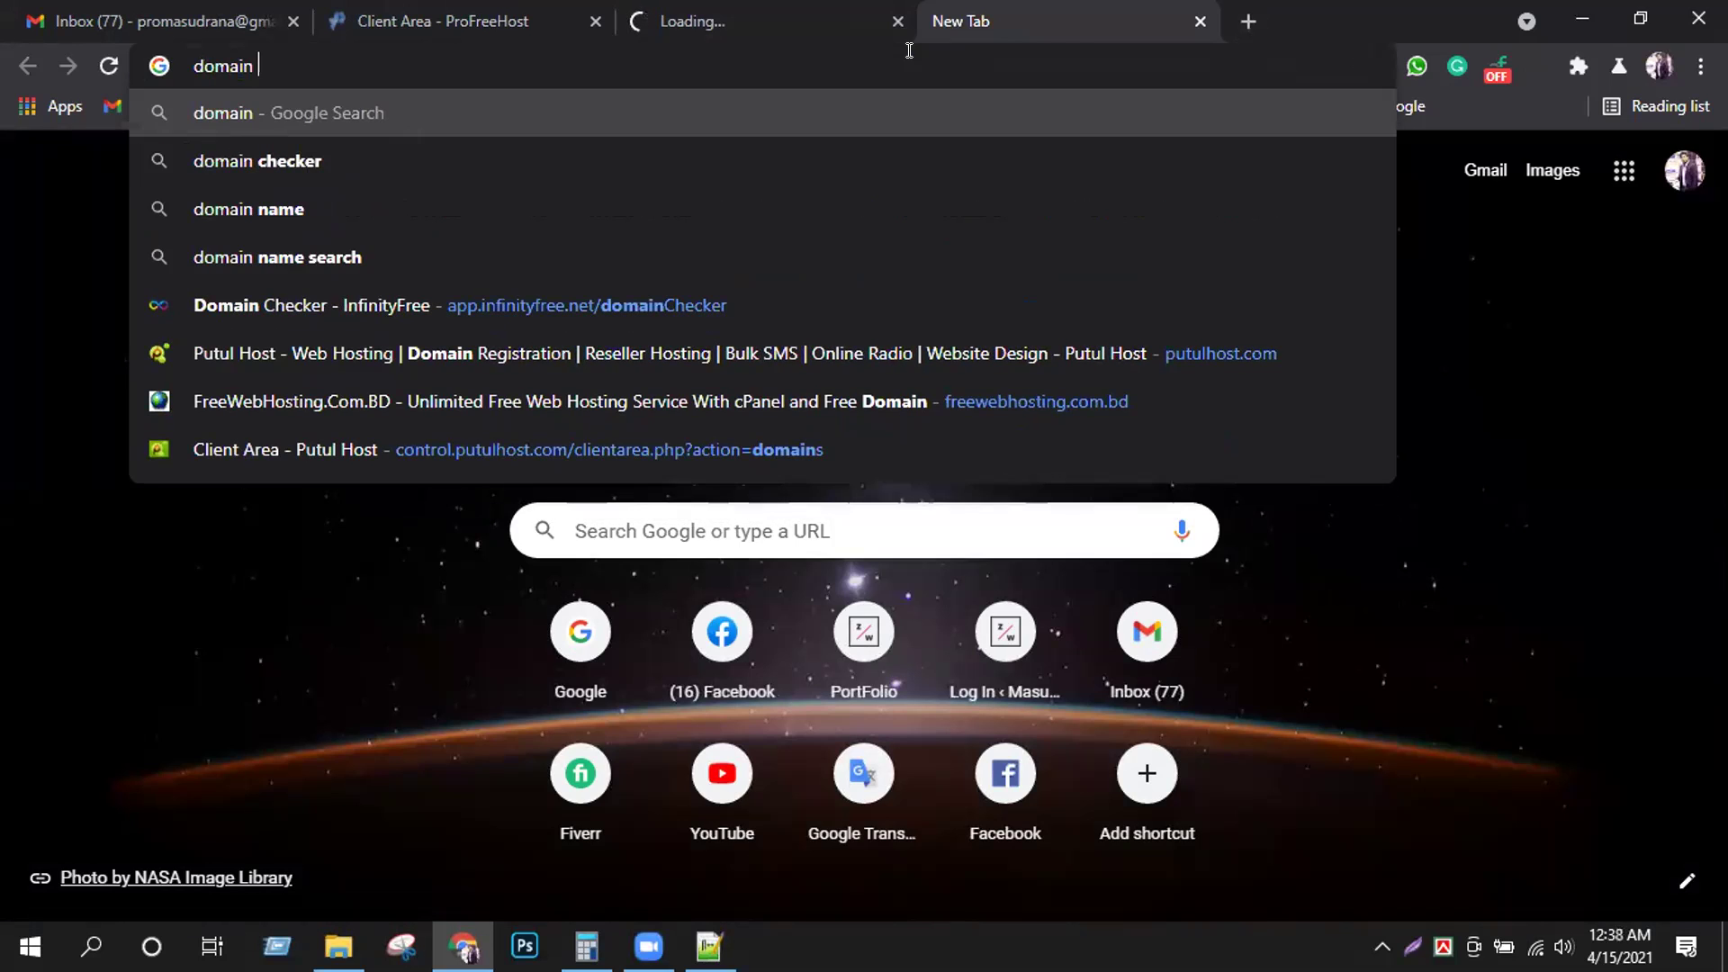
{"action": "key", "text": "Return"}
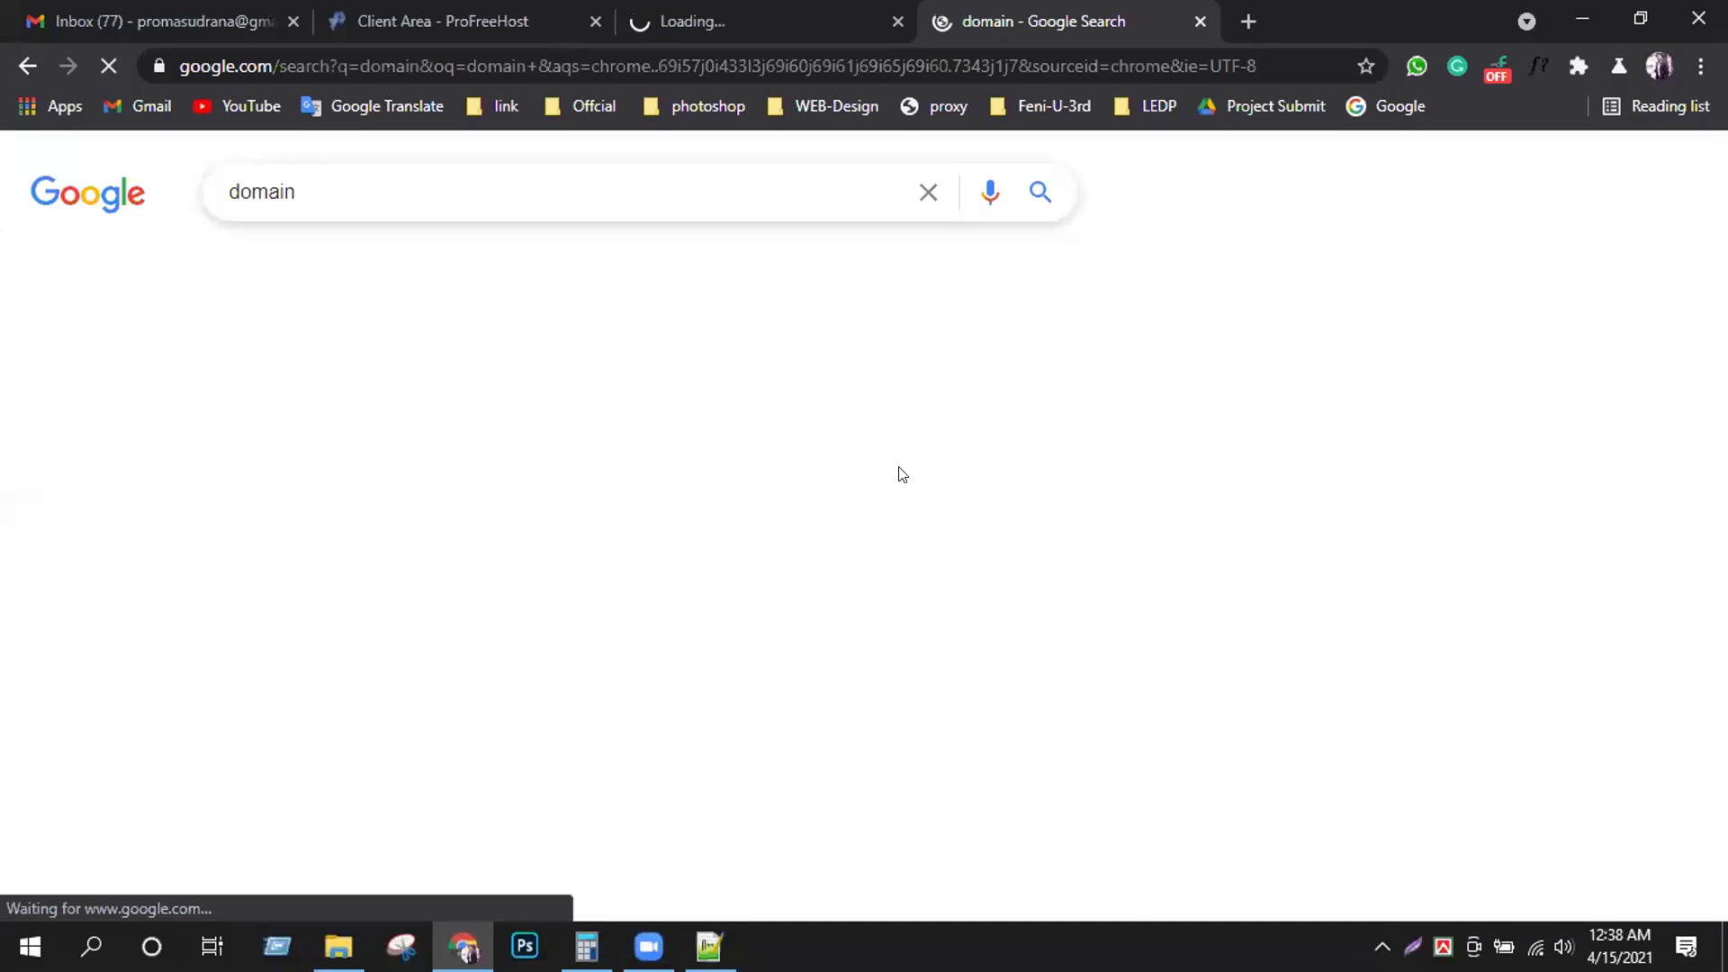
{"action": "scroll", "coordinate": [813, 422], "scroll_direction": "down", "scroll_amount": 10}
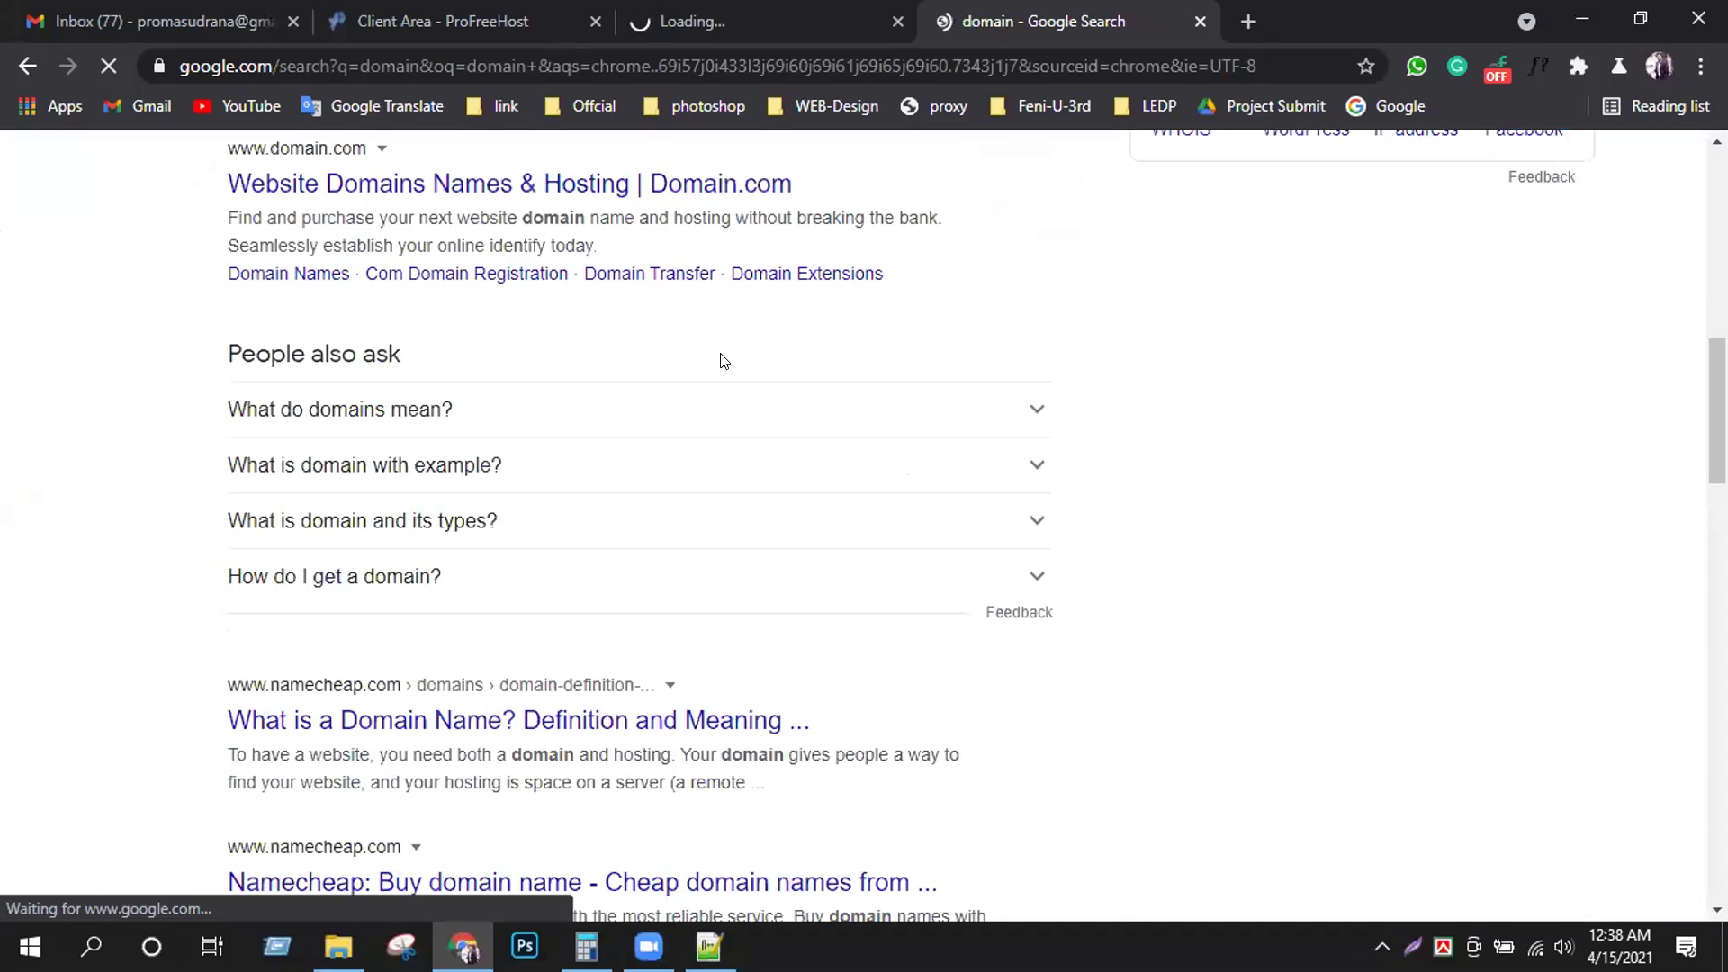
{"action": "left_click", "coordinate": [508, 7]}
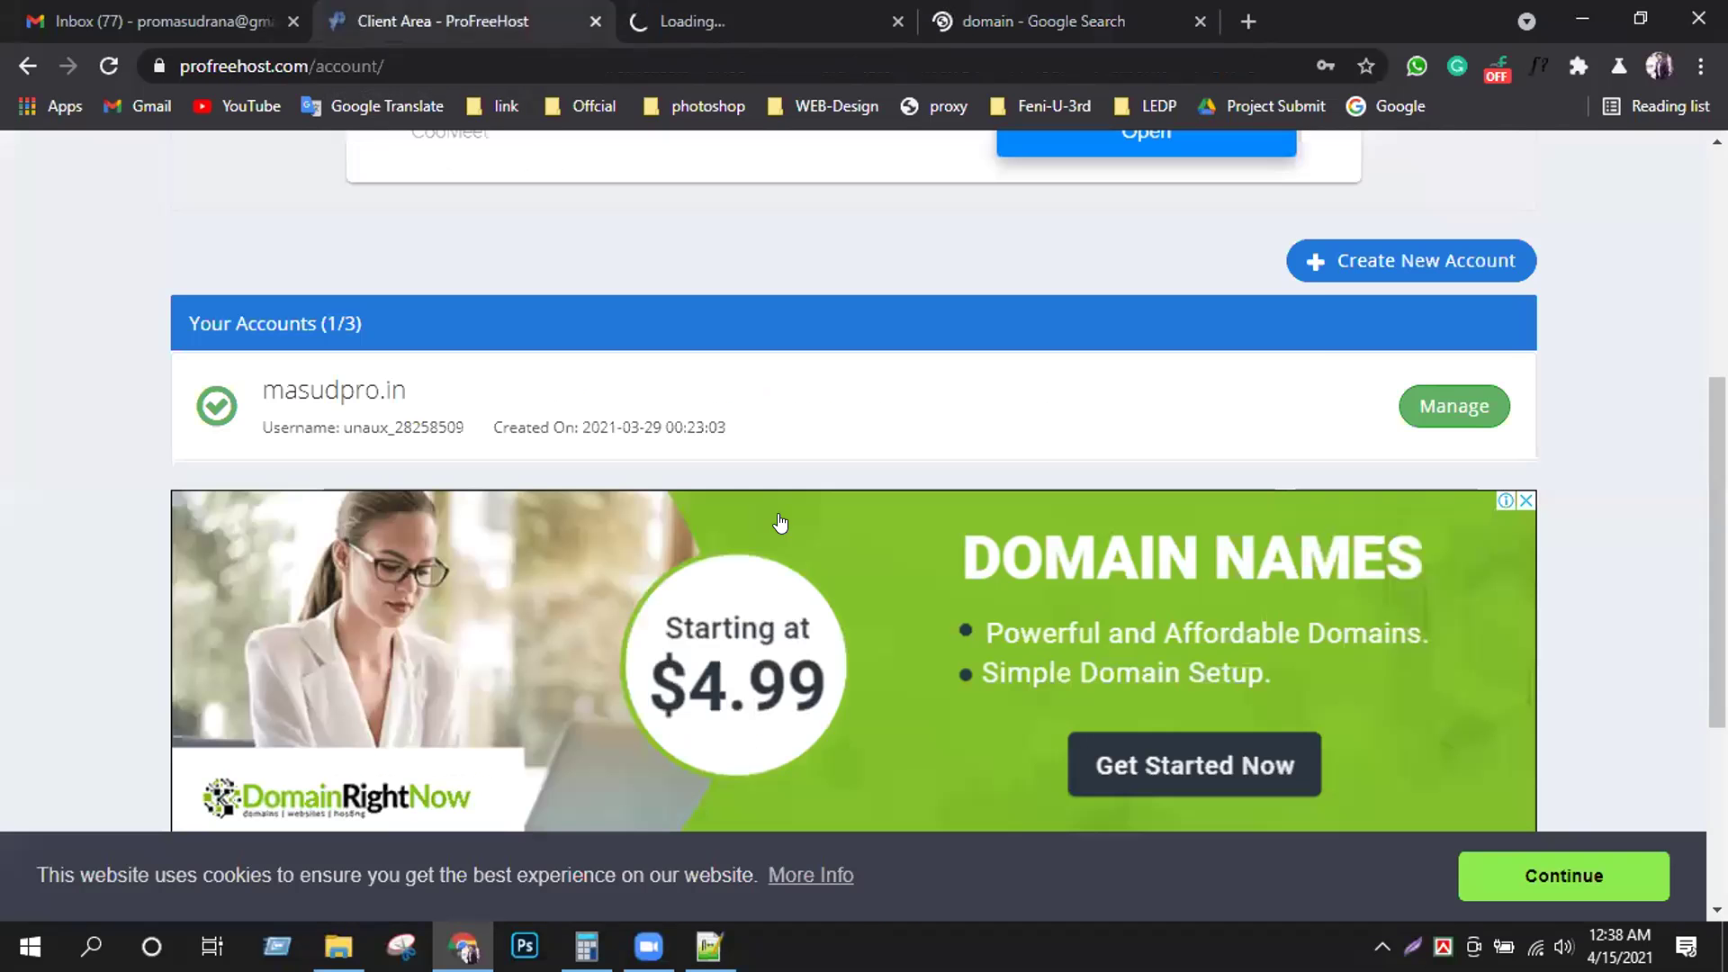
On Create New Website, select nameservers ns1–ns4.byet.org, then return to the 'domain' results
{"action": "left_click", "coordinate": [1341, 262]}
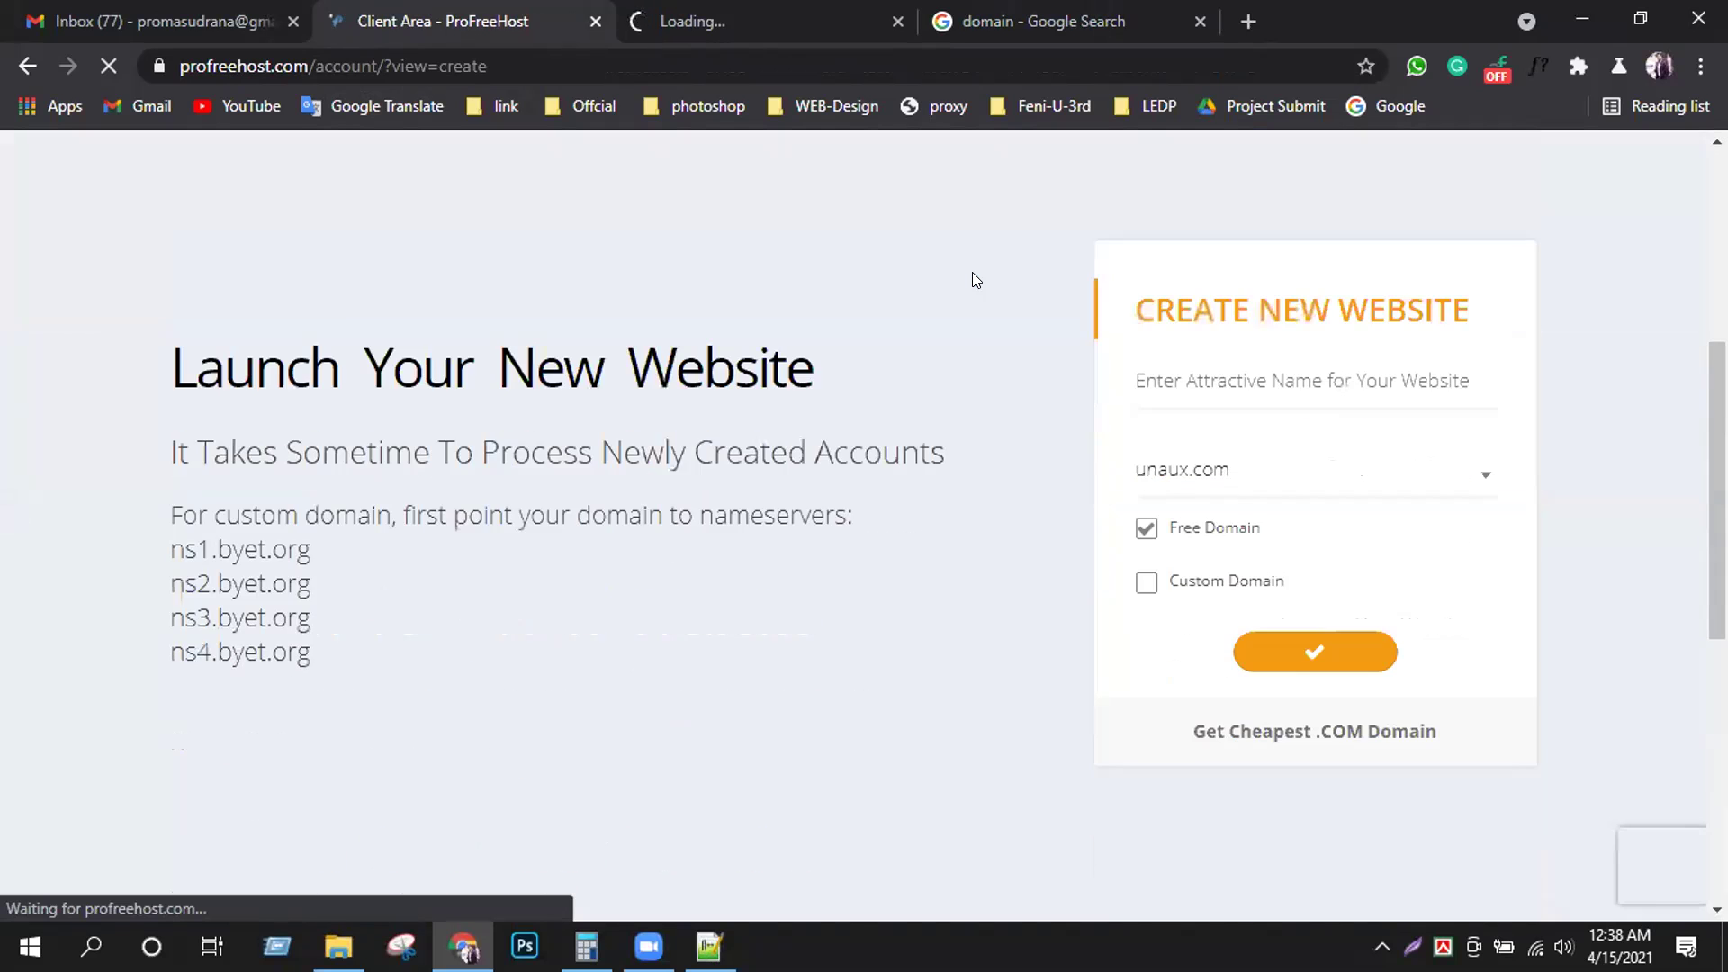
{"action": "scroll", "coordinate": [590, 497], "scroll_direction": "down", "scroll_amount": 1}
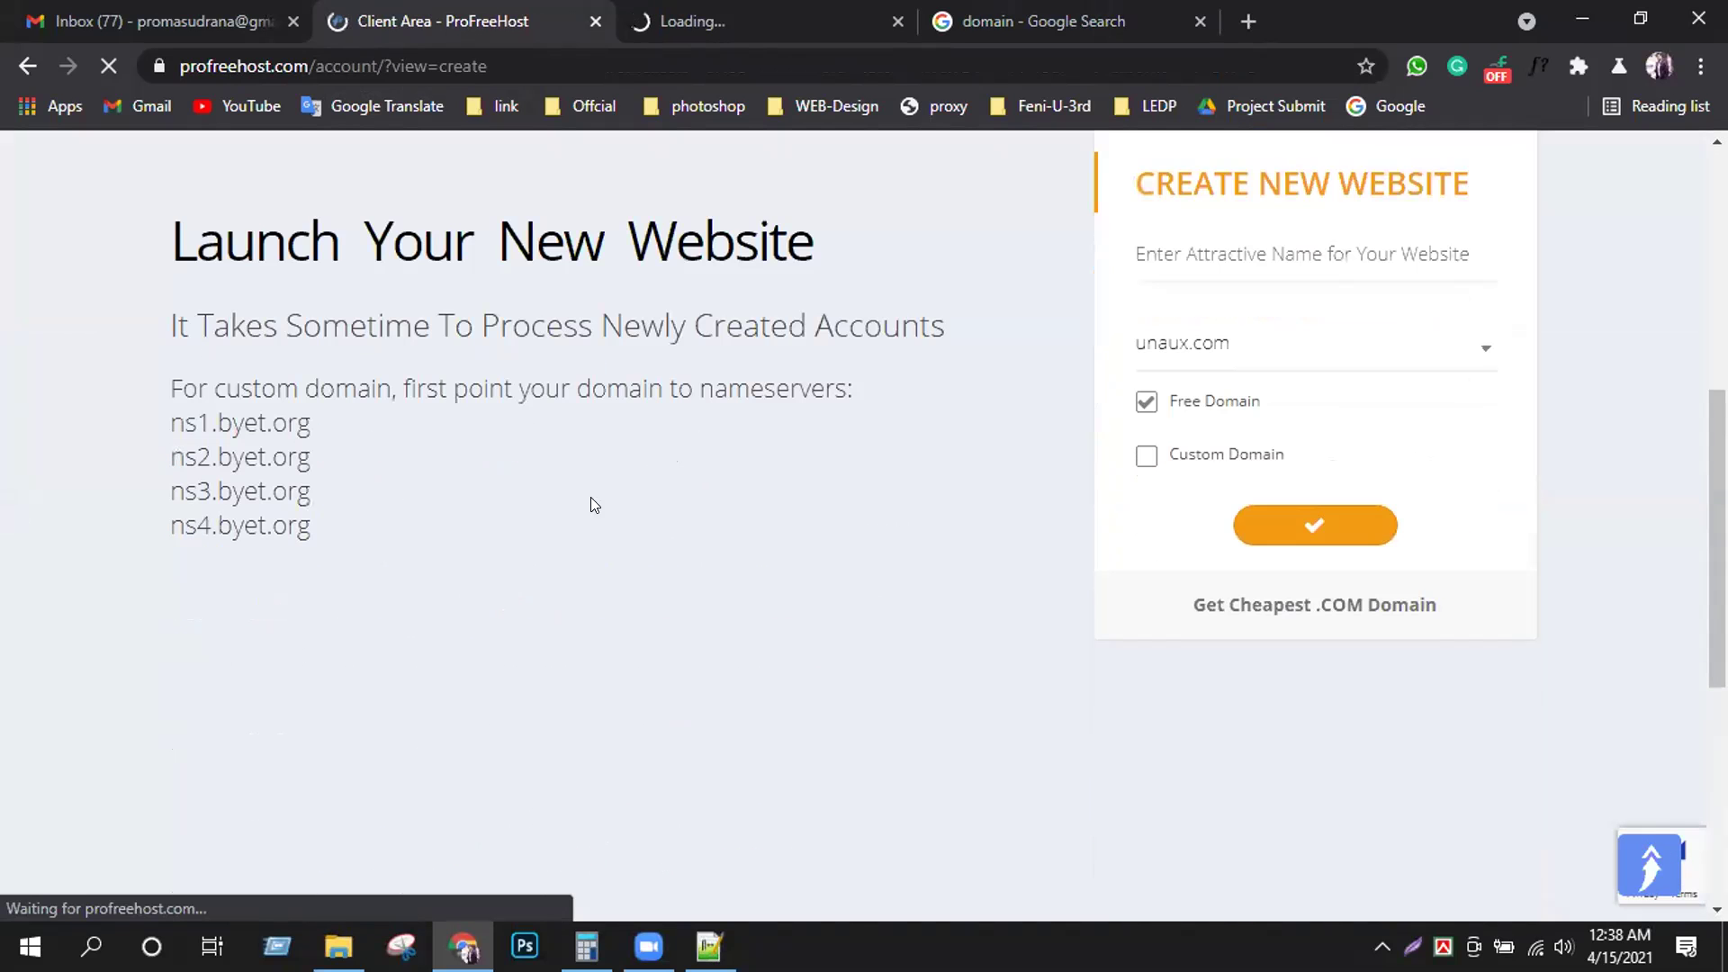
{"action": "left_click_drag", "start_coordinate": [170, 423], "coordinate": [311, 531]}
{"action": "left_click", "coordinate": [176, 416]}
{"action": "left_click_drag", "start_coordinate": [177, 415], "coordinate": [308, 529]}
{"action": "left_click", "coordinate": [223, 461]}
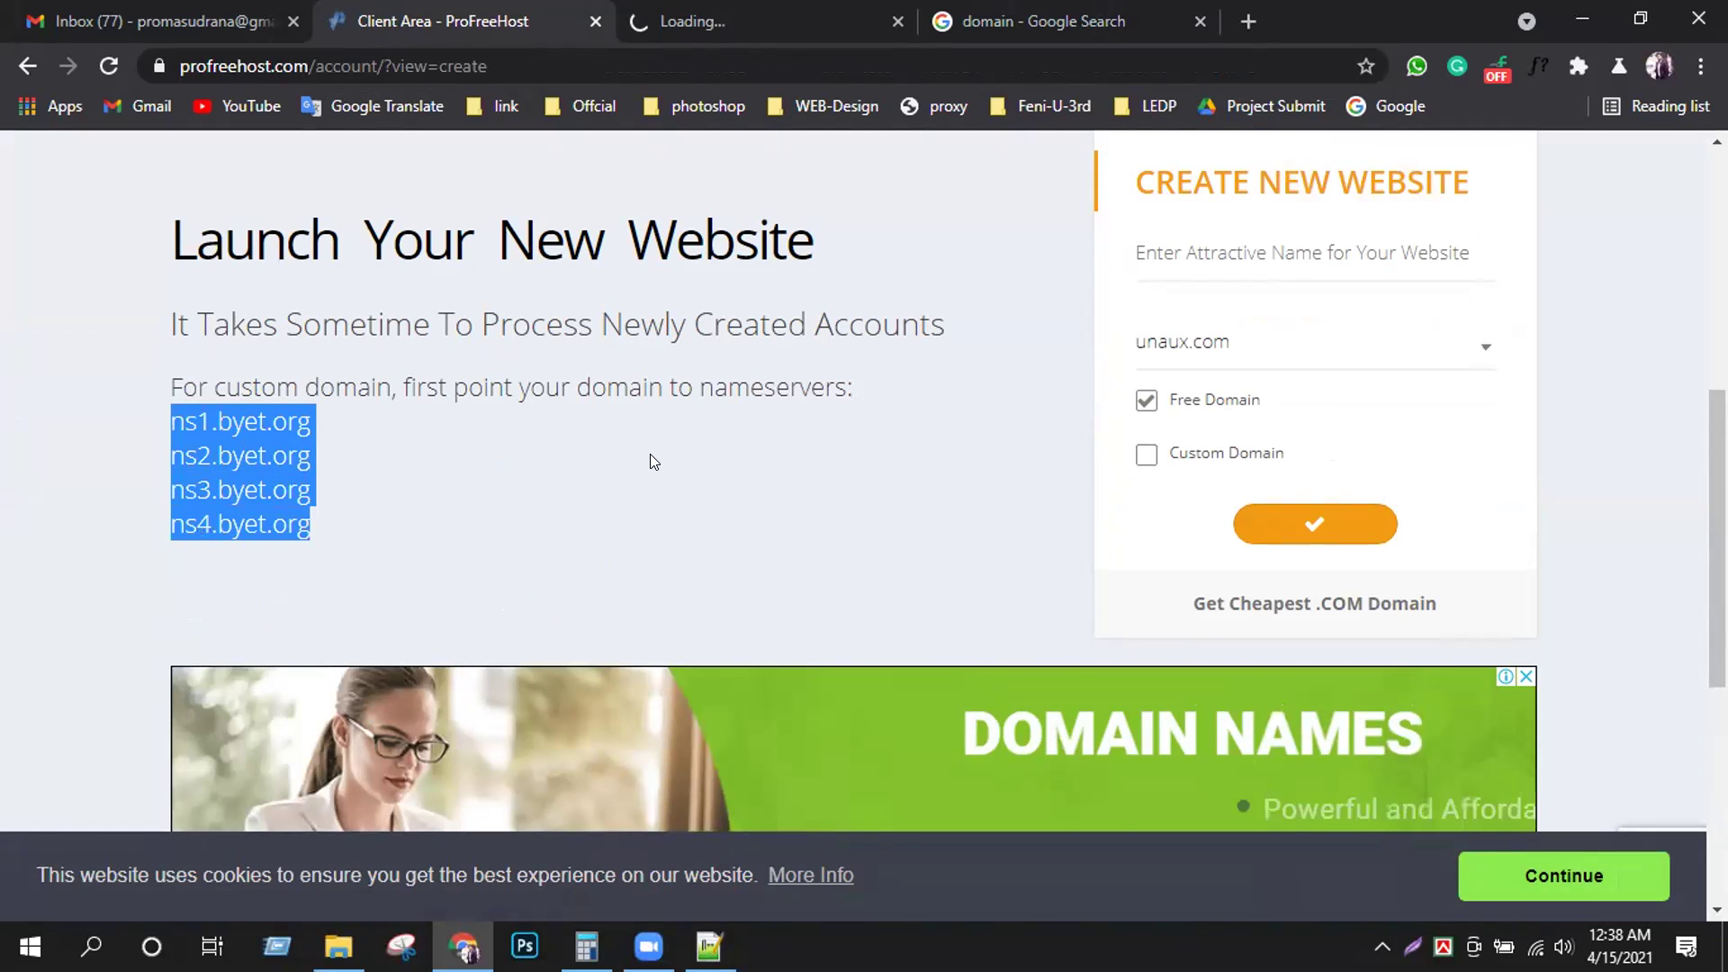
{"action": "left_click", "coordinate": [1170, 24]}
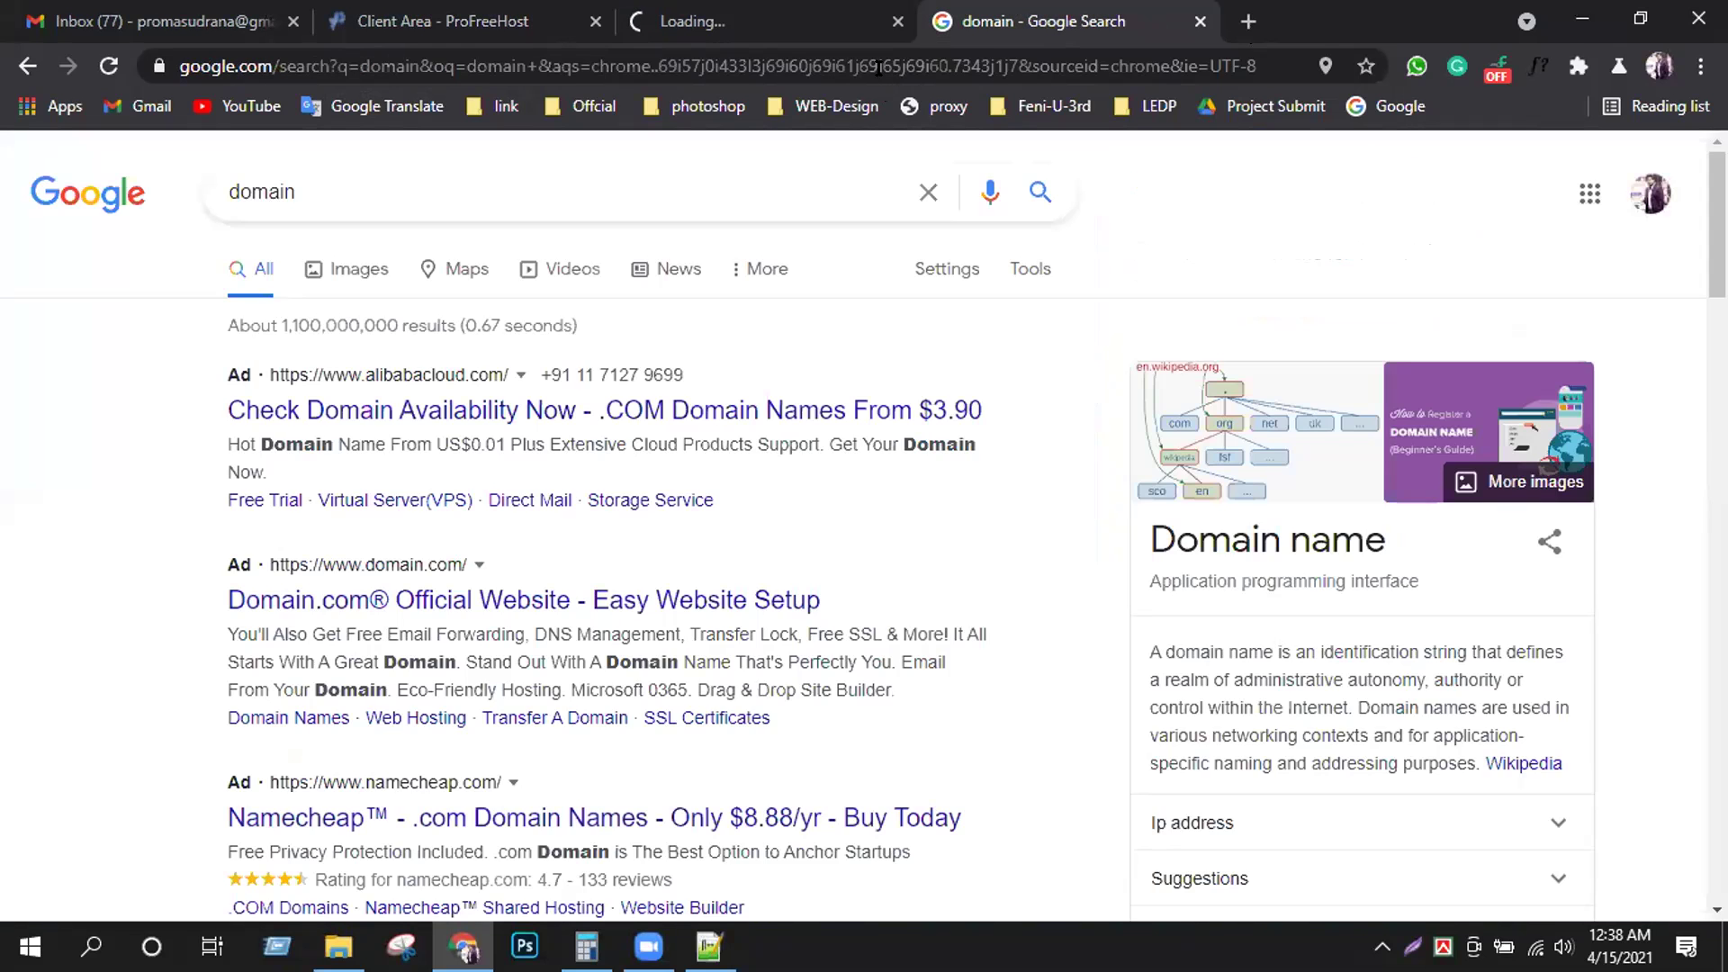
Open putulhost.com in a new tab, close the 'domain' search tab, and open Putul Host's login page
{"action": "key", "text": "ctrl+t"}
{"action": "type", "text": "pu"}
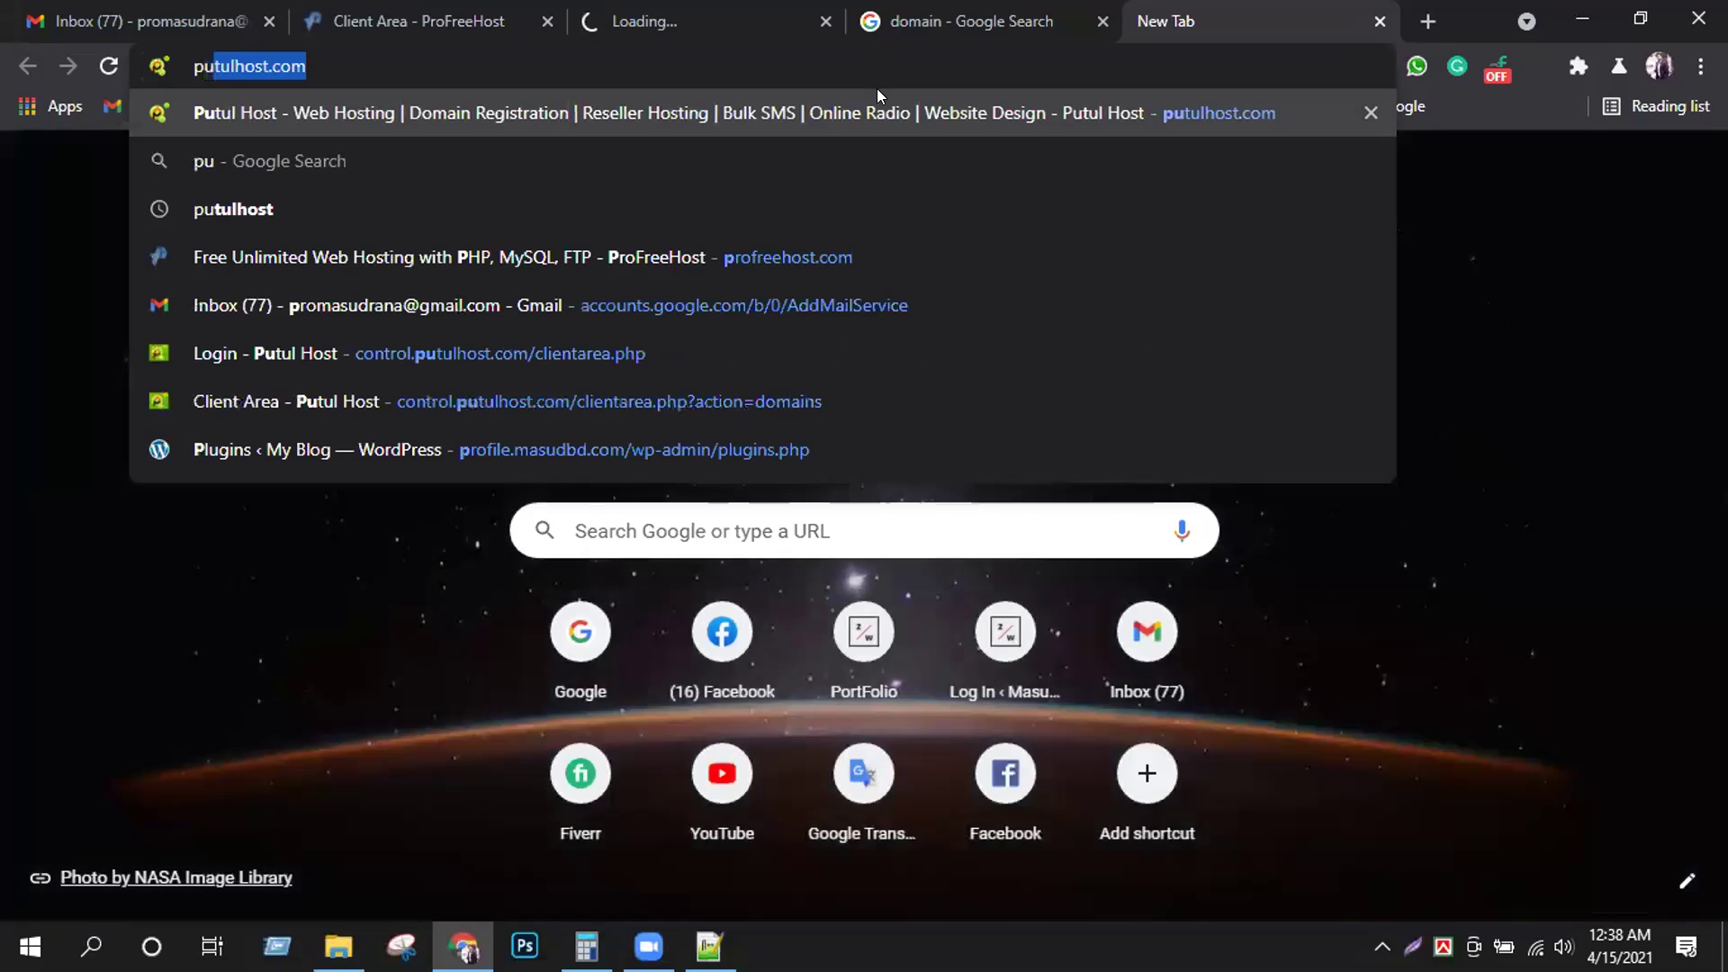
{"action": "key", "text": "Return"}
{"action": "left_click", "coordinate": [1074, 20]}
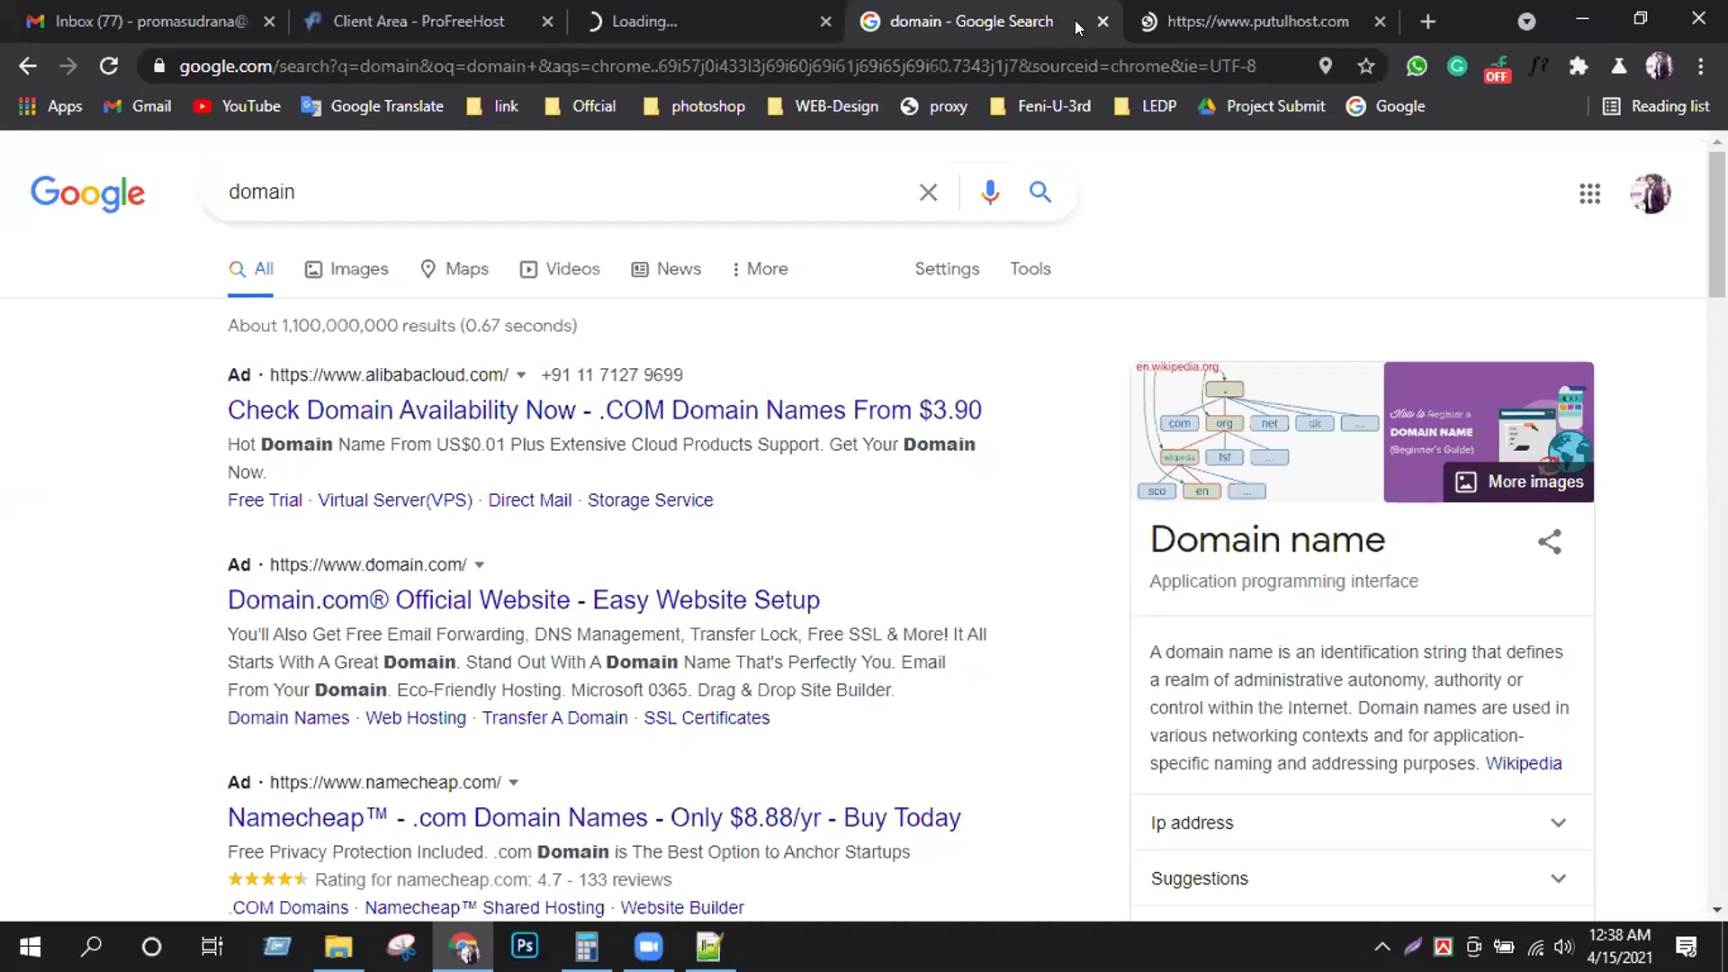
{"action": "left_click", "coordinate": [1102, 22]}
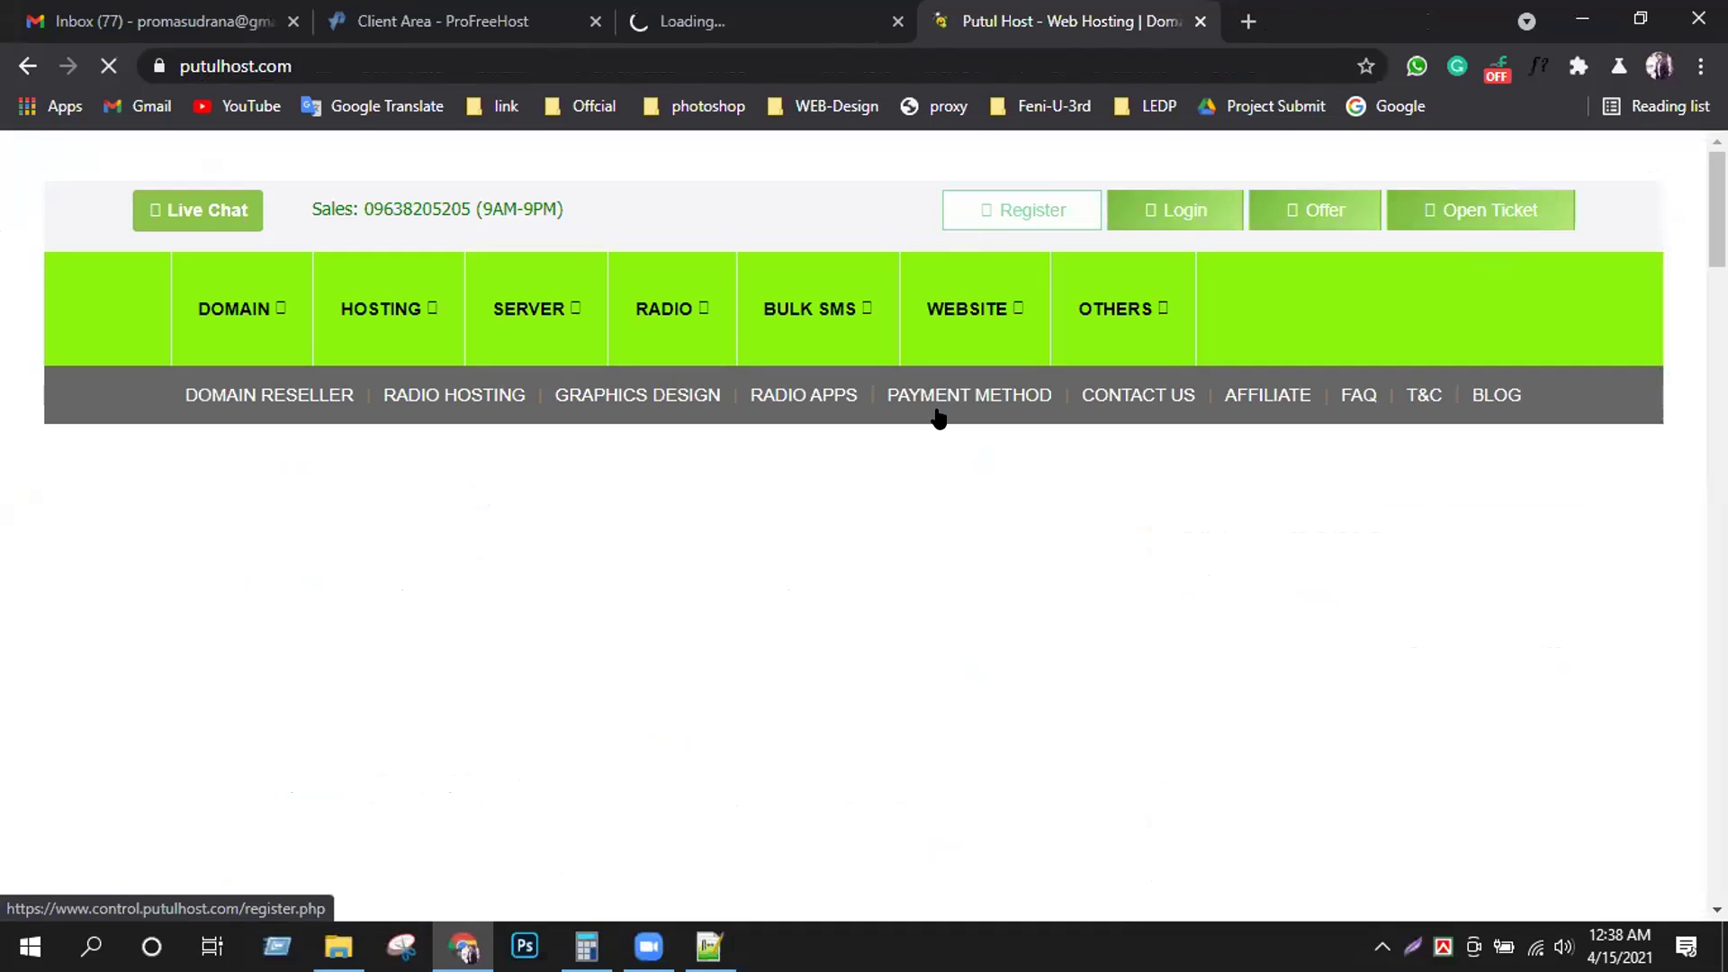
{"action": "left_click", "coordinate": [1175, 205]}
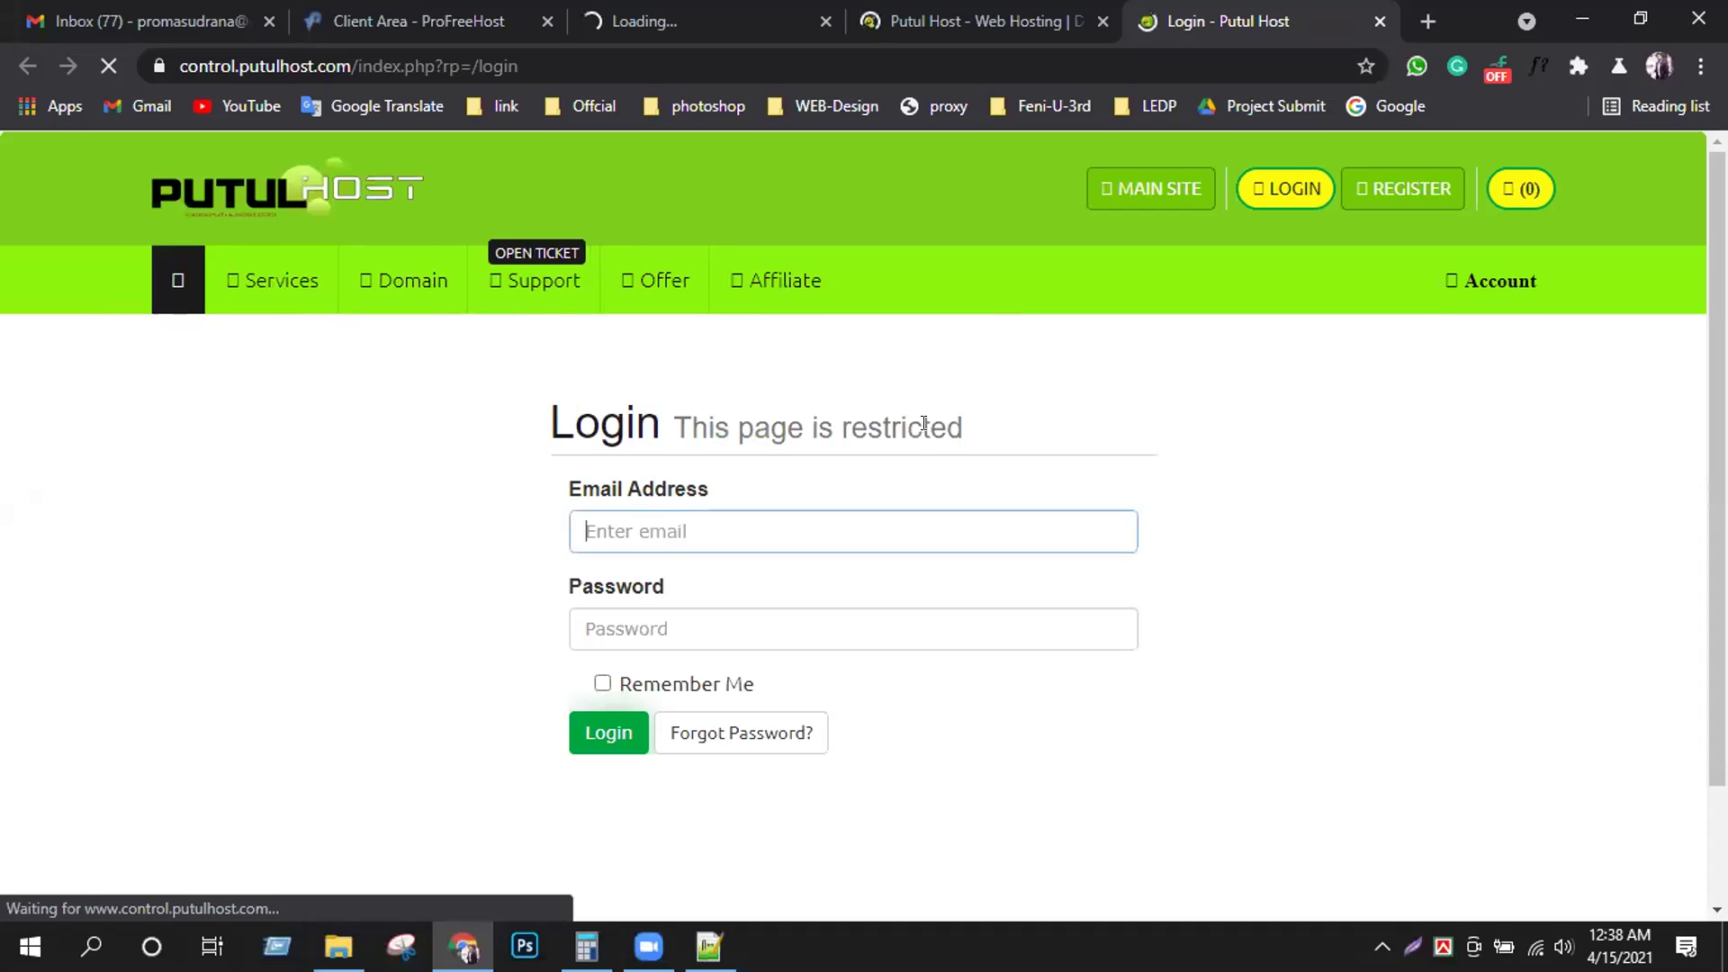
Sign in to the PutulHost client area with the saved login
{"action": "left_click", "coordinate": [609, 731]}
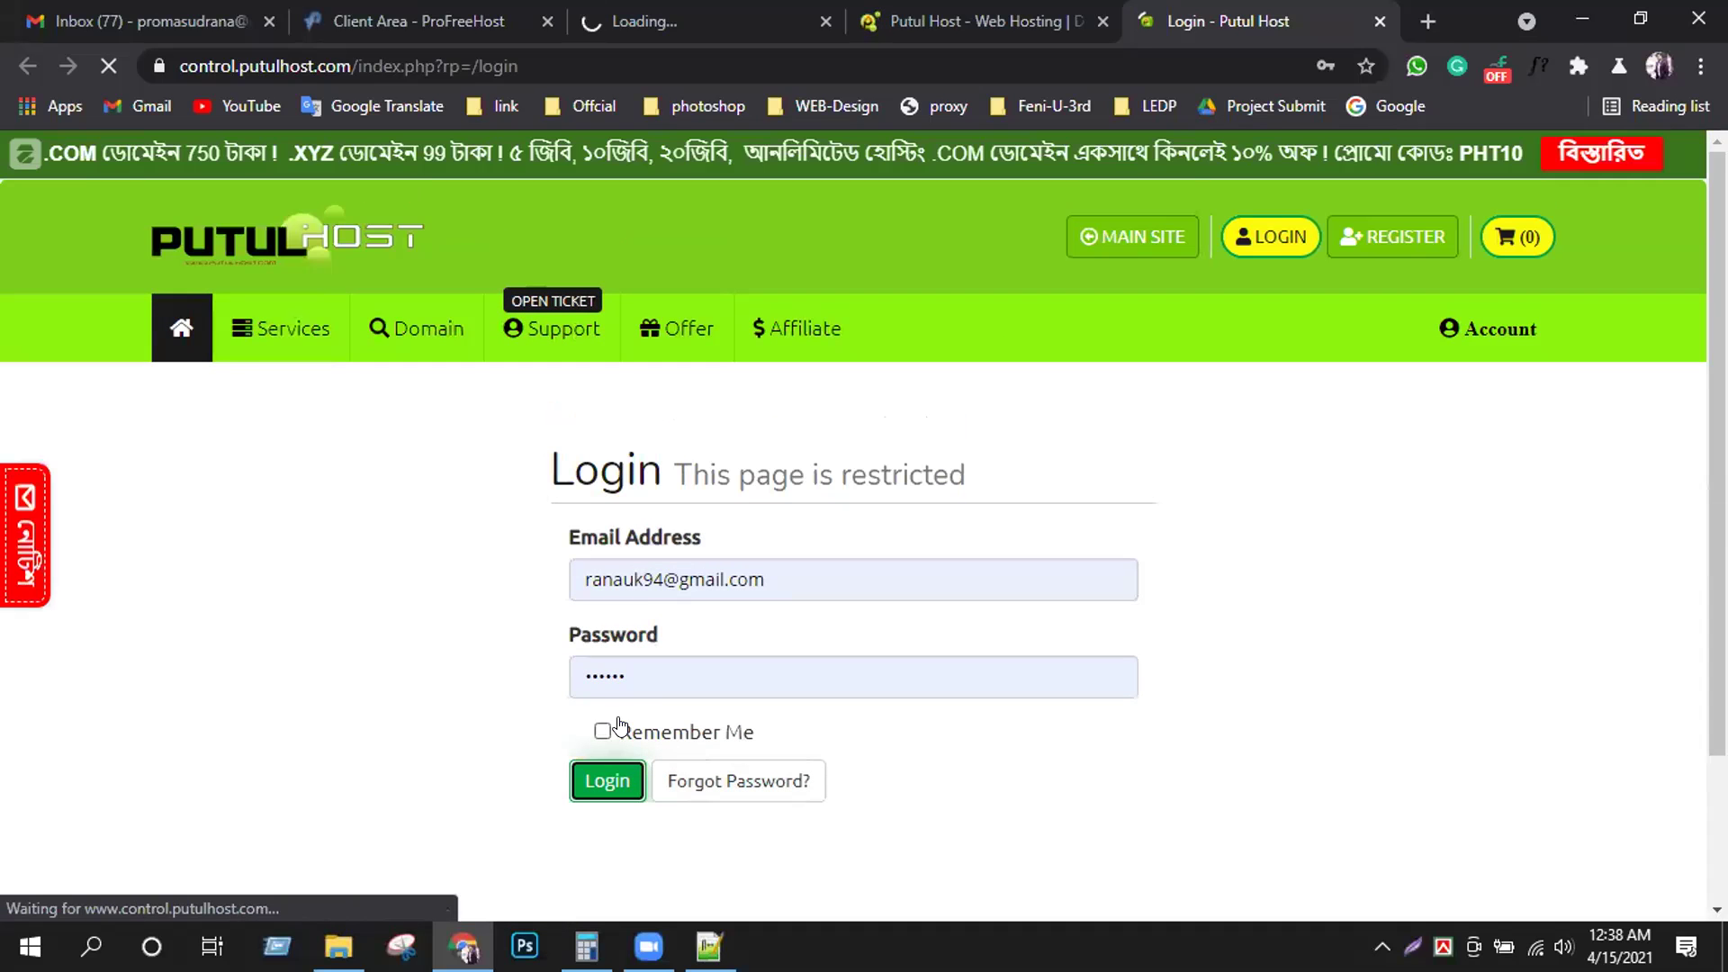
{"action": "scroll", "coordinate": [938, 334], "scroll_direction": "down", "scroll_amount": 2}
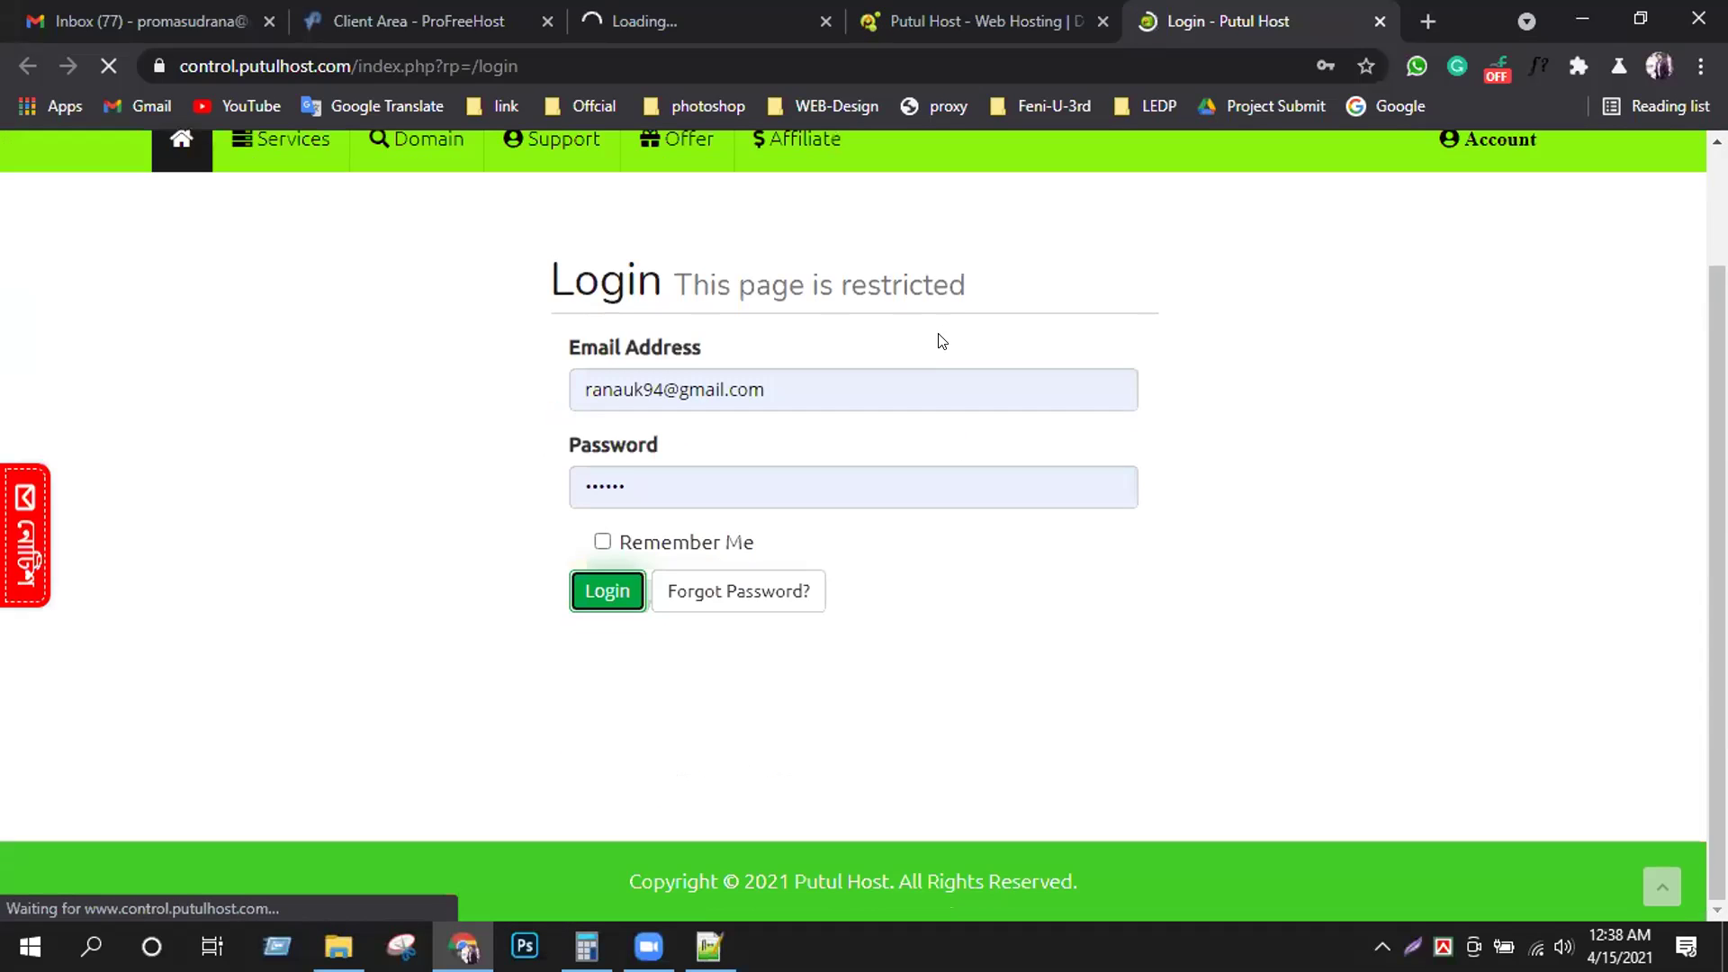
{"action": "scroll", "coordinate": [939, 335], "scroll_direction": "up", "scroll_amount": 2}
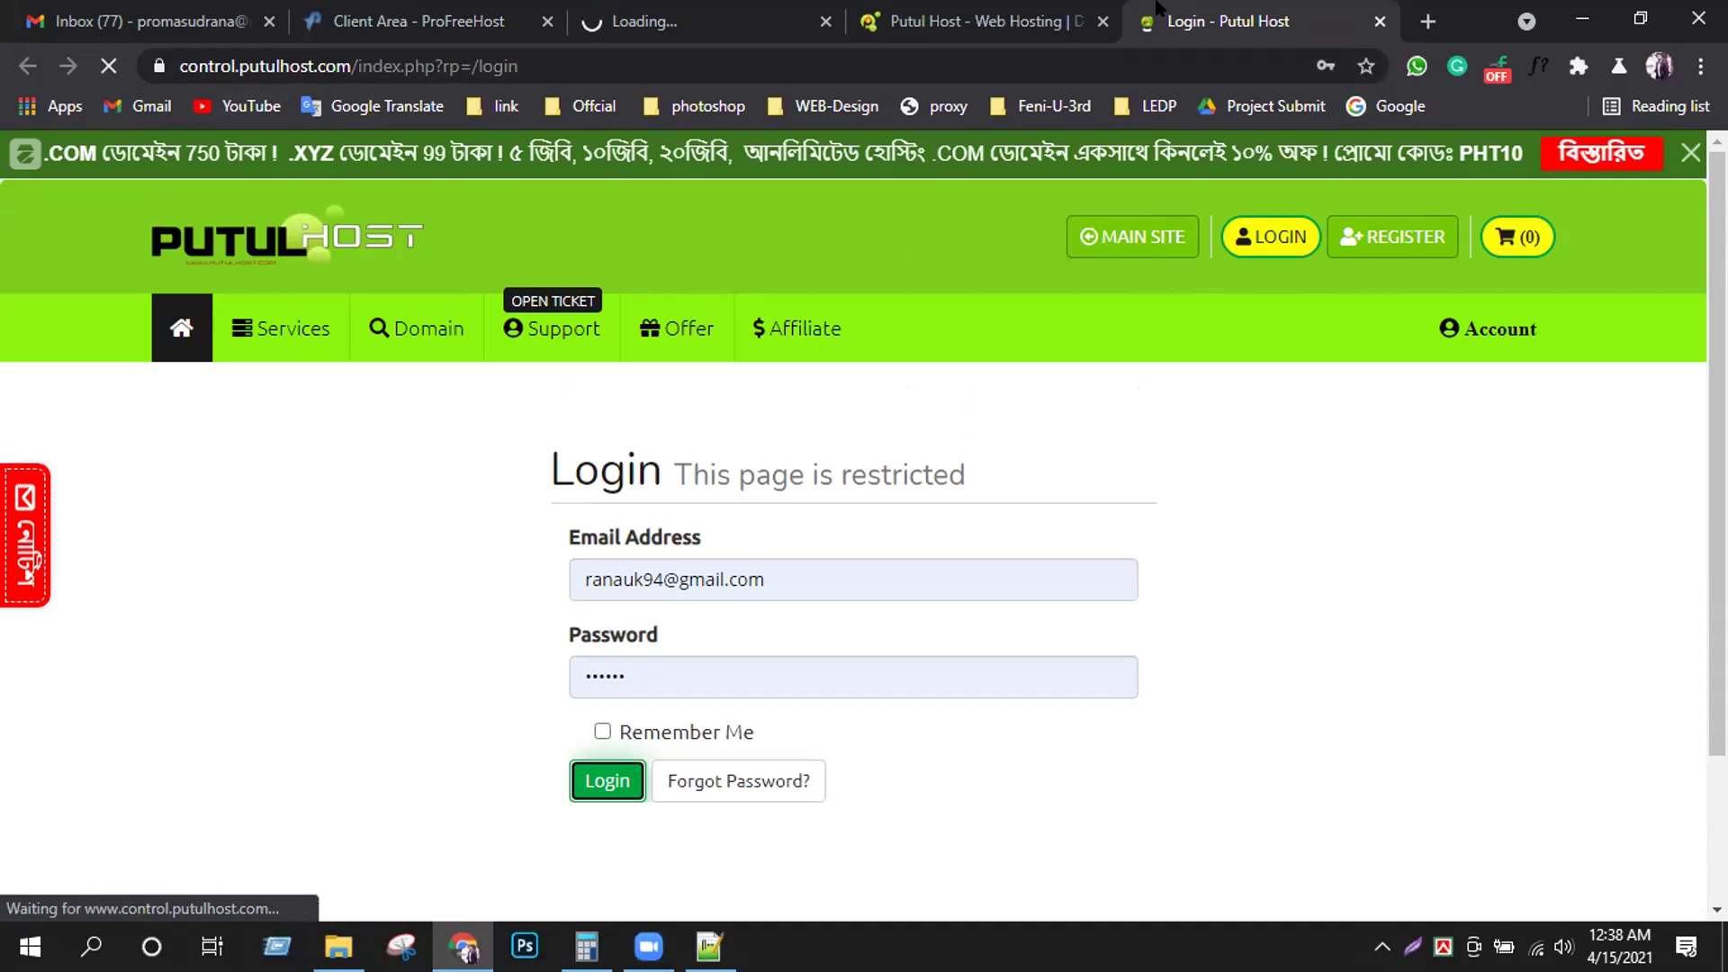
{"action": "scroll", "coordinate": [1081, 363], "scroll_direction": "down", "scroll_amount": 2}
{"action": "scroll", "coordinate": [1098, 363], "scroll_direction": "up", "scroll_amount": 2}
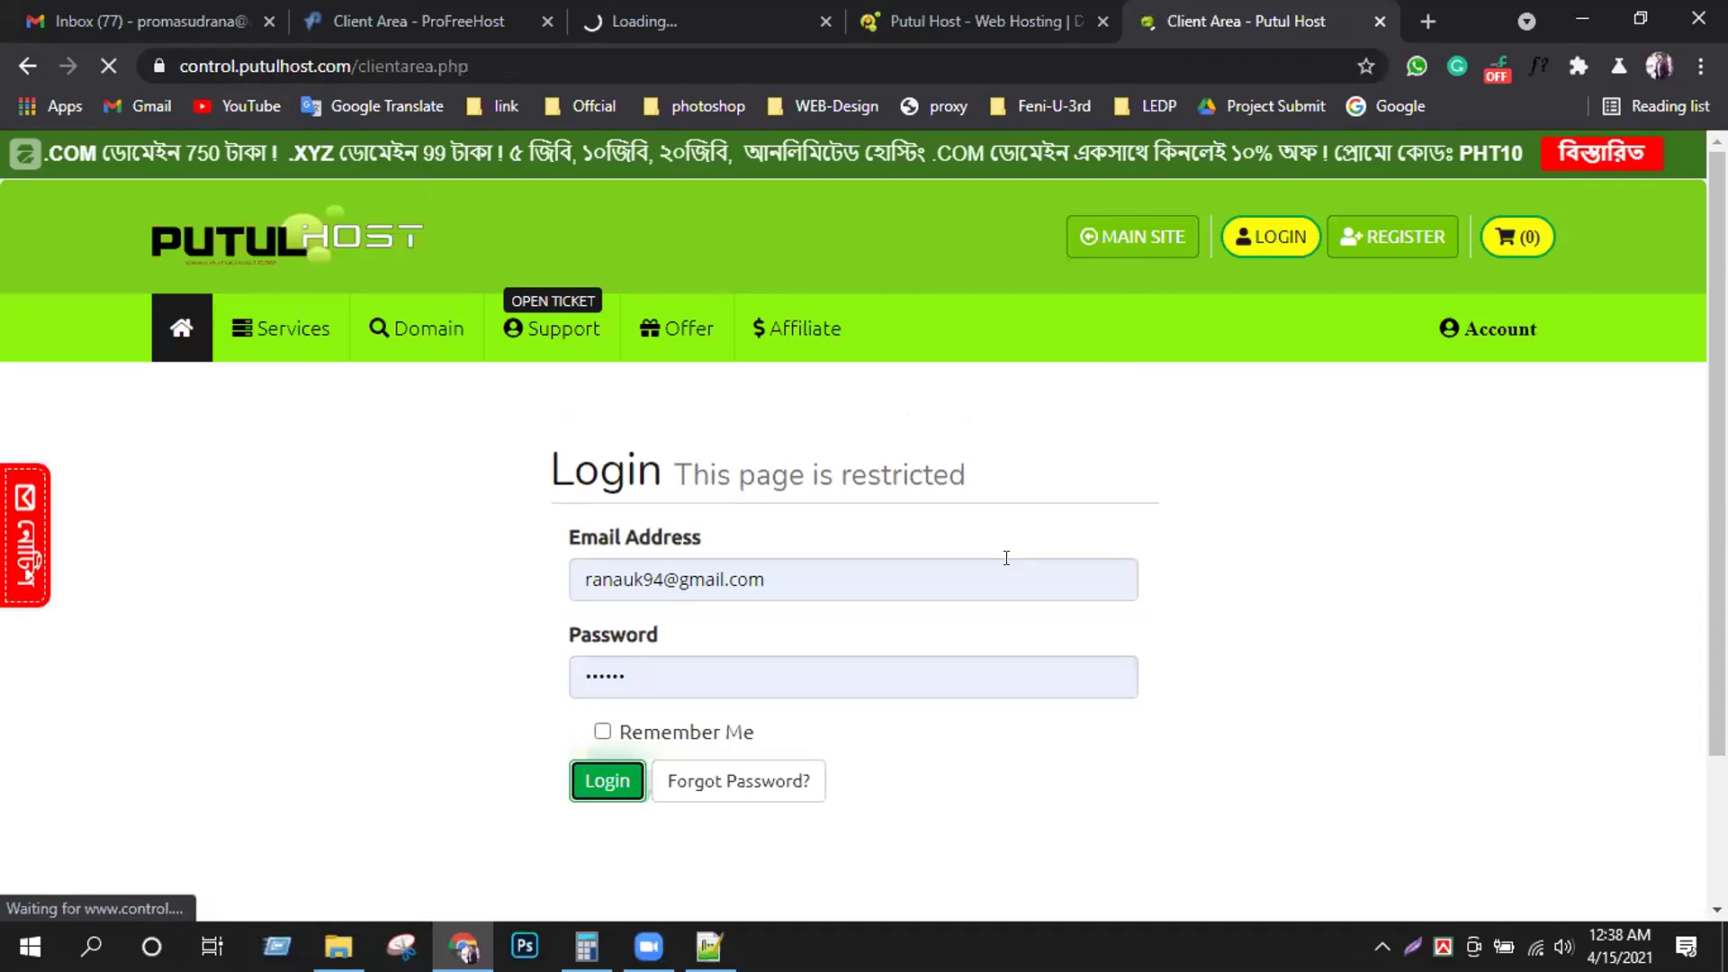
{"action": "scroll", "coordinate": [998, 522], "scroll_direction": "down", "scroll_amount": 3}
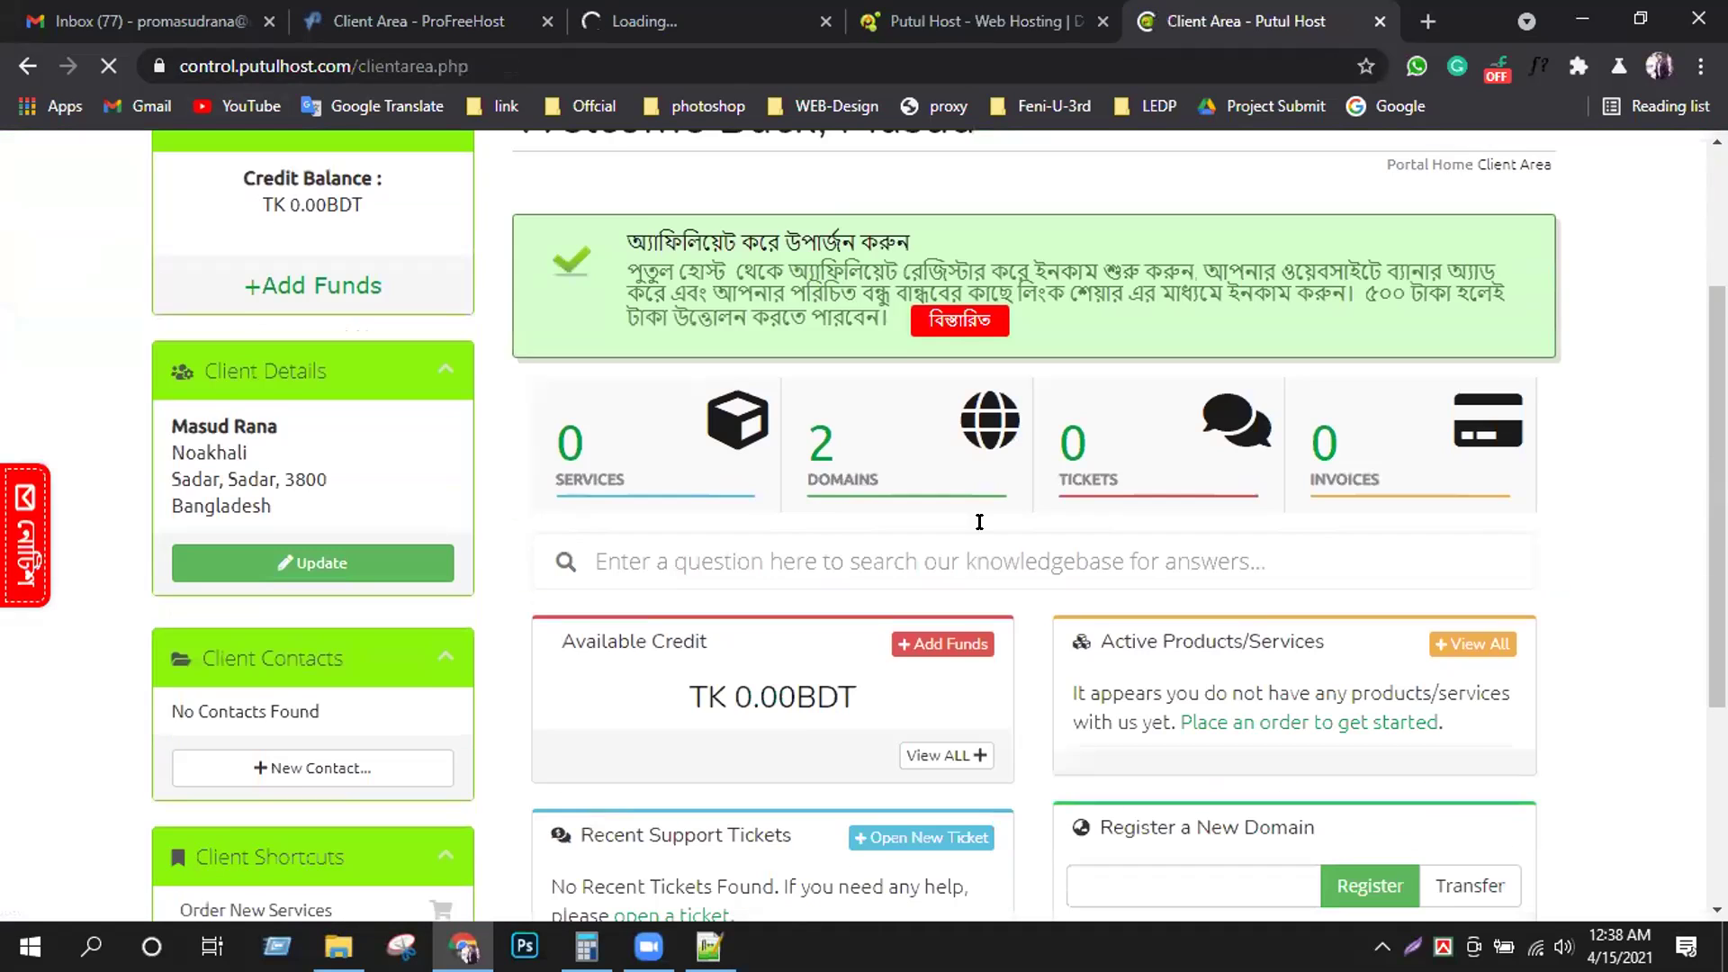
Open My Domains, listing masudpro.in and masudpro.online as Active
{"action": "left_click", "coordinate": [972, 443]}
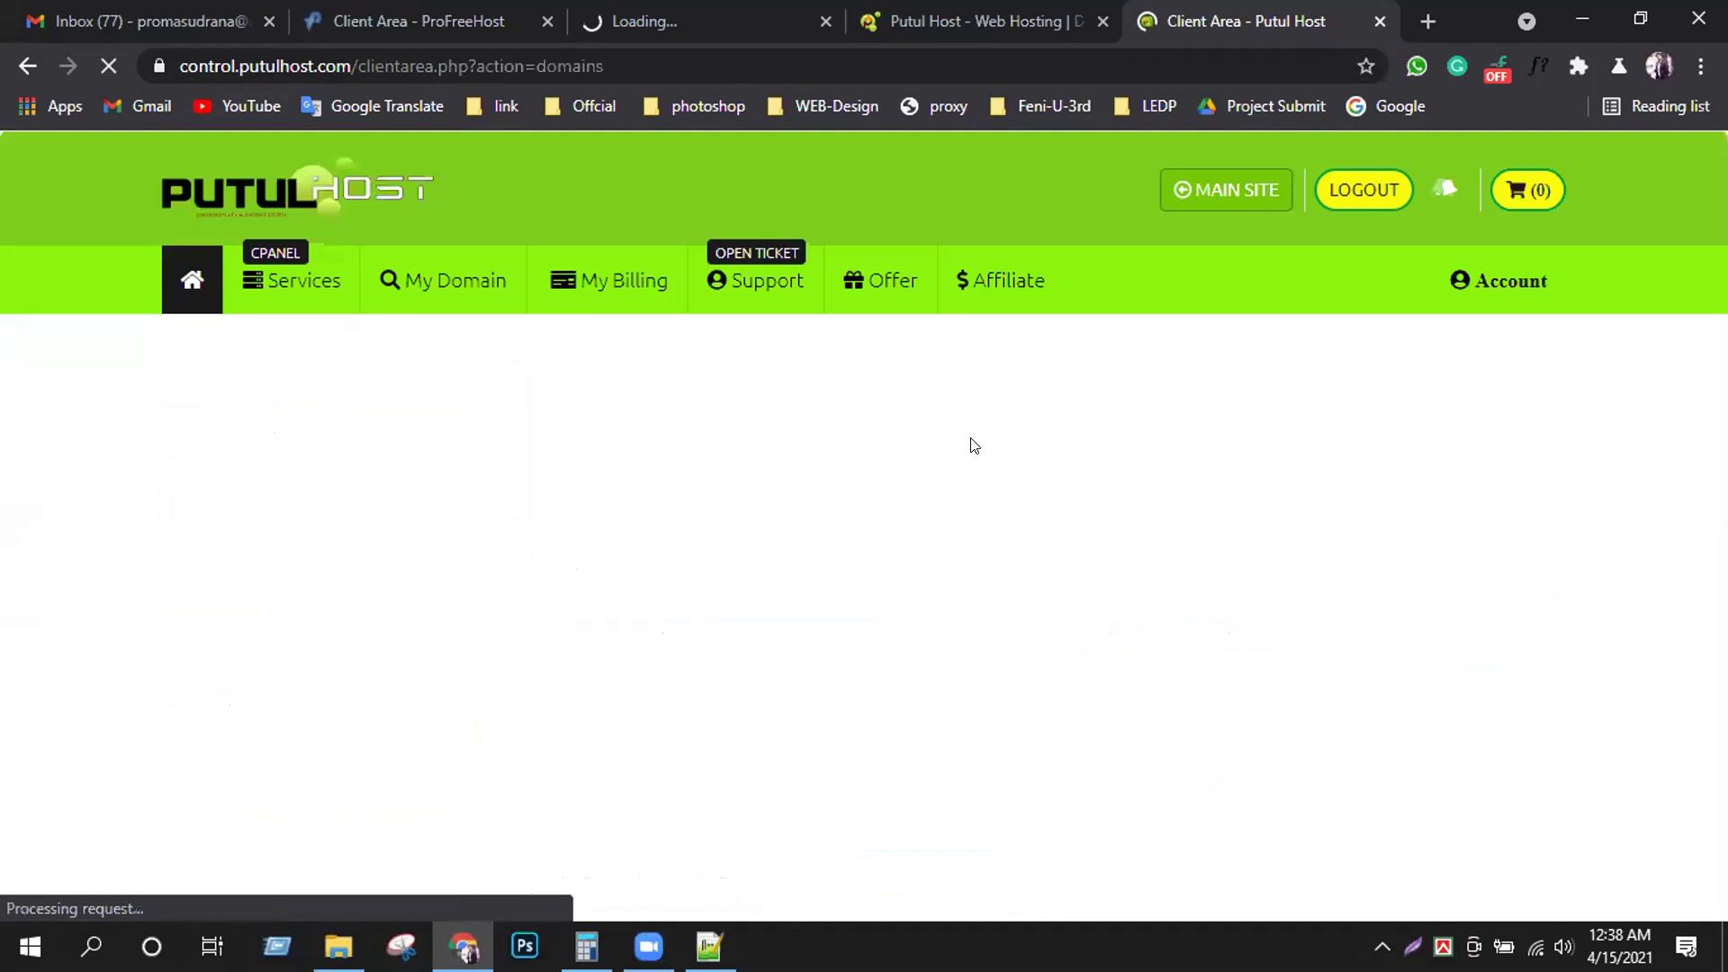
{"action": "scroll", "coordinate": [821, 606], "scroll_direction": "down", "scroll_amount": 2}
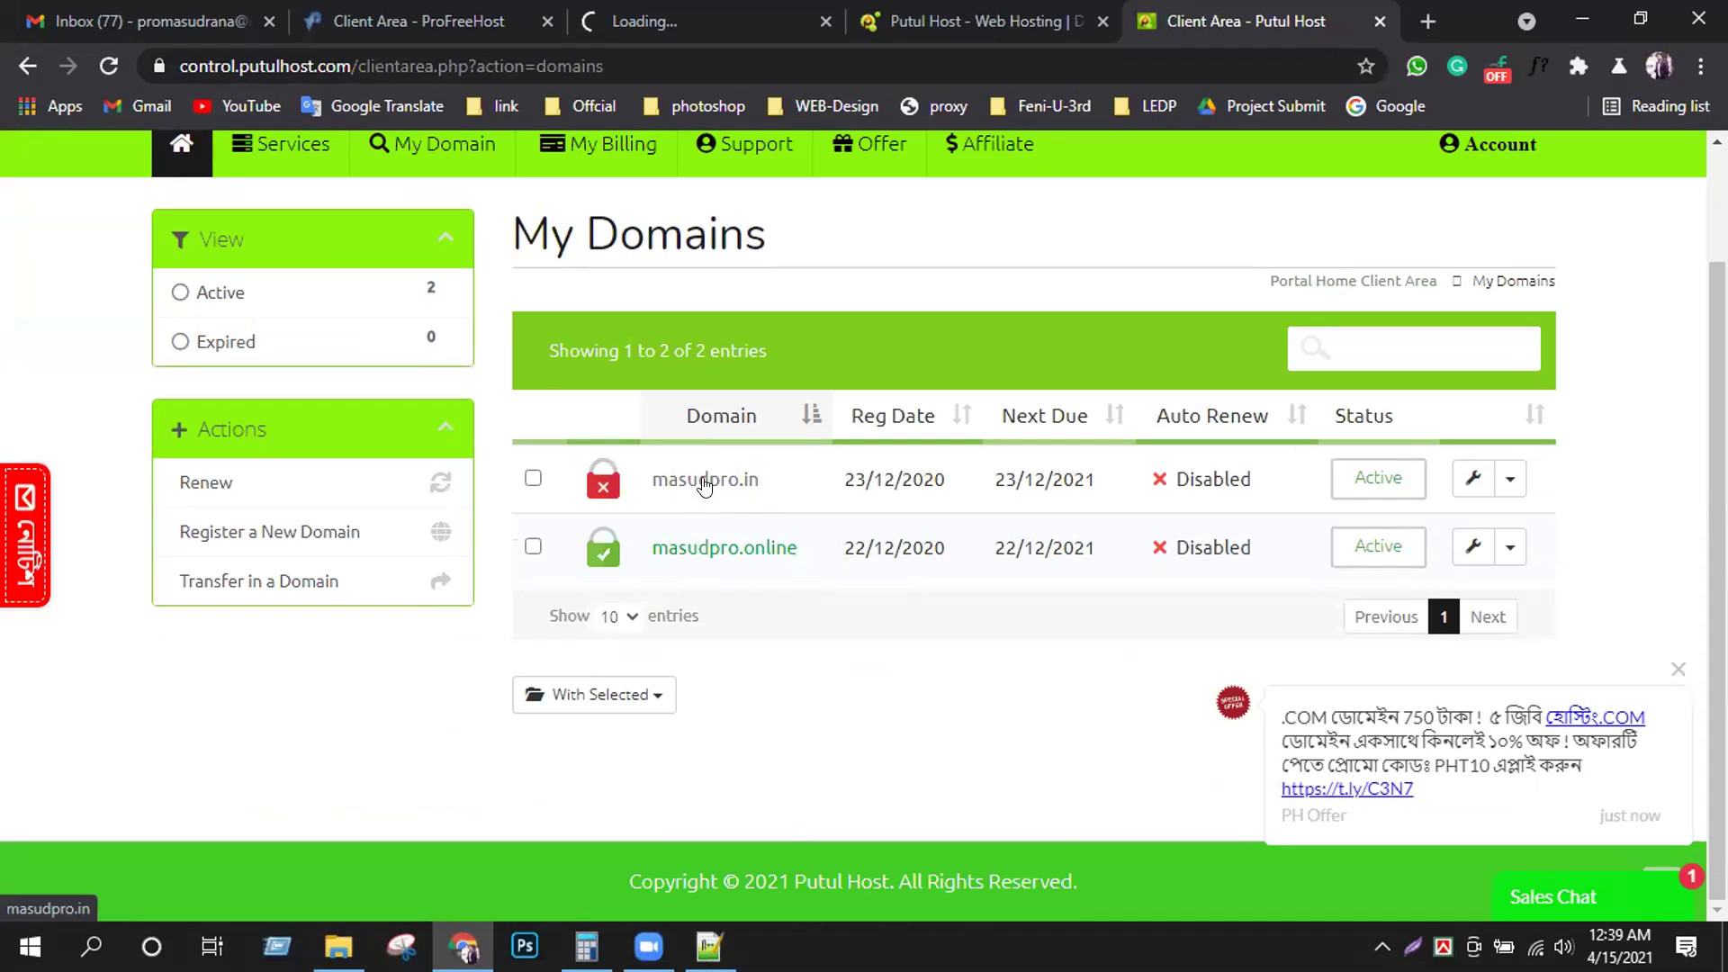
{"action": "scroll", "coordinate": [705, 486], "scroll_direction": "up", "scroll_amount": 2}
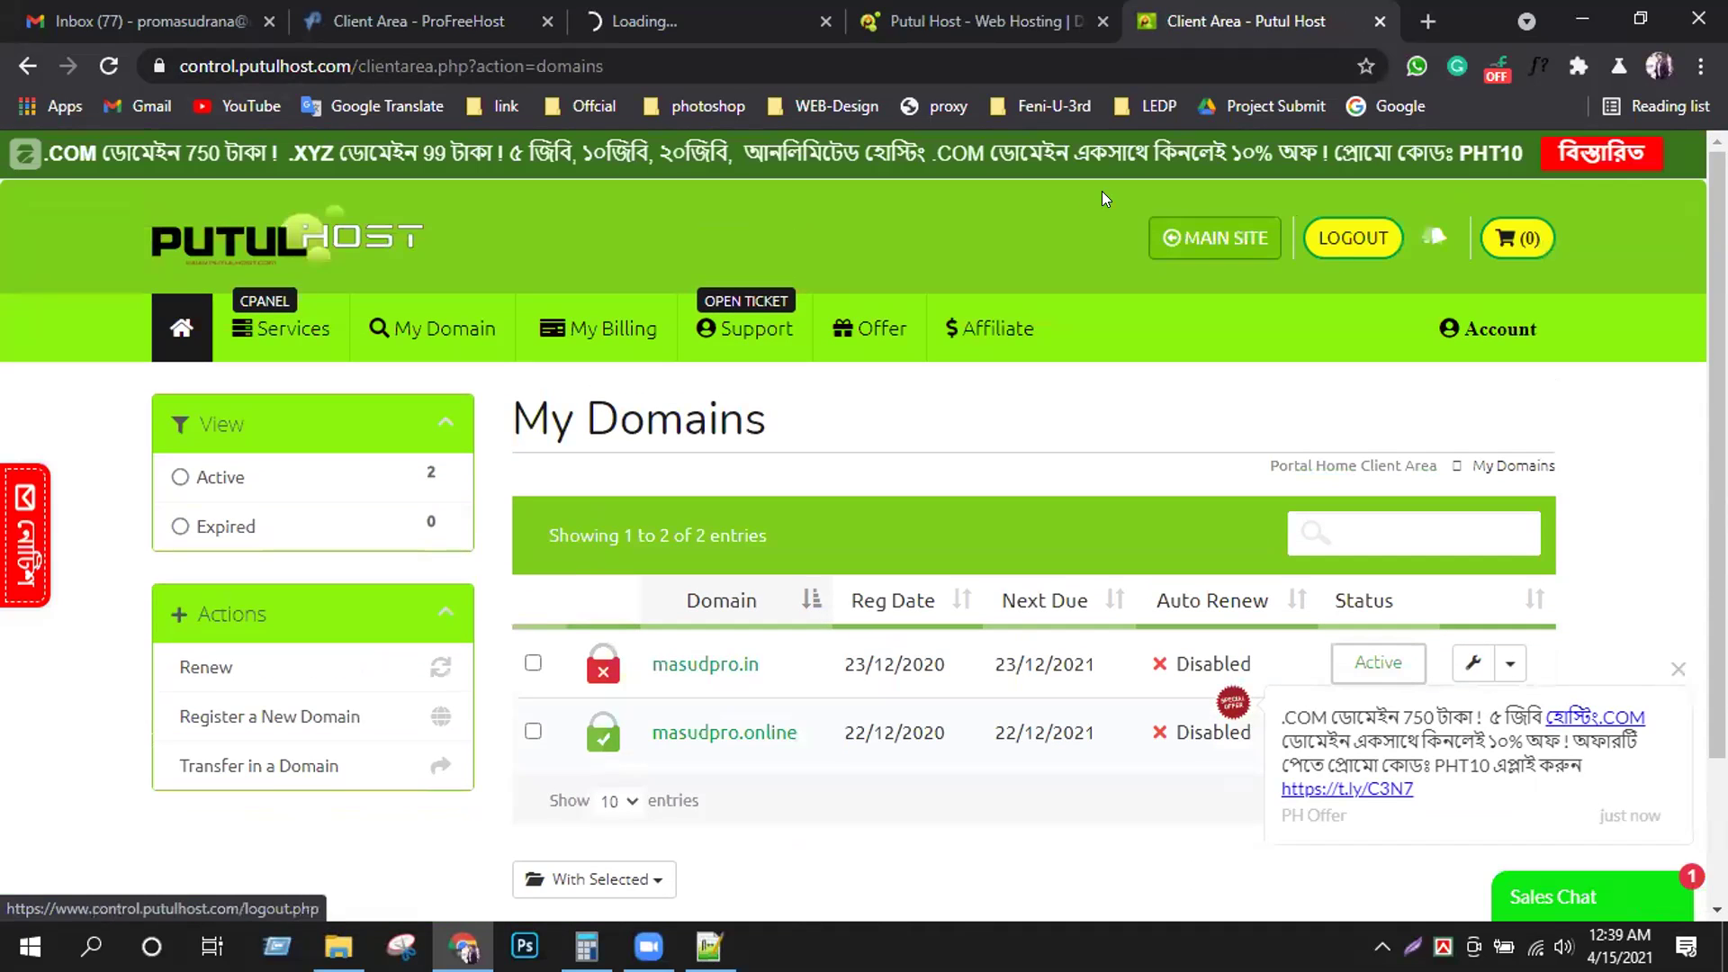
Open the putulhost.com DOMAIN PRICES page and scroll down the TLD price table
{"action": "left_click", "coordinate": [1001, 27]}
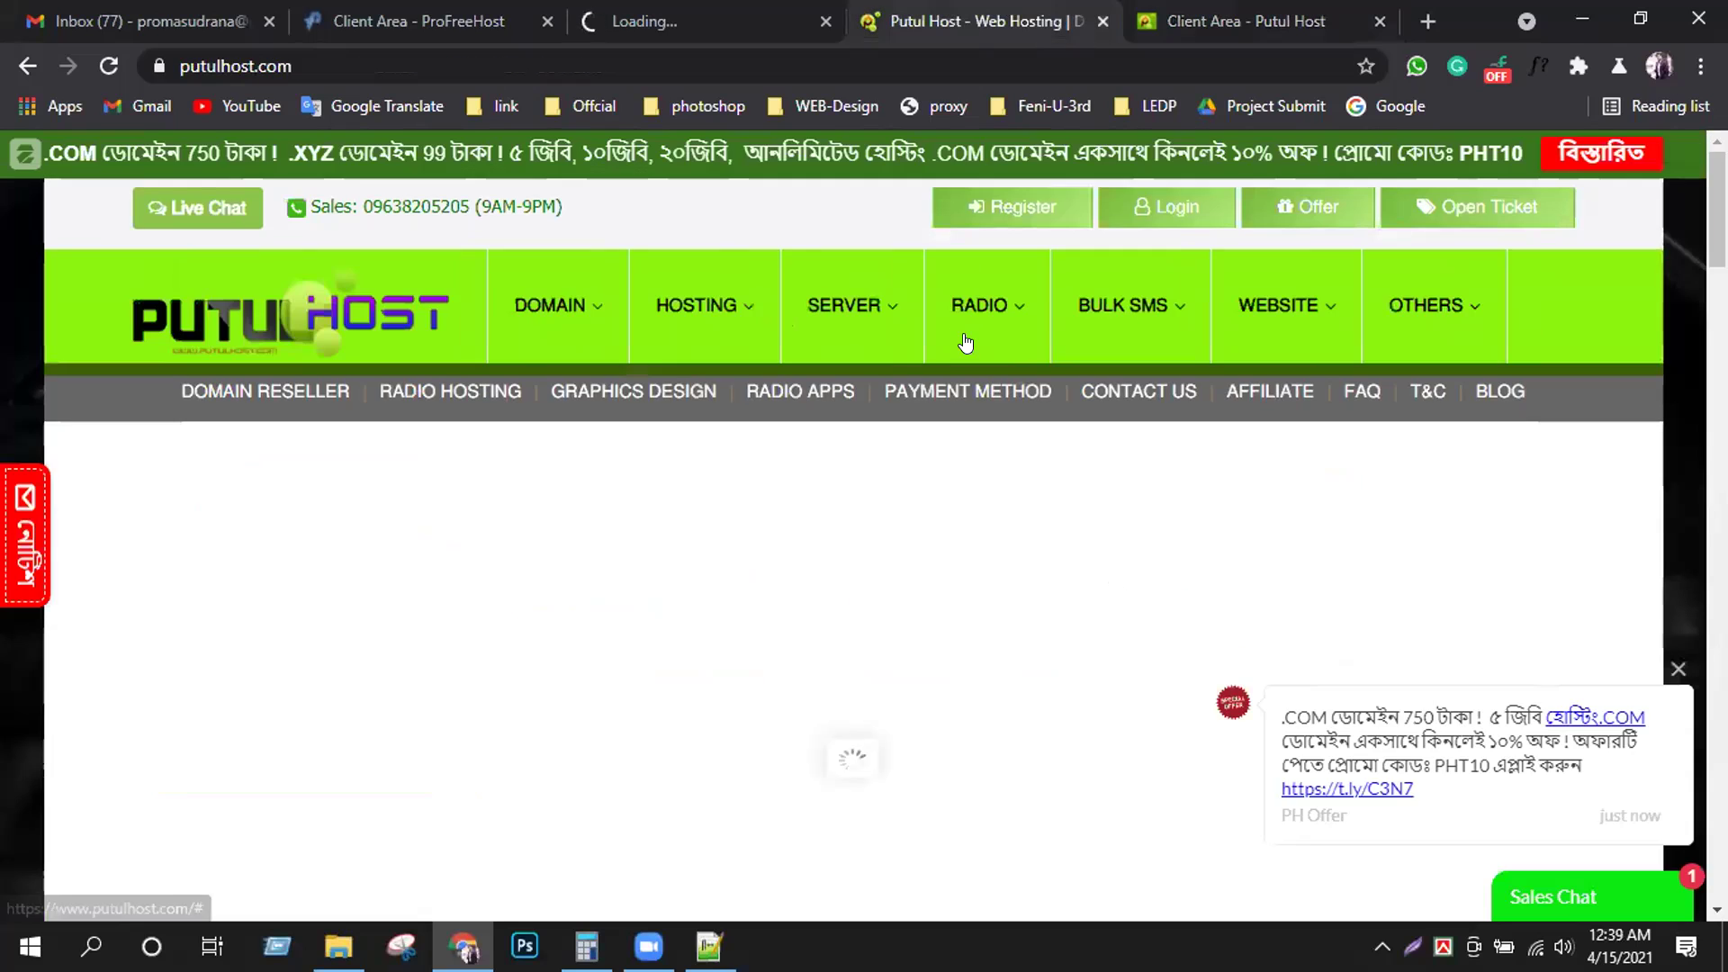
{"action": "scroll", "coordinate": [586, 309], "scroll_direction": "down", "scroll_amount": 2}
{"action": "mouse_move", "coordinate": [594, 225]}
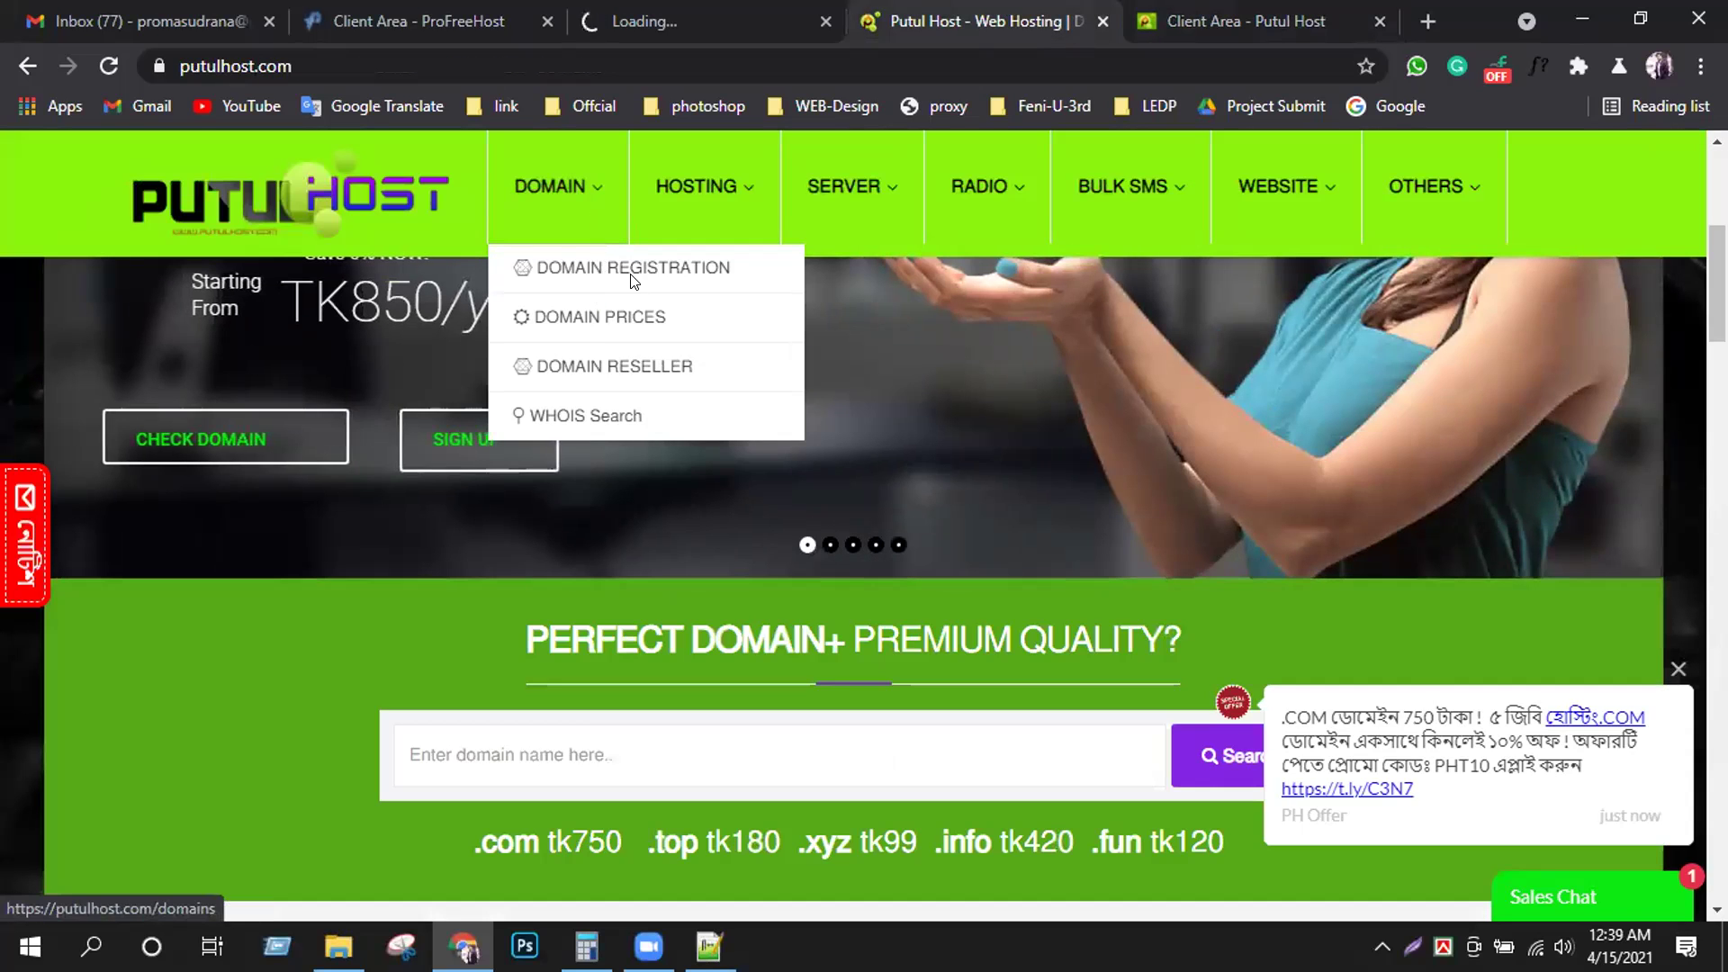
{"action": "left_click", "coordinate": [601, 316]}
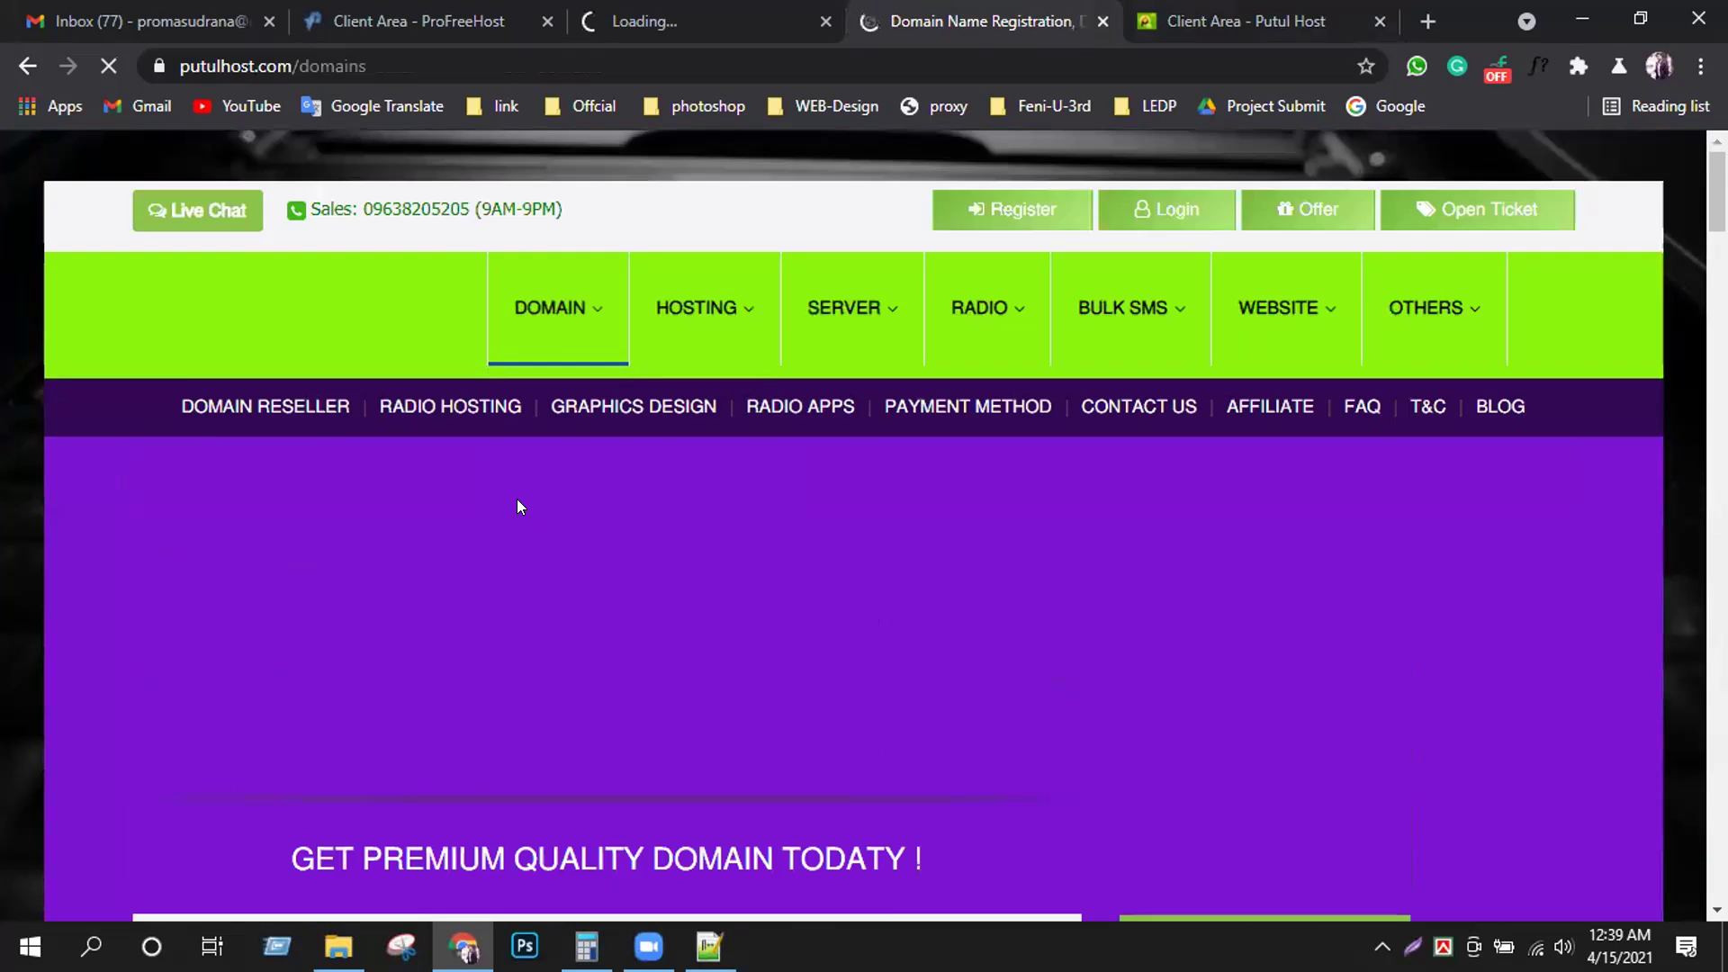
{"action": "scroll", "coordinate": [518, 505], "scroll_direction": "down", "scroll_amount": 10}
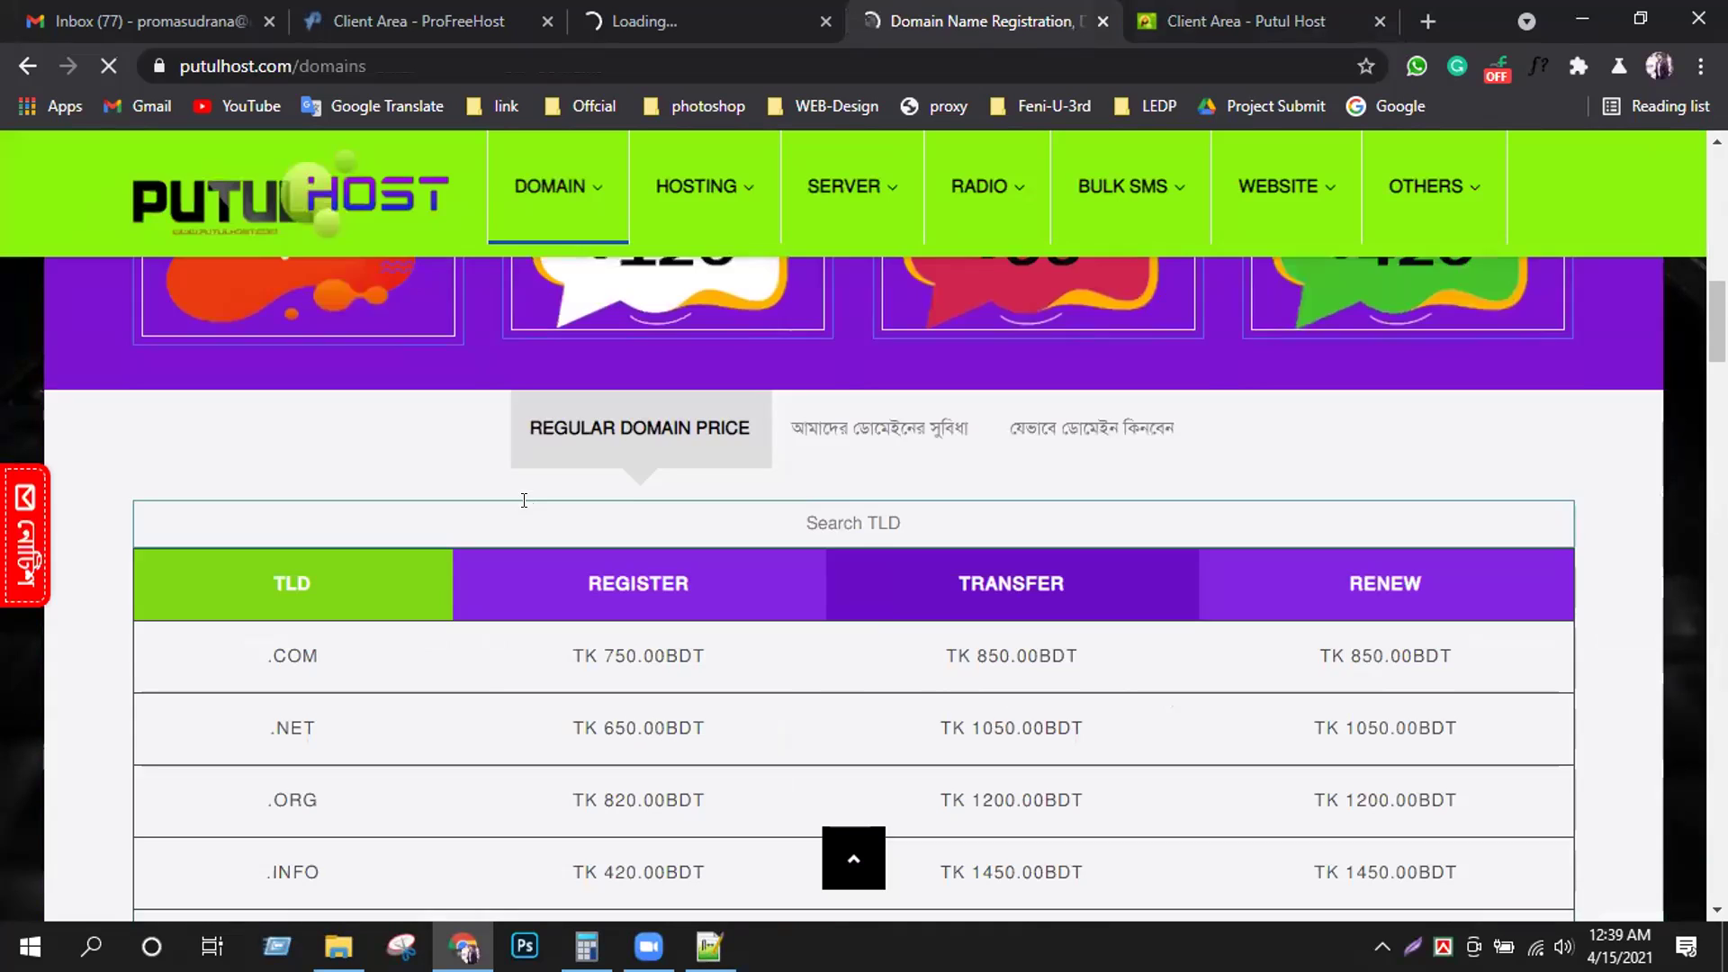
{"action": "scroll", "coordinate": [504, 467], "scroll_direction": "down", "scroll_amount": 4}
{"action": "scroll", "coordinate": [678, 369], "scroll_direction": "up", "scroll_amount": 3}
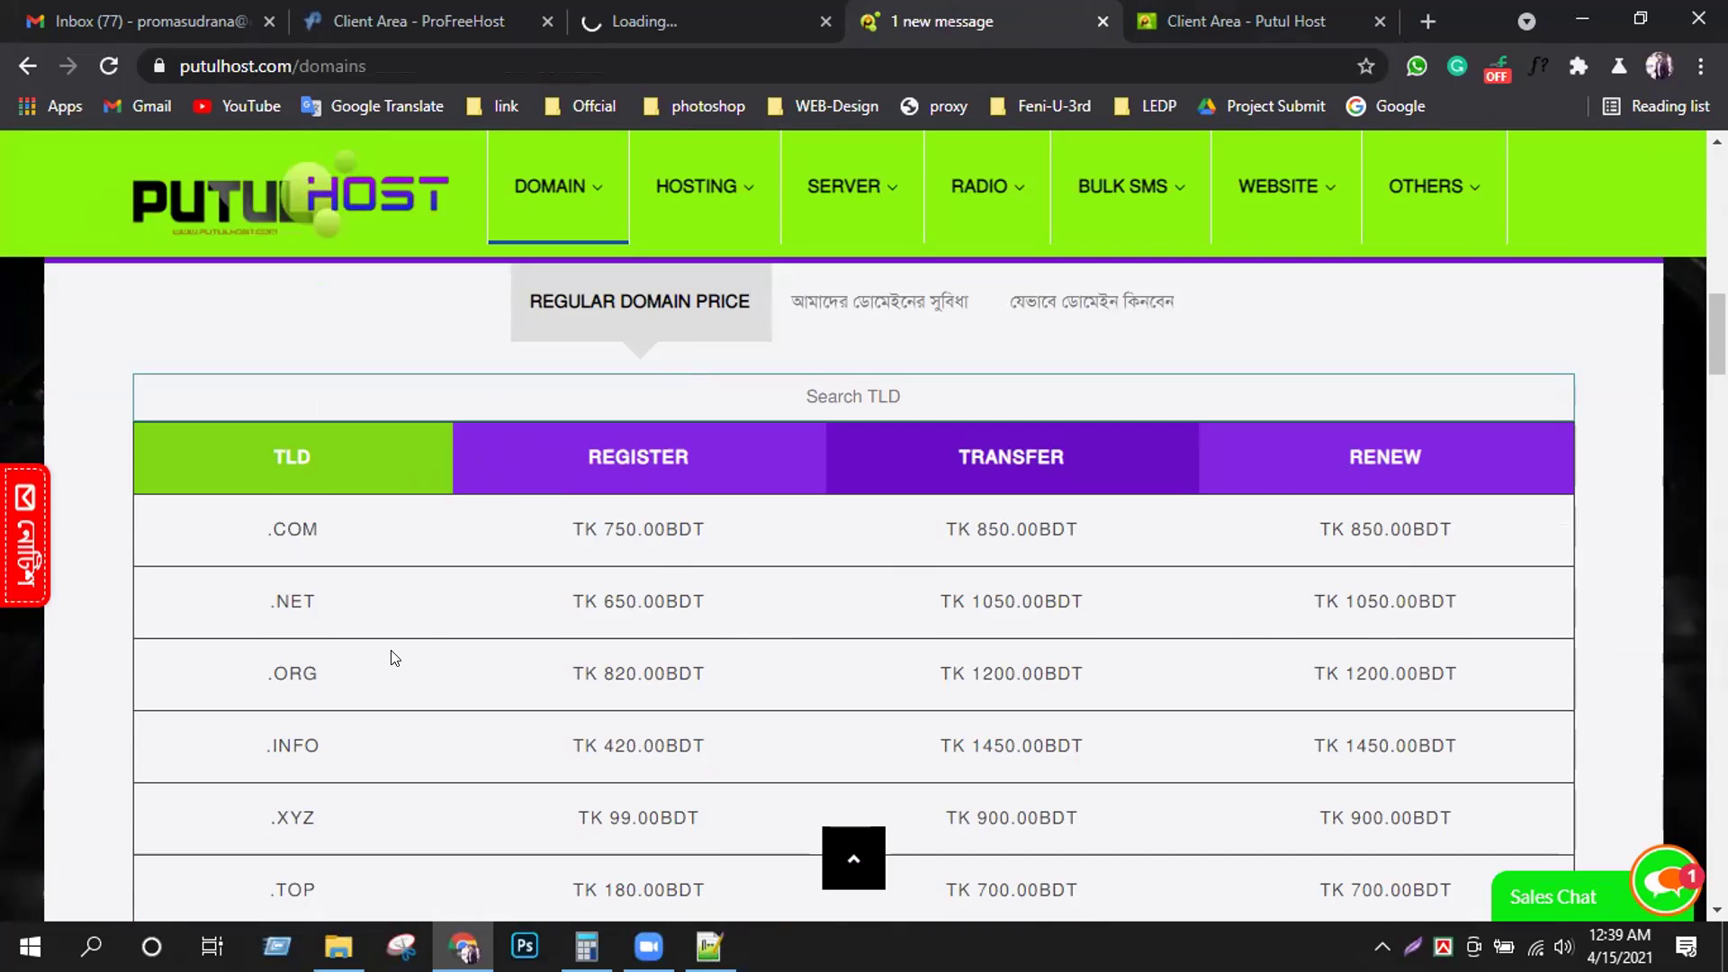
{"action": "scroll", "coordinate": [390, 656], "scroll_direction": "down", "scroll_amount": 18}
{"action": "scroll", "coordinate": [394, 658], "scroll_direction": "down", "scroll_amount": 18}
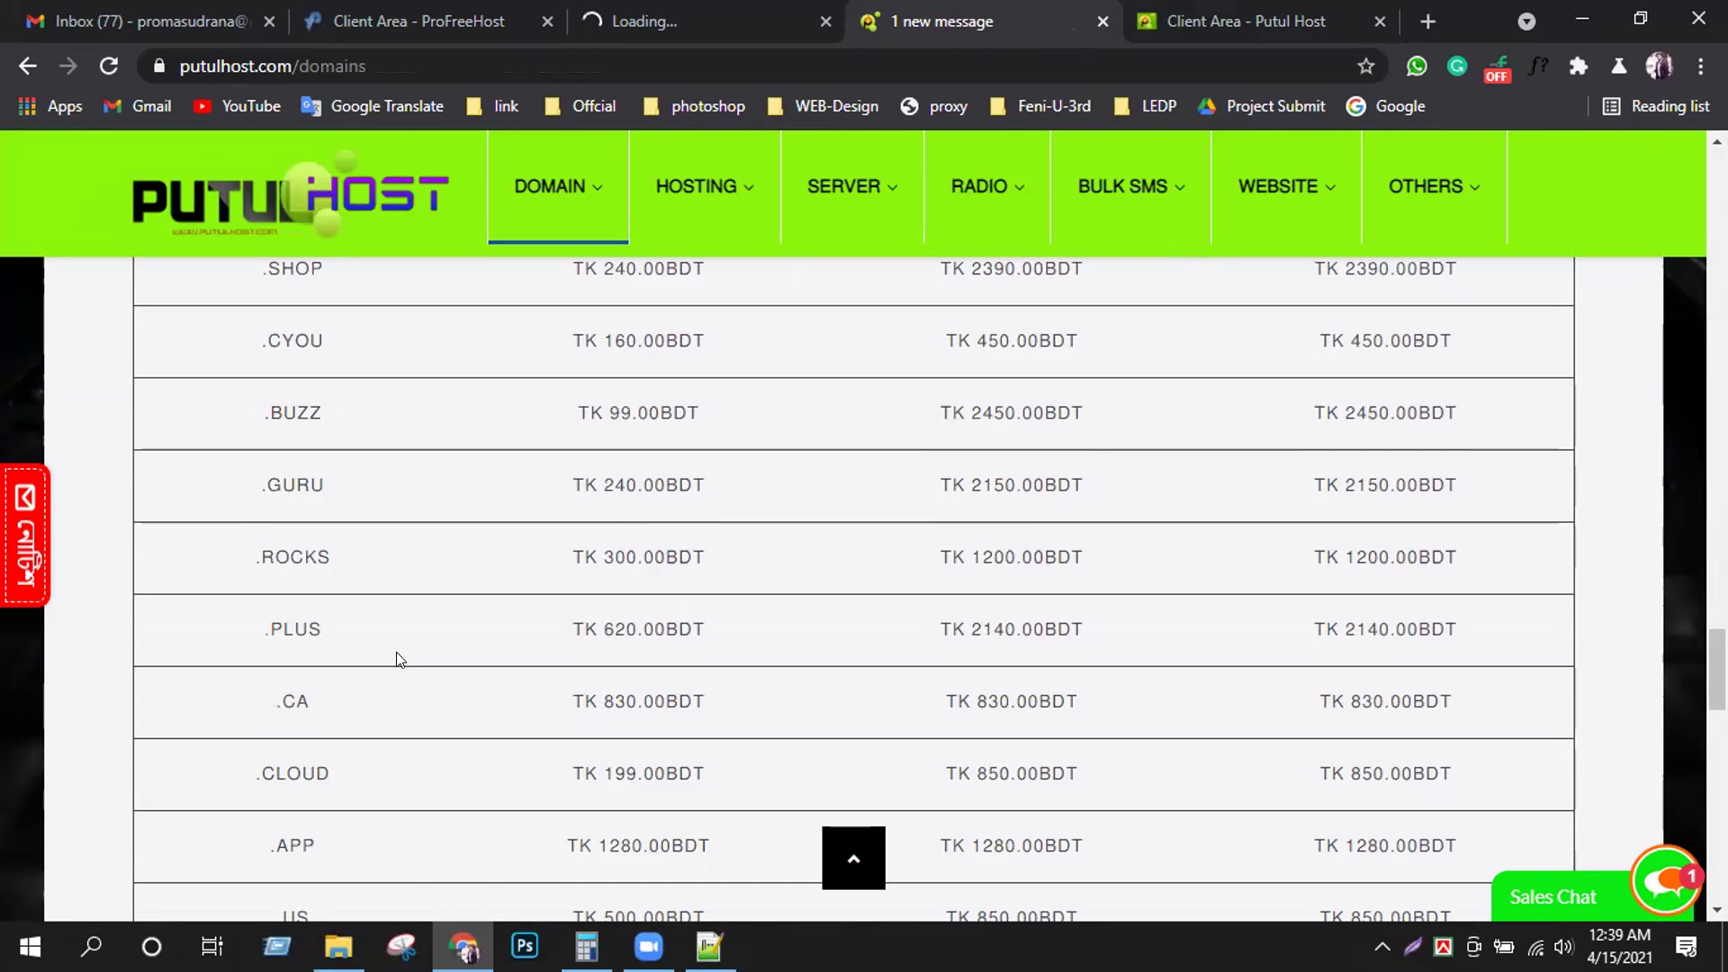
{"action": "scroll", "coordinate": [396, 659], "scroll_direction": "down", "scroll_amount": 4}
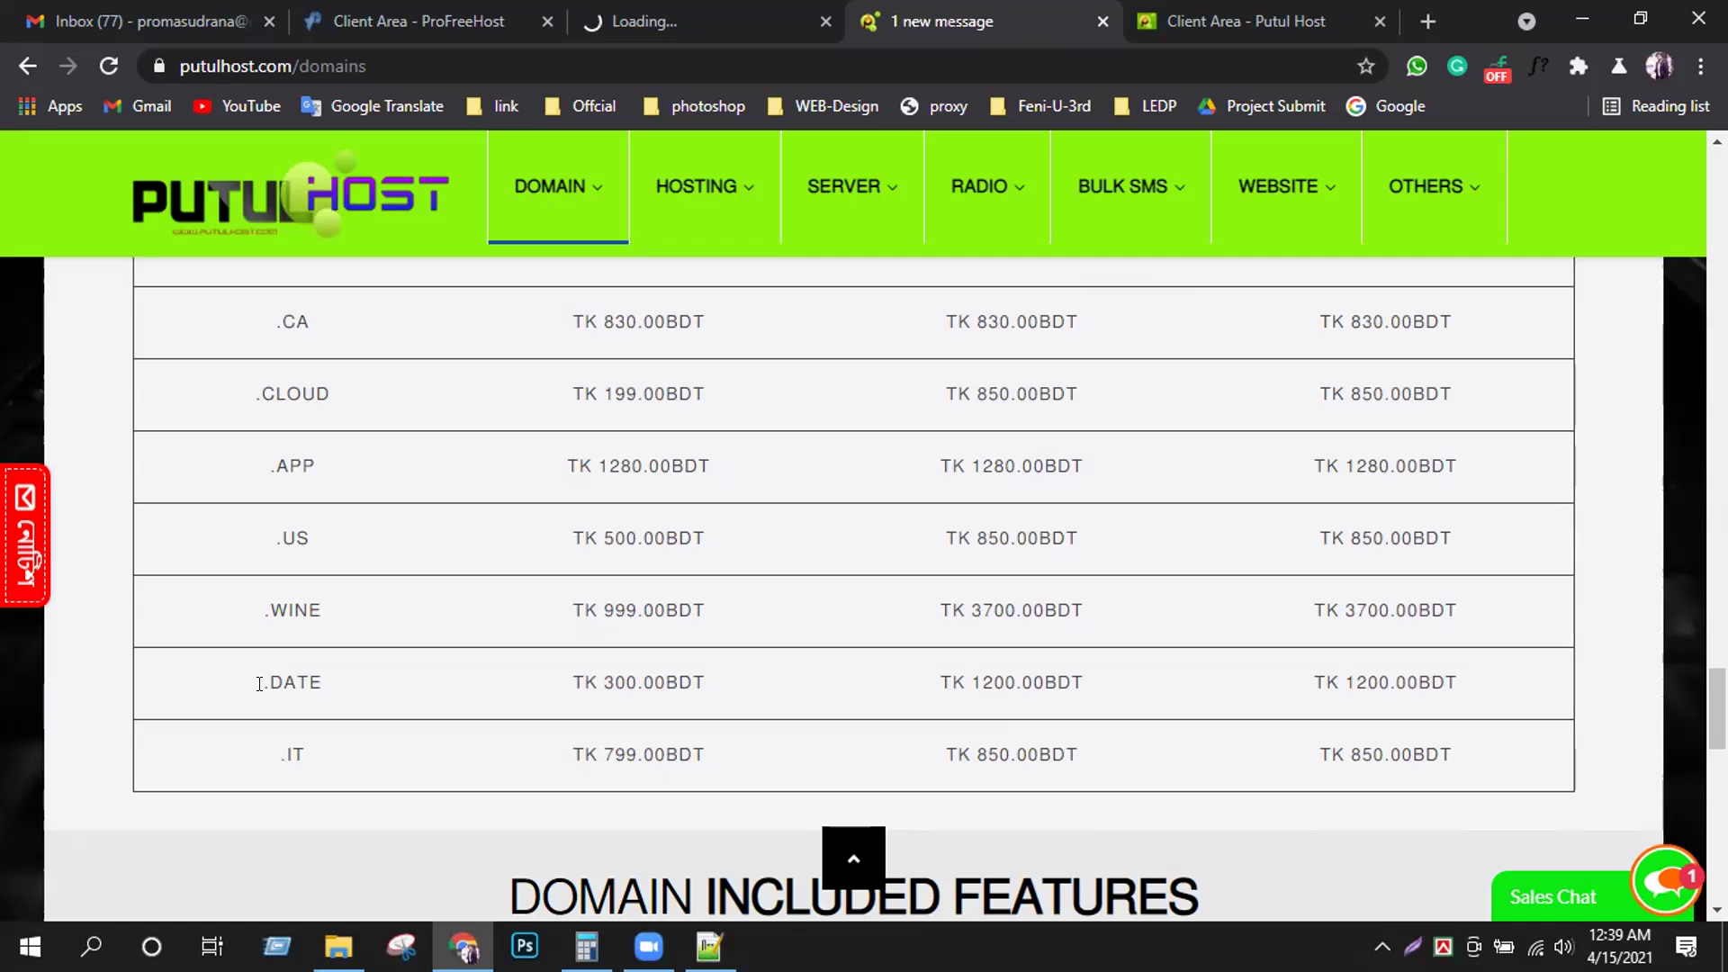
Highlight the .DATE renewal price 1200.00BDT, the .CYOU renewal price and the .SHOP extension
{"action": "left_click_drag", "start_coordinate": [599, 682], "coordinate": [713, 686]}
{"action": "left_click", "coordinate": [681, 686]}
{"action": "left_click_drag", "start_coordinate": [1347, 682], "coordinate": [1478, 686]}
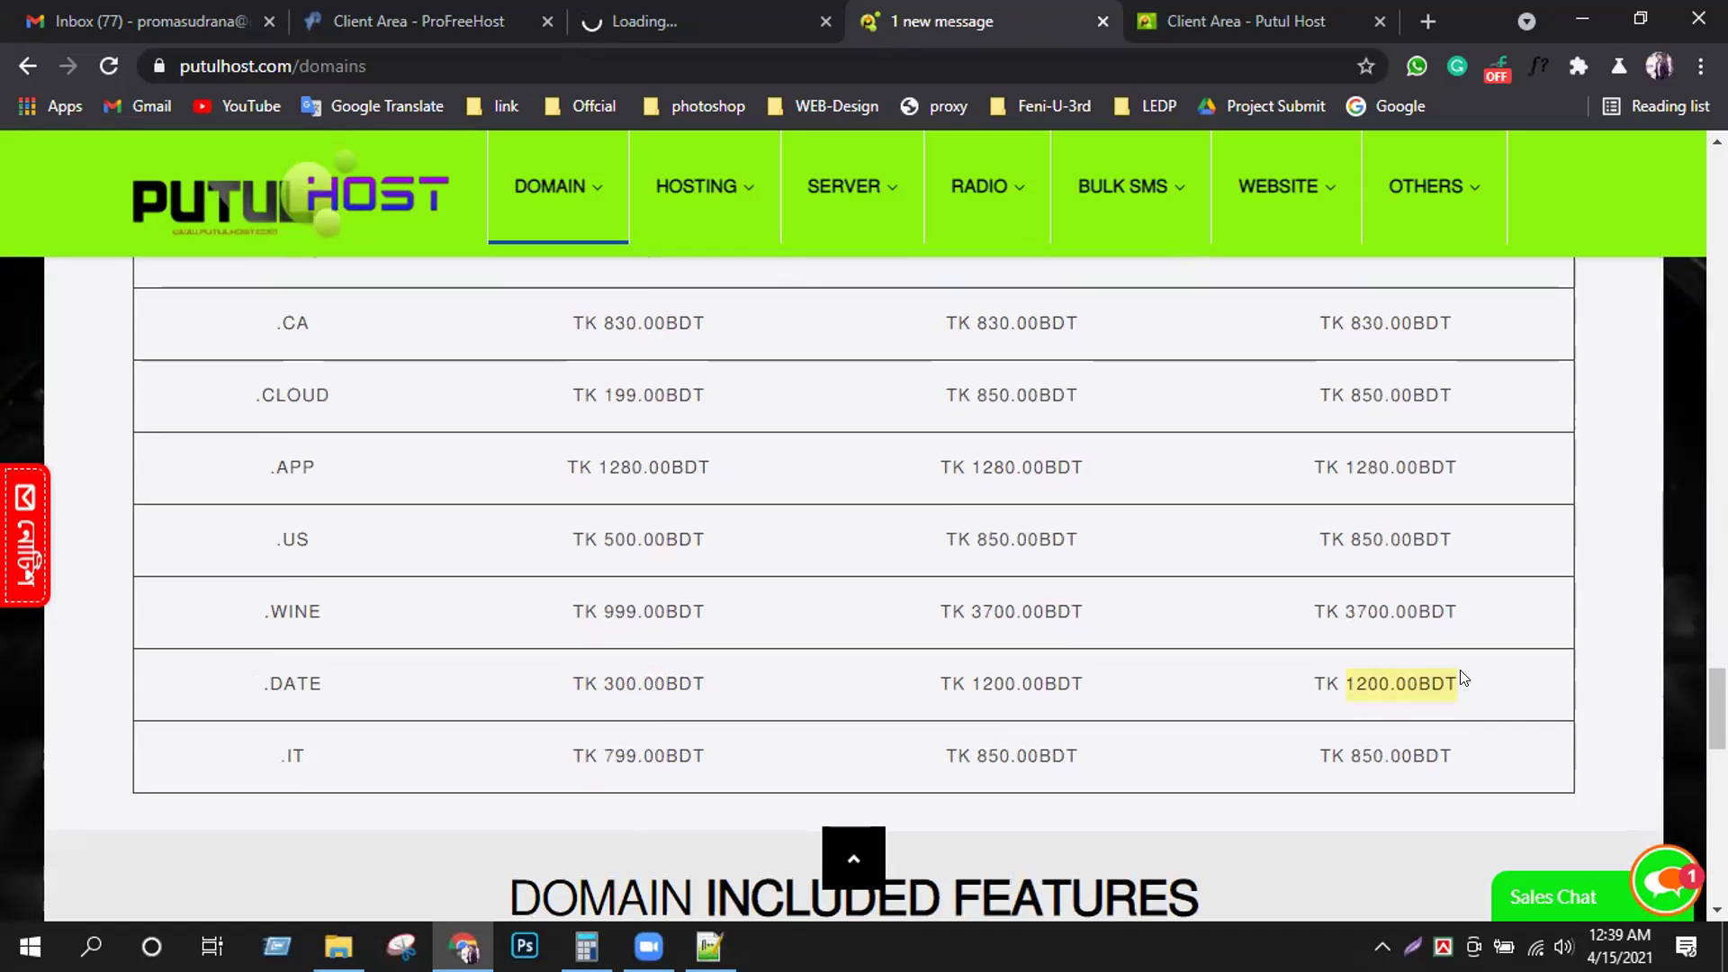
{"action": "scroll", "coordinate": [1457, 671], "scroll_direction": "up", "scroll_amount": 3}
{"action": "scroll", "coordinate": [1420, 557], "scroll_direction": "up", "scroll_amount": 1}
{"action": "scroll", "coordinate": [1414, 558], "scroll_direction": "up", "scroll_amount": 1}
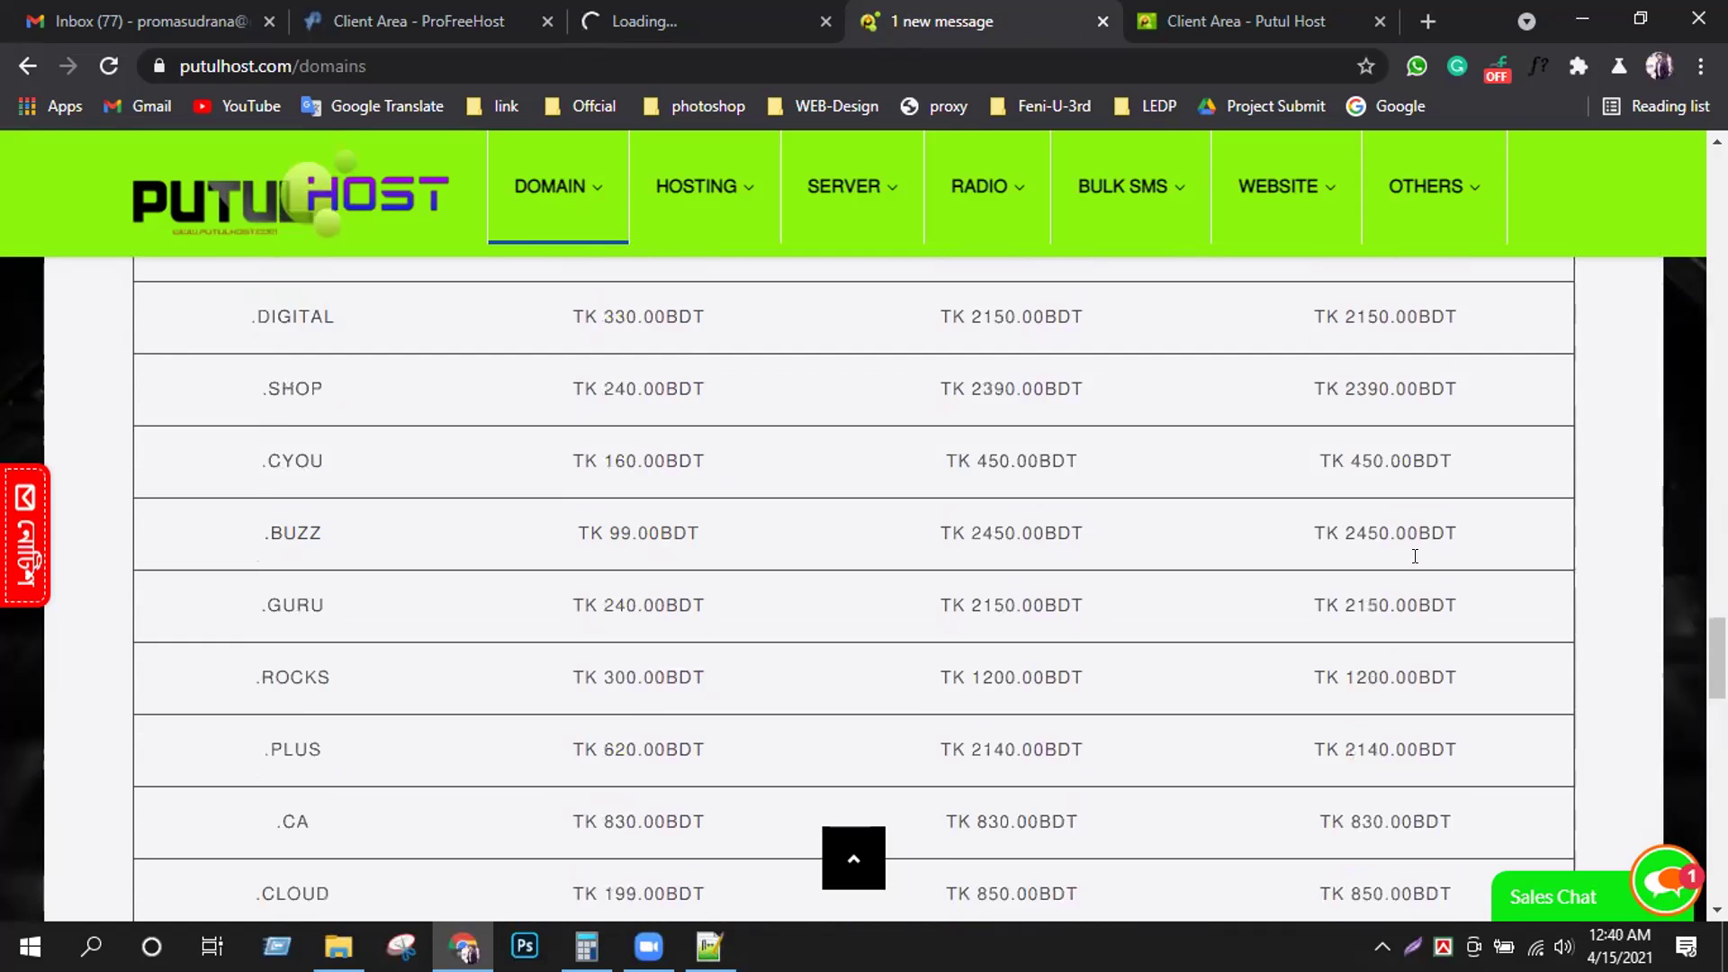
{"action": "left_click_drag", "start_coordinate": [1349, 467], "coordinate": [1425, 468]}
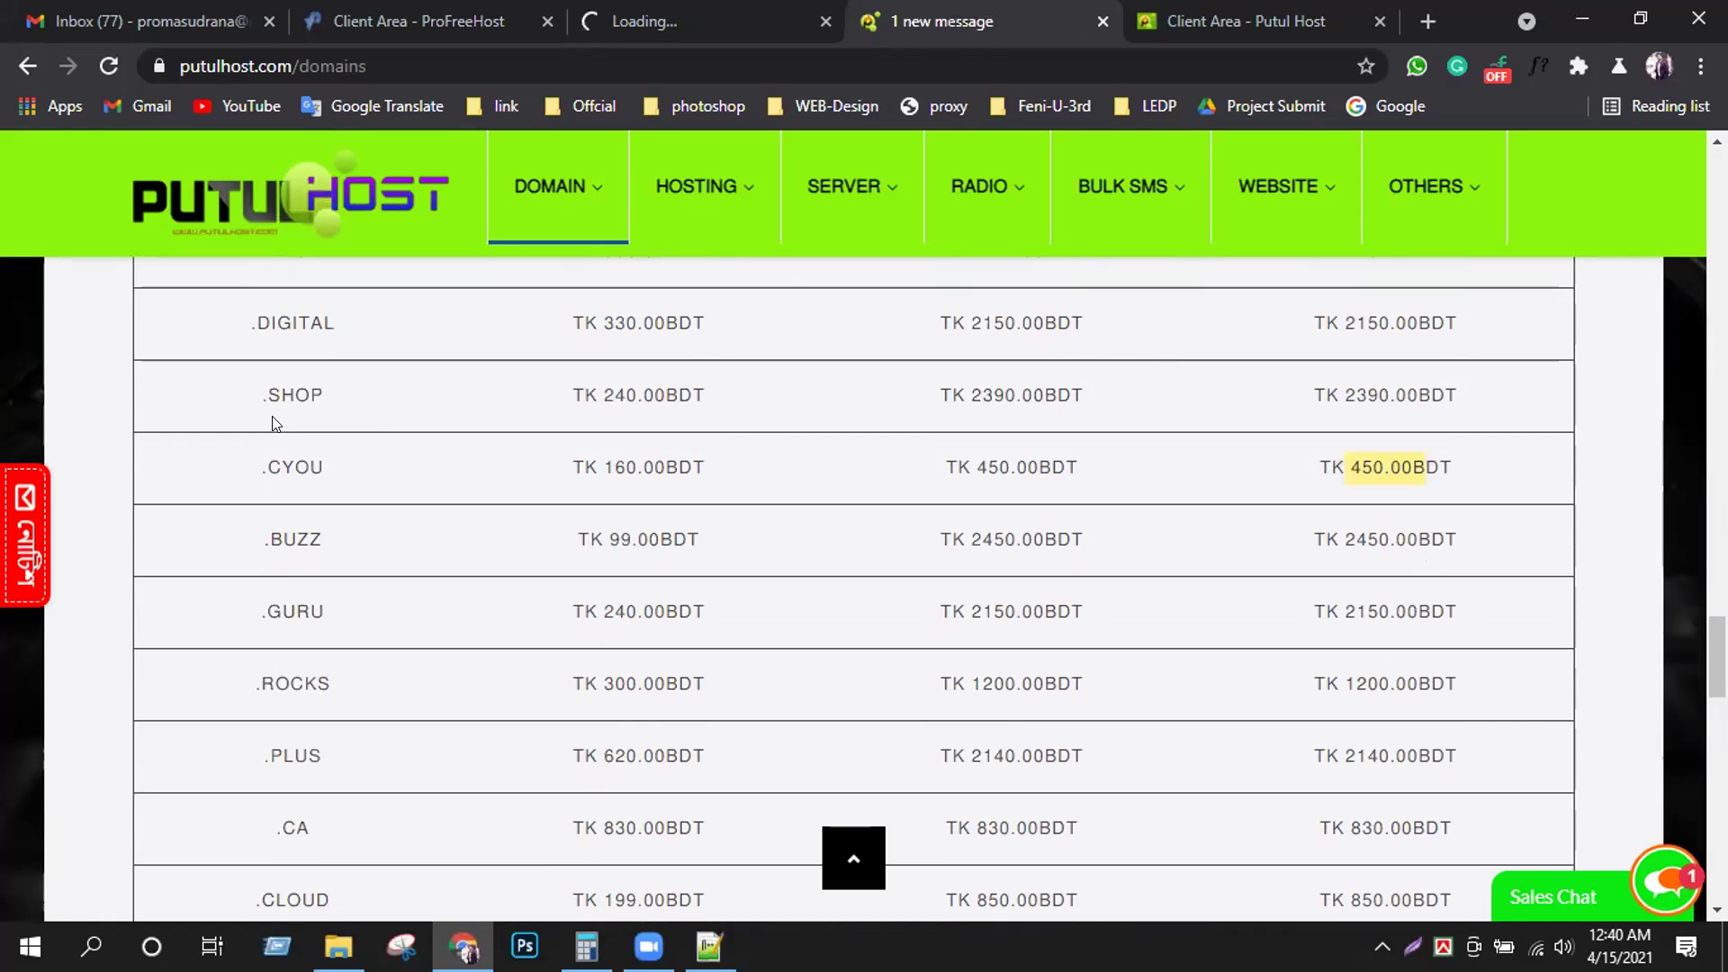
{"action": "left_click_drag", "start_coordinate": [256, 394], "coordinate": [334, 396]}
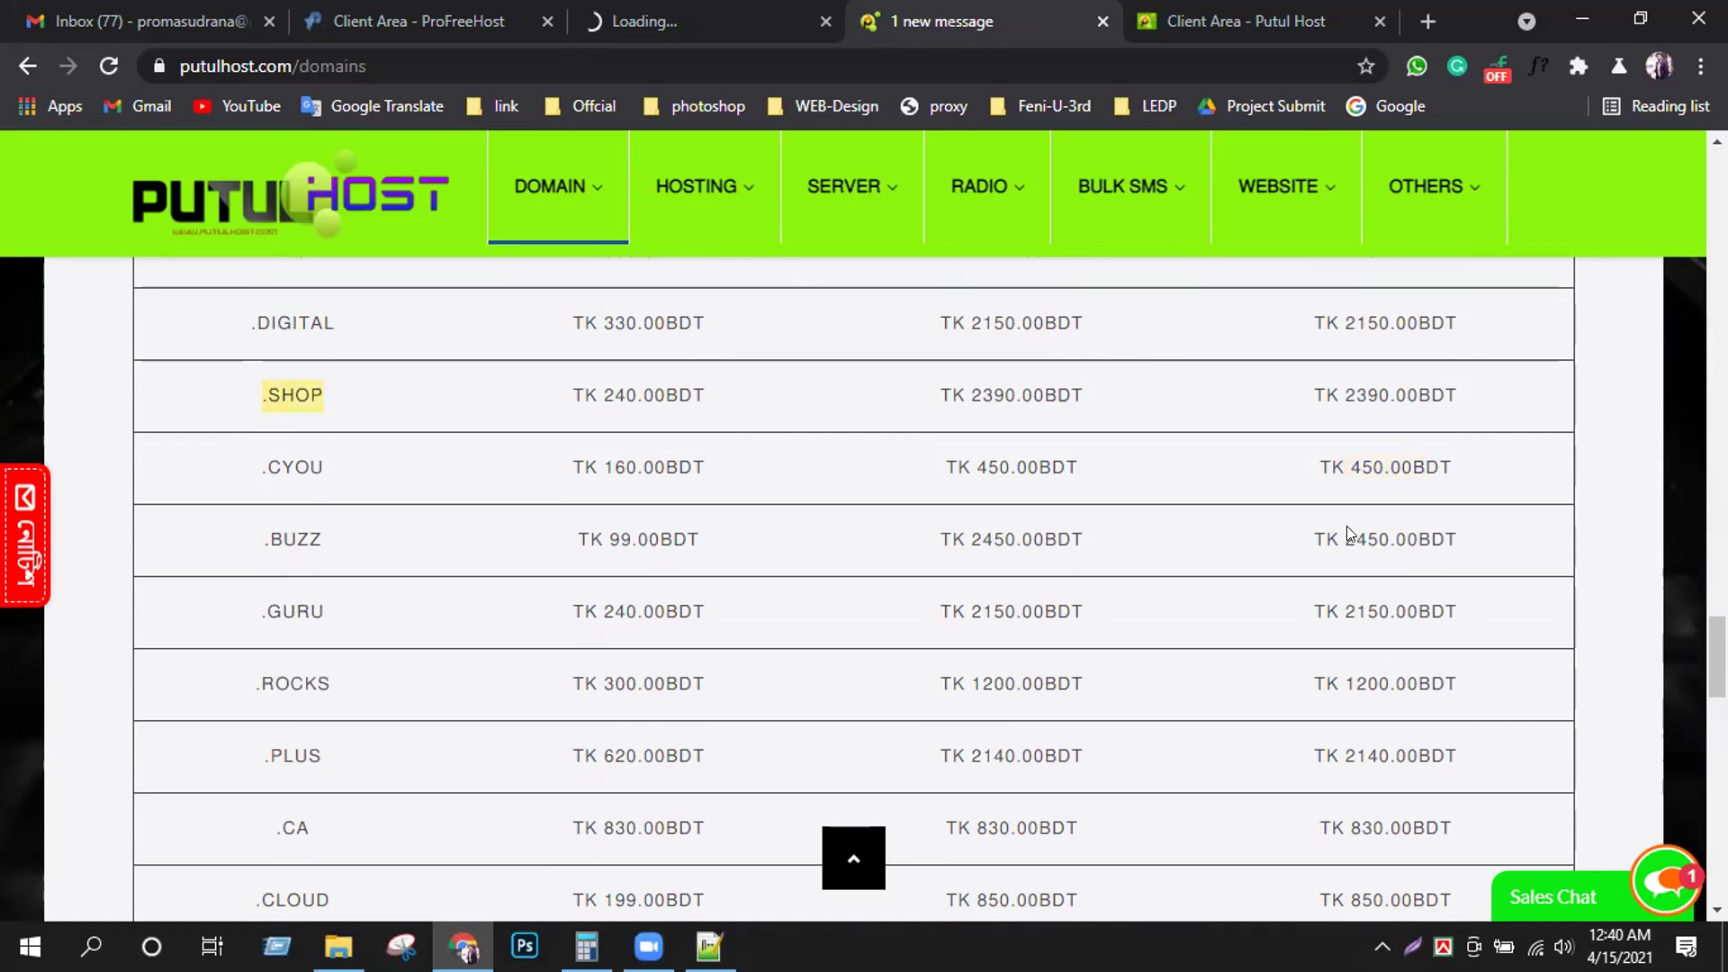
Highlight the .ICU renewal price TK 650.00BDT and the .TOP renewal price TK 700.00BDT
{"action": "scroll", "coordinate": [1466, 468], "scroll_direction": "up", "scroll_amount": 1}
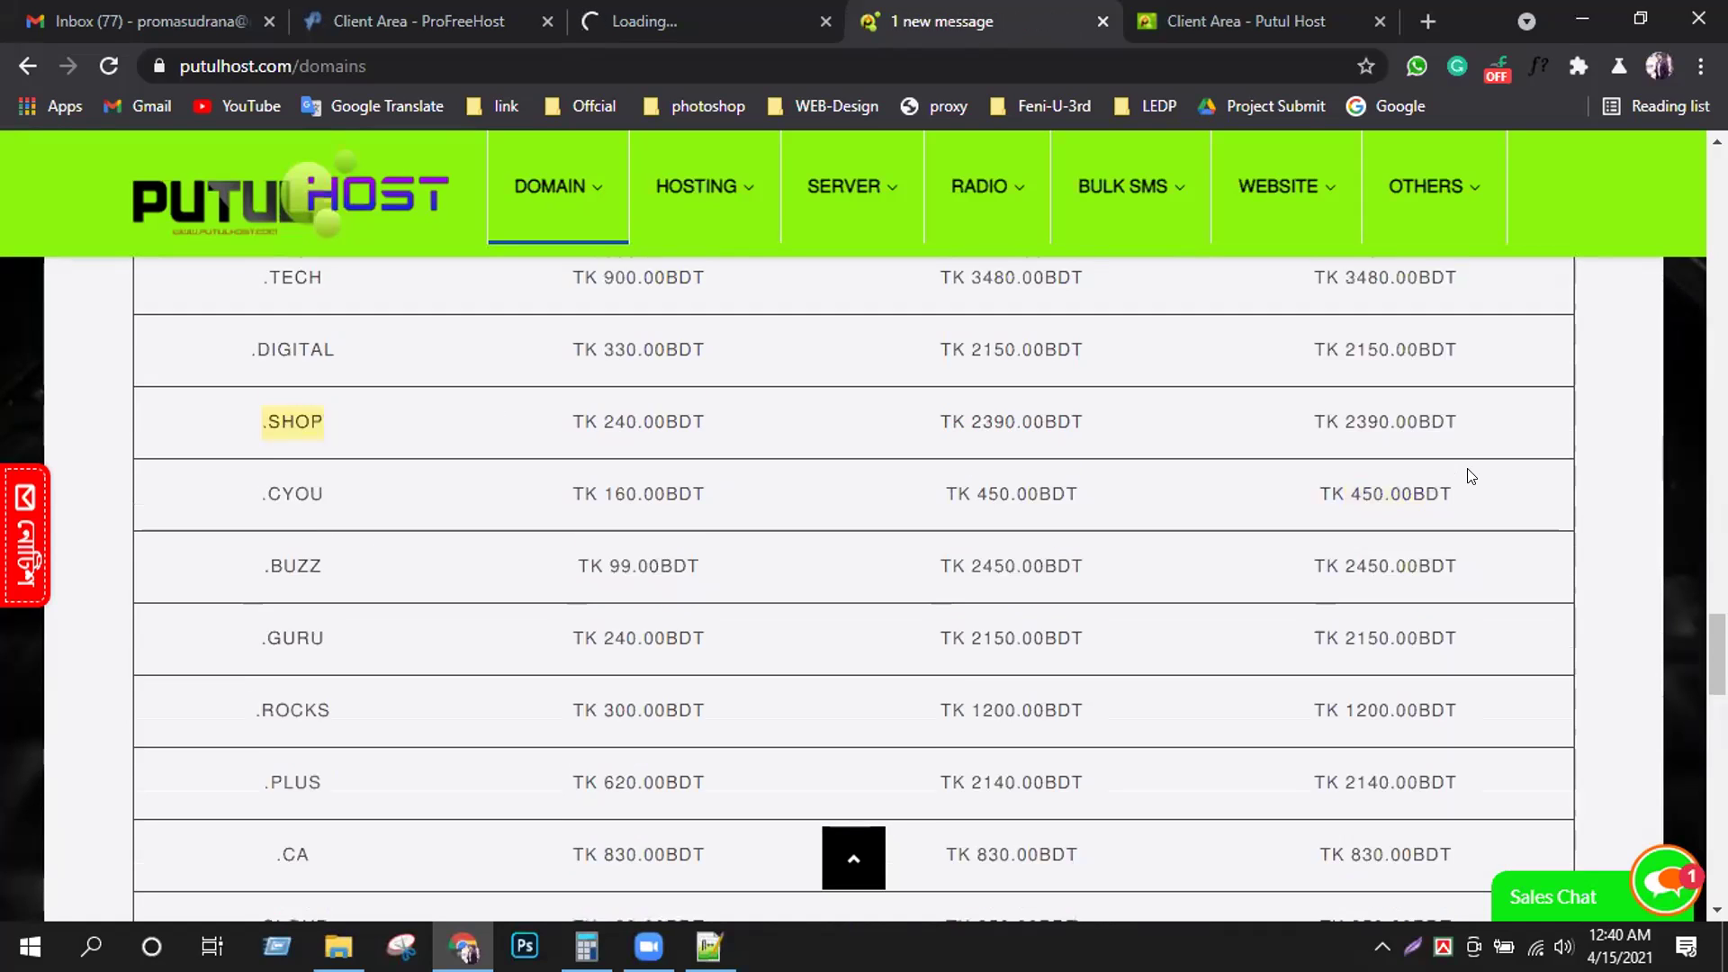
{"action": "scroll", "coordinate": [1379, 545], "scroll_direction": "up", "scroll_amount": 1}
{"action": "scroll", "coordinate": [1381, 544], "scroll_direction": "up", "scroll_amount": 3}
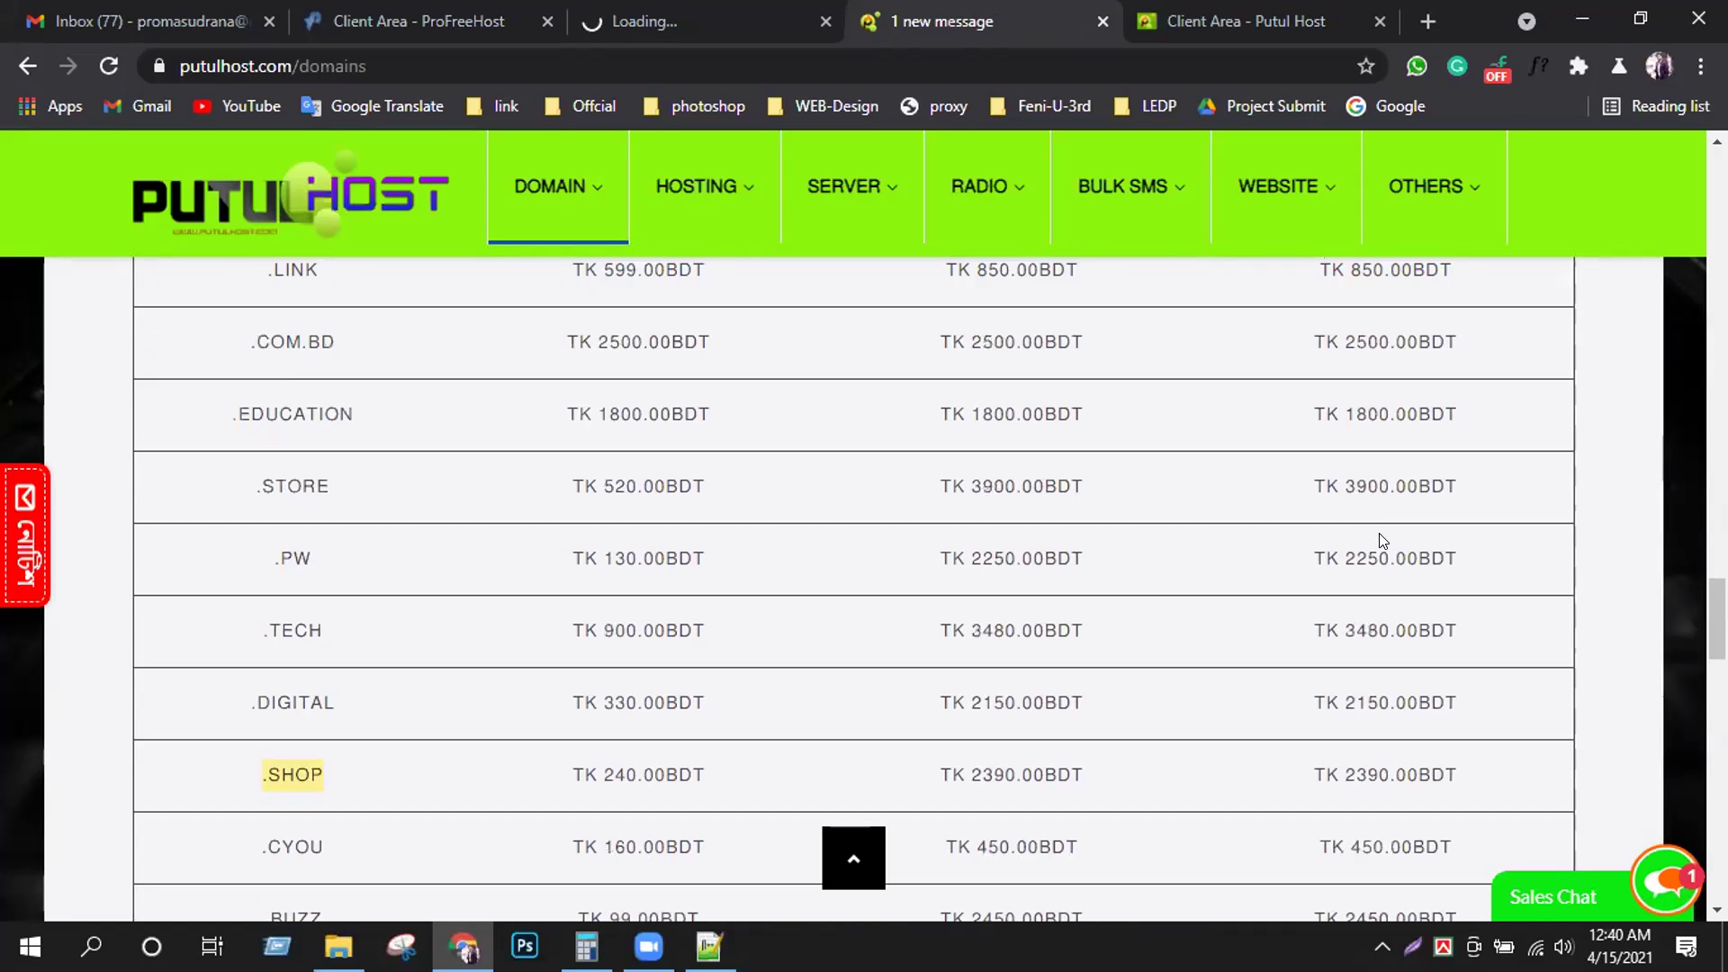
{"action": "scroll", "coordinate": [1395, 529], "scroll_direction": "up", "scroll_amount": 4}
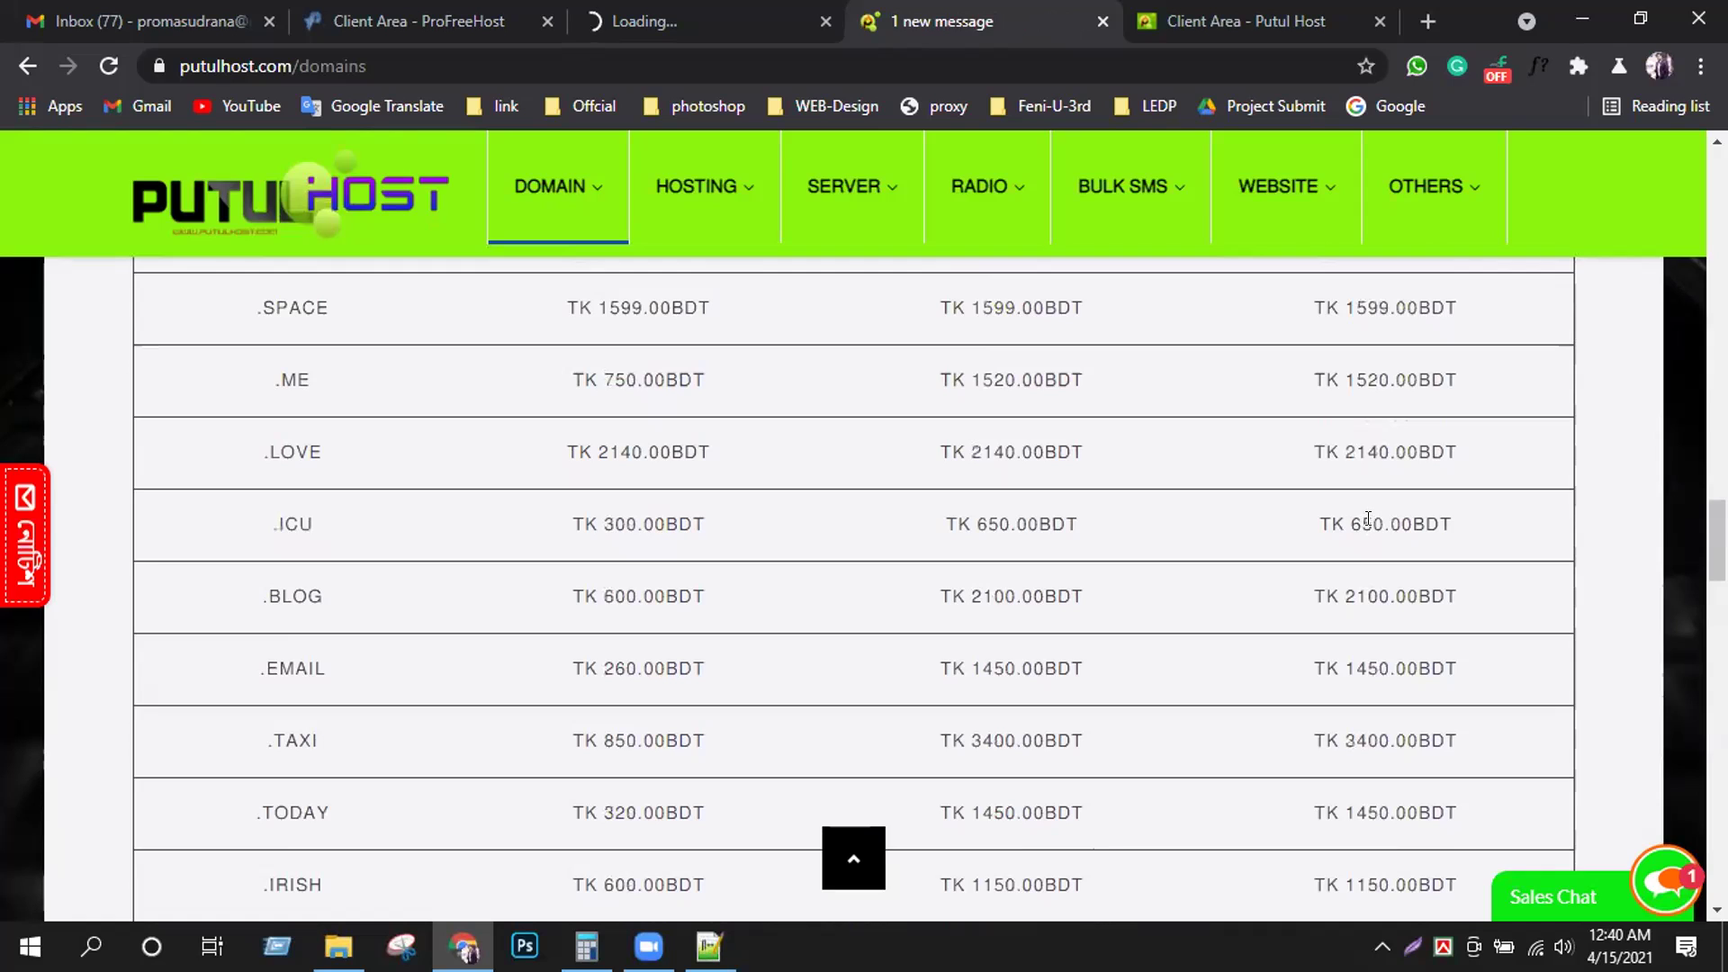
{"action": "triple_click", "coordinate": [1314, 526]}
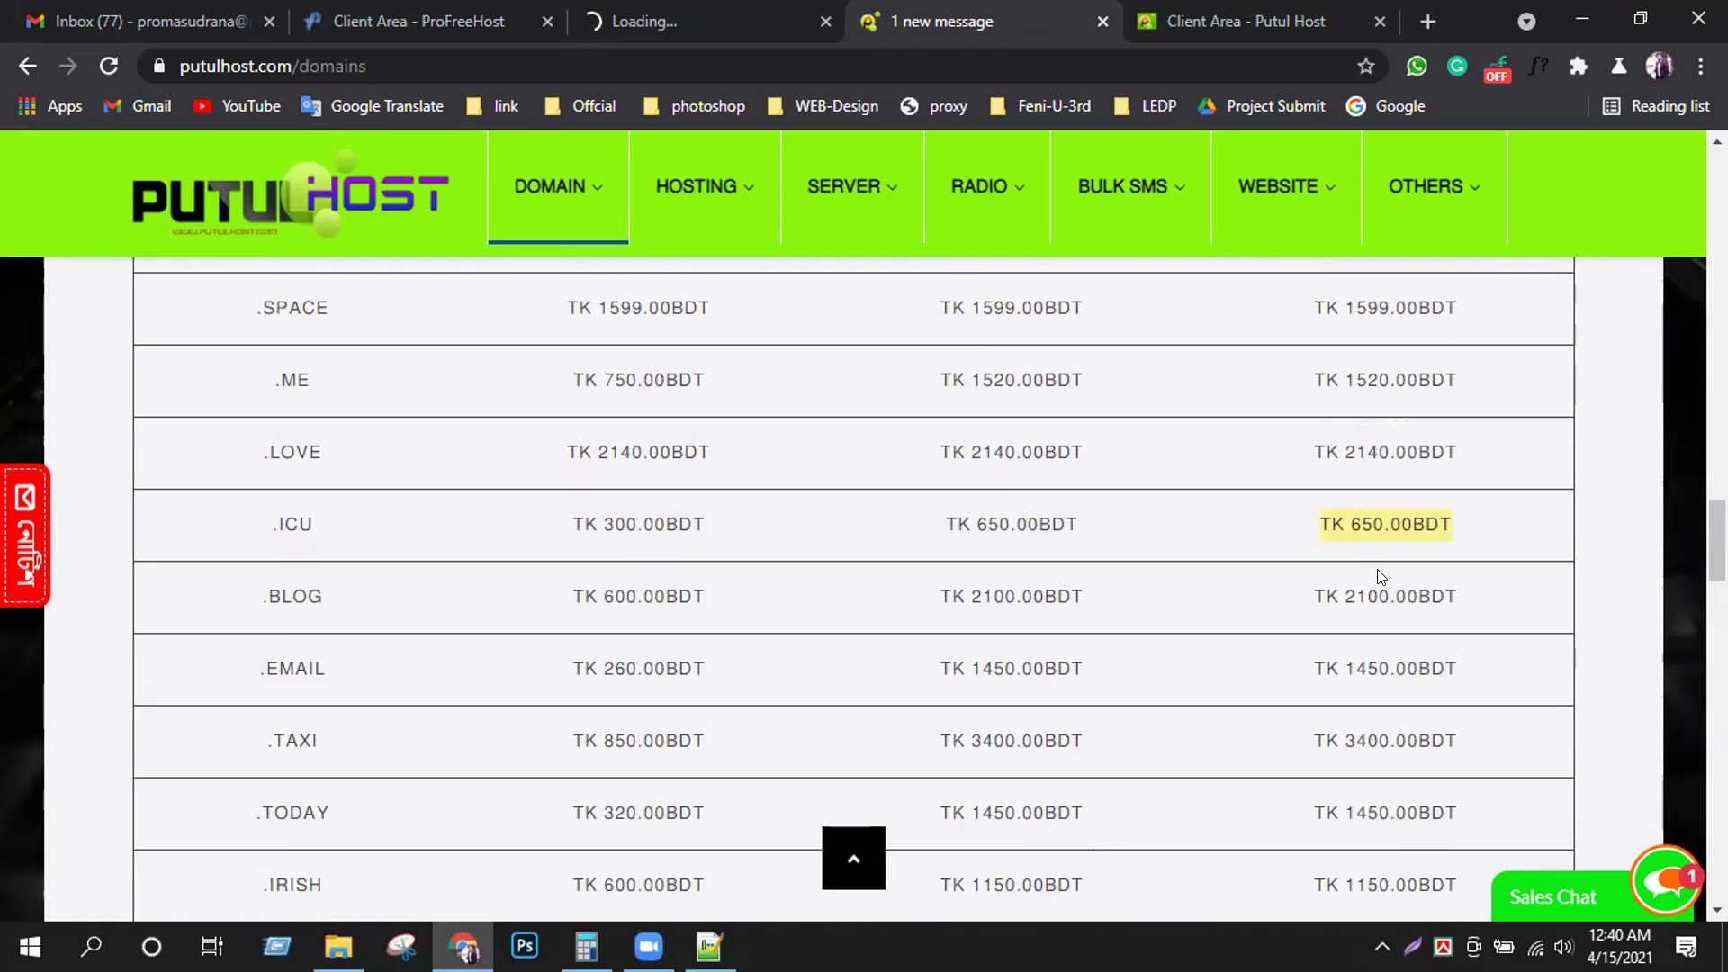
{"action": "scroll", "coordinate": [1377, 569], "scroll_direction": "up", "scroll_amount": 1}
{"action": "scroll", "coordinate": [1374, 562], "scroll_direction": "up", "scroll_amount": 1}
{"action": "scroll", "coordinate": [1373, 561], "scroll_direction": "up", "scroll_amount": 1}
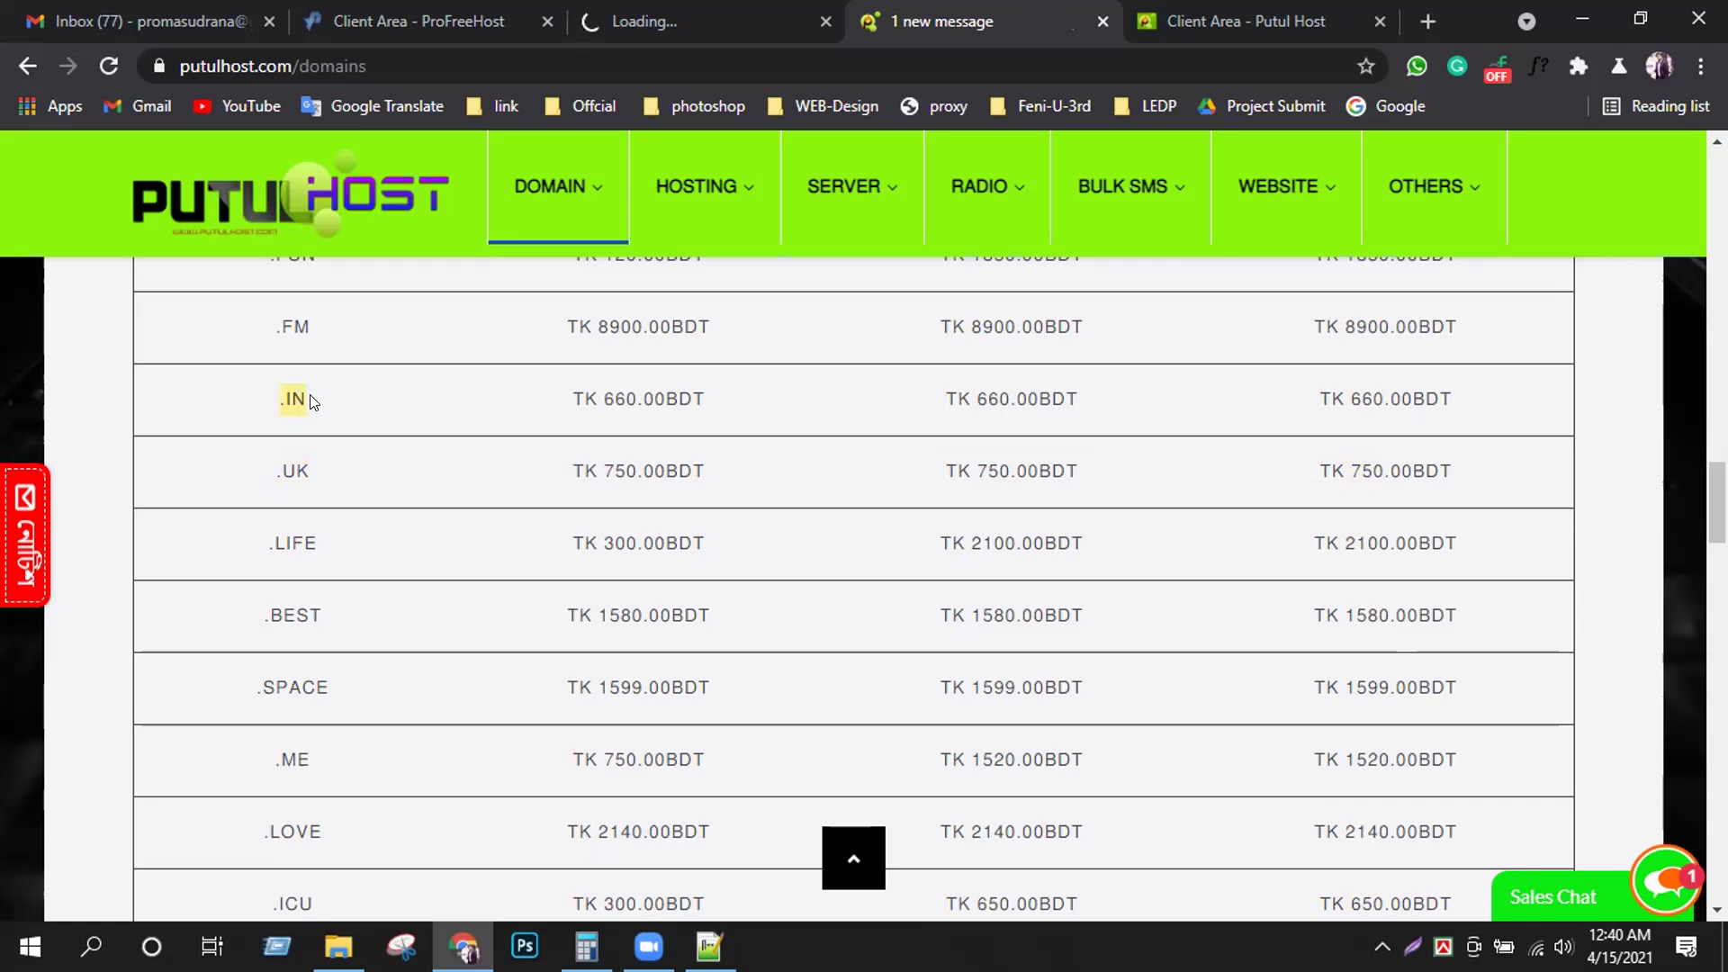
{"action": "scroll", "coordinate": [1346, 456], "scroll_direction": "up", "scroll_amount": 3}
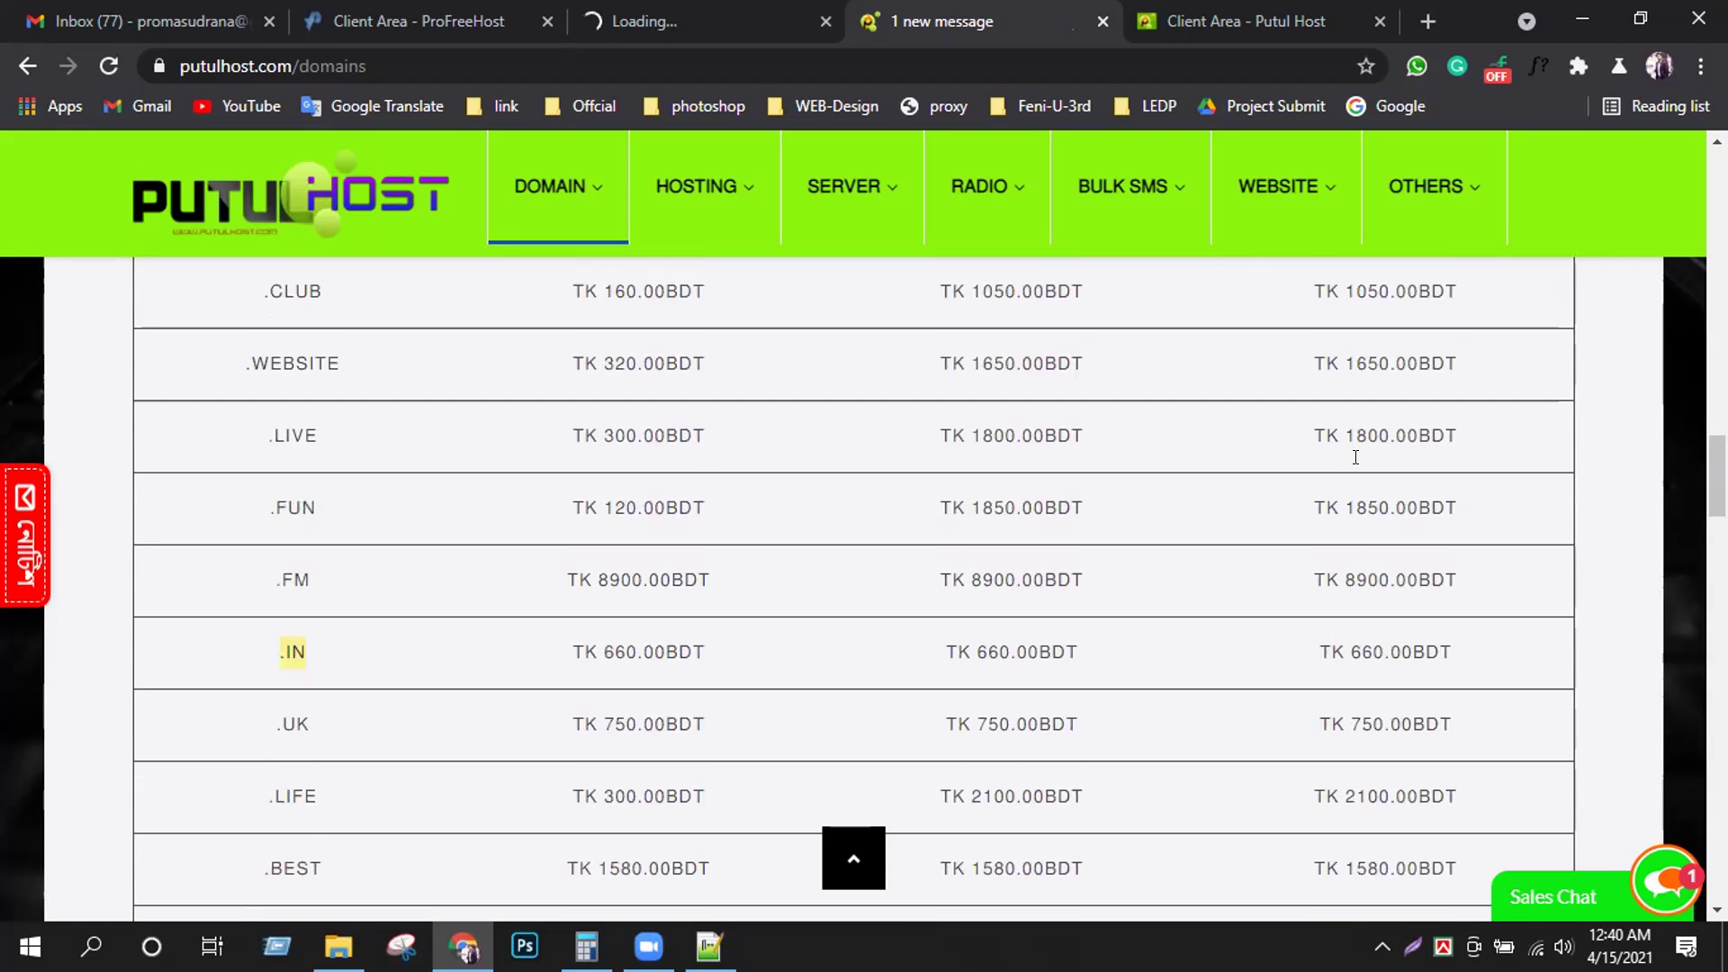
{"action": "scroll", "coordinate": [1368, 468], "scroll_direction": "up", "scroll_amount": 3}
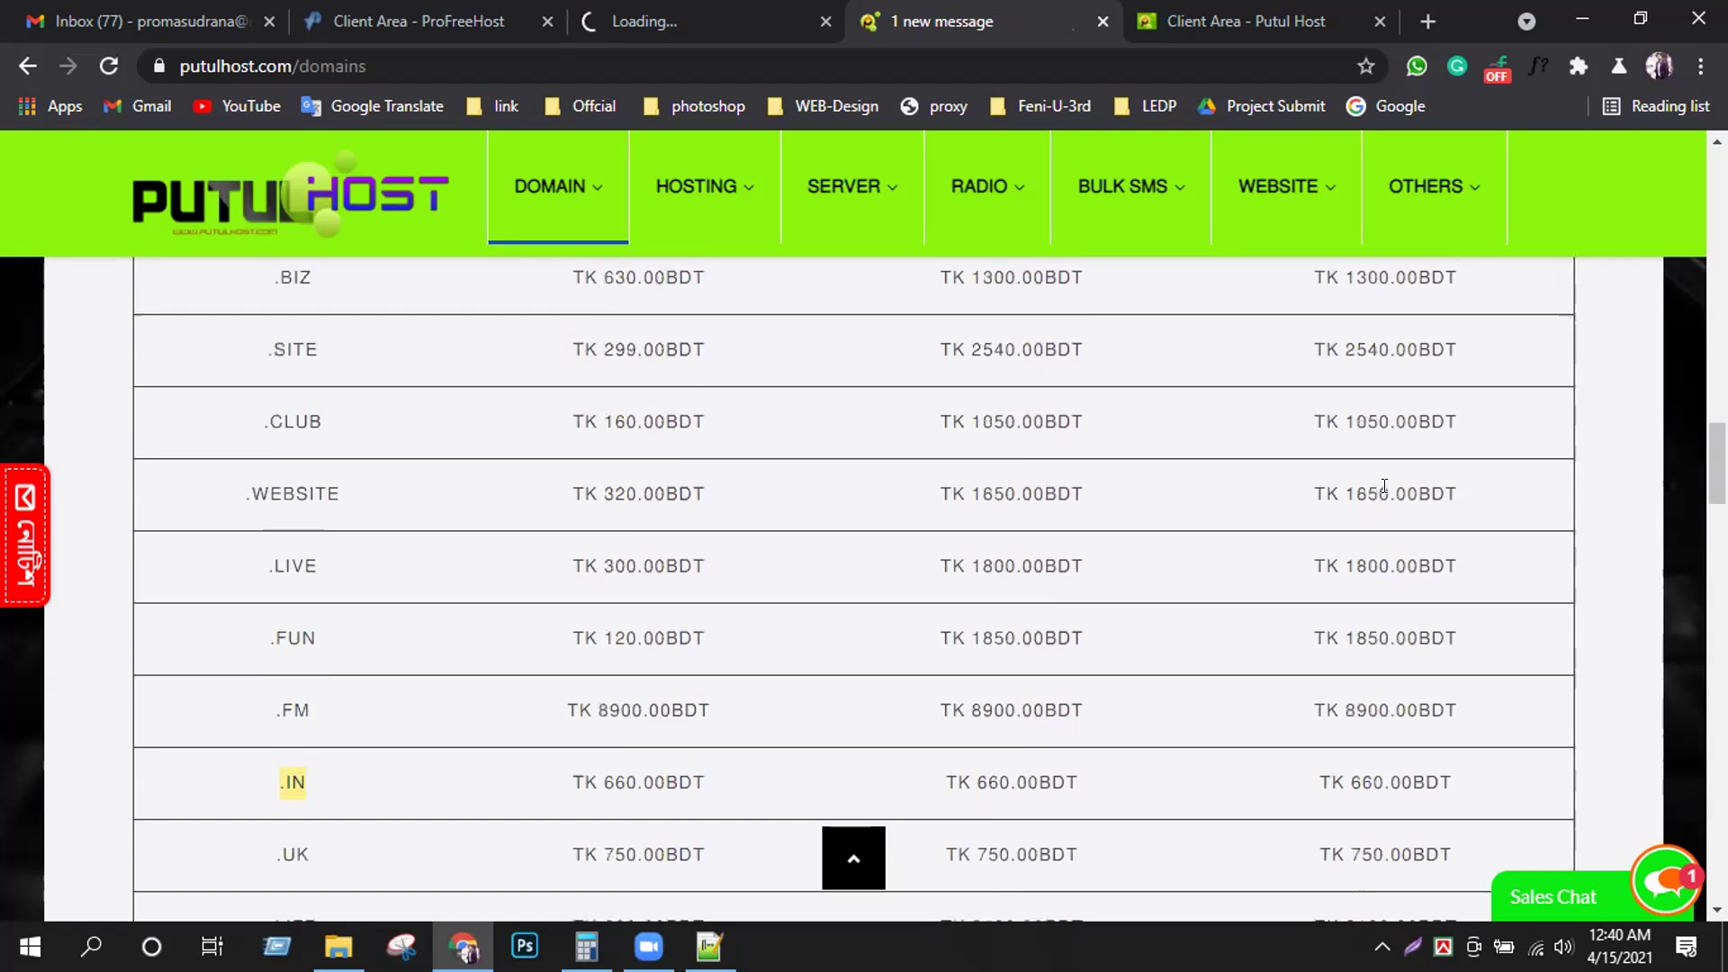
{"action": "scroll", "coordinate": [1383, 486], "scroll_direction": "up", "scroll_amount": 5}
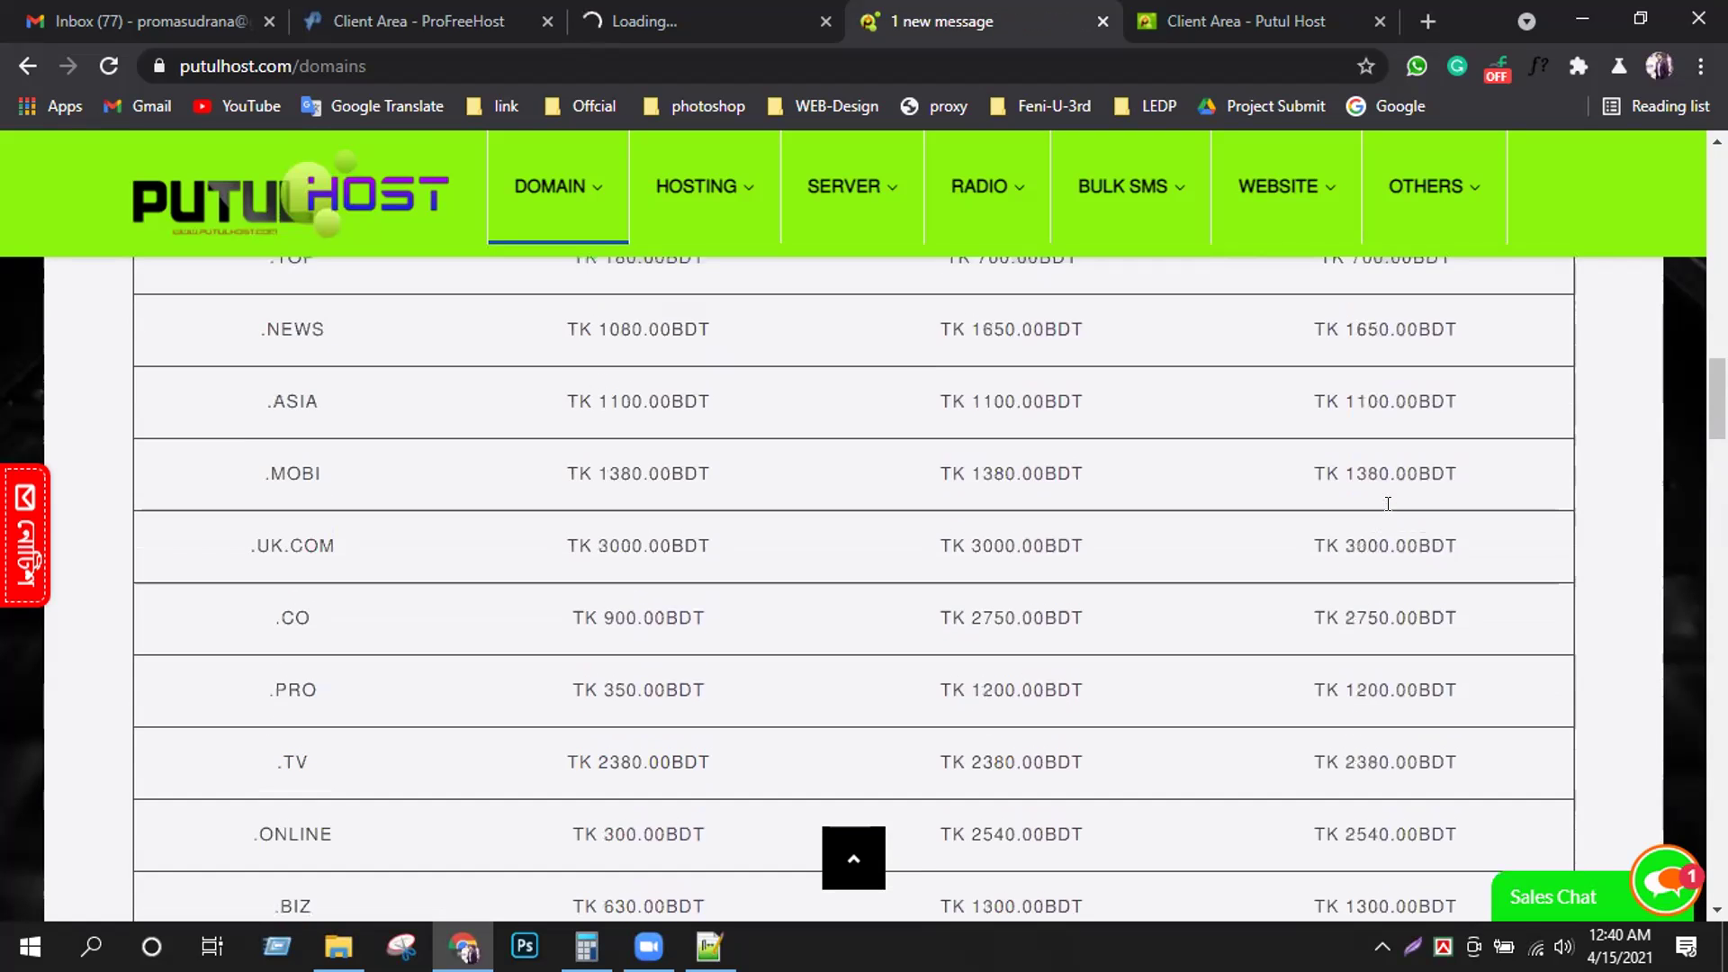
{"action": "scroll", "coordinate": [1391, 514], "scroll_direction": "up", "scroll_amount": 3}
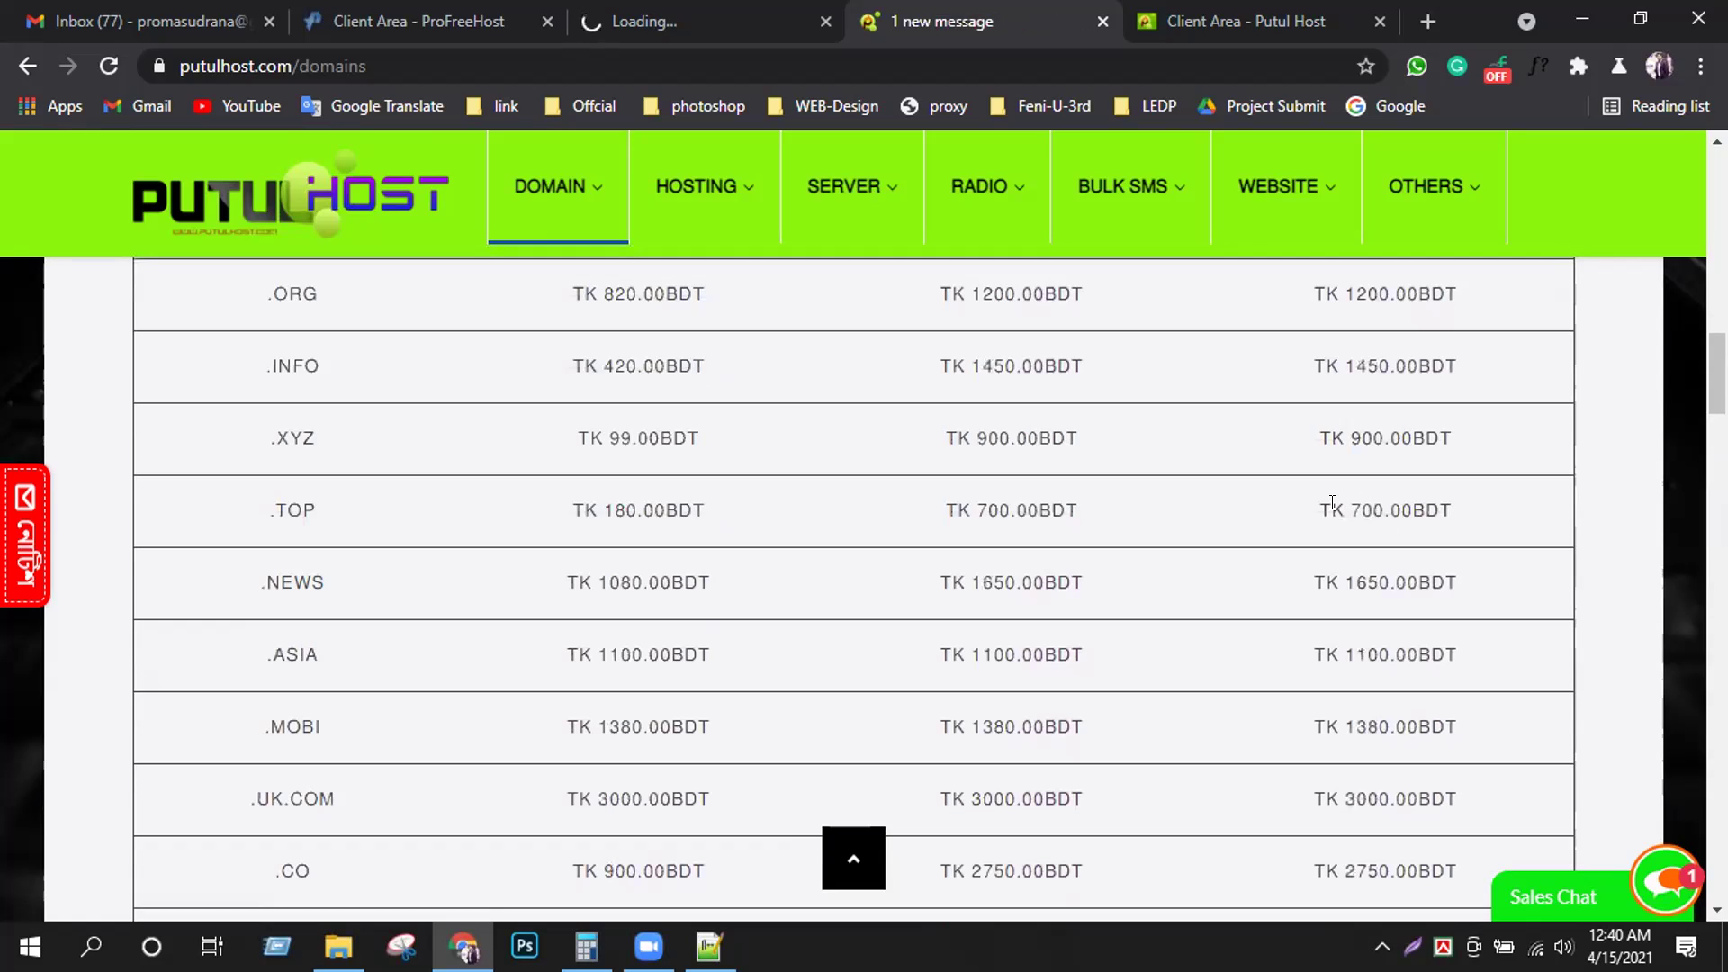
{"action": "left_click_drag", "start_coordinate": [1311, 508], "coordinate": [1483, 519]}
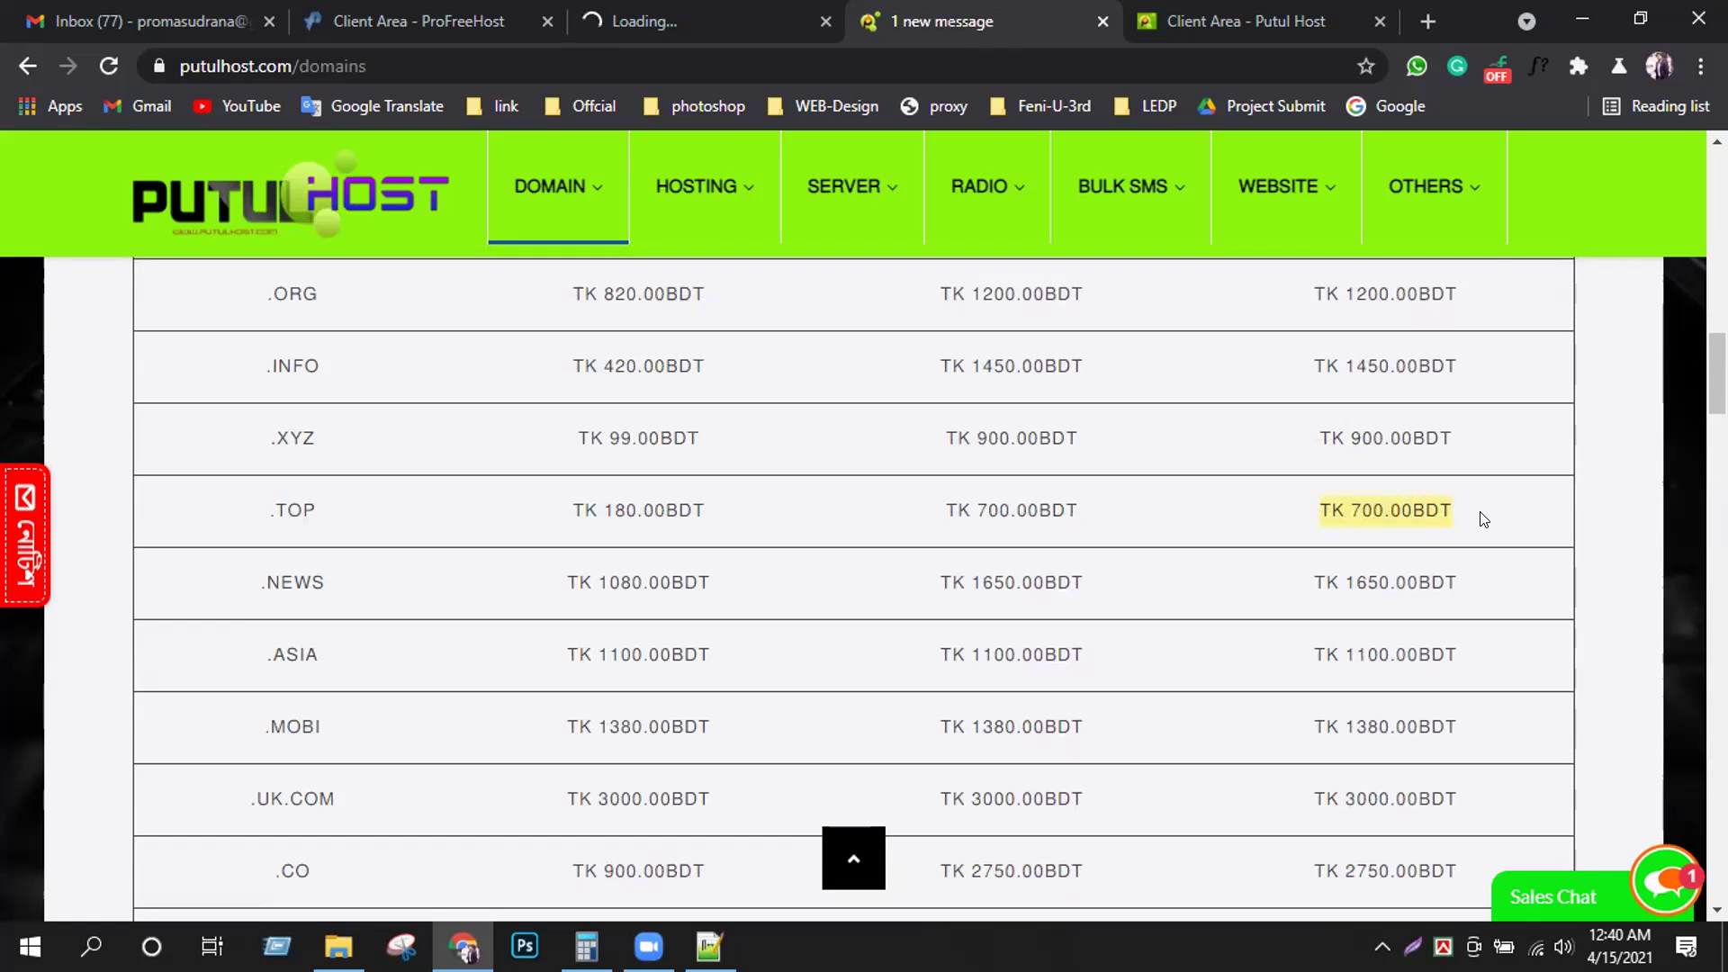
{"action": "left_click", "coordinate": [1459, 555]}
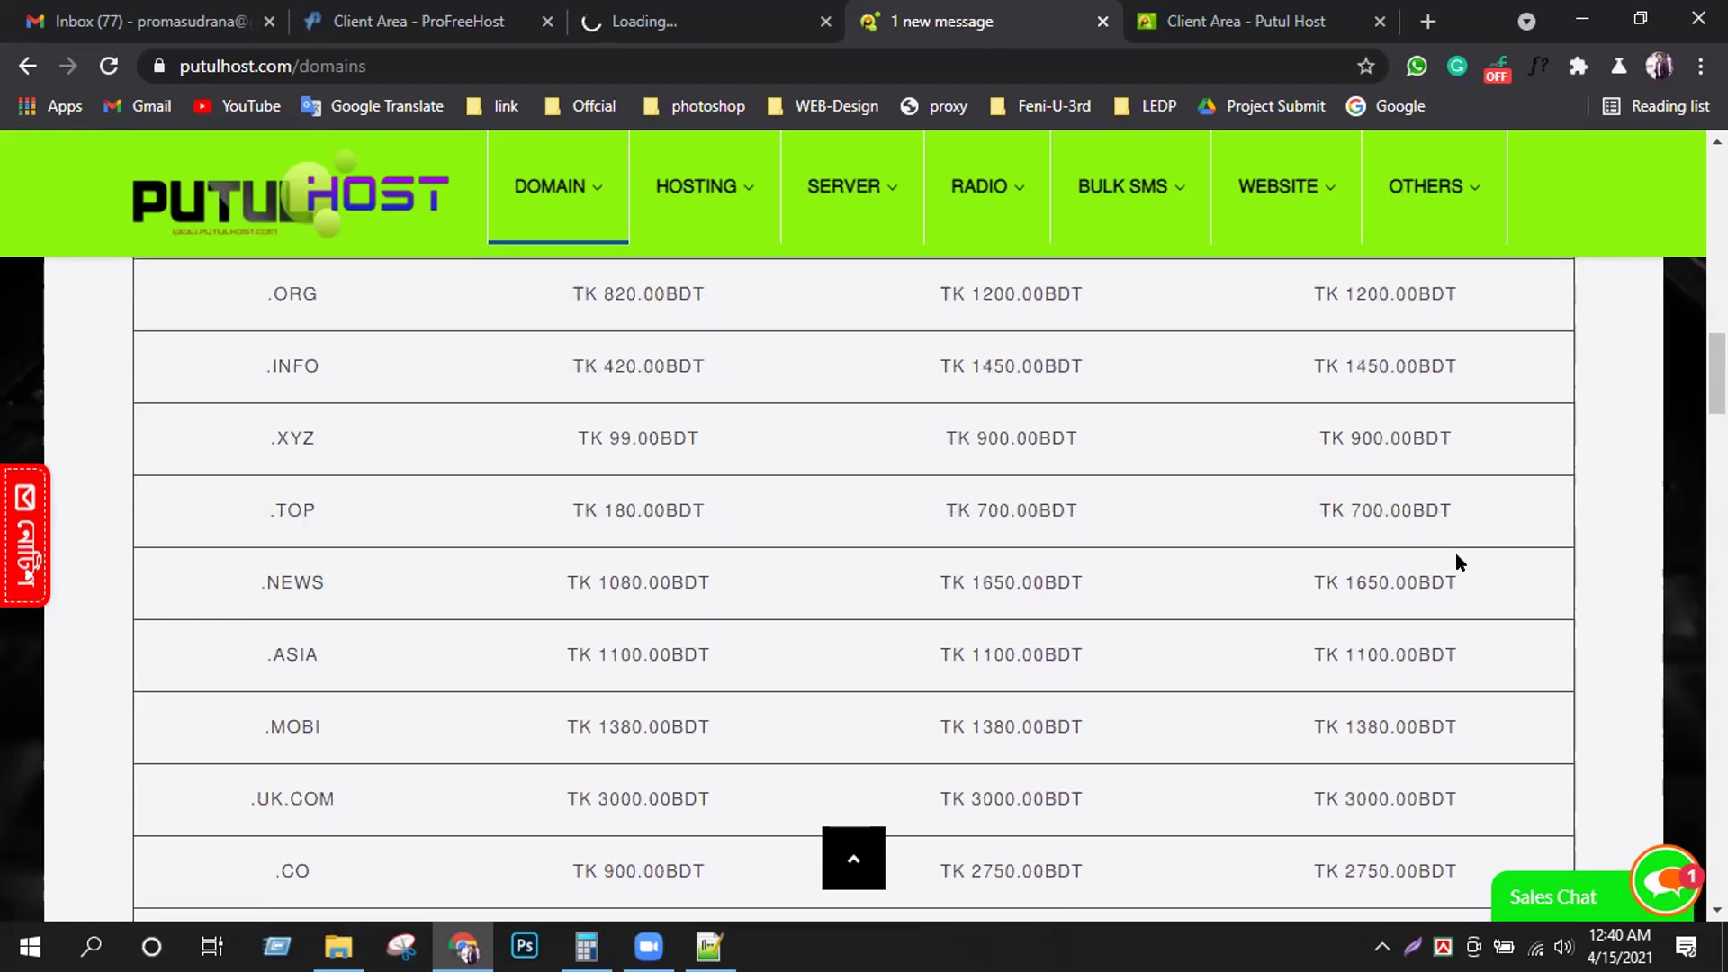
Scroll the price table once more, then switch to the tab loading masudpro.in
{"action": "scroll", "coordinate": [1456, 556], "scroll_direction": "up", "scroll_amount": 3}
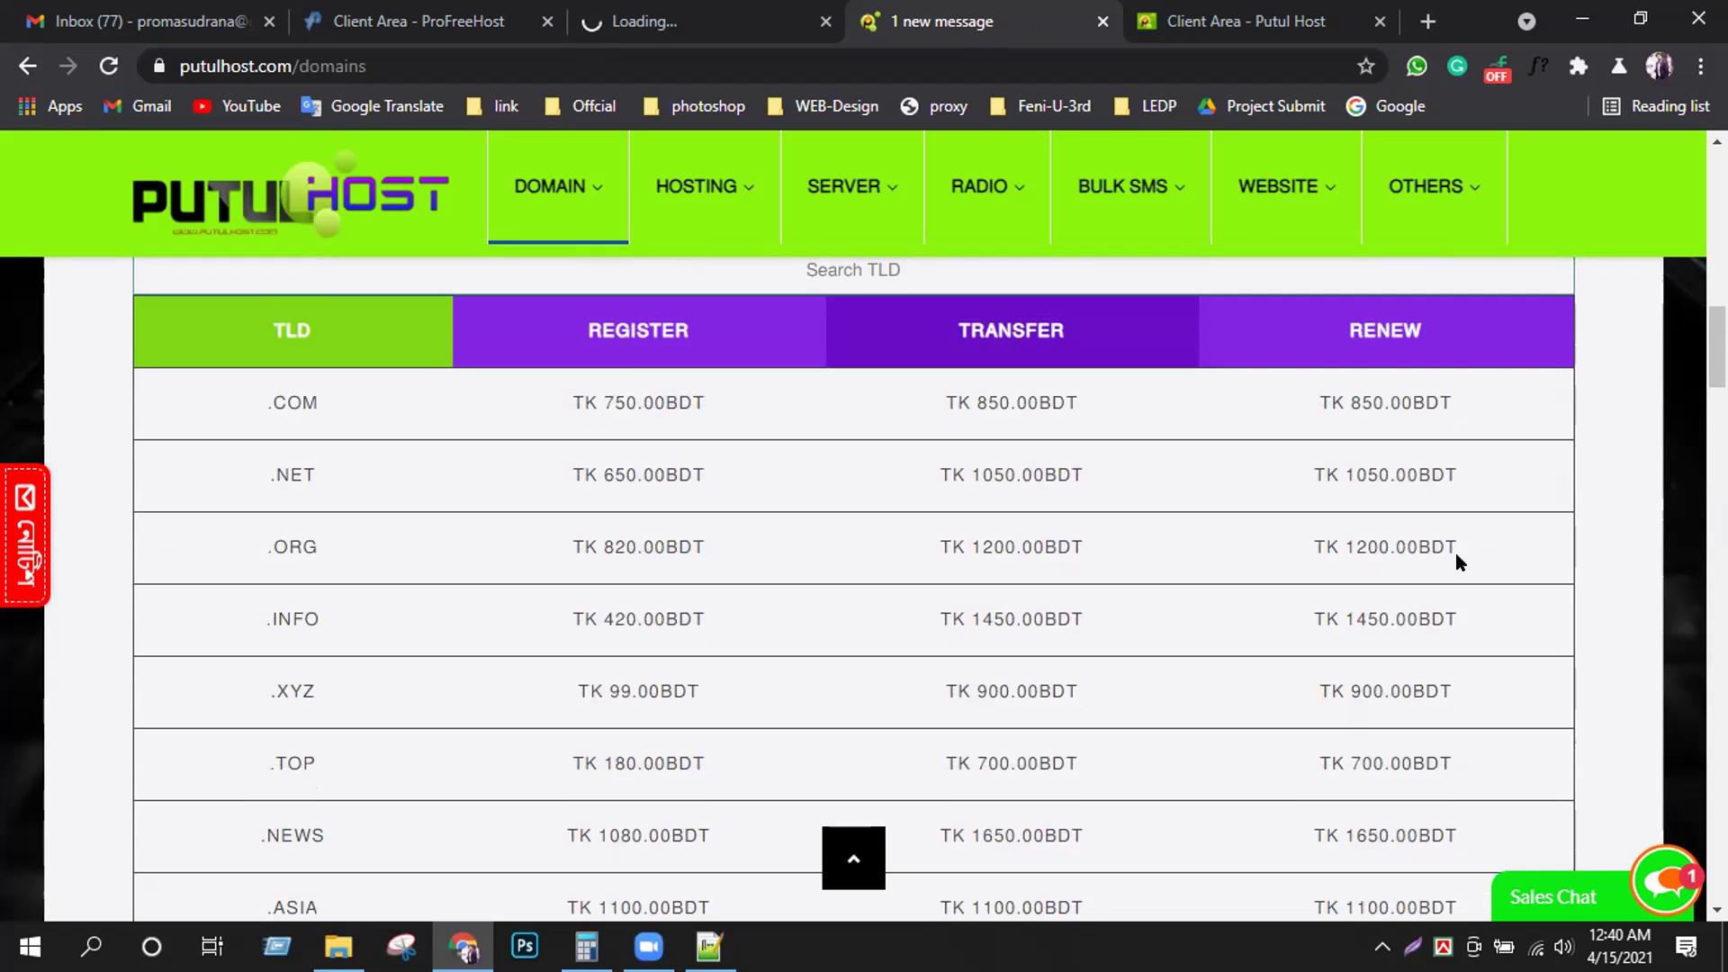
{"action": "scroll", "coordinate": [1455, 553], "scroll_direction": "down", "scroll_amount": 5}
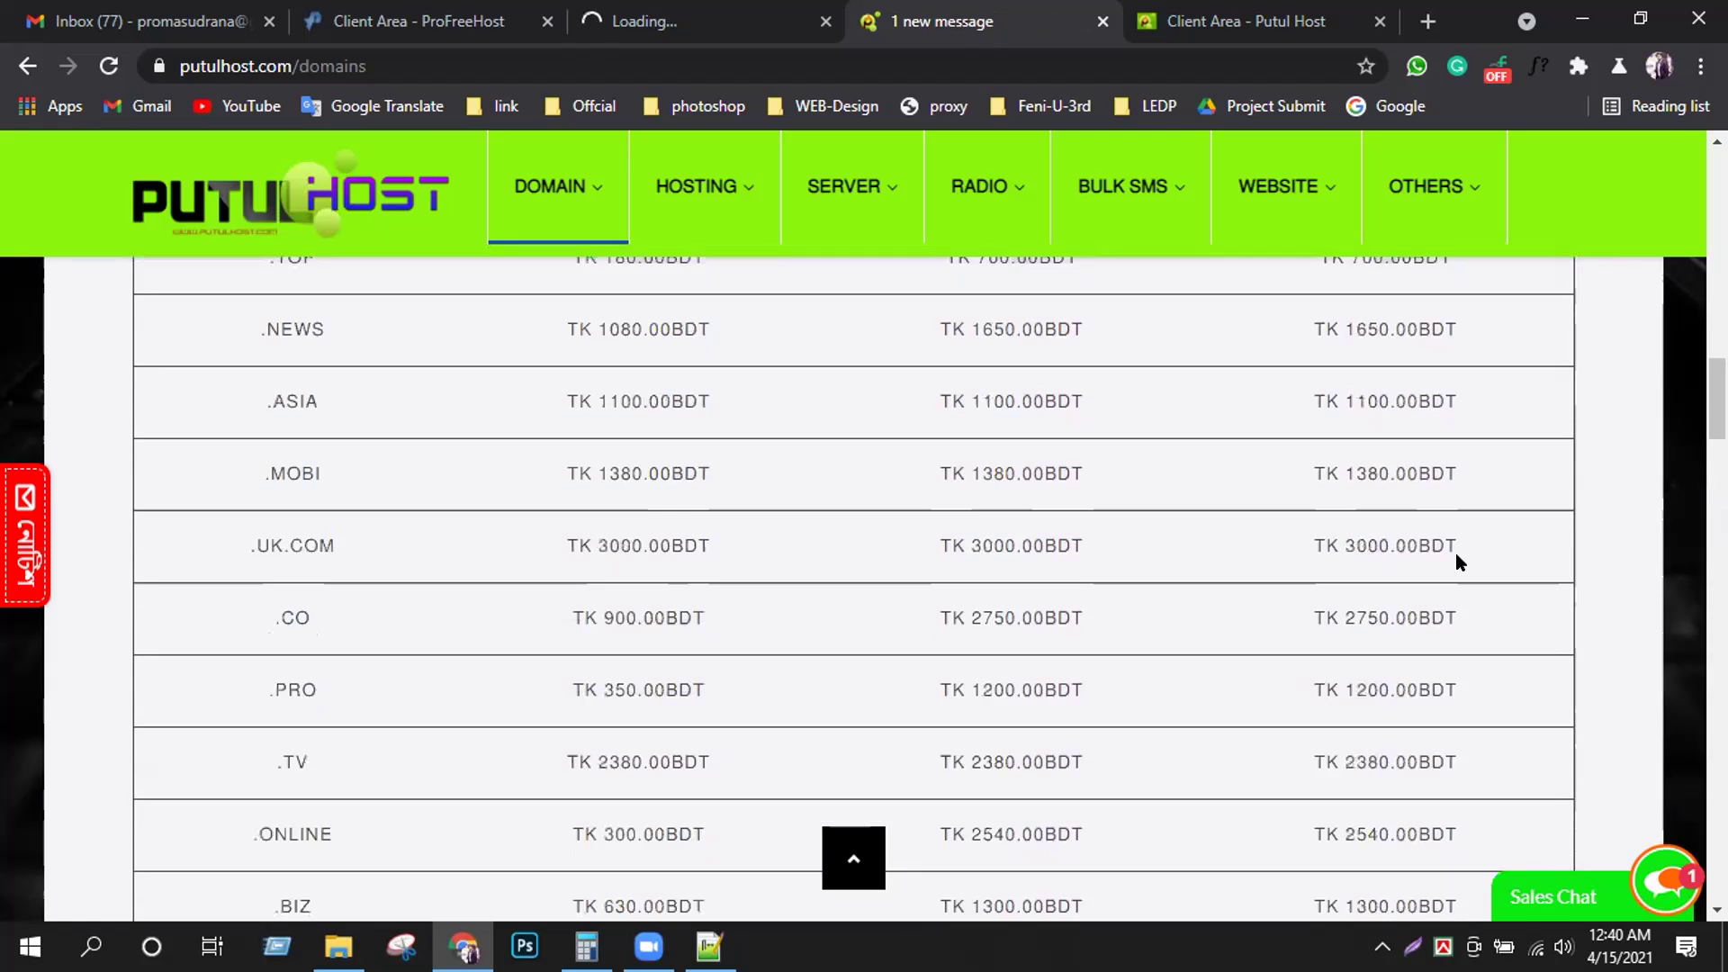
{"action": "scroll", "coordinate": [1455, 552], "scroll_direction": "down", "scroll_amount": 3}
{"action": "scroll", "coordinate": [797, 223], "scroll_direction": "up", "scroll_amount": 10}
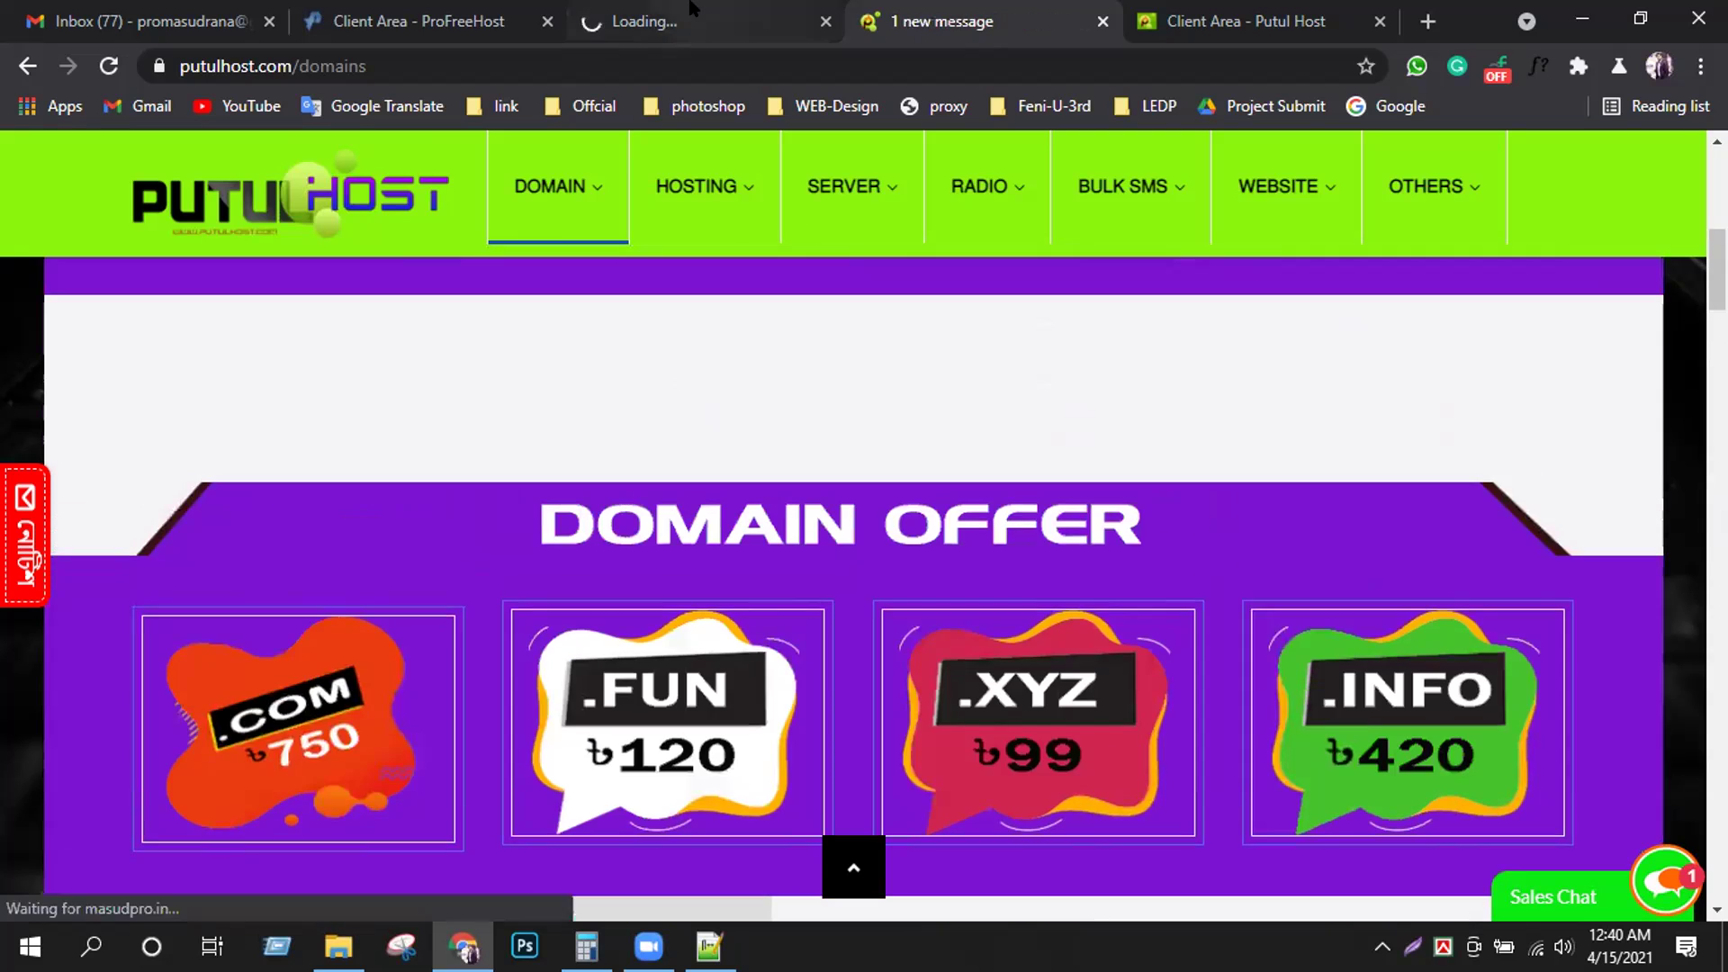
{"action": "left_click", "coordinate": [713, 25]}
Return to PutulHost's My Domains page, then open alpha.net.bd in a new tab
{"action": "left_click", "coordinate": [1217, 9]}
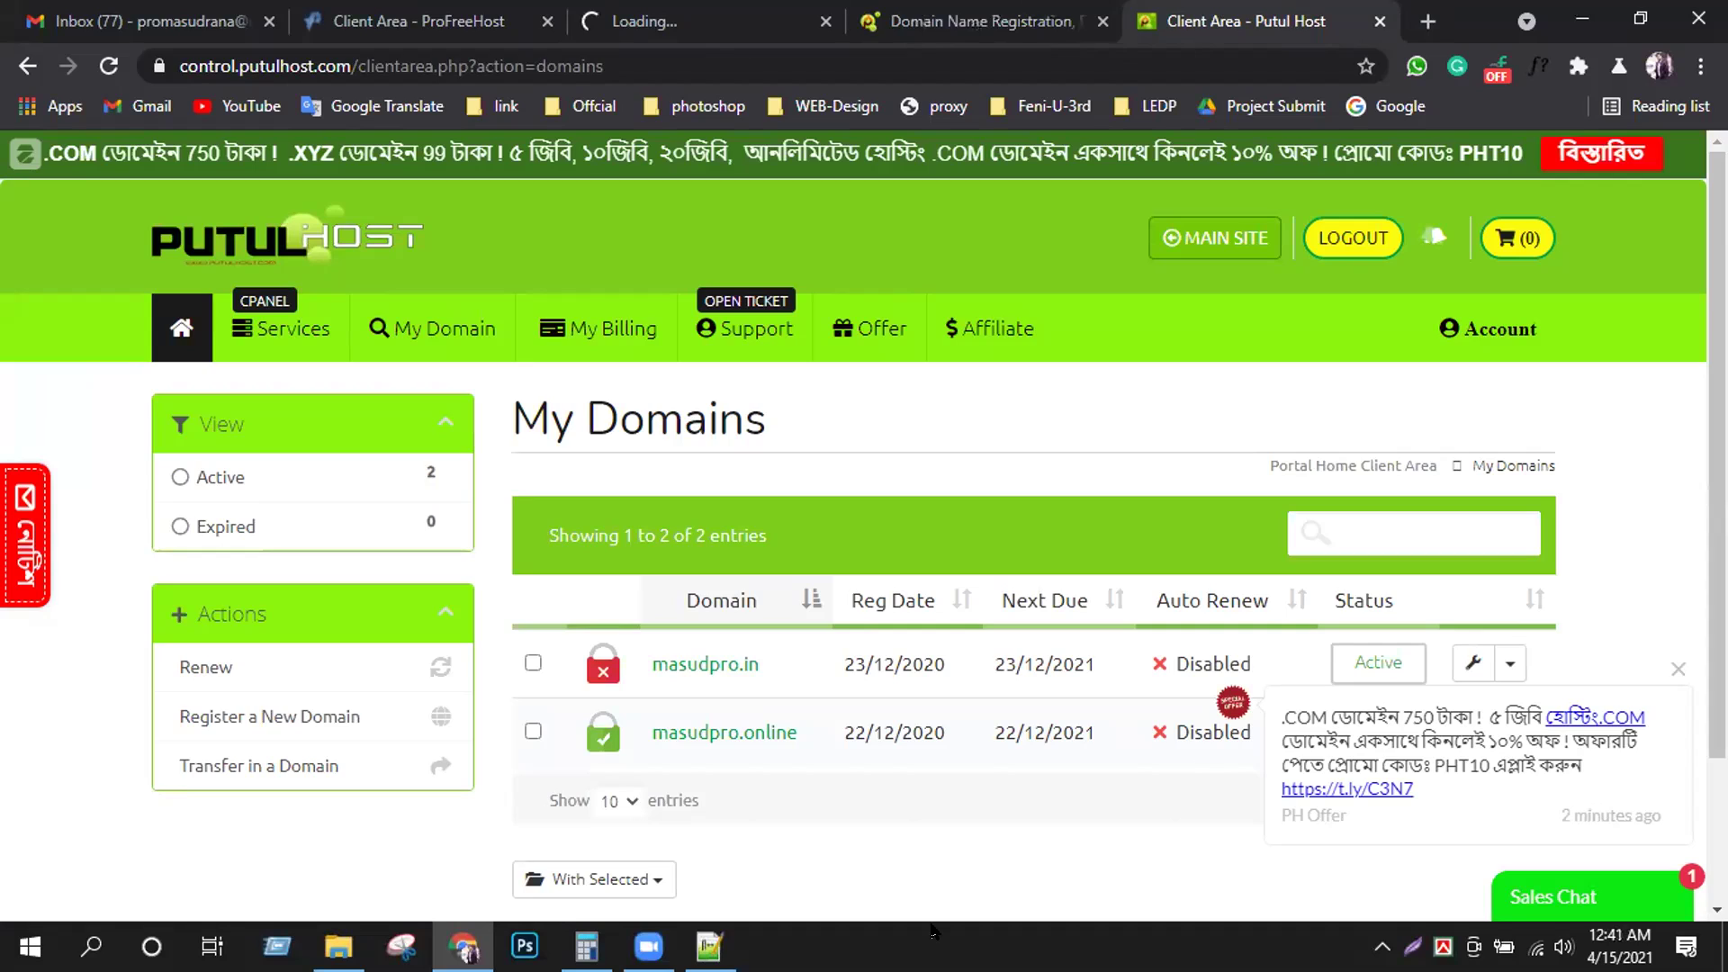
{"action": "left_click", "coordinate": [758, 421]}
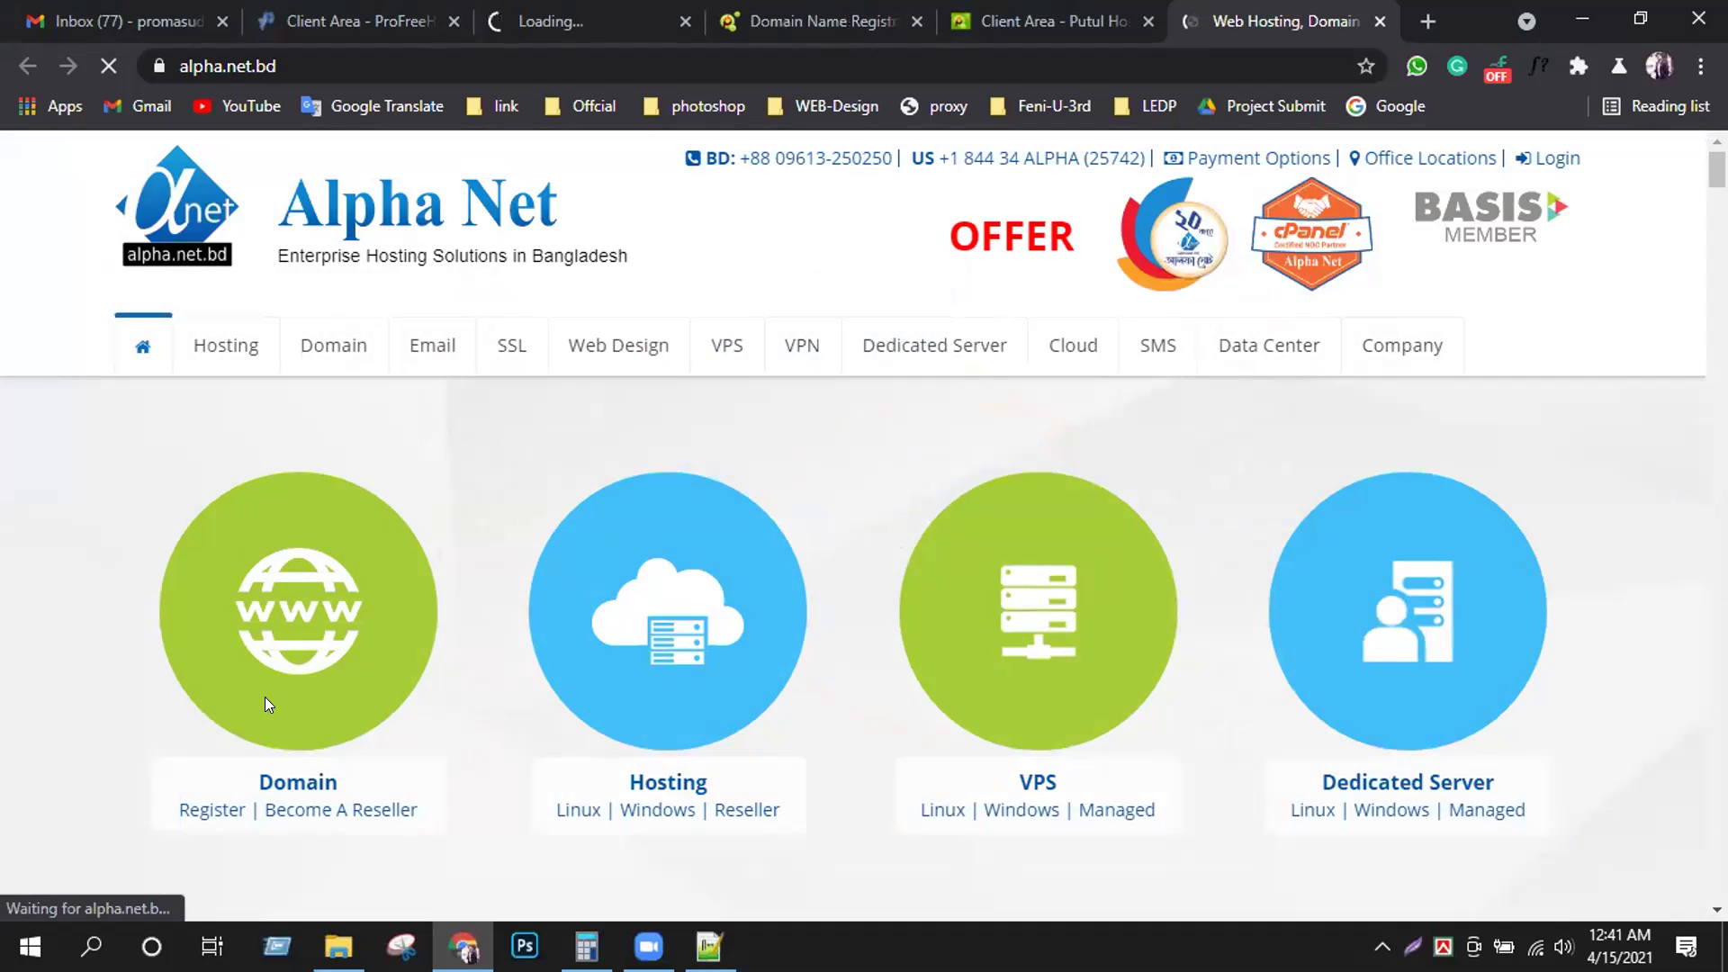
Scroll down Alpha Net's Domain Registration page through the .com, .net, .org price list
{"action": "scroll", "coordinate": [314, 513], "scroll_direction": "down", "scroll_amount": 6}
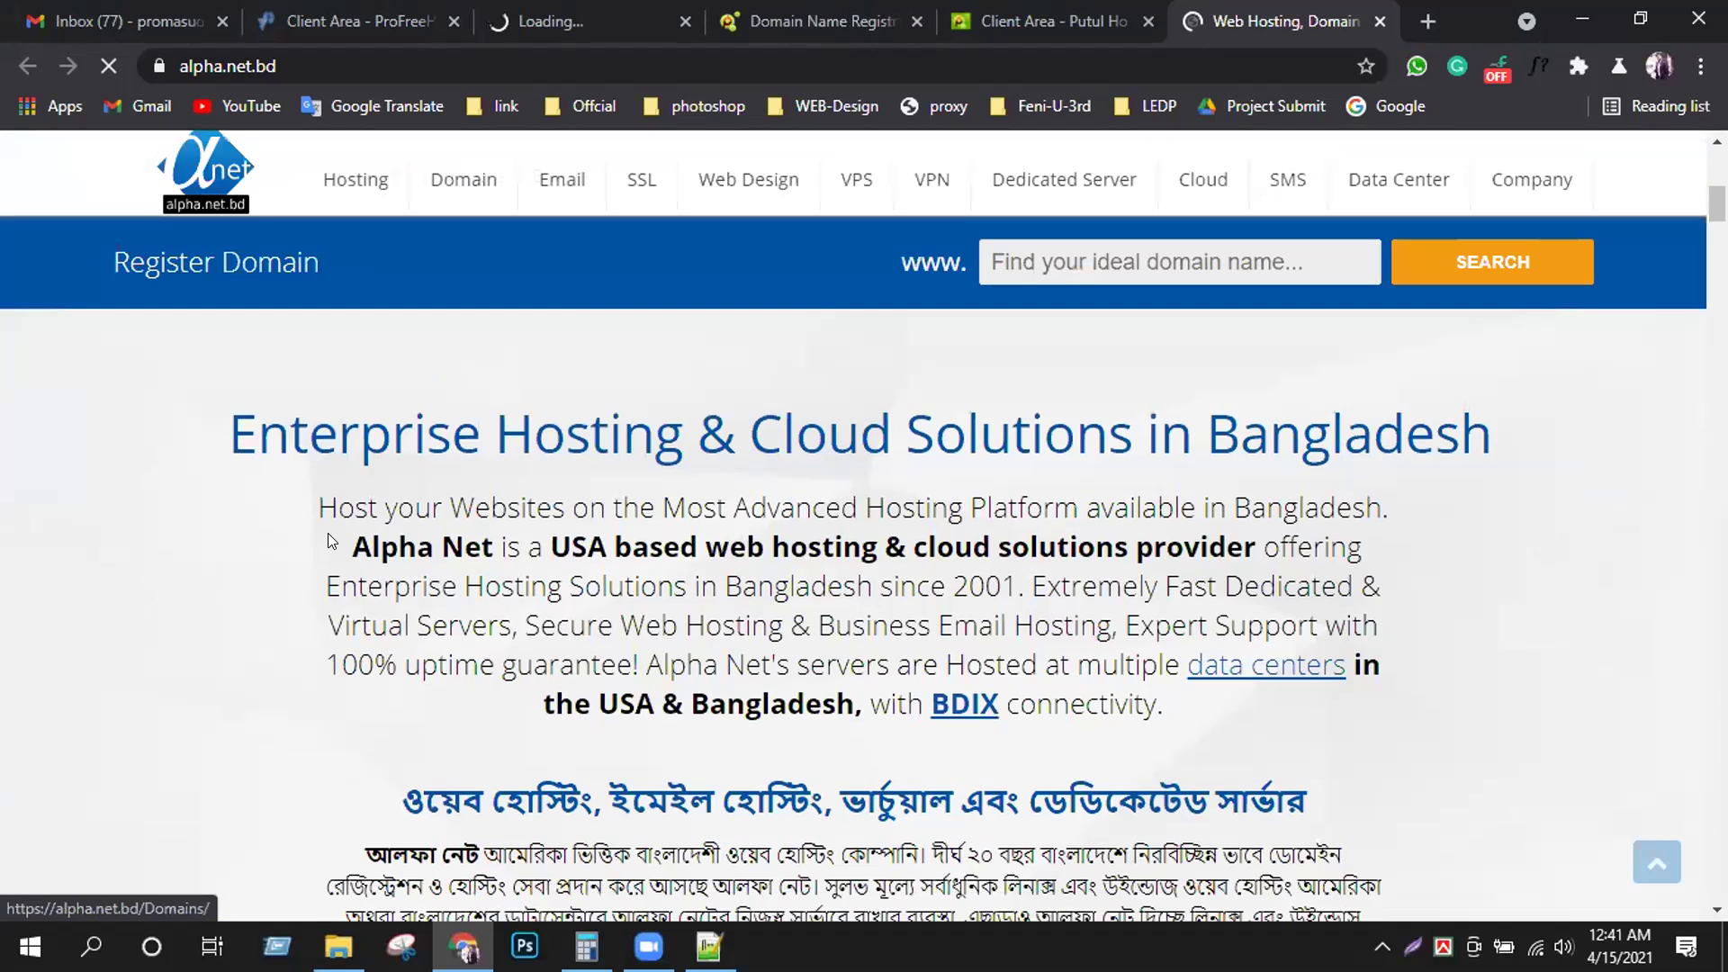
{"action": "scroll", "coordinate": [329, 534], "scroll_direction": "up", "scroll_amount": 3}
{"action": "scroll", "coordinate": [314, 538], "scroll_direction": "up", "scroll_amount": 3}
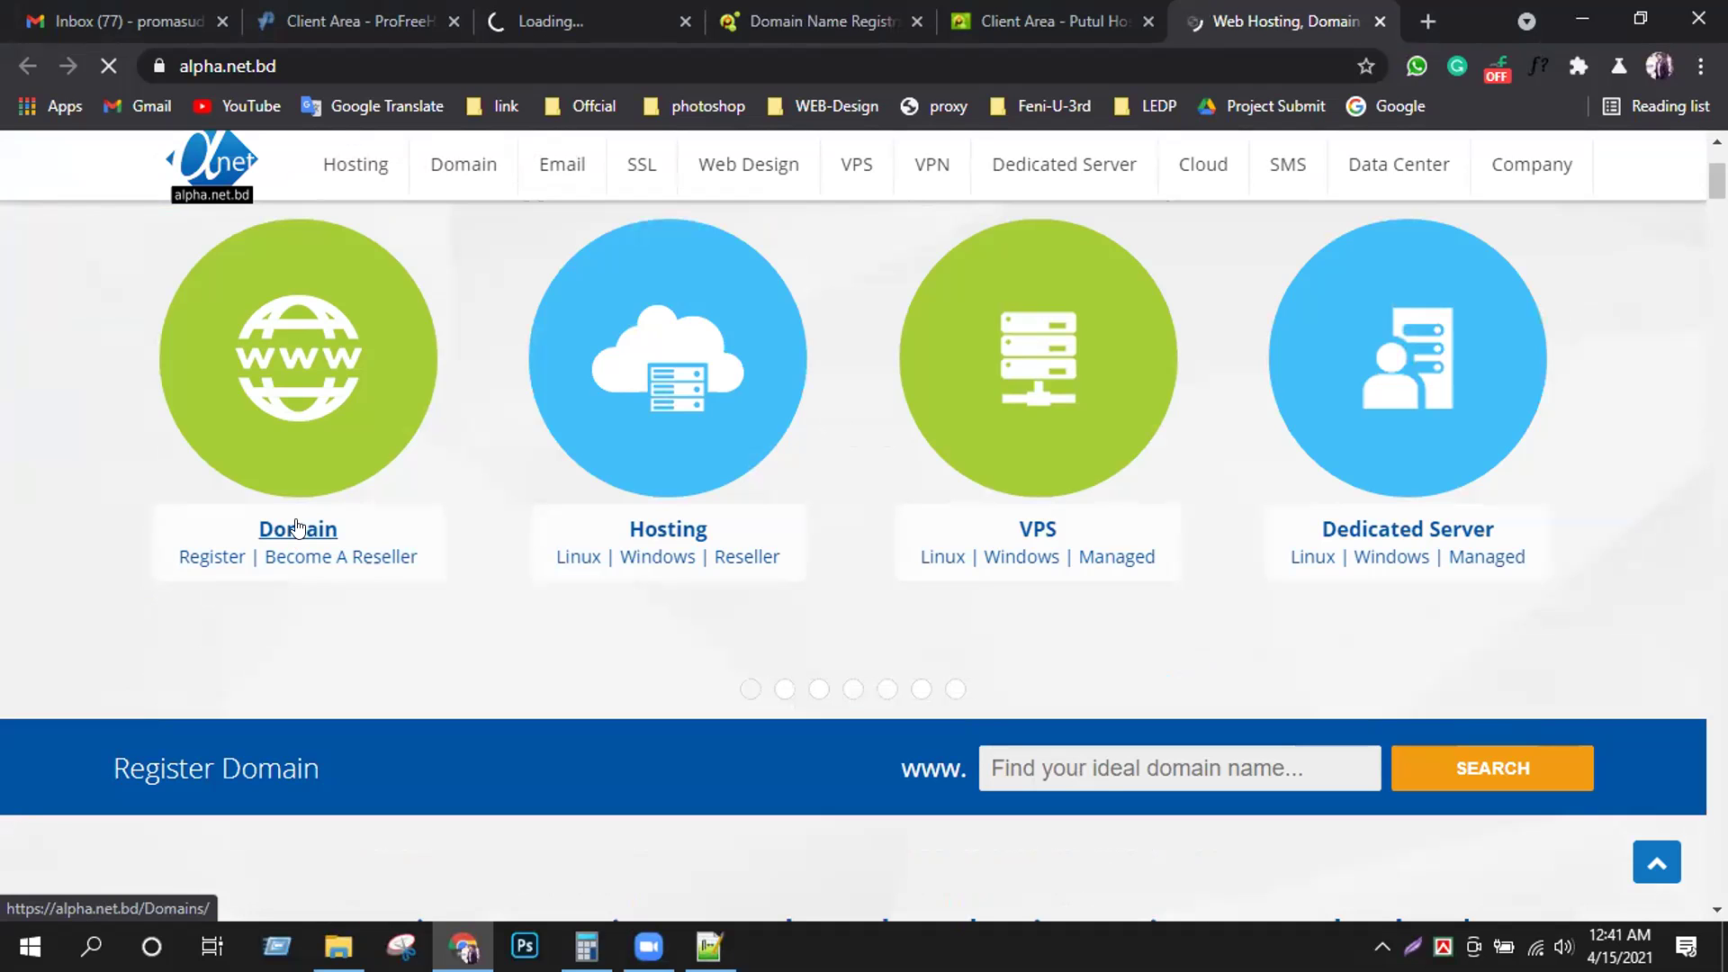
{"action": "scroll", "coordinate": [298, 528], "scroll_direction": "down", "scroll_amount": 5}
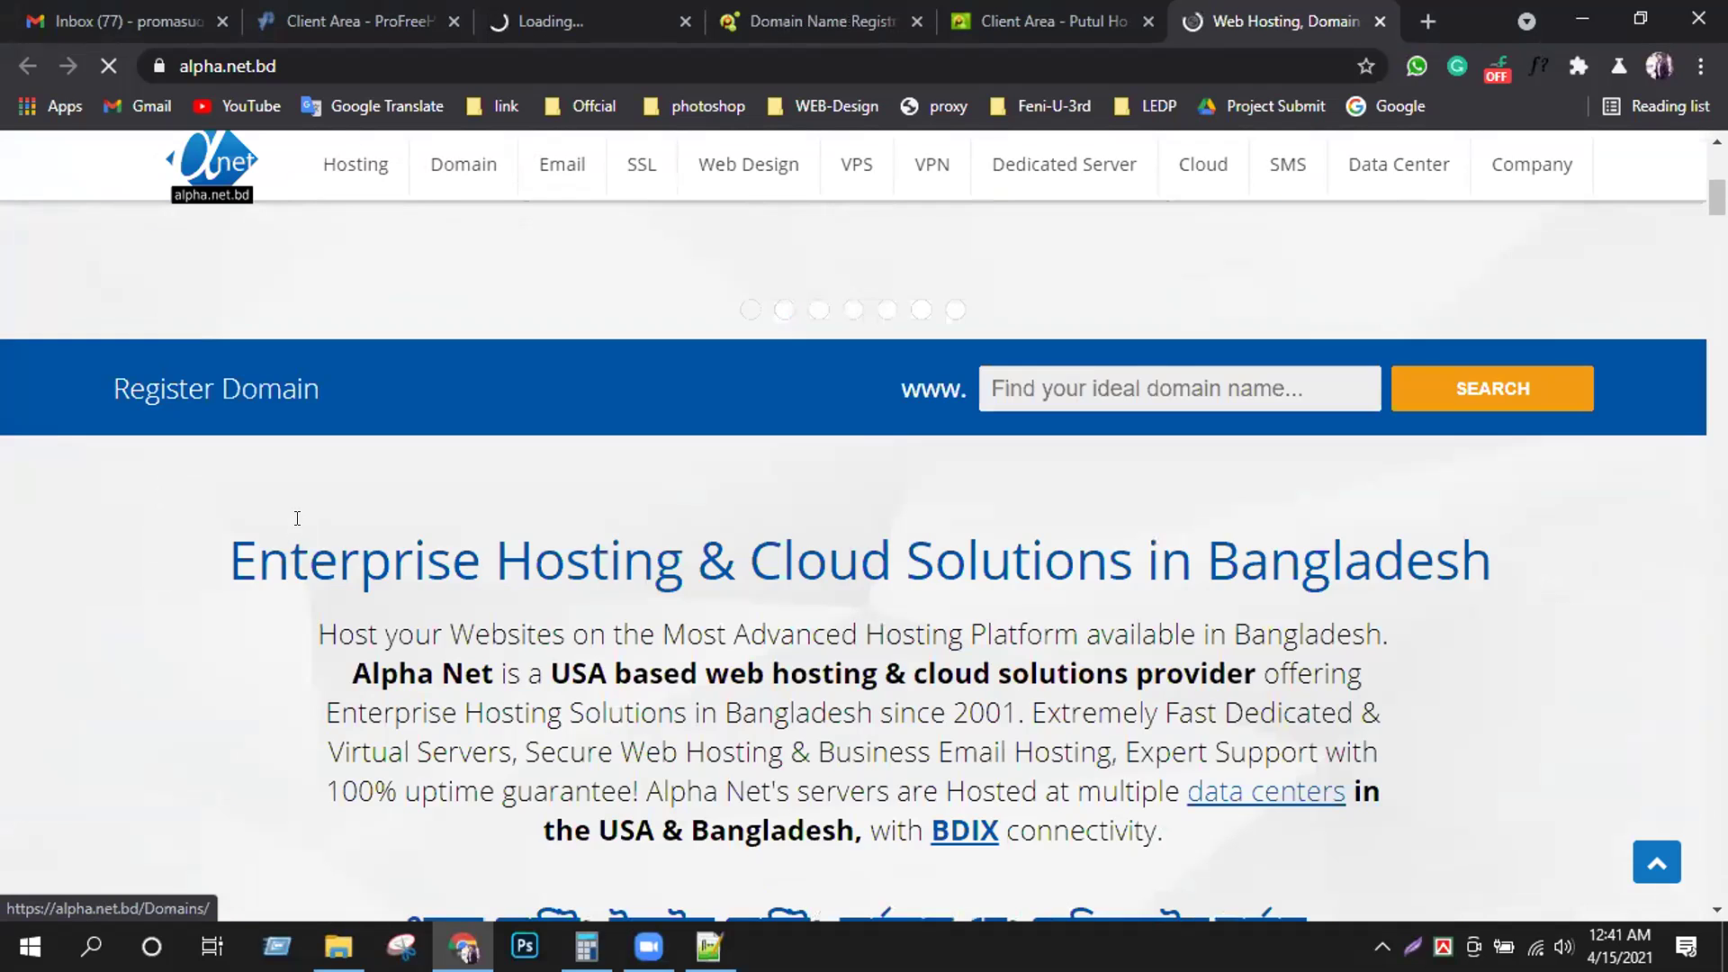
{"action": "scroll", "coordinate": [311, 524], "scroll_direction": "down", "scroll_amount": 5}
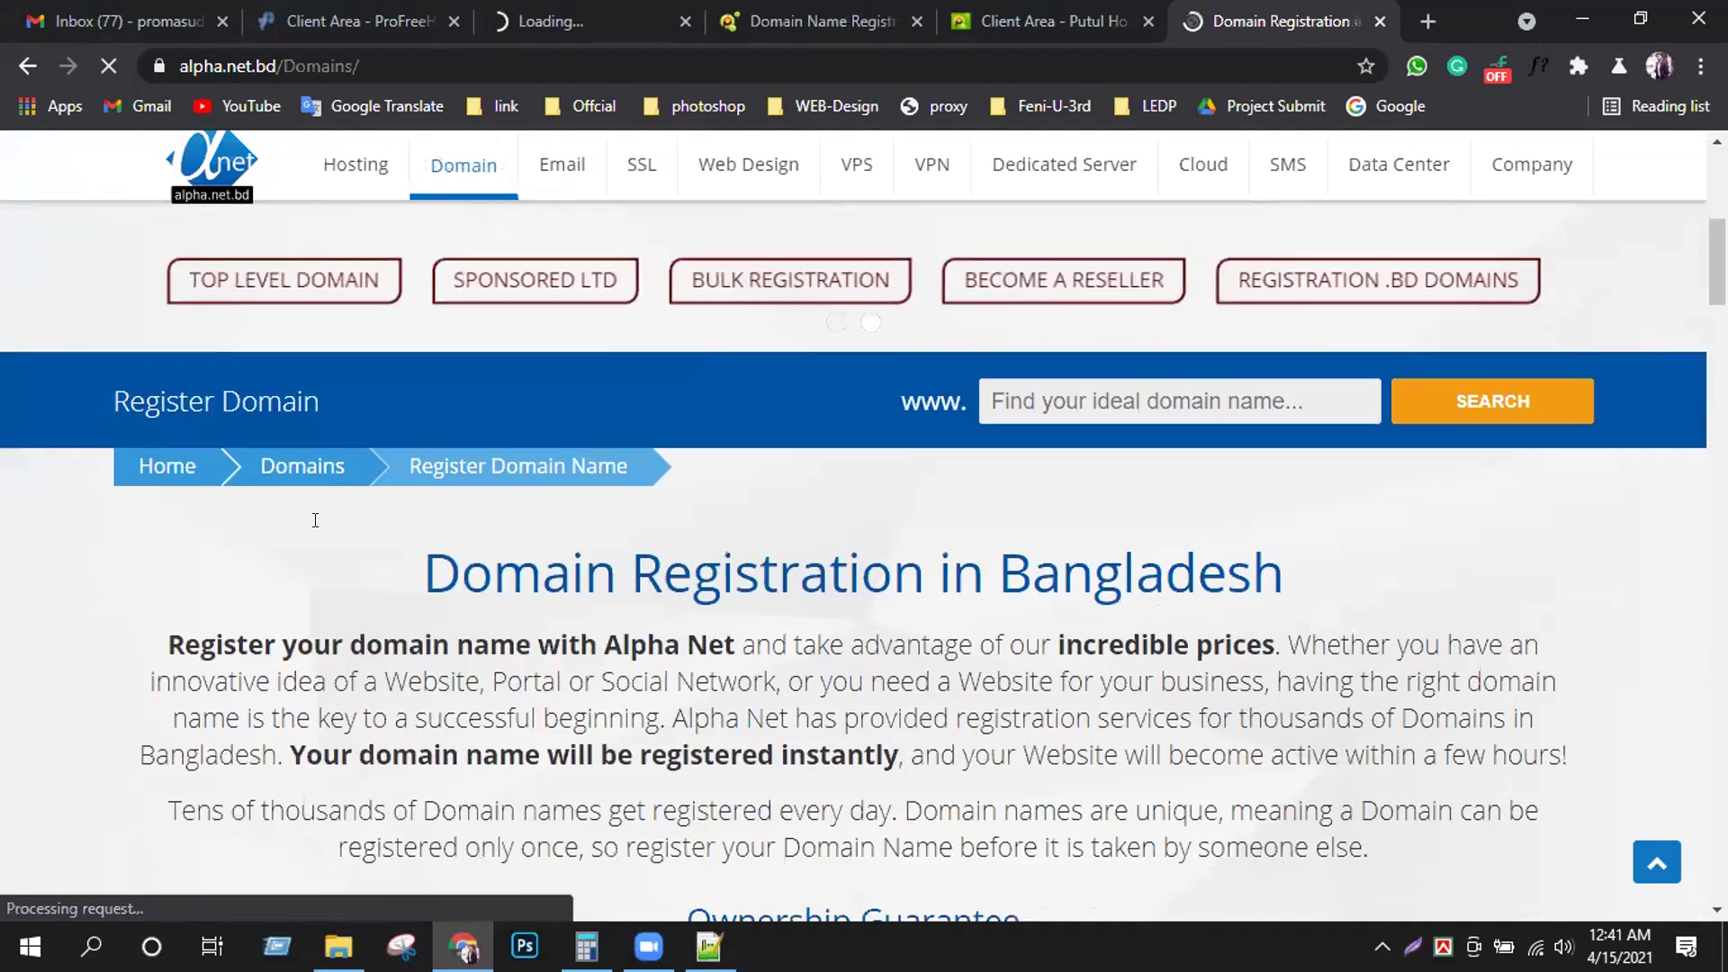
{"action": "scroll", "coordinate": [311, 524], "scroll_direction": "down", "scroll_amount": 10}
{"action": "scroll", "coordinate": [312, 531], "scroll_direction": "down", "scroll_amount": 5}
{"action": "scroll", "coordinate": [313, 531], "scroll_direction": "up", "scroll_amount": 4}
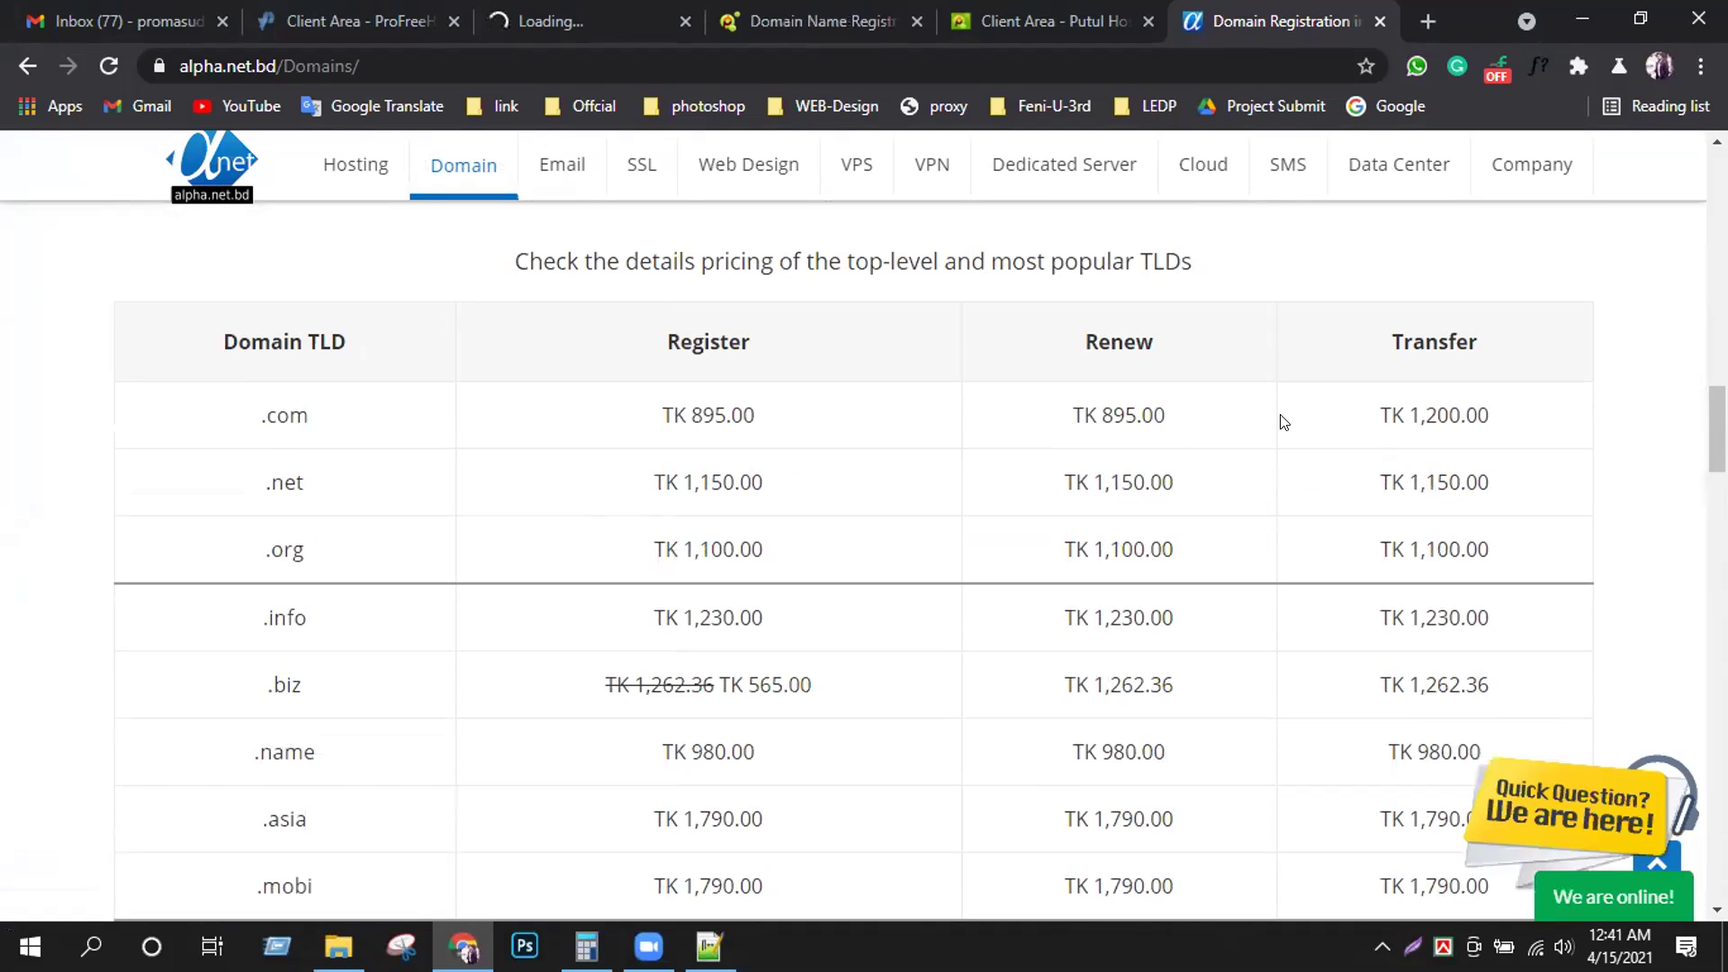
{"action": "scroll", "coordinate": [1120, 527], "scroll_direction": "down", "scroll_amount": 5}
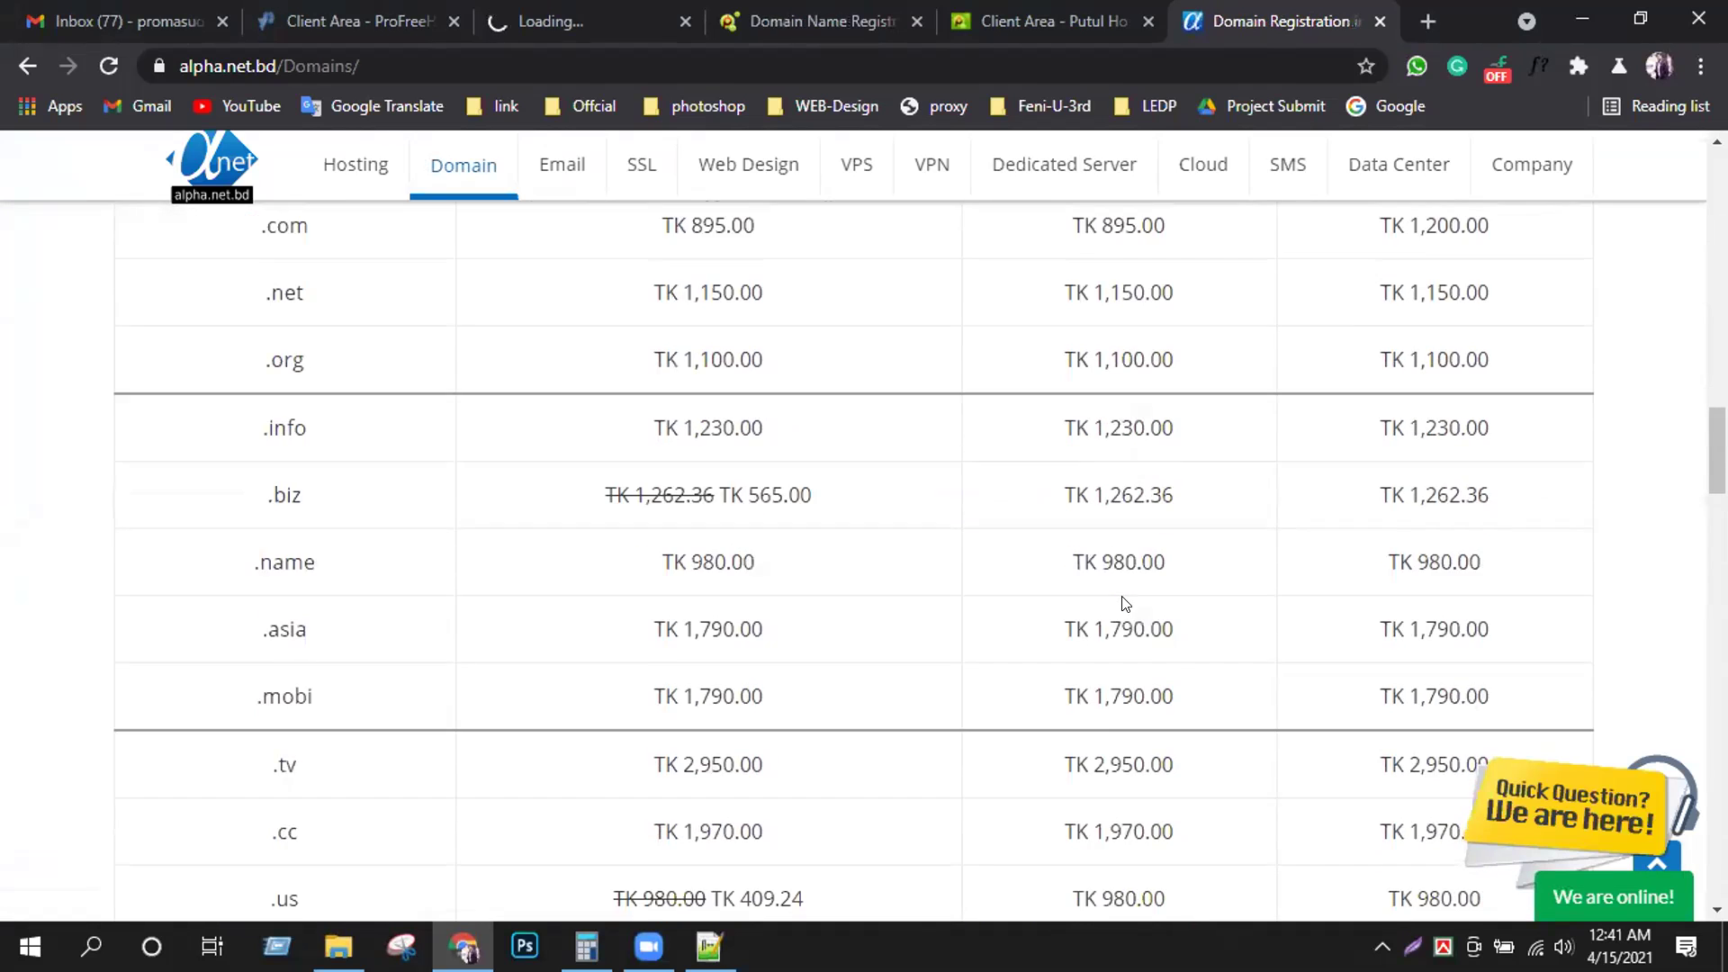
{"action": "scroll", "coordinate": [1122, 602], "scroll_direction": "down", "scroll_amount": 3}
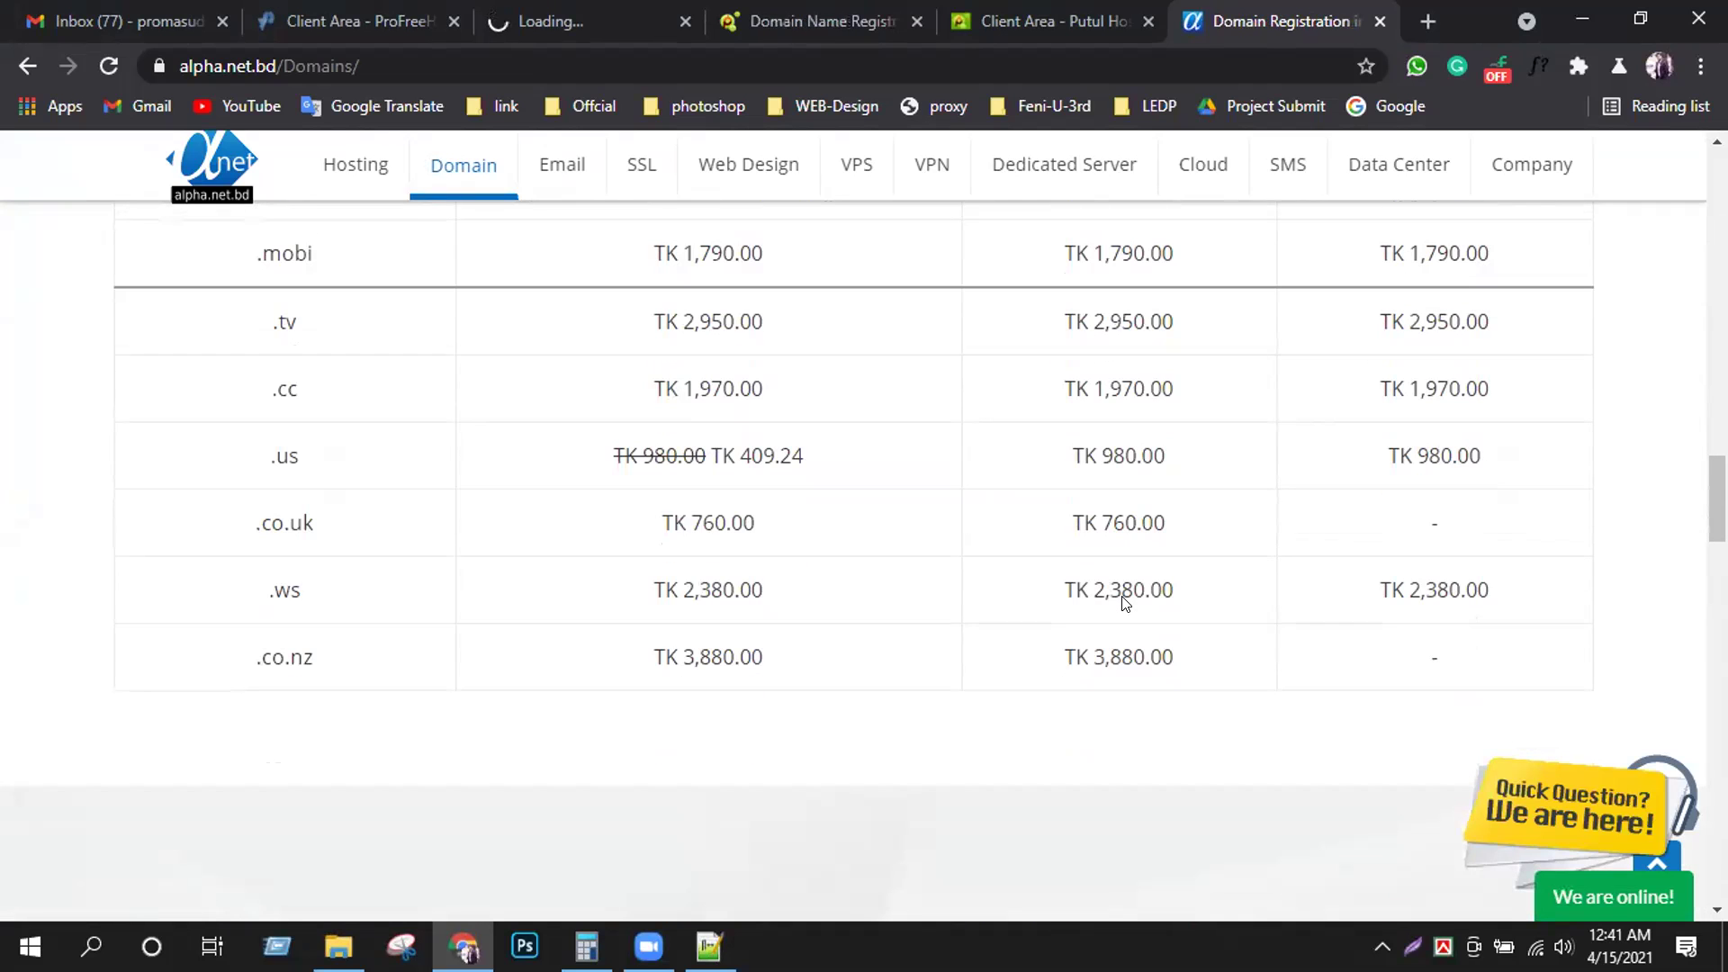
Scroll back to the top of the Alpha Net pricing and return to the PutulHost client area
{"action": "scroll", "coordinate": [1122, 603], "scroll_direction": "up", "scroll_amount": 2}
{"action": "scroll", "coordinate": [1124, 601], "scroll_direction": "up", "scroll_amount": 5}
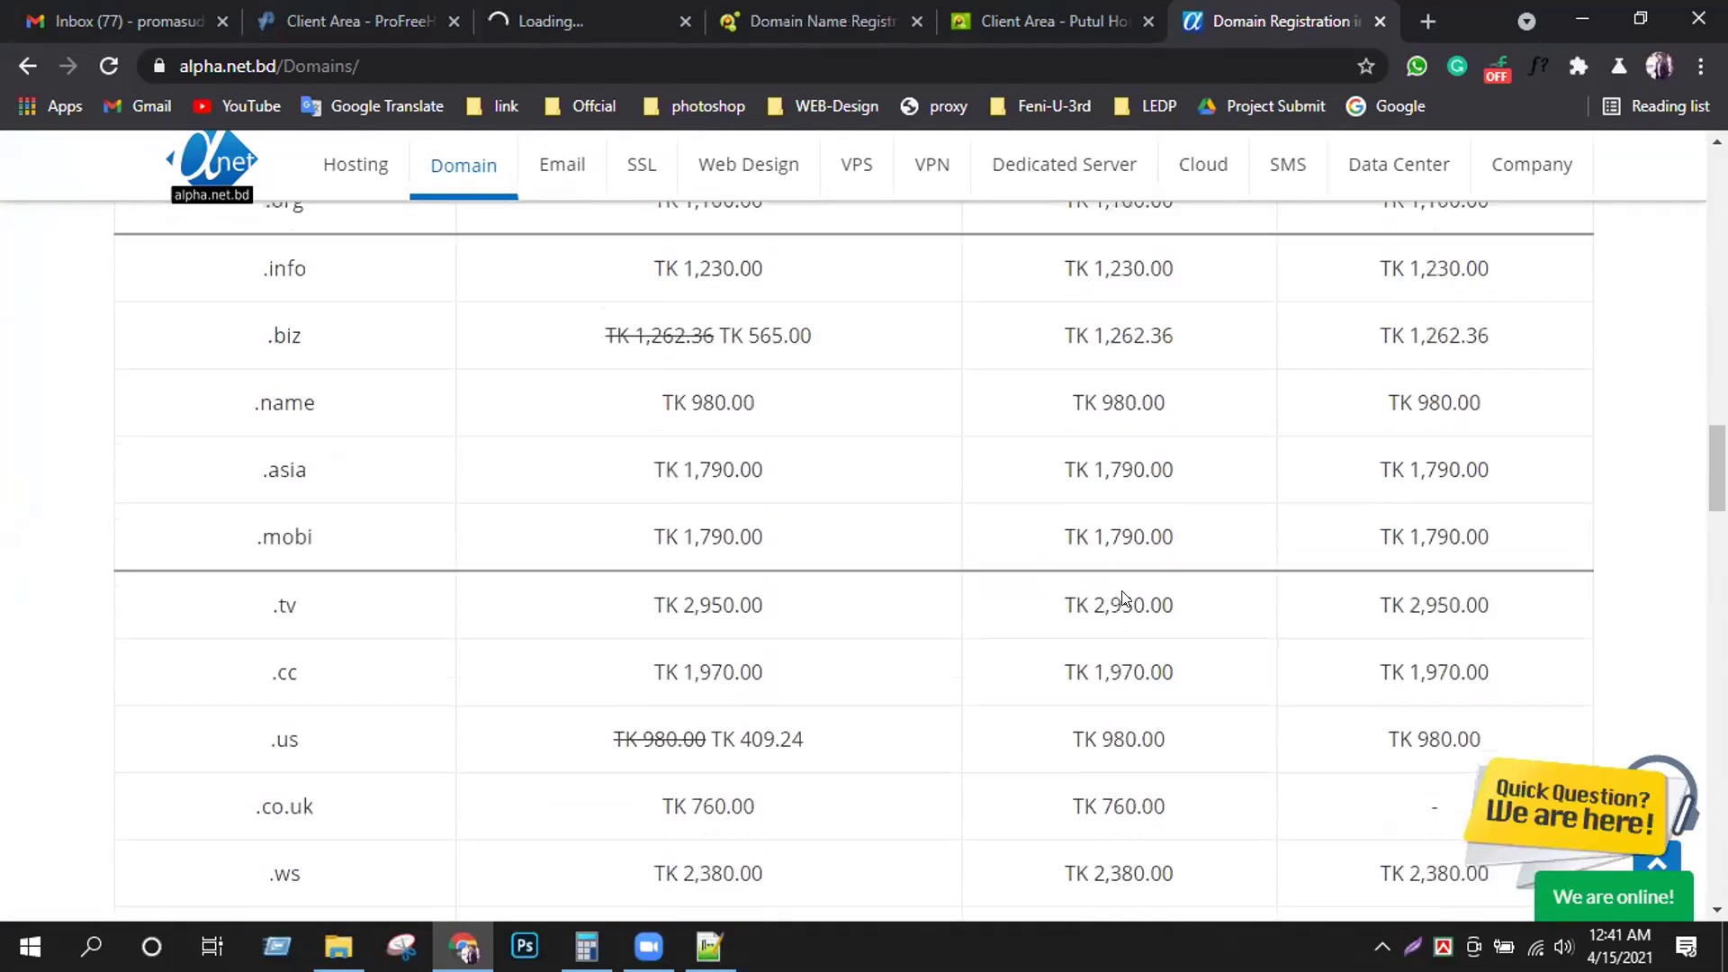
{"action": "scroll", "coordinate": [1124, 597], "scroll_direction": "up", "scroll_amount": 1}
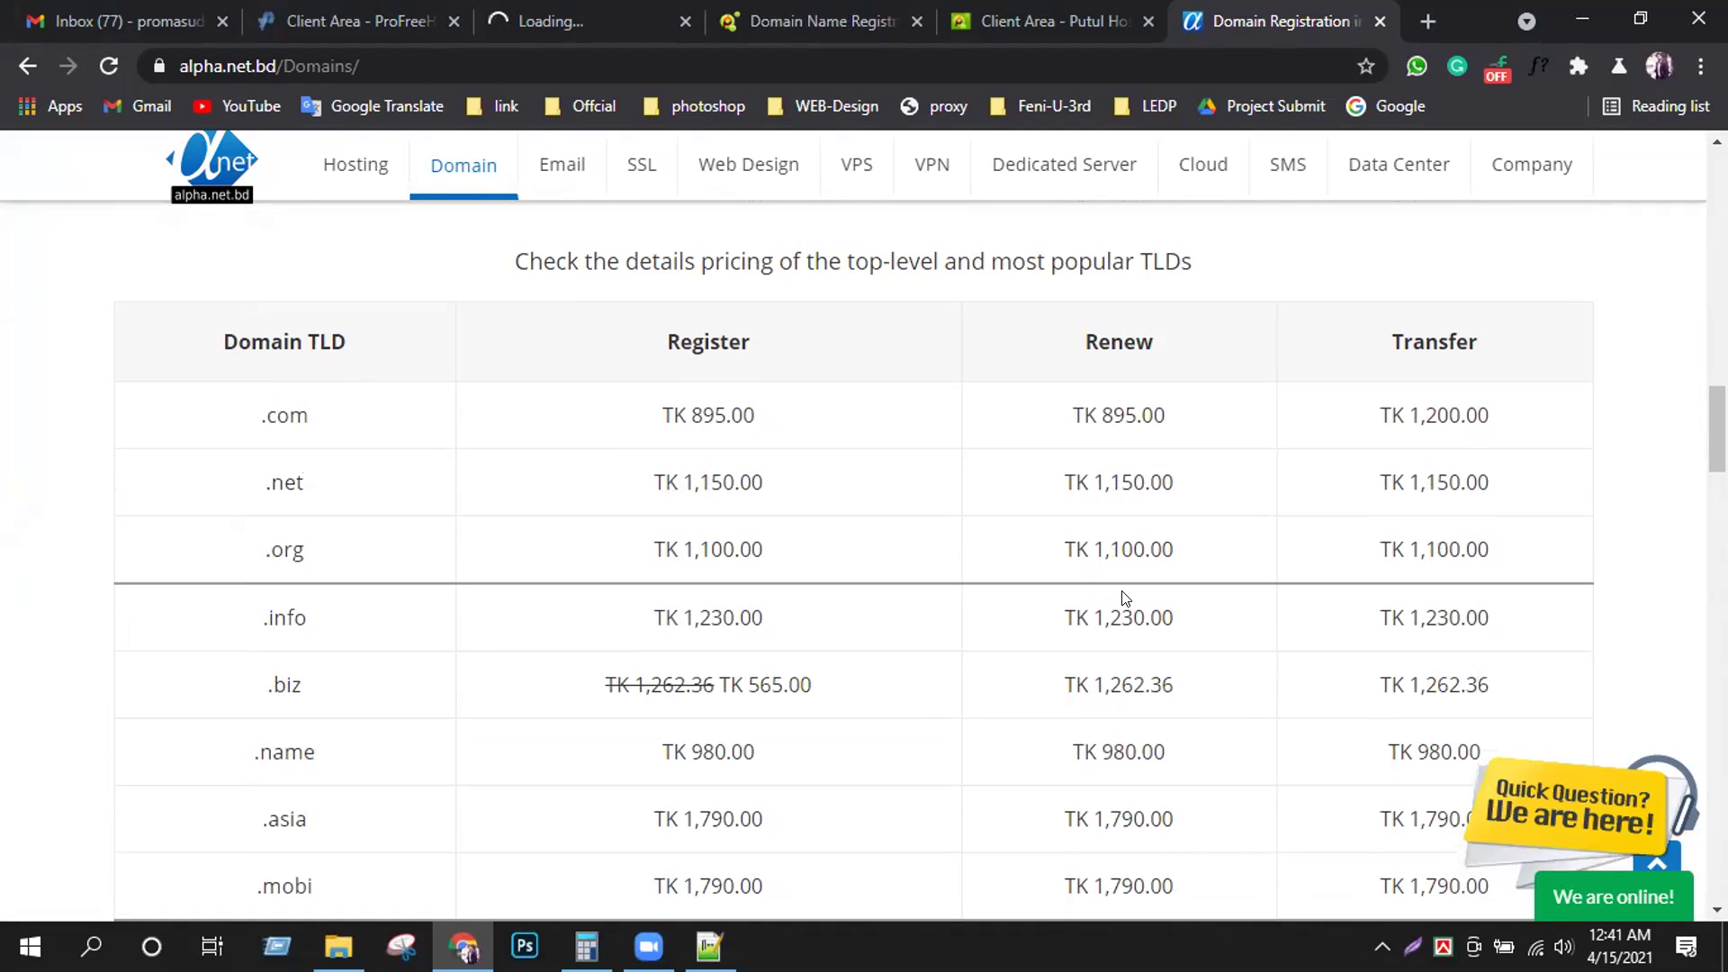
{"action": "scroll", "coordinate": [1124, 597], "scroll_direction": "down", "scroll_amount": 7}
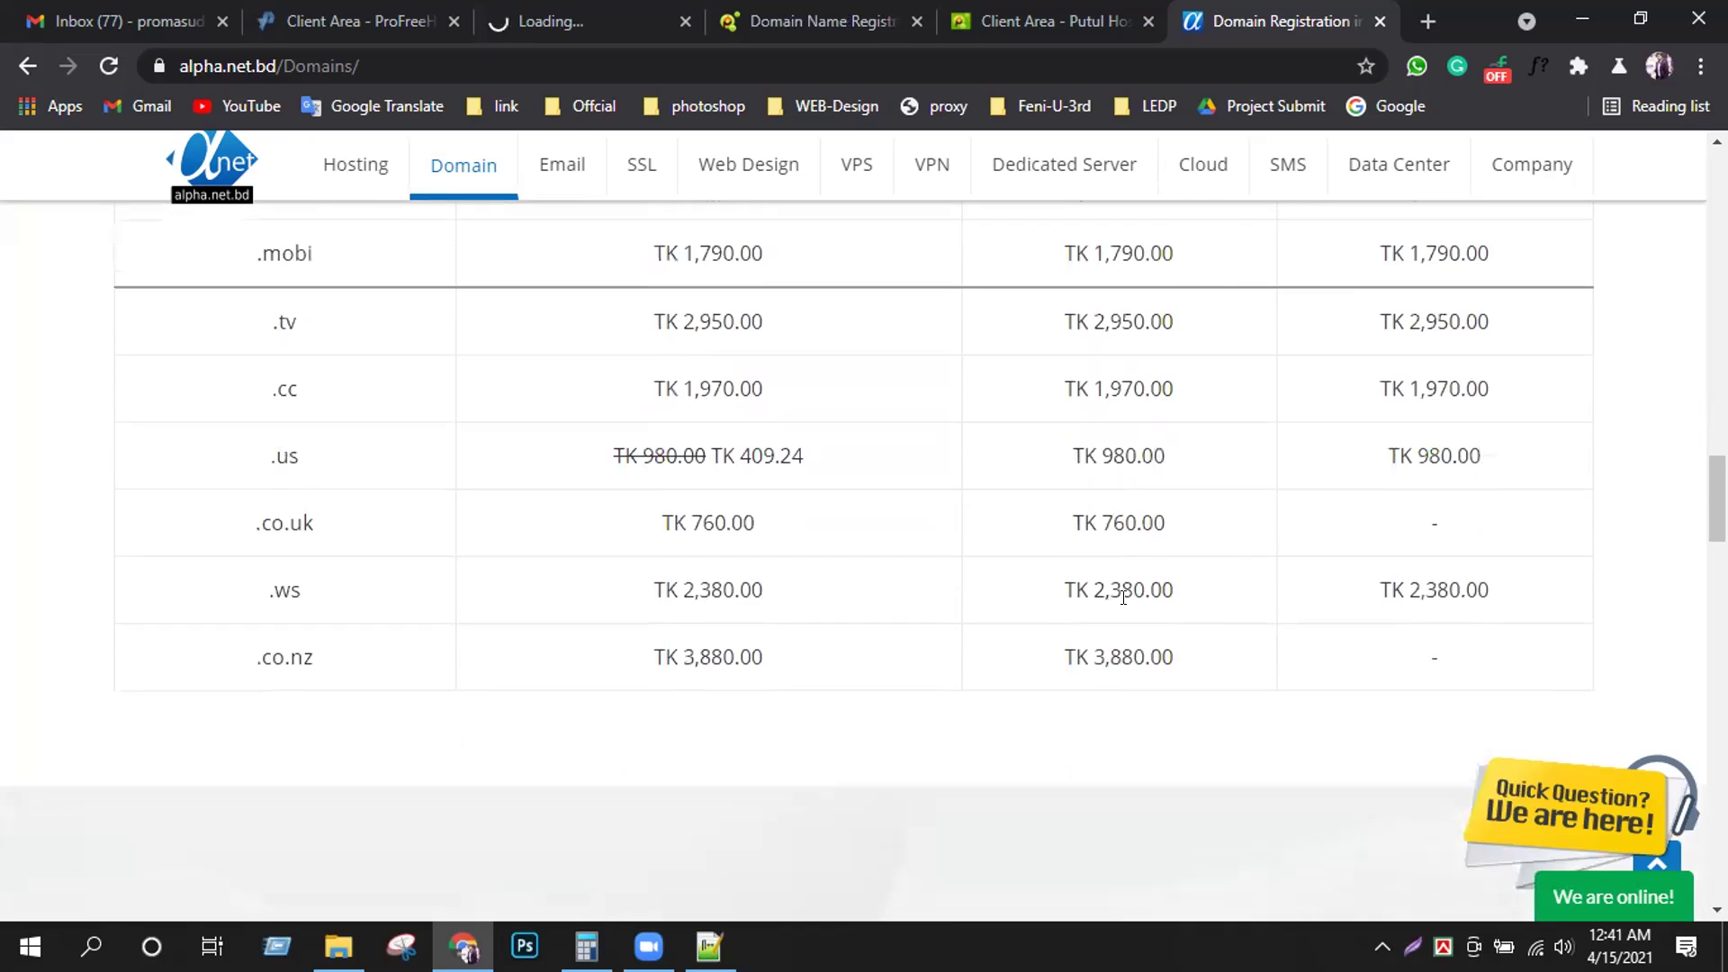
{"action": "scroll", "coordinate": [1124, 598], "scroll_direction": "up", "scroll_amount": 7}
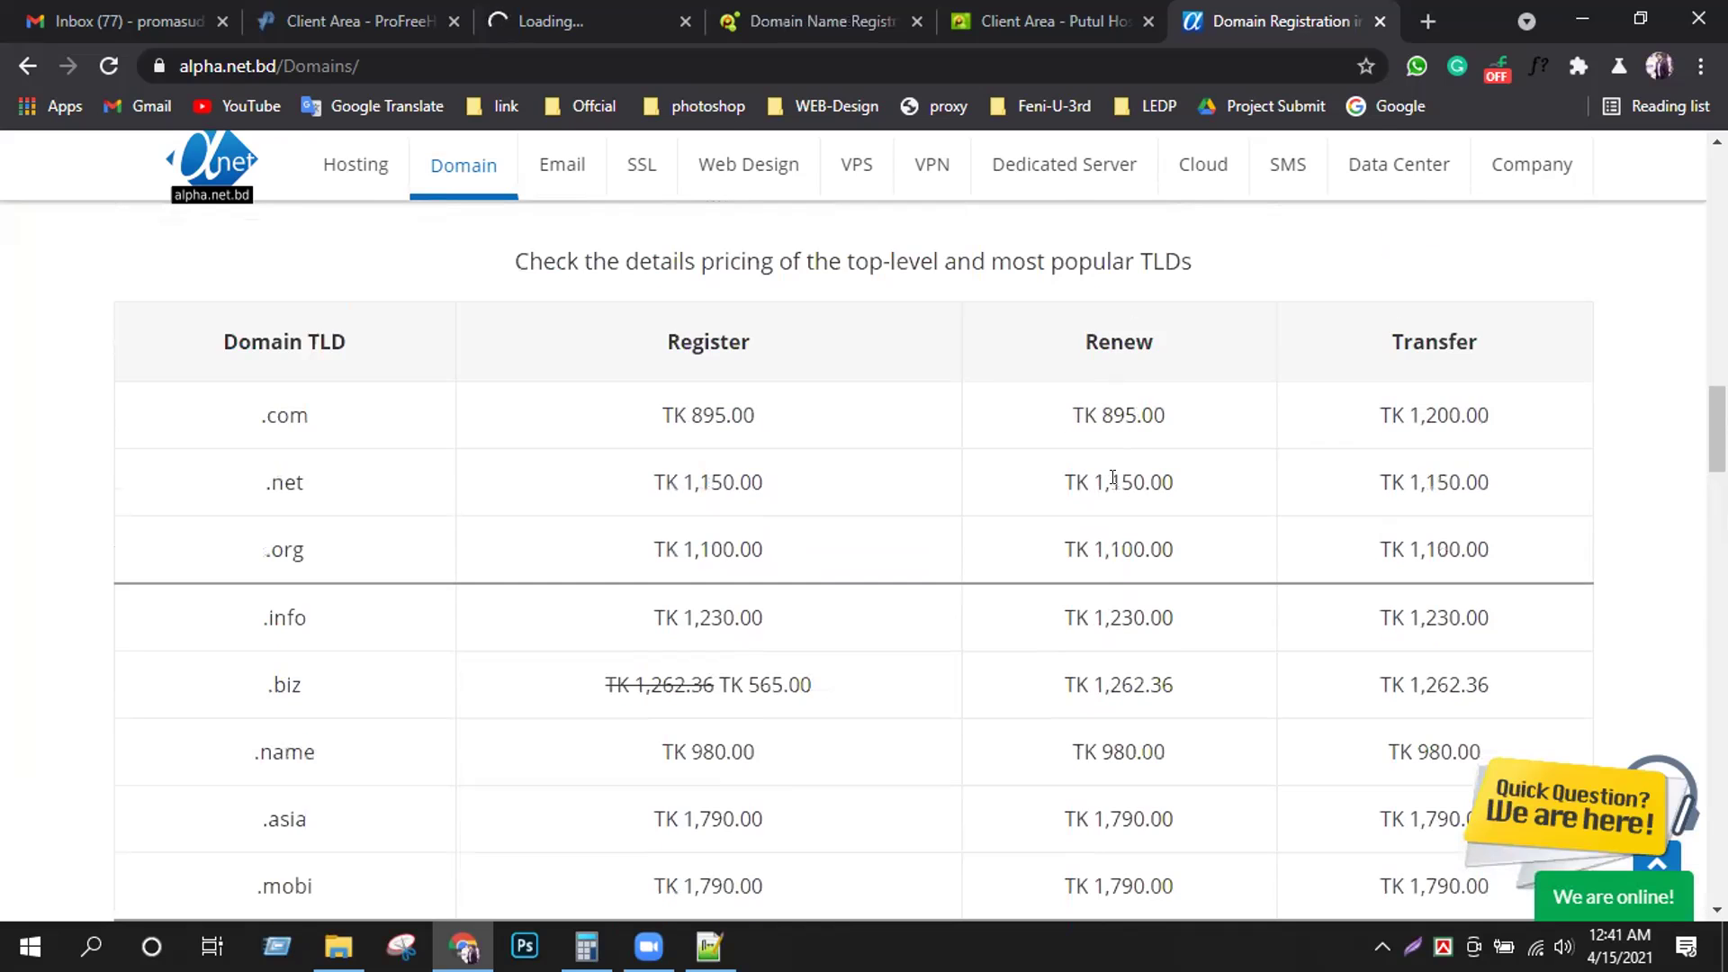
{"action": "scroll", "coordinate": [1113, 477], "scroll_direction": "up", "scroll_amount": 18}
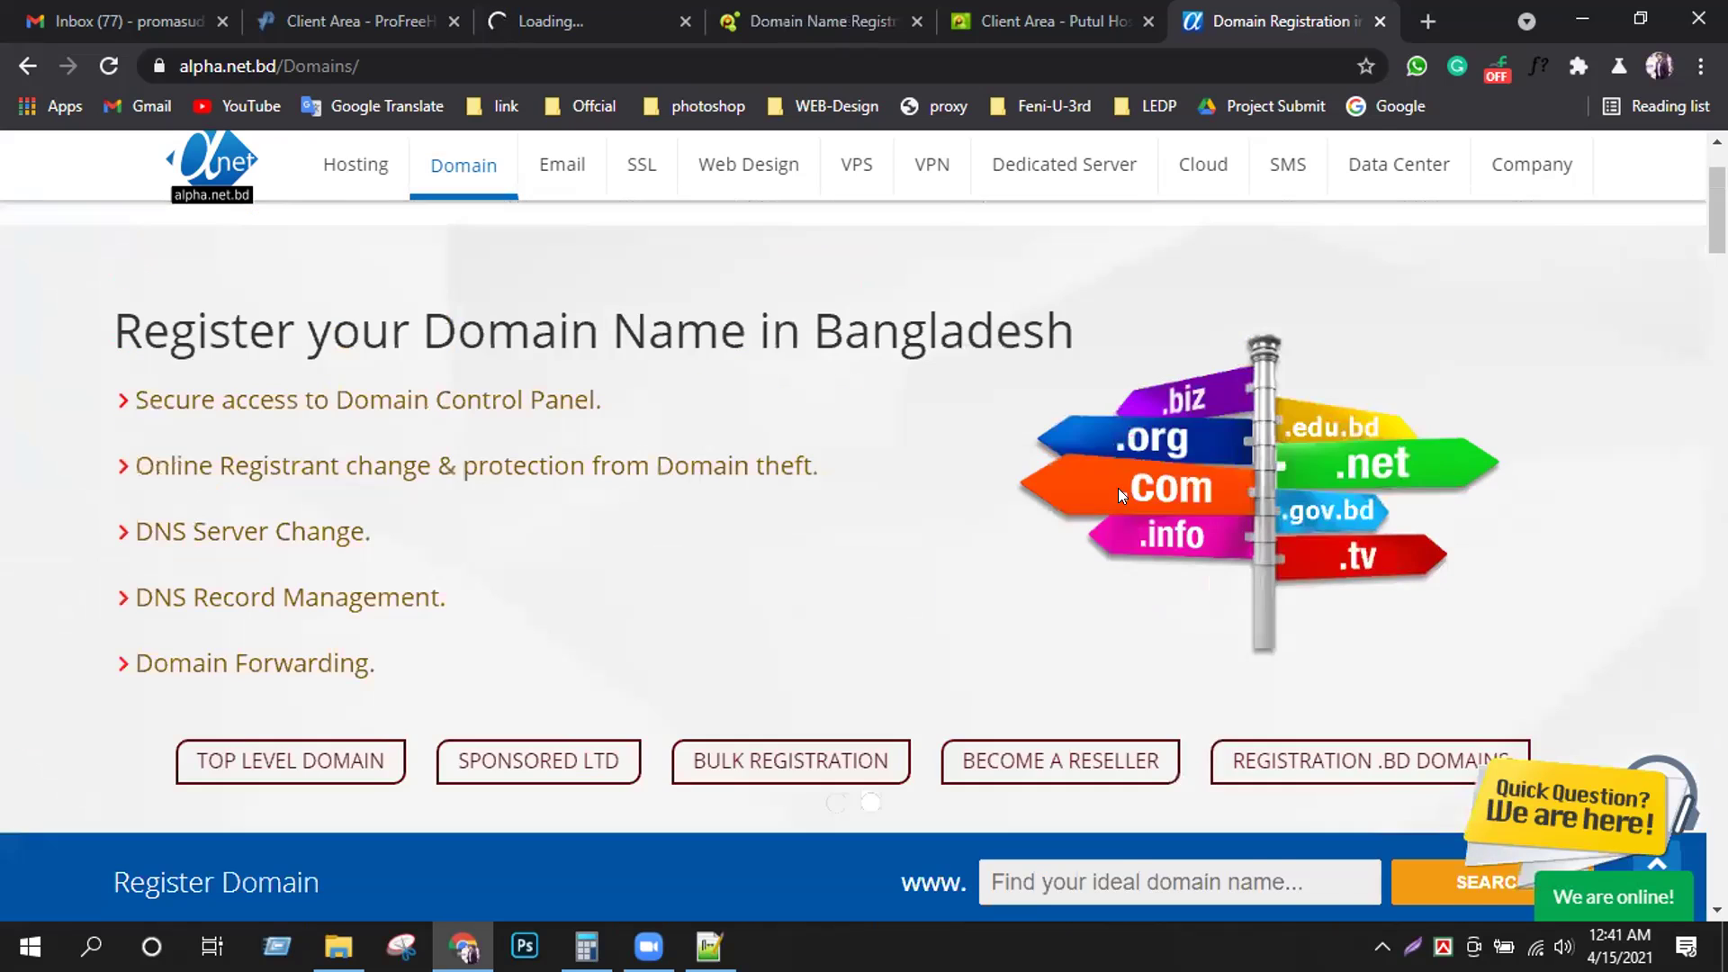
{"action": "scroll", "coordinate": [1117, 488], "scroll_direction": "up", "scroll_amount": 3}
{"action": "left_click", "coordinate": [1044, 21]}
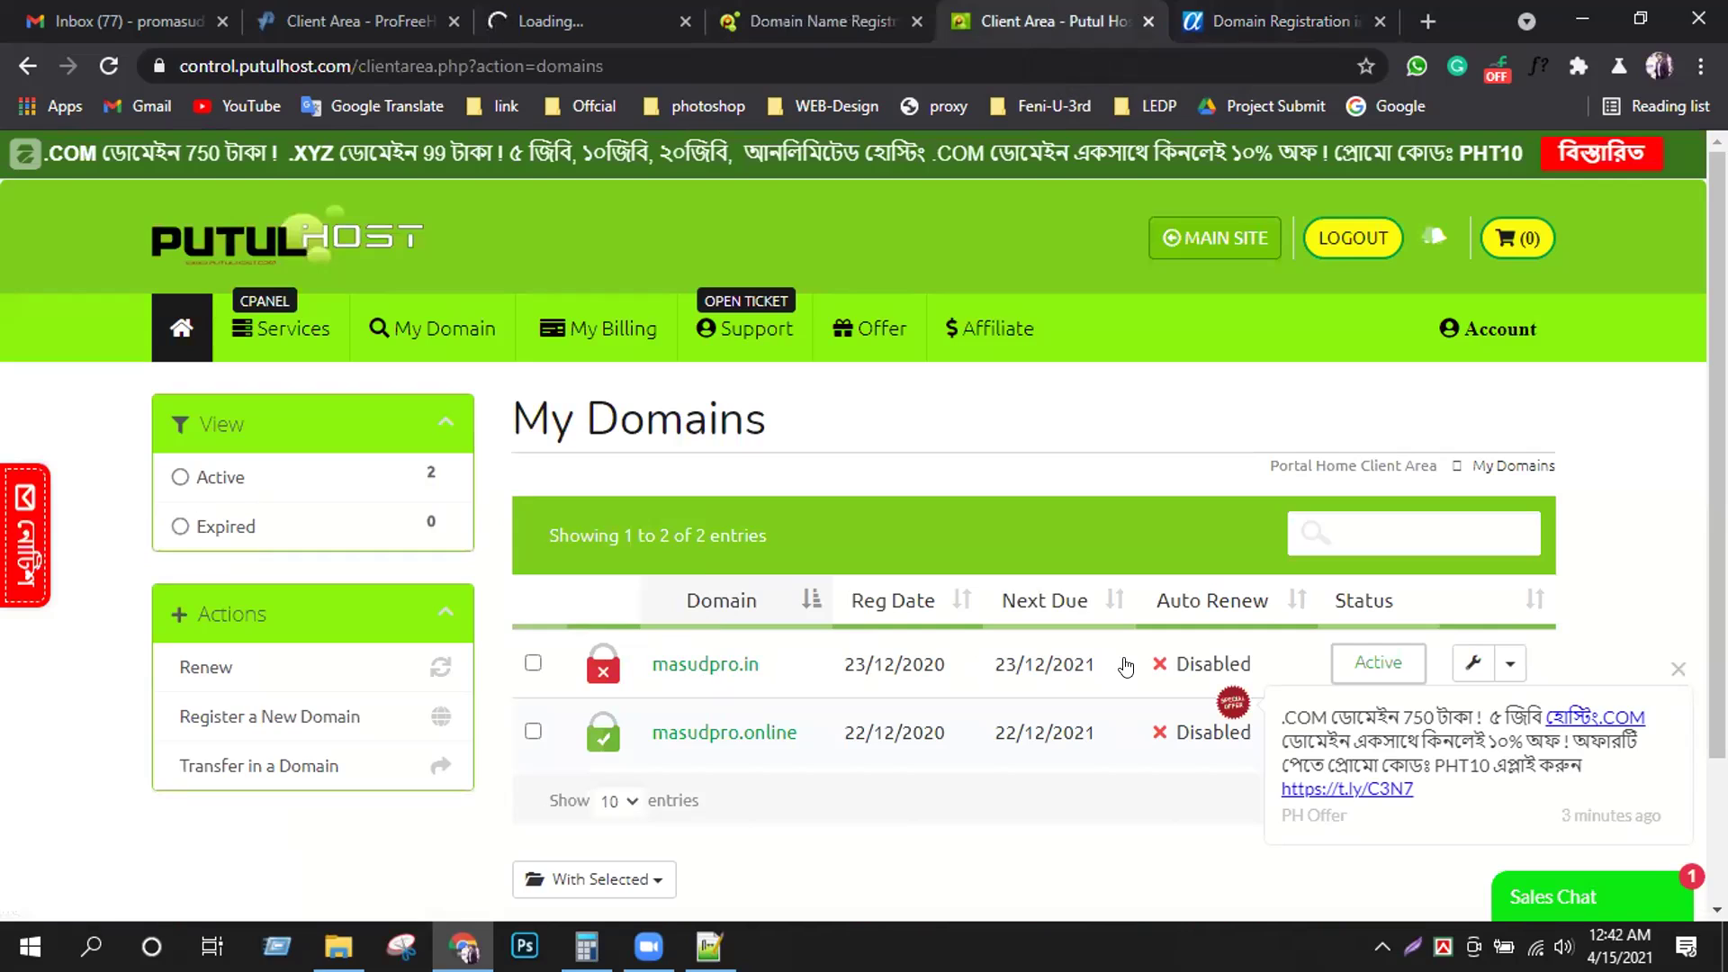
Open Manage Nameservers for masudpro.in, showing NS1–NS4.BYET.ORG
{"action": "left_click", "coordinate": [1483, 665]}
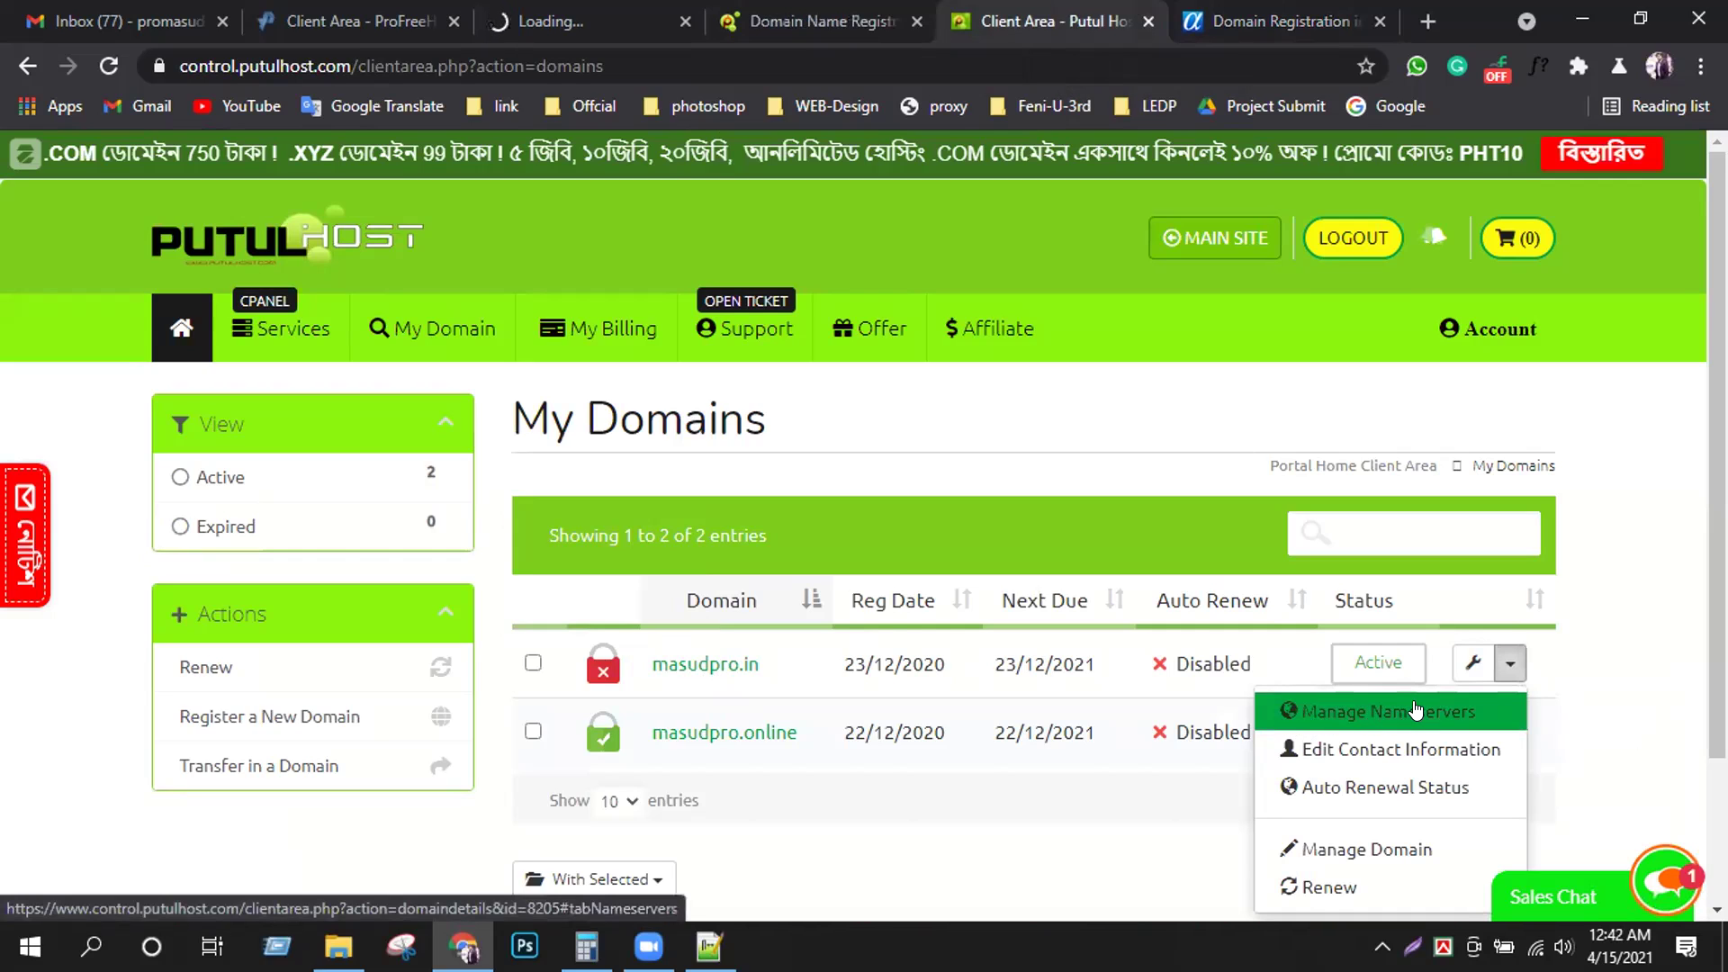
{"action": "left_click", "coordinate": [1377, 715]}
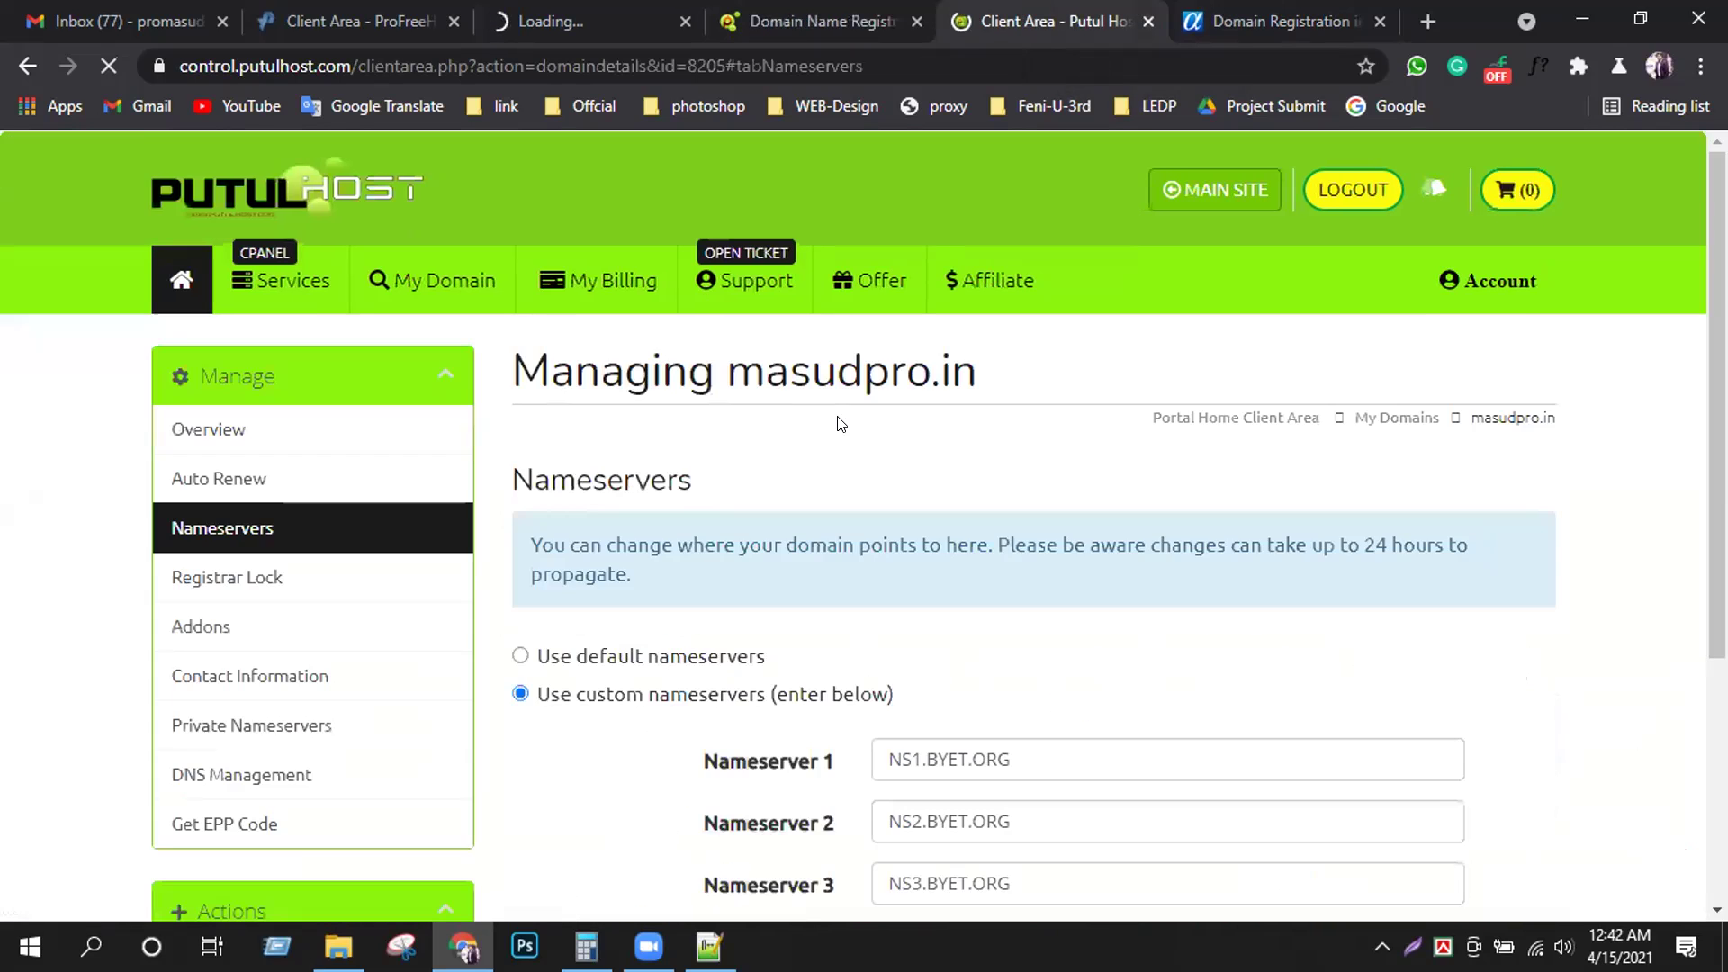
{"action": "scroll", "coordinate": [560, 394], "scroll_direction": "down", "scroll_amount": 5}
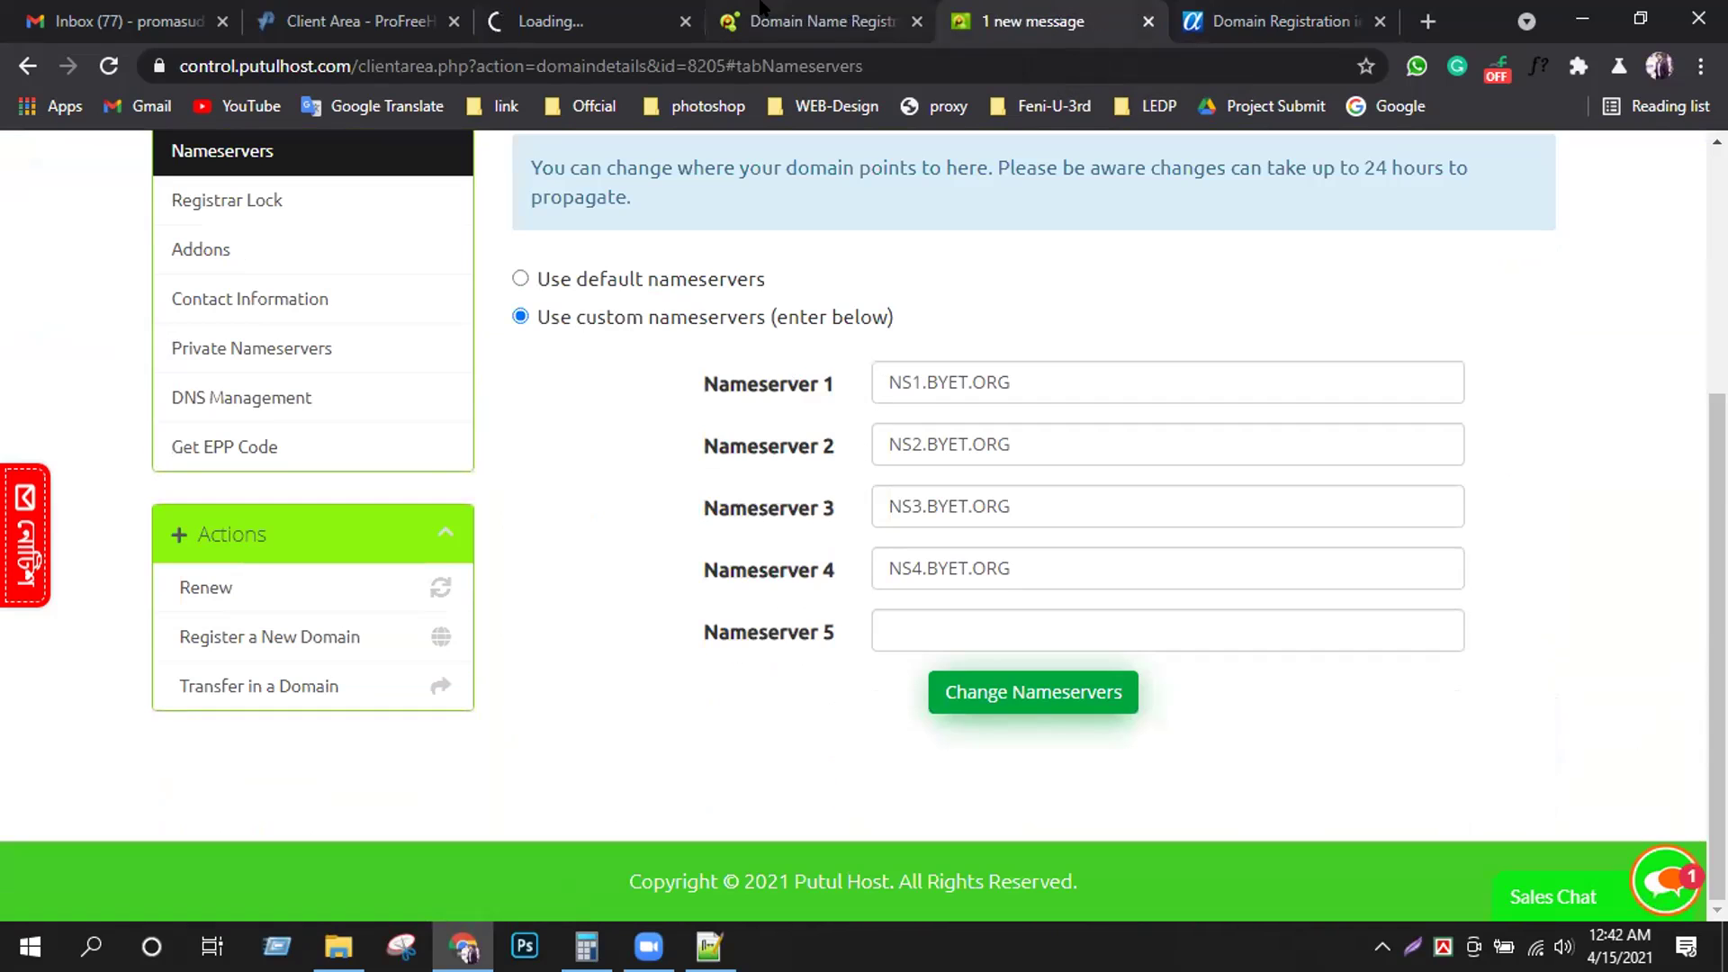
Compare ProFreeHost's ns1–ns4.byet.org nameservers with PutulHost's Nameserver 1 and 4 entries
{"action": "left_click", "coordinate": [347, 21]}
{"action": "scroll", "coordinate": [313, 192], "scroll_direction": "down", "scroll_amount": 3}
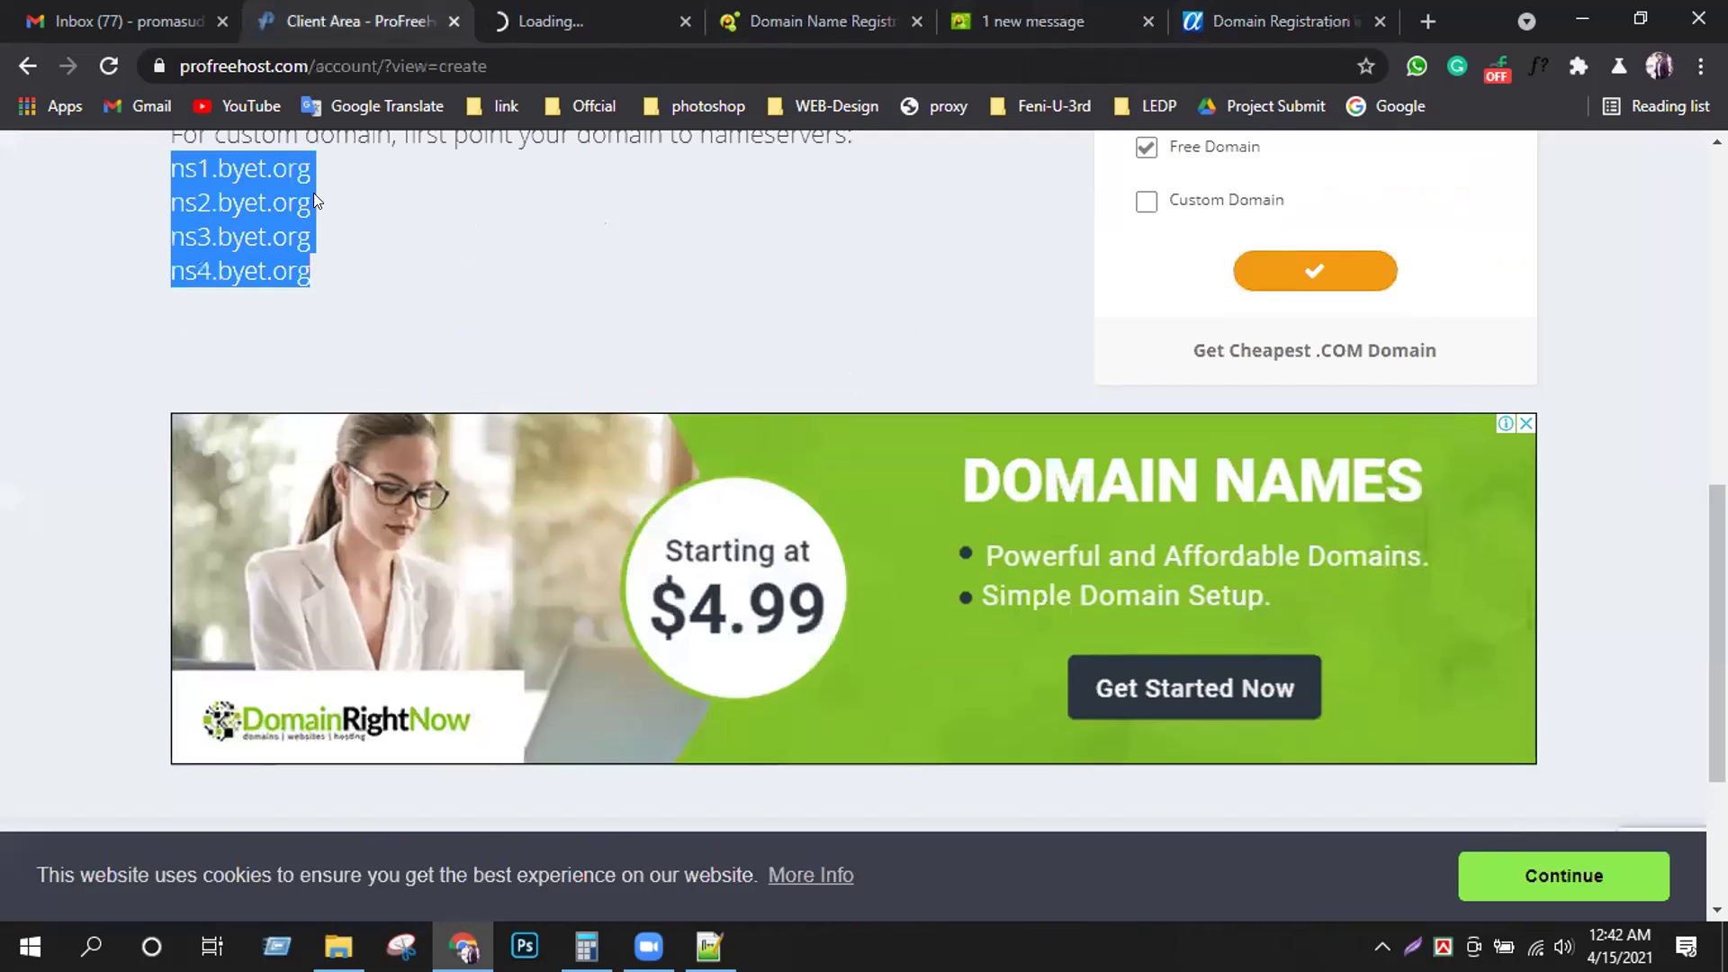
{"action": "scroll", "coordinate": [243, 261], "scroll_direction": "up", "scroll_amount": 1}
{"action": "left_click", "coordinate": [180, 320]}
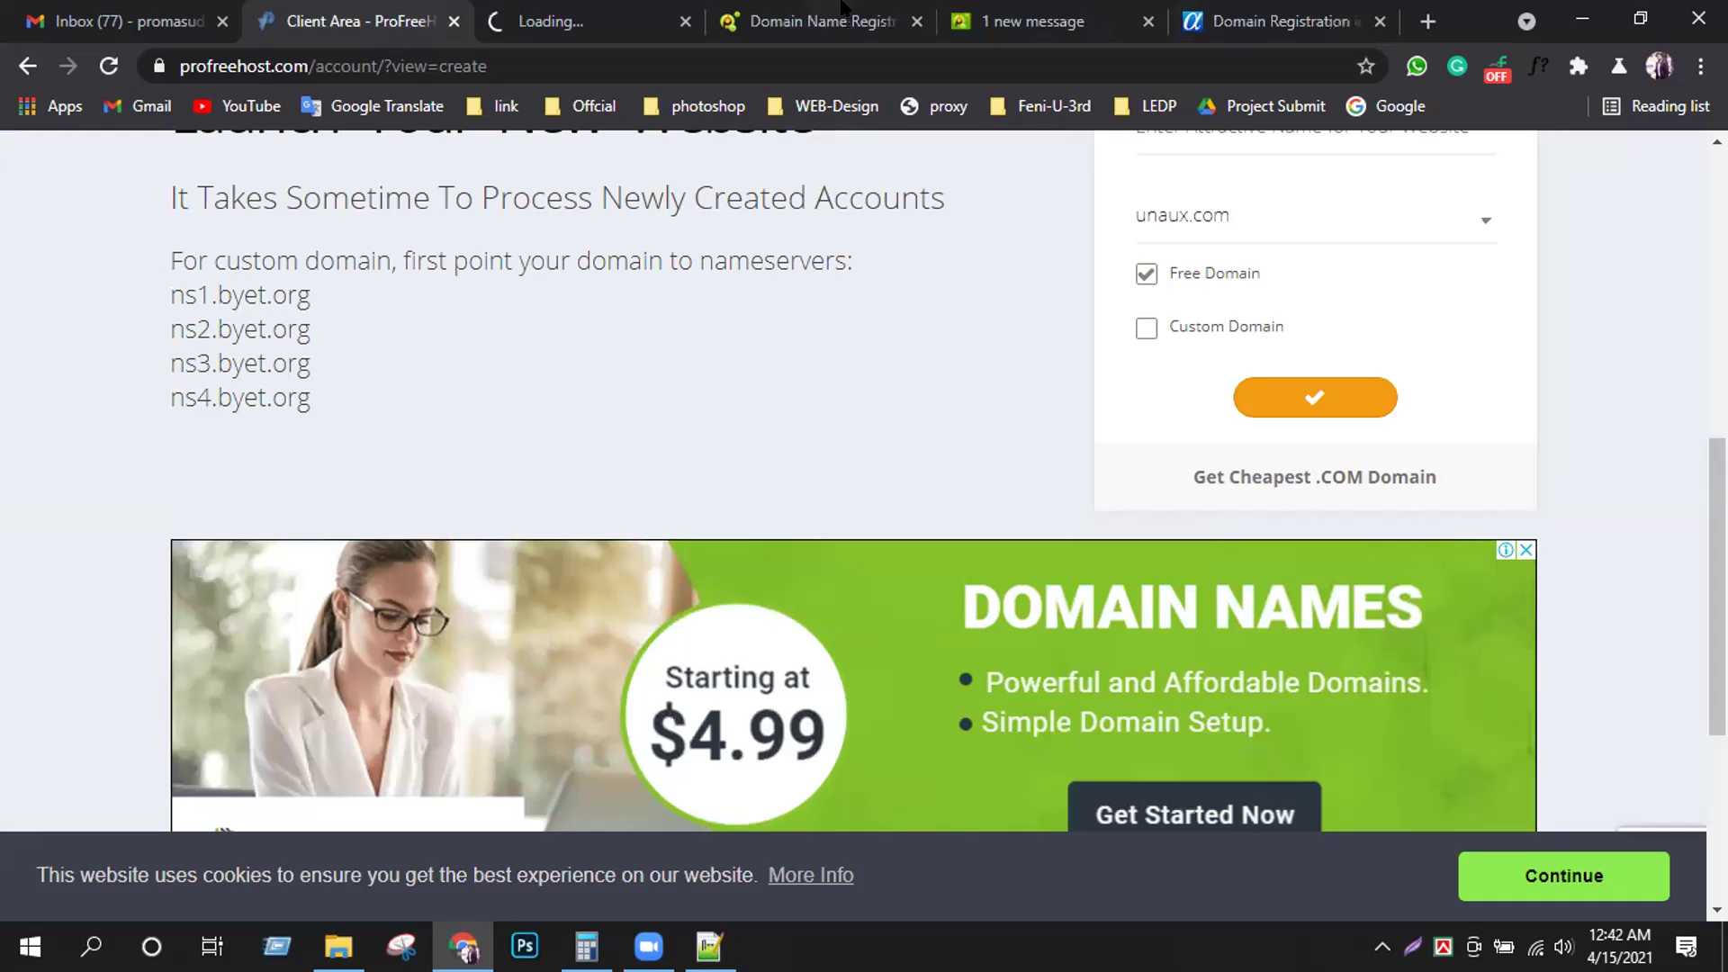
{"action": "left_click", "coordinate": [814, 13]}
{"action": "left_click", "coordinate": [691, 9]}
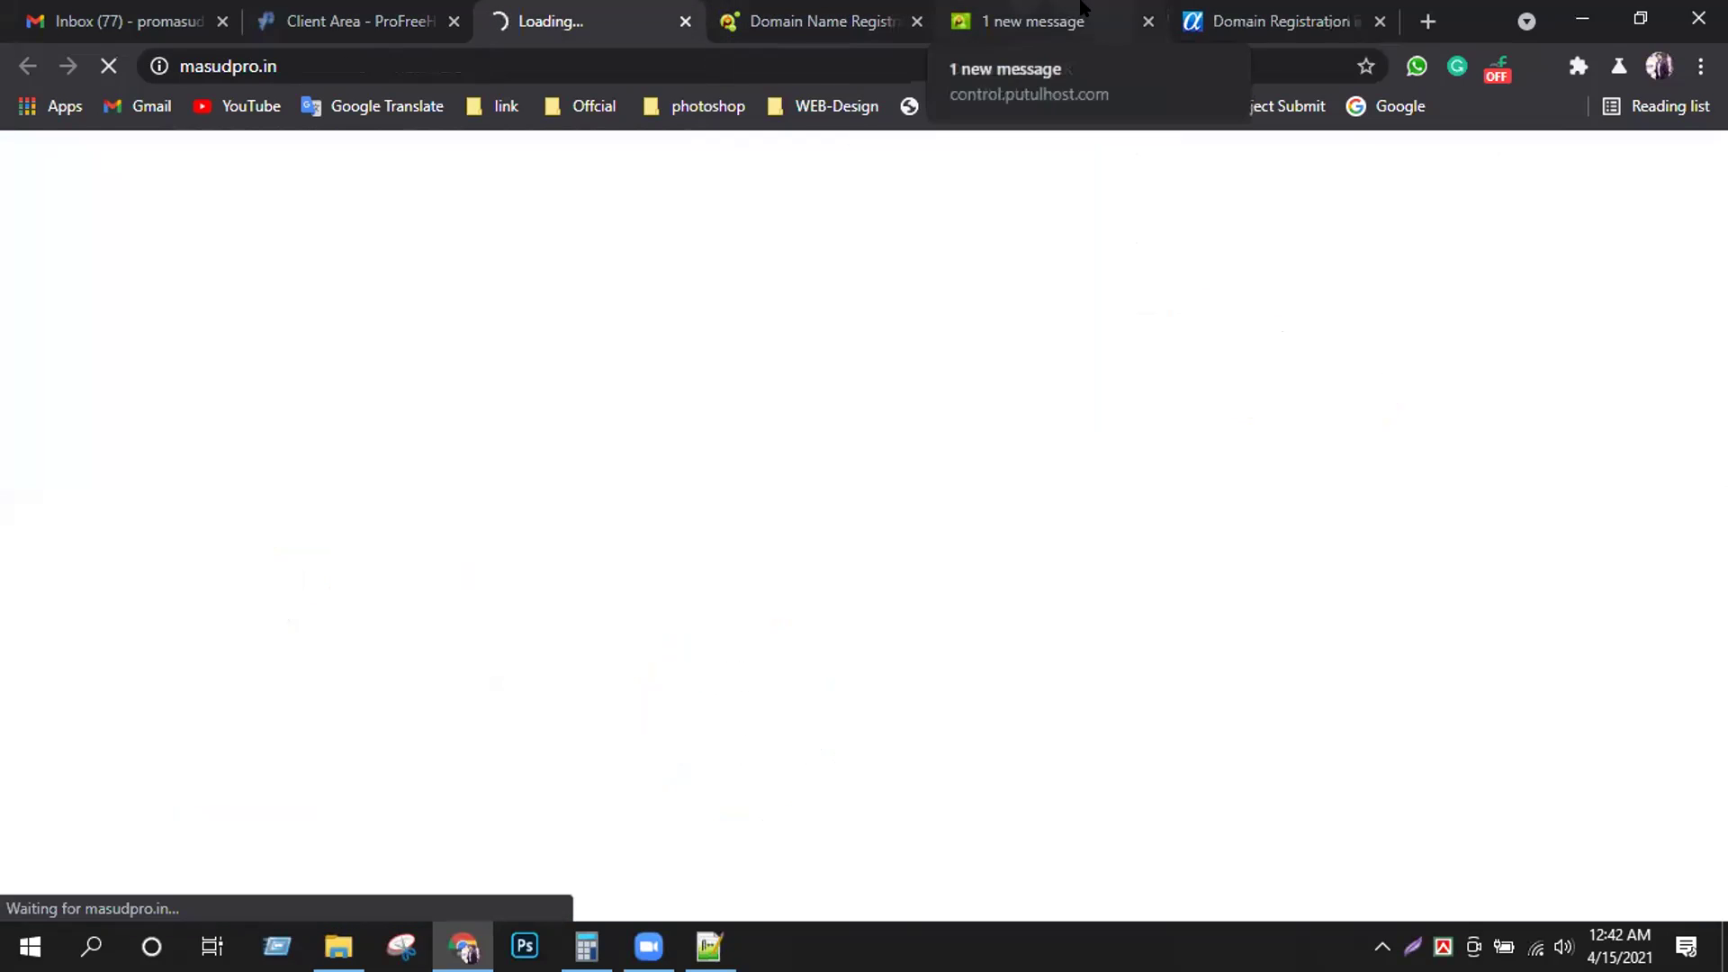
{"action": "left_click", "coordinate": [1086, 11]}
{"action": "left_click", "coordinate": [1049, 558]}
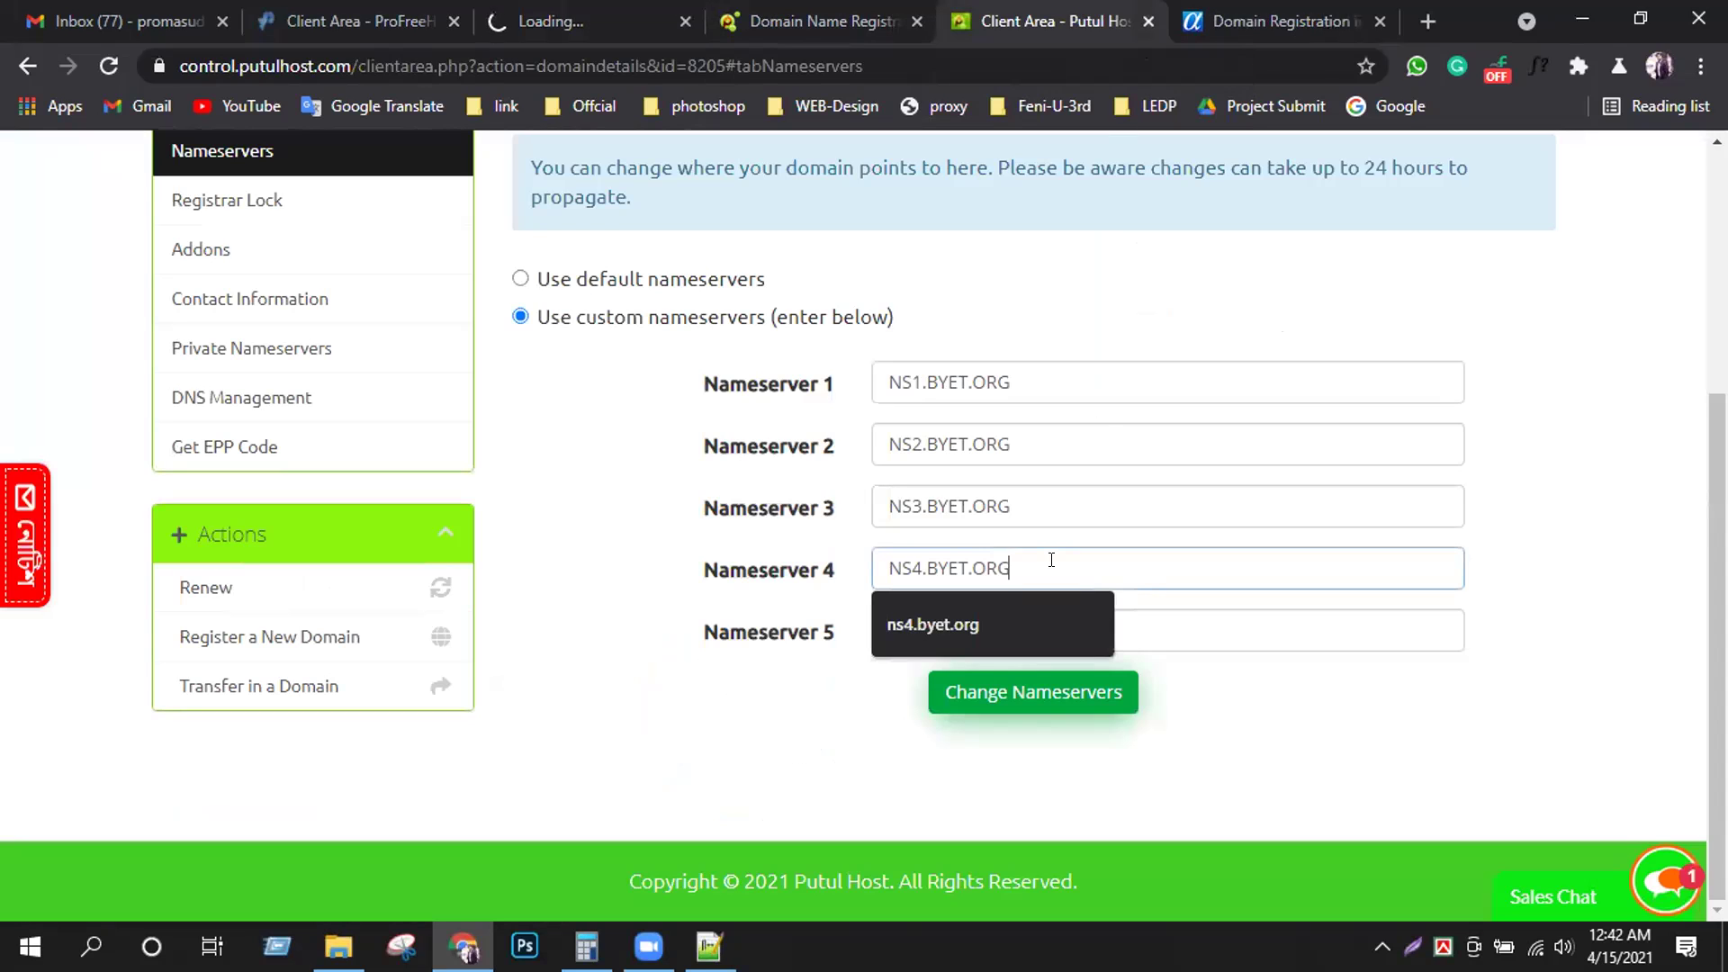
{"action": "left_click", "coordinate": [1011, 381]}
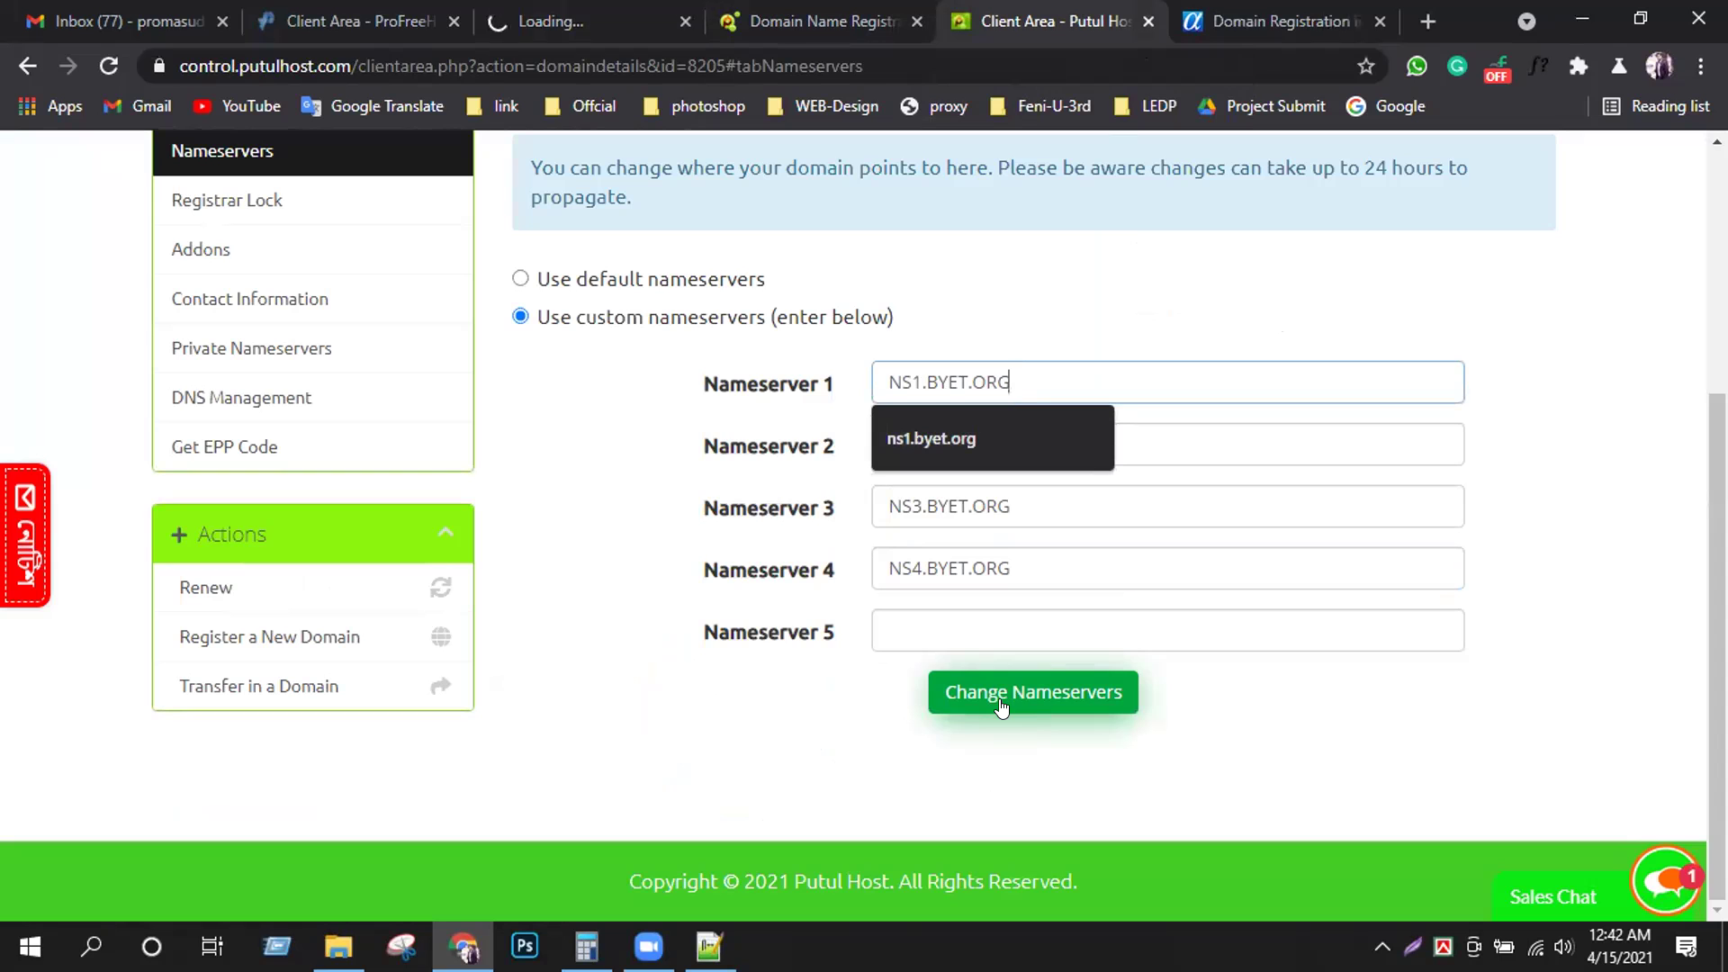
Tick Custom Domain in ProFreeHost's Create New Website form and select the custom domain field
{"action": "left_click", "coordinate": [360, 21]}
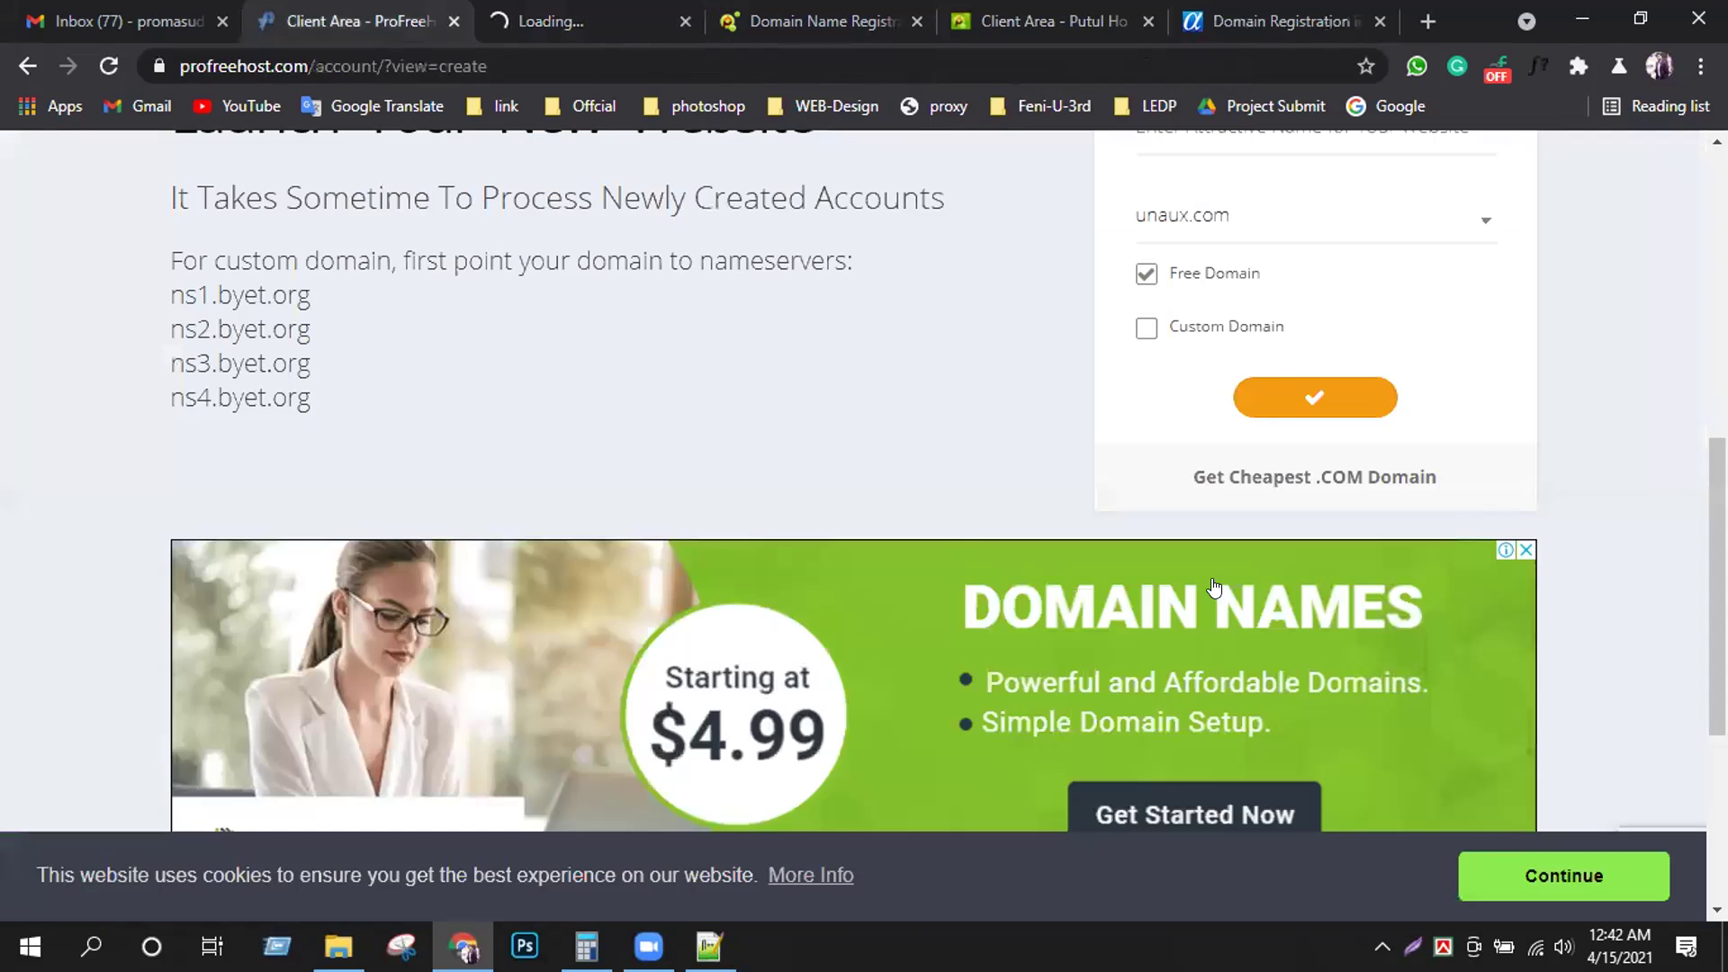
{"action": "scroll", "coordinate": [1246, 412], "scroll_direction": "up", "scroll_amount": 3}
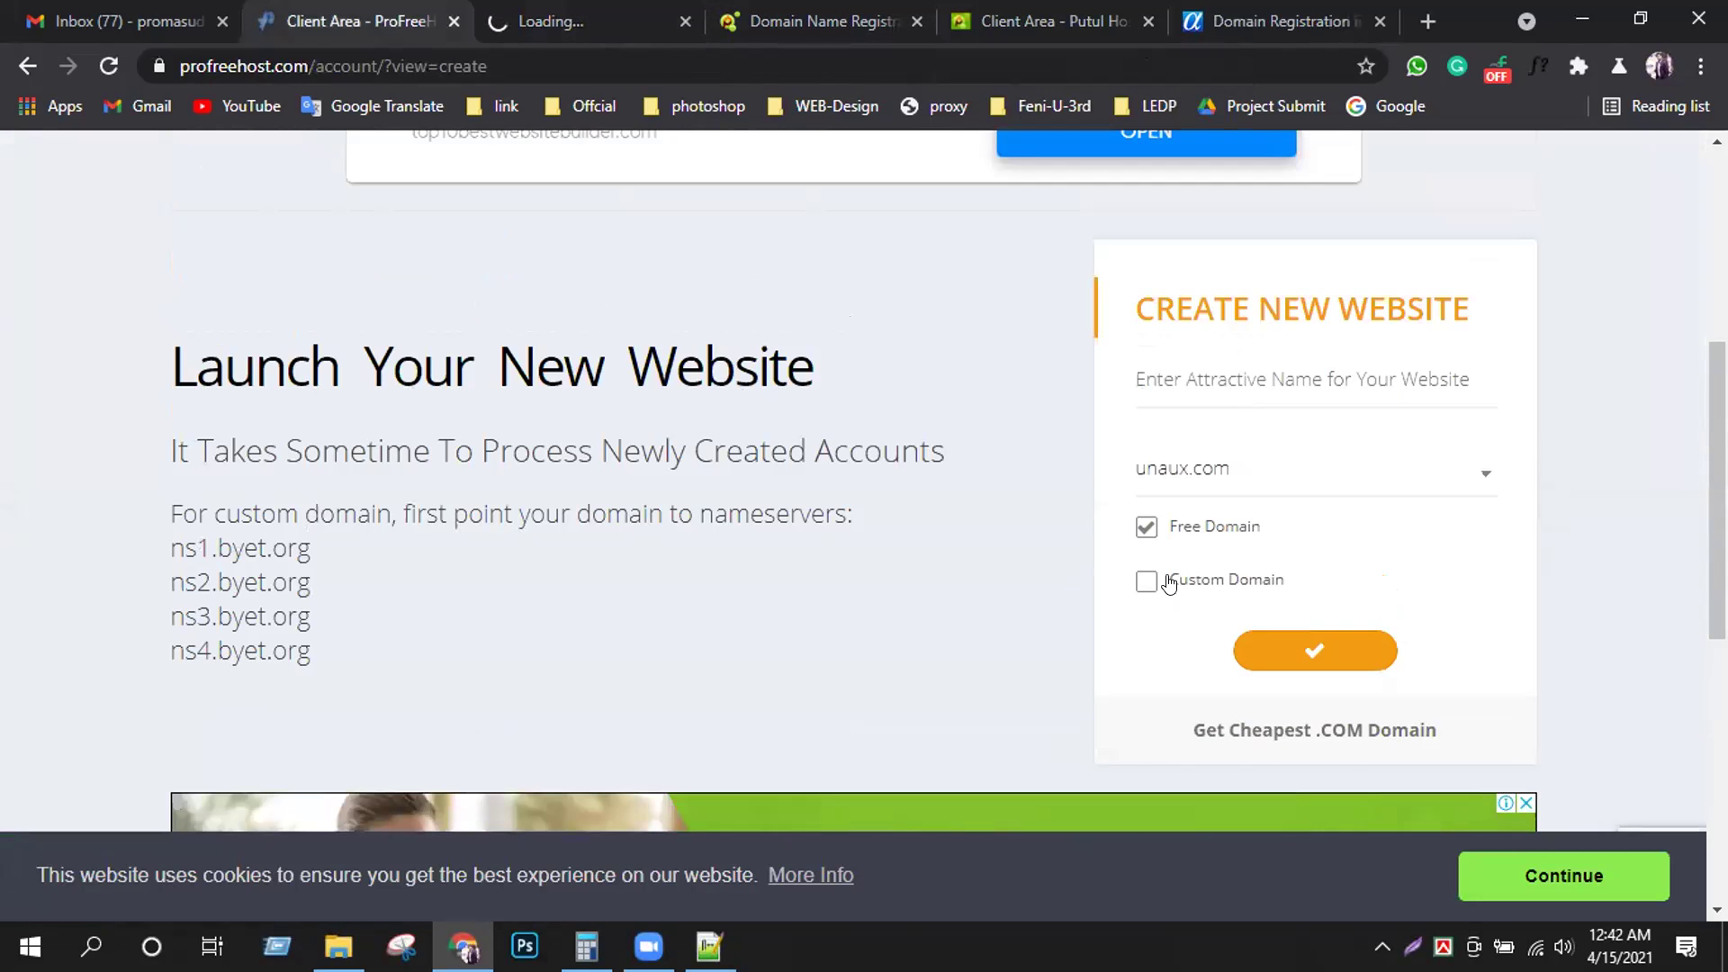
{"action": "left_click", "coordinate": [1169, 581]}
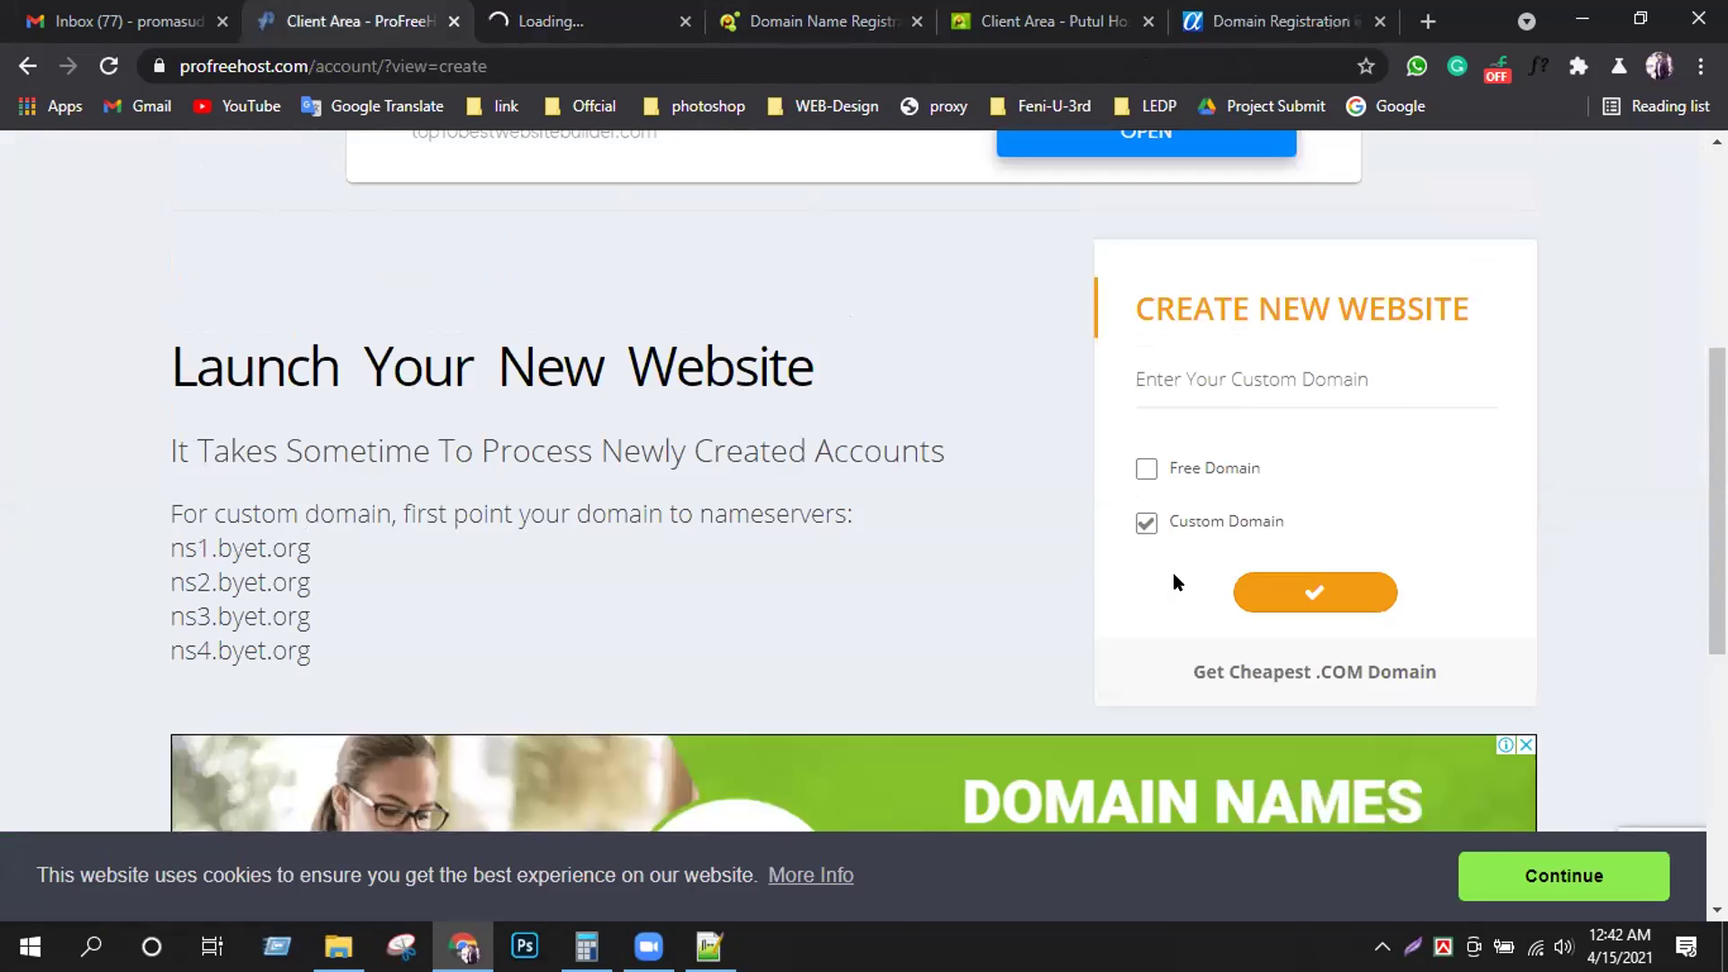
{"action": "left_click", "coordinate": [1233, 376]}
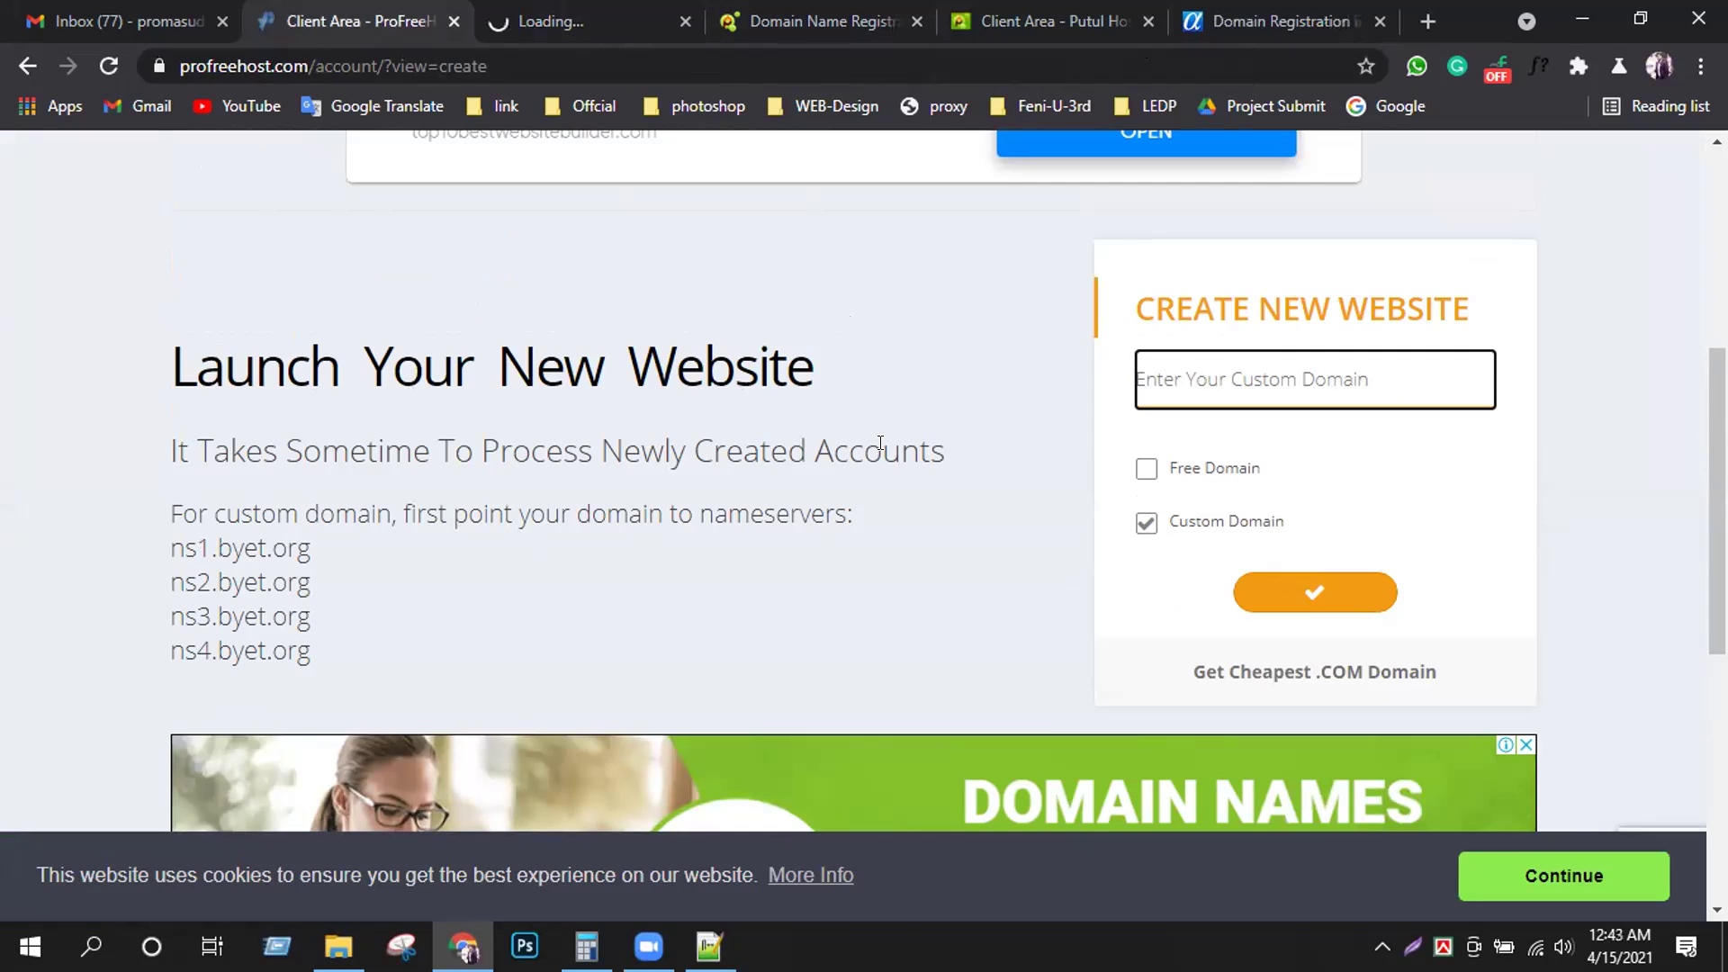
{"action": "left_click", "coordinate": [585, 21]}
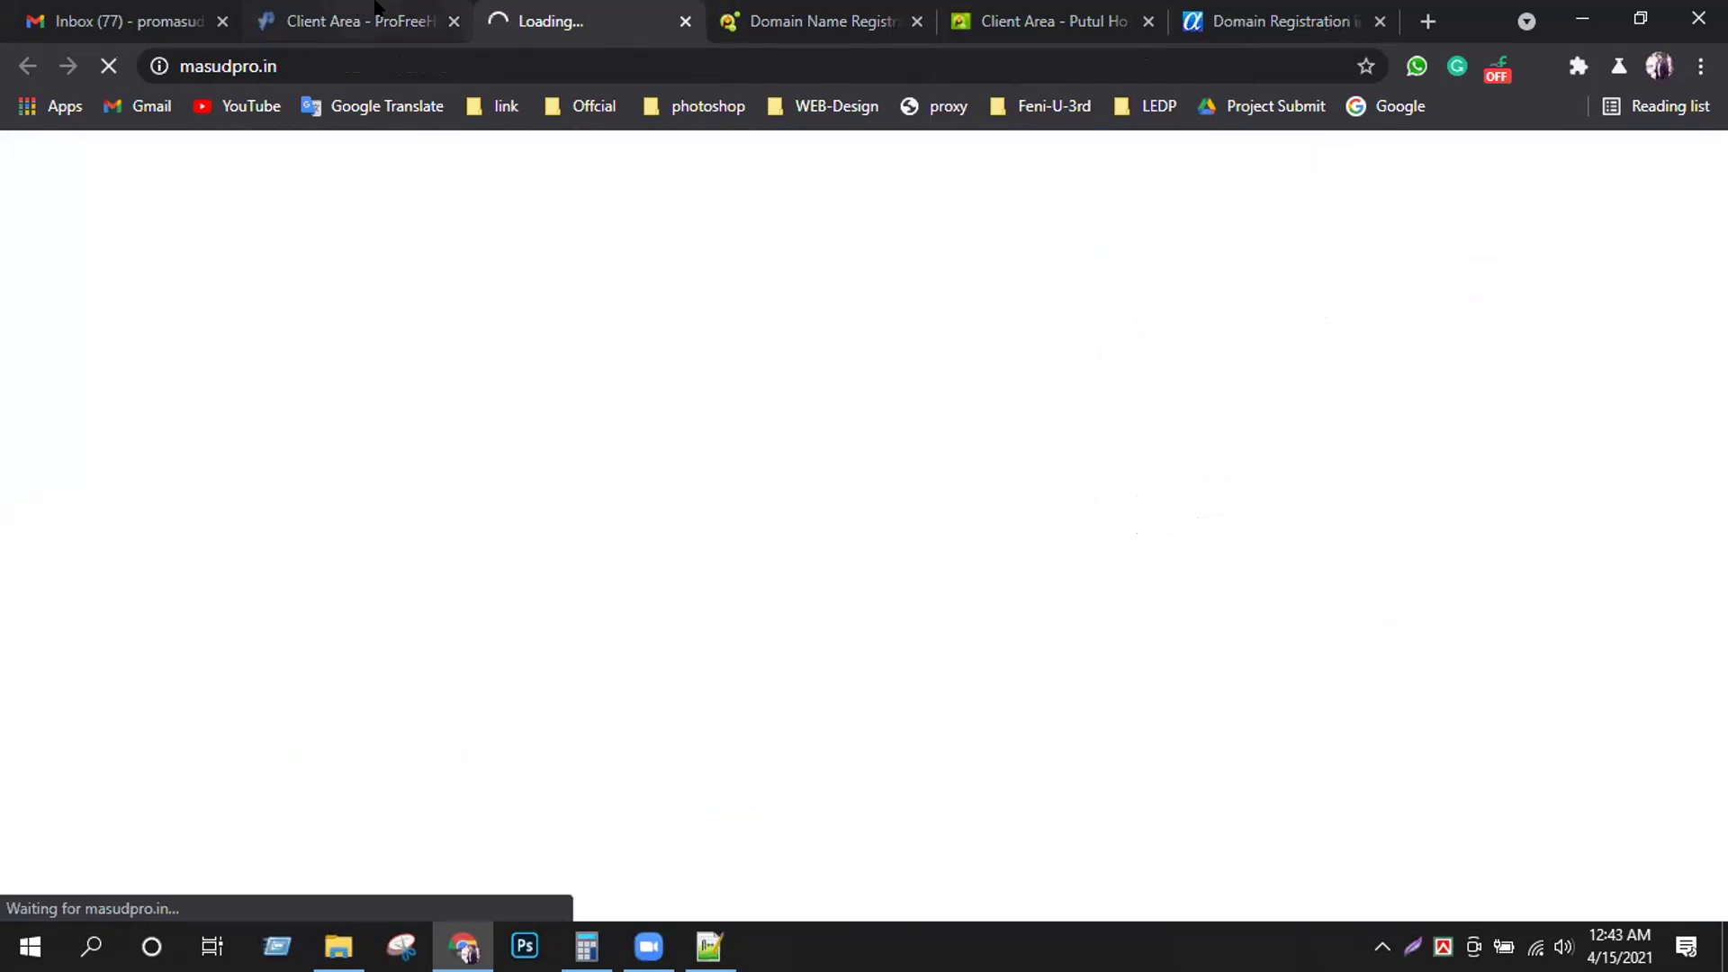
{"action": "left_click", "coordinate": [376, 9]}
{"action": "left_click", "coordinate": [574, 9]}
Open the masudpro.in hosting account's management page and launch its control panel
{"action": "left_click", "coordinate": [387, 21]}
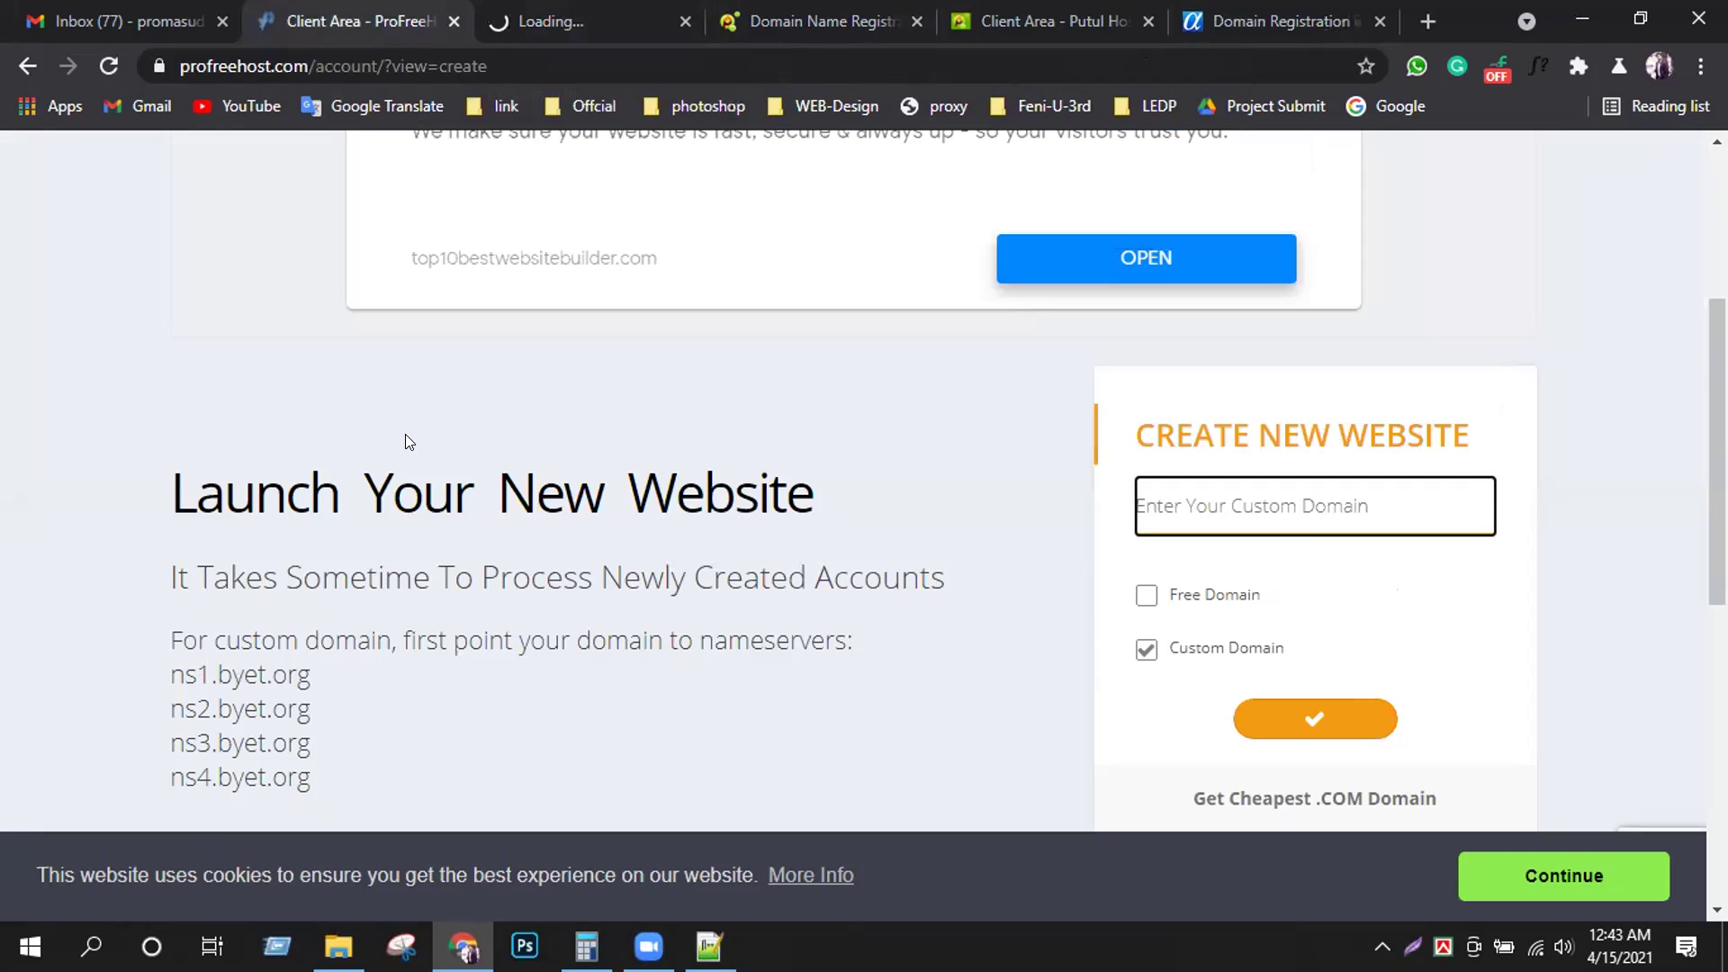
{"action": "scroll", "coordinate": [405, 441], "scroll_direction": "up", "scroll_amount": 4}
{"action": "left_click", "coordinate": [1493, 225]}
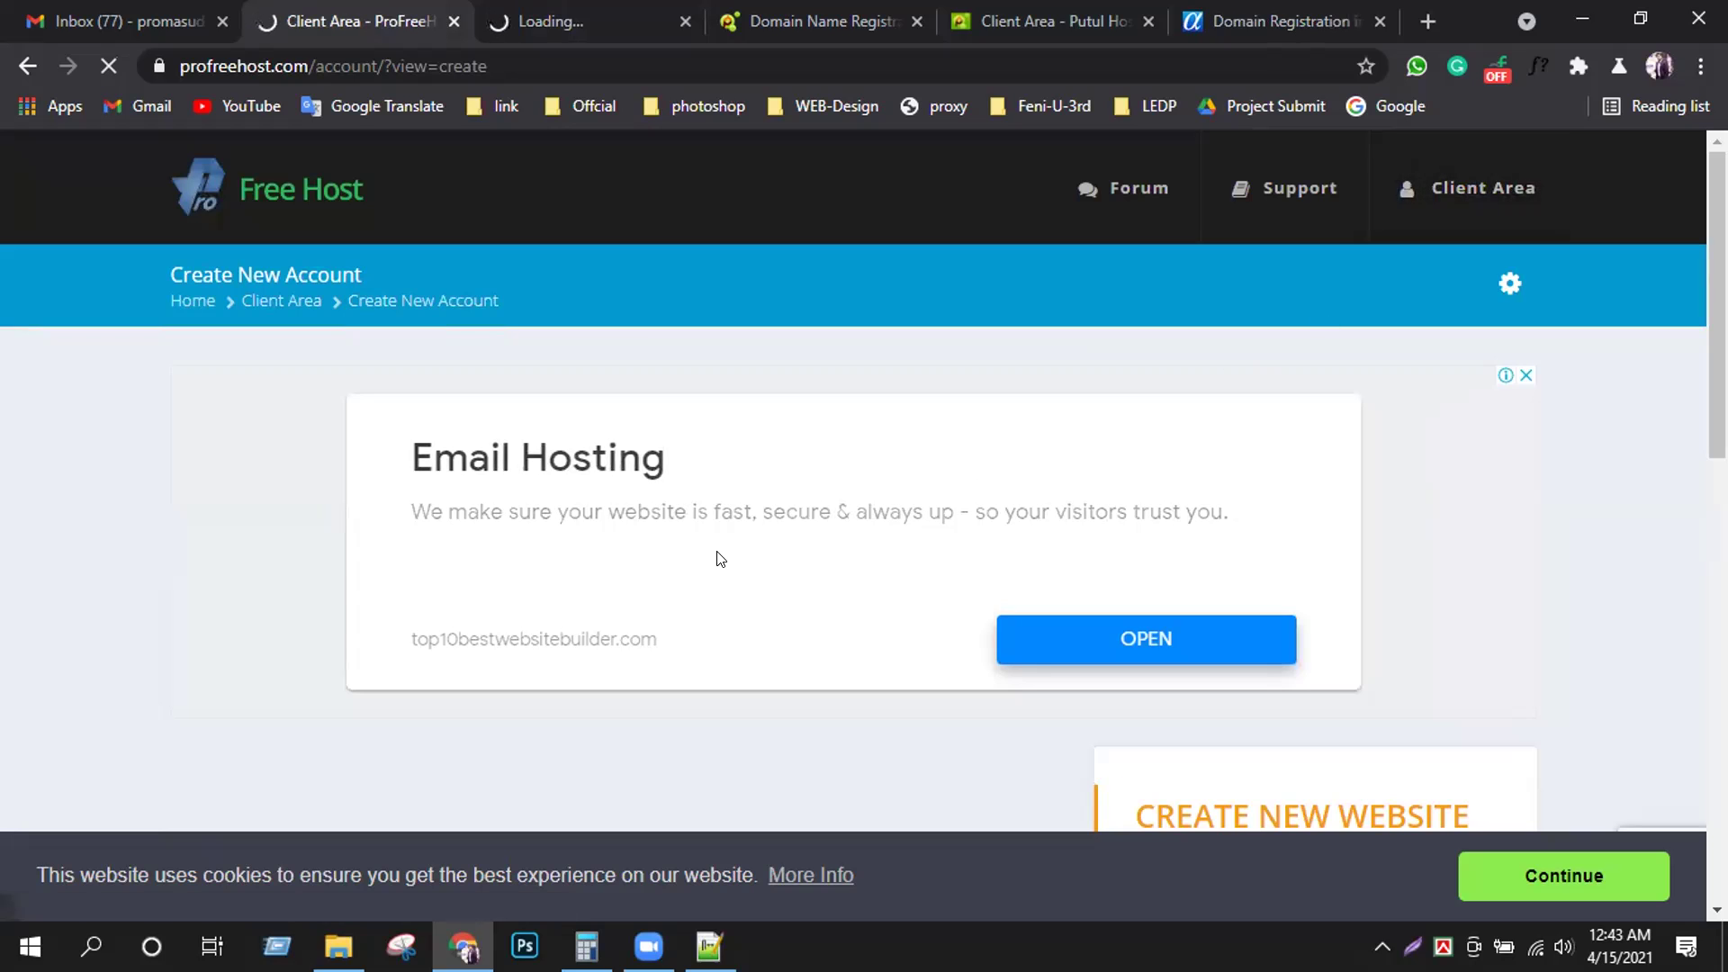
{"action": "scroll", "coordinate": [749, 547], "scroll_direction": "down", "scroll_amount": 6}
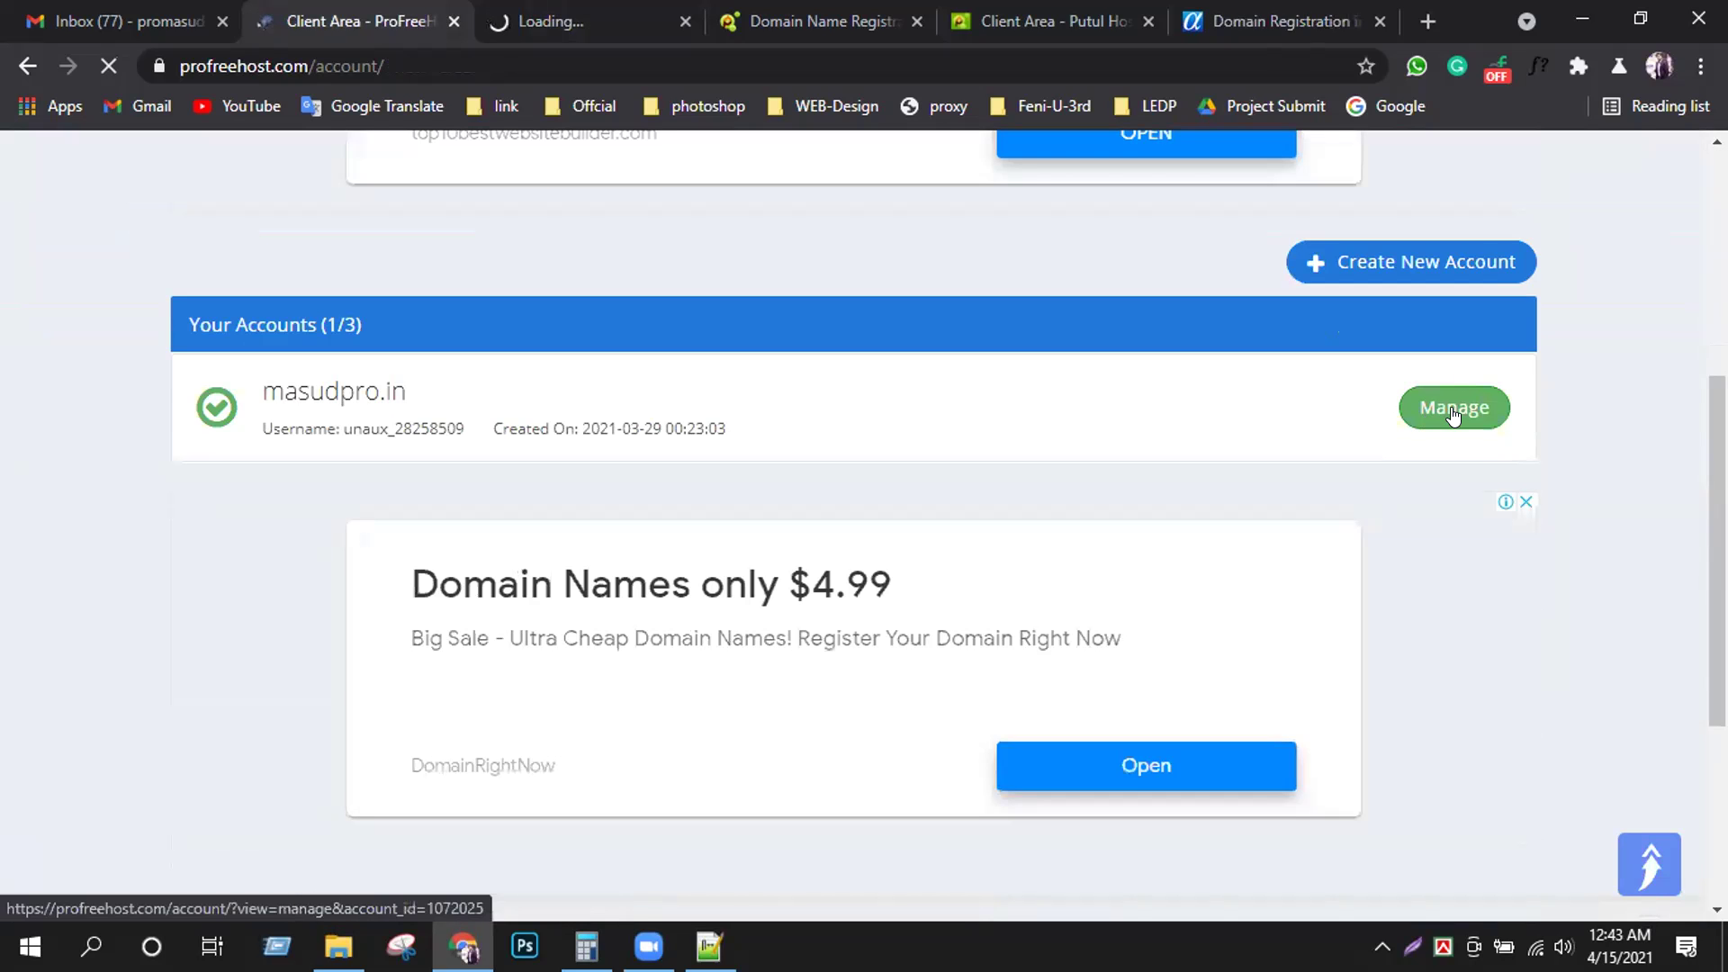
{"action": "left_click", "coordinate": [1451, 410]}
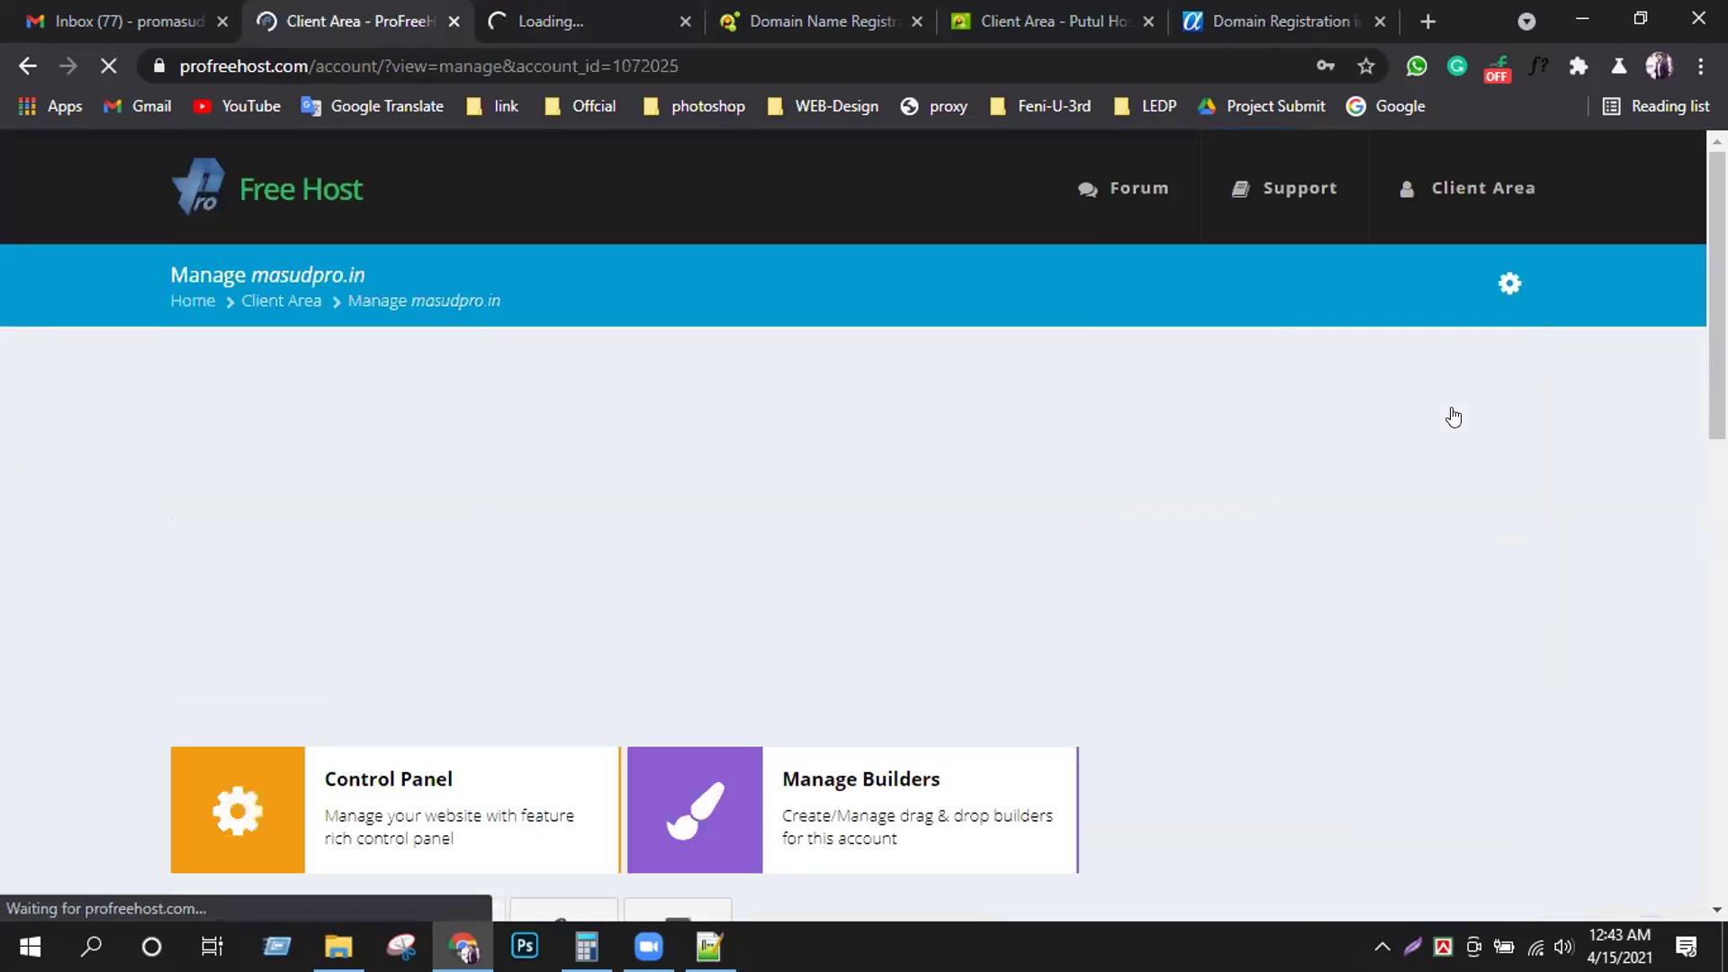
{"action": "scroll", "coordinate": [534, 629], "scroll_direction": "down", "scroll_amount": 5}
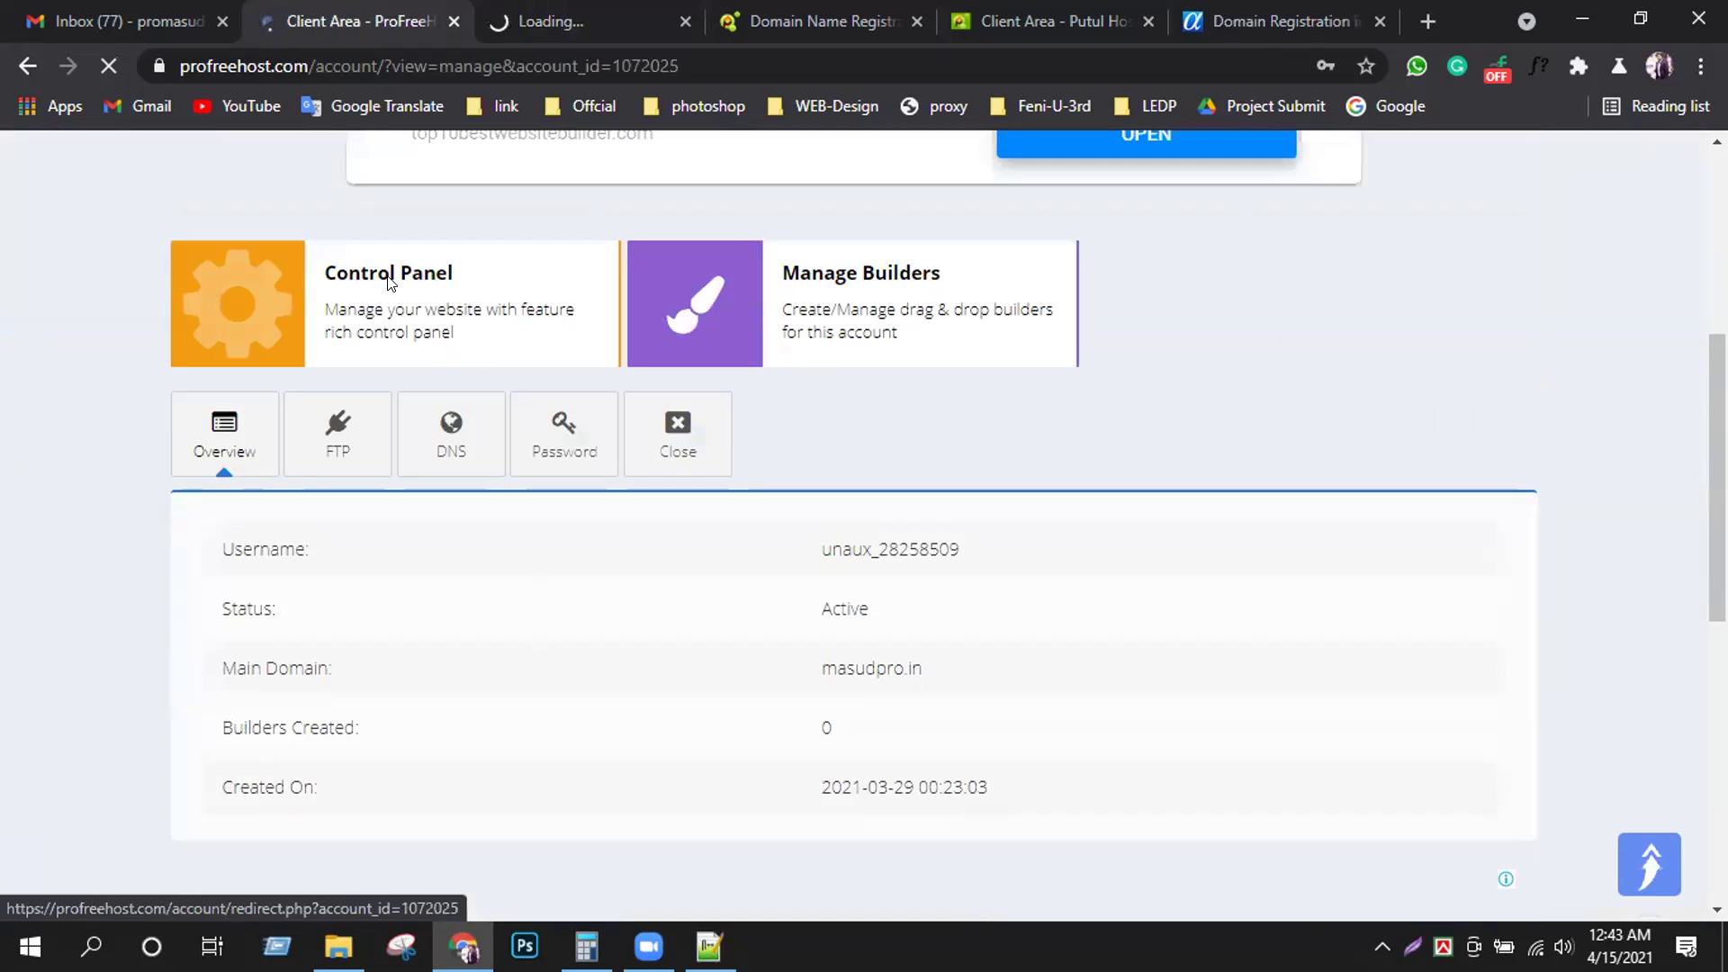
{"action": "left_click", "coordinate": [387, 274]}
Close the extra loading and domain offers tabs, returning to the control panel redirect
{"action": "left_click", "coordinate": [719, 11]}
{"action": "left_click", "coordinate": [785, 21]}
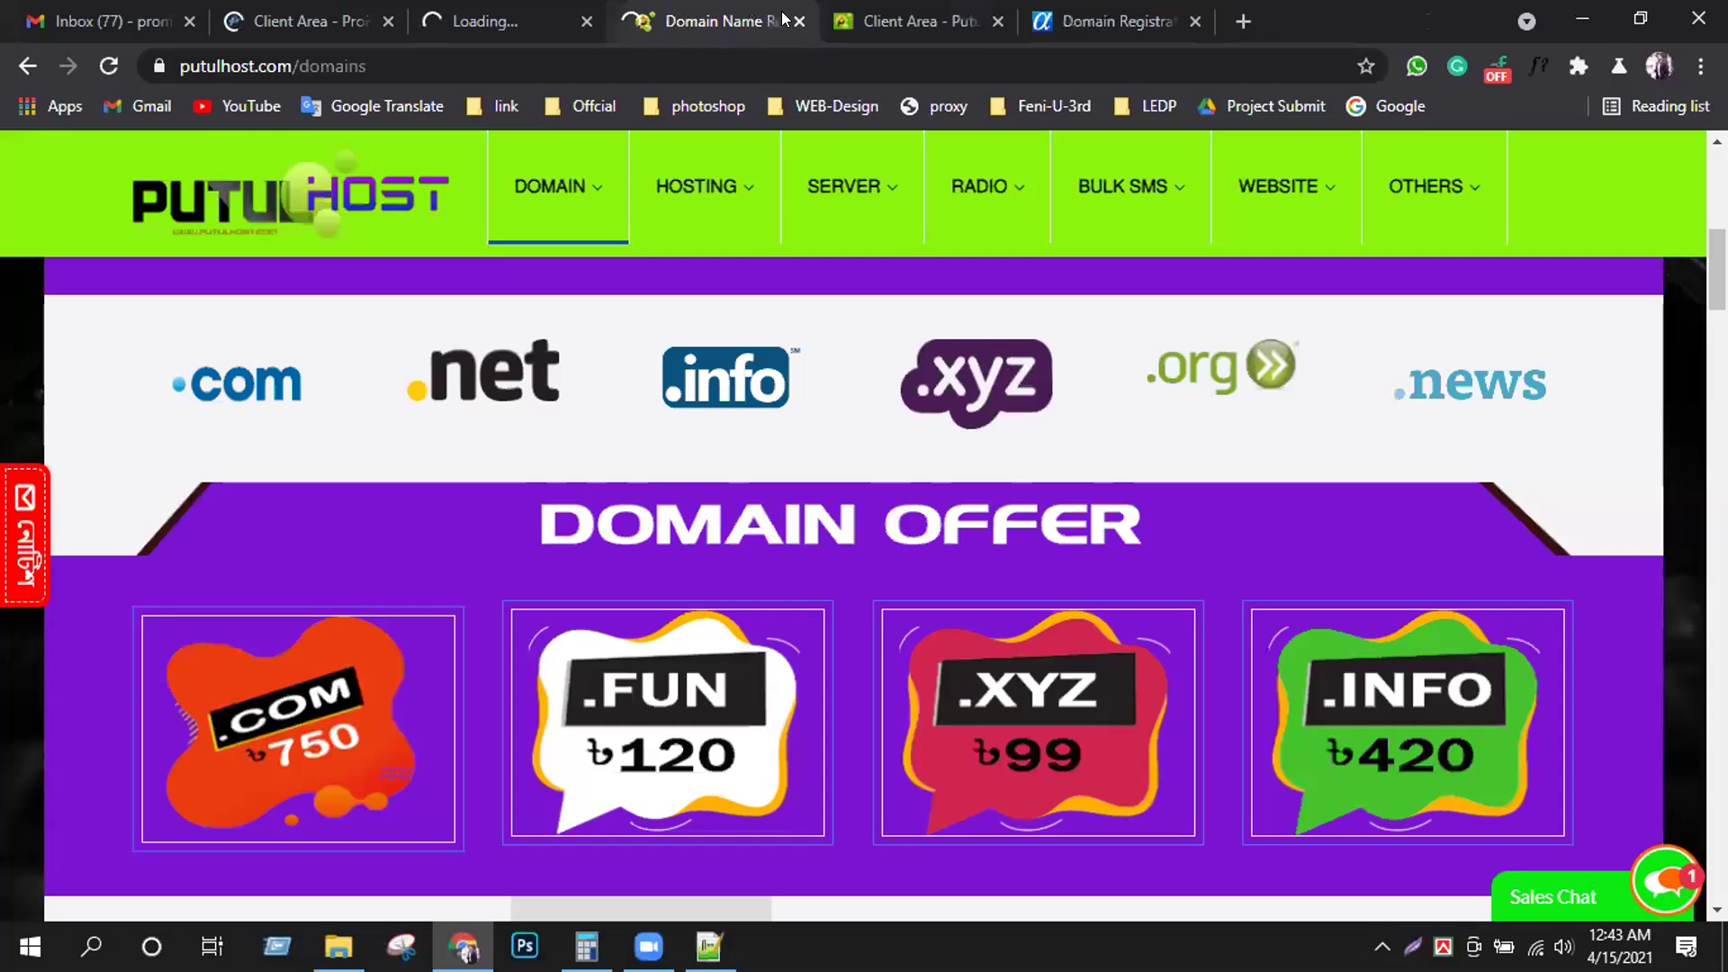
{"action": "left_click", "coordinate": [785, 21]}
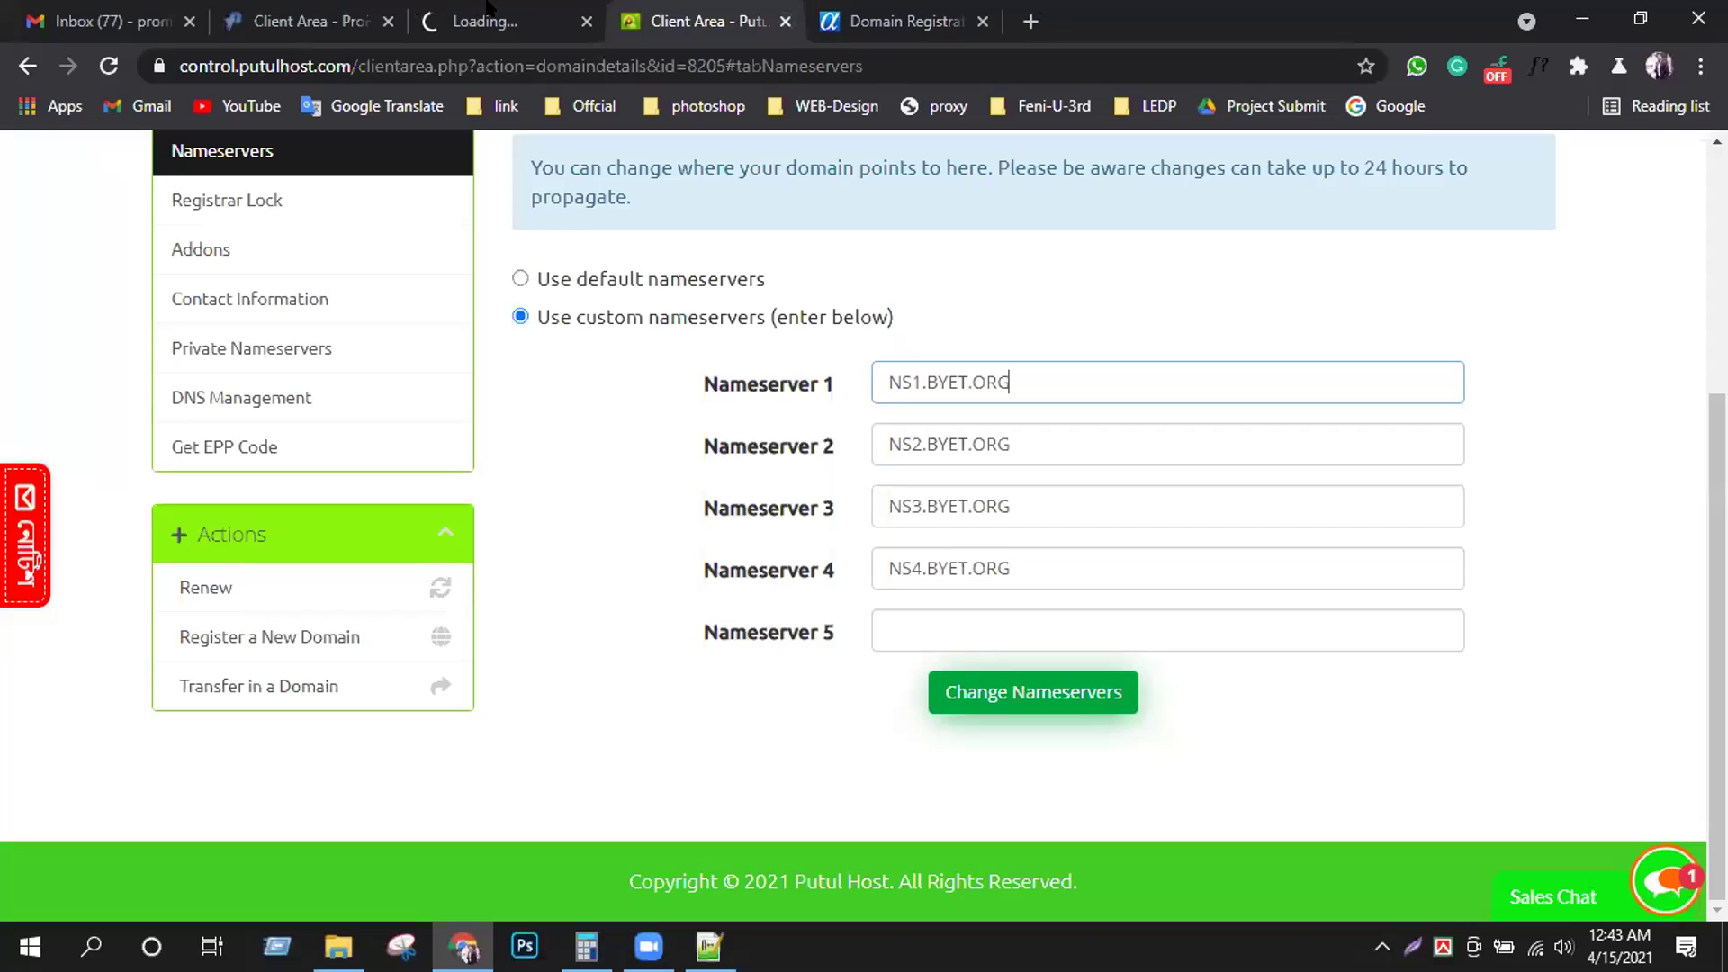
{"action": "left_click", "coordinate": [495, 21]}
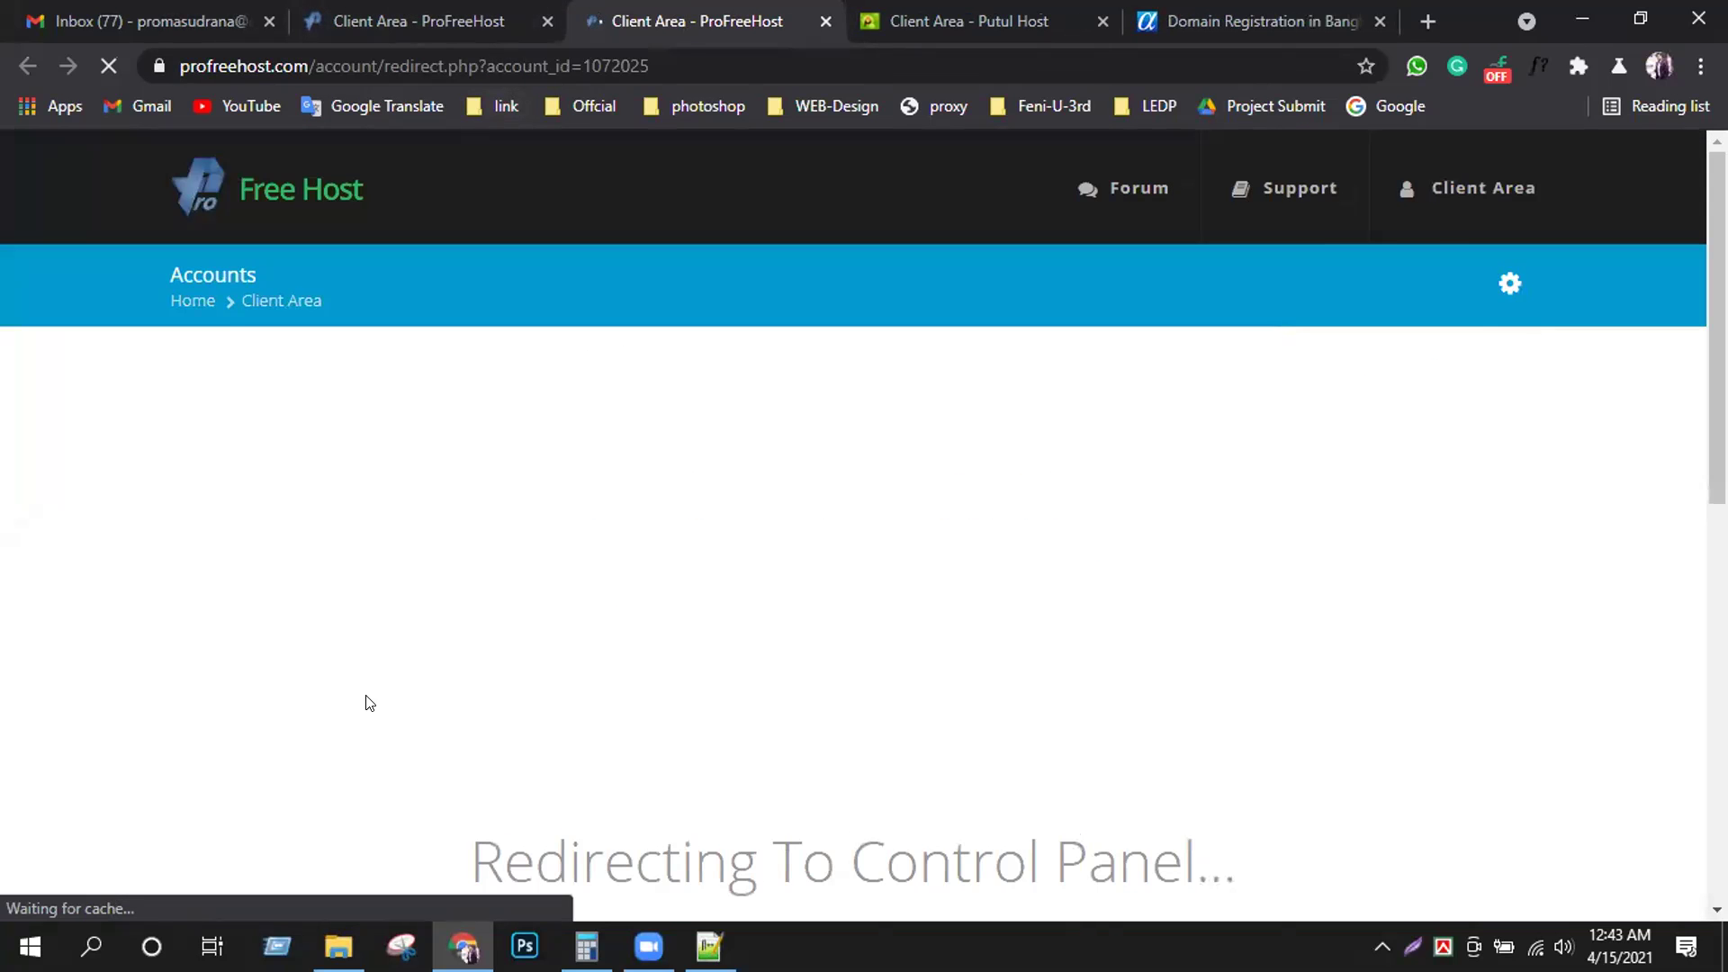
Scroll through the loaded VistaPanel hosting dashboard
{"action": "scroll", "coordinate": [454, 635], "scroll_direction": "down", "scroll_amount": 5}
{"action": "scroll", "coordinate": [453, 641], "scroll_direction": "up", "scroll_amount": 3}
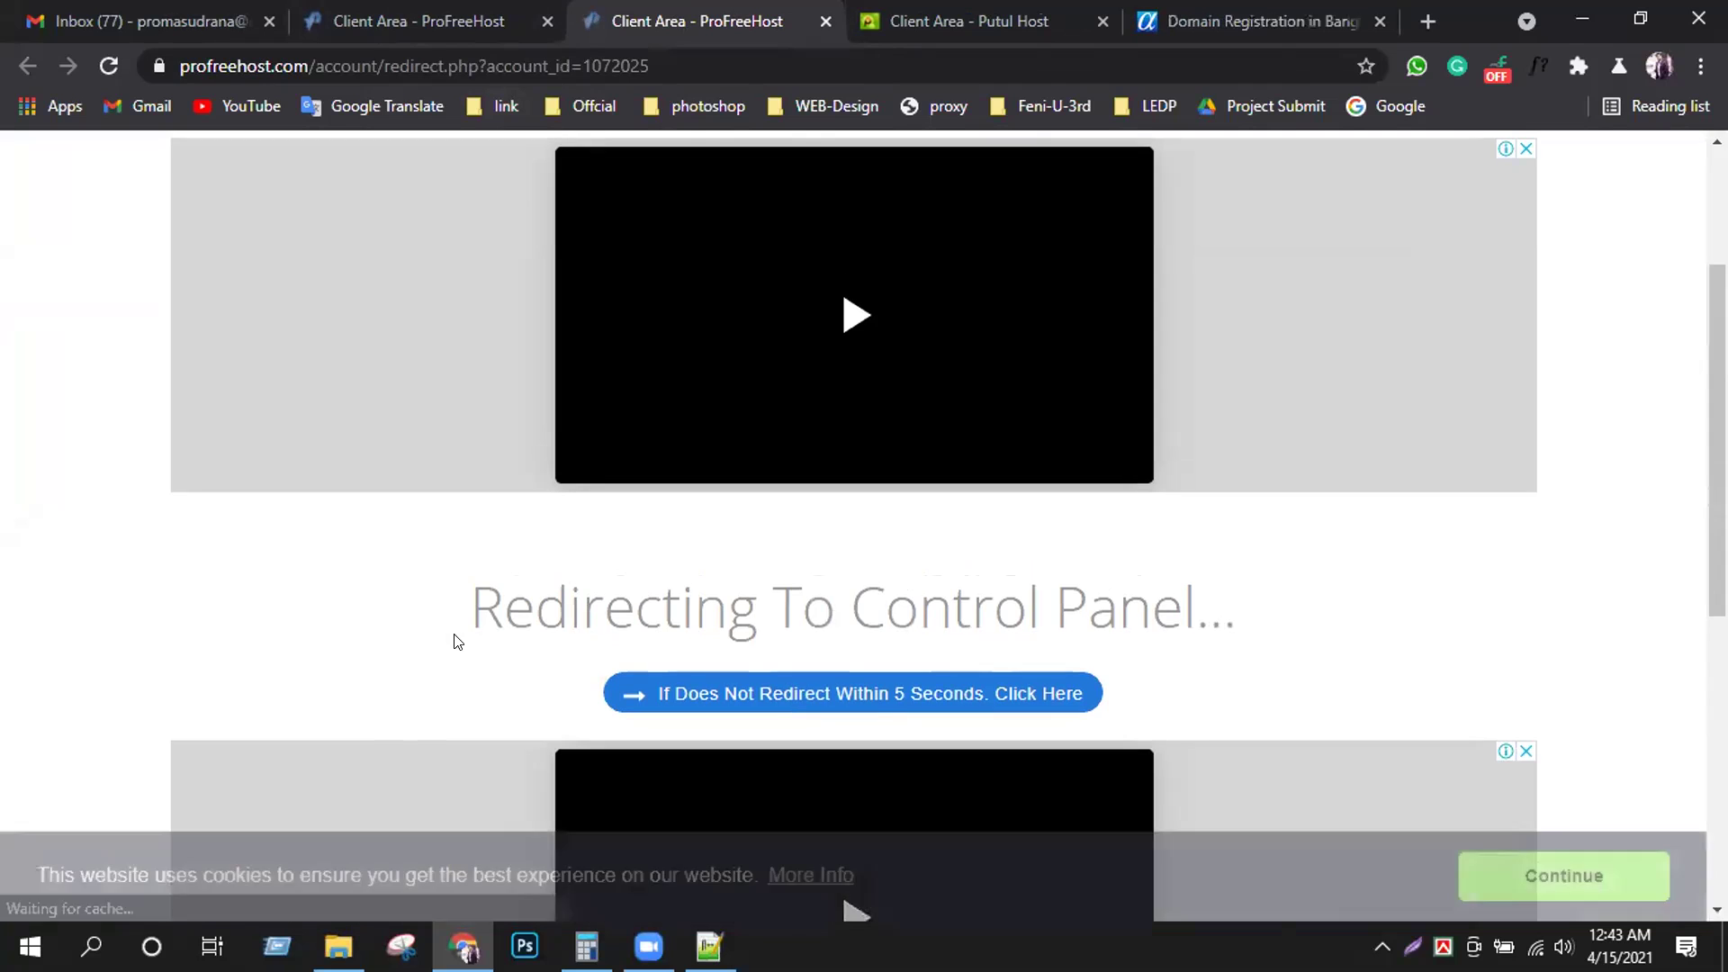
{"action": "scroll", "coordinate": [455, 640], "scroll_direction": "down", "scroll_amount": 1}
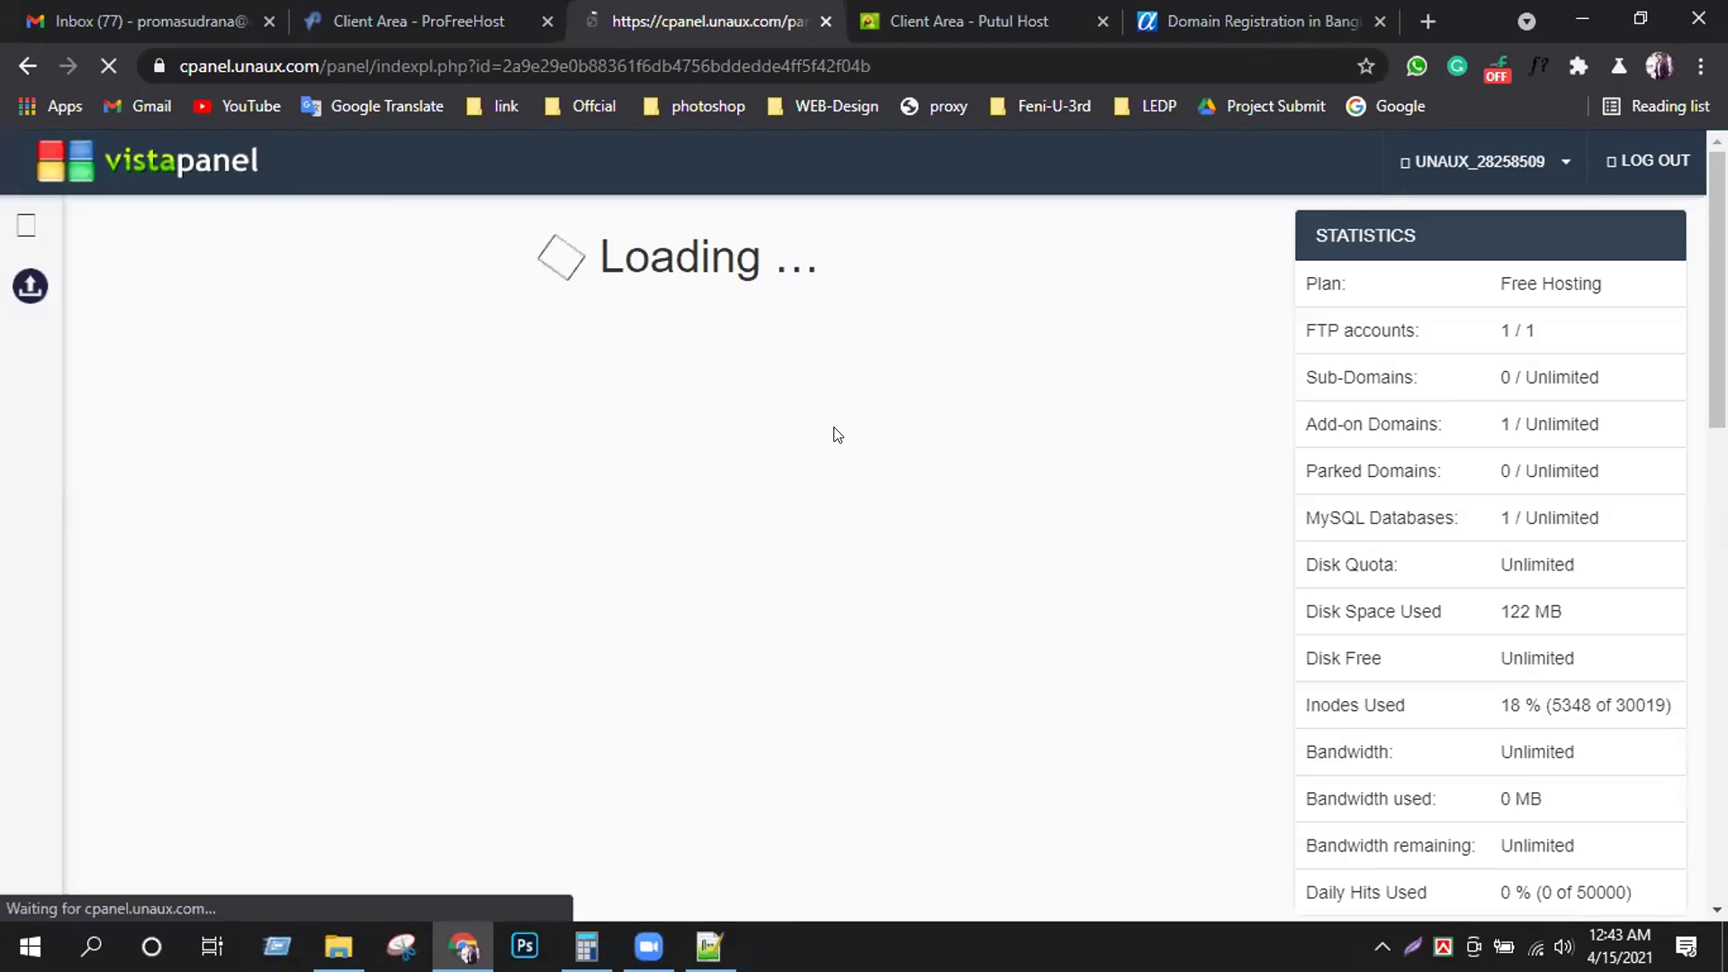
{"action": "scroll", "coordinate": [834, 430], "scroll_direction": "down", "scroll_amount": 3}
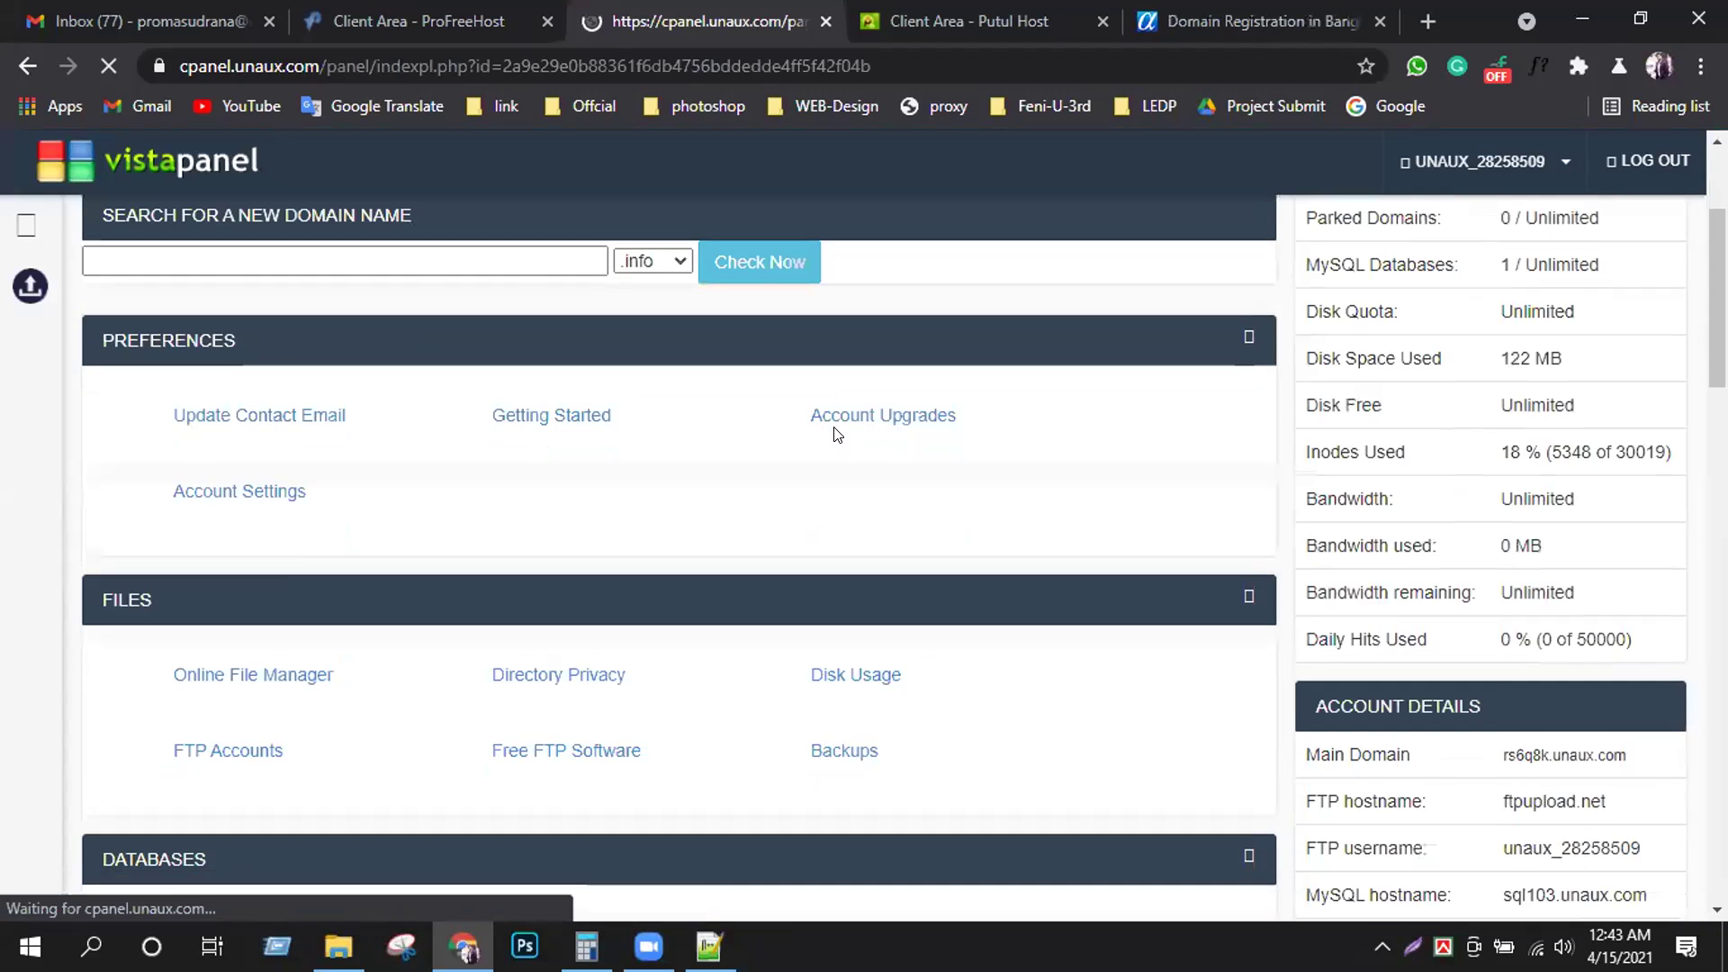
{"action": "scroll", "coordinate": [833, 432], "scroll_direction": "down", "scroll_amount": 3}
{"action": "scroll", "coordinate": [491, 551], "scroll_direction": "up", "scroll_amount": 1}
{"action": "scroll", "coordinate": [544, 536], "scroll_direction": "down", "scroll_amount": 8}
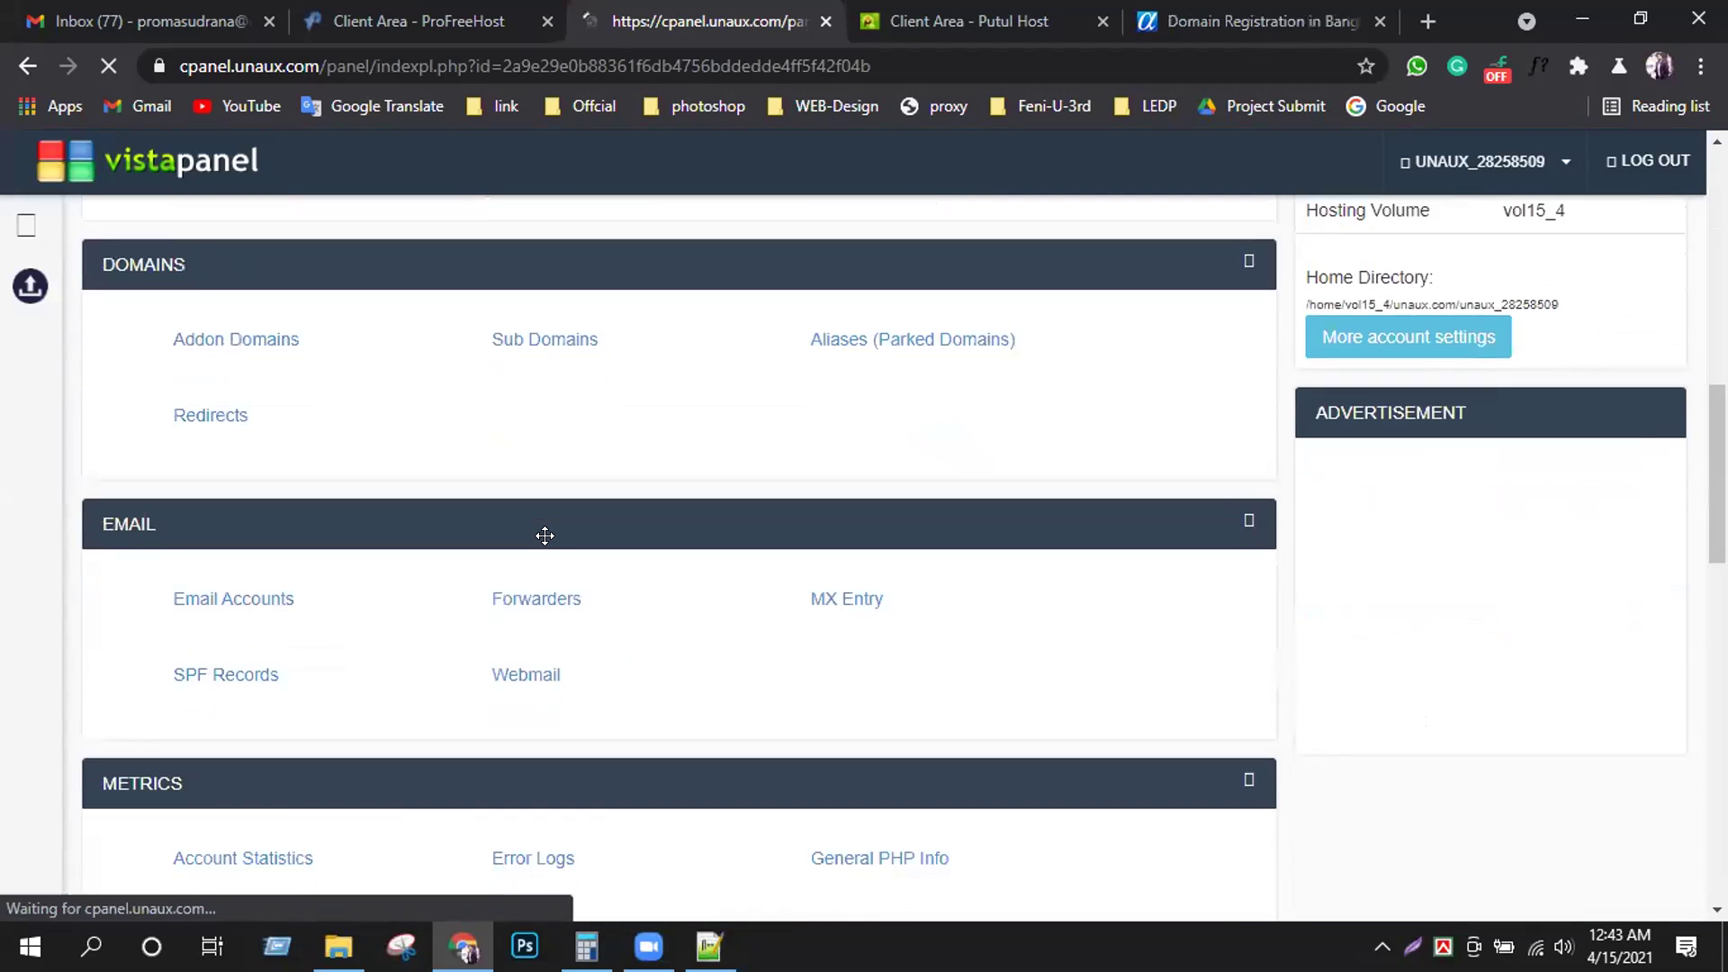
{"action": "scroll", "coordinate": [545, 535], "scroll_direction": "down", "scroll_amount": 5}
{"action": "scroll", "coordinate": [543, 532], "scroll_direction": "up", "scroll_amount": 6}
Back on ProFreeHost's account page, open the masudpro.in Main Domain link in a new tab
{"action": "key", "text": "ctrl+shift+Tab"}
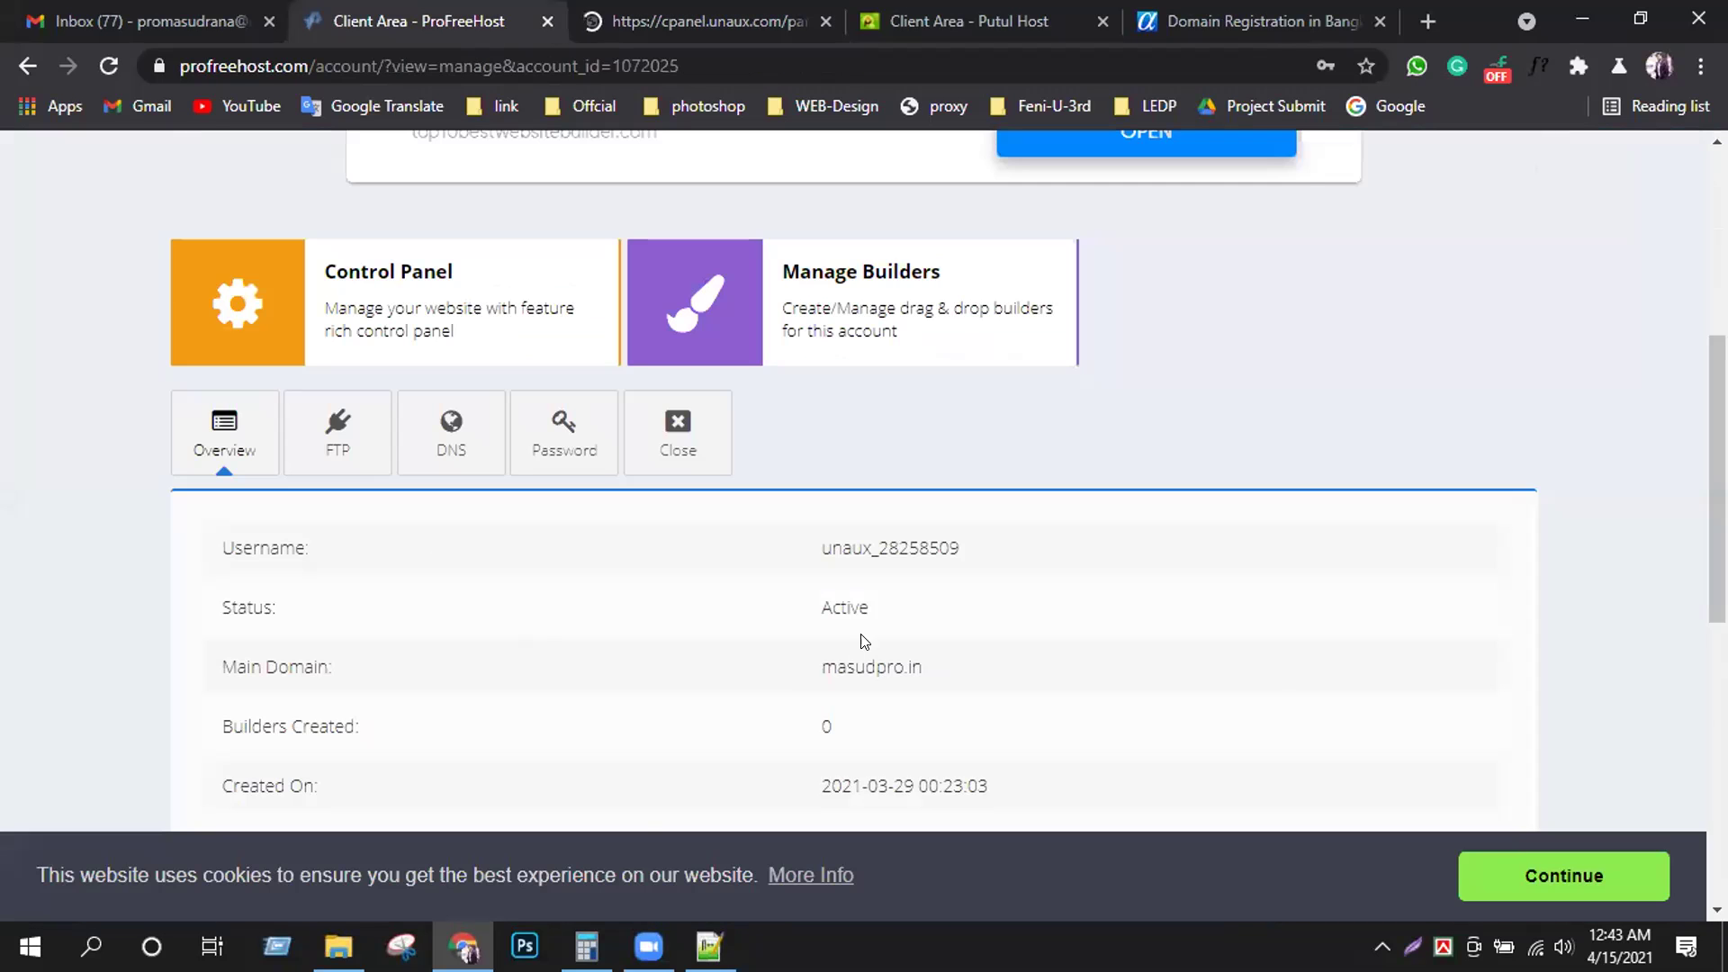
{"action": "scroll", "coordinate": [861, 662], "scroll_direction": "down", "scroll_amount": 3}
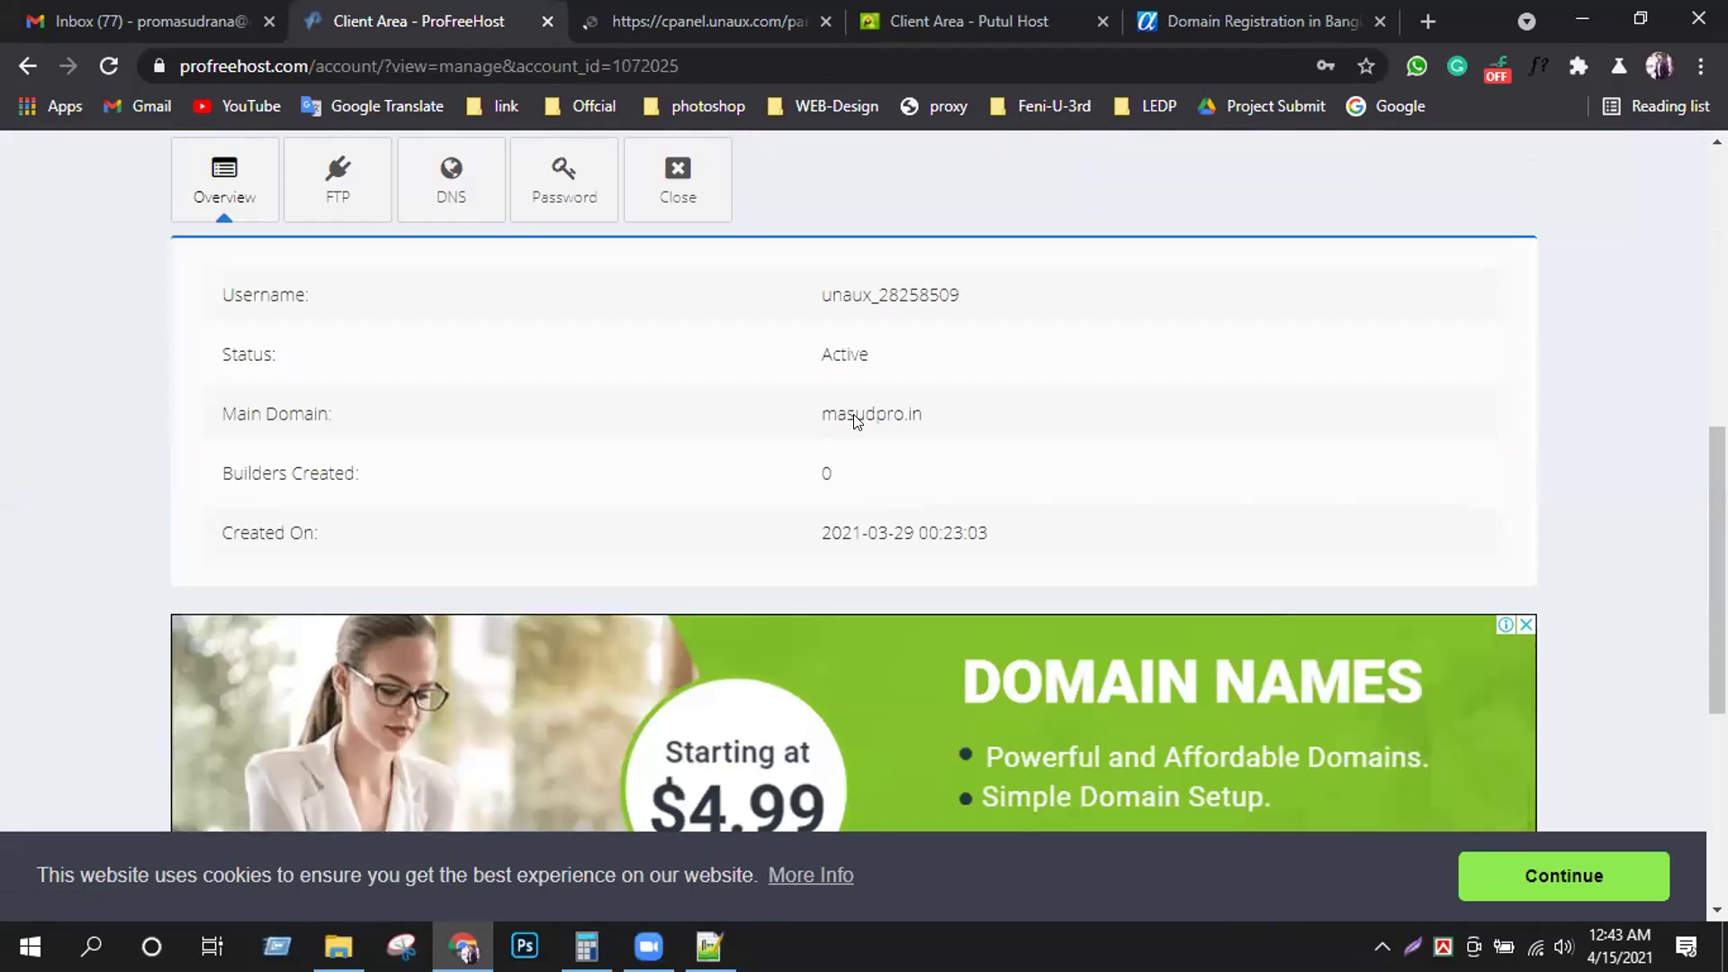
{"action": "left_click", "coordinate": [855, 416]}
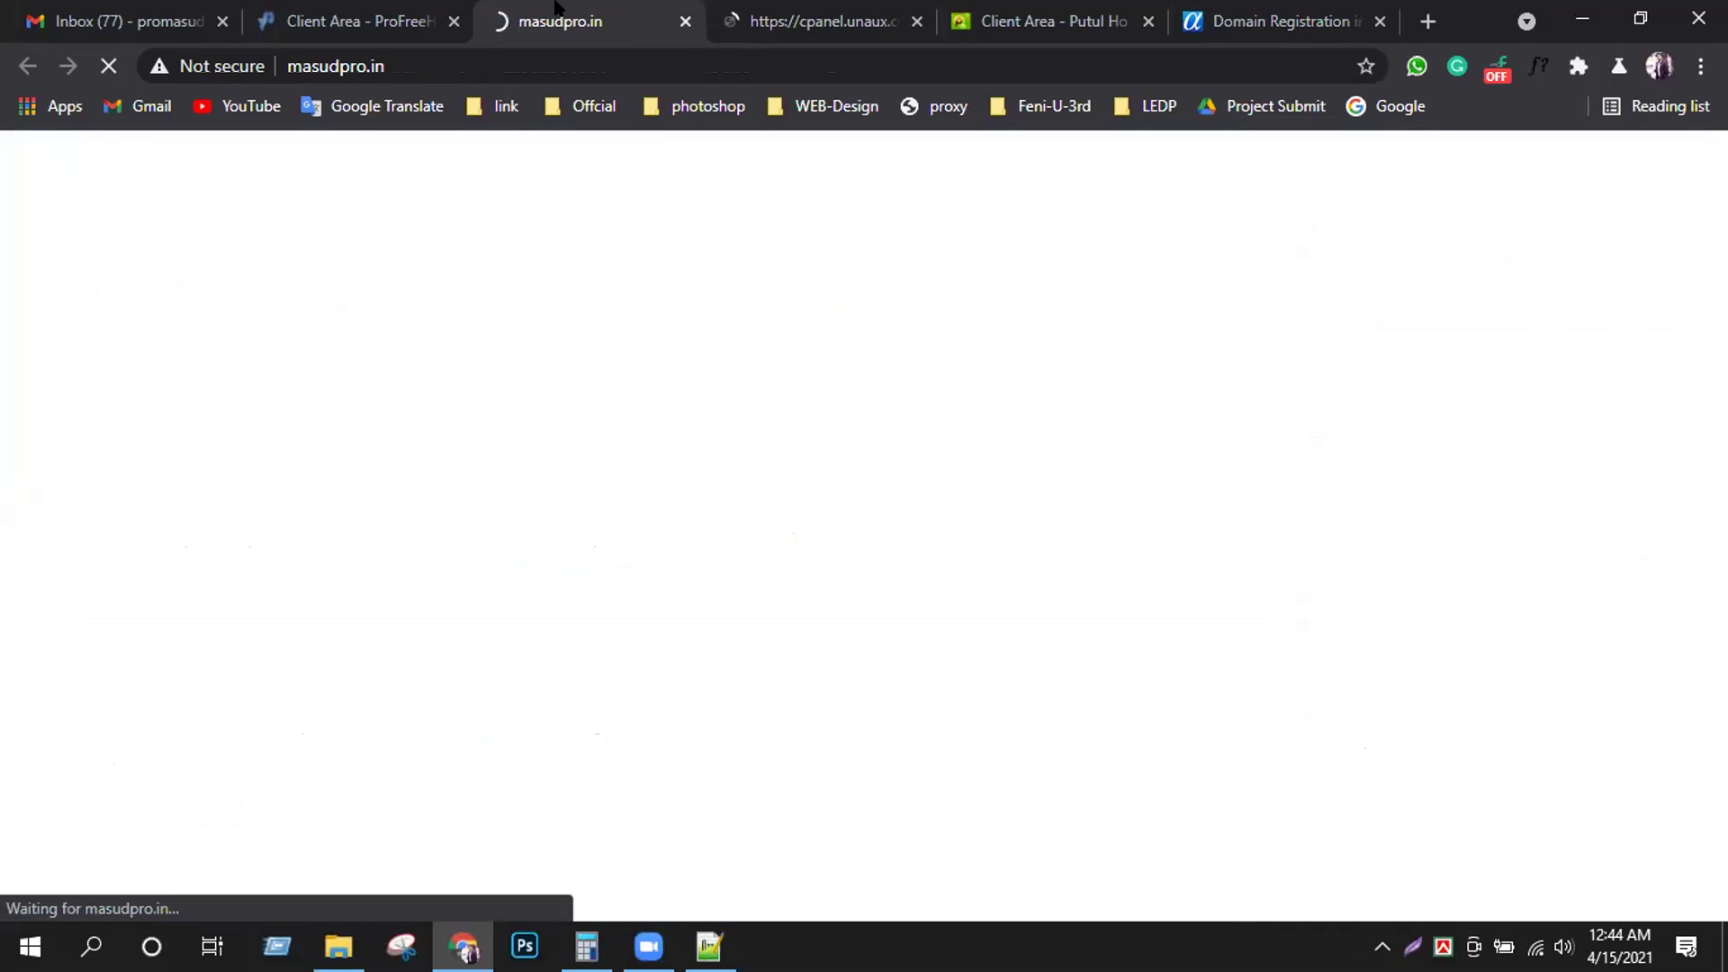
Move the masudpro.in tab to sit after the Putul Host tab
{"action": "left_click", "coordinate": [711, 11]}
{"action": "scroll", "coordinate": [252, 403], "scroll_direction": "up", "scroll_amount": 3}
{"action": "scroll", "coordinate": [249, 398], "scroll_direction": "down", "scroll_amount": 15}
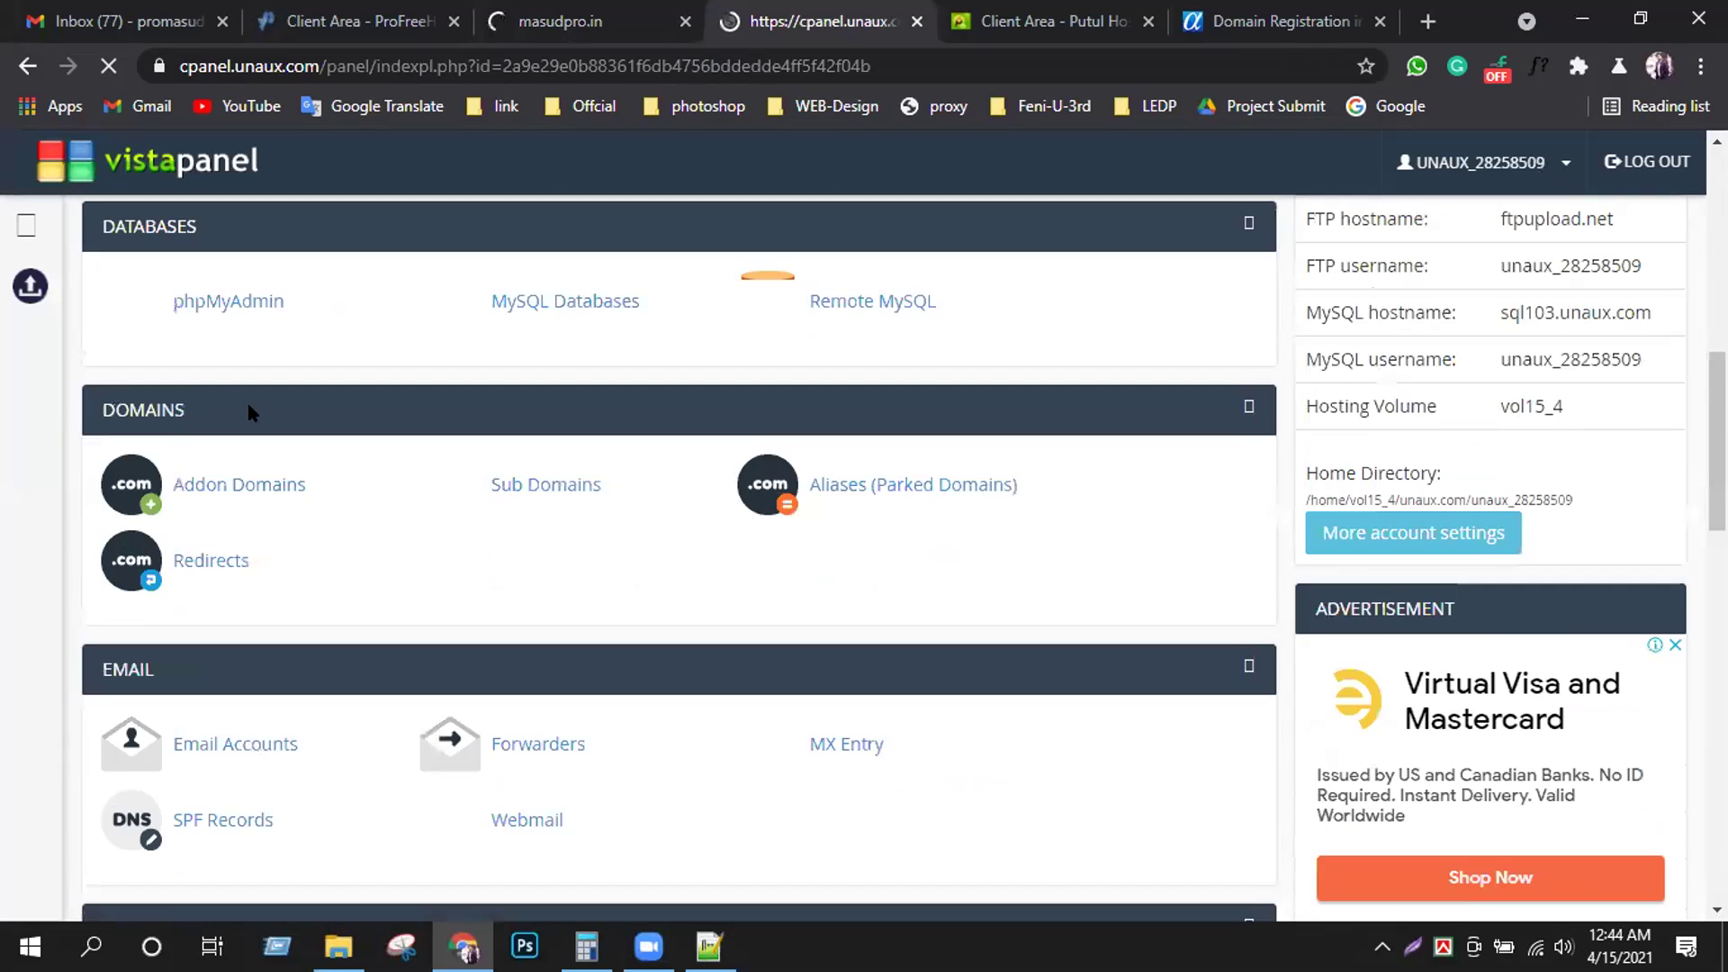
{"action": "scroll", "coordinate": [244, 398], "scroll_direction": "up", "scroll_amount": 6}
{"action": "scroll", "coordinate": [244, 398], "scroll_direction": "up", "scroll_amount": 10}
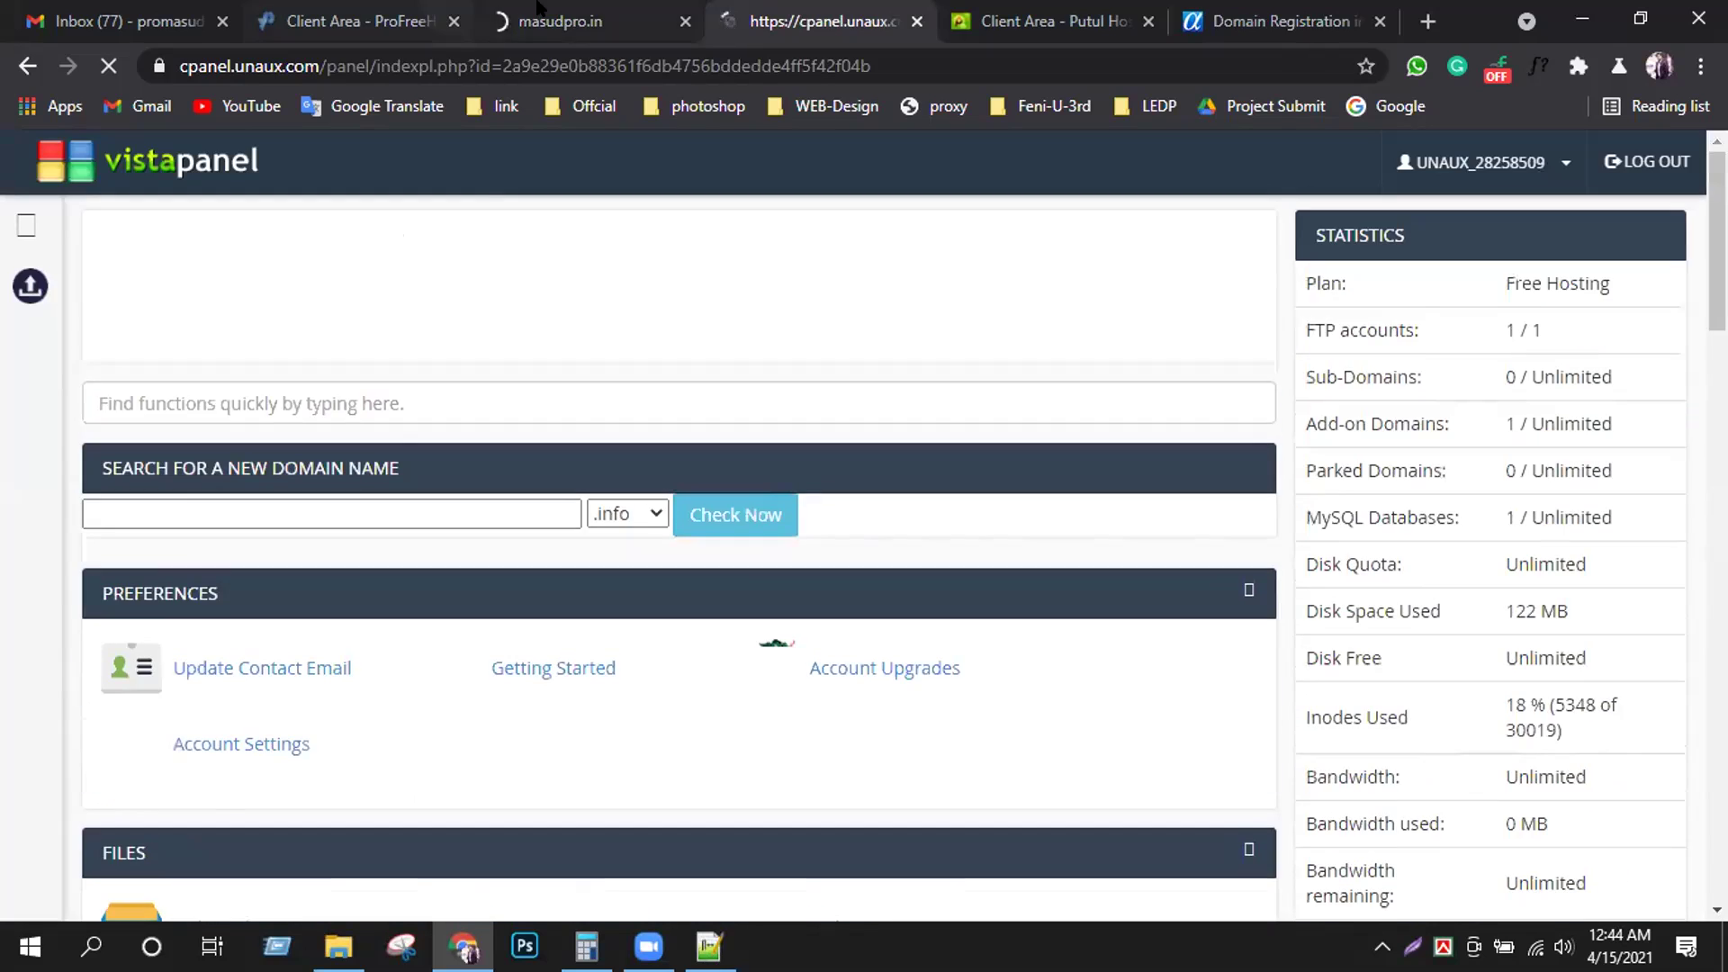
{"action": "left_click", "coordinate": [587, 20]}
{"action": "left_click_drag", "start_coordinate": [586, 20], "coordinate": [792, 16]}
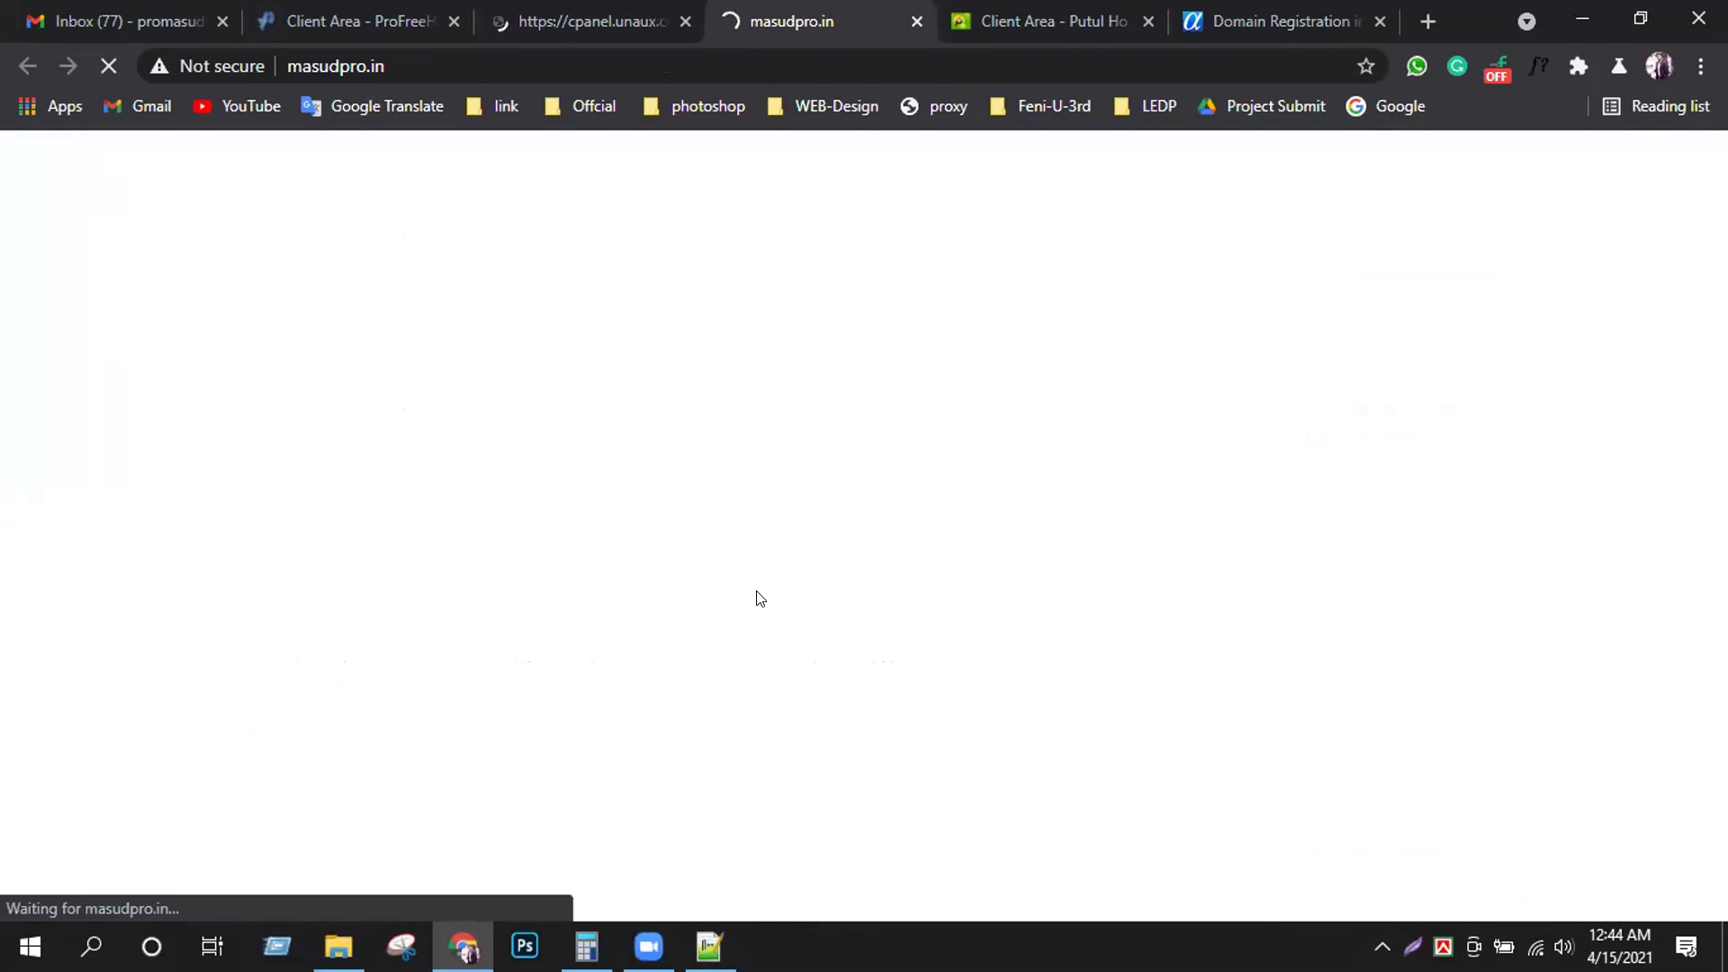
Scroll through the VistaPanel control panel dashboard
{"action": "key", "text": "ctrl+shift+Tab"}
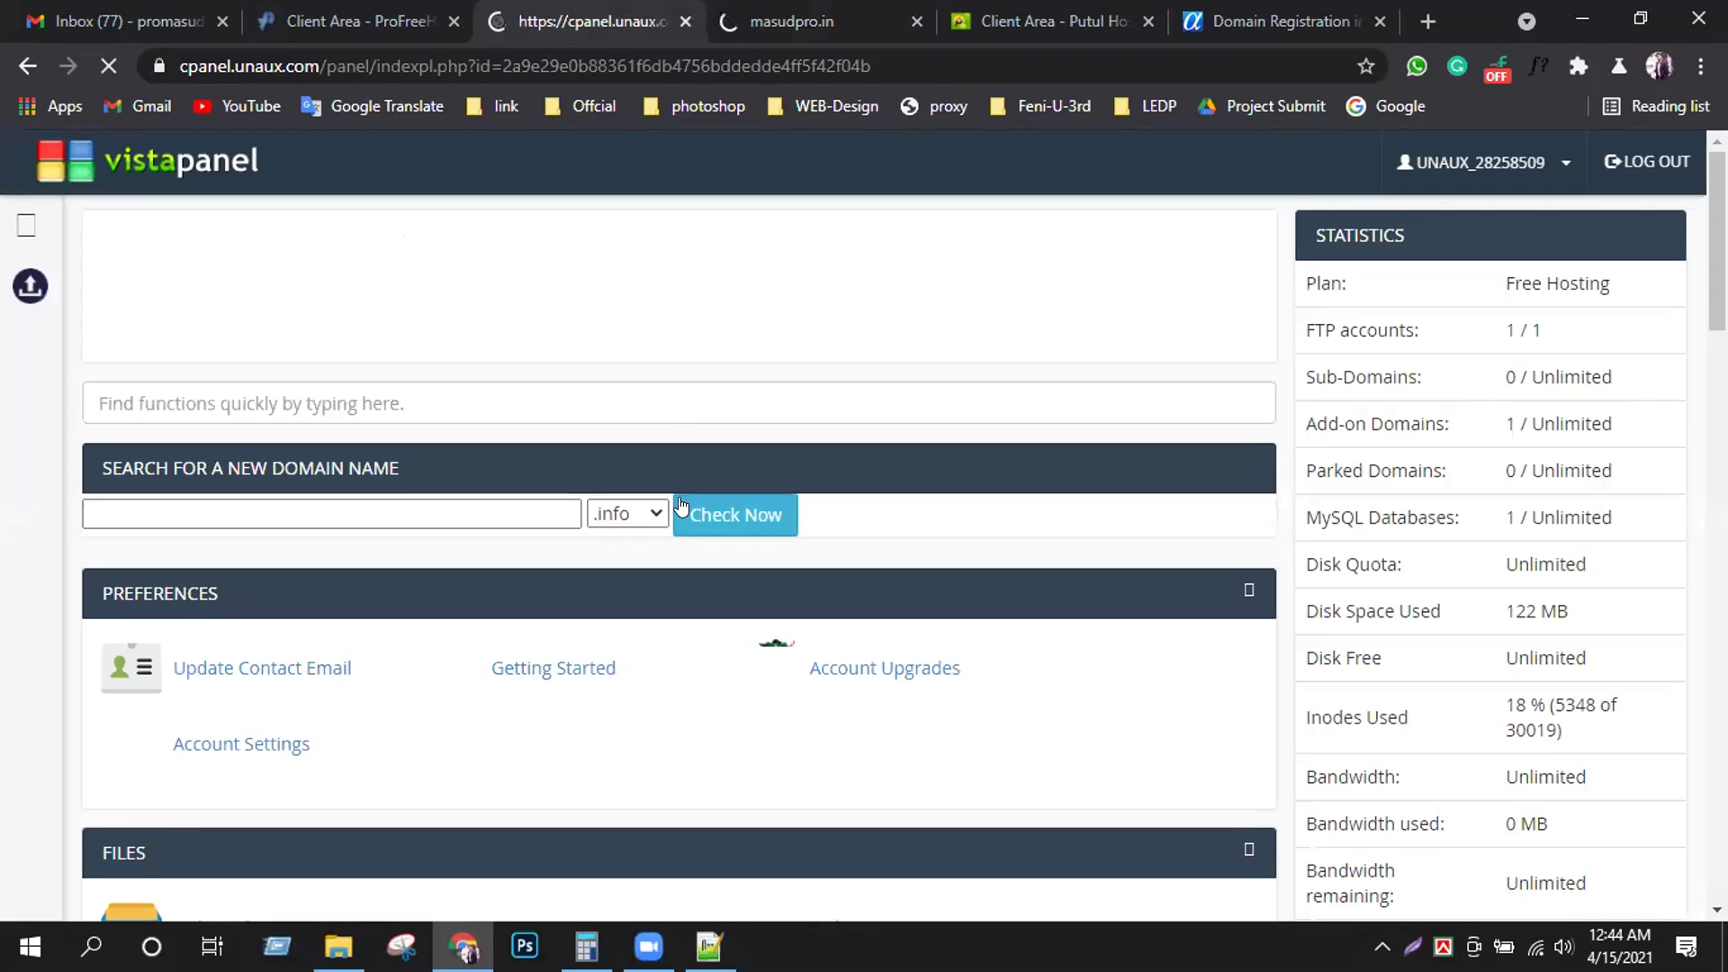
{"action": "scroll", "coordinate": [683, 507], "scroll_direction": "down", "scroll_amount": 15}
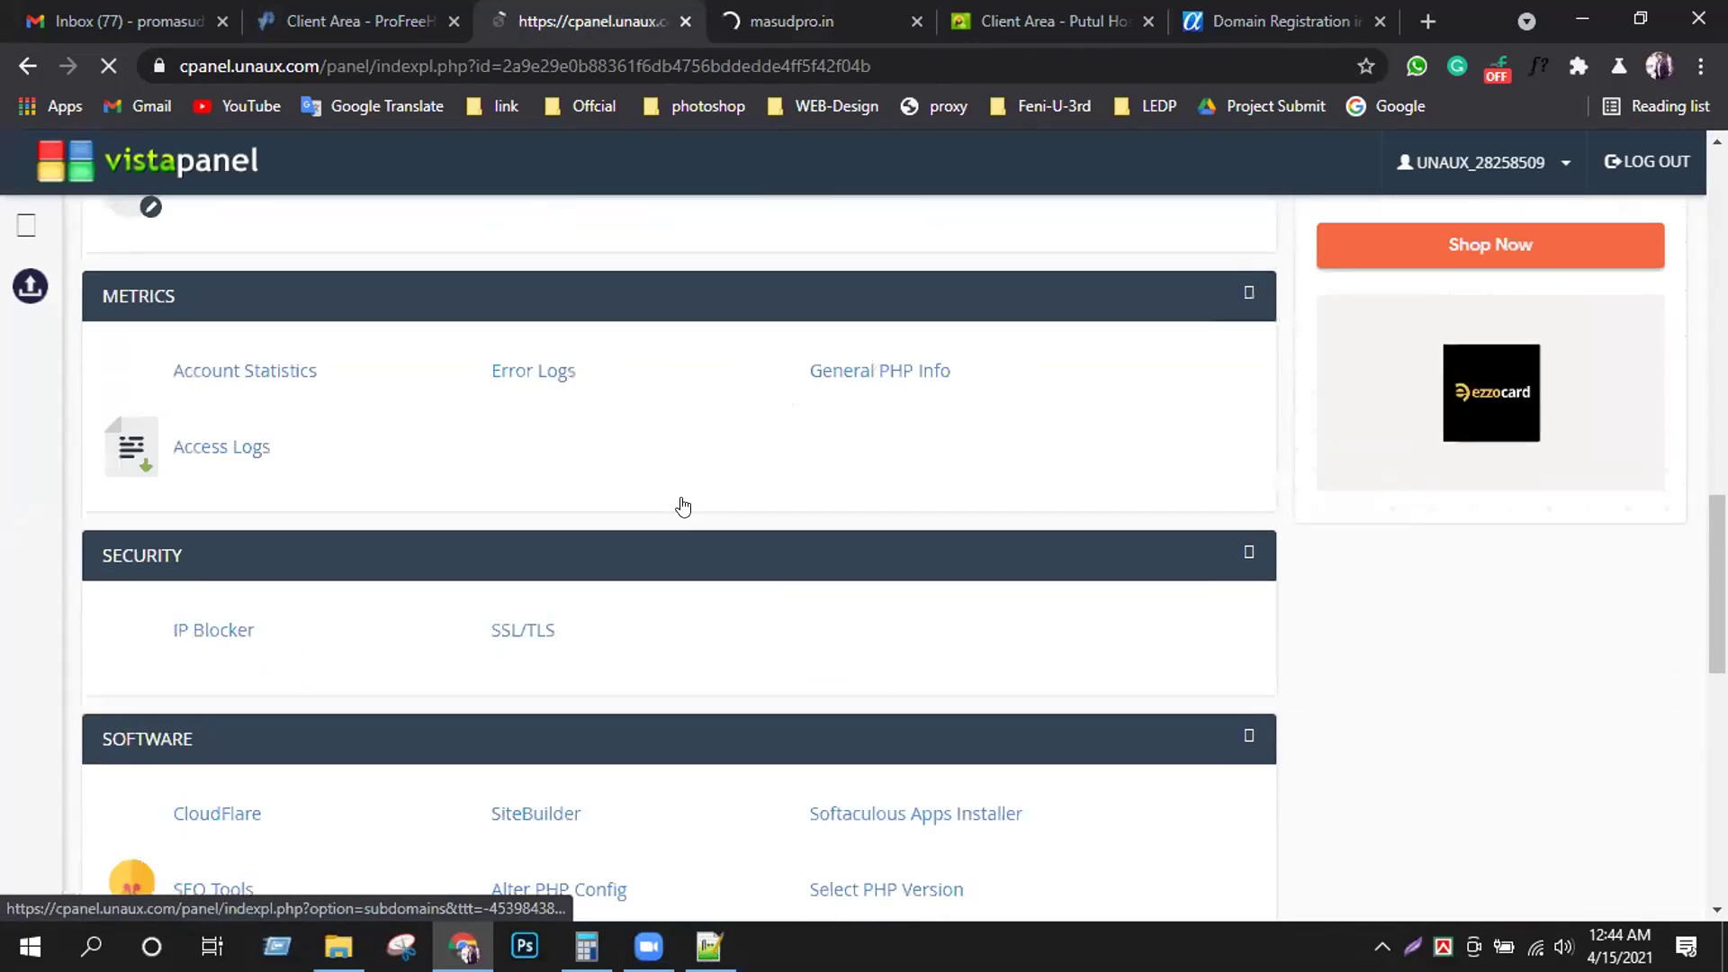
{"action": "scroll", "coordinate": [683, 507], "scroll_direction": "down", "scroll_amount": 12}
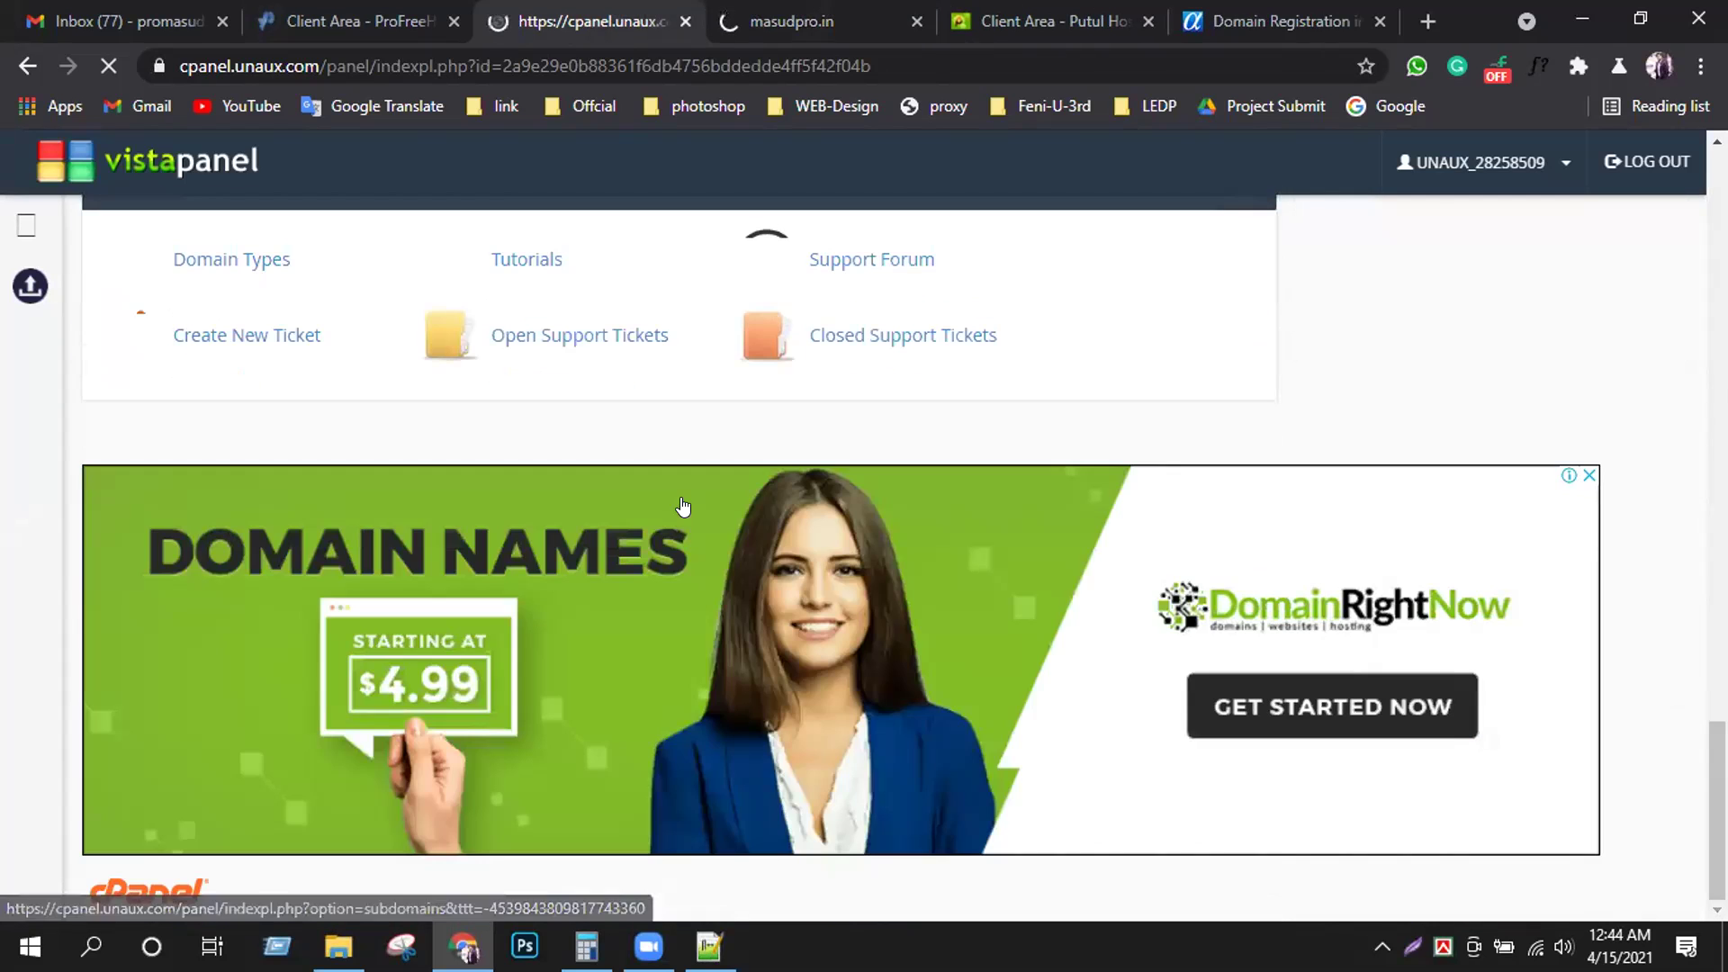
{"action": "scroll", "coordinate": [683, 507], "scroll_direction": "up", "scroll_amount": 10}
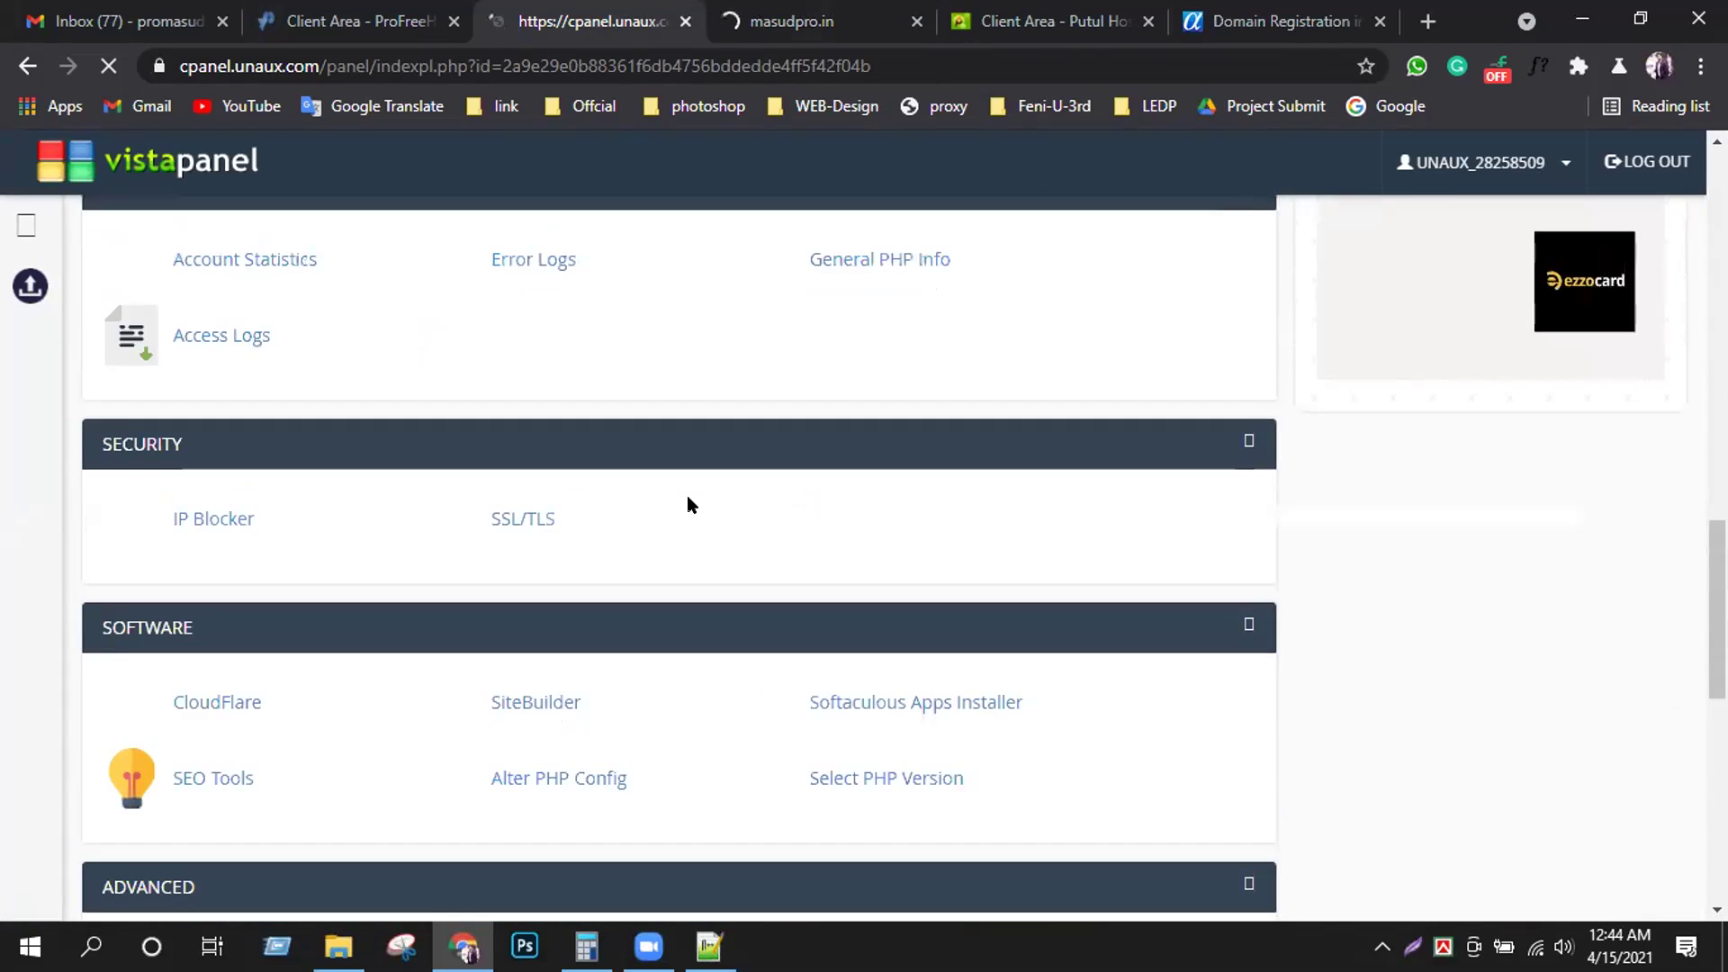
{"action": "scroll", "coordinate": [687, 500], "scroll_direction": "down", "scroll_amount": 10}
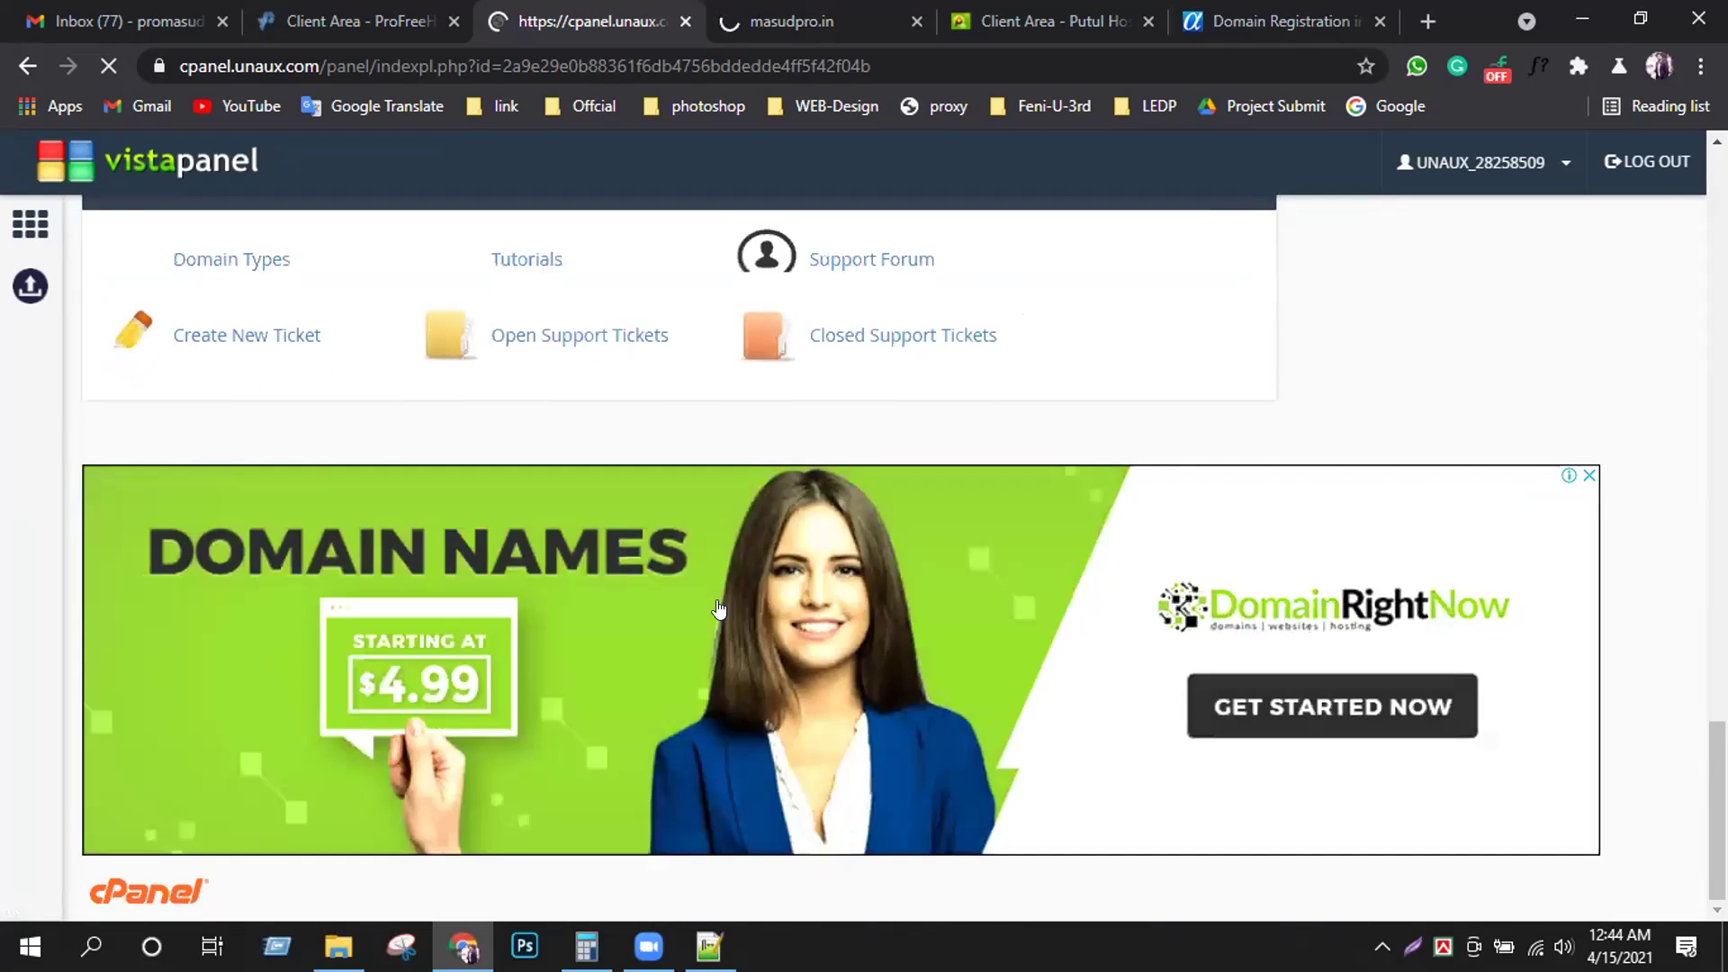
{"action": "scroll", "coordinate": [717, 598], "scroll_direction": "up", "scroll_amount": 10}
Switch between tabs until masudpro.in shows its UI & UX Dev Webinar landing page
{"action": "left_click", "coordinate": [791, 20]}
{"action": "left_click", "coordinate": [1196, 7]}
{"action": "left_click", "coordinate": [830, 11]}
{"action": "left_click", "coordinate": [639, 10]}
{"action": "left_click", "coordinate": [788, 7]}
{"action": "left_click", "coordinate": [596, 10]}
{"action": "left_click", "coordinate": [774, 7]}
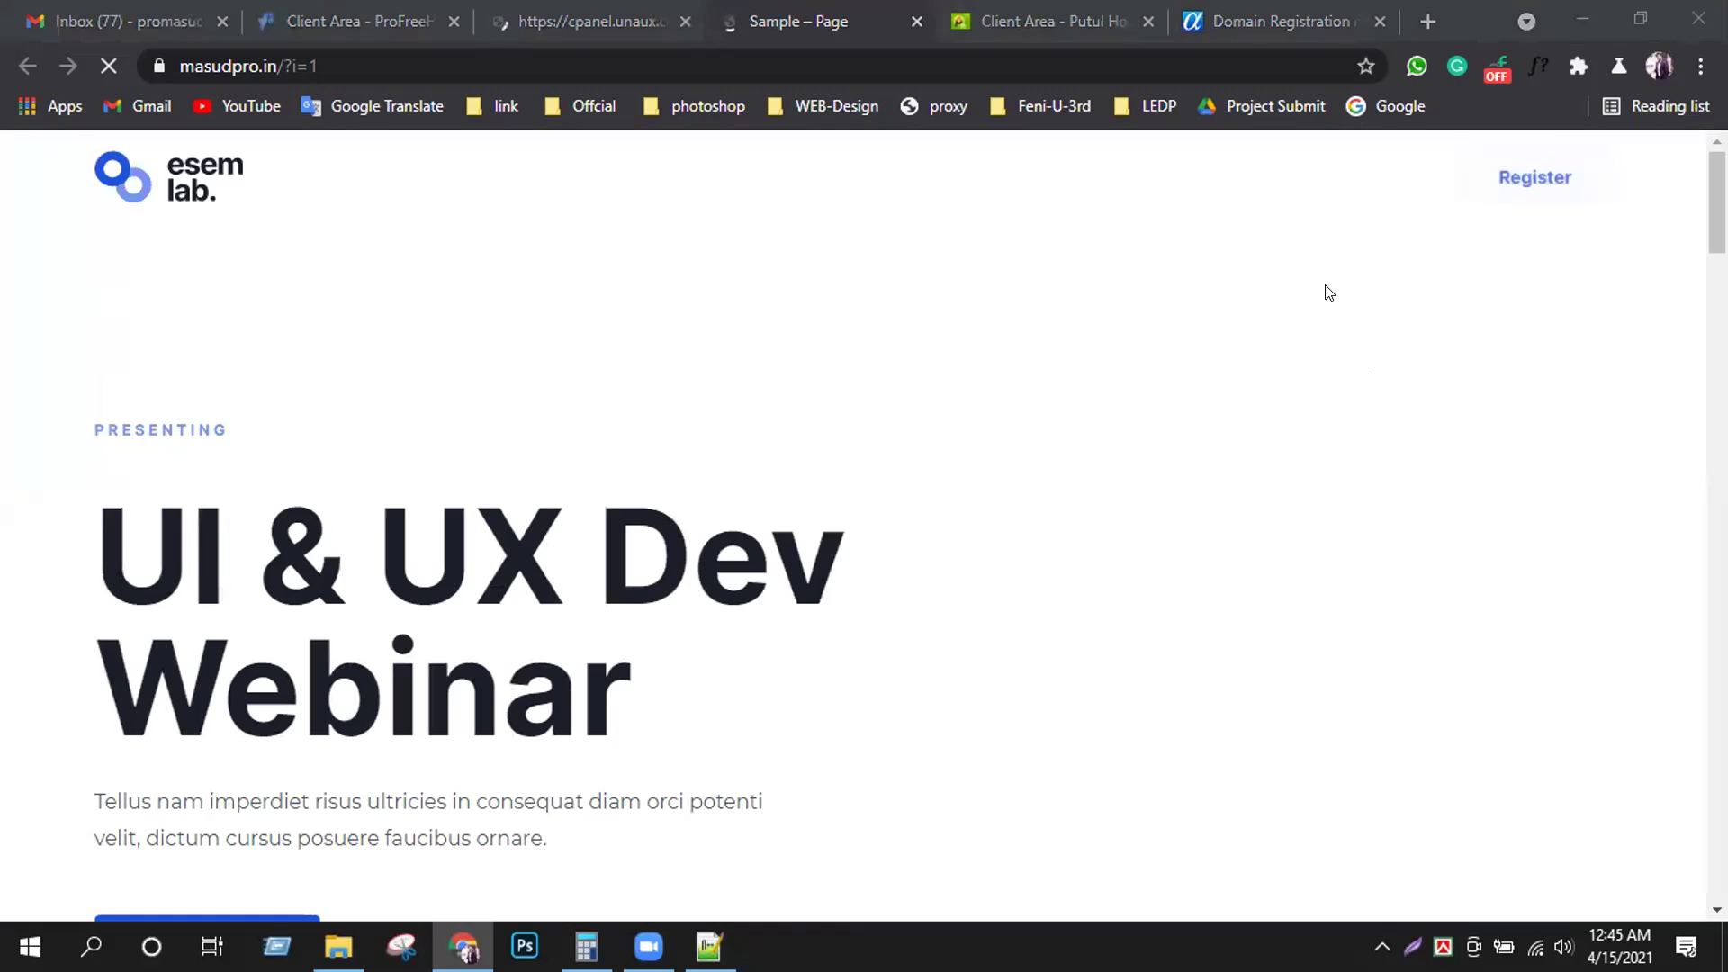
{"action": "scroll", "coordinate": [1672, 798], "scroll_direction": "down", "scroll_amount": 20}
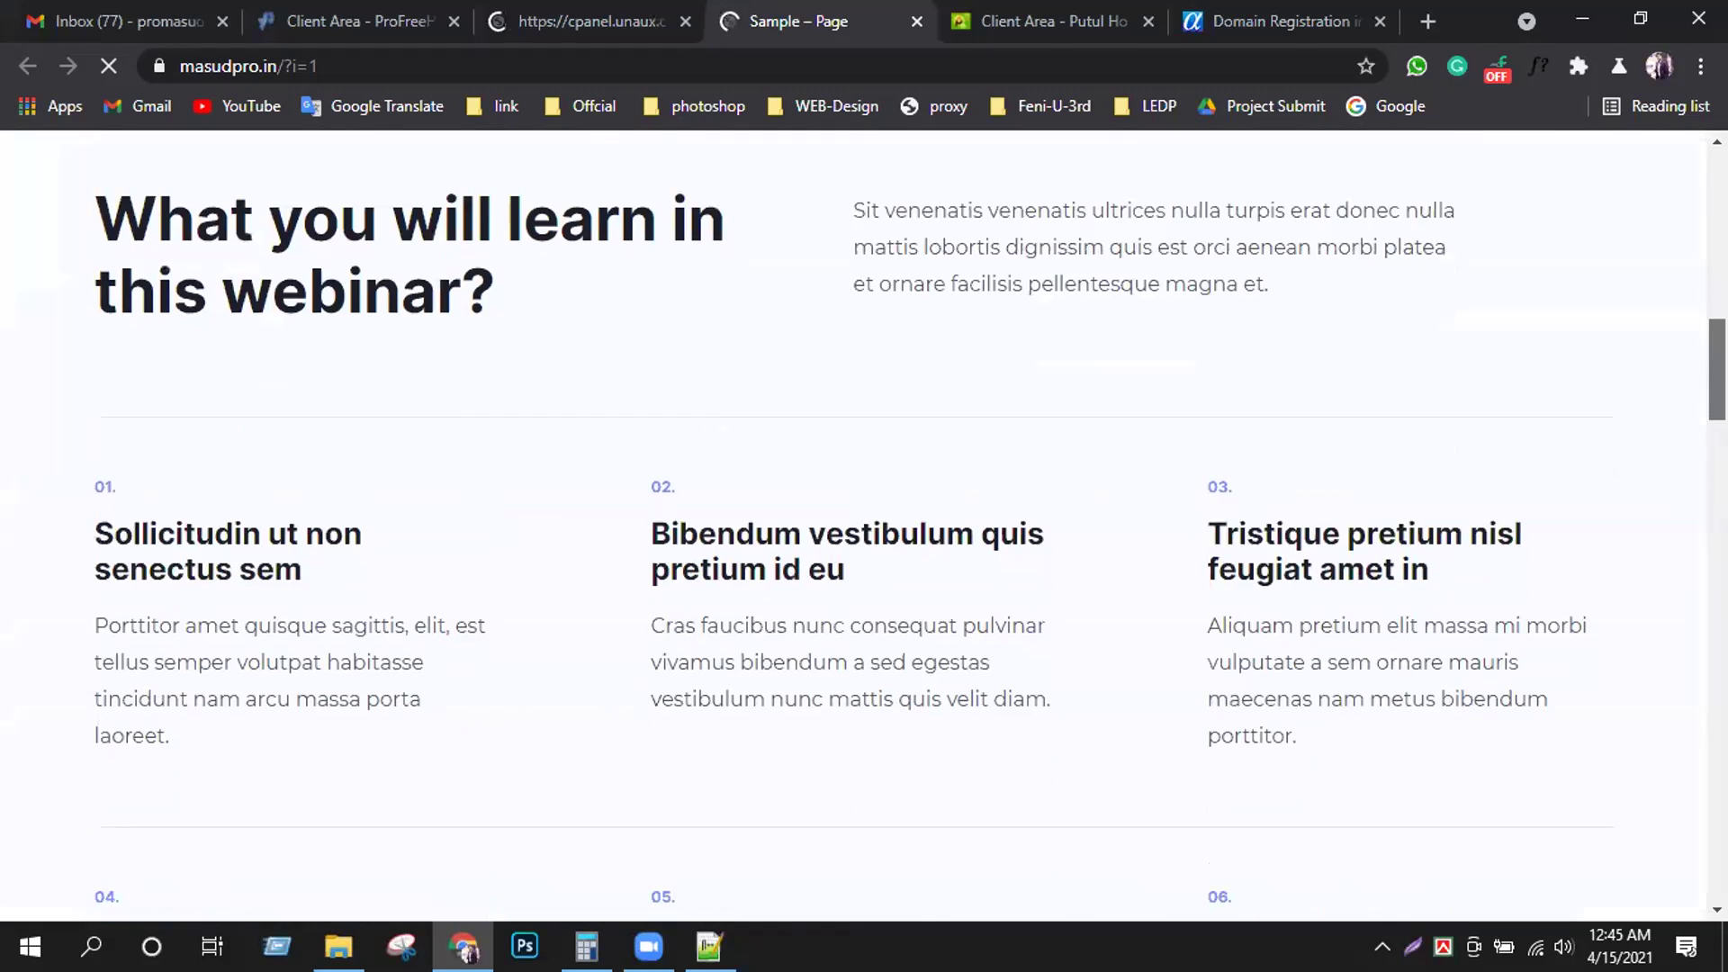
{"action": "scroll", "coordinate": [1671, 798], "scroll_direction": "up", "scroll_amount": 20}
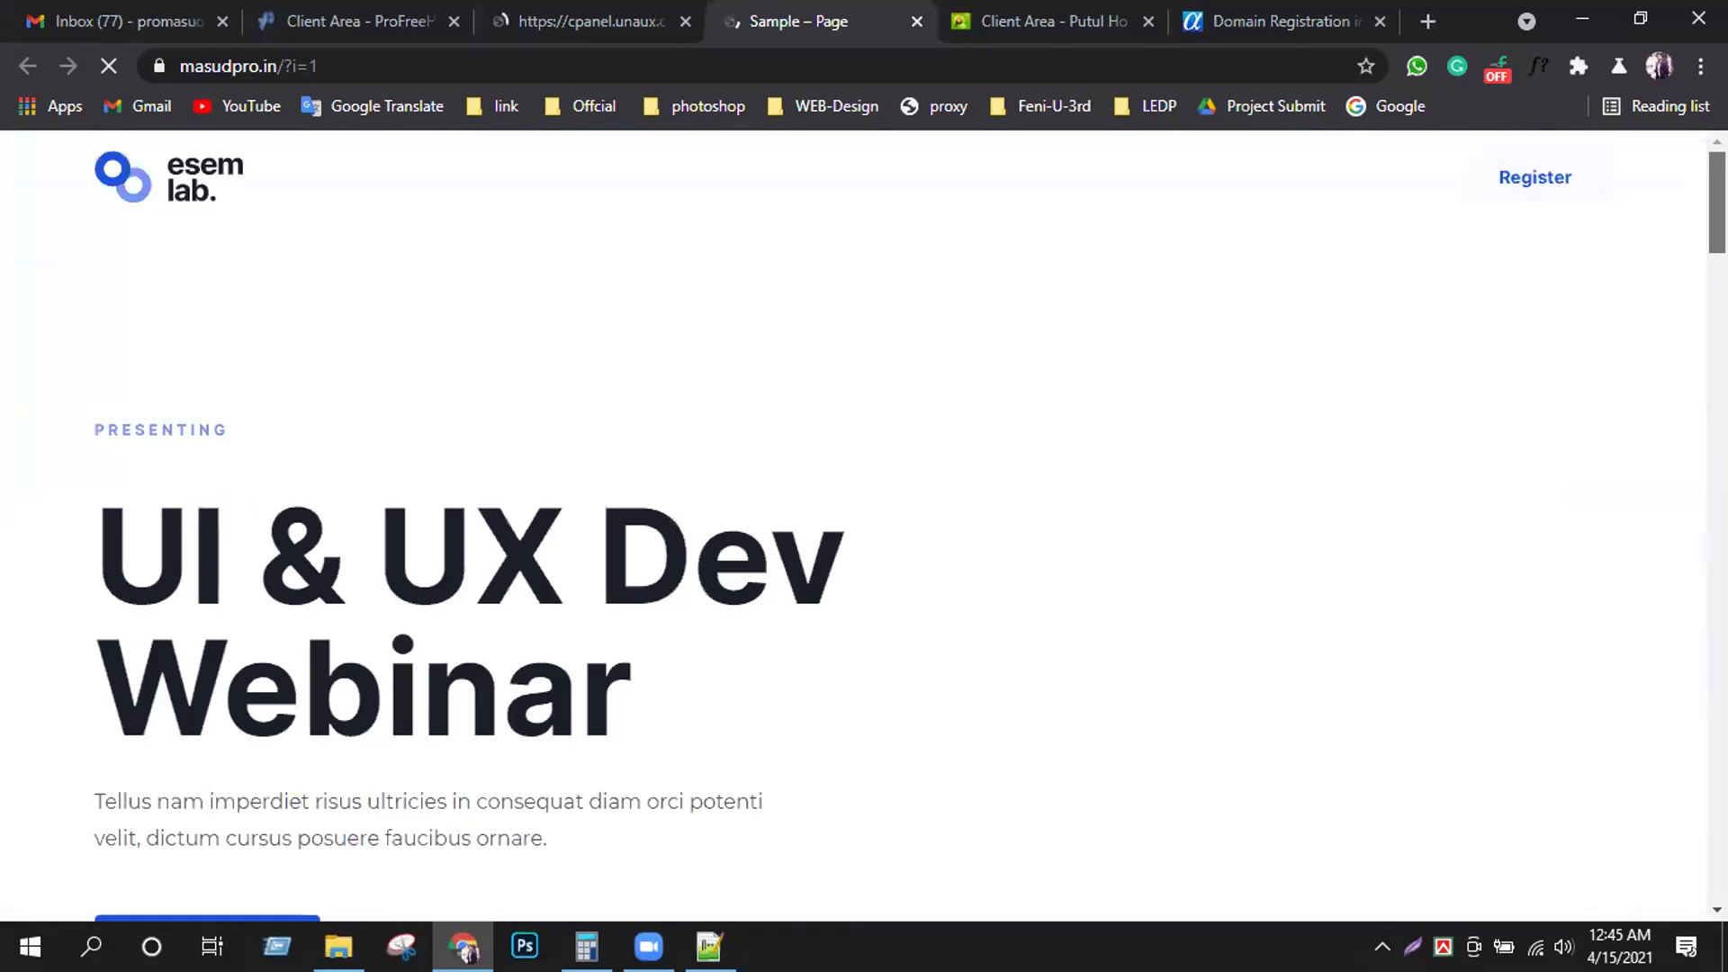
{"action": "scroll", "coordinate": [1624, 397], "scroll_direction": "down", "scroll_amount": 6}
{"action": "scroll", "coordinate": [63, 513], "scroll_direction": "up", "scroll_amount": 6}
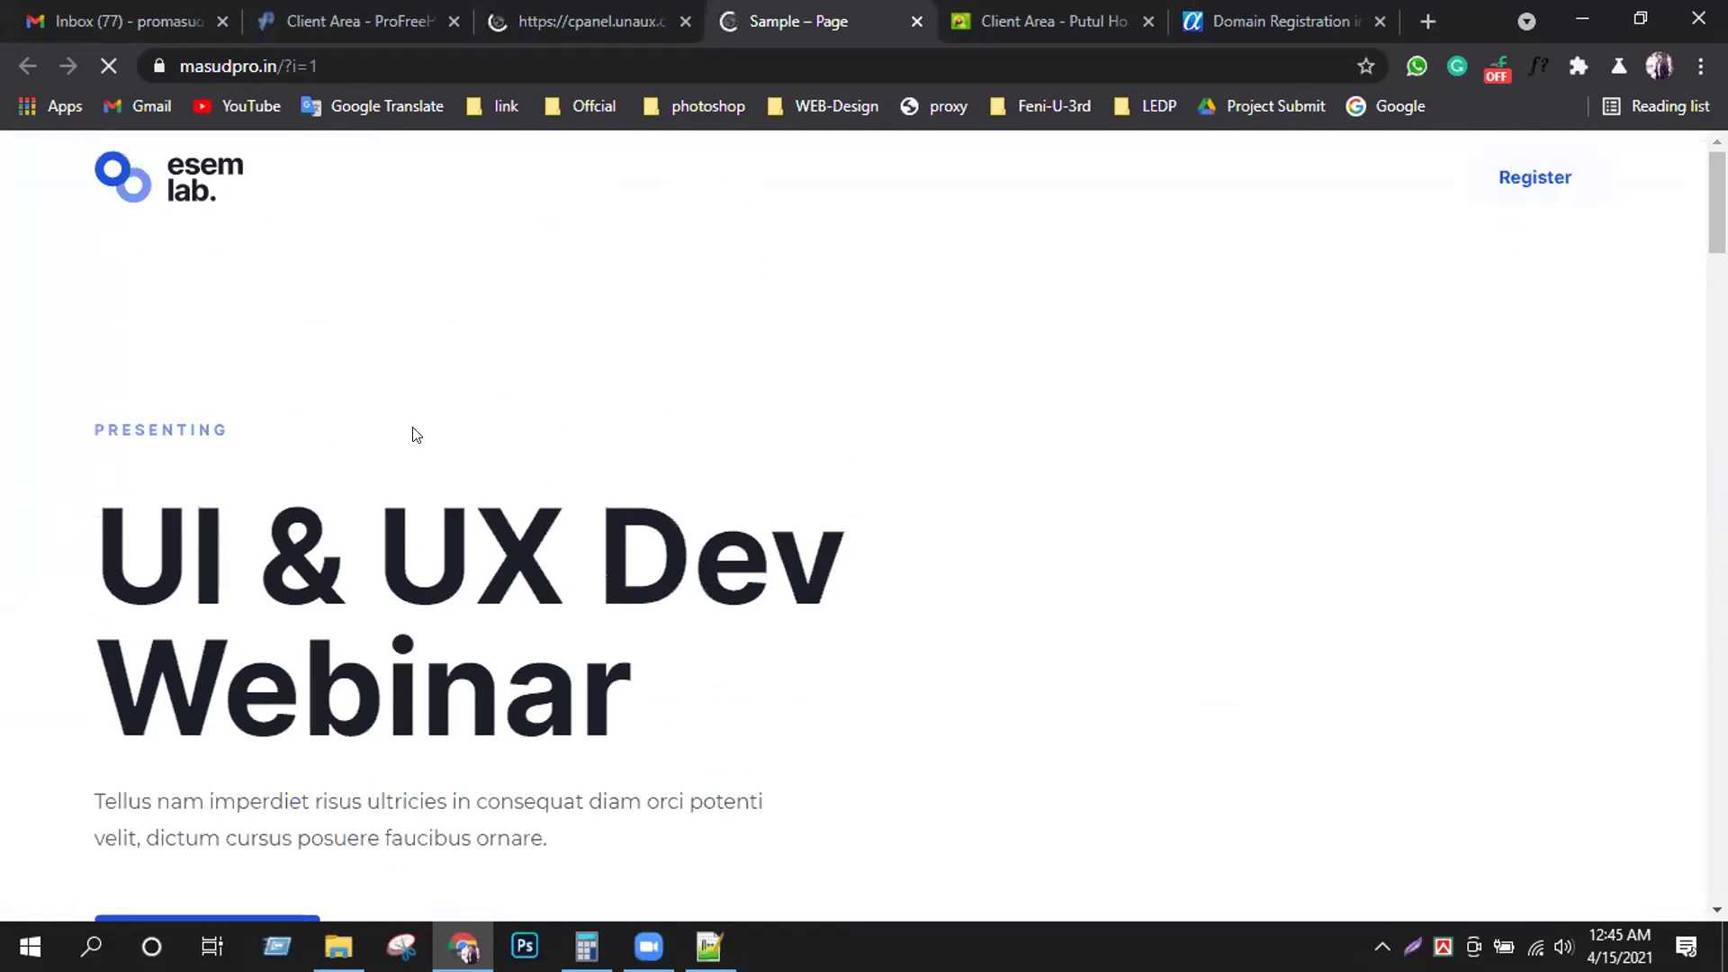
{"action": "scroll", "coordinate": [353, 497], "scroll_direction": "down", "scroll_amount": 6}
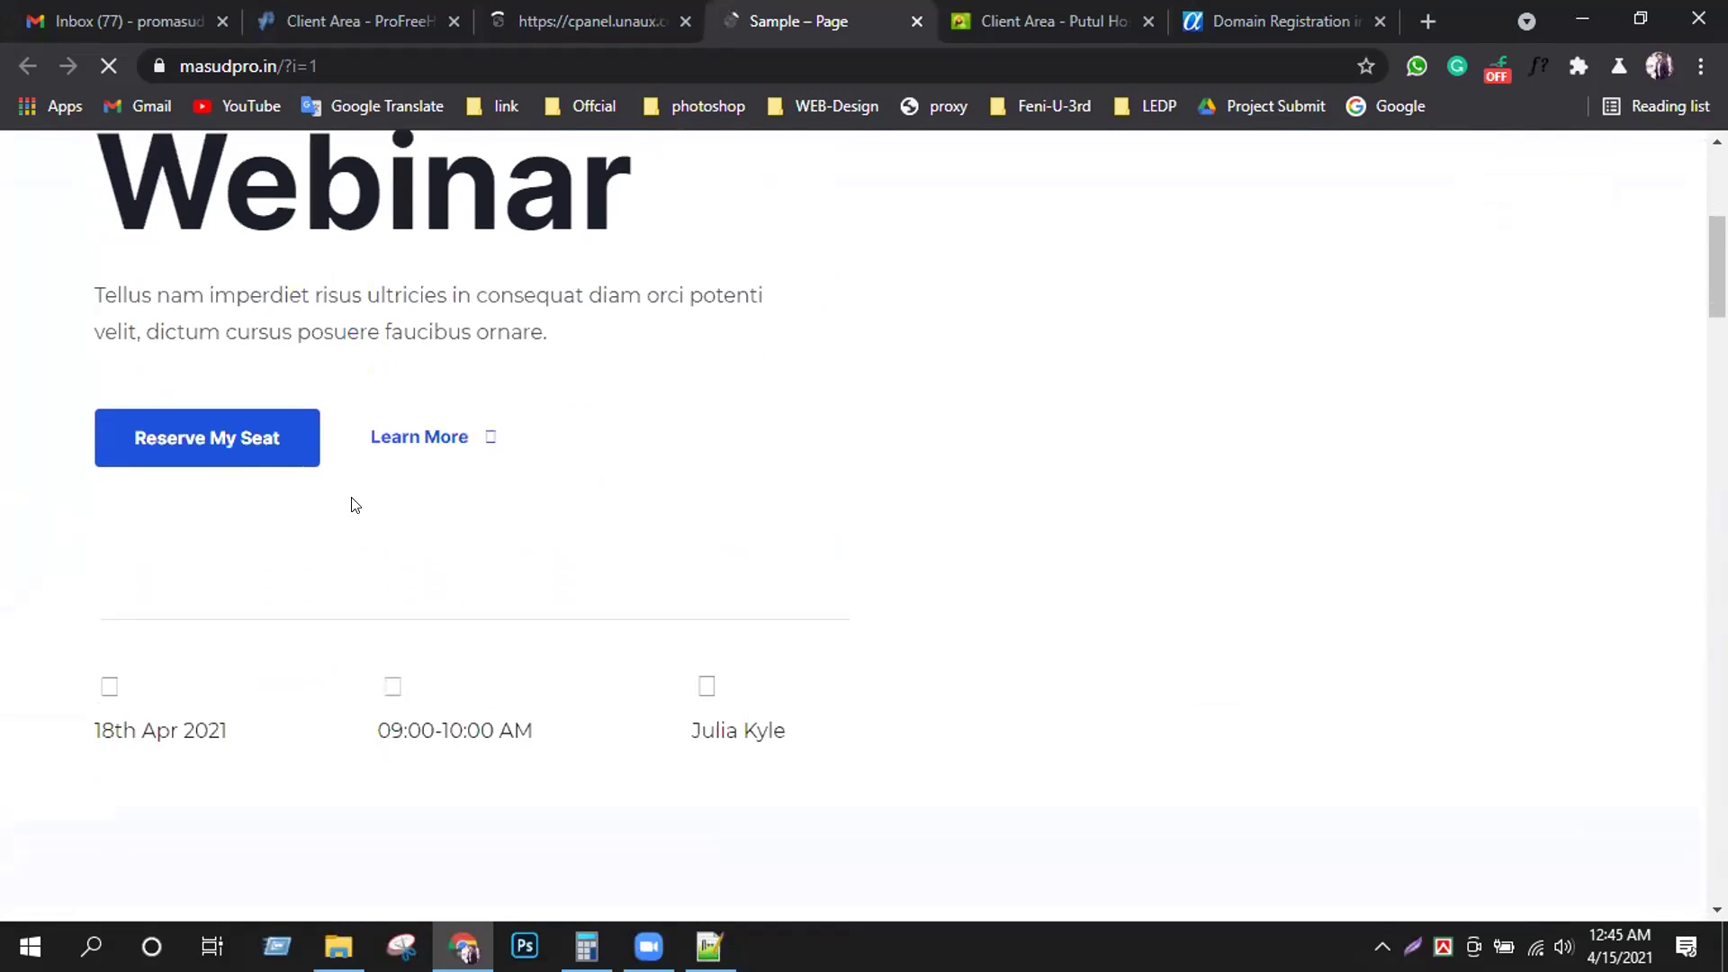
{"action": "scroll", "coordinate": [356, 505], "scroll_direction": "down", "scroll_amount": 8}
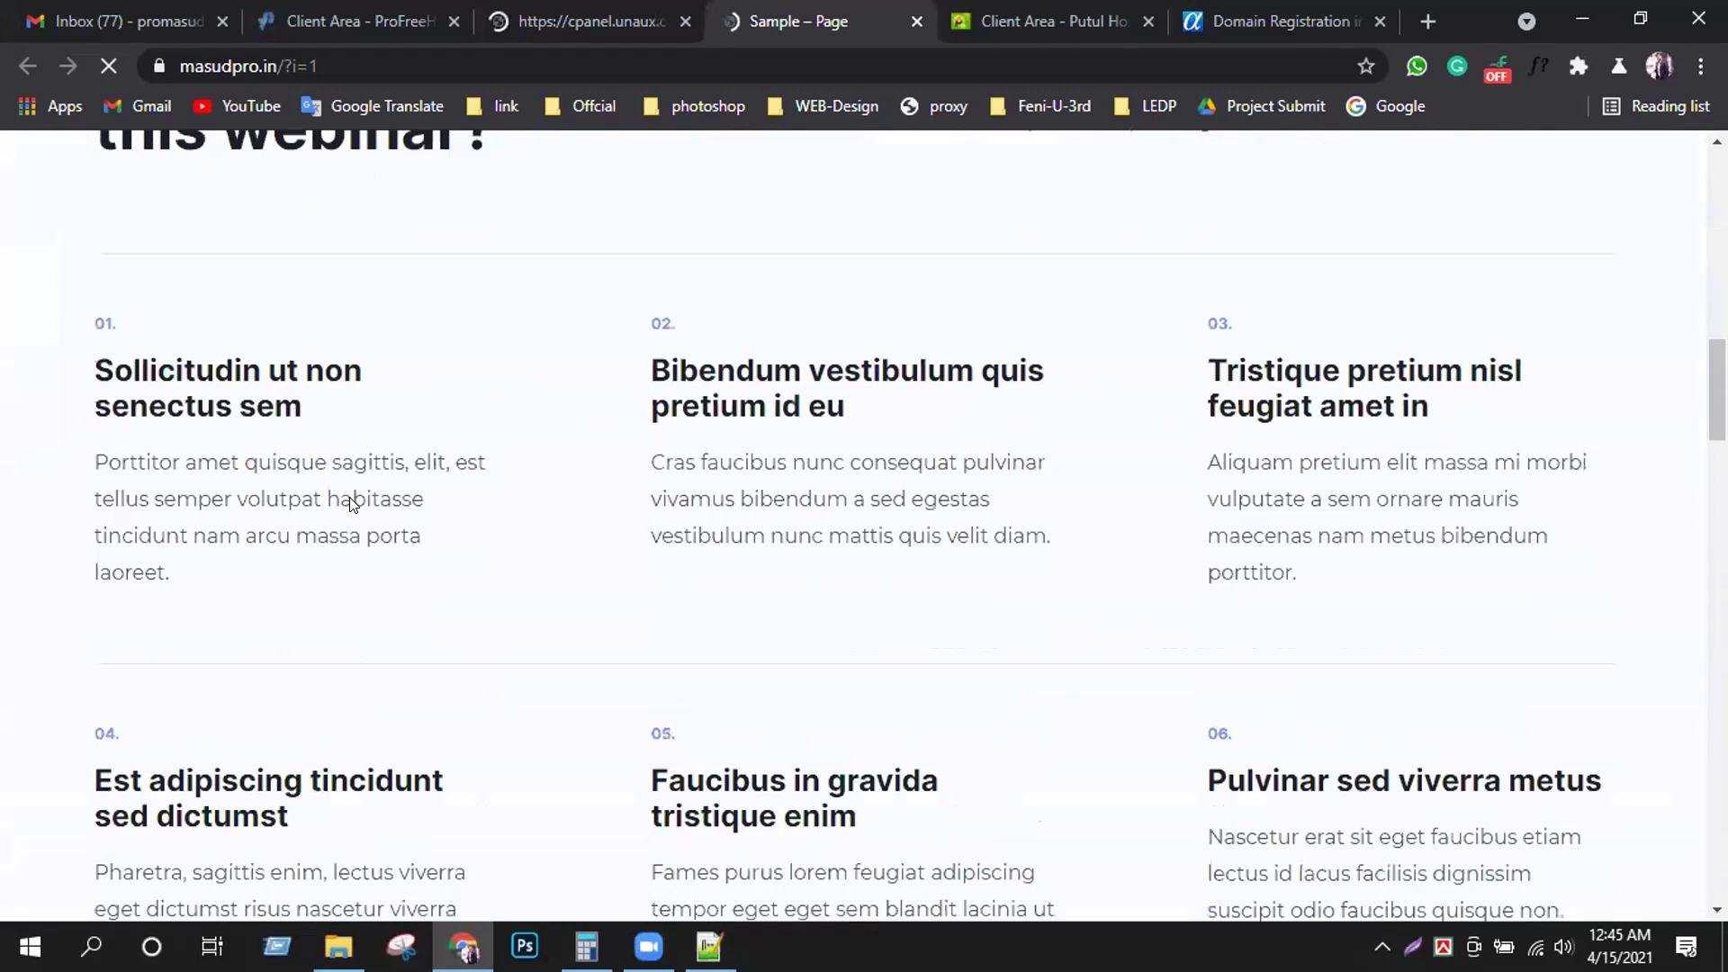
{"action": "scroll", "coordinate": [357, 502], "scroll_direction": "down", "scroll_amount": 10}
{"action": "scroll", "coordinate": [518, 506], "scroll_direction": "up", "scroll_amount": 10}
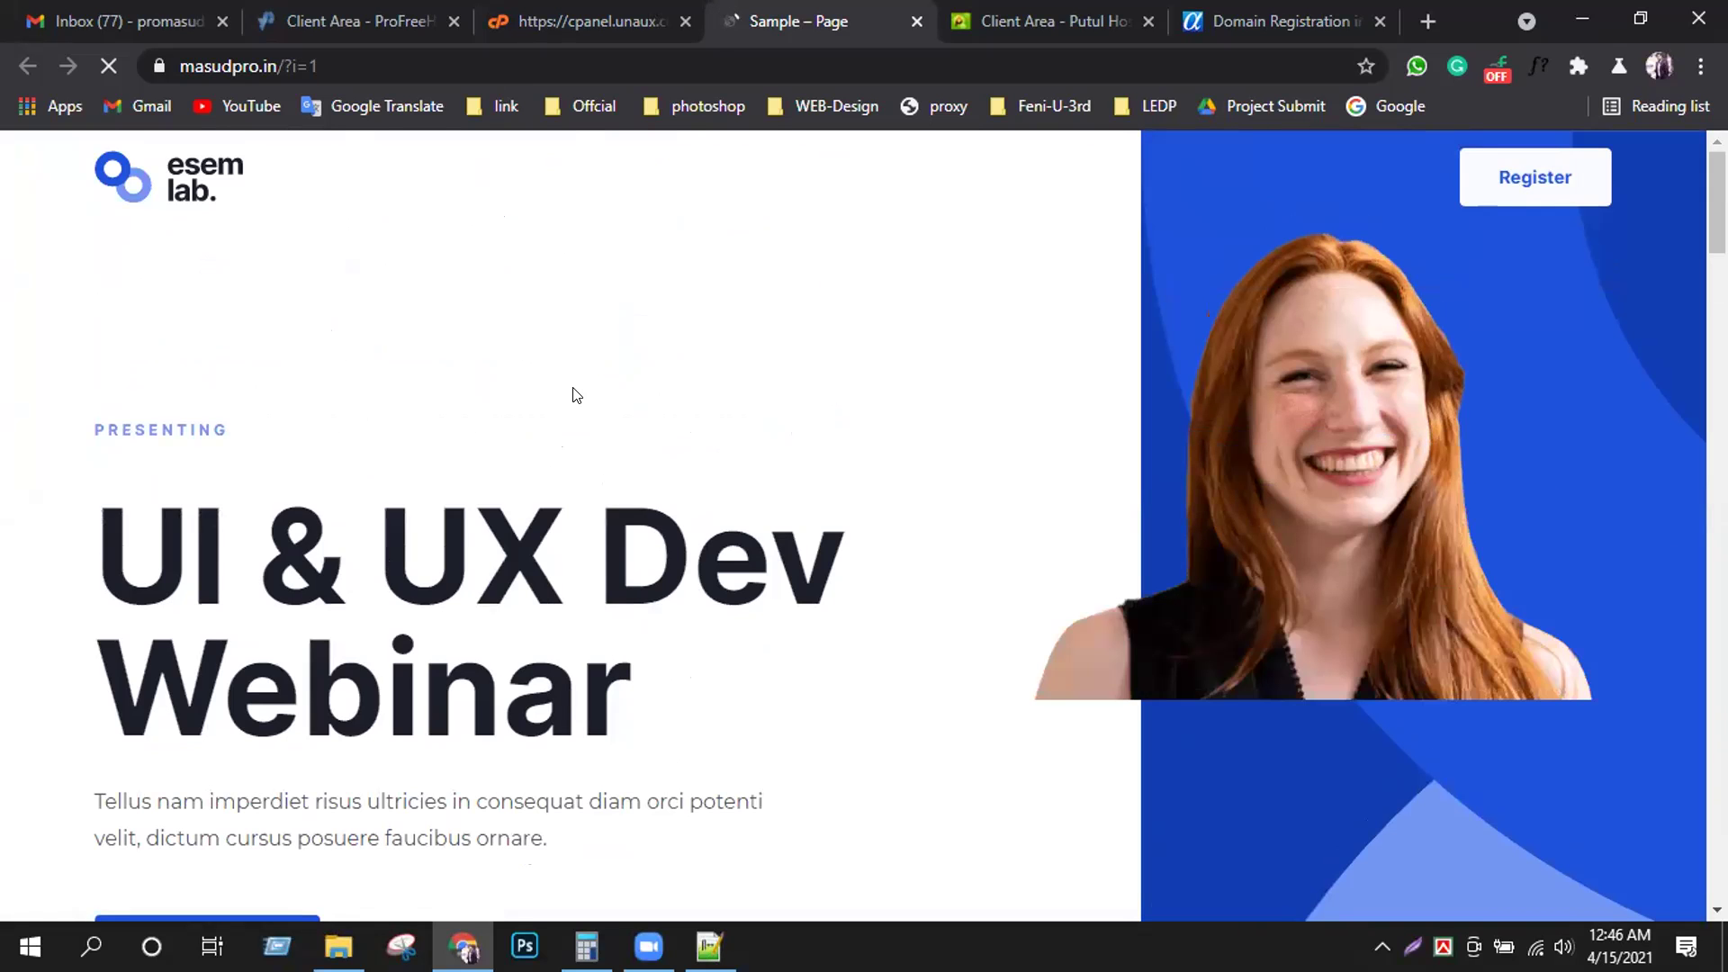
{"action": "scroll", "coordinate": [576, 395], "scroll_direction": "down", "scroll_amount": 15}
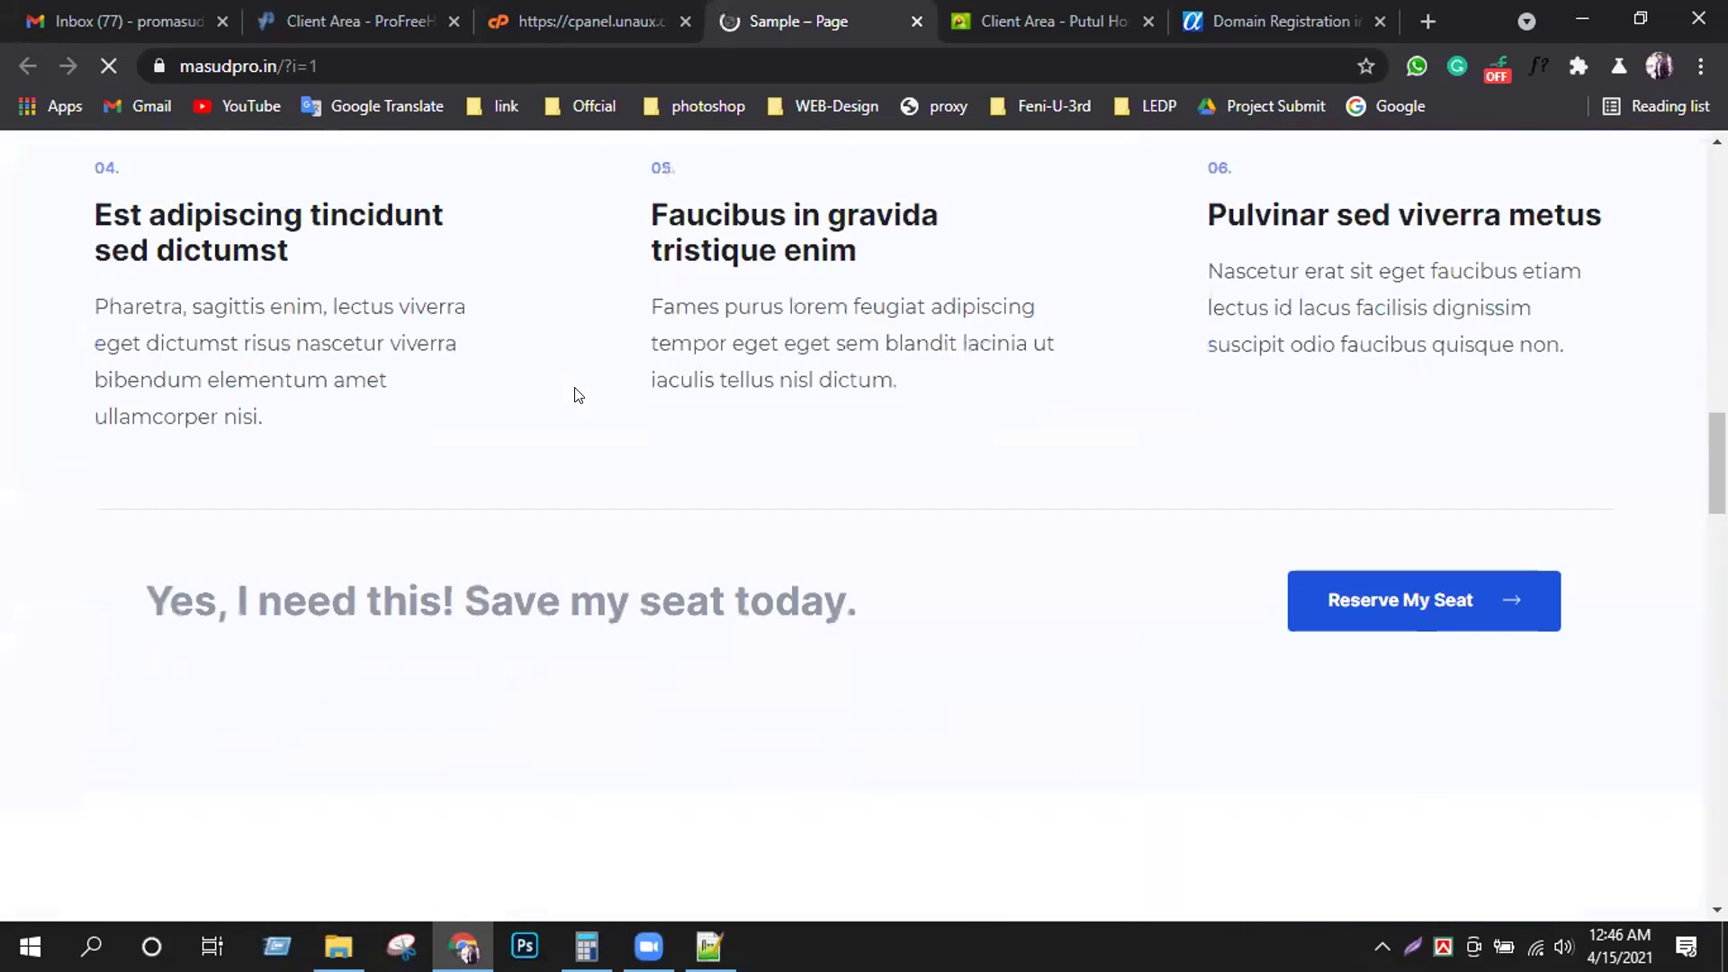
{"action": "scroll", "coordinate": [578, 395], "scroll_direction": "down", "scroll_amount": 20}
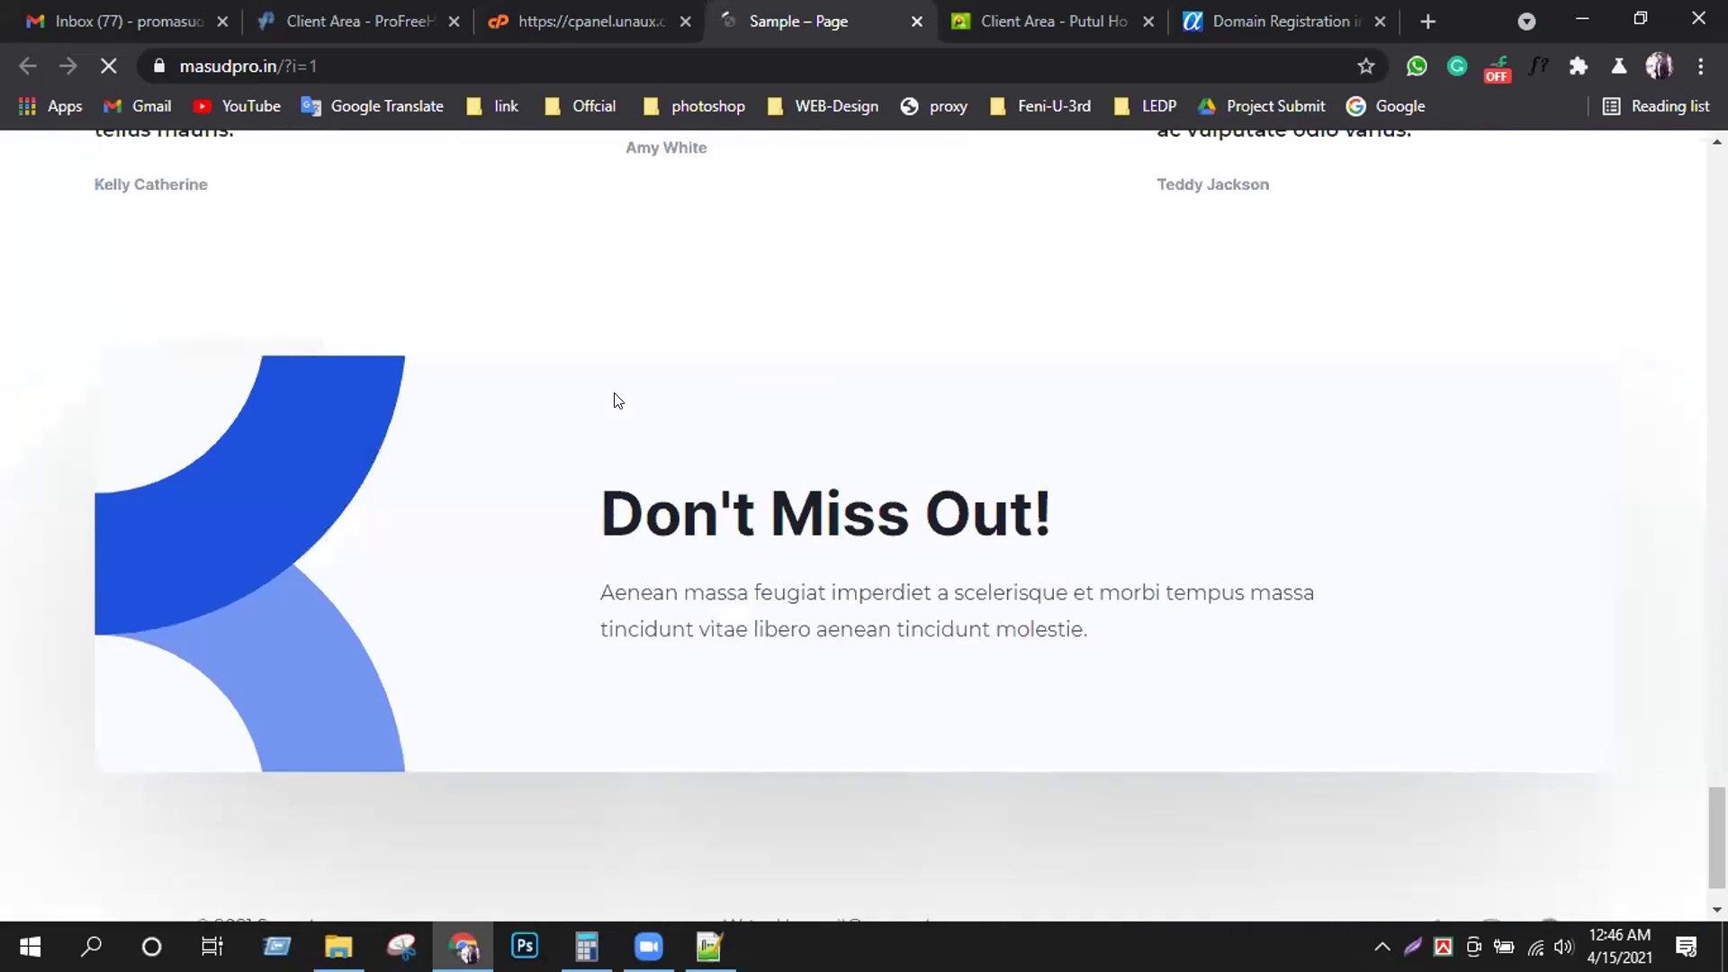
{"action": "scroll", "coordinate": [618, 400], "scroll_direction": "down", "scroll_amount": 2}
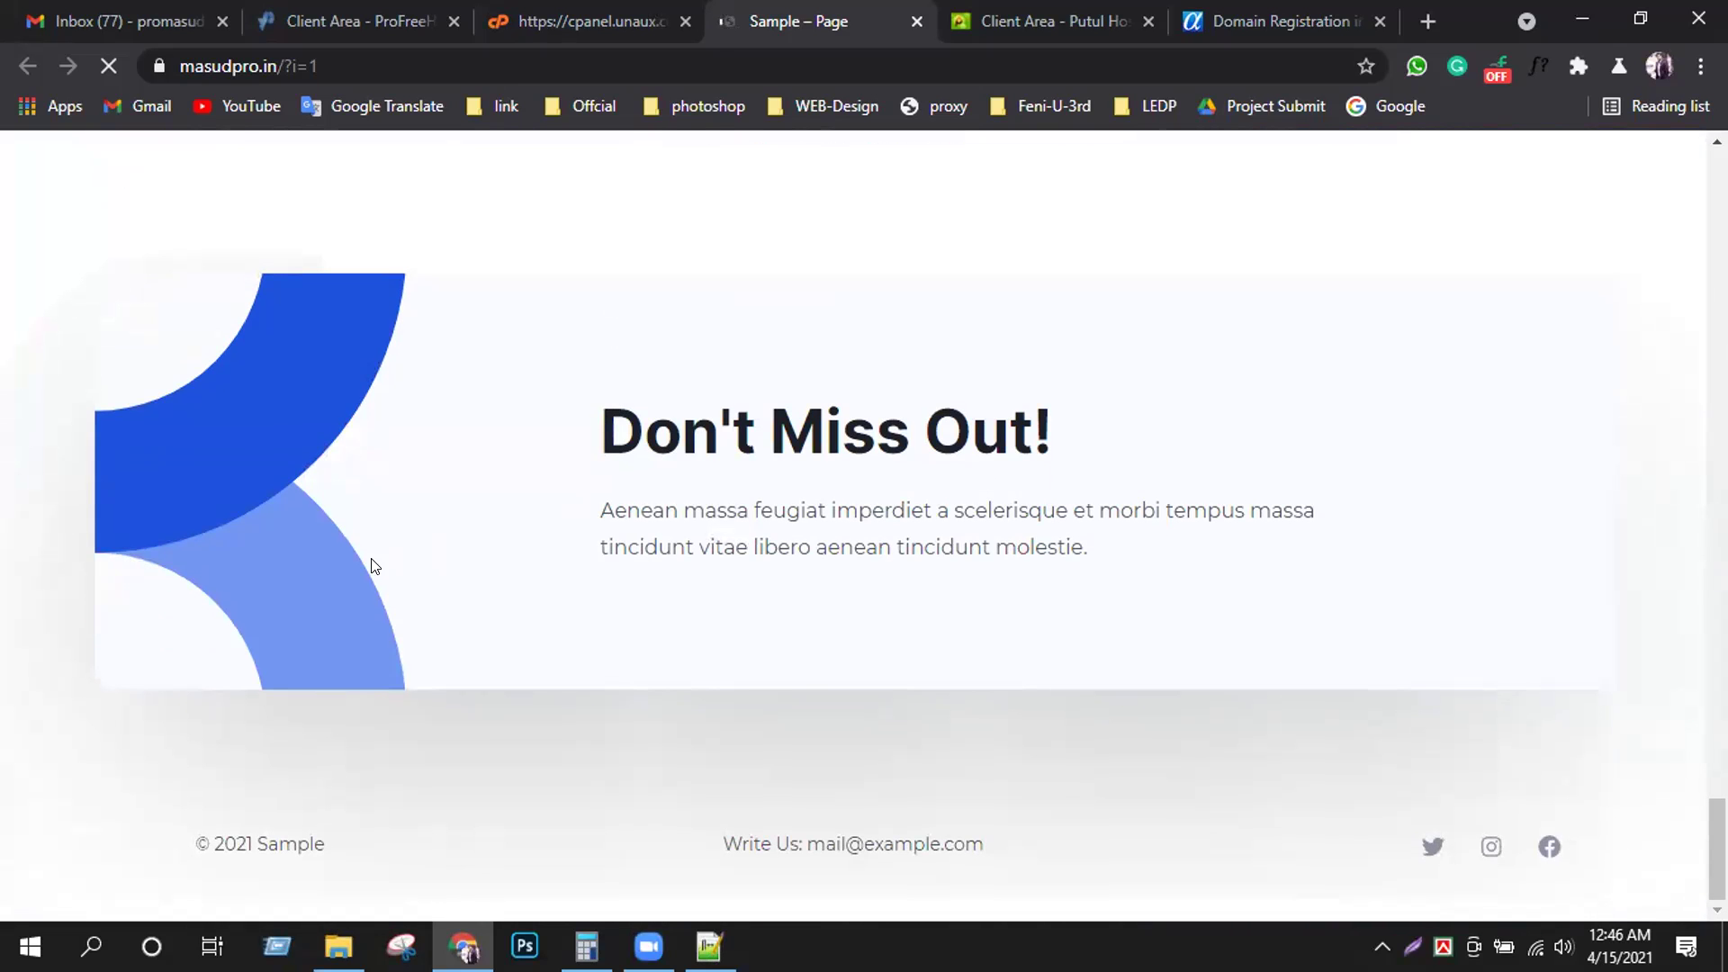
{"action": "scroll", "coordinate": [375, 565], "scroll_direction": "up", "scroll_amount": 20}
{"action": "scroll", "coordinate": [375, 565], "scroll_direction": "up", "scroll_amount": 20}
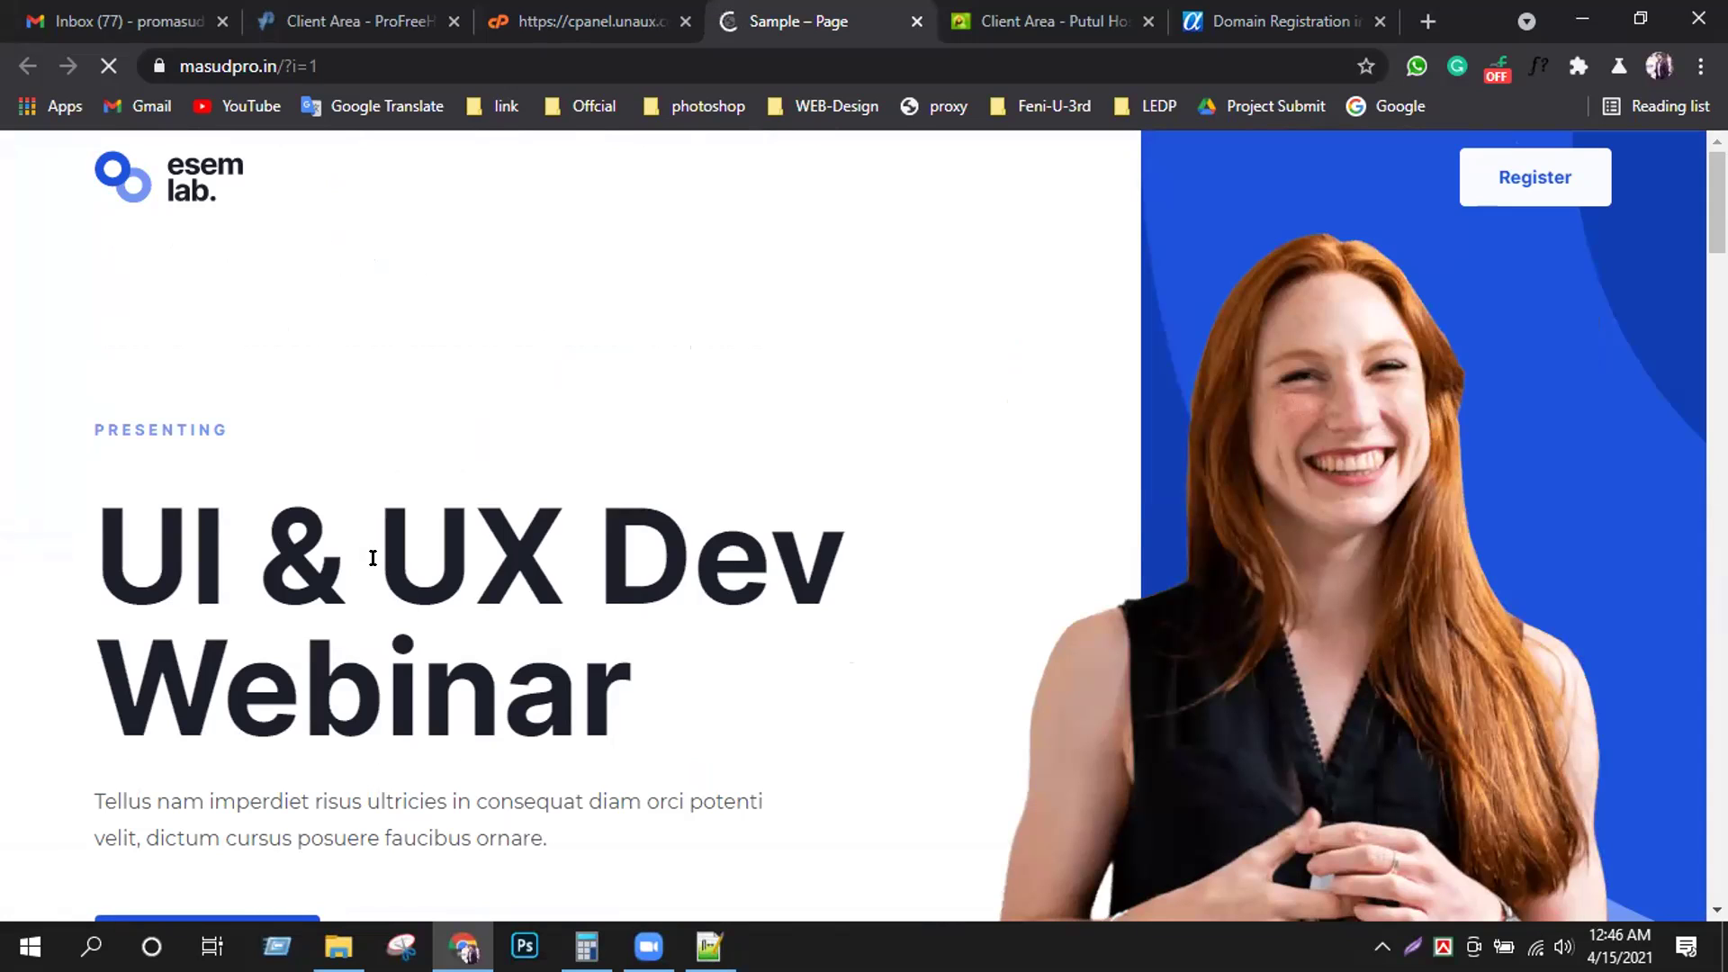
Select the masudpro.in site address in the address bar, then deselect it
{"action": "left_click", "coordinate": [376, 57]}
{"action": "type", "text": "1"}
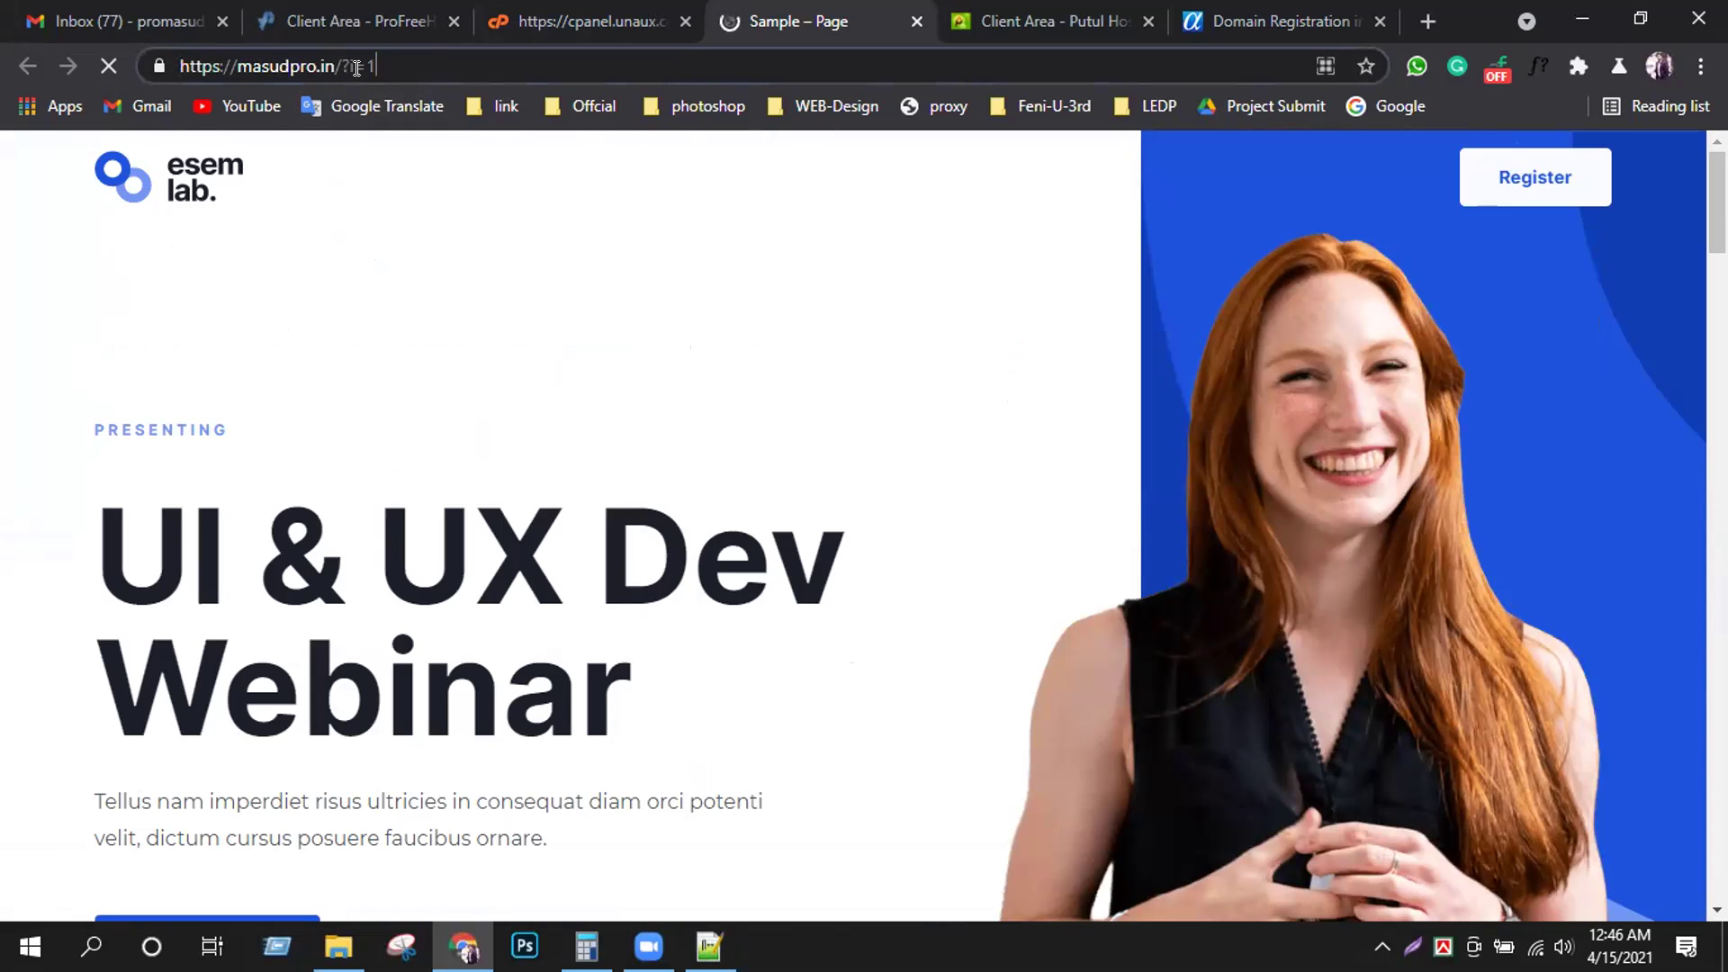
{"action": "left_click_drag", "start_coordinate": [180, 66], "coordinate": [538, 49]}
{"action": "left_click", "coordinate": [472, 47]}
{"action": "left_click", "coordinate": [453, 50]}
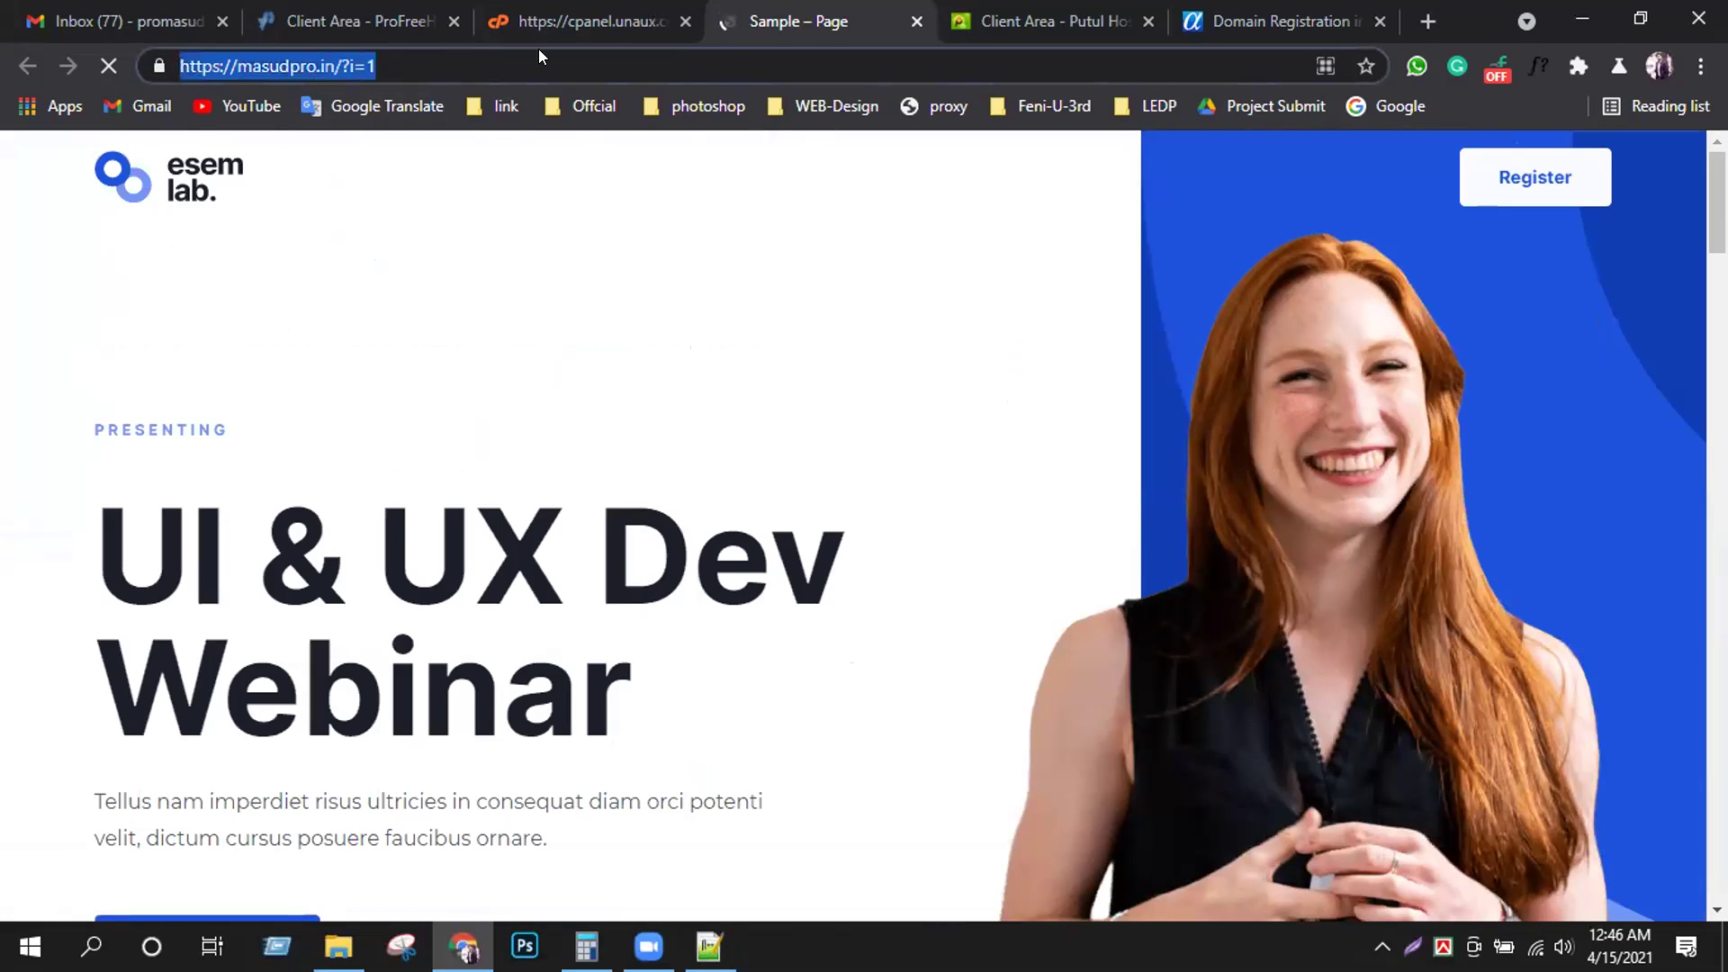
{"action": "left_click", "coordinate": [545, 49]}
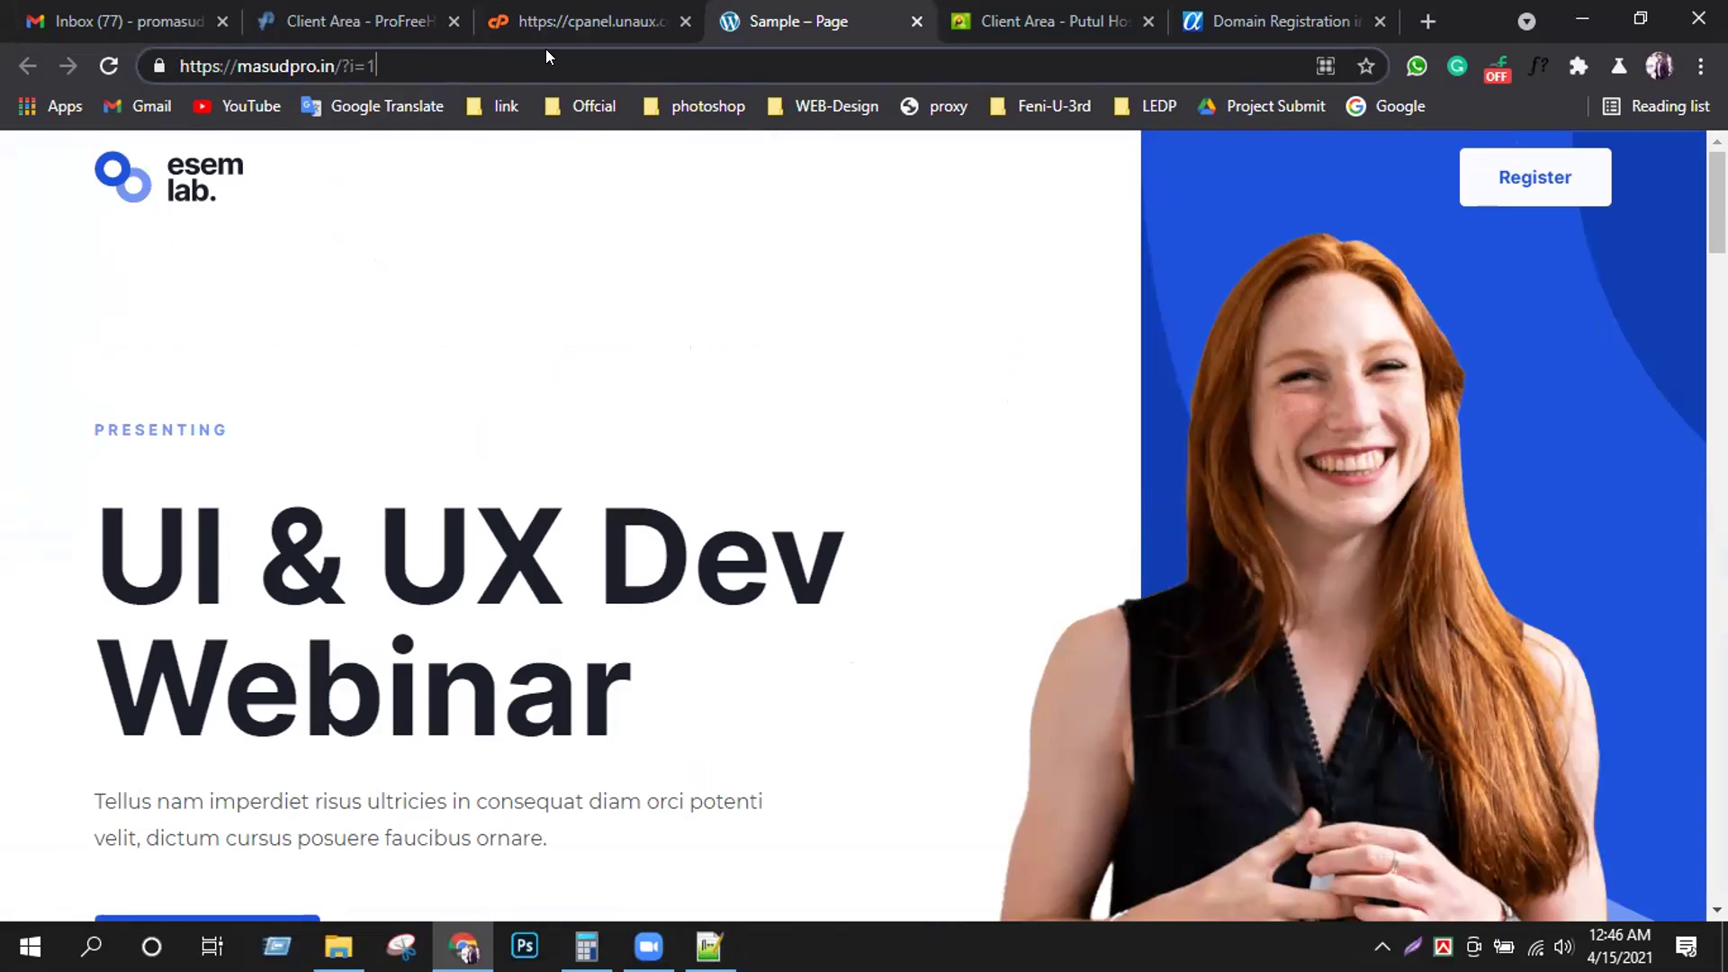
Scroll down through the UI & UX Dev Webinar landing page
{"action": "scroll", "coordinate": [412, 501], "scroll_direction": "down", "scroll_amount": 18}
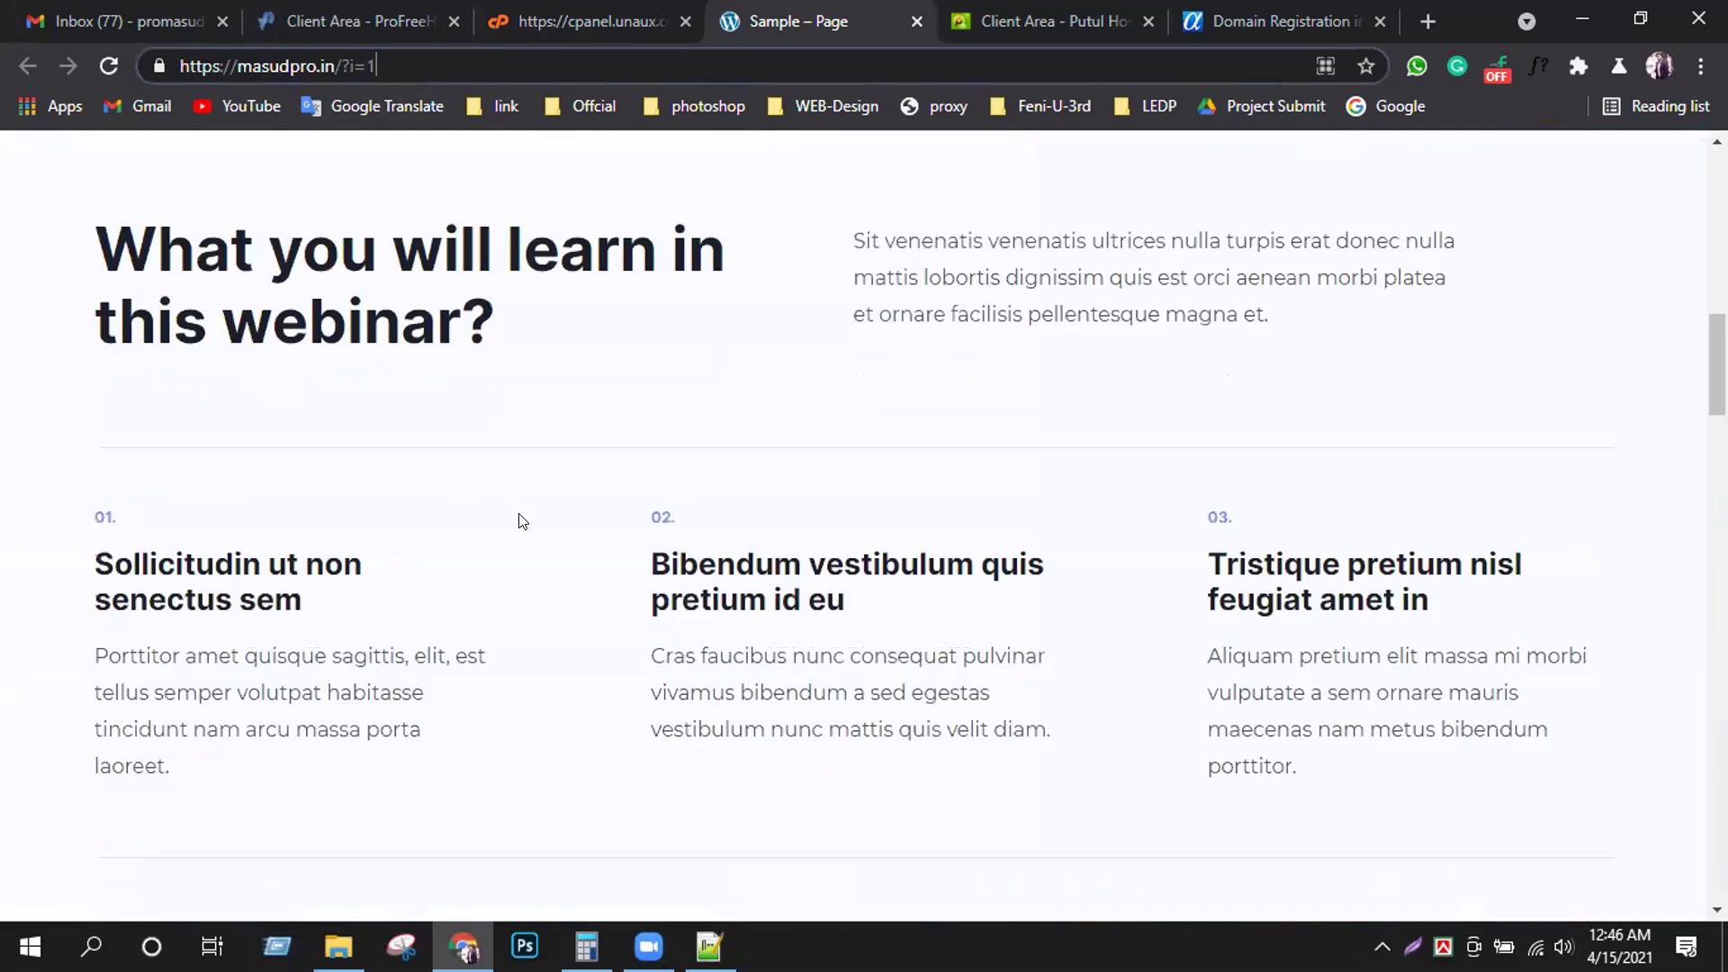
{"action": "scroll", "coordinate": [585, 495], "scroll_direction": "down", "scroll_amount": 15}
{"action": "left_click_drag", "start_coordinate": [1717, 823], "coordinate": [1716, 171]}
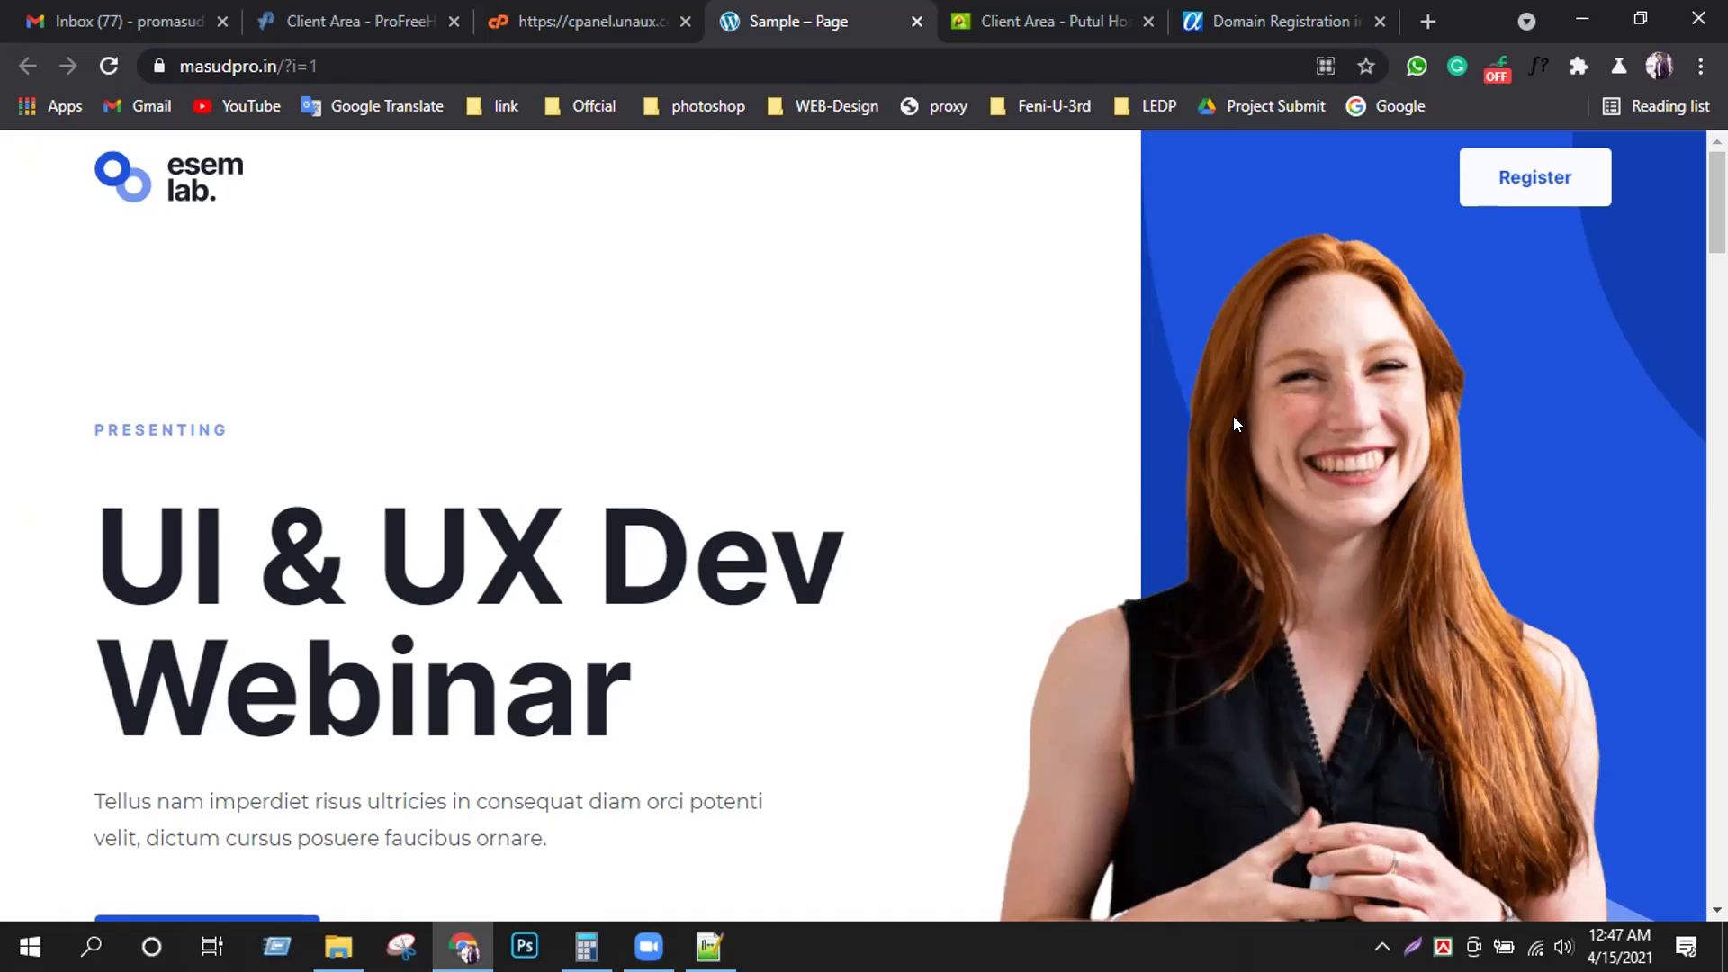
{"action": "scroll", "coordinate": [540, 459], "scroll_direction": "down", "scroll_amount": 10}
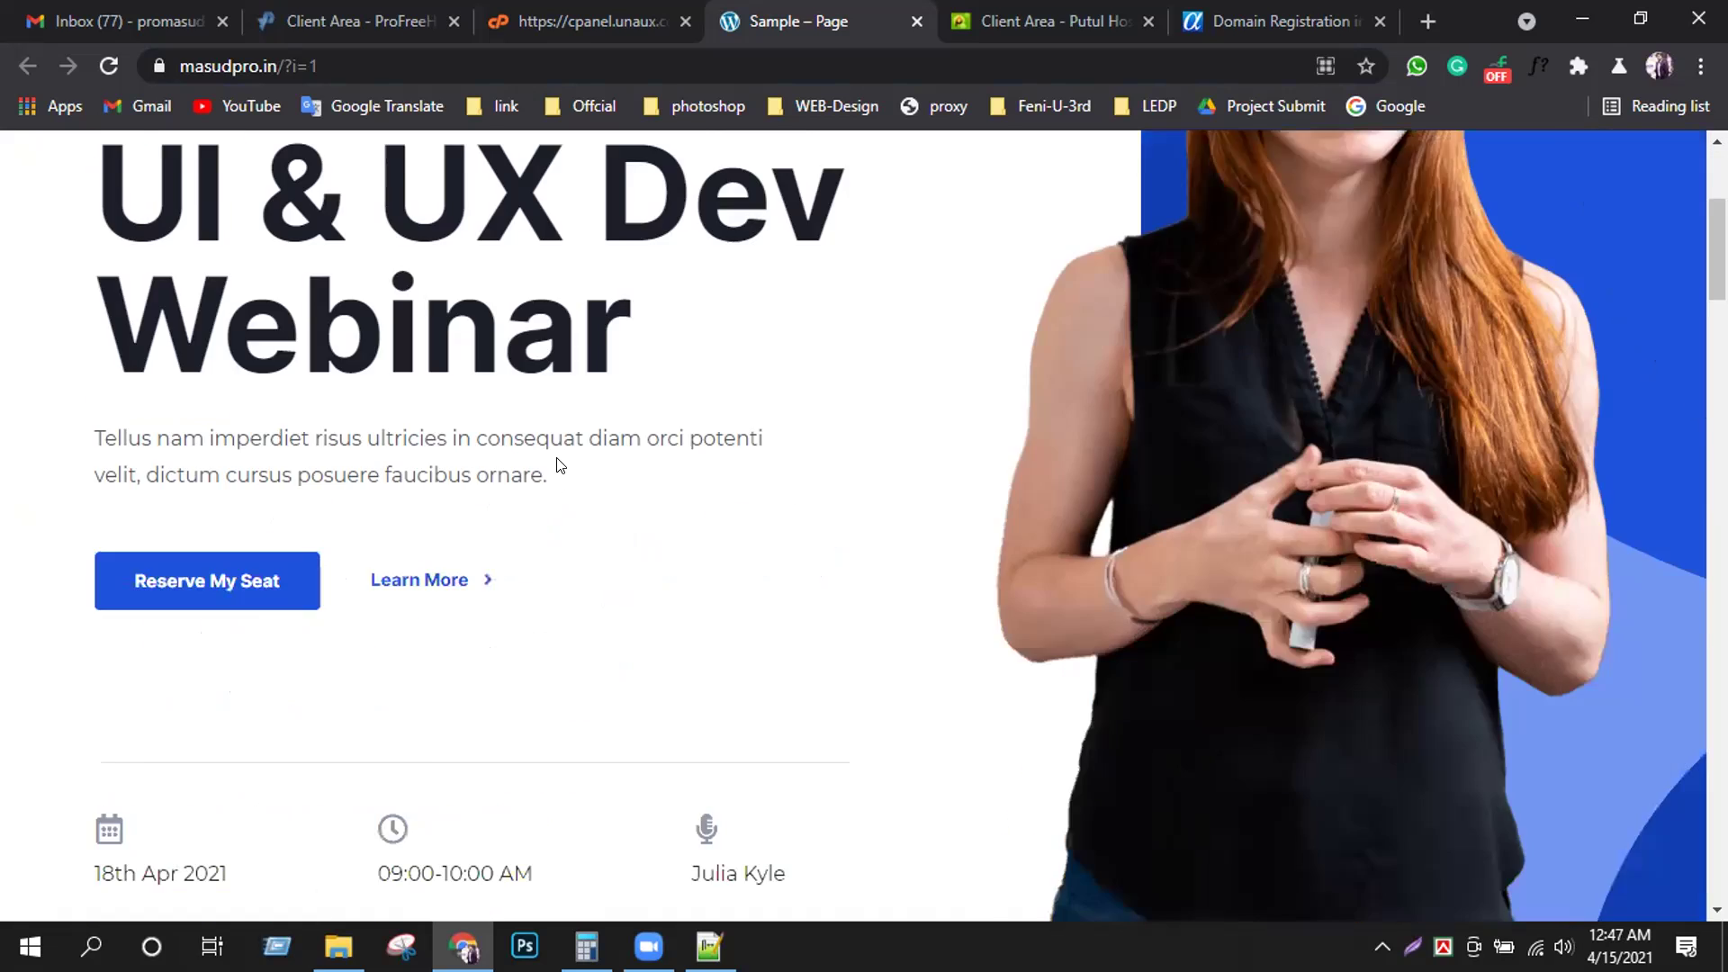
{"action": "scroll", "coordinate": [748, 440], "scroll_direction": "down", "scroll_amount": 4}
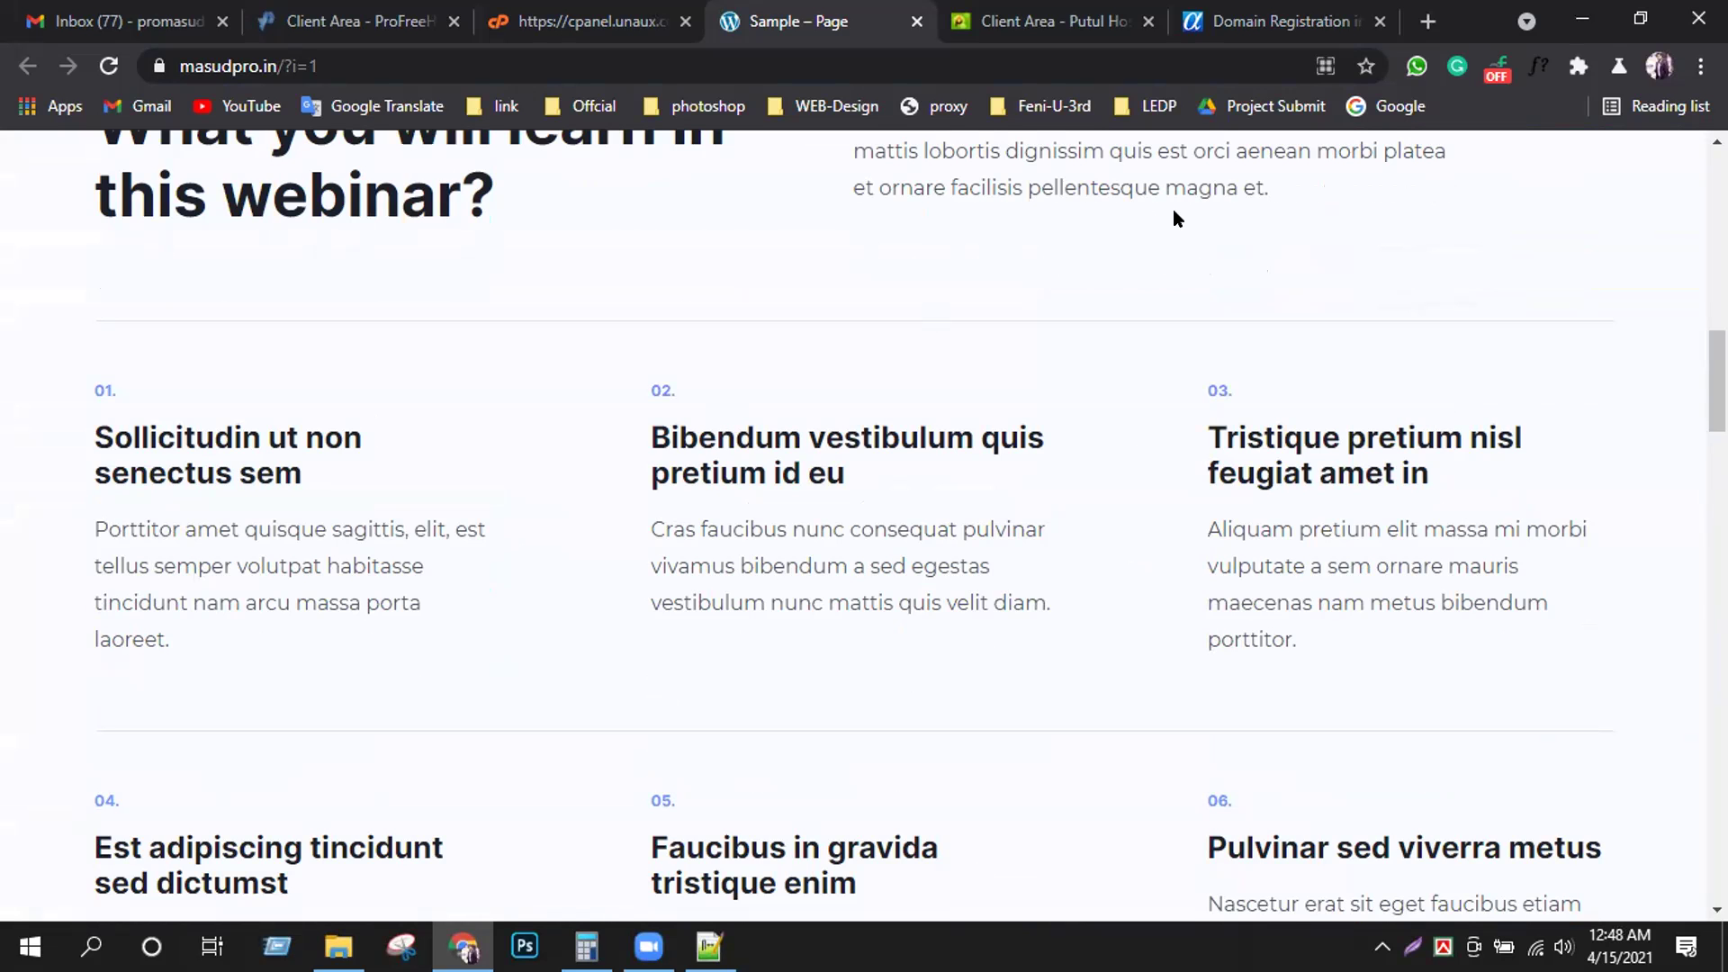
{"action": "left_click_drag", "start_coordinate": [1717, 380], "coordinate": [1717, 202]}
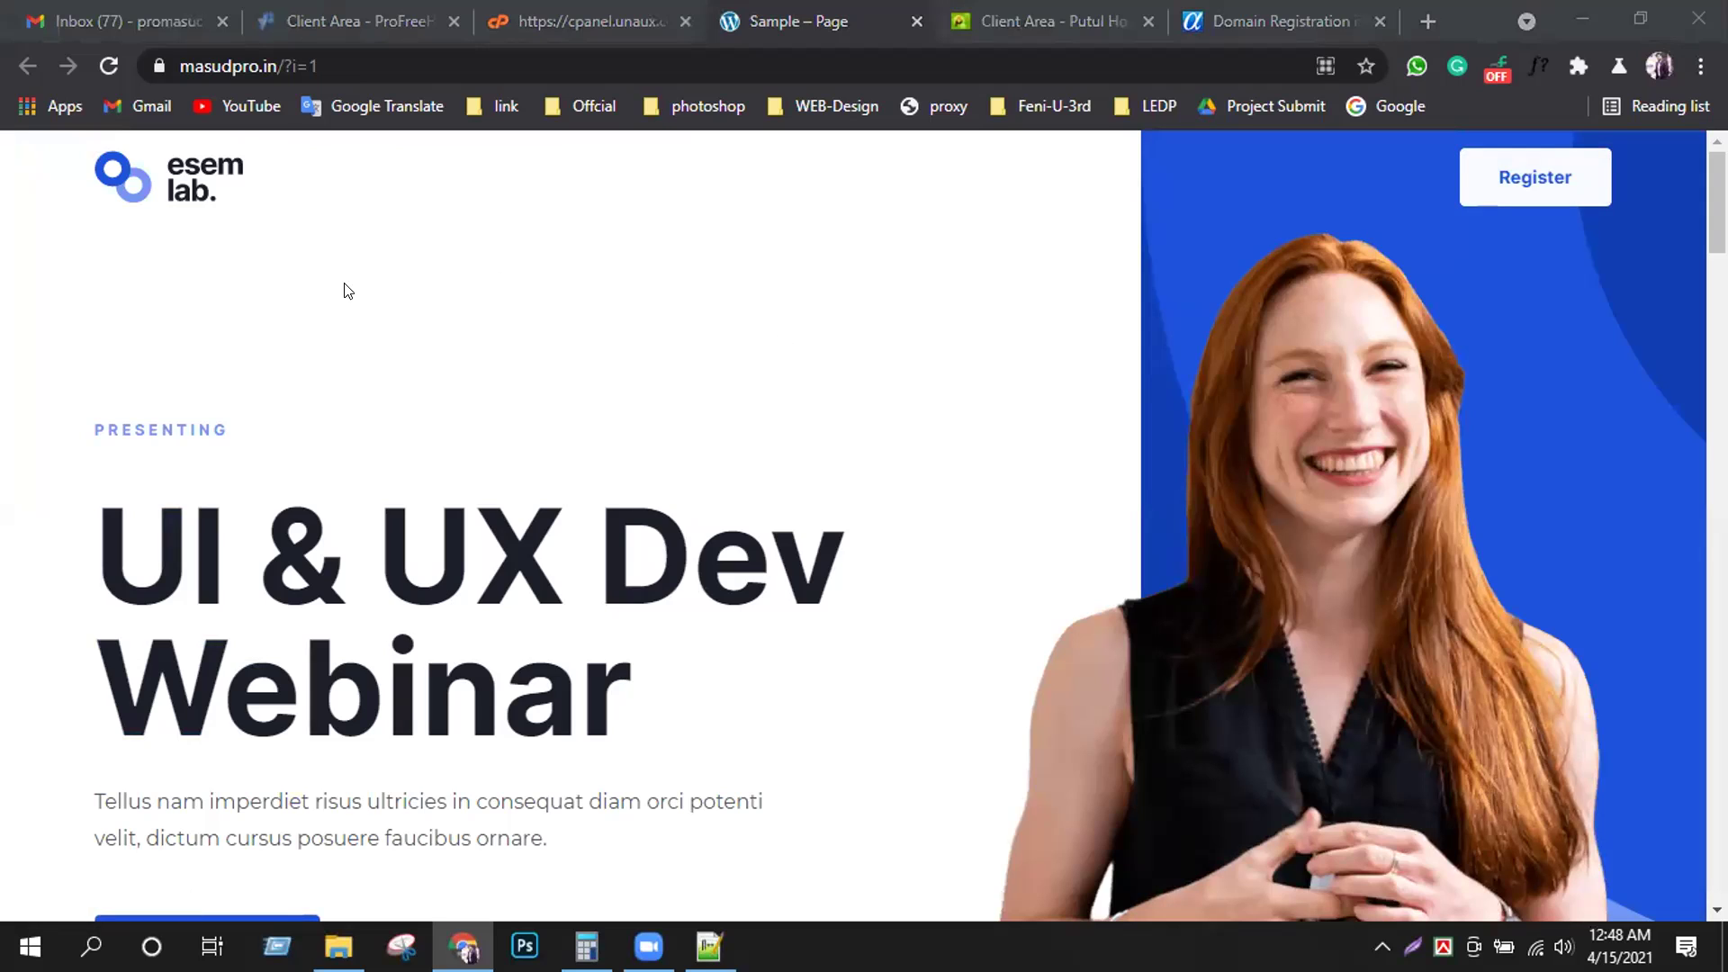
Copy the 'UI & UX Dev Webinar' heading, then select the PRESENTING label
{"action": "left_click_drag", "start_coordinate": [108, 506], "coordinate": [576, 623]}
{"action": "right_click", "coordinate": [587, 628]}
{"action": "left_click", "coordinate": [620, 651]}
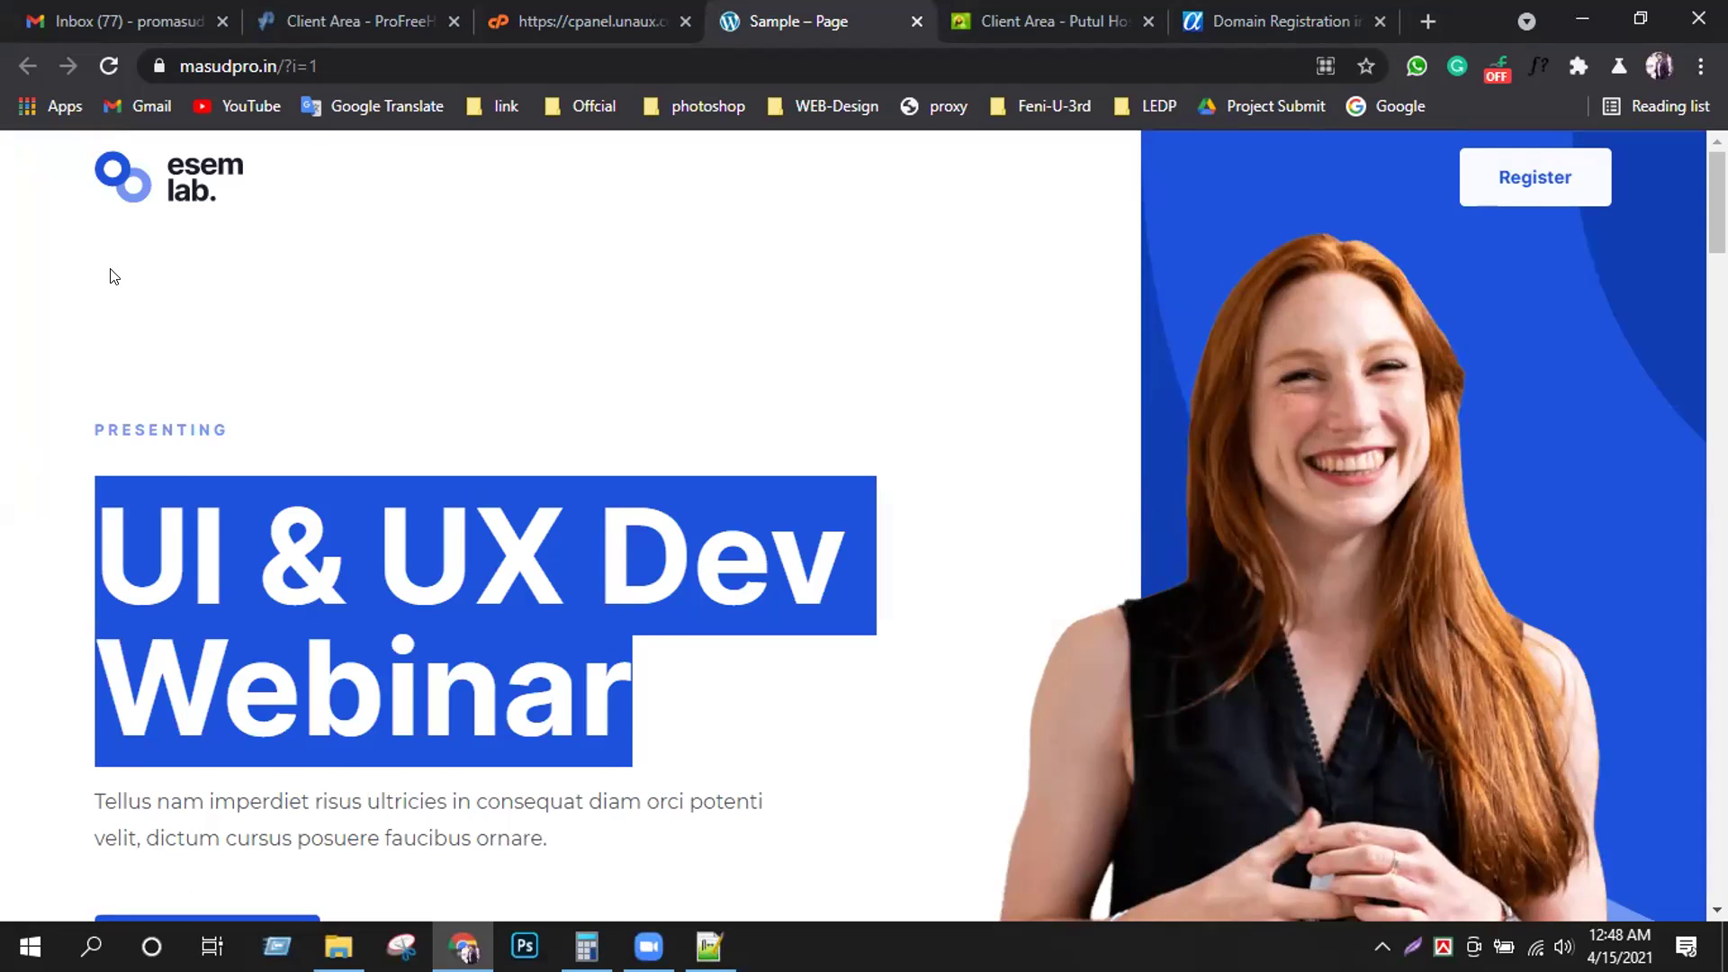
{"action": "left_click_drag", "start_coordinate": [119, 429], "coordinate": [422, 333]}
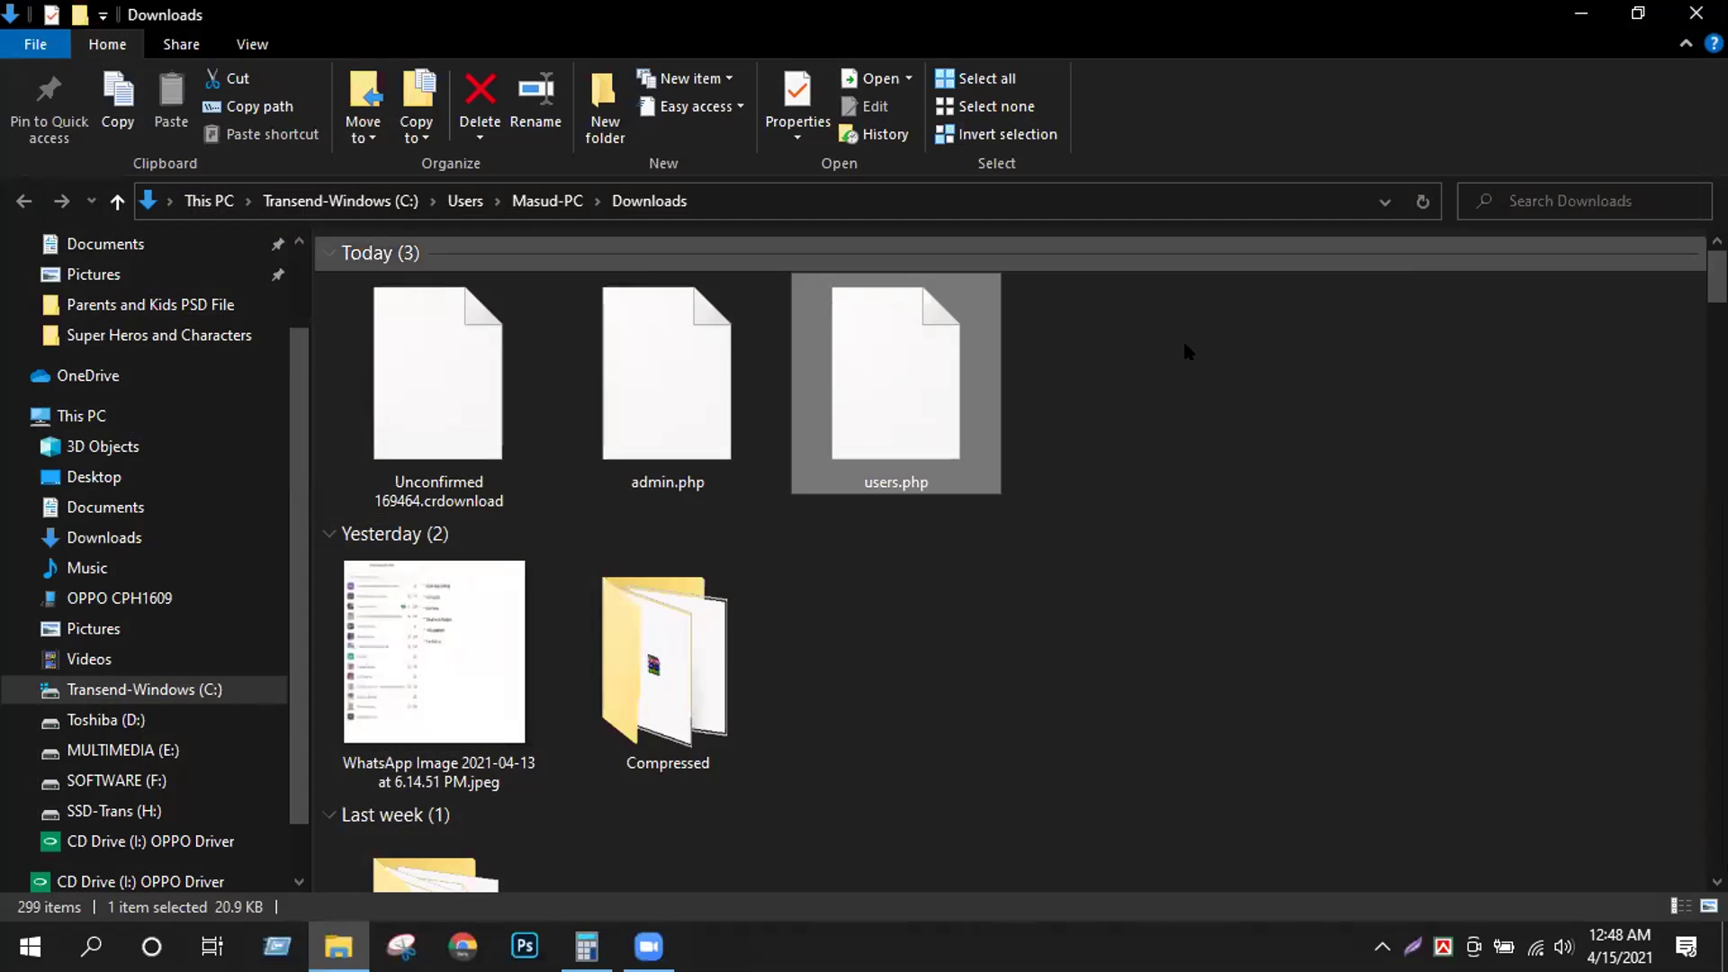
Launch xampp-control.exe from the masudbd folder on SSD-Trans (H:)
{"action": "scroll", "coordinate": [206, 717], "scroll_direction": "down", "scroll_amount": 1}
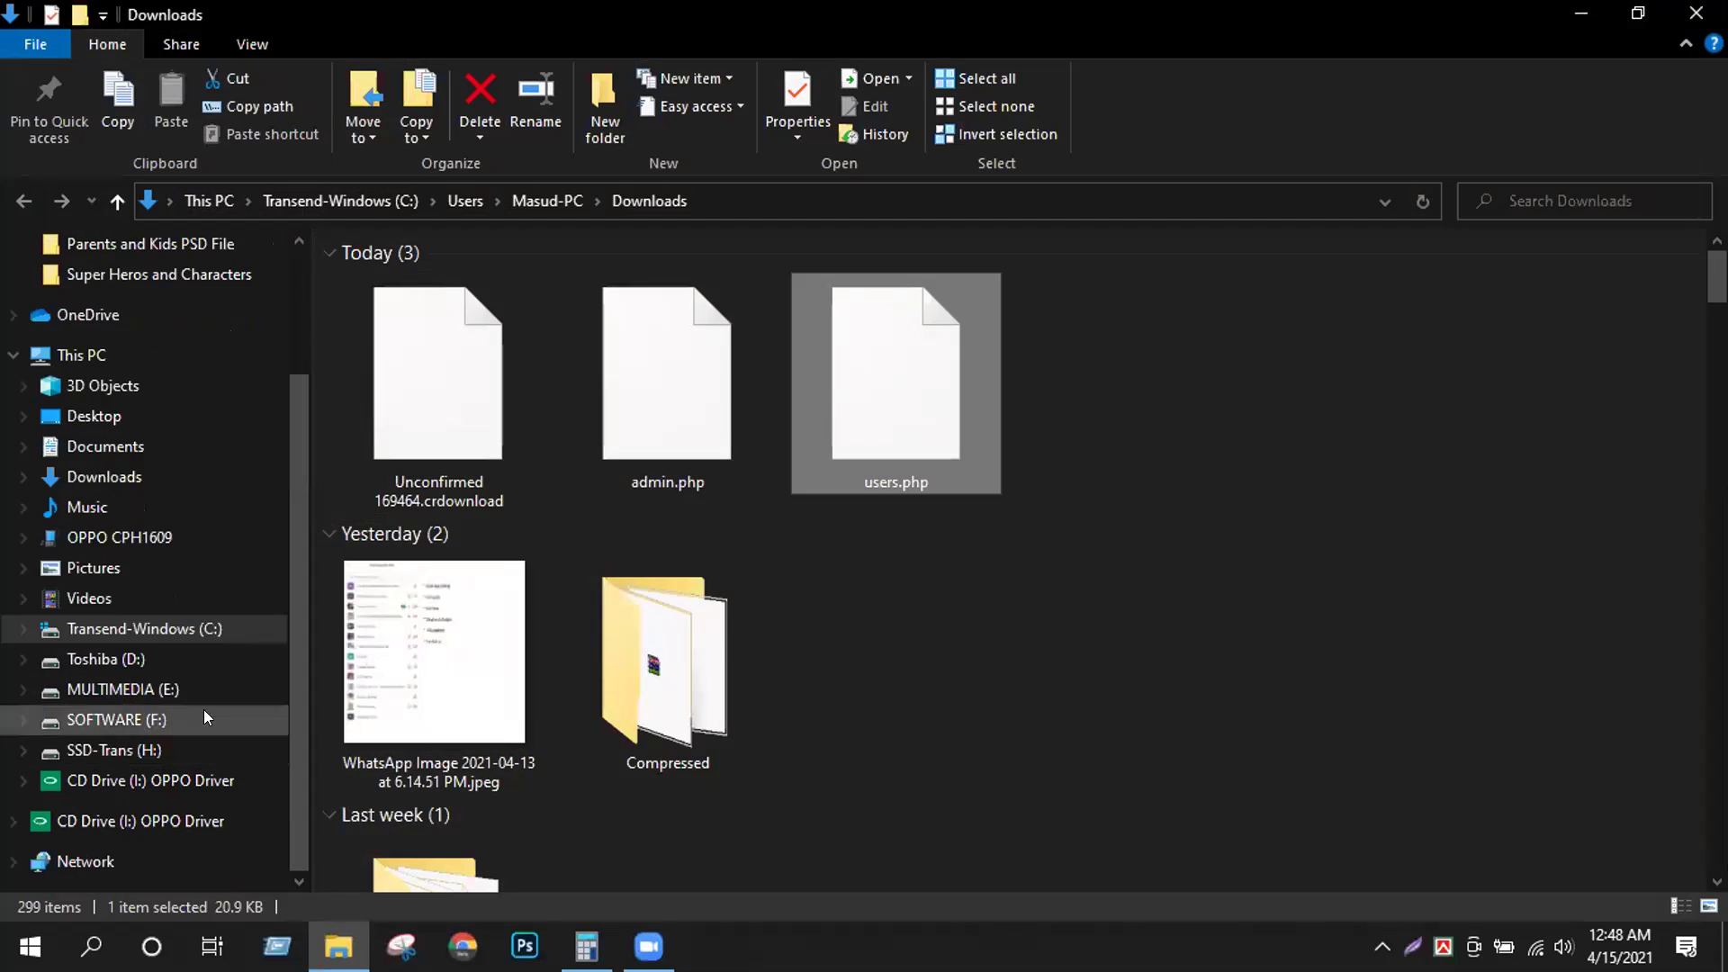
{"action": "left_click", "coordinate": [134, 750]}
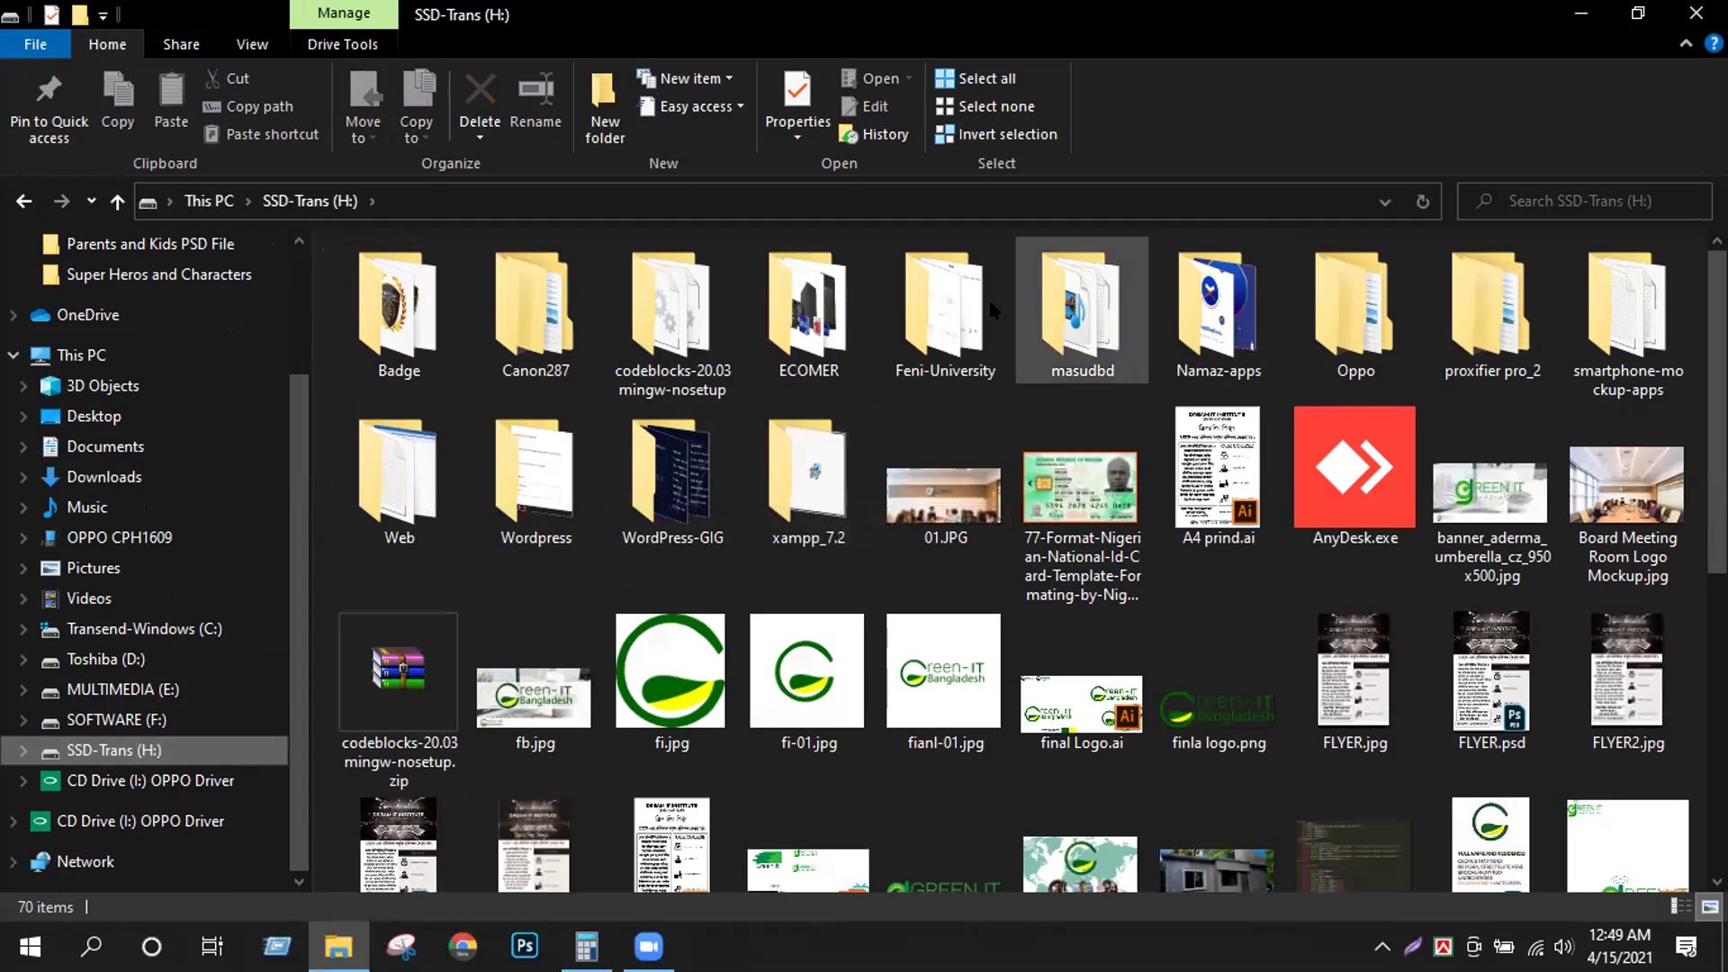
{"action": "double_click", "coordinate": [1079, 306]}
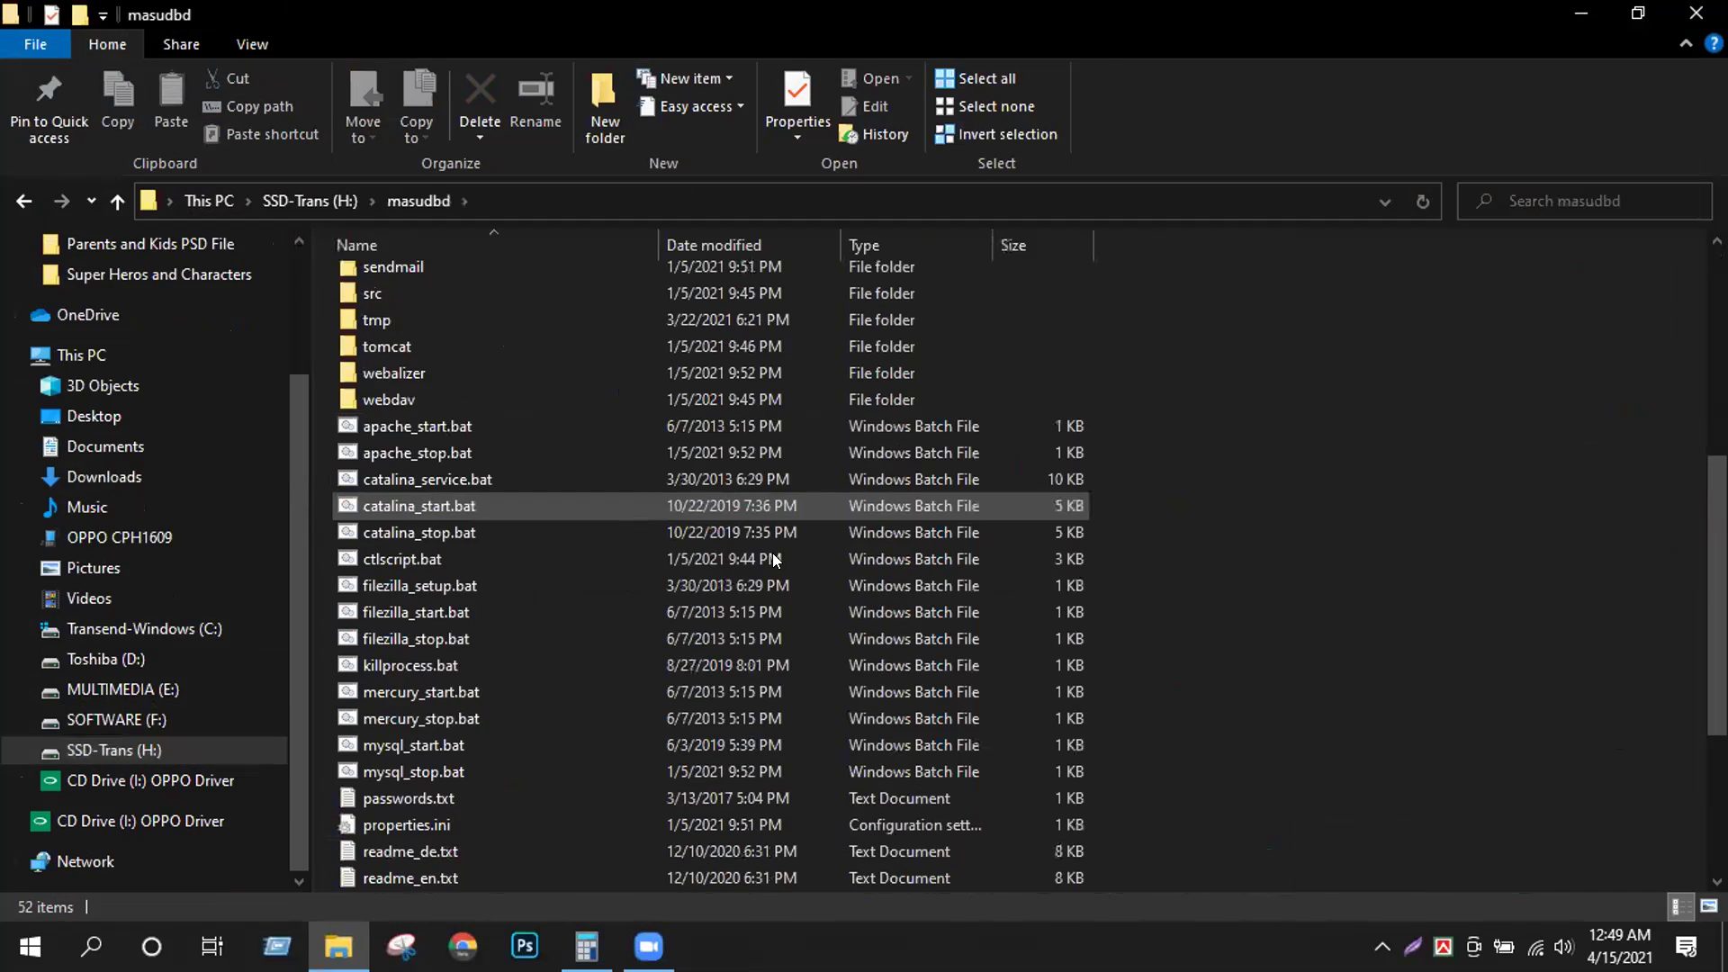
{"action": "type", "text": "xampp-c"}
{"action": "key", "text": "Up"}
{"action": "key", "text": "Down"}
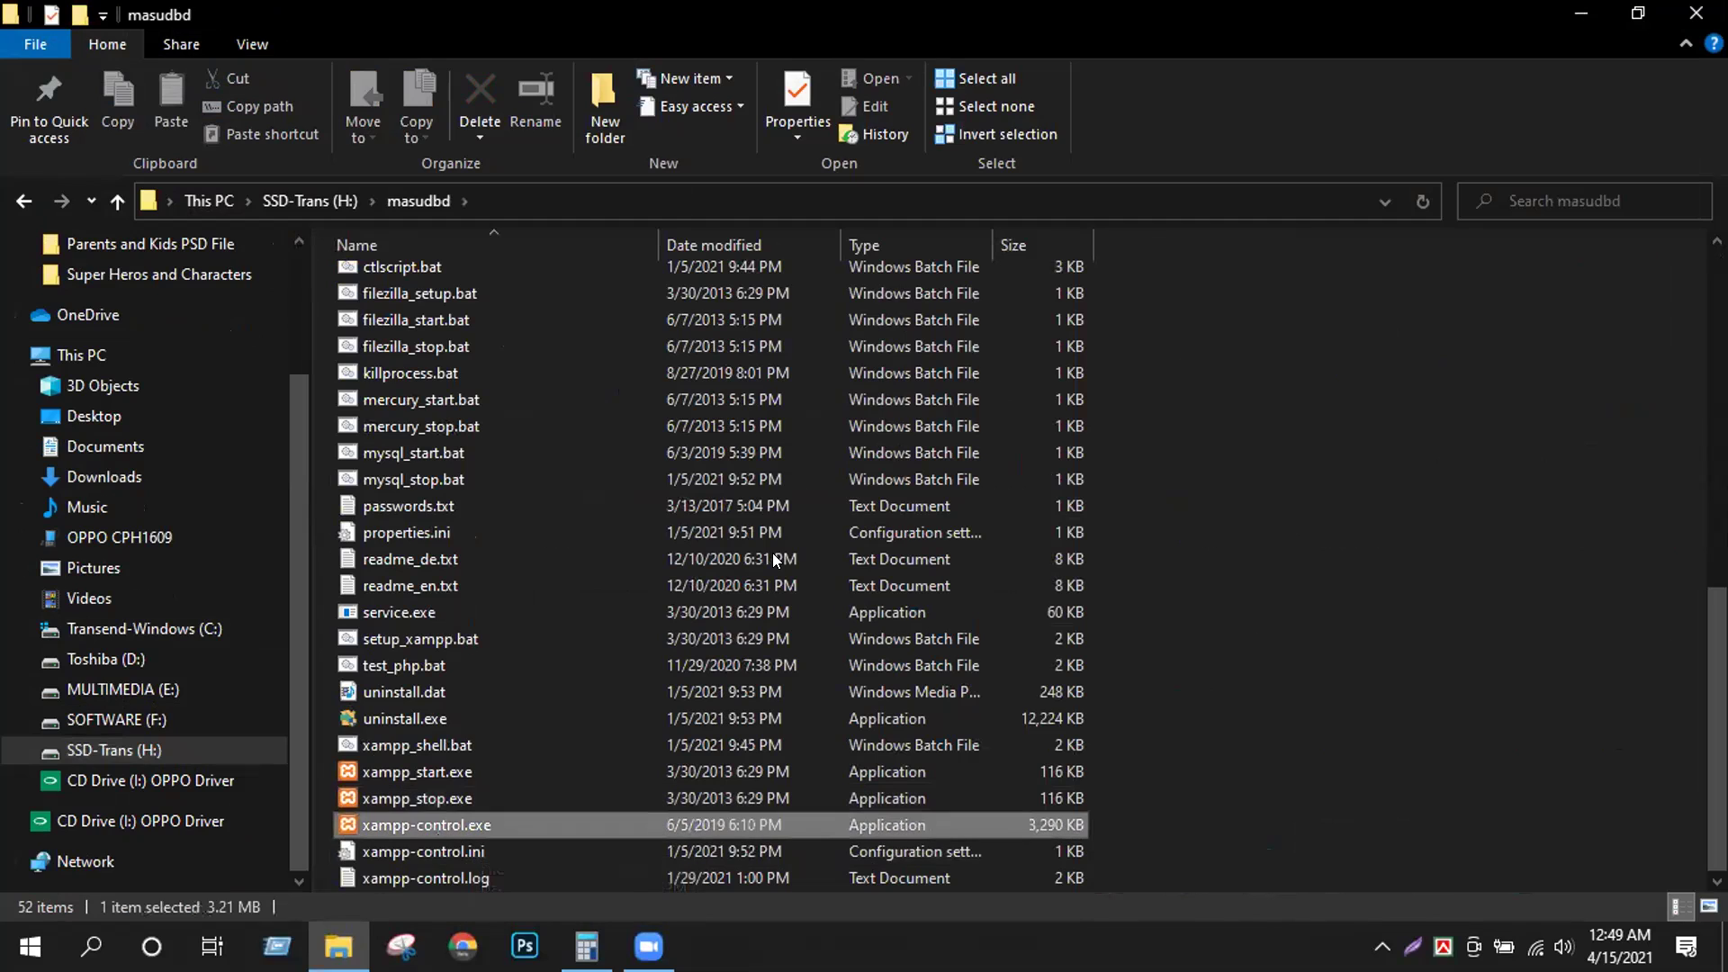
{"action": "key", "text": "Return"}
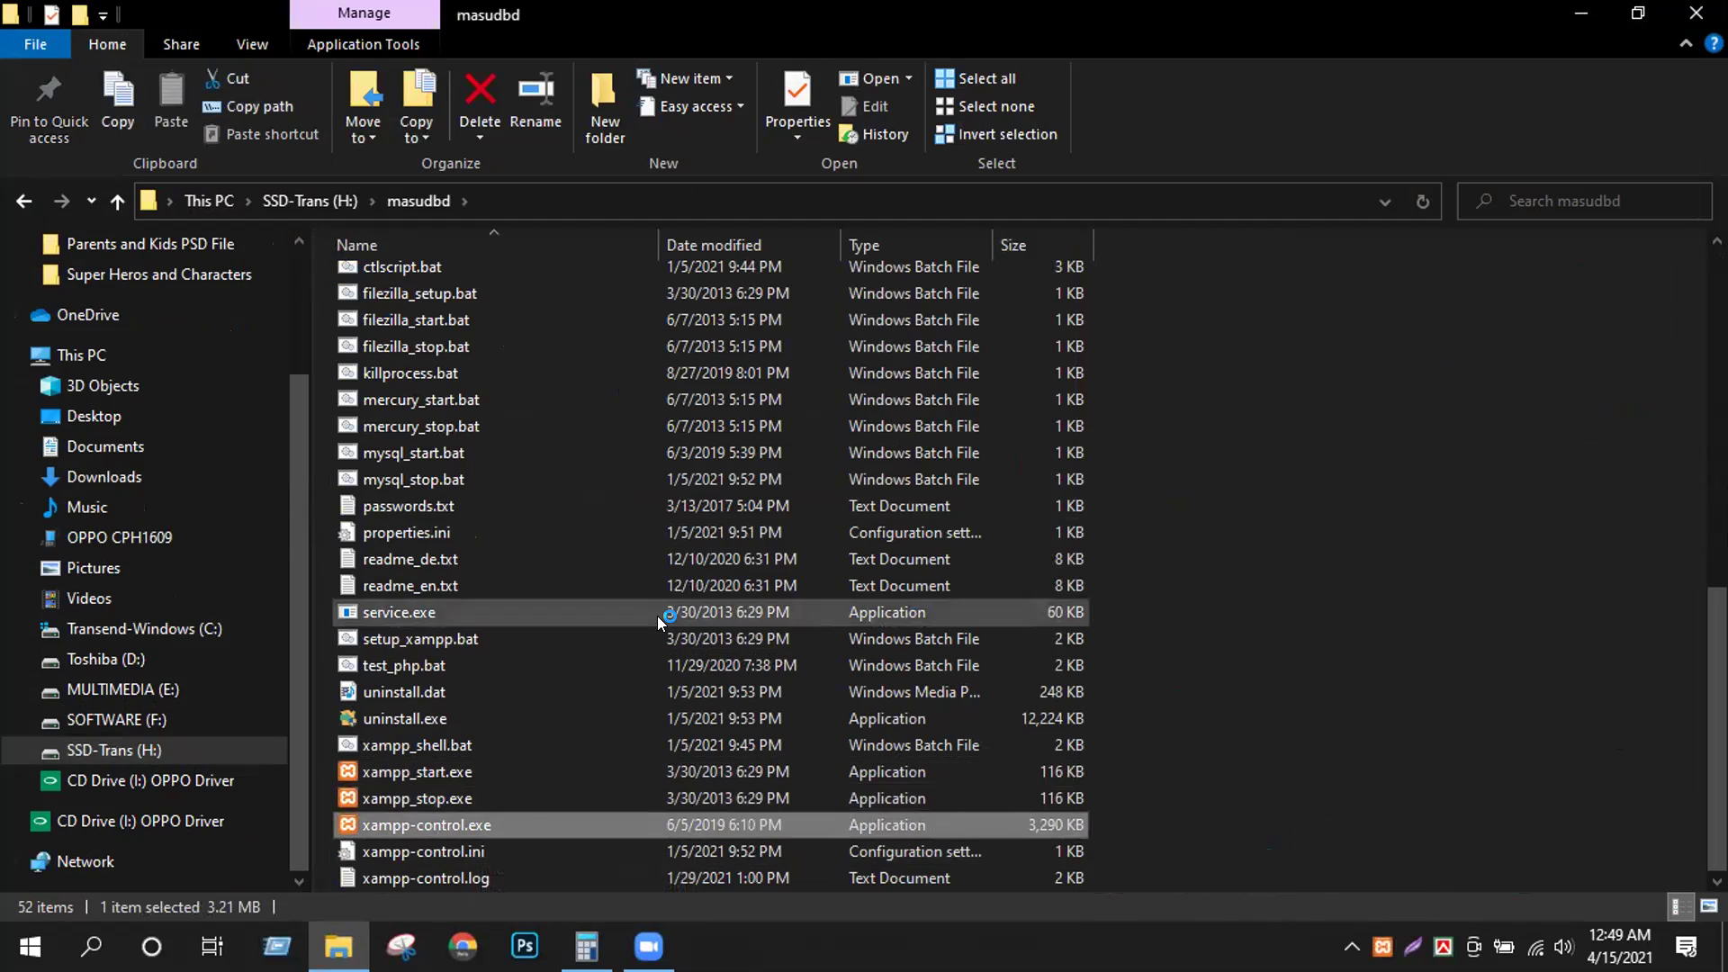
Start Apache and MySQL, then minimize XAMPP and File Explorer
{"action": "left_click", "coordinate": [439, 141]}
{"action": "left_click", "coordinate": [438, 176]}
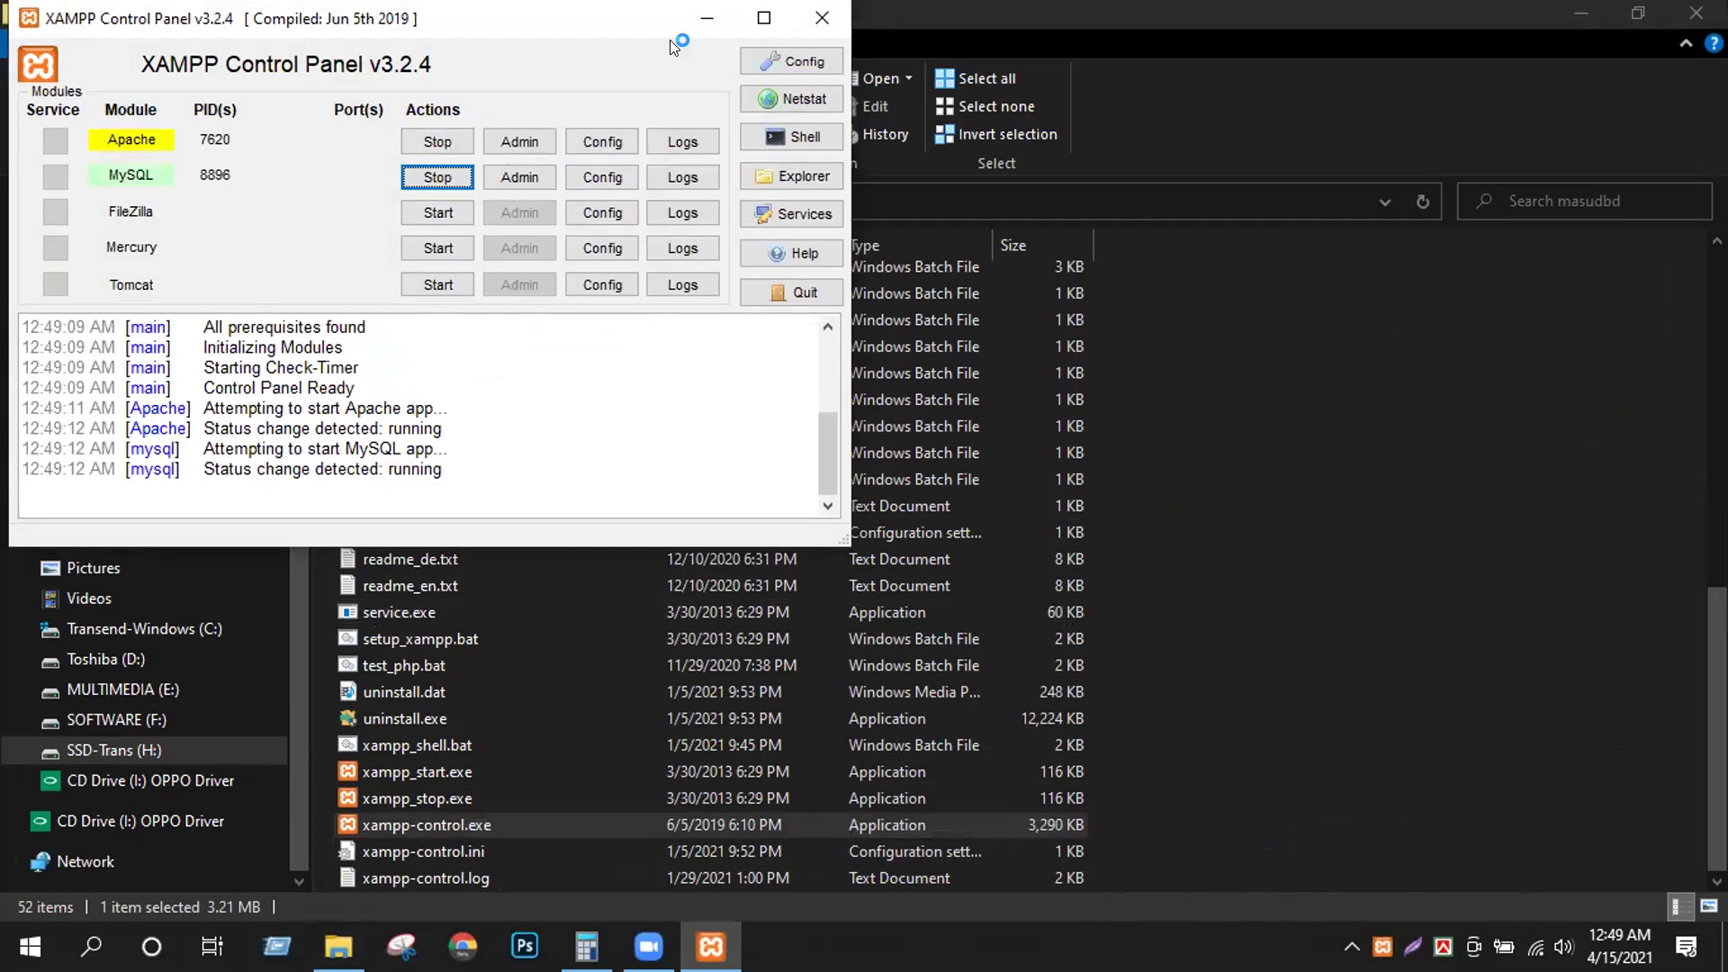
{"action": "left_click", "coordinate": [707, 18]}
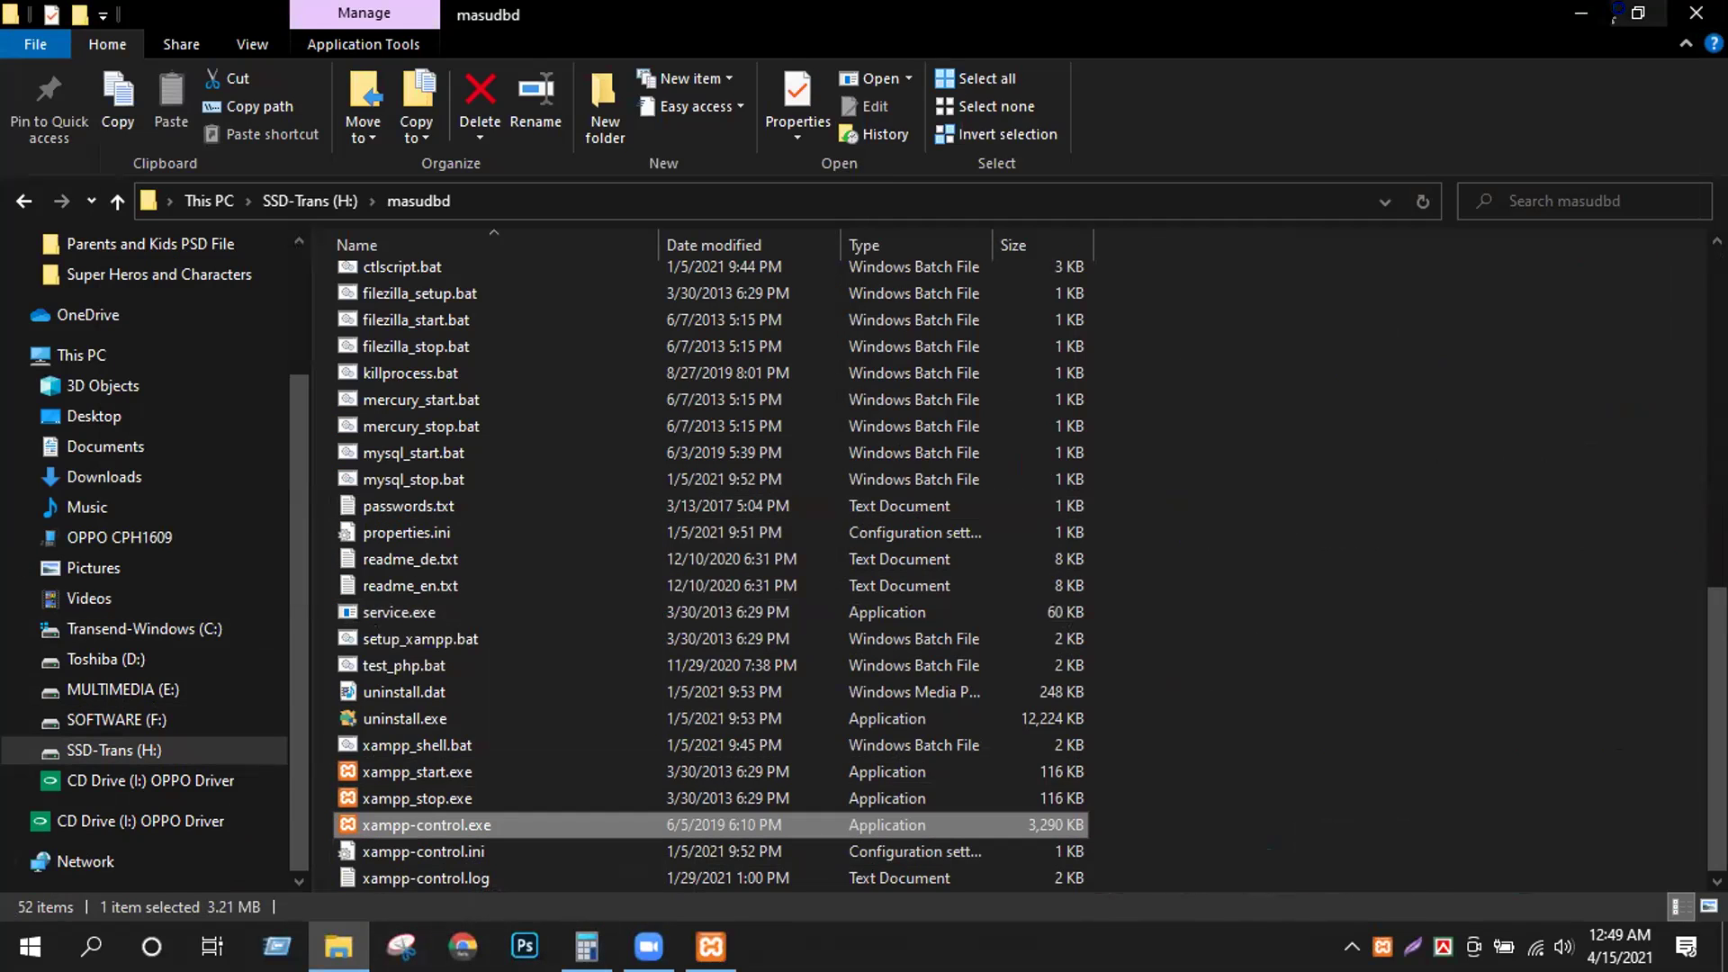
{"action": "left_click", "coordinate": [1580, 14]}
Close Calculator, launch Chrome from the desktop, and load the localhost XAMPP dashboard
{"action": "left_click", "coordinate": [1229, 113]}
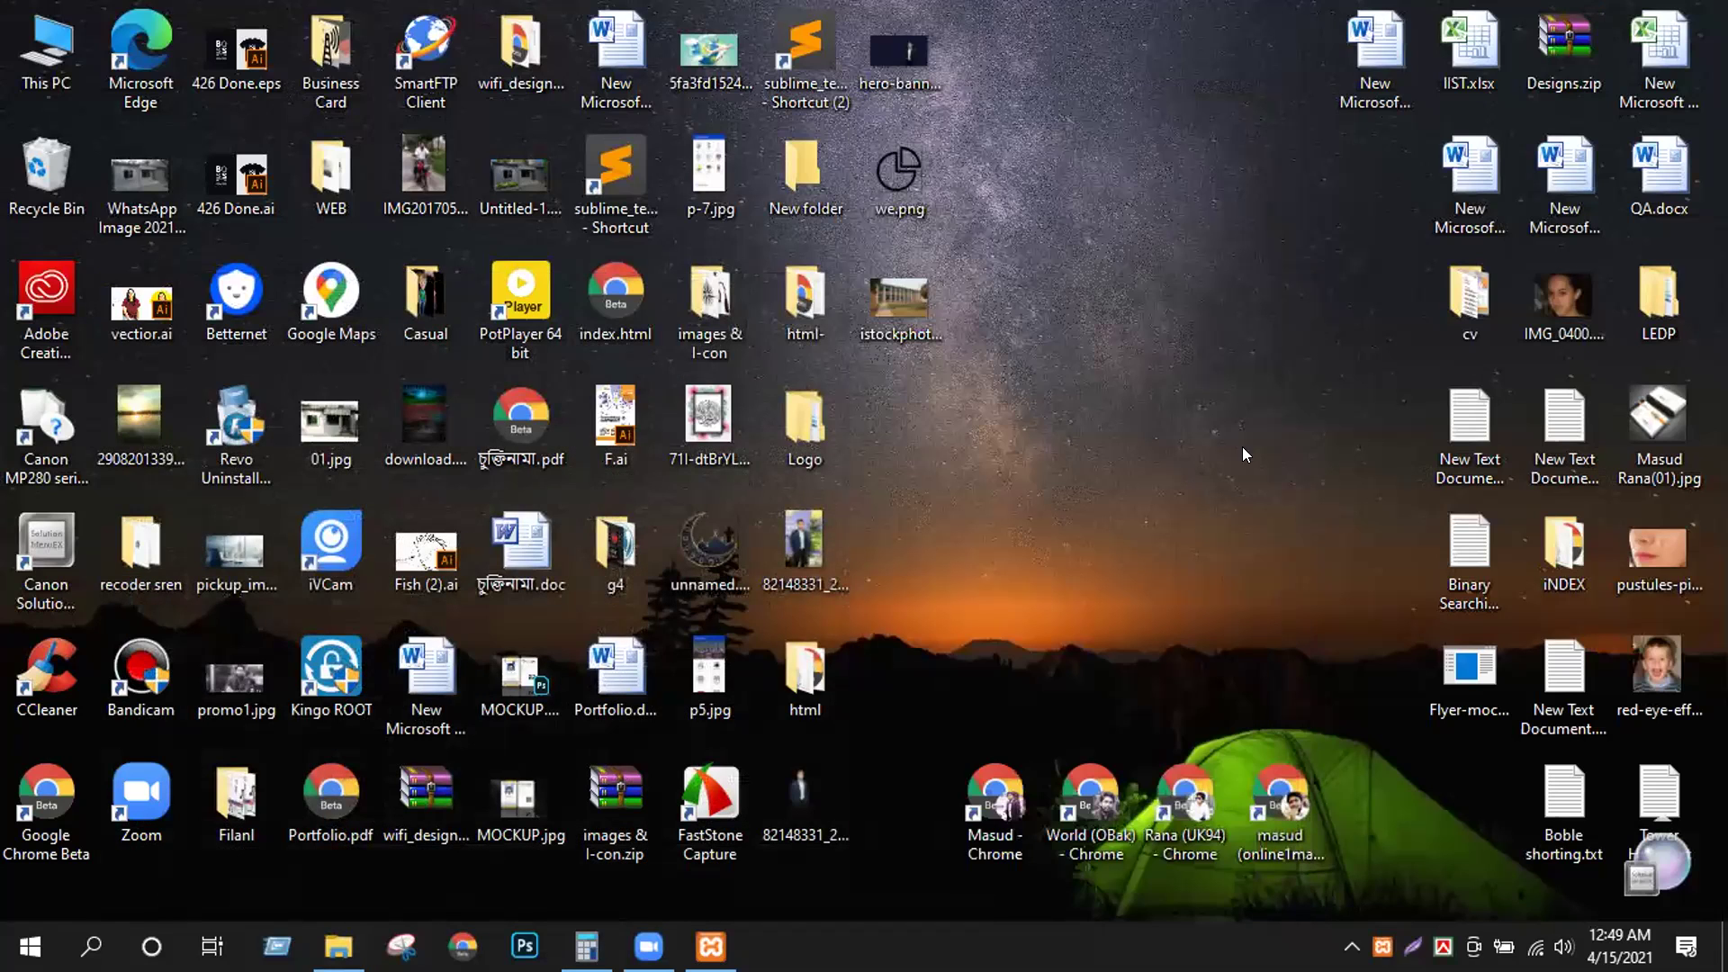
{"action": "left_click", "coordinate": [1026, 792]}
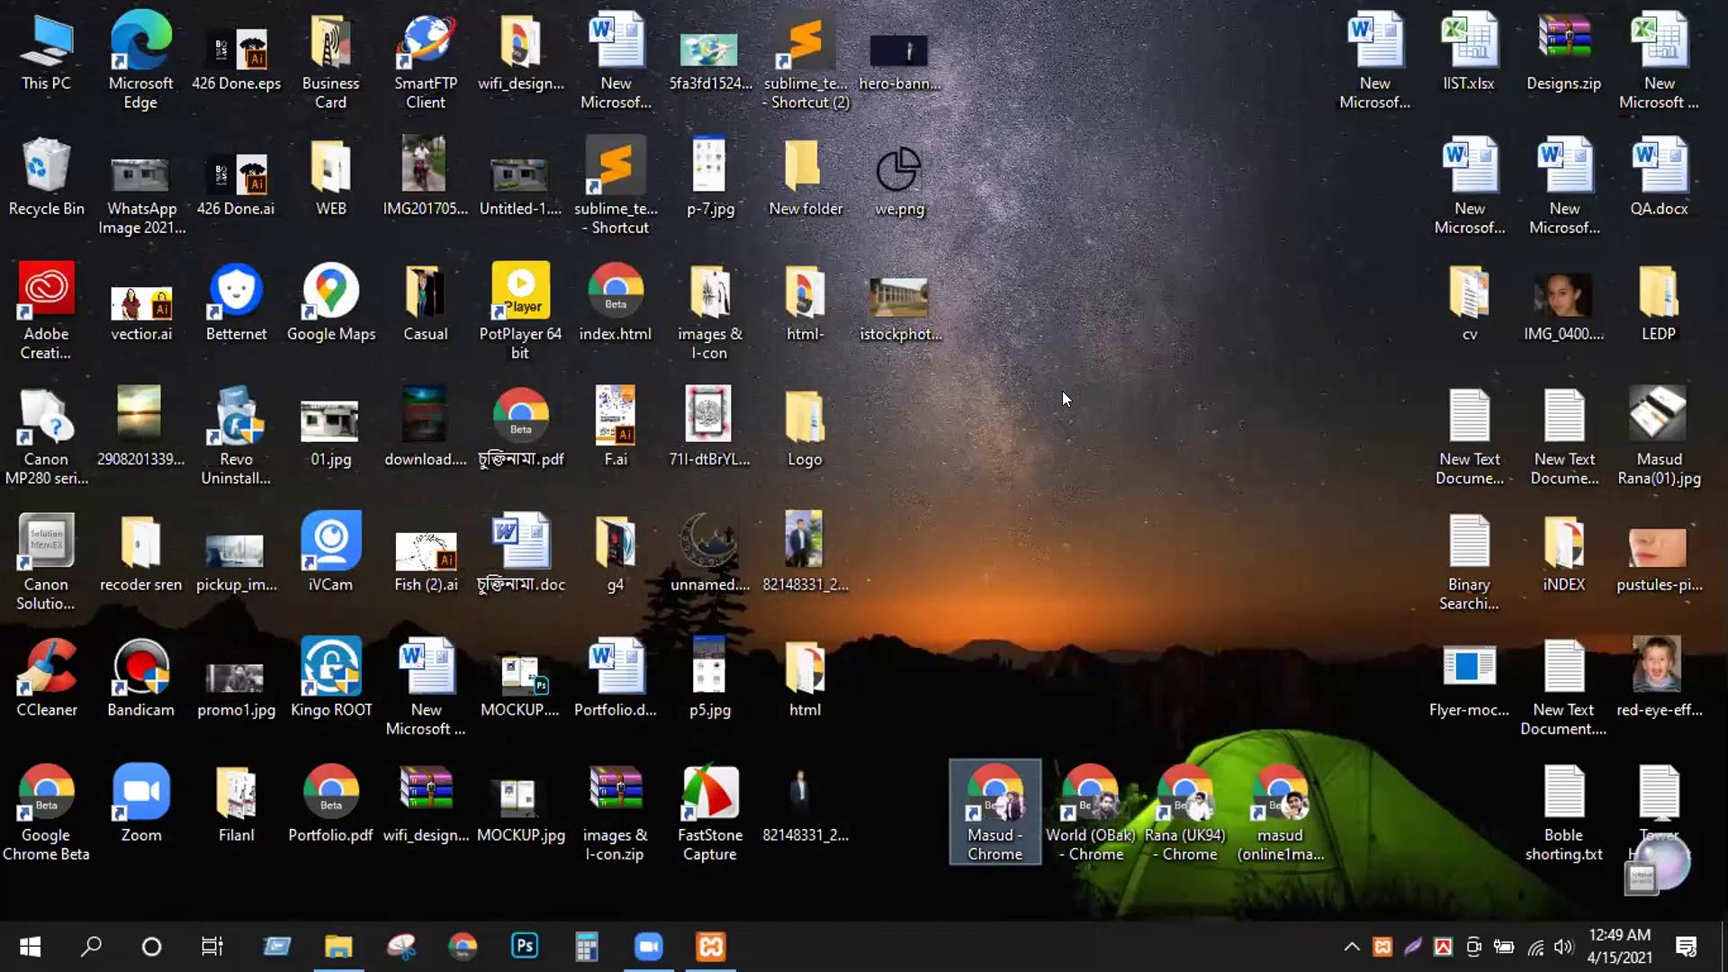
{"action": "key", "text": "Return"}
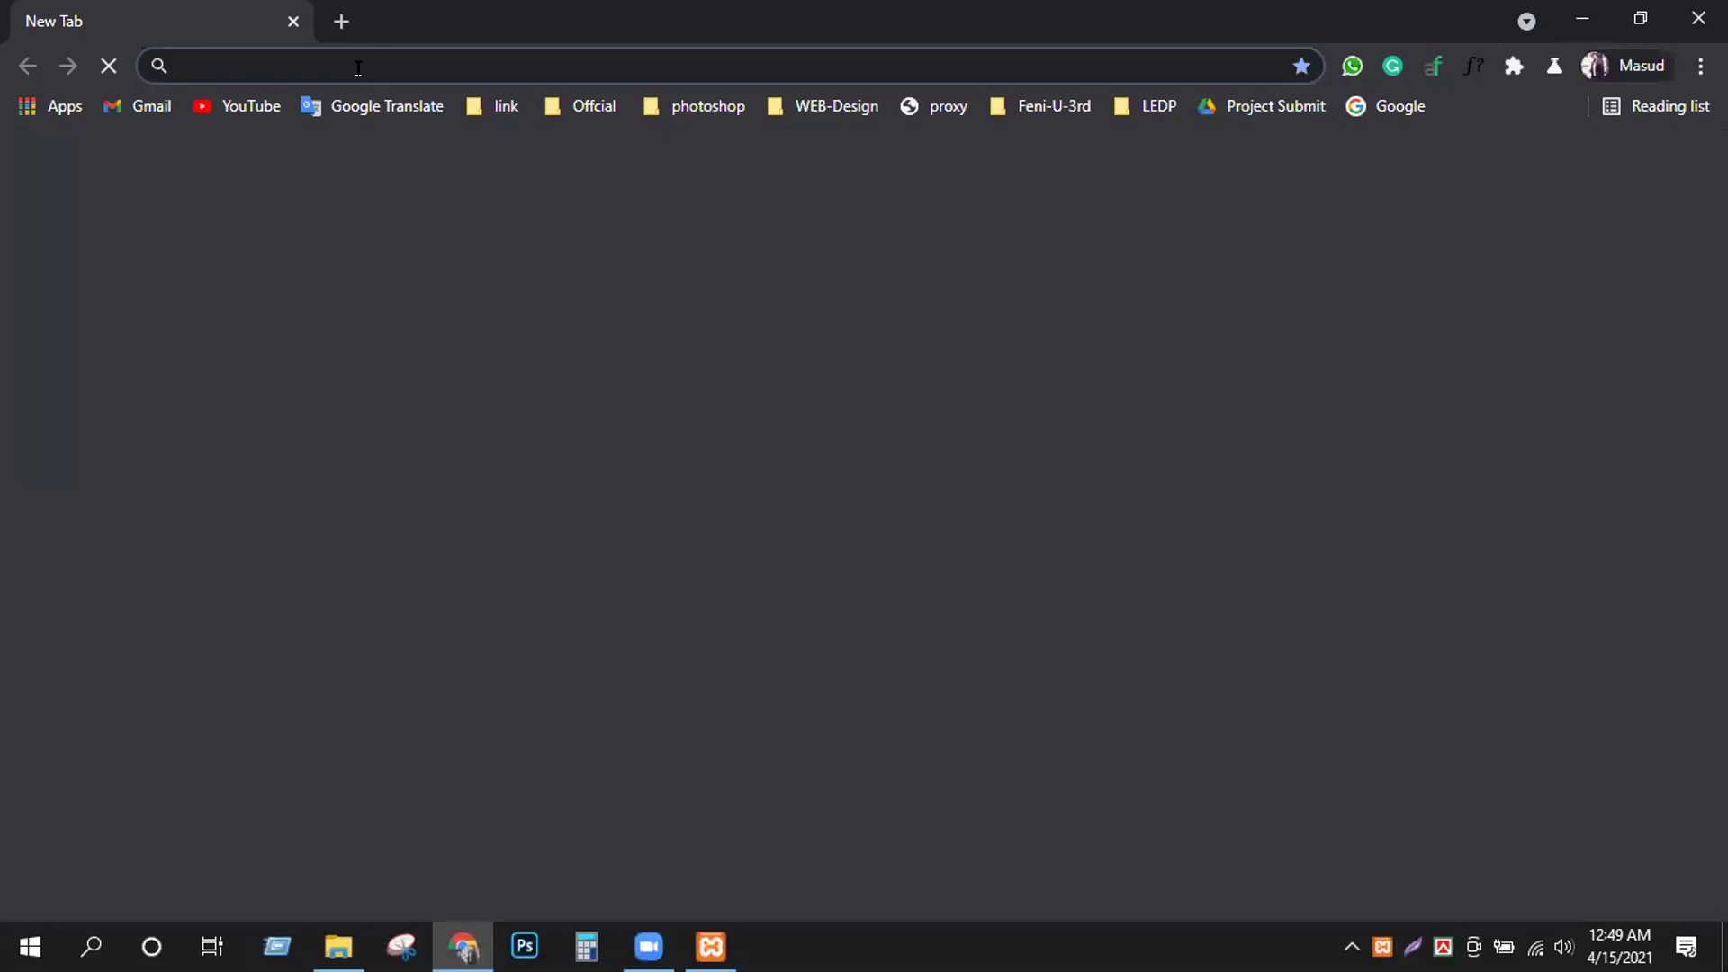
{"action": "type", "text": "l"}
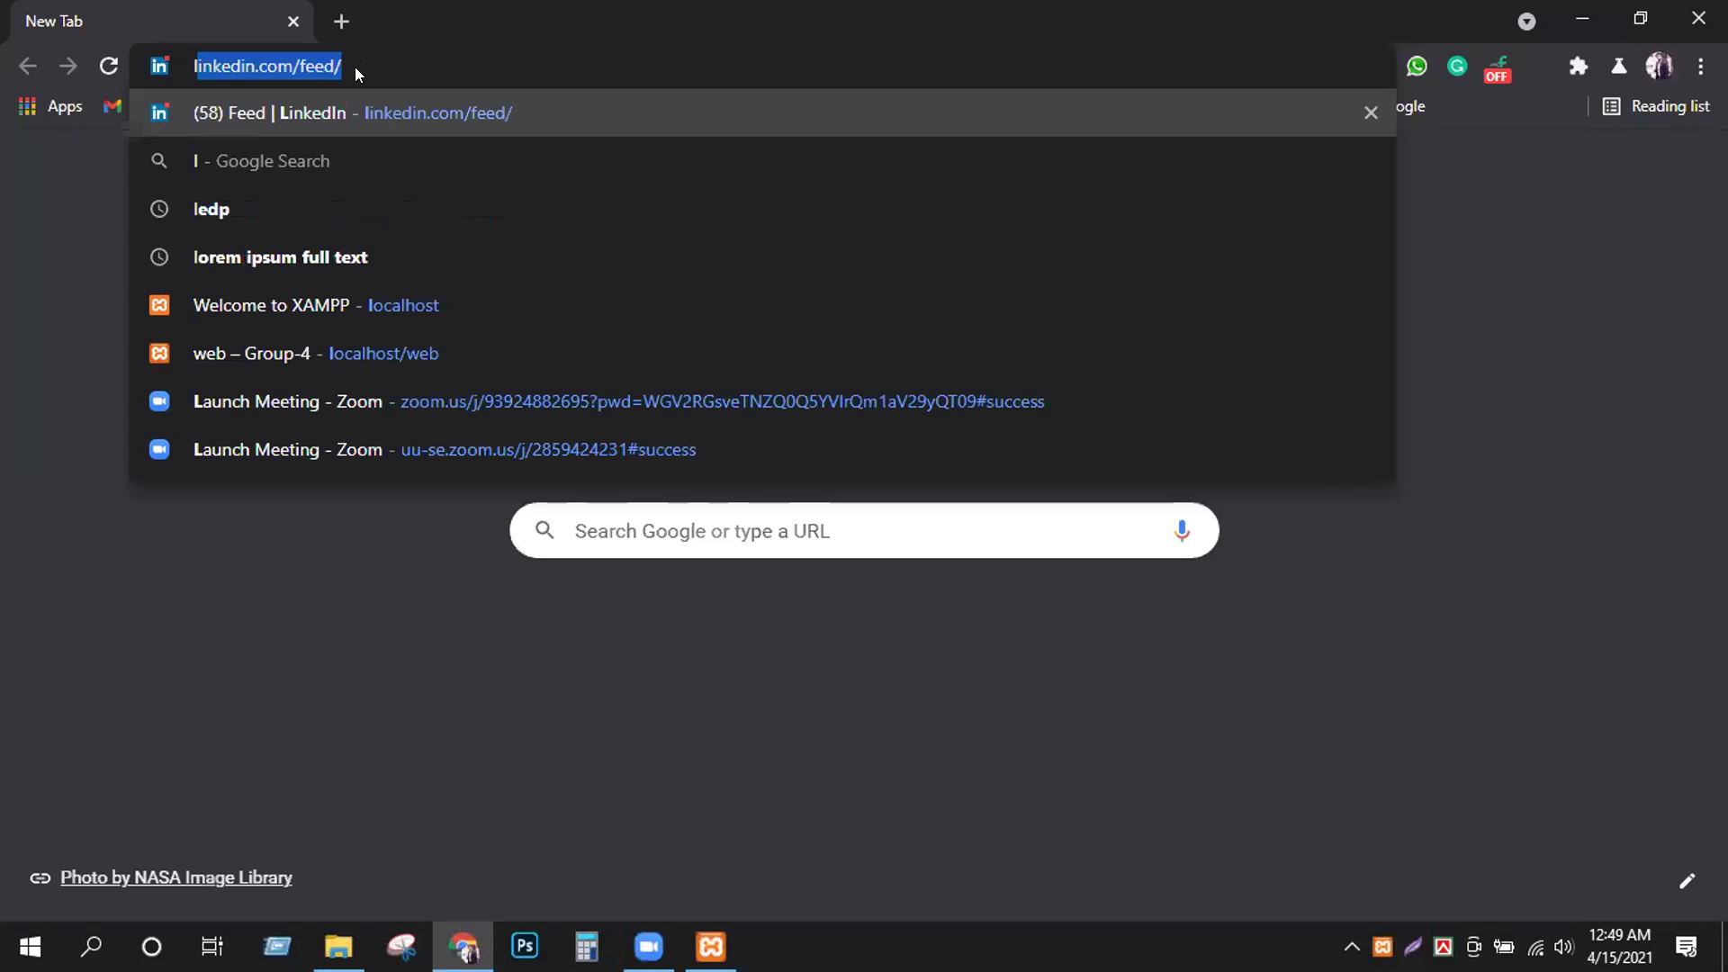
{"action": "type", "text": "ocalhost"}
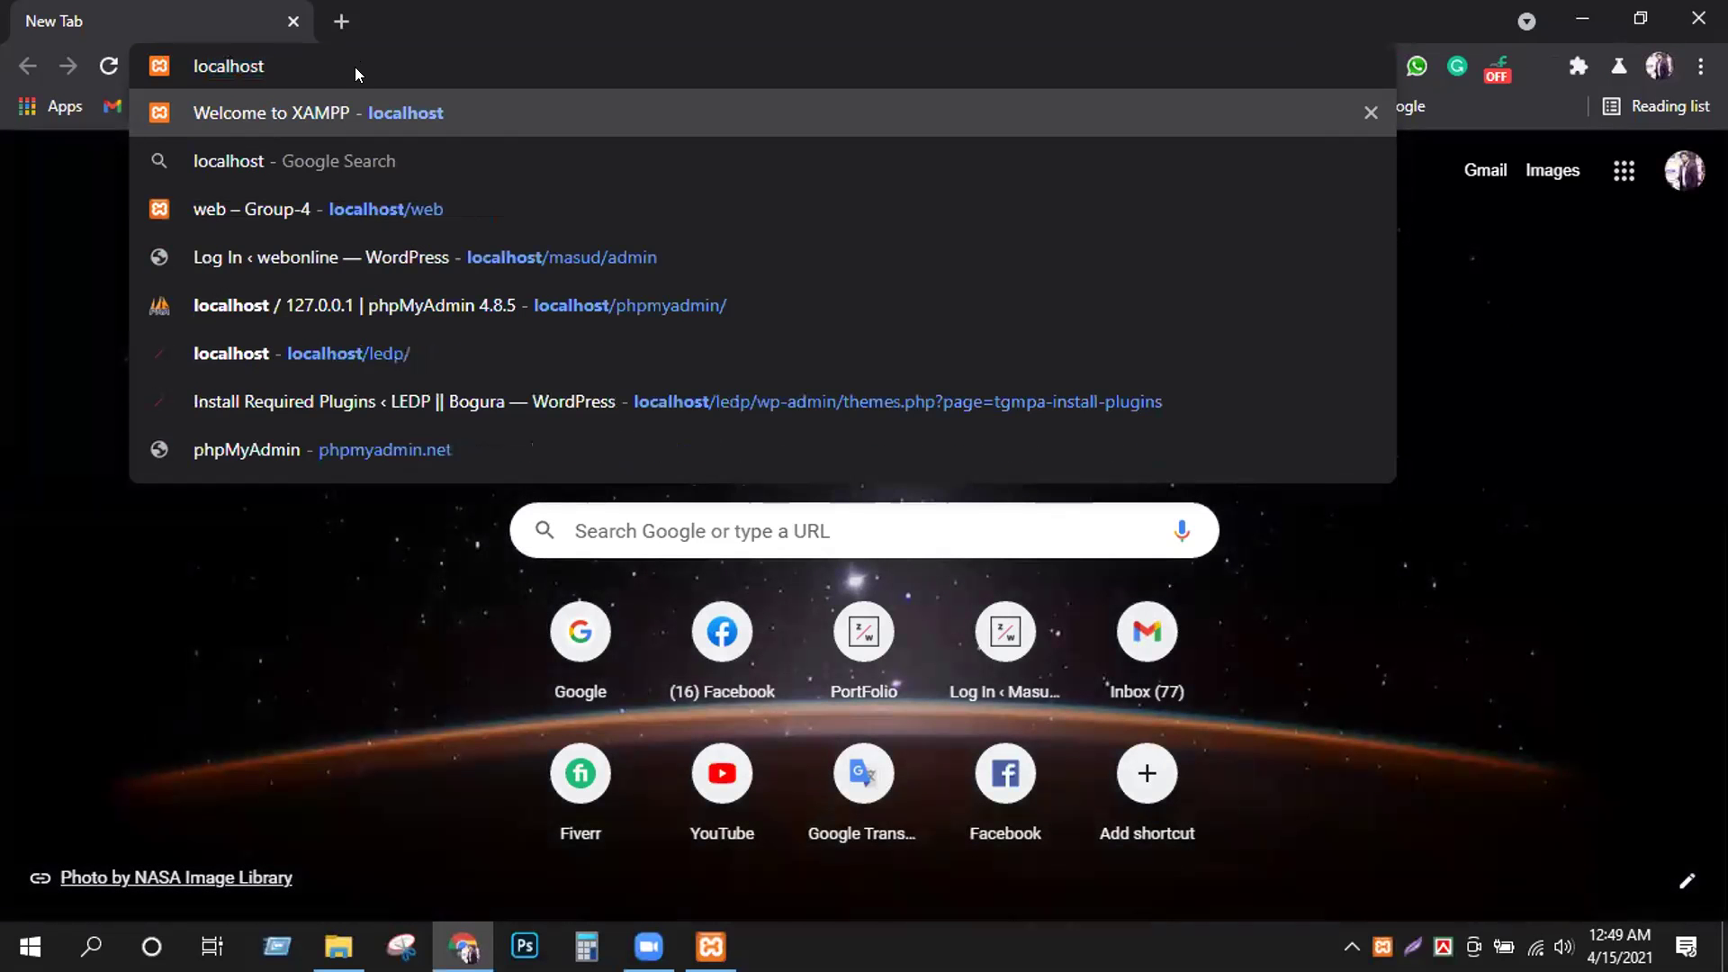
{"action": "key", "text": "Return"}
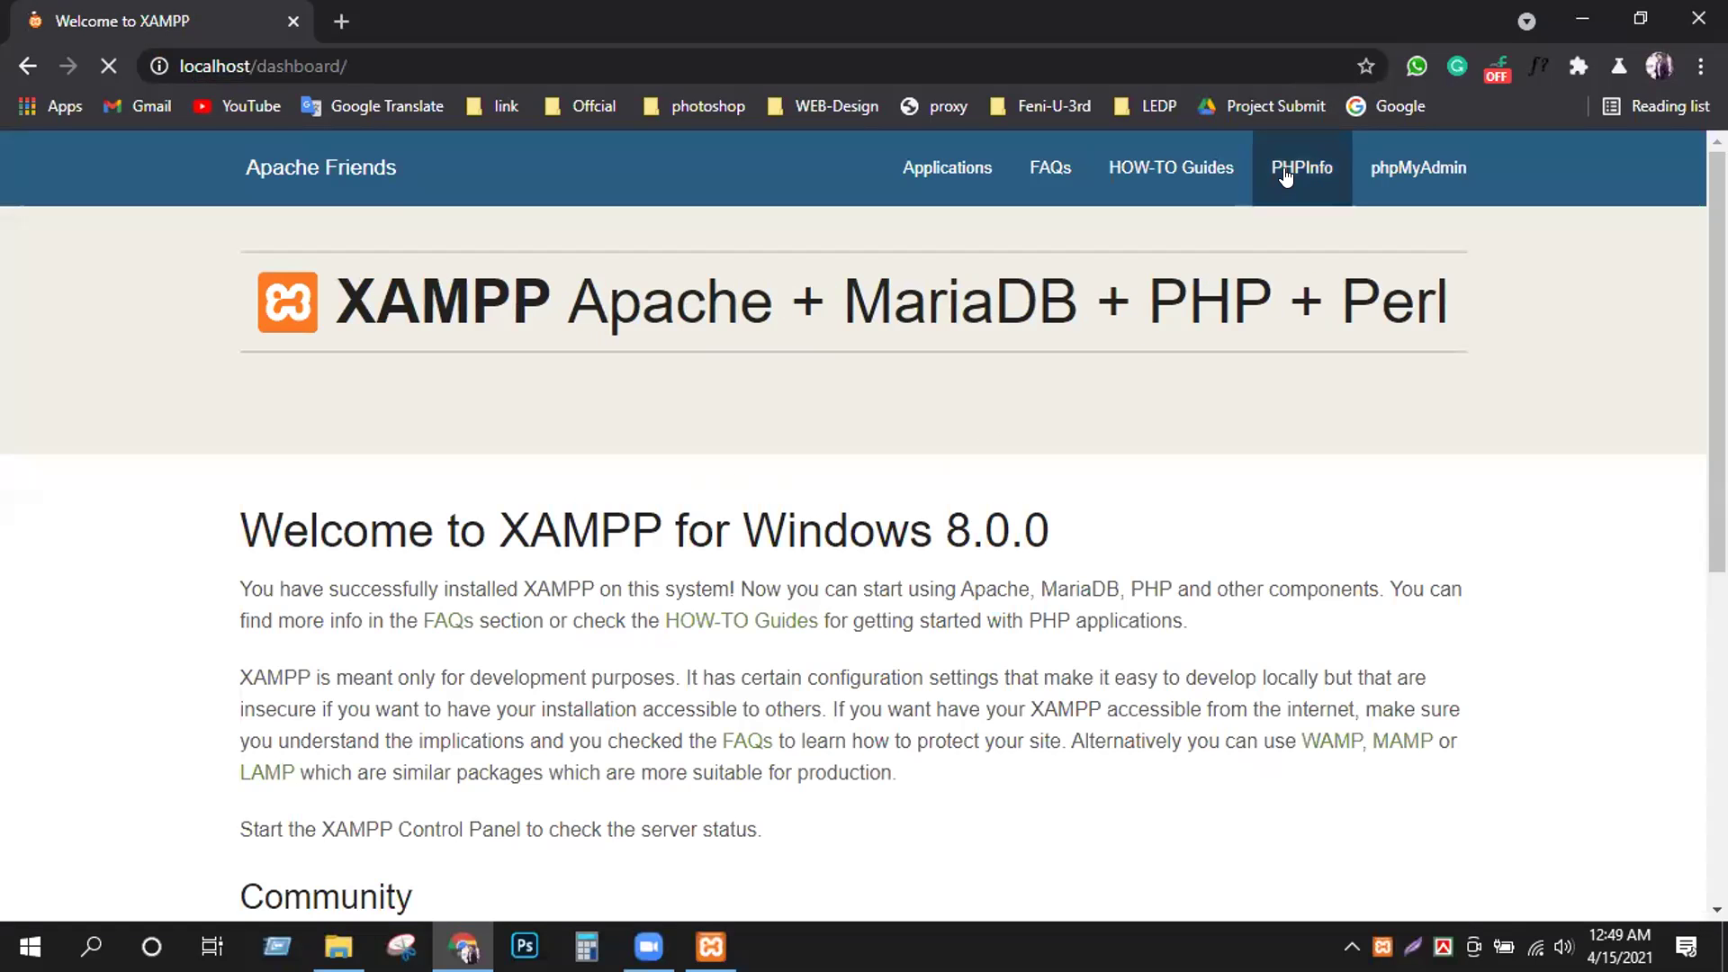
Open the PHPInfo page, highlight PHP version 8.0.0, and open a new tab
{"action": "left_click", "coordinate": [1301, 165]}
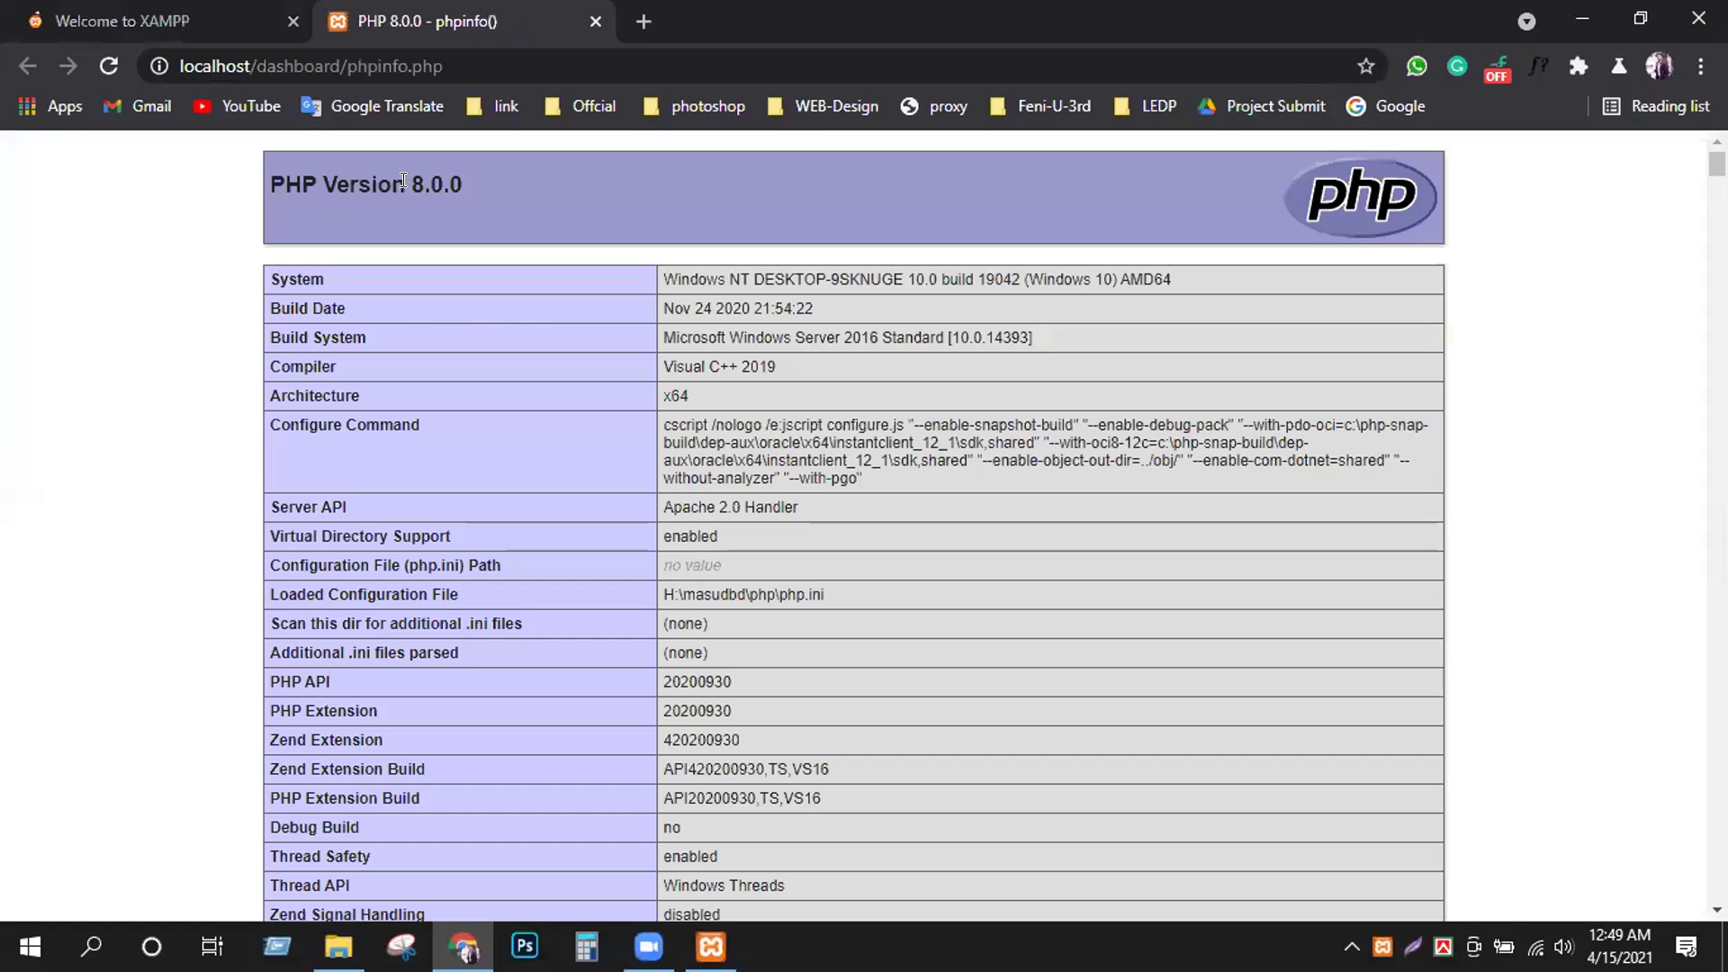
{"action": "double_click", "coordinate": [425, 182]}
{"action": "left_click", "coordinate": [434, 183]}
{"action": "left_click_drag", "start_coordinate": [405, 183], "coordinate": [484, 176]}
{"action": "left_click", "coordinate": [484, 176]}
{"action": "left_click_drag", "start_coordinate": [401, 177], "coordinate": [485, 183]}
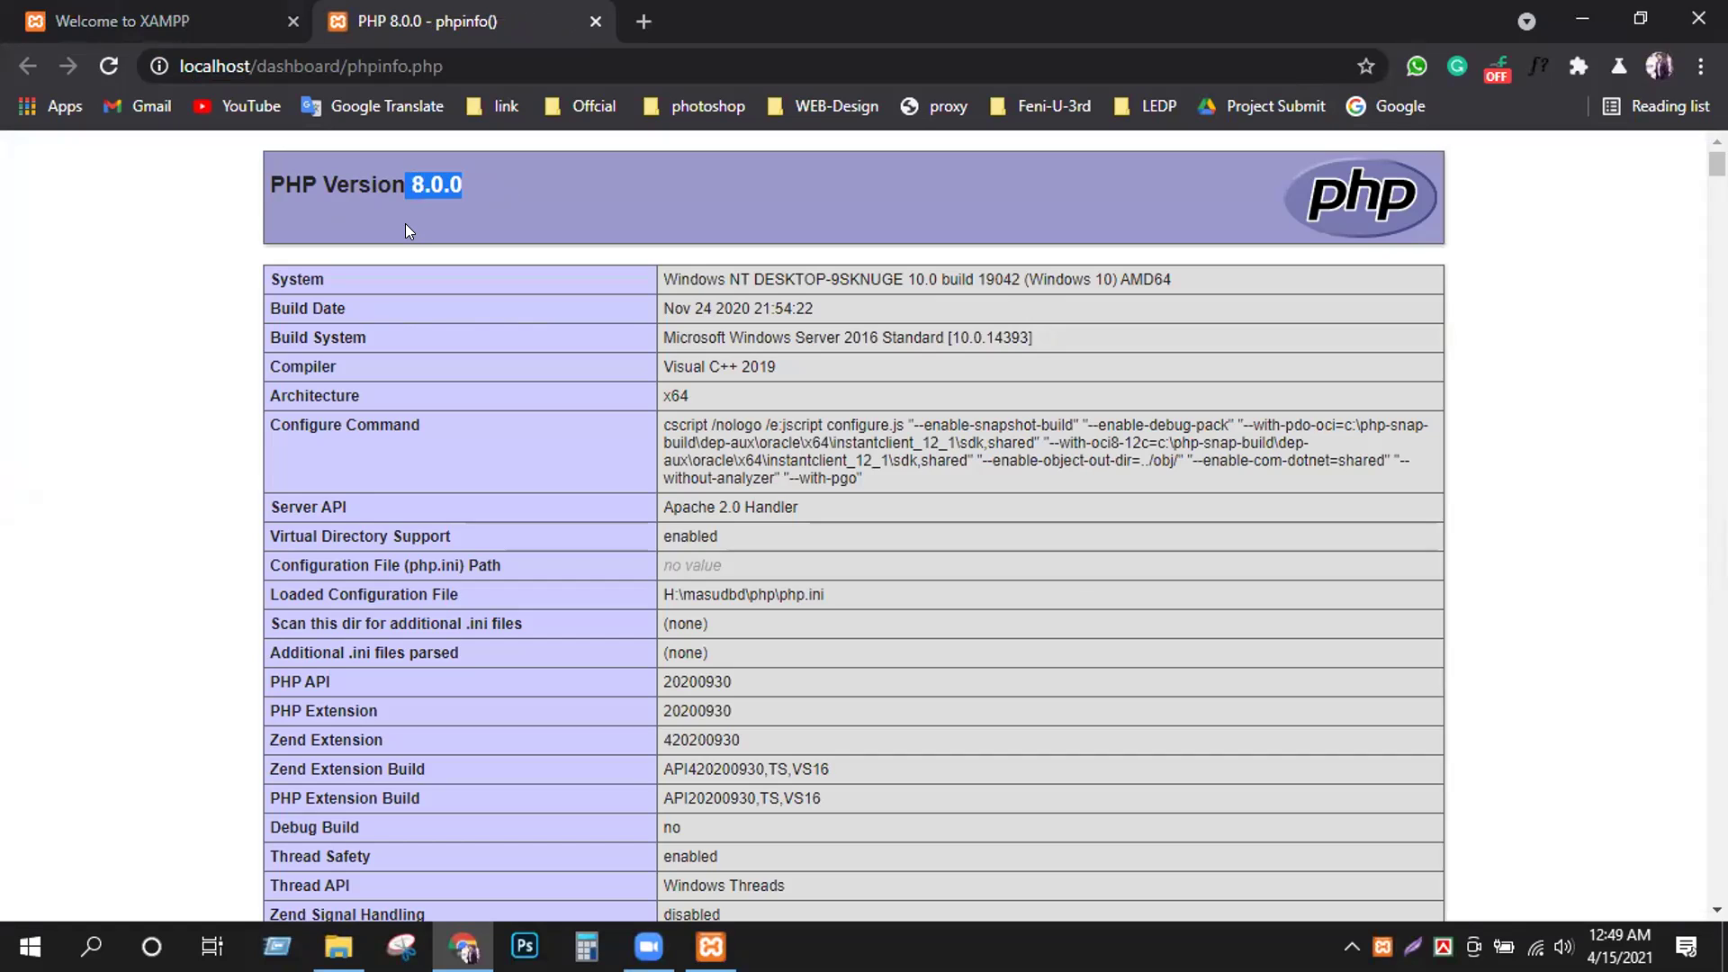
{"action": "double_click", "coordinate": [438, 184]}
{"action": "key", "text": "ctrl+t"}
{"action": "left_click", "coordinate": [575, 52]}
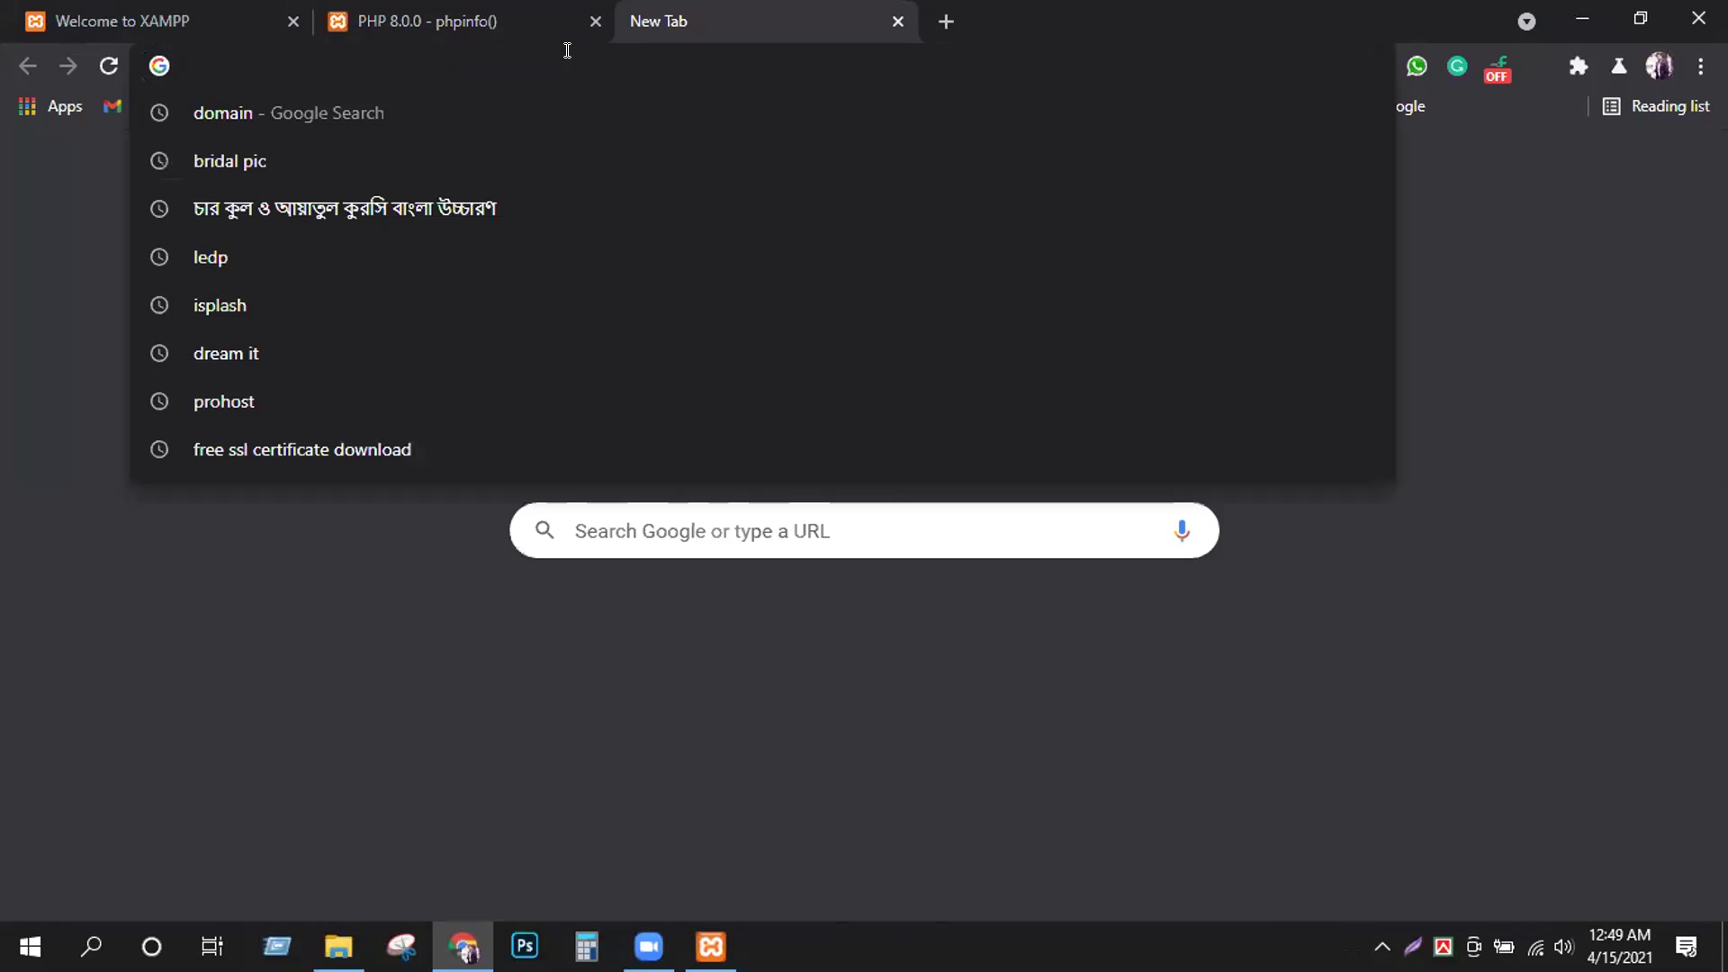
Load localhost/web in the new tab, then bring the XAMPP folder window back up
{"action": "type", "text": "l"}
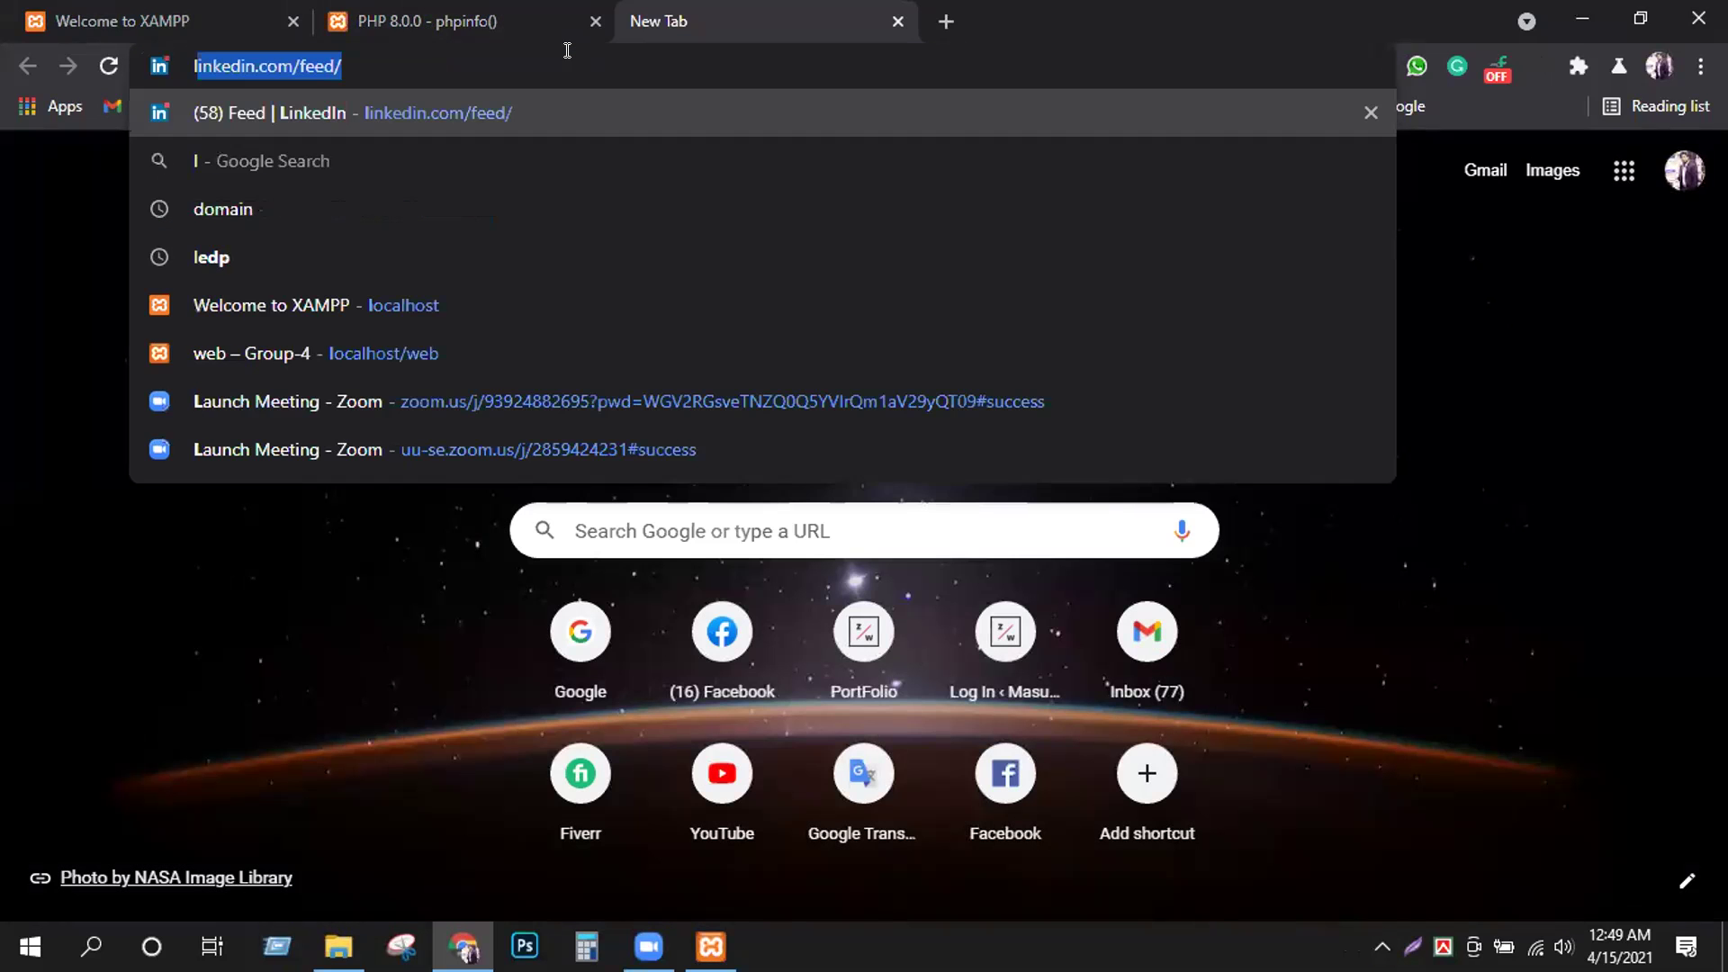
{"action": "key", "text": "BackSpace"}
{"action": "type", "text": "p"}
{"action": "key", "text": "BackSpace"}
{"action": "type", "text": "p"}
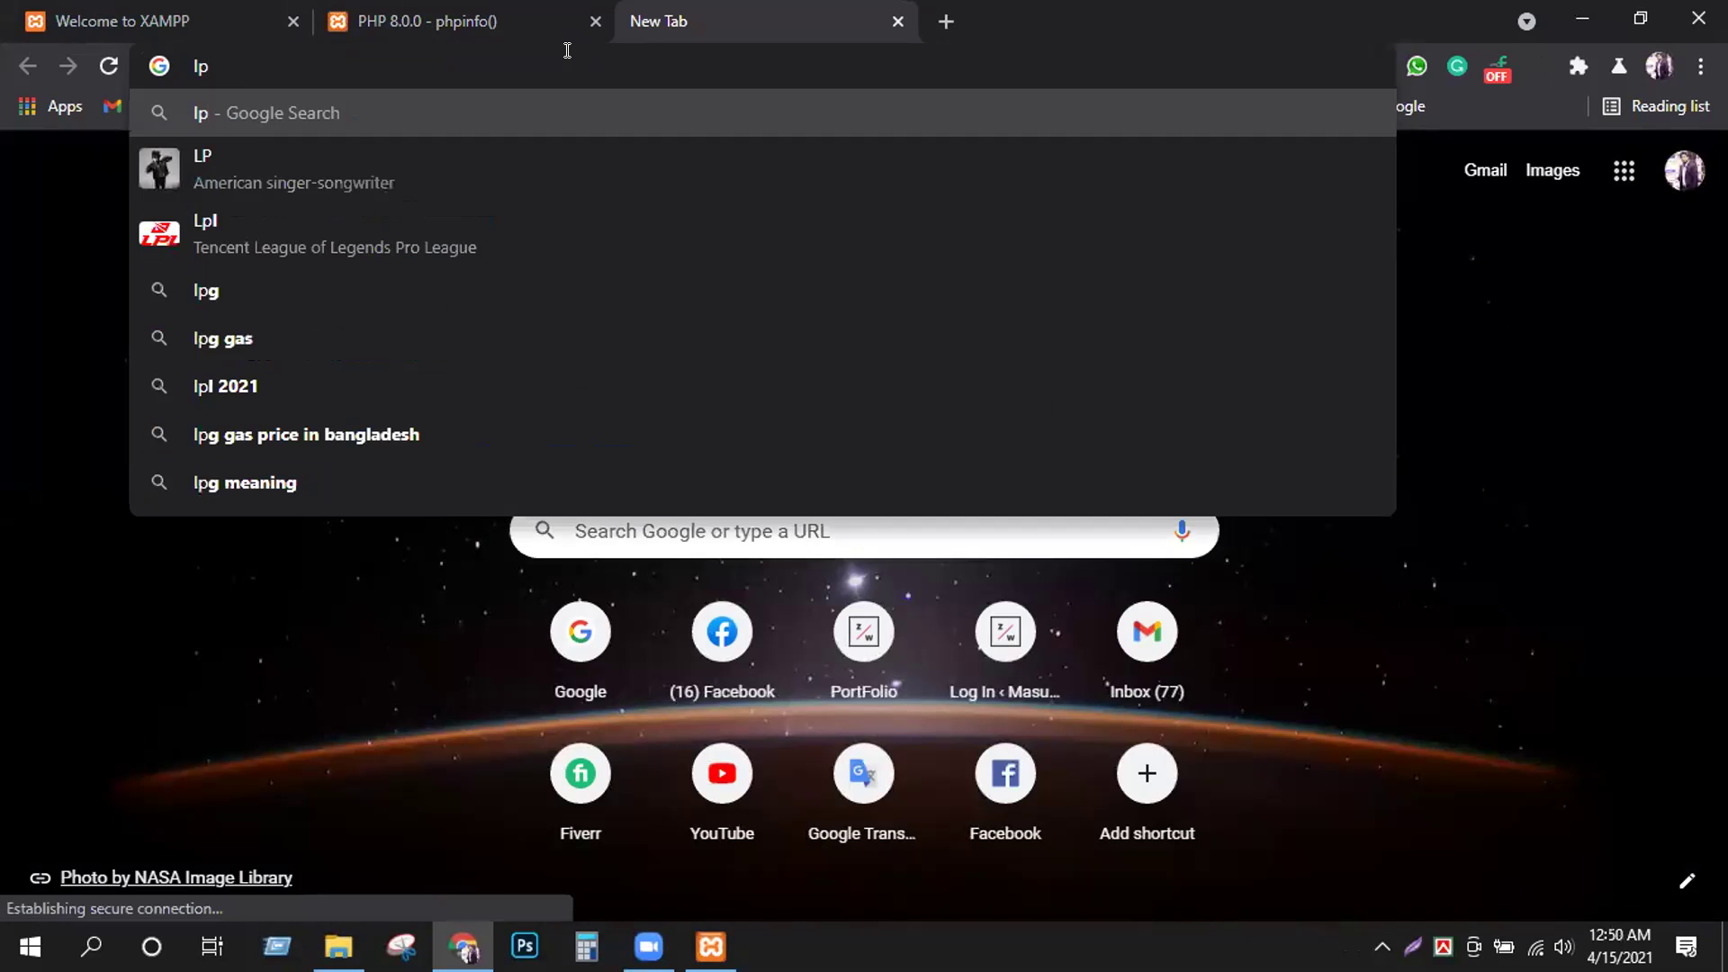
{"action": "key", "text": "BackSpace"}
{"action": "type", "text": "ocalhost/web"}
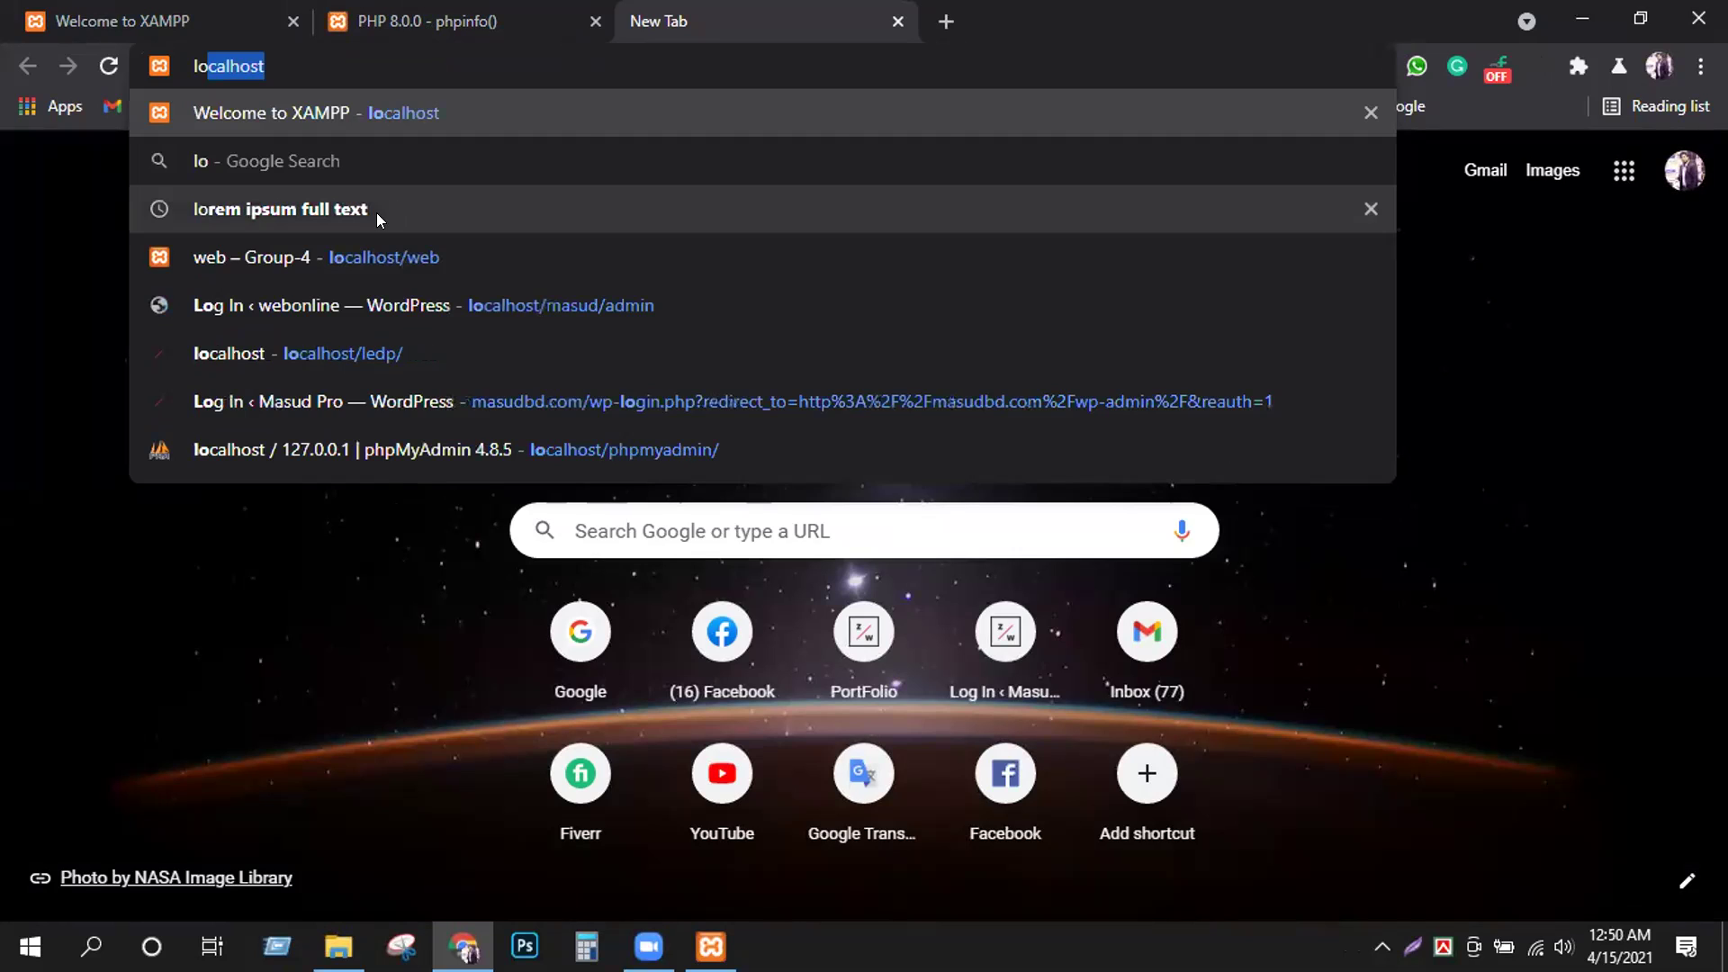
{"action": "left_click", "coordinate": [370, 257]}
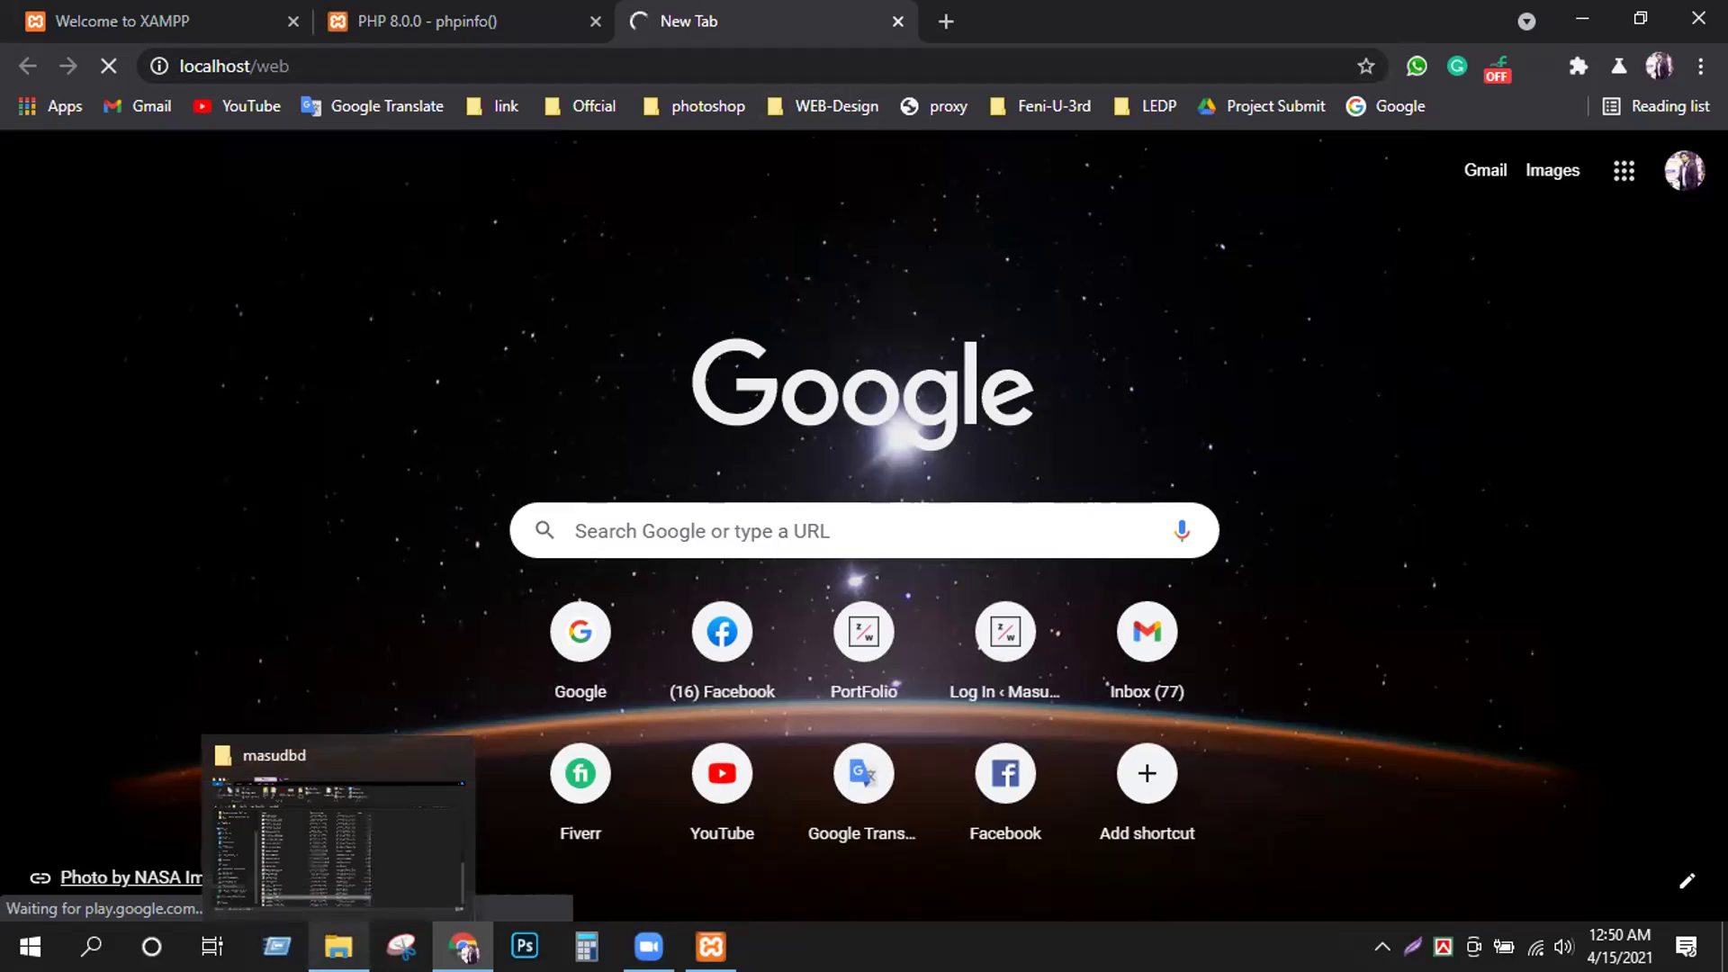
{"action": "left_click", "coordinate": [338, 945]}
{"action": "scroll", "coordinate": [671, 471], "scroll_direction": "up", "scroll_amount": 10}
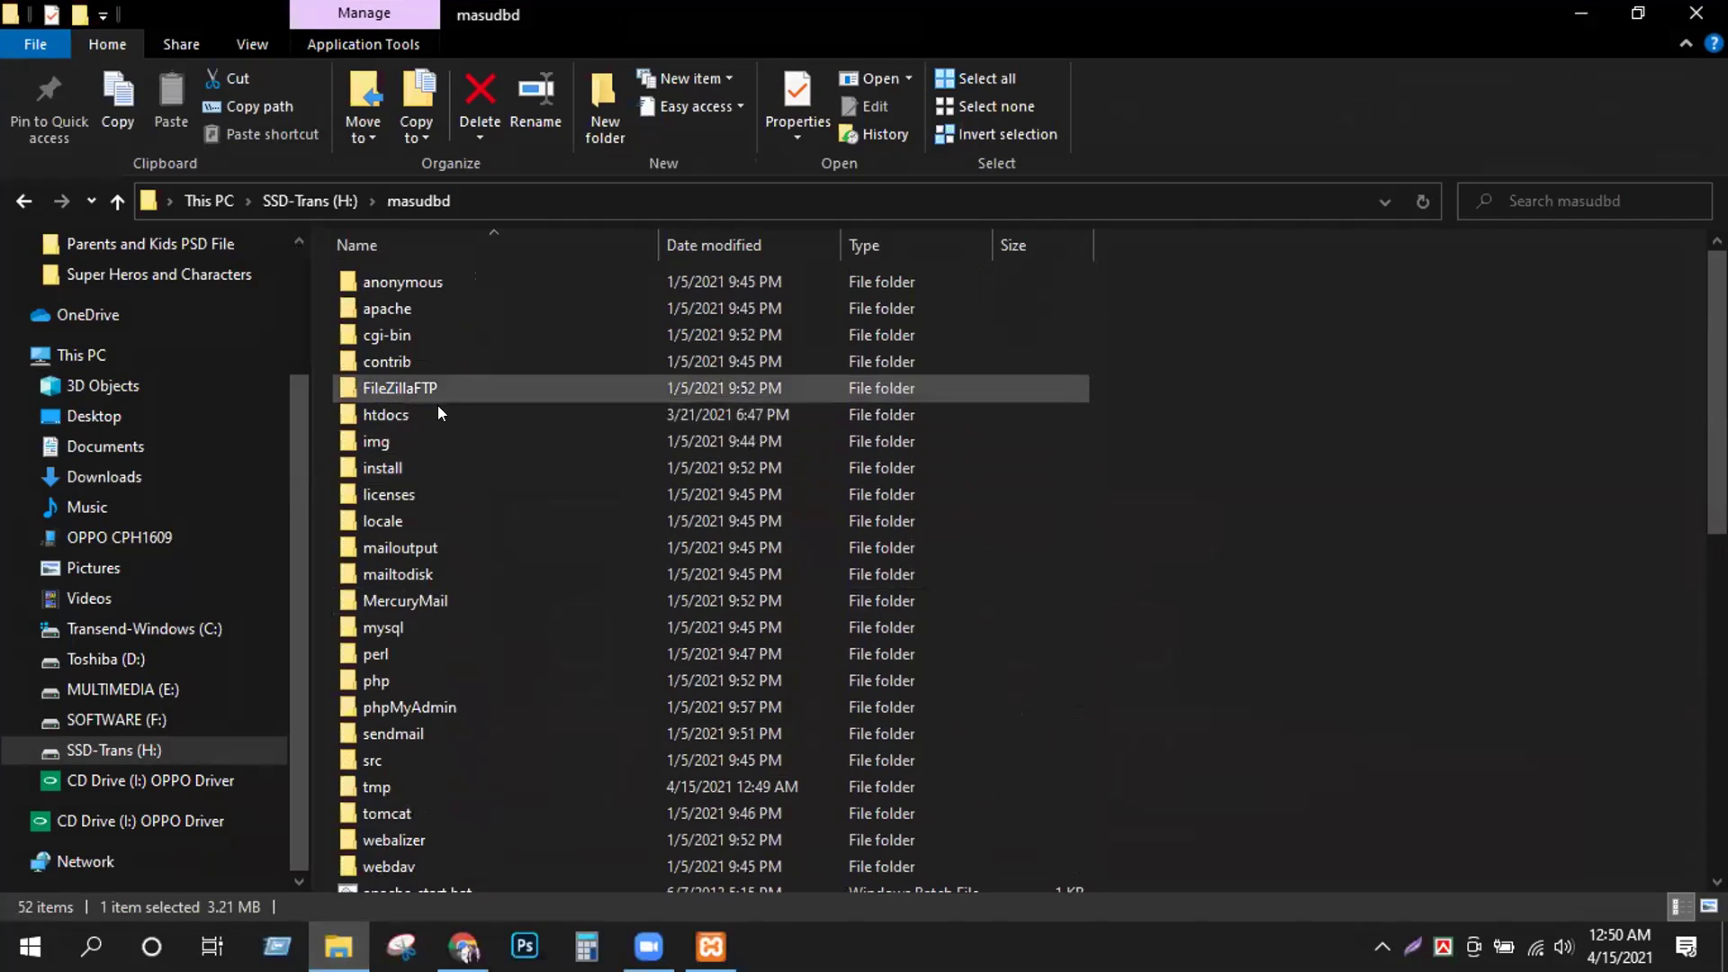
In htdocs, copy the Ec folder's name via rename, then return to Chrome
{"action": "double_click", "coordinate": [430, 414]}
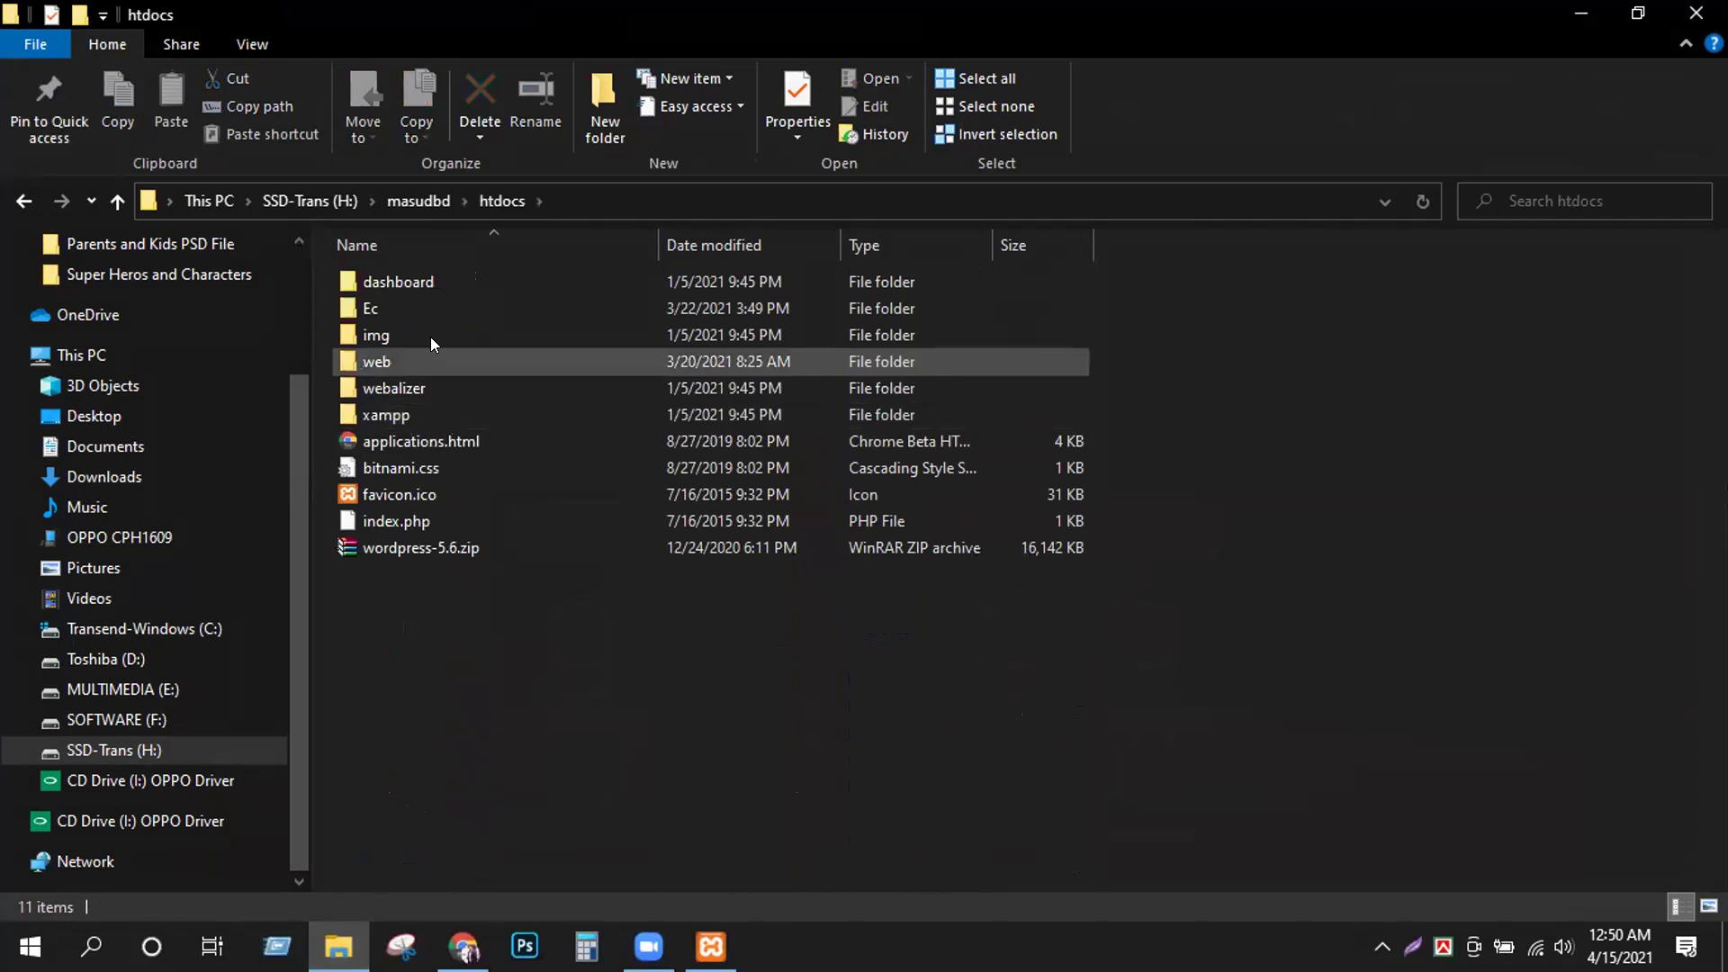
{"action": "left_click", "coordinate": [428, 309]}
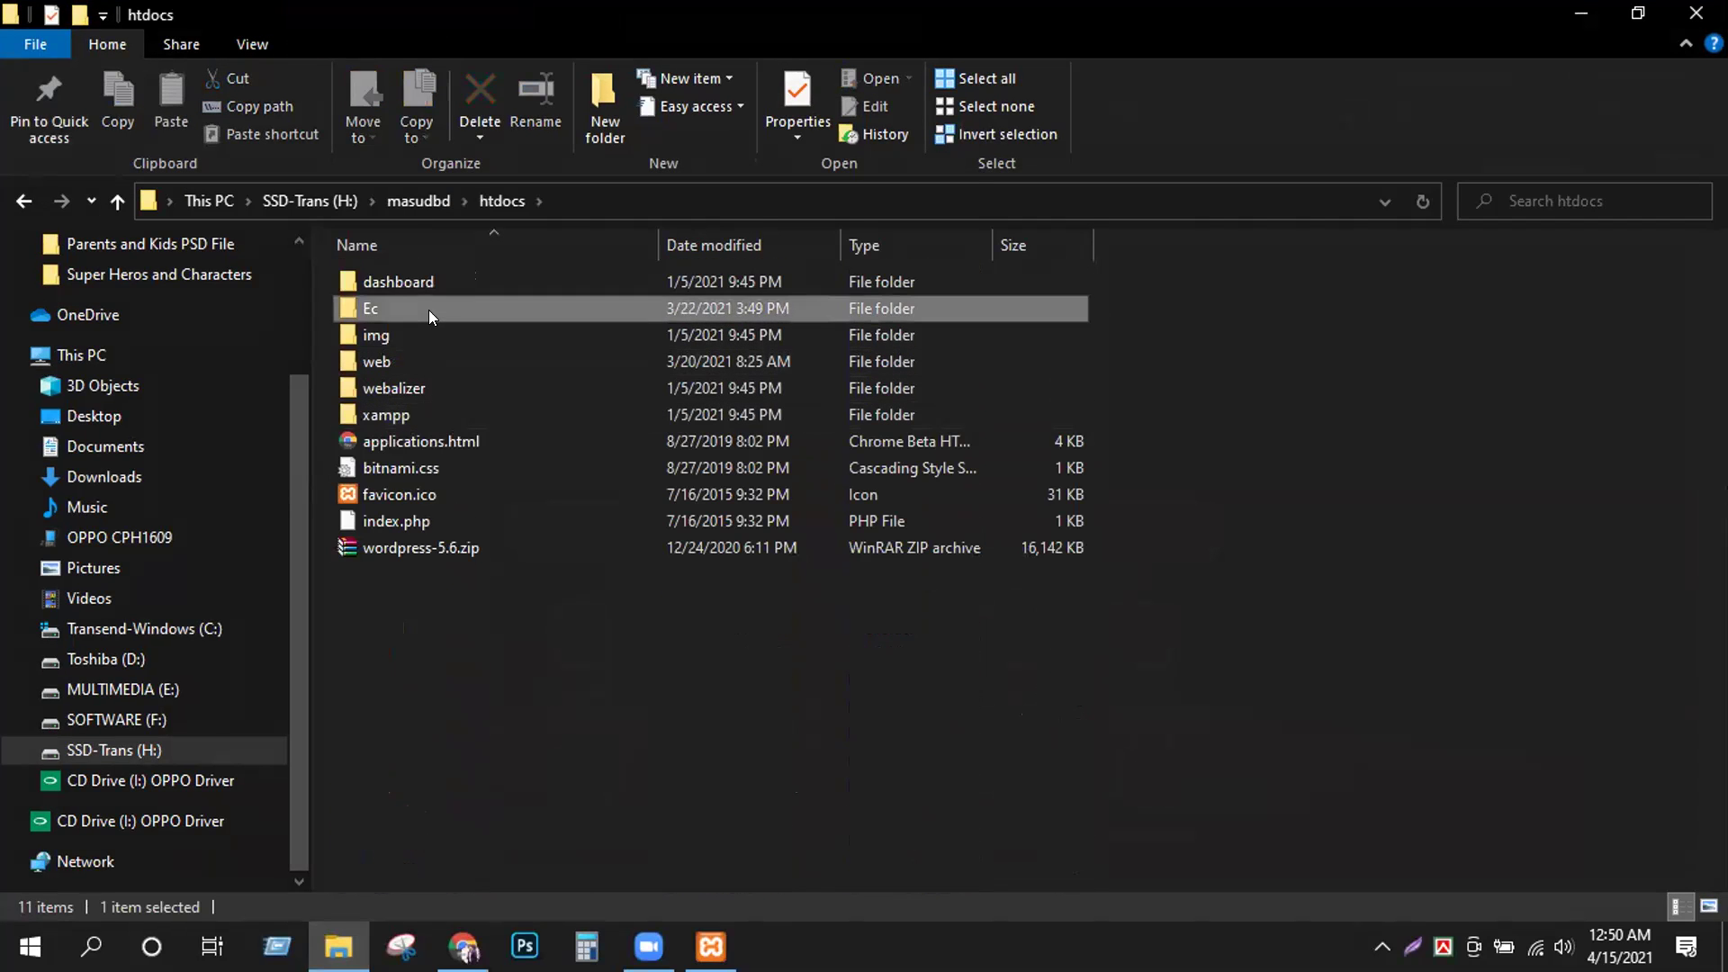
{"action": "left_click", "coordinate": [447, 389]}
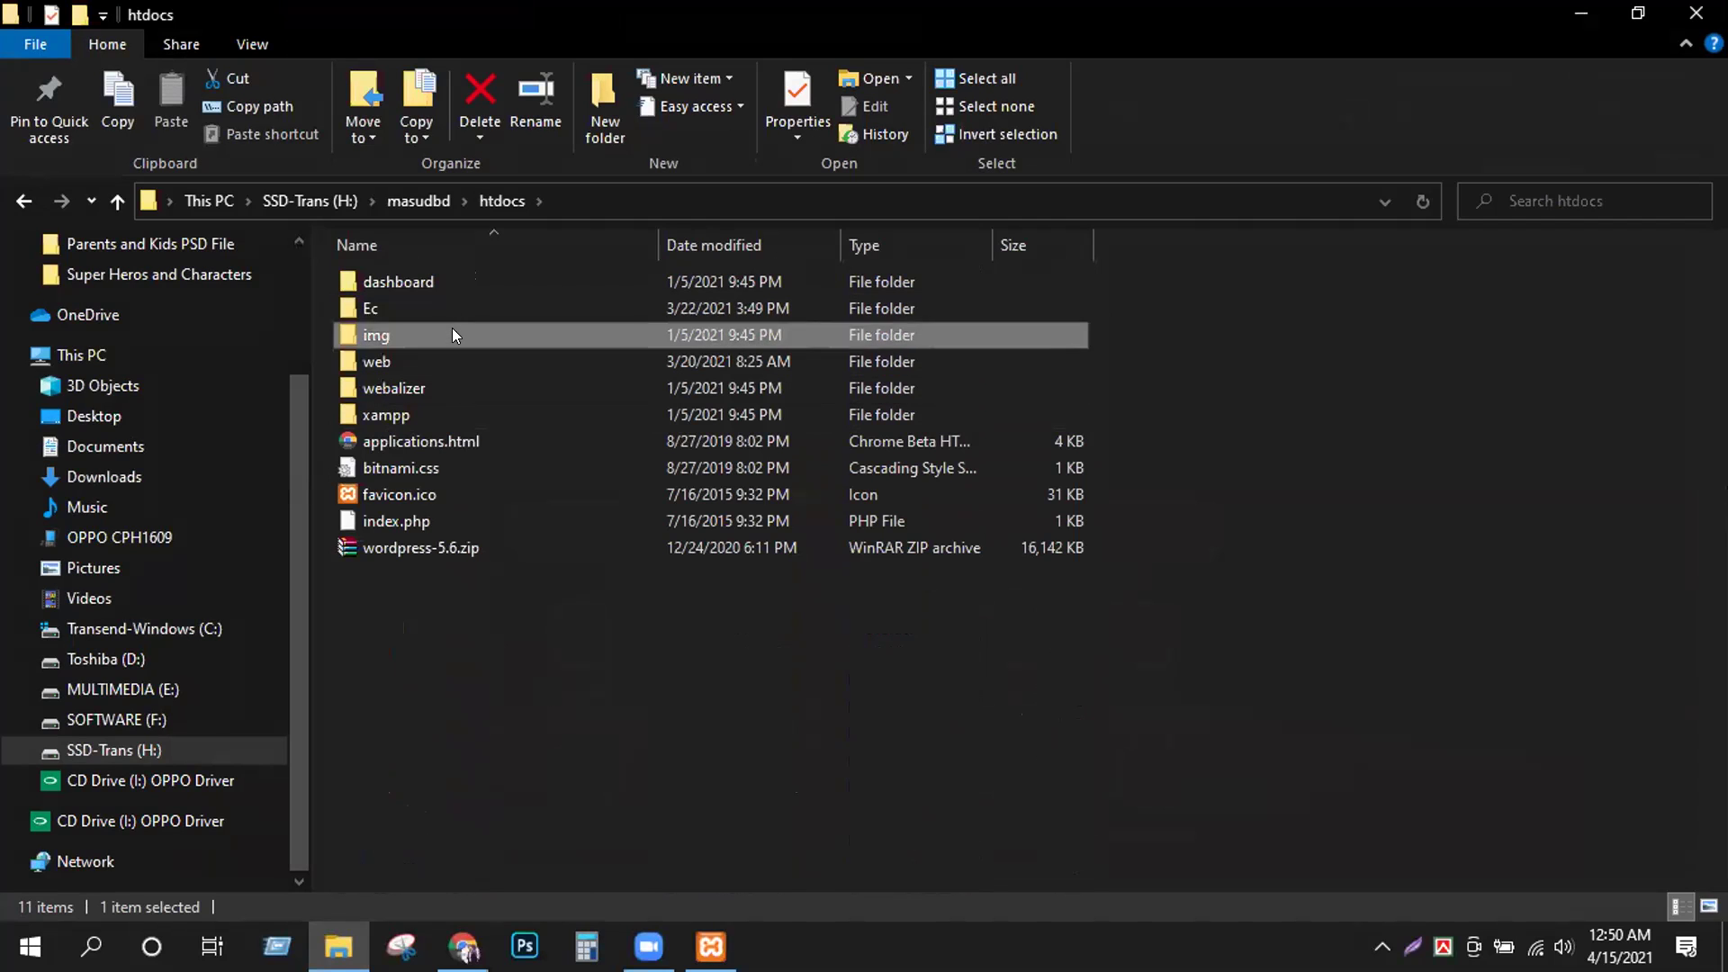
{"action": "double_click", "coordinate": [446, 299]}
{"action": "right_click", "coordinate": [447, 304]}
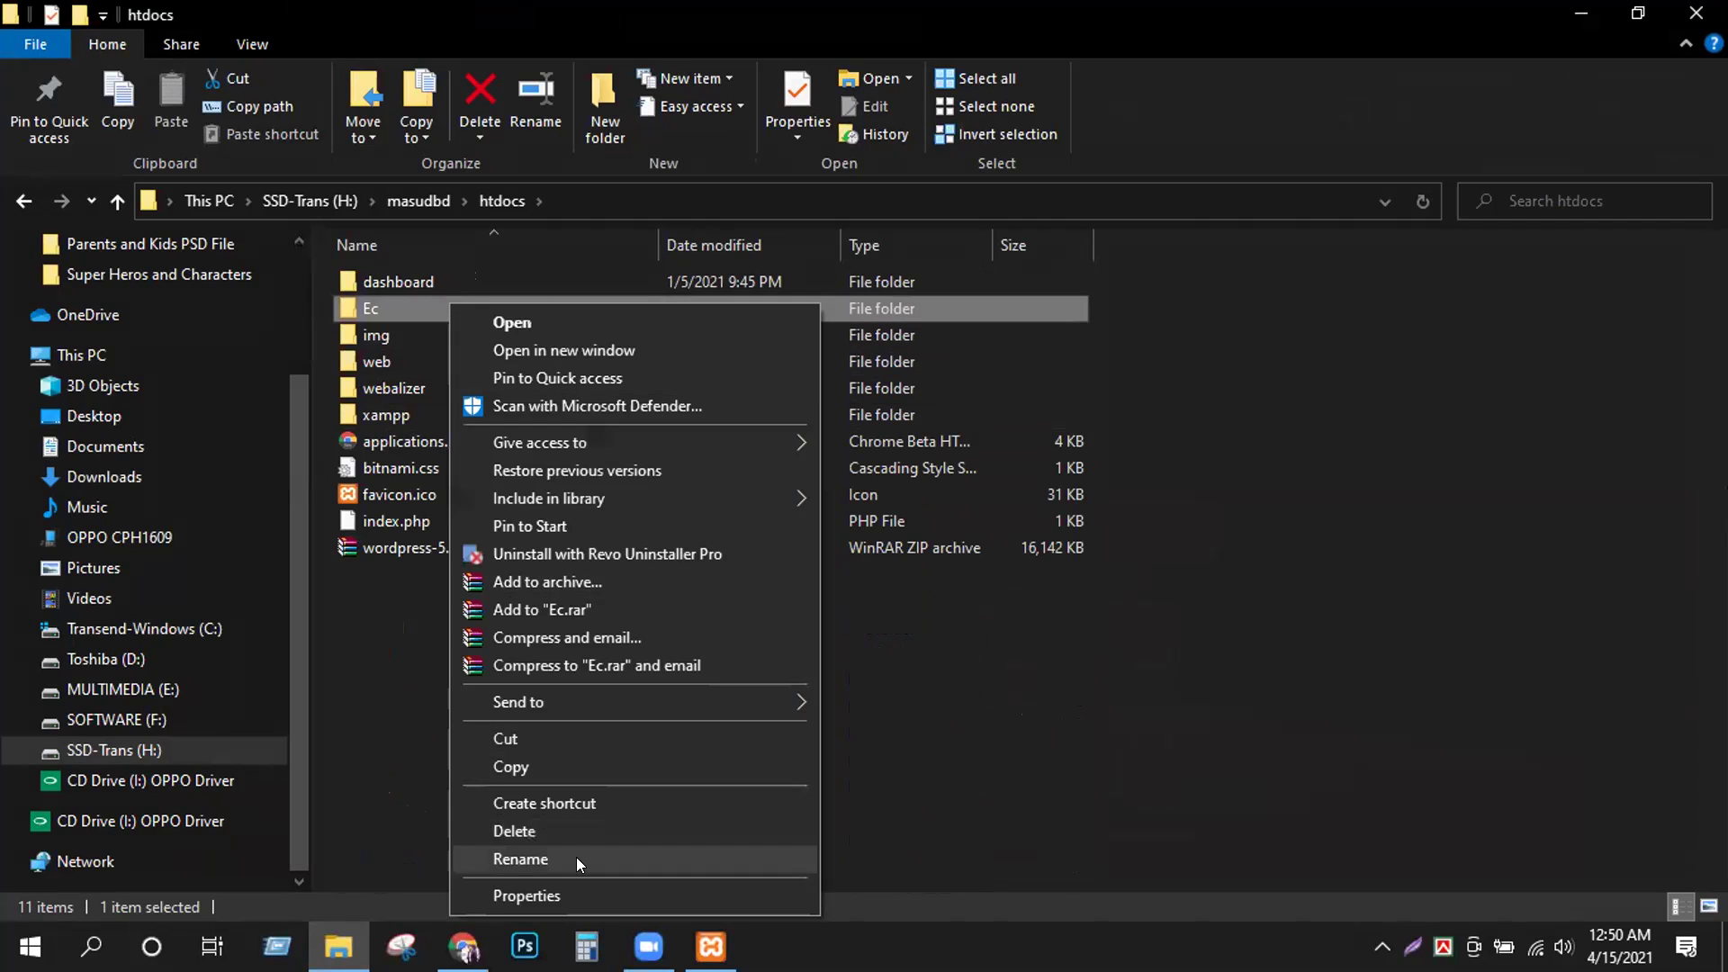
{"action": "key", "text": "m"}
{"action": "right_click", "coordinate": [405, 304]}
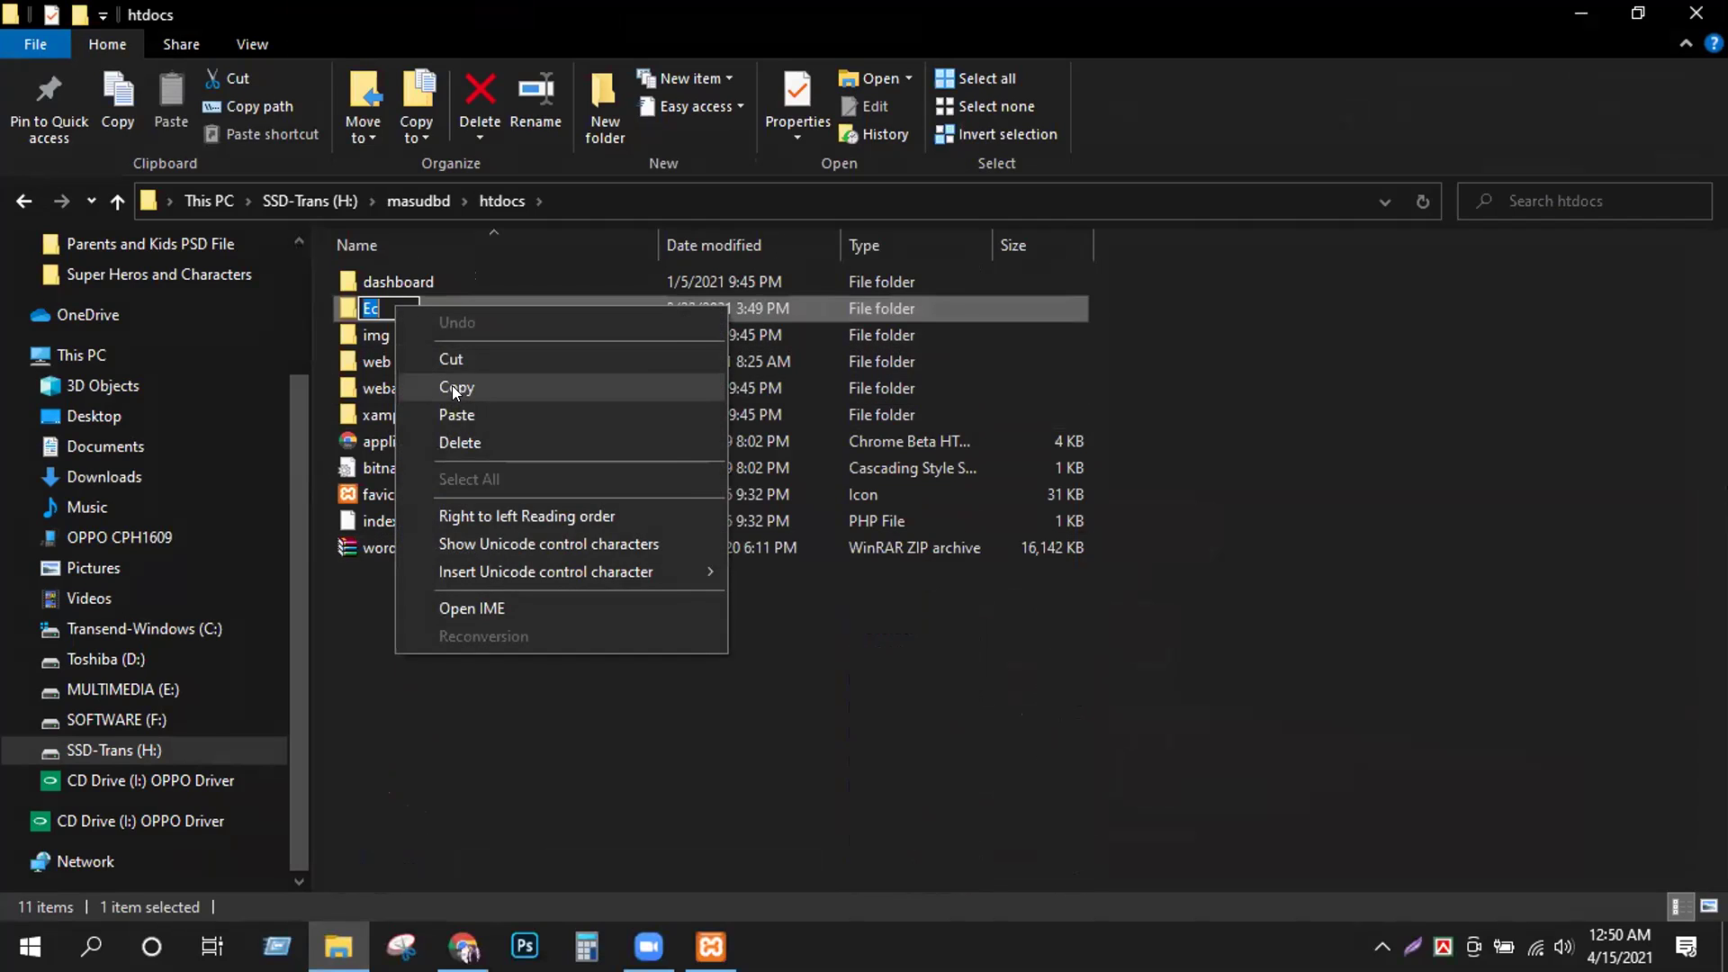
{"action": "left_click", "coordinate": [452, 388]}
{"action": "left_click", "coordinate": [510, 684]}
{"action": "left_click", "coordinate": [464, 944]}
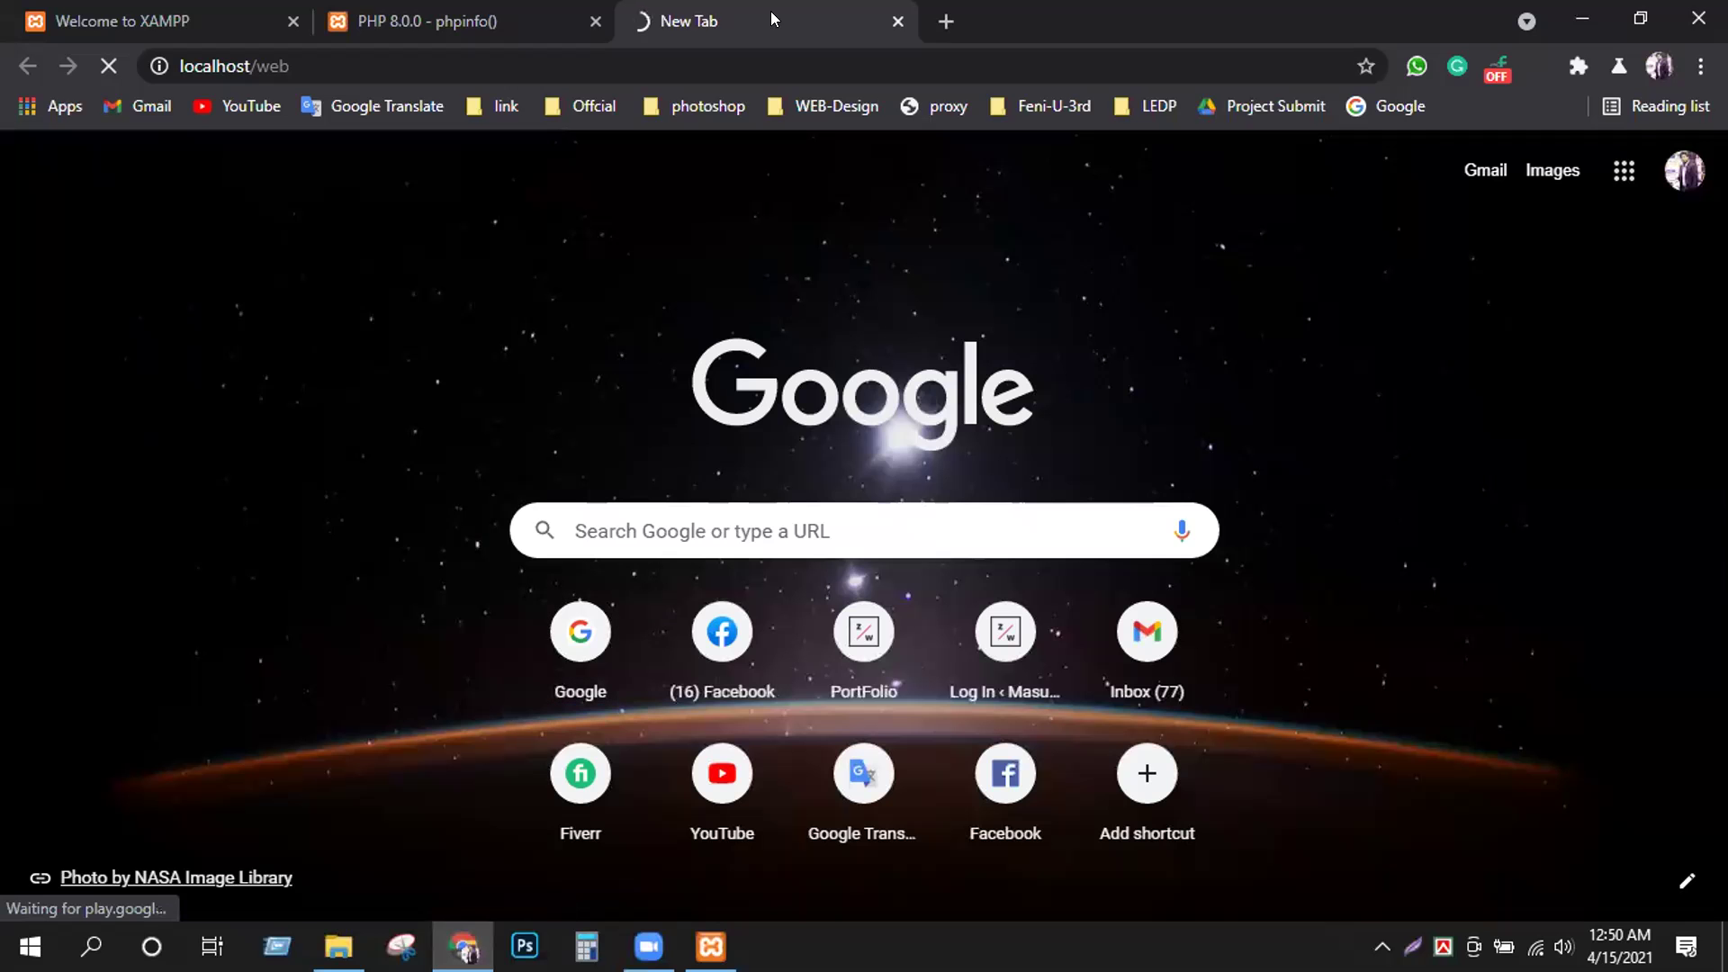
Open a new tab at localhost/Ec
{"action": "left_click", "coordinate": [945, 23]}
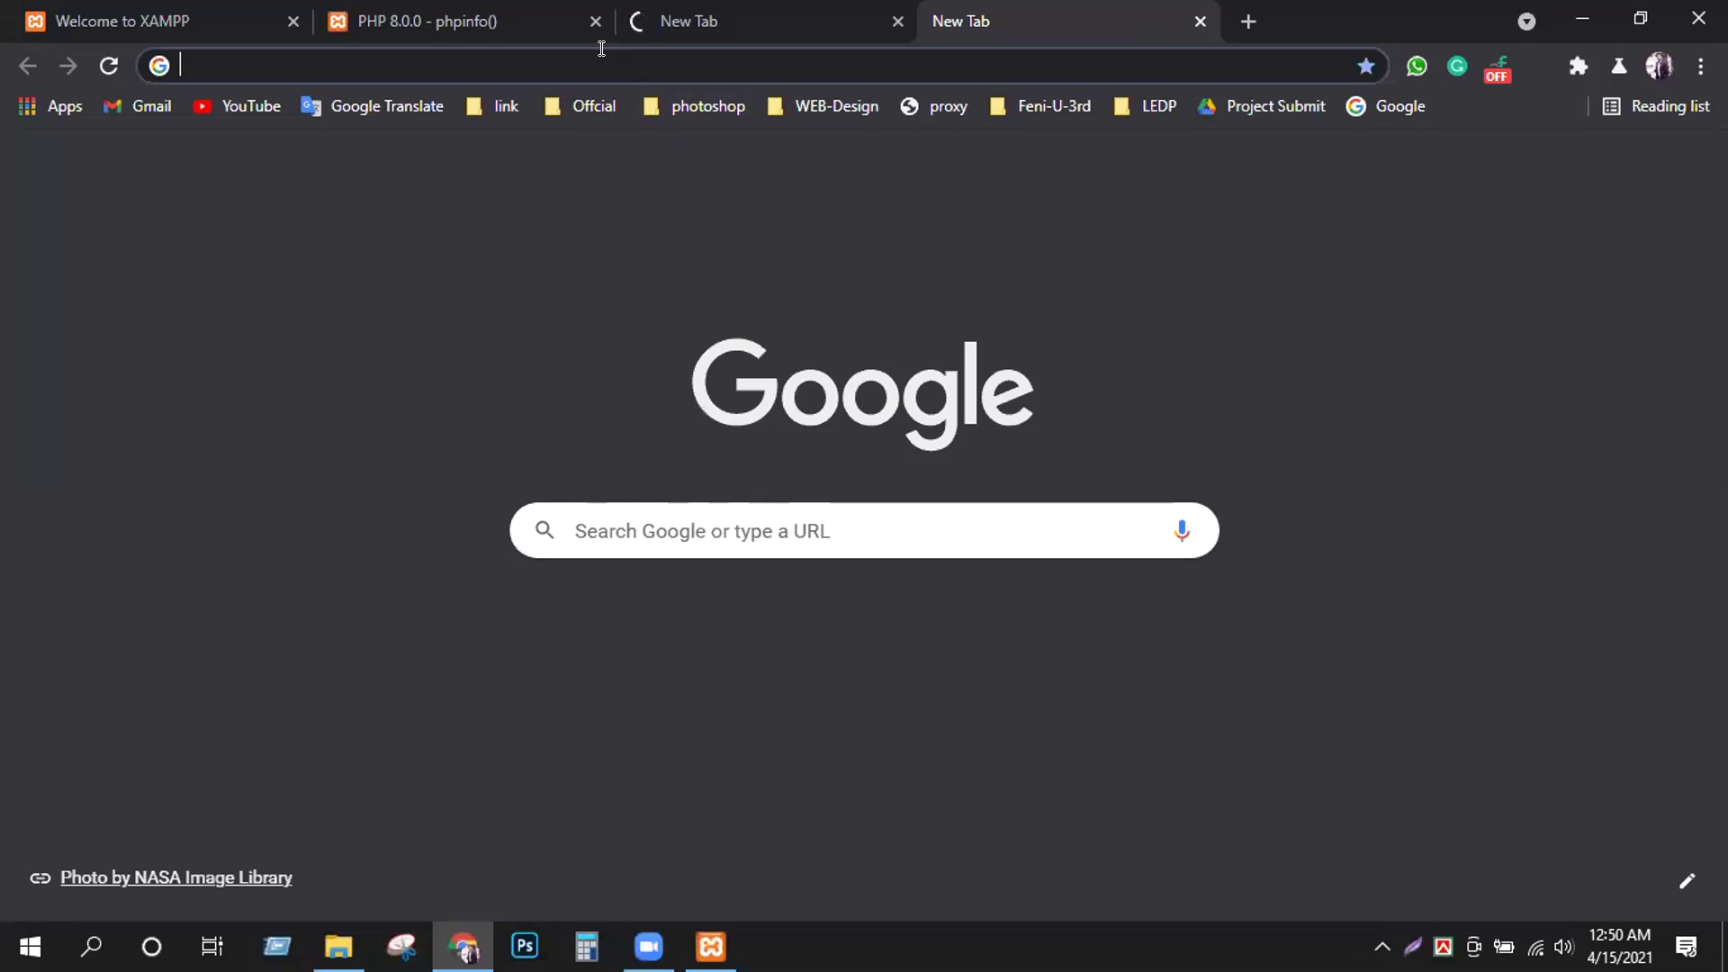
{"action": "type", "text": "l"}
{"action": "key", "text": "BackSpace"}
{"action": "type", "text": "p"}
{"action": "key", "text": "BackSpace"}
{"action": "type", "text": "ocalhost"}
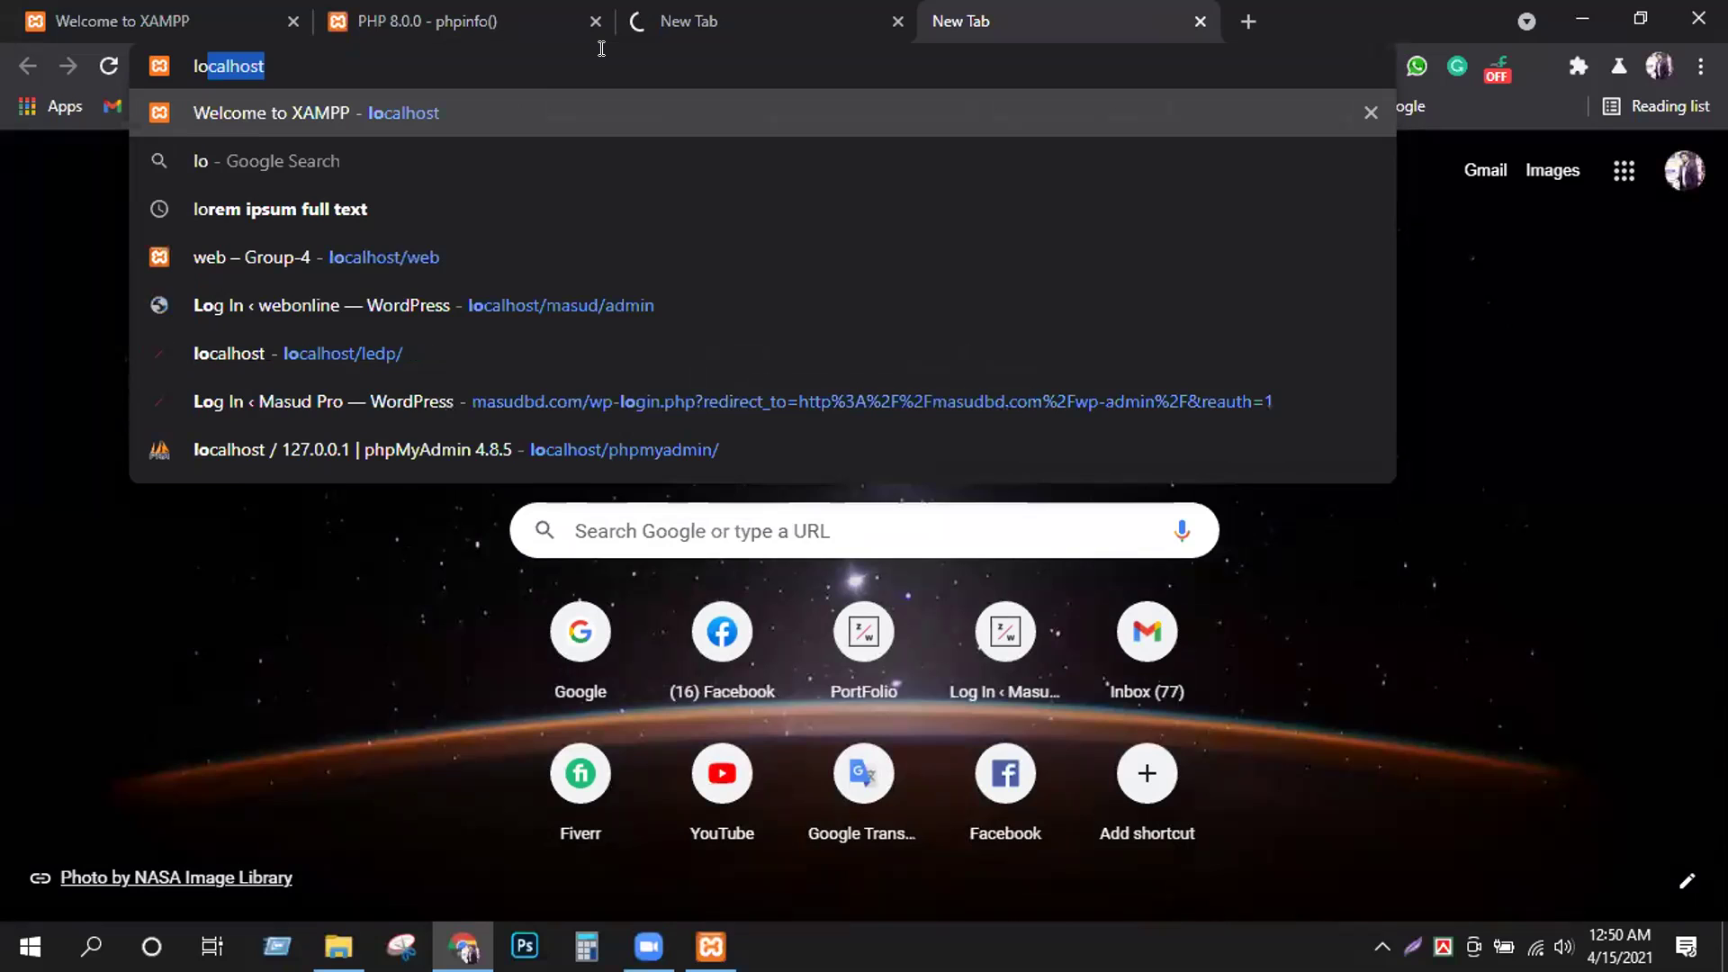
{"action": "key", "text": "Right"}
{"action": "type", "text": "/Ec"}
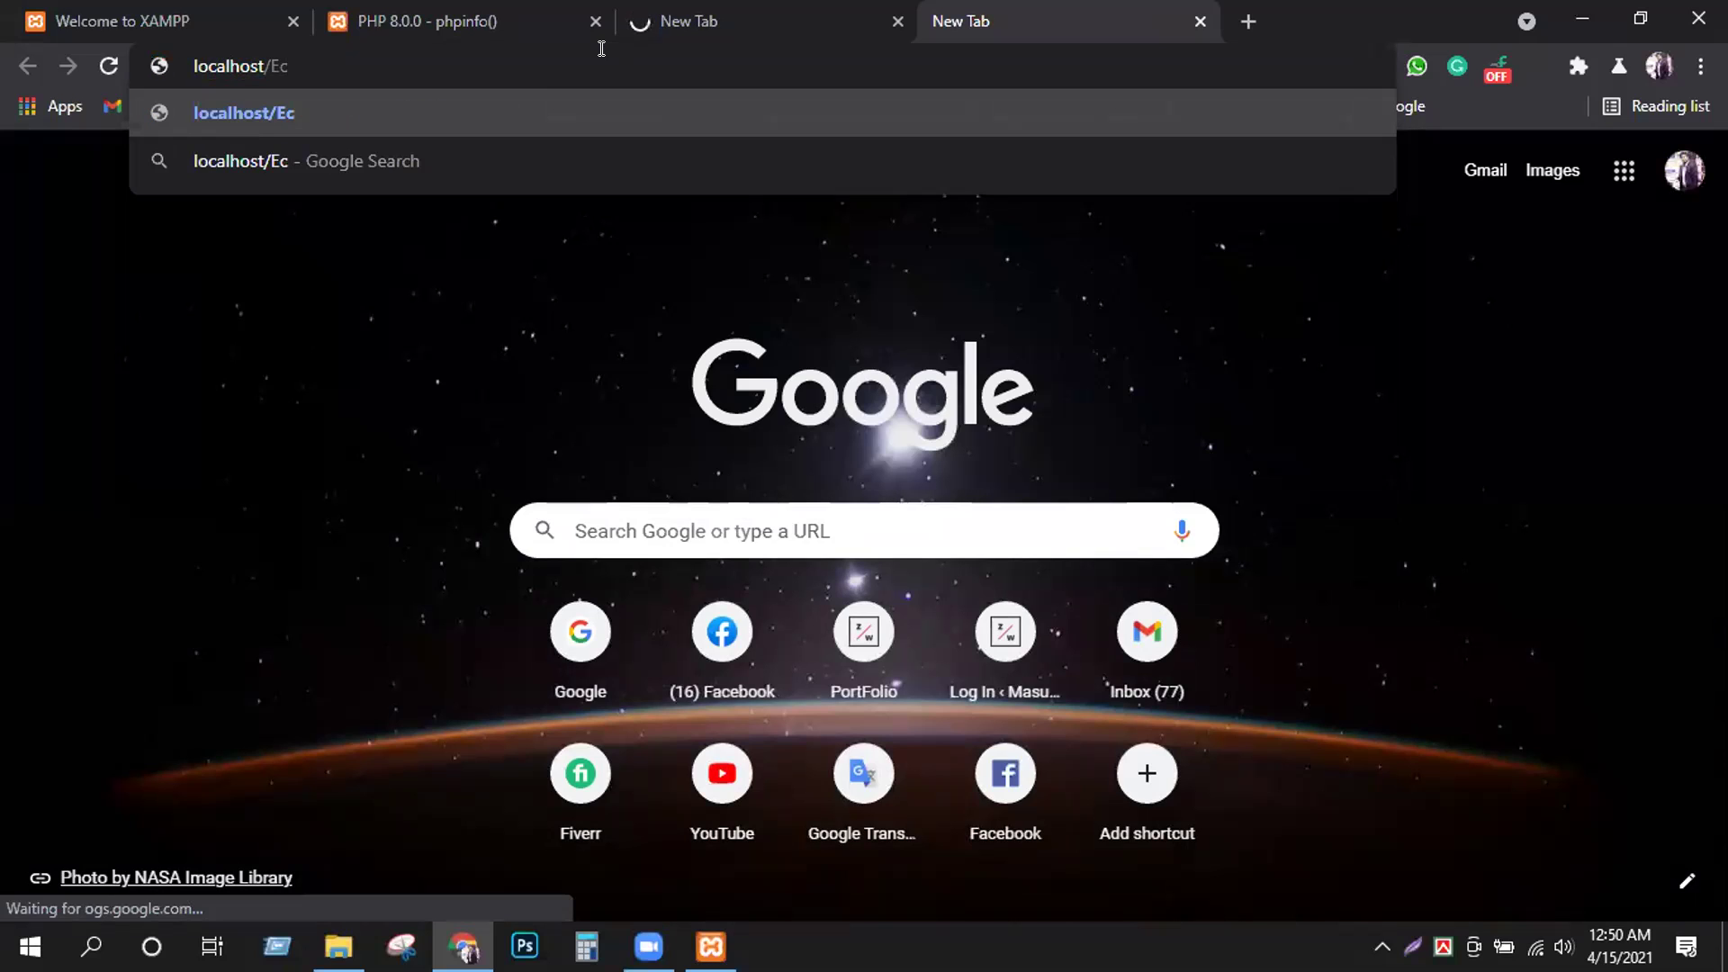
{"action": "key", "text": "Return"}
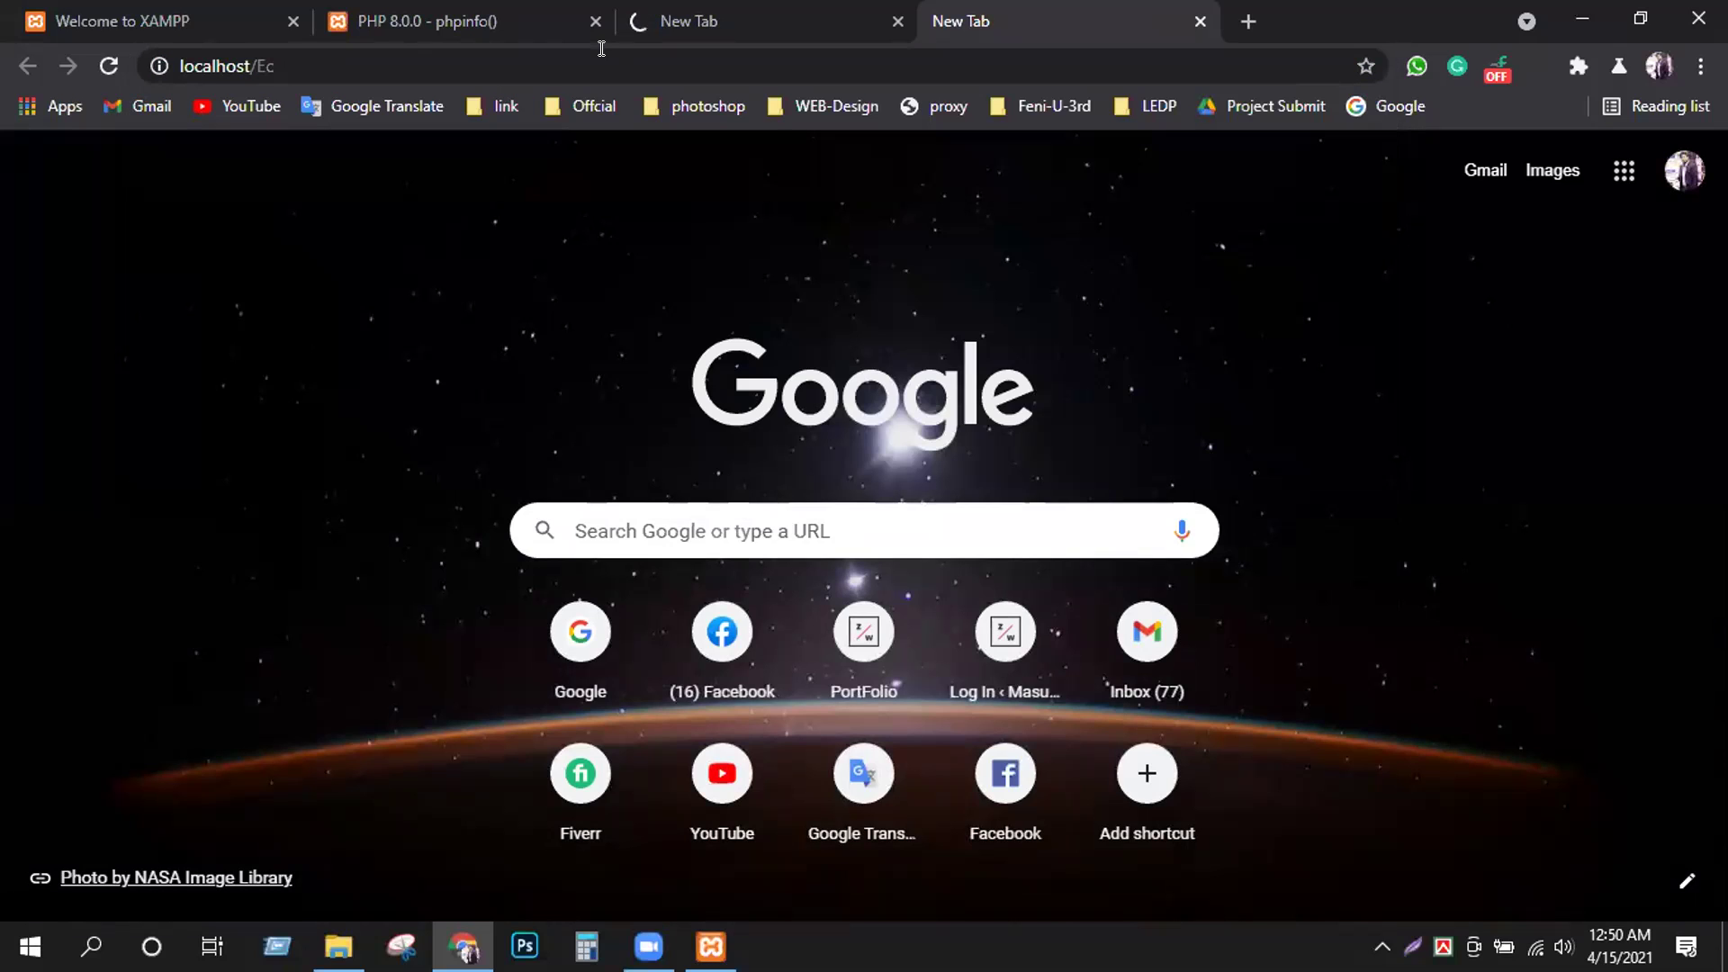
Check the localhost/web and localhost/Ec tabs, and move the XAMPP Control Panel aside
{"action": "left_click", "coordinate": [780, 10]}
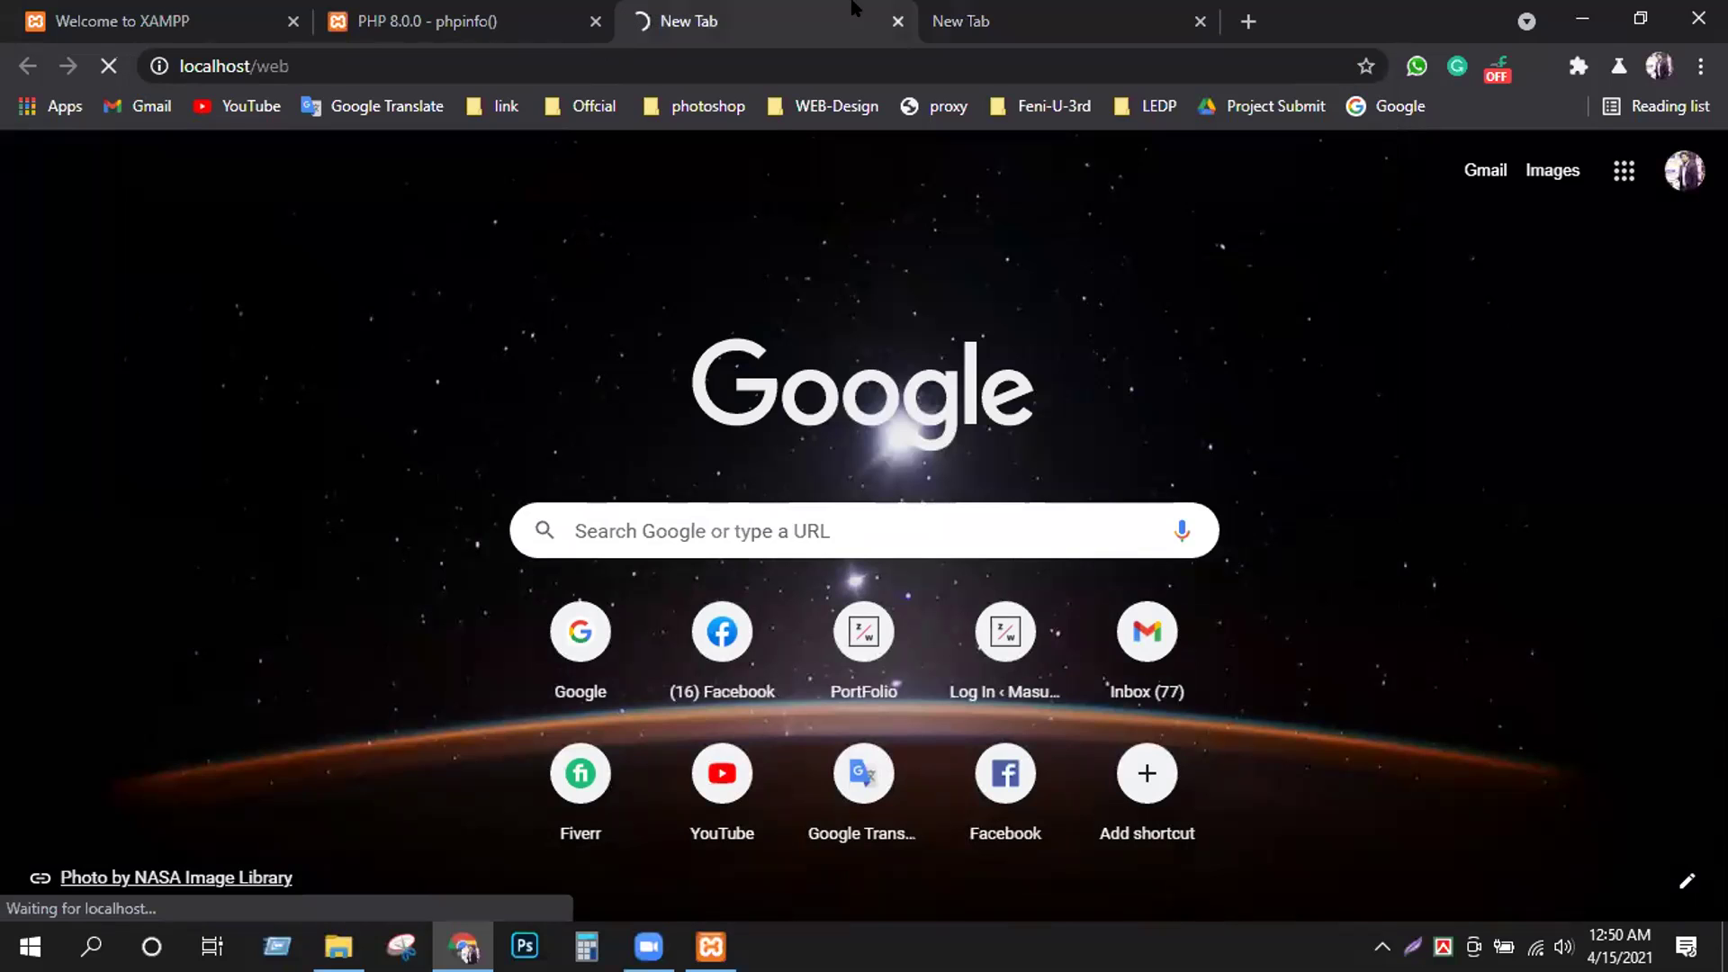
{"action": "left_click", "coordinate": [939, 11]}
{"action": "left_click", "coordinate": [783, 14]}
{"action": "left_click", "coordinate": [1035, 14]}
{"action": "left_click", "coordinate": [810, 16]}
{"action": "left_click", "coordinate": [990, 16]}
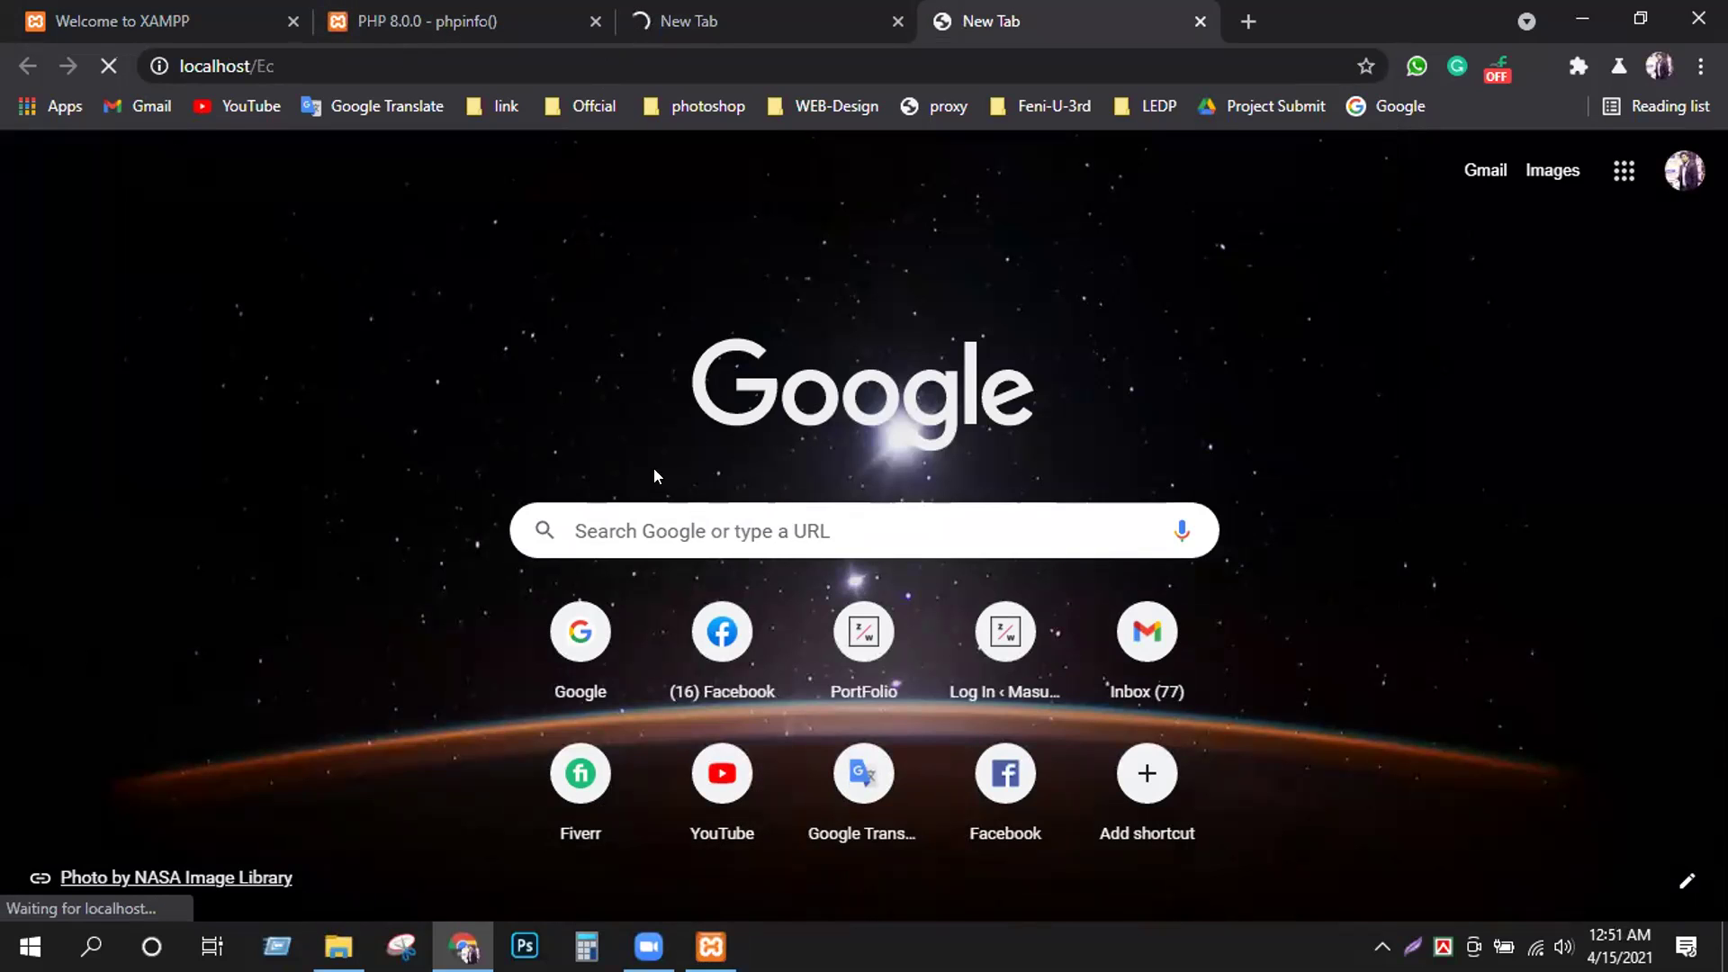
{"action": "mouse_move", "coordinate": [711, 945]}
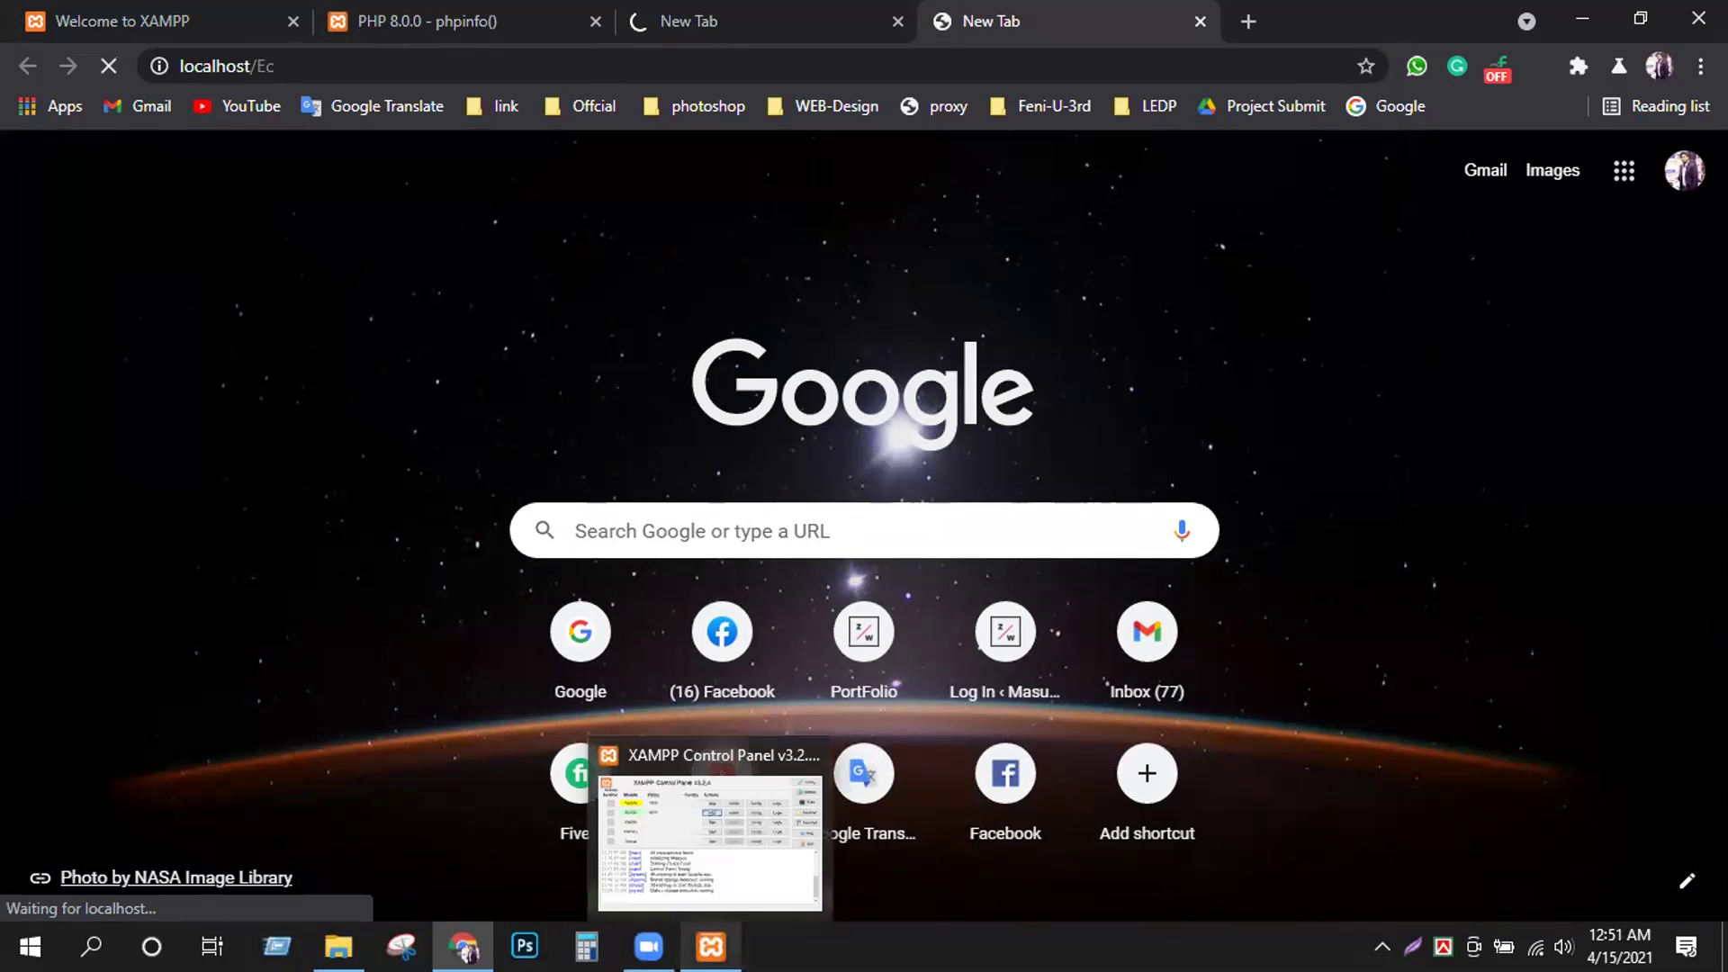
{"action": "left_click", "coordinate": [711, 842]}
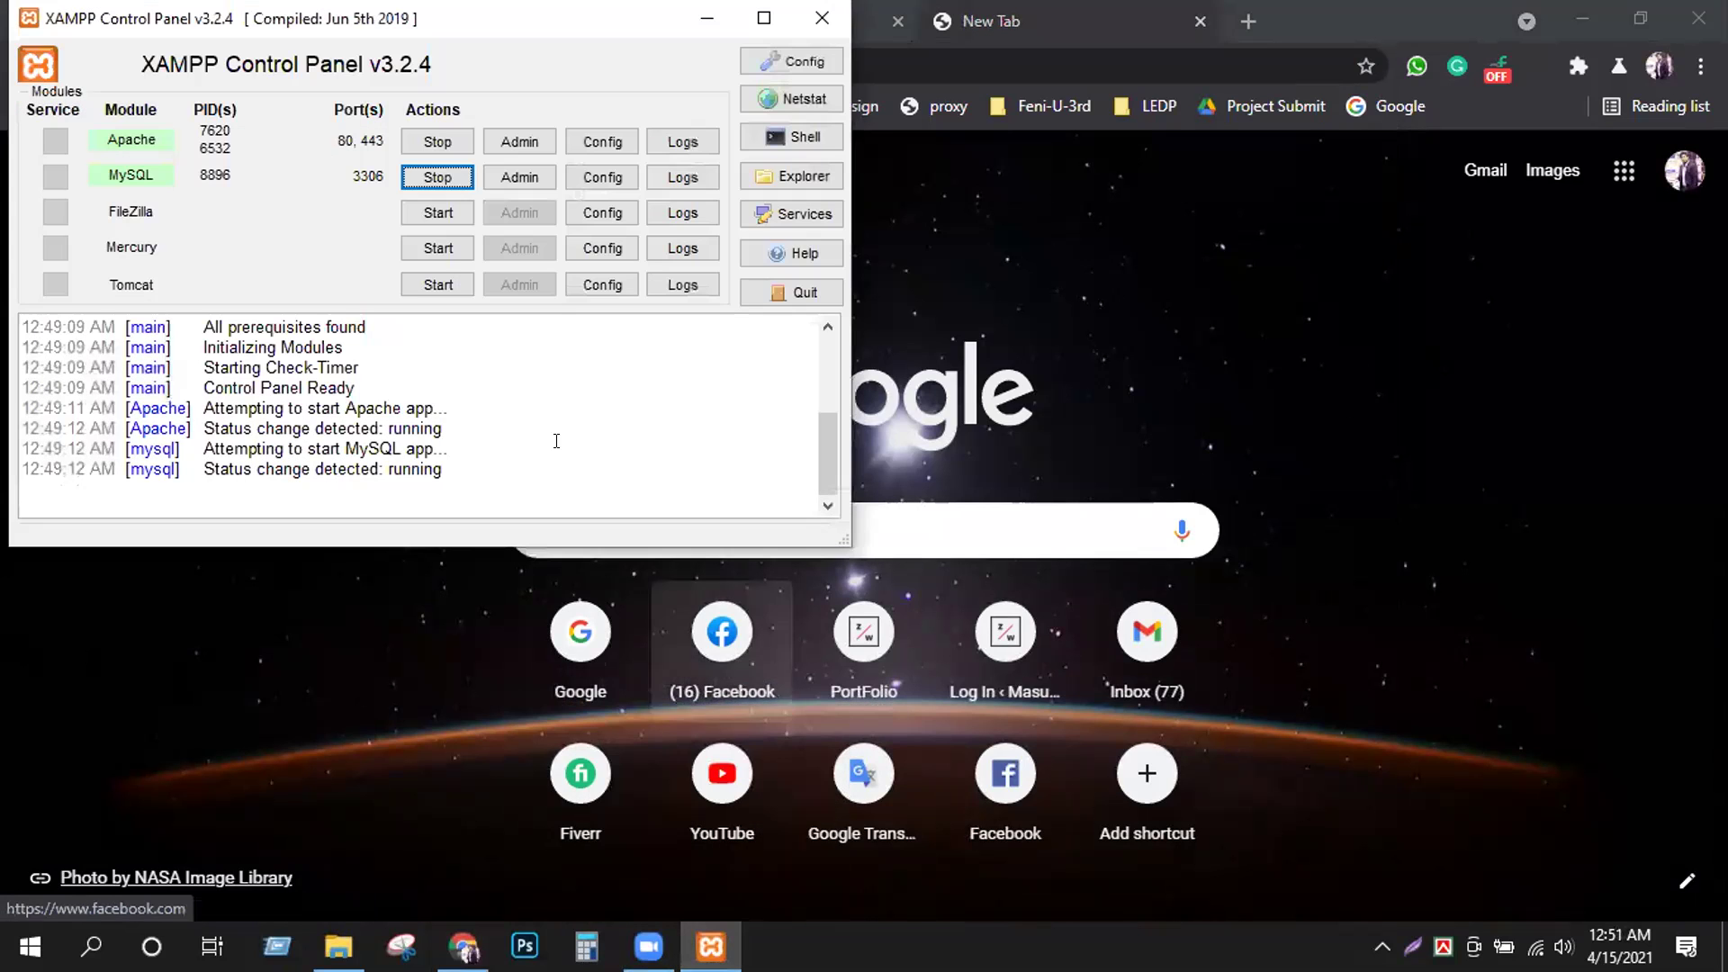
{"action": "left_click_drag", "start_coordinate": [258, 20], "coordinate": [917, 216]}
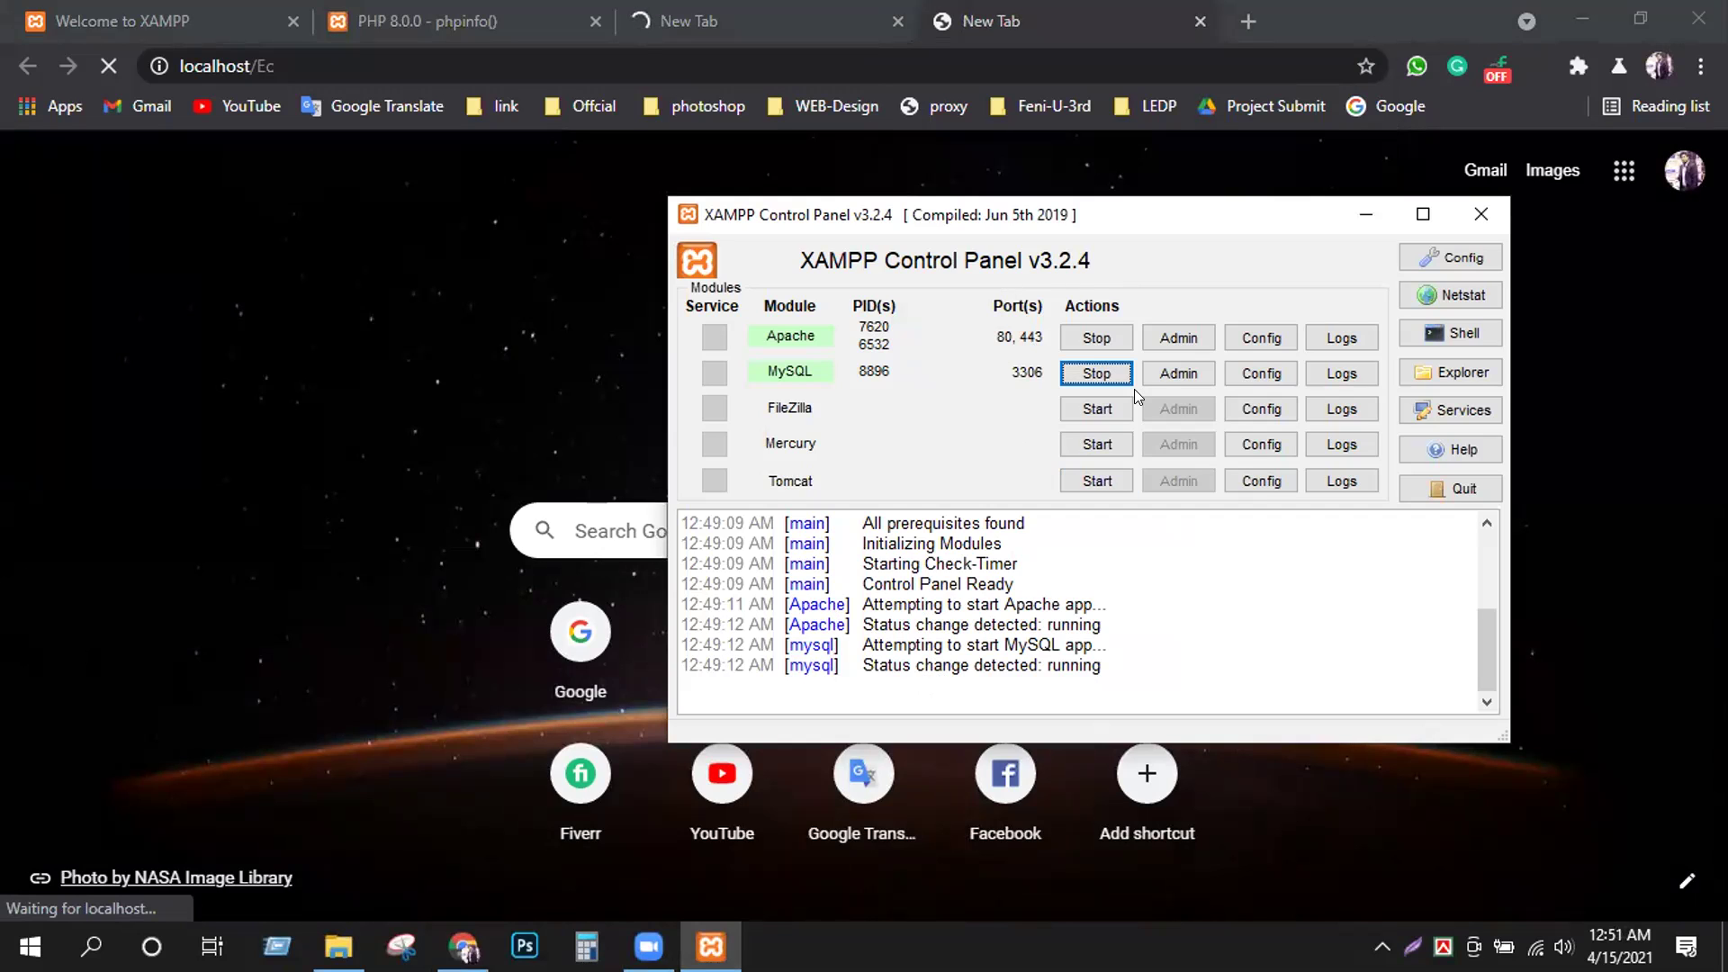
{"action": "left_click", "coordinate": [1098, 191]}
Switch to the localhost/web NewStore shop tab and scroll down its home page
{"action": "left_click", "coordinate": [734, 20]}
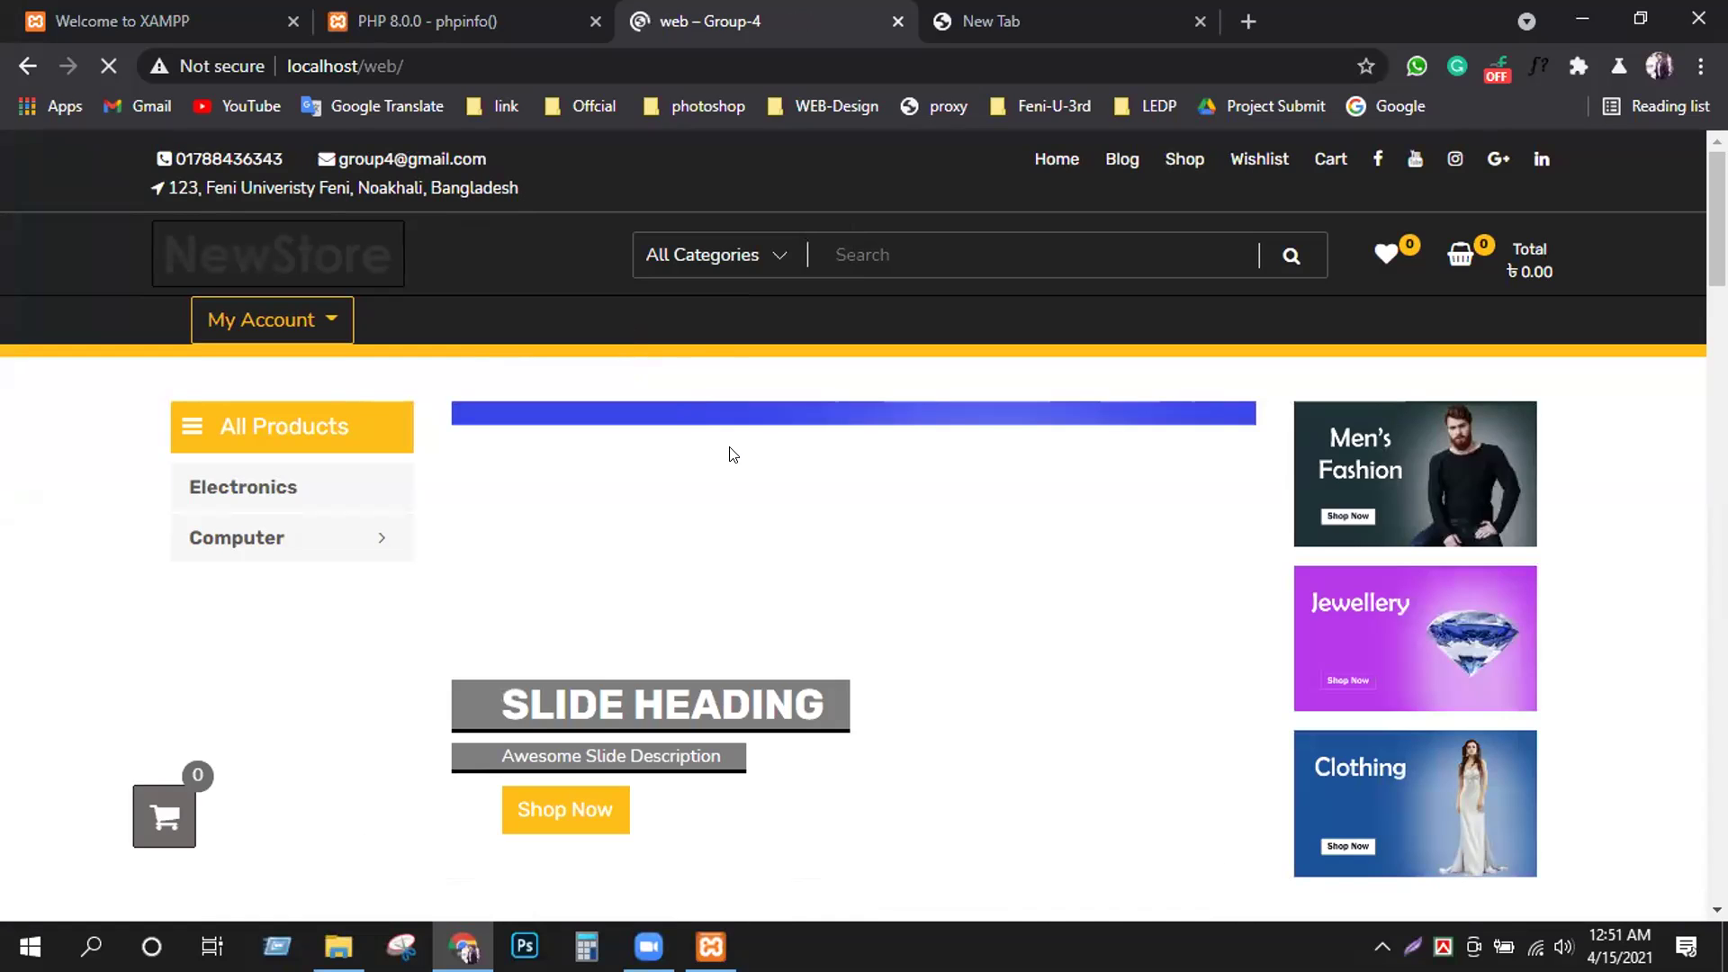
{"action": "scroll", "coordinate": [733, 455], "scroll_direction": "down", "scroll_amount": 10}
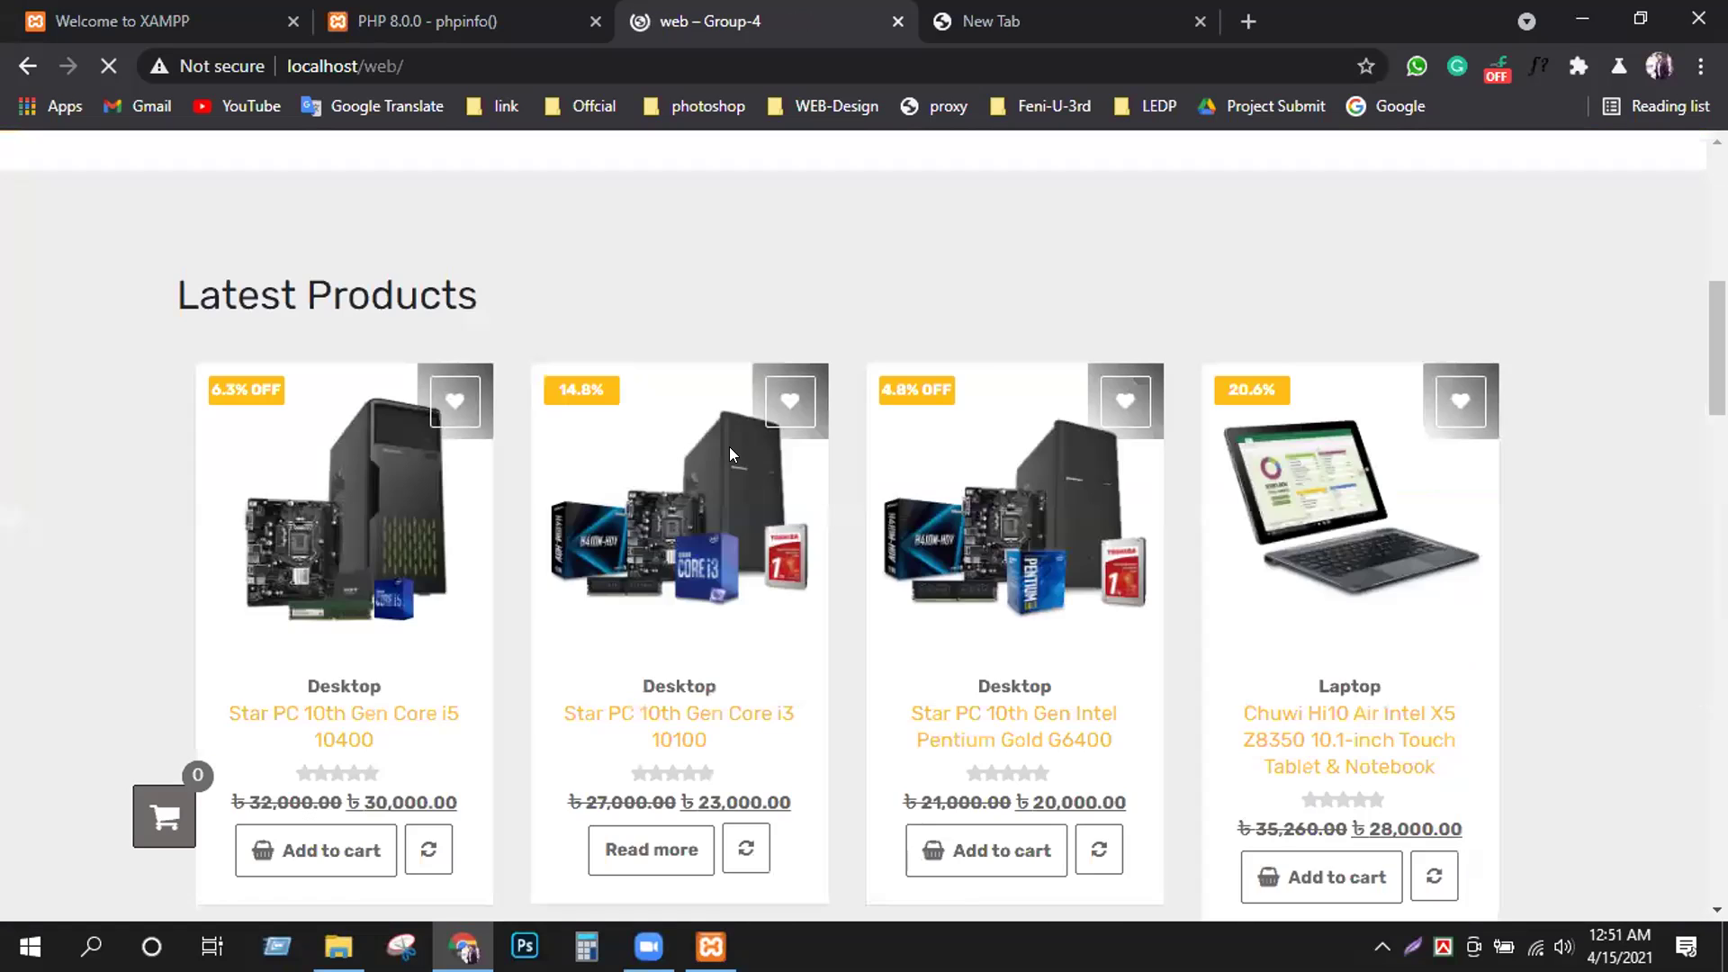
{"action": "scroll", "coordinate": [733, 455], "scroll_direction": "down", "scroll_amount": 8}
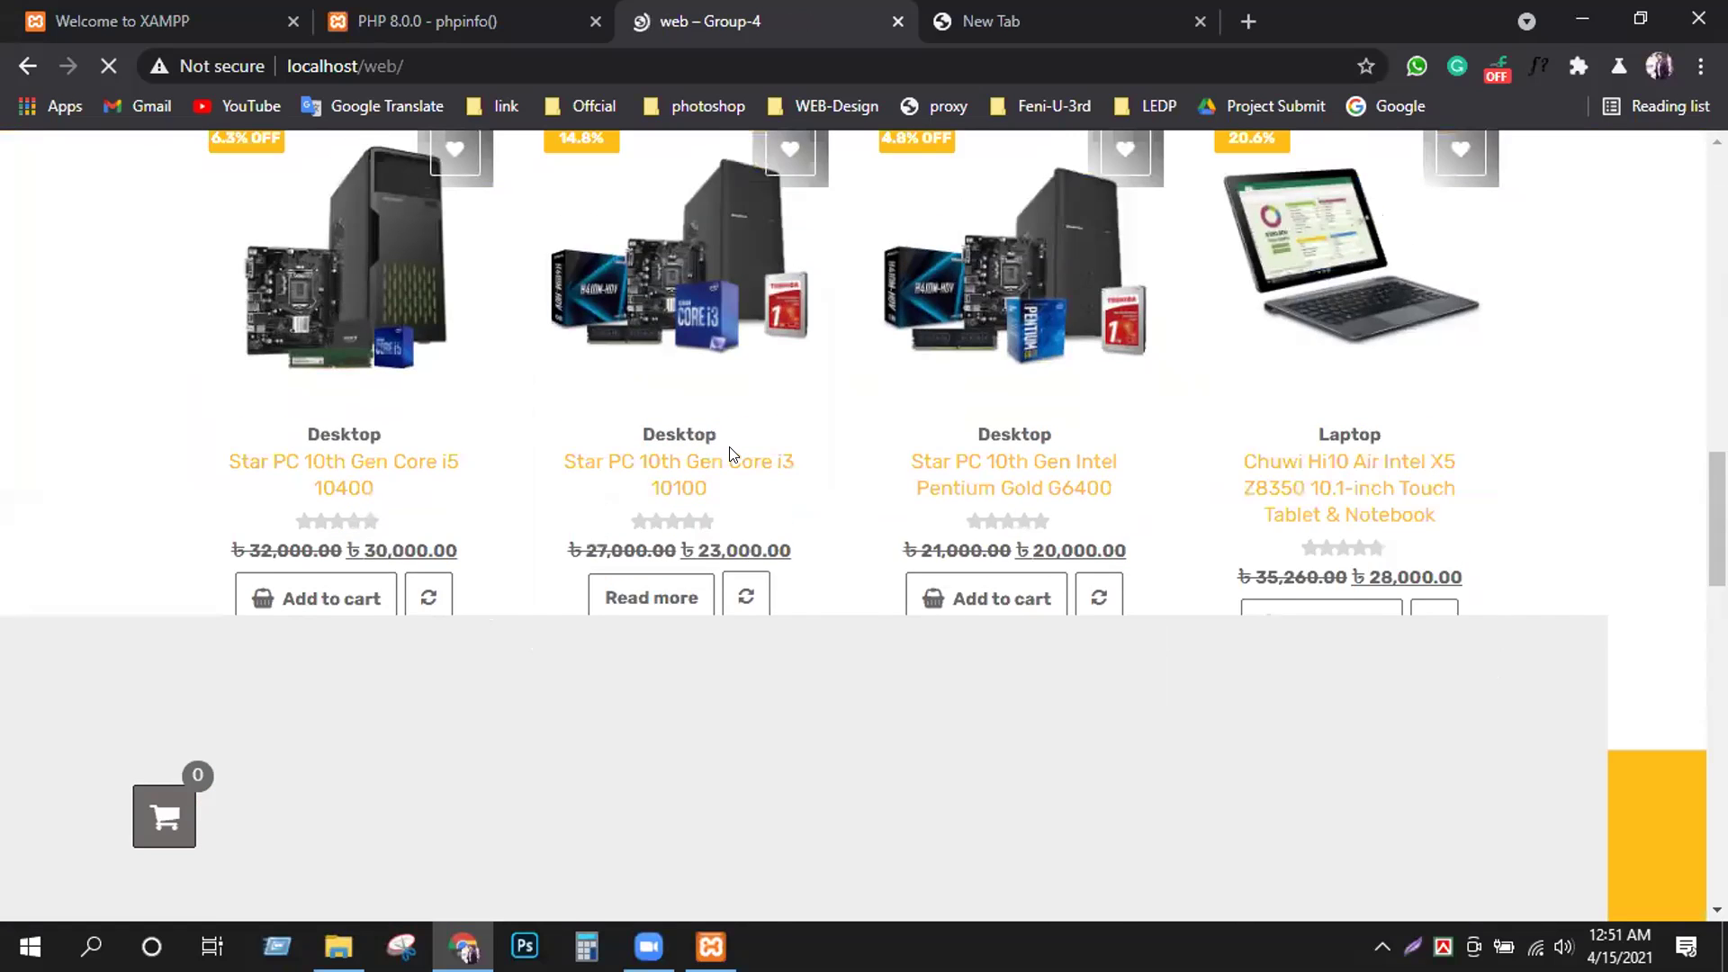
{"action": "scroll", "coordinate": [733, 455], "scroll_direction": "down", "scroll_amount": 4}
{"action": "scroll", "coordinate": [787, 573], "scroll_direction": "down", "scroll_amount": 5}
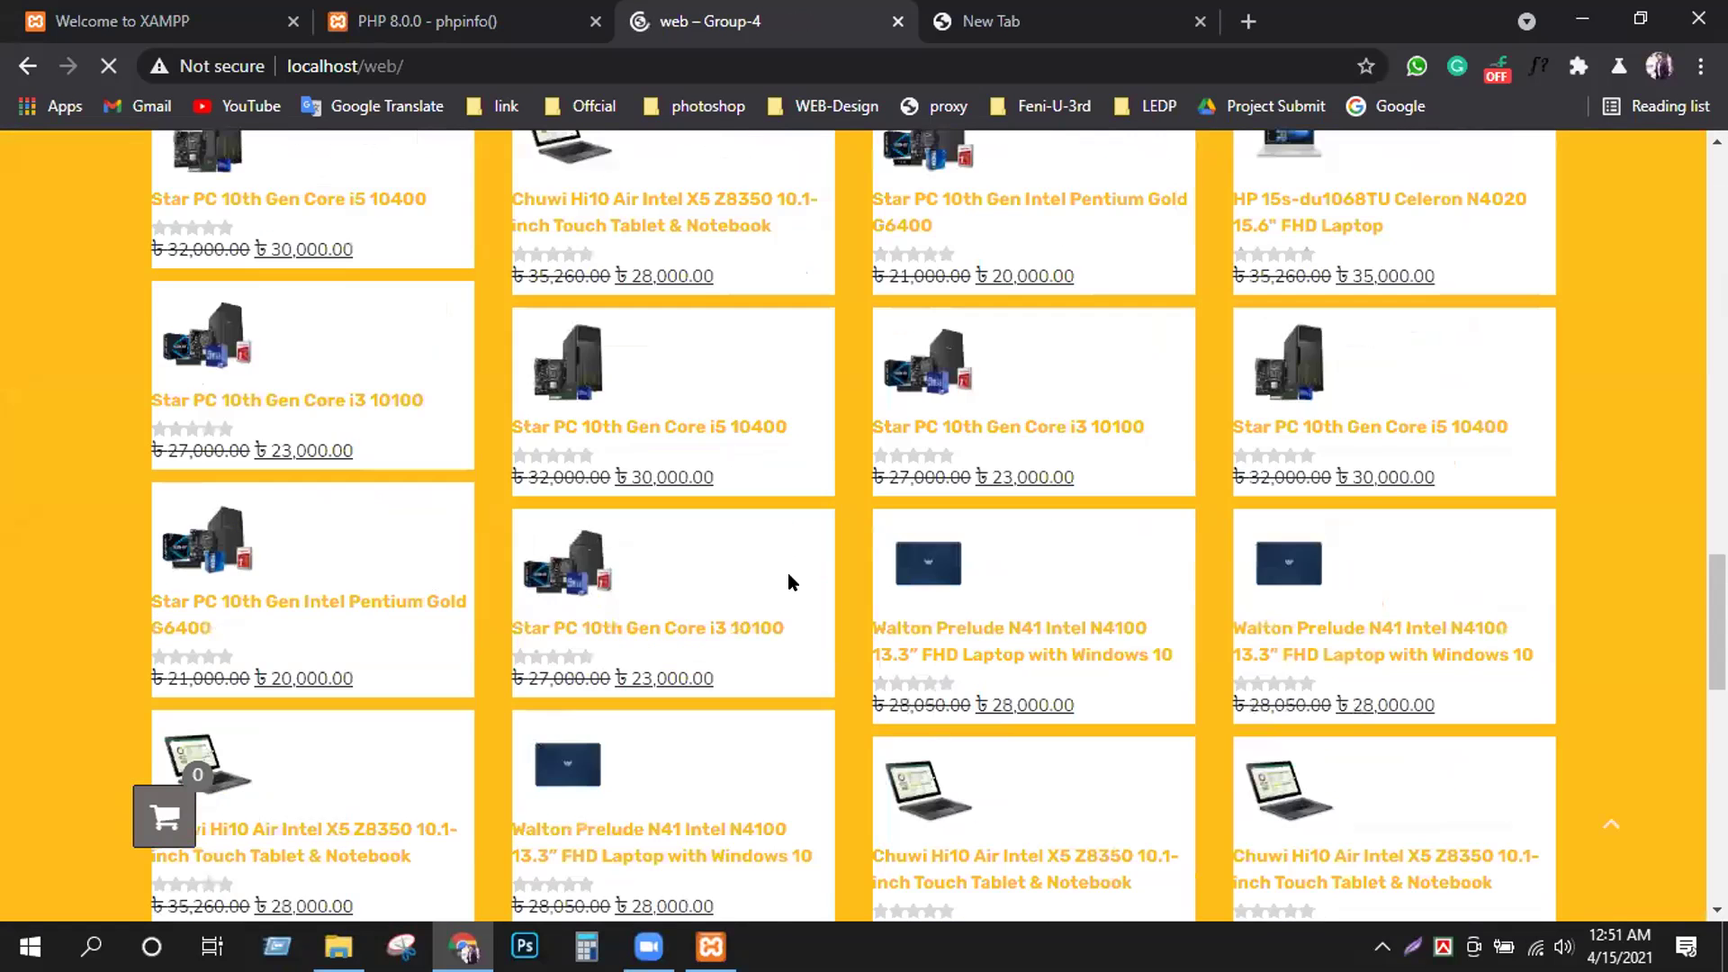
{"action": "scroll", "coordinate": [786, 573], "scroll_direction": "down", "scroll_amount": 5}
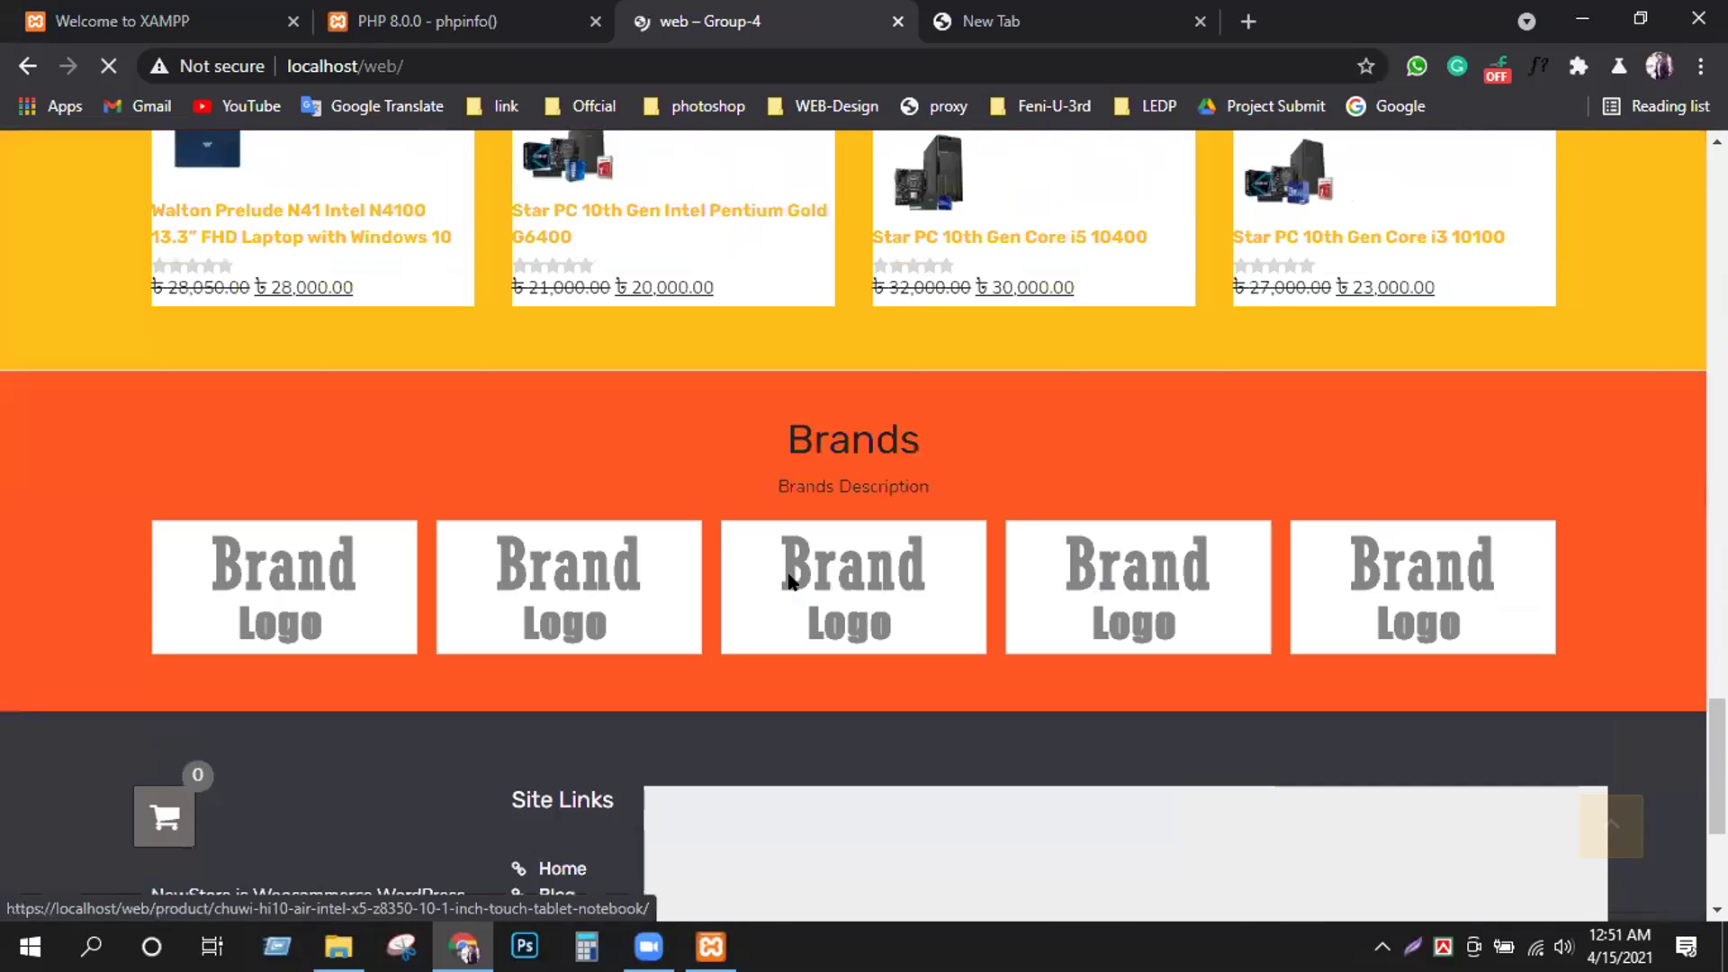
{"action": "scroll", "coordinate": [788, 576], "scroll_direction": "up", "scroll_amount": 20}
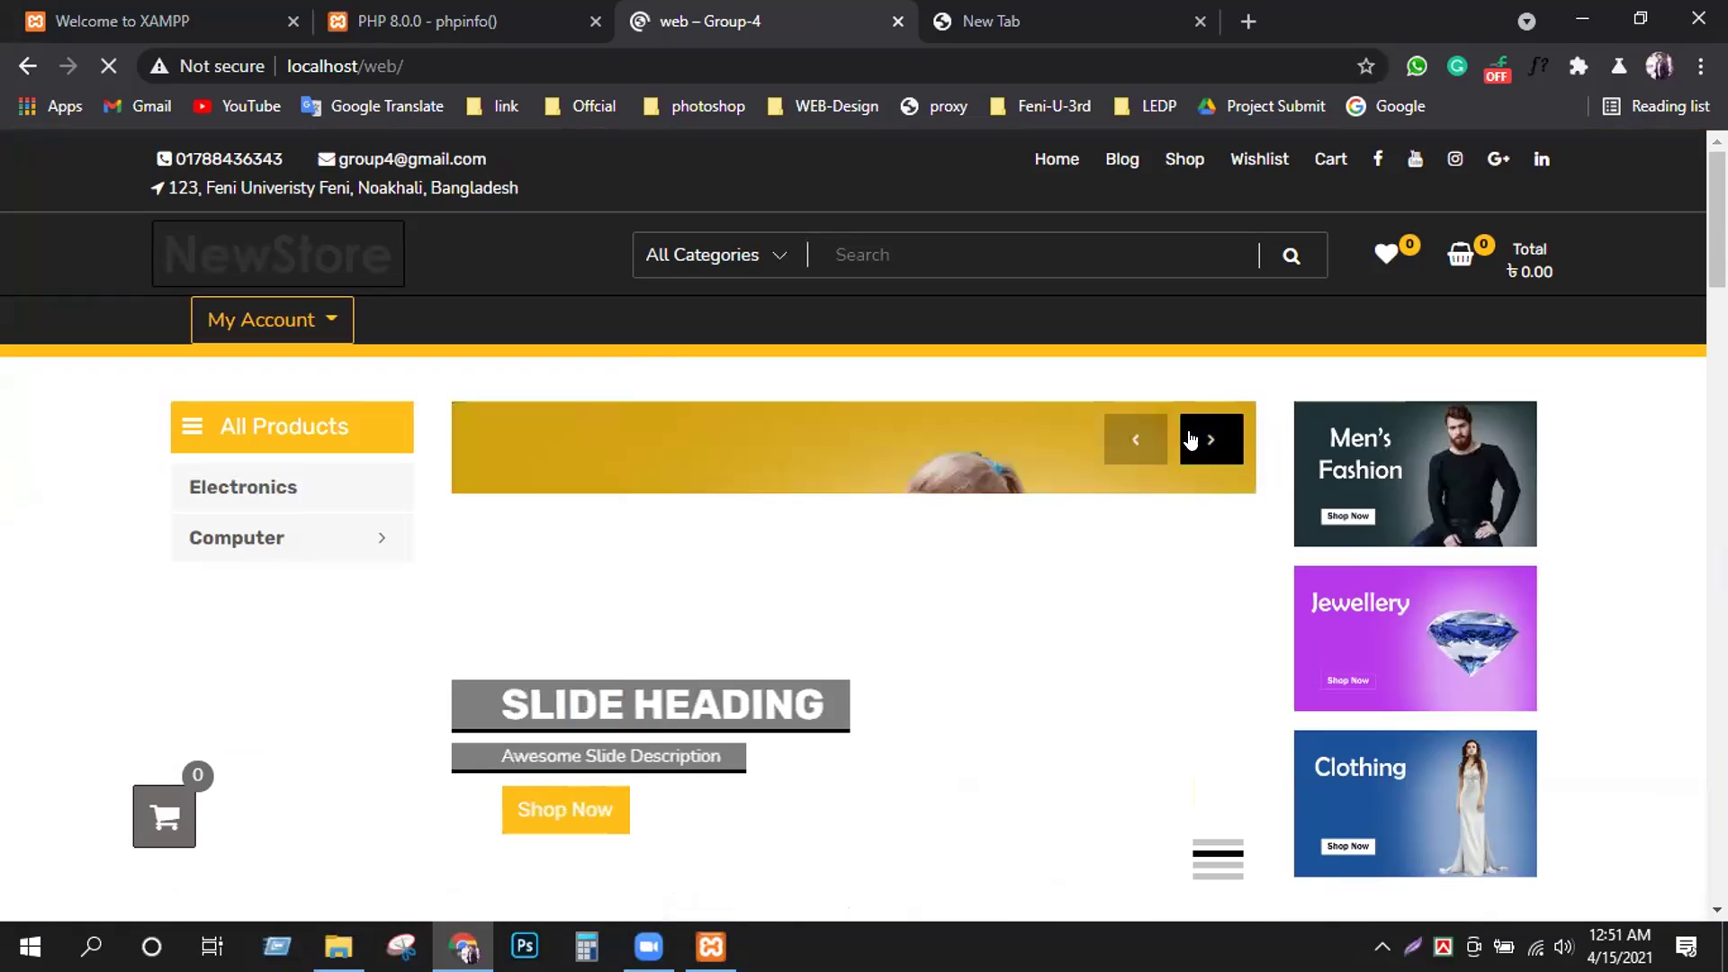
Advance the NewStore home page slider five times
{"action": "left_click", "coordinate": [1191, 439]}
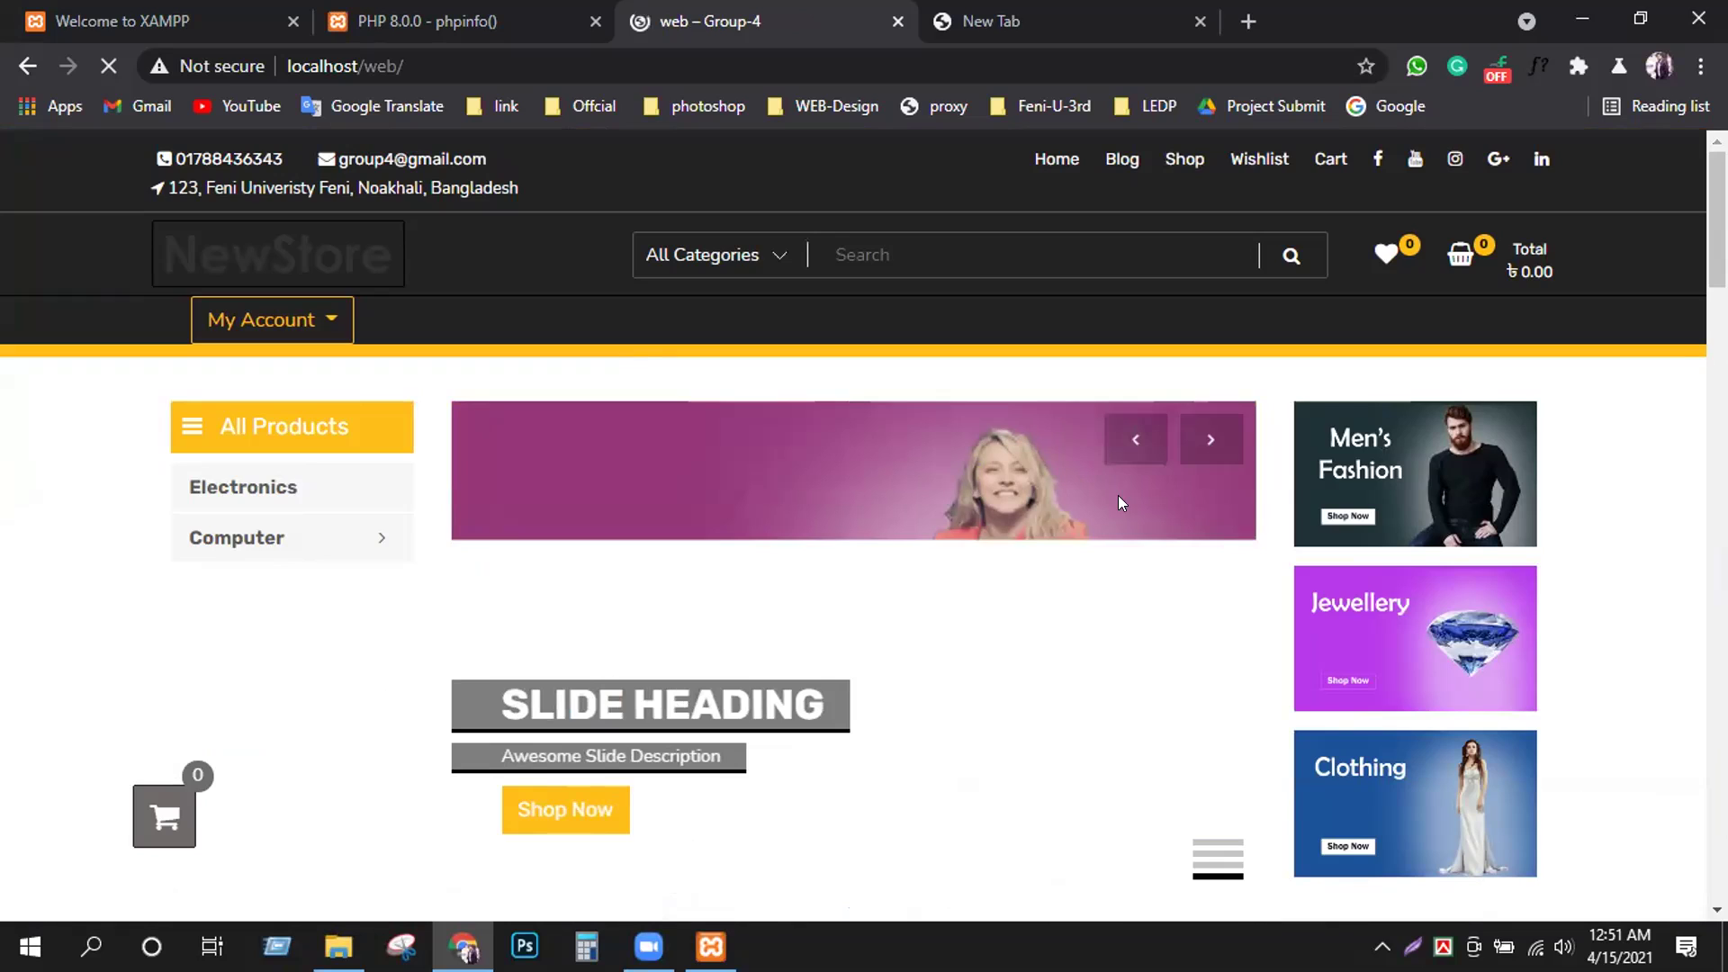
{"action": "left_click", "coordinate": [1192, 438]}
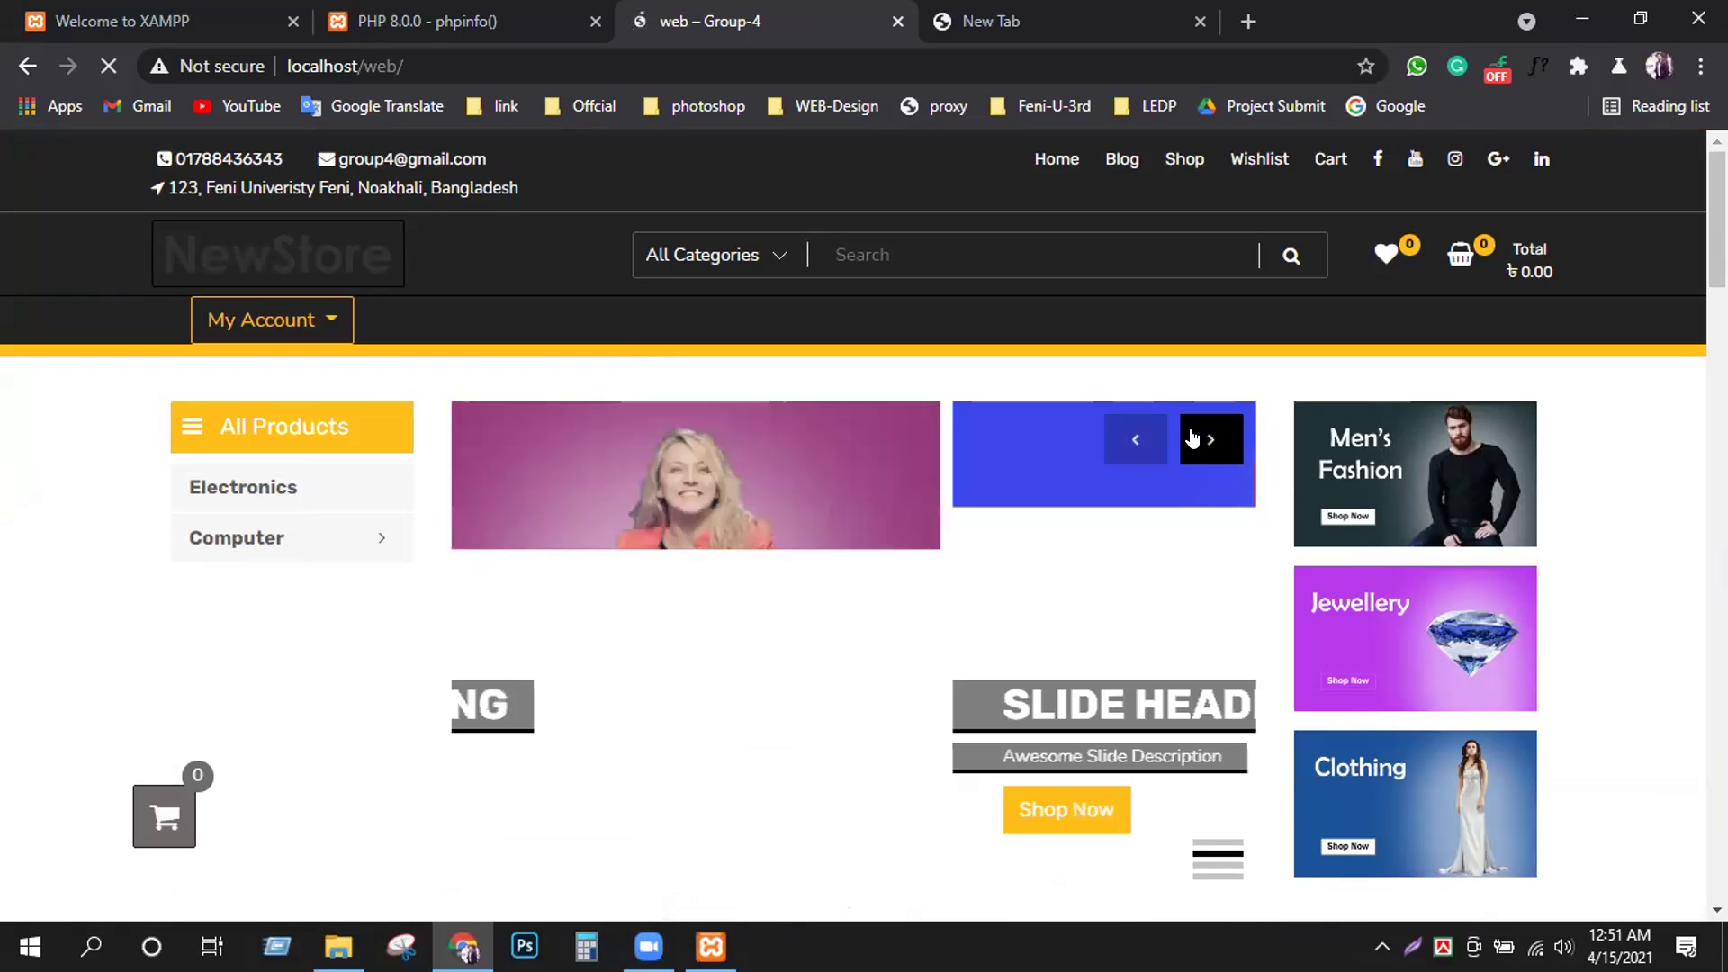
{"action": "left_click", "coordinate": [1211, 438]}
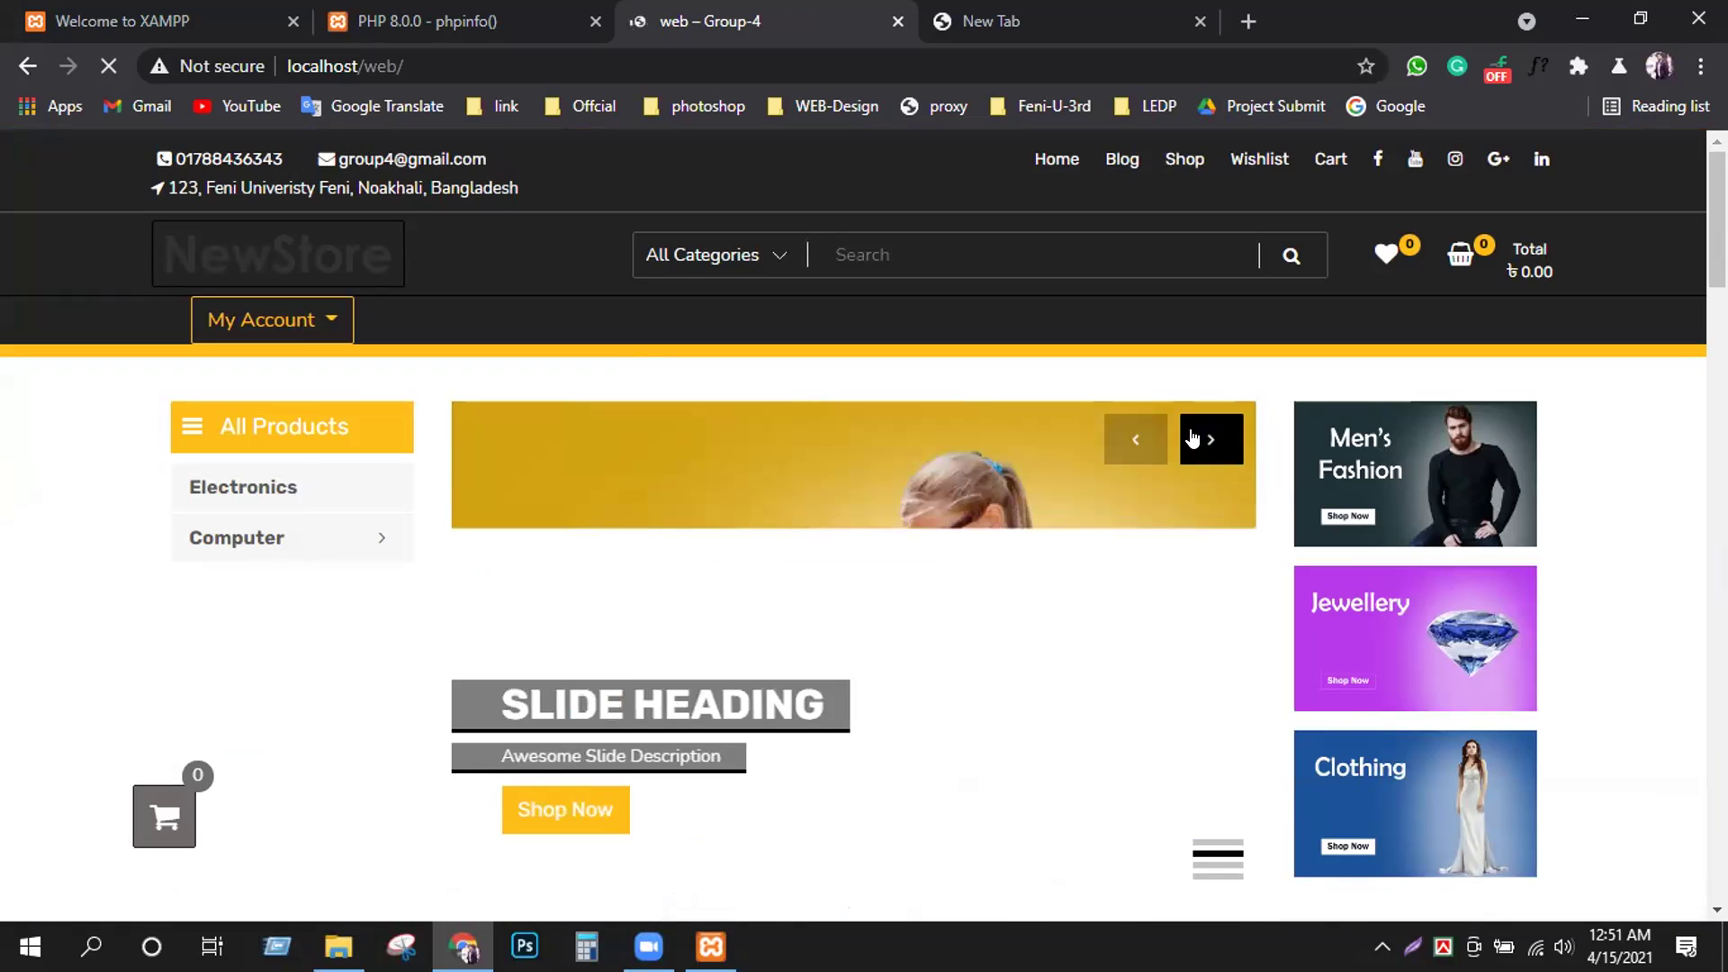
{"action": "left_click", "coordinate": [1193, 438]}
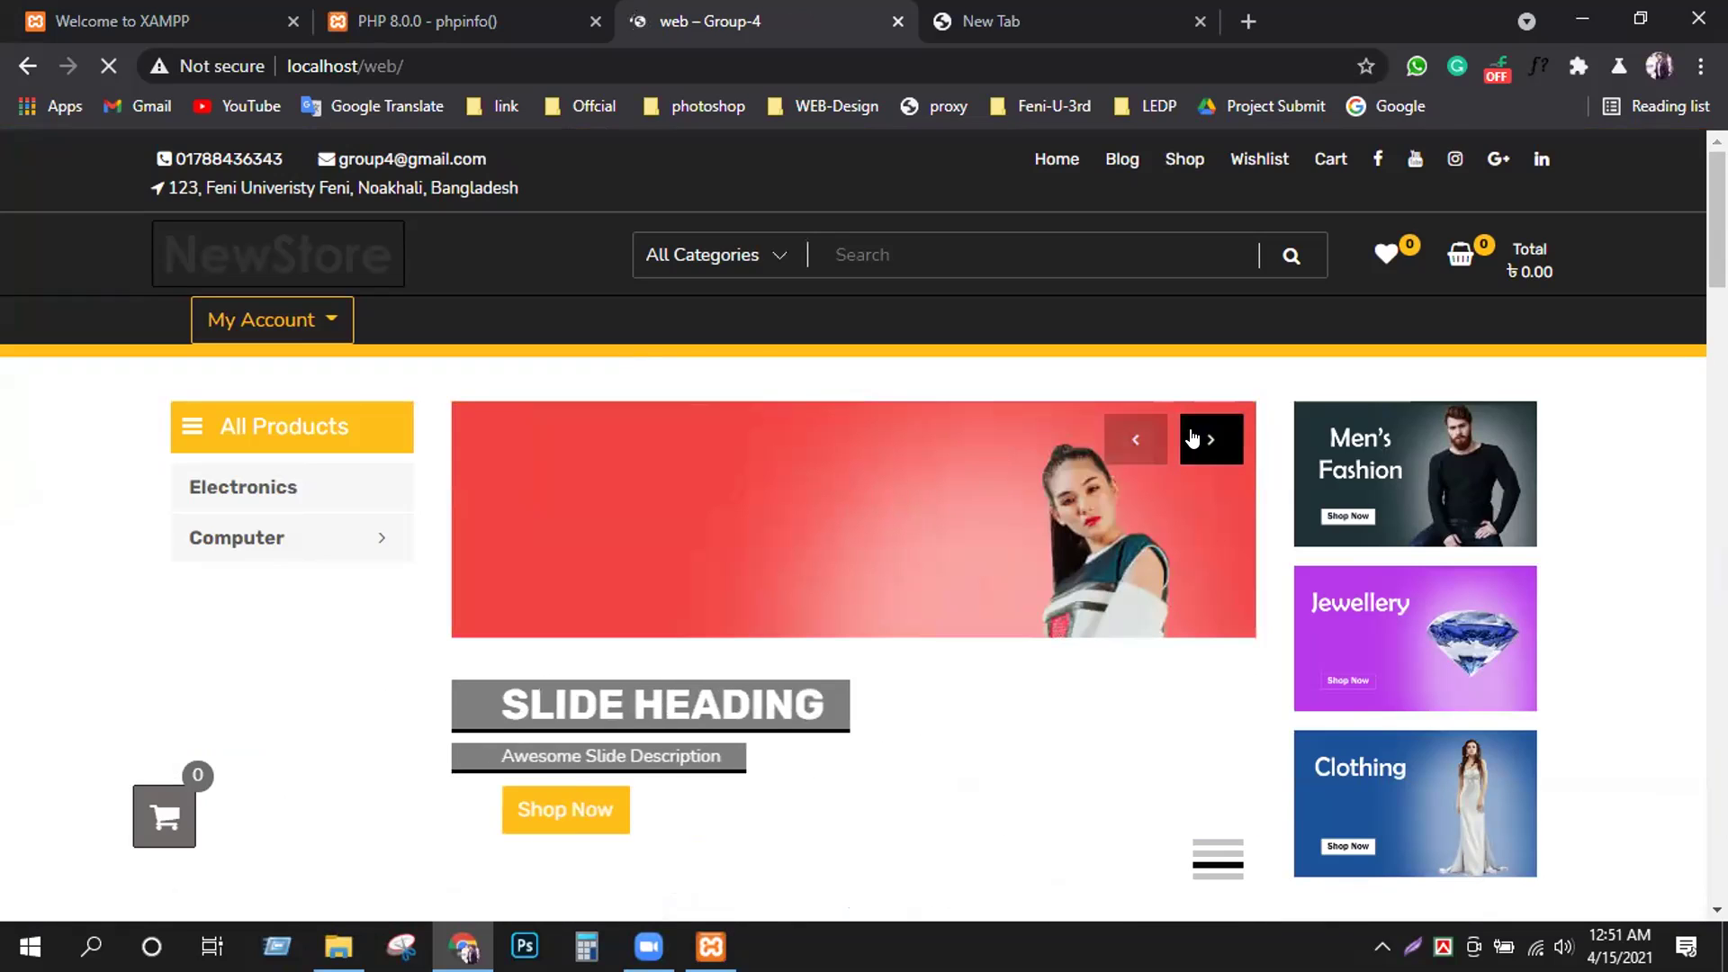
{"action": "left_click", "coordinate": [1192, 438]}
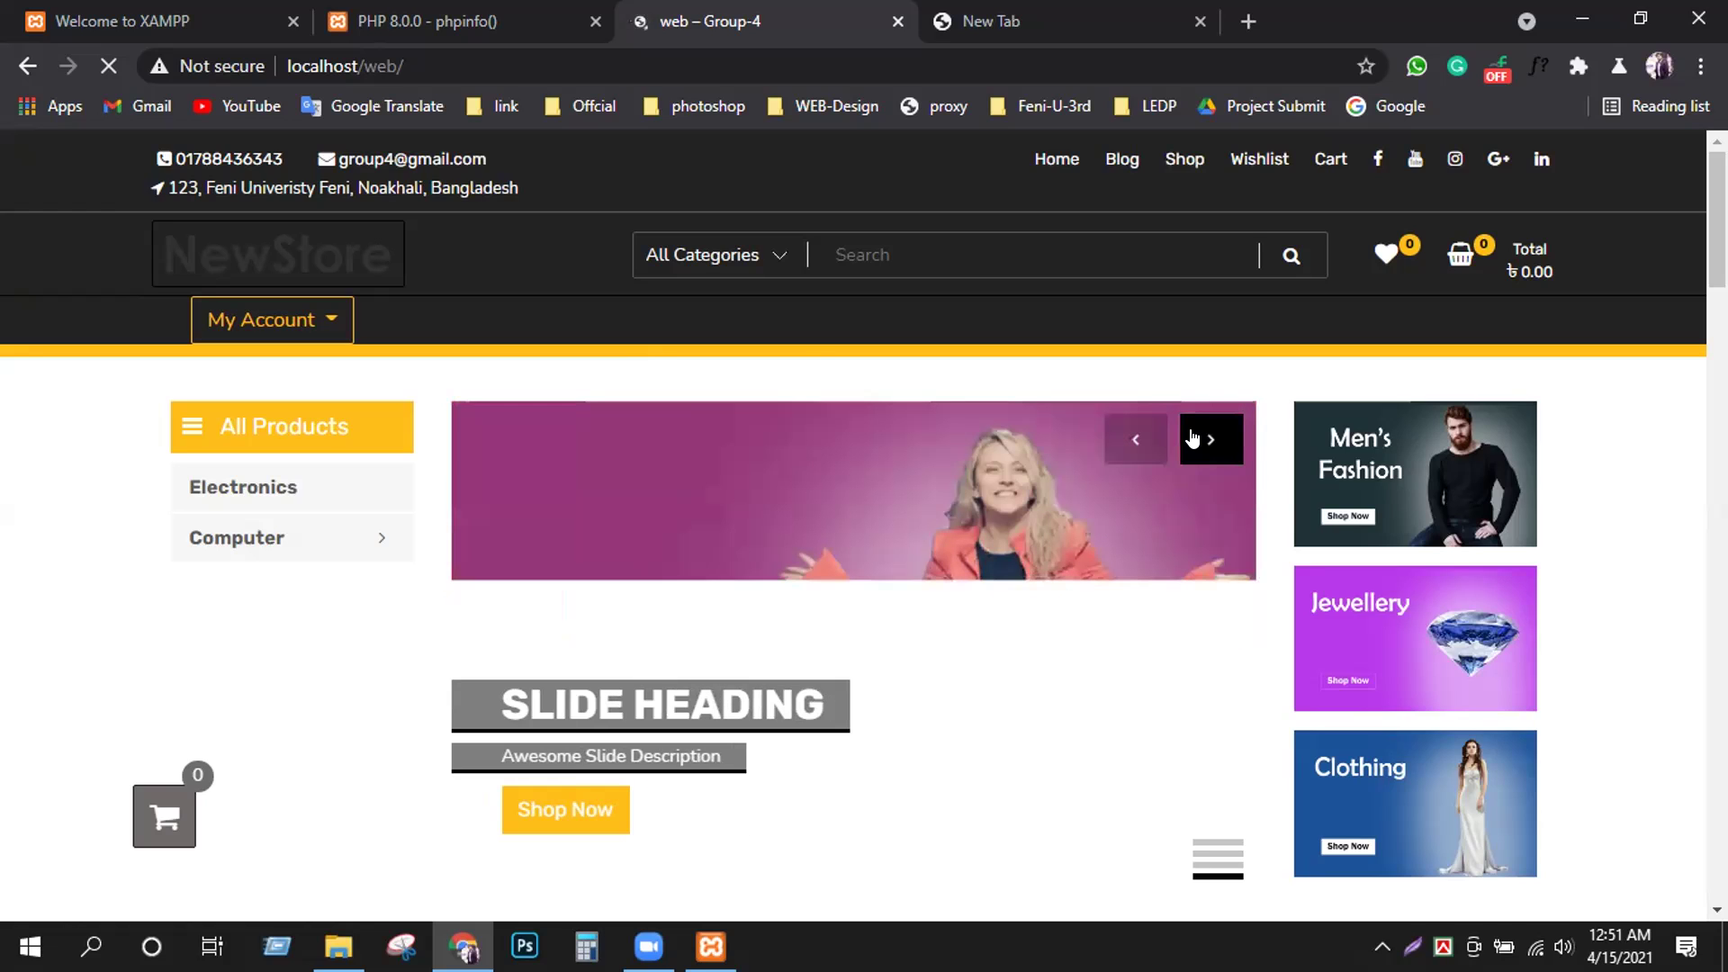
Scroll the home page down and back up, then advance the slider three more times
{"action": "scroll", "coordinate": [1022, 513], "scroll_direction": "down", "scroll_amount": 3}
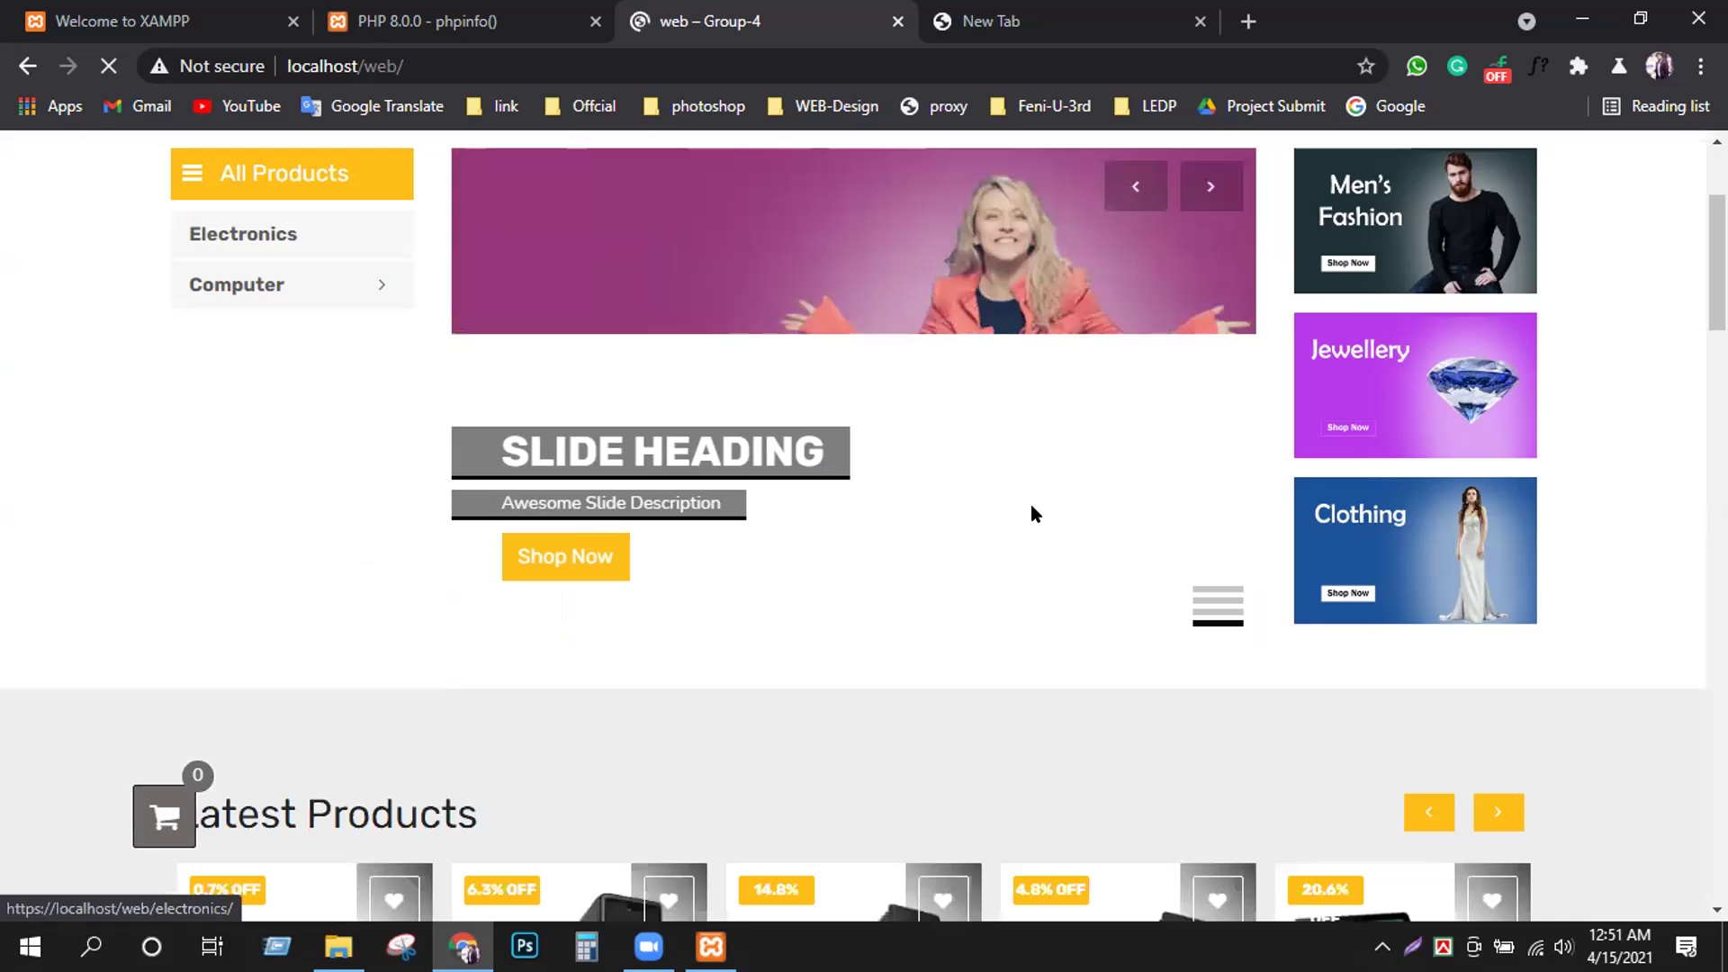
{"action": "scroll", "coordinate": [1032, 513], "scroll_direction": "down", "scroll_amount": 7}
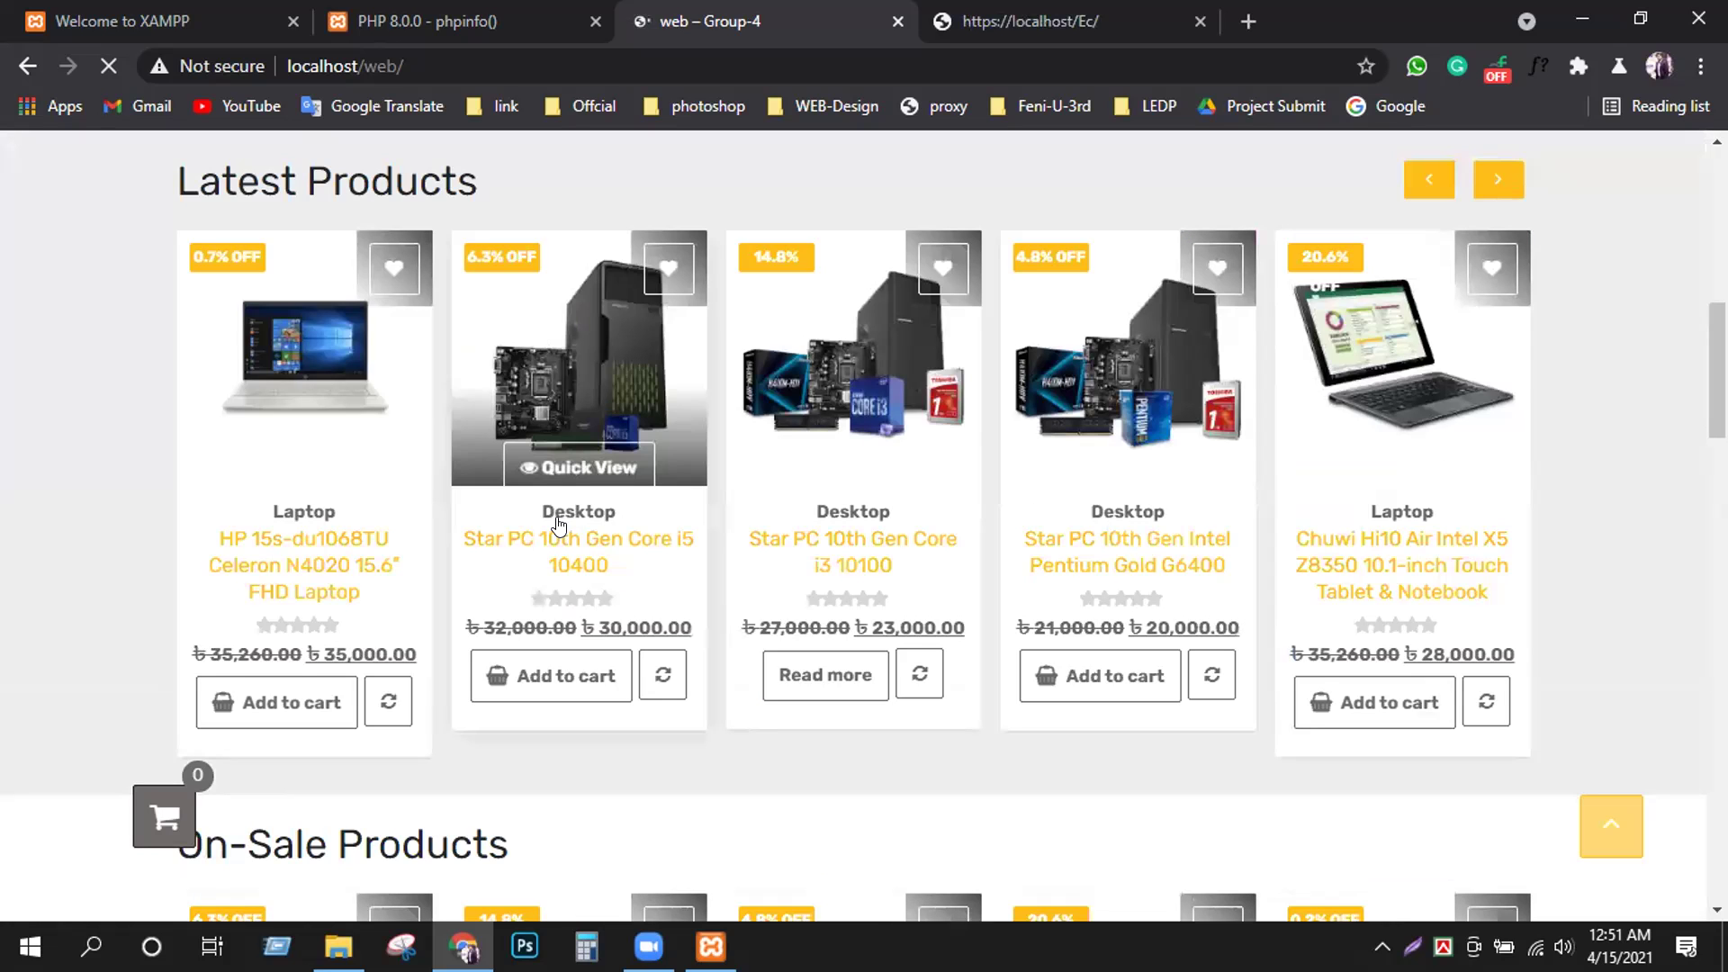
{"action": "scroll", "coordinate": [563, 516], "scroll_direction": "up", "scroll_amount": 7}
{"action": "scroll", "coordinate": [479, 546], "scroll_direction": "up", "scroll_amount": 3}
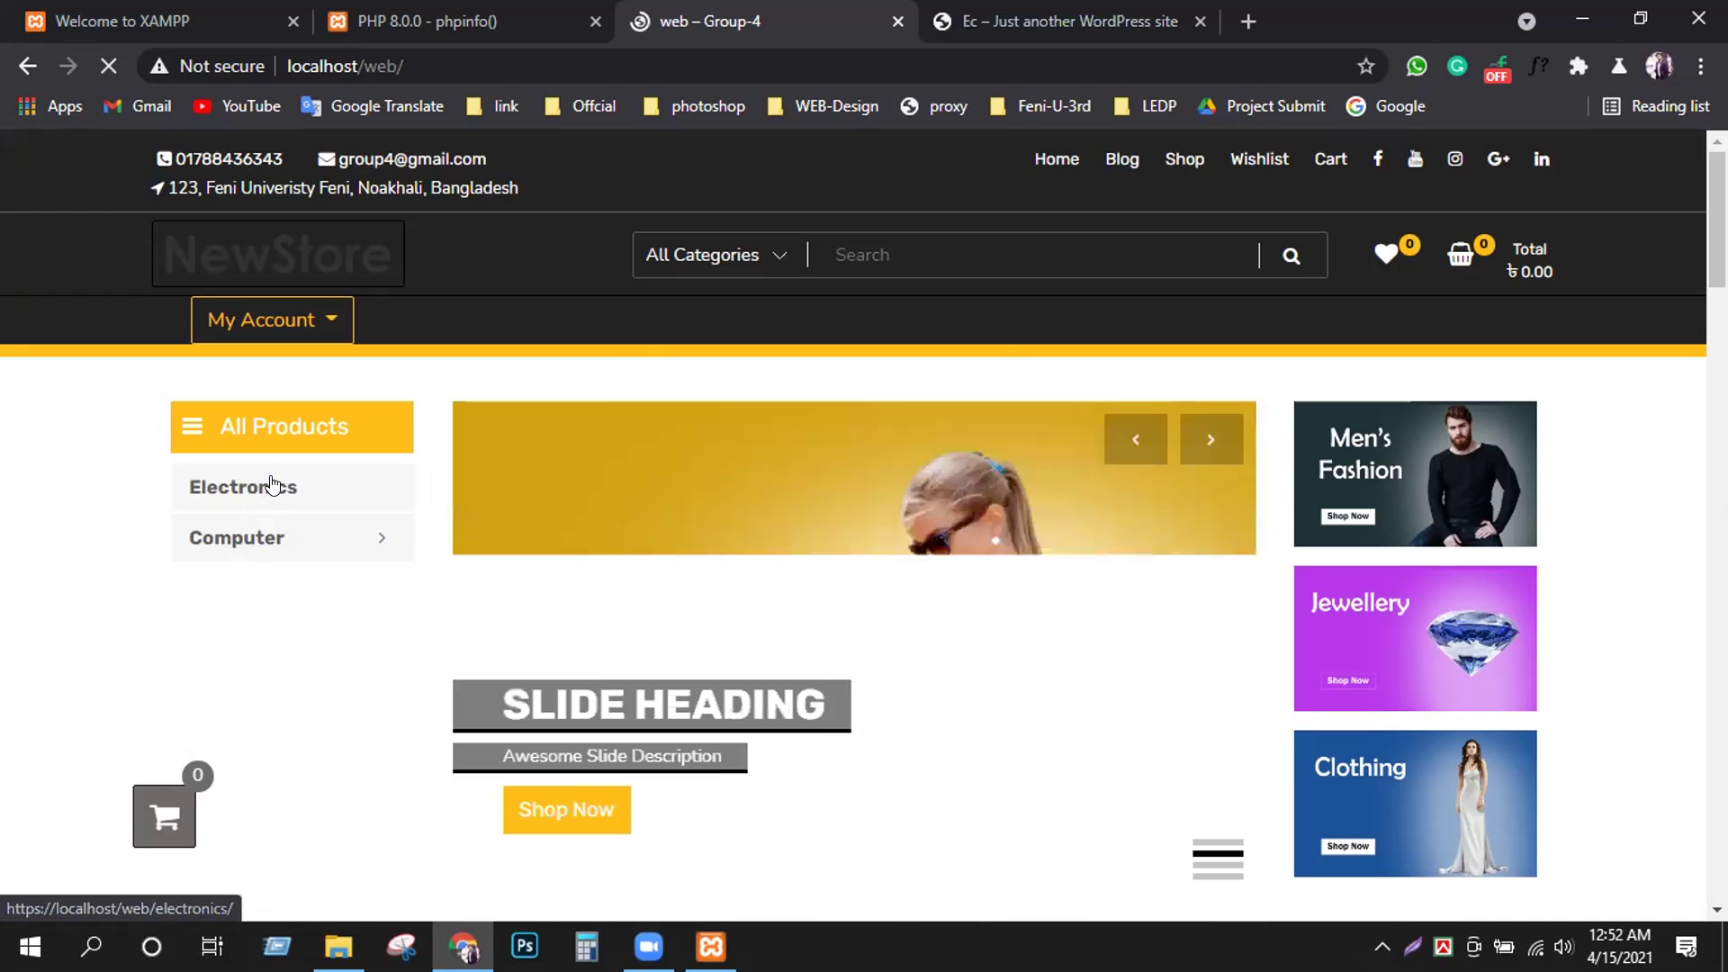
{"action": "scroll", "coordinate": [273, 486], "scroll_direction": "down", "scroll_amount": 5}
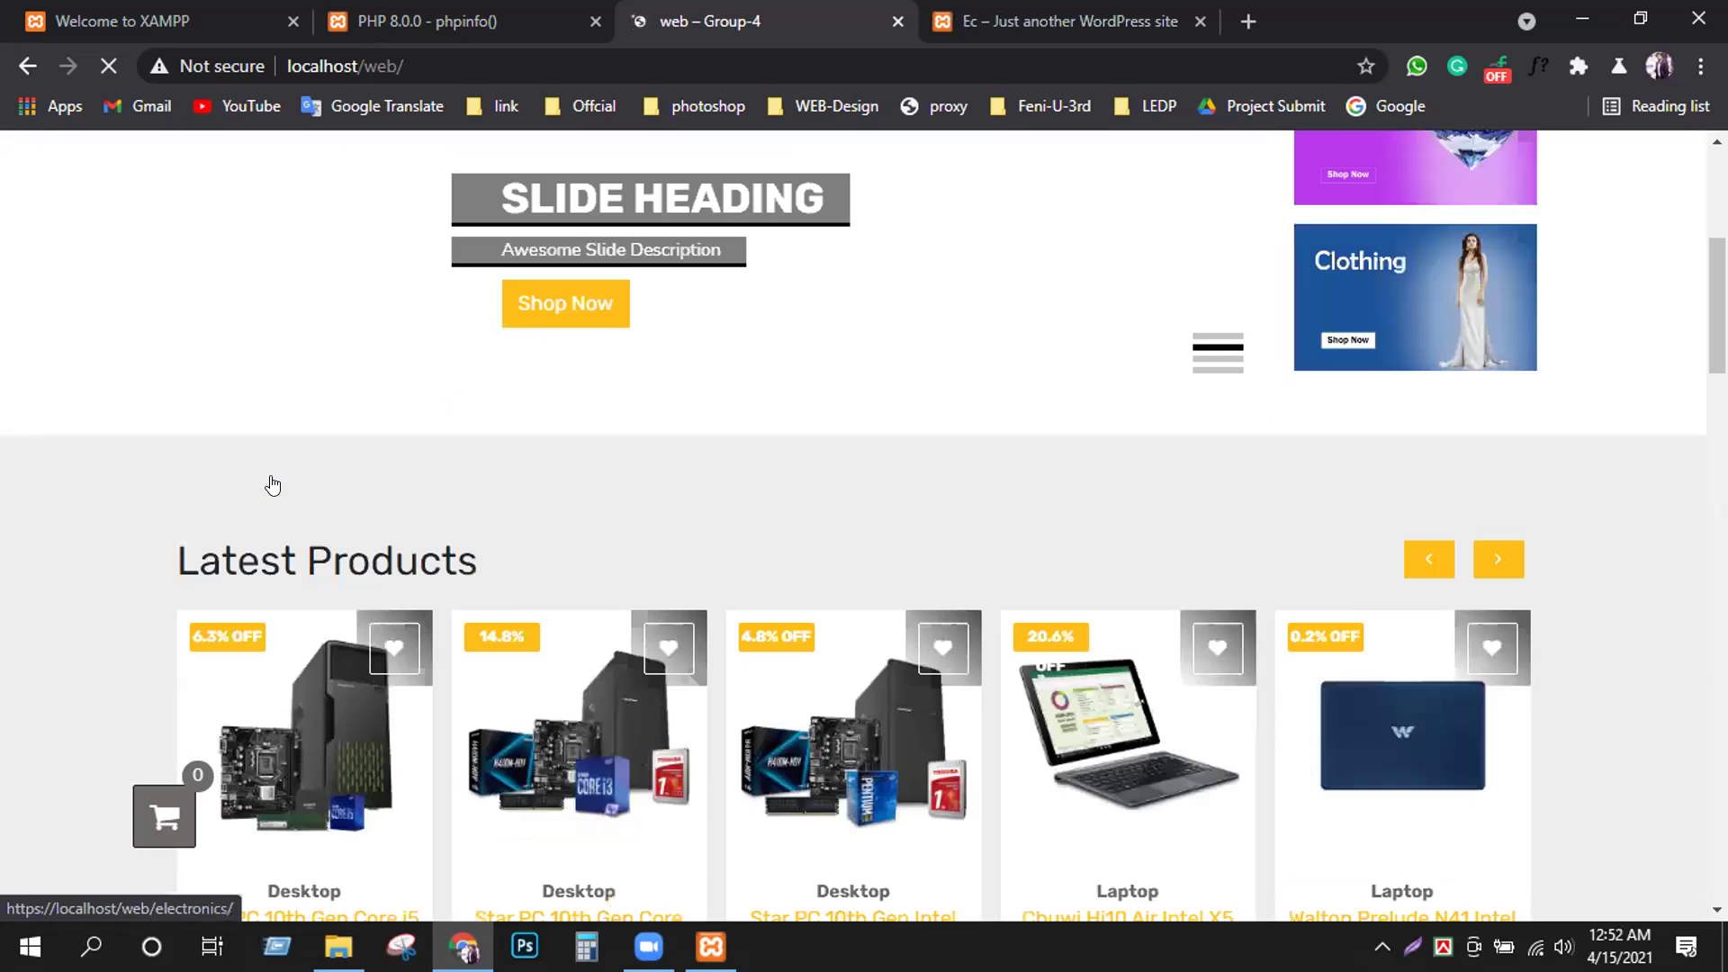
{"action": "scroll", "coordinate": [270, 493], "scroll_direction": "down", "scroll_amount": 10}
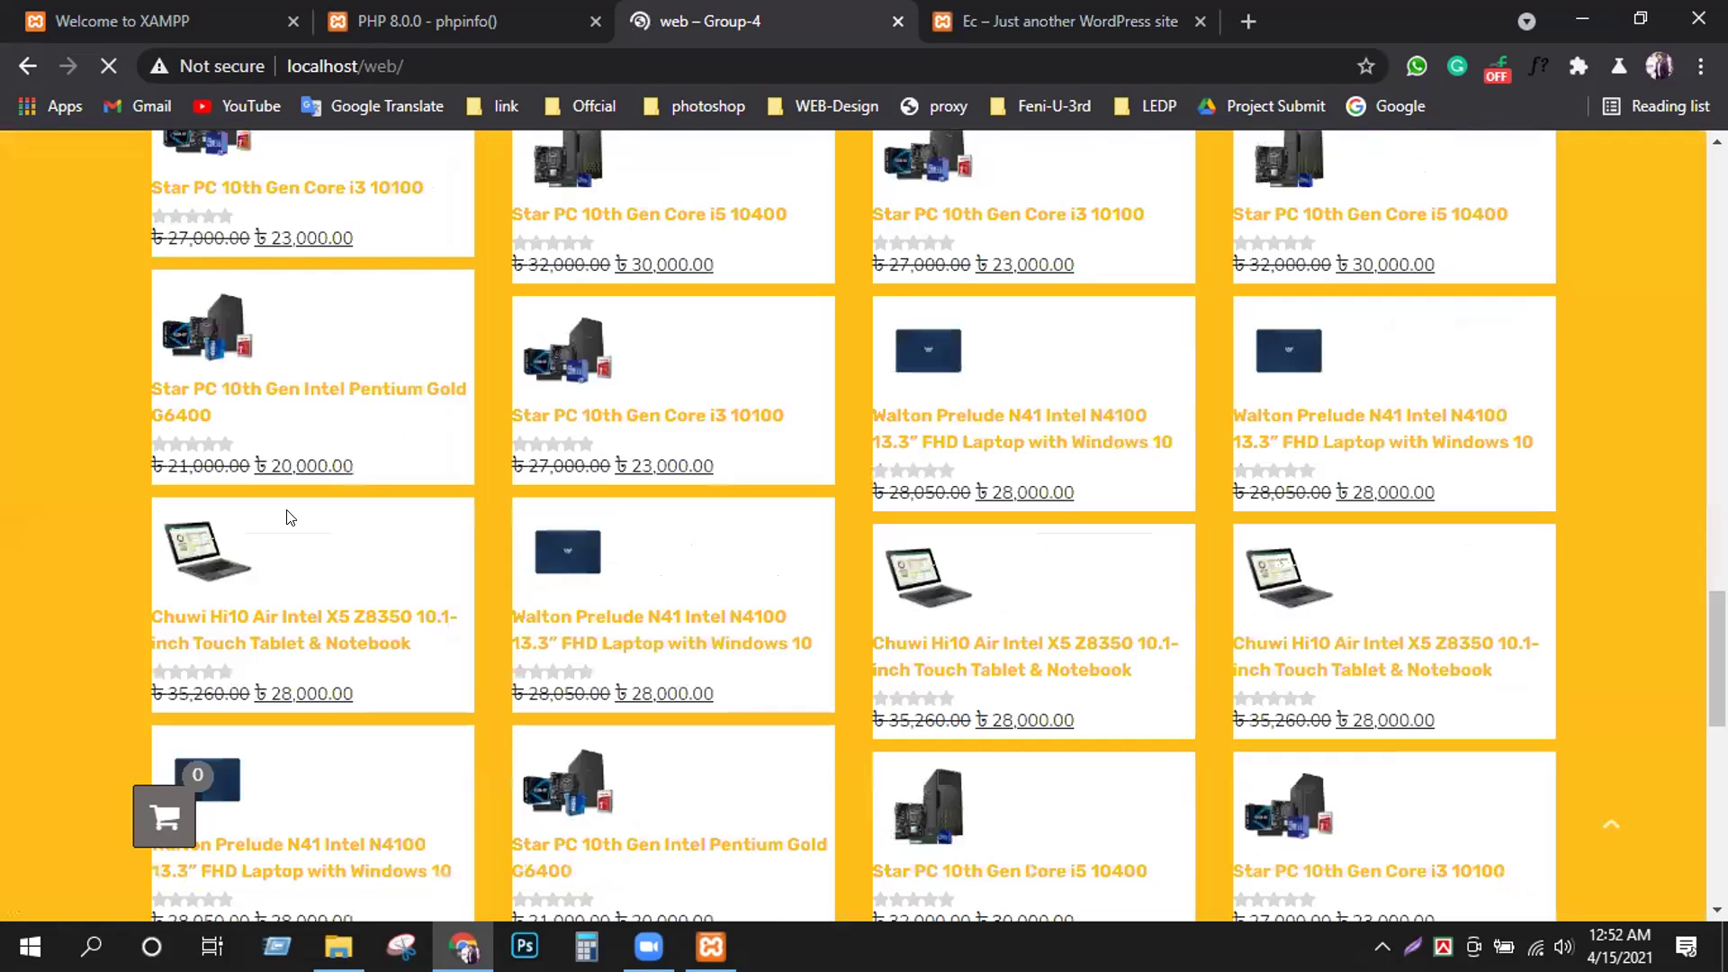
{"action": "scroll", "coordinate": [1042, 657], "scroll_direction": "down", "scroll_amount": 15}
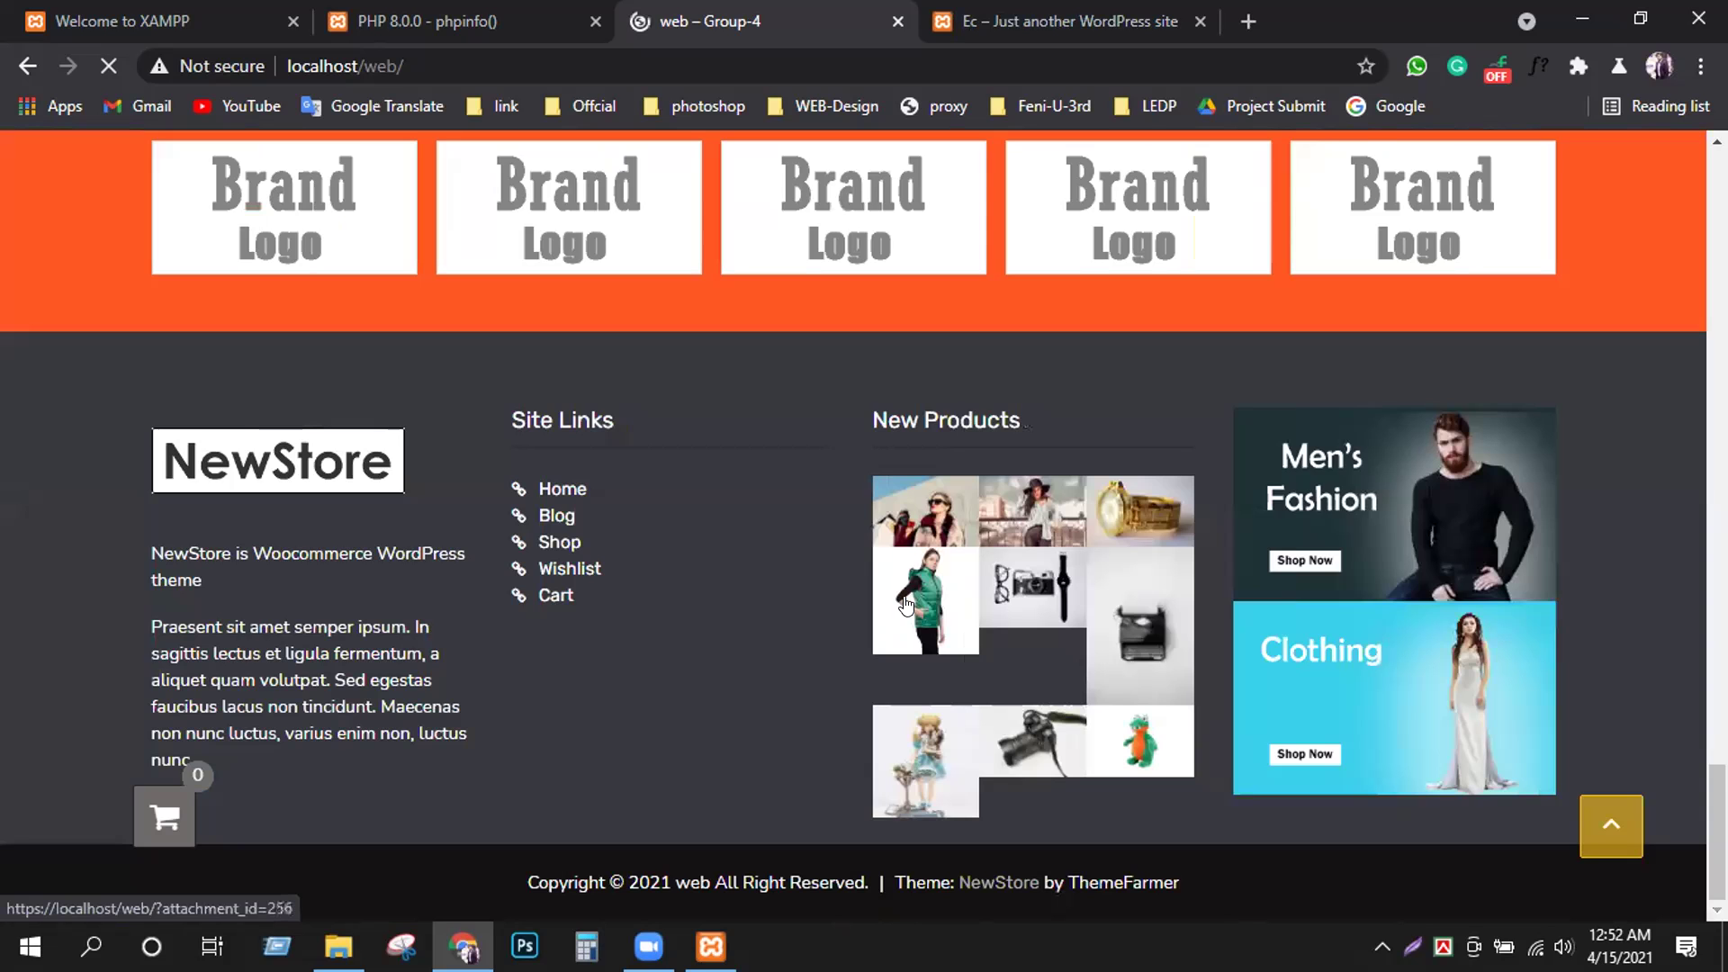
{"action": "scroll", "coordinate": [905, 604], "scroll_direction": "up", "scroll_amount": 15}
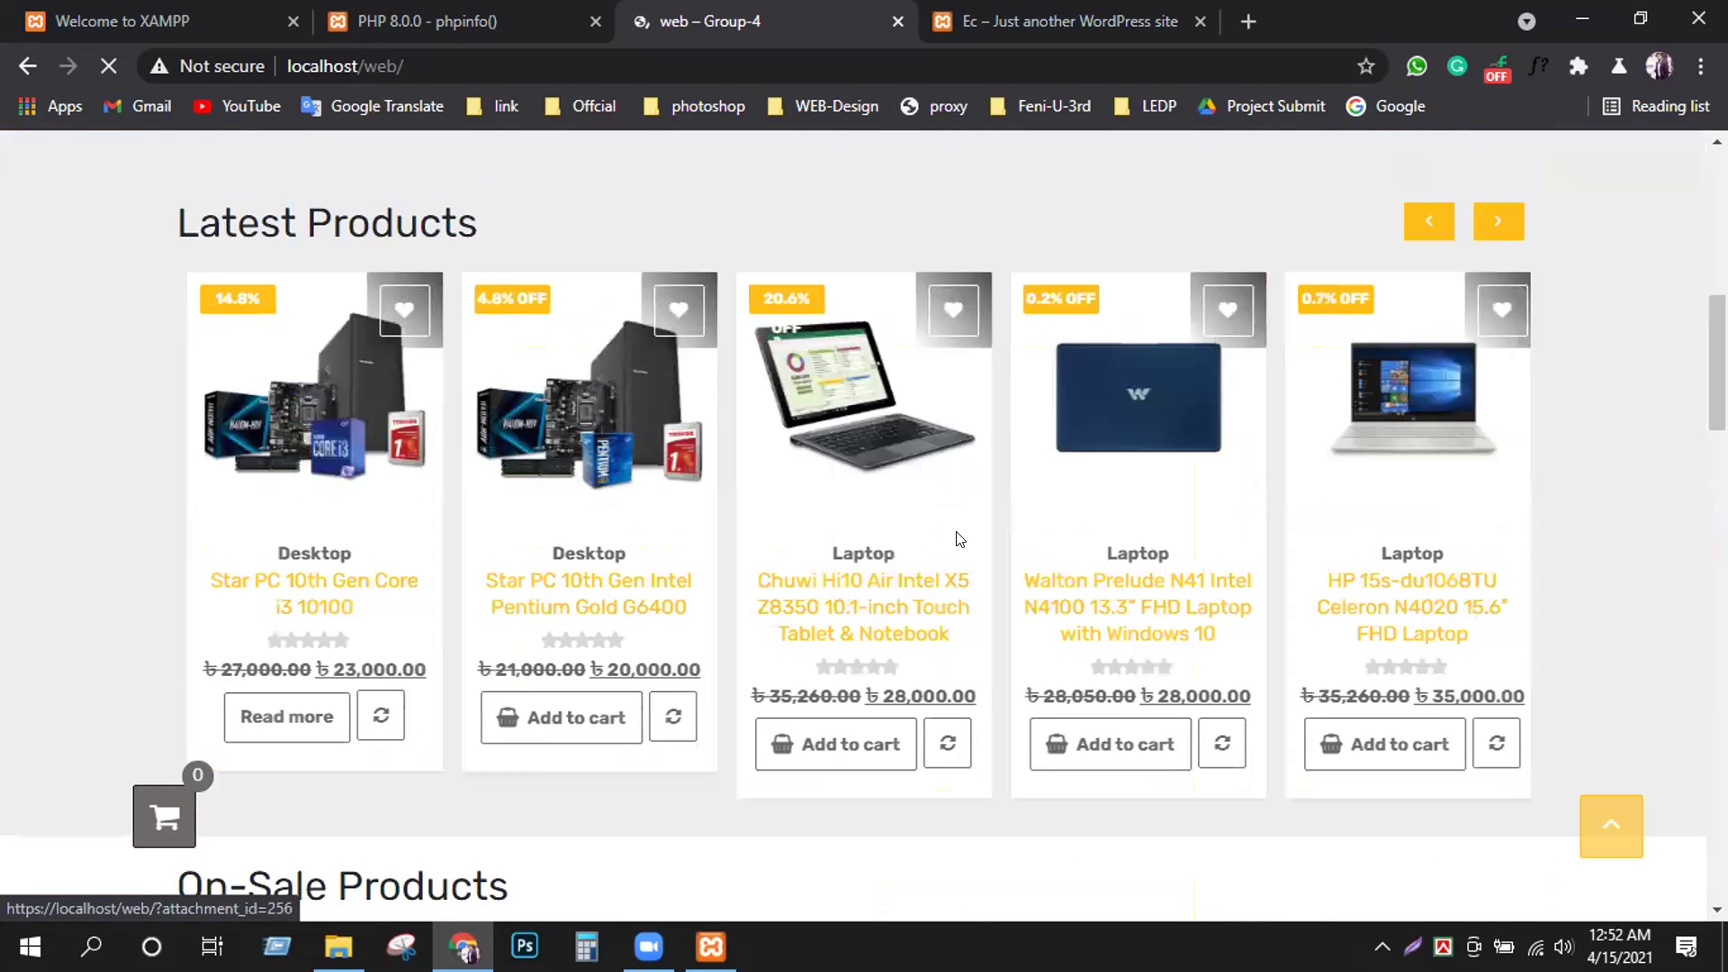
{"action": "scroll", "coordinate": [960, 538], "scroll_direction": "up", "scroll_amount": 10}
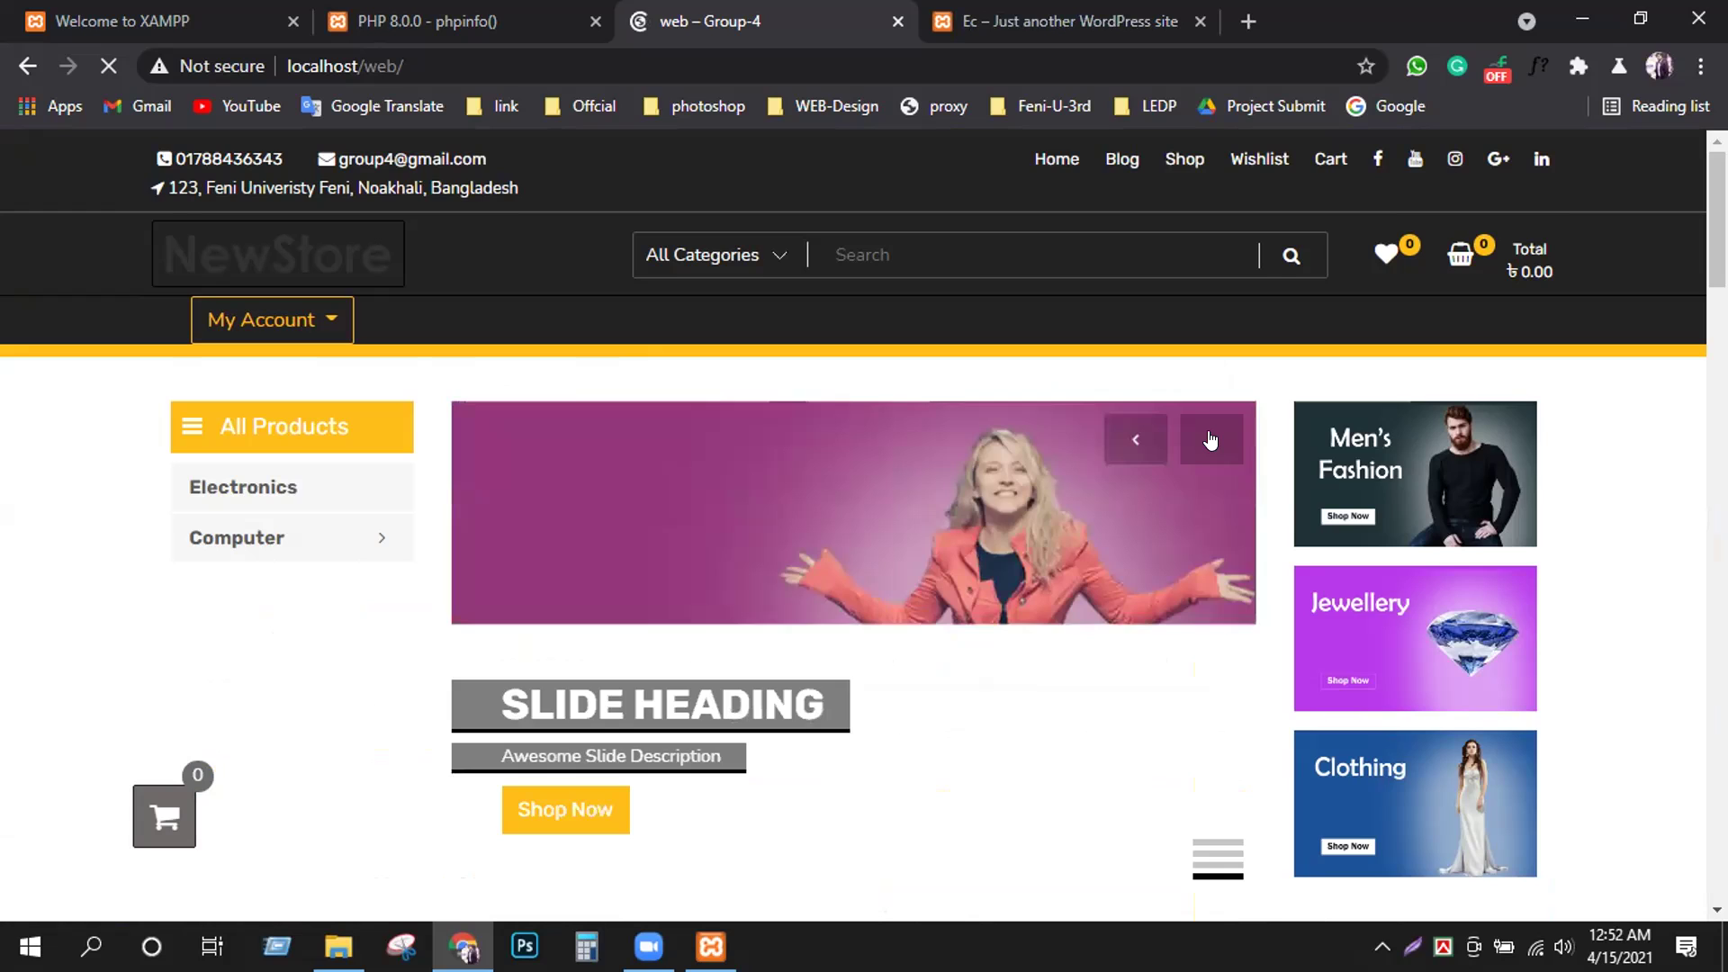
{"action": "left_click", "coordinate": [1211, 439]}
{"action": "left_click", "coordinate": [1210, 439]}
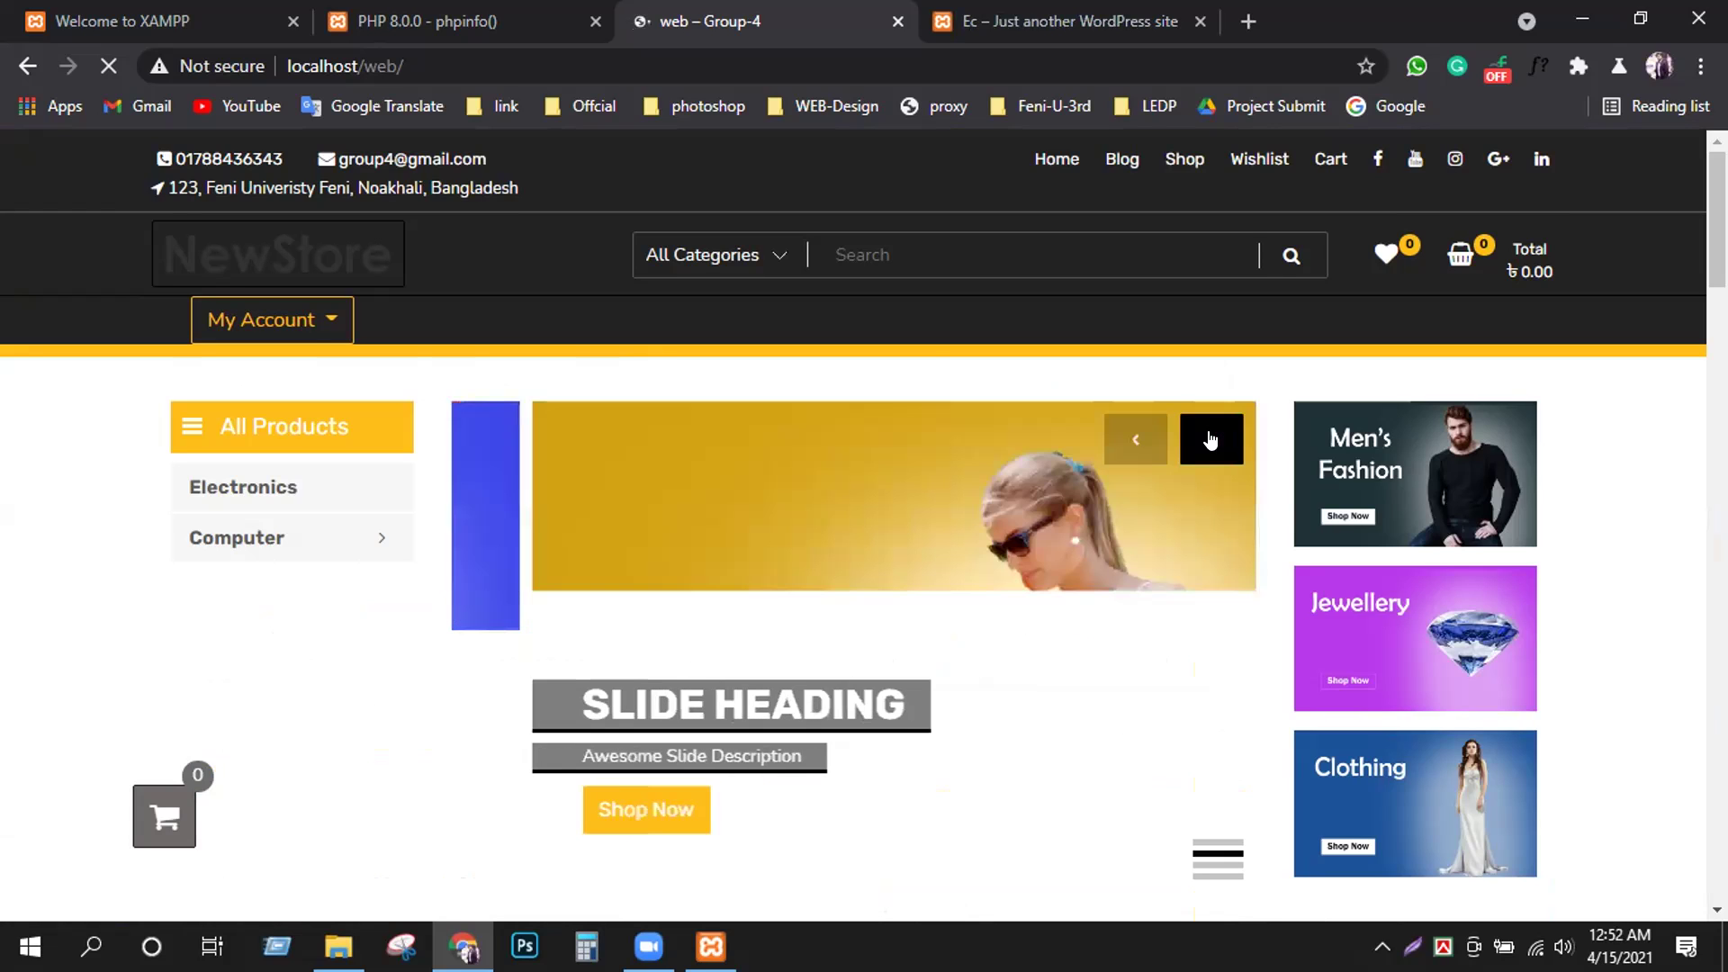
{"action": "left_click", "coordinate": [1211, 439]}
{"action": "mouse_move", "coordinate": [321, 539]}
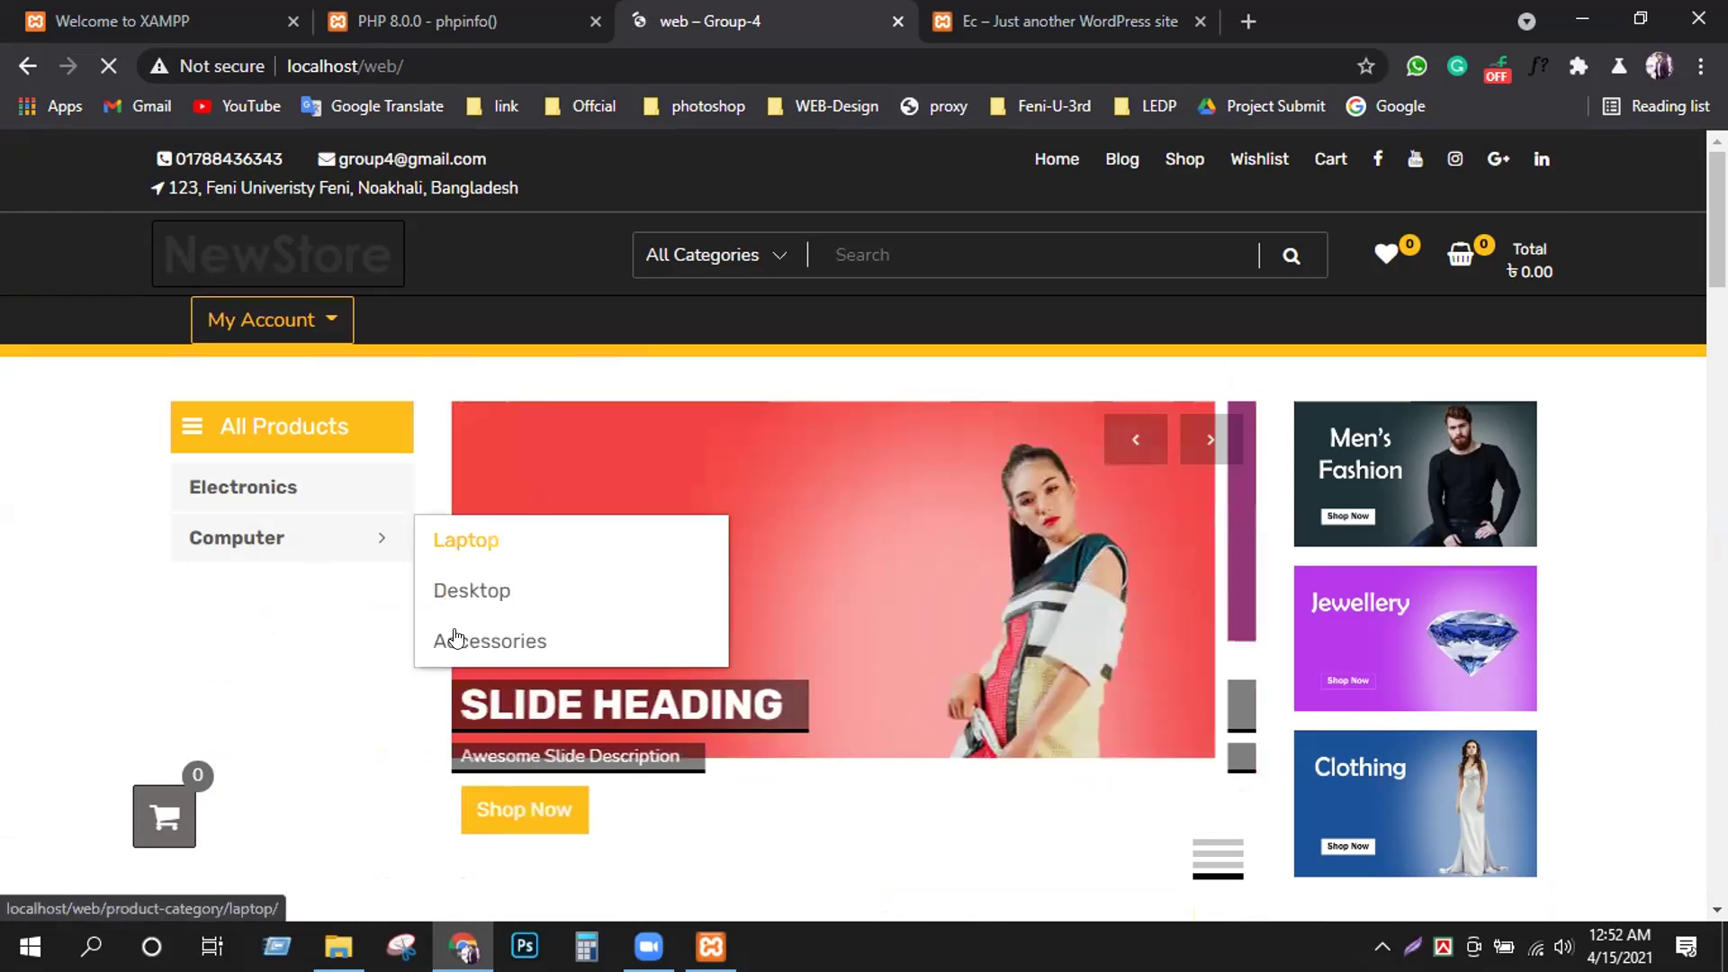
Open the Laptop category, scroll it, then switch to the Ec WordPress site tab
{"action": "left_click", "coordinate": [495, 522]}
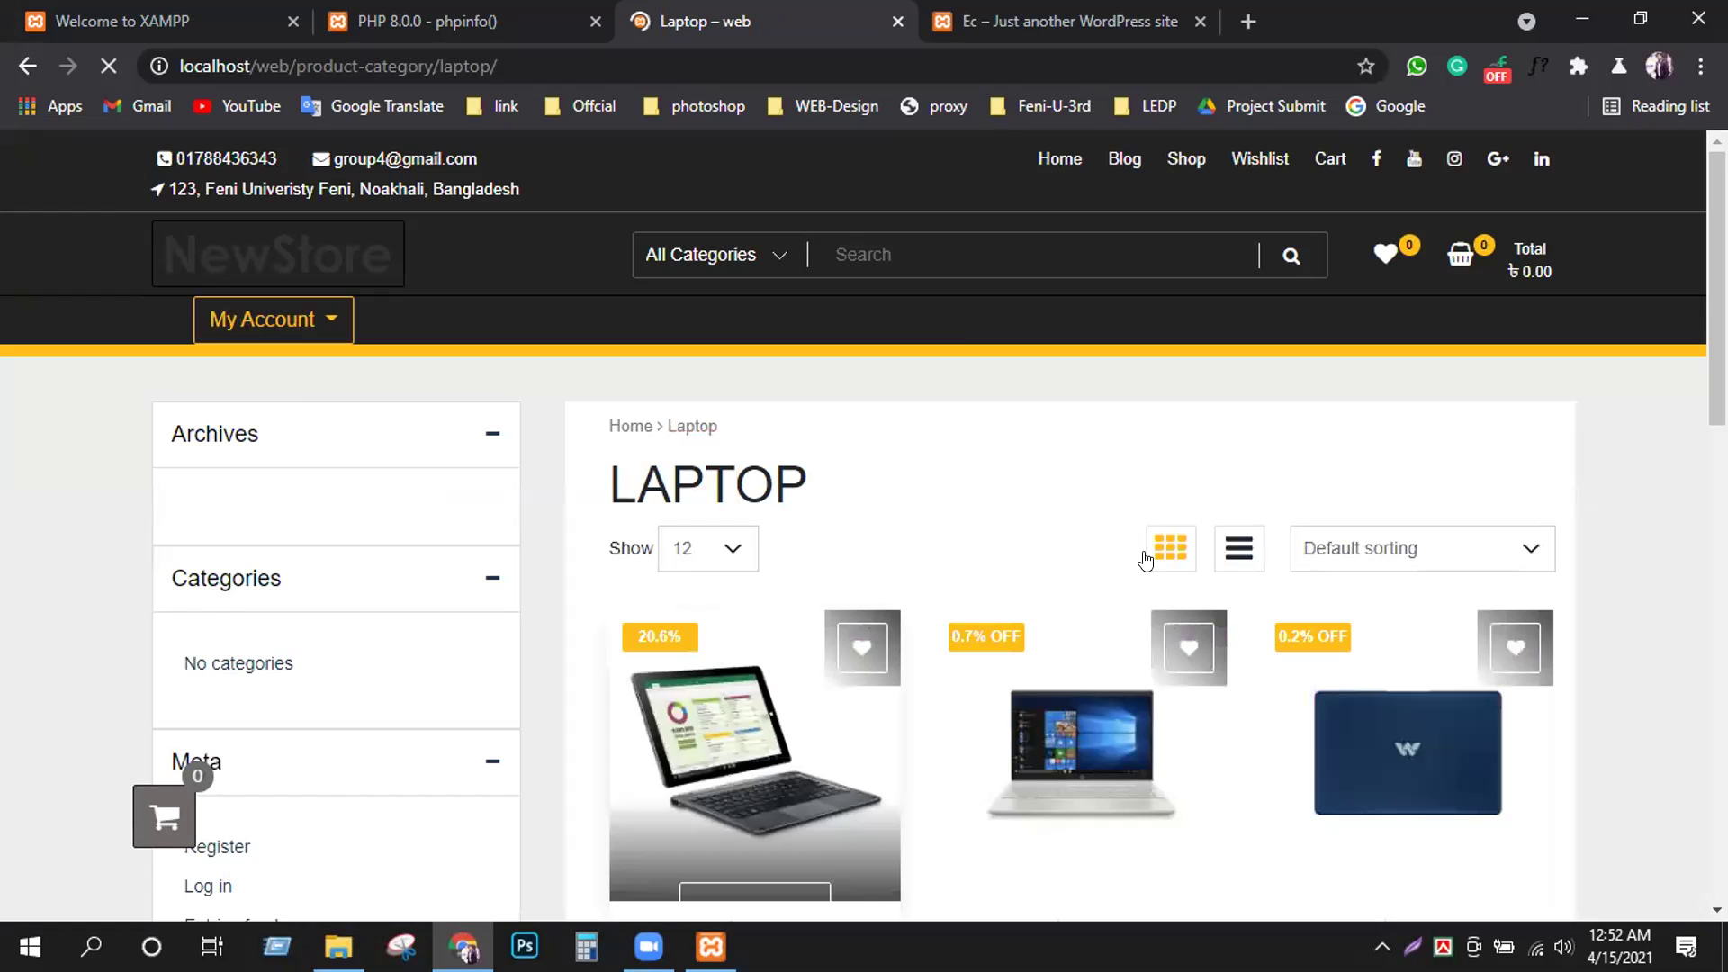
{"action": "scroll", "coordinate": [467, 556], "scroll_direction": "down", "scroll_amount": 10}
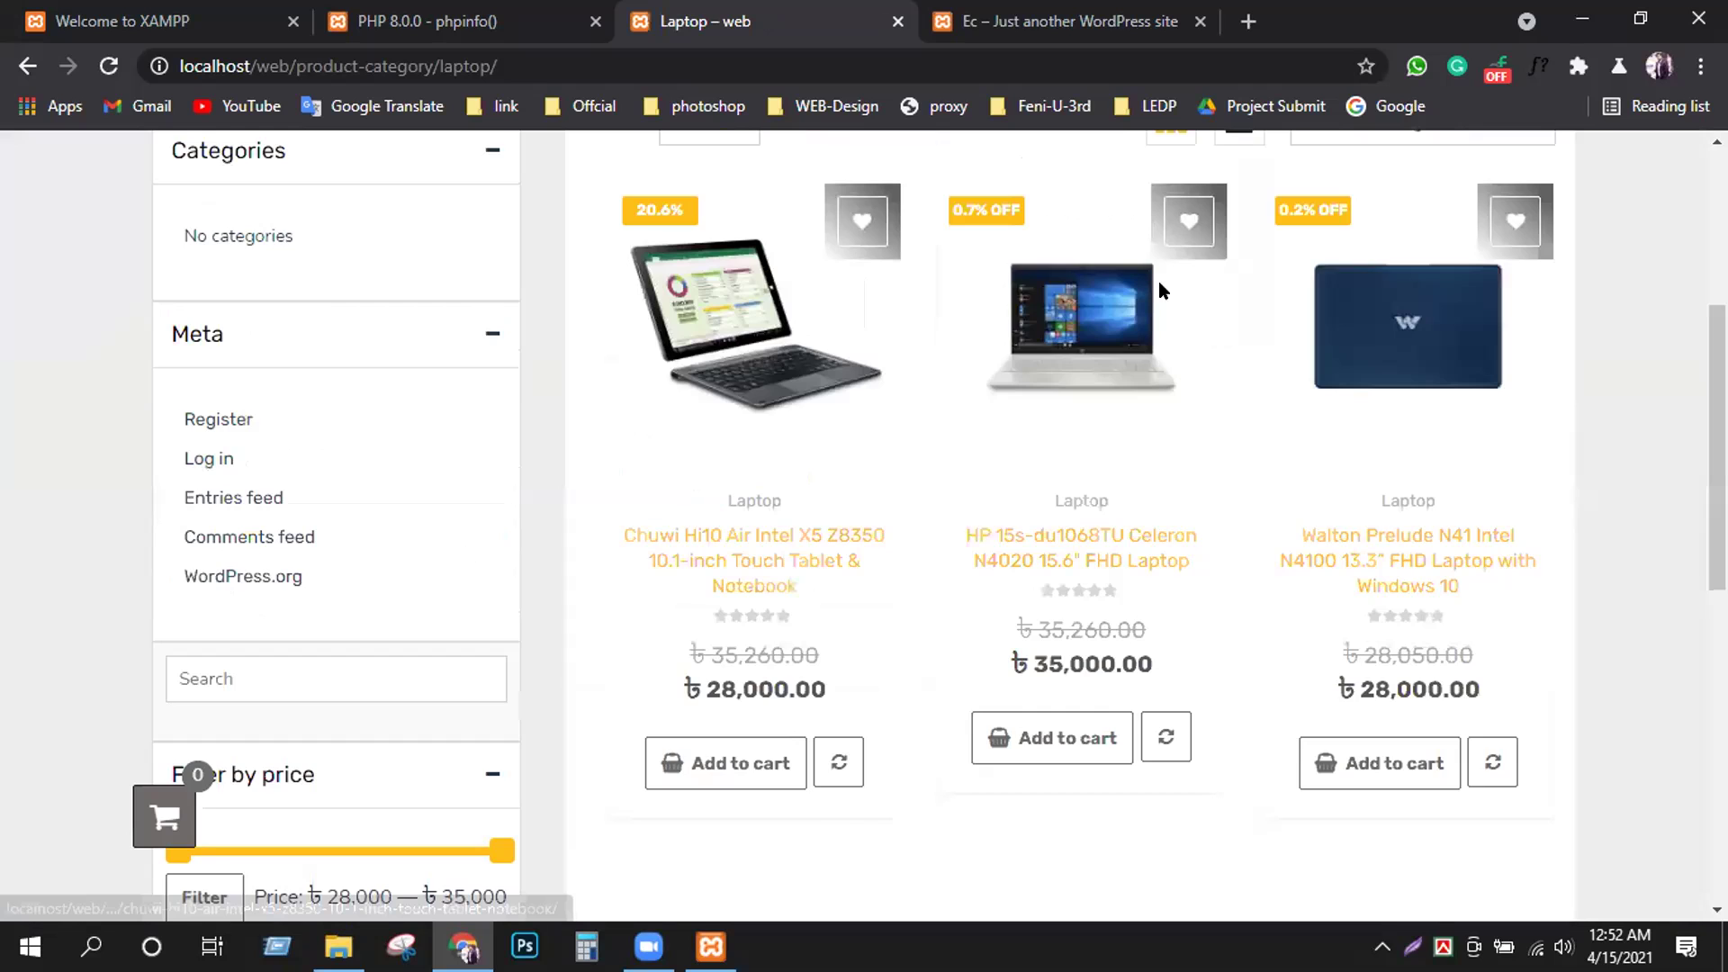
{"action": "scroll", "coordinate": [1158, 286], "scroll_direction": "up", "scroll_amount": 5}
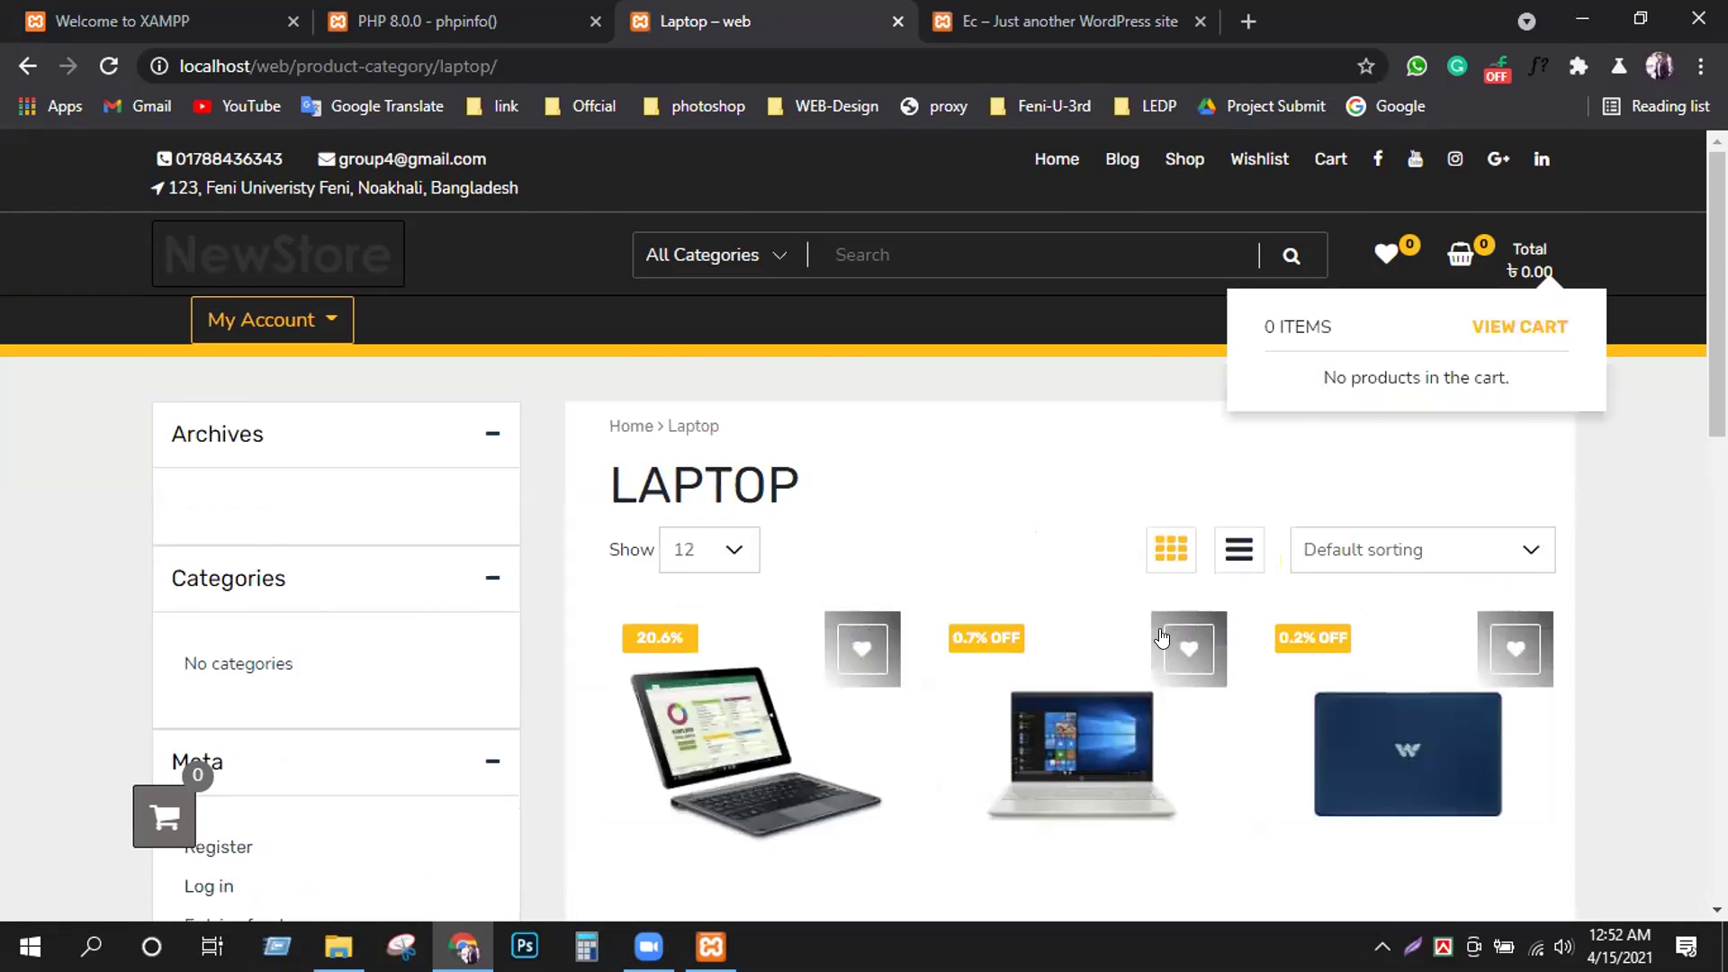
{"action": "scroll", "coordinate": [1160, 636], "scroll_direction": "down", "scroll_amount": 4}
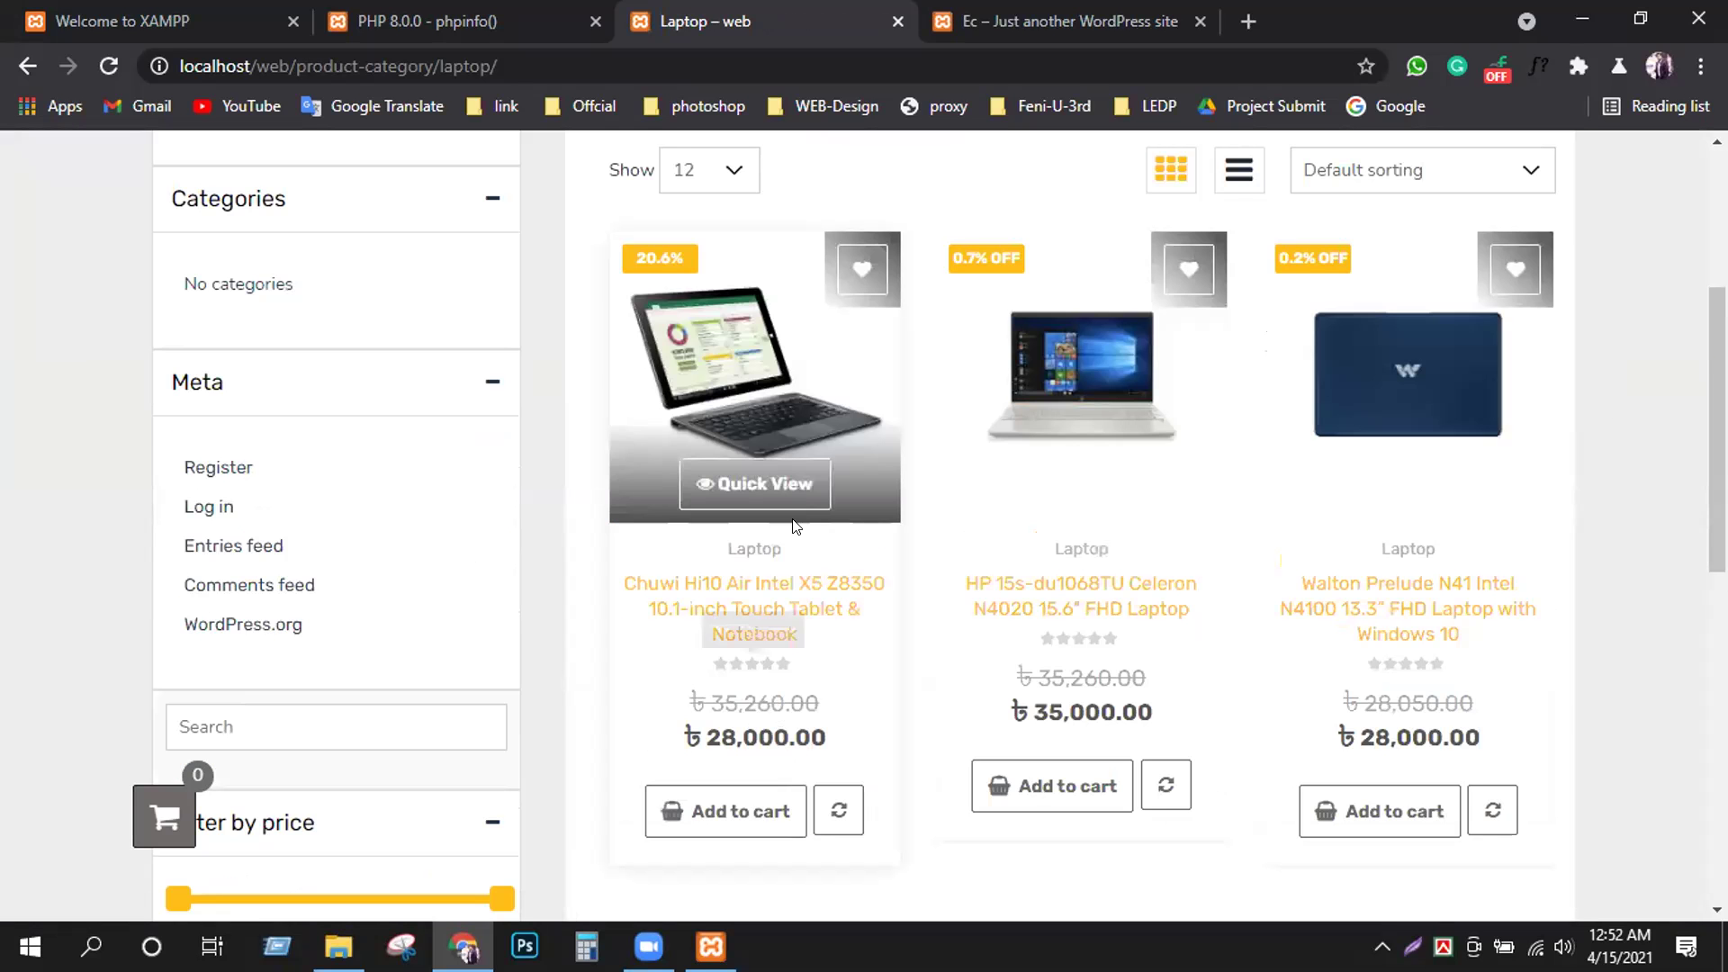
{"action": "scroll", "coordinate": [795, 526], "scroll_direction": "up", "scroll_amount": 4}
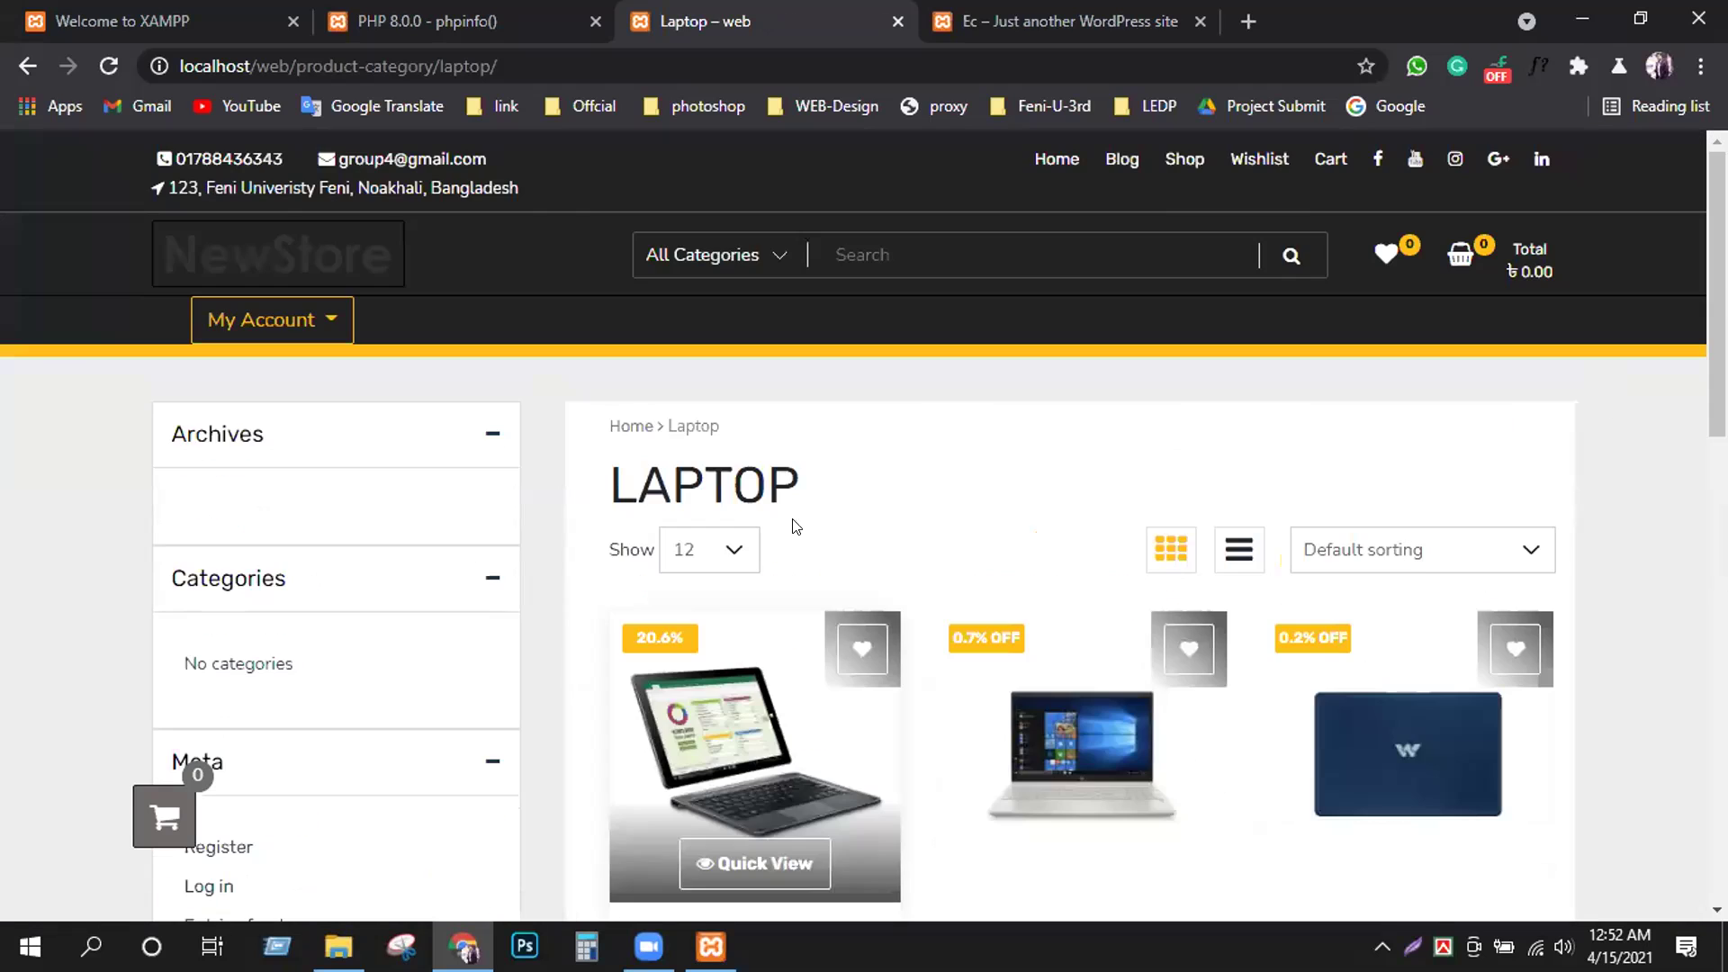
{"action": "left_click", "coordinate": [1061, 11]}
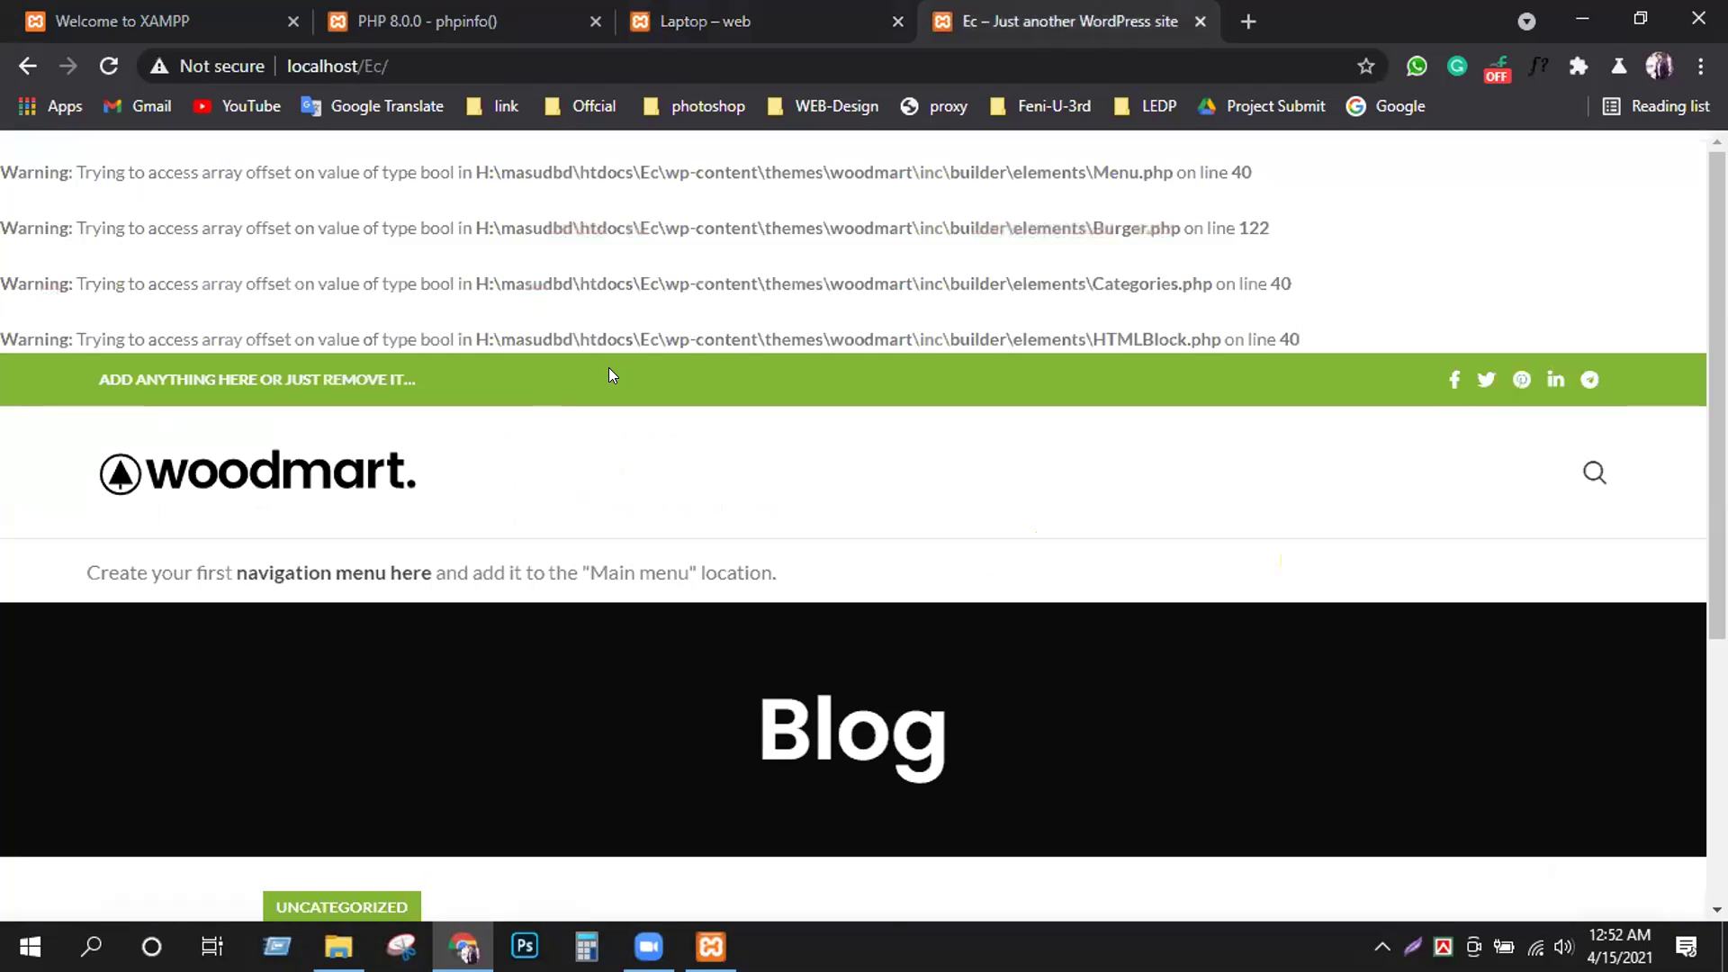
Select the four PHP warning lines on the Ec blog page
{"action": "left_click", "coordinate": [9, 165]}
{"action": "left_click", "coordinate": [1306, 338], "text": "shift"}
{"action": "left_click_drag", "start_coordinate": [1319, 346], "coordinate": [5, 167]}
{"action": "left_click", "coordinate": [90, 212]}
{"action": "scroll", "coordinate": [175, 238], "scroll_direction": "down", "scroll_amount": 3}
{"action": "scroll", "coordinate": [373, 338], "scroll_direction": "up", "scroll_amount": 3}
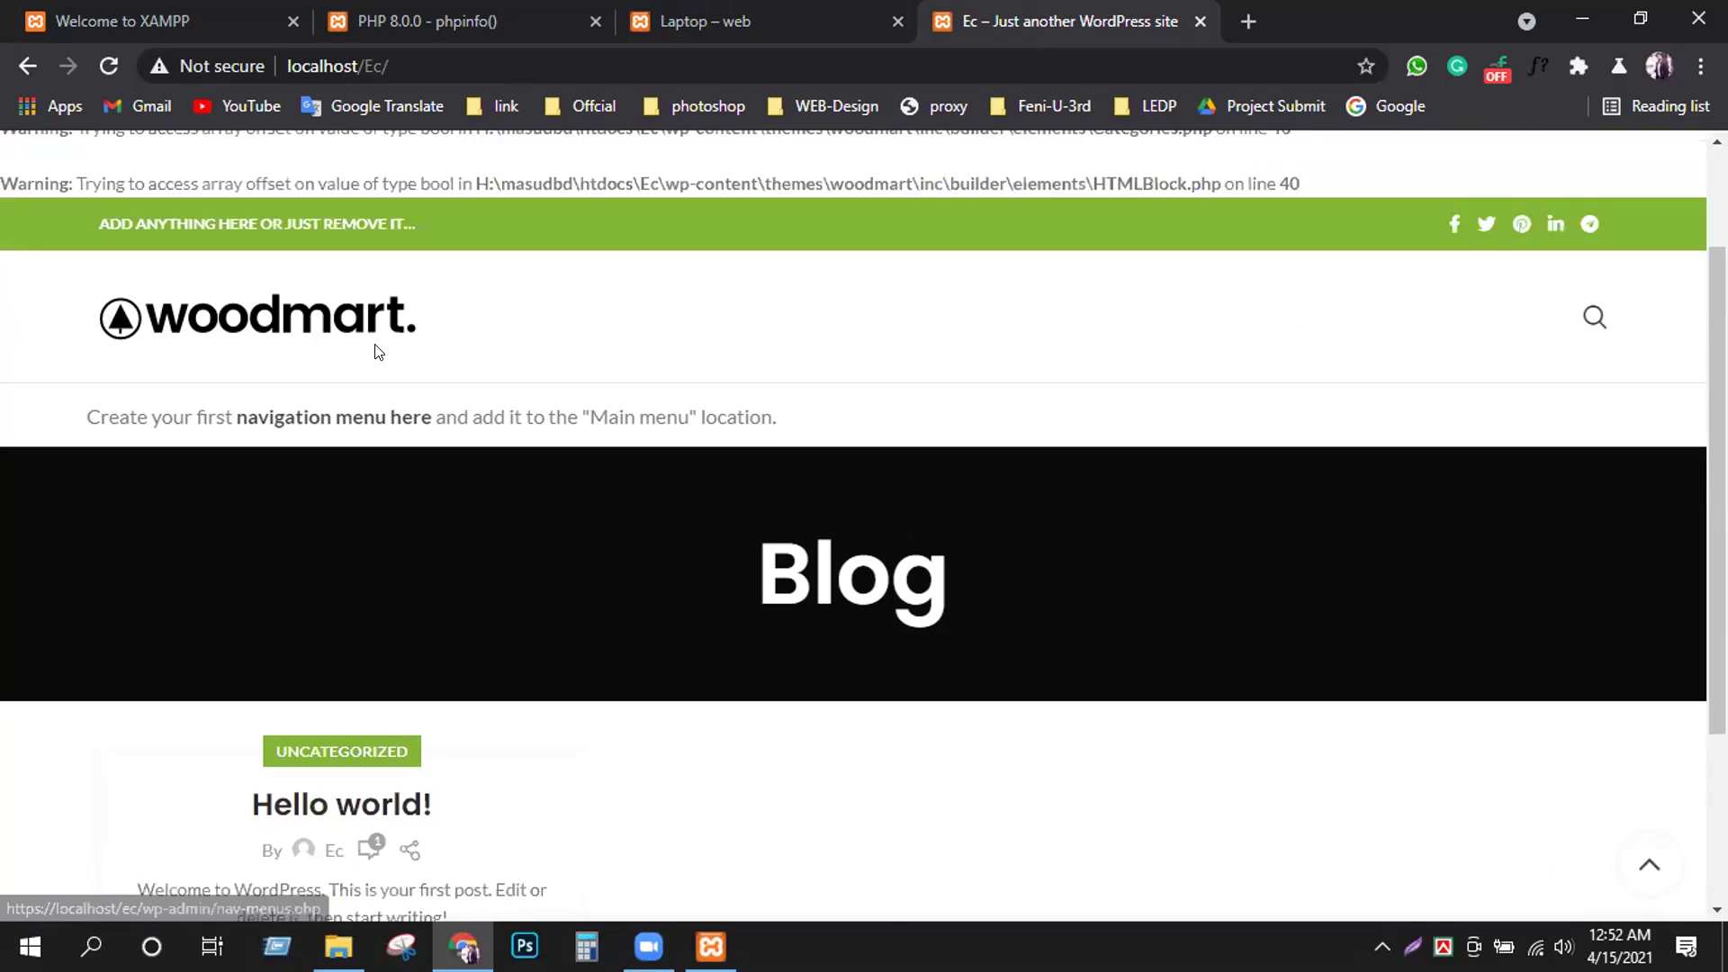
{"action": "left_click_drag", "start_coordinate": [1204, 320], "coordinate": [4, 144]}
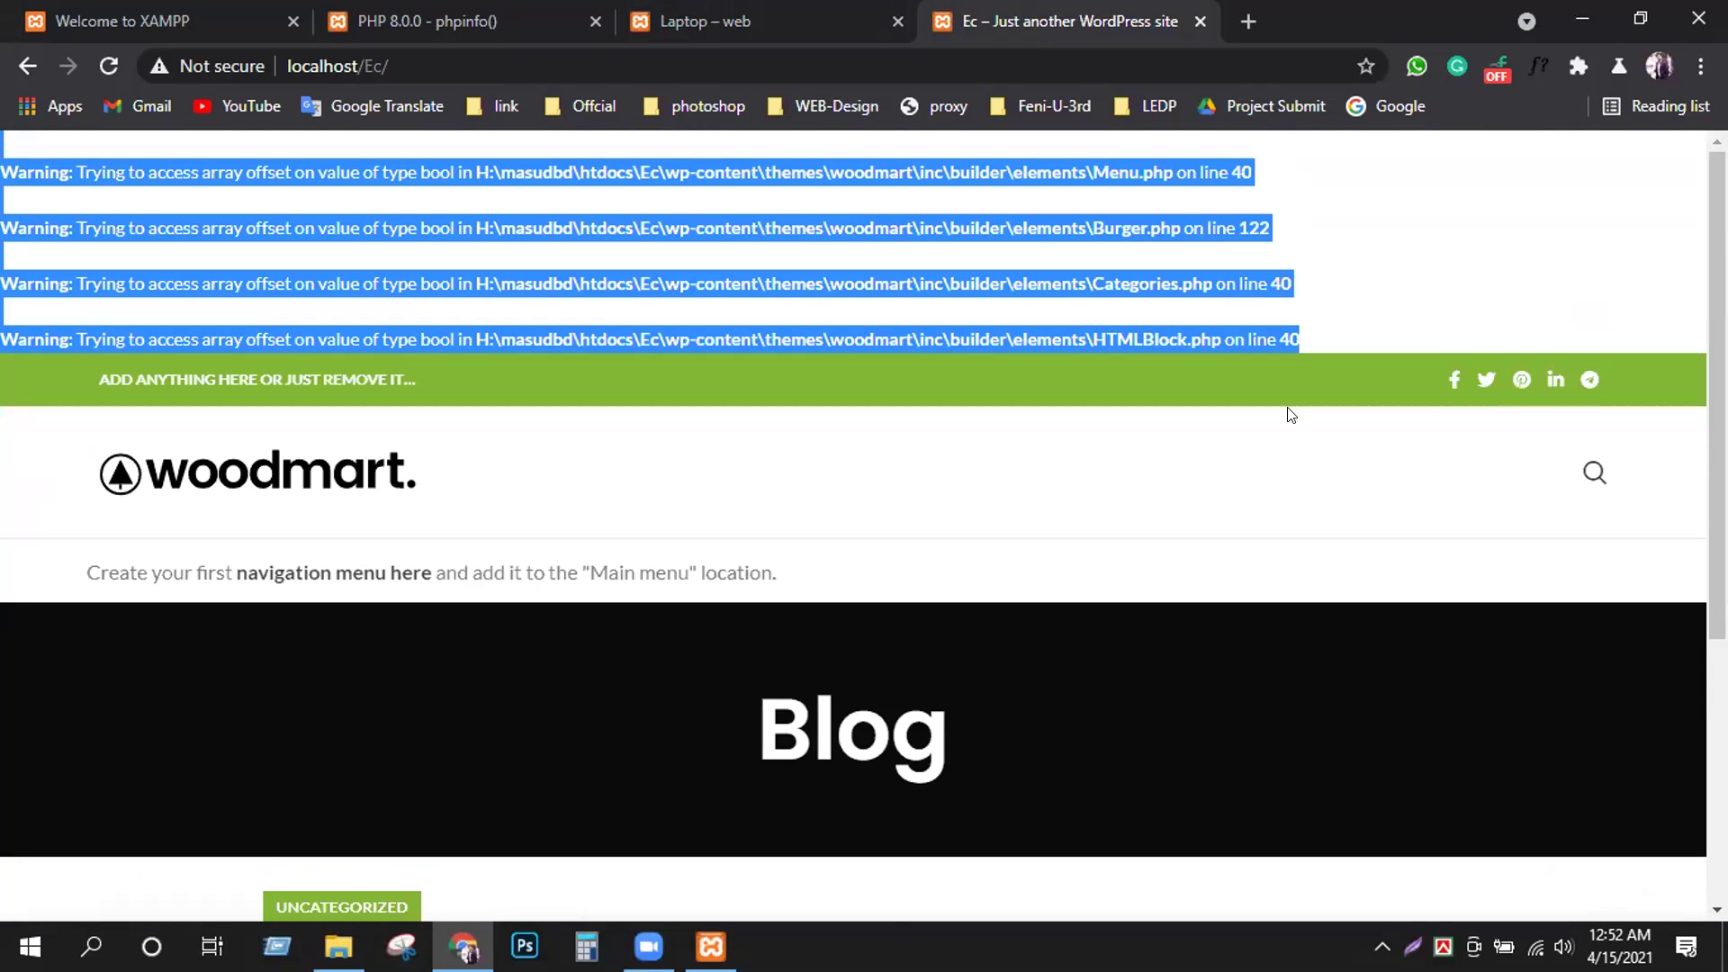
{"action": "mouse_move", "coordinate": [1332, 350]}
{"action": "left_mouse_down"}
{"action": "mouse_move", "coordinate": [1060, 289]}
{"action": "mouse_move", "coordinate": [9, 171]}
{"action": "mouse_move", "coordinate": [285, 235]}
{"action": "mouse_move", "coordinate": [1341, 360]}
{"action": "left_mouse_up"}
{"action": "left_click", "coordinate": [45, 214]}
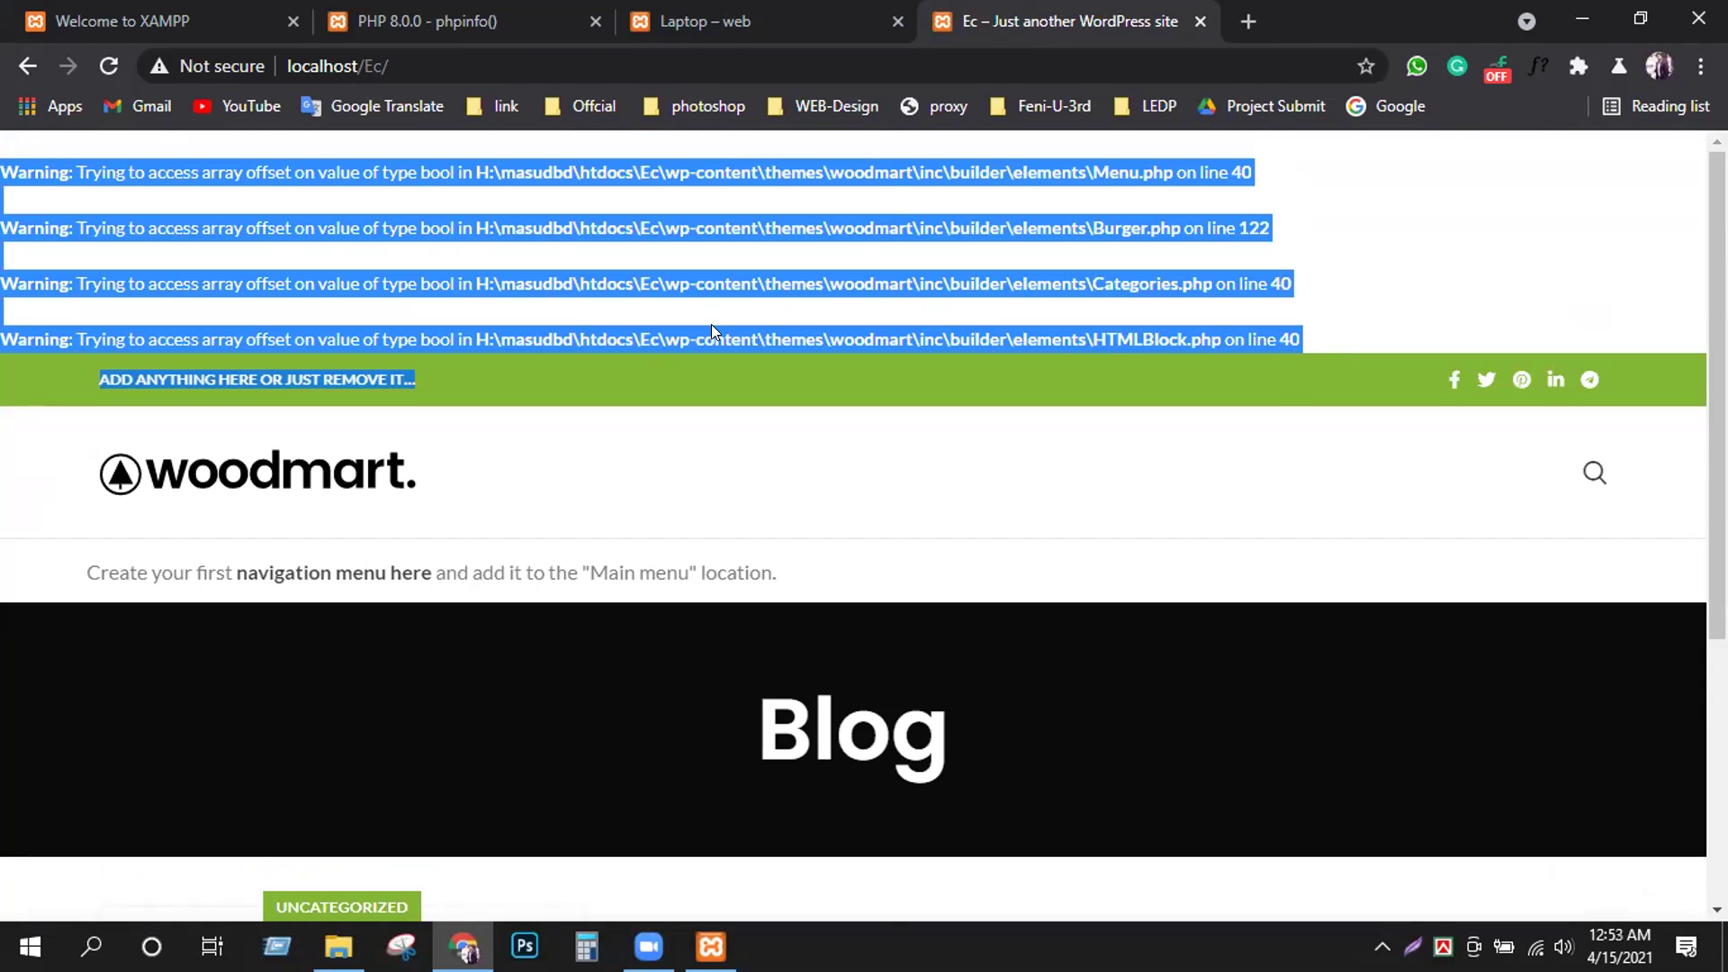
{"action": "left_click", "coordinate": [770, 279]}
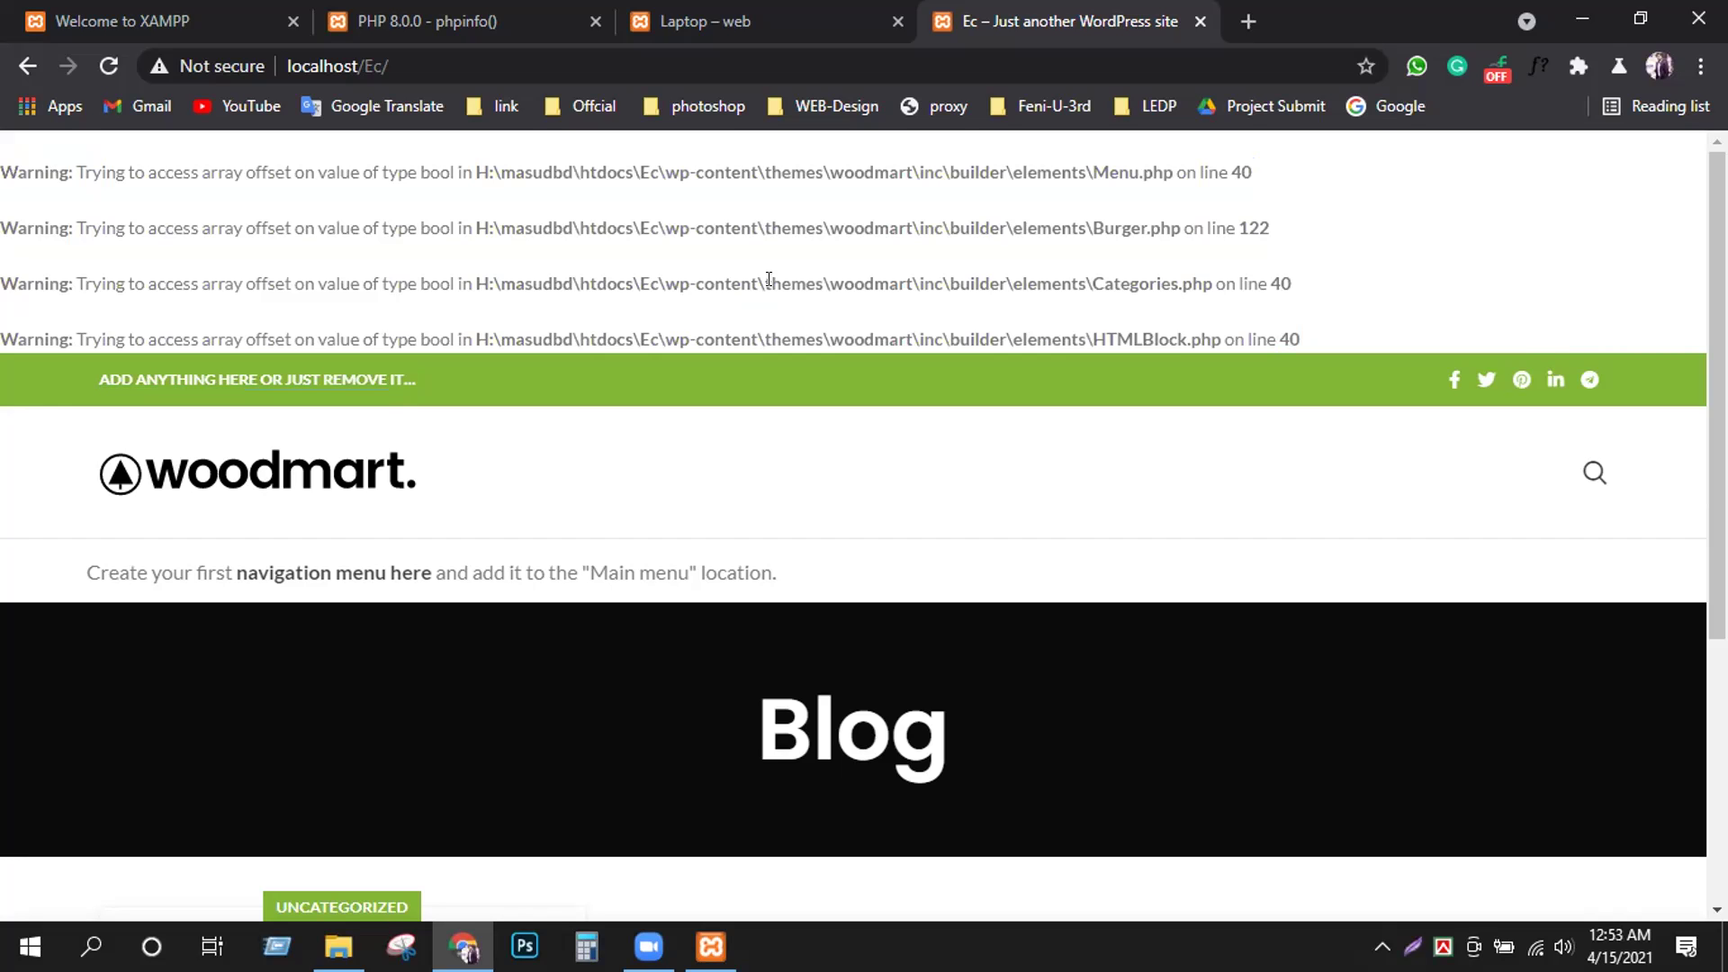
{"action": "scroll", "coordinate": [961, 317], "scroll_direction": "down", "scroll_amount": 3}
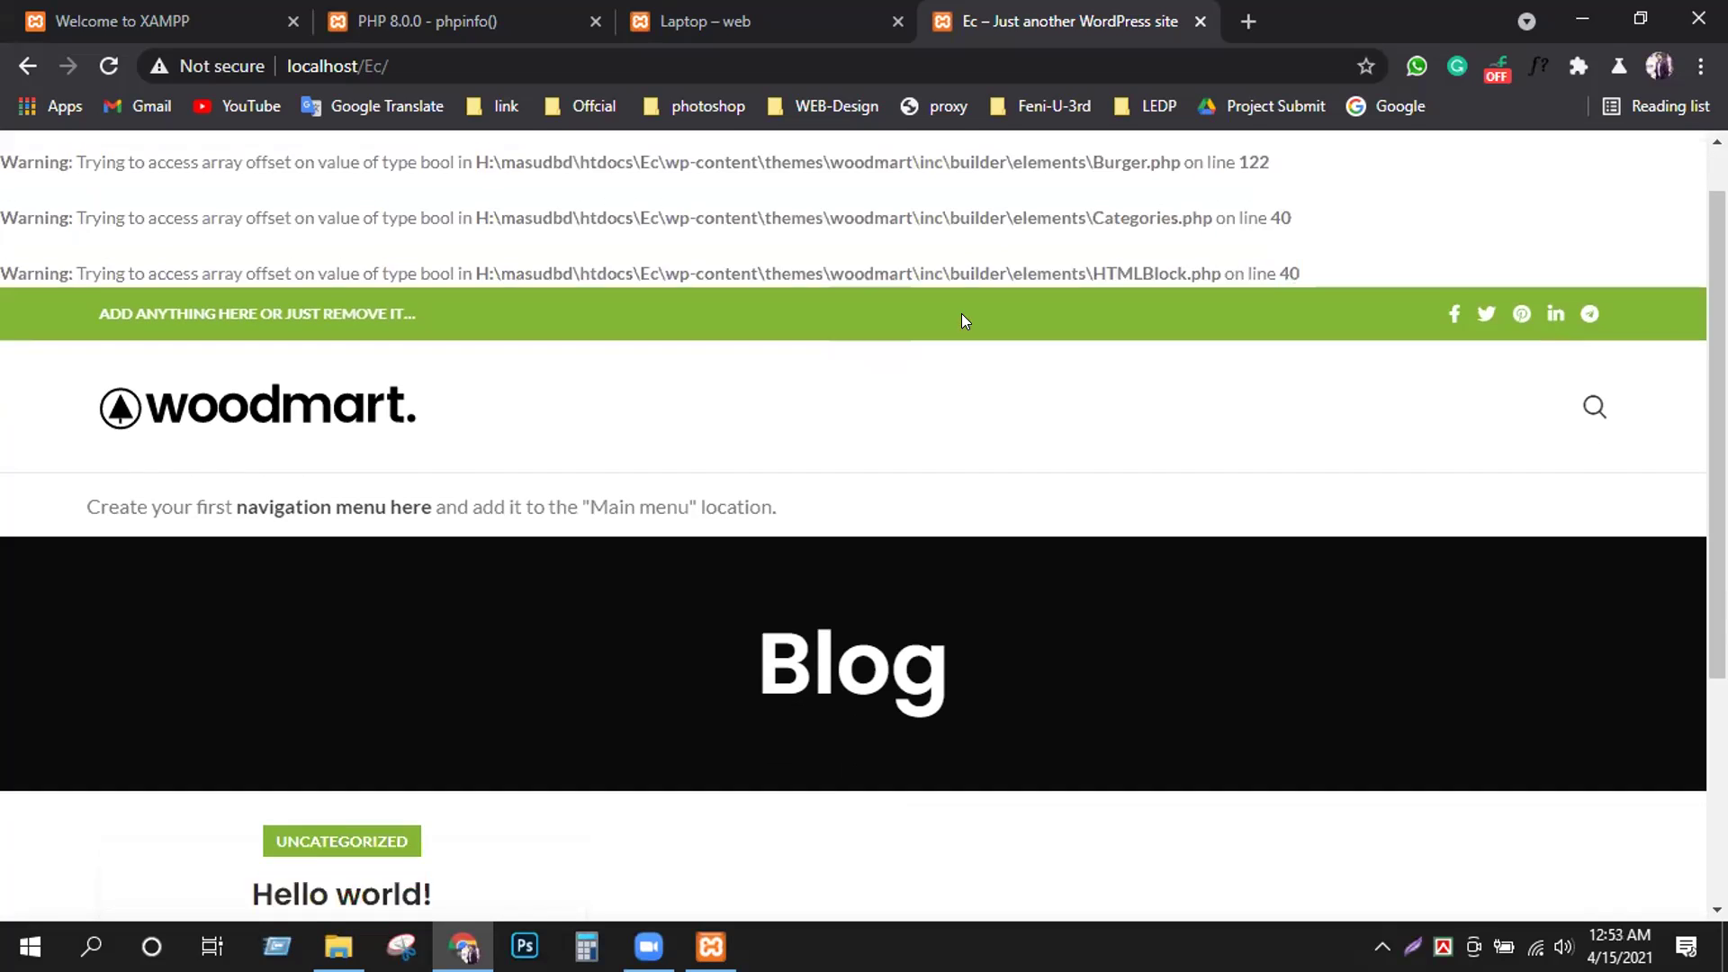
{"action": "scroll", "coordinate": [1487, 409], "scroll_direction": "up", "scroll_amount": 1}
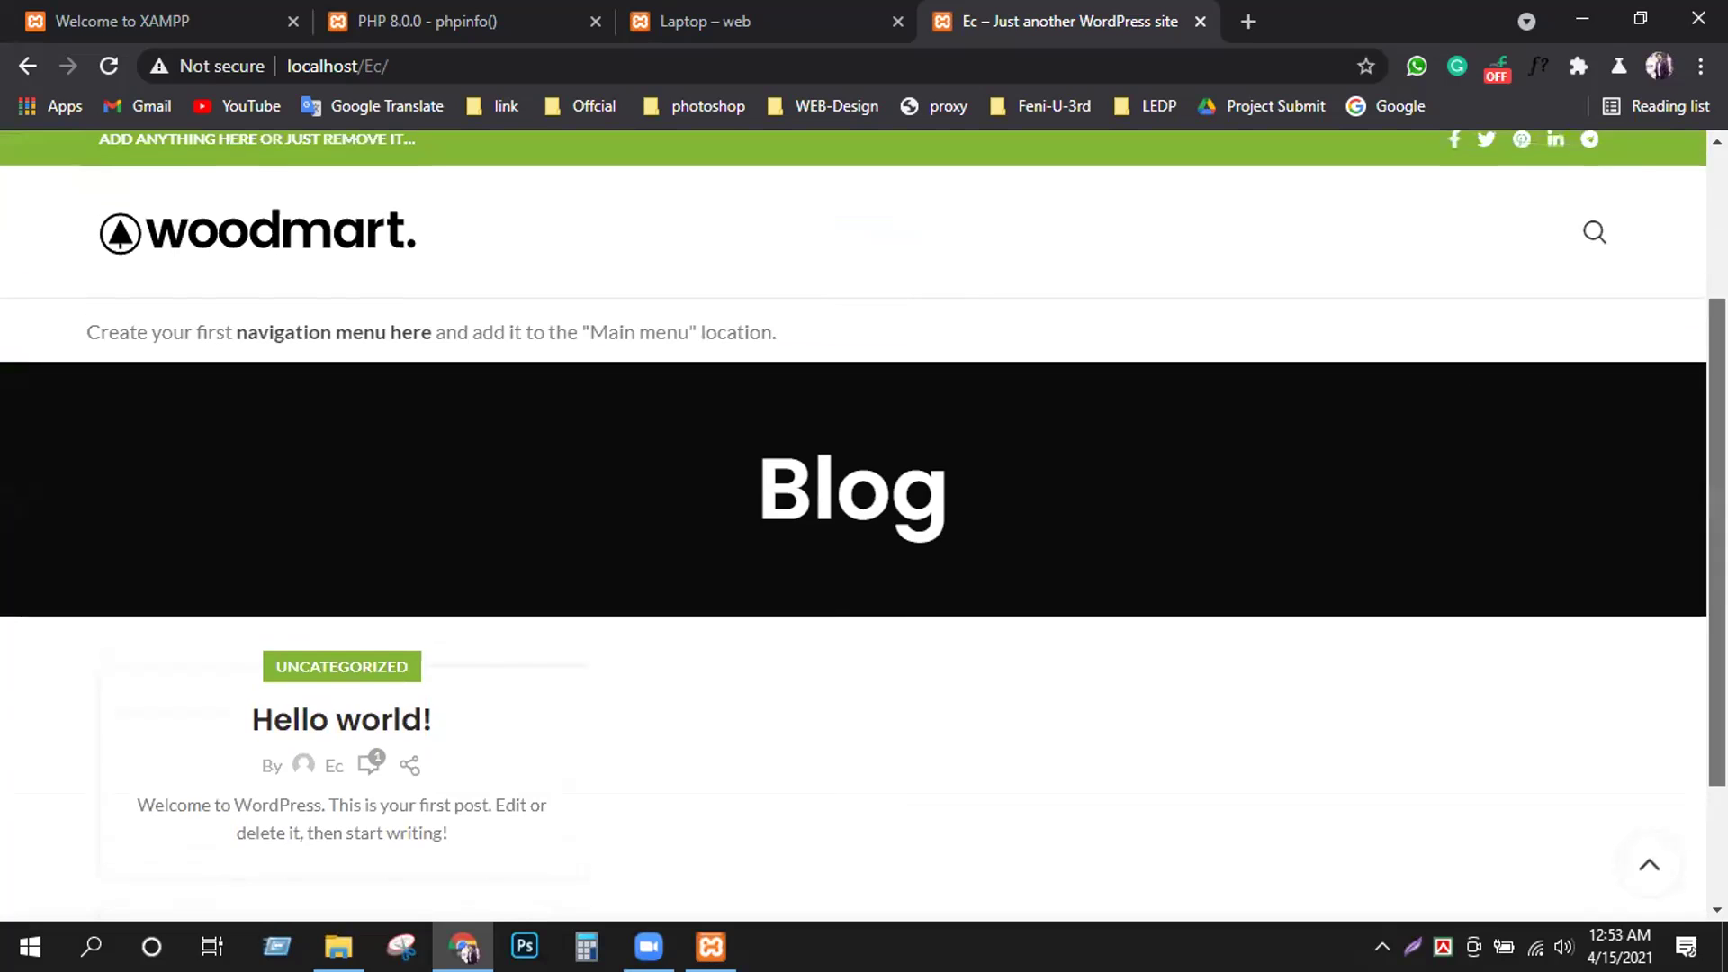
{"action": "scroll", "coordinate": [864, 521], "scroll_direction": "up", "scroll_amount": 2}
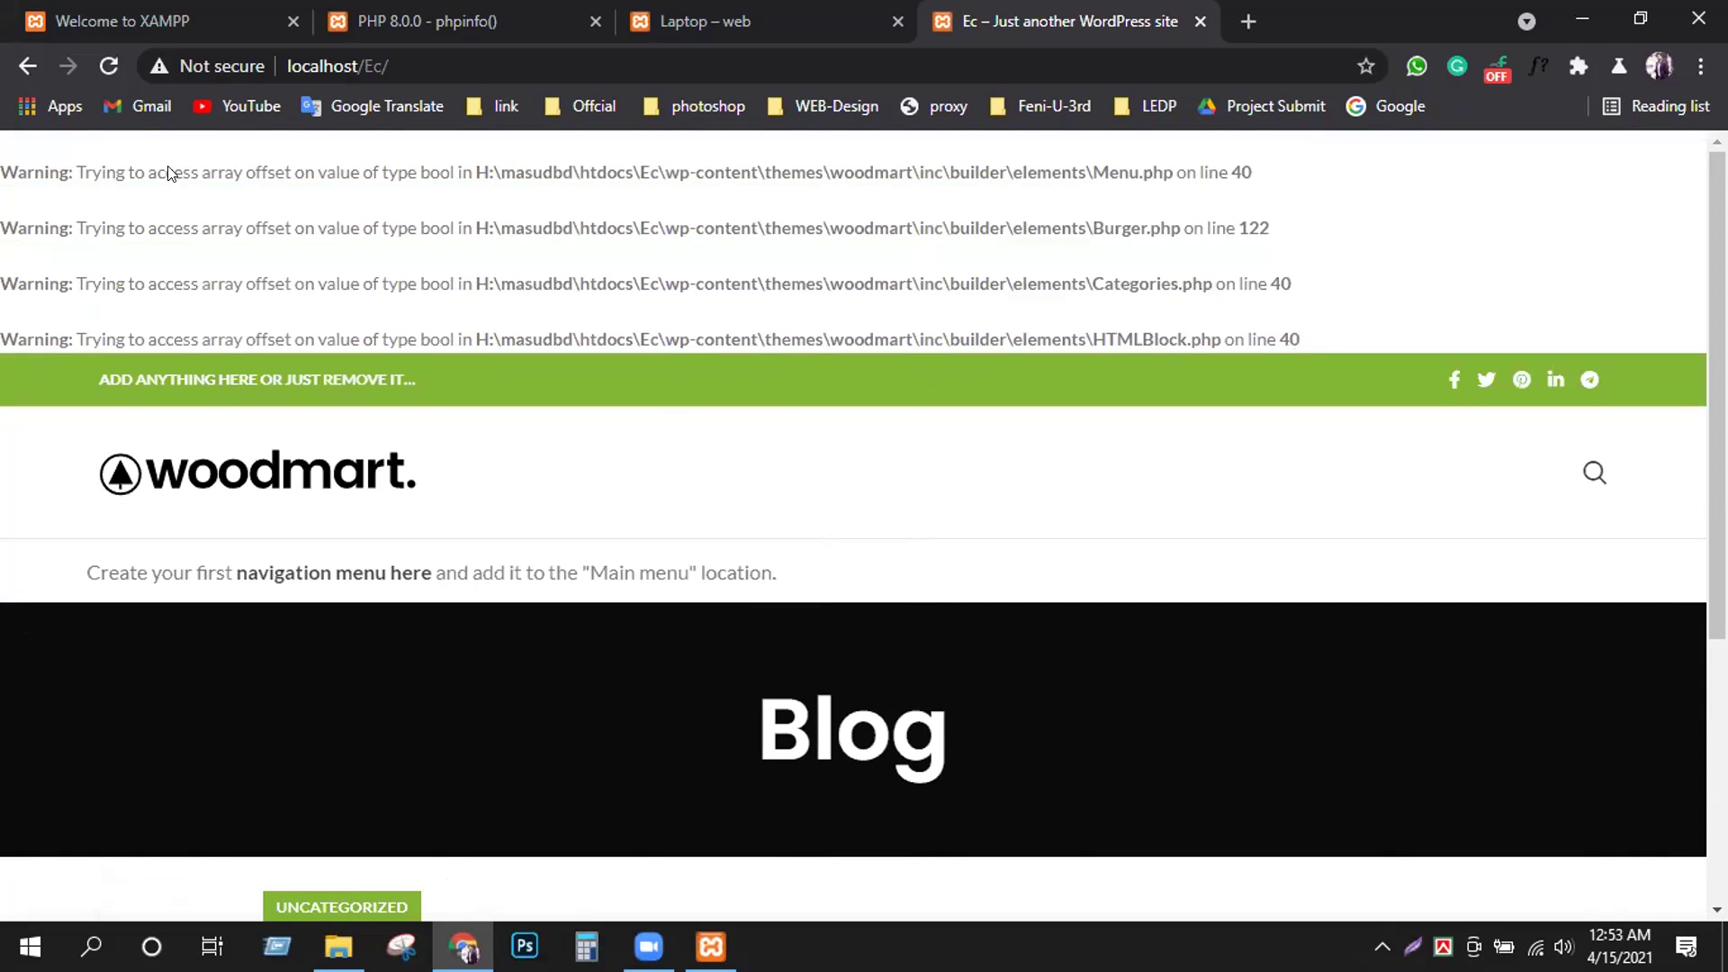
{"action": "left_click_drag", "start_coordinate": [3, 171], "coordinate": [1316, 338]}
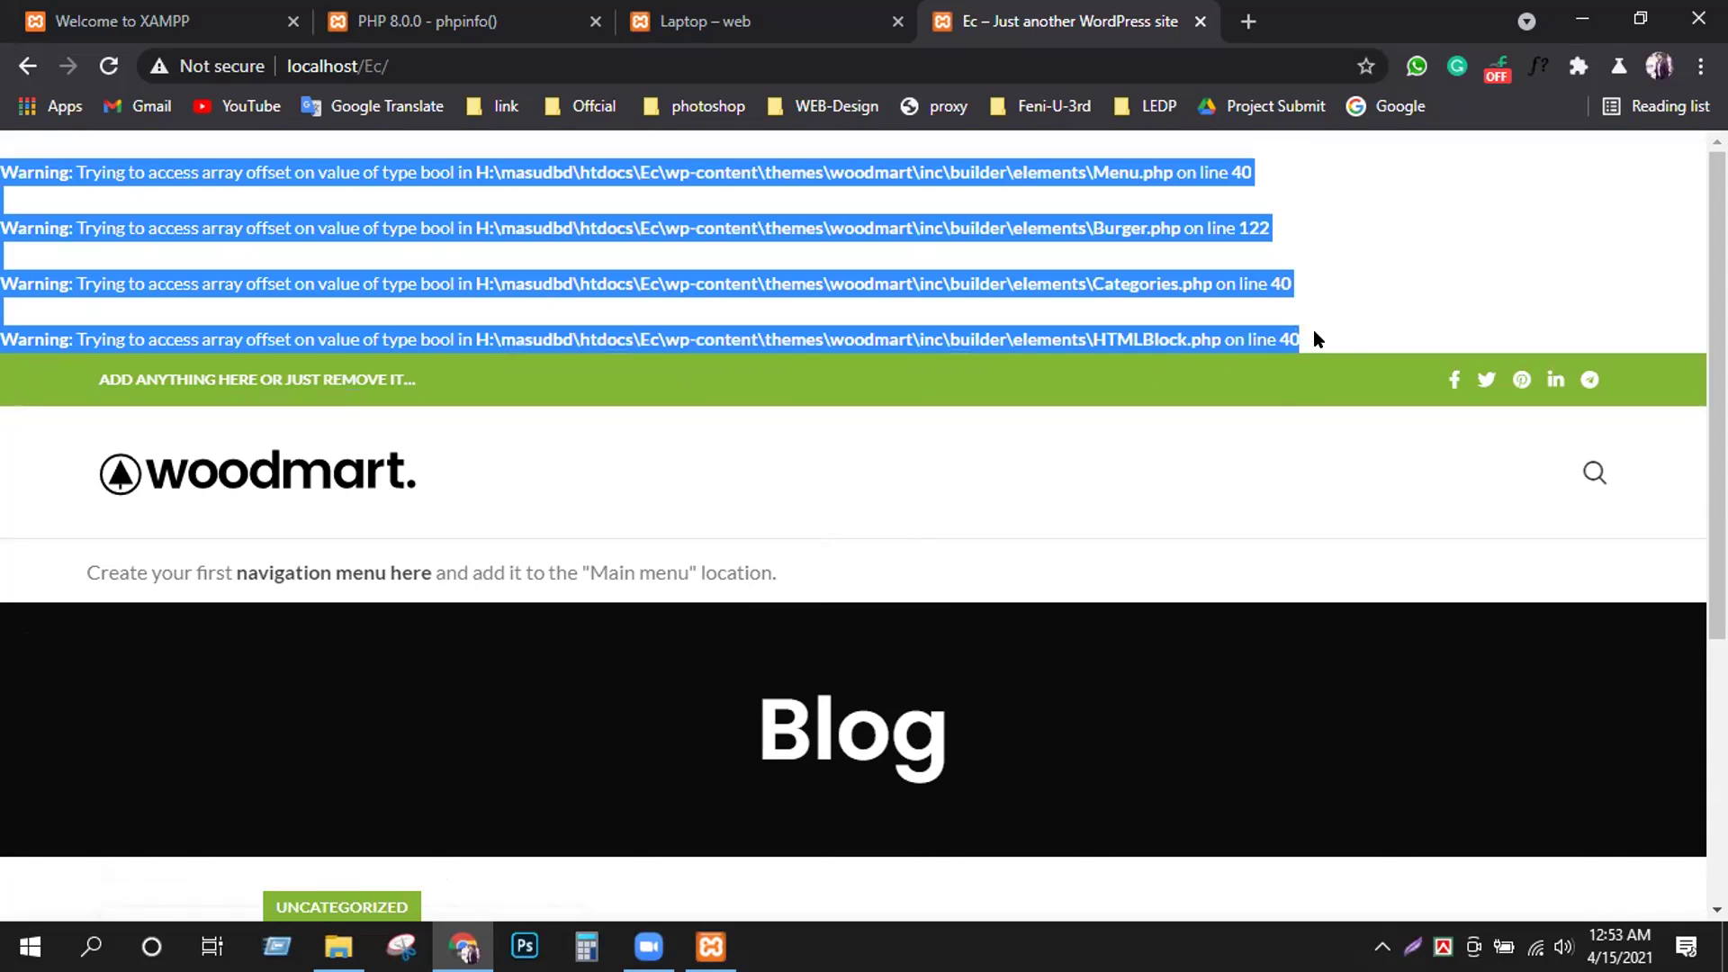
Check PHP version 8.0.0 on the phpinfo tab
{"action": "left_click", "coordinate": [536, 9]}
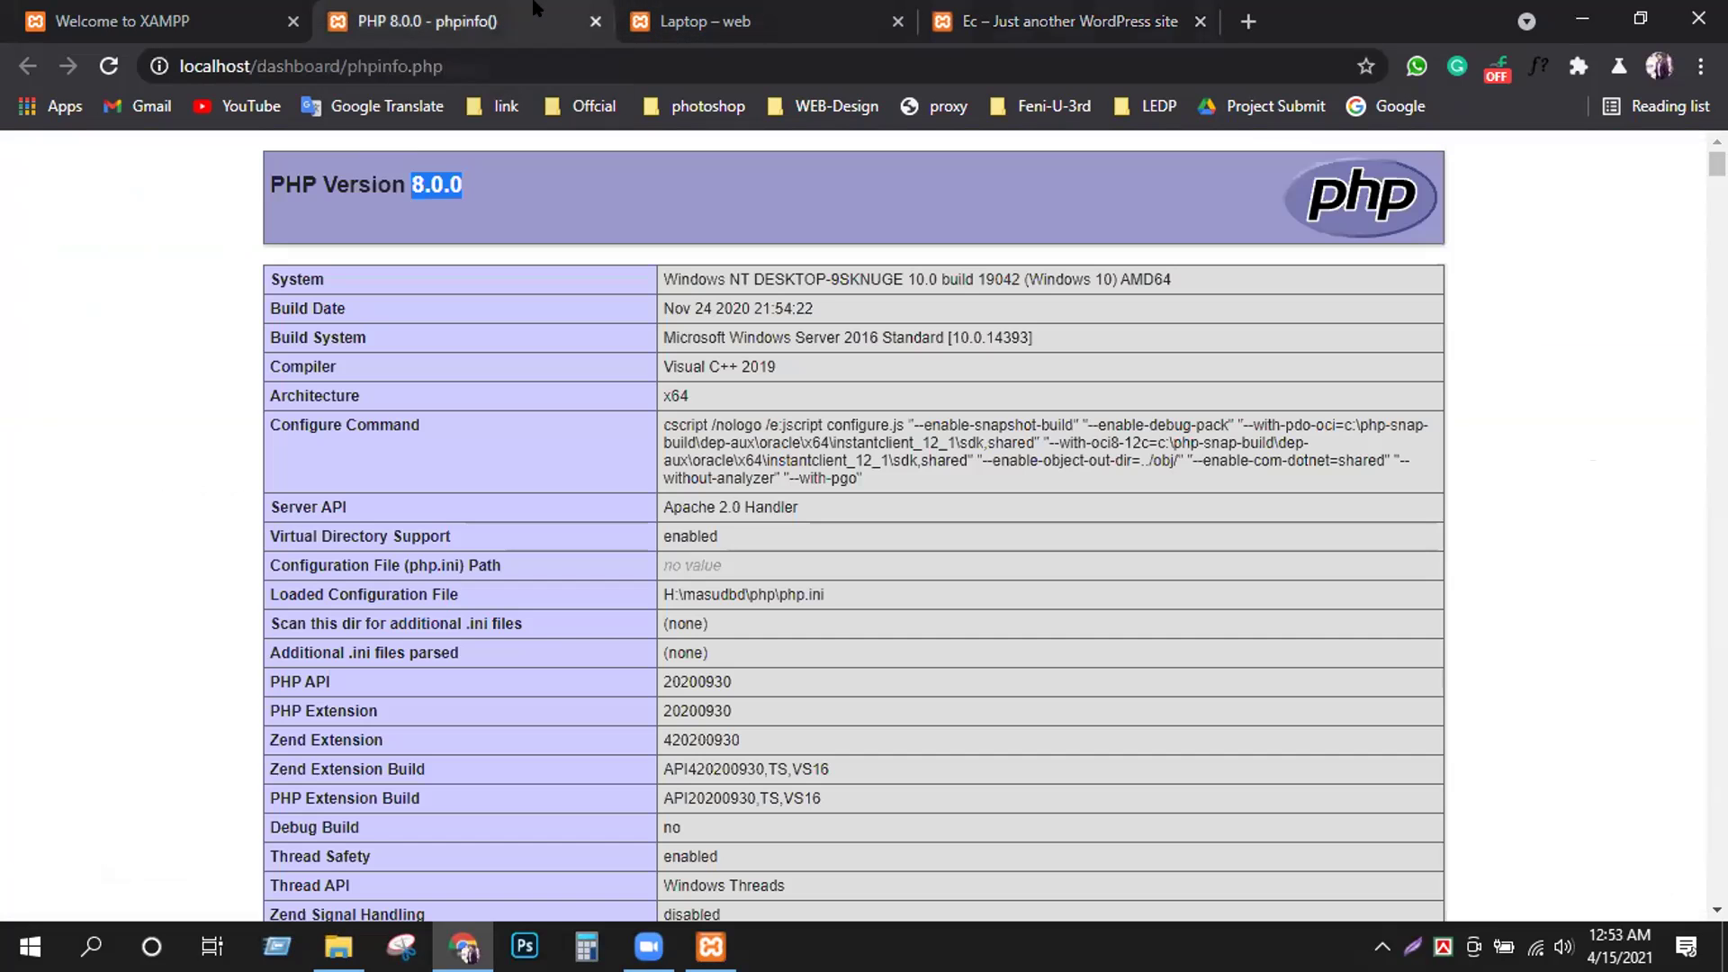
{"action": "left_click", "coordinate": [419, 184]}
{"action": "double_click", "coordinate": [423, 184]}
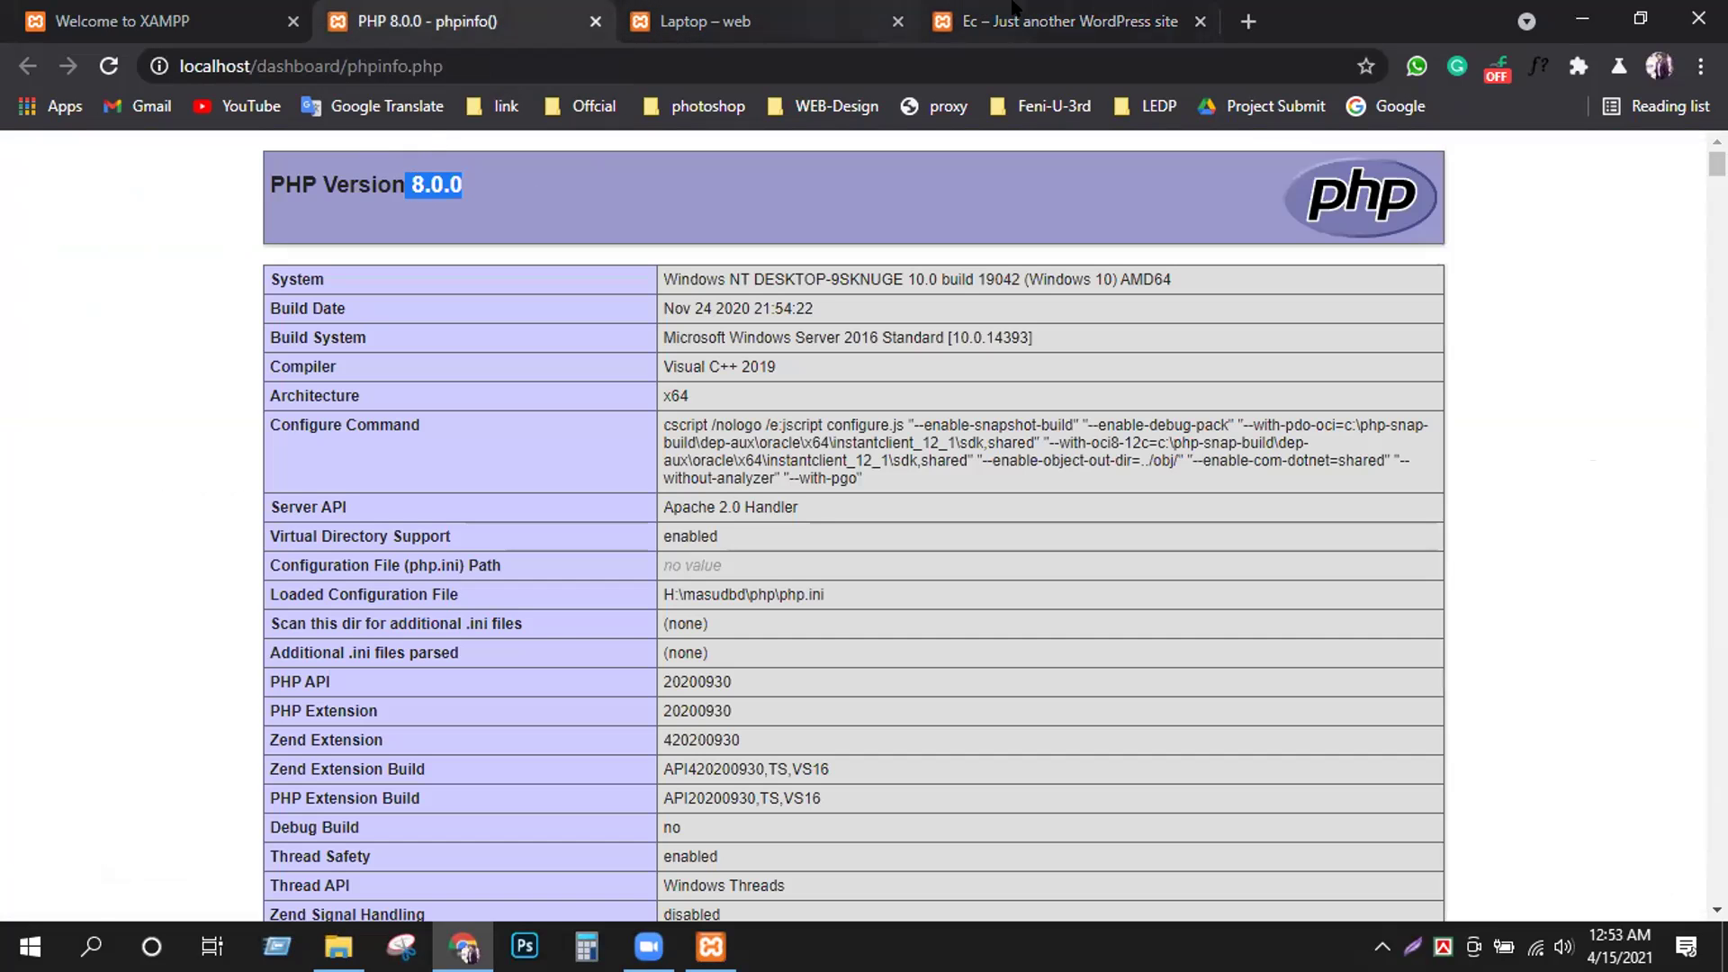
Back on the Ec tab, reselect the warning lines and scroll the blog page
{"action": "left_click", "coordinate": [1061, 20]}
{"action": "left_click", "coordinate": [4, 188]}
{"action": "left_click_drag", "start_coordinate": [3, 162], "coordinate": [1359, 338]}
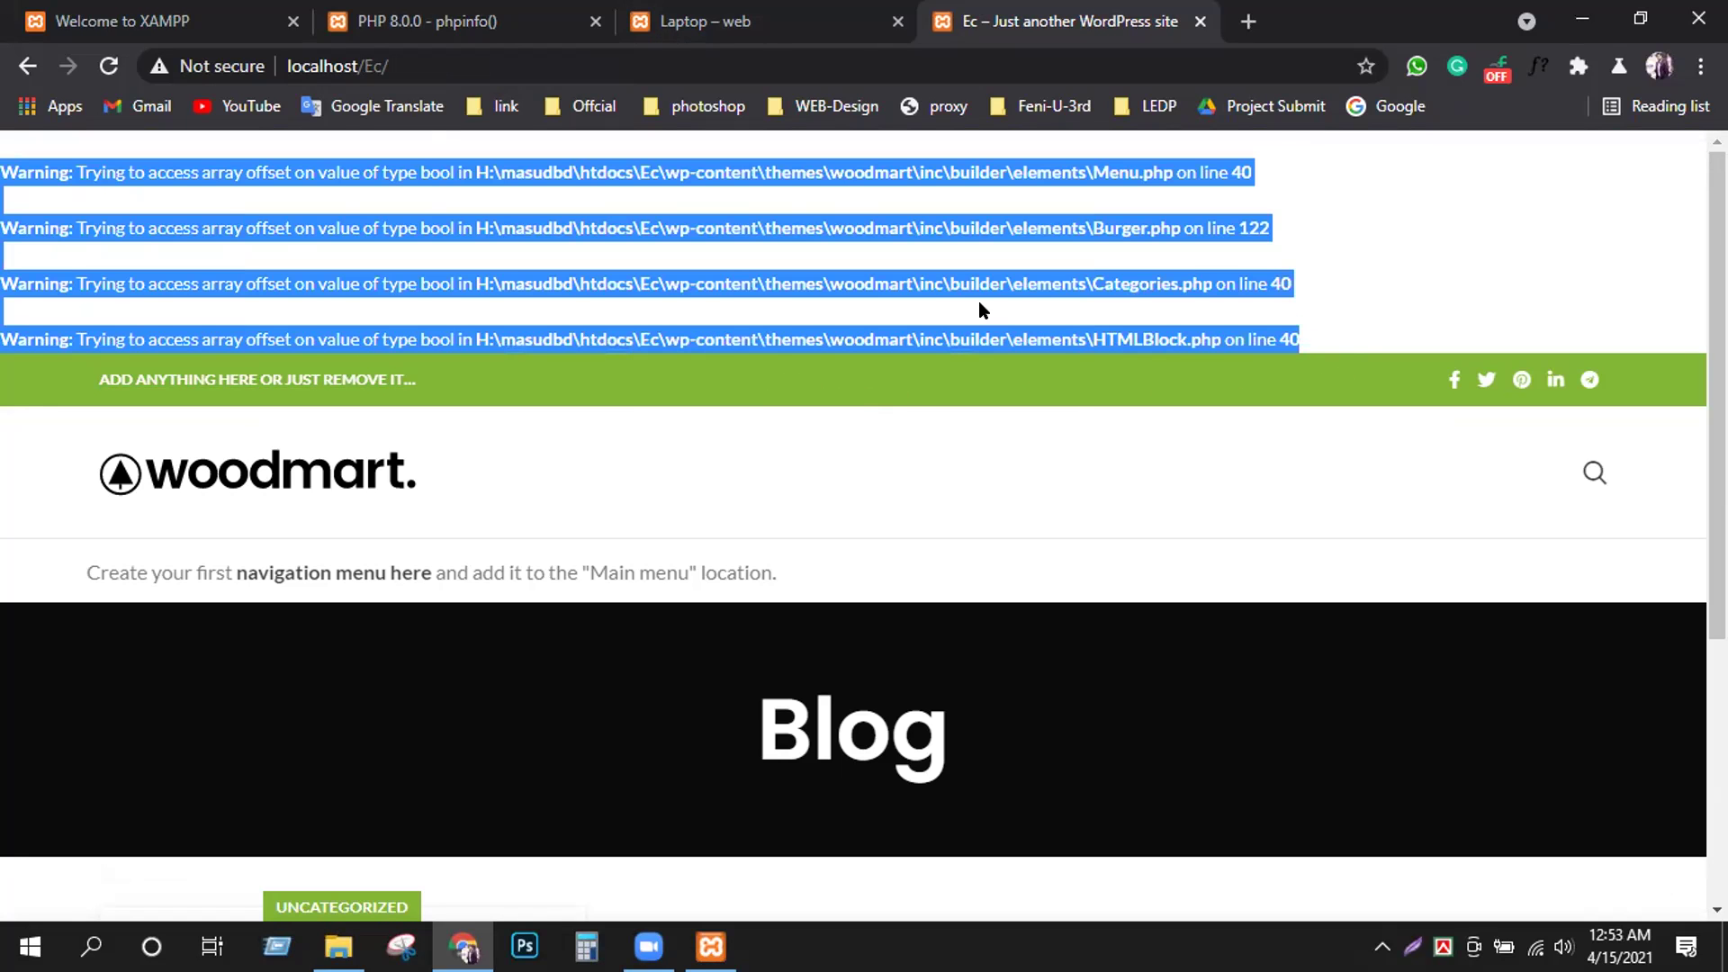
{"action": "scroll", "coordinate": [979, 300], "scroll_direction": "down", "scroll_amount": 1}
{"action": "scroll", "coordinate": [985, 311], "scroll_direction": "down", "scroll_amount": 1}
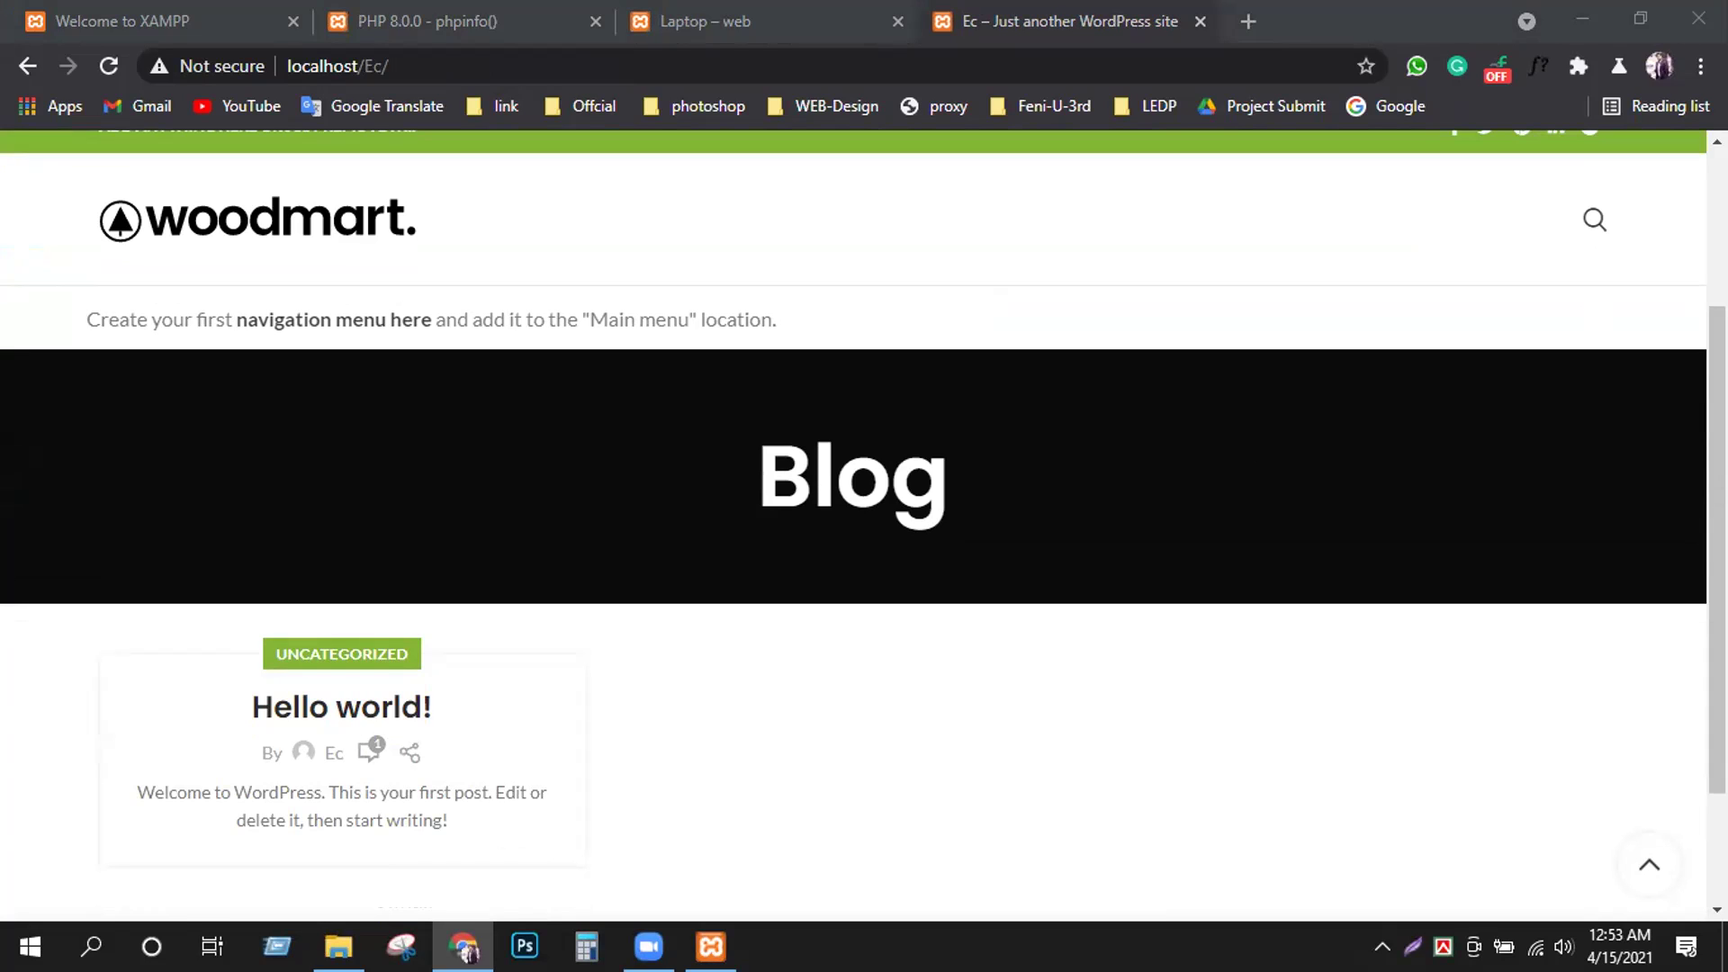
{"action": "scroll", "coordinate": [900, 738], "scroll_direction": "down", "scroll_amount": 2}
{"action": "scroll", "coordinate": [1018, 664], "scroll_direction": "up", "scroll_amount": 5}
Add the Chuwi Hi10 Air tablet (৳28,000.00) to the cart and view it in the cart panel
{"action": "left_click", "coordinate": [698, 20]}
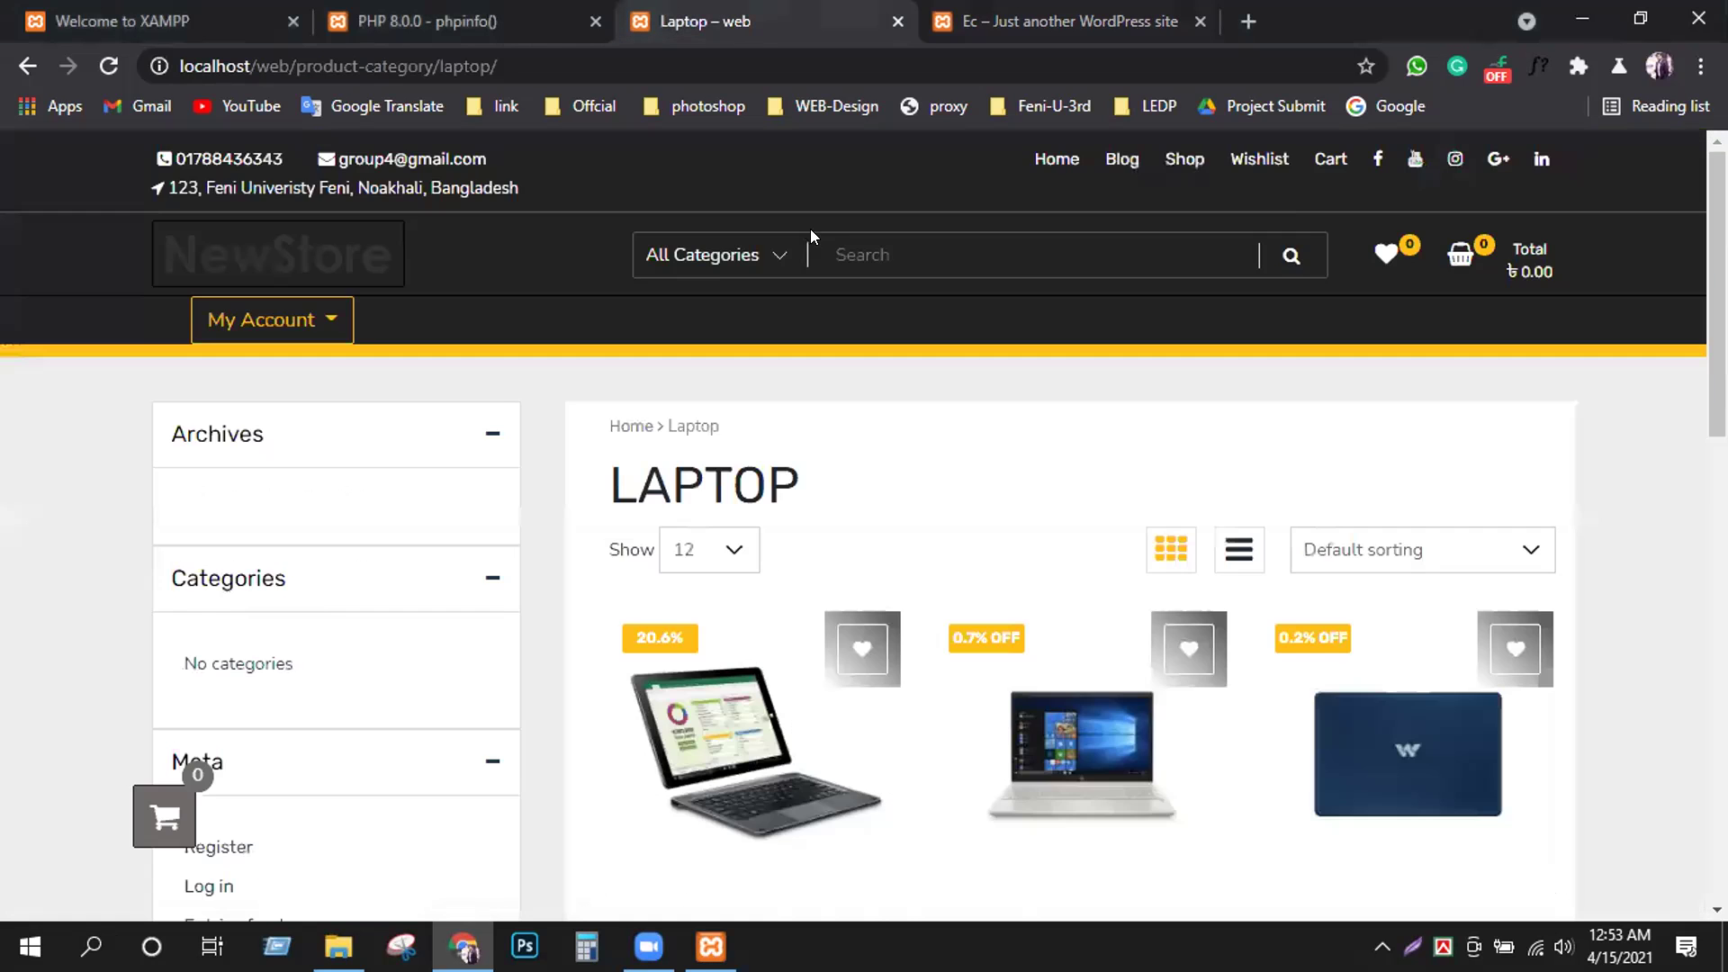
{"action": "scroll", "coordinate": [735, 545], "scroll_direction": "down", "scroll_amount": 3}
{"action": "scroll", "coordinate": [737, 565], "scroll_direction": "down", "scroll_amount": 4}
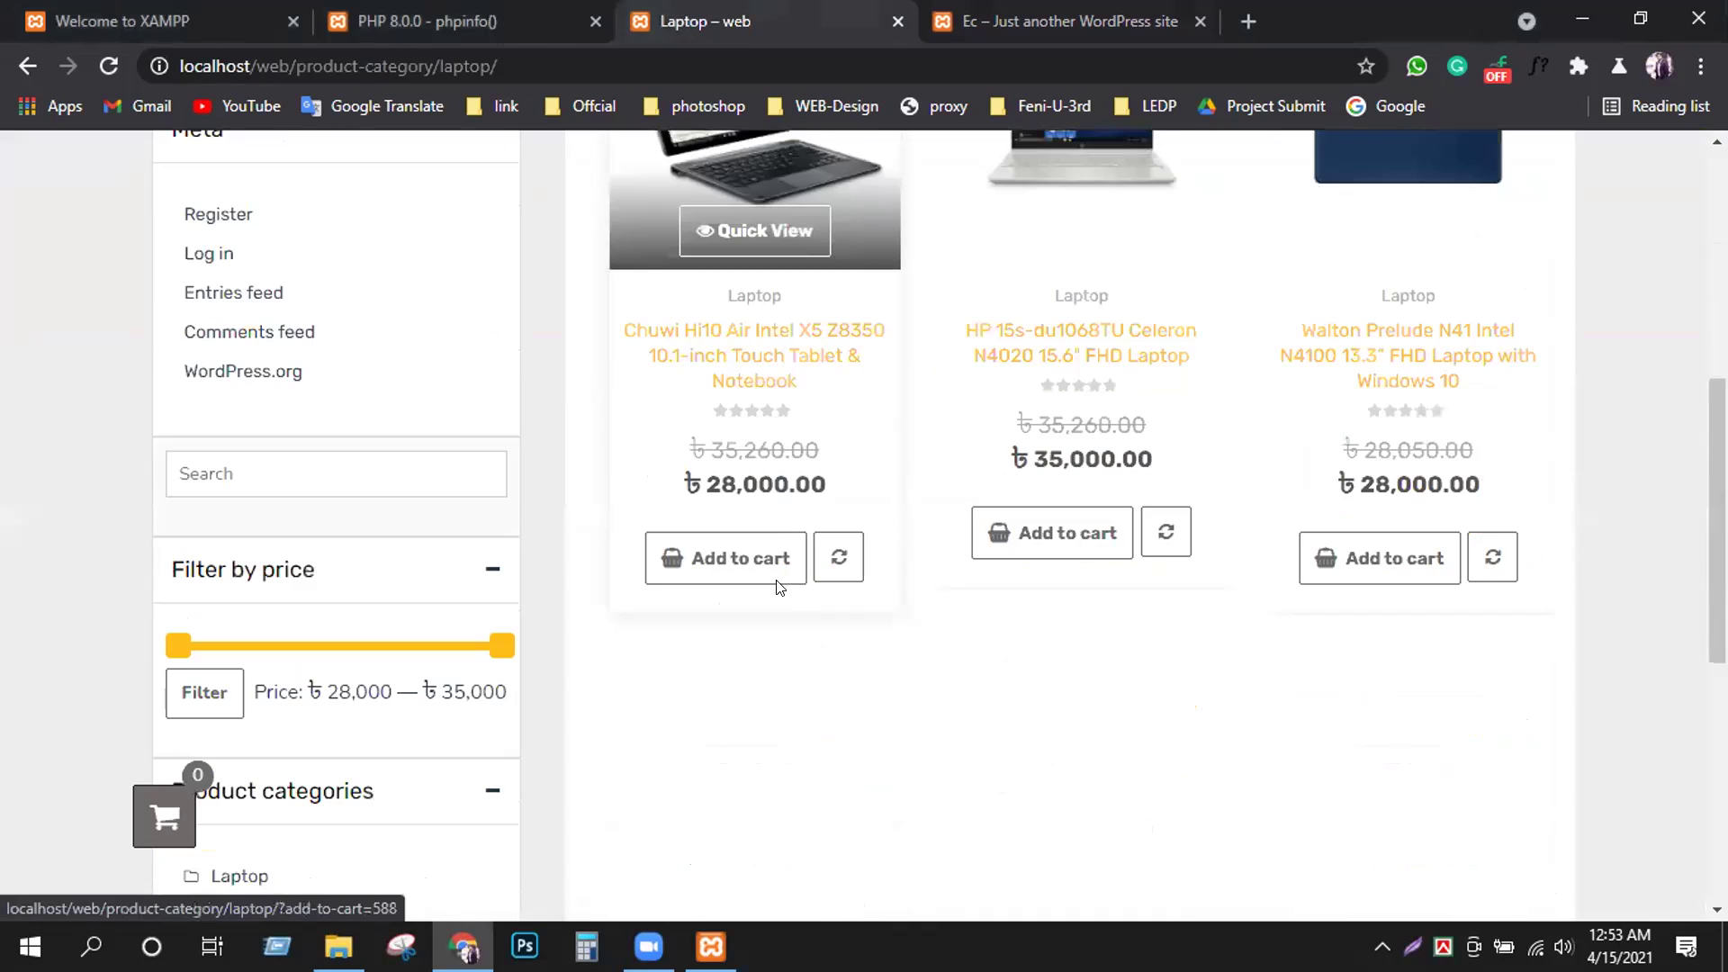
{"action": "left_click", "coordinate": [738, 565]}
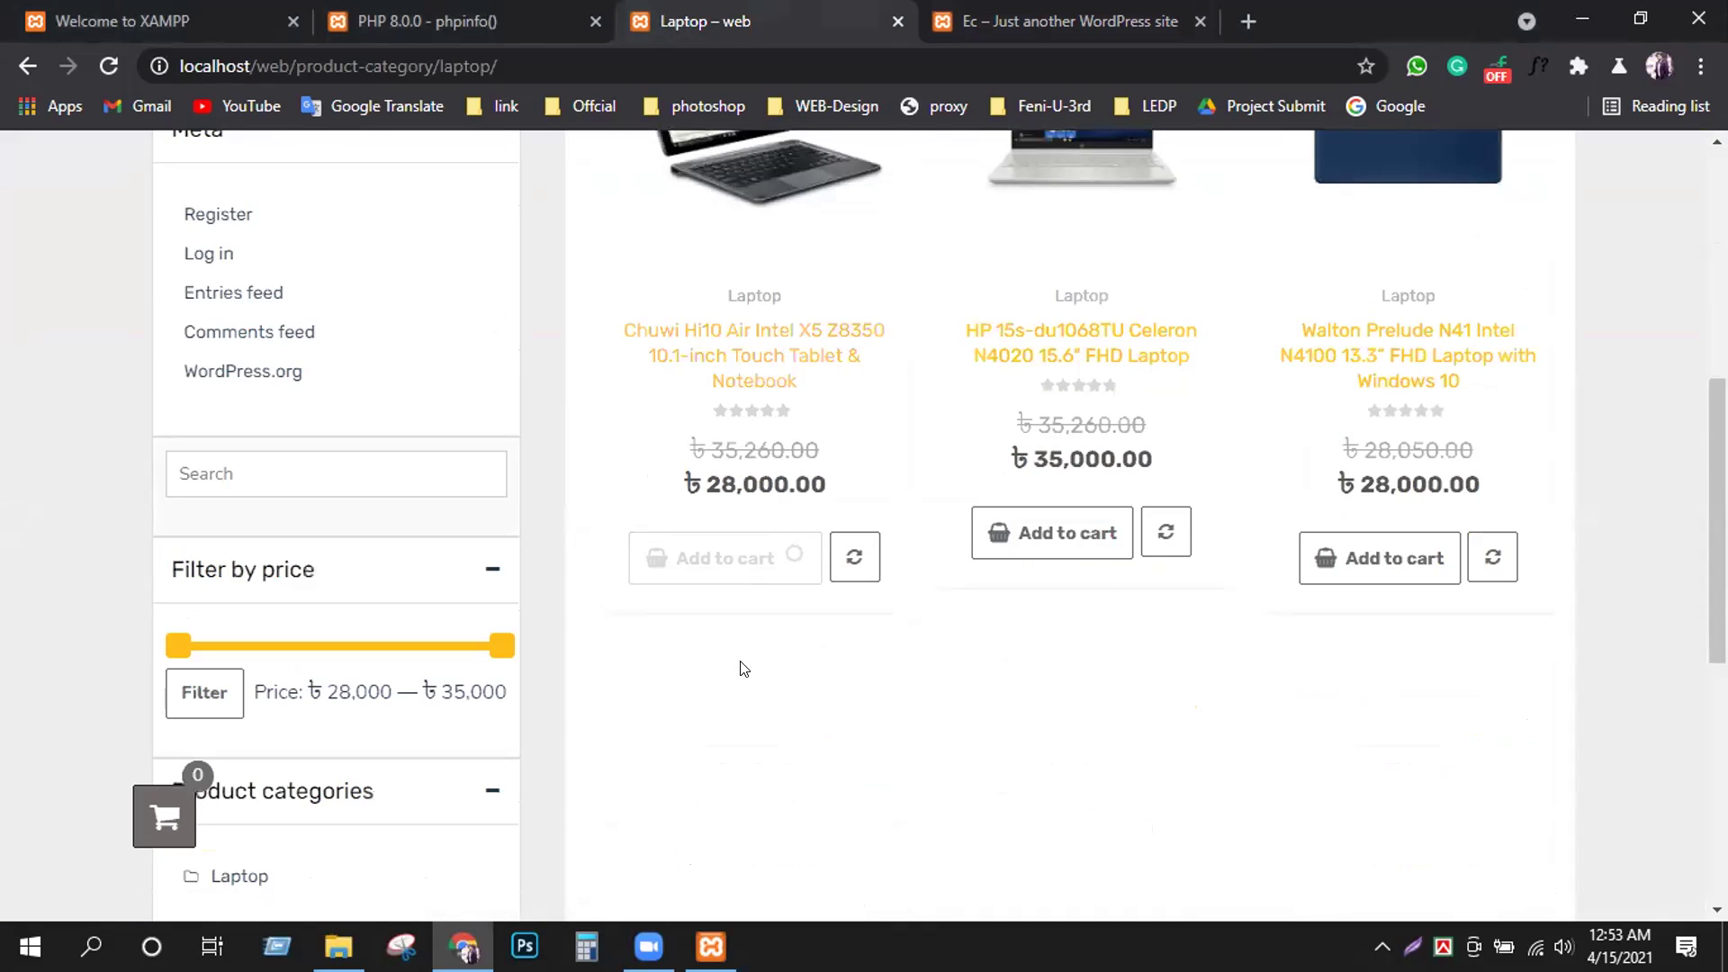
{"action": "scroll", "coordinate": [470, 673], "scroll_direction": "up", "scroll_amount": 7}
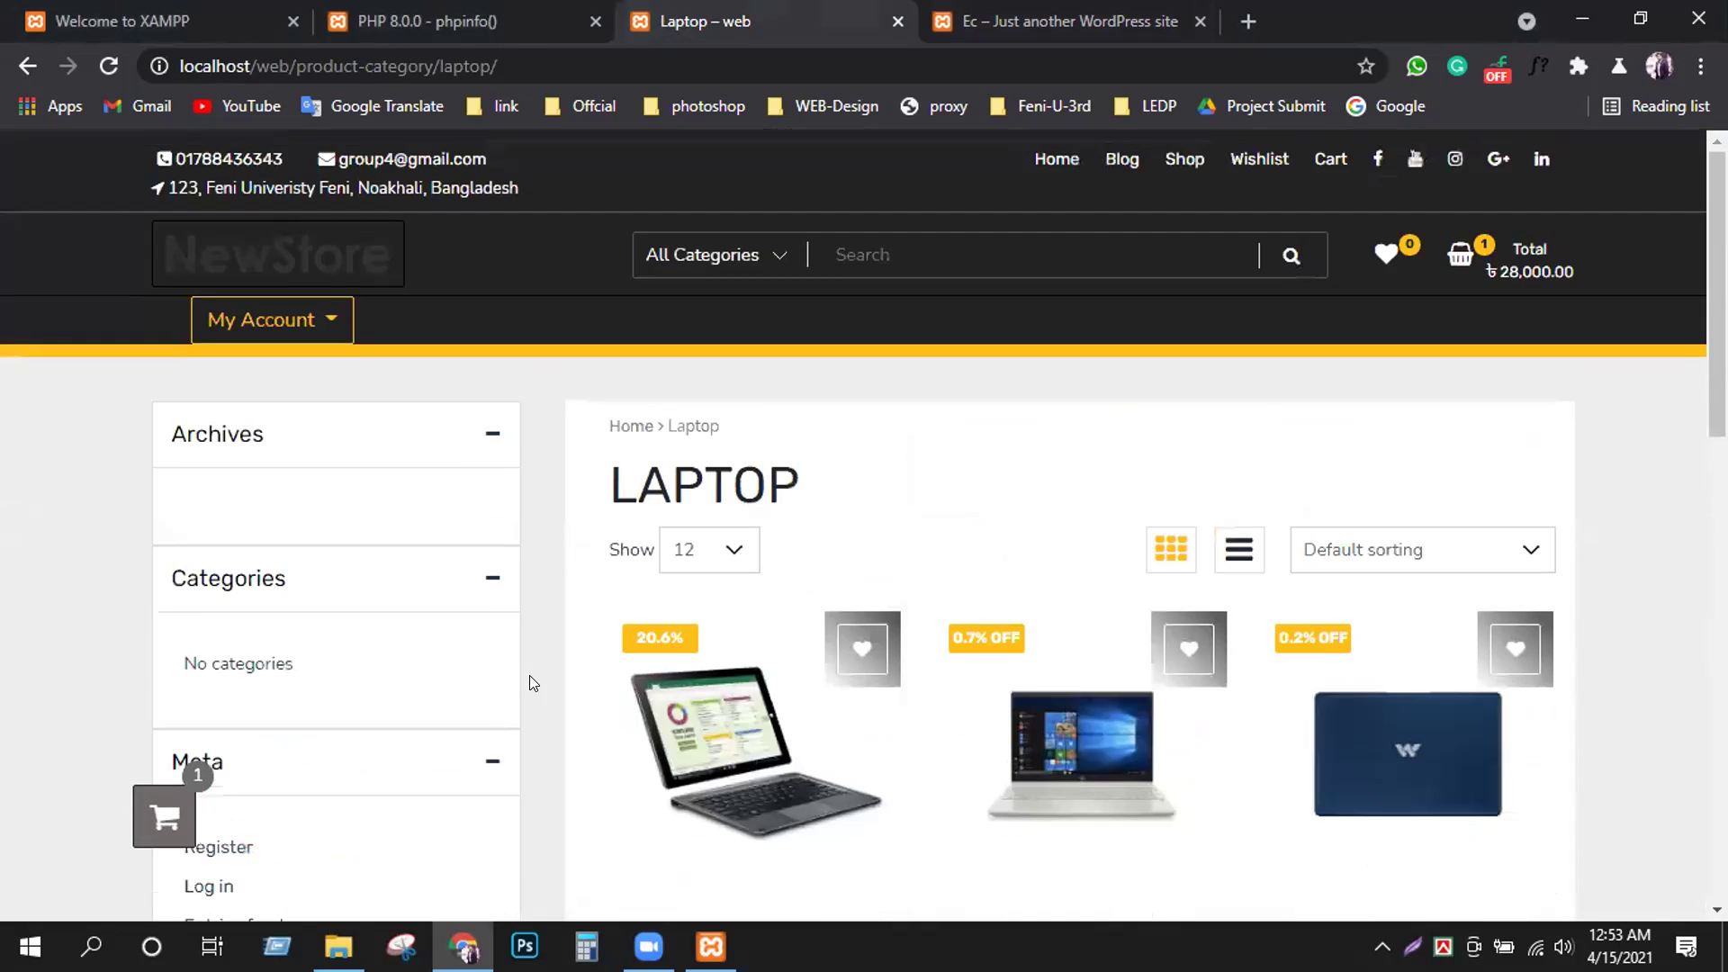
{"action": "left_click", "coordinate": [163, 815]}
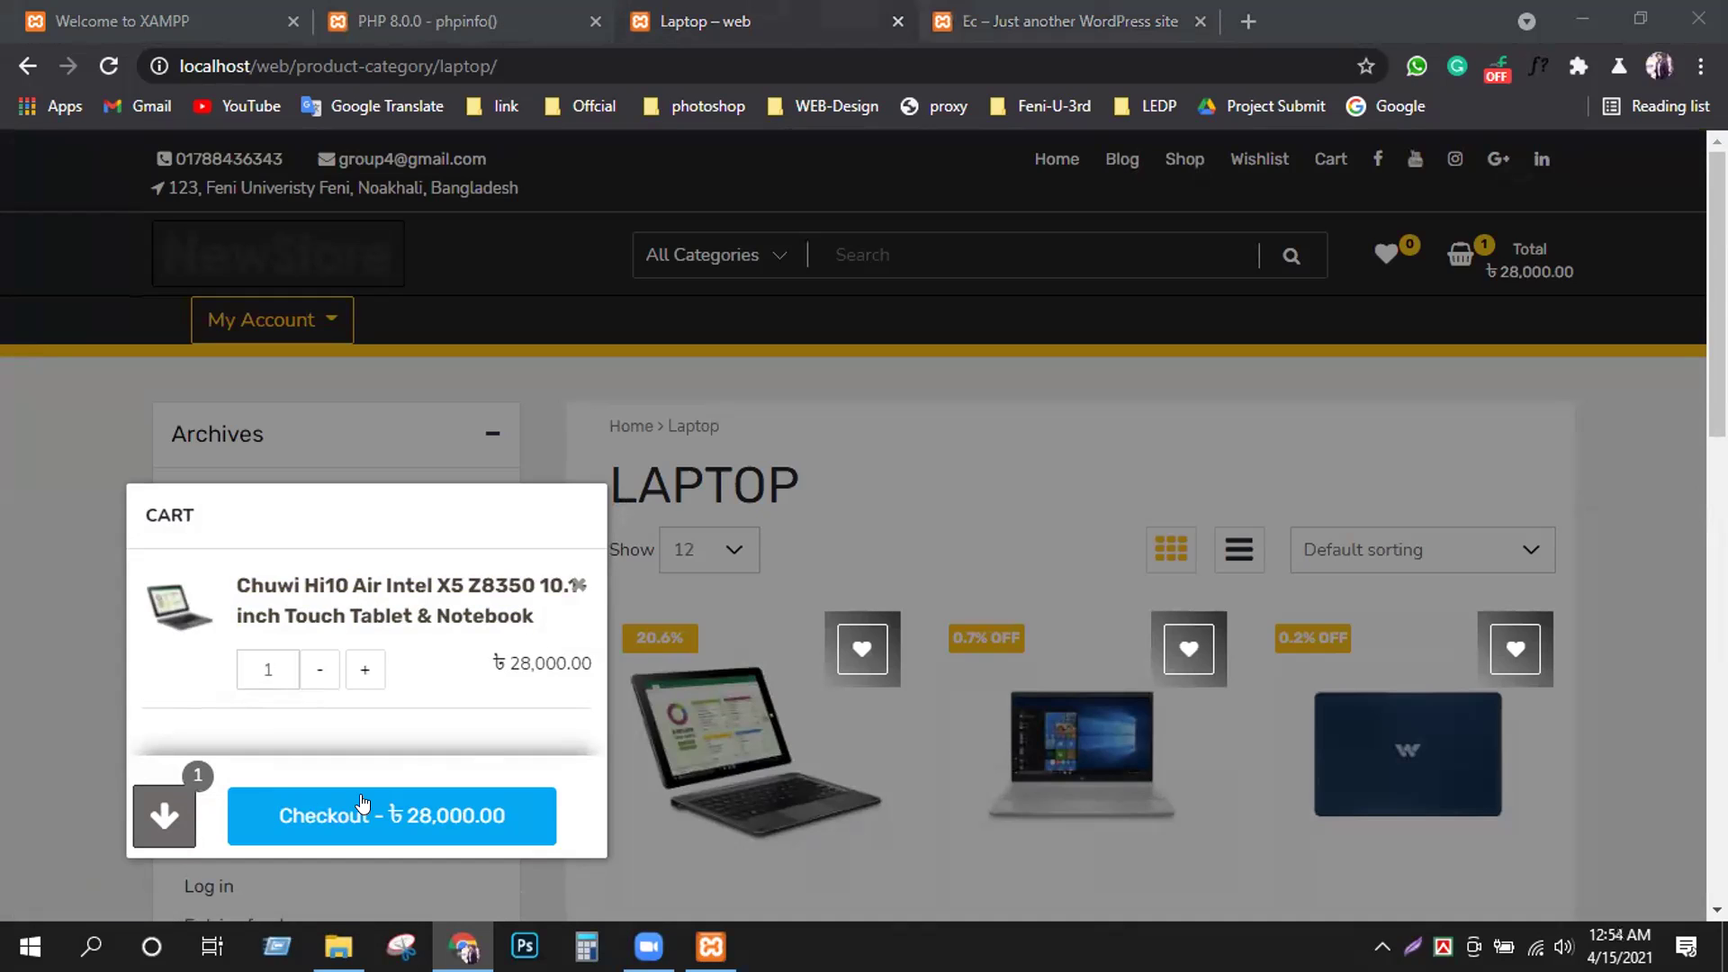
{"action": "scroll", "coordinate": [363, 800], "scroll_direction": "down", "scroll_amount": 4}
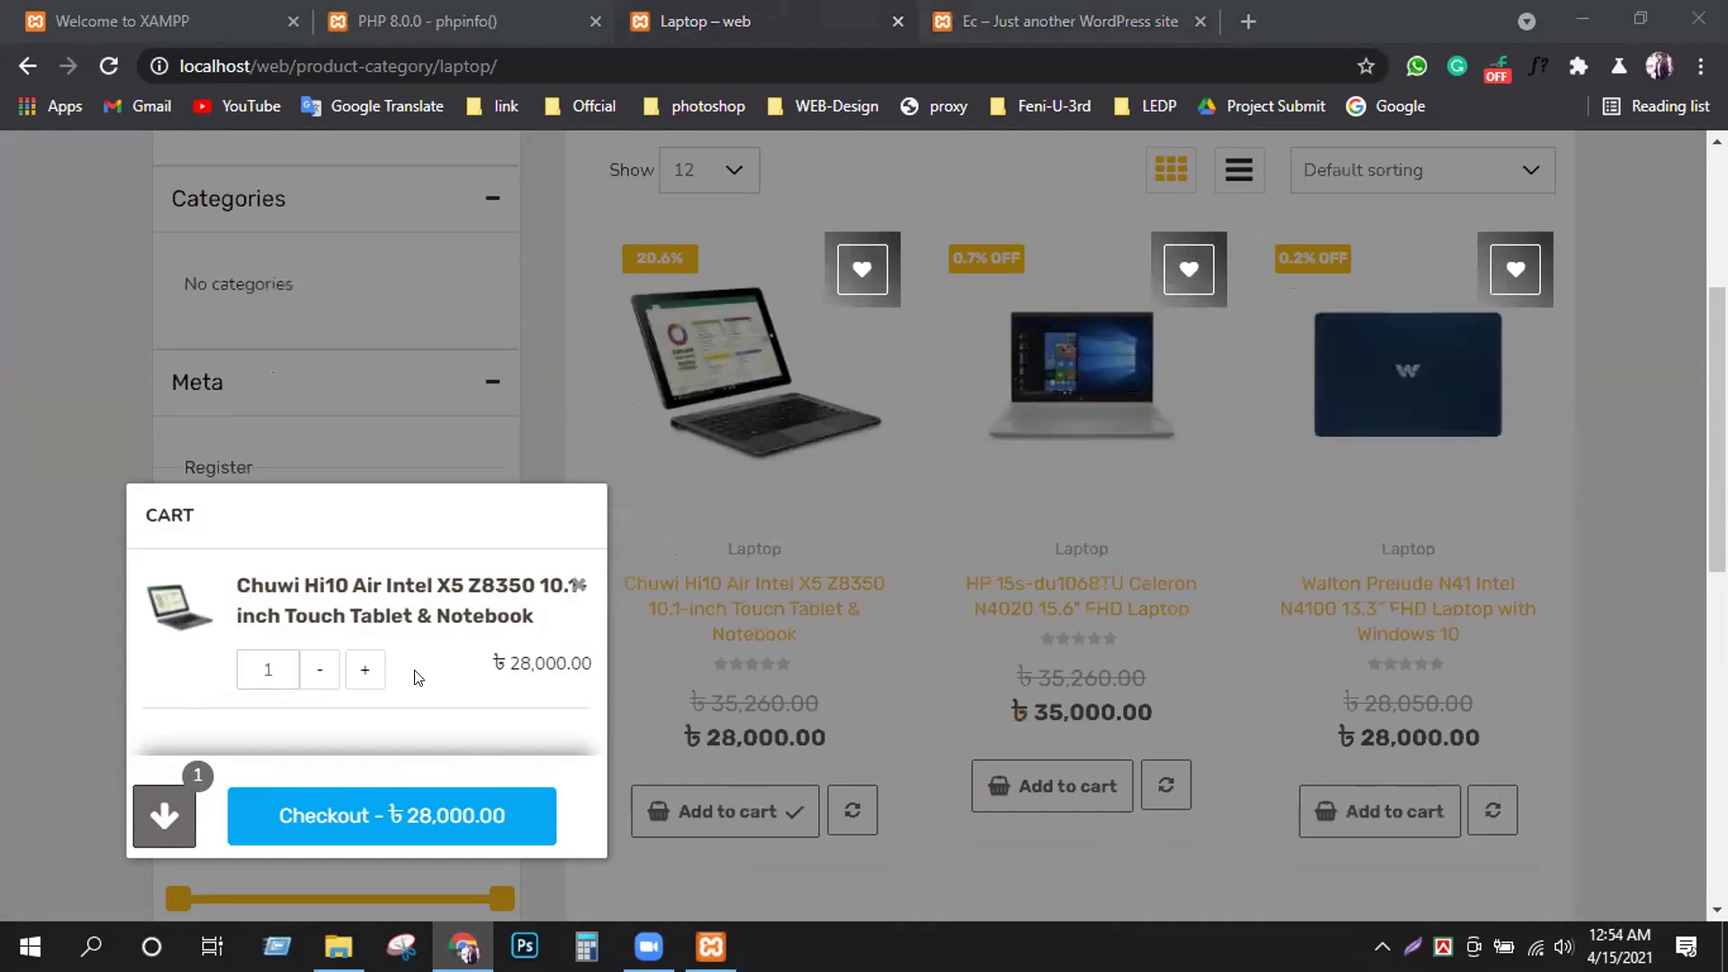
Proceed from the cart panel to the checkout form
{"action": "left_click", "coordinate": [484, 801]}
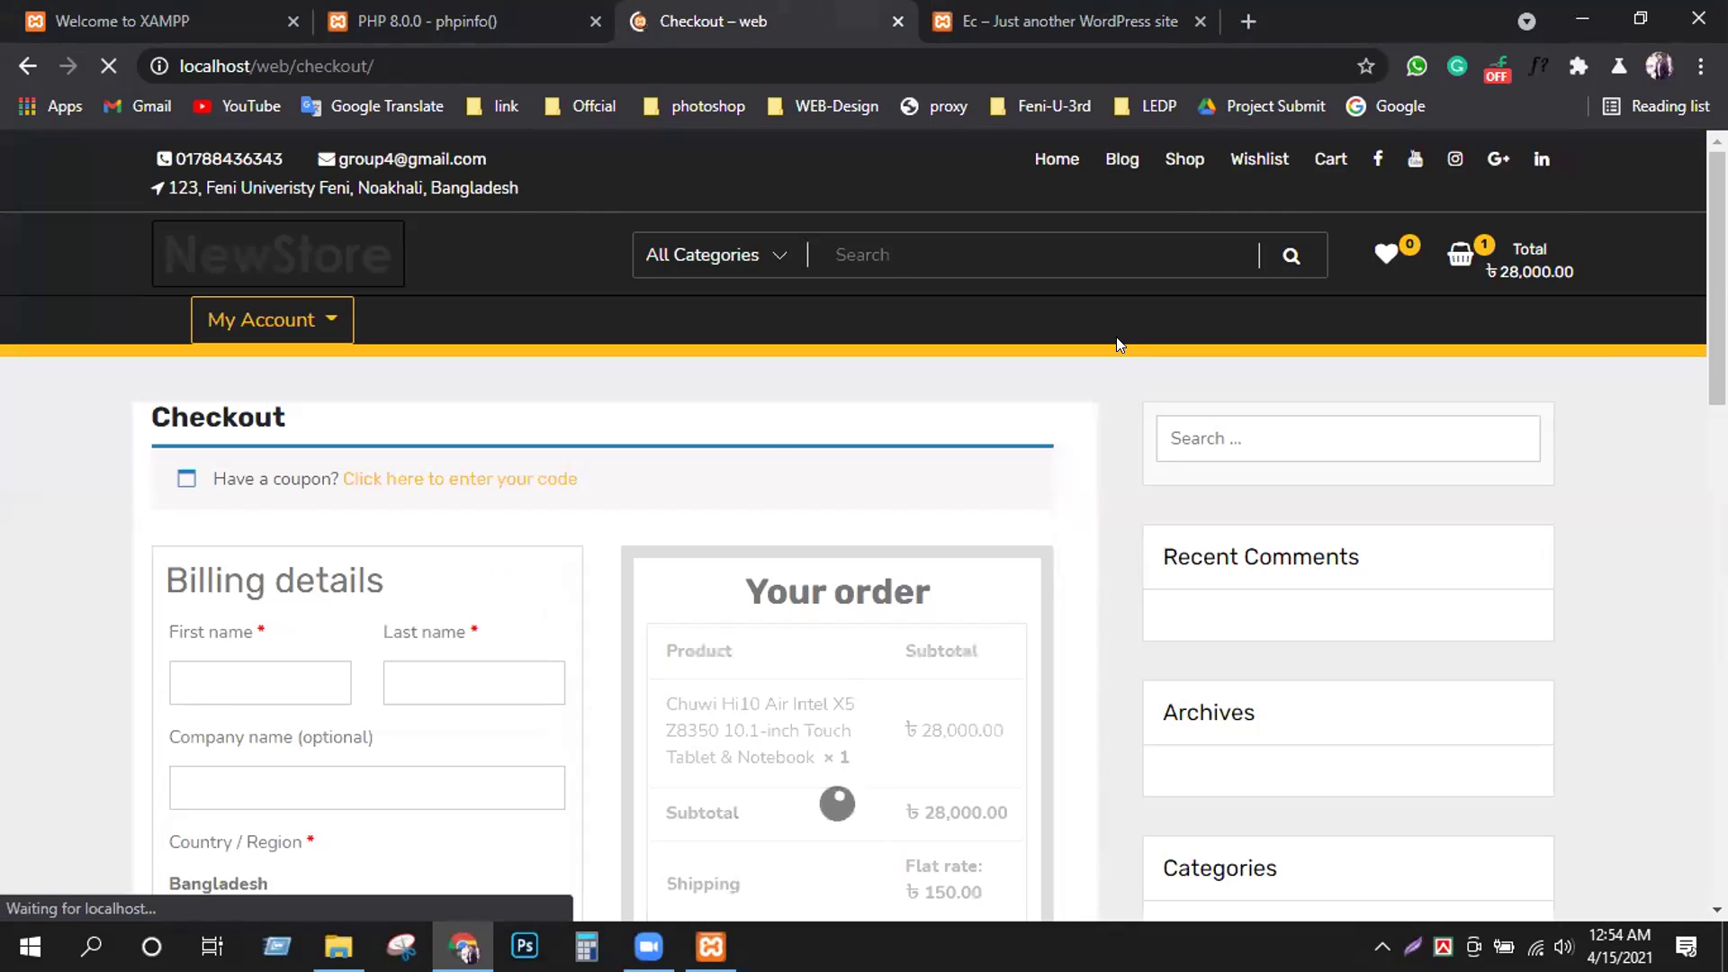
{"action": "scroll", "coordinate": [771, 439], "scroll_direction": "down", "scroll_amount": 3}
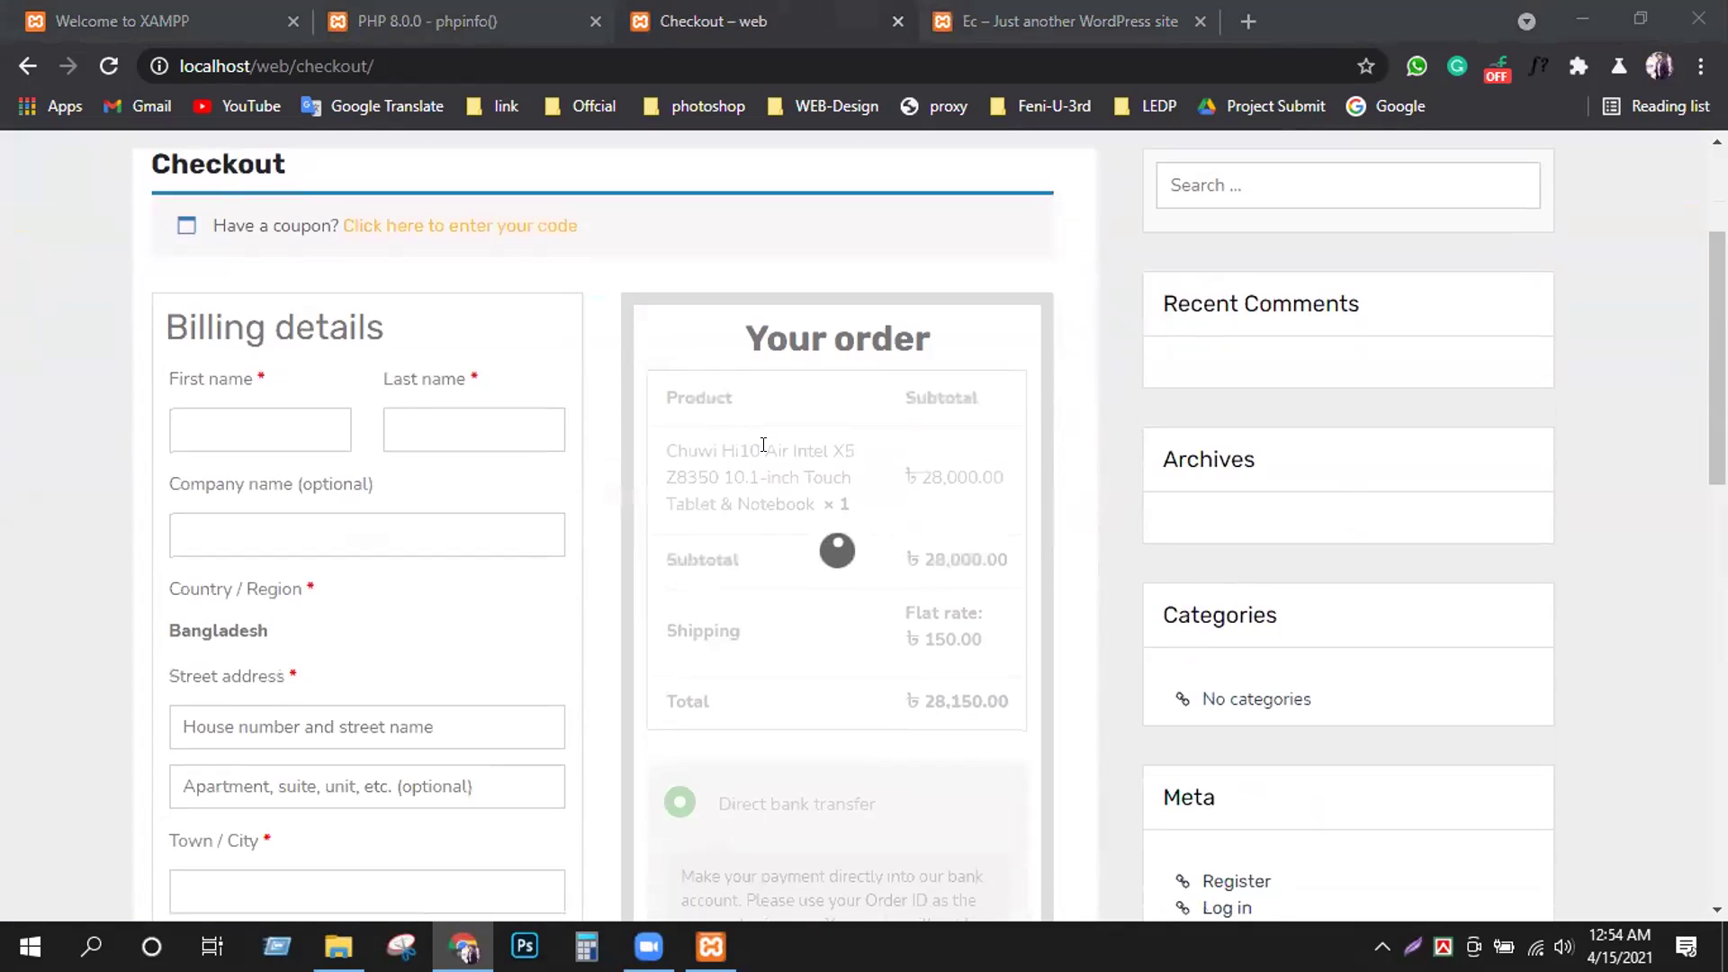
{"action": "scroll", "coordinate": [763, 445], "scroll_direction": "down", "scroll_amount": 4}
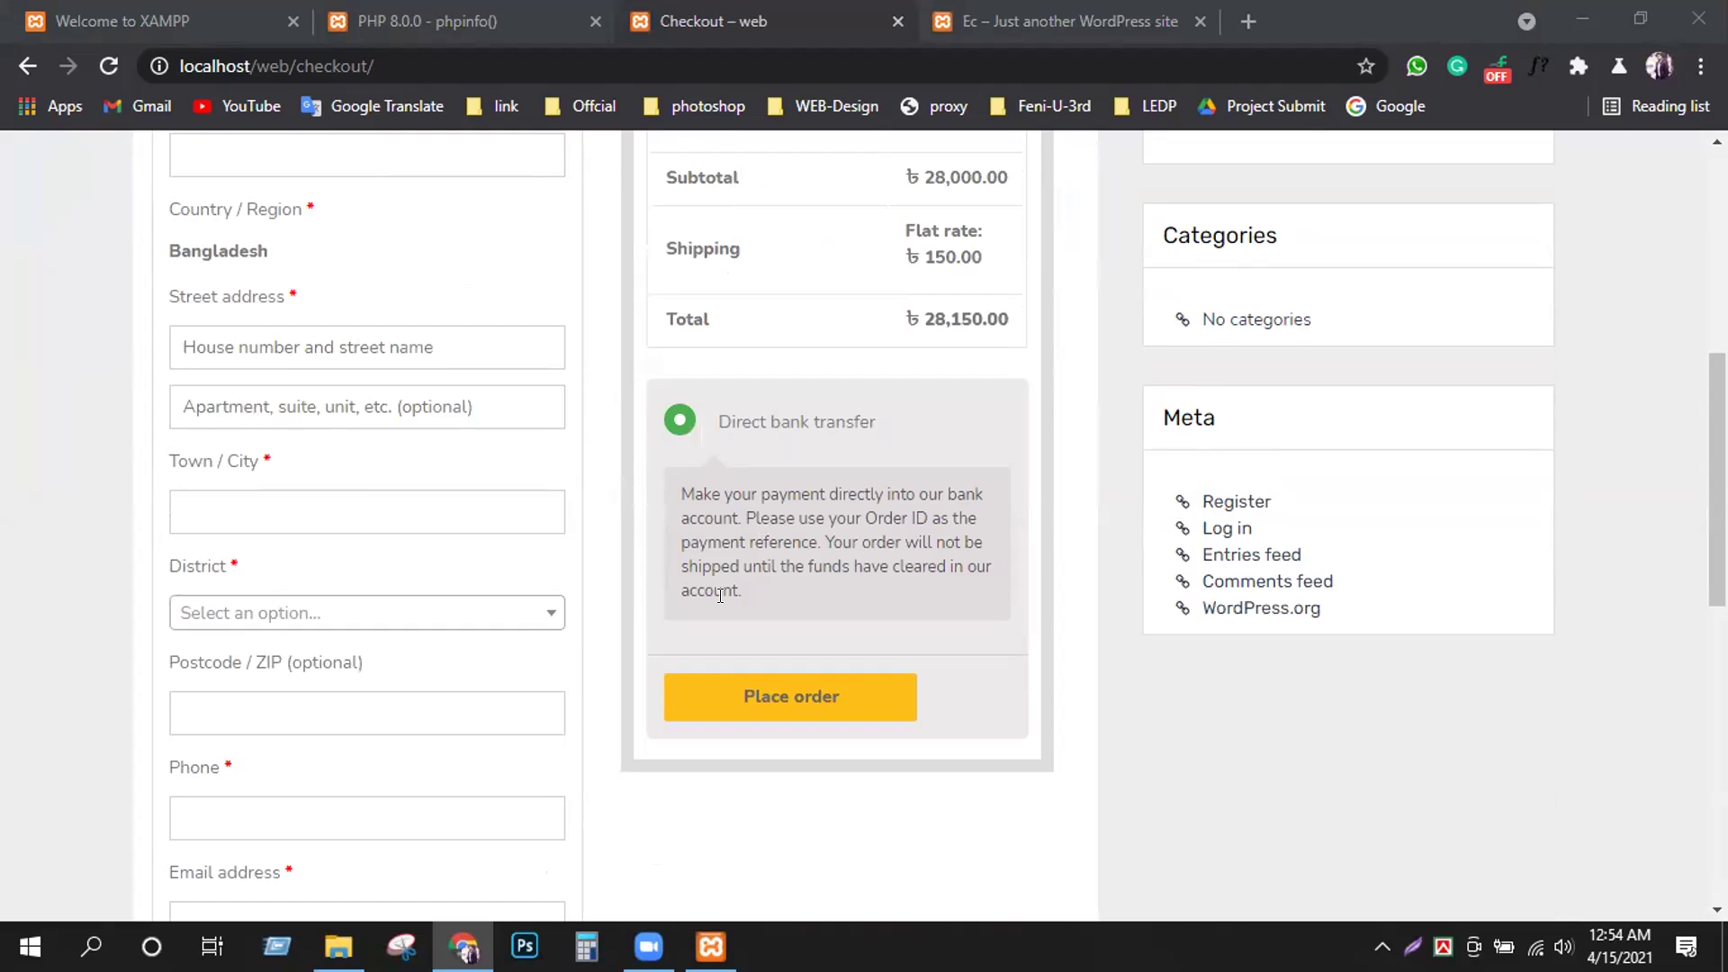
{"action": "scroll", "coordinate": [720, 595], "scroll_direction": "up", "scroll_amount": 1}
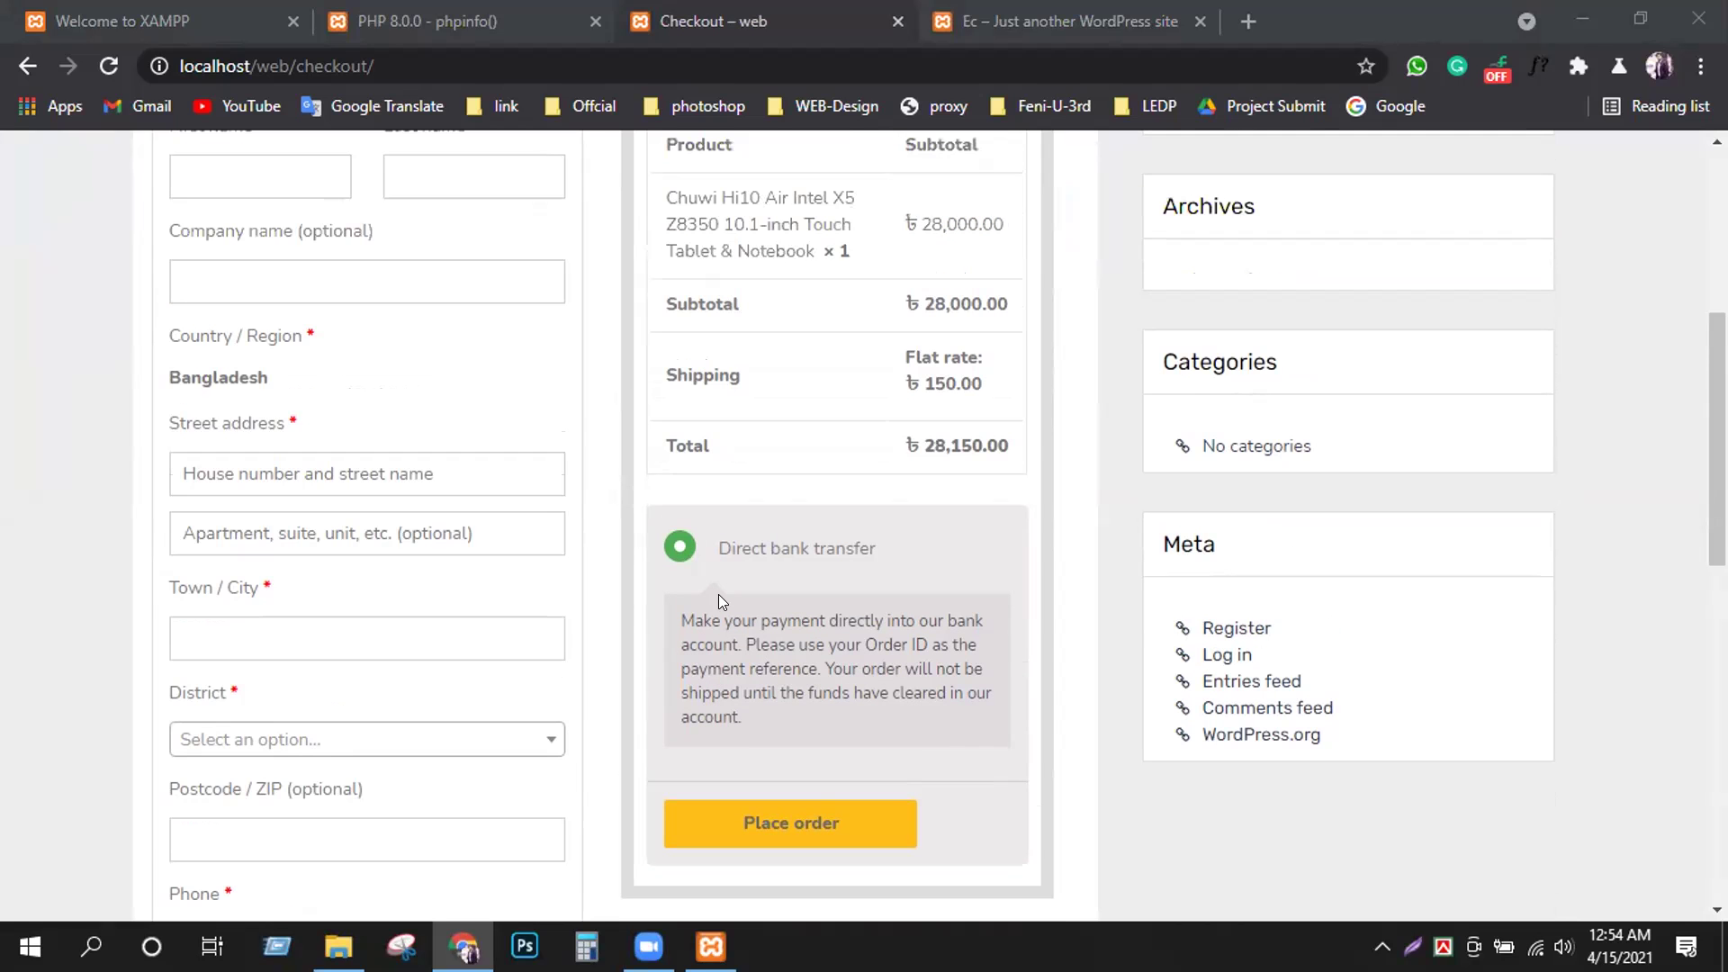
{"action": "scroll", "coordinate": [718, 594], "scroll_direction": "up", "scroll_amount": 1}
Autofill the billing form with the saved address and try placing the order
{"action": "left_click", "coordinate": [343, 317]}
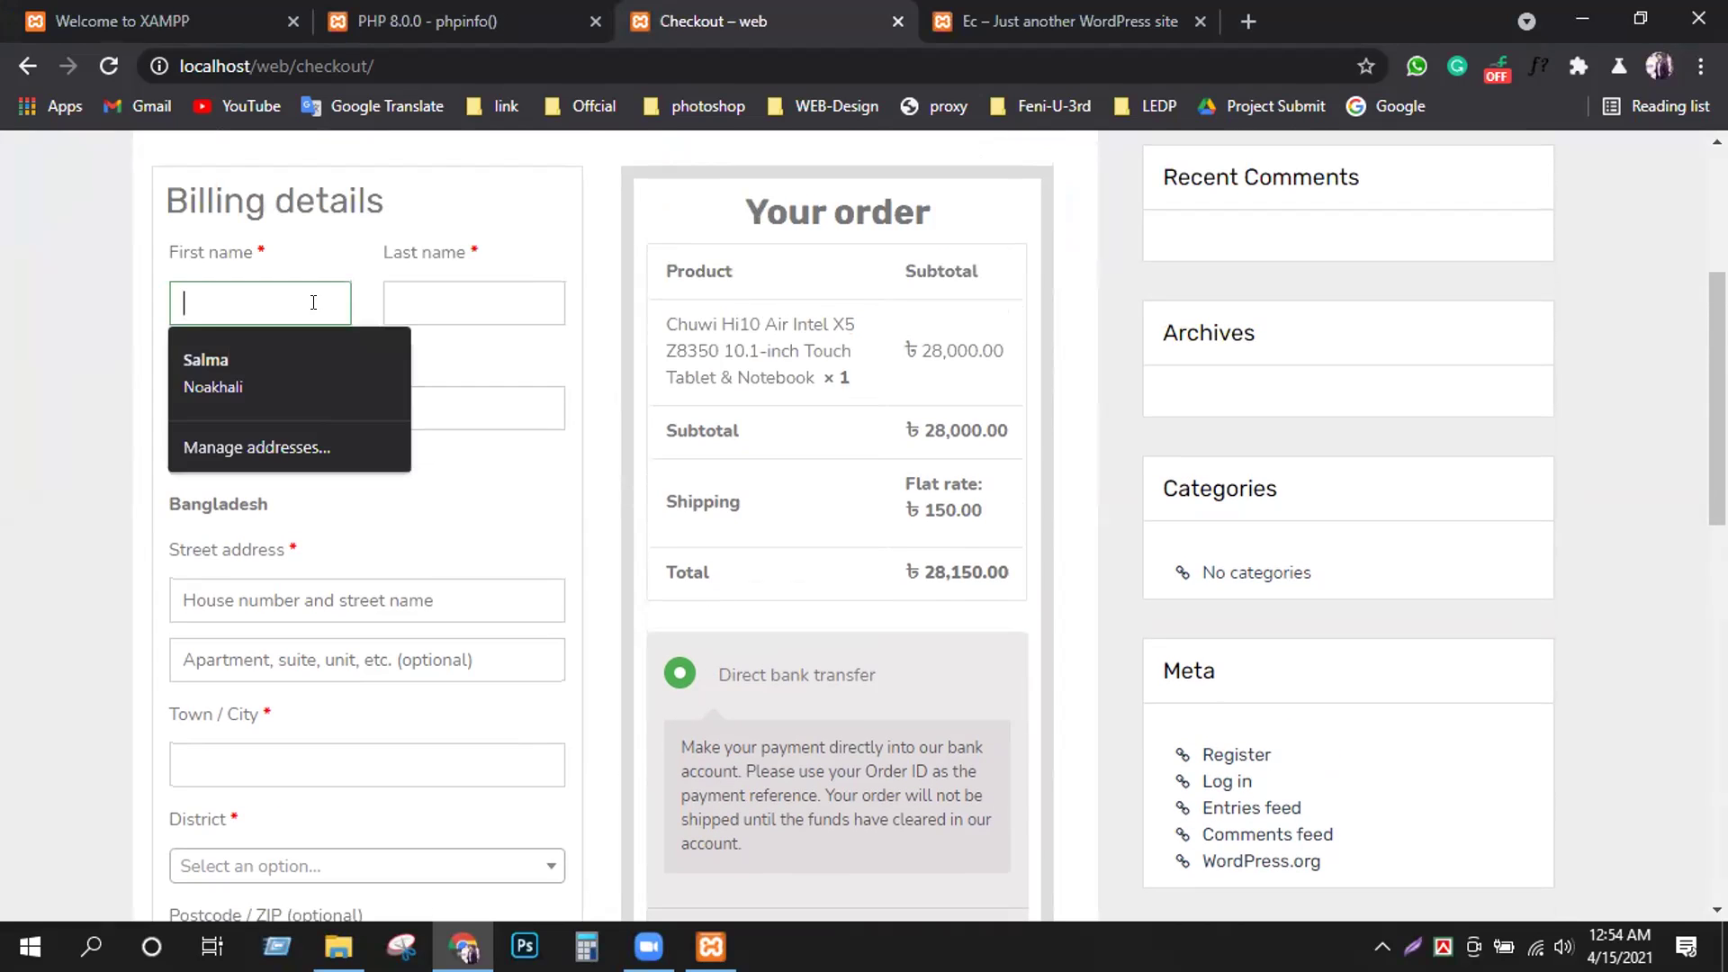
{"action": "left_click", "coordinate": [311, 371]}
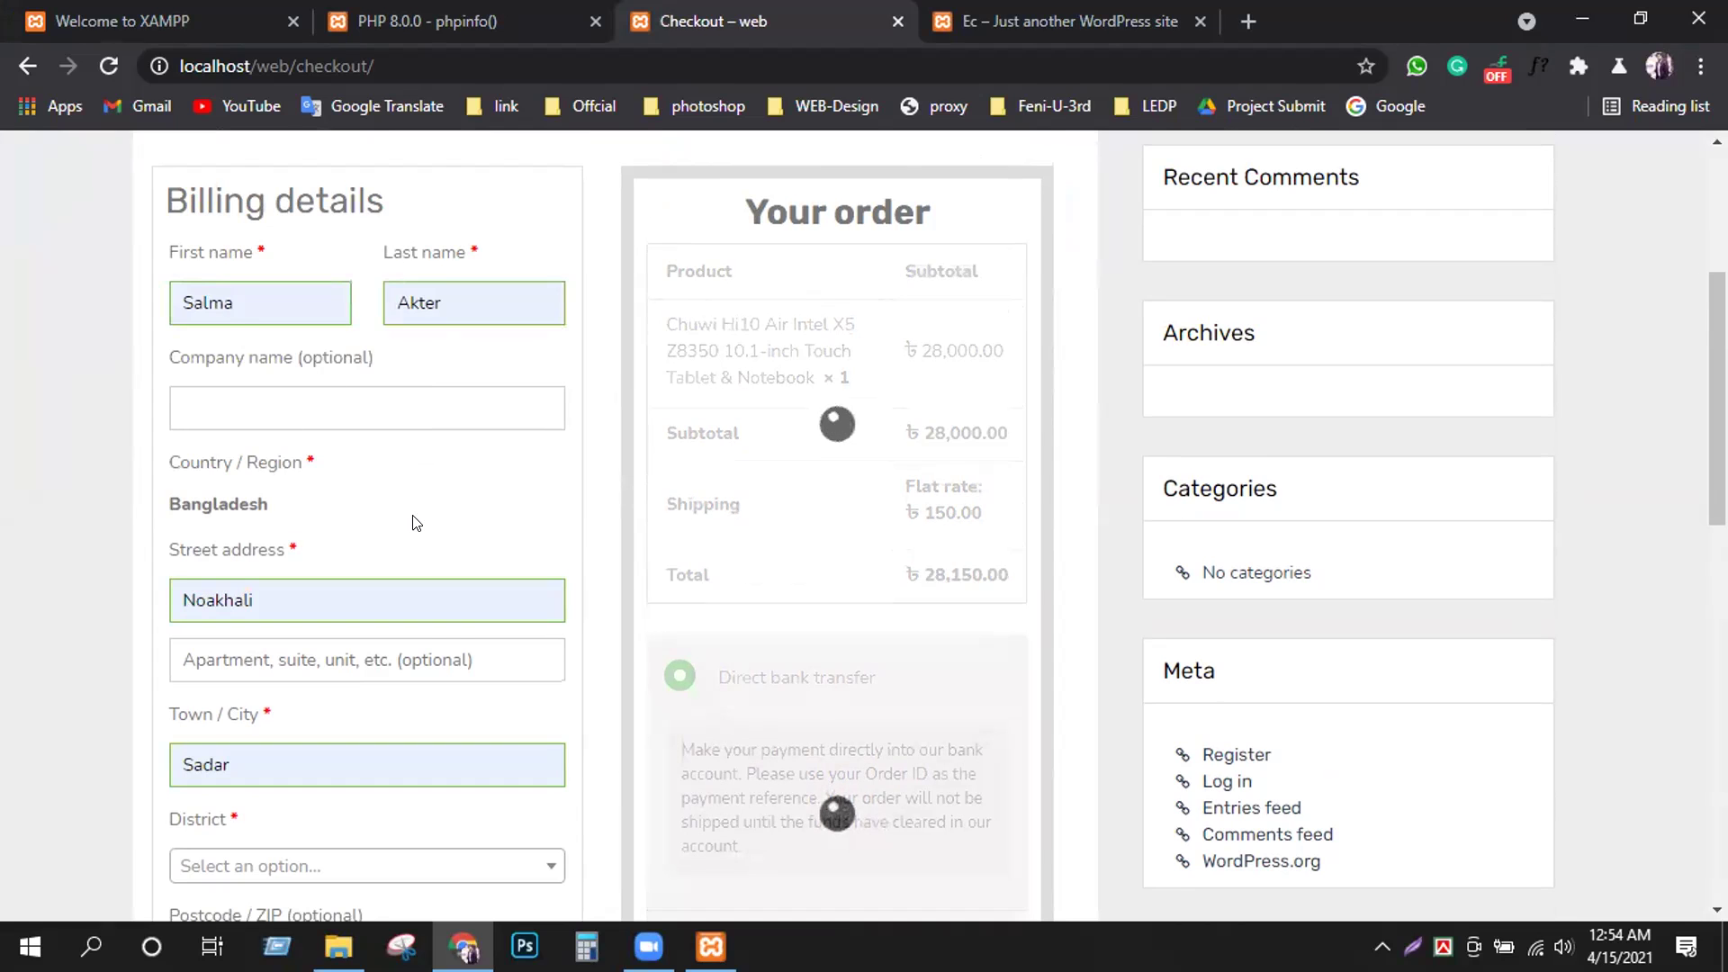
{"action": "scroll", "coordinate": [416, 523], "scroll_direction": "down", "scroll_amount": 4}
{"action": "scroll", "coordinate": [416, 519], "scroll_direction": "down", "scroll_amount": 3}
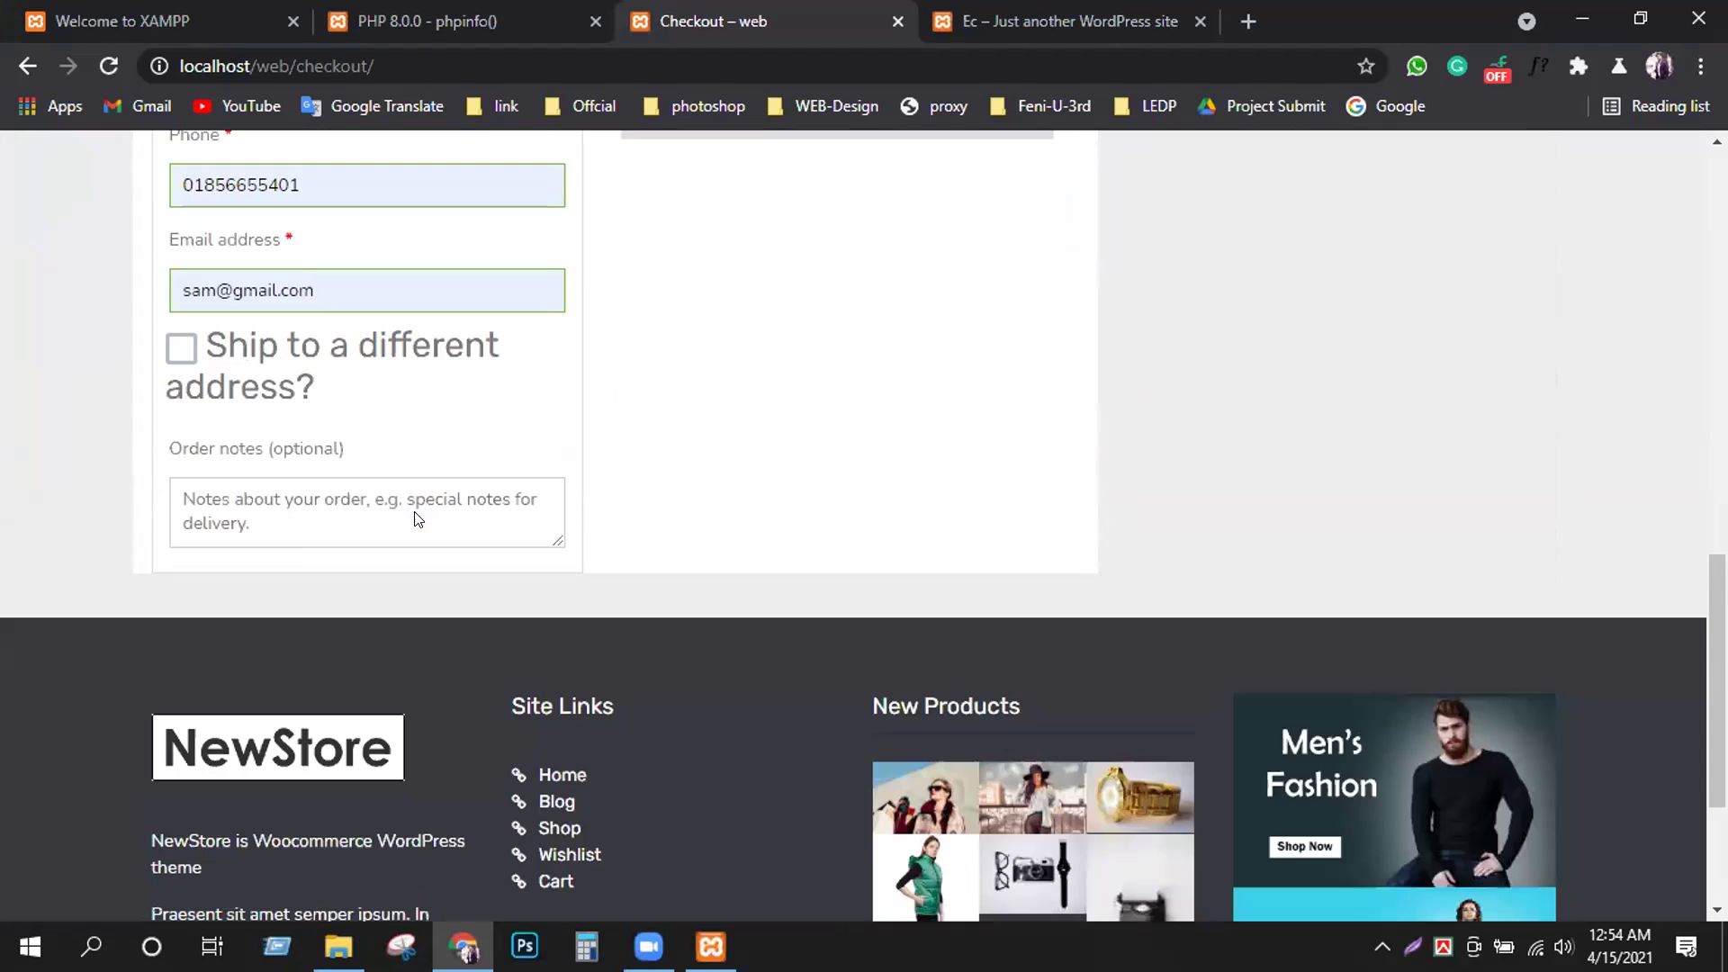
{"action": "scroll", "coordinate": [797, 409], "scroll_direction": "up", "scroll_amount": 5}
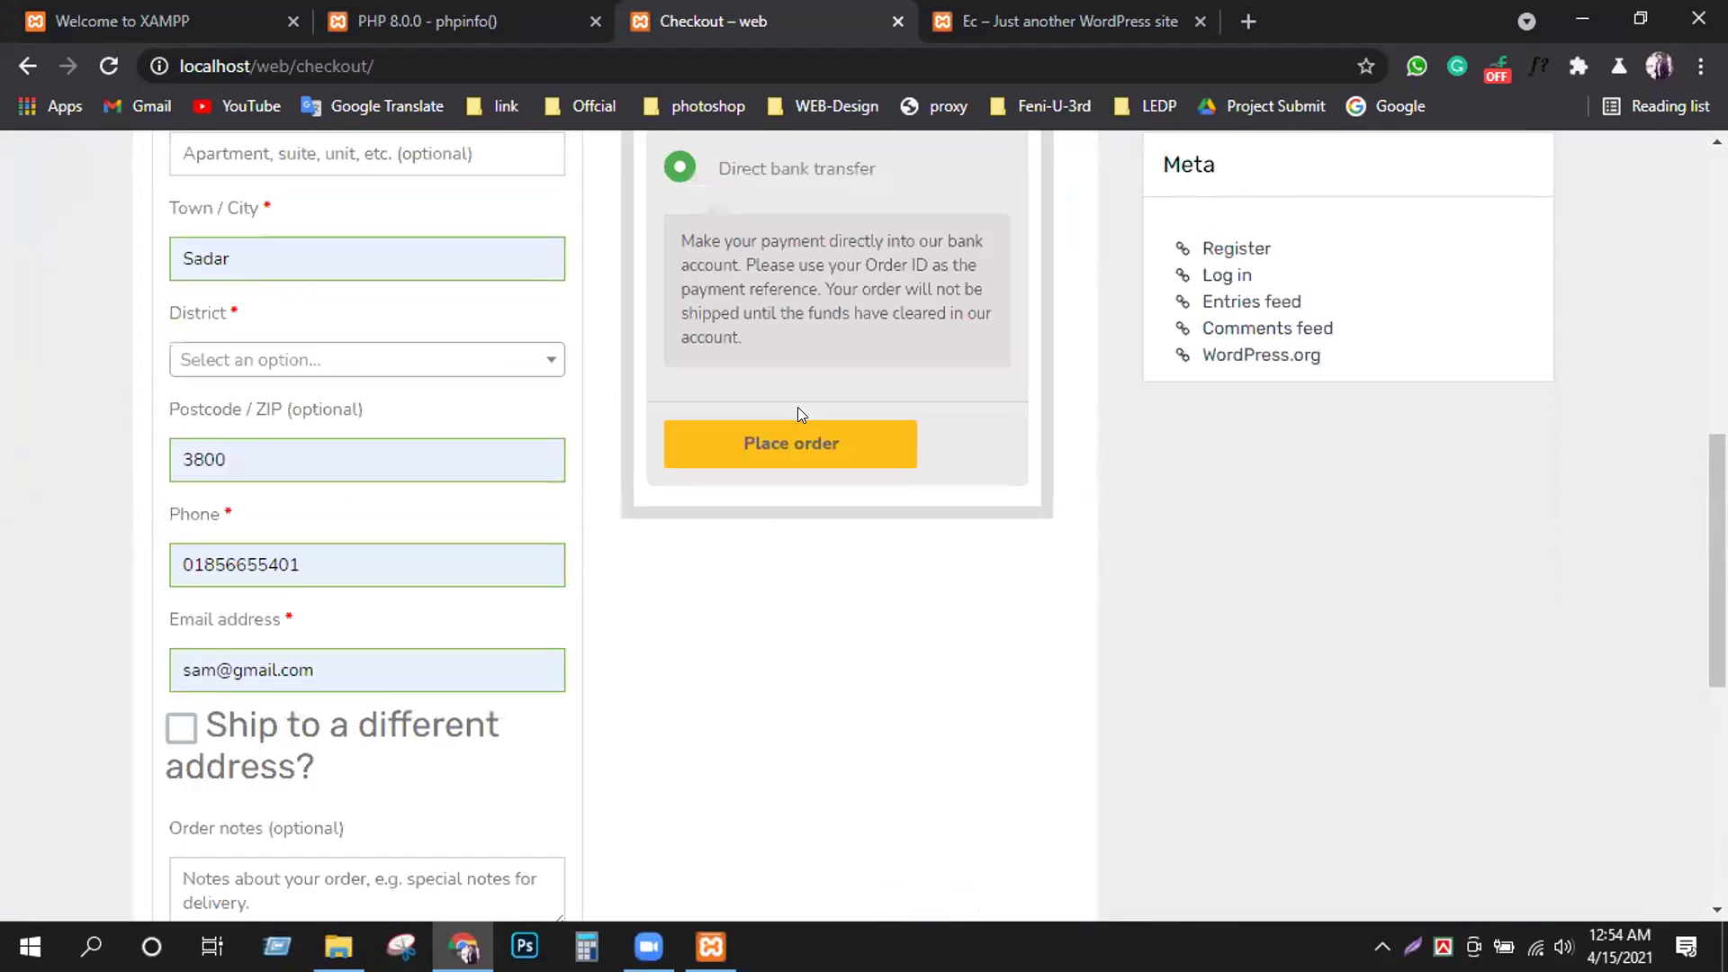
{"action": "left_click", "coordinate": [790, 694]}
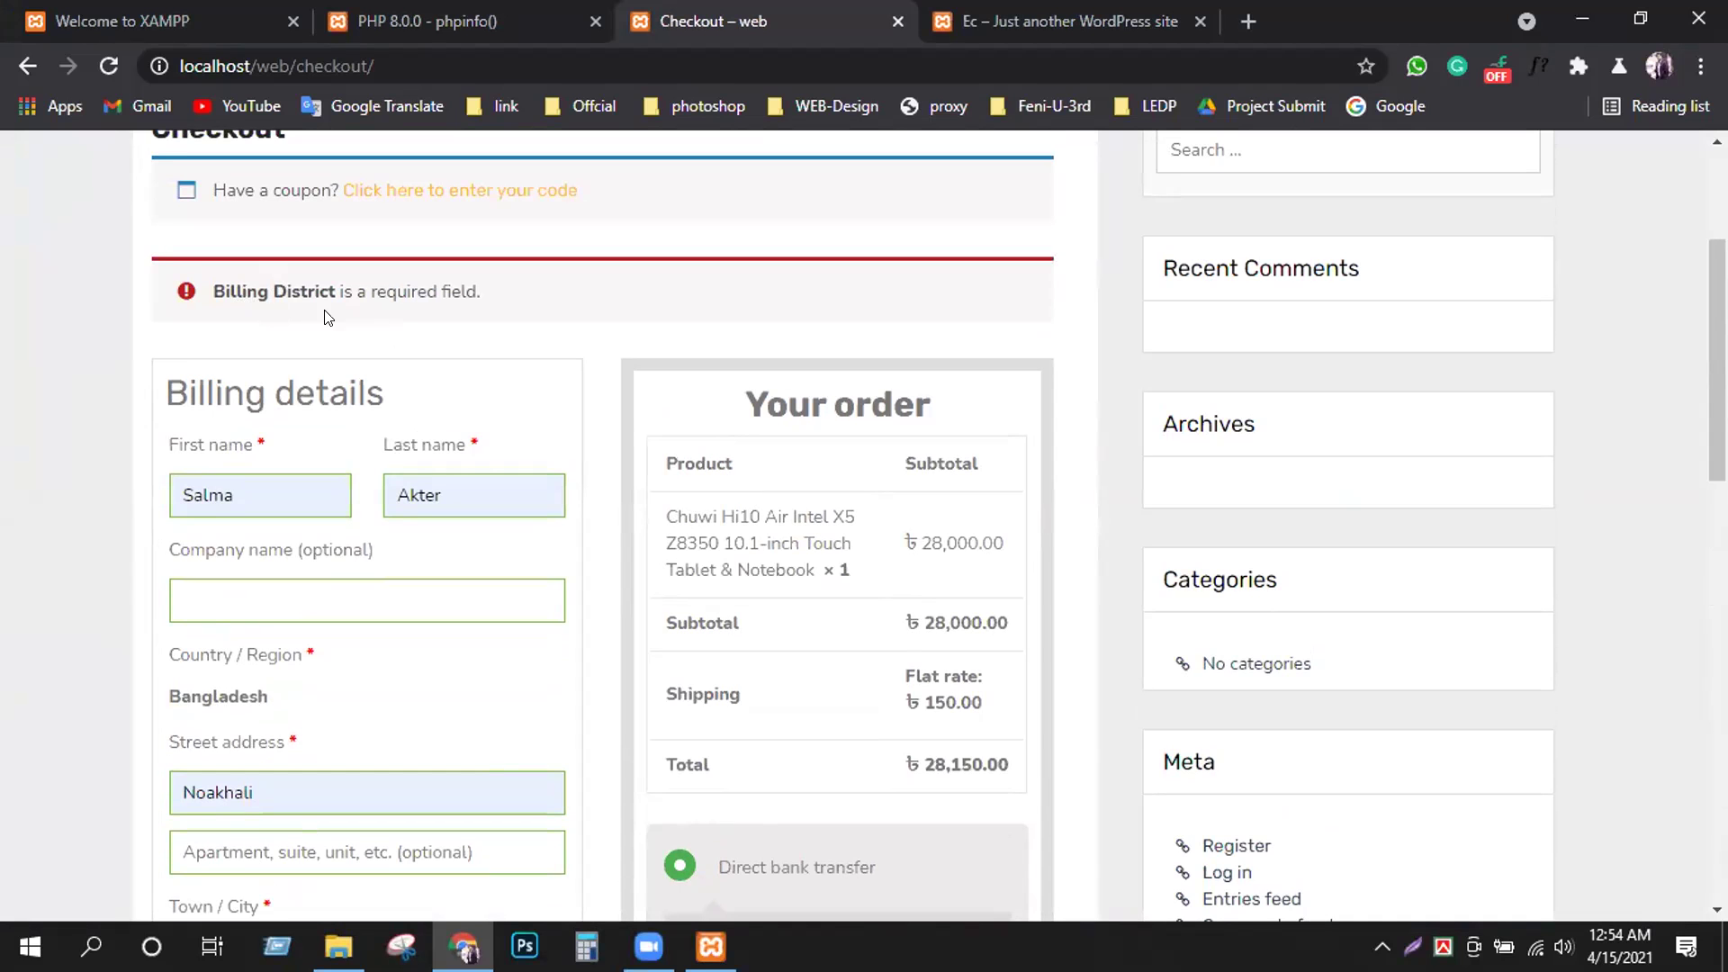
Set the billing District to Bogura and place the ৳28,150.00 order
{"action": "scroll", "coordinate": [297, 333], "scroll_direction": "down", "scroll_amount": 5}
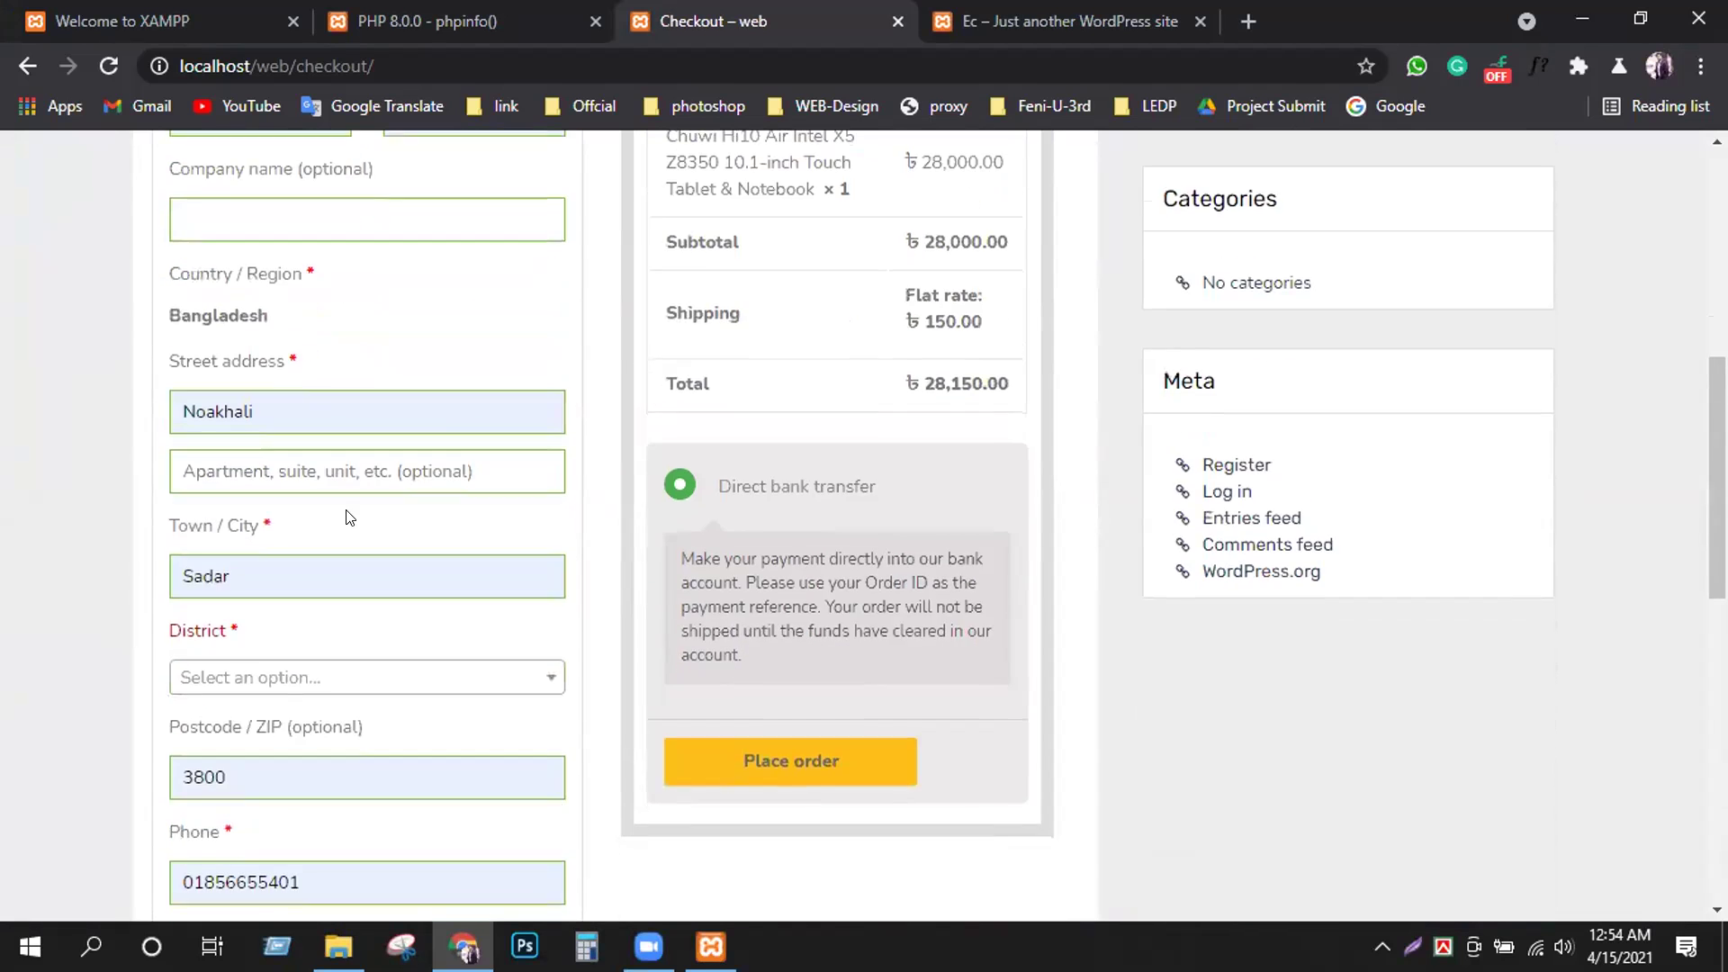
{"action": "left_click", "coordinate": [320, 553]}
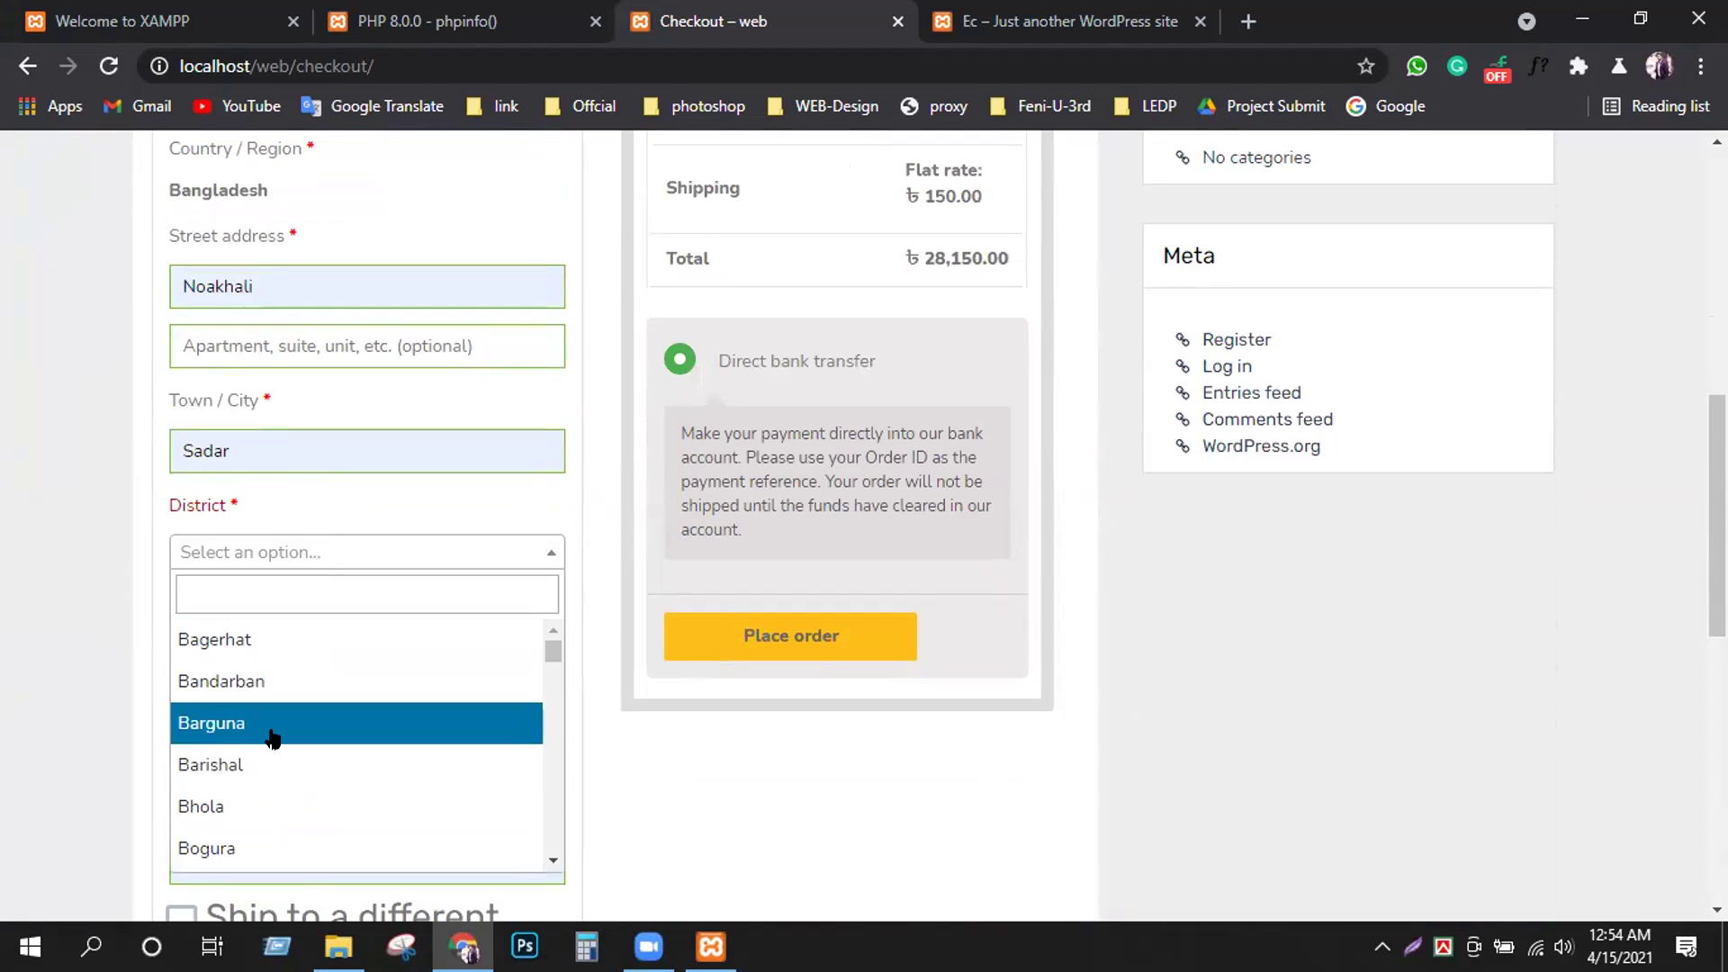
{"action": "left_click", "coordinate": [270, 846]}
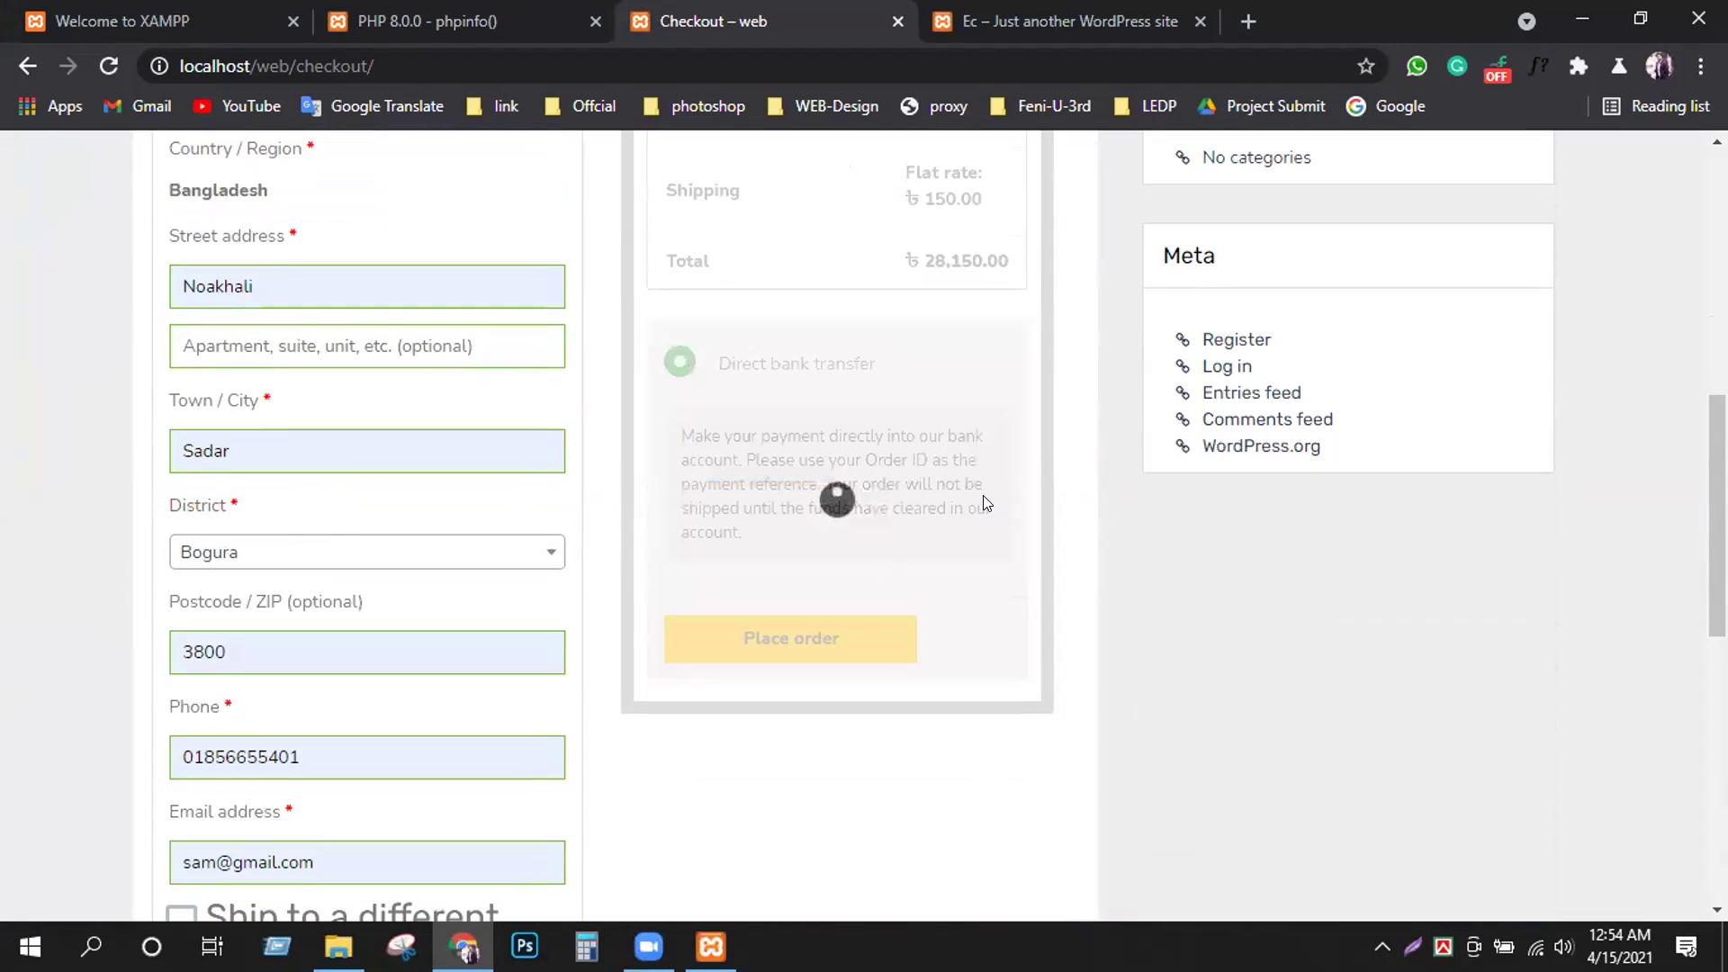
{"action": "scroll", "coordinate": [985, 495], "scroll_direction": "down", "scroll_amount": 2}
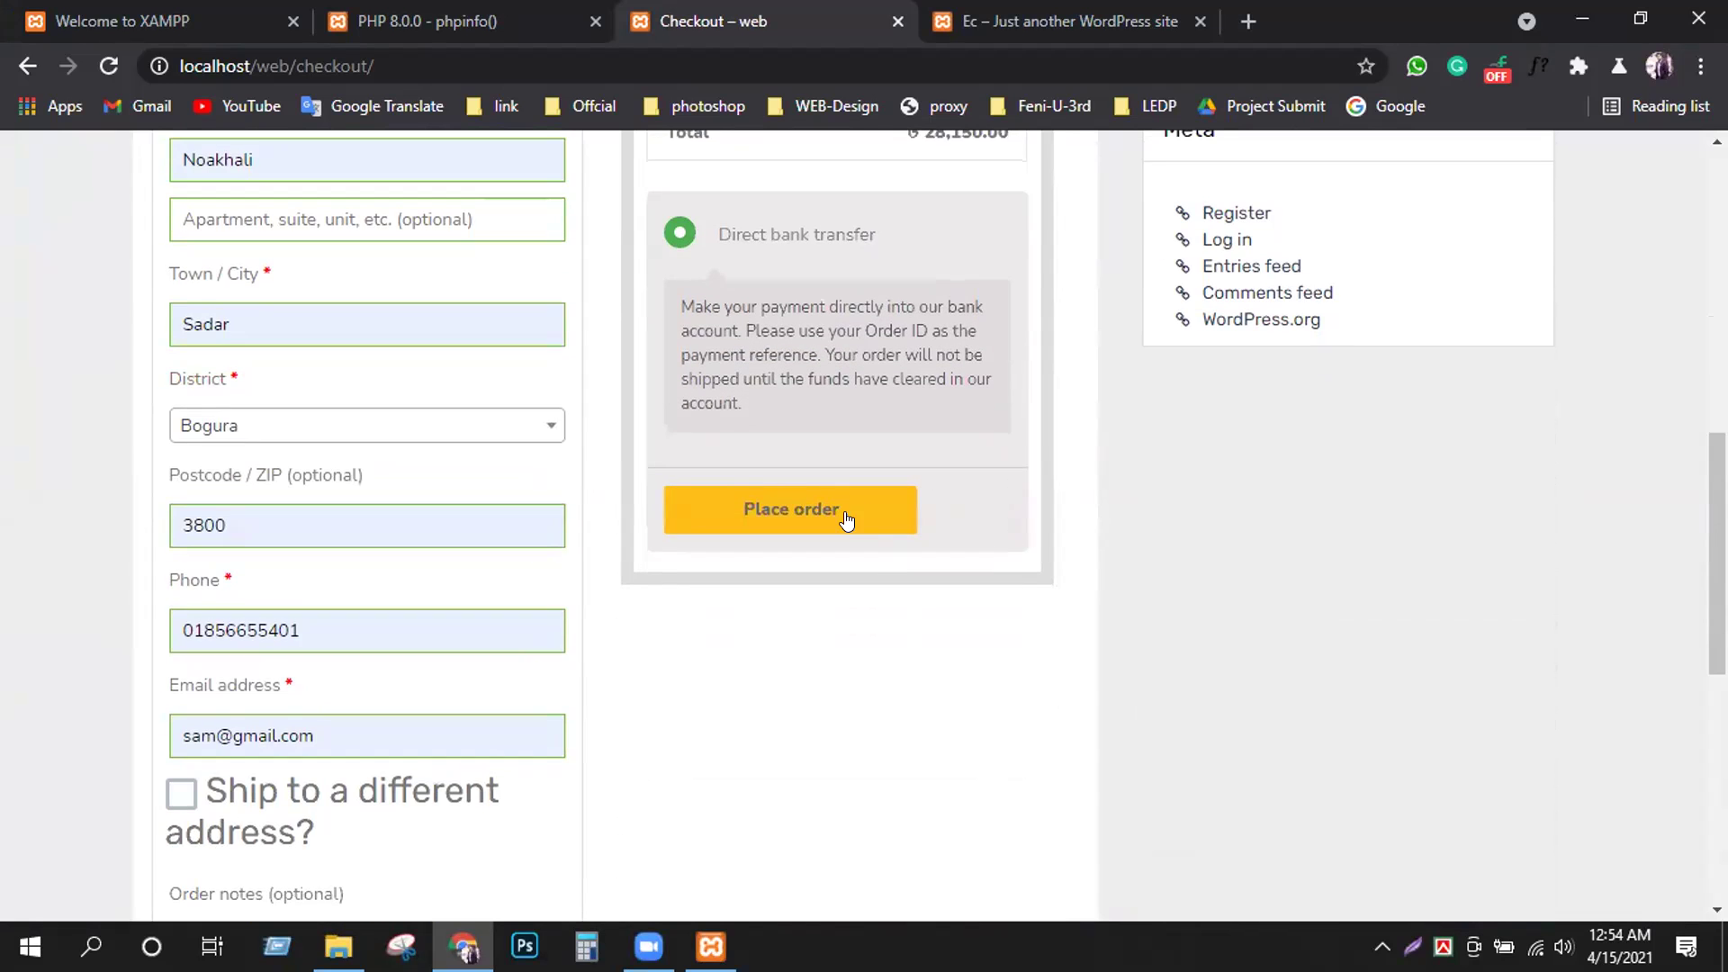
{"action": "left_click", "coordinate": [852, 511]}
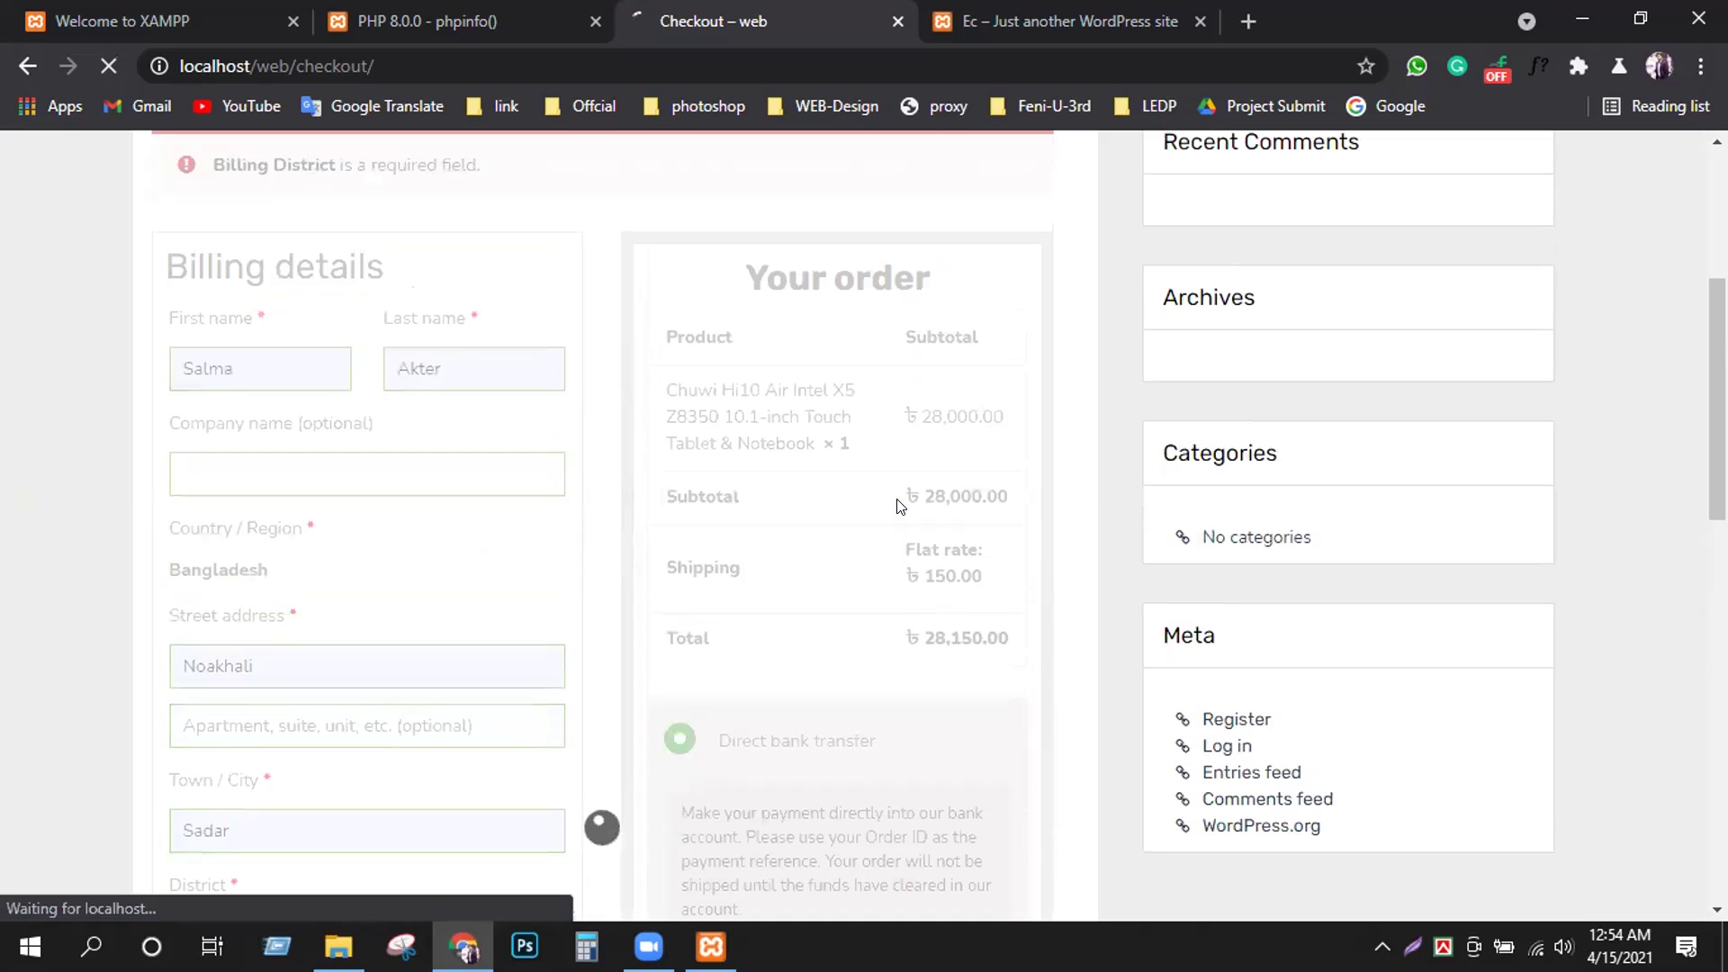
Review order 640's confirmation: ৳28,150.00 total, paid by Direct bank transfer
{"action": "scroll", "coordinate": [897, 506], "scroll_direction": "up", "scroll_amount": 1}
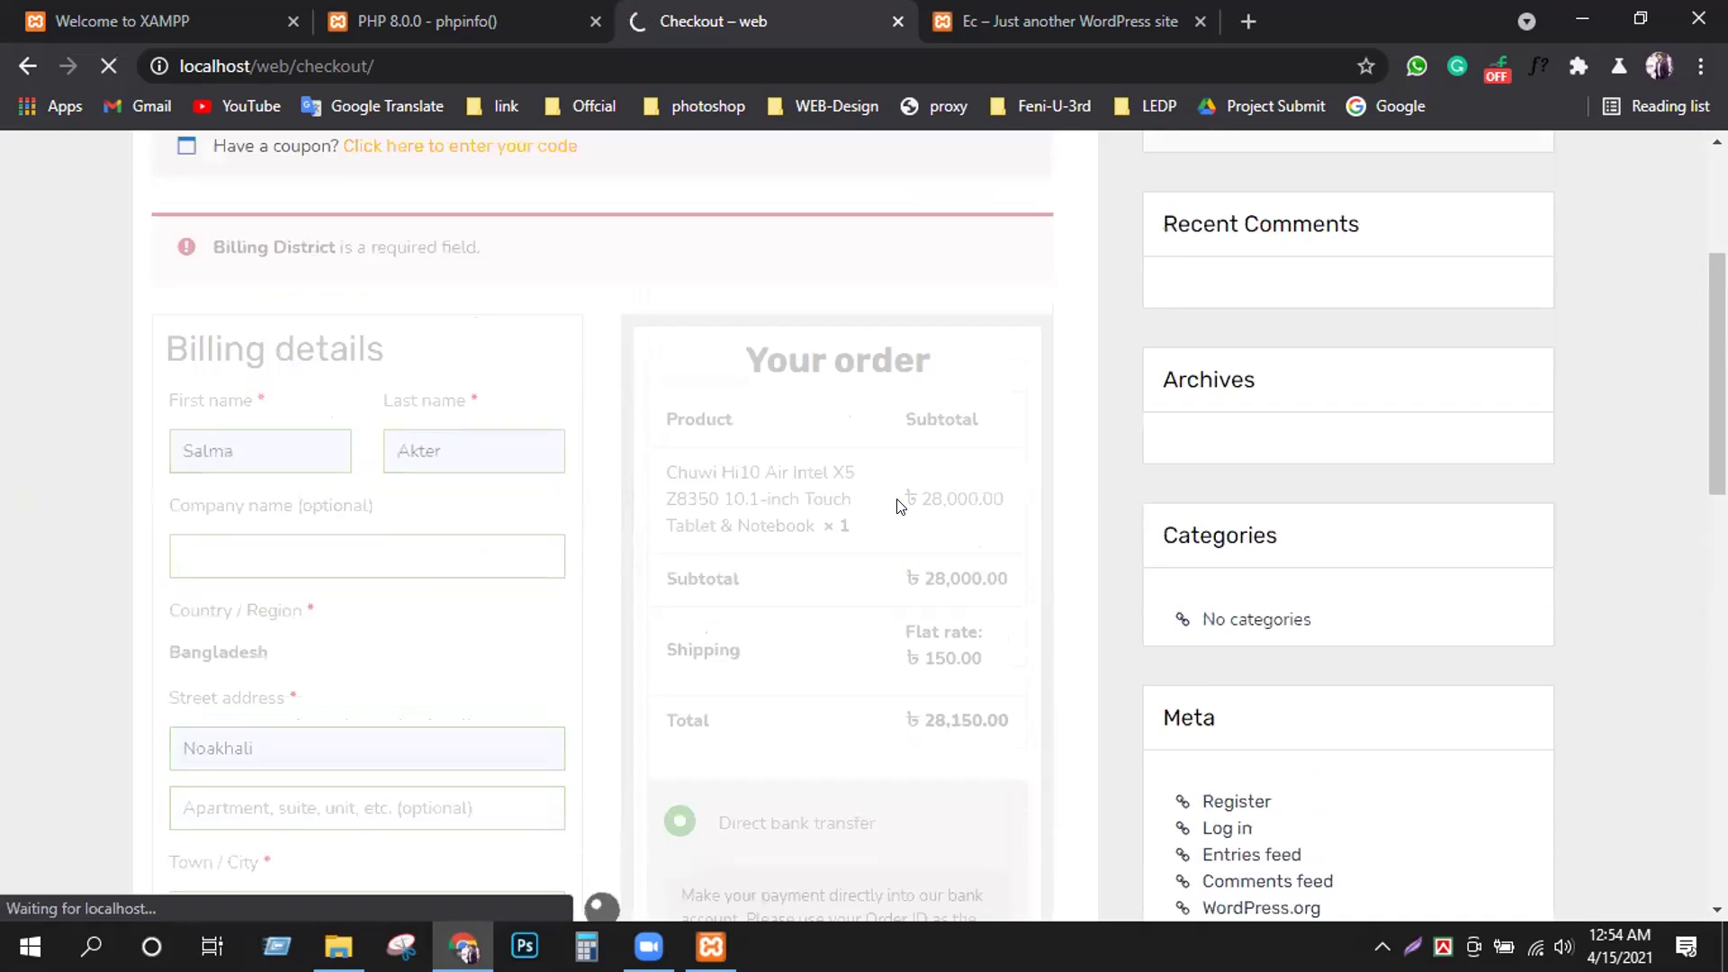
{"action": "scroll", "coordinate": [896, 506], "scroll_direction": "down", "scroll_amount": 2}
{"action": "scroll", "coordinate": [896, 506], "scroll_direction": "down", "scroll_amount": 3}
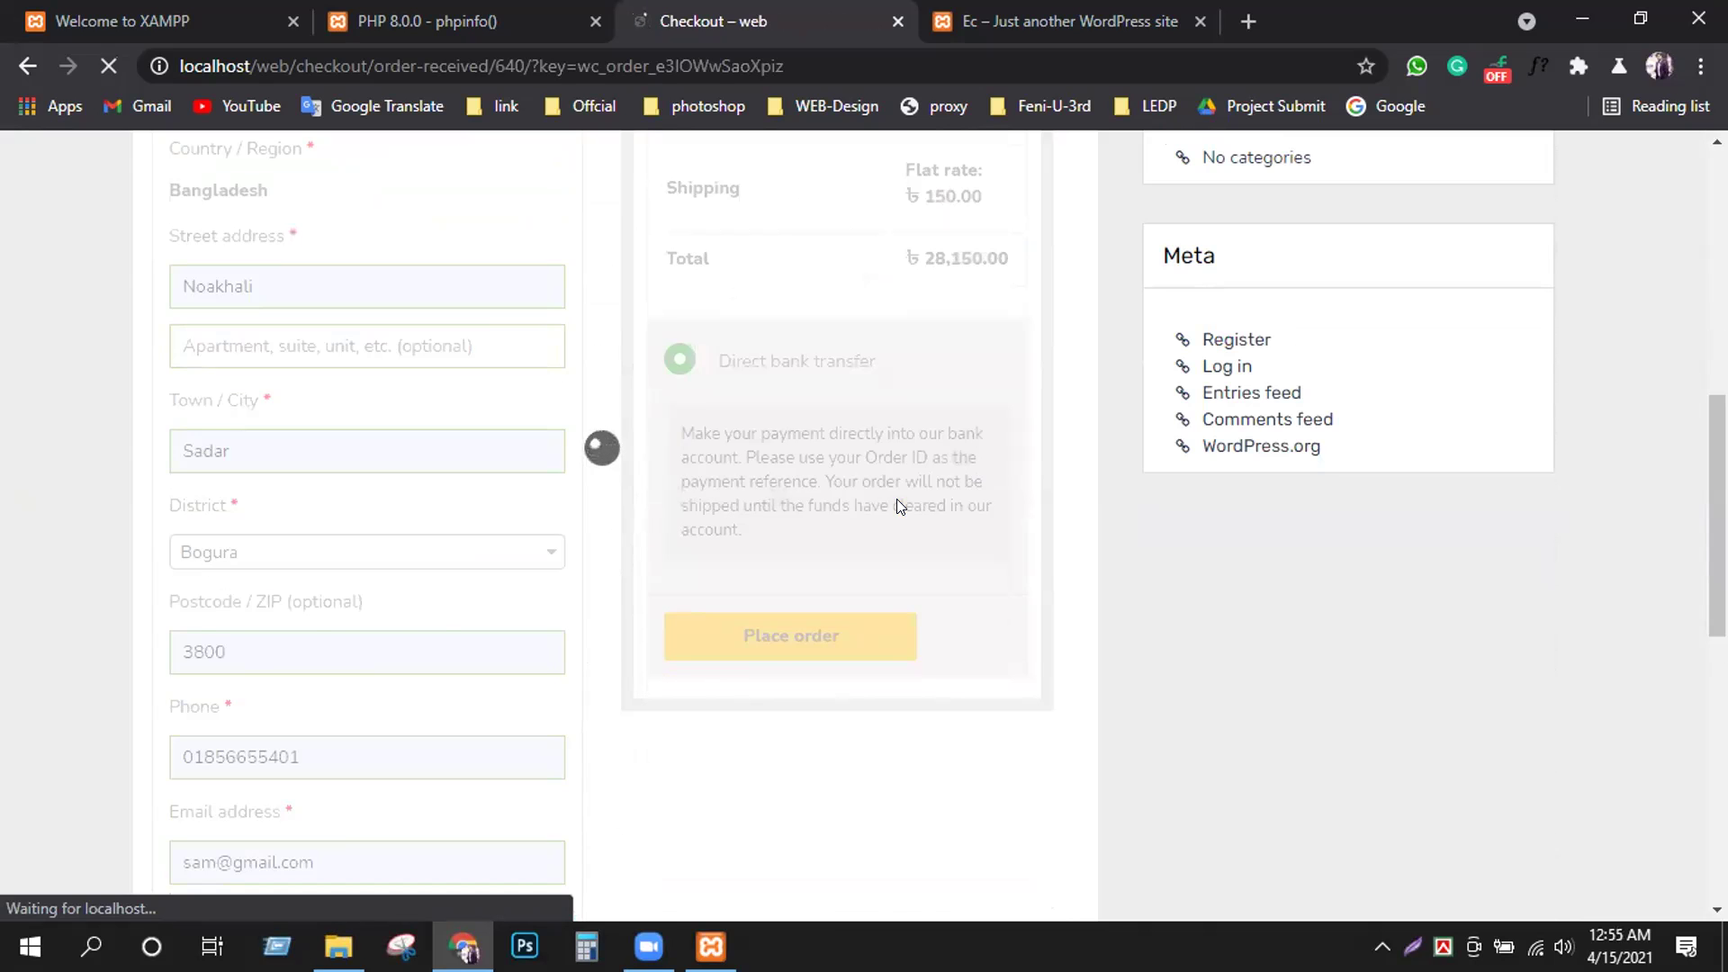
{"action": "scroll", "coordinate": [898, 506], "scroll_direction": "down", "scroll_amount": 8}
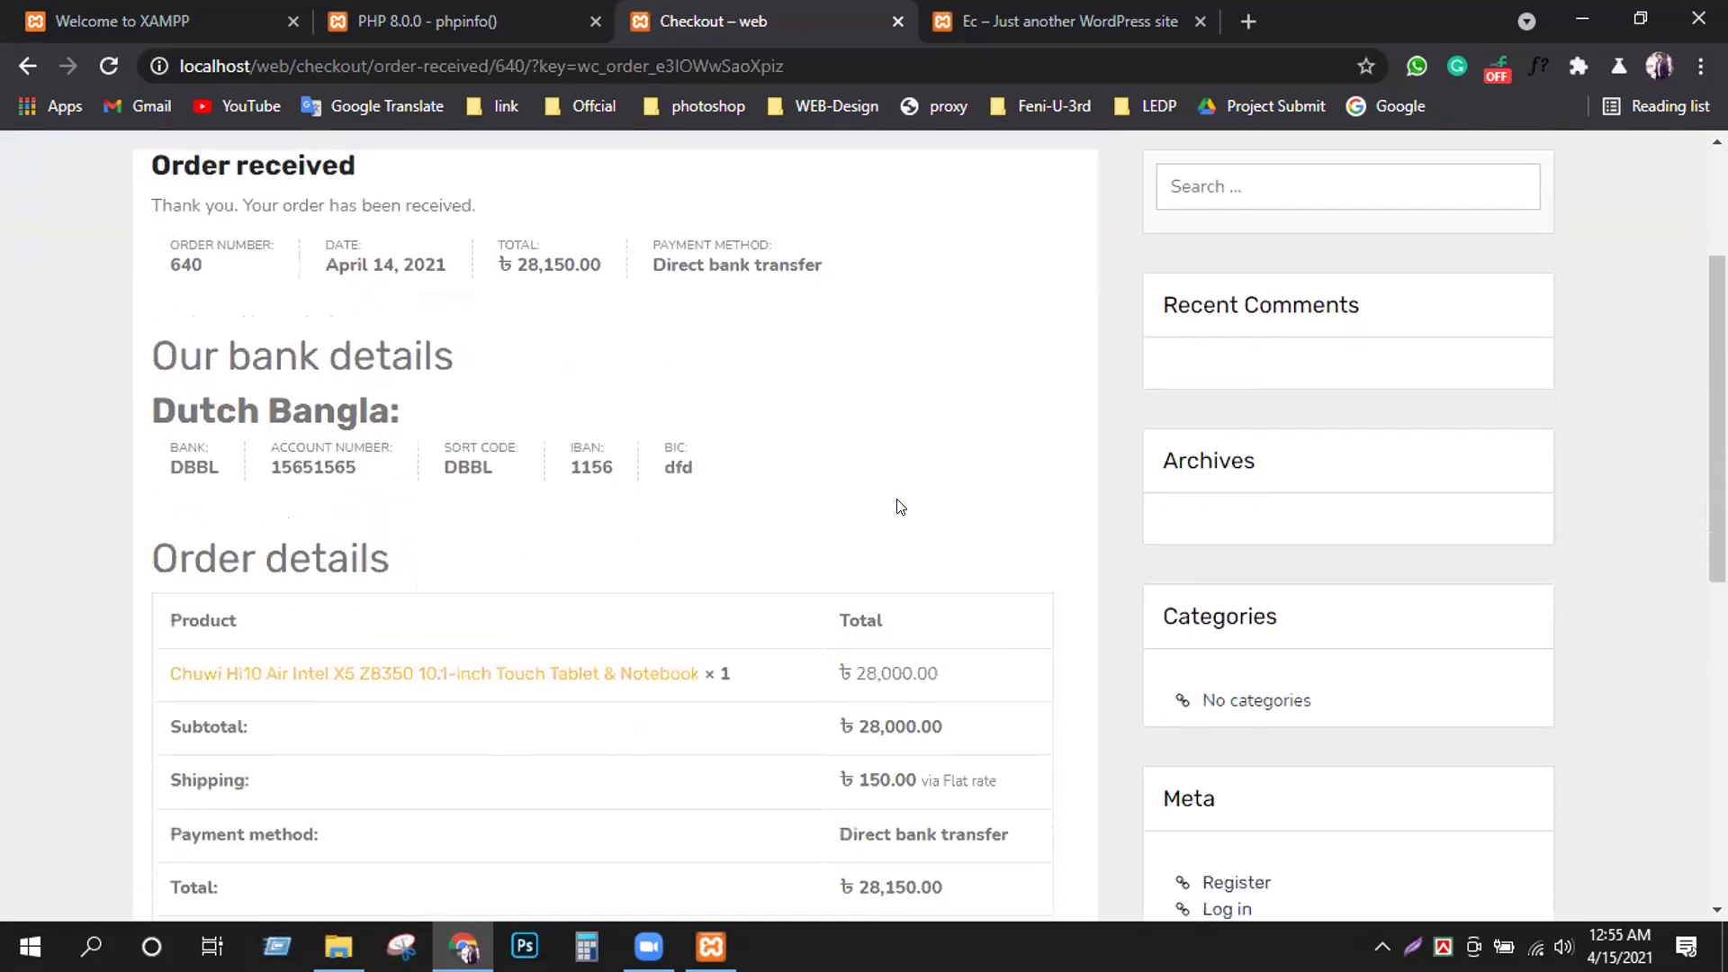
{"action": "scroll", "coordinate": [425, 499], "scroll_direction": "up", "scroll_amount": 7}
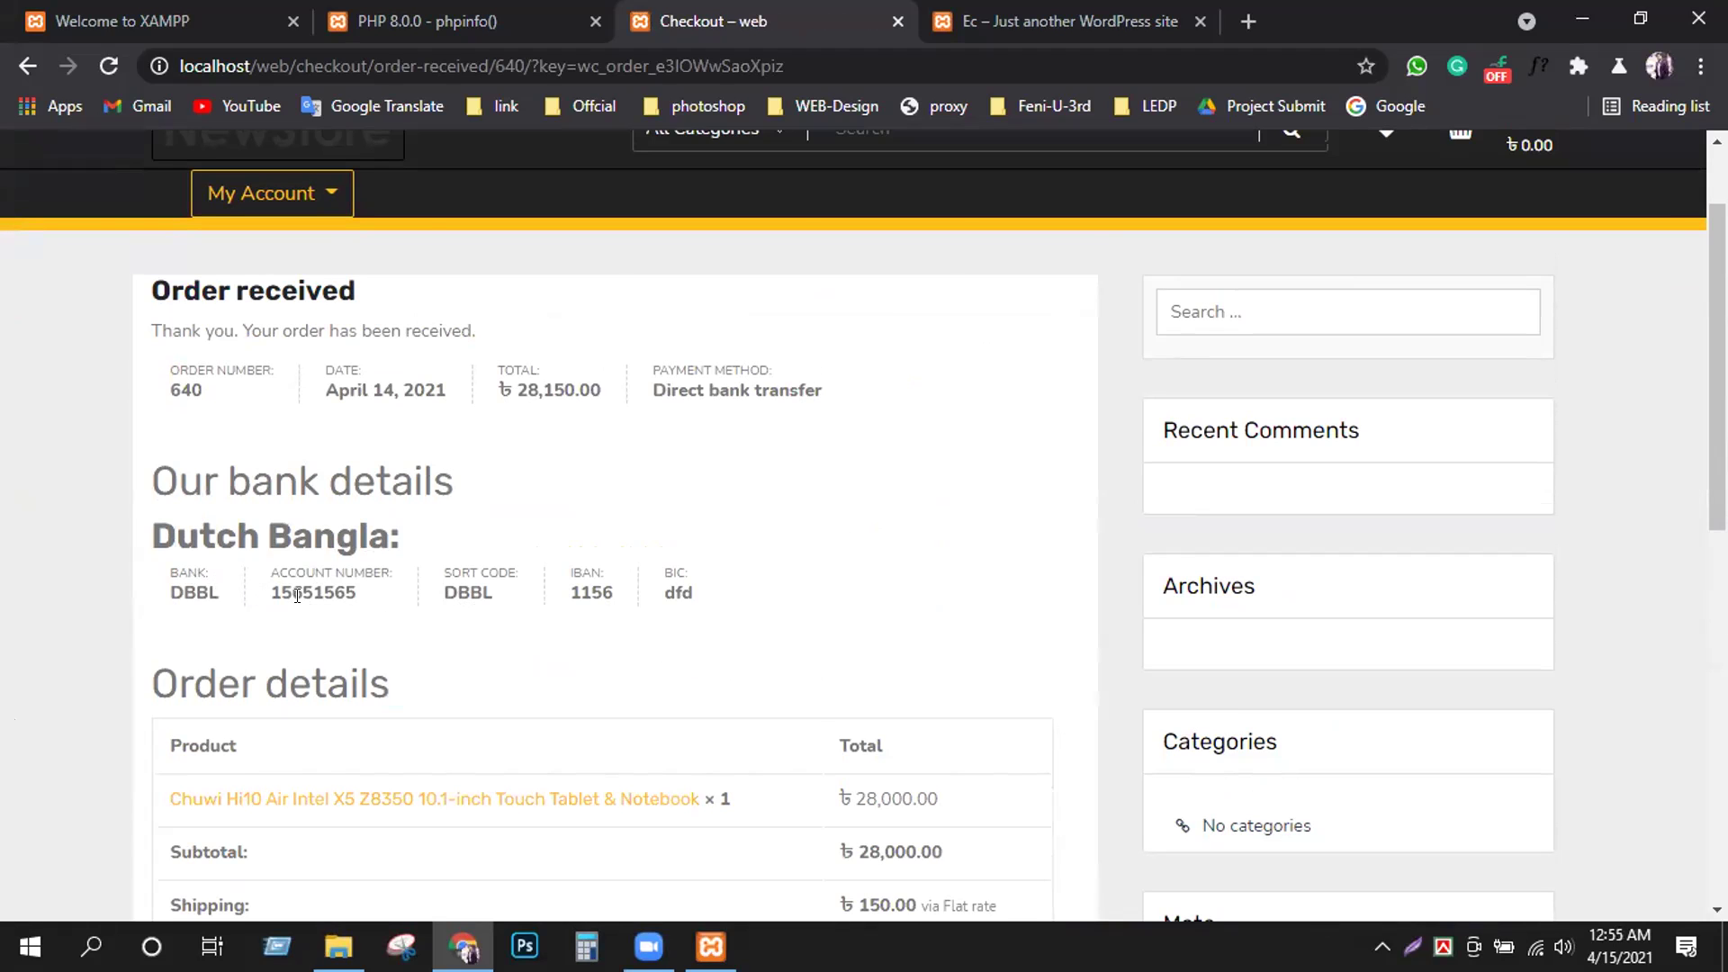
{"action": "scroll", "coordinate": [297, 517], "scroll_direction": "down", "scroll_amount": 1}
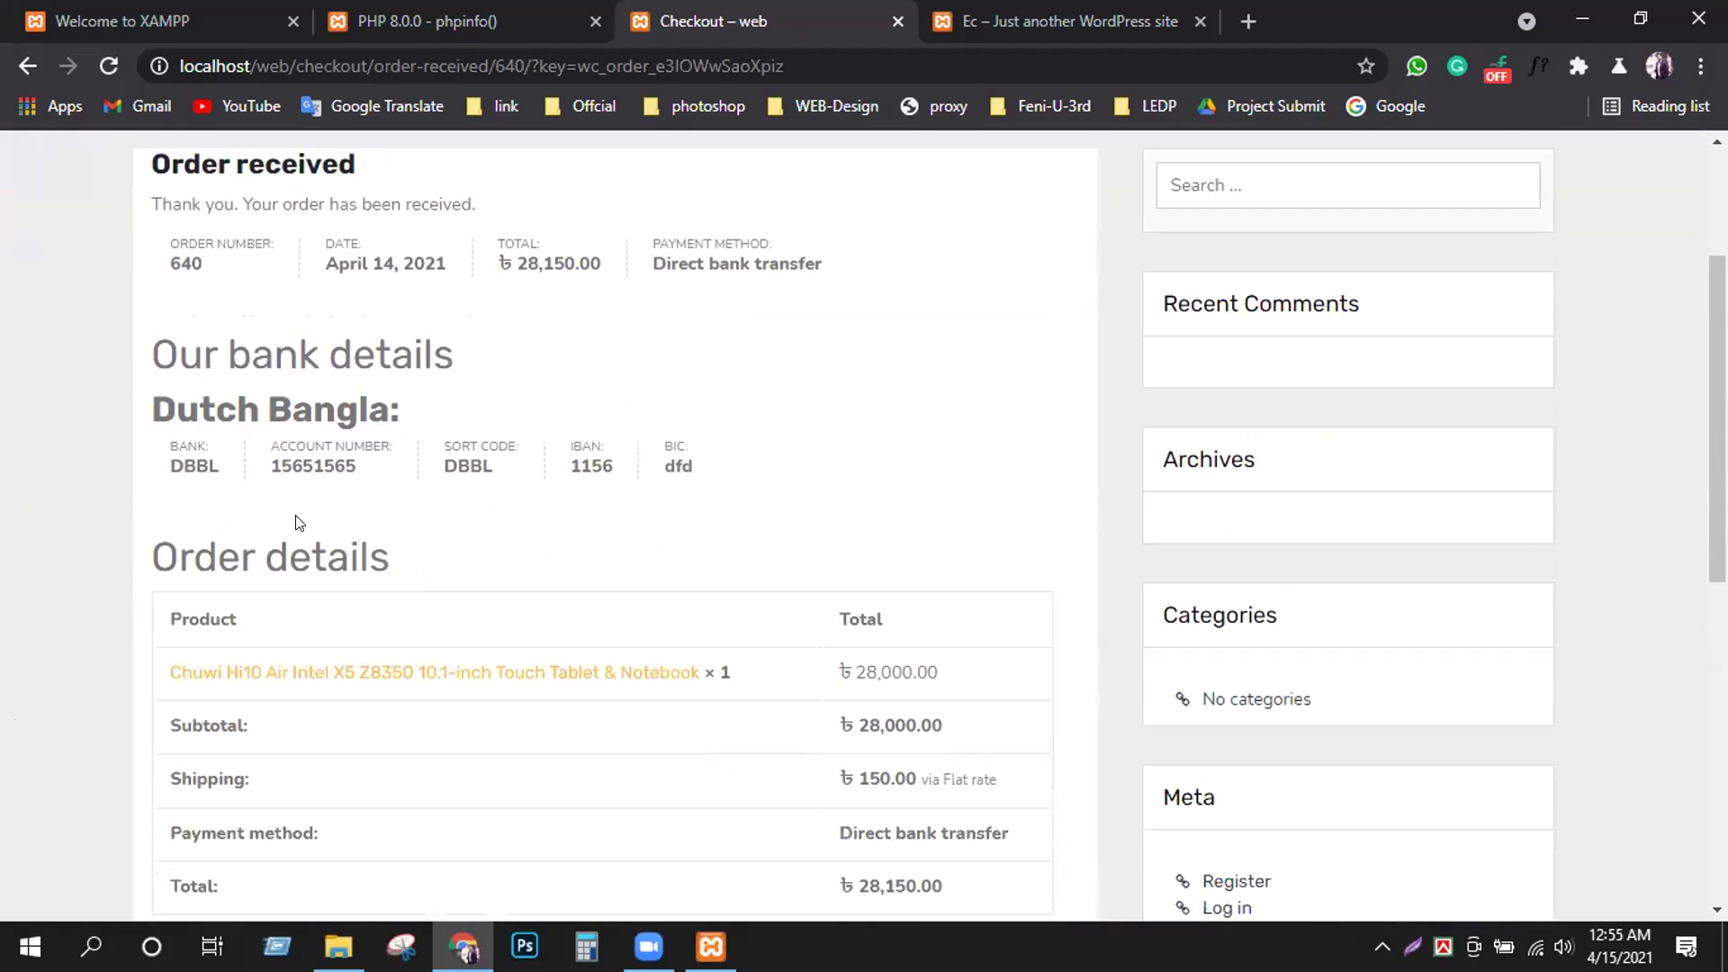
{"action": "scroll", "coordinate": [299, 523], "scroll_direction": "down", "scroll_amount": 2}
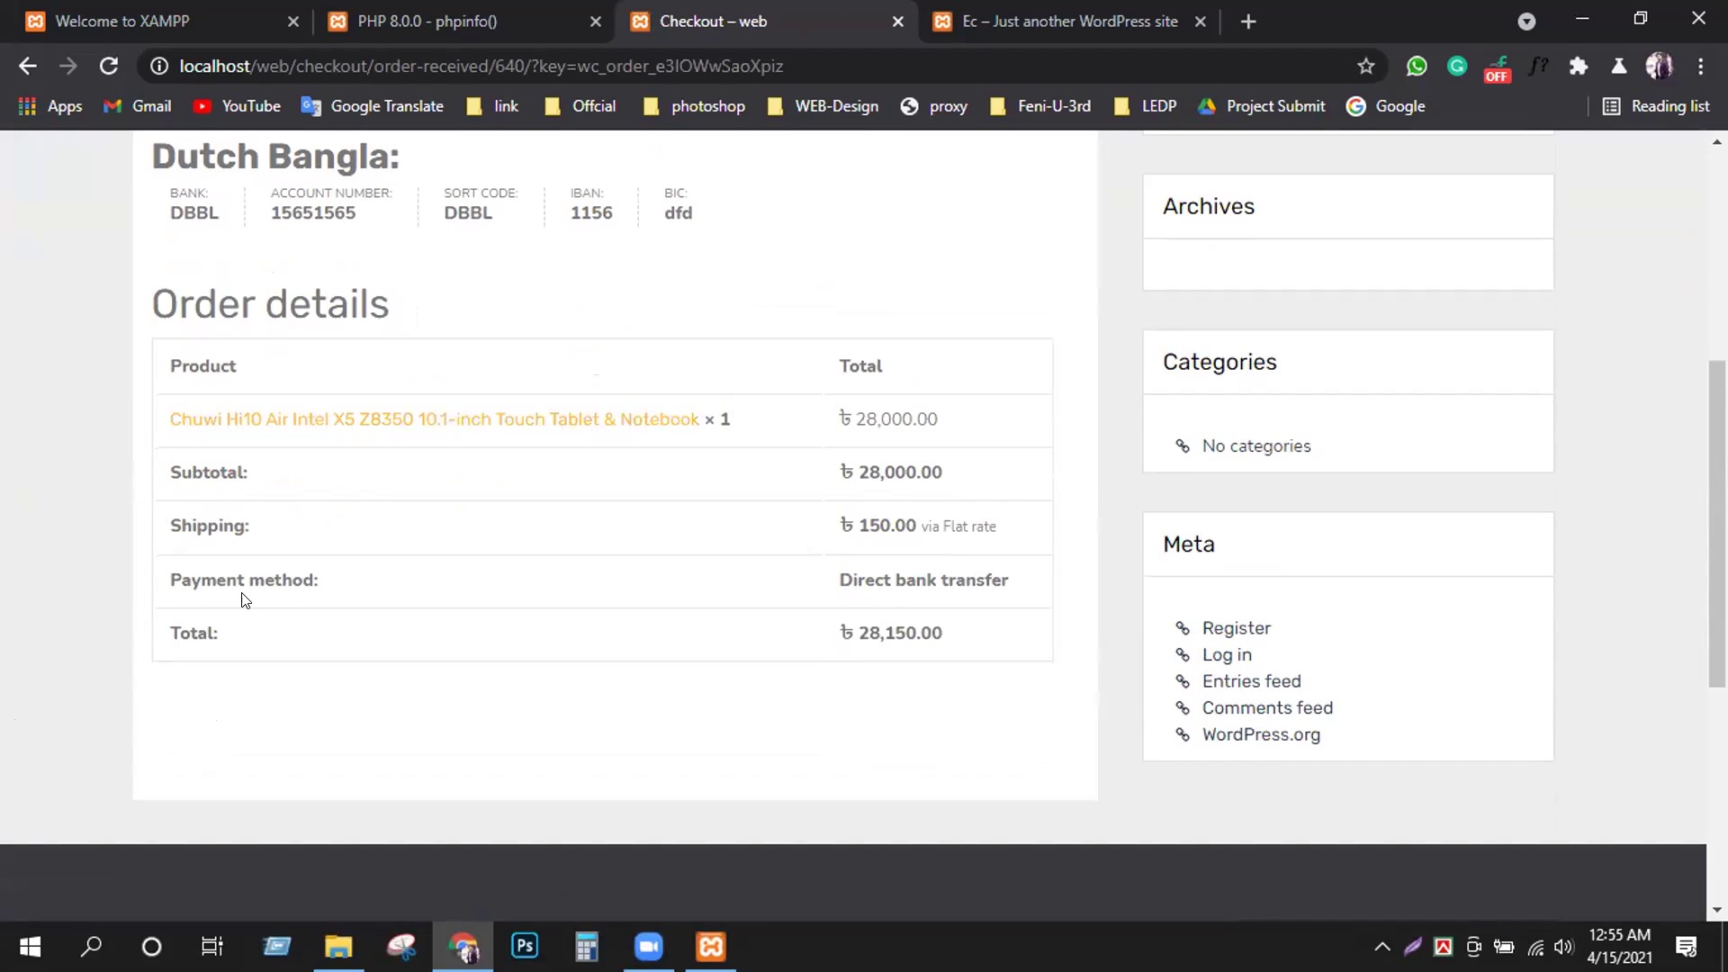
{"action": "left_click_drag", "start_coordinate": [837, 578], "coordinate": [1011, 574]}
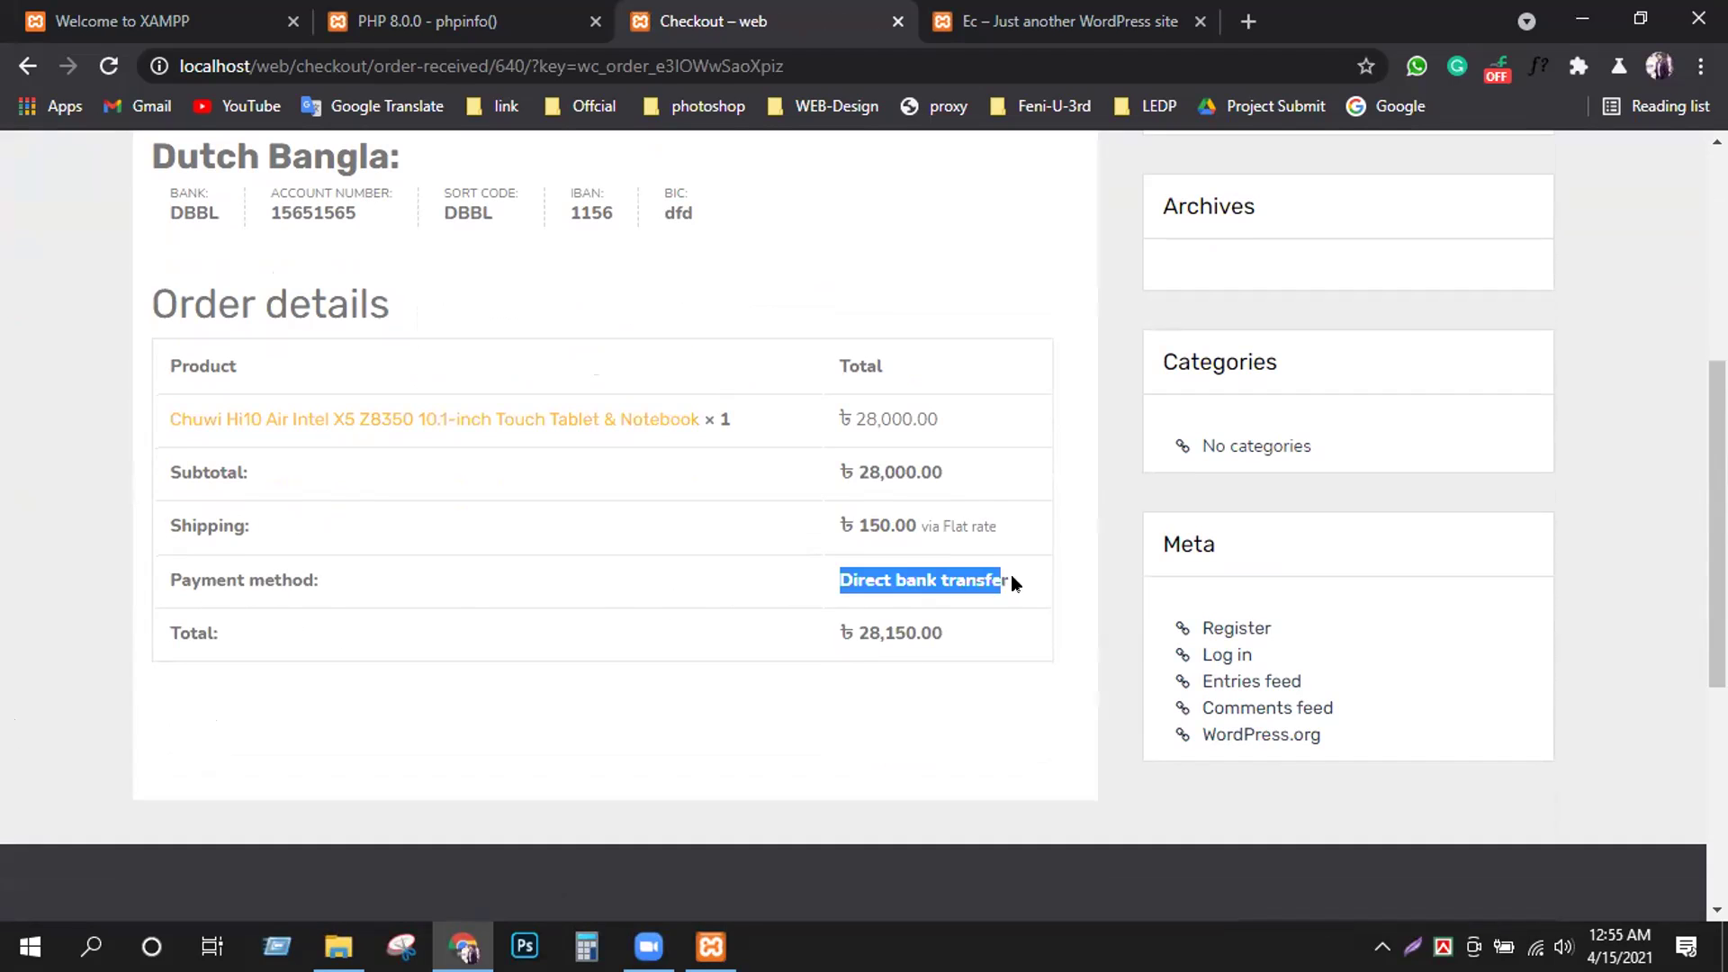
{"action": "scroll", "coordinate": [955, 547], "scroll_direction": "up", "scroll_amount": 5}
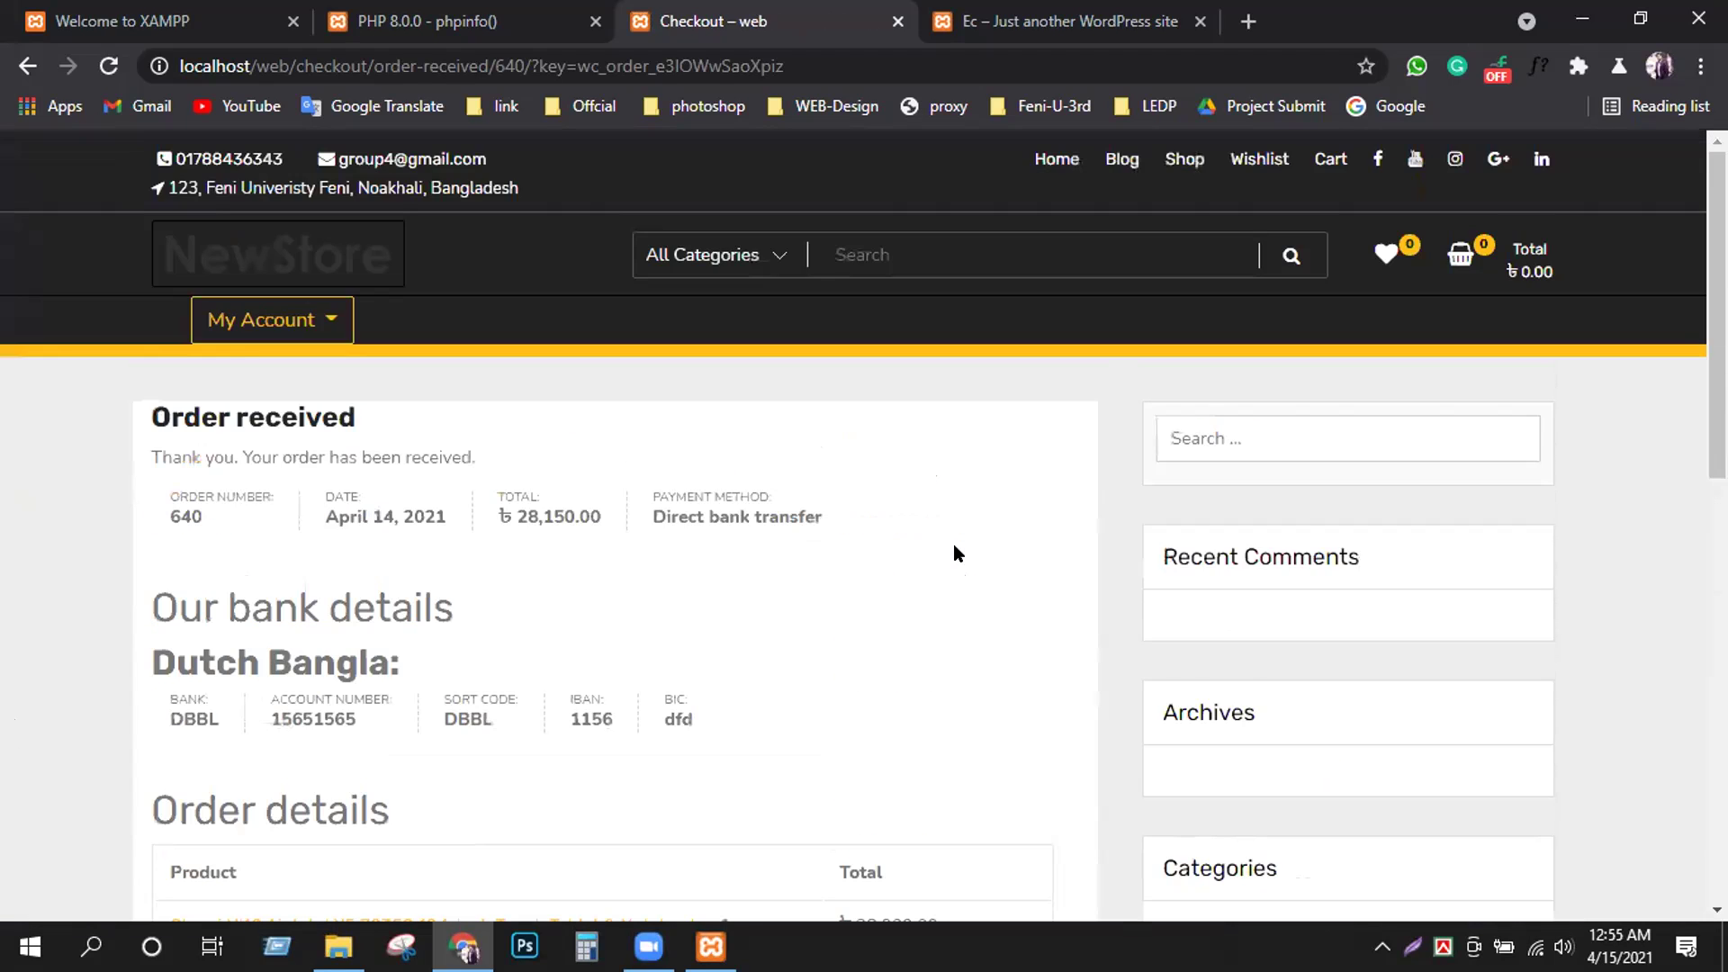
{"action": "scroll", "coordinate": [953, 544], "scroll_direction": "down", "scroll_amount": 5}
{"action": "scroll", "coordinate": [953, 544], "scroll_direction": "up", "scroll_amount": 5}
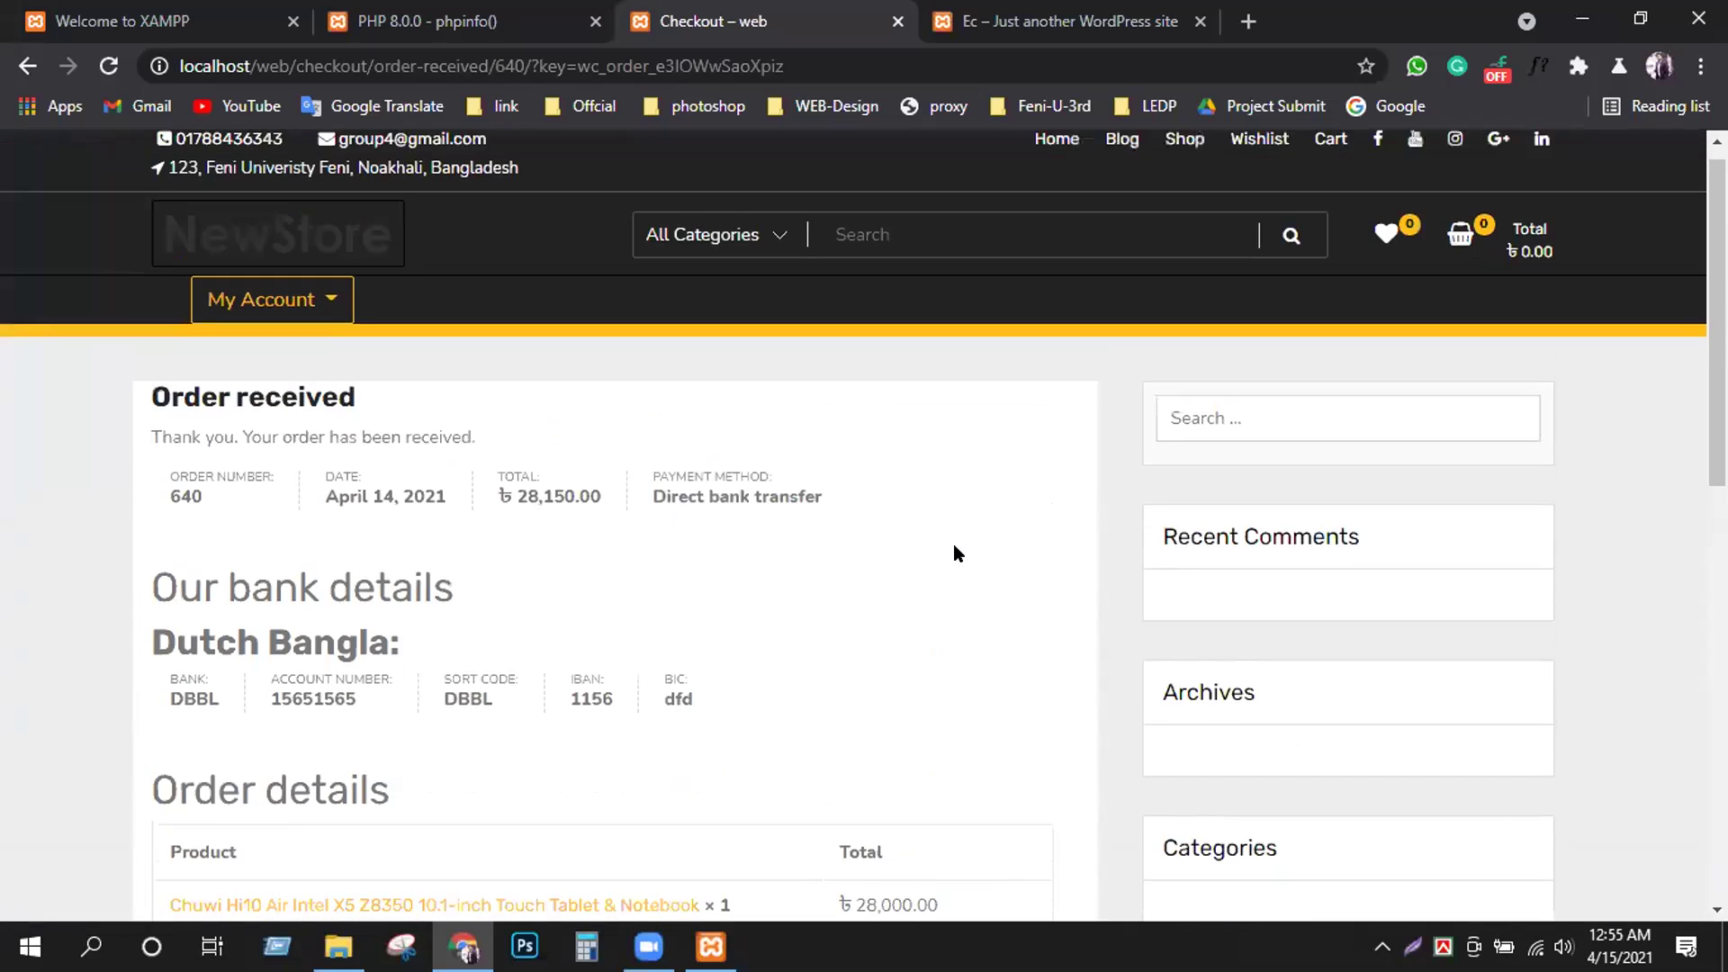
{"action": "scroll", "coordinate": [953, 544], "scroll_direction": "up", "scroll_amount": 1}
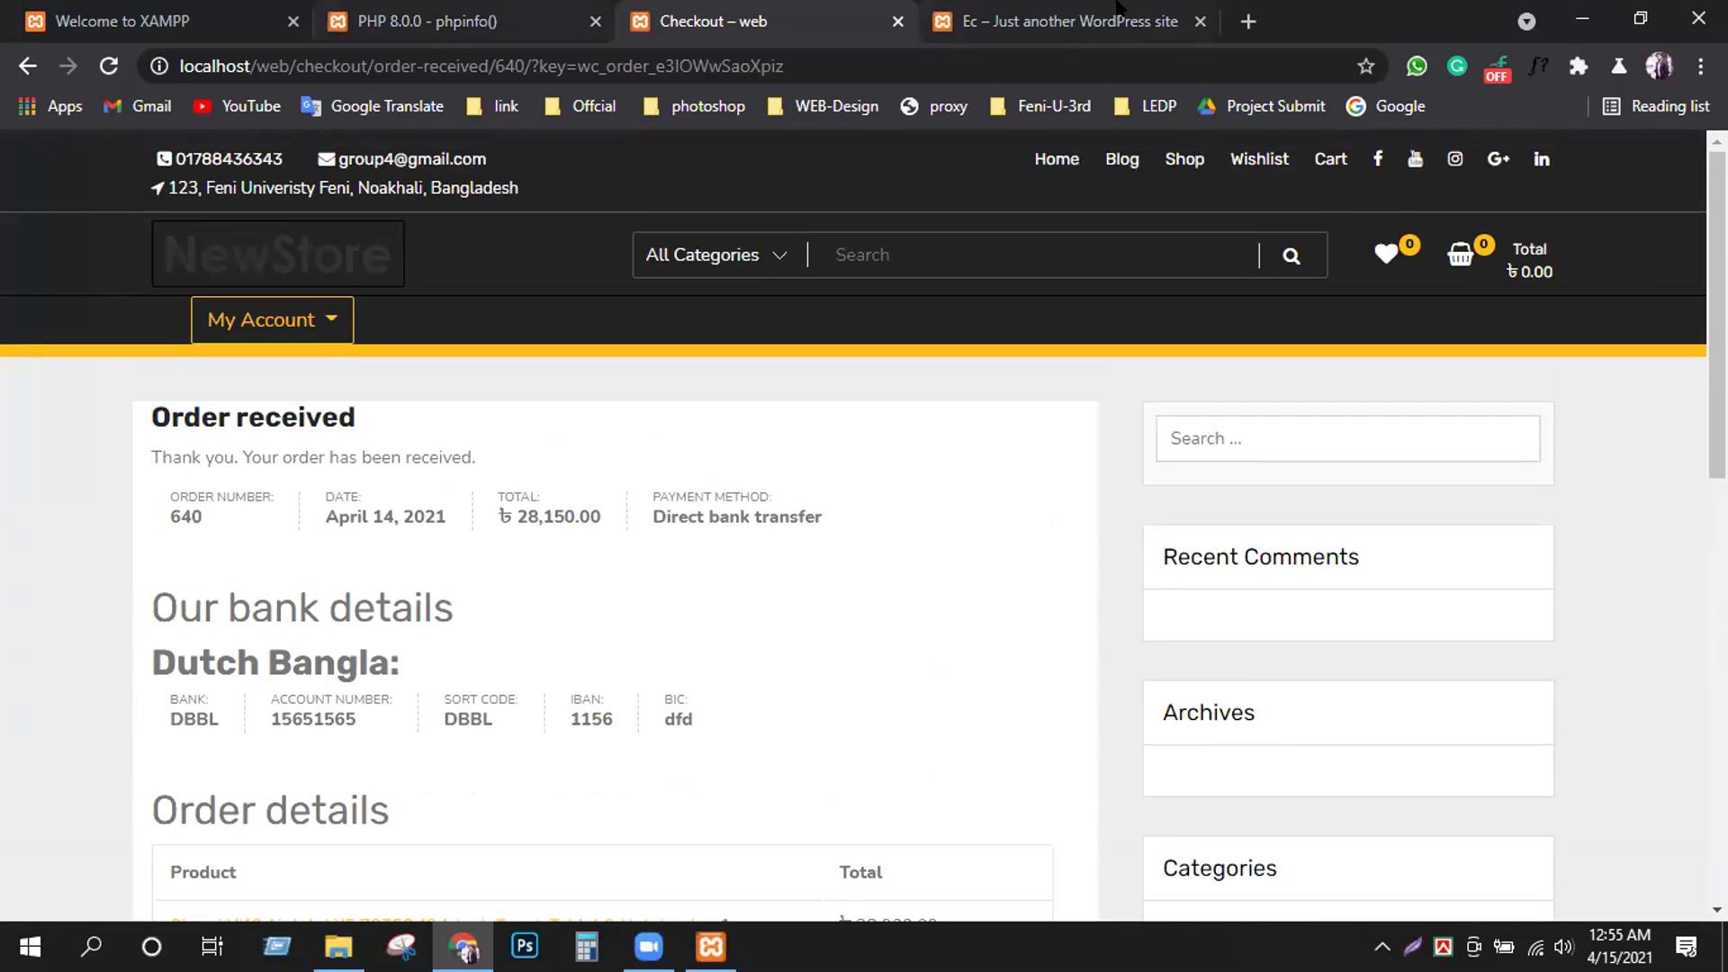
In a new tab, go to the localhost/web WordPress admin address
{"action": "left_click", "coordinate": [1168, 13]}
{"action": "left_click", "coordinate": [1249, 19]}
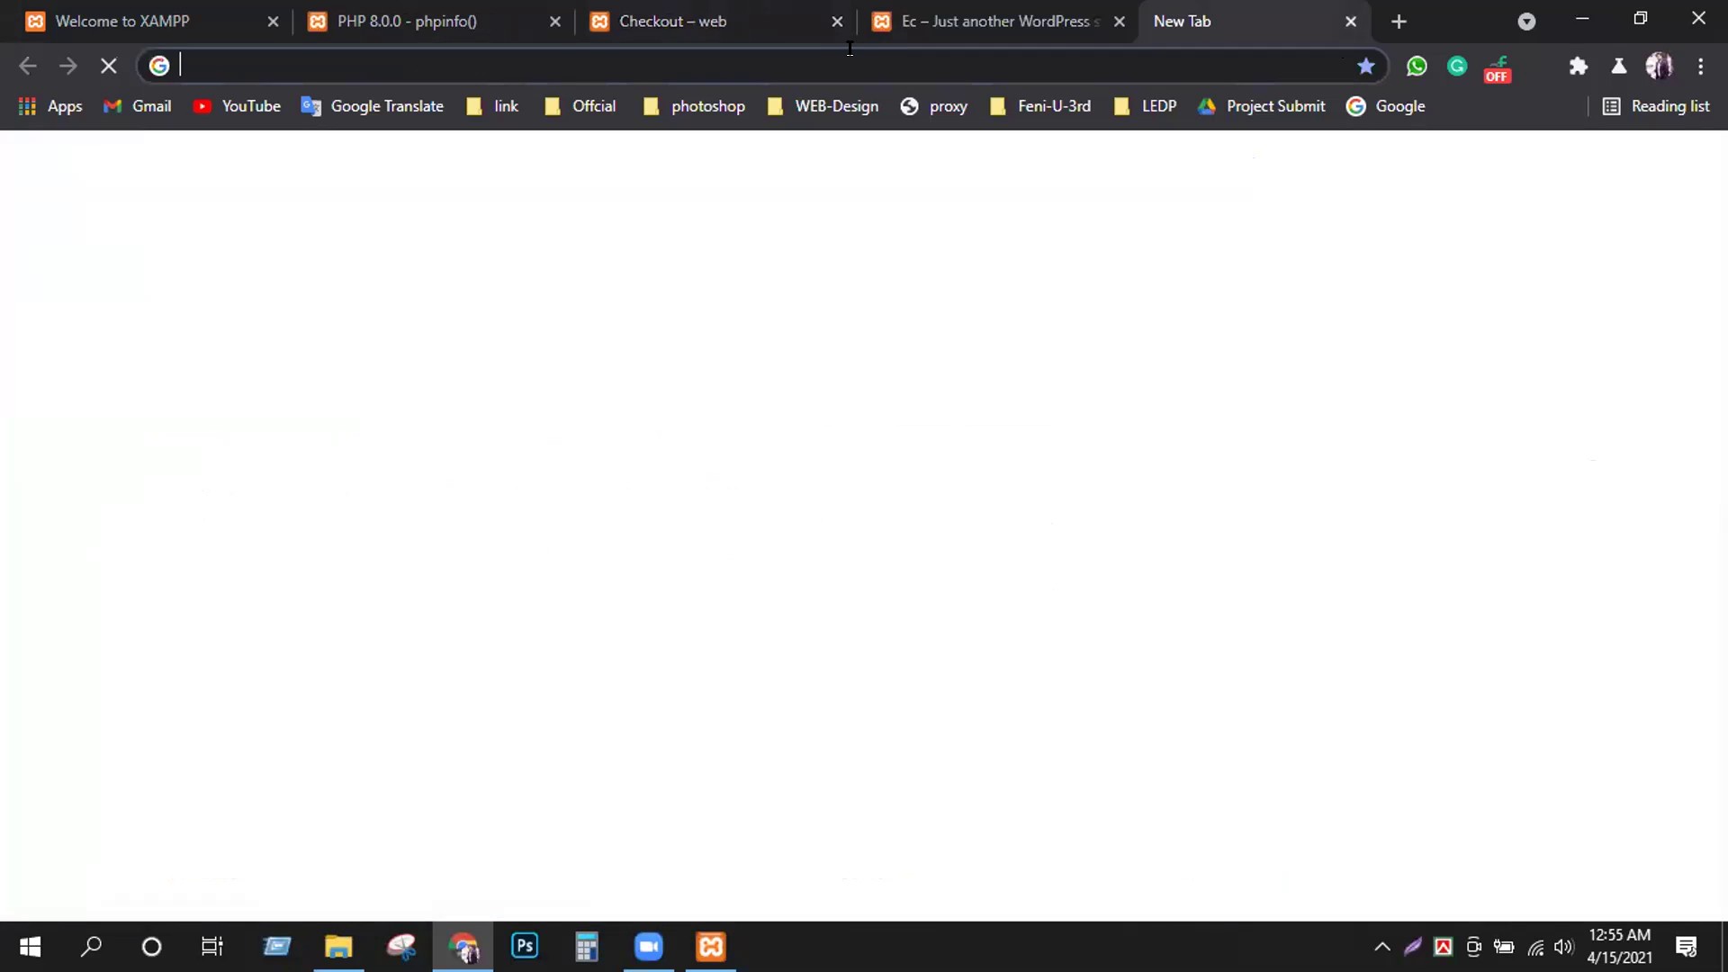
{"action": "left_click", "coordinate": [817, 58]}
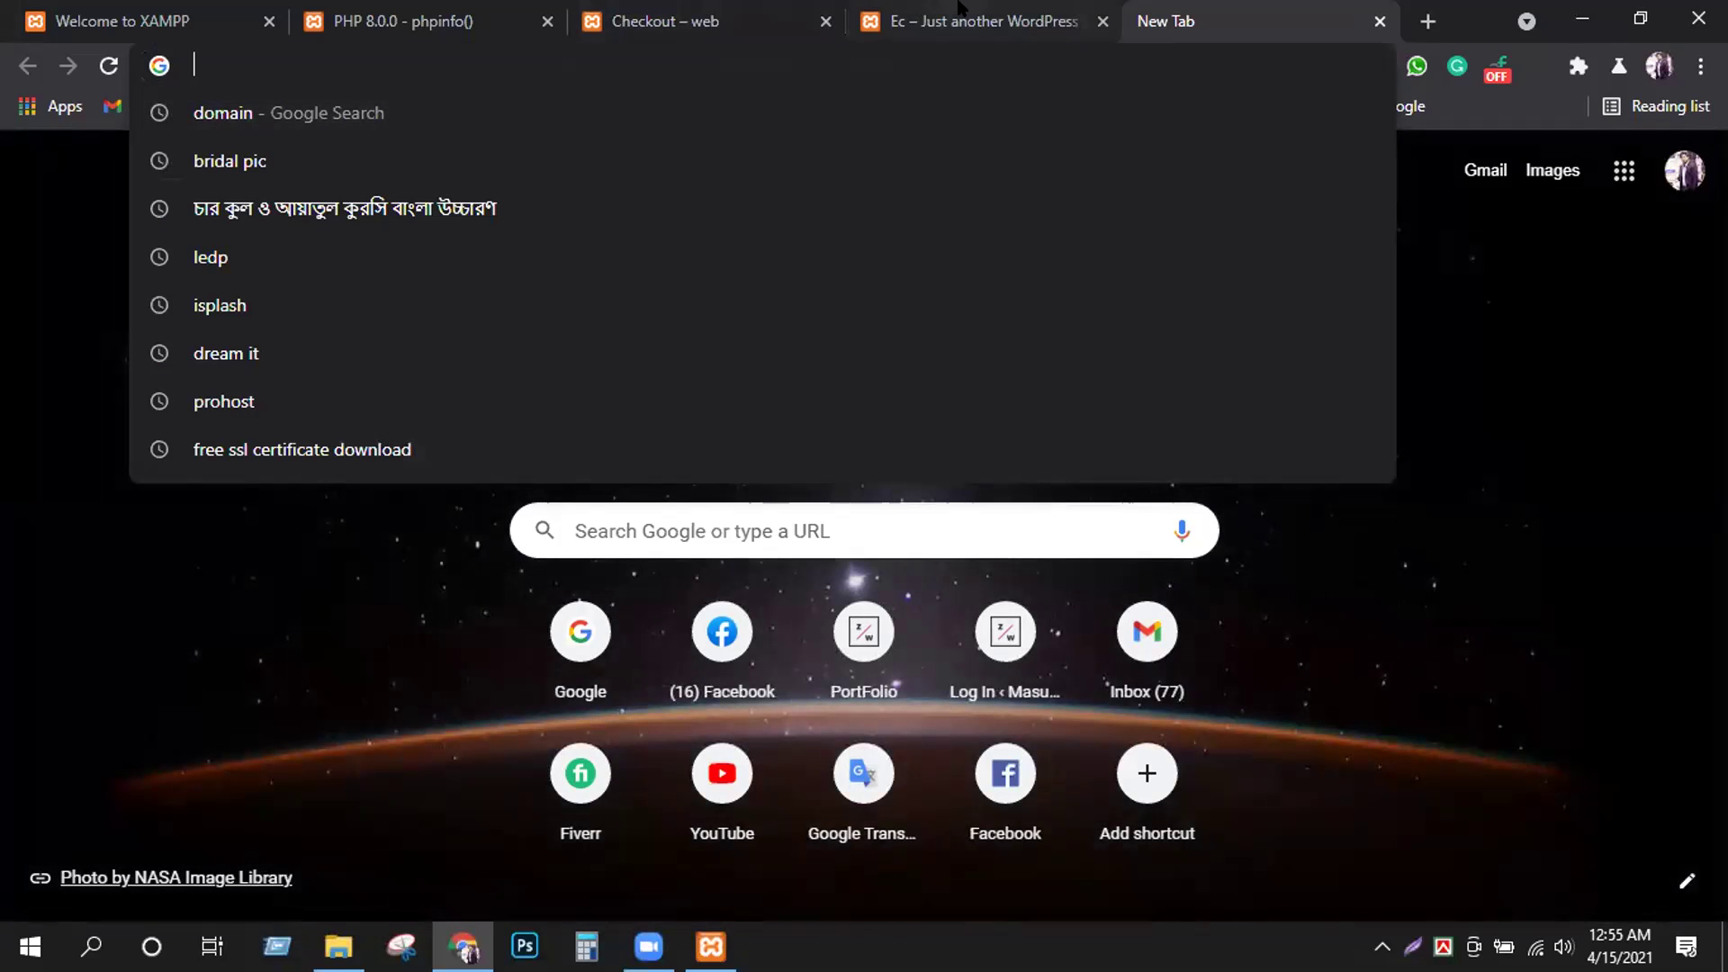
{"action": "left_click", "coordinate": [967, 10]}
{"action": "left_click", "coordinate": [762, 9]}
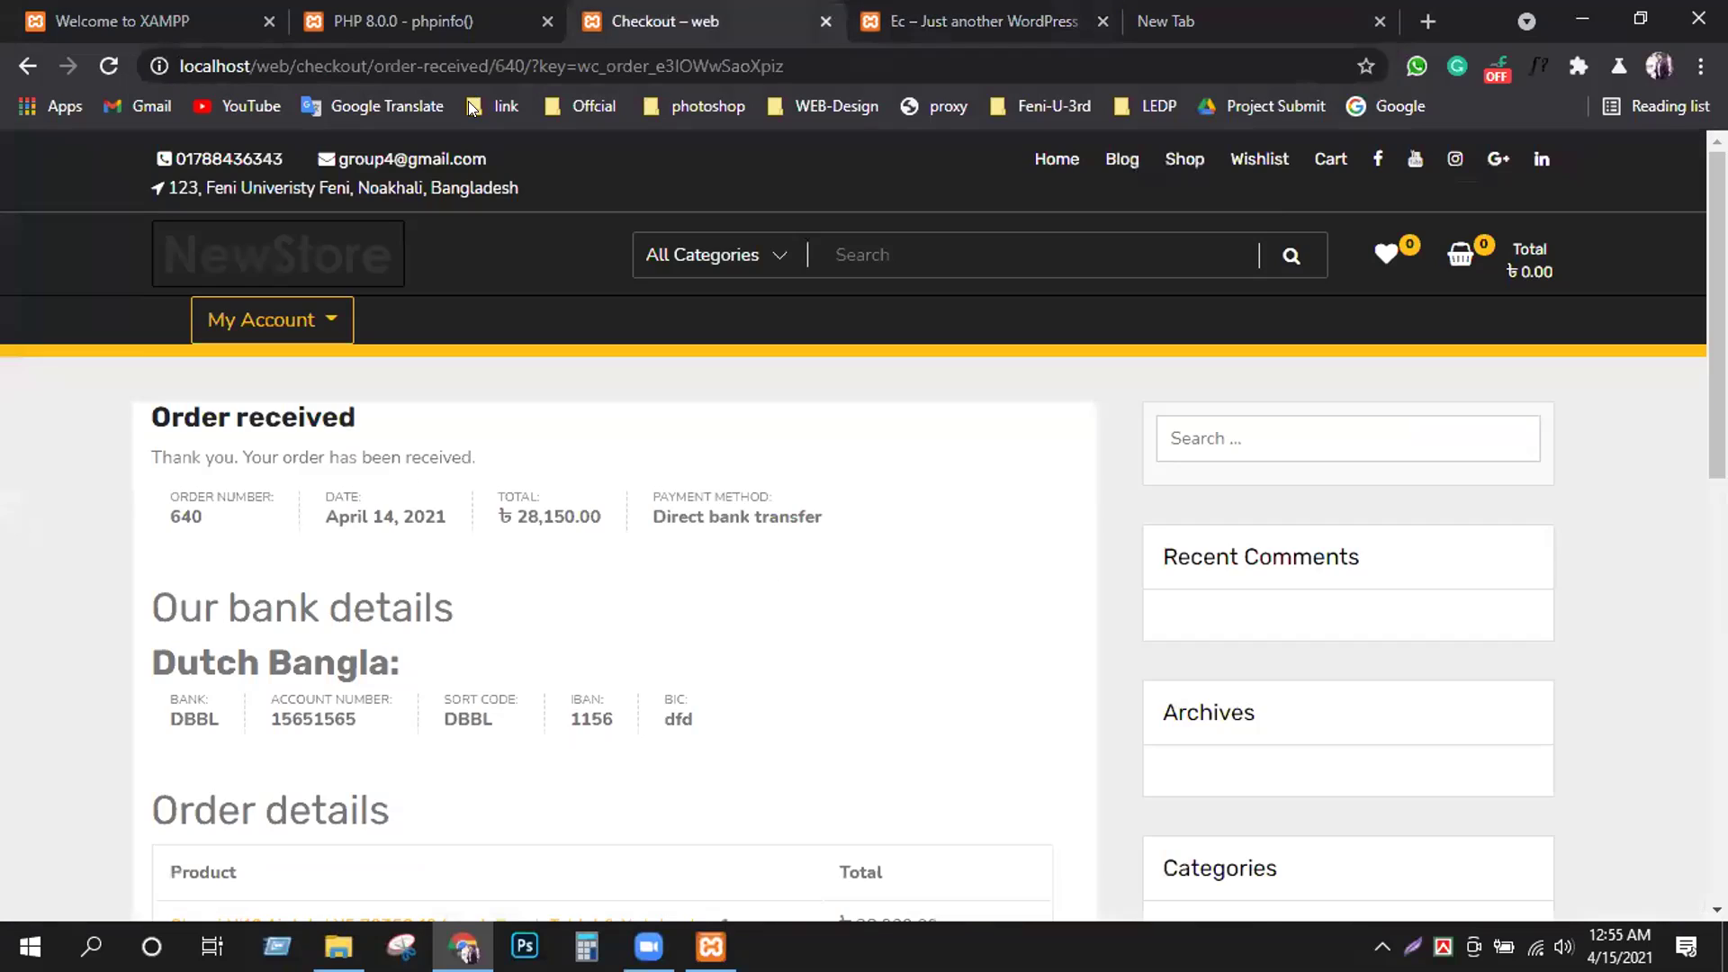
{"action": "left_click", "coordinate": [1301, 9]}
{"action": "left_click", "coordinate": [878, 63]}
{"action": "type", "text": "l"}
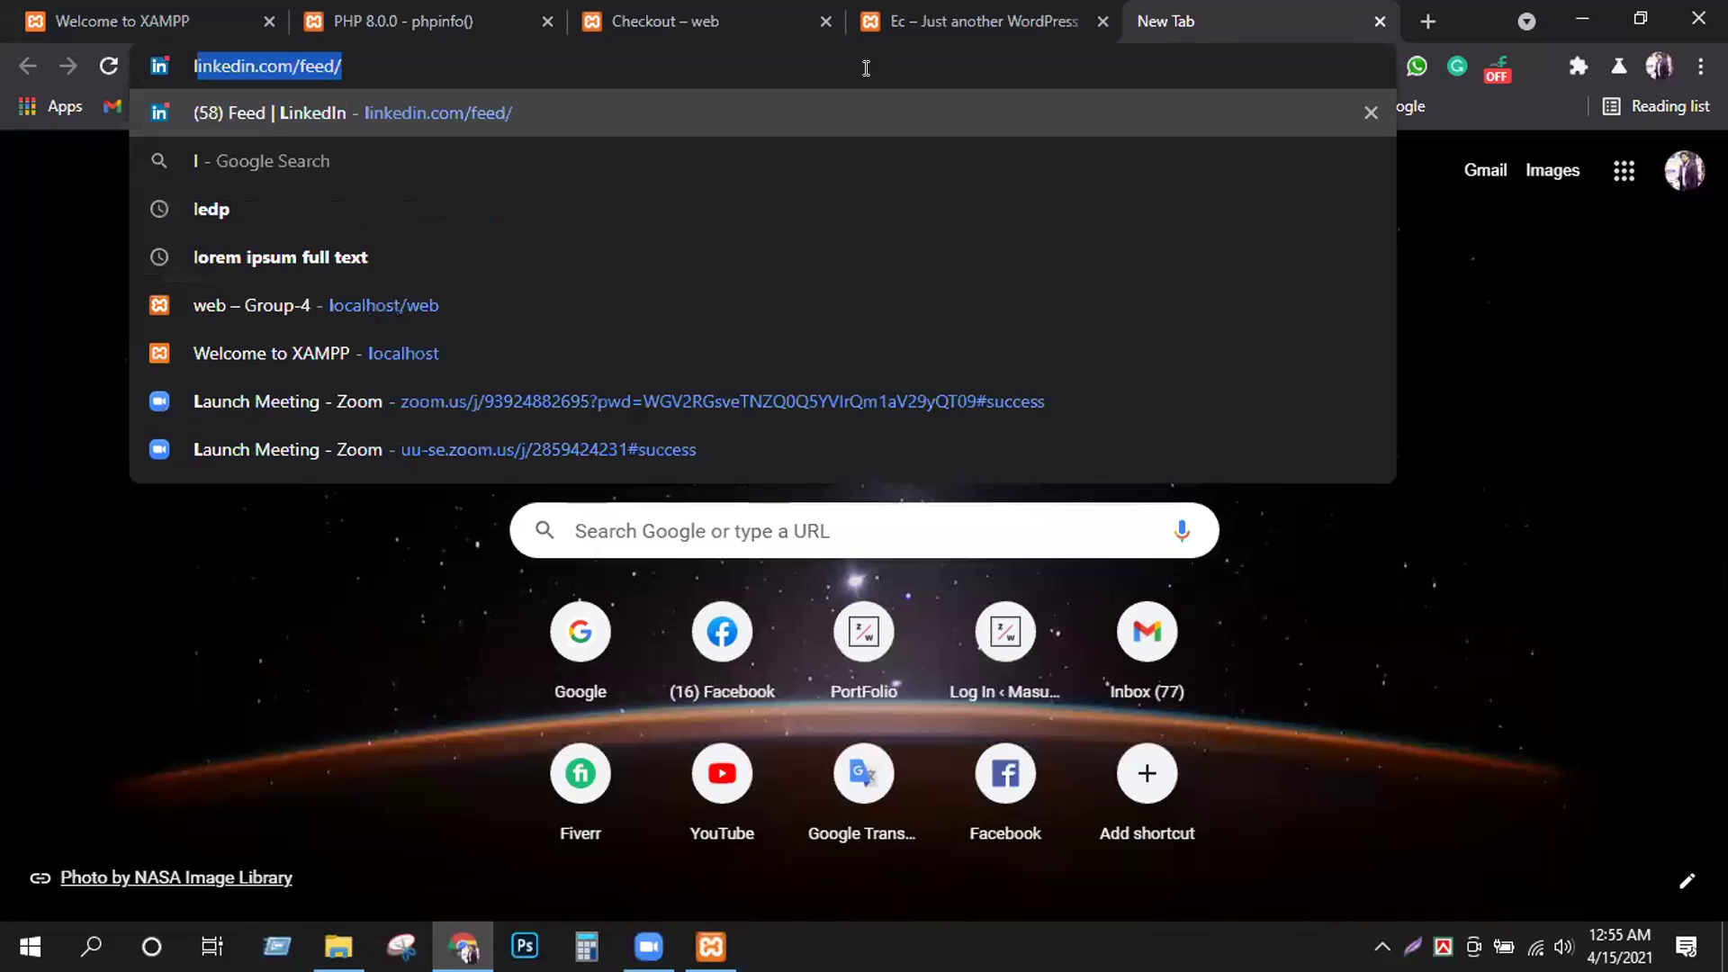
{"action": "type", "text": "o"}
{"action": "key", "text": "Right"}
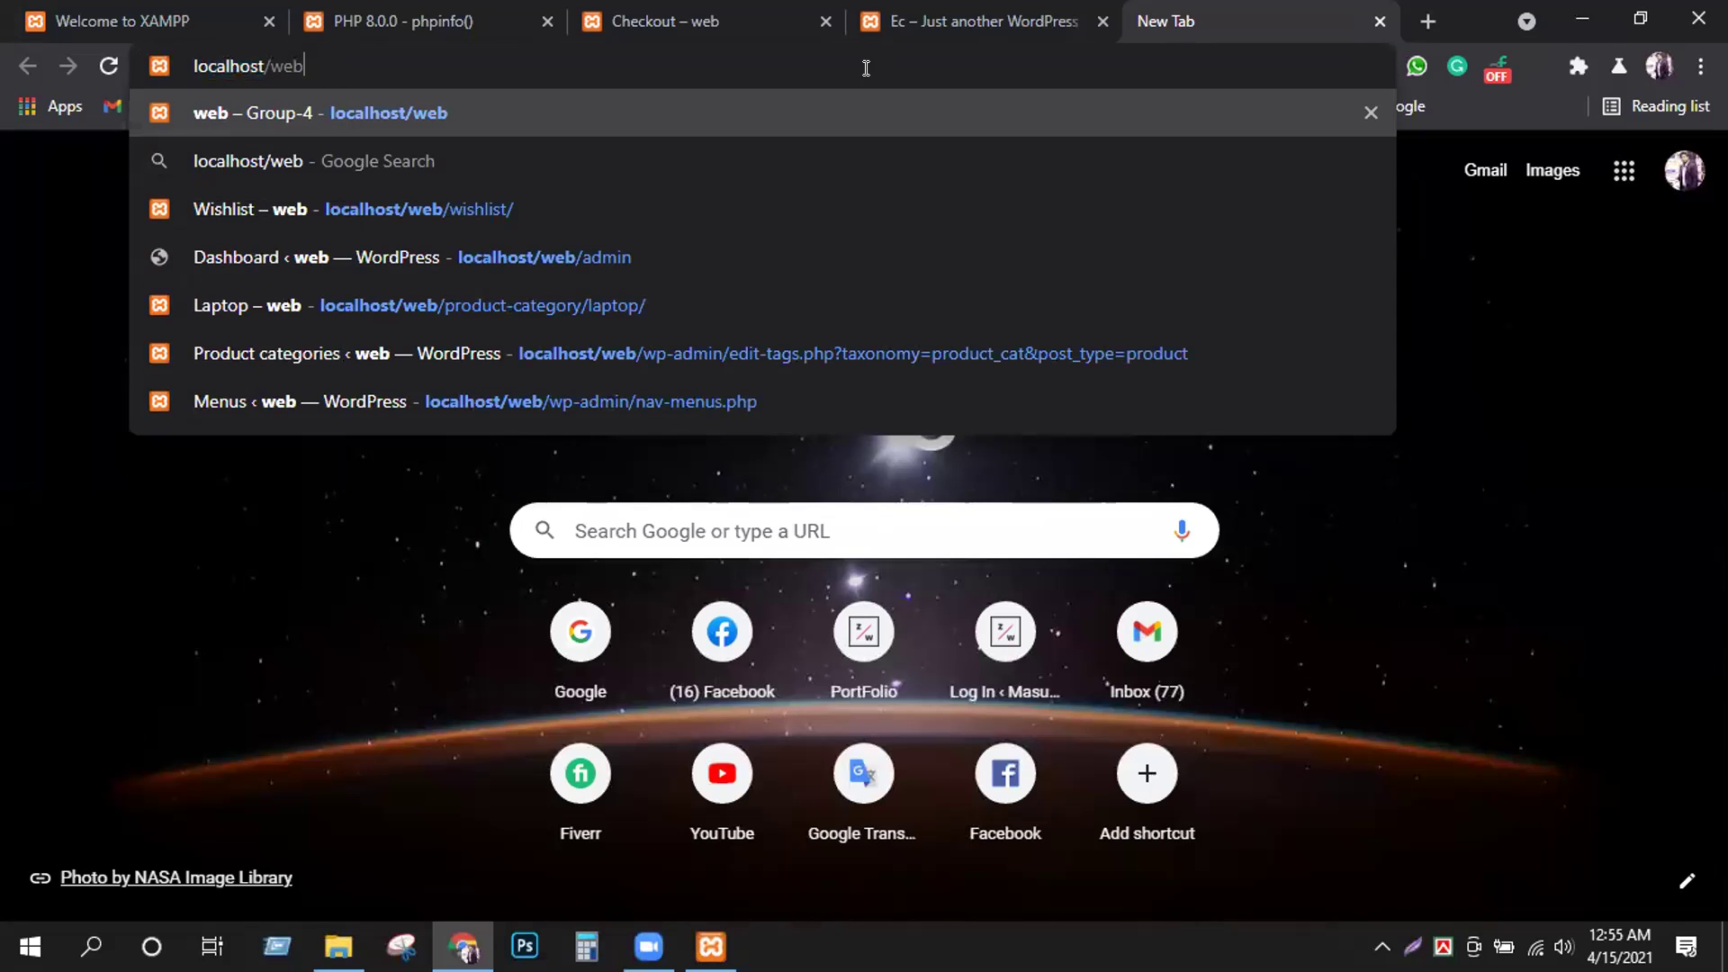
{"action": "key", "text": "Down"}
{"action": "key", "text": "Down"}
{"action": "key", "text": "Down"}
{"action": "key", "text": "Return"}
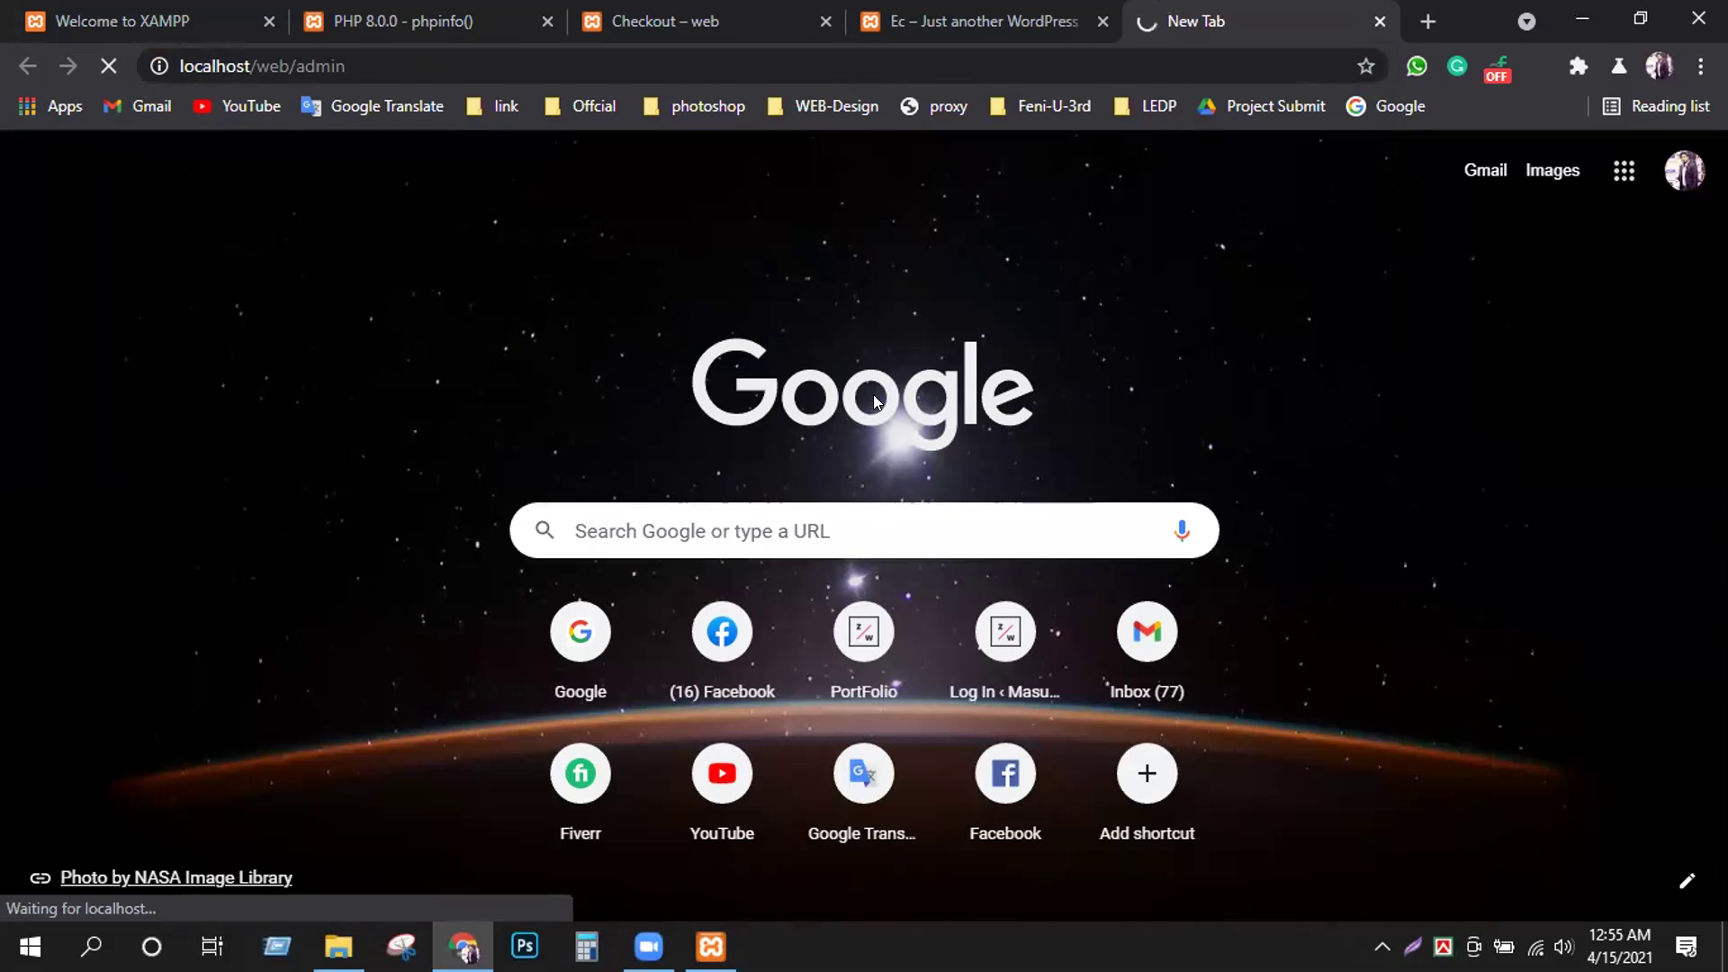
Log in to the WordPress admin using the saved login details
{"action": "left_click", "coordinate": [980, 21]}
{"action": "left_click", "coordinate": [1196, 21]}
{"action": "left_click", "coordinate": [1012, 21]}
{"action": "left_click", "coordinate": [681, 18]}
{"action": "scroll", "coordinate": [899, 720], "scroll_direction": "down", "scroll_amount": 3}
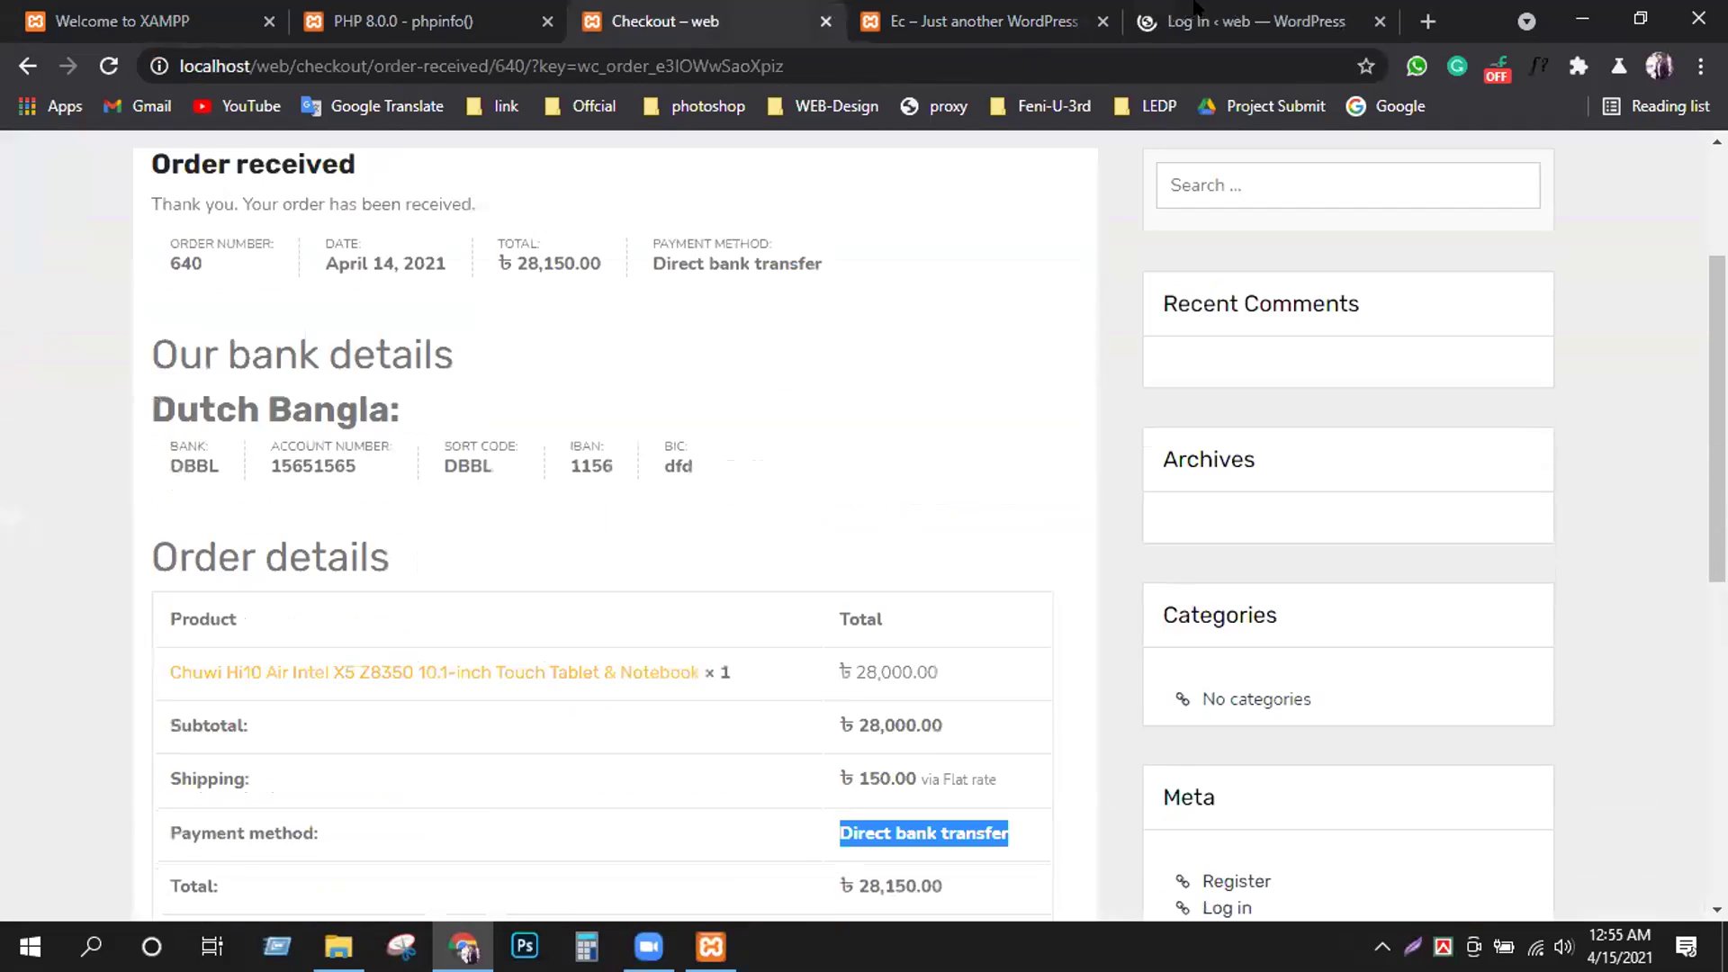
{"action": "left_click", "coordinate": [1197, 18]}
{"action": "left_click", "coordinate": [881, 494]}
{"action": "left_click", "coordinate": [1152, 567]}
{"action": "left_click", "coordinate": [998, 663]}
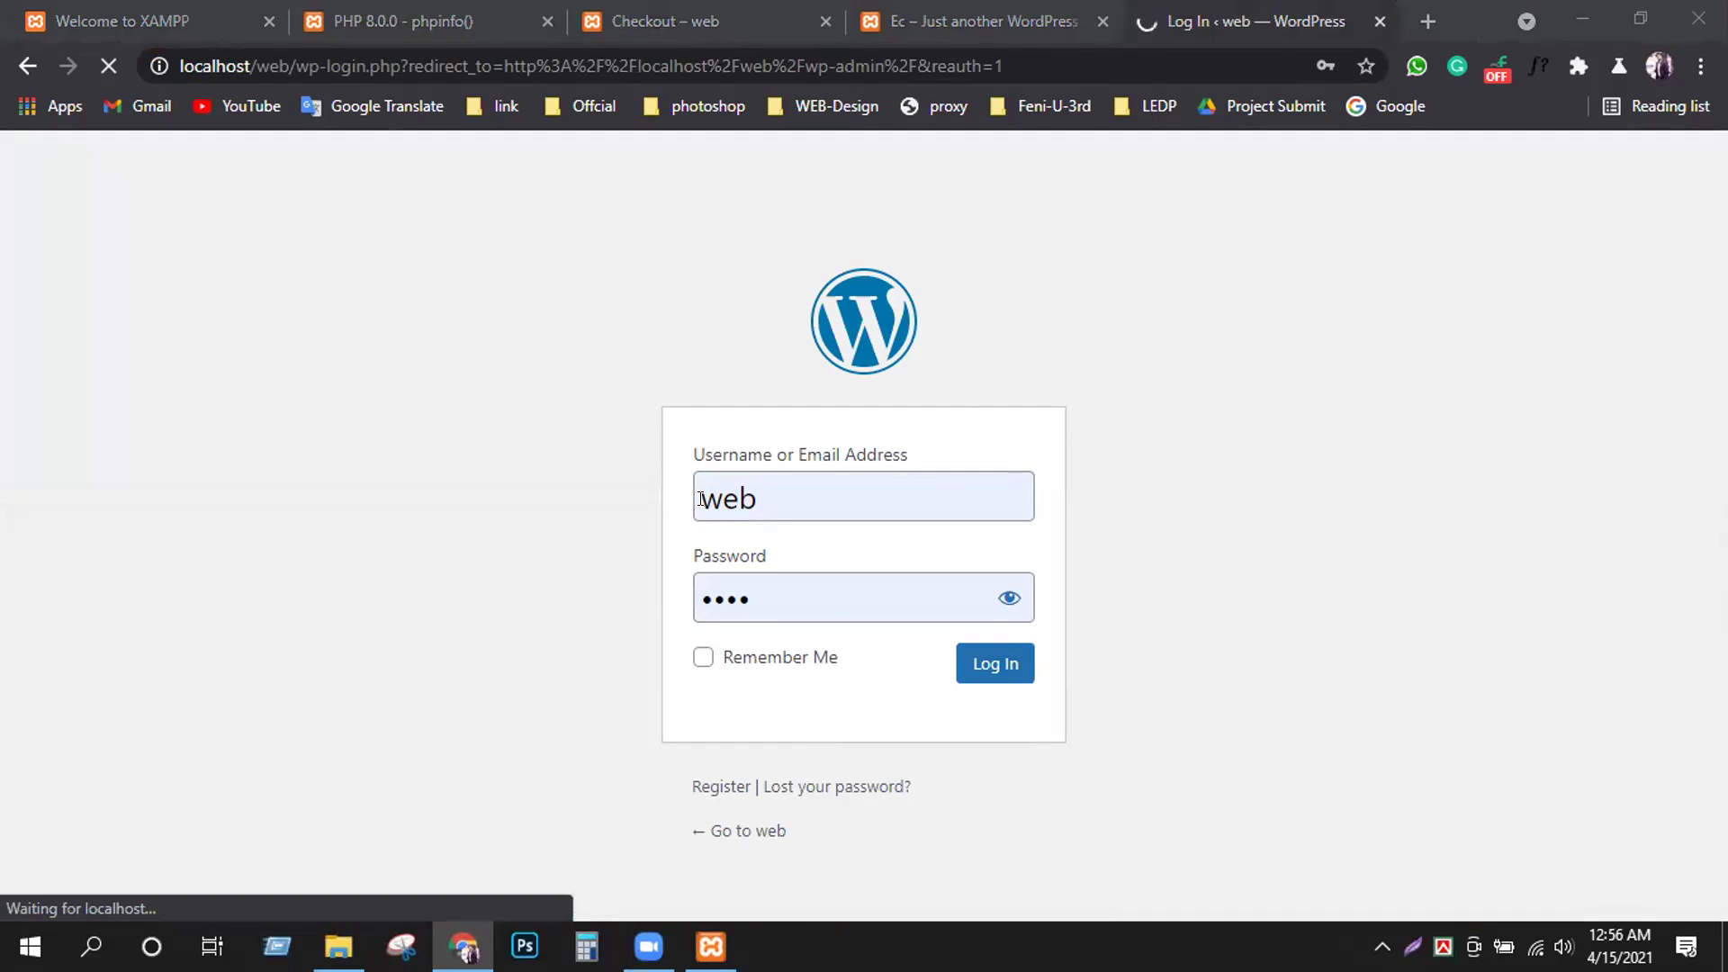
Dismiss the password breach warning and open '1 order on-hold' from WooCommerce Status
{"action": "left_click", "coordinate": [1225, 7]}
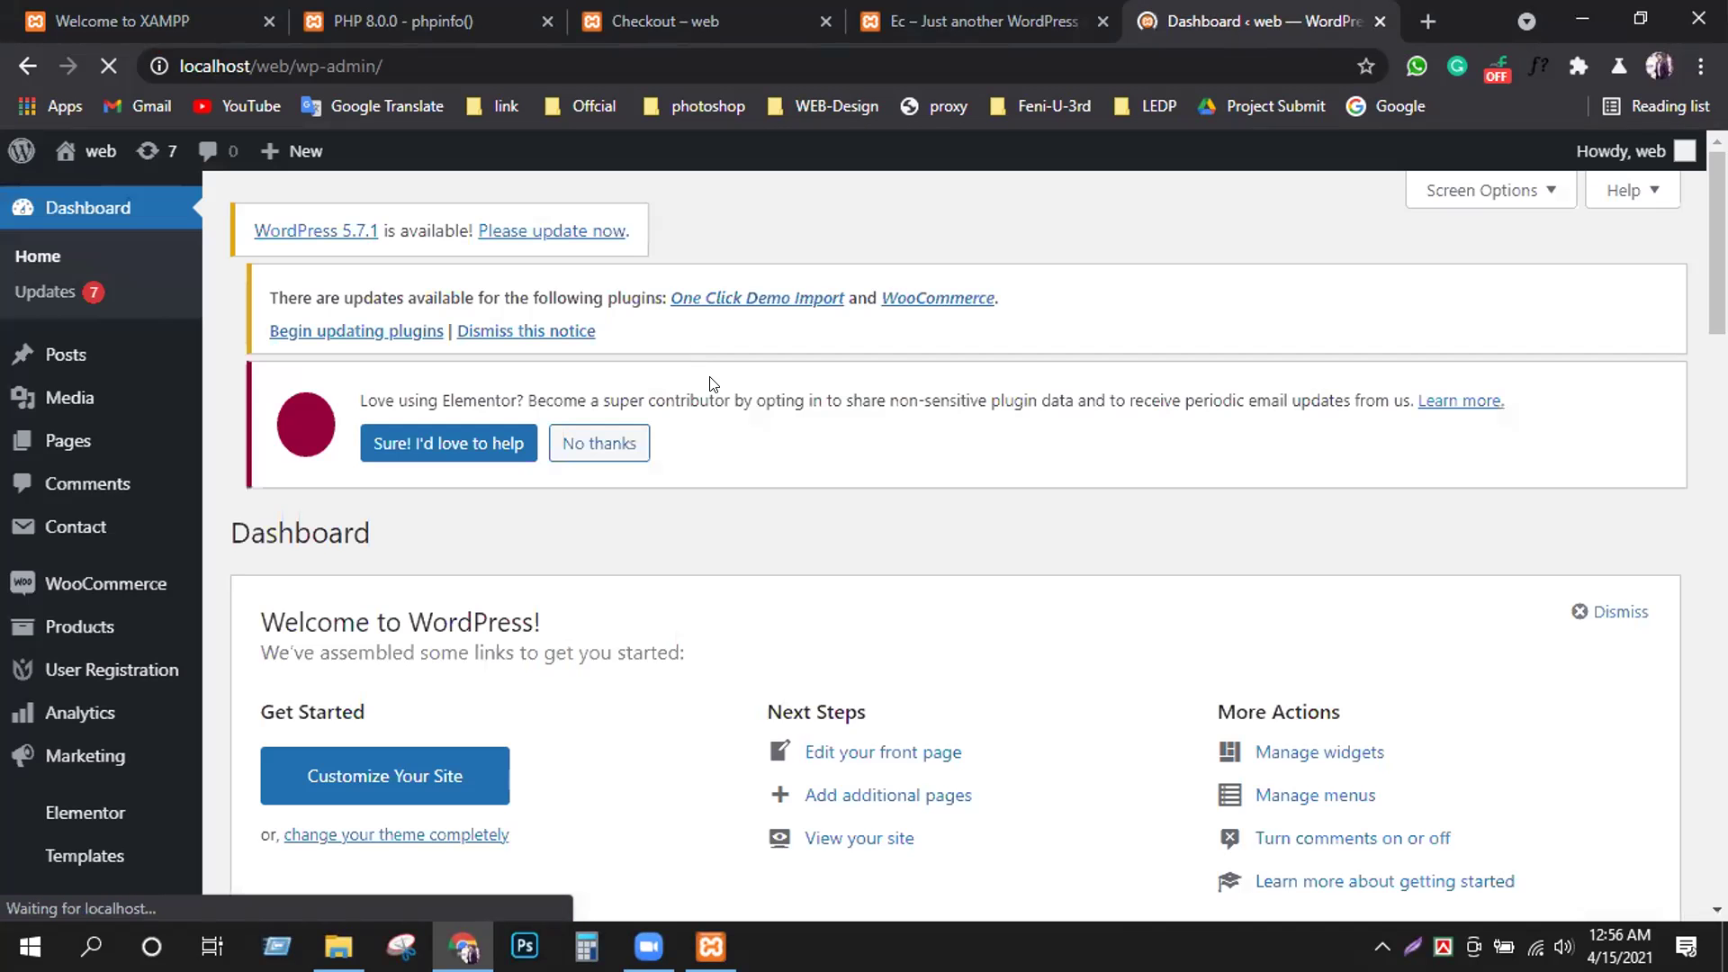
{"action": "scroll", "coordinate": [768, 533], "scroll_direction": "down", "scroll_amount": 10}
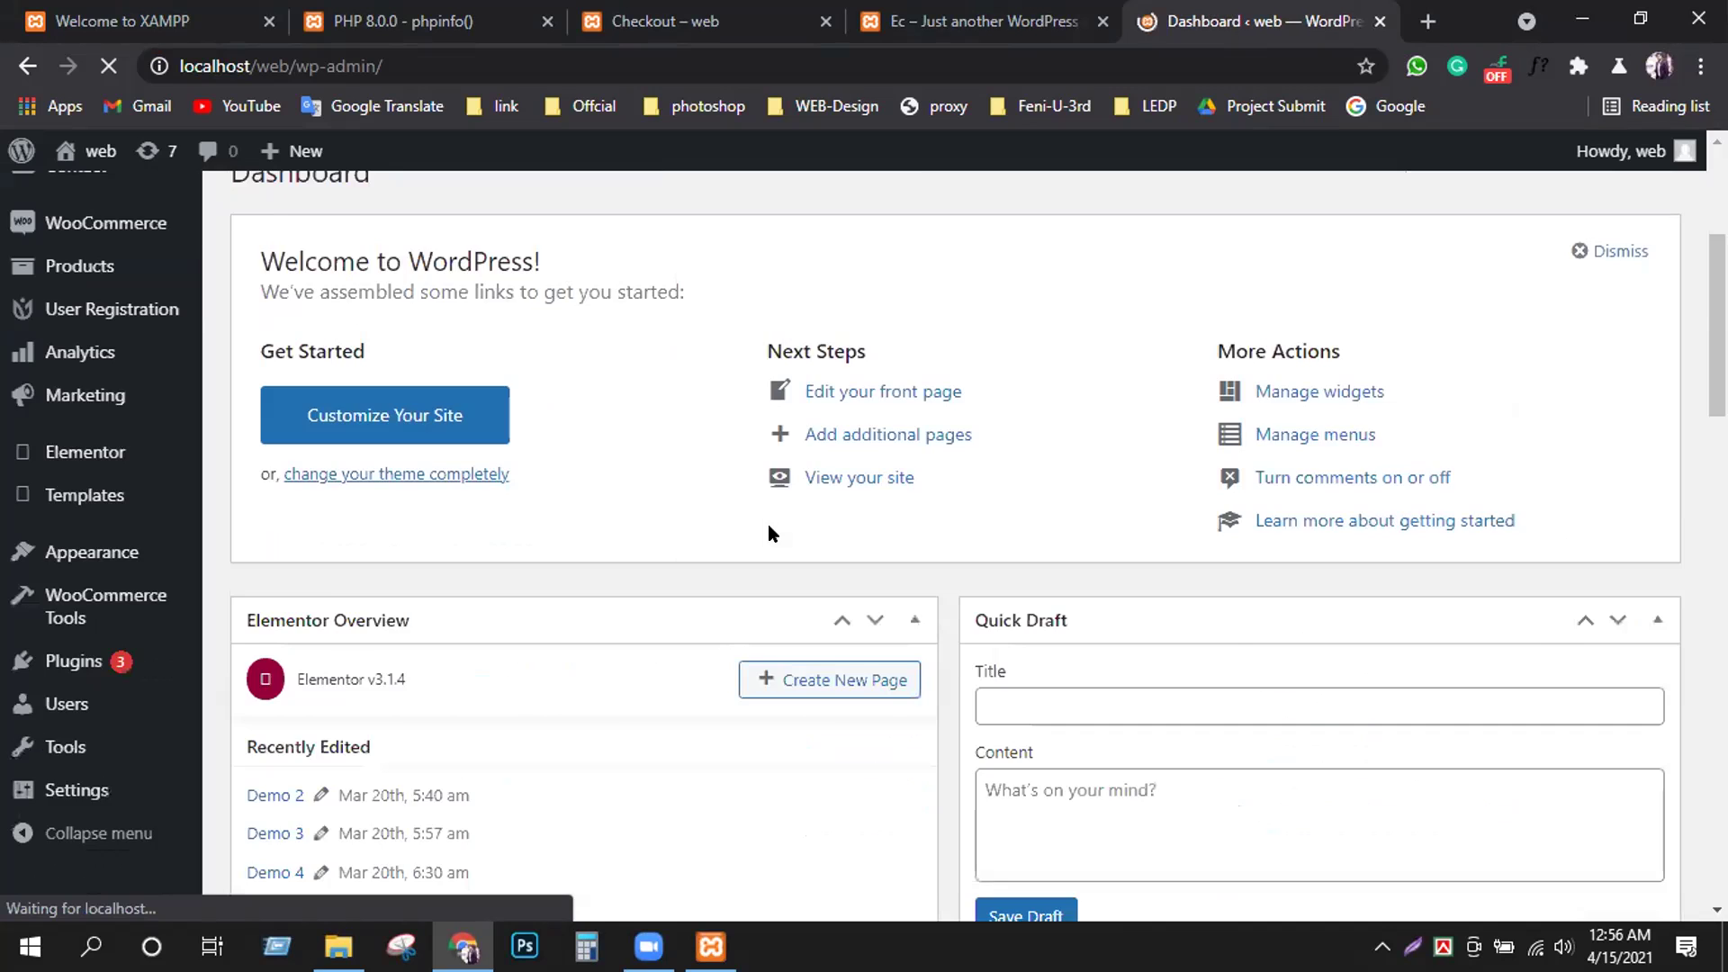
{"action": "scroll", "coordinate": [766, 540], "scroll_direction": "down", "scroll_amount": 7}
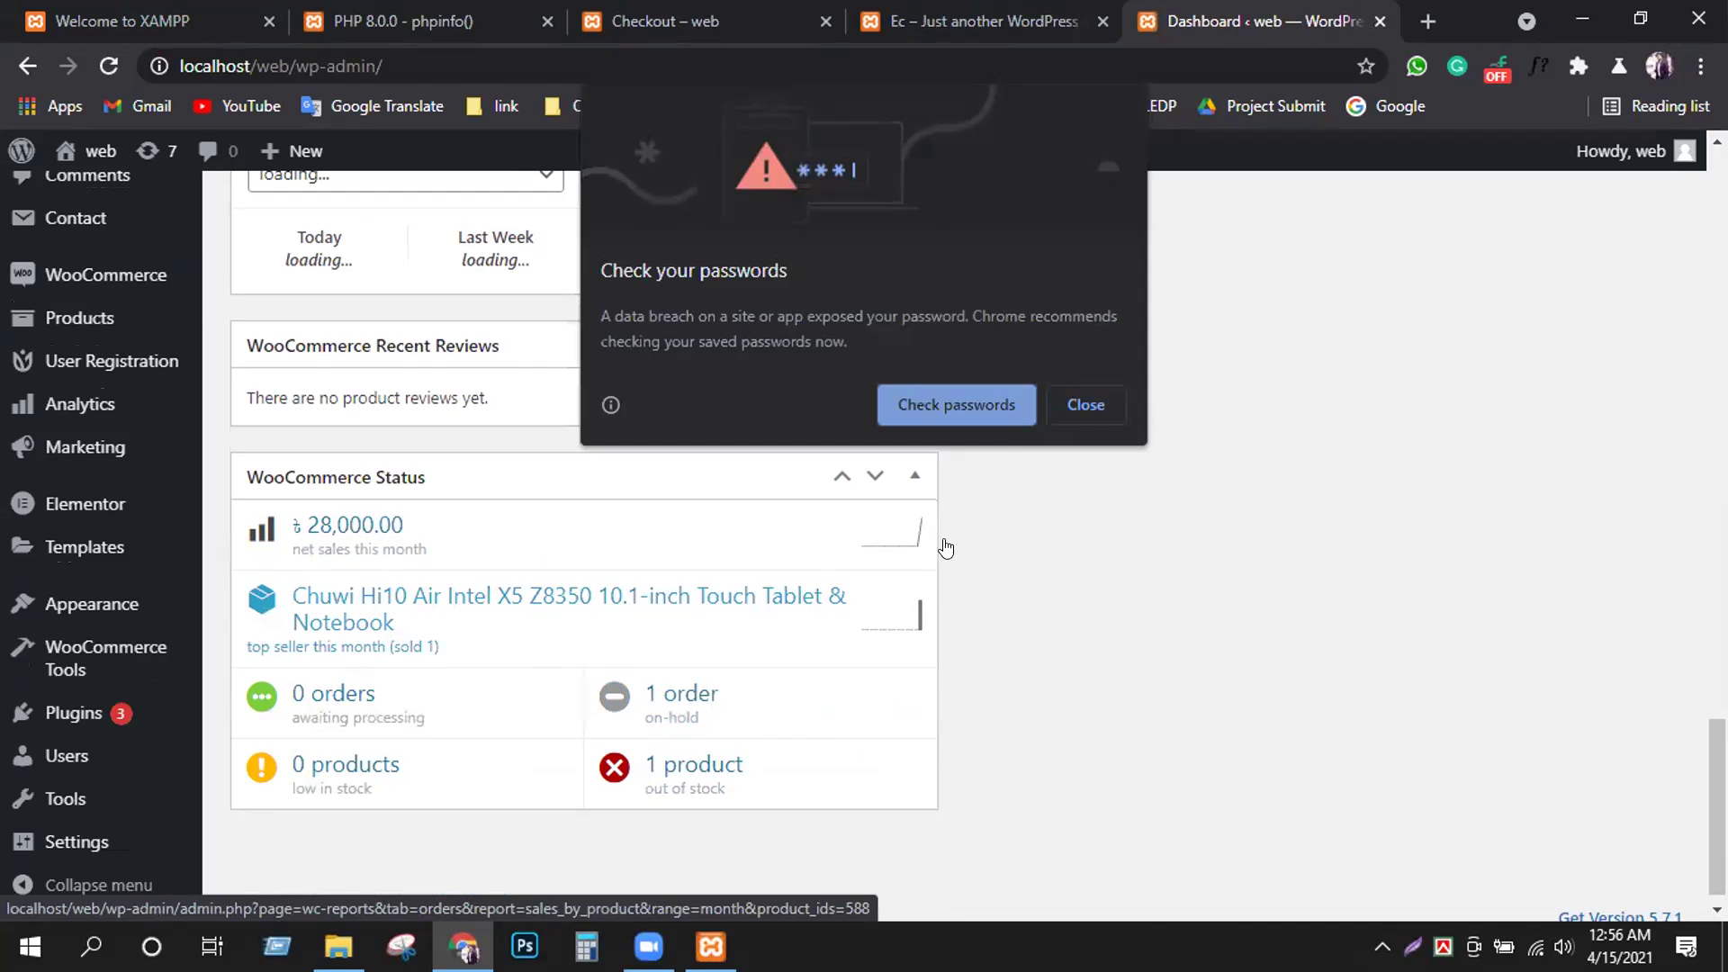
{"action": "left_click", "coordinate": [1074, 406]}
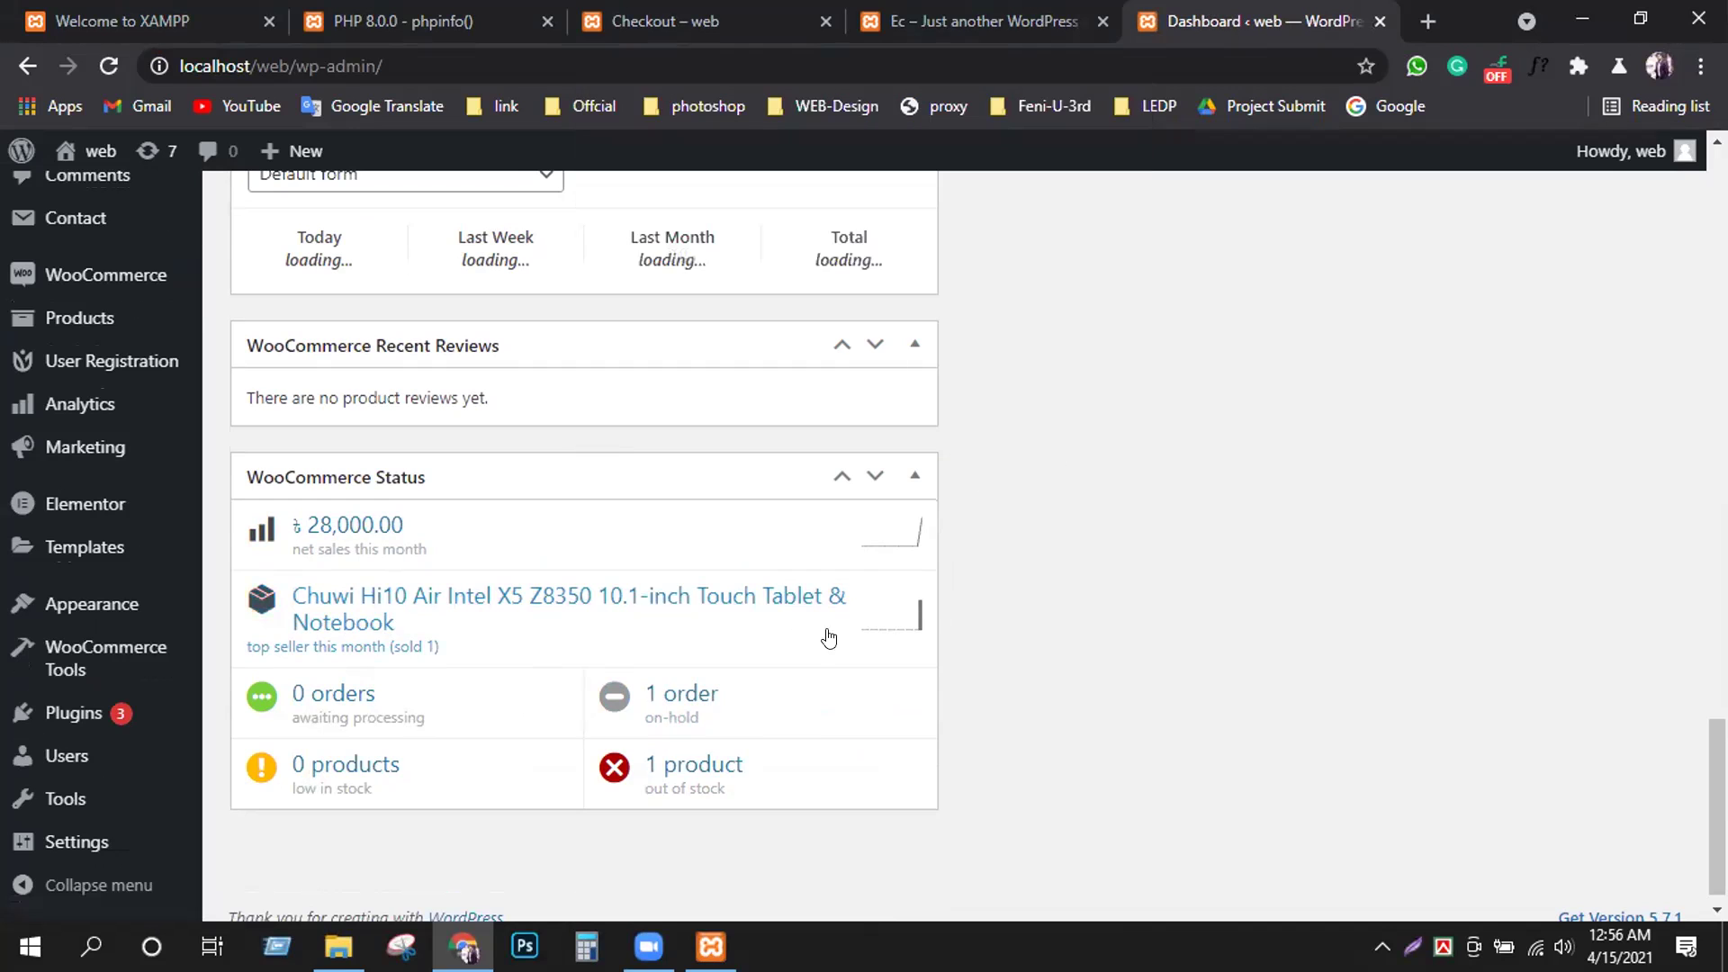
{"action": "left_click", "coordinate": [654, 694]}
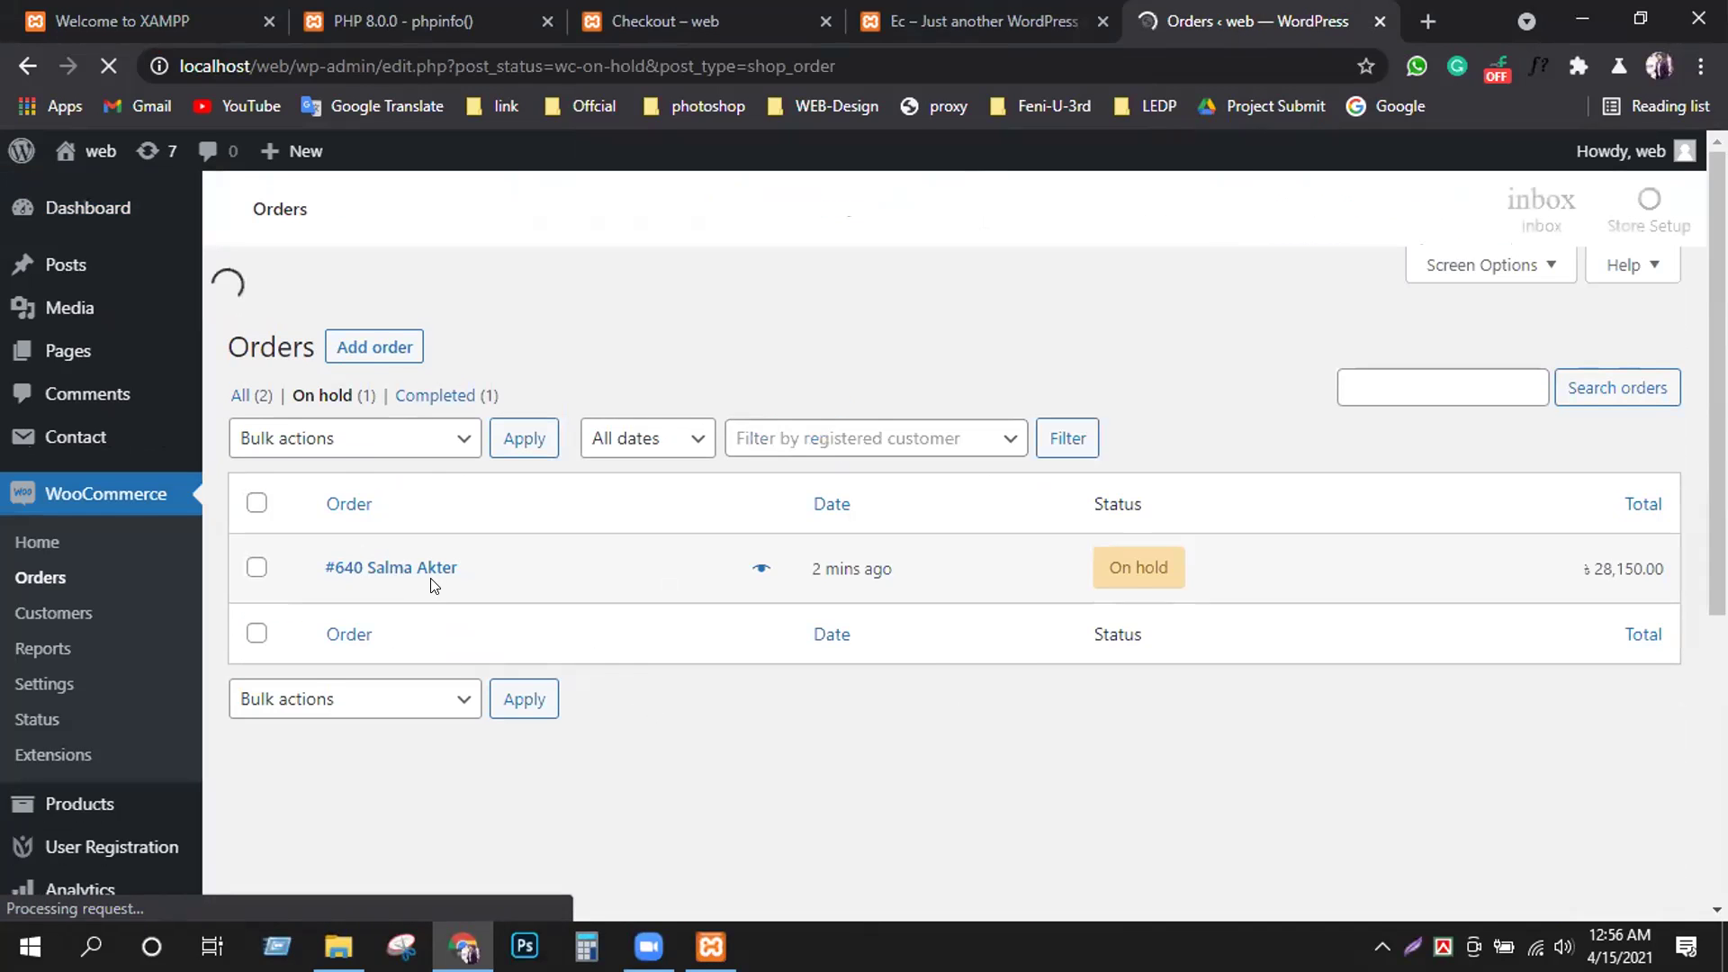
Scroll the On hold Orders list down to order #640 totalling ৳28,150.00
{"action": "scroll", "coordinate": [621, 581], "scroll_direction": "down", "scroll_amount": 1}
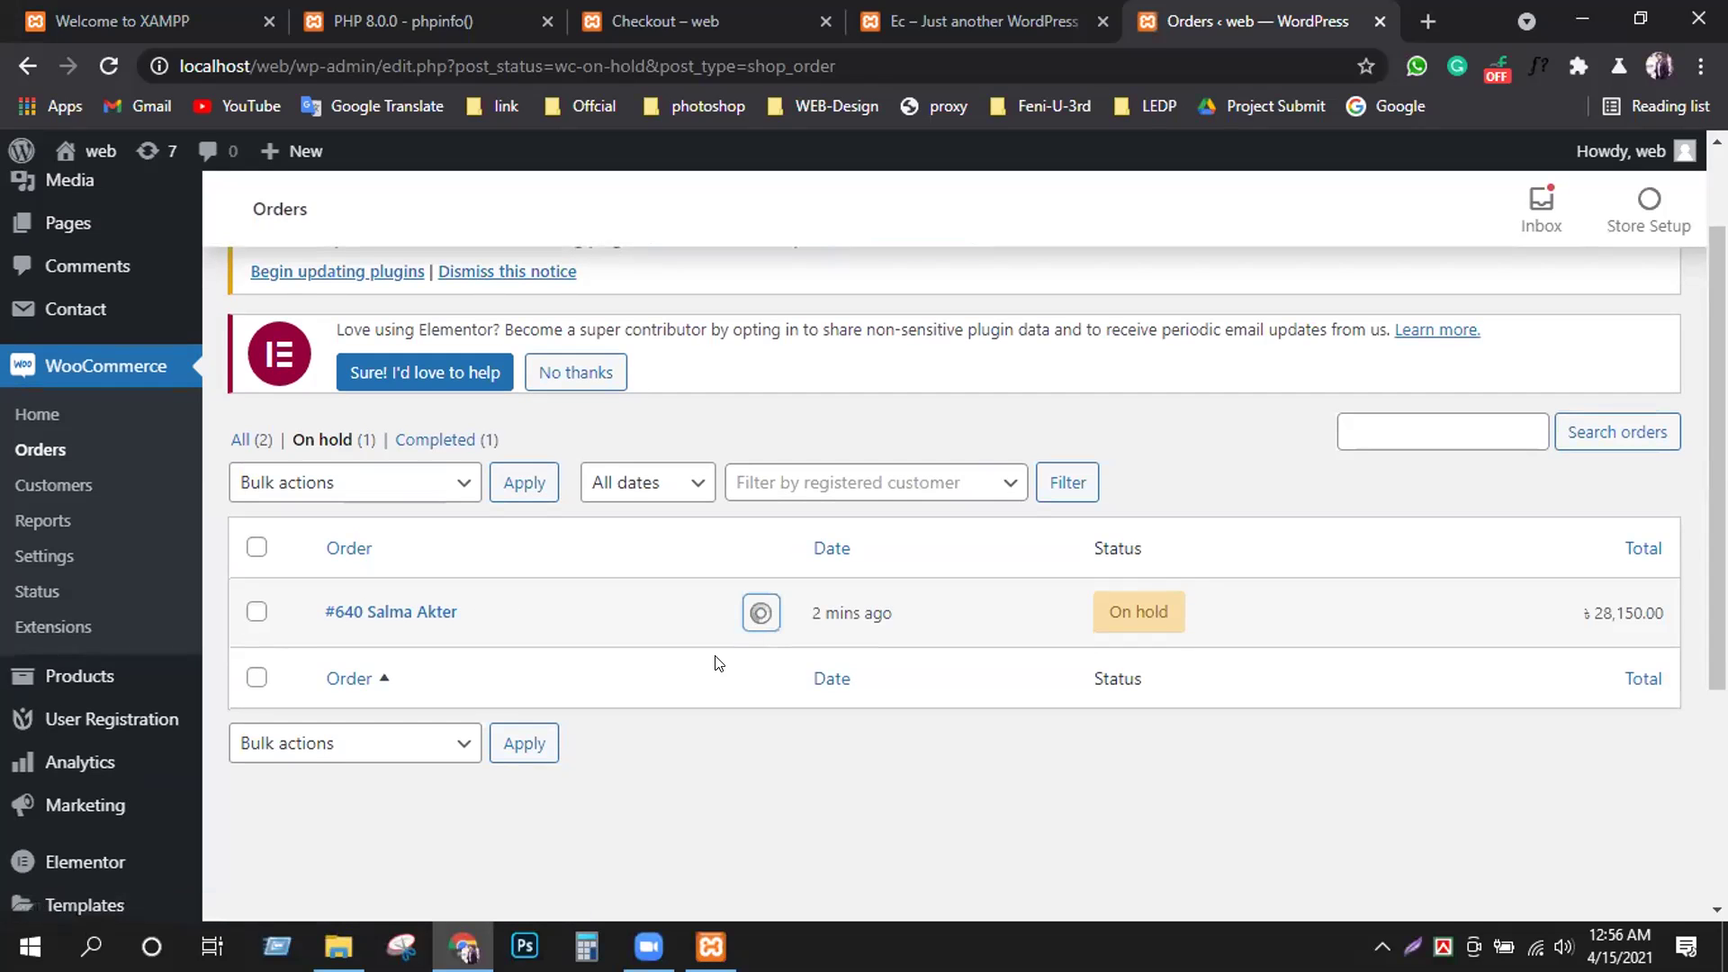
{"action": "scroll", "coordinate": [718, 663], "scroll_direction": "down", "scroll_amount": 2}
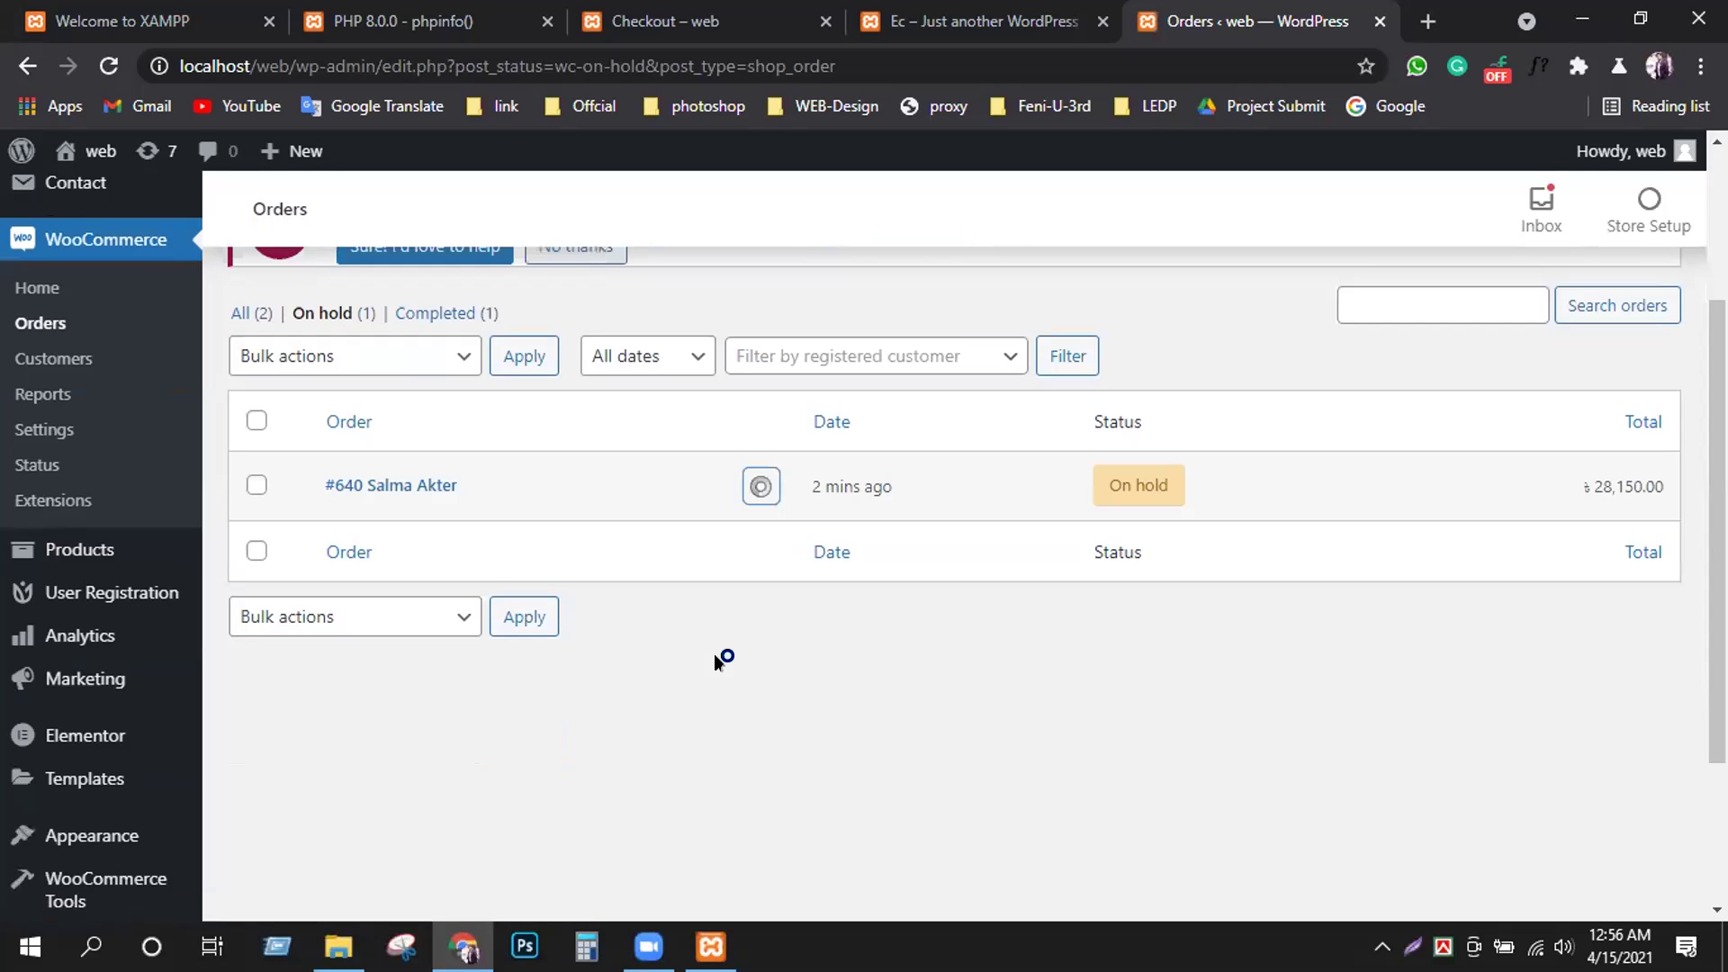
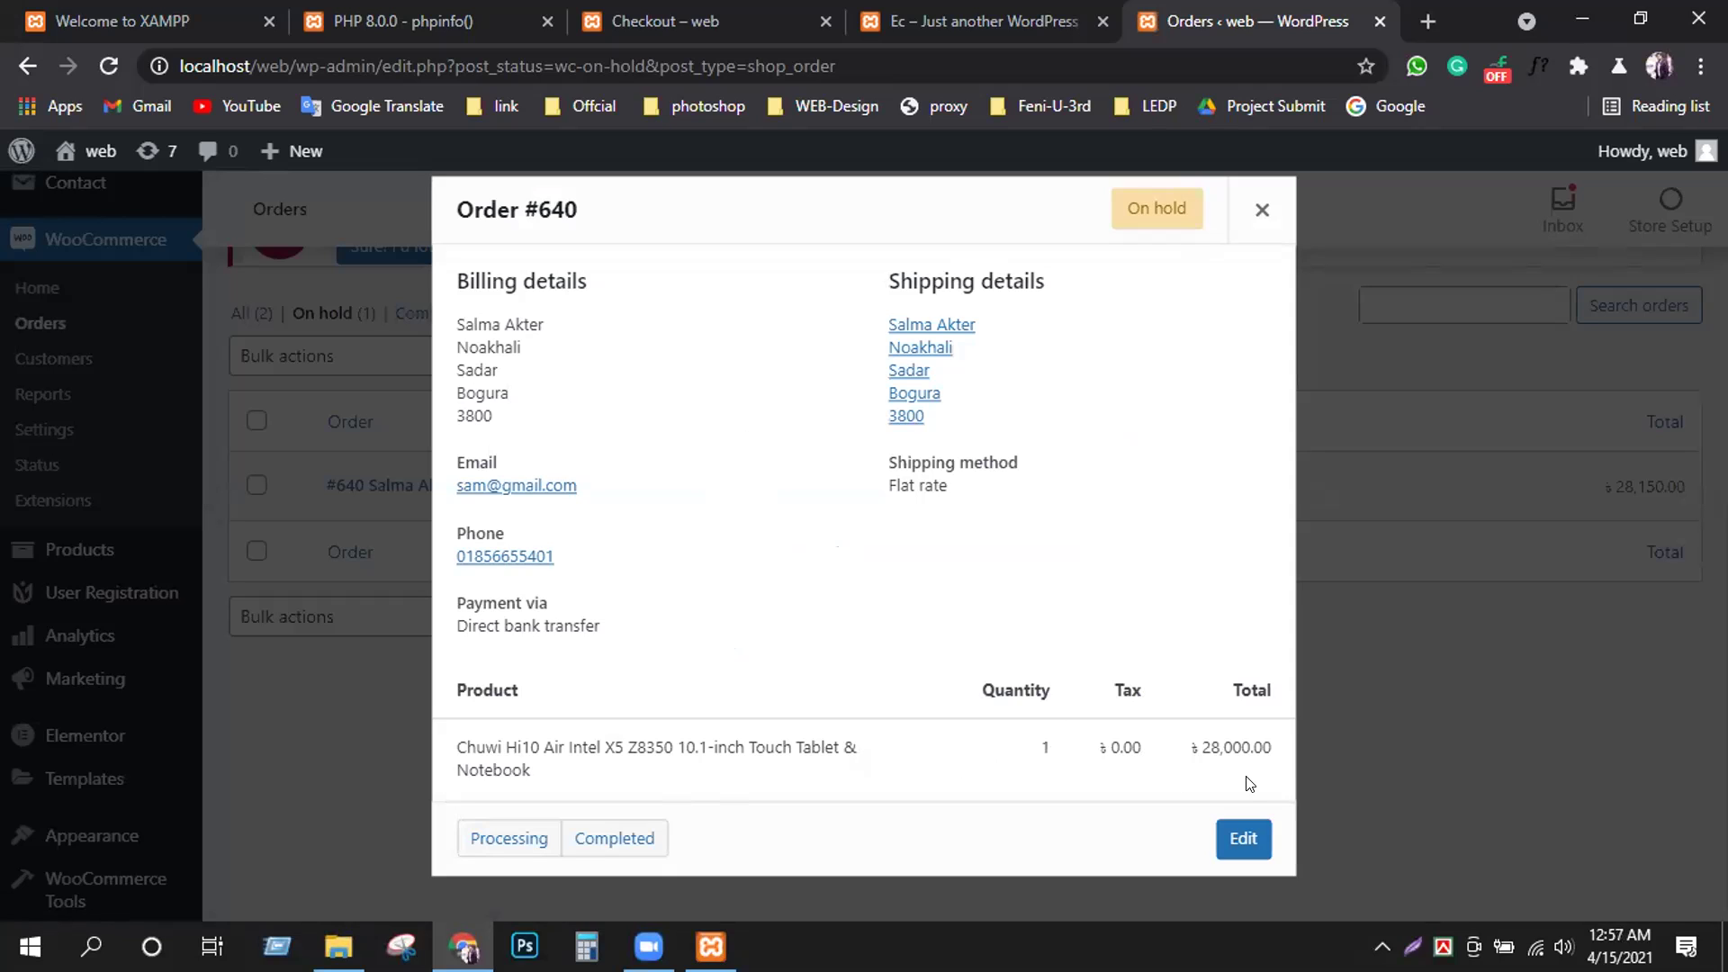
Mark WooCommerce order #640 as Processing from the order preview
{"action": "key", "text": "Tab"}
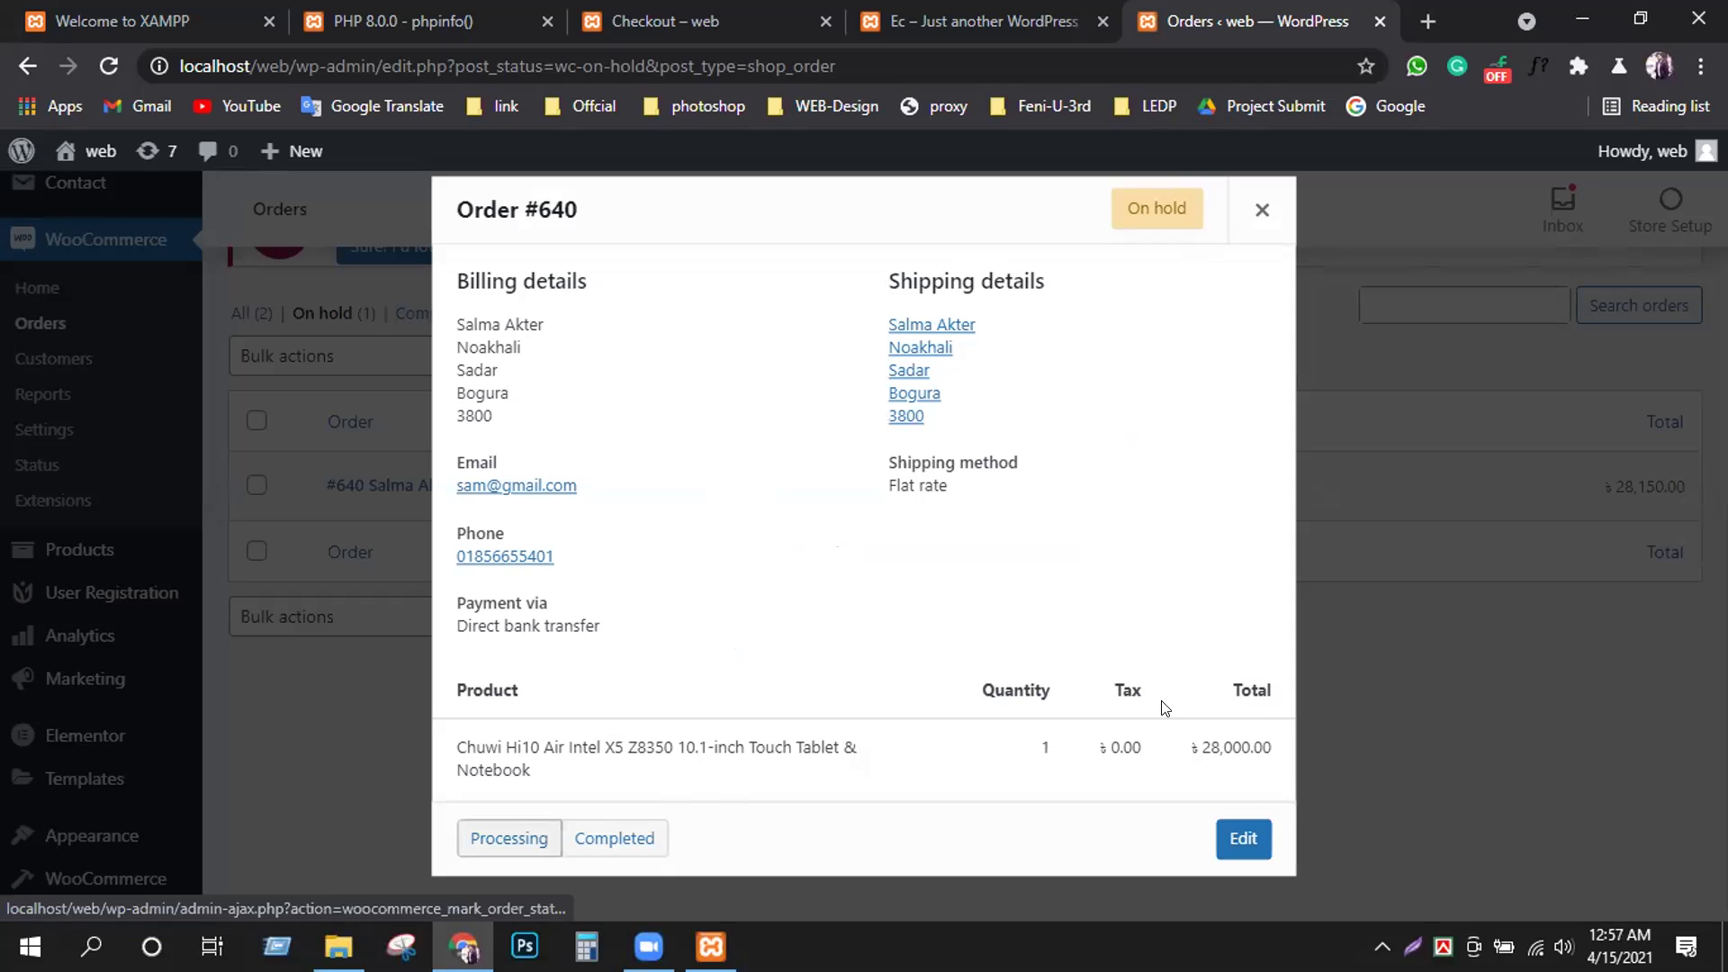
{"action": "key", "text": "Return"}
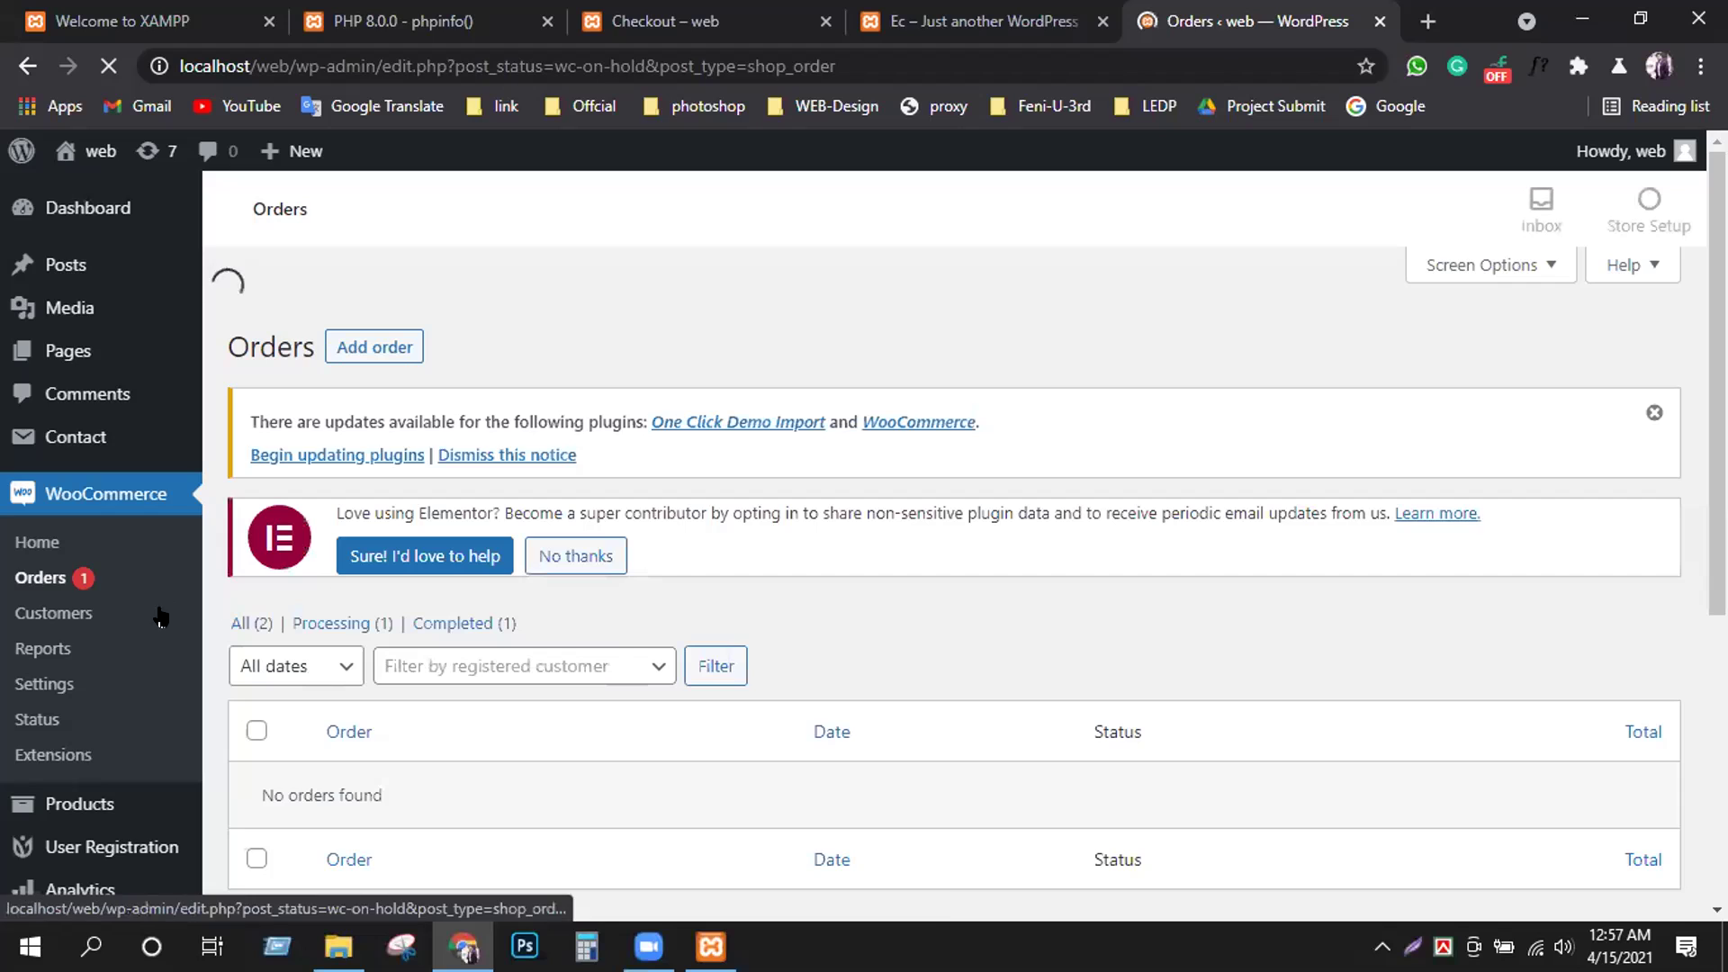
Switch to the storefront's order-received page, reload it and review the order details
{"action": "key", "text": "ctrl+shift+Tab"}
{"action": "key", "text": "ctrl+shift+Tab"}
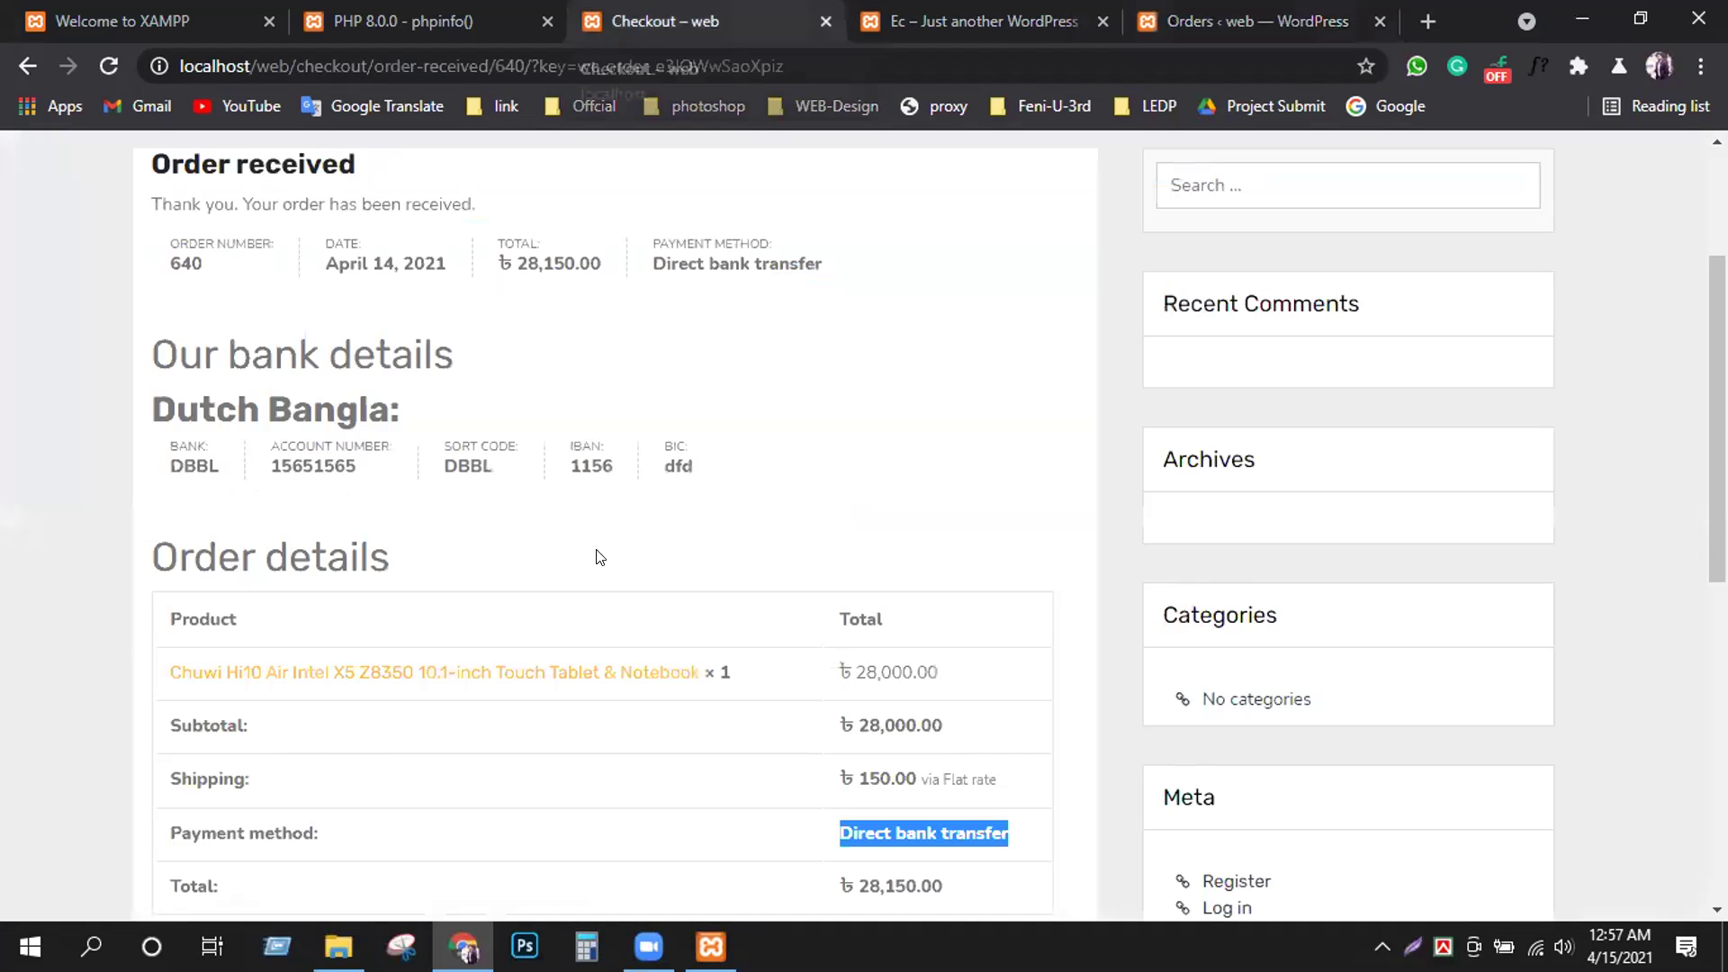
{"action": "scroll", "coordinate": [254, 513], "scroll_direction": "down", "scroll_amount": 1}
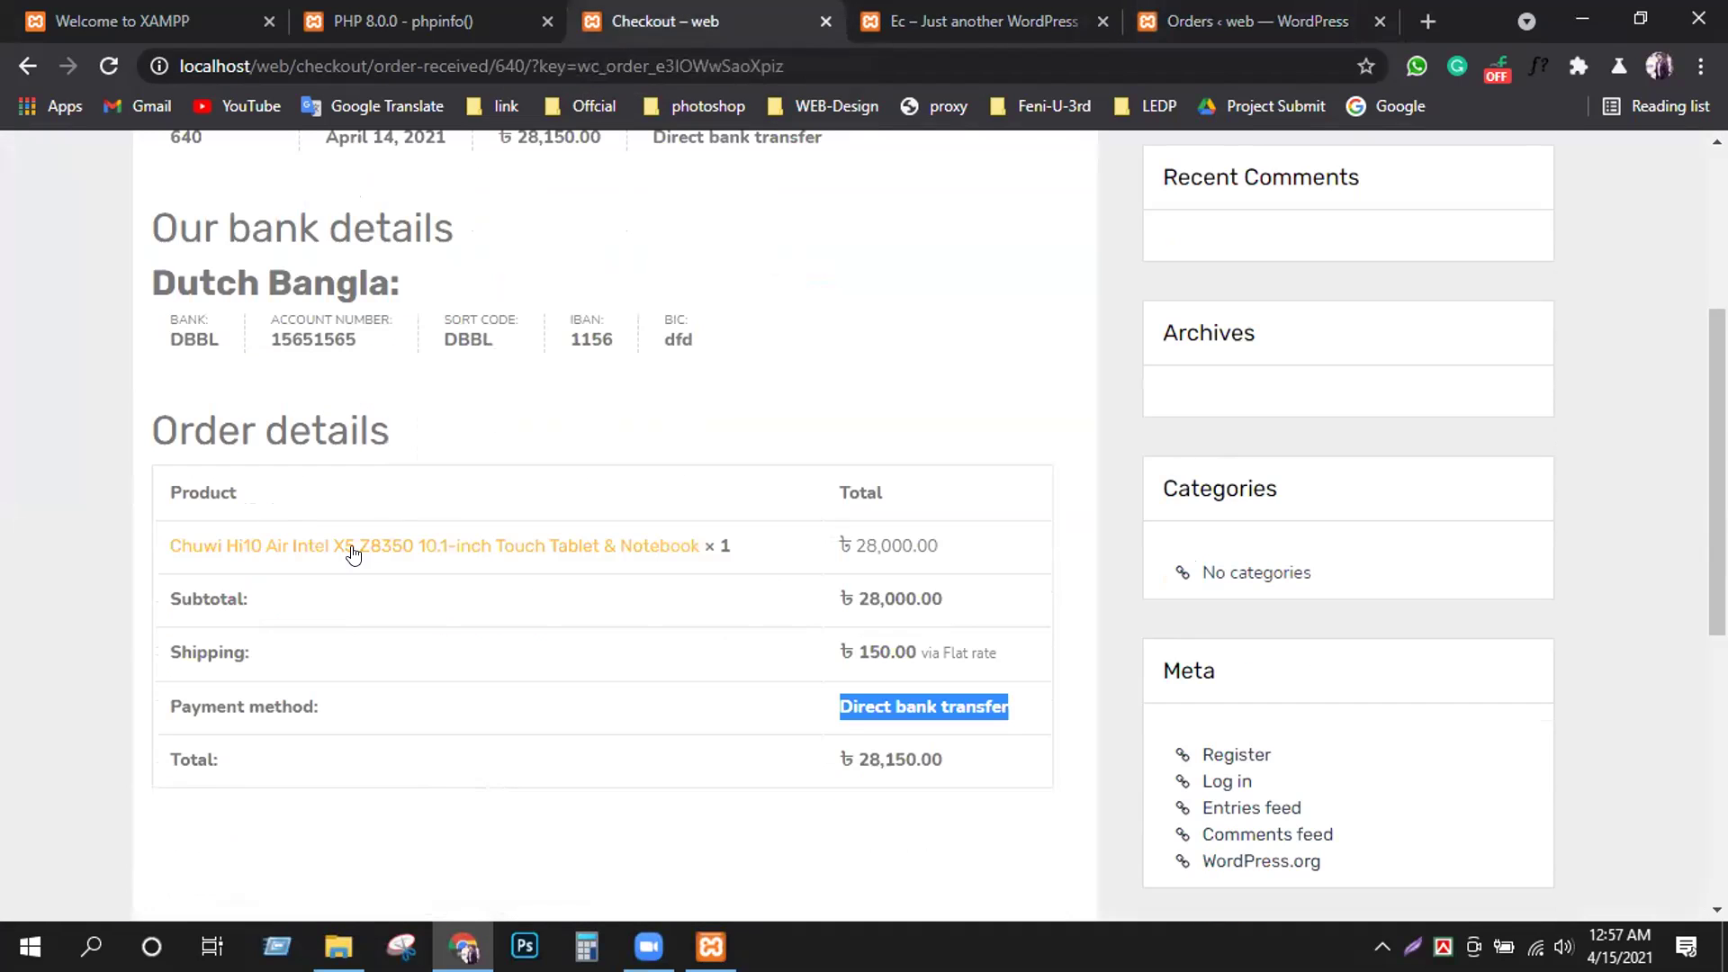
{"action": "scroll", "coordinate": [353, 554], "scroll_direction": "up", "scroll_amount": 2}
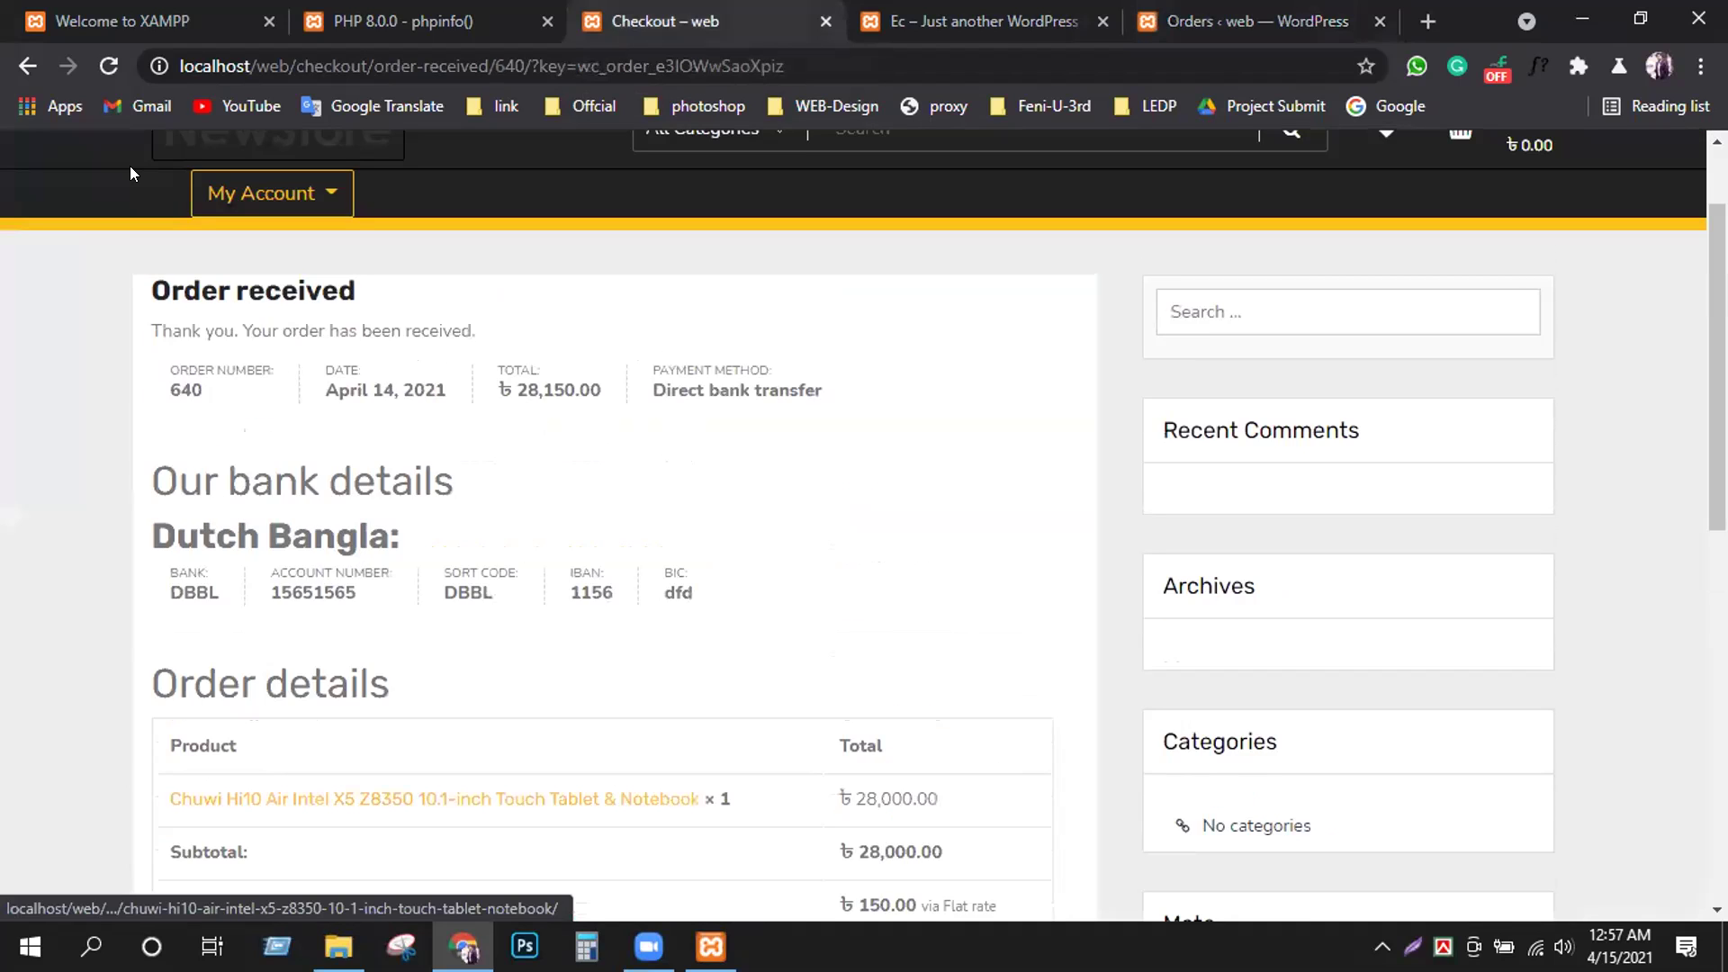
{"action": "key", "text": "F5"}
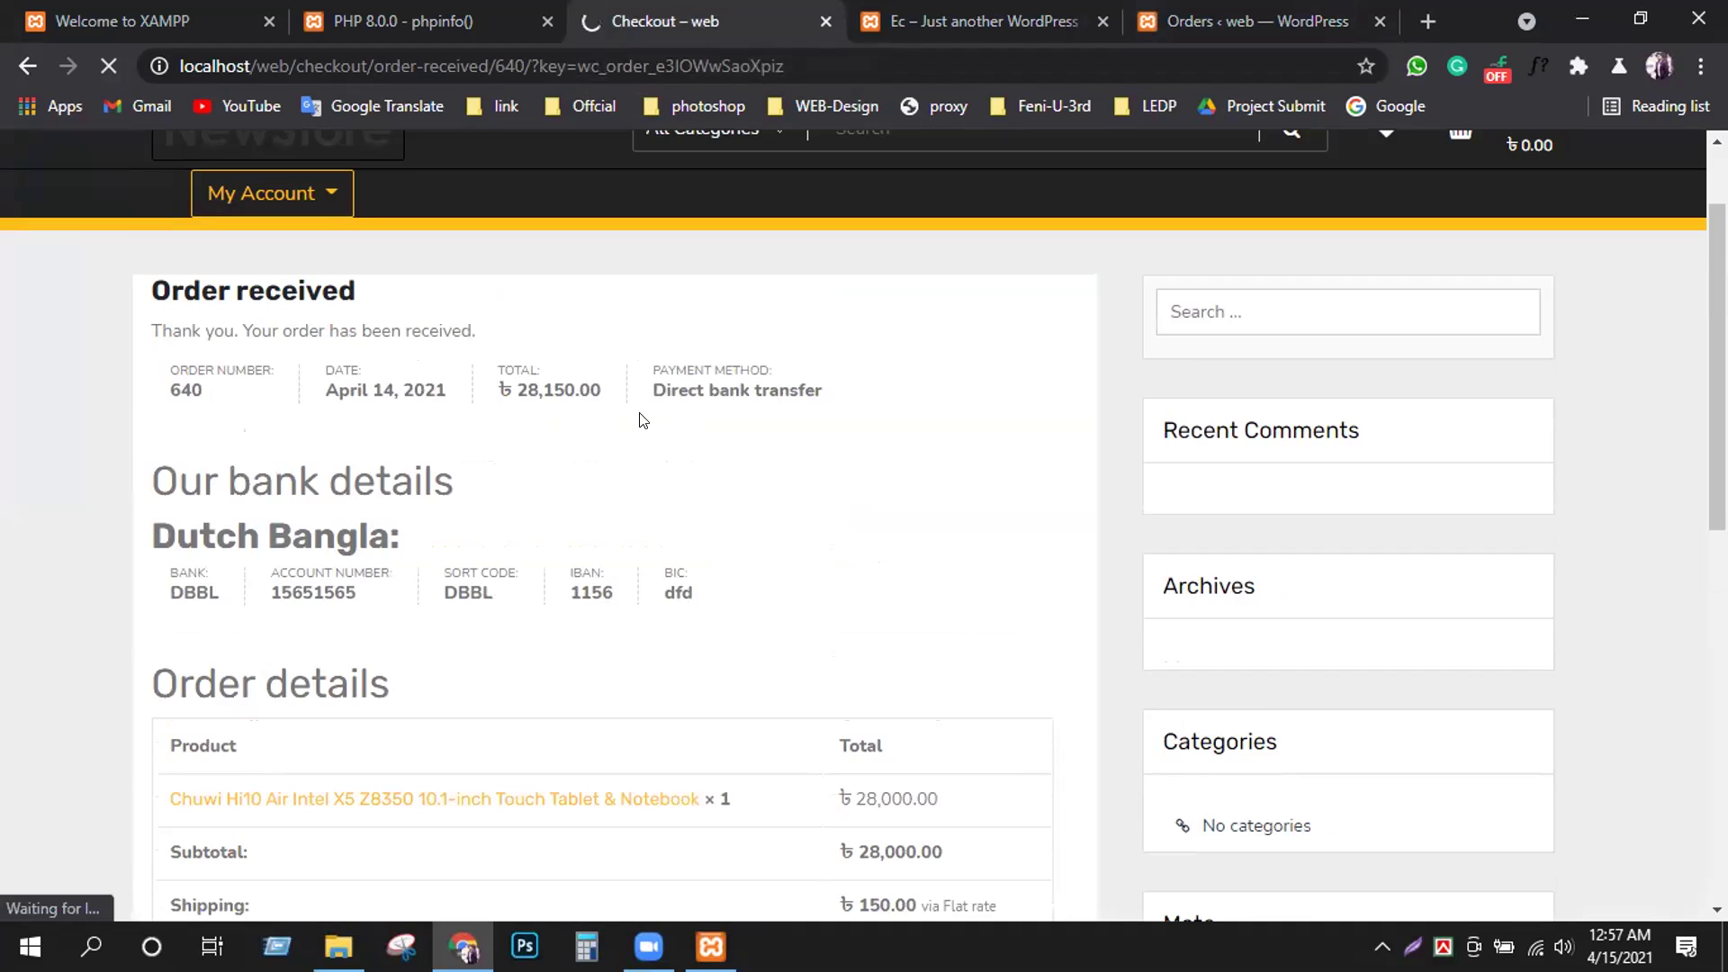
{"action": "scroll", "coordinate": [643, 419], "scroll_direction": "down", "scroll_amount": 1}
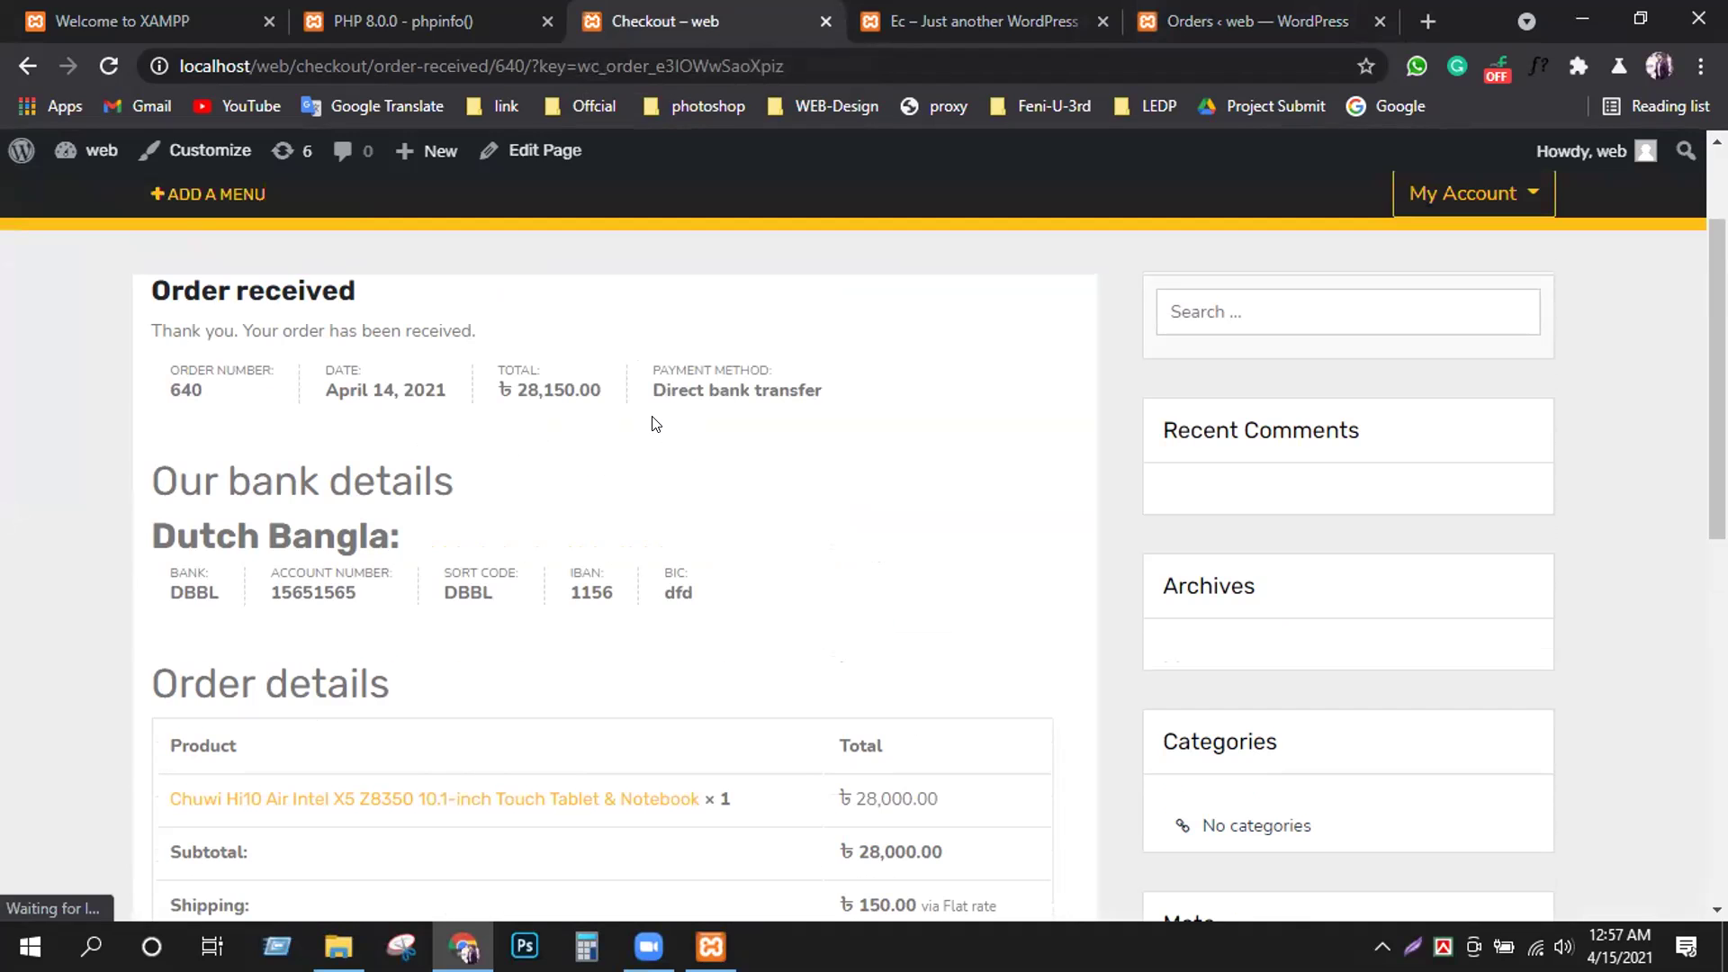
{"action": "scroll", "coordinate": [656, 424], "scroll_direction": "down", "scroll_amount": 1}
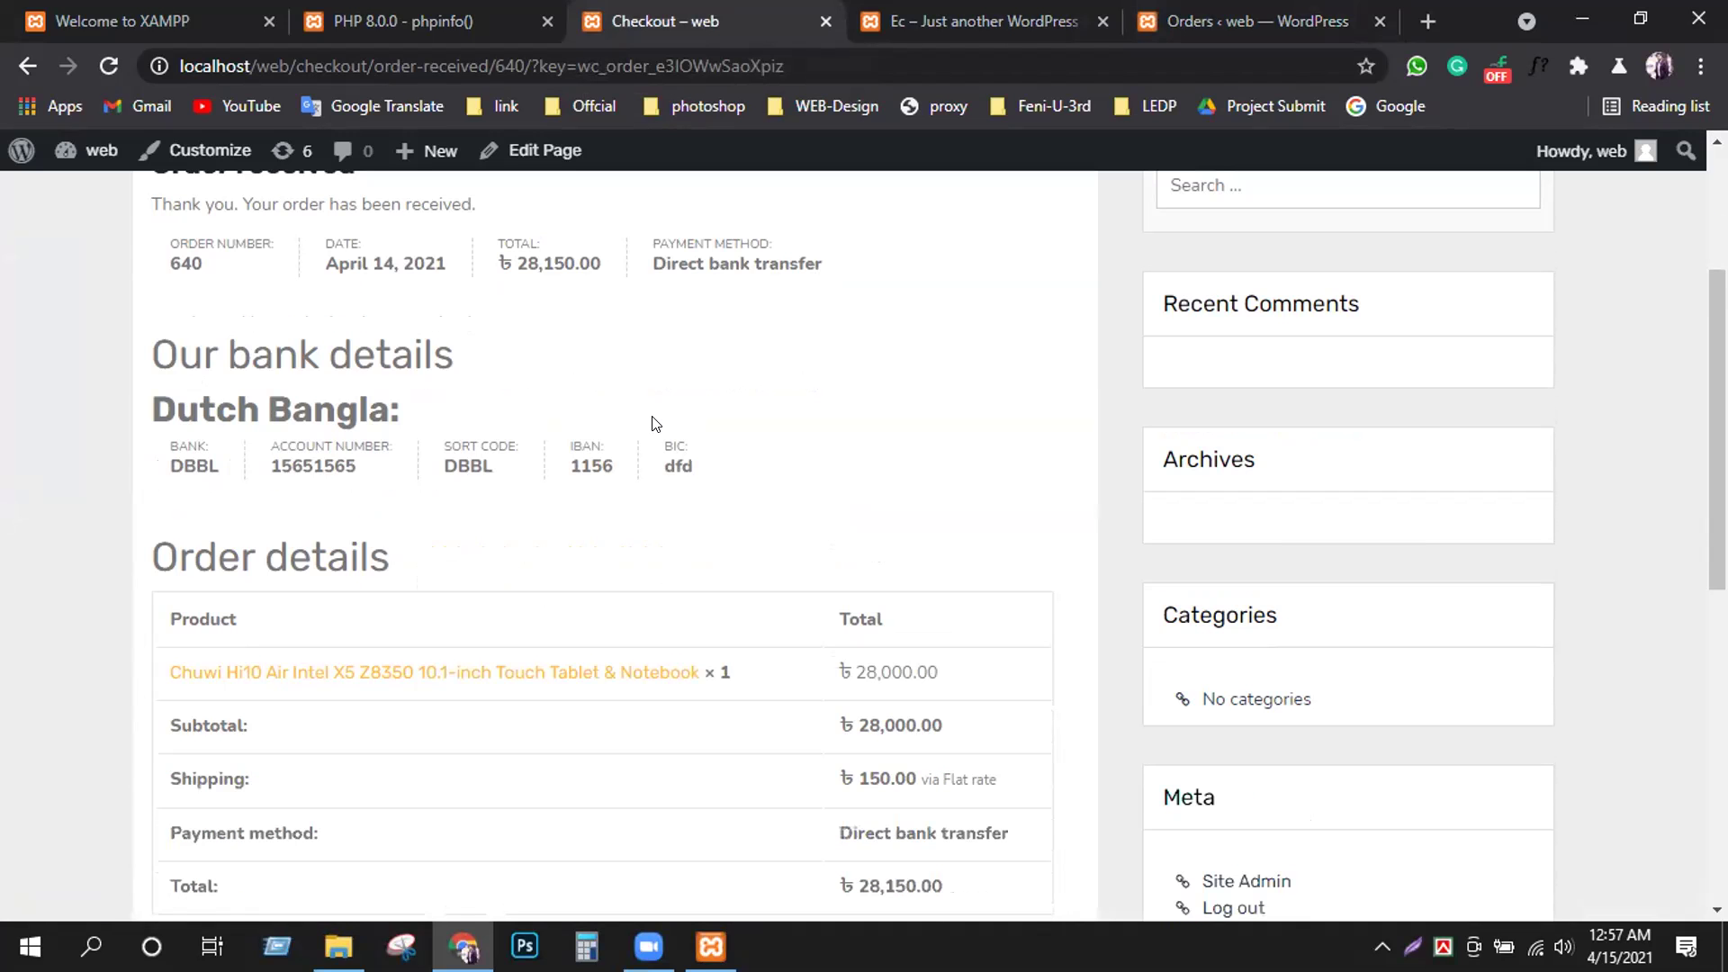
{"action": "scroll", "coordinate": [837, 579], "scroll_direction": "down", "scroll_amount": 2}
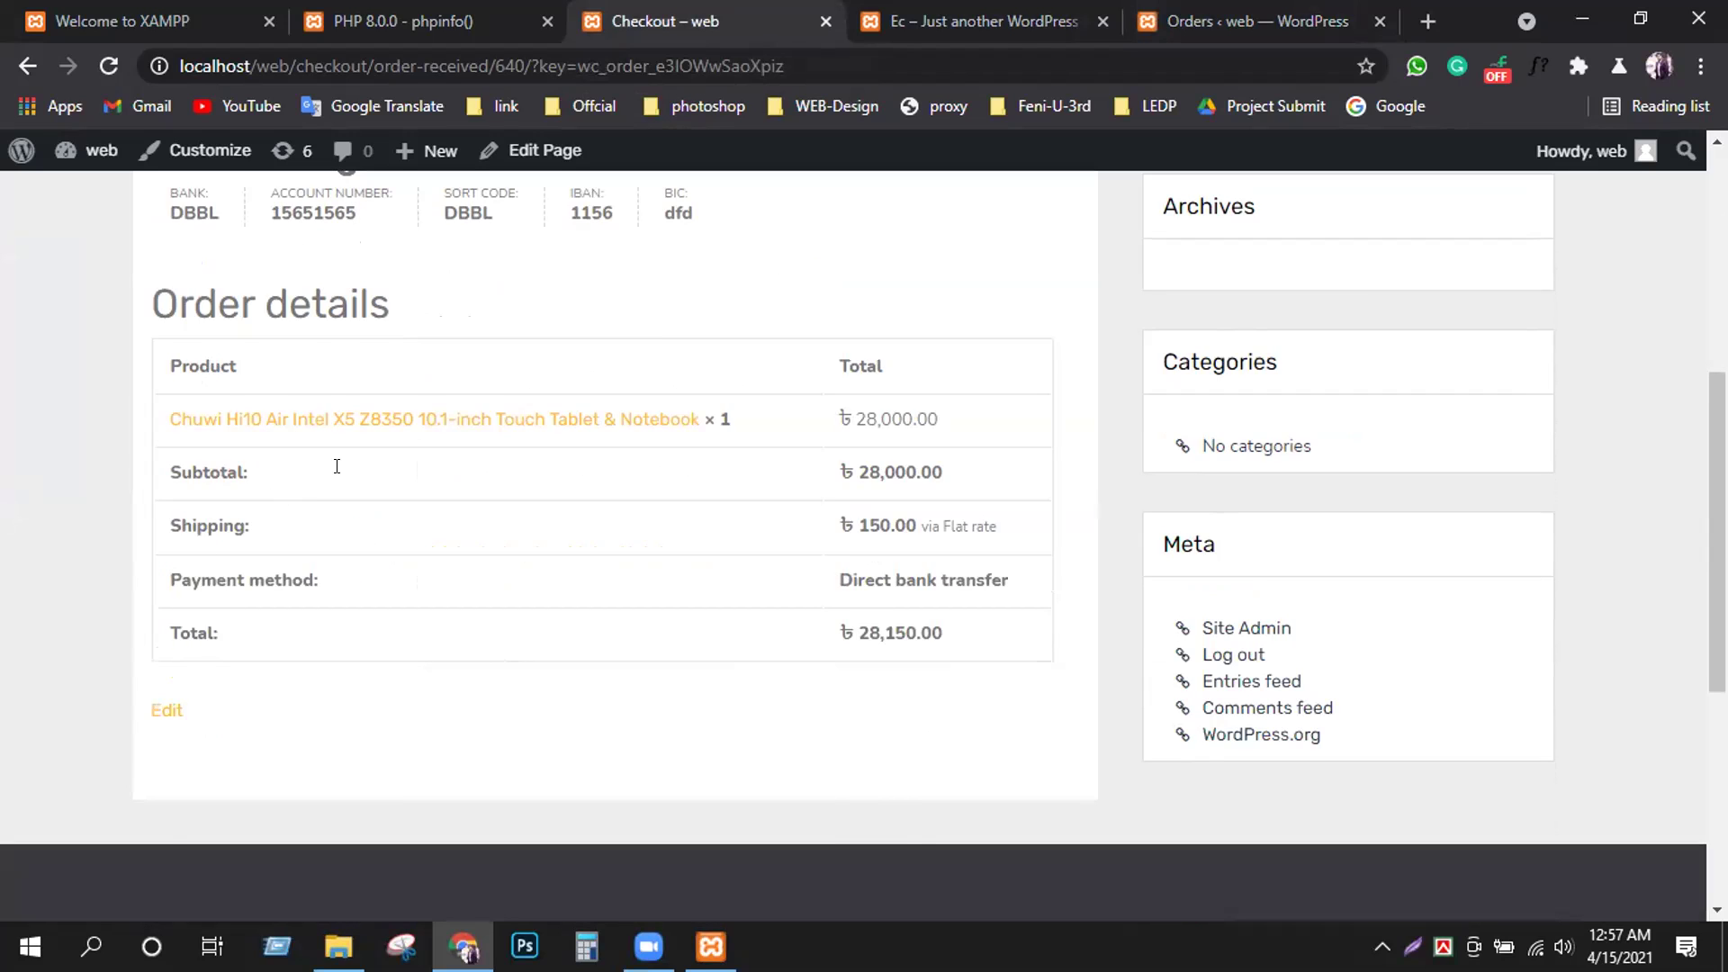
{"action": "scroll", "coordinate": [346, 477], "scroll_direction": "up", "scroll_amount": 2}
{"action": "scroll", "coordinate": [194, 525], "scroll_direction": "up", "scroll_amount": 3}
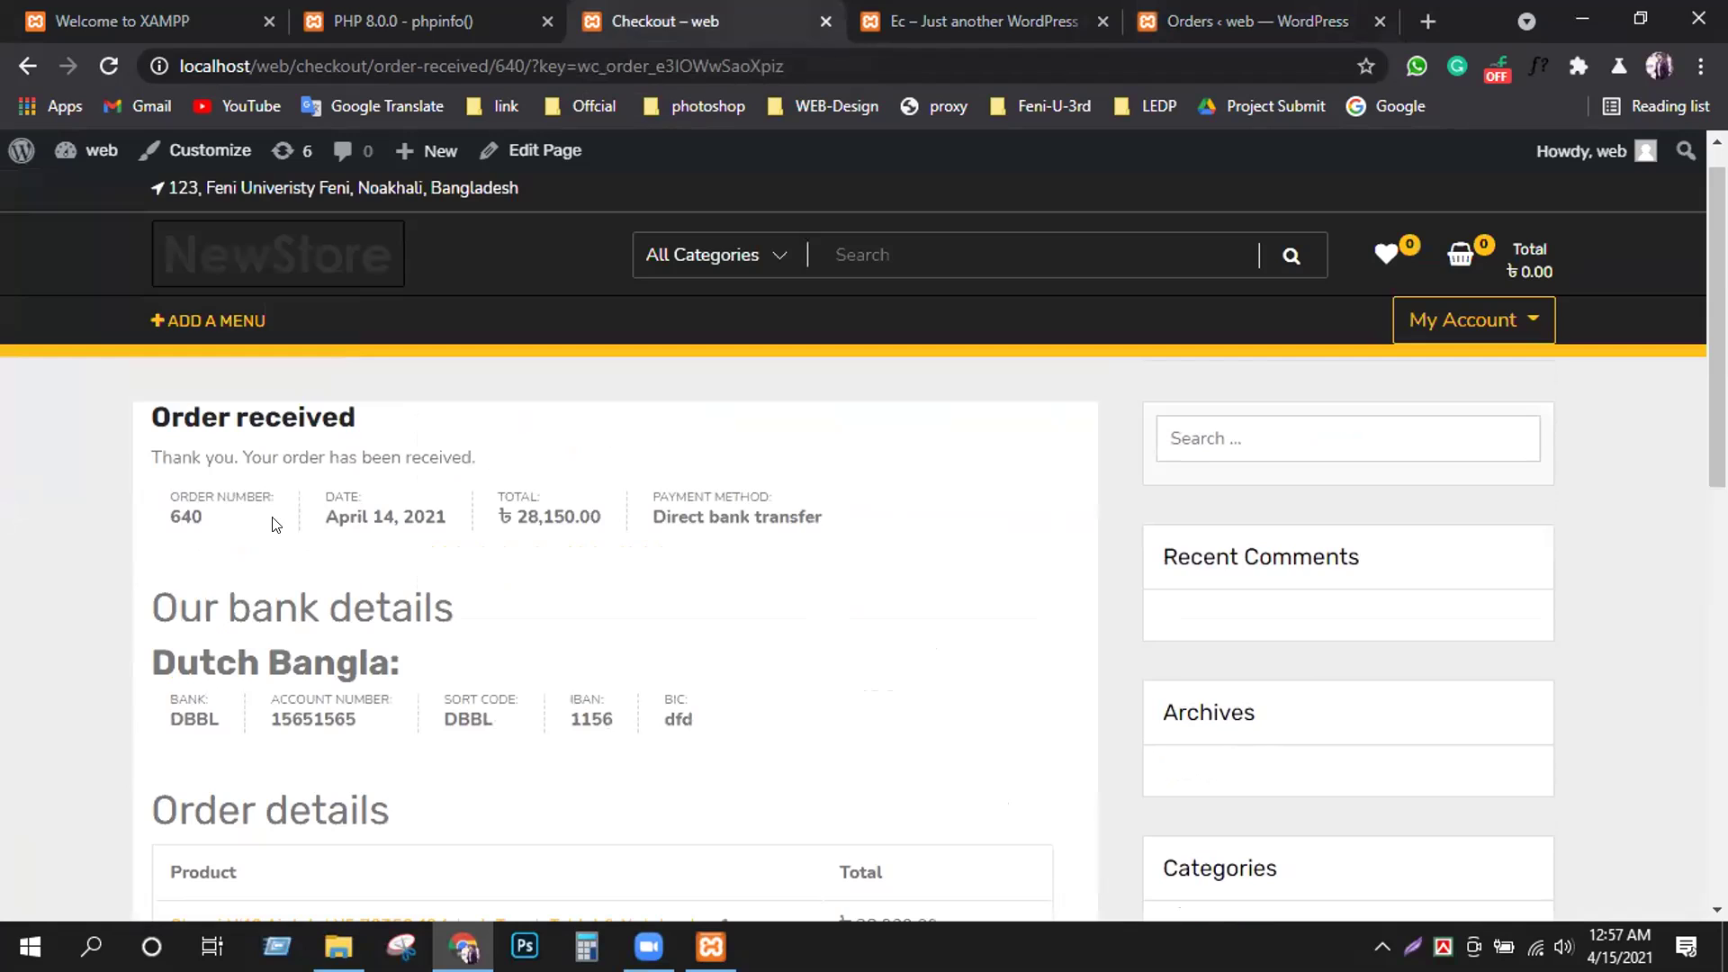
{"action": "scroll", "coordinate": [615, 501], "scroll_direction": "down", "scroll_amount": 4}
Reload the page again, then open the Chuwi Hi10 Air tablet product page from the order
{"action": "key", "text": "F5"}
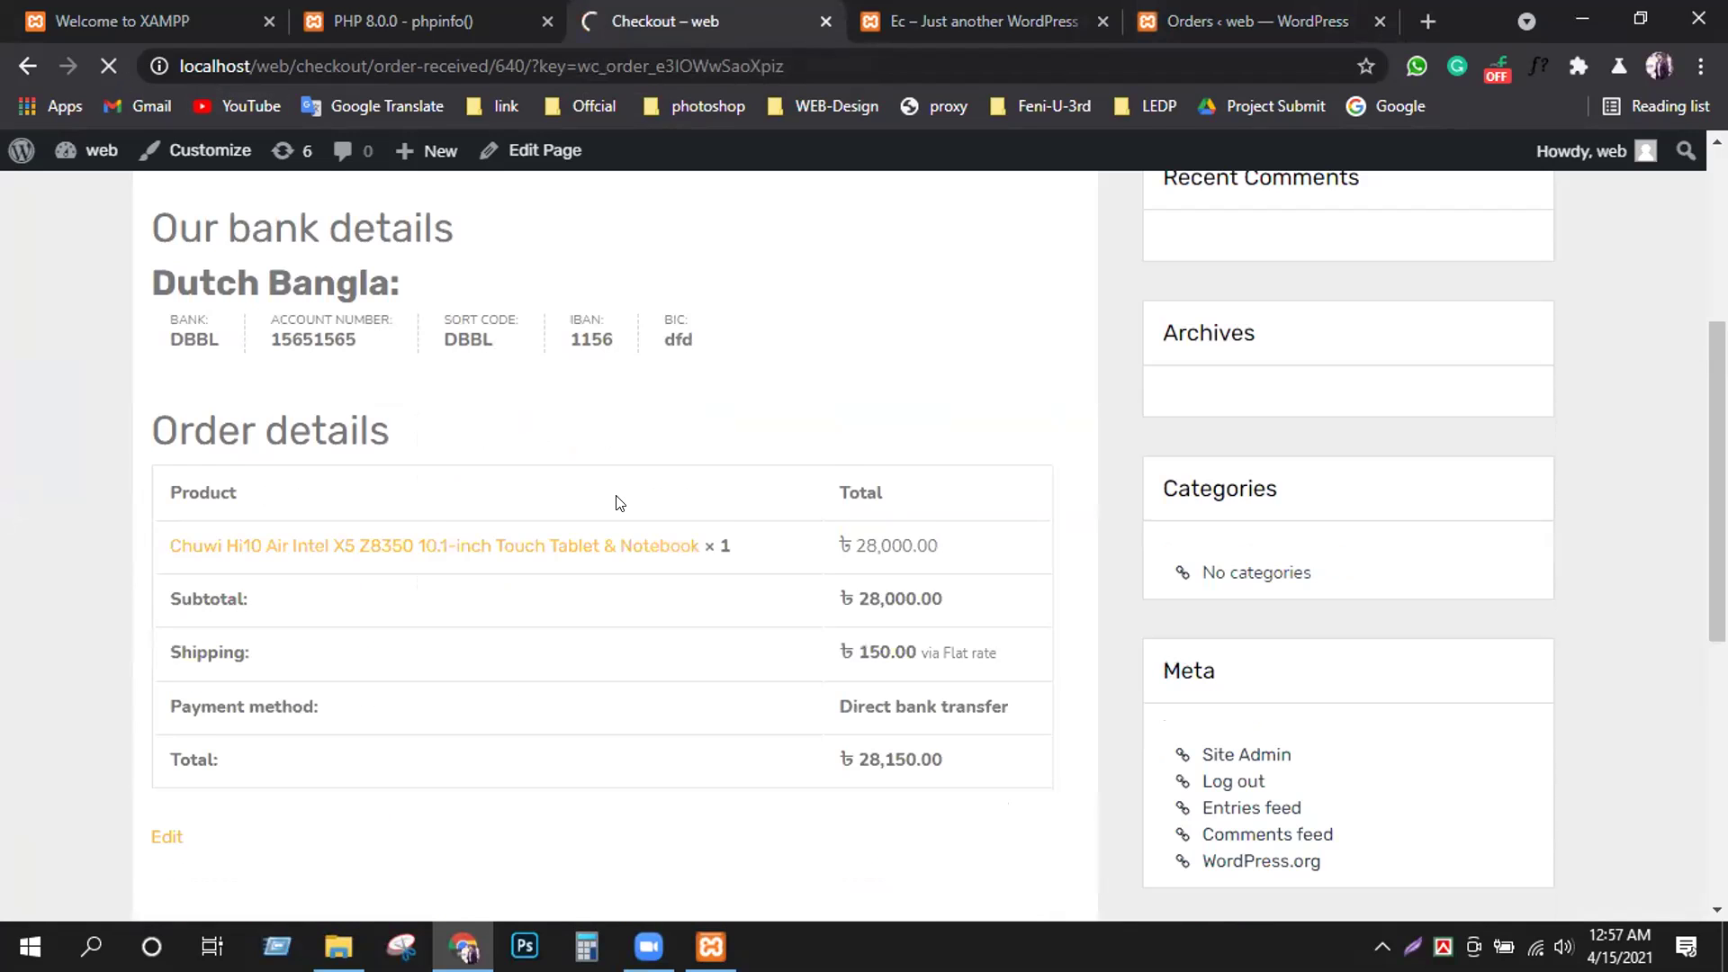
{"action": "scroll", "coordinate": [536, 501], "scroll_direction": "down", "scroll_amount": 4}
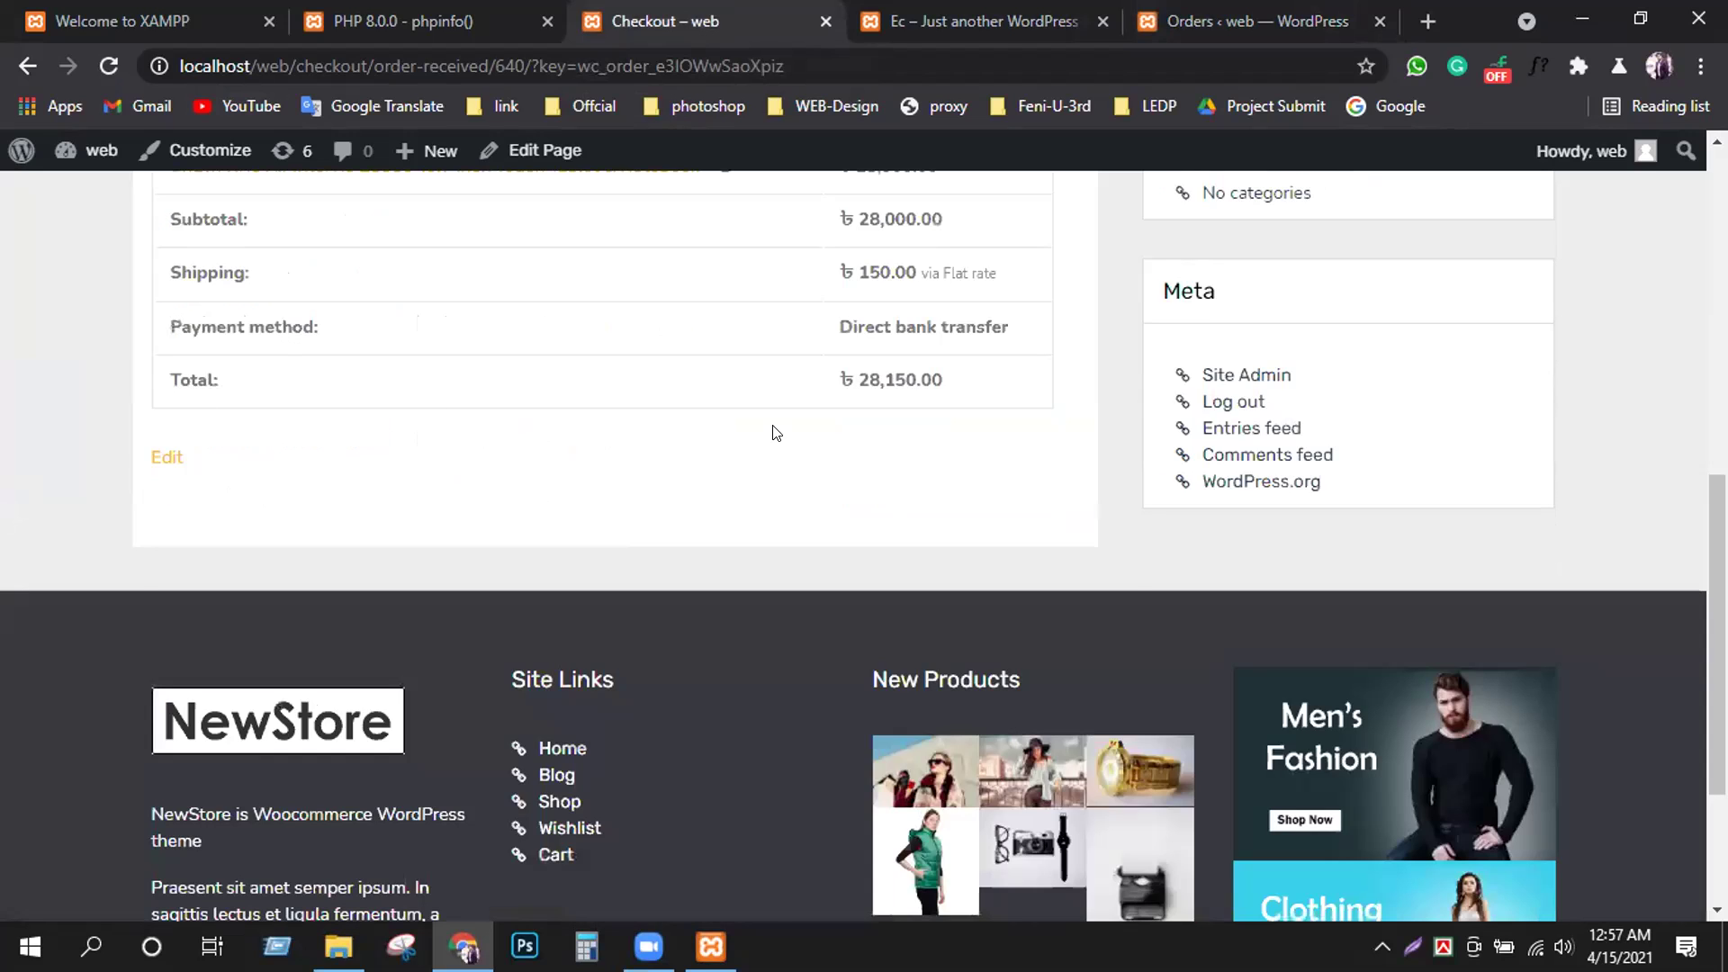
{"action": "scroll", "coordinate": [1020, 475], "scroll_direction": "up", "scroll_amount": 3}
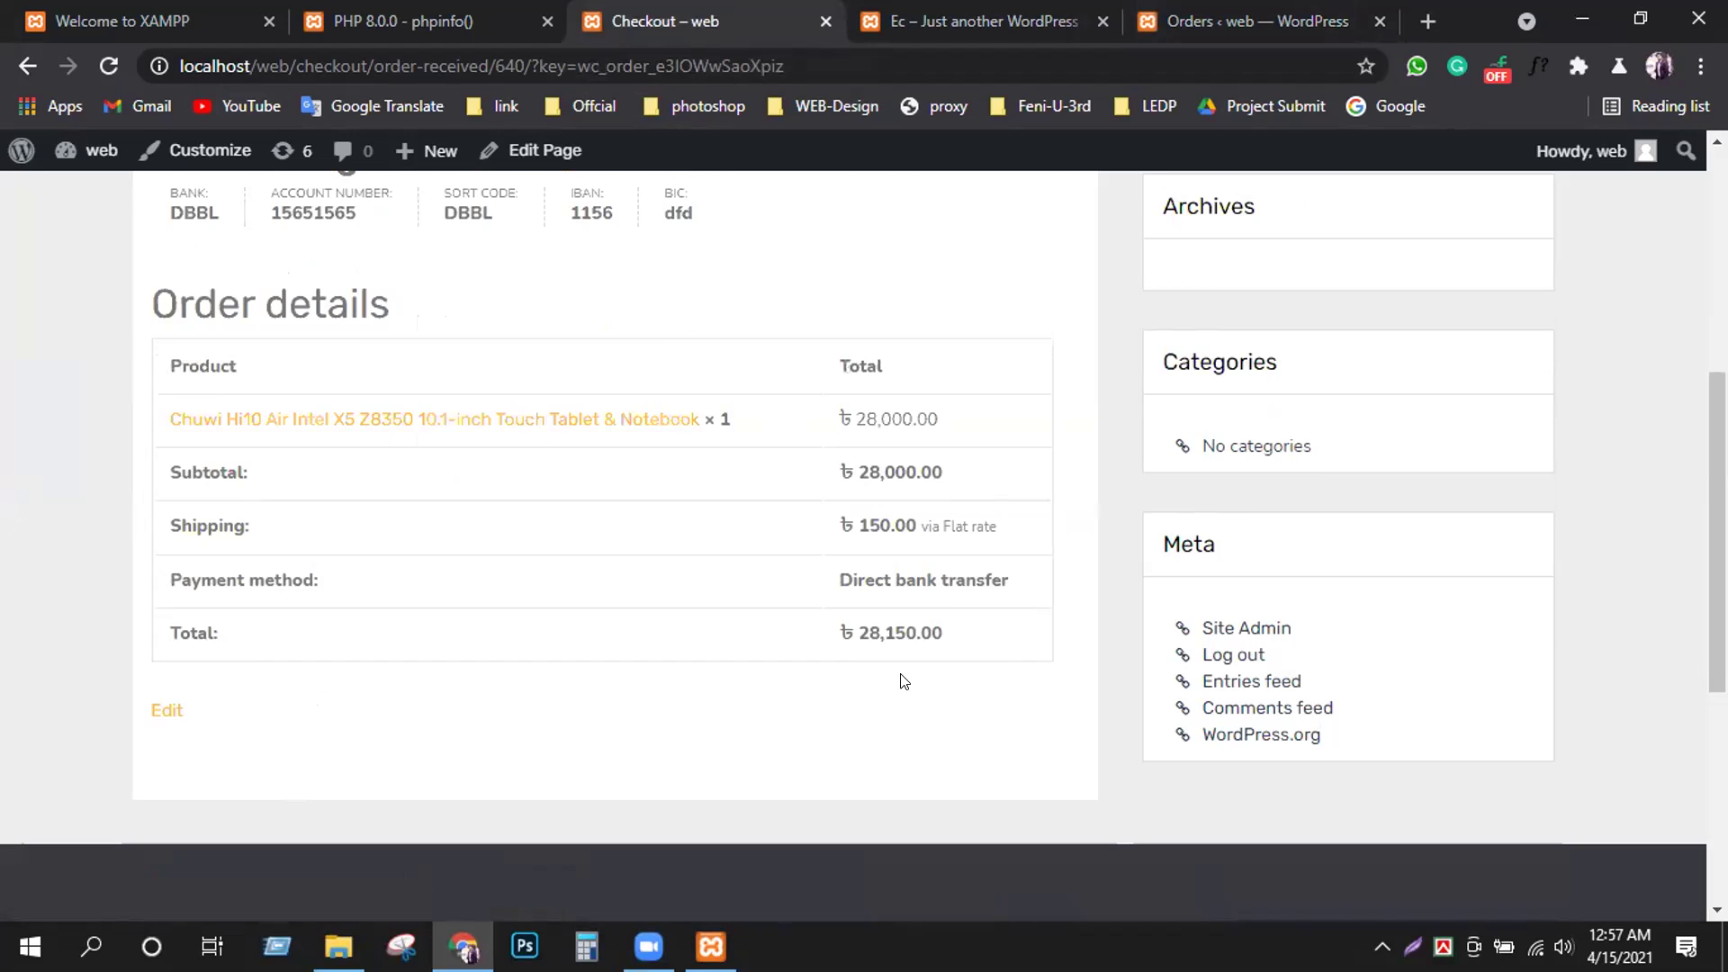
{"action": "scroll", "coordinate": [904, 682], "scroll_direction": "up", "scroll_amount": 1}
{"action": "scroll", "coordinate": [249, 742], "scroll_direction": "up", "scroll_amount": 1}
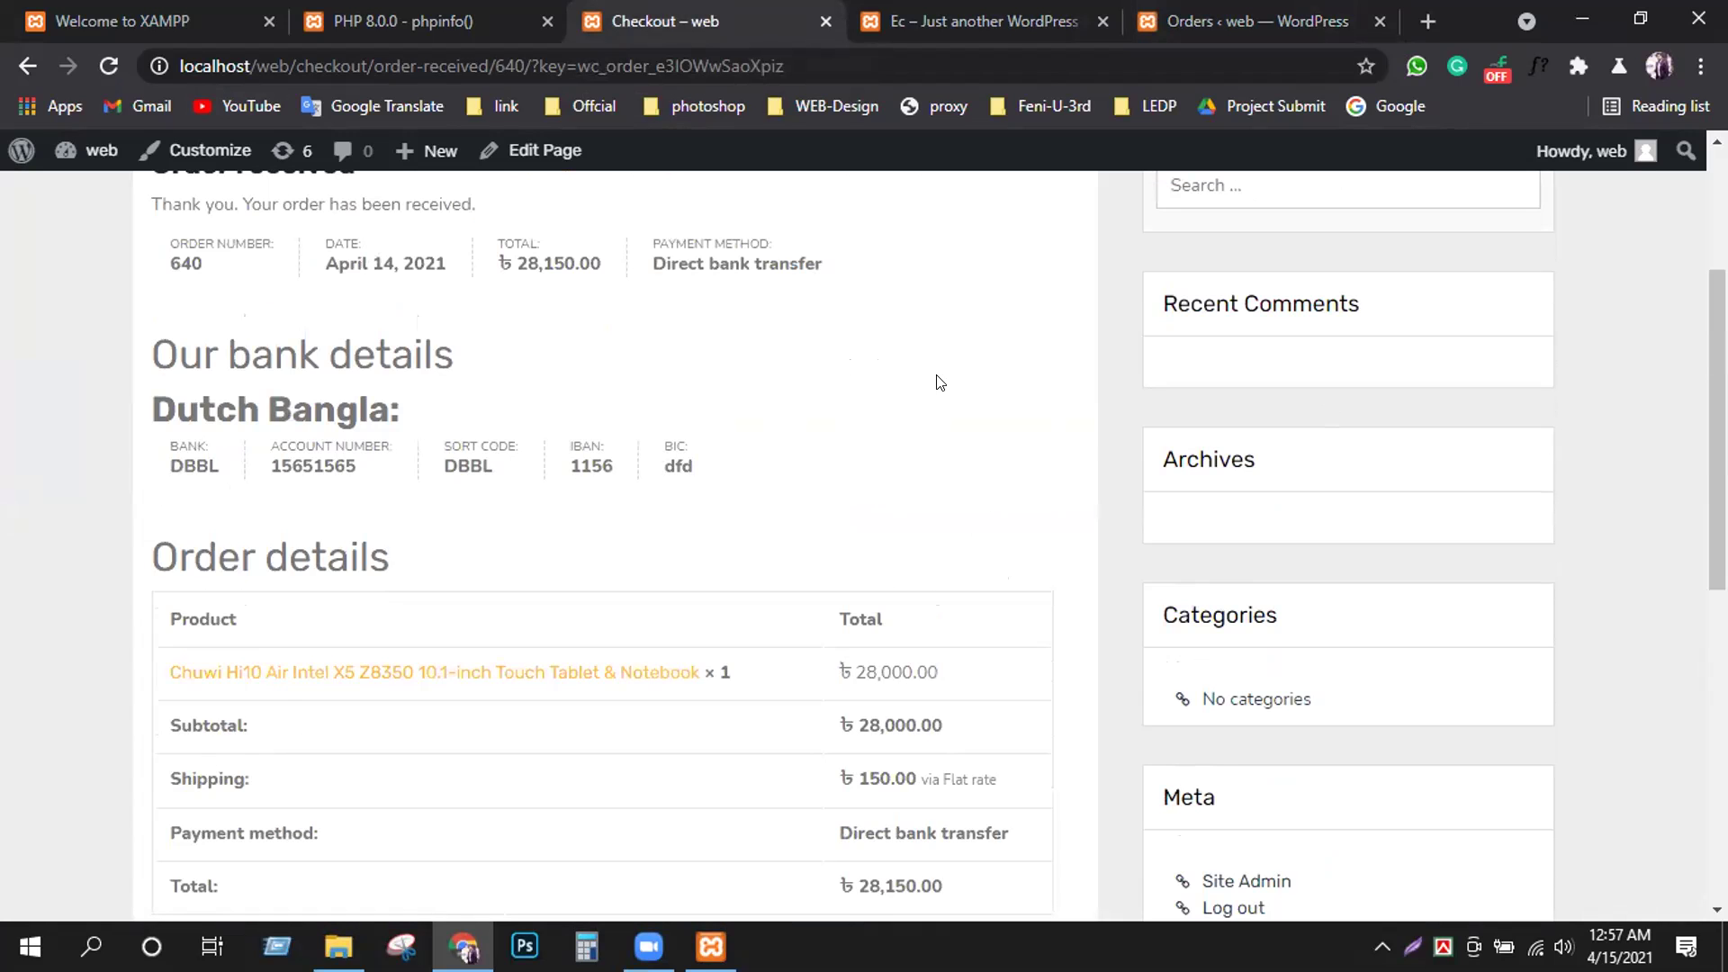
{"action": "scroll", "coordinate": [670, 506], "scroll_direction": "up", "scroll_amount": 3}
{"action": "scroll", "coordinate": [694, 501], "scroll_direction": "down", "scroll_amount": 5}
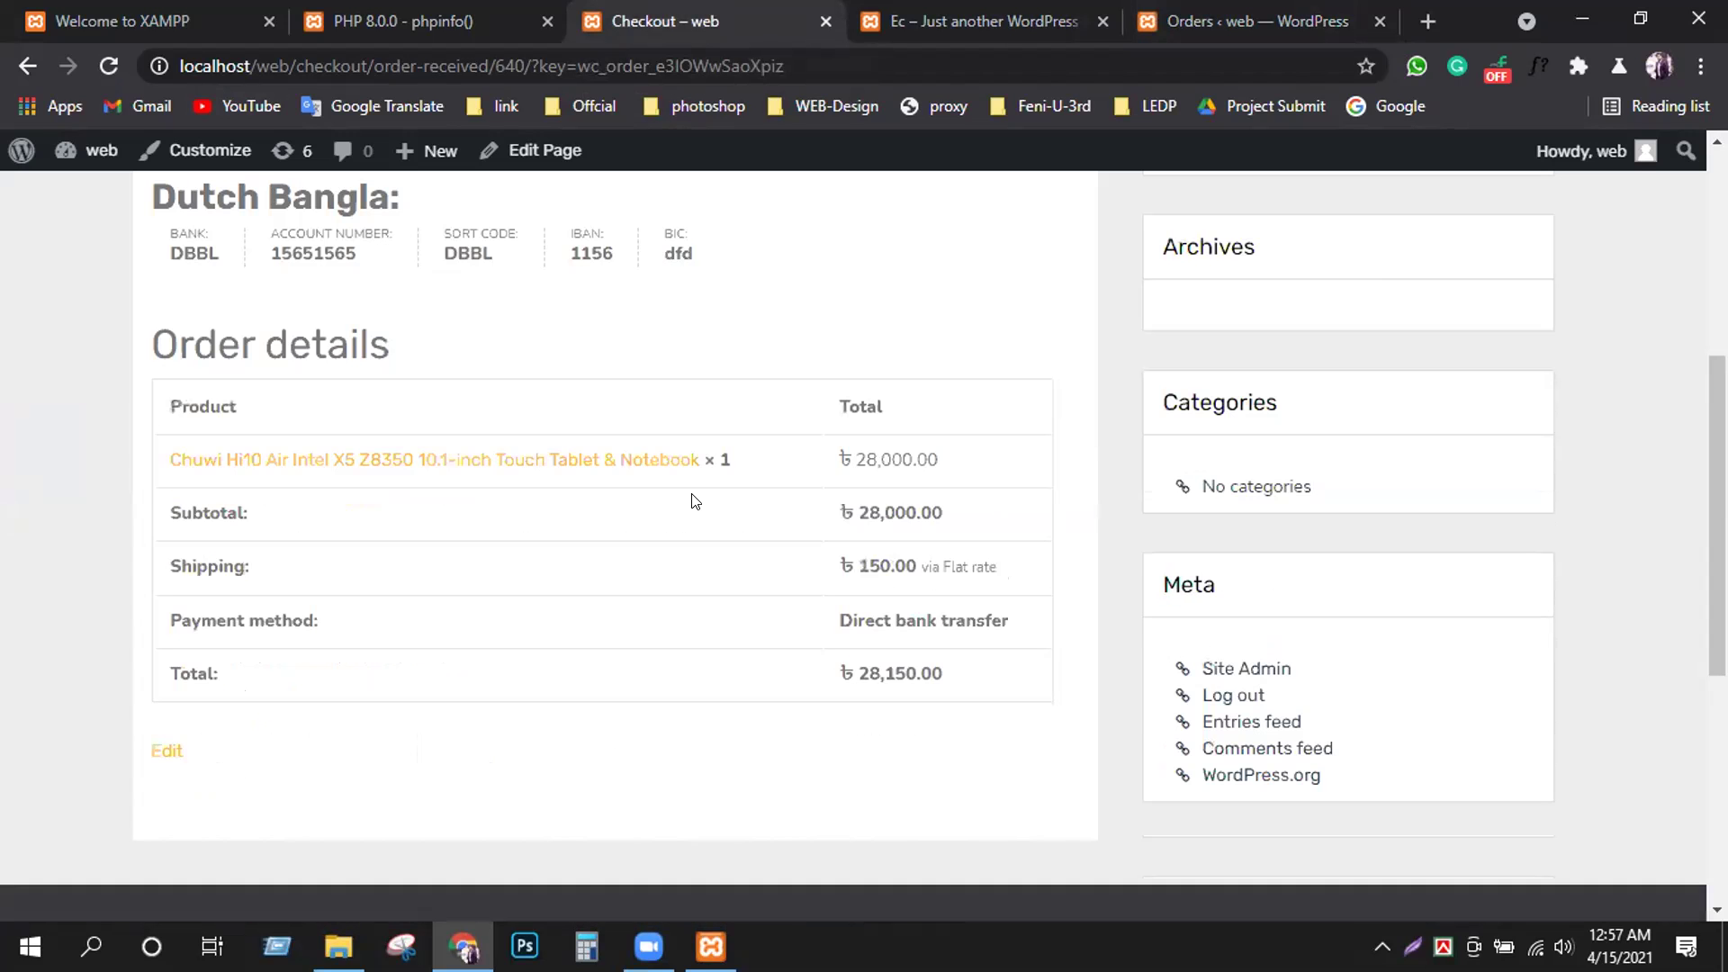
{"action": "scroll", "coordinate": [502, 477], "scroll_direction": "up", "scroll_amount": 3}
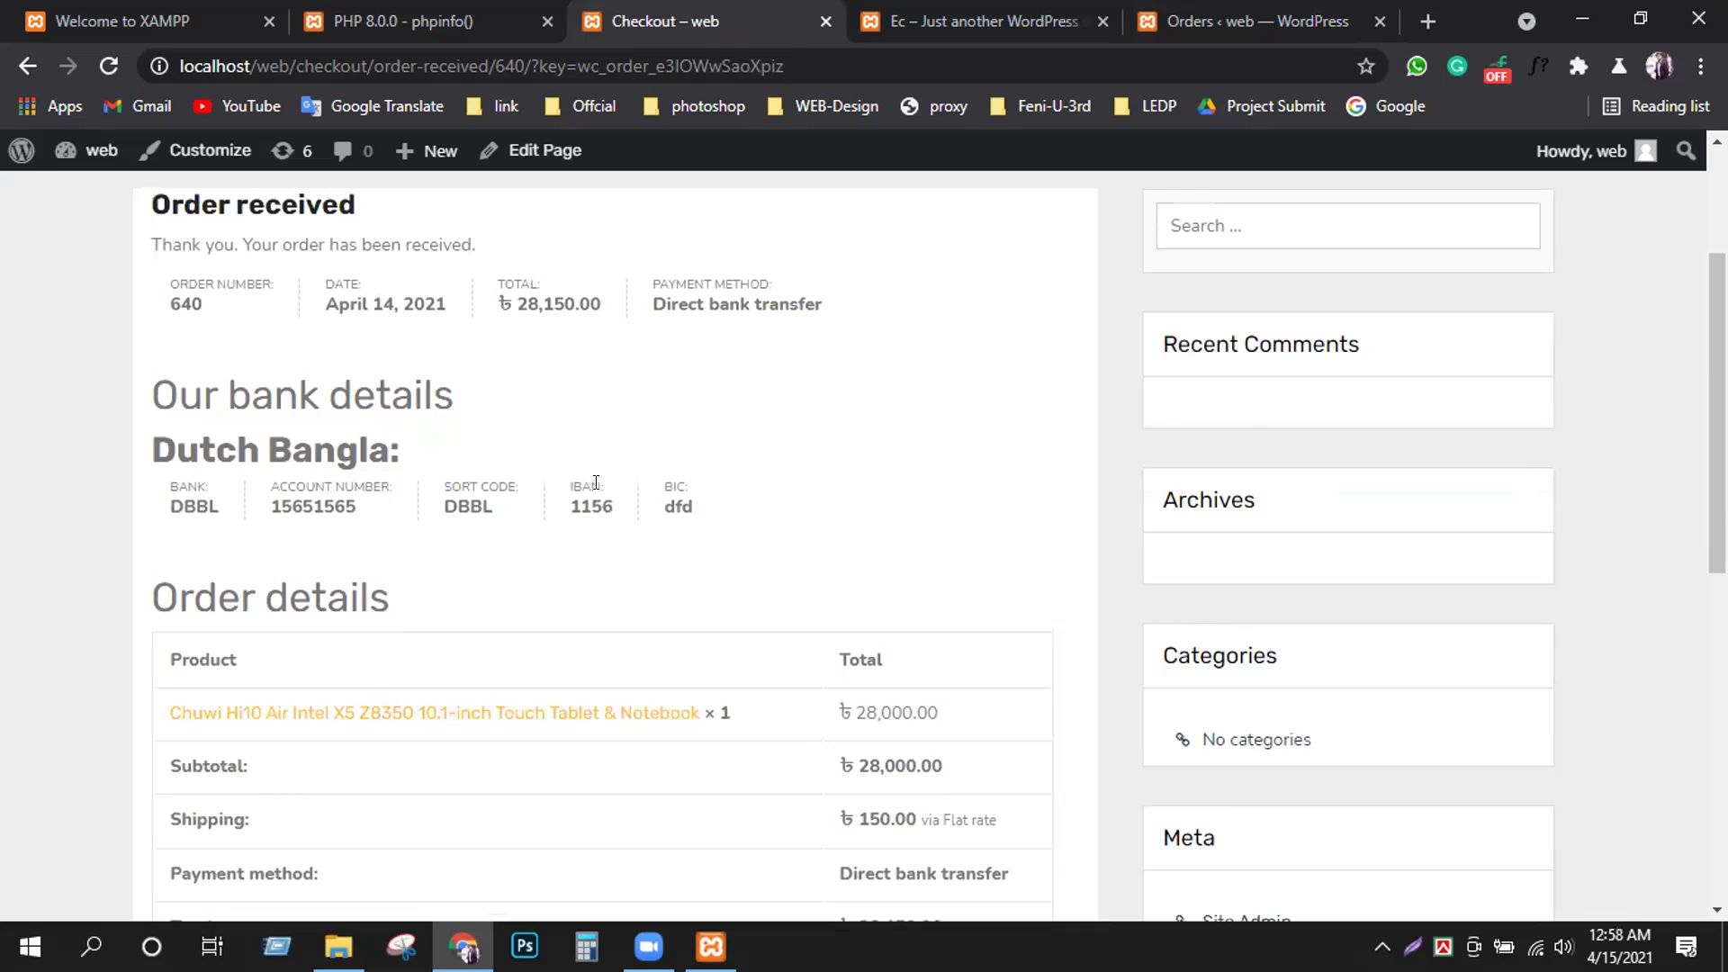
{"action": "scroll", "coordinate": [701, 580], "scroll_direction": "down", "scroll_amount": 1}
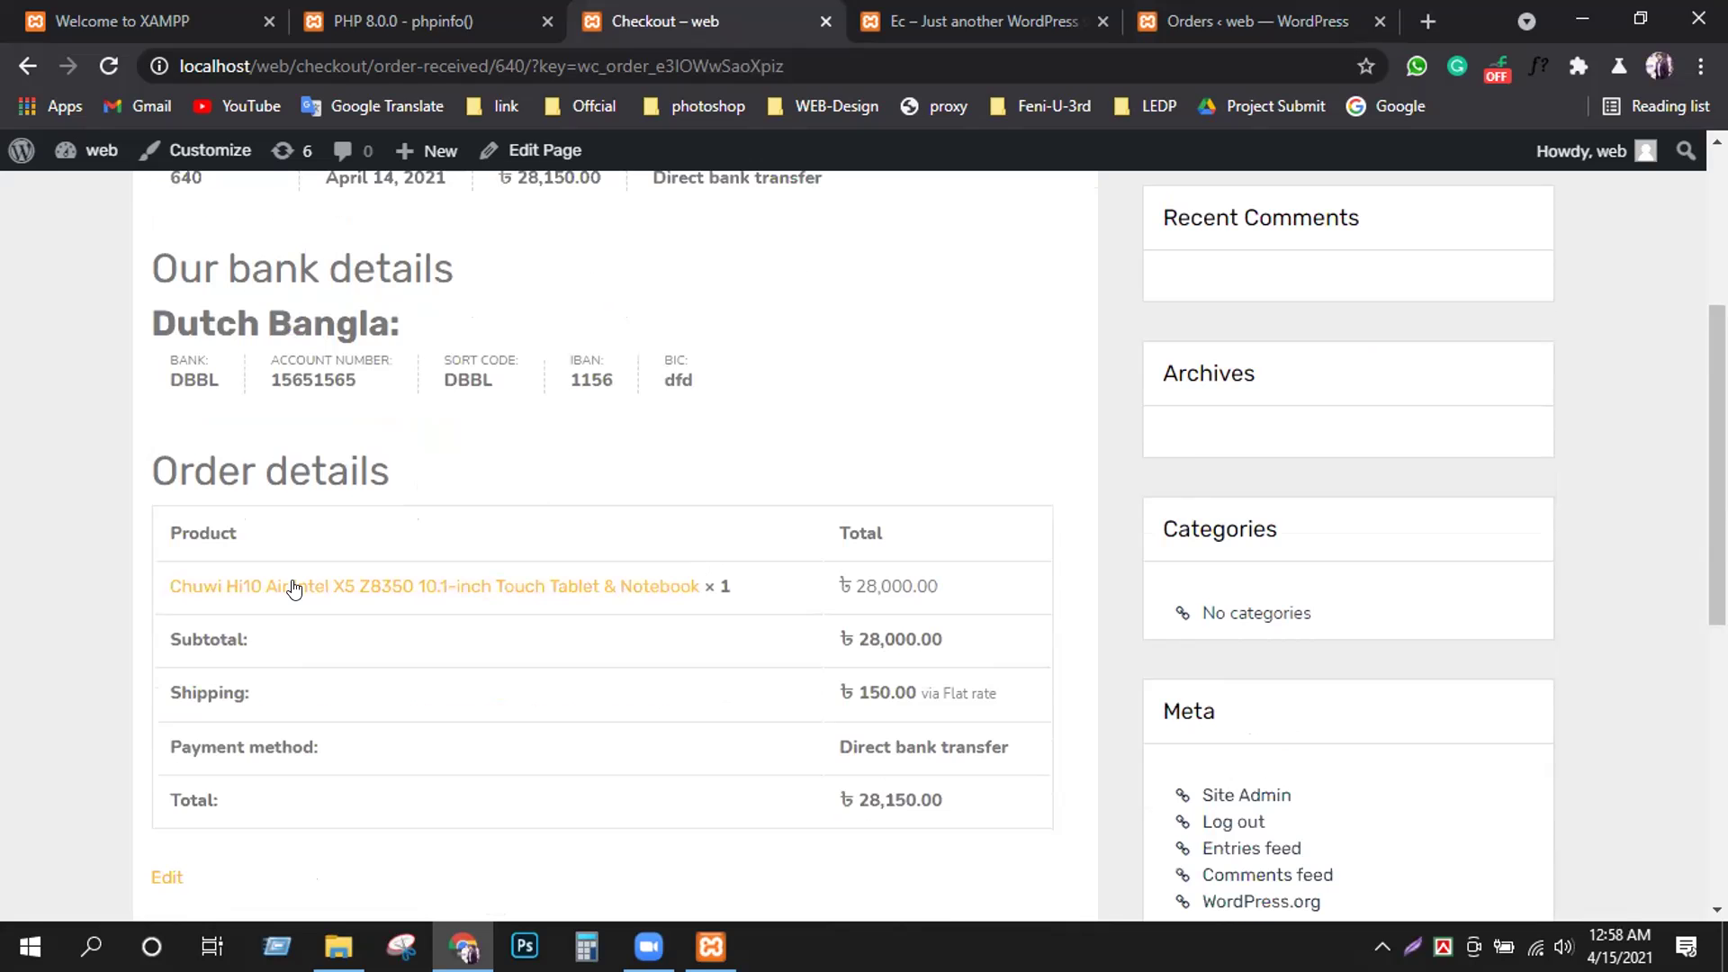
{"action": "left_click", "coordinate": [291, 587]}
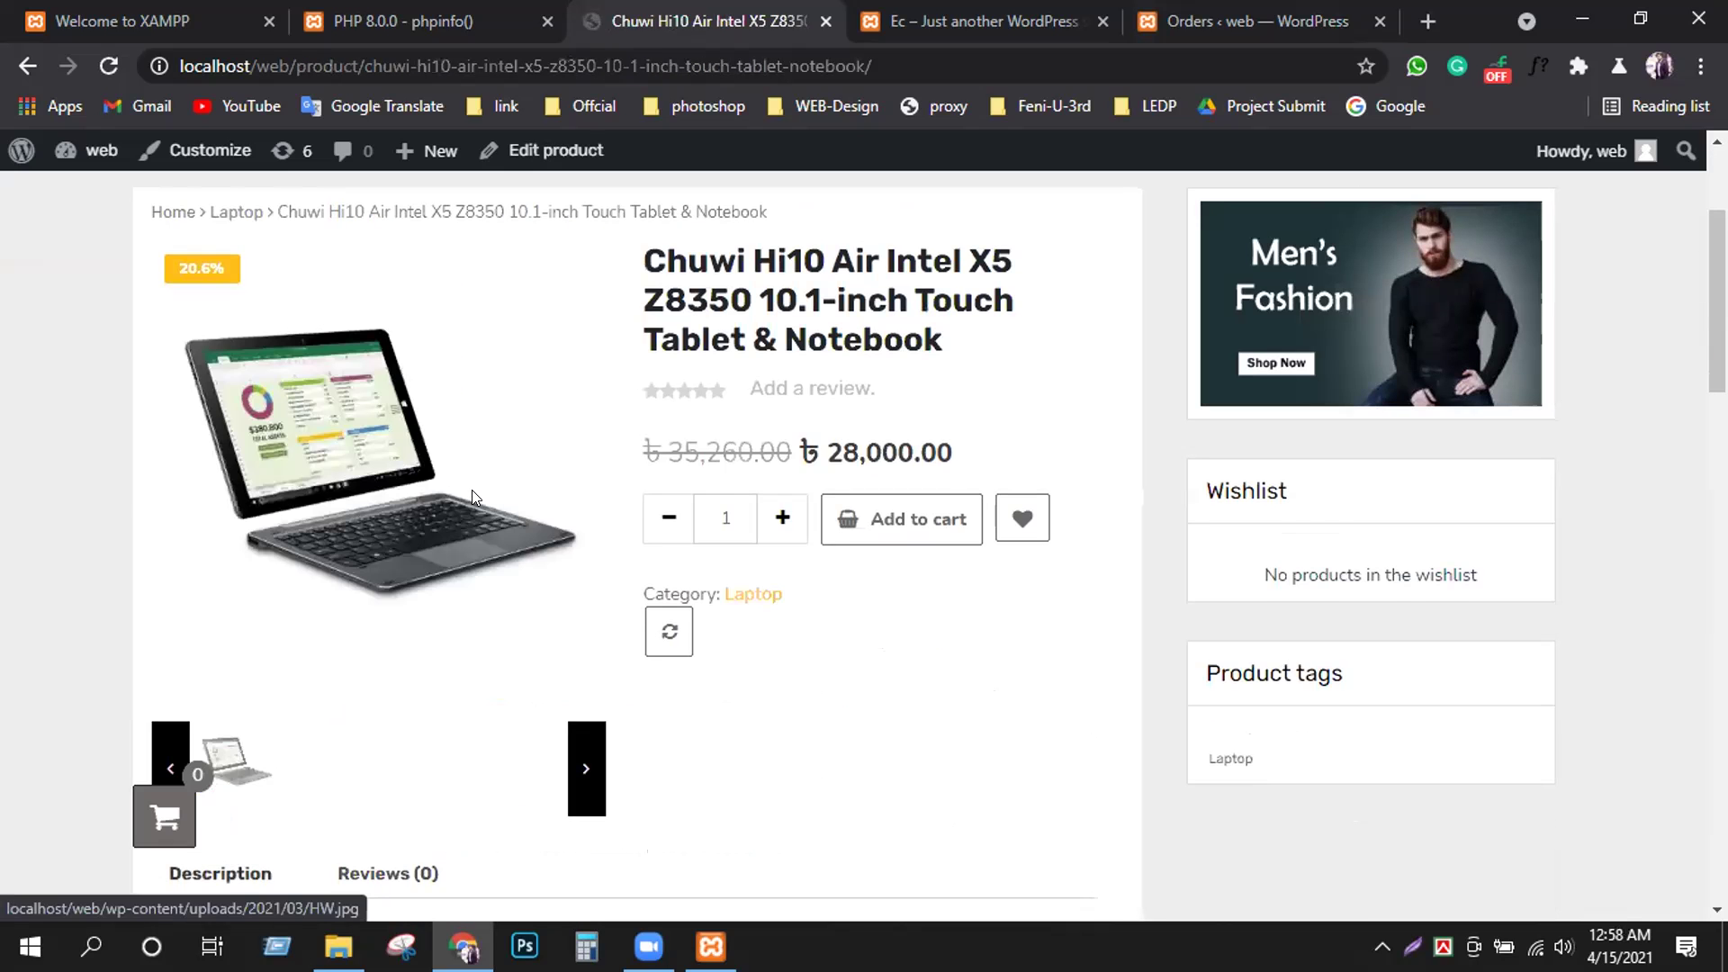
Browse the tablet product page, then go back to the order #640 confirmation
{"action": "scroll", "coordinate": [471, 496], "scroll_direction": "down", "scroll_amount": 1}
{"action": "scroll", "coordinate": [472, 490], "scroll_direction": "down", "scroll_amount": 5}
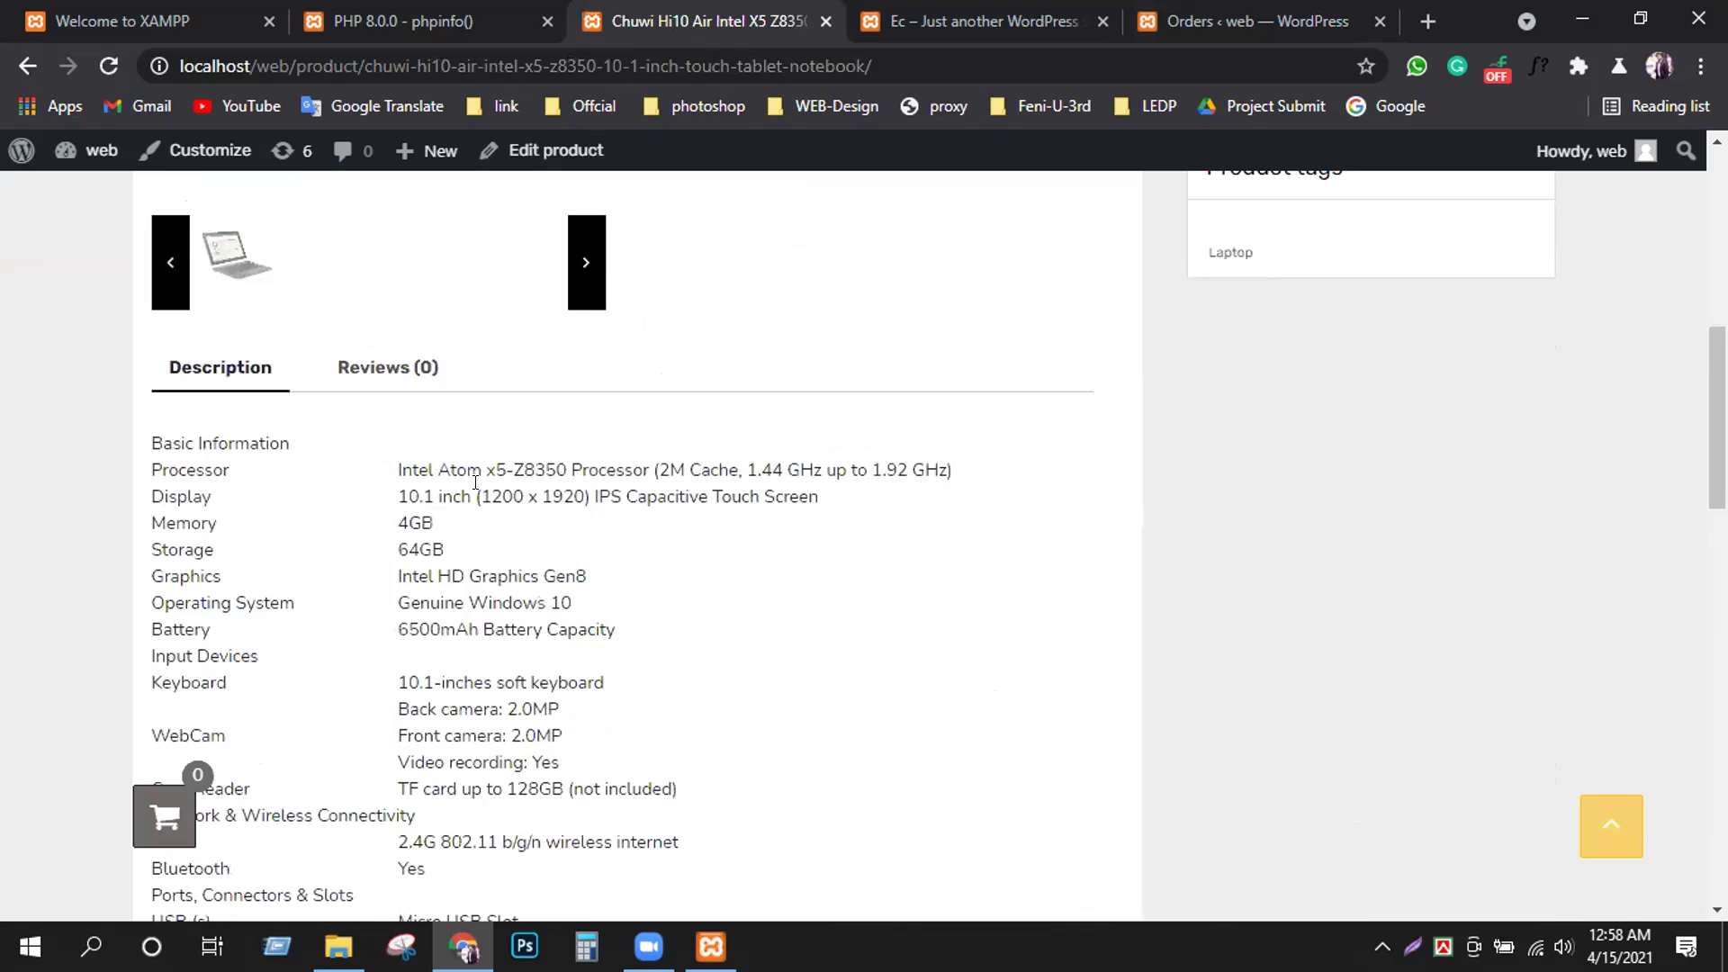
{"action": "scroll", "coordinate": [475, 486], "scroll_direction": "up", "scroll_amount": 7}
{"action": "scroll", "coordinate": [477, 497], "scroll_direction": "down", "scroll_amount": 18}
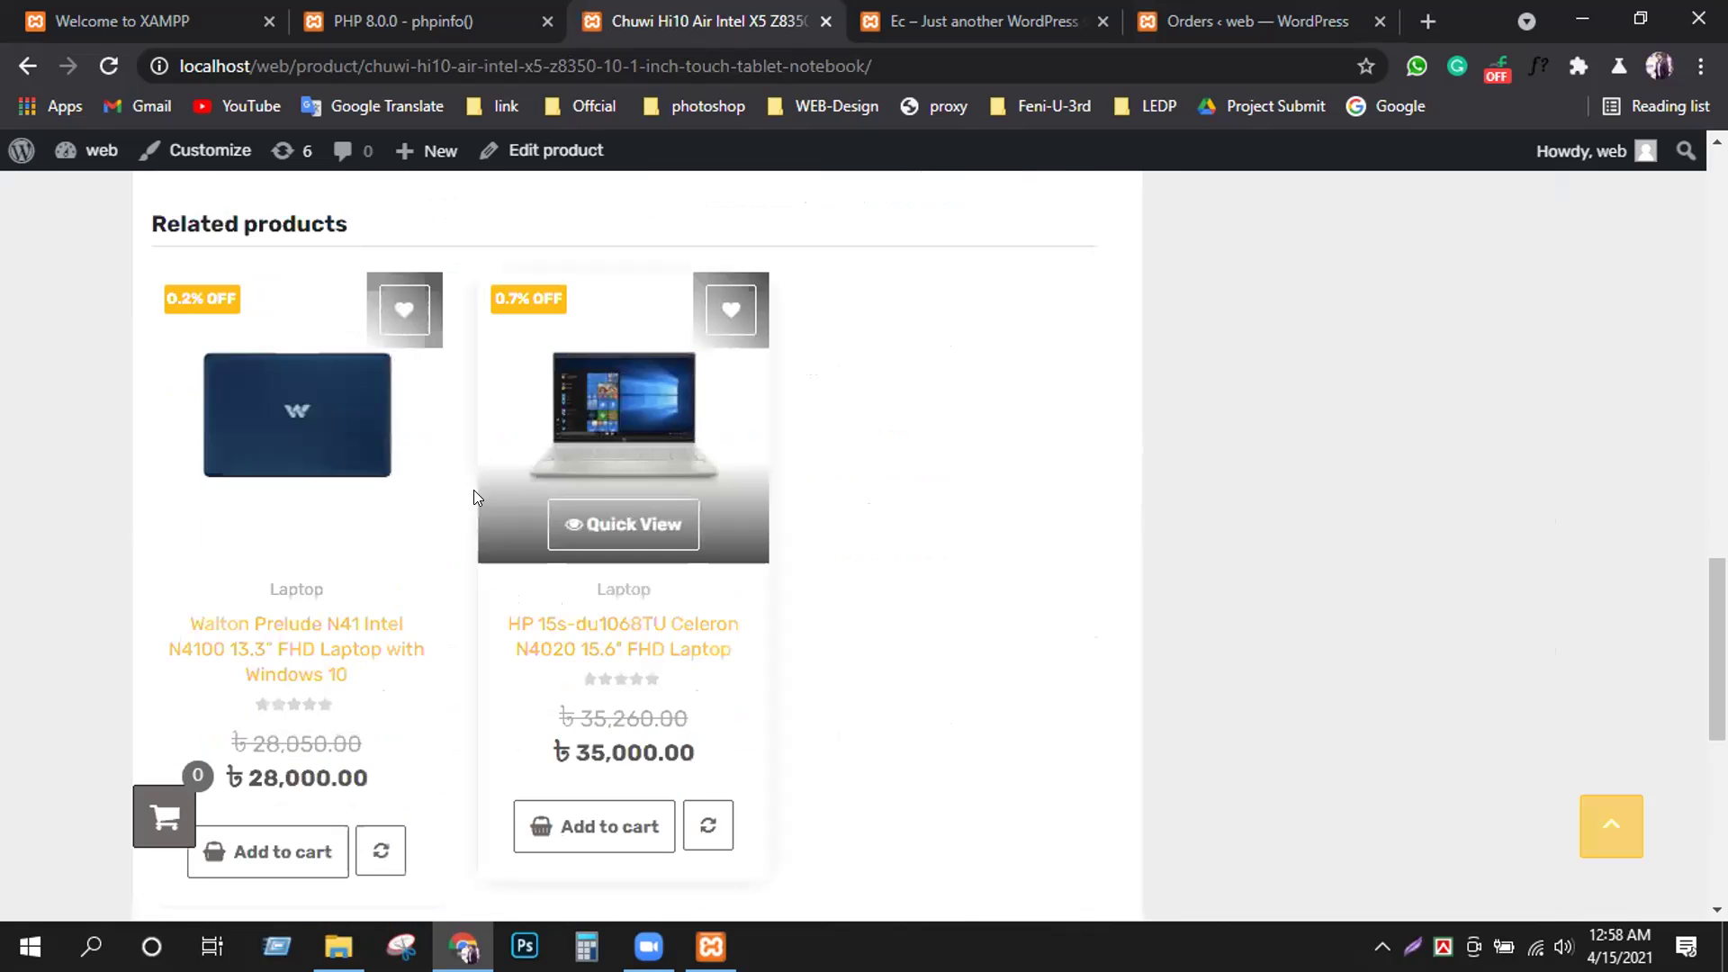
{"action": "scroll", "coordinate": [474, 490], "scroll_direction": "down", "scroll_amount": 5}
{"action": "scroll", "coordinate": [473, 489], "scroll_direction": "up", "scroll_amount": 17}
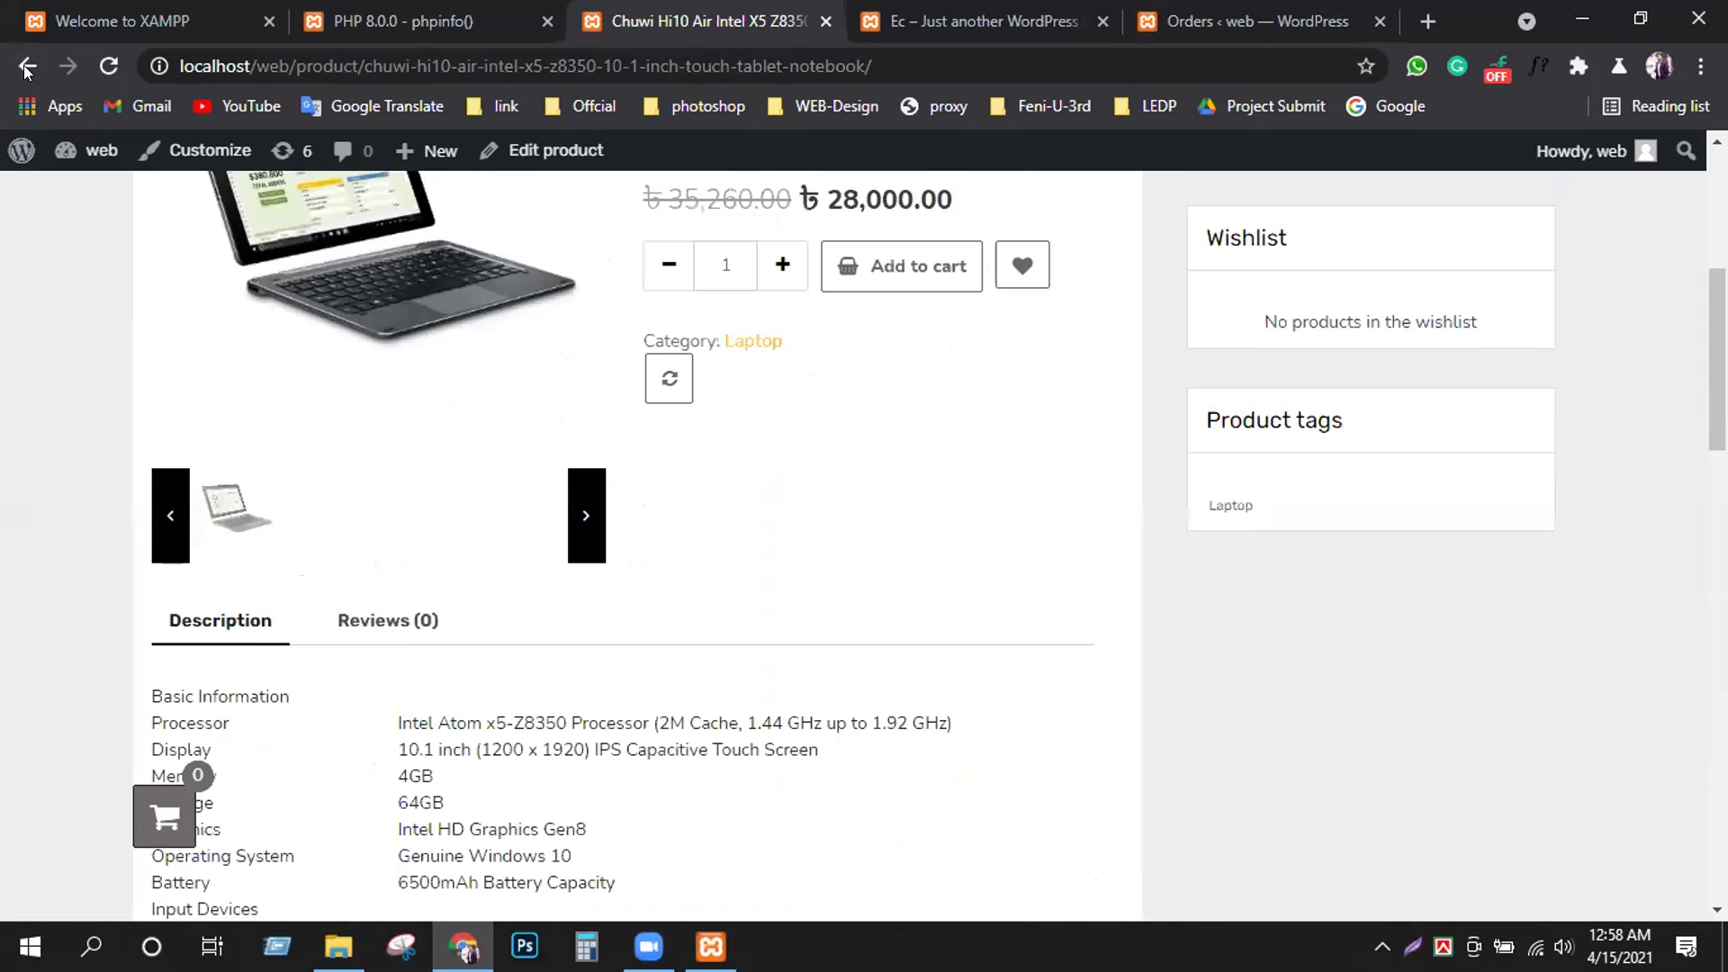
{"action": "left_click", "coordinate": [28, 66]}
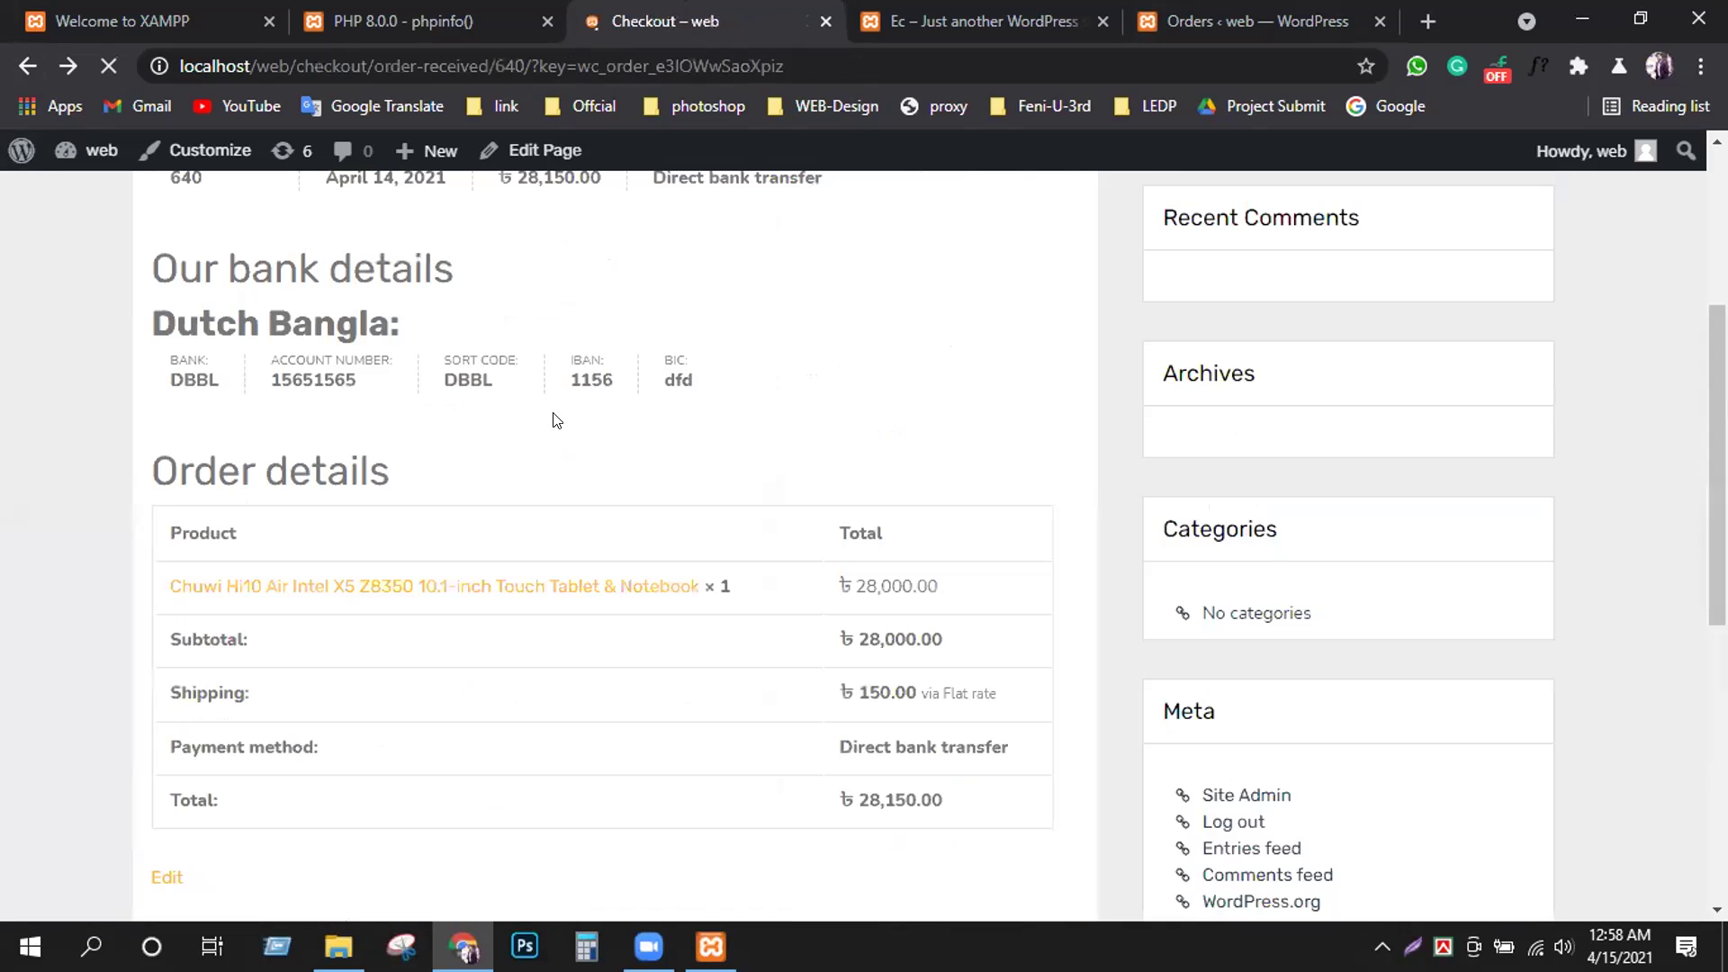
Scroll the confirmation page and switch to the phpinfo tab showing PHP 8.0.0
{"action": "scroll", "coordinate": [554, 419], "scroll_direction": "down", "scroll_amount": 1}
{"action": "scroll", "coordinate": [450, 547], "scroll_direction": "down", "scroll_amount": 1}
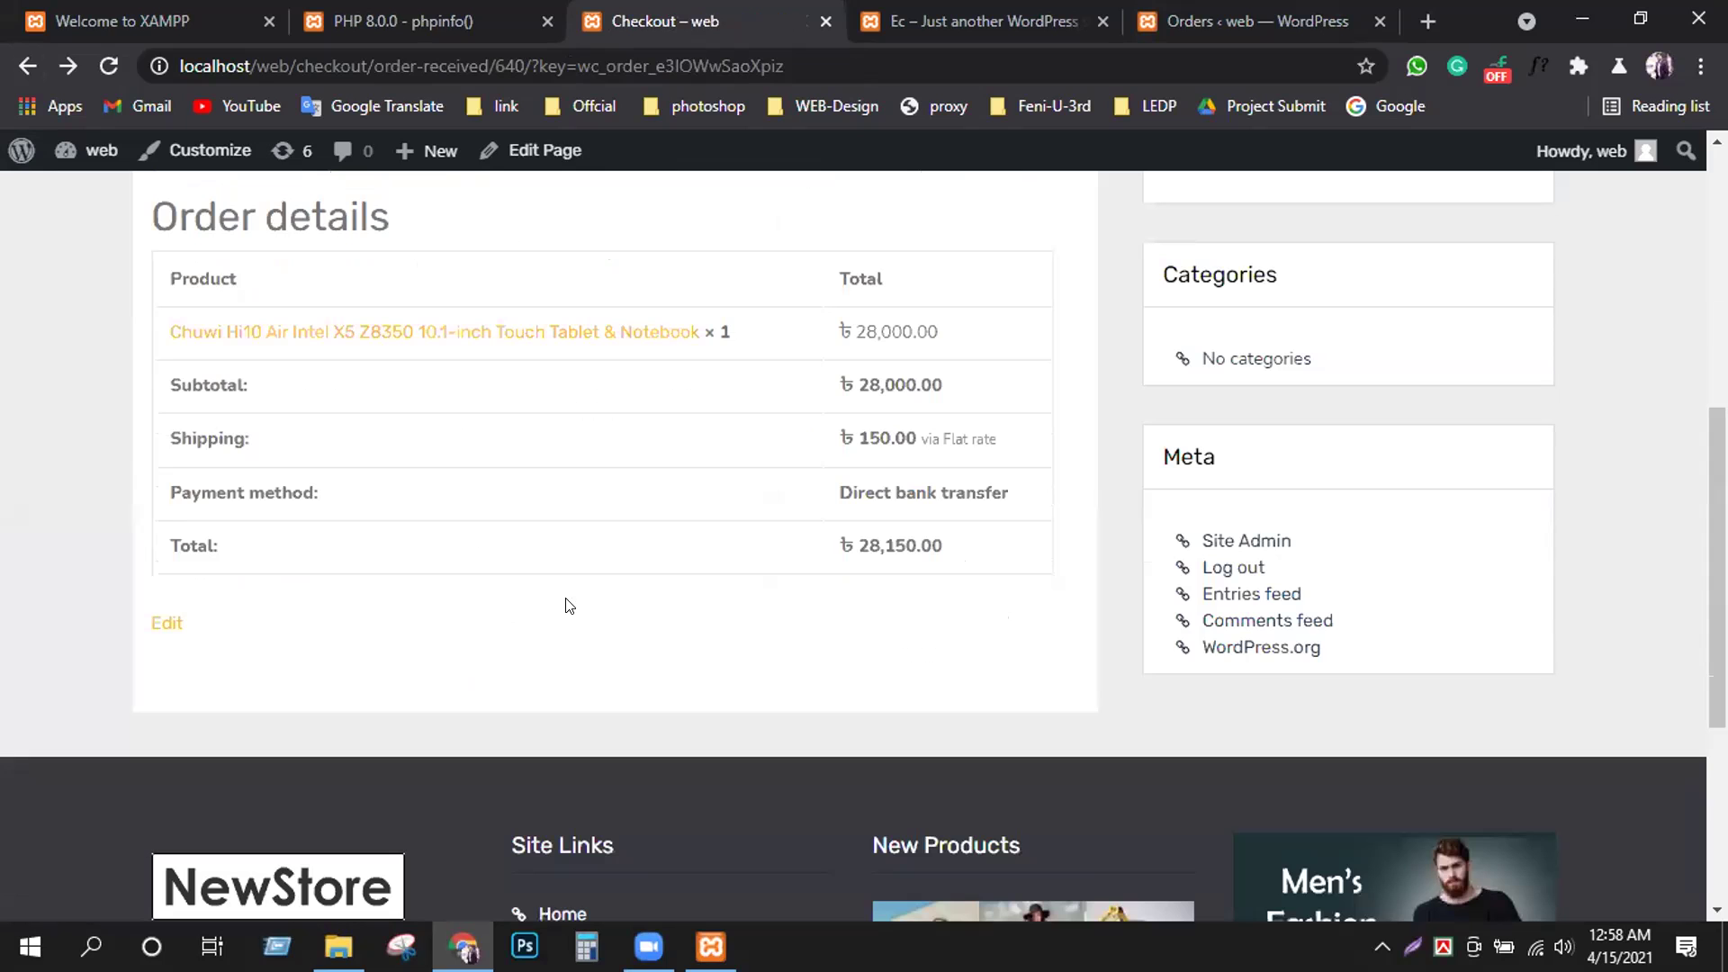
{"action": "scroll", "coordinate": [436, 540], "scroll_direction": "up", "scroll_amount": 3}
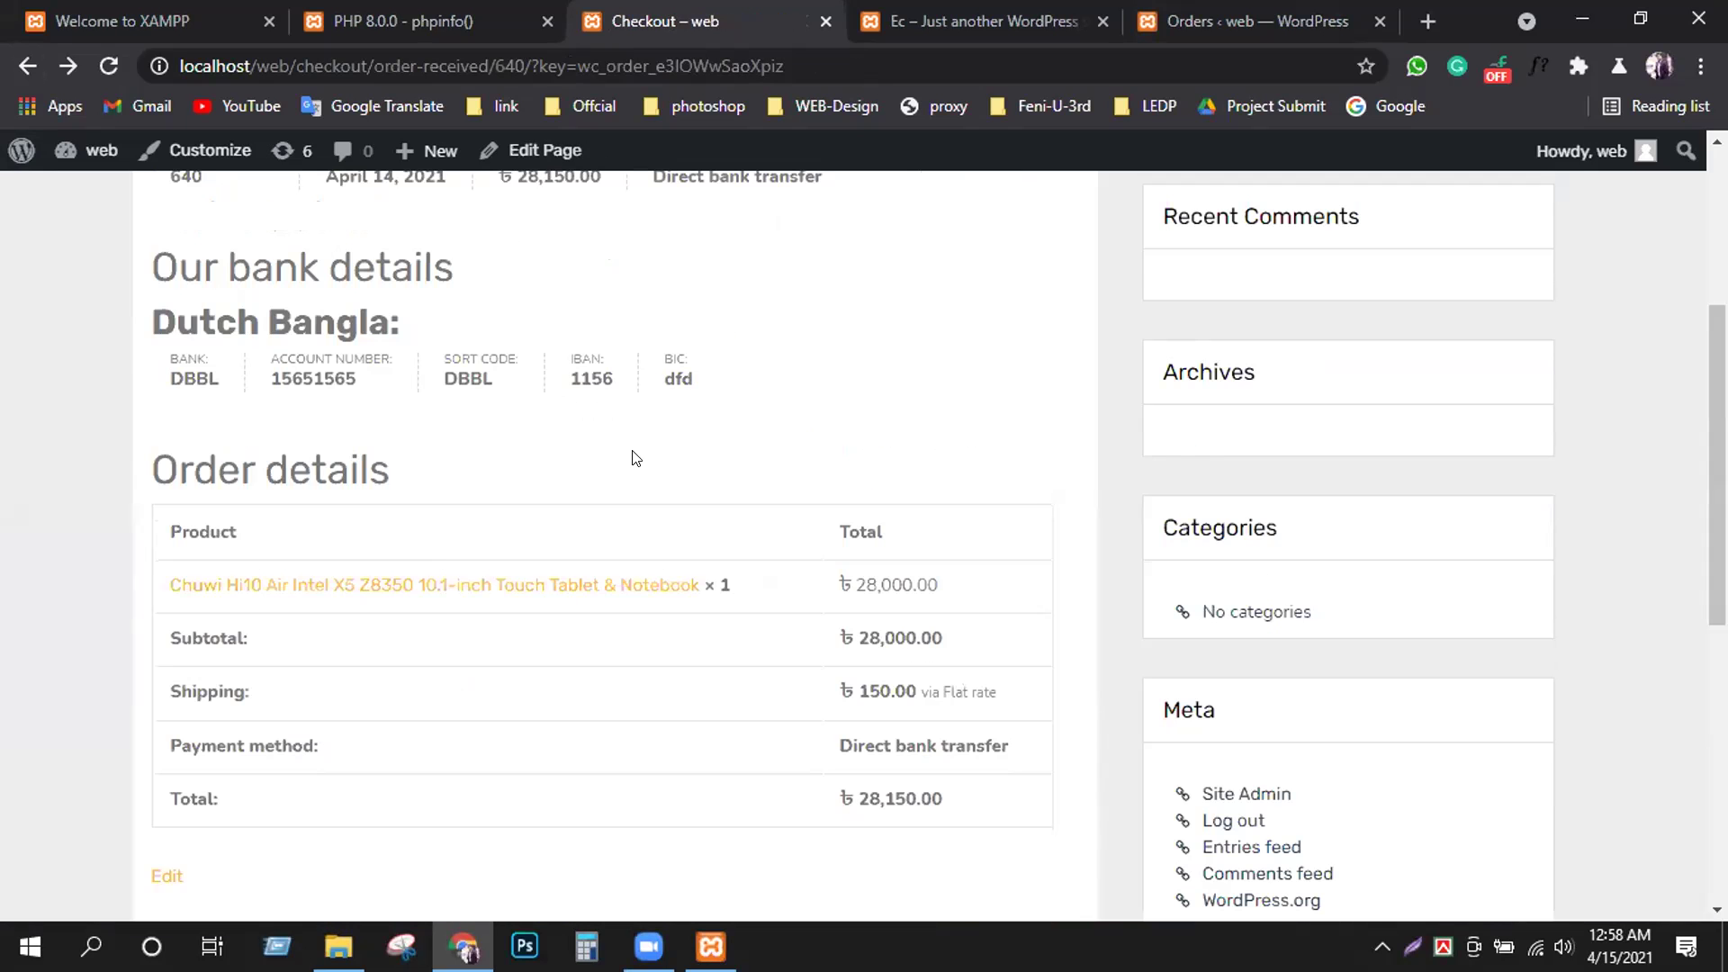
{"action": "left_click", "coordinate": [512, 13]}
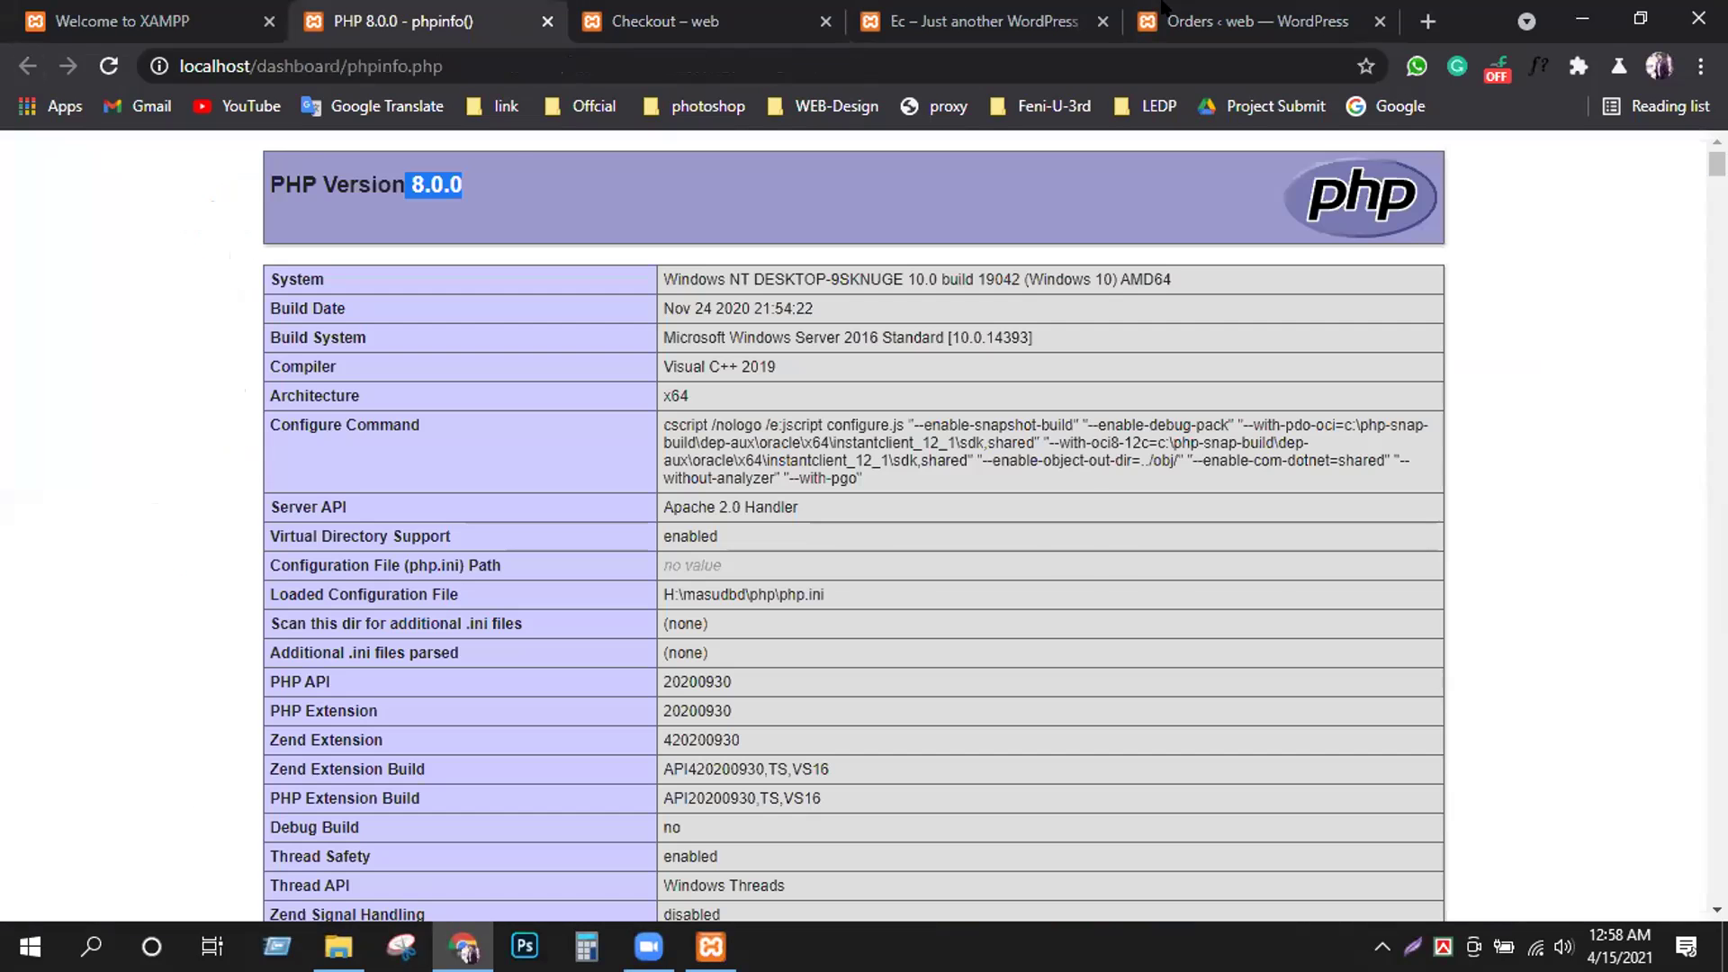
Show all WooCommerce orders, listing #640 as Processing beside completed #635
{"action": "left_click", "coordinate": [1162, 5]}
{"action": "scroll", "coordinate": [60, 378], "scroll_direction": "down", "scroll_amount": 3}
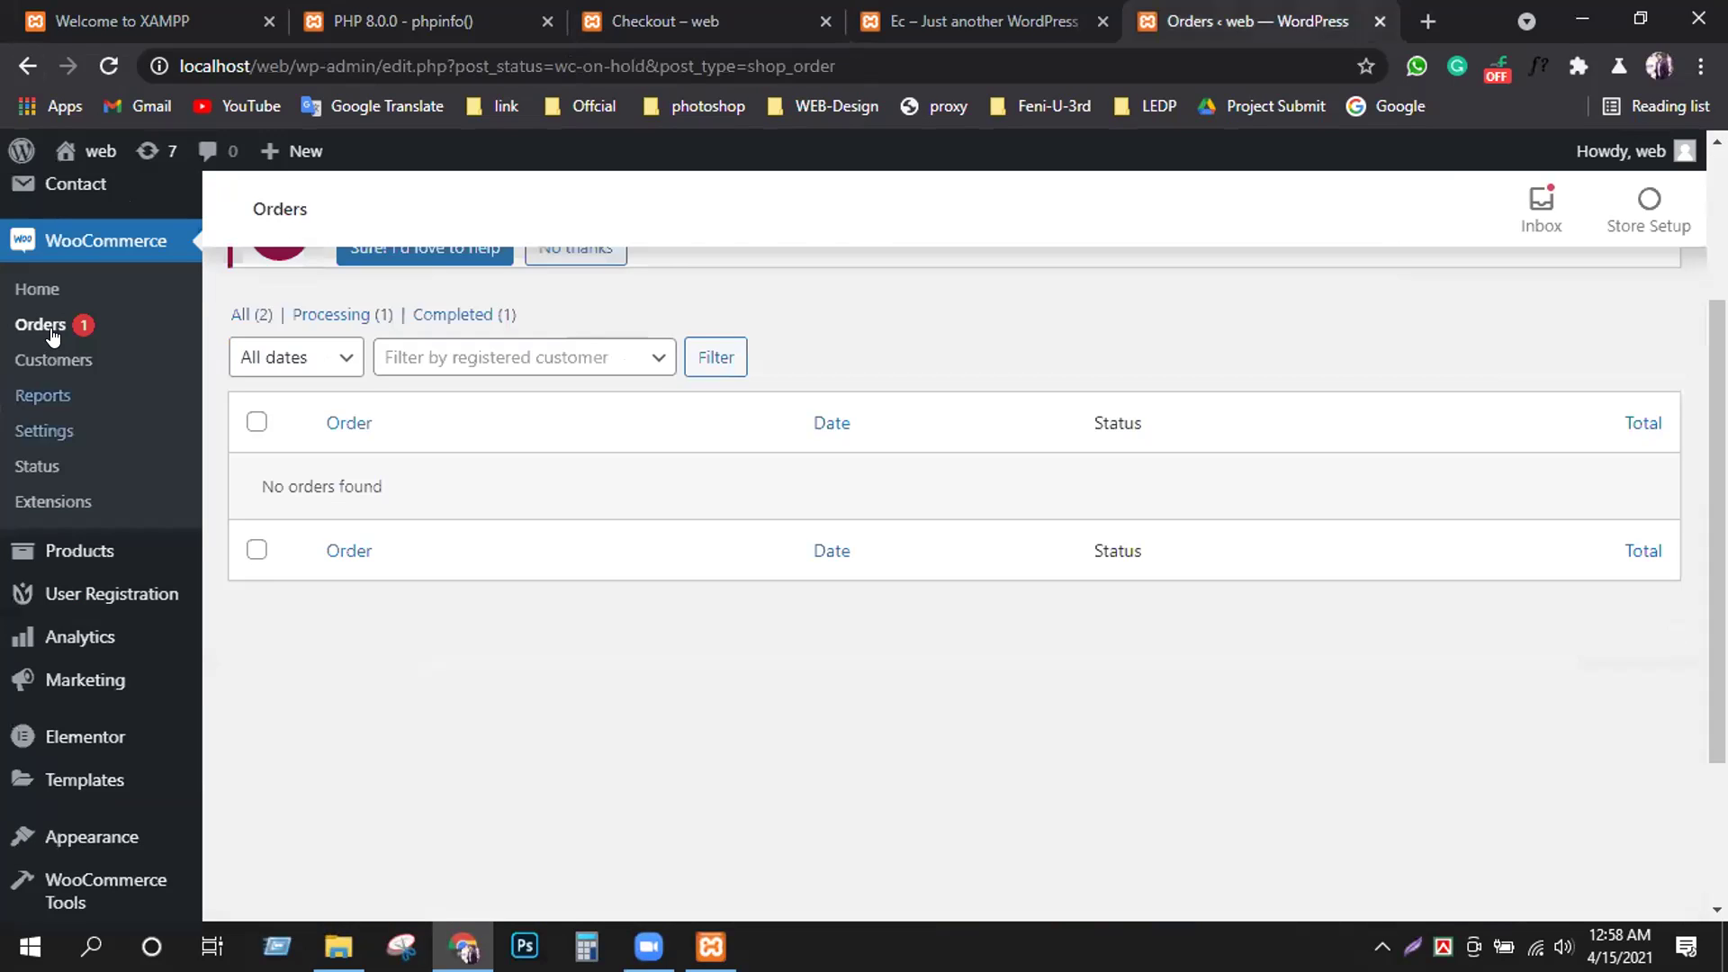
{"action": "left_click", "coordinate": [52, 333]}
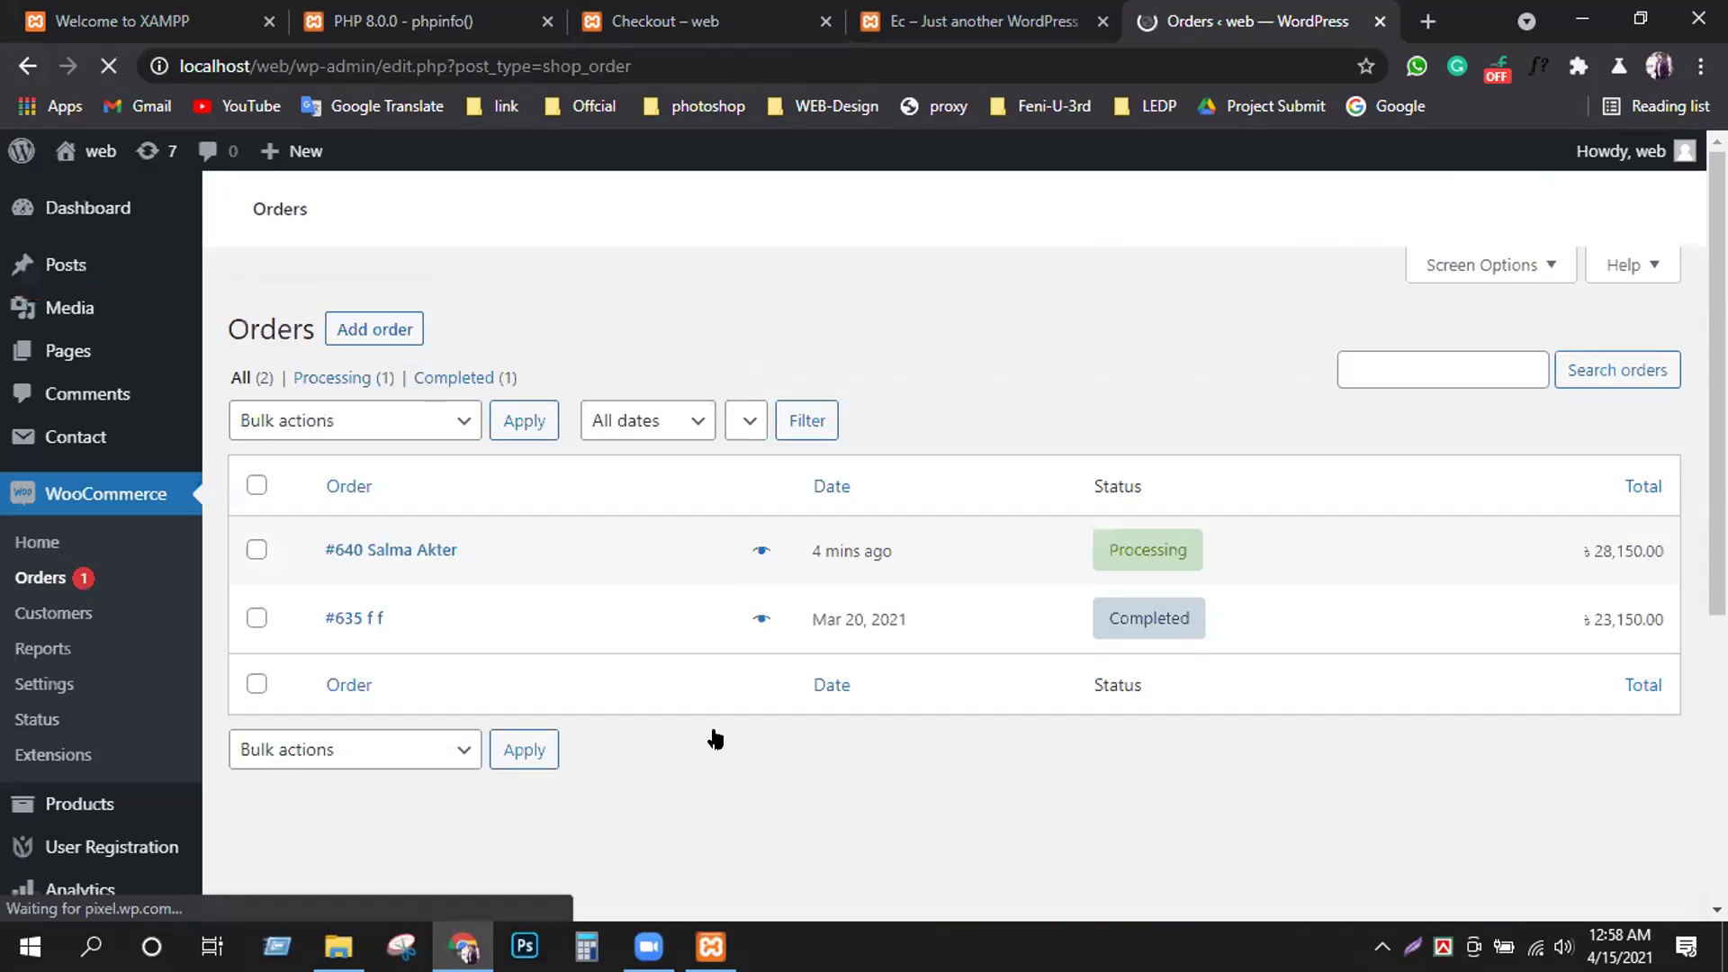
{"action": "scroll", "coordinate": [716, 722], "scroll_direction": "down", "scroll_amount": 3}
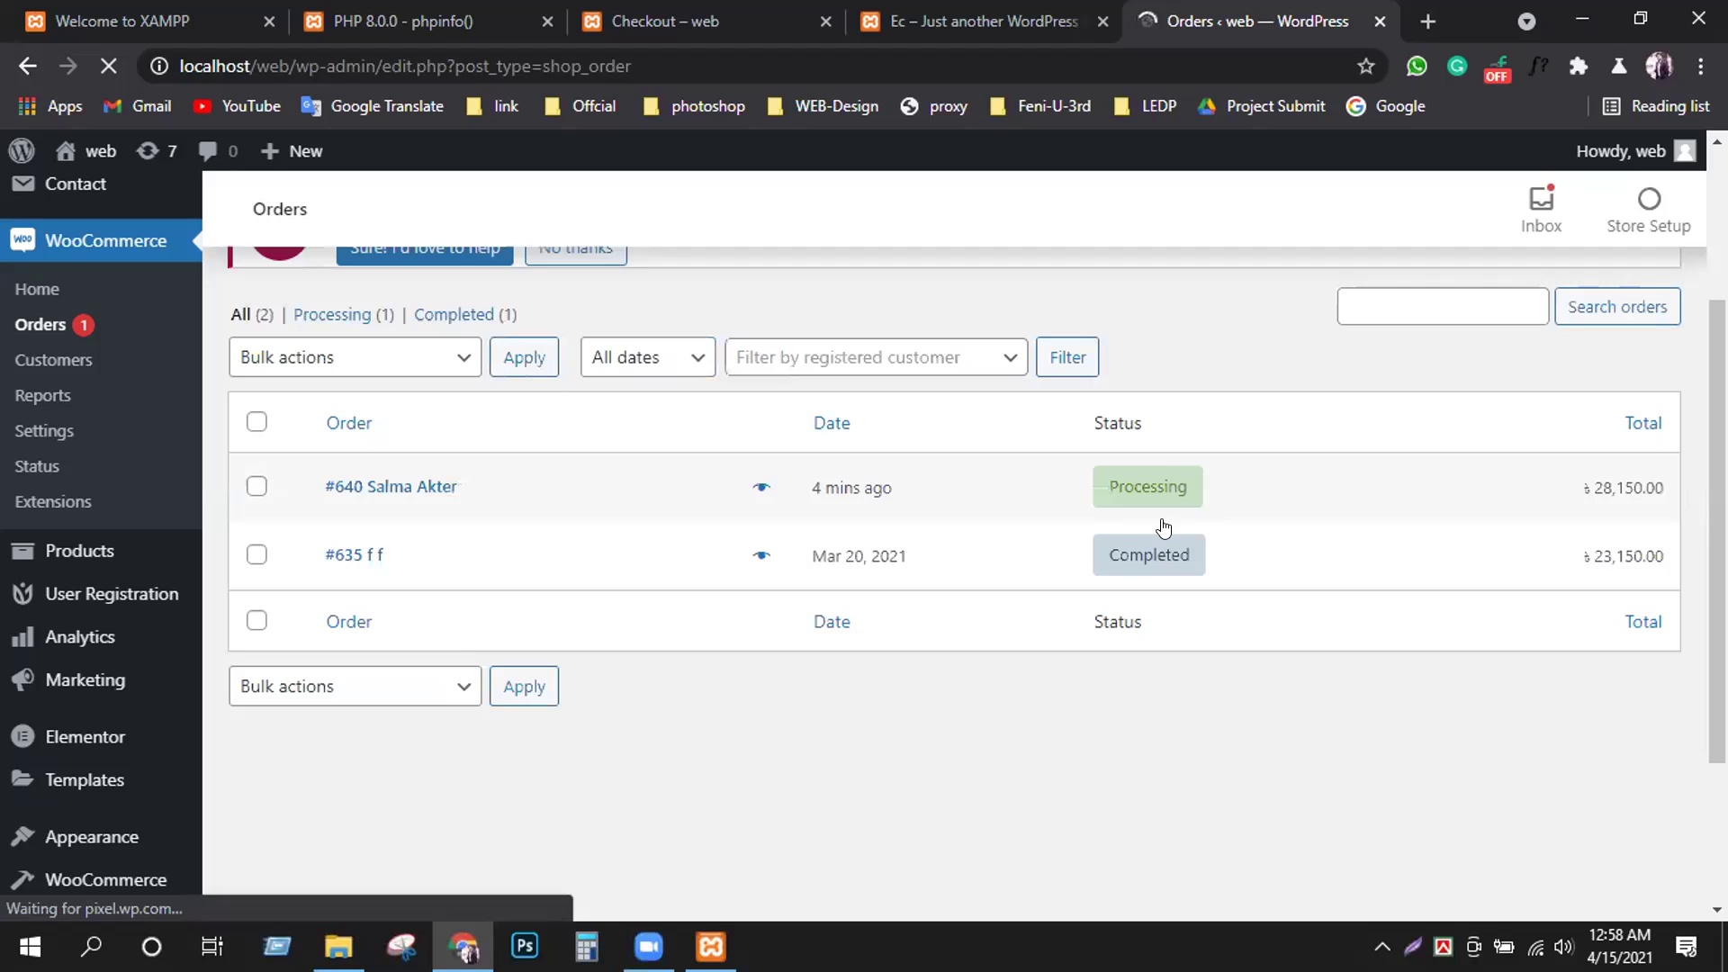
{"action": "mouse_move", "coordinate": [1146, 484]}
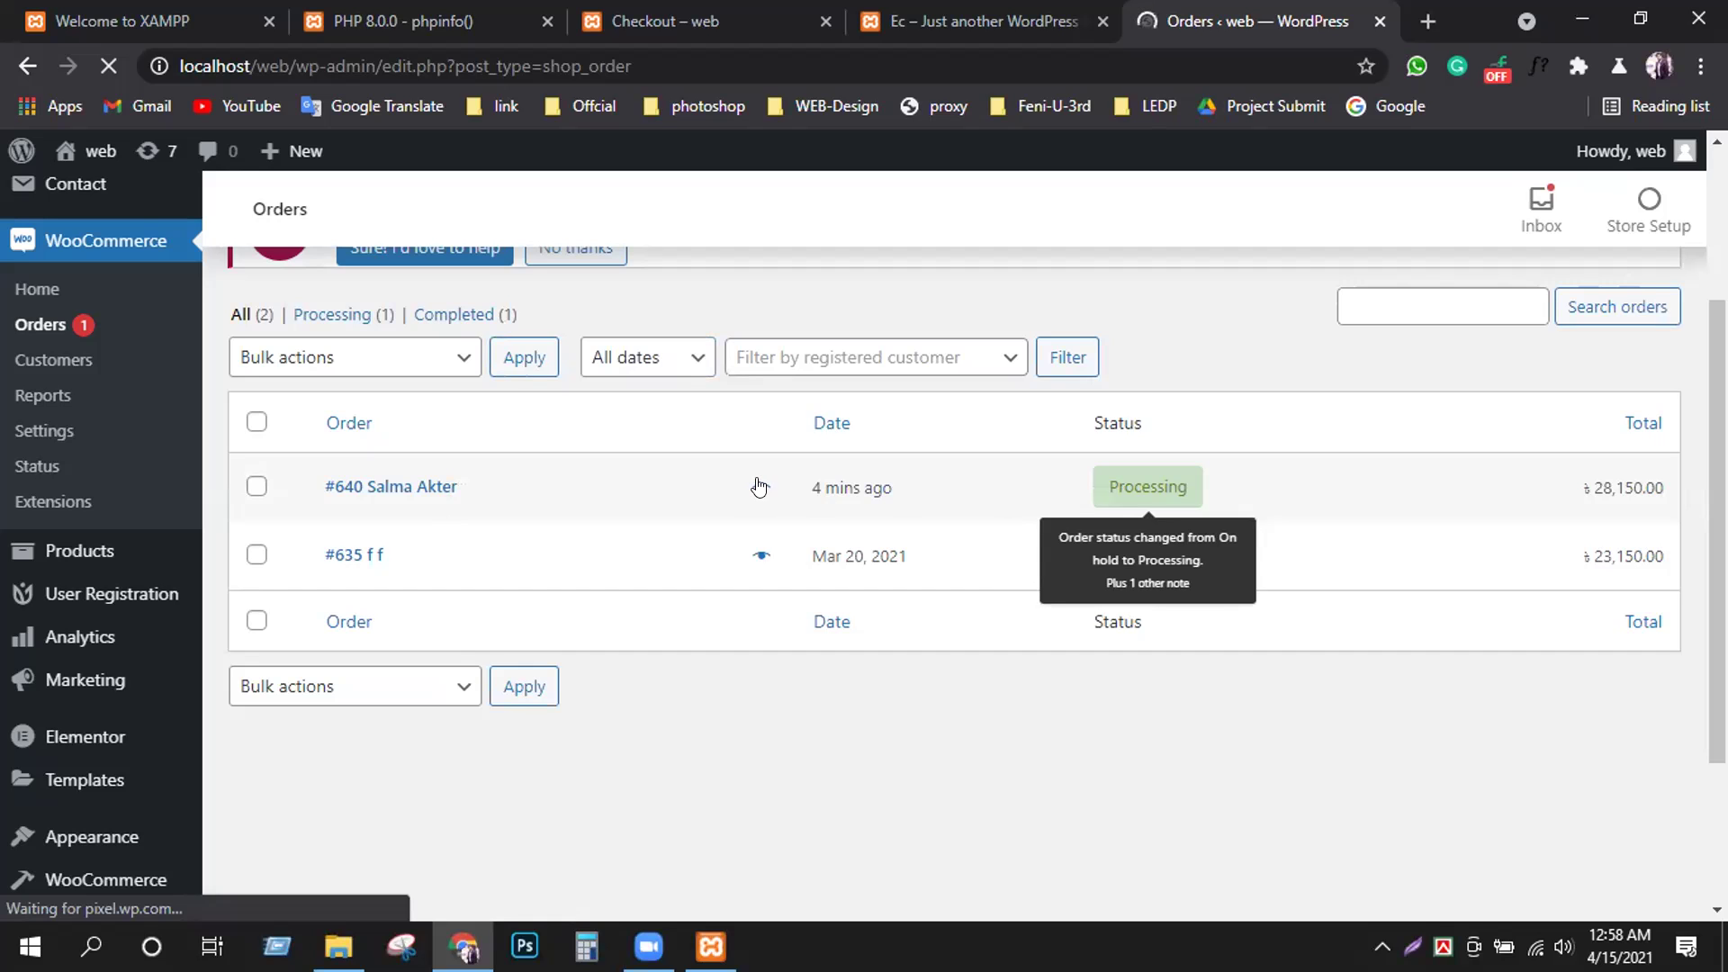
Open order #640 and set its status to Completed
{"action": "left_click", "coordinate": [389, 490]}
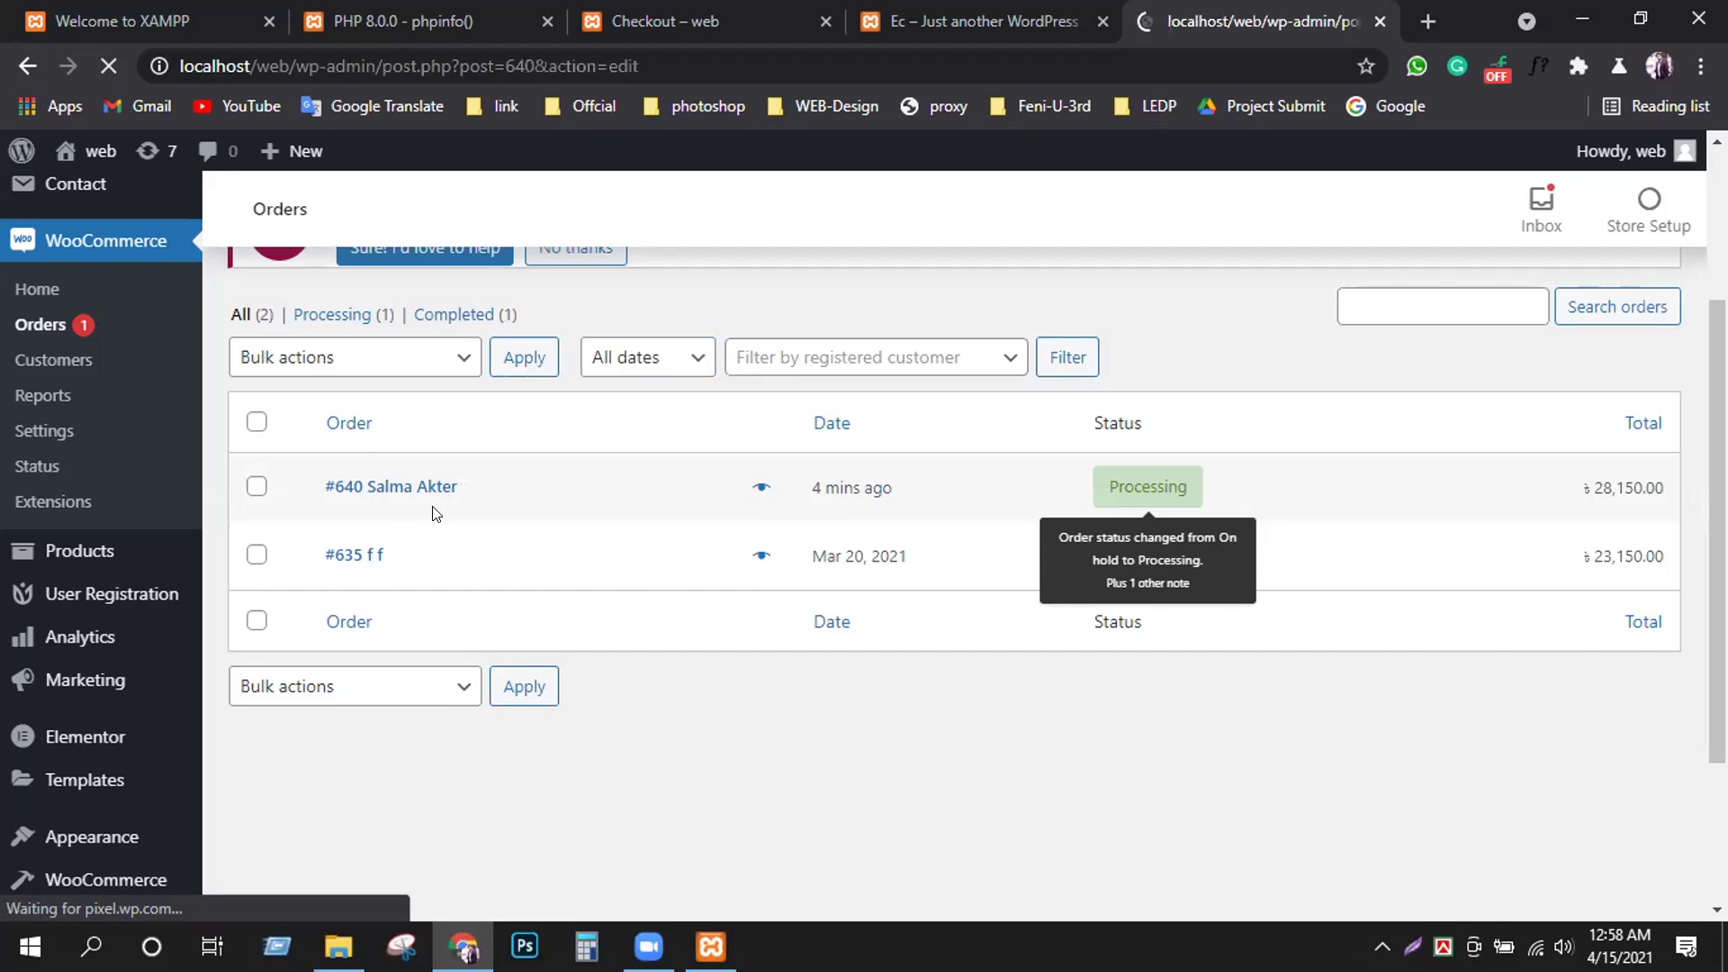
{"action": "scroll", "coordinate": [900, 594], "scroll_direction": "down", "scroll_amount": 1}
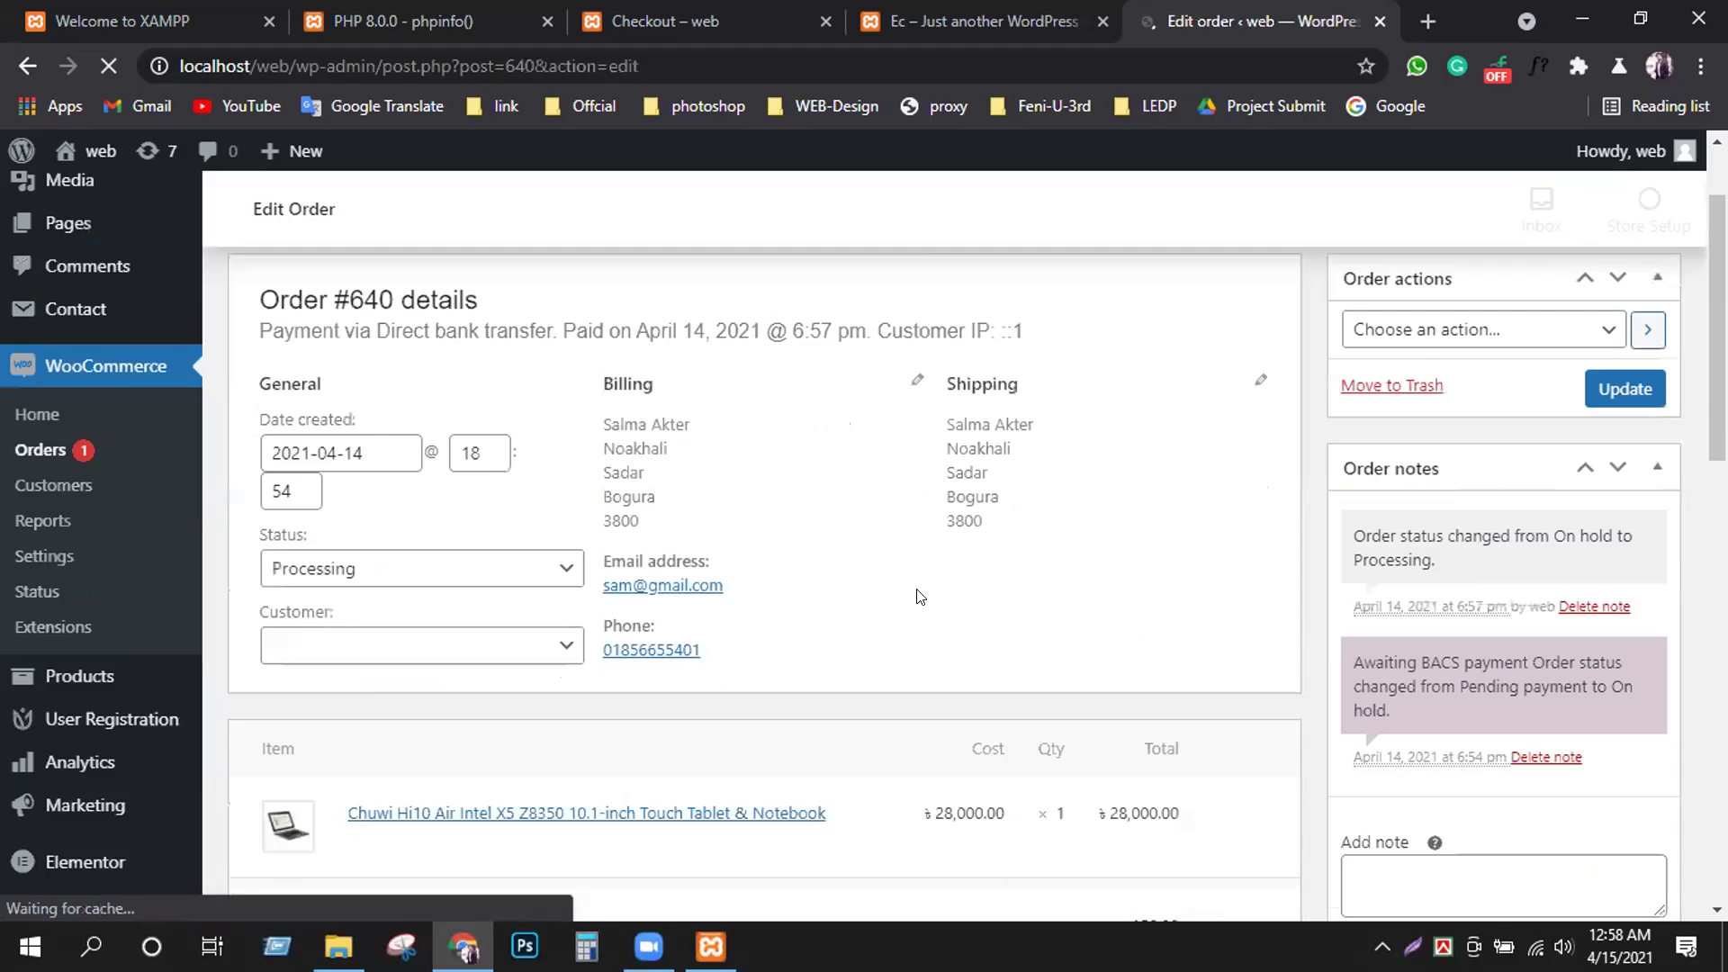
{"action": "scroll", "coordinate": [918, 597], "scroll_direction": "down", "scroll_amount": 5}
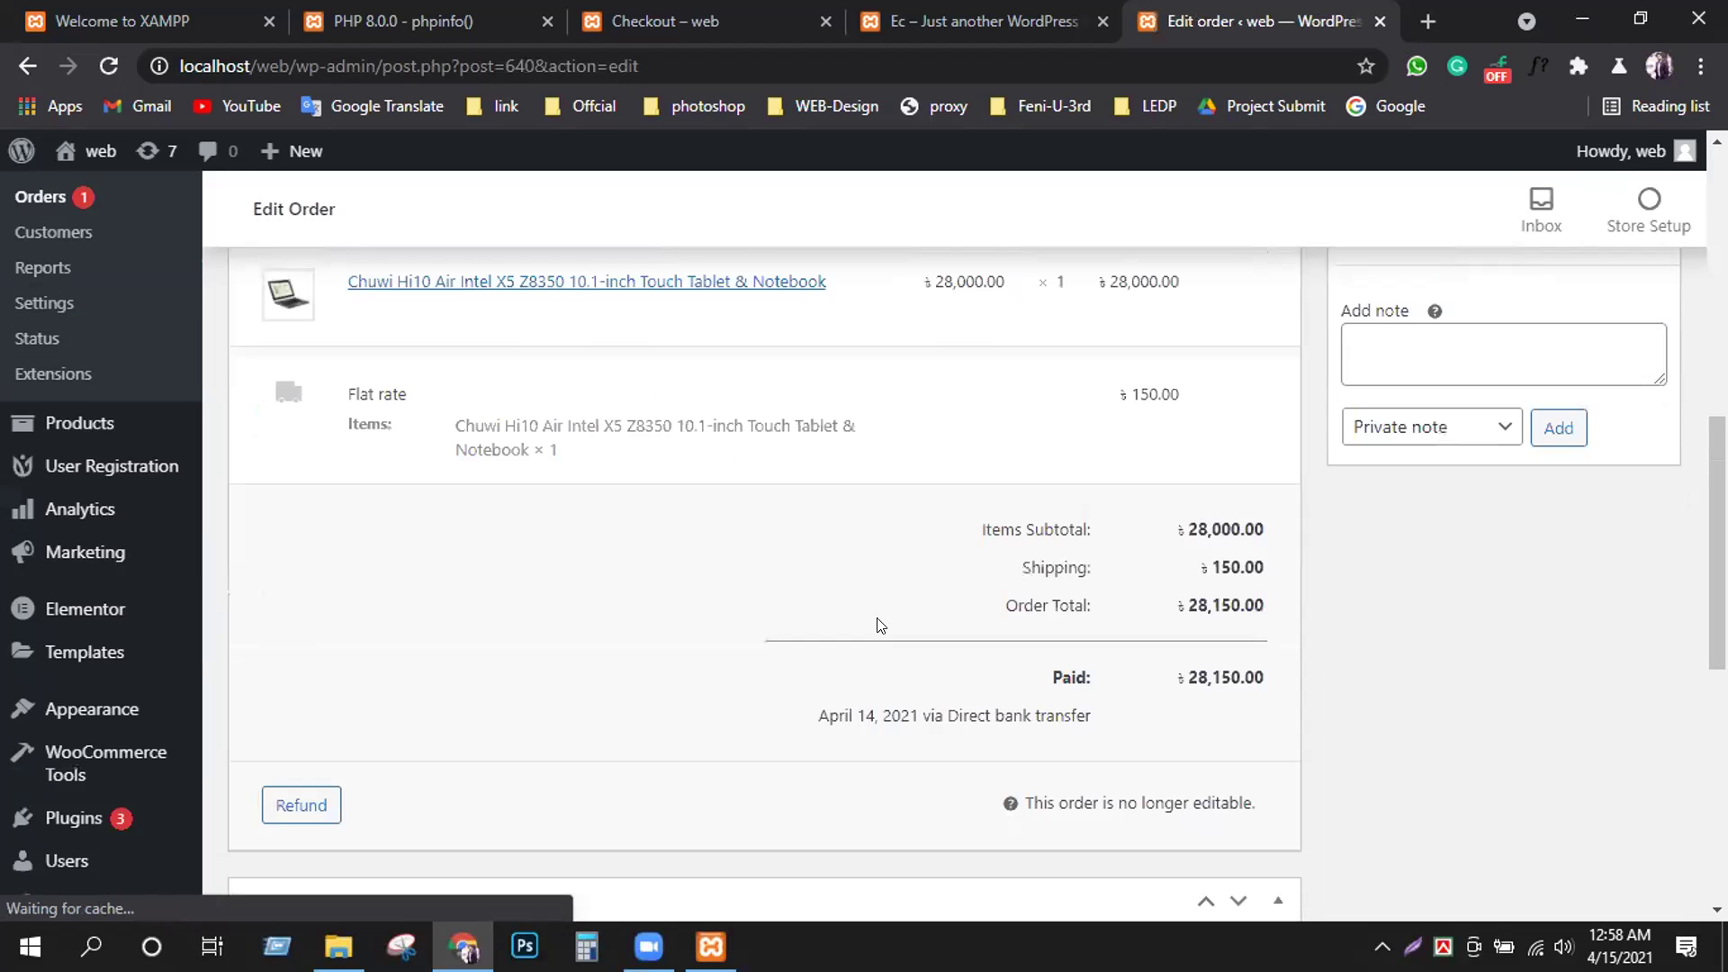
{"action": "scroll", "coordinate": [880, 625], "scroll_direction": "up", "scroll_amount": 4}
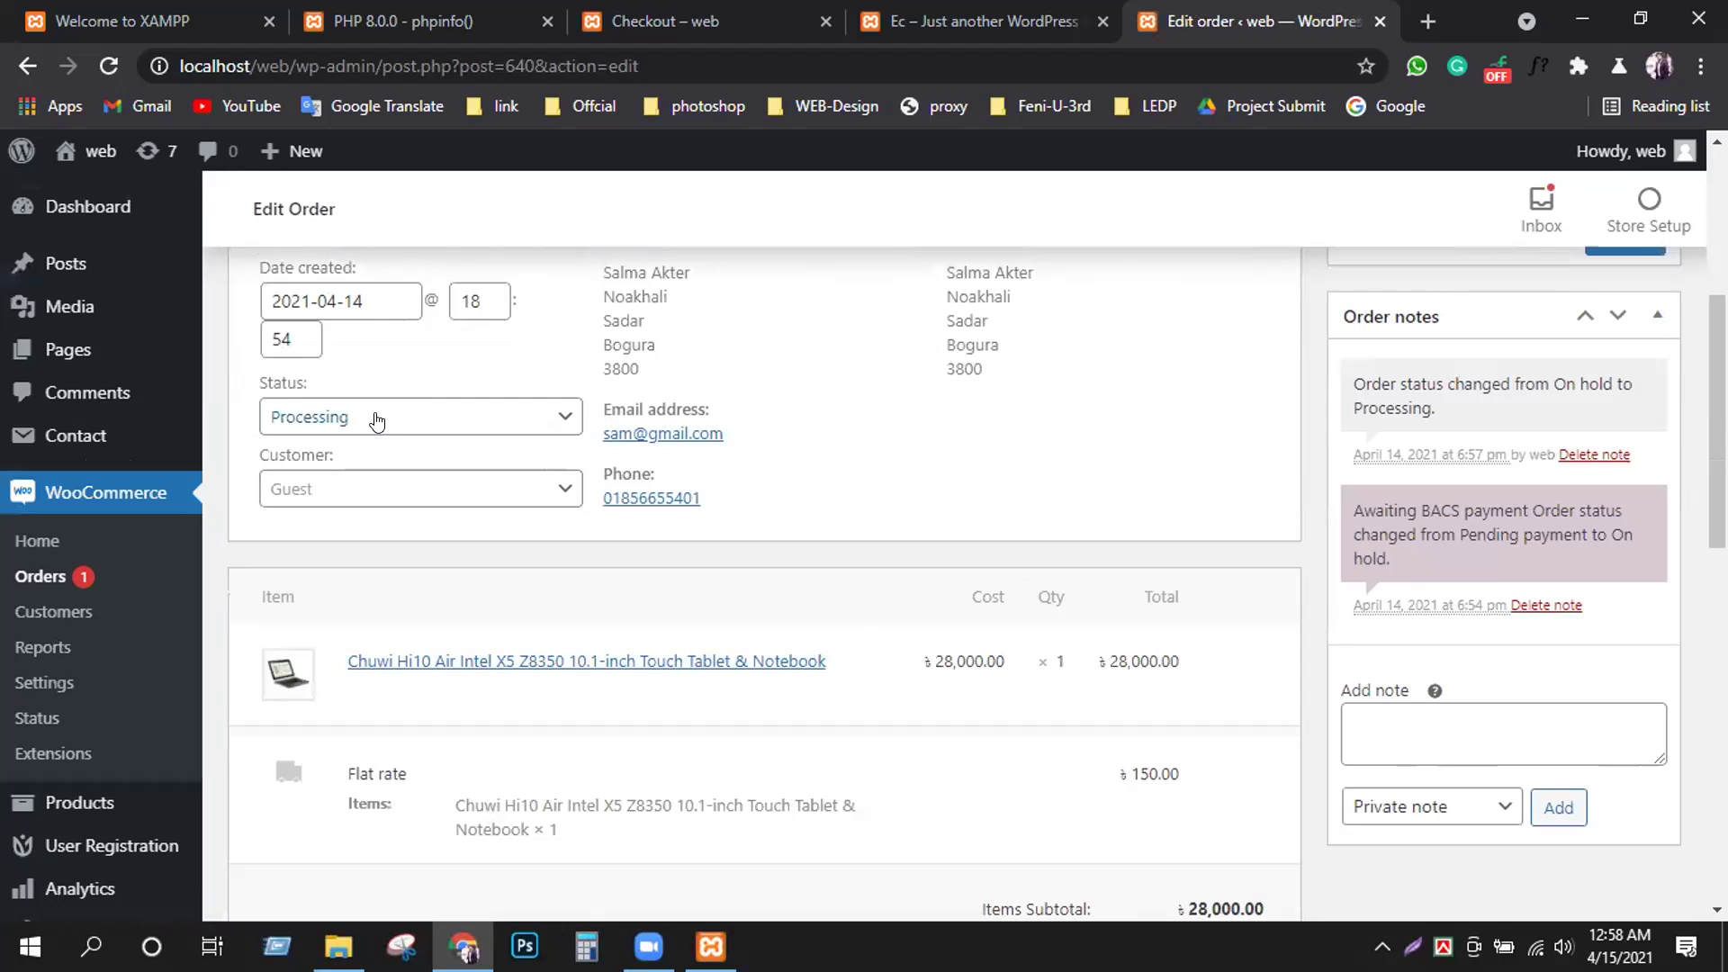
{"action": "left_click", "coordinate": [376, 420]}
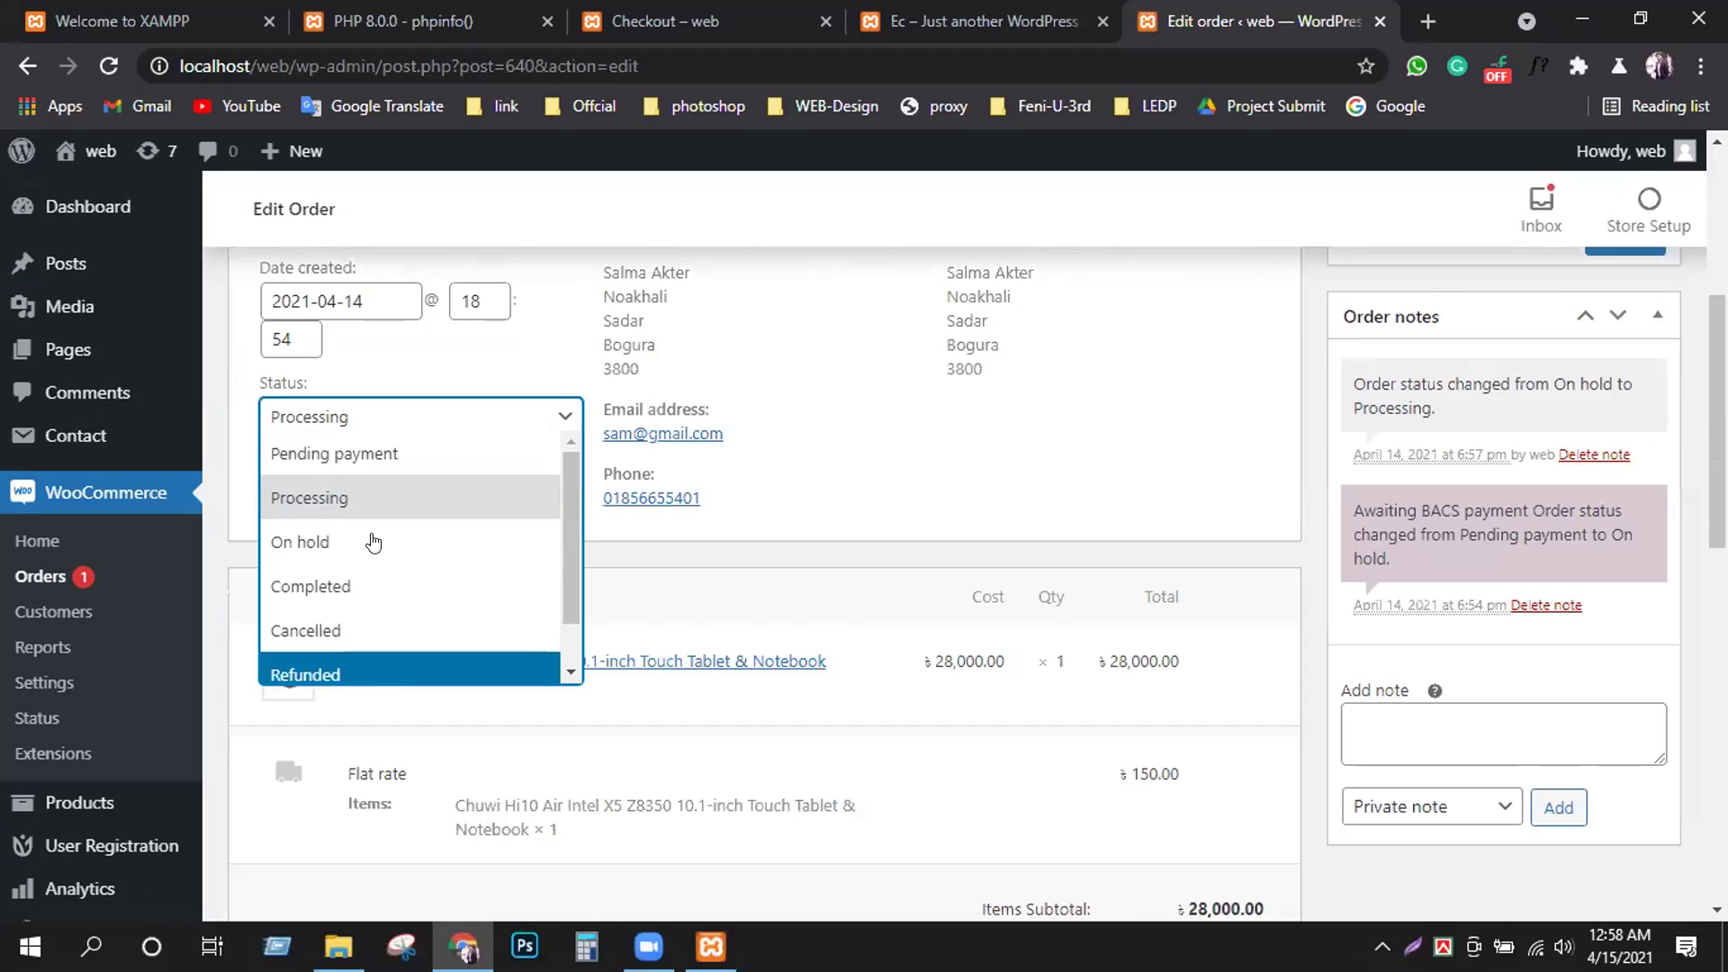
{"action": "left_click", "coordinate": [362, 586]}
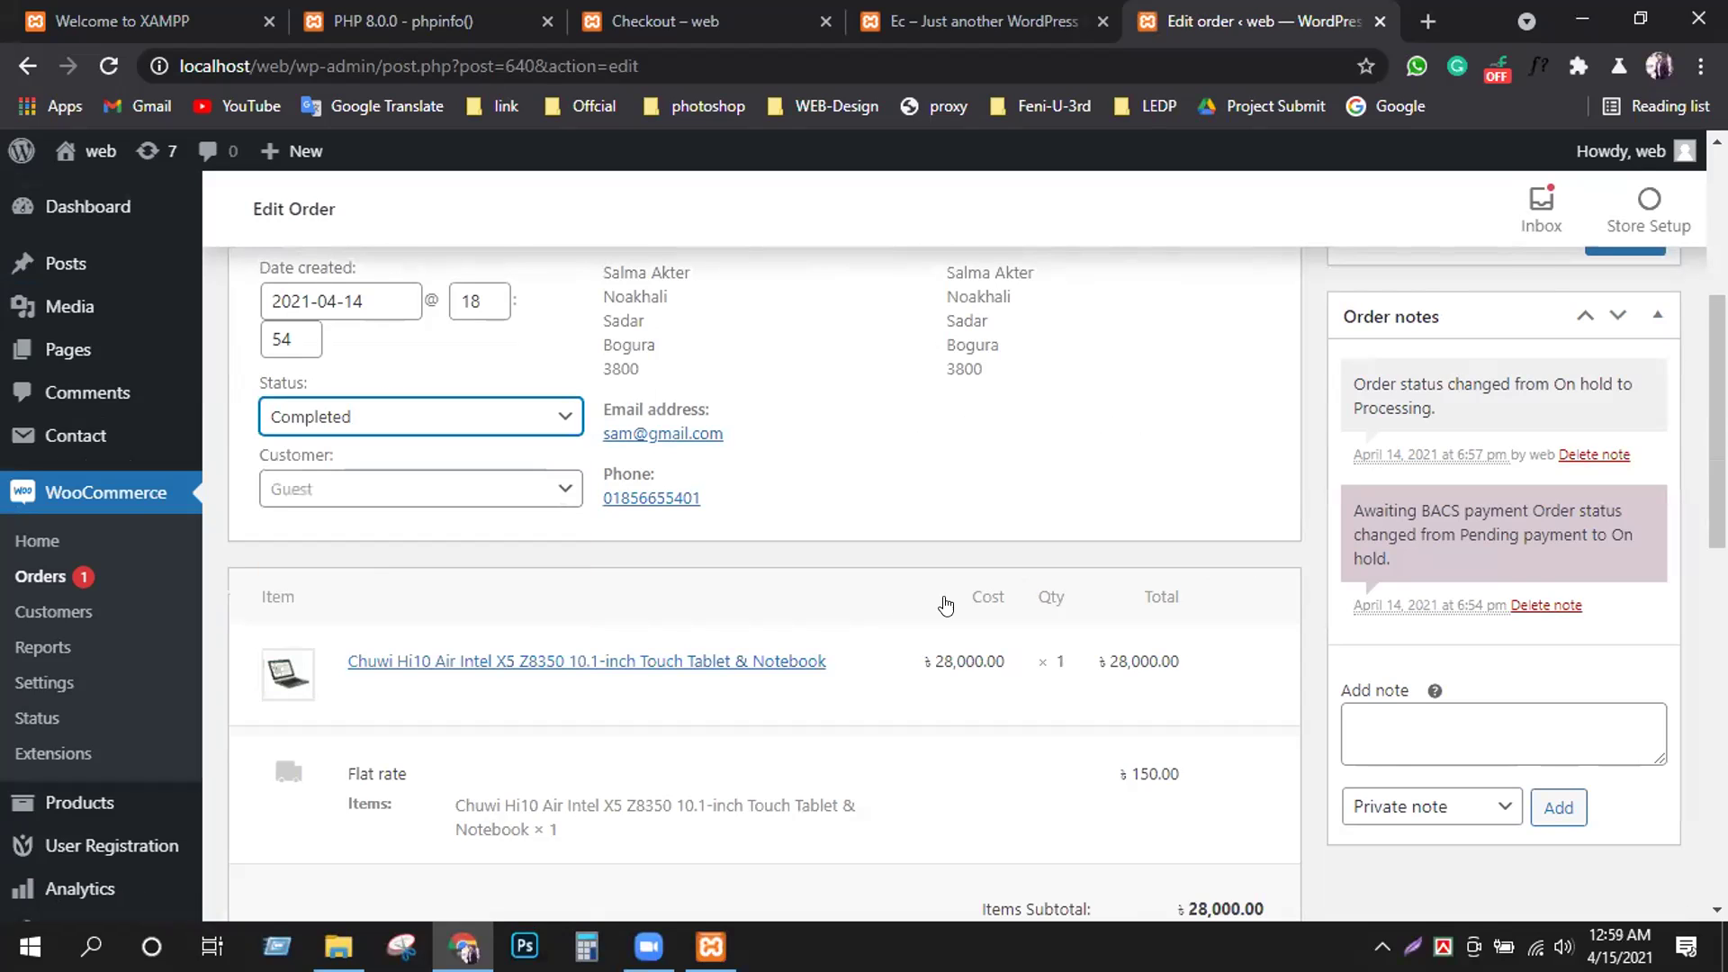
Add a customer-visible note reading 'thanks' to the order
{"action": "scroll", "coordinate": [946, 601], "scroll_direction": "down", "scroll_amount": 1}
{"action": "scroll", "coordinate": [1160, 612], "scroll_direction": "down", "scroll_amount": 1}
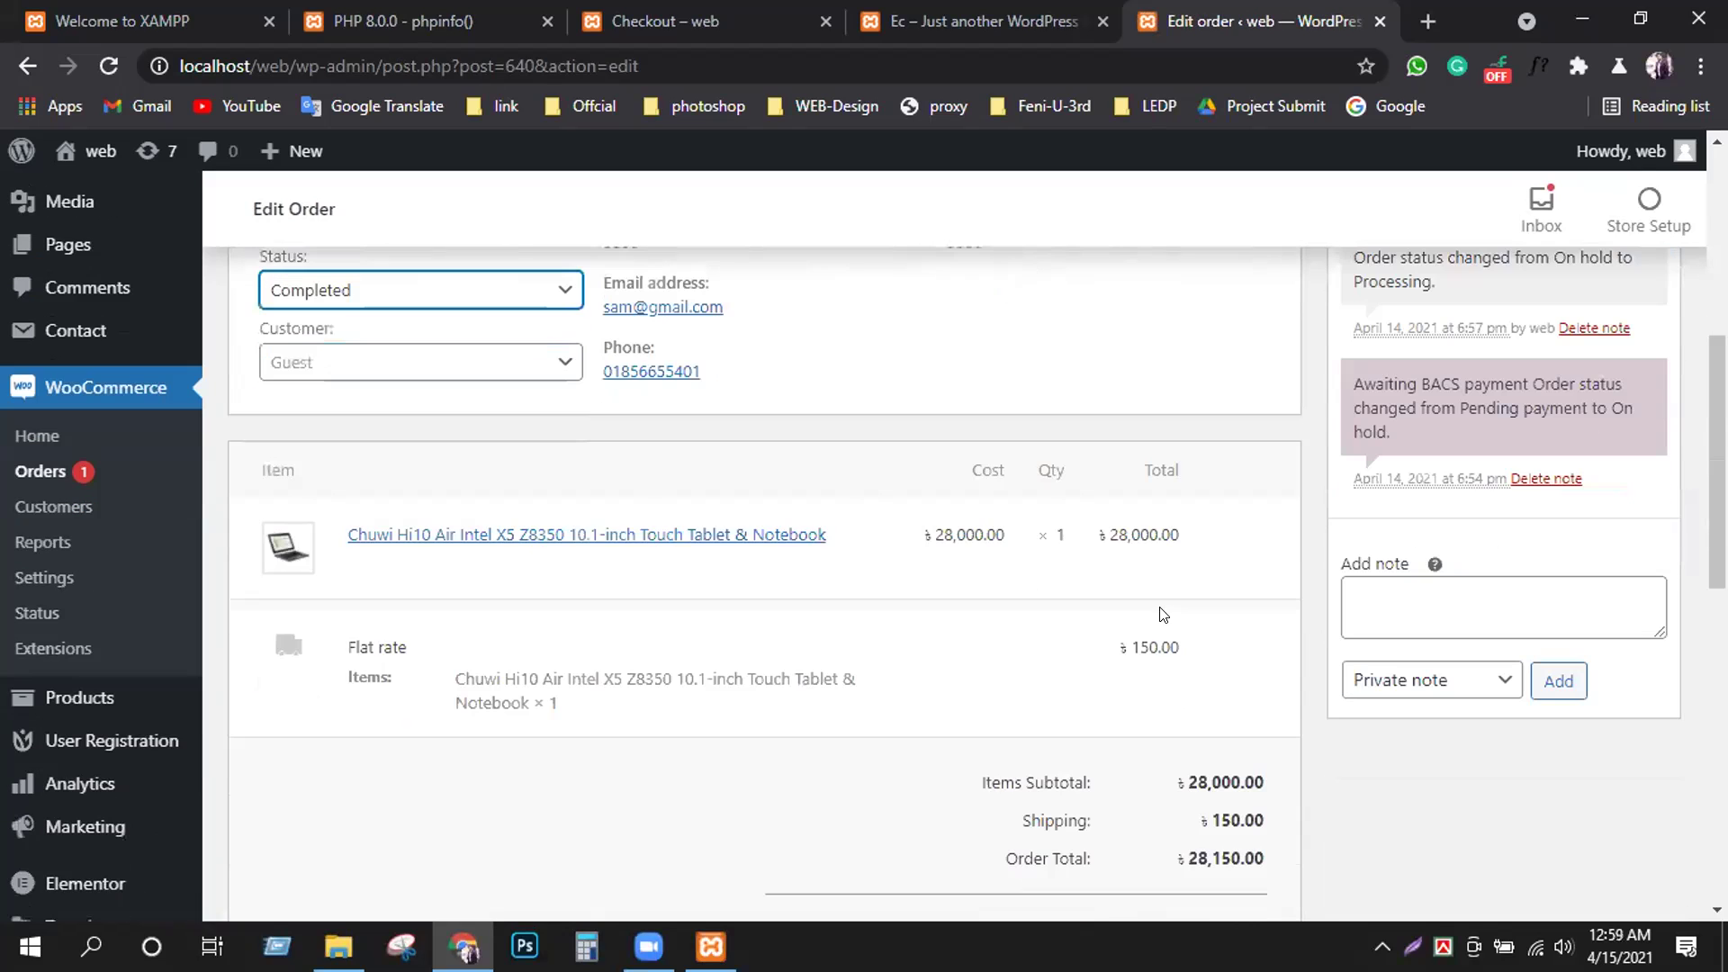
{"action": "scroll", "coordinate": [1260, 648], "scroll_direction": "up", "scroll_amount": 1}
{"action": "left_click", "coordinate": [1411, 709]}
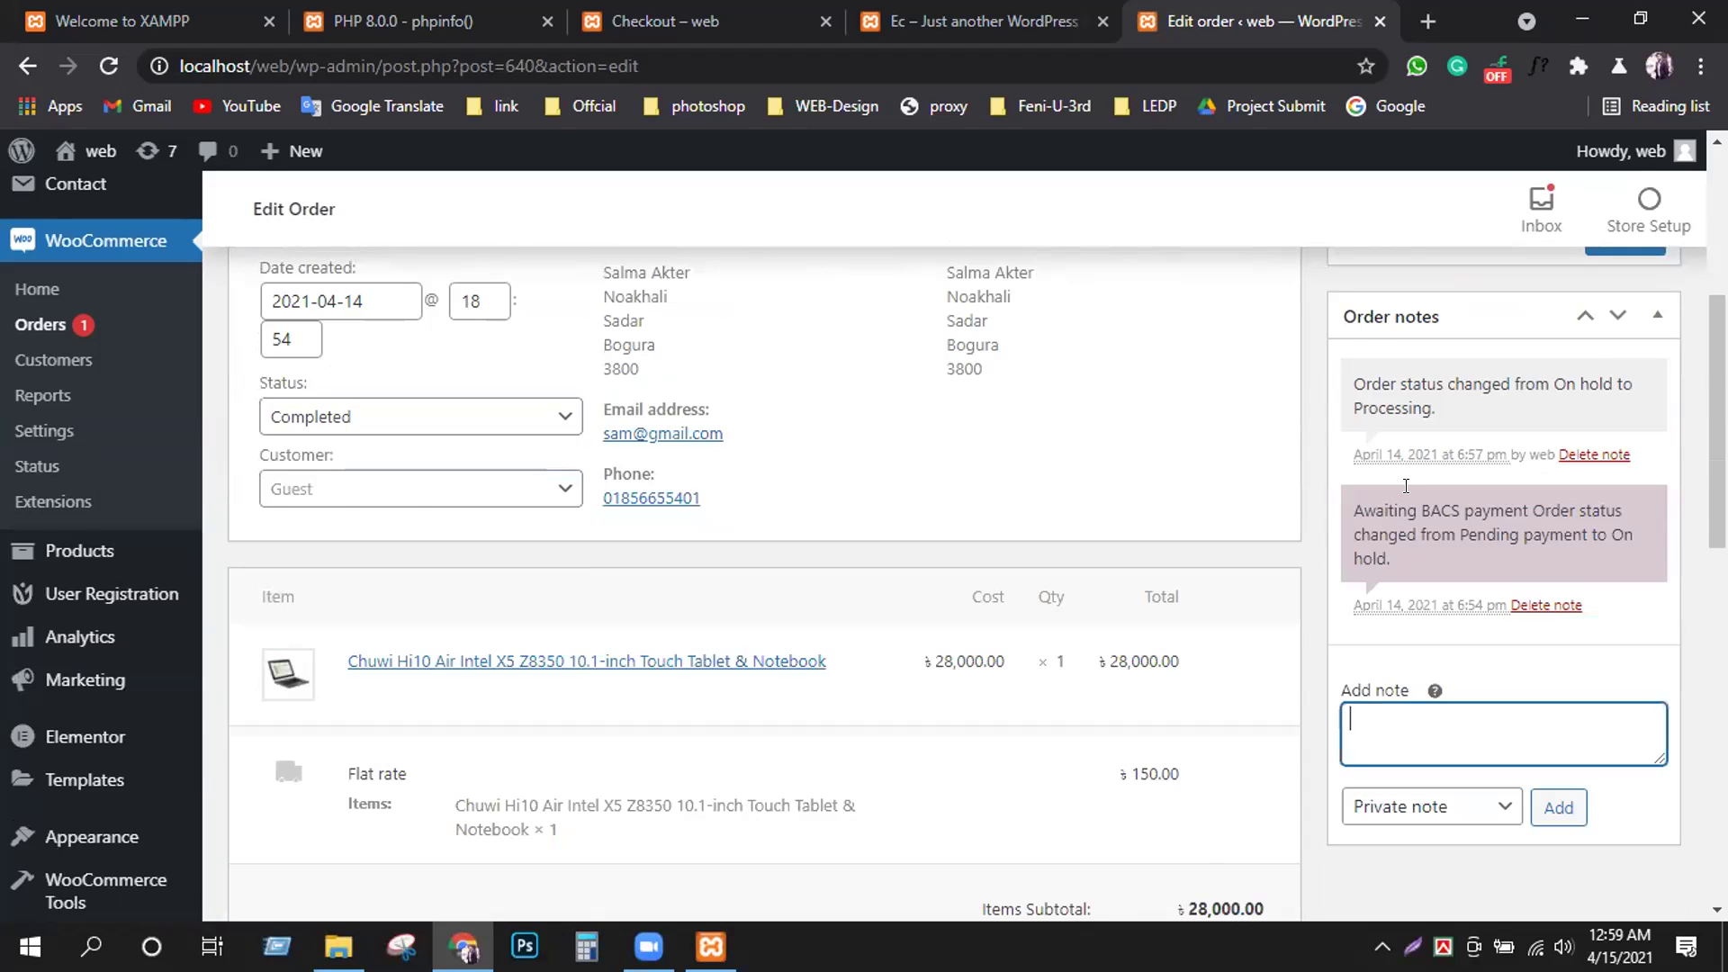
{"action": "scroll", "coordinate": [1405, 486], "scroll_direction": "down", "scroll_amount": 2}
{"action": "type", "text": "thanks"}
{"action": "left_click", "coordinate": [1476, 553]}
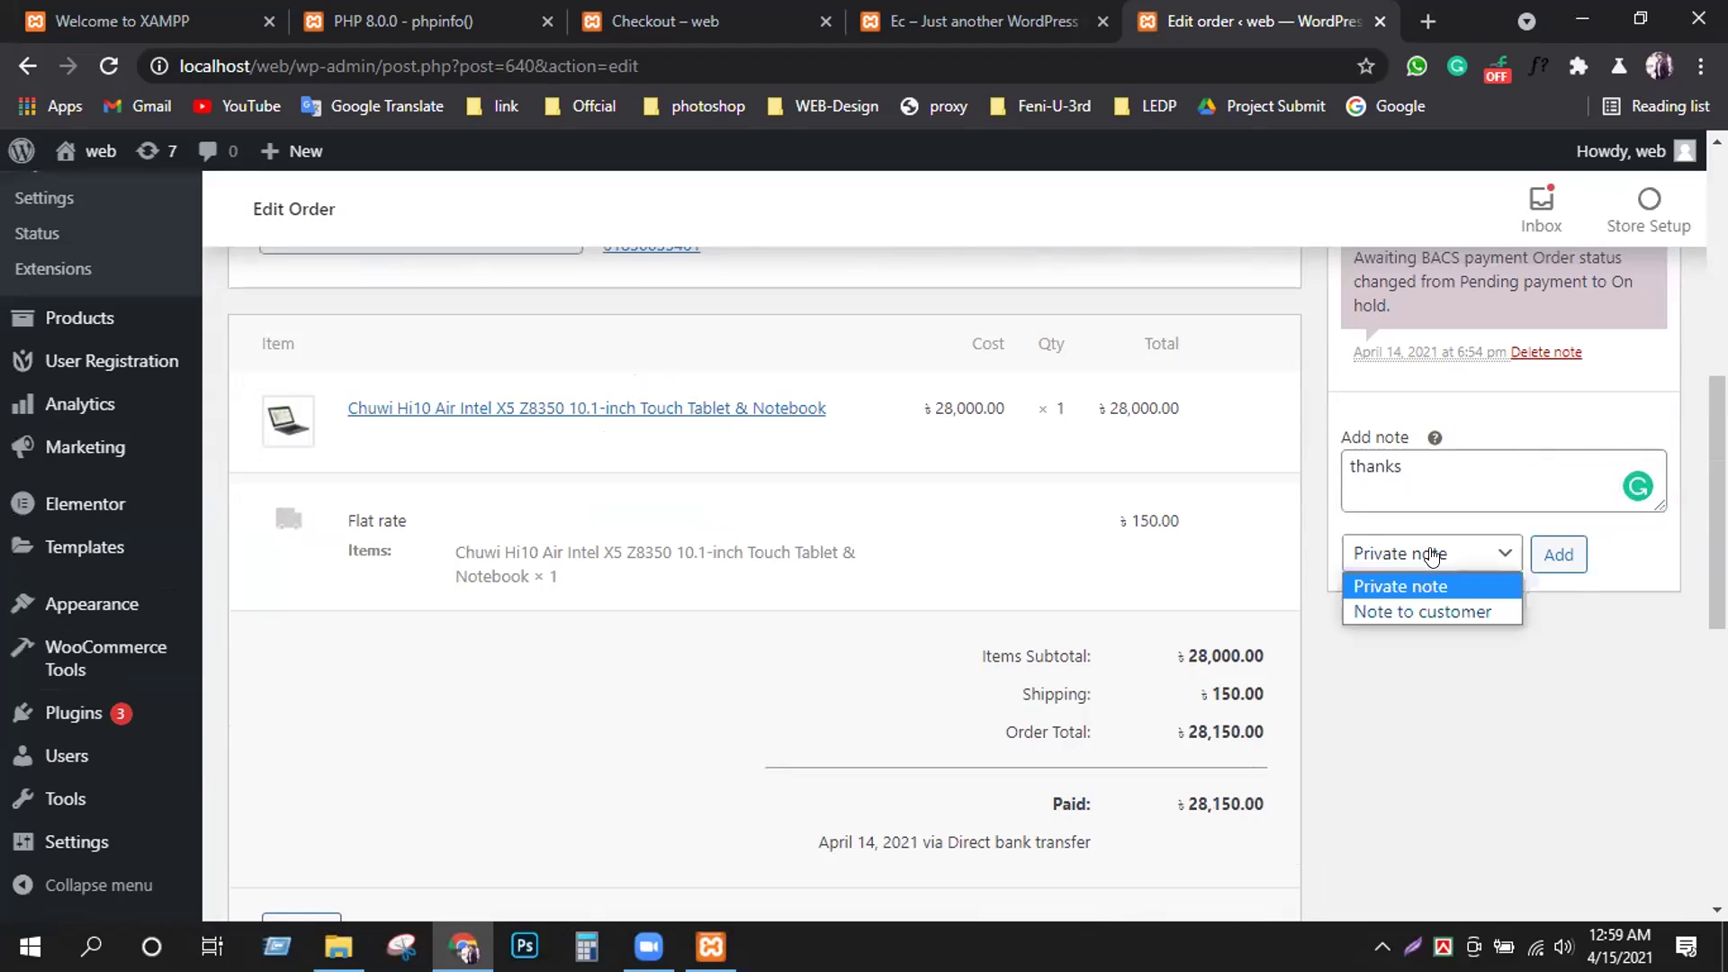
{"action": "left_click", "coordinate": [1404, 615]}
{"action": "left_click", "coordinate": [1557, 555]}
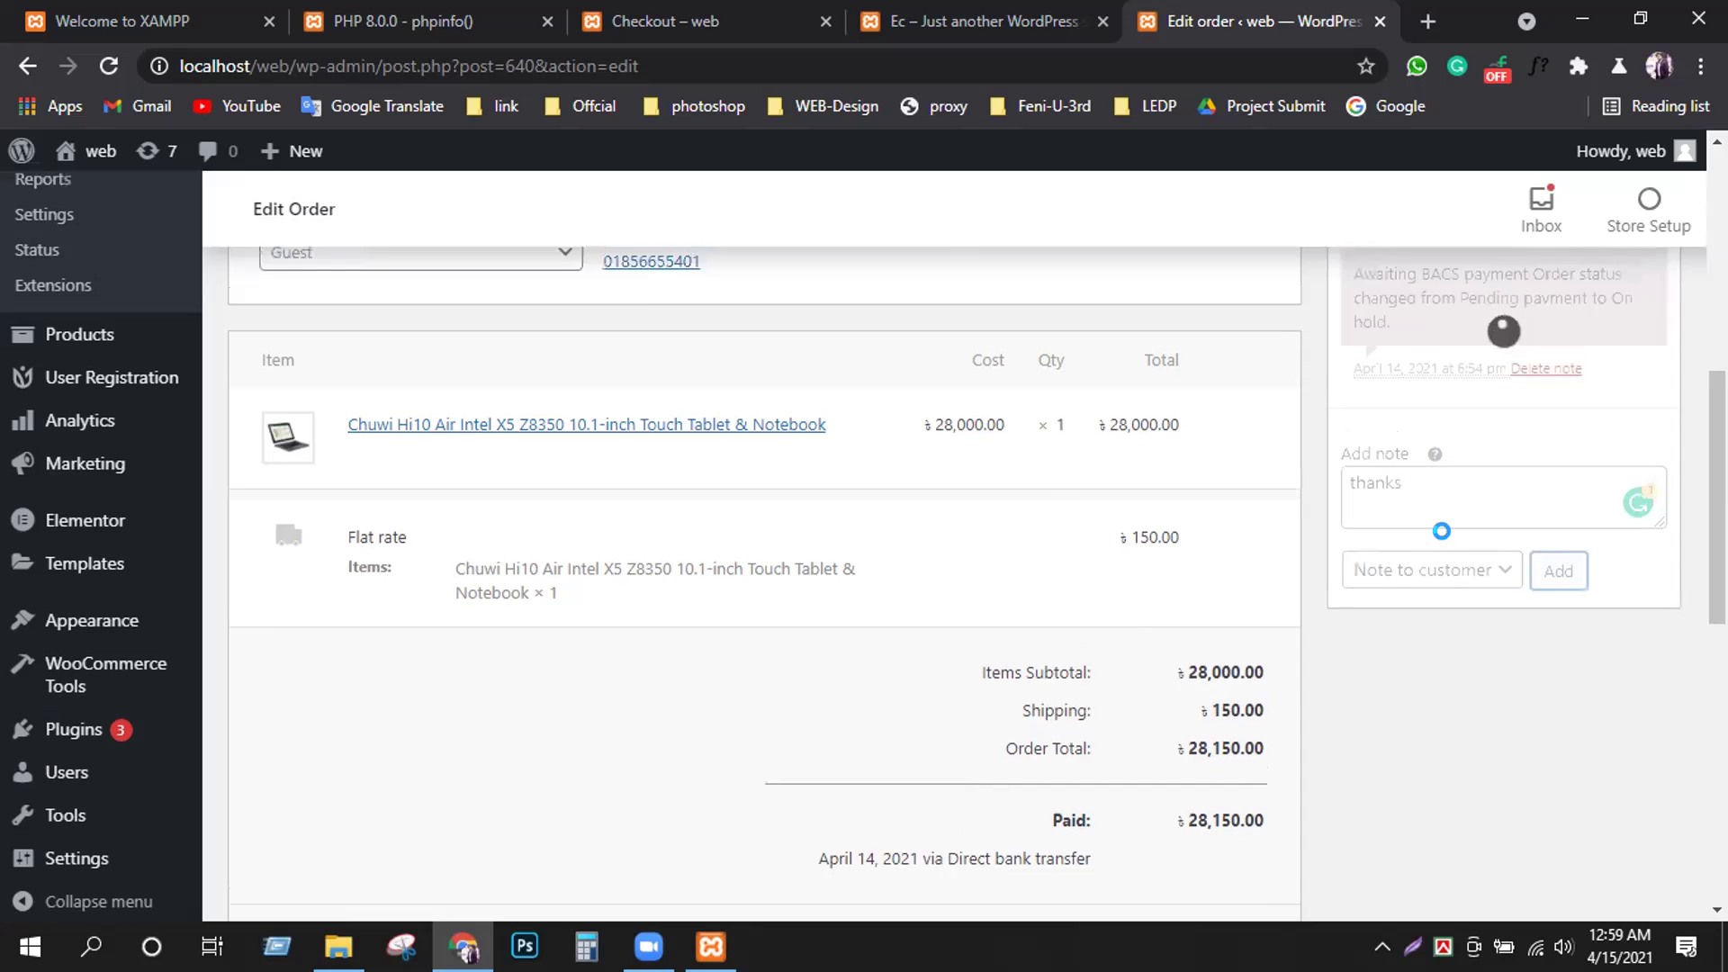
Update the order and review the note logging Processing to Completed
{"action": "scroll", "coordinate": [1441, 531], "scroll_direction": "up", "scroll_amount": 1}
{"action": "scroll", "coordinate": [1455, 544], "scroll_direction": "up", "scroll_amount": 3}
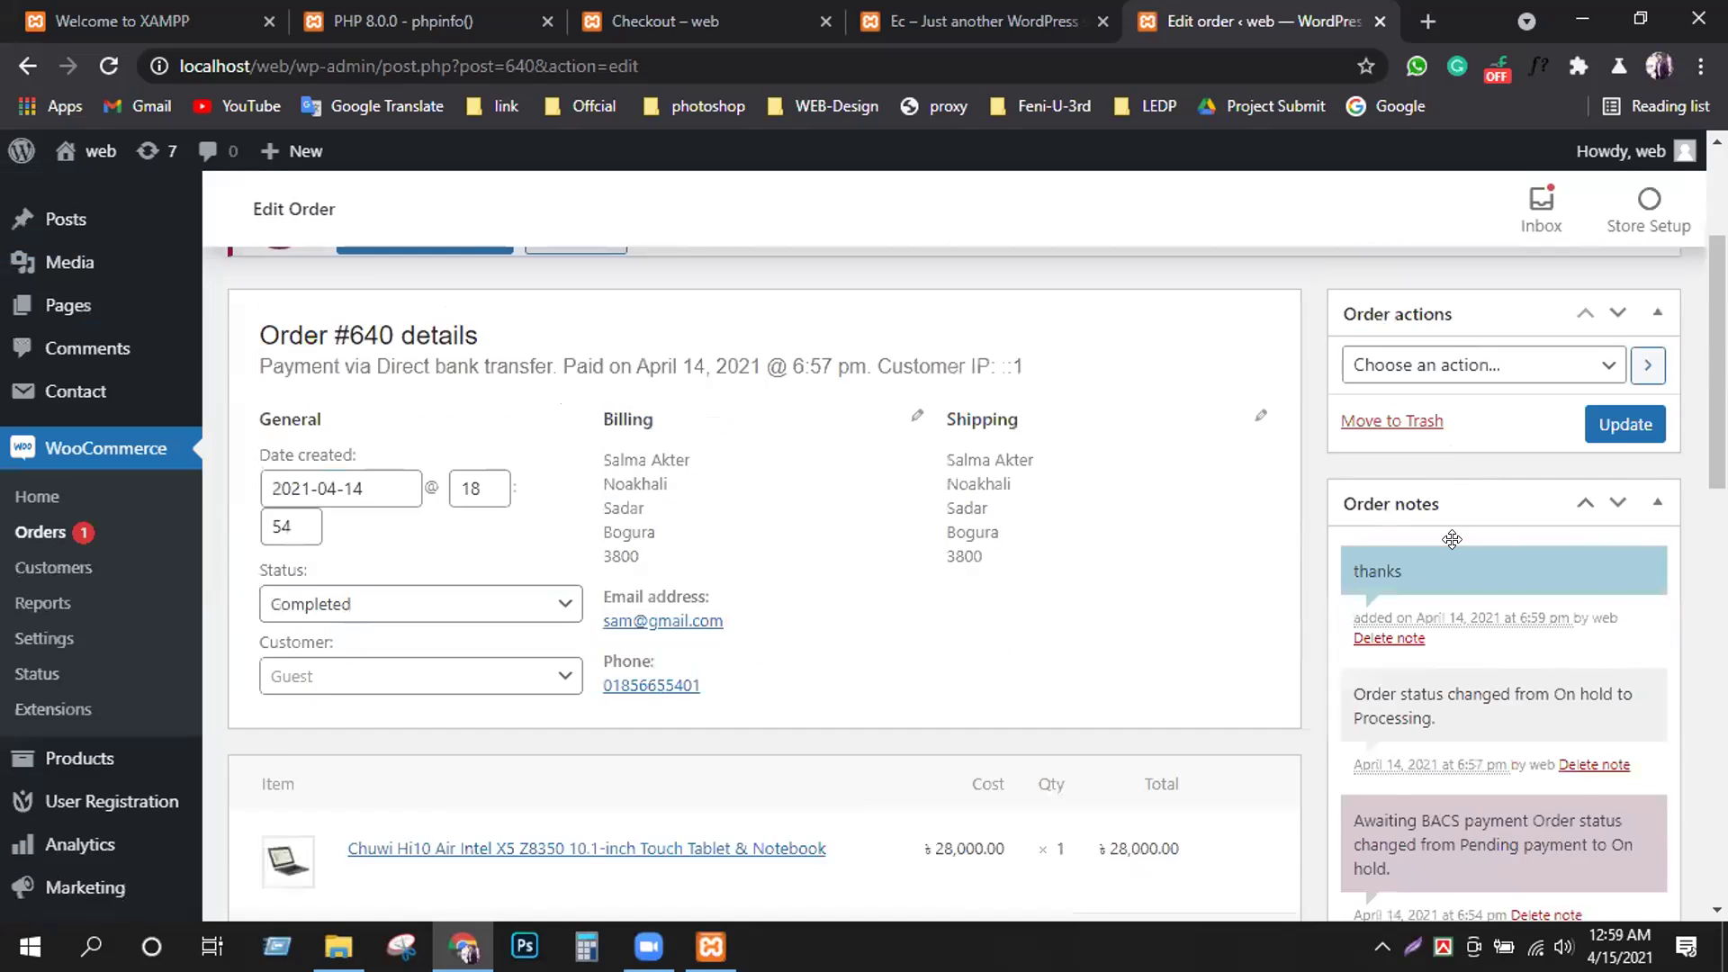
{"action": "scroll", "coordinate": [1453, 539], "scroll_direction": "up", "scroll_amount": 1}
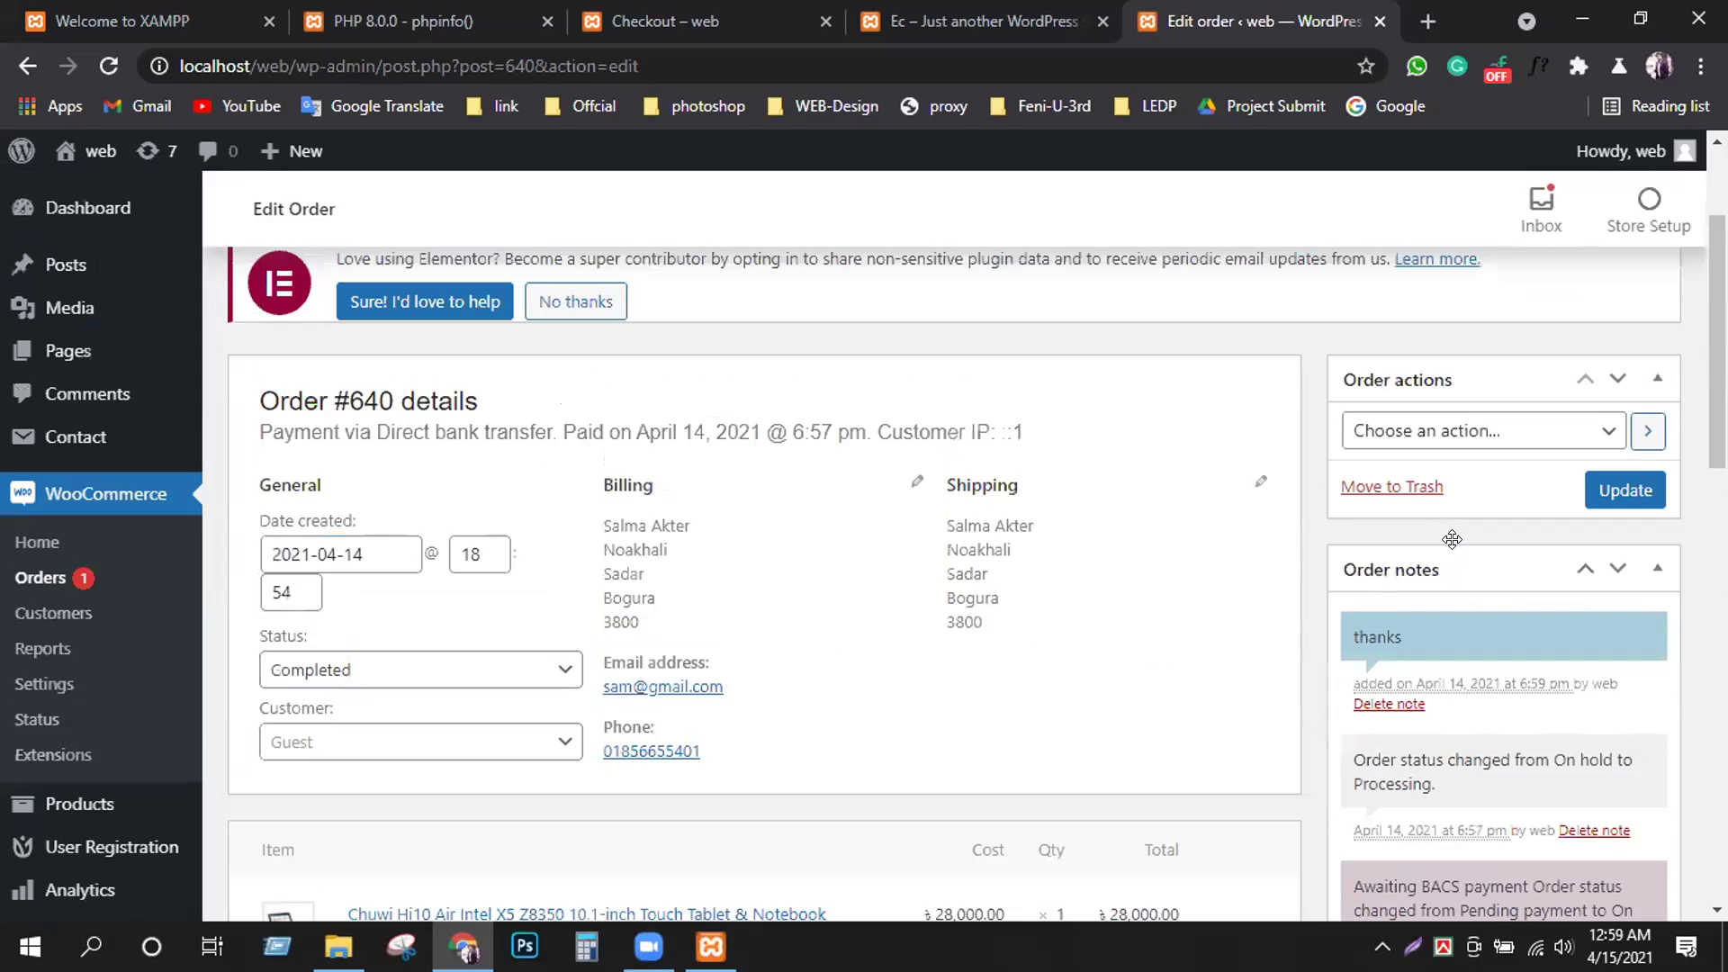
{"action": "left_click", "coordinate": [1599, 492]}
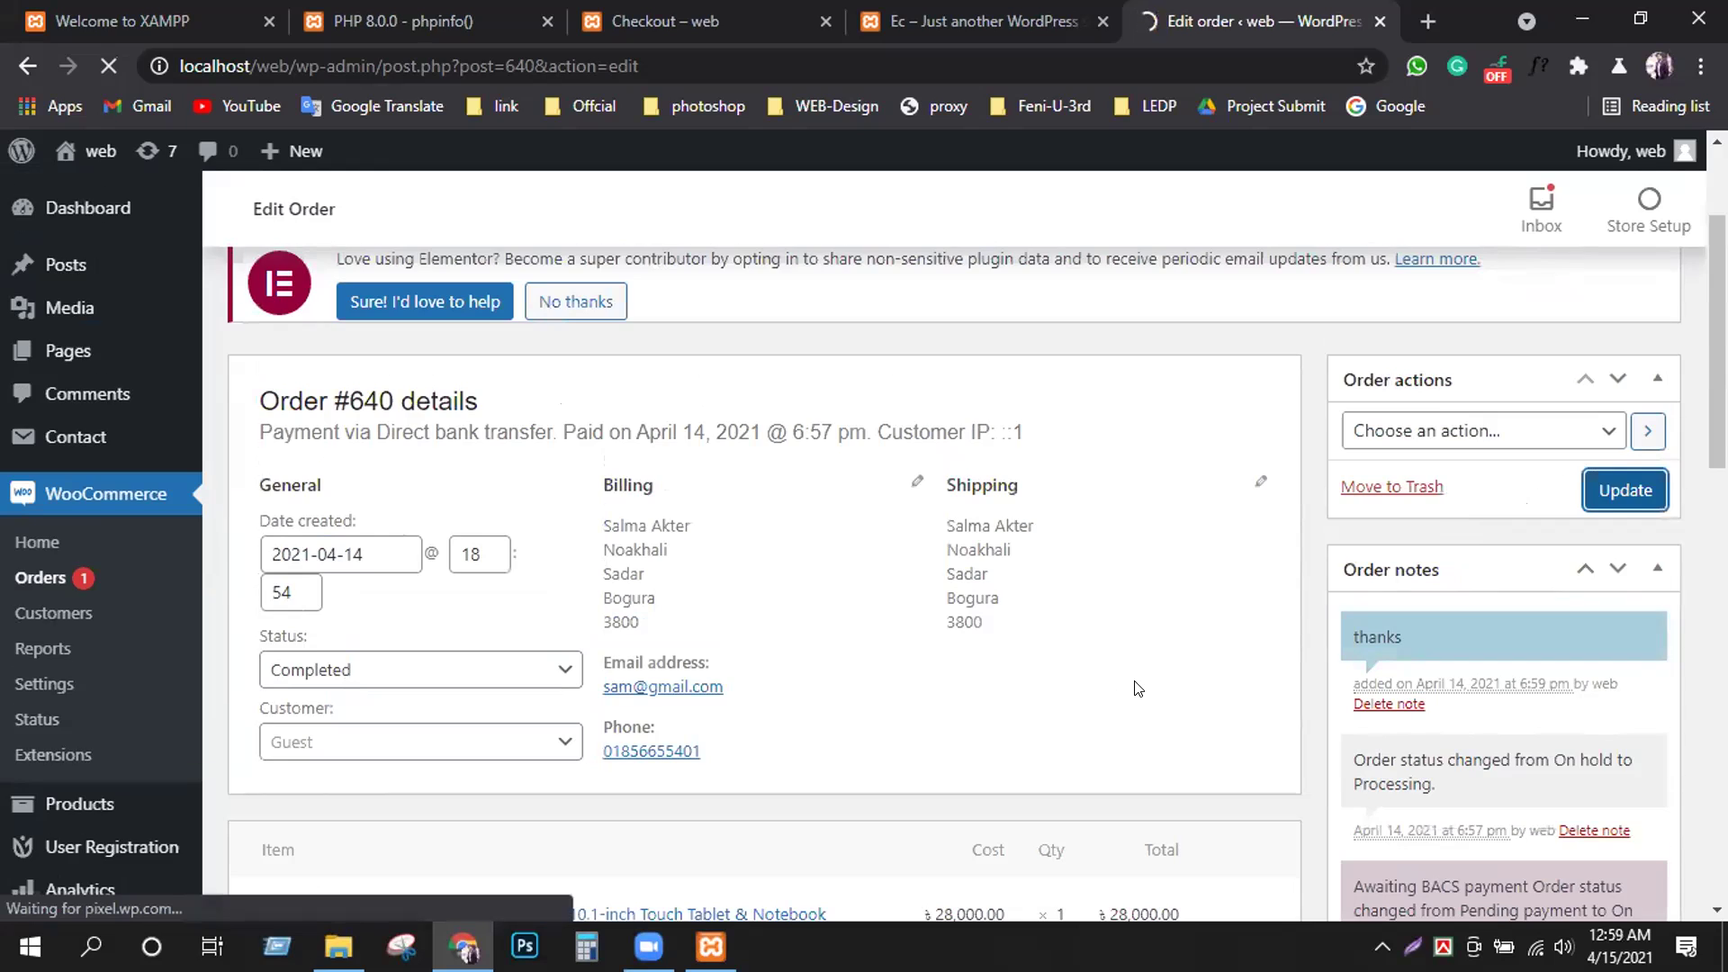
{"action": "scroll", "coordinate": [1136, 688], "scroll_direction": "down", "scroll_amount": 1}
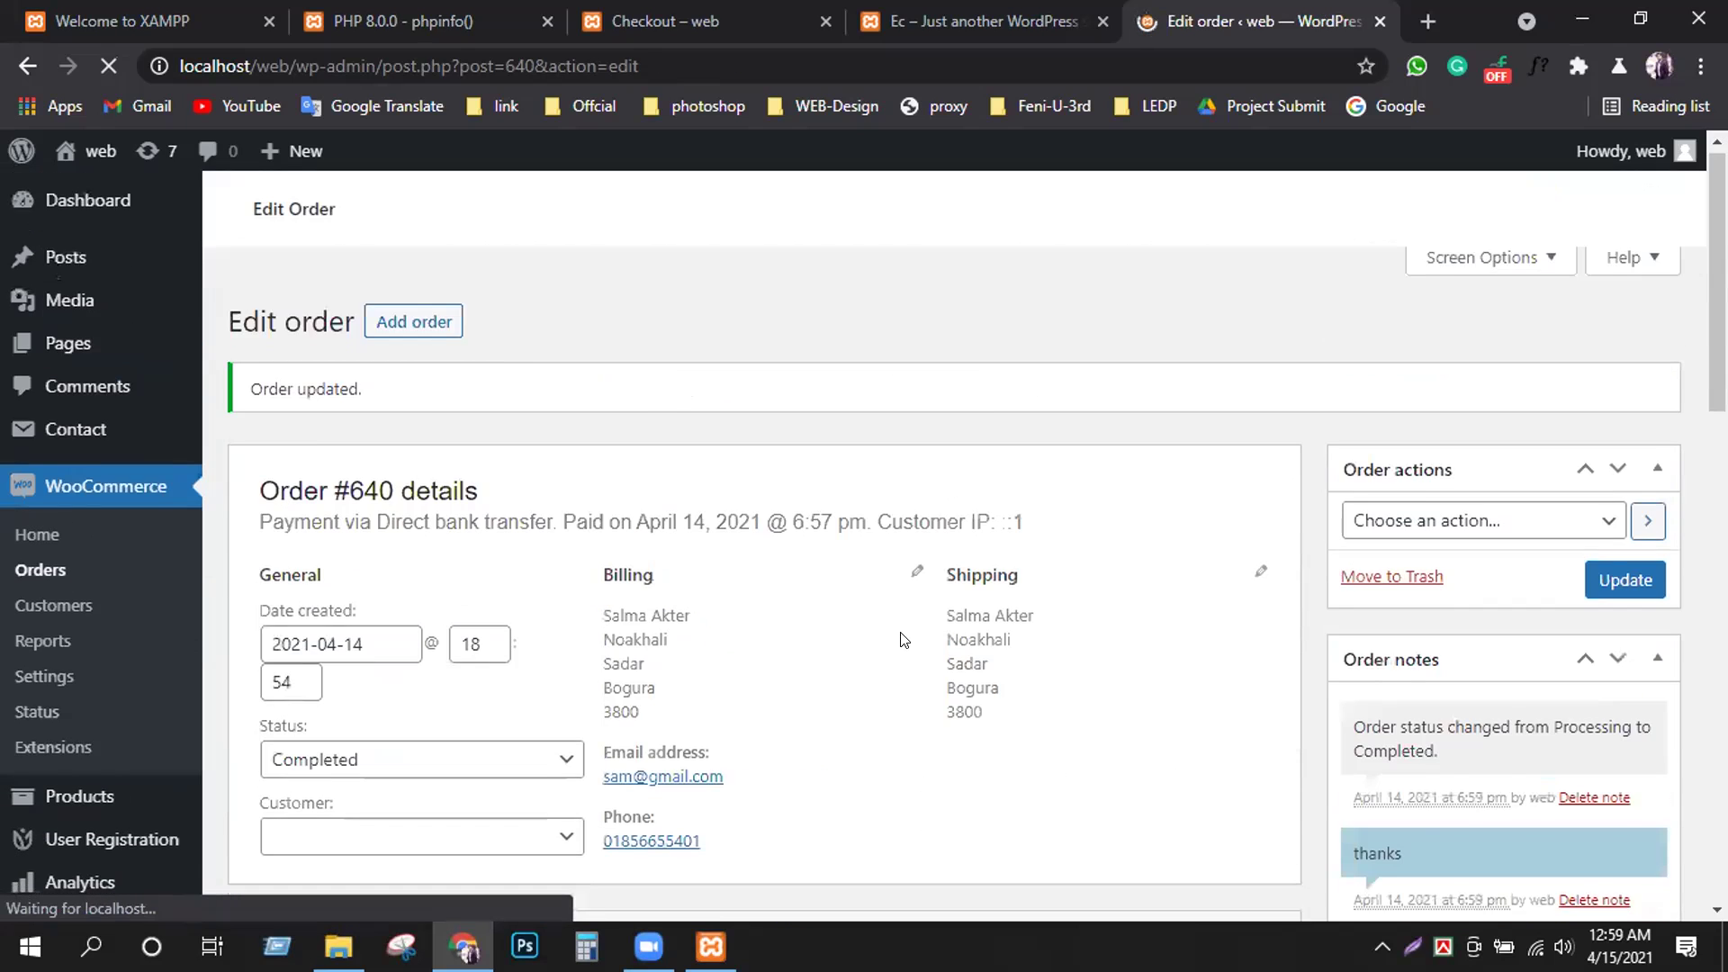
{"action": "scroll", "coordinate": [903, 639], "scroll_direction": "down", "scroll_amount": 2}
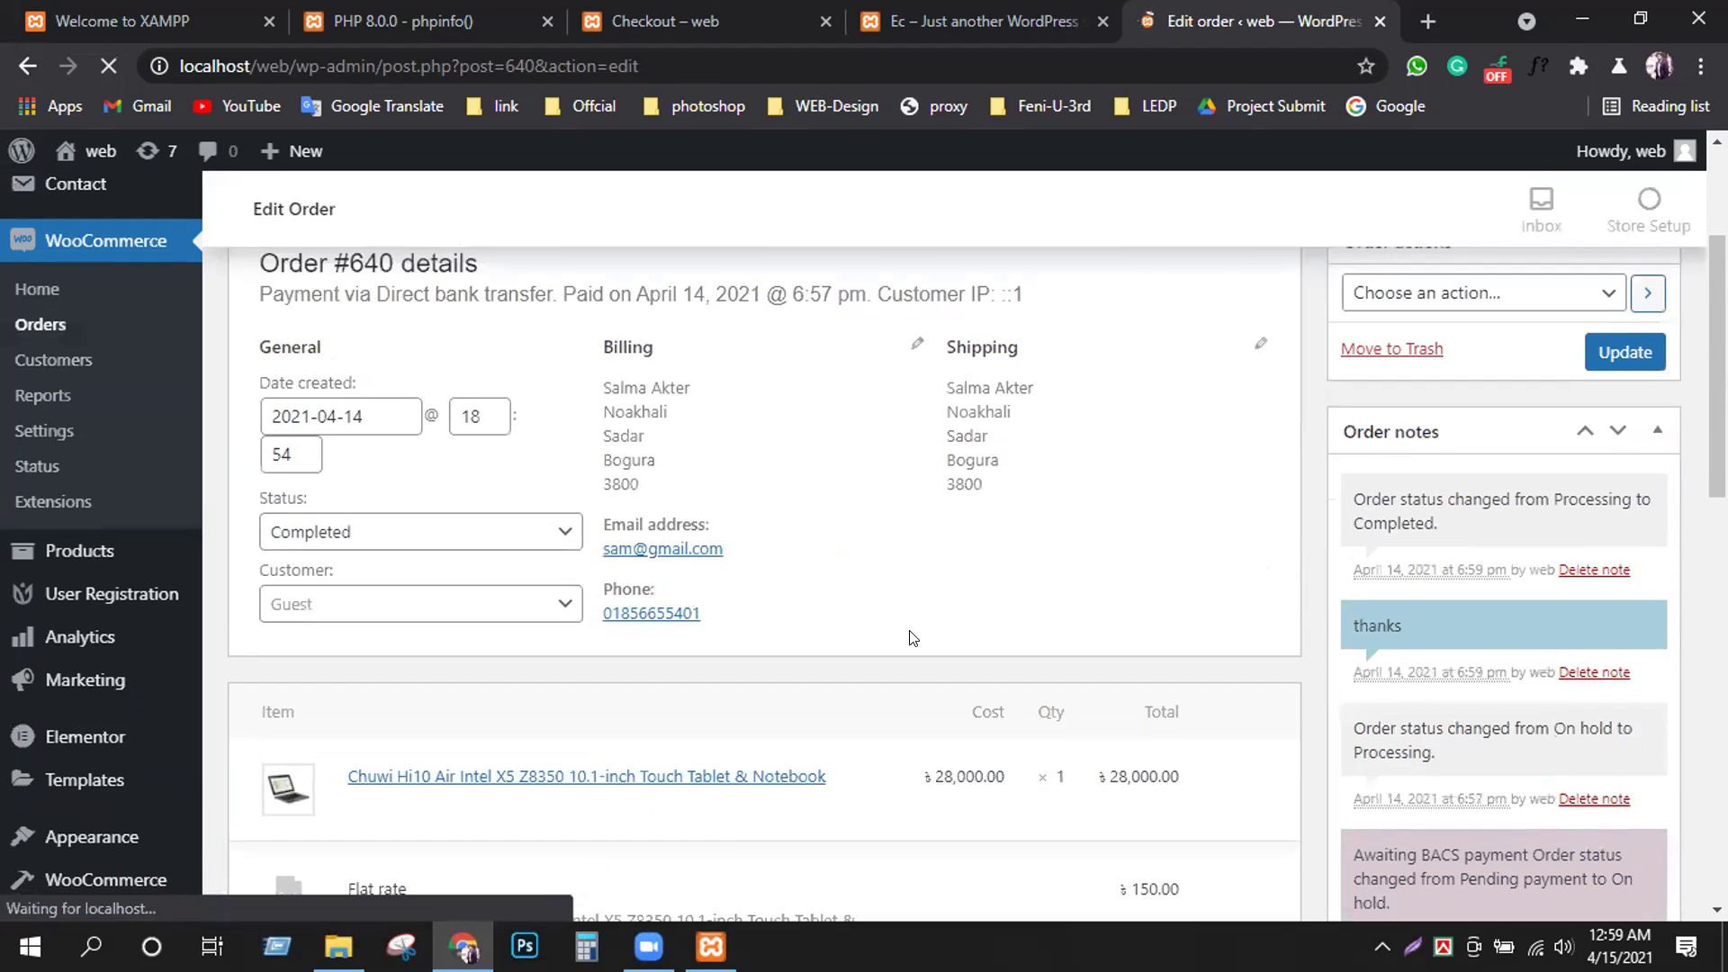
{"action": "scroll", "coordinate": [909, 637], "scroll_direction": "down", "scroll_amount": 4}
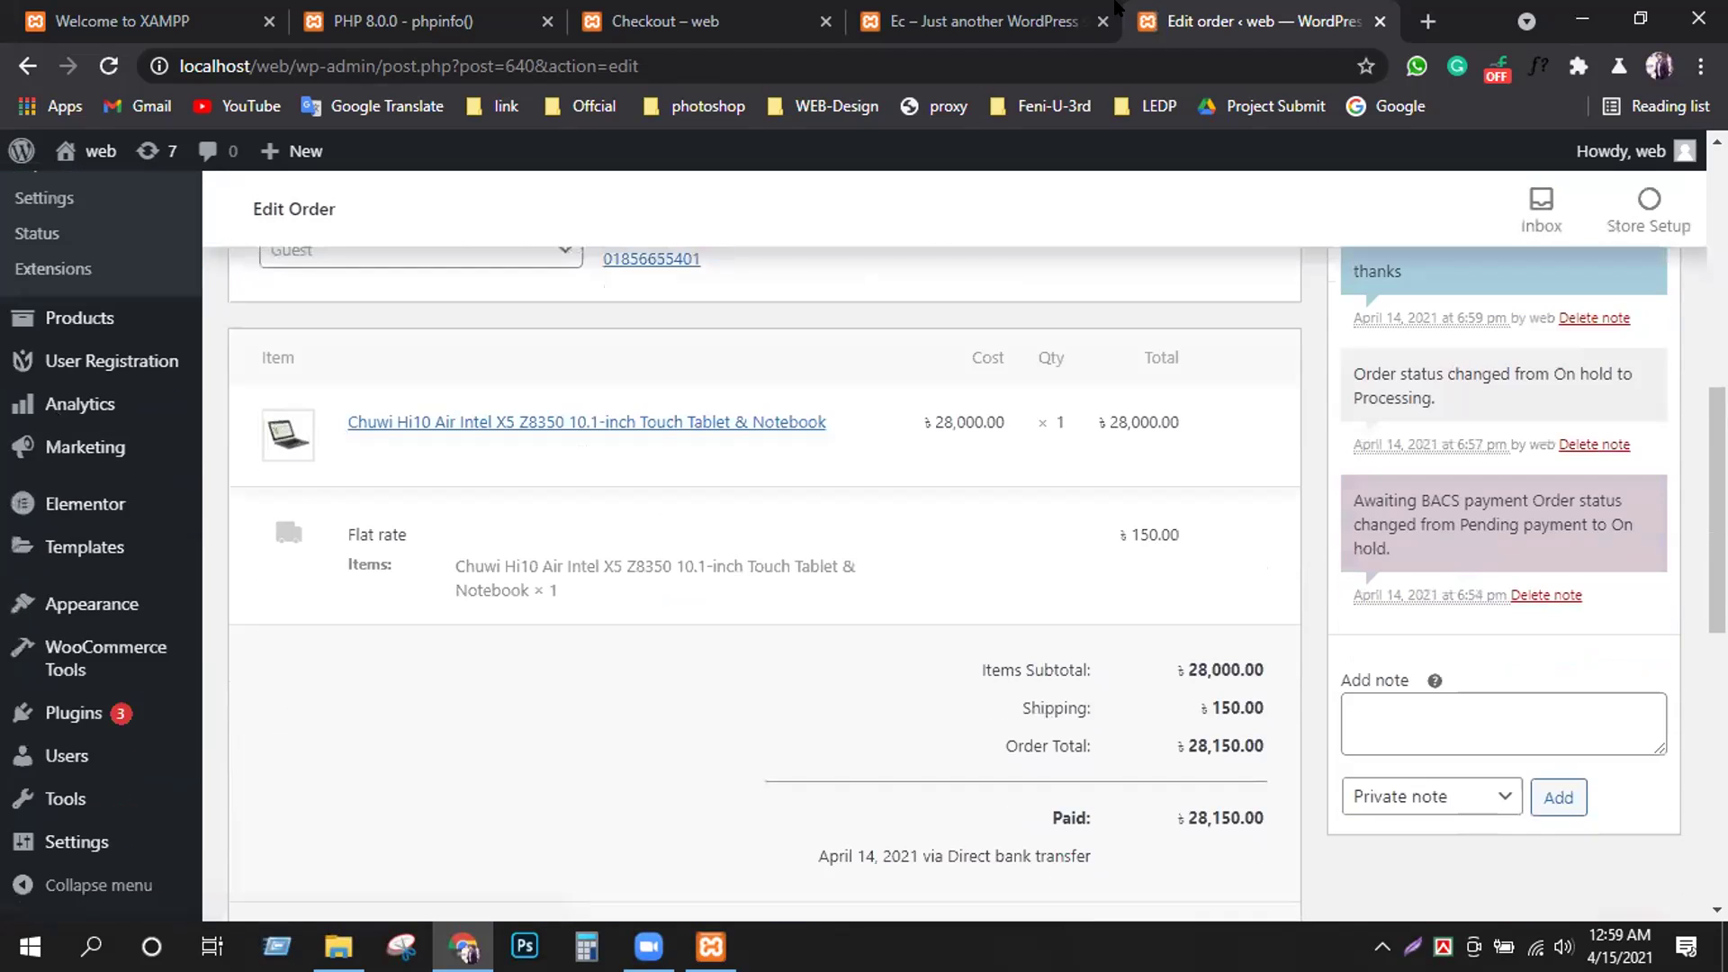
{"action": "left_click", "coordinate": [940, 11]}
{"action": "left_click", "coordinate": [666, 13]}
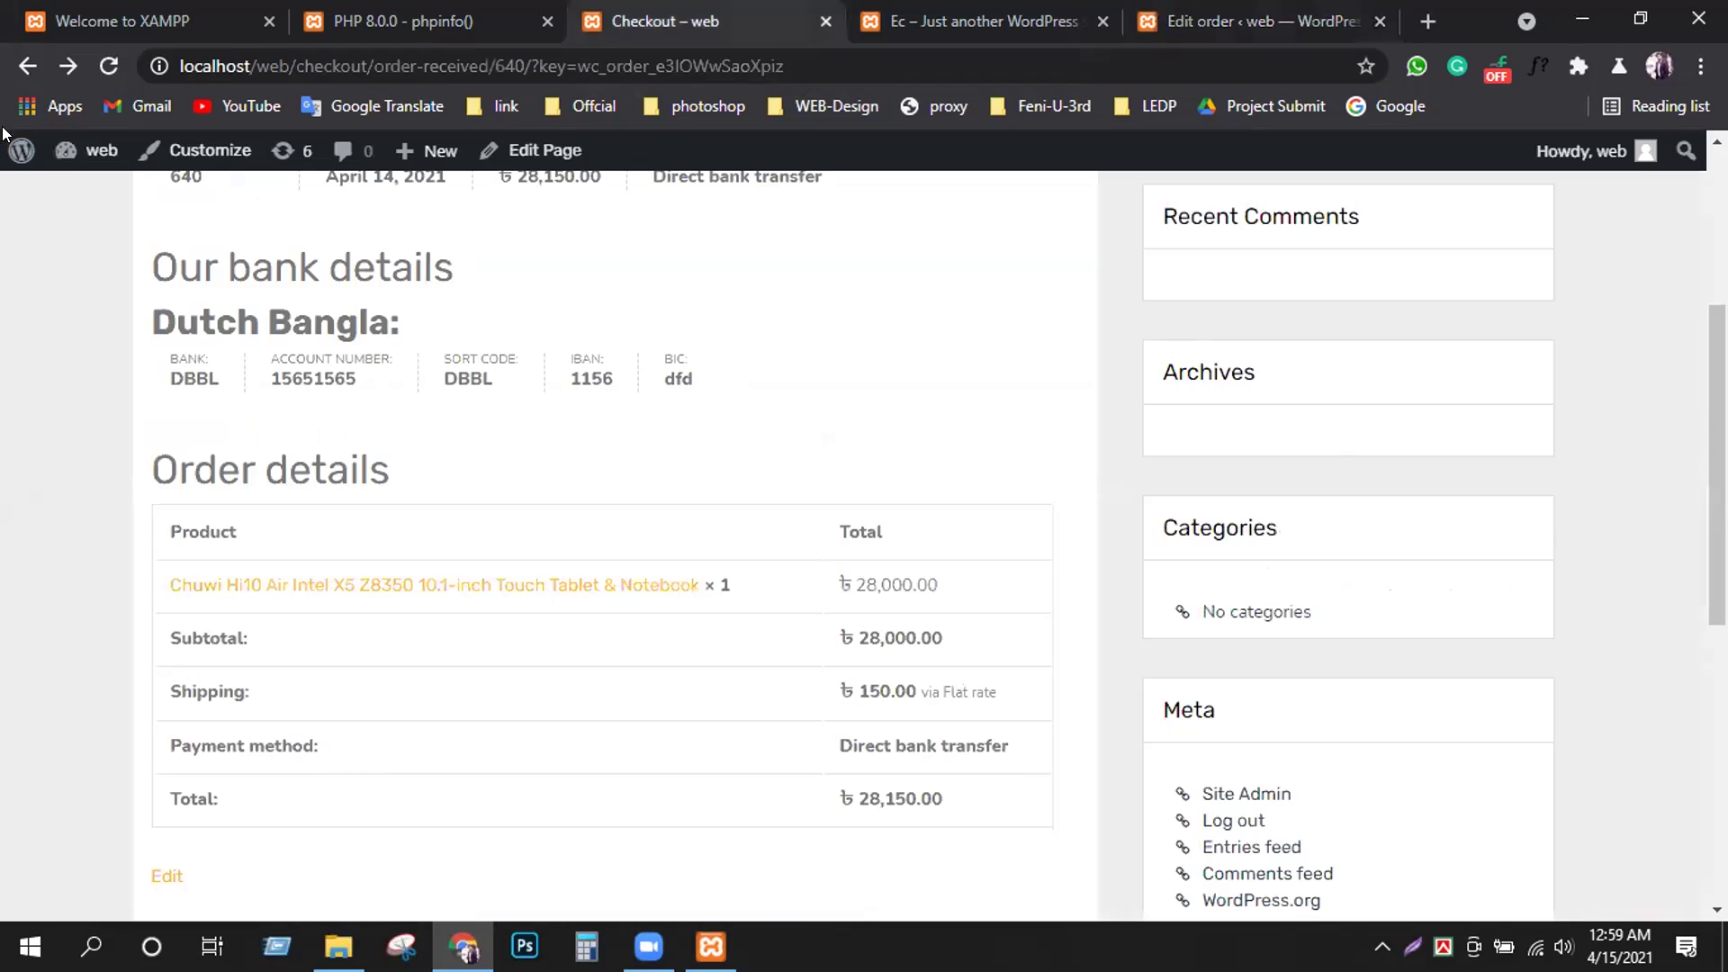
{"action": "left_click", "coordinate": [109, 66]}
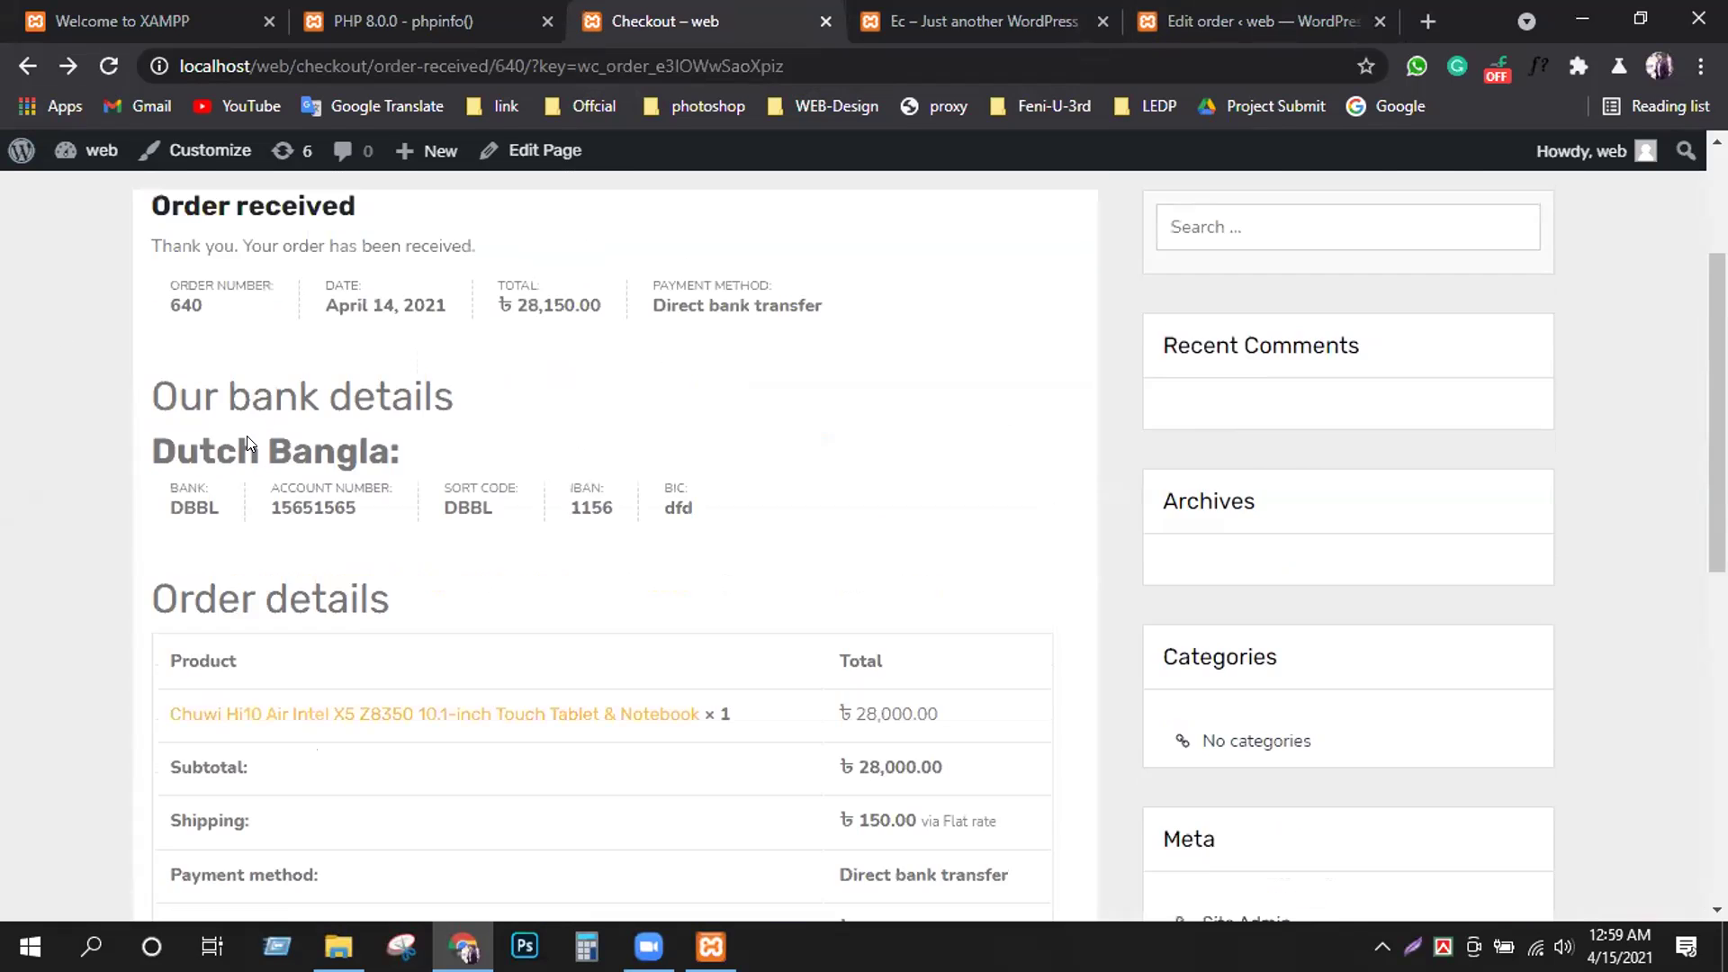
{"action": "scroll", "coordinate": [247, 441], "scroll_direction": "down", "scroll_amount": 5}
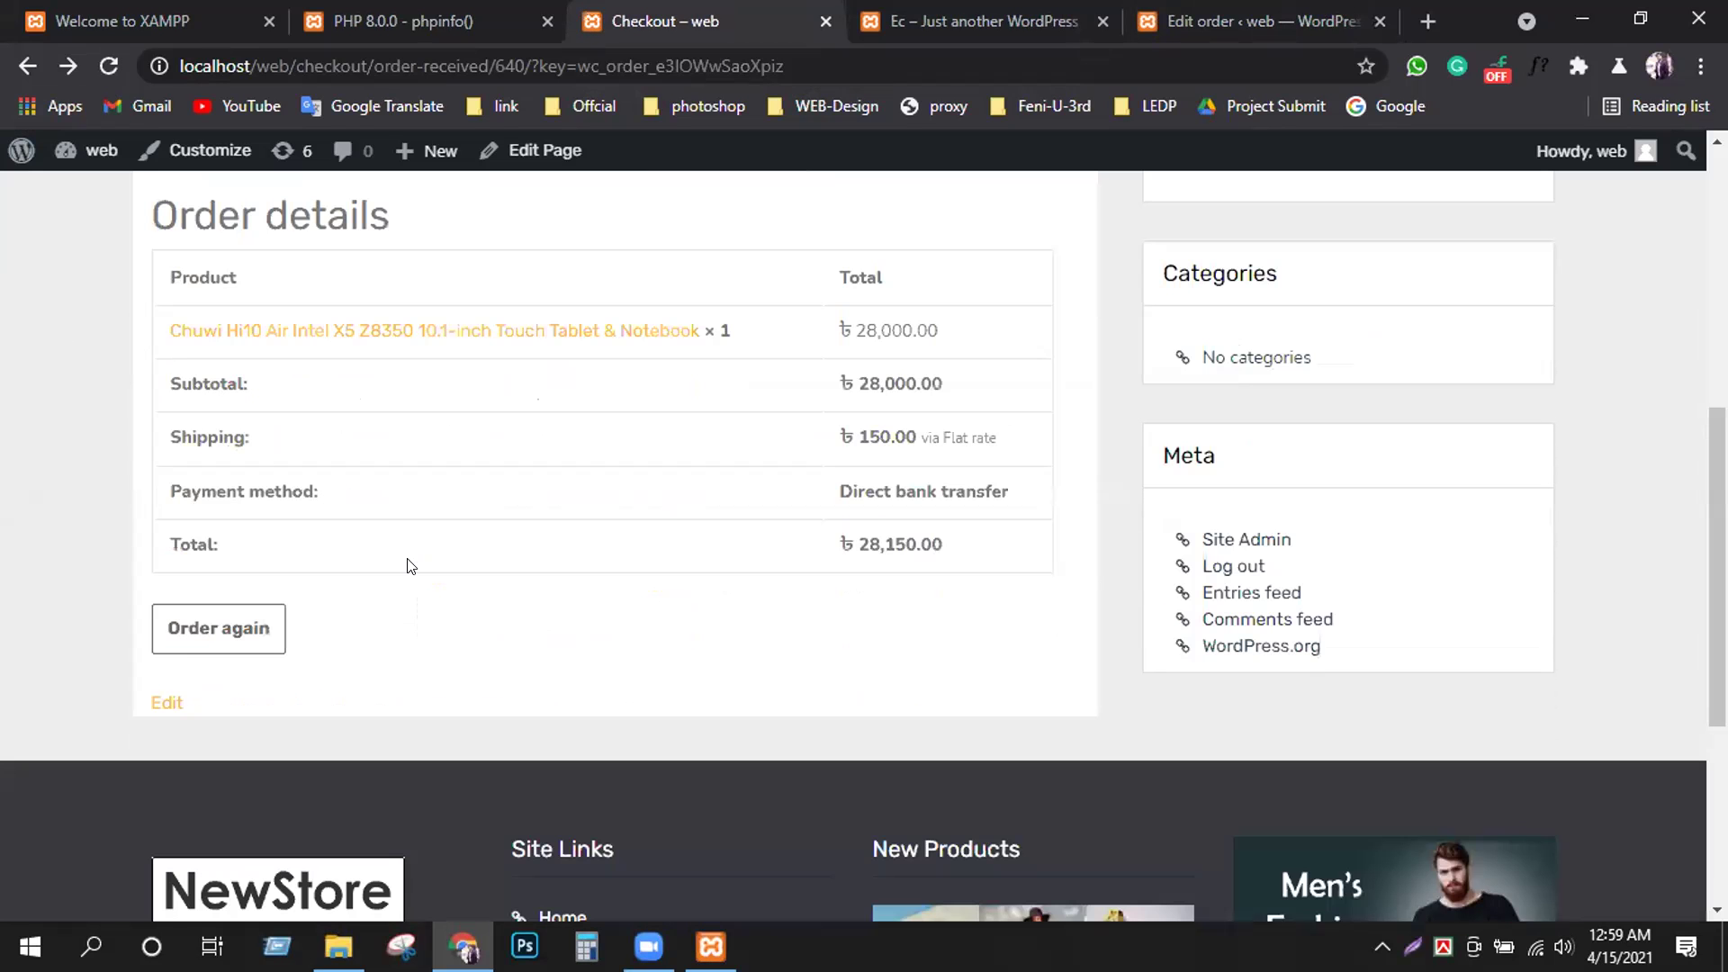
{"action": "scroll", "coordinate": [549, 594], "scroll_direction": "up", "scroll_amount": 4}
{"action": "scroll", "coordinate": [396, 495], "scroll_direction": "up", "scroll_amount": 2}
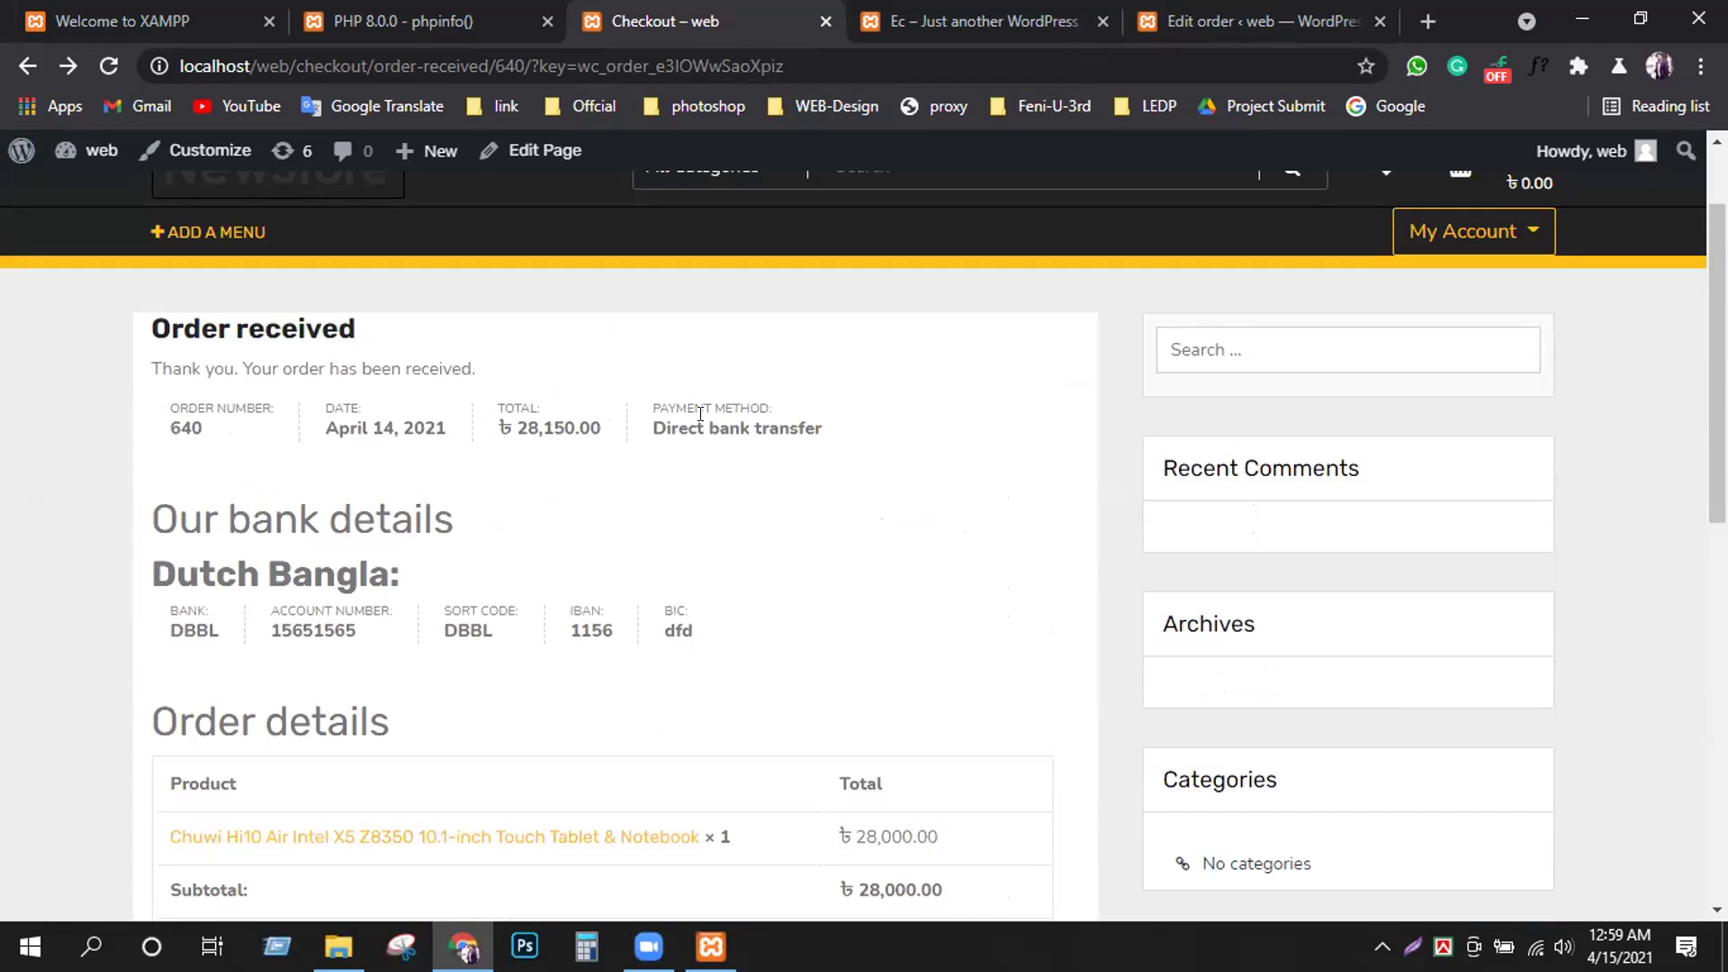
{"action": "scroll", "coordinate": [693, 432], "scroll_direction": "down", "scroll_amount": 4}
{"action": "scroll", "coordinate": [693, 434], "scroll_direction": "down", "scroll_amount": 3}
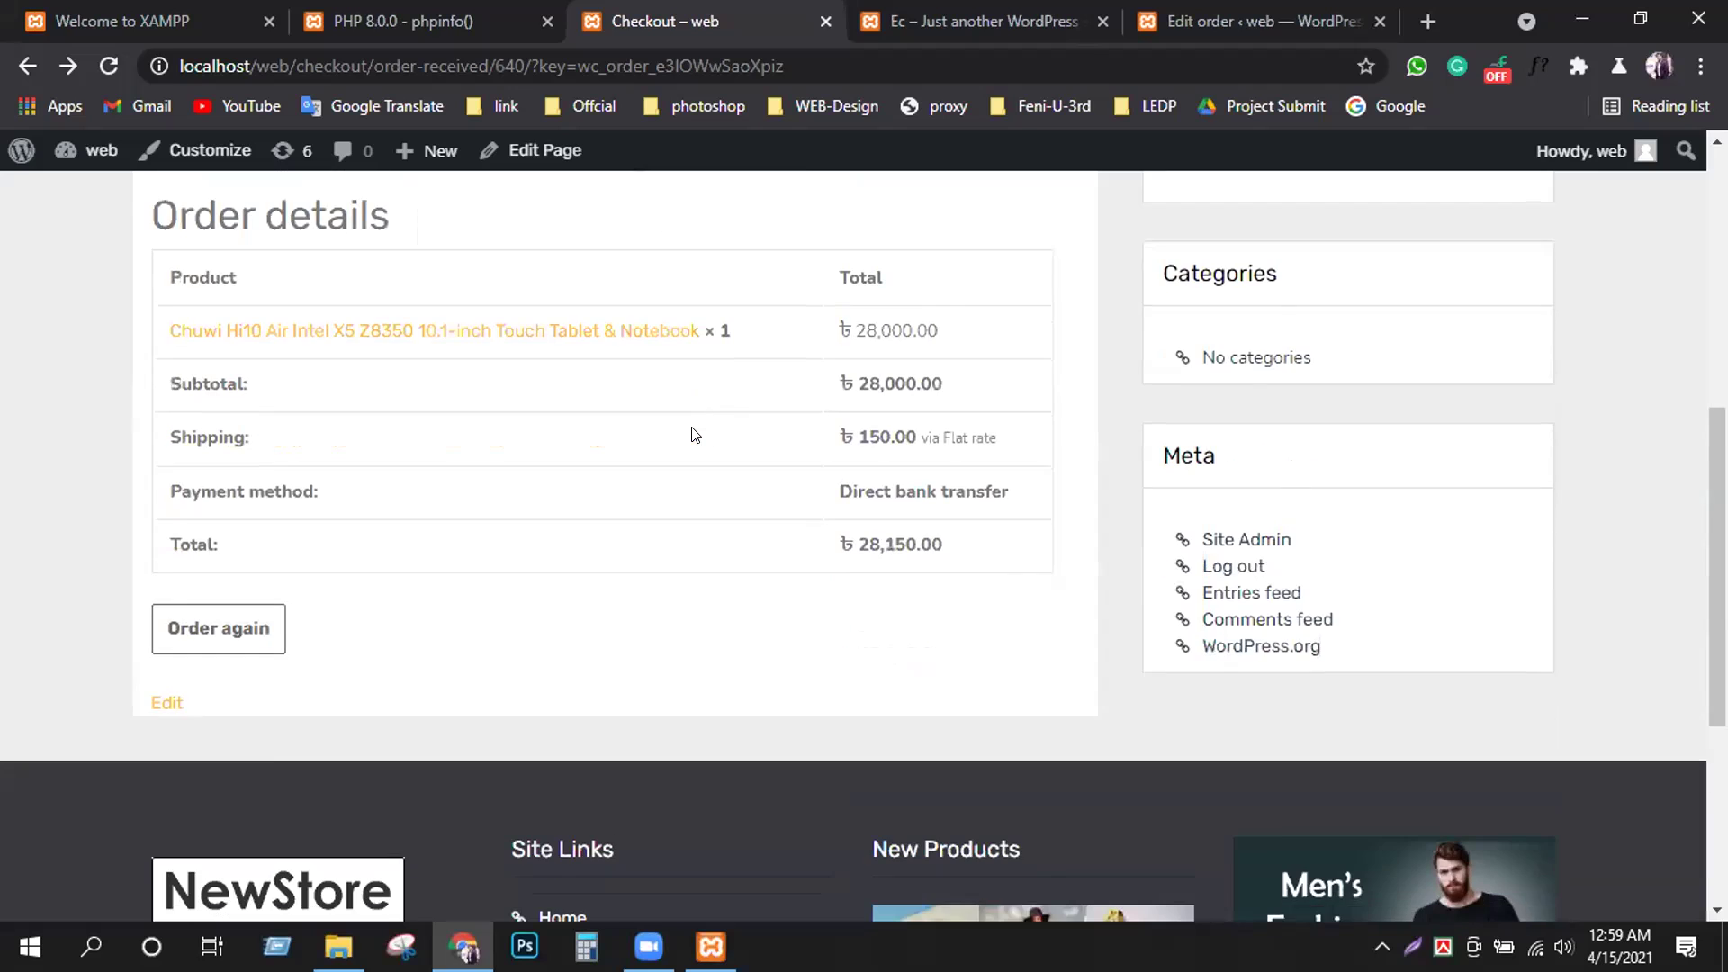
{"action": "scroll", "coordinate": [435, 504], "scroll_direction": "up", "scroll_amount": 1}
{"action": "scroll", "coordinate": [435, 505], "scroll_direction": "up", "scroll_amount": 2}
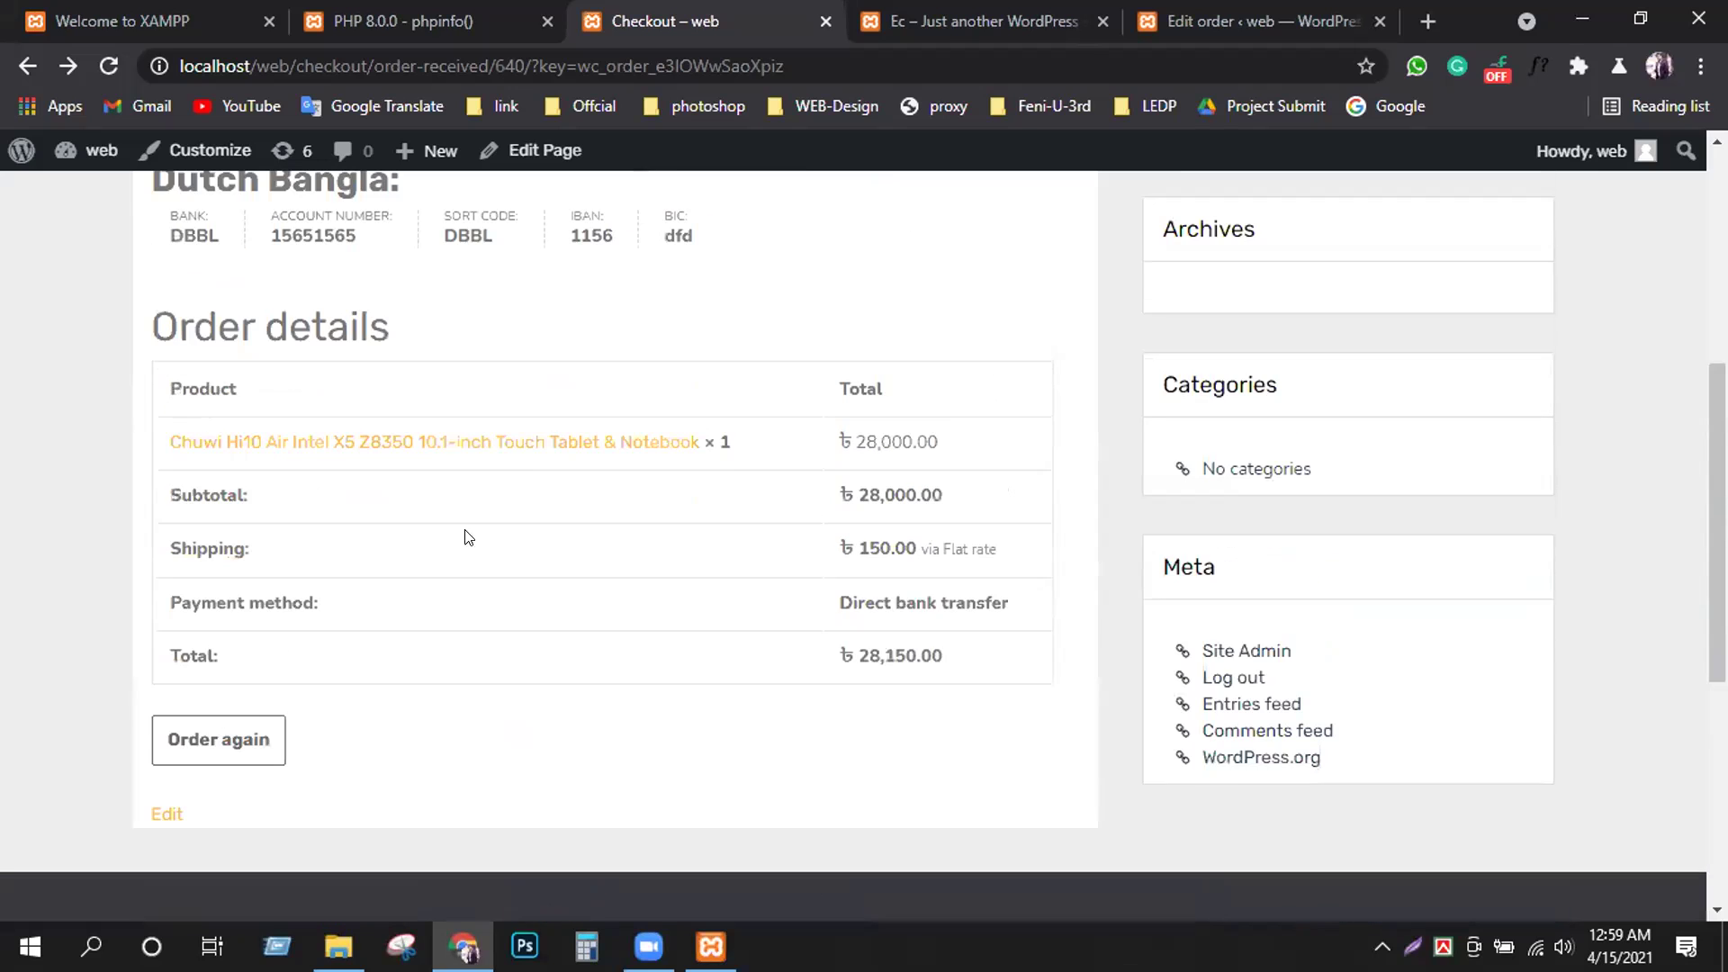
{"action": "scroll", "coordinate": [883, 578], "scroll_direction": "up", "scroll_amount": 5}
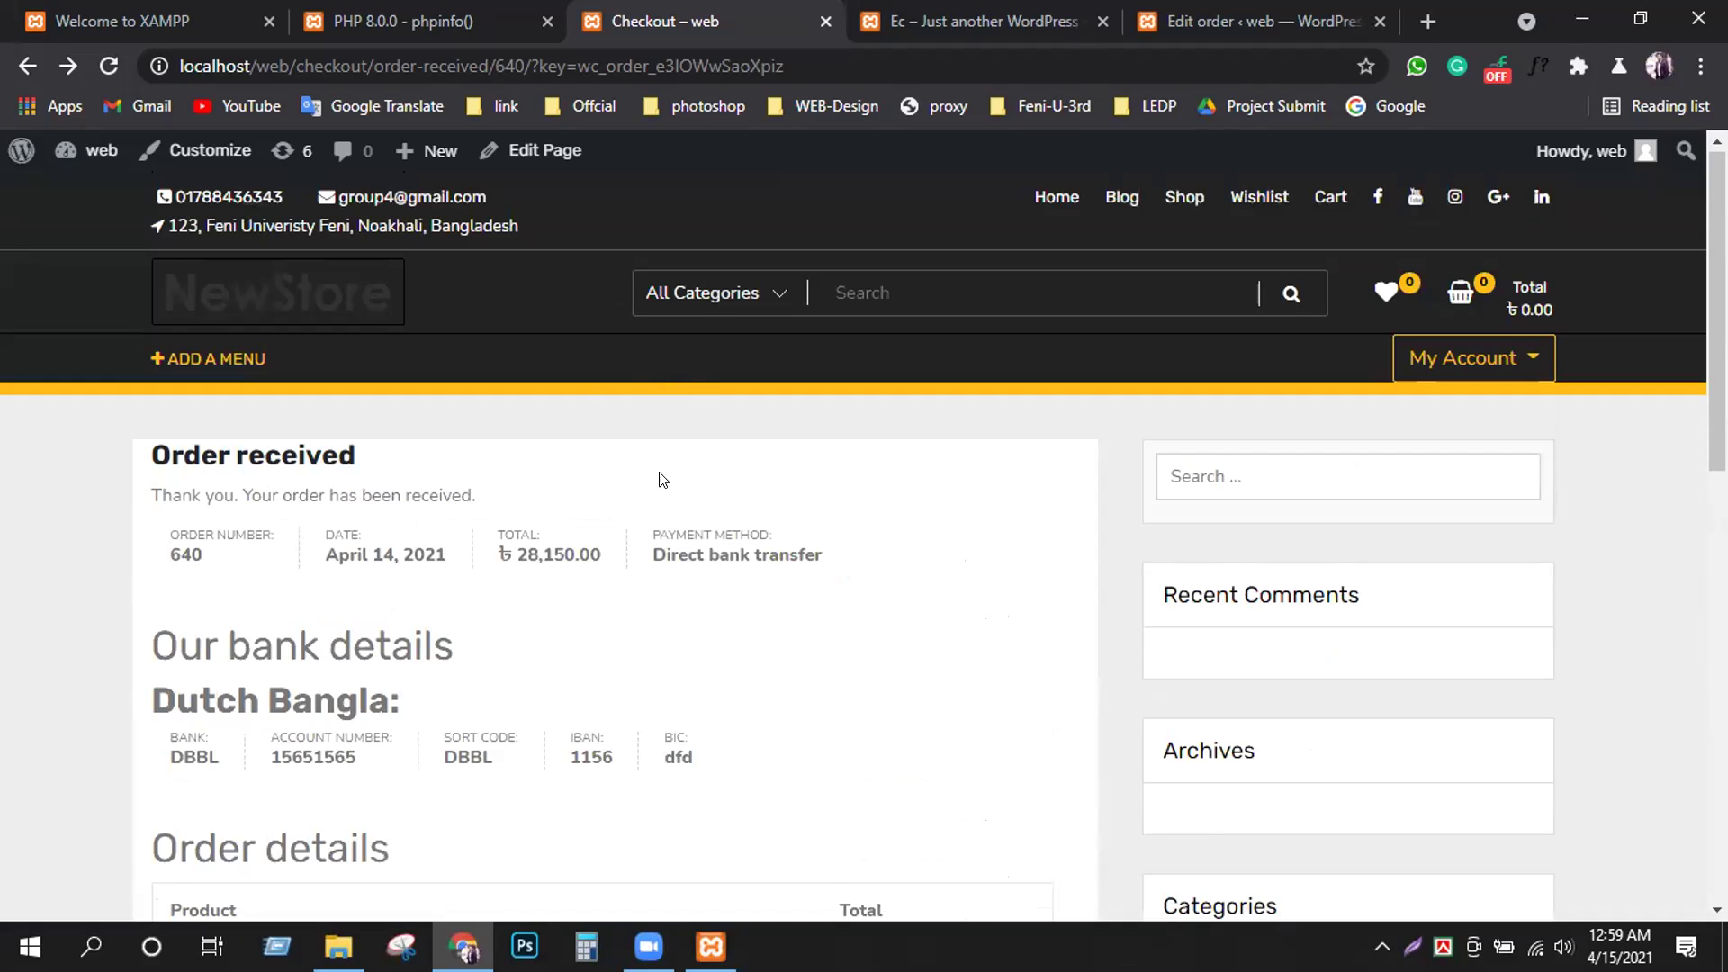
{"action": "scroll", "coordinate": [874, 231], "scroll_direction": "up", "scroll_amount": 1}
{"action": "key", "text": "ctrl+Tab"}
{"action": "key", "text": "ctrl+Tab"}
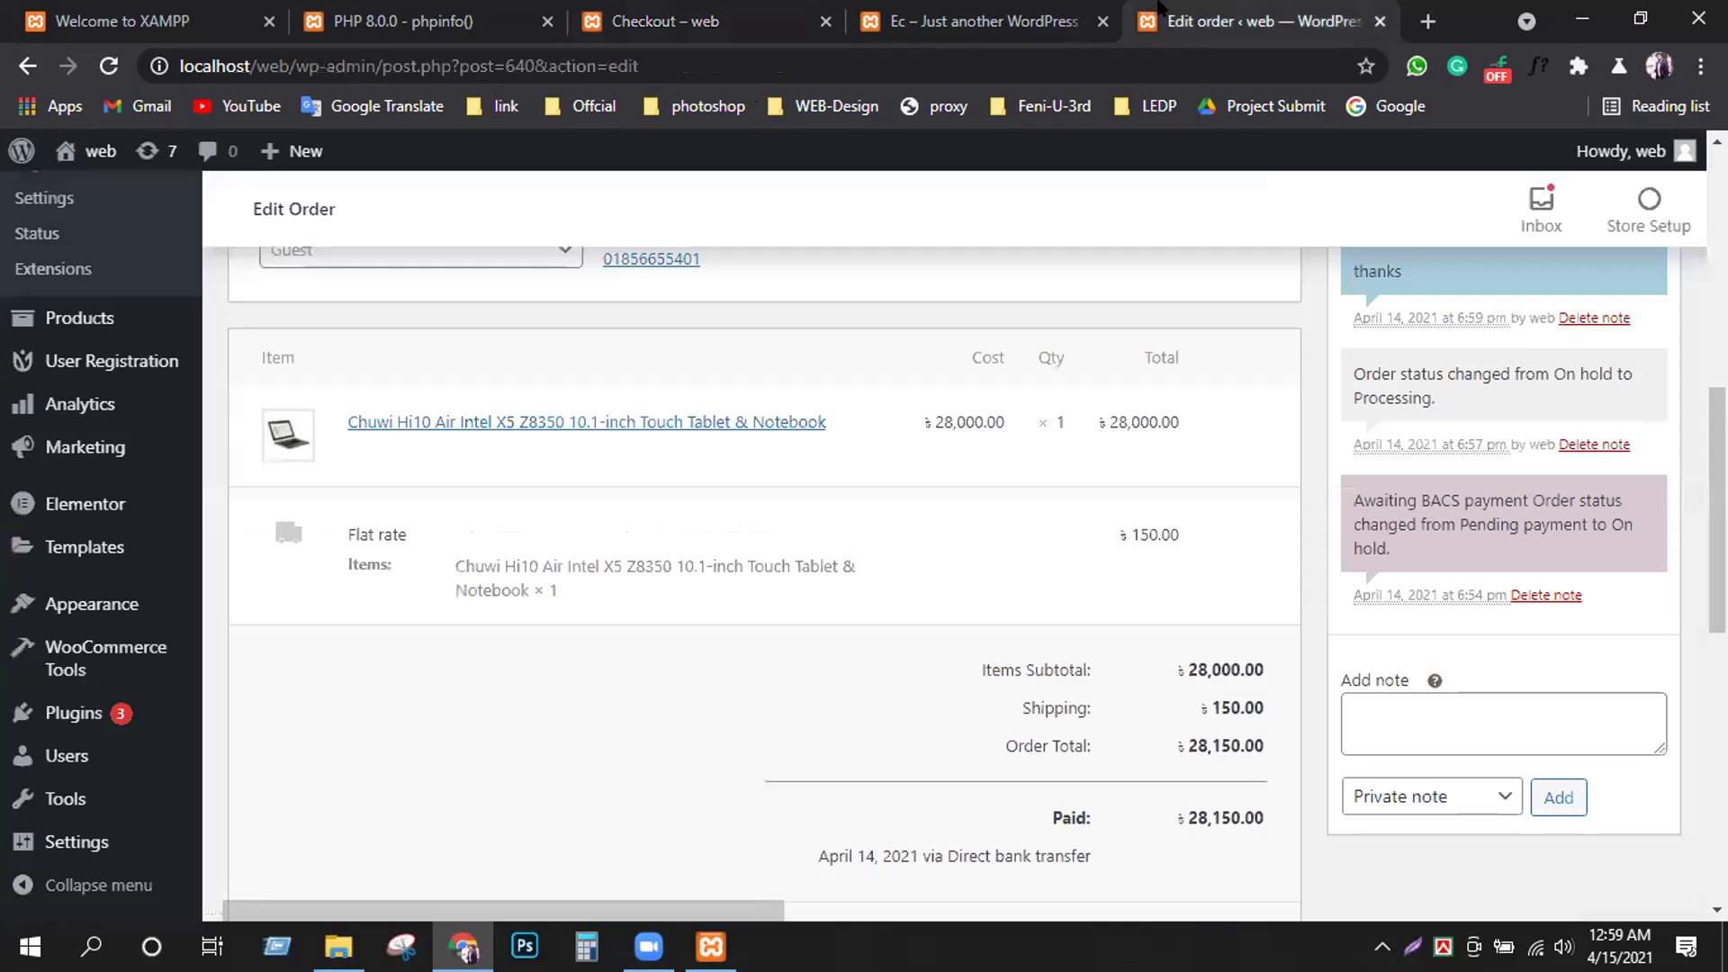
Scroll the admin sidebar and open WooCommerce Settings
{"action": "scroll", "coordinate": [522, 484], "scroll_direction": "down", "scroll_amount": 3}
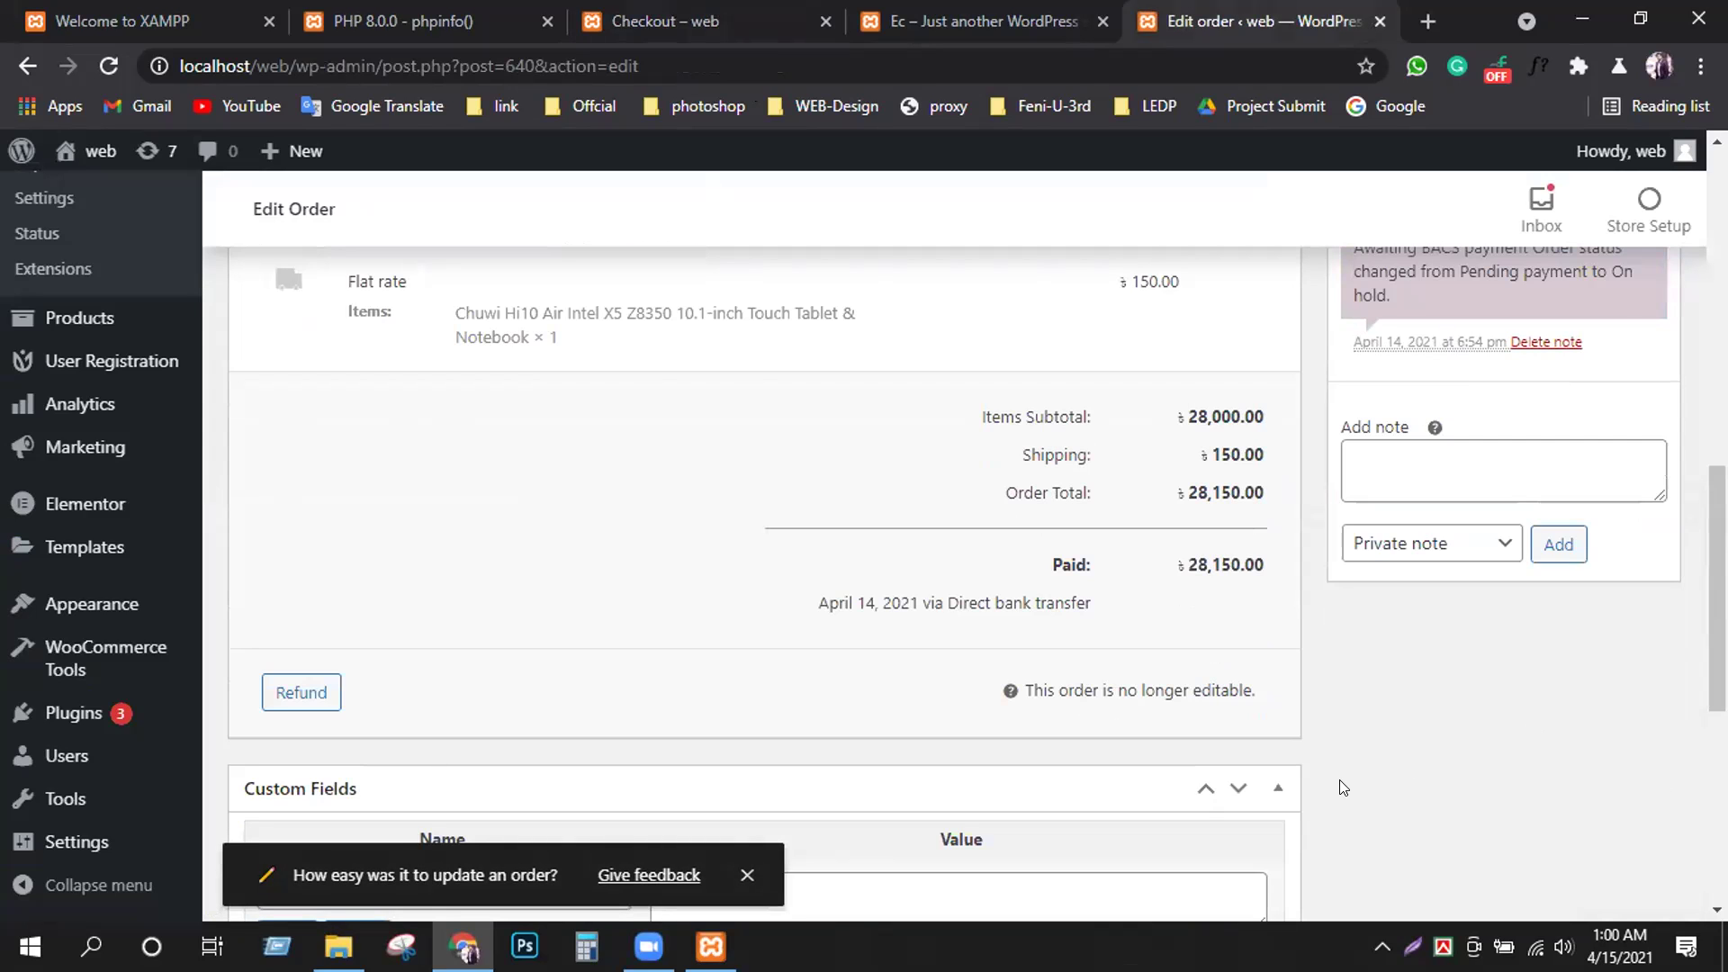
{"action": "scroll", "coordinate": [106, 562], "scroll_direction": "up", "scroll_amount": 7}
{"action": "scroll", "coordinate": [108, 558], "scroll_direction": "down", "scroll_amount": 3}
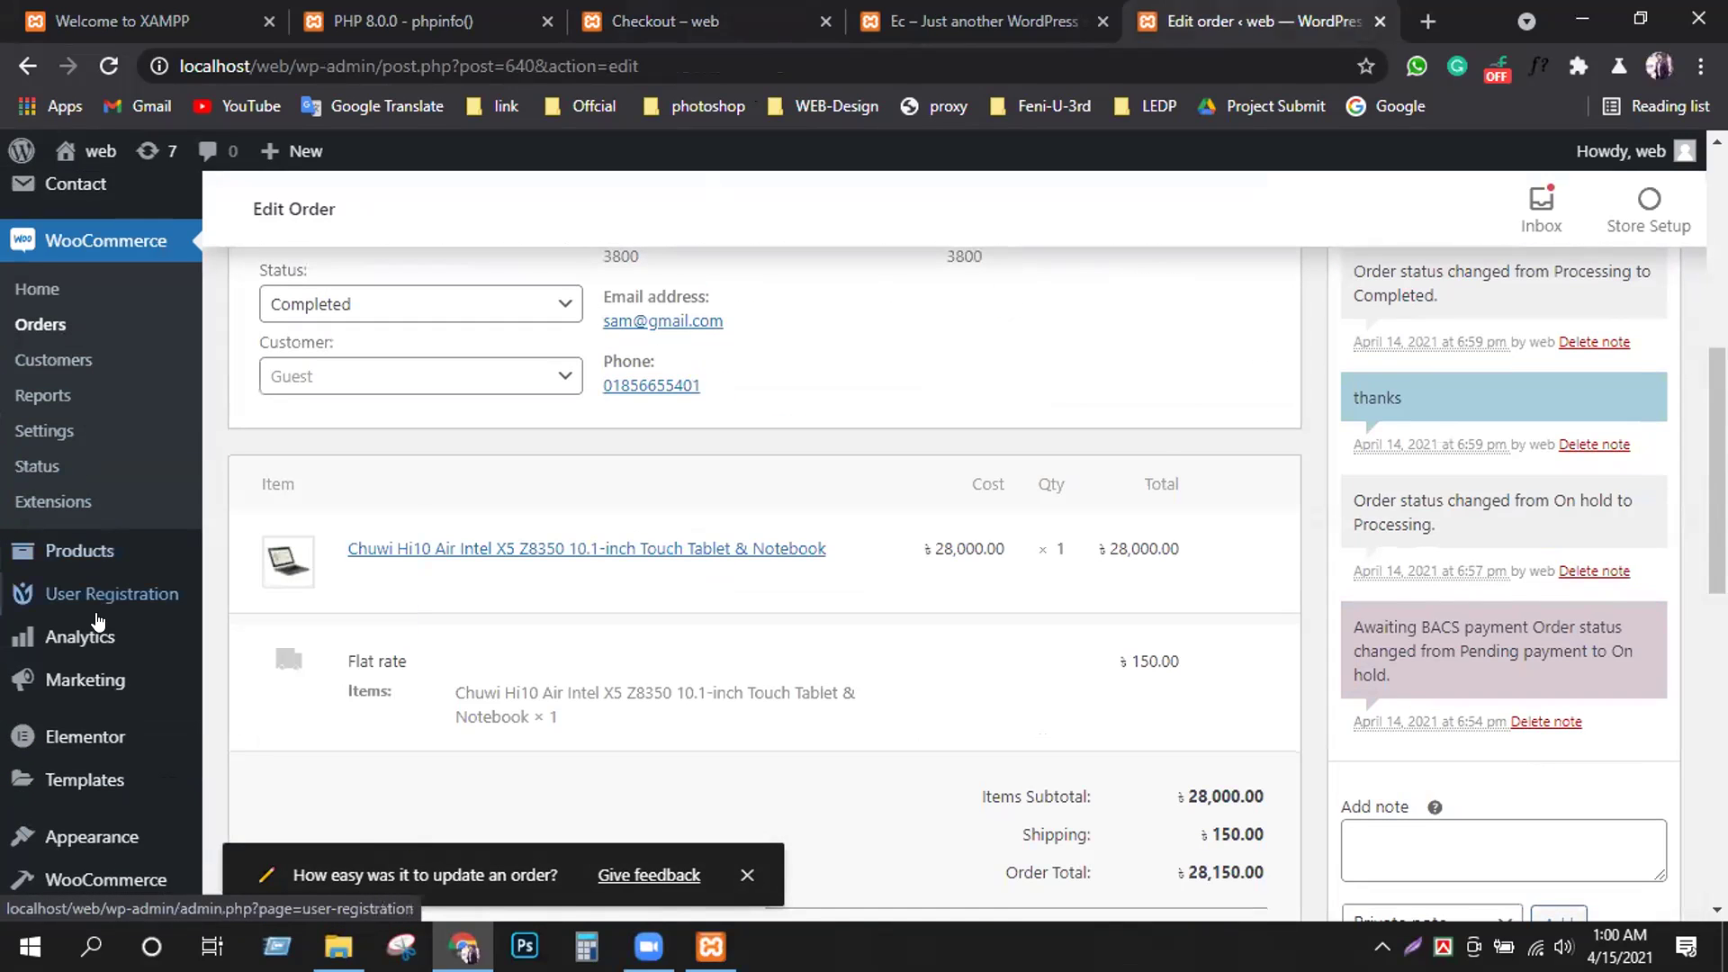
{"action": "mouse_move", "coordinate": [101, 627]}
{"action": "scroll", "coordinate": [100, 628], "scroll_direction": "up", "scroll_amount": 3}
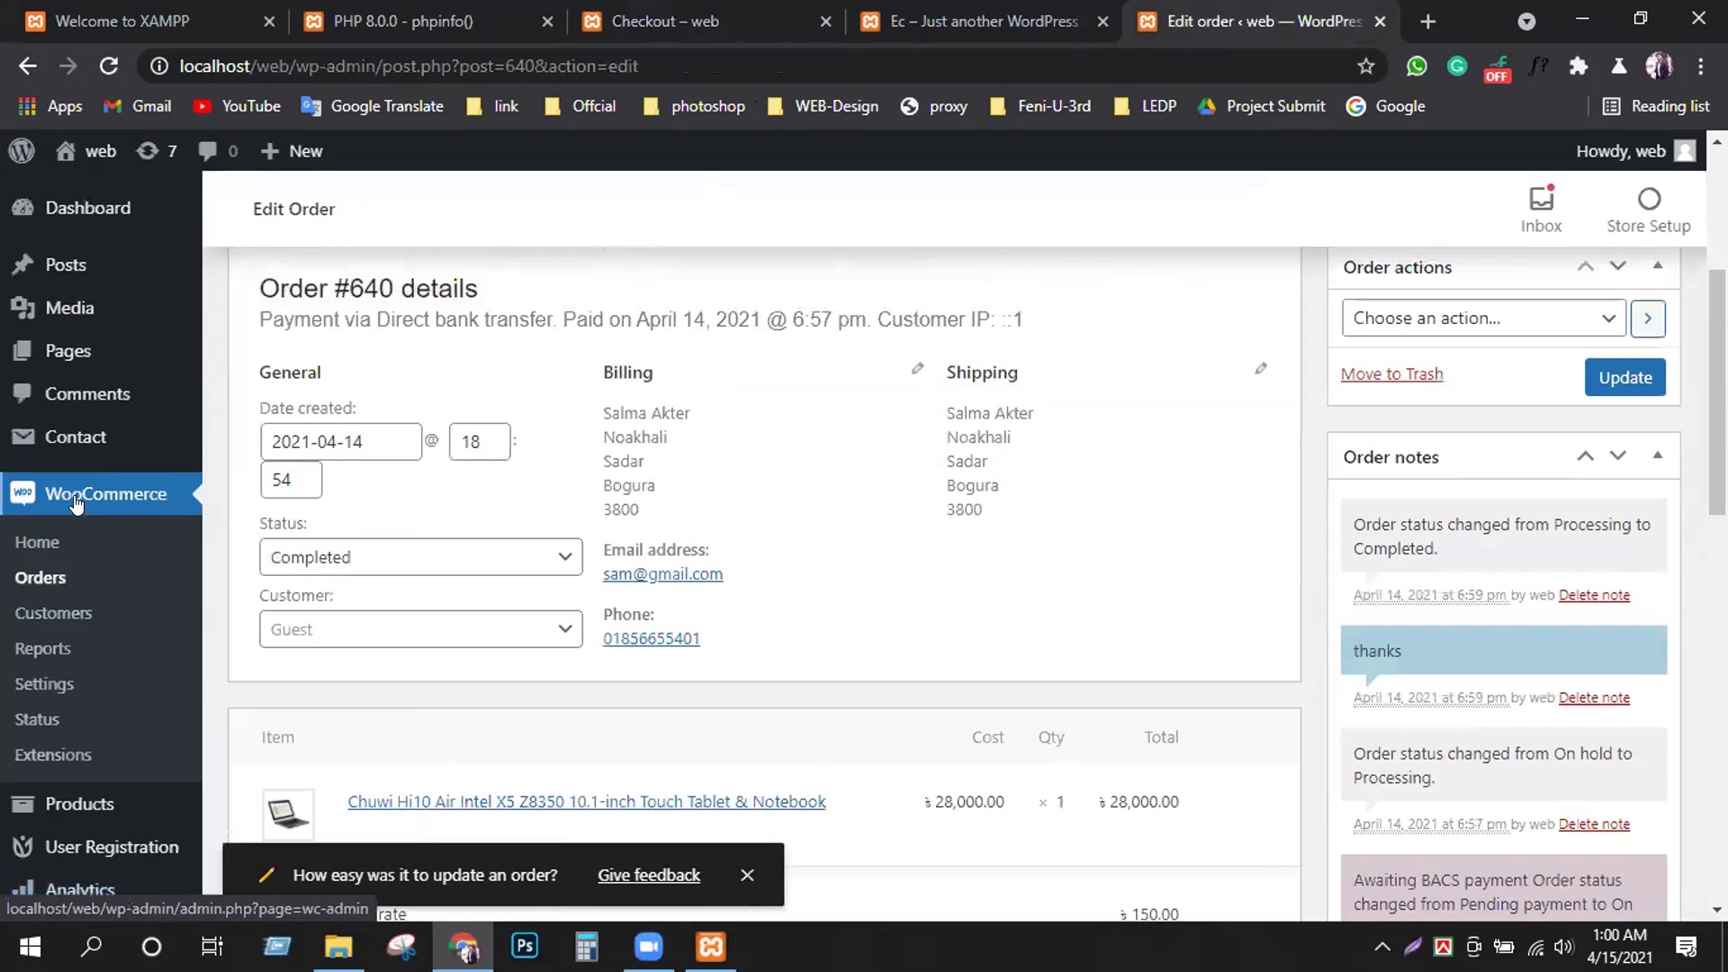
{"action": "left_click", "coordinate": [57, 686]}
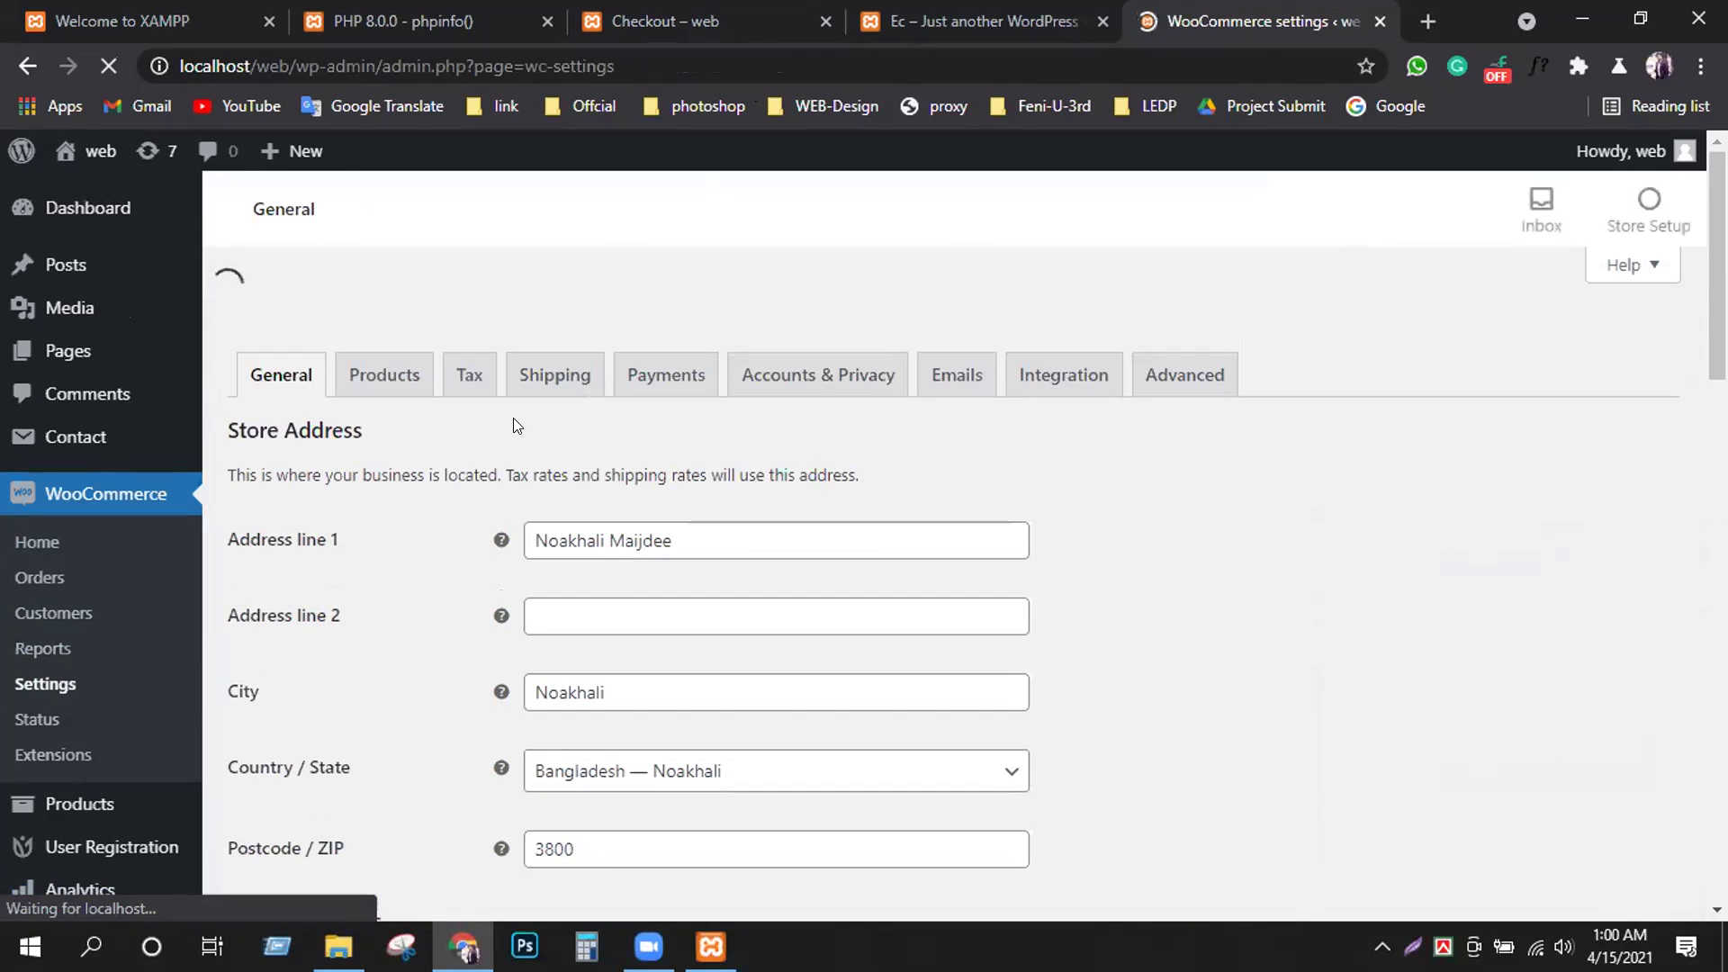
Review the Payments tab, where only Direct bank transfer is enabled
{"action": "left_click", "coordinate": [656, 333]}
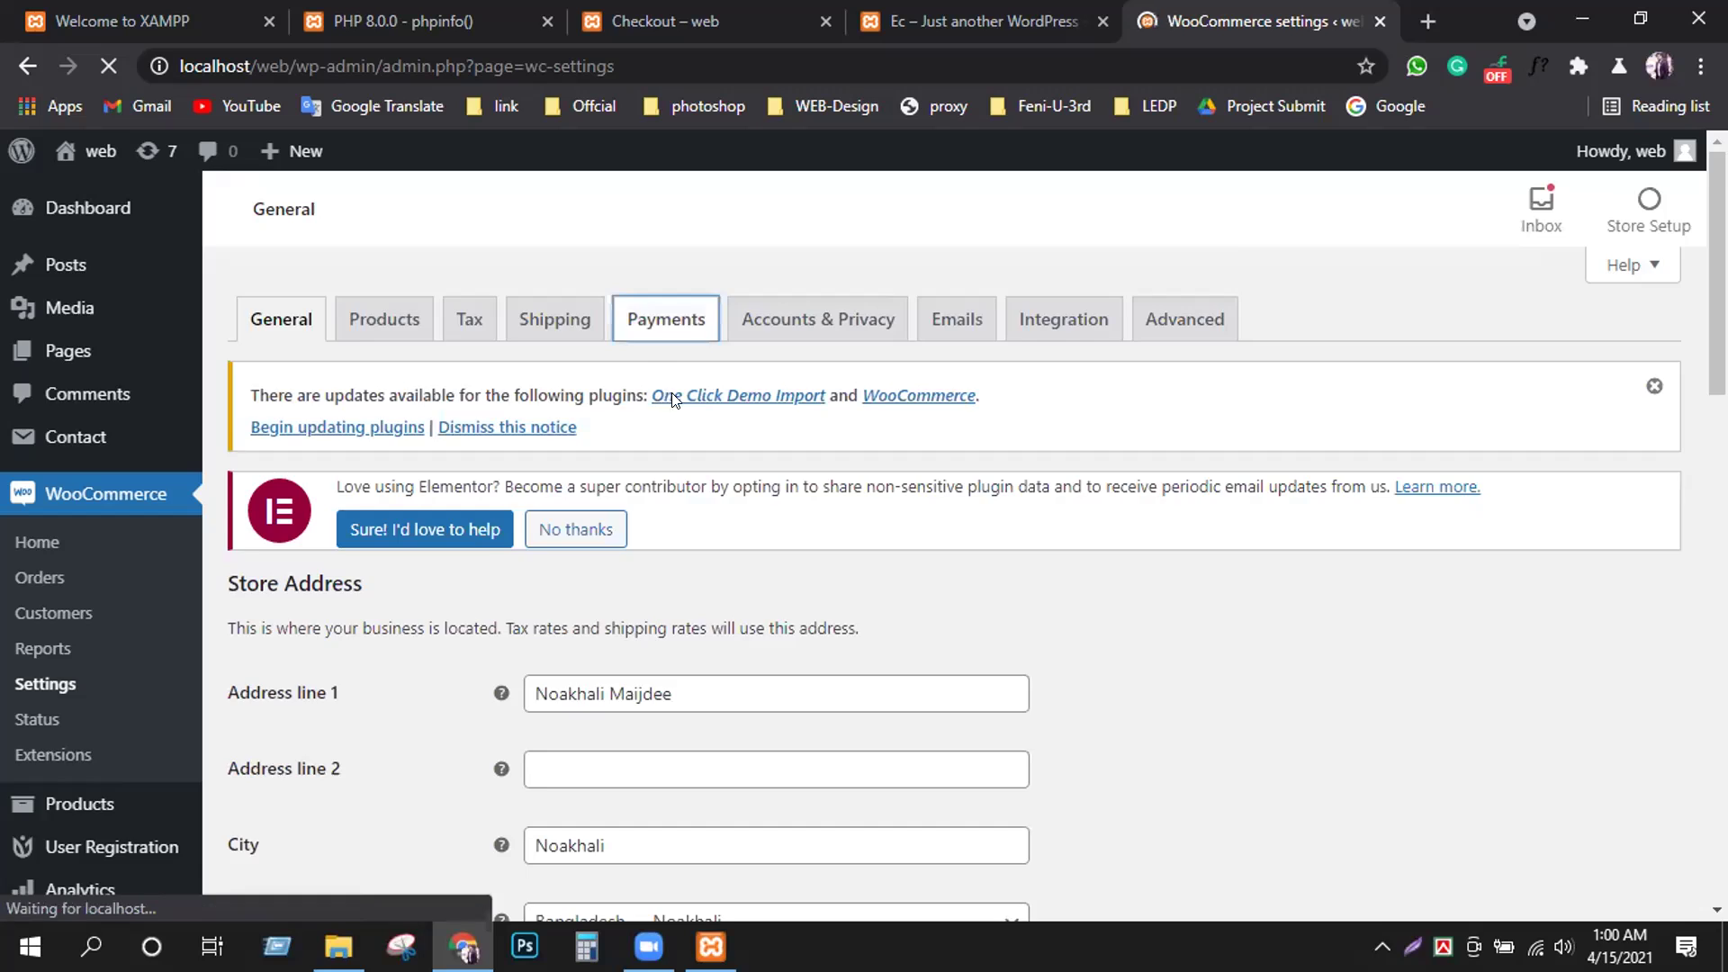
{"action": "scroll", "coordinate": [671, 400], "scroll_direction": "down", "scroll_amount": 1}
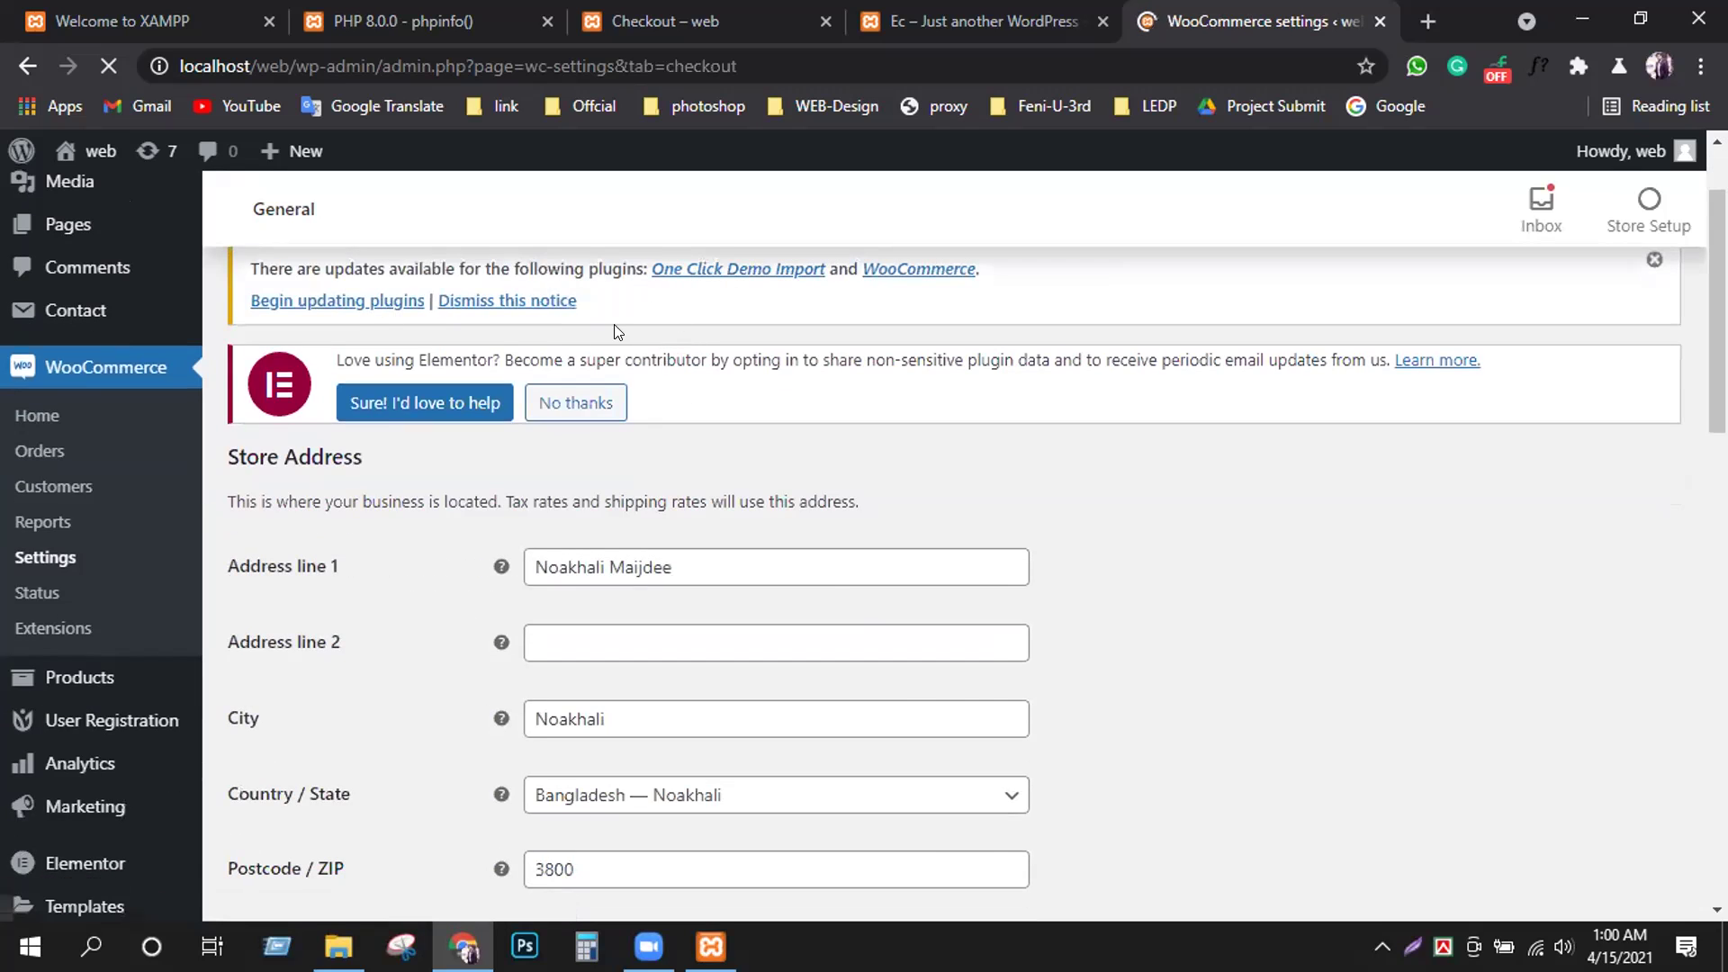
{"action": "scroll", "coordinate": [643, 362], "scroll_direction": "down", "scroll_amount": 3}
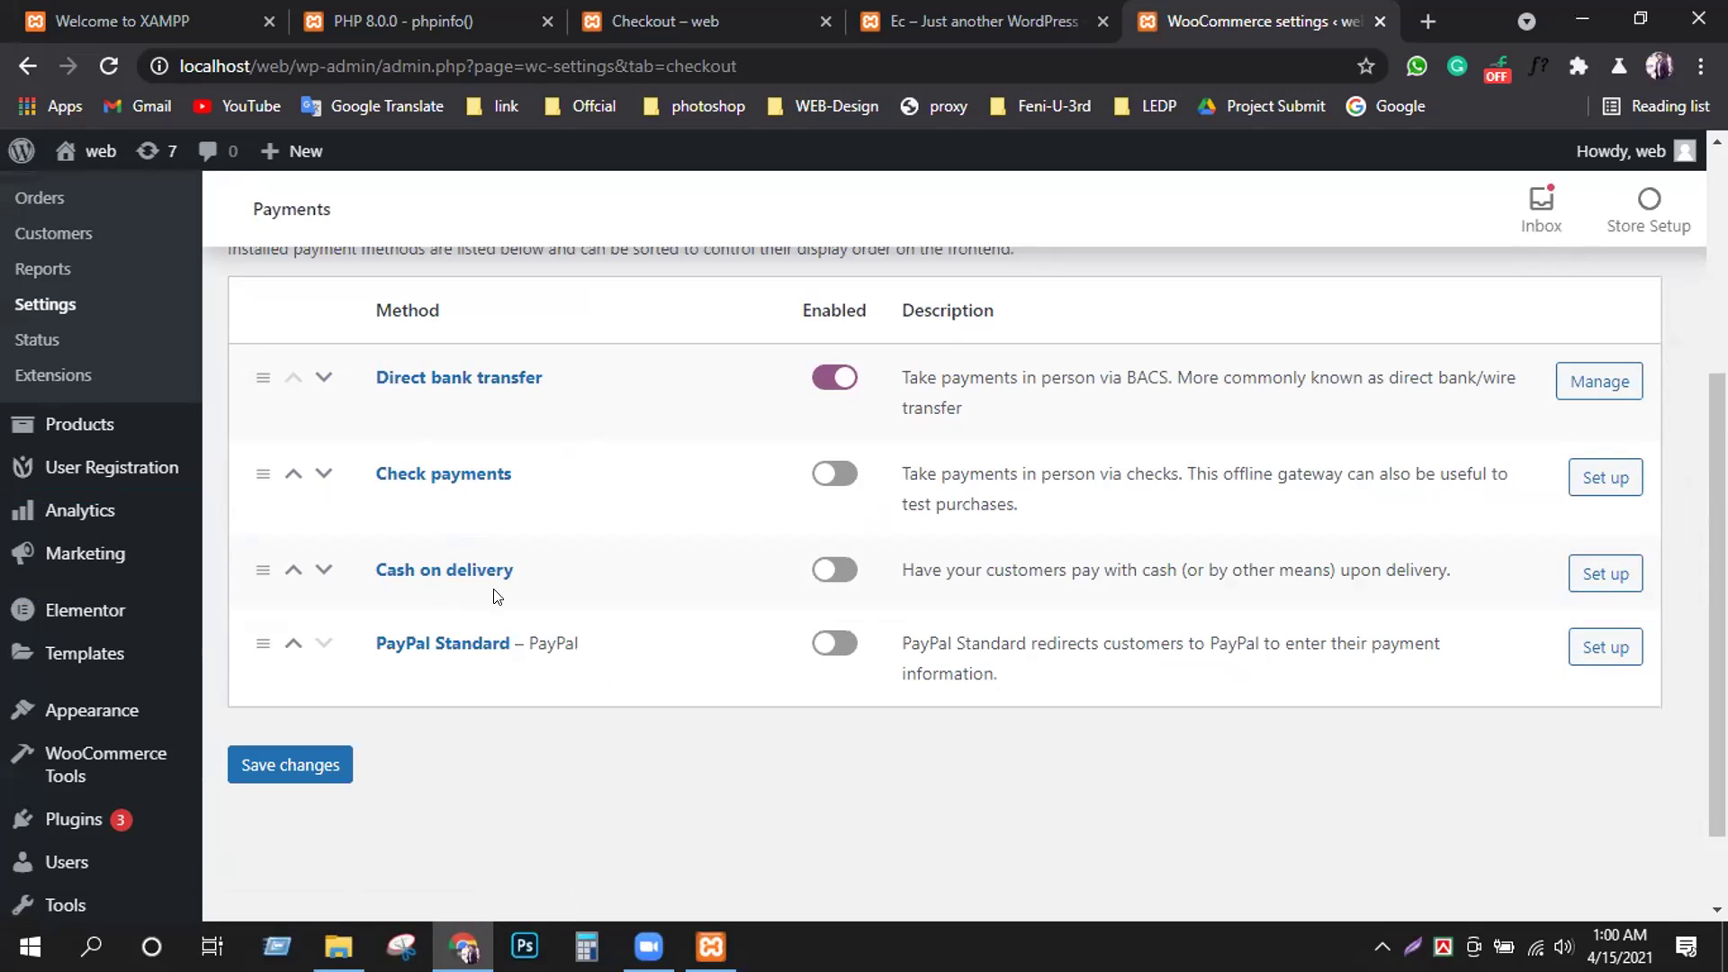
{"action": "scroll", "coordinate": [646, 506], "scroll_direction": "up", "scroll_amount": 5}
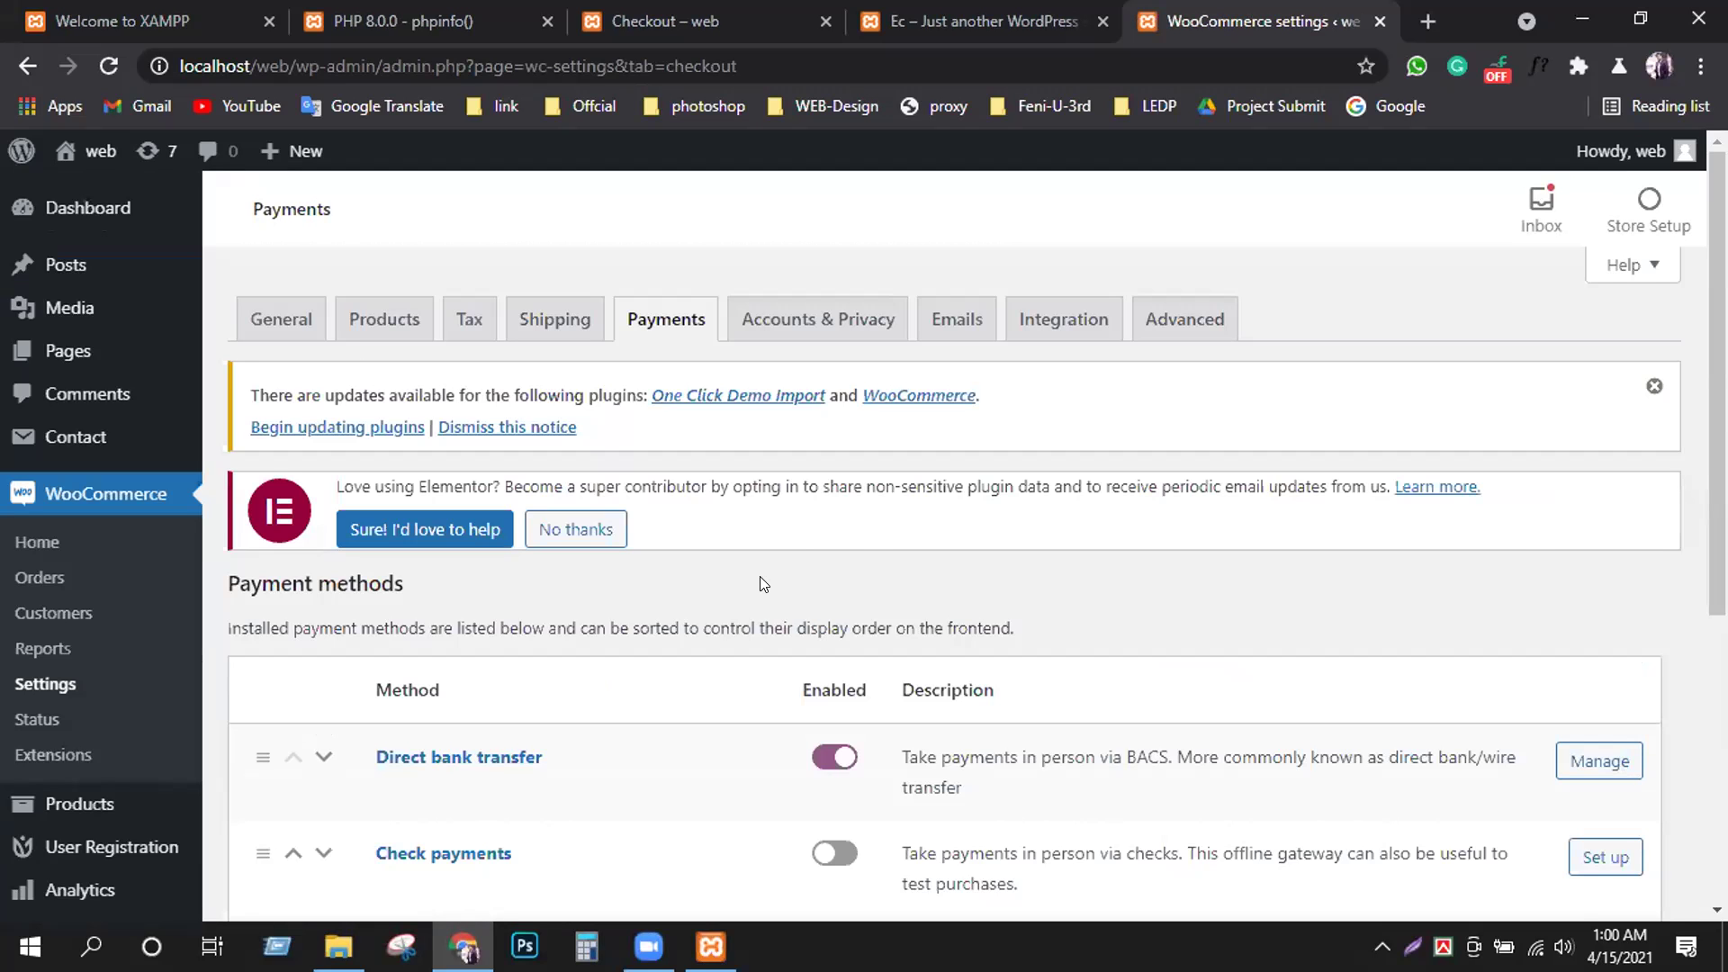
{"action": "scroll", "coordinate": [760, 576], "scroll_direction": "down", "scroll_amount": 3}
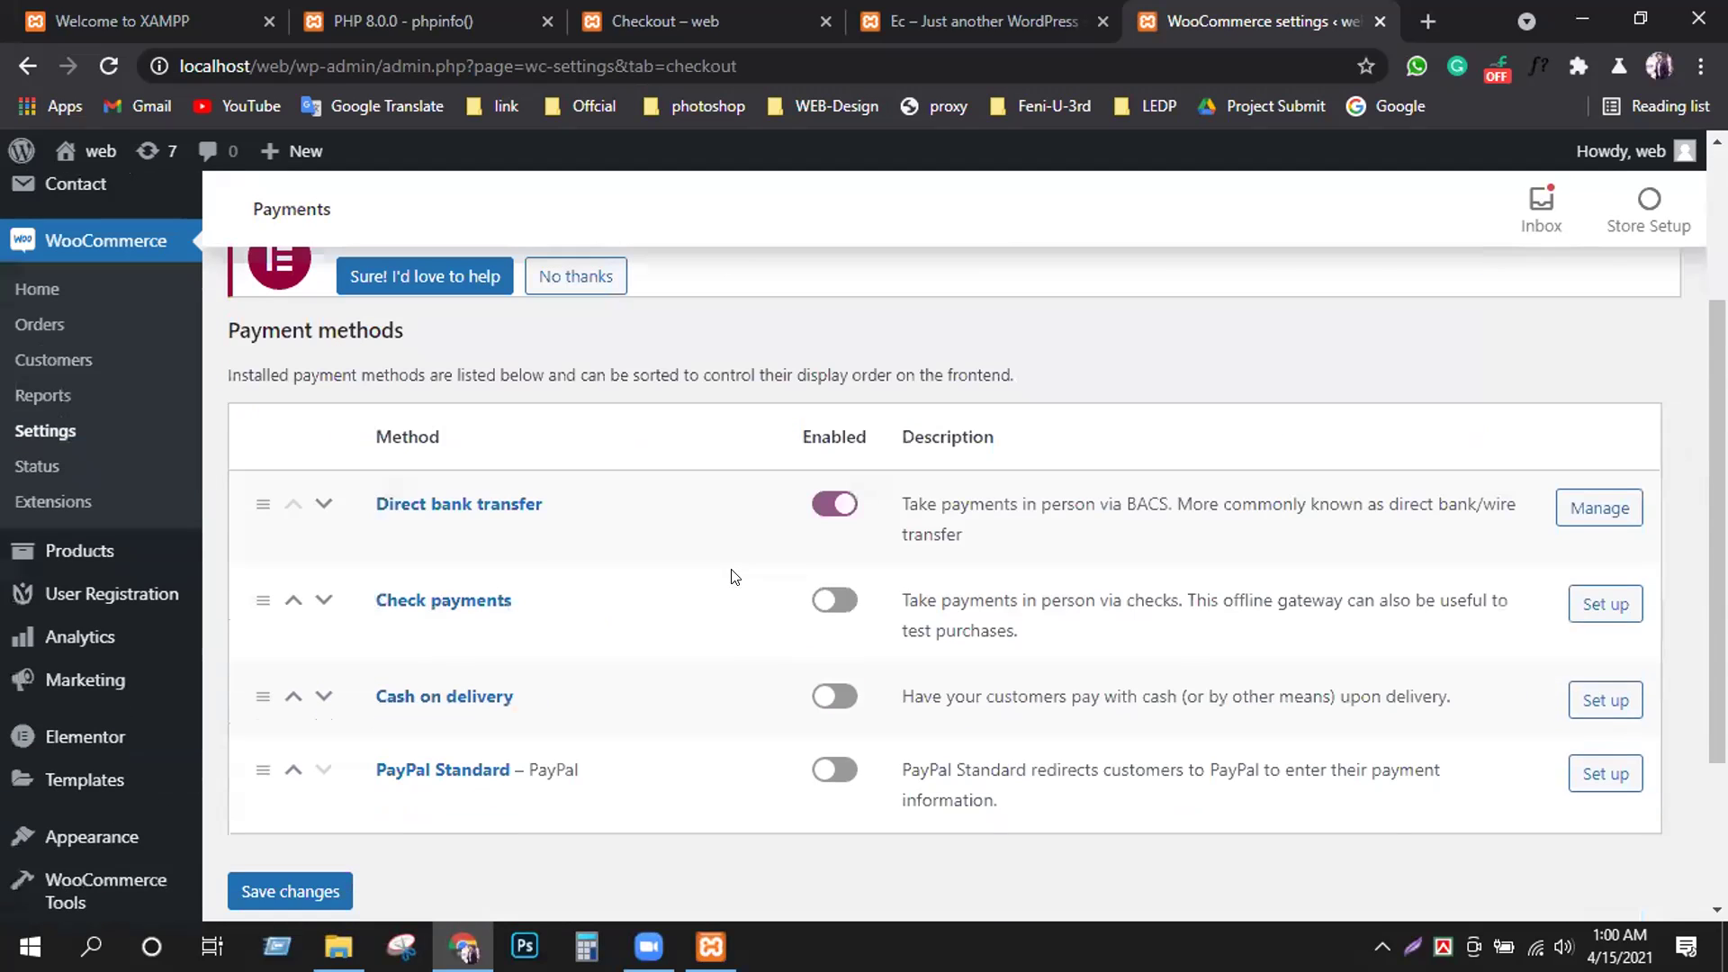
{"action": "scroll", "coordinate": [127, 478], "scroll_direction": "up", "scroll_amount": 3}
{"action": "scroll", "coordinate": [117, 468], "scroll_direction": "down", "scroll_amount": 6}
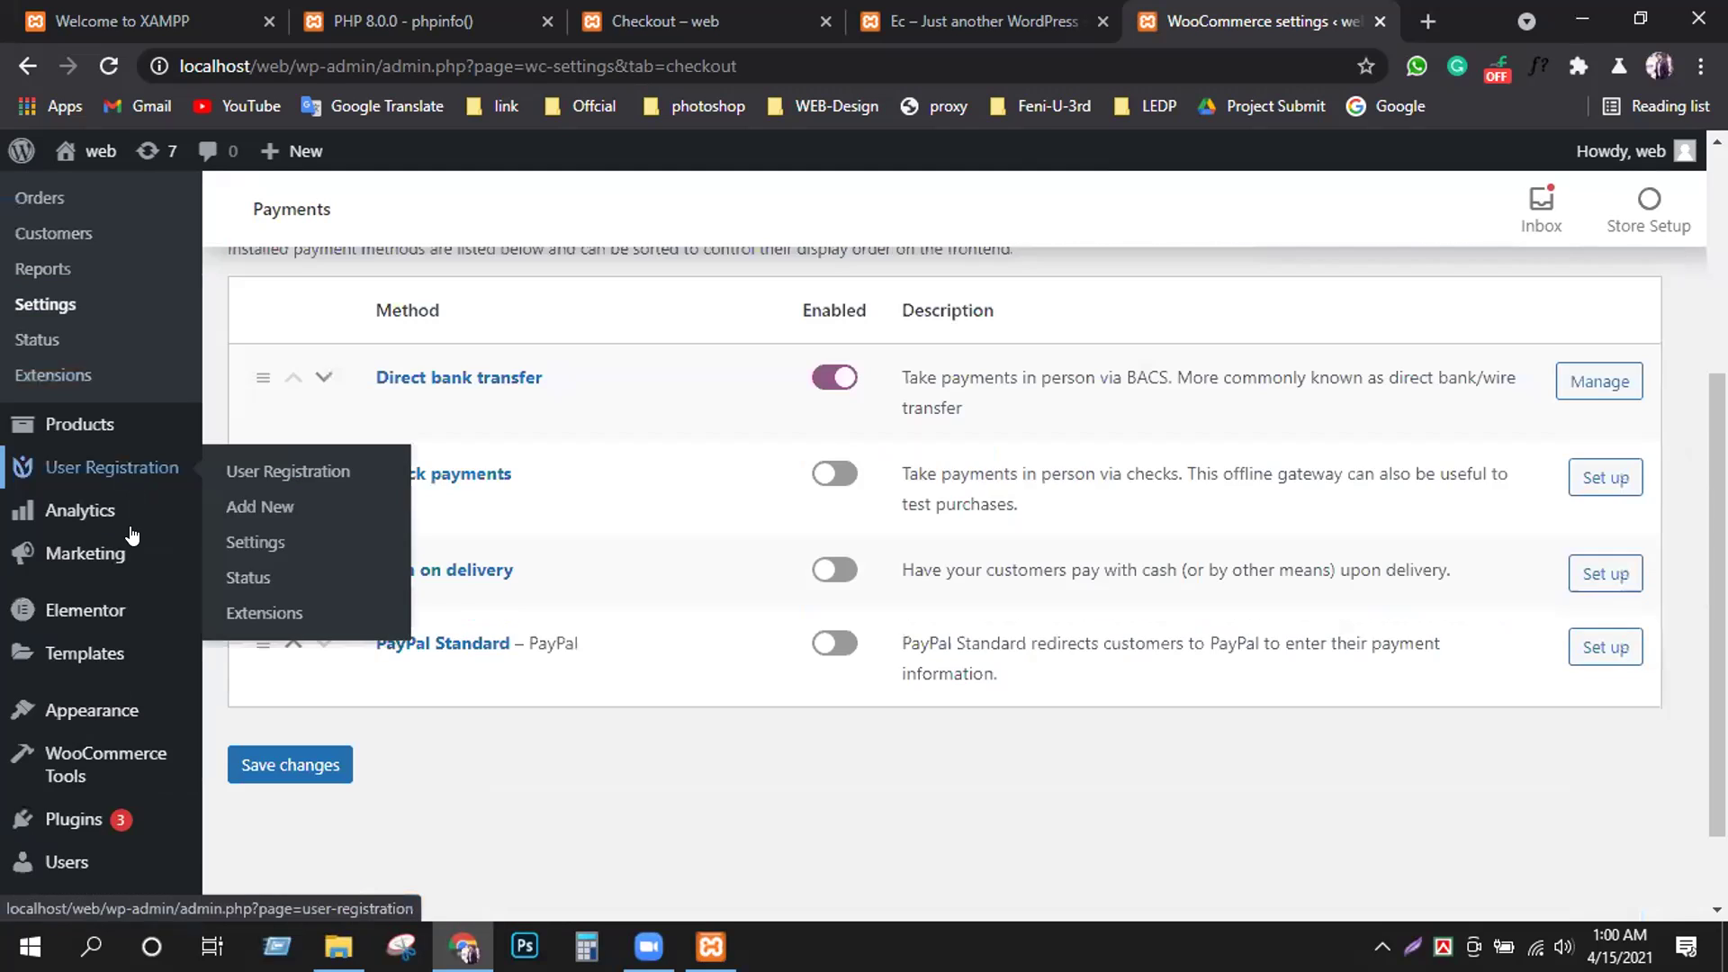
Open Plugins > Add New and search the plugin directory for 'bkash'
{"action": "mouse_move", "coordinate": [117, 719]}
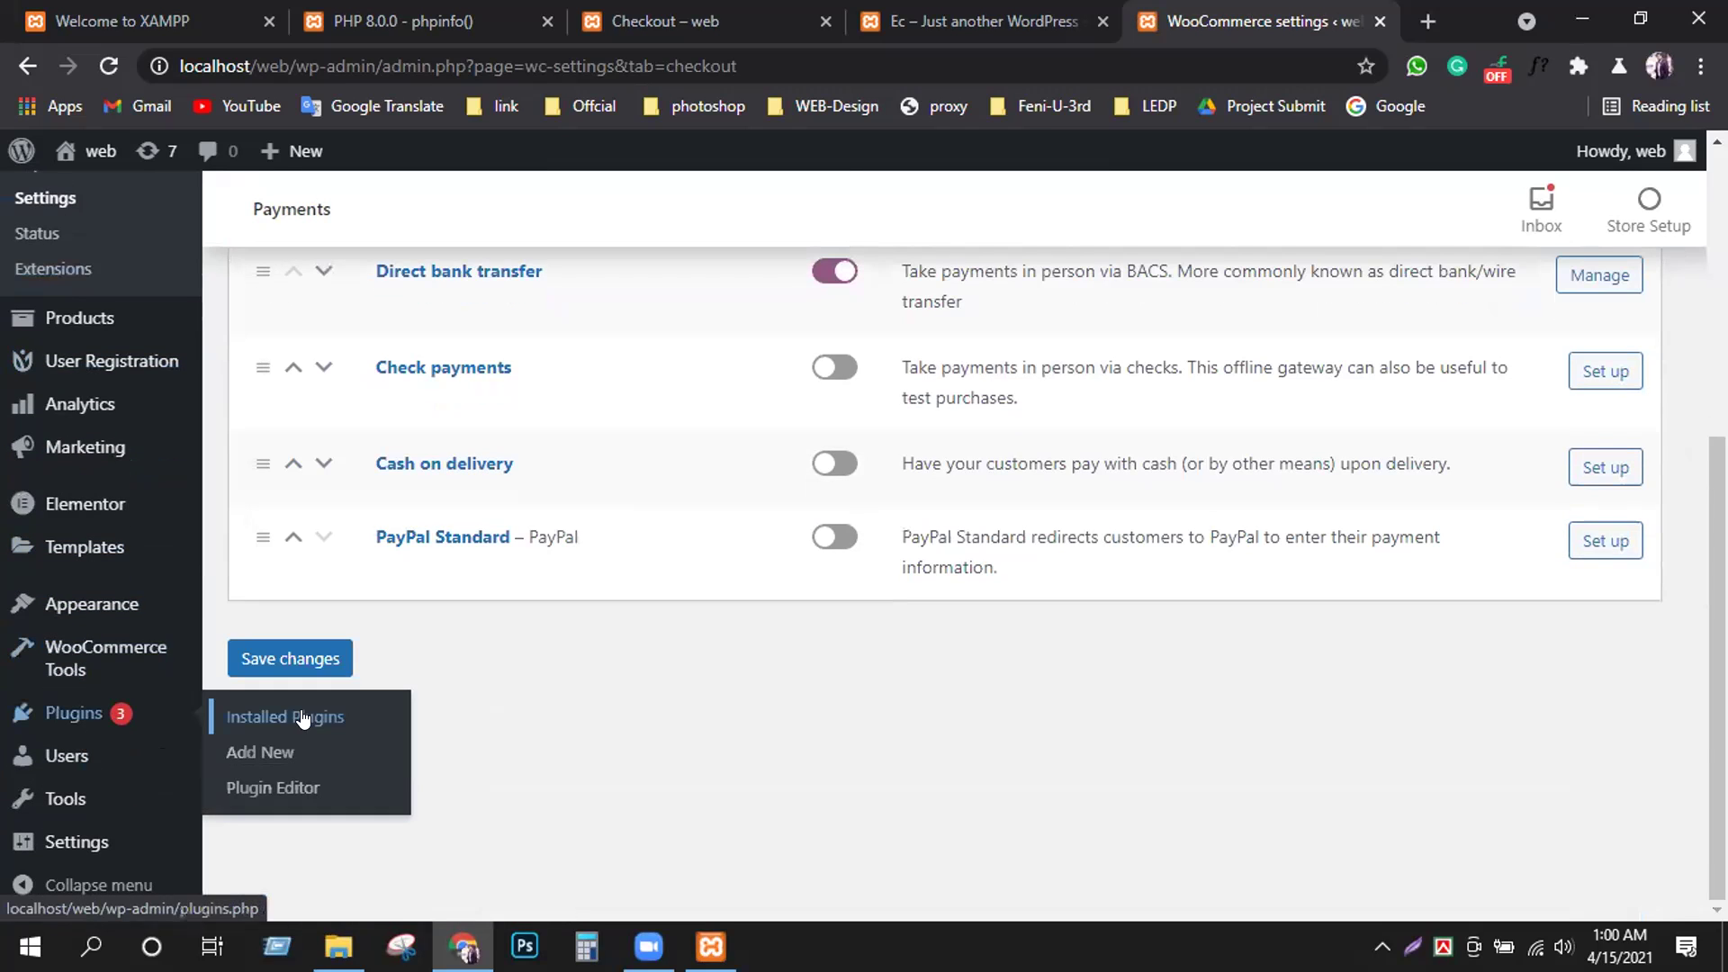
{"action": "left_click", "coordinate": [280, 759]}
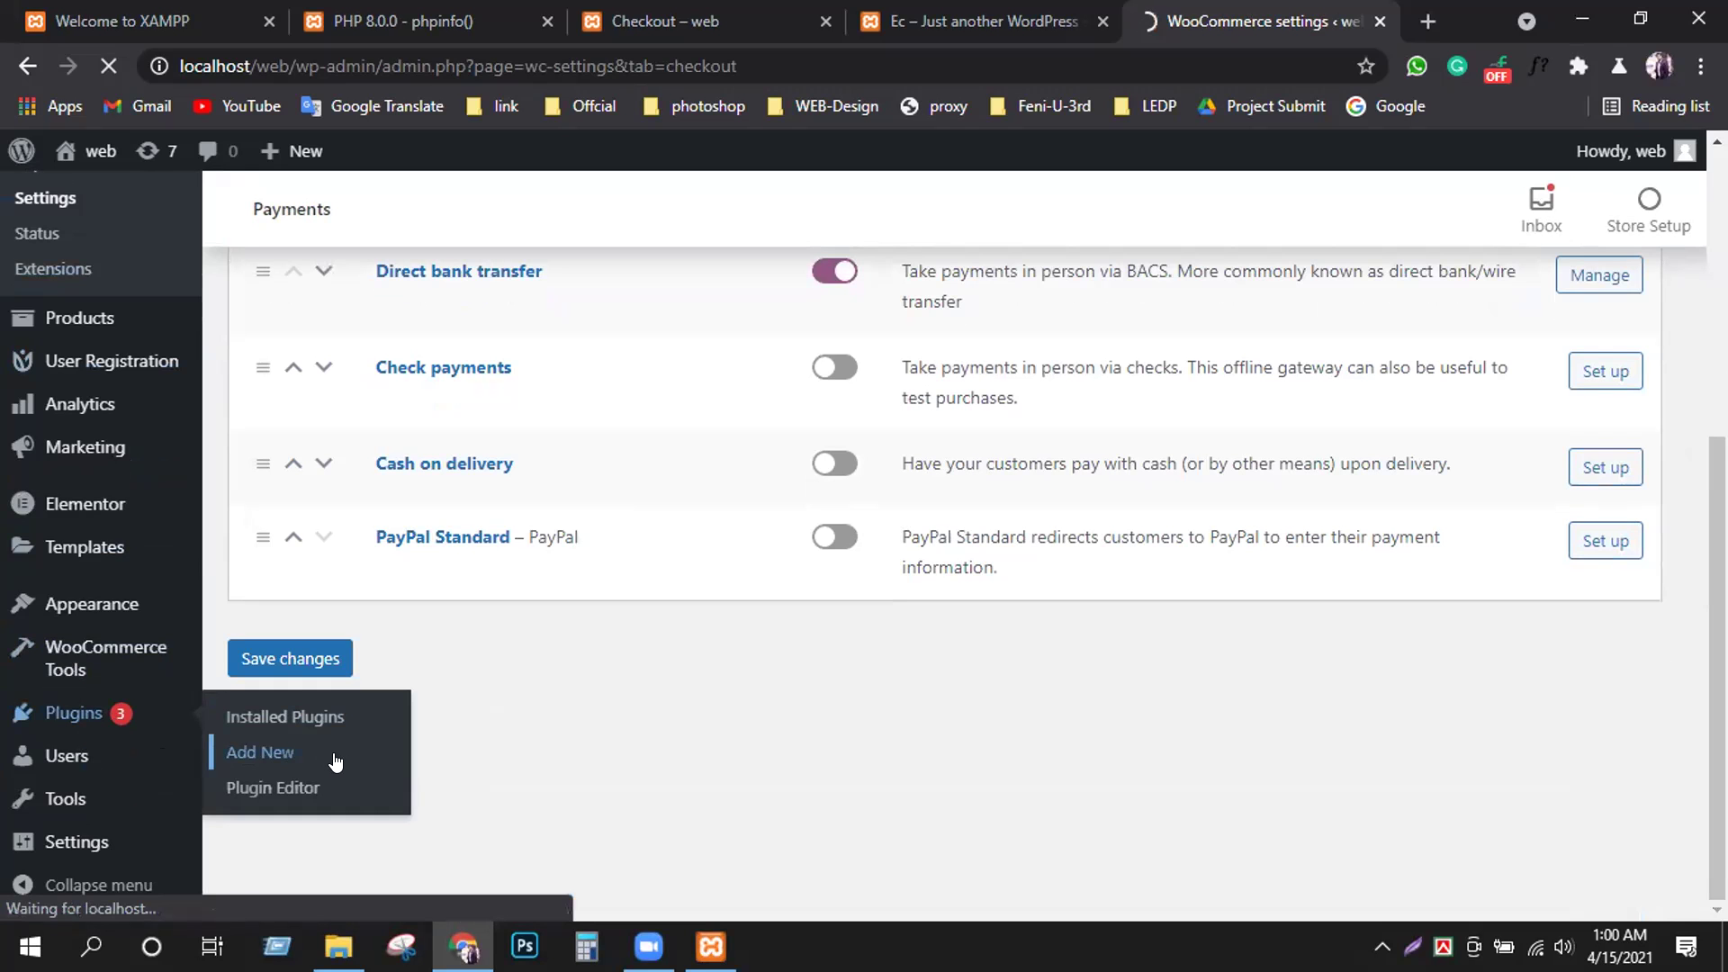
{"action": "scroll", "coordinate": [514, 686], "scroll_direction": "up", "scroll_amount": 5}
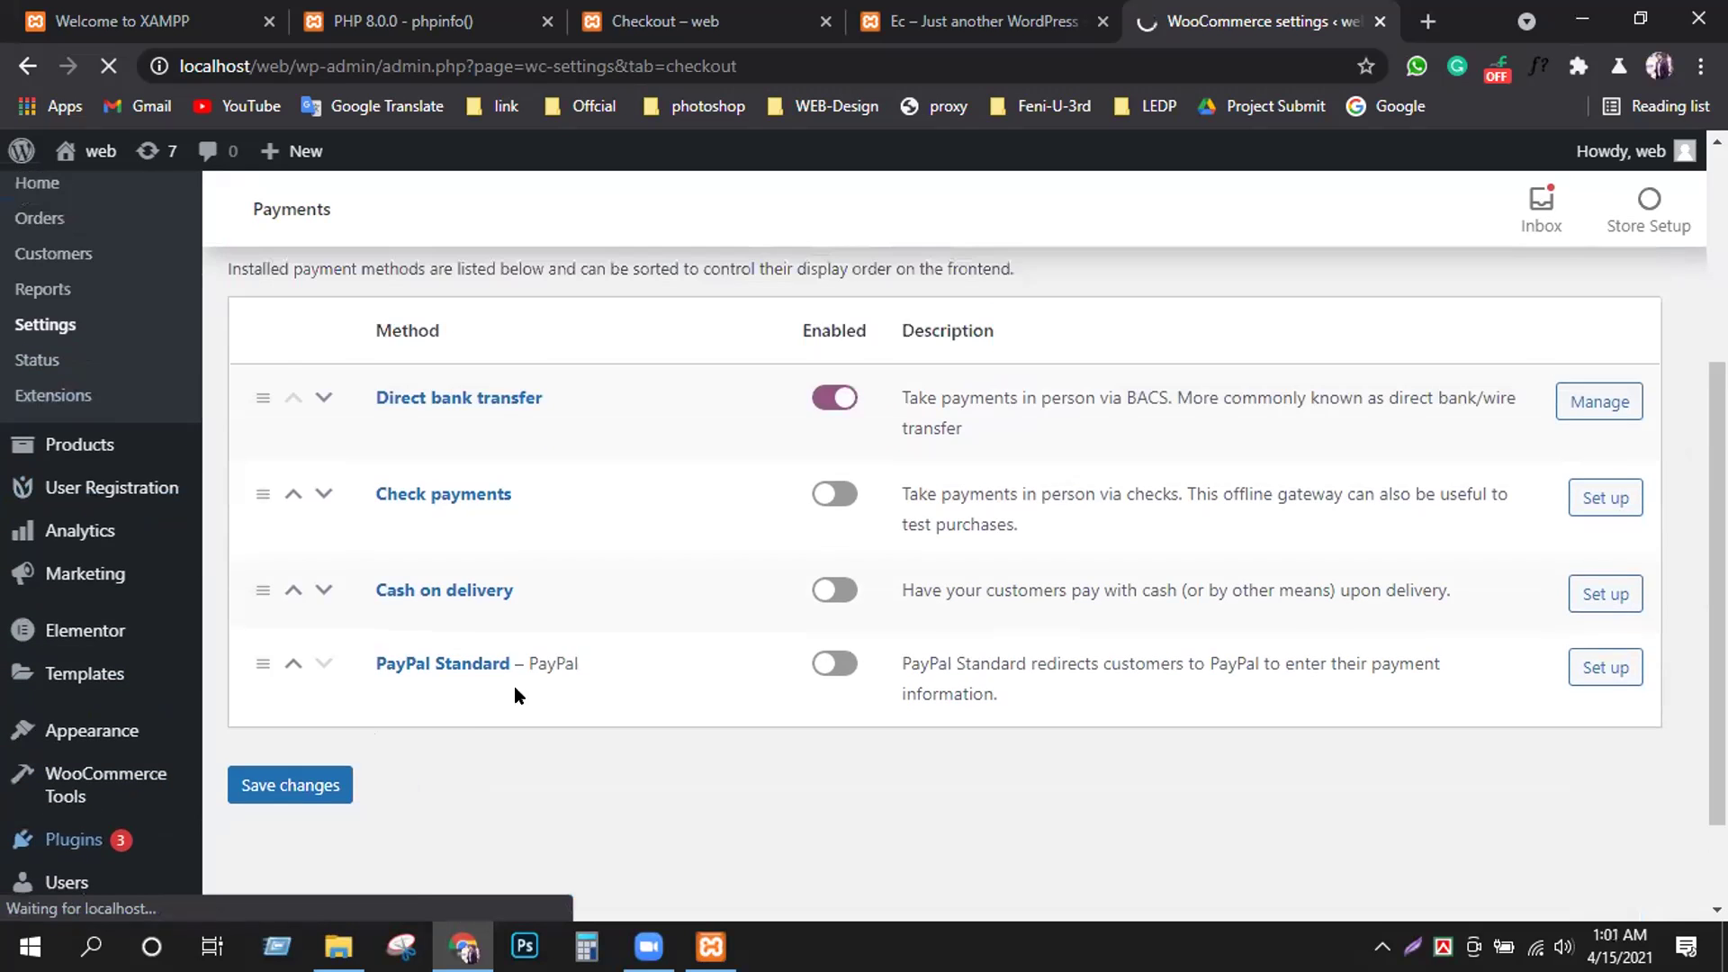
{"action": "scroll", "coordinate": [654, 541], "scroll_direction": "down", "scroll_amount": 2}
{"action": "scroll", "coordinate": [654, 541], "scroll_direction": "down", "scroll_amount": 3}
{"action": "scroll", "coordinate": [655, 540], "scroll_direction": "up", "scroll_amount": 5}
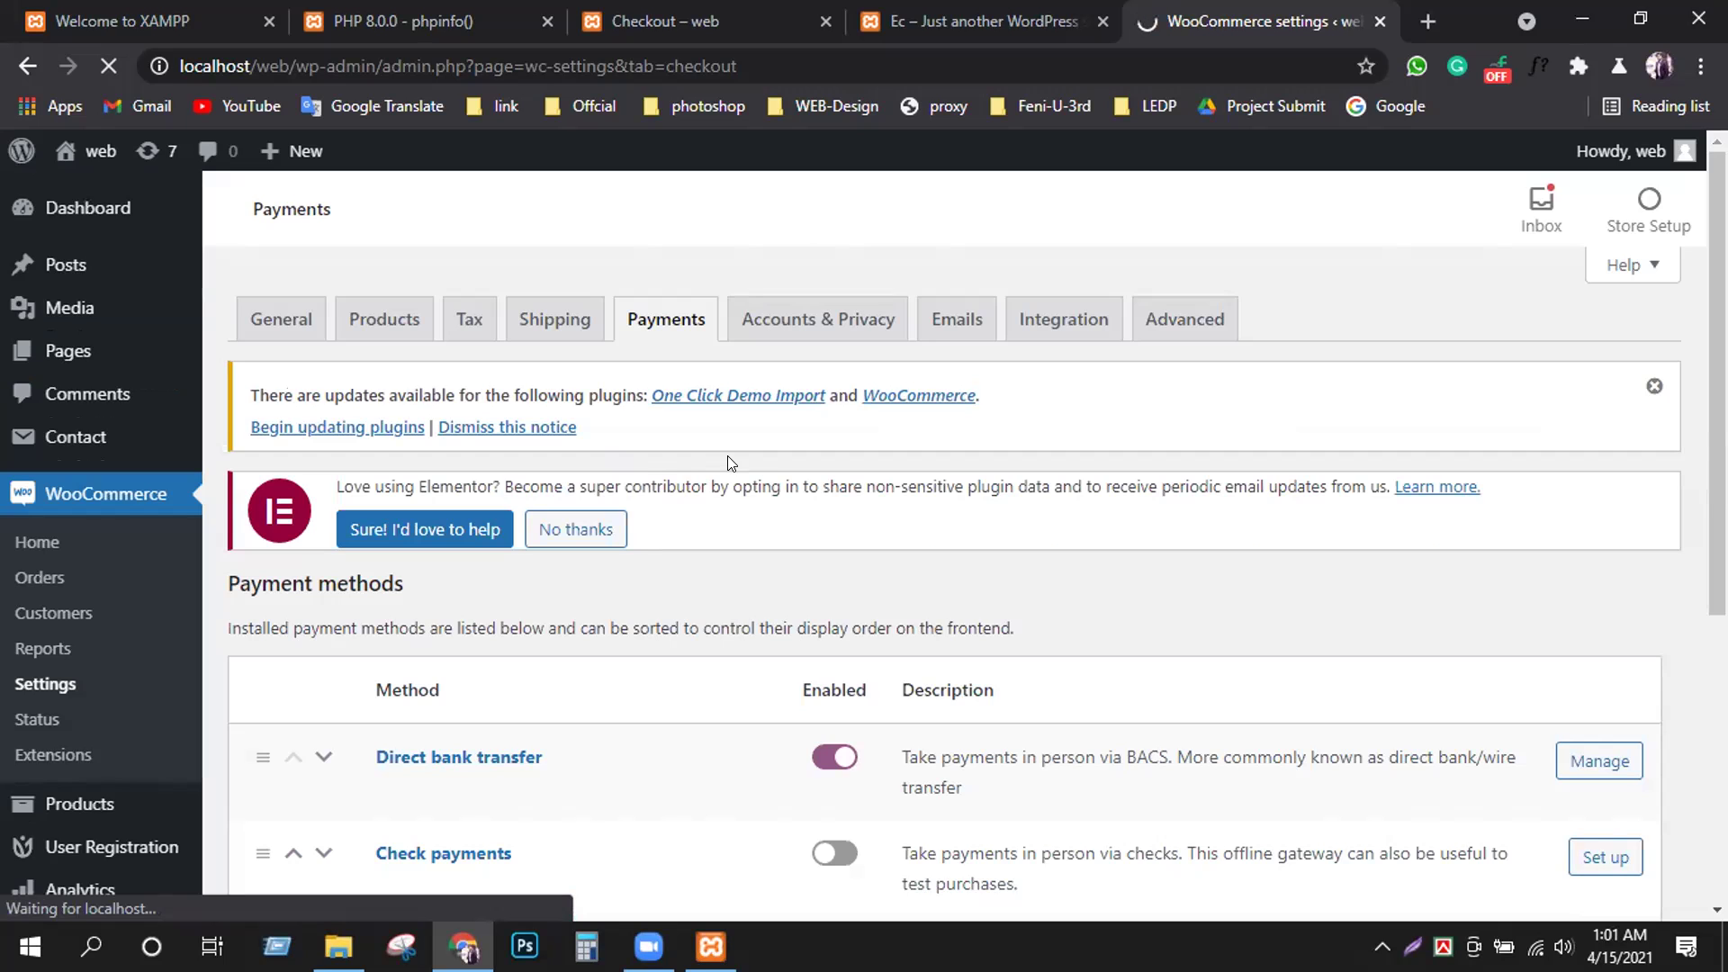
{"action": "scroll", "coordinate": [716, 465], "scroll_direction": "down", "scroll_amount": 5}
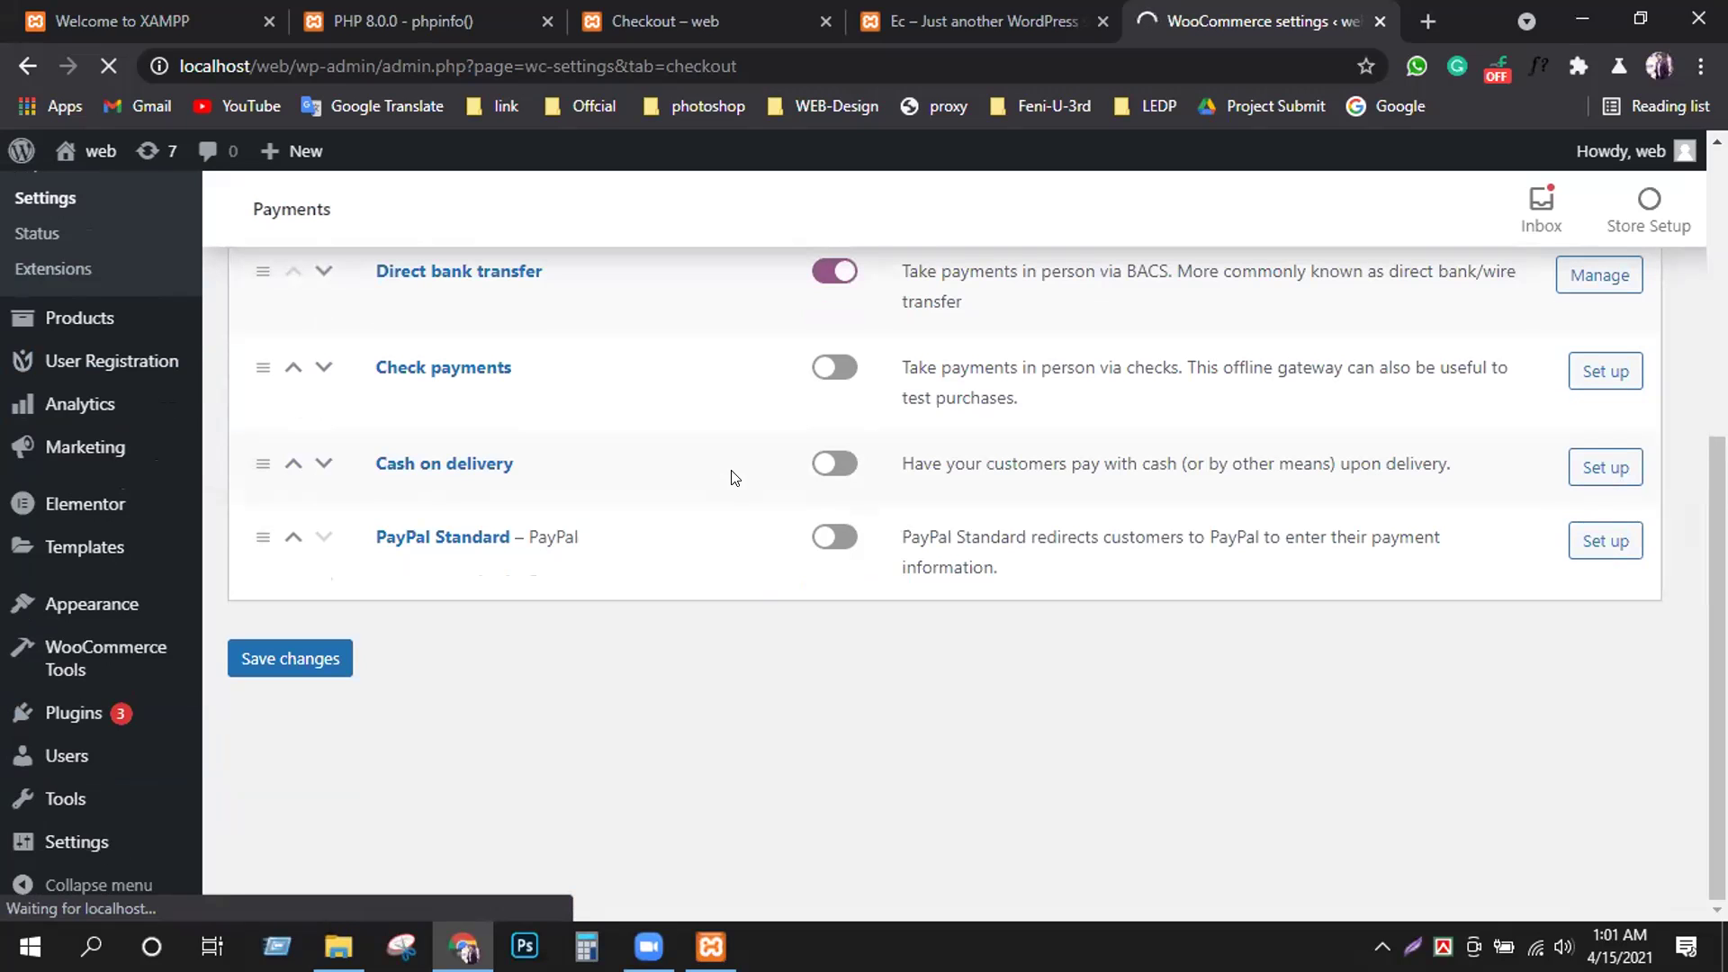
{"action": "scroll", "coordinate": [735, 477], "scroll_direction": "up", "scroll_amount": 2}
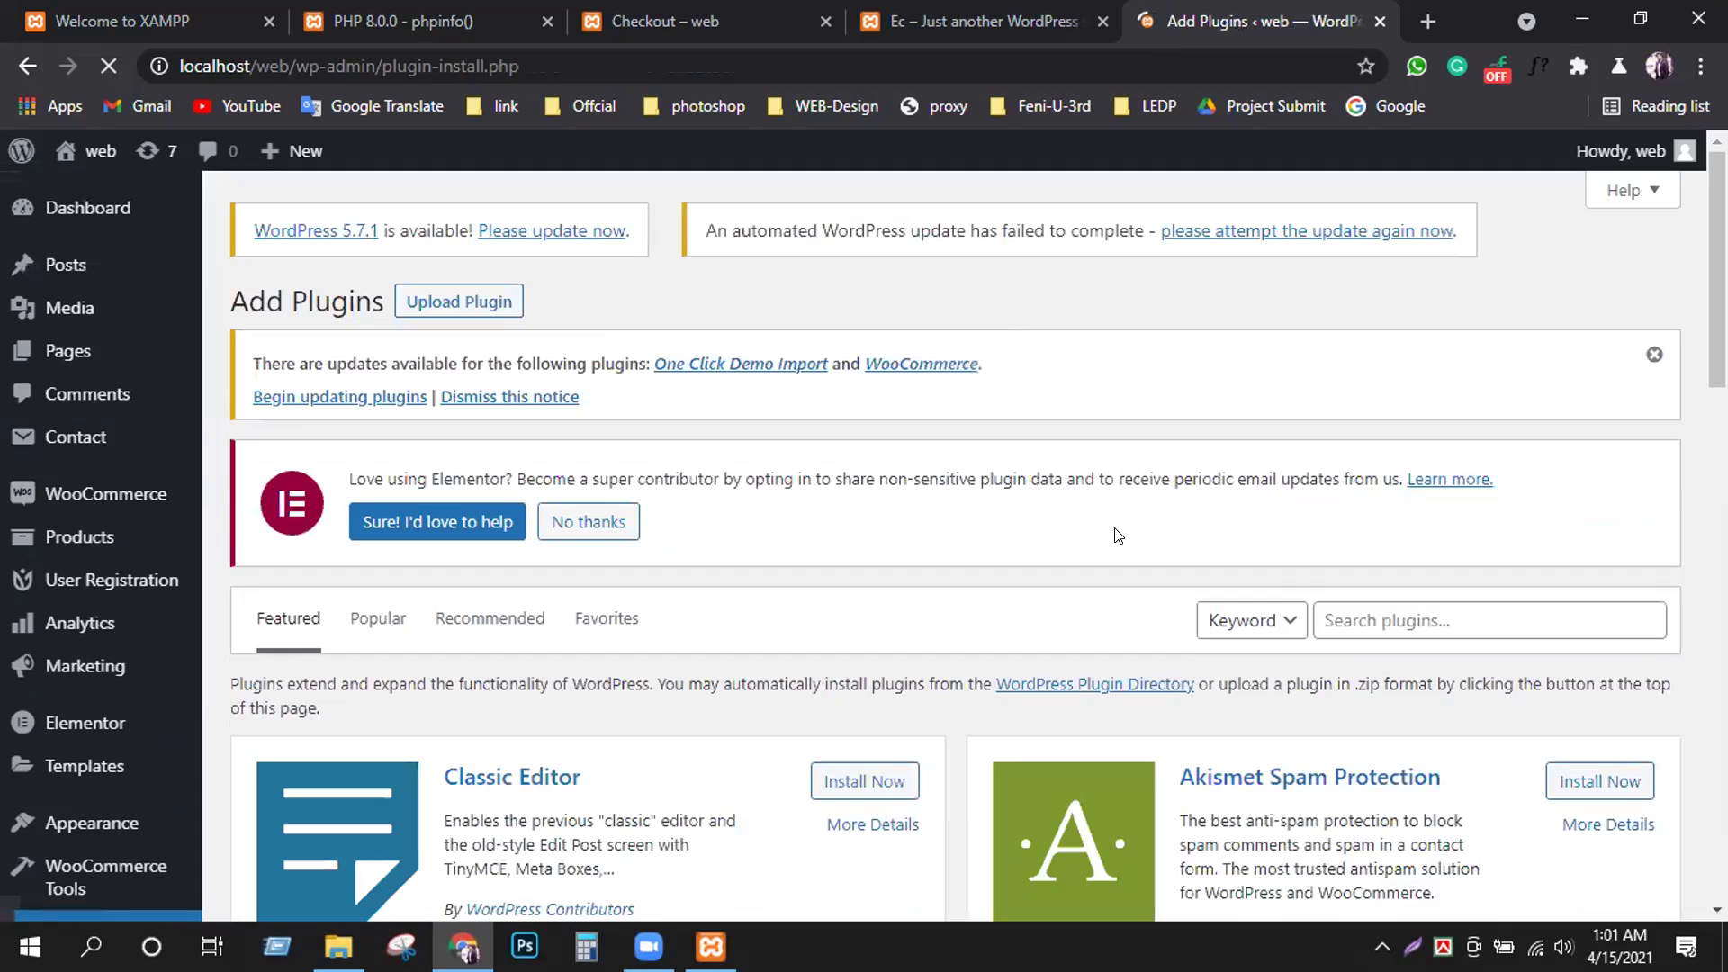
{"action": "scroll", "coordinate": [1119, 535], "scroll_direction": "down", "scroll_amount": 3}
{"action": "left_click", "coordinate": [1436, 363]}
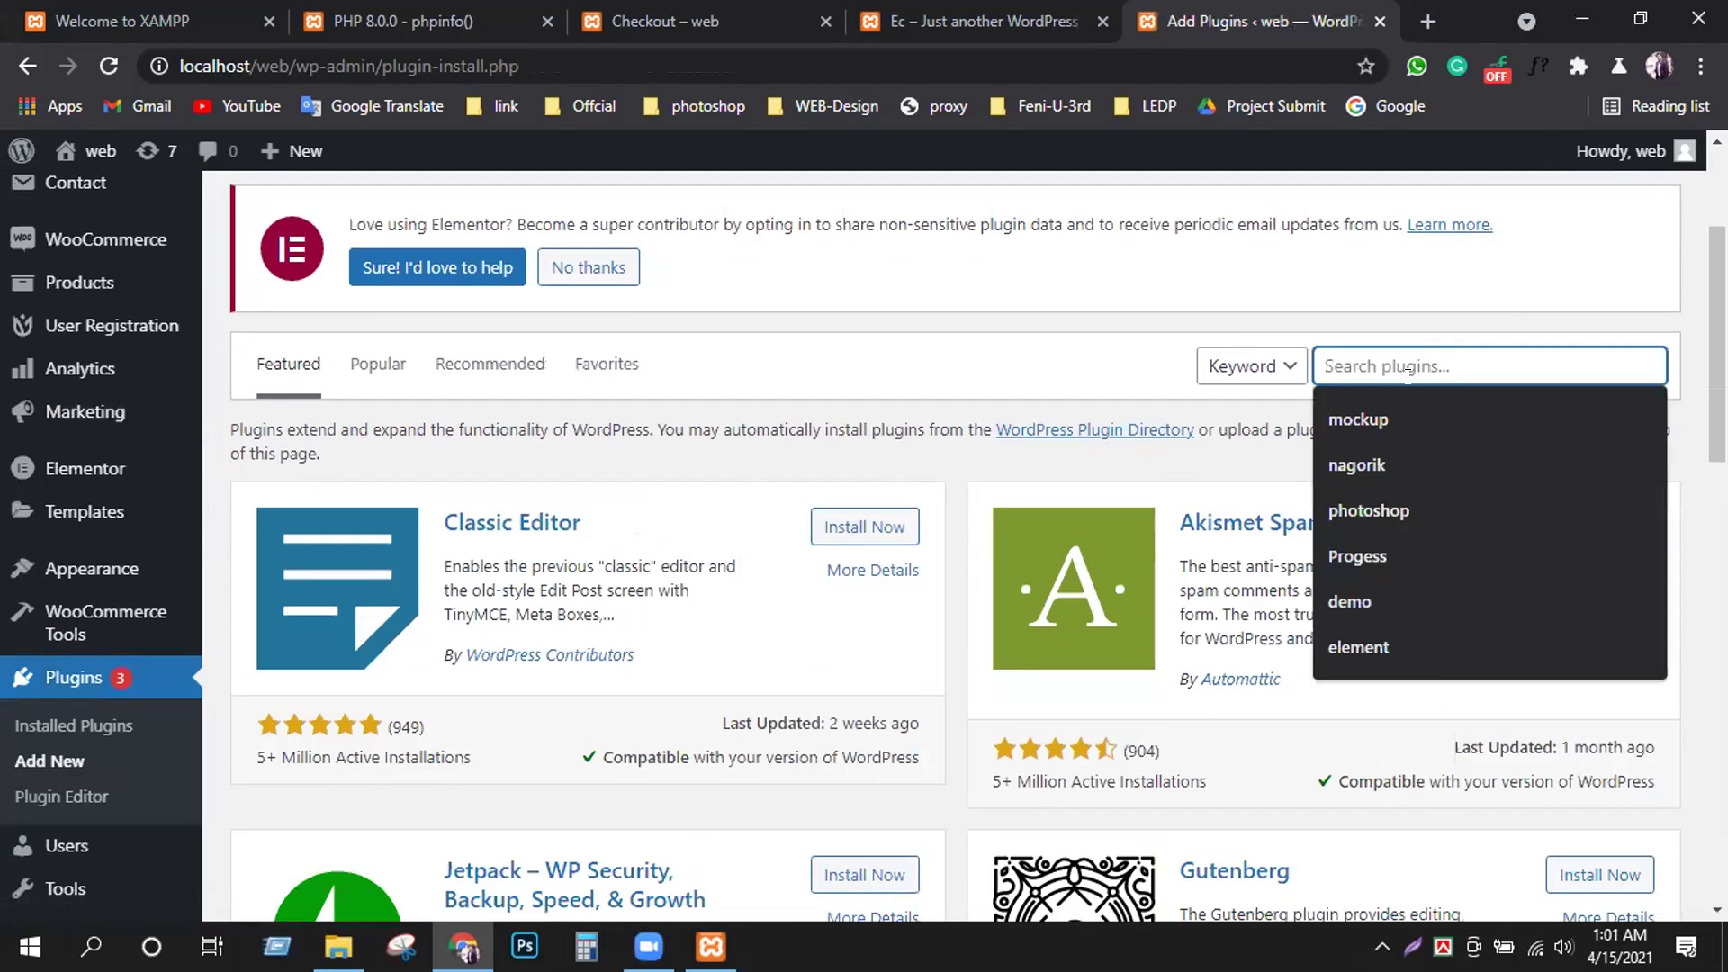
{"action": "type", "text": "bka"}
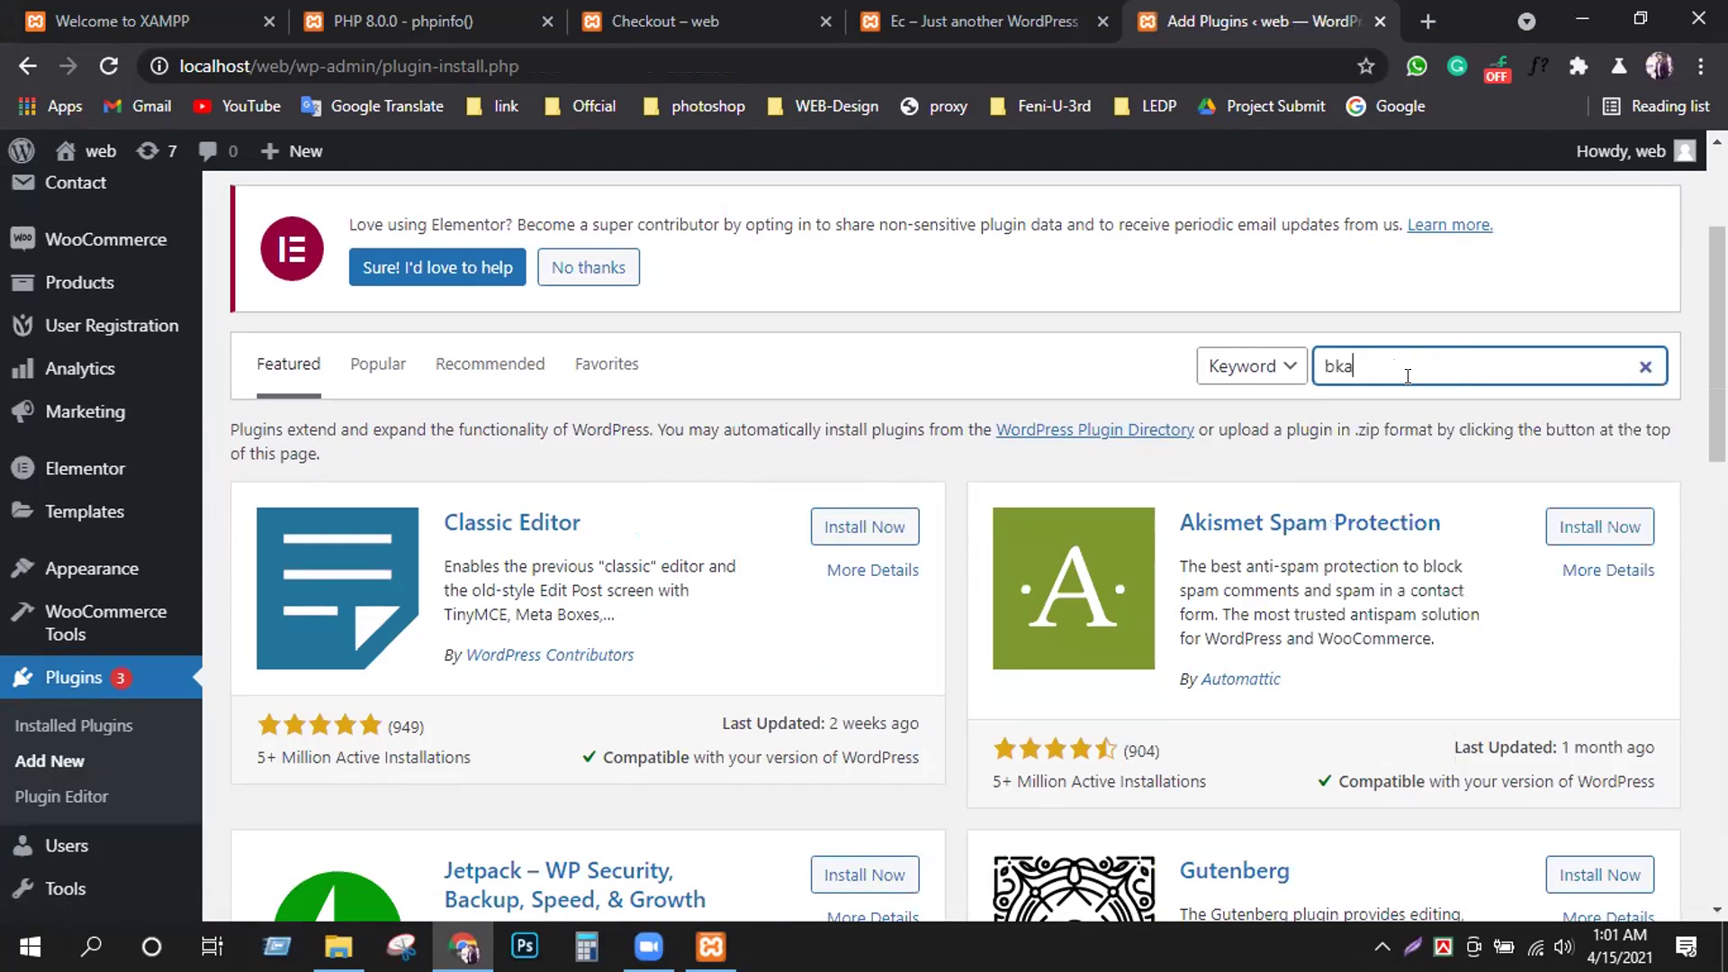
{"action": "type", "text": "sh"}
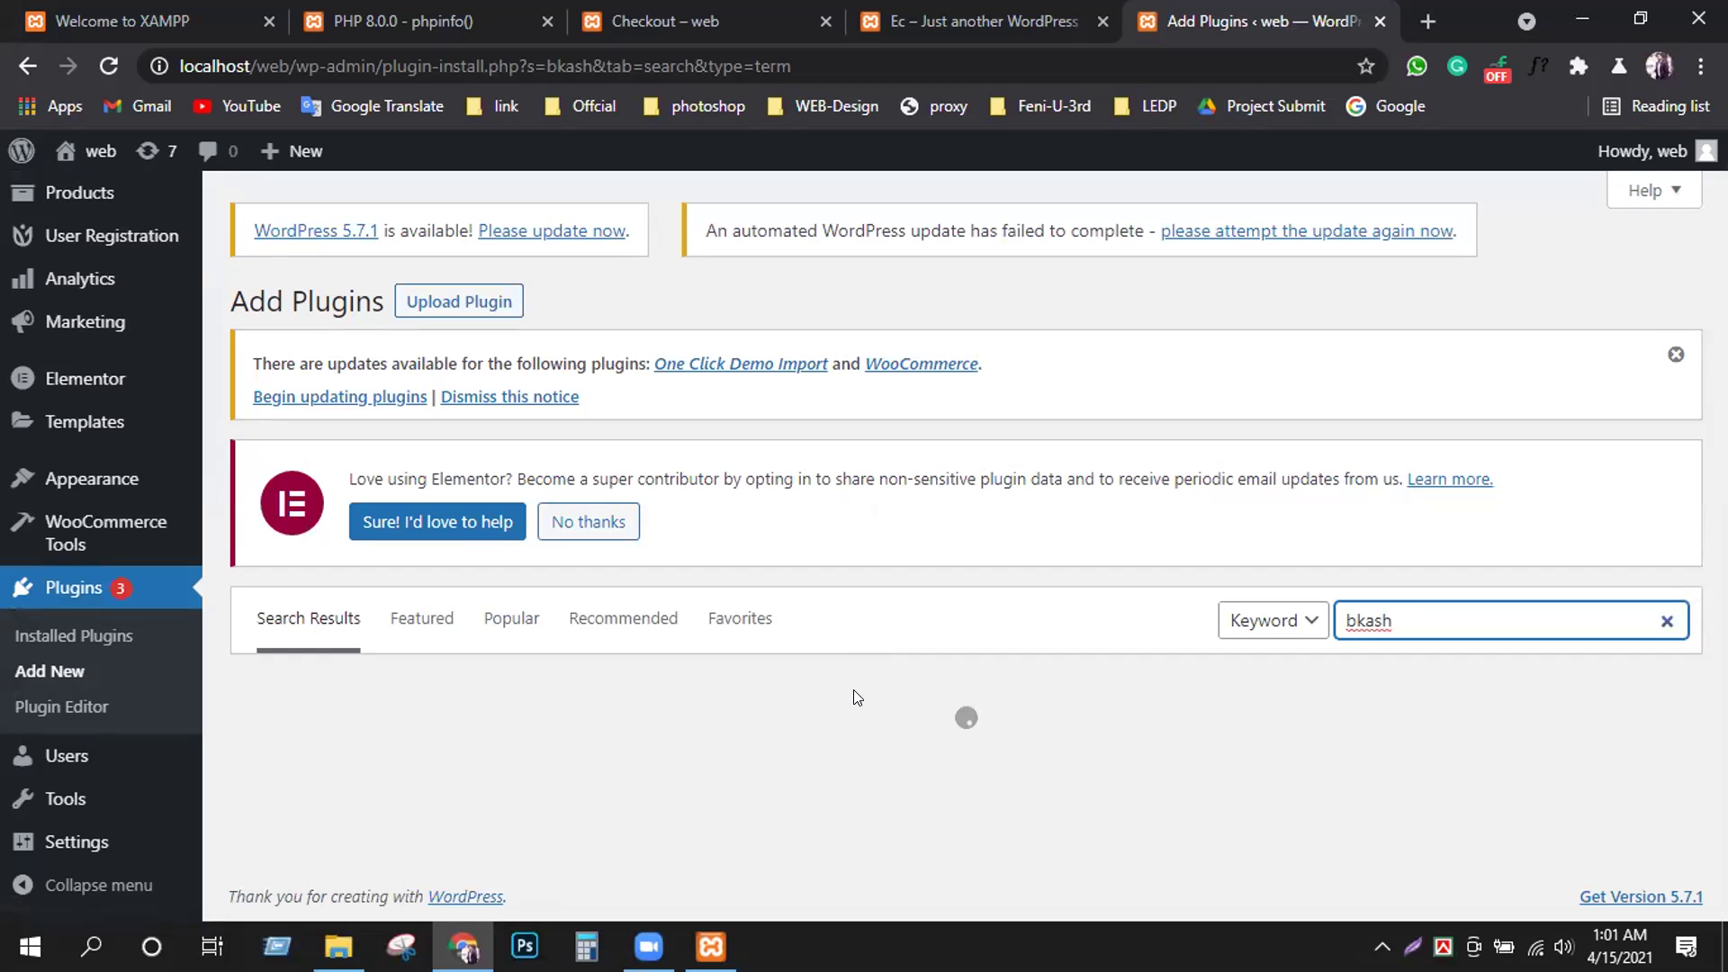
Scroll through the 16 bkash results, including SoftTech-IT bKash, Rocket, Nagad
{"action": "scroll", "coordinate": [853, 689], "scroll_direction": "down", "scroll_amount": 3}
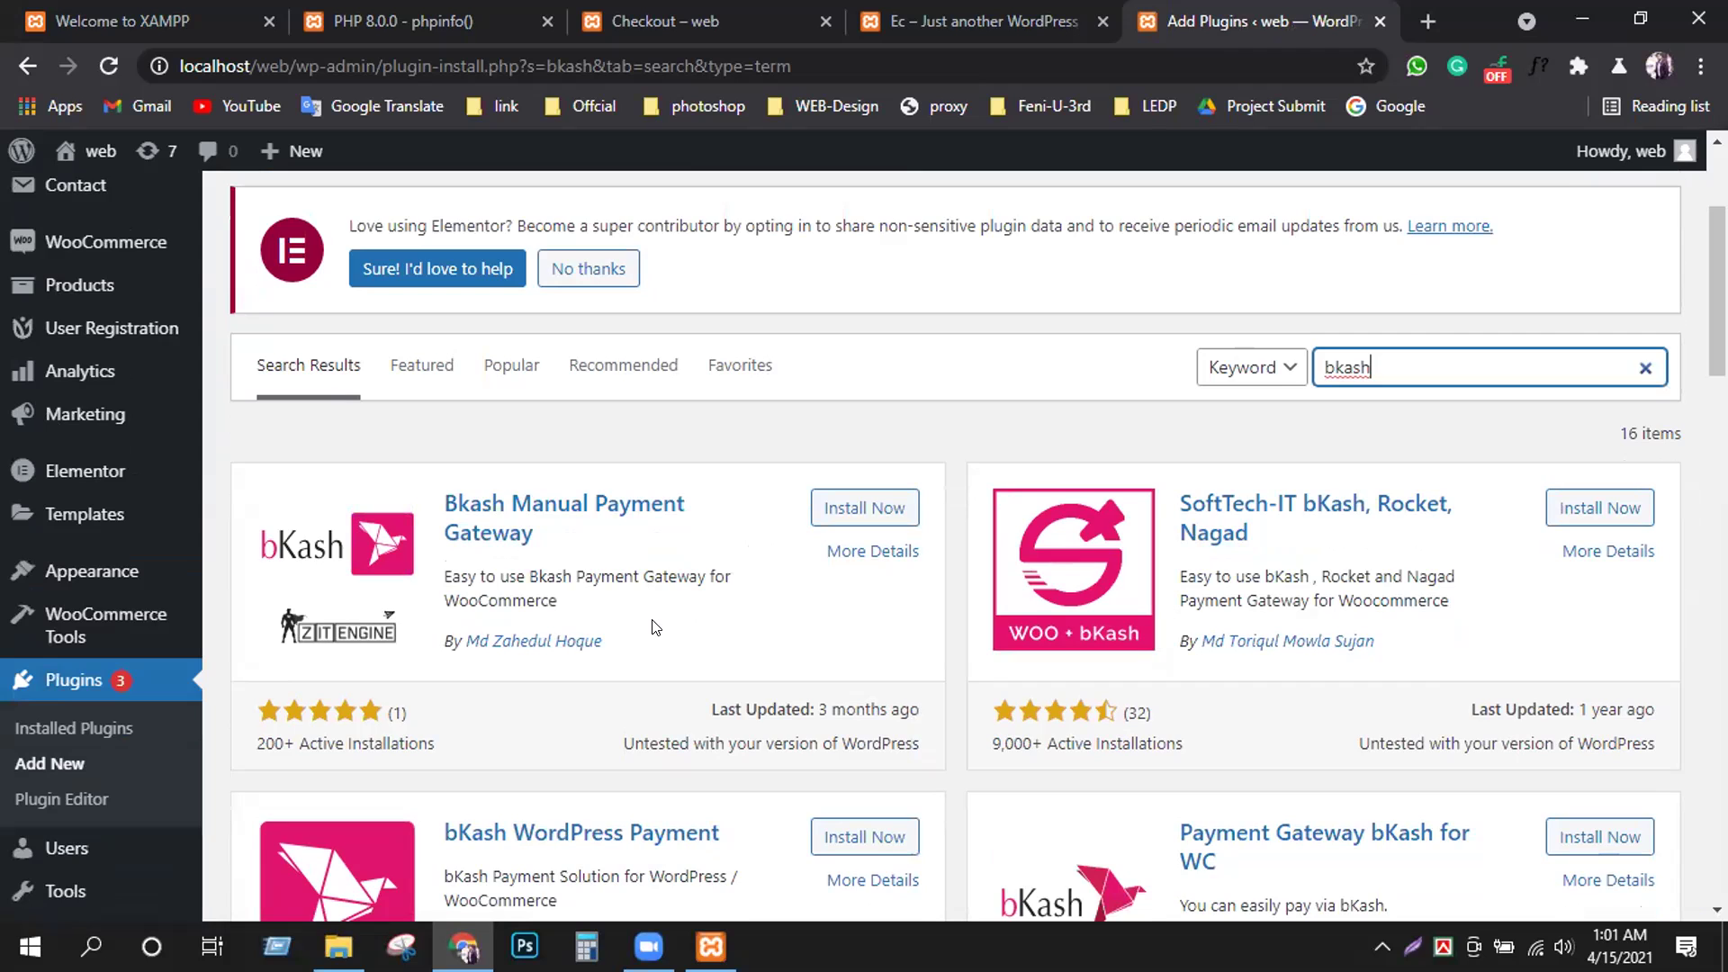
{"action": "scroll", "coordinate": [654, 627], "scroll_direction": "down", "scroll_amount": 3}
{"action": "scroll", "coordinate": [974, 625], "scroll_direction": "down", "scroll_amount": 3}
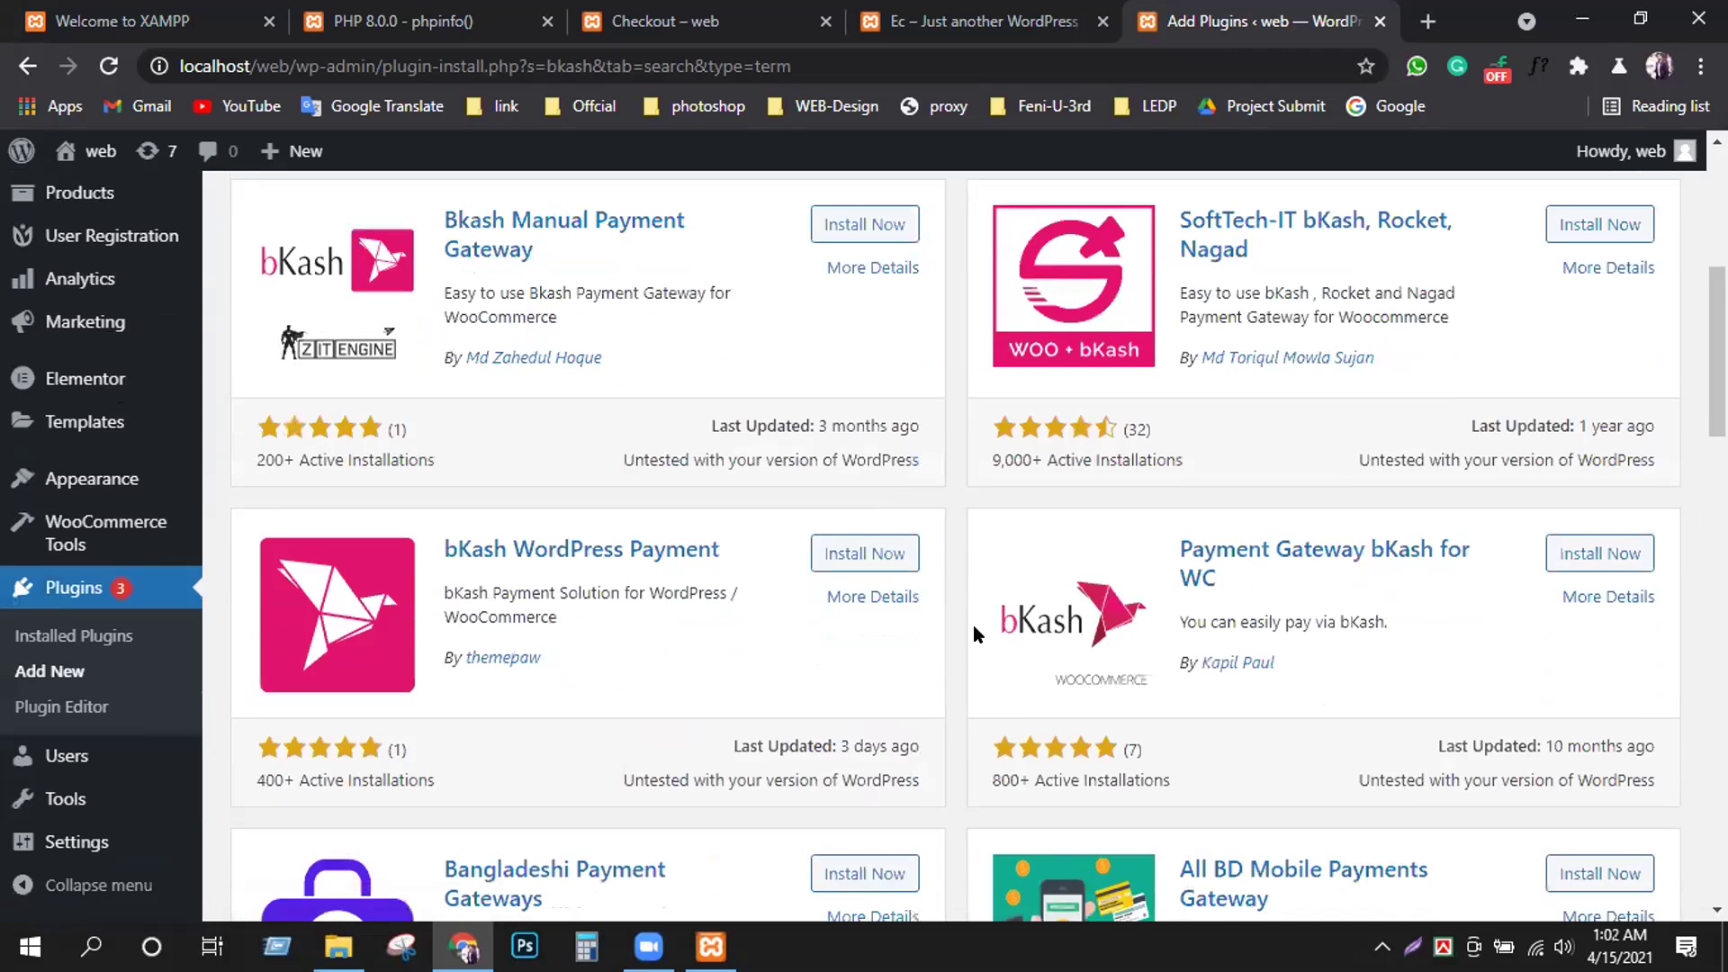
{"action": "scroll", "coordinate": [1159, 600], "scroll_direction": "down", "scroll_amount": 8}
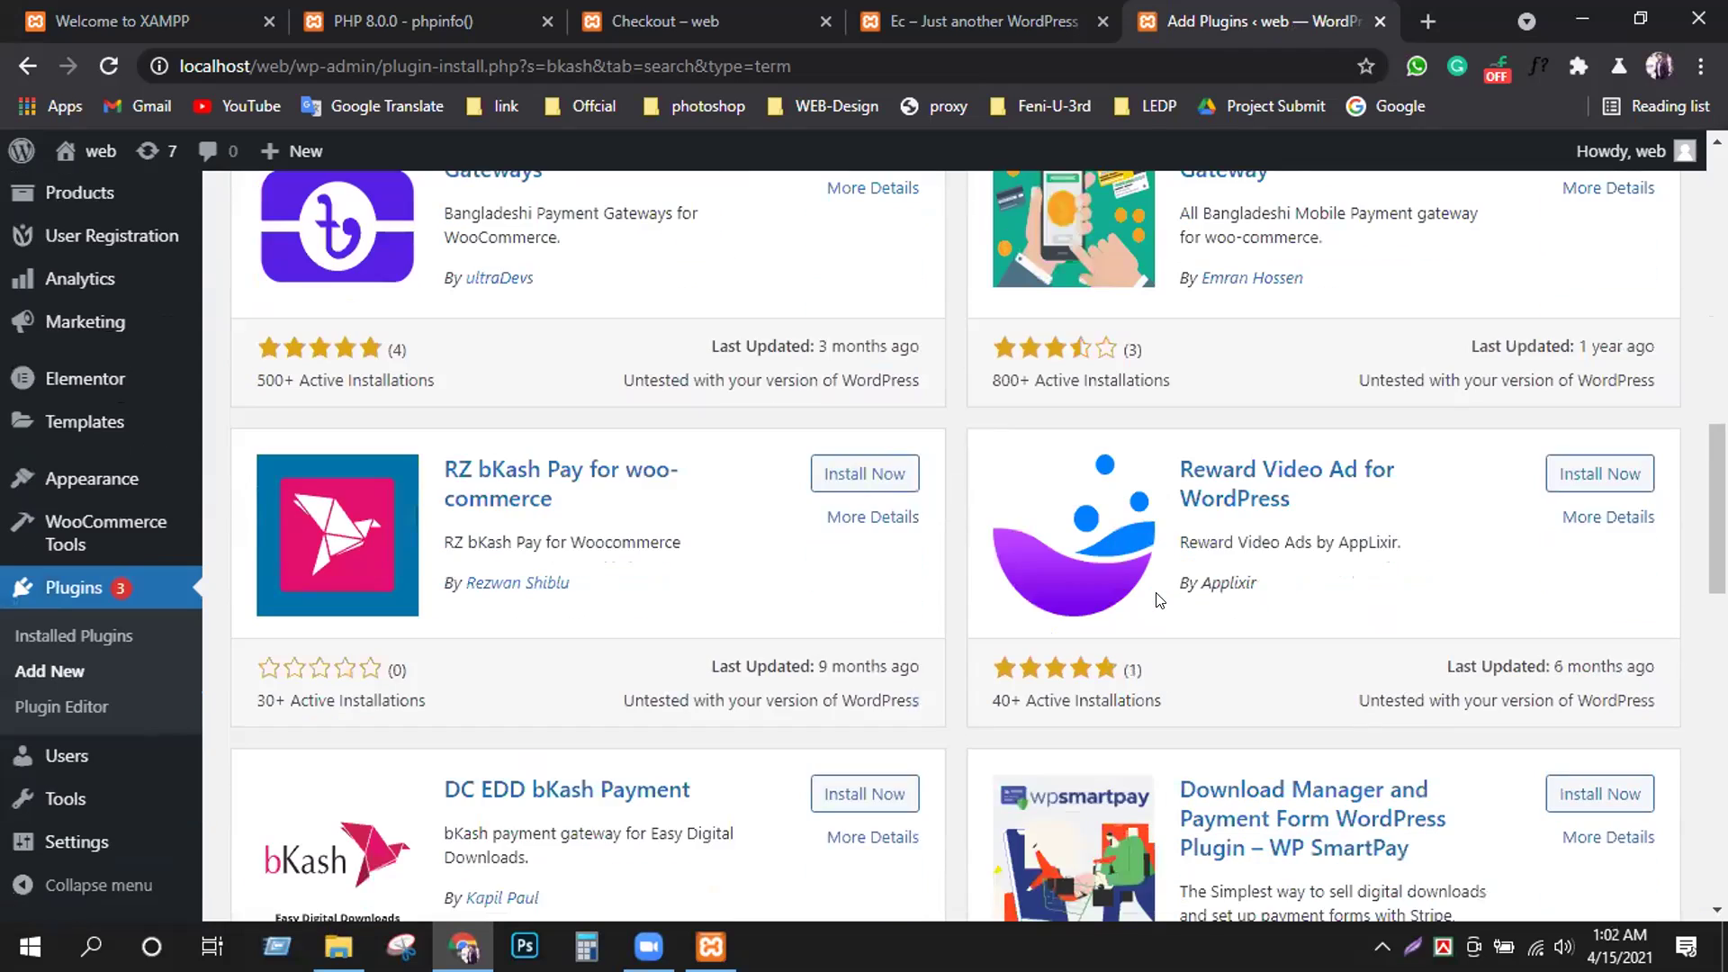
{"action": "scroll", "coordinate": [1168, 608], "scroll_direction": "down", "scroll_amount": 3}
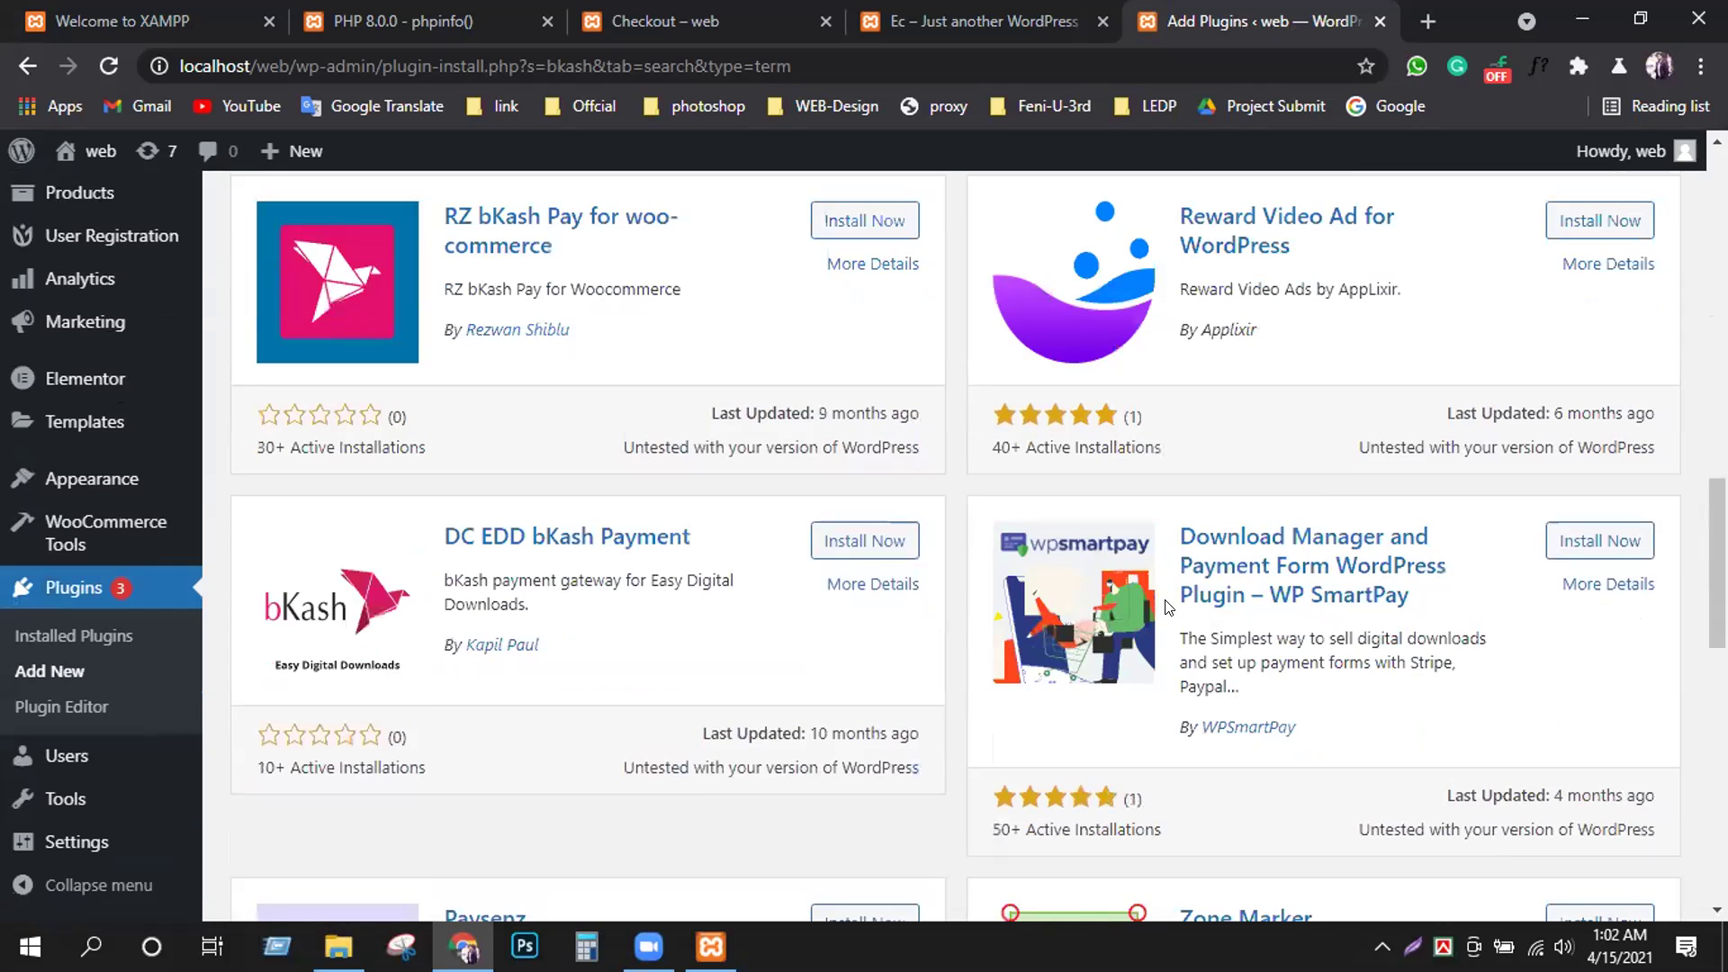
{"action": "scroll", "coordinate": [1180, 615], "scroll_direction": "down", "scroll_amount": 5}
{"action": "scroll", "coordinate": [1196, 609], "scroll_direction": "up", "scroll_amount": 13}
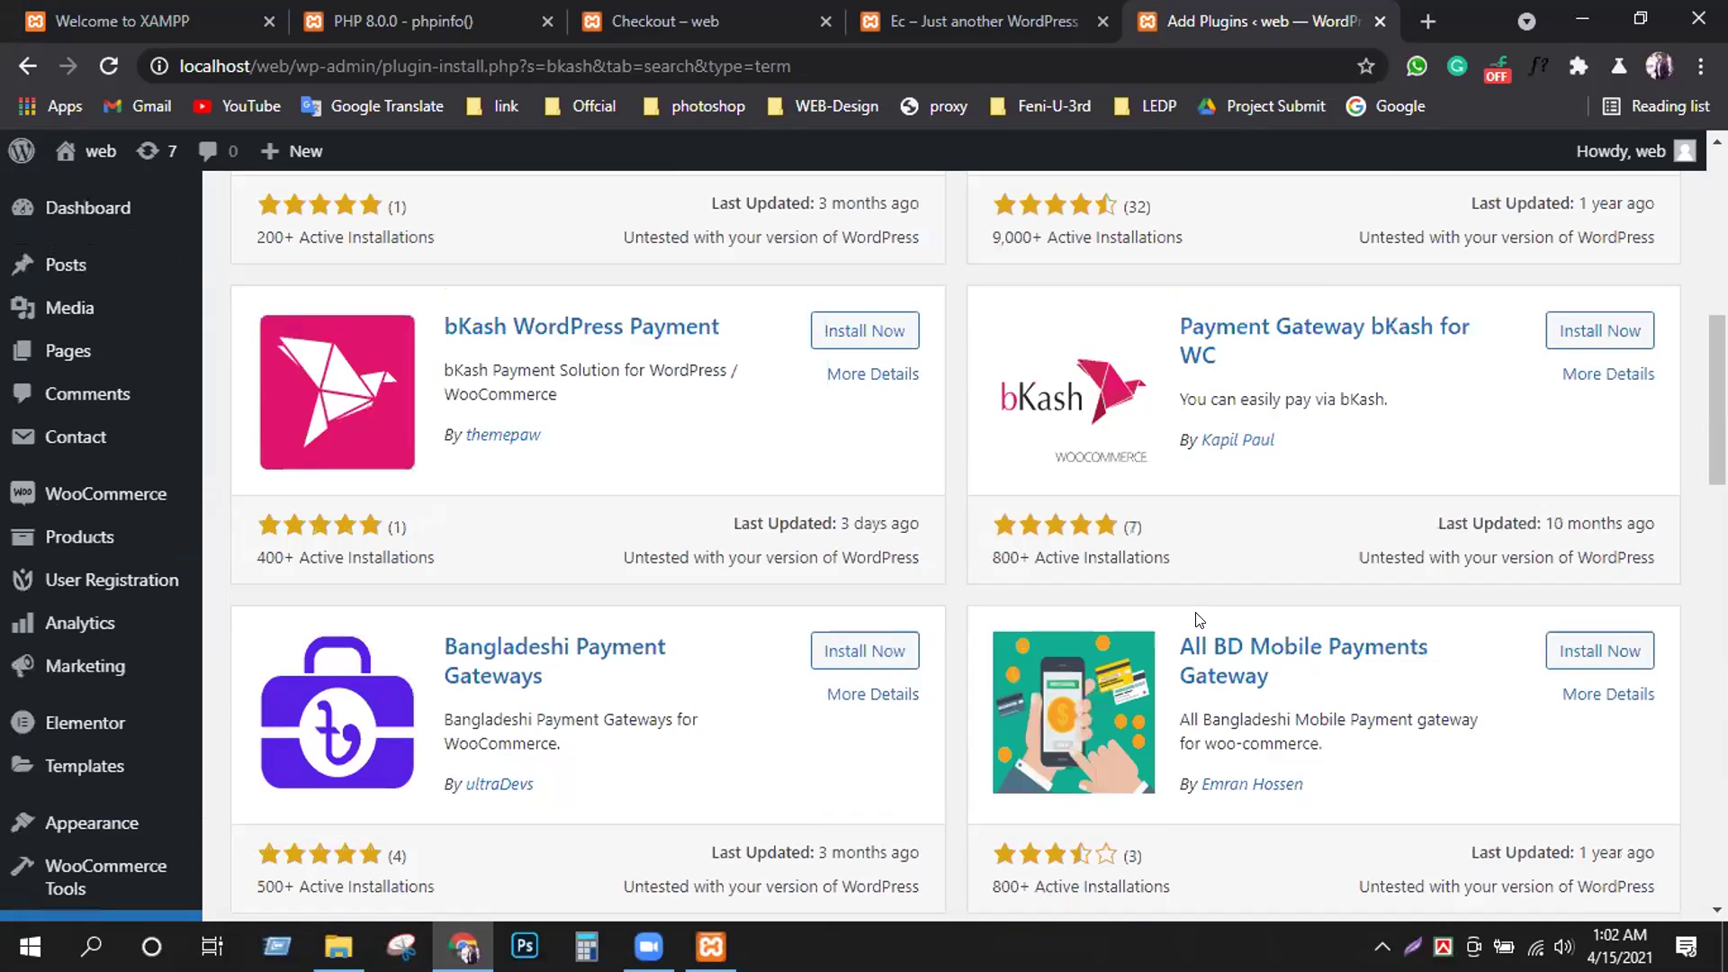
{"action": "scroll", "coordinate": [1198, 619], "scroll_direction": "up", "scroll_amount": 4}
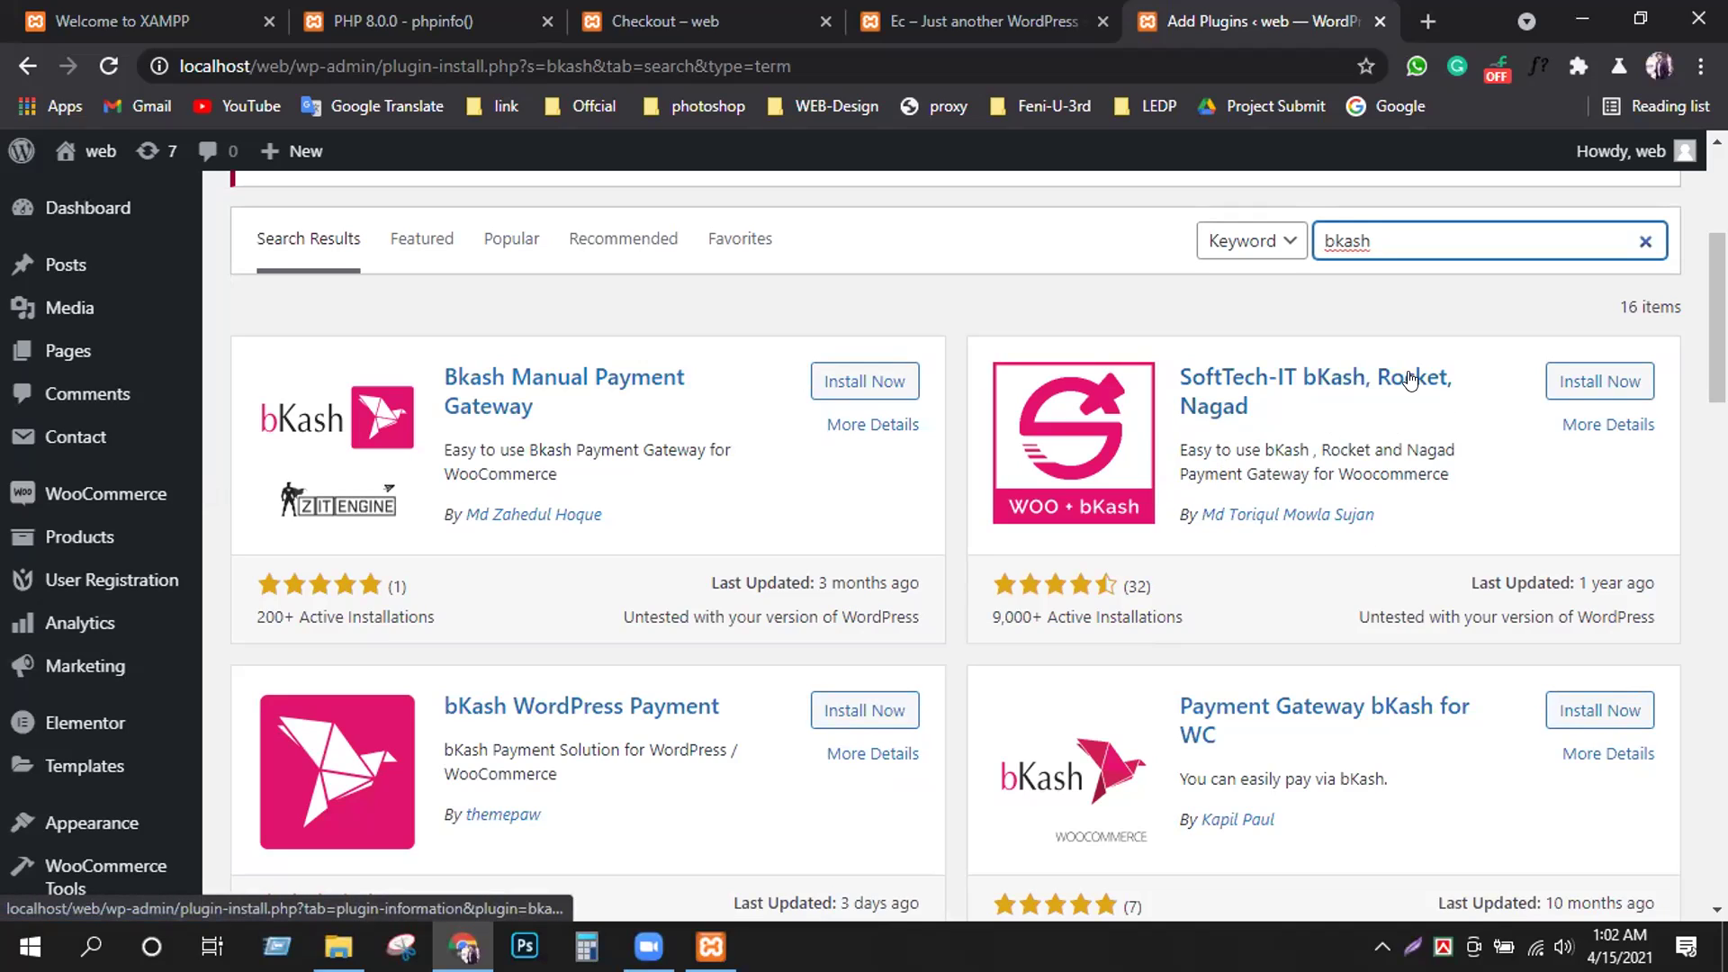
Install the SoftTech-IT bKash, Rocket, Nagad plugin and highlight its description
{"action": "left_click", "coordinate": [1577, 382]}
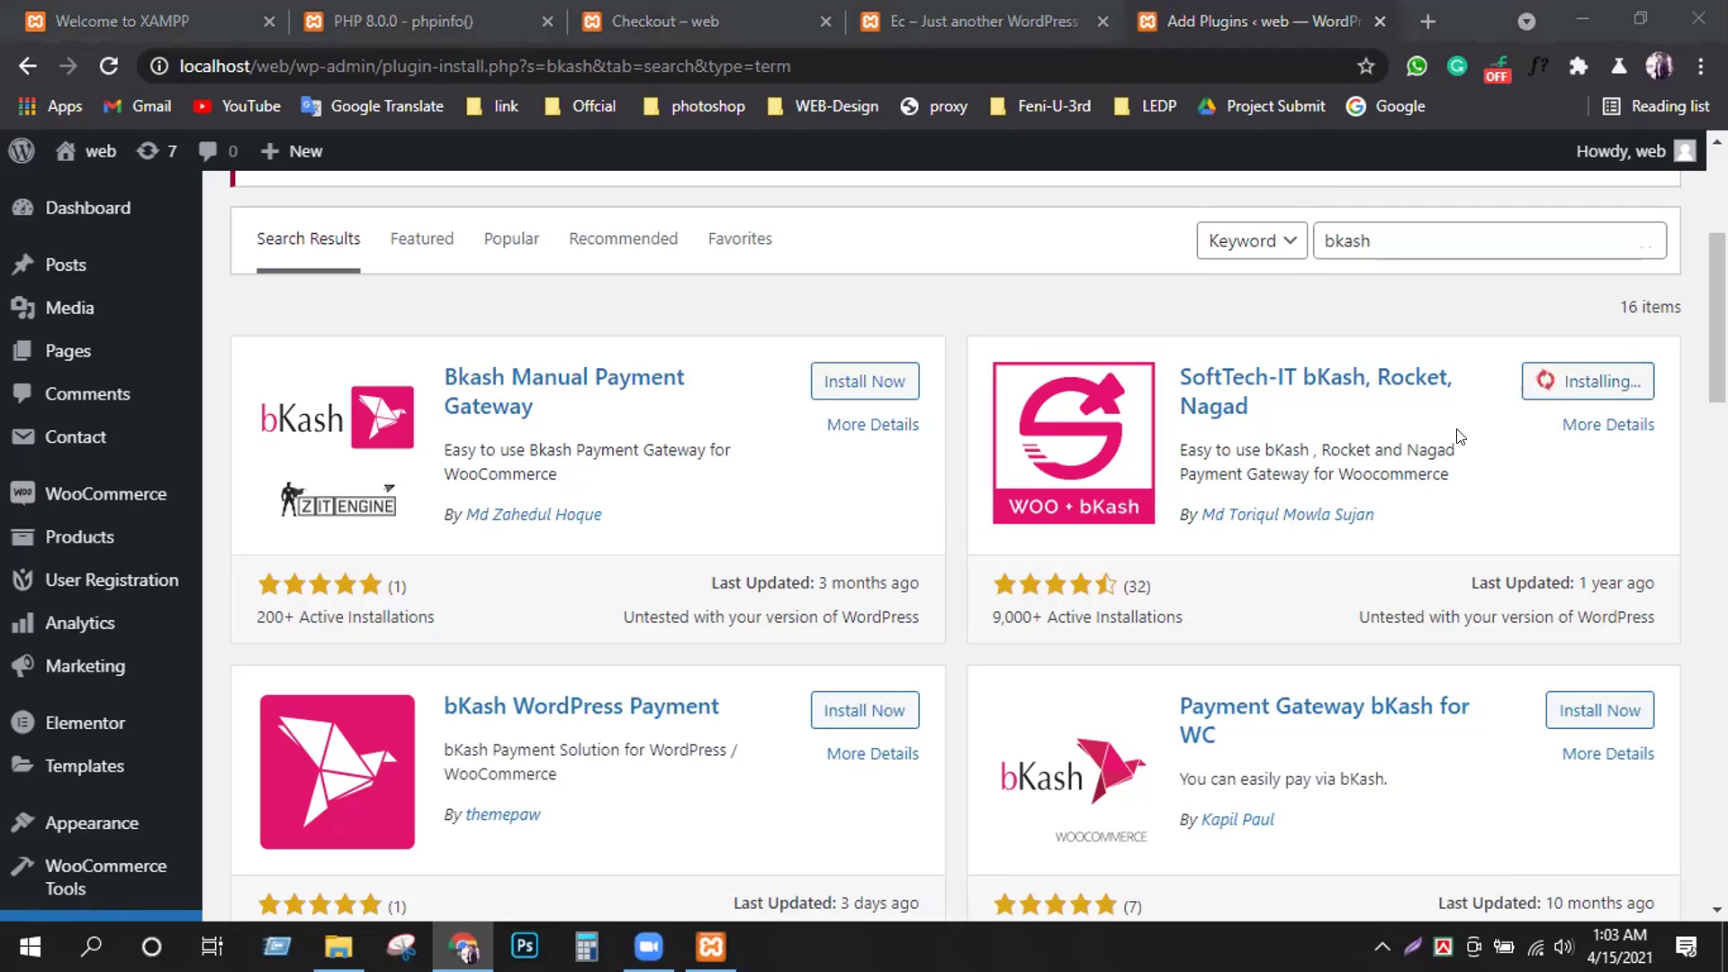
{"action": "left_click_drag", "start_coordinate": [1184, 449], "coordinate": [1457, 473]}
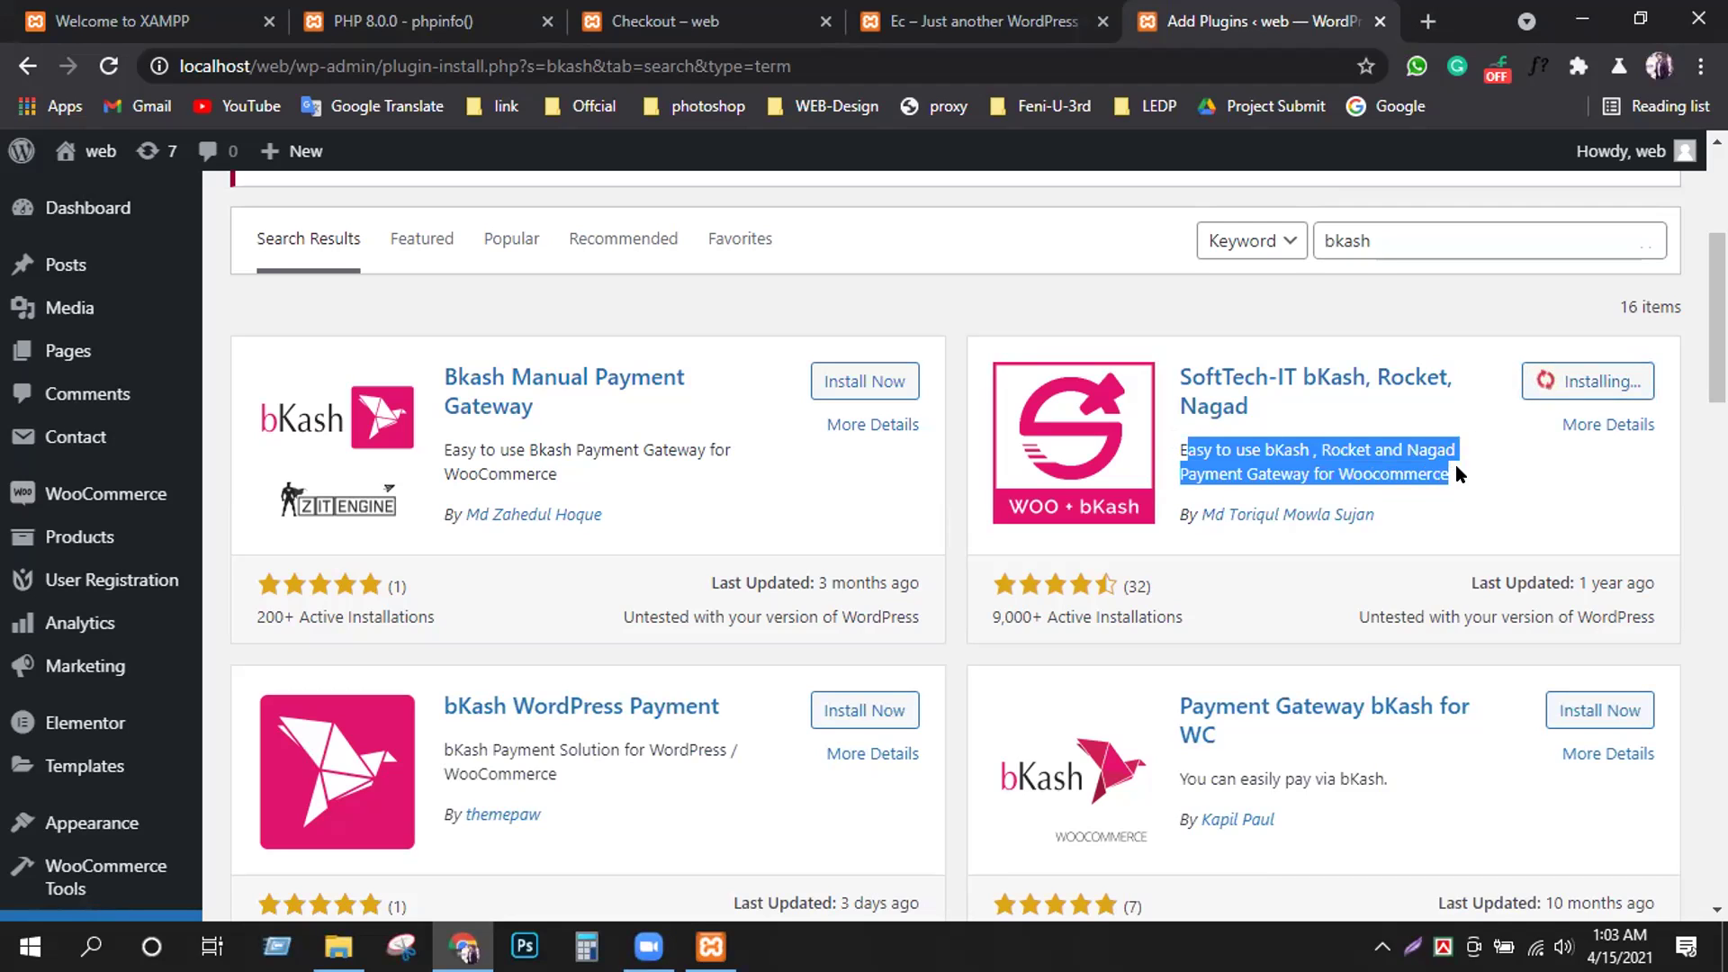
{"action": "left_click", "coordinate": [1457, 467]}
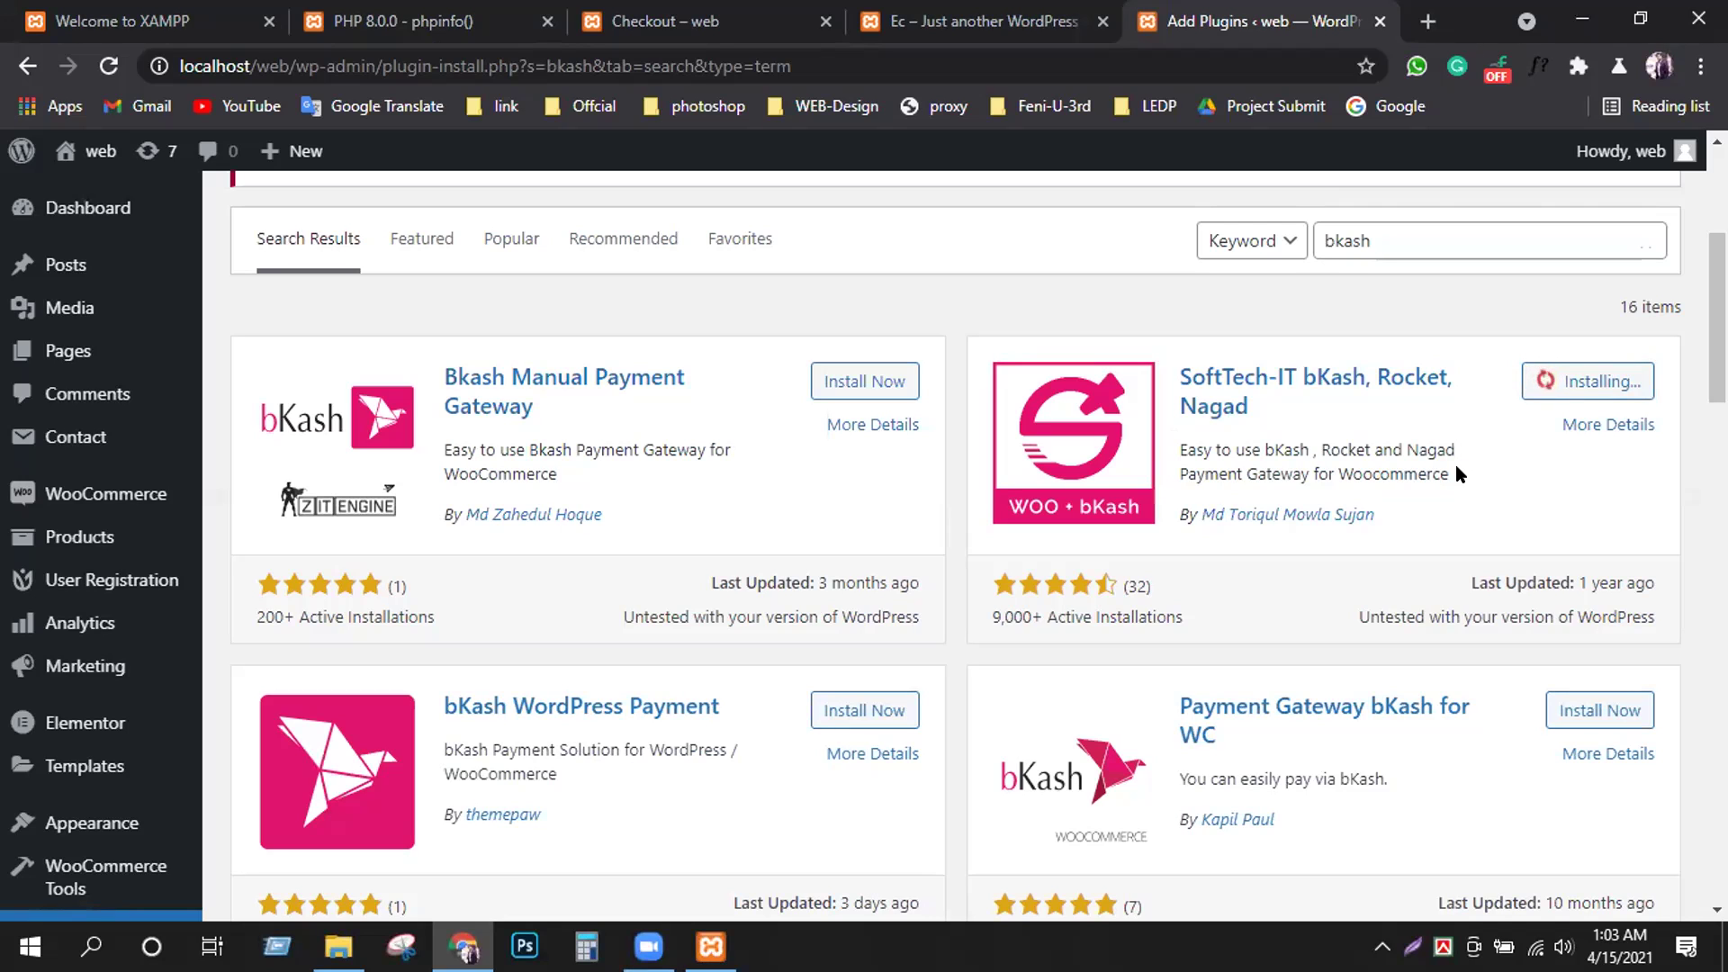
{"action": "left_click_drag", "start_coordinate": [1186, 447], "coordinate": [1450, 477]}
{"action": "left_click", "coordinate": [1460, 478]}
Open a new browser tab and start typing 'net s' in the address bar
{"action": "mouse_move", "coordinate": [648, 947]}
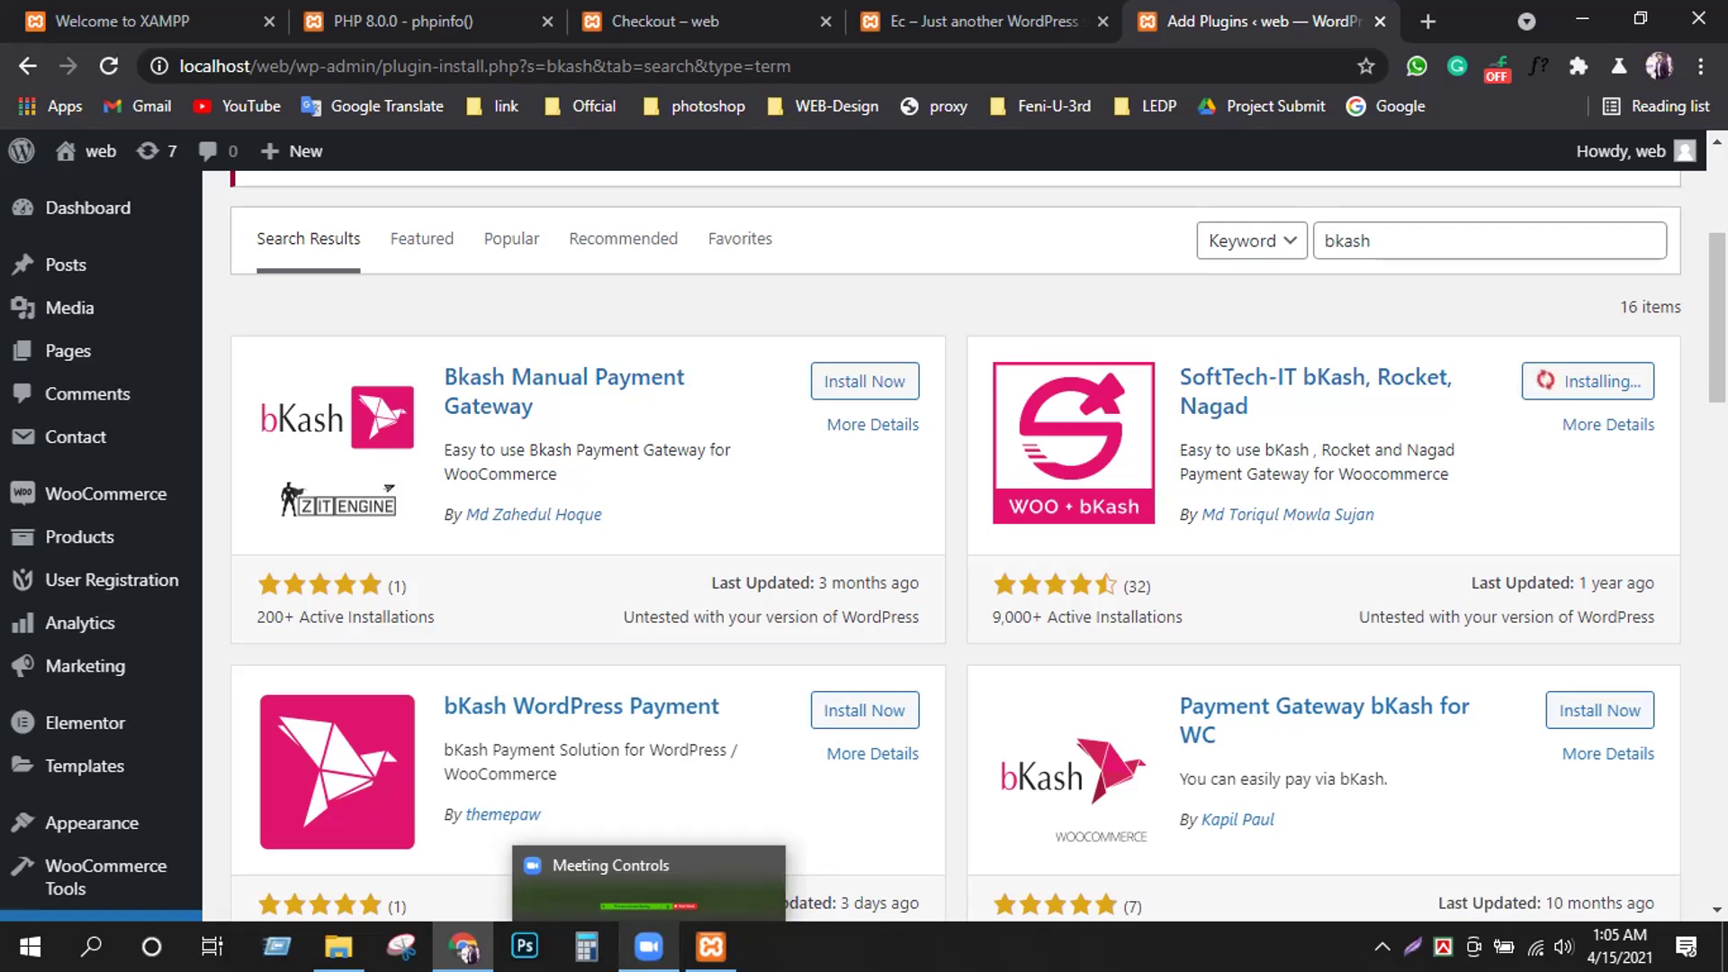
{"action": "left_click", "coordinate": [1425, 21]}
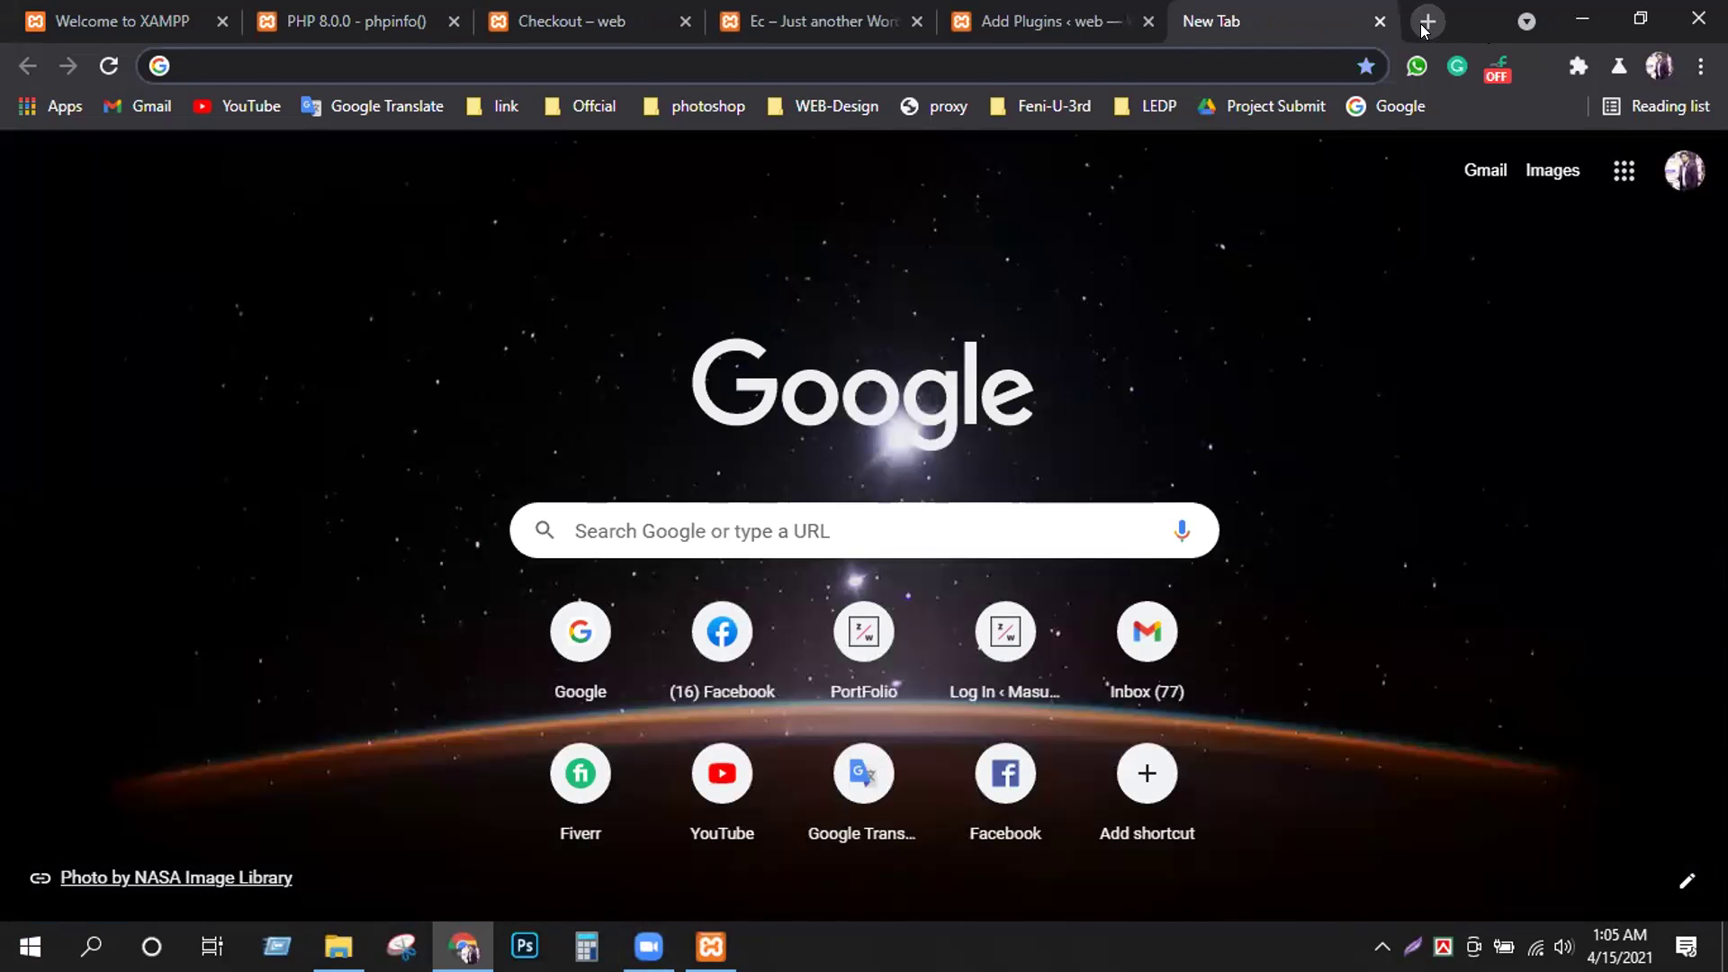
{"action": "type", "text": "n"}
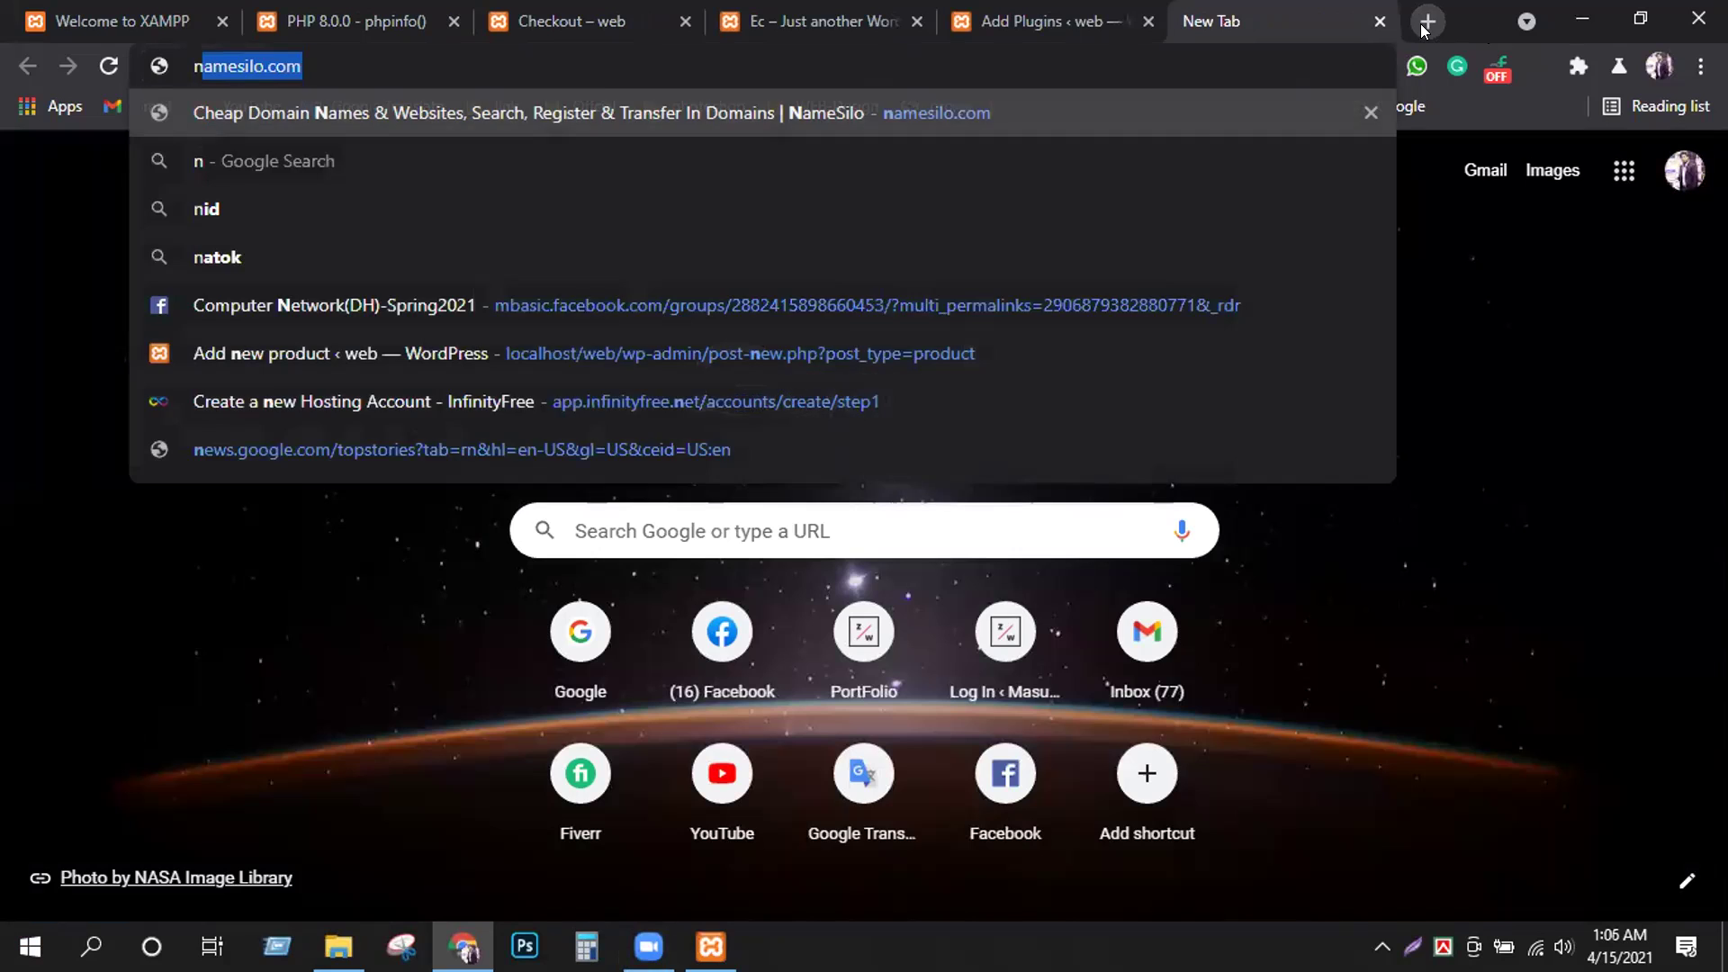
{"action": "type", "text": "et s"}
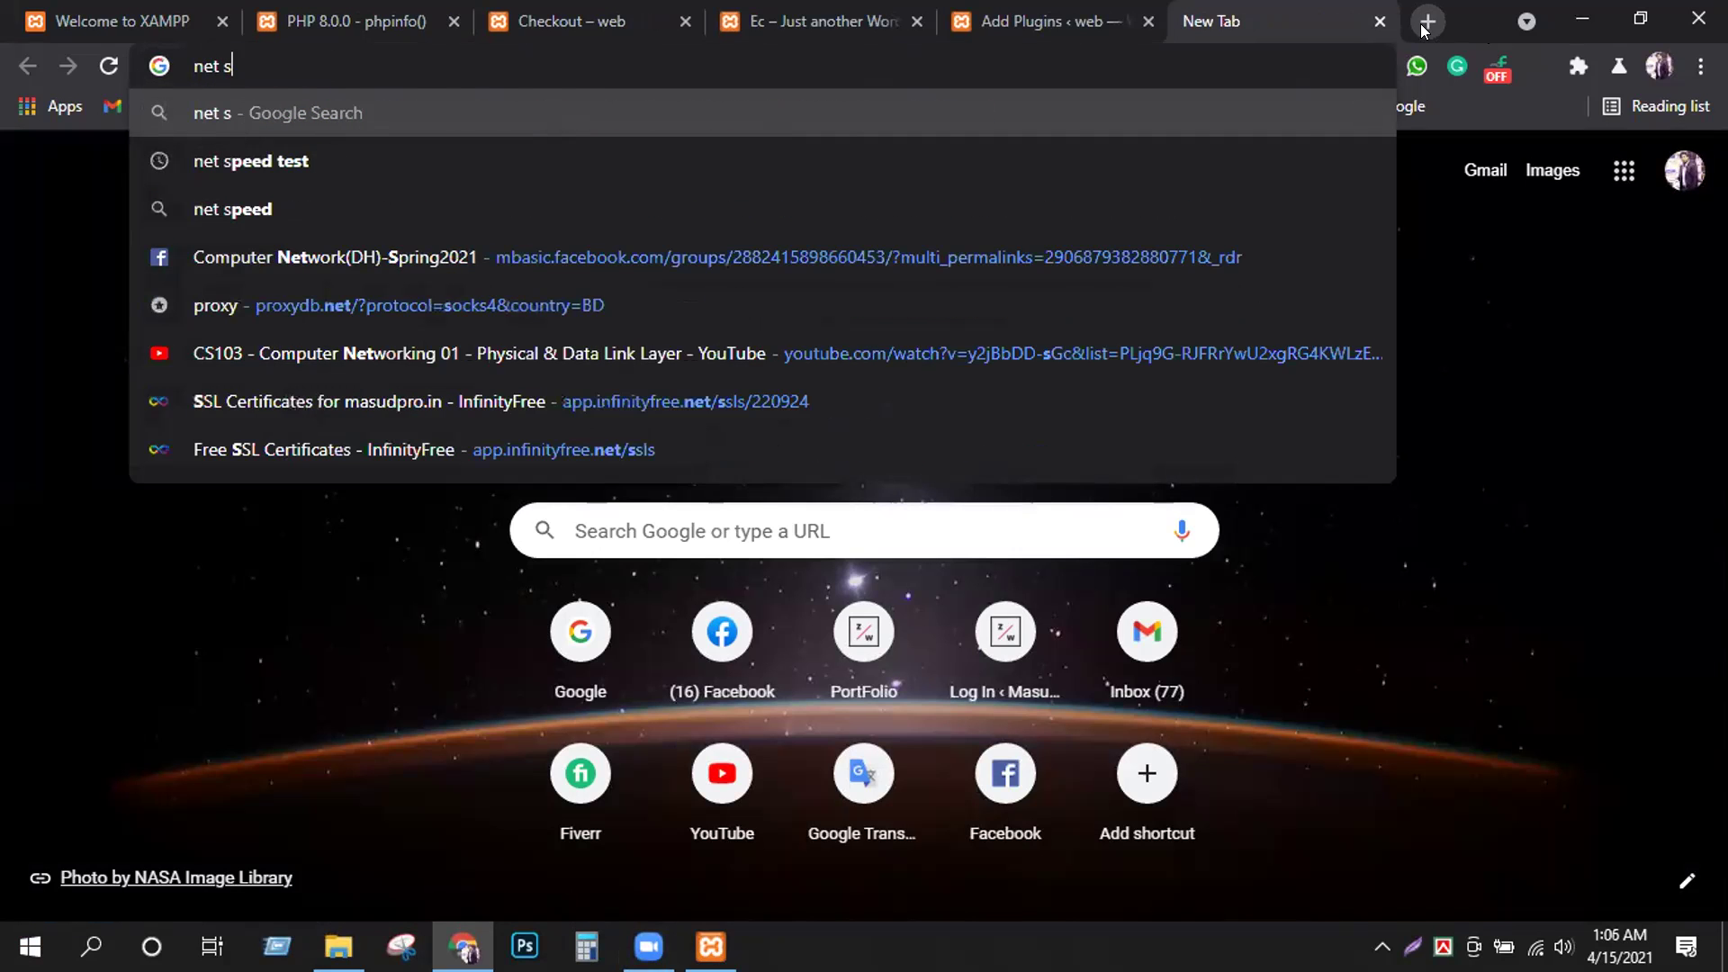
Search Google for 'net speed test' and open the Fast.com result in a new tab
{"action": "key", "text": "Down"}
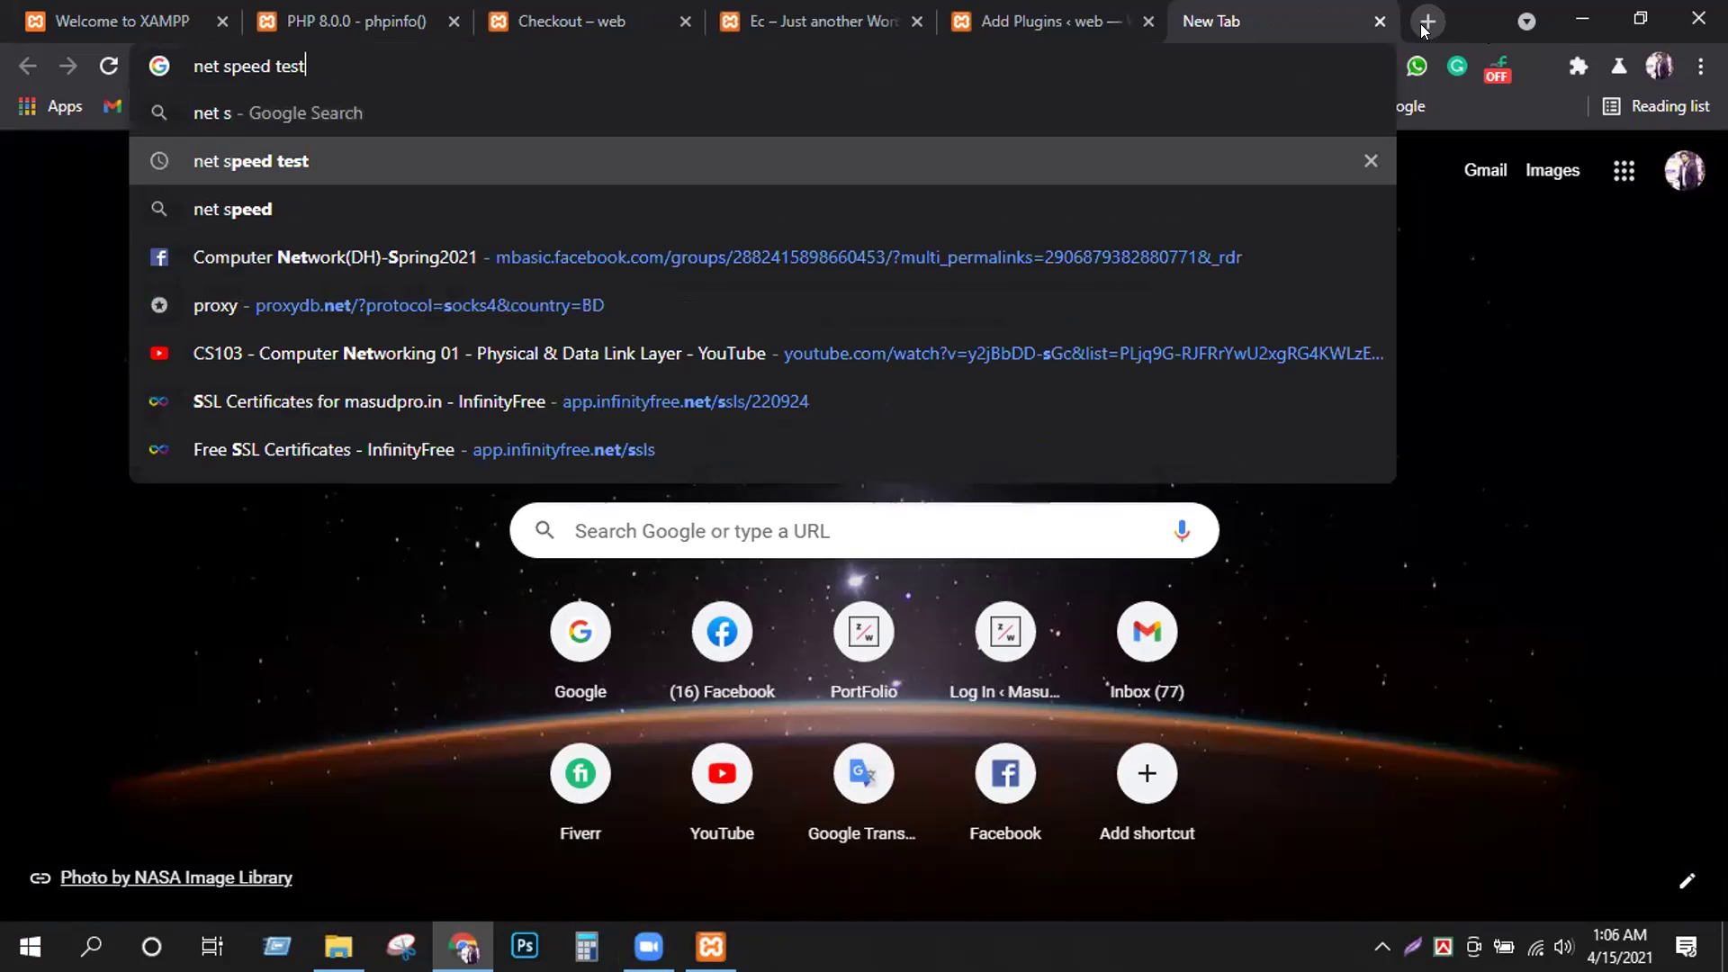
{"action": "key", "text": "Return"}
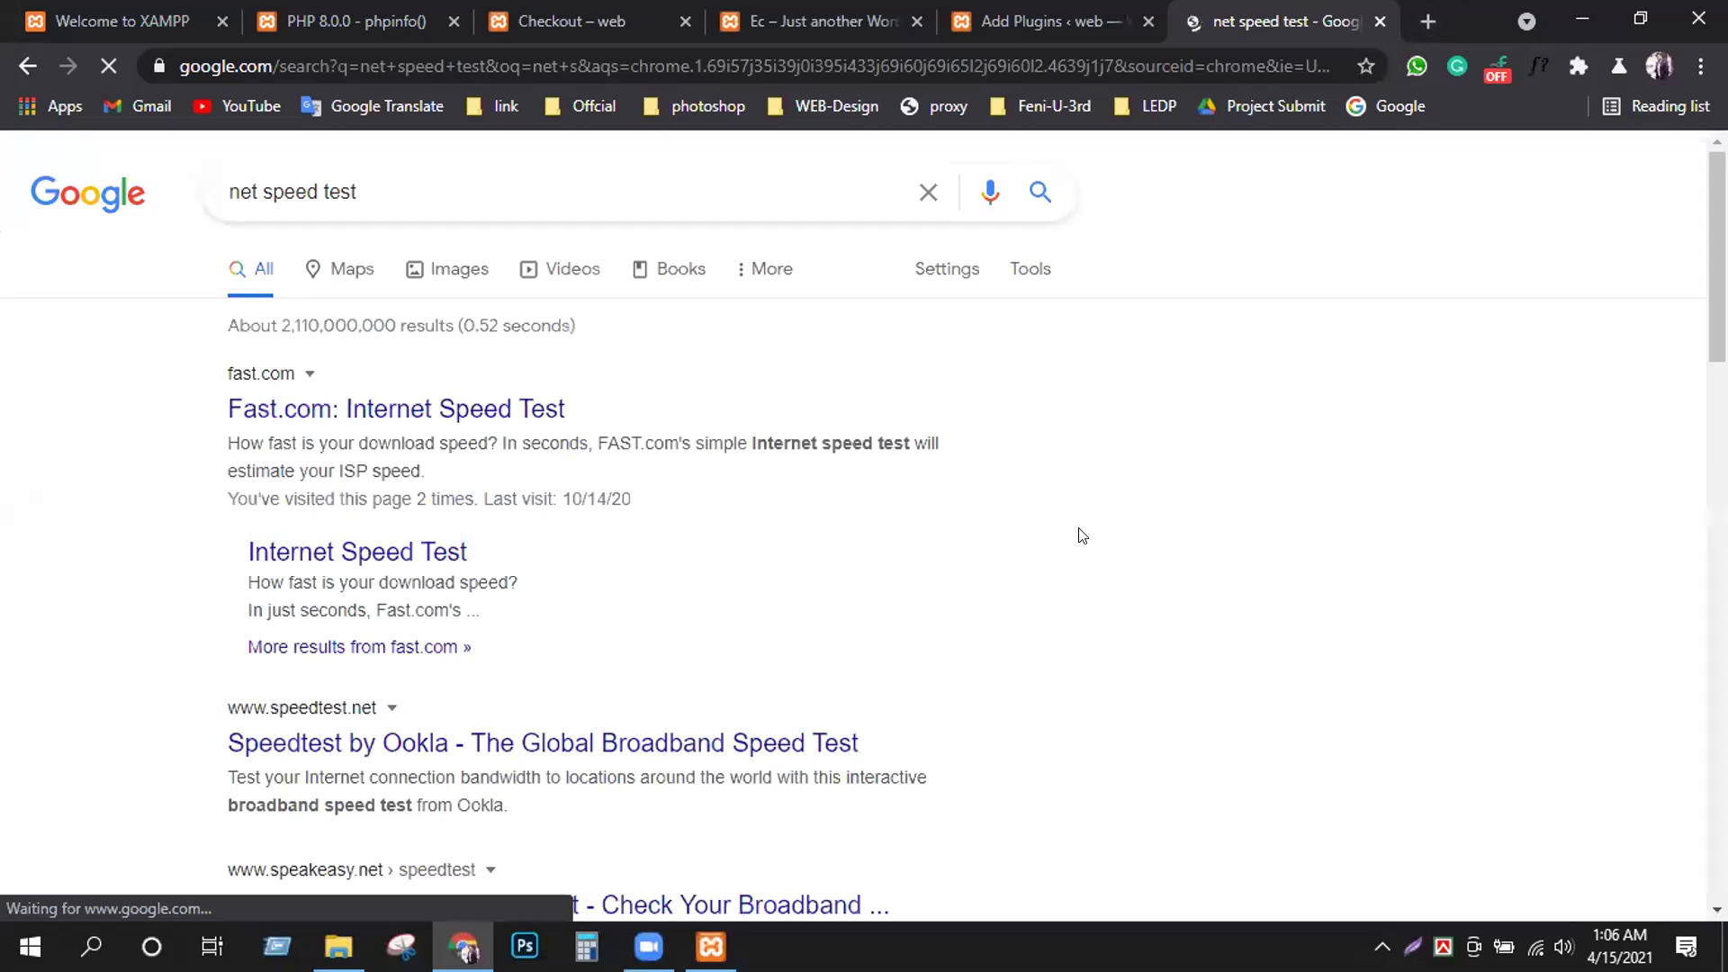
{"action": "right_click", "coordinate": [513, 410]}
{"action": "left_click", "coordinate": [576, 434]}
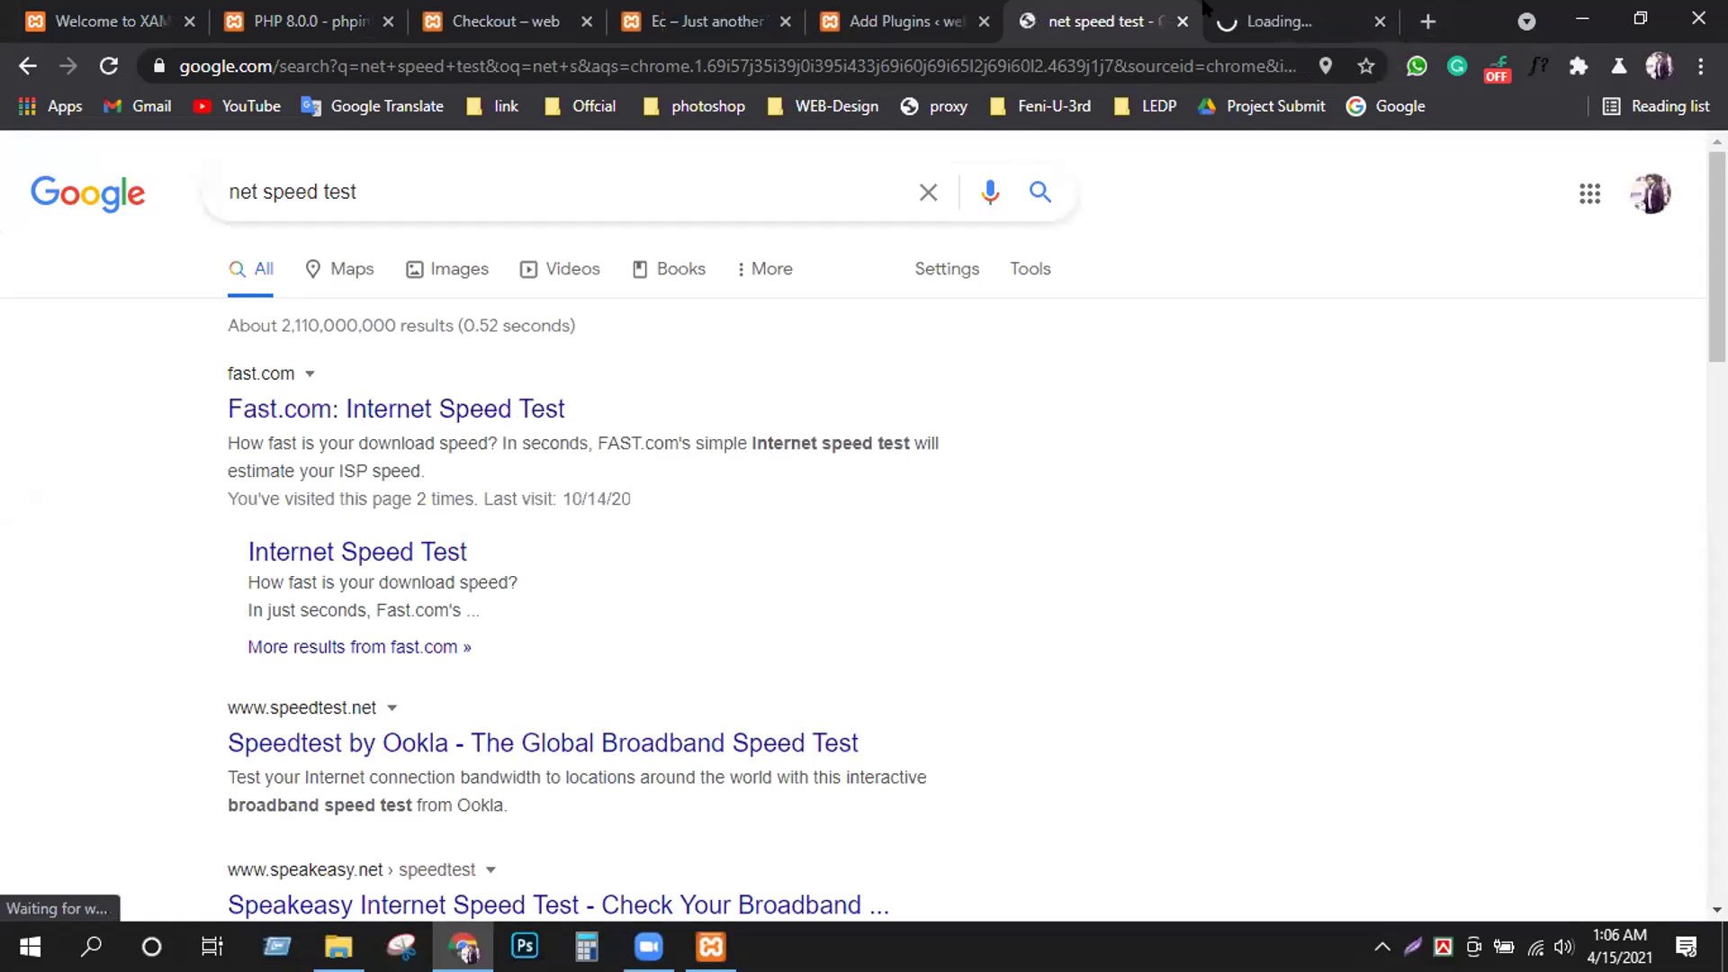
{"action": "left_click", "coordinate": [1215, 20]}
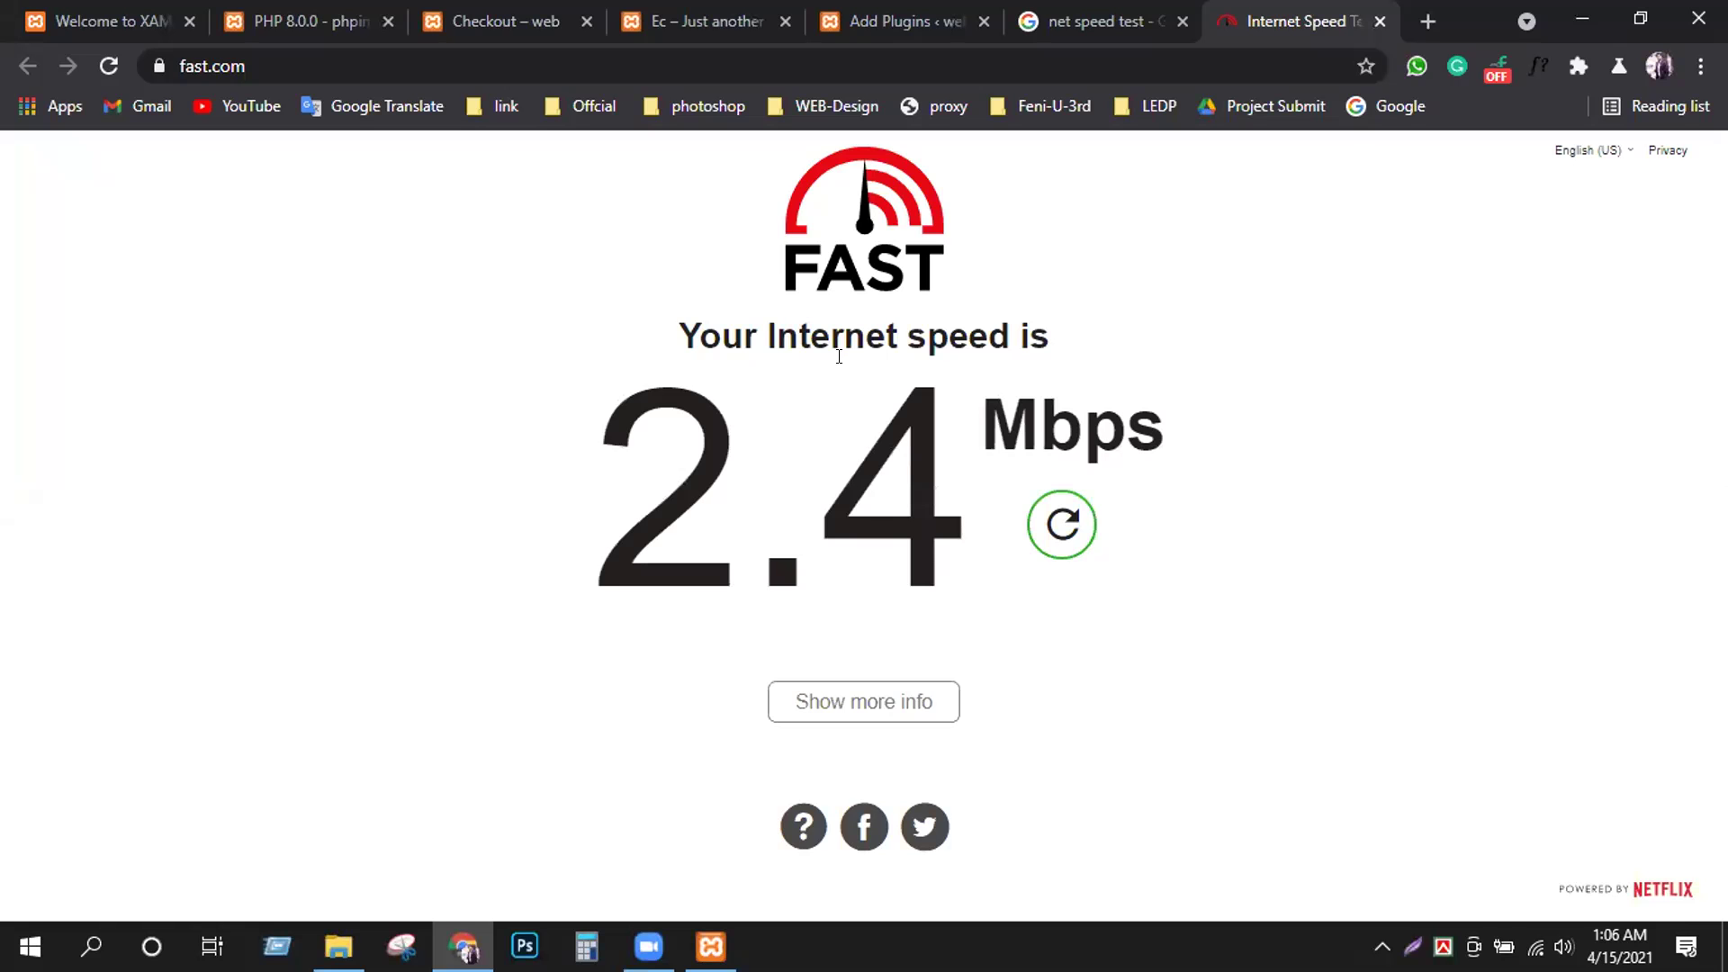
Open the Speedtest by Ookla result from the net speed test search in a new tab
{"action": "left_click", "coordinate": [873, 9]}
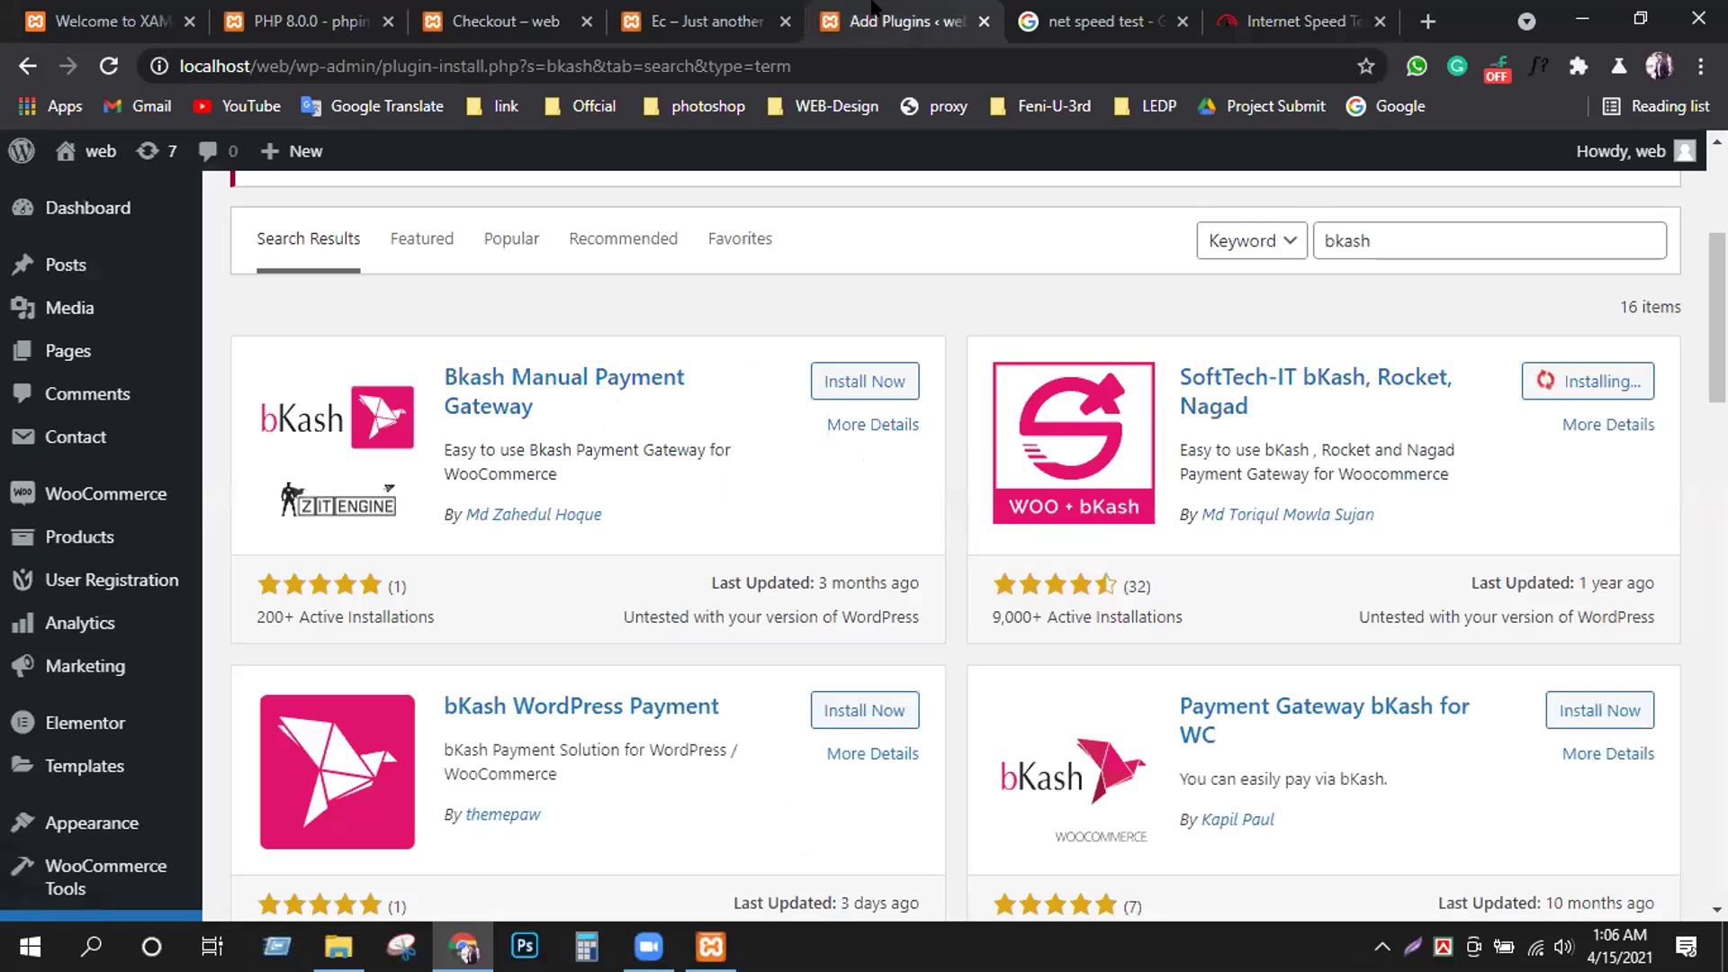
{"action": "left_click", "coordinate": [1269, 13]}
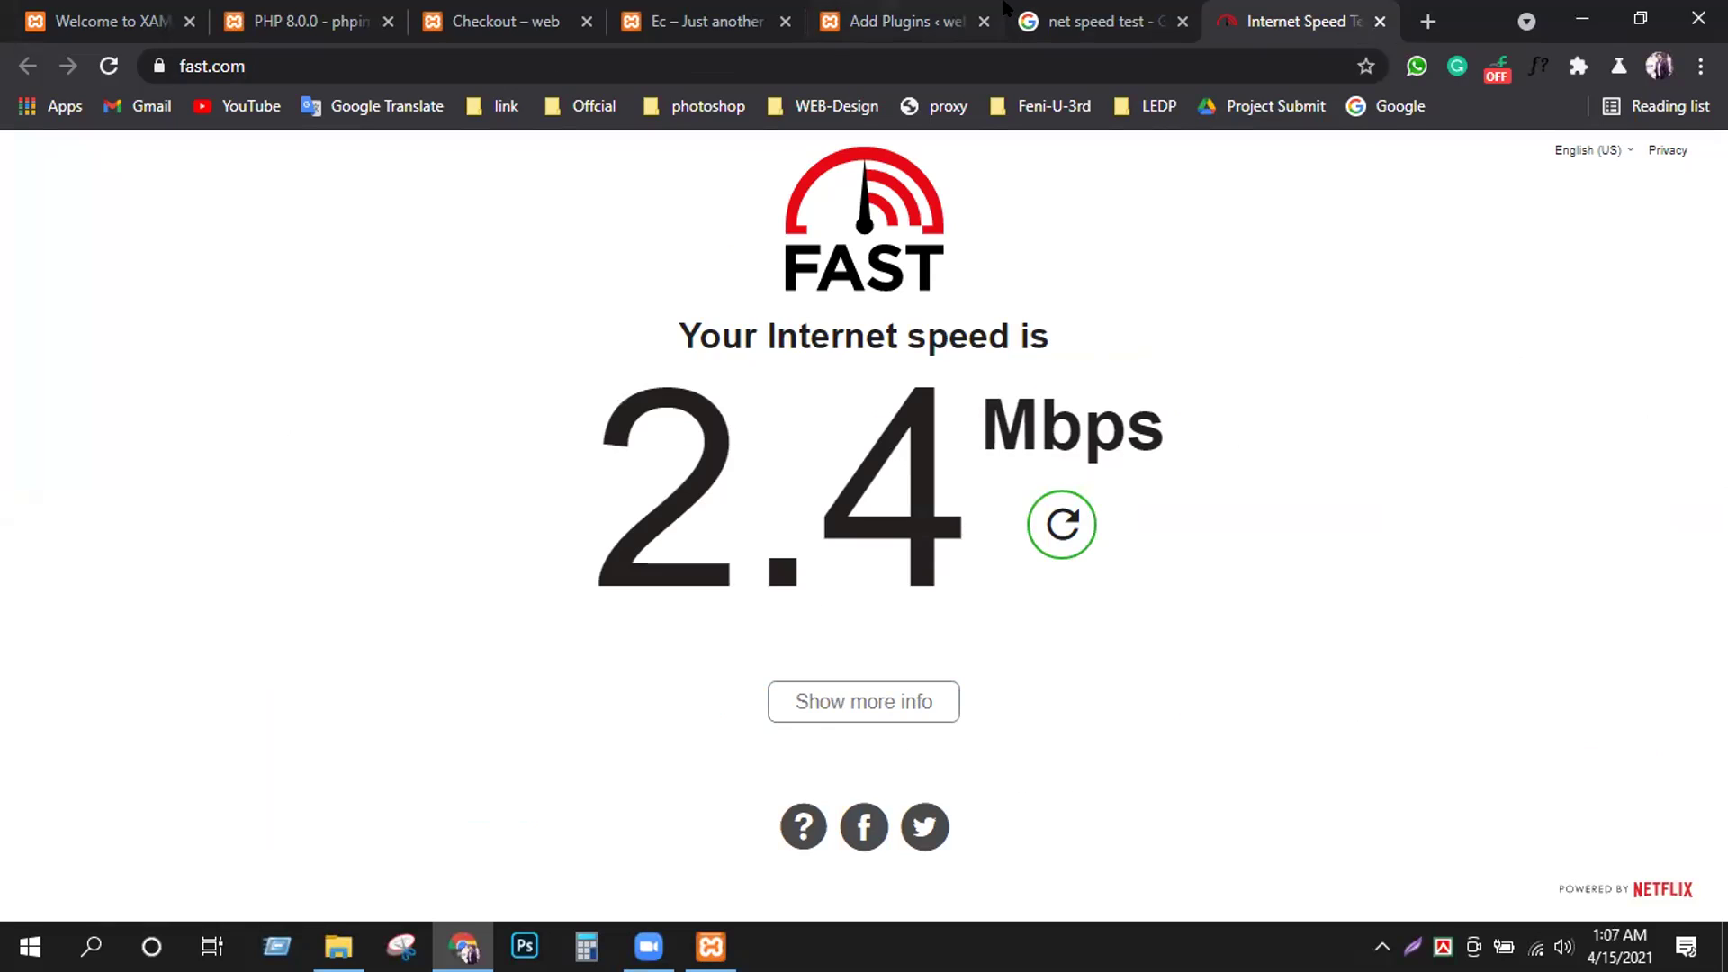
{"action": "left_click", "coordinate": [1048, 22]}
{"action": "scroll", "coordinate": [826, 442], "scroll_direction": "down", "scroll_amount": 1}
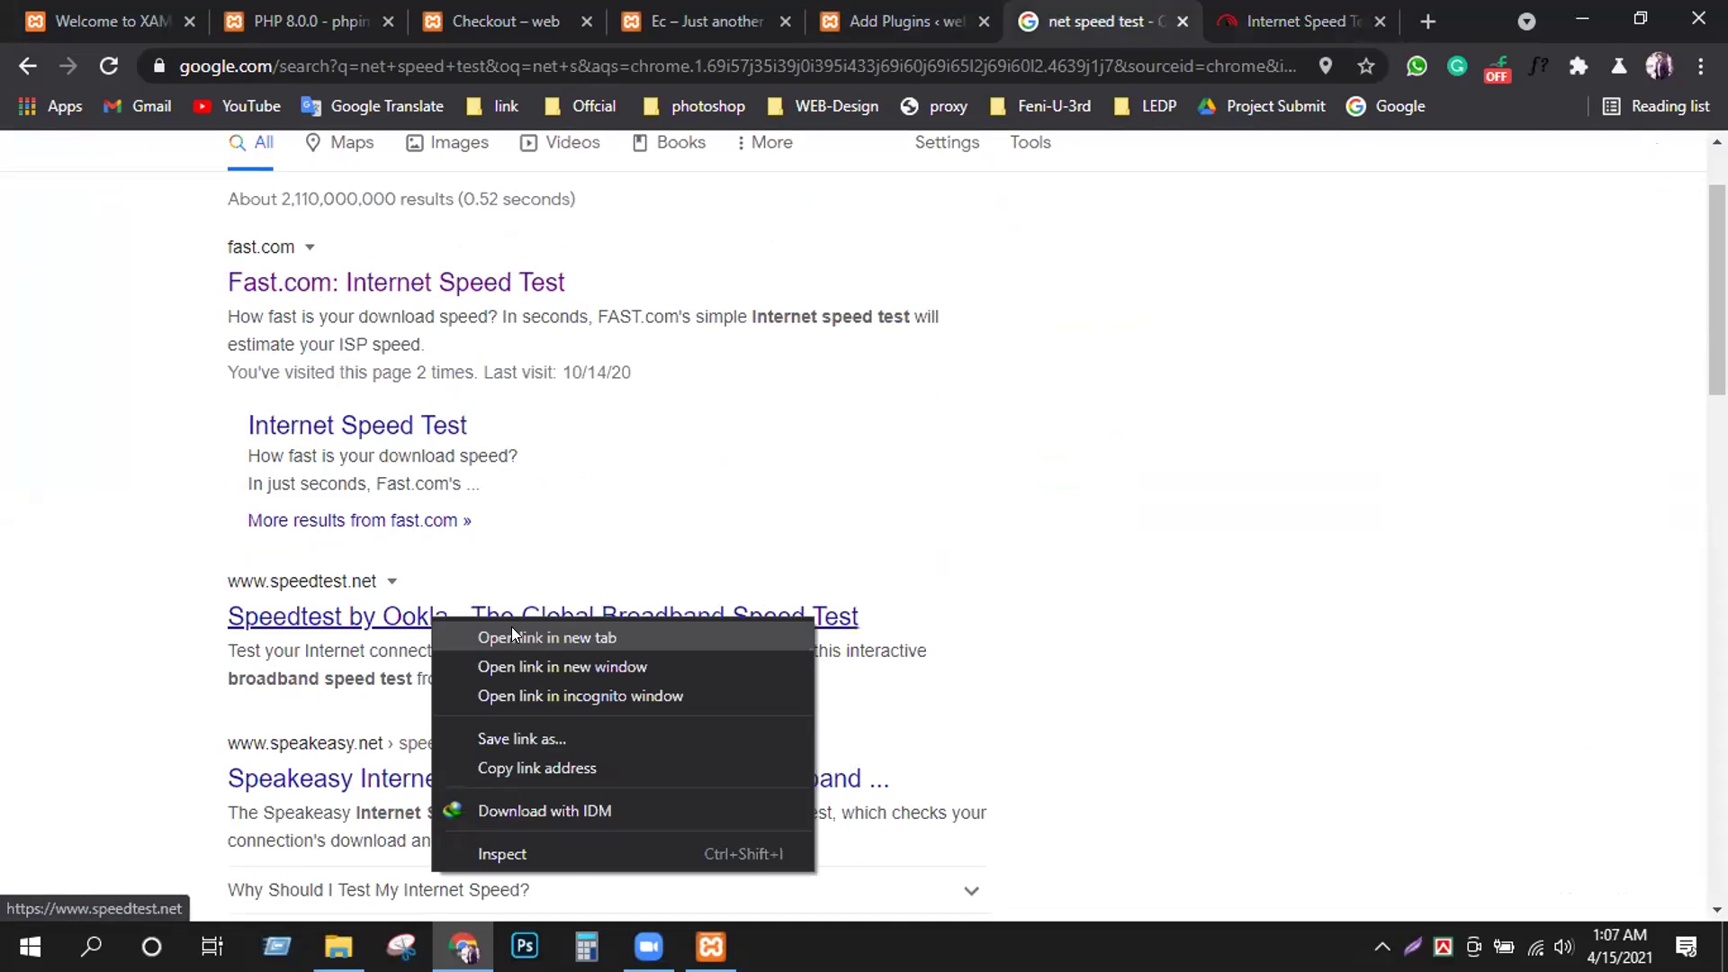
{"action": "left_click", "coordinate": [513, 630]}
{"action": "key", "text": "ctrl+Tab"}
Compare the Fast.com result with the loading speedtest.net page, then open a new blank tab
{"action": "left_click_drag", "start_coordinate": [1332, 10], "coordinate": [1147, 16]}
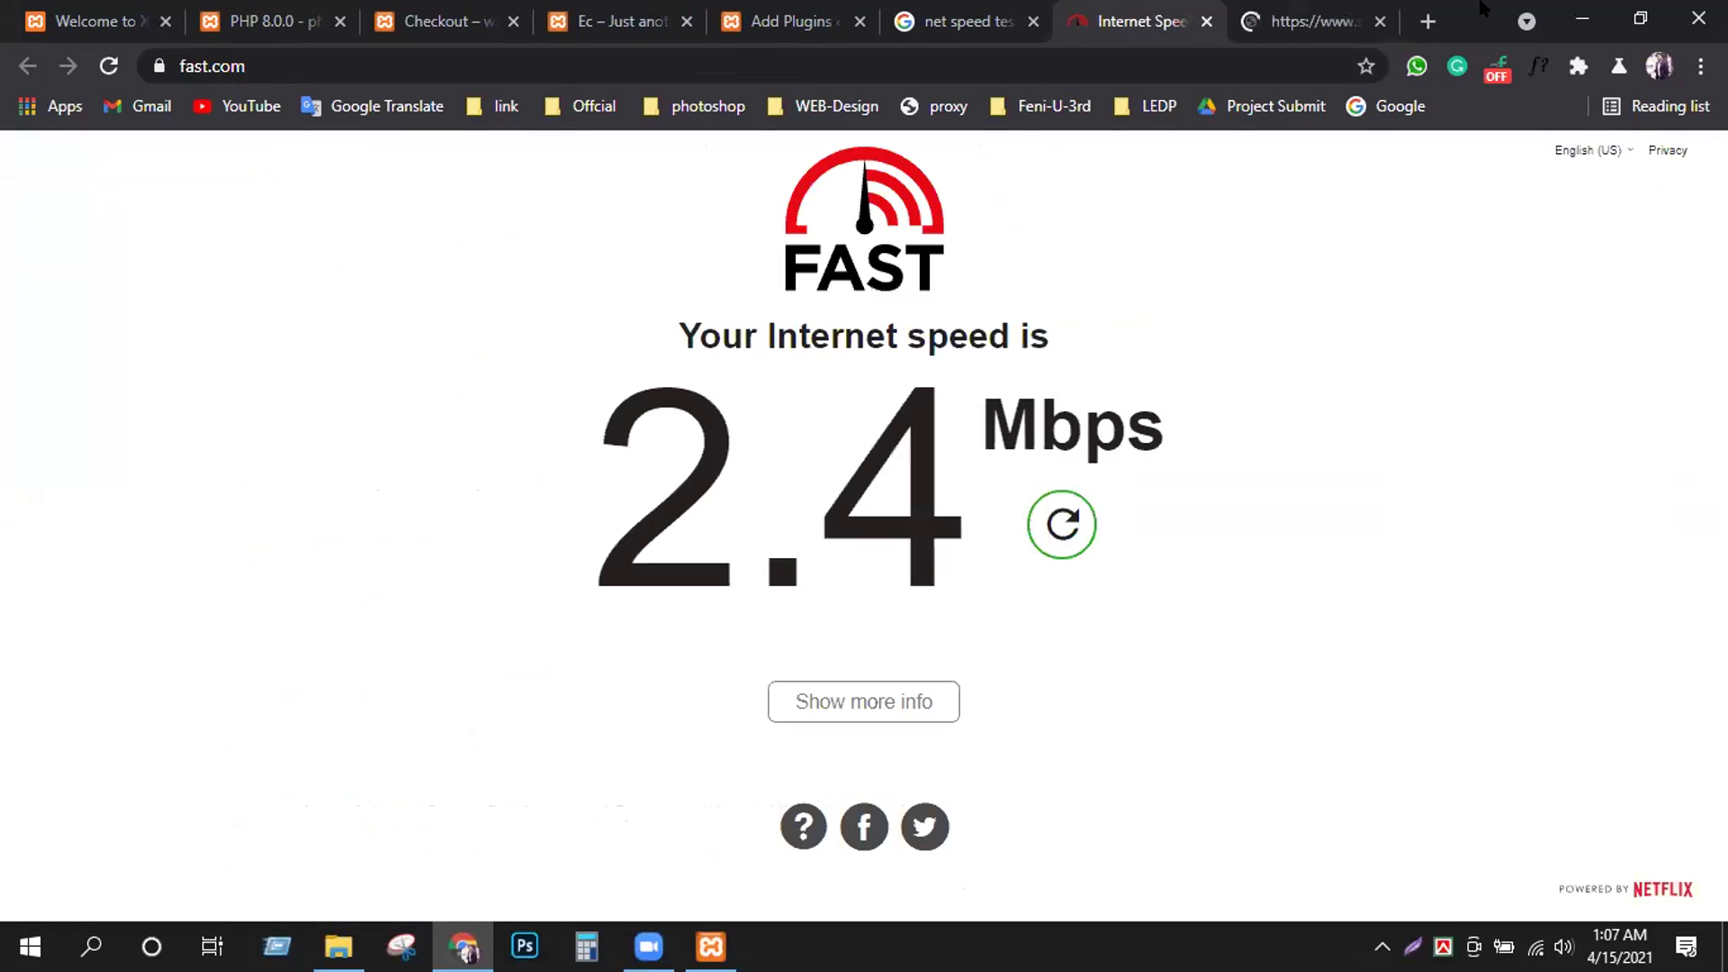
{"action": "left_click", "coordinate": [1263, 7]}
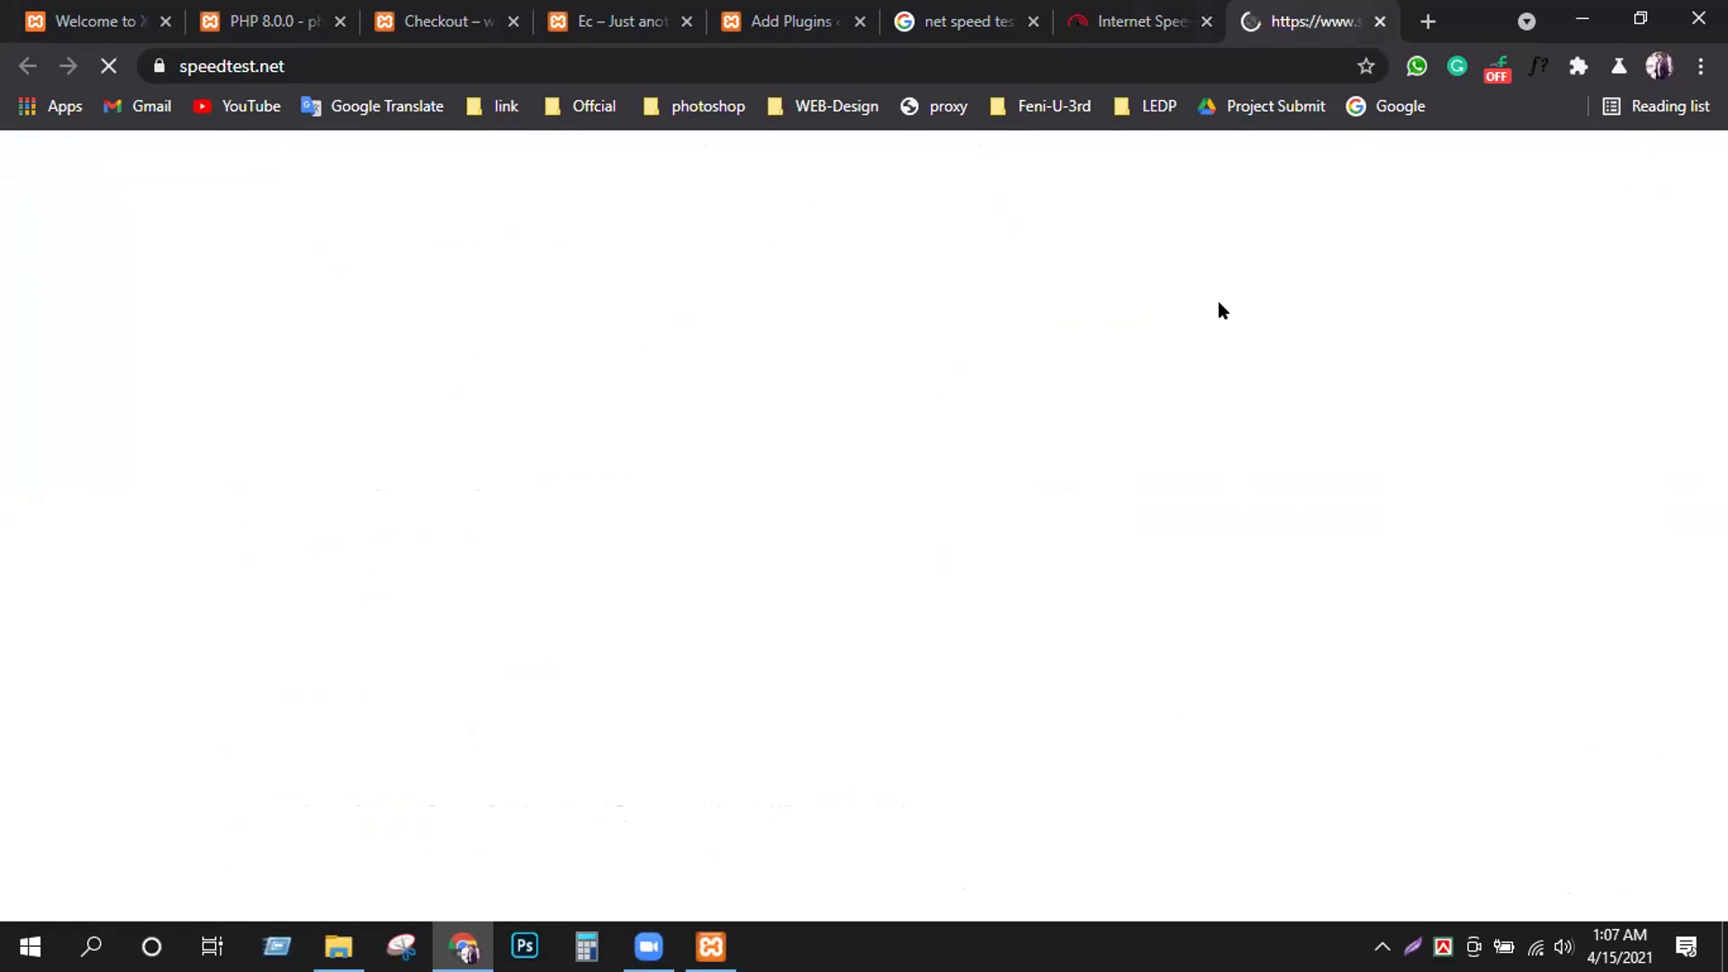
{"action": "left_click", "coordinate": [1116, 14]}
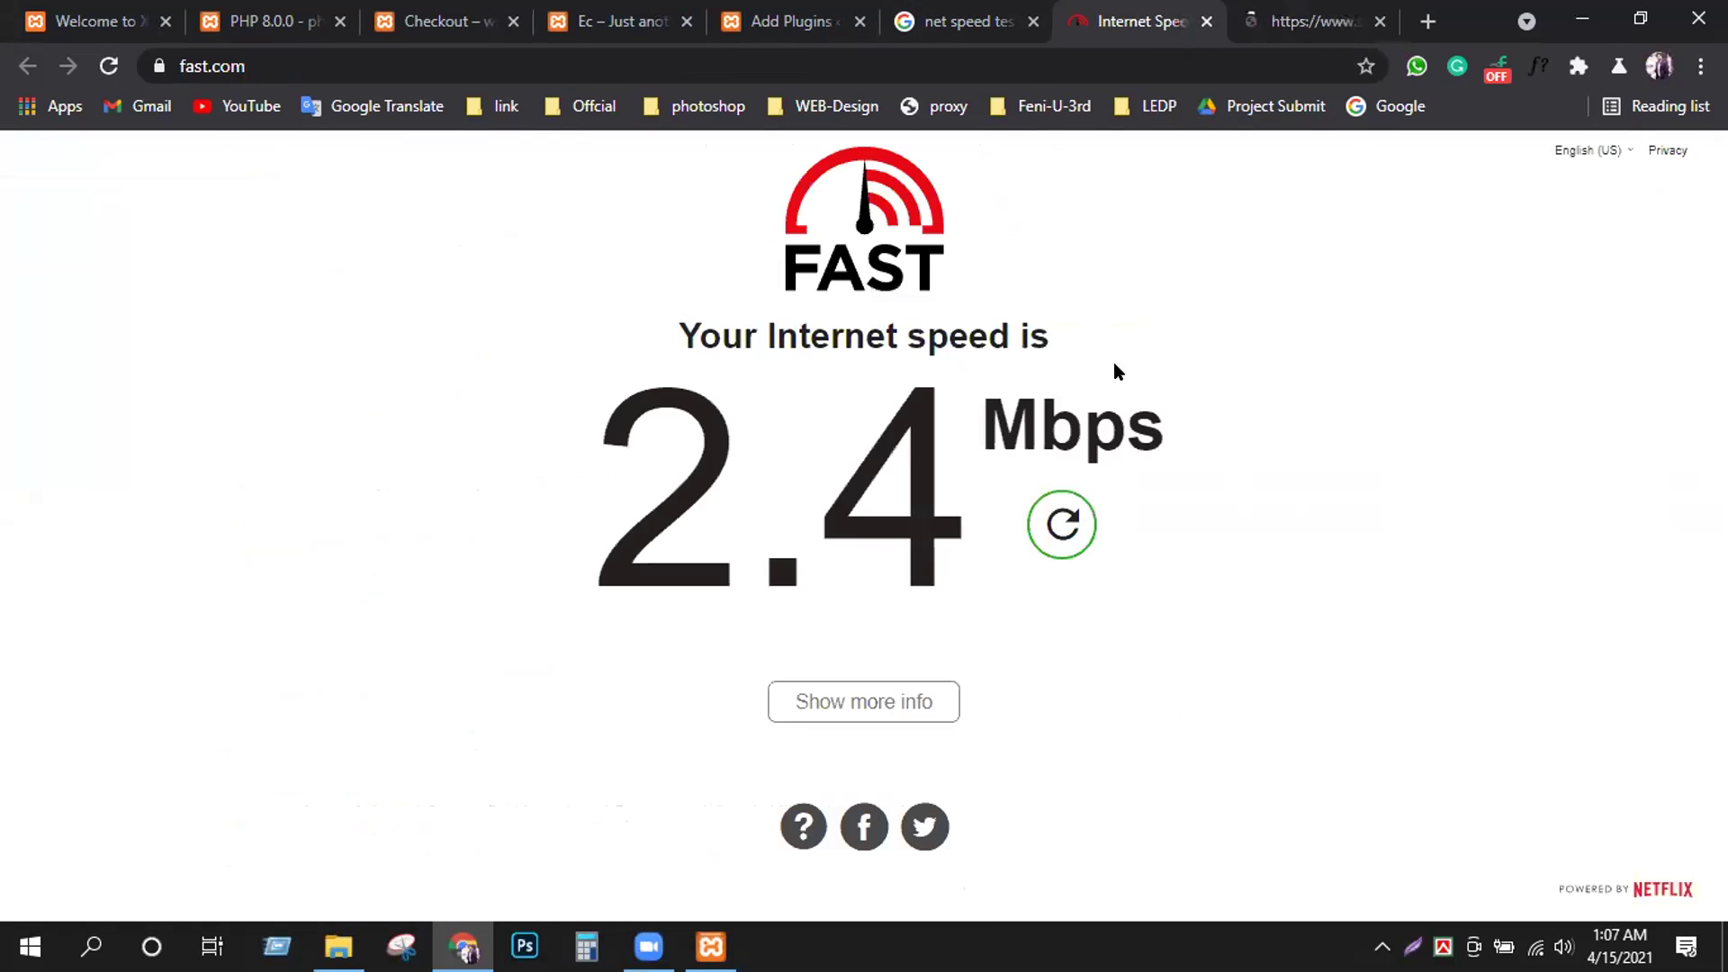
{"action": "left_click", "coordinate": [1310, 16]}
{"action": "left_click", "coordinate": [1161, 10]}
{"action": "left_click_drag", "start_coordinate": [756, 450], "coordinate": [1044, 432]}
{"action": "left_click", "coordinate": [1185, 440]}
{"action": "left_click", "coordinate": [1309, 18]}
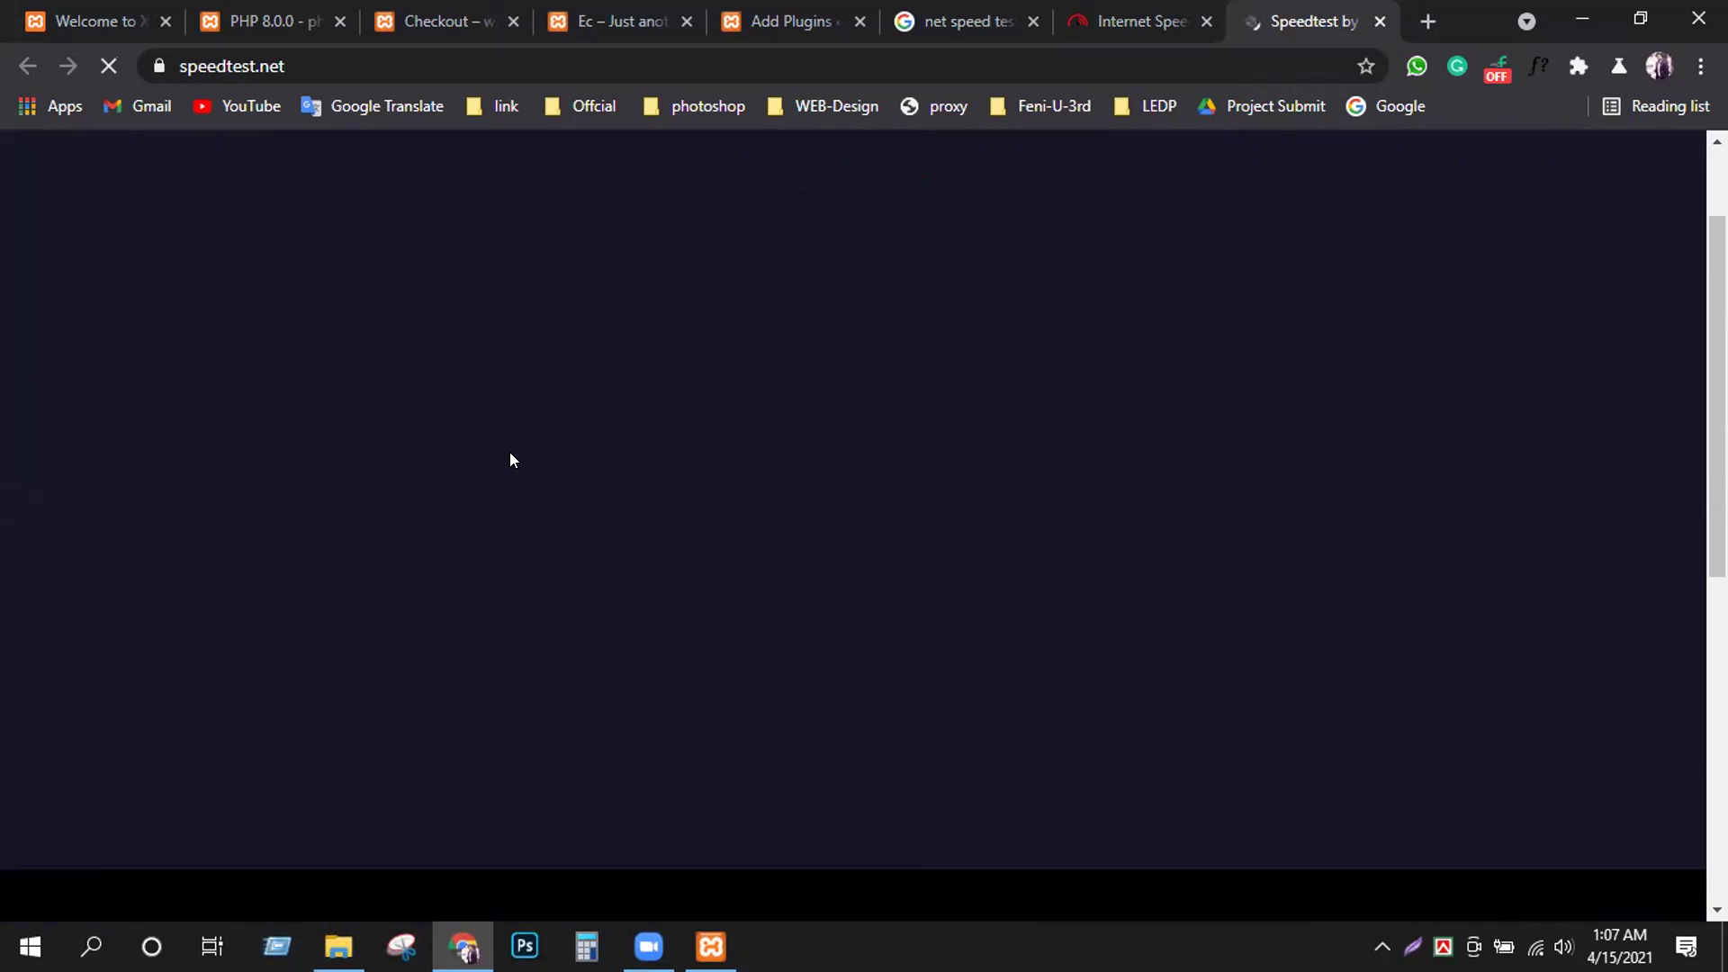
{"action": "left_click", "coordinate": [975, 11]}
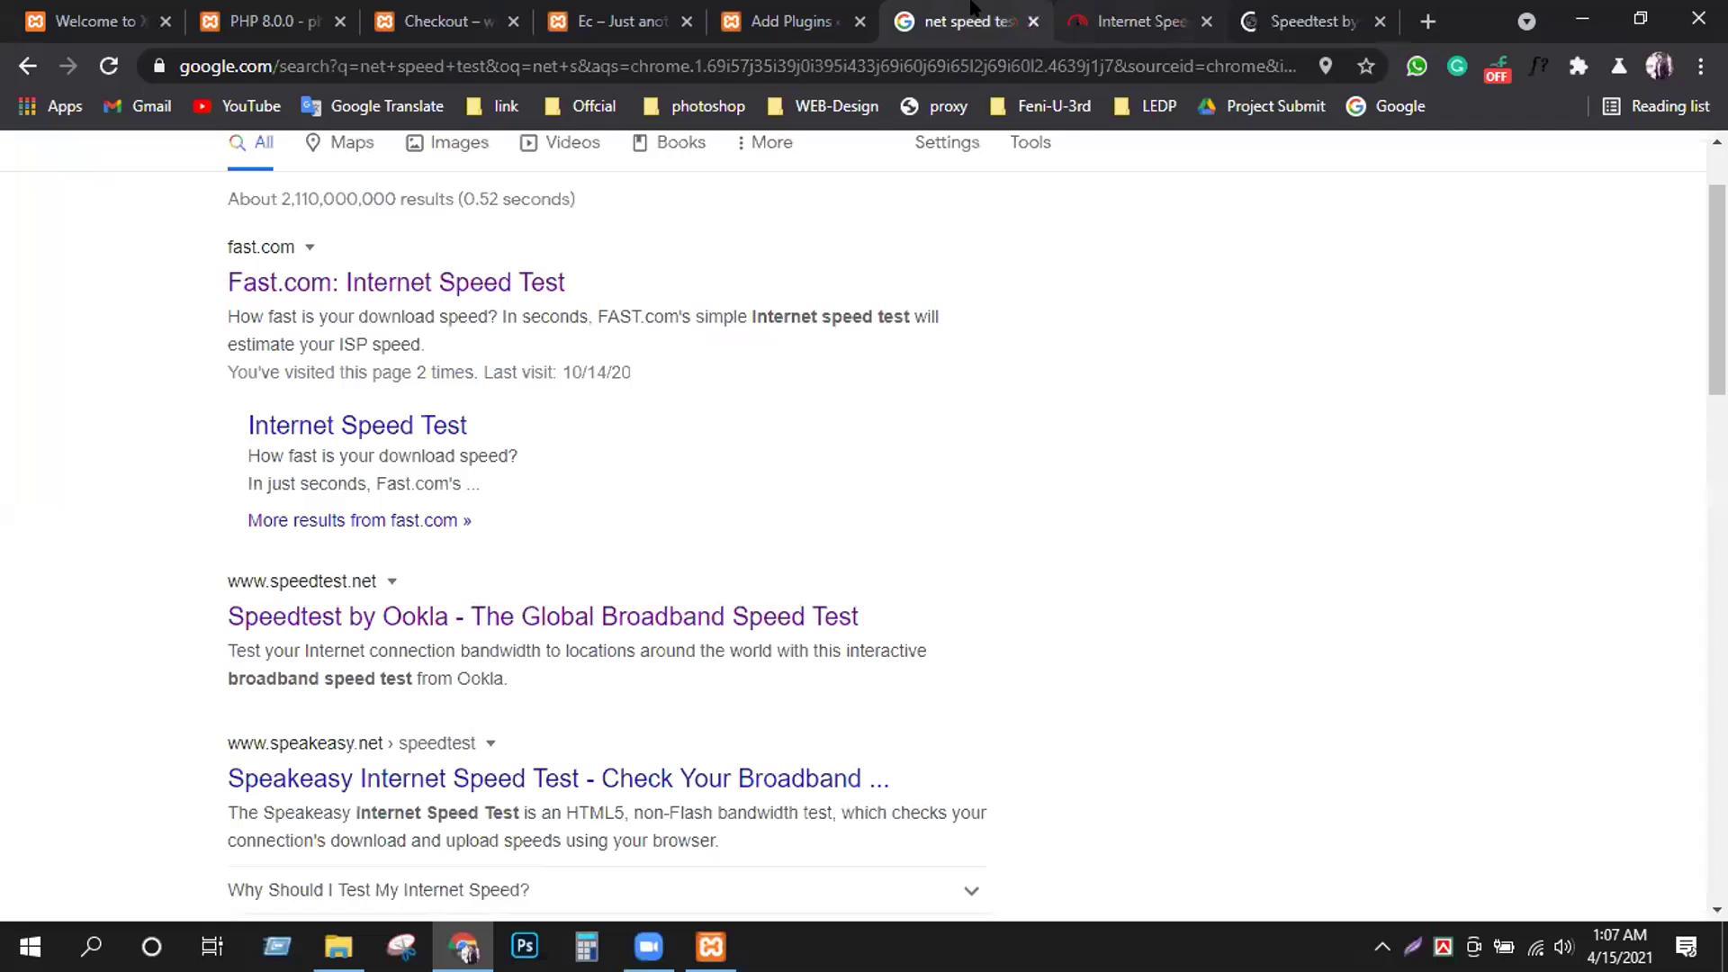
{"action": "left_click", "coordinate": [1312, 20]}
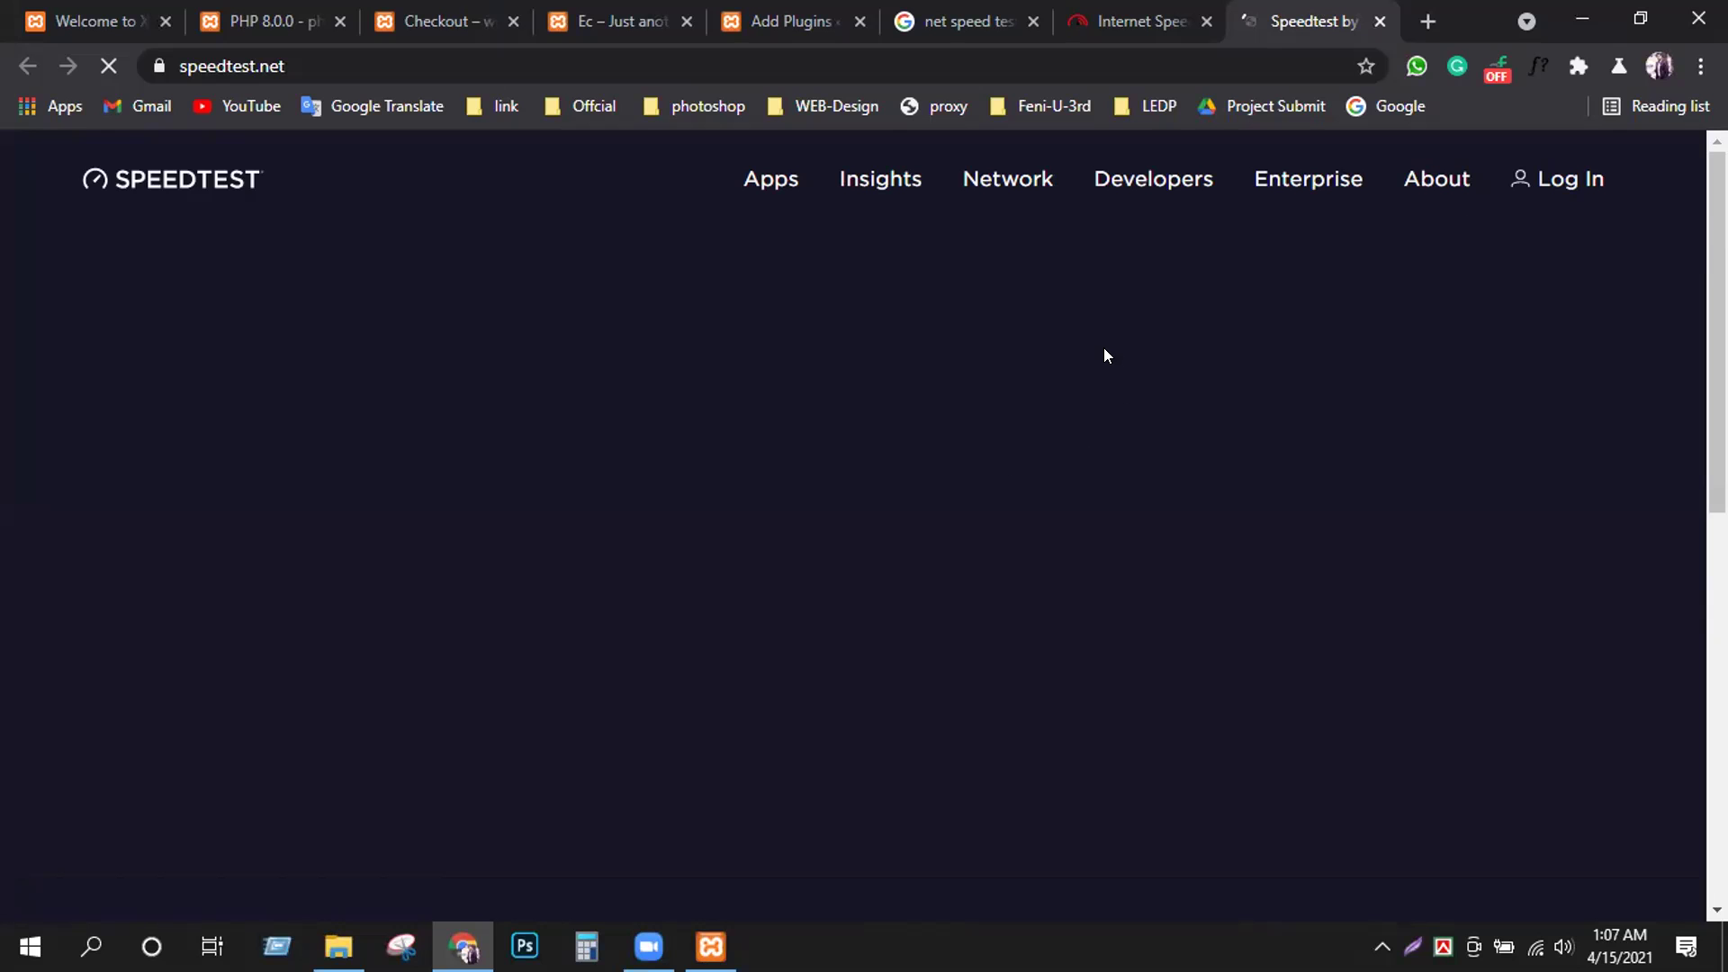
{"action": "scroll", "coordinate": [810, 426], "scroll_direction": "down", "scroll_amount": 5}
{"action": "scroll", "coordinate": [808, 427], "scroll_direction": "up", "scroll_amount": 5}
{"action": "left_click", "coordinate": [1426, 21]}
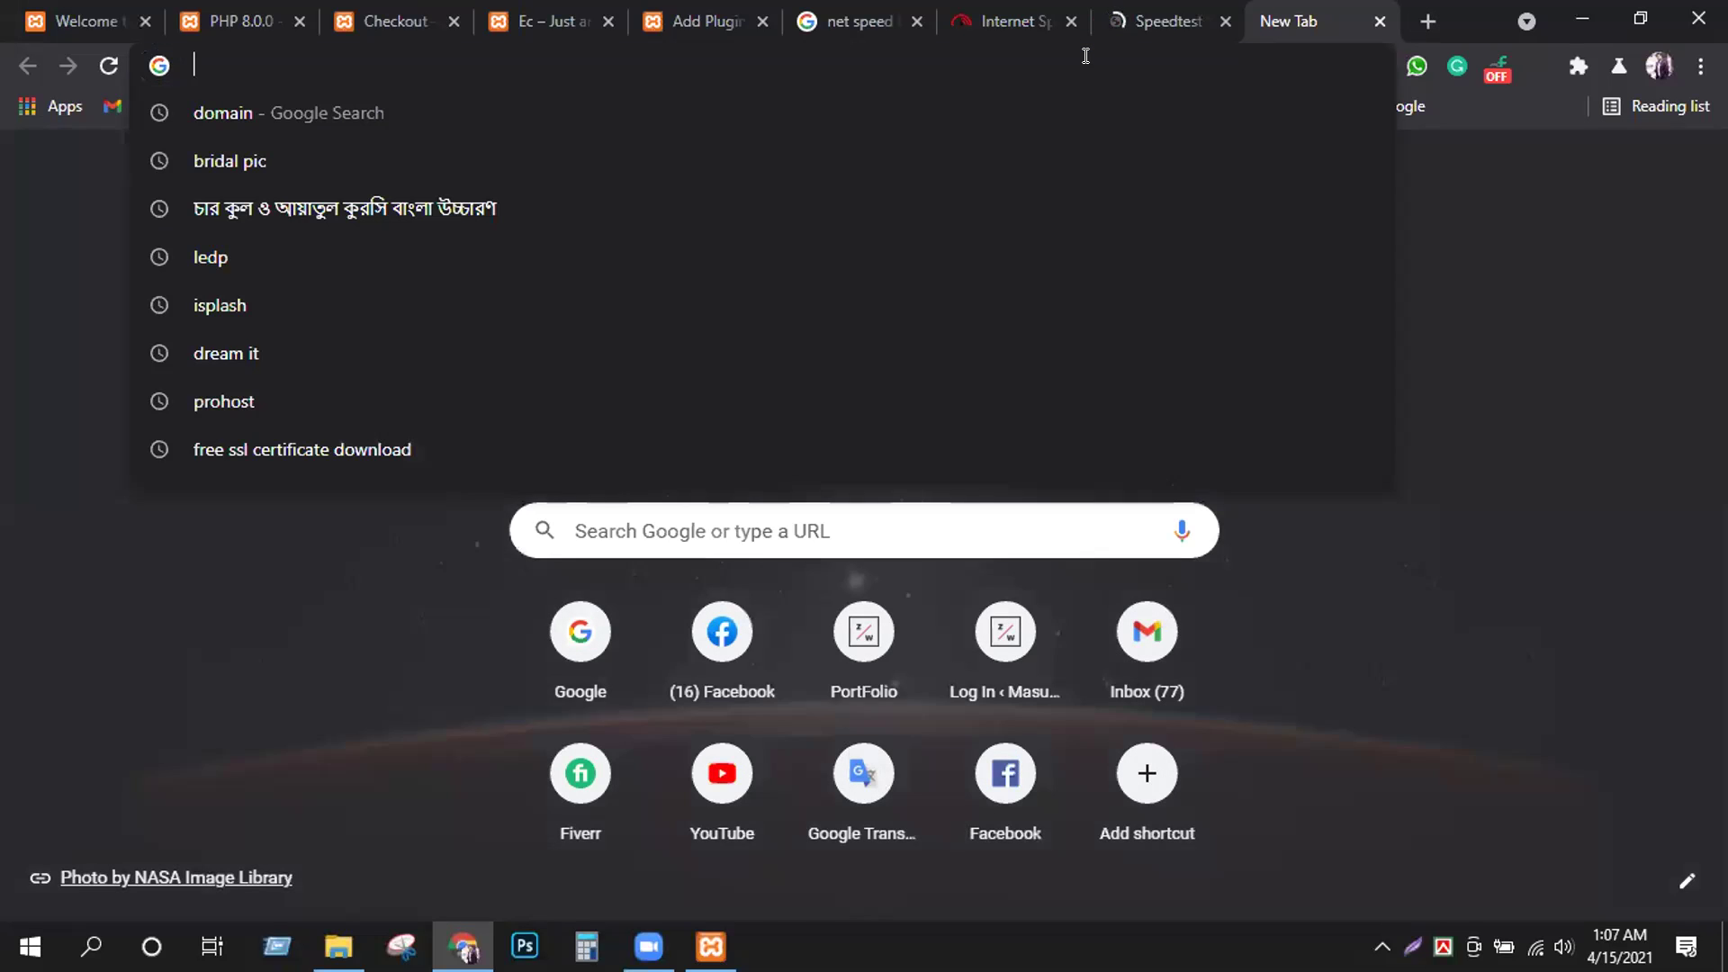
Go to the uCoz .net site address from the omnibox suggestion and view the page
{"action": "type", "text": "r"}
{"action": "key", "text": "Right"}
{"action": "key", "text": "BackSpace"}
{"action": "key", "text": "BackSpace"}
{"action": "key", "text": "BackSpace"}
{"action": "type", "text": "ne"}
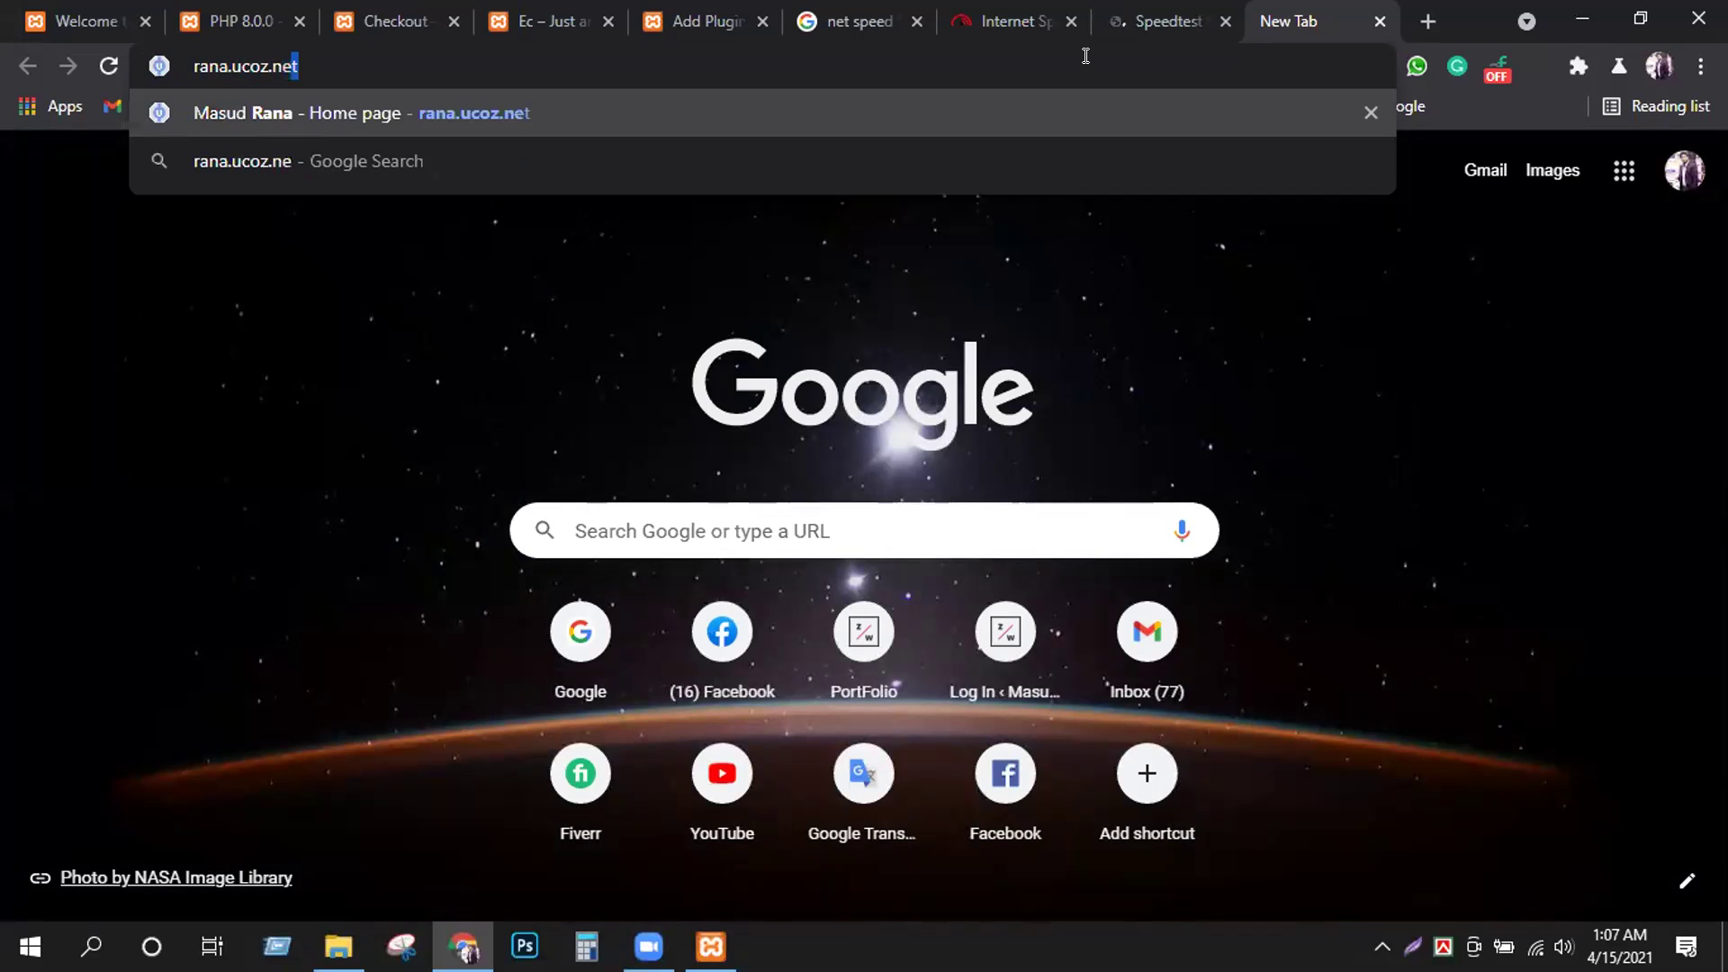
{"action": "type", "text": "t"}
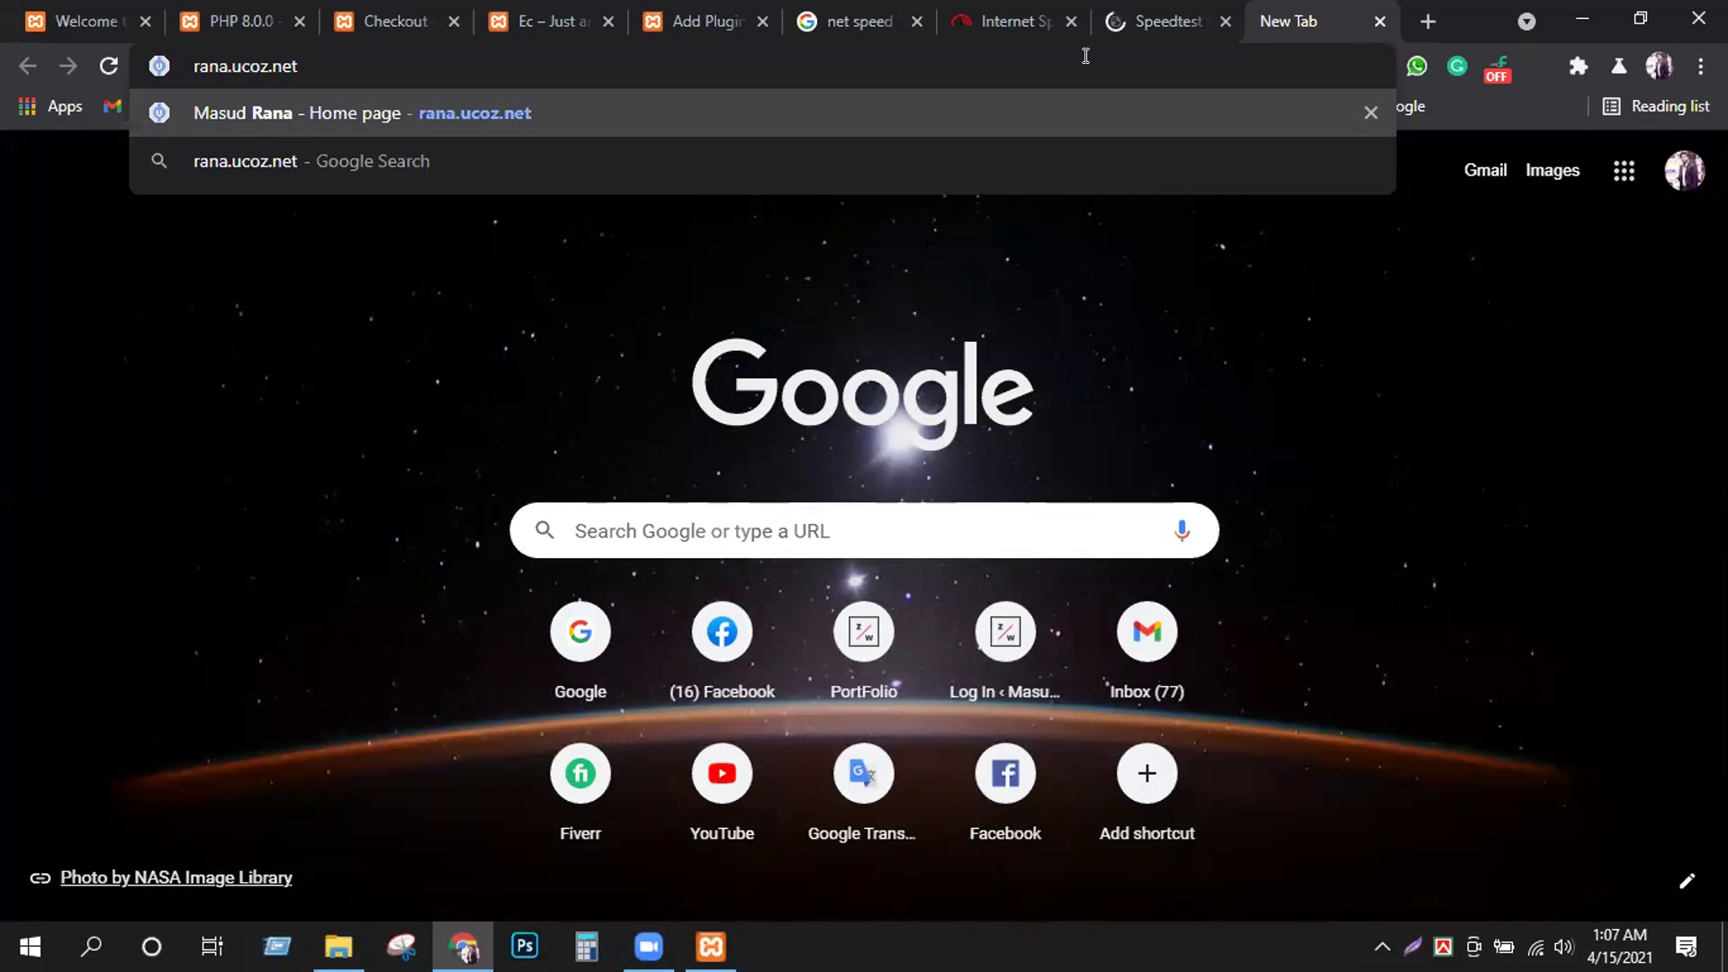
{"action": "key", "text": "Return"}
{"action": "left_click", "coordinate": [1163, 22]}
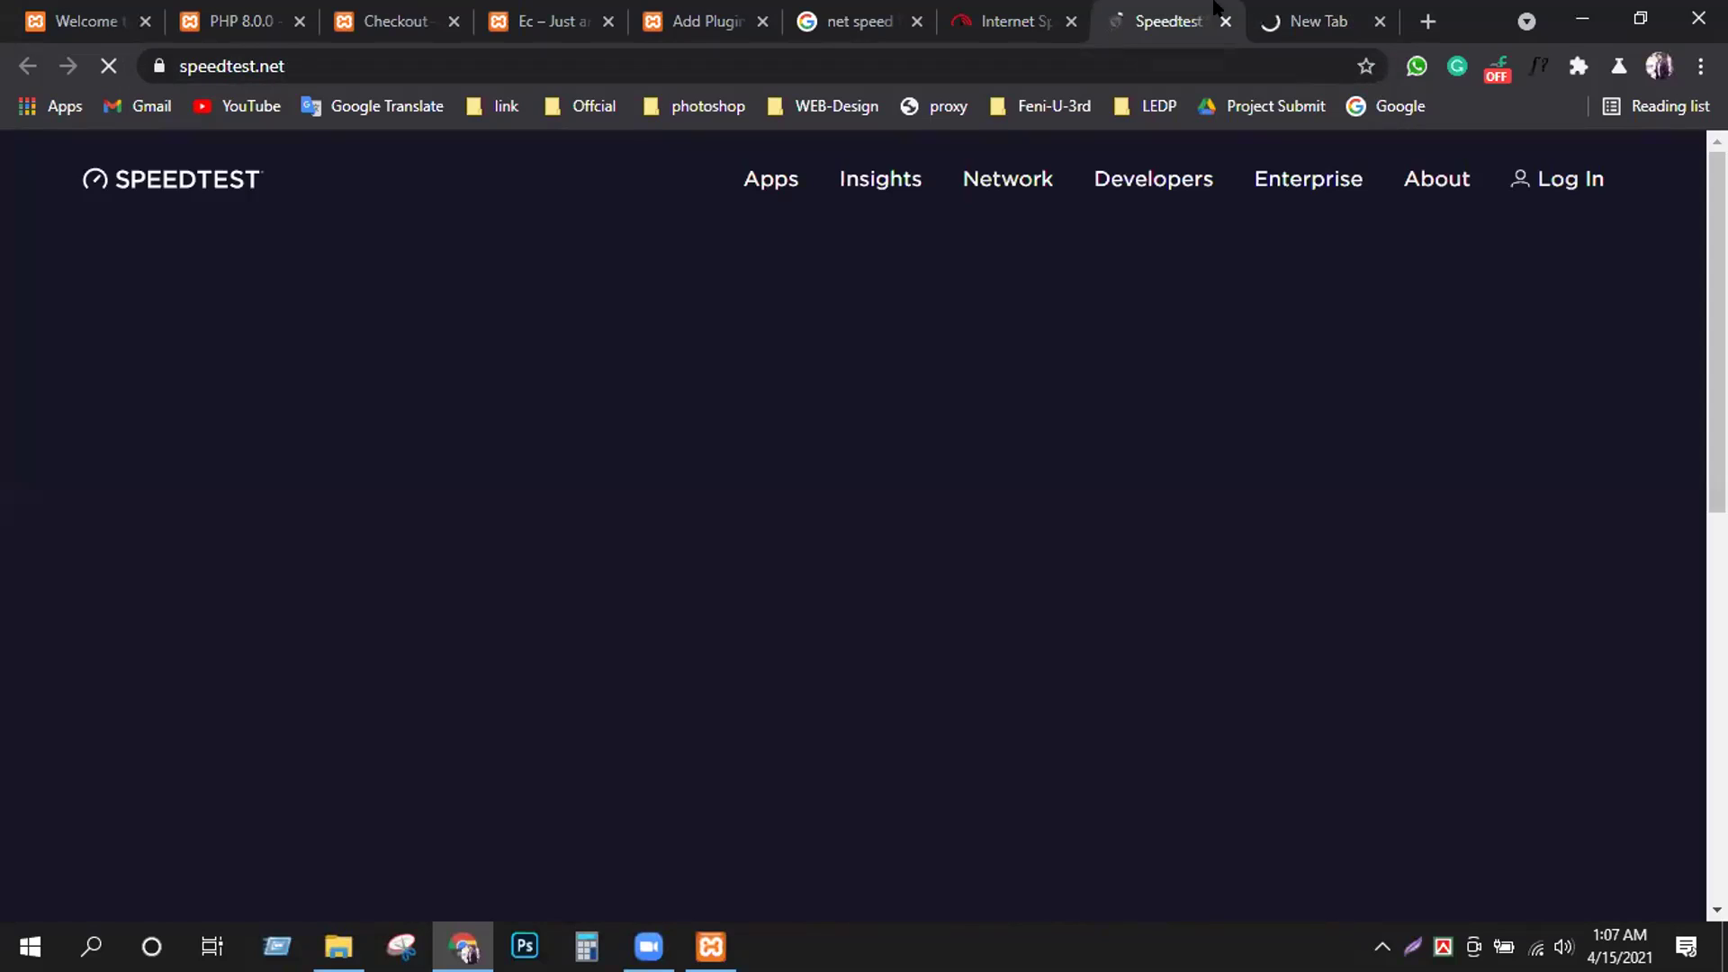
{"action": "left_click", "coordinate": [1309, 22]}
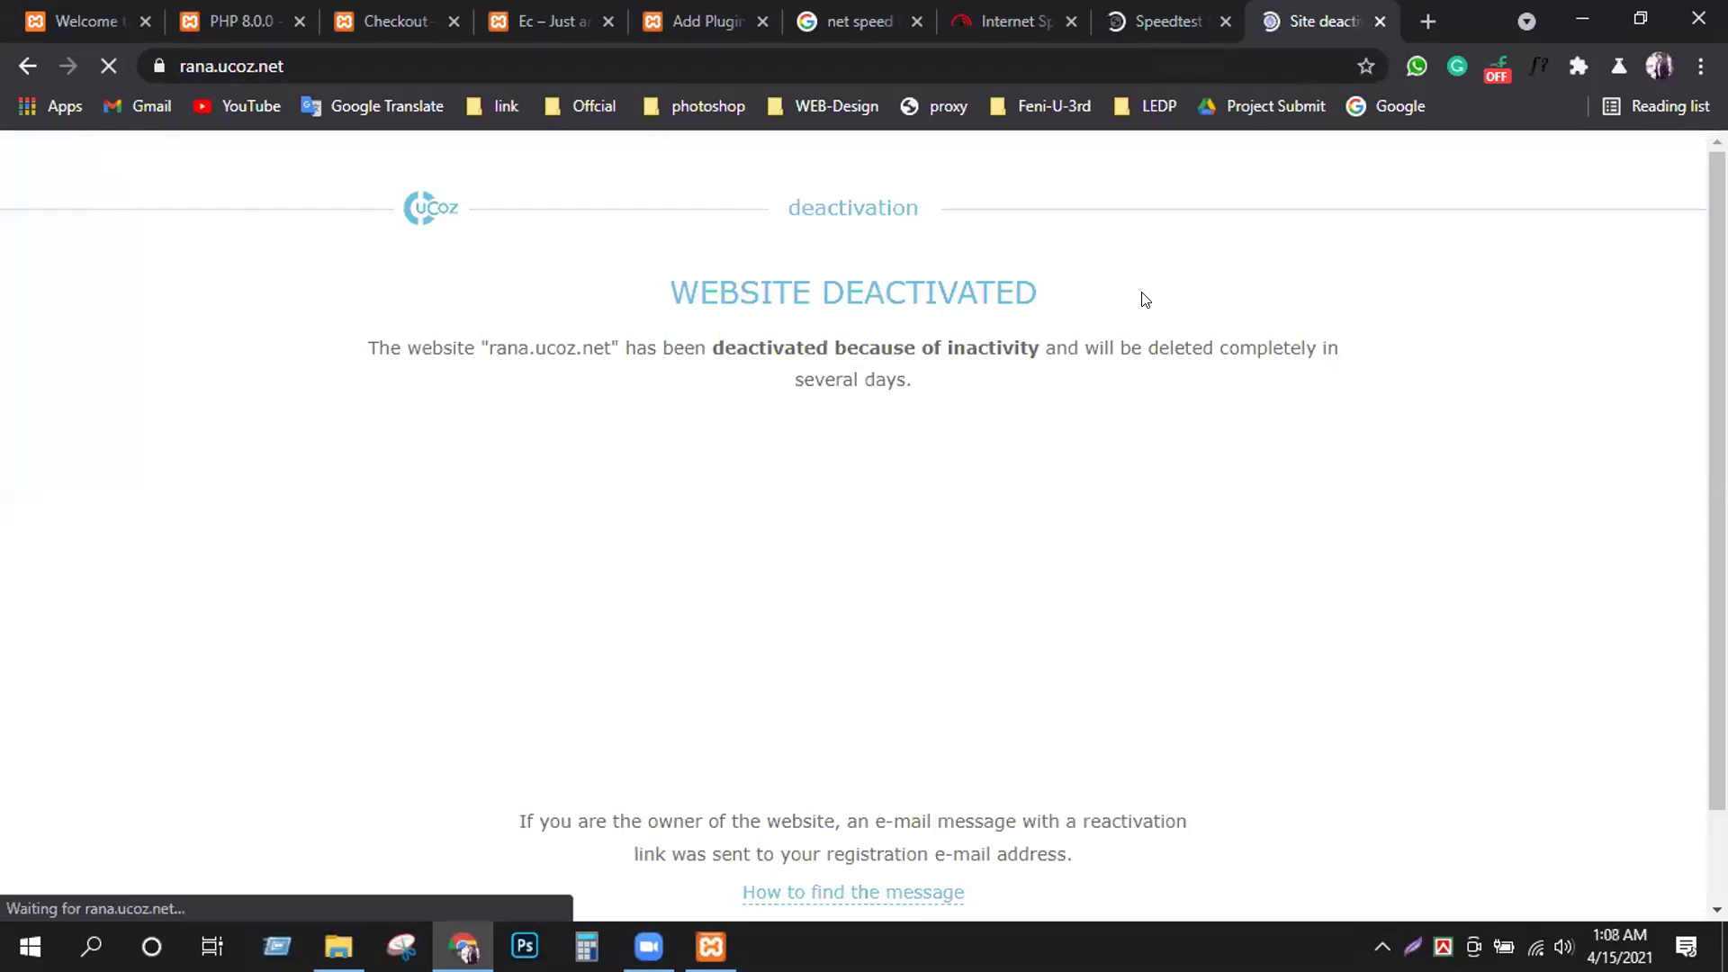
{"action": "scroll", "coordinate": [1143, 298], "scroll_direction": "down", "scroll_amount": 1}
{"action": "scroll", "coordinate": [1020, 422], "scroll_direction": "down", "scroll_amount": 1}
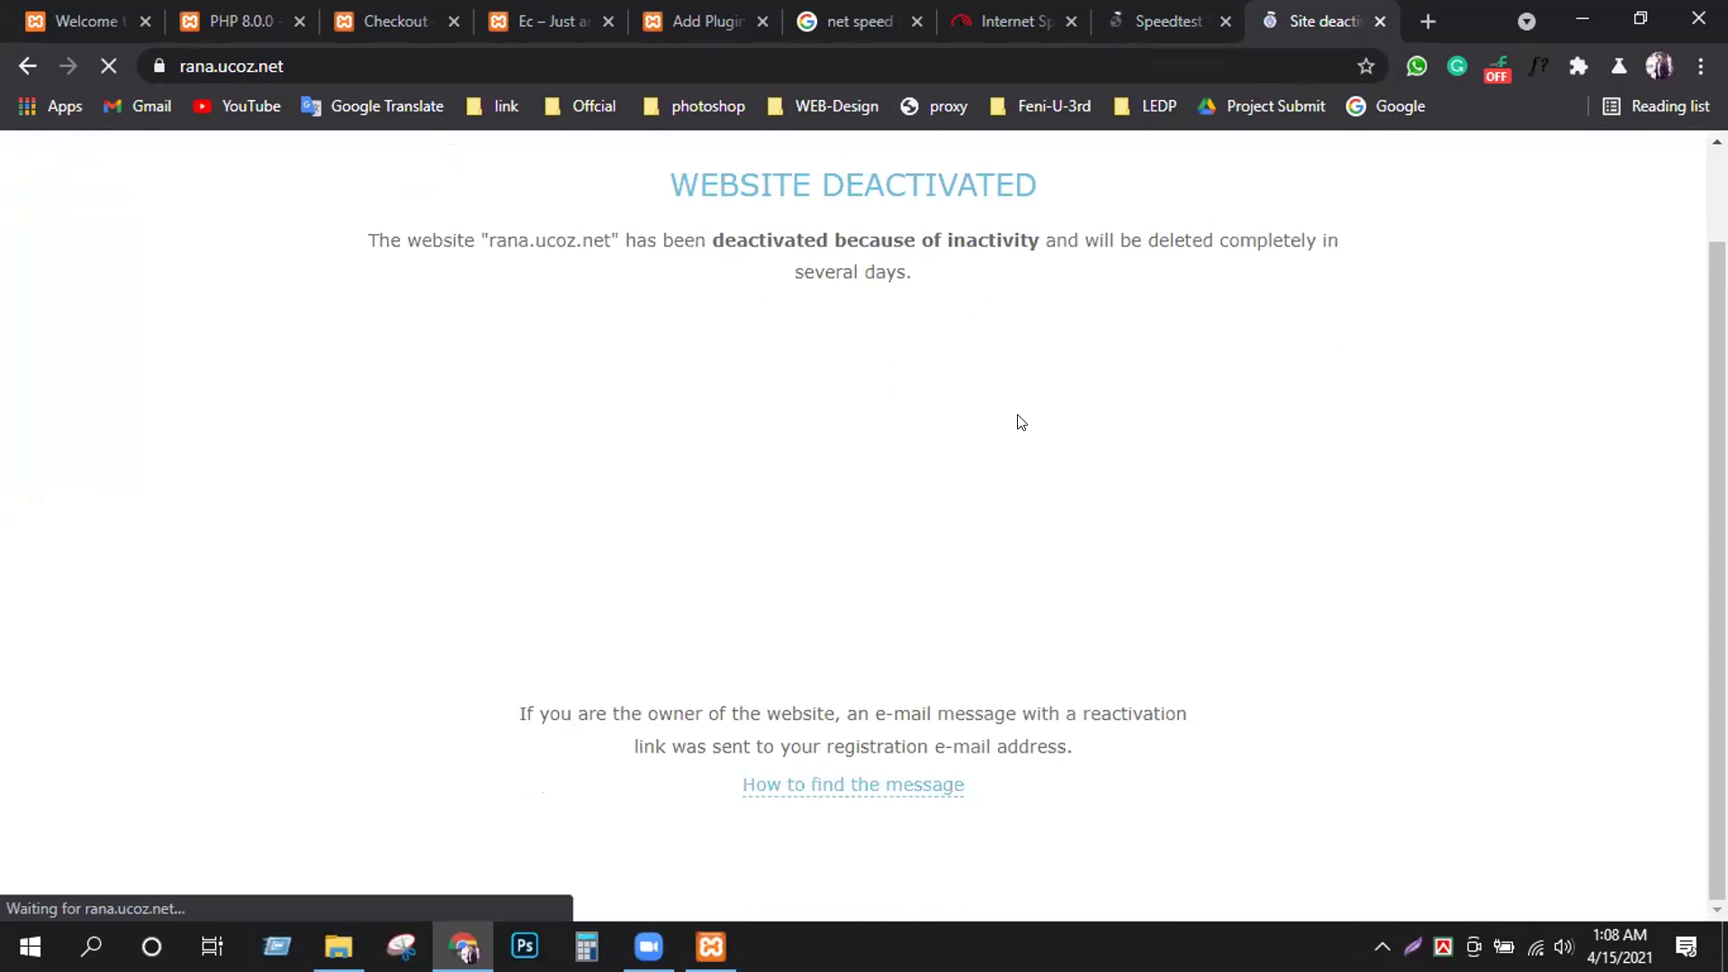
{"action": "left_click", "coordinate": [1210, 13]}
{"action": "left_click", "coordinate": [1325, 13]}
Append /admin to the site address, which shows the Website Deactivated notice
{"action": "left_click", "coordinate": [408, 67]}
{"action": "left_click", "coordinate": [468, 60]}
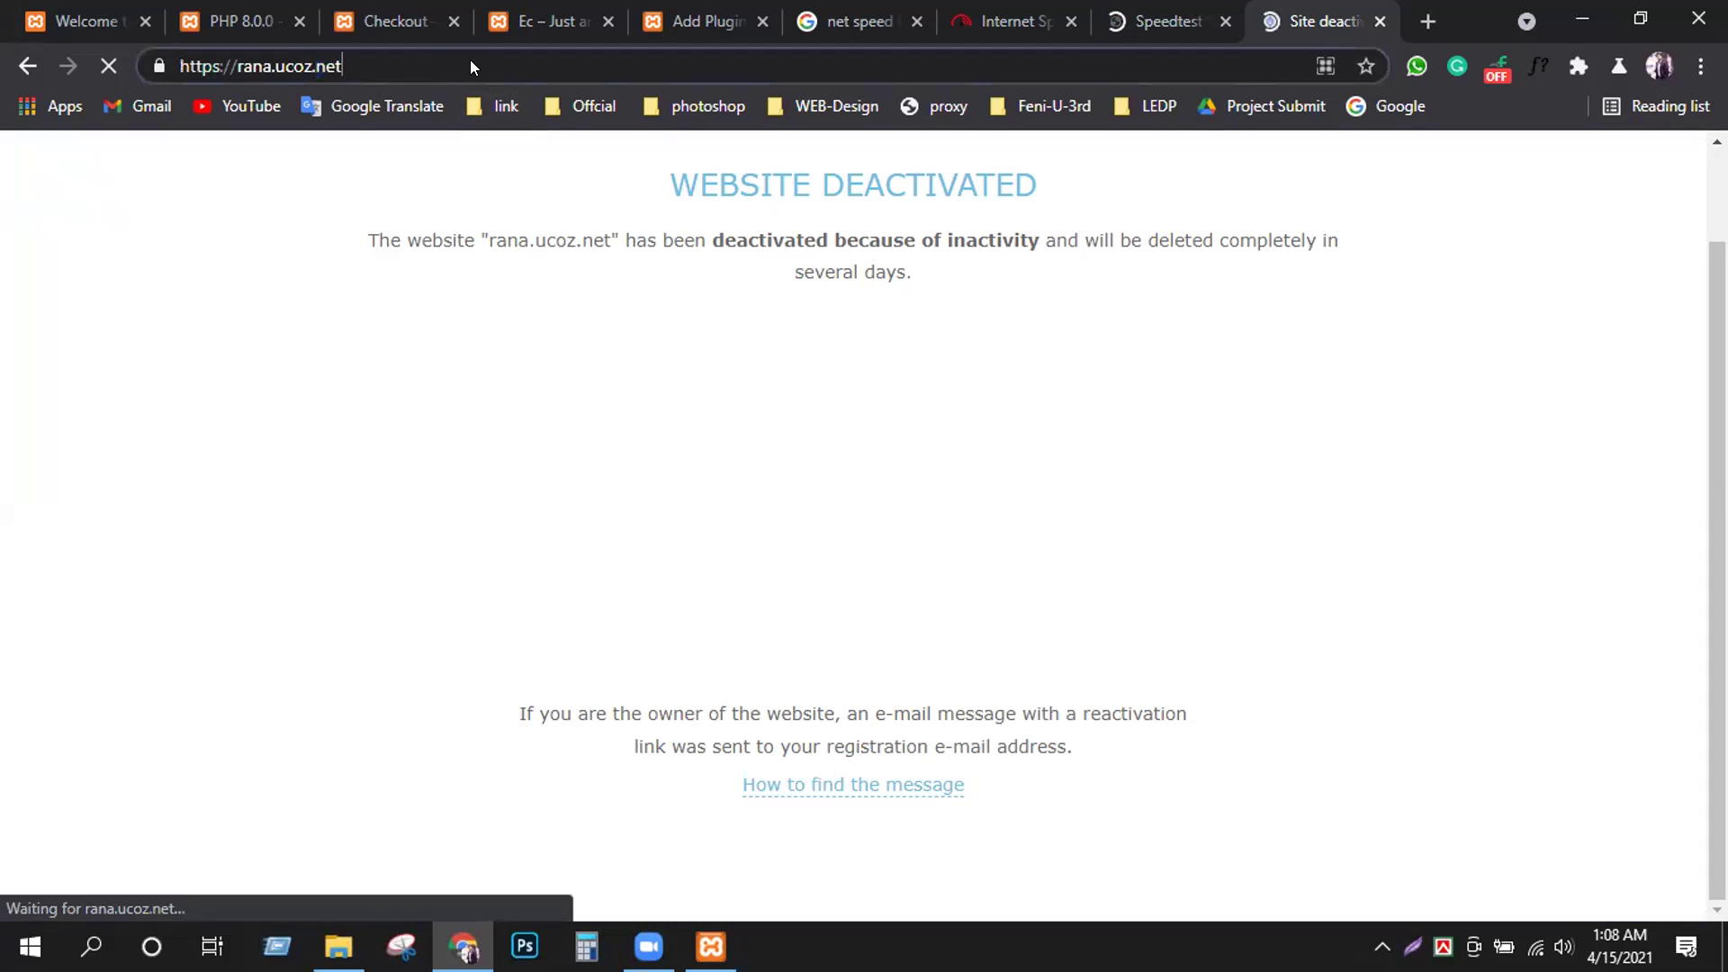
{"action": "type", "text": "/"}
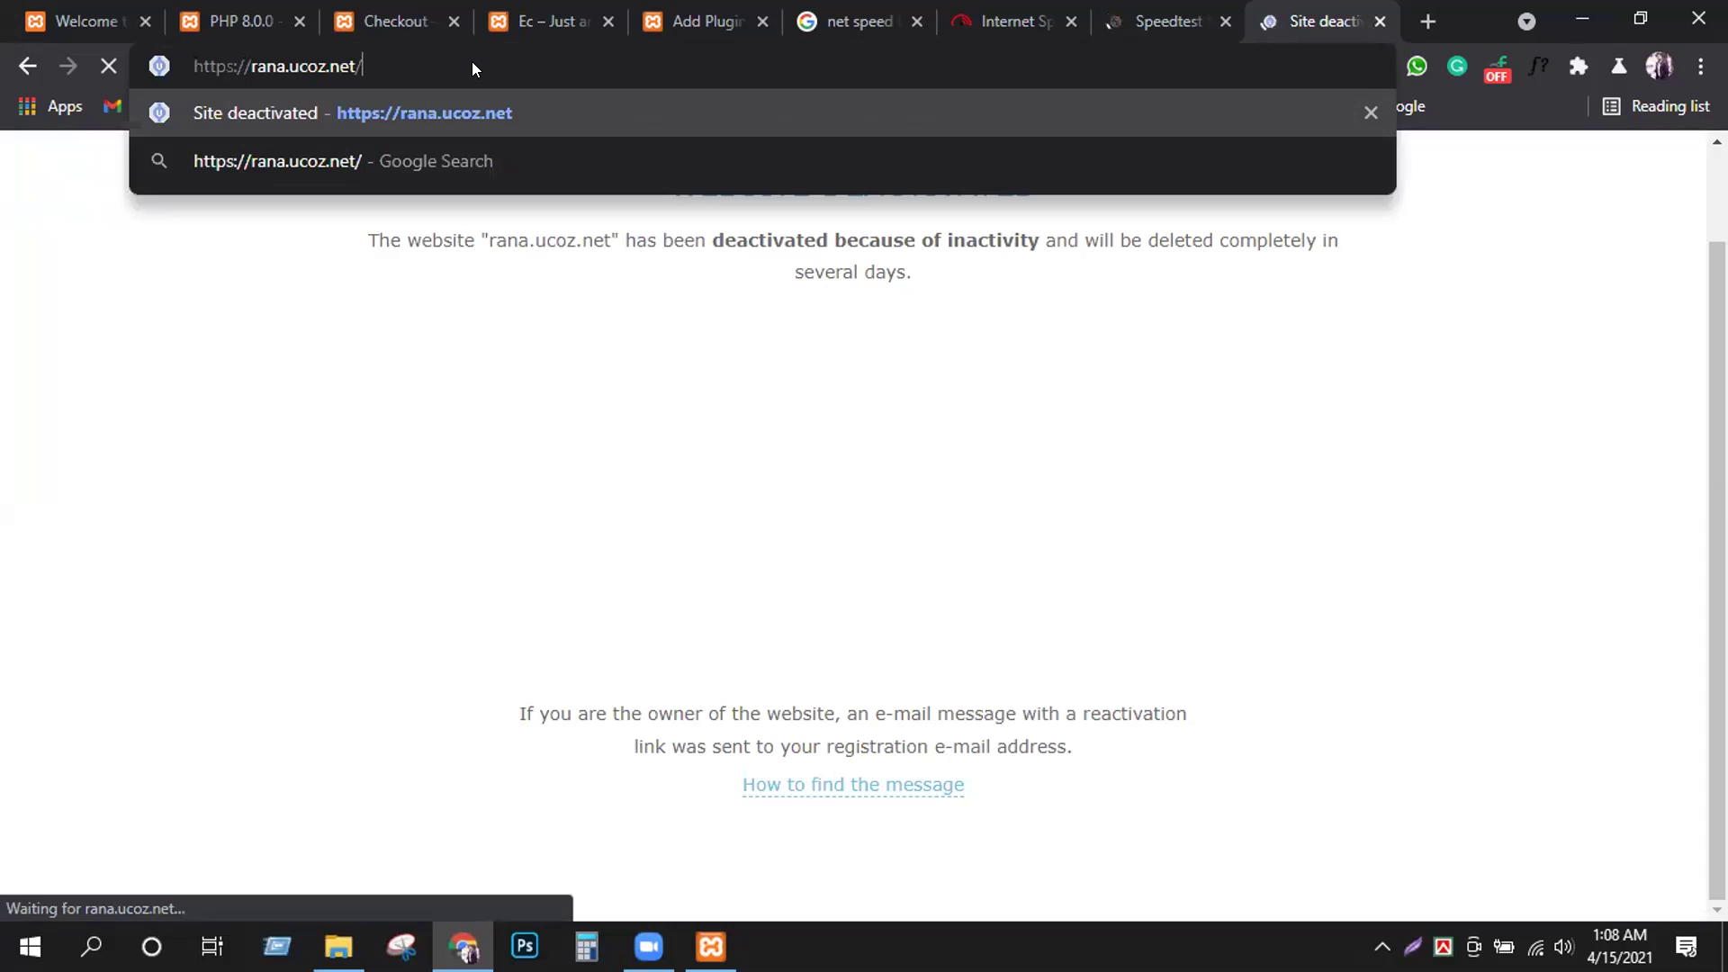
{"action": "type", "text": "ad"}
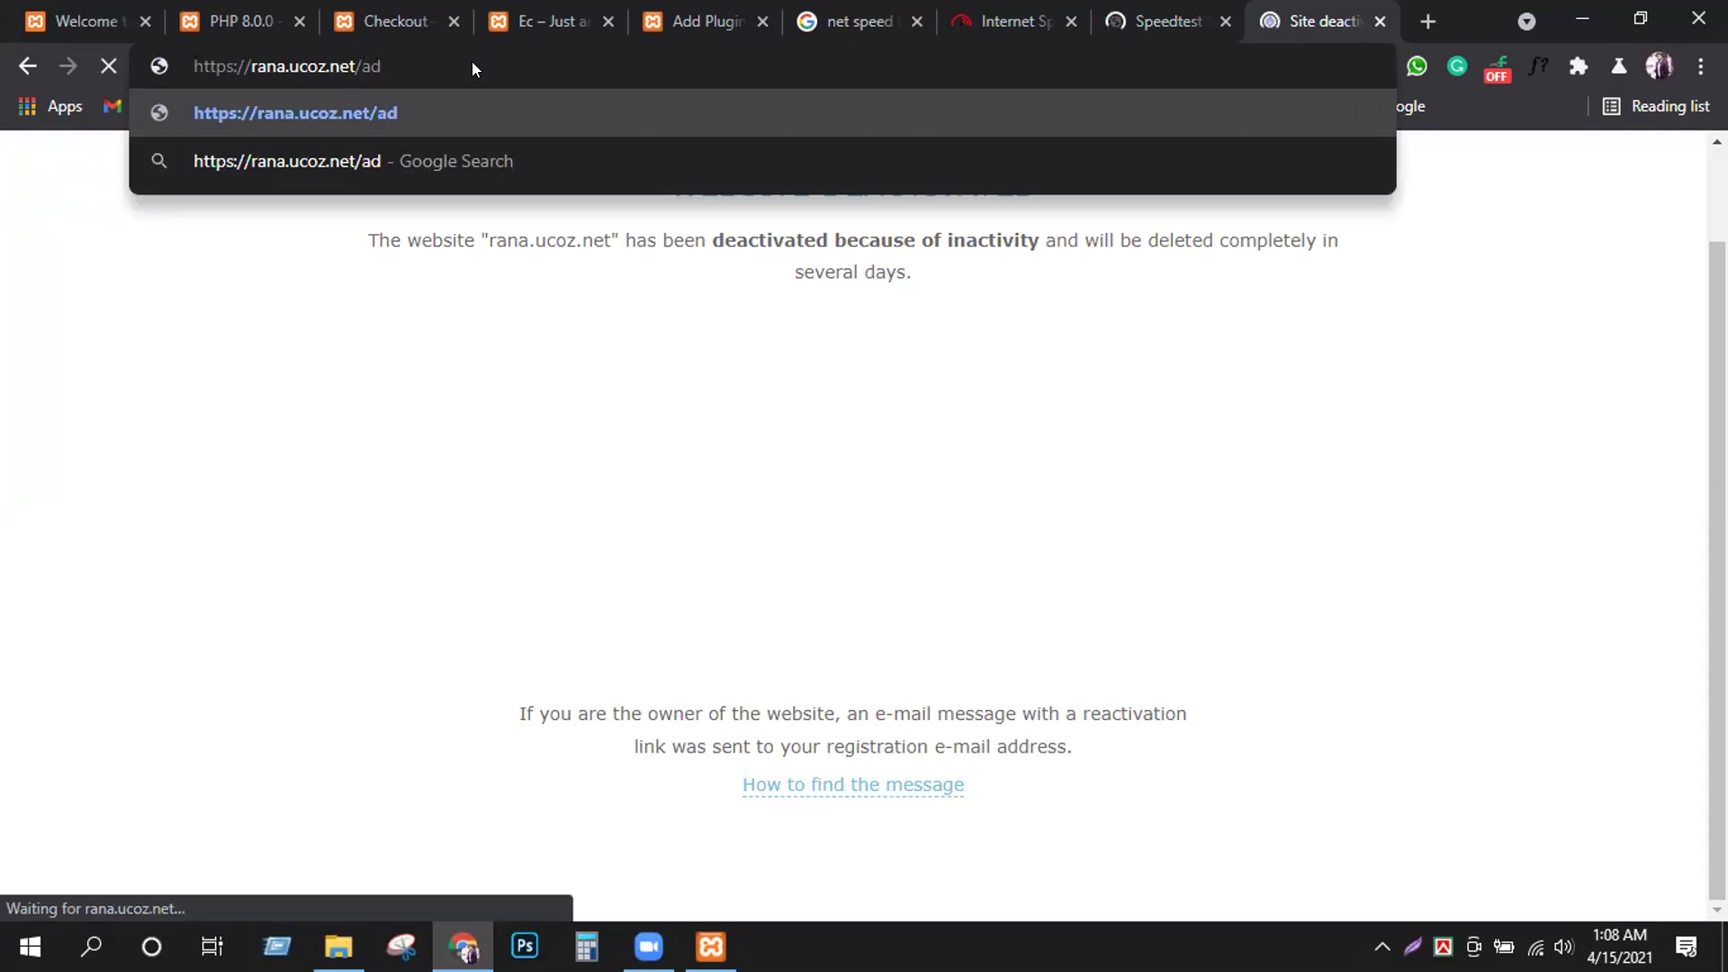
{"action": "type", "text": "min"}
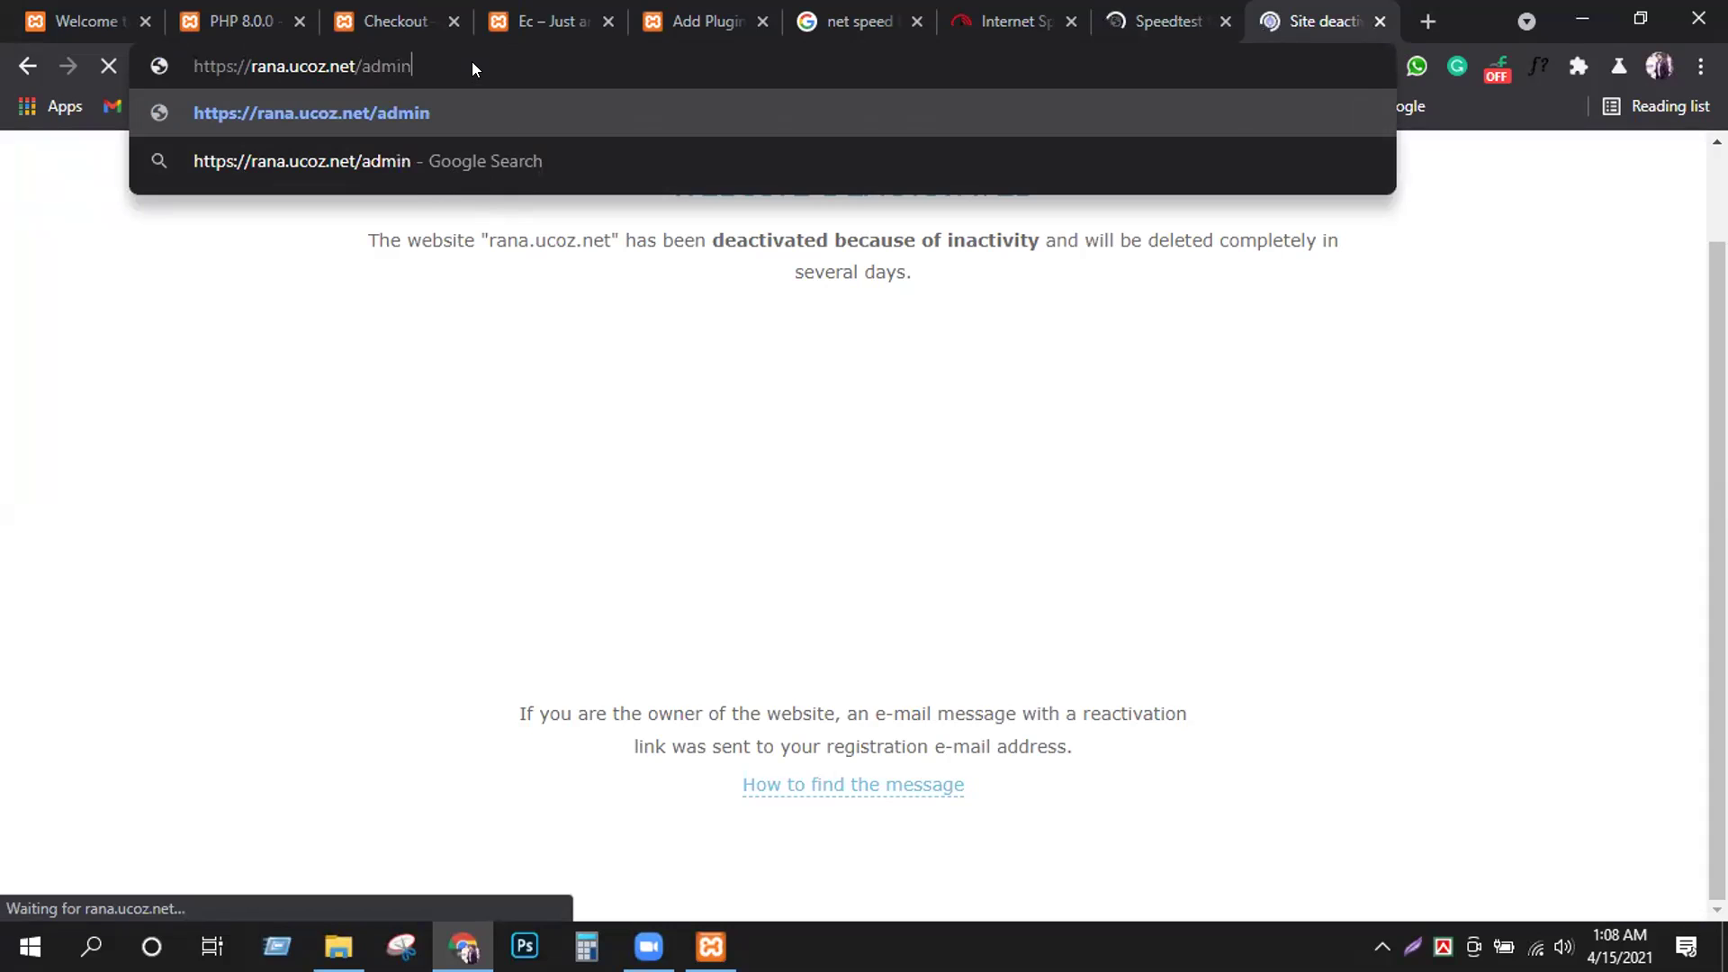
{"action": "key", "text": "Return"}
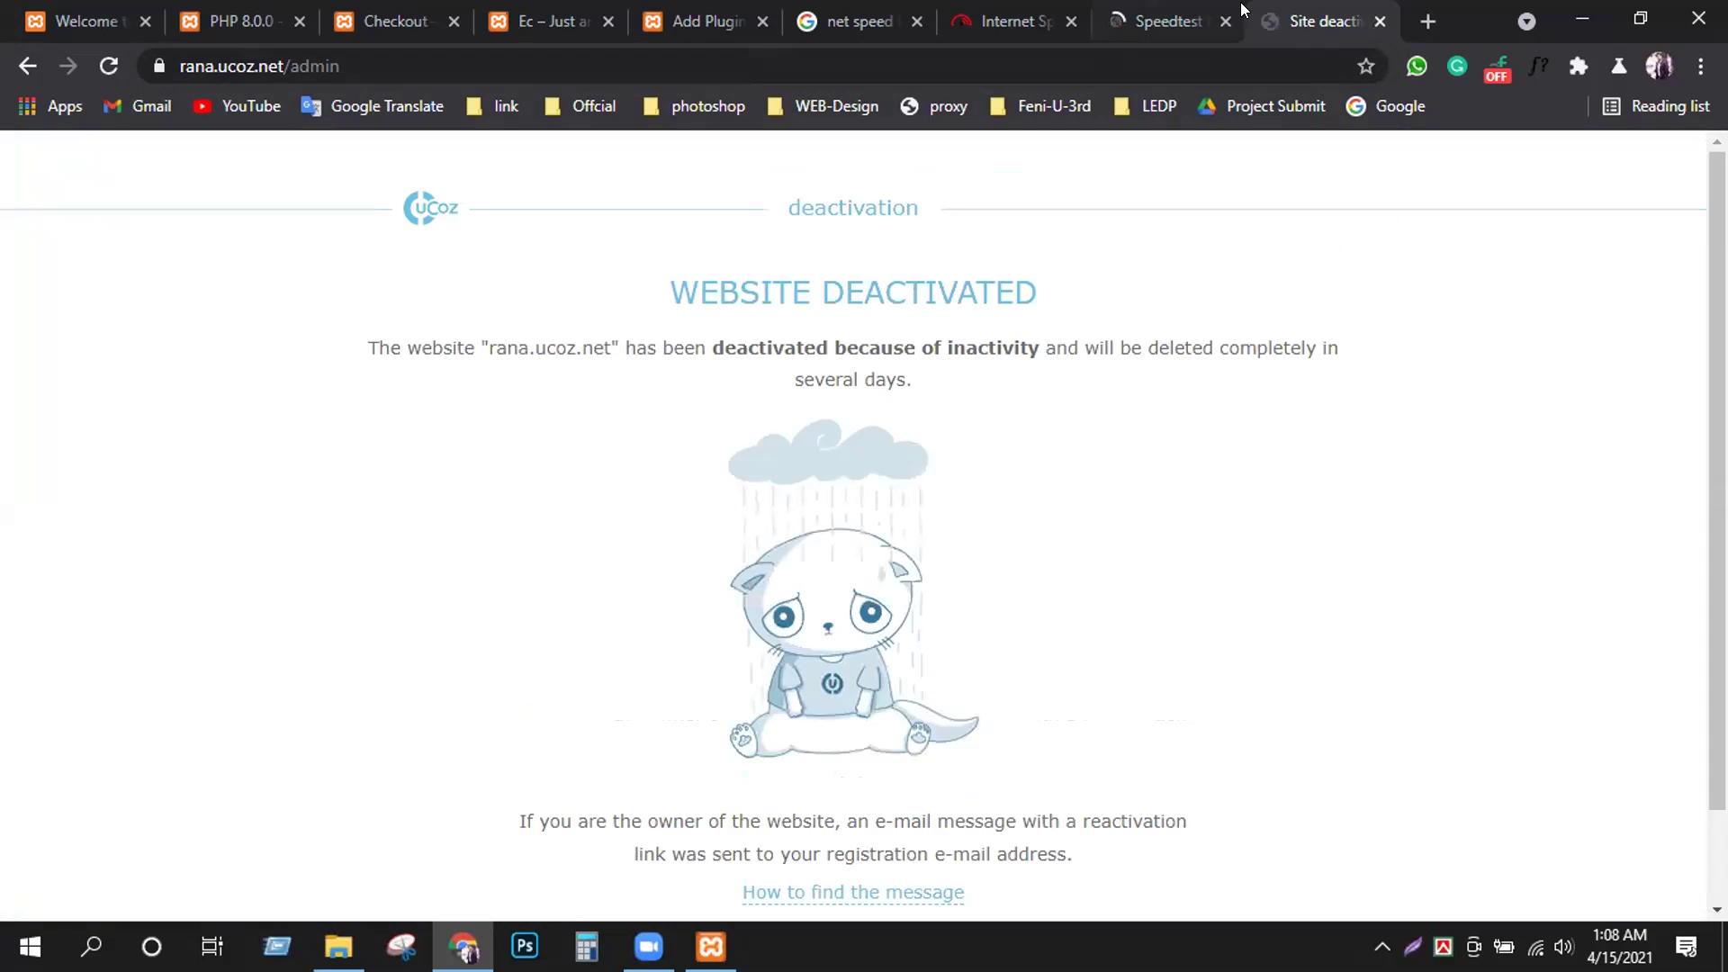
{"action": "key", "text": "ctrl+shift+Tab"}
{"action": "key", "text": "ctrl+Tab"}
{"action": "left_click", "coordinate": [338, 61]}
{"action": "left_click", "coordinate": [345, 63]}
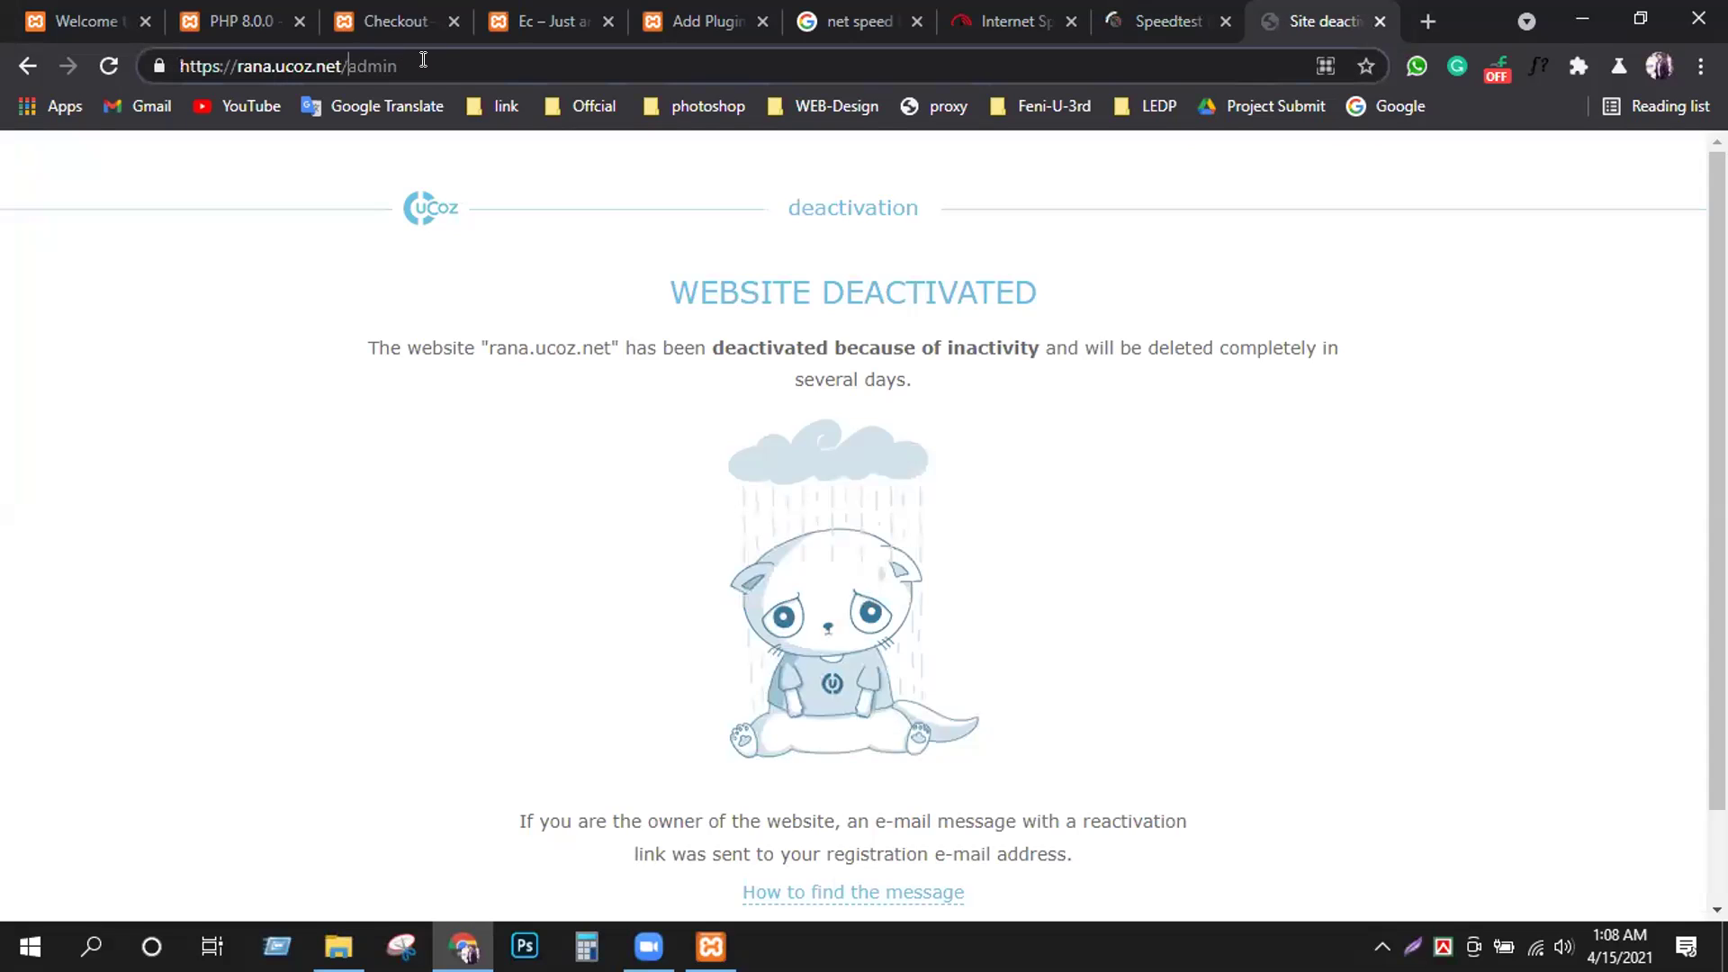
{"action": "key", "text": "shift+End"}
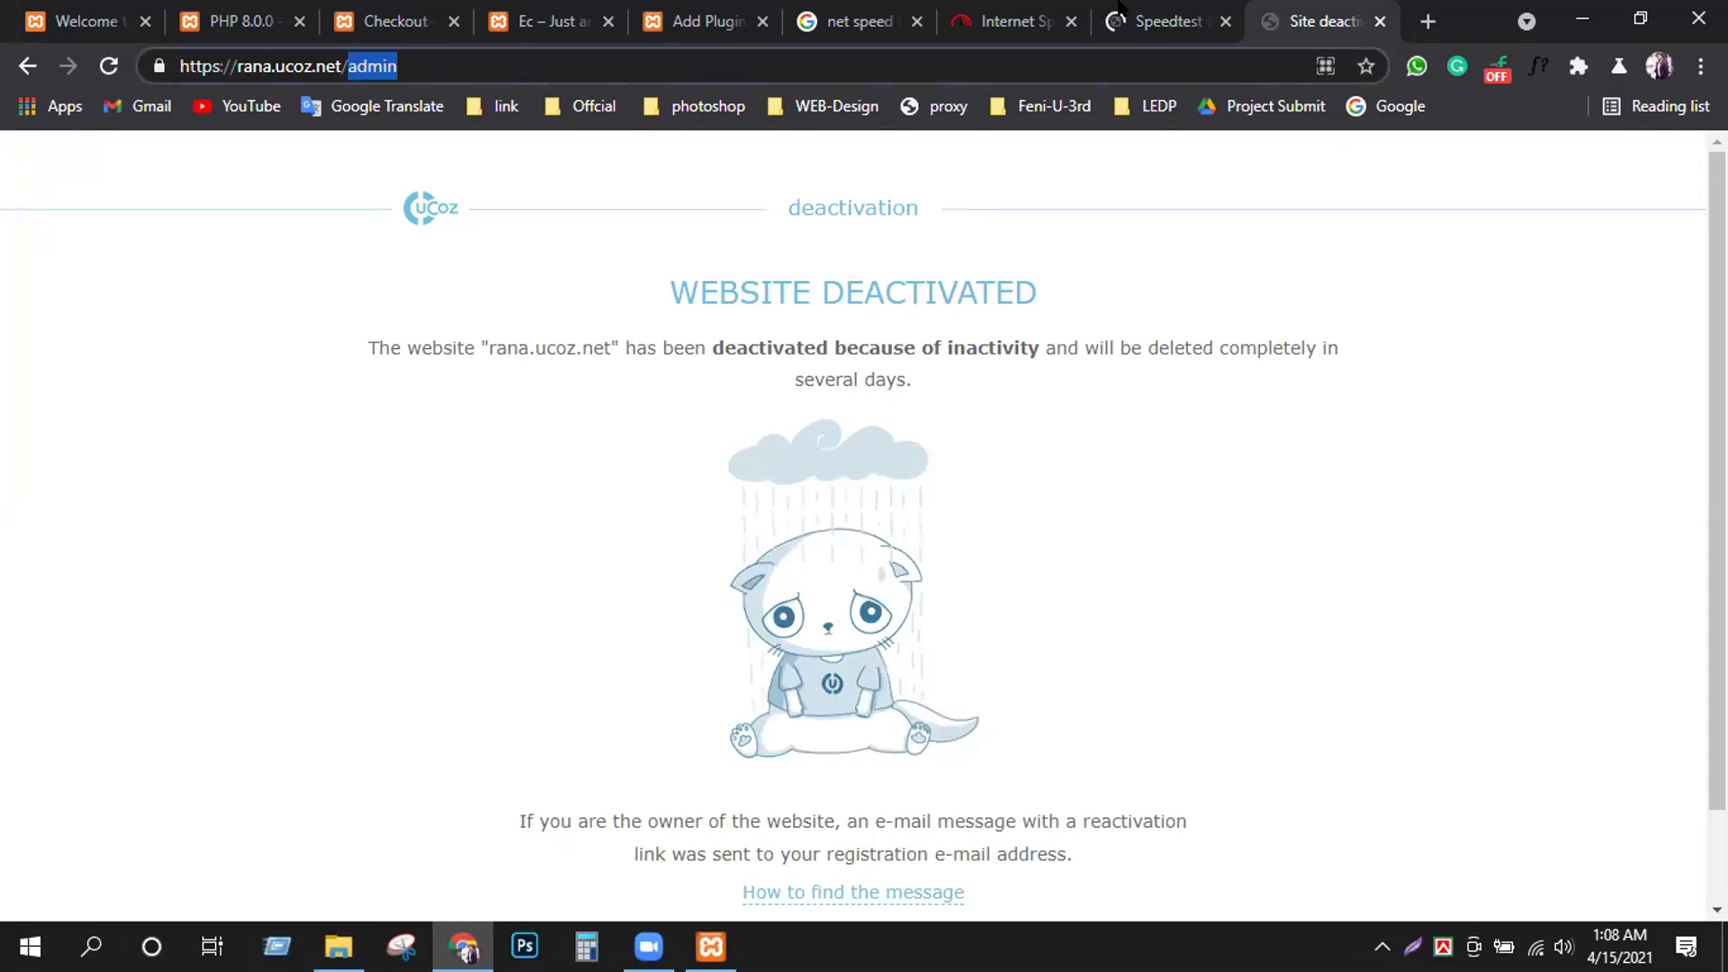
{"action": "key", "text": "ctrl+shift+Tab"}
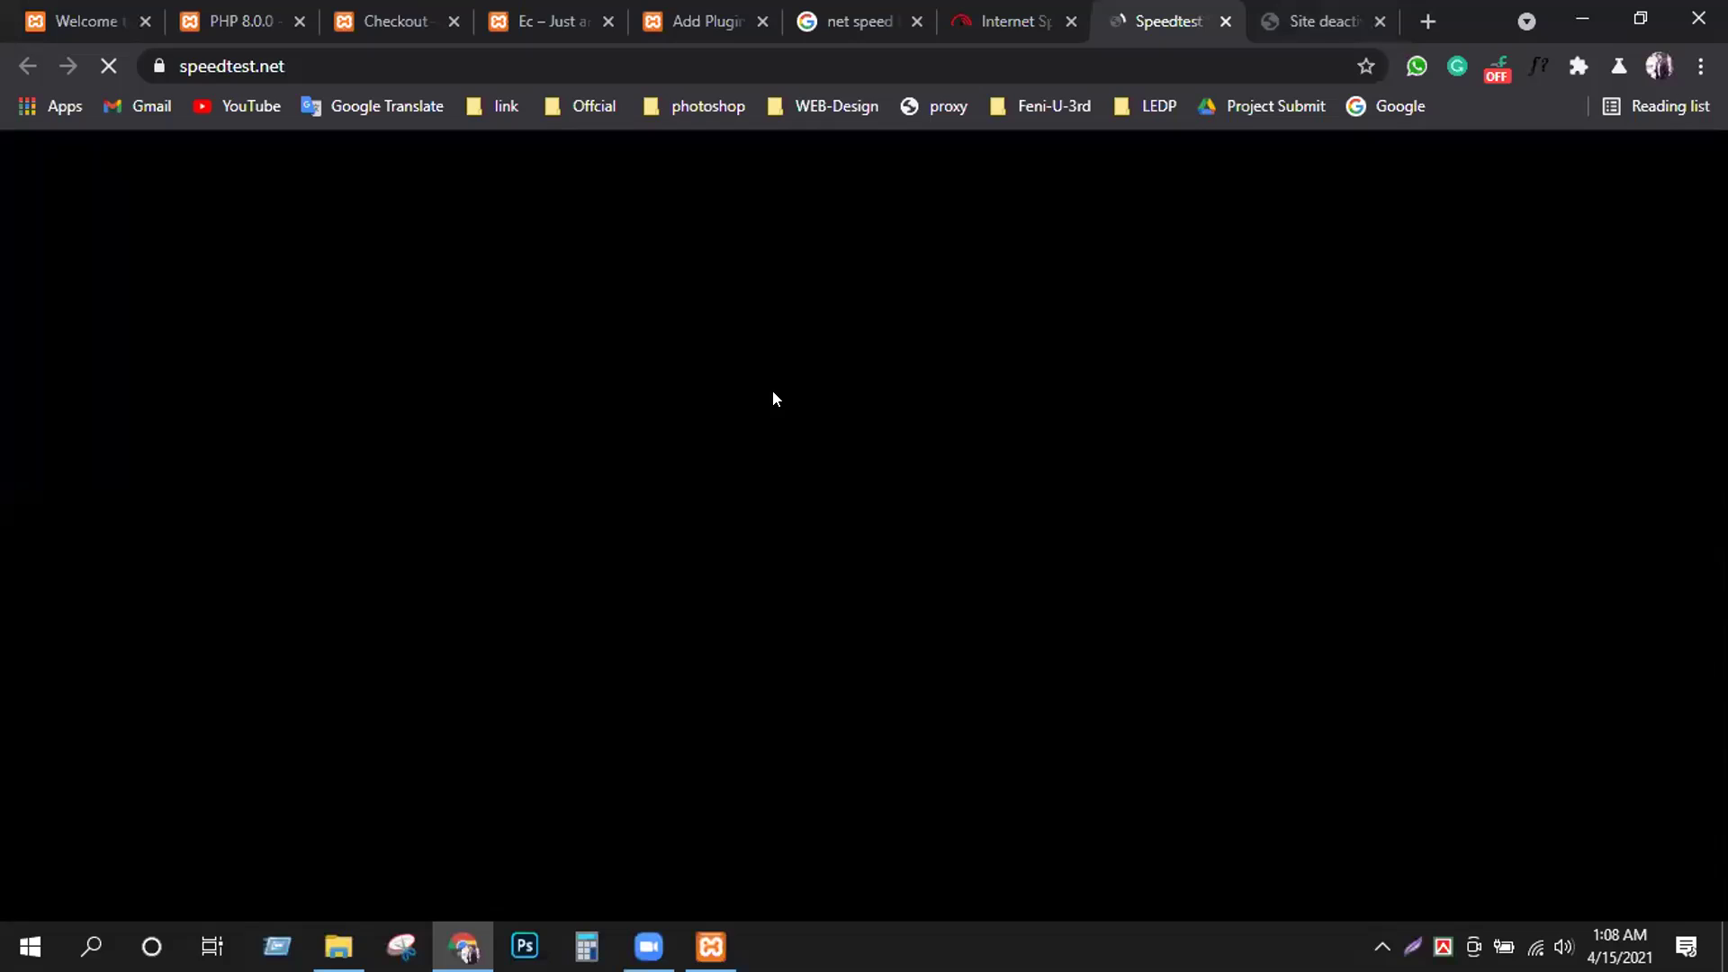
{"action": "key", "text": "ctrl+Tab"}
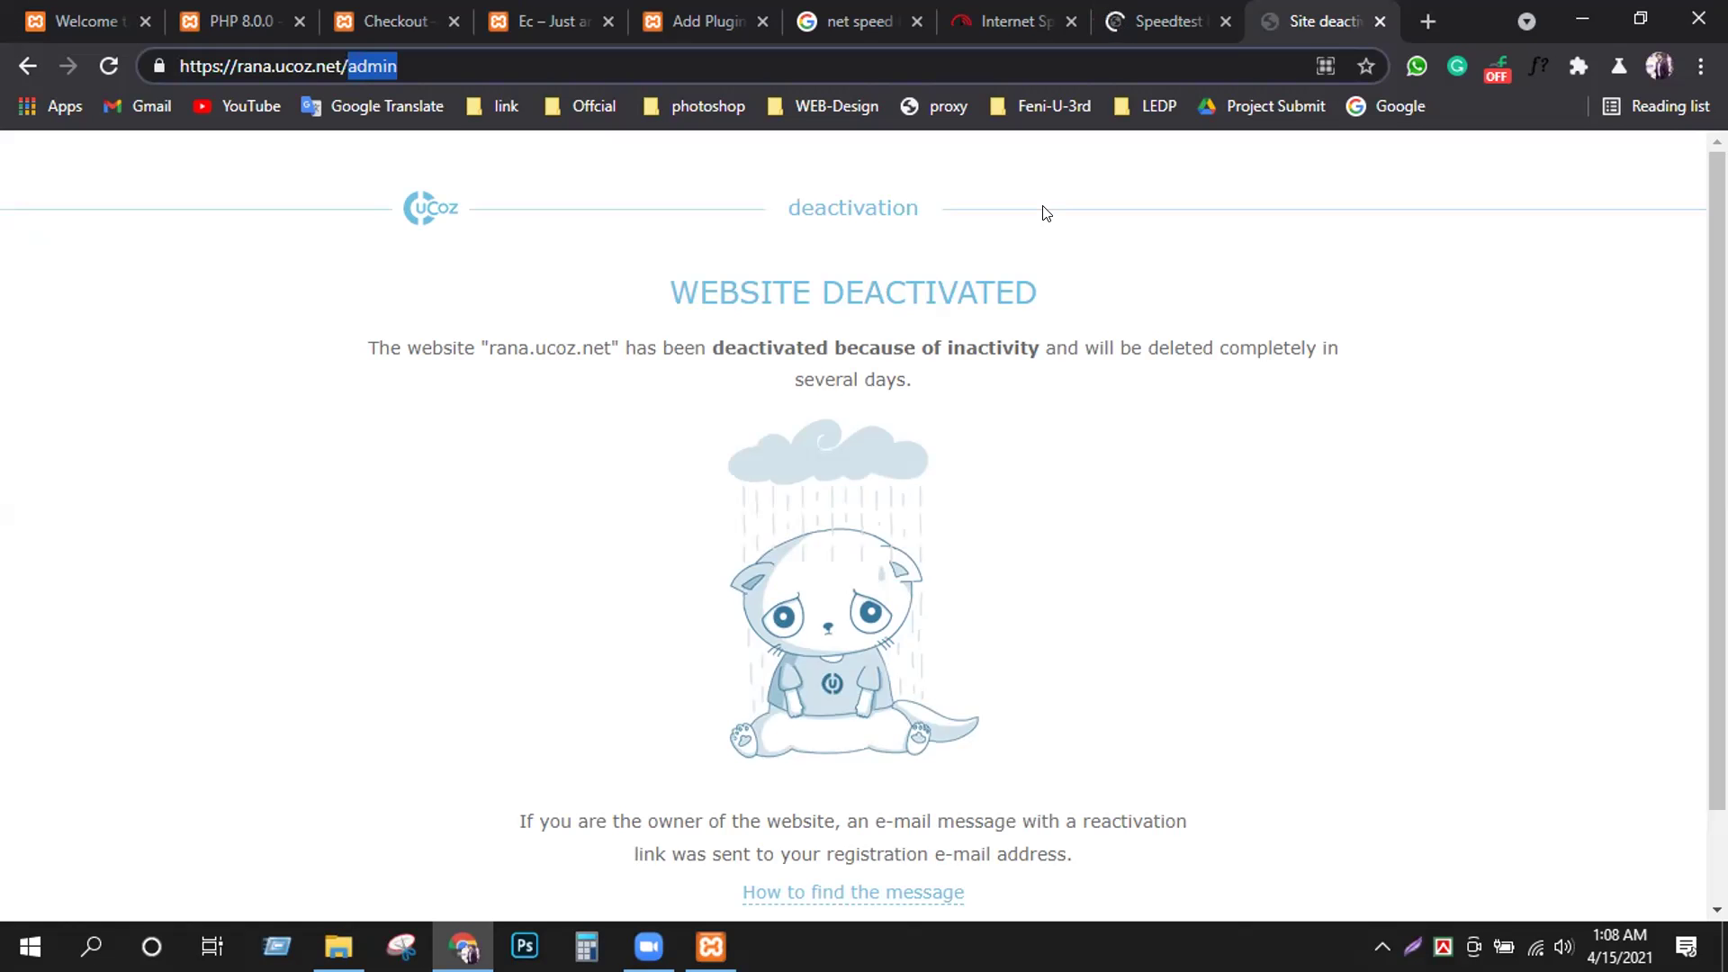
Open Gmail from the bookmarks bar and close the Speedtest tab
{"action": "left_click", "coordinate": [65, 8]}
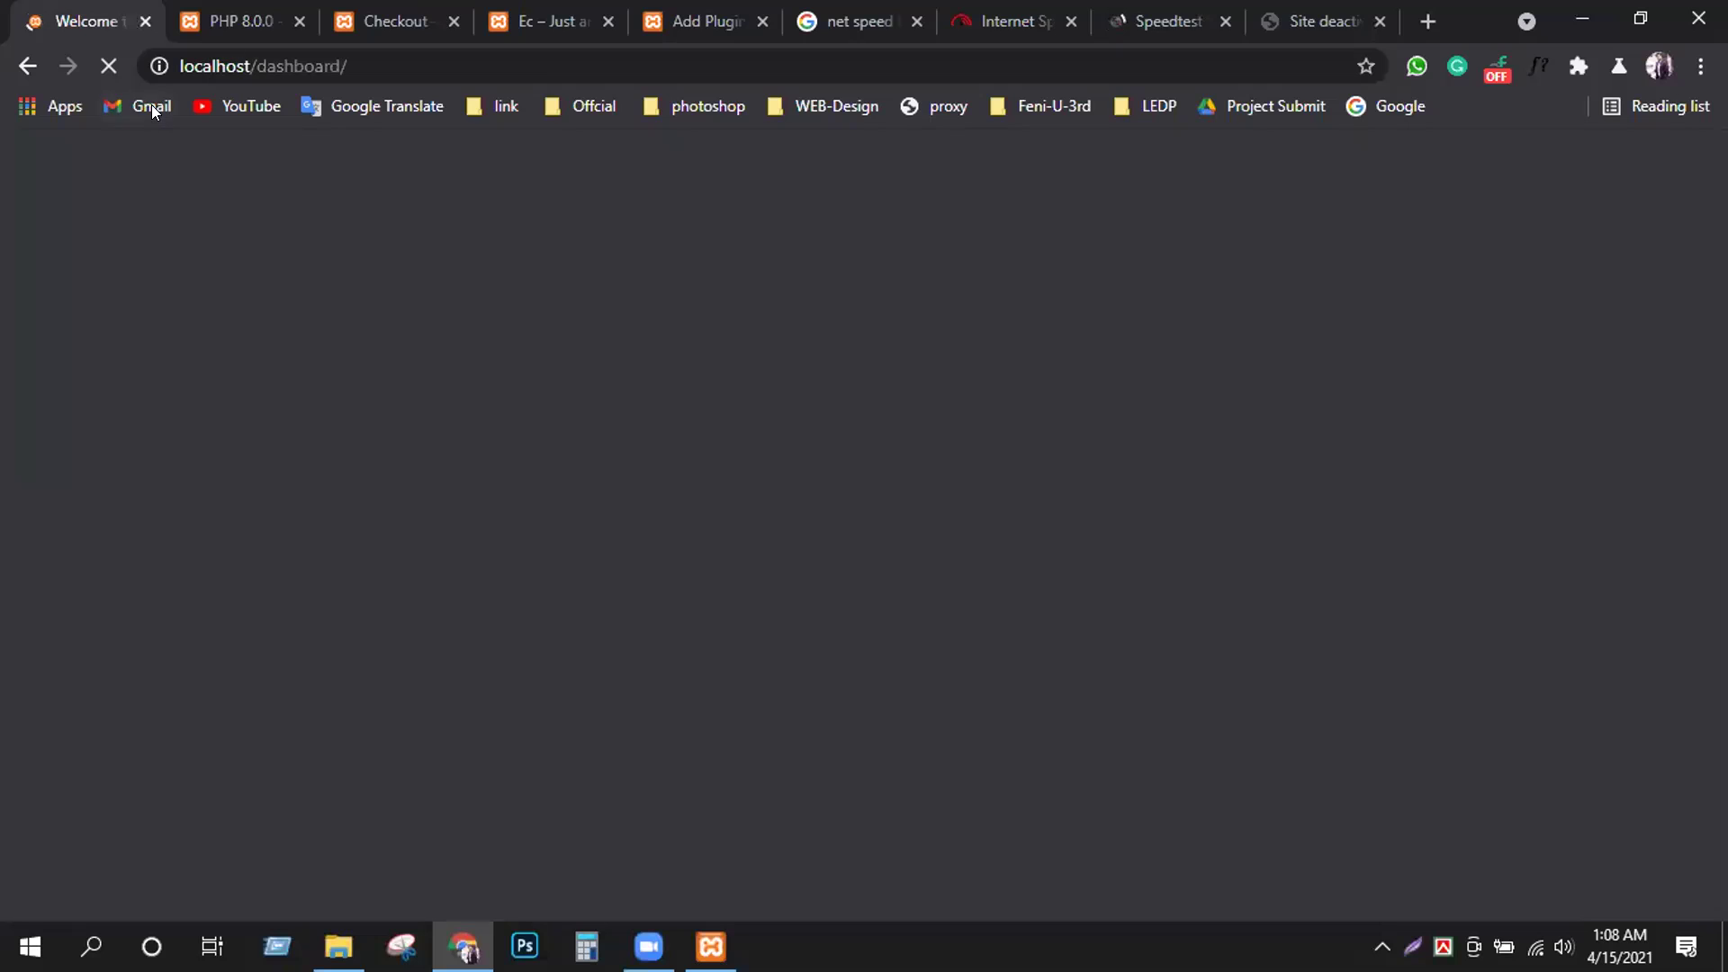
{"action": "left_click", "coordinate": [151, 106]}
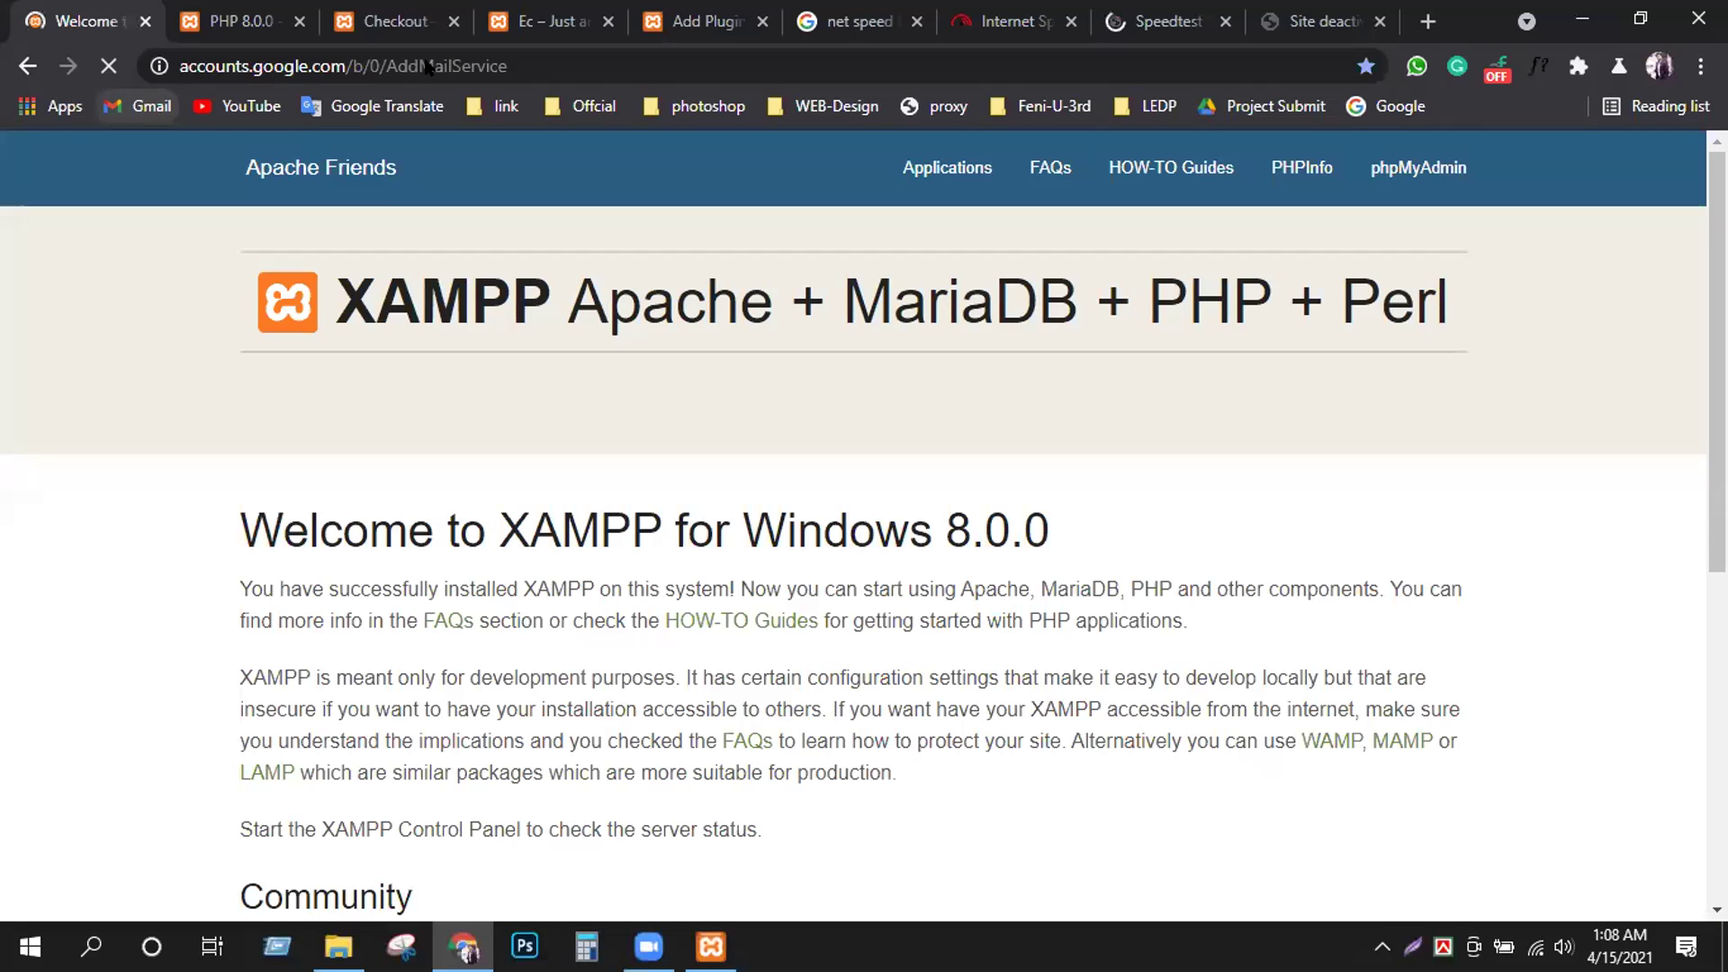
{"action": "key", "text": "ctrl+shift+Tab"}
{"action": "key", "text": "ctrl+shift+Tab"}
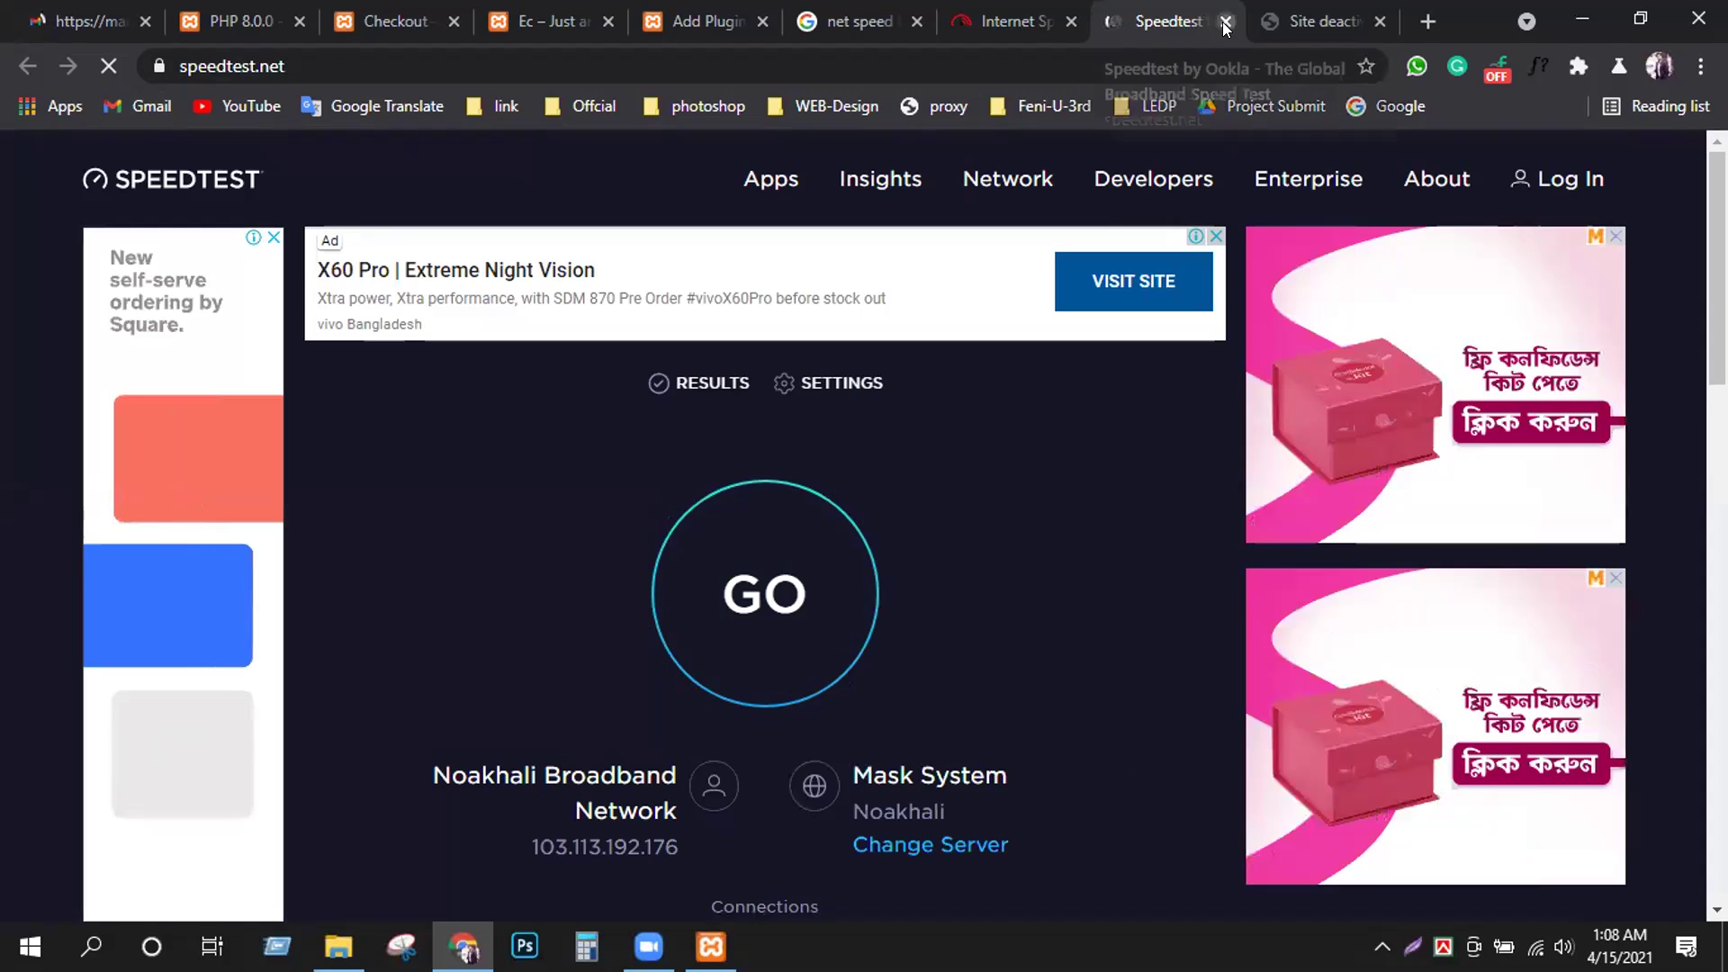
{"action": "left_click", "coordinate": [1225, 21]}
Open the HighSpeedInternet result from the net speed test search in a background tab, then return to Gmail
{"action": "key", "text": "ctrl+shift+Tab"}
{"action": "key", "text": "ctrl+shift+Tab"}
{"action": "scroll", "coordinate": [772, 419], "scroll_direction": "down", "scroll_amount": 7}
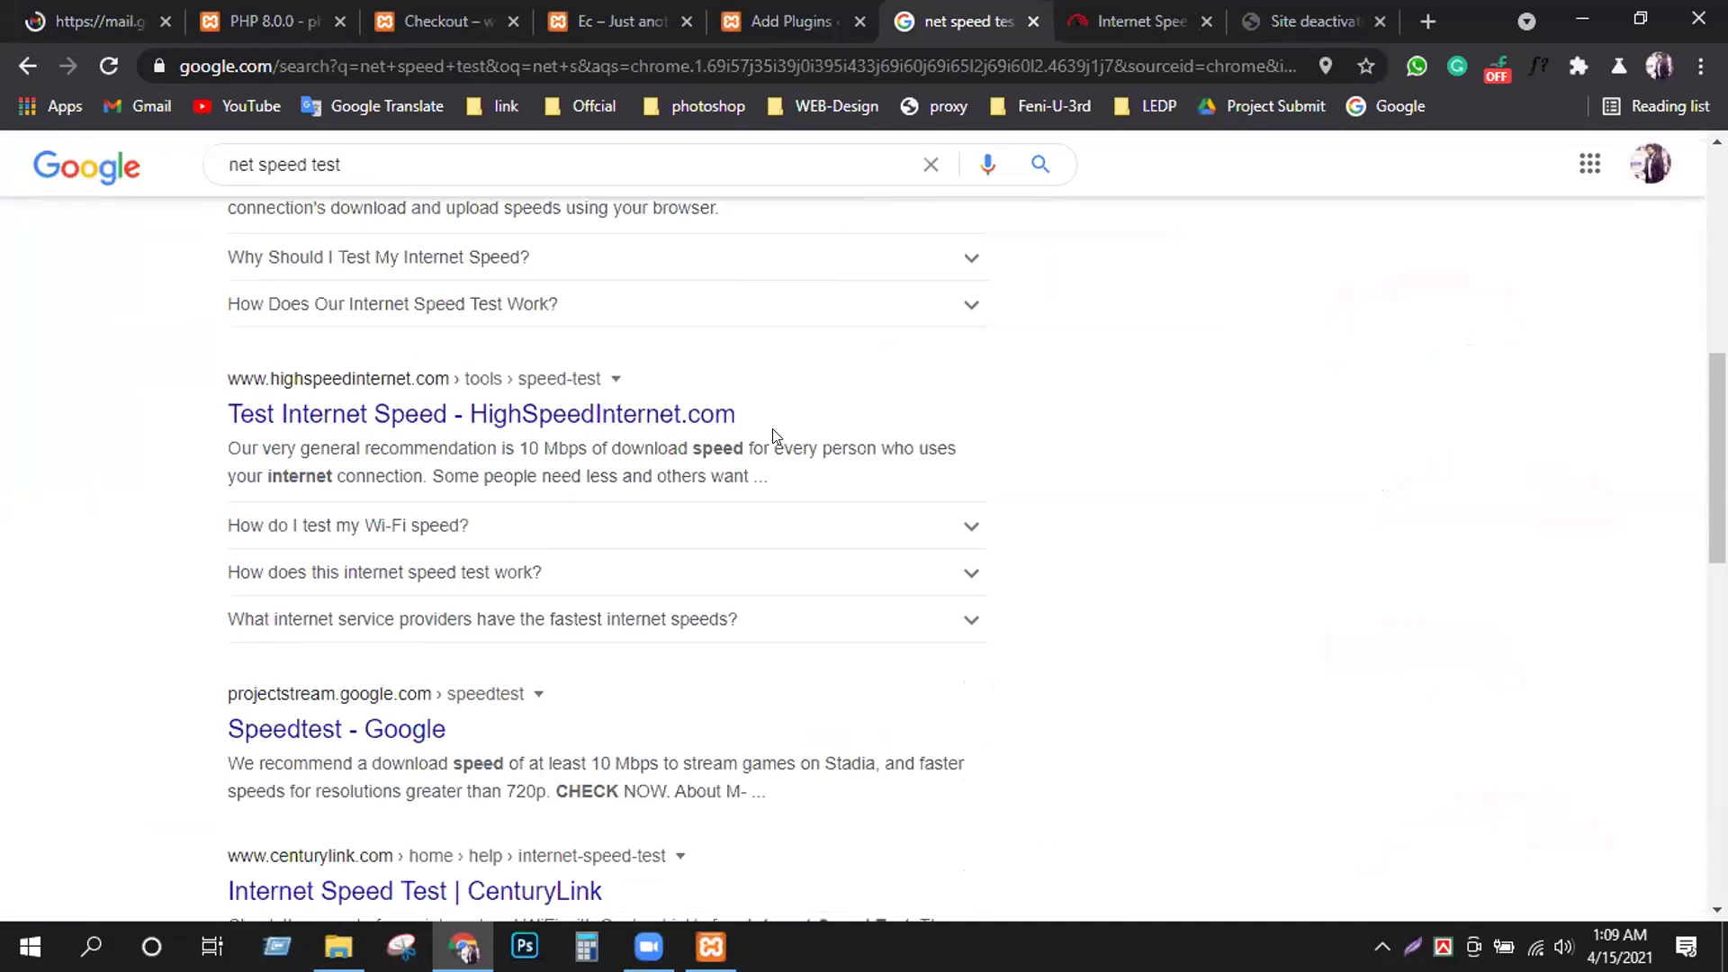
{"action": "scroll", "coordinate": [775, 436], "scroll_direction": "down", "scroll_amount": 5}
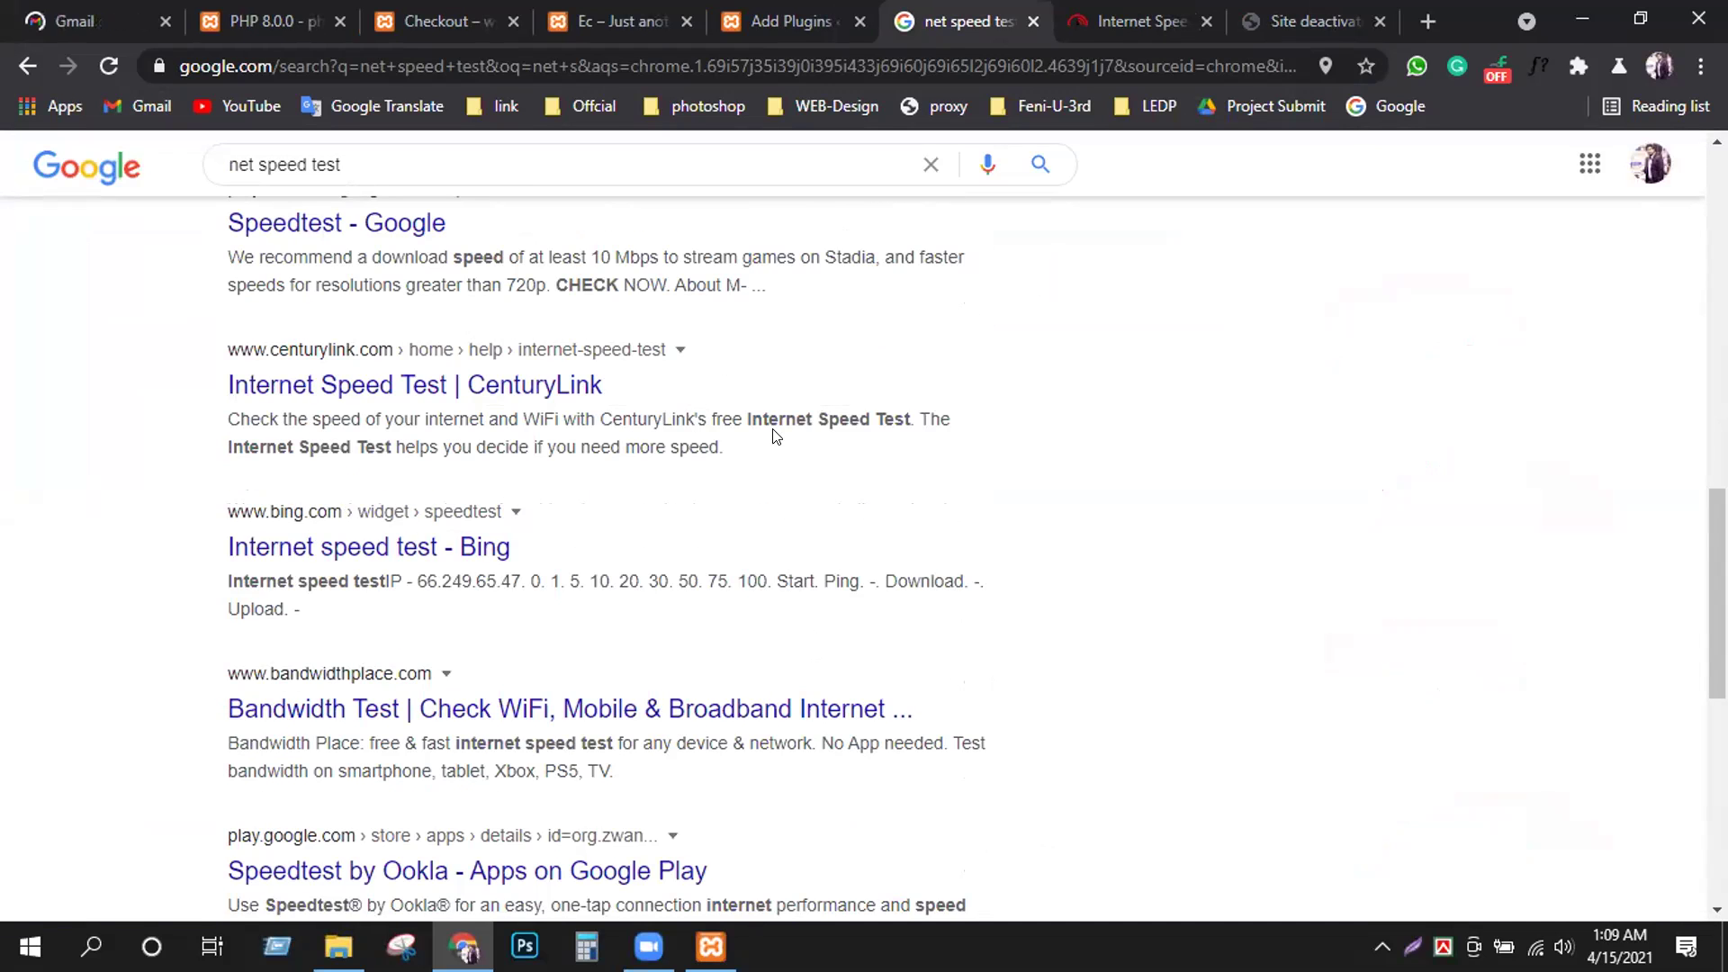
{"action": "scroll", "coordinate": [774, 436], "scroll_direction": "down", "scroll_amount": 2}
{"action": "scroll", "coordinate": [764, 434], "scroll_direction": "up", "scroll_amount": 5}
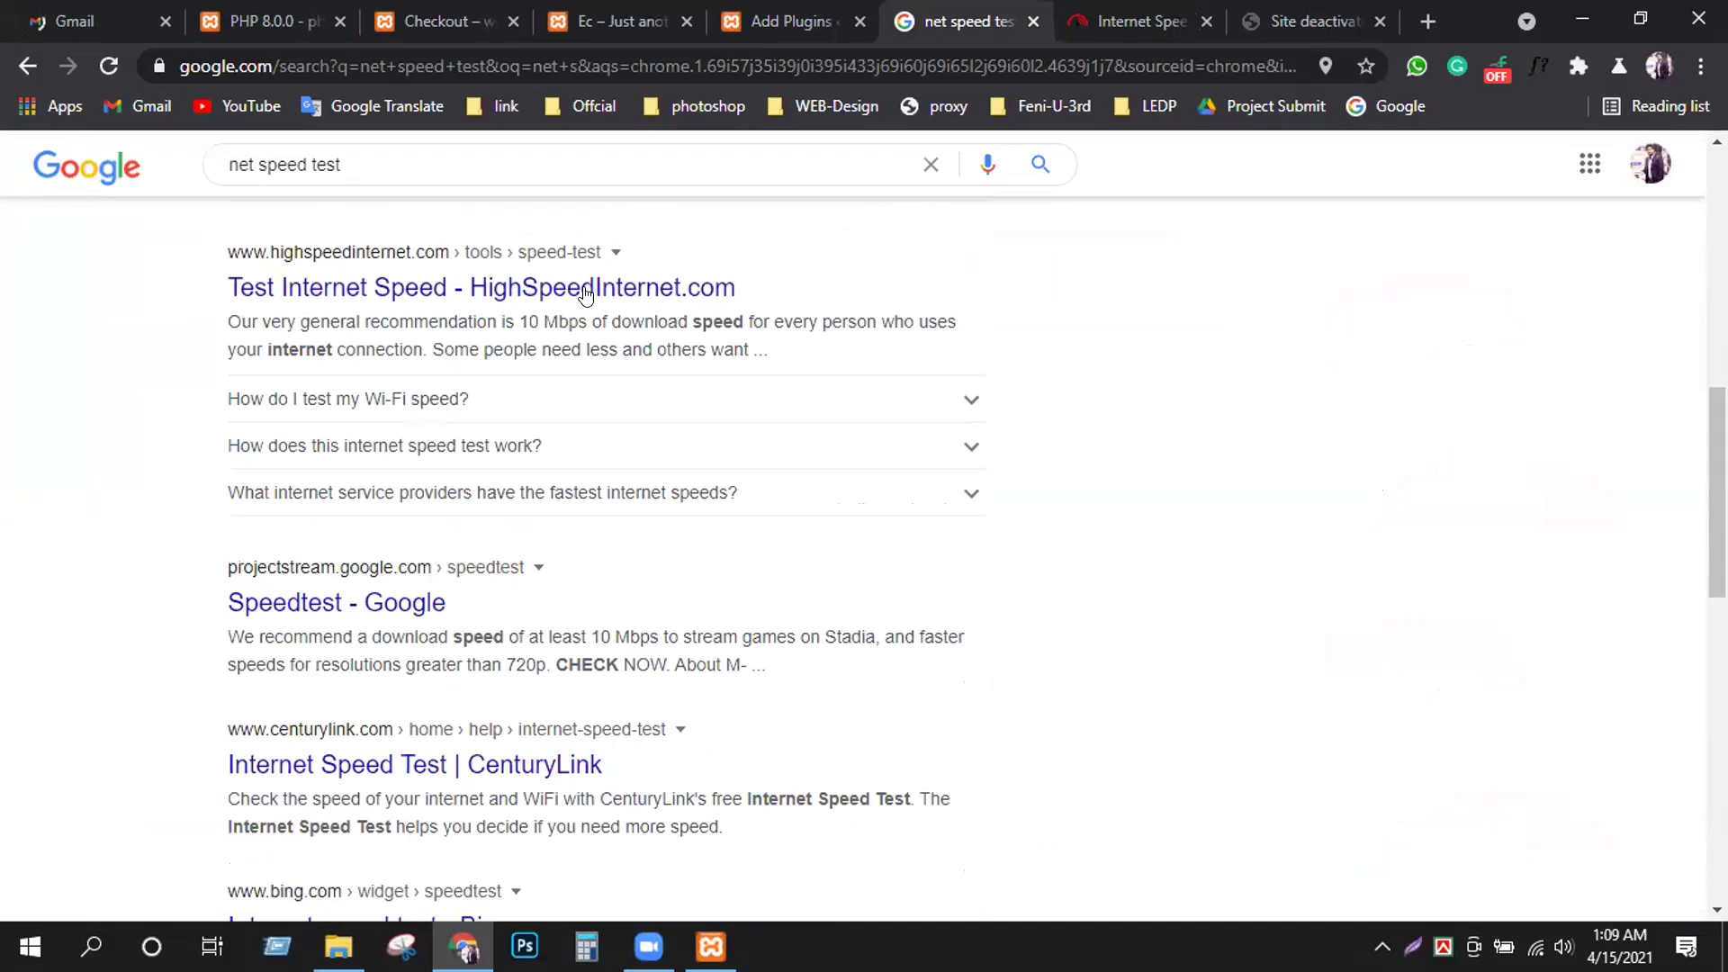
{"action": "middle_click", "coordinate": [630, 290]}
{"action": "left_click", "coordinate": [81, 18]}
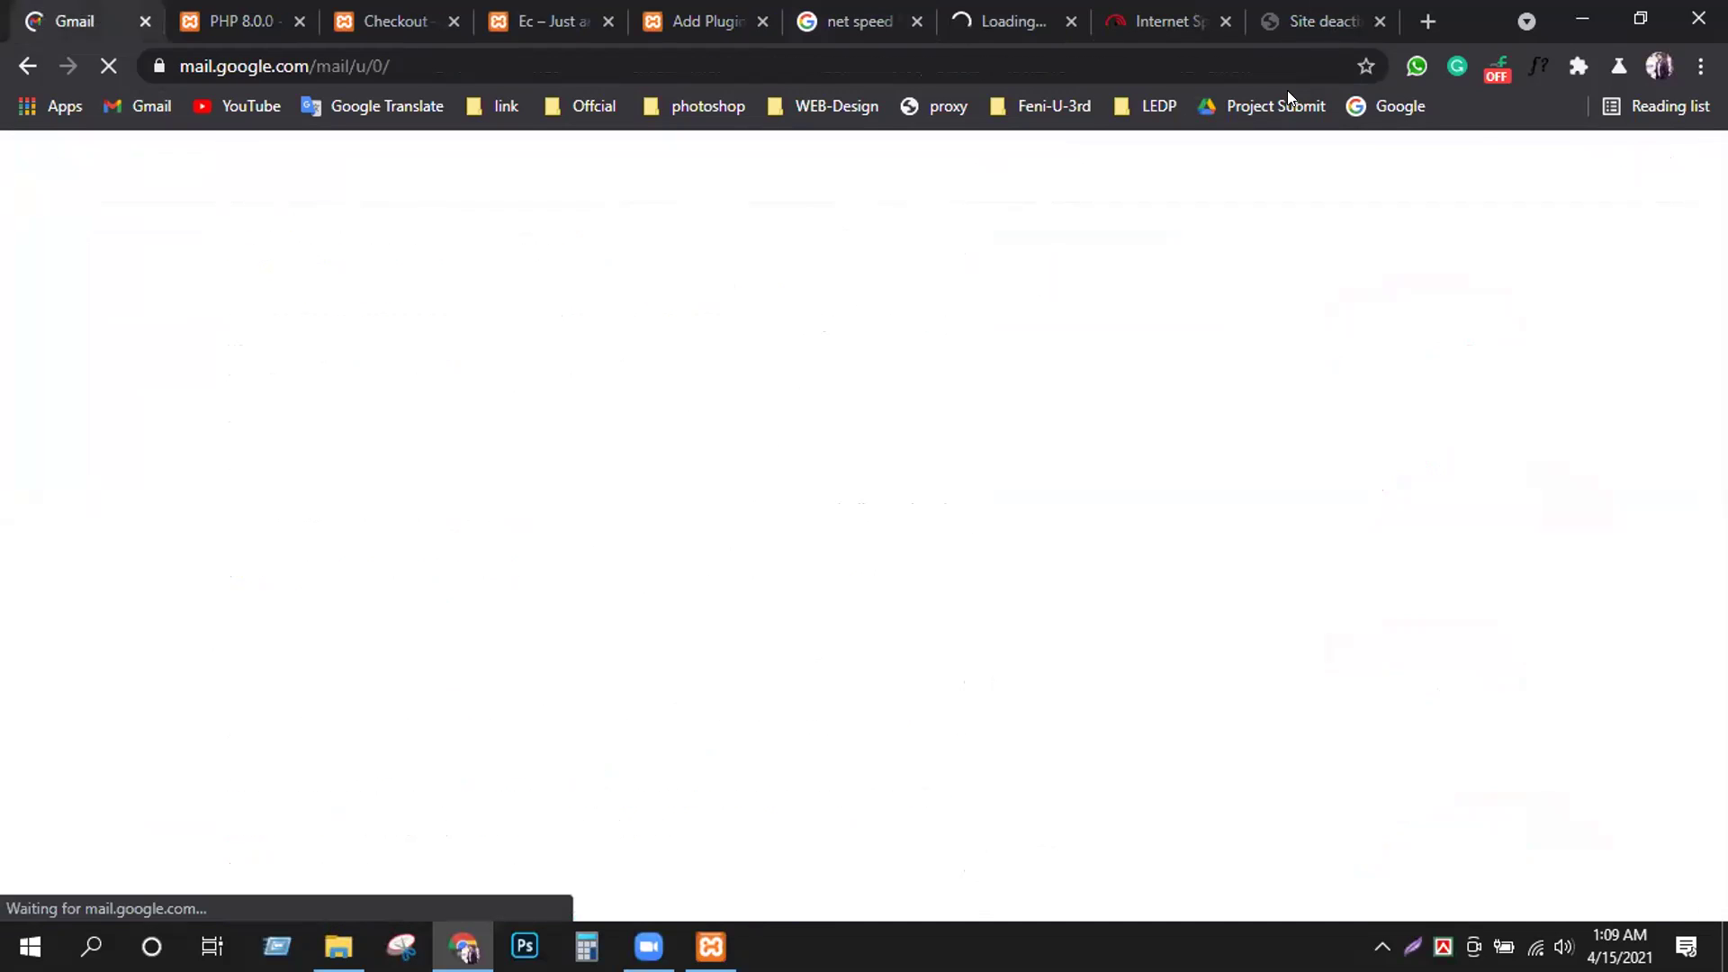
Search the Gmail mailbox for 'ucoz', which finds no messages
{"action": "left_click", "coordinate": [1287, 21]}
{"action": "key", "text": "ctrl+1"}
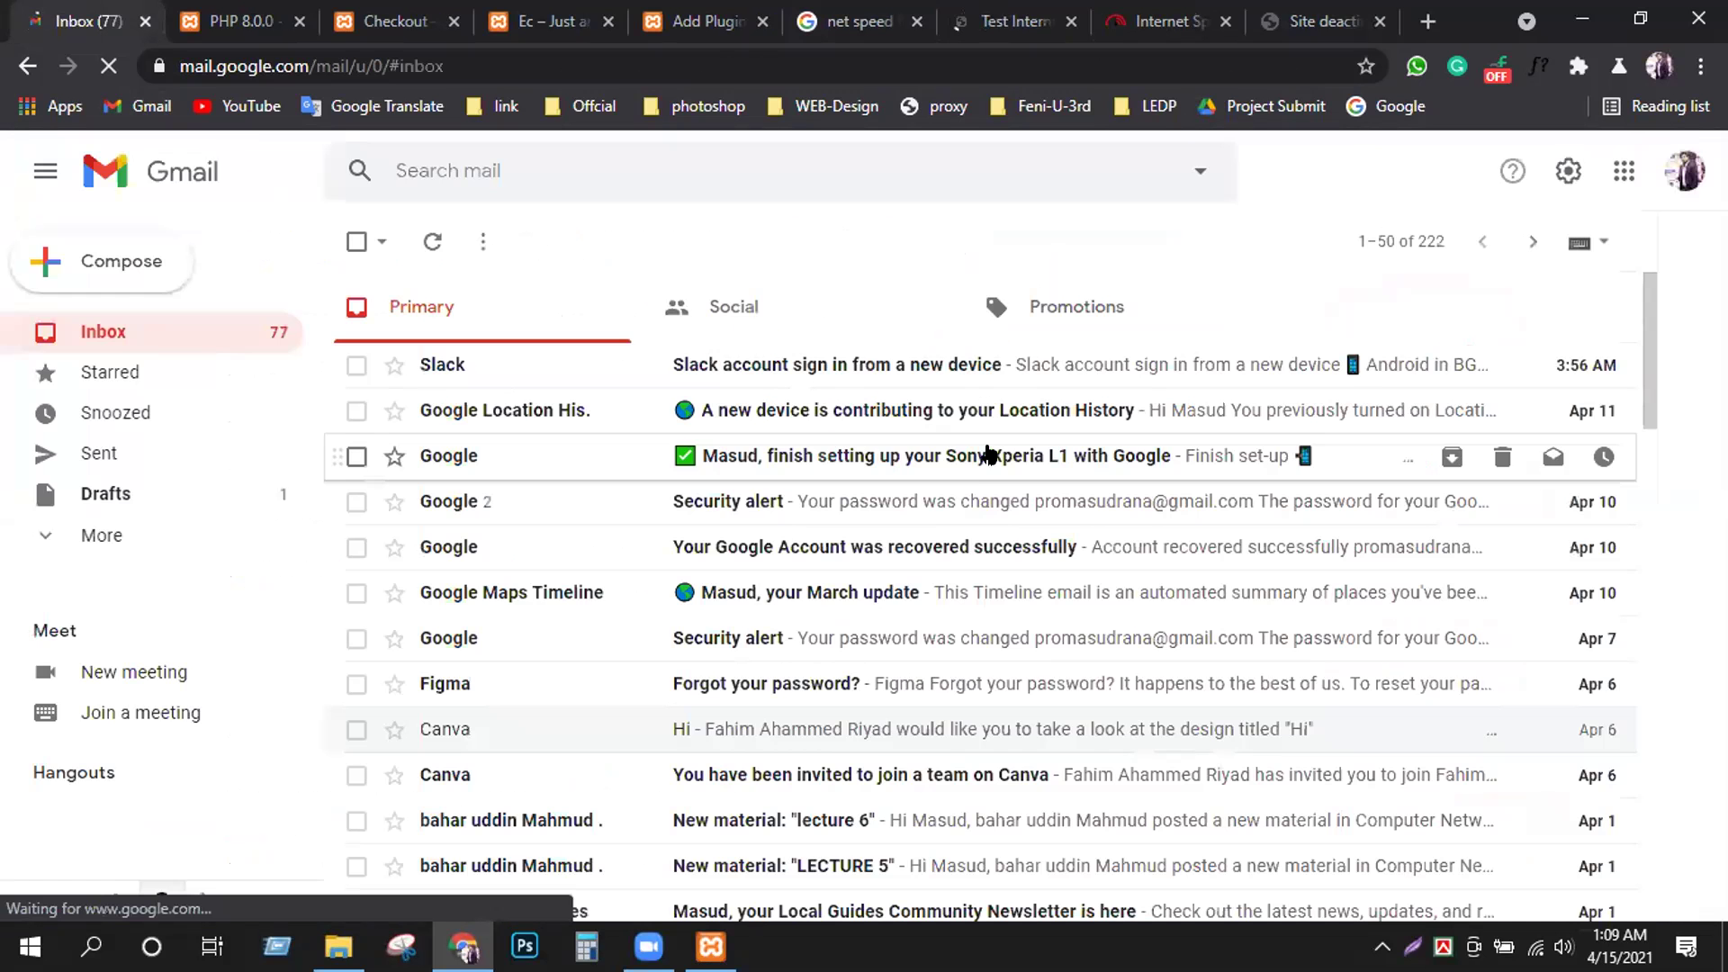
{"action": "scroll", "coordinate": [821, 605], "scroll_direction": "down", "scroll_amount": 1}
{"action": "scroll", "coordinate": [820, 605], "scroll_direction": "down", "scroll_amount": 2}
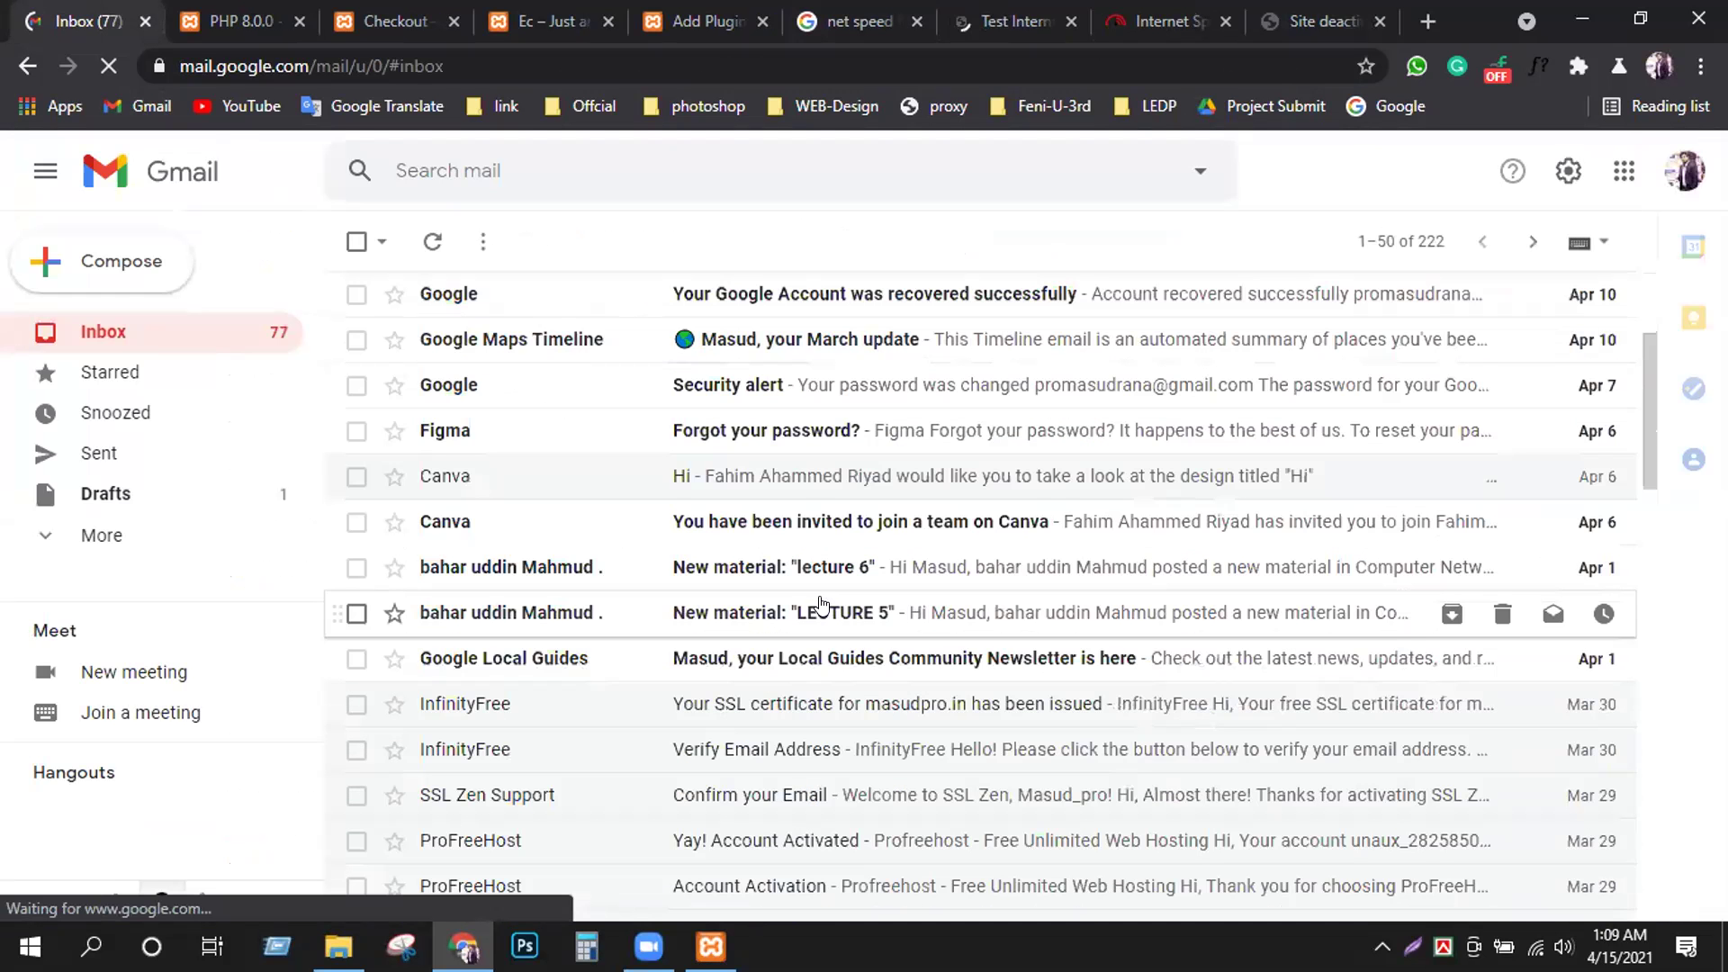
{"action": "scroll", "coordinate": [821, 604], "scroll_direction": "up", "scroll_amount": 1}
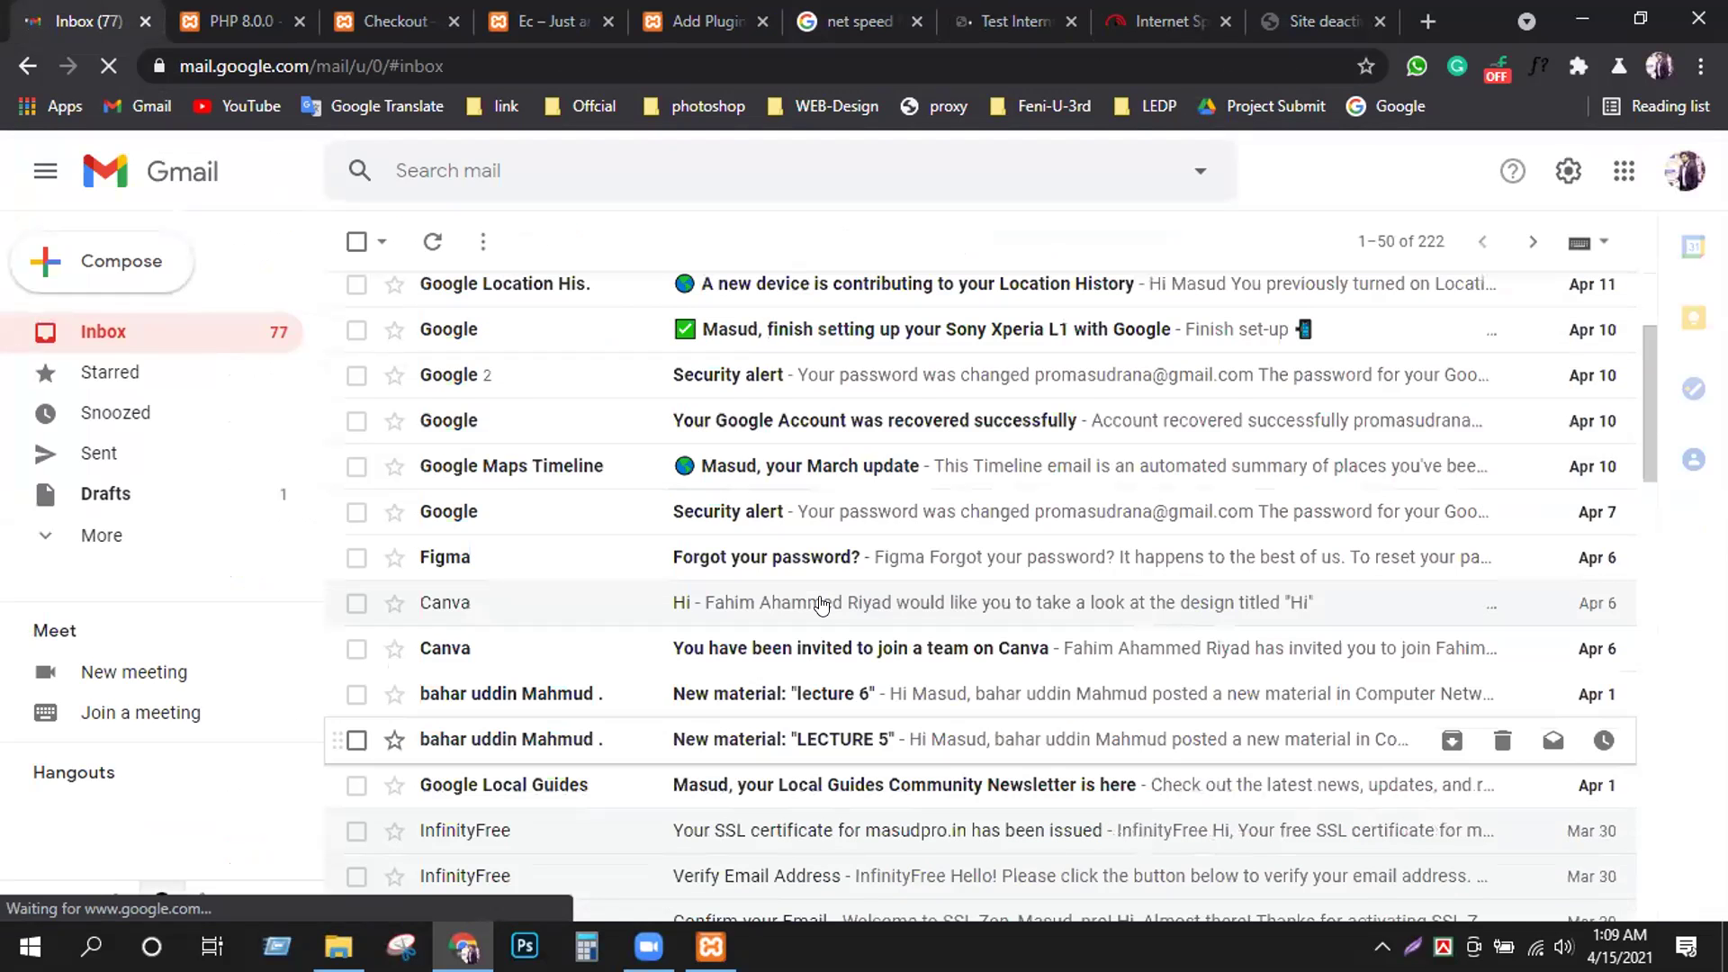
{"action": "scroll", "coordinate": [494, 234], "scroll_direction": "up", "scroll_amount": 1}
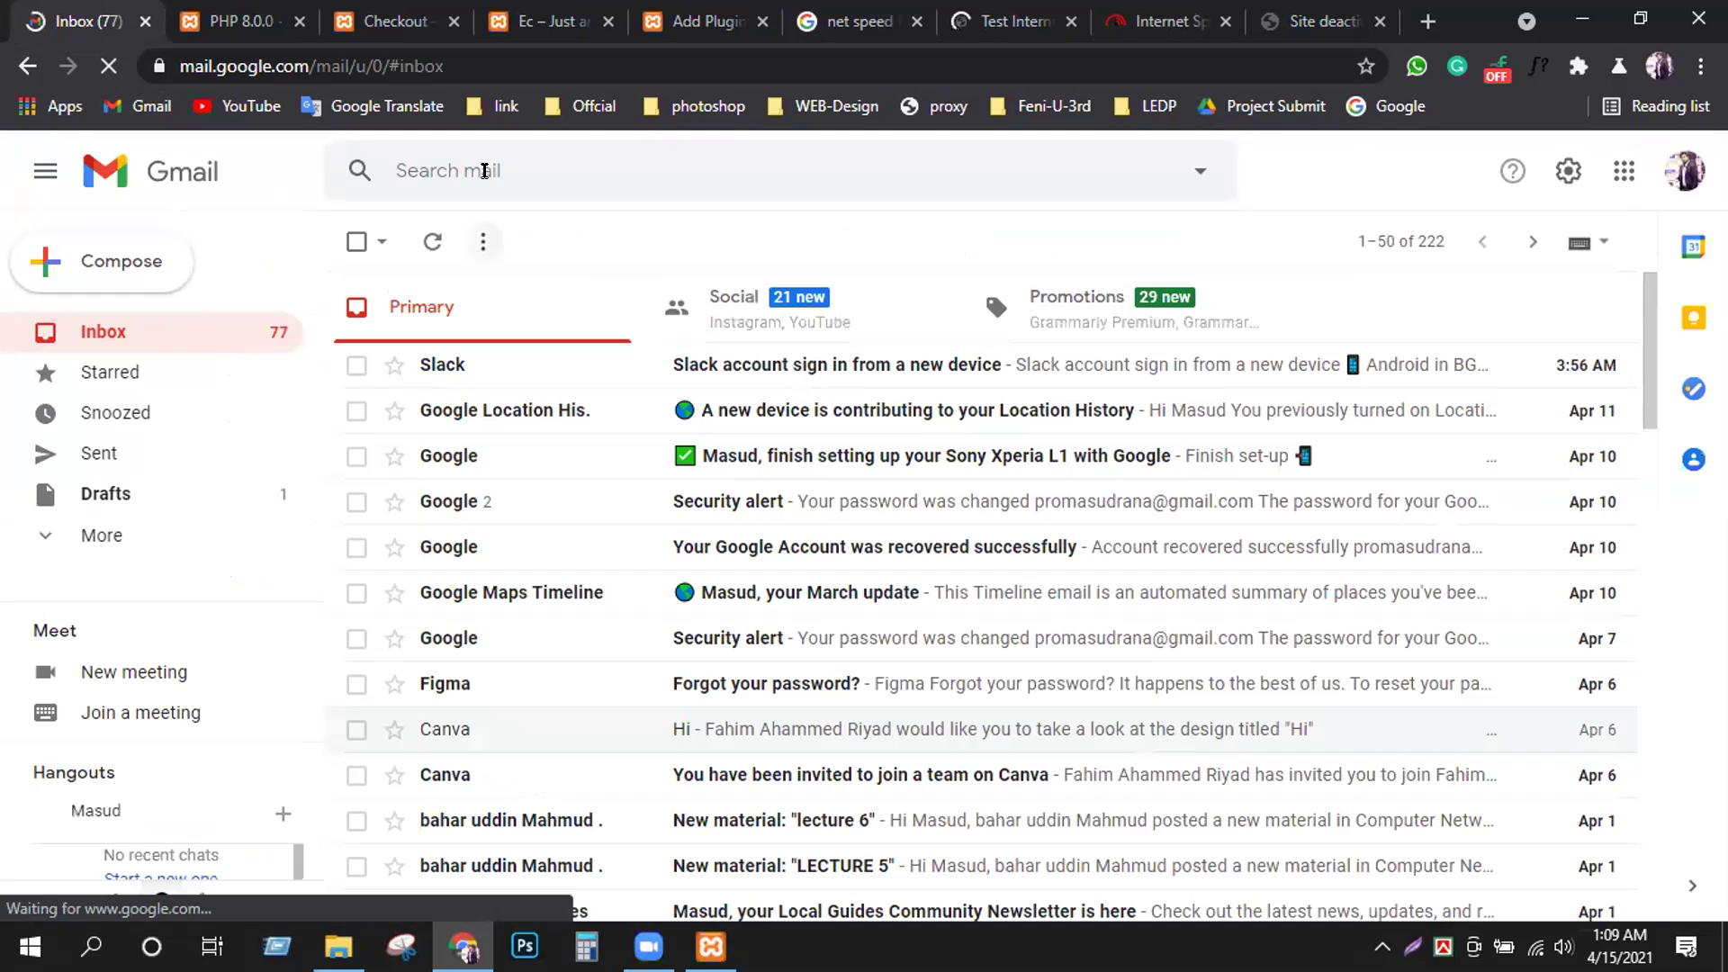
{"action": "left_click", "coordinate": [530, 160]}
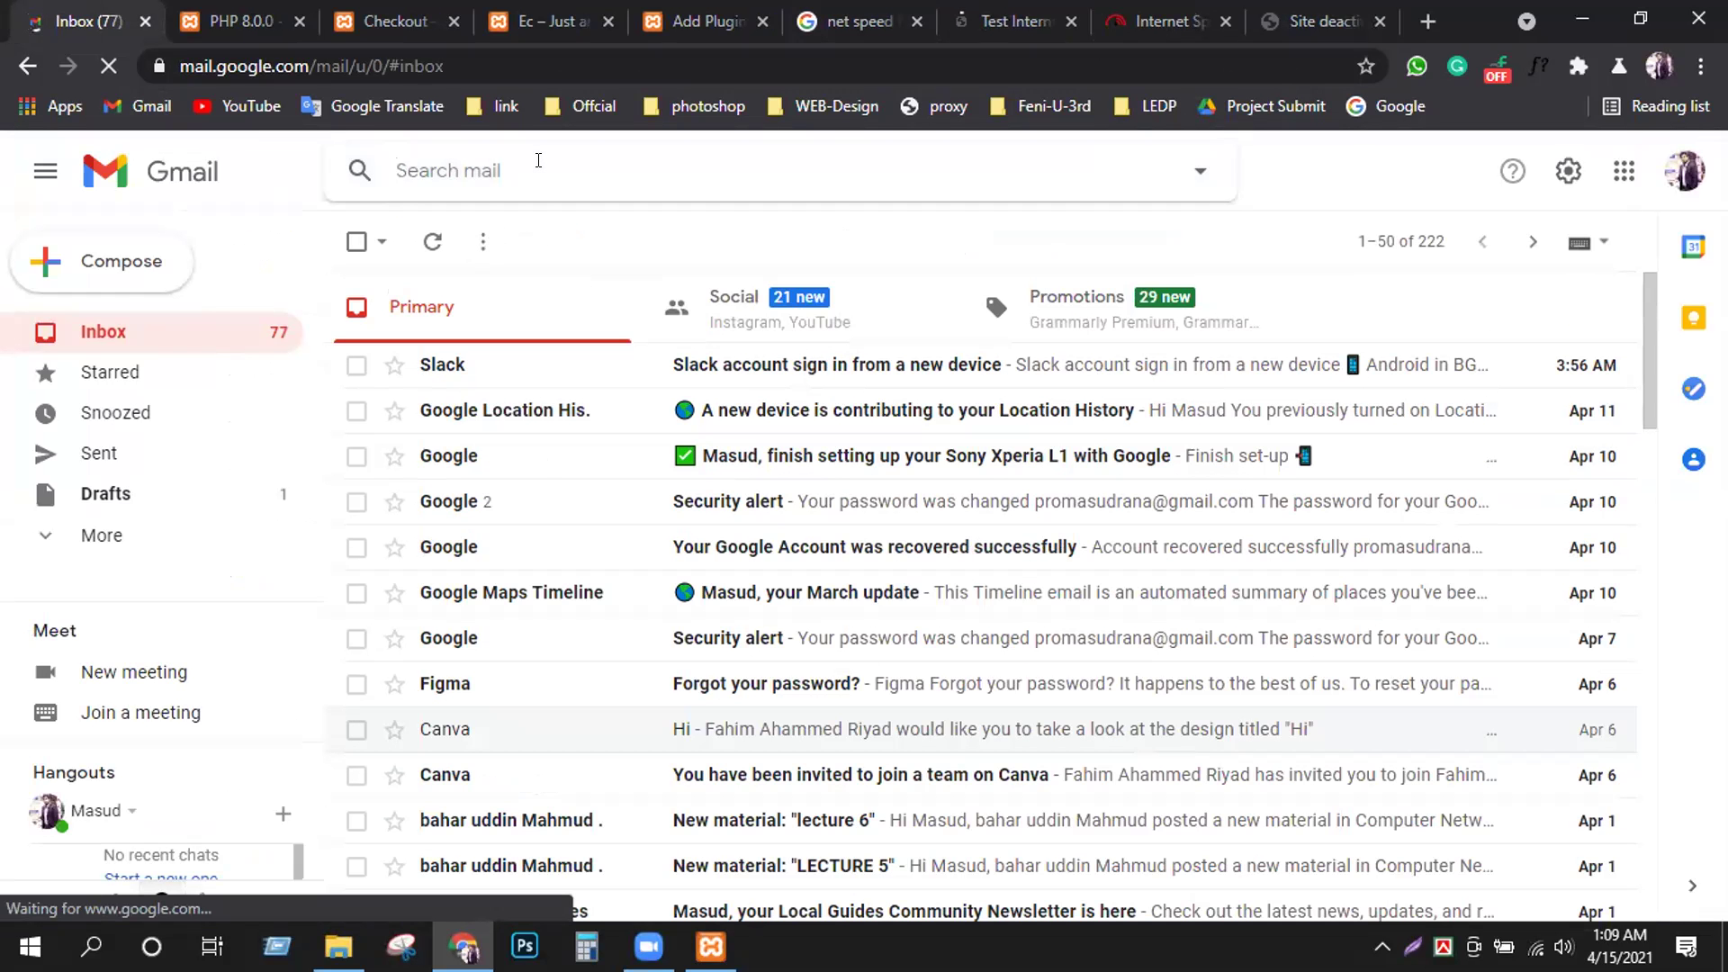
{"action": "type", "text": "ucoz"}
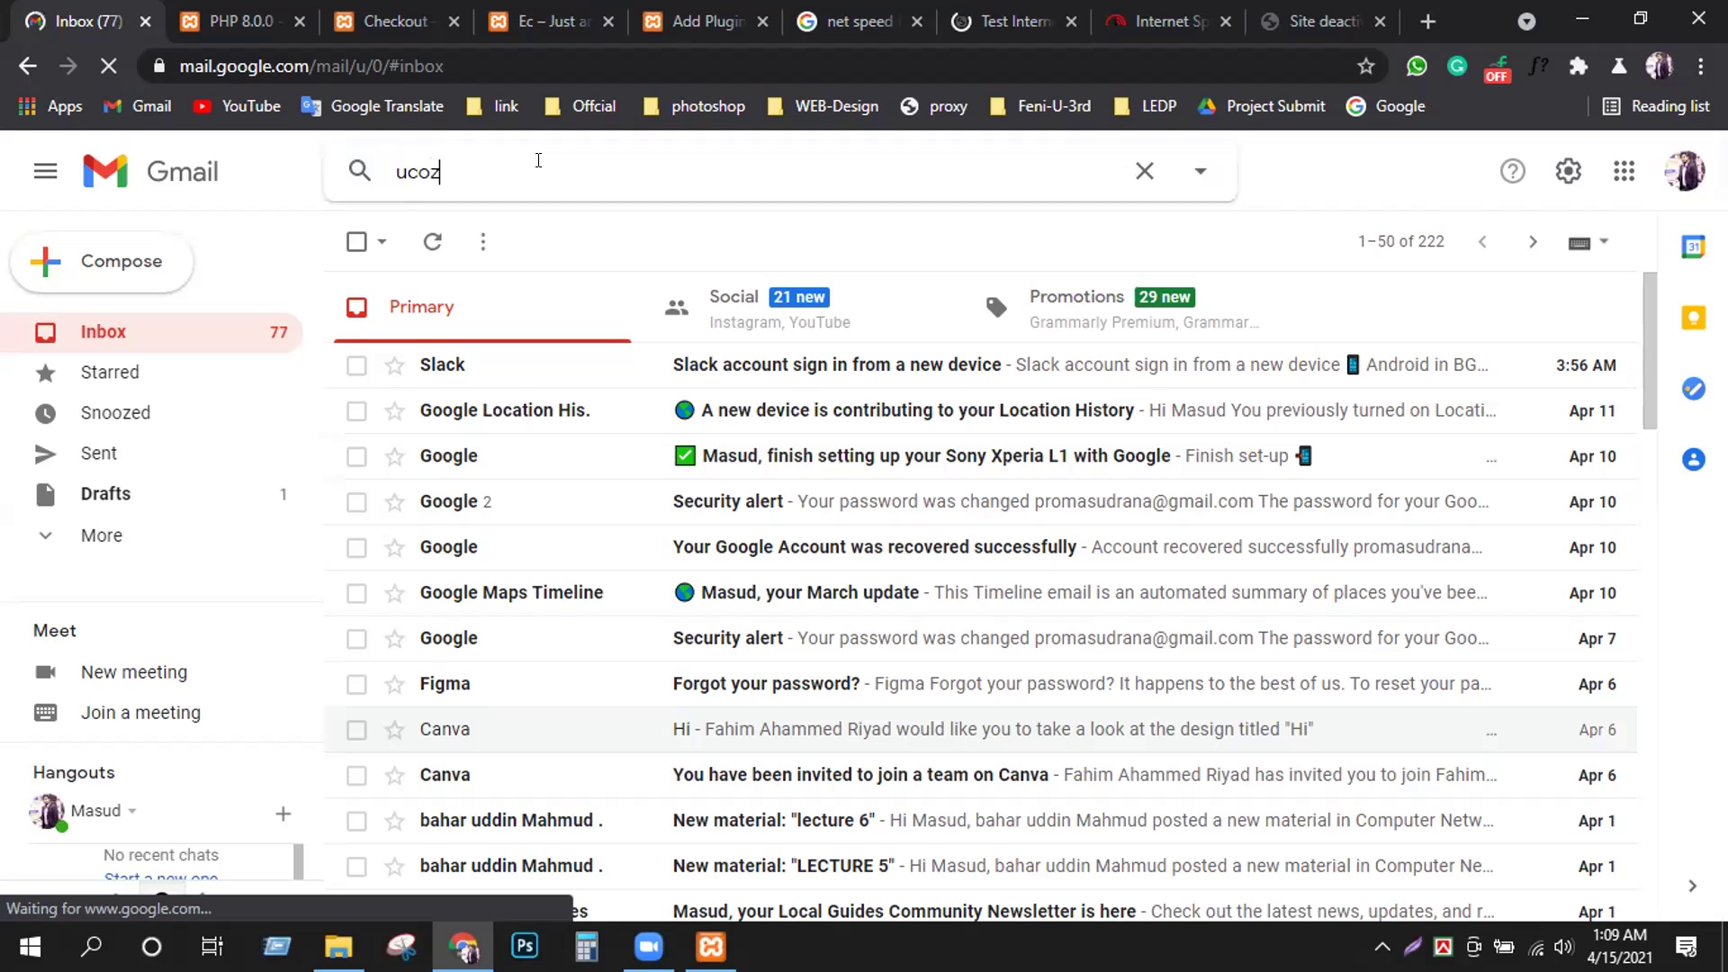
{"action": "left_click", "coordinate": [353, 171]}
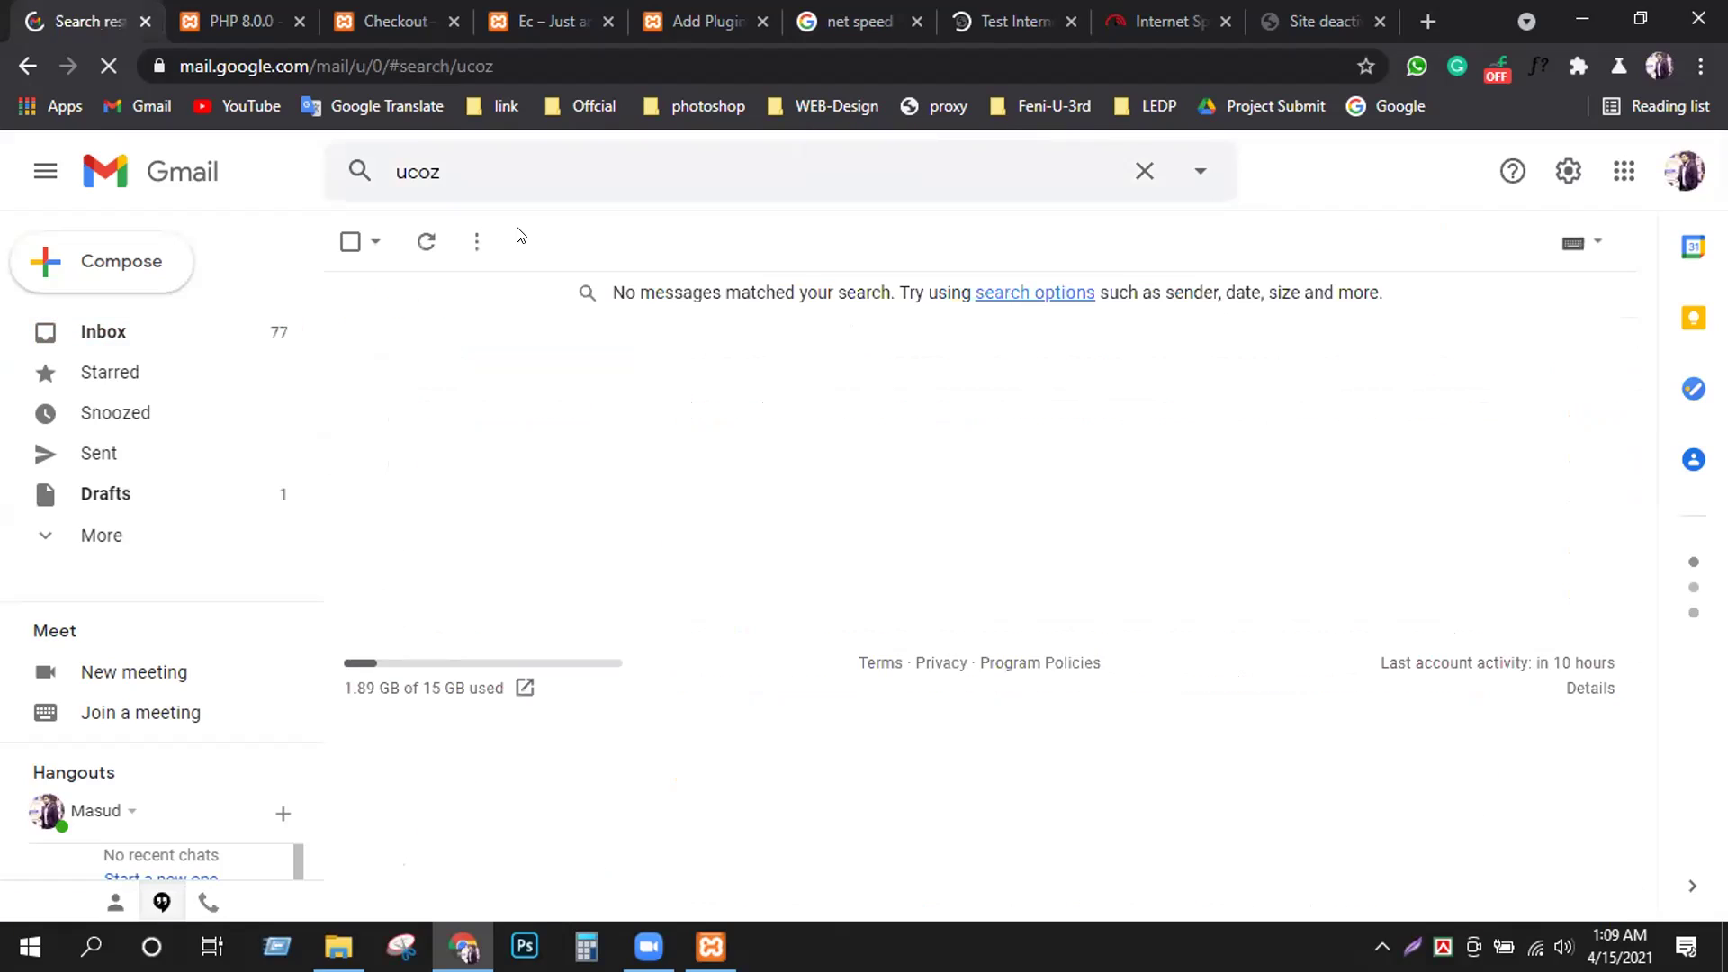
Open the Spam folder from More, showing its six messages
{"action": "left_click", "coordinate": [166, 534]}
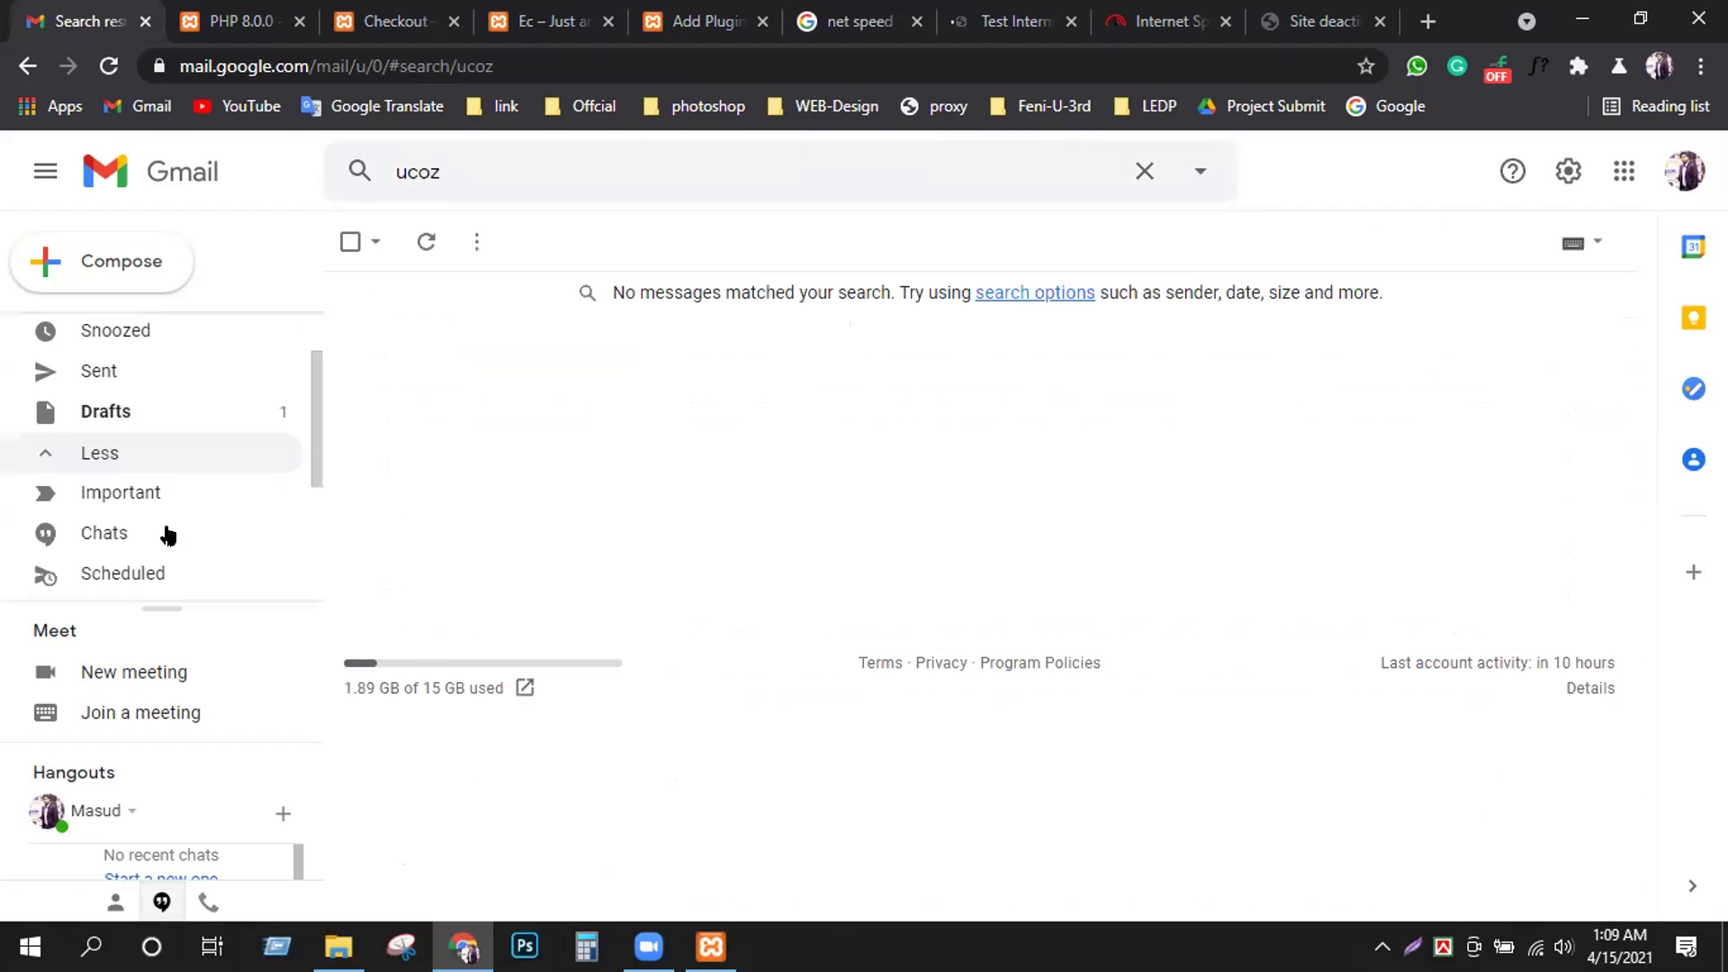
{"action": "scroll", "coordinate": [170, 412], "scroll_direction": "down", "scroll_amount": 3}
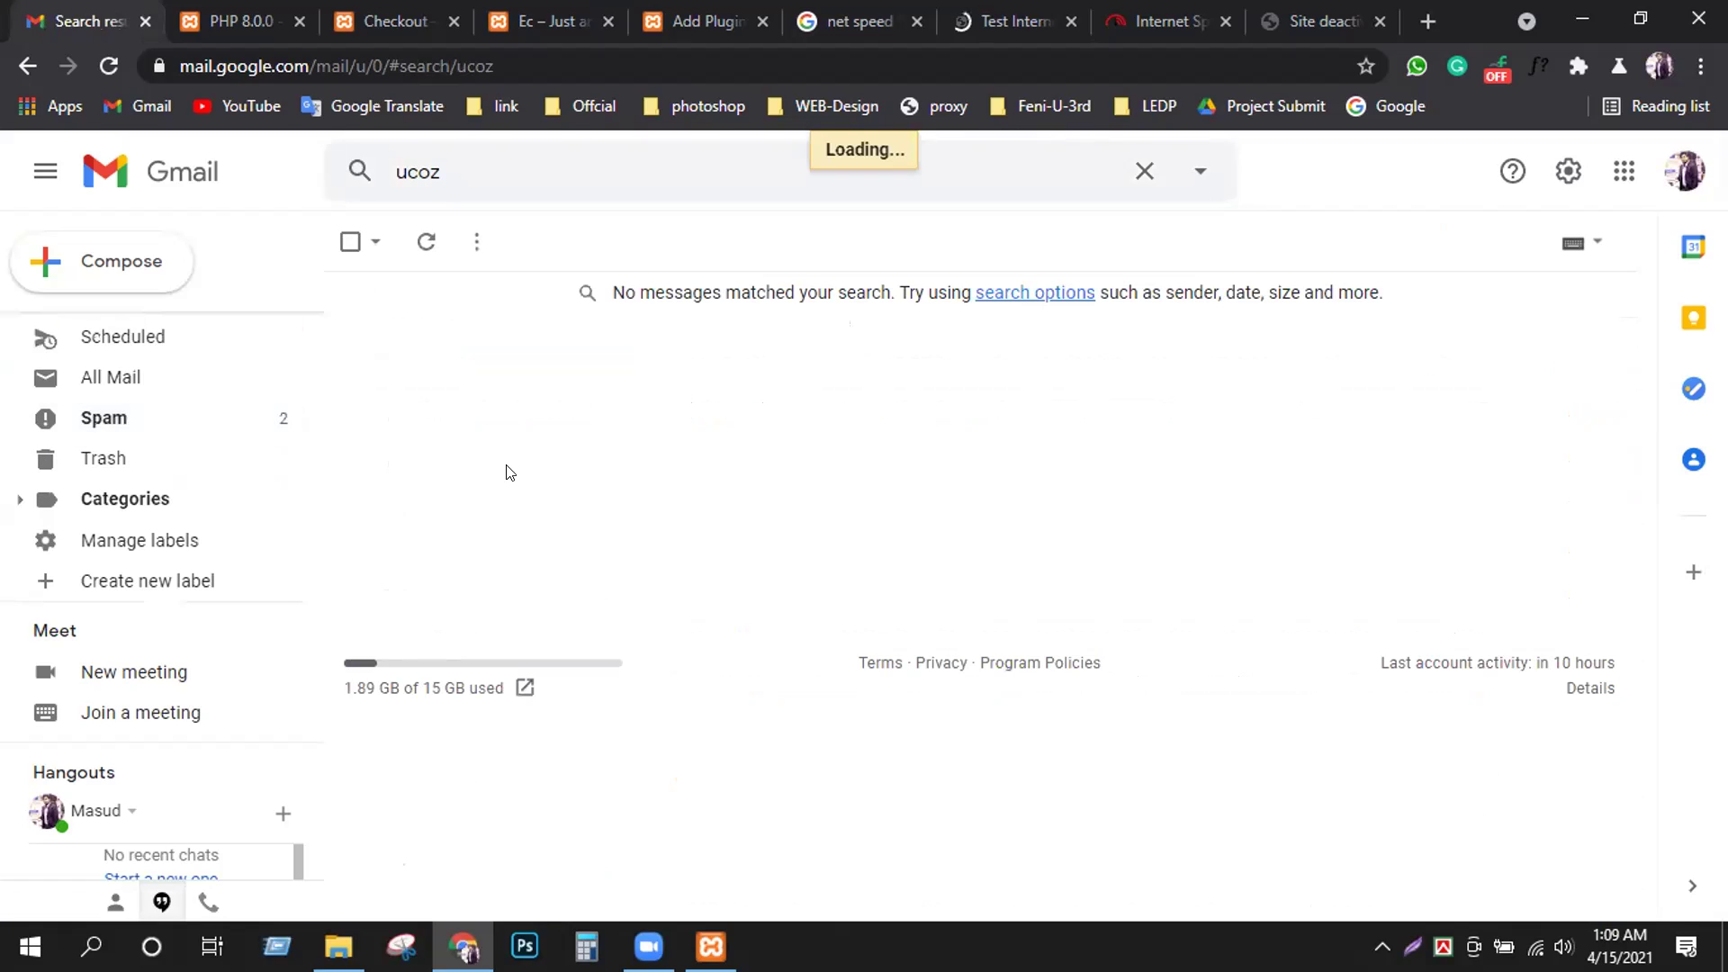
{"action": "left_click", "coordinate": [151, 417]}
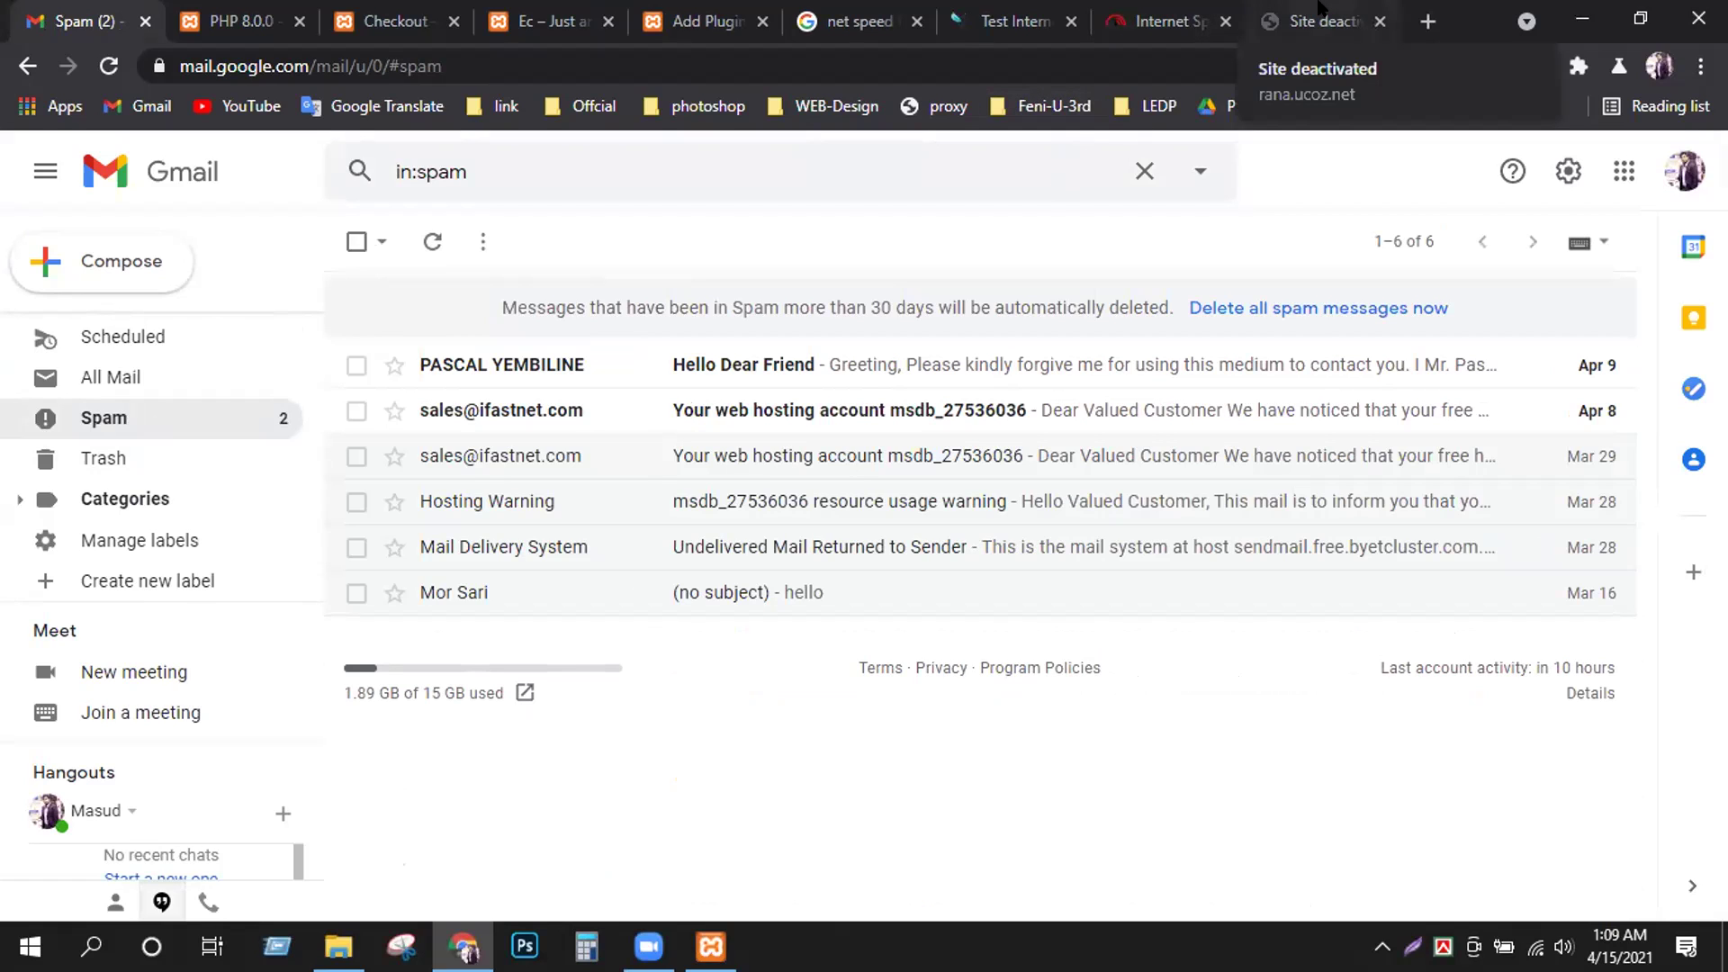
{"action": "left_click", "coordinate": [1282, 11]}
Review the HighSpeedInternet result, then open the Google speed test in a new tab and start it
{"action": "left_click", "coordinate": [1040, 11]}
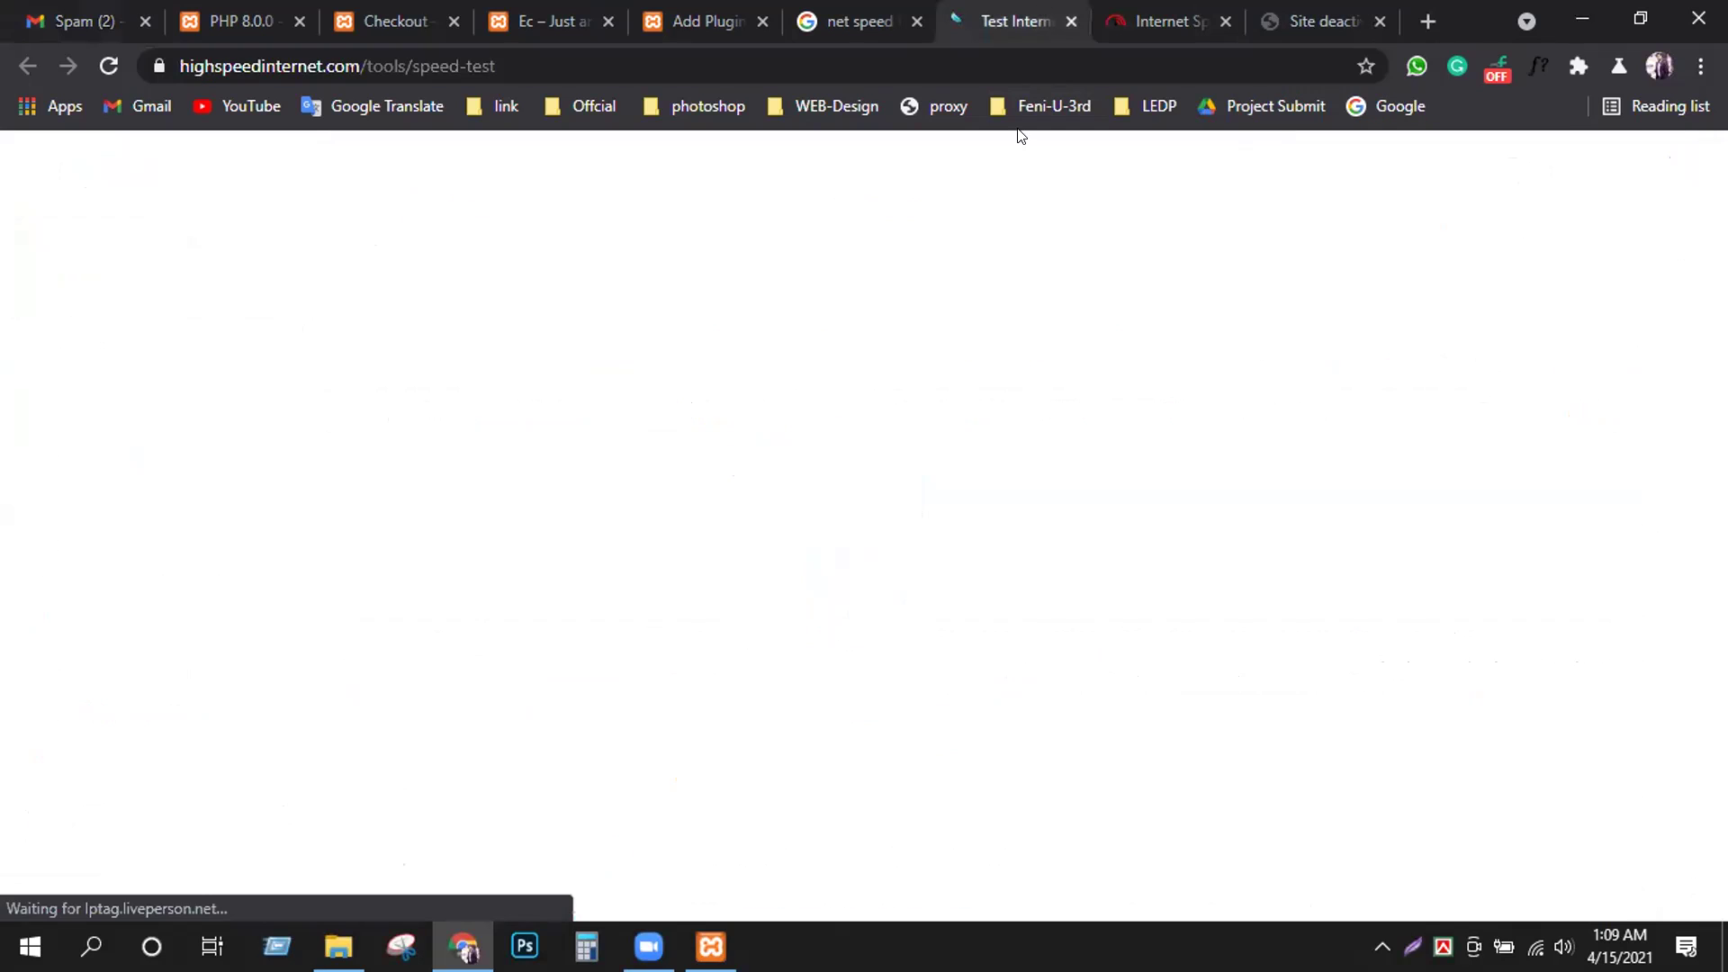
{"action": "scroll", "coordinate": [786, 414], "scroll_direction": "down", "scroll_amount": 3}
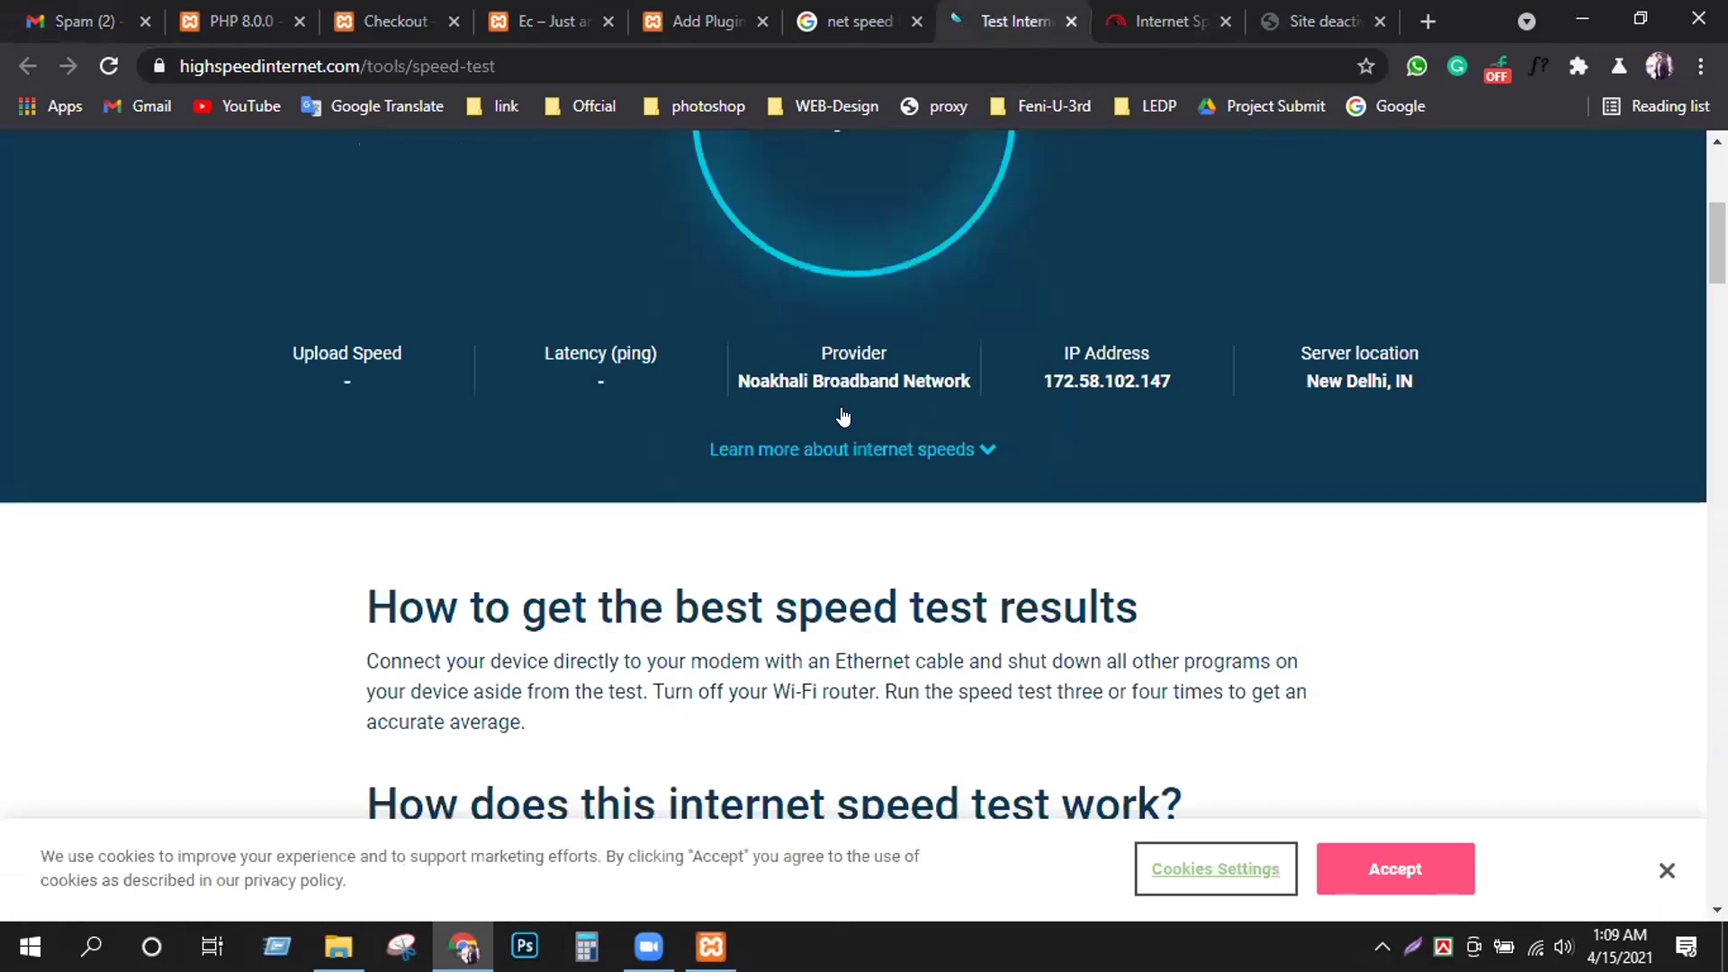
{"action": "scroll", "coordinate": [787, 414], "scroll_direction": "up", "scroll_amount": 3}
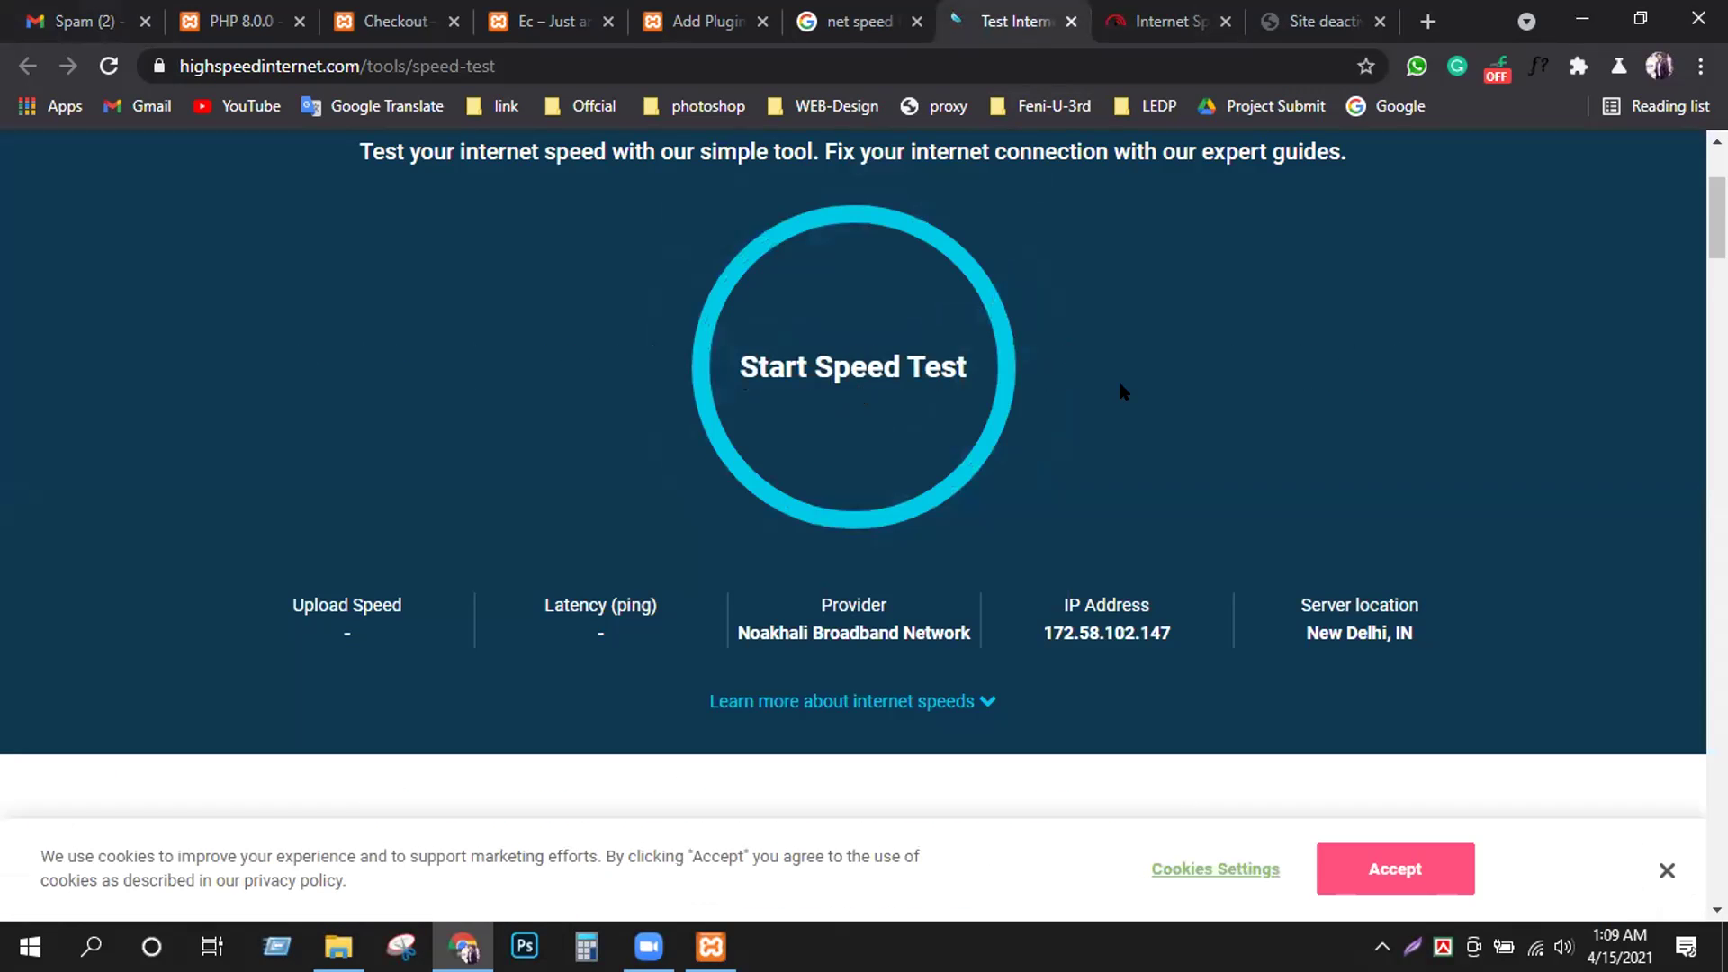
{"action": "scroll", "coordinate": [1123, 374], "scroll_direction": "up", "scroll_amount": 2}
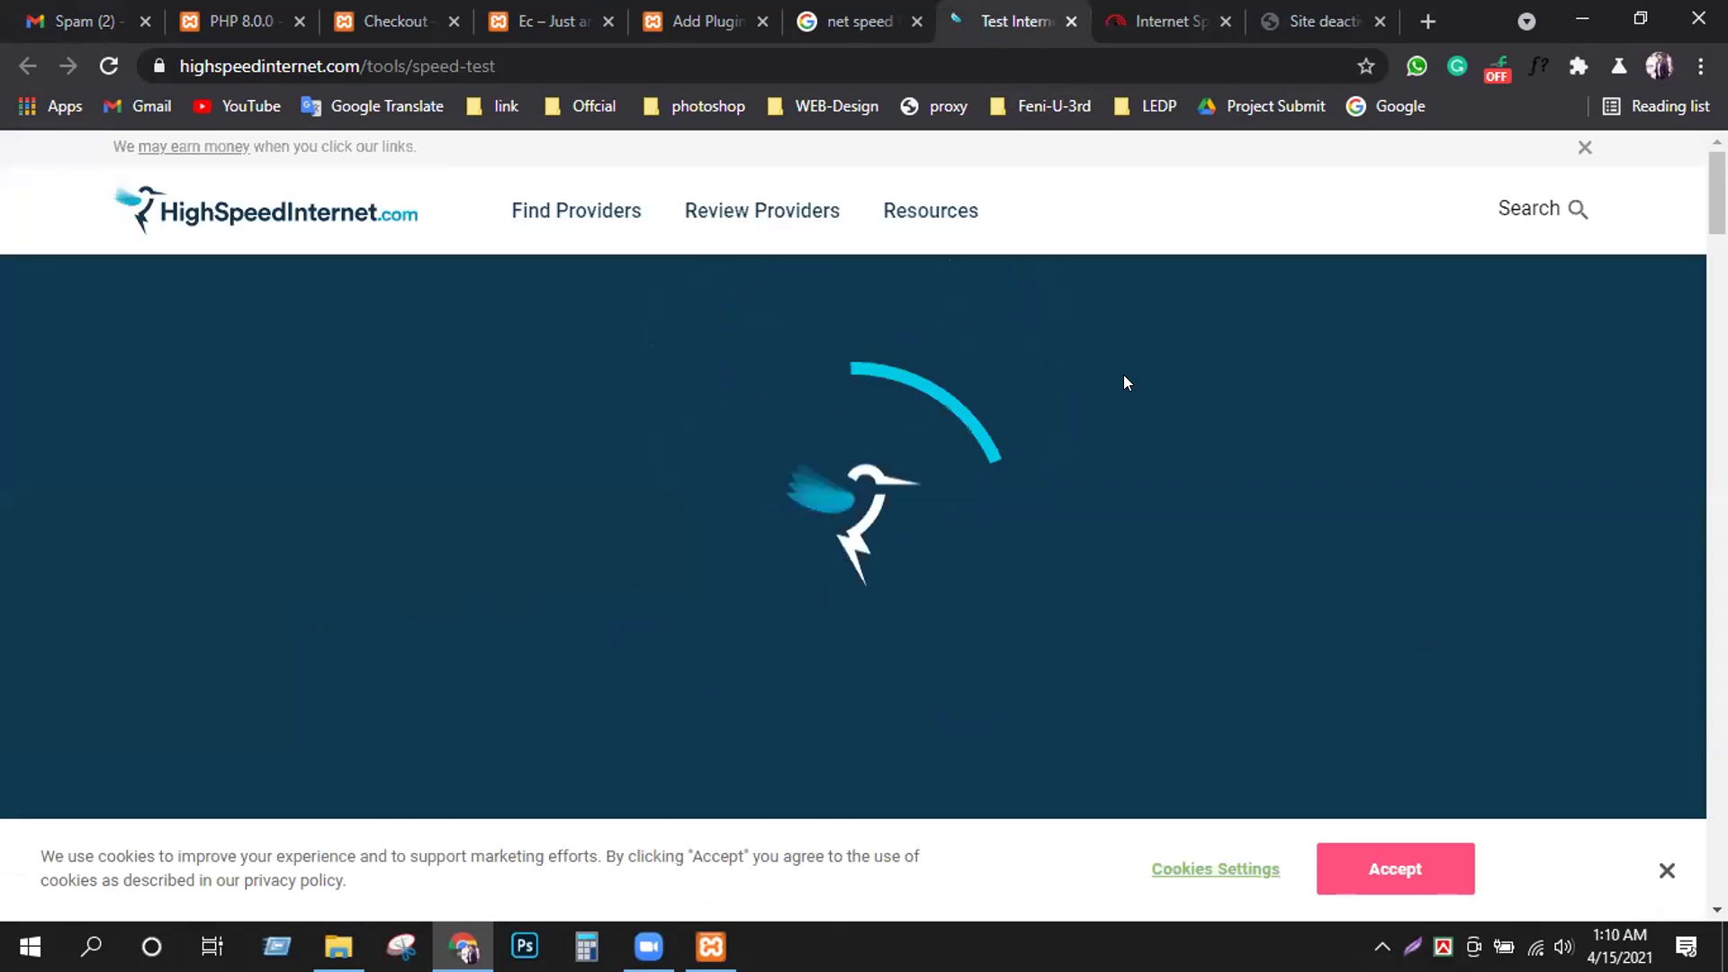
{"action": "scroll", "coordinate": [1122, 375], "scroll_direction": "down", "scroll_amount": 2}
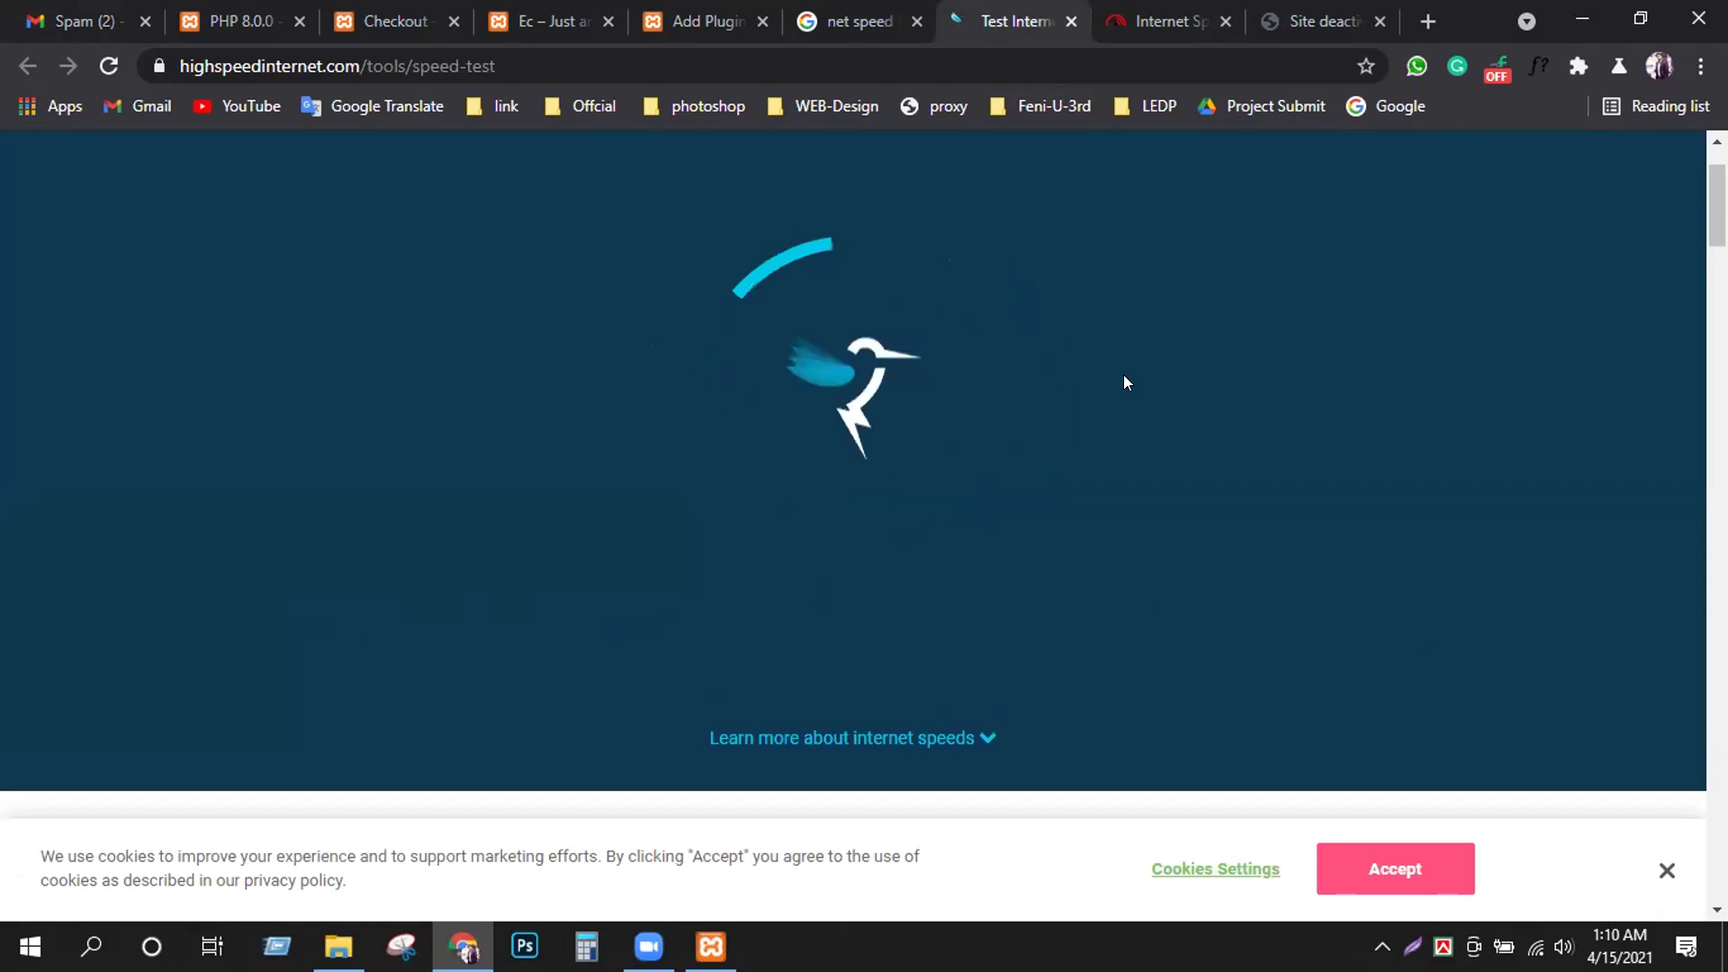
{"action": "scroll", "coordinate": [1123, 375], "scroll_direction": "up", "scroll_amount": 2}
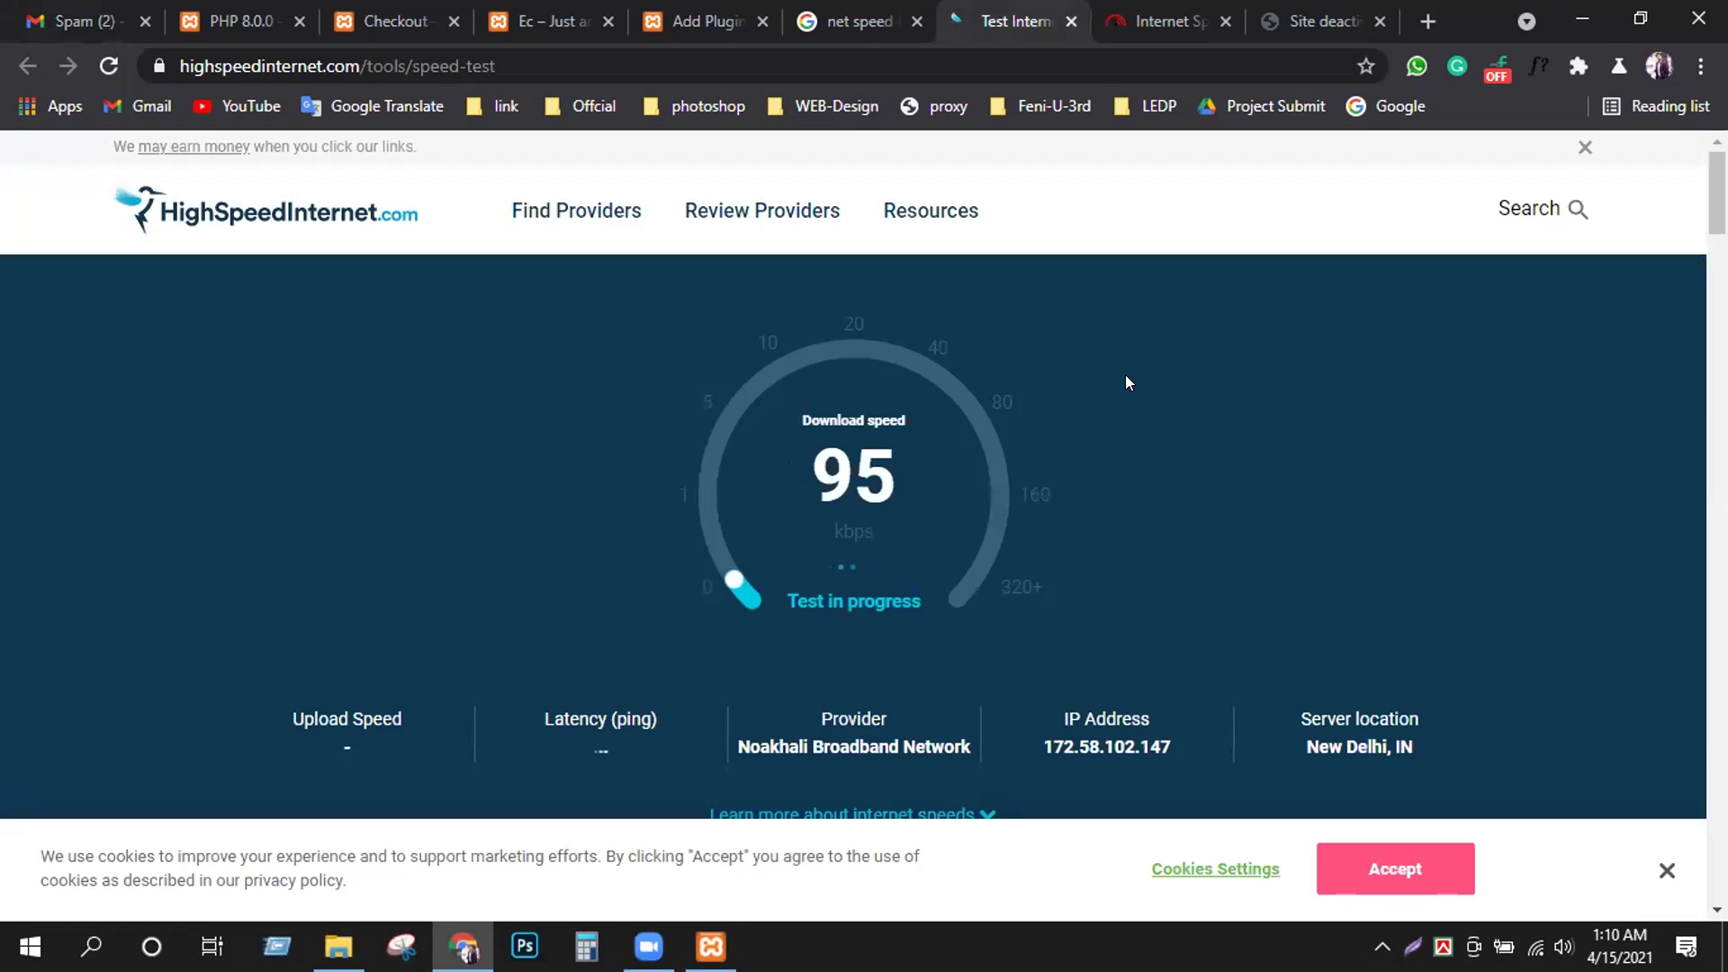
{"action": "key", "text": "ctrl+shift+Tab"}
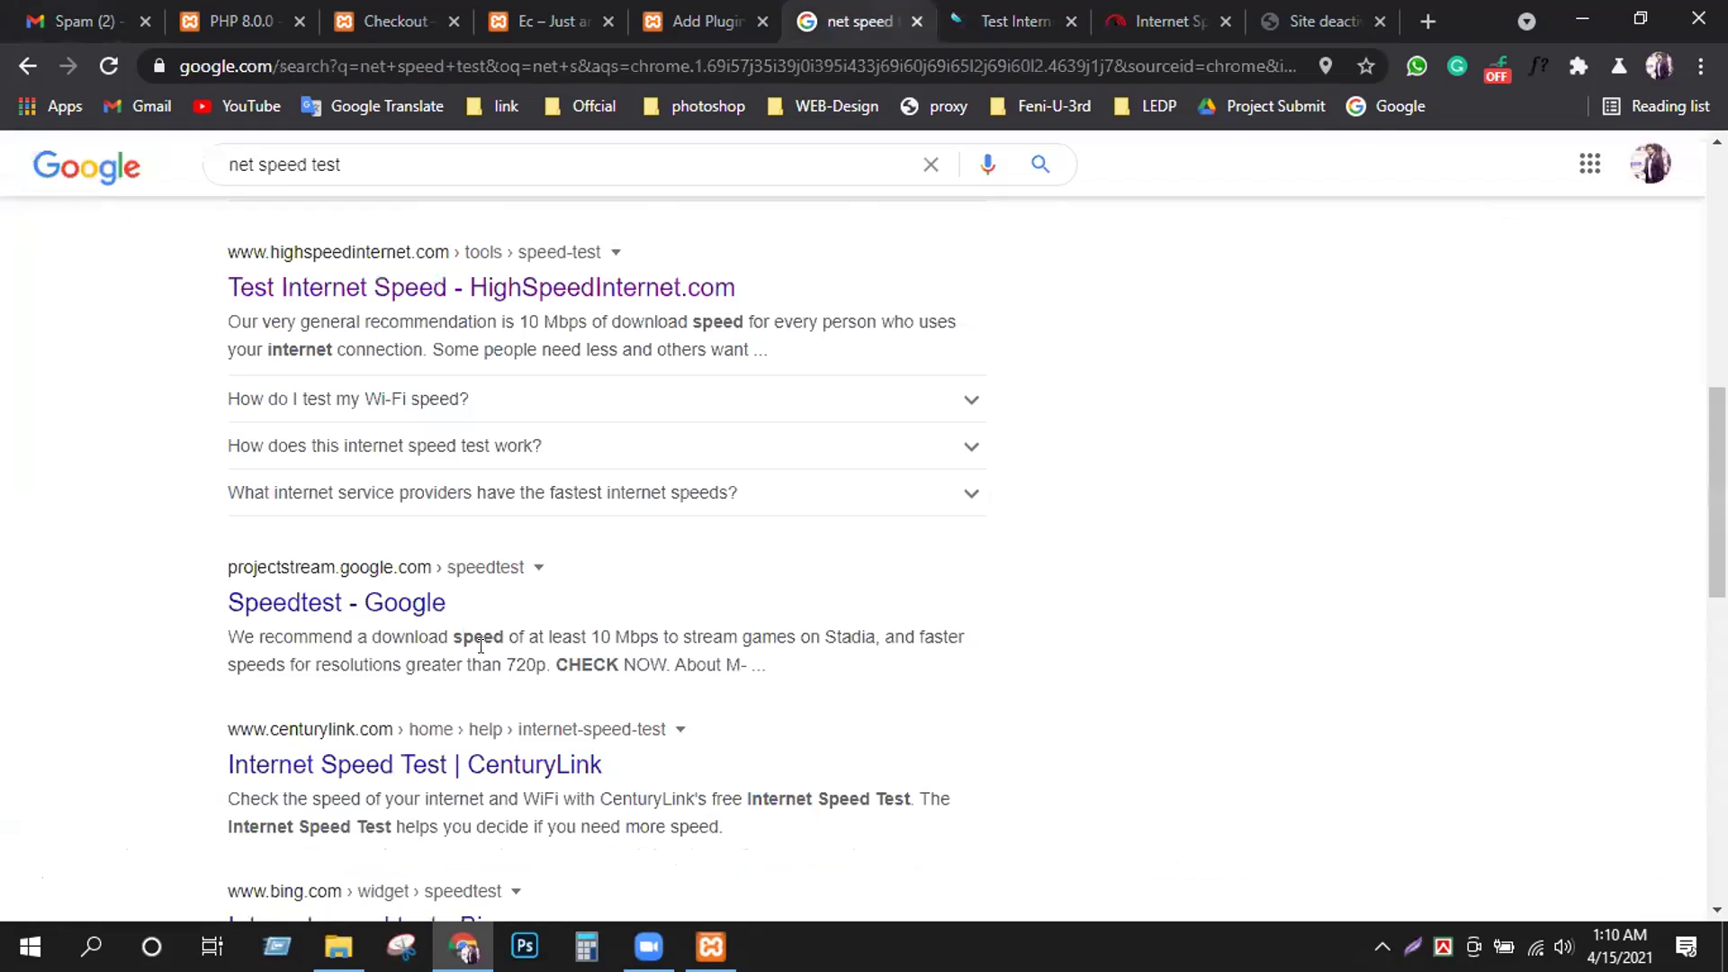
{"action": "middle_click", "coordinate": [630, 287]}
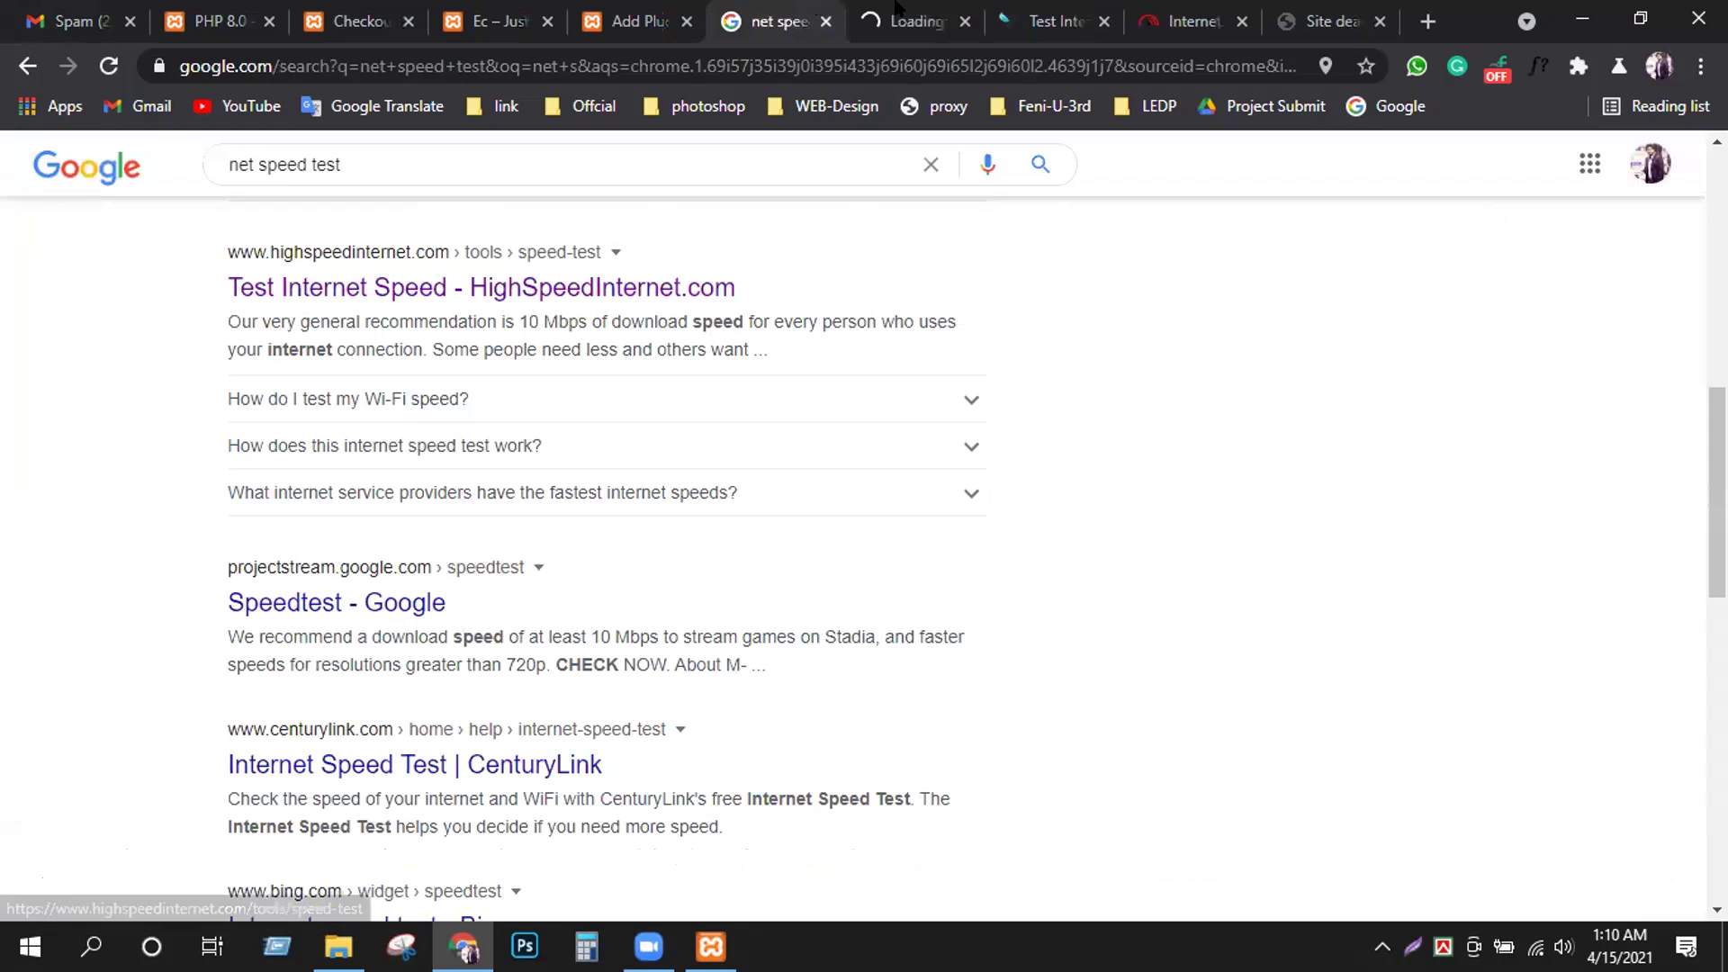
{"action": "key", "text": "ctrl+Tab"}
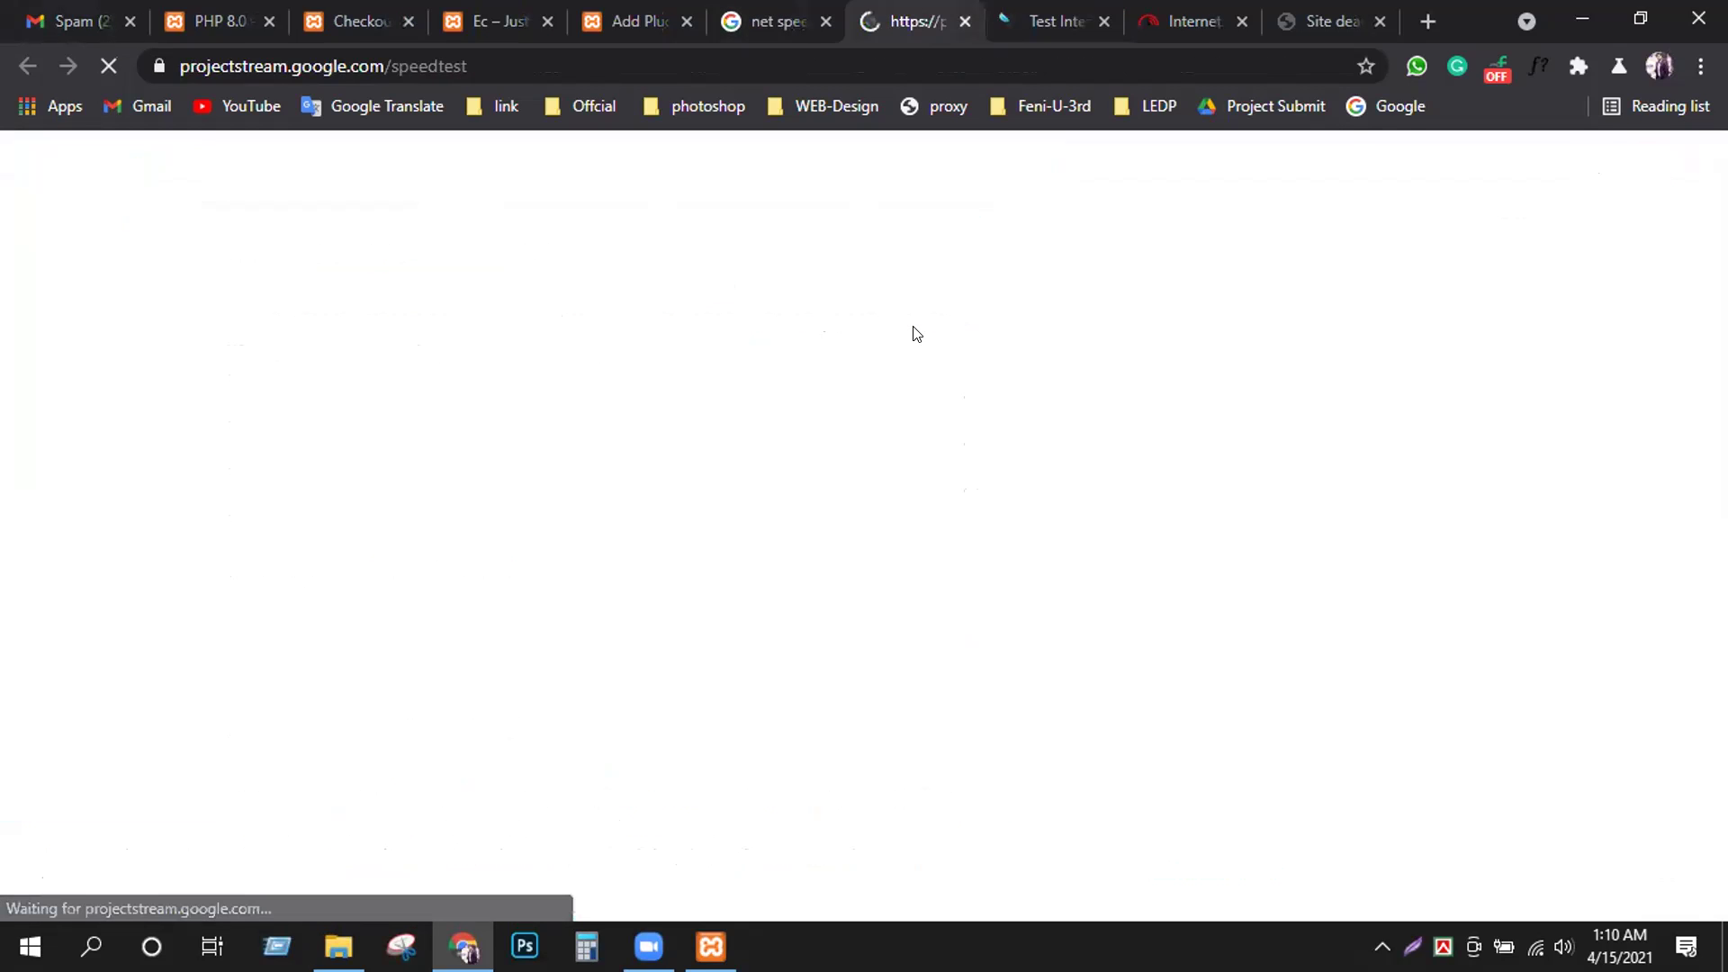
{"action": "left_click", "coordinate": [384, 511]}
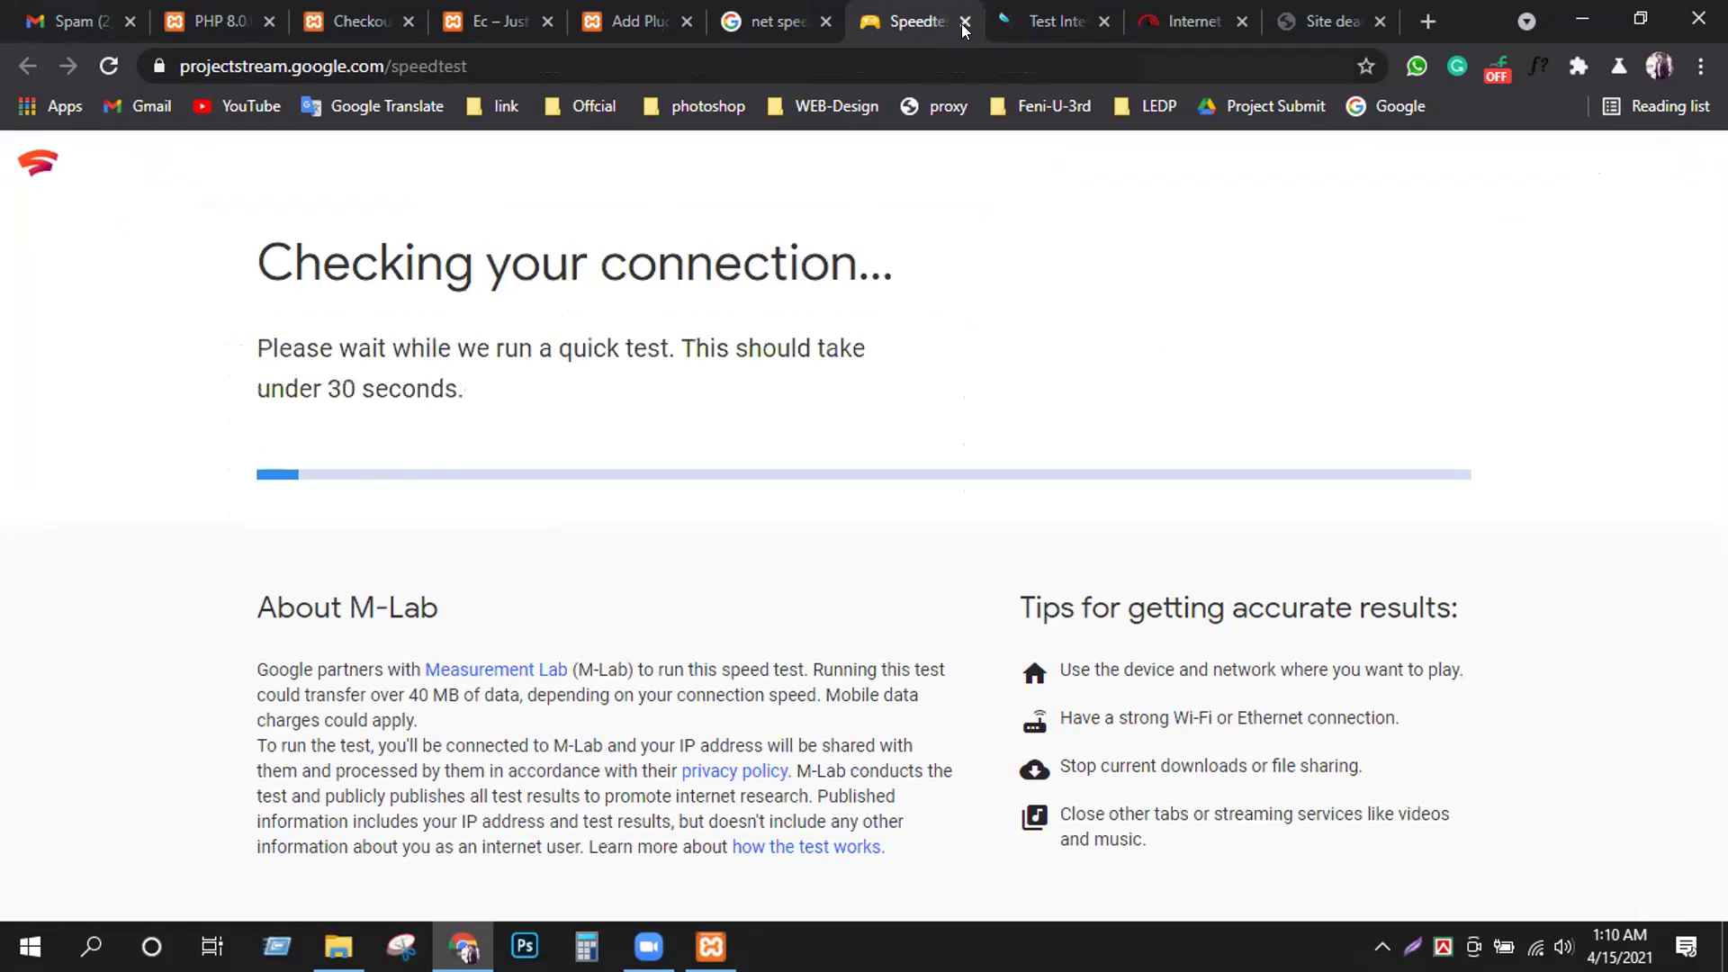
{"action": "key", "text": "ctrl+shift+Tab"}
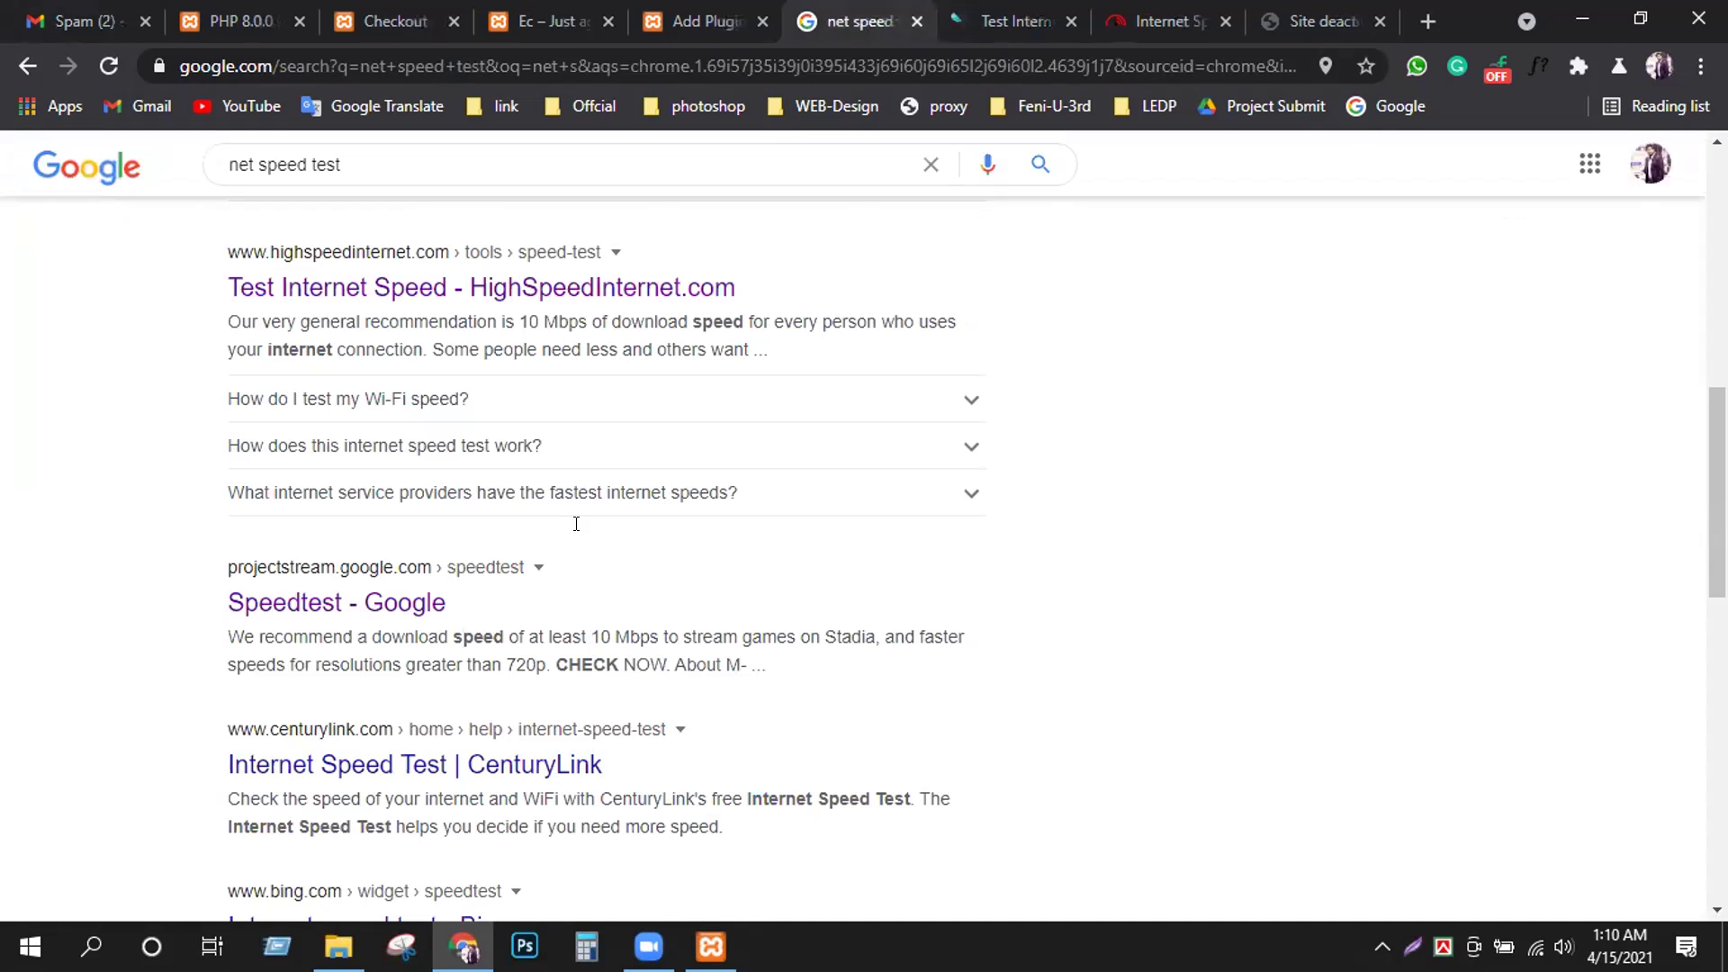
Open the Speakeasy speed test result in a new tab
{"action": "scroll", "coordinate": [575, 524], "scroll_direction": "up", "scroll_amount": 3}
{"action": "scroll", "coordinate": [612, 540], "scroll_direction": "up", "scroll_amount": 3}
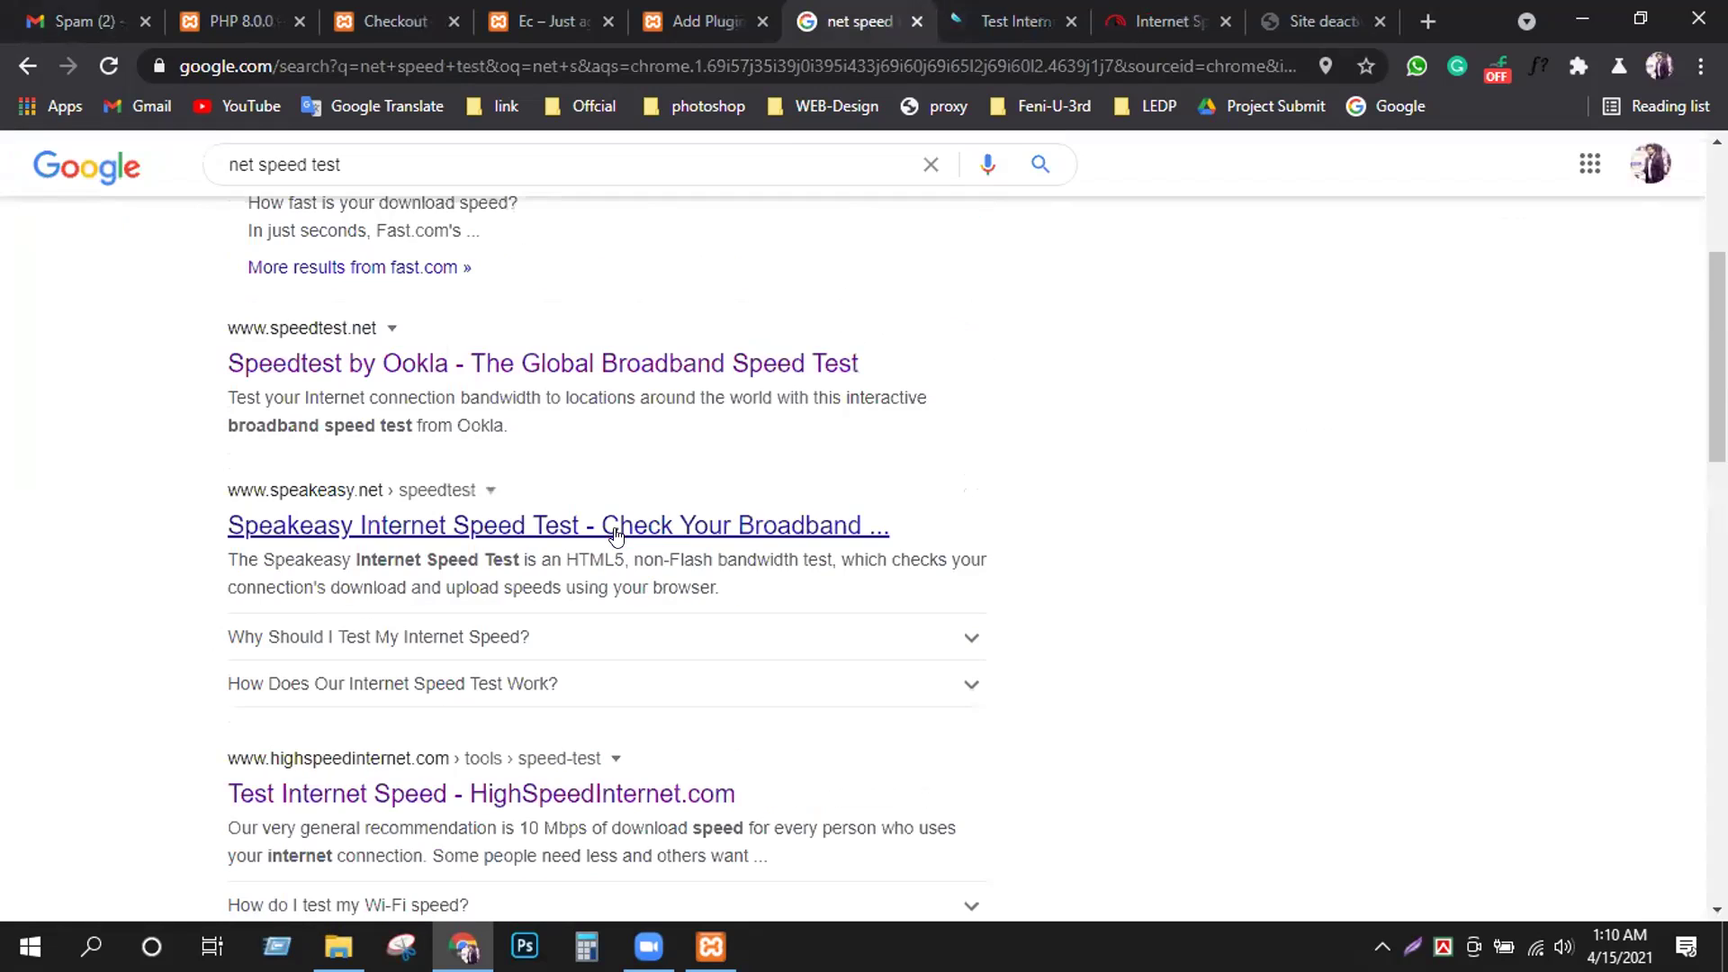
{"action": "right_click", "coordinate": [689, 543]}
{"action": "left_click", "coordinate": [690, 551]}
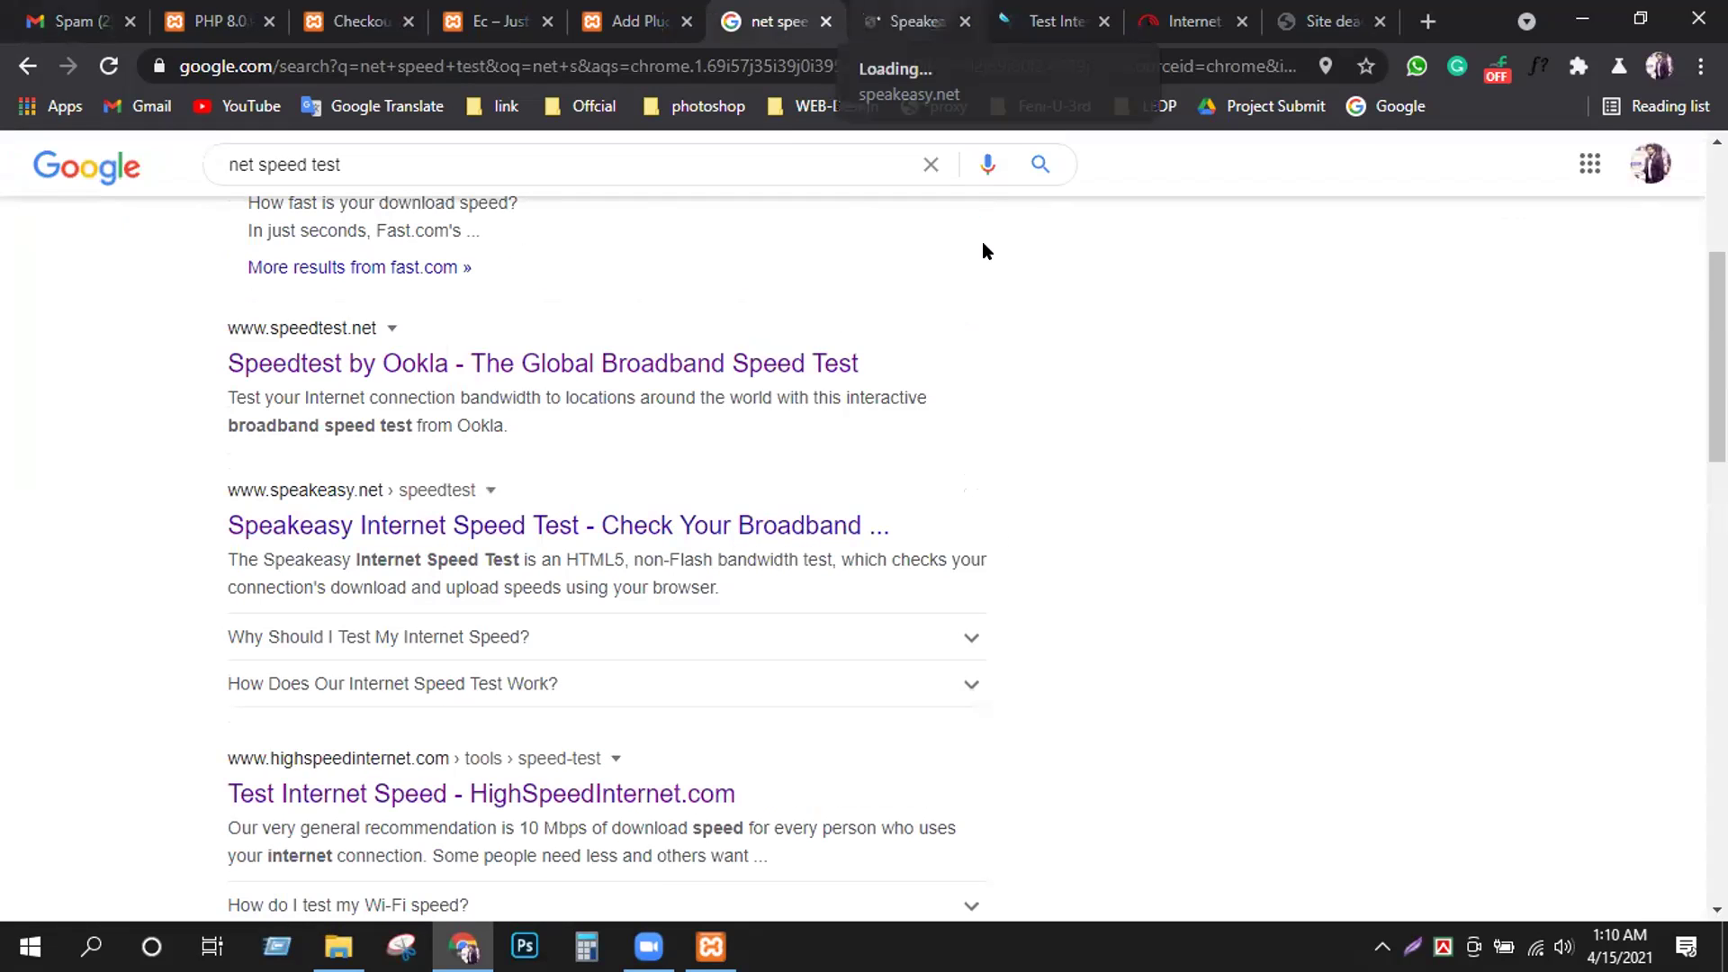
{"action": "key", "text": "ctrl+Tab"}
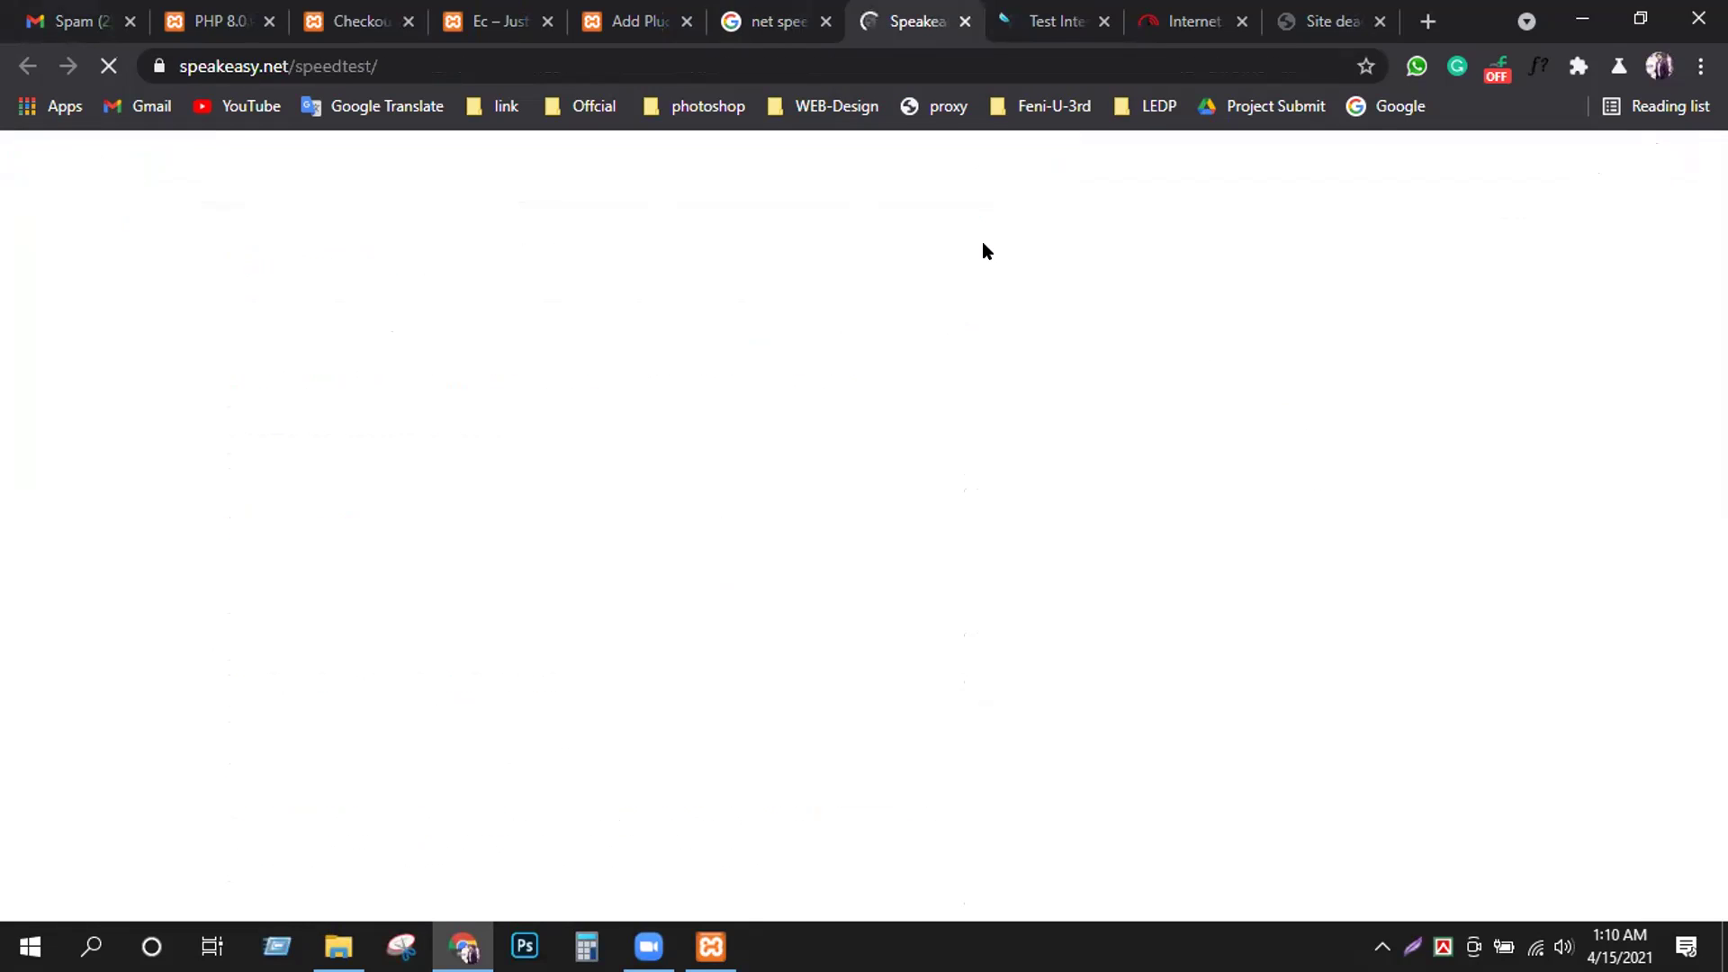
Close the HighSpeedInternet and fast.com tabs and switch to the uCoz deactivation page
{"action": "left_click", "coordinate": [1055, 7]}
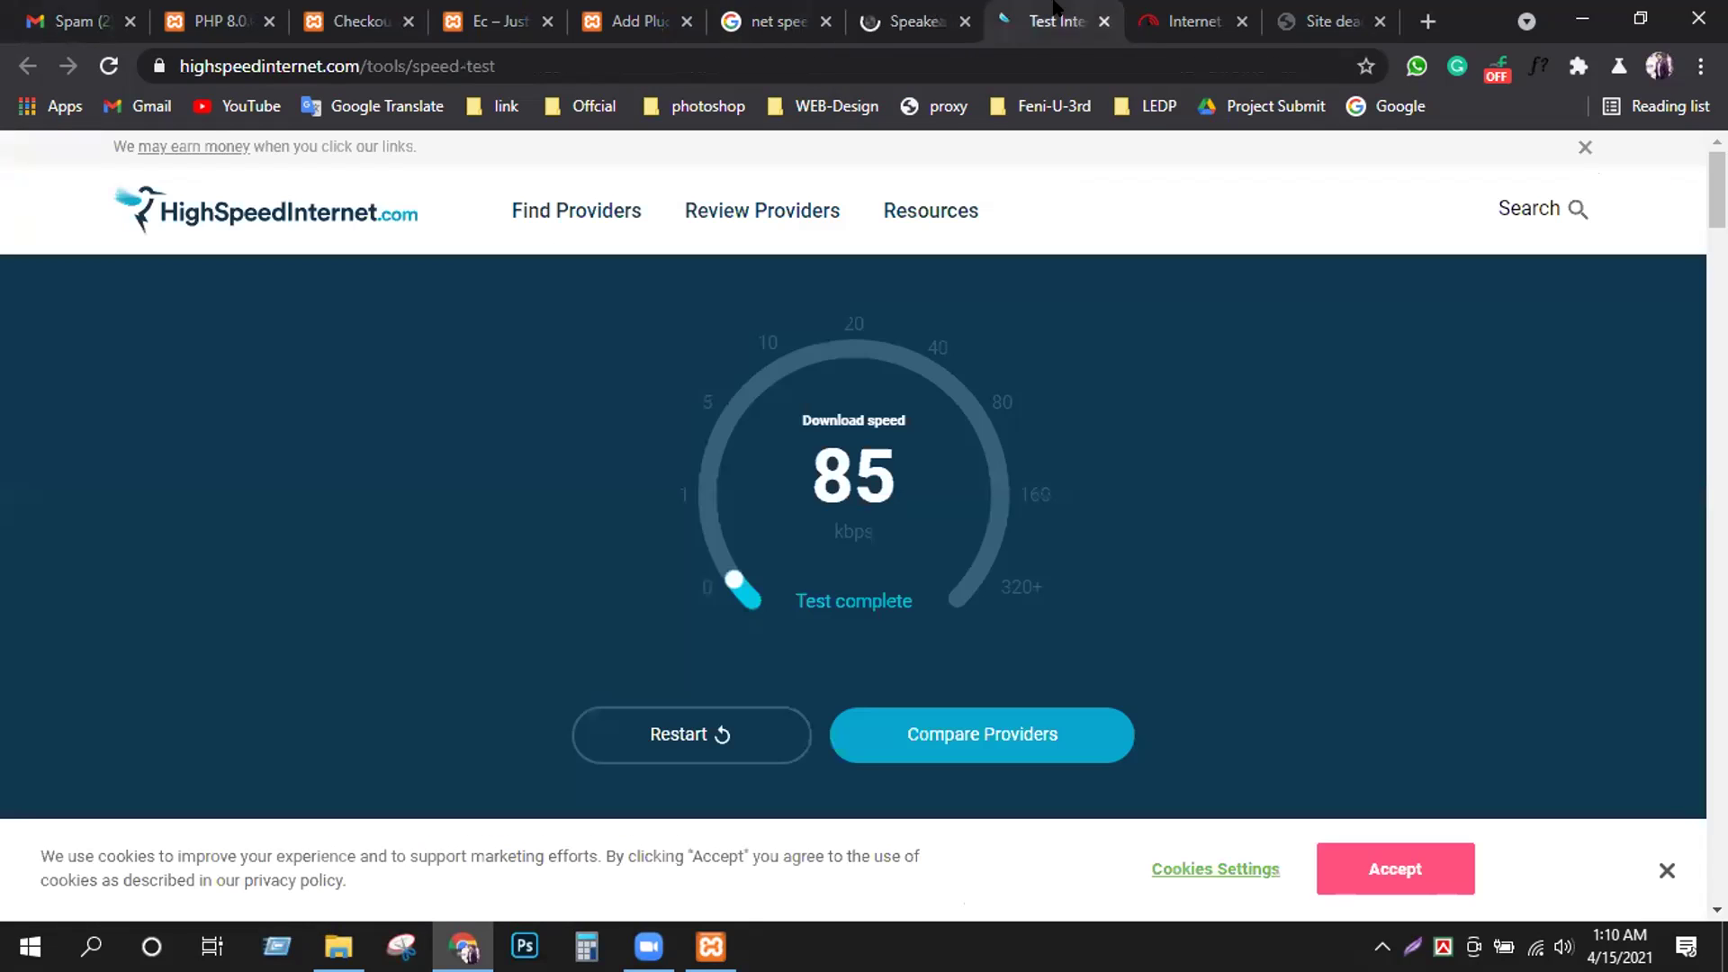
{"action": "scroll", "coordinate": [1051, 599], "scroll_direction": "down", "scroll_amount": 4}
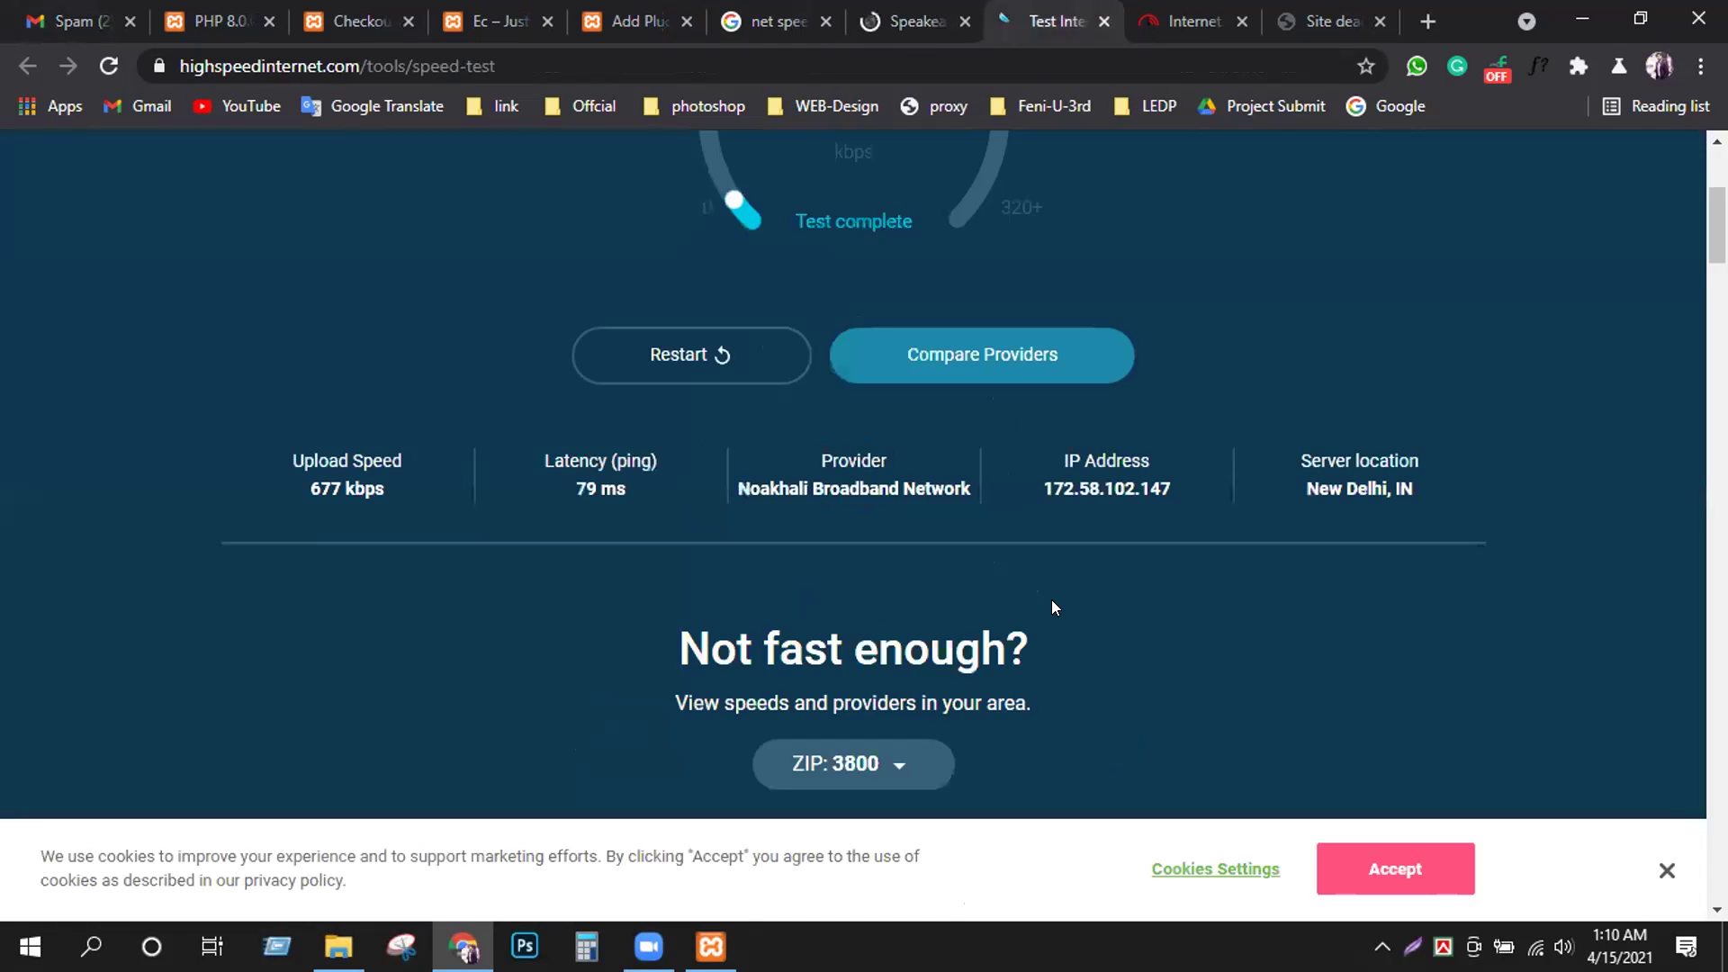
{"action": "scroll", "coordinate": [1052, 607], "scroll_direction": "down", "scroll_amount": 4}
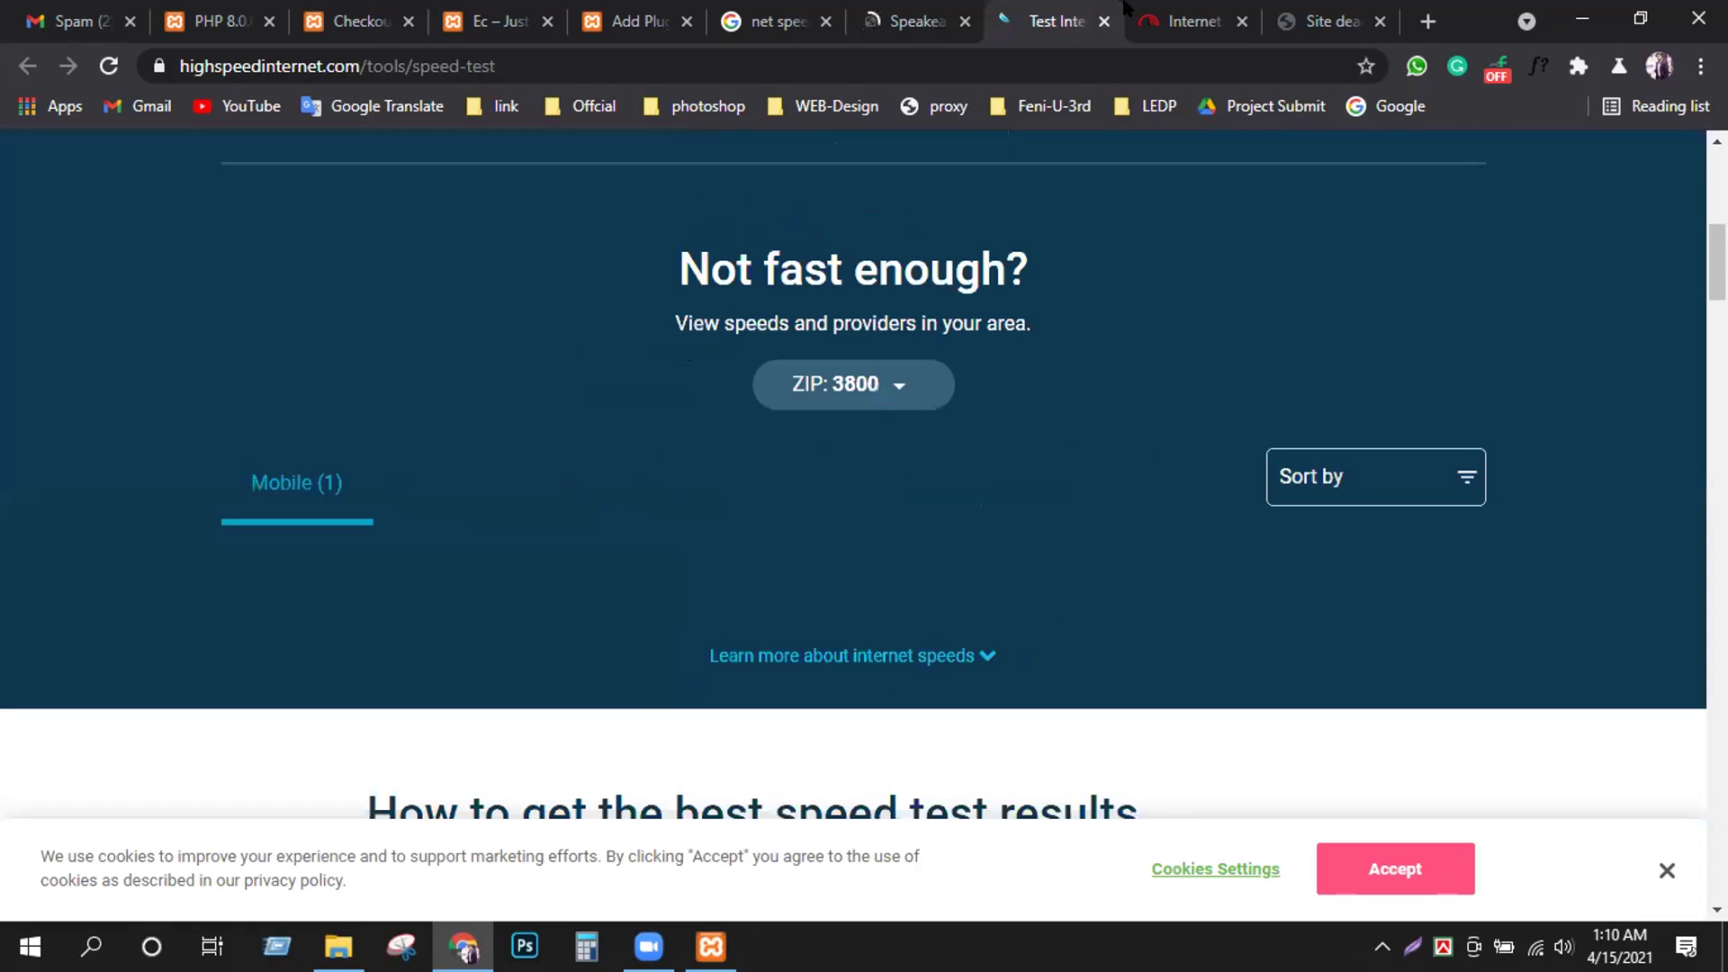
{"action": "left_click", "coordinate": [1104, 20]}
{"action": "left_click", "coordinate": [1104, 20]}
{"action": "left_click", "coordinate": [940, 11]}
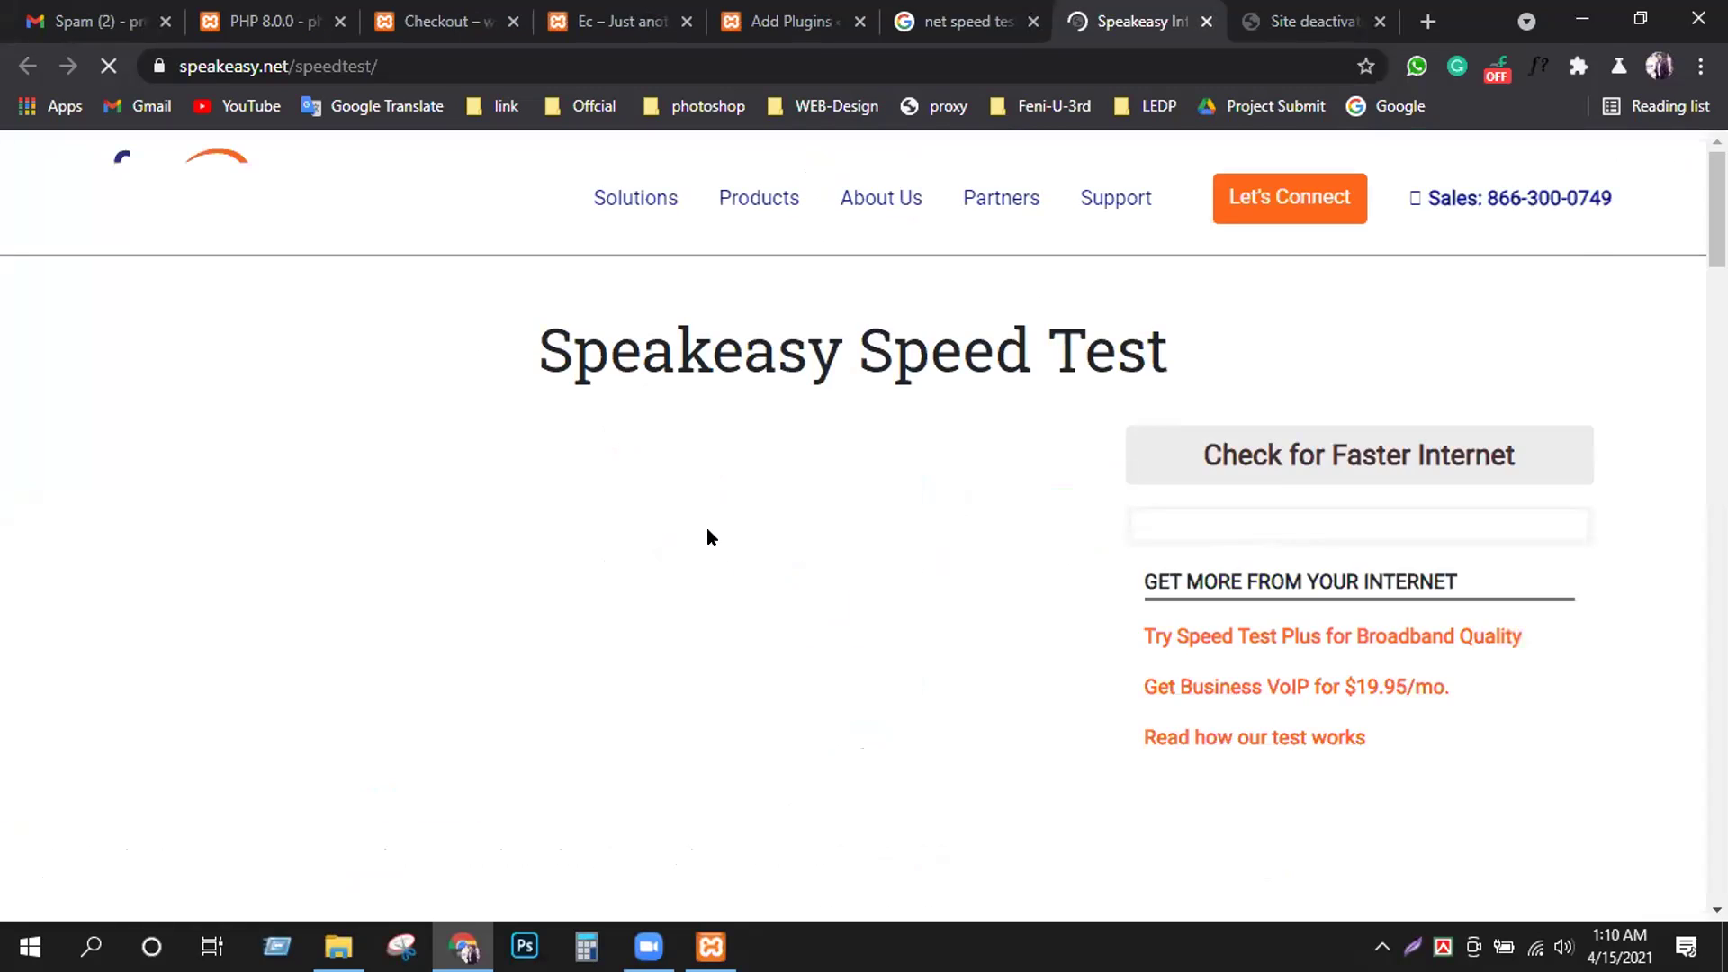
{"action": "scroll", "coordinate": [713, 537], "scroll_direction": "down", "scroll_amount": 4}
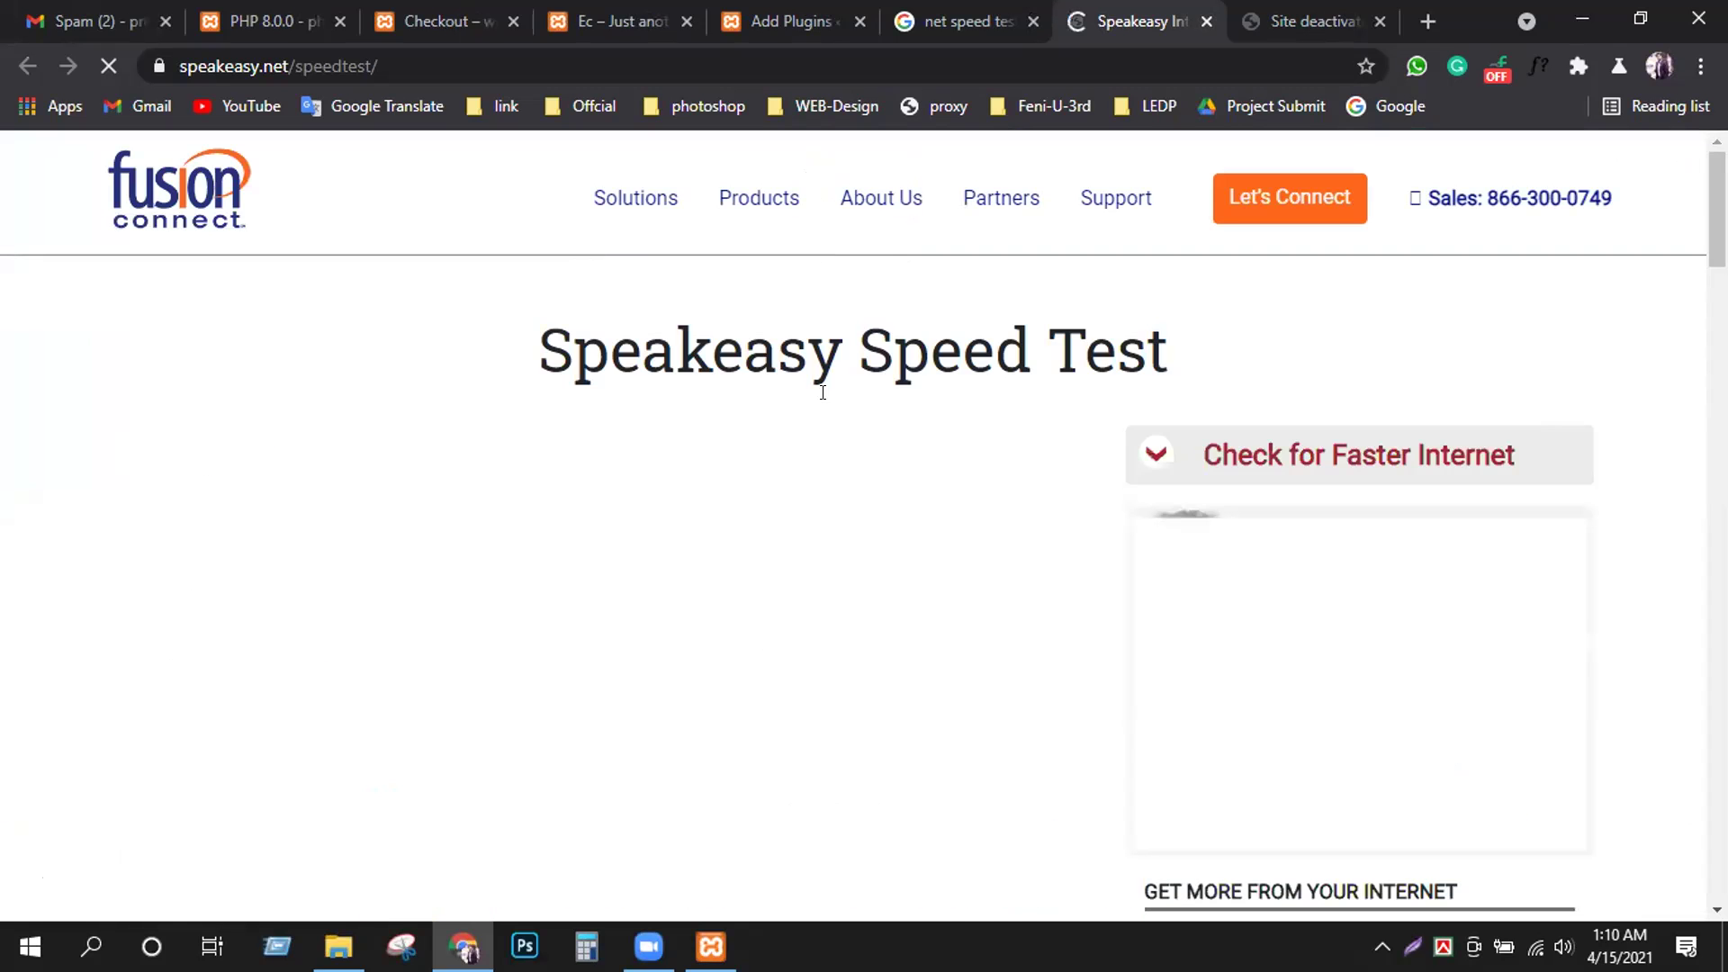
{"action": "left_click", "coordinate": [1314, 21]}
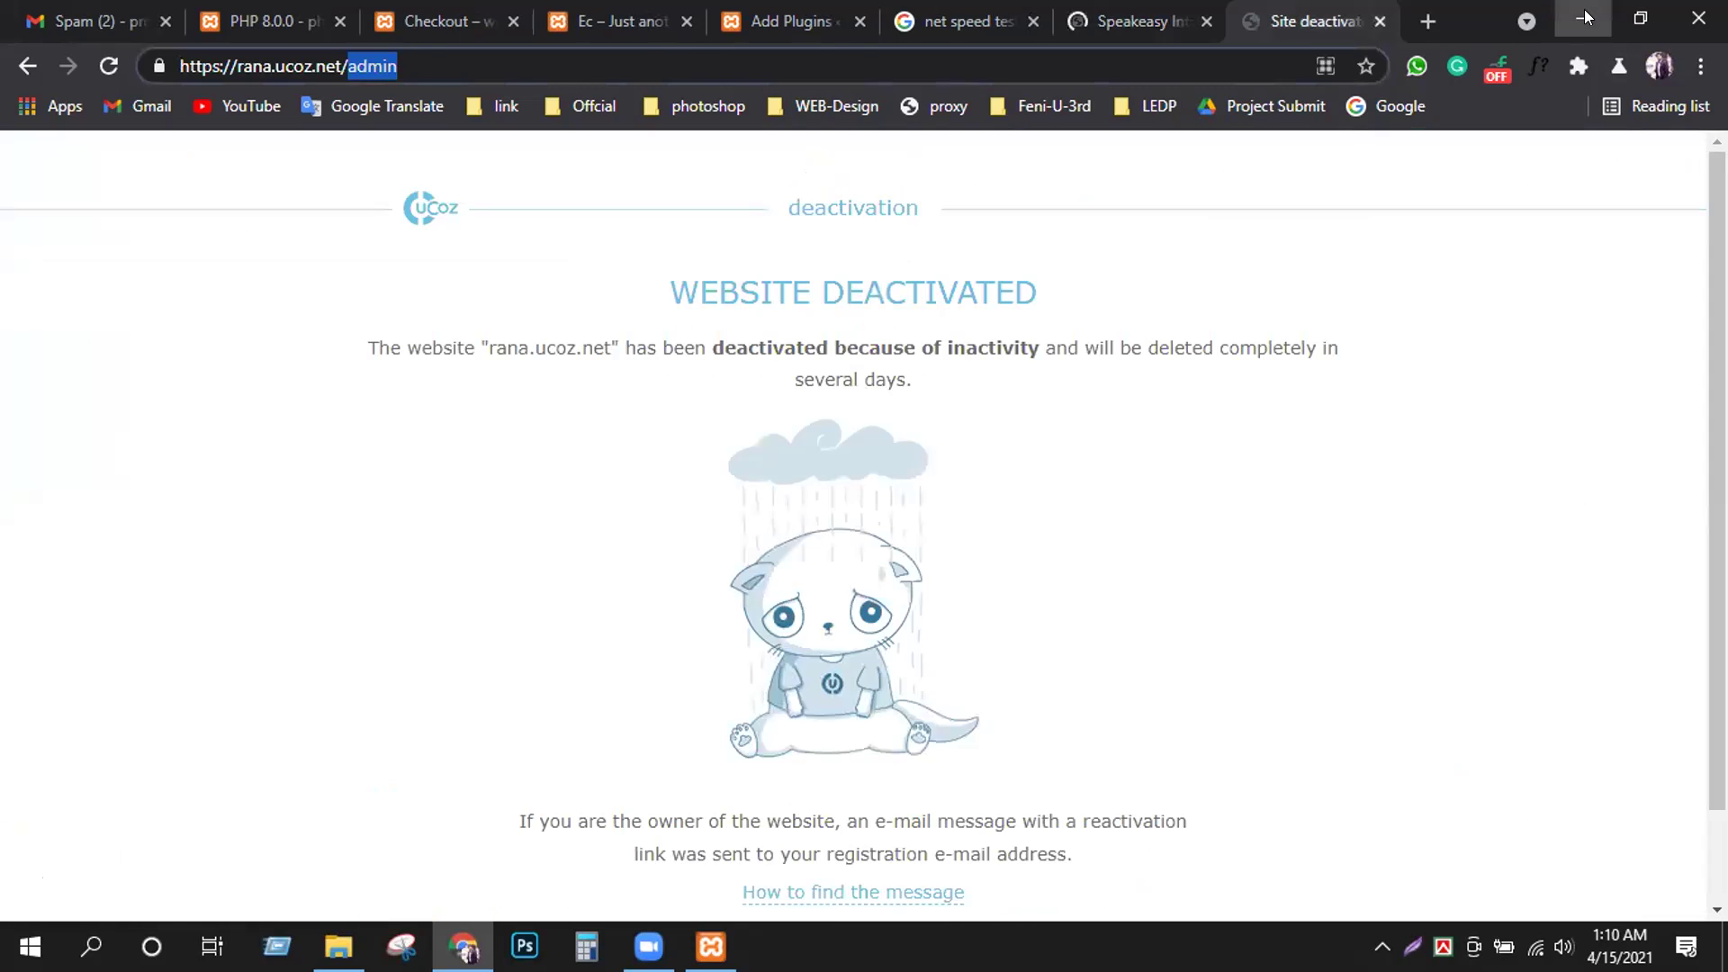
Minimize Chrome, launch another profile's Chrome from the desktop, maximize it and open Gmail
{"action": "left_click", "coordinate": [1582, 18]}
{"action": "left_click", "coordinate": [1698, 13]}
{"action": "left_click", "coordinate": [1089, 802]}
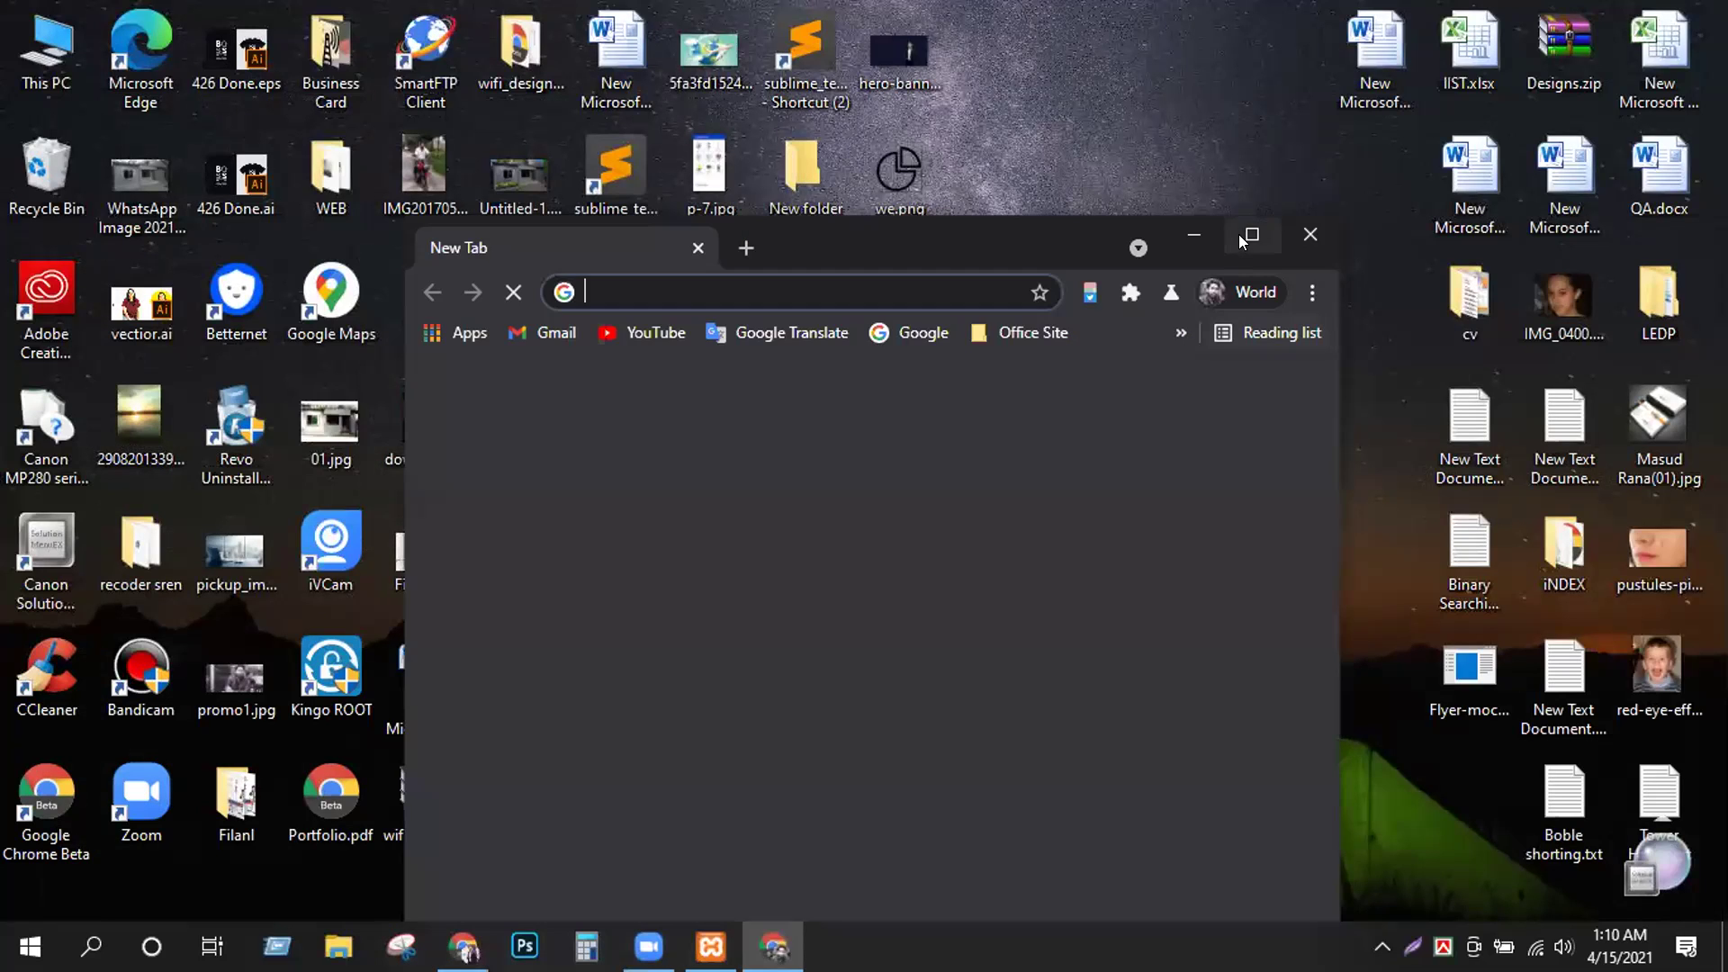
{"action": "double_click", "coordinate": [1239, 234]}
{"action": "left_click", "coordinate": [150, 96]}
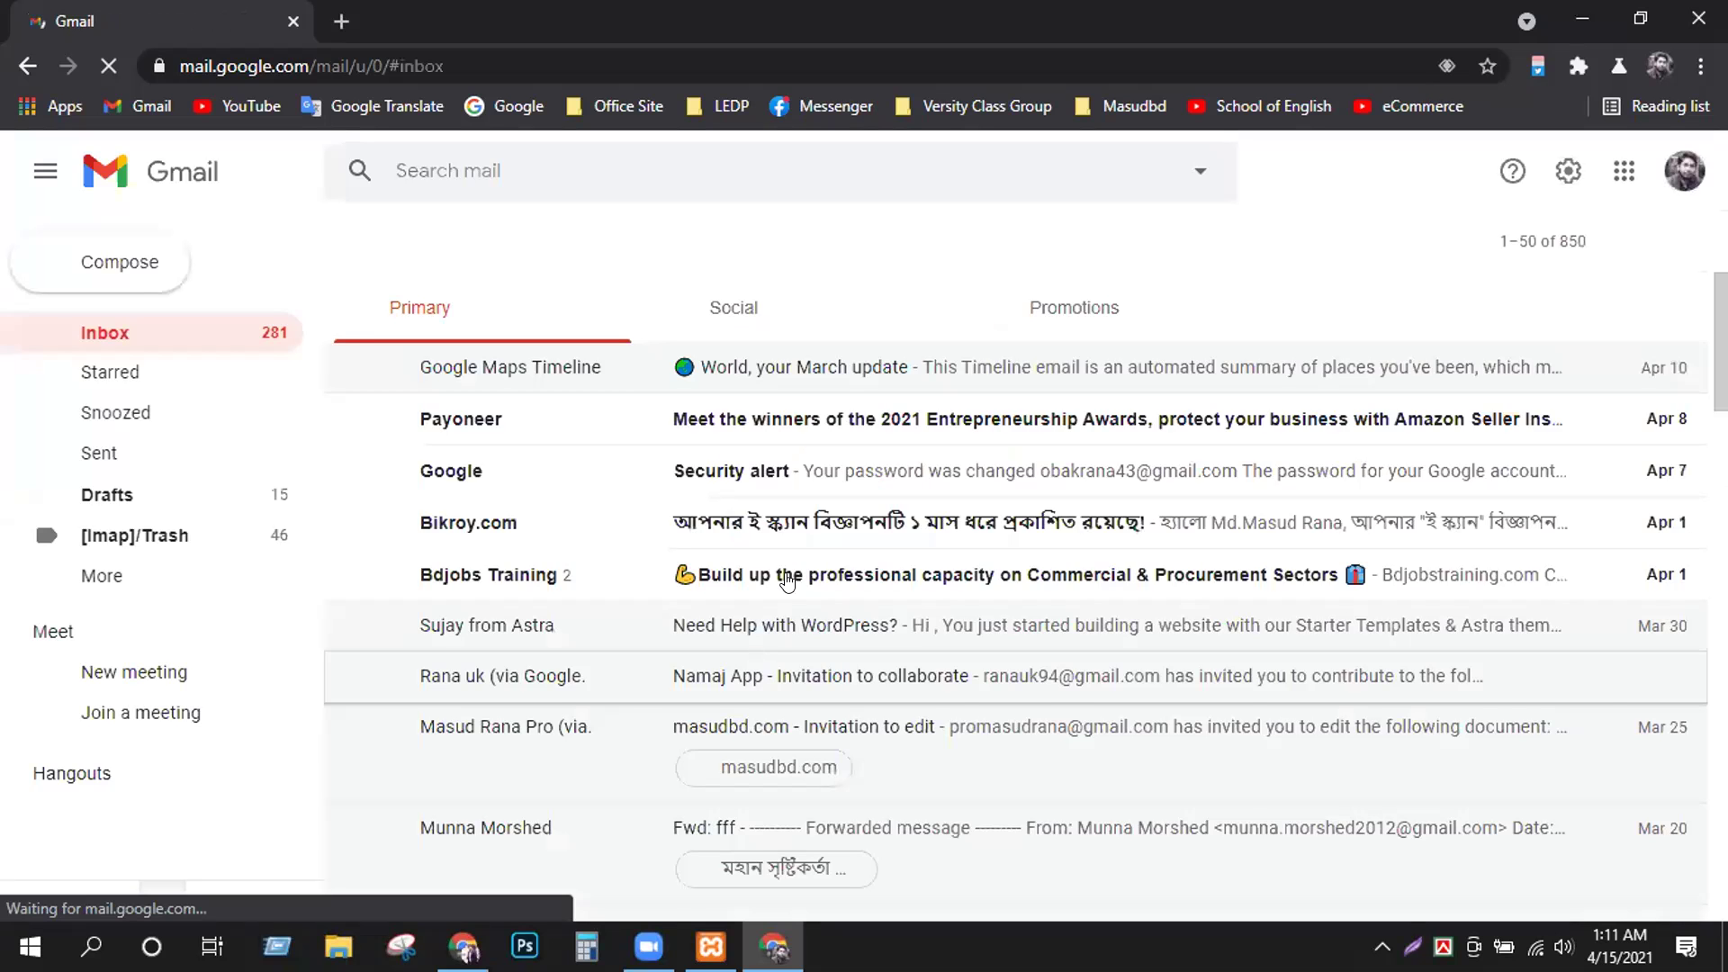
Search this Gmail account for 'ucoz', returning 29 messages
{"action": "left_click", "coordinate": [525, 181]}
{"action": "type", "text": "u"}
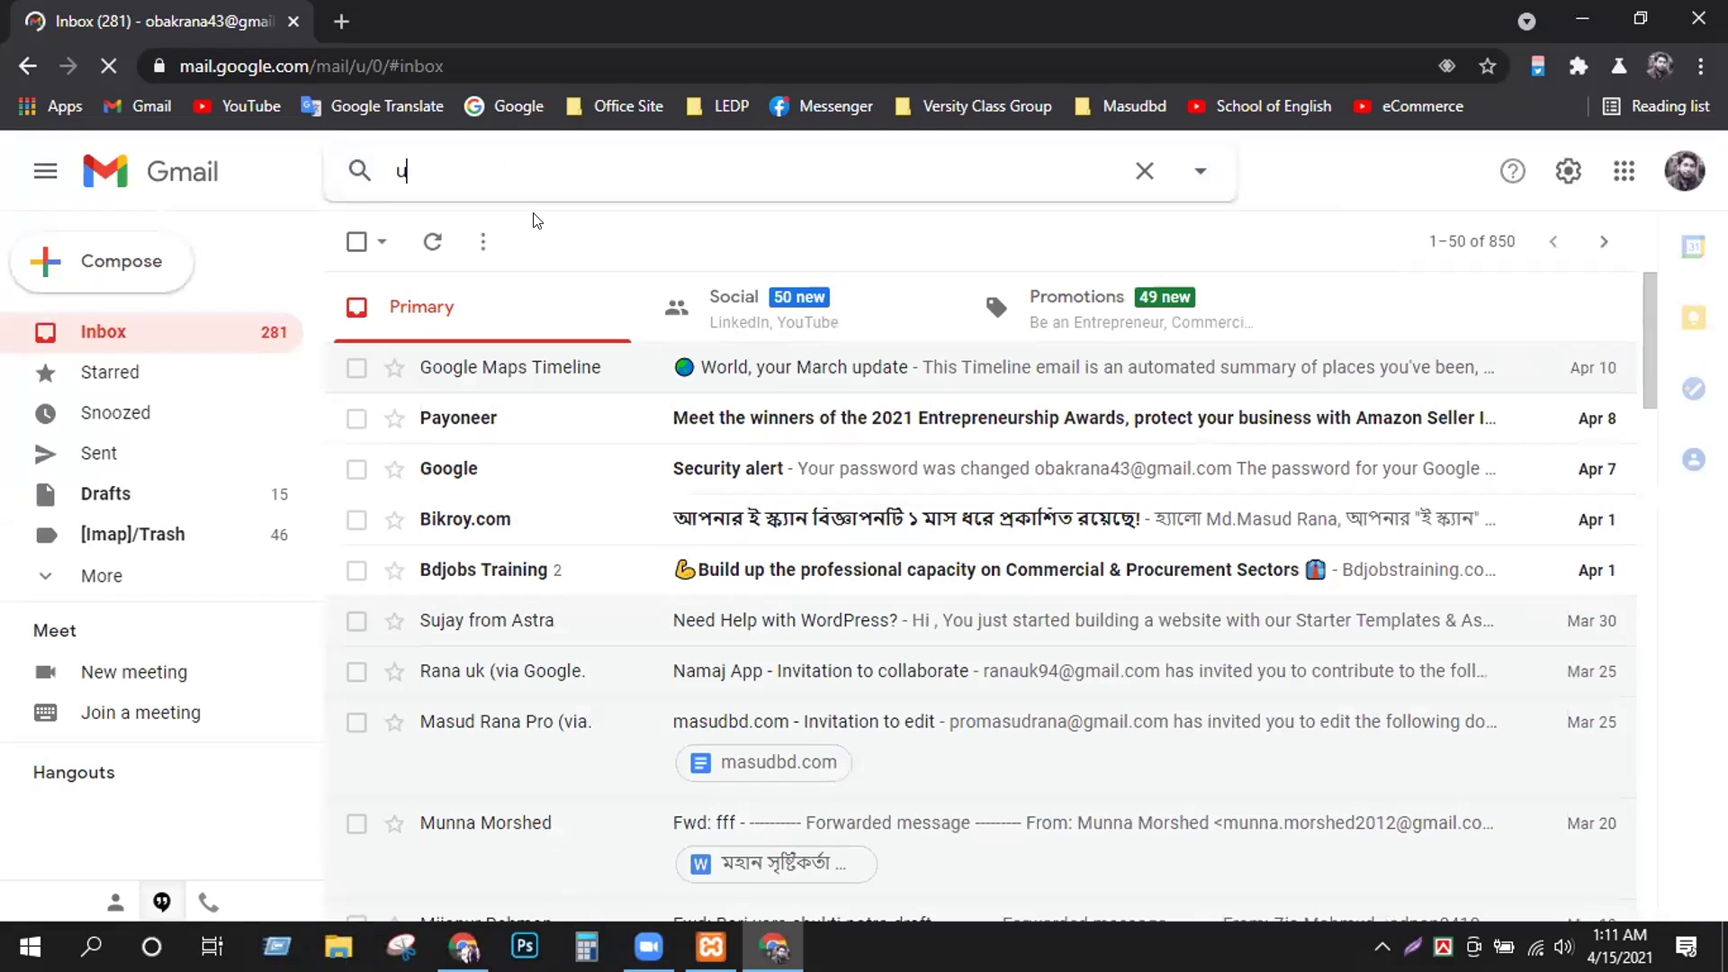
{"action": "type", "text": "coz"}
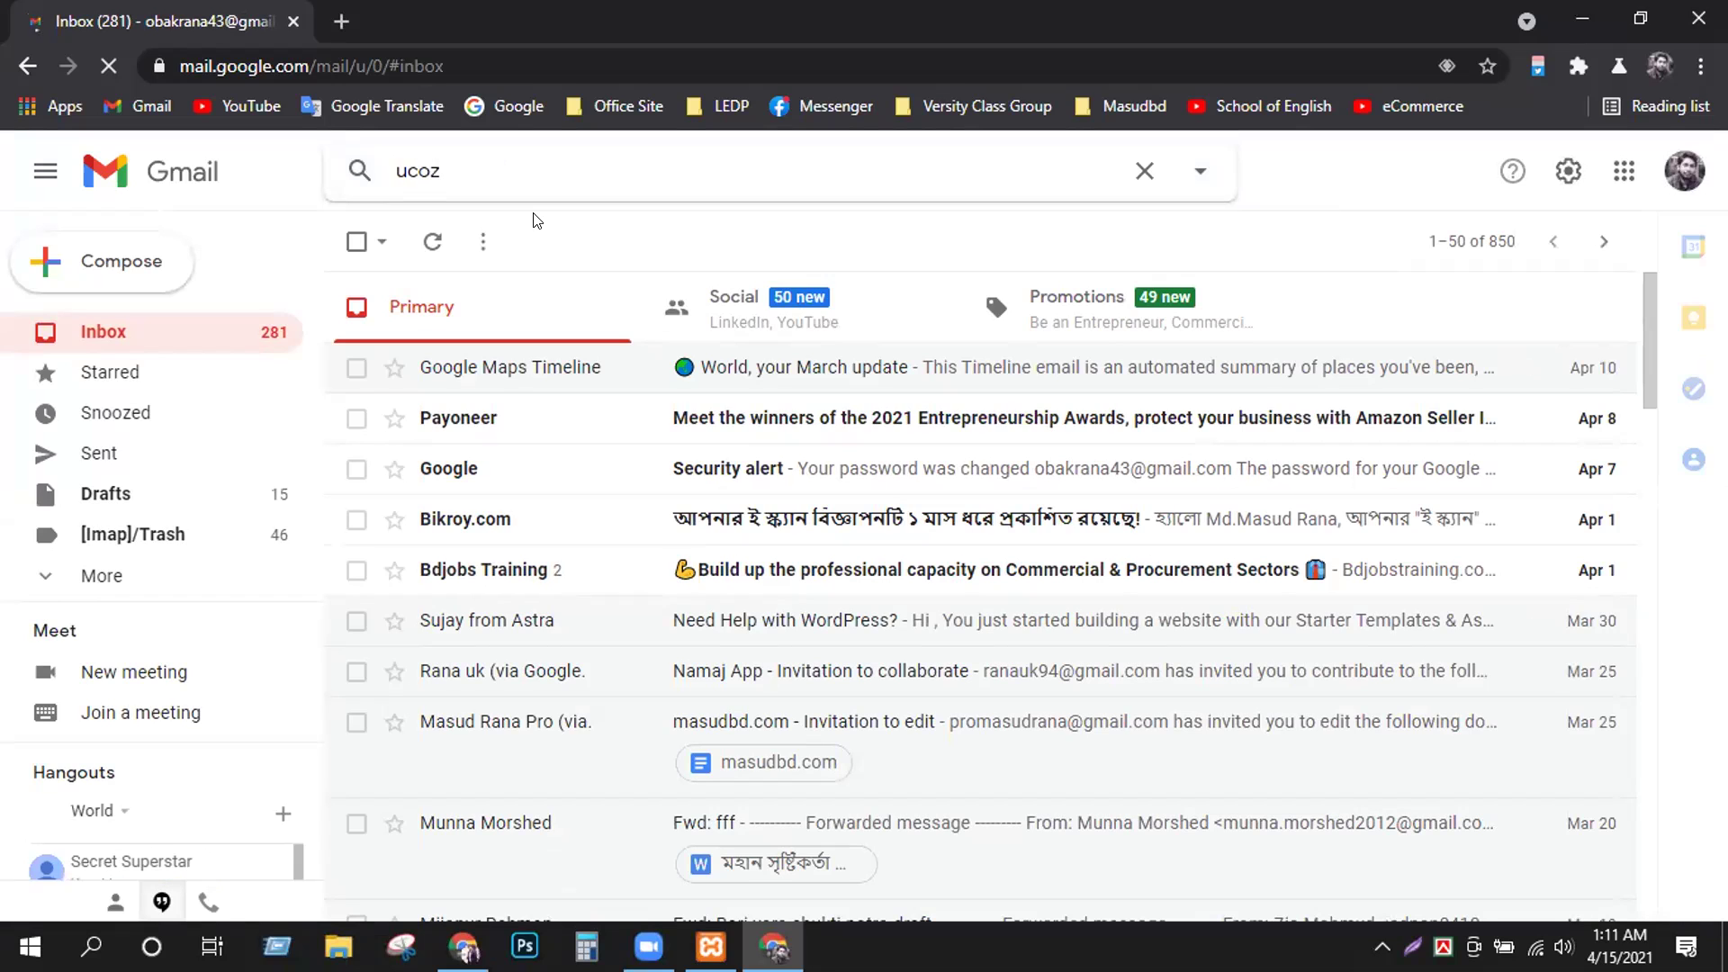
{"action": "key", "text": "Return"}
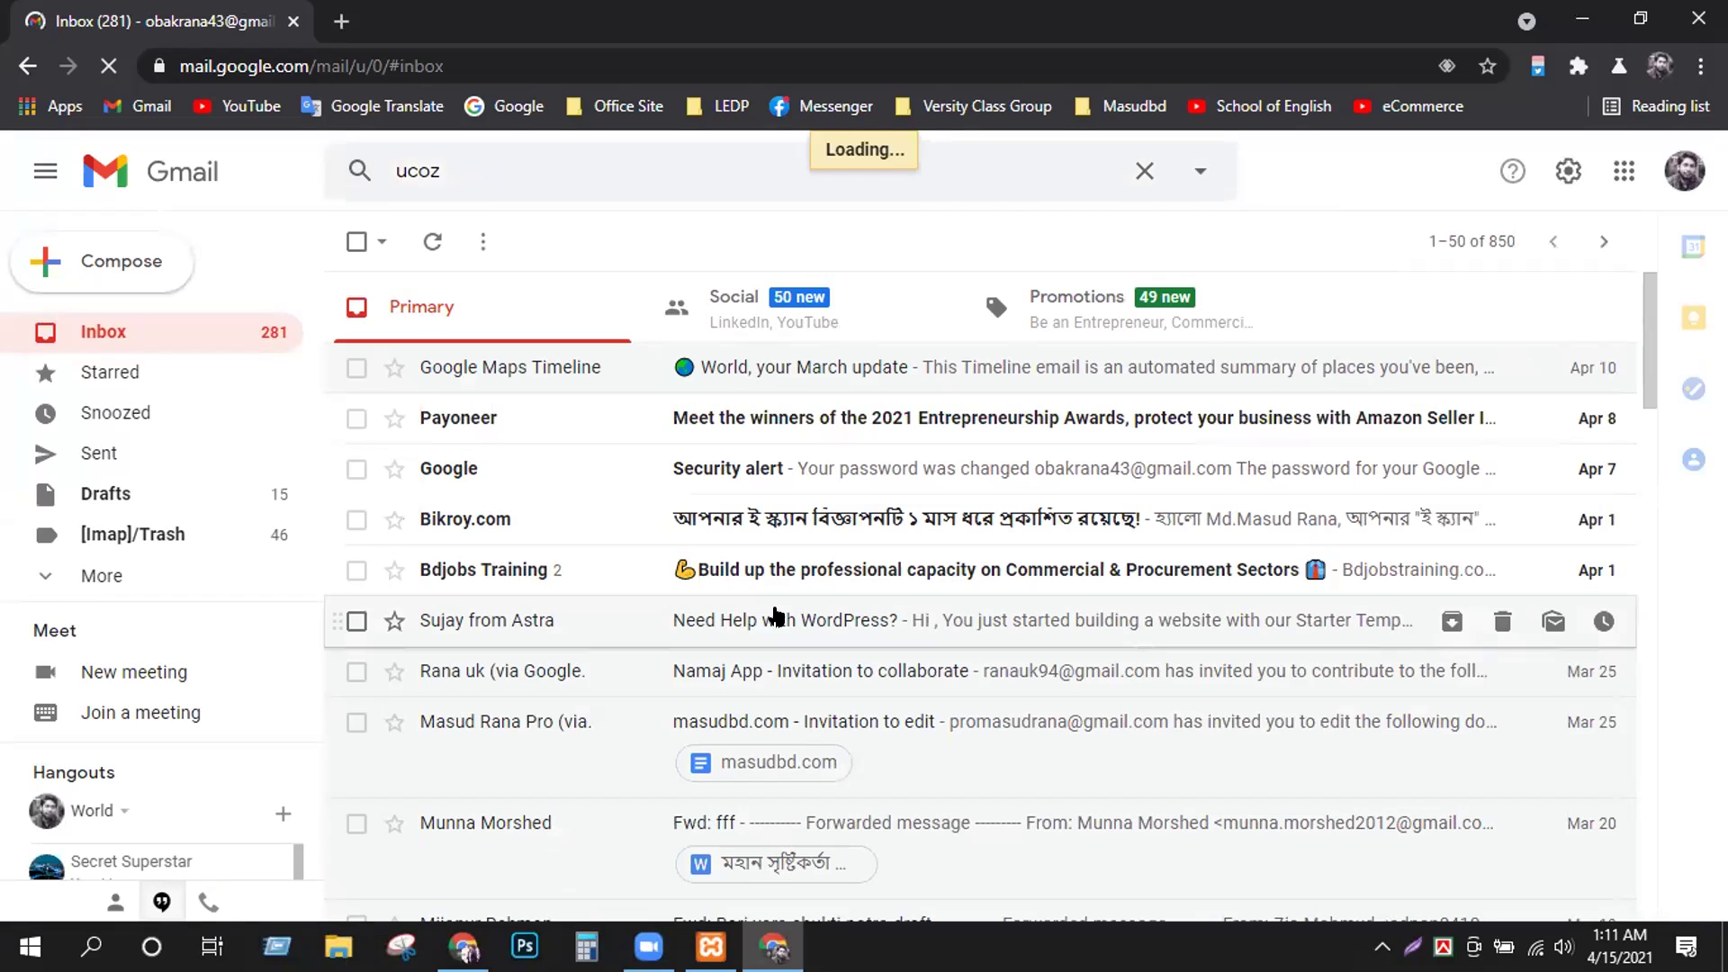
{"action": "scroll", "coordinate": [775, 618], "scroll_direction": "down", "scroll_amount": 5}
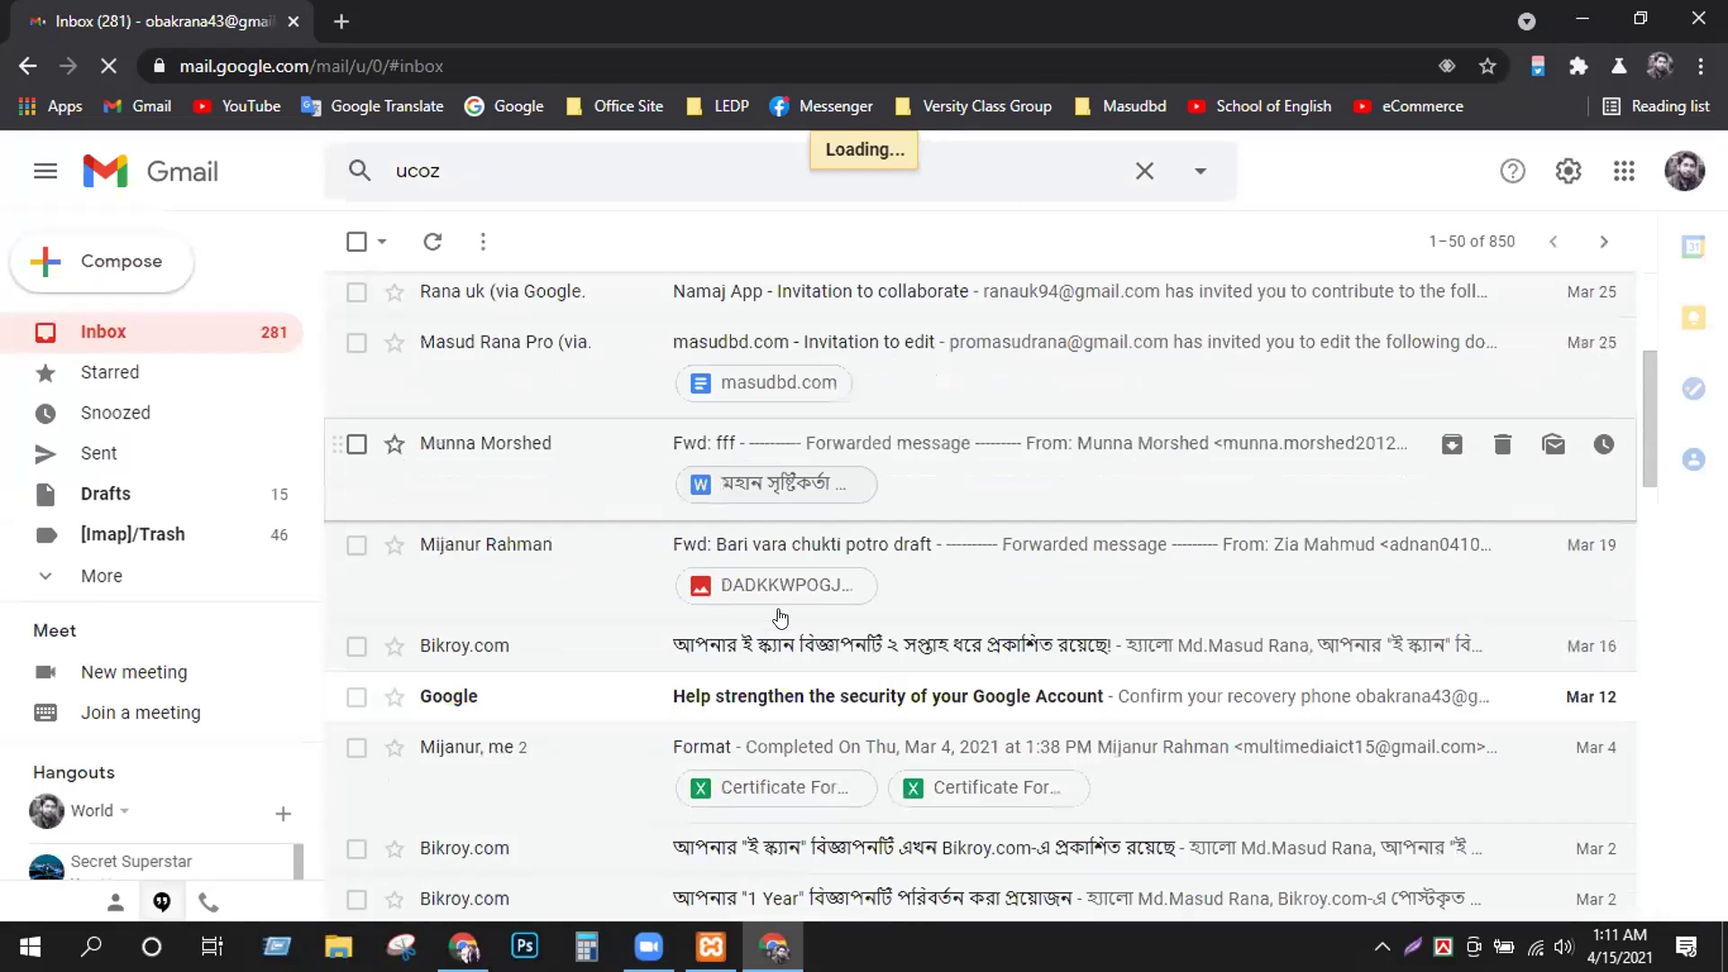
{"action": "scroll", "coordinate": [784, 617], "scroll_direction": "down", "scroll_amount": 5}
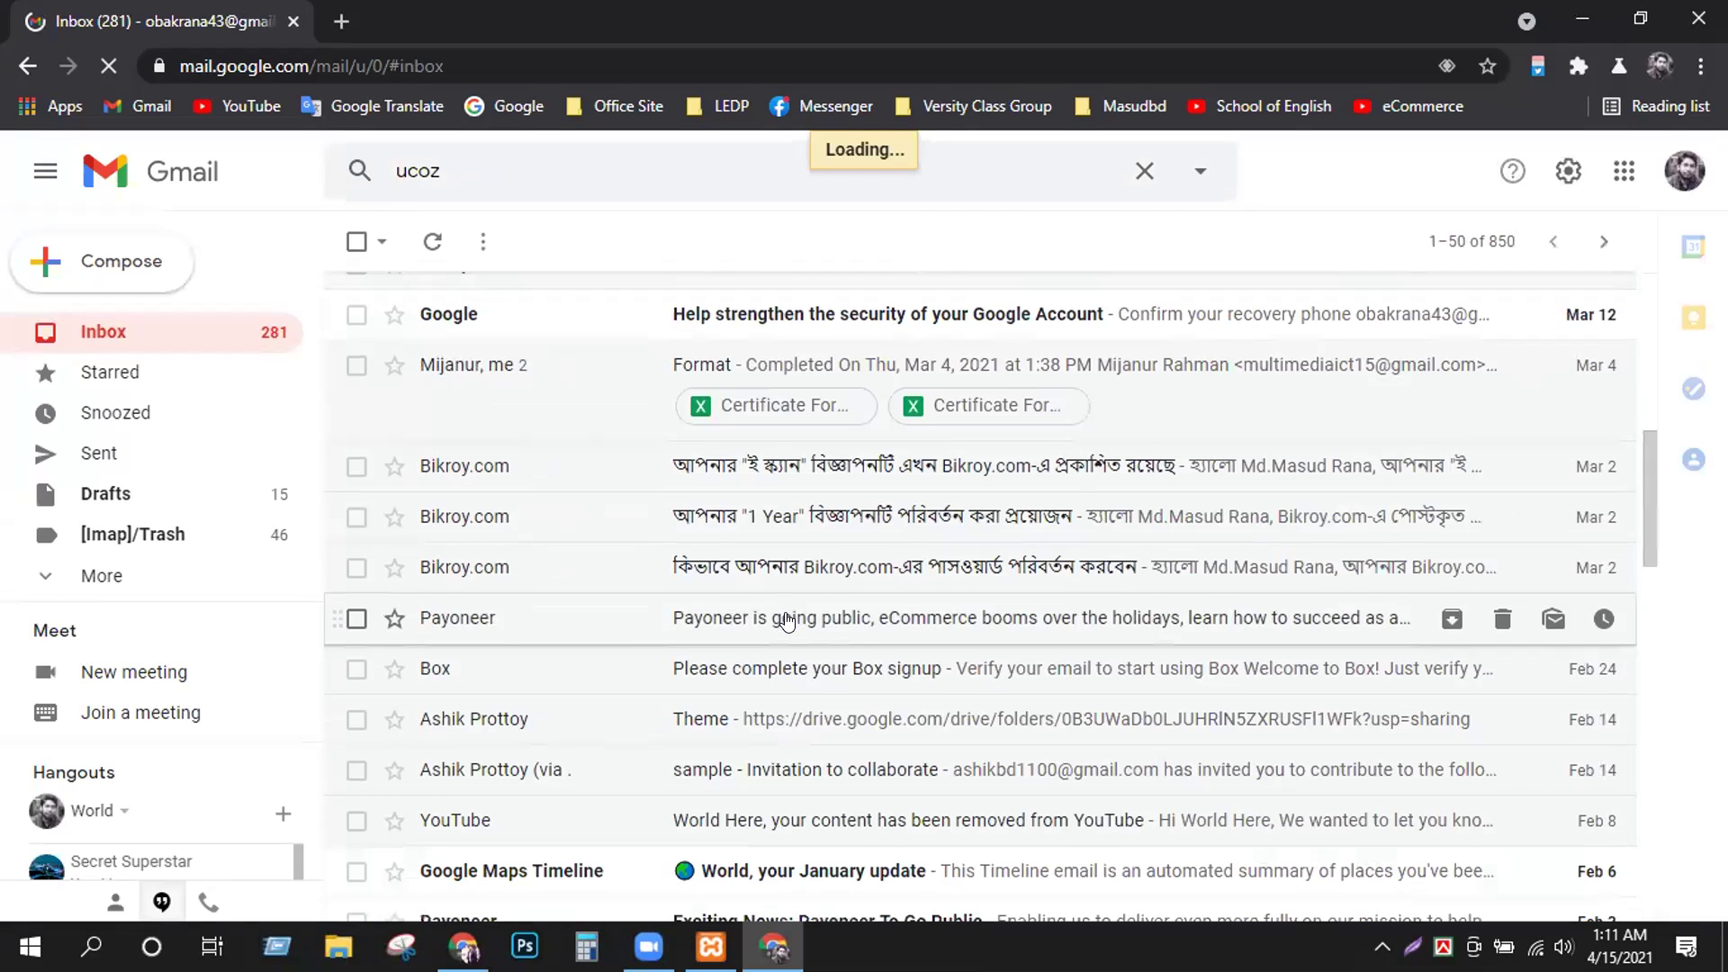
{"action": "scroll", "coordinate": [785, 620], "scroll_direction": "down", "scroll_amount": 8}
{"action": "scroll", "coordinate": [787, 619], "scroll_direction": "down", "scroll_amount": 5}
{"action": "scroll", "coordinate": [788, 619], "scroll_direction": "up", "scroll_amount": 20}
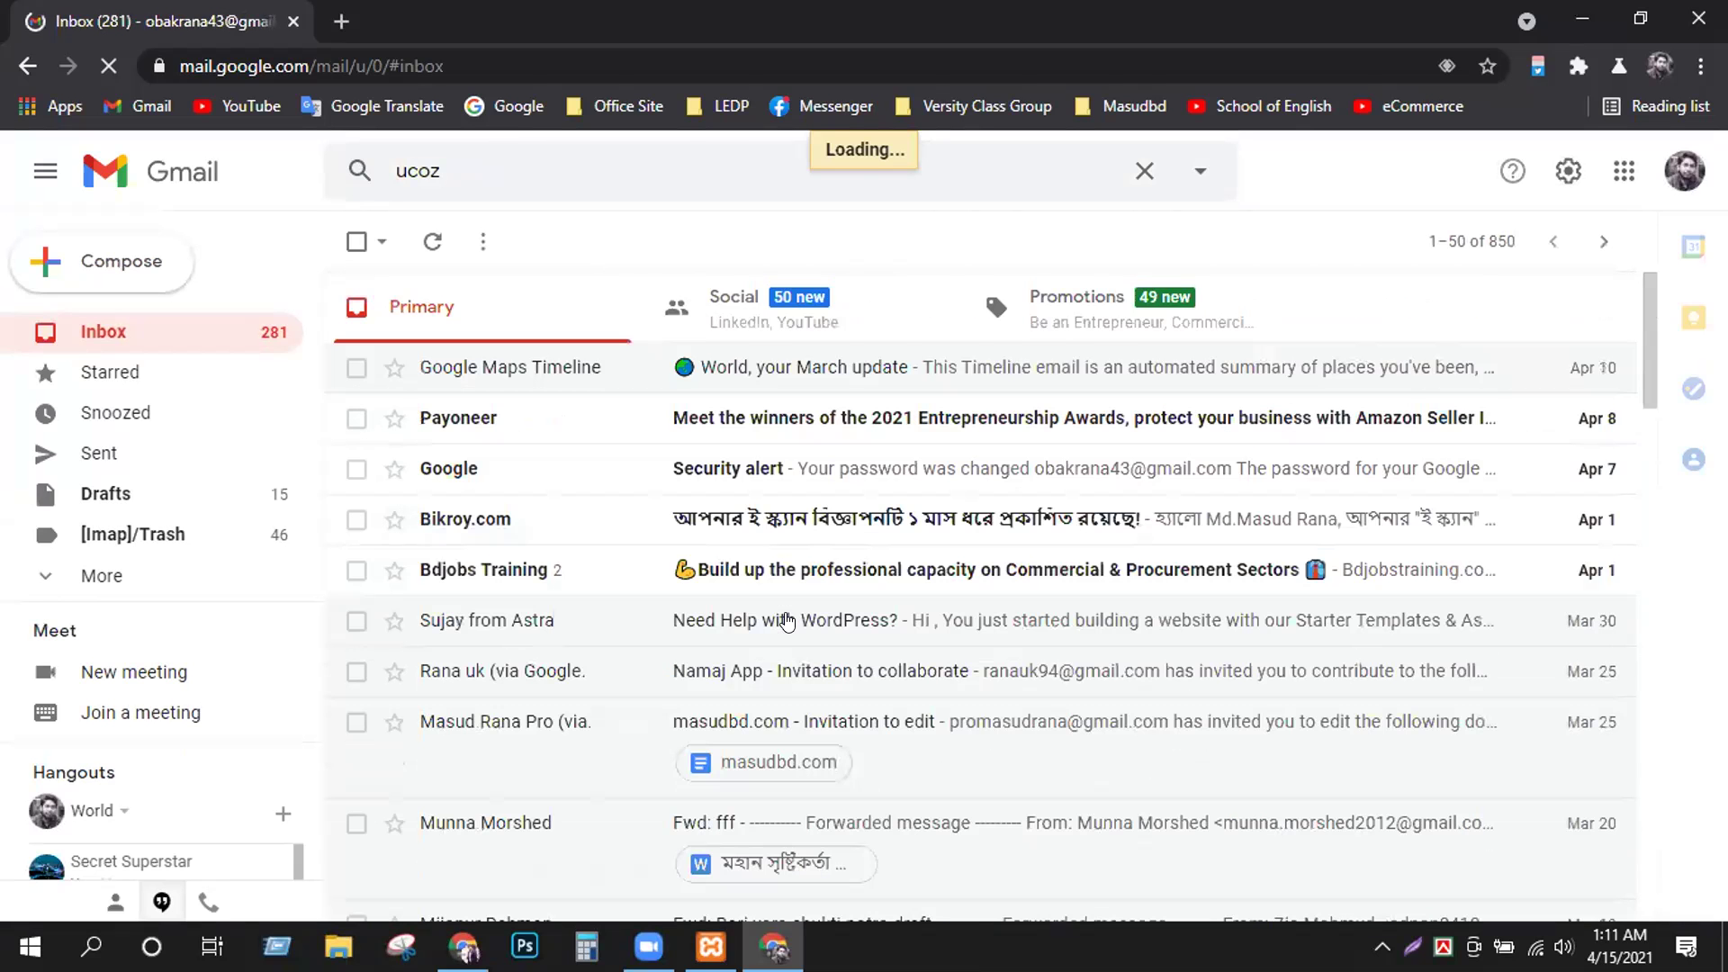
Stop the Apache and MySQL servers in XAMPP Control Panel and close it
{"action": "left_click", "coordinate": [711, 947]}
{"action": "left_click", "coordinate": [1073, 341]}
{"action": "left_click", "coordinate": [1080, 371]}
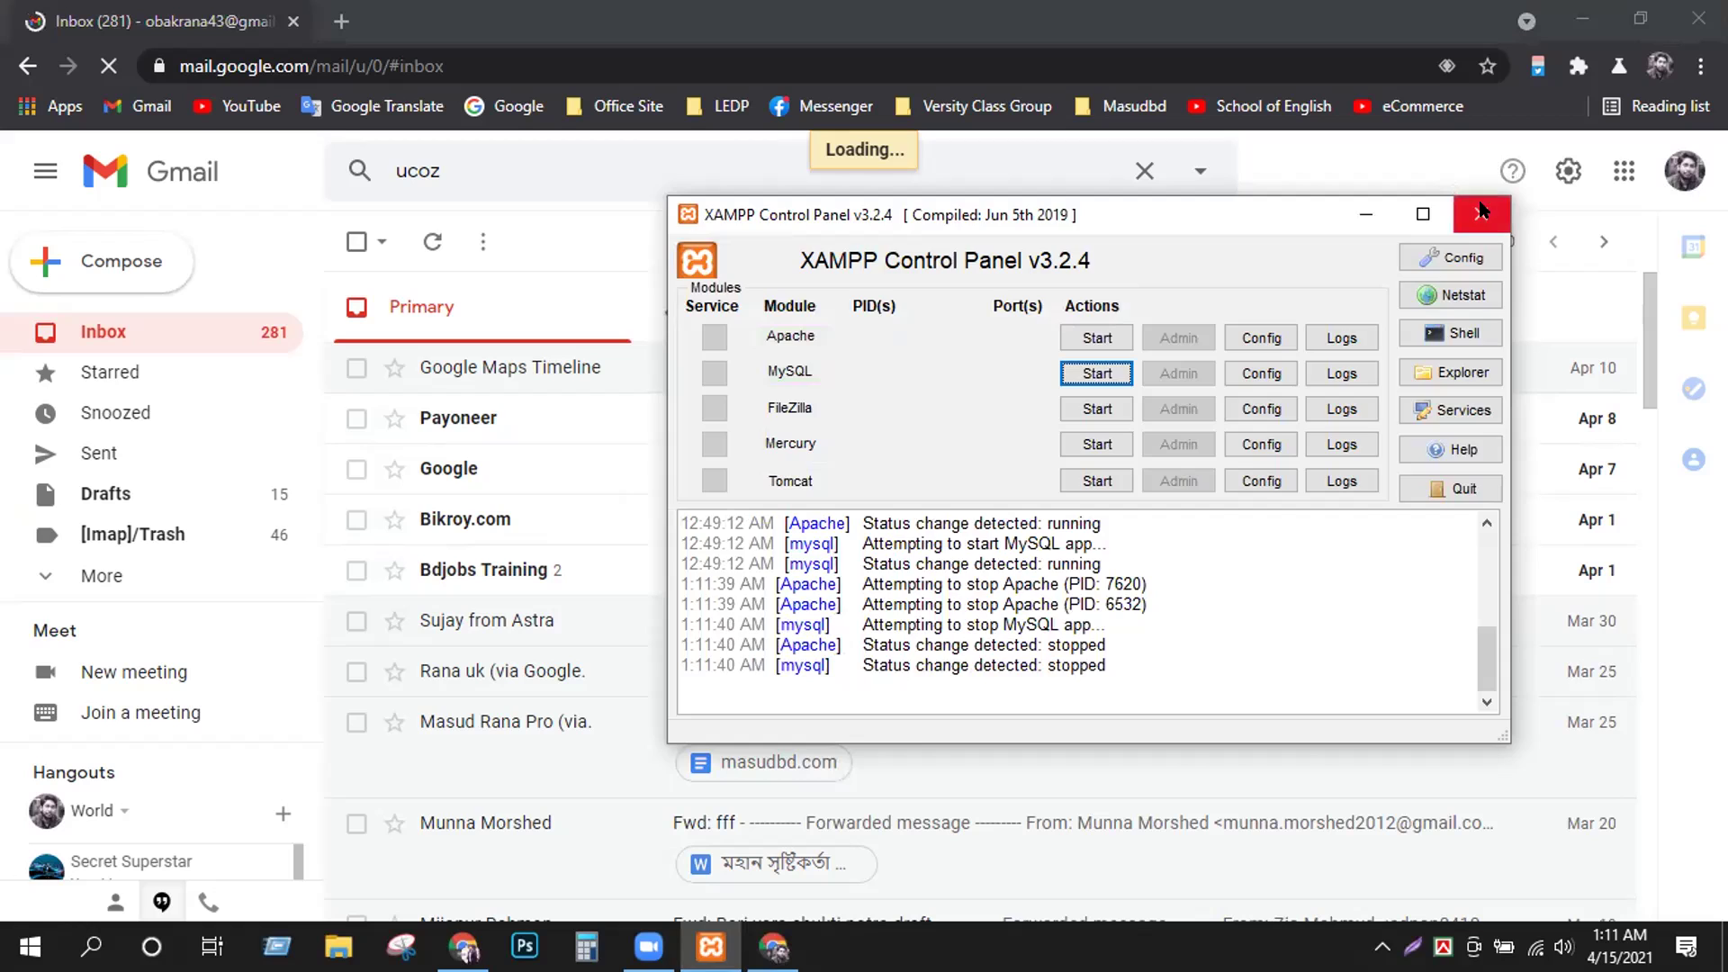
{"action": "left_click", "coordinate": [1480, 212]}
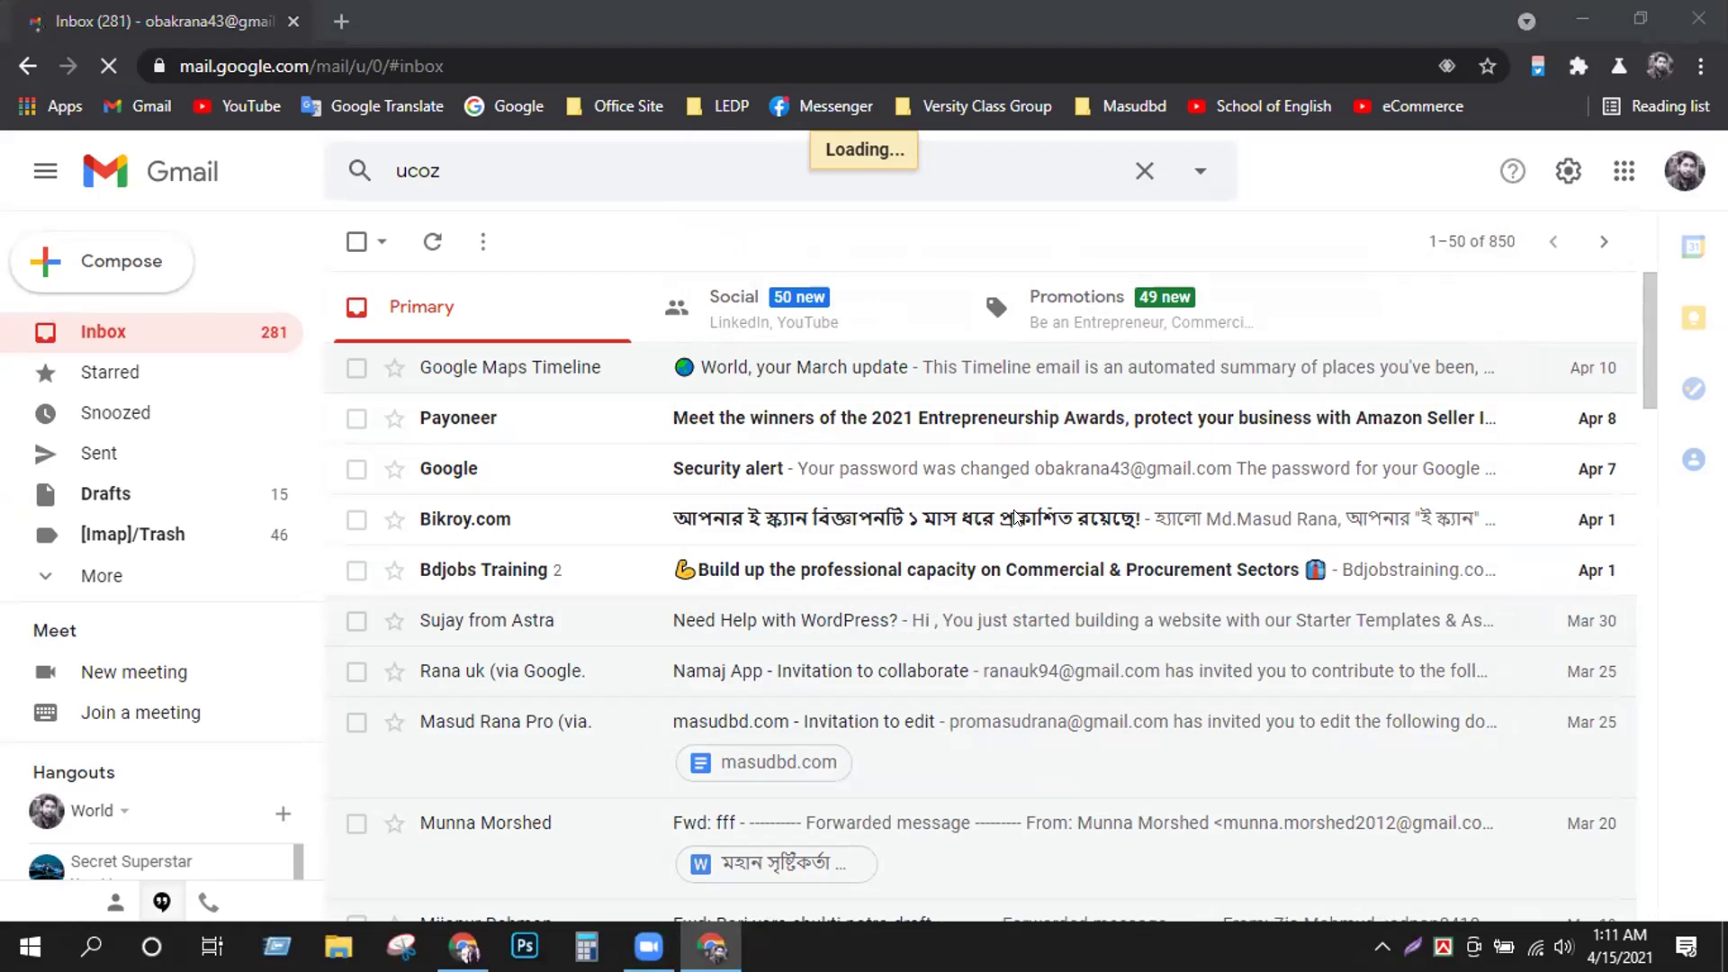
{"action": "scroll", "coordinate": [1015, 522], "scroll_direction": "down", "scroll_amount": 5}
{"action": "scroll", "coordinate": [982, 528], "scroll_direction": "up", "scroll_amount": 3}
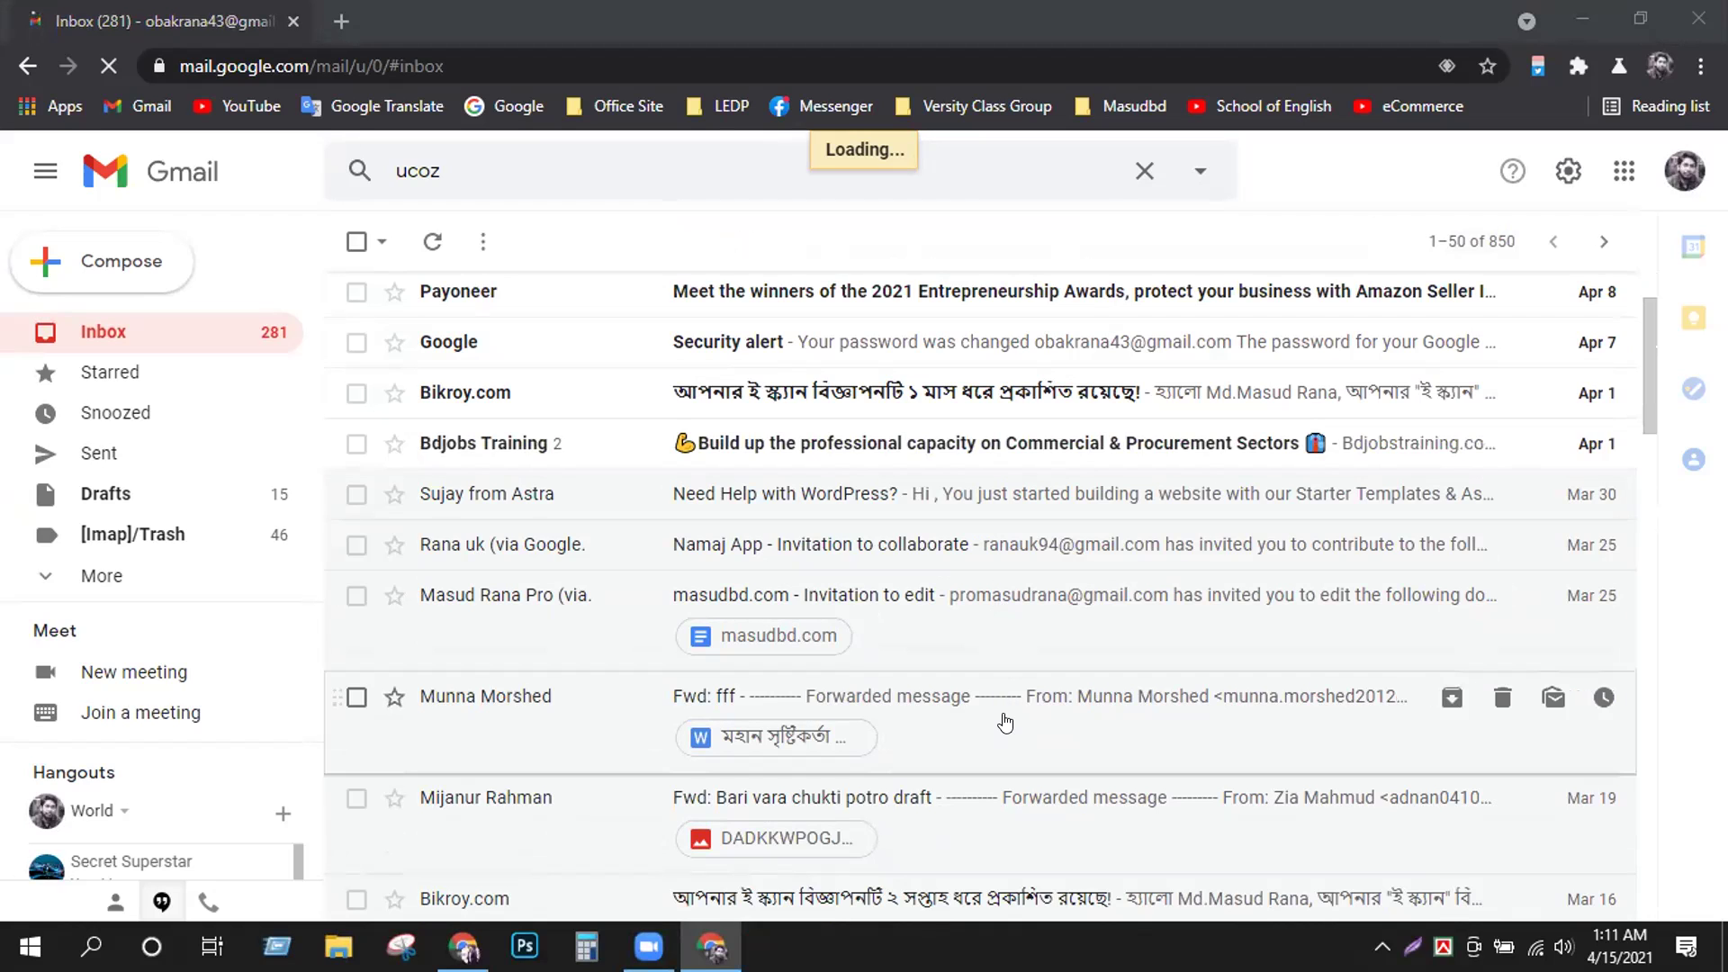
{"action": "scroll", "coordinate": [1004, 722], "scroll_direction": "down", "scroll_amount": 2}
{"action": "scroll", "coordinate": [1001, 722], "scroll_direction": "up", "scroll_amount": 4}
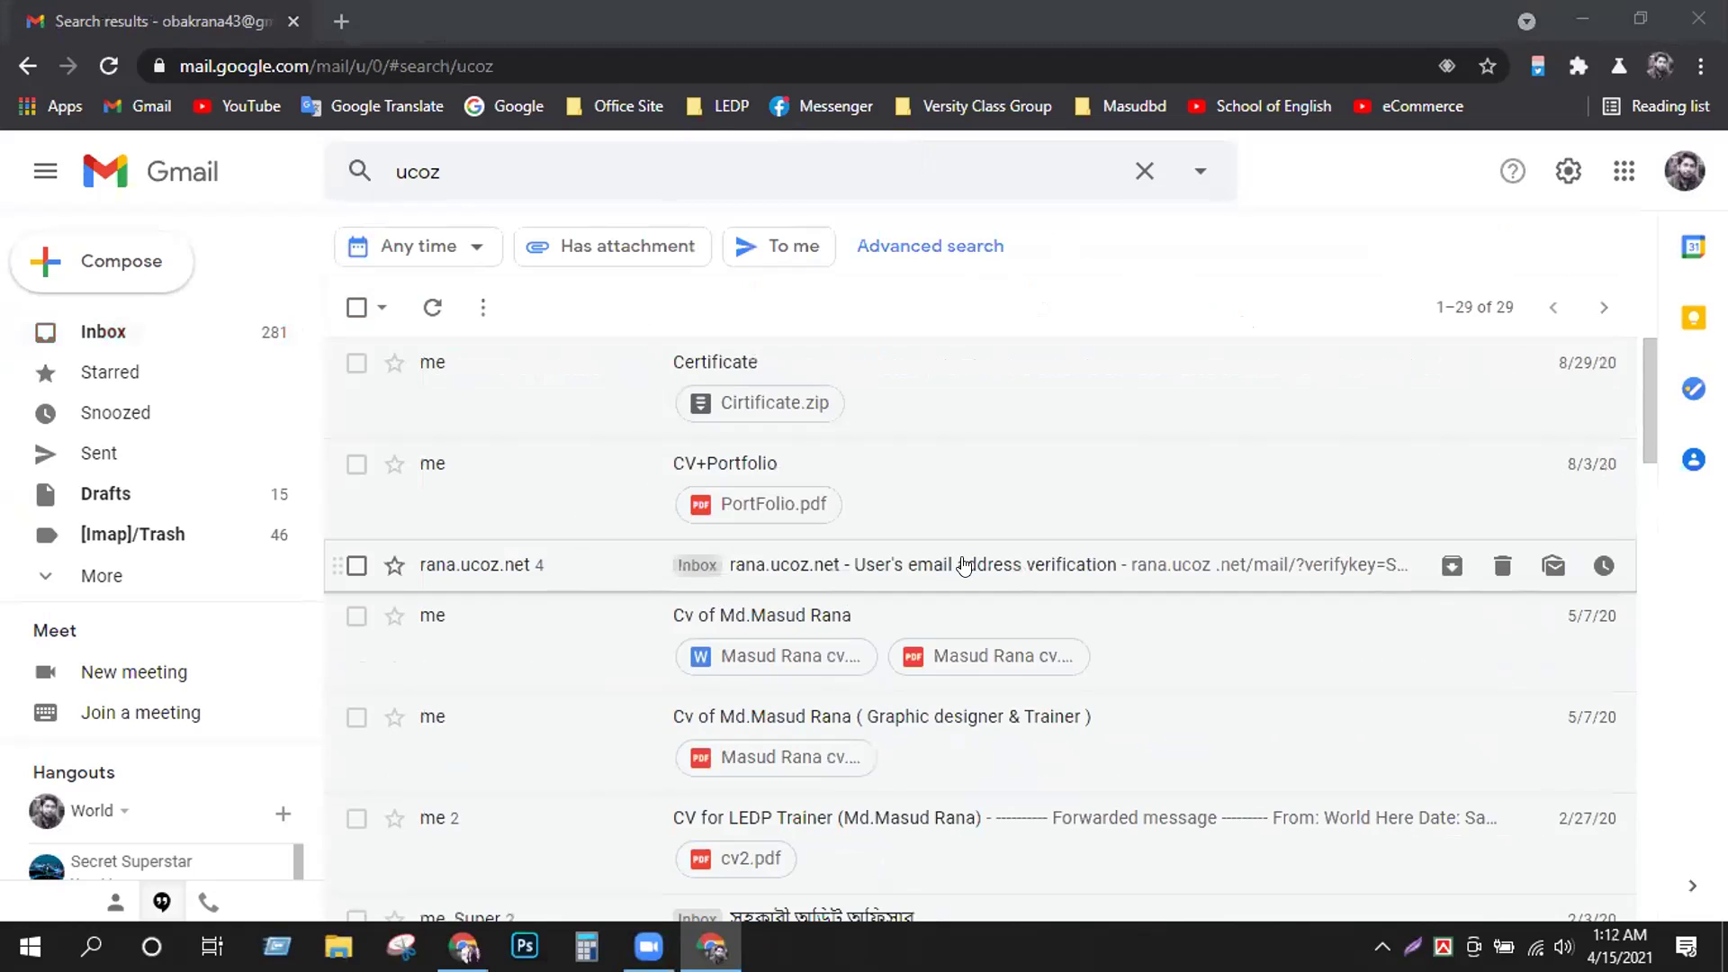
Open the uCoz email-verification message and follow its verify link in a new tab
{"action": "scroll", "coordinate": [963, 565], "scroll_direction": "down", "scroll_amount": 3}
{"action": "scroll", "coordinate": [964, 621], "scroll_direction": "up", "scroll_amount": 3}
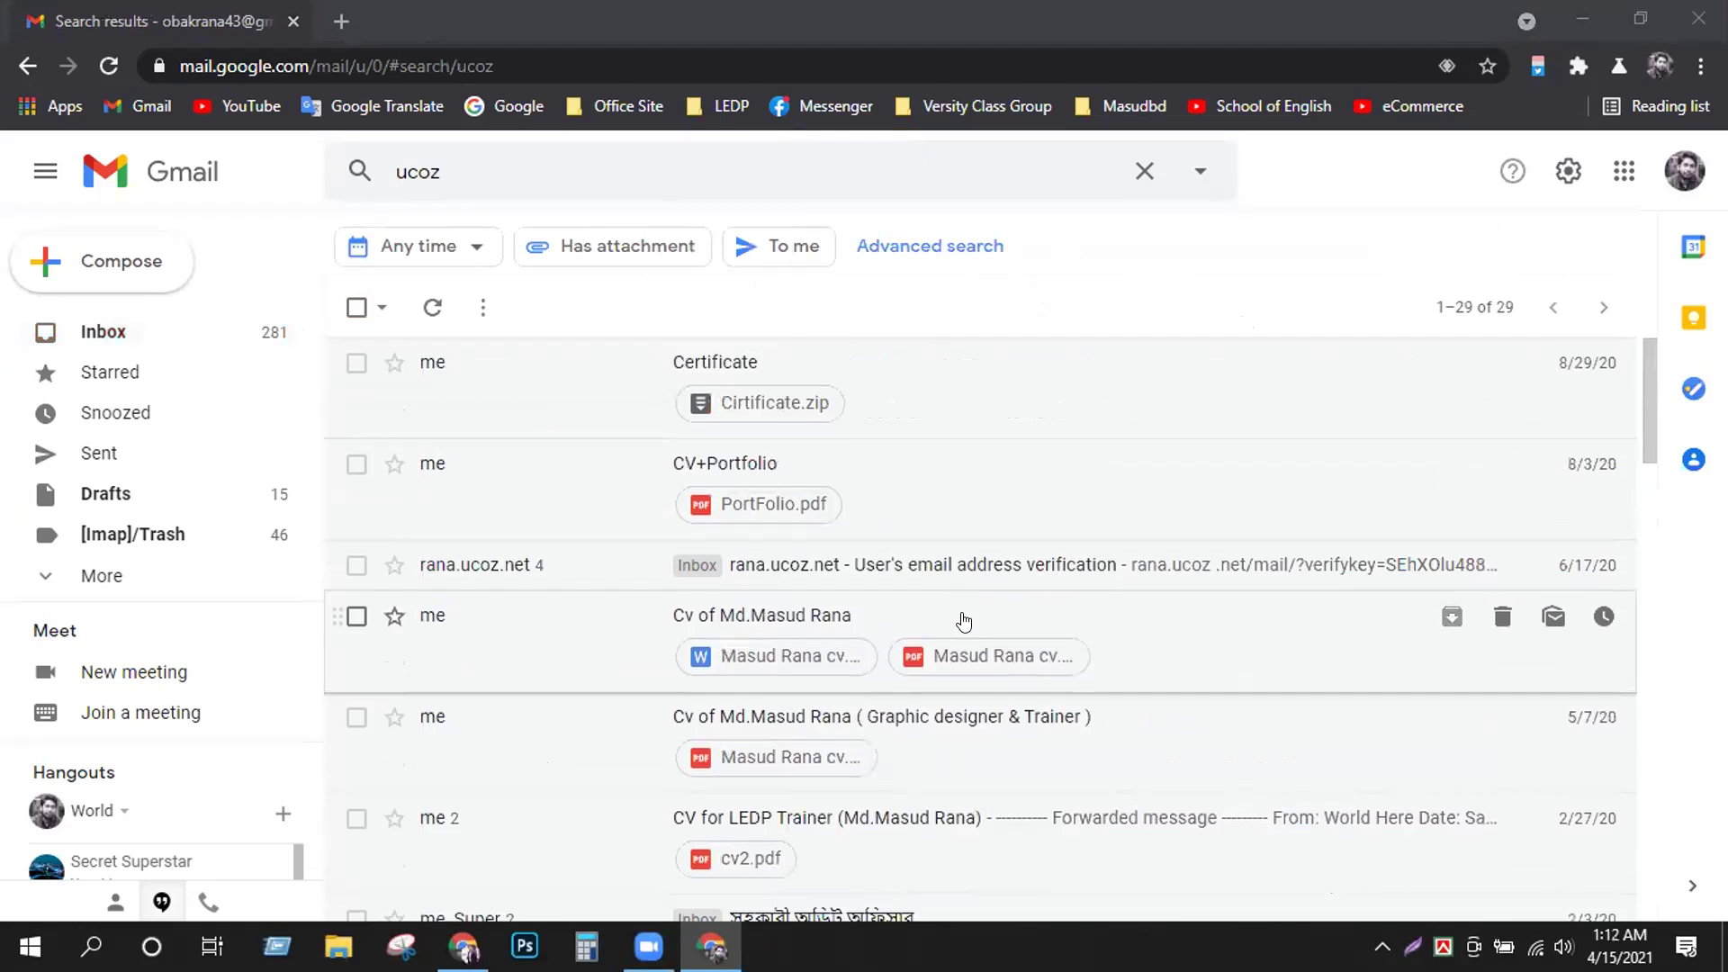
{"action": "left_click", "coordinate": [902, 565]}
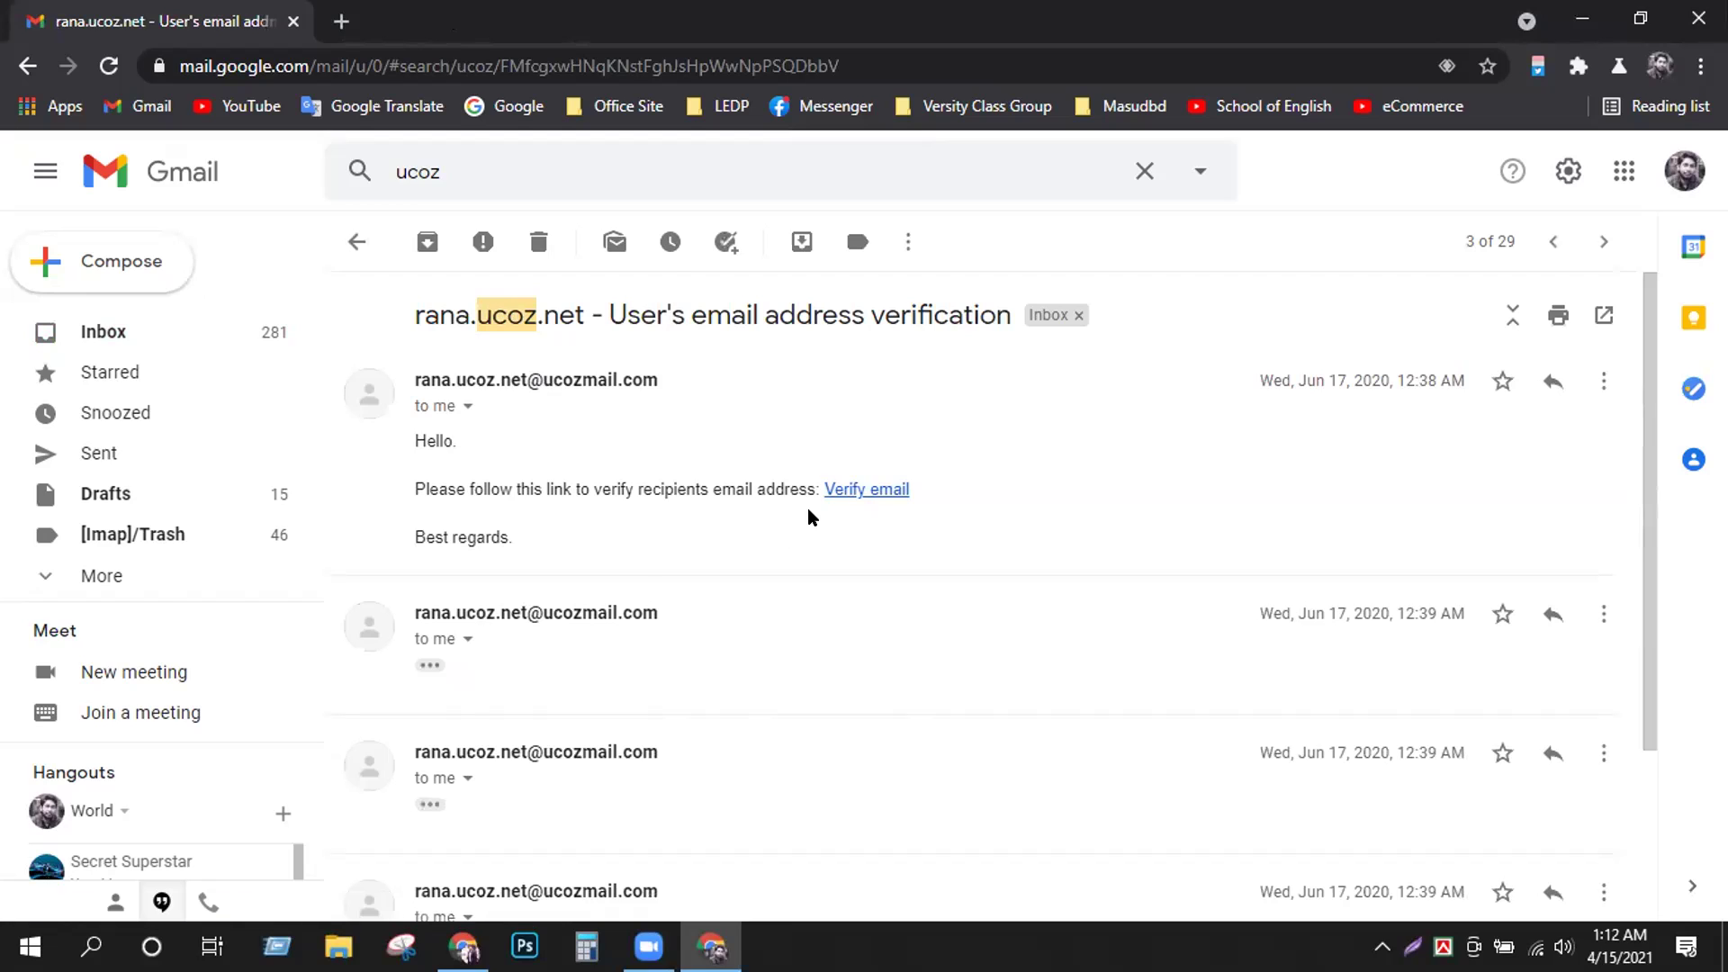
{"action": "left_click", "coordinate": [877, 494]}
Expand the thread's three collapsed messages and switch to the site-deactivated tab
{"action": "left_click", "coordinate": [428, 662]}
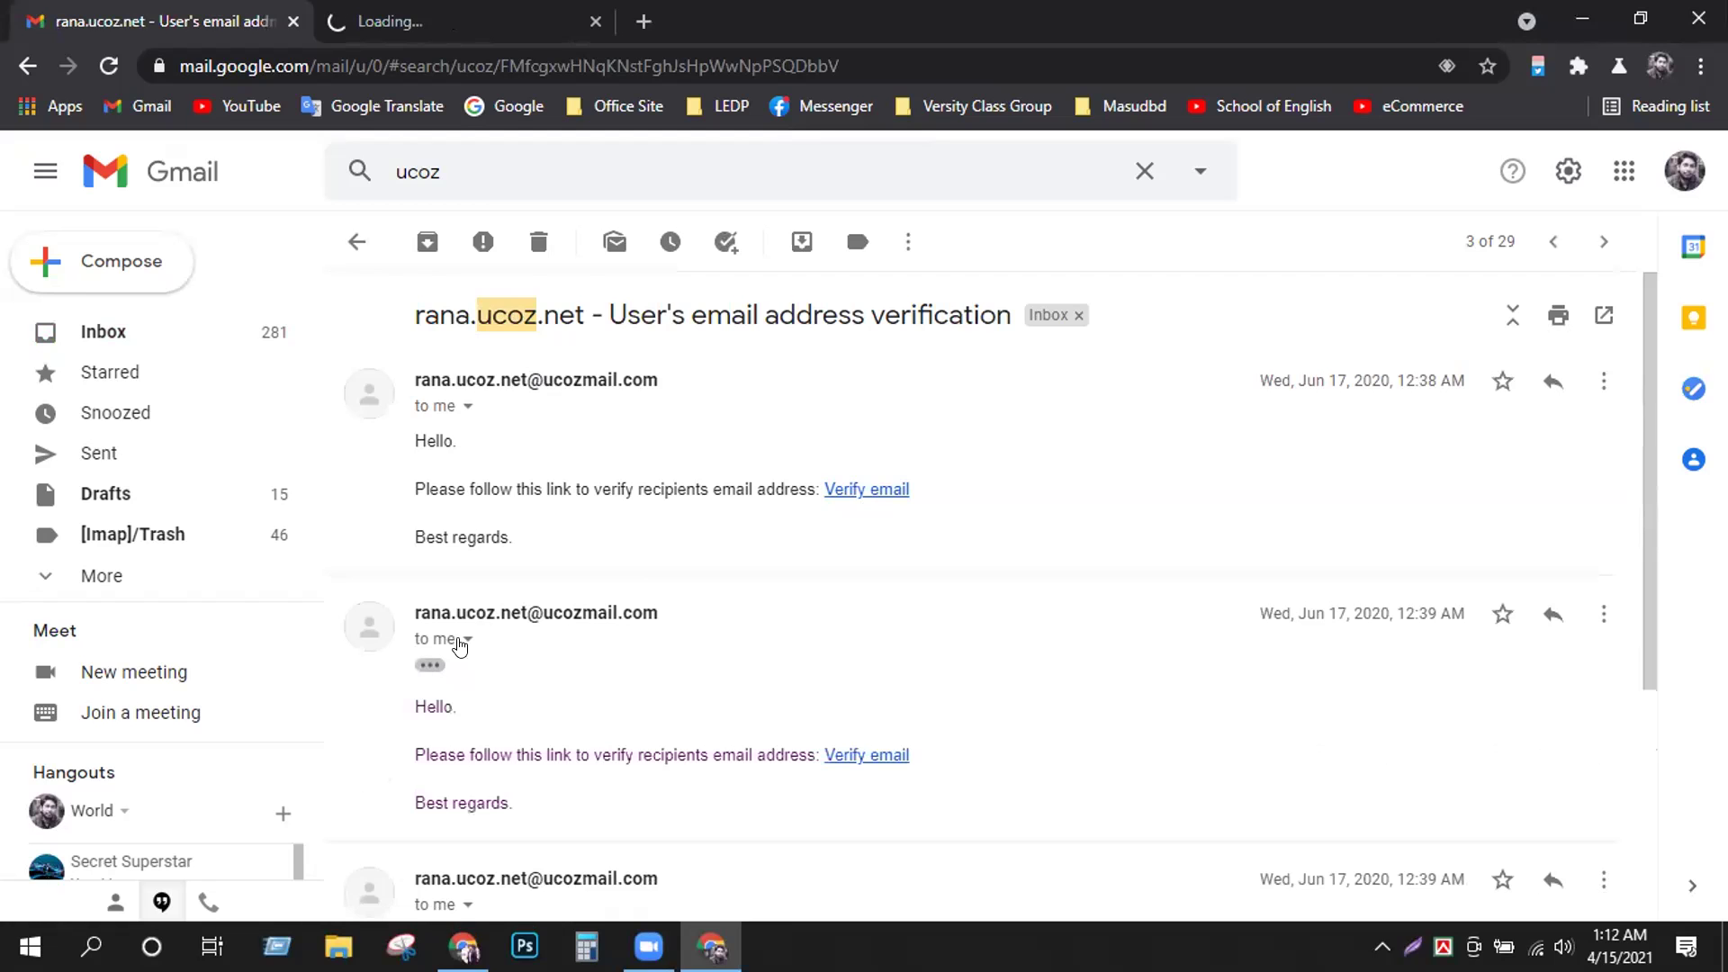
{"action": "scroll", "coordinate": [476, 635], "scroll_direction": "down", "scroll_amount": 3}
{"action": "scroll", "coordinate": [482, 624], "scroll_direction": "down", "scroll_amount": 1}
{"action": "left_click", "coordinate": [430, 573]}
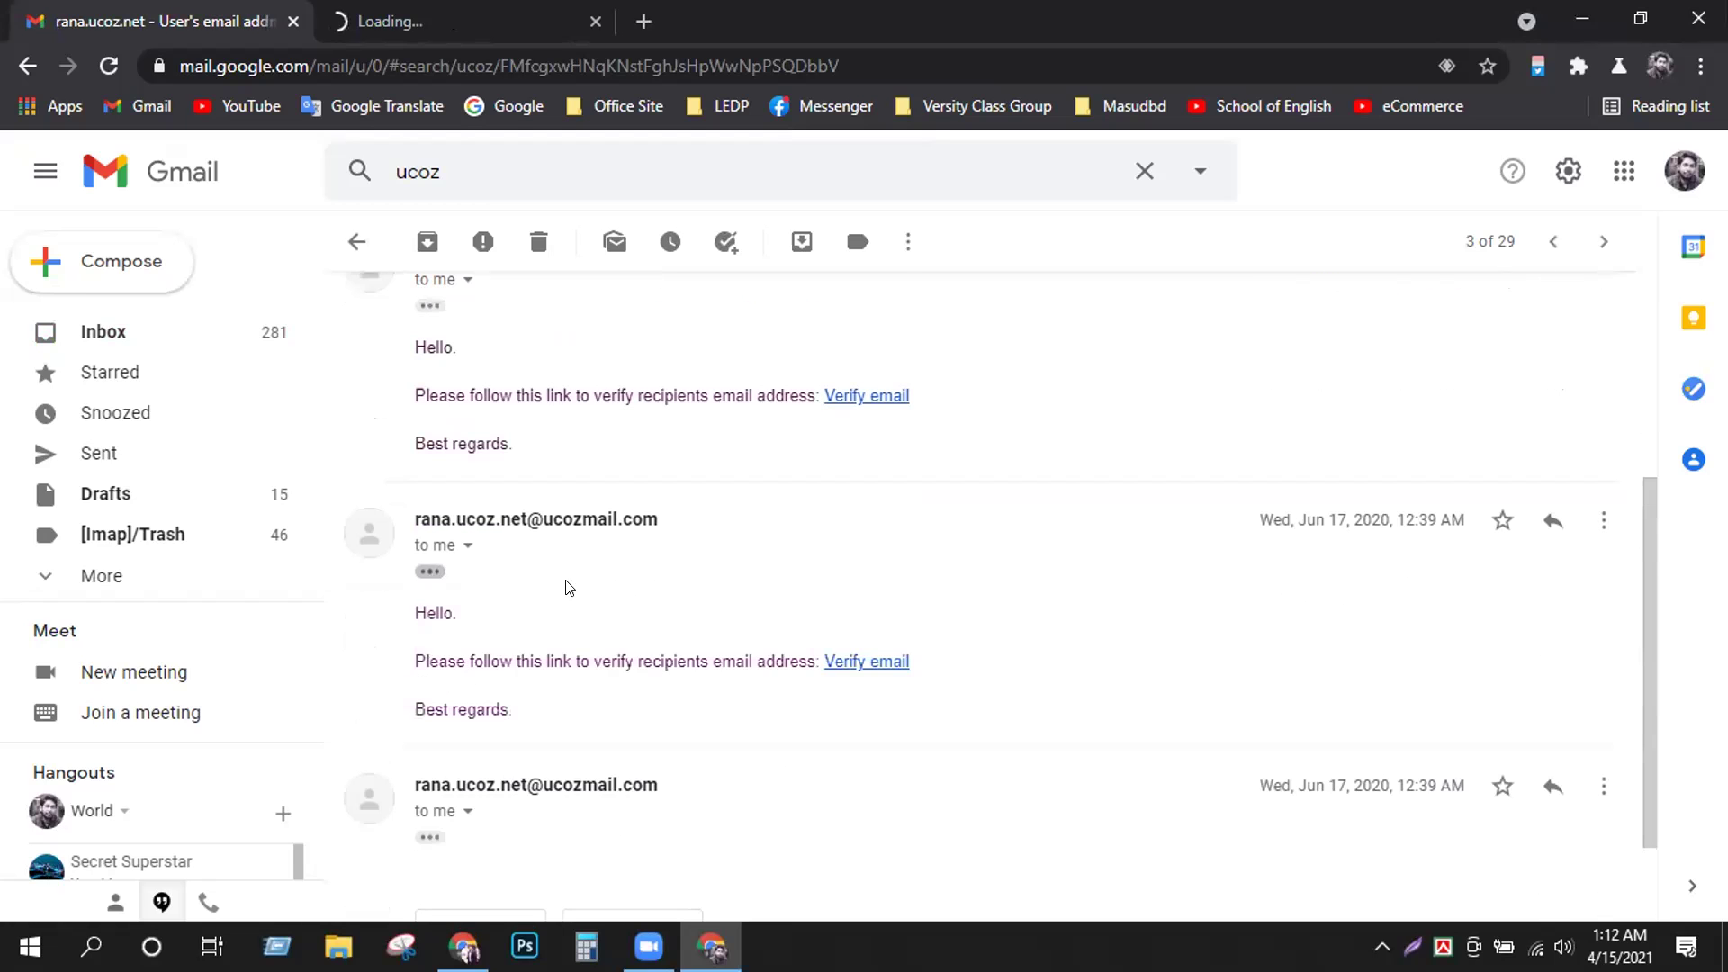
{"action": "scroll", "coordinate": [566, 587], "scroll_direction": "down", "scroll_amount": 2}
{"action": "left_click", "coordinate": [430, 717]}
{"action": "left_click", "coordinate": [518, 13]}
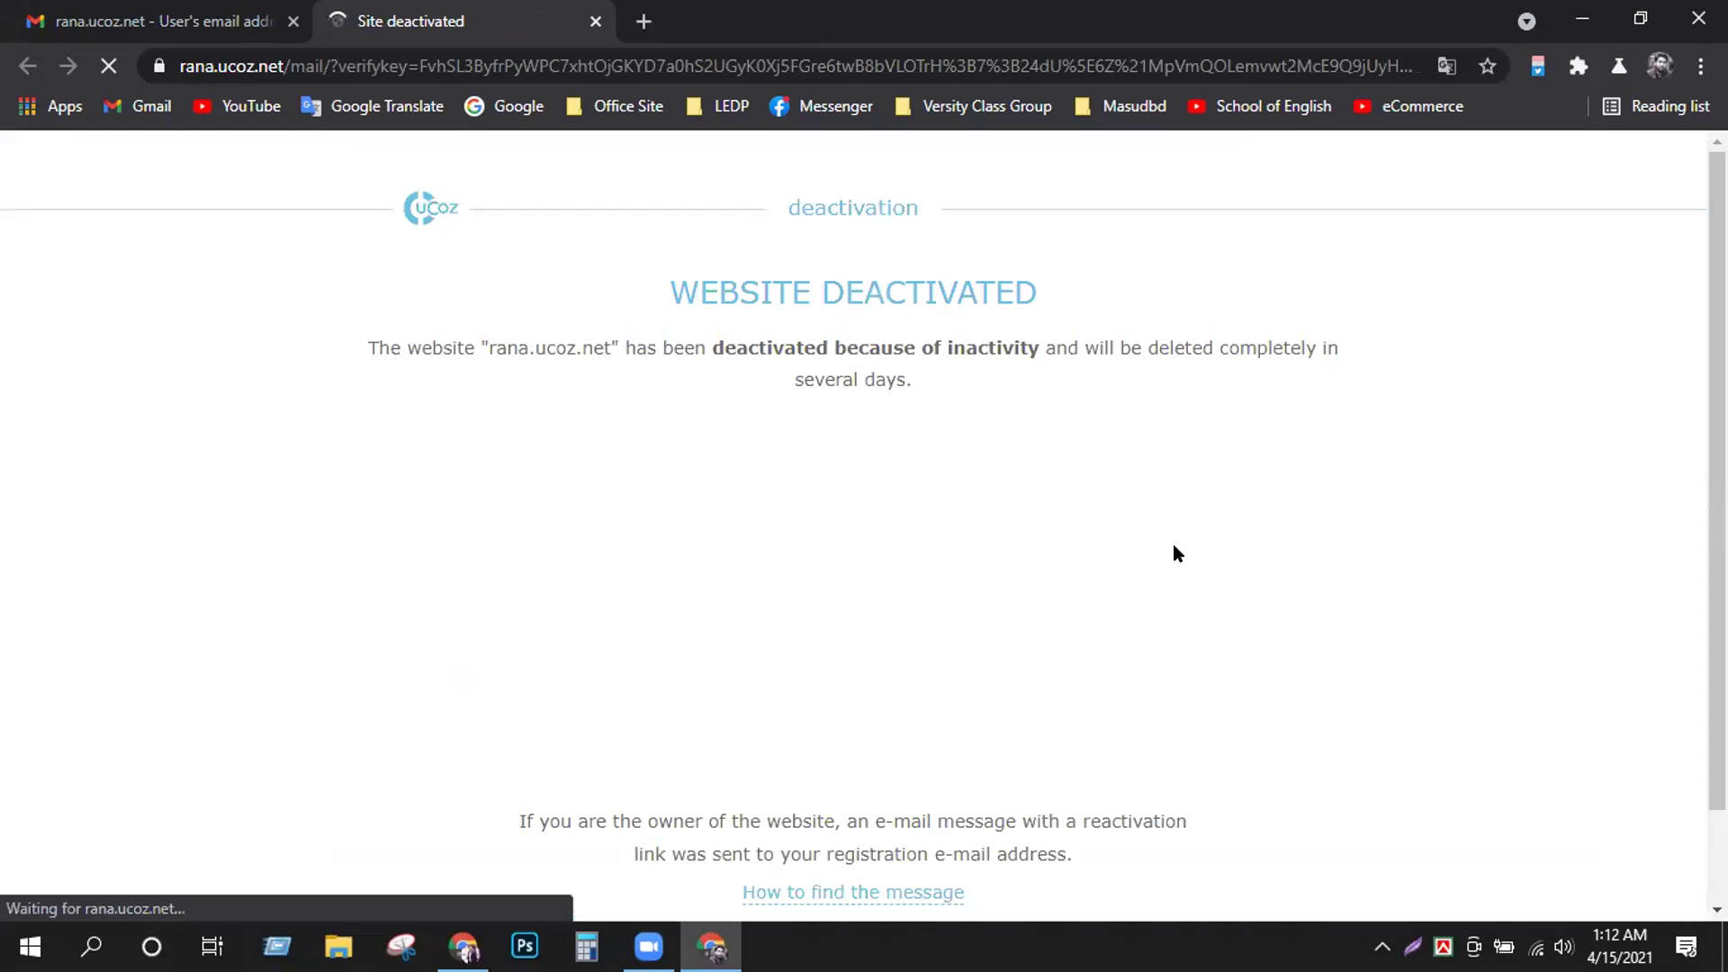
Close the site-deactivated tab with Ctrl+W, scroll the Gmail thread, and close Chrome with Alt+F4
{"action": "scroll", "coordinate": [1165, 543], "scroll_direction": "down", "scroll_amount": 1}
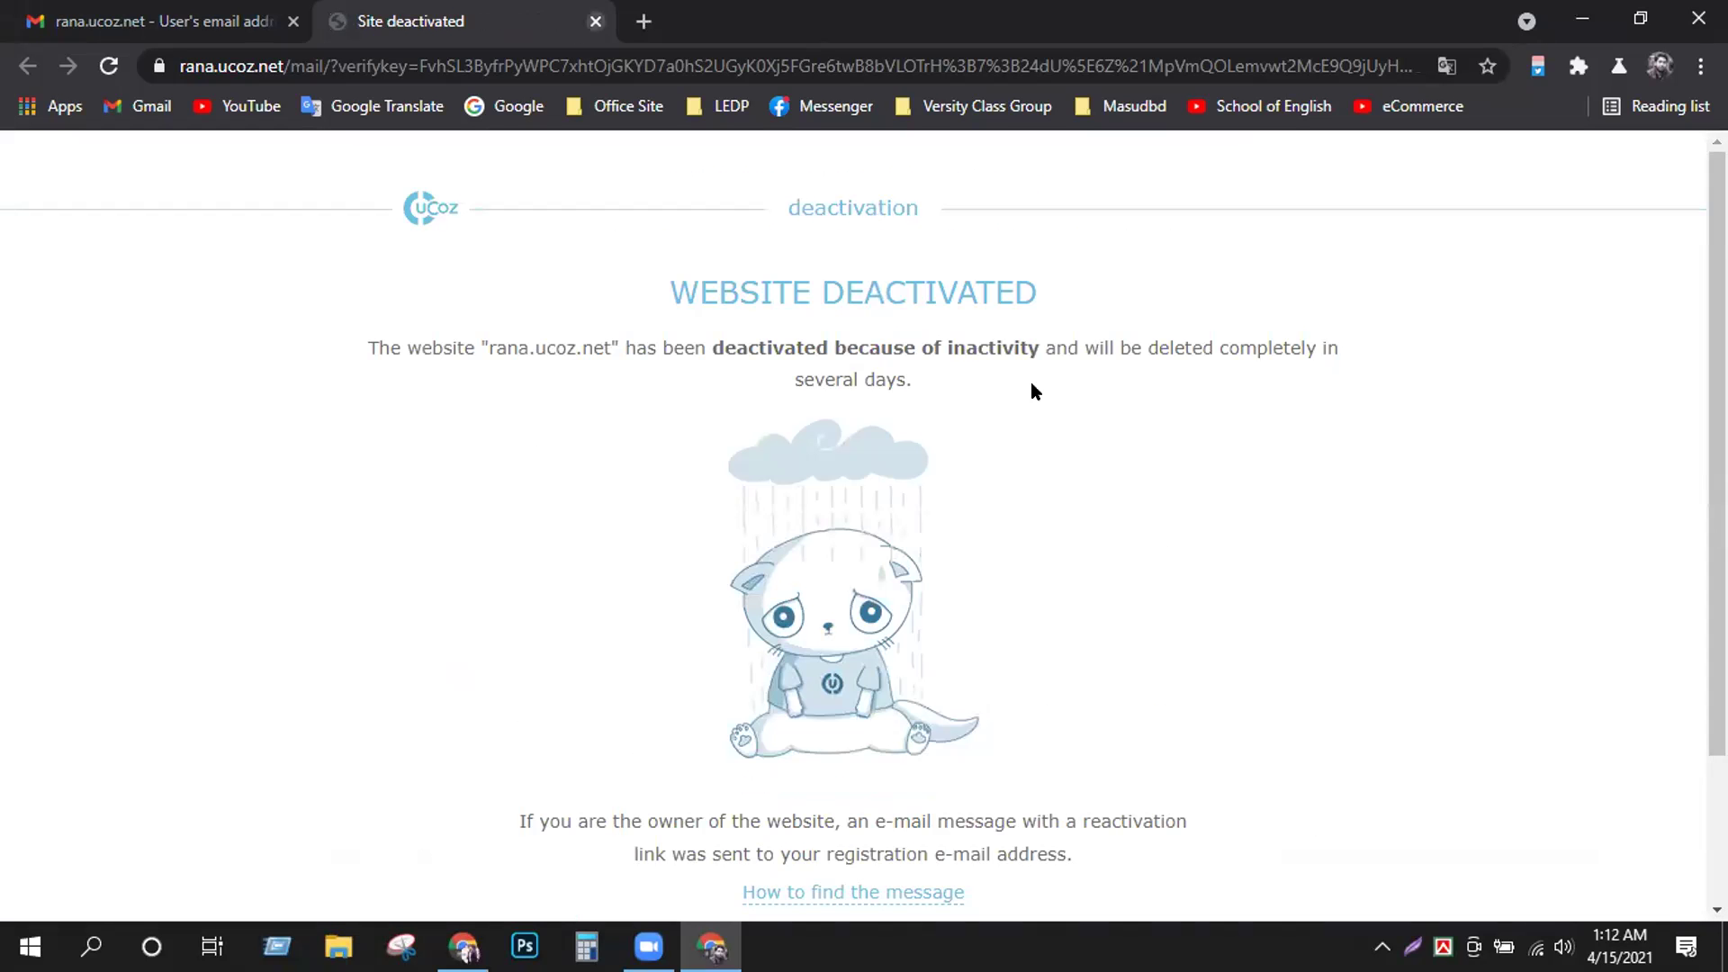
{"action": "key", "text": "ctrl+w"}
{"action": "scroll", "coordinate": [810, 509], "scroll_direction": "up", "scroll_amount": 3}
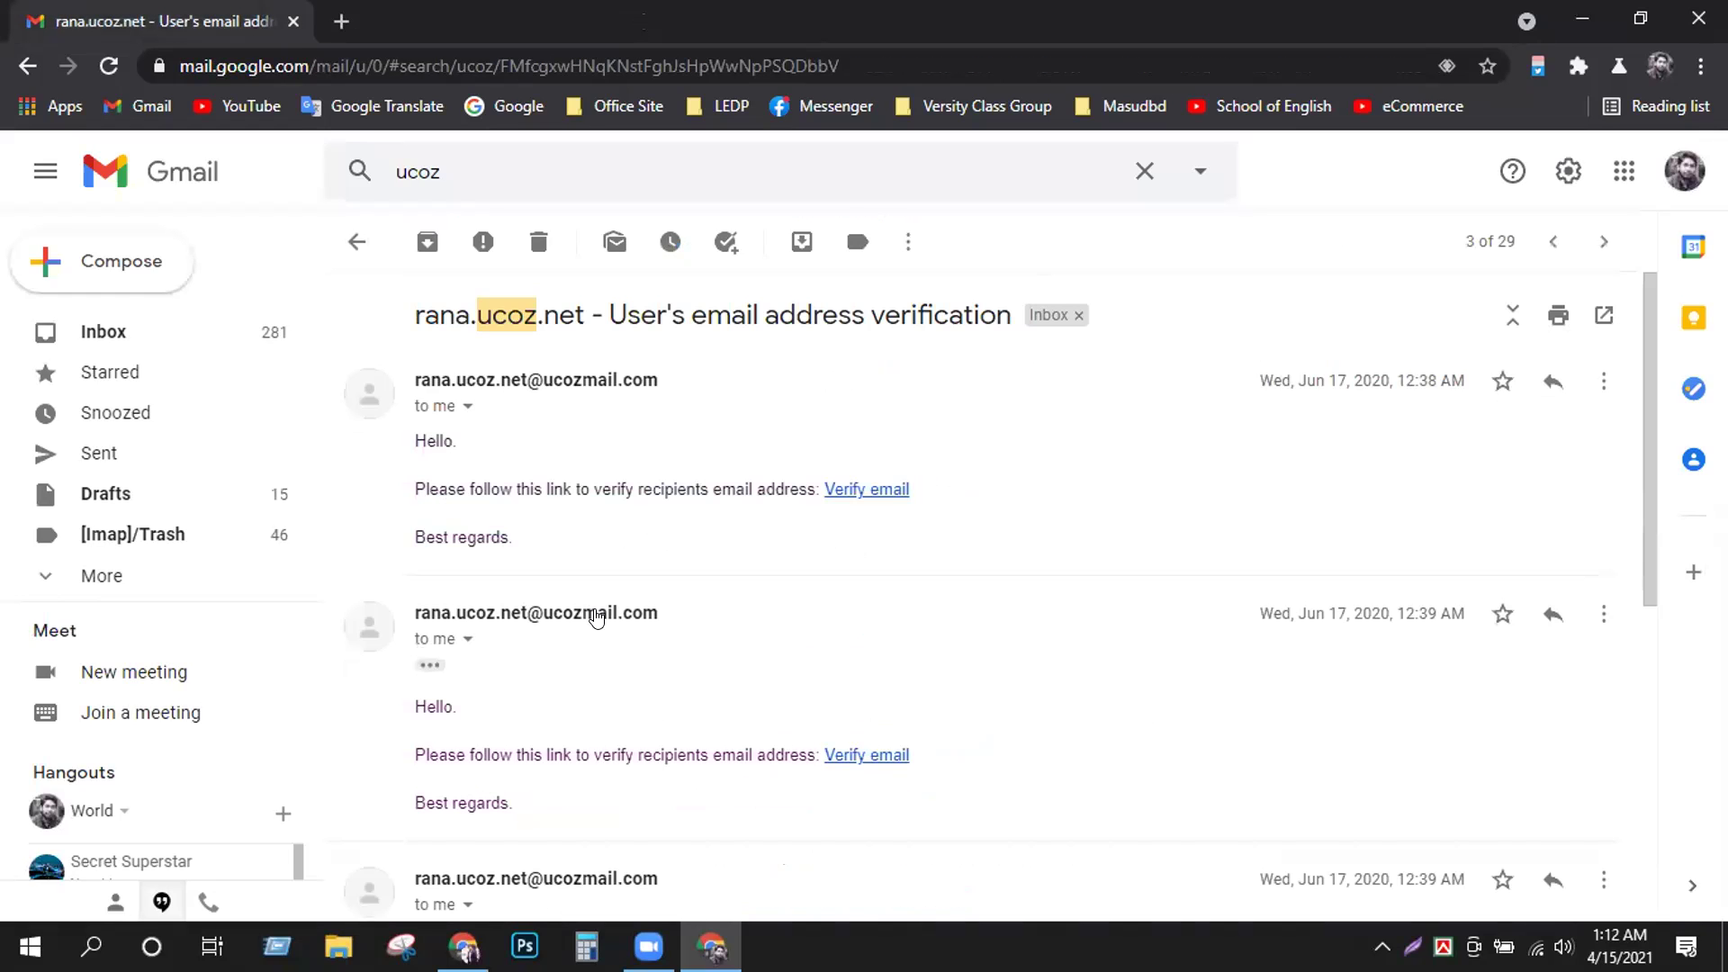
{"action": "scroll", "coordinate": [705, 611], "scroll_direction": "down", "scroll_amount": 1}
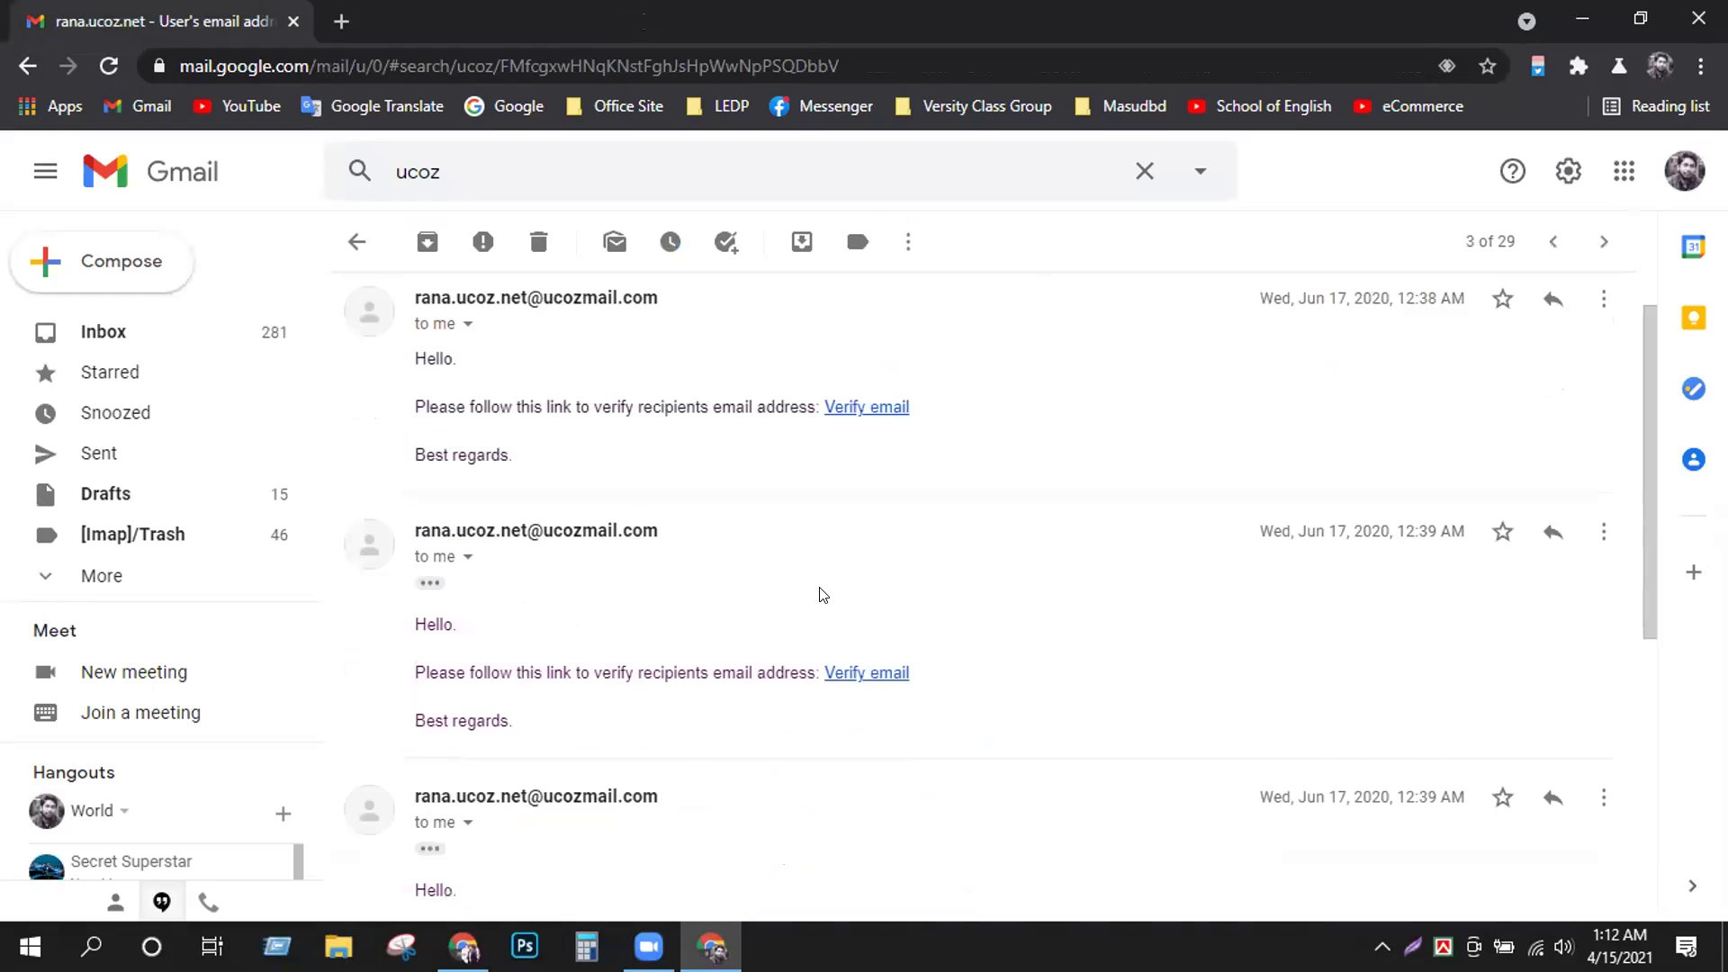
{"action": "scroll", "coordinate": [818, 591], "scroll_direction": "down", "scroll_amount": 1}
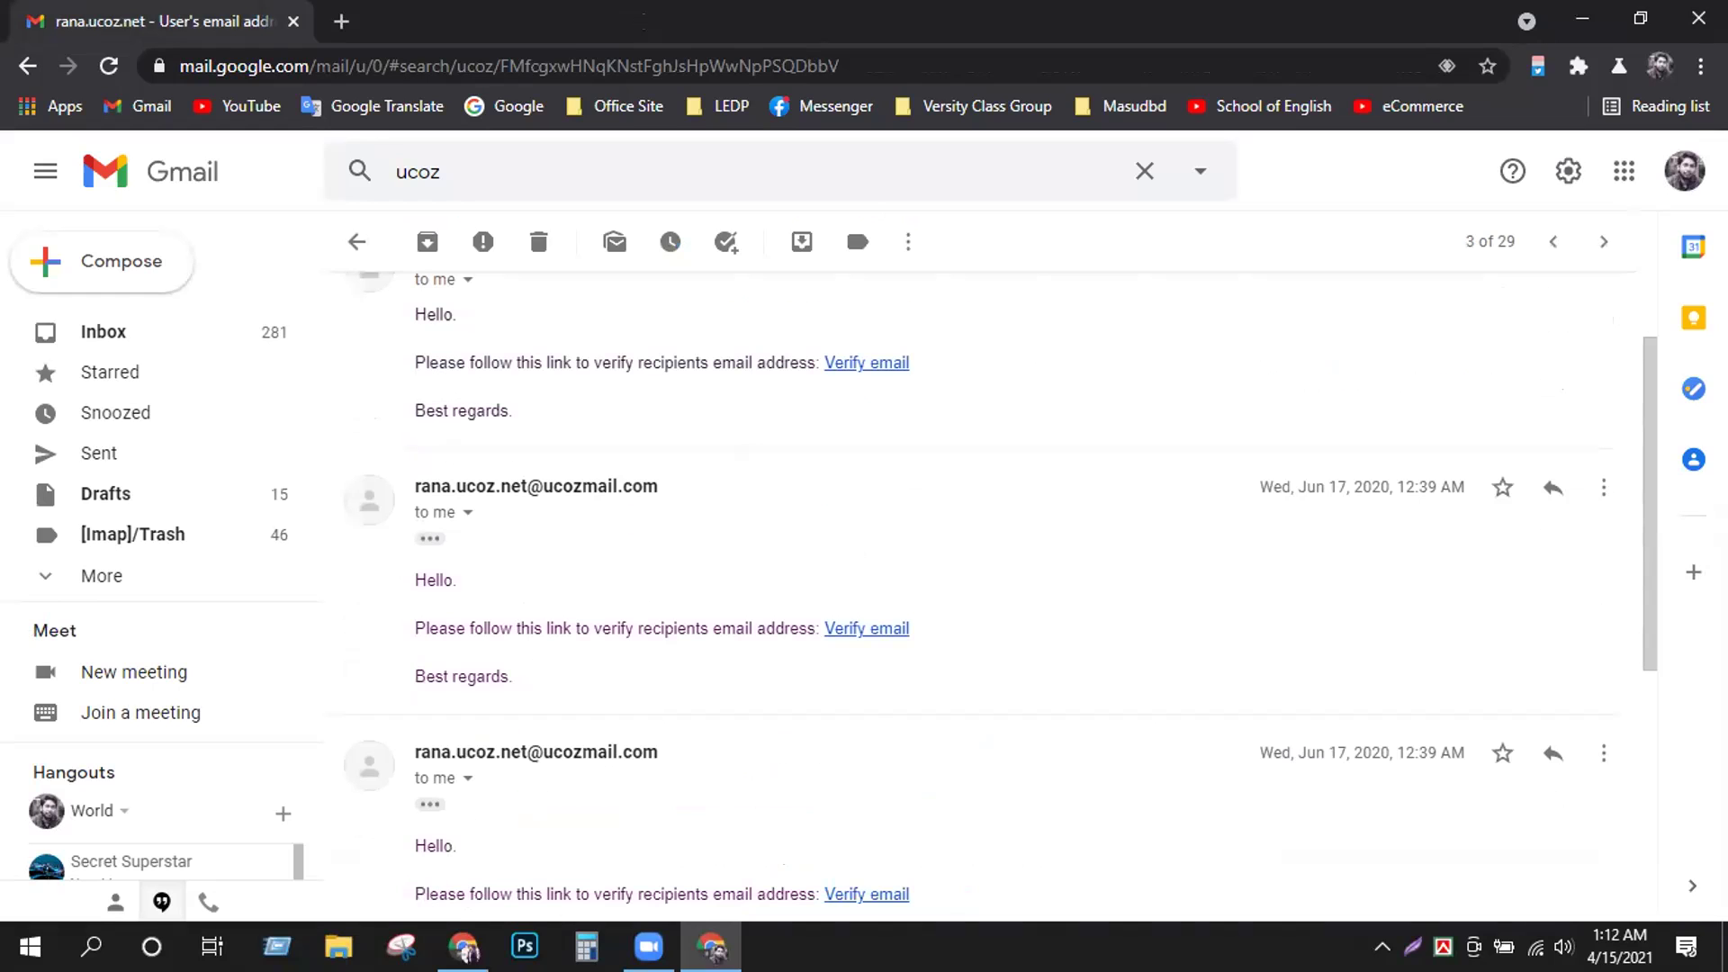
{"action": "scroll", "coordinate": [981, 585], "scroll_direction": "down", "scroll_amount": 1}
{"action": "key", "text": "alt+F4"}
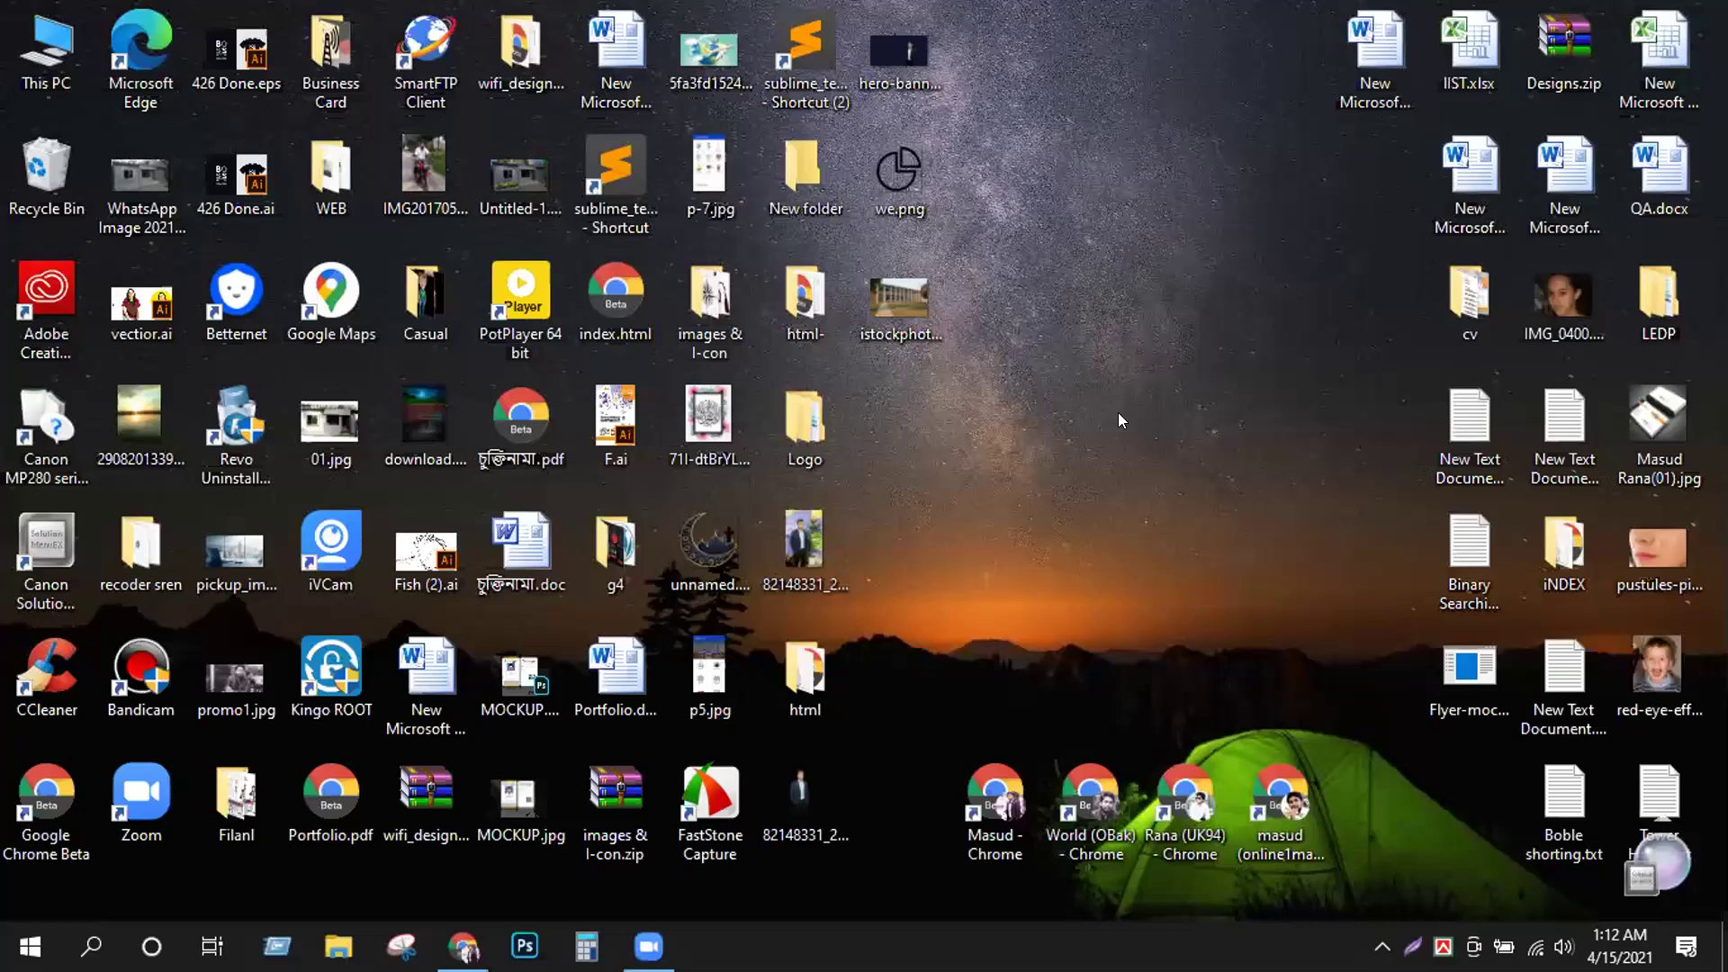
Refresh the desktop and launch another Chrome profile from its desktop shortcut
{"action": "right_click", "coordinate": [1118, 421]}
{"action": "left_click", "coordinate": [1278, 548]}
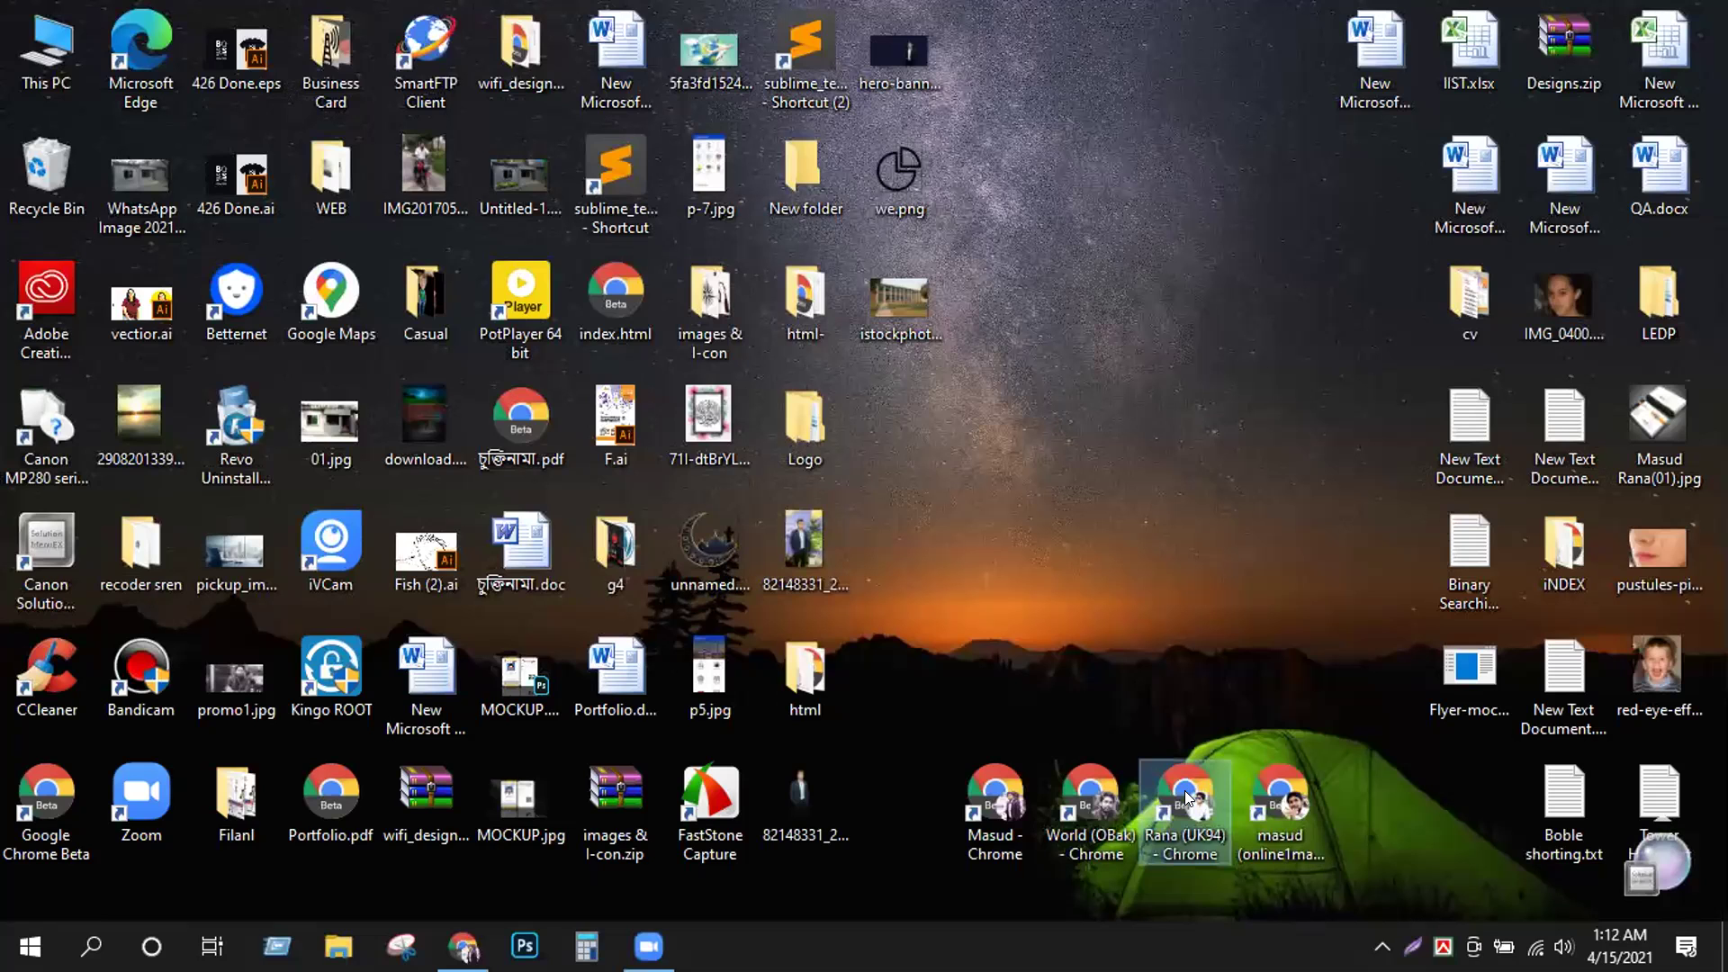
{"action": "double_click", "coordinate": [1186, 798]}
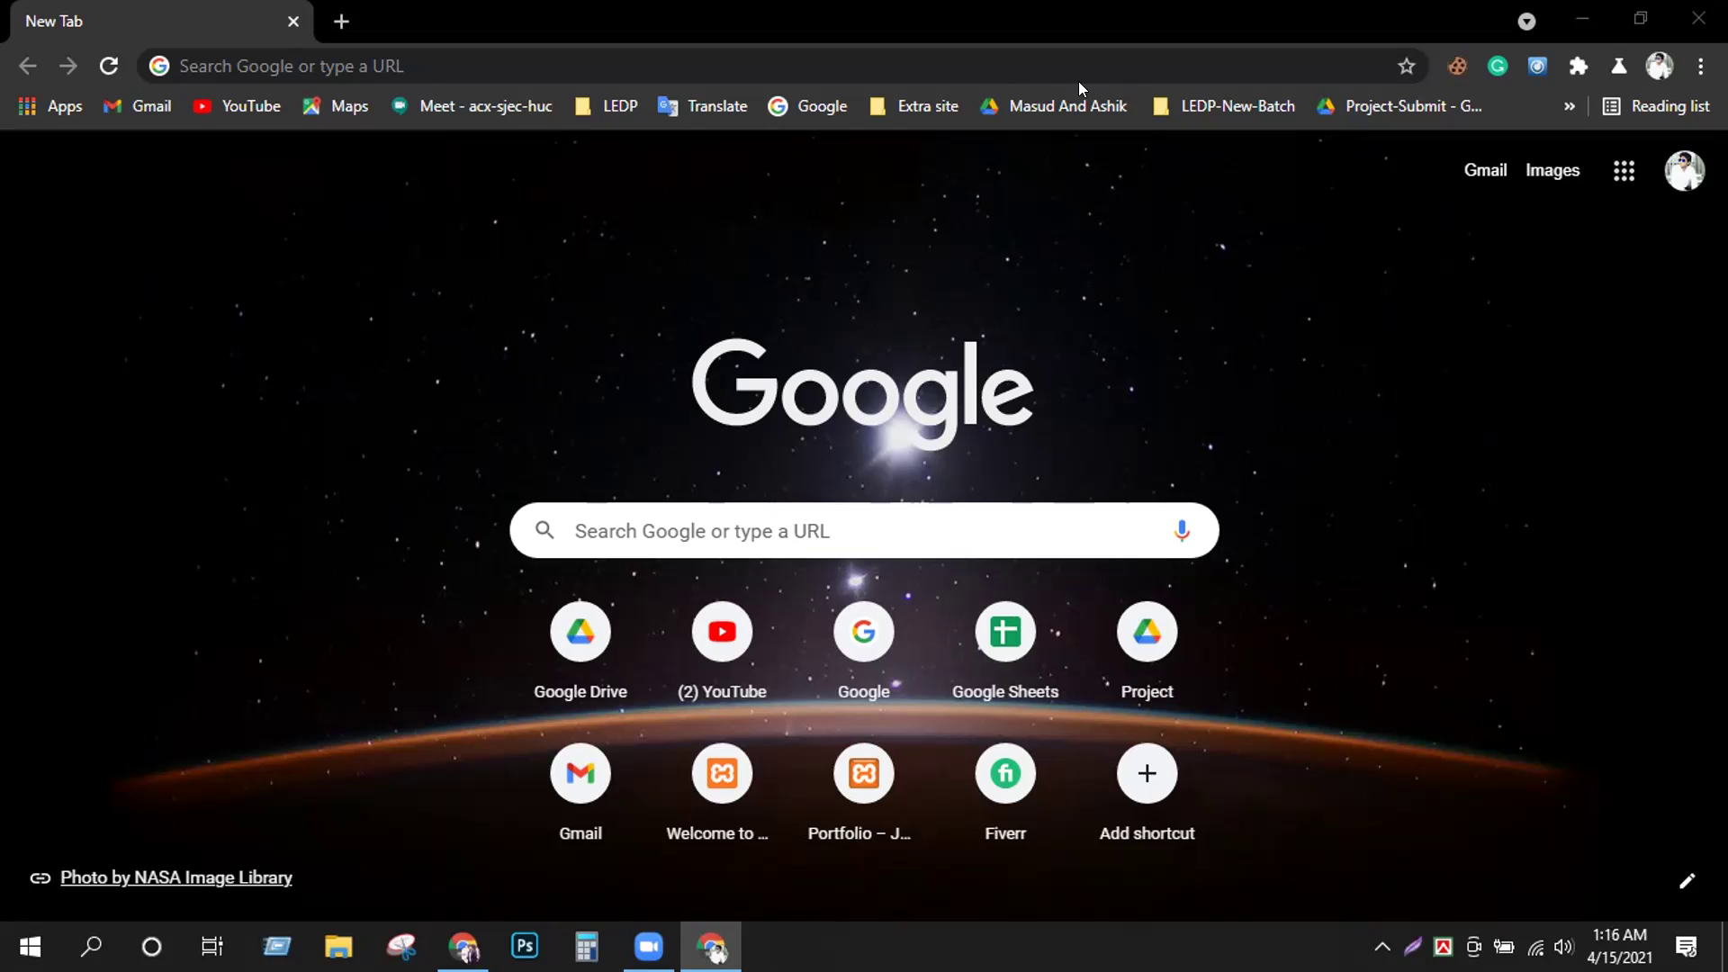
Go to the batch 1050 Drive folder from the LEDP-New-Batch bookmarks and open Attendance_1050
{"action": "left_click", "coordinate": [1184, 105]}
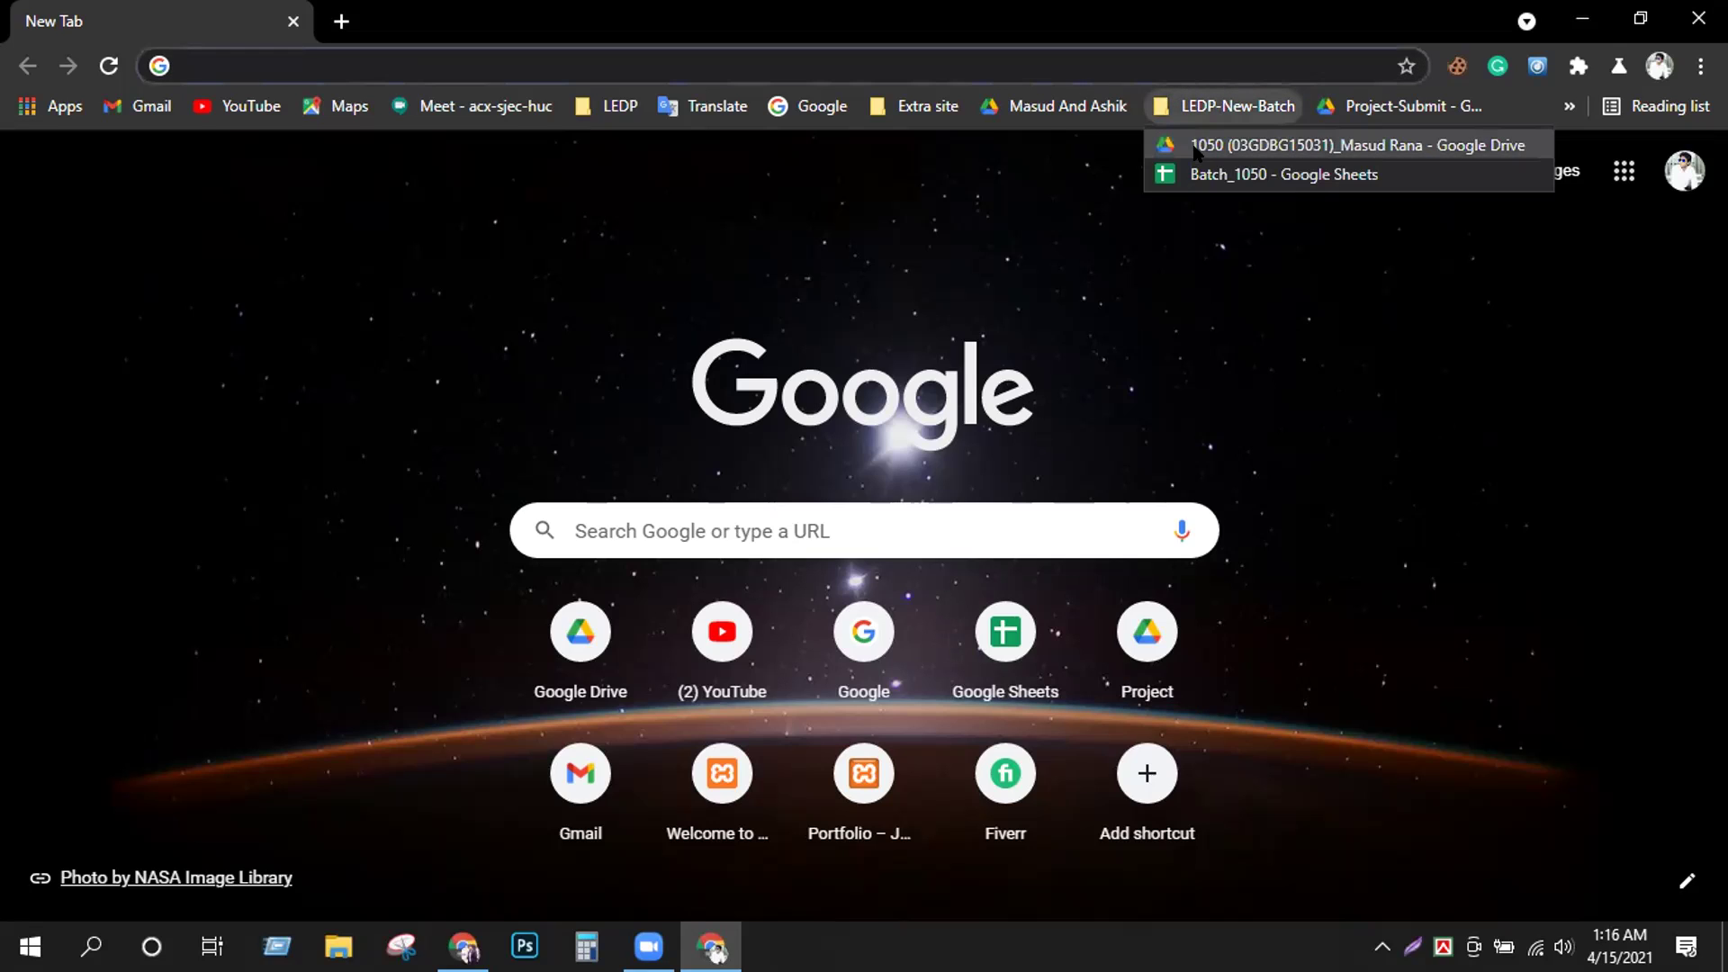
{"action": "left_click", "coordinate": [1194, 147]}
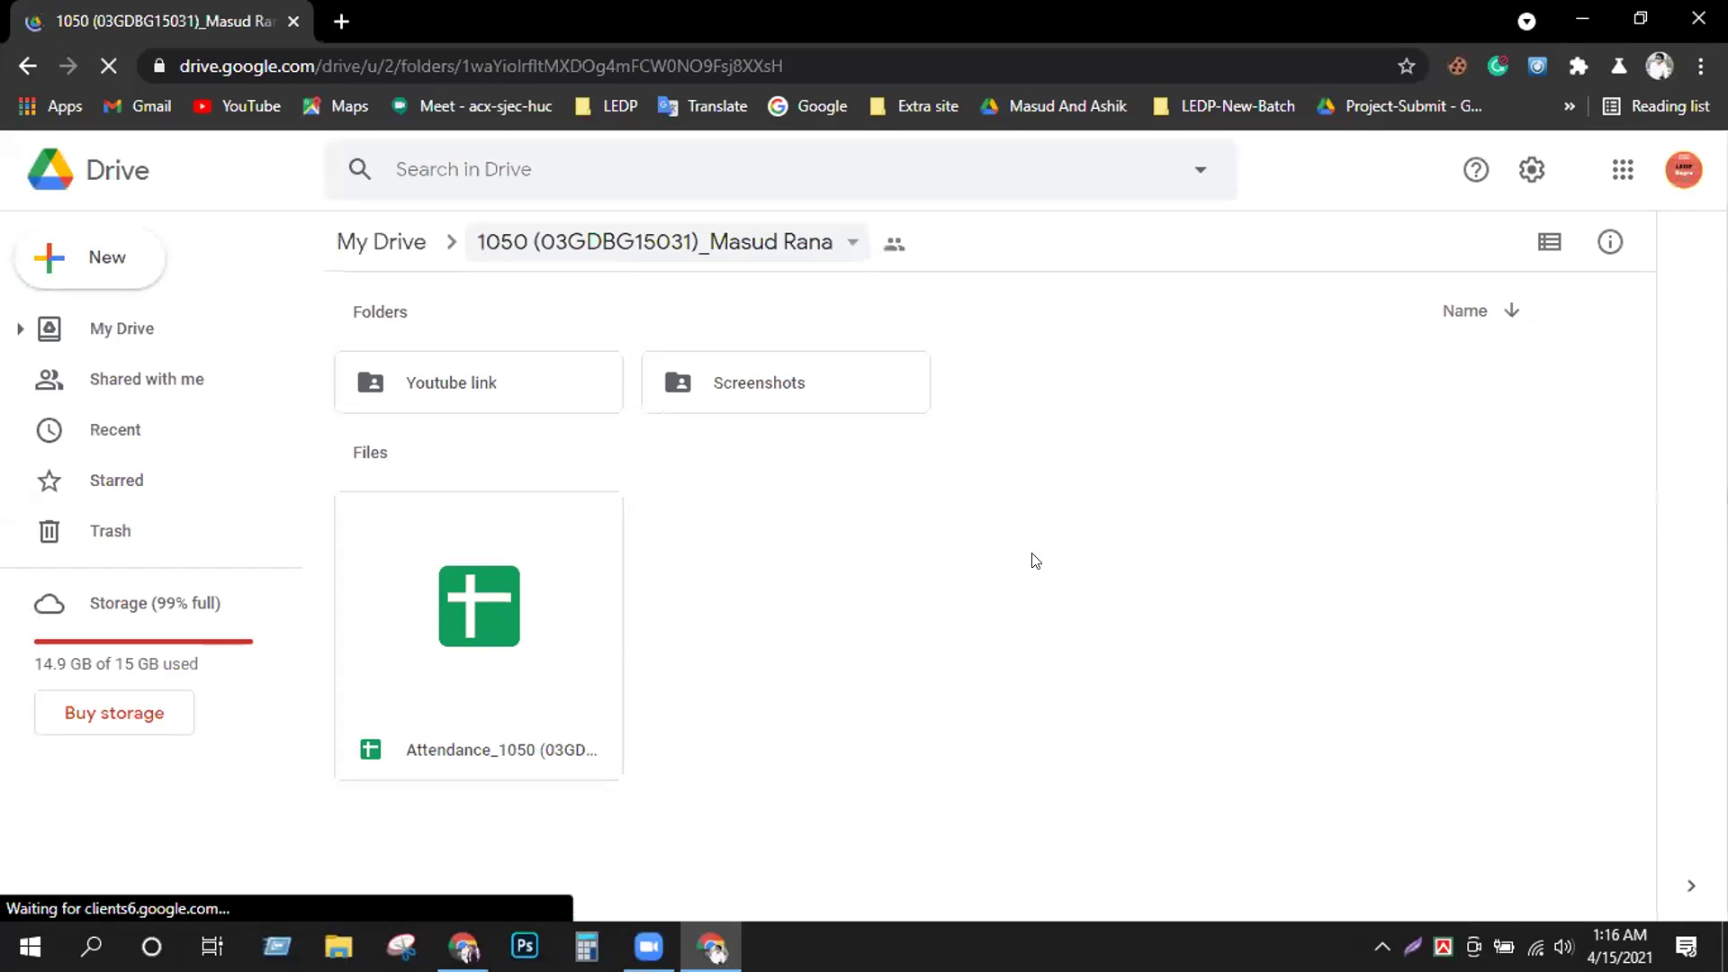
{"action": "double_click", "coordinate": [414, 584]}
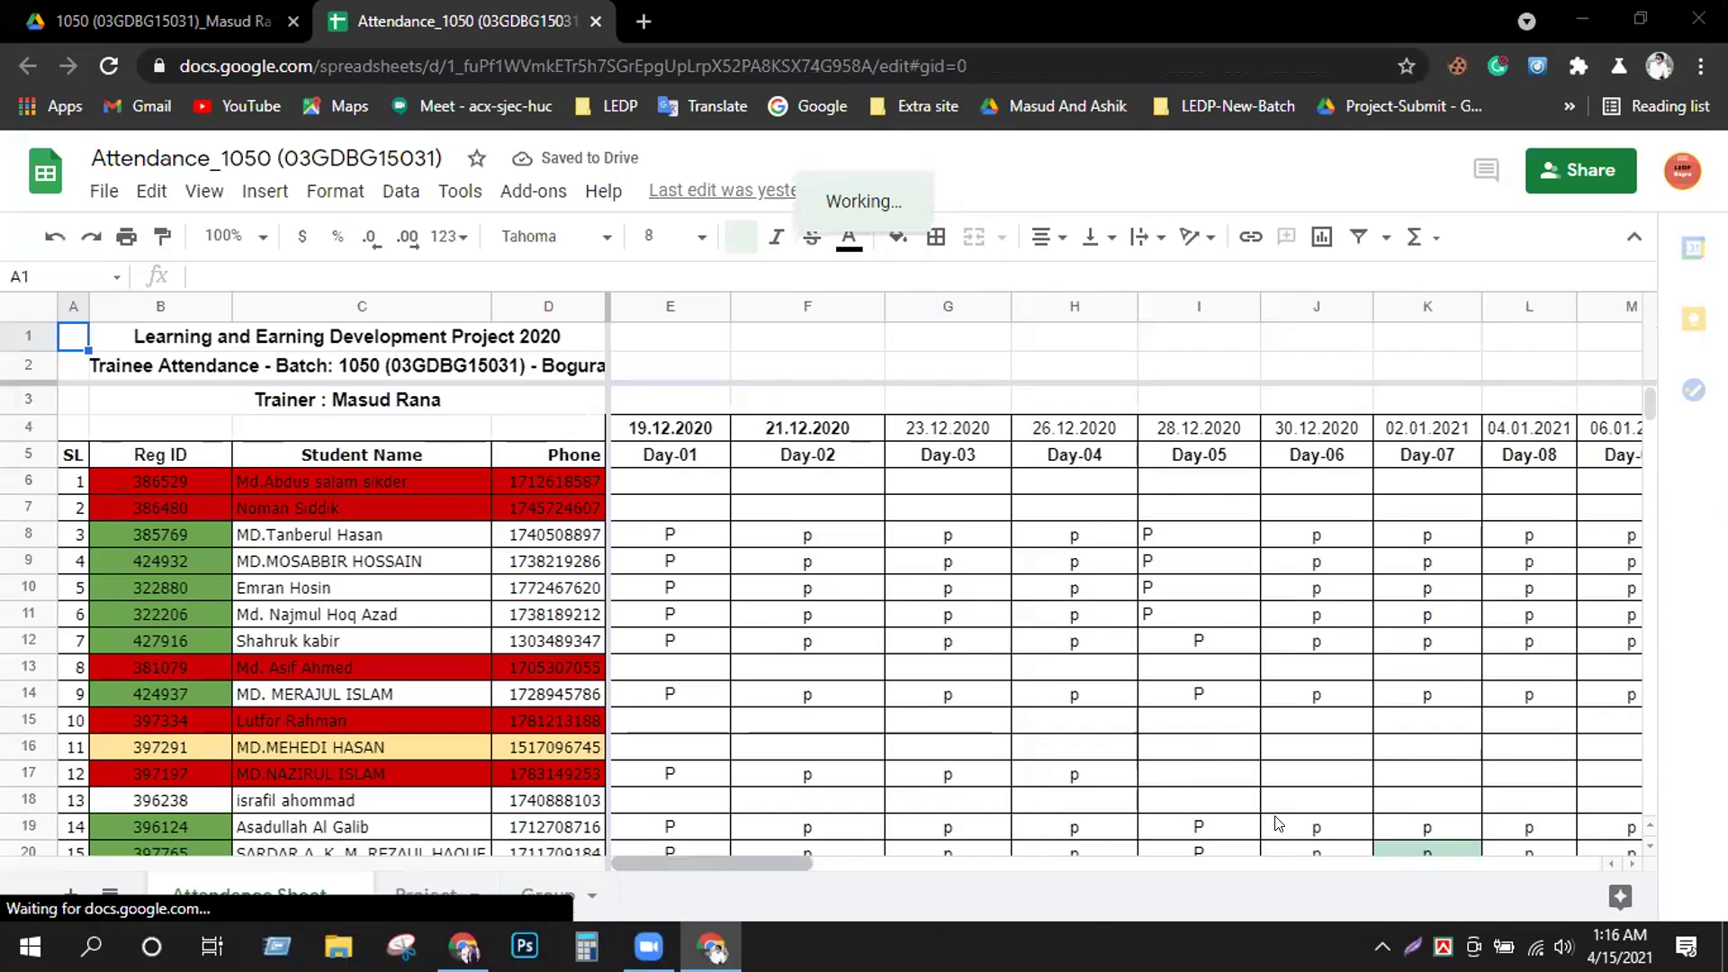
Bring the Day-41 to Day-50 columns into view and select Day-46's blank date cell AX4
{"action": "scroll", "coordinate": [1278, 823], "scroll_direction": "right", "scroll_amount": 10}
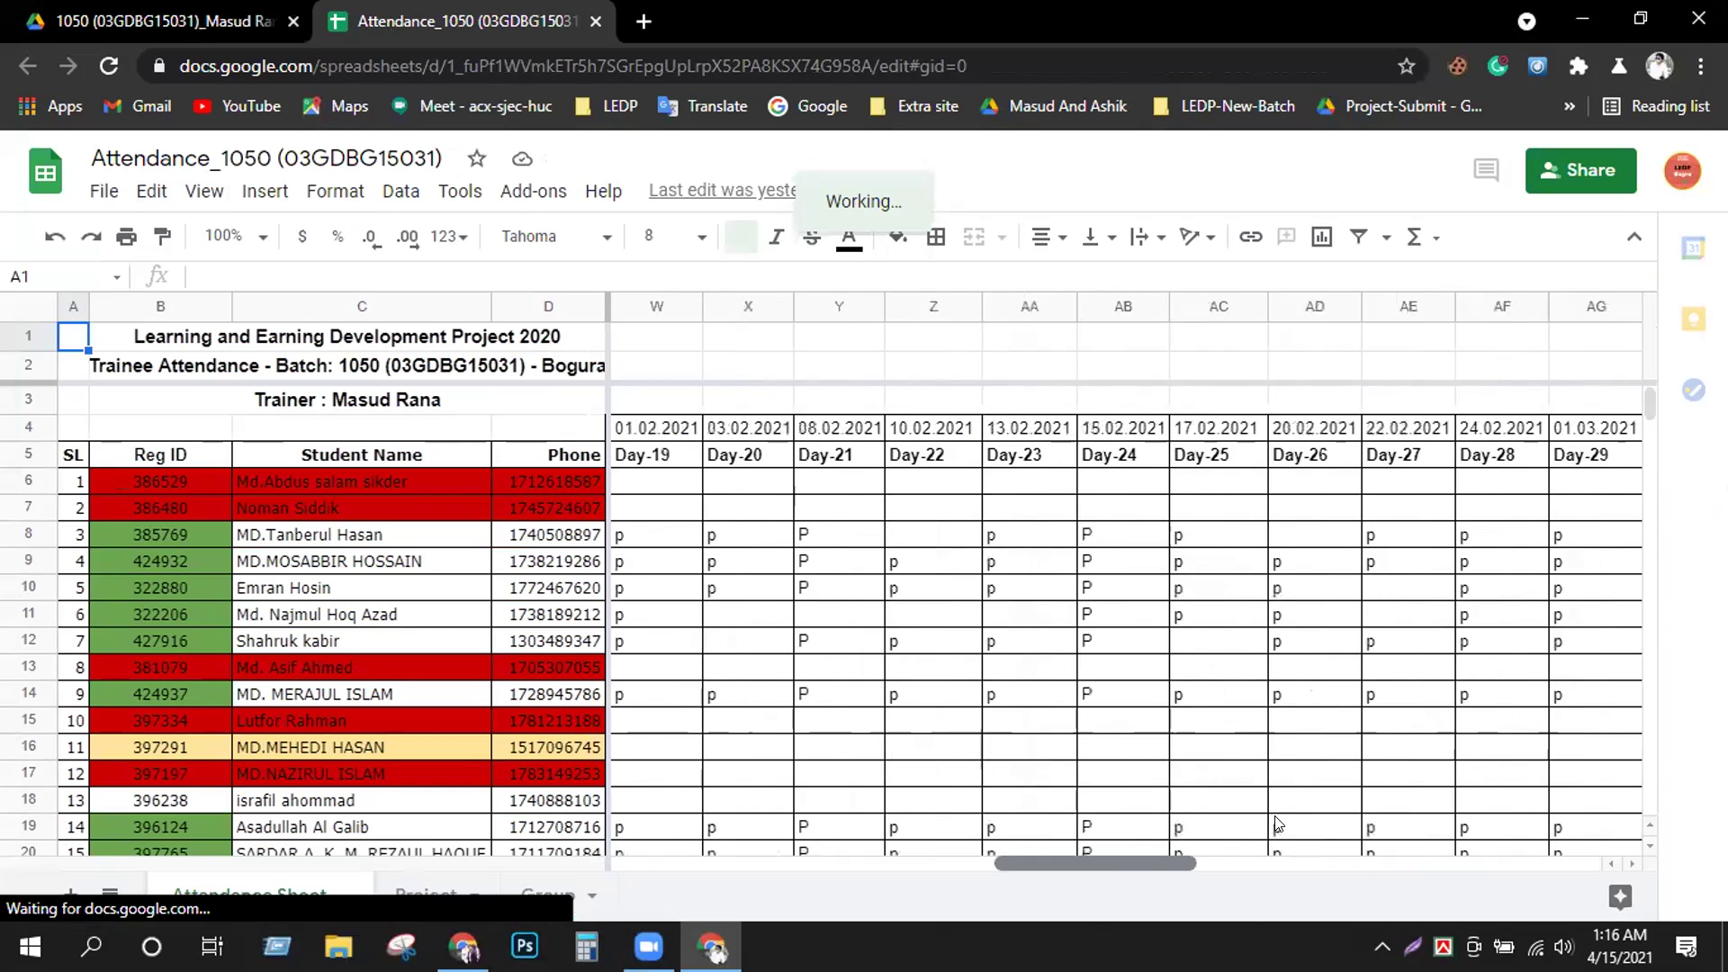
{"action": "scroll", "coordinate": [1278, 824], "scroll_direction": "right", "scroll_amount": 1}
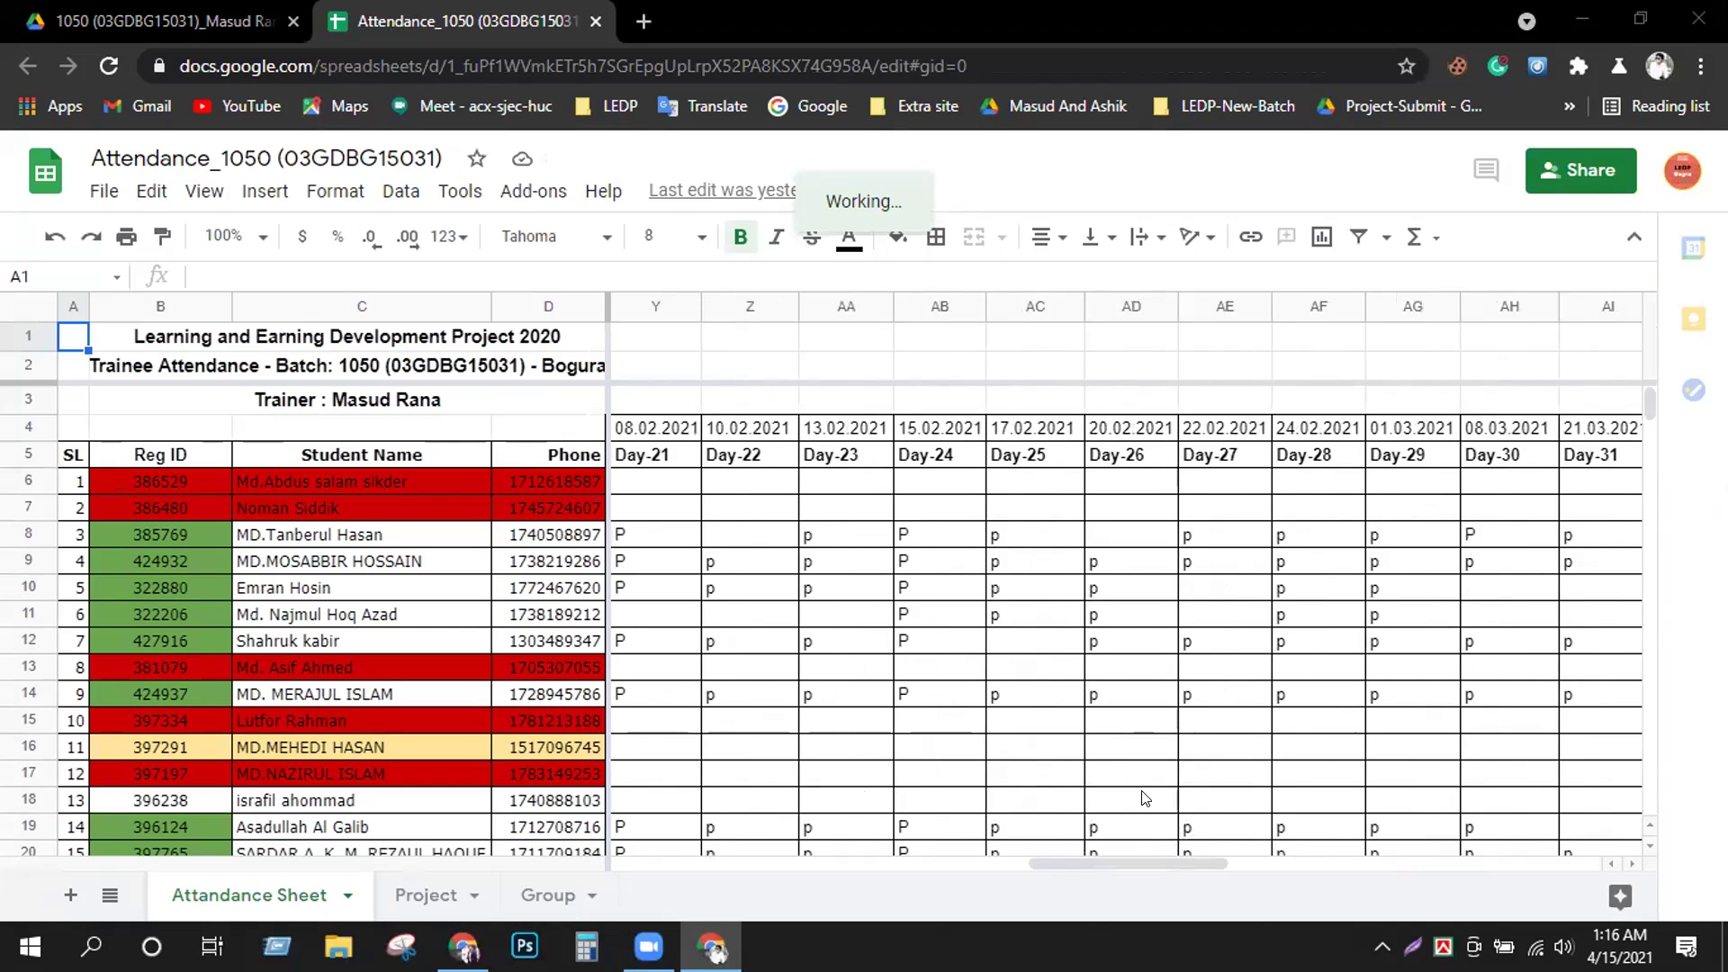
{"action": "scroll", "coordinate": [1286, 846], "scroll_direction": "right", "scroll_amount": 1}
{"action": "scroll", "coordinate": [1289, 846], "scroll_direction": "right", "scroll_amount": 15}
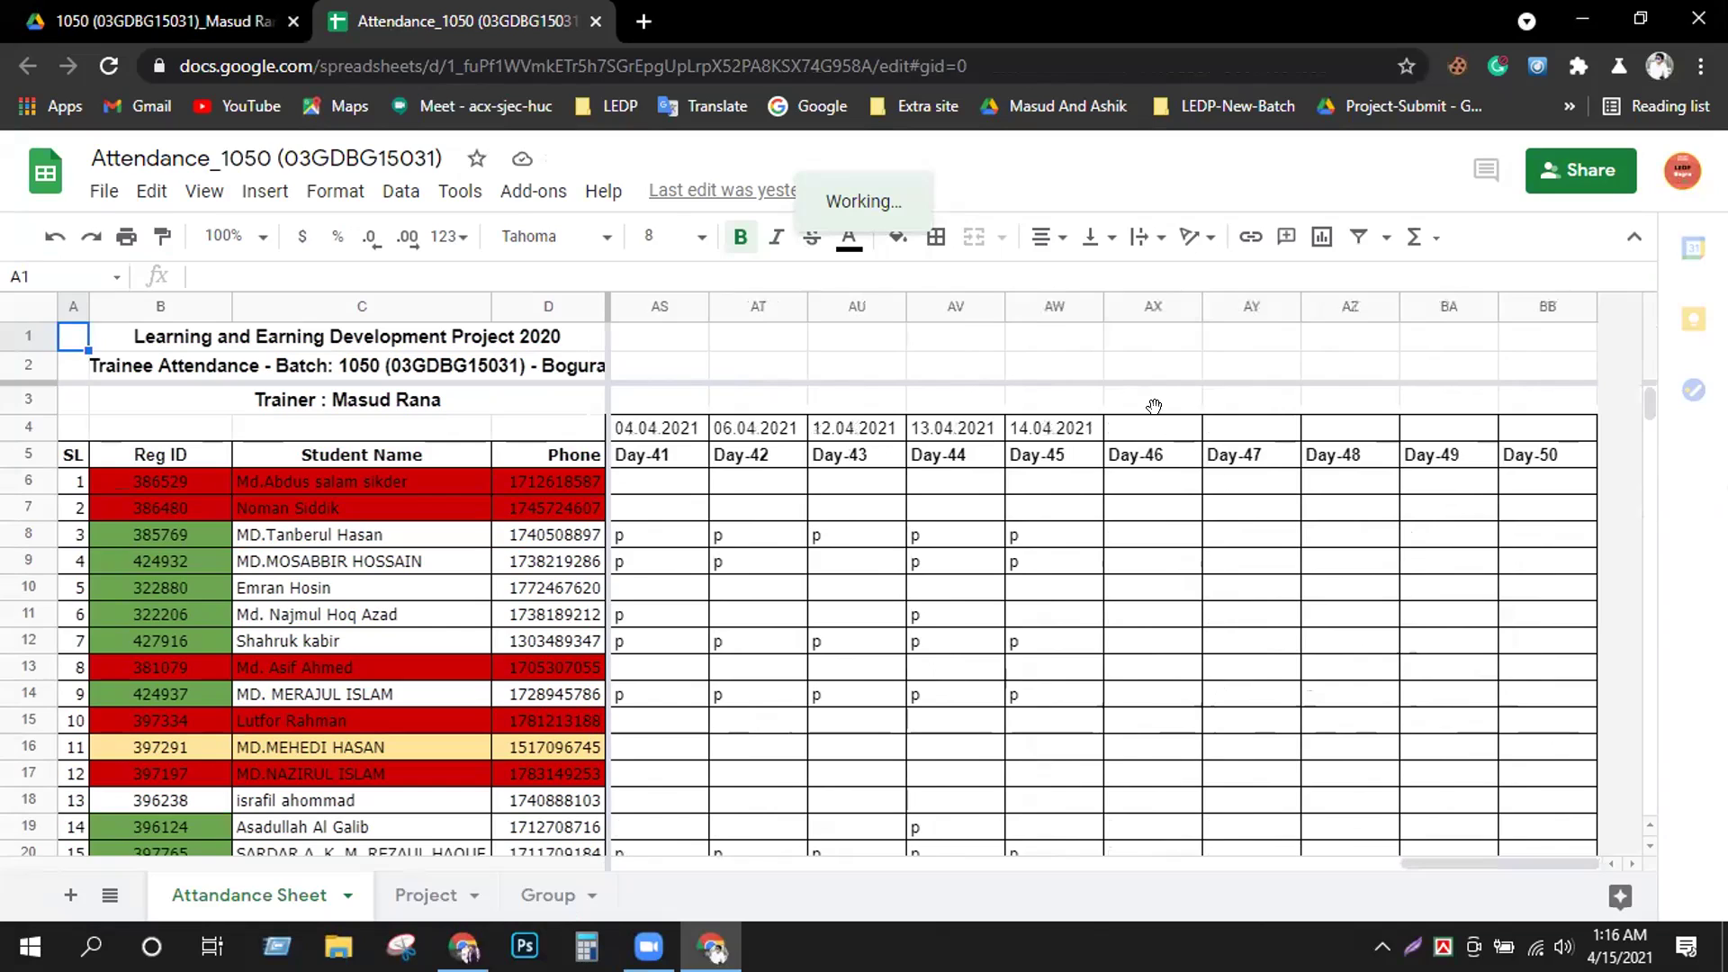
{"action": "left_click", "coordinate": [1164, 423]}
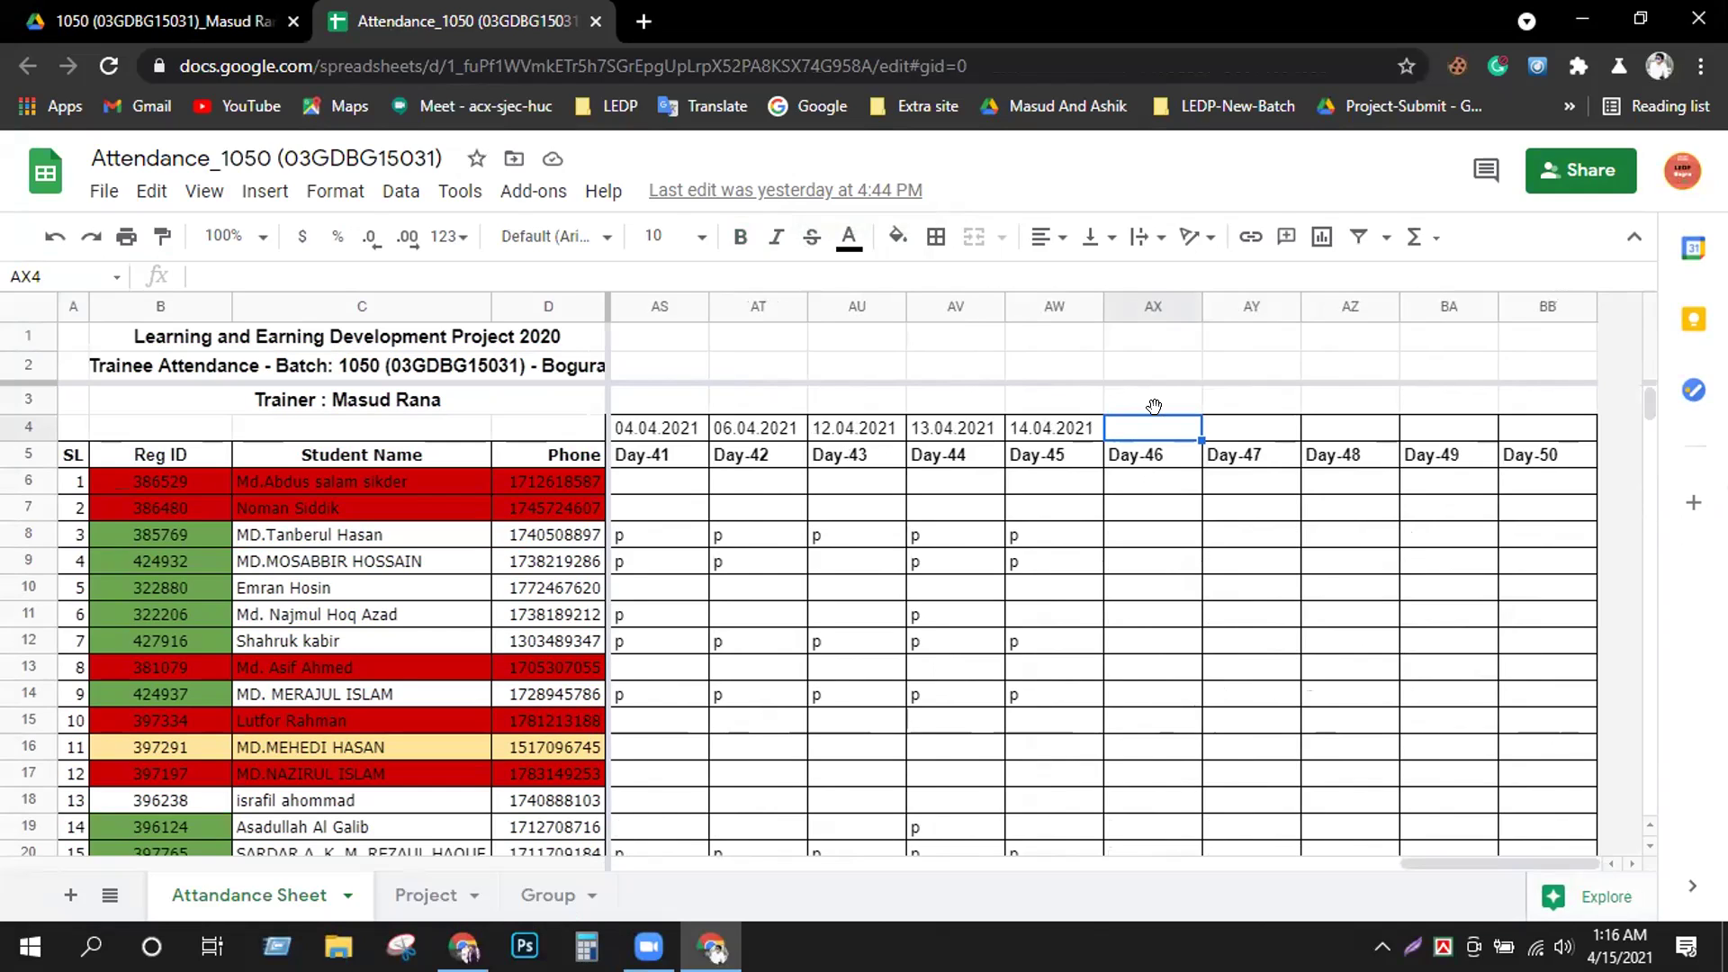
Enter 15.04.2021 as the Day-46 date in cell AX4
{"action": "type", "text": "15"}
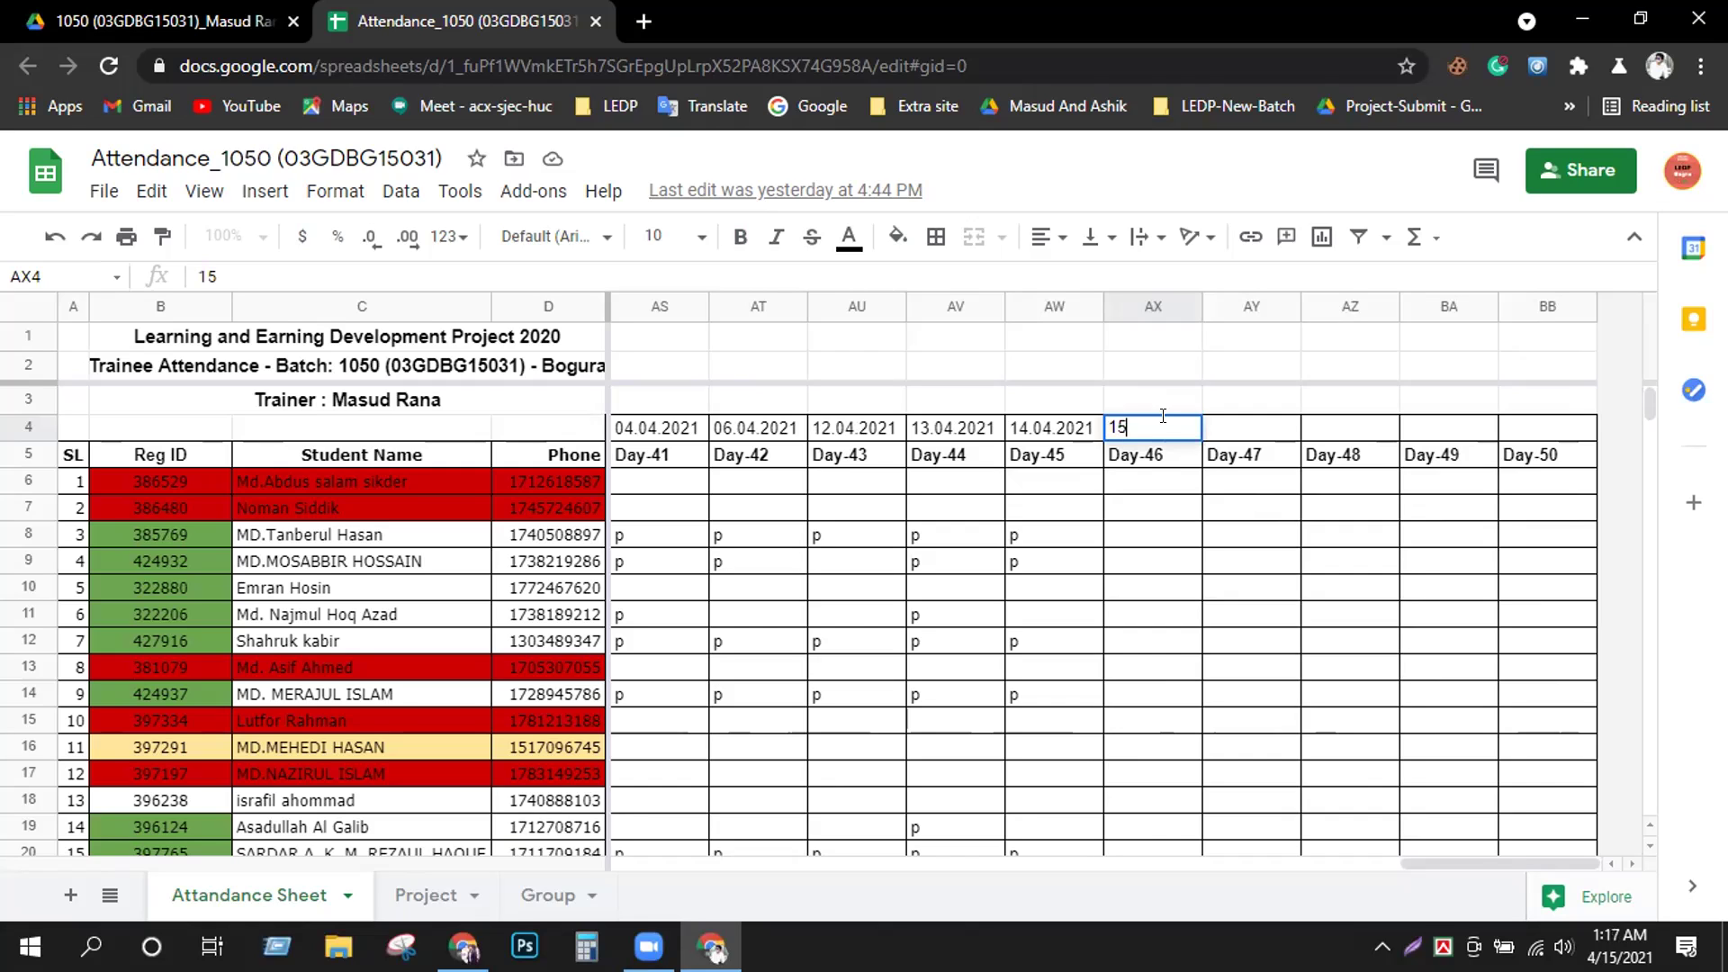
{"action": "type", "text": ".04."}
{"action": "key", "text": "Return"}
{"action": "left_click", "coordinate": [1156, 430]}
{"action": "double_click", "coordinate": [1158, 428]}
{"action": "type", "text": "2021"}
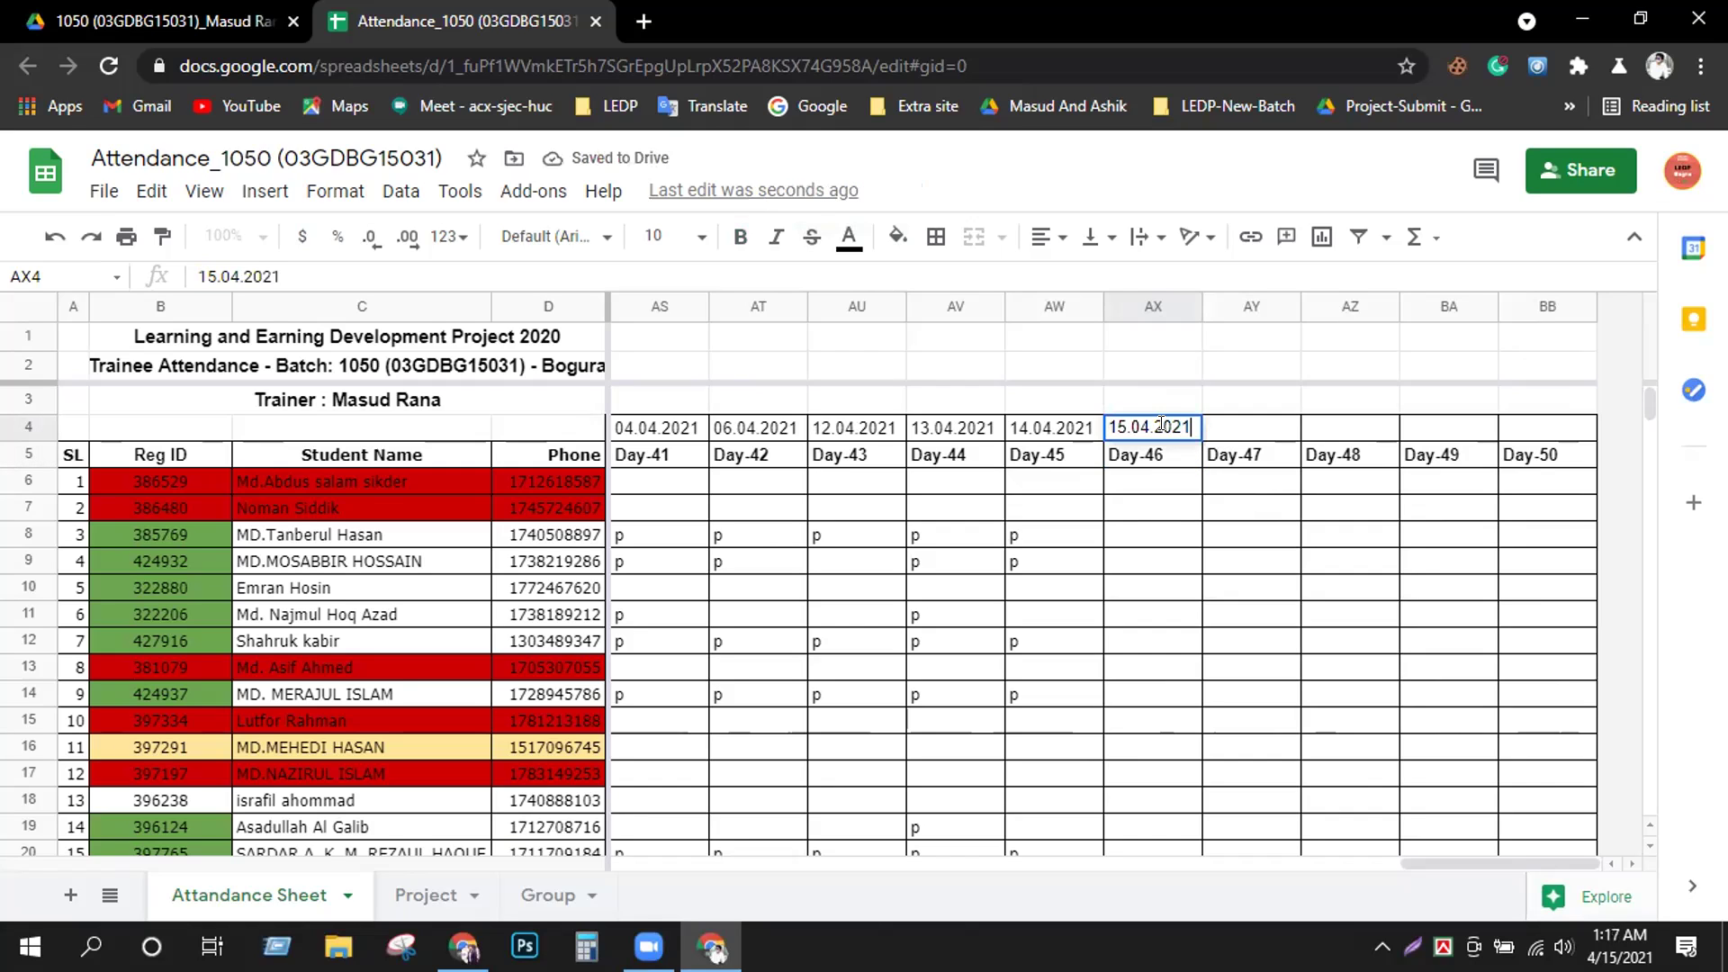
{"action": "left_click", "coordinate": [1138, 538]}
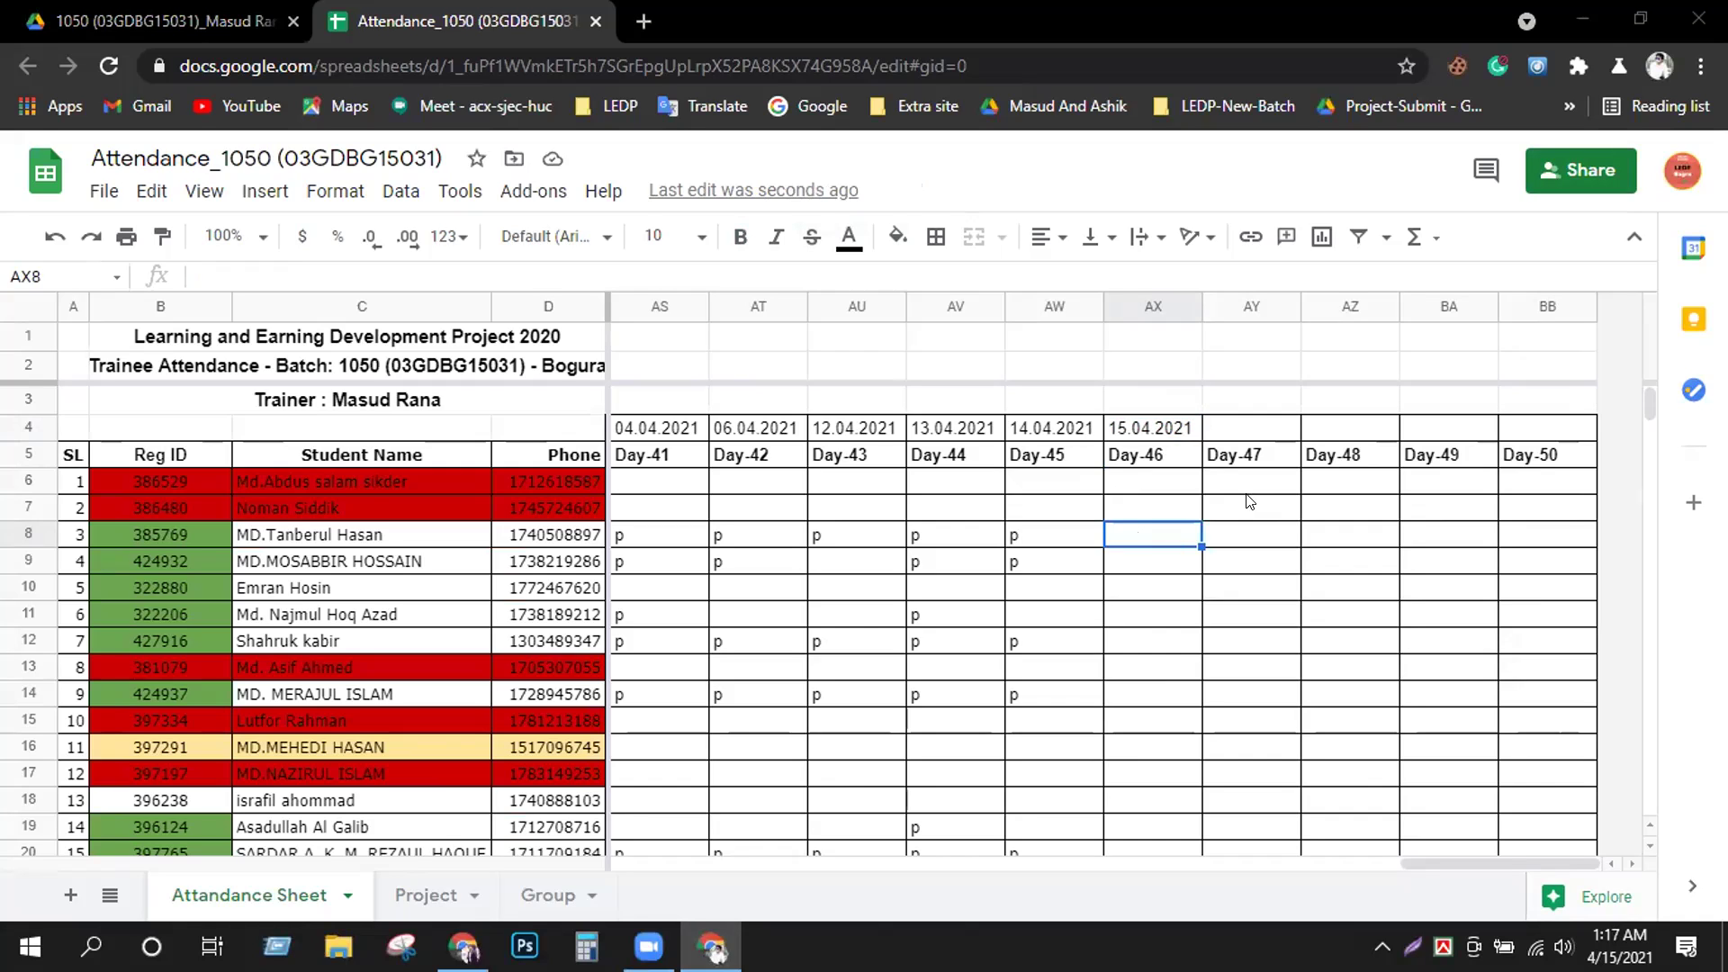
Mark present trainees with p in AX8, AX12, AX14, AX20, AX23 and AX25
{"action": "type", "text": "p"}
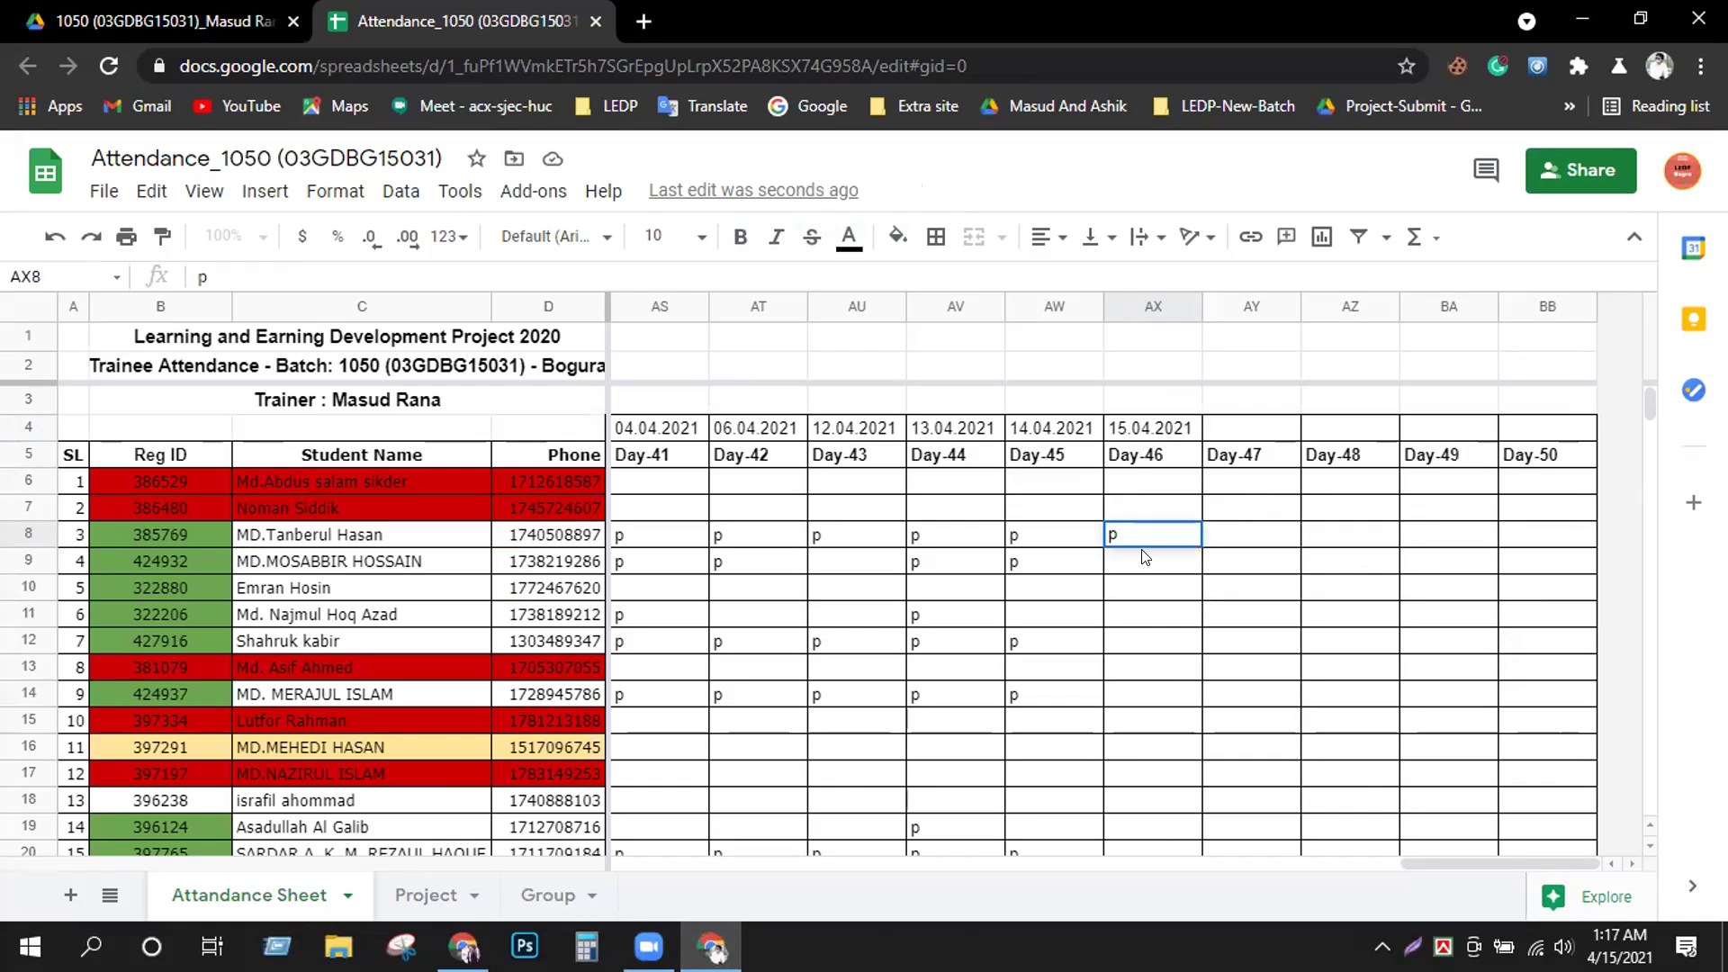
{"action": "key", "text": "Return"}
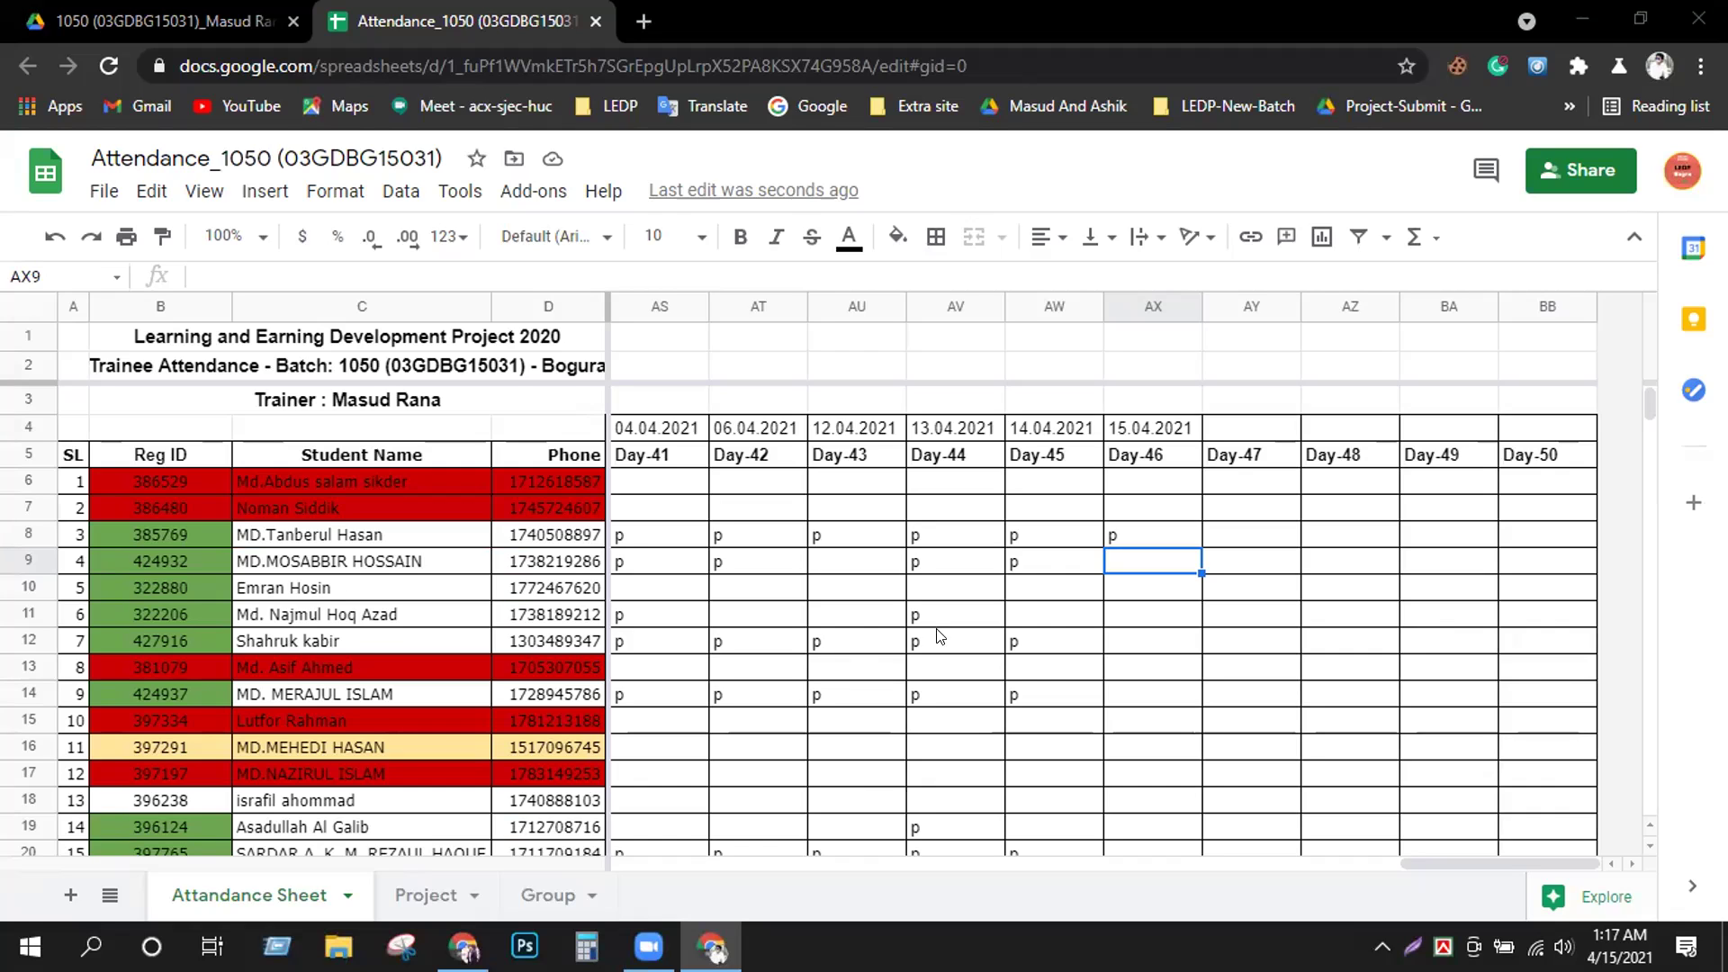
{"action": "left_click", "coordinate": [1123, 618]}
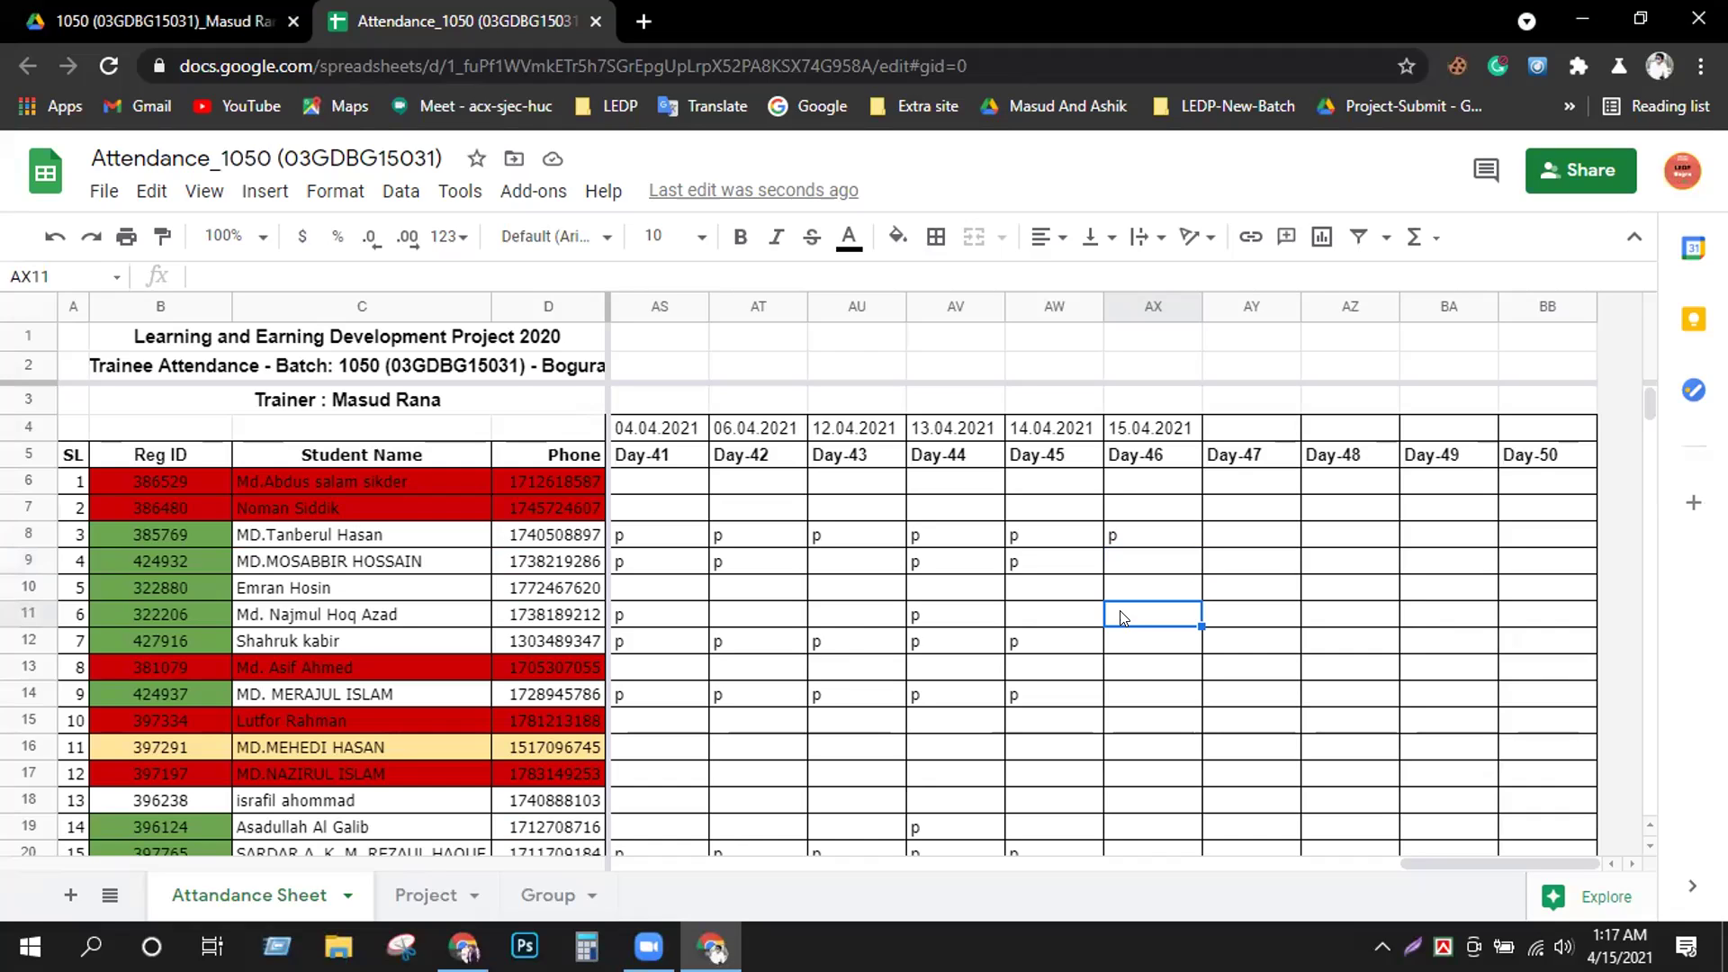
{"action": "left_click", "coordinate": [1125, 642]}
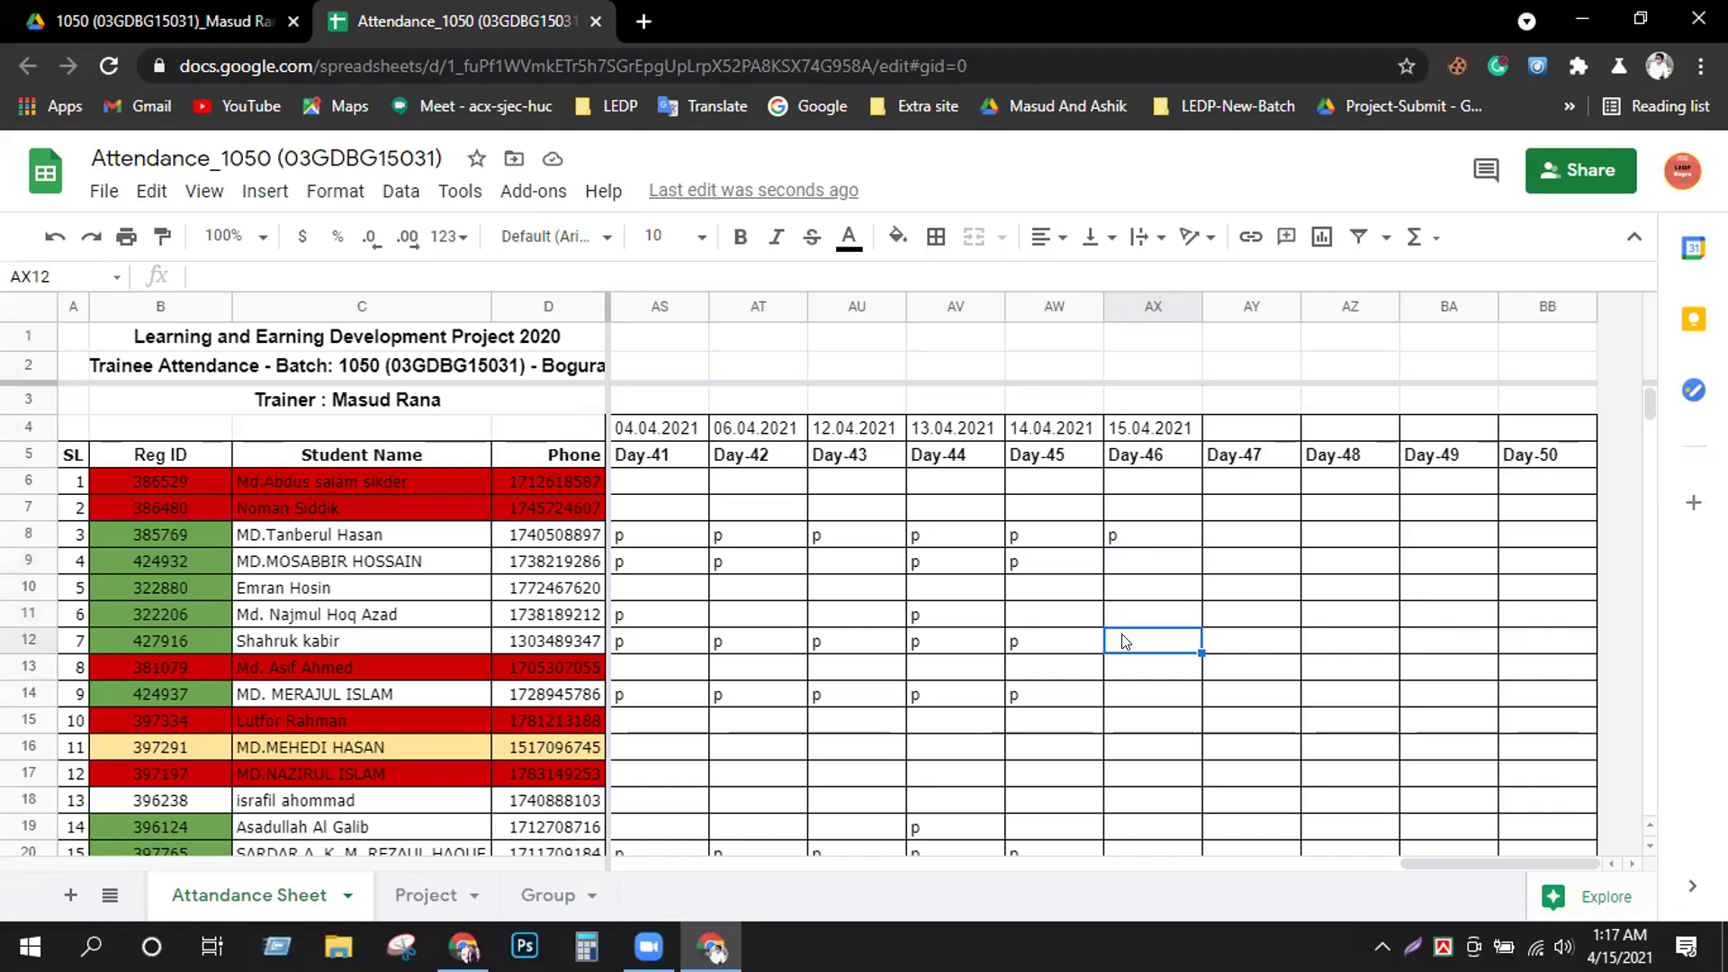
{"action": "type", "text": "p"}
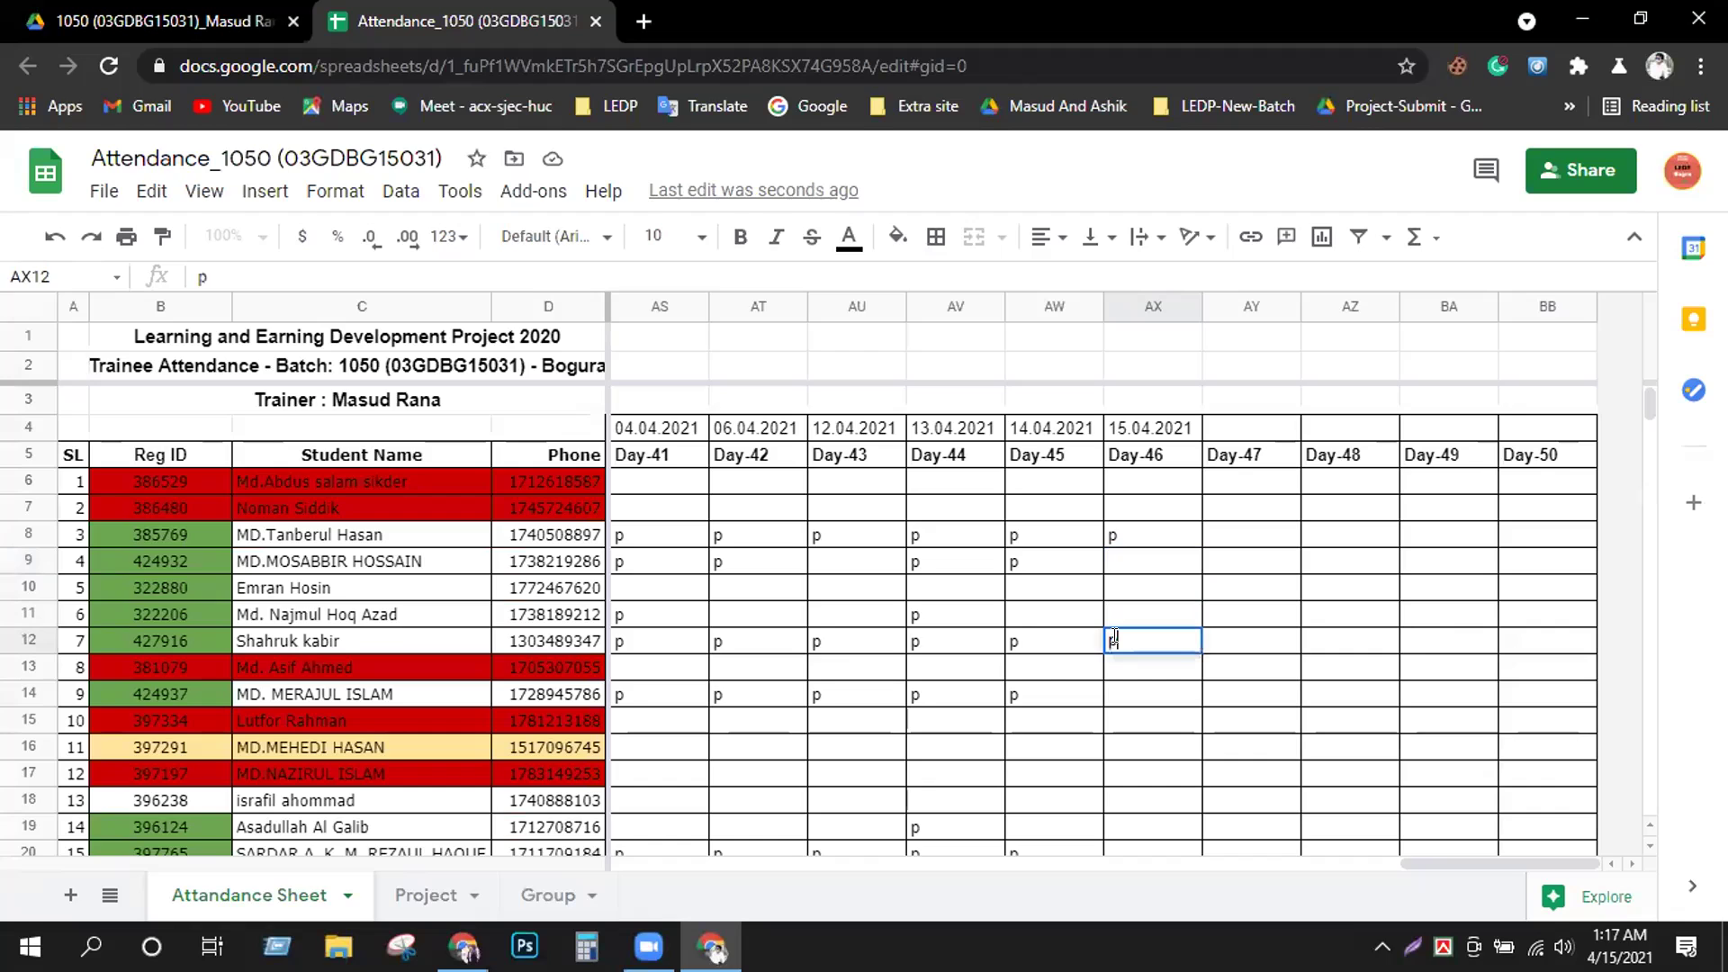
{"action": "left_click", "coordinate": [1141, 703]}
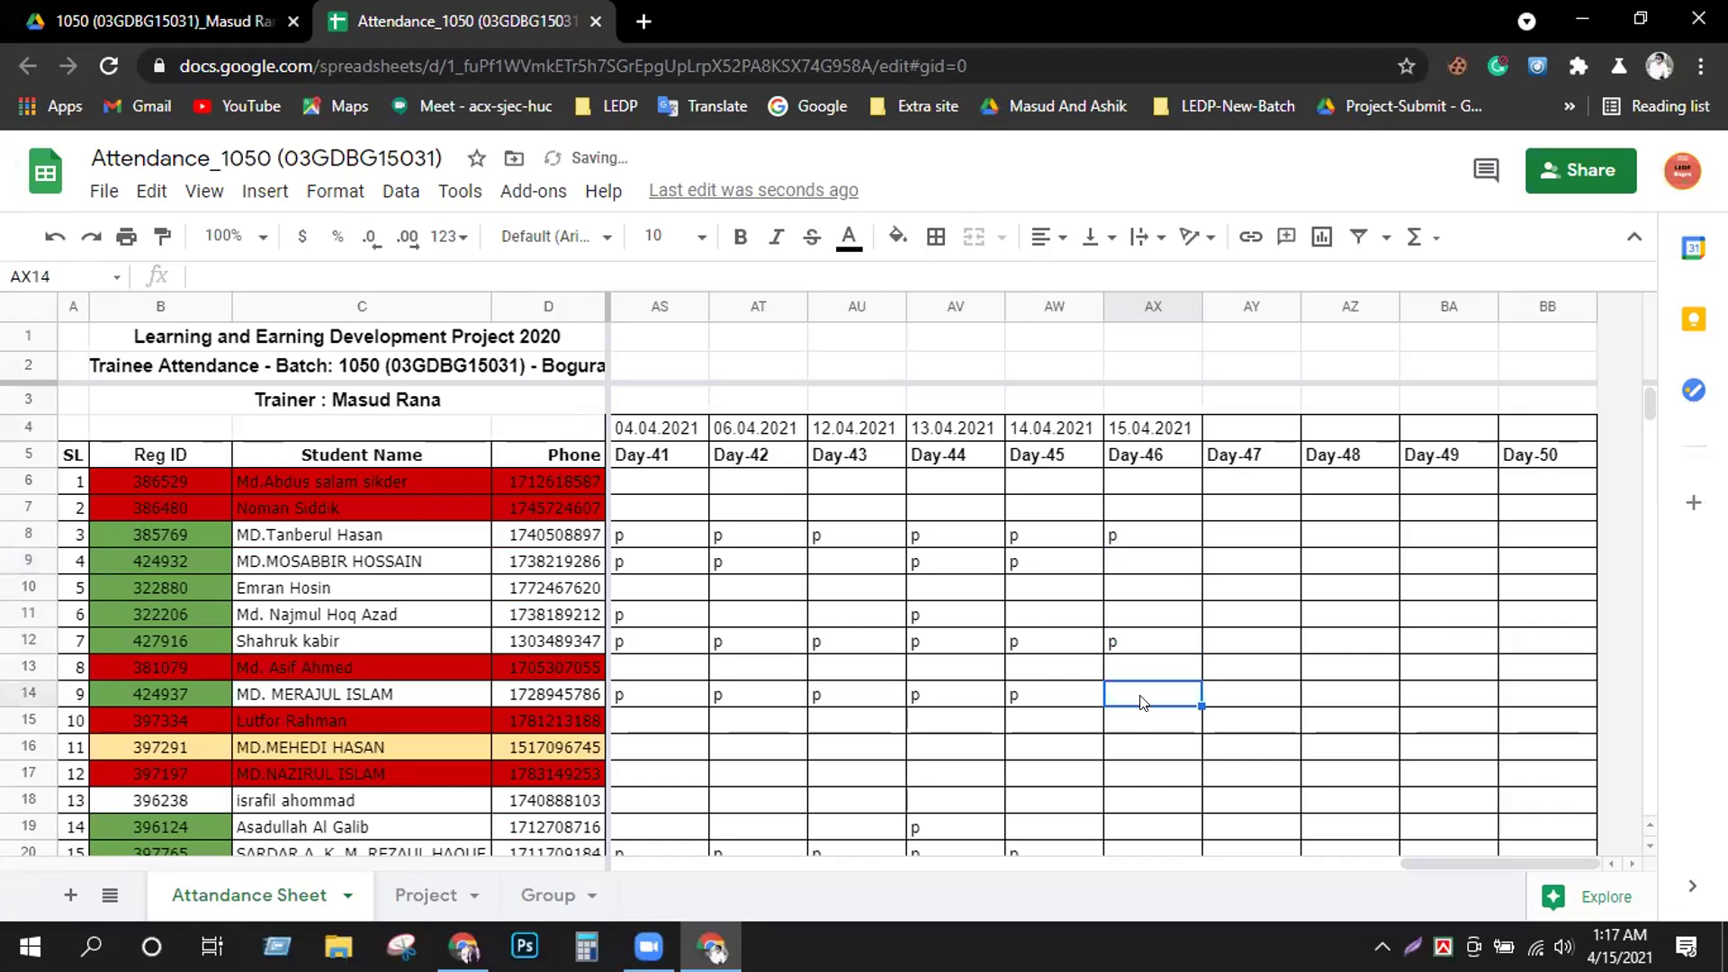
{"action": "type", "text": "p"}
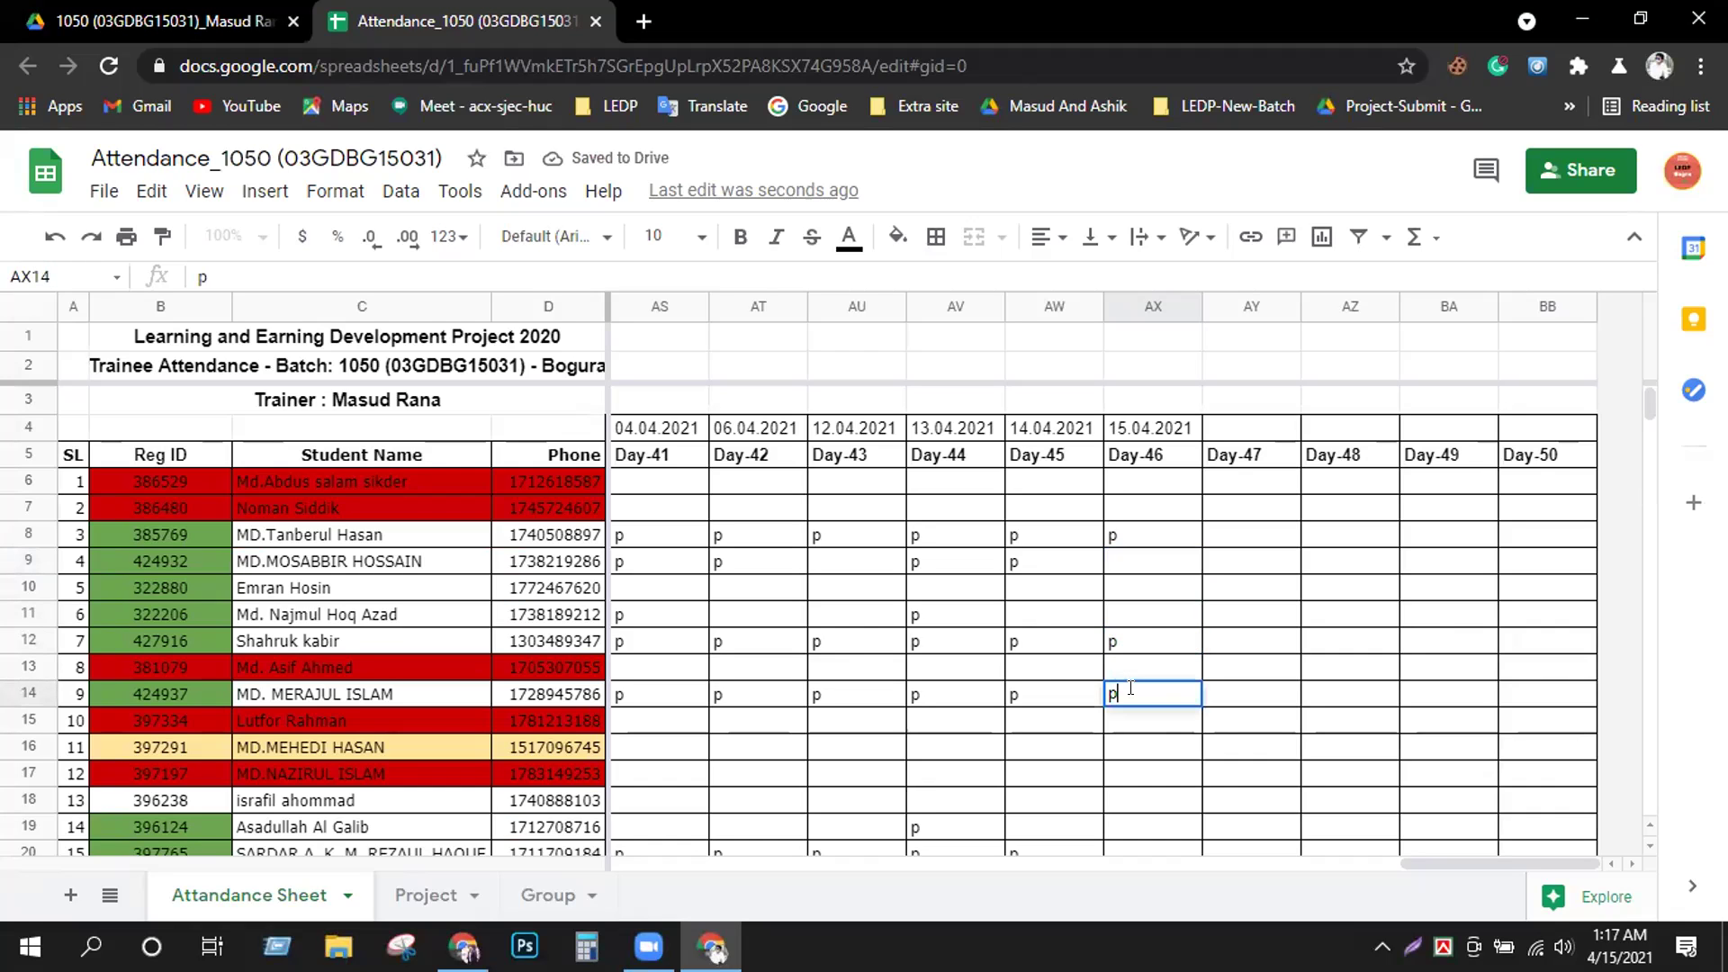
{"action": "key", "text": "Return"}
{"action": "scroll", "coordinate": [1106, 720], "scroll_direction": "down", "scroll_amount": 2}
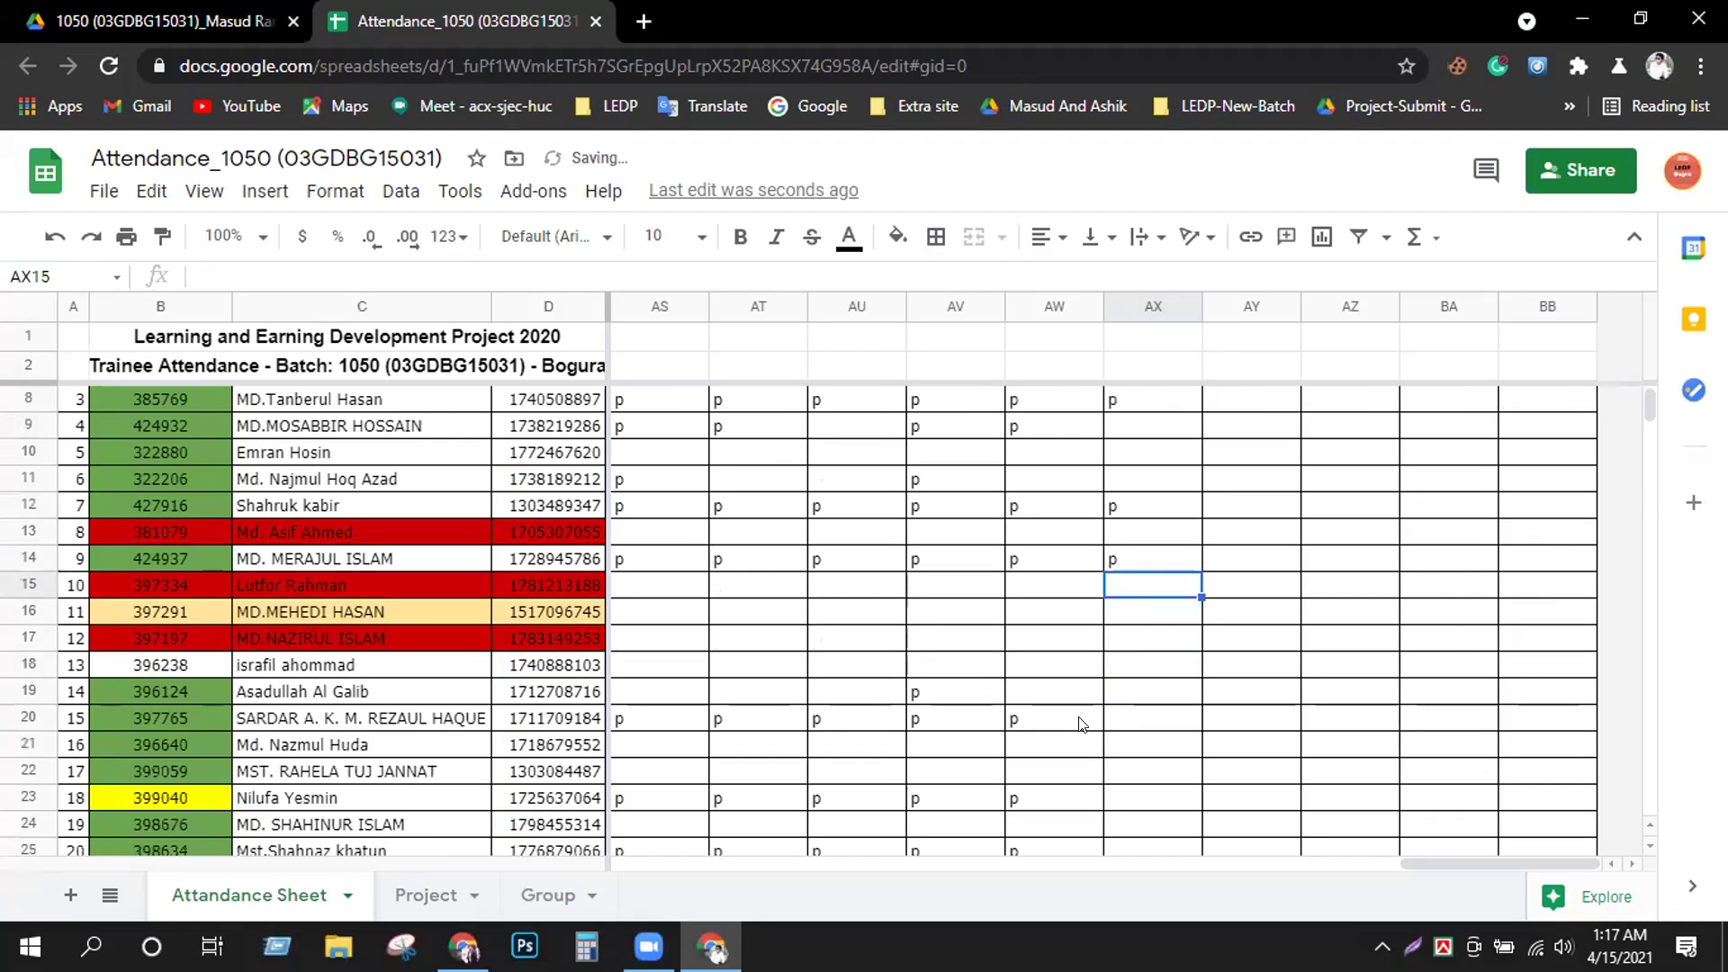
{"action": "left_click", "coordinate": [1137, 687]}
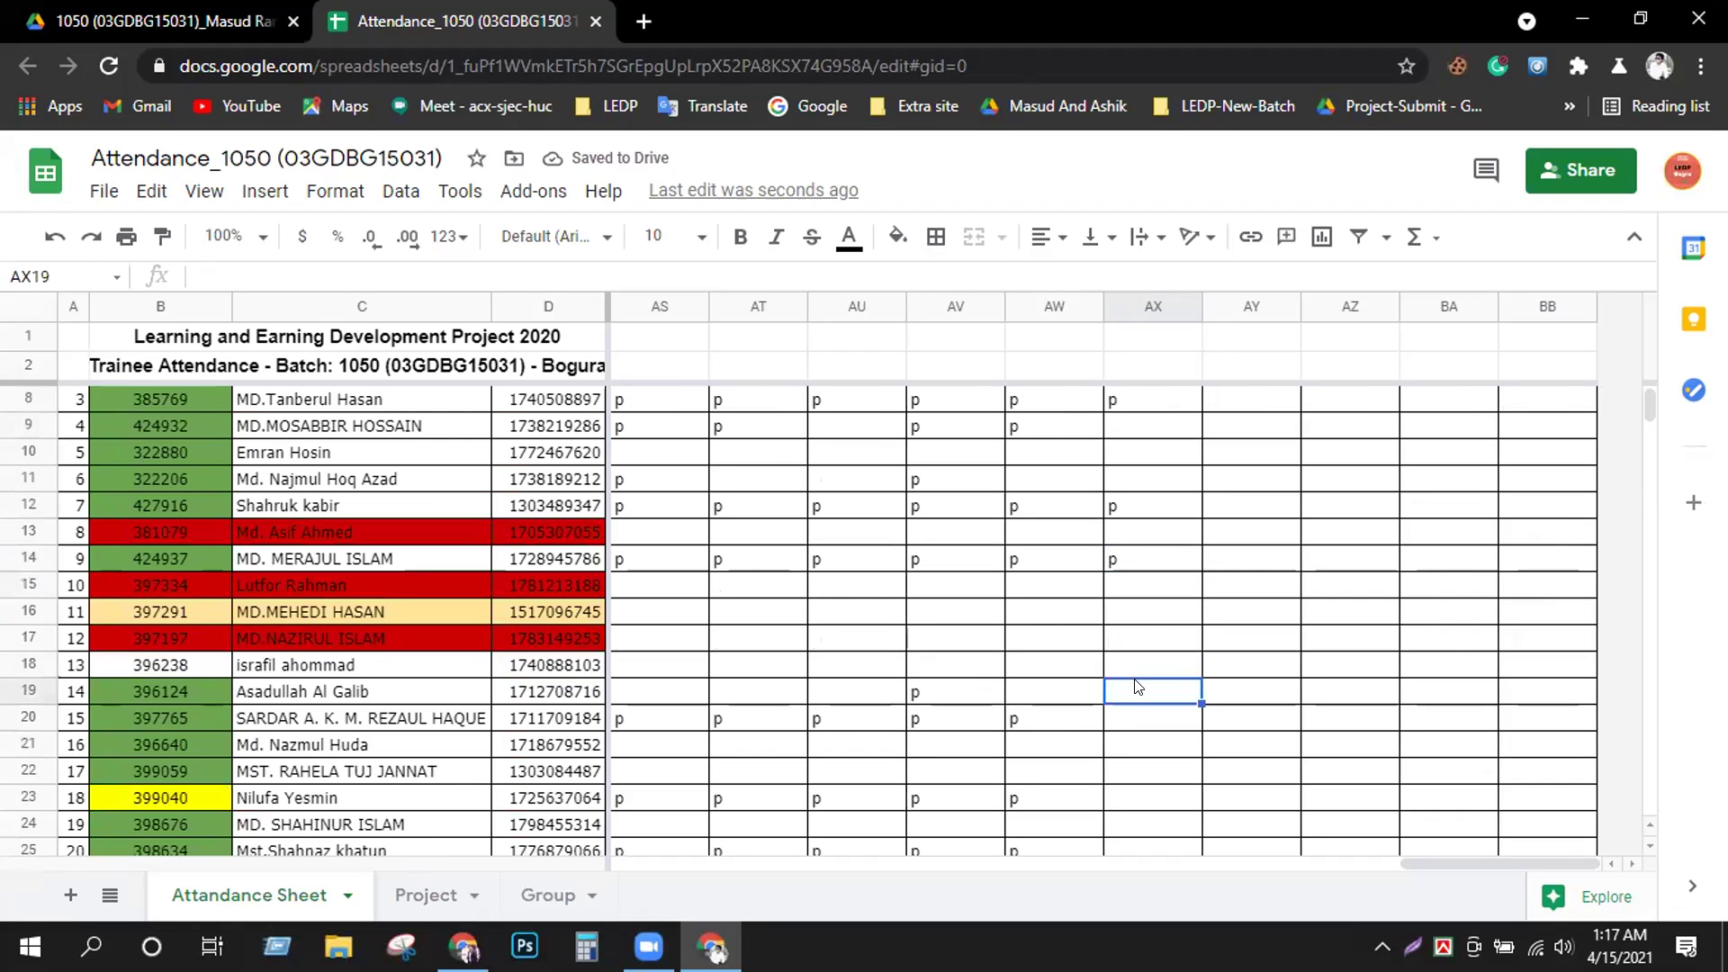
{"action": "left_click", "coordinate": [1140, 725]}
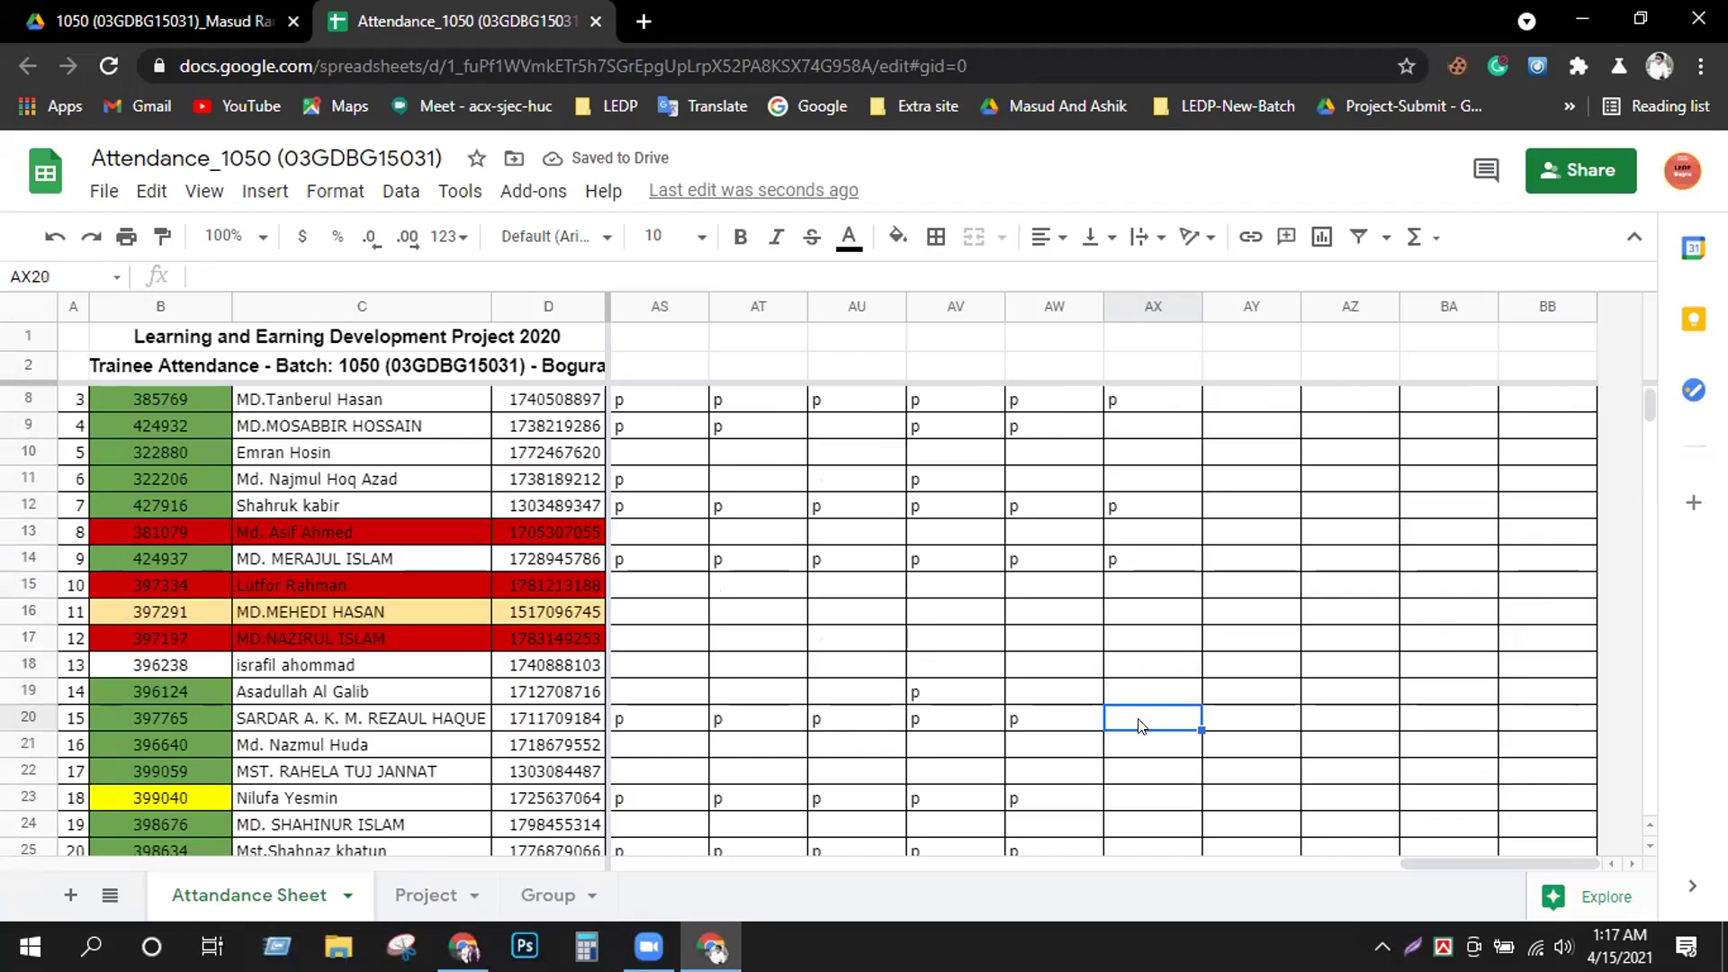
{"action": "type", "text": "p"}
{"action": "key", "text": "Return"}
{"action": "scroll", "coordinate": [1138, 761], "scroll_direction": "down", "scroll_amount": 1}
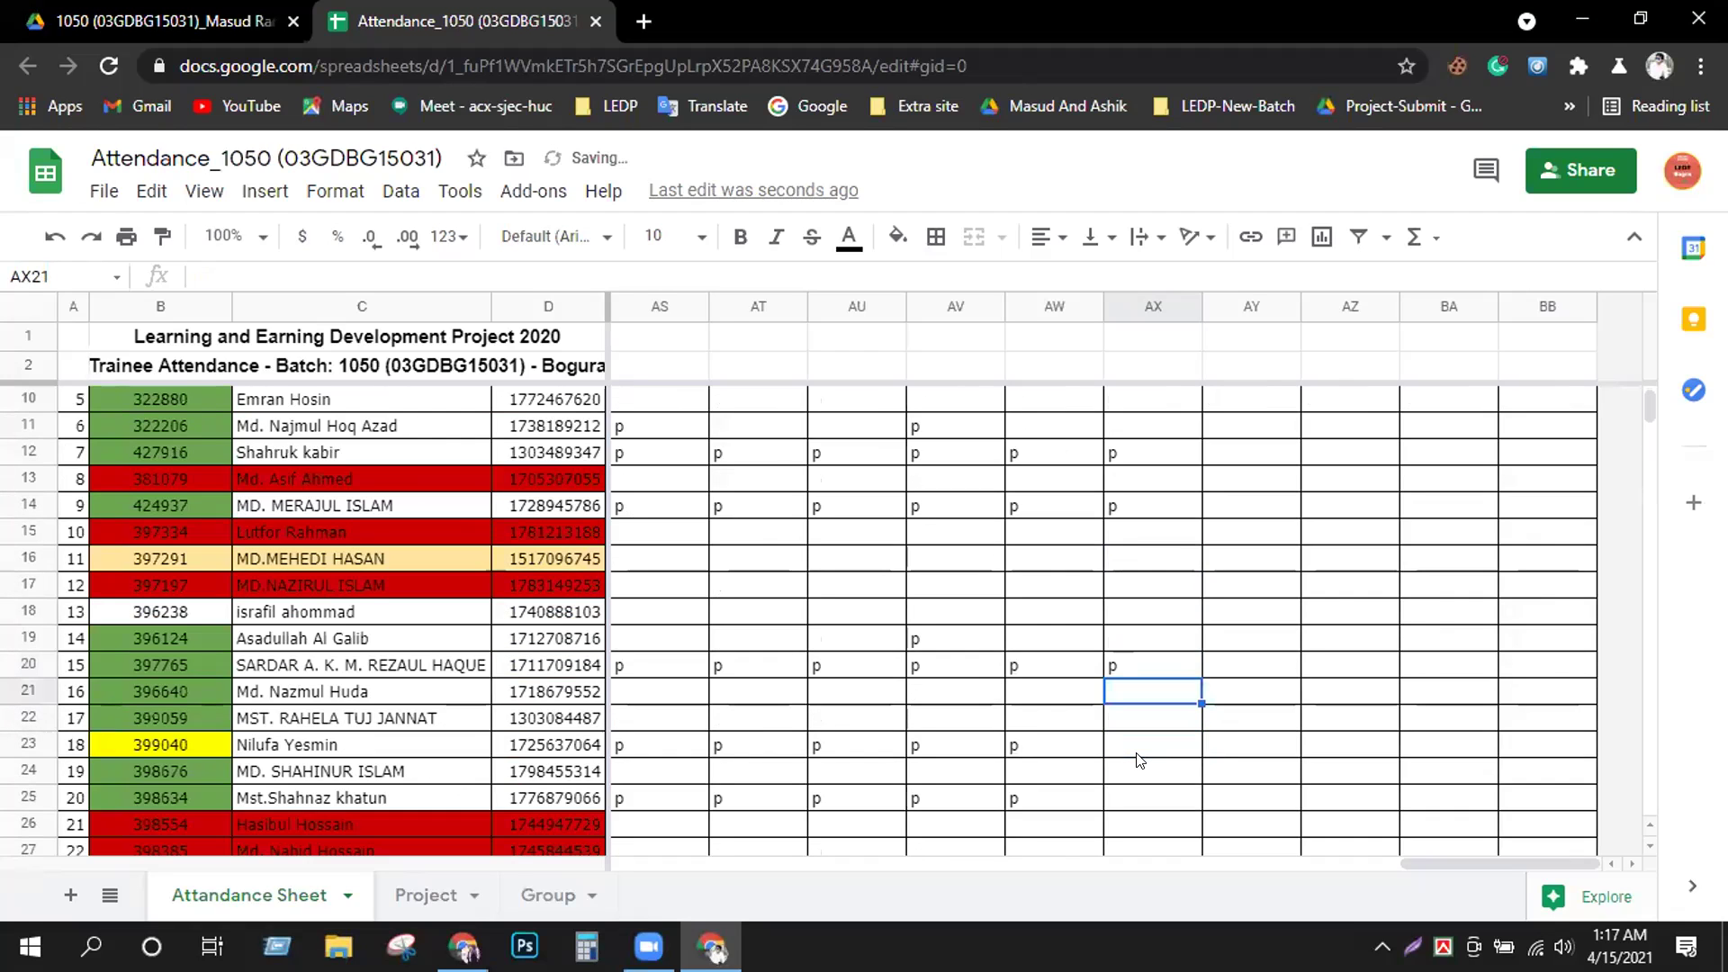
{"action": "left_click", "coordinate": [1109, 744]}
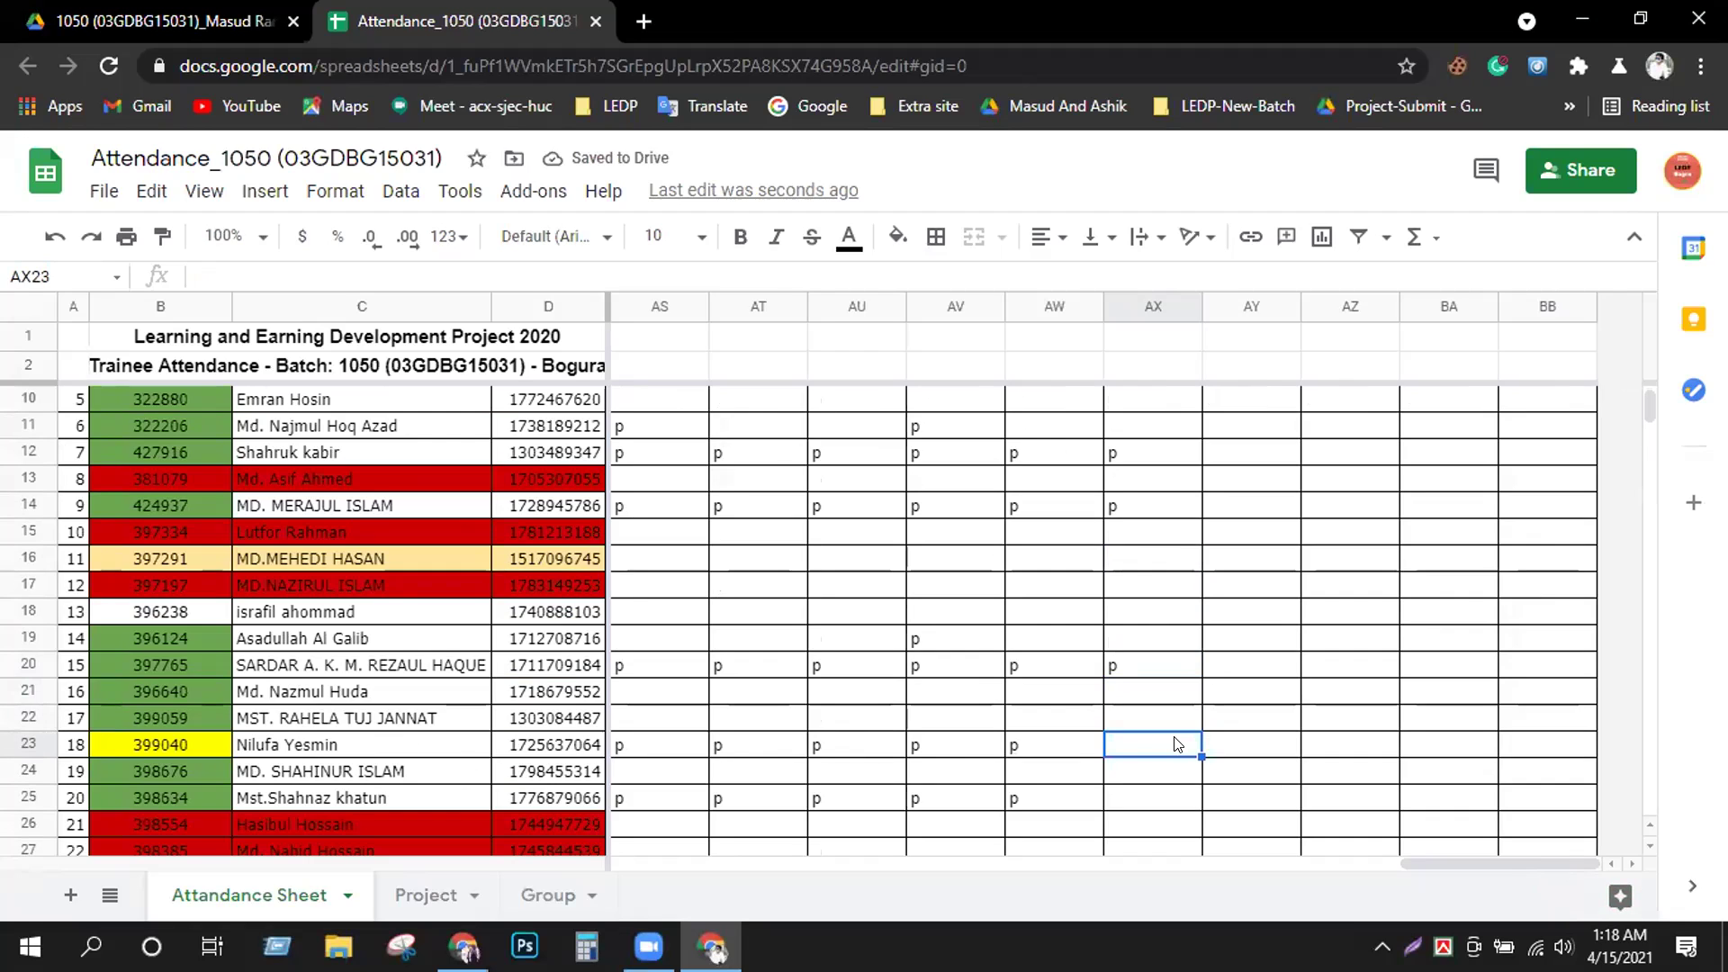
{"action": "type", "text": "p"}
{"action": "left_click", "coordinate": [1052, 649]}
{"action": "scroll", "coordinate": [1053, 648], "scroll_direction": "down", "scroll_amount": 2}
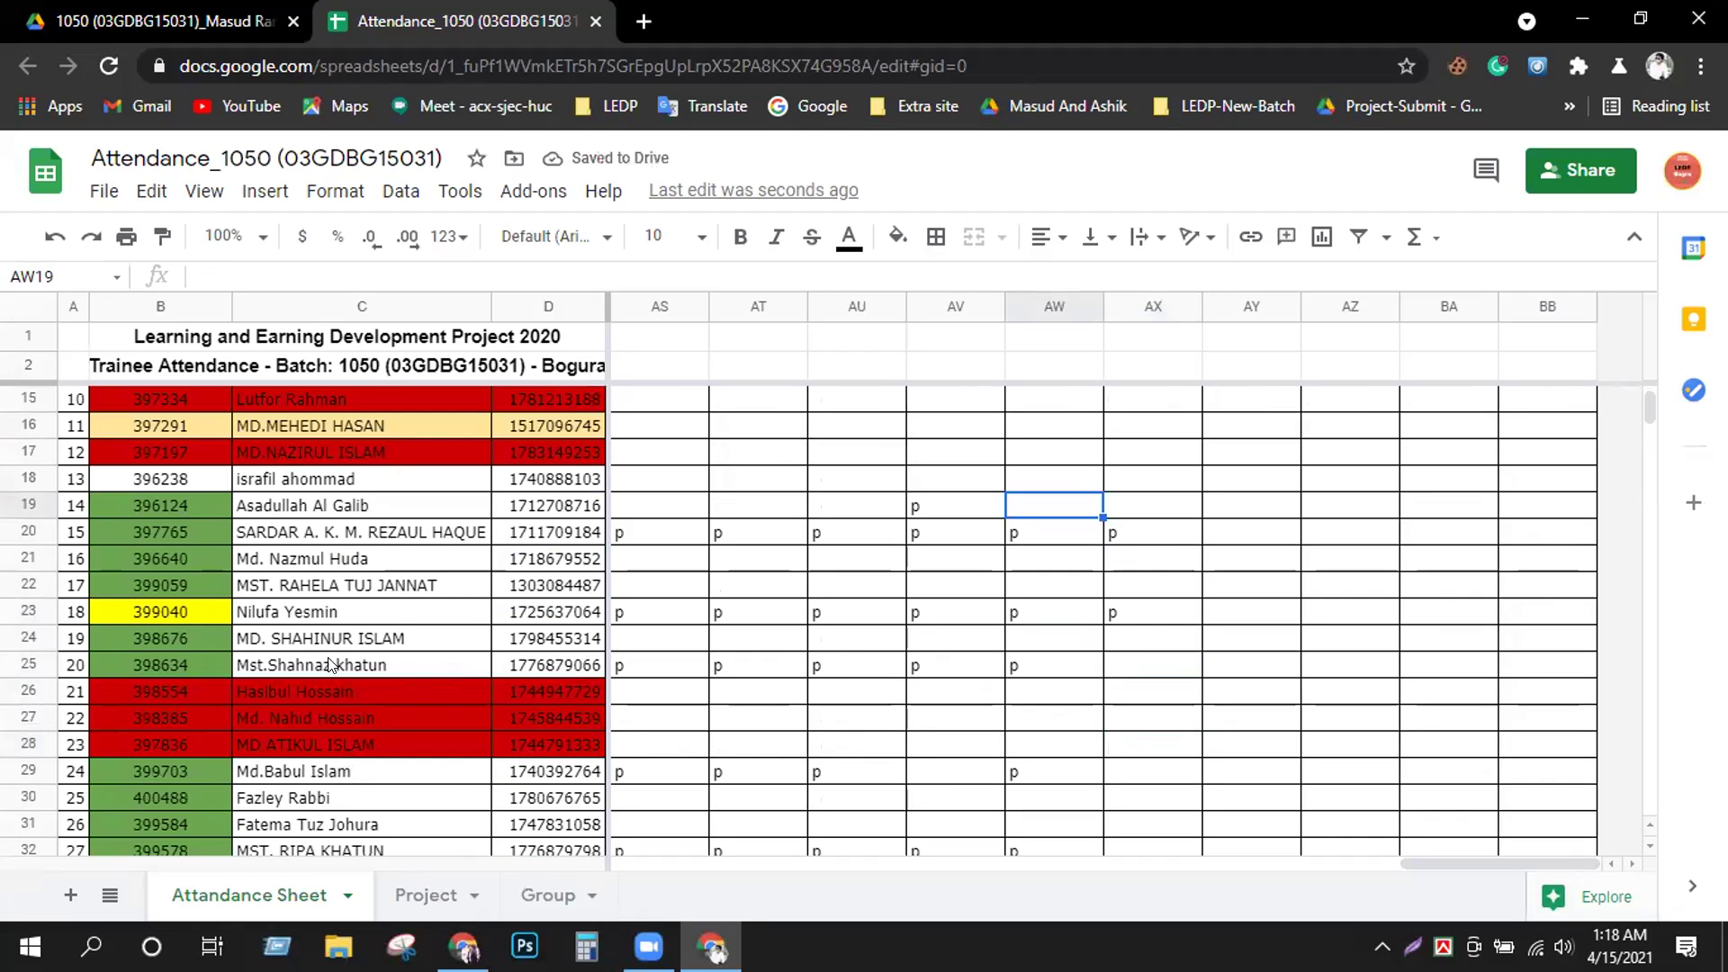
{"action": "left_click", "coordinate": [1122, 677]}
{"action": "type", "text": "p"}
{"action": "left_click", "coordinate": [1116, 743]}
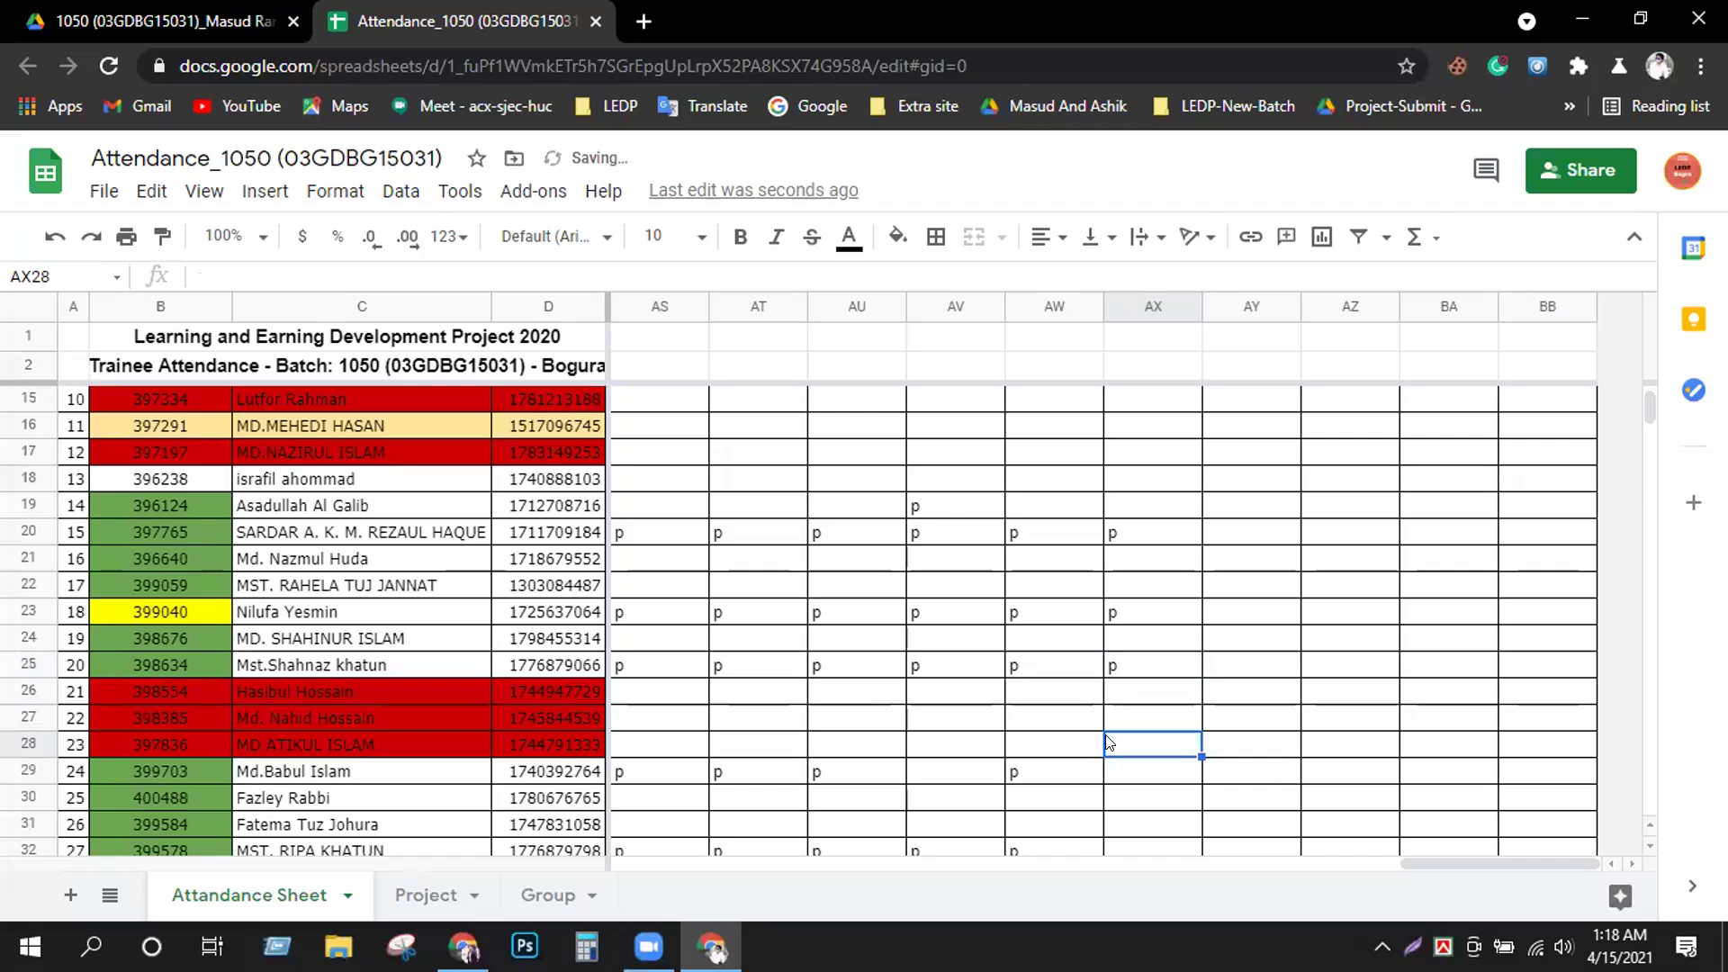
Mark p in AX32, AX40, AX51 to AX54, AX57 and AX58
{"action": "scroll", "coordinate": [1116, 742], "scroll_direction": "down", "scroll_amount": 2}
{"action": "left_click", "coordinate": [1150, 640]}
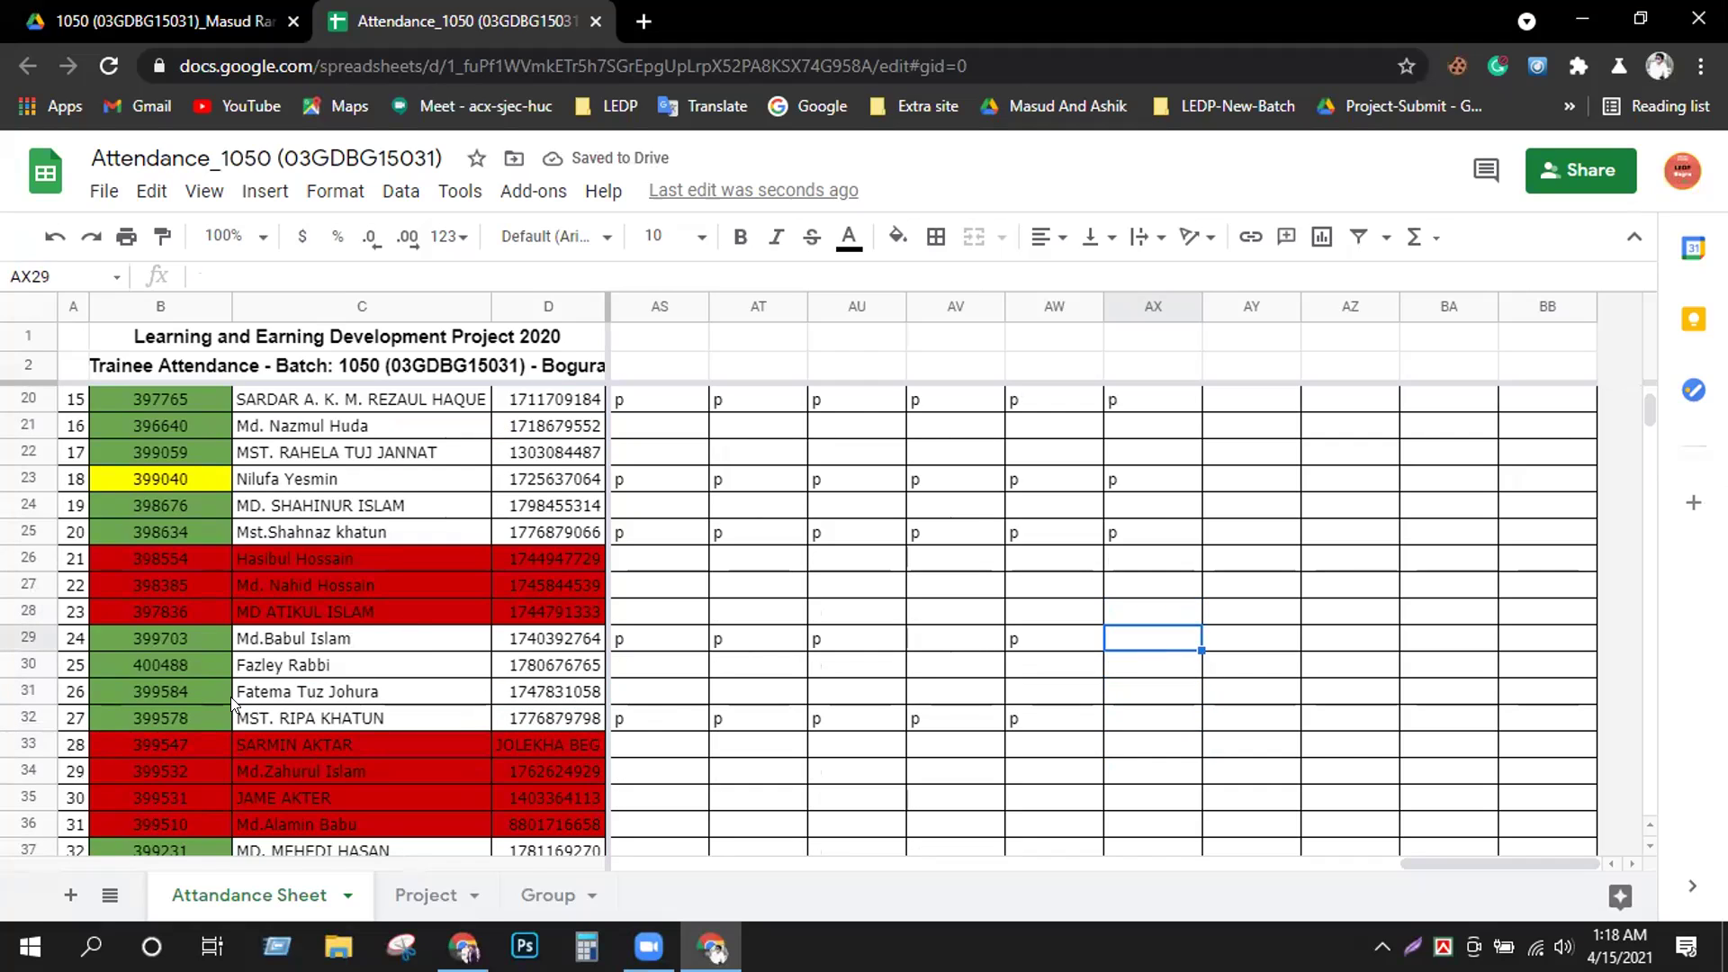
{"action": "left_click", "coordinate": [1107, 725]}
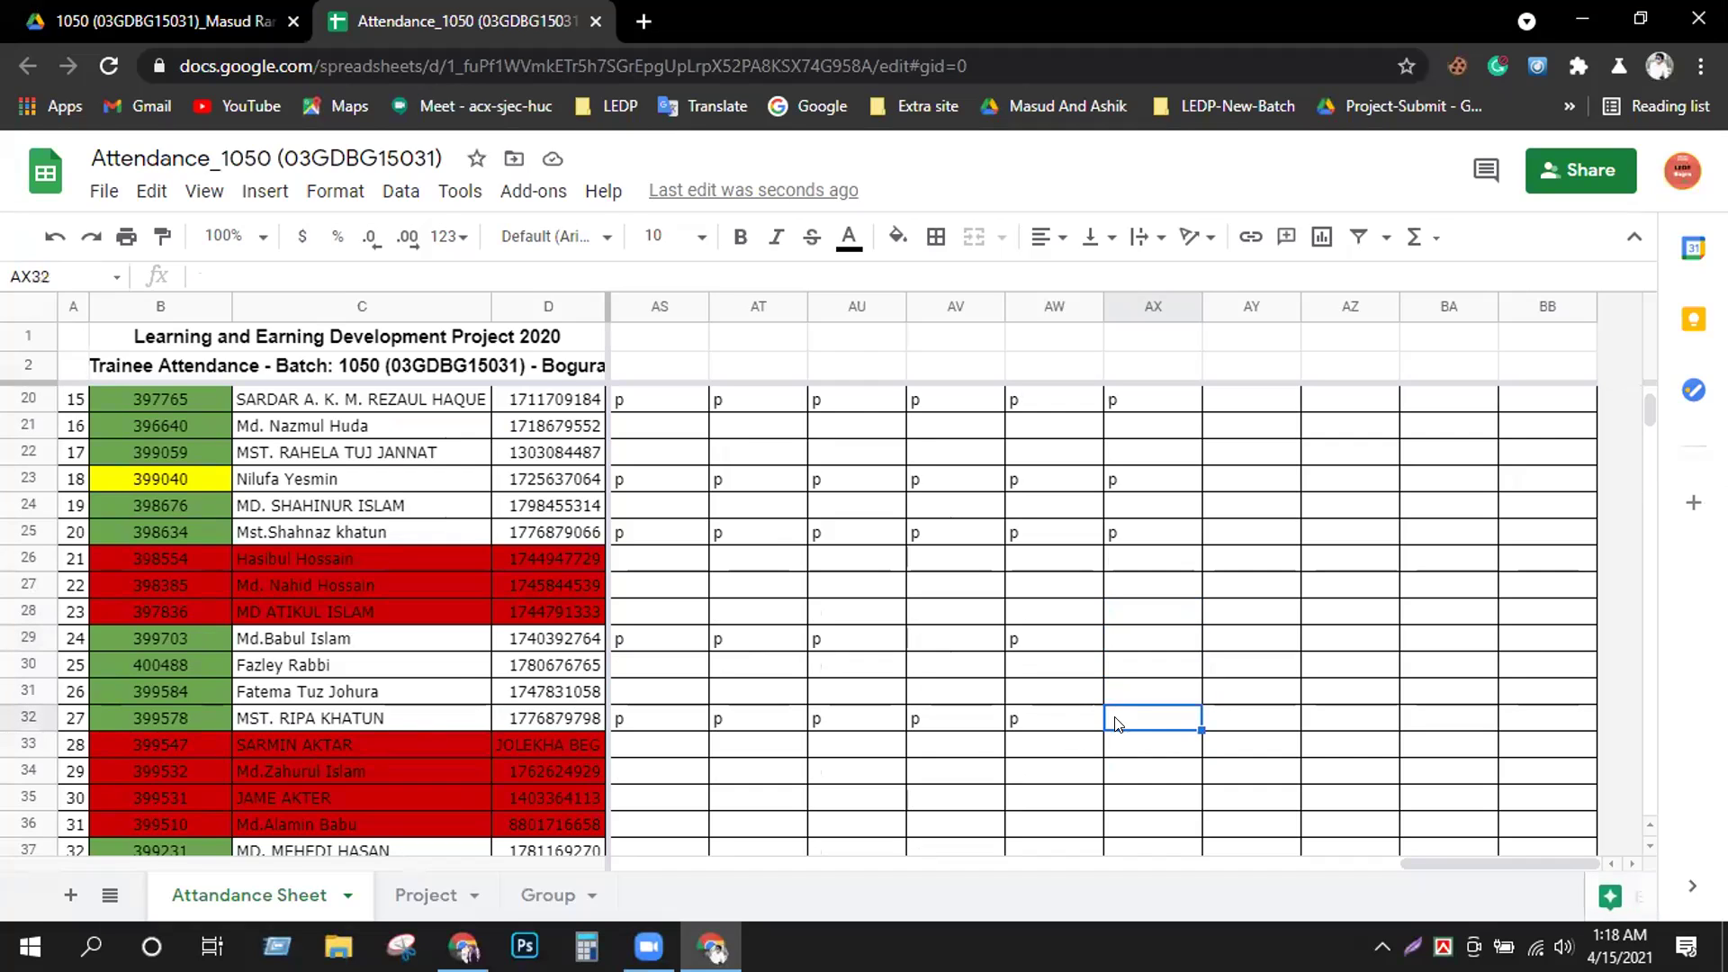
{"action": "type", "text": "p"}
{"action": "left_click", "coordinate": [1103, 791]}
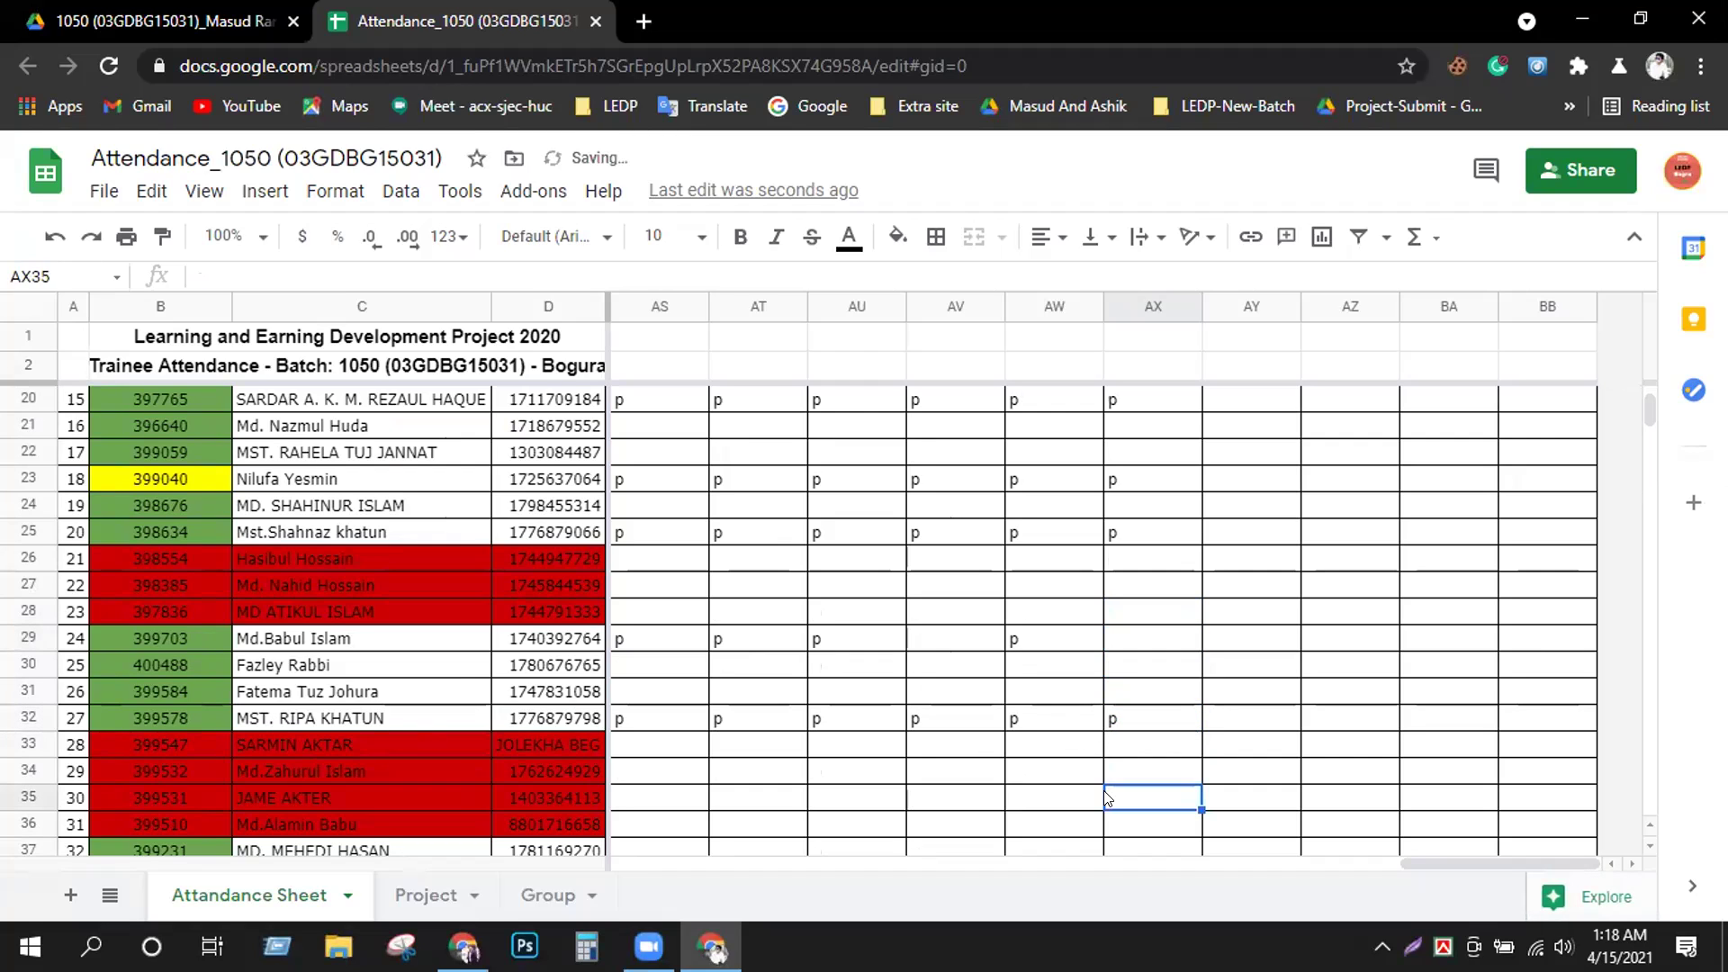
{"action": "scroll", "coordinate": [1104, 792], "scroll_direction": "down", "scroll_amount": 2}
{"action": "left_click", "coordinate": [1106, 797]}
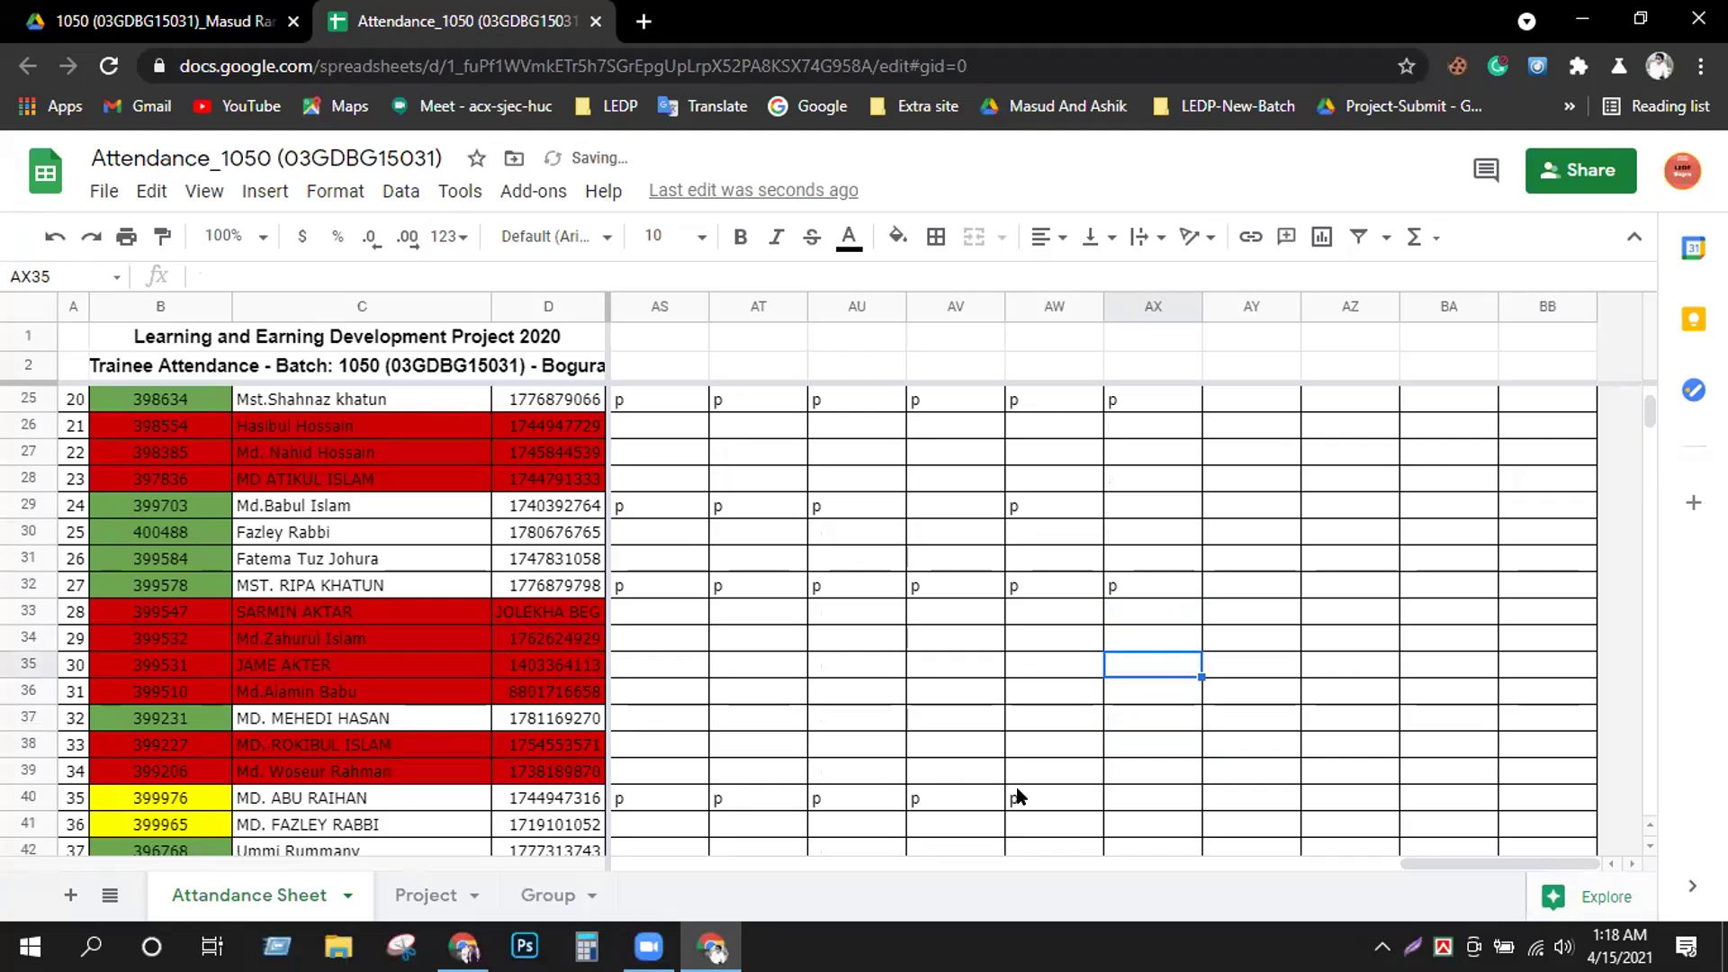
{"action": "type", "text": "p"}
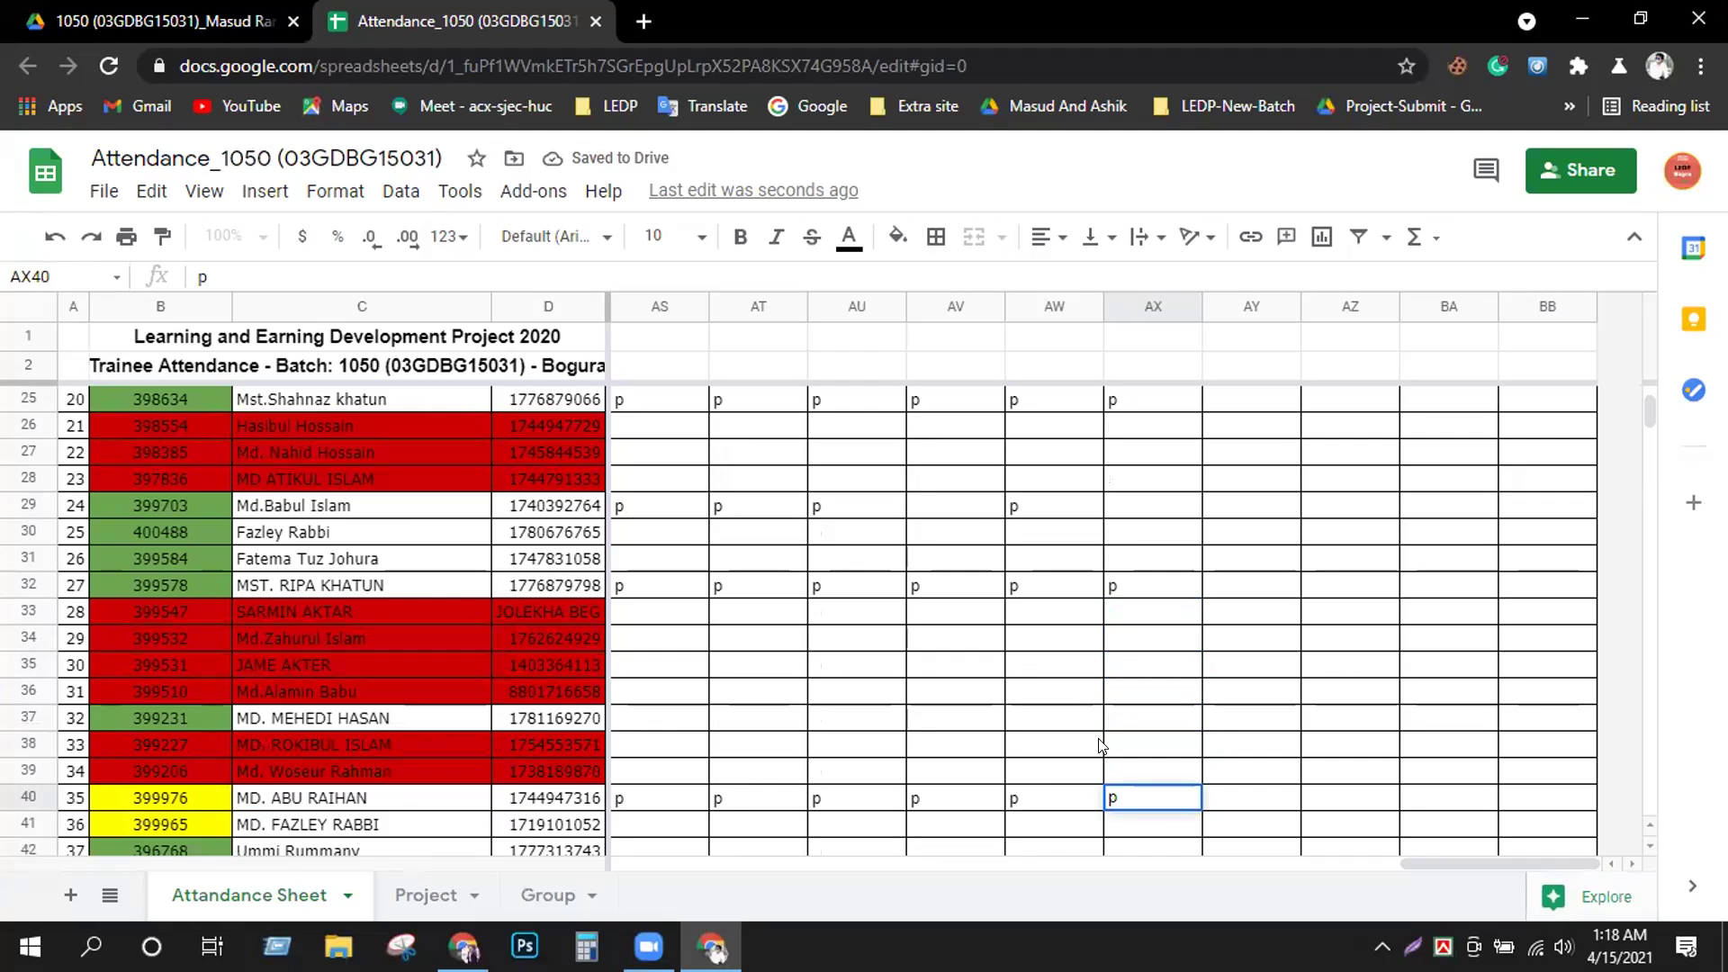
{"action": "left_click", "coordinate": [1103, 724]}
{"action": "scroll", "coordinate": [1098, 736], "scroll_direction": "down", "scroll_amount": 2}
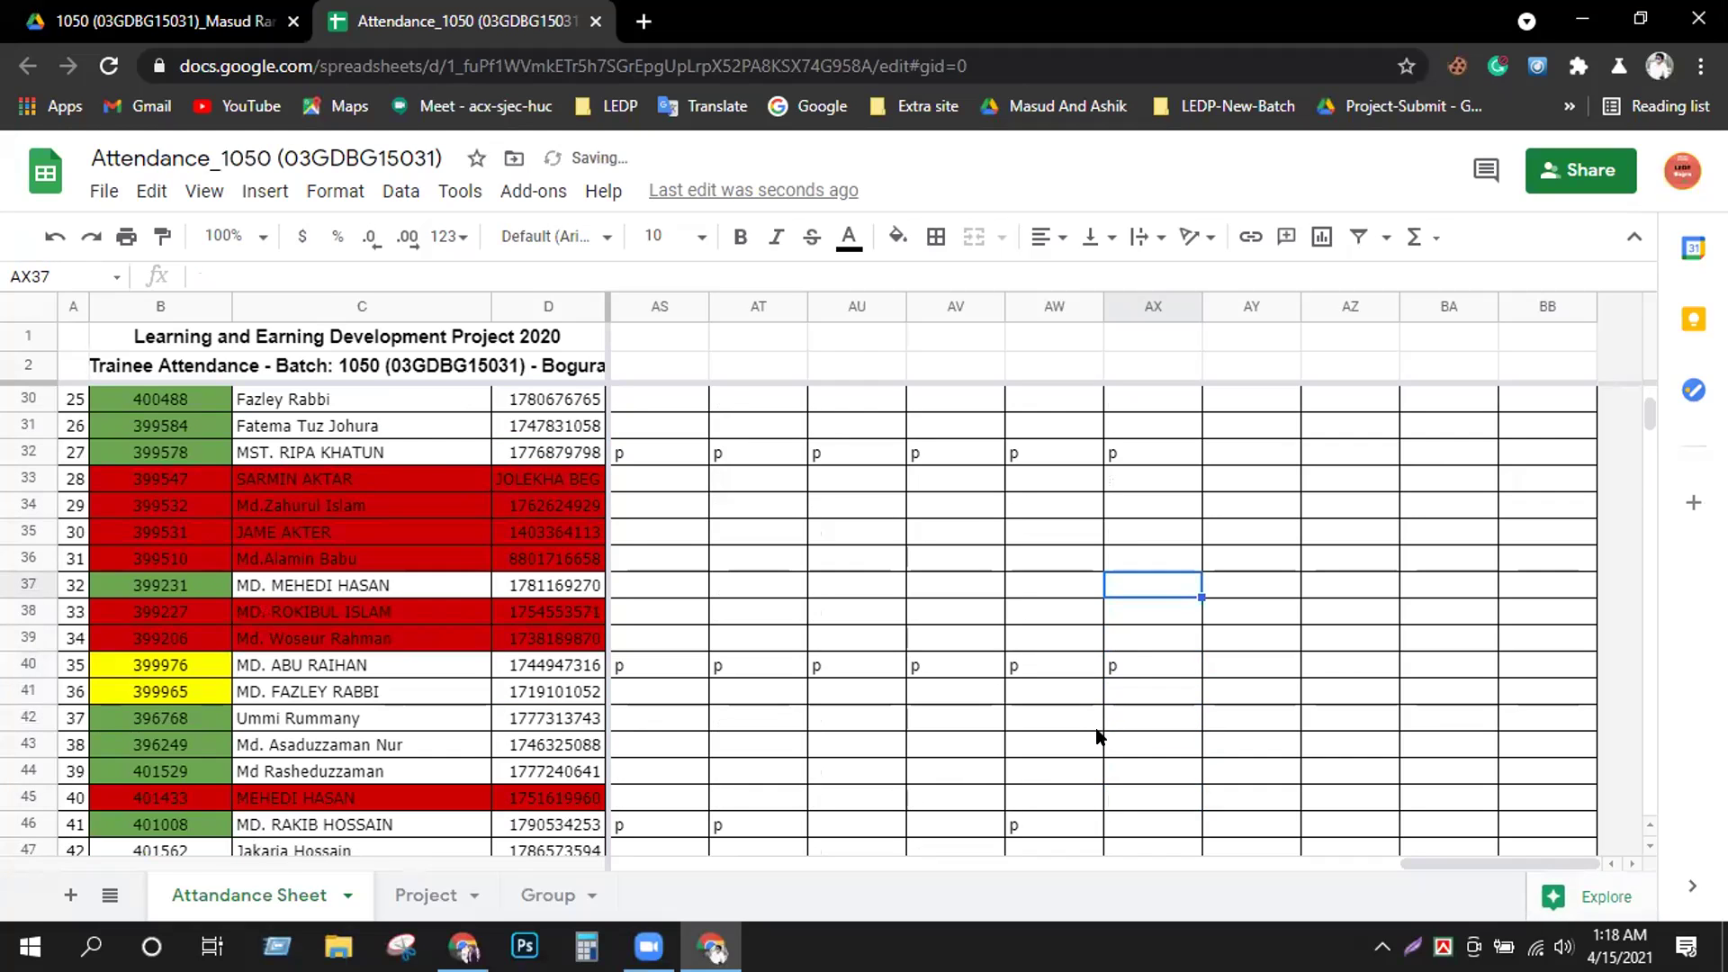
{"action": "scroll", "coordinate": [1208, 398], "scroll_direction": "down", "scroll_amount": 2}
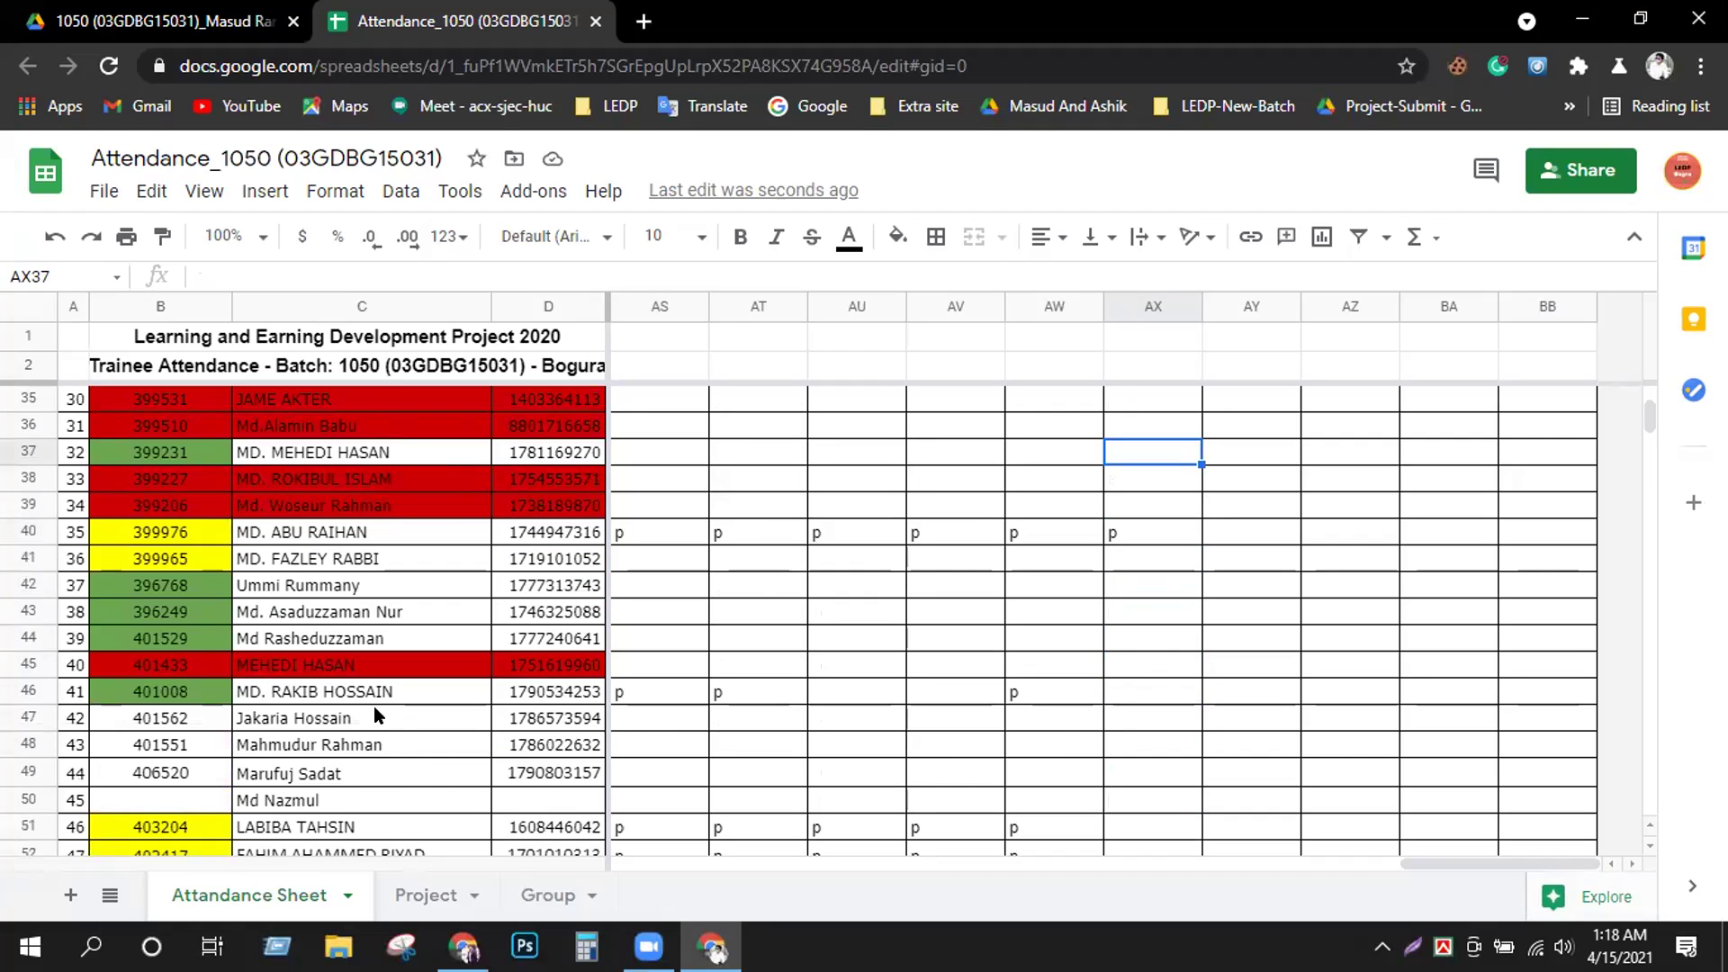
{"action": "left_click", "coordinate": [1136, 688]}
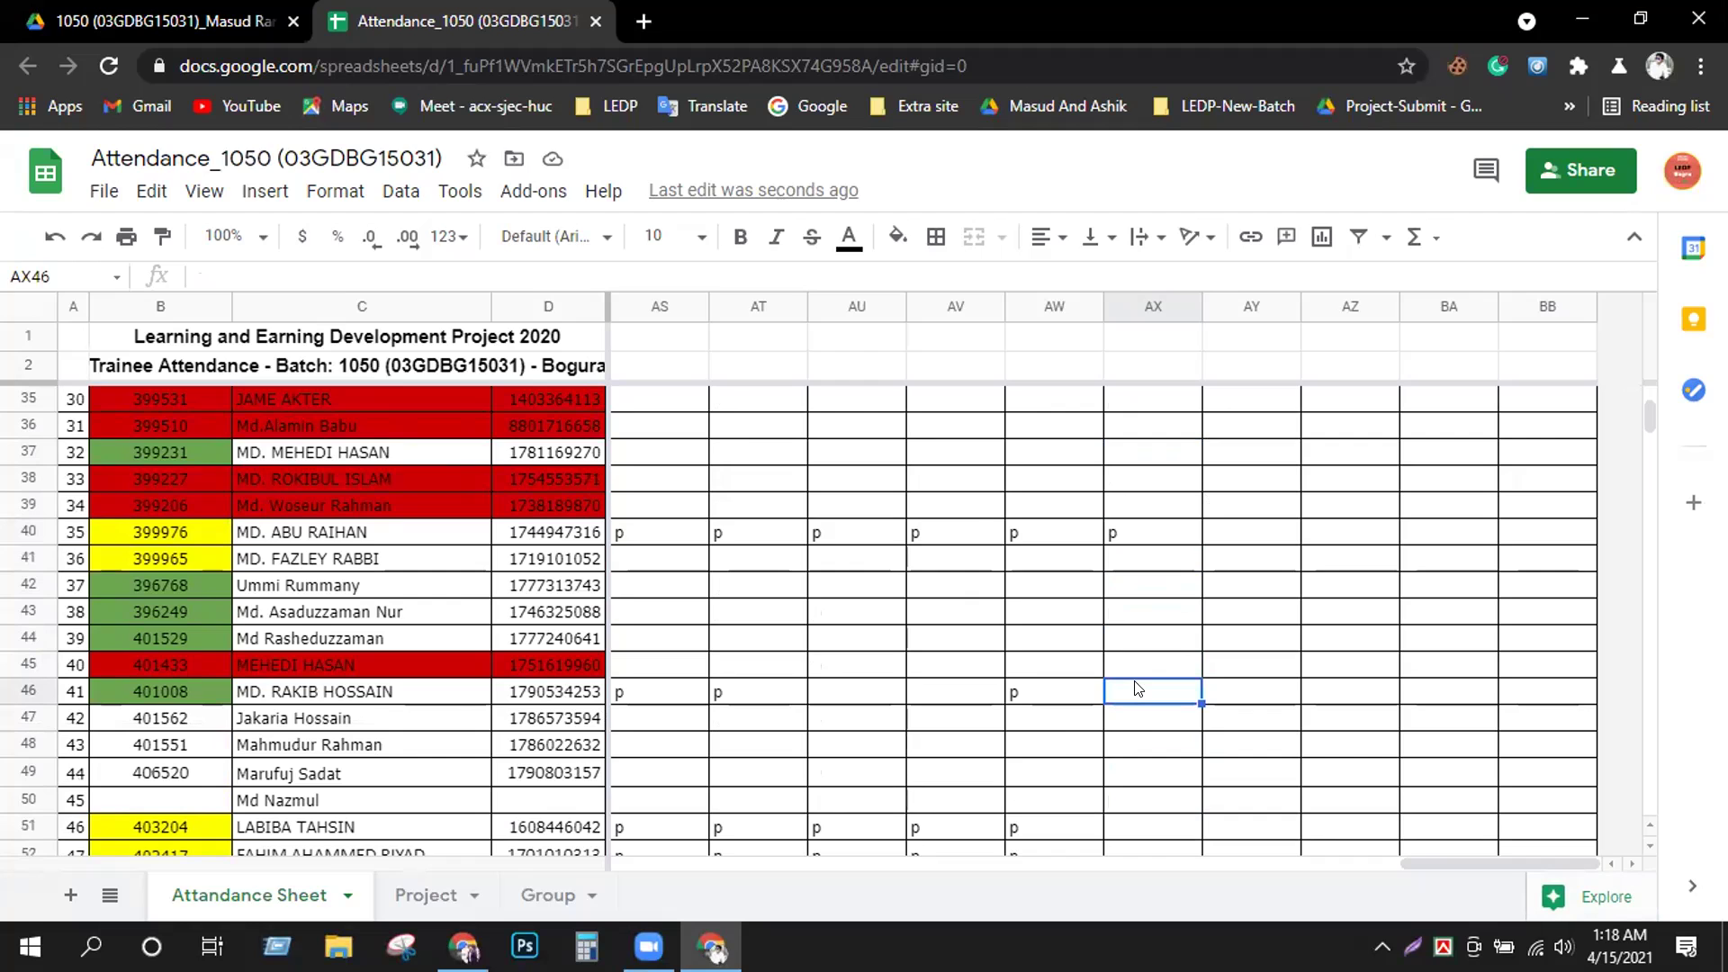
{"action": "scroll", "coordinate": [423, 779], "scroll_direction": "down", "scroll_amount": 2}
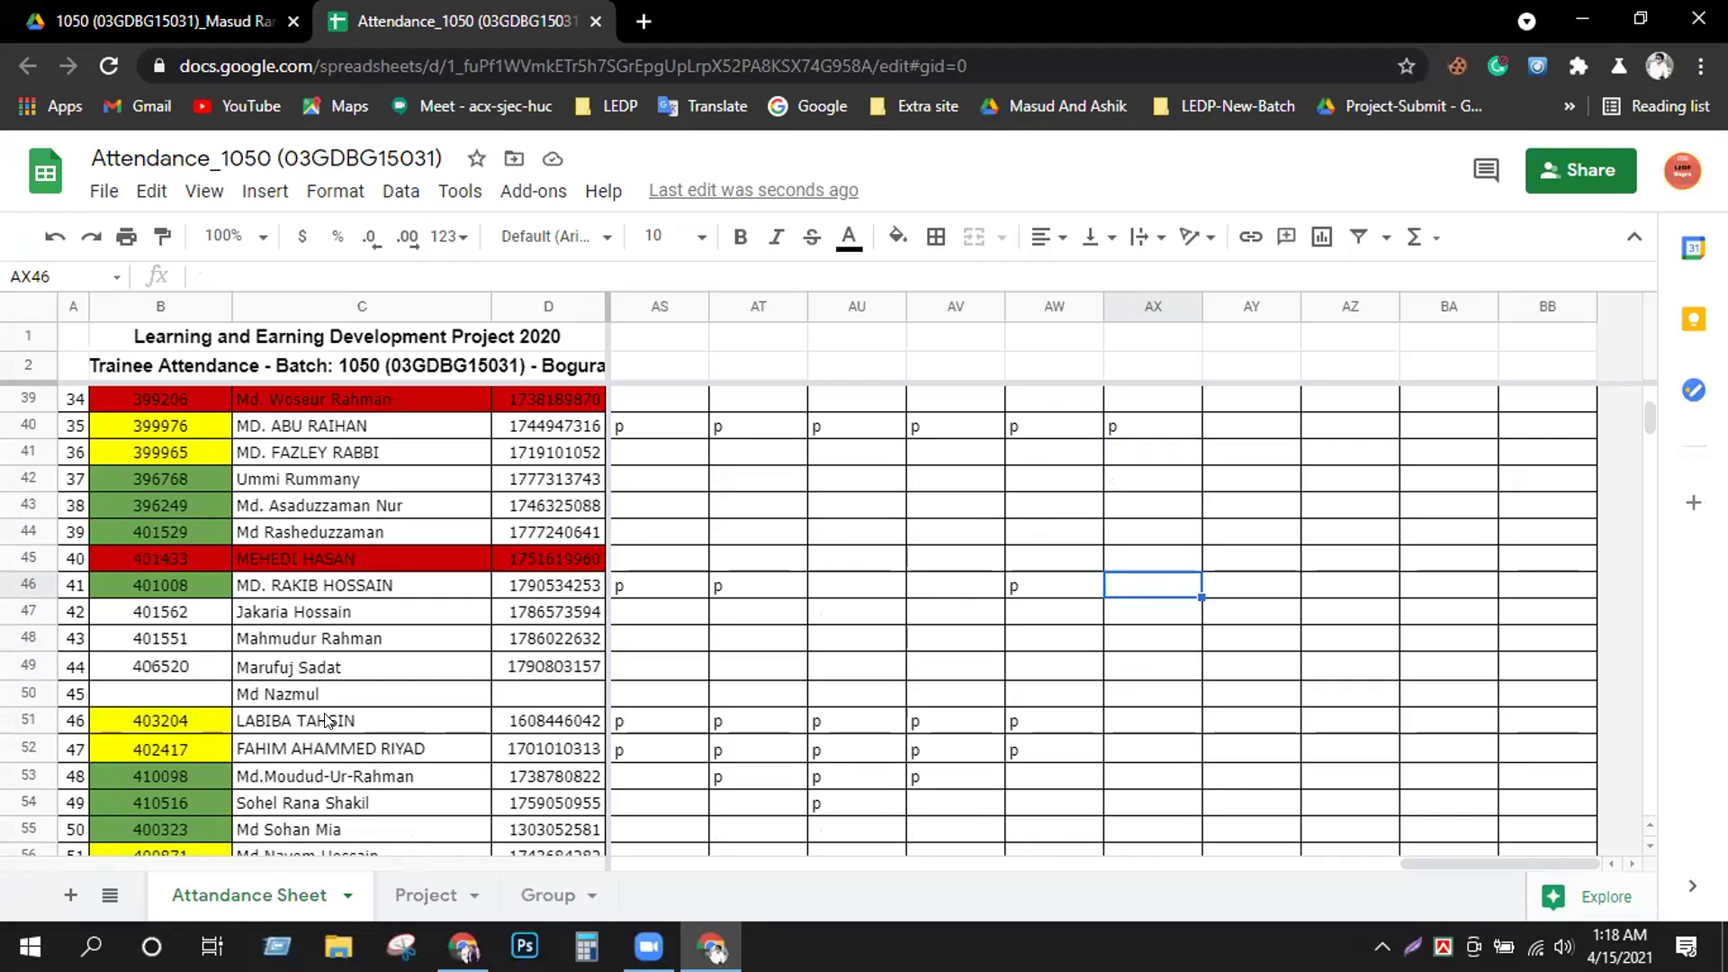
{"action": "left_click", "coordinate": [1118, 718]}
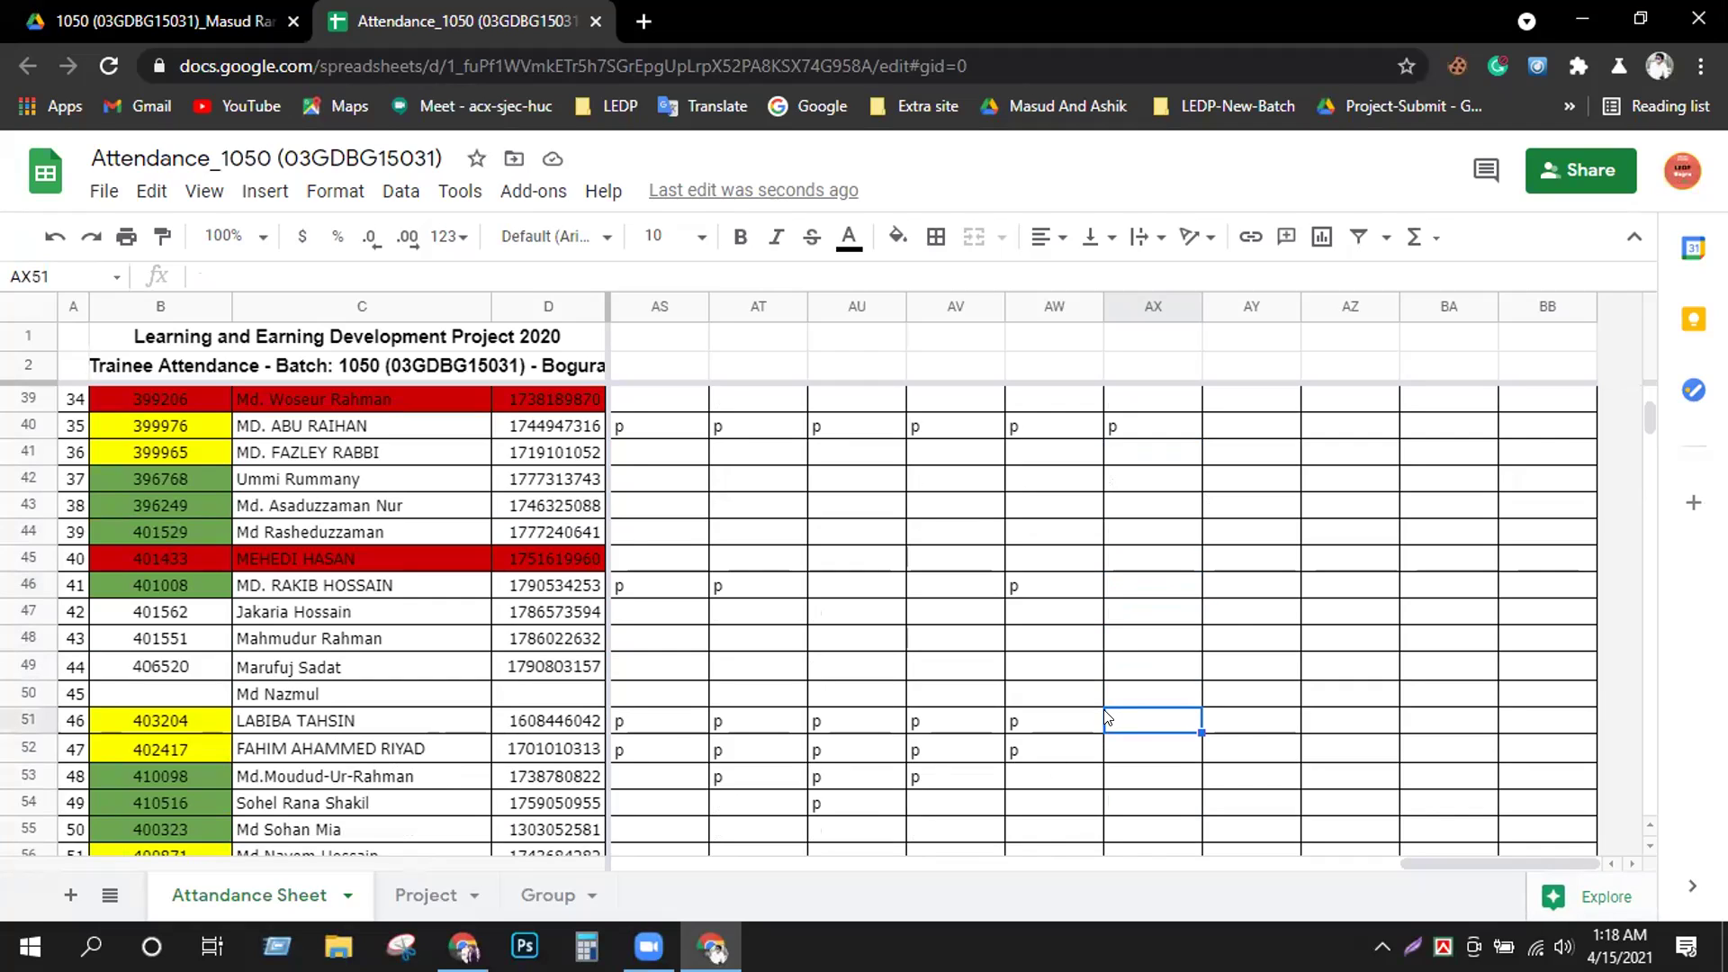
{"action": "type", "text": "p"}
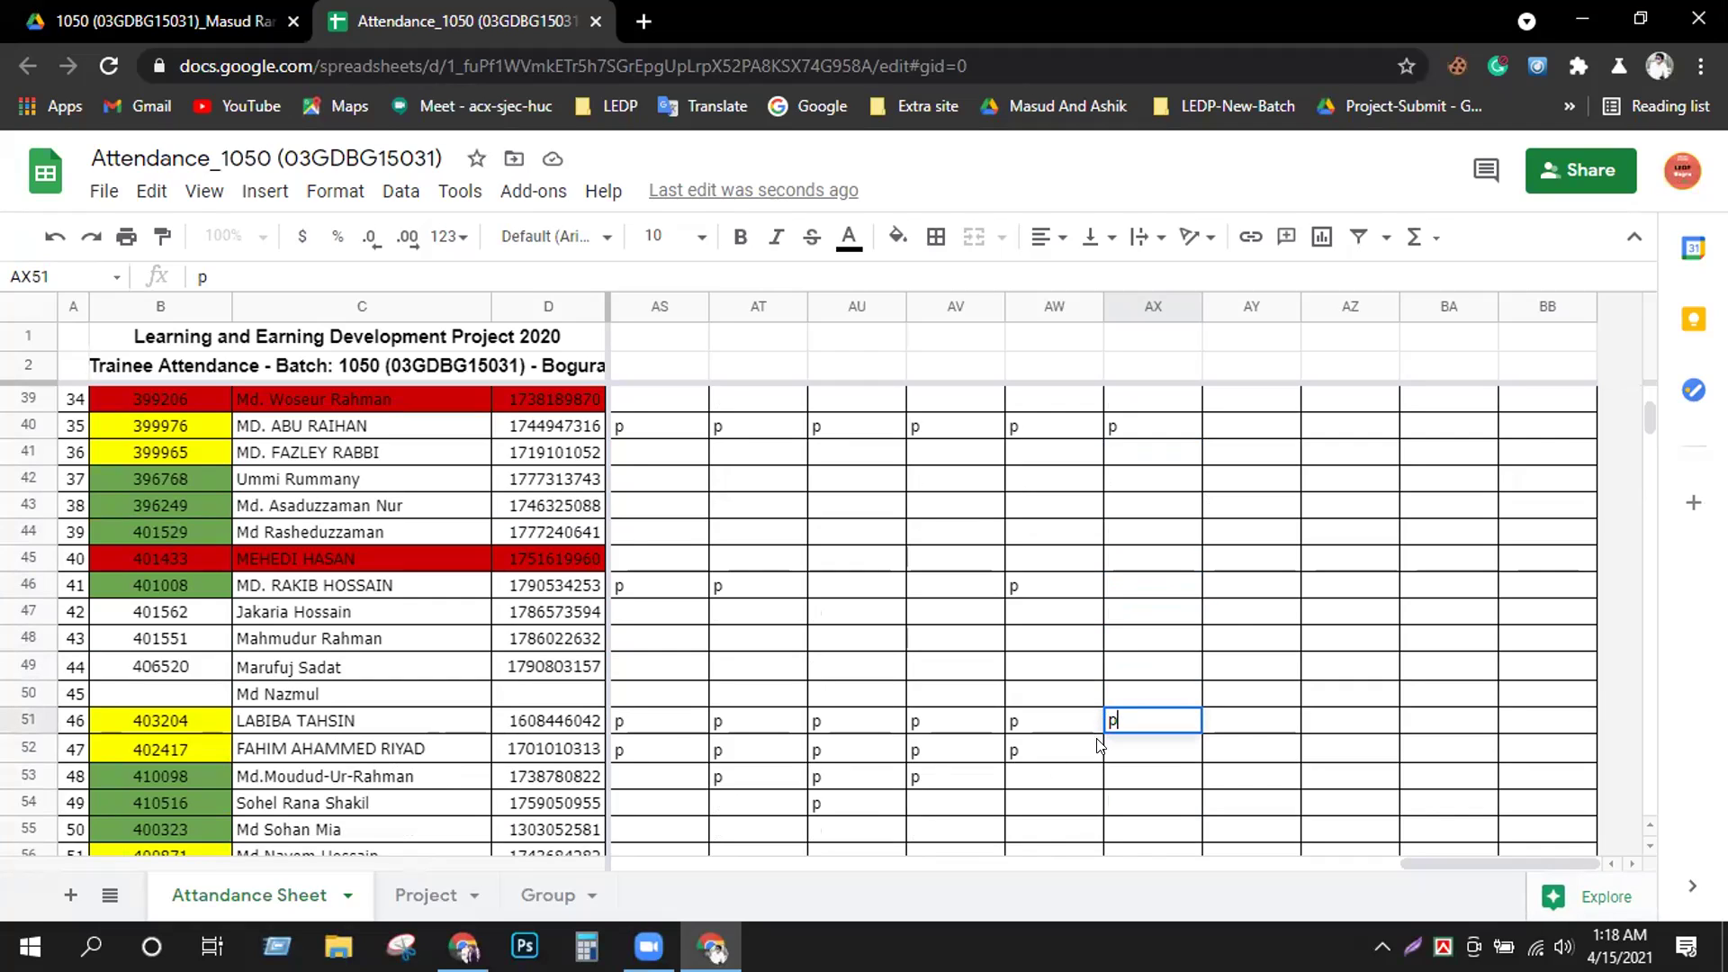
{"action": "key", "text": "Return"}
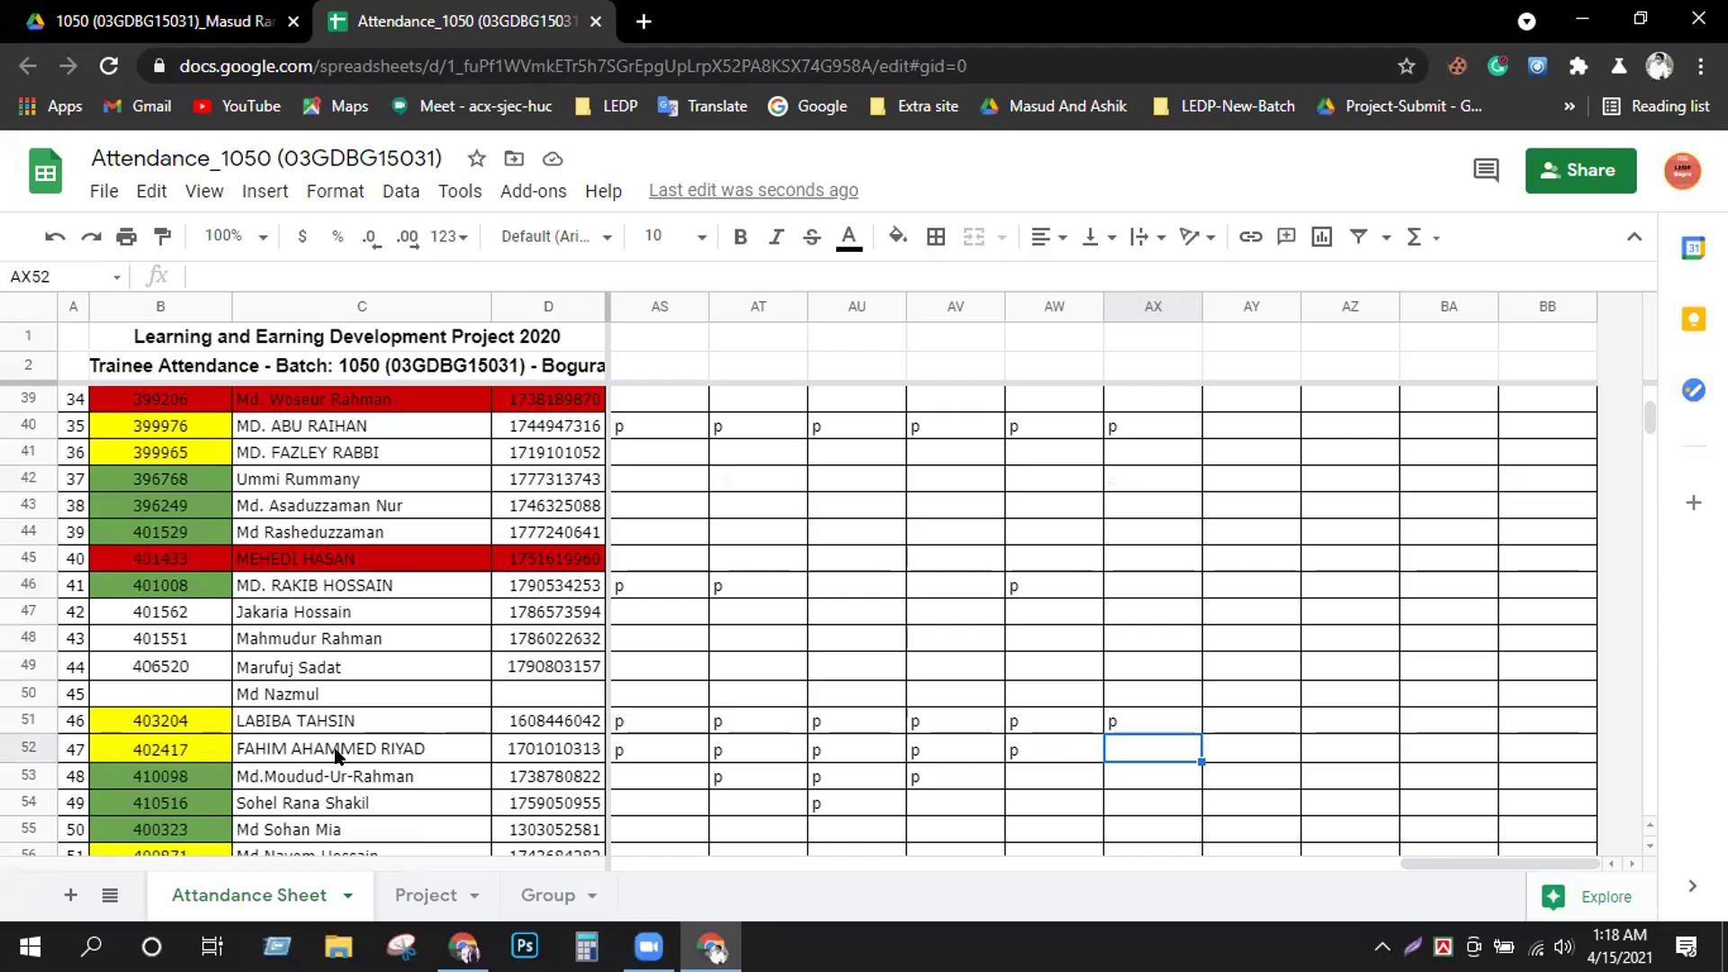
{"action": "type", "text": "p"}
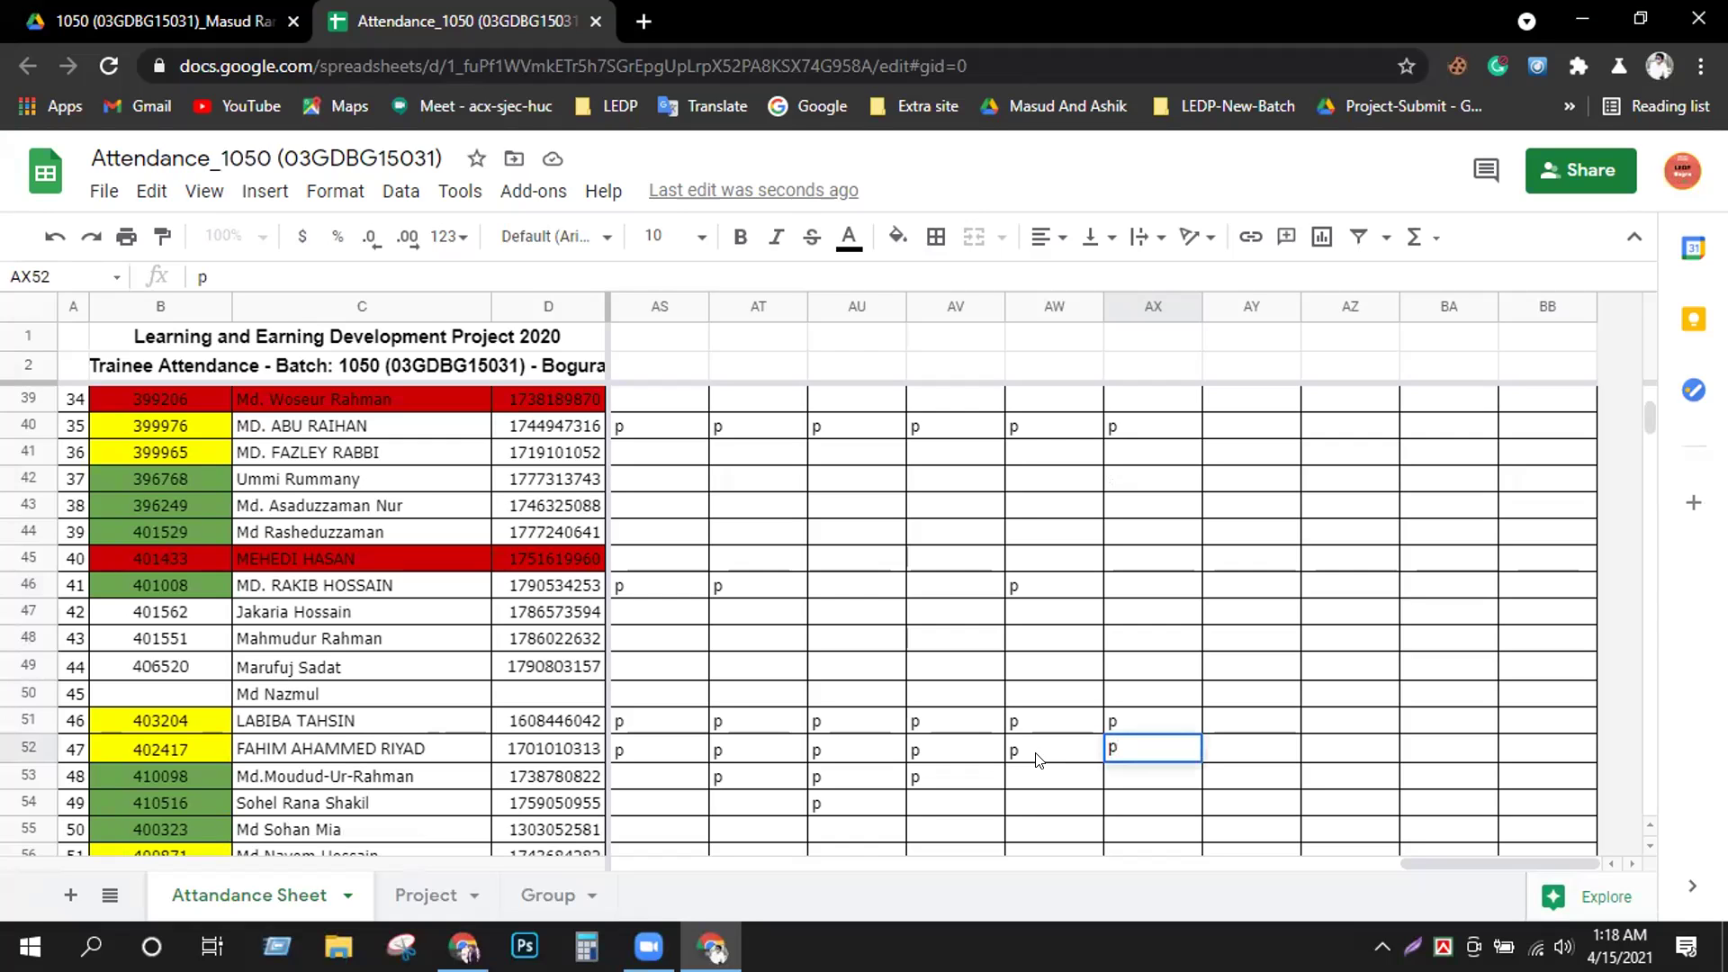
{"action": "left_click", "coordinate": [1136, 781]}
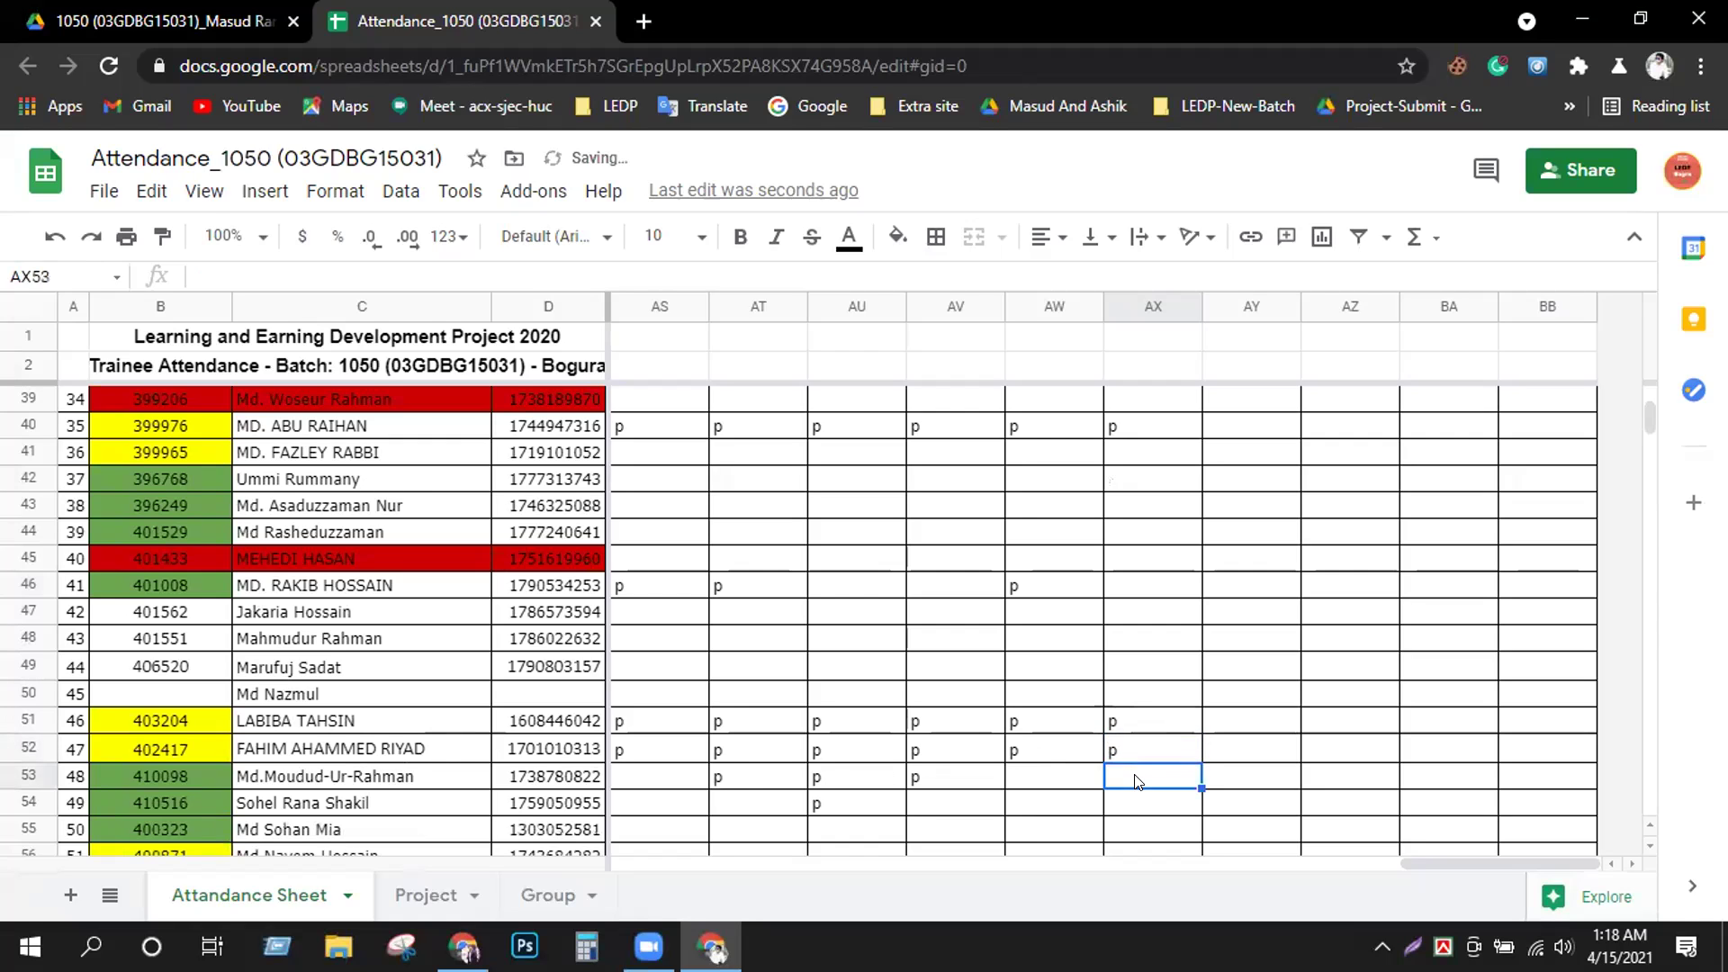
{"action": "type", "text": "p"}
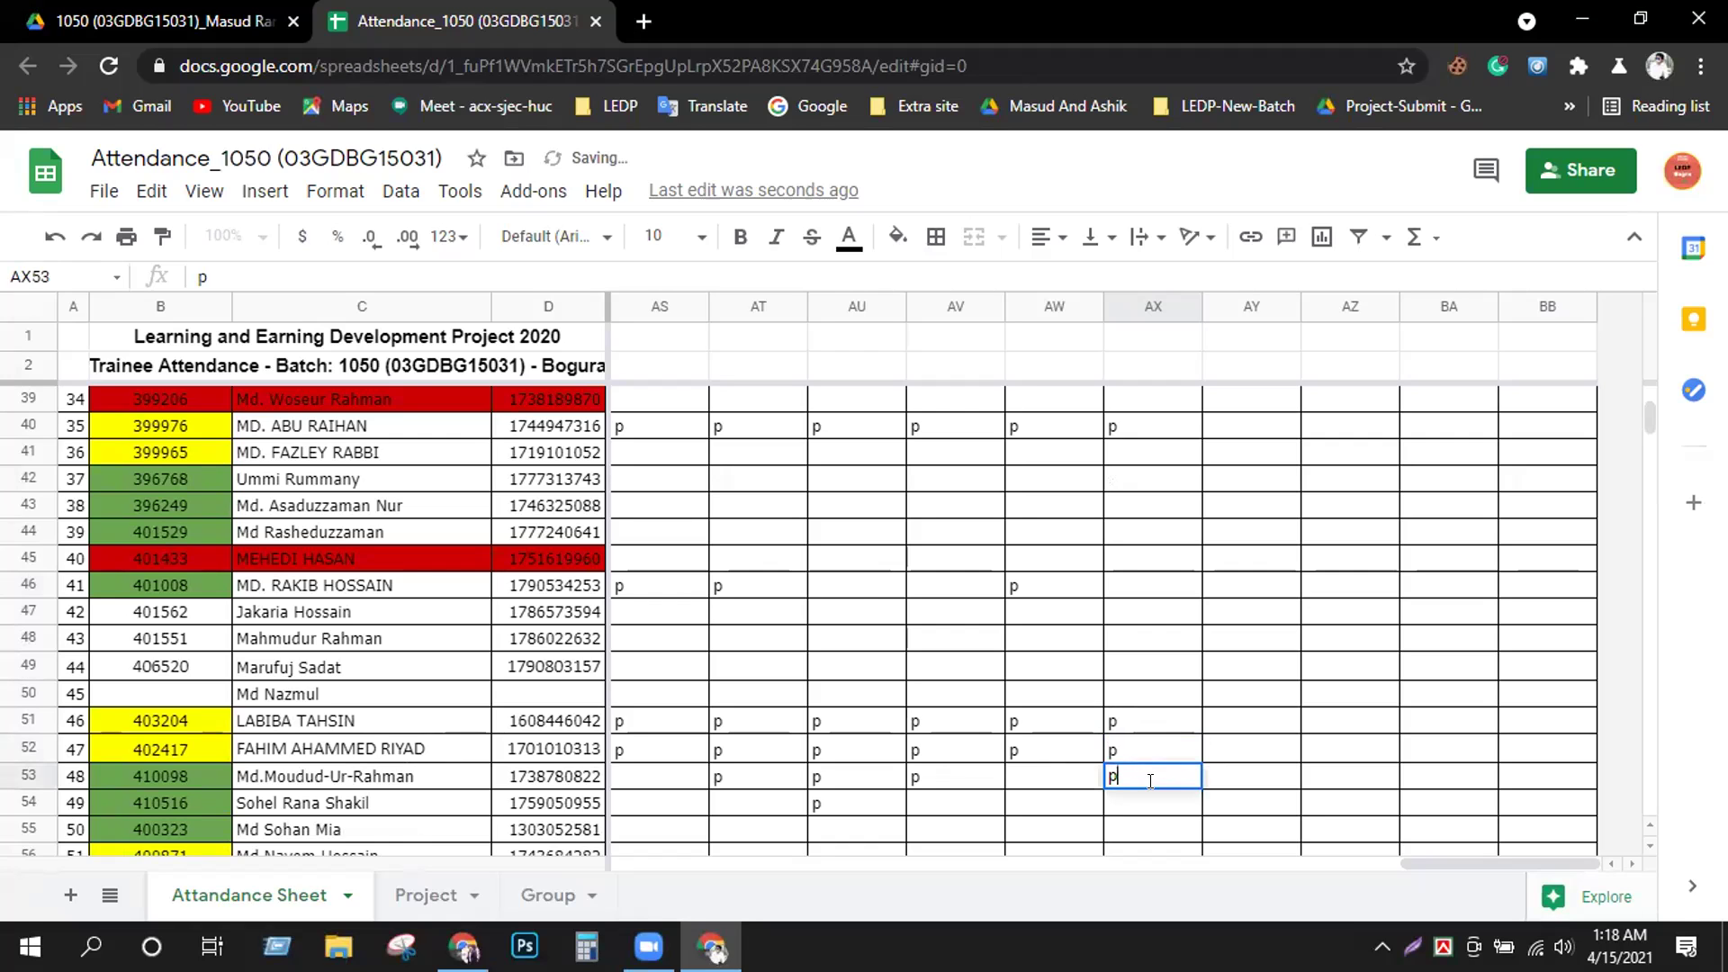
{"action": "key", "text": "Return"}
{"action": "type", "text": "p"}
{"action": "left_click", "coordinate": [1172, 751]}
{"action": "scroll", "coordinate": [1174, 760], "scroll_direction": "down", "scroll_amount": 2}
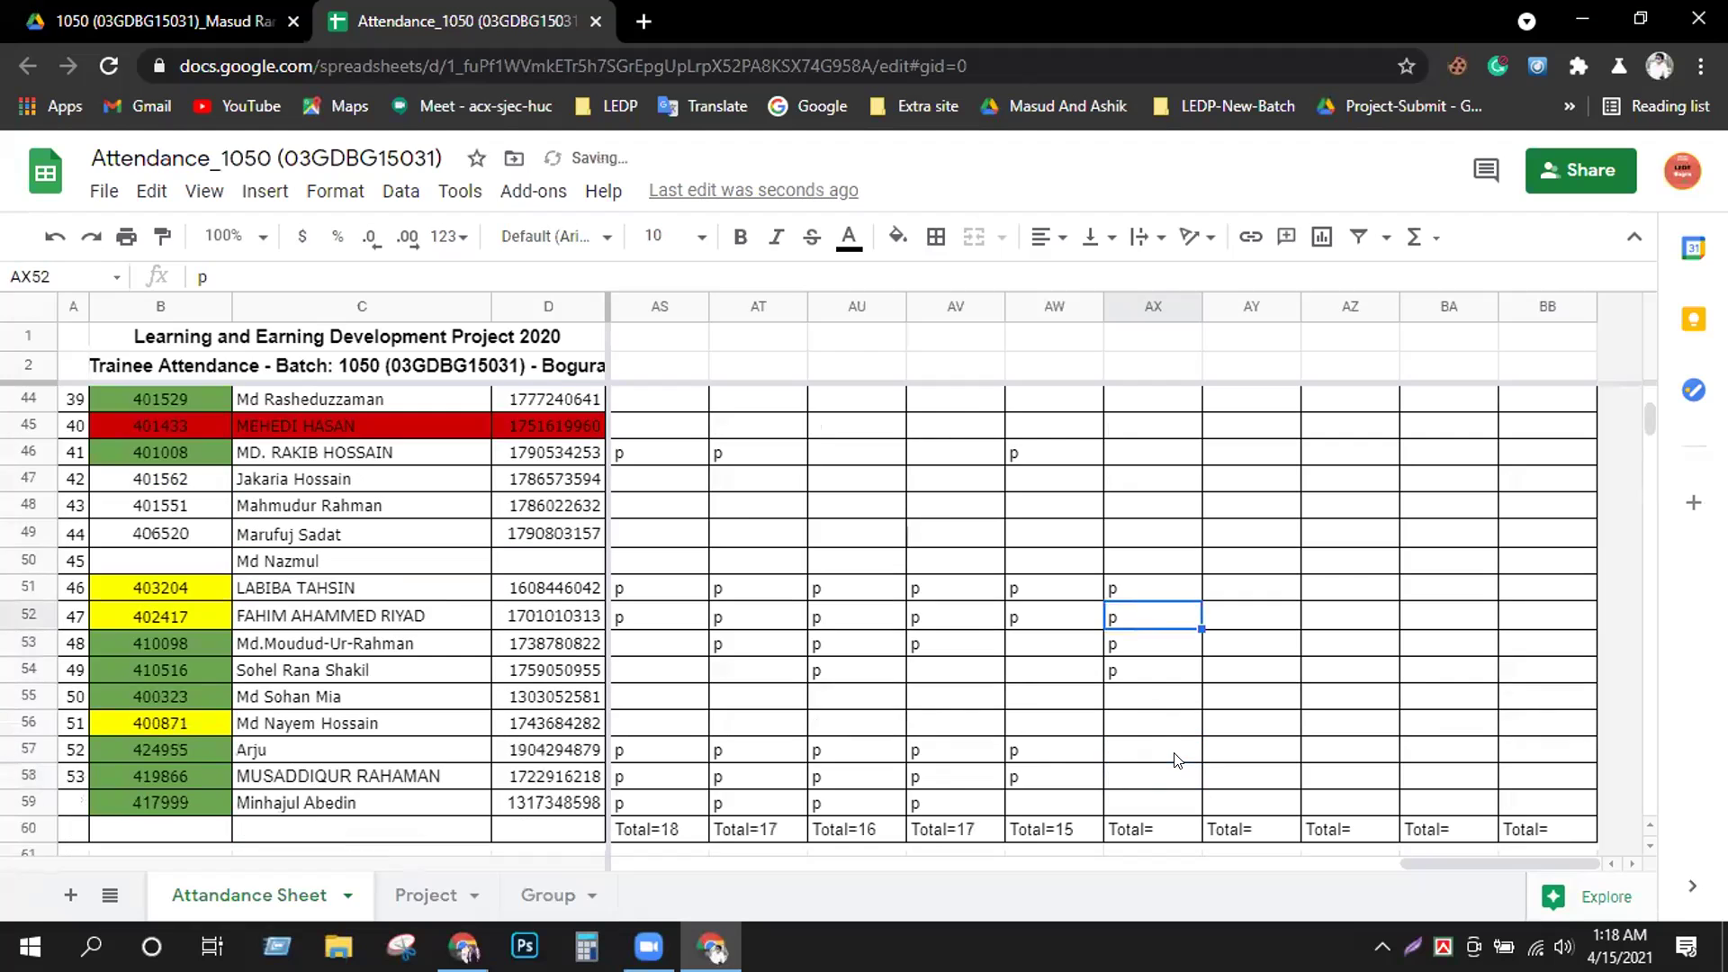
{"action": "left_click", "coordinate": [1121, 745]}
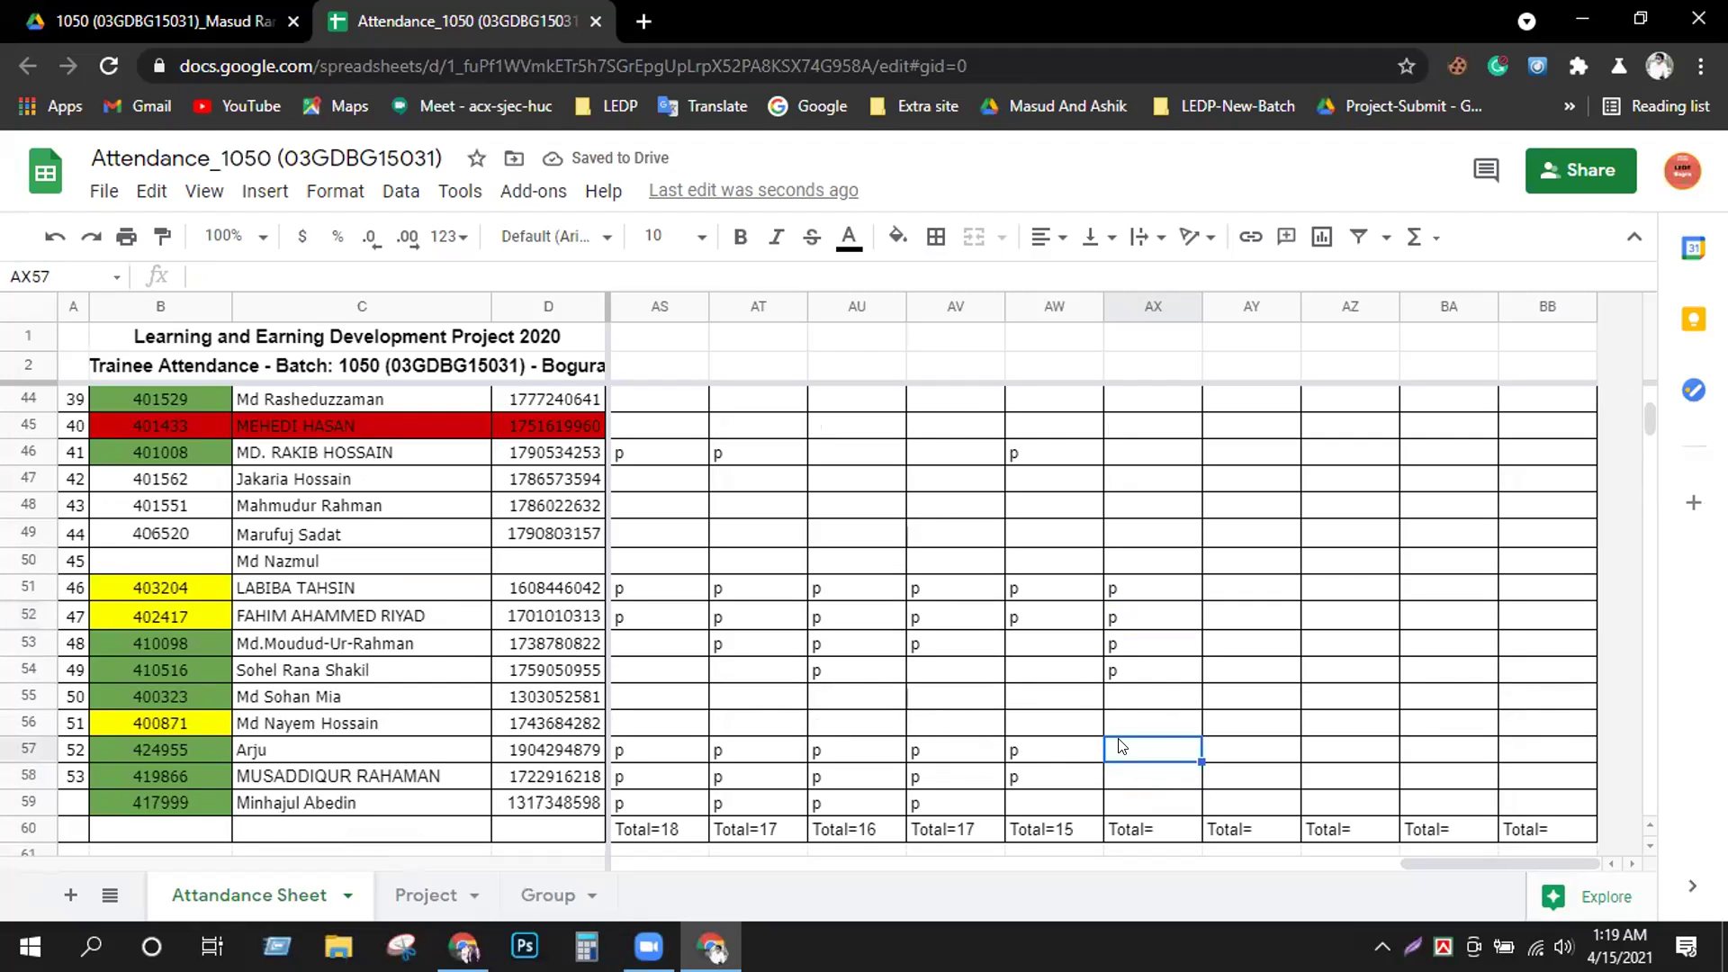
{"action": "type", "text": "p"}
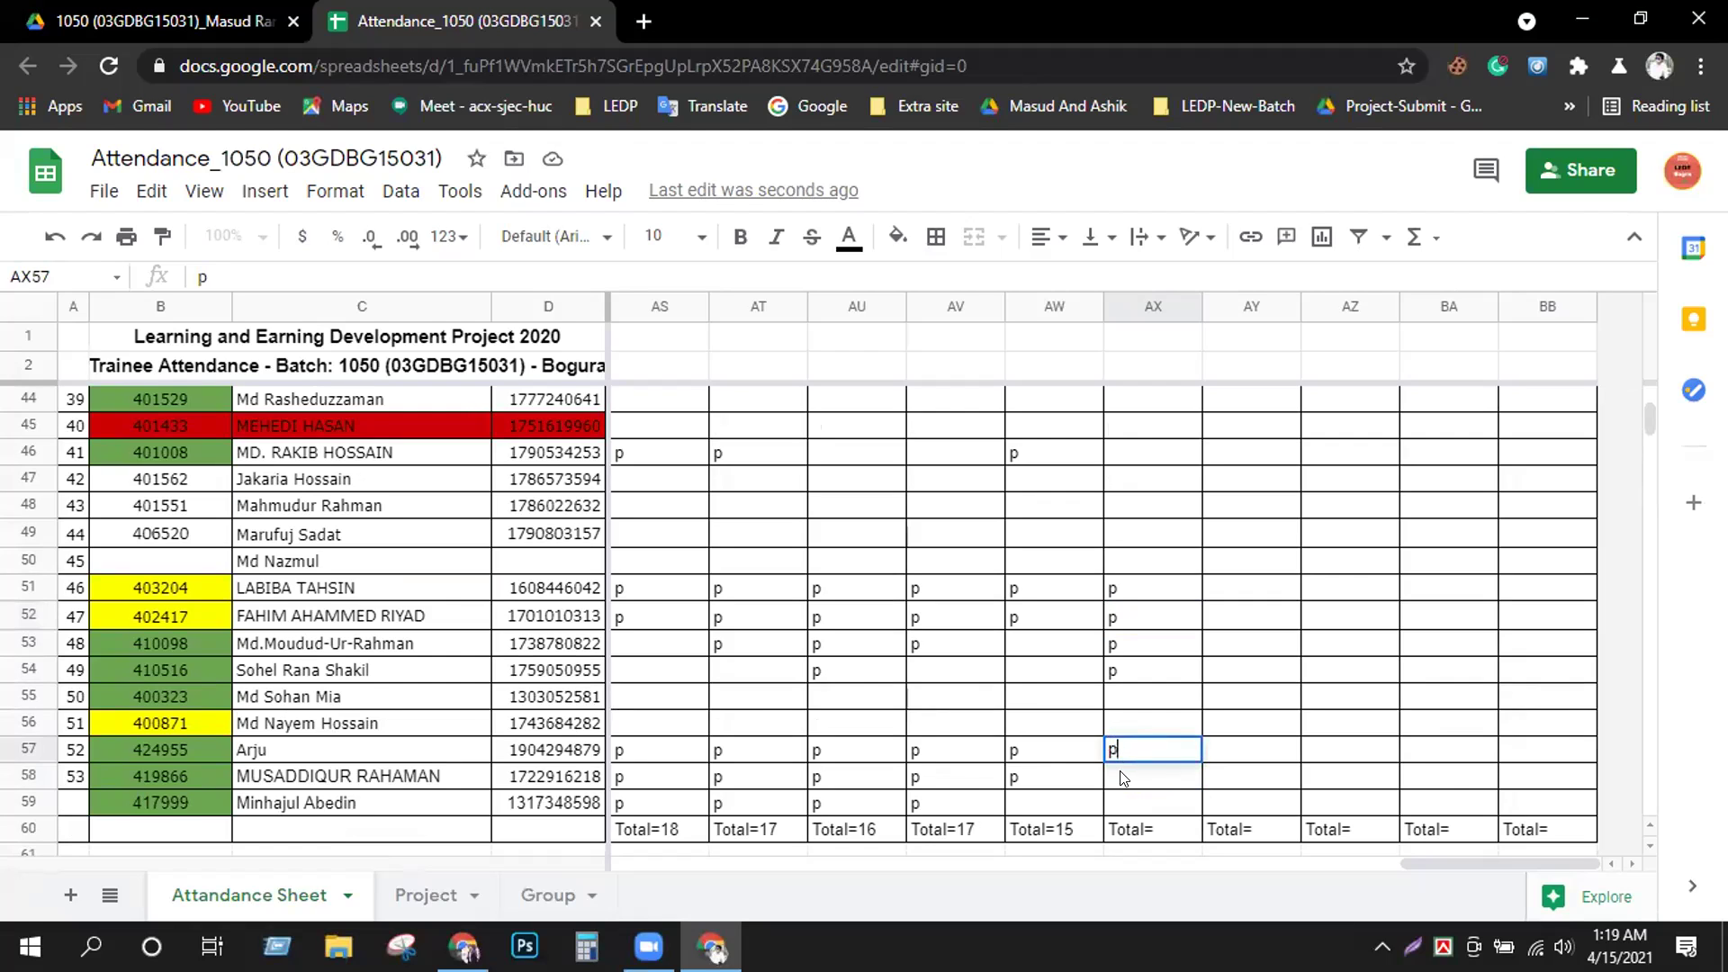
{"action": "left_click", "coordinate": [1122, 777]}
{"action": "type", "text": "p"}
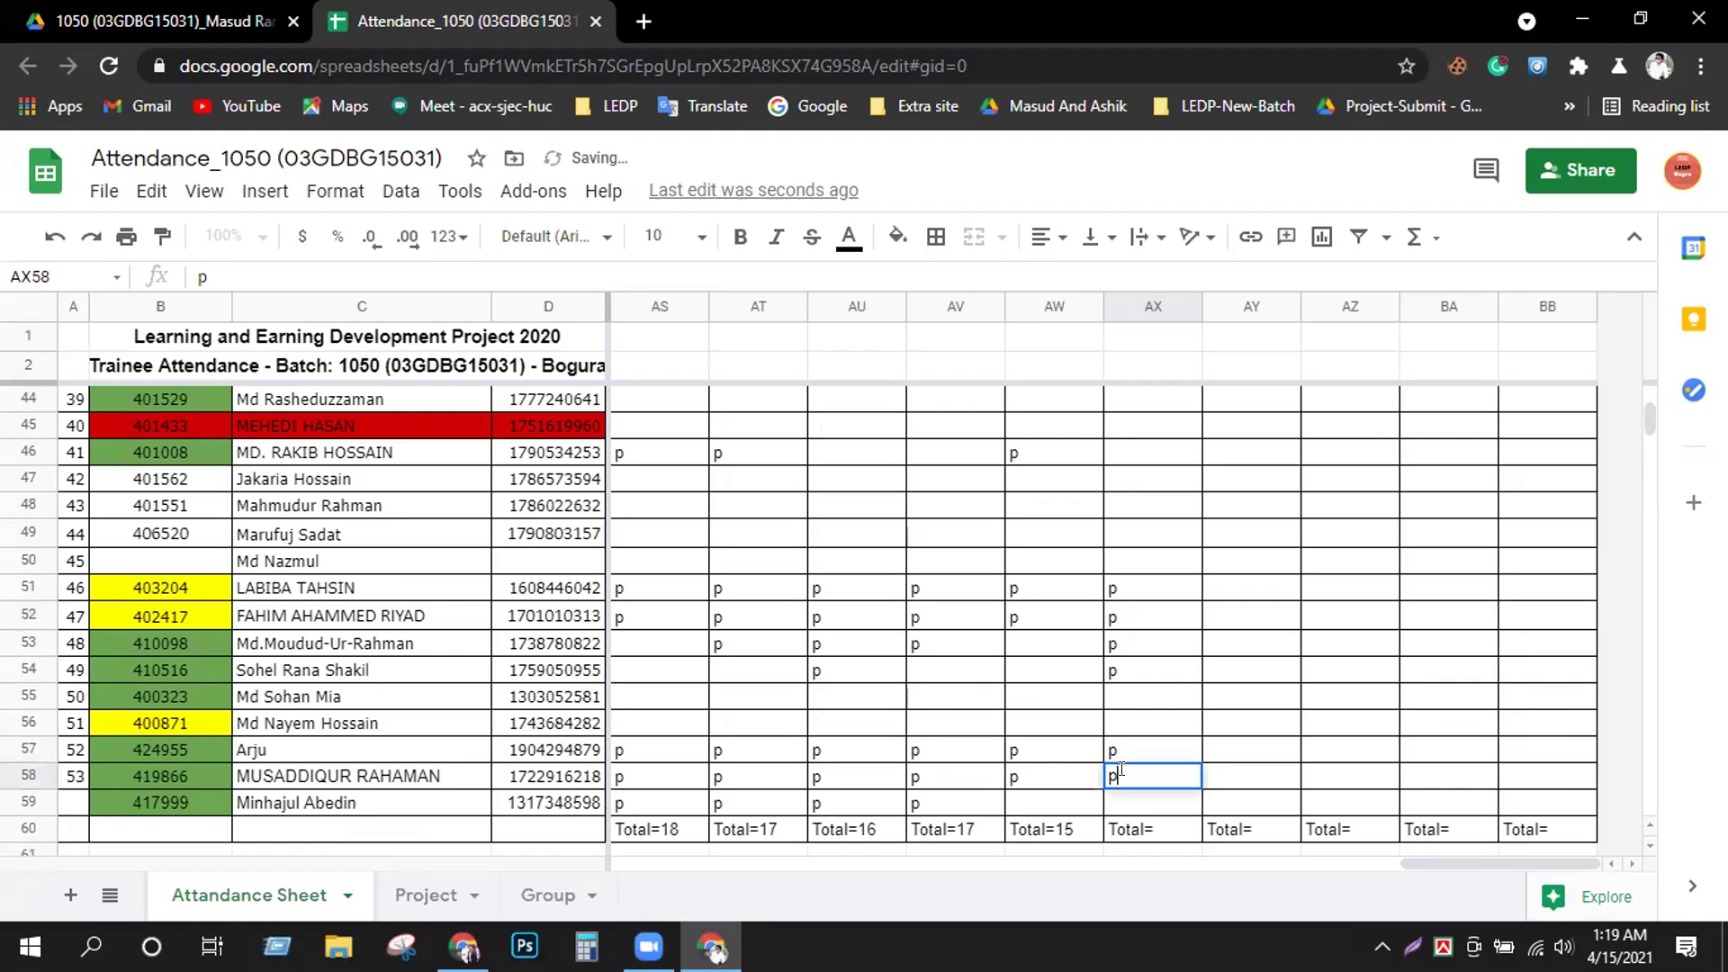
{"action": "left_click", "coordinate": [1147, 799]}
Count the p marks down column AX from the top rows to AX58
{"action": "scroll", "coordinate": [1151, 783], "scroll_direction": "up", "scroll_amount": 8}
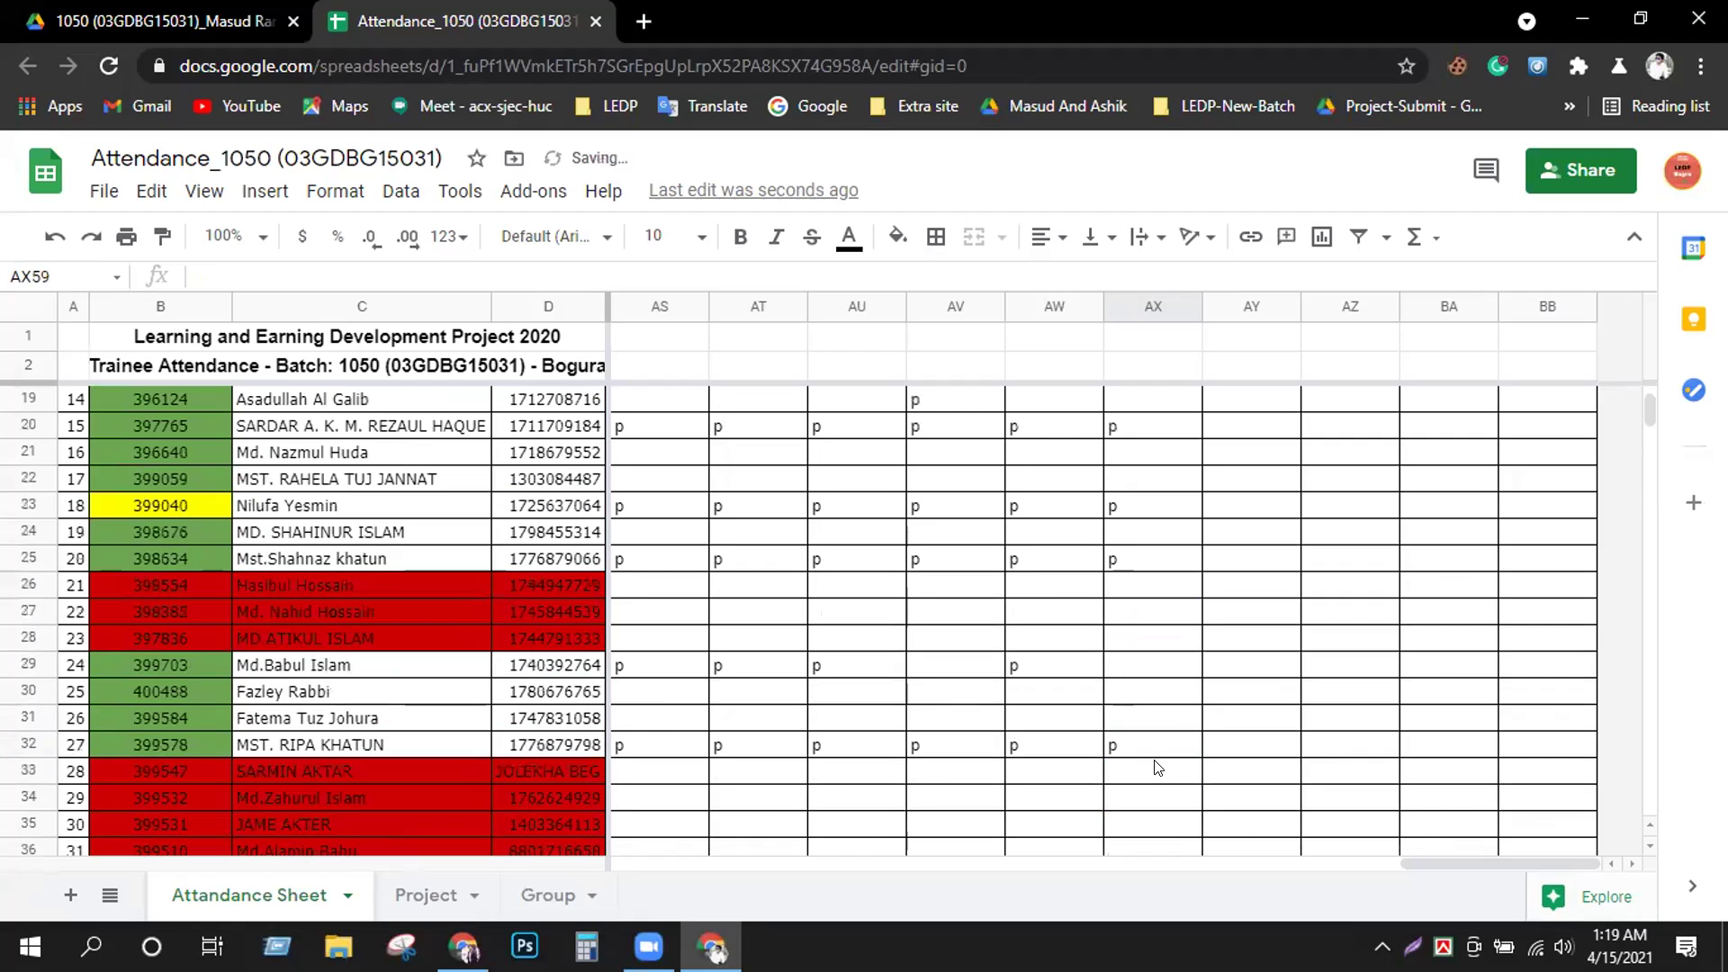
{"action": "scroll", "coordinate": [1147, 503], "scroll_direction": "up", "scroll_amount": 1}
{"action": "left_click", "coordinate": [1124, 535]}
{"action": "left_click", "coordinate": [1125, 641]}
{"action": "left_click", "coordinate": [1125, 694]}
{"action": "scroll", "coordinate": [1202, 608], "scroll_direction": "down", "scroll_amount": 3}
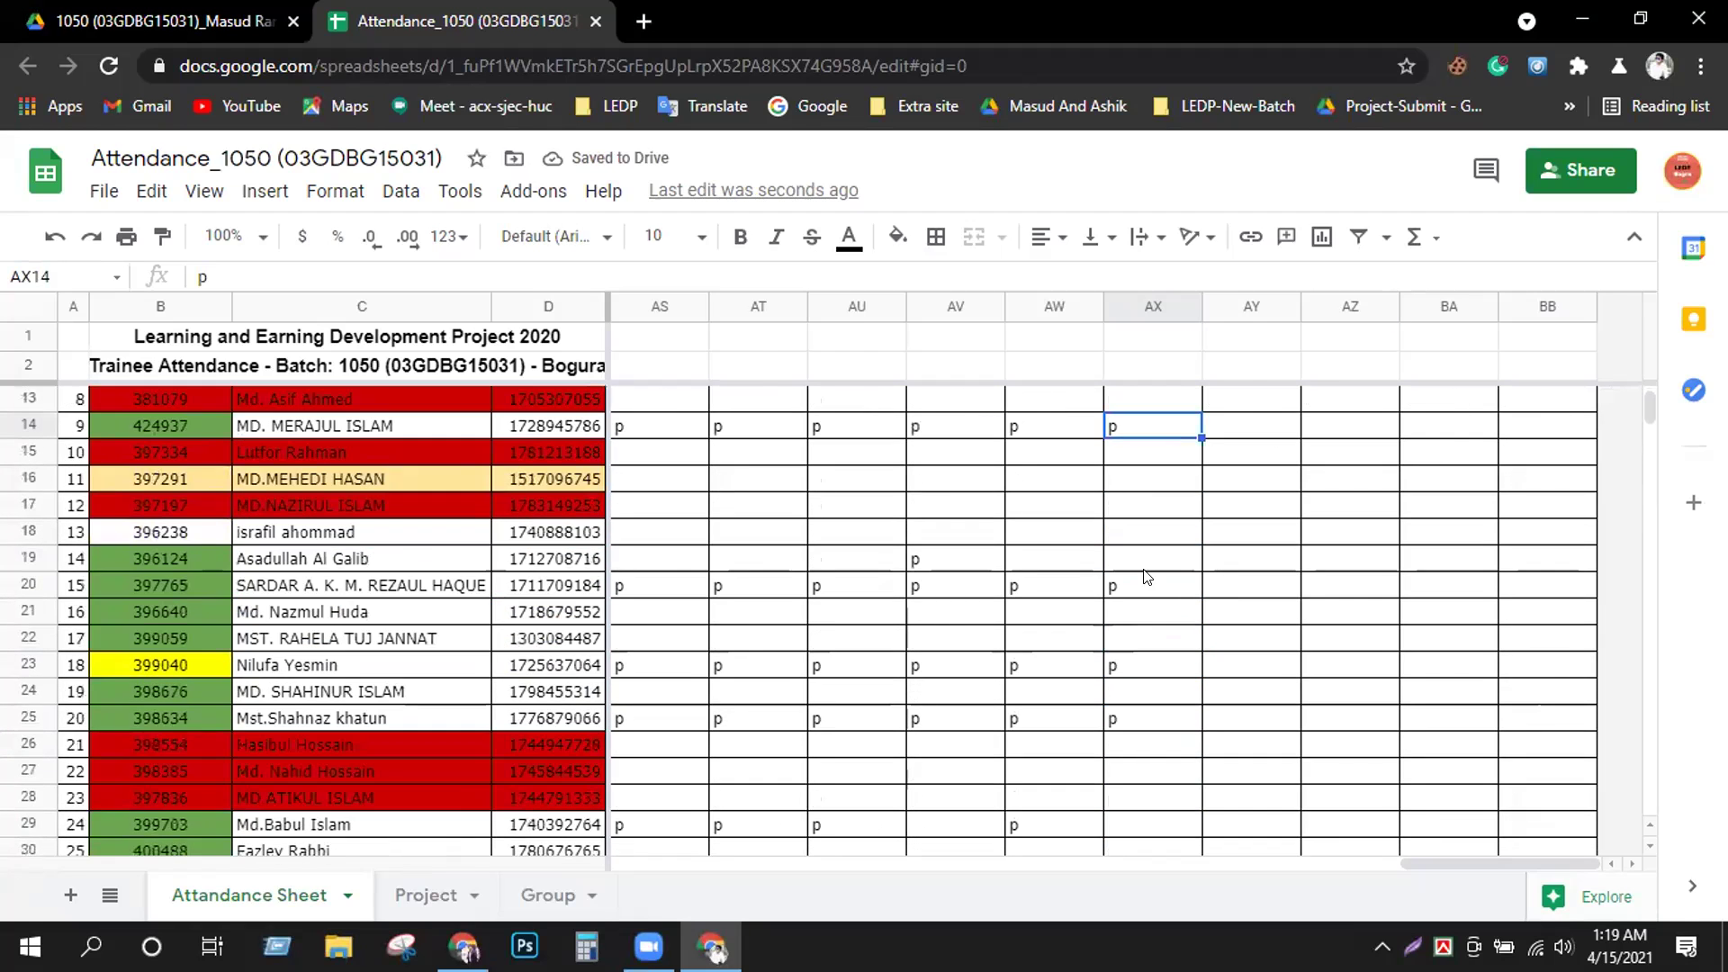
{"action": "left_click", "coordinate": [1134, 585]}
{"action": "left_click", "coordinate": [1134, 666]}
{"action": "left_click", "coordinate": [1133, 718]}
{"action": "scroll", "coordinate": [1259, 549], "scroll_direction": "down", "scroll_amount": 5}
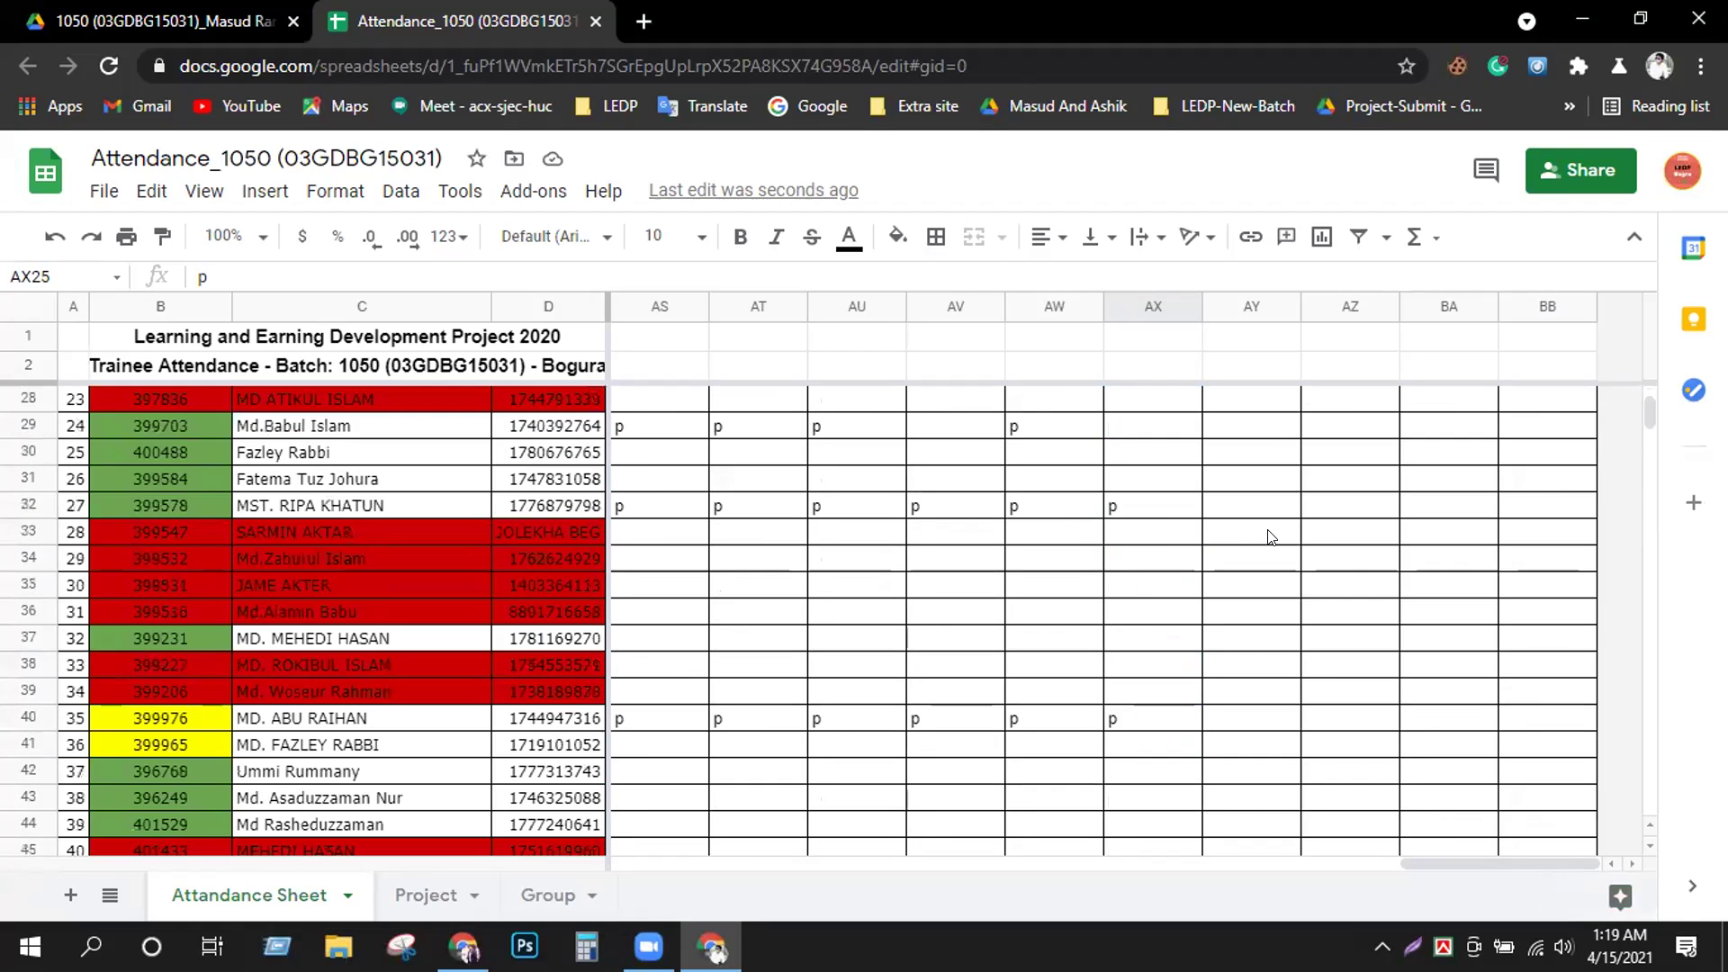
{"action": "left_click", "coordinate": [1119, 506]}
{"action": "left_click", "coordinate": [1114, 718]}
{"action": "scroll", "coordinate": [1332, 630], "scroll_direction": "down", "scroll_amount": 1}
{"action": "scroll", "coordinate": [1170, 630], "scroll_direction": "down", "scroll_amount": 3}
{"action": "left_click", "coordinate": [1124, 698]}
{"action": "left_click", "coordinate": [1125, 724]}
{"action": "left_click", "coordinate": [1124, 751]}
{"action": "left_click", "coordinate": [1120, 777]}
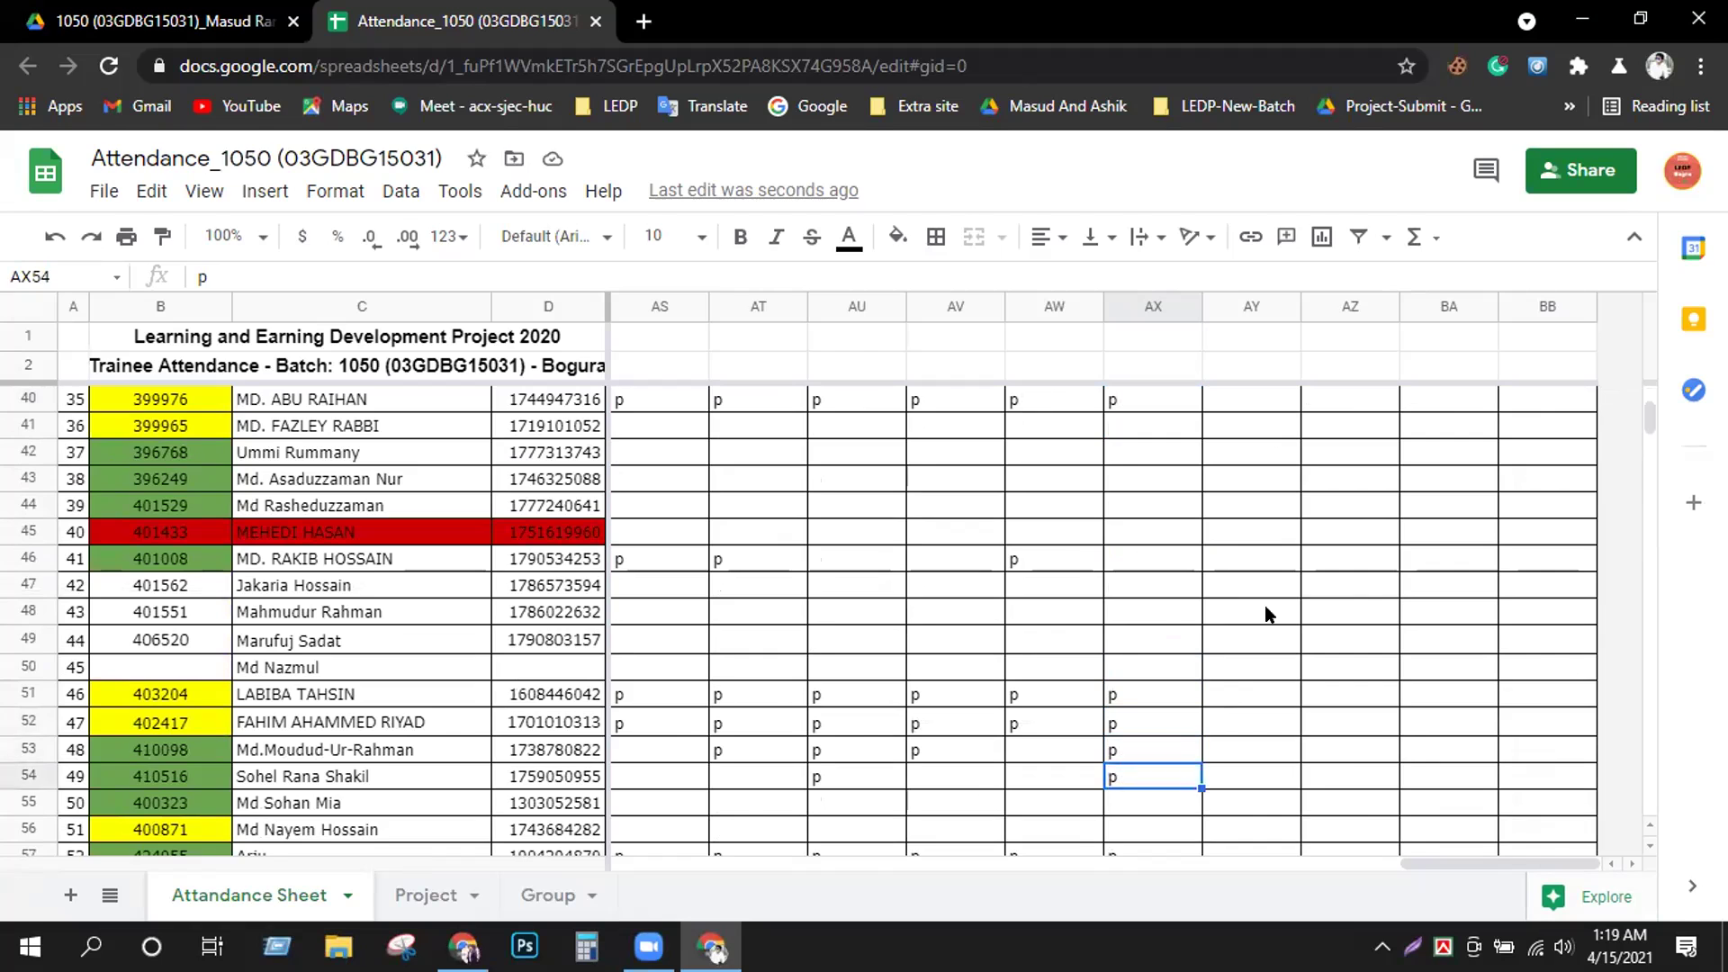
{"action": "scroll", "coordinate": [1170, 630], "scroll_direction": "down", "scroll_amount": 3}
{"action": "left_click", "coordinate": [1125, 592]}
{"action": "left_click", "coordinate": [1118, 618]}
Complete the AX60 total cell so it reads Total=14
{"action": "left_click", "coordinate": [1153, 671]}
{"action": "double_click", "coordinate": [1197, 673]}
{"action": "type", "text": "14"}
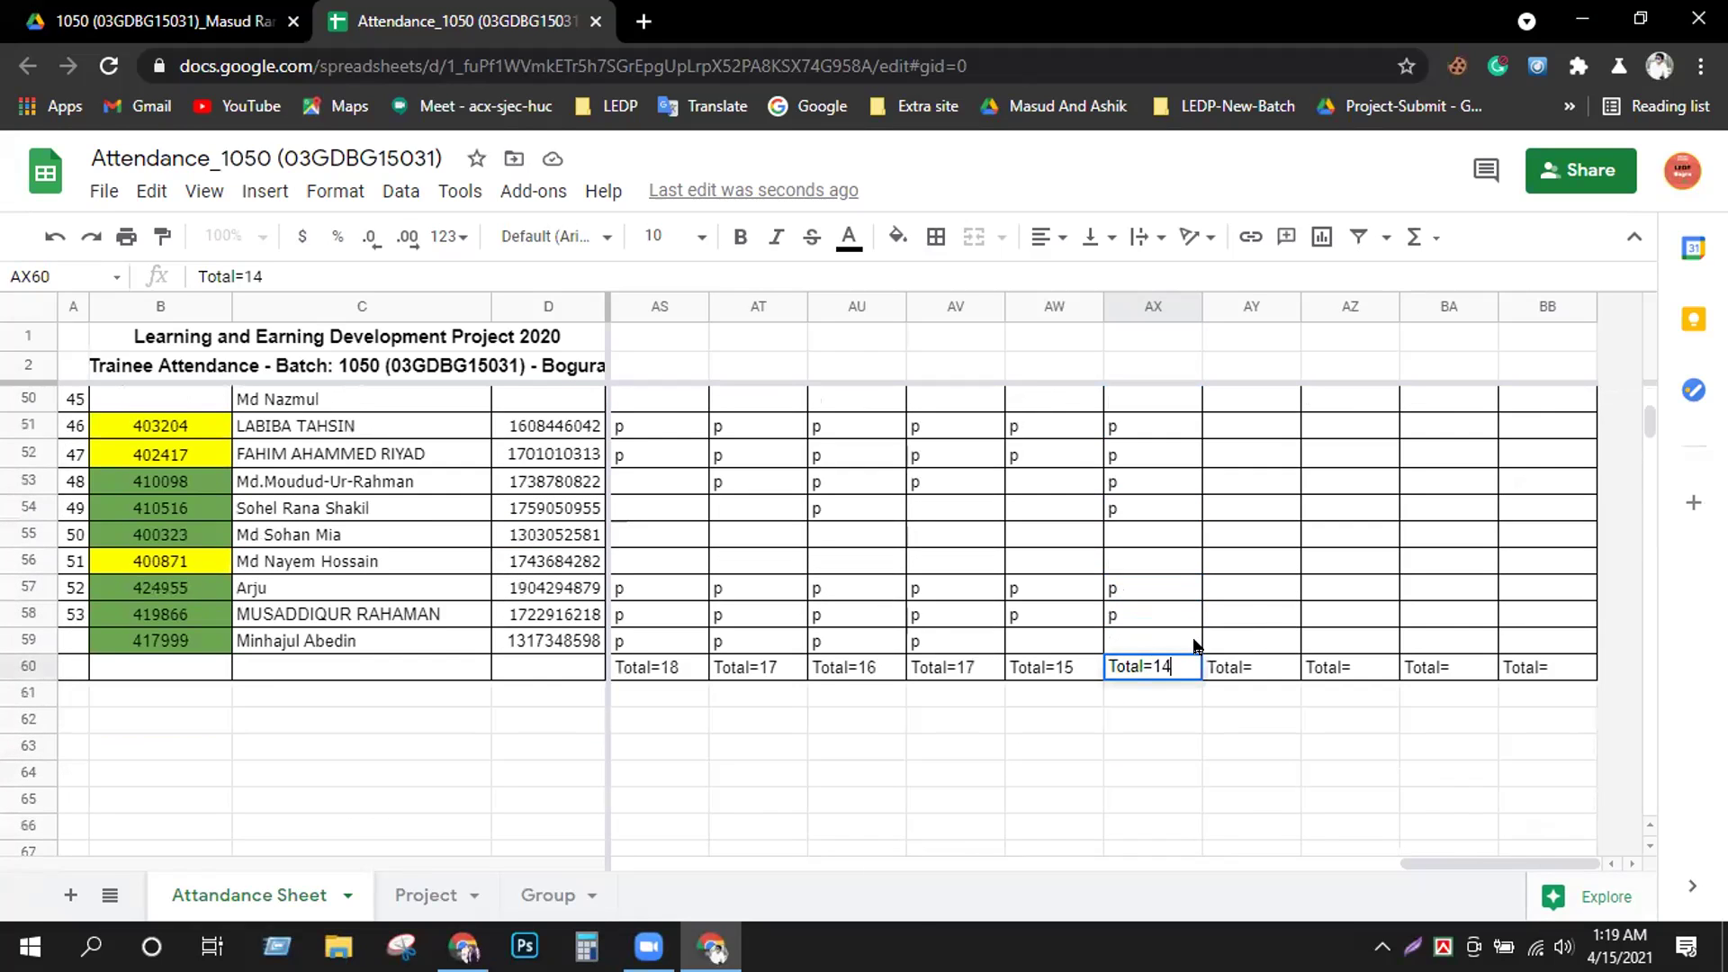
{"action": "left_click", "coordinate": [1172, 723]}
{"action": "scroll", "coordinate": [1170, 702], "scroll_direction": "up", "scroll_amount": 10}
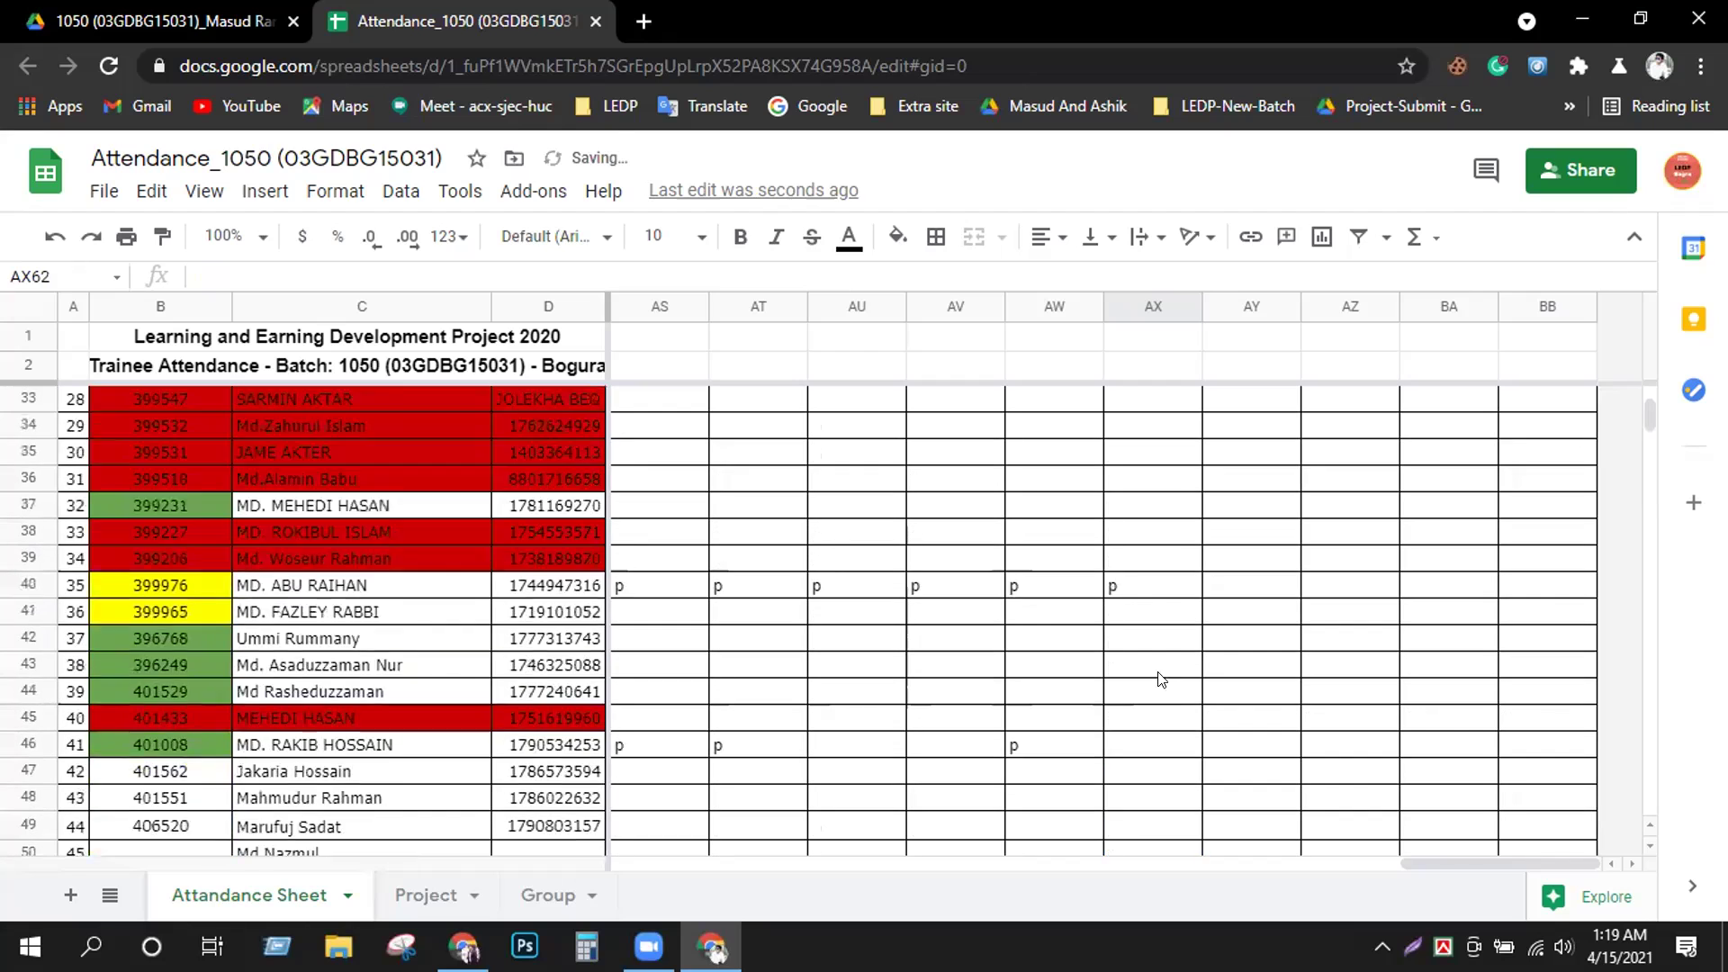
Open the Daily Training Report from the LEDP bookmarks in a new tab and find batch 1050's rows
{"action": "left_click", "coordinate": [171, 21]}
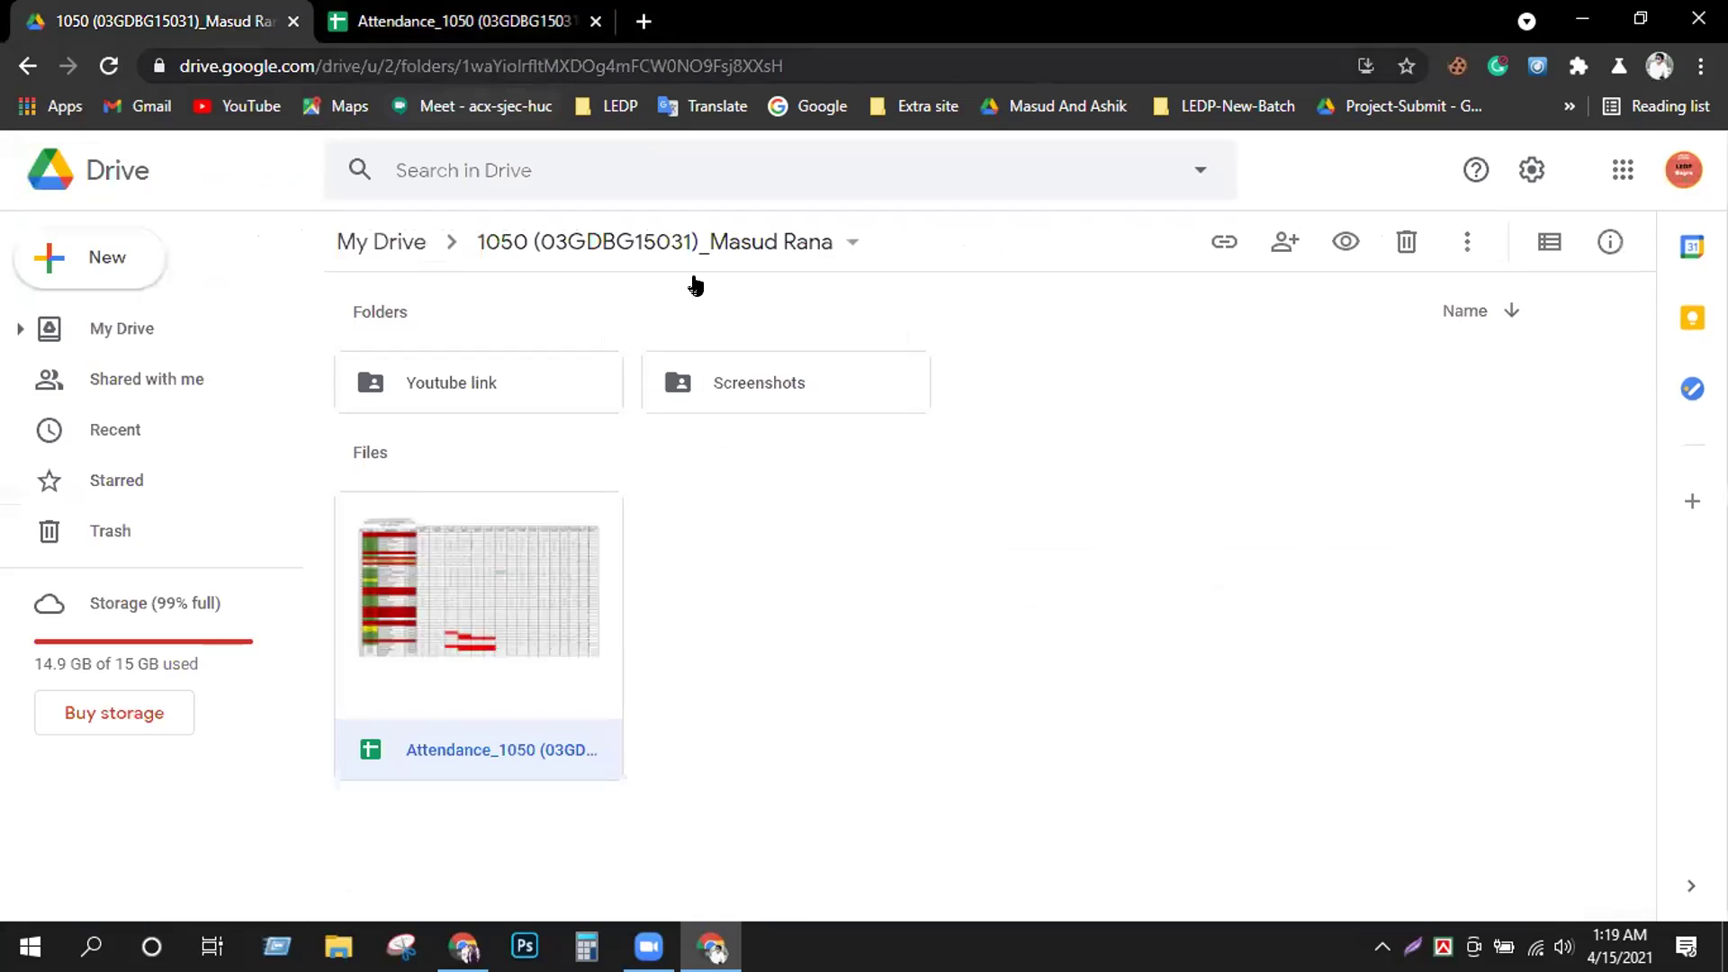
{"action": "left_click", "coordinate": [644, 22]}
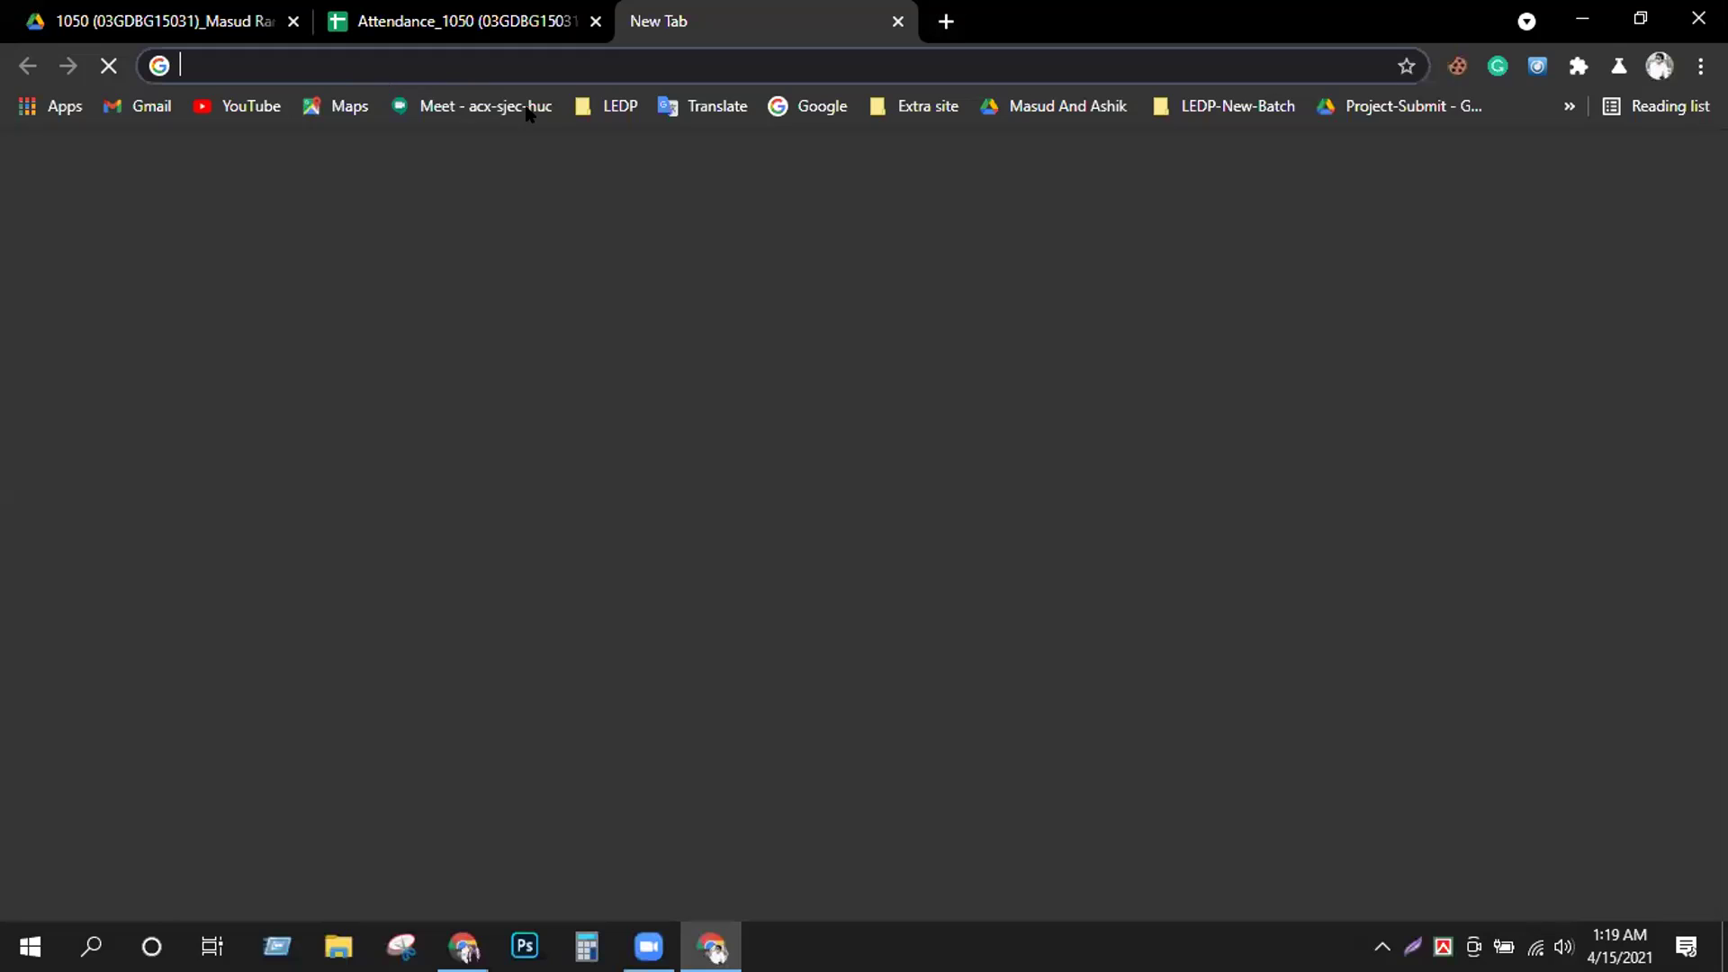
{"action": "left_click", "coordinate": [610, 106]}
{"action": "left_click", "coordinate": [675, 142]}
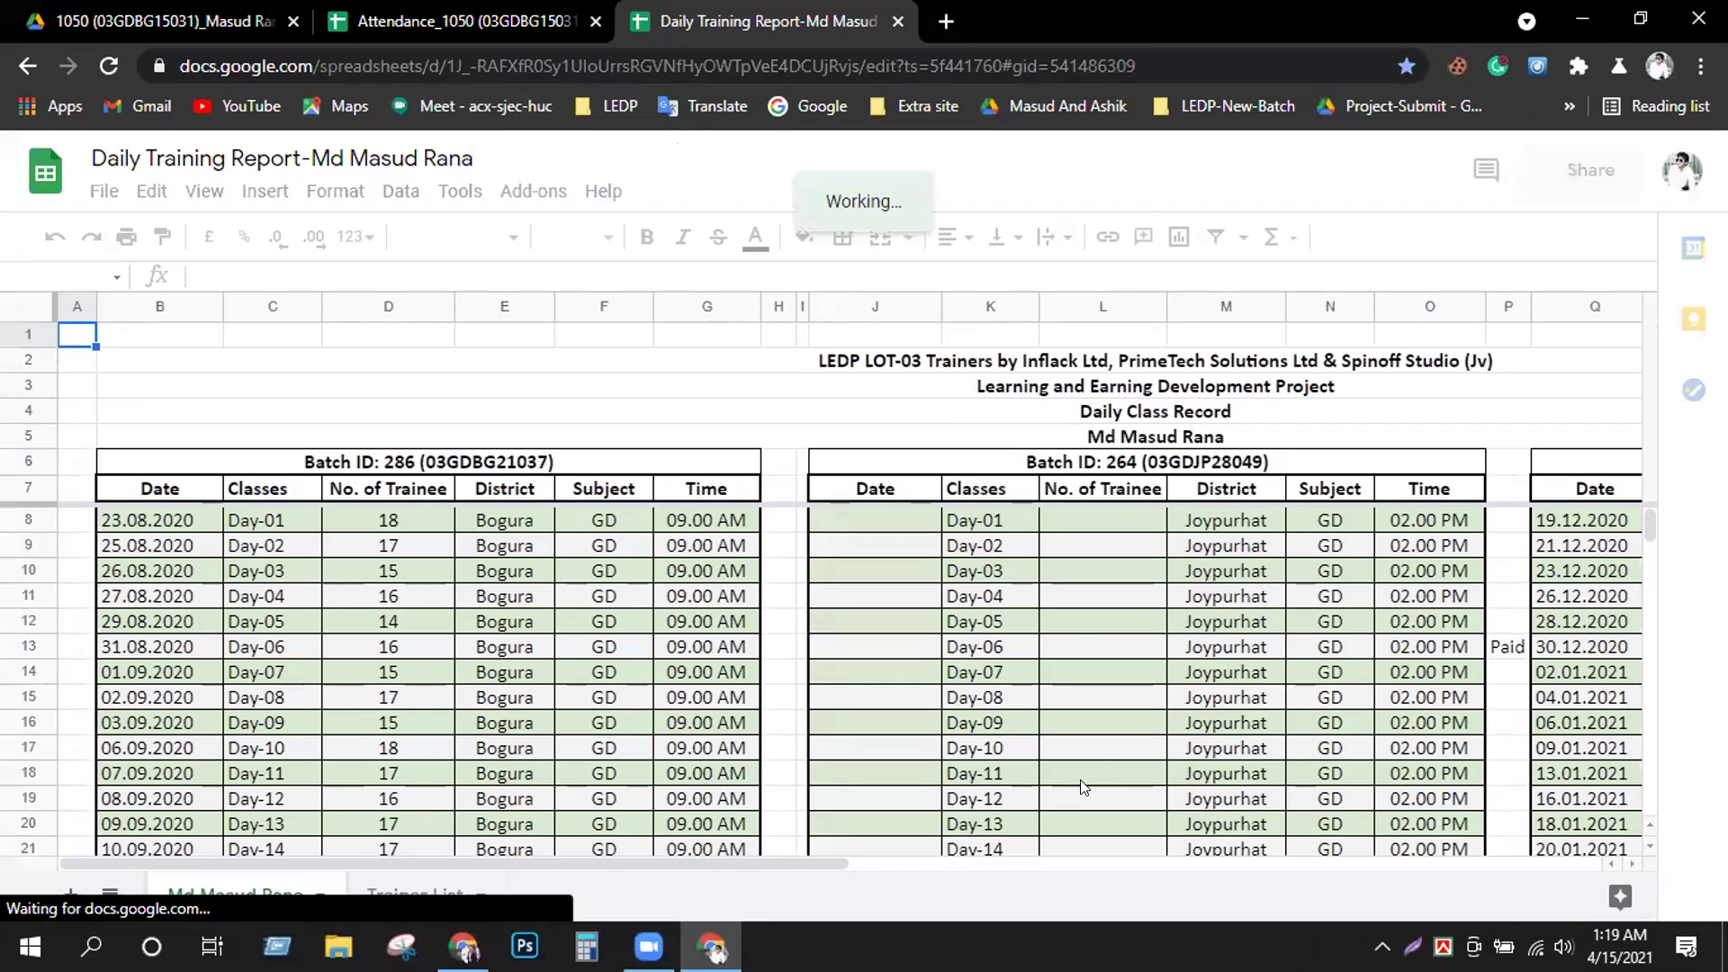
{"action": "scroll", "coordinate": [1078, 793], "scroll_direction": "right", "scroll_amount": 4}
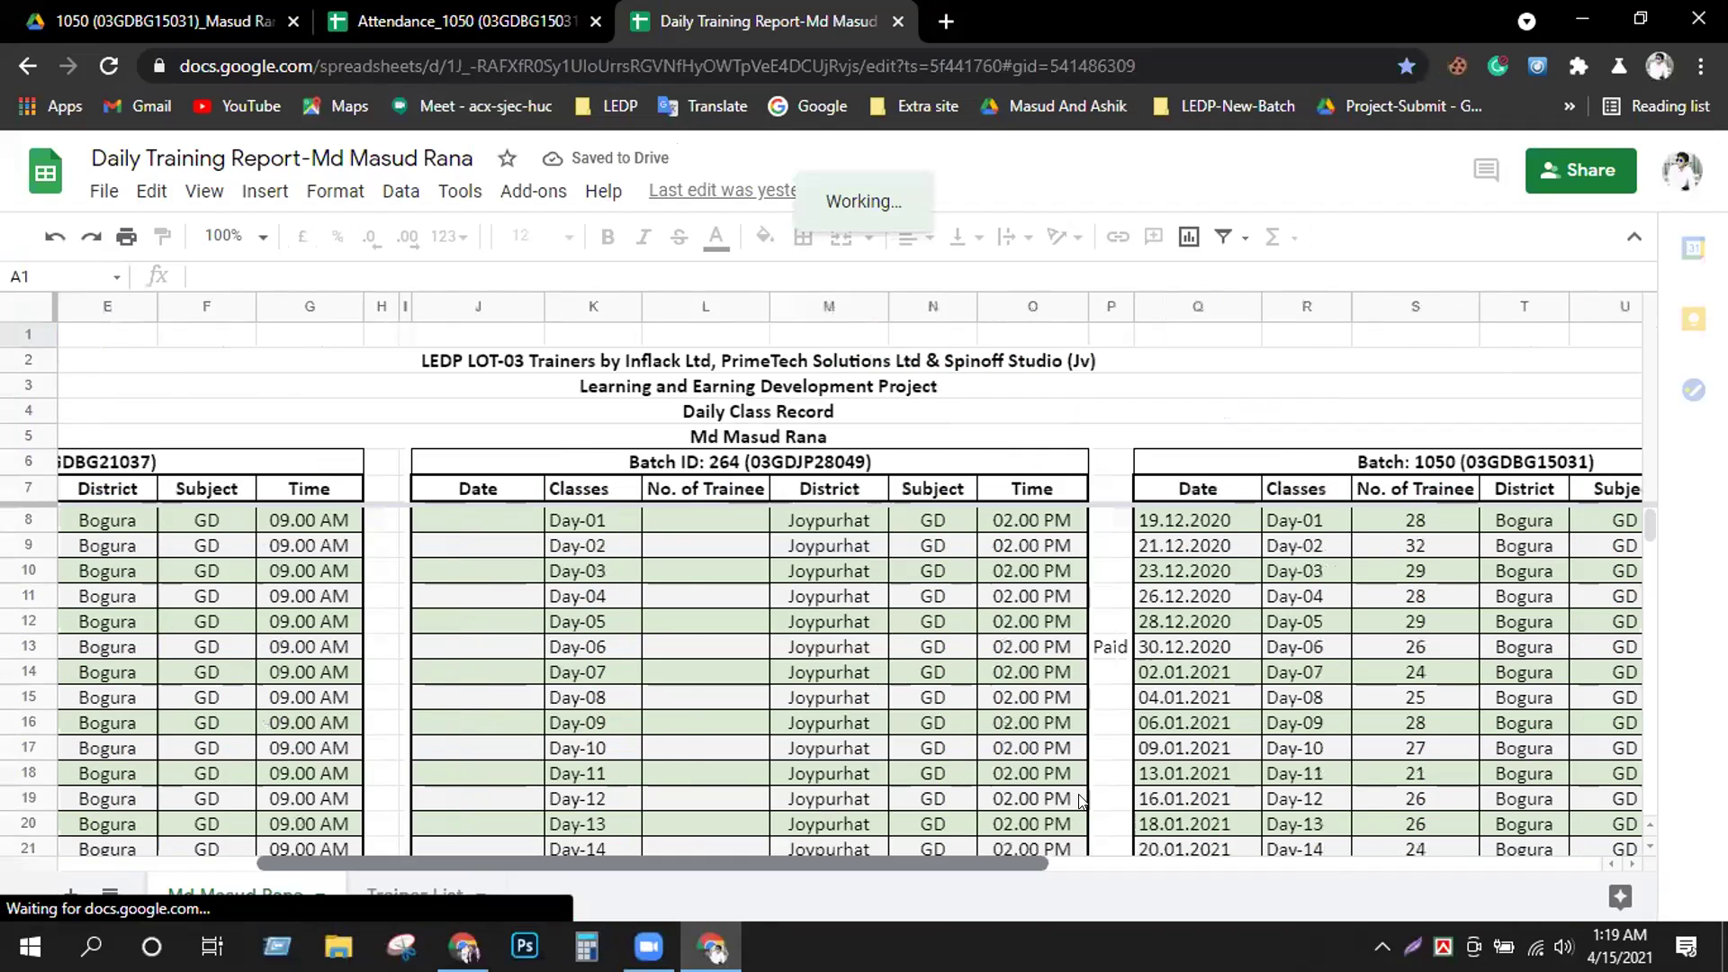
{"action": "scroll", "coordinate": [1078, 794], "scroll_direction": "right", "scroll_amount": 5}
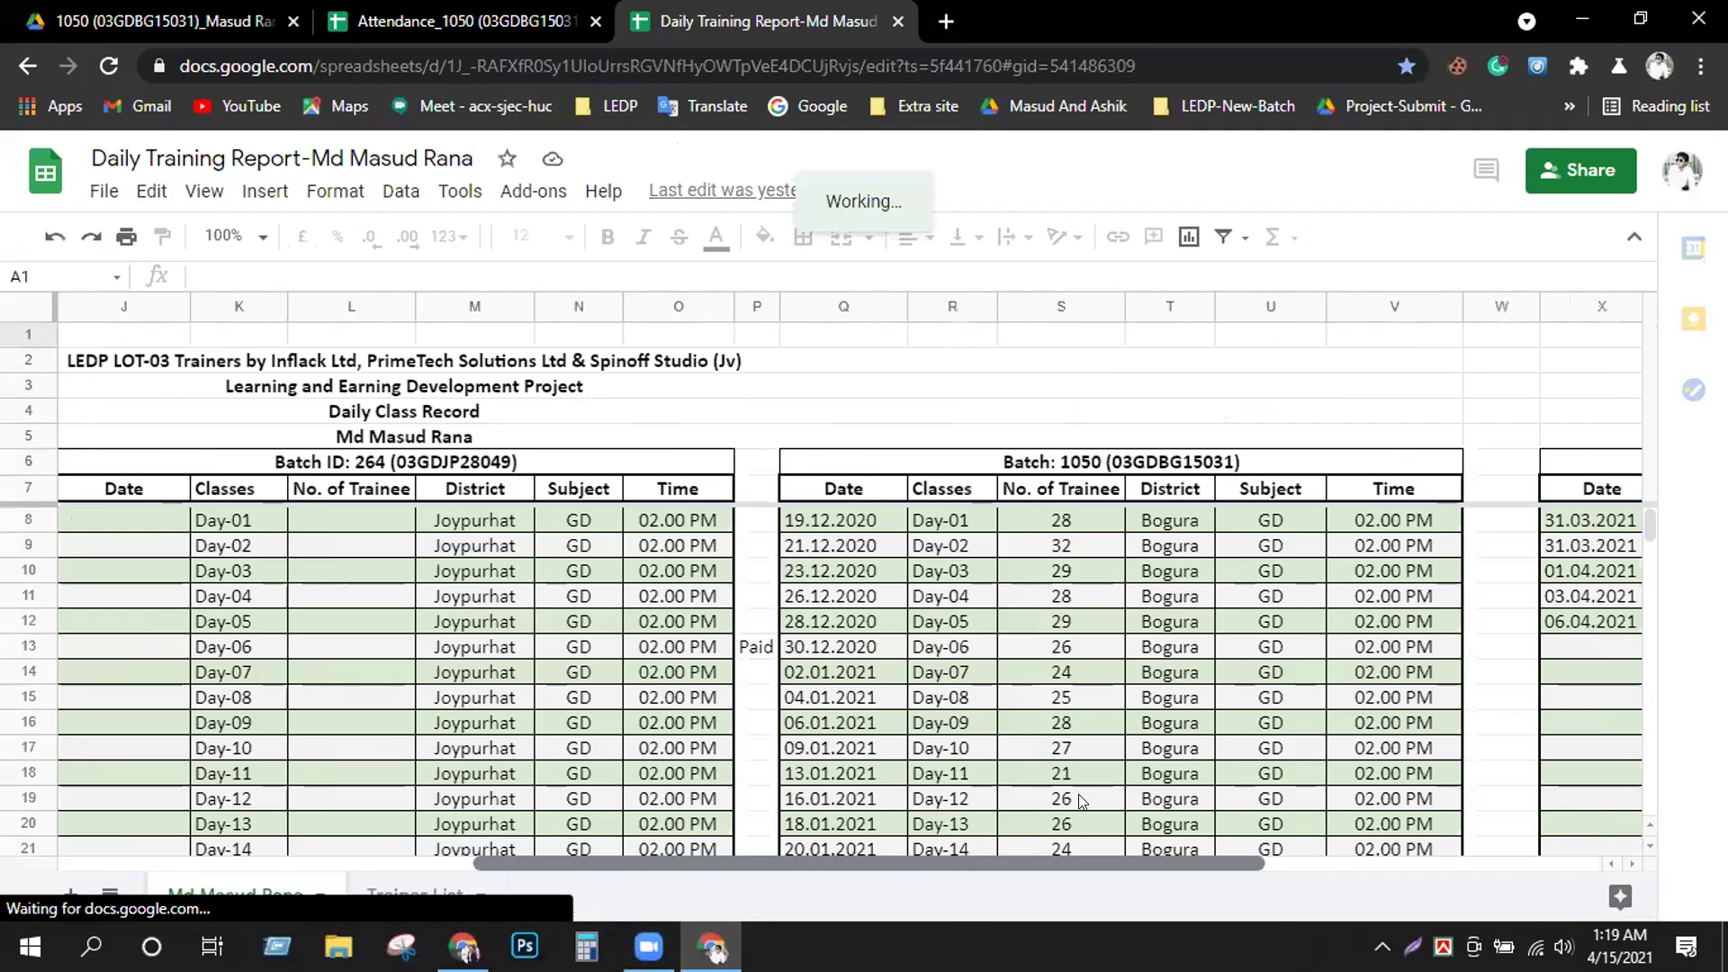
{"action": "scroll", "coordinate": [870, 711], "scroll_direction": "down", "scroll_amount": 8}
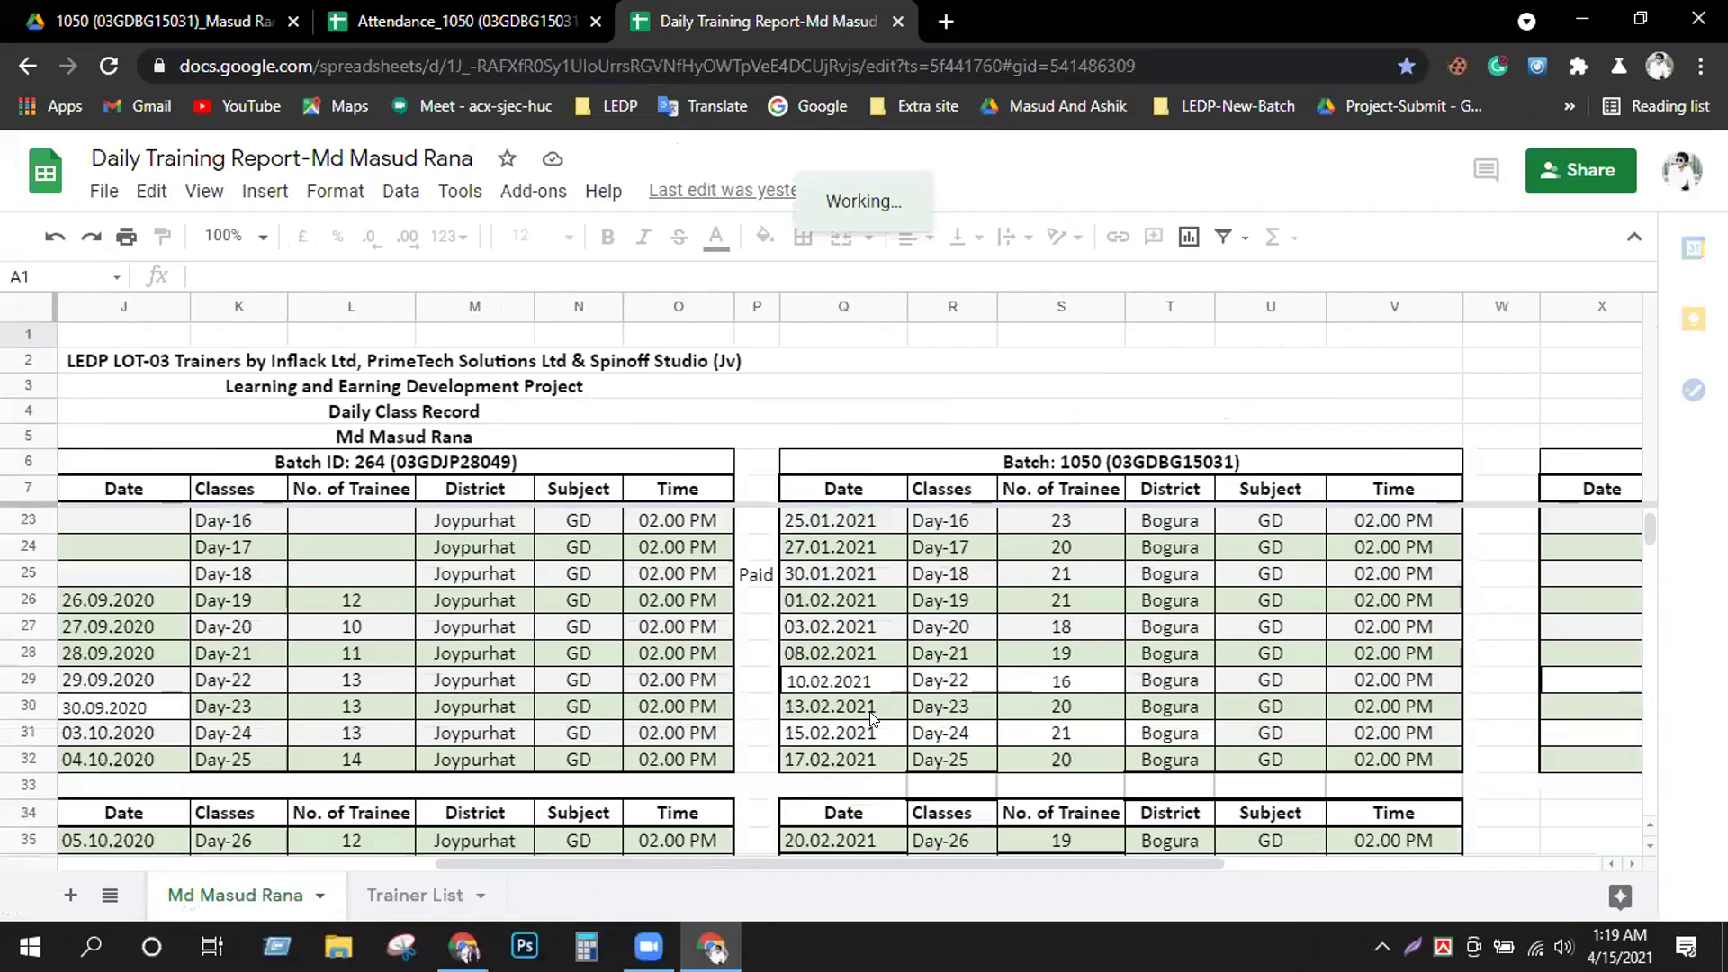
{"action": "scroll", "coordinate": [871, 717], "scroll_direction": "down", "scroll_amount": 5}
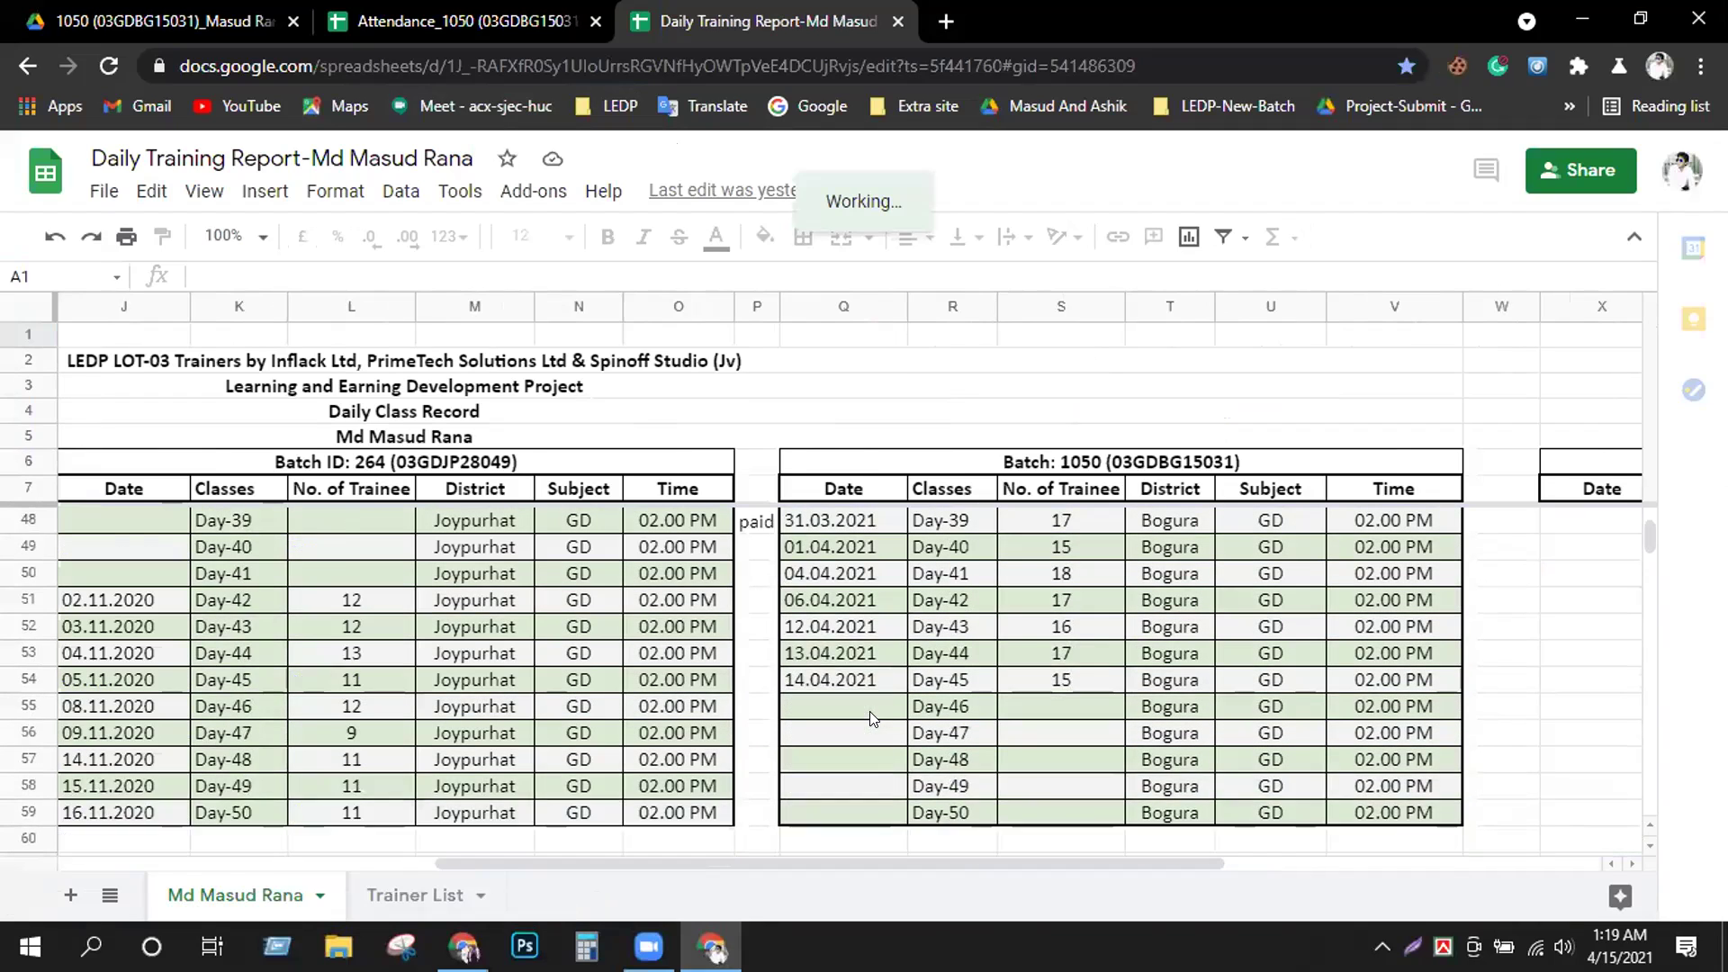
Log Day-46 as 15.04.2021 with 14 trainees, then return to the batch Drive folder
{"action": "left_click", "coordinate": [832, 658]}
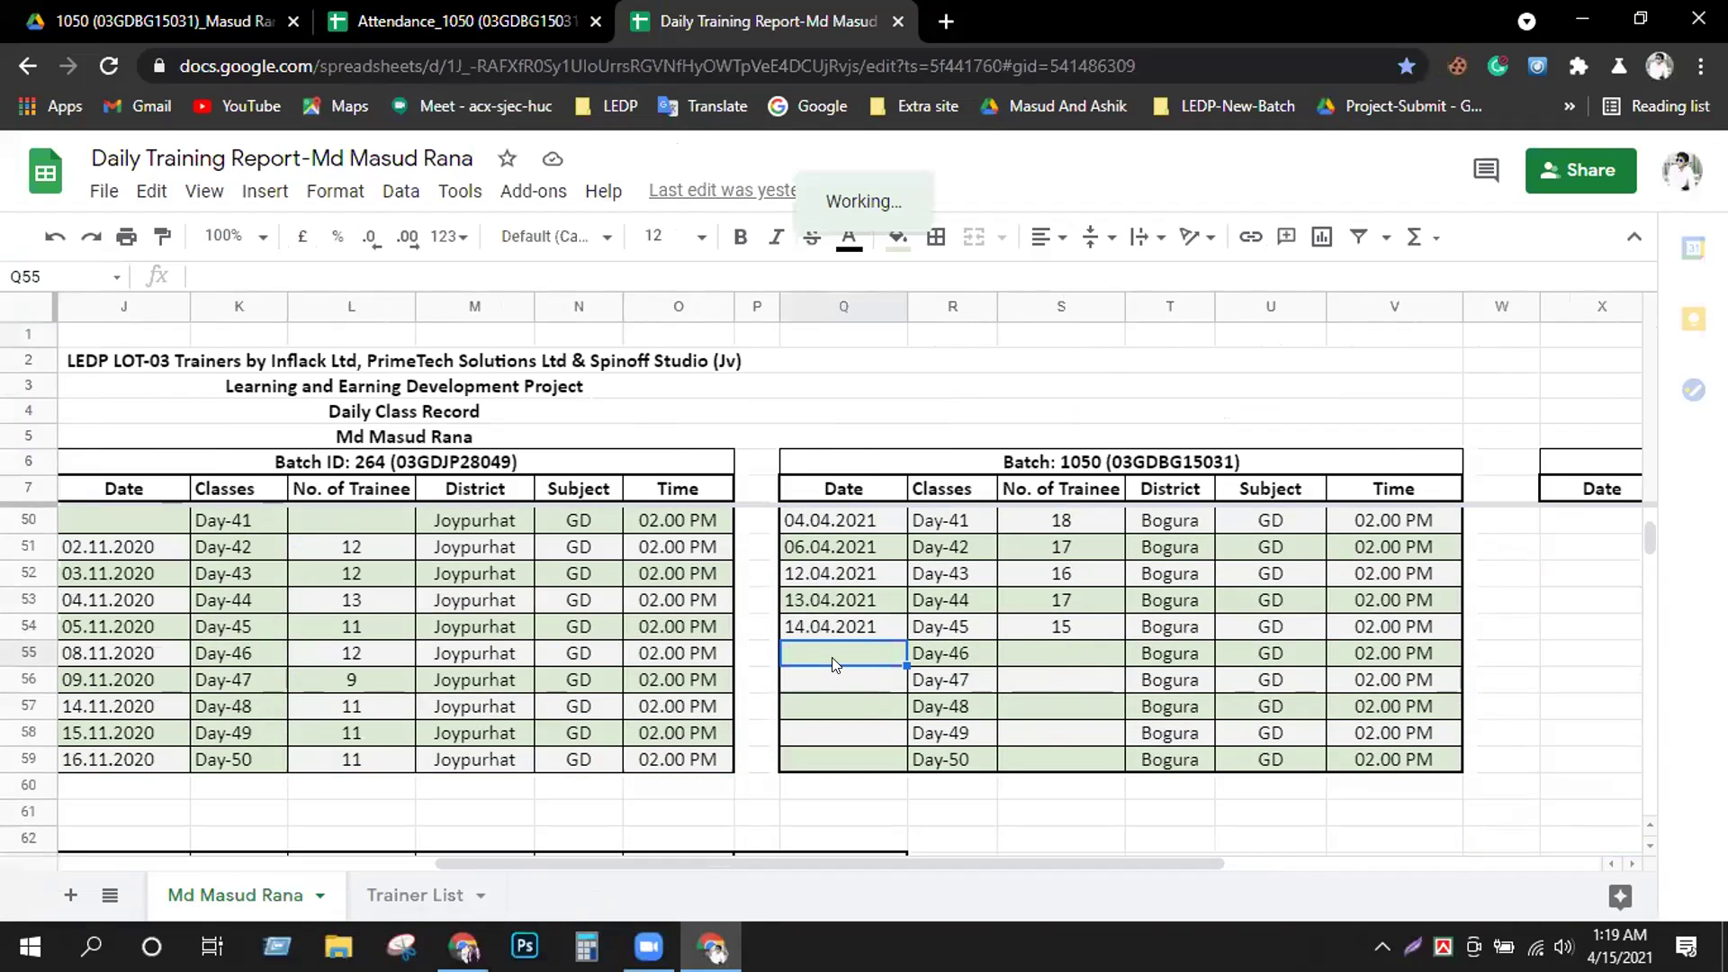
{"action": "type", "text": "15"}
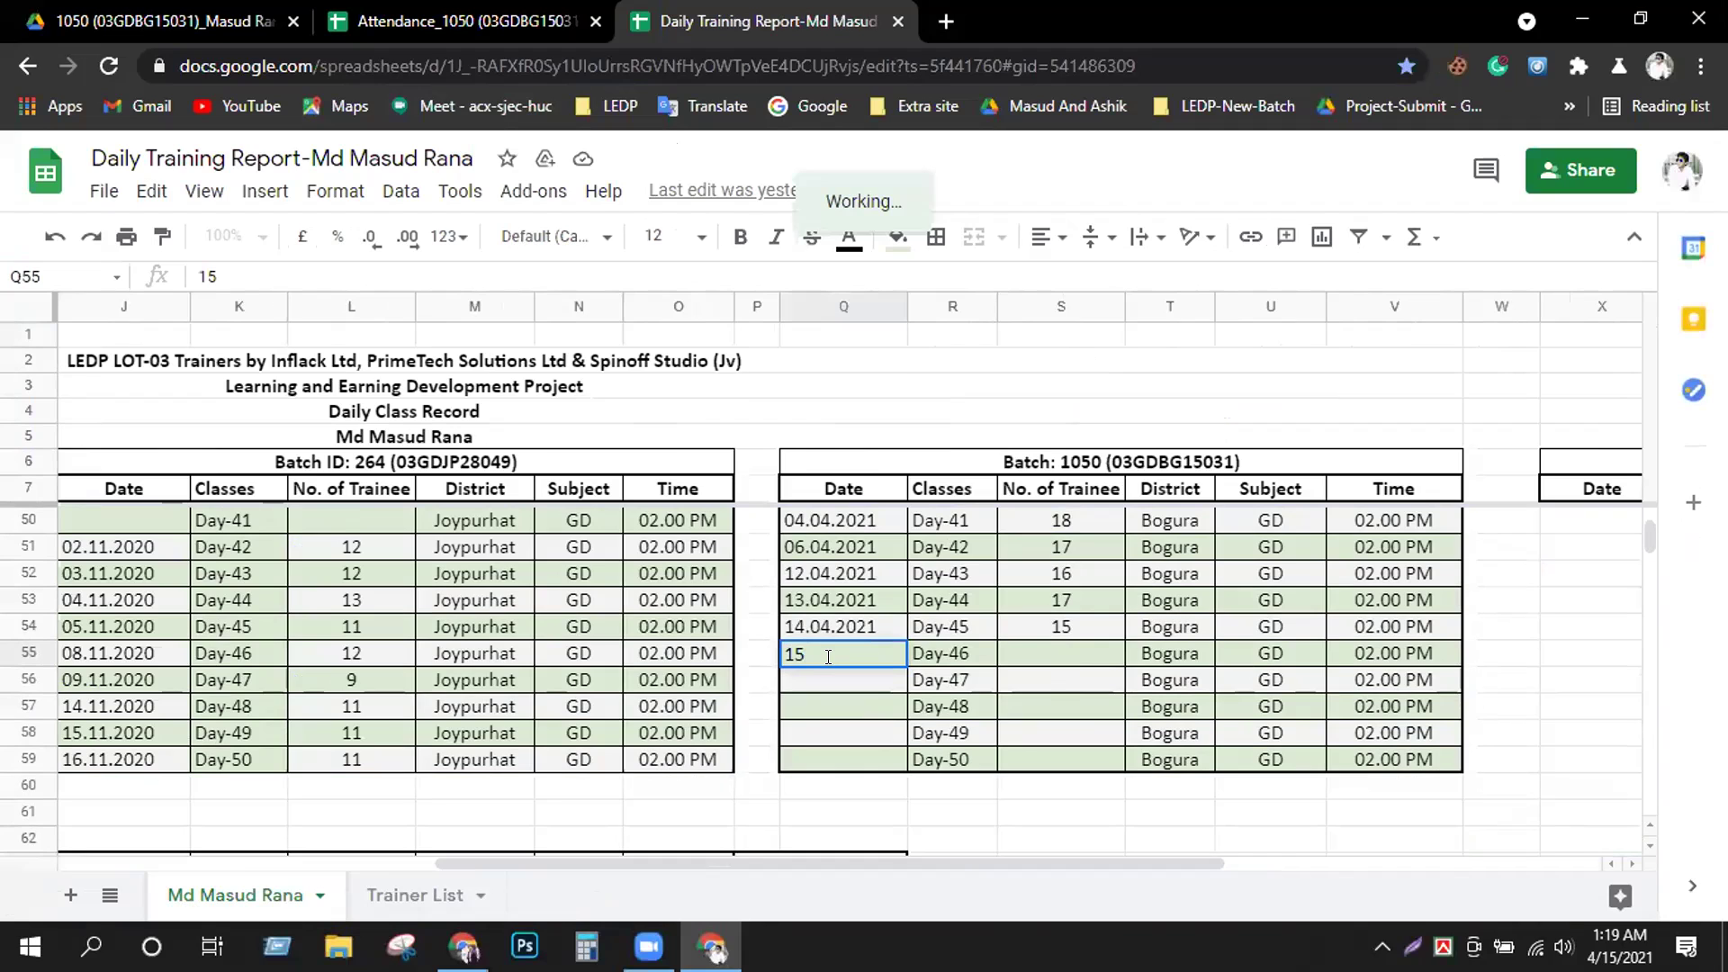
{"action": "type", "text": ".04.2021"}
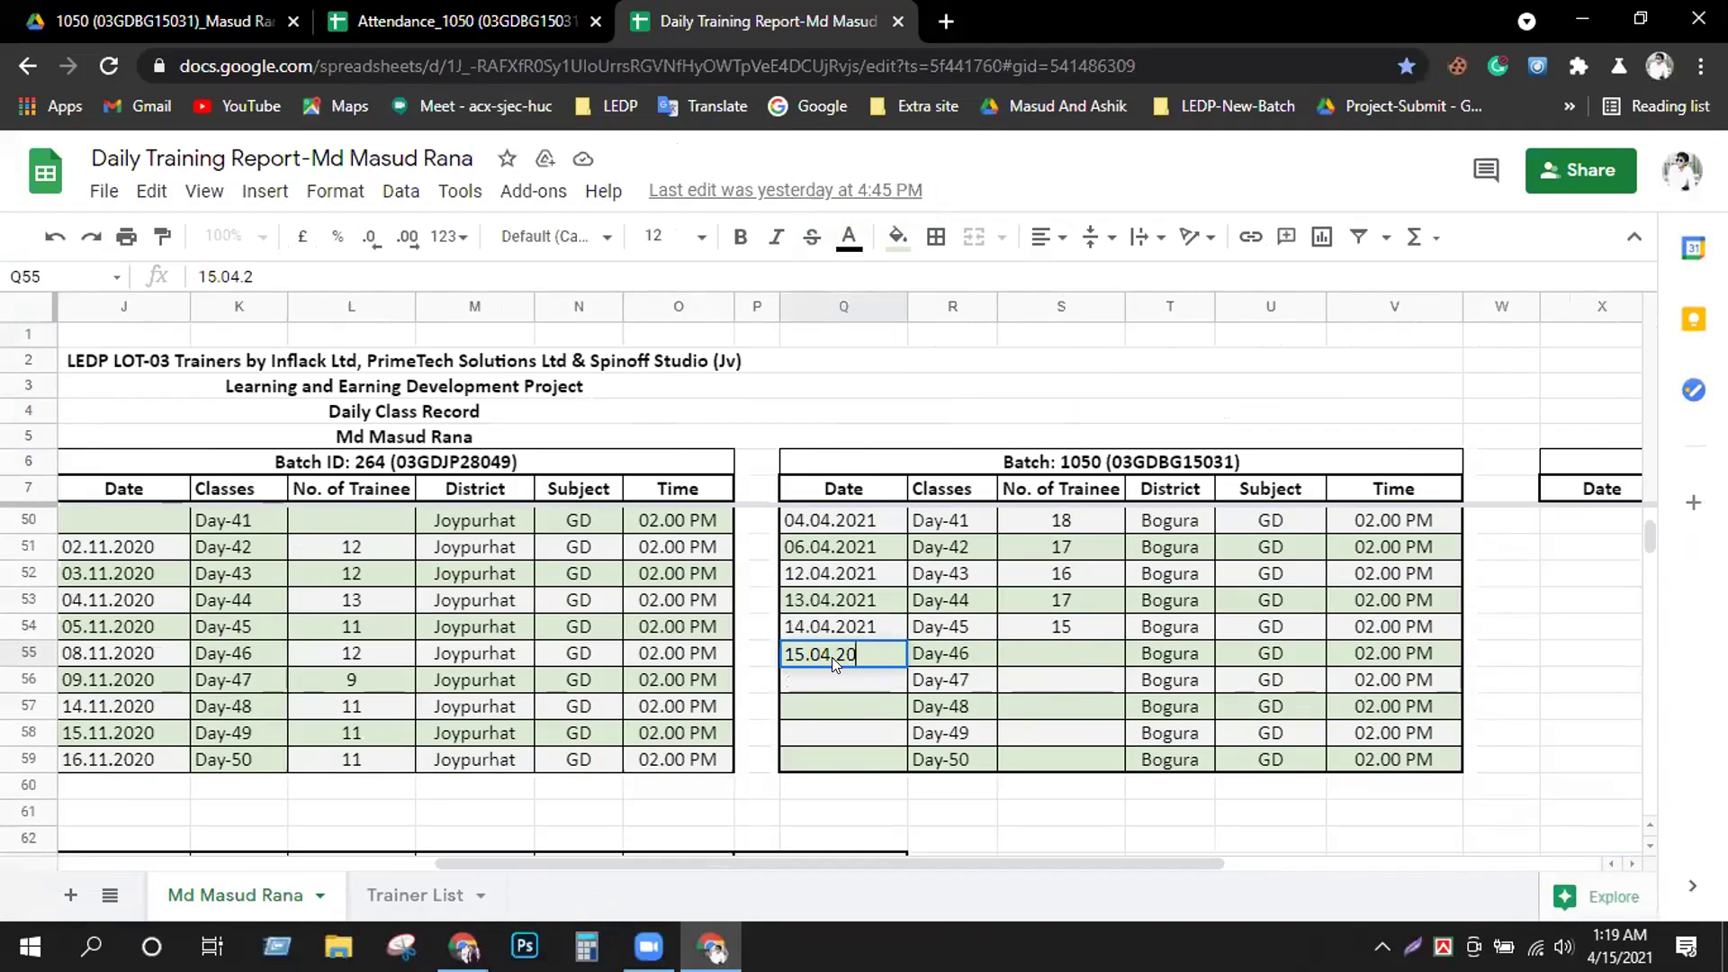
{"action": "left_click", "coordinate": [1033, 648]}
{"action": "type", "text": "14"}
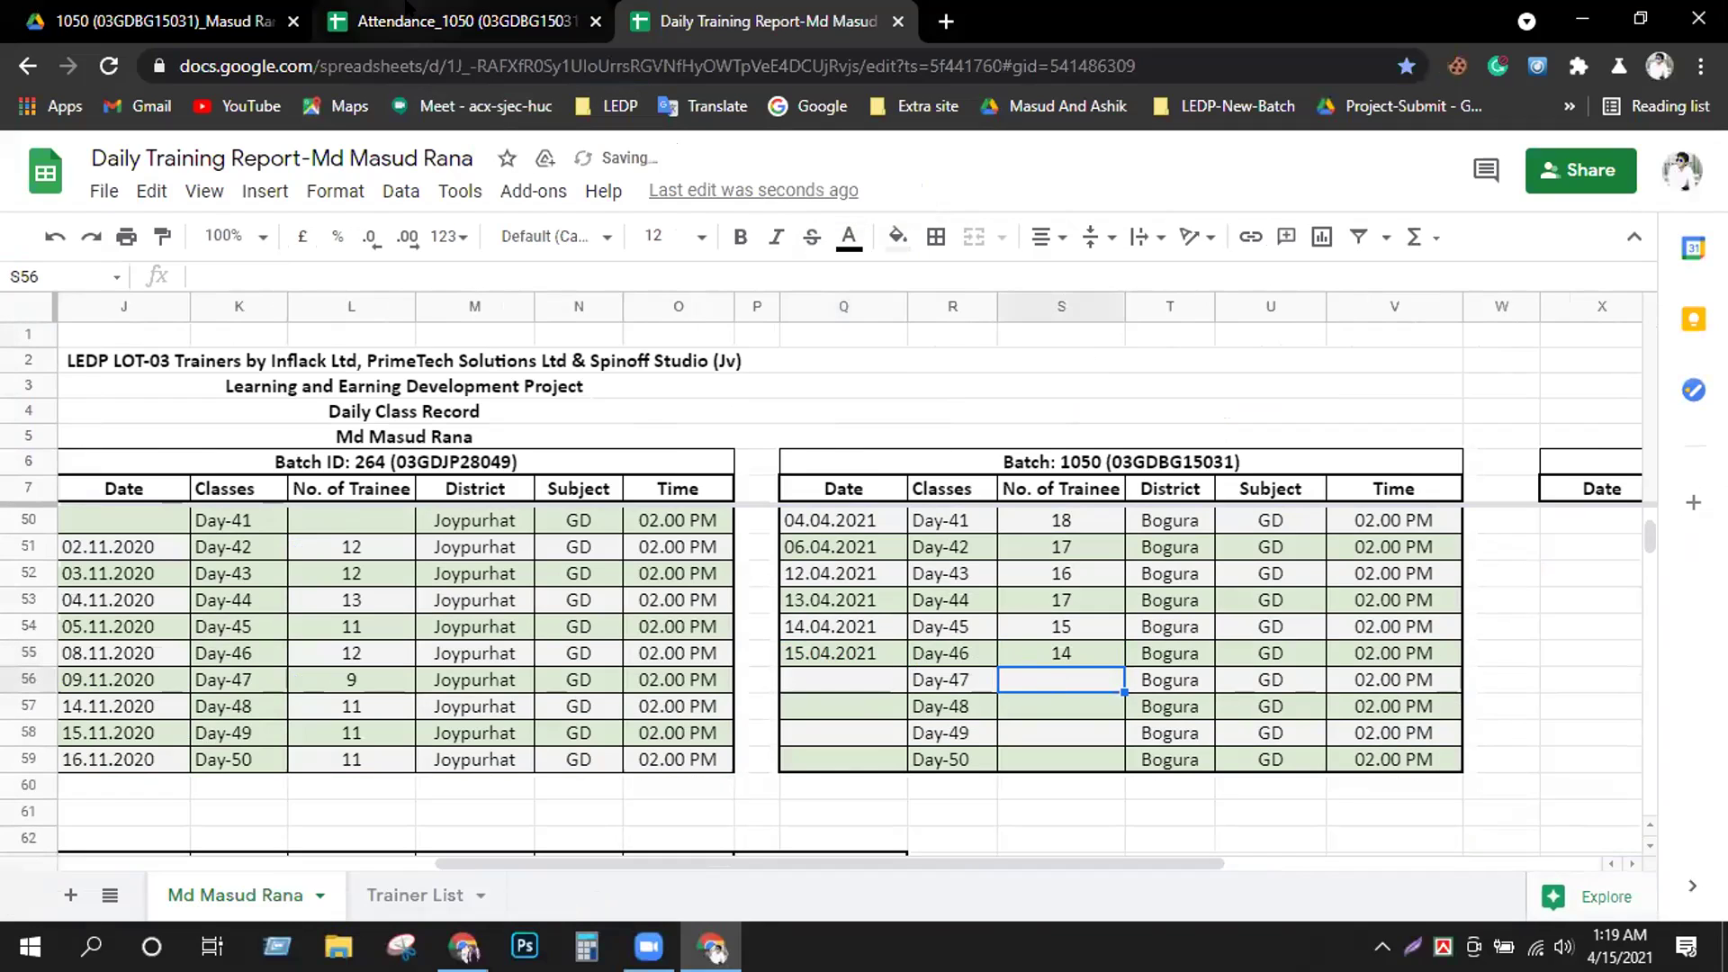
{"action": "left_click", "coordinate": [454, 21]}
{"action": "left_click", "coordinate": [230, 13]}
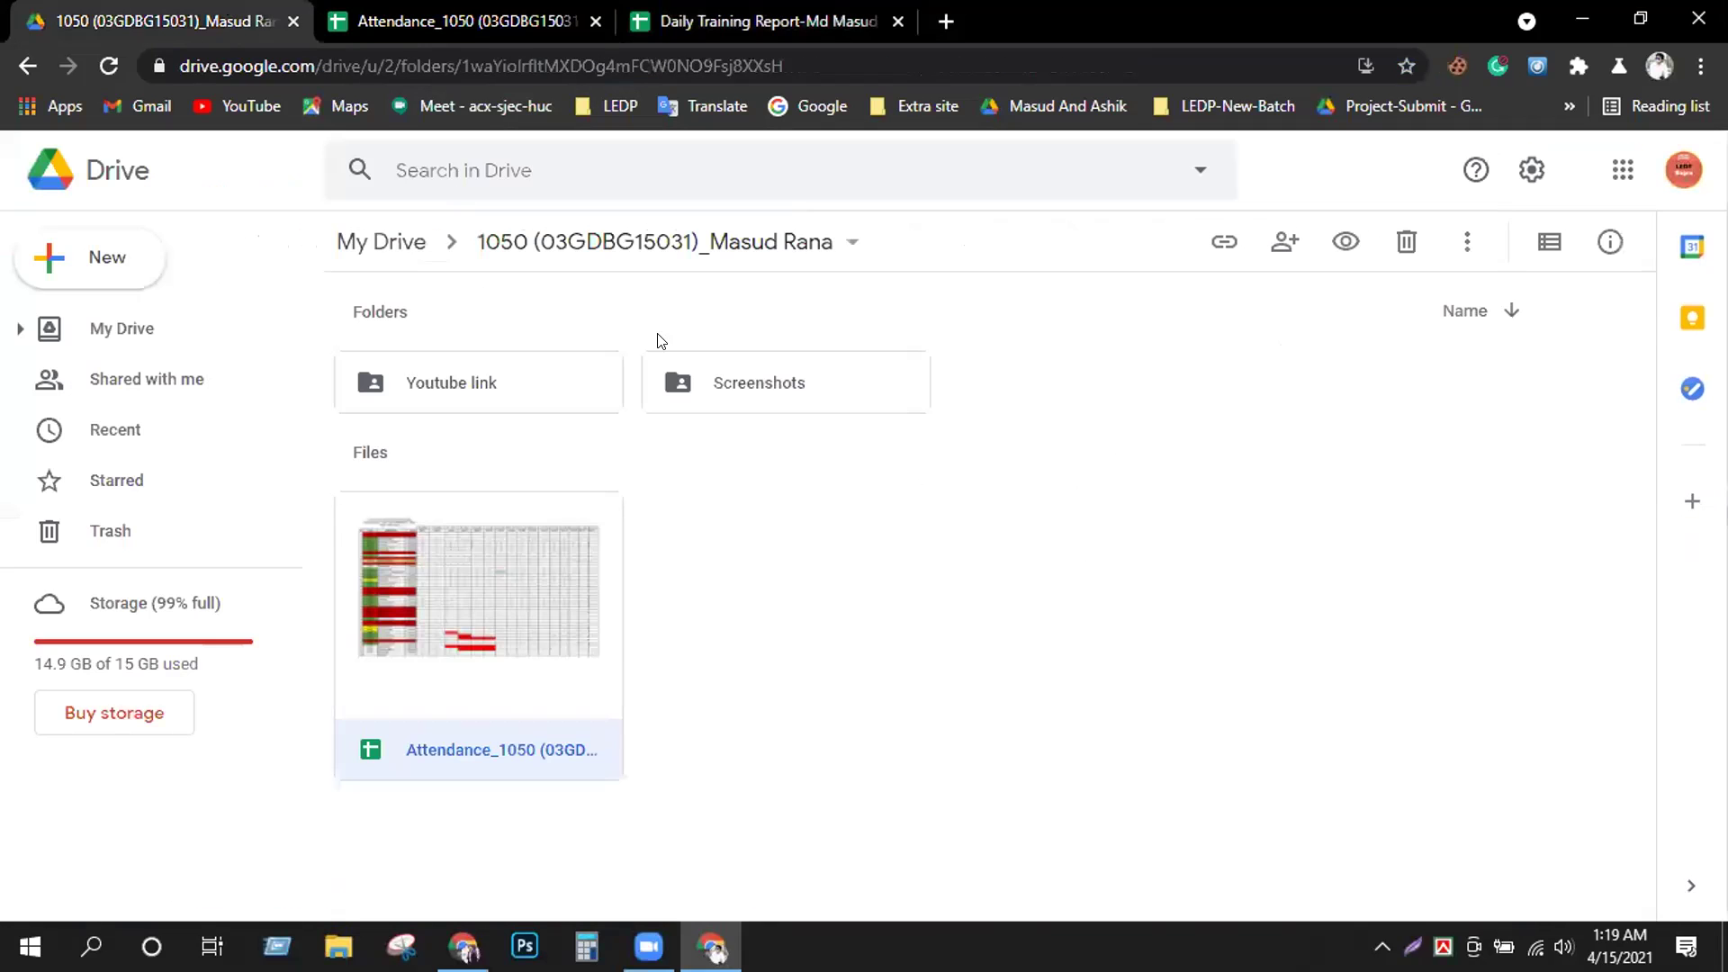
Open the Screenshots folder and review its DAY-43 to DAY-01 images
{"action": "double_click", "coordinate": [713, 399]}
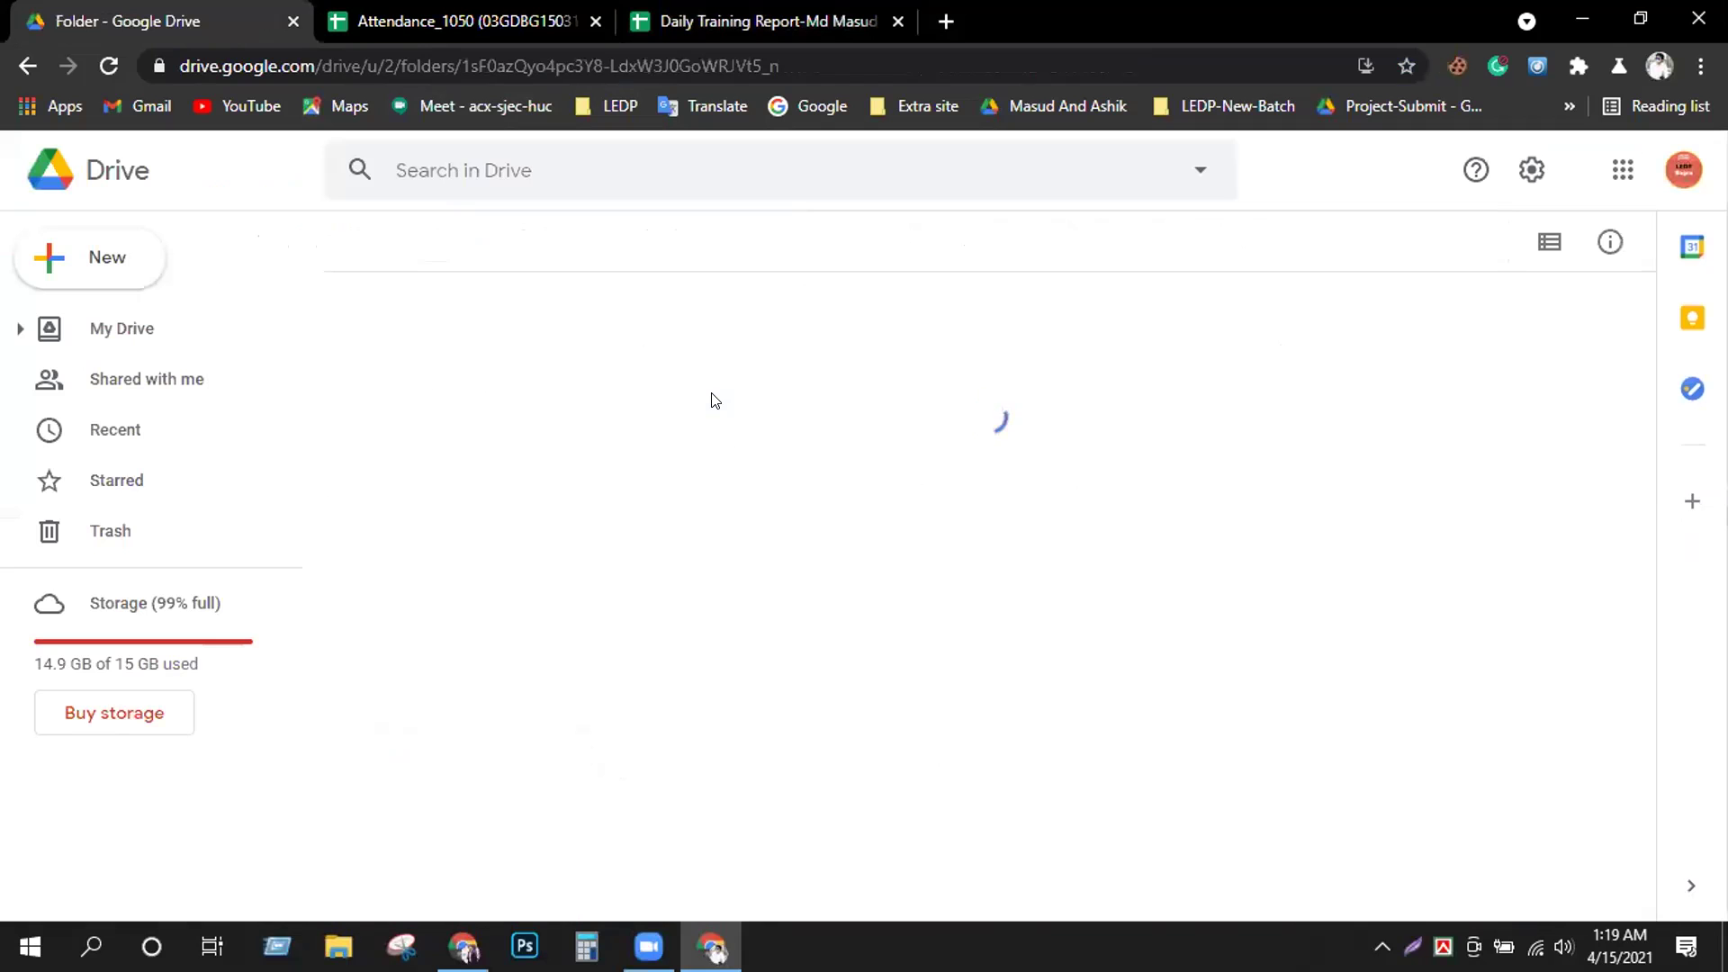
{"action": "scroll", "coordinate": [712, 399], "scroll_direction": "down", "scroll_amount": 20}
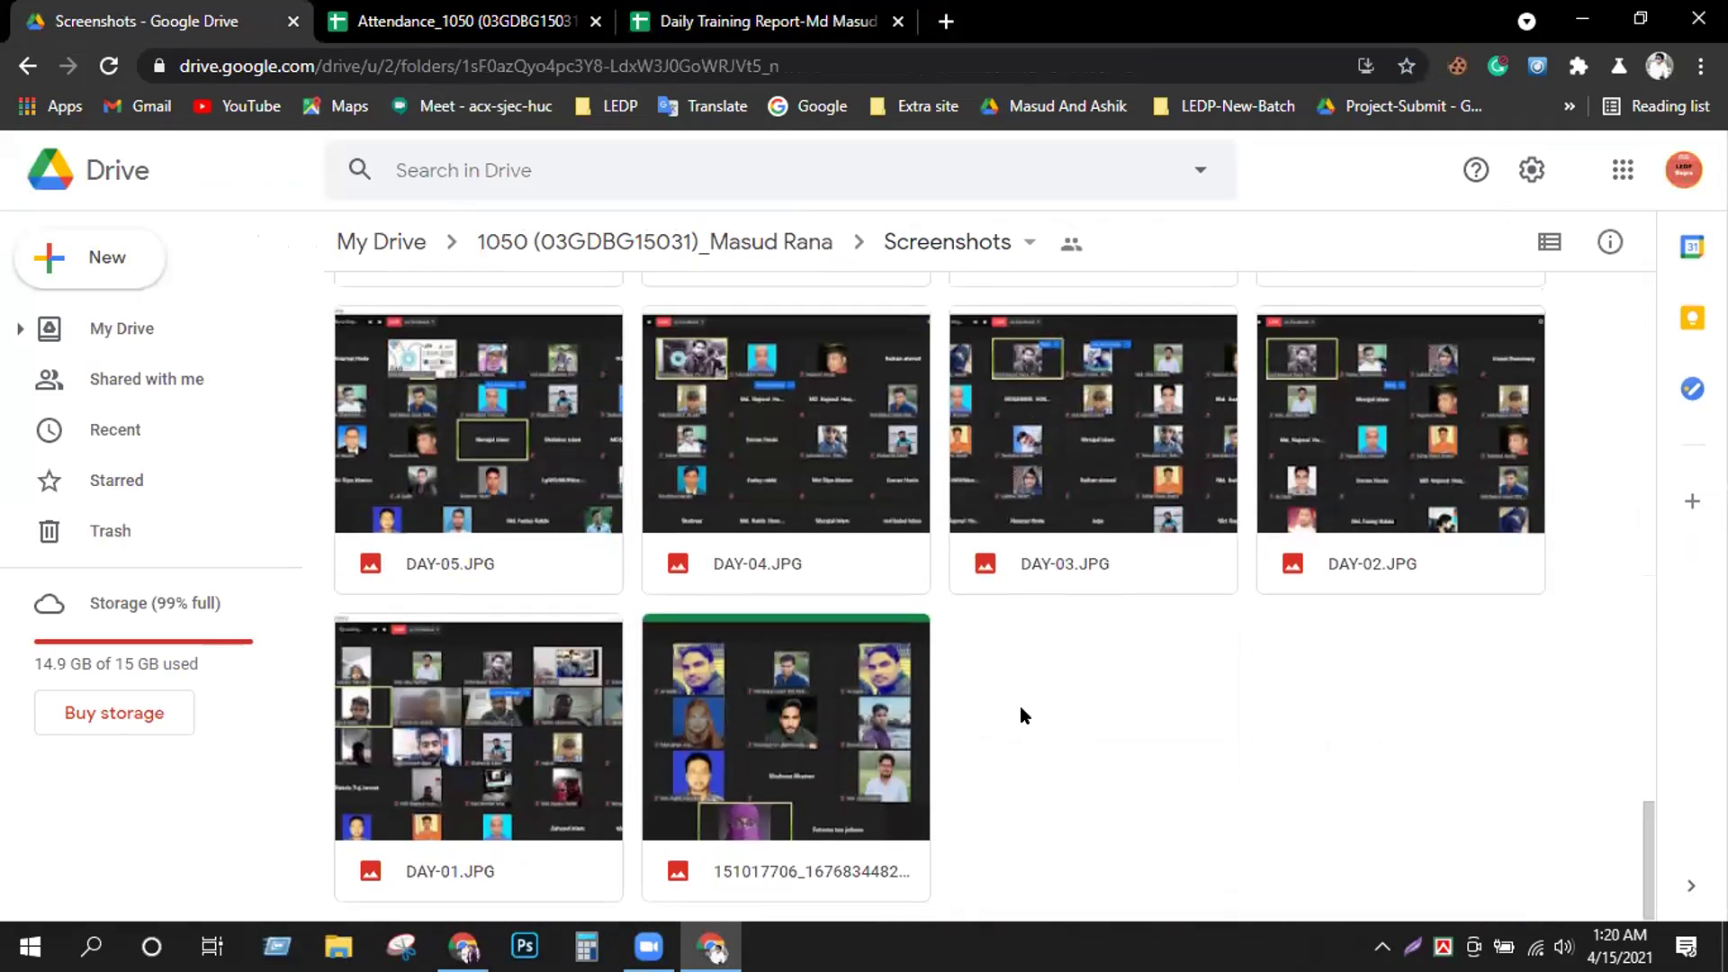
{"action": "scroll", "coordinate": [1018, 706], "scroll_direction": "up", "scroll_amount": 20}
{"action": "scroll", "coordinate": [995, 556], "scroll_direction": "up", "scroll_amount": 2}
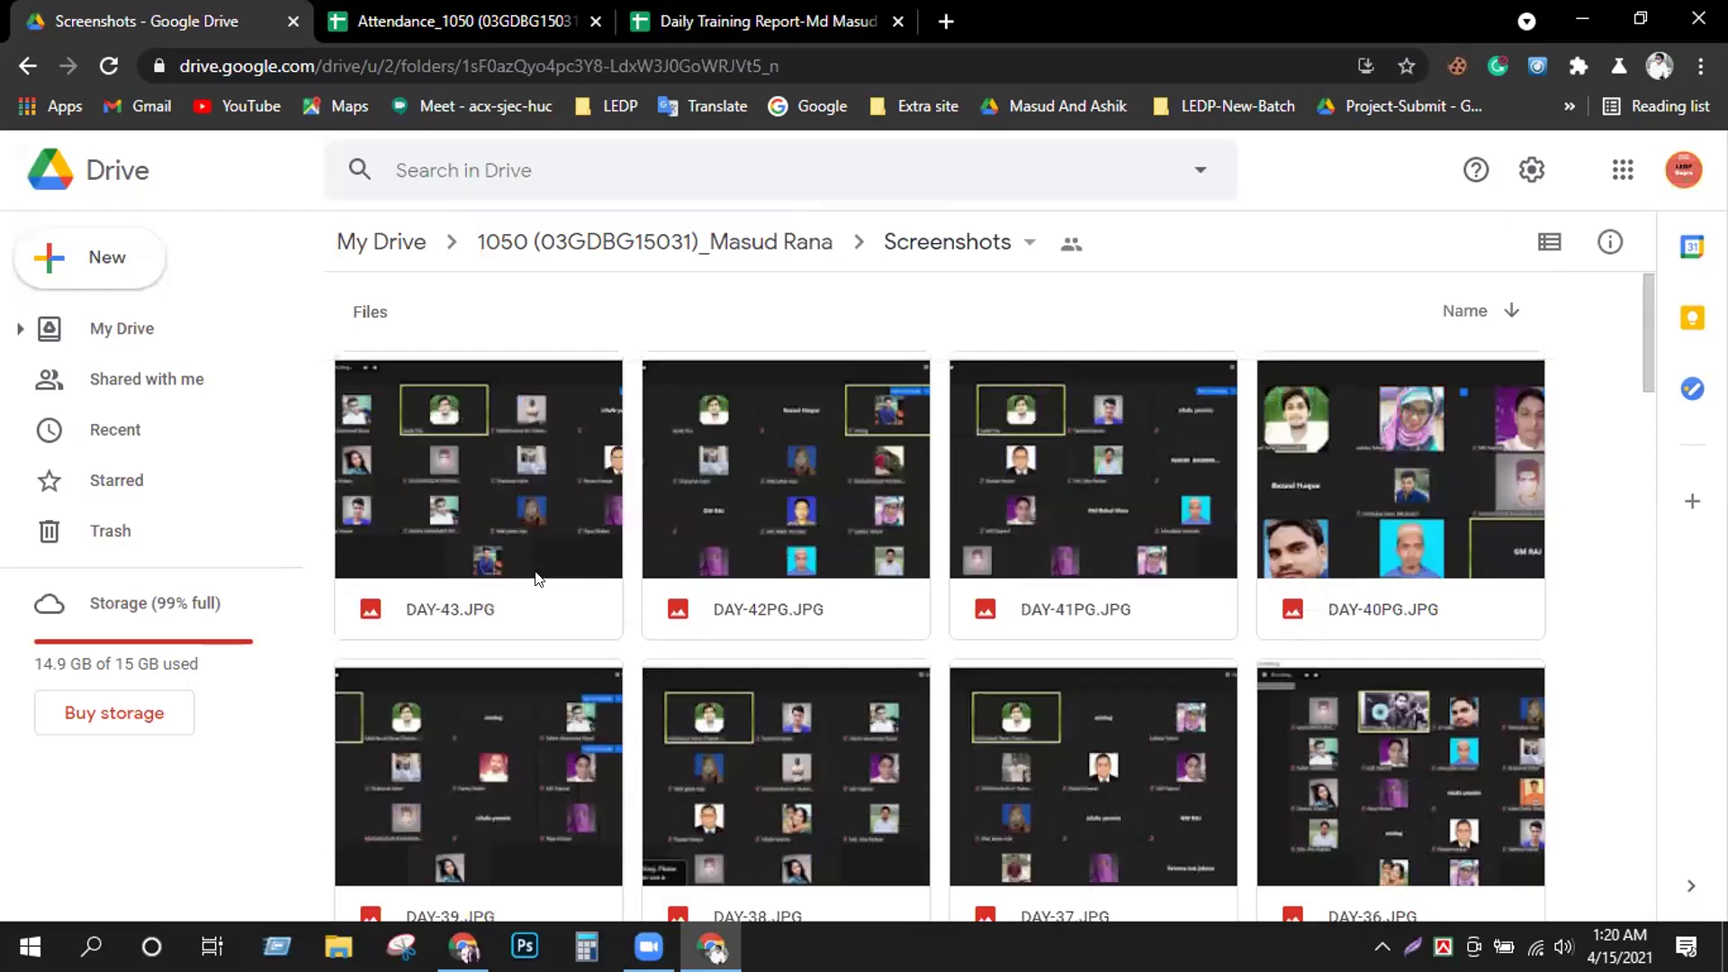
{"action": "left_click", "coordinate": [337, 945]}
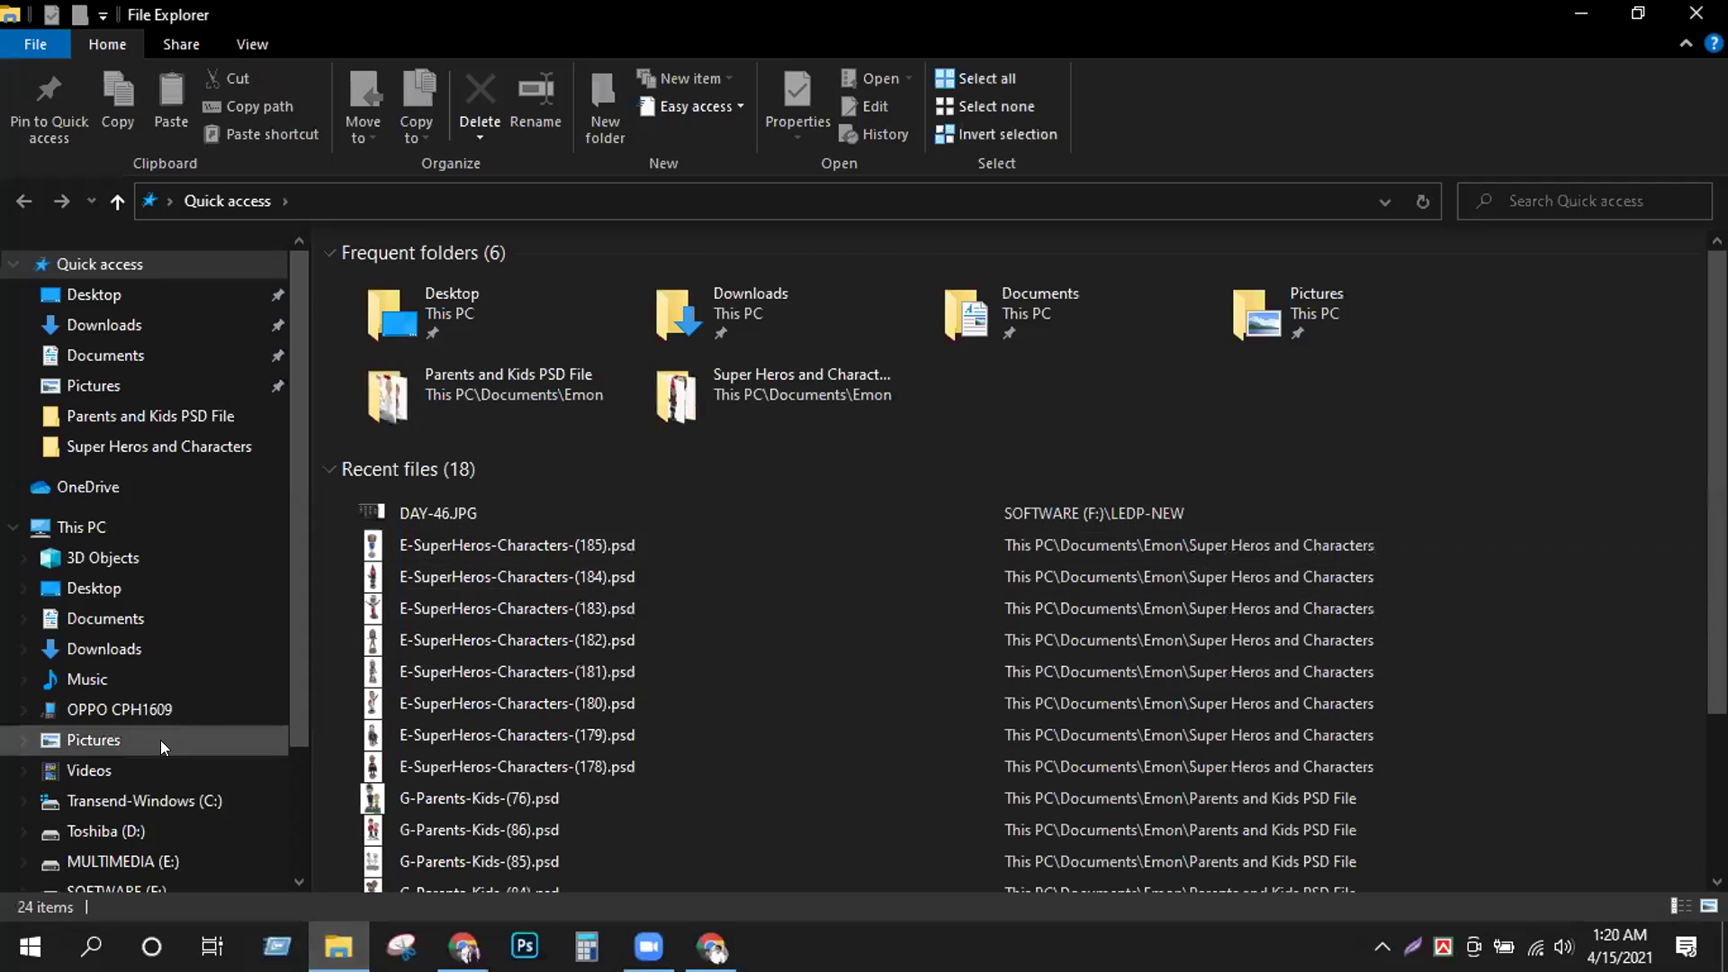
Drag DAY-44, DAY-45 and DAY-46.JPG from F:\LEDP-NEW into the Drive Screenshots folder
{"action": "scroll", "coordinate": [135, 801], "scroll_direction": "down", "scroll_amount": 1}
{"action": "left_click", "coordinate": [135, 804]}
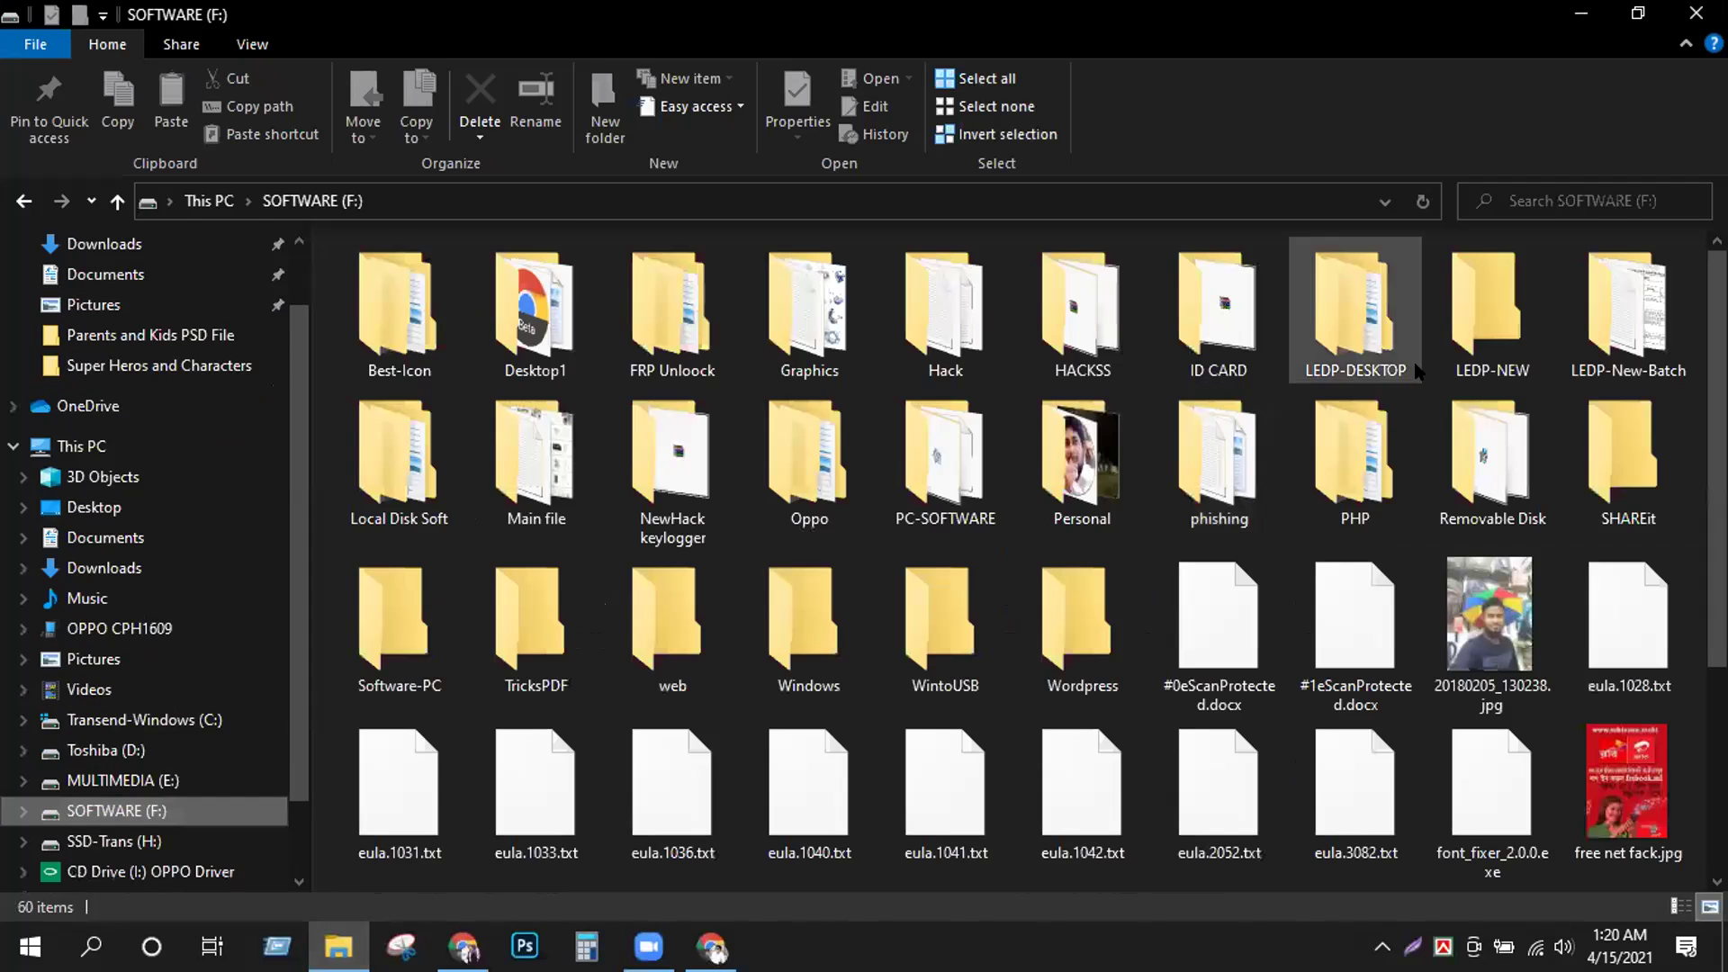
{"action": "left_click", "coordinate": [1502, 334]}
{"action": "double_click", "coordinate": [1503, 334]}
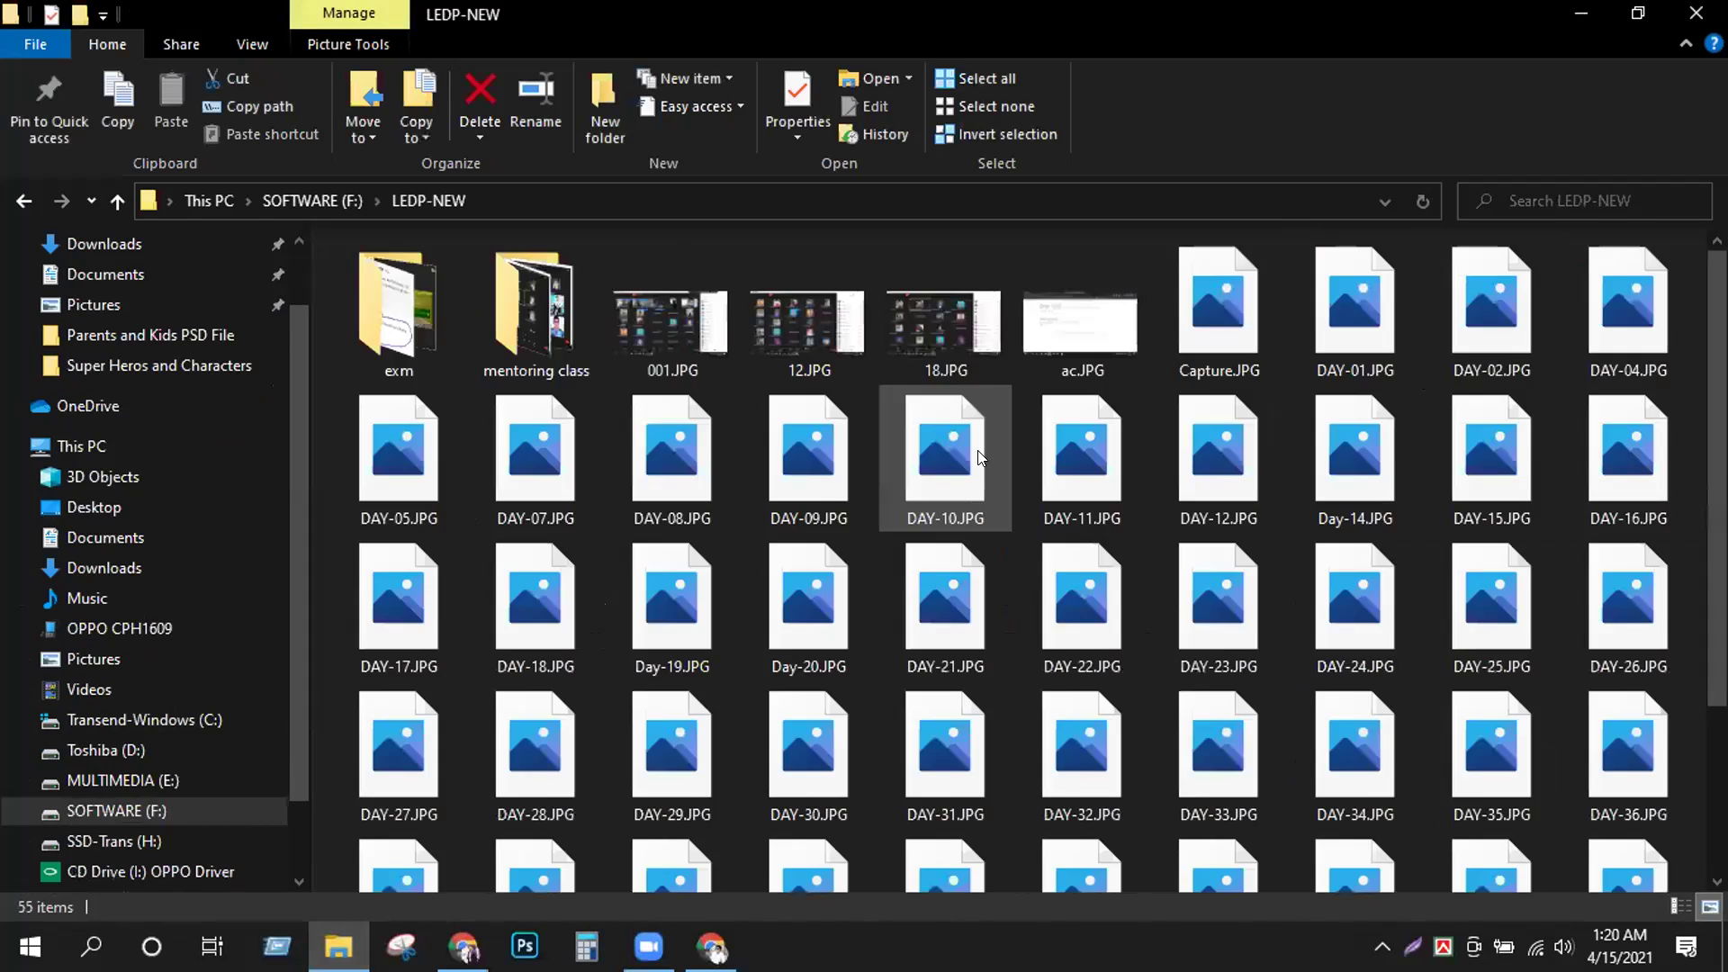
{"action": "scroll", "coordinate": [977, 450], "scroll_direction": "down", "scroll_amount": 5}
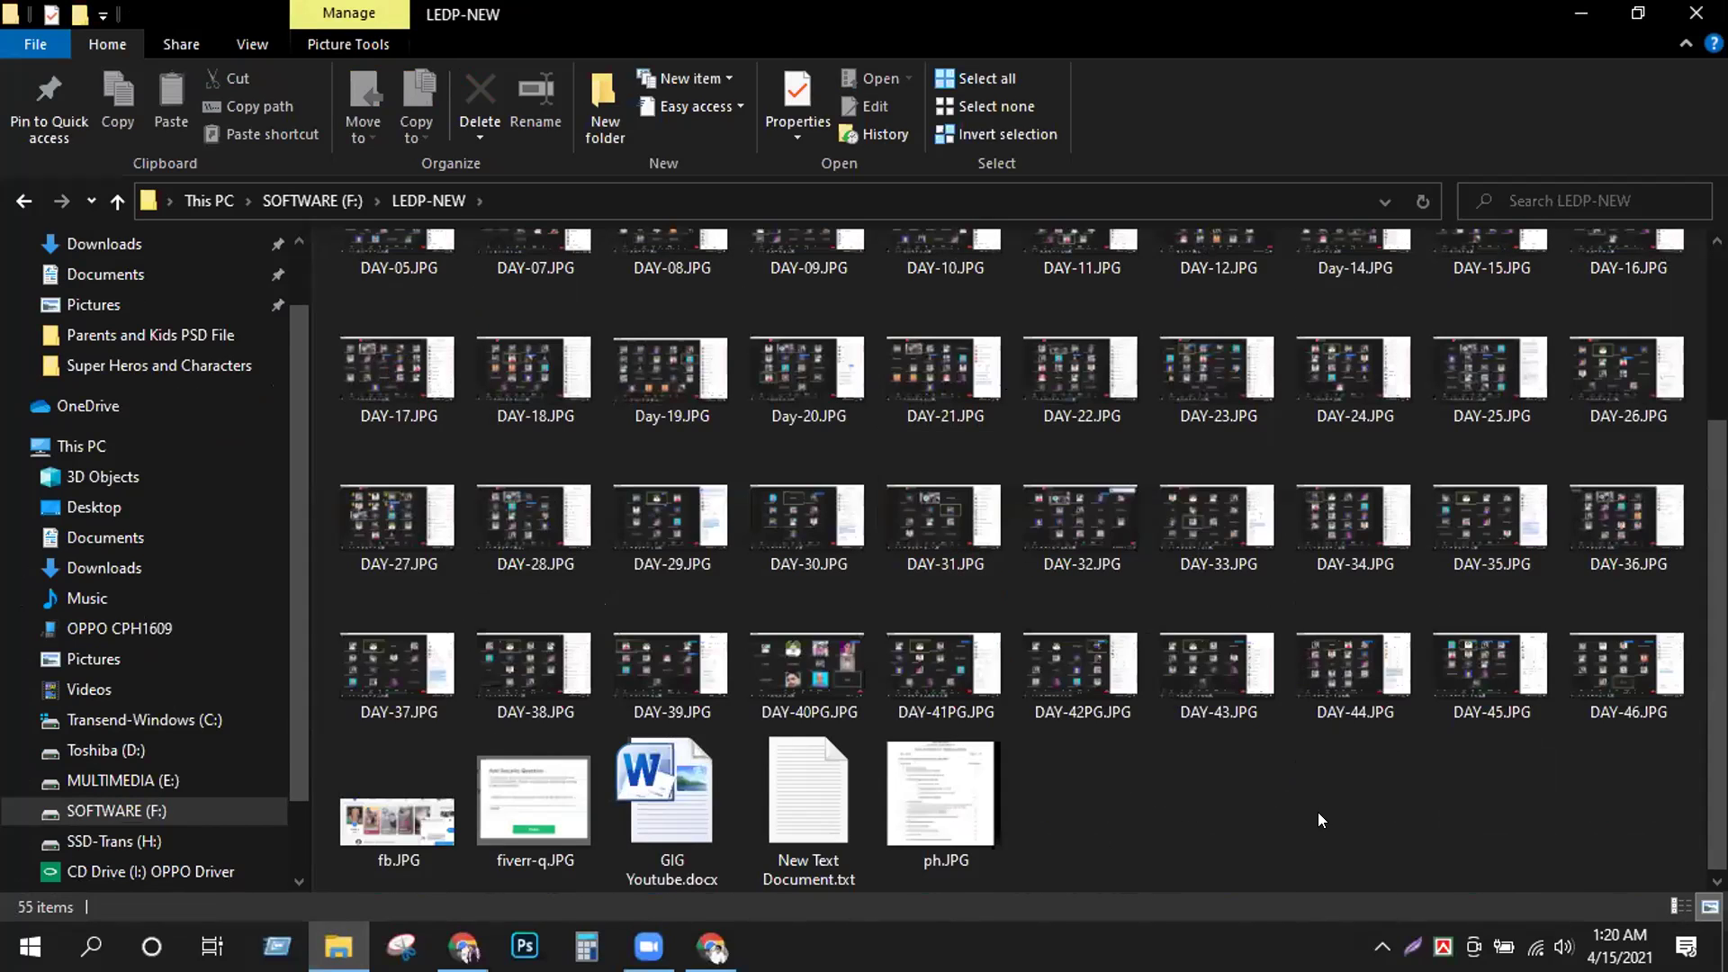
{"action": "left_click_drag", "start_coordinate": [1344, 803], "coordinate": [1354, 728]}
{"action": "left_click_drag", "start_coordinate": [1459, 670], "coordinate": [1207, 587]}
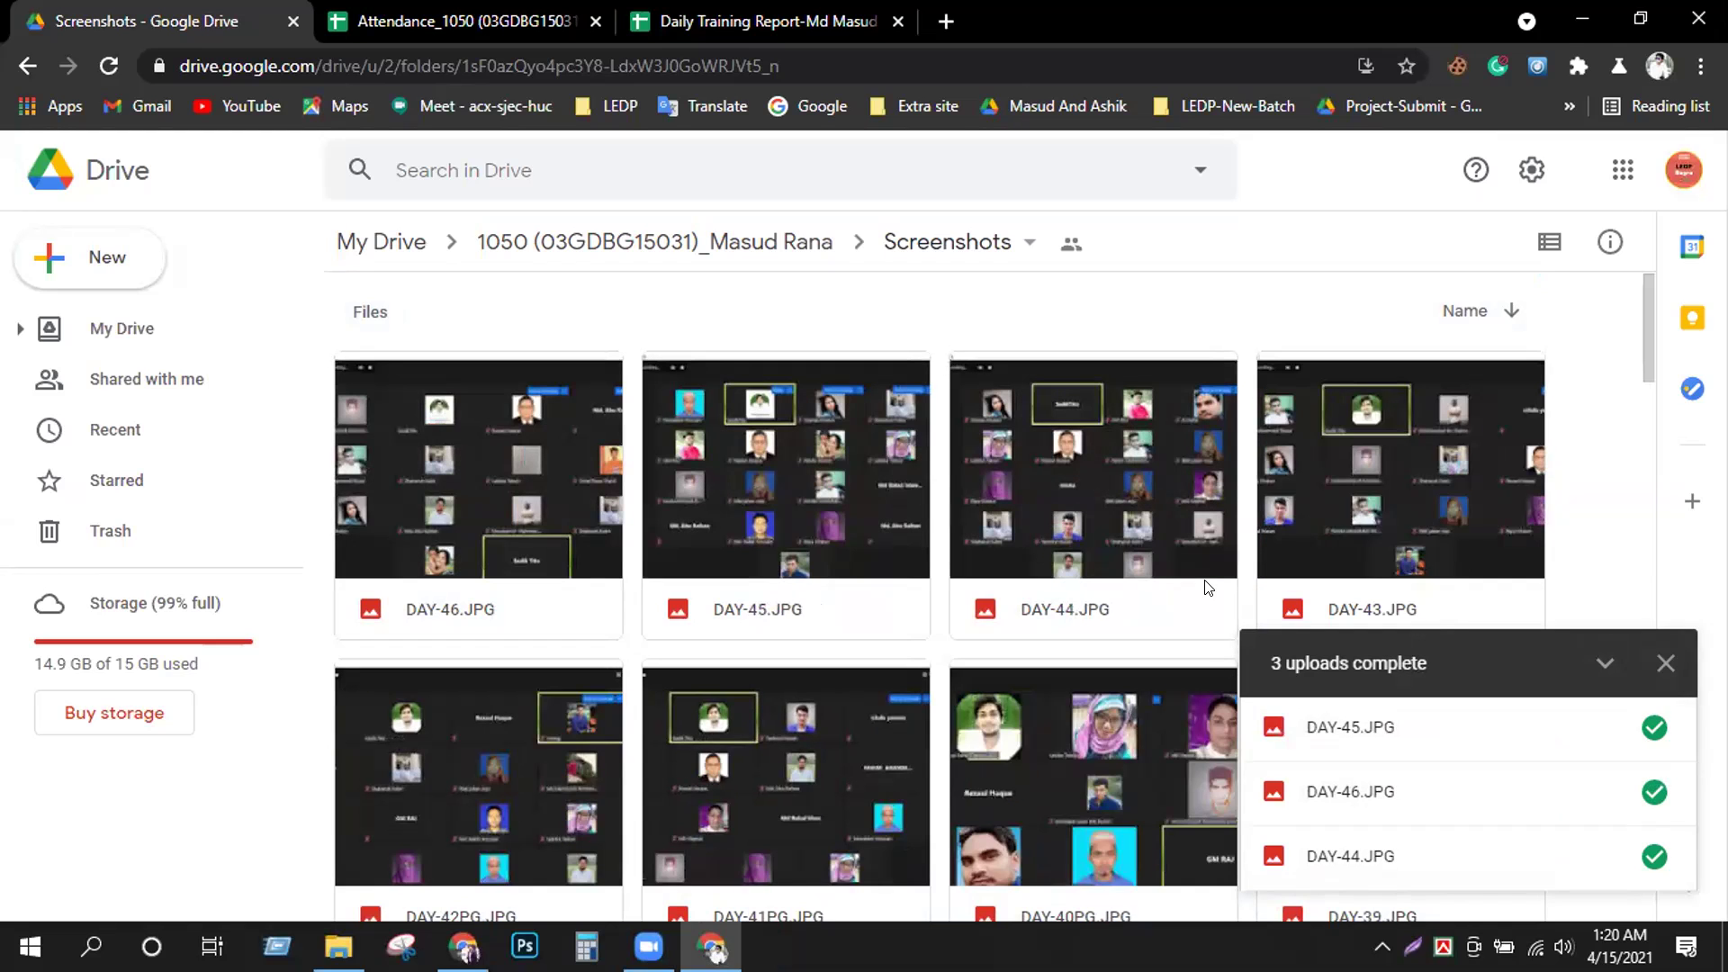
Dismiss the '3 uploads complete' panel and confirm DAY-46 heads the Screenshots folder
{"action": "left_click", "coordinate": [1665, 663]}
{"action": "scroll", "coordinate": [1005, 655], "scroll_direction": "down", "scroll_amount": 4}
{"action": "scroll", "coordinate": [1005, 655], "scroll_direction": "up", "scroll_amount": 4}
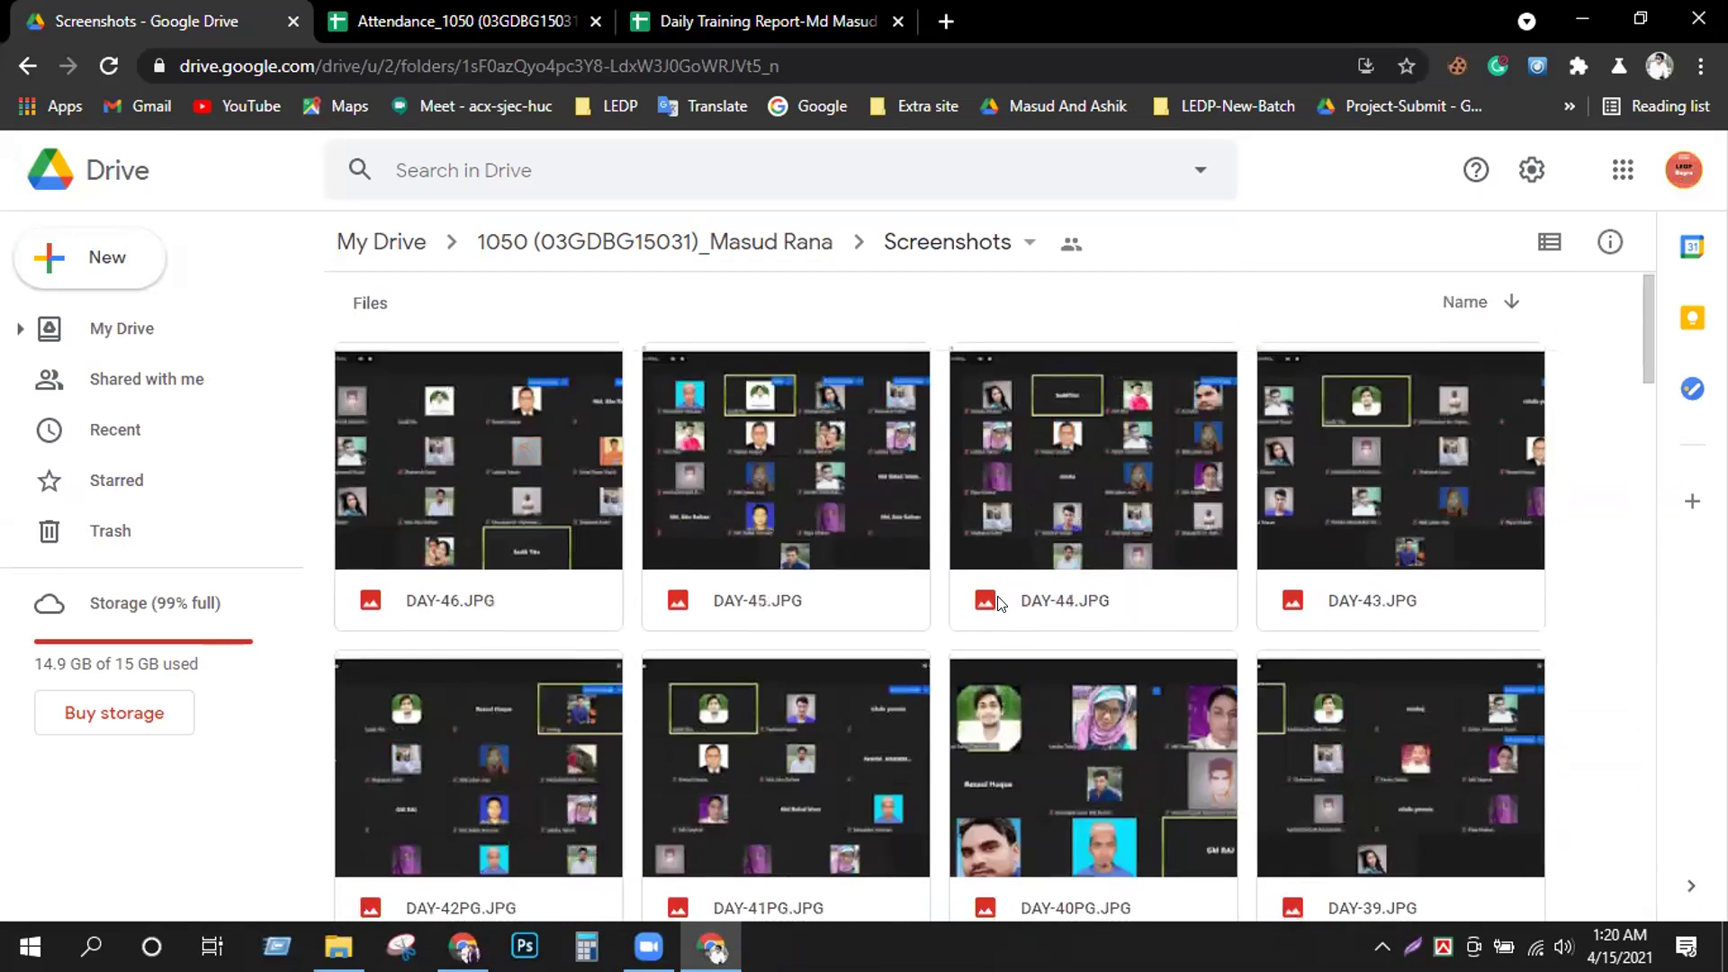
{"action": "scroll", "coordinate": [1005, 630], "scroll_direction": "down", "scroll_amount": 20}
{"action": "scroll", "coordinate": [1005, 600], "scroll_direction": "up", "scroll_amount": 20}
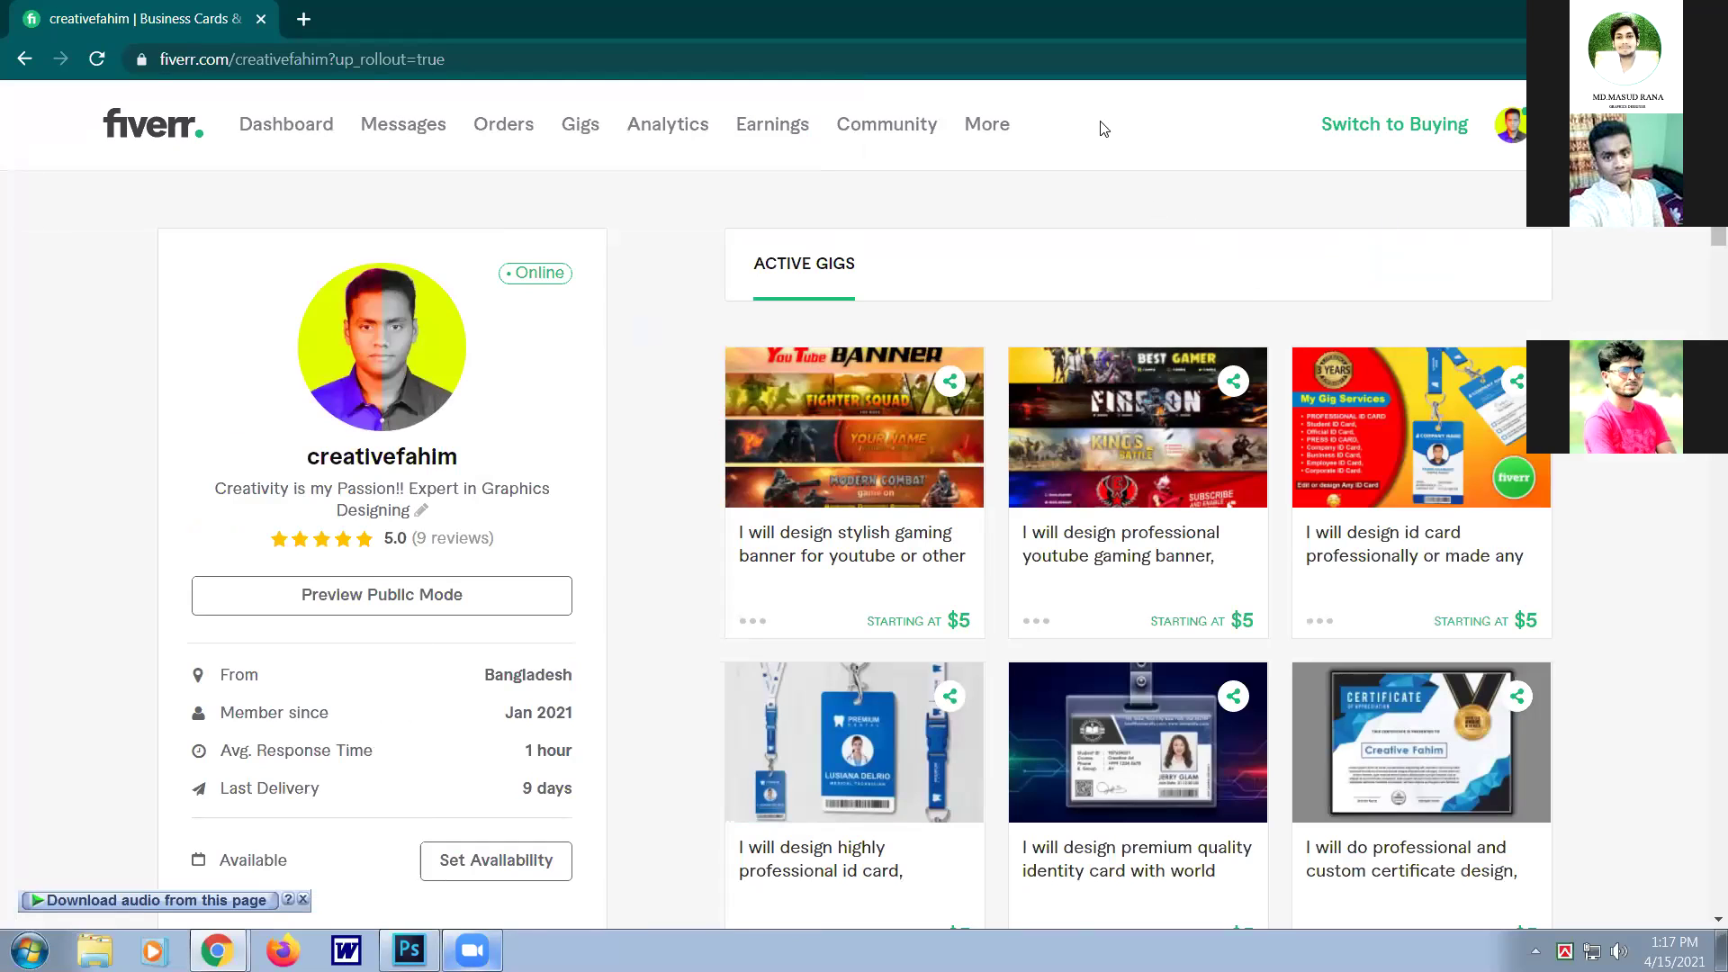
Open the Gig Policies article from the Sellers popular topics in Fiverr's Help Center
{"action": "left_click", "coordinate": [312, 27]}
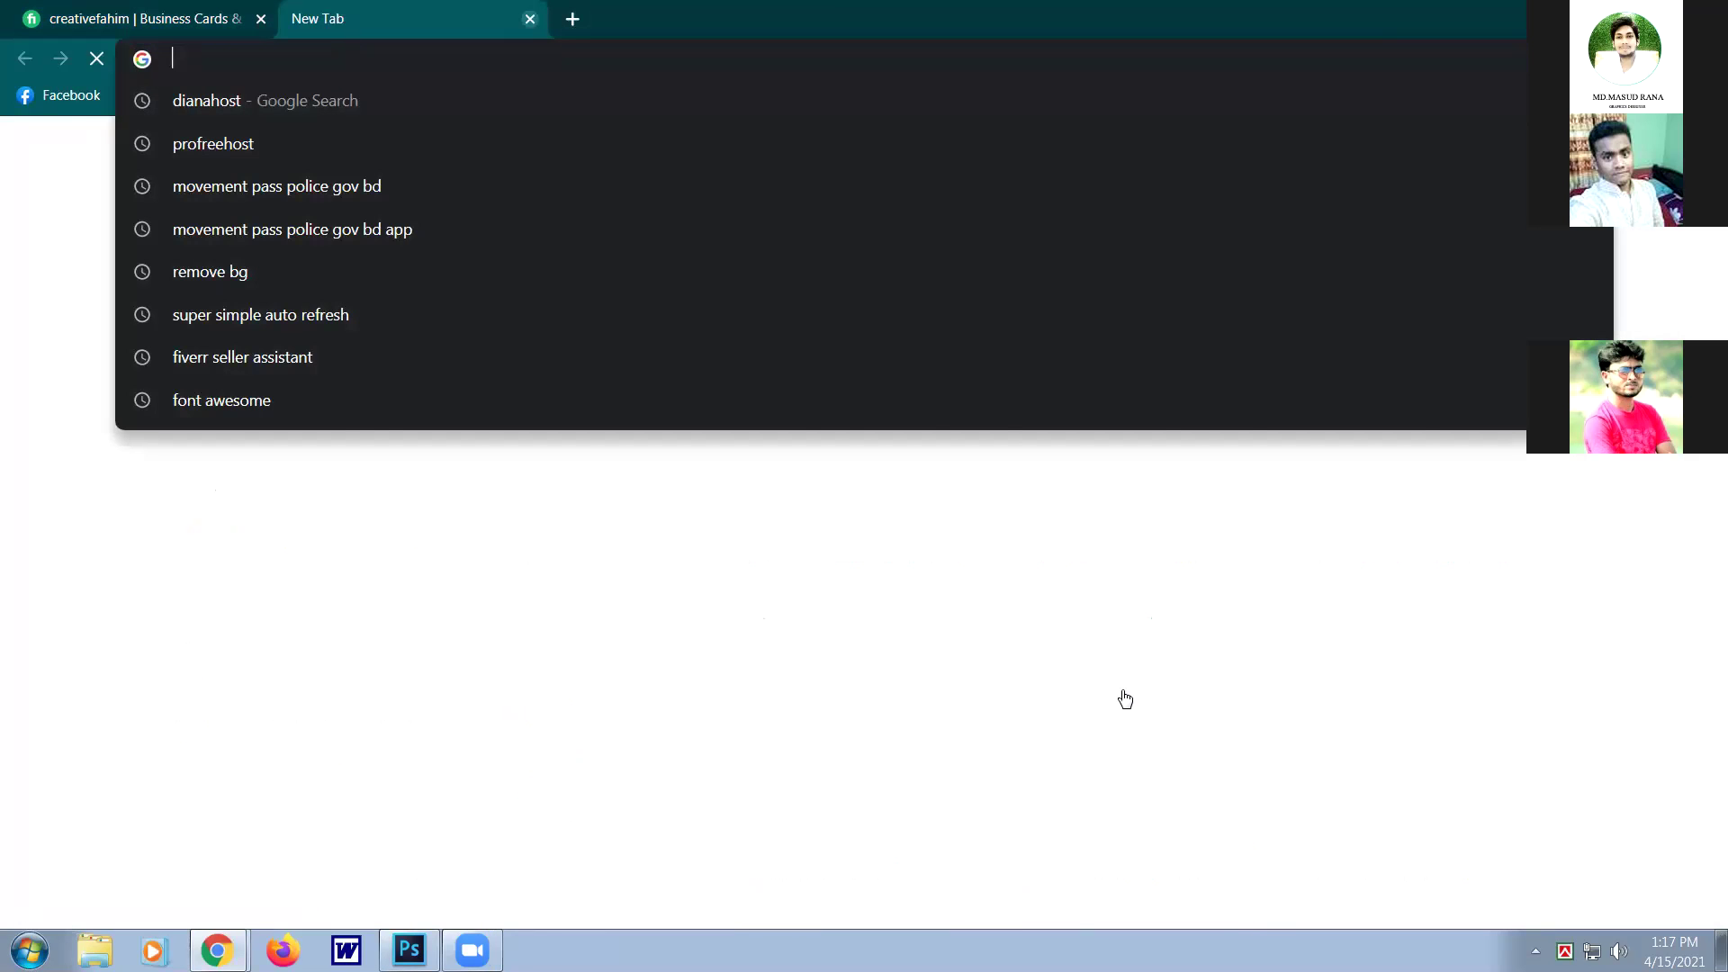
{"action": "key", "text": "ctrl+w"}
{"action": "scroll", "coordinate": [769, 360], "scroll_direction": "down", "scroll_amount": 10}
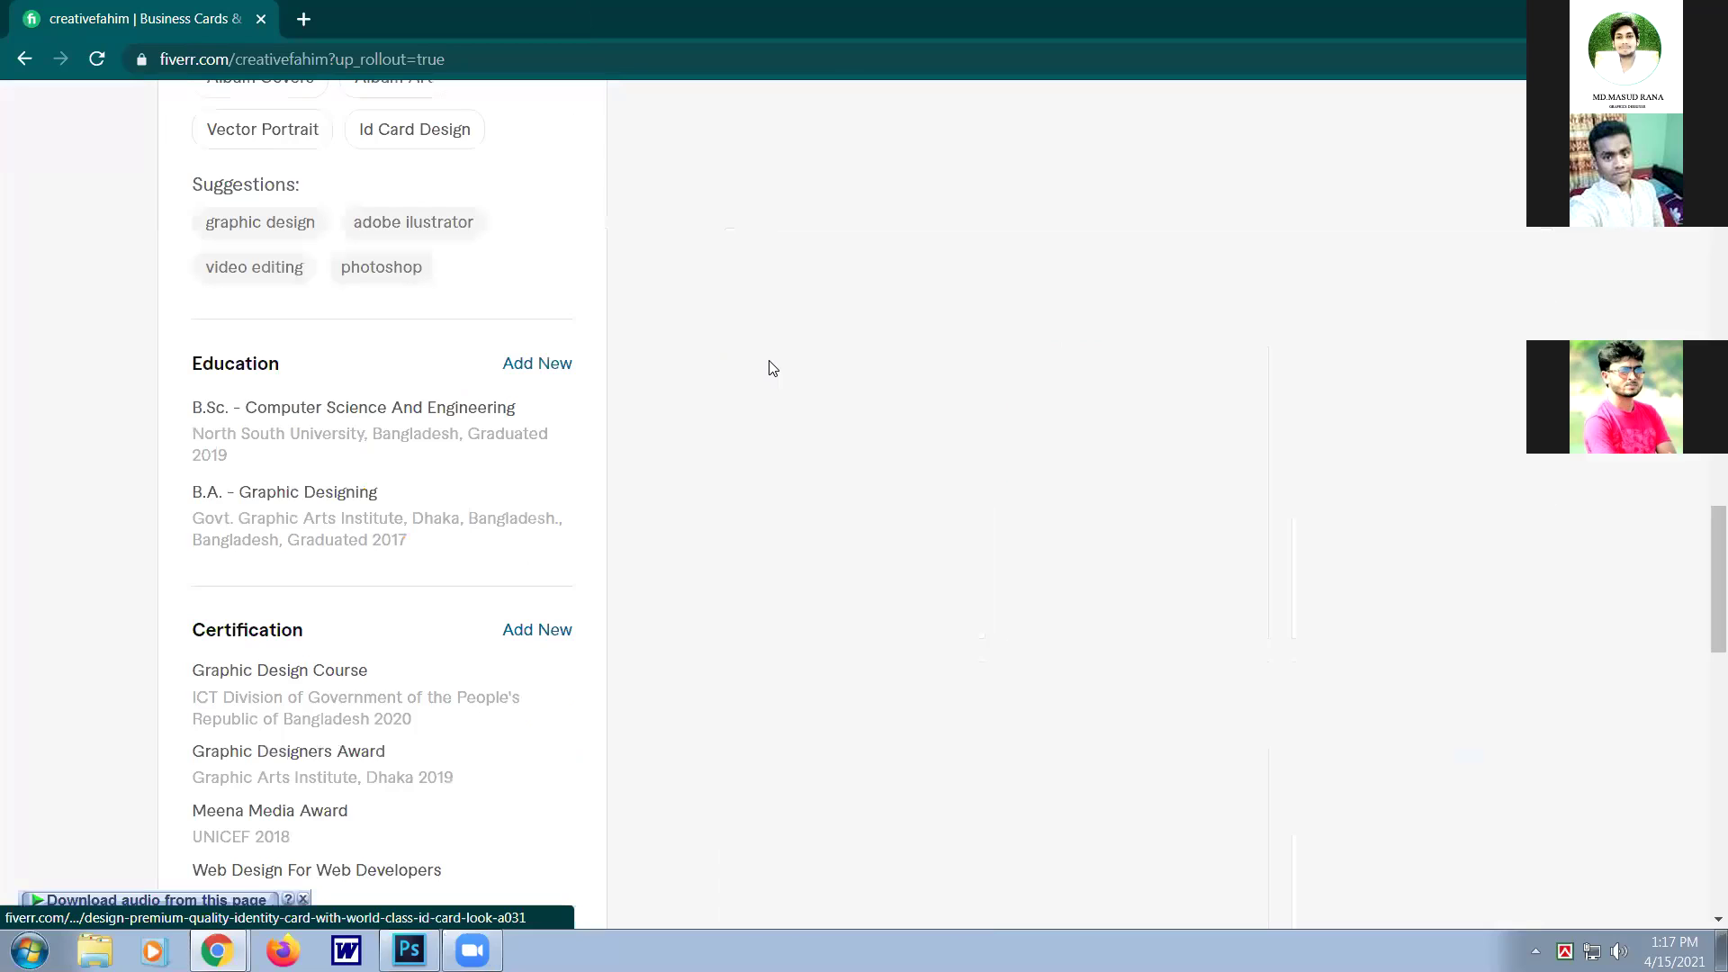
{"action": "scroll", "coordinate": [772, 367], "scroll_direction": "down", "scroll_amount": 10}
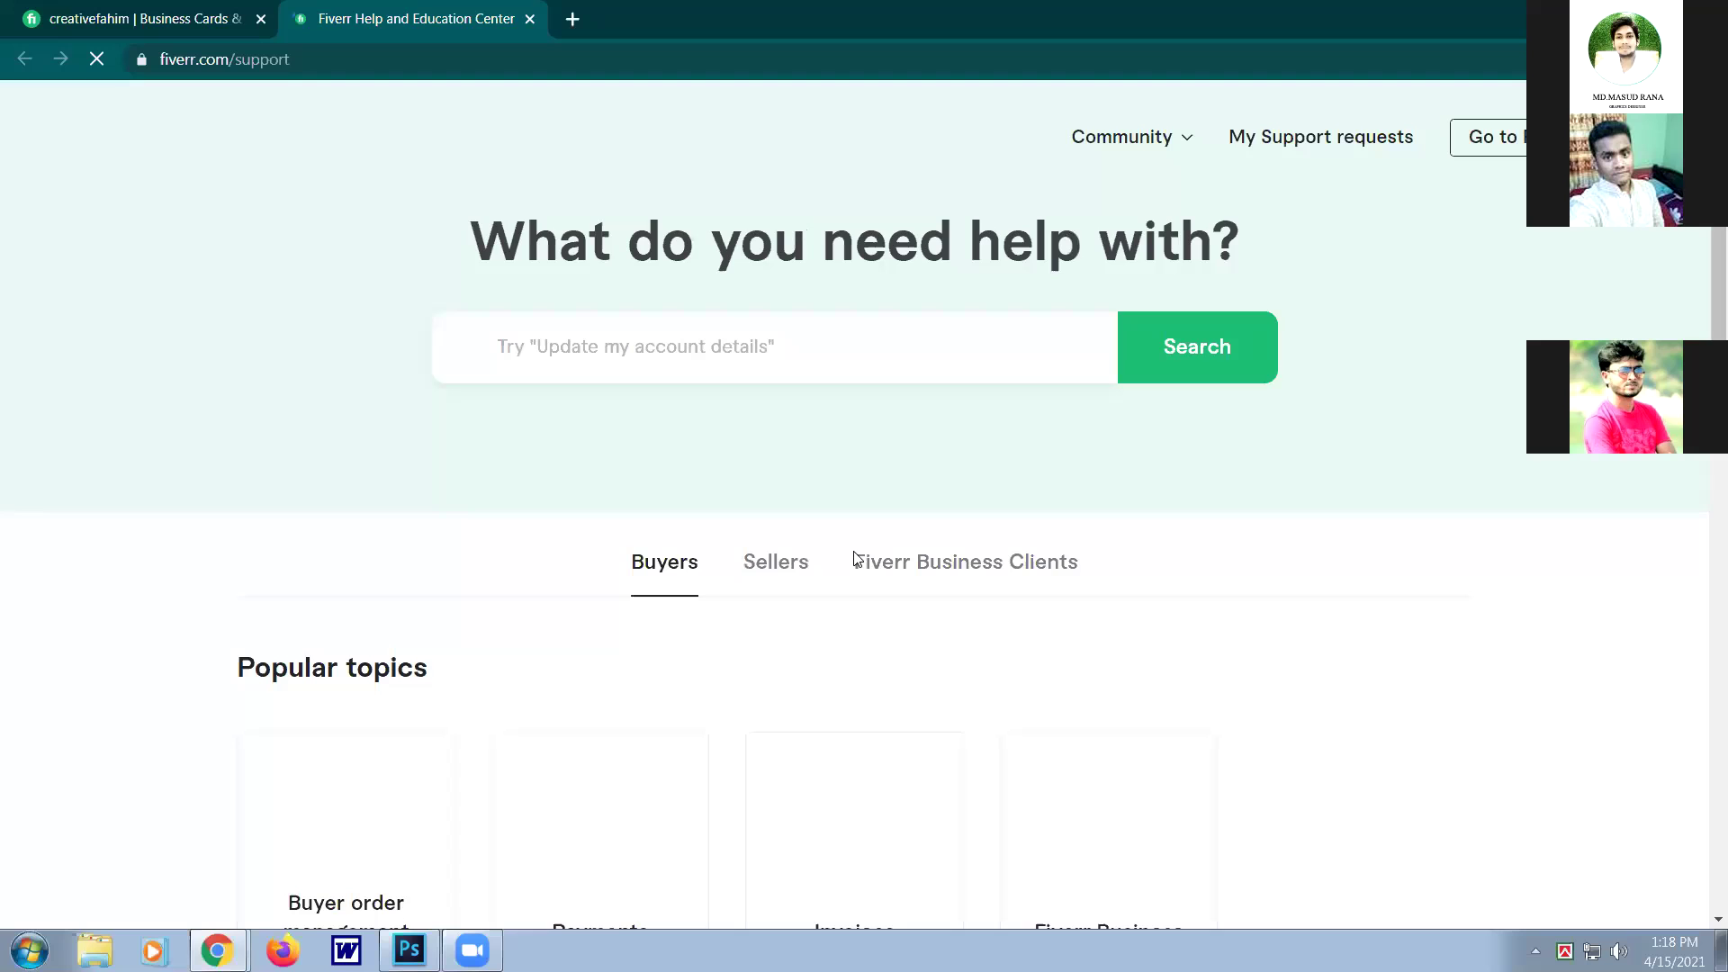
{"action": "scroll", "coordinate": [958, 477], "scroll_direction": "down", "scroll_amount": 3}
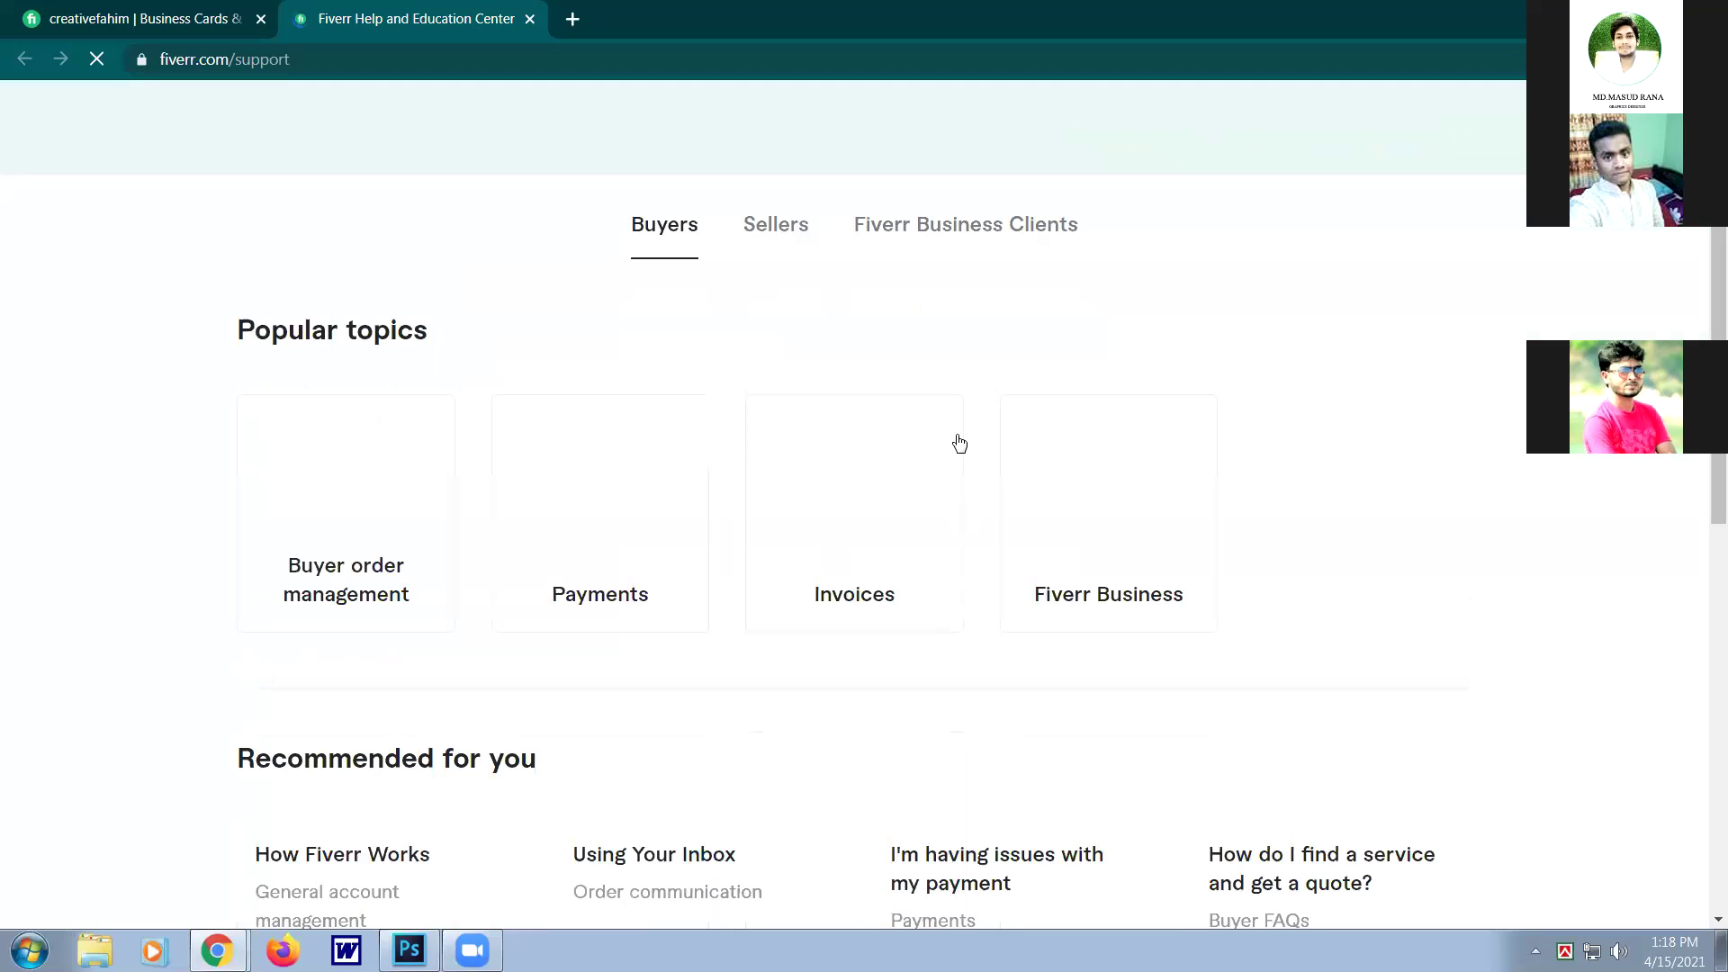
{"action": "scroll", "coordinate": [899, 423], "scroll_direction": "up", "scroll_amount": 1}
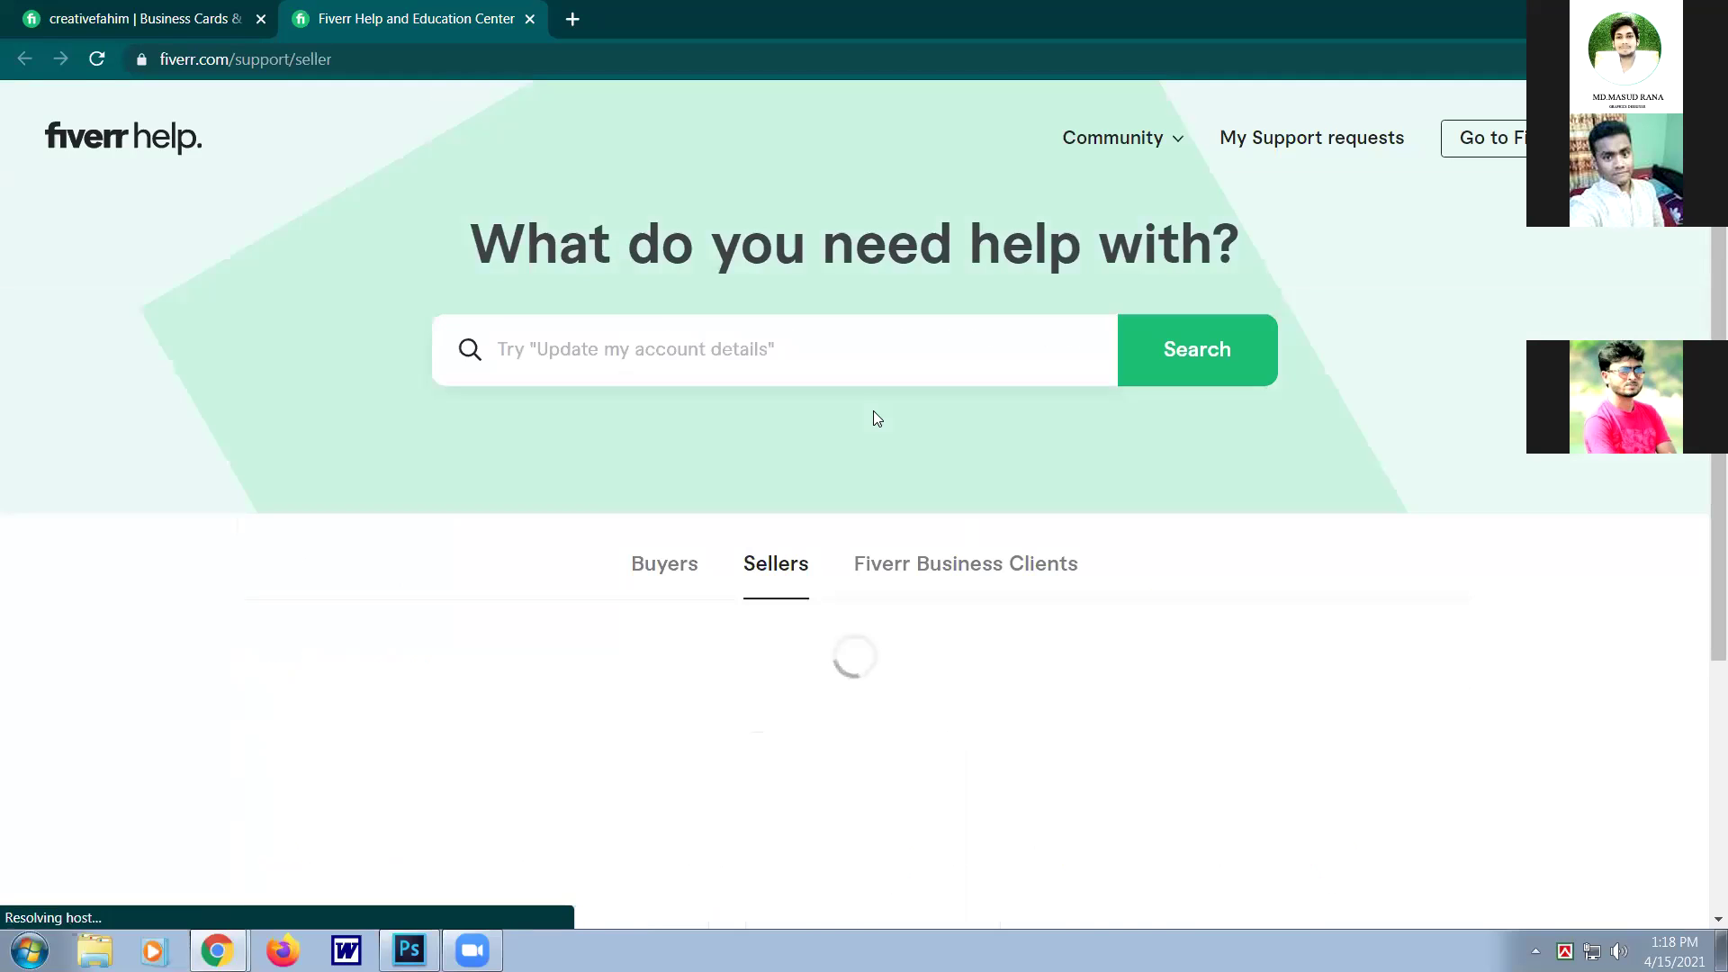
{"action": "scroll", "coordinate": [900, 629], "scroll_direction": "down", "scroll_amount": 2}
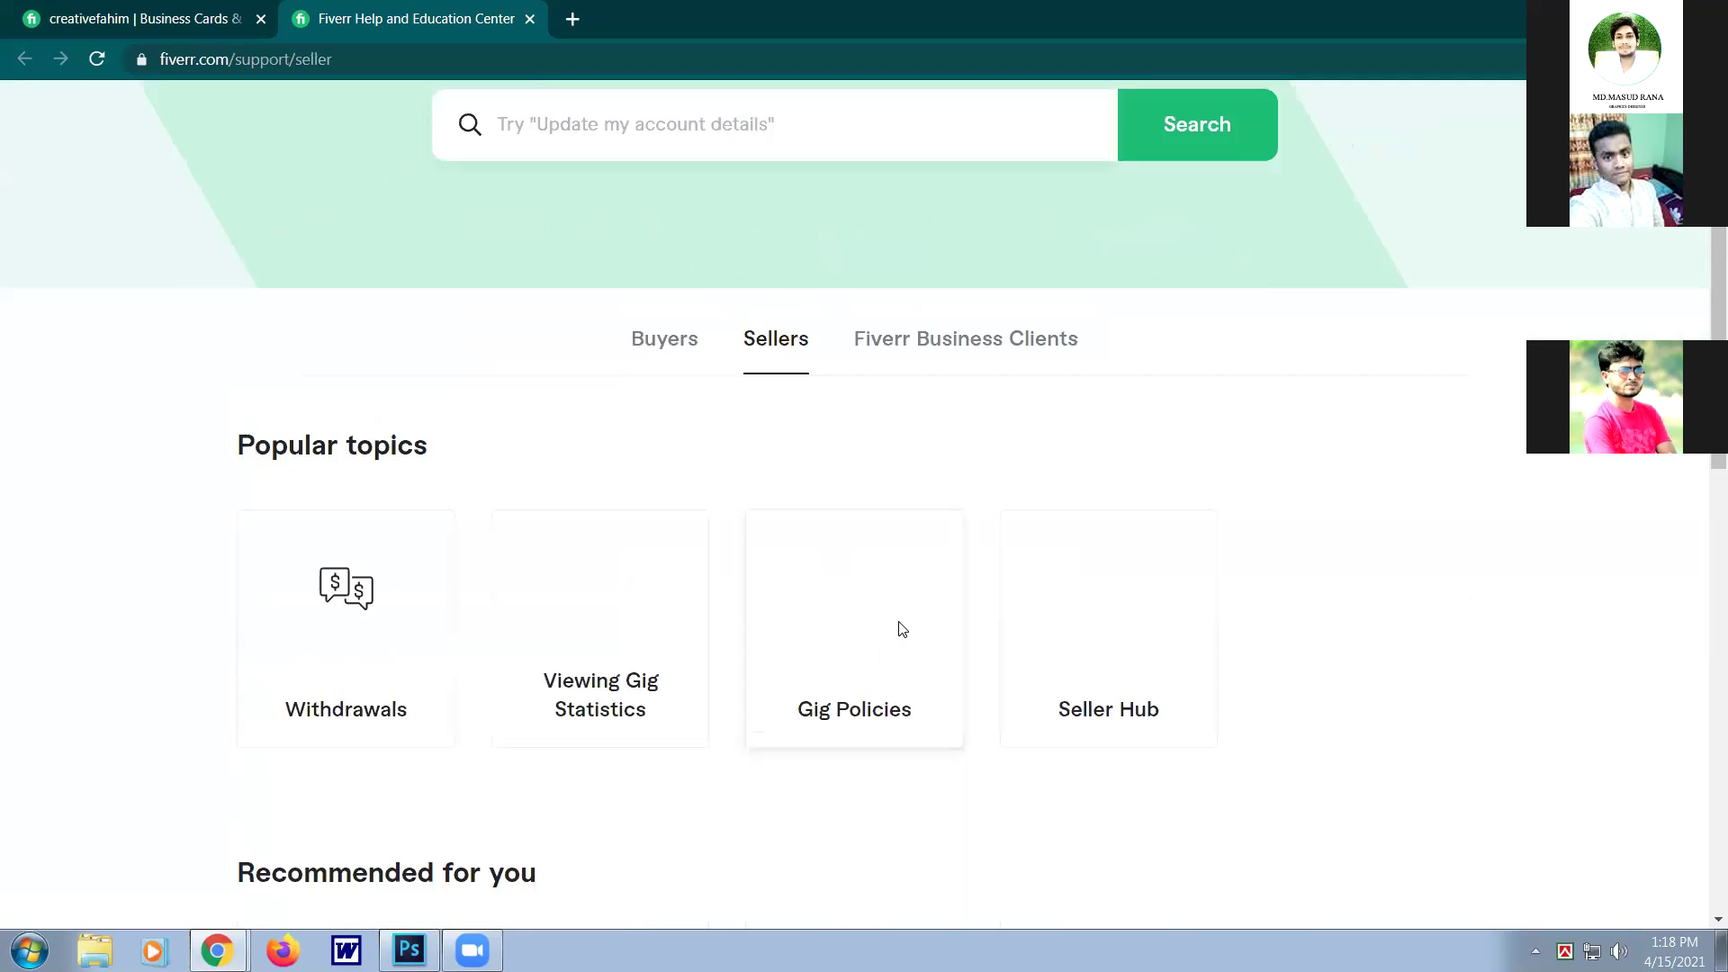
{"action": "left_click", "coordinate": [901, 629]}
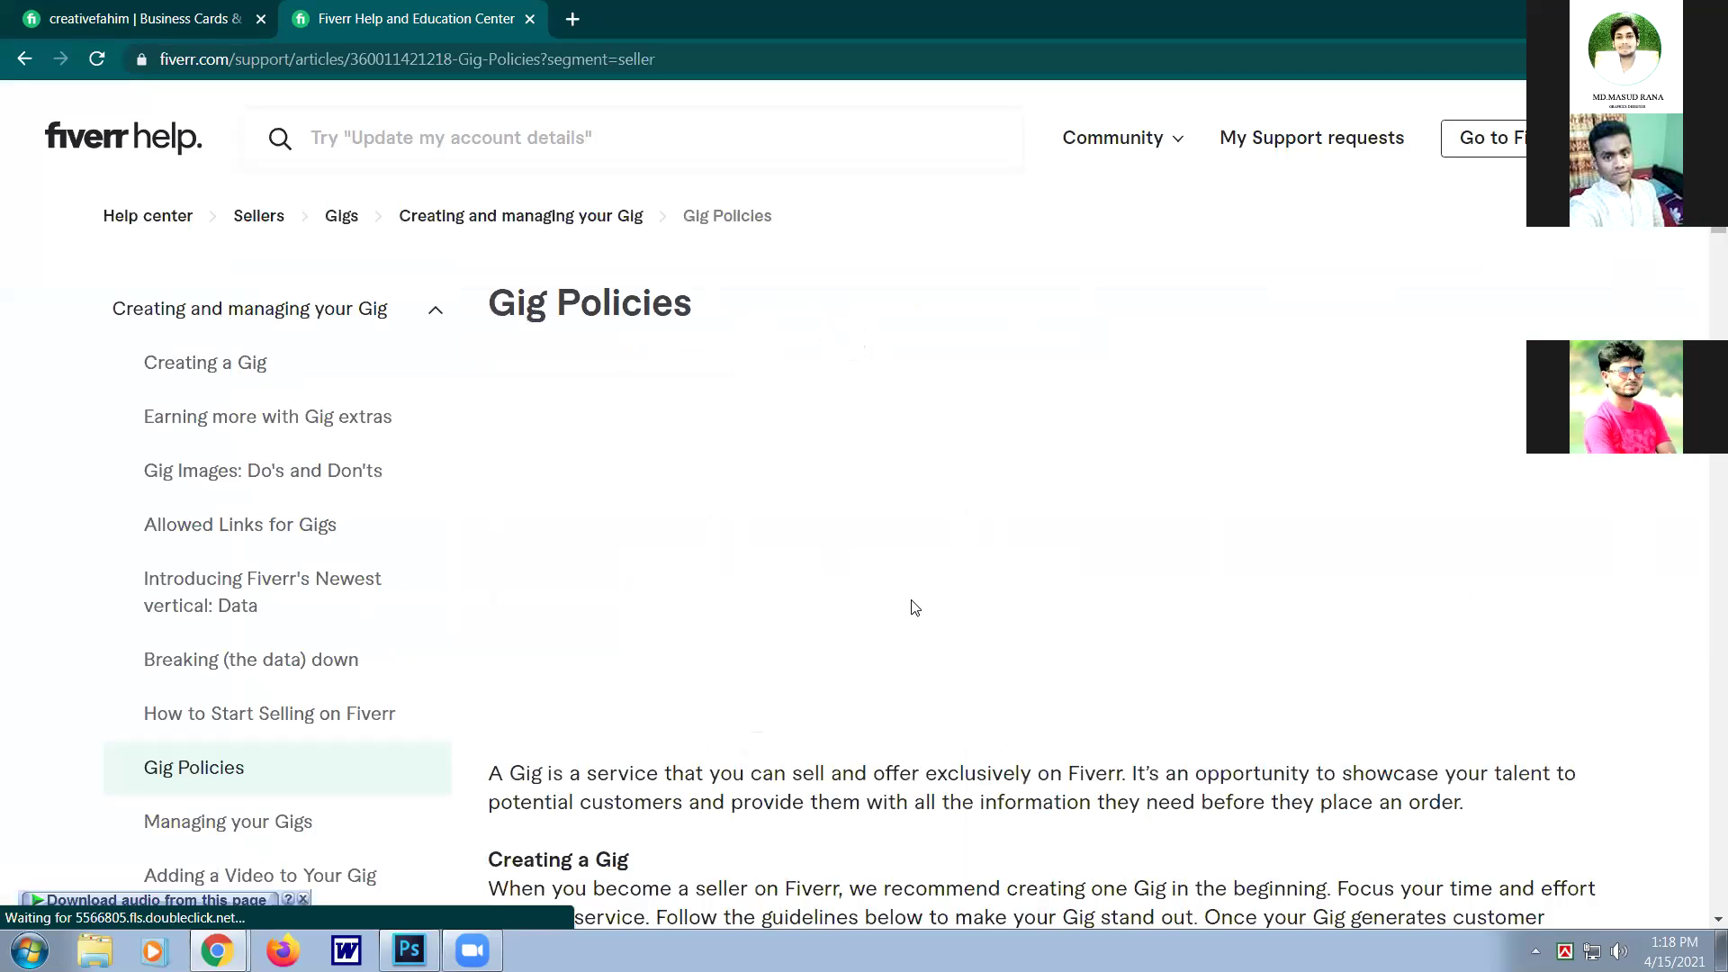
{"action": "scroll", "coordinate": [912, 601], "scroll_direction": "down", "scroll_amount": 15}
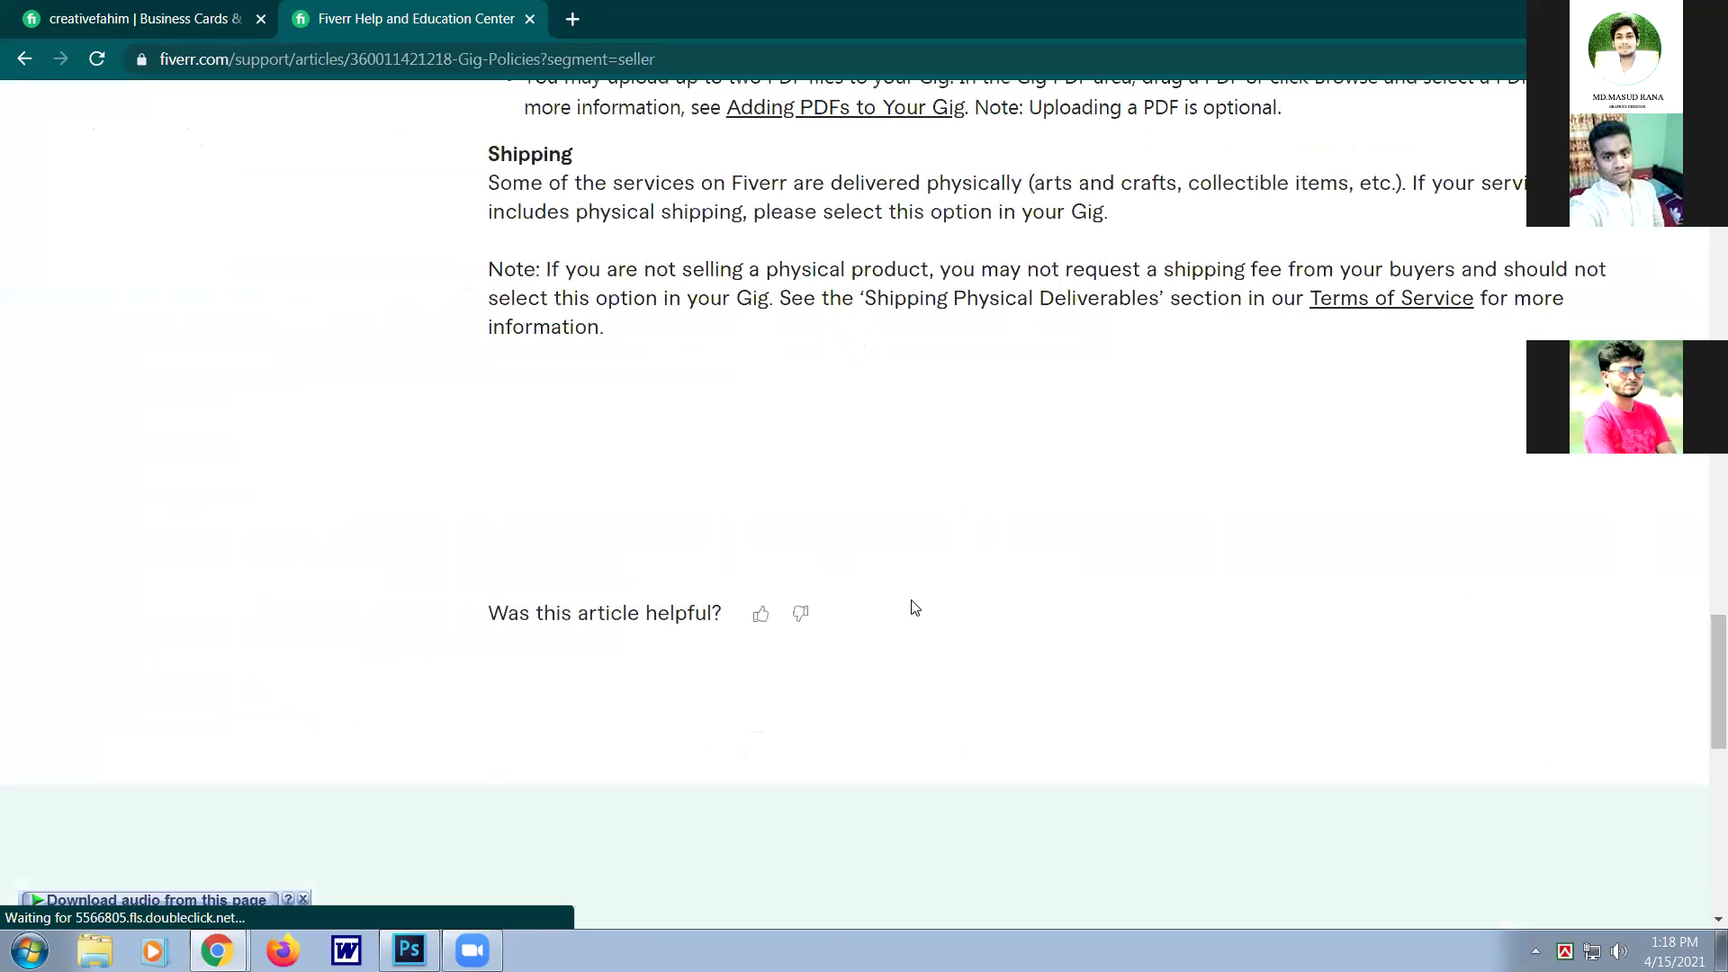
Go to the Submit a Request form from the end of the Gig Policies article
{"action": "scroll", "coordinate": [913, 608], "scroll_direction": "down", "scroll_amount": 5}
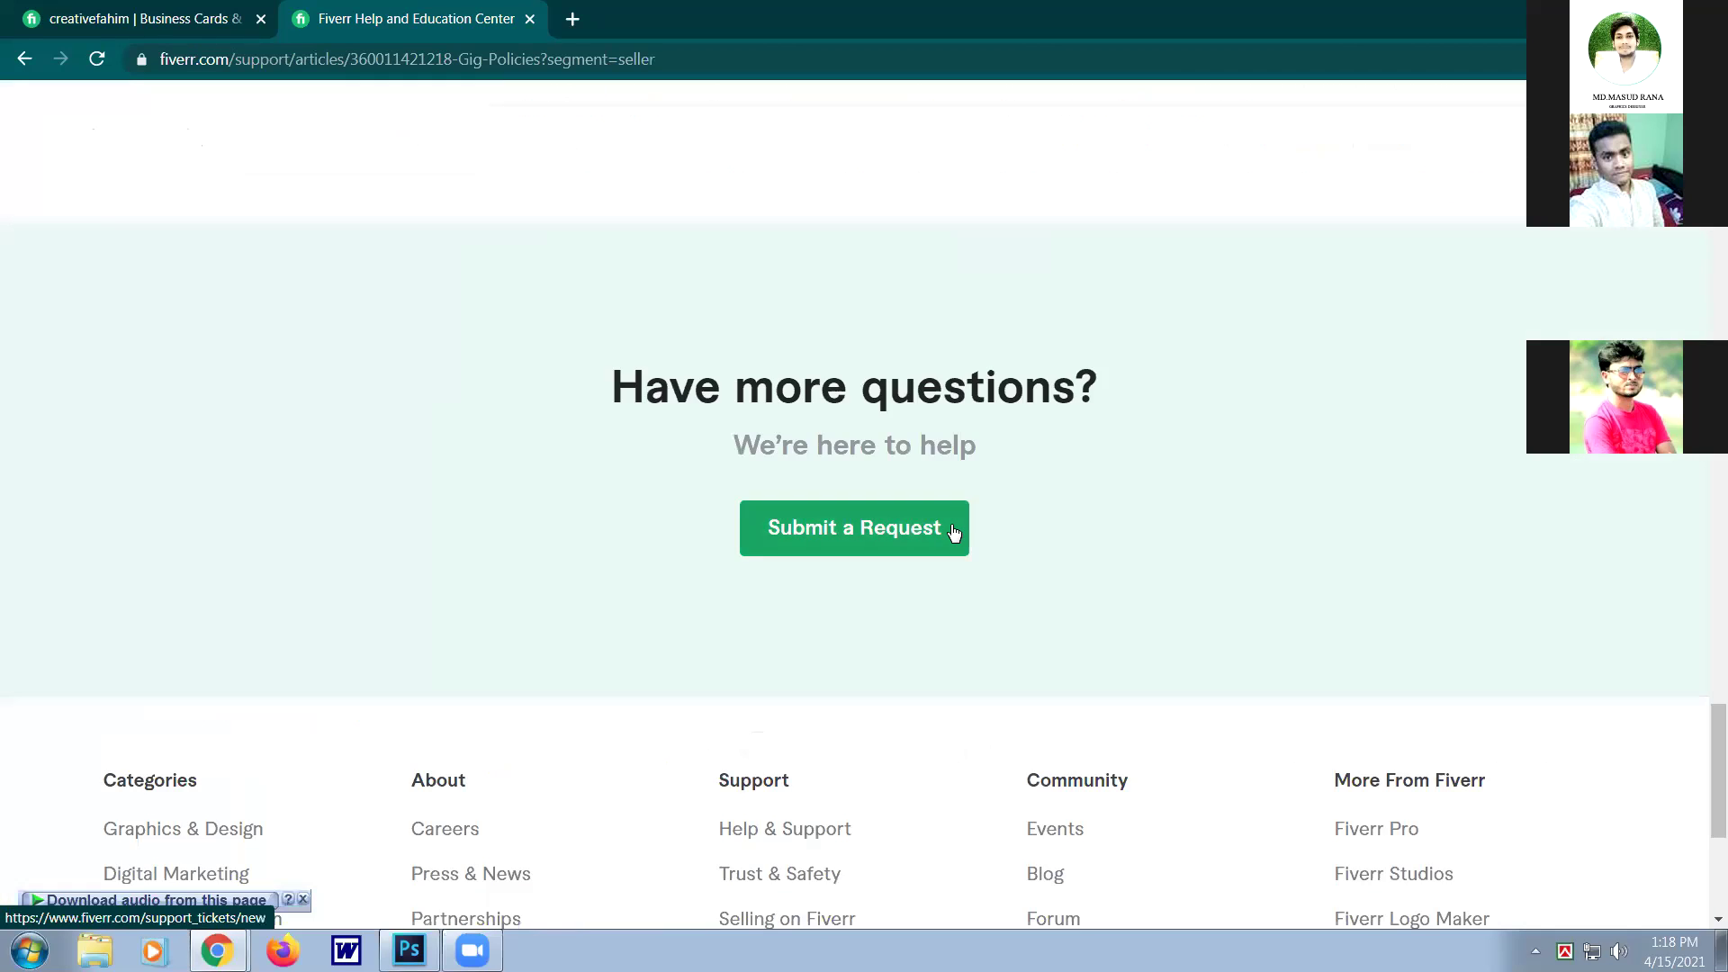
{"action": "left_click", "coordinate": [954, 533]}
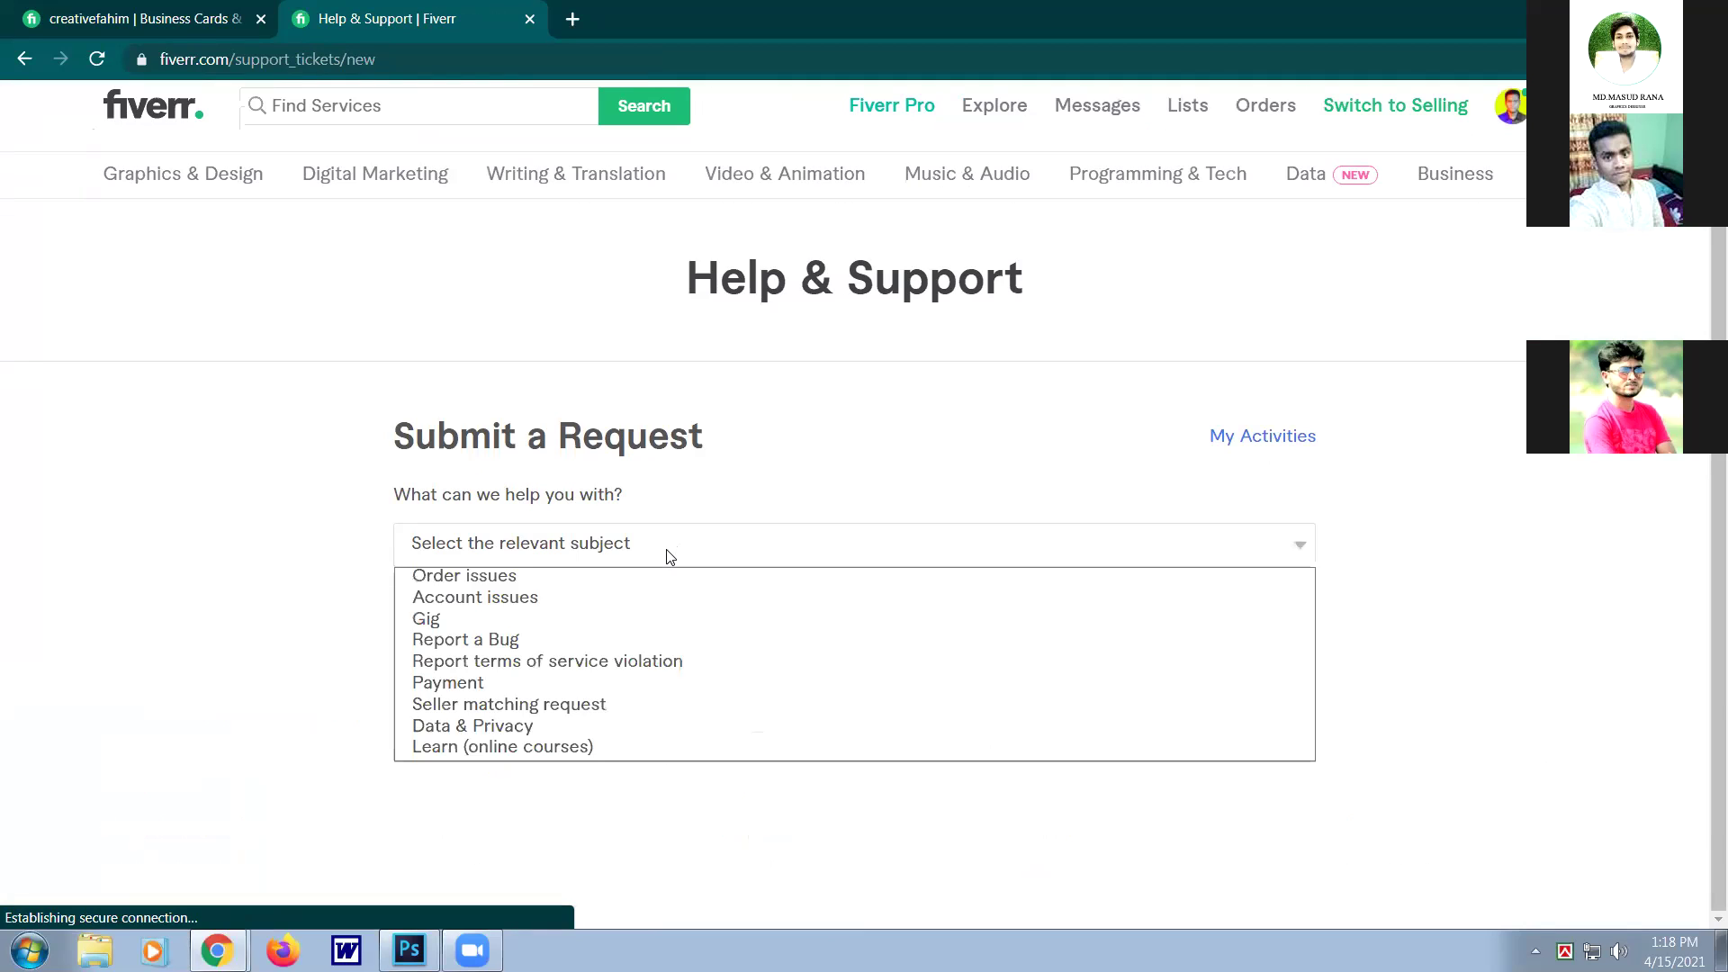
Choose Gig as the request subject with the issue 'My Gig doesn't appear in search'
{"action": "left_click", "coordinate": [462, 622]}
{"action": "left_click", "coordinate": [500, 652]}
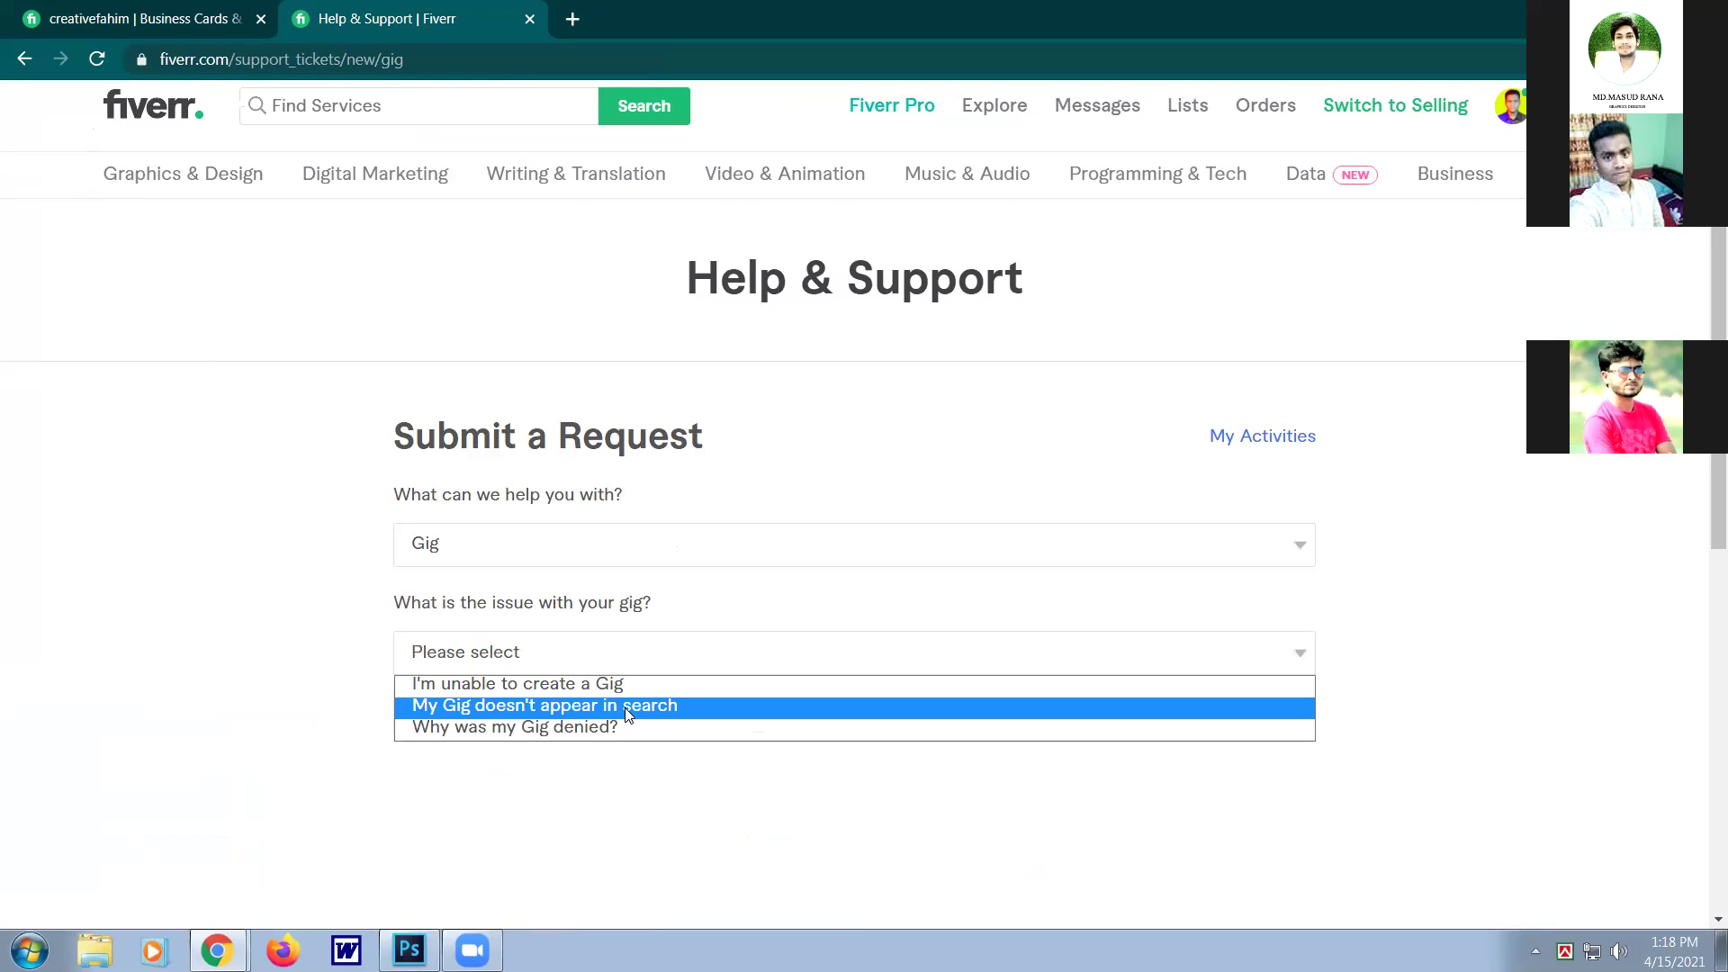
{"action": "left_click", "coordinate": [450, 707]}
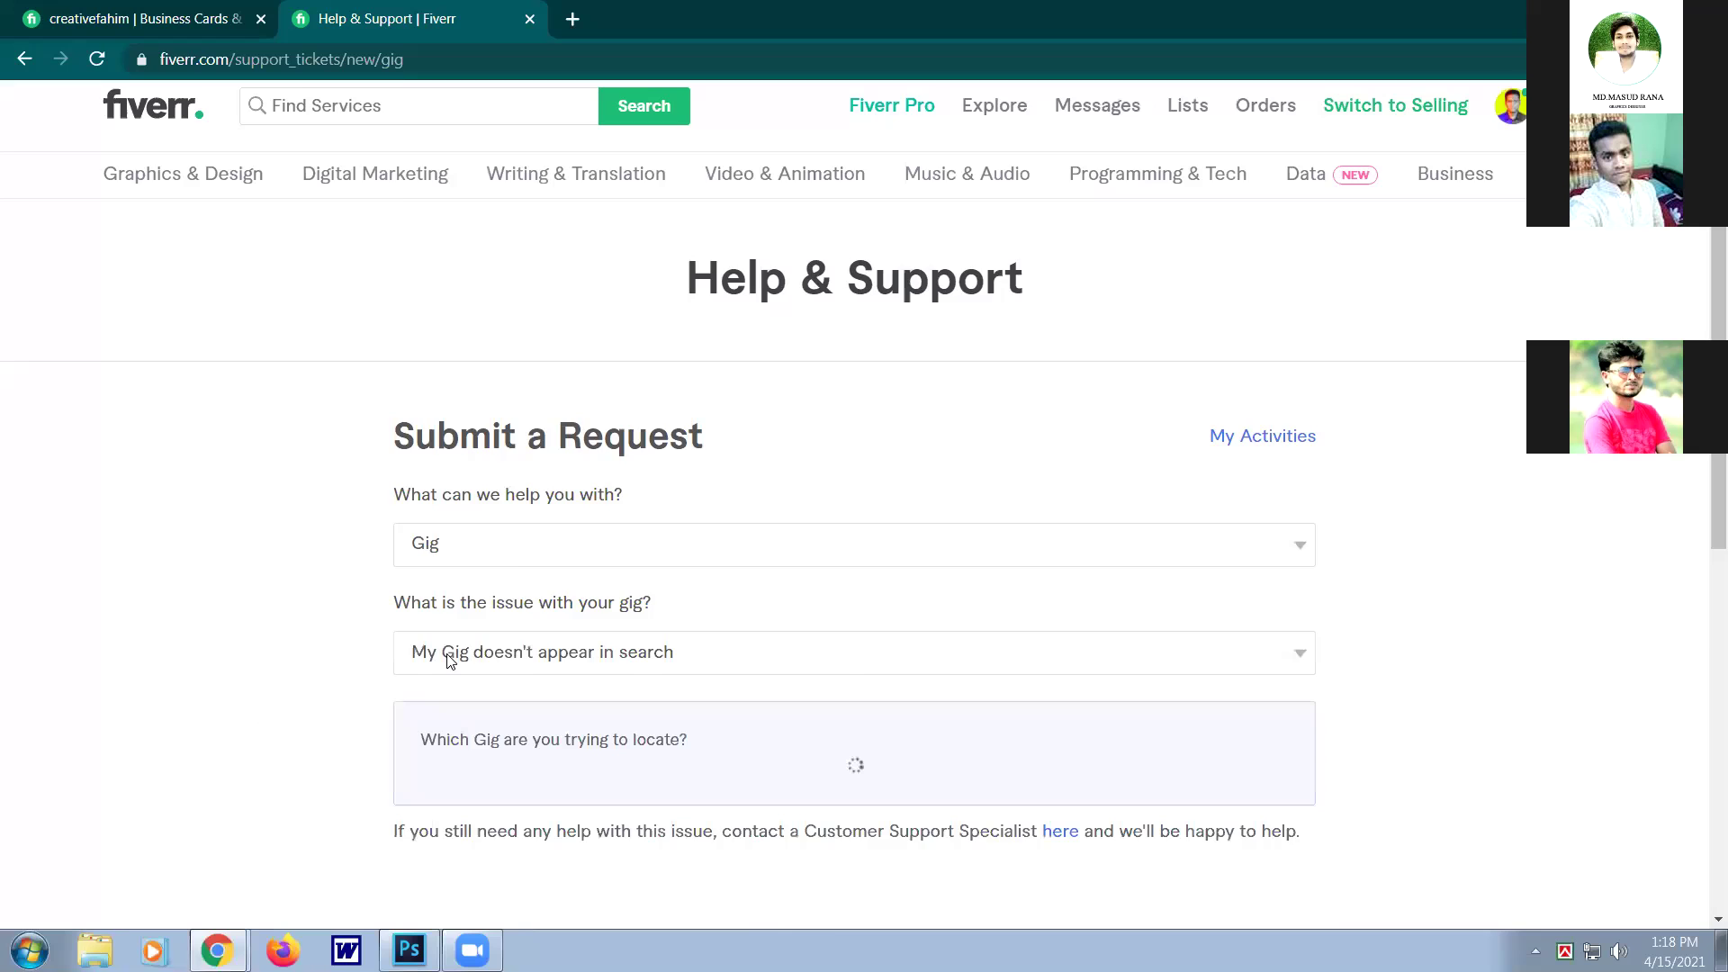
Select the professional ID card gig, reported as Active, then review the subject choices again
{"action": "scroll", "coordinate": [578, 585], "scroll_direction": "down", "scroll_amount": 3}
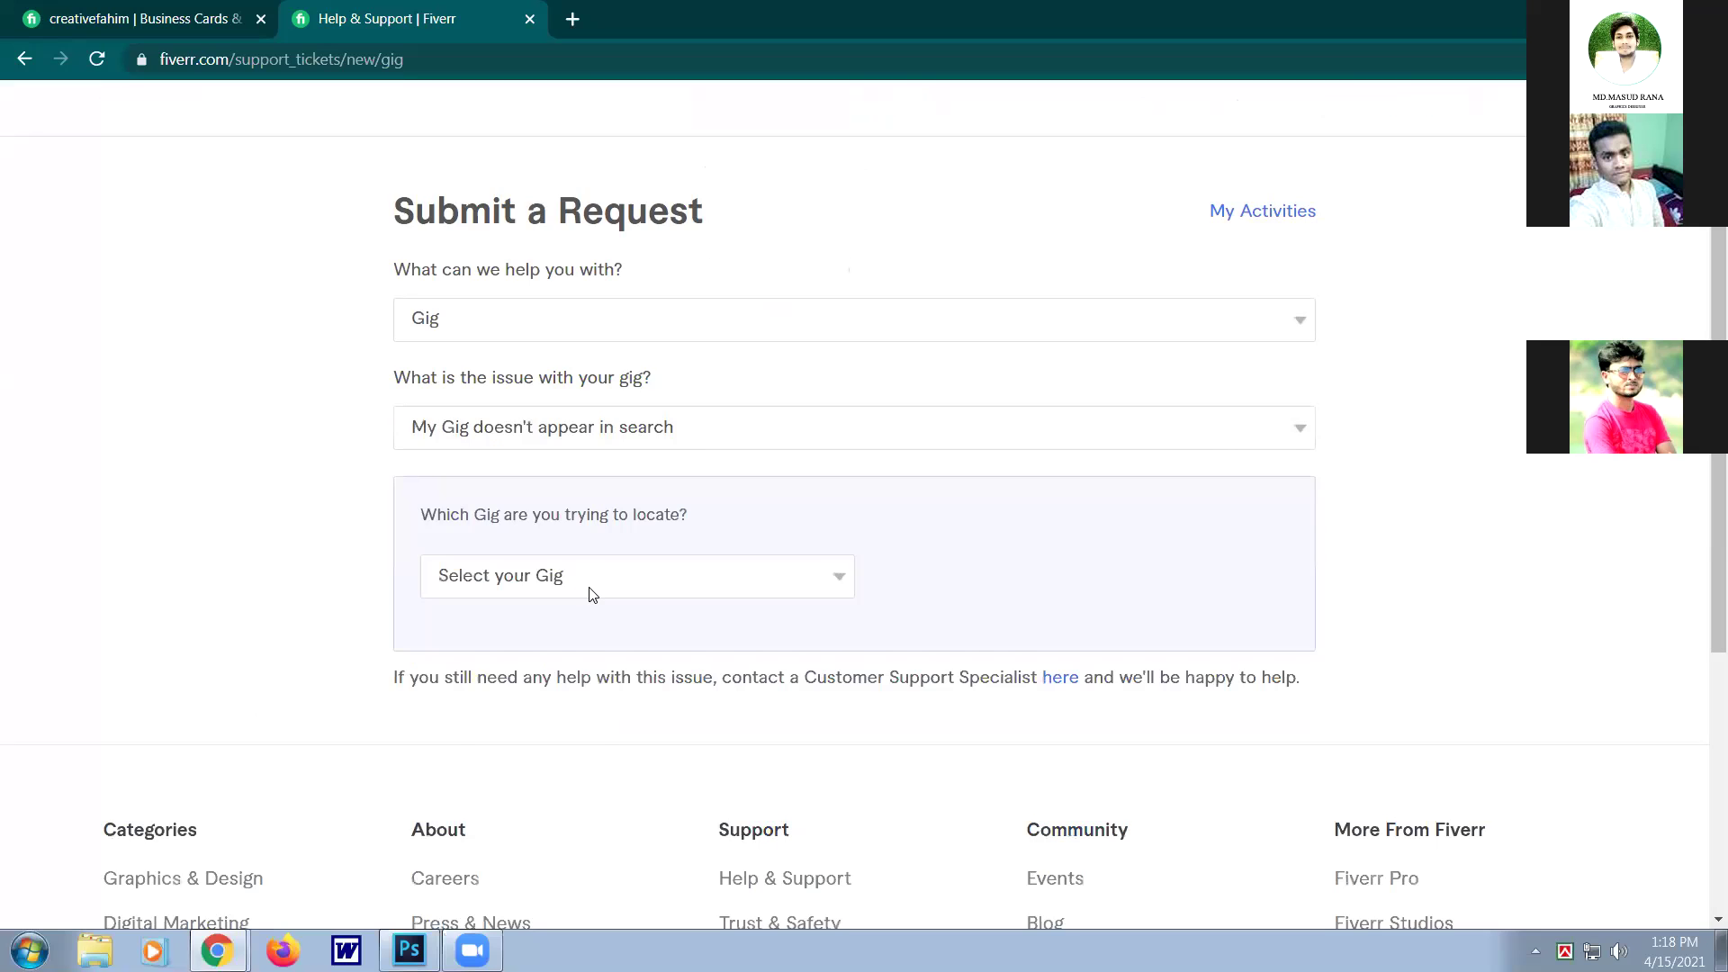
{"action": "left_click", "coordinate": [592, 593]}
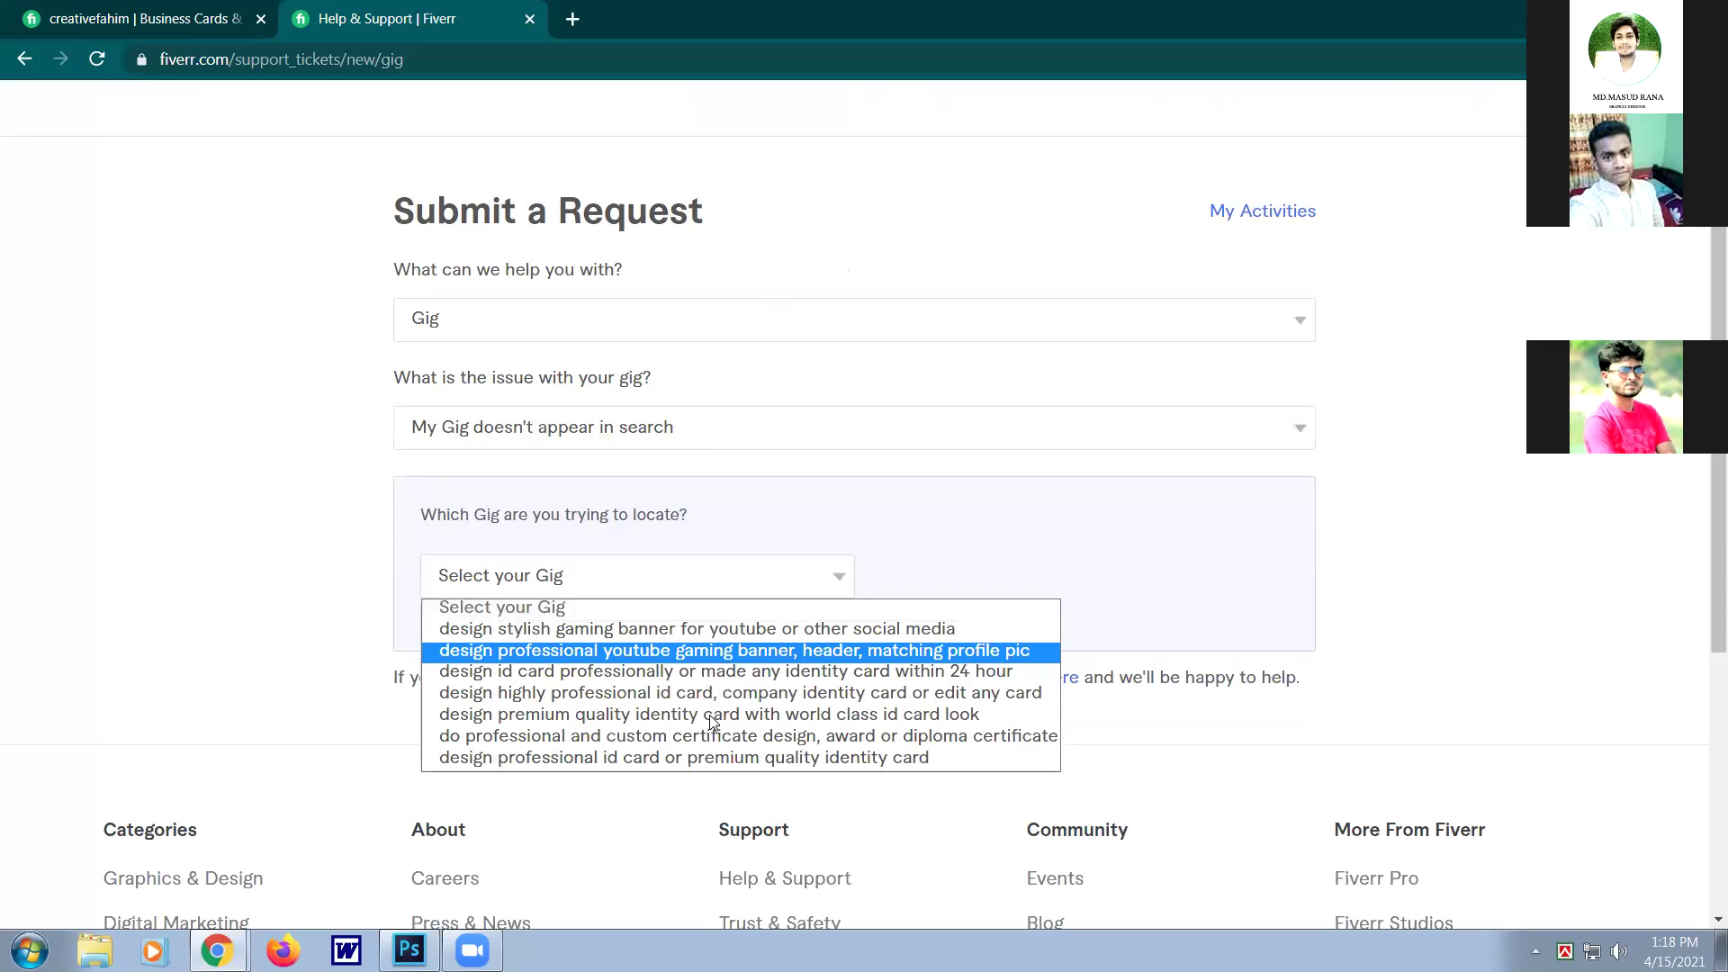
{"action": "key", "text": "Escape"}
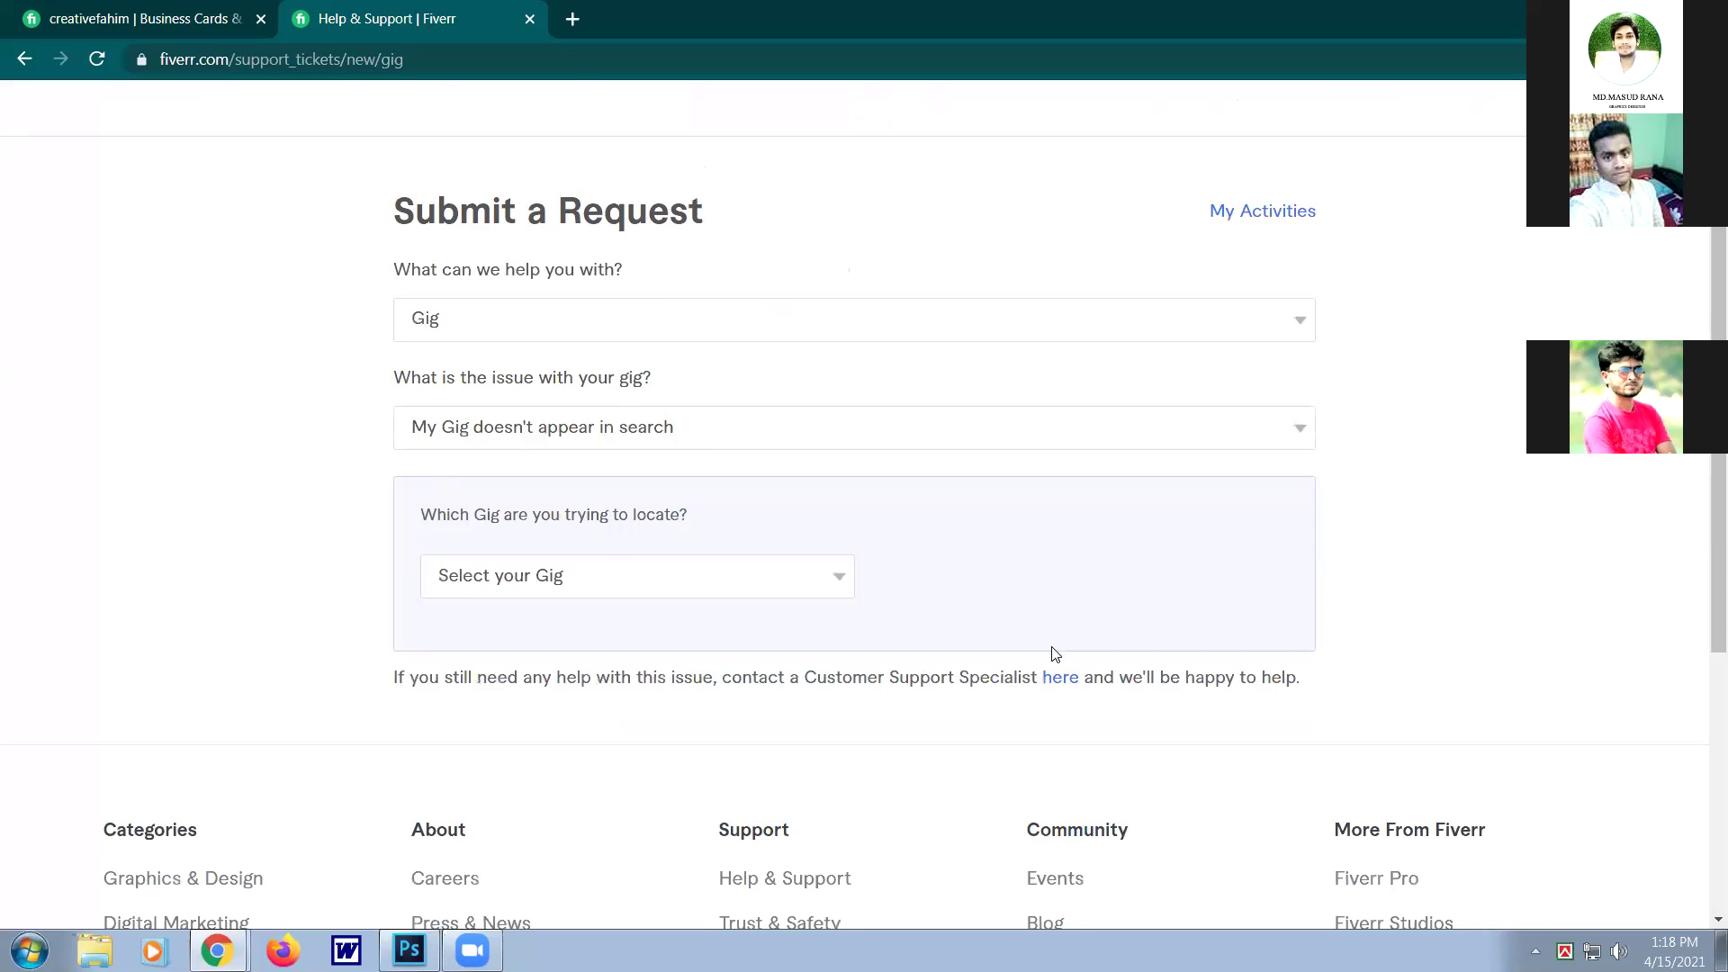
{"action": "scroll", "coordinate": [1055, 654], "scroll_direction": "down", "scroll_amount": 1}
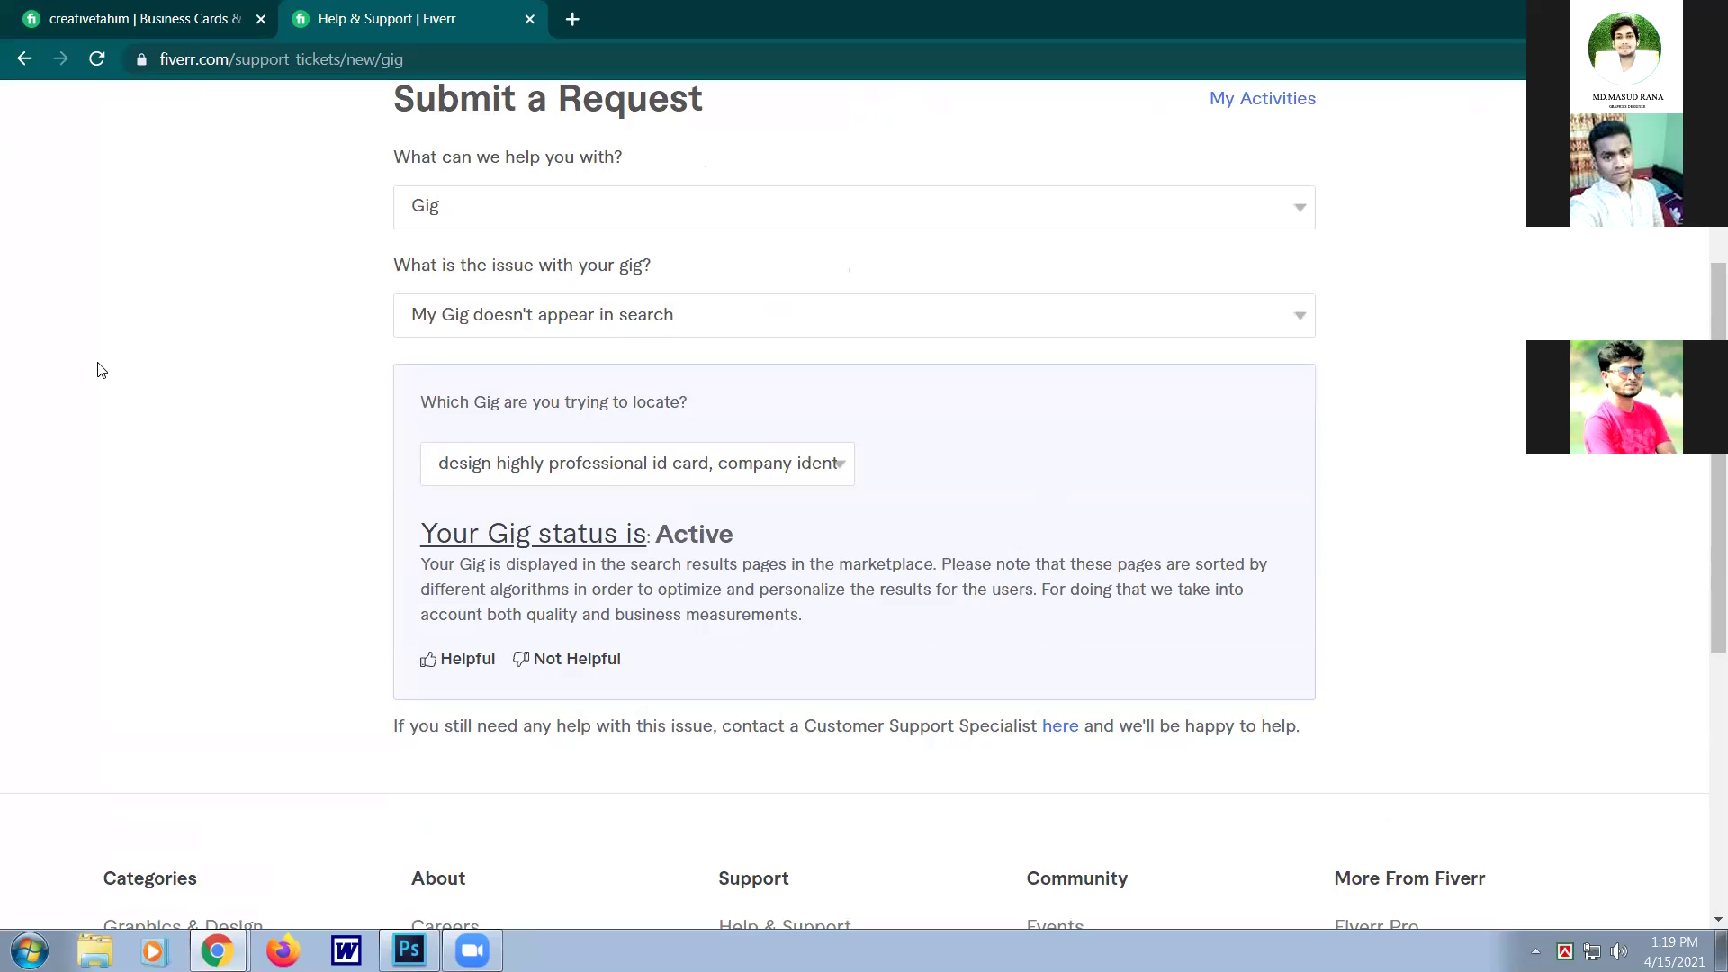
{"action": "left_click", "coordinate": [575, 207]}
Keep Gig and set the request subject to 'Please review my gig', leaving Description empty
{"action": "left_click", "coordinate": [1076, 668]}
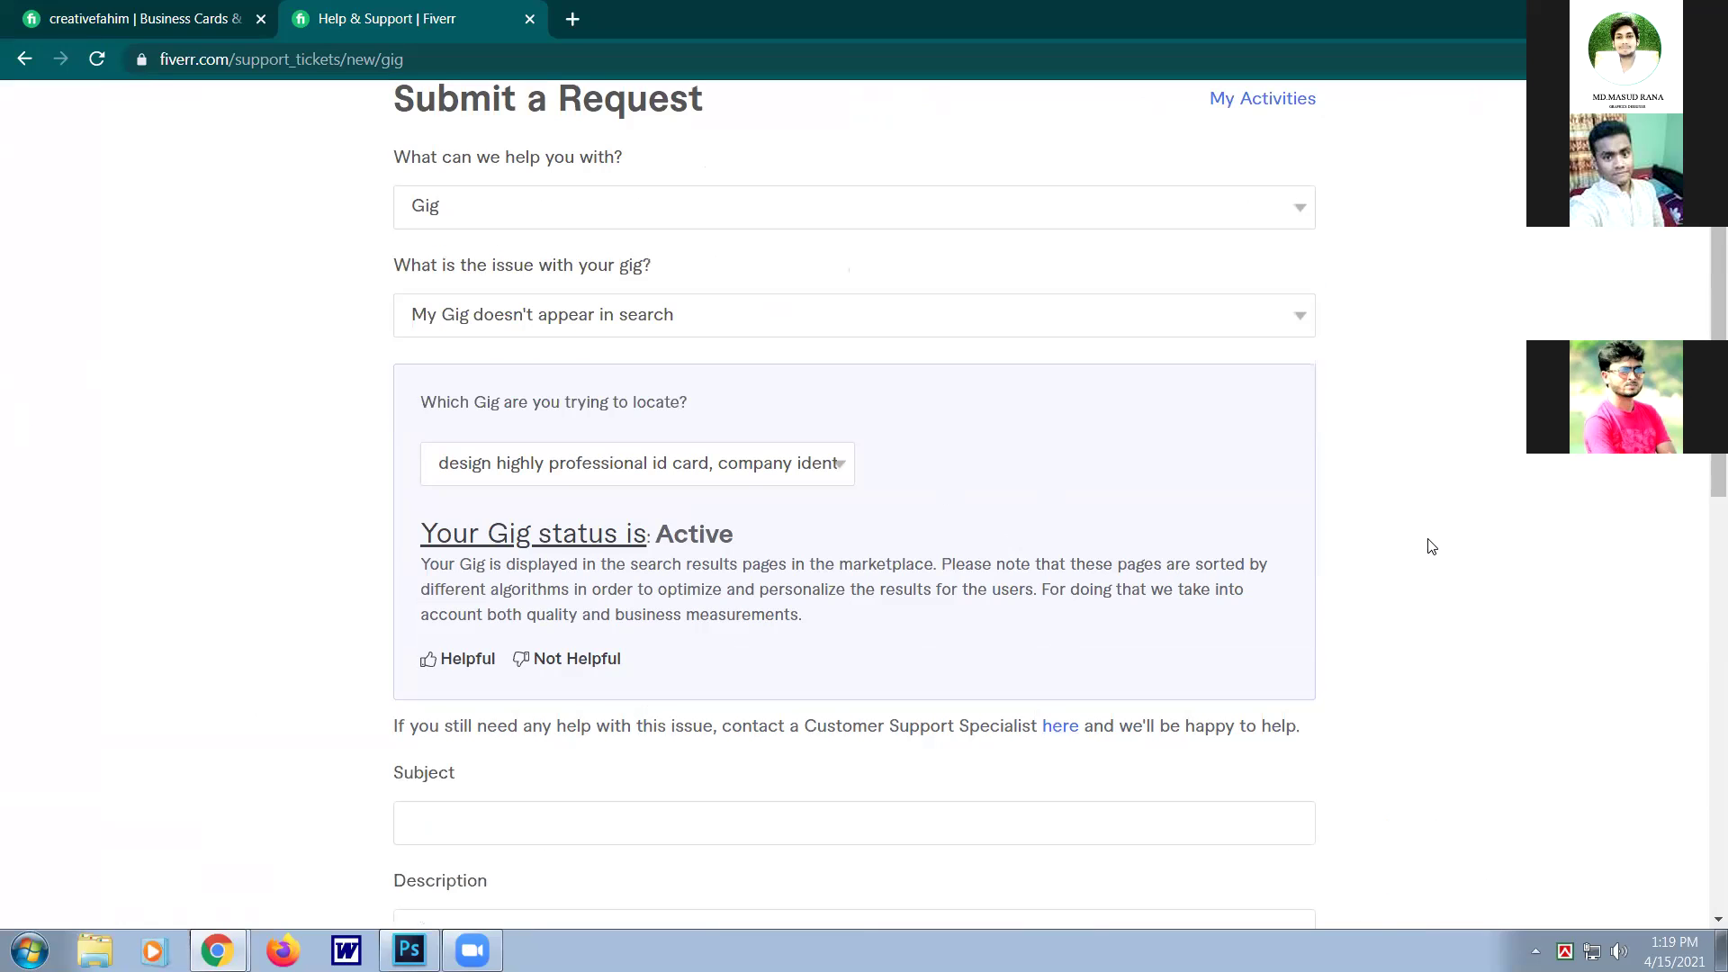
{"action": "scroll", "coordinate": [1431, 546], "scroll_direction": "down", "scroll_amount": 3}
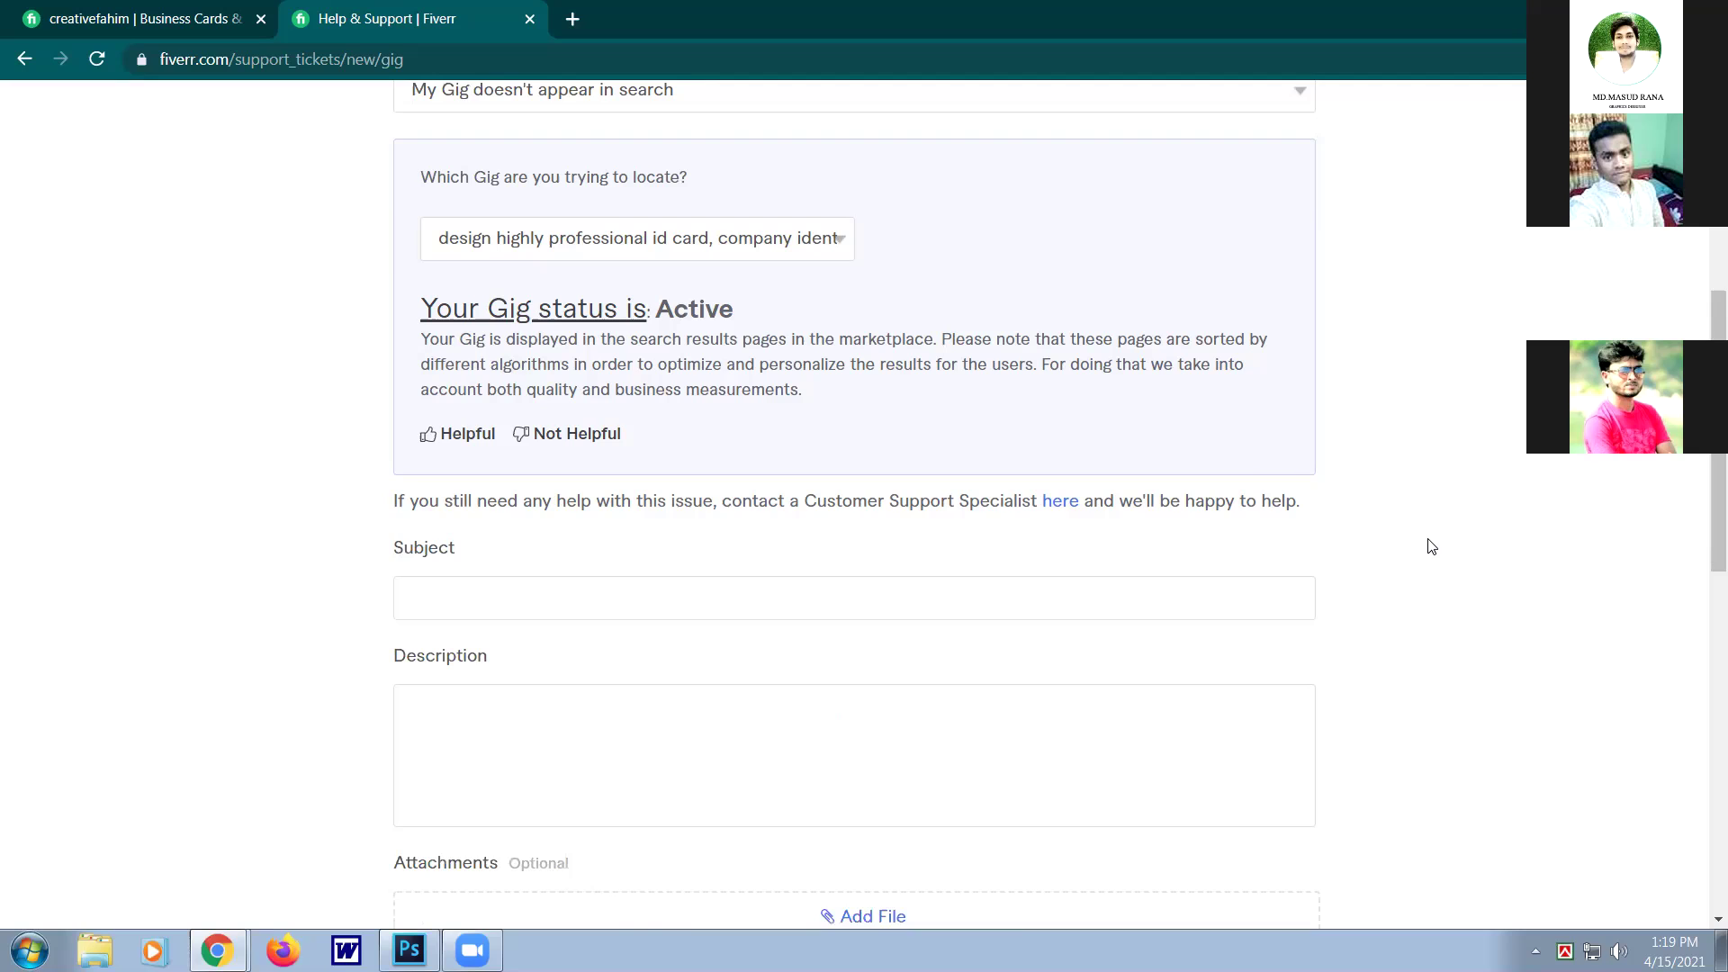
{"action": "scroll", "coordinate": [1431, 546], "scroll_direction": "down", "scroll_amount": 3}
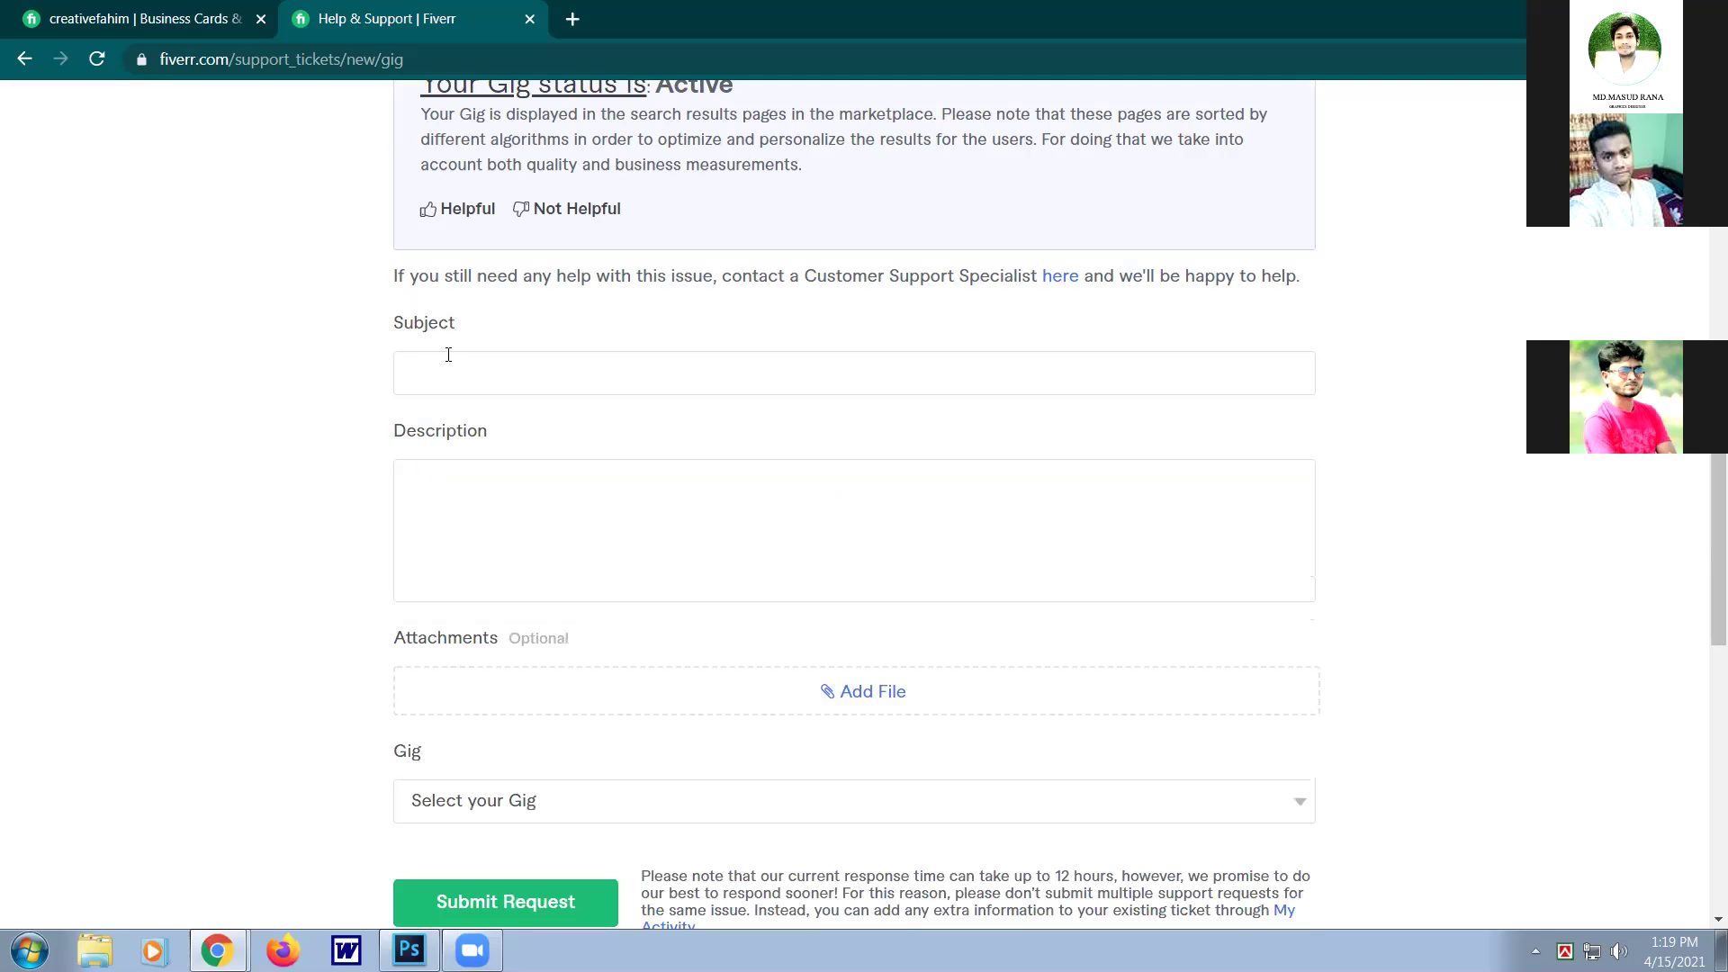
{"action": "left_click", "coordinate": [410, 356]}
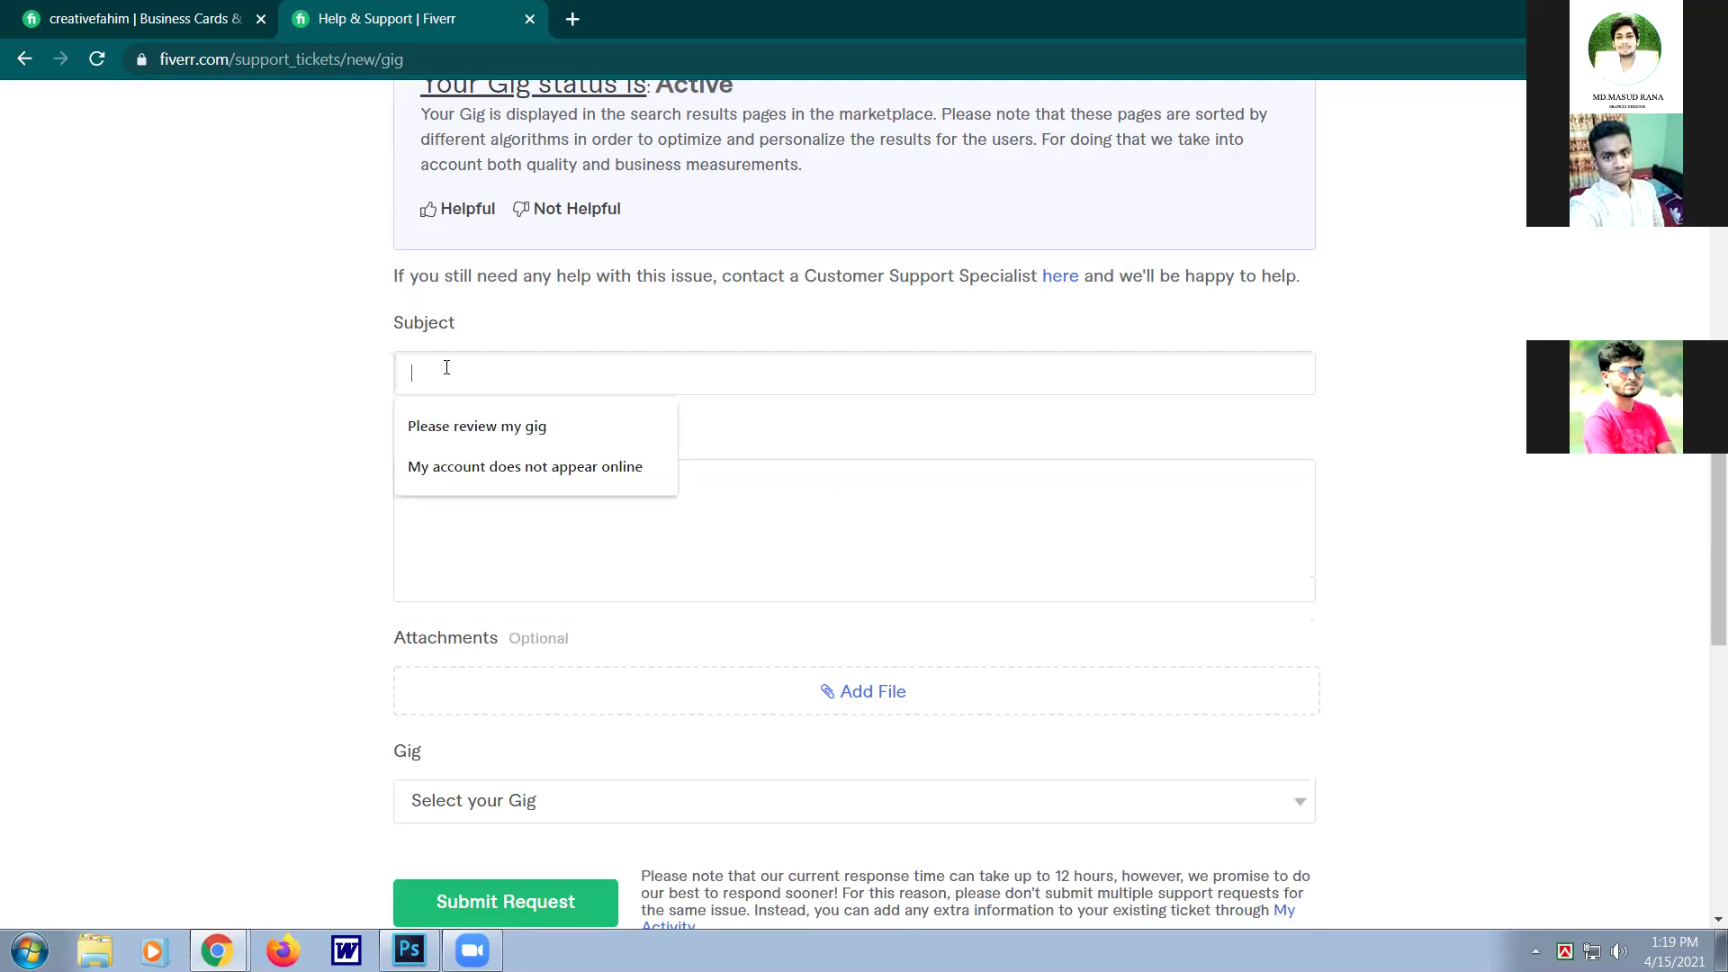
{"action": "left_click", "coordinate": [598, 420]}
{"action": "left_click", "coordinate": [702, 490]}
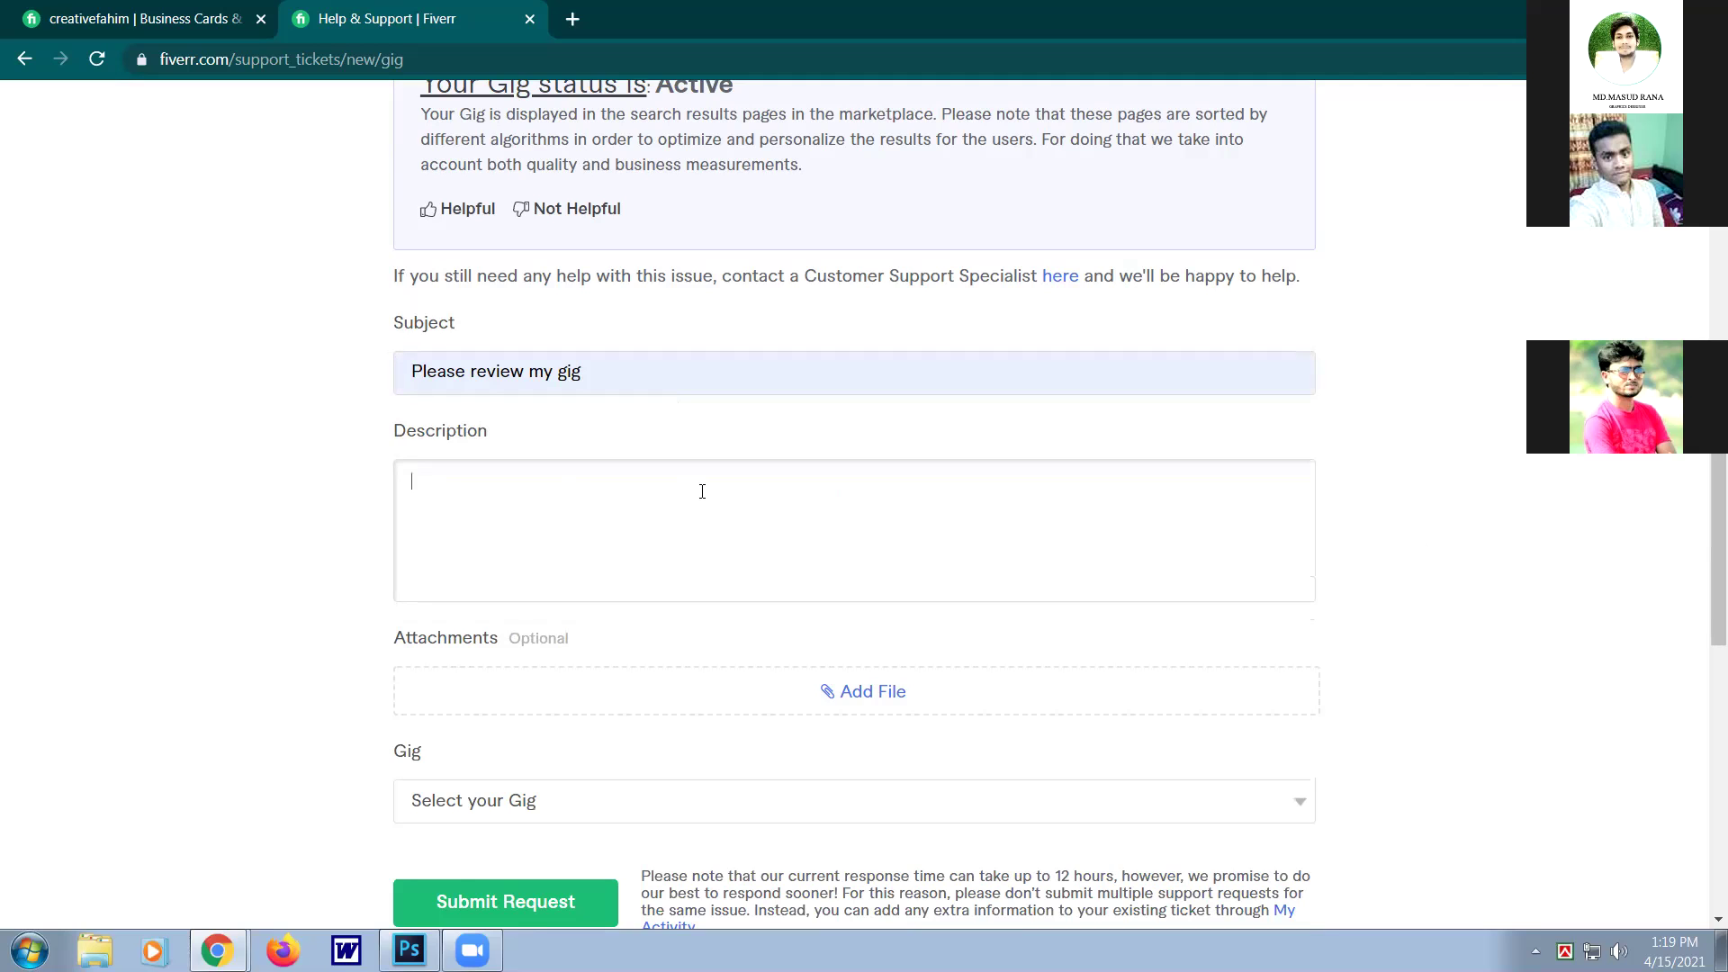
{"action": "scroll", "coordinate": [702, 491], "scroll_direction": "up", "scroll_amount": 3}
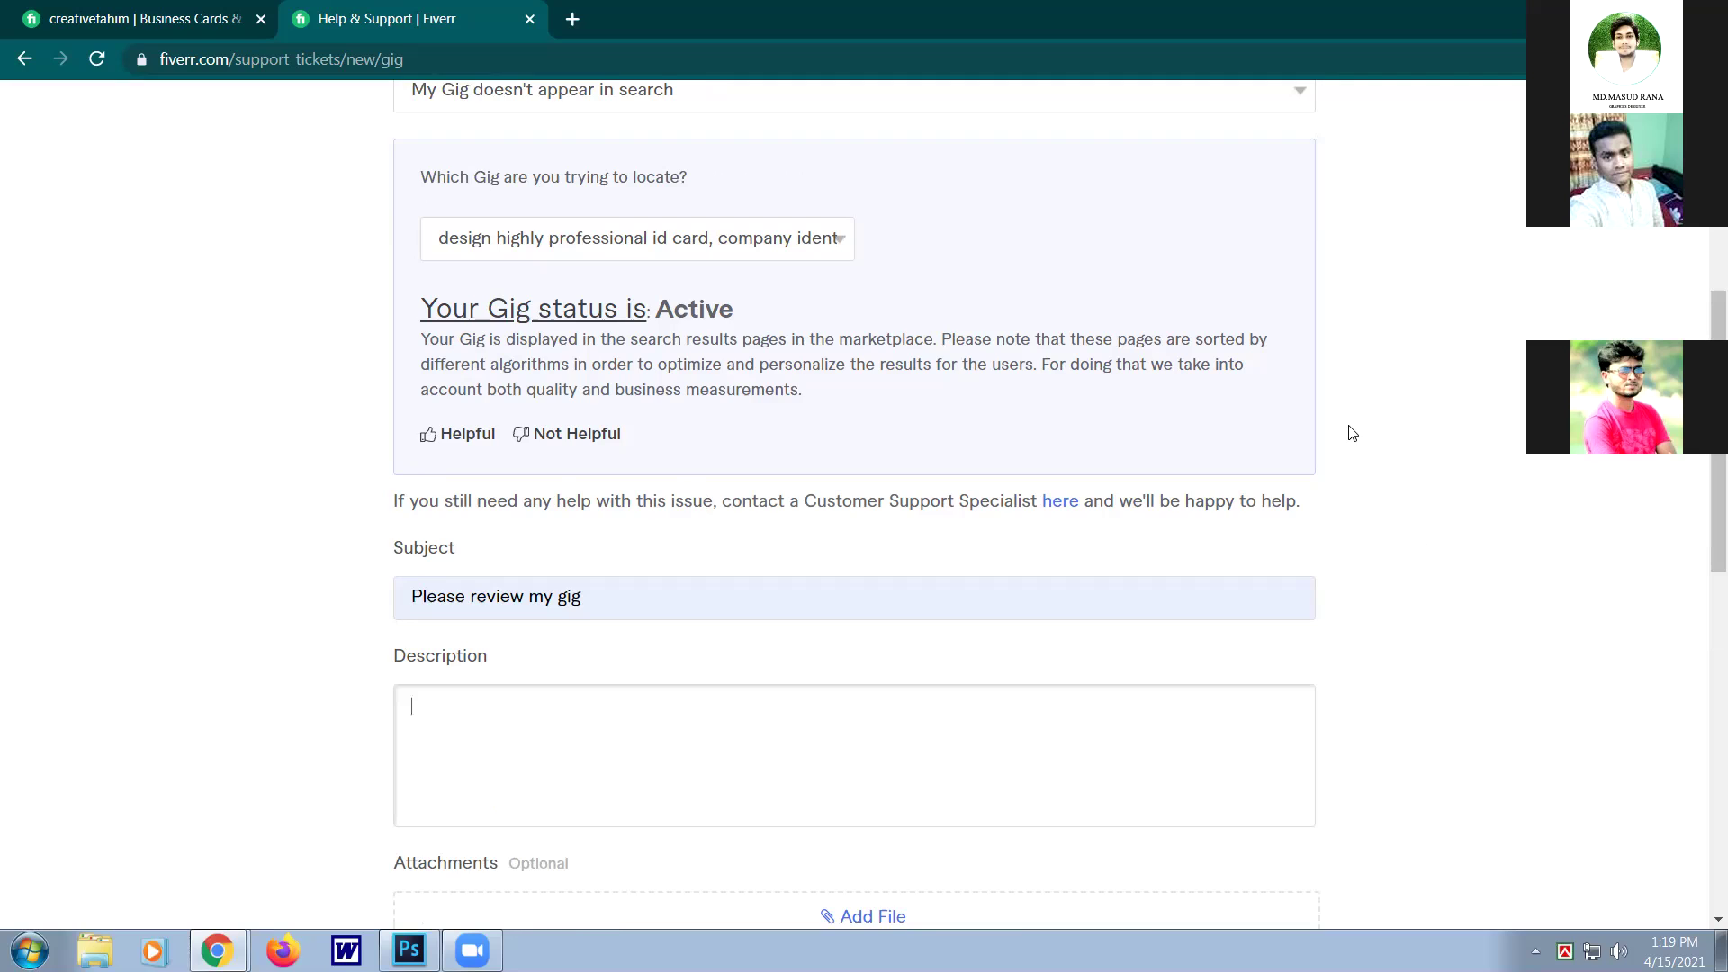
{"action": "scroll", "coordinate": [1350, 434], "scroll_direction": "up", "scroll_amount": 6}
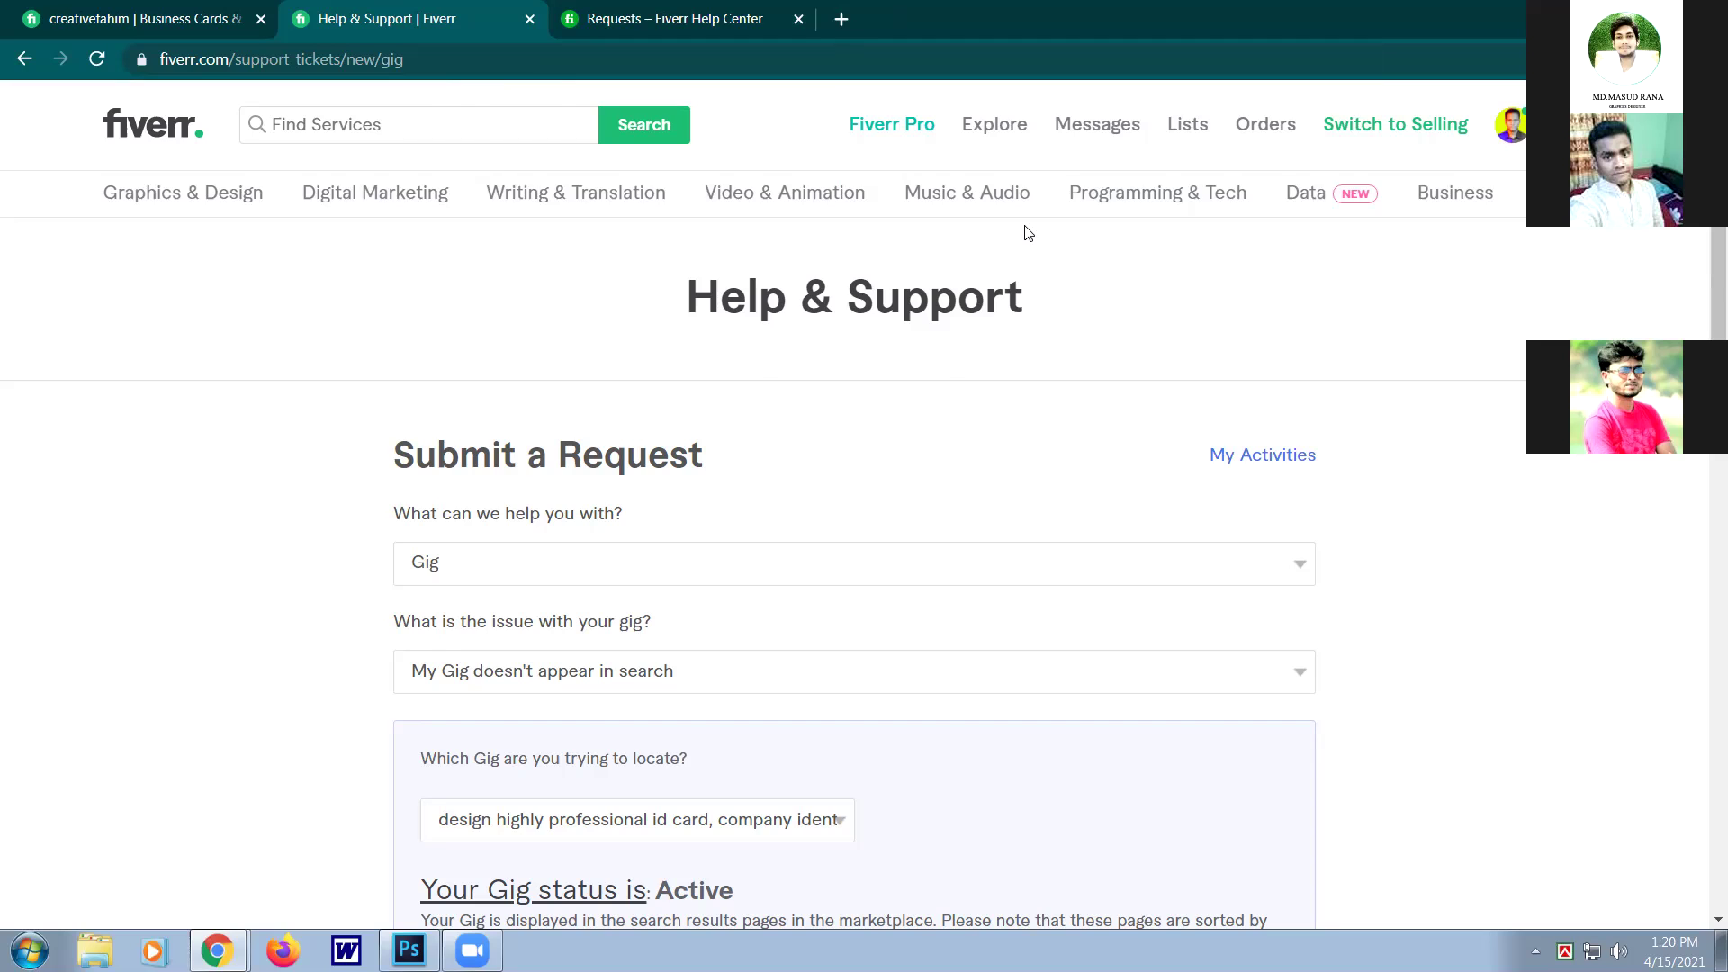
Open the Select your Gig list and close it without choosing a gig
{"action": "scroll", "coordinate": [1431, 324], "scroll_direction": "down", "scroll_amount": 6}
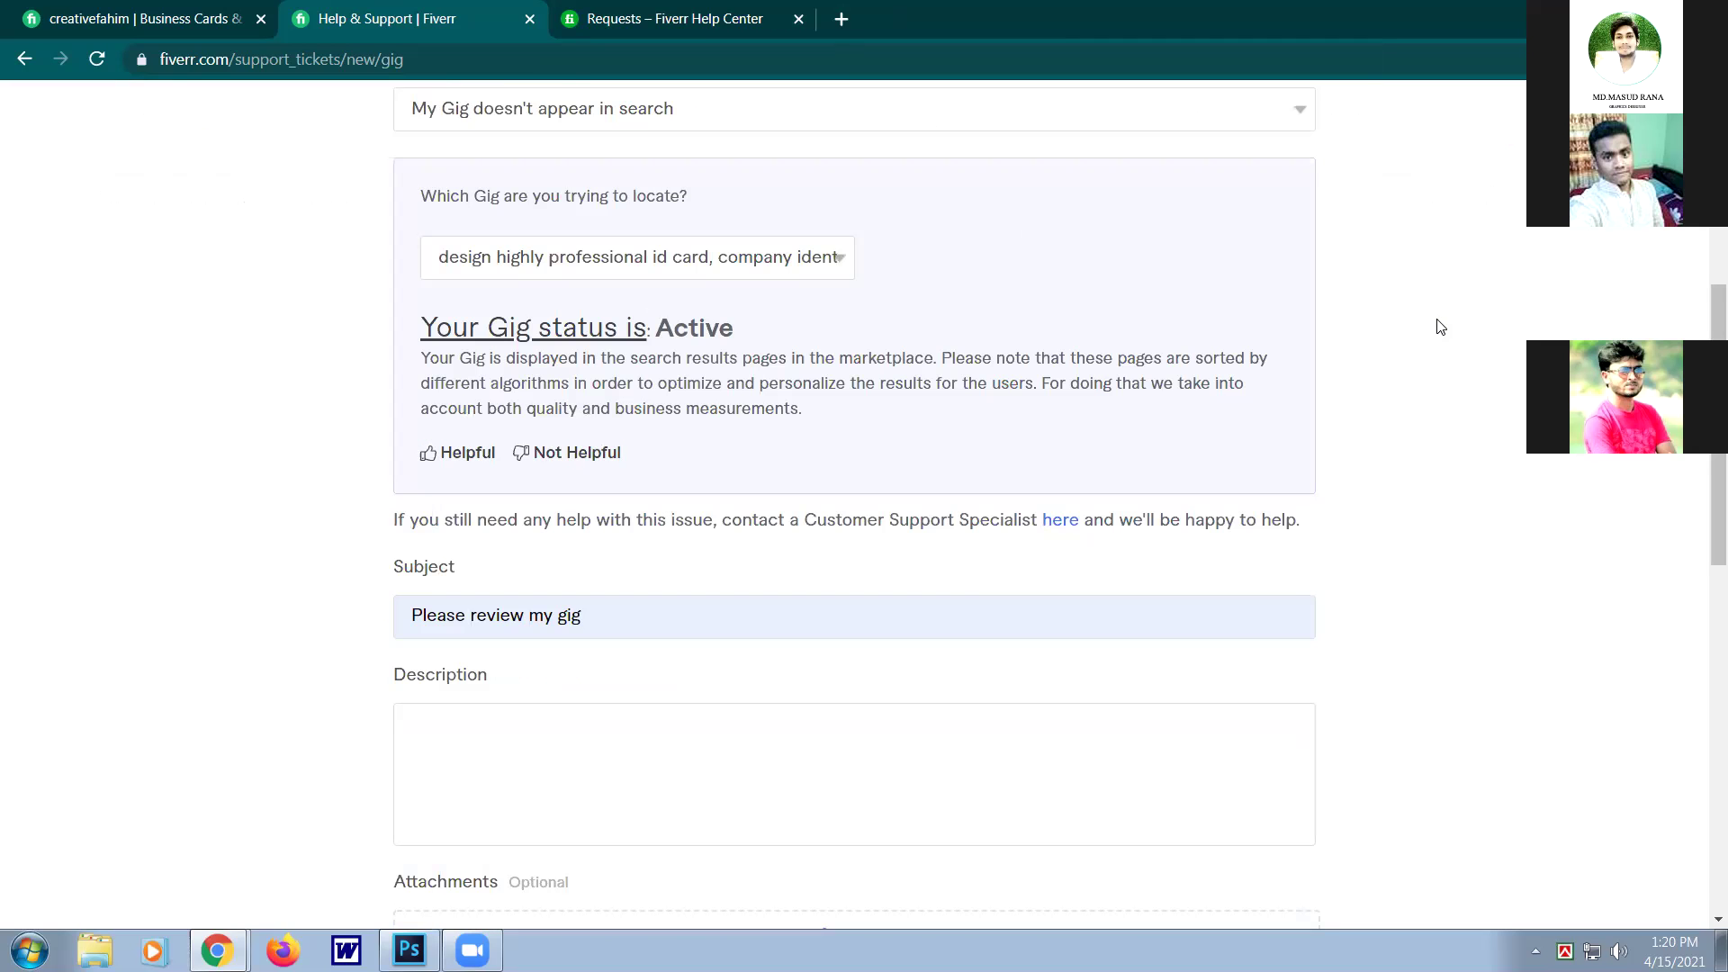
{"action": "scroll", "coordinate": [1440, 327], "scroll_direction": "down", "scroll_amount": 1}
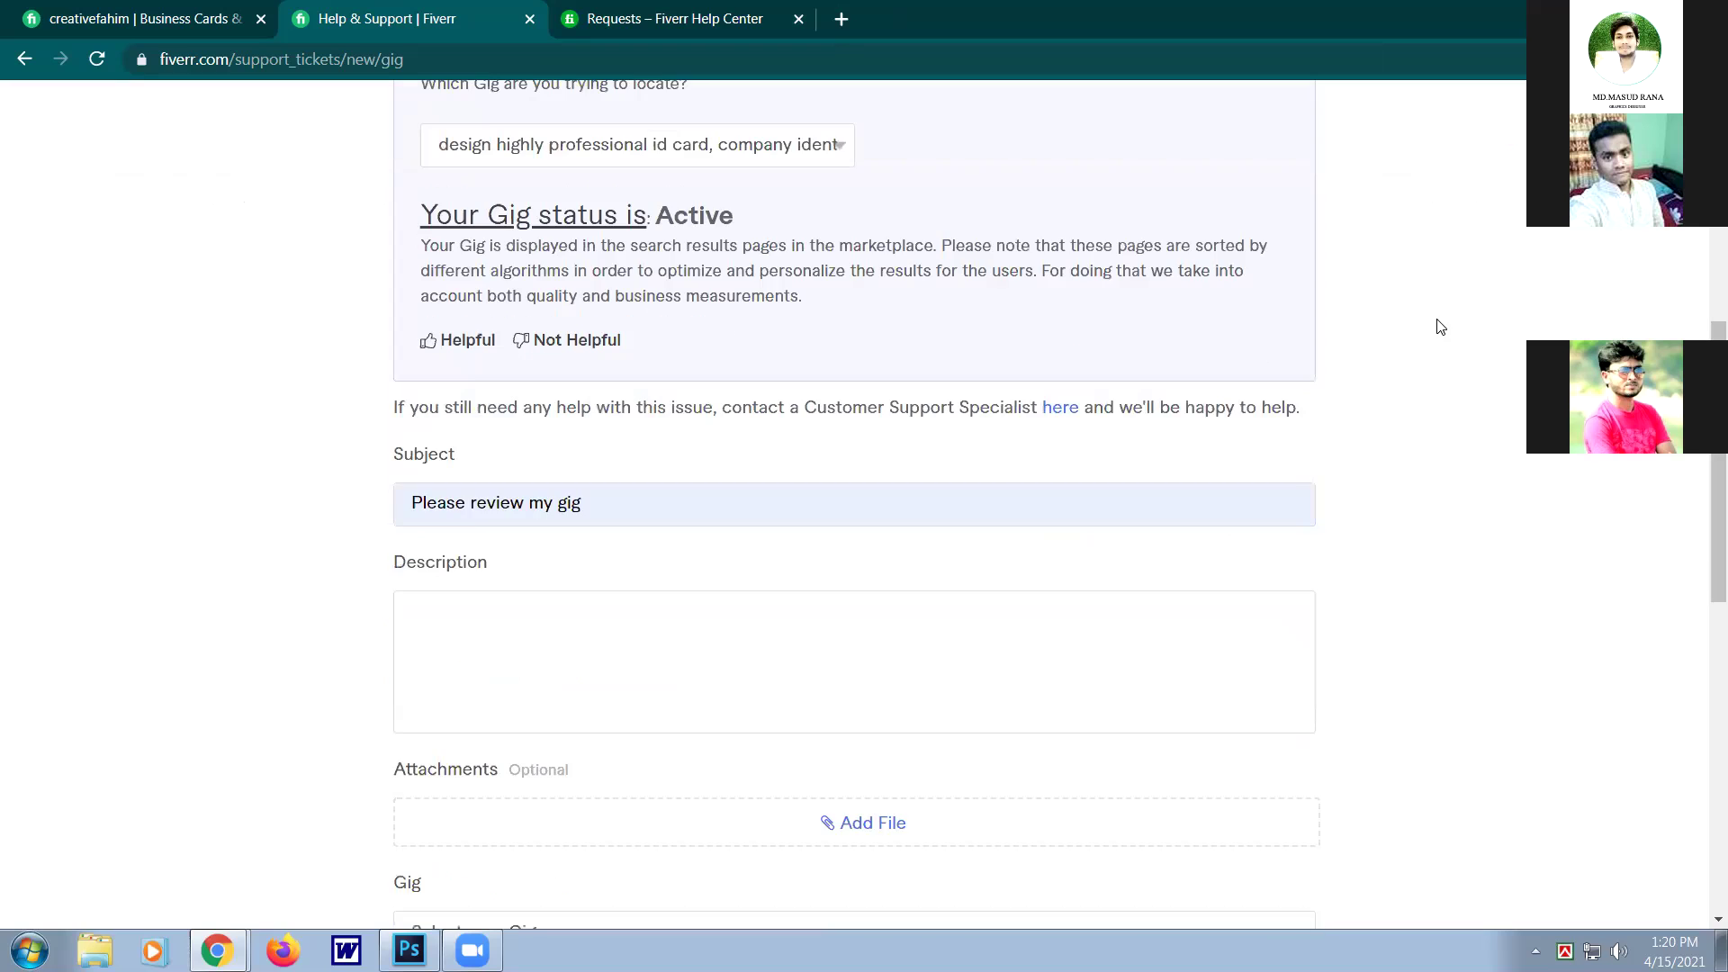
{"action": "scroll", "coordinate": [1330, 401], "scroll_direction": "down", "scroll_amount": 2}
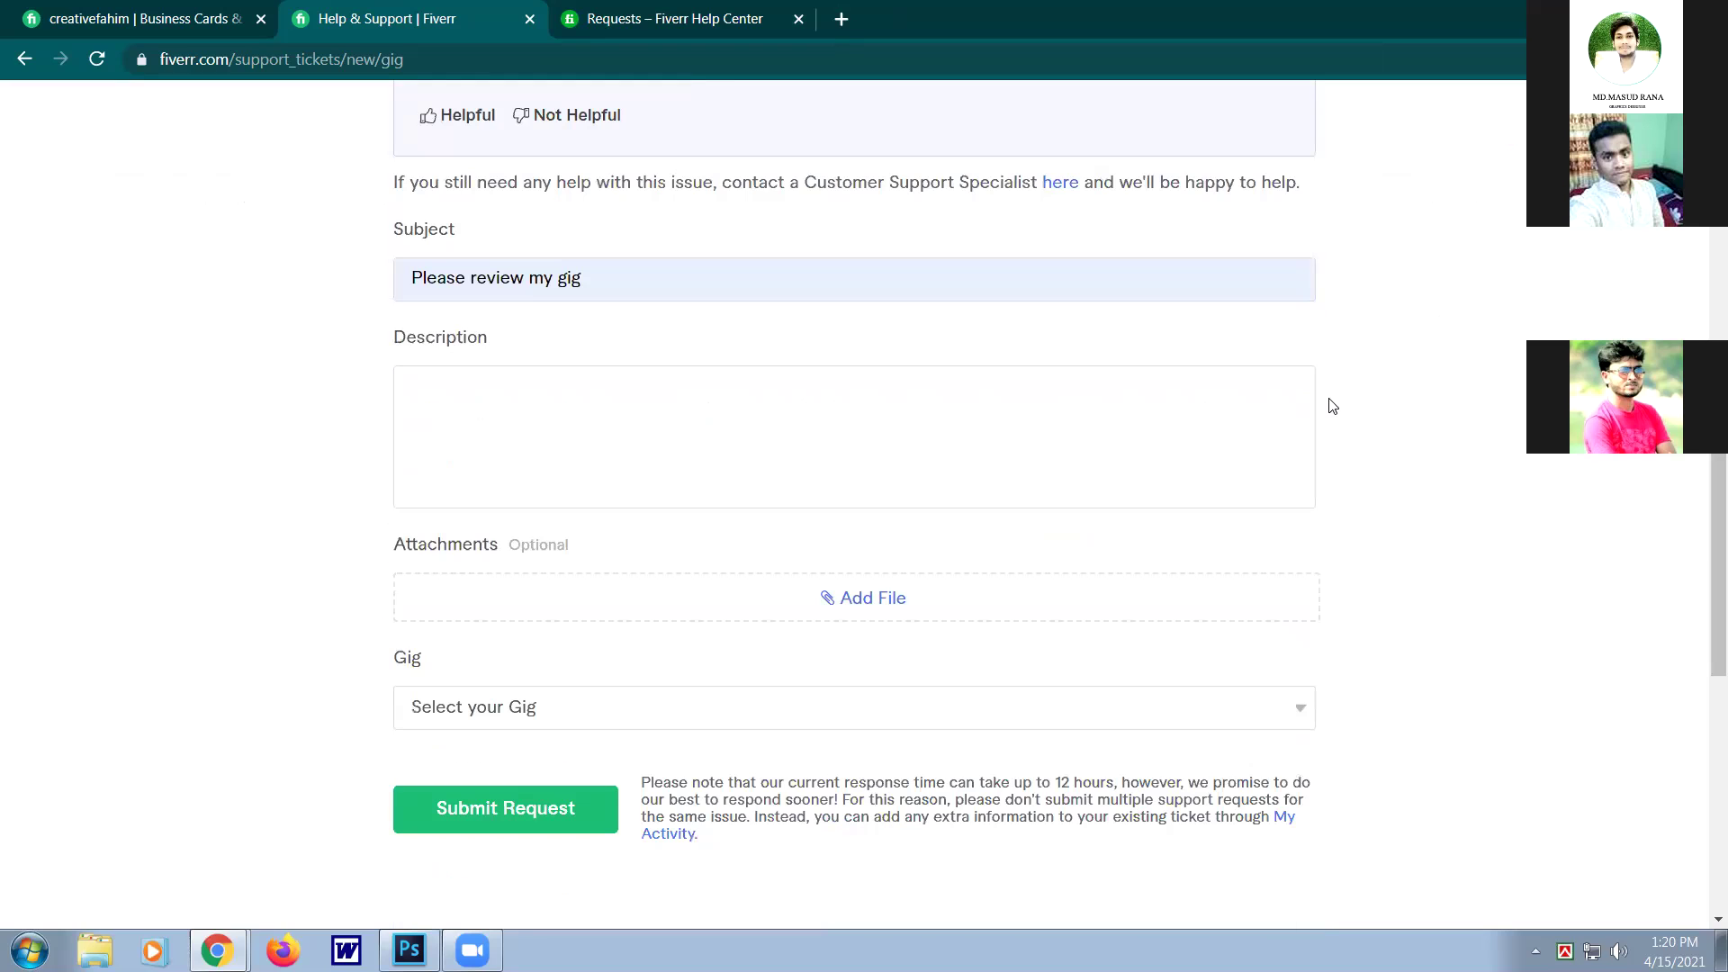
{"action": "left_click", "coordinate": [612, 716]}
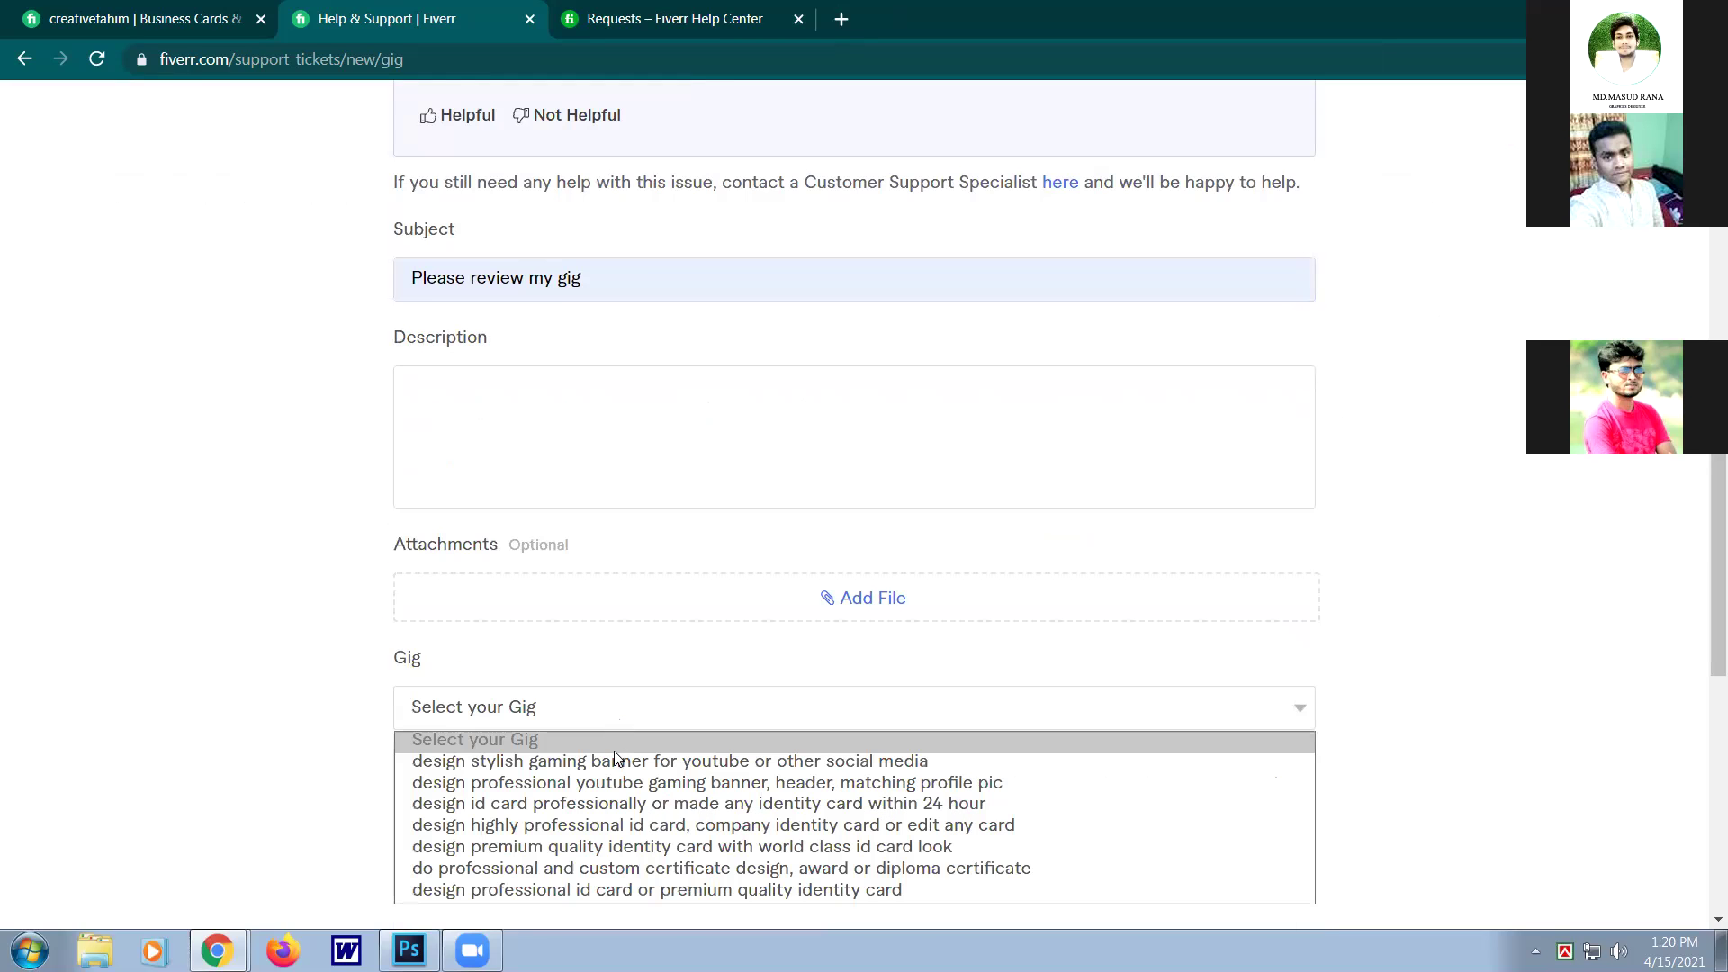
{"action": "left_click", "coordinate": [1271, 490]}
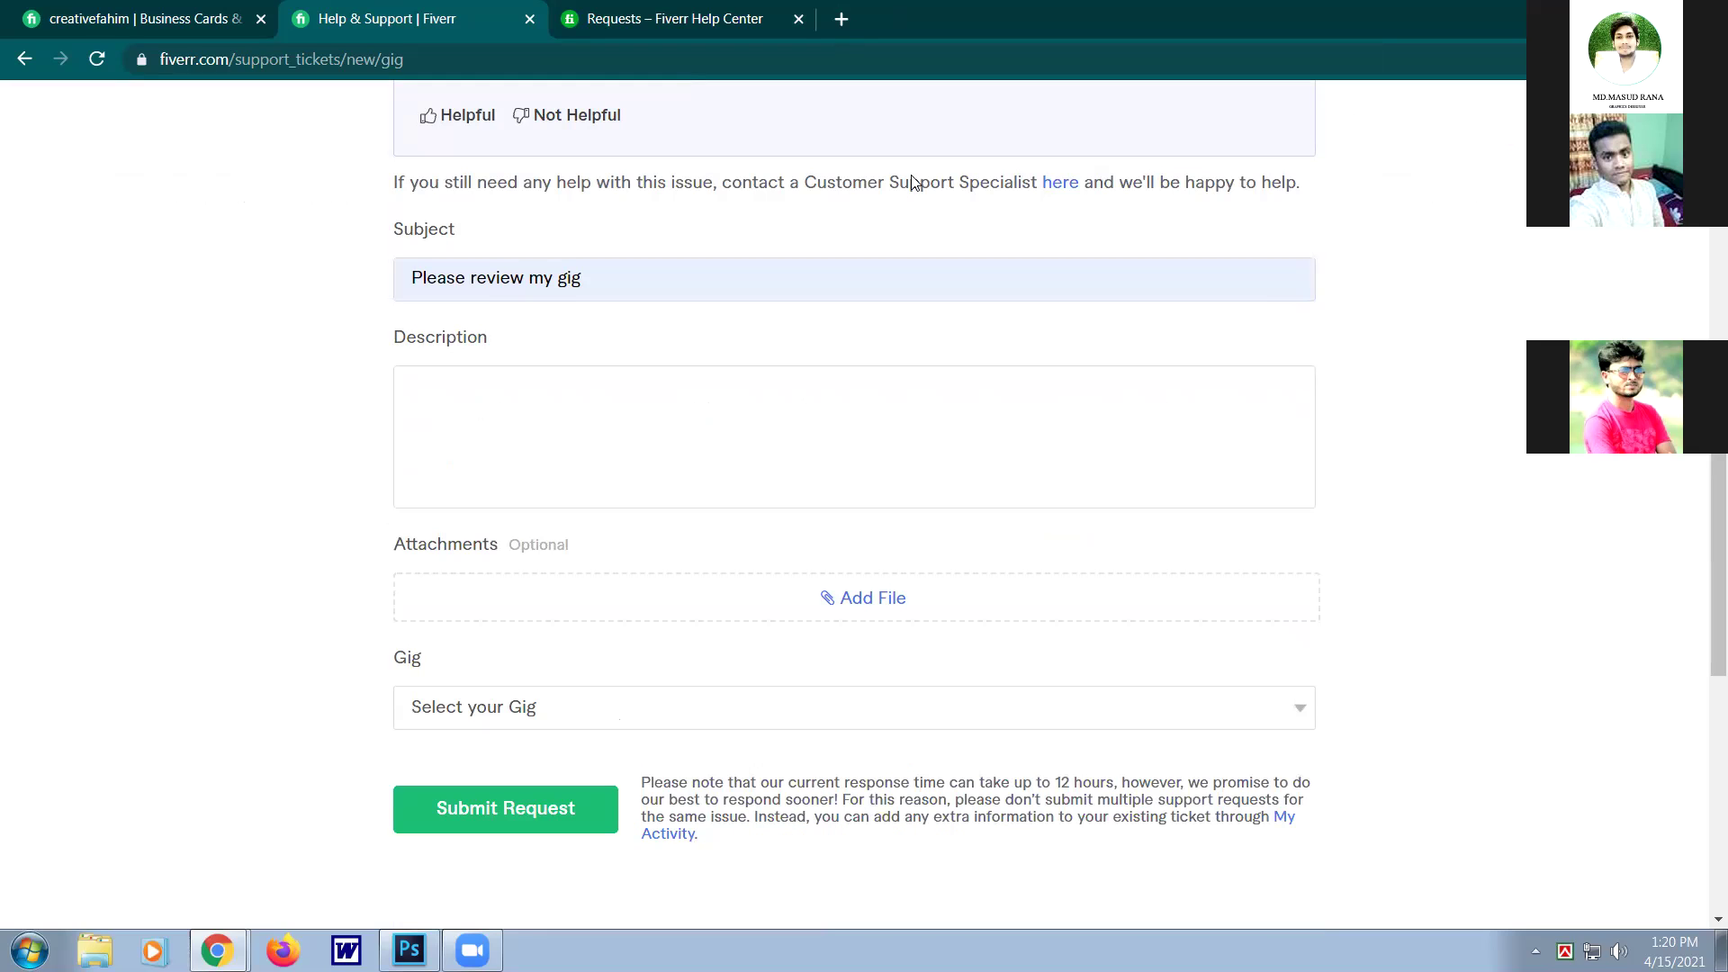
Review the filled support form and leave the Requests – Fiverr Help Center tab for the seller profile
{"action": "scroll", "coordinate": [1460, 393], "scroll_direction": "down", "scroll_amount": 1}
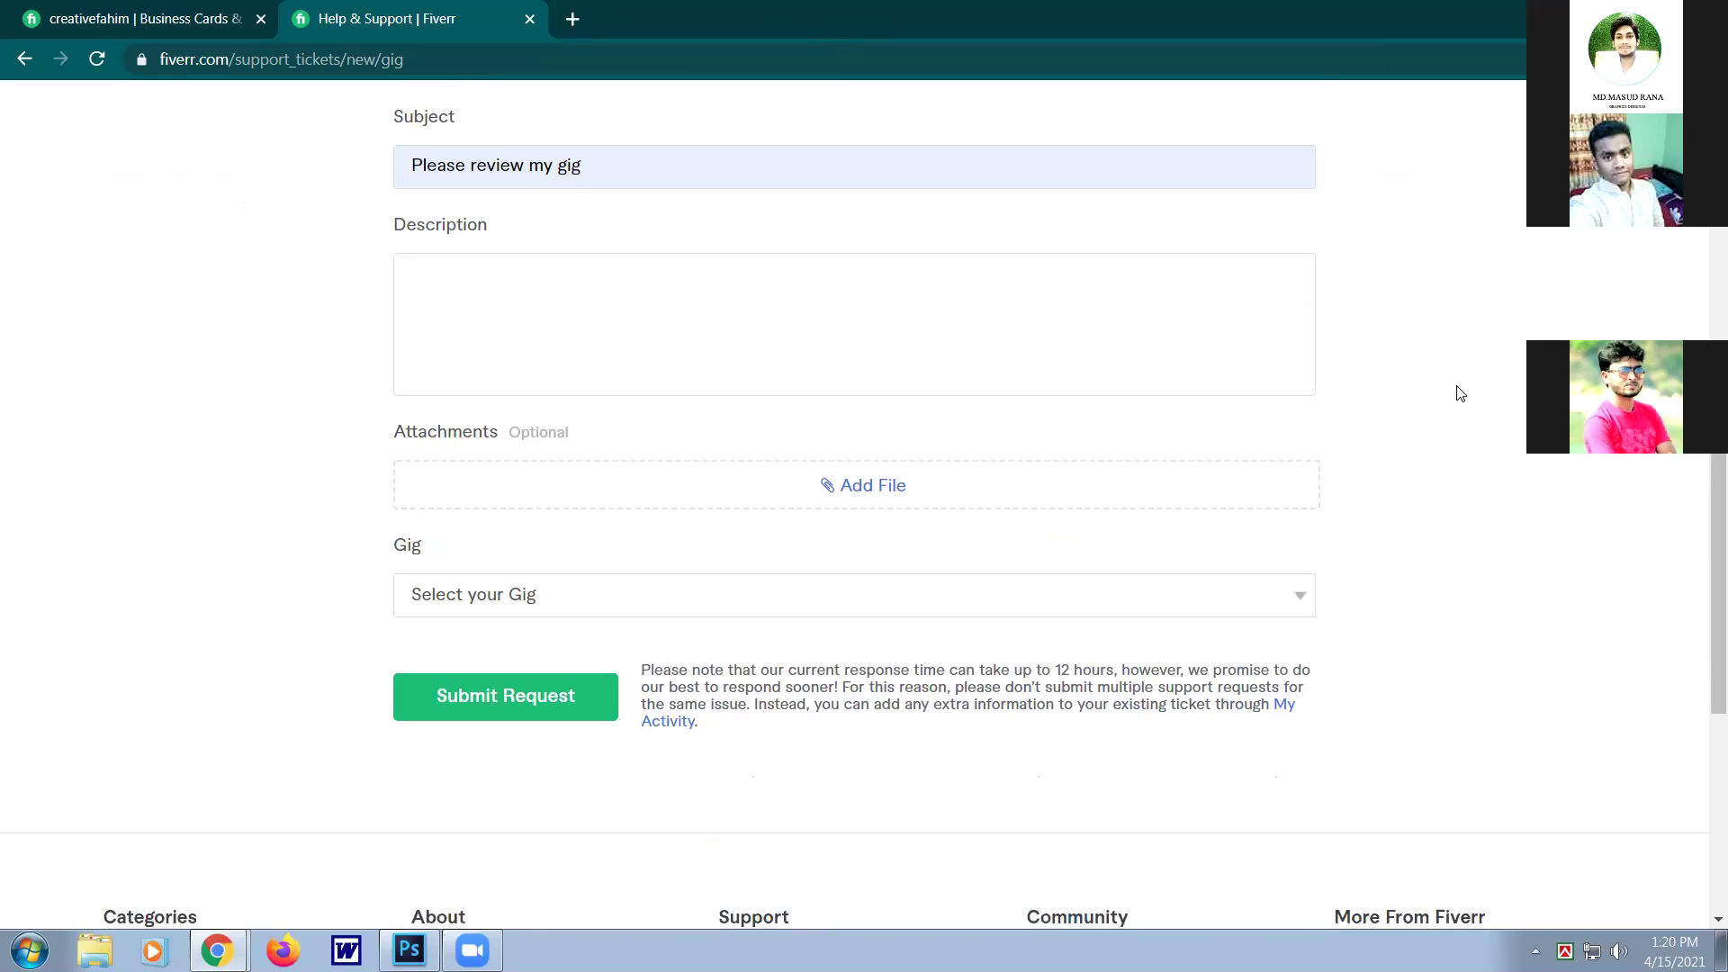
{"action": "scroll", "coordinate": [1461, 394], "scroll_direction": "down", "scroll_amount": 1}
{"action": "scroll", "coordinate": [1458, 390], "scroll_direction": "up", "scroll_amount": 2}
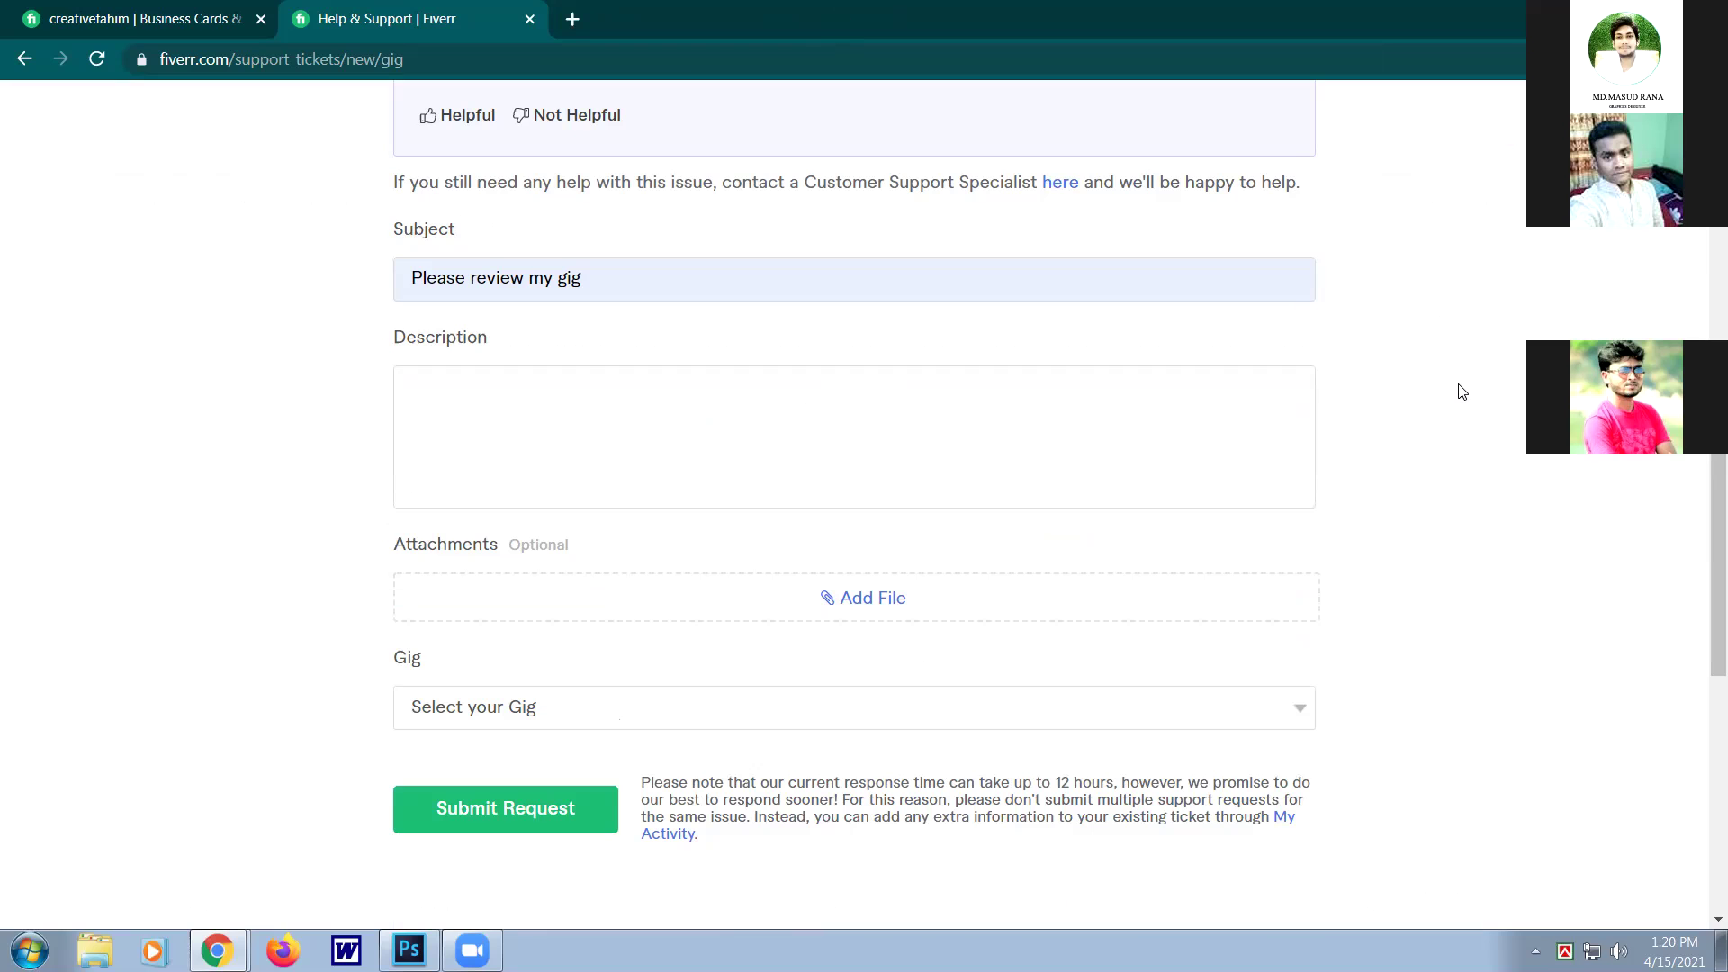
{"action": "scroll", "coordinate": [1460, 393], "scroll_direction": "up", "scroll_amount": 6}
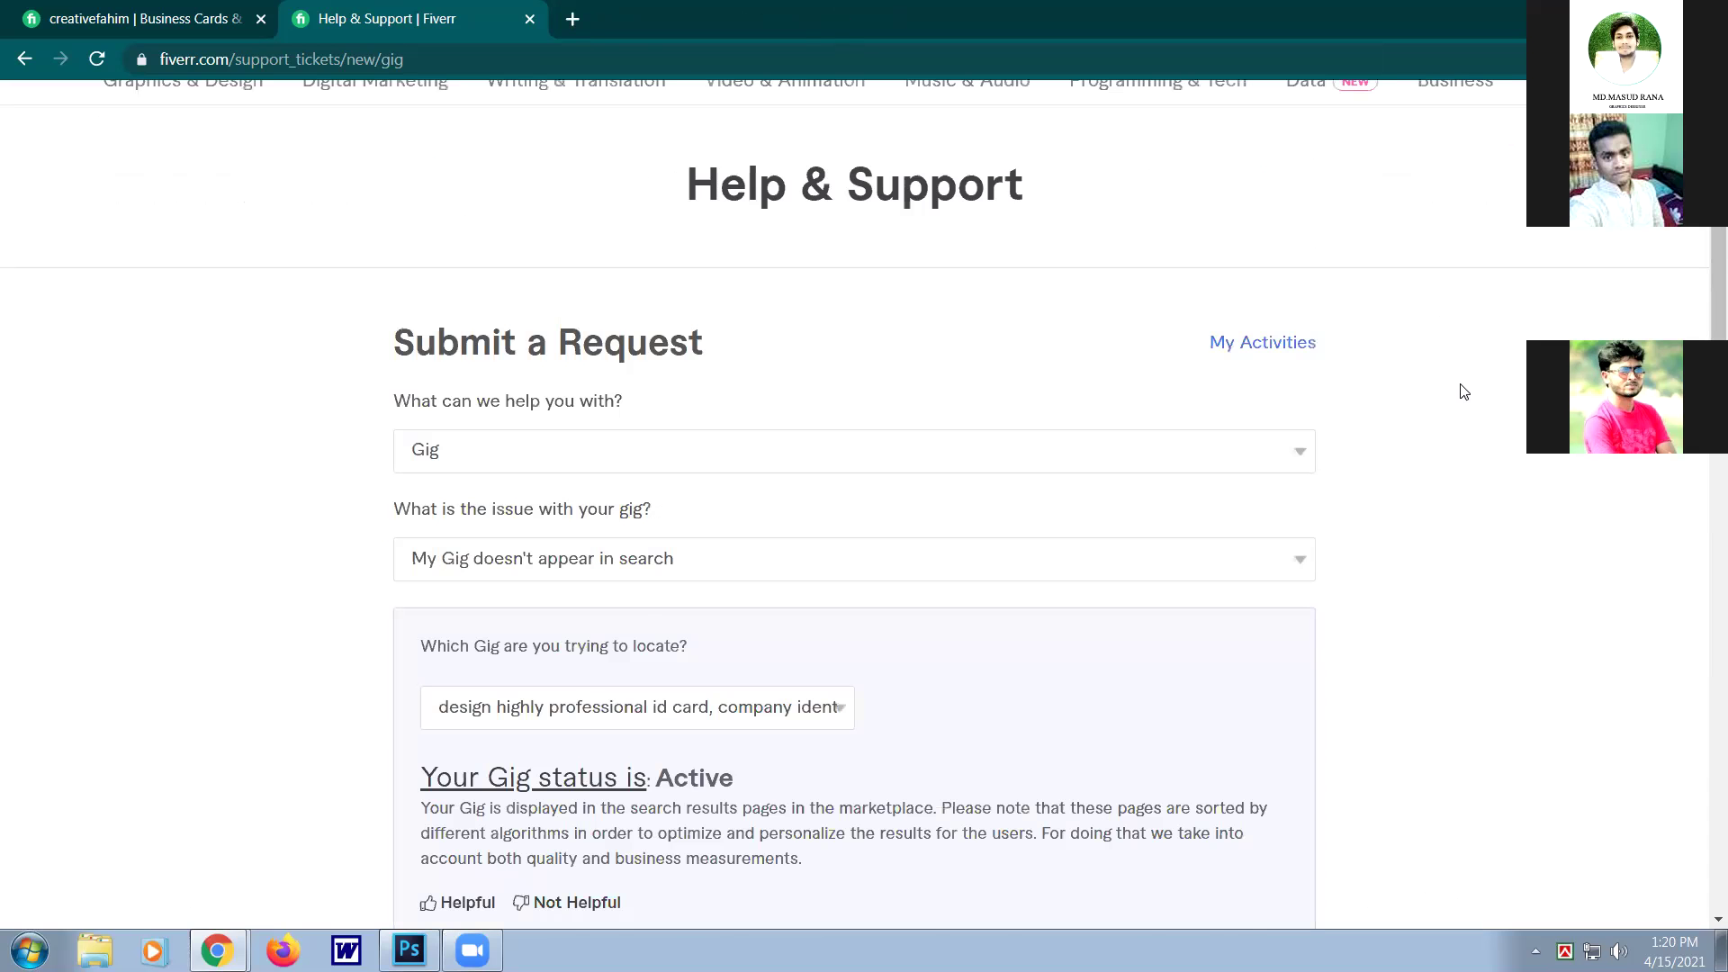
{"action": "scroll", "coordinate": [1449, 381], "scroll_direction": "up", "scroll_amount": 1}
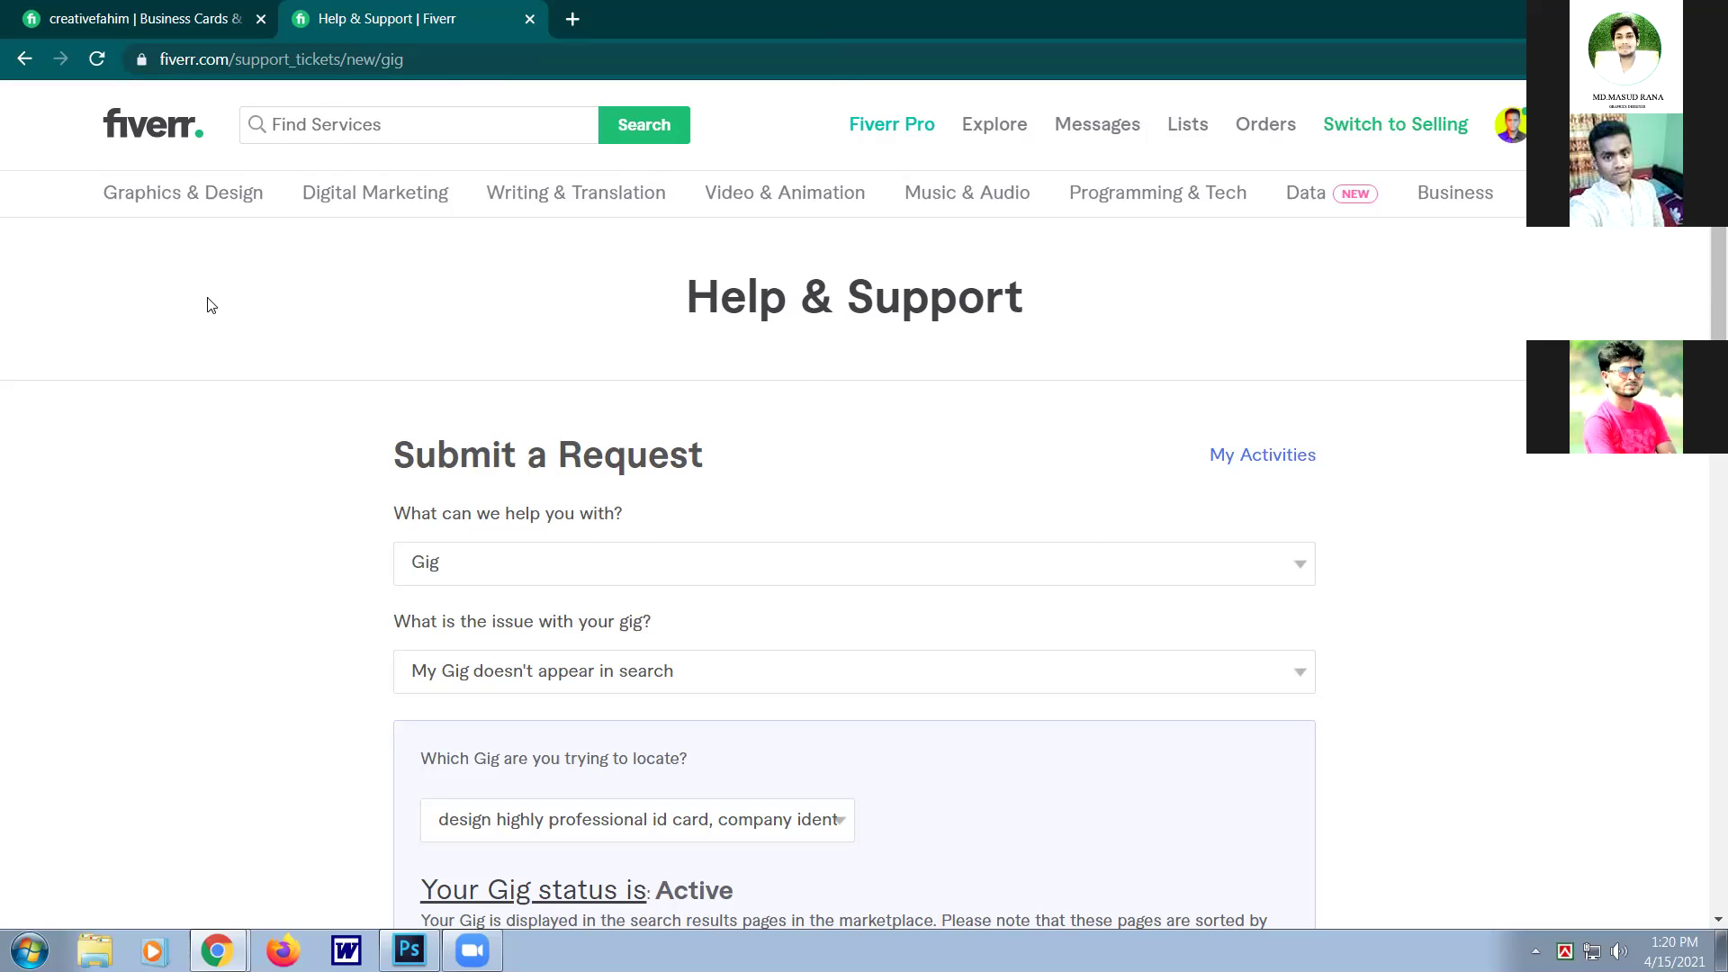
{"action": "key", "text": "ctrl+Tab"}
Scroll up the seller profile and go to Manage Orders: no priority, 10 completed, 1 cancelled
{"action": "scroll", "coordinate": [210, 305], "scroll_direction": "up", "scroll_amount": 15}
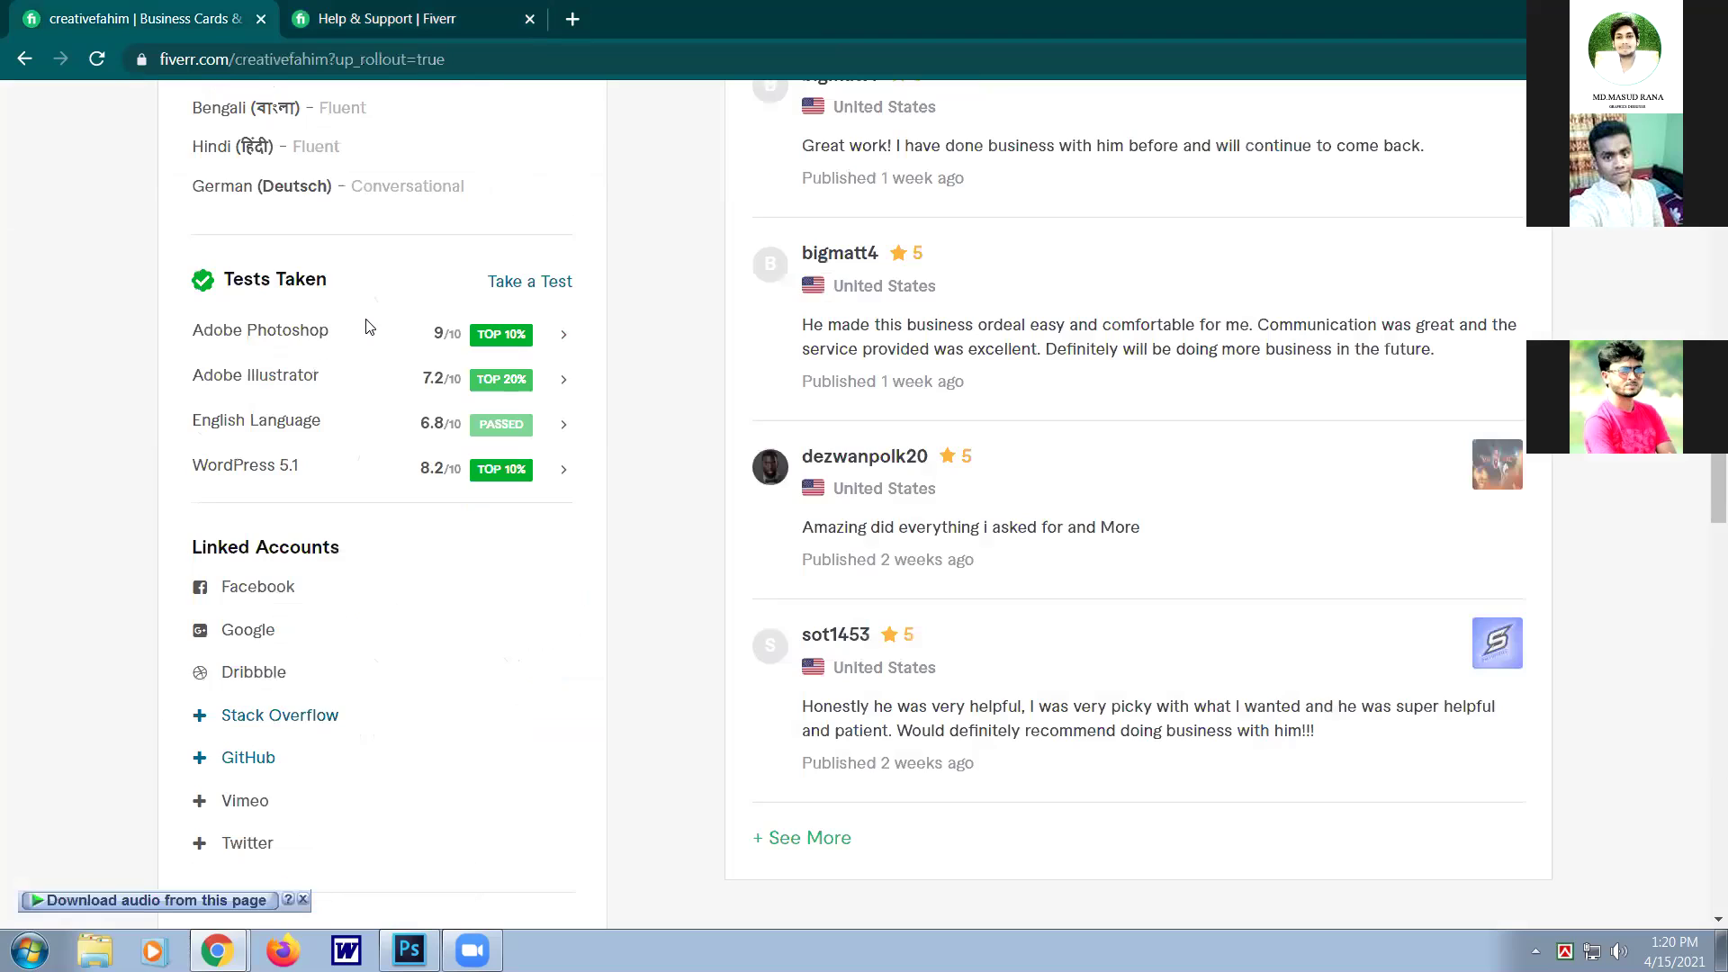
{"action": "scroll", "coordinate": [342, 512], "scroll_direction": "up", "scroll_amount": 10}
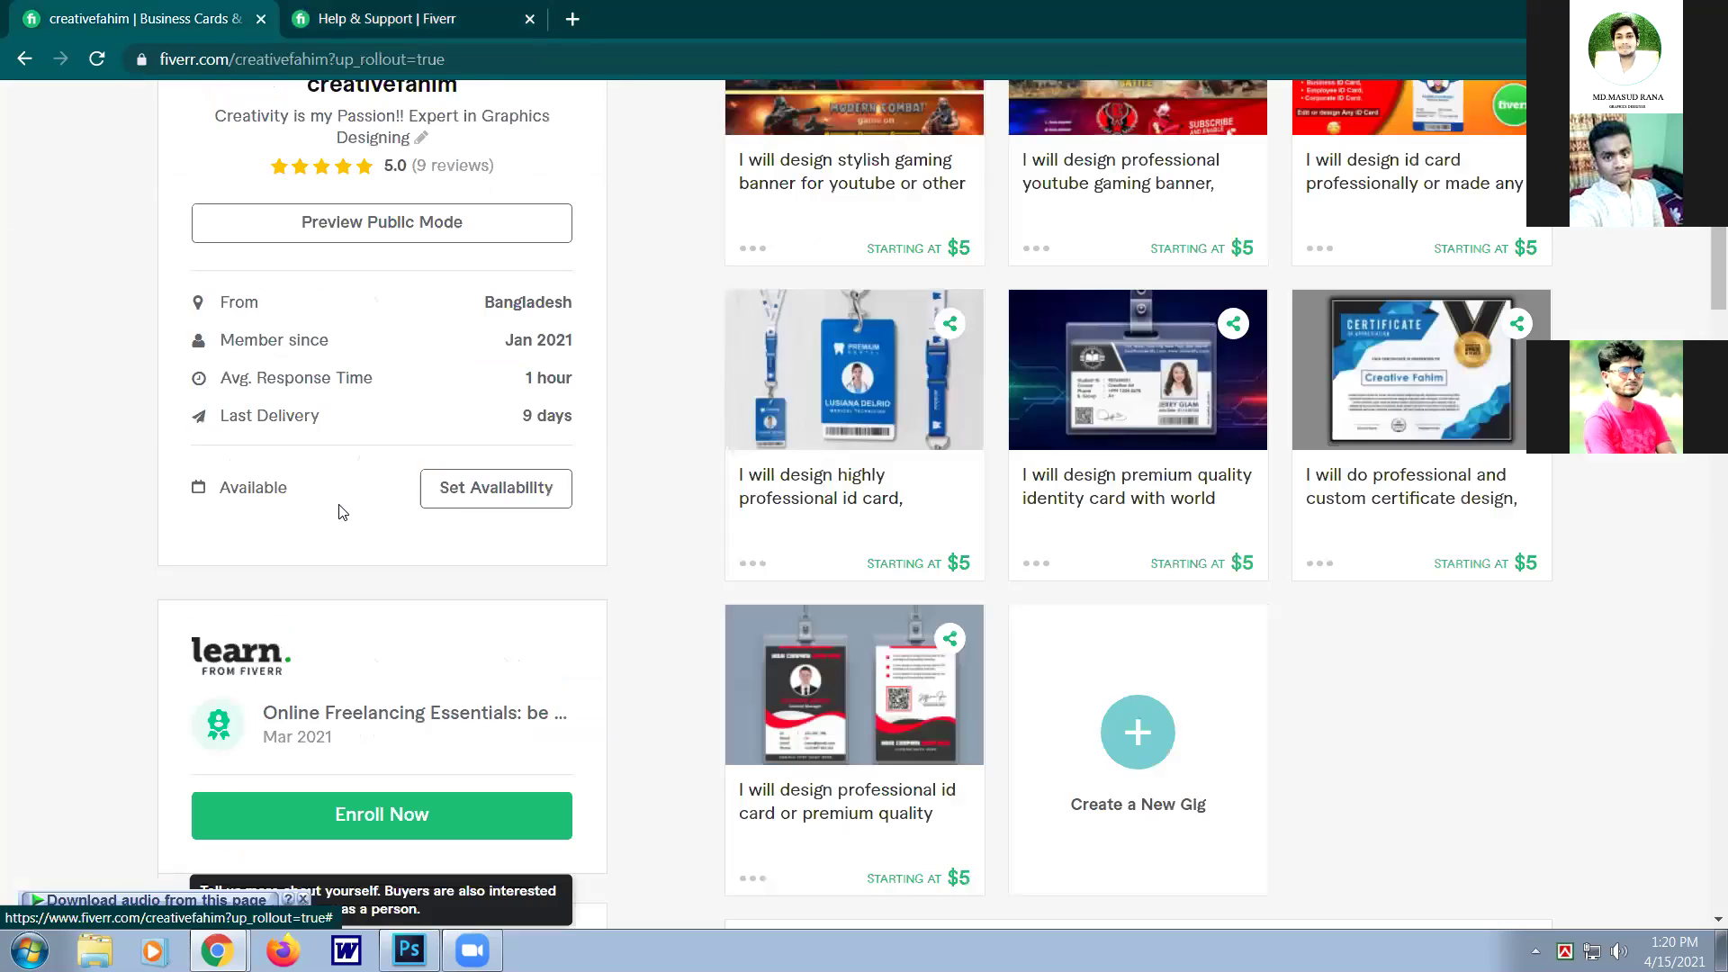
{"action": "scroll", "coordinate": [342, 511], "scroll_direction": "up", "scroll_amount": 4}
{"action": "left_click_drag", "start_coordinate": [342, 511], "coordinate": [543, 509]}
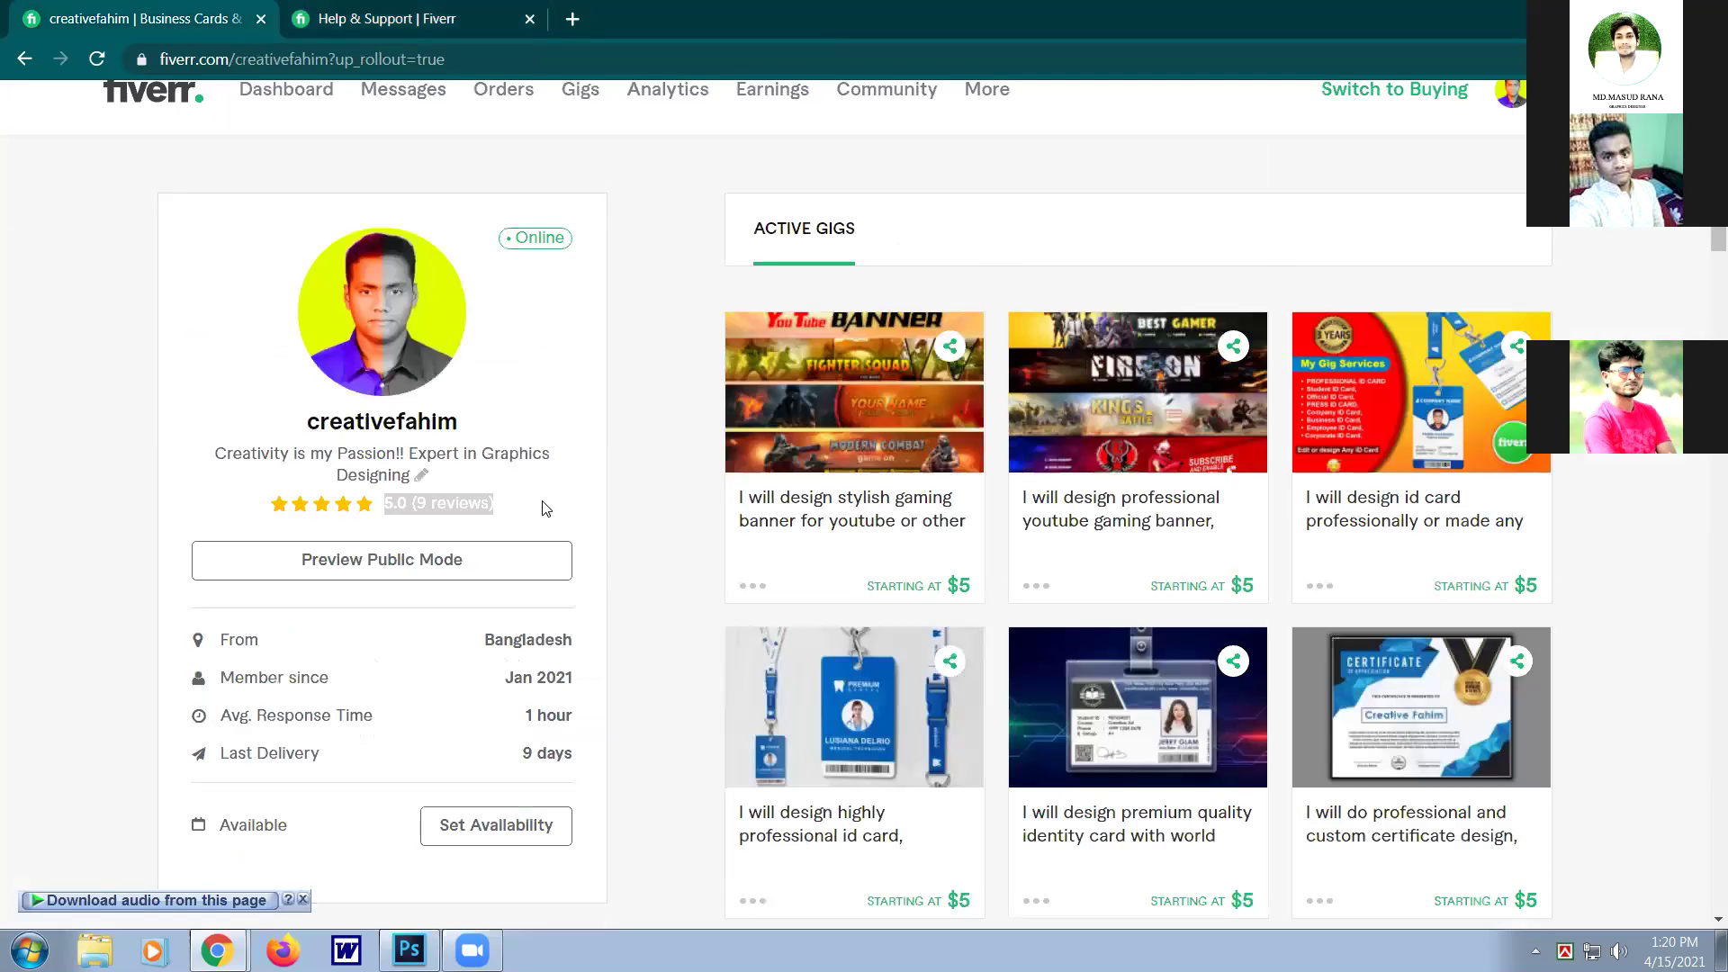
{"action": "left_click", "coordinate": [544, 507]}
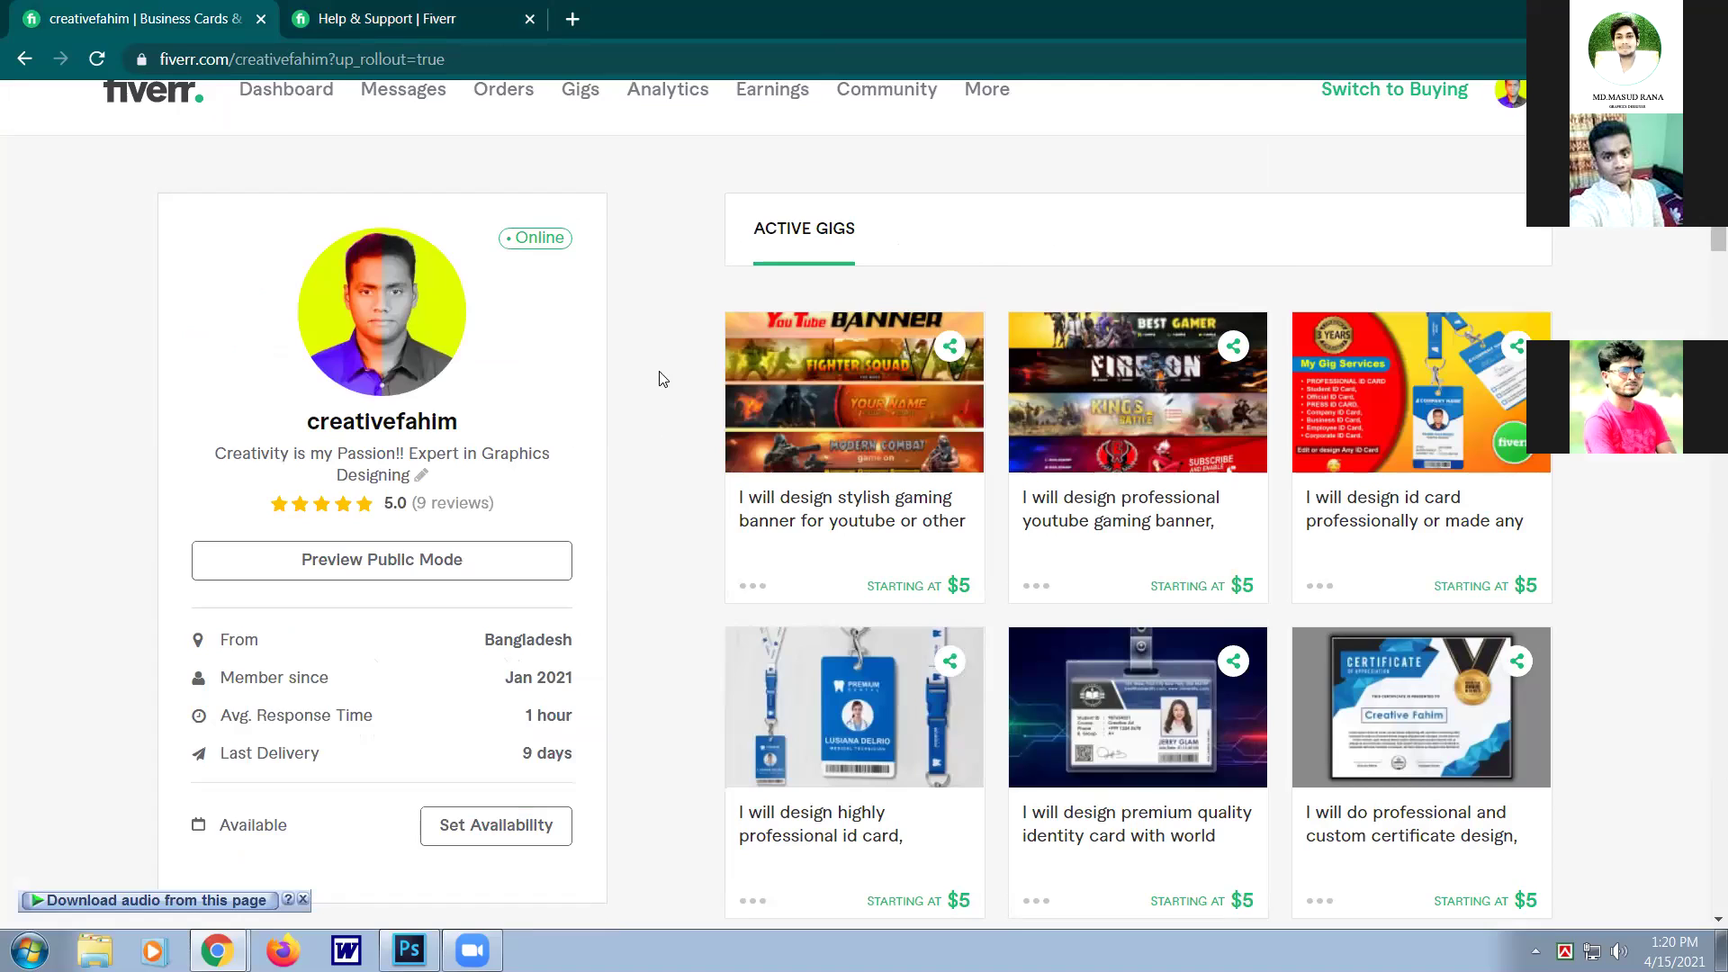
{"action": "scroll", "coordinate": [502, 139], "scroll_direction": "up", "scroll_amount": 1}
{"action": "left_click", "coordinate": [544, 154]}
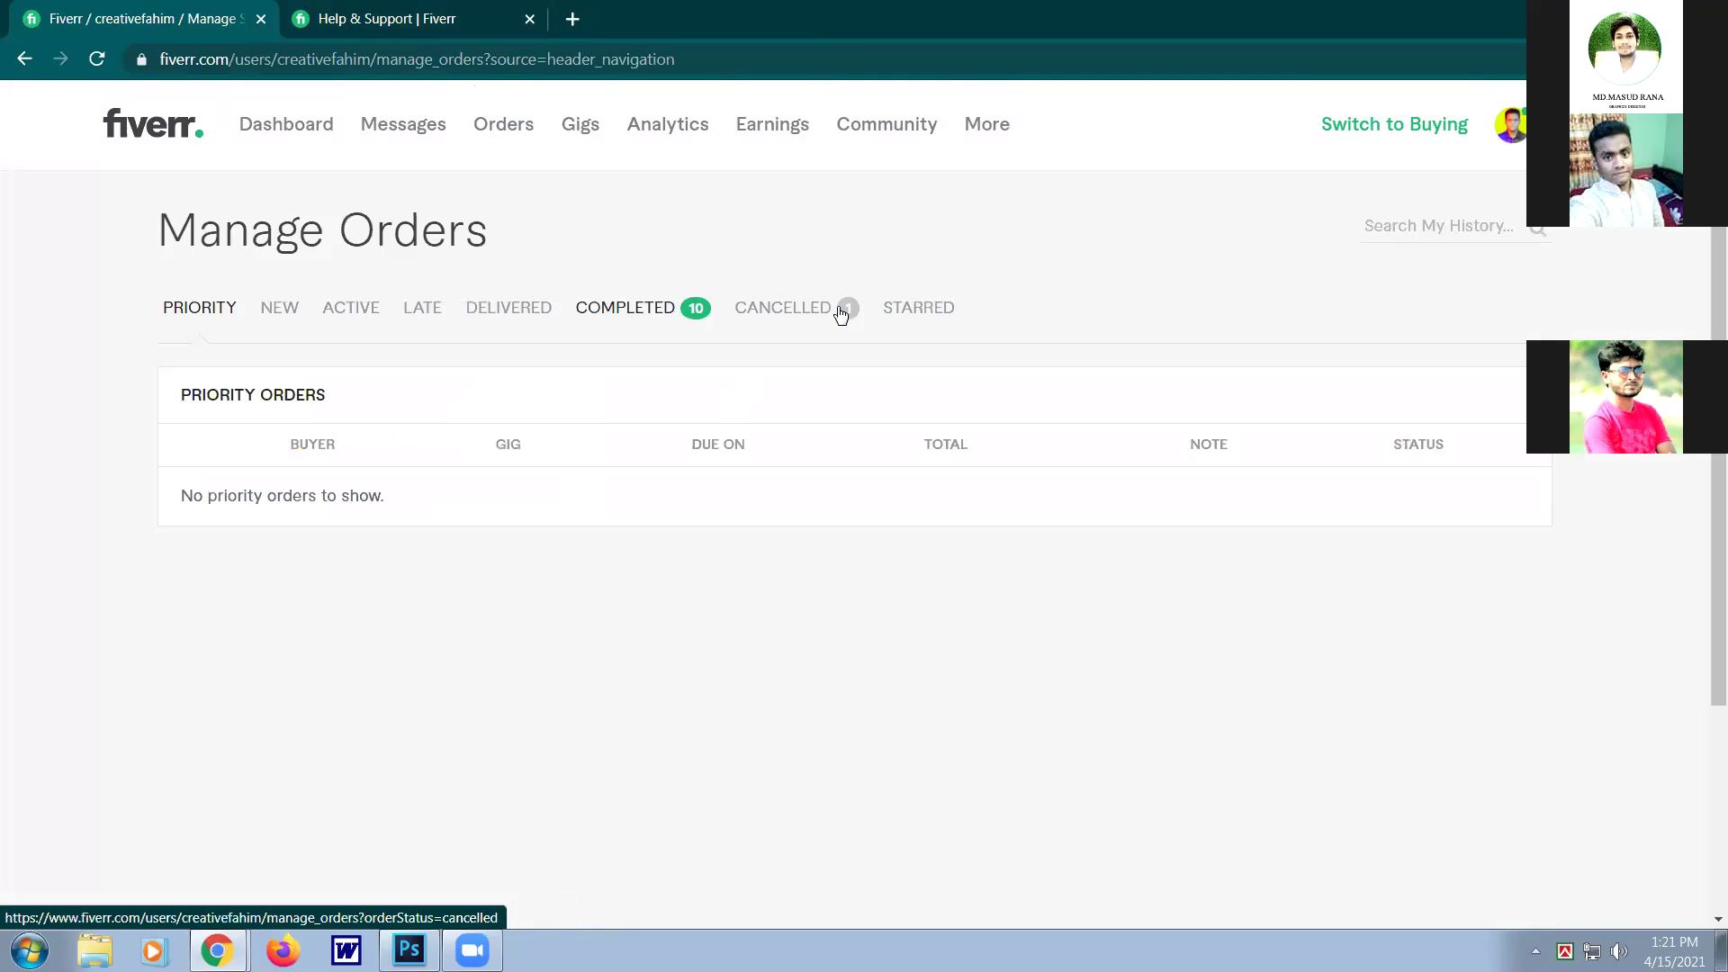
Show the Completed orders and review the ten 5-star orders priced $5 to $20
{"action": "left_click", "coordinate": [680, 322]}
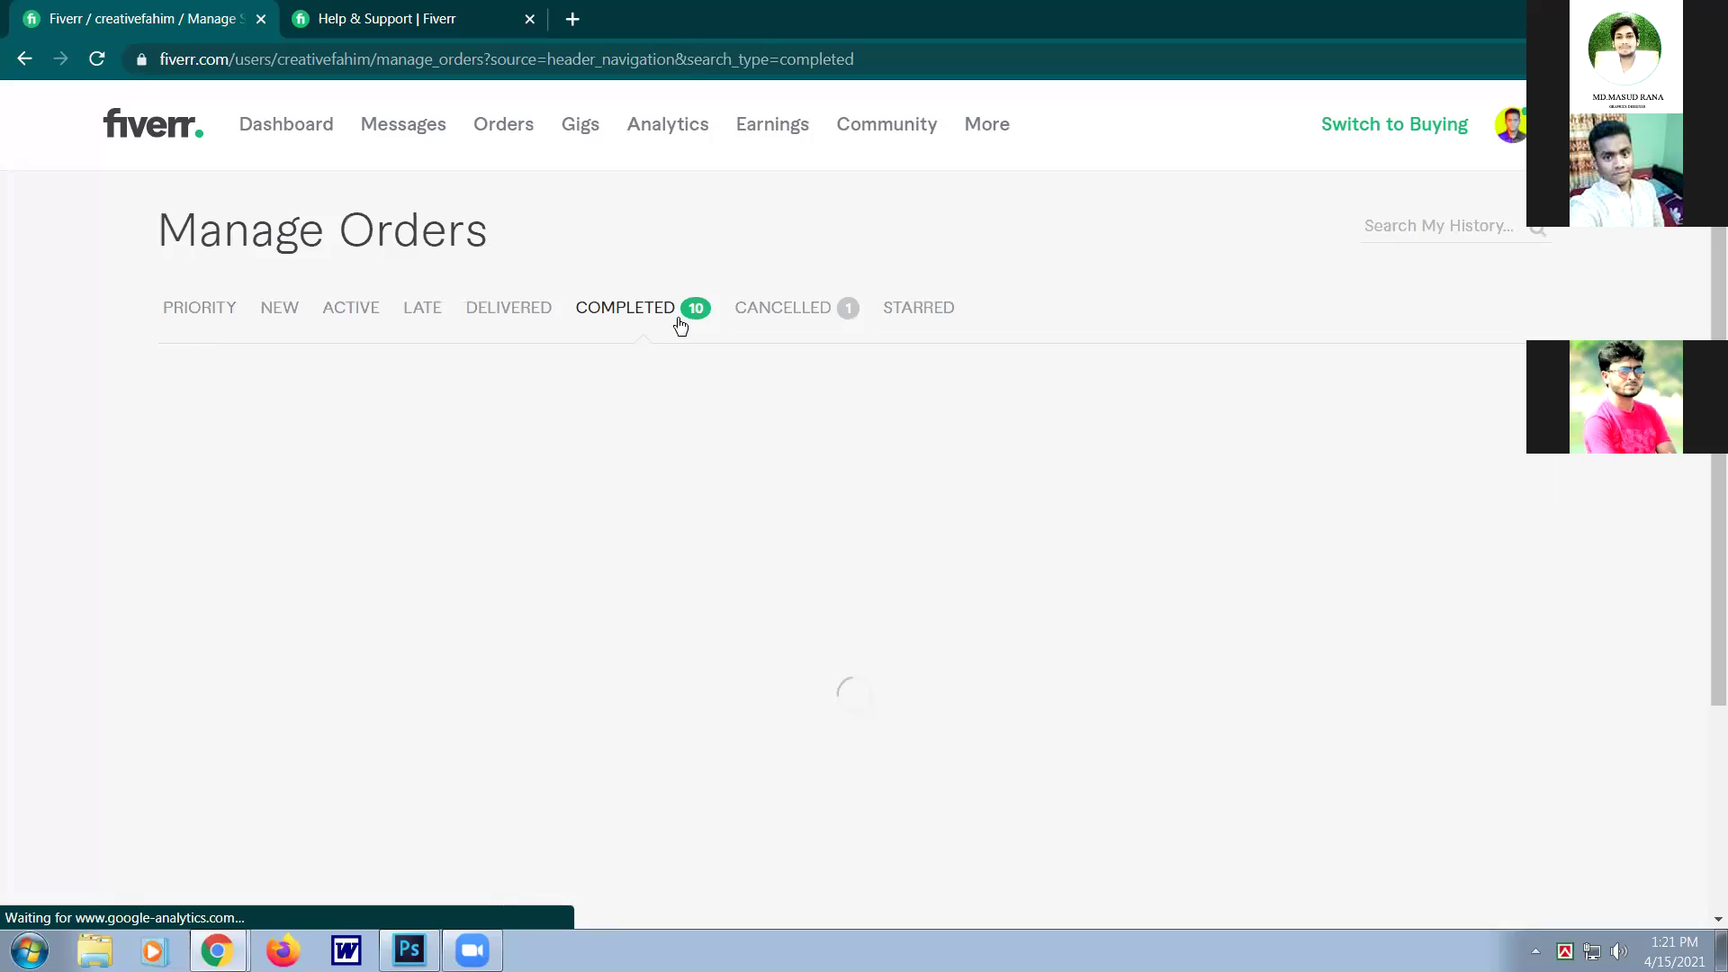
{"action": "scroll", "coordinate": [681, 326], "scroll_direction": "down", "scroll_amount": 2}
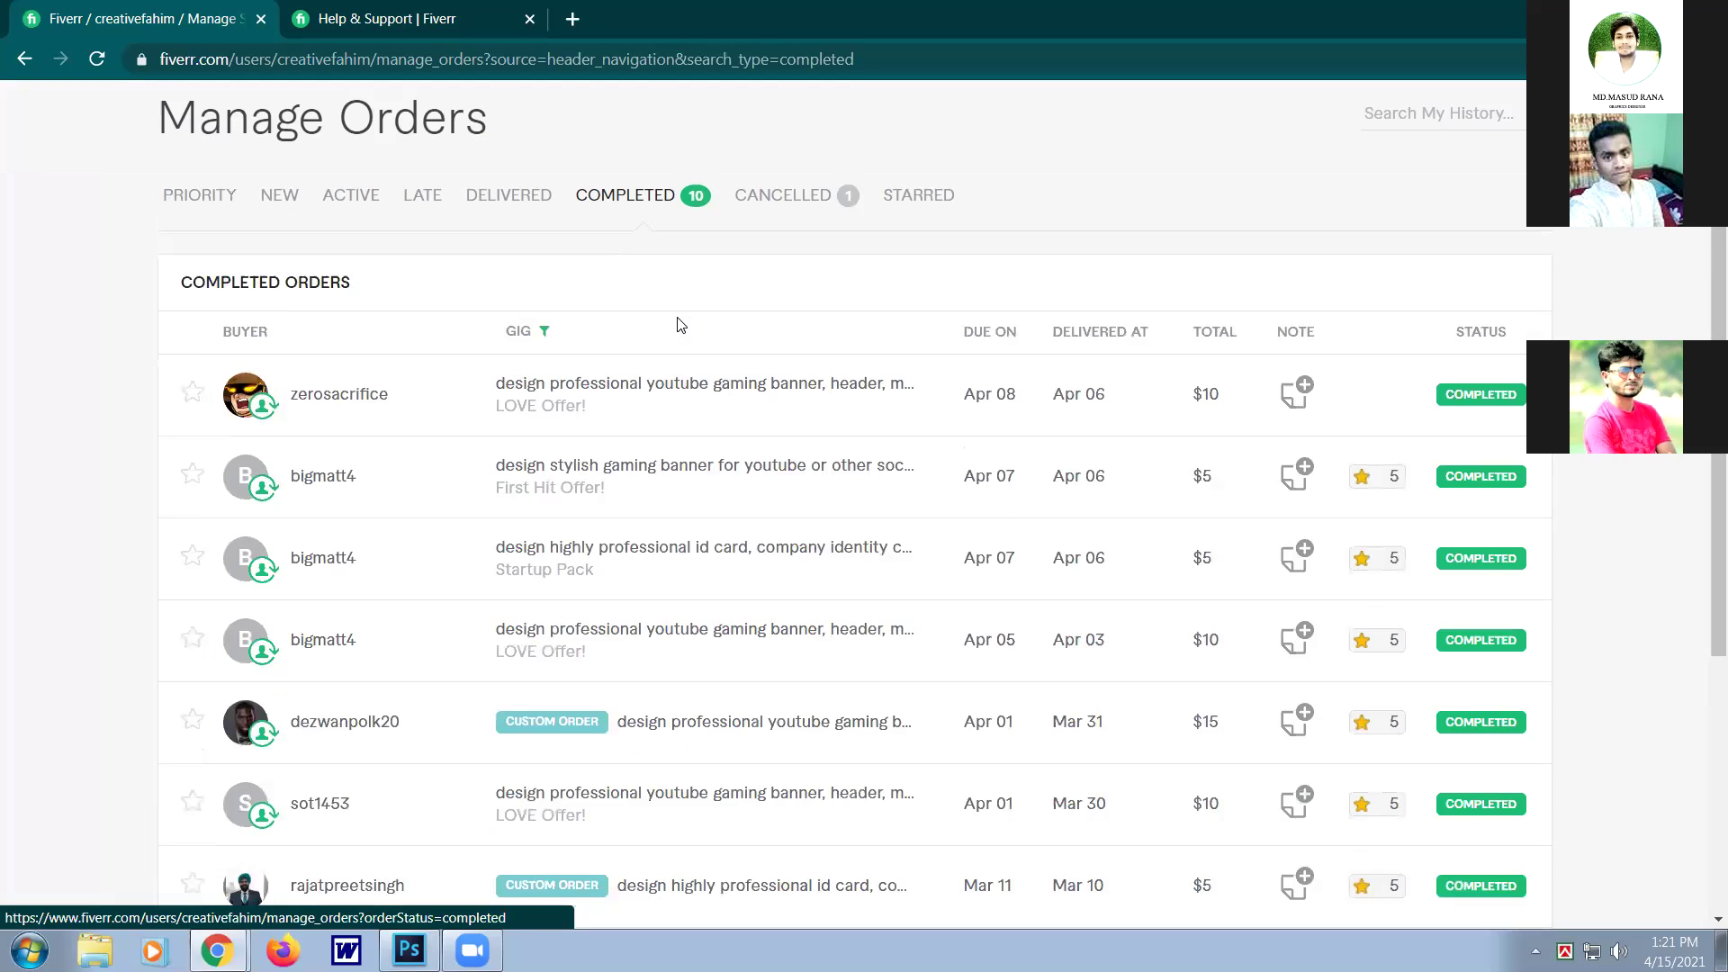
{"action": "scroll", "coordinate": [681, 324], "scroll_direction": "down", "scroll_amount": 2}
{"action": "scroll", "coordinate": [681, 326], "scroll_direction": "down", "scroll_amount": 3}
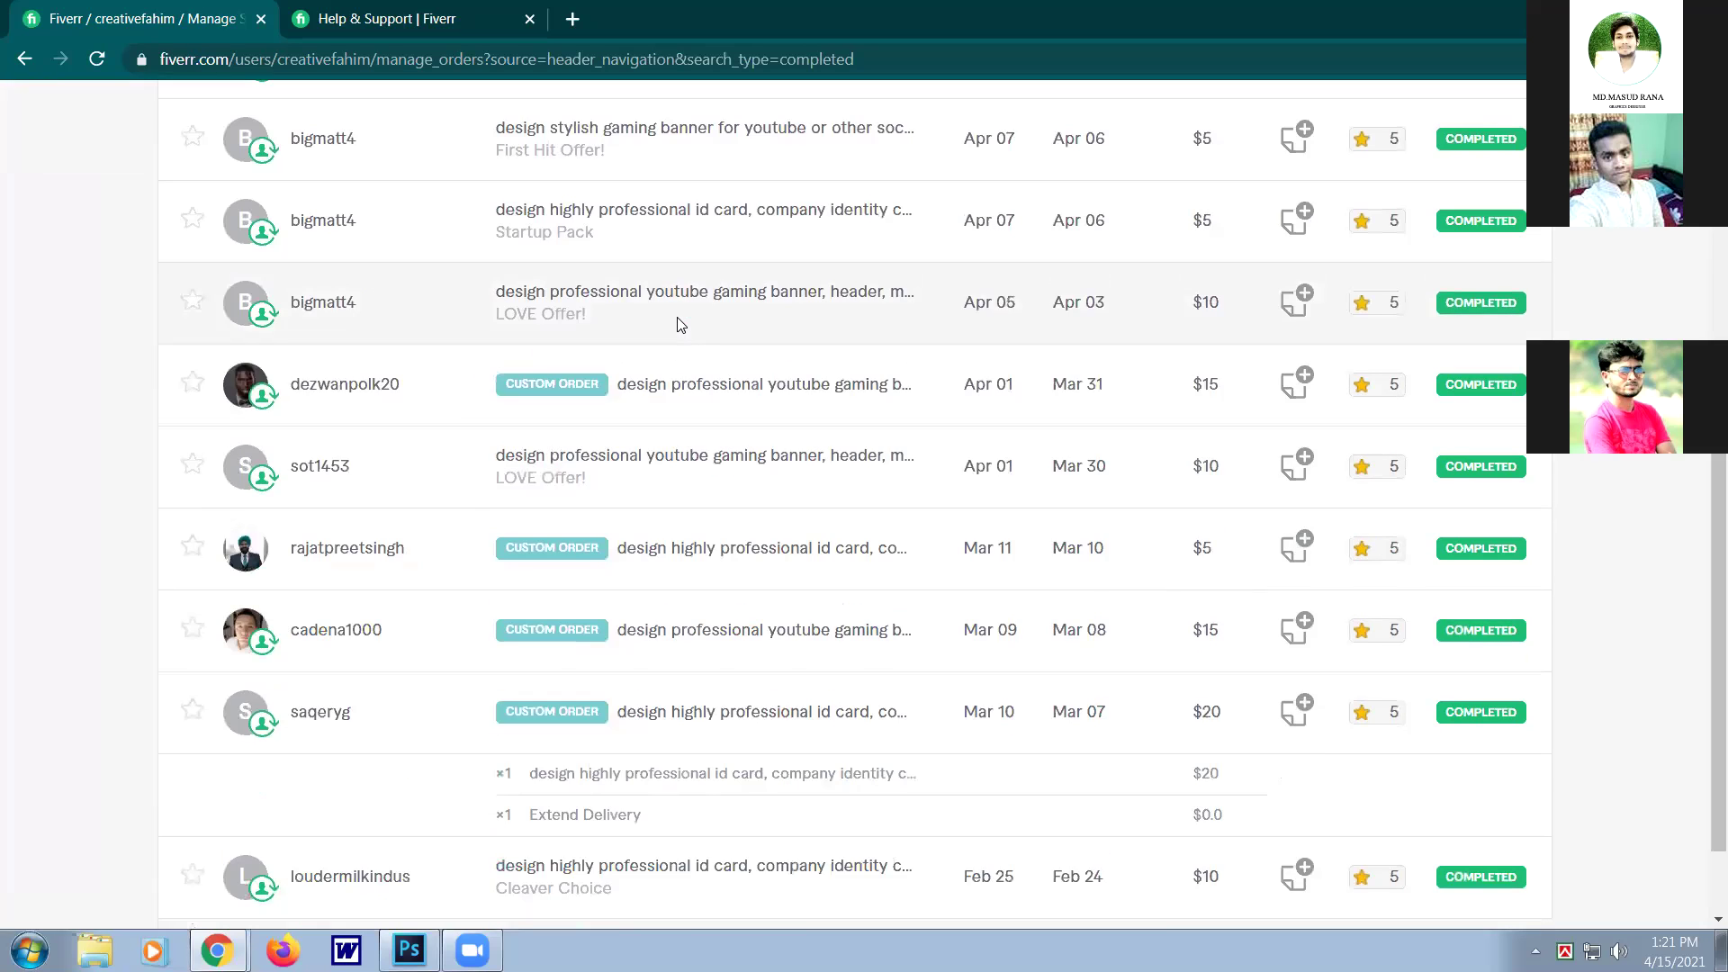
{"action": "scroll", "coordinate": [1663, 471], "scroll_direction": "down", "scroll_amount": 1}
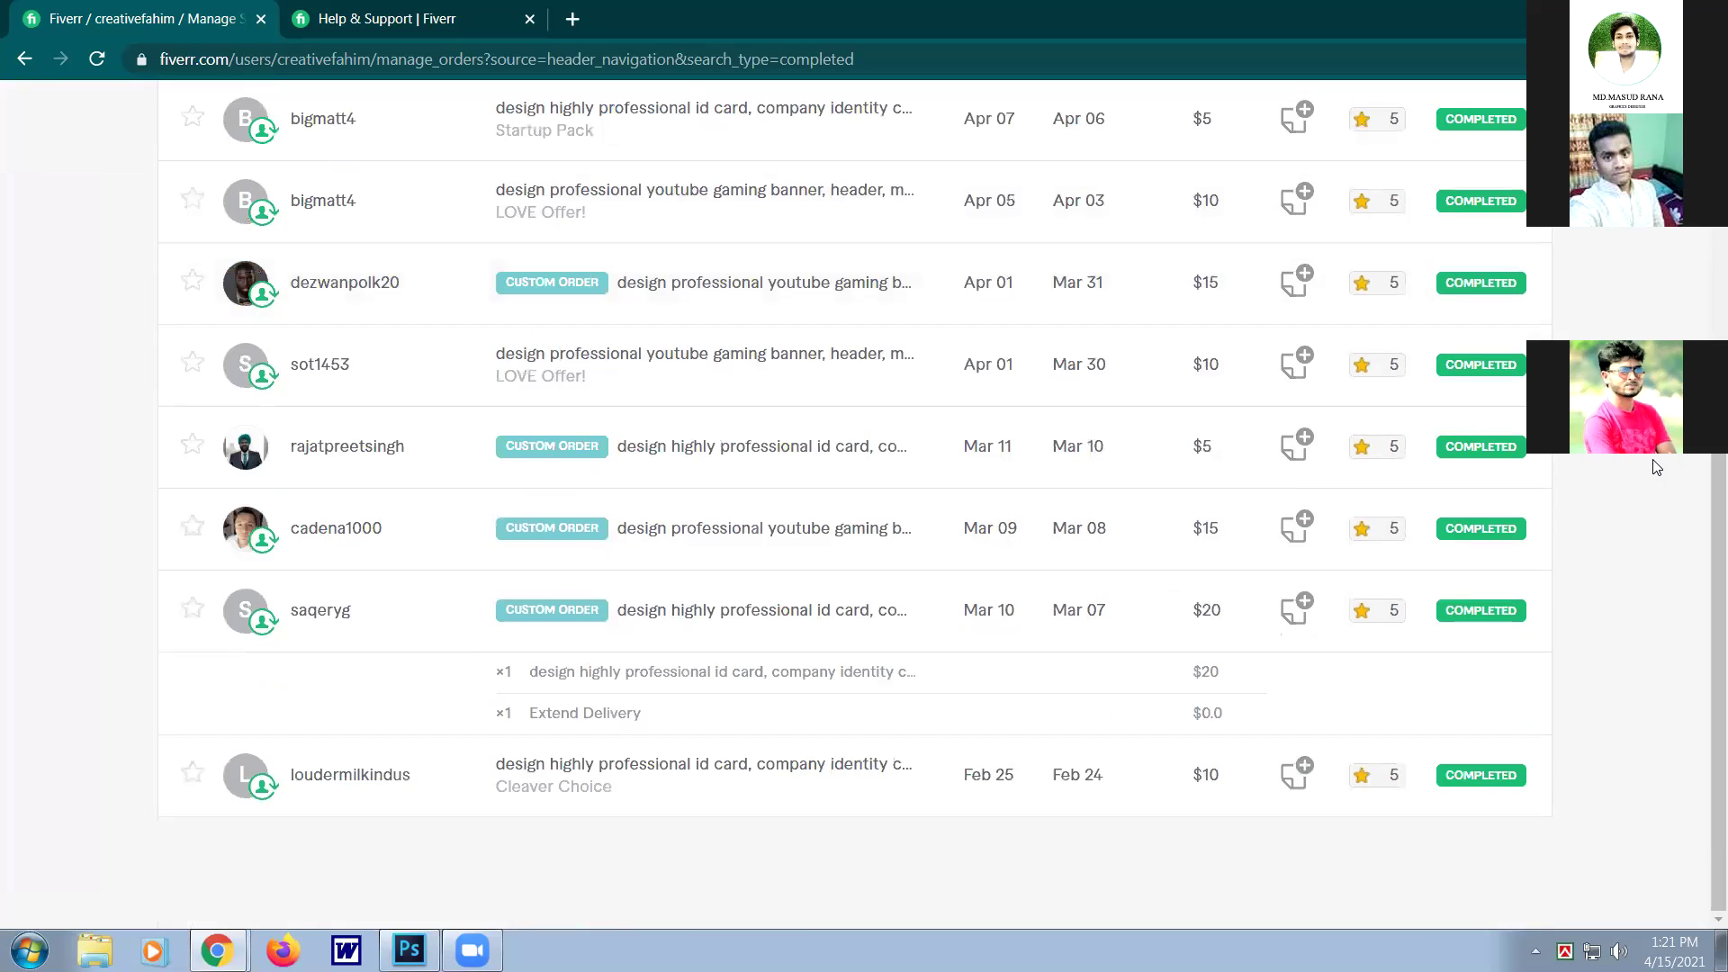
{"action": "scroll", "coordinate": [1656, 467], "scroll_direction": "up", "scroll_amount": 2}
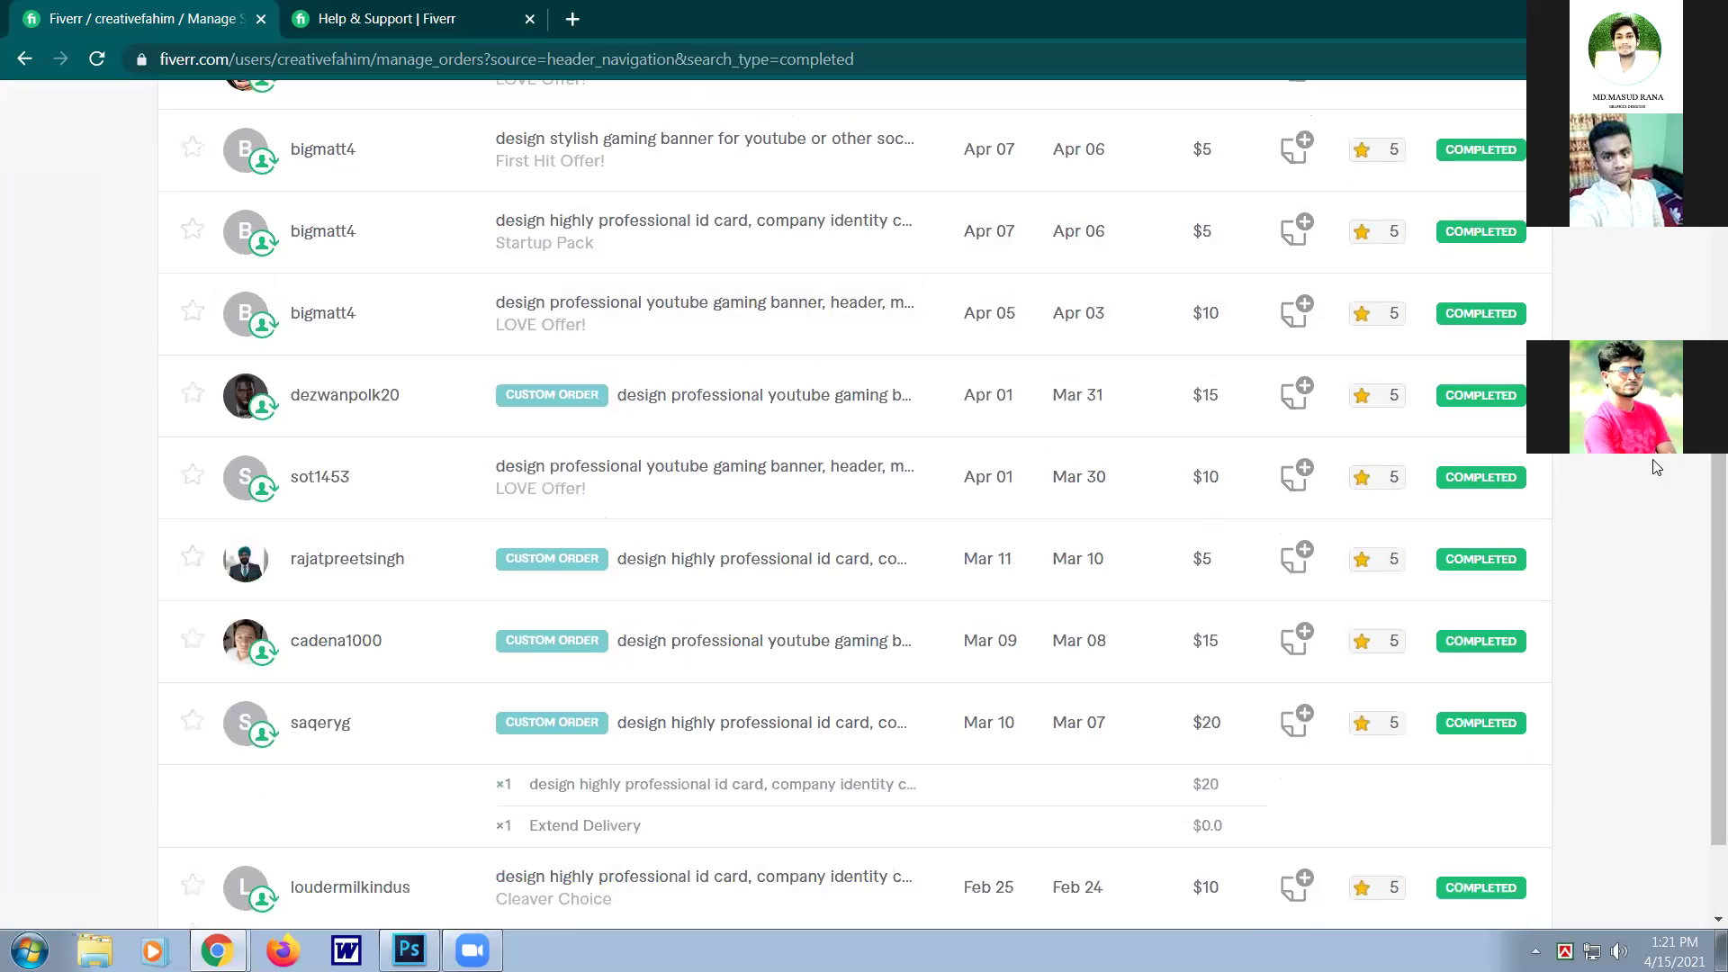
{"action": "scroll", "coordinate": [1656, 467], "scroll_direction": "up", "scroll_amount": 1}
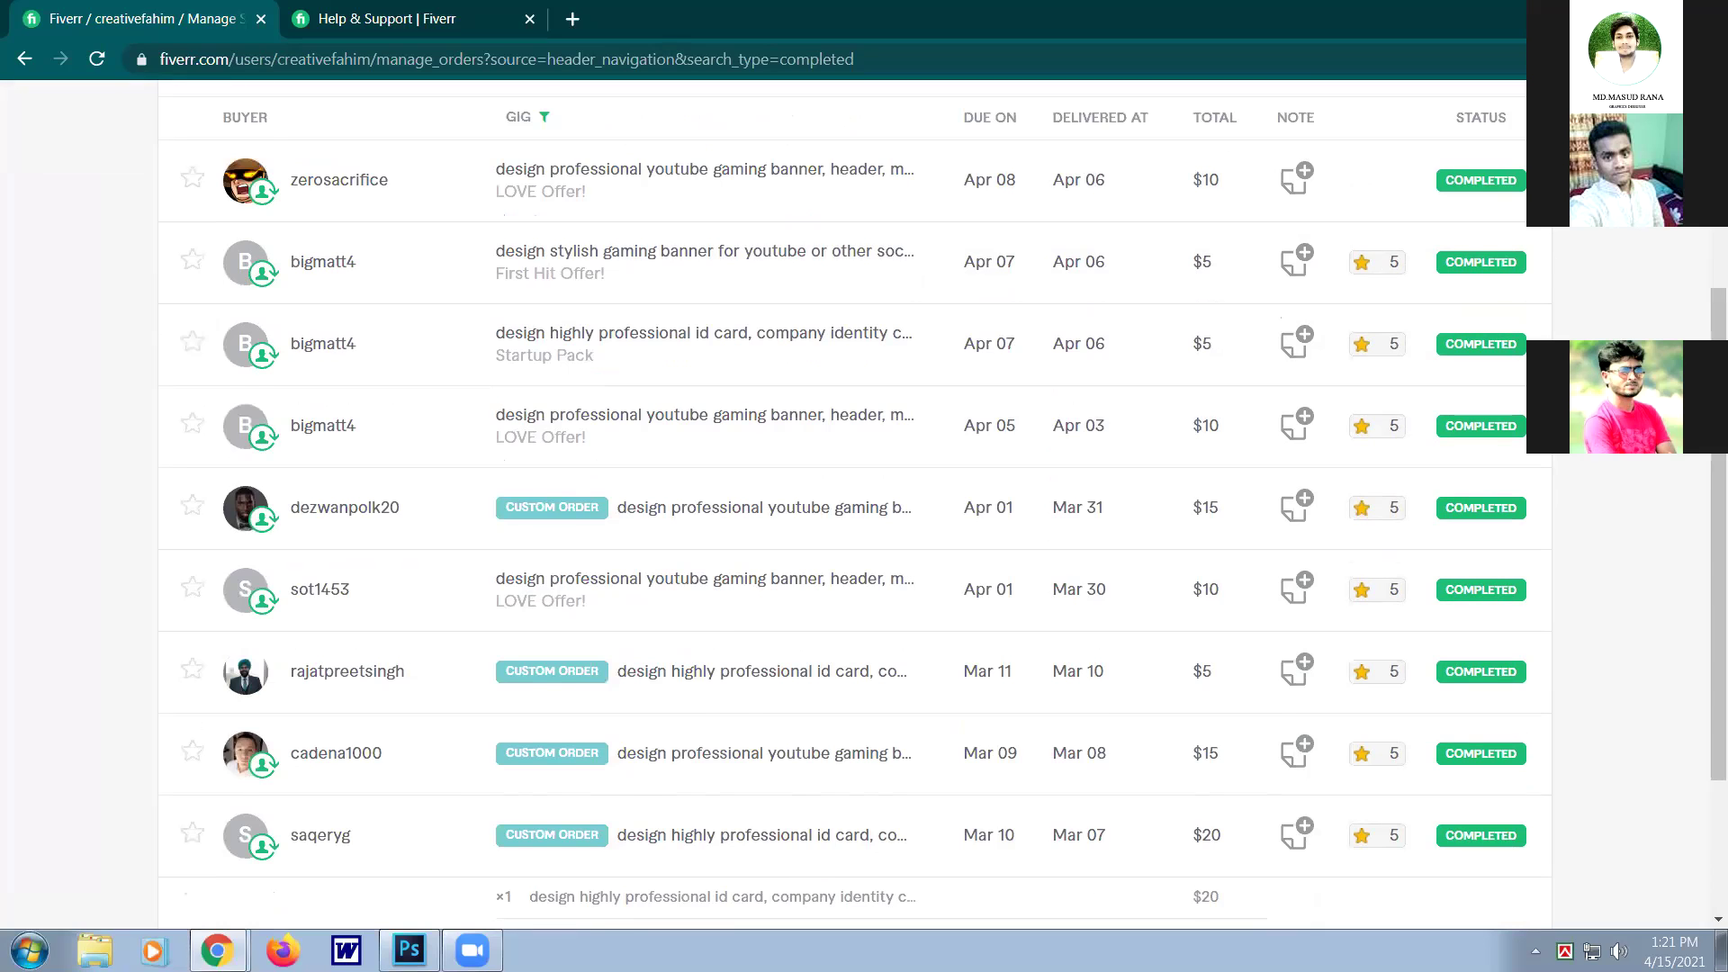
{"action": "scroll", "coordinate": [855, 504], "scroll_direction": "down", "scroll_amount": 1}
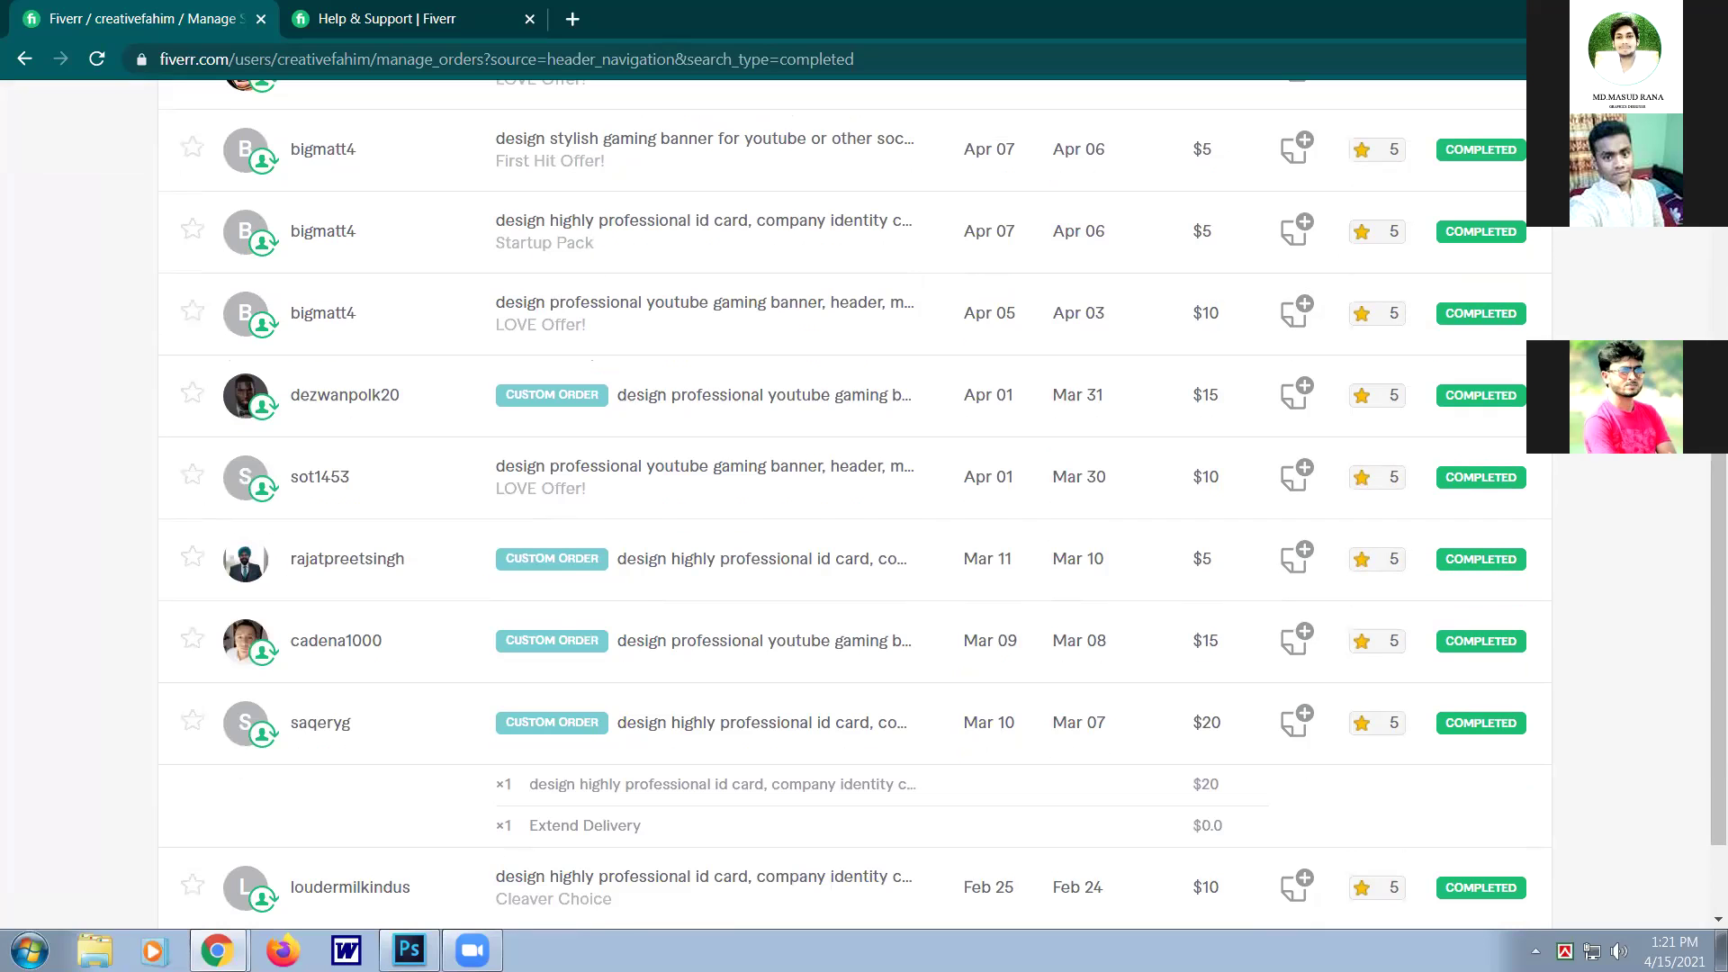
{"action": "scroll", "coordinate": [926, 169], "scroll_direction": "down", "scroll_amount": 1}
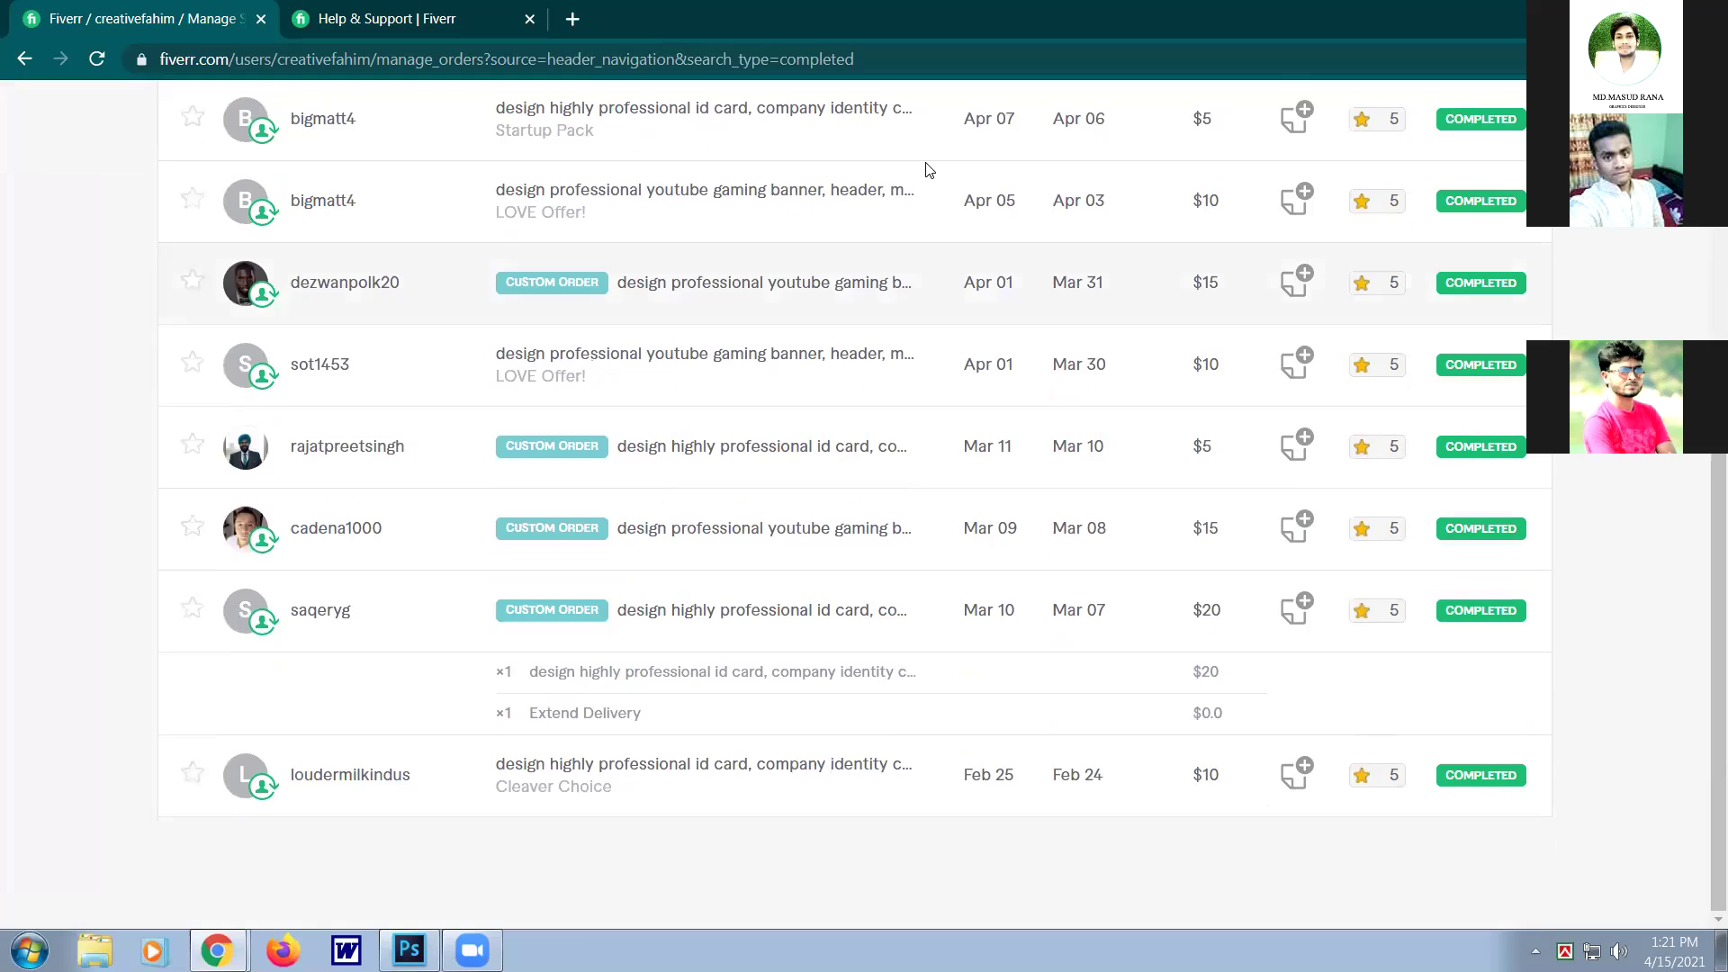